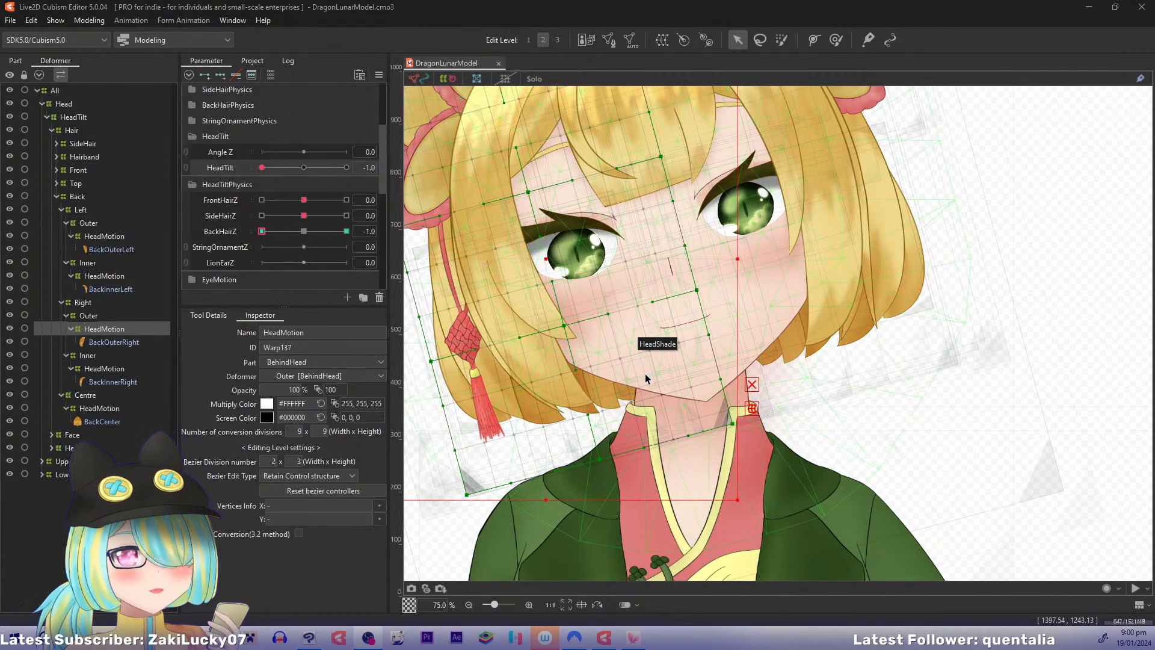
pyautogui.moveTo(669, 370); pyautogui.dragTo(718, 393)
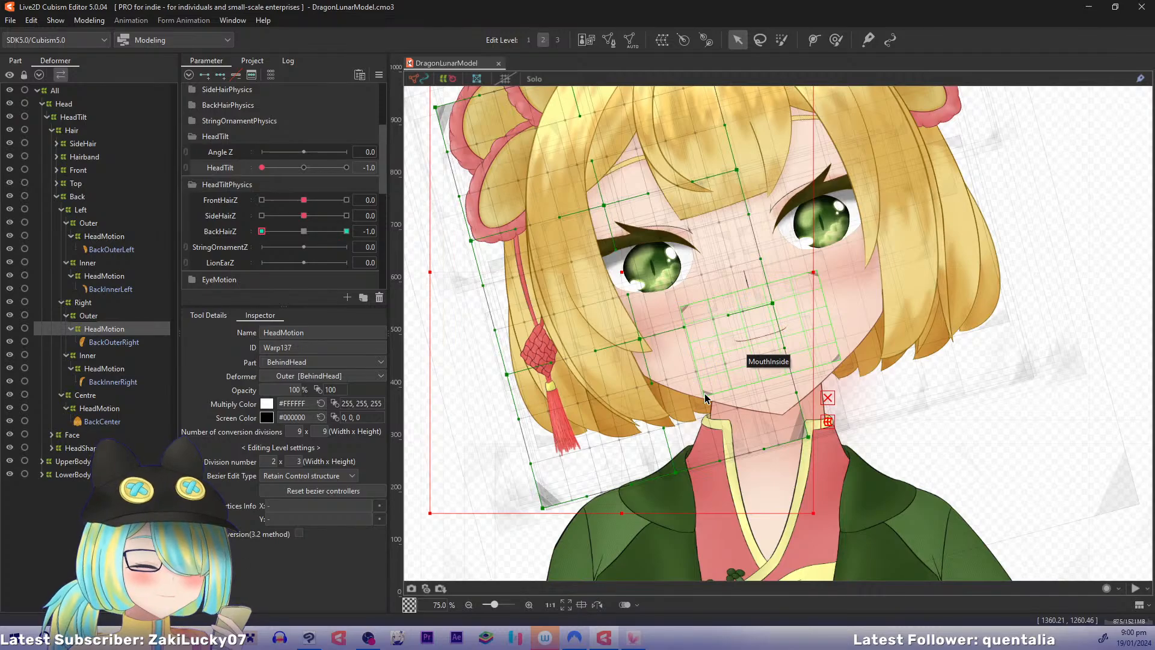
pyautogui.moveTo(710, 398); pyautogui.dragTo(735, 401)
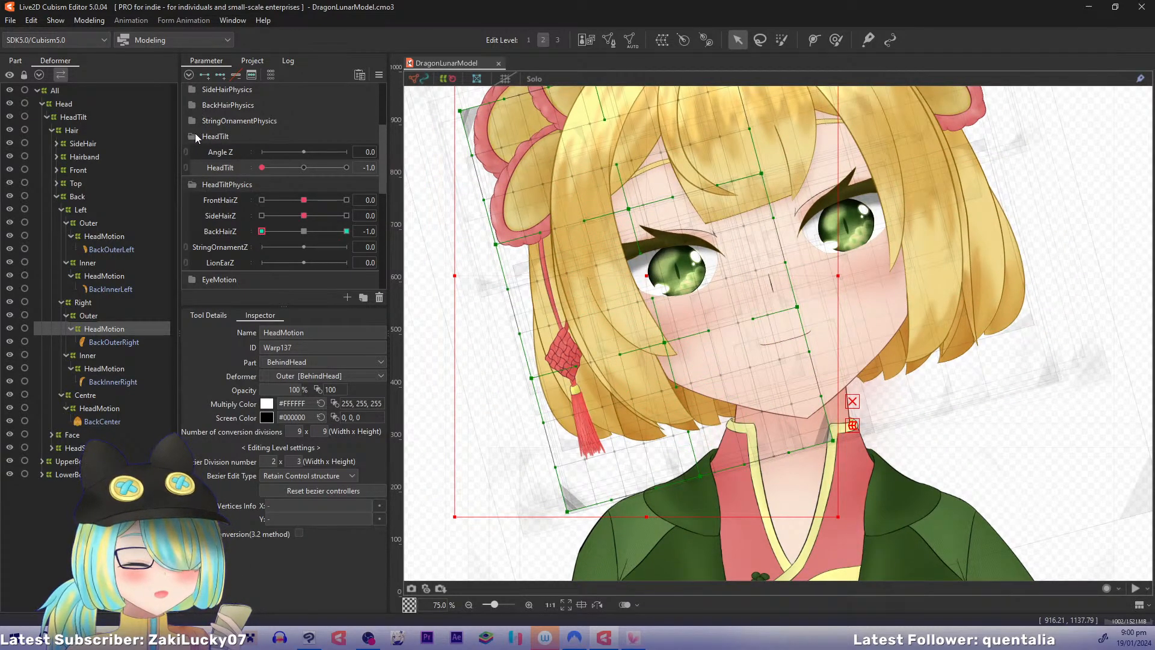
pyautogui.click(193, 103)
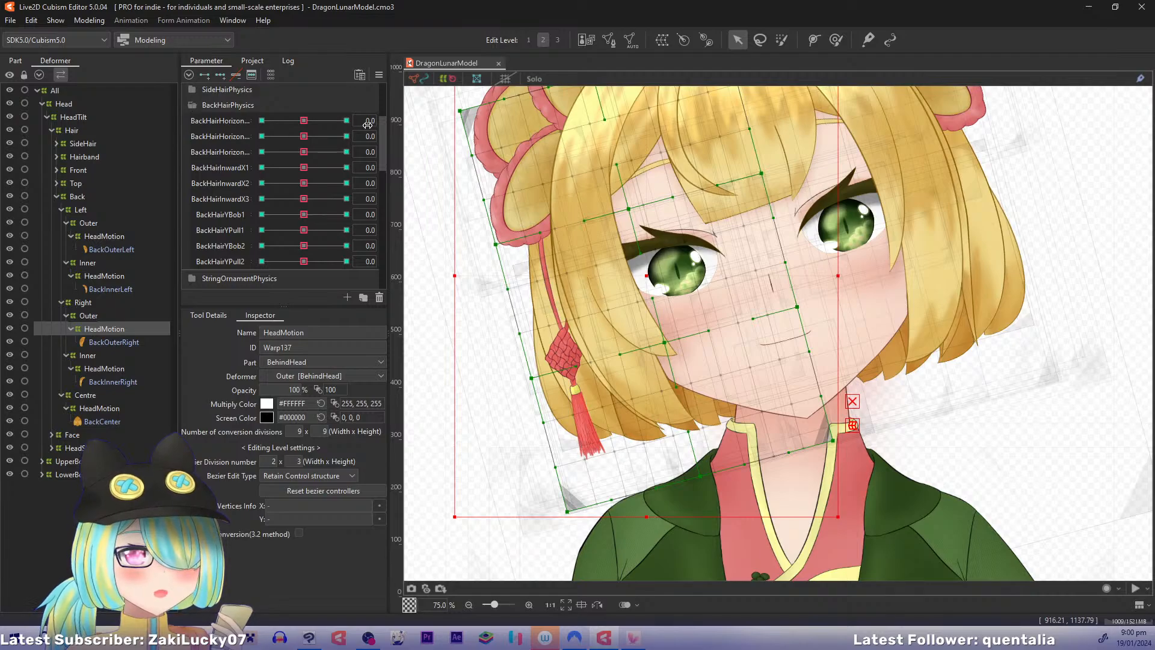
pyautogui.moveTo(381, 126); pyautogui.dragTo(229, 125)
pyautogui.click(189, 106)
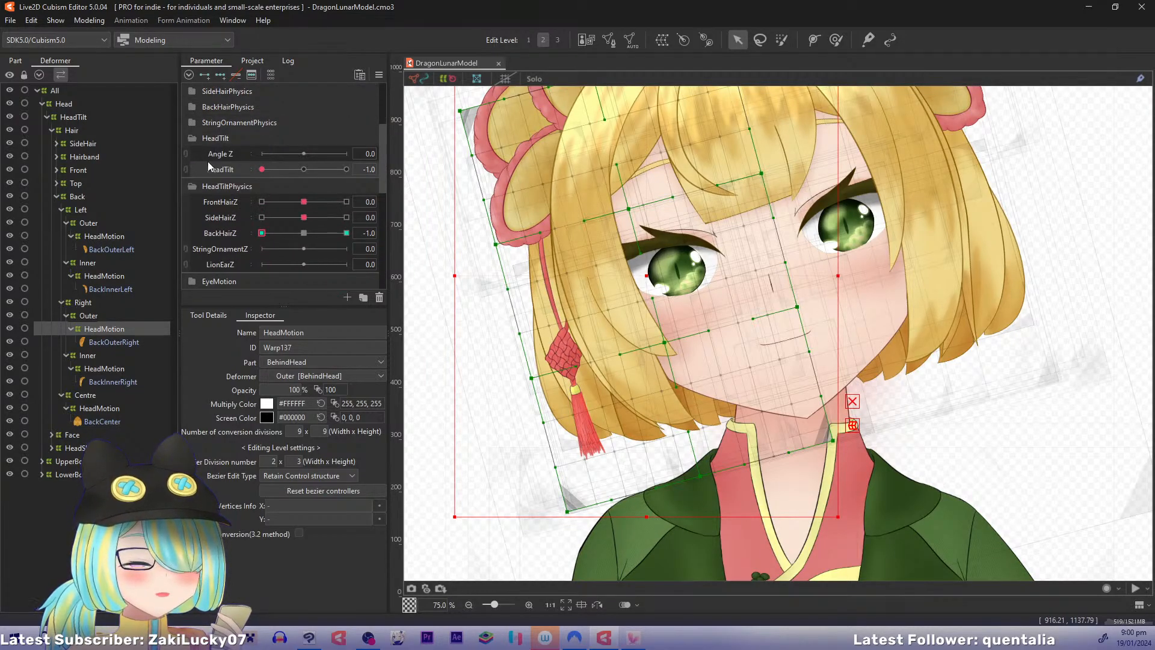
pyautogui.moveTo(587, 260); pyautogui.dragTo(571, 266)
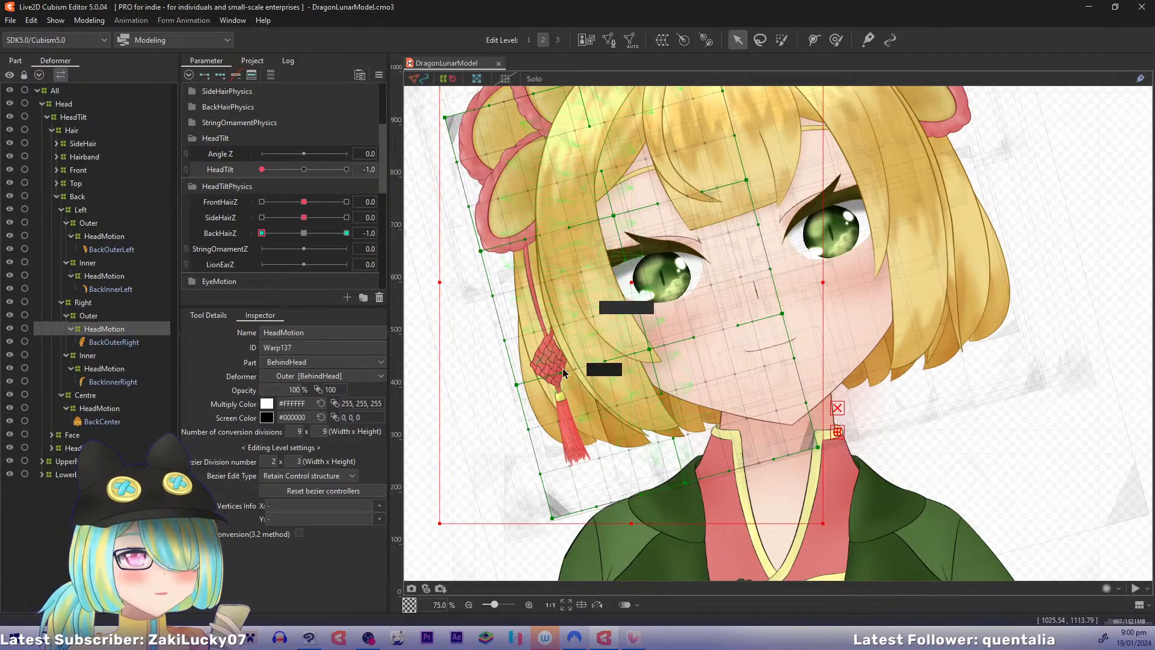
# Step: Make BackHairZ the blend shape being edited and show the right outer back hair solo with its HeadMotion warp selected
pyautogui.click(272, 235)
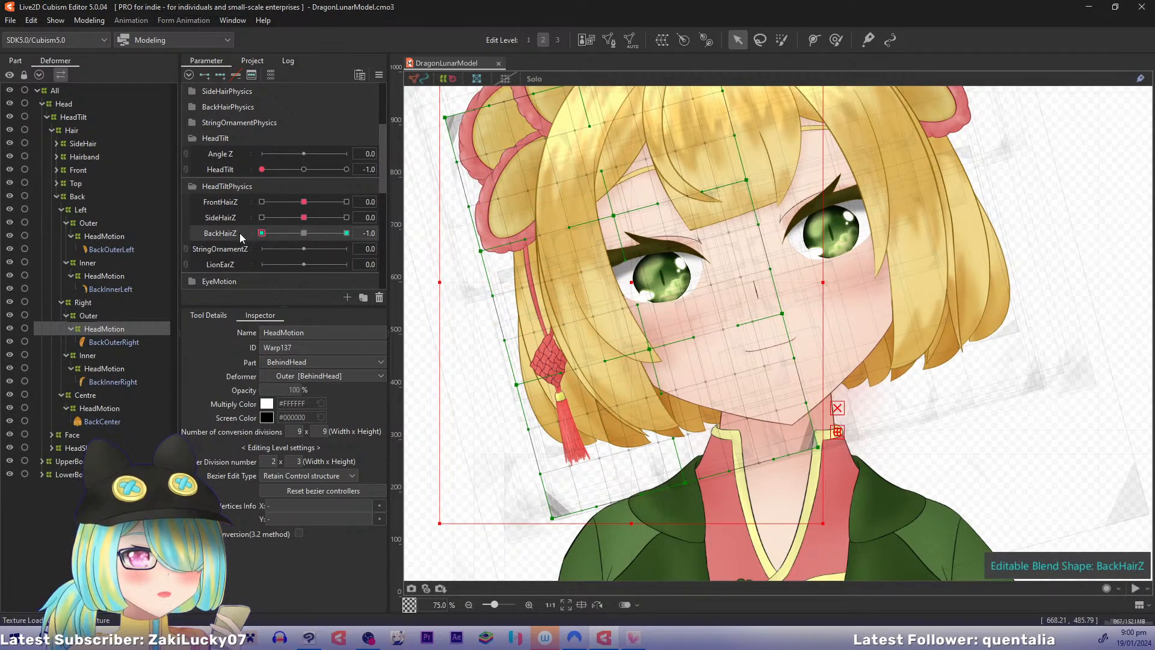
pyautogui.moveTo(480, 283); pyautogui.dragTo(504, 281)
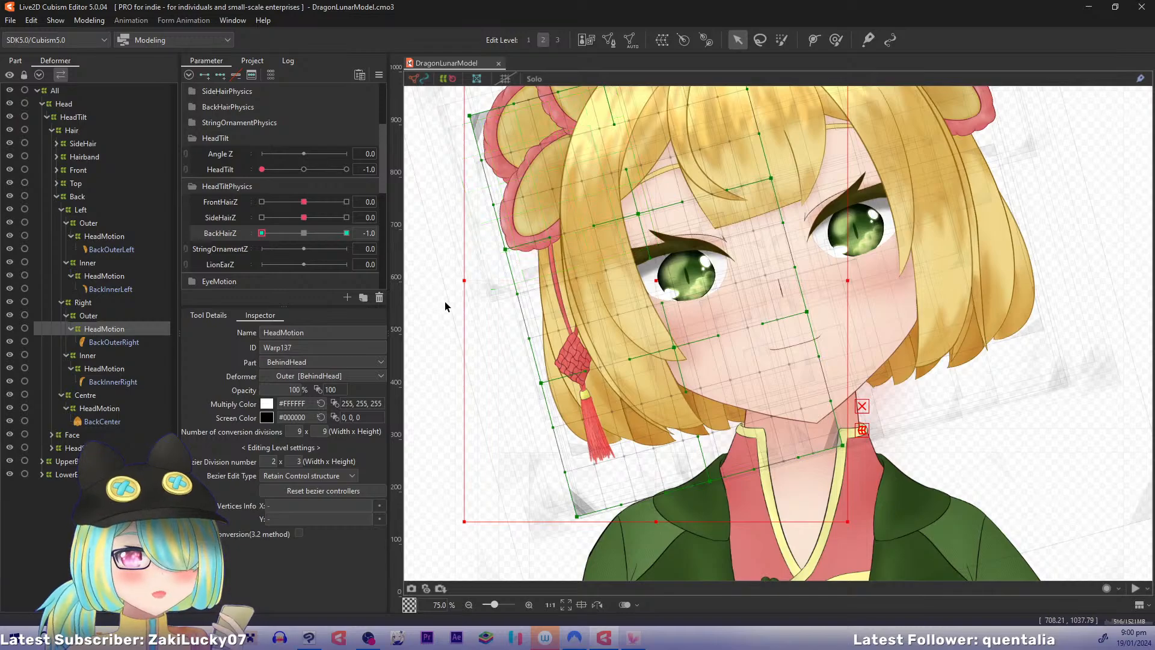
pyautogui.moveTo(535, 318); pyautogui.dragTo(508, 330)
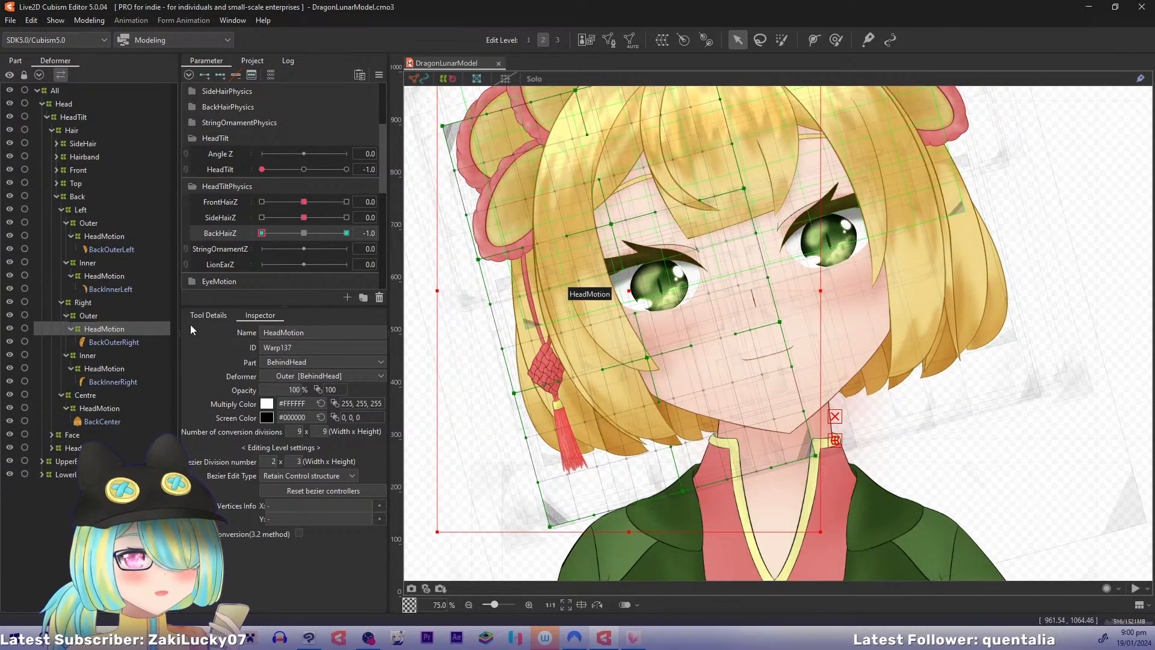
pyautogui.keyDown('ctrl'); pyautogui.click(121, 340); pyautogui.keyUp('ctrl')
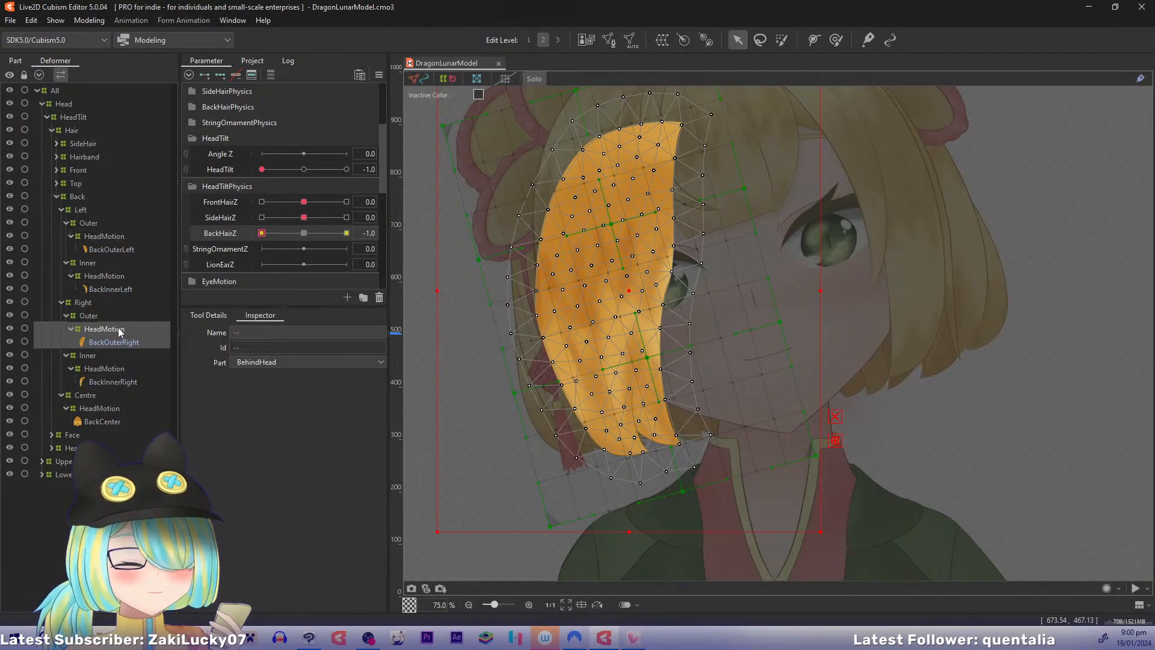
pyautogui.click(118, 329)
pyautogui.scroll(-3, 584, 304)
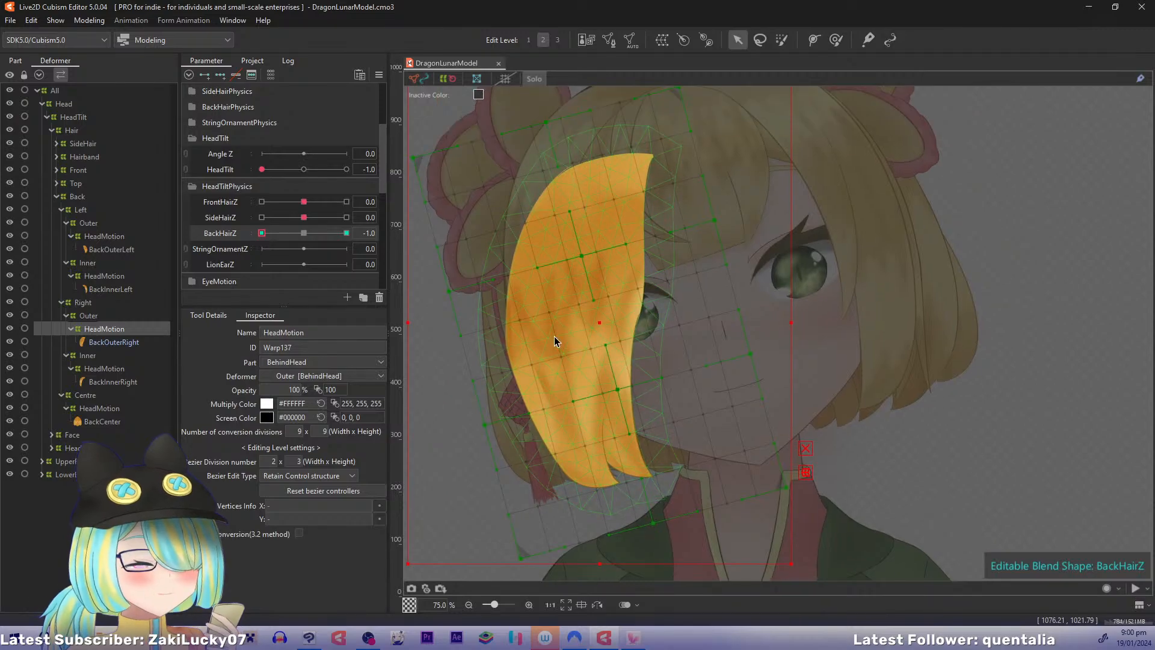
pyautogui.moveTo(595, 348); pyautogui.dragTo(517, 350)
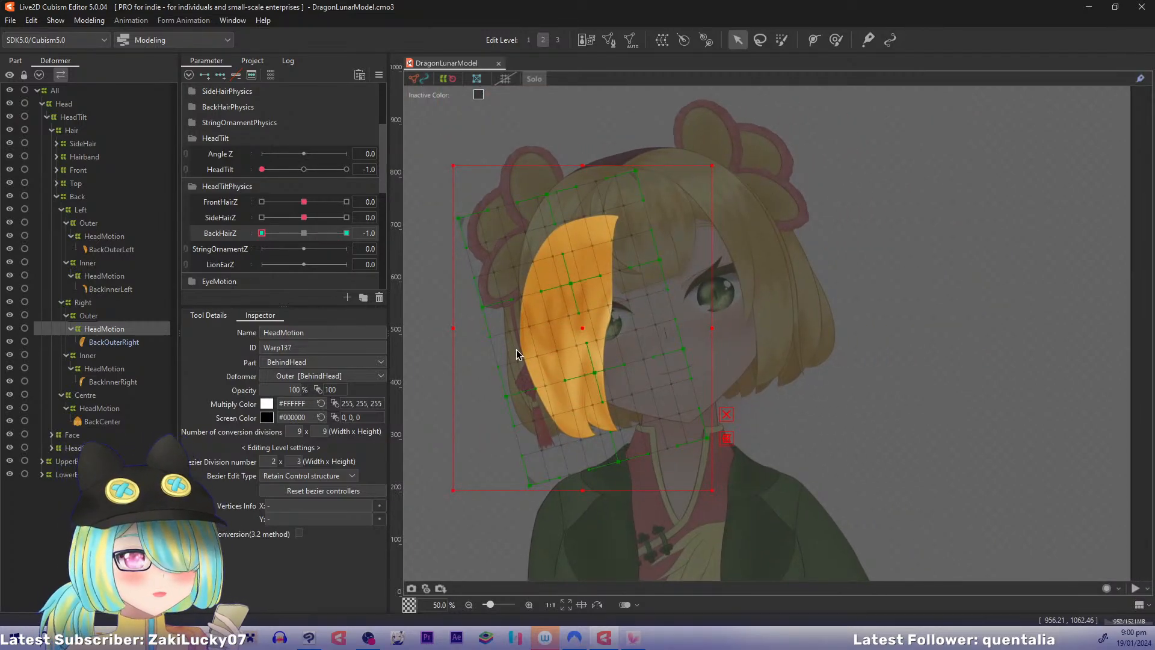
# Step: Bend the right outer back hair at BackHairZ -1.0 with a three-point Temporary deform curve, swinging its tips outward away from the face
pyautogui.hotkey('ctrl', 'shift', 't')
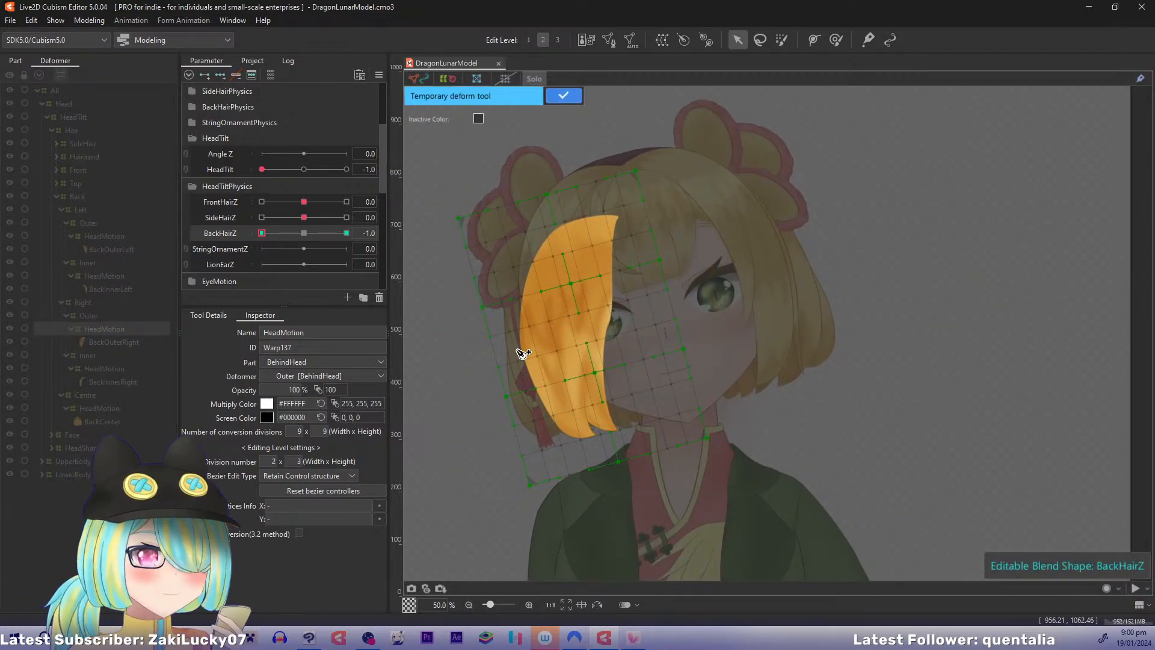
pyautogui.click(588, 155)
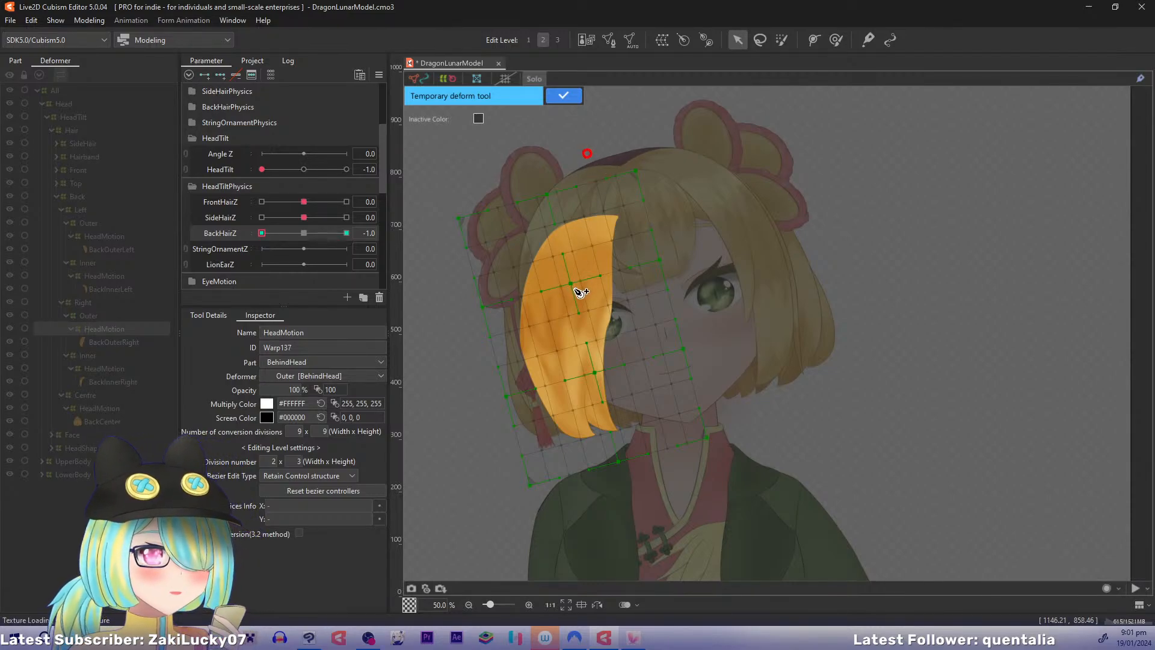
pyautogui.click(572, 292)
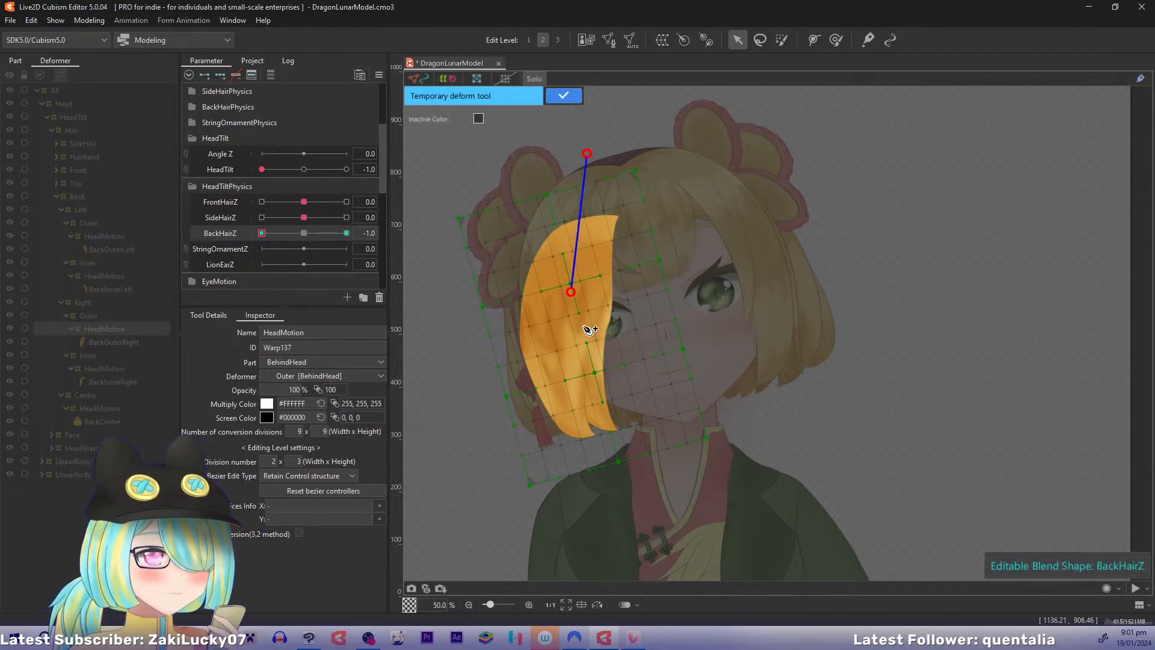
pyautogui.click(642, 530)
pyautogui.moveTo(641, 532); pyautogui.dragTo(601, 545)
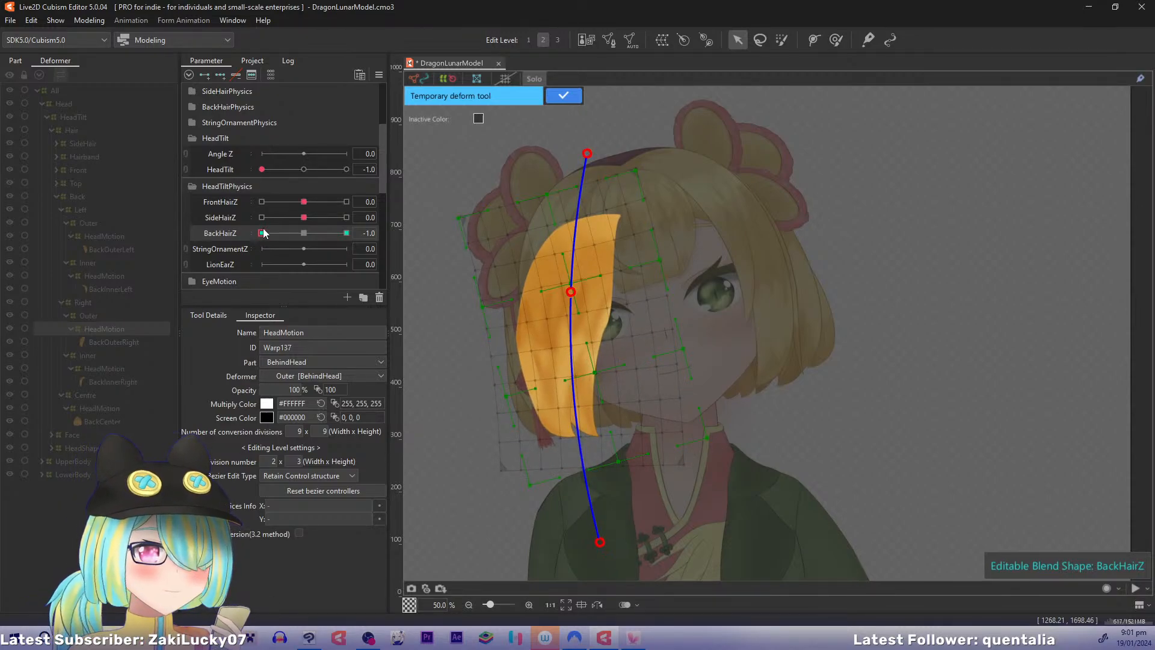
pyautogui.moveTo(263, 231); pyautogui.dragTo(240, 237)
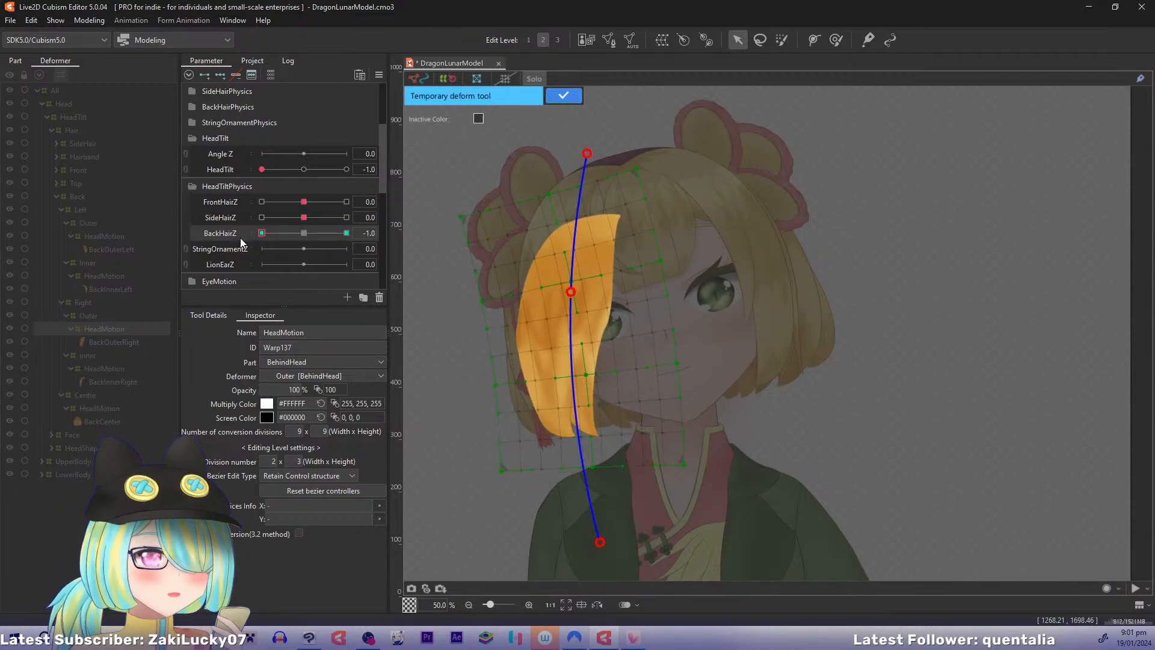
pyautogui.click(563, 97)
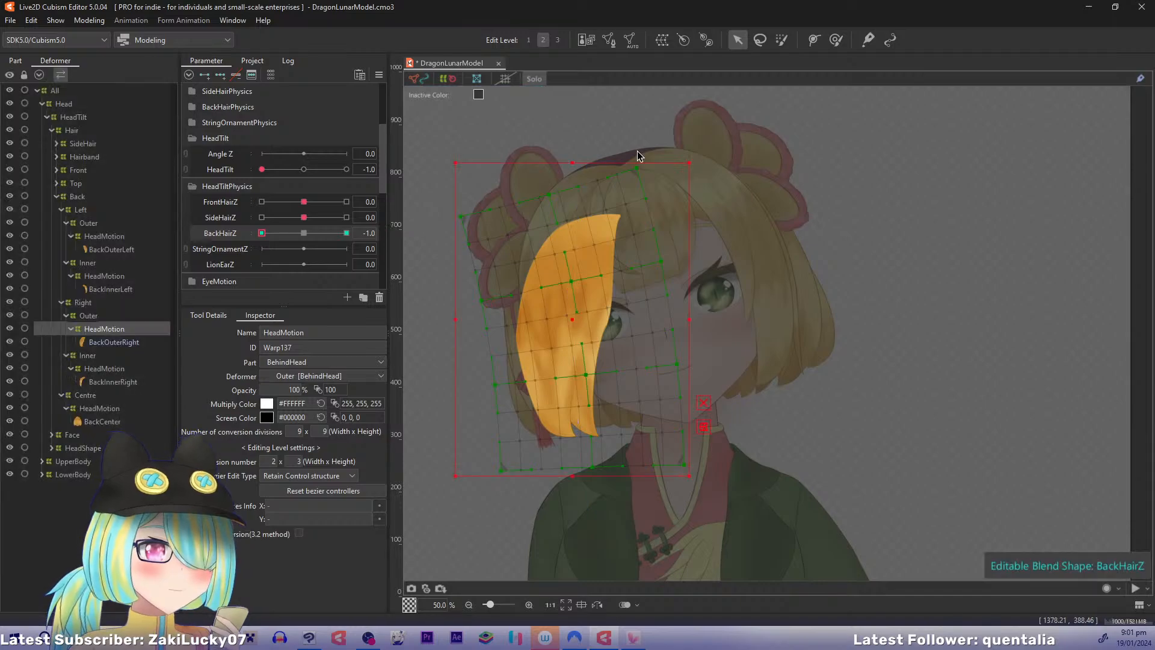
# Step: Adjust the face-side corners of the HeadMotion warp at BackHairZ -1.0, nudging the upper one and pulling the lower one down and outward
pyautogui.moveTo(638, 170); pyautogui.dragTo(635, 172)
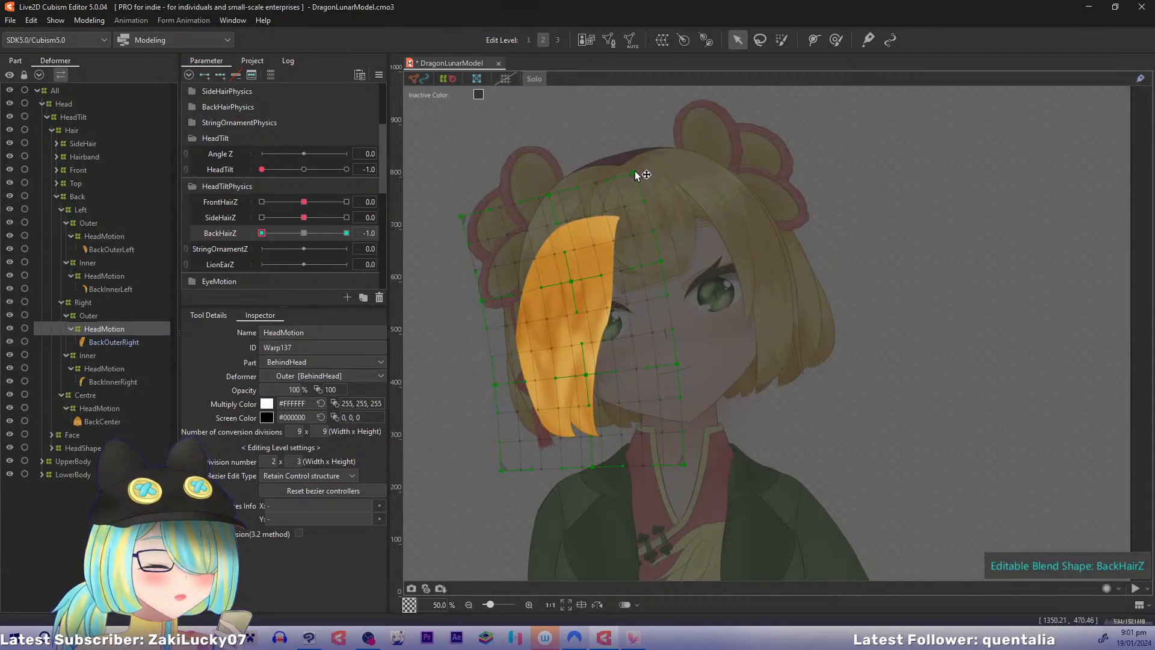
pyautogui.moveTo(271, 233)
pyautogui.mouseDown()
pyautogui.moveTo(293, 231)
pyautogui.moveTo(266, 248)
pyautogui.mouseUp()
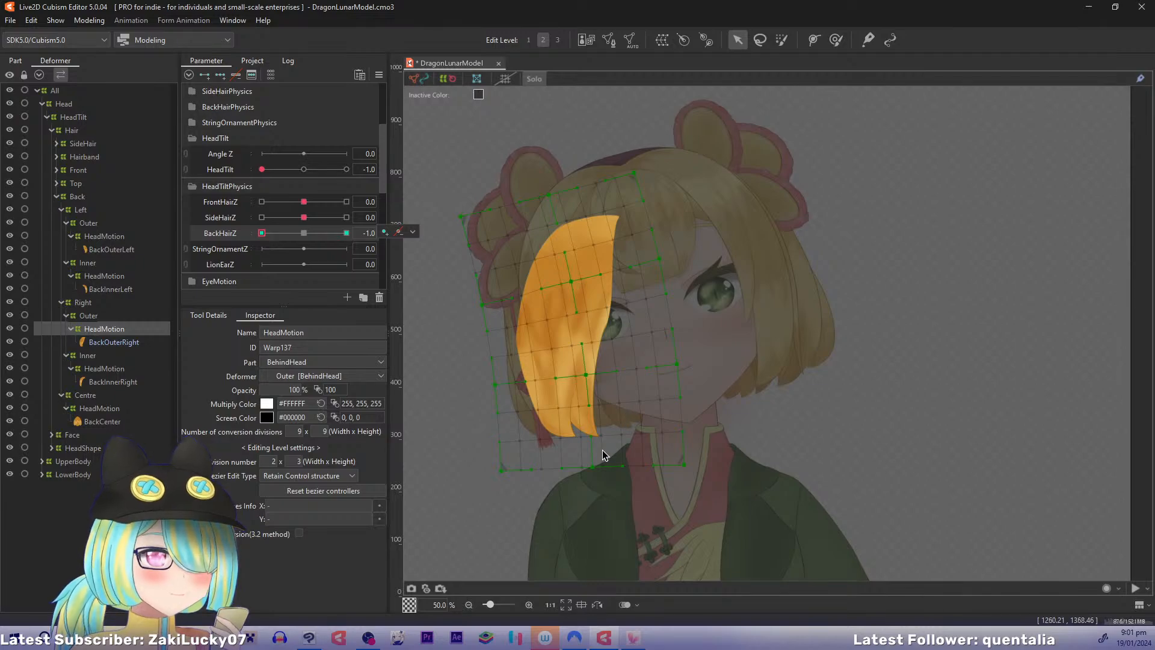
pyautogui.moveTo(684, 464); pyautogui.dragTo(657, 480)
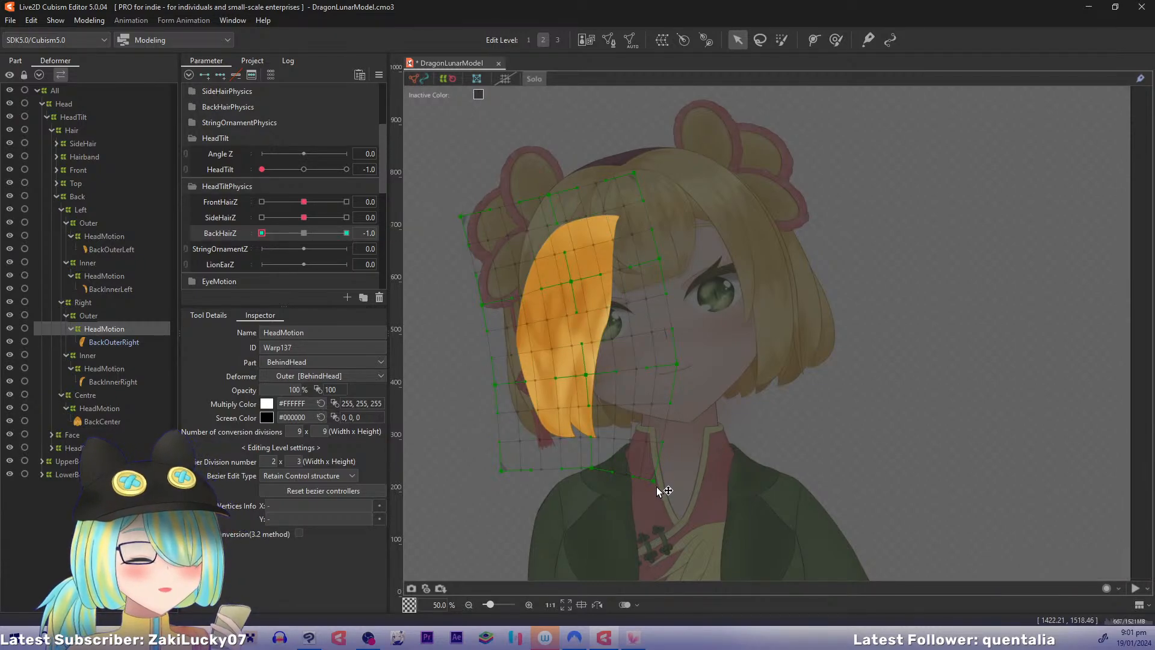
pyautogui.moveTo(656, 487); pyautogui.dragTo(656, 488)
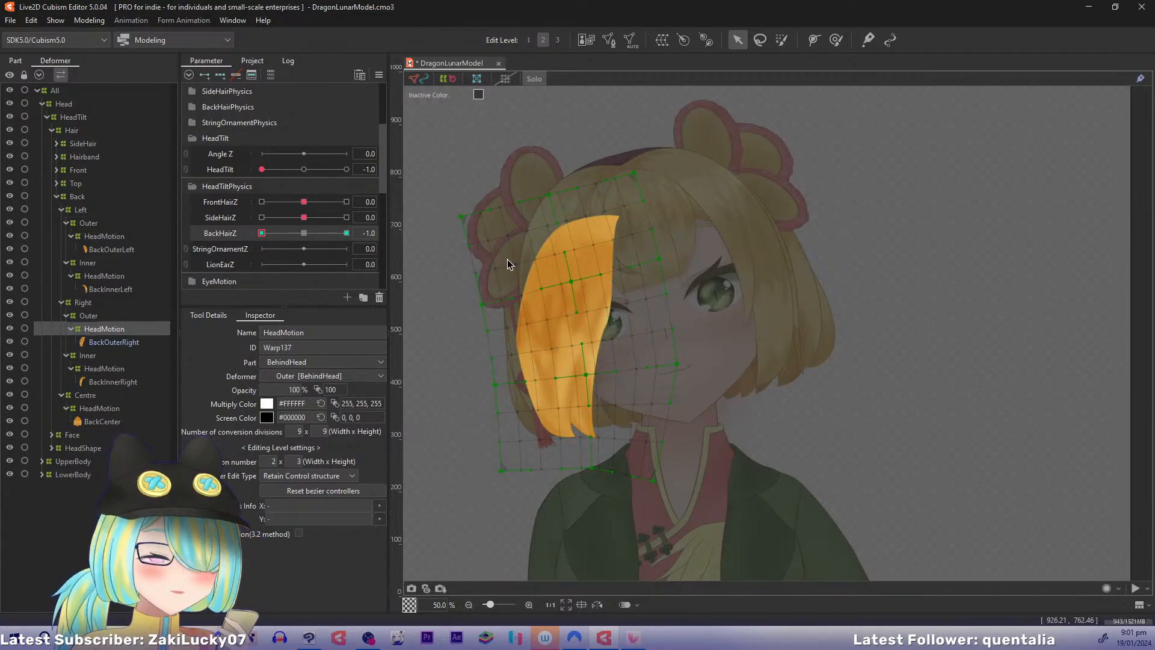
# Step: Set BackHairZ and HeadTilt to 1.0 and switch the HeadMotion warp to edit level 3
pyautogui.moveTo(507, 259); pyautogui.dragTo(574, 230)
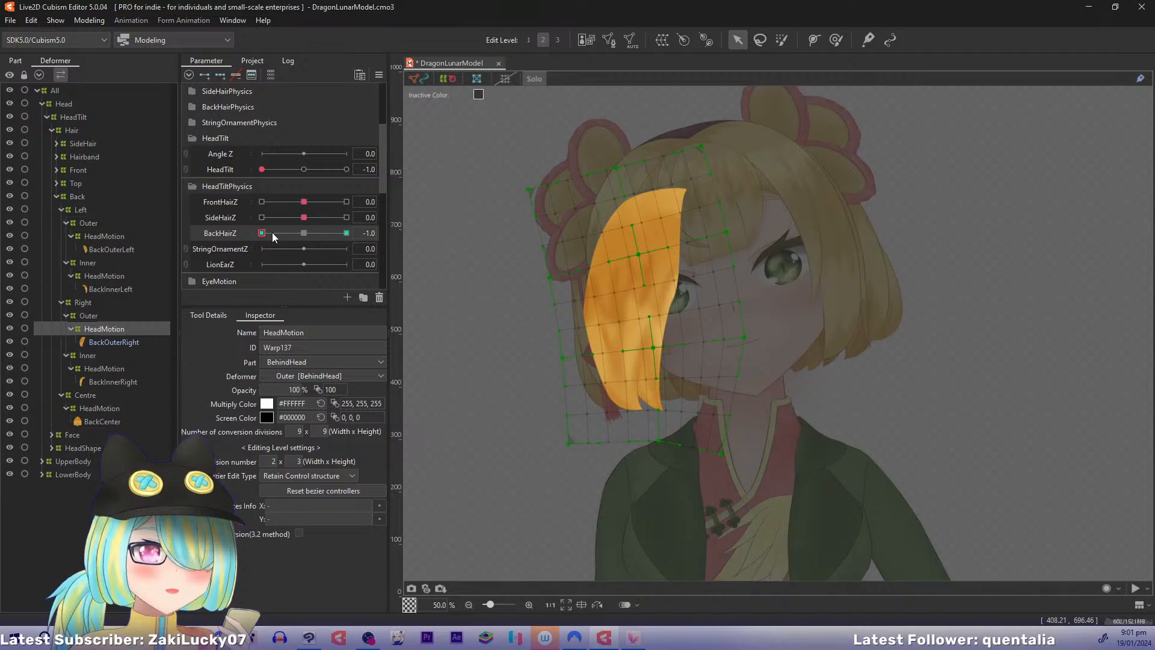
pyautogui.moveTo(272, 234); pyautogui.dragTo(347, 233)
pyautogui.moveTo(276, 171); pyautogui.dragTo(349, 171)
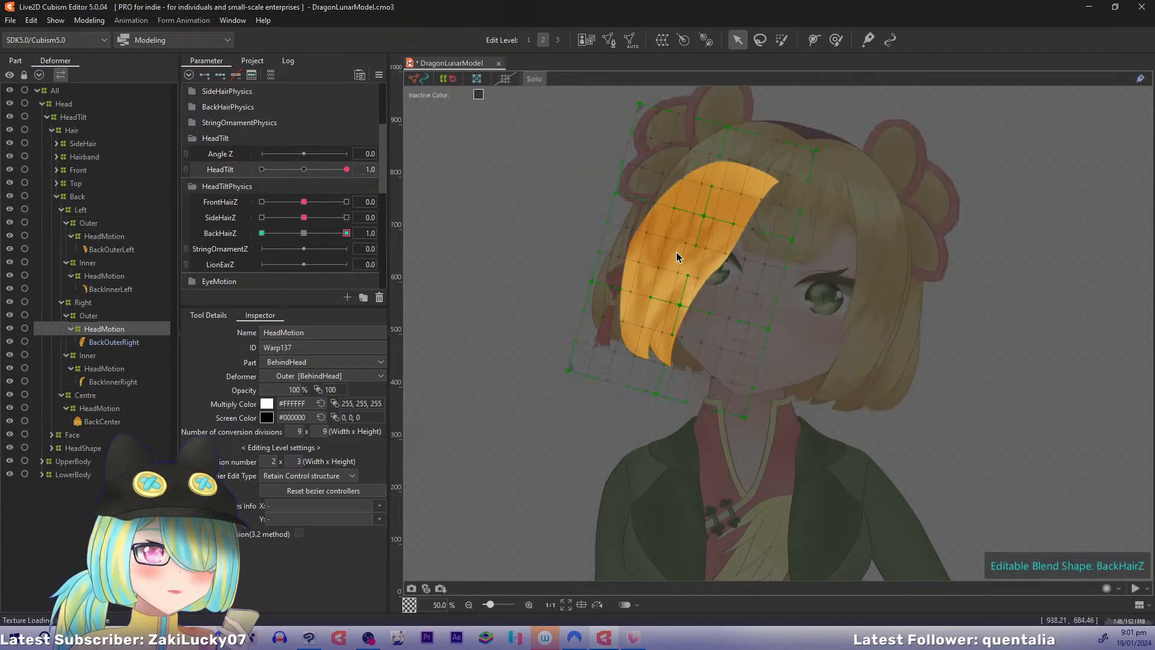
pyautogui.moveTo(642, 242); pyautogui.dragTo(561, 292)
pyautogui.press('t')
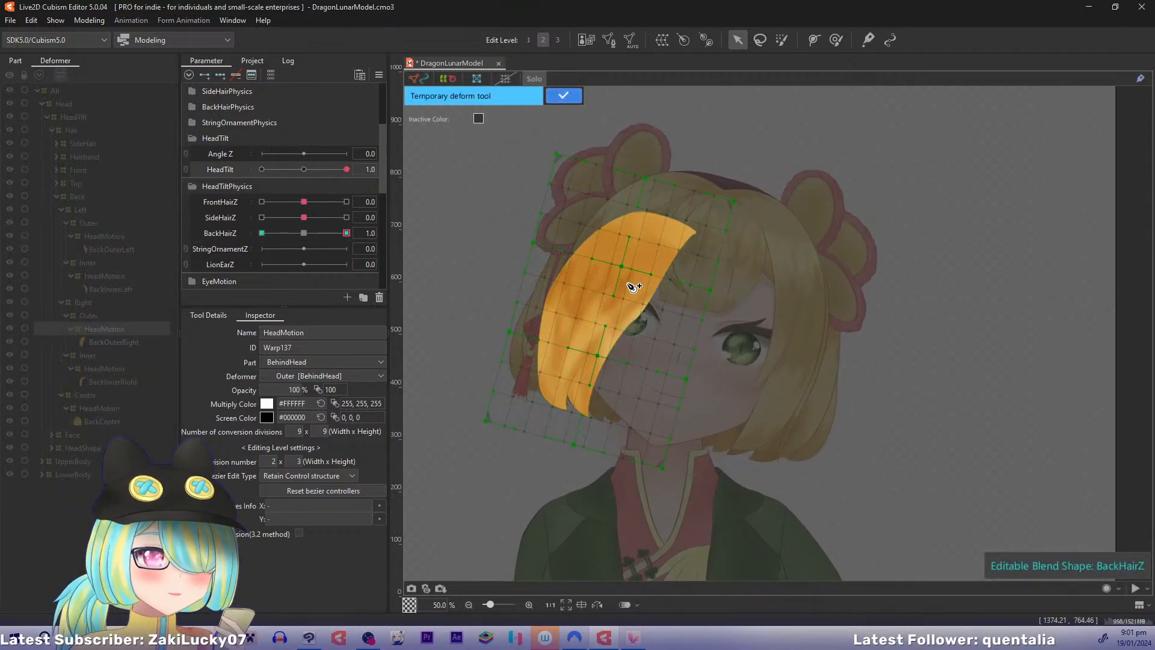
pyautogui.click(563, 97)
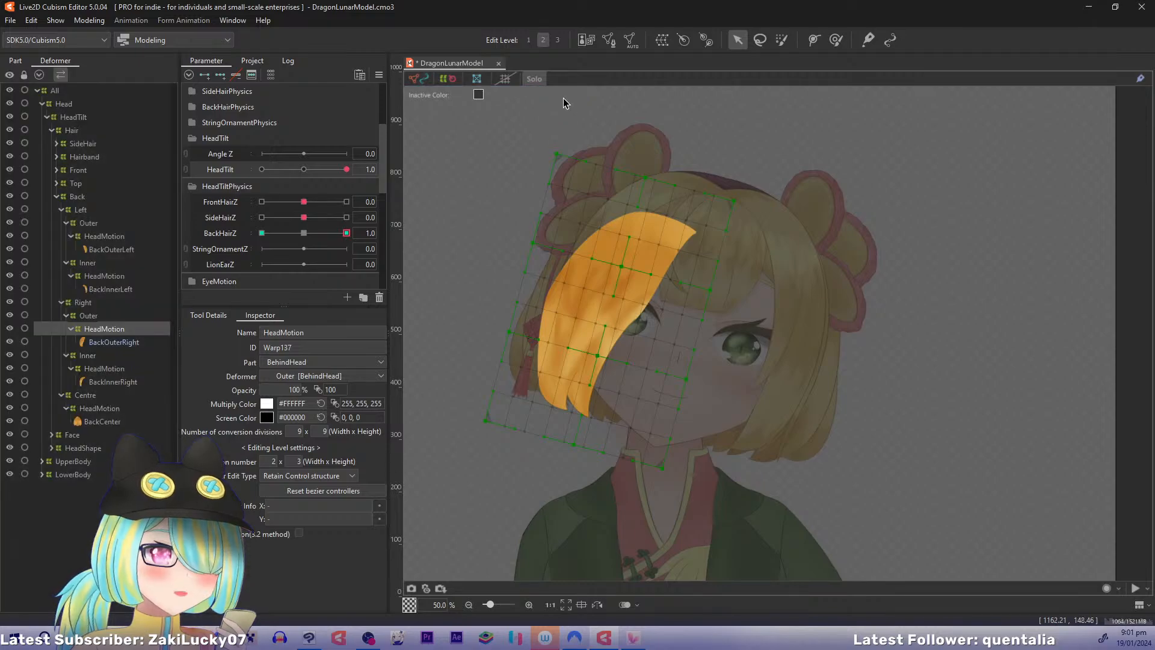
pyautogui.press('3')
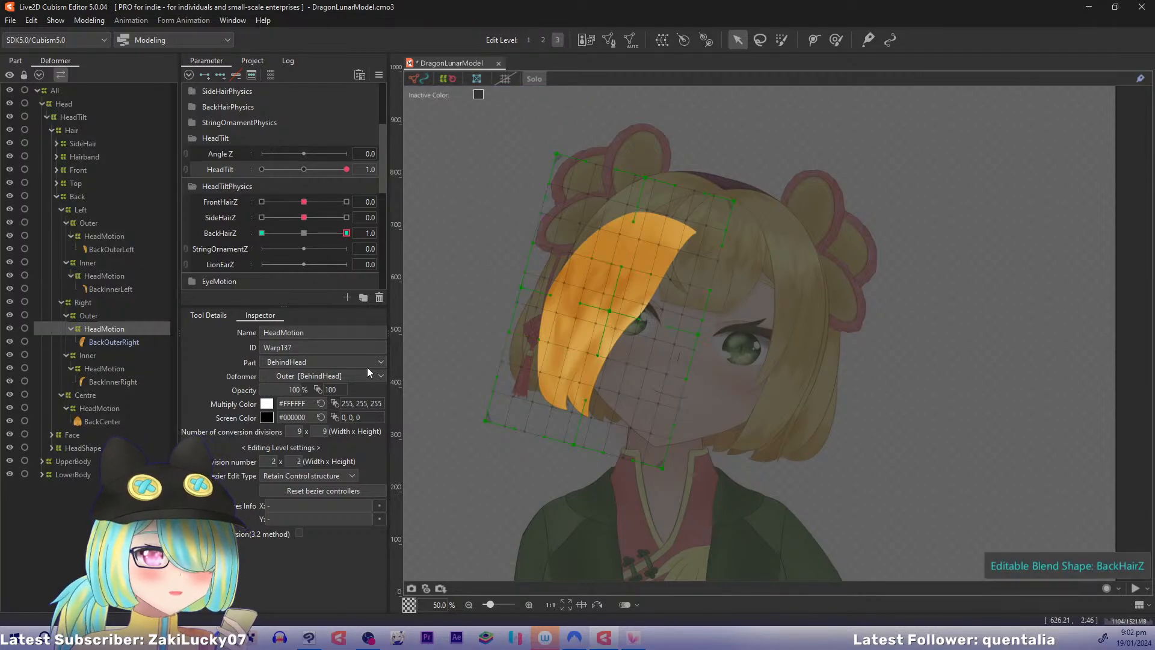
# Step: Try to shift the lower control points of the HeadMotion warp toward the face by hand at BackHairZ 1.0
pyautogui.moveTo(575, 450); pyautogui.dragTo(597, 455)
pyautogui.moveTo(506, 429); pyautogui.dragTo(509, 429)
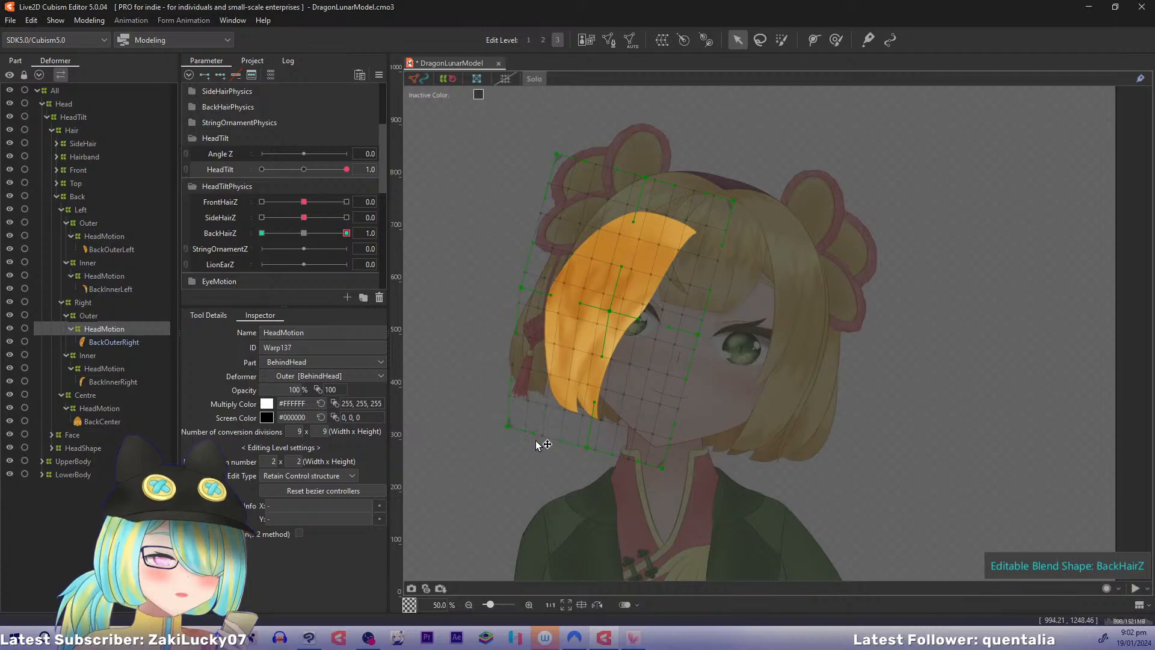
pyautogui.moveTo(587, 449); pyautogui.dragTo(596, 455)
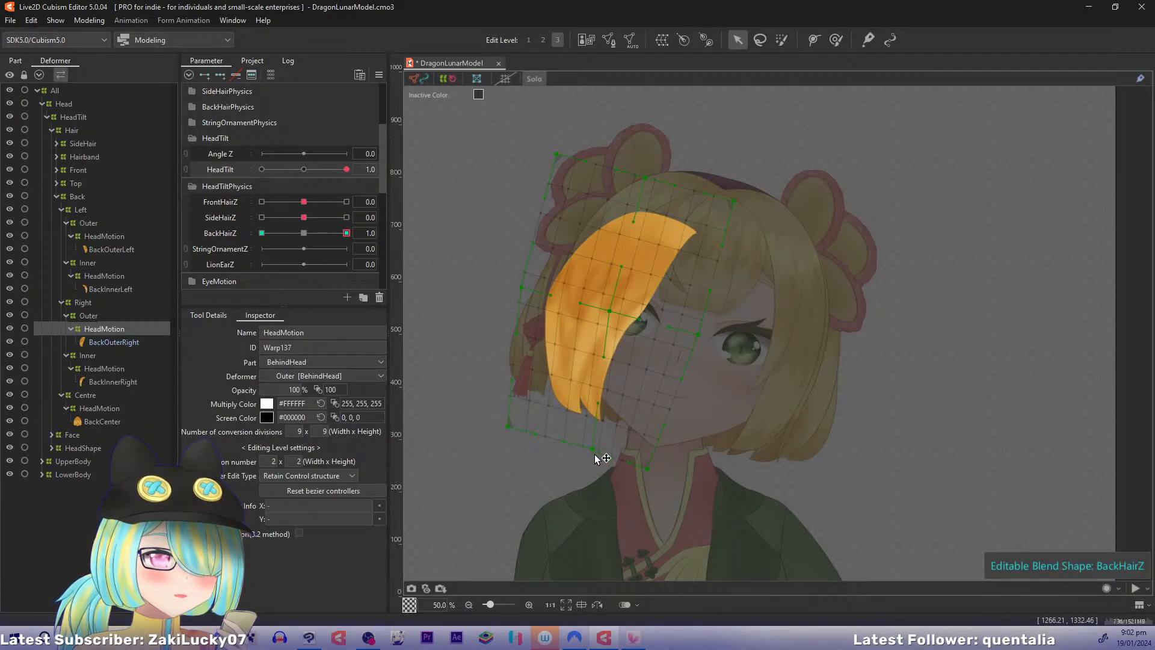
pyautogui.click(315, 233)
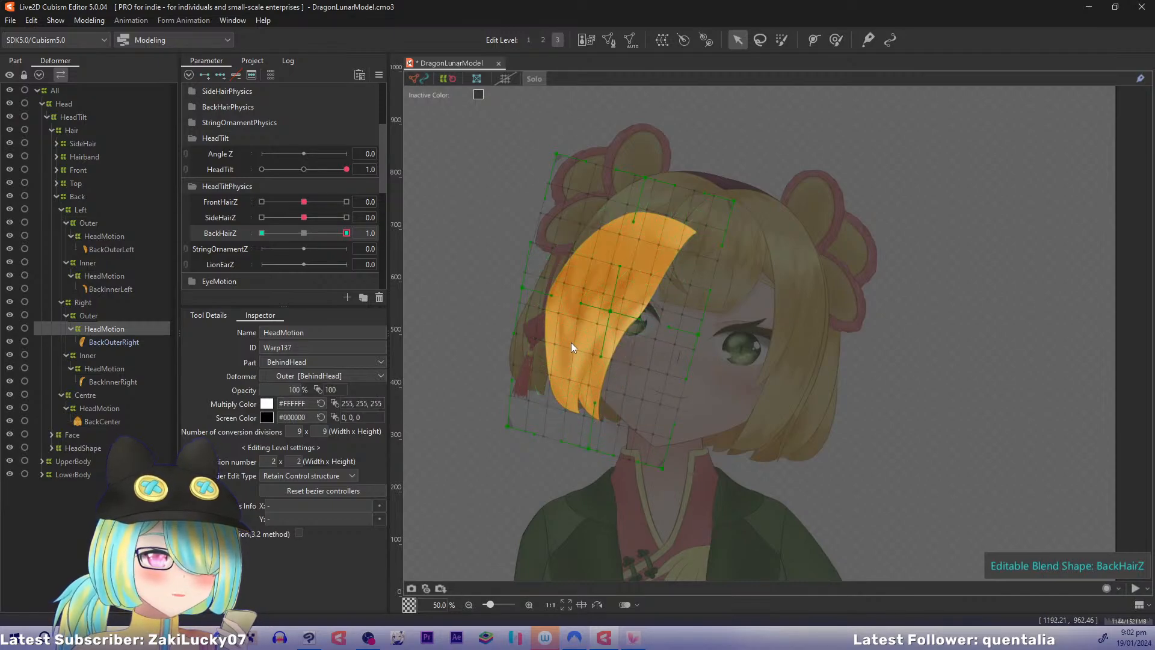
pyautogui.moveTo(572, 342); pyautogui.dragTo(568, 348)
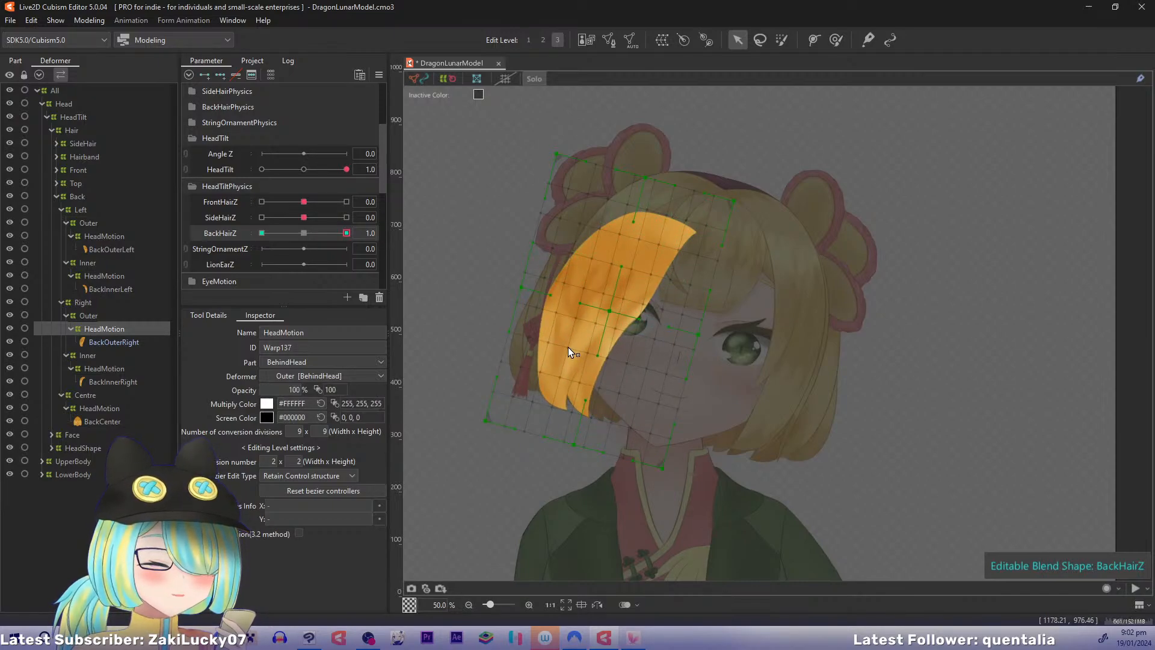
# Step: Bend the right outer back hair at BackHairZ 1.0 with a three-point Temporary deform curve, swinging its tips toward the face
pyautogui.press('t')
pyautogui.click(751, 154)
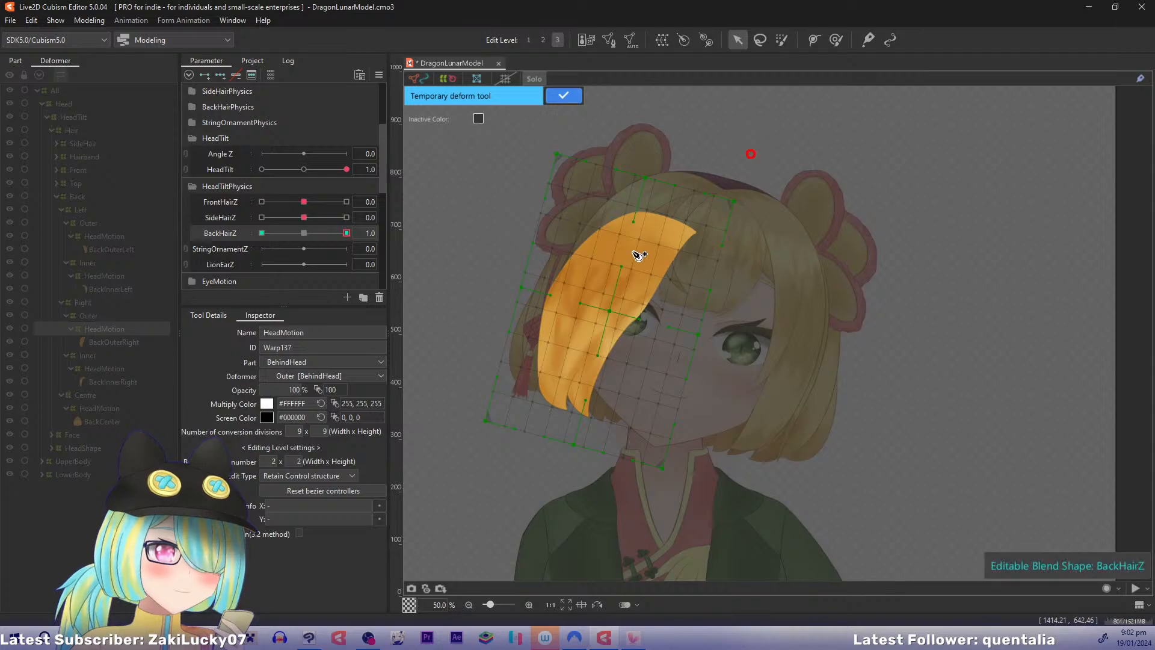
pyautogui.click(621, 264)
pyautogui.click(527, 534)
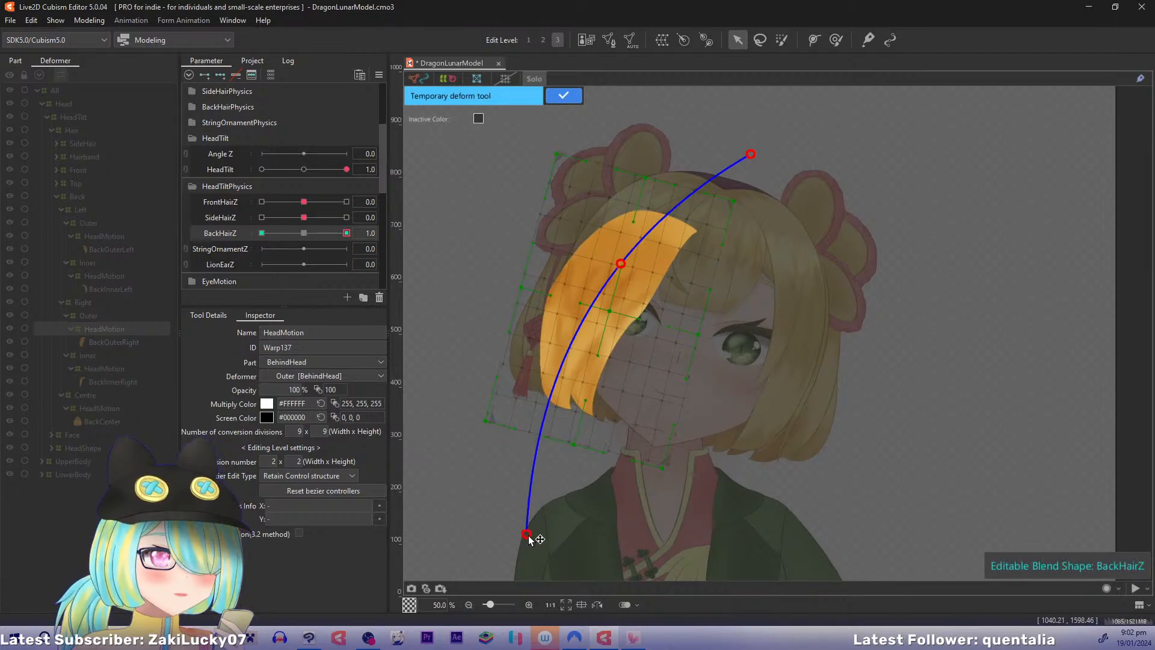
pyautogui.moveTo(527, 534); pyautogui.dragTo(553, 539)
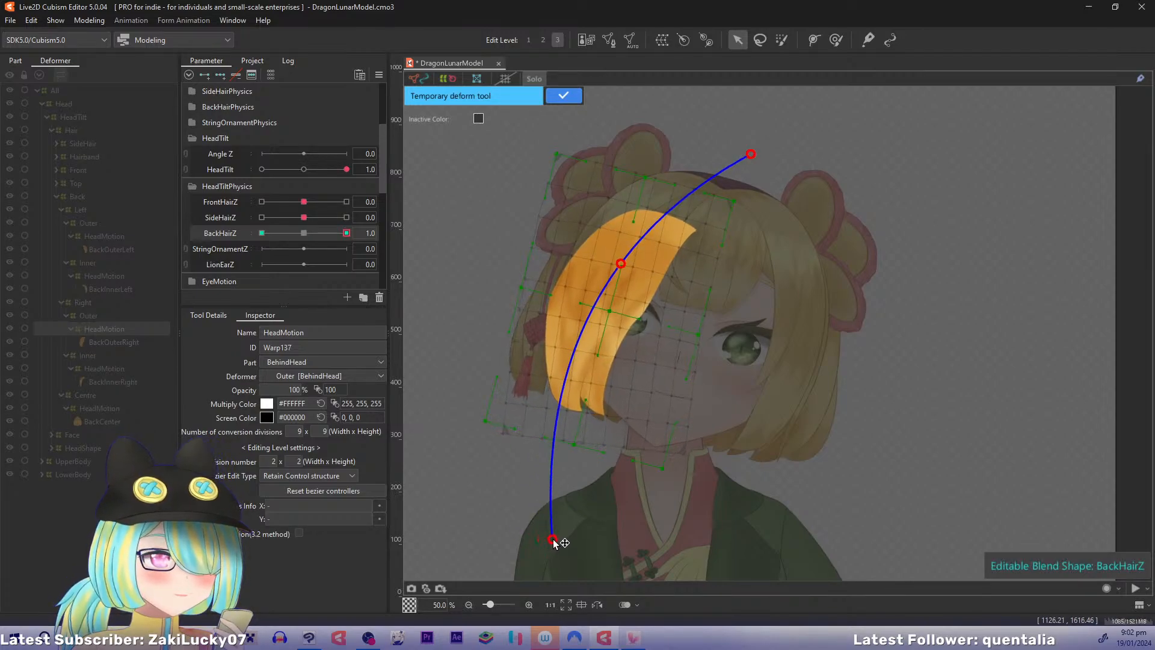
pyautogui.click(555, 98)
pyautogui.moveTo(663, 470); pyautogui.dragTo(649, 480)
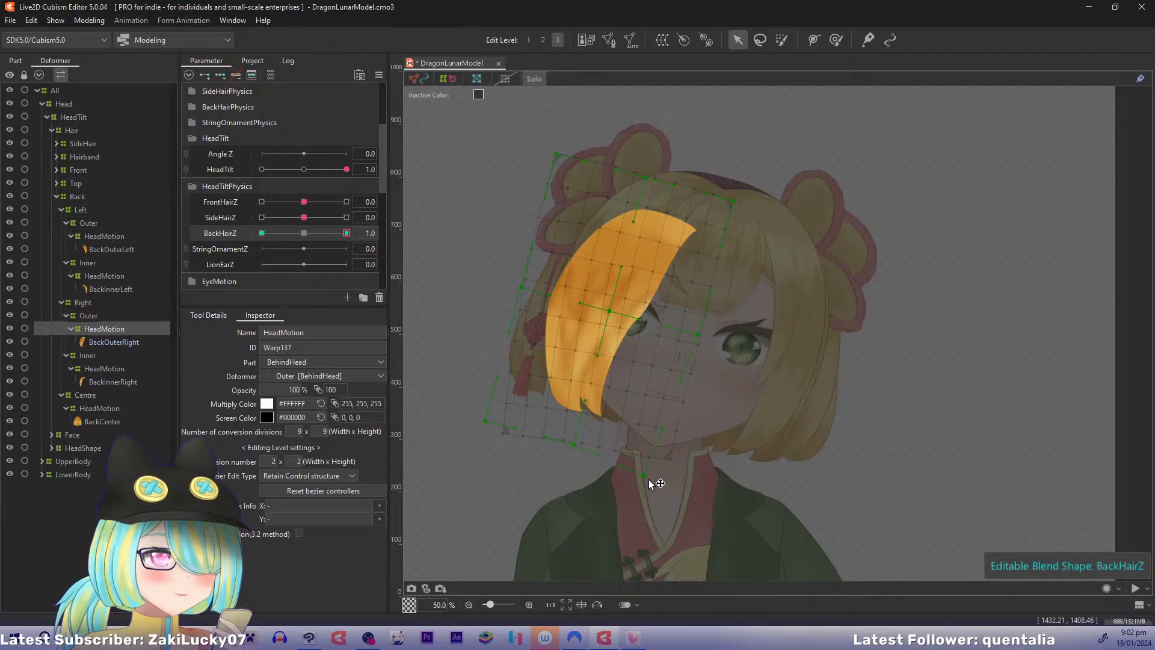
pyautogui.moveTo(348, 231); pyautogui.dragTo(440, 250)
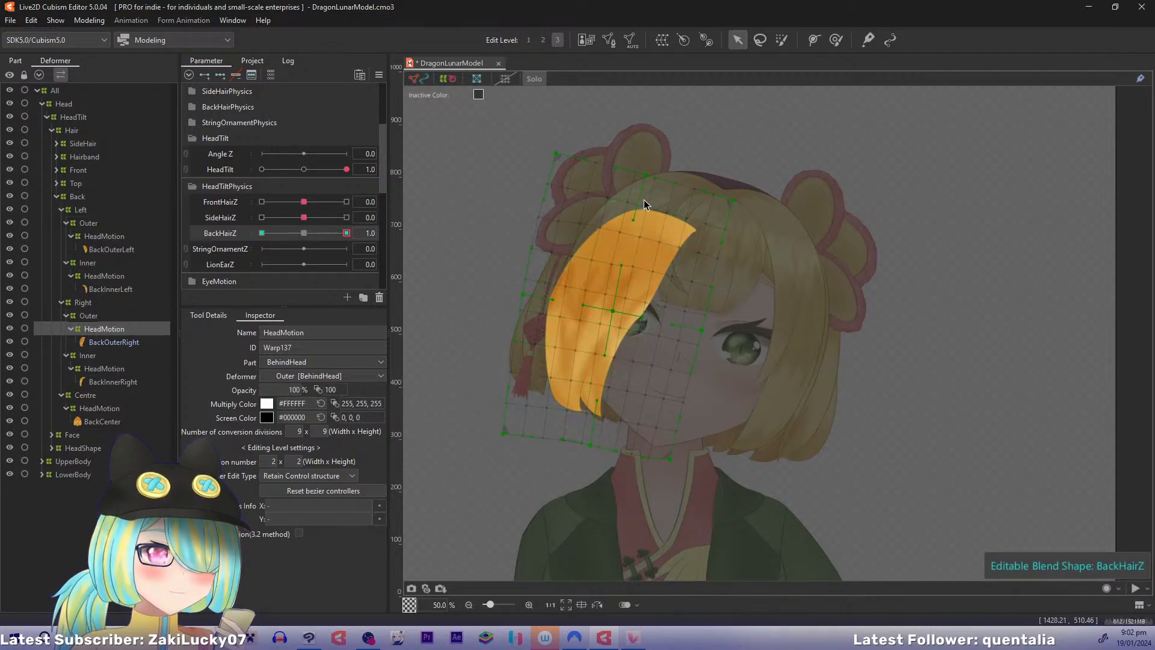
# Step: Nudge the upper middle control point of the right outer HeadMotion warp at BackHairZ 1.0 and reset the parameters to their defaults
pyautogui.moveTo(647, 180); pyautogui.dragTo(645, 181)
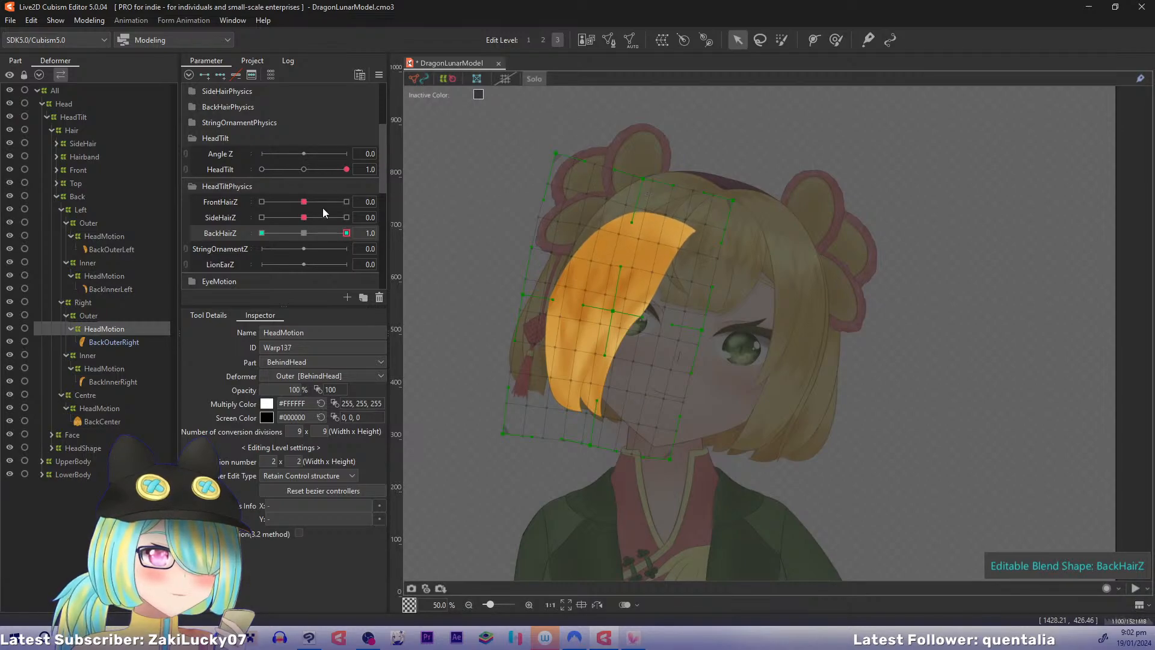
pyautogui.moveTo(346, 234); pyautogui.dragTo(371, 249)
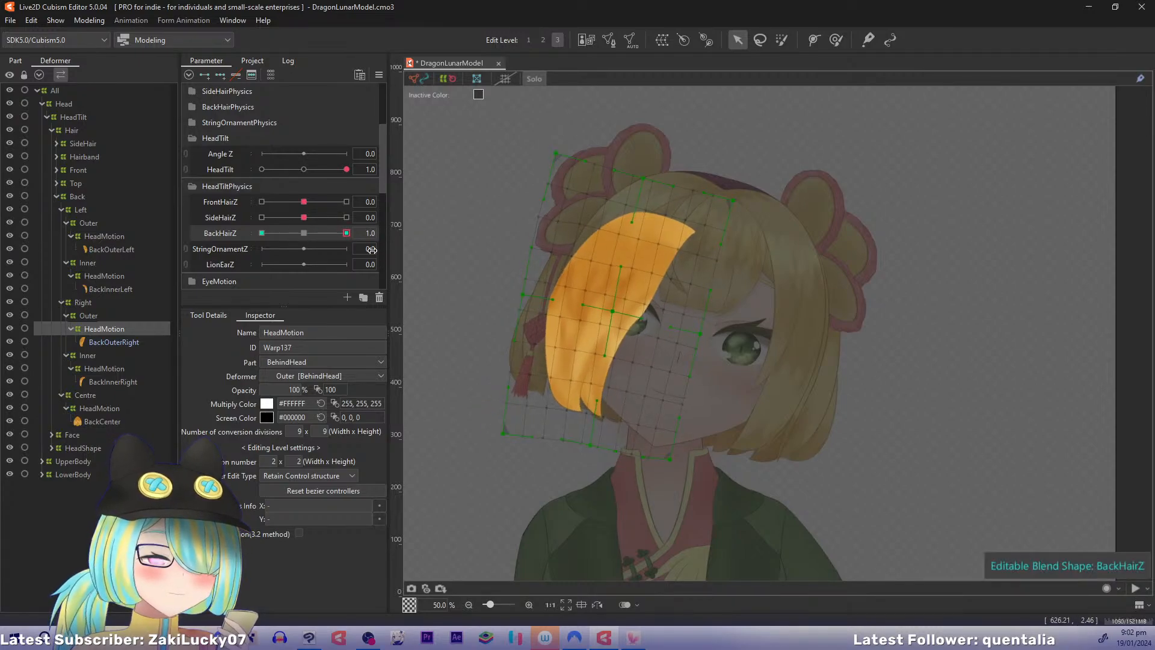
pyautogui.hotkey('ctrl', 'r')
pyautogui.hotkey('shift', 's')
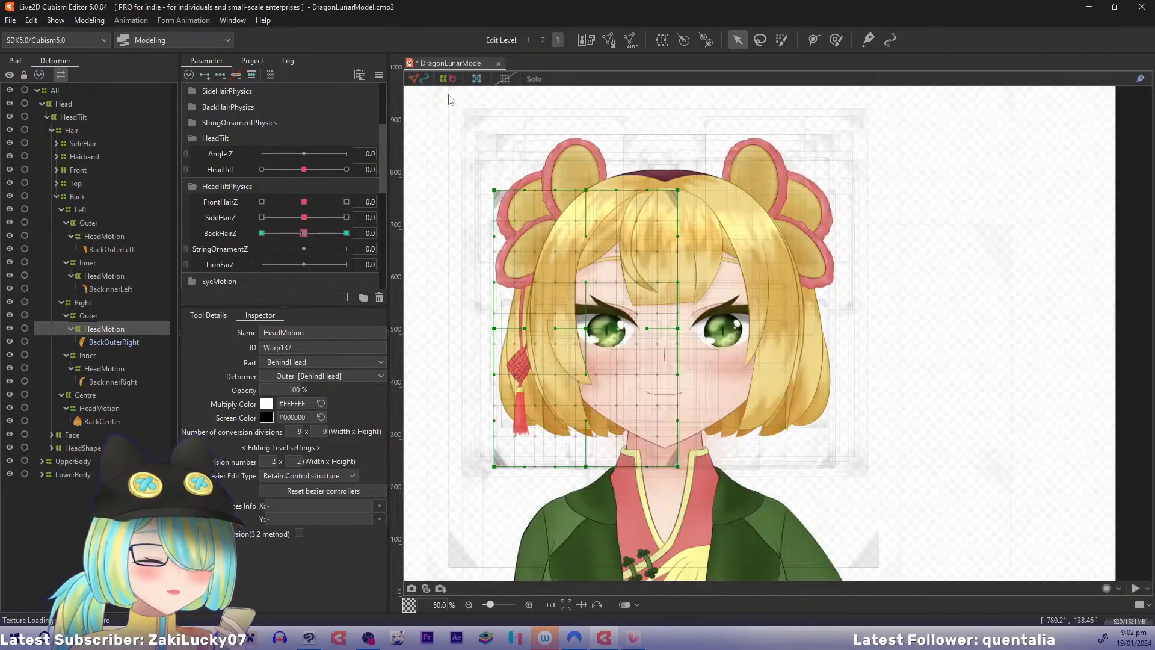
# Step: Set HeadTilt and BackHairZ to -1.0 and view the right inner back hair and its HeadMotion warp in isolation
pyautogui.click(103, 369)
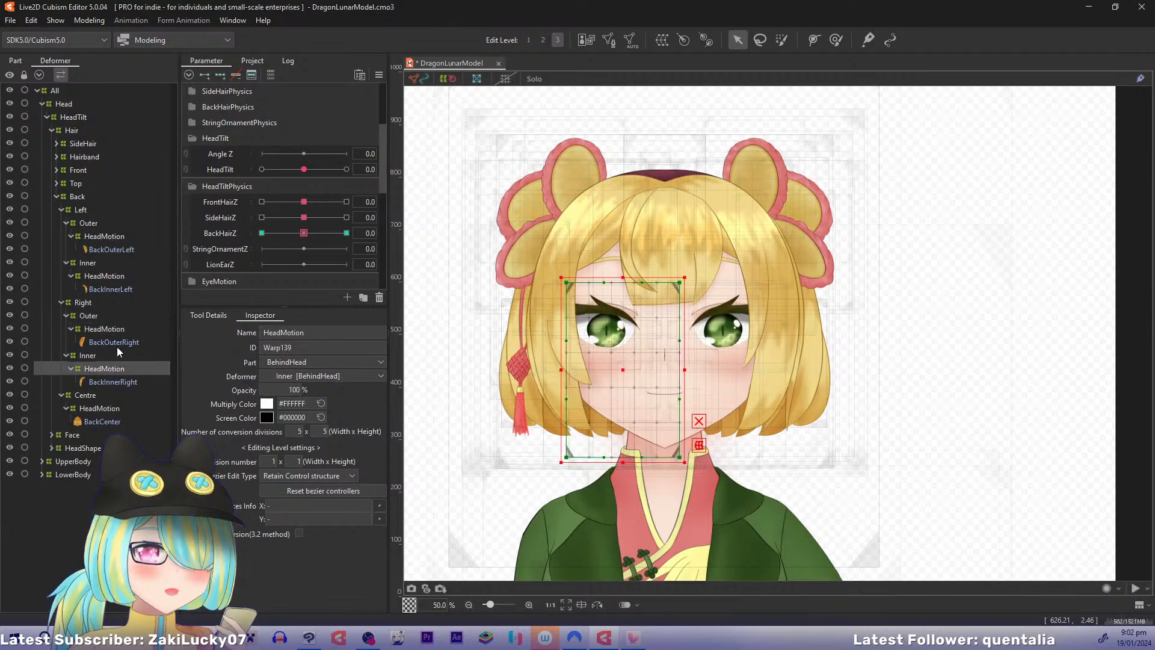
pyautogui.moveTo(306, 171); pyautogui.dragTo(220, 178)
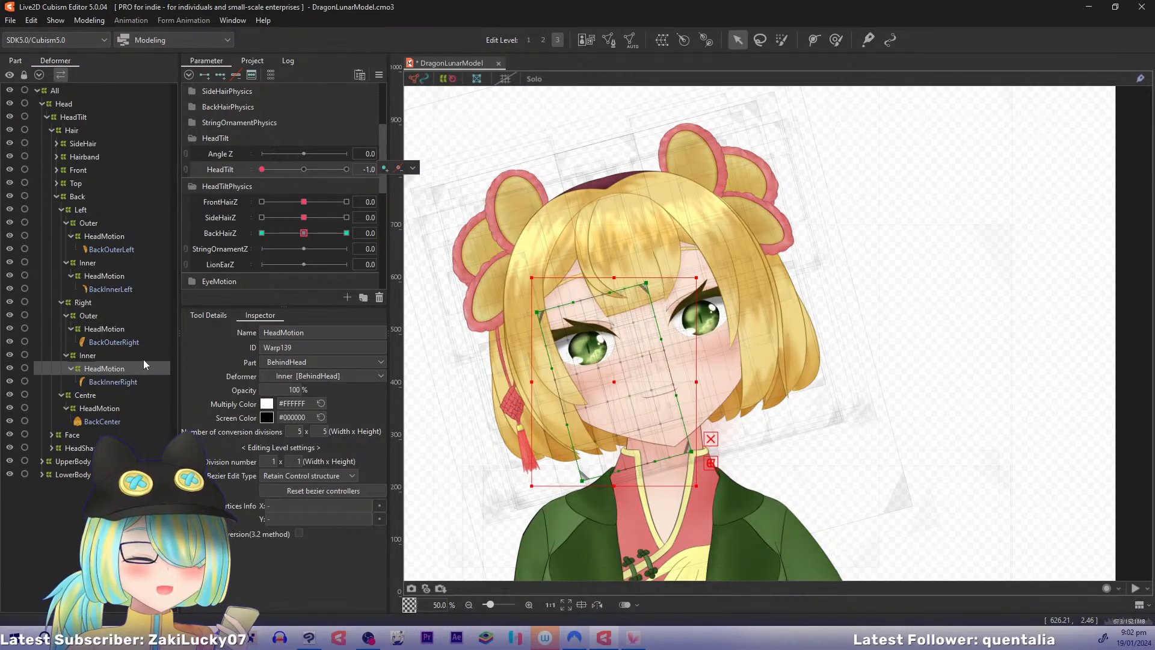
pyautogui.keyDown('ctrl'); pyautogui.click(122, 381); pyautogui.keyUp('ctrl')
pyautogui.hotkey('shift', 's')
pyautogui.click(121, 365)
pyautogui.moveTo(303, 234); pyautogui.dragTo(253, 234)
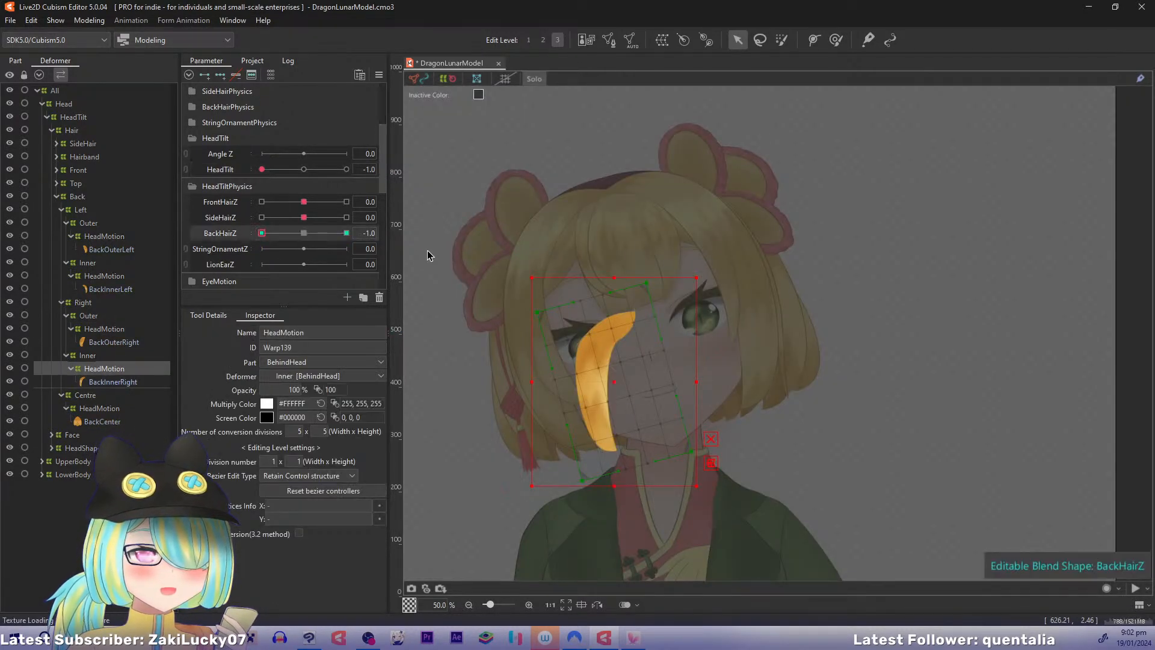
pyautogui.moveTo(526, 214); pyautogui.dragTo(537, 180)
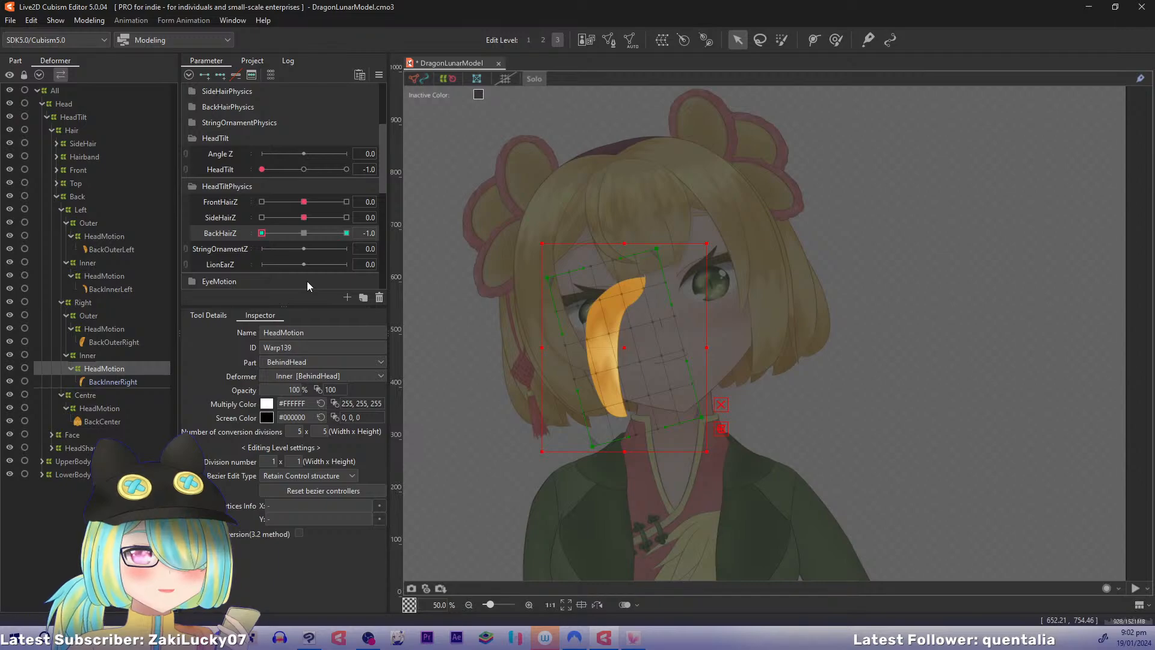
pyautogui.hotkey('shift', 's')
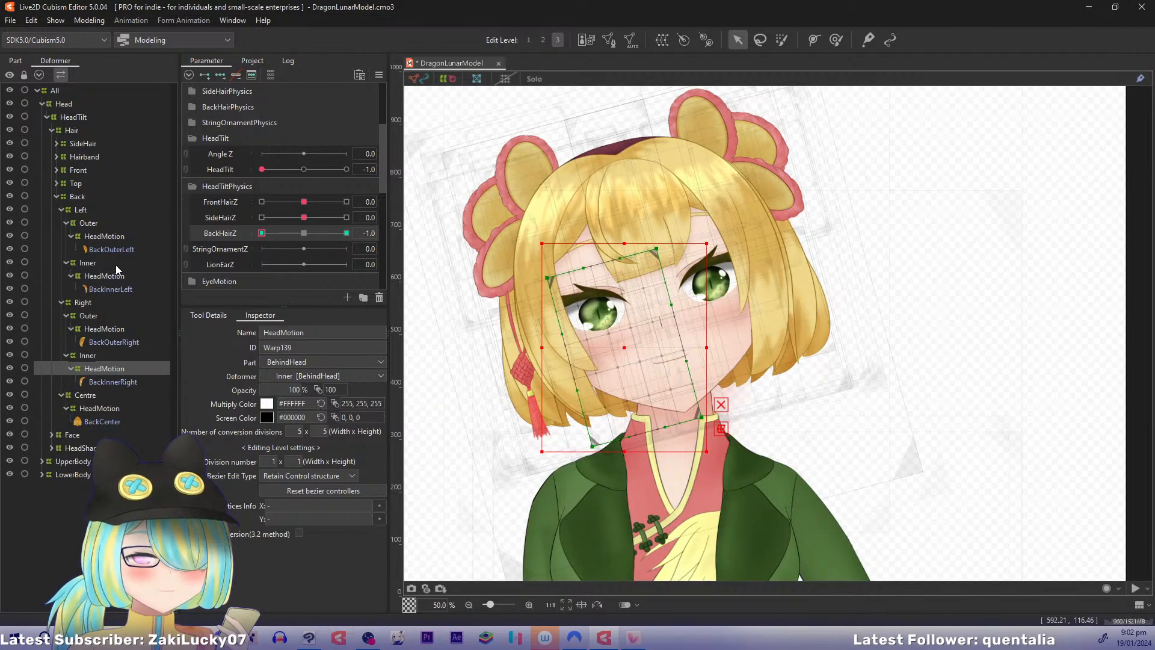
# Step: Isolate the left outer back hair and bend it at BackHairZ -1.0 with a three-point Temporary deform curve, swinging its tips toward the face
pyautogui.click(115, 237)
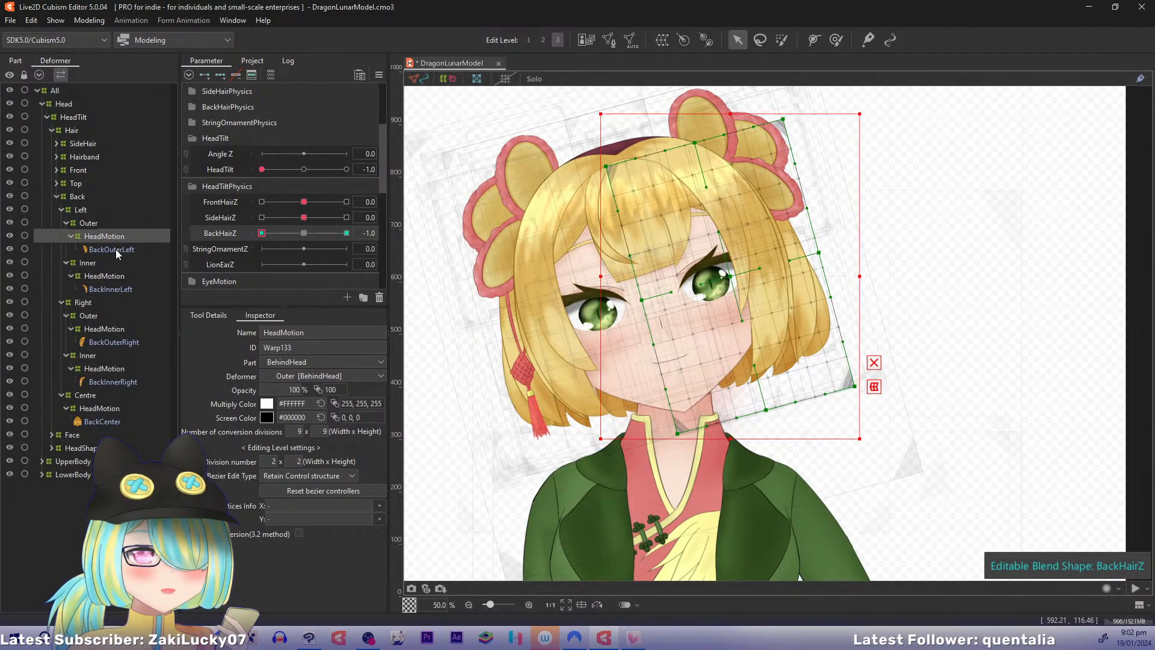
pyautogui.hotkey('shift', 's')
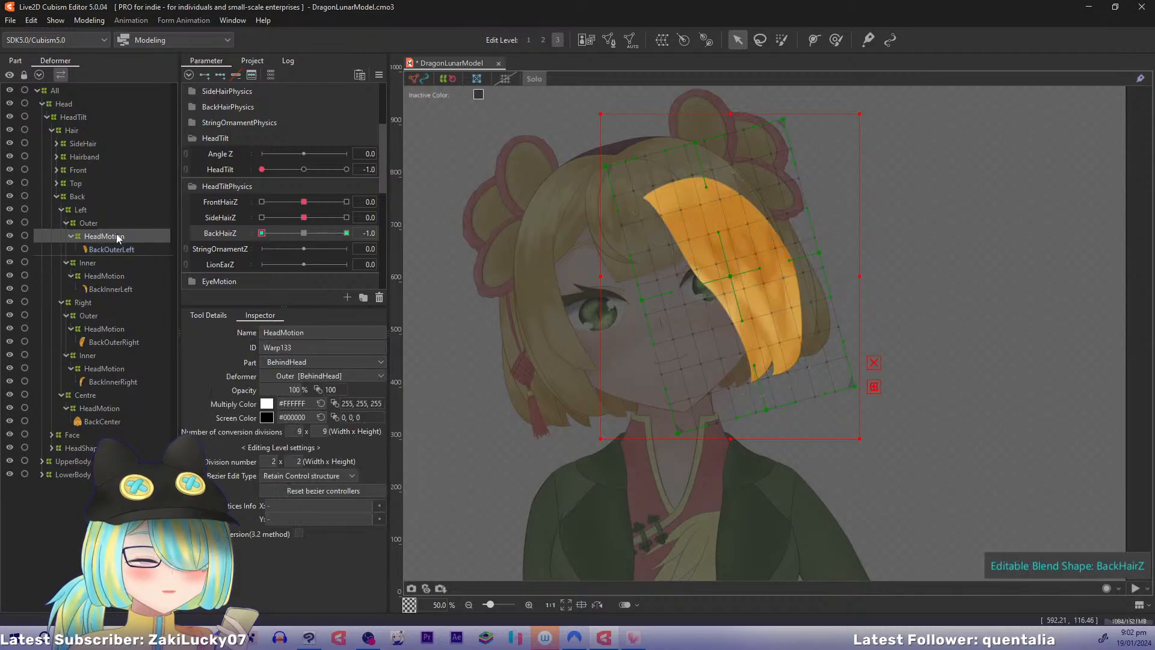
pyautogui.moveTo(596, 228); pyautogui.dragTo(566, 237)
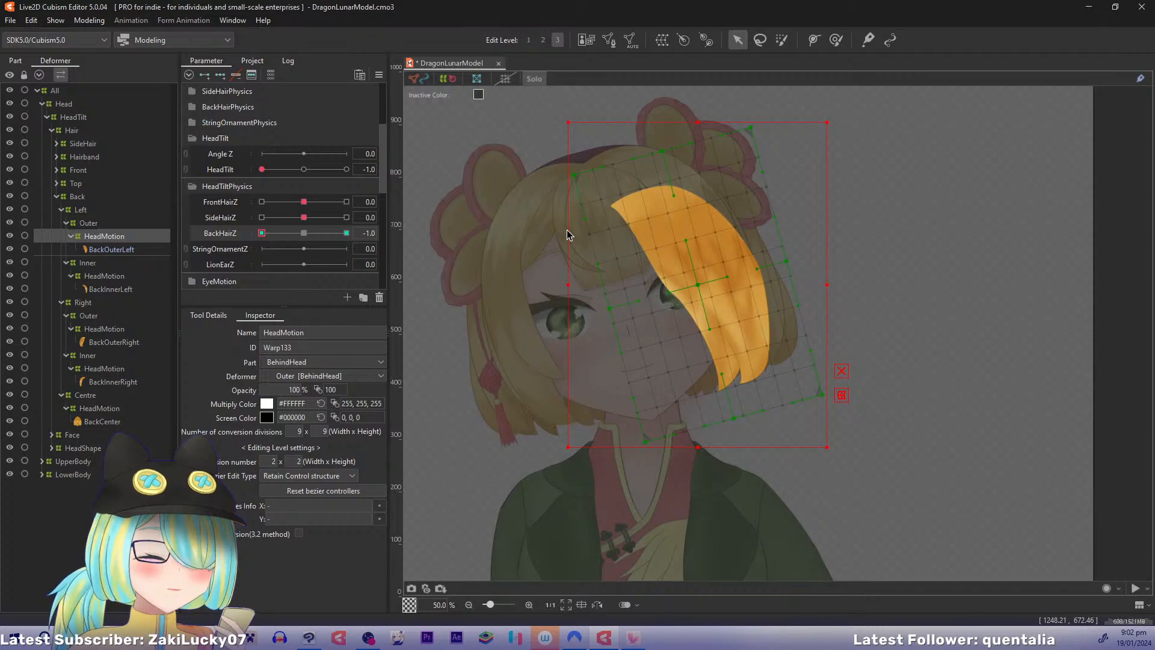
pyautogui.hotkey('ctrl', 't')
pyautogui.click(553, 139)
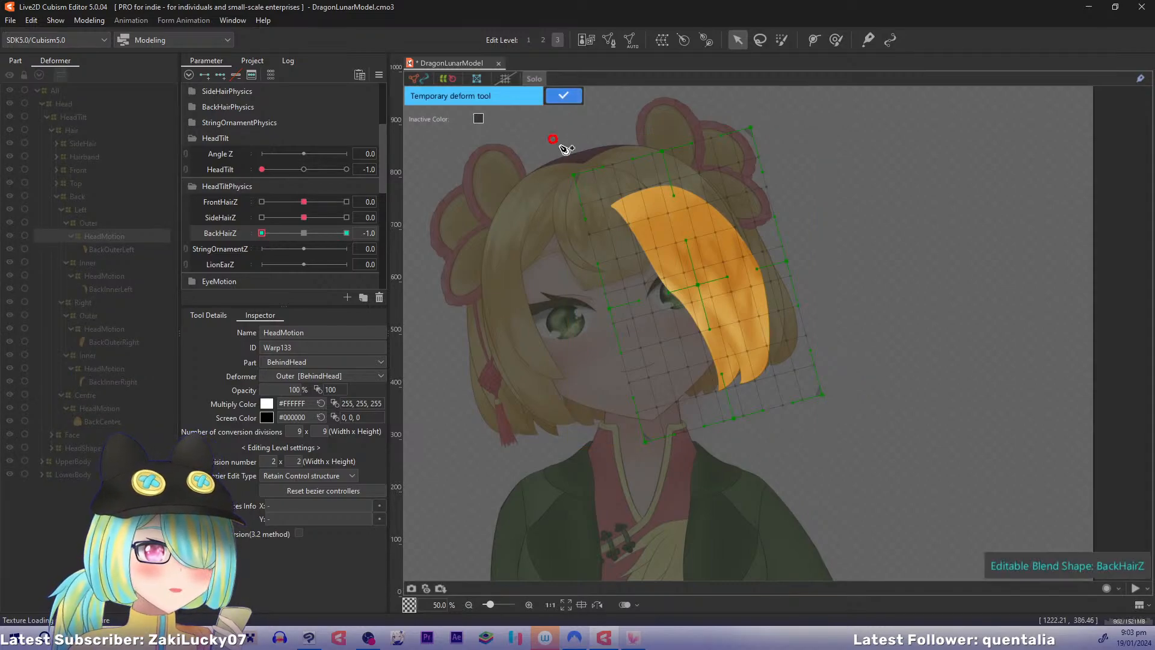
pyautogui.click(688, 237)
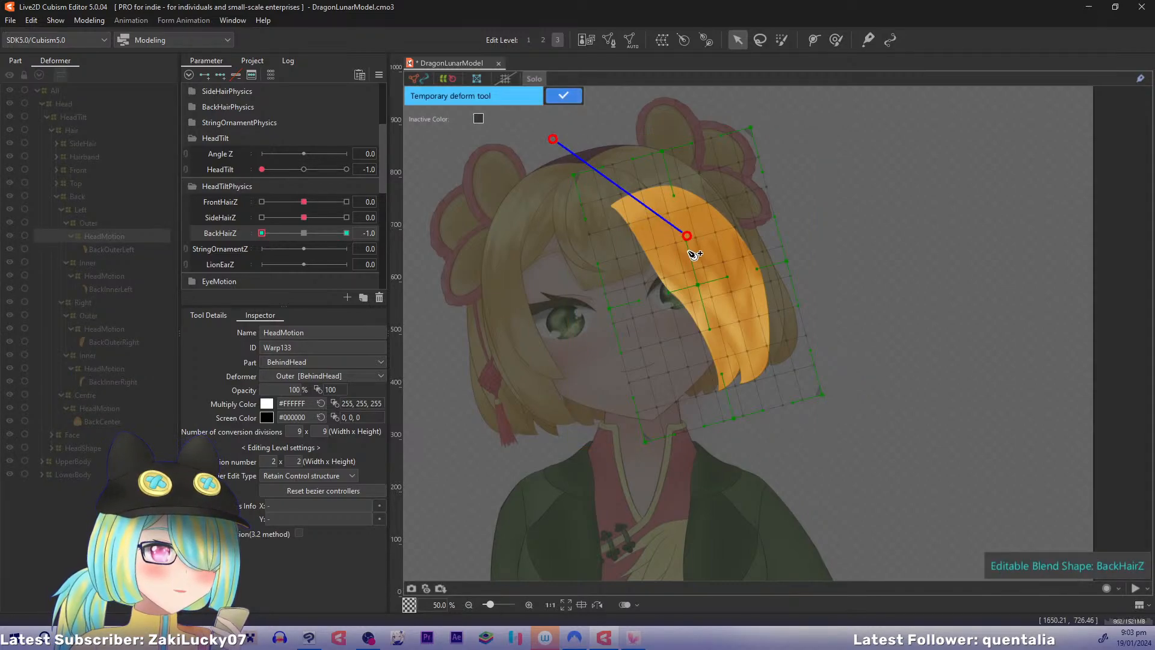
pyautogui.click(780, 535)
pyautogui.moveTo(781, 534); pyautogui.dragTo(738, 544)
pyautogui.moveTo(262, 234)
pyautogui.mouseDown()
pyautogui.moveTo(298, 235)
pyautogui.moveTo(256, 250)
pyautogui.mouseUp()
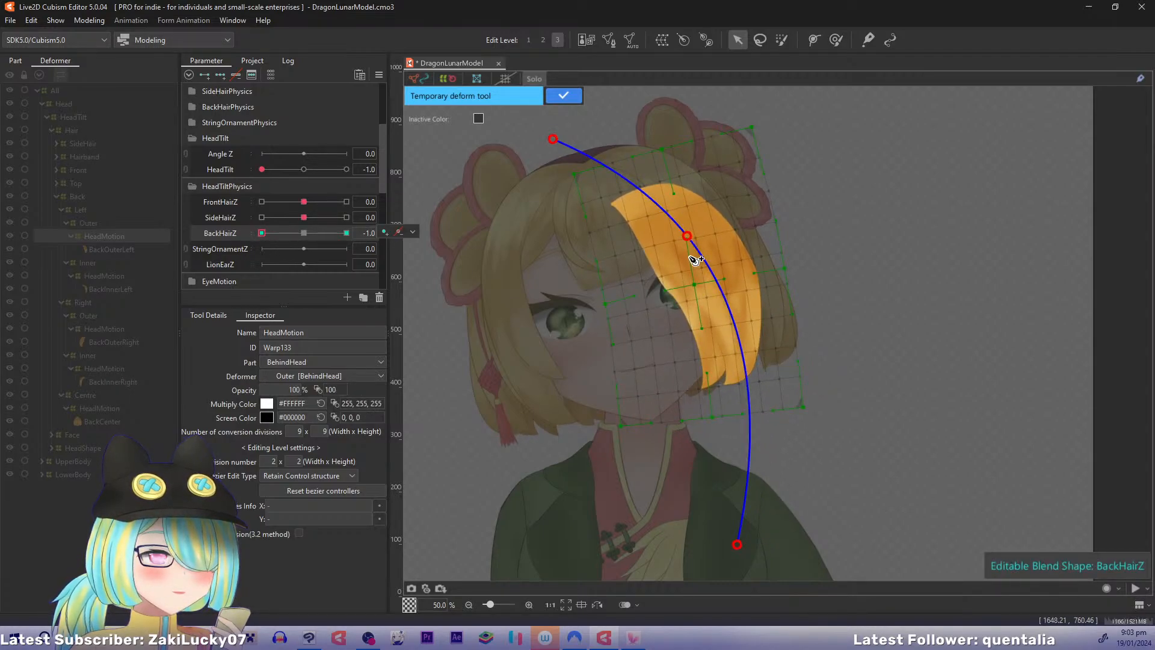
# Step: Lower the curve's middle point slightly, apply the deformation and pull both lower corners of the left outer HeadMotion warp inward
pyautogui.moveTo(688, 236); pyautogui.dragTo(688, 240)
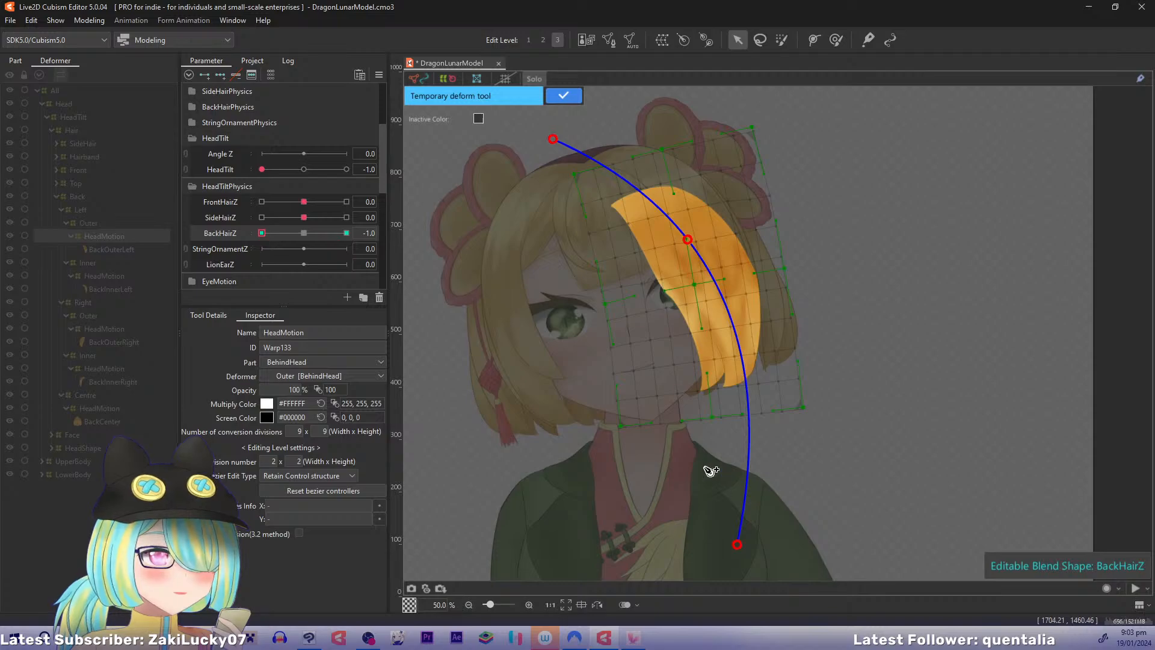
pyautogui.moveTo(264, 233); pyautogui.dragTo(246, 250)
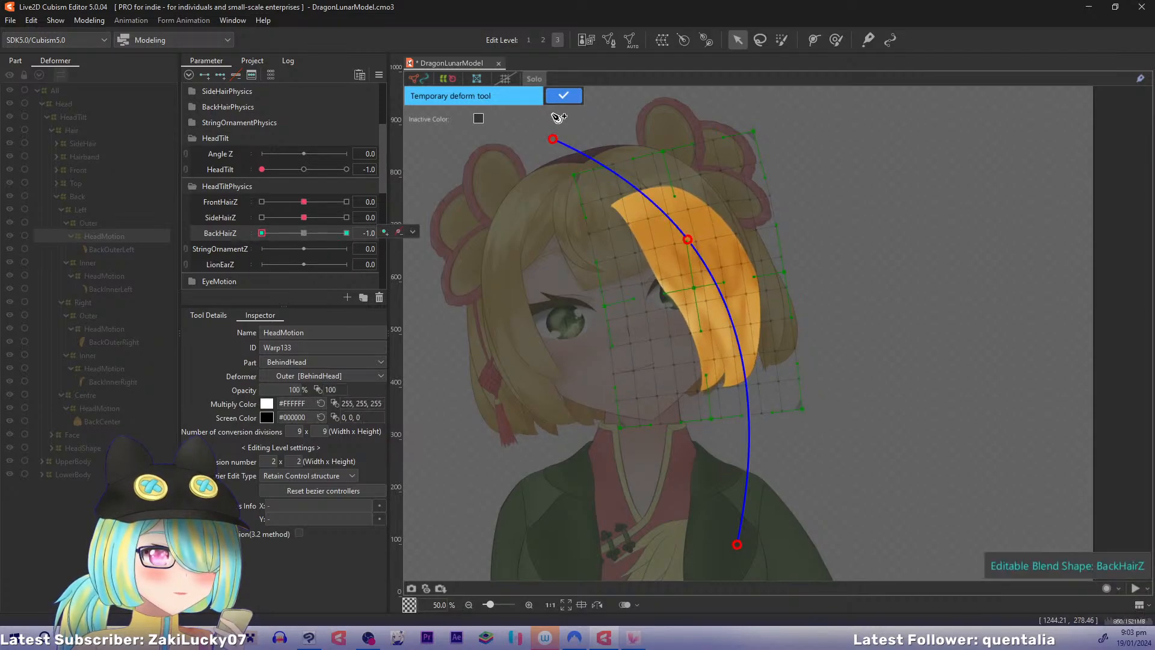
pyautogui.click(565, 97)
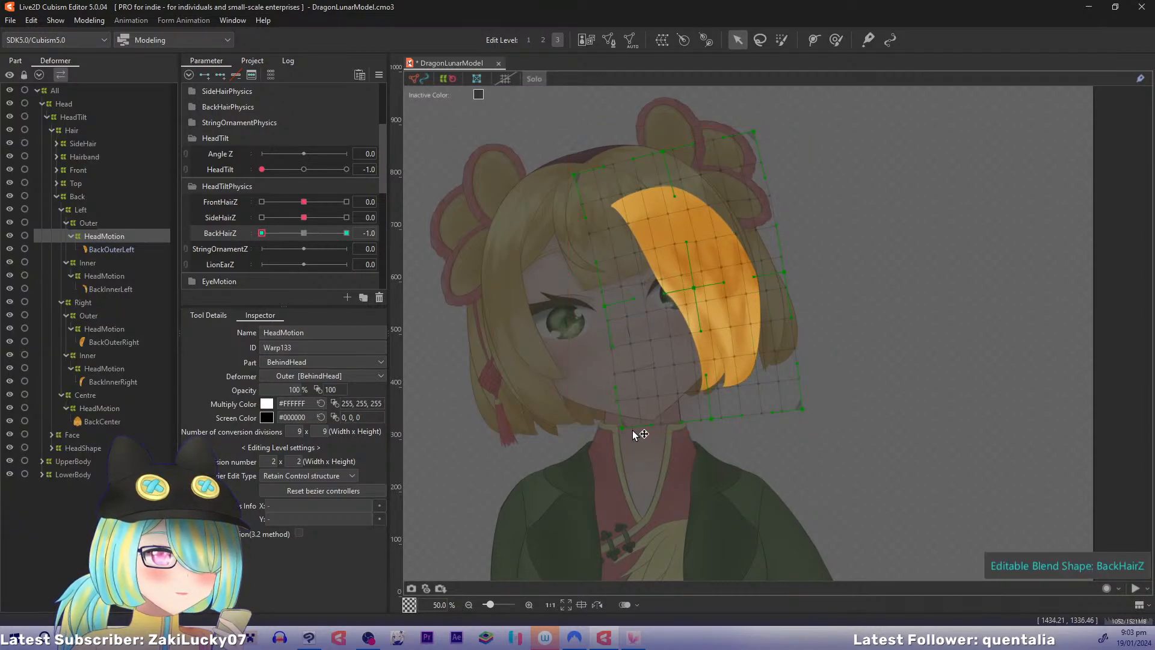
pyautogui.moveTo(635, 433); pyautogui.dragTo(717, 418)
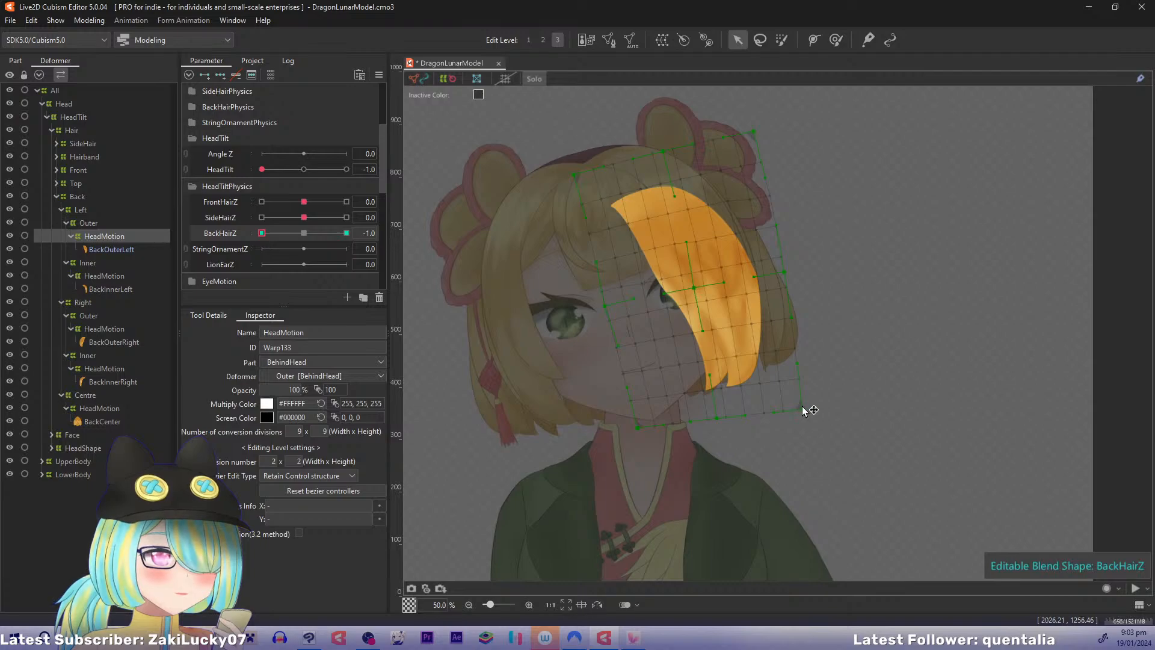
pyautogui.moveTo(801, 409); pyautogui.dragTo(794, 411)
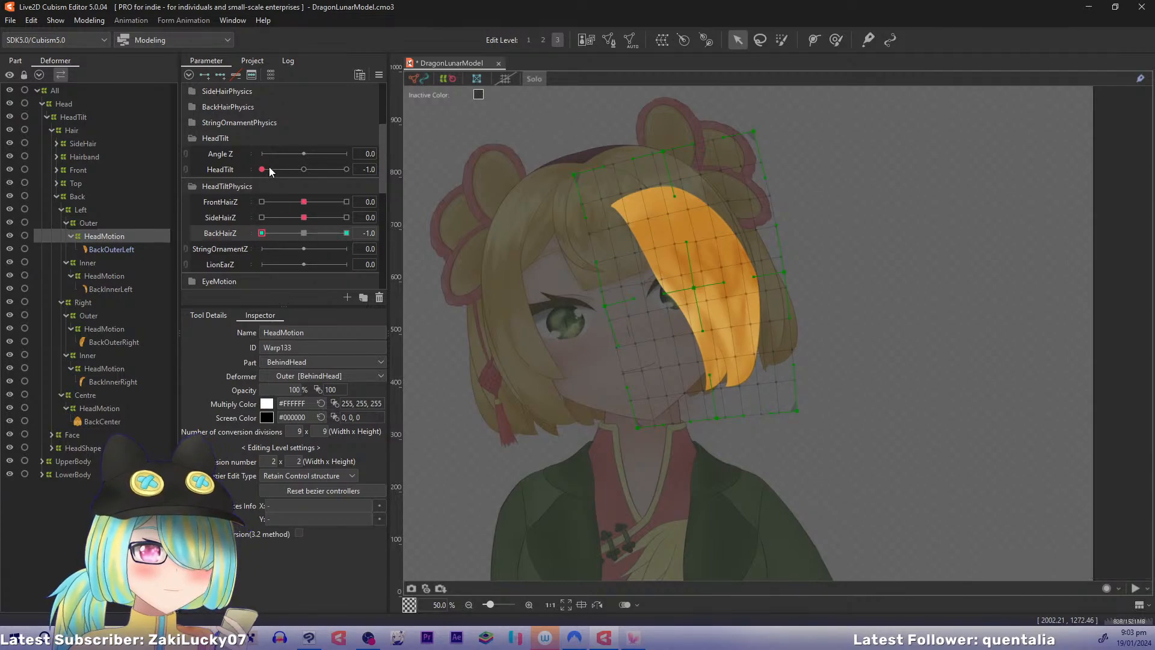
# Step: Set HeadTilt and BackHairZ to 1.0 and bend the left outer back hair with a three-point Temporary deform curve, swinging its tips away from the face
pyautogui.moveTo(263, 169); pyautogui.dragTo(355, 171)
pyautogui.moveTo(261, 233); pyautogui.dragTo(463, 246)
pyautogui.hotkey('ctrl', 't')
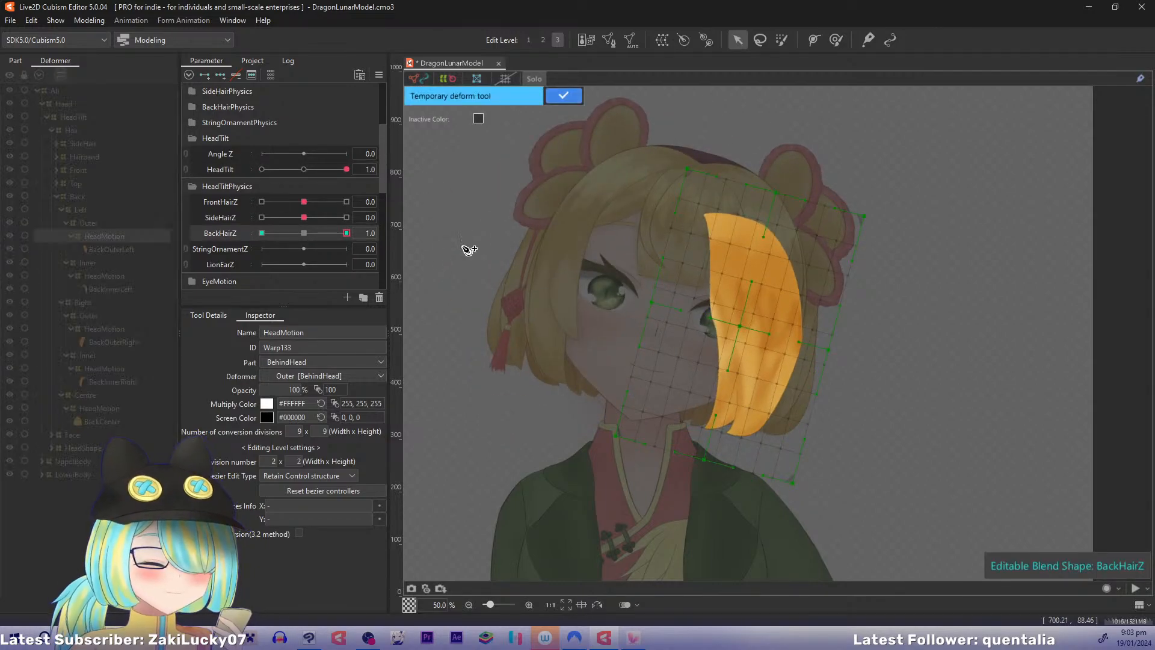
pyautogui.click(732, 146)
pyautogui.click(747, 269)
pyautogui.click(706, 544)
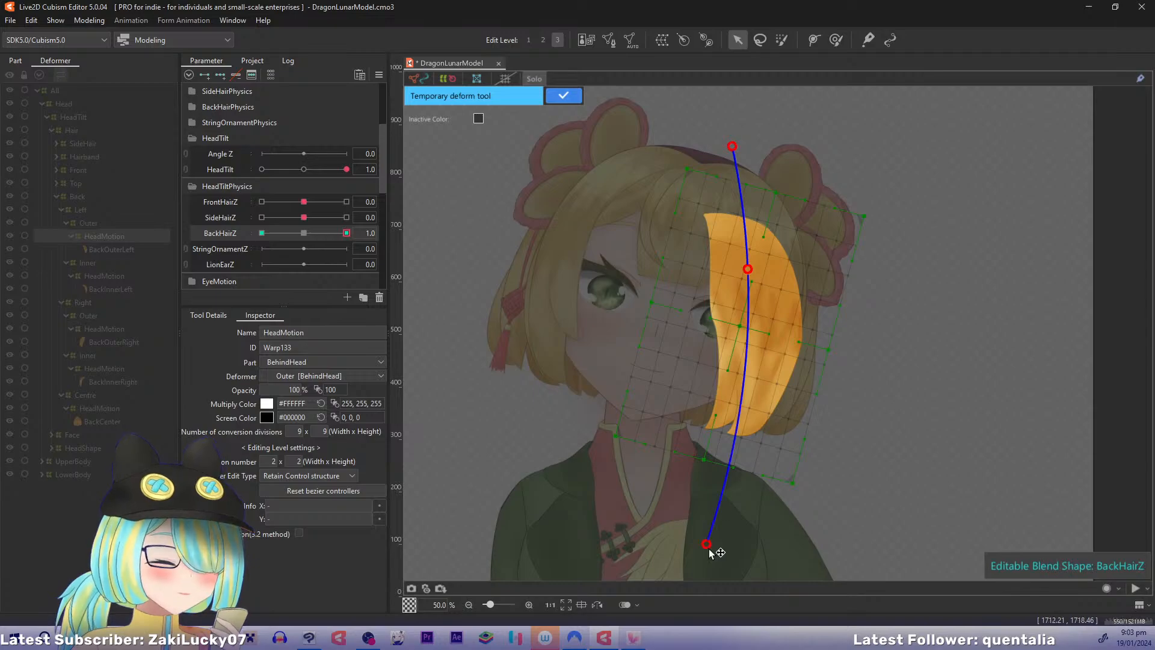
pyautogui.moveTo(706, 544); pyautogui.dragTo(734, 550)
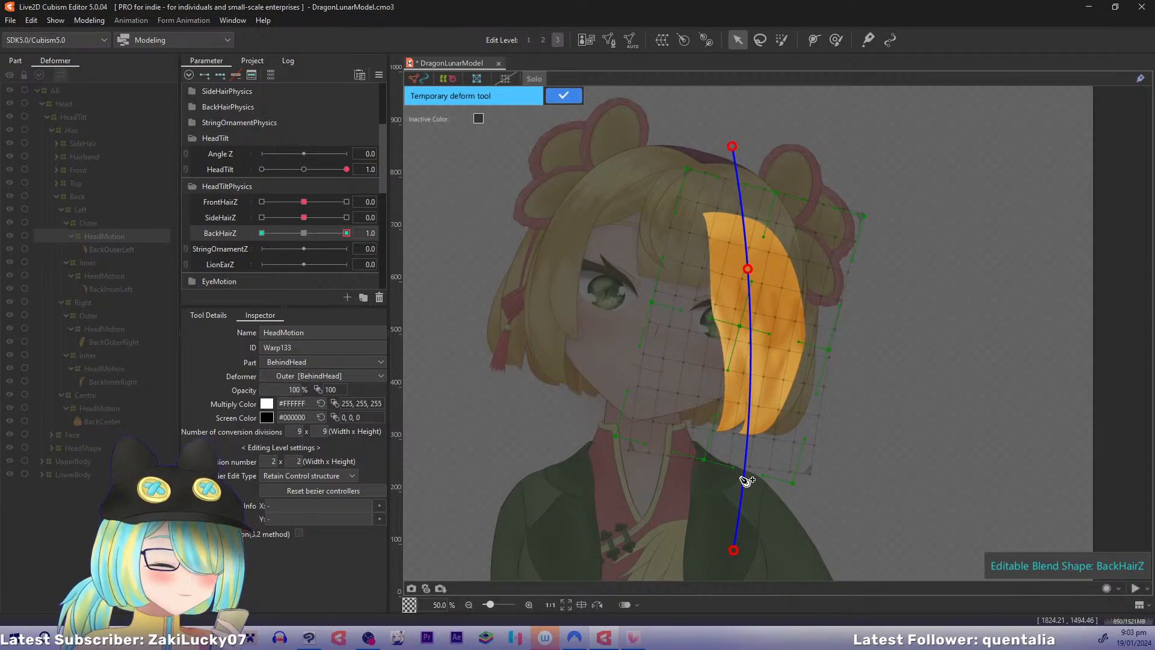
pyautogui.click(564, 96)
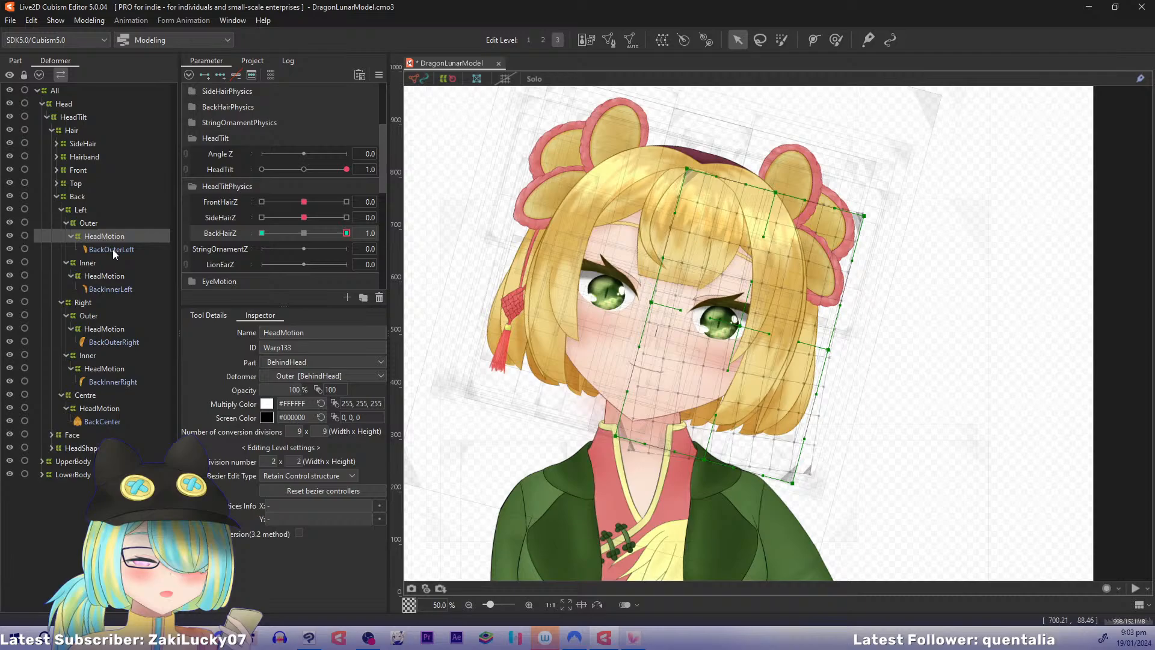
# Step: Isolate the left and right outer back hair together and select the left outer HeadMotion warp
pyautogui.keyDown('ctrl'); pyautogui.click(113, 250); pyautogui.keyUp('ctrl')
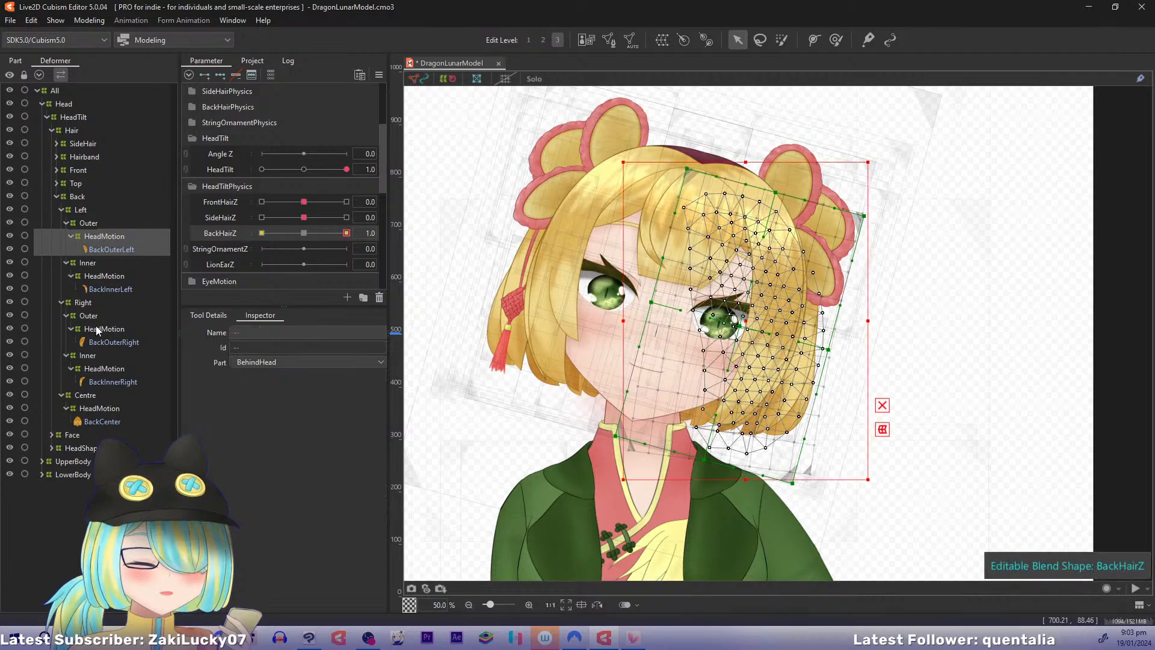
pyautogui.keyDown('ctrl'); pyautogui.click(96, 330); pyautogui.keyUp('ctrl')
pyautogui.keyDown('ctrl'); pyautogui.click(97, 344); pyautogui.keyUp('ctrl')
pyautogui.press('s')
pyautogui.click(105, 238)
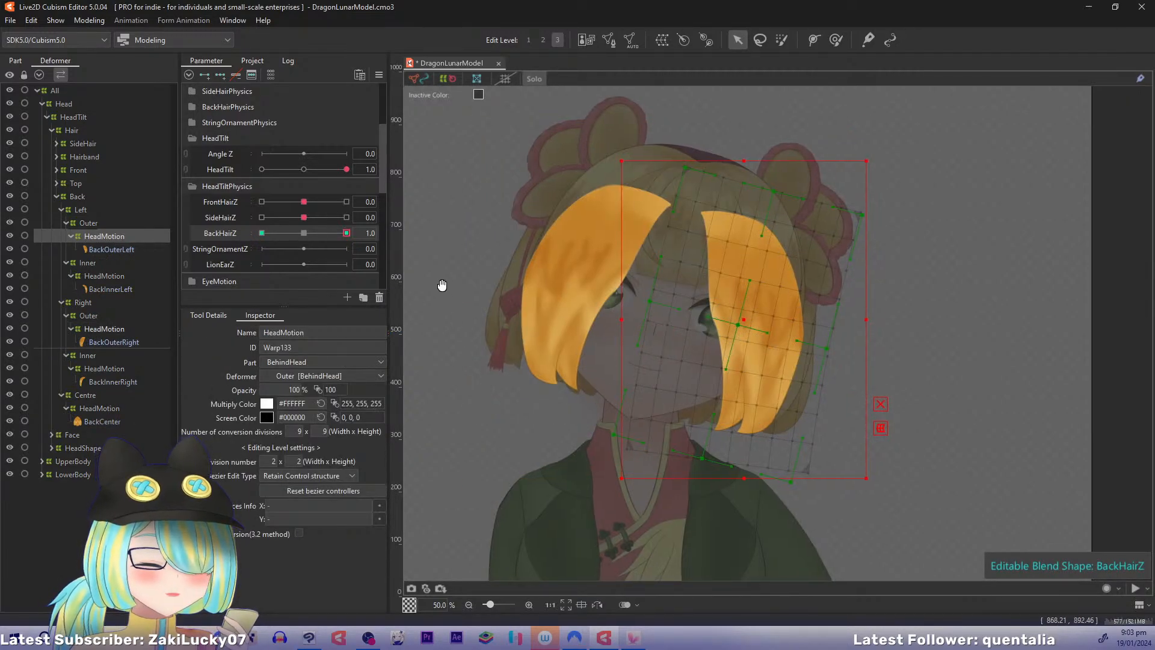
pyautogui.moveTo(443, 284); pyautogui.dragTo(419, 249)
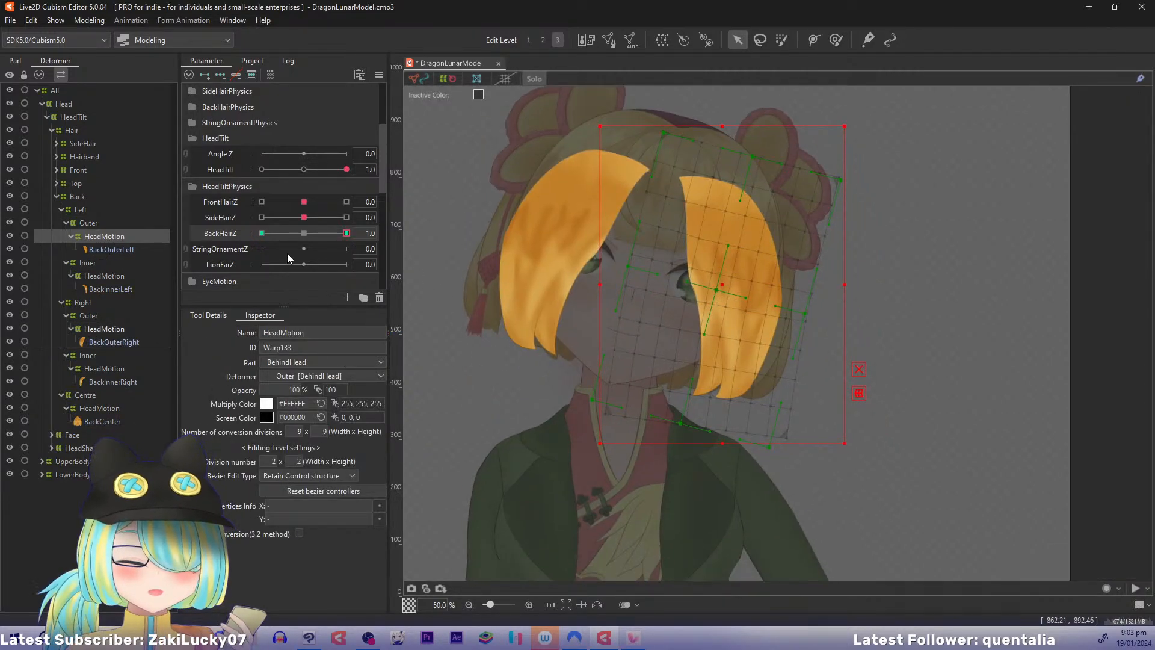
# Step: Reshape the lower parts of the left and right outer HeadMotion warps at BackHairZ 1.0 with the deform brush
pyautogui.press('b')
pyautogui.moveTo(728, 426)
pyautogui.mouseDown()
pyautogui.moveTo(734, 379)
pyautogui.moveTo(692, 369)
pyautogui.moveTo(710, 388)
pyautogui.mouseUp()
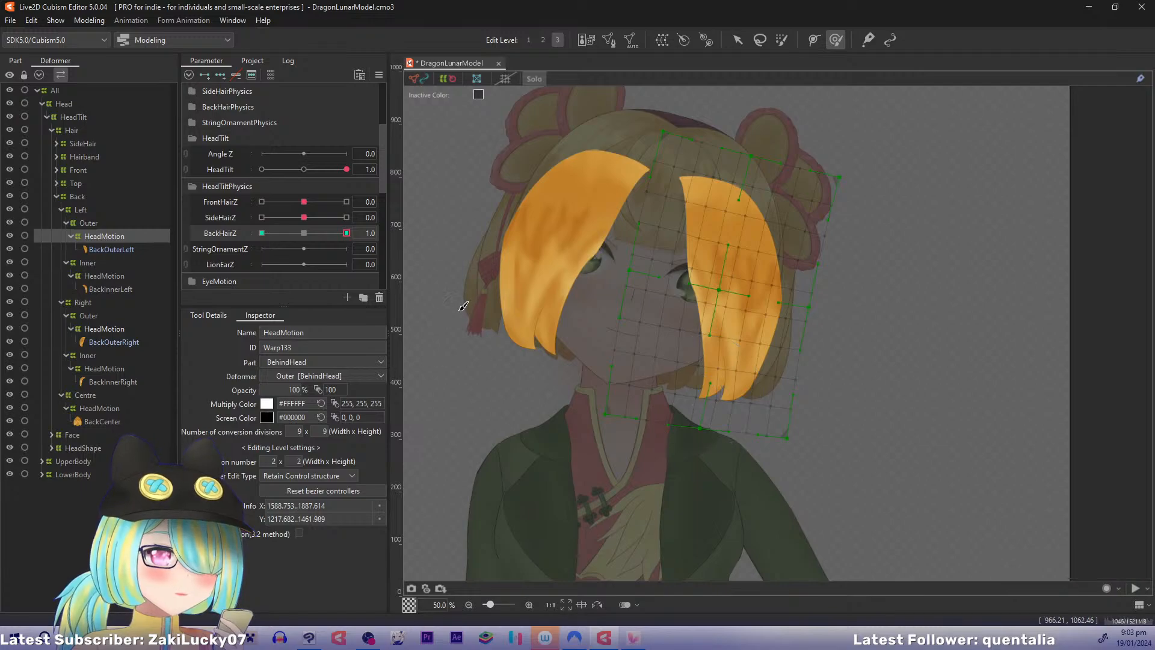
pyautogui.click(114, 330)
pyautogui.keyDown('ctrl'); pyautogui.click(121, 239); pyautogui.keyUp('ctrl')
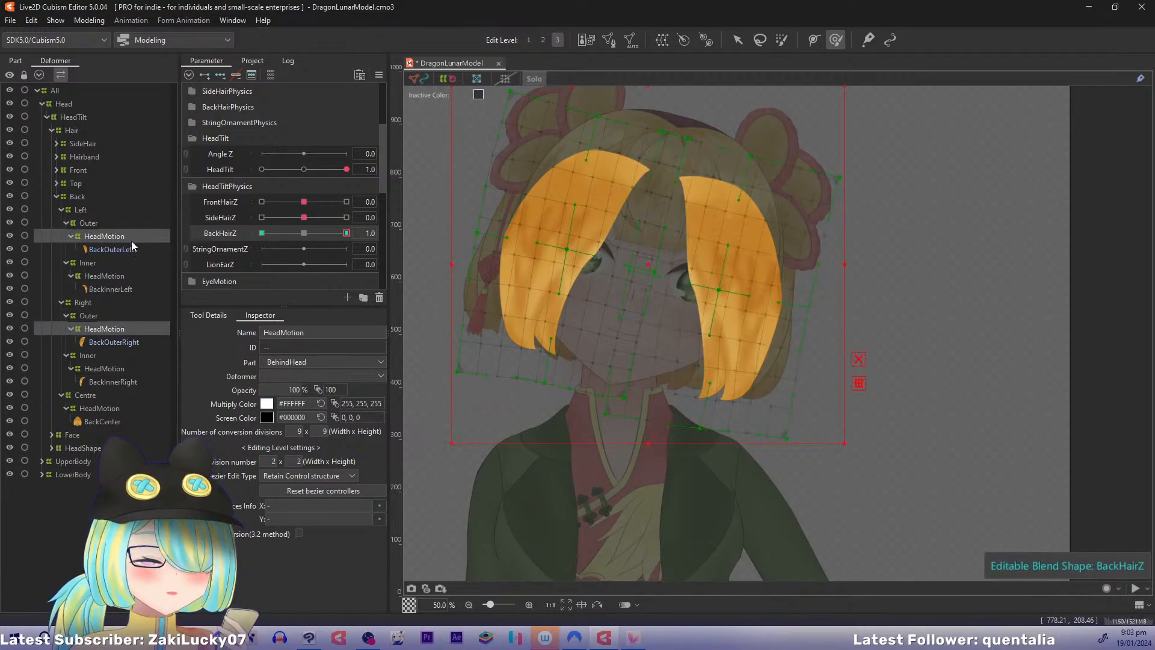
pyautogui.moveTo(516, 327)
pyautogui.mouseDown()
pyautogui.moveTo(490, 322)
pyautogui.moveTo(499, 337)
pyautogui.moveTo(485, 343)
pyautogui.moveTo(503, 356)
pyautogui.mouseUp()
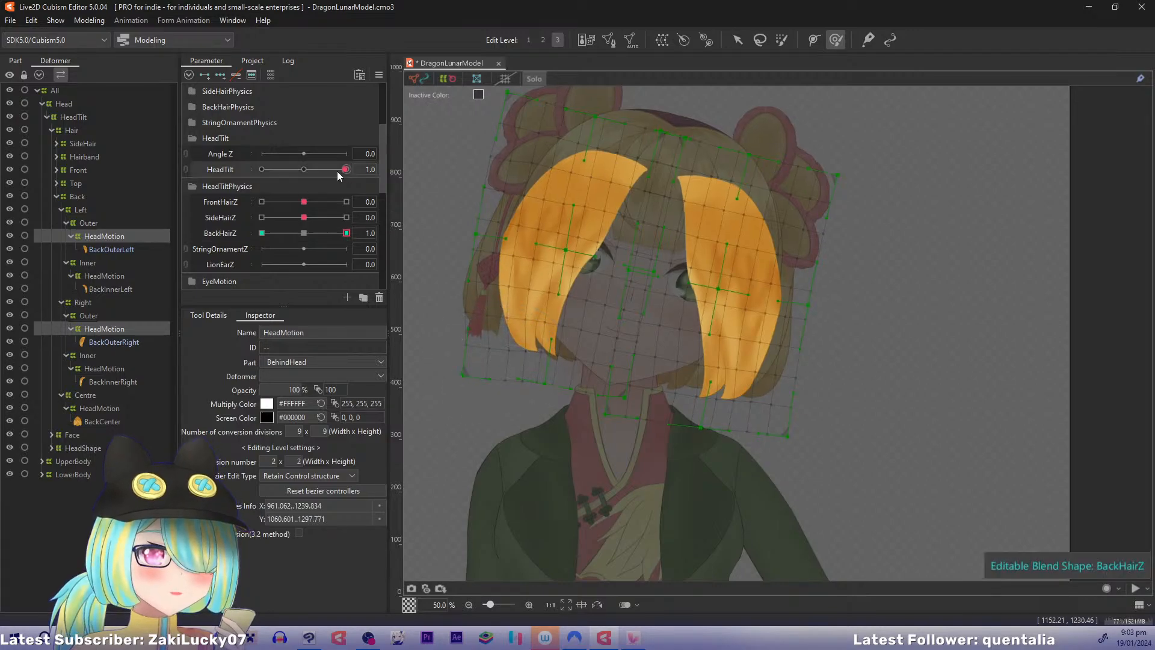
# Step: Set HeadTilt and BackHairZ to -1.0 and refine the lower parts of both outer HeadMotion warps with the deform brush
pyautogui.moveTo(345, 170); pyautogui.dragTo(260, 171)
pyautogui.moveTo(344, 233); pyautogui.dragTo(211, 249)
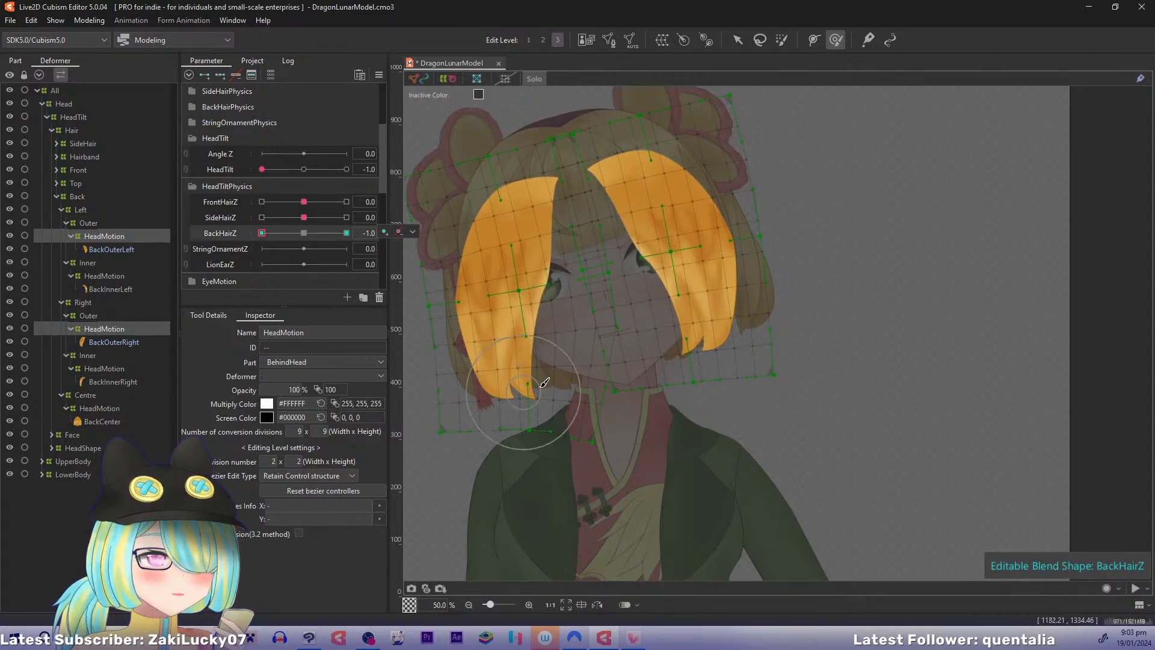
pyautogui.moveTo(530, 387); pyautogui.dragTo(548, 391)
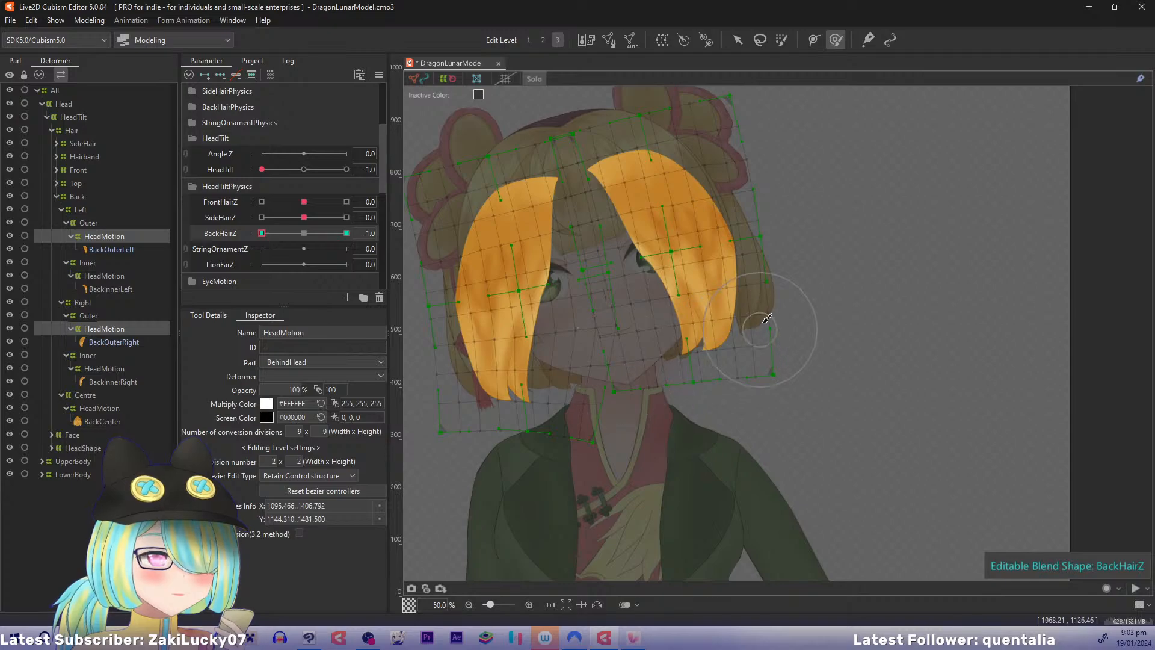
pyautogui.moveTo(735, 341)
pyautogui.mouseDown()
pyautogui.moveTo(744, 332)
pyautogui.moveTo(744, 359)
pyautogui.mouseUp()
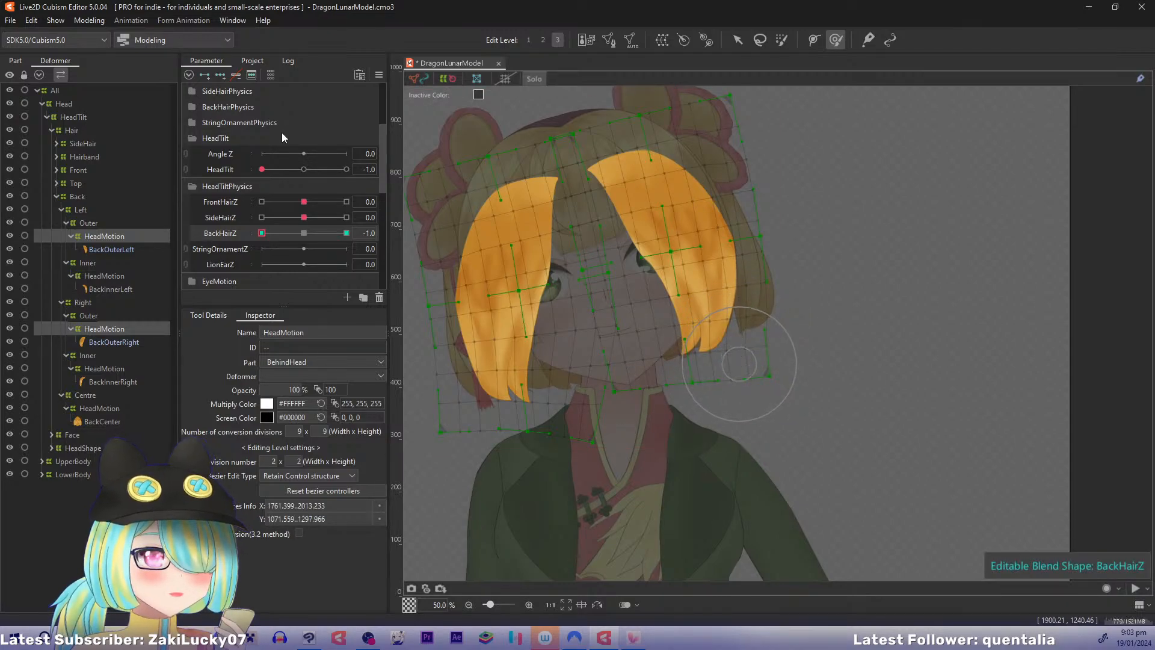
# Step: Set HeadTilt and BackHairZ to 1.0, end the isolated view and select the left inner back hair's HeadMotion warp
pyautogui.moveTo(263, 170); pyautogui.dragTo(346, 170)
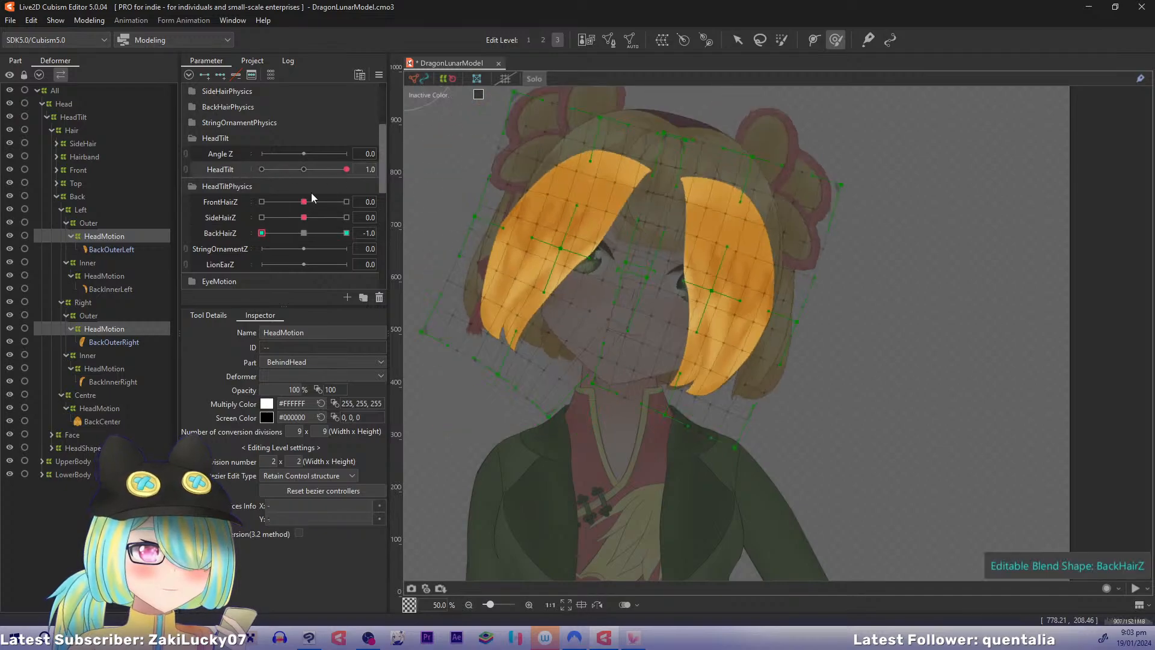
pyautogui.moveTo(262, 234); pyautogui.dragTo(347, 234)
pyautogui.click(445, 241)
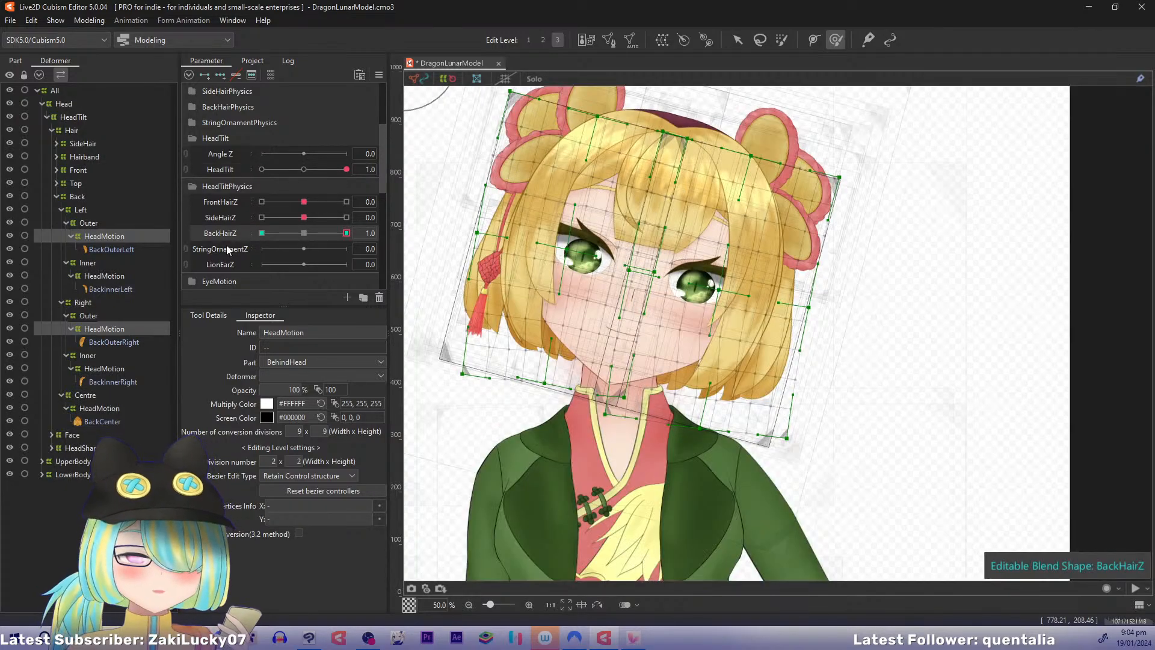
pyautogui.click(112, 276)
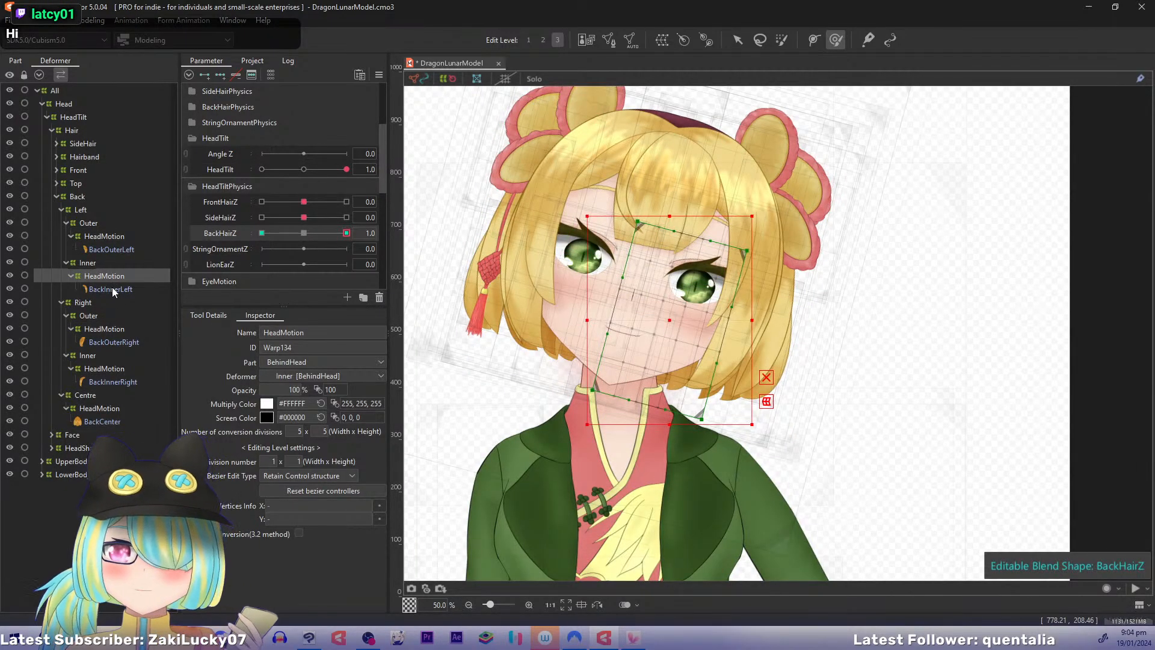
# Step: Isolate the left and right inner back hair with their HeadMotion warps and select the left inner HeadMotion warp
pyautogui.keyDown('ctrl'); pyautogui.click(112, 289); pyautogui.keyUp('ctrl')
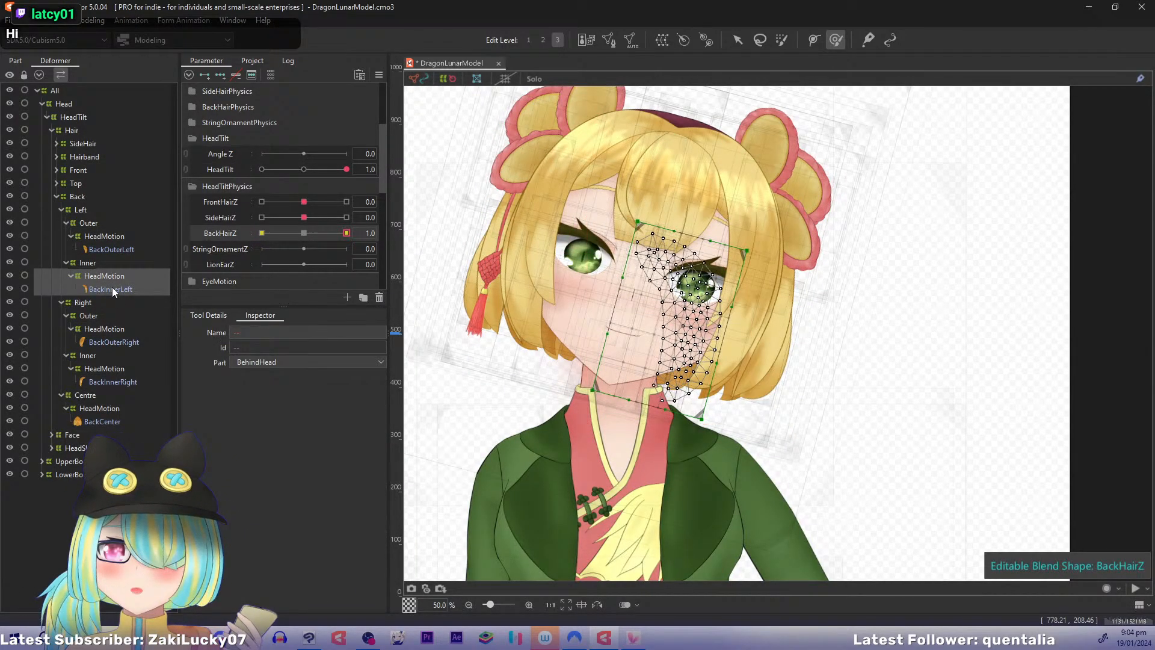
pyautogui.keyDown('ctrl'); pyautogui.click(107, 369); pyautogui.keyUp('ctrl')
pyautogui.keyDown('ctrl'); pyautogui.click(112, 381); pyautogui.keyUp('ctrl')
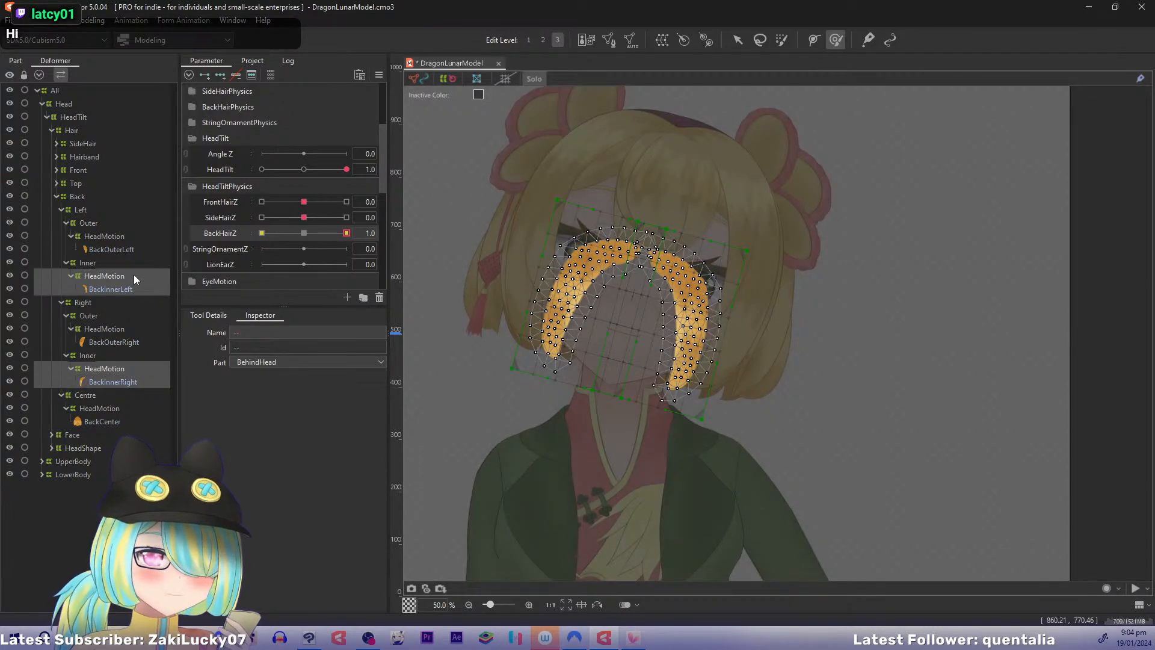
pyautogui.click(133, 274)
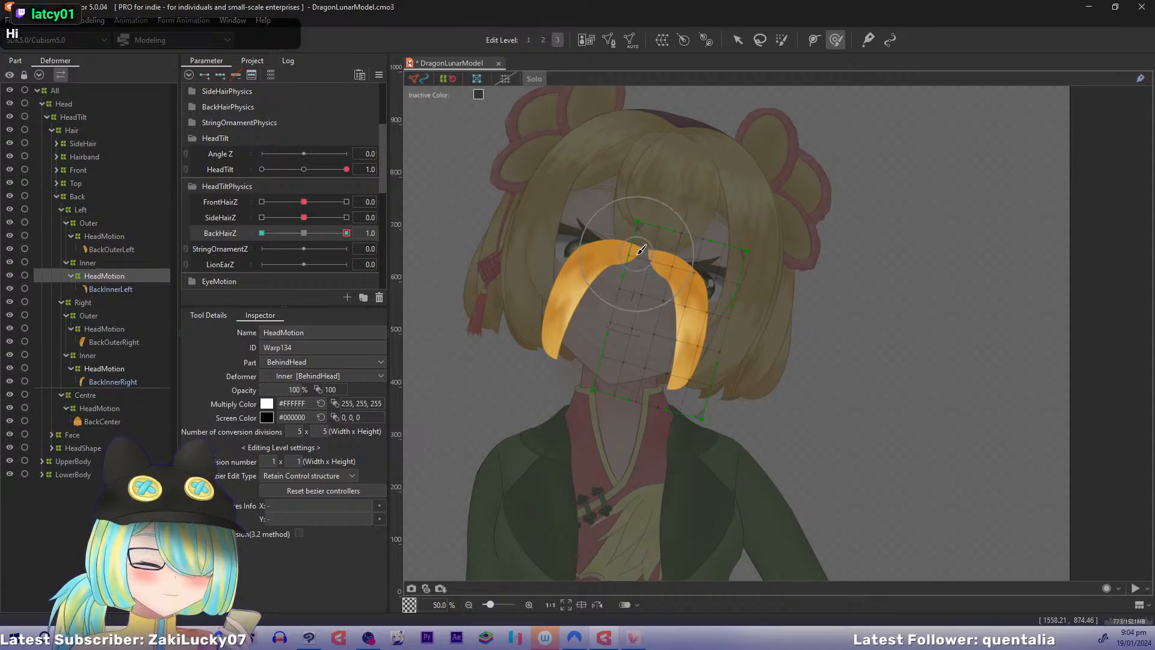
# Step: Bend the lower part of the left inner HeadMotion warp outward at BackHairZ 1.0 with a three-point temporary deform path
pyautogui.press('p')
pyautogui.click(661, 198)
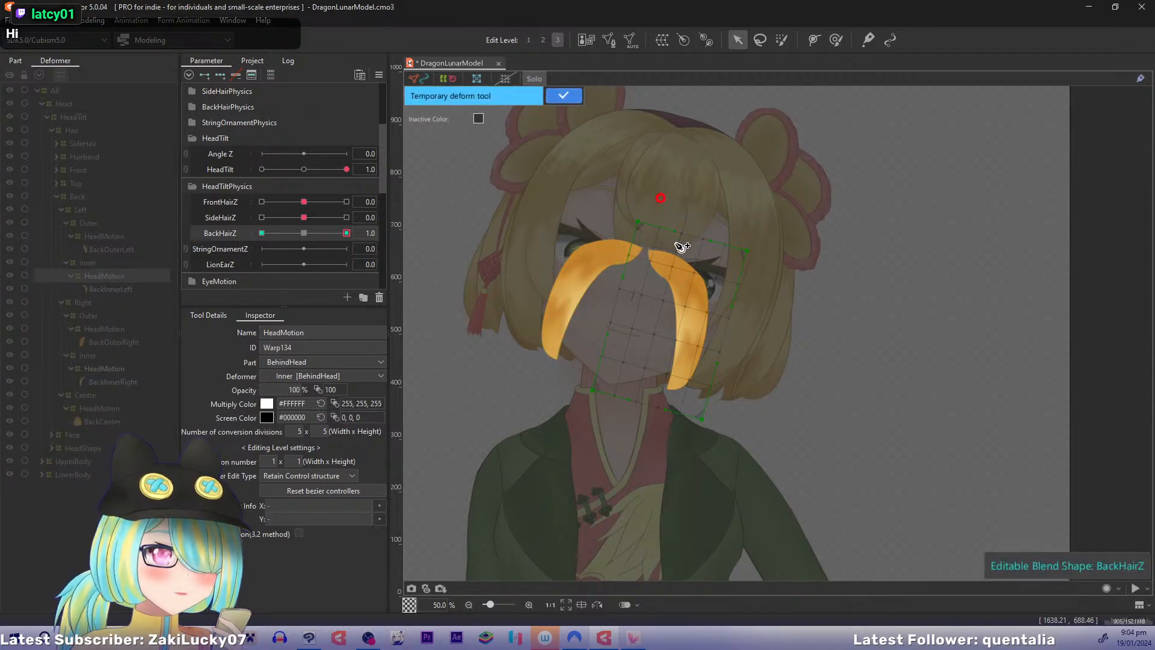
pyautogui.click(686, 283)
pyautogui.click(648, 492)
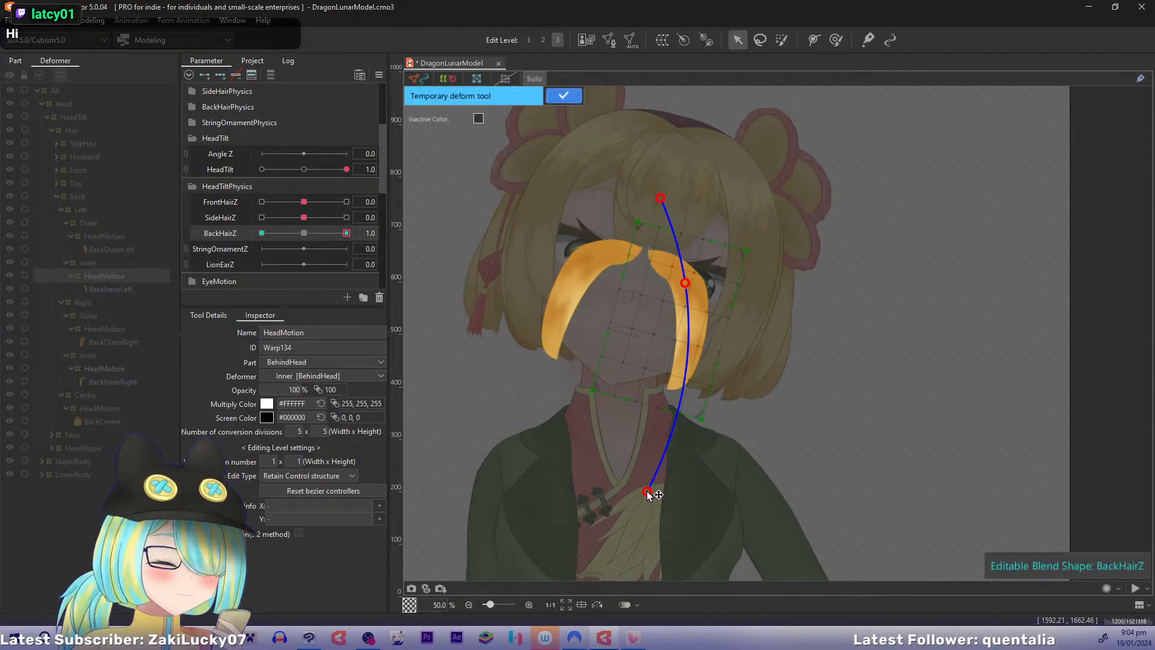
pyautogui.moveTo(648, 493); pyautogui.dragTo(684, 502)
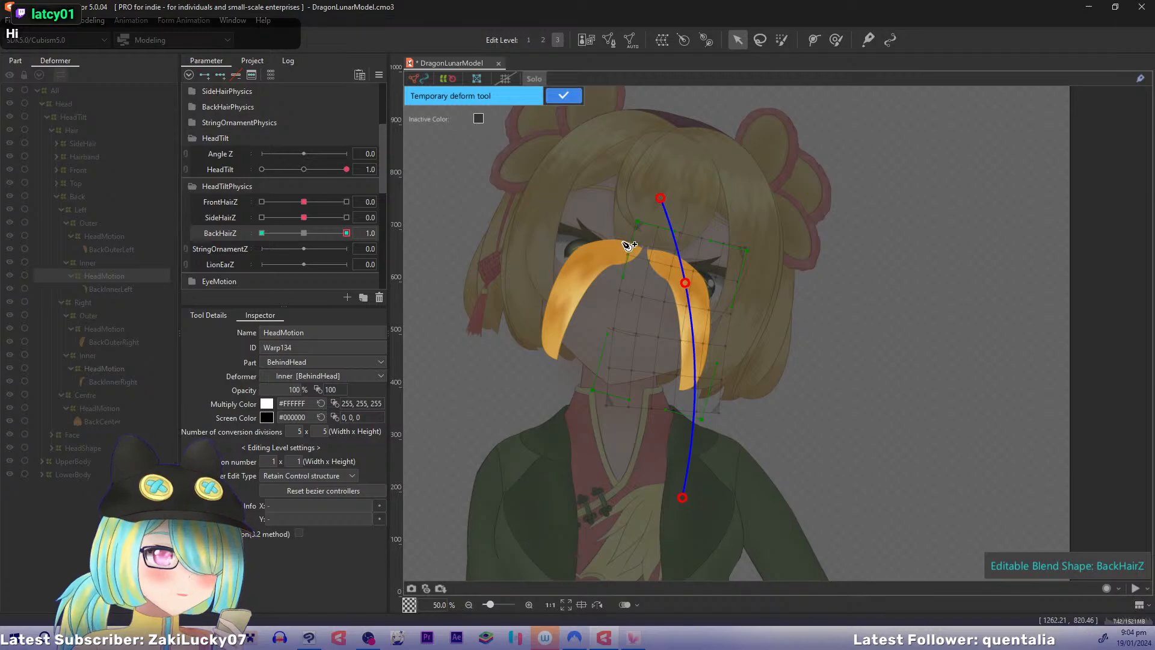
pyautogui.click(577, 100)
# Step: Bend the lower part of the right inner HeadMotion warp toward the face centre at BackHairZ 1.0 with a three-point temporary deform path
pyautogui.click(108, 368)
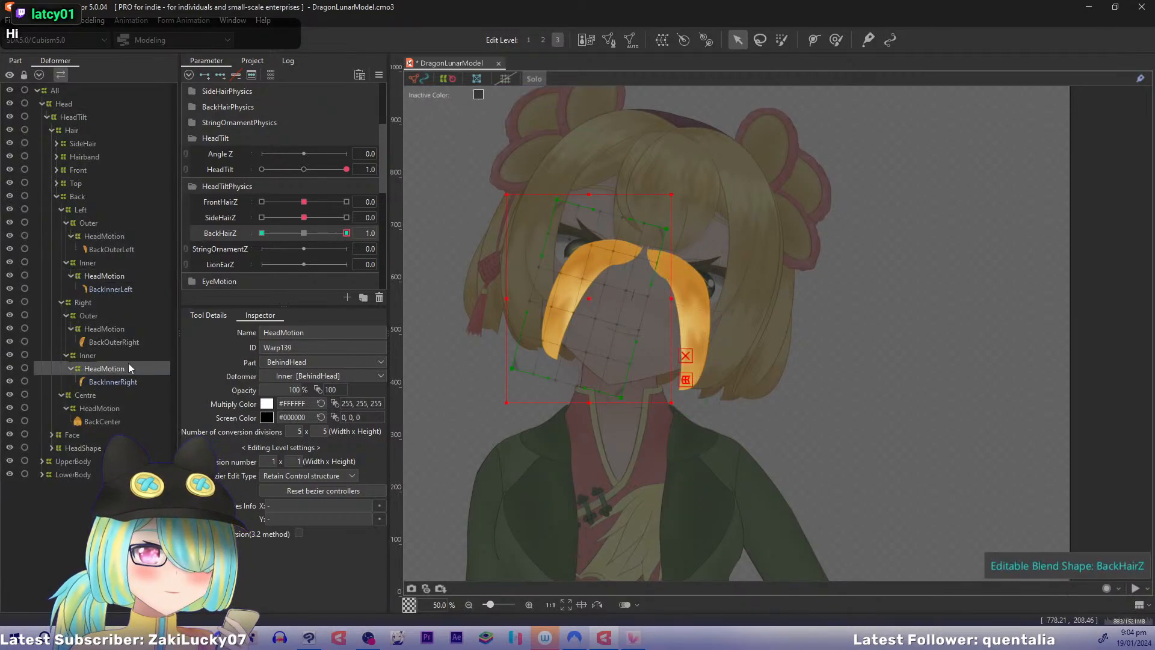
pyautogui.press('t')
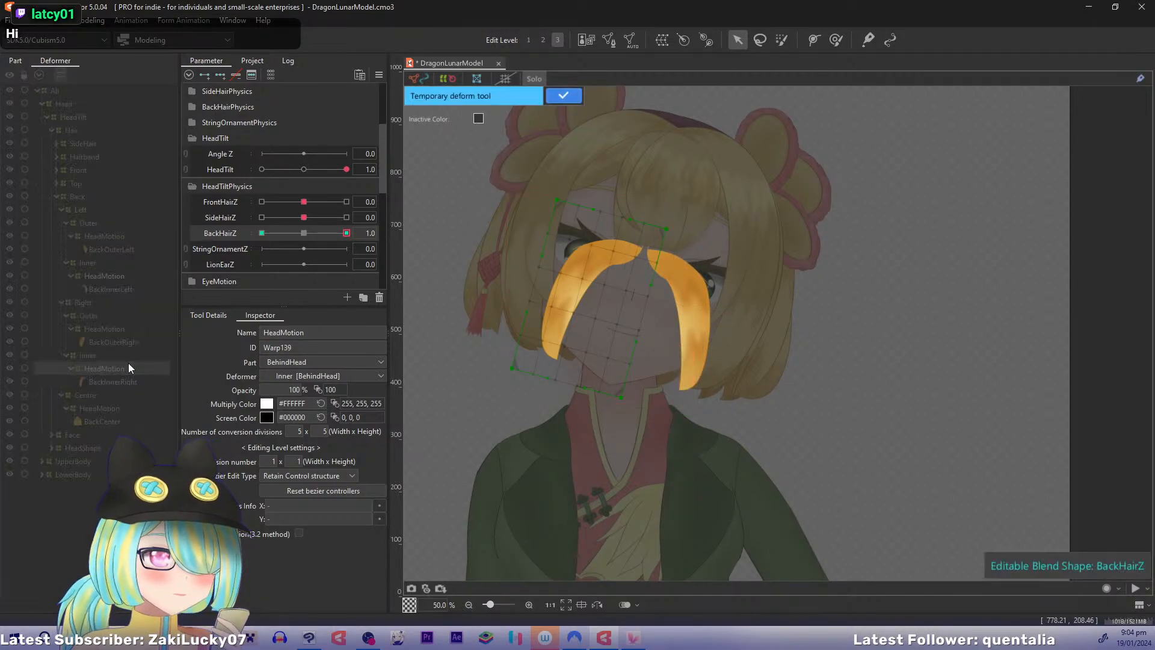
pyautogui.click(658, 206)
pyautogui.click(600, 260)
pyautogui.click(517, 442)
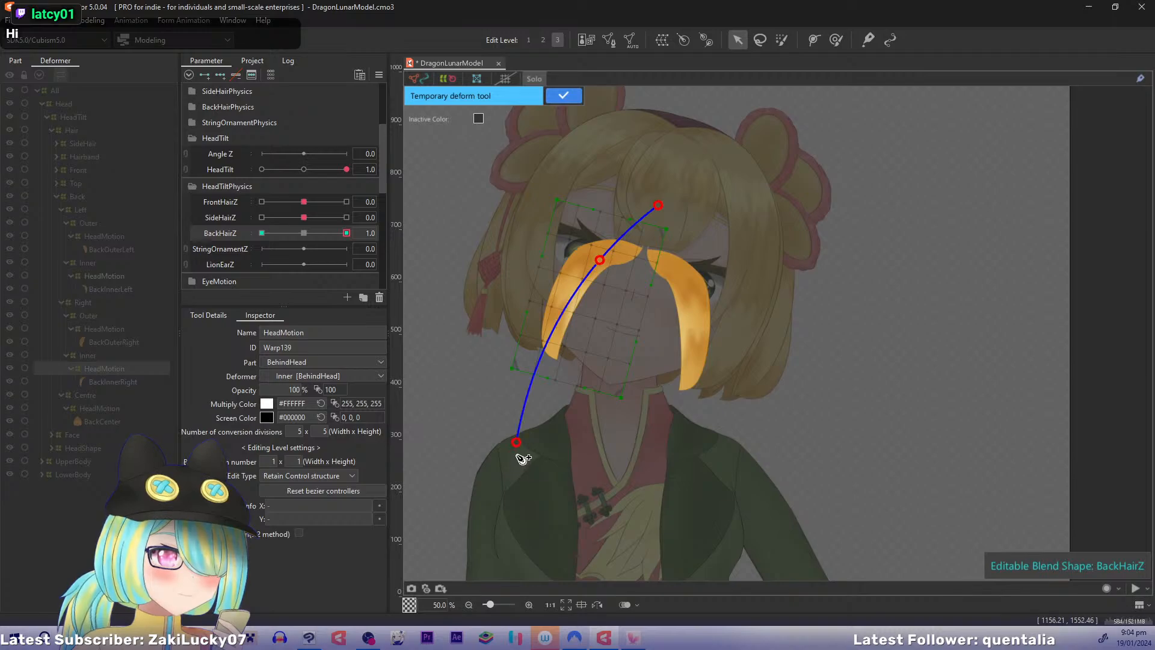
pyautogui.moveTo(519, 446); pyautogui.dragTo(552, 455)
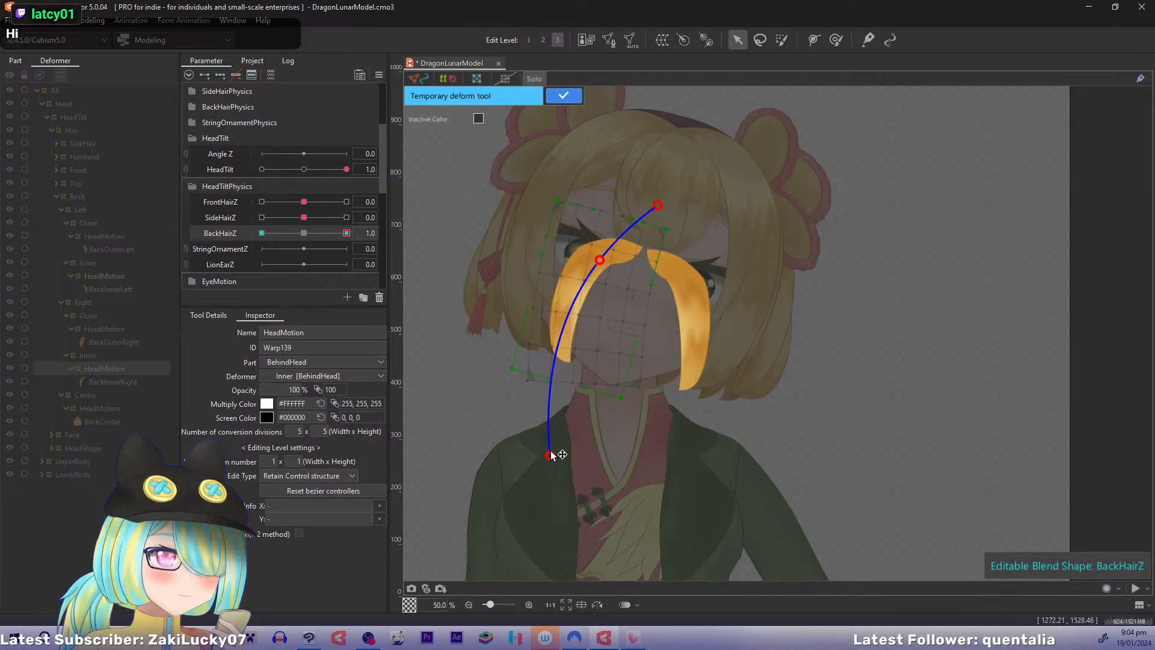
pyautogui.moveTo(346, 233)
pyautogui.mouseDown()
pyautogui.moveTo(324, 238)
pyautogui.moveTo(366, 244)
pyautogui.moveTo(320, 238)
pyautogui.moveTo(347, 235)
pyautogui.mouseUp()
pyautogui.click(563, 96)
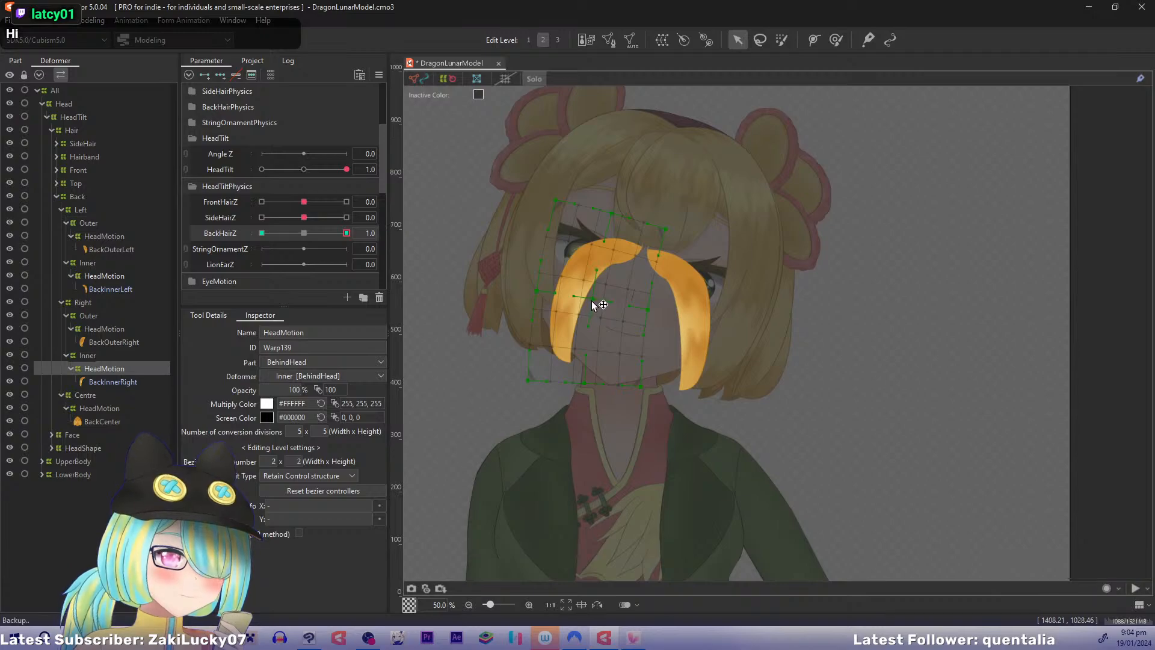
pyautogui.moveTo(335, 234); pyautogui.dragTo(371, 250)
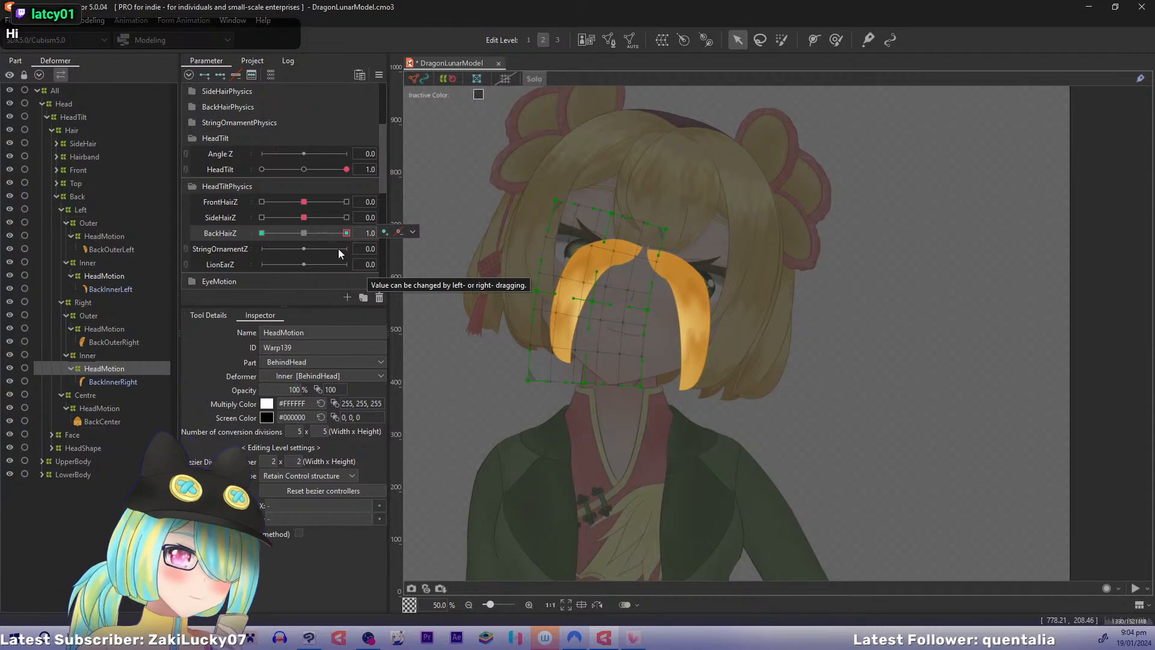
# Step: Set HeadTilt and BackHairZ to -1.0 and bend the right inner HeadMotion warp's lower part outward with a temporary deform path
pyautogui.moveTo(346, 169); pyautogui.dragTo(260, 171)
pyautogui.moveTo(331, 234); pyautogui.dragTo(175, 237)
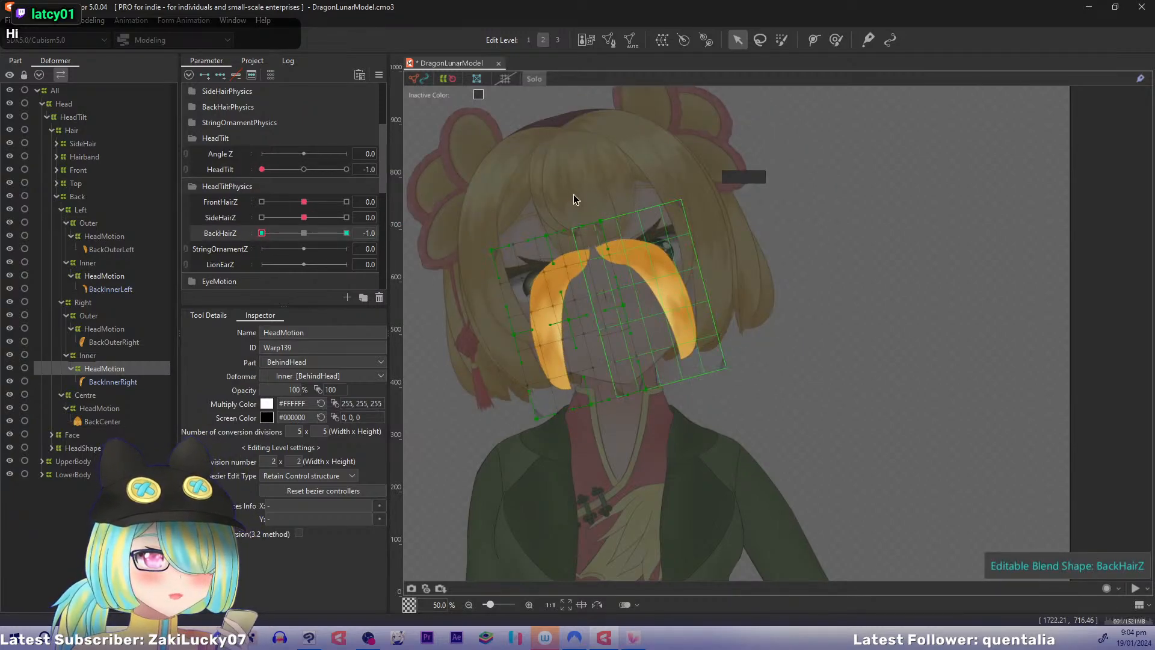
pyautogui.moveTo(573, 195); pyautogui.dragTo(608, 164)
pyautogui.hotkey('ctrl', 't')
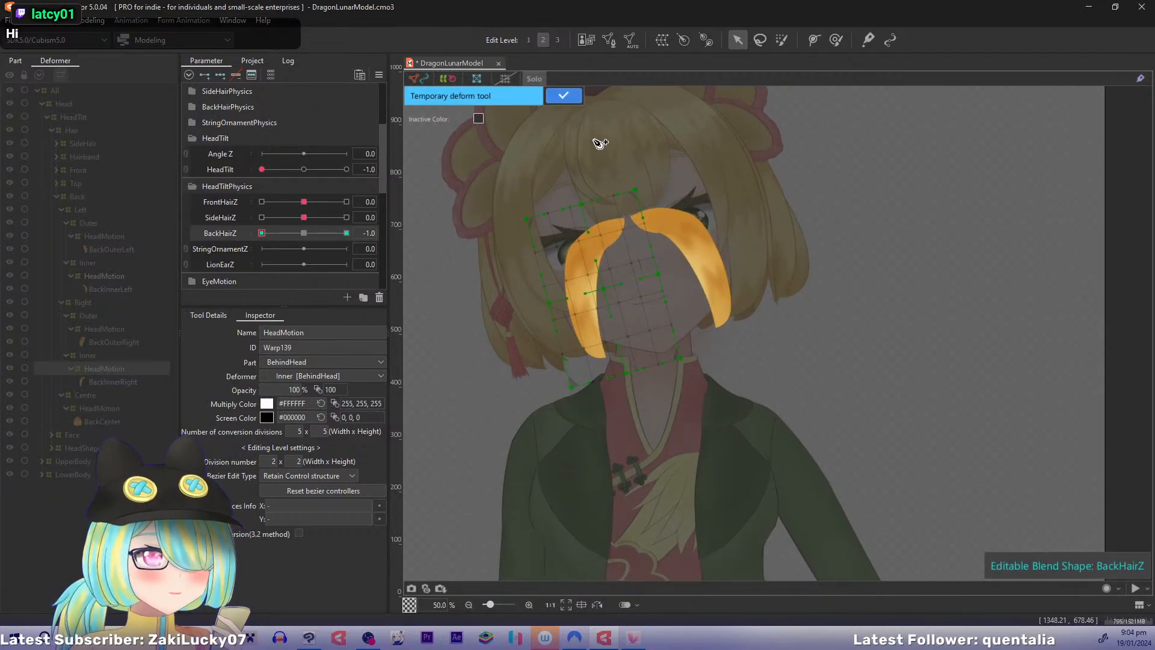
pyautogui.click(587, 255)
pyautogui.hotkey('ctrl', 'z')
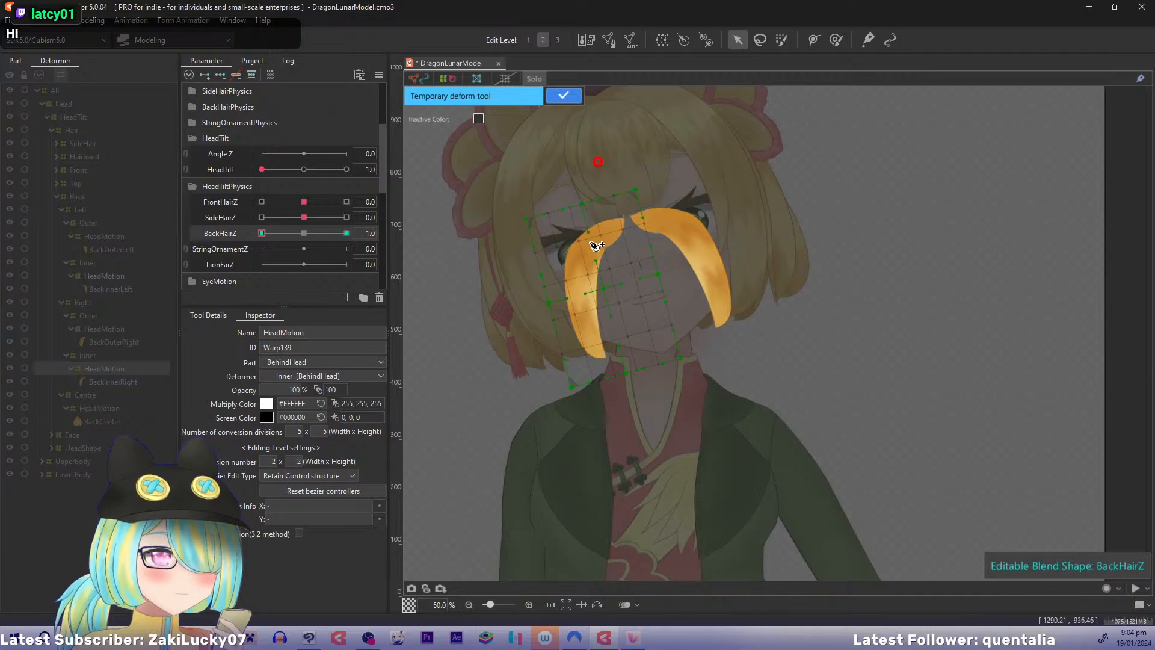
pyautogui.click(589, 241)
pyautogui.click(633, 472)
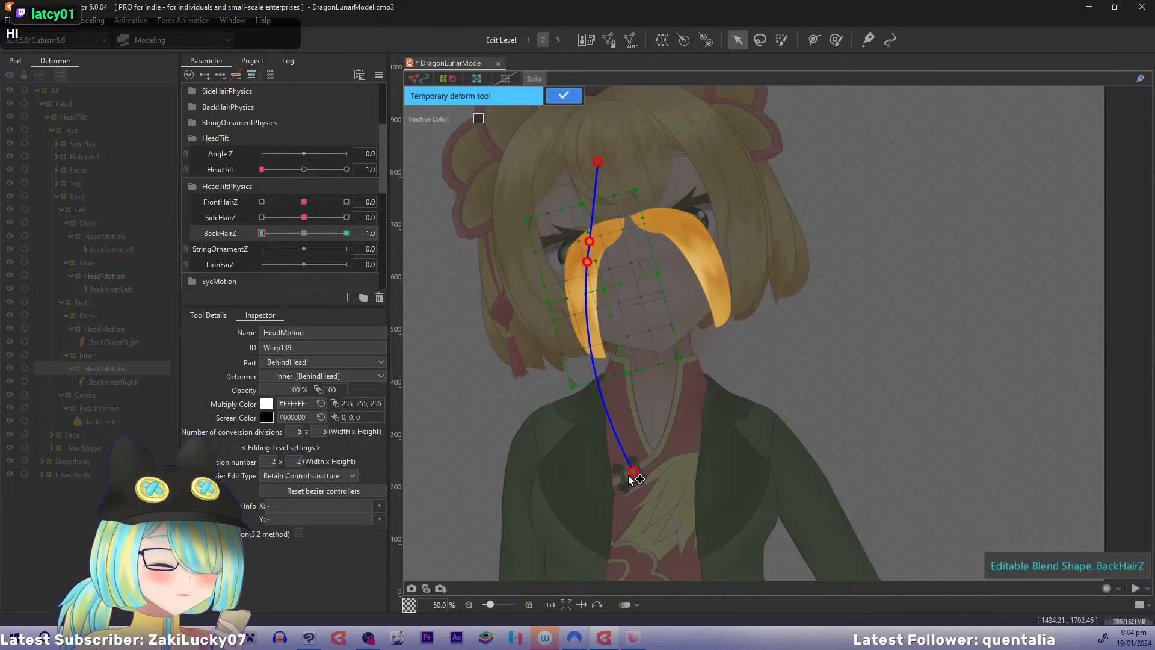
pyautogui.moveTo(633, 473); pyautogui.dragTo(595, 482)
pyautogui.click(563, 96)
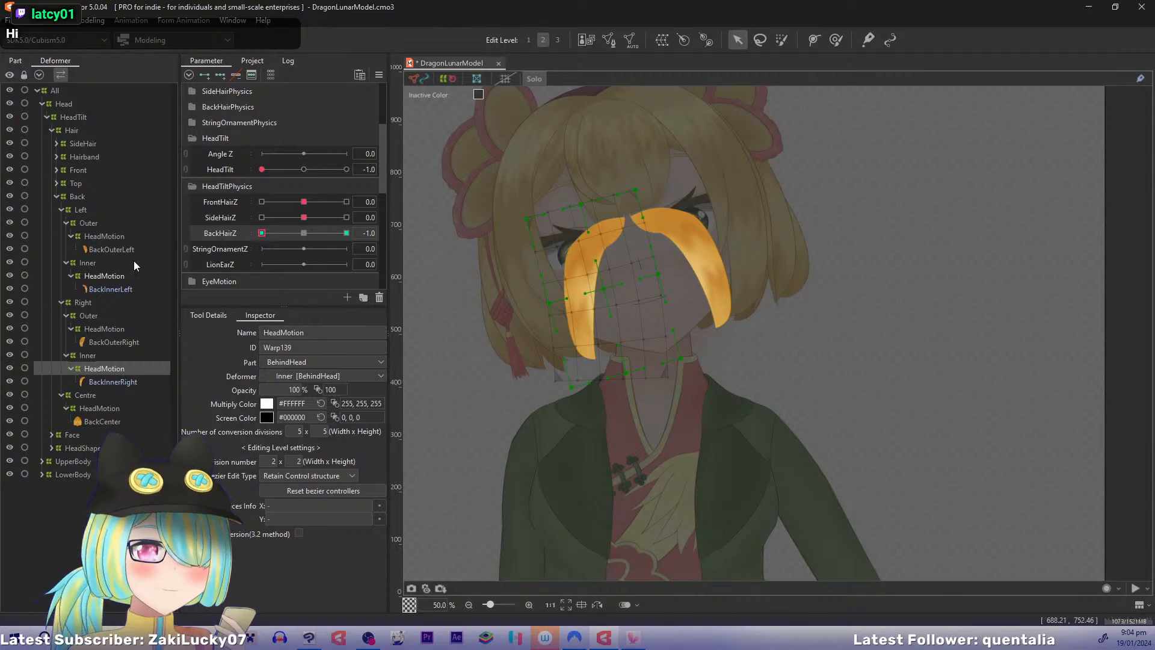
# Step: Bend the left inner HeadMotion warp's lower part inward at BackHairZ -1.0 with a temporary deform path, then end the isolated view
pyautogui.click(104, 276)
pyautogui.hotkey('ctrl', 't')
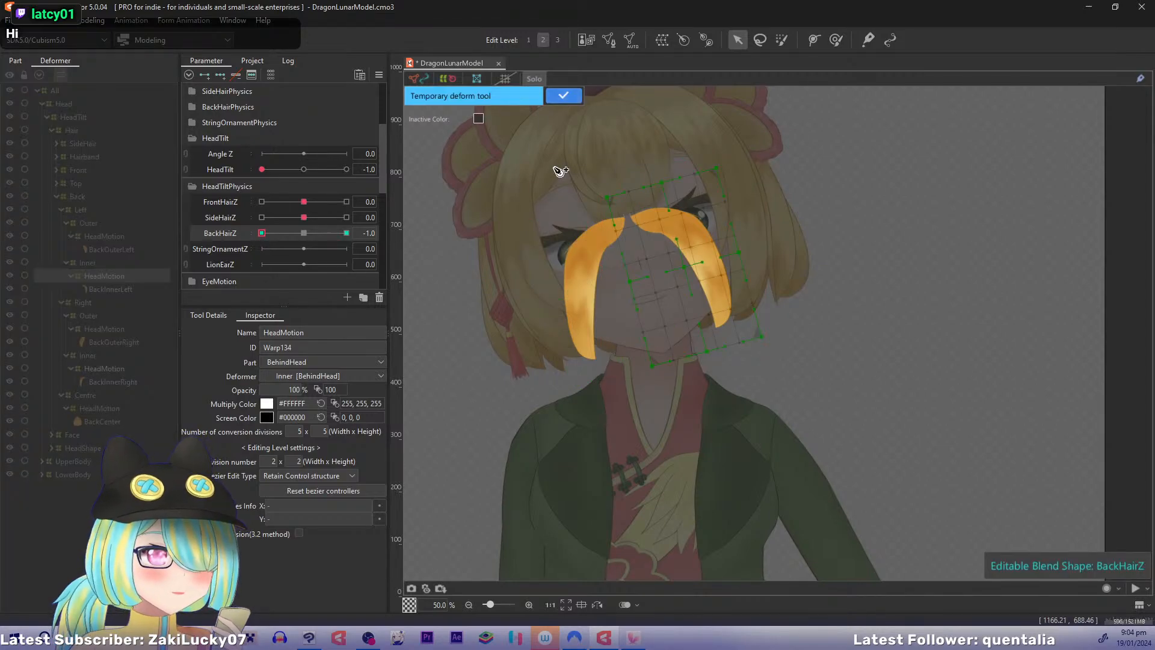
pyautogui.click(607, 165)
pyautogui.click(654, 219)
pyautogui.click(683, 240)
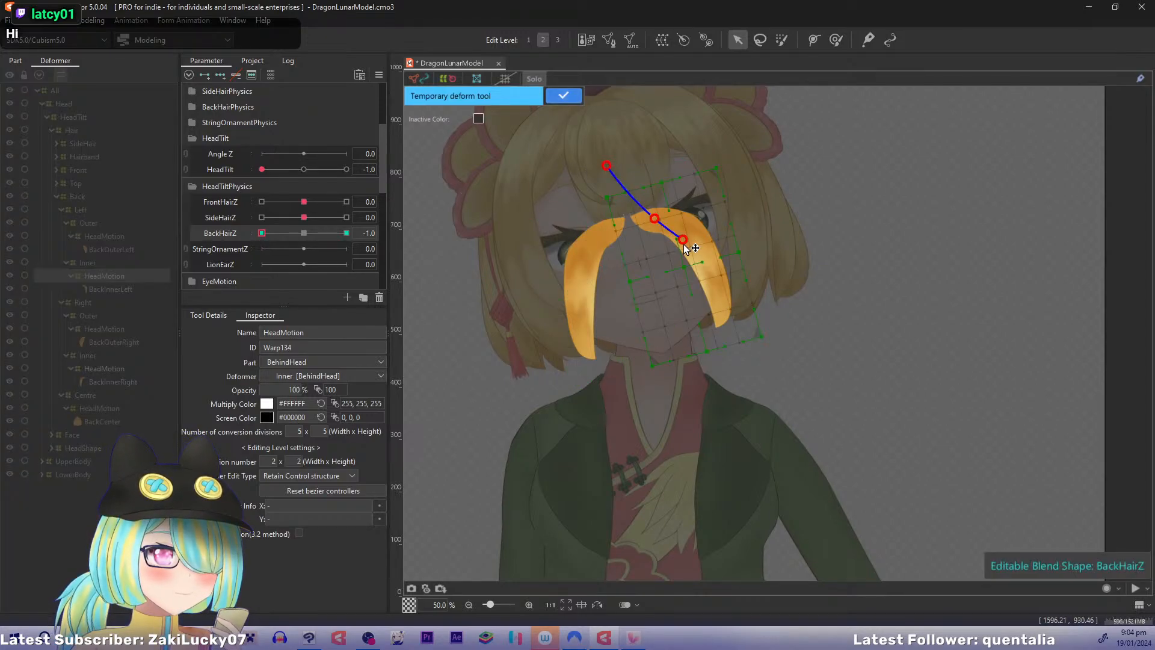
pyautogui.click(769, 445)
pyautogui.moveTo(771, 447); pyautogui.dragTo(714, 463)
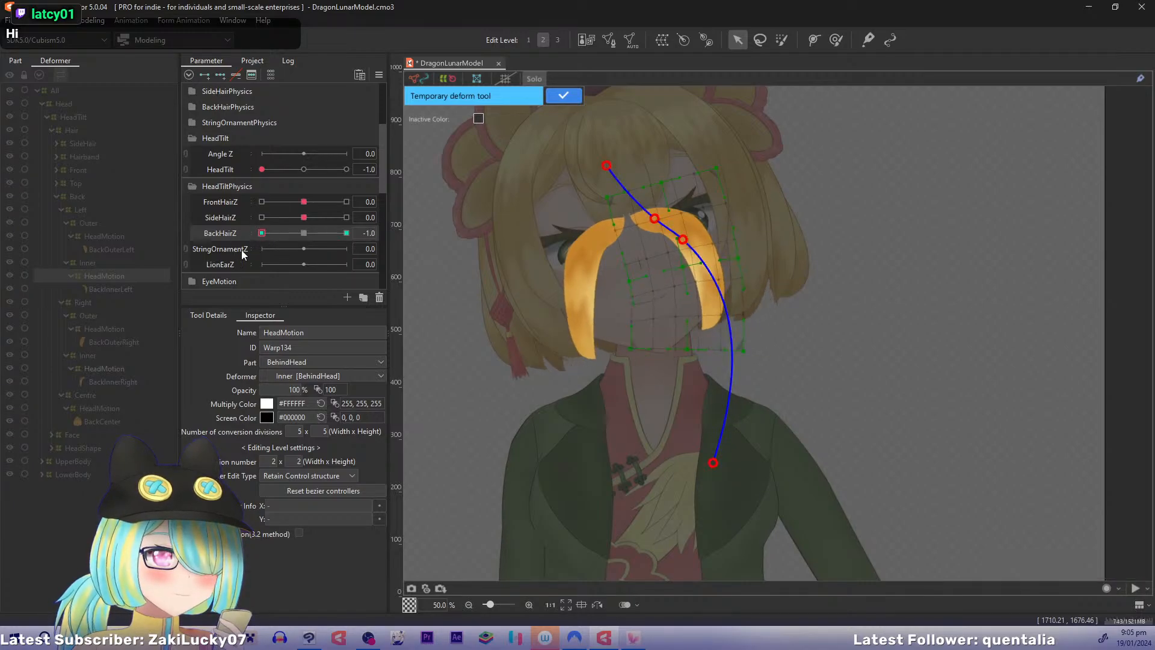
pyautogui.click(558, 96)
pyautogui.hotkey('ctrl', 'd')
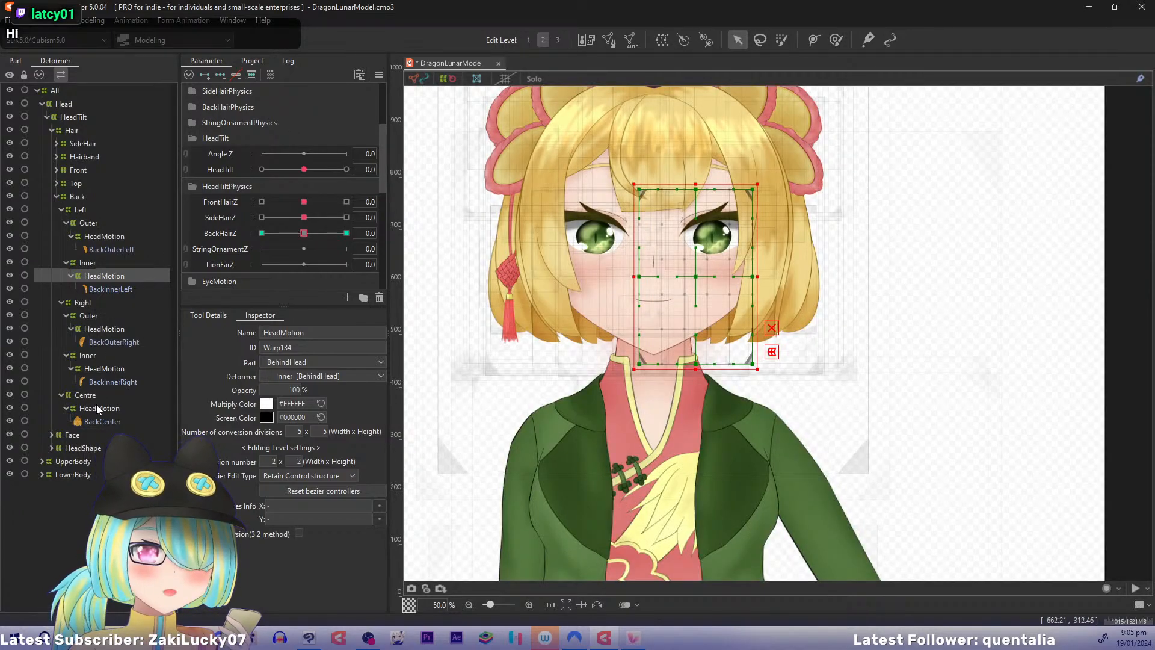
# Step: Isolate the BackCenter hair with its HeadMotion warp and select only that warp
pyautogui.click(96, 408)
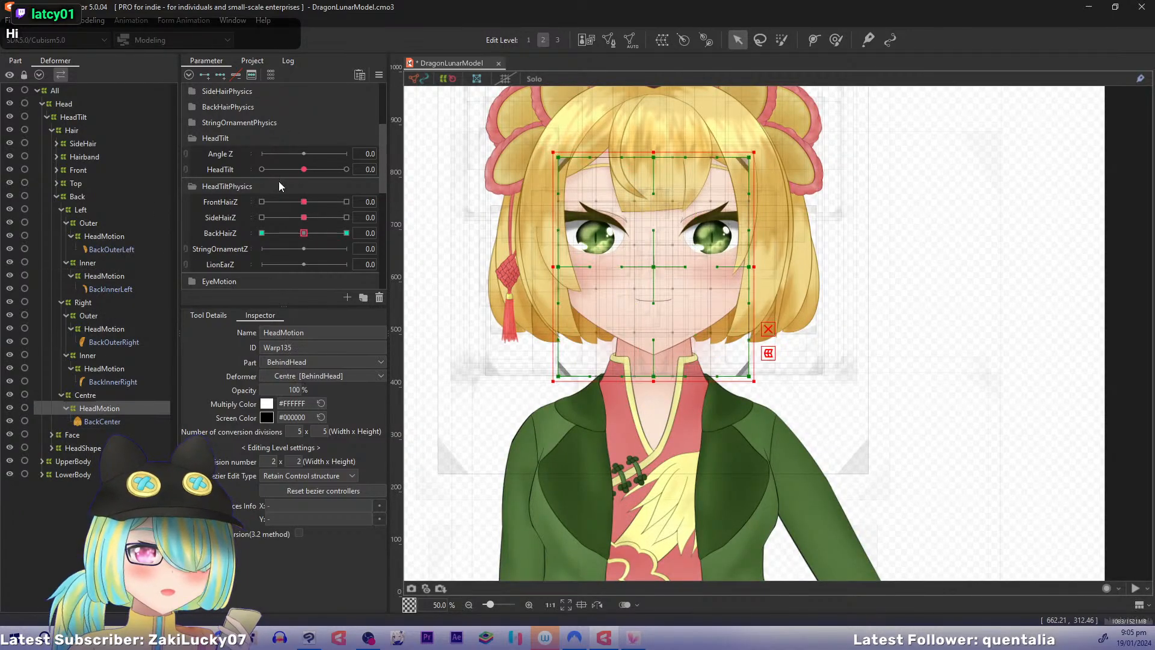
pyautogui.keyDown('ctrl'); pyautogui.click(95, 421); pyautogui.keyUp('ctrl')
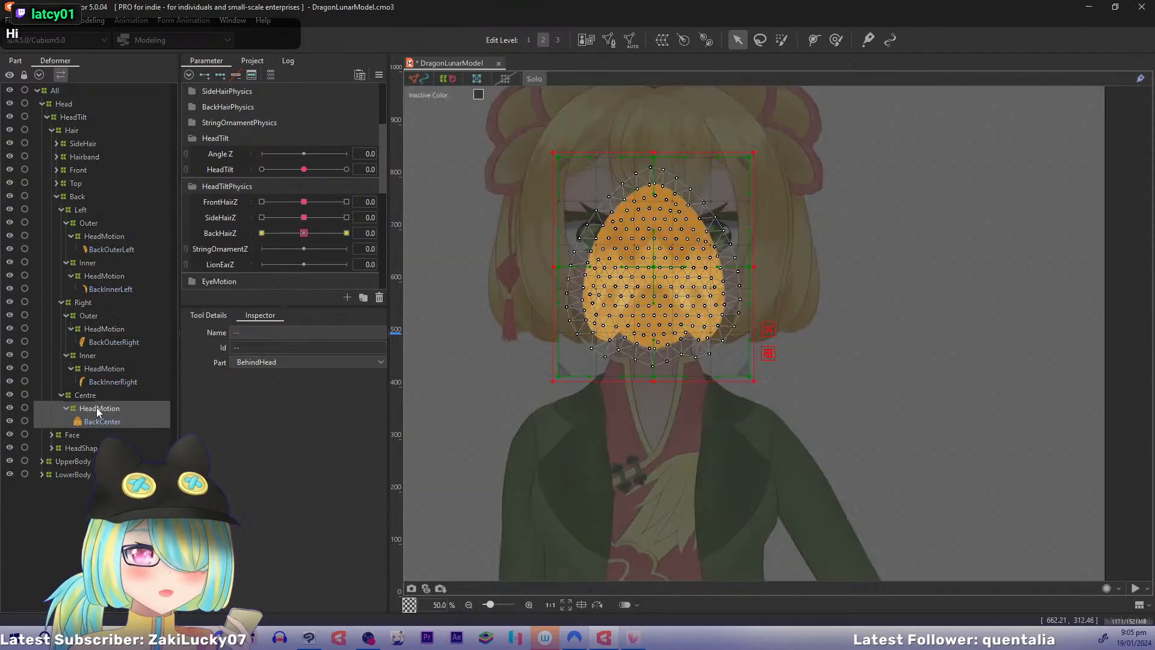
pyautogui.click(96, 408)
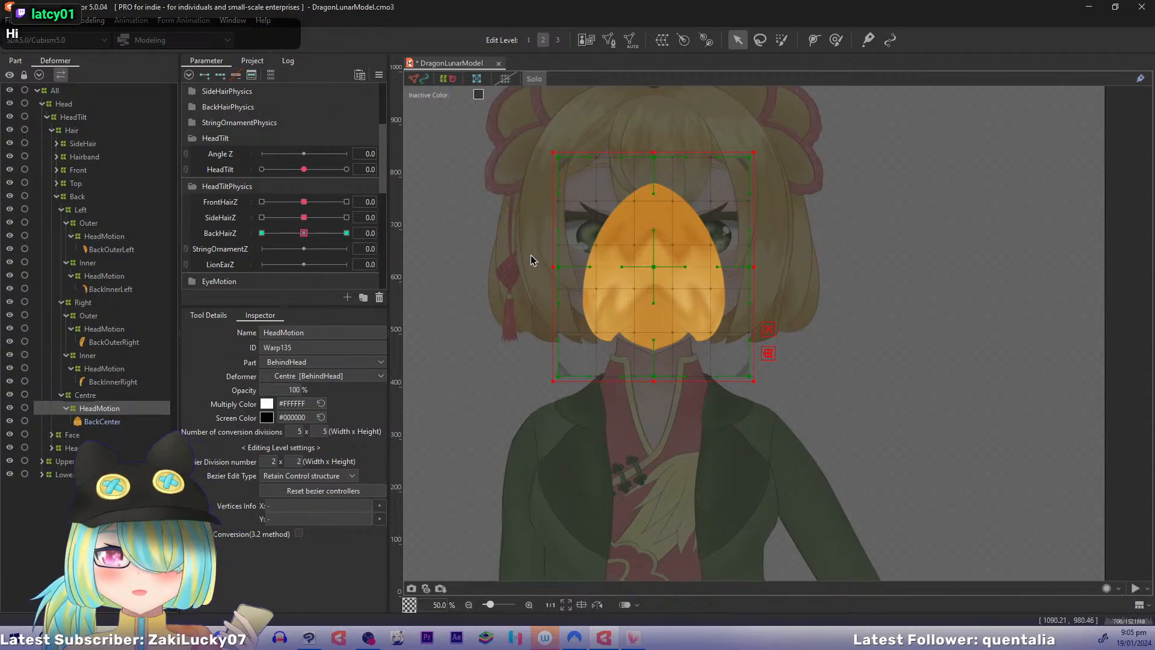
# Step: Set HeadTilt and BackHairZ to -1.0 and shift the lower middle control point of the centre HeadMotion warp sideways toward the tilt
pyautogui.moveTo(303, 171); pyautogui.dragTo(259, 173)
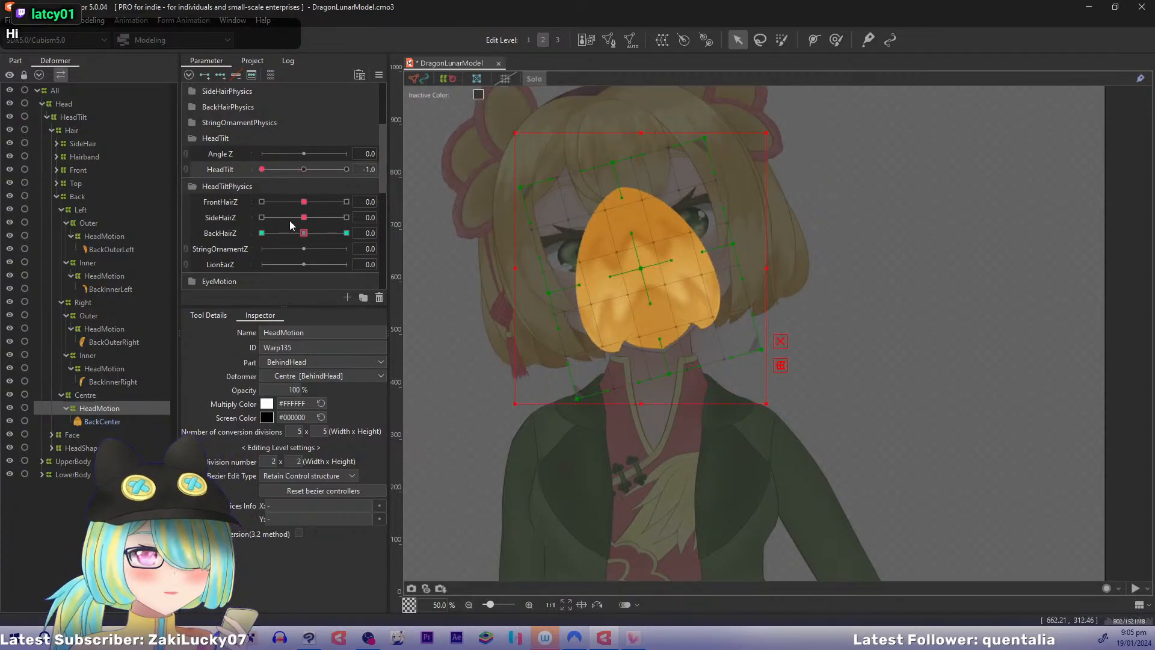
pyautogui.moveTo(303, 233); pyautogui.dragTo(186, 229)
pyautogui.moveTo(785, 330); pyautogui.dragTo(769, 301)
pyautogui.click(769, 301)
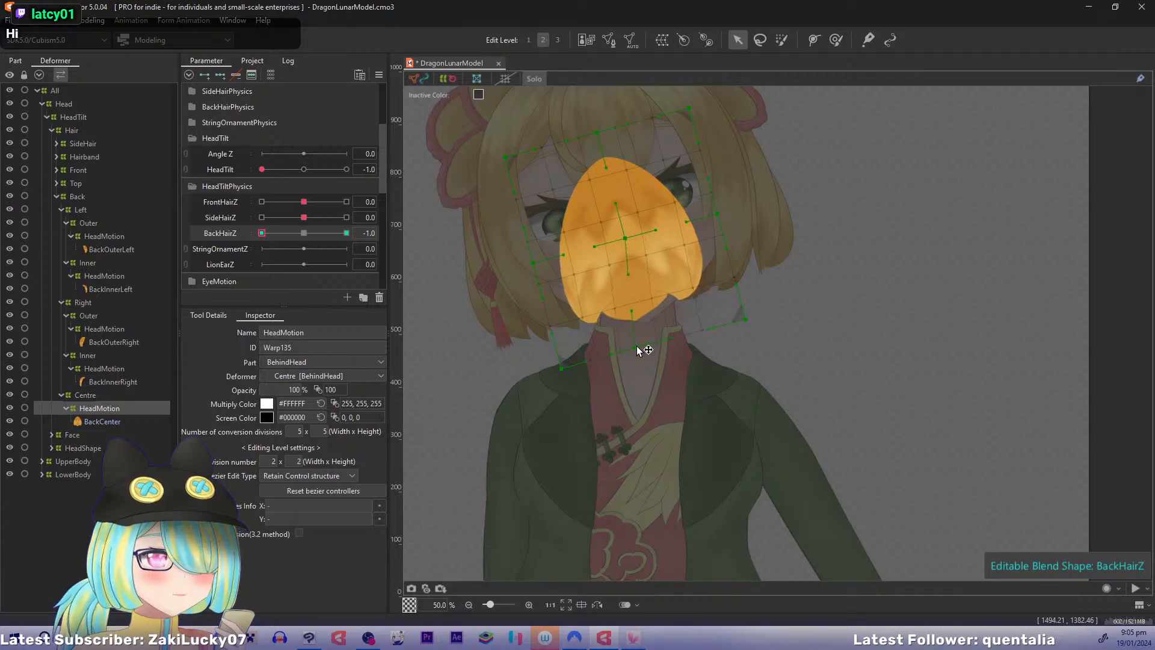
# Step: Set HeadTilt and BackHairZ to 1.0, shift the centre HeadMotion warp's lower middle point the opposite way and end the isolated view
pyautogui.moveTo(262, 169); pyautogui.dragTo(349, 170)
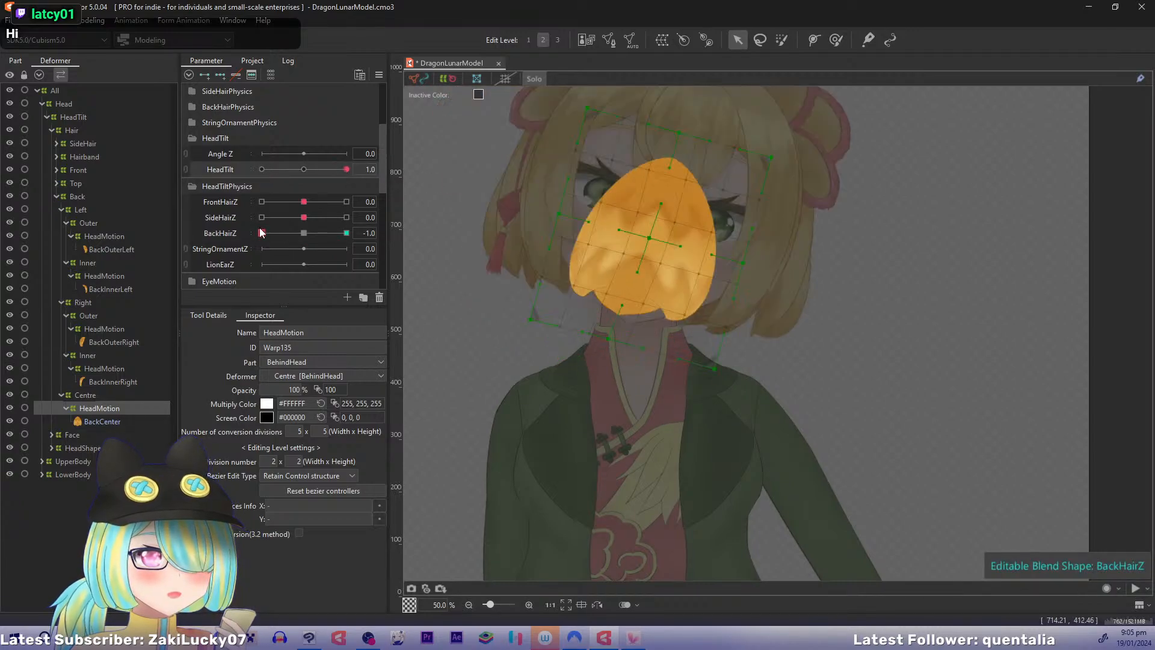
pyautogui.click(346, 233)
pyautogui.moveTo(626, 347); pyautogui.dragTo(640, 361)
pyautogui.press('s')
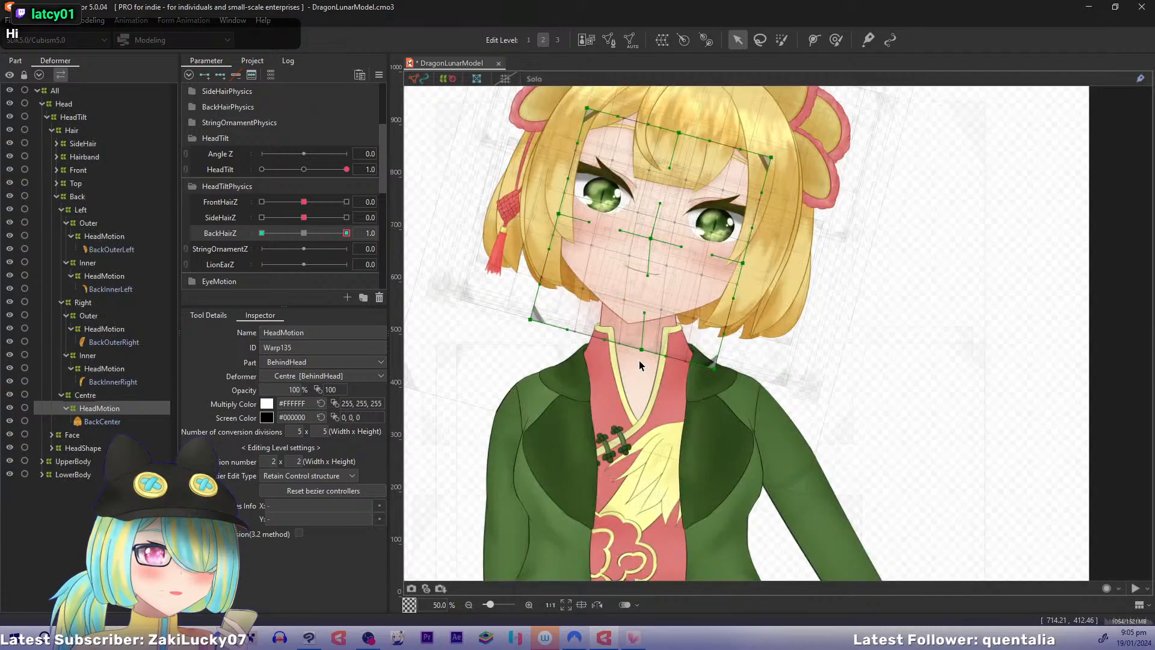
pyautogui.hotkey('ctrl', 'd')
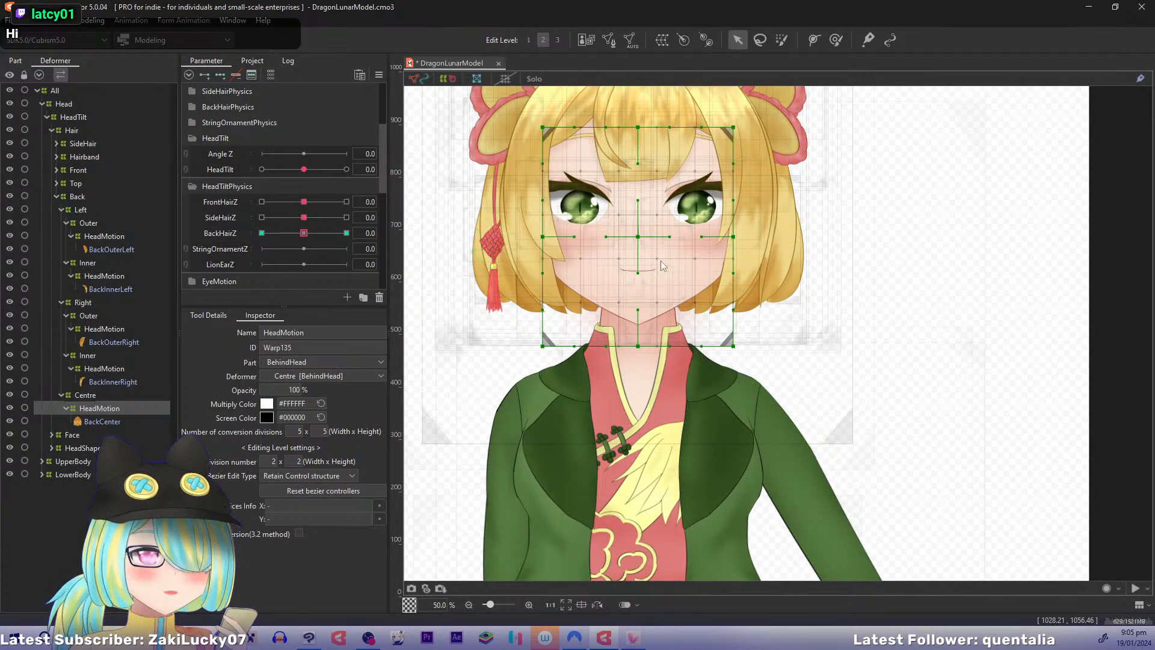
# Step: Find StringOrnamentCore in the deformer tree and select the HeadMotion warps of the ornament's Core, Top and Ends together
pyautogui.rightClick(498, 248)
pyautogui.moveTo(563, 285)
pyautogui.click(655, 293)
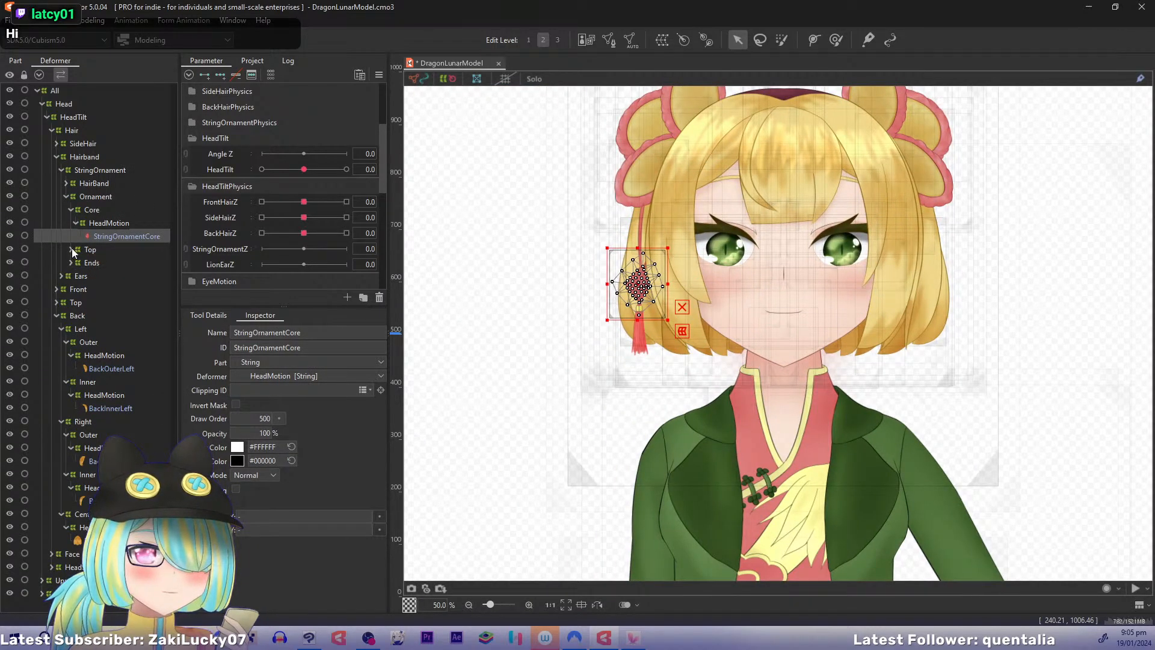
pyautogui.click(71, 249)
pyautogui.click(70, 276)
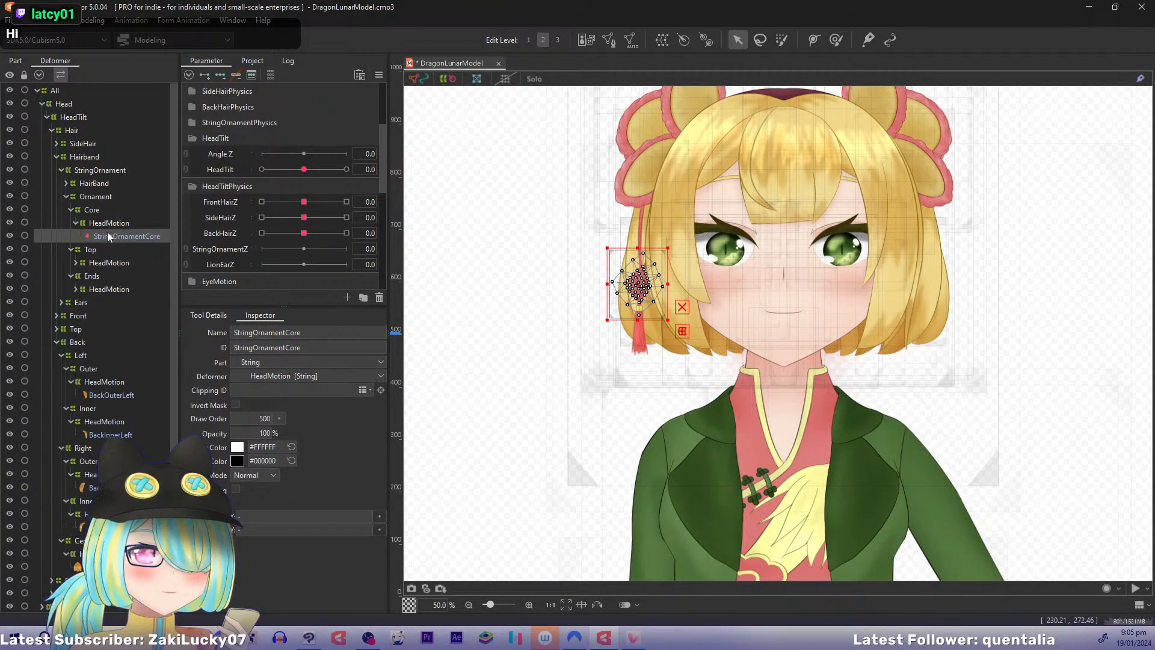
pyautogui.click(108, 223)
pyautogui.keyDown('ctrl'); pyautogui.click(103, 262); pyautogui.keyUp('ctrl')
pyautogui.keyDown('ctrl'); pyautogui.click(101, 289); pyautogui.keyUp('ctrl')
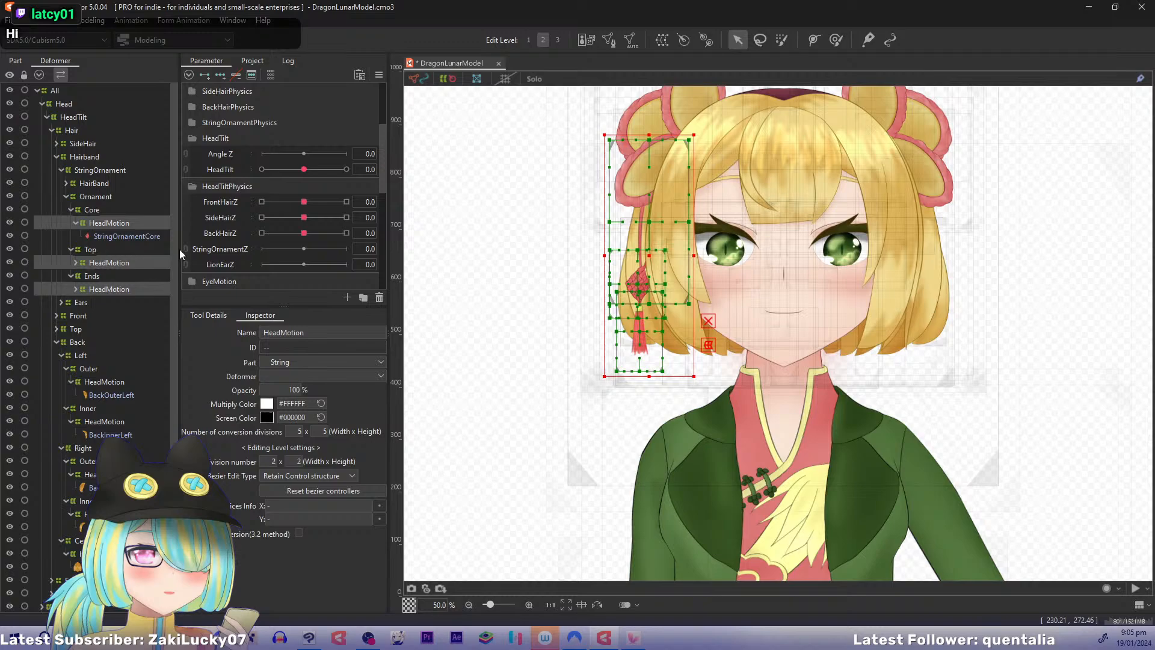
# Step: Convert the StringOrnamentZ parameter into a blend shape parameter
pyautogui.rightClick(235, 245)
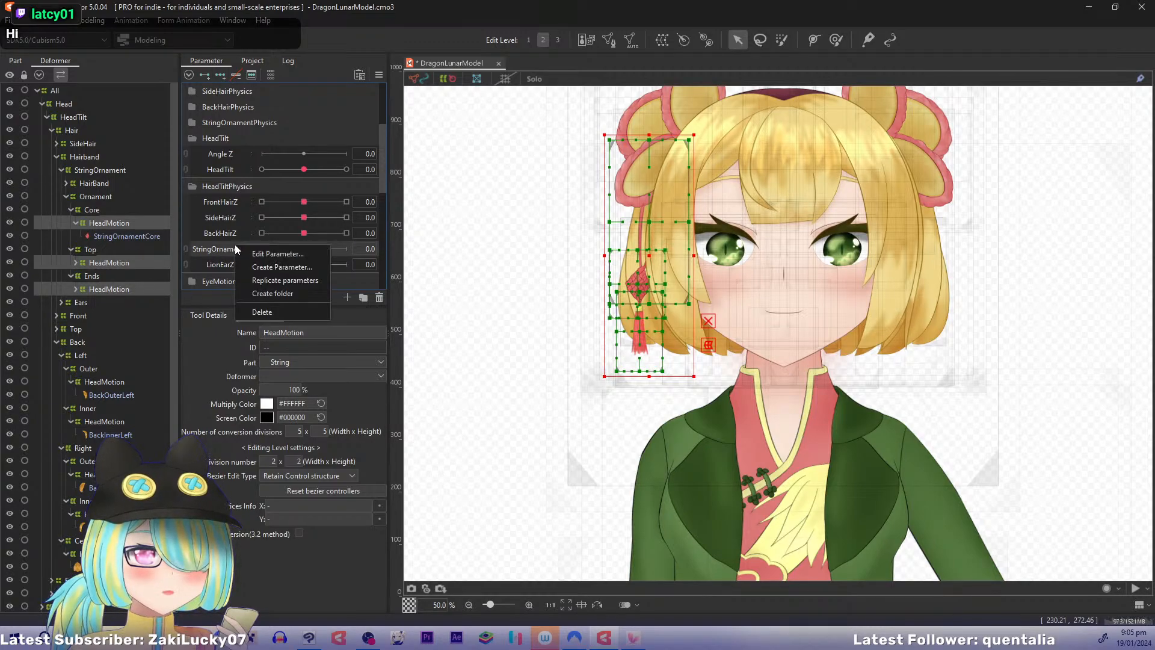
pyautogui.click(267, 254)
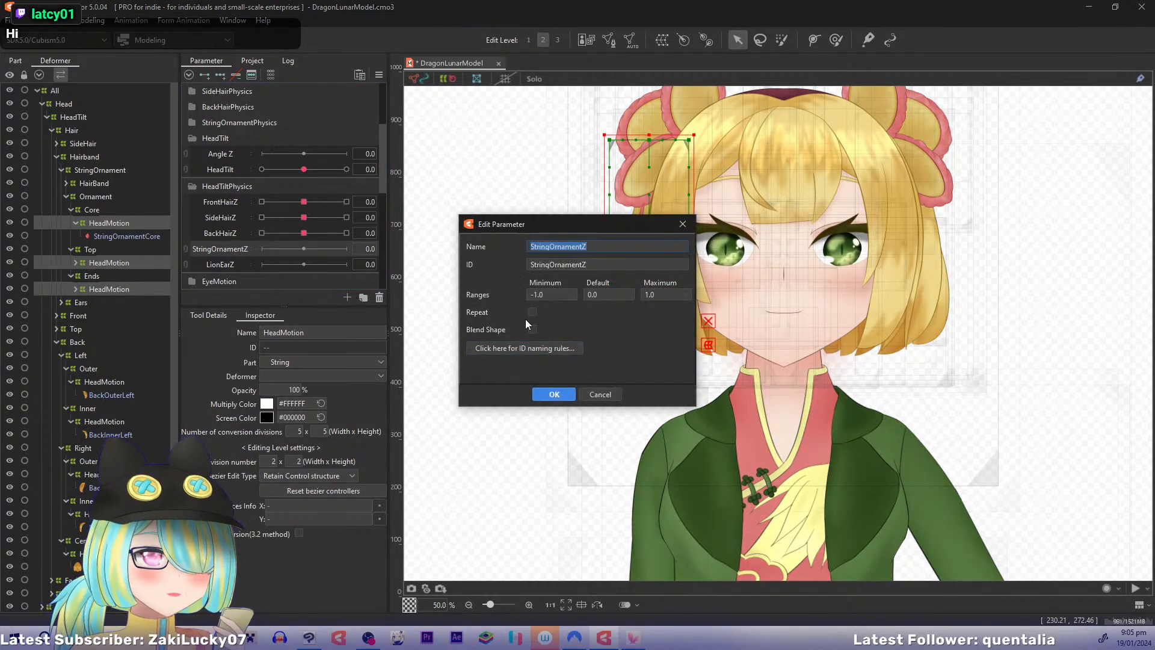
pyautogui.click(554, 390)
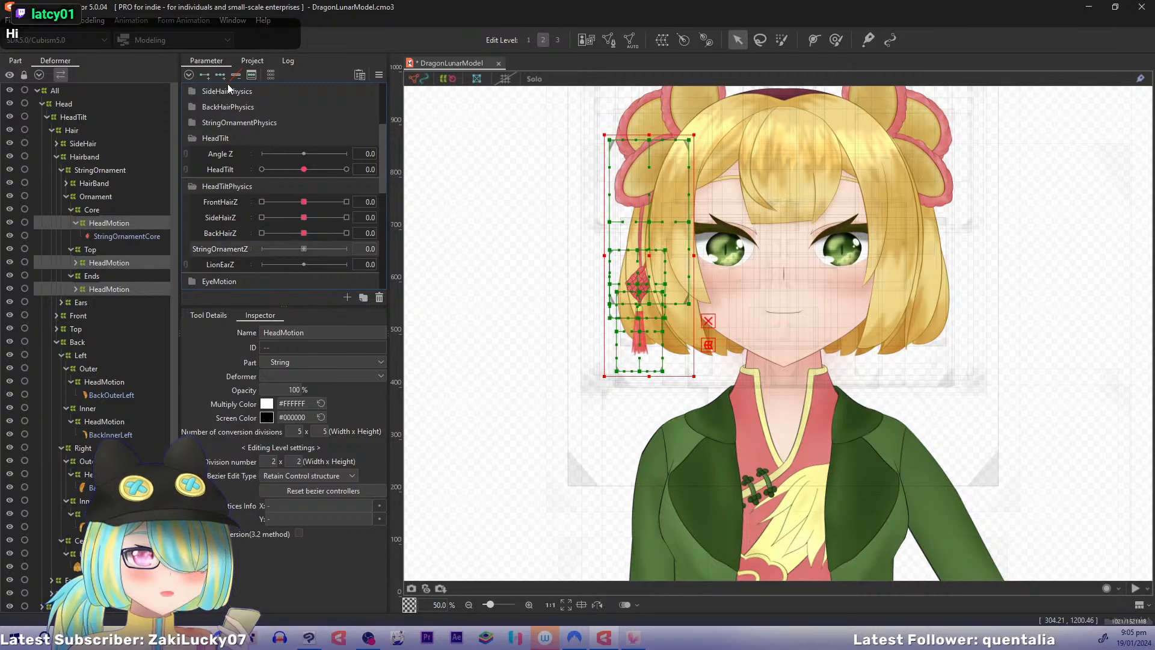
# Step: Set StringOrnamentZ and HeadTilt to -1.0 and lay a four-point temporary deform path down along the hanging string ornament
pyautogui.moveTo(283, 242); pyautogui.dragTo(260, 246)
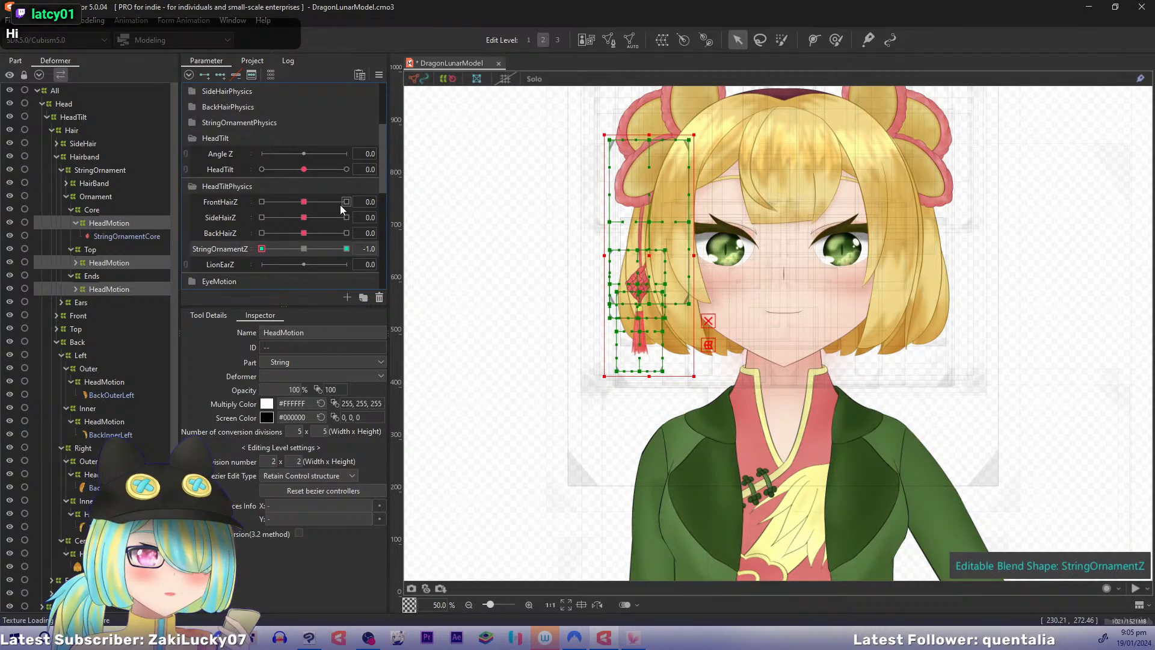
pyautogui.click(264, 169)
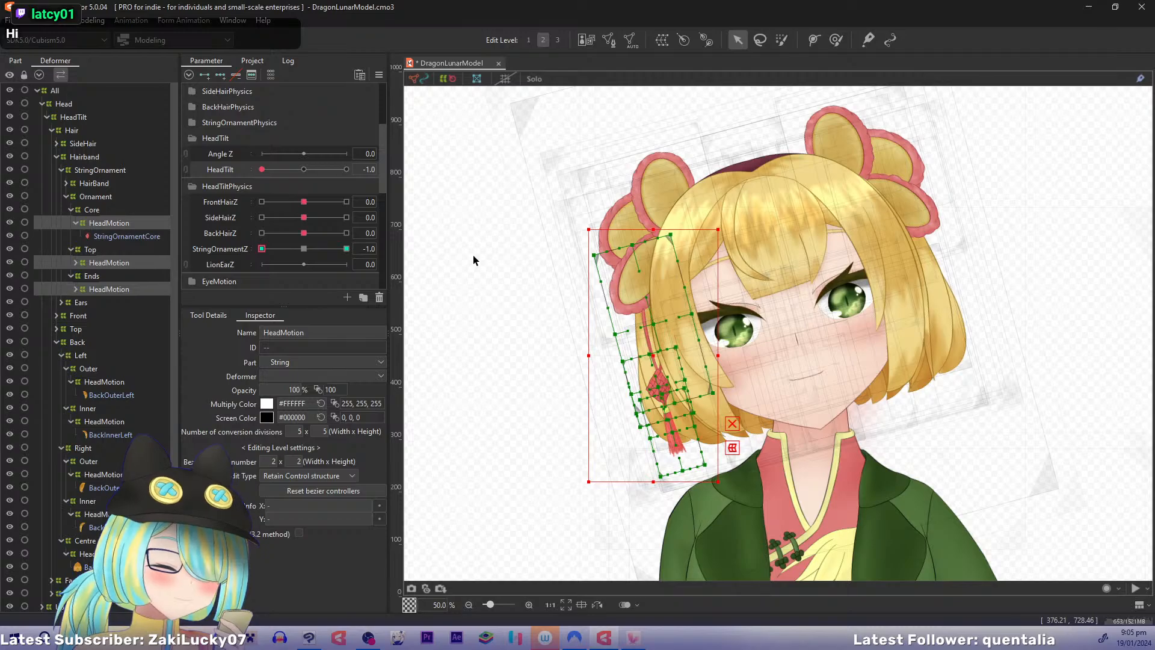
pyautogui.press('p')
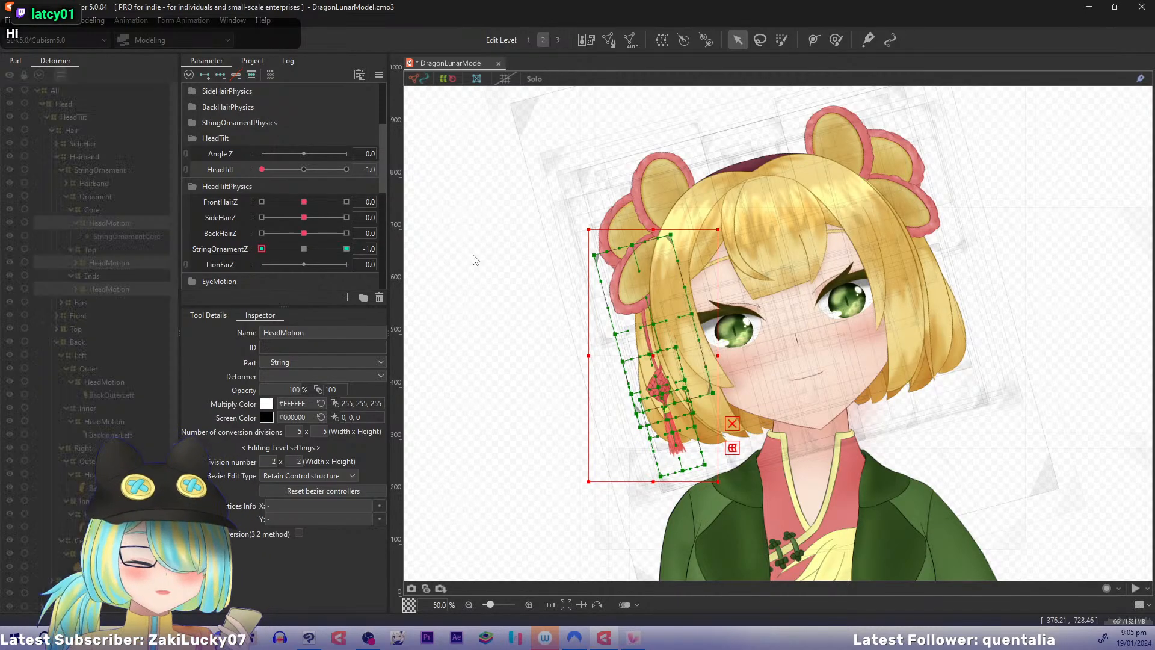
pyautogui.click(660, 223)
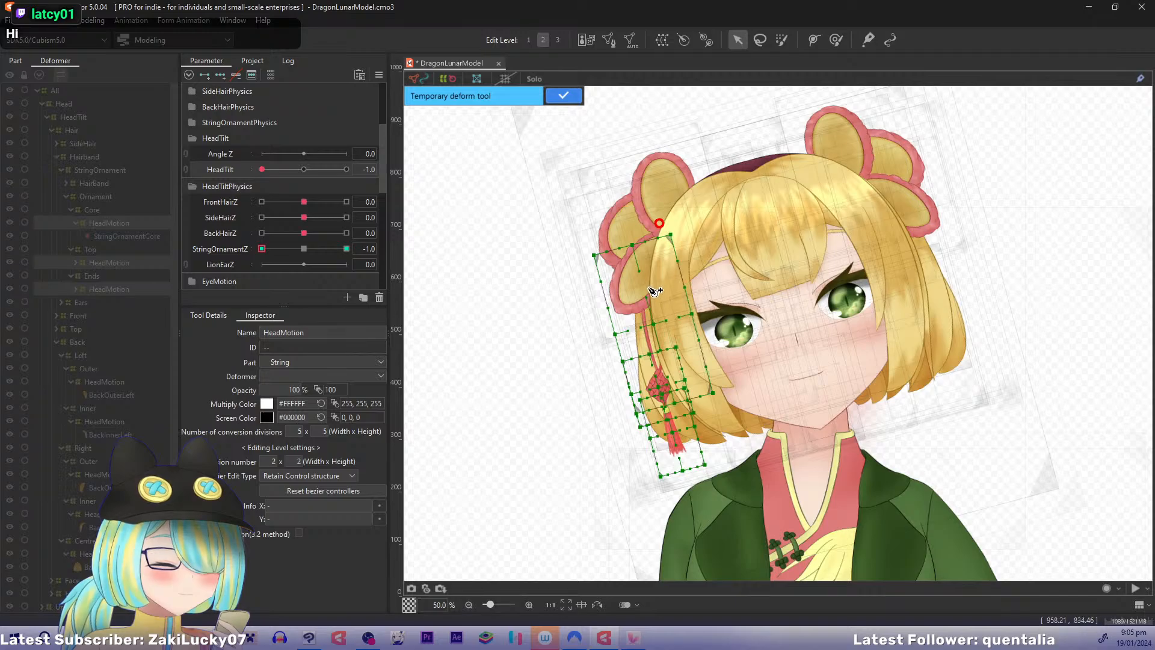
pyautogui.click(647, 288)
pyautogui.click(647, 302)
pyautogui.click(720, 548)
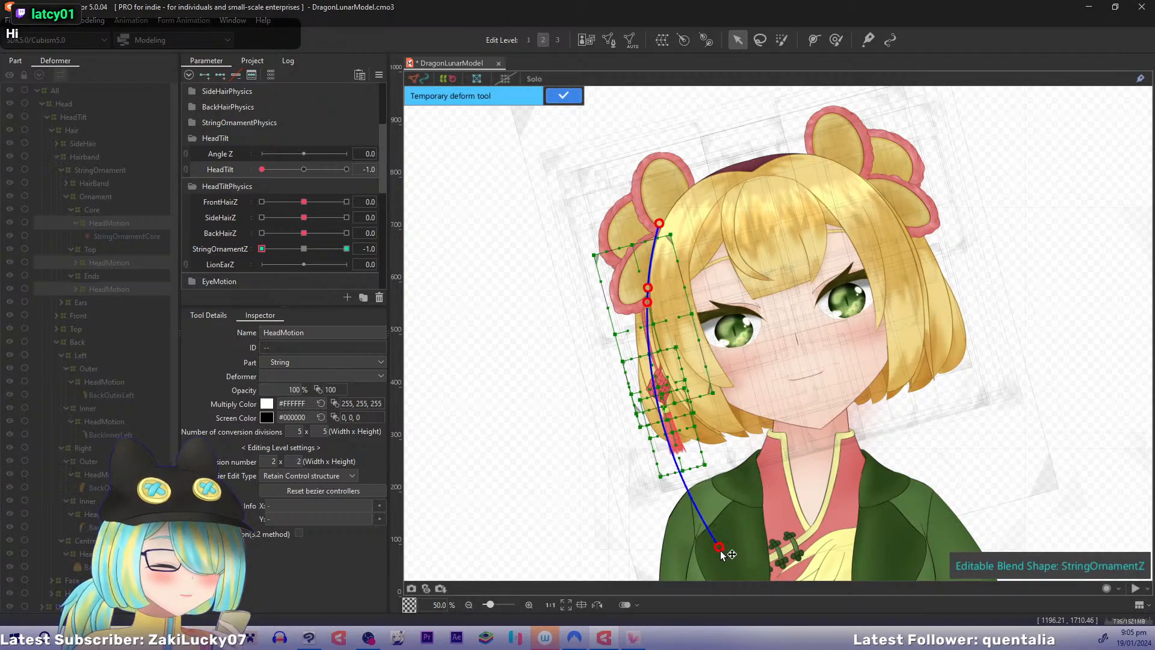
# Step: Swing the deform path's lower end outward so the ornament hangs nearly vertical at HeadTilt and StringOrnamentZ -1.0, and apply the deformation
pyautogui.moveTo(722, 550); pyautogui.dragTo(639, 561)
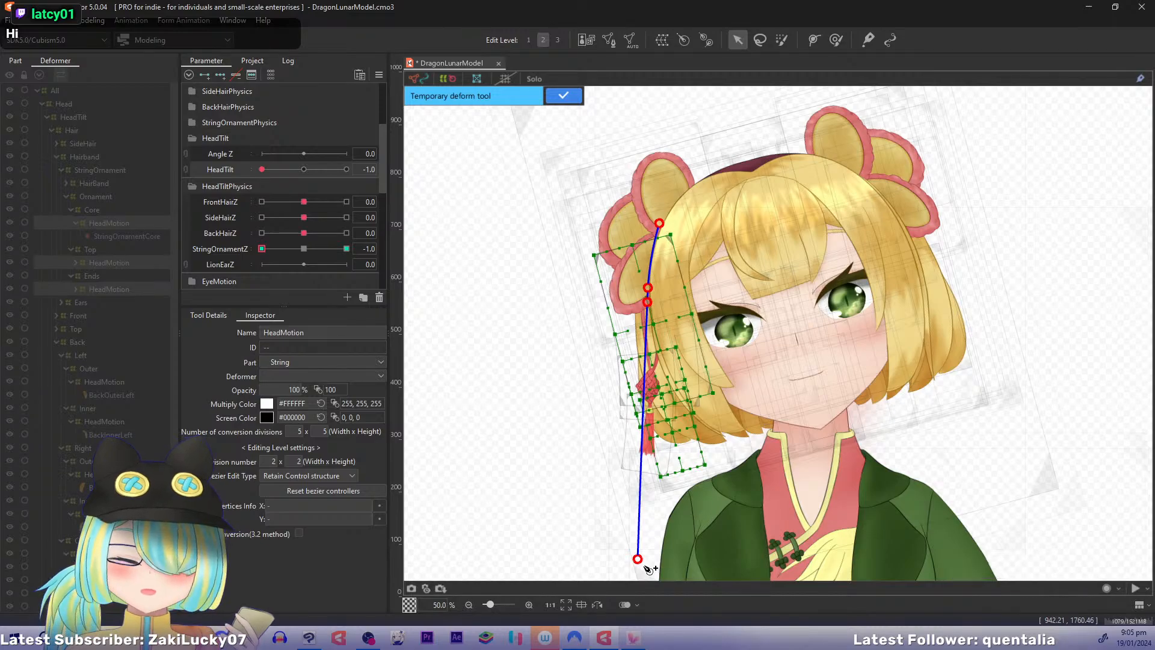
pyautogui.hotkey('ctrl', 'd')
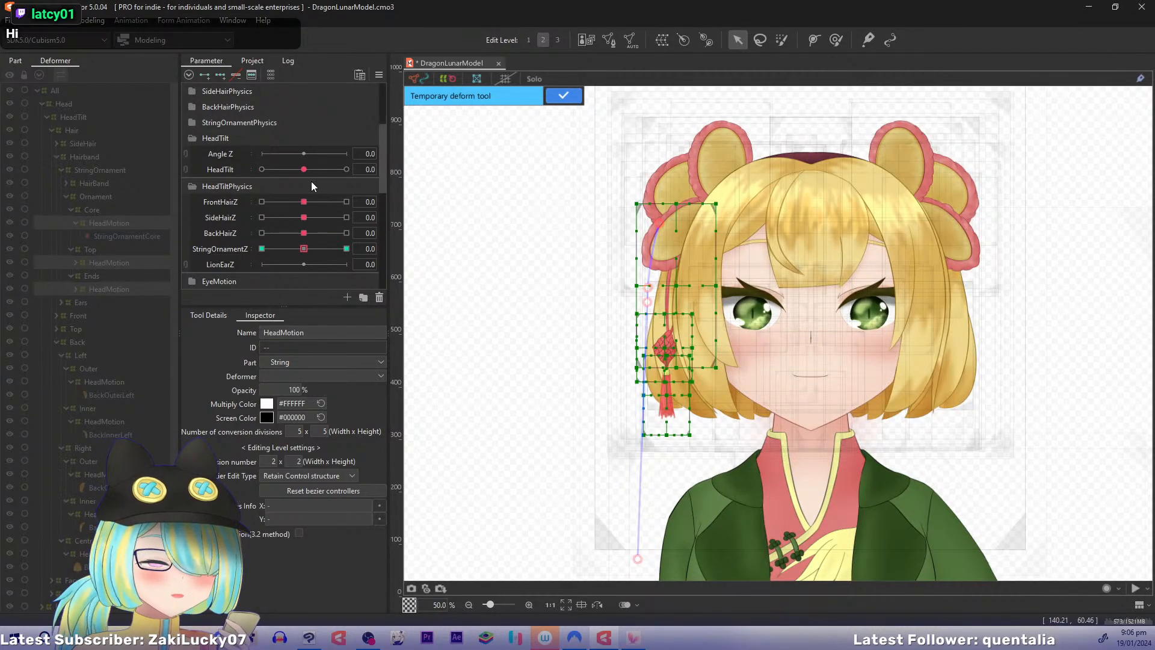
pyautogui.moveTo(304, 170); pyautogui.dragTo(171, 184)
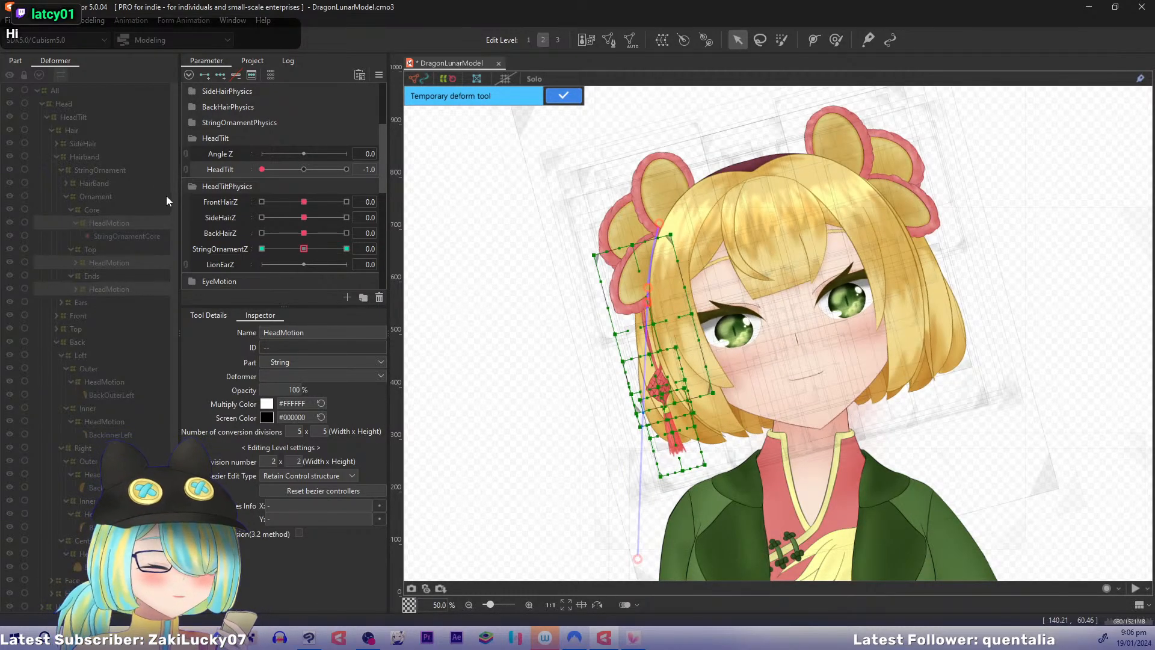
pyautogui.moveTo(304, 248); pyautogui.dragTo(261, 248)
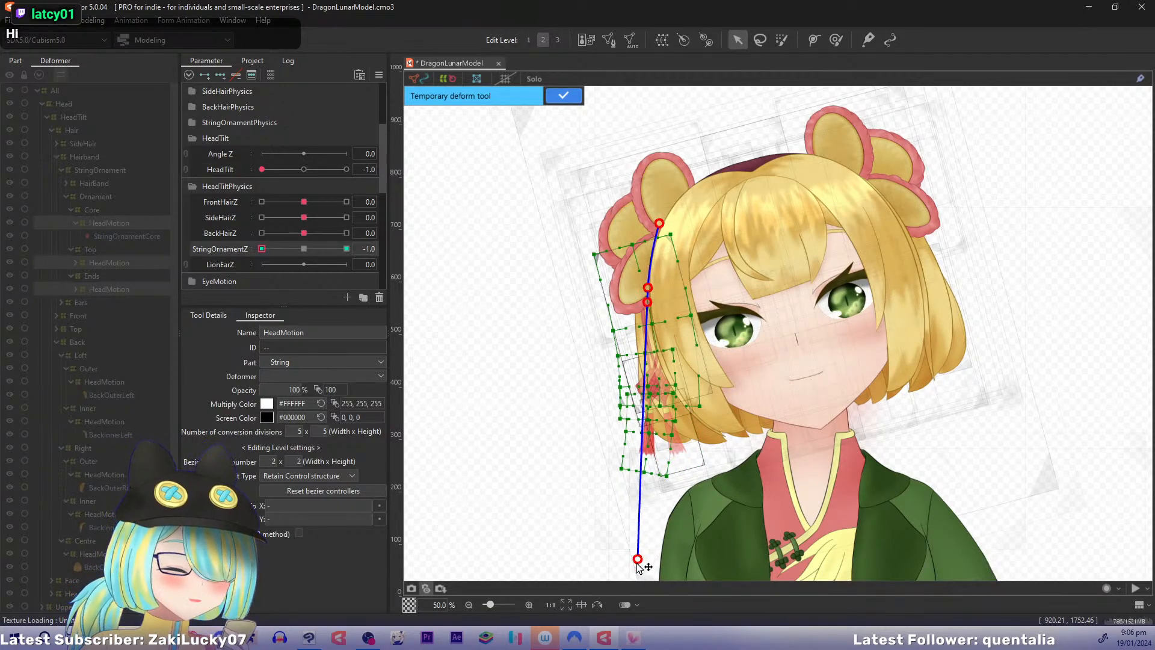
pyautogui.moveTo(638, 559); pyautogui.dragTo(654, 567)
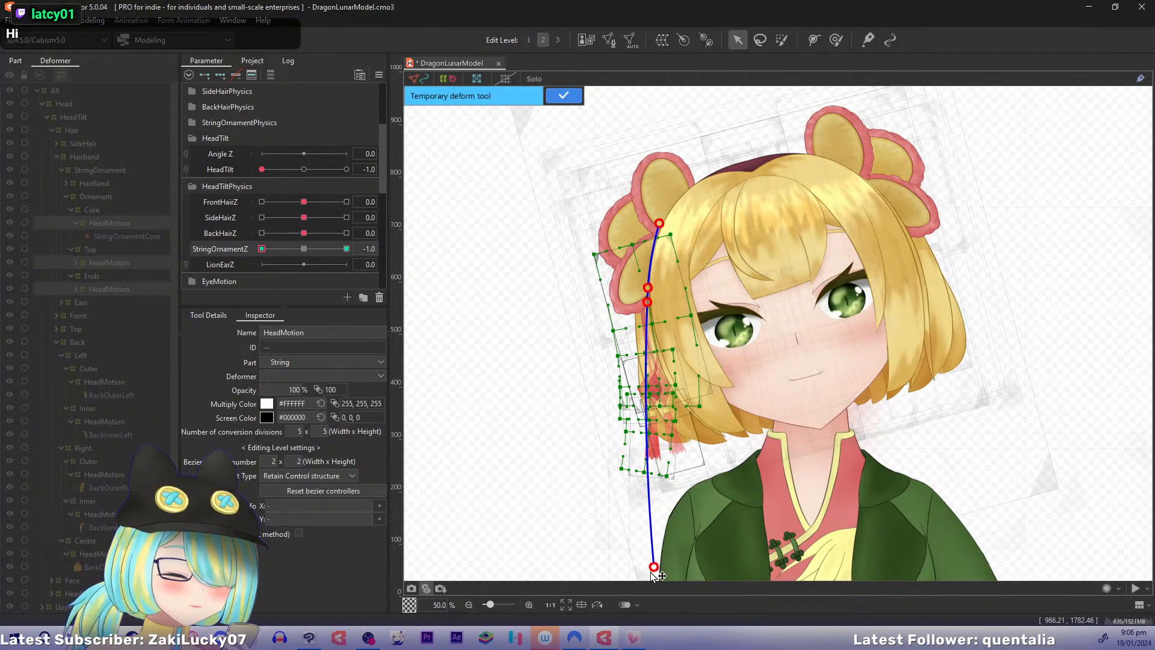
pyautogui.click(576, 95)
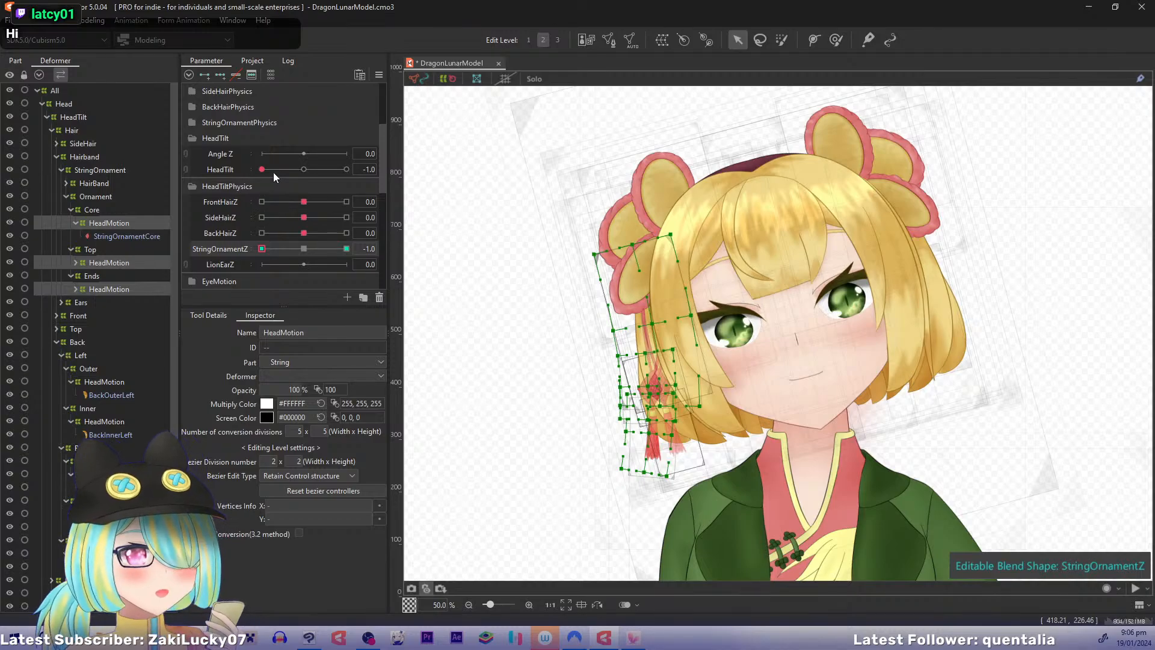
# Step: With HeadTilt and StringOrnamentZ at 1.0, bend the ornament's deform path toward the face, apply it and return both parameters to 0.0
pyautogui.moveTo(263, 170); pyautogui.dragTo(346, 170)
pyautogui.moveTo(263, 249); pyautogui.dragTo(347, 249)
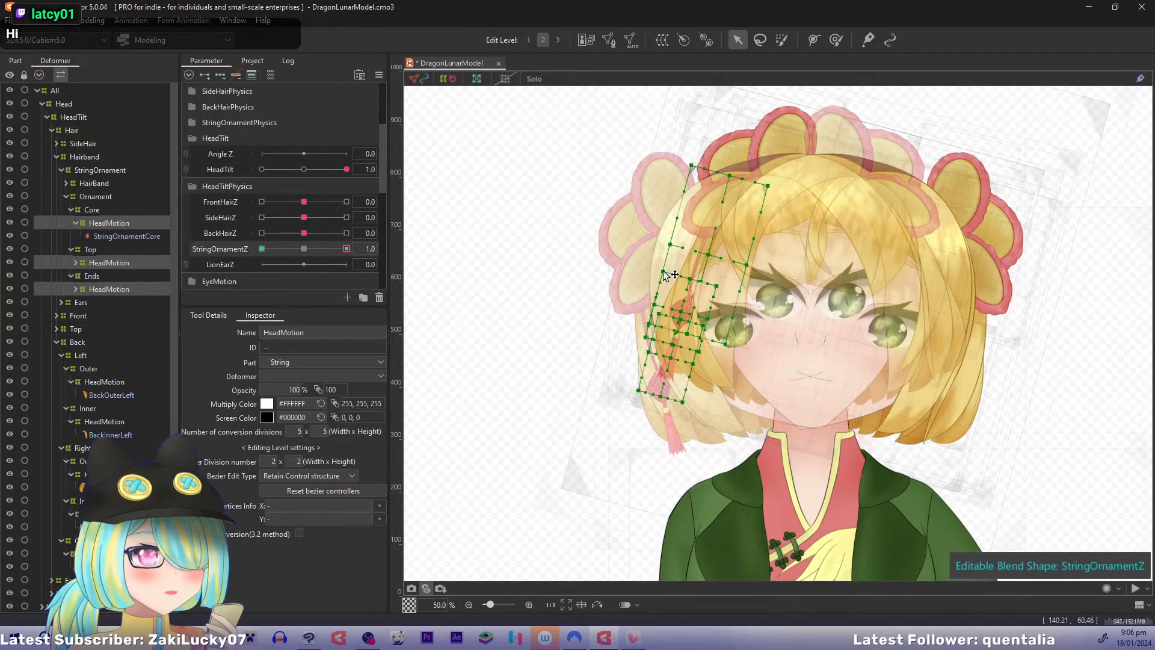
pyautogui.moveTo(636, 288); pyautogui.dragTo(560, 295)
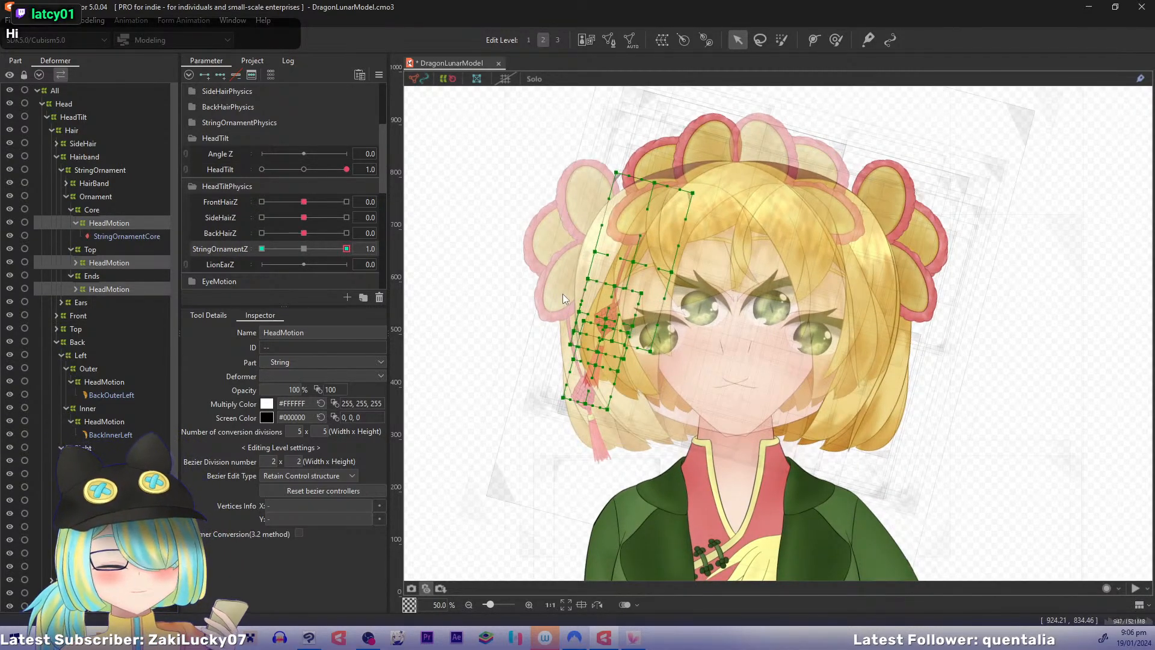
pyautogui.hotkey('ctrl', 't')
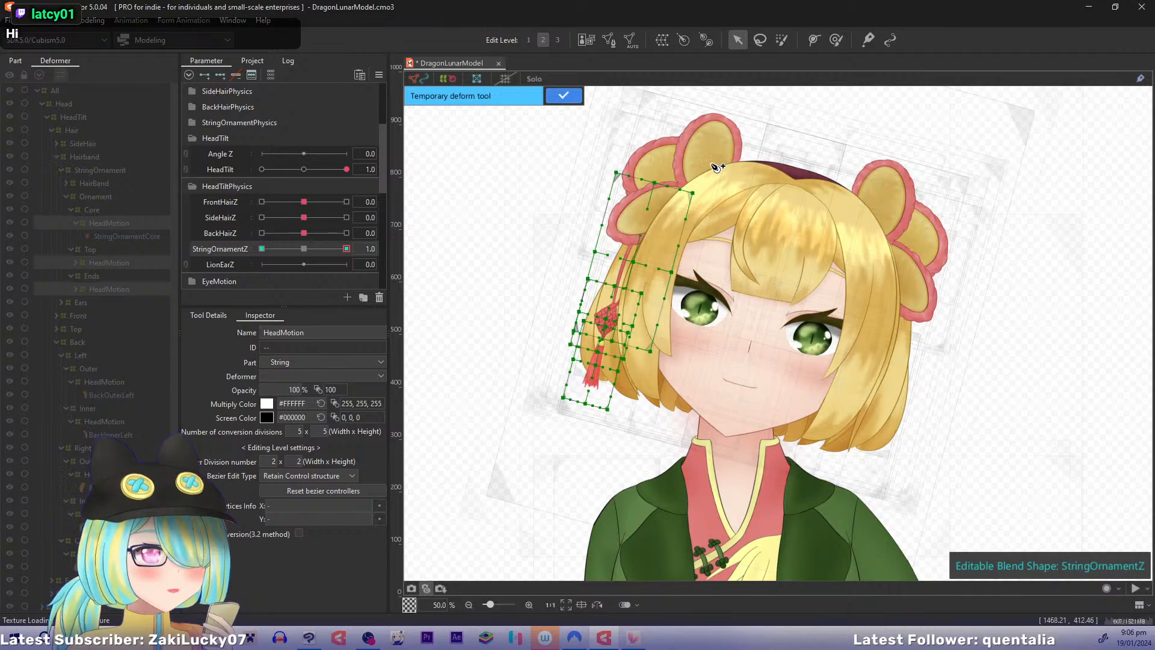
pyautogui.click(640, 231)
pyautogui.moveTo(579, 489); pyautogui.dragTo(654, 482)
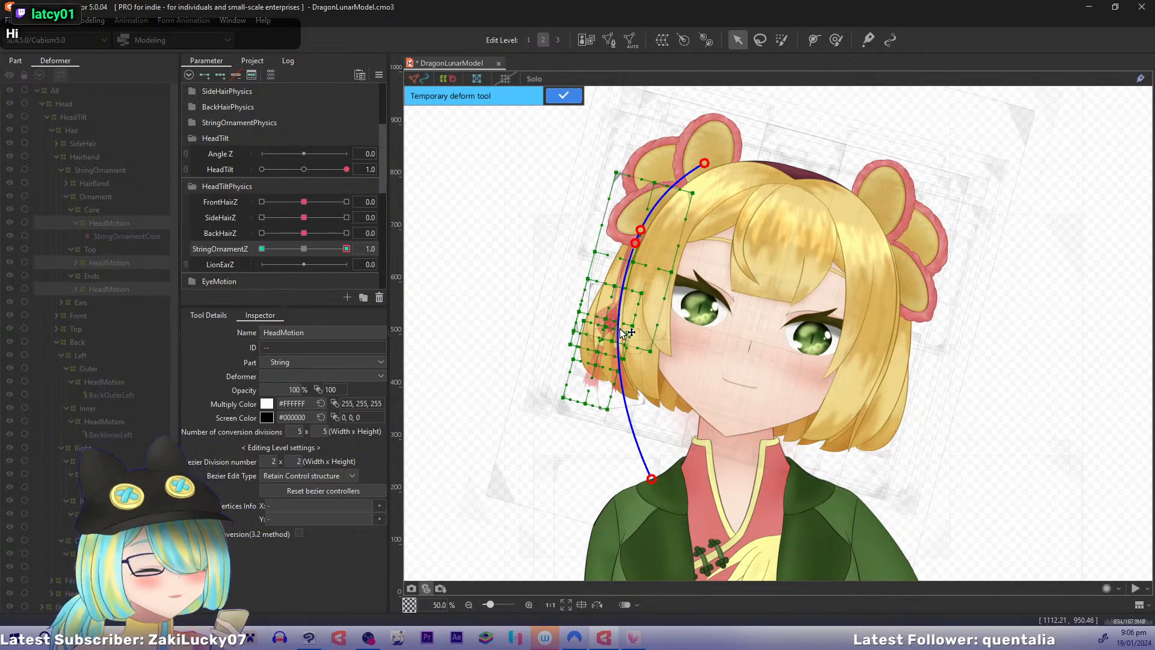
pyautogui.moveTo(621, 332); pyautogui.dragTo(626, 328)
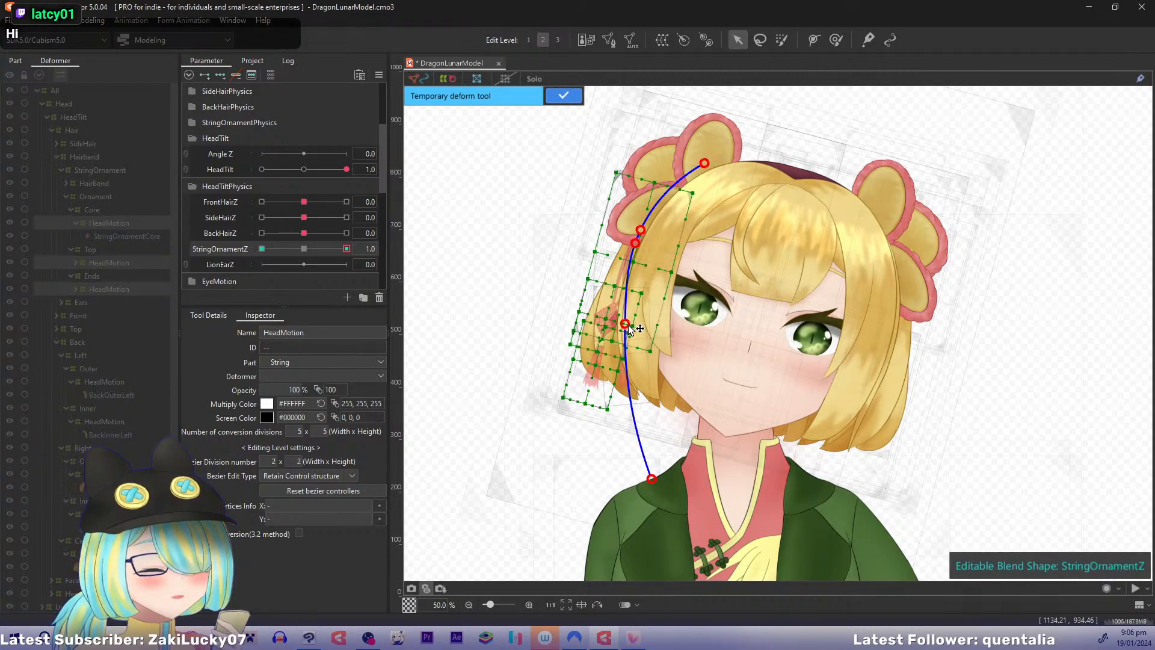
pyautogui.moveTo(654, 481); pyautogui.dragTo(649, 479)
pyautogui.click(561, 98)
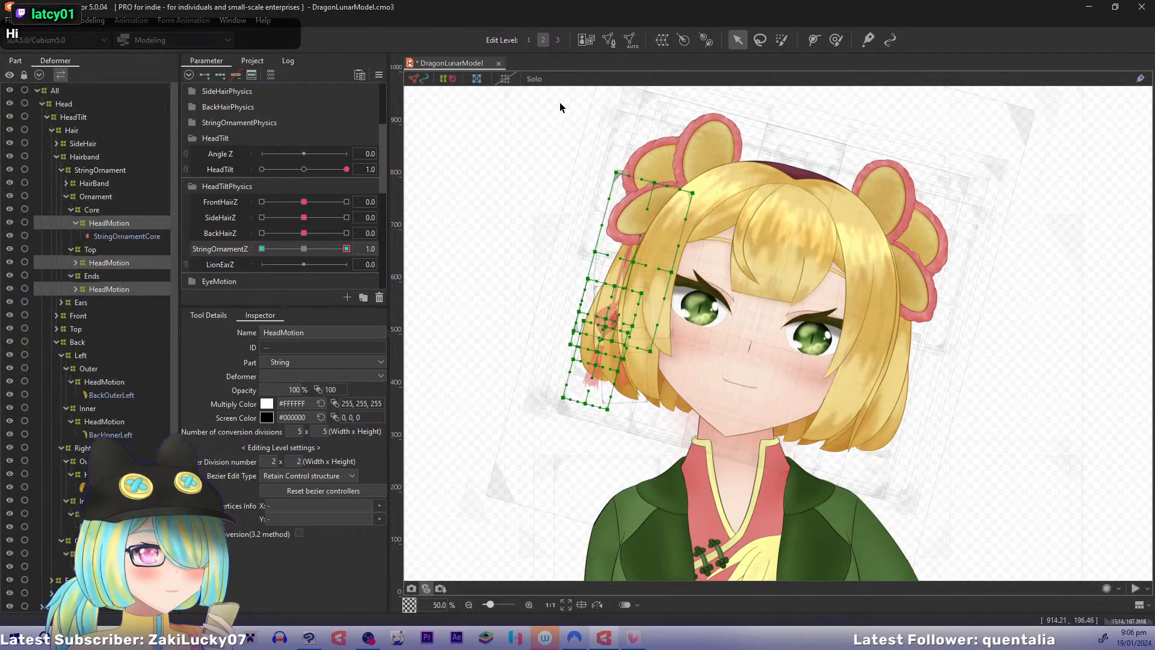
pyautogui.click(304, 249)
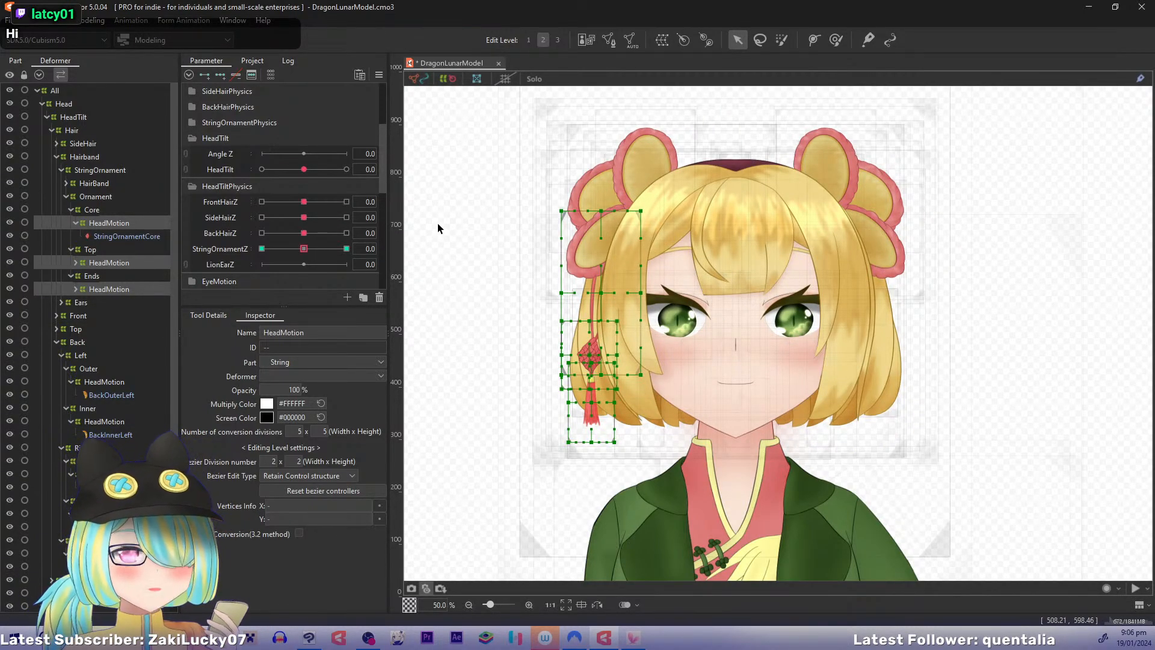
# Step: Open the physics settings and duplicate the FrontHairTilt group under the name BackHairTilt
pyautogui.click(90, 20)
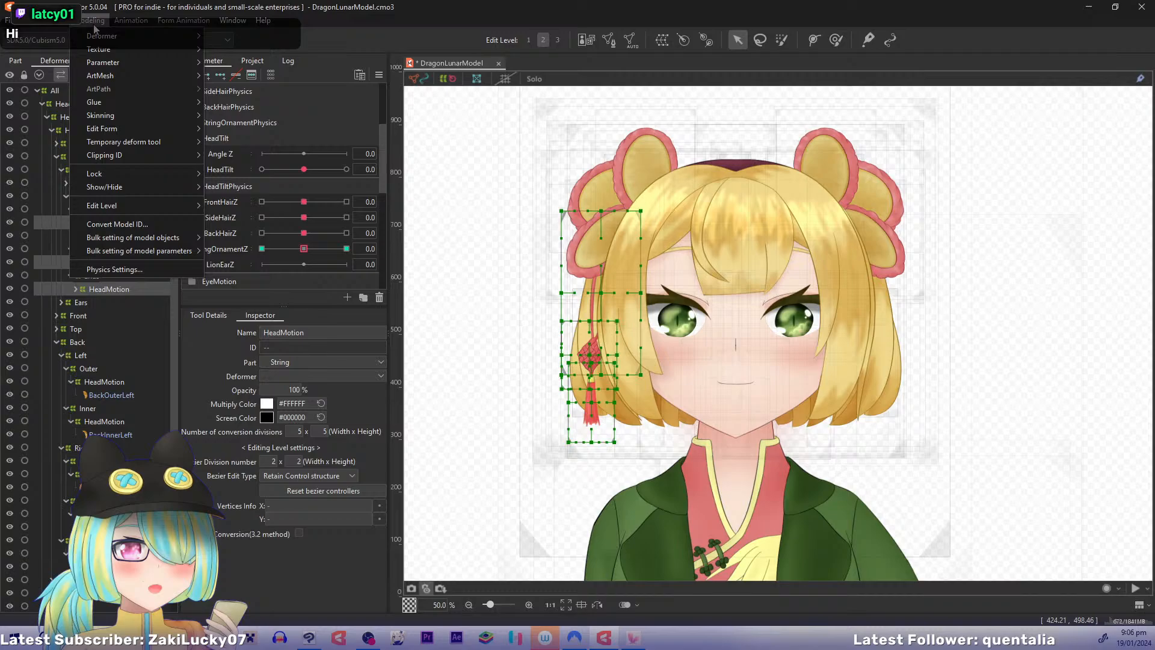
pyautogui.click(117, 269)
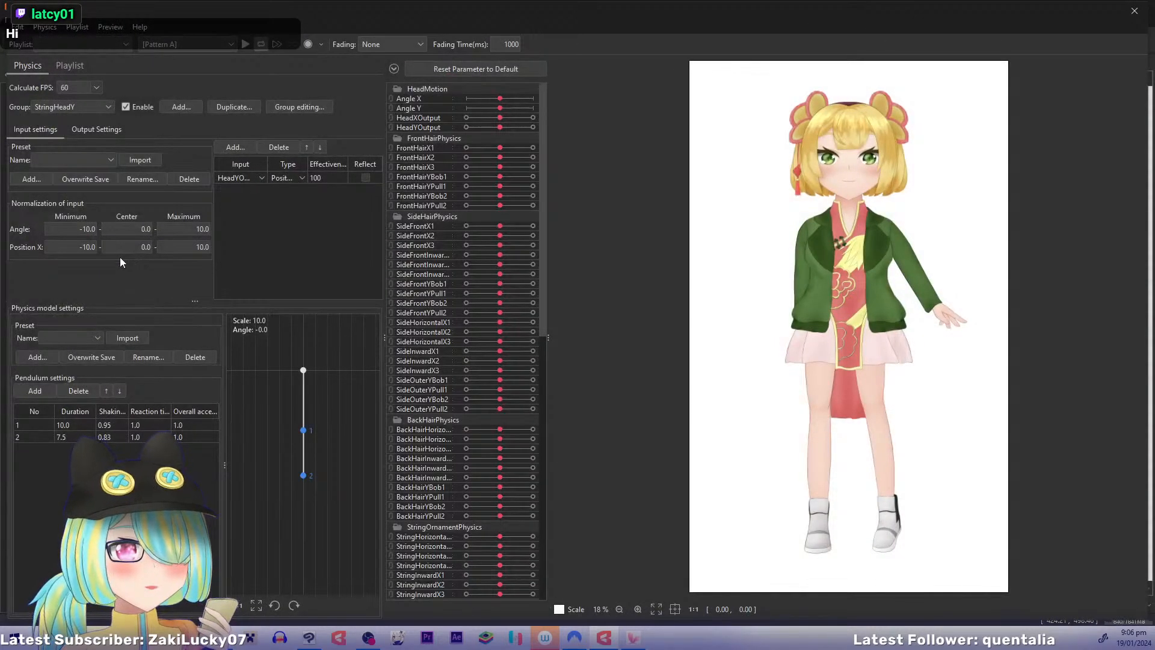
pyautogui.click(109, 107)
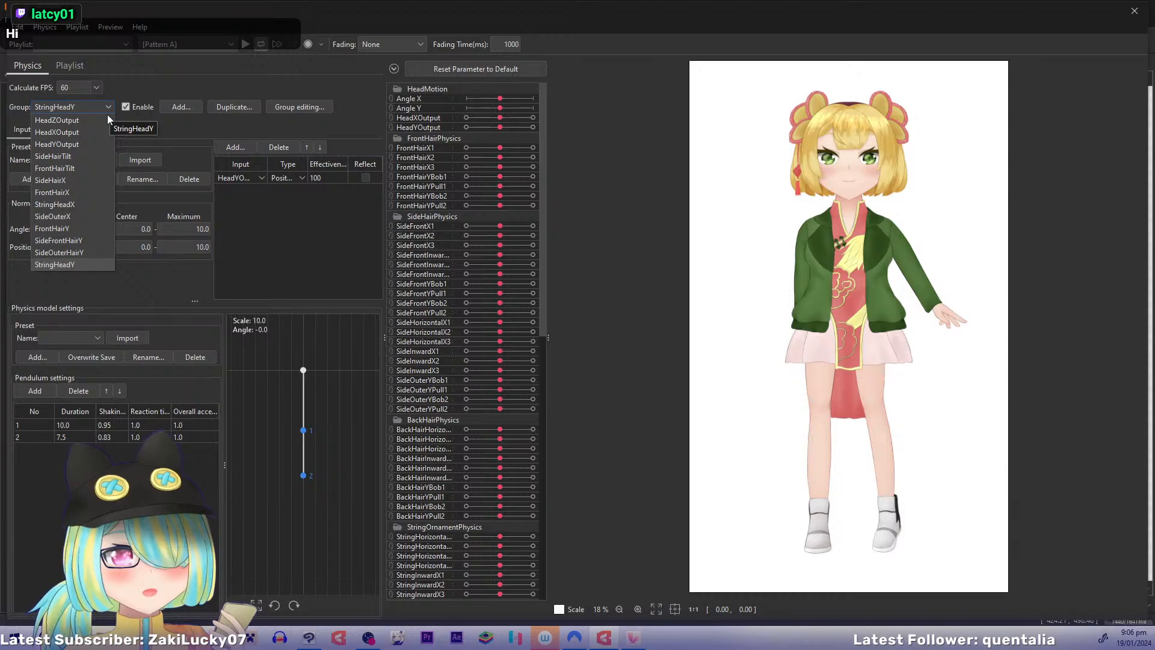
pyautogui.click(78, 167)
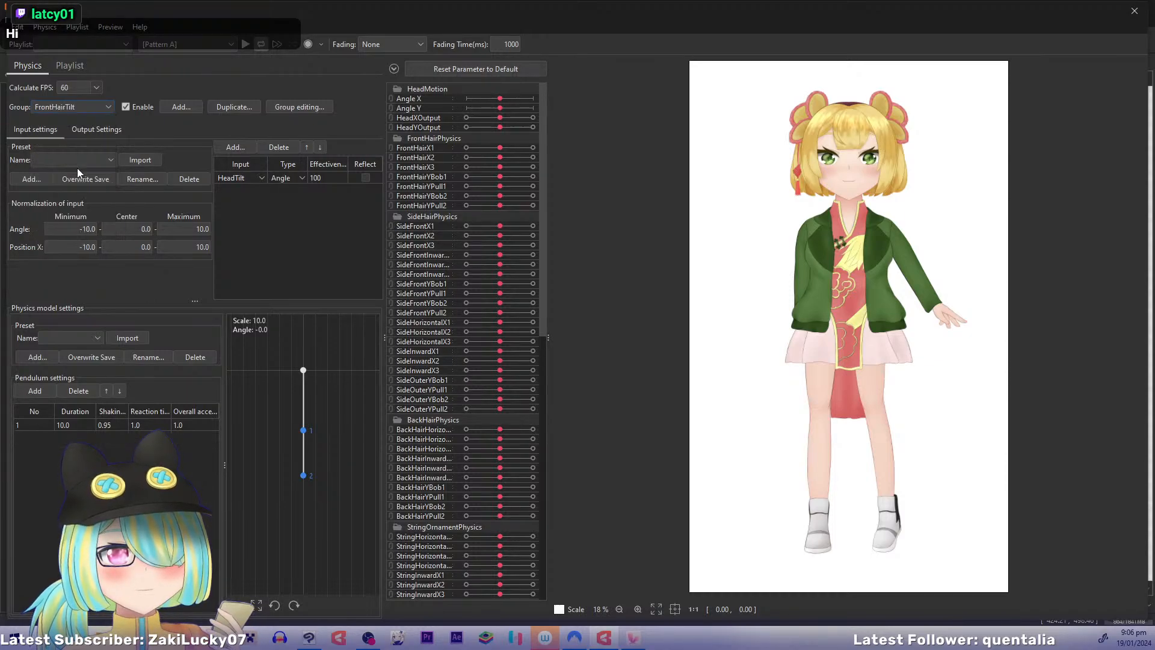
pyautogui.click(220, 111)
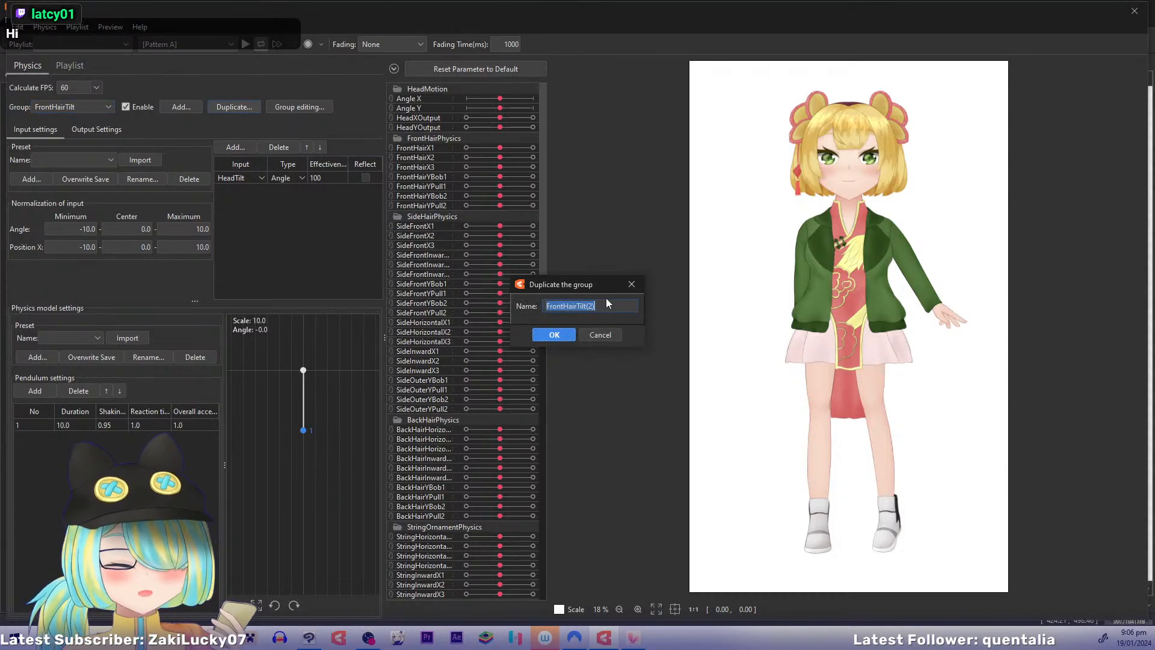
pyautogui.write('Back')
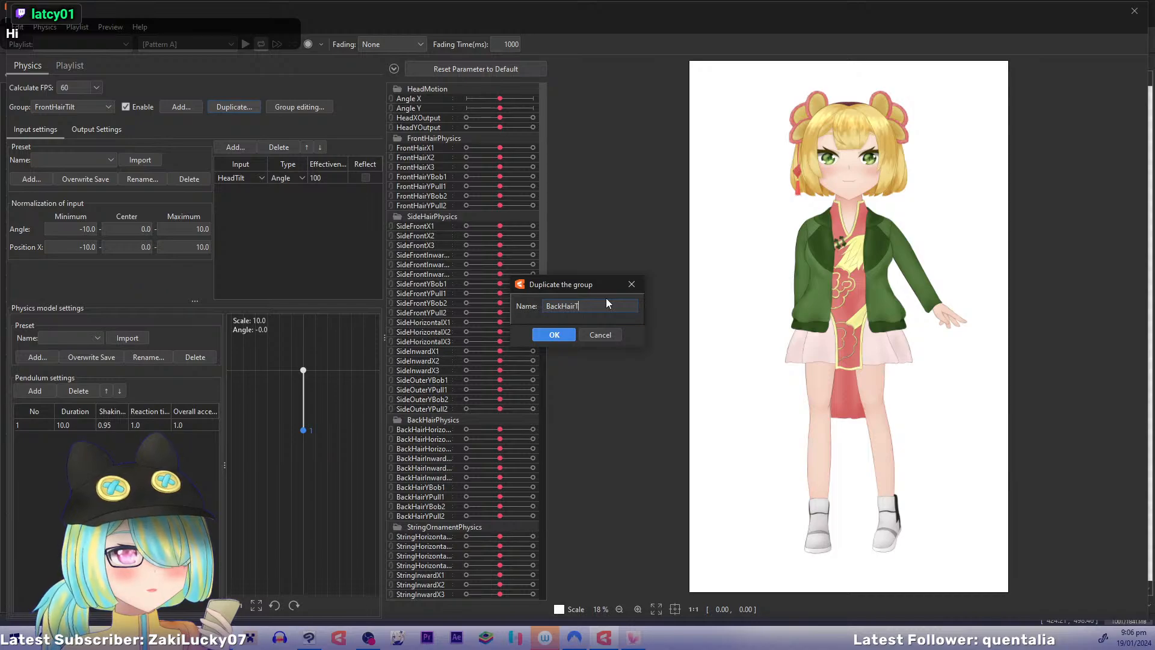
pyautogui.click(554, 335)
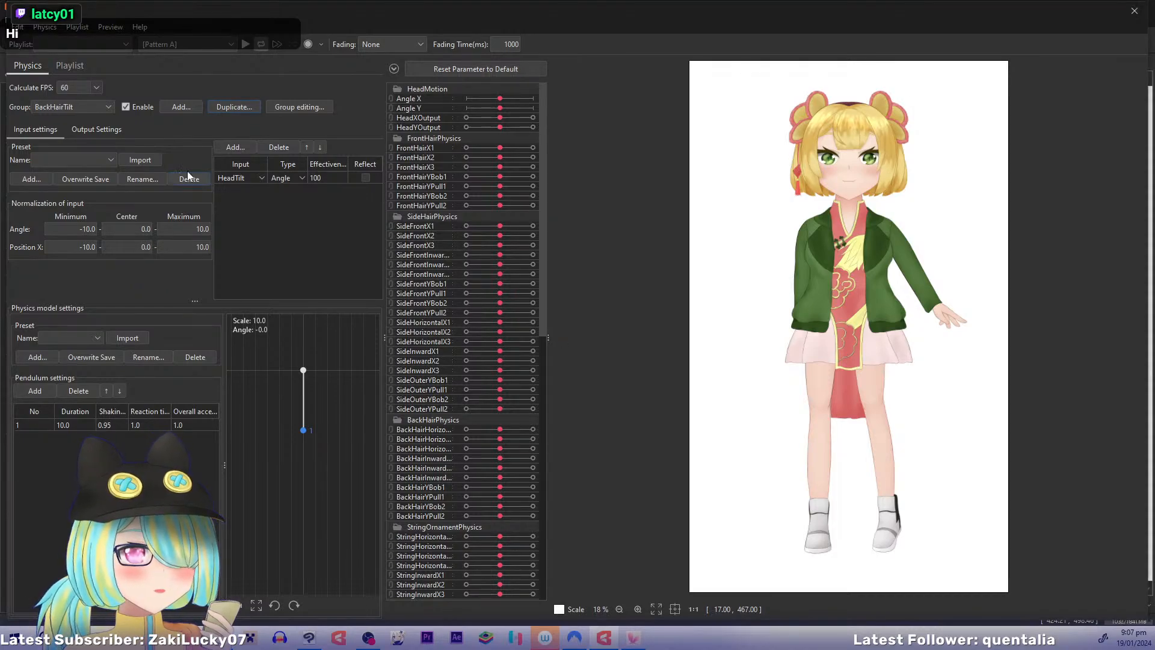
# Step: Change the BackHairTilt group's output parameter to BackHairZ
pyautogui.click(107, 130)
pyautogui.click(85, 179)
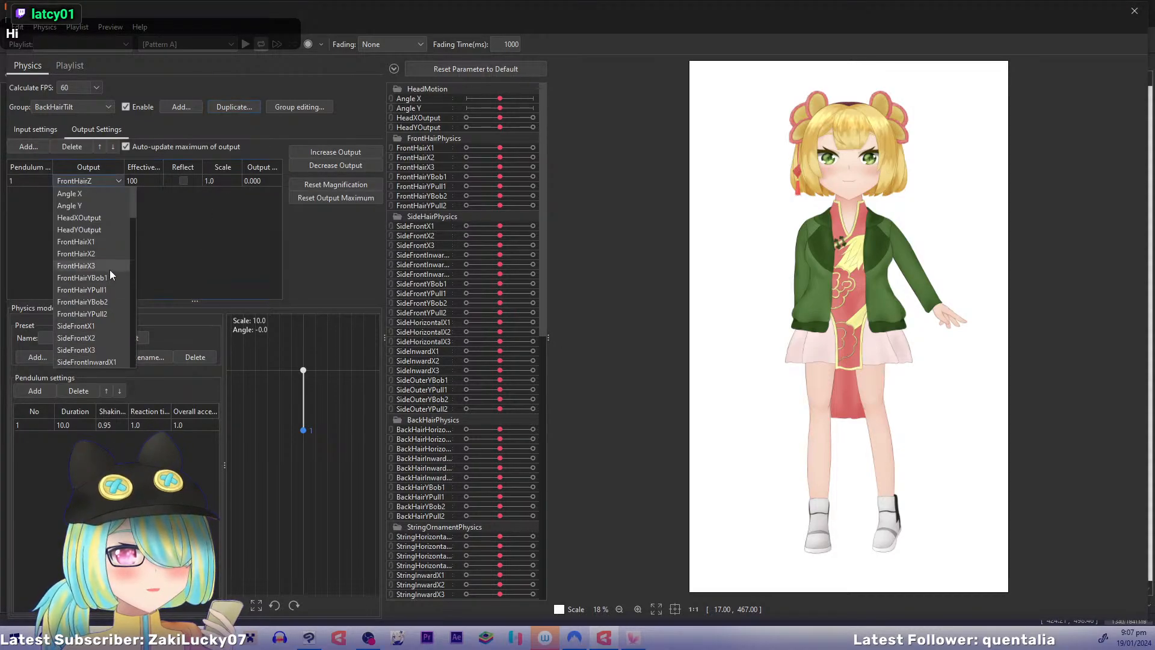
pyautogui.scroll(-5, 129, 280)
pyautogui.scroll(-5, 132, 276)
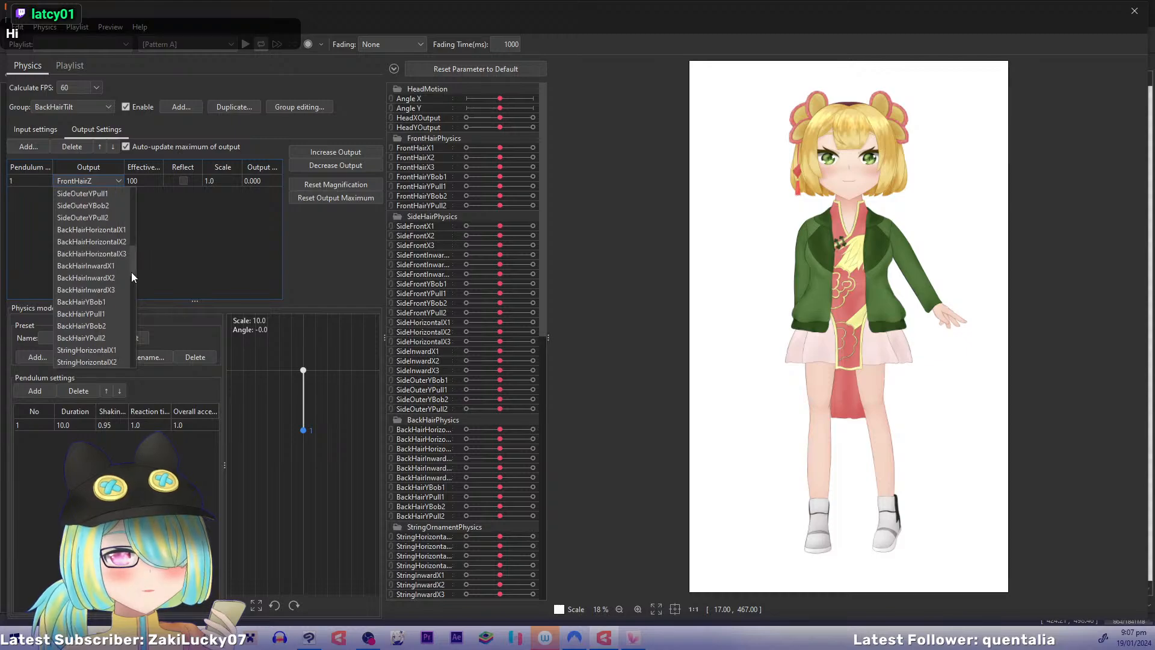
pyautogui.moveTo(131, 272); pyautogui.dragTo(135, 308)
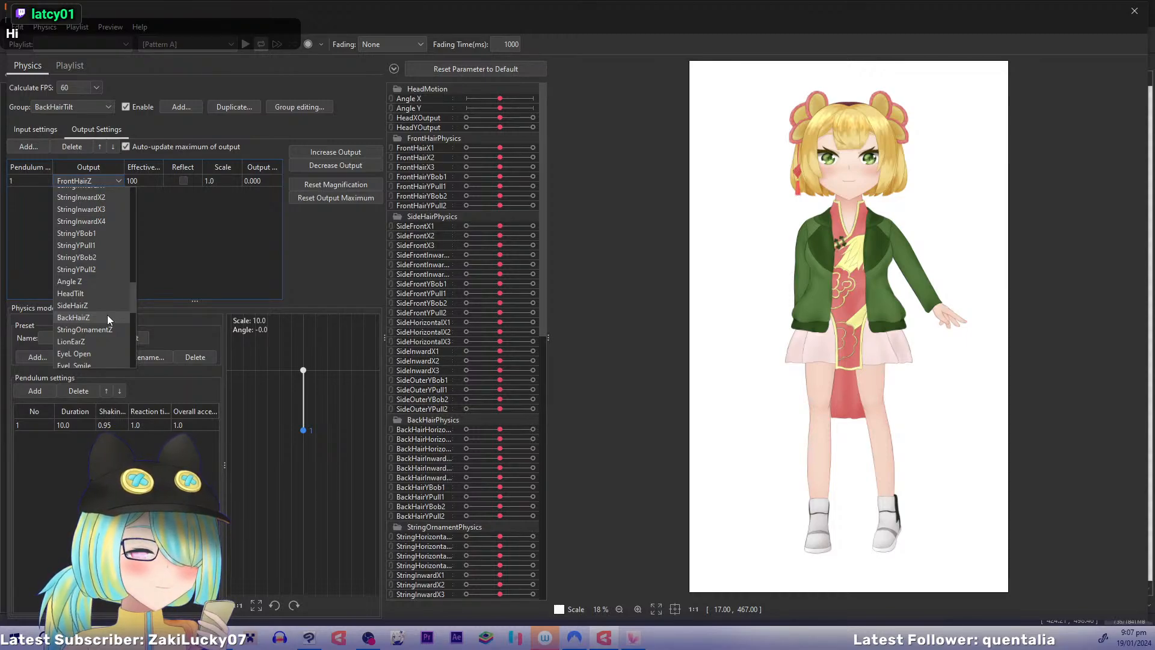
pyautogui.click(109, 318)
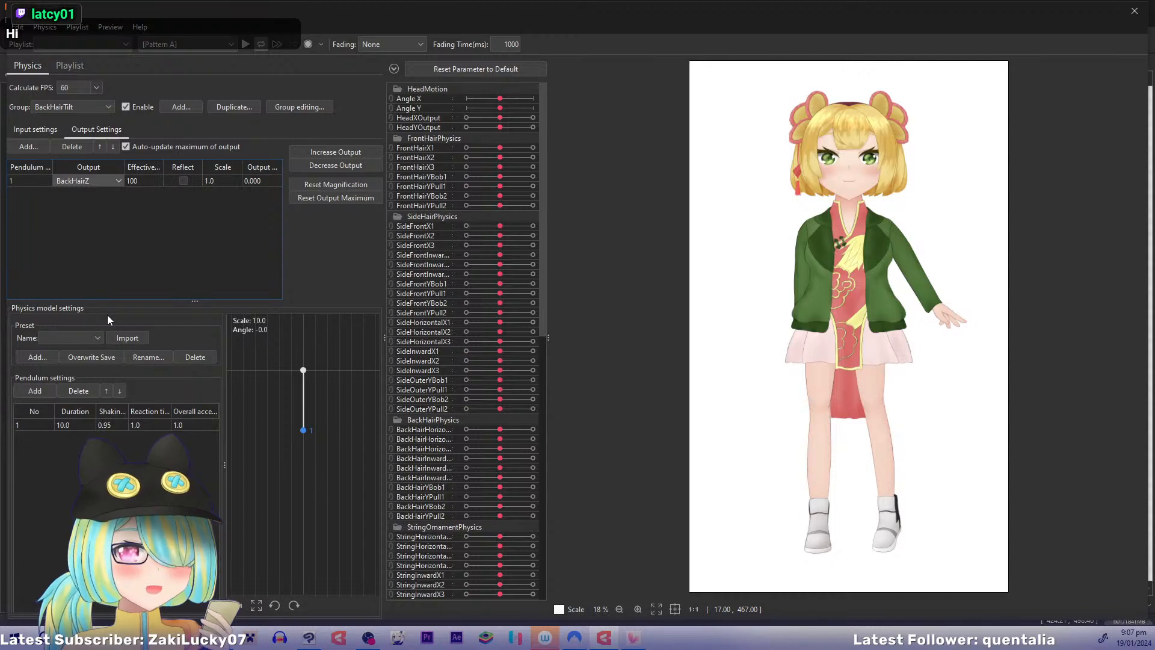
# Step: Duplicate the BackHairTilt physics group under the name StringHeadZ
pyautogui.click(112, 107)
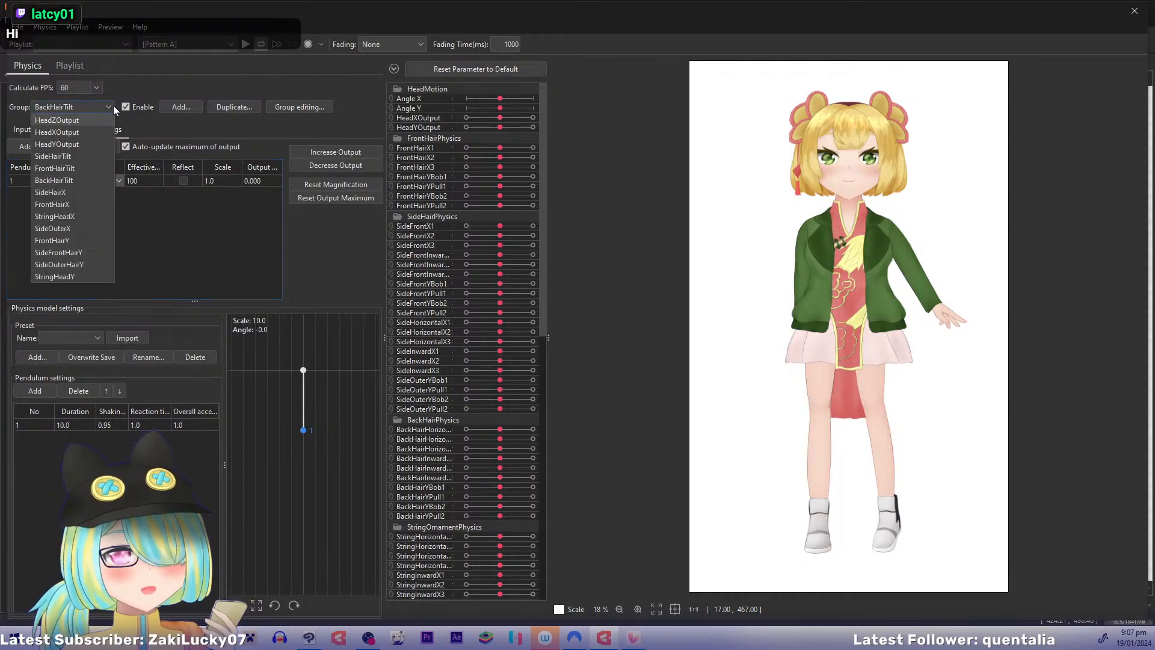
pyautogui.click(243, 102)
pyautogui.click(218, 108)
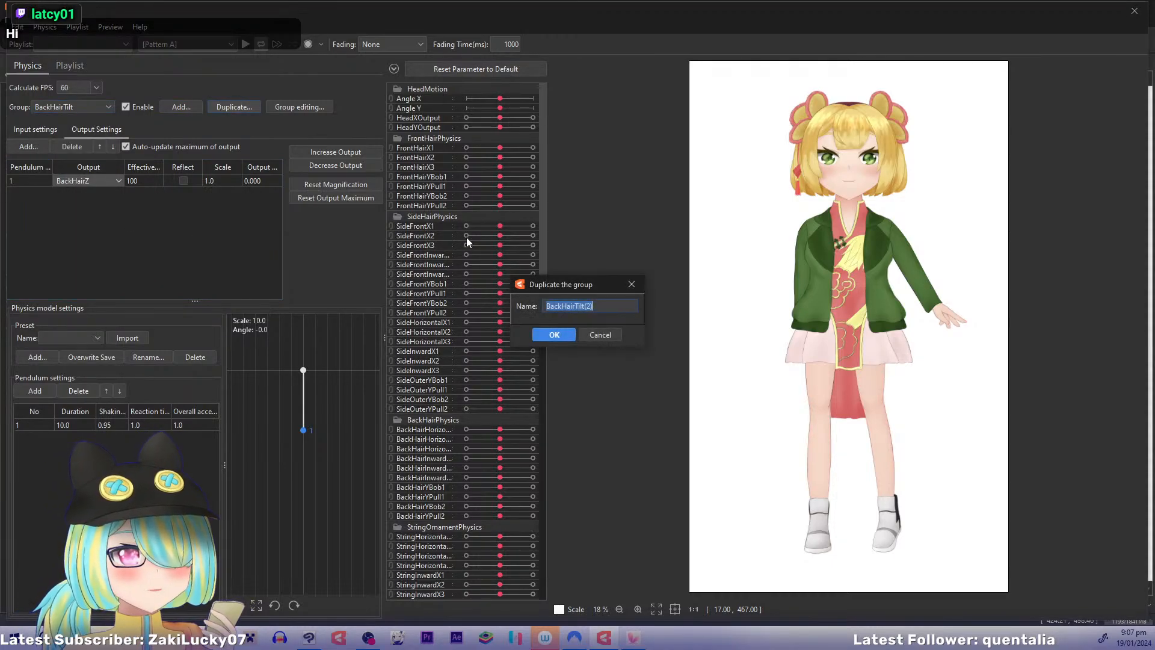
pyautogui.write('StringHeadZ')
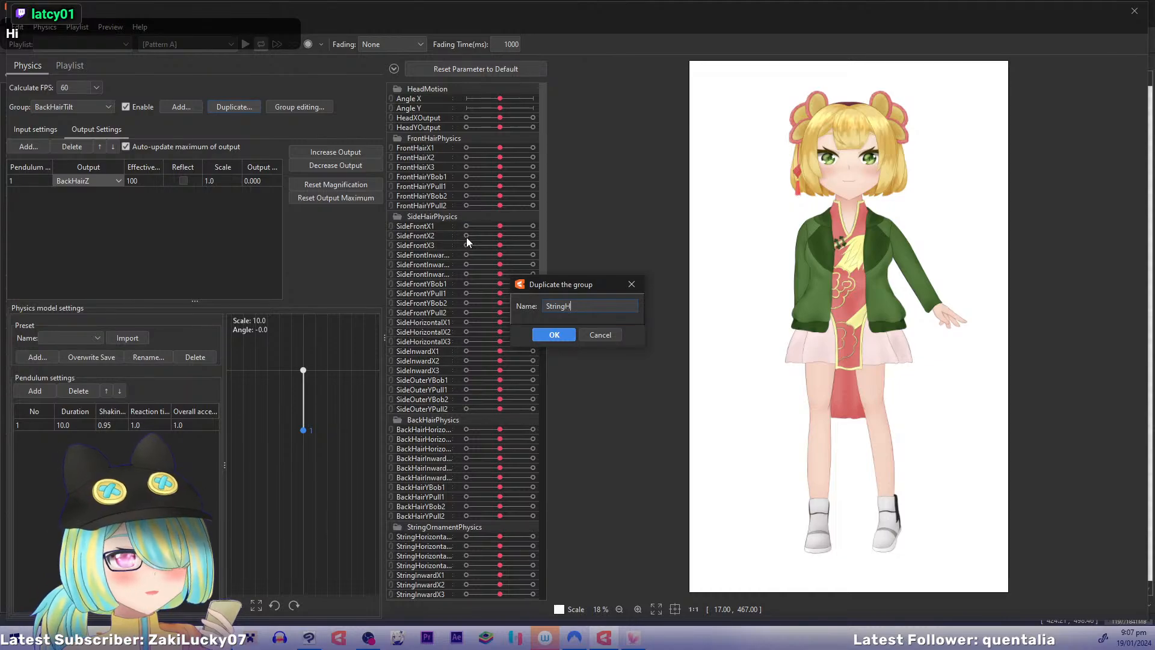
pyautogui.click(545, 333)
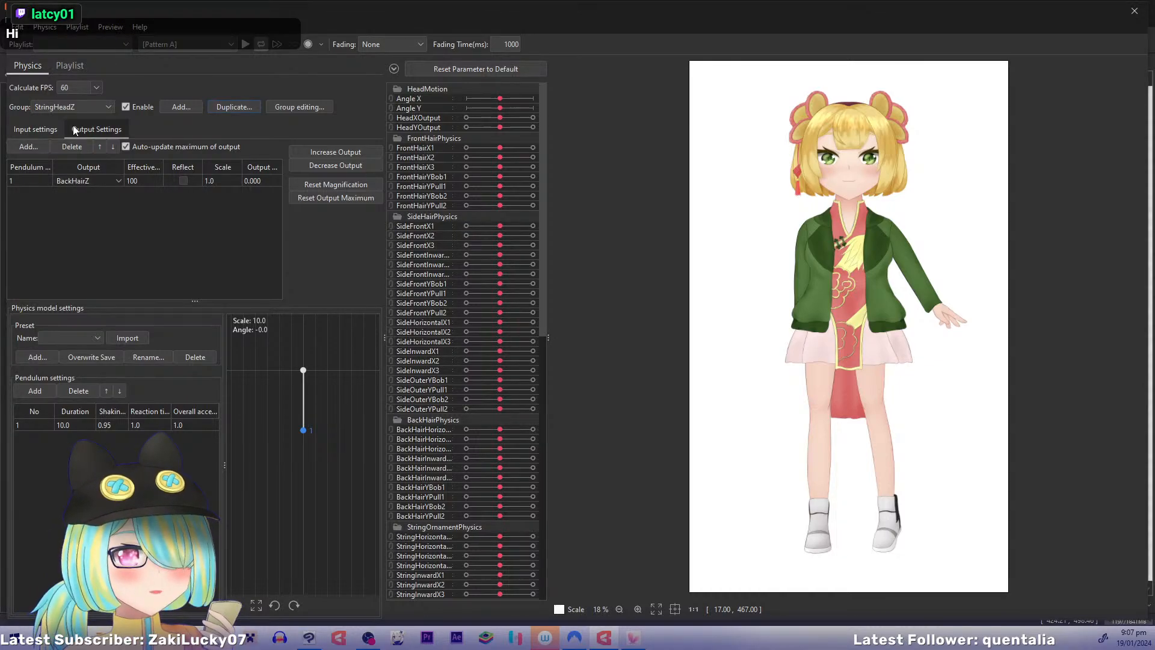
# Step: Change the StringHeadZ group's output parameter to StringOrnamentZ
pyautogui.click(119, 181)
pyautogui.moveTo(138, 219); pyautogui.dragTo(137, 309)
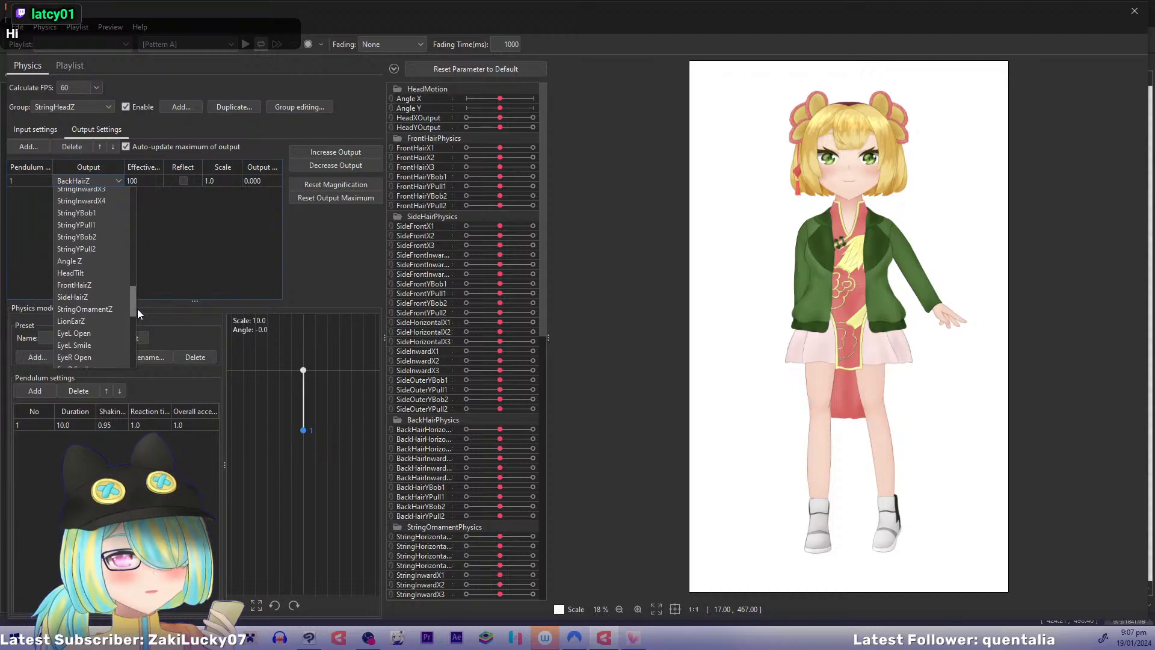
pyautogui.click(110, 304)
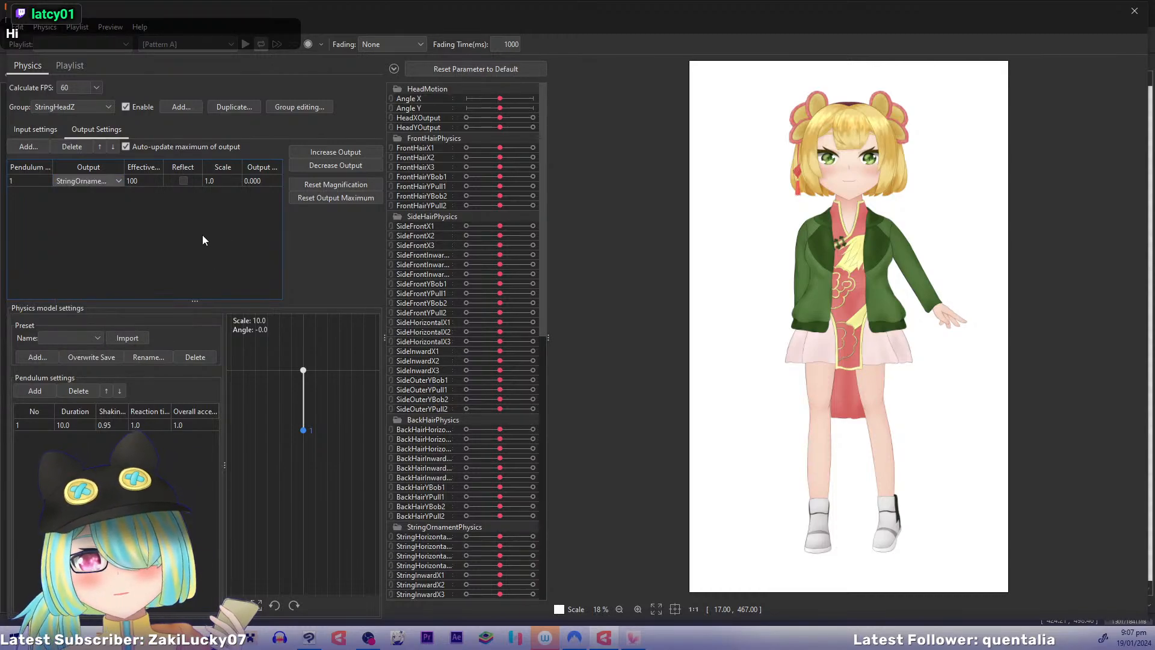
# Step: Set the SideHairTilt group's angle input normalization to a minimum of -20 and a maximum of 20
pyautogui.moveTo(671, 225); pyautogui.dragTo(1076, 273)
pyautogui.click(42, 132)
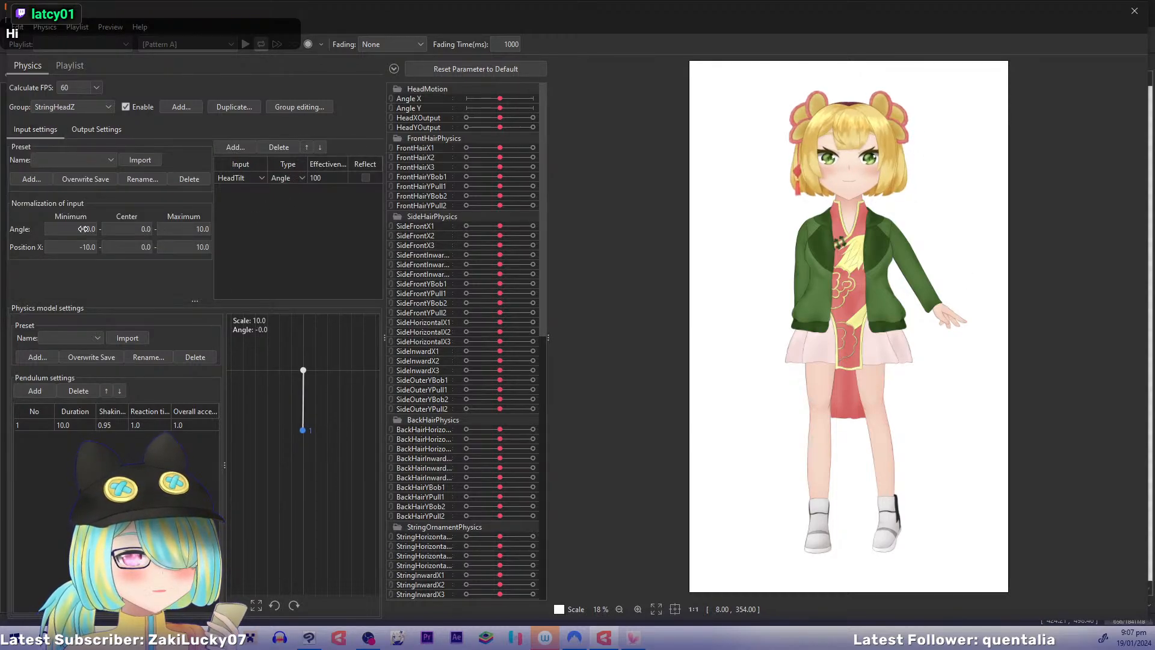
pyautogui.click(93, 107)
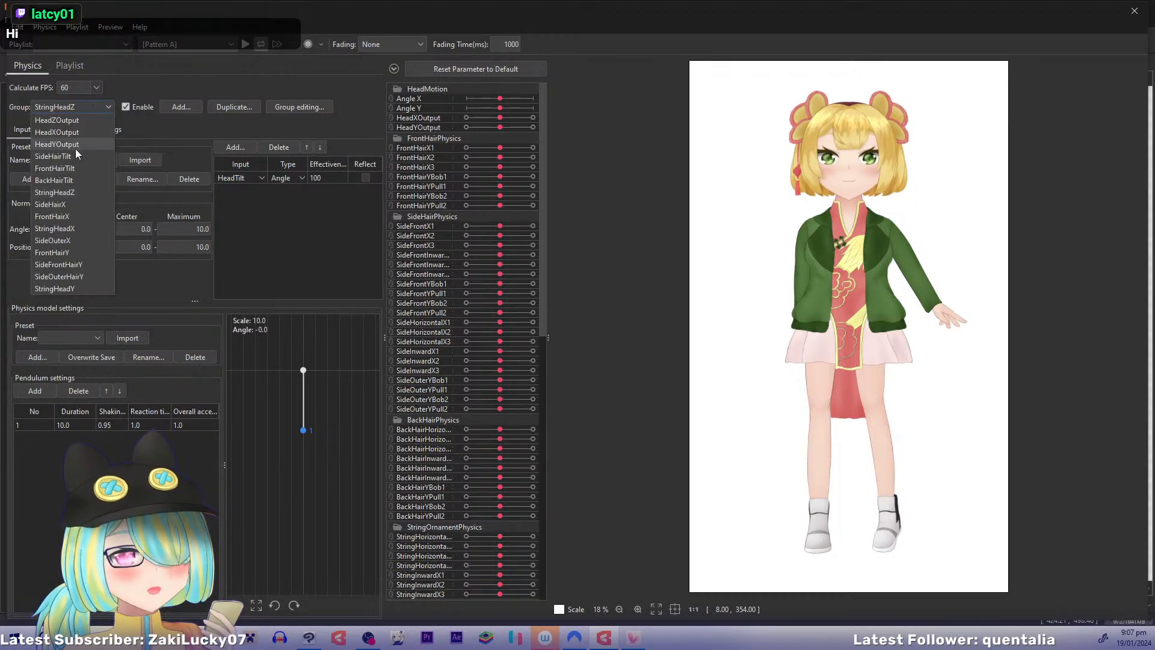
pyautogui.click(74, 153)
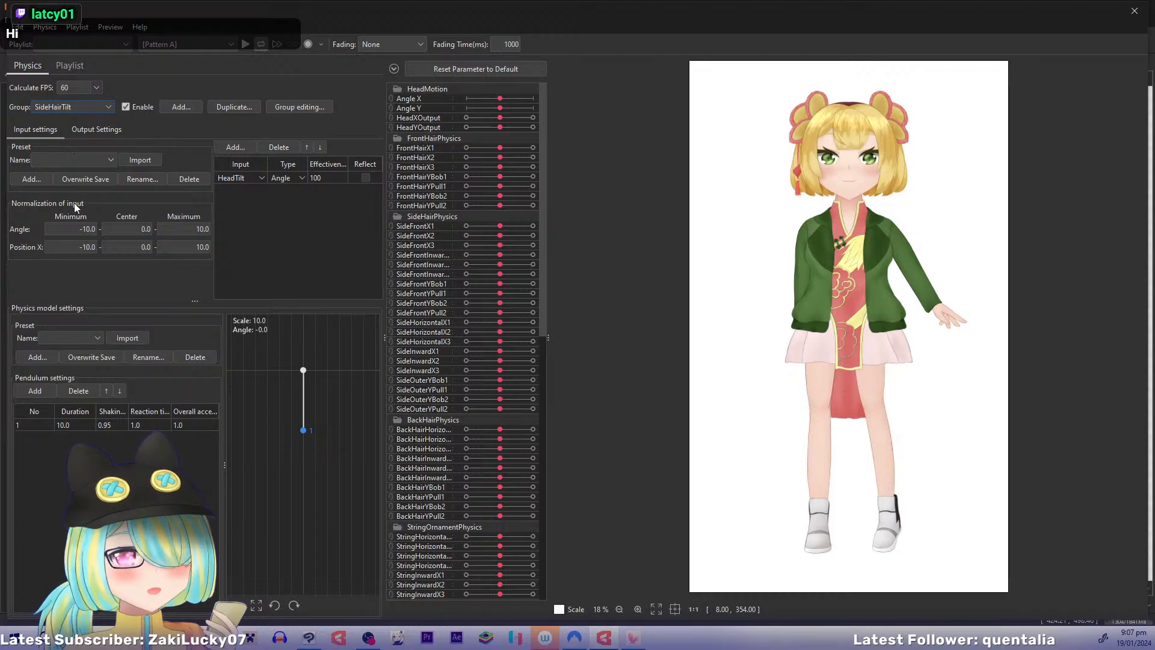
pyautogui.click(75, 227)
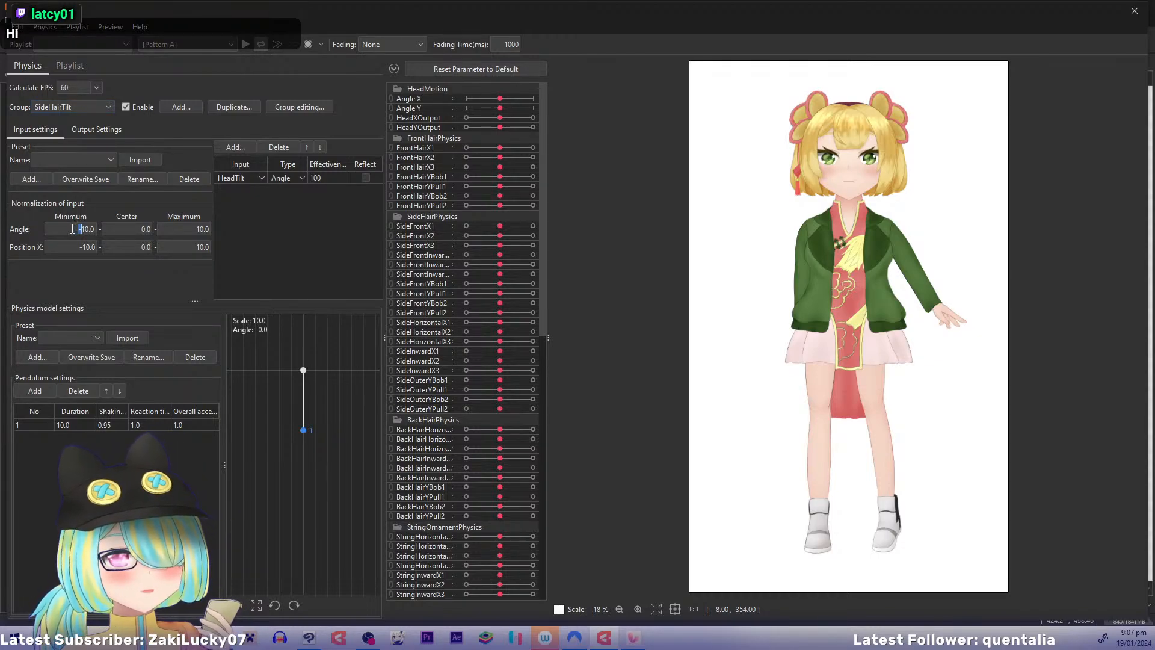
pyautogui.moveTo(75, 227); pyautogui.dragTo(130, 232)
pyautogui.write('-20')
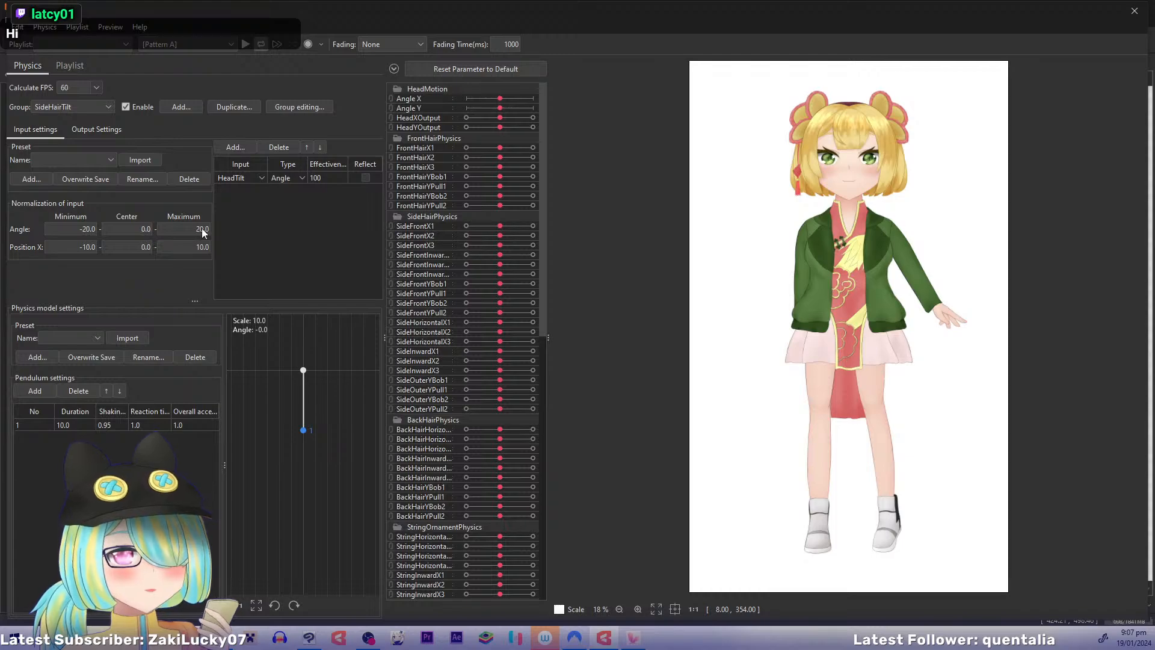
# Step: Set the FrontHairTilt group's angle input normalization to a minimum of -20 and a maximum of 20
pyautogui.click(88, 107)
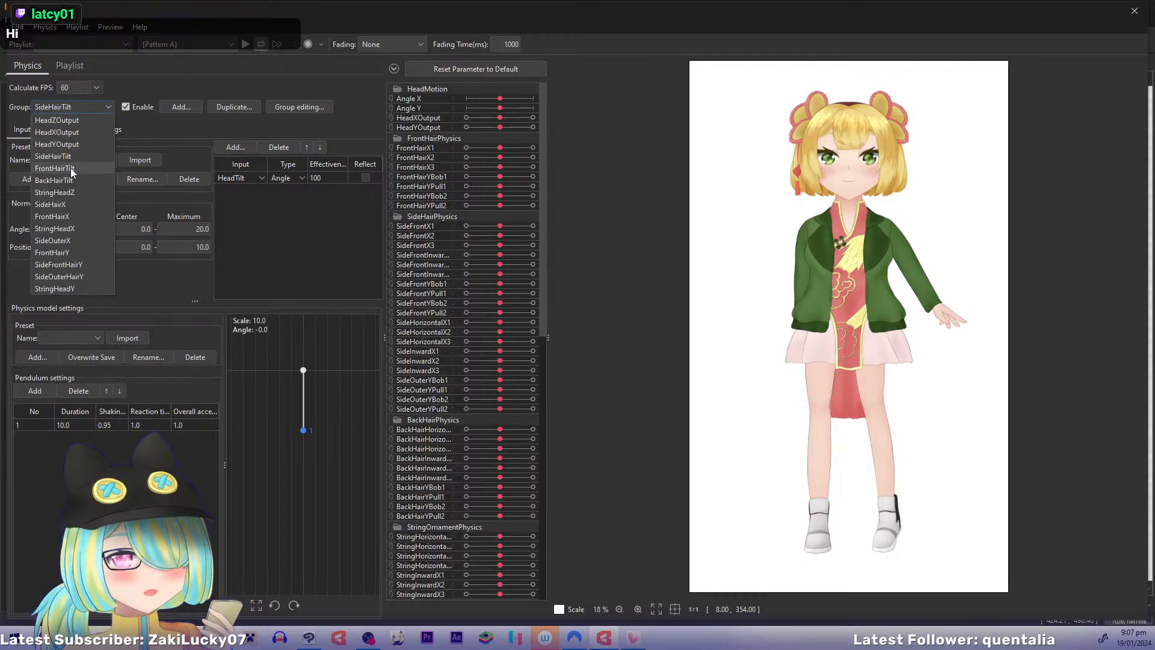
pyautogui.click(71, 168)
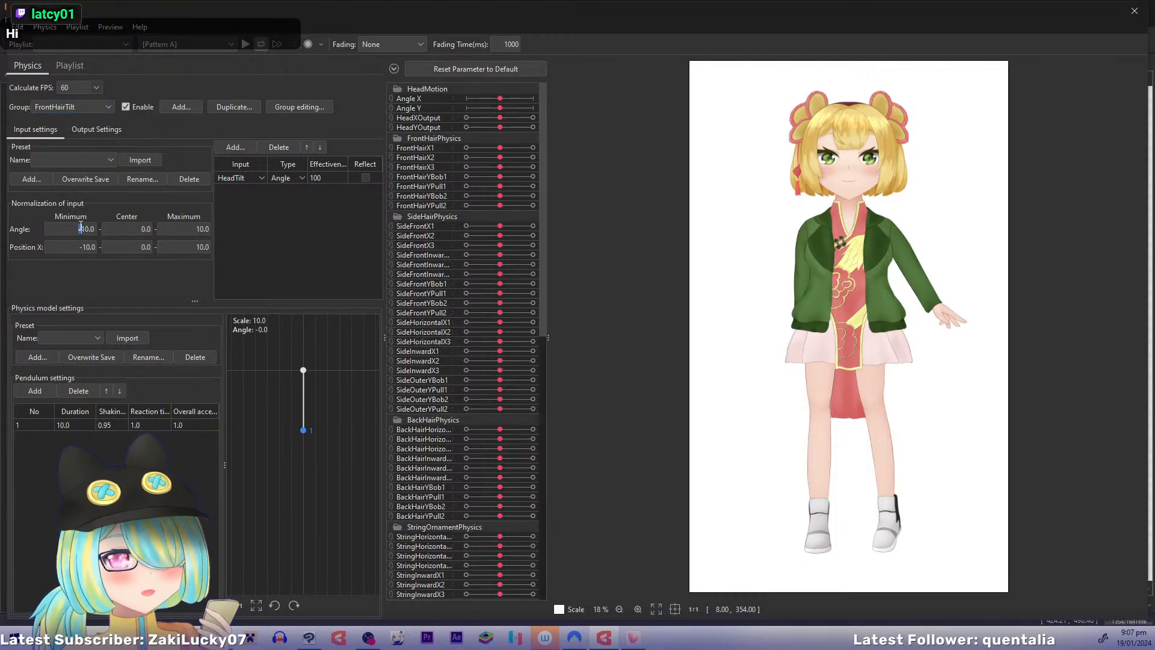
pyautogui.doubleClick(87, 229)
pyautogui.write('-20')
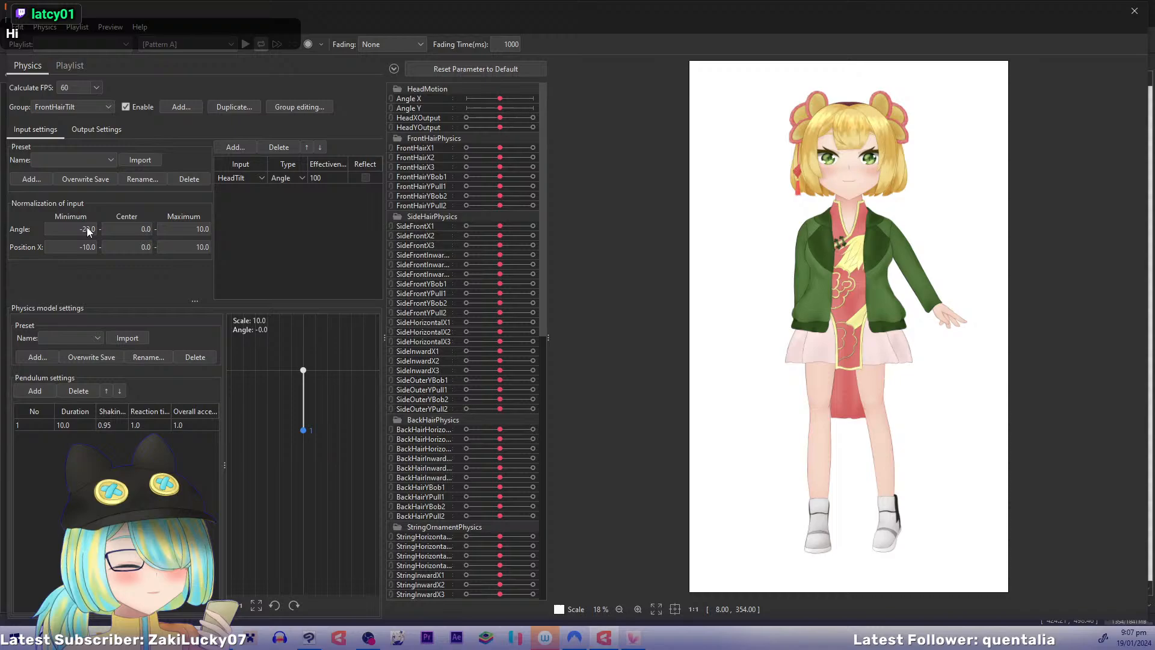
pyautogui.doubleClick(192, 228)
pyautogui.write('20')
pyautogui.press('Return')
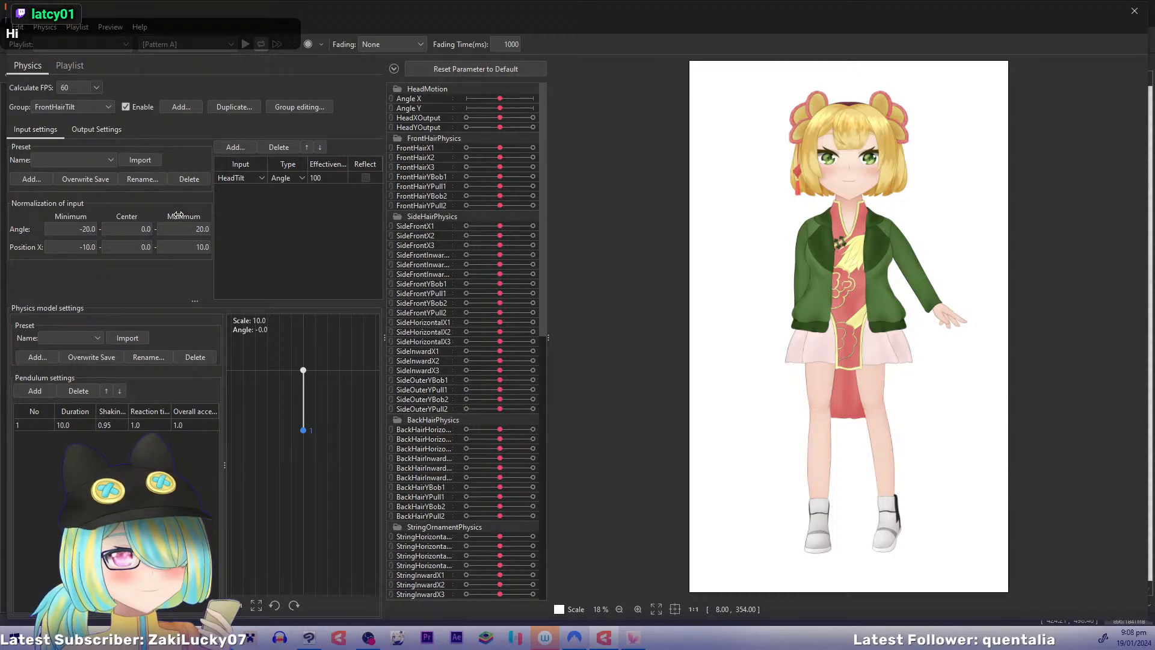
# Step: Set the BackHairTilt group's angle input normalization to a minimum of -20 and a maximum of 20
pyautogui.click(110, 106)
pyautogui.click(80, 181)
pyautogui.click(76, 228)
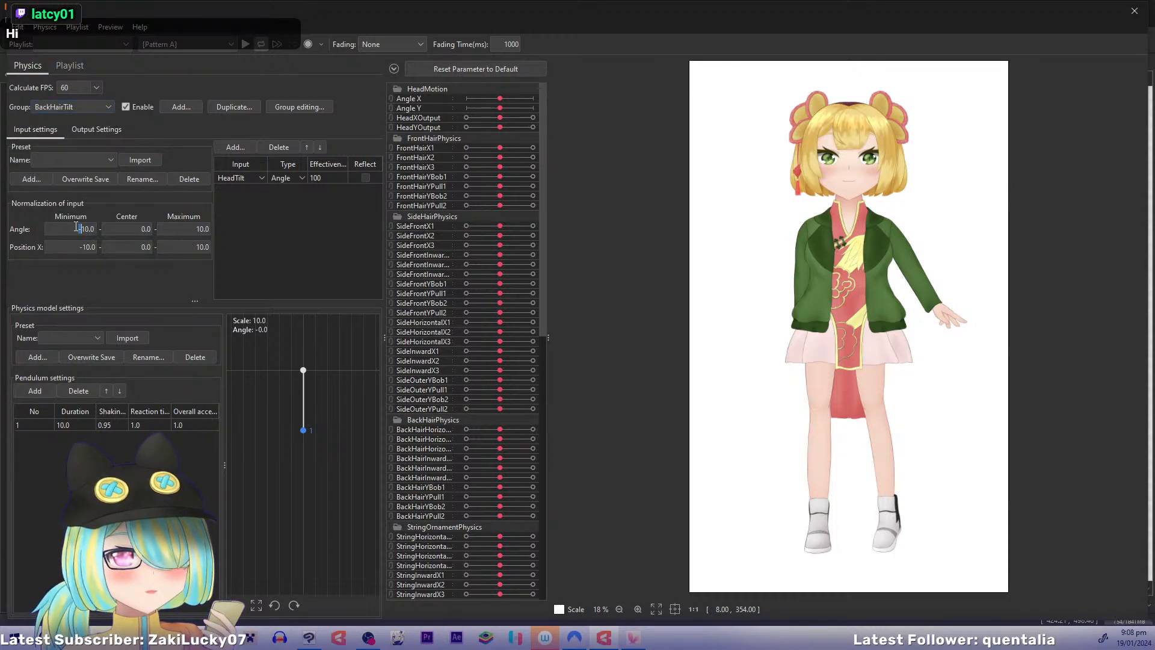
pyautogui.doubleClick(84, 228)
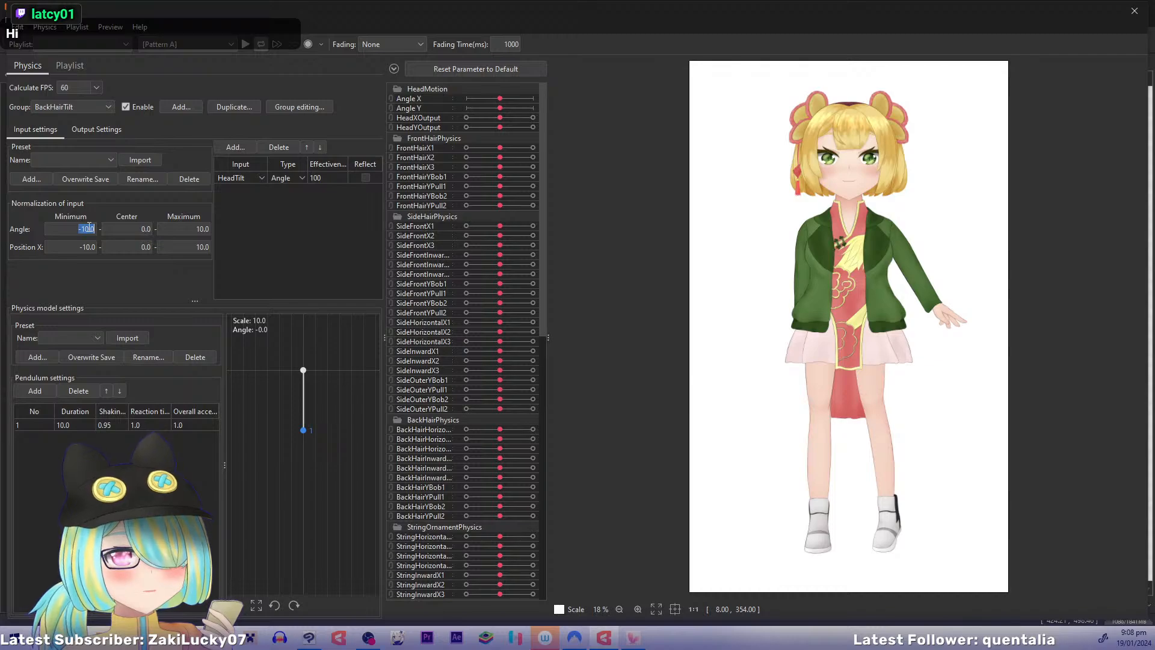
pyautogui.write('20')
pyautogui.doubleClick(196, 229)
pyautogui.write('20')
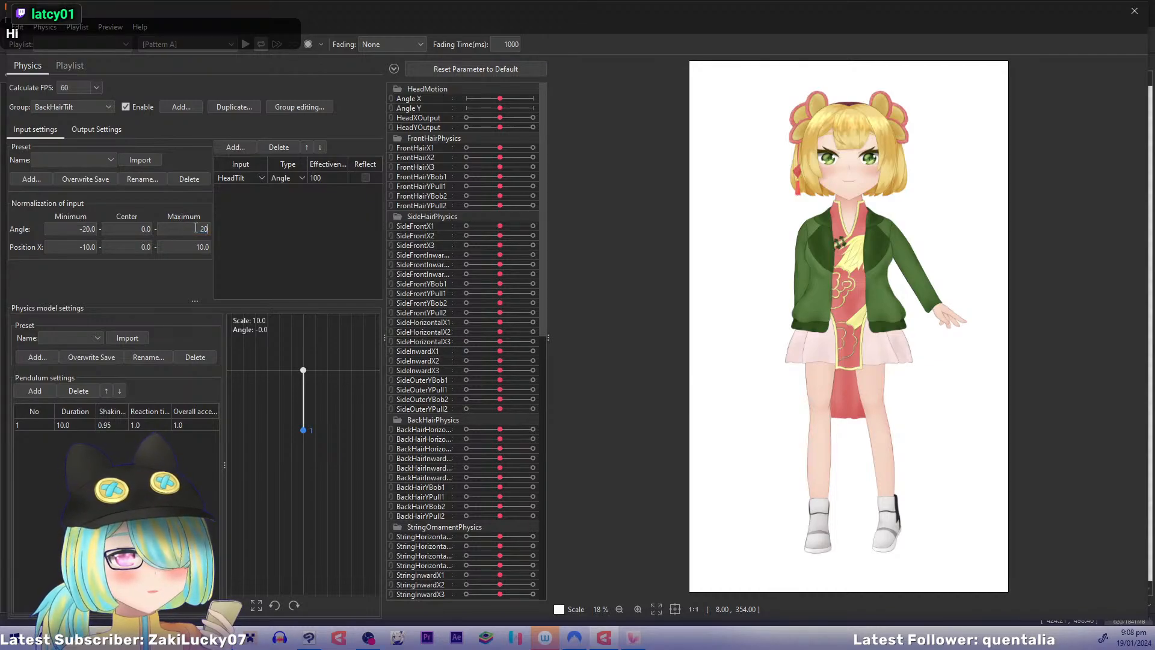
# Step: Set the StringHeadZ group's angle input normalization from -20 to 20 and test the head-tilt motion on the model preview
pyautogui.click(84, 107)
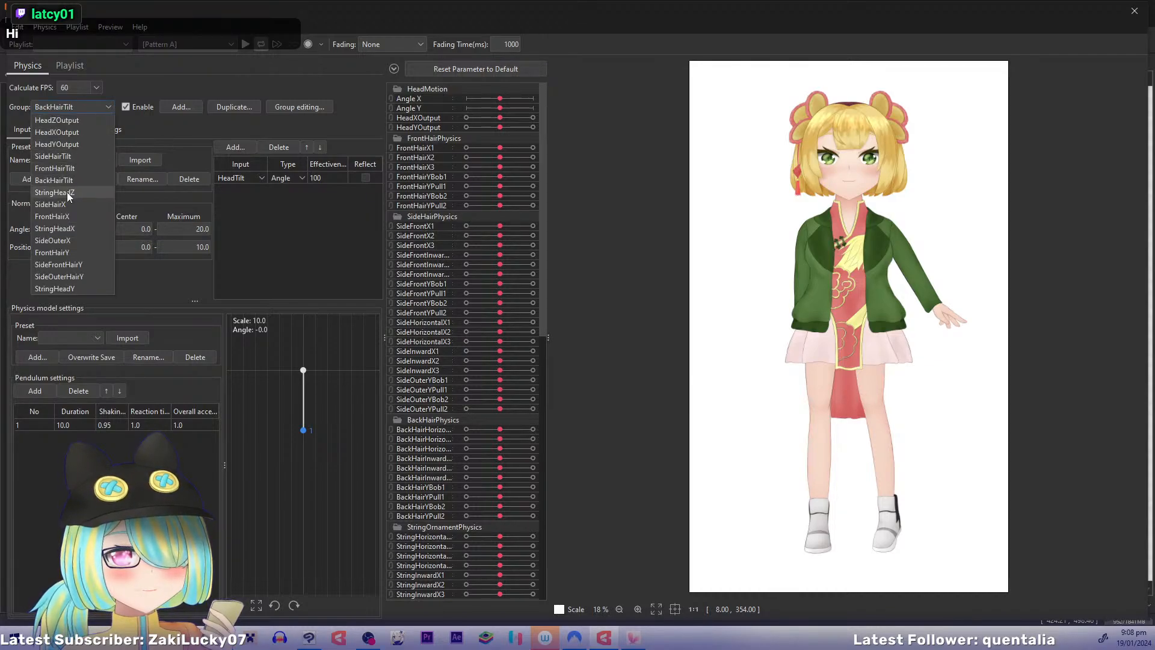
pyautogui.click(67, 193)
pyautogui.doubleClick(83, 229)
pyautogui.write('20')
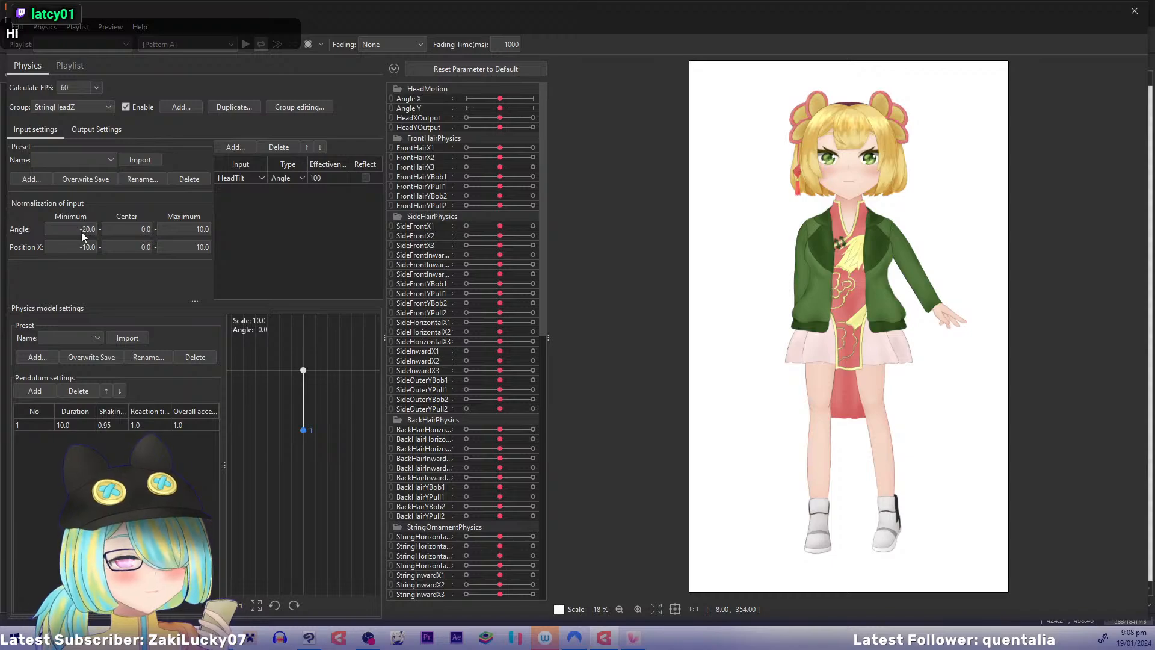
pyautogui.press('Return')
pyautogui.doubleClick(201, 229)
pyautogui.write('20')
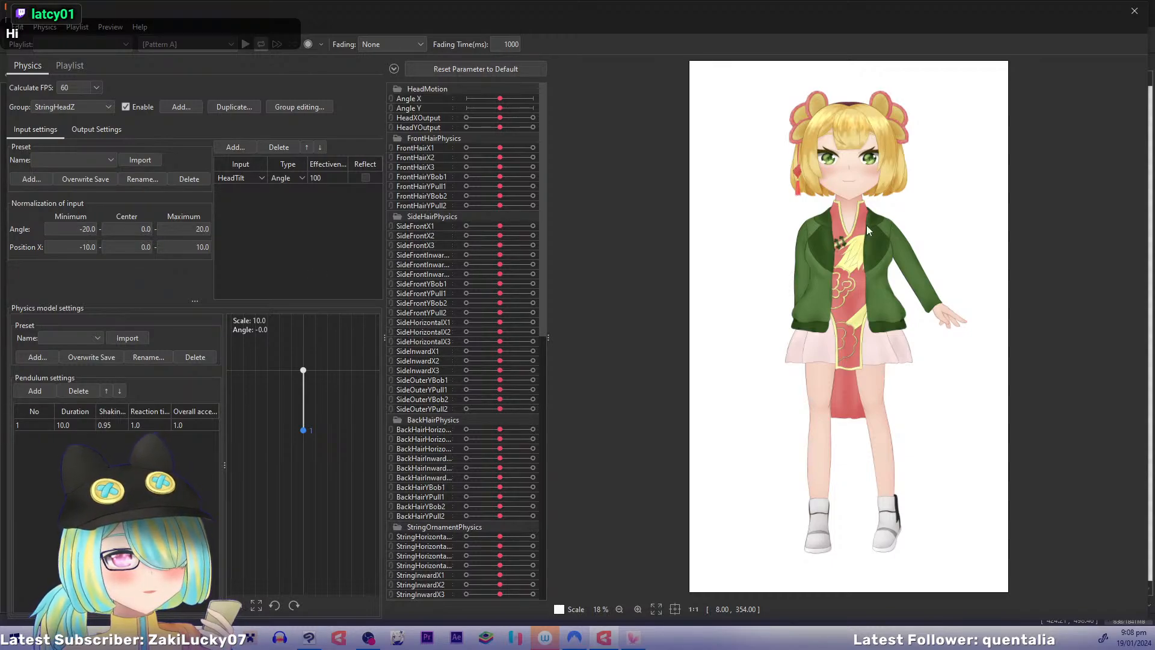
pyautogui.press('Return')
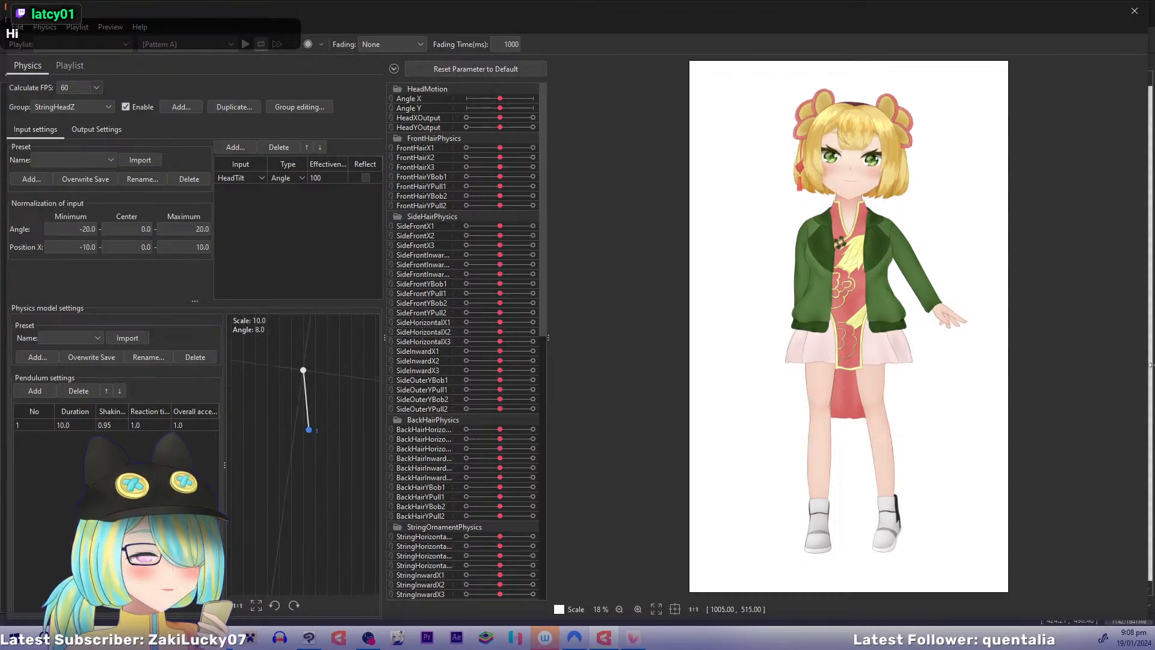
pyautogui.moveTo(786, 343); pyautogui.dragTo(894, 388)
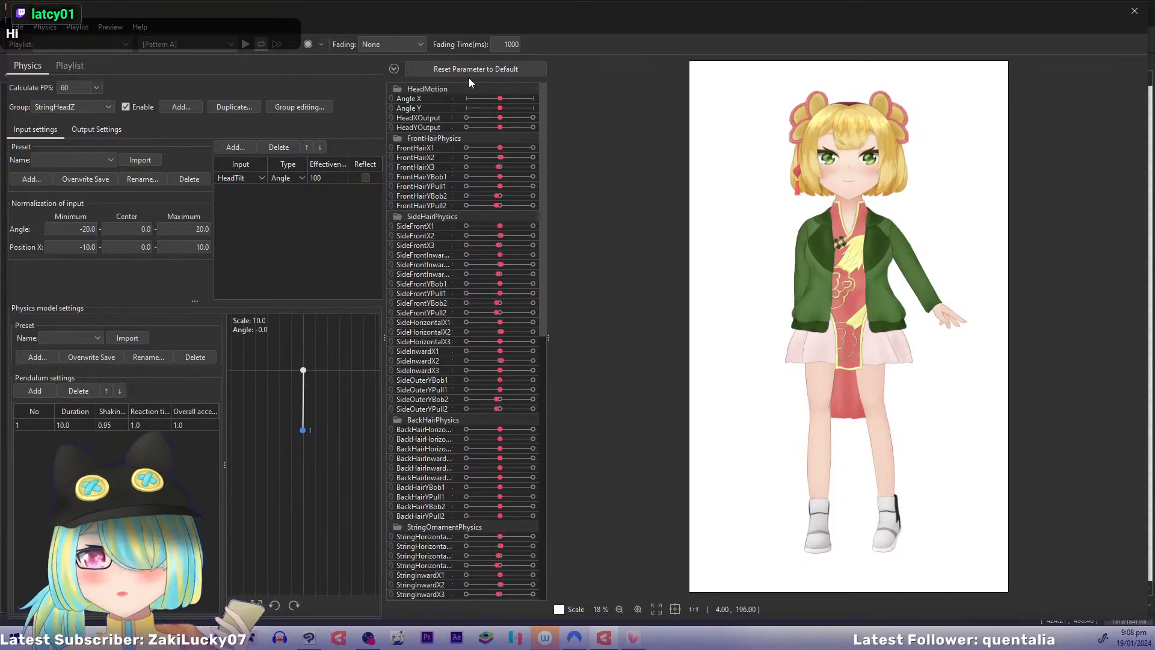
# Step: Duplicate the SideOuterX physics group under the name BackHairX
pyautogui.click(112, 106)
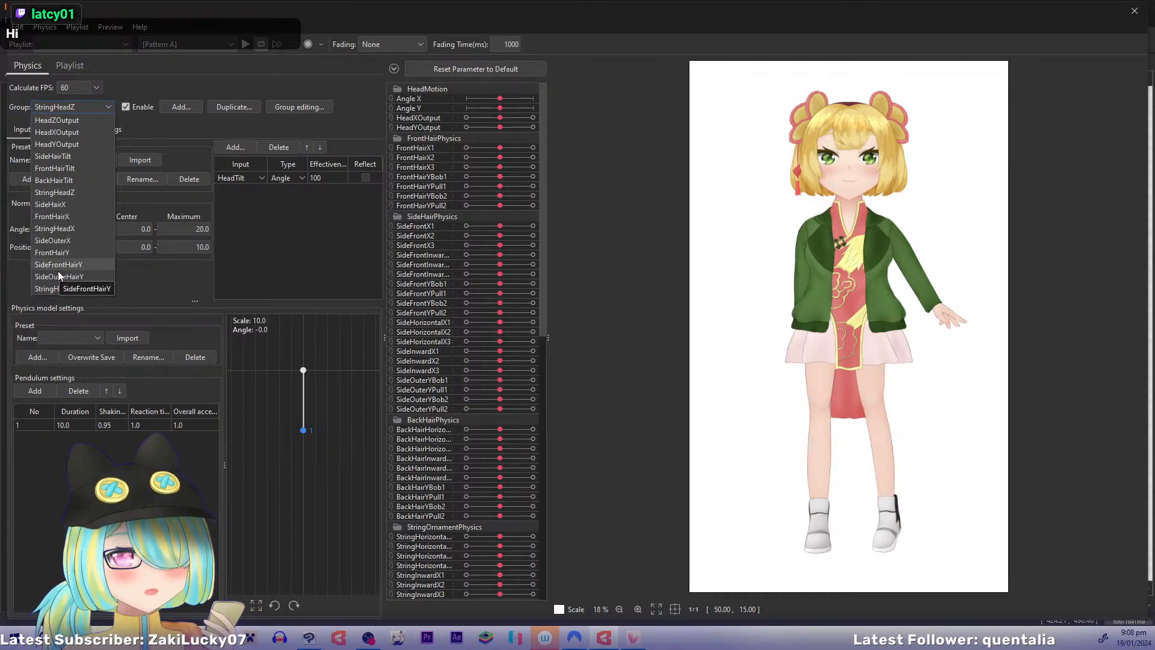
pyautogui.click(70, 240)
pyautogui.click(248, 107)
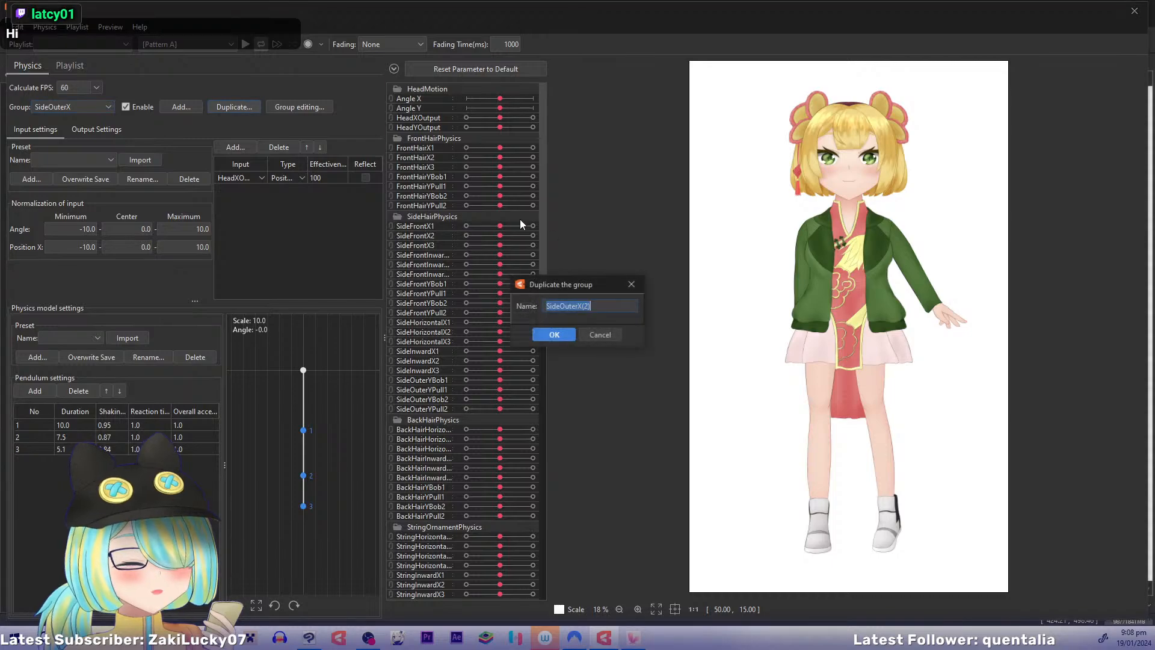
pyautogui.write('BackHairX')
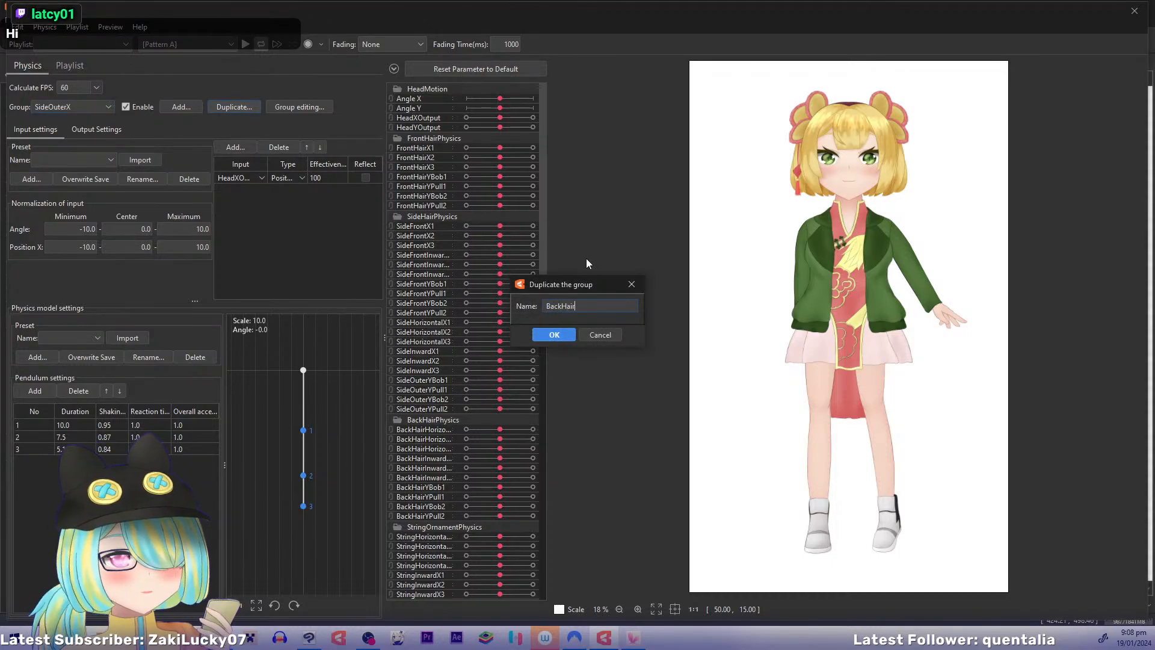
pyautogui.click(554, 335)
# Step: Change the BackHairX outputs to BackHairHorizontalX1–X3 and BackHairInwardX1–X3, accepting the similar changes, and test the motion on the model
pyautogui.click(95, 130)
pyautogui.click(119, 180)
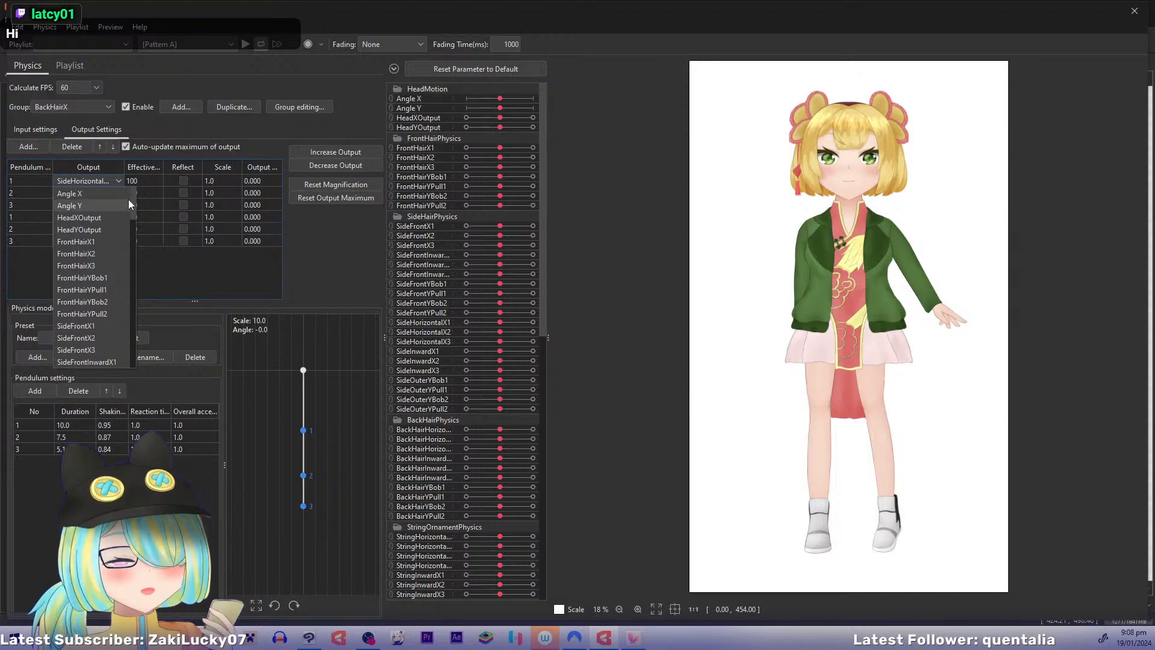
pyautogui.moveTo(132, 207); pyautogui.dragTo(131, 243)
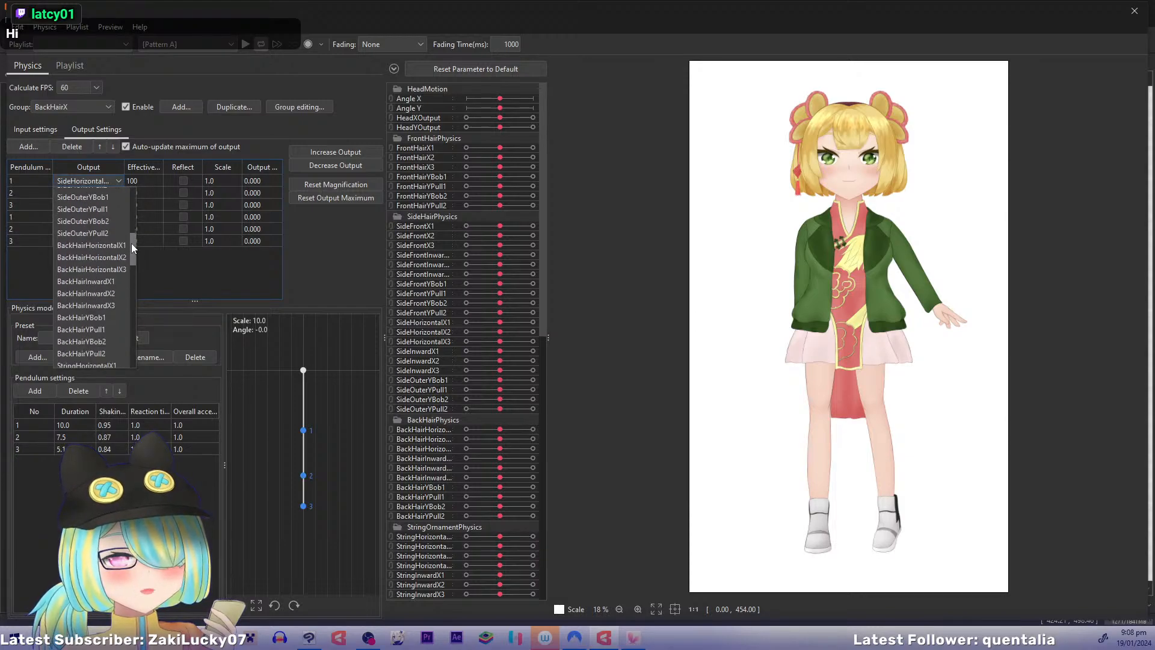
pyautogui.click(90, 245)
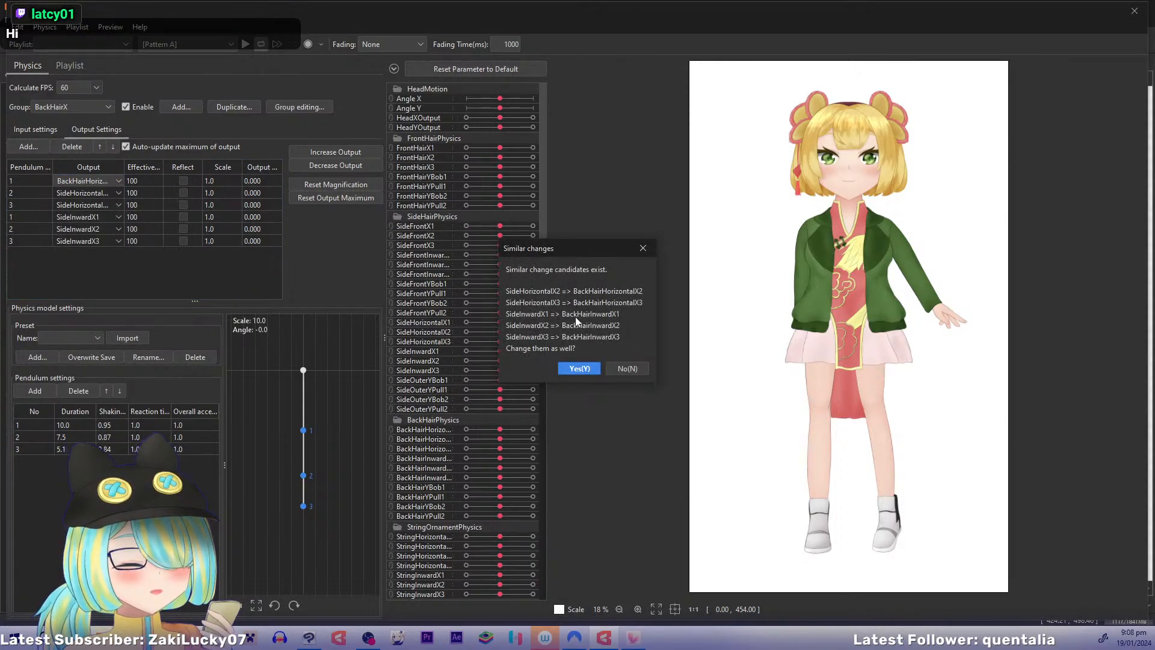
pyautogui.click(576, 368)
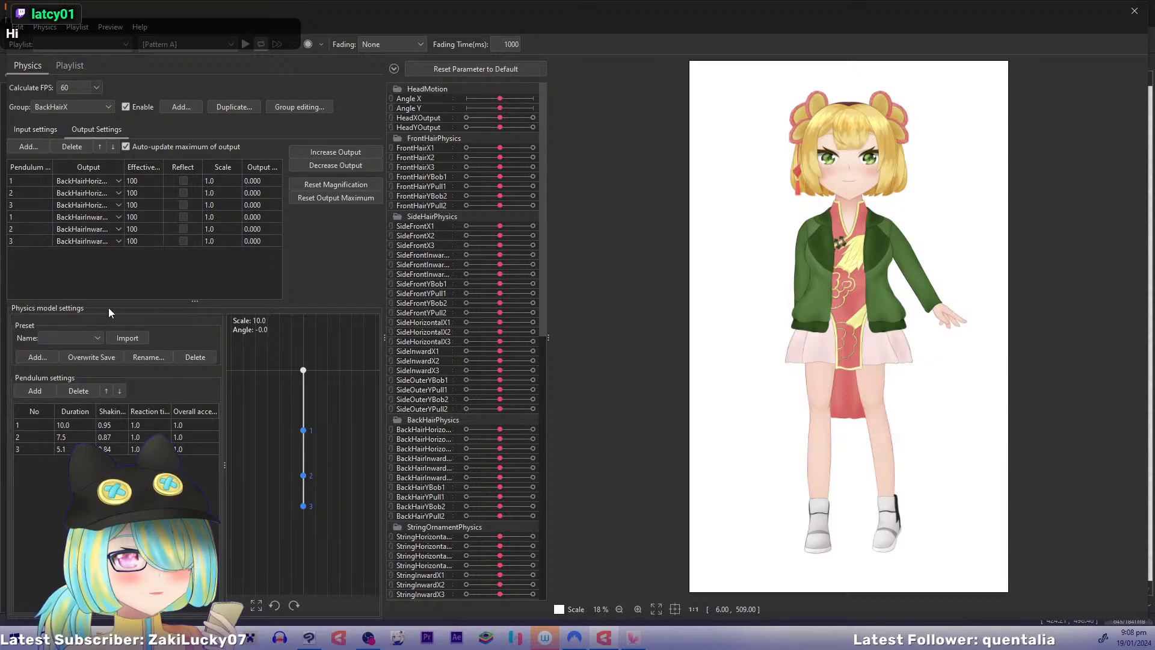
pyautogui.moveTo(898, 306); pyautogui.dragTo(856, 330)
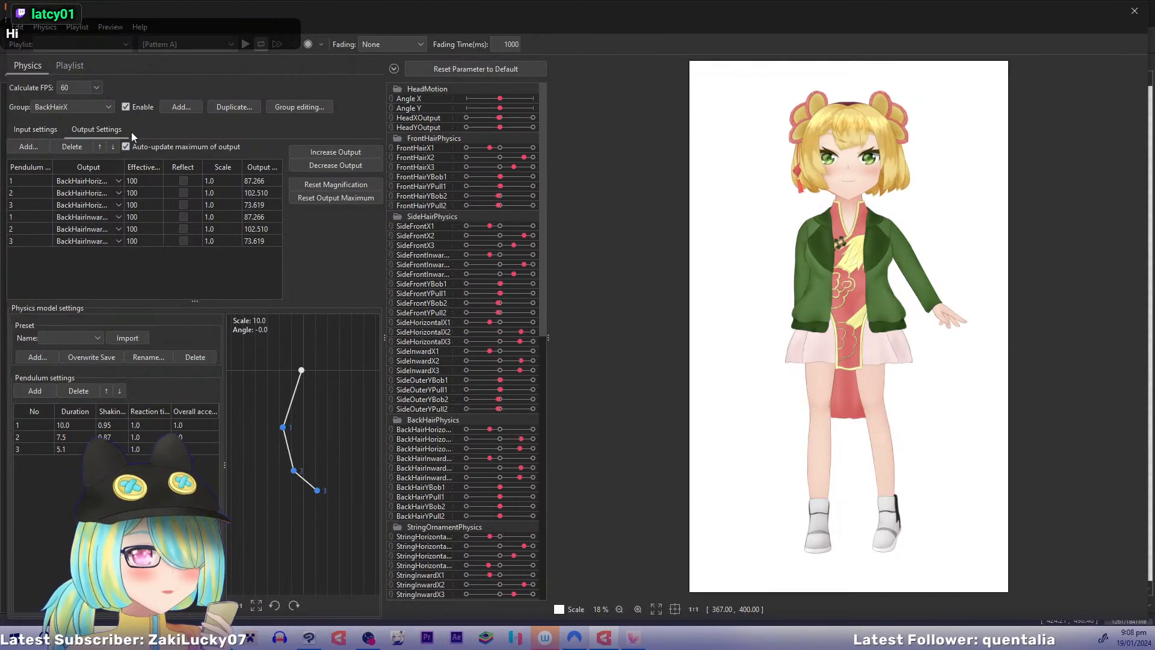
# Step: Duplicate the StringHeadY physics group under the name BackHairY
pyautogui.click(110, 106)
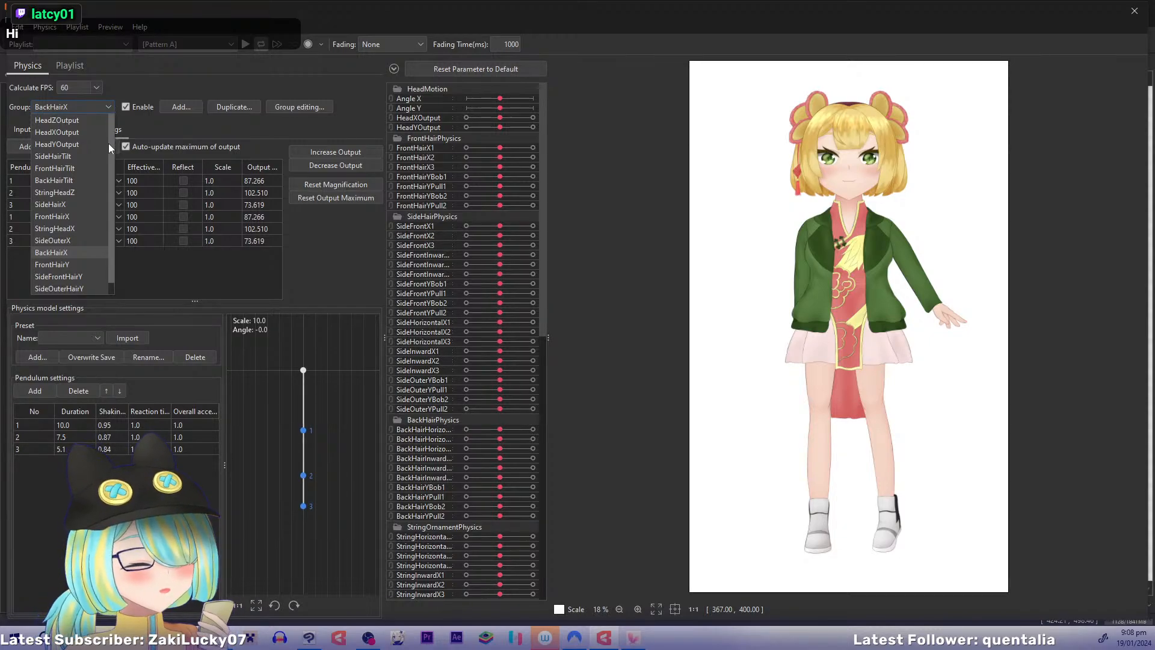
pyautogui.moveTo(110, 145); pyautogui.dragTo(112, 184)
pyautogui.click(74, 290)
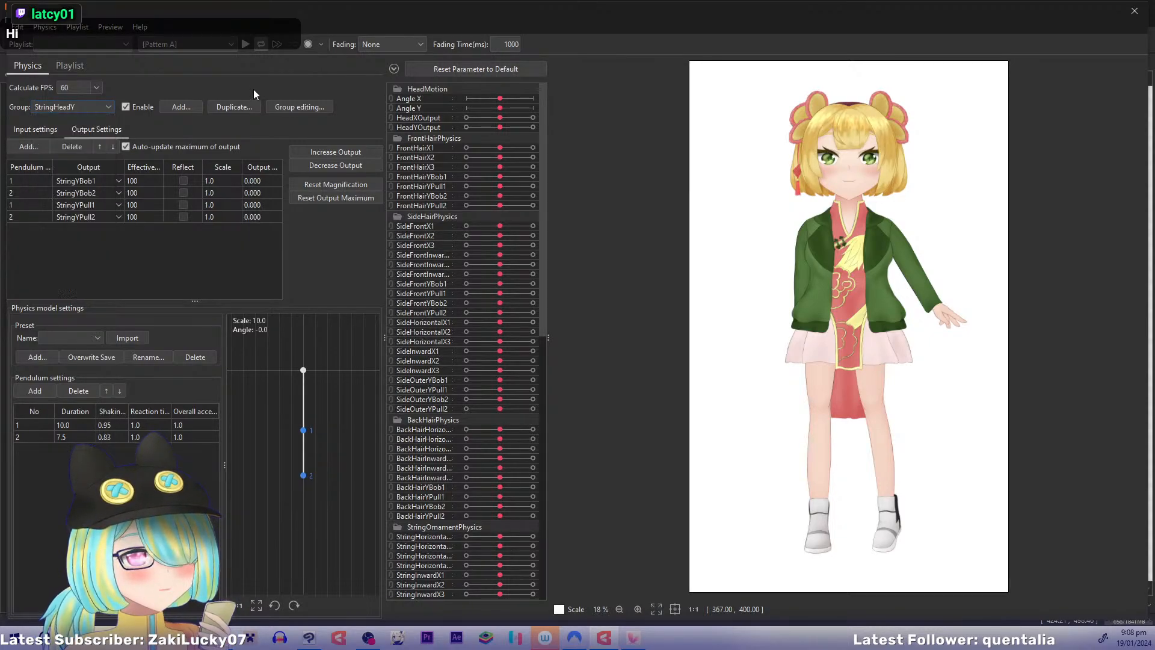
pyautogui.click(109, 110)
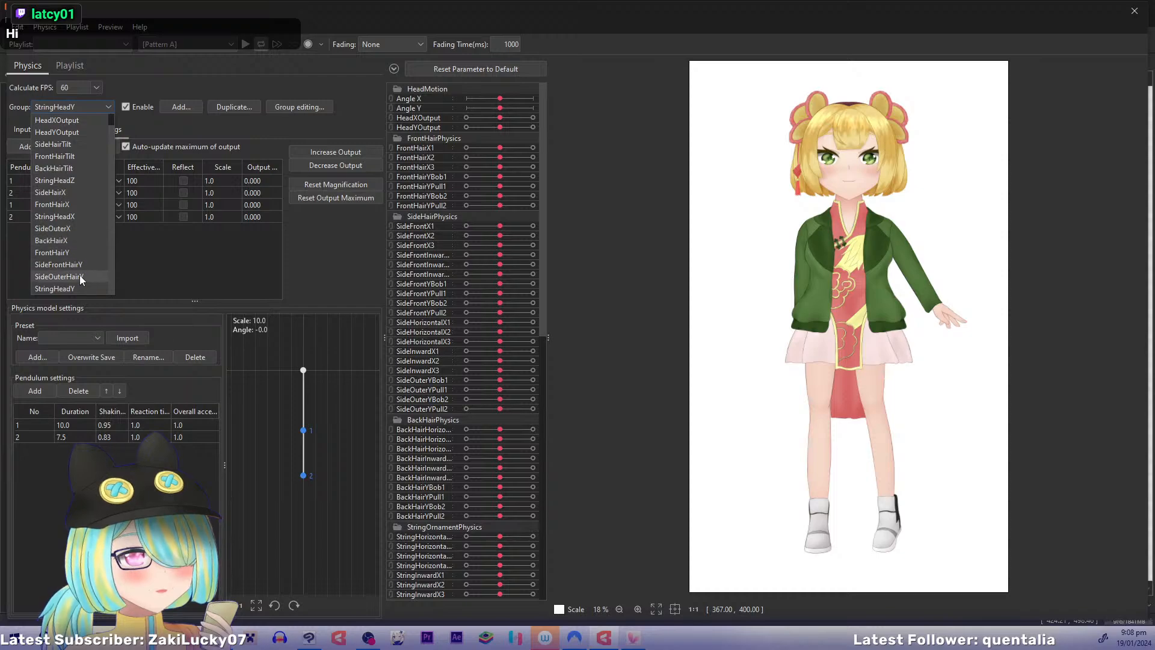
pyautogui.click(79, 276)
pyautogui.click(110, 104)
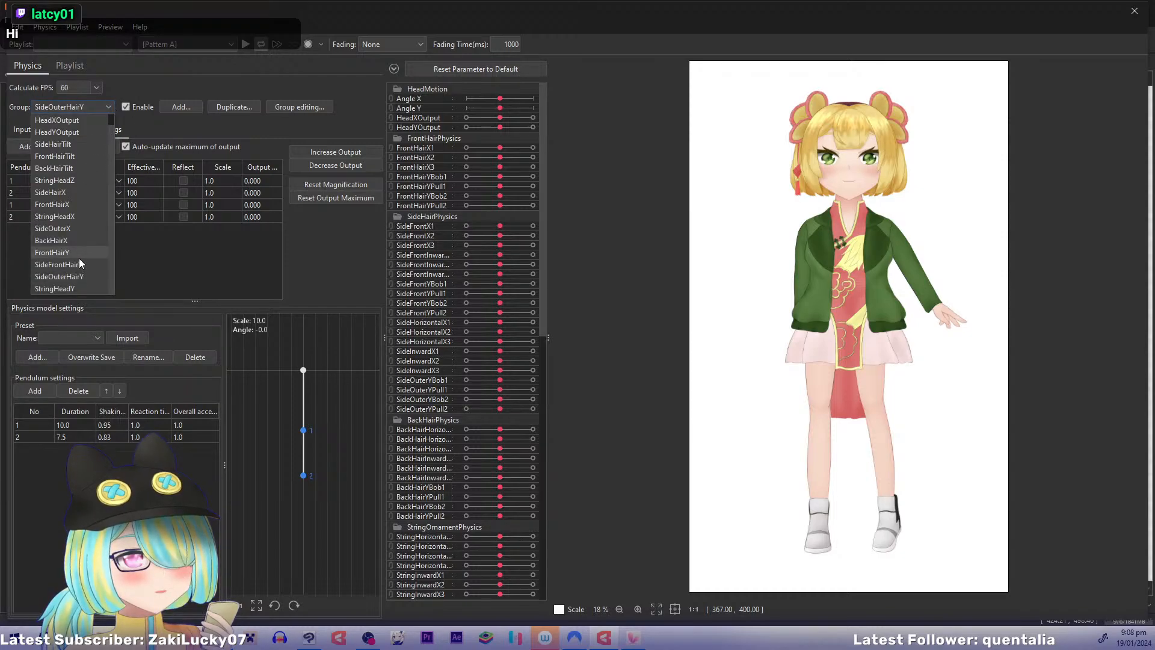
pyautogui.click(74, 290)
pyautogui.click(218, 111)
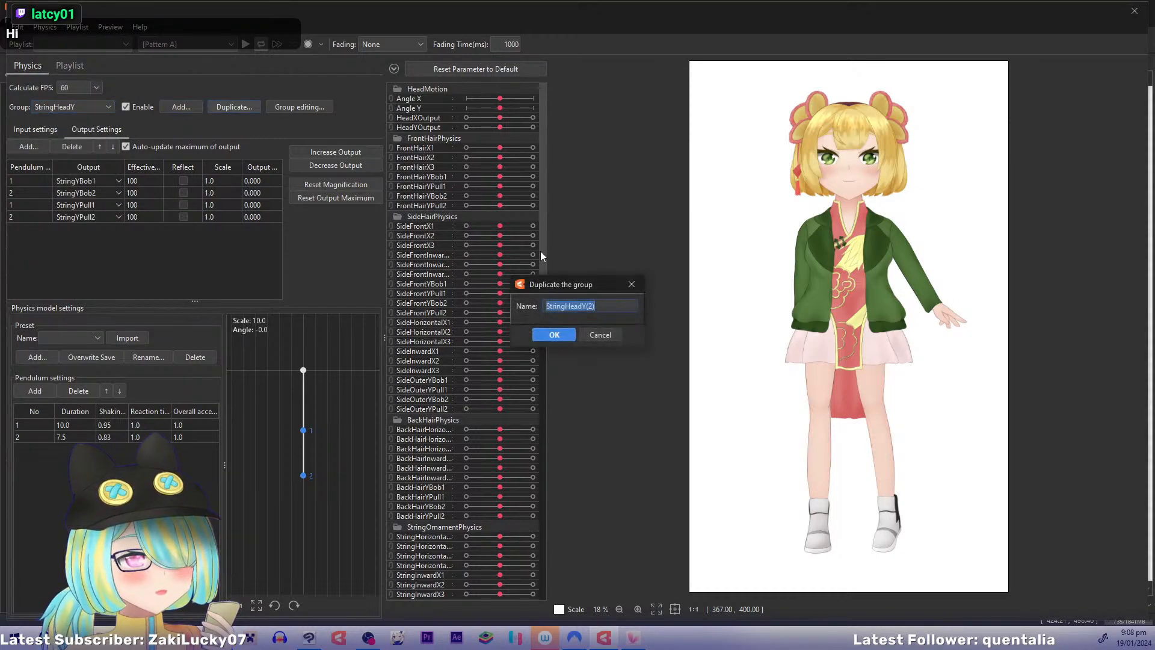
pyautogui.write('BackHairY')
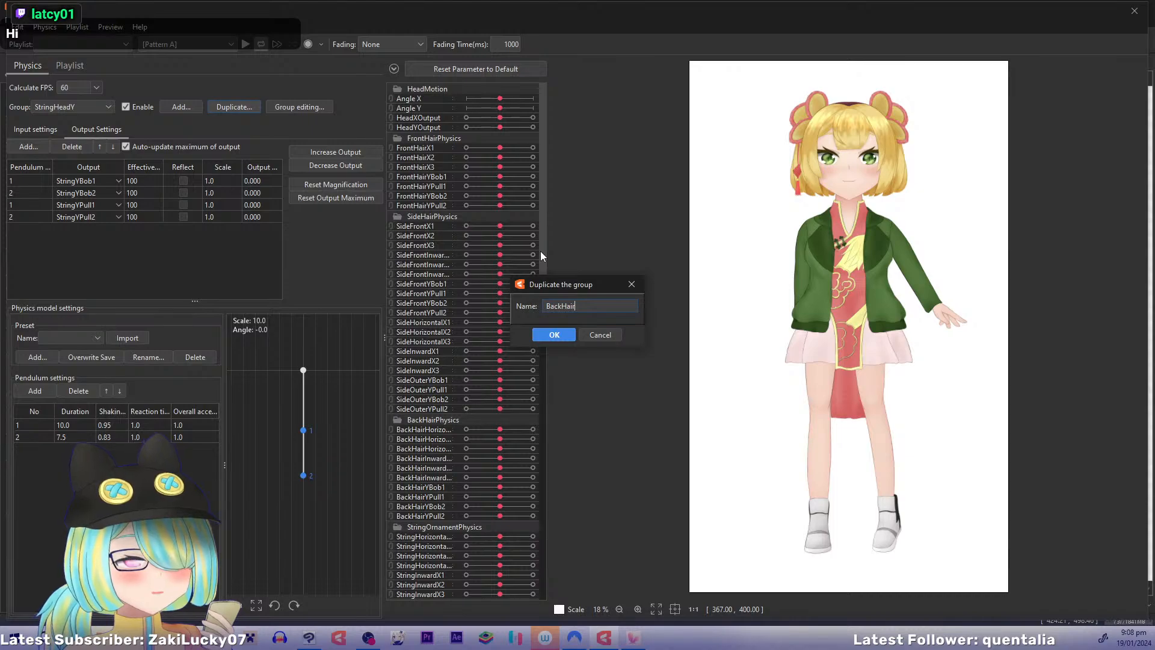
pyautogui.click(537, 333)
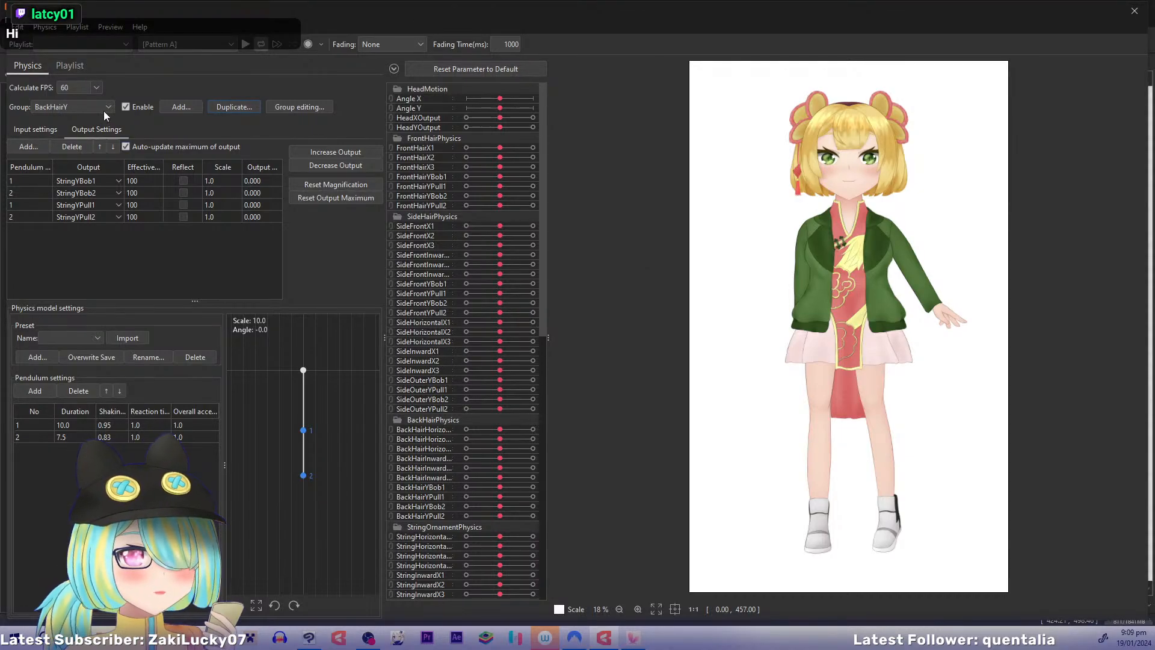
# Step: Change the BackHairY outputs to the BackHairYBob and BackHairYPull parameters, accepting the similar changes, and test the vertical motion on the model
pyautogui.click(116, 180)
pyautogui.moveTo(136, 215); pyautogui.dragTo(130, 275)
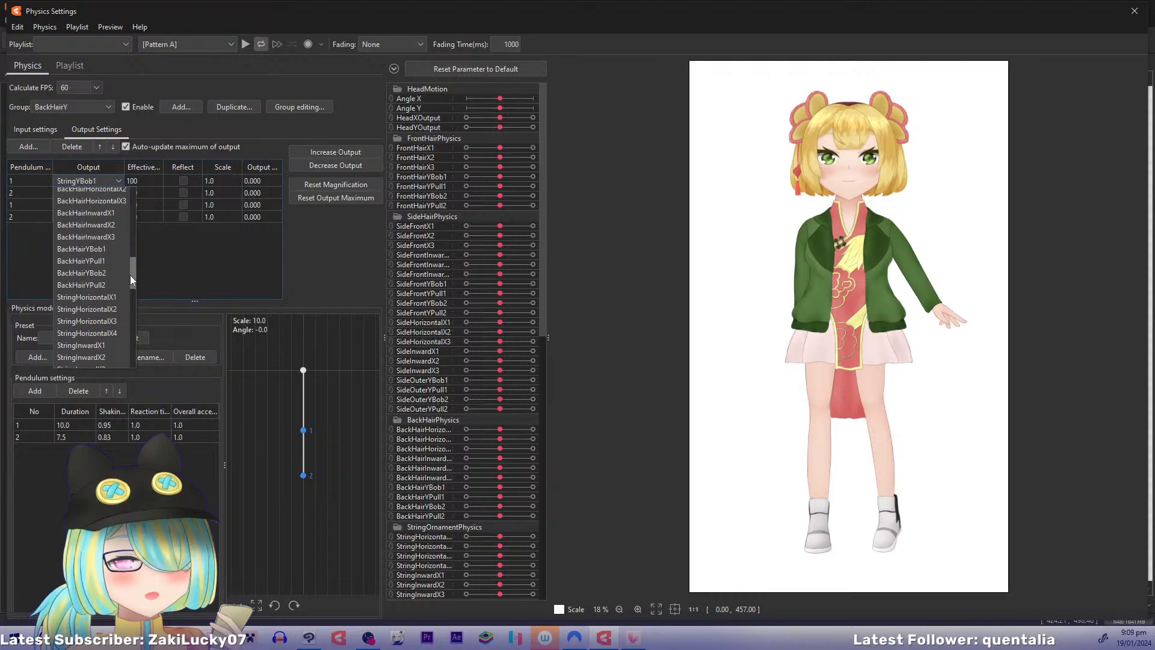
pyautogui.click(96, 249)
pyautogui.click(578, 358)
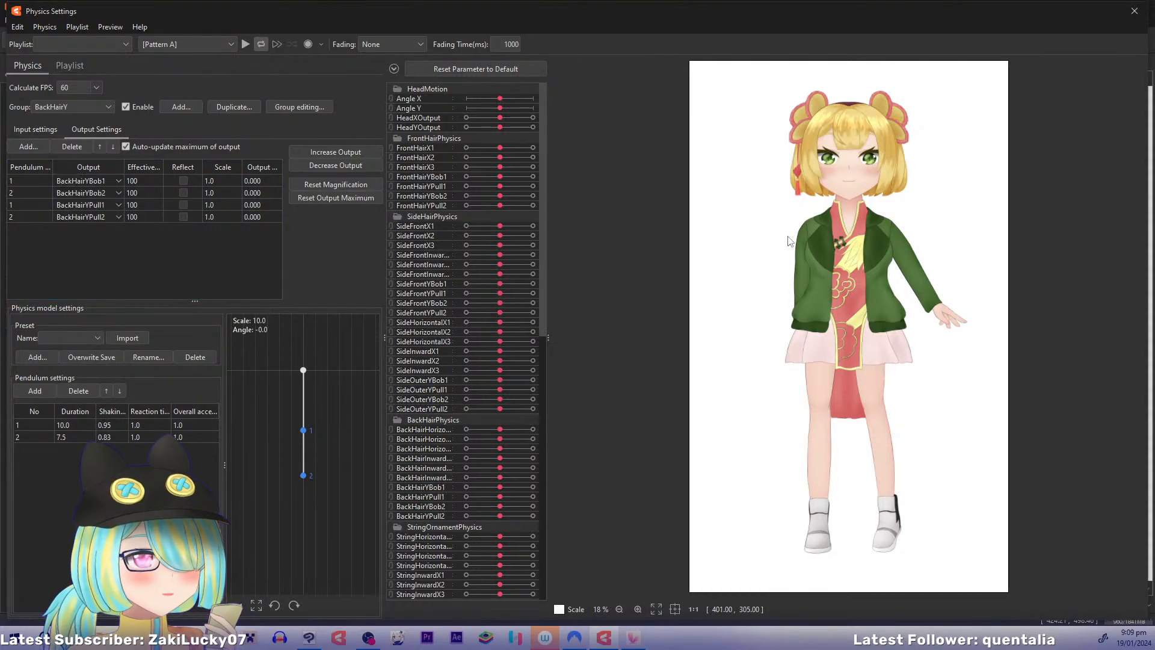
pyautogui.moveTo(842, 242); pyautogui.dragTo(858, 471)
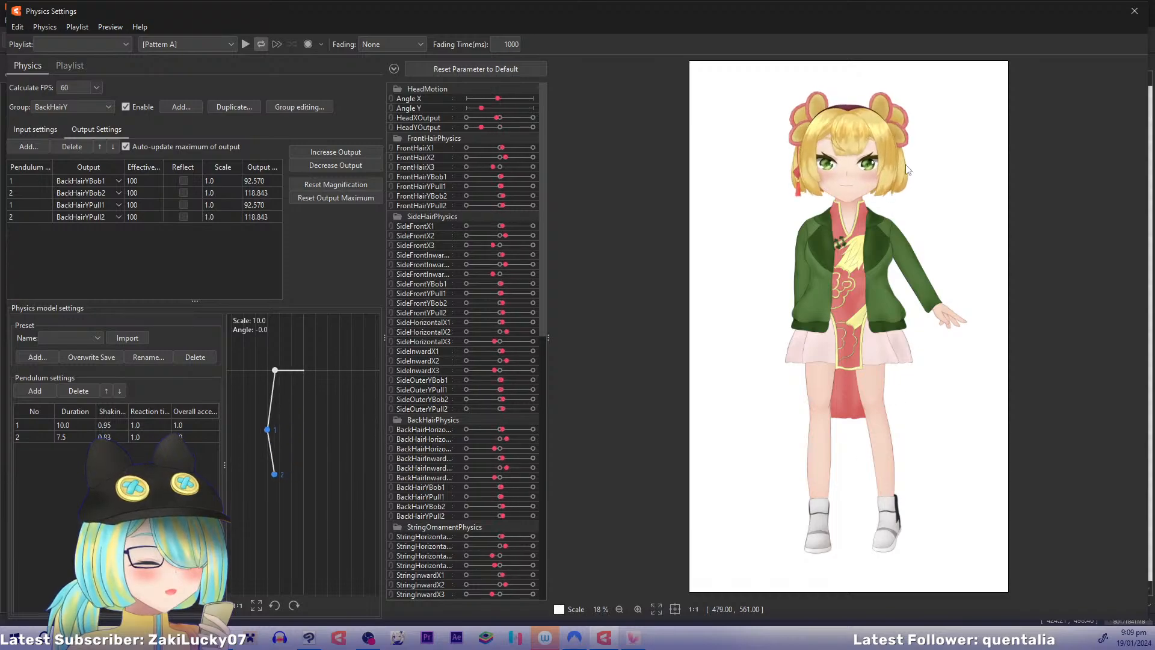
# Step: Test the BackHairY motion by moving the head down on the model, and close the physics settings
pyautogui.moveTo(907, 166); pyautogui.dragTo(931, 373)
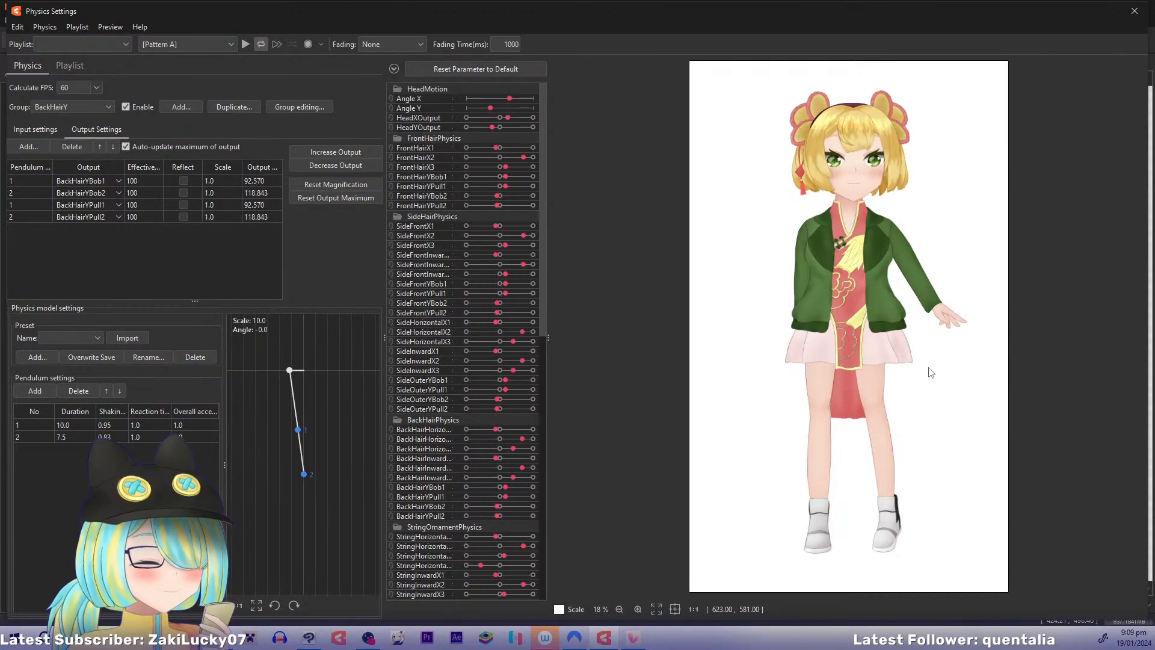
pyautogui.click(1135, 11)
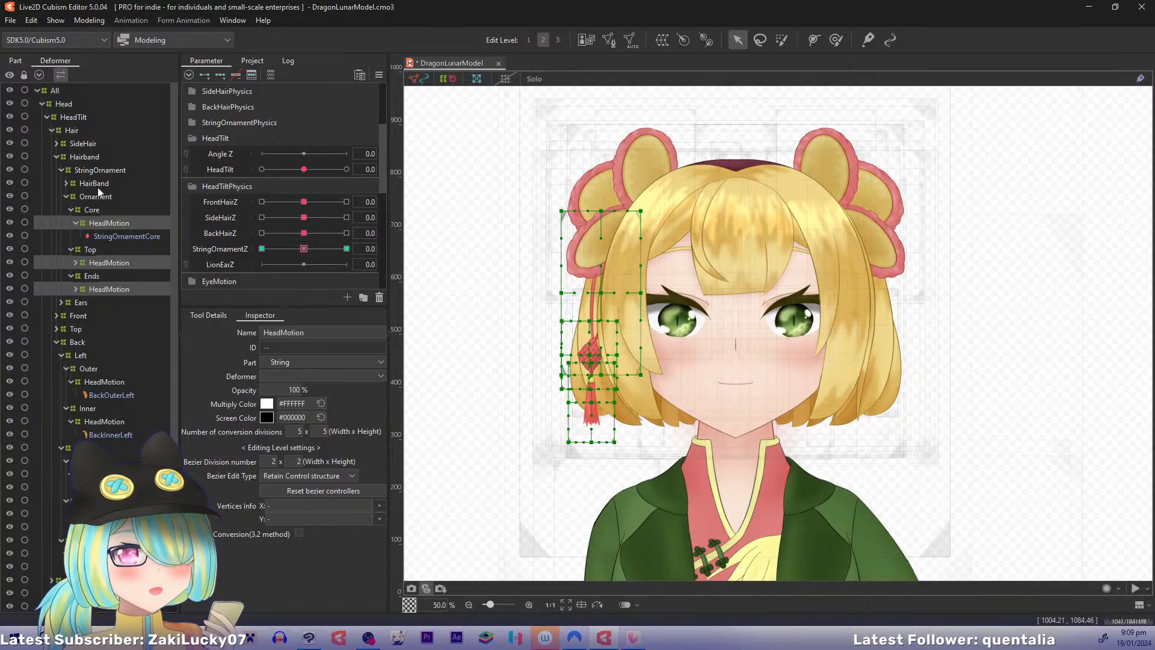
# Step: Select the HeadMotion deformers of the left outer and inner back hair and expand the BackHairPhysics parameter group
pyautogui.click(67, 196)
pyautogui.click(61, 170)
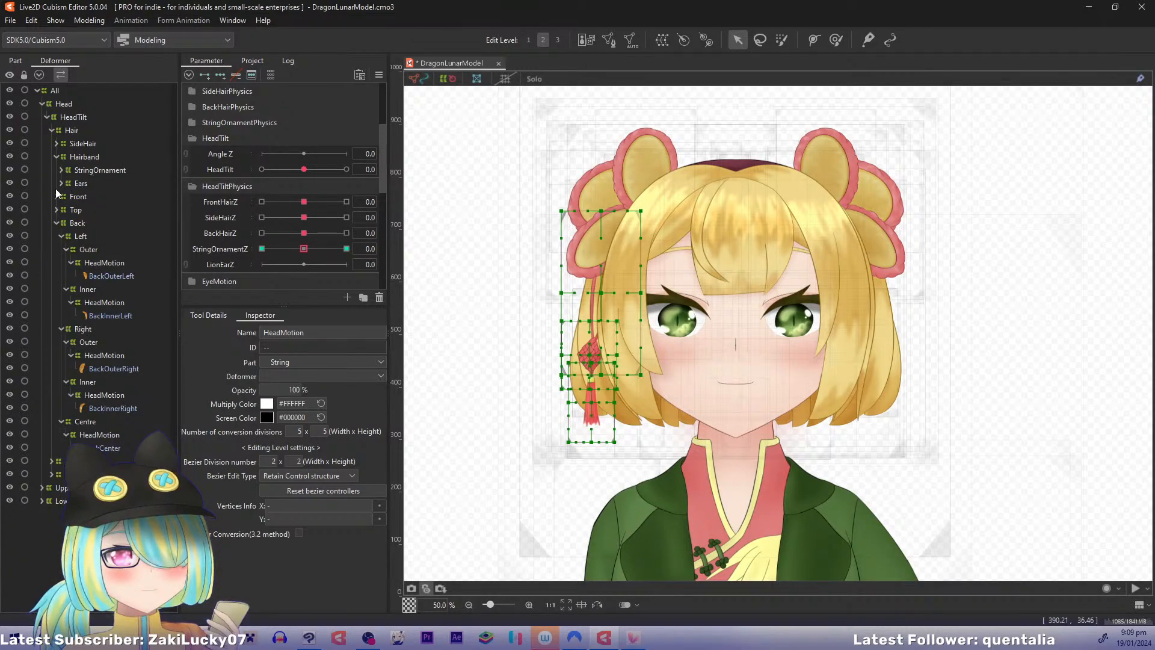
pyautogui.click(57, 156)
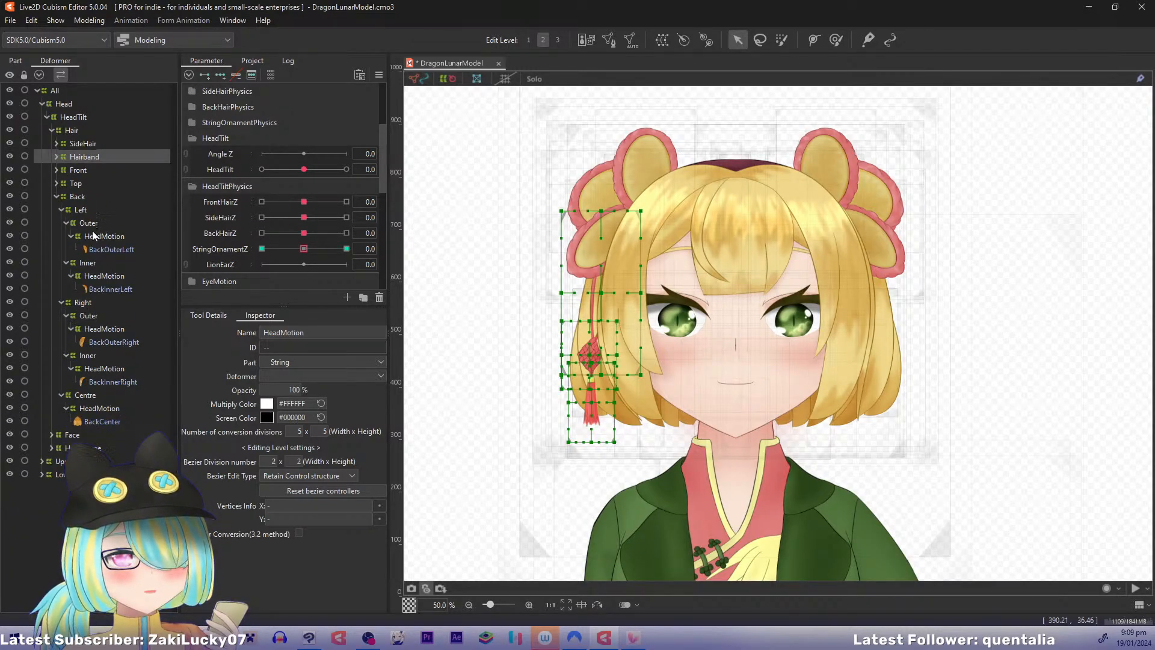
pyautogui.click(94, 235)
pyautogui.keyDown('ctrl'); pyautogui.click(95, 276); pyautogui.keyUp('ctrl')
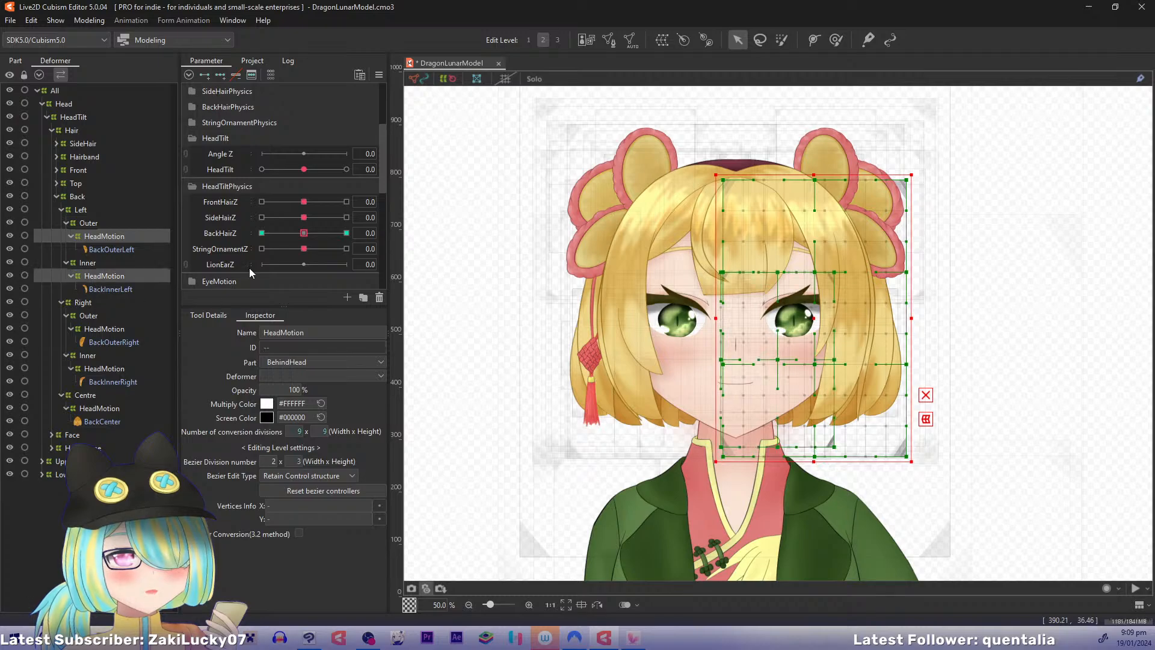
pyautogui.click(188, 186)
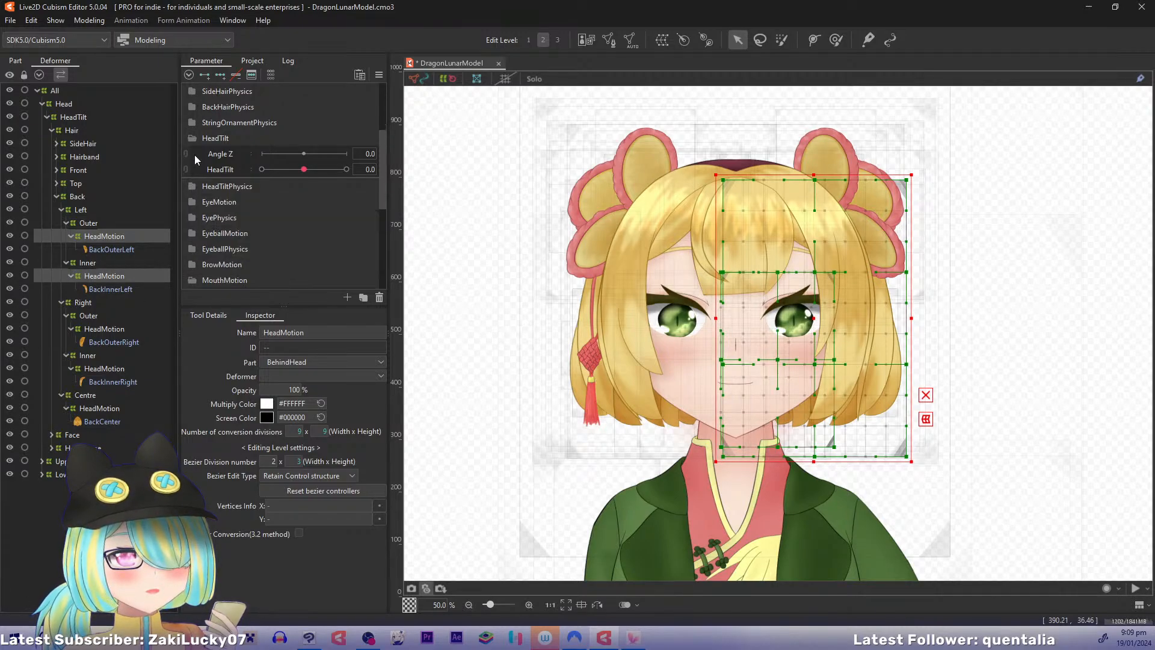
pyautogui.click(193, 138)
pyautogui.click(192, 108)
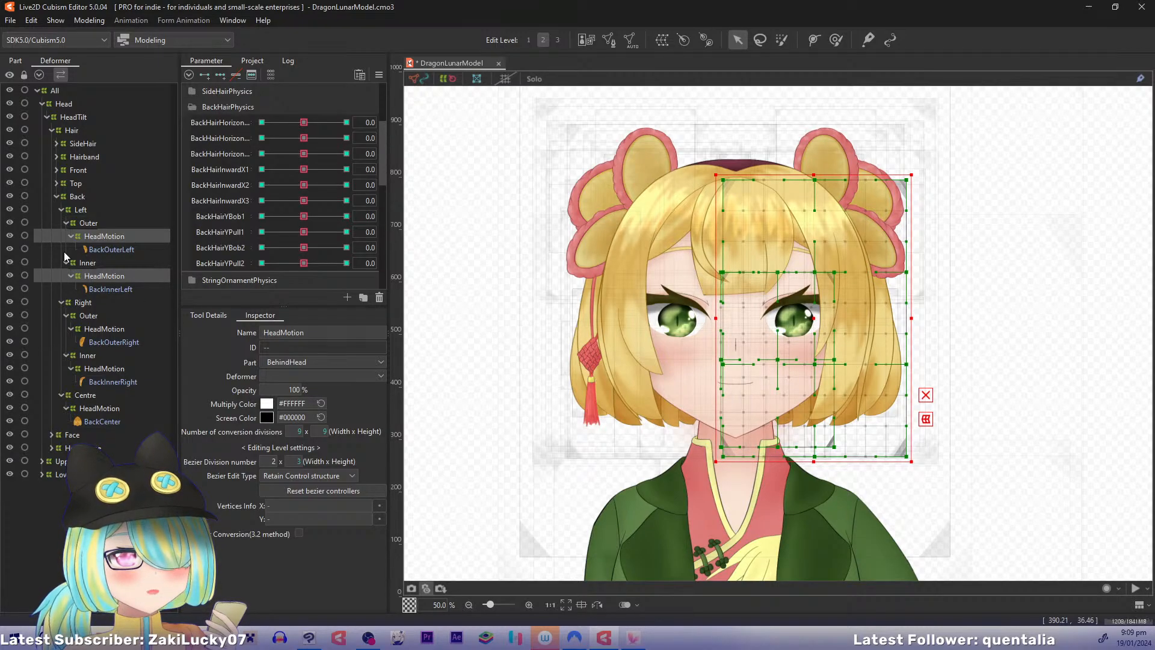
# Step: Add HeadXOutput as a blend shape weight limit parameter for BackHairHorizontalX1 on the selected deformers
pyautogui.click(379, 75)
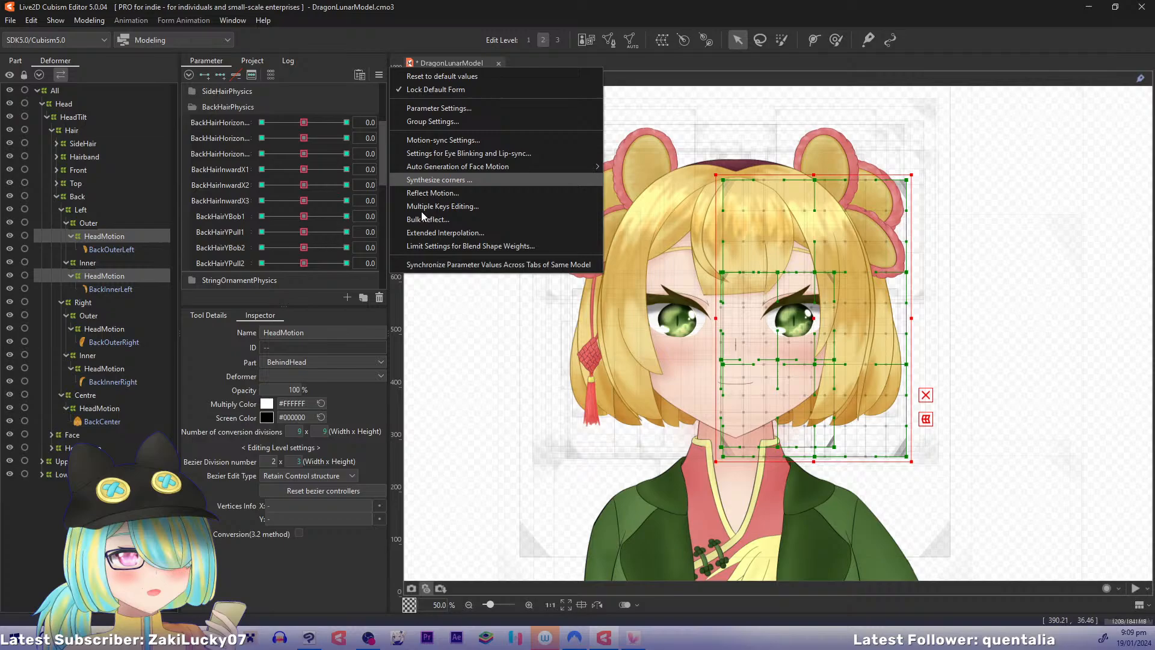
pyautogui.click(436, 245)
pyautogui.click(859, 152)
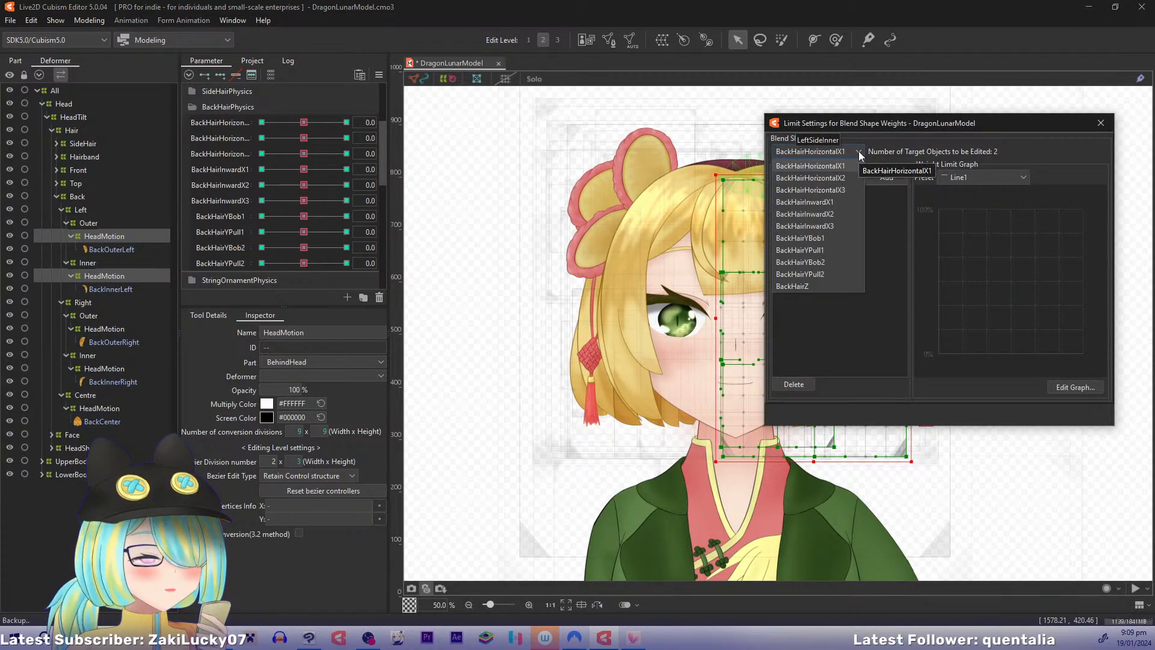
pyautogui.click(848, 166)
pyautogui.click(857, 177)
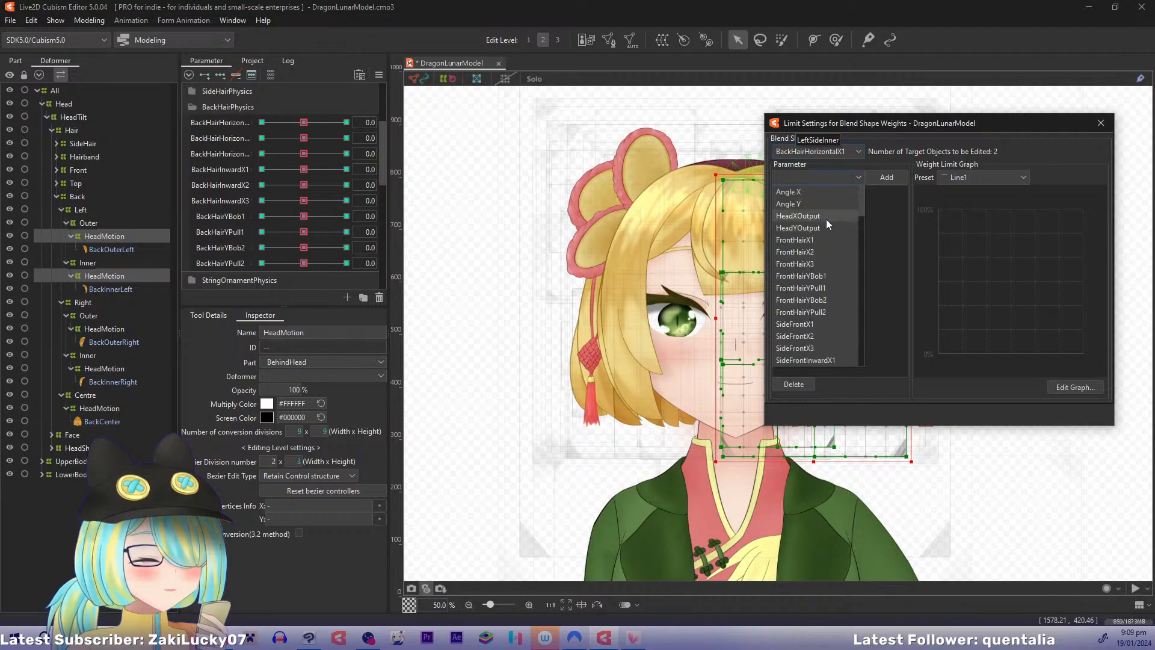
pyautogui.click(825, 215)
pyautogui.click(886, 176)
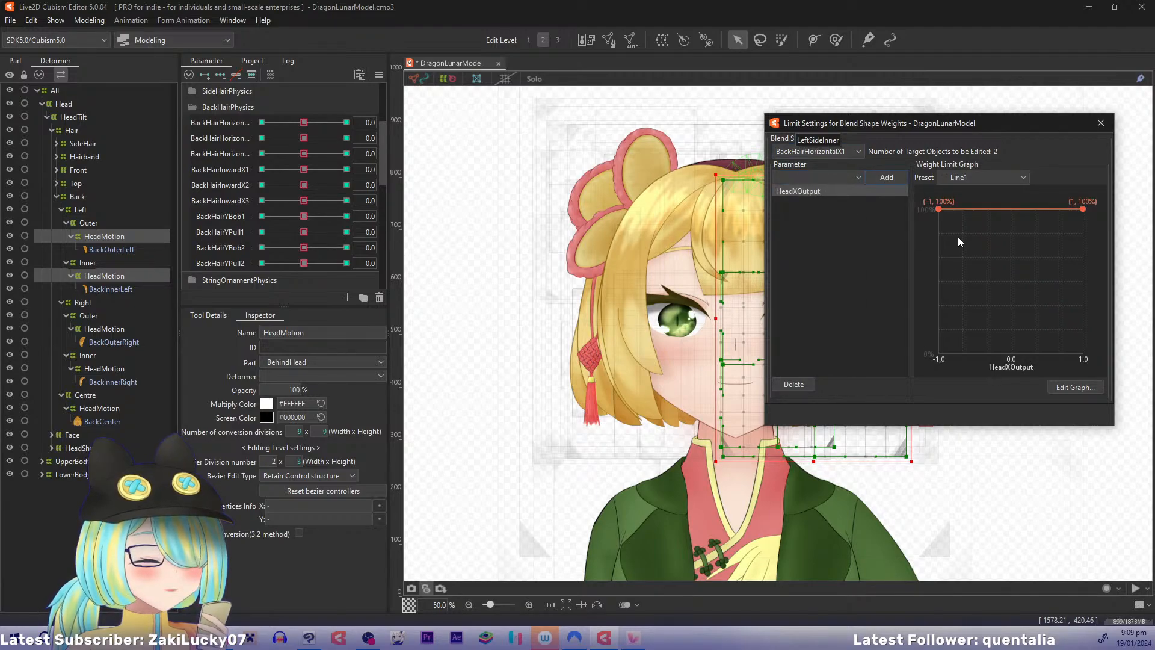
pyautogui.moveTo(965, 128); pyautogui.dragTo(428, 124)
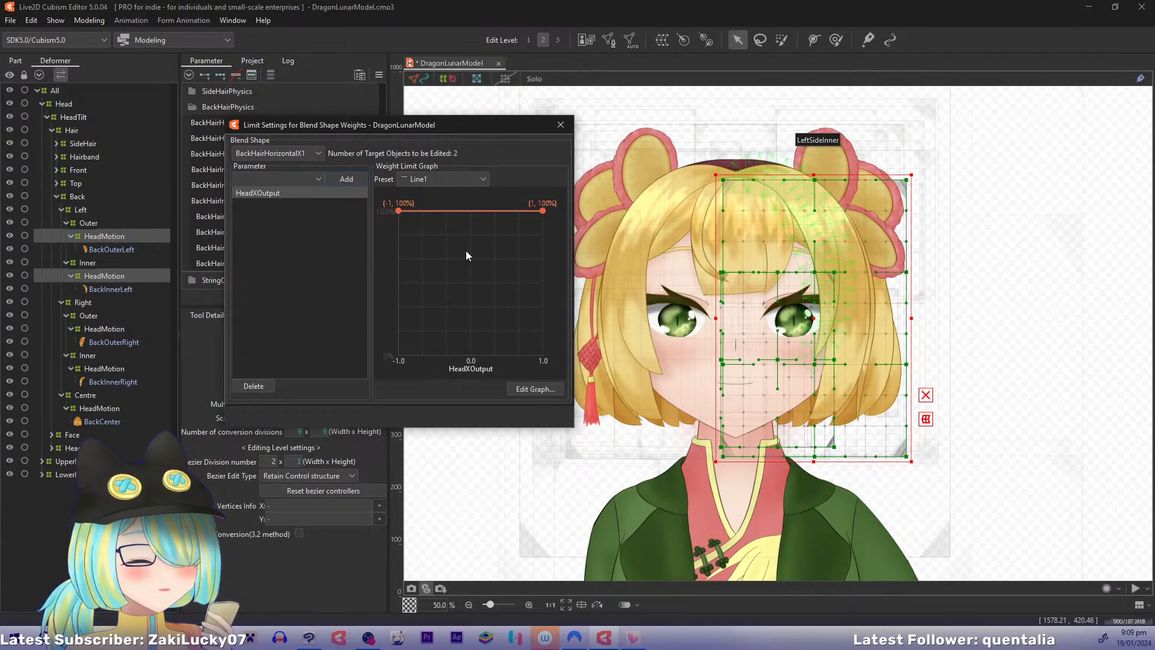
# Step: Apply the Fold line5 preset to BackHairHorizontalX1's HeadXOutput limit and set its weight limit at 1.0 to 50%
pyautogui.click(471, 180)
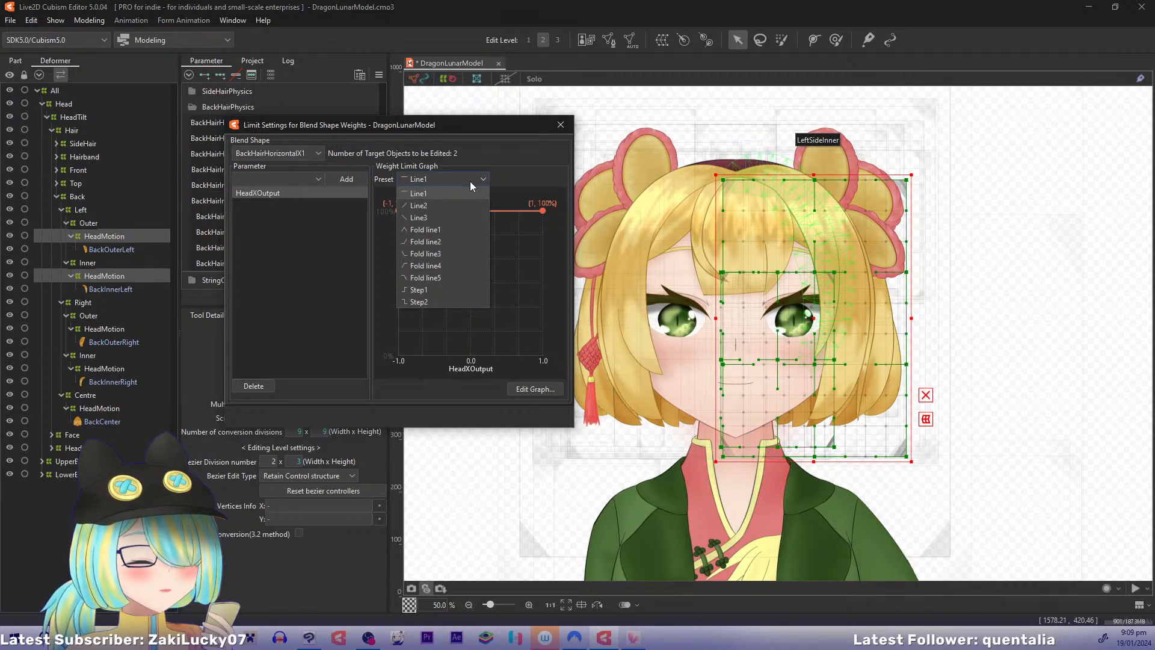
pyautogui.click(431, 278)
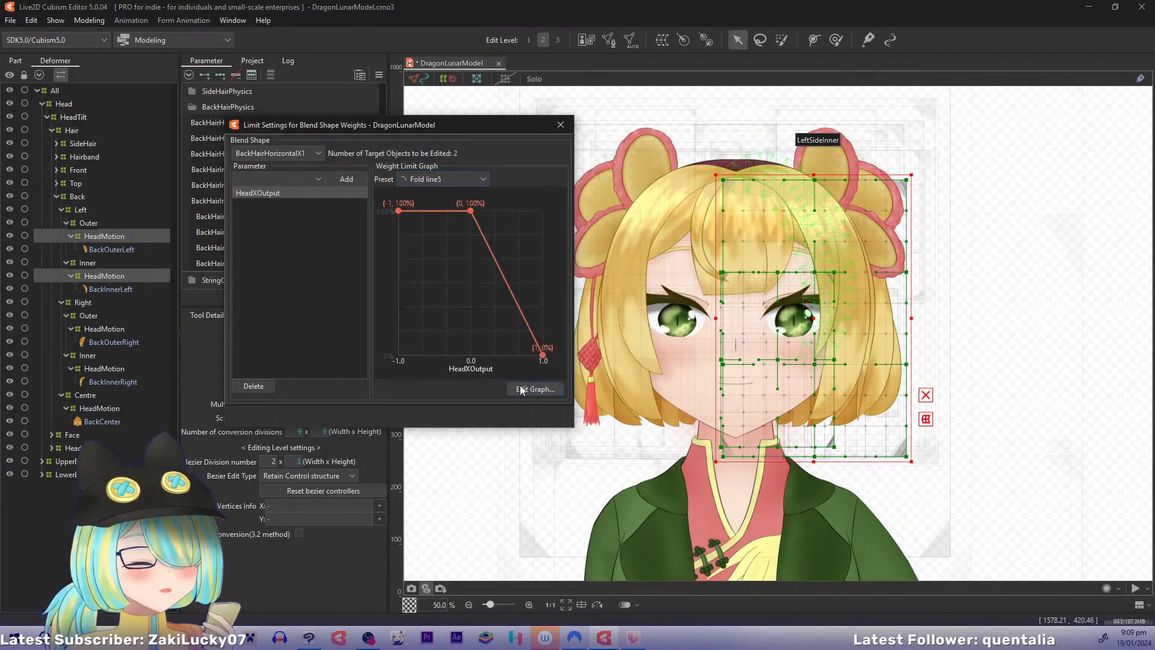
pyautogui.click(535, 389)
pyautogui.click(429, 210)
pyautogui.click(429, 210)
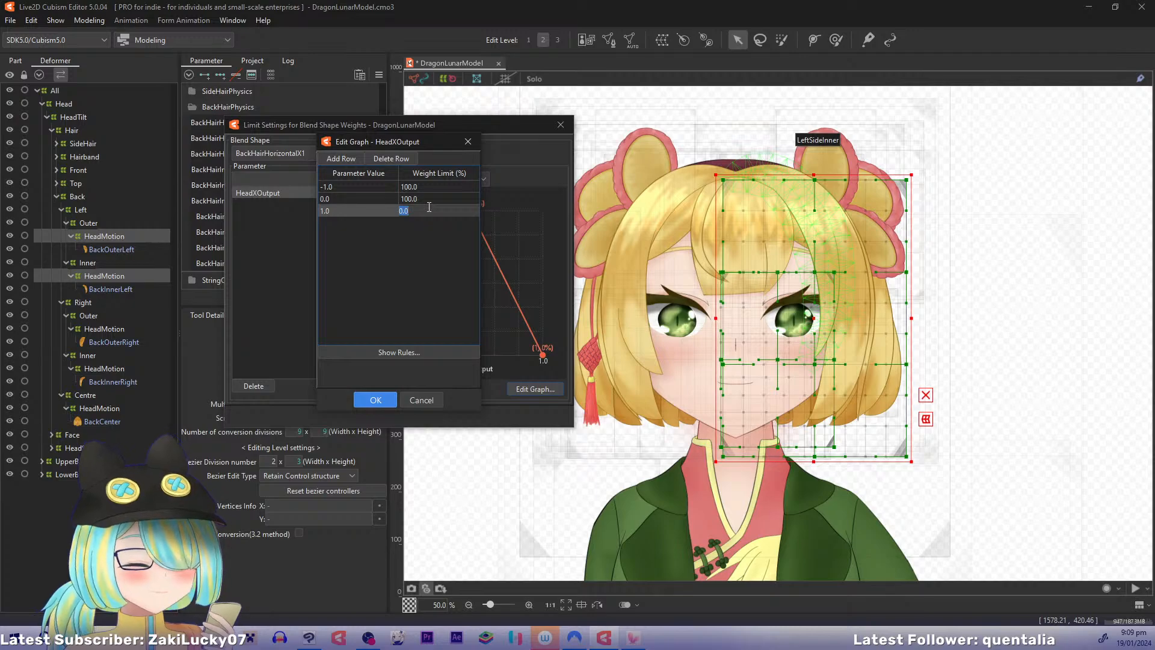
pyautogui.write('50')
pyautogui.press('Tab')
pyautogui.click(374, 399)
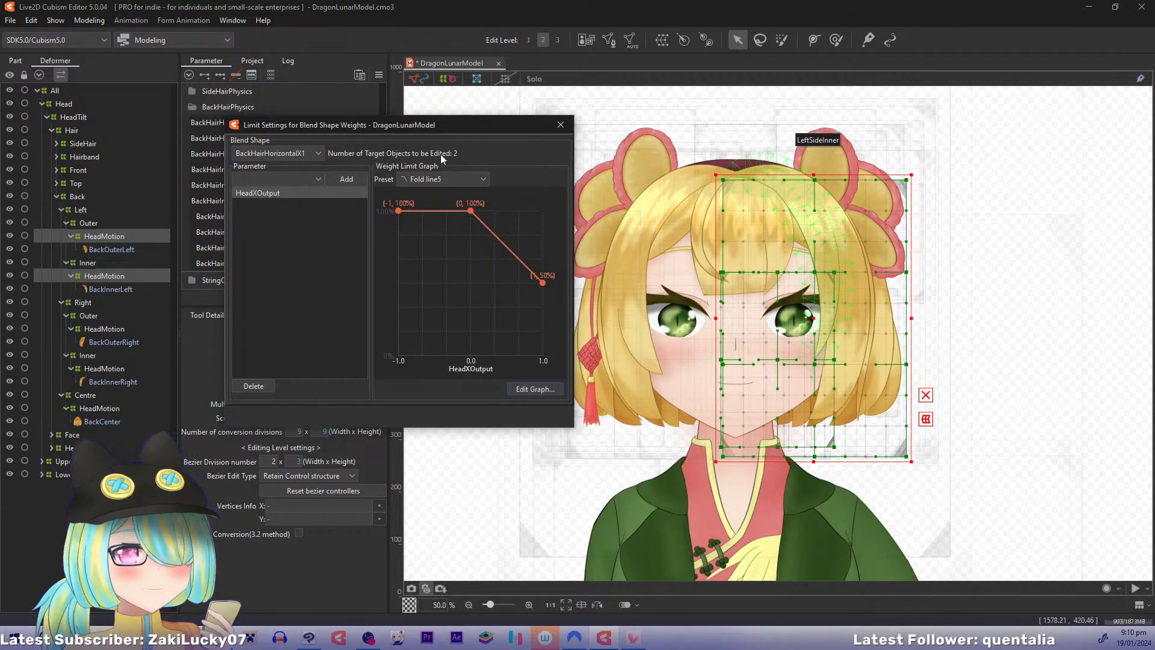
# Step: Add HeadXOutput as a weight limit parameter for the BackHairHorizontalX2 blend shape with the Fold line5 preset
pyautogui.click(320, 153)
pyautogui.click(300, 180)
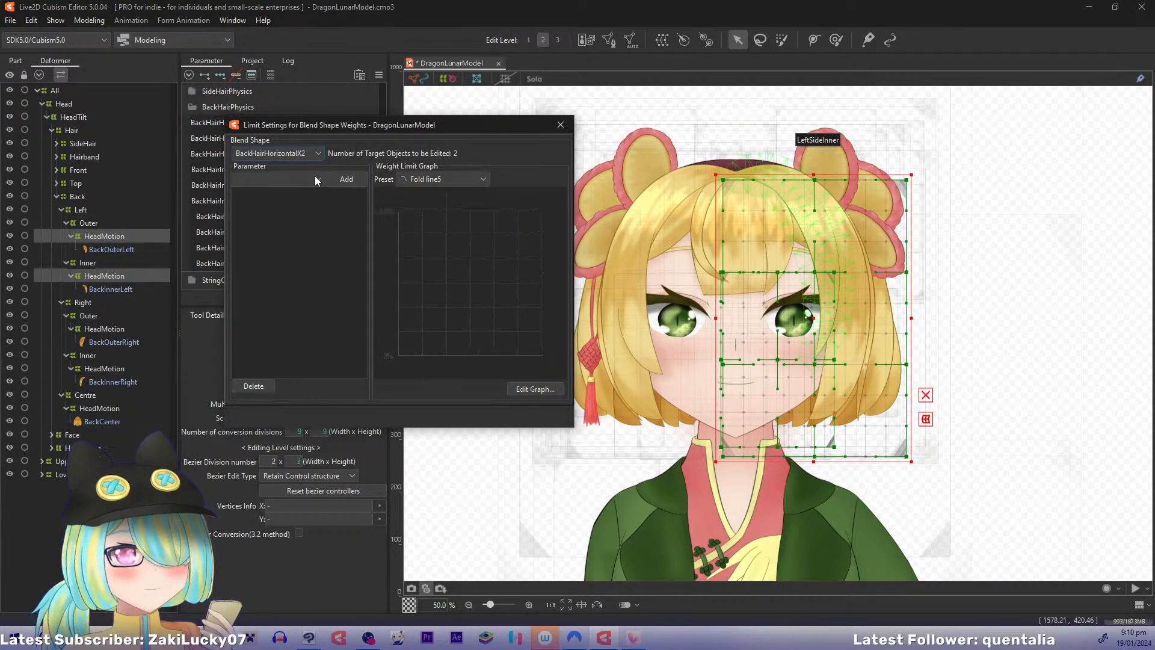
pyautogui.click(315, 178)
pyautogui.click(299, 216)
pyautogui.click(347, 178)
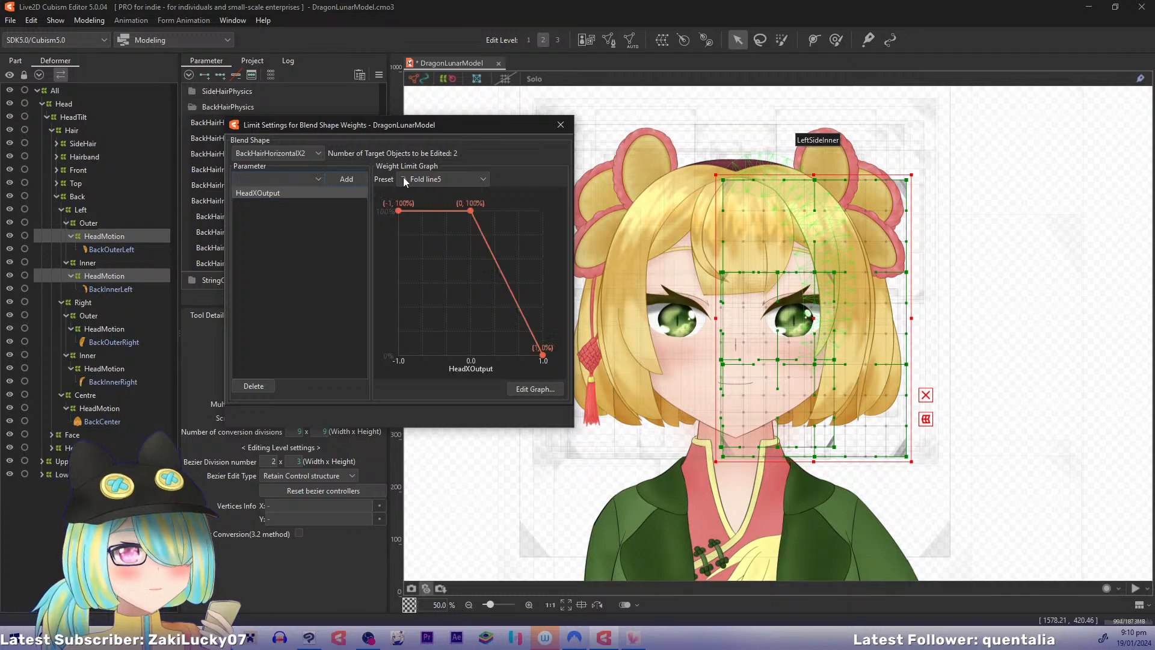
# Step: Try to set BackHairHorizontalX2's HeadXOutput weight limit at 1.0 to 50%
pyautogui.click(538, 390)
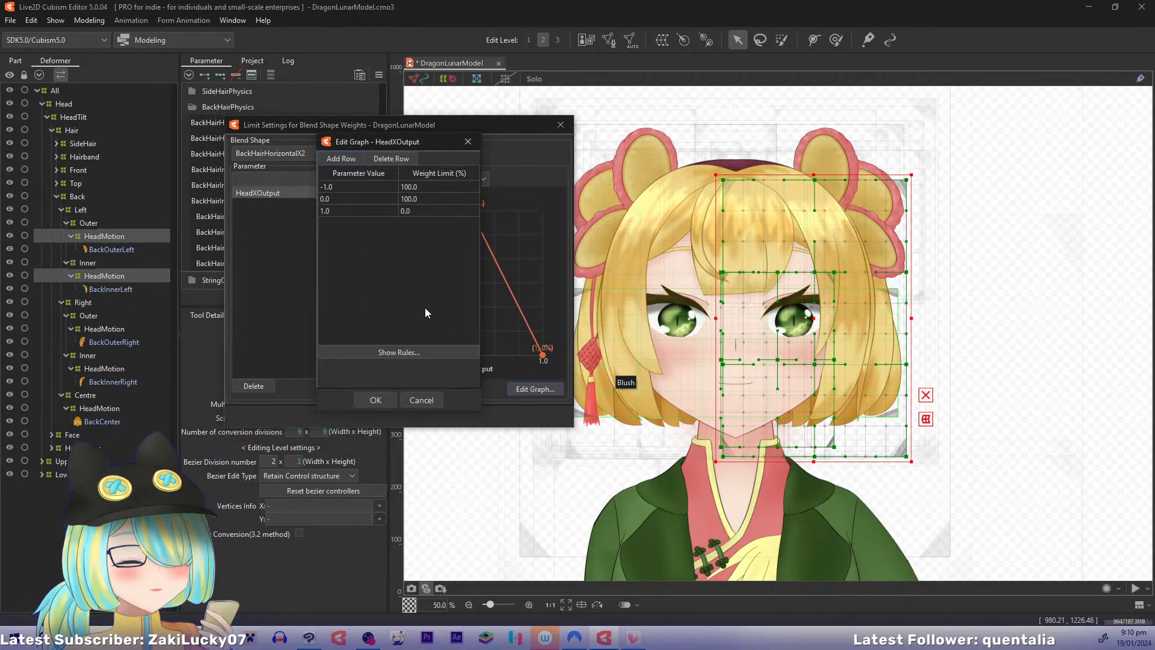
pyautogui.doubleClick(413, 210)
pyautogui.write('50')
pyautogui.click(382, 401)
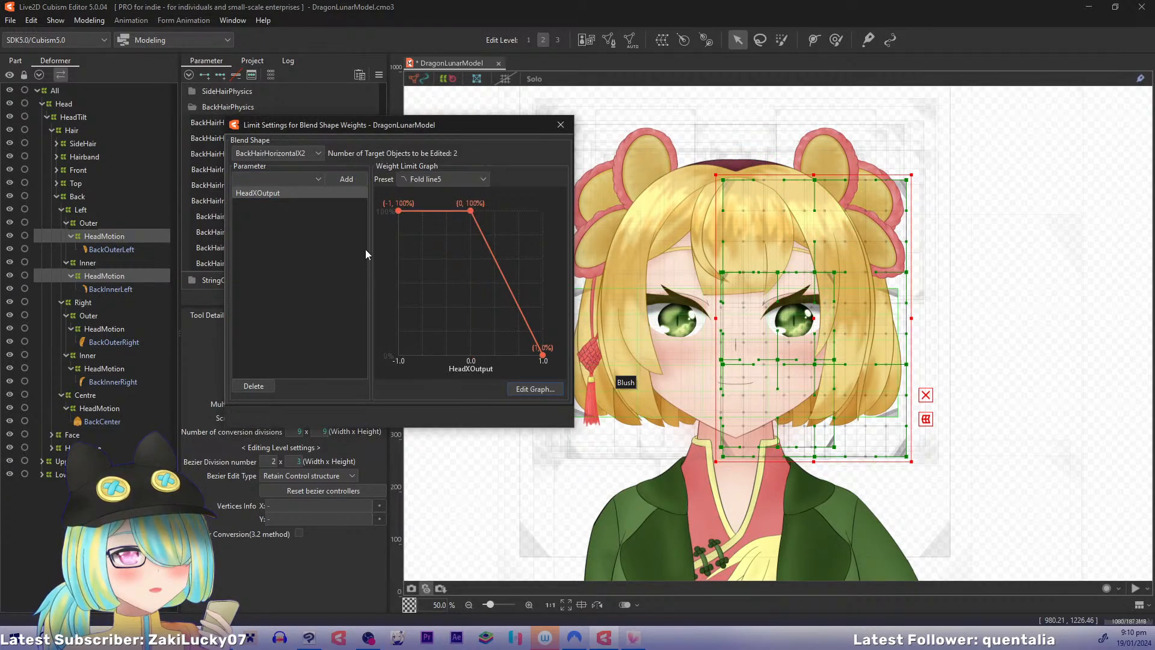
pyautogui.click(316, 177)
# Step: Add HeadXOutput as a weight limit parameter for the BackHairHorizontalX3 blend shape with the Fold line5 preset
pyautogui.click(315, 155)
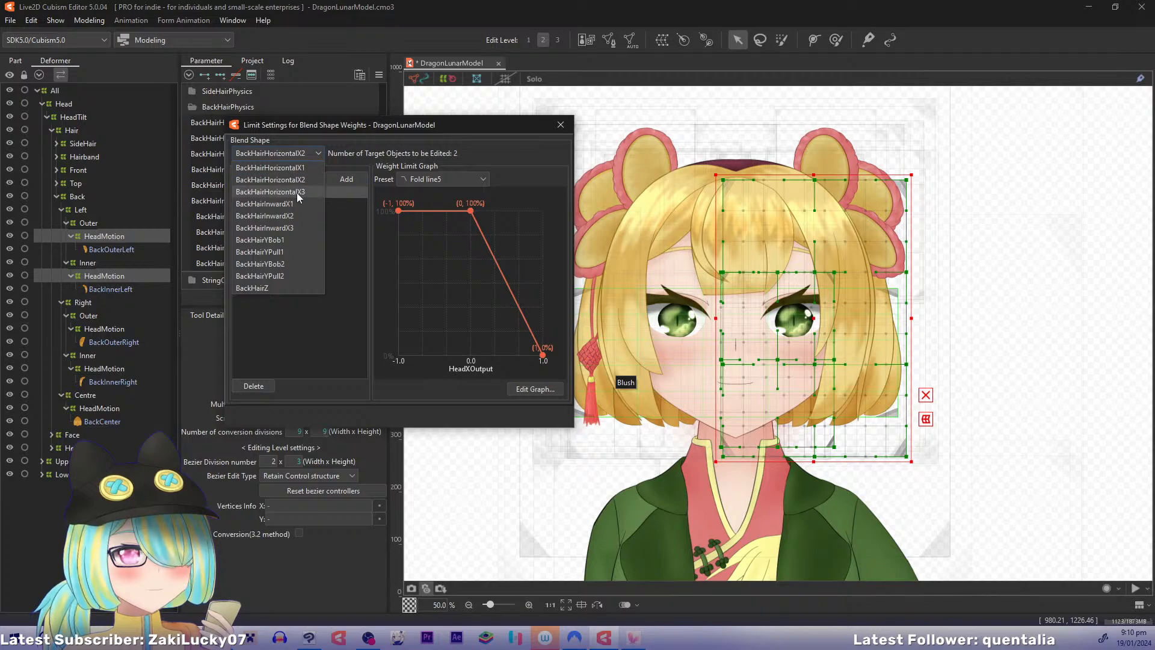
pyautogui.click(298, 193)
pyautogui.click(316, 178)
pyautogui.click(299, 201)
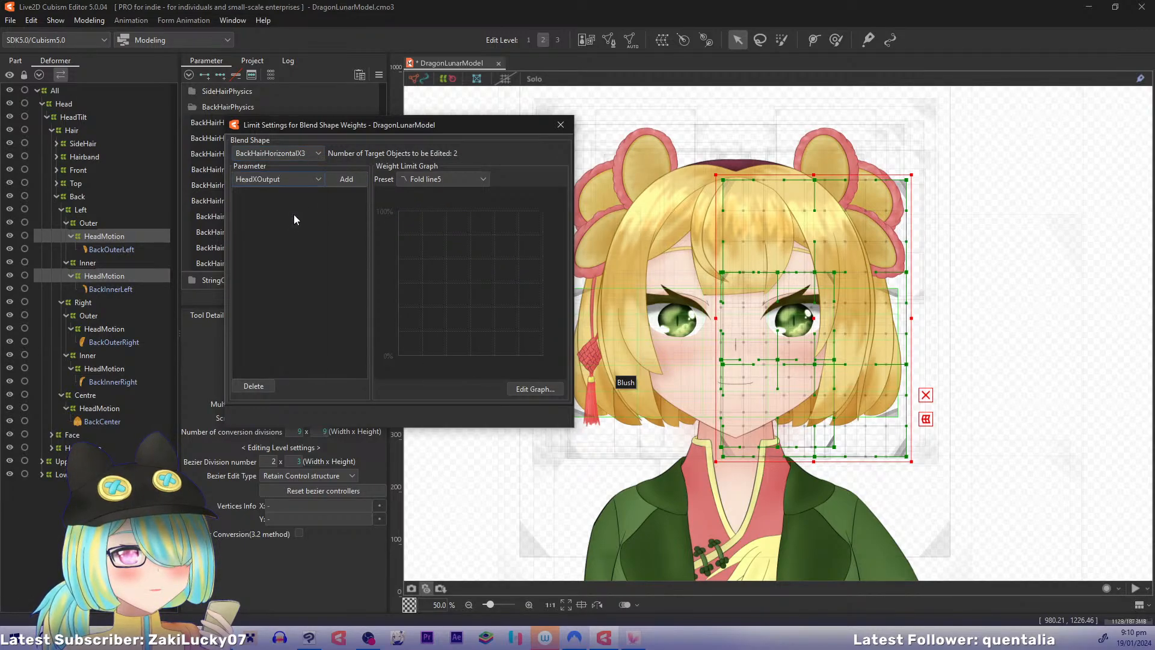
pyautogui.click(346, 179)
pyautogui.click(445, 179)
pyautogui.click(504, 314)
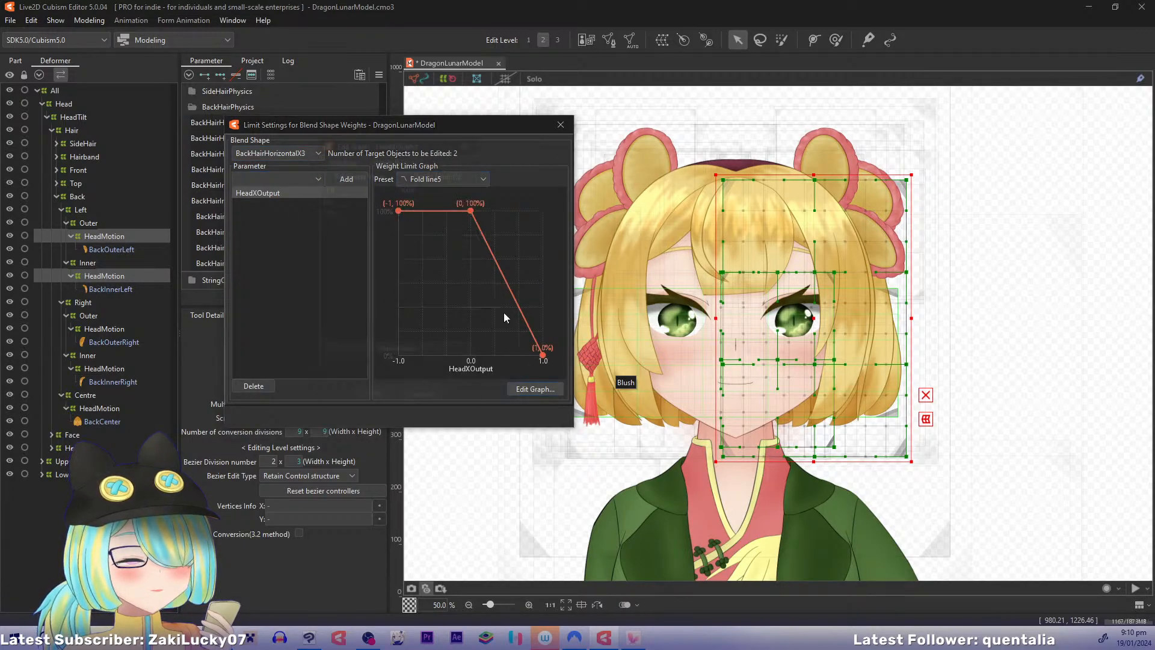
# Step: Check BackHairHorizontalX1's limit graph, and set BackHairHorizontalX3's HeadXOutput weight limit at 1.0 to 50%
pyautogui.click(535, 389)
pyautogui.click(376, 398)
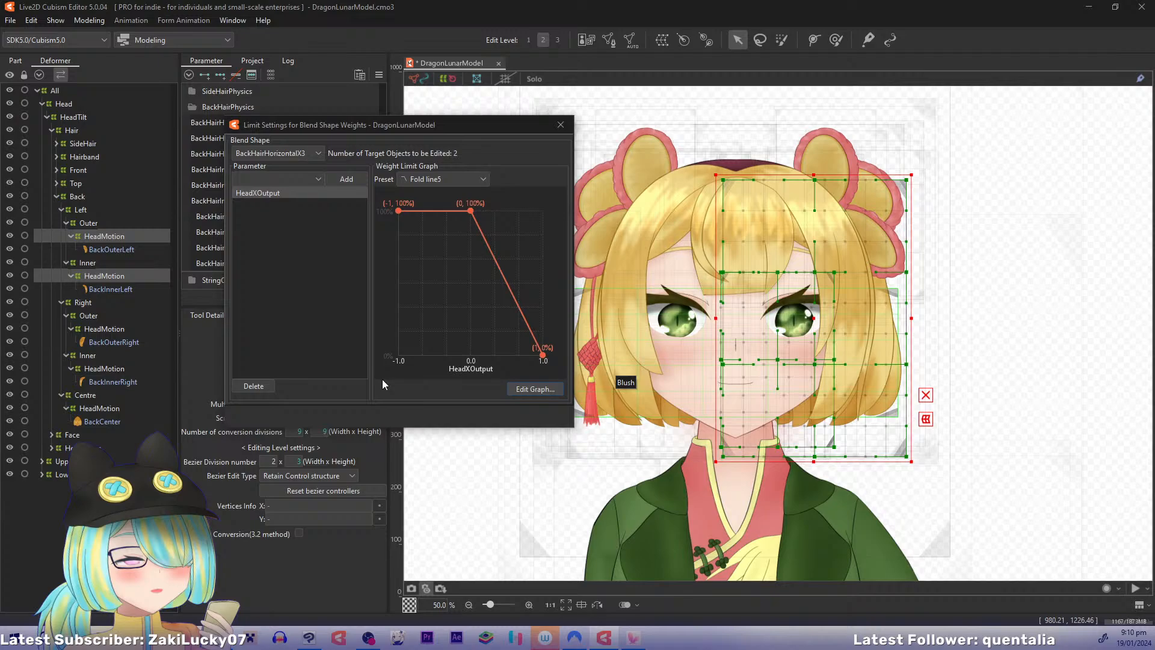
pyautogui.click(321, 155)
pyautogui.click(309, 166)
pyautogui.click(304, 154)
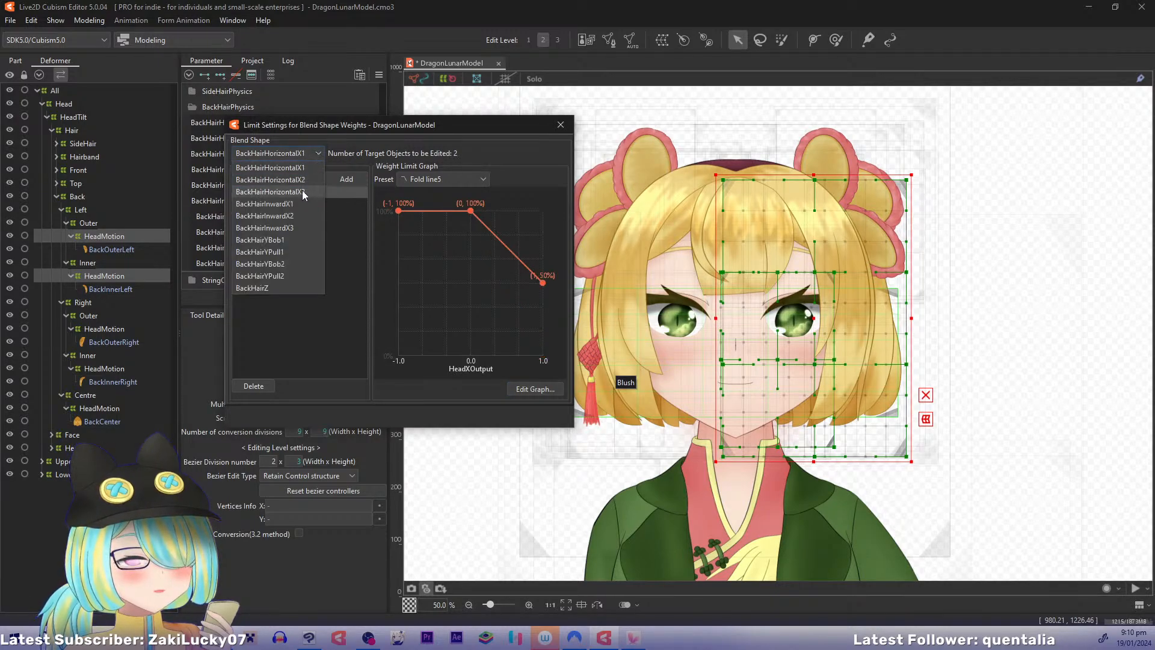
pyautogui.click(302, 192)
pyautogui.click(535, 389)
pyautogui.click(401, 210)
pyautogui.write('50')
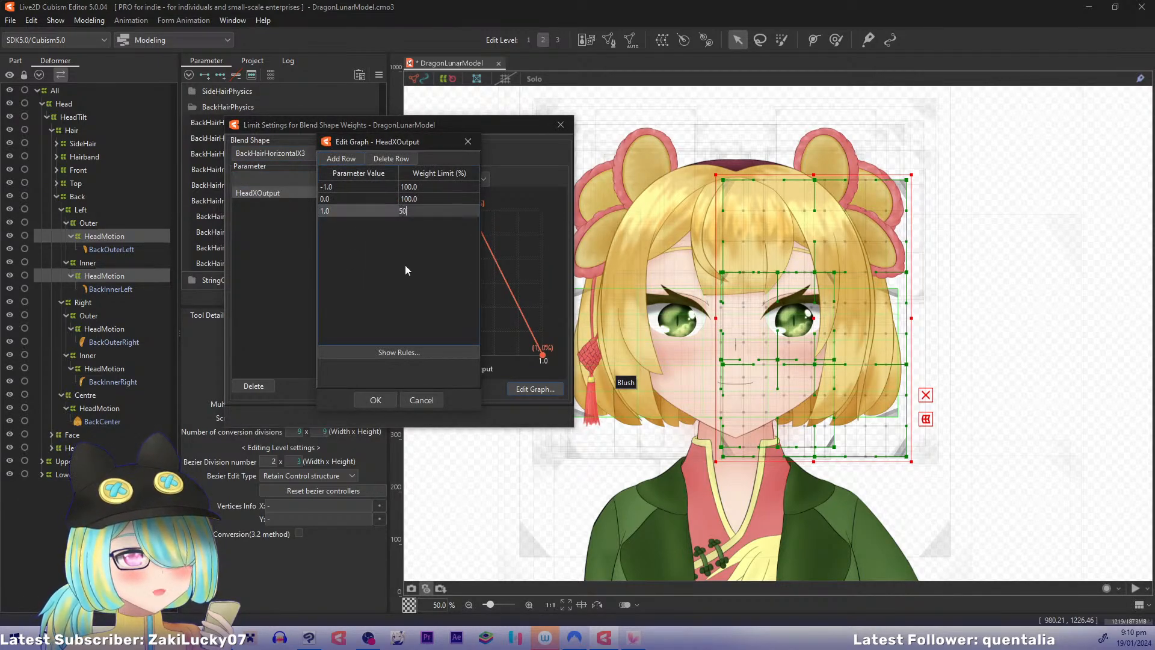
pyautogui.click(382, 401)
# Step: Set BackHairHorizontalX2's HeadXOutput weight limit at parameter value 1.0 to 50%
pyautogui.click(318, 154)
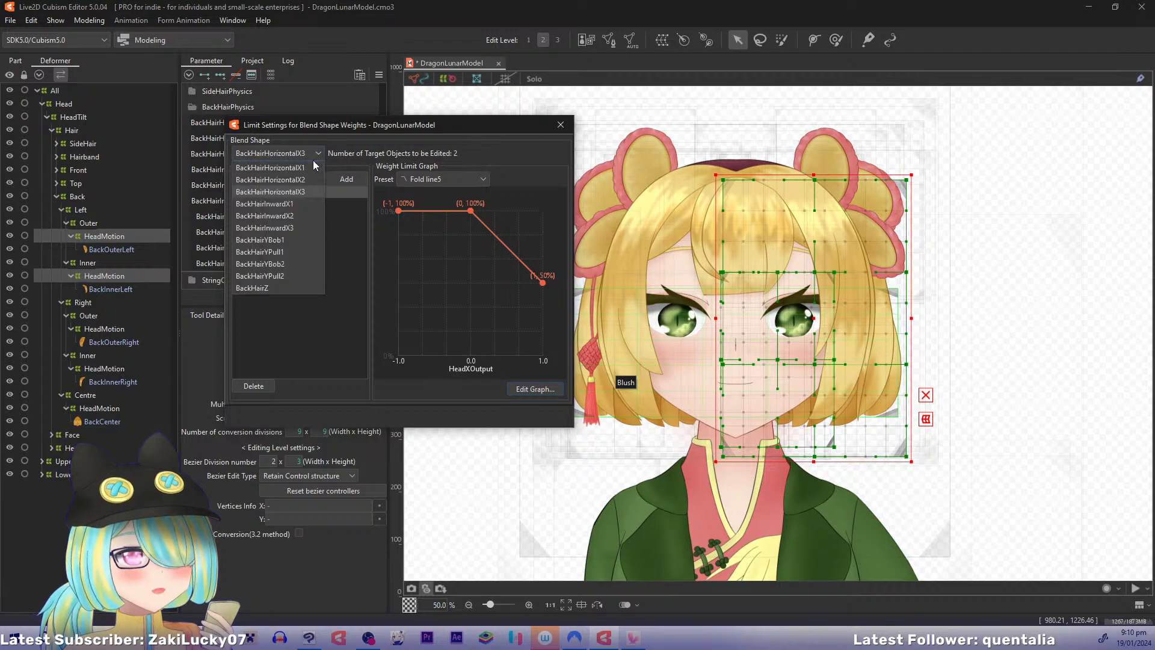
pyautogui.click(302, 179)
pyautogui.click(532, 389)
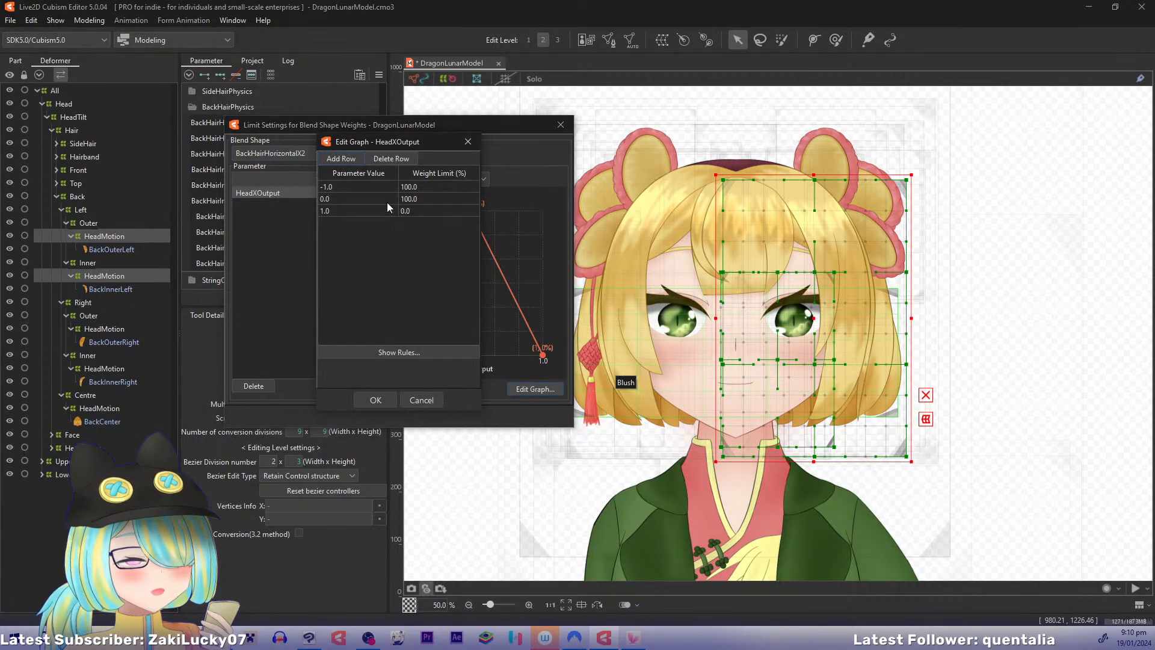
pyautogui.doubleClick(419, 212)
pyautogui.write('50')
pyautogui.press('Return')
pyautogui.click(377, 400)
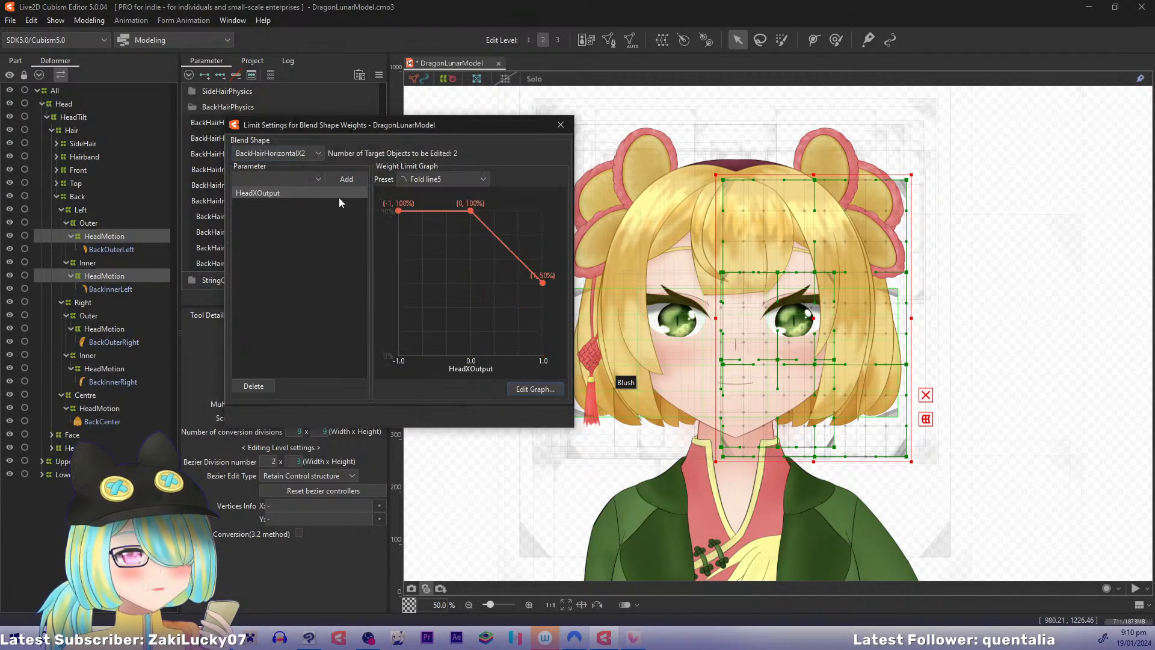
# Step: Add HeadXOutput as a weight limit parameter for the BackHairInwardX1 blend shape and apply the Fold line2 preset
pyautogui.click(319, 154)
pyautogui.click(294, 212)
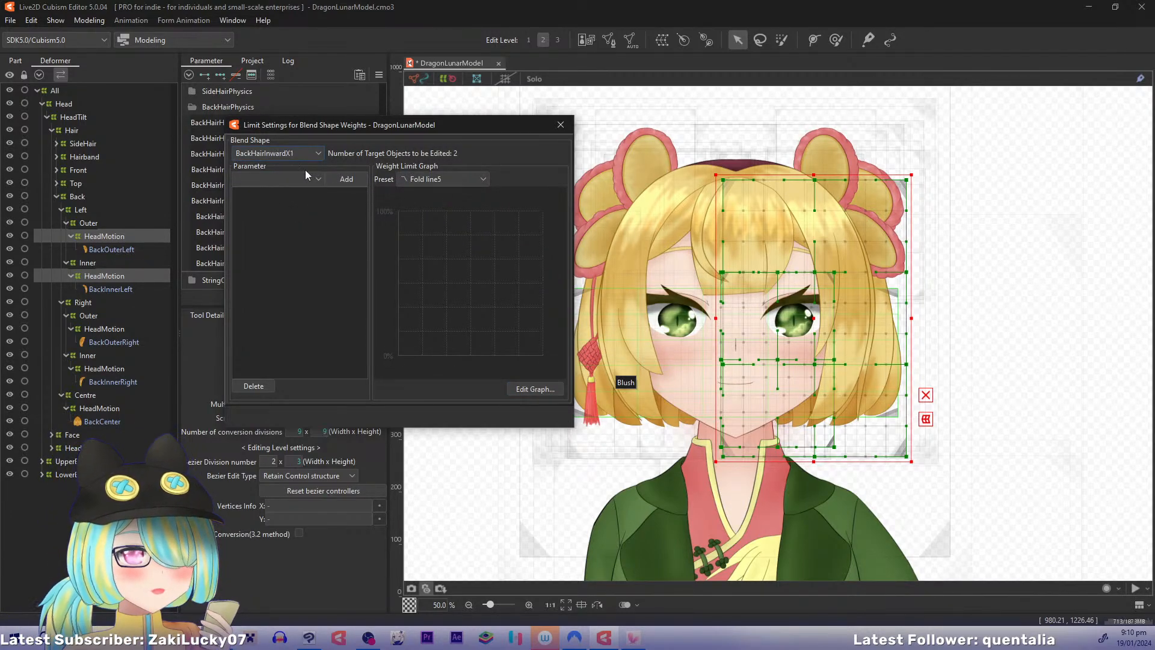
pyautogui.click(306, 177)
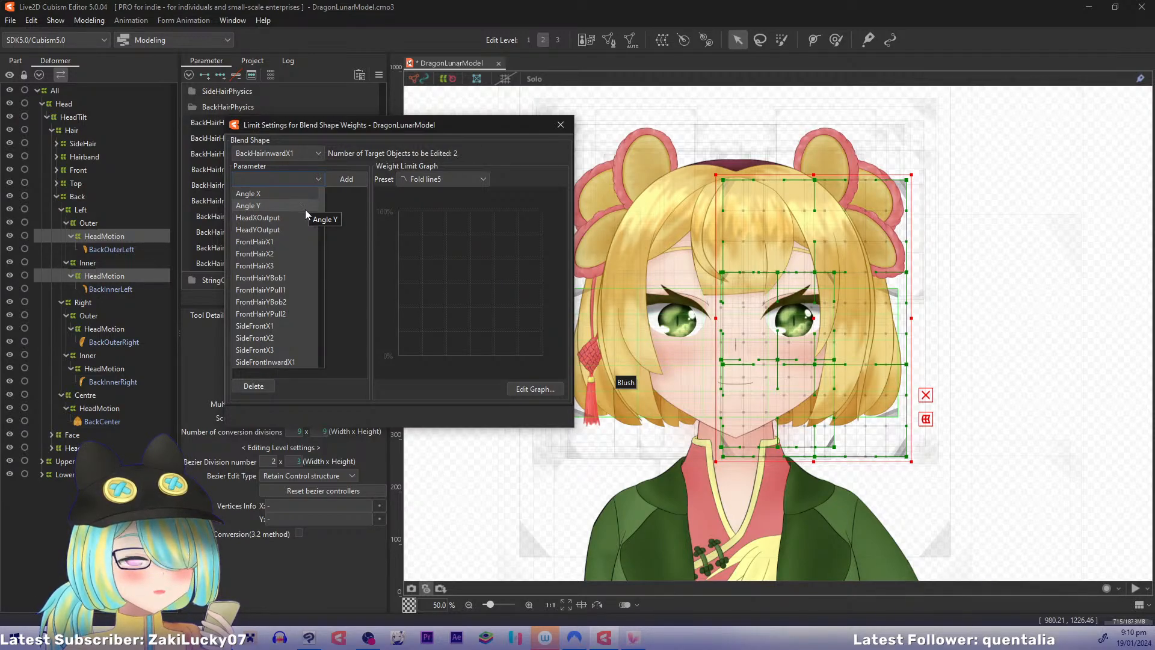
pyautogui.click(301, 216)
pyautogui.click(342, 180)
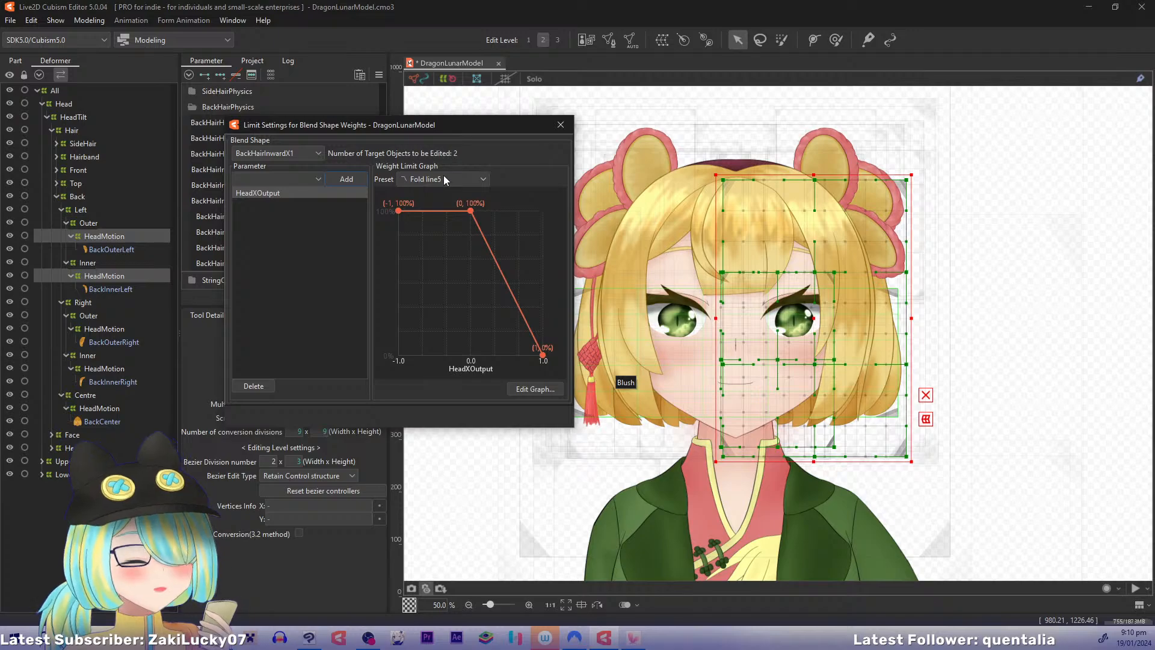
pyautogui.click(446, 180)
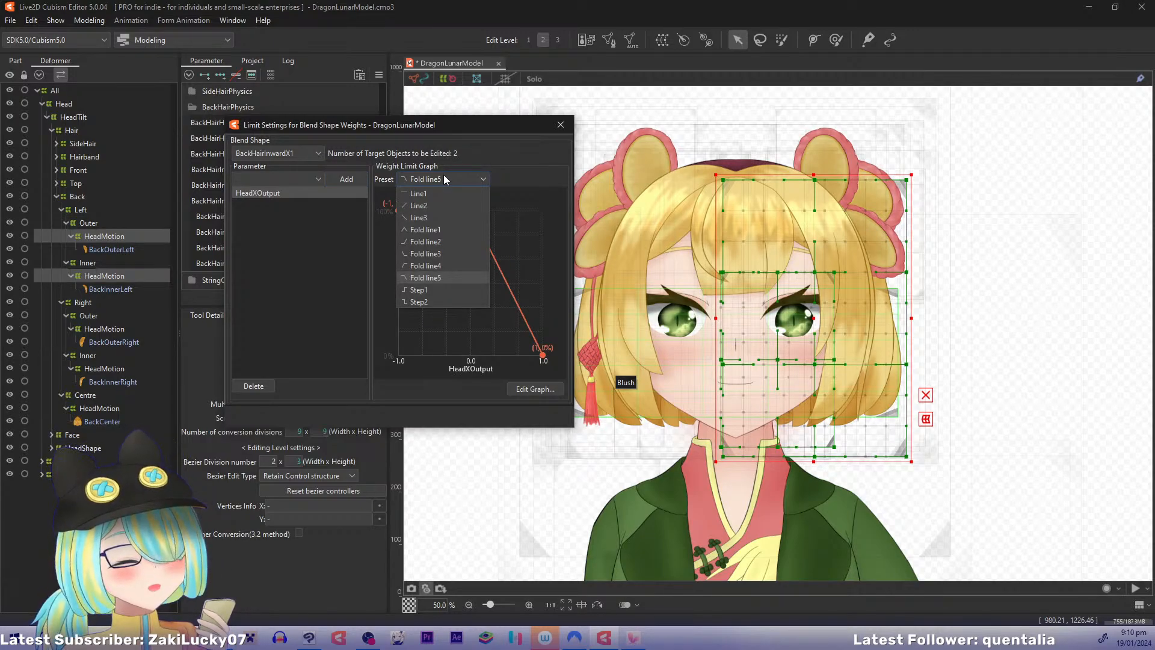
pyautogui.click(437, 242)
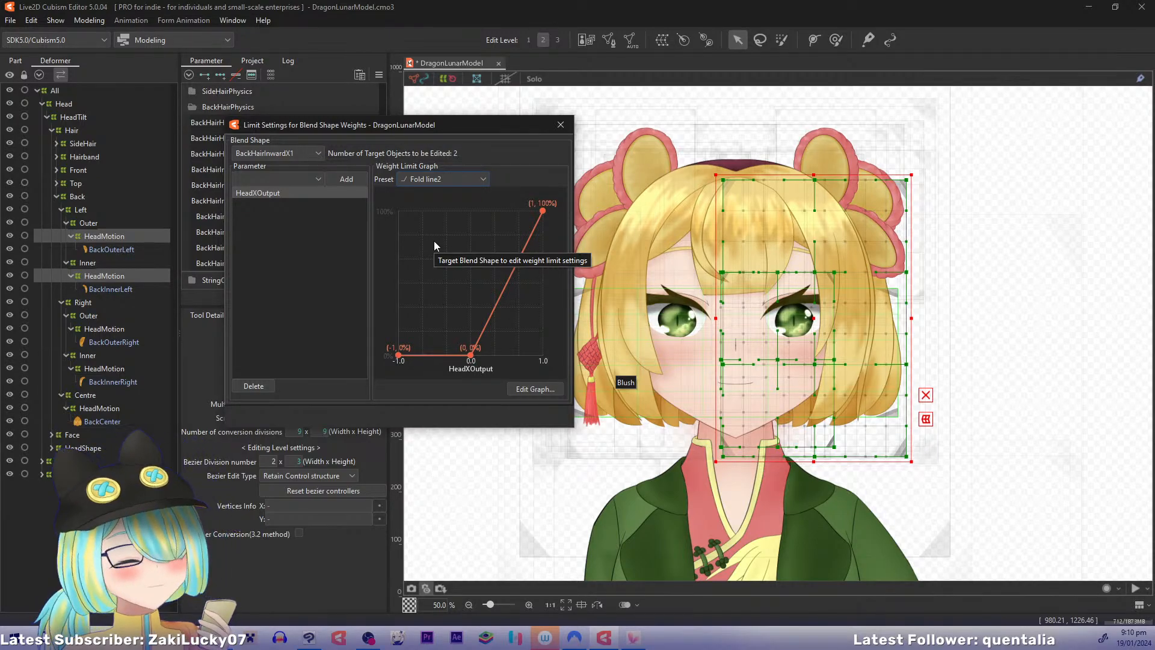
# Step: Add HeadXOutput as a weight limit parameter for the BackHairInwardX2 blend shape with the Fold line2 preset
pyautogui.click(319, 153)
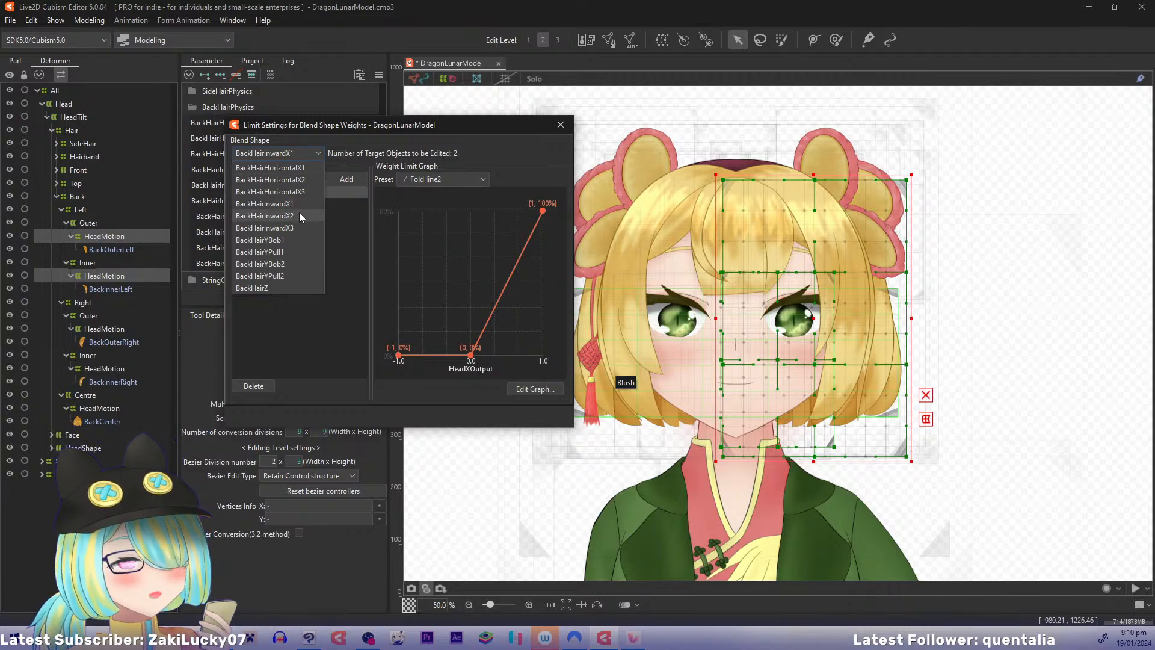
pyautogui.click(298, 215)
pyautogui.click(312, 179)
pyautogui.click(305, 208)
pyautogui.click(346, 179)
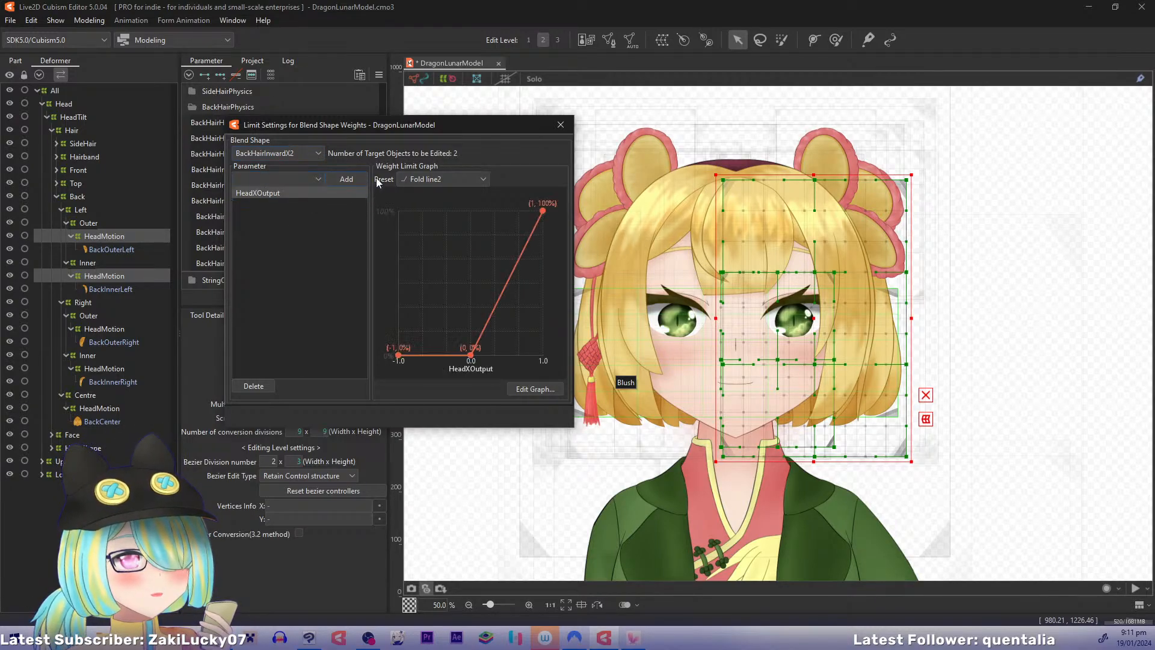
# Step: Add HeadXOutput as a weight limit parameter for BackHairInwardX3 with the Fold line2 preset, and close the limit settings
pyautogui.click(302, 153)
pyautogui.click(292, 227)
pyautogui.click(319, 179)
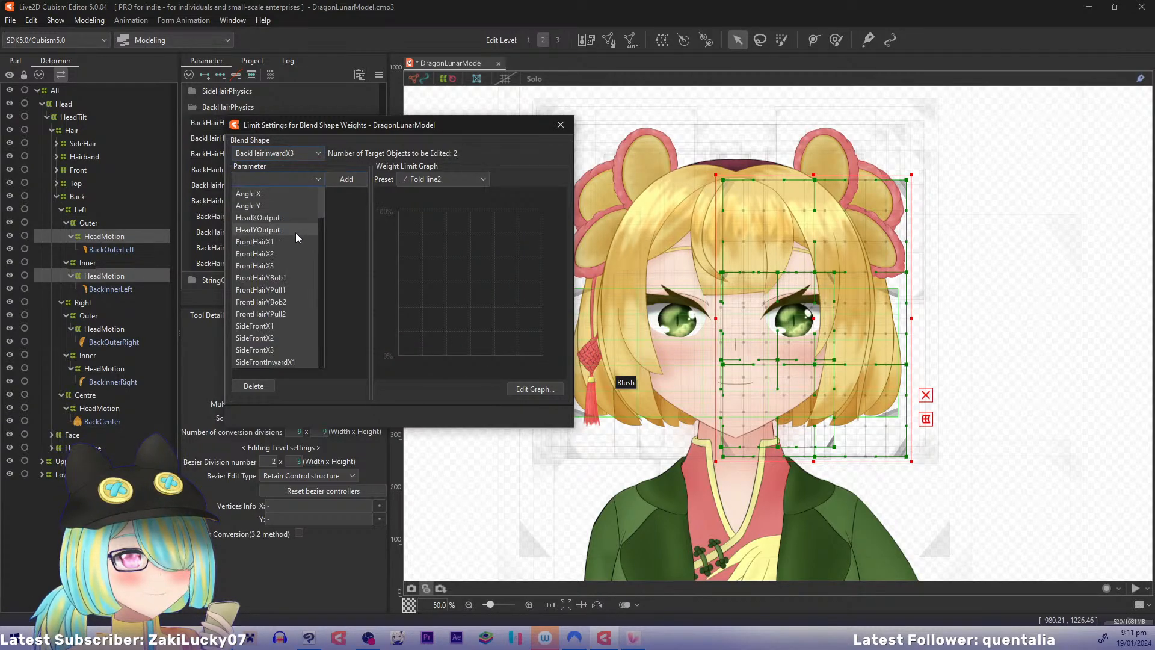
pyautogui.click(294, 217)
pyautogui.click(347, 179)
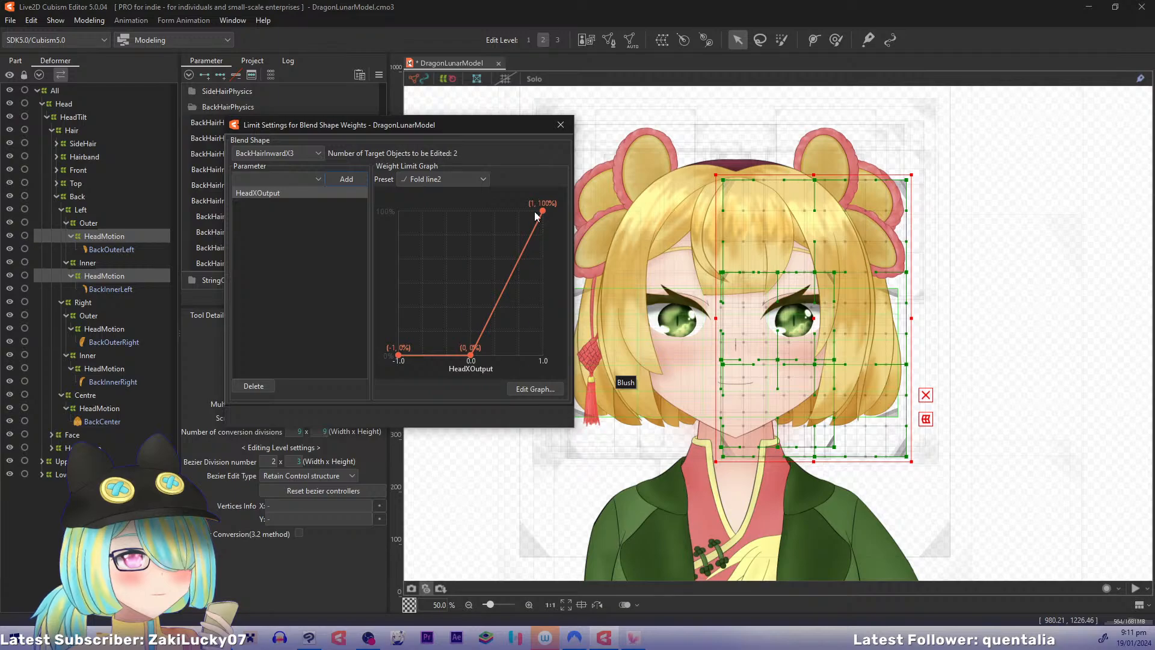
pyautogui.click(560, 124)
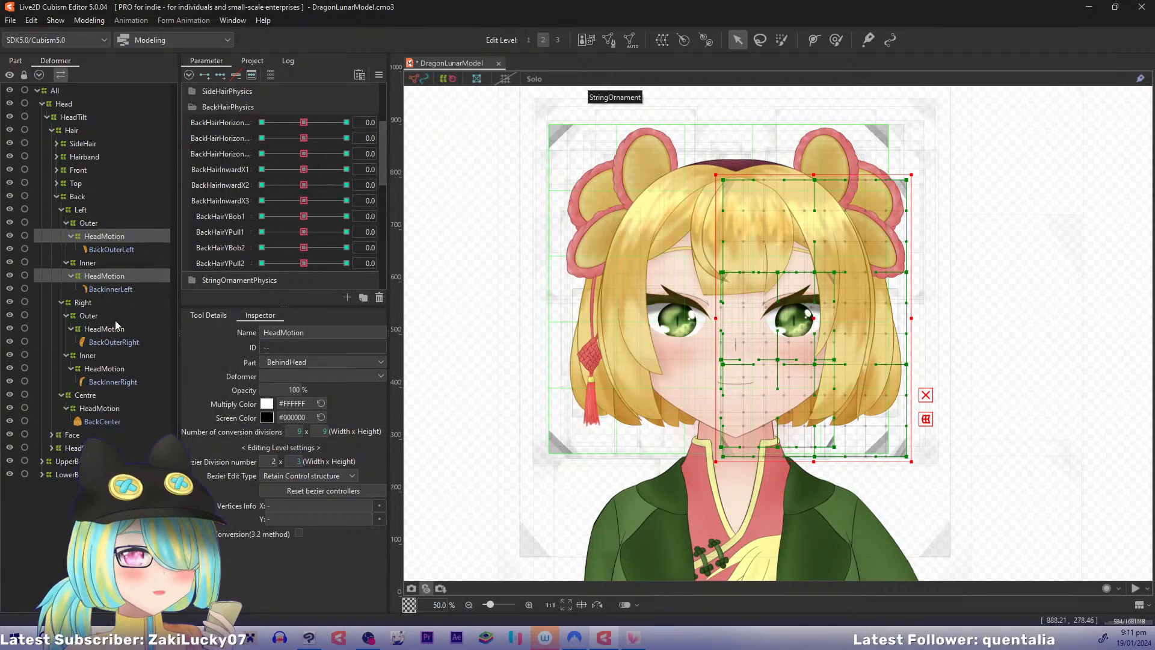
# Step: For the right outer and inner back hair HeadMotion deformers, limit BackHairHorizontalX1's weight by HeadXOutput with the Fold line4 preset
pyautogui.click(114, 329)
pyautogui.keyDown('ctrl'); pyautogui.click(111, 368); pyautogui.keyUp('ctrl')
pyautogui.click(380, 74)
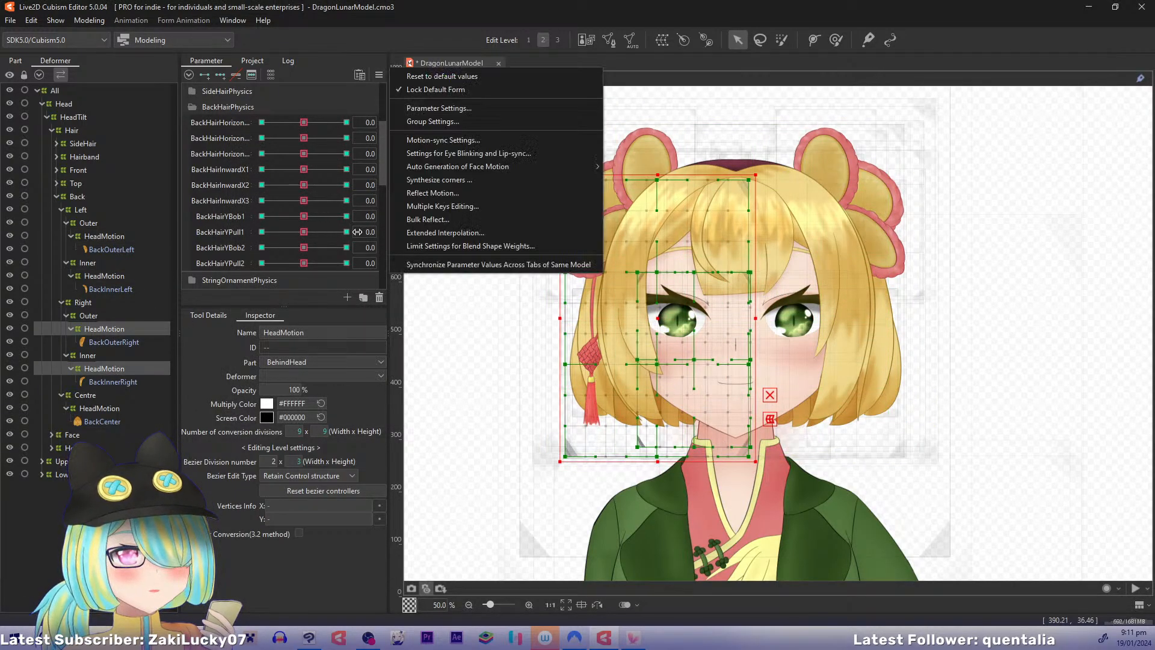
pyautogui.click(409, 246)
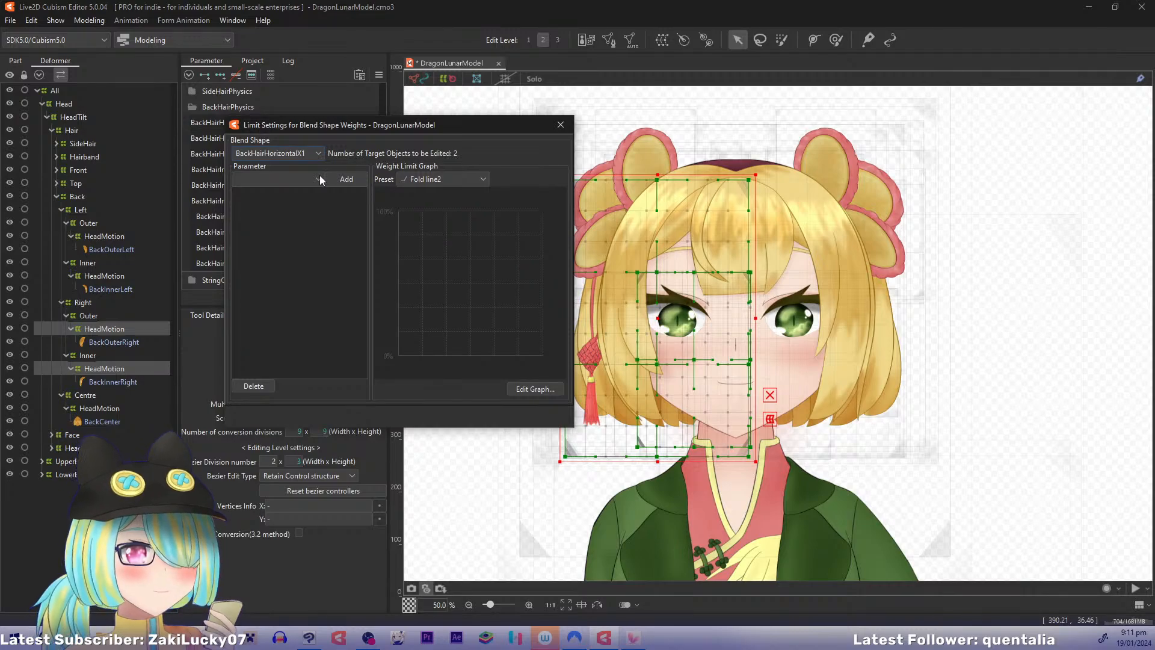
pyautogui.click(319, 179)
pyautogui.click(319, 179)
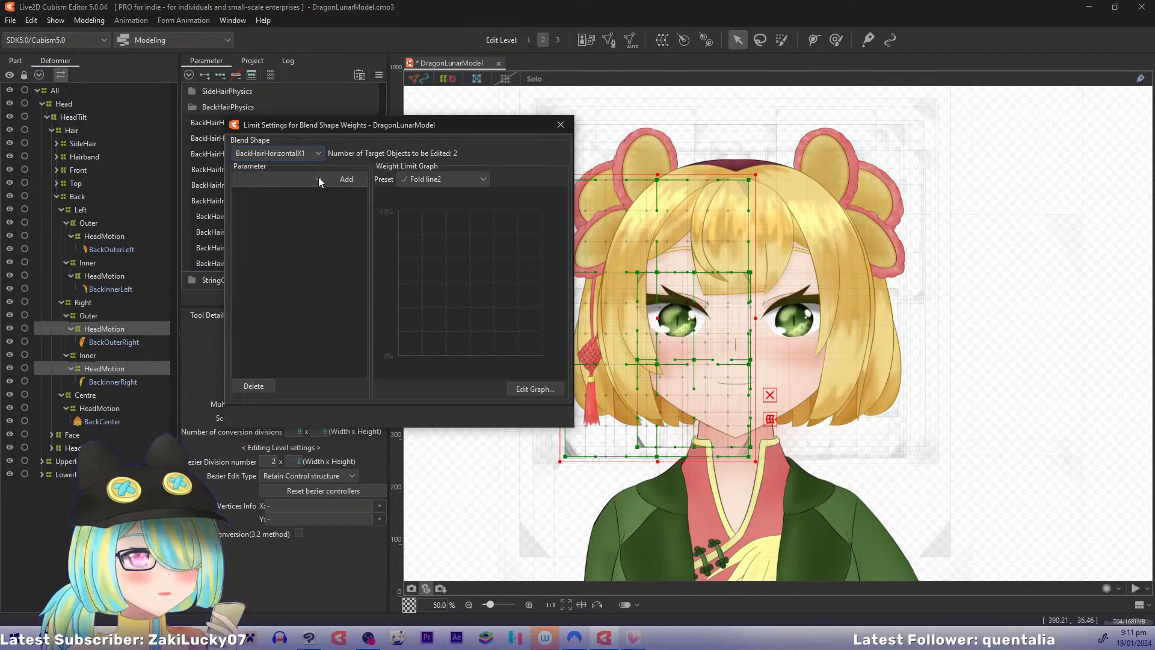
pyautogui.click(319, 179)
pyautogui.click(298, 216)
pyautogui.click(346, 179)
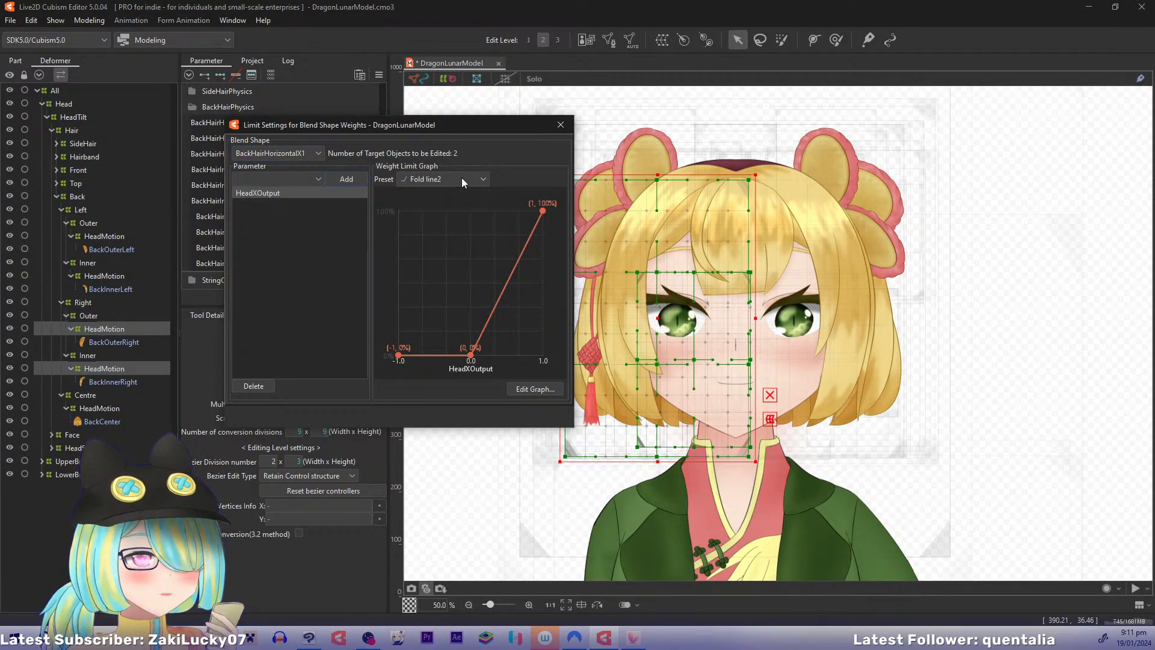
pyautogui.click(465, 179)
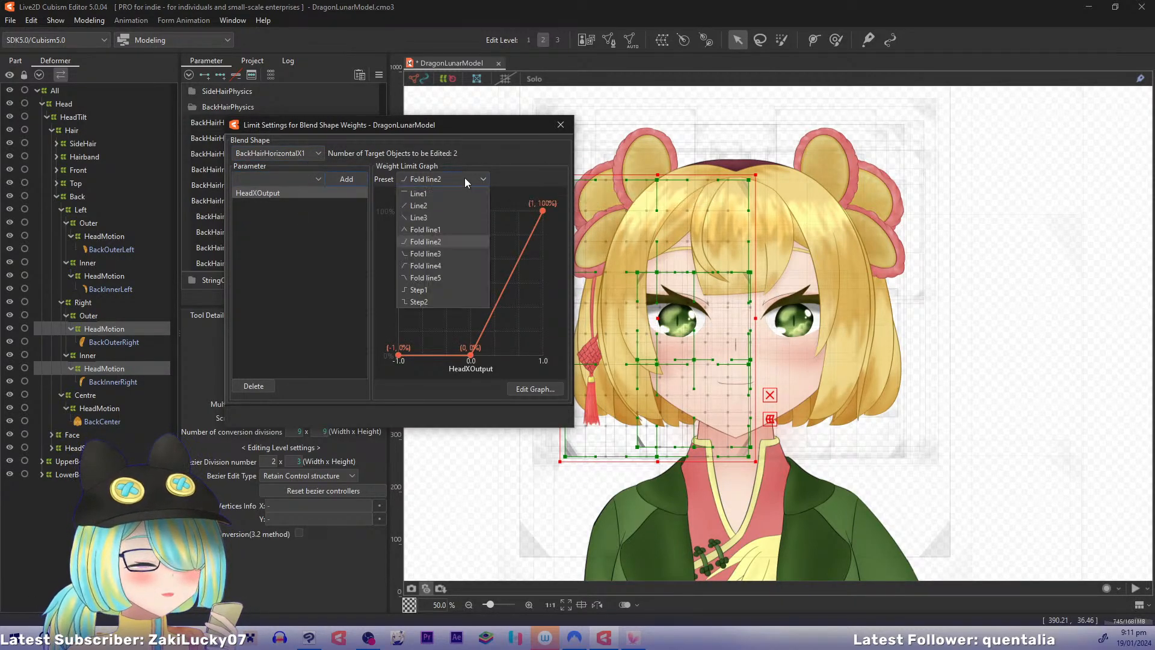
pyautogui.click(455, 266)
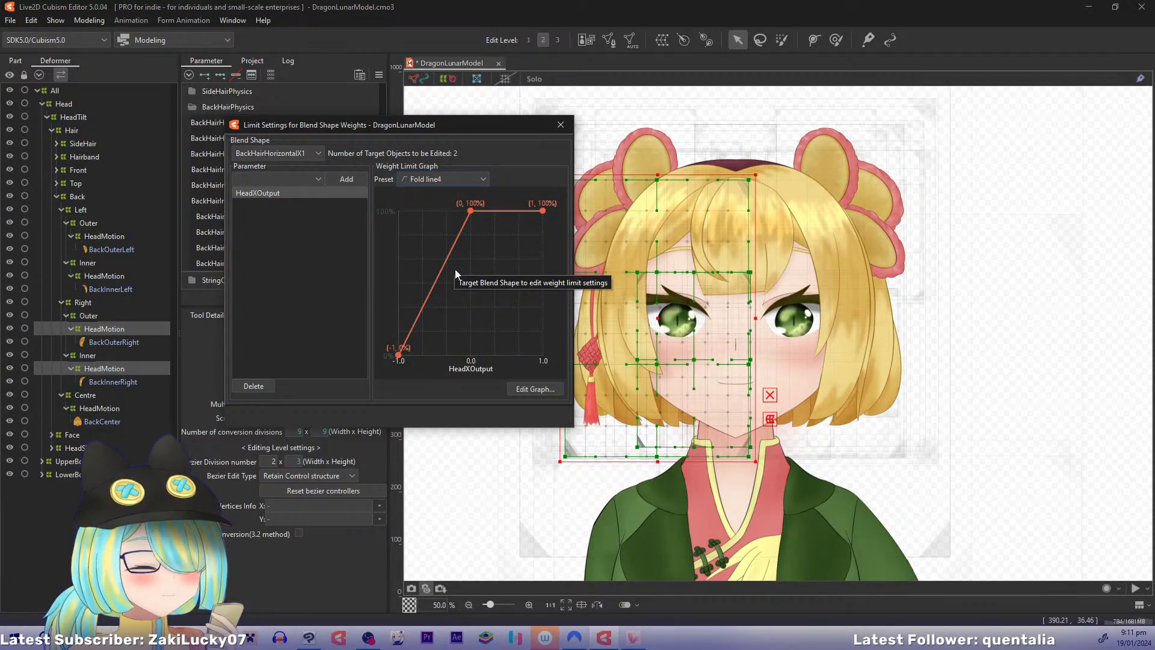
# Step: Set BackHairHorizontalX1's HeadXOutput weight limit at parameter value -1.0 to 50%
pyautogui.click(532, 388)
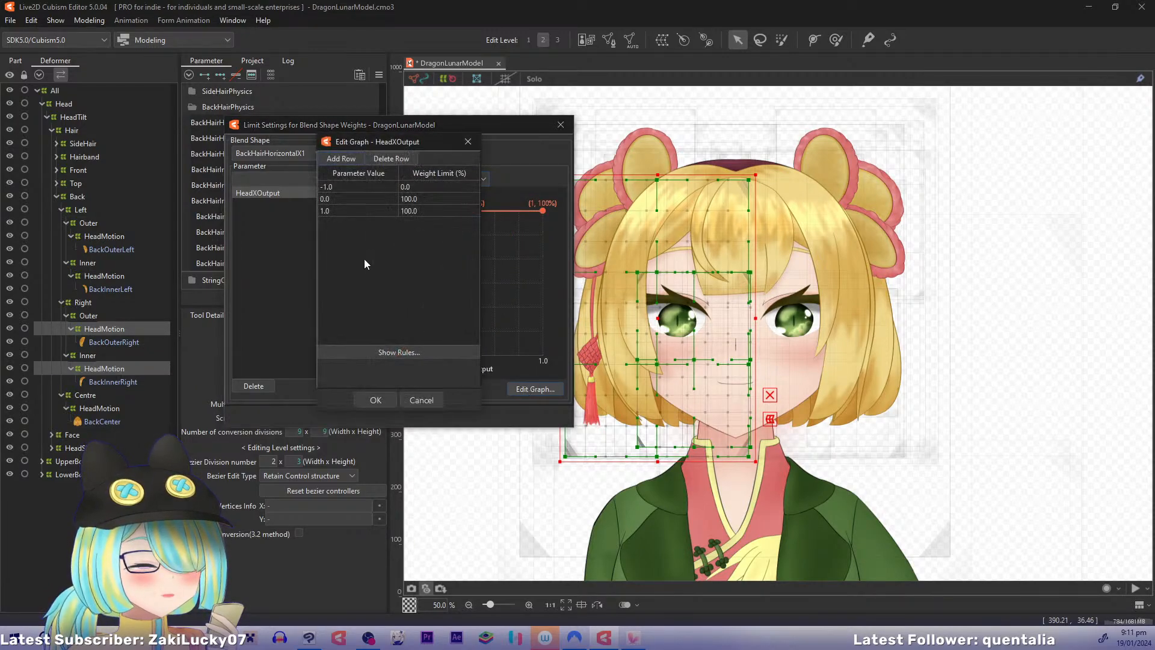
pyautogui.doubleClick(420, 187)
pyautogui.press('Return')
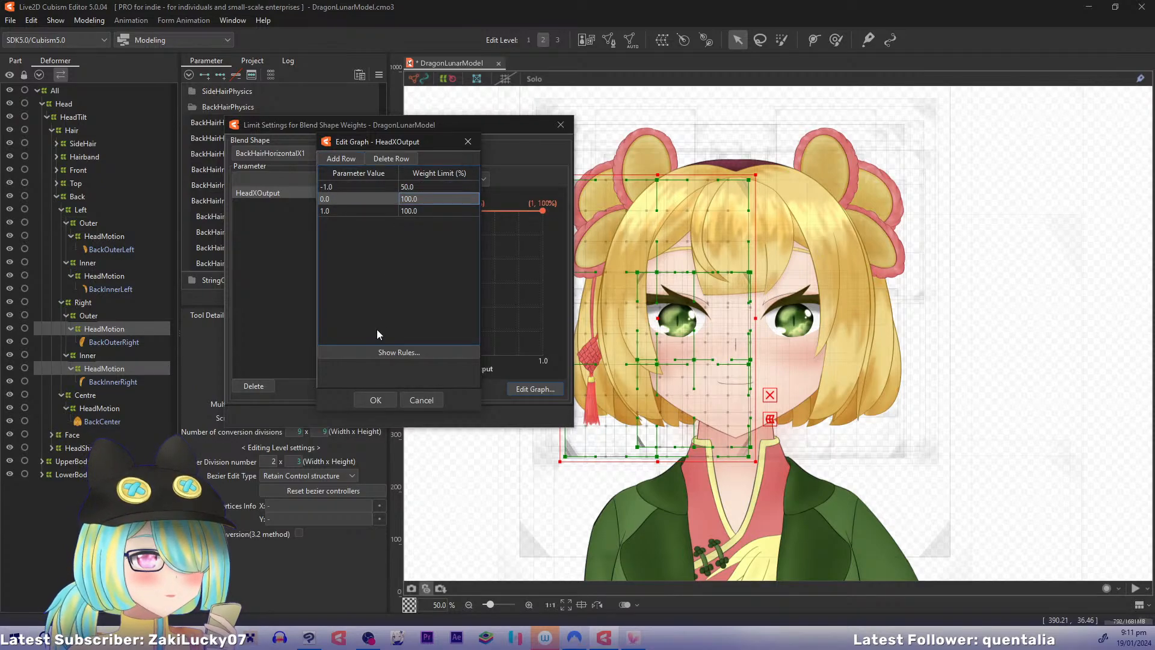
pyautogui.click(375, 399)
# Step: Limit BackHairHorizontalX2's weight by HeadXOutput with the Fold line4 preset, and set the limit at -1.0 to 50%
pyautogui.click(307, 154)
pyautogui.click(307, 179)
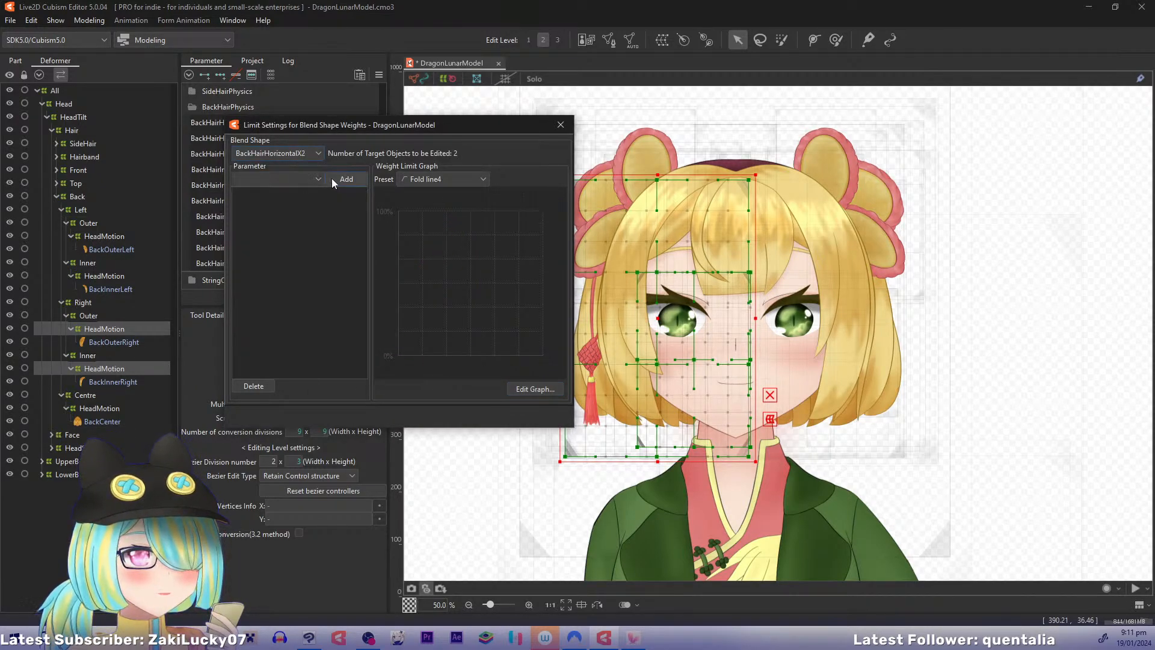
pyautogui.click(322, 178)
pyautogui.click(307, 211)
pyautogui.click(347, 179)
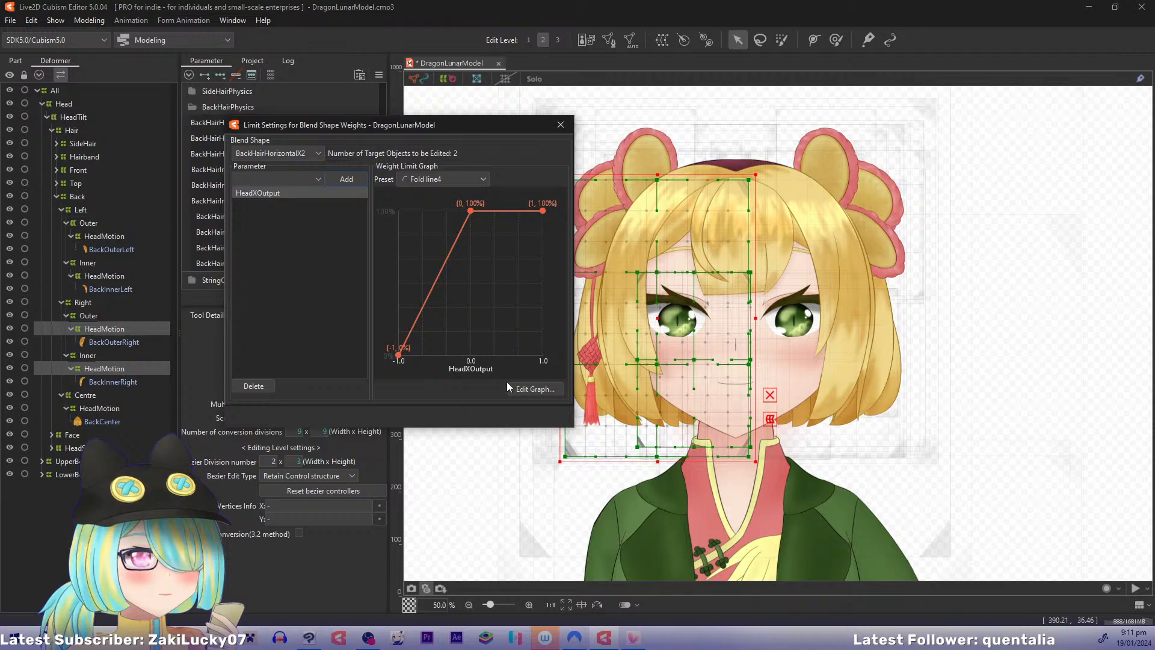
pyautogui.click(517, 388)
pyautogui.doubleClick(414, 186)
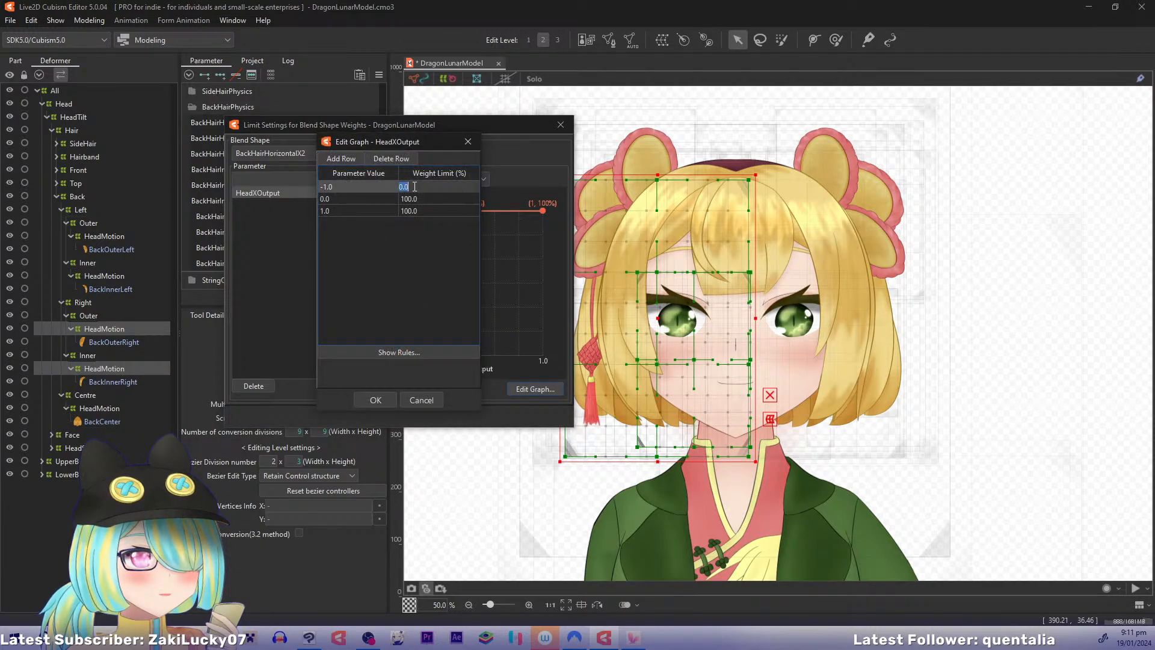
pyautogui.press('Return')
pyautogui.click(375, 401)
# Step: Limit BackHairHorizontalX3's weight by HeadXOutput with the Fold line4 preset, and set the limit at -1.0 to 50%
pyautogui.click(318, 153)
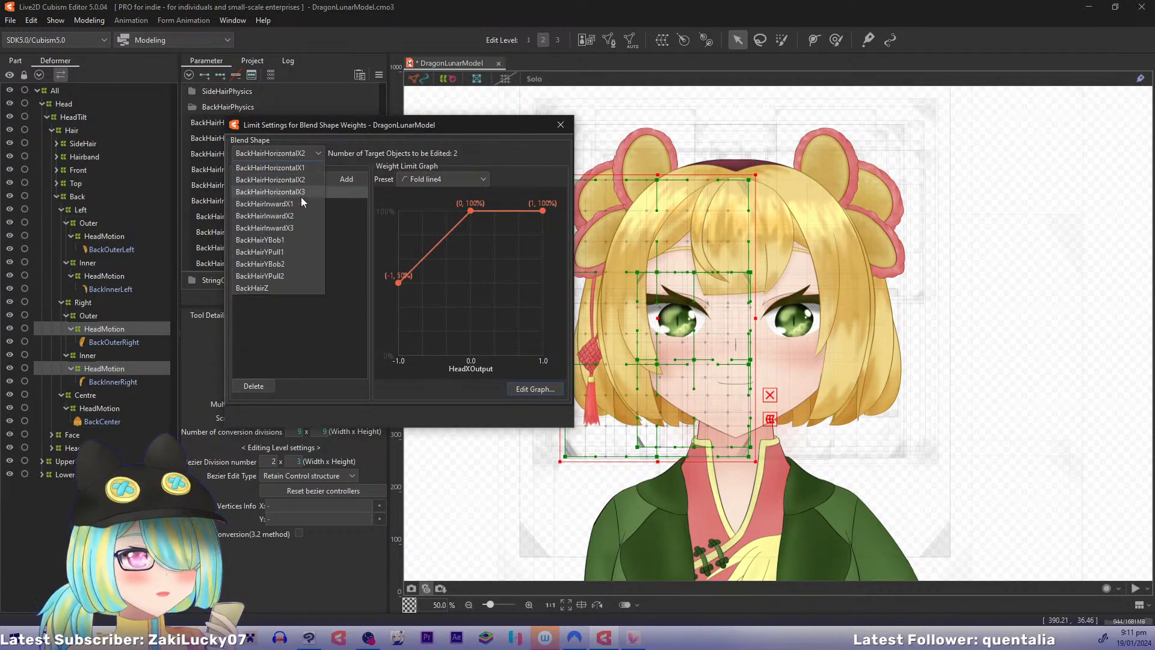
pyautogui.click(301, 194)
pyautogui.click(318, 178)
pyautogui.click(309, 193)
pyautogui.click(346, 179)
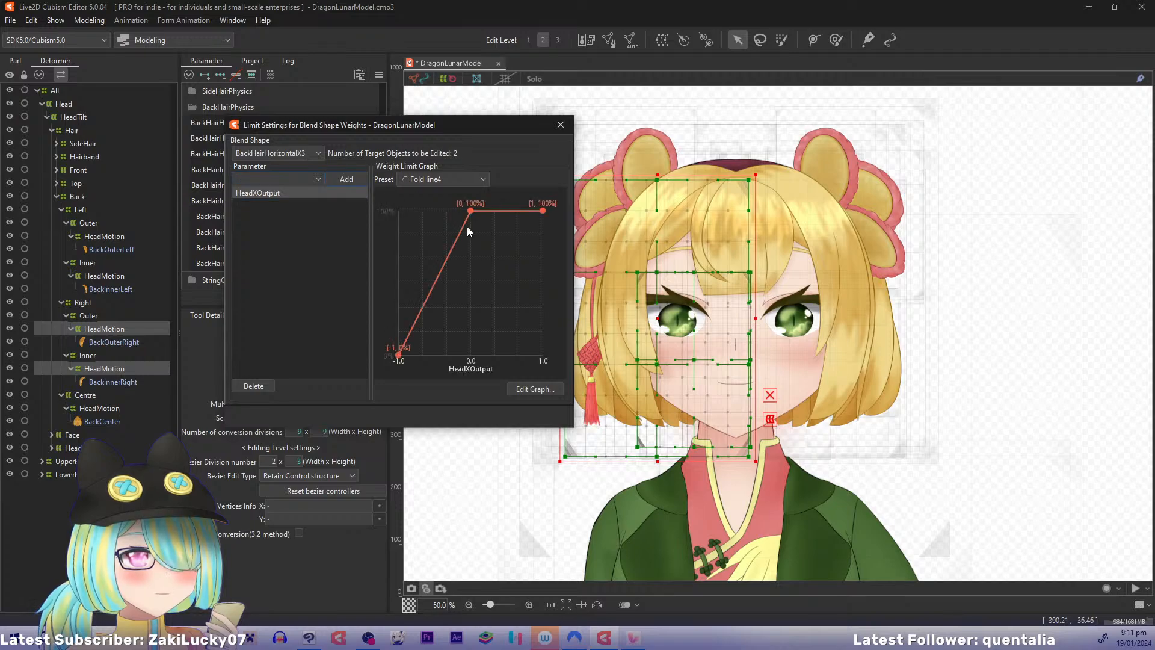
pyautogui.click(523, 389)
pyautogui.press('Down')
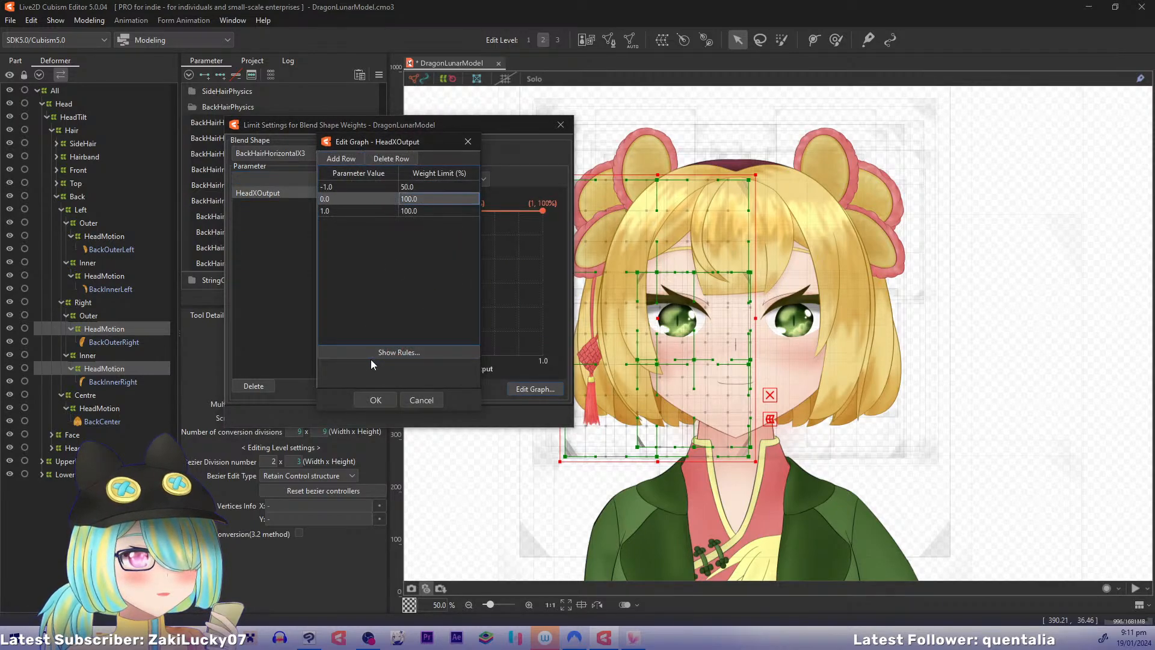
pyautogui.click(374, 401)
# Step: Add HeadXOutput as a weight limit parameter for the right hair's BackHairInwardX1 blend shape and apply the Fold line3 preset
pyautogui.click(318, 153)
pyautogui.click(301, 197)
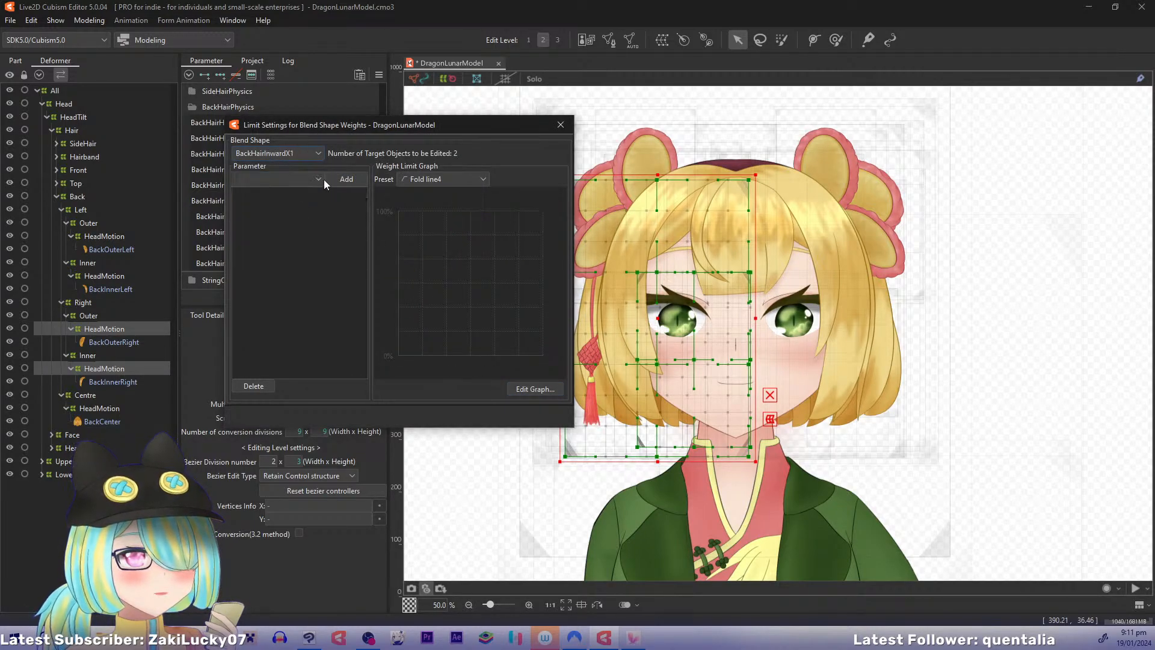
pyautogui.click(319, 179)
pyautogui.click(301, 217)
pyautogui.click(351, 177)
pyautogui.click(431, 179)
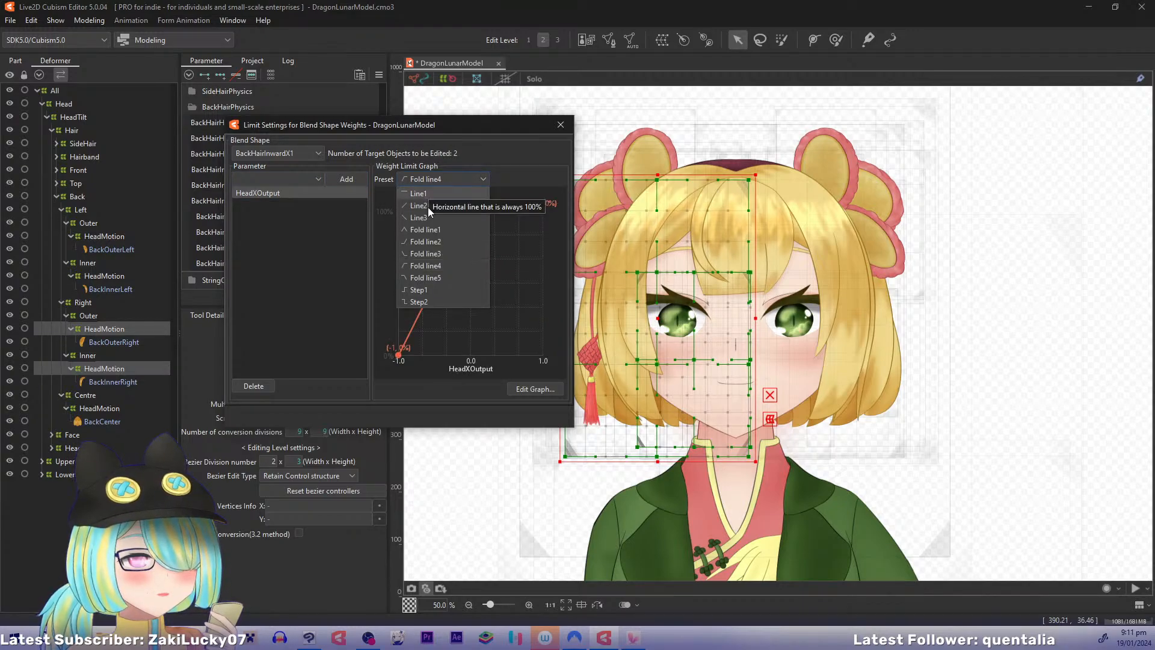
pyautogui.click(422, 253)
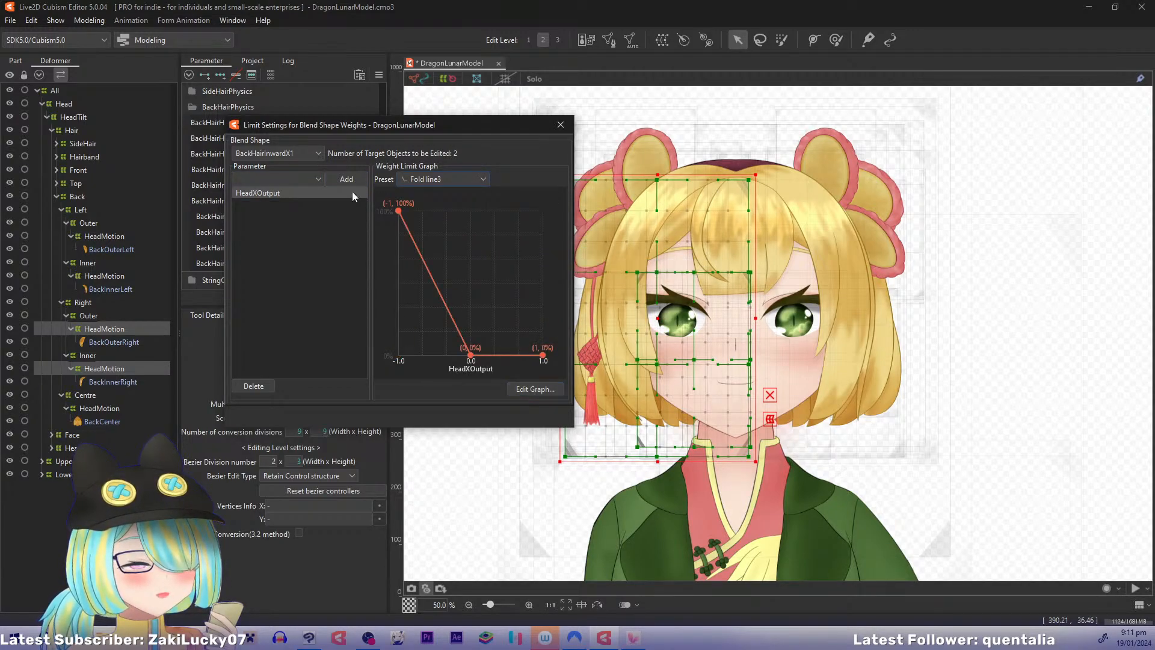
# Step: Add HeadXOutput as a weight limit parameter for the right hair's BackHairInwardX2 blend shape with the Fold line3 preset
pyautogui.click(283, 153)
pyautogui.click(291, 205)
pyautogui.click(318, 179)
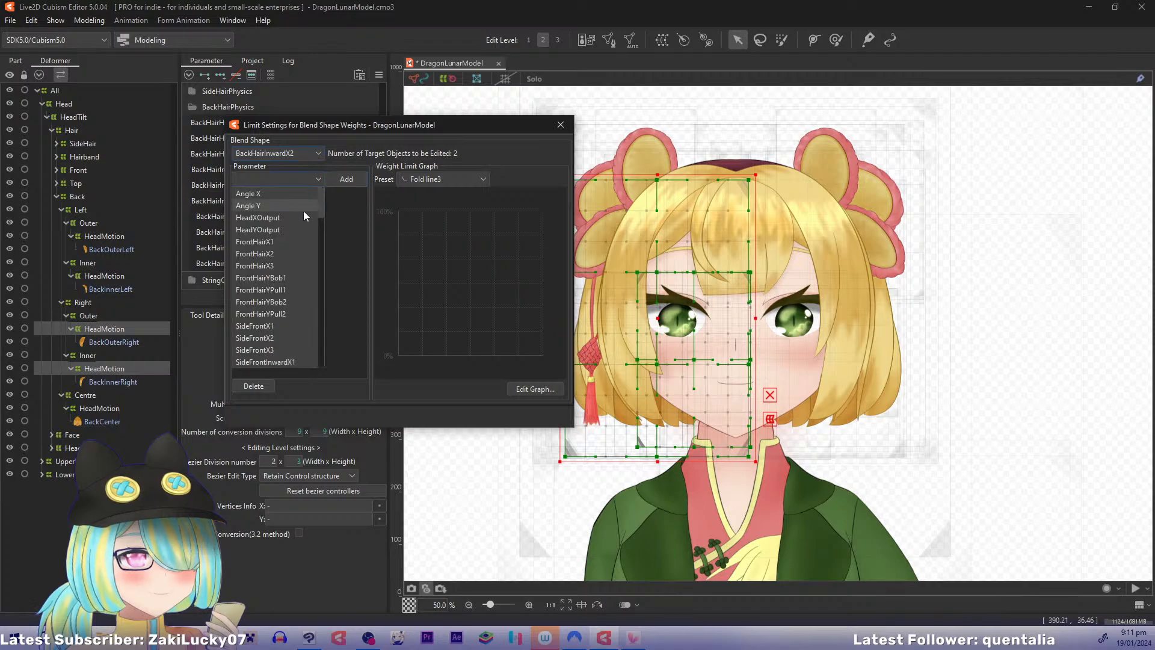
pyautogui.click(304, 218)
pyautogui.click(340, 179)
# Step: Add HeadXOutput as a weight limit parameter for the right hair's BackHairInwardX3 with the Fold line3 preset, and close the limit settings
pyautogui.click(309, 154)
pyautogui.click(282, 228)
pyautogui.click(315, 176)
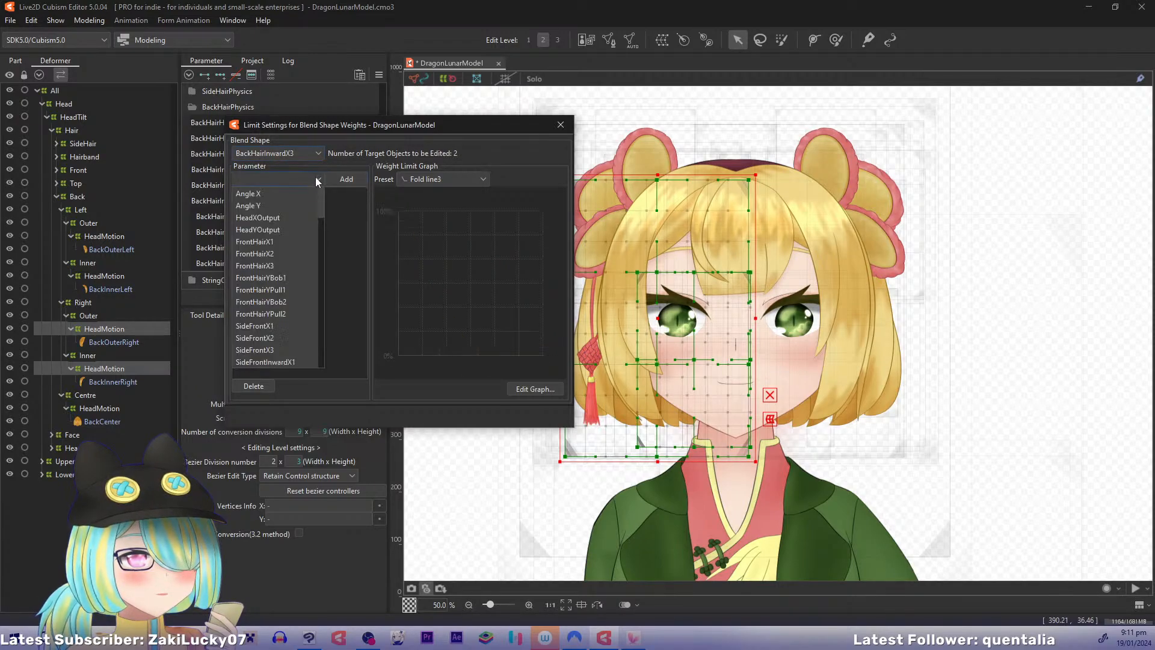
pyautogui.click(297, 218)
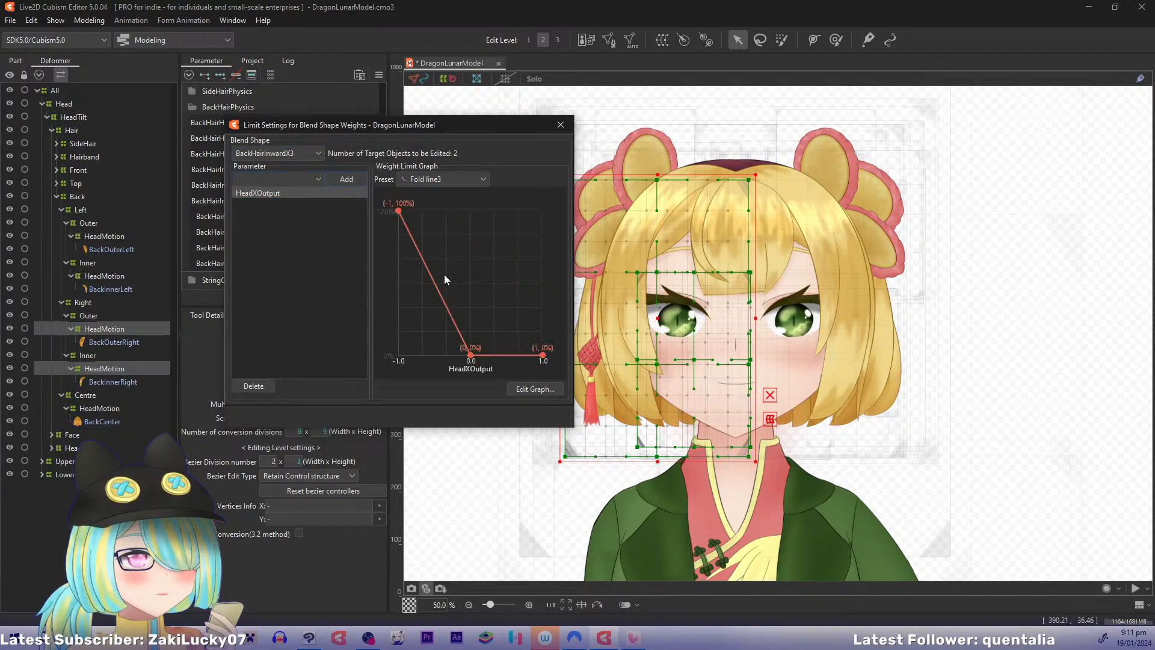
pyautogui.click(559, 125)
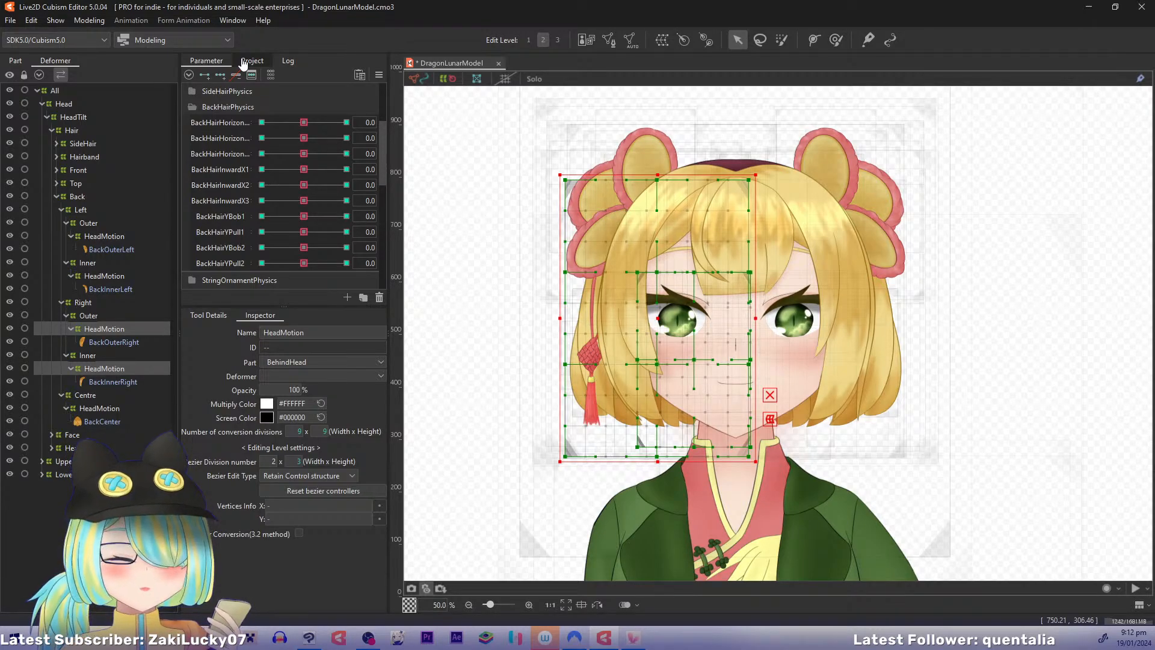
# Step: Open the physics settings, show the BackHairX group's outputs, and preview the hair sway by swinging the model's head sideways
pyautogui.click(91, 20)
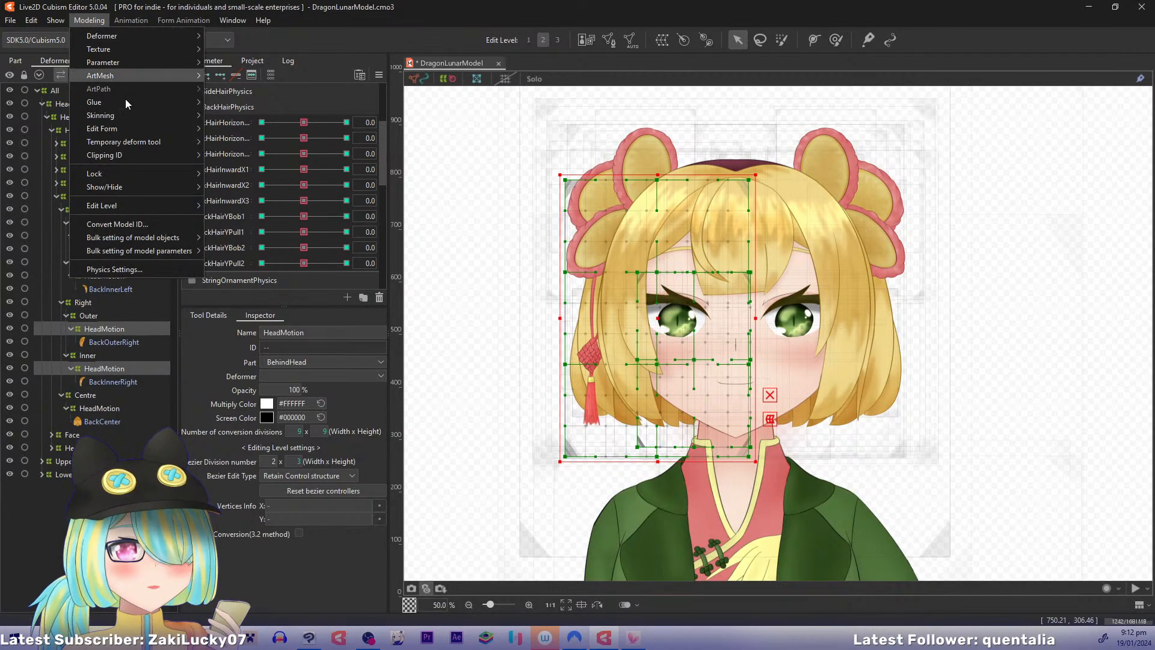
pyautogui.click(180, 269)
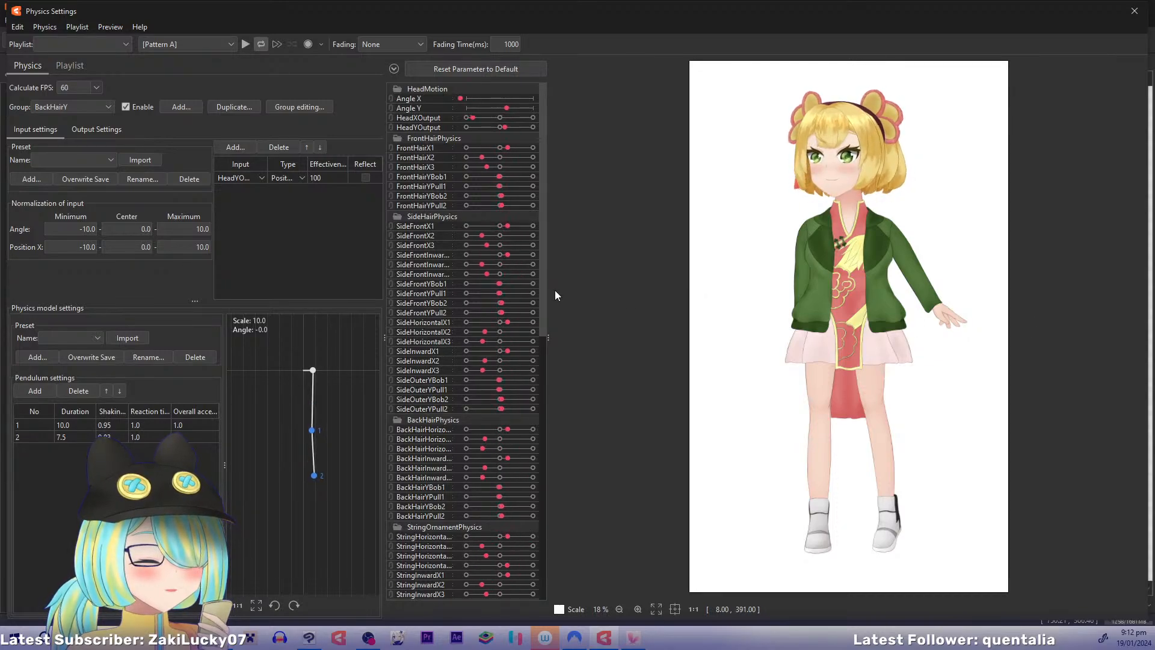
pyautogui.click(73, 109)
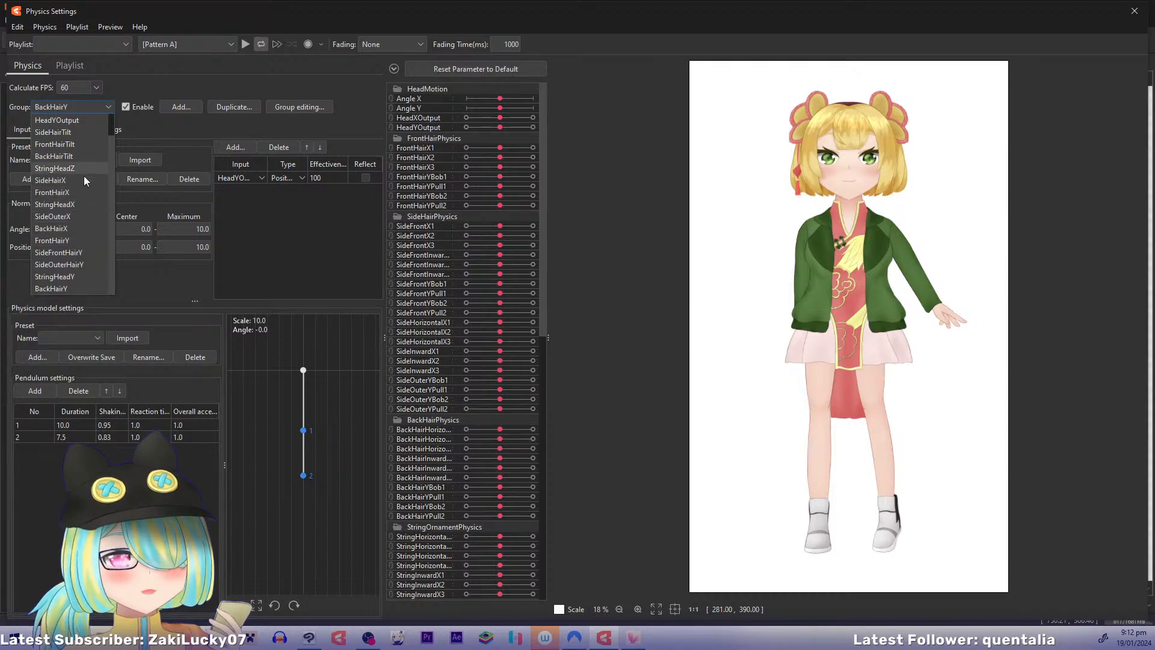
pyautogui.click(52, 229)
pyautogui.click(96, 130)
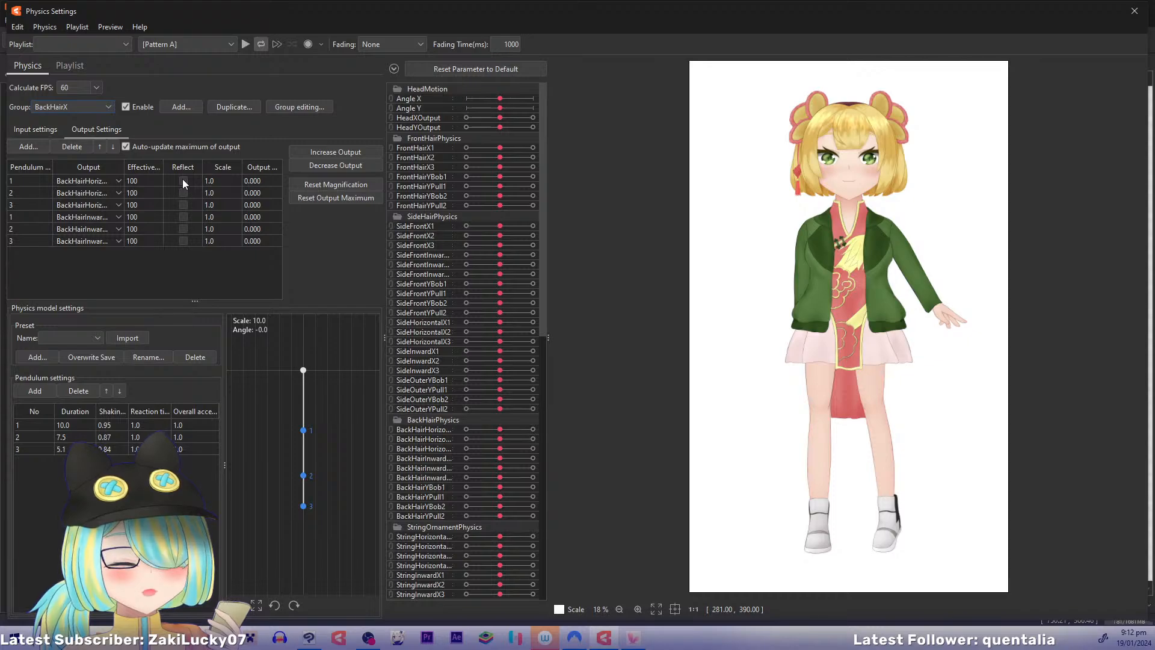
pyautogui.moveTo(825, 250); pyautogui.dragTo(991, 333)
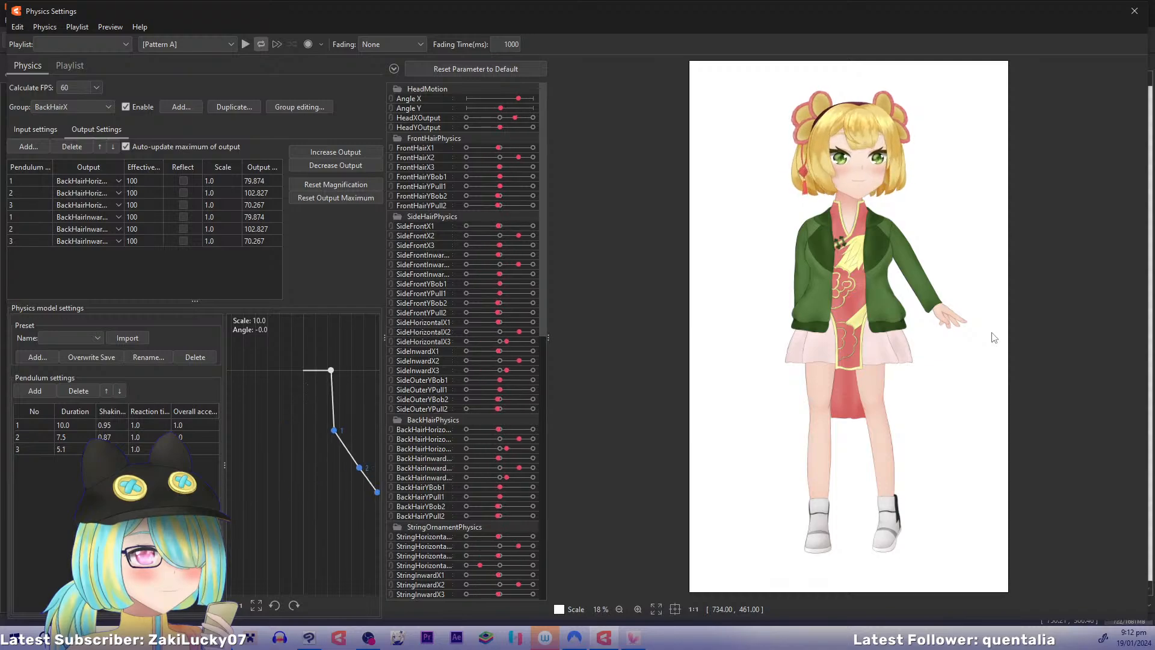
pyautogui.moveTo(810, 318); pyautogui.dragTo(613, 310)
# Step: Try reflecting the three BackHairHorizontal outputs of the BackHairX group and preview the head swing again
pyautogui.click(185, 181)
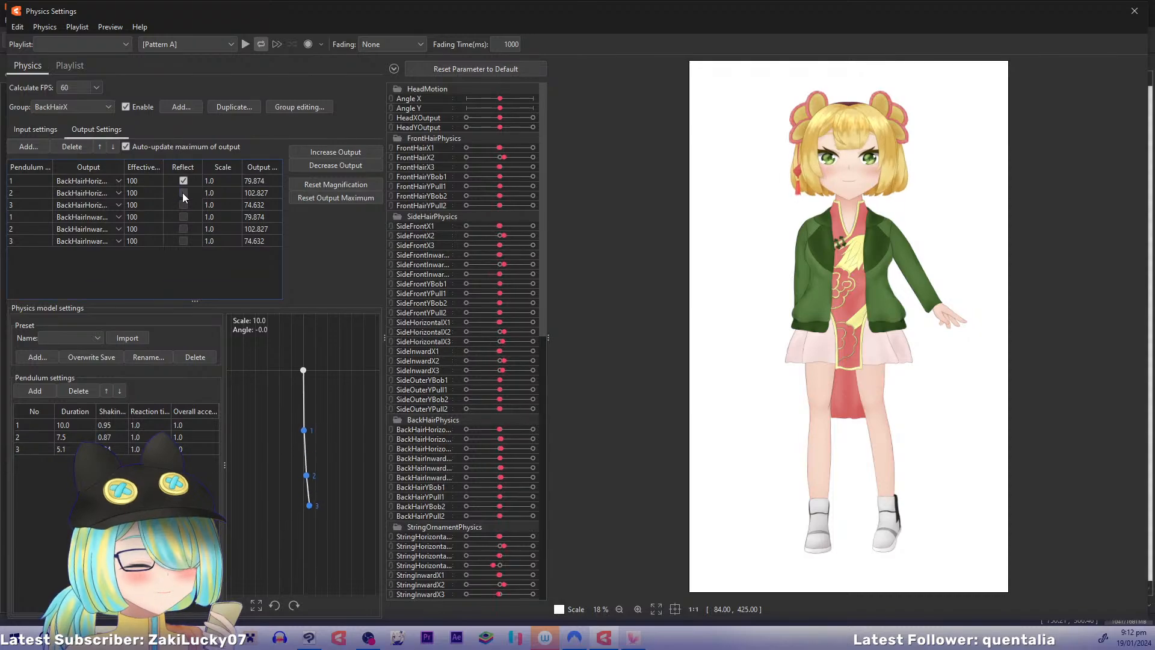
pyautogui.click(183, 193)
pyautogui.click(183, 205)
pyautogui.moveTo(822, 270); pyautogui.dragTo(612, 294)
pyautogui.moveTo(1001, 318); pyautogui.dragTo(633, 229)
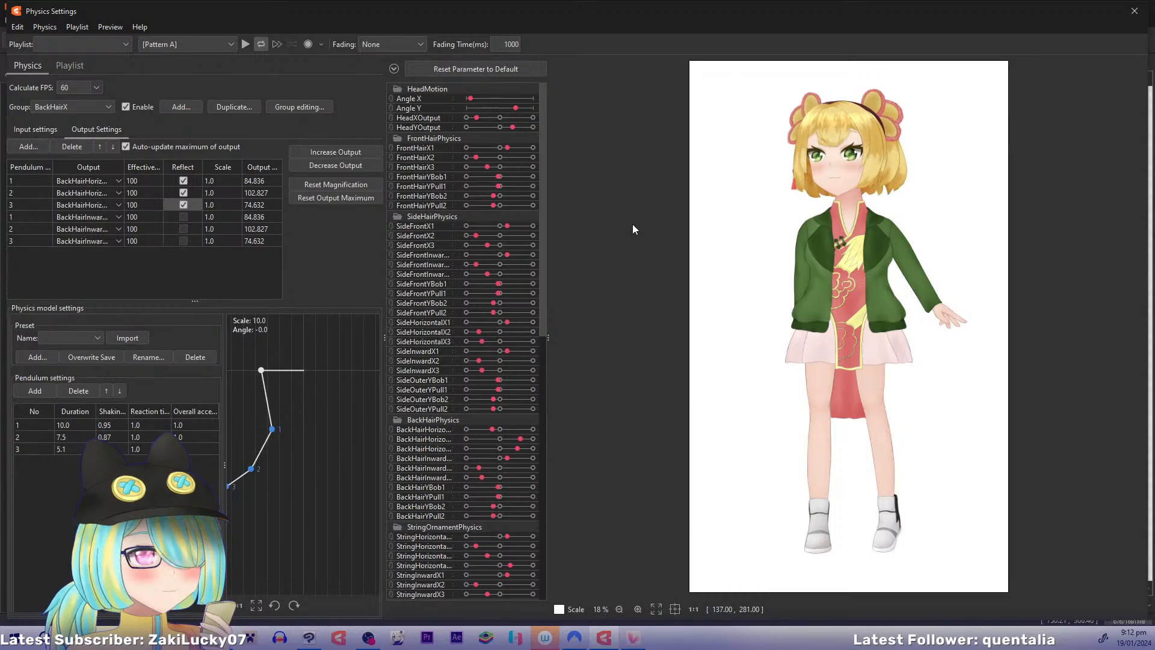
# Step: Turn reflection back off for the three BackHairHorizontal outputs and close the physics settings
pyautogui.click(183, 181)
pyautogui.click(184, 193)
pyautogui.click(183, 205)
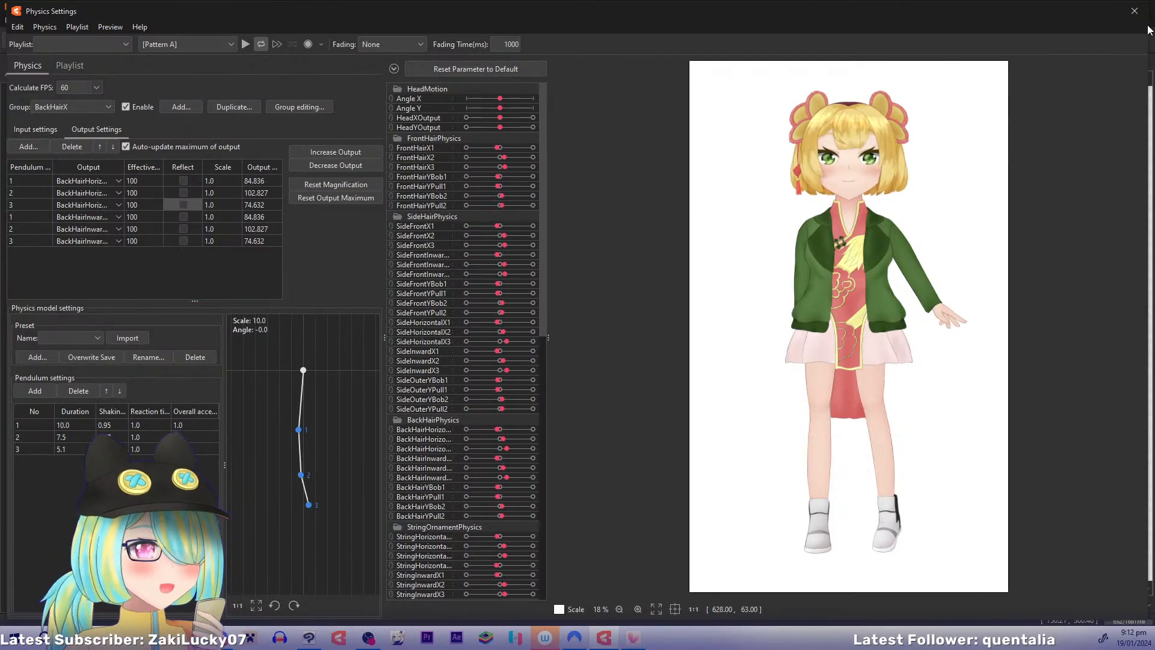
pyautogui.click(1135, 11)
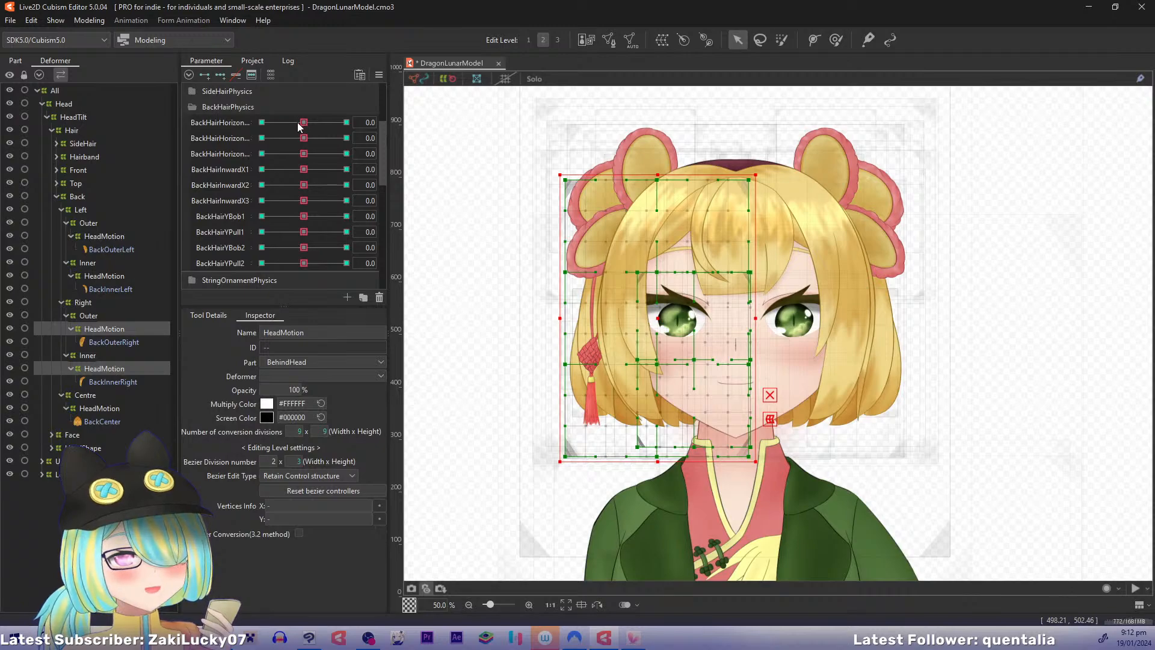
# Step: Open the BackHairX group's physics outputs, try reflecting the three BackHairHorizontal outputs, and preview the hair by swinging the model's head sideways
pyautogui.moveTo(299, 125)
pyautogui.mouseDown()
pyautogui.moveTo(341, 130)
pyautogui.moveTo(262, 140)
pyautogui.moveTo(302, 141)
pyautogui.mouseUp()
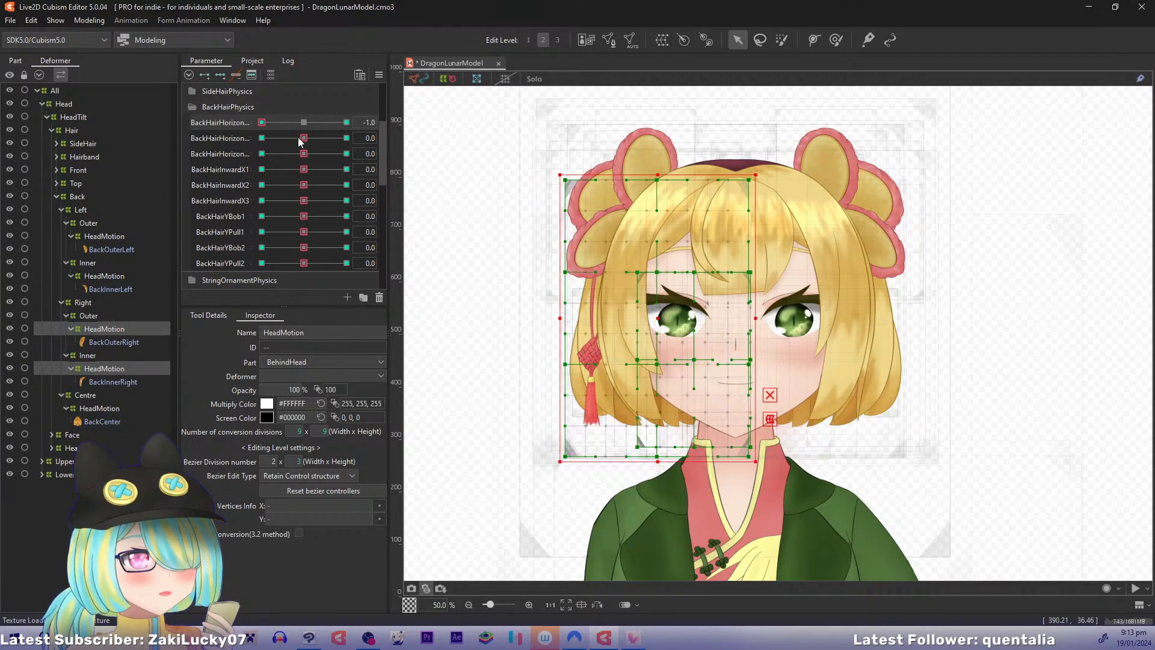
pyautogui.click(95, 23)
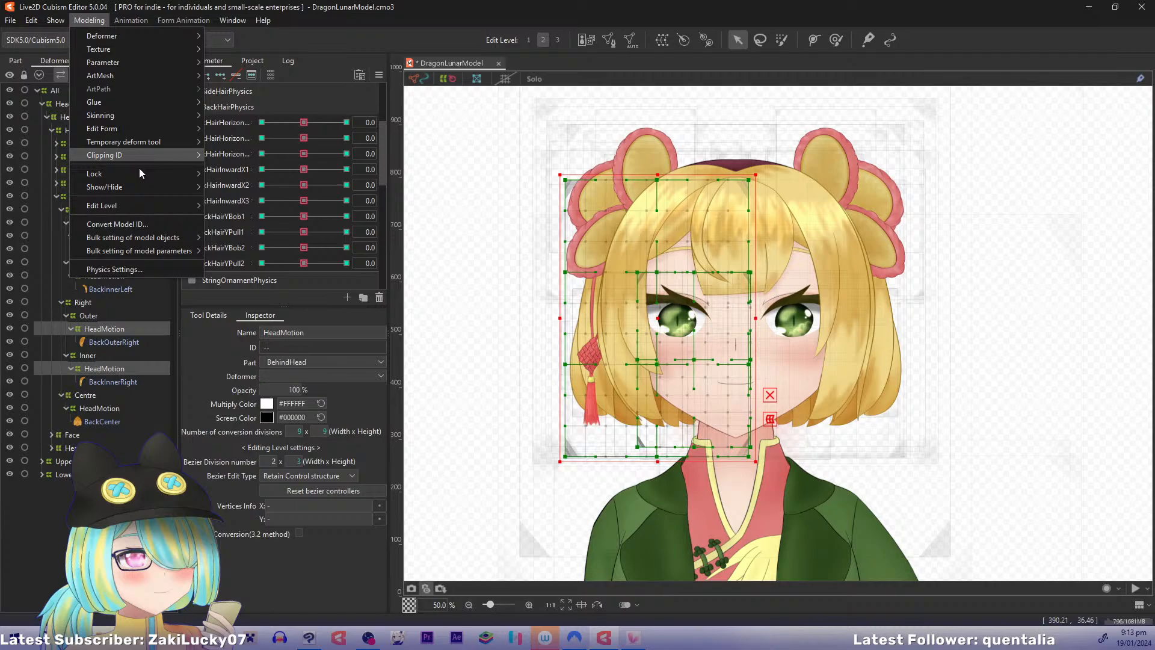
pyautogui.click(136, 272)
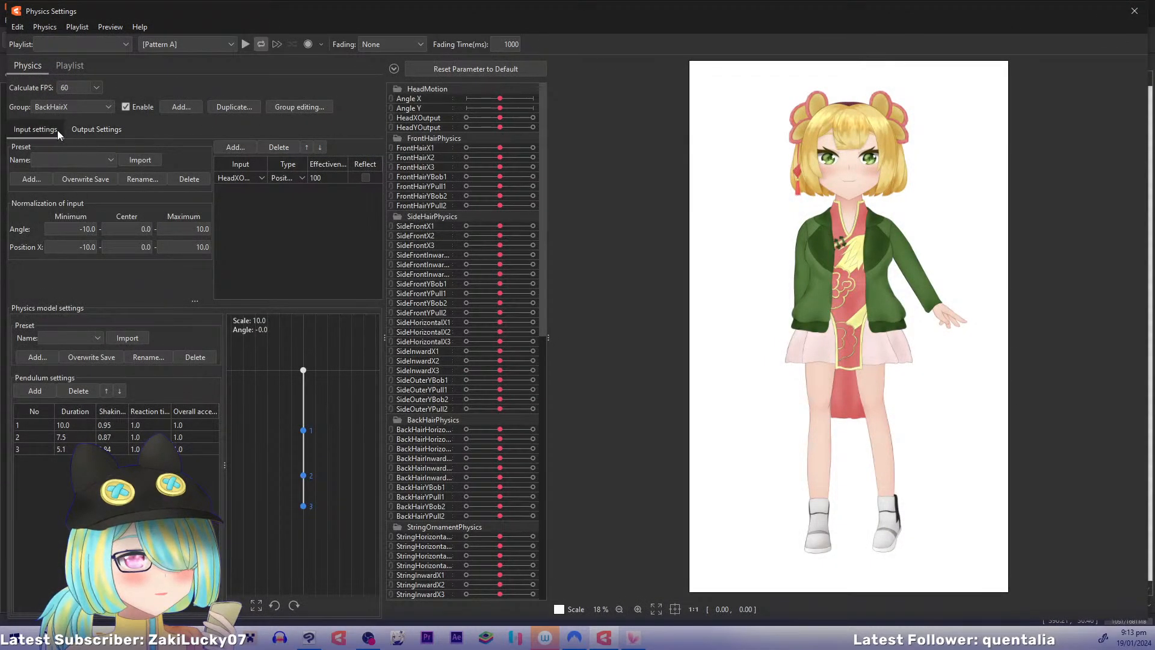
pyautogui.click(101, 130)
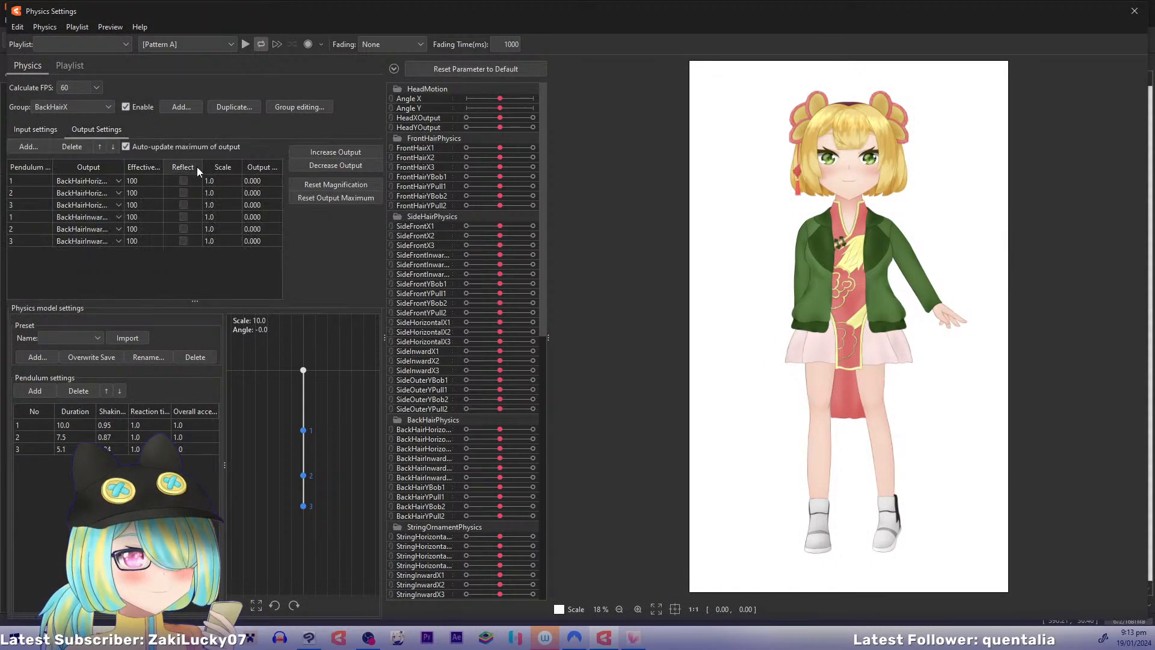
pyautogui.moveTo(639, 239); pyautogui.dragTo(407, 272)
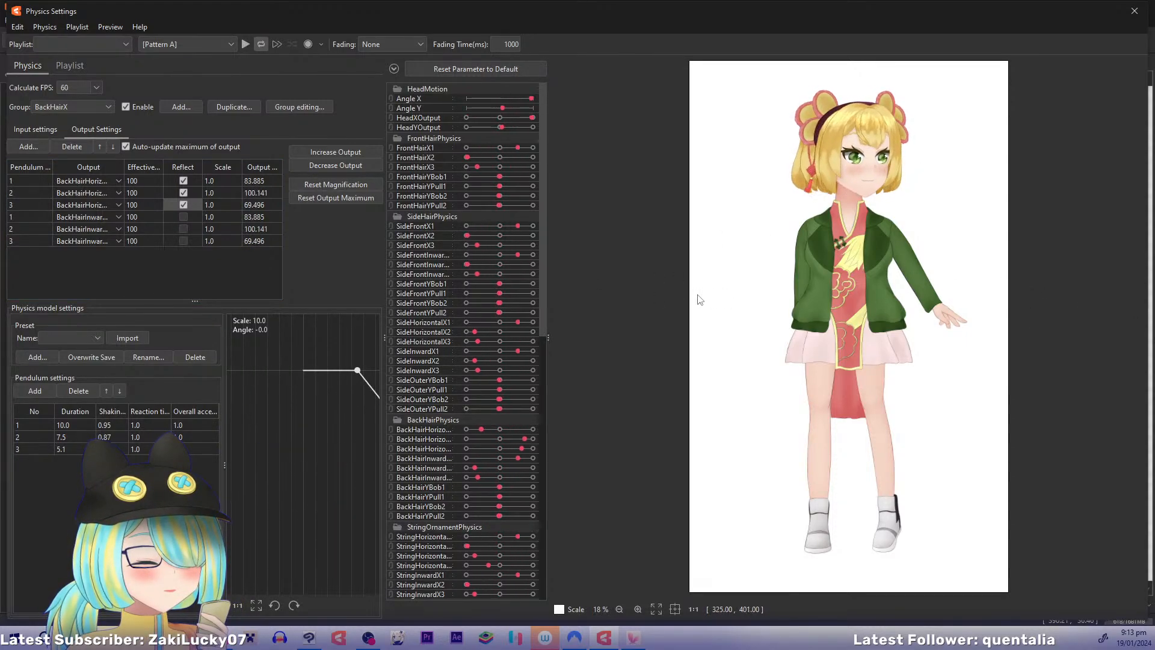
pyautogui.moveTo(1127, 325); pyautogui.dragTo(1047, 323)
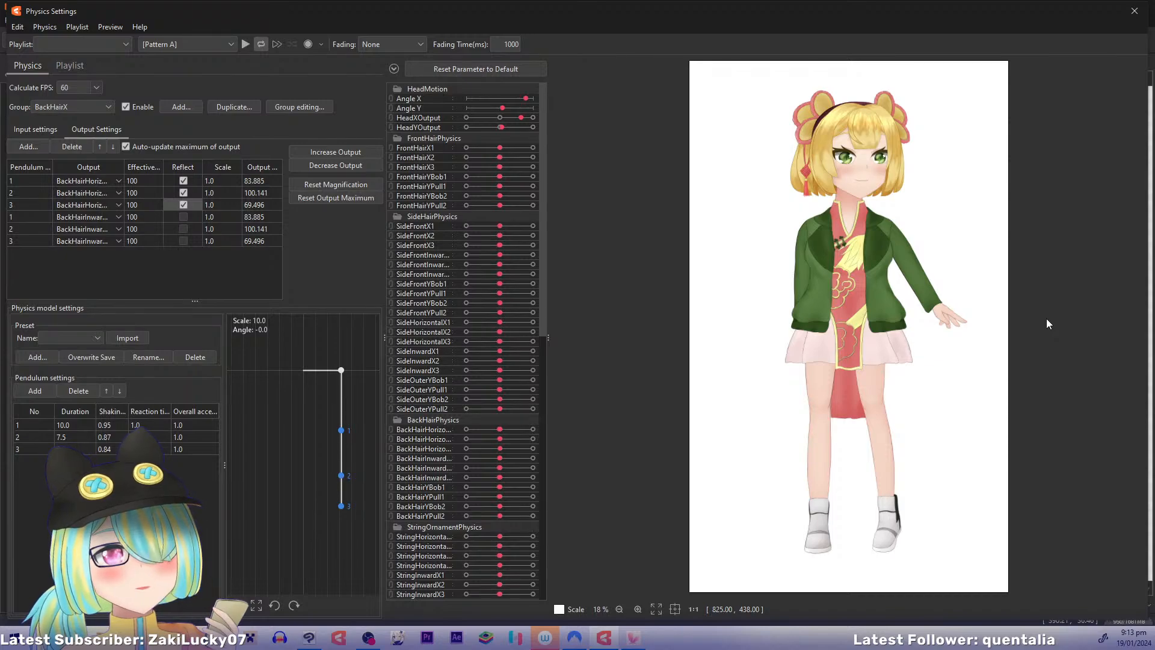
pyautogui.moveTo(1048, 324); pyautogui.dragTo(1047, 323)
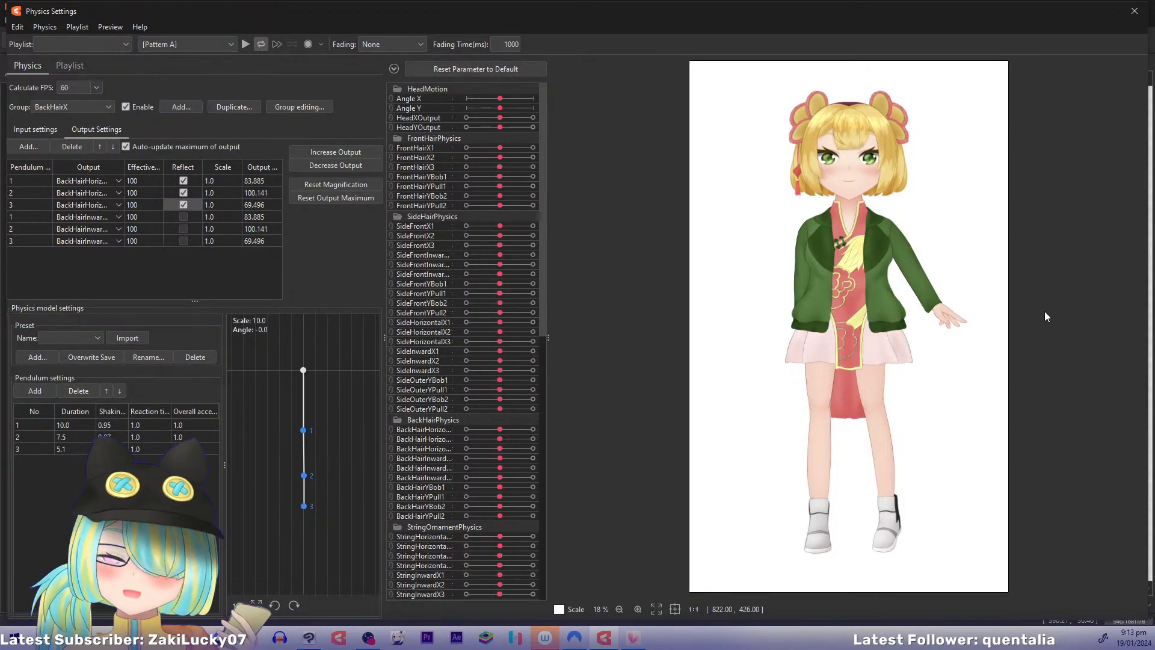
pyautogui.moveTo(1045, 312); pyautogui.dragTo(1150, 319)
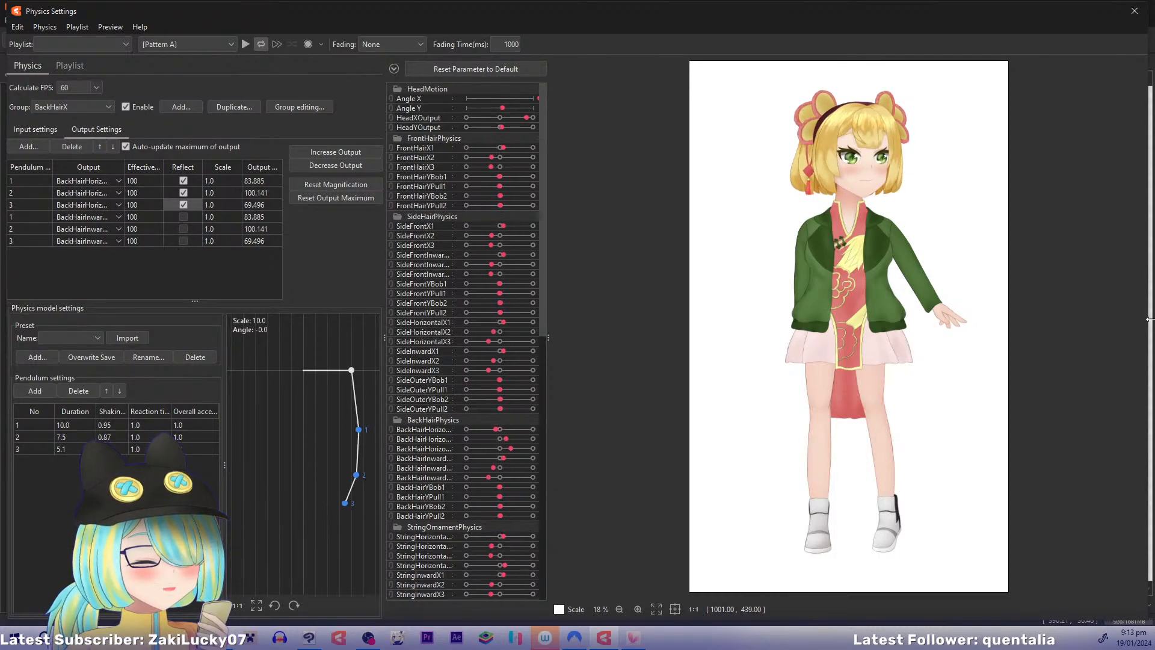
# Step: Turn off reflection for the three BackHairHorizontal outputs and close the physics settings
pyautogui.click(183, 180)
pyautogui.click(183, 192)
pyautogui.click(183, 206)
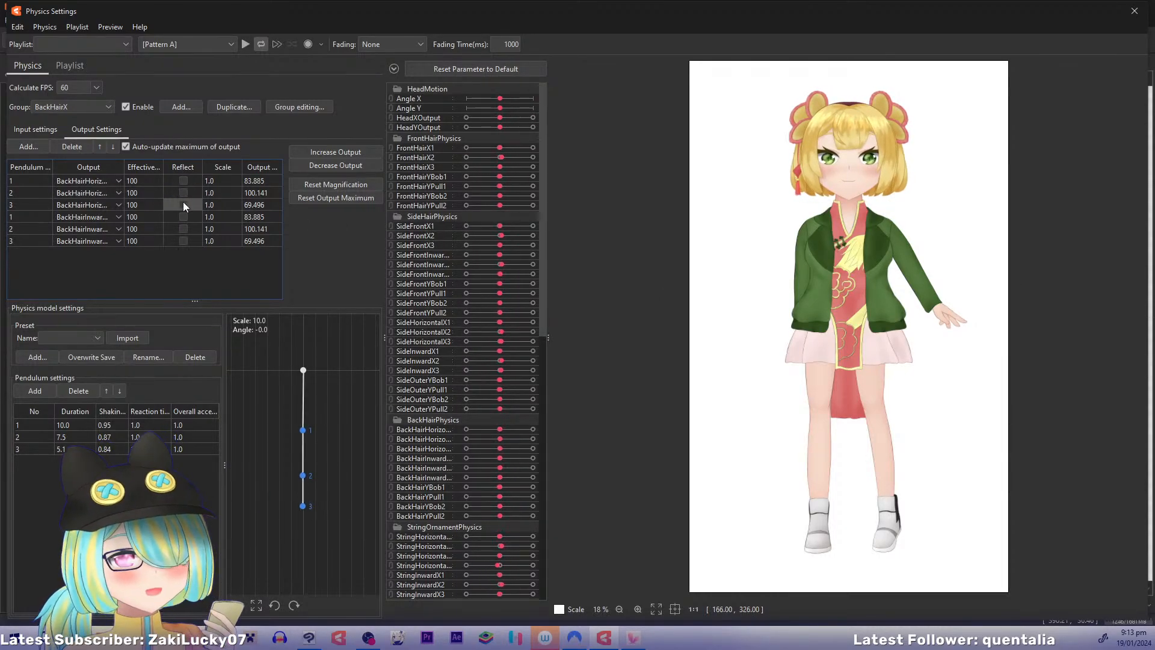
pyautogui.click(1134, 11)
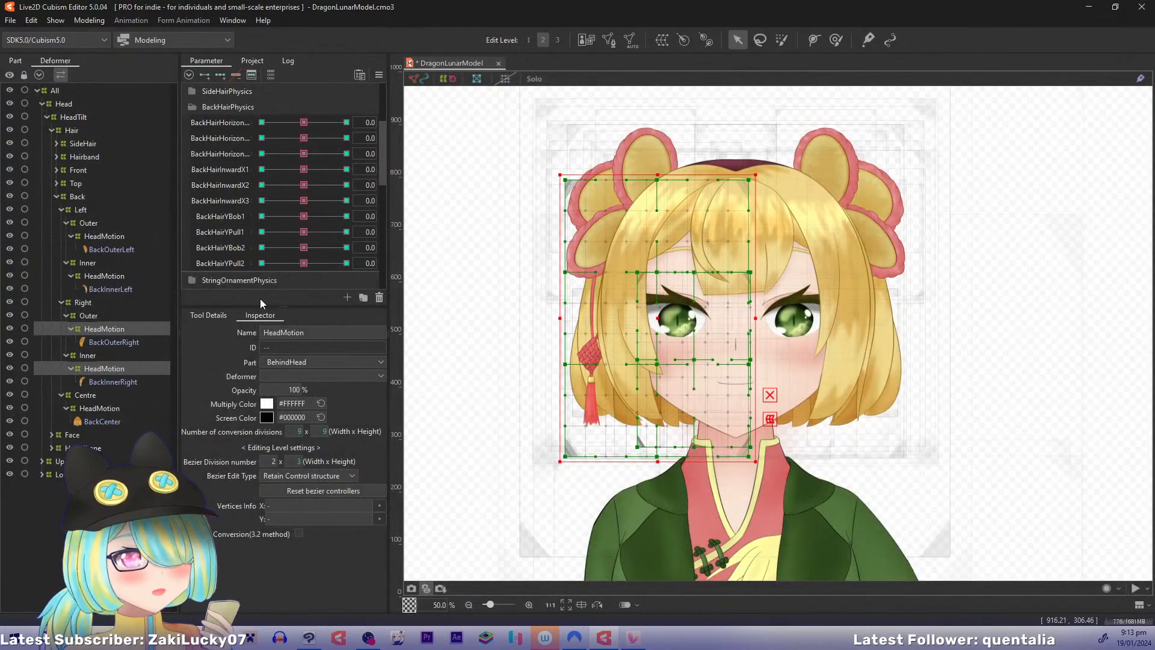
# Step: Try to reflect the motion of all five back hair HeadMotion deformers together, and dismiss the resulting dialog
pyautogui.keyDown('ctrl'); pyautogui.click(96, 408); pyautogui.keyUp('ctrl')
pyautogui.keyDown('ctrl'); pyautogui.click(99, 277); pyautogui.keyUp('ctrl')
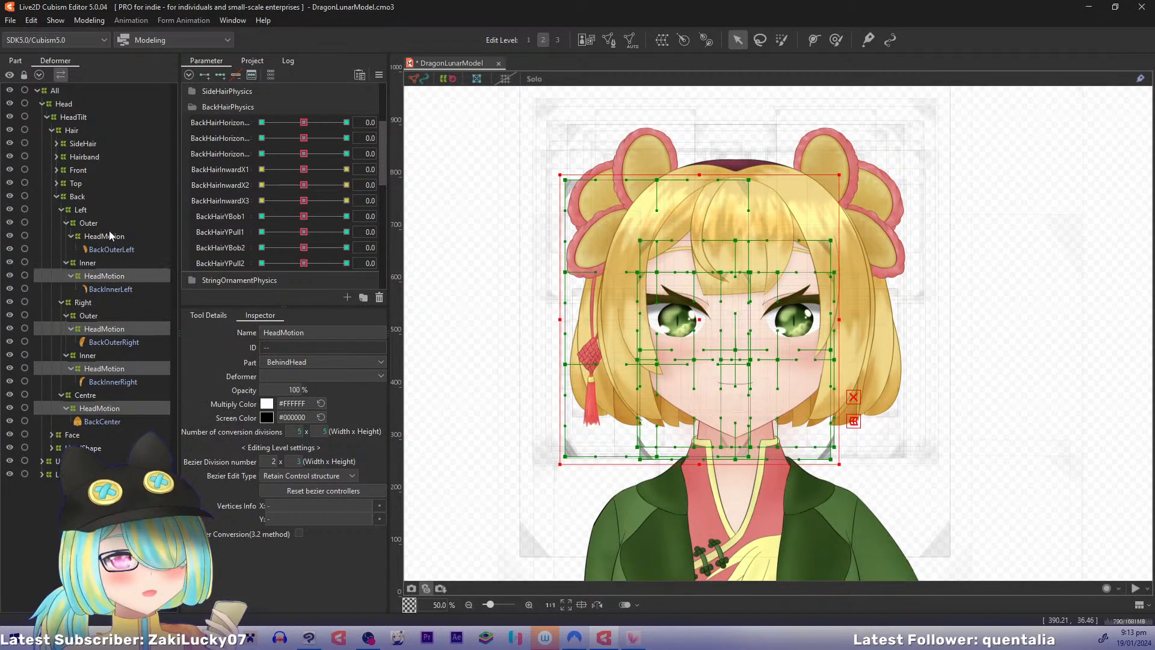
pyautogui.keyDown('ctrl'); pyautogui.click(108, 236); pyautogui.keyUp('ctrl')
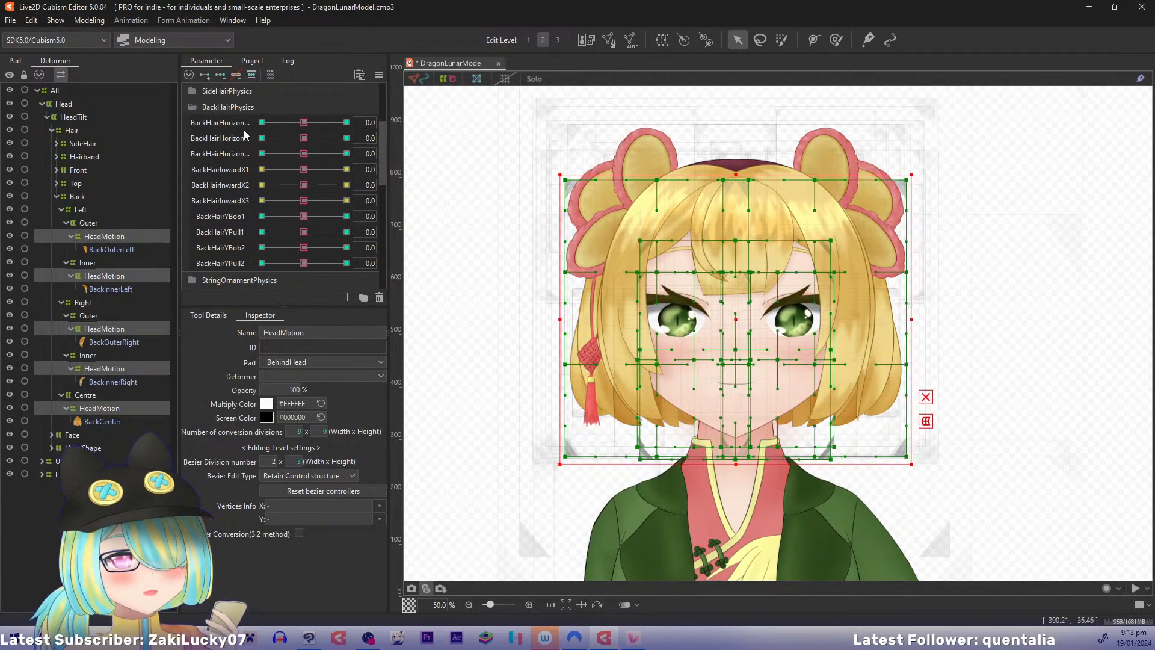
pyautogui.click(379, 75)
pyautogui.click(421, 193)
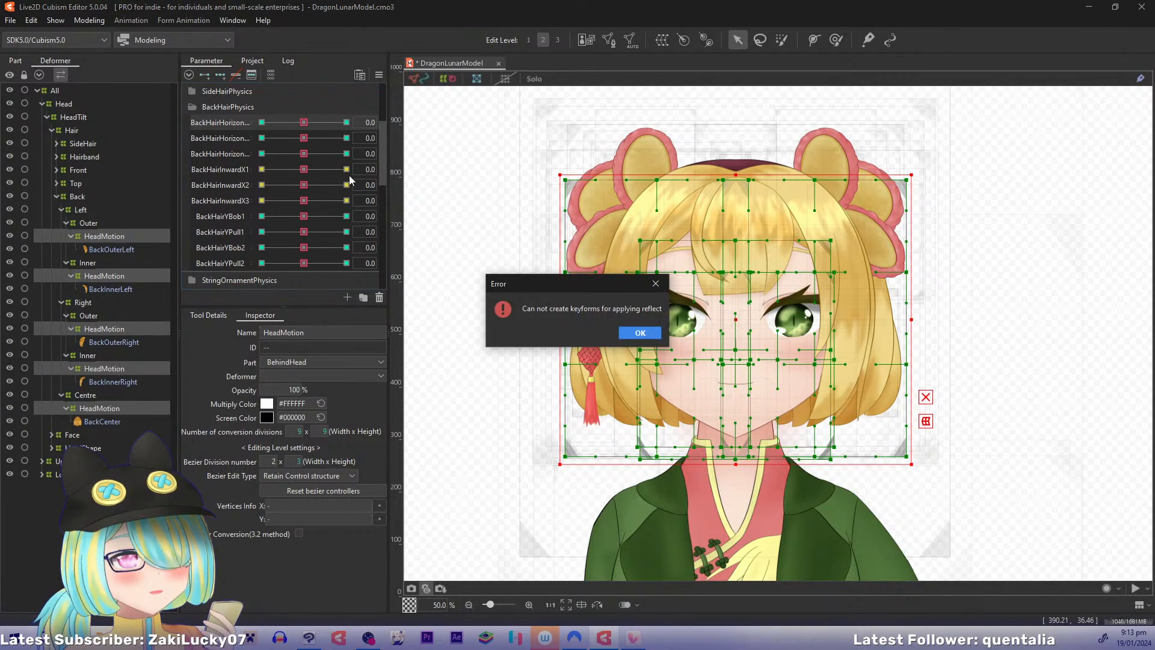
pyautogui.click(639, 334)
# Step: Reflect the BackHairHorizontalX1 keys for all five back hair HeadMotion deformers and check the deformation at -1.0
pyautogui.click(129, 237)
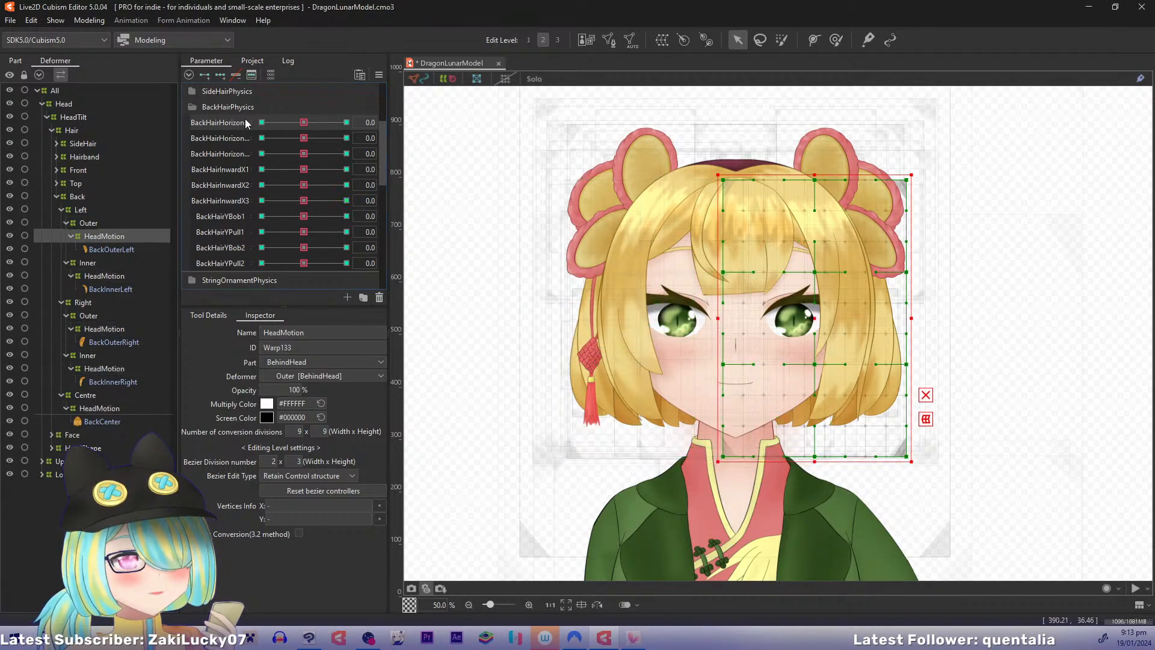
pyautogui.click(304, 122)
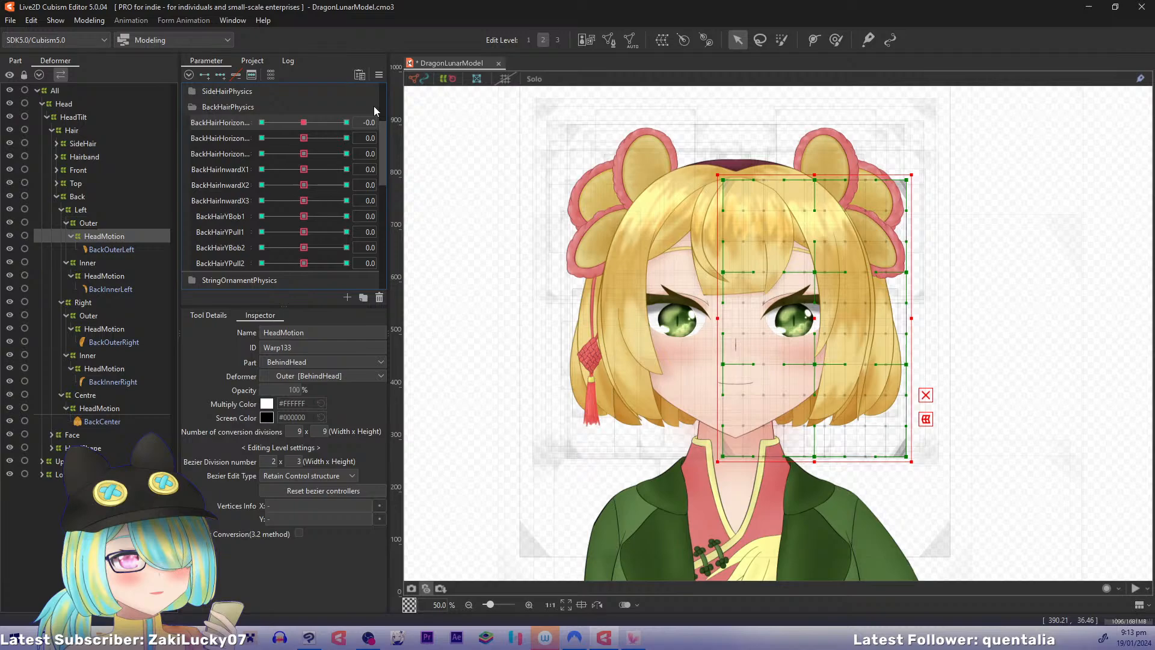
pyautogui.click(305, 123)
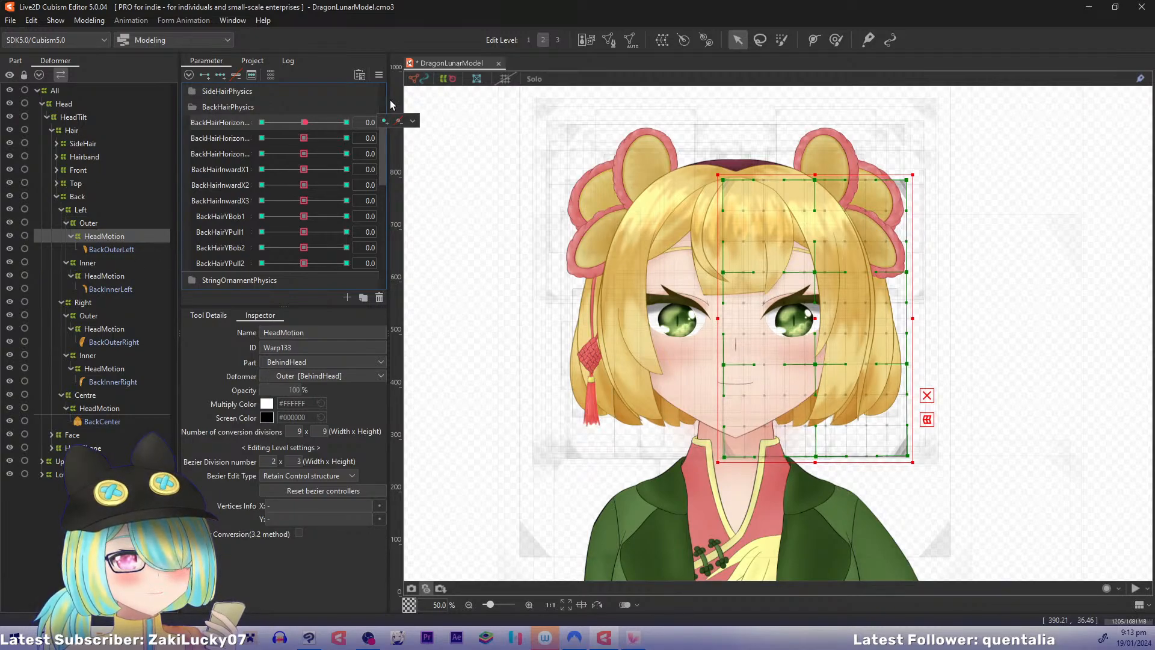
pyautogui.click(413, 121)
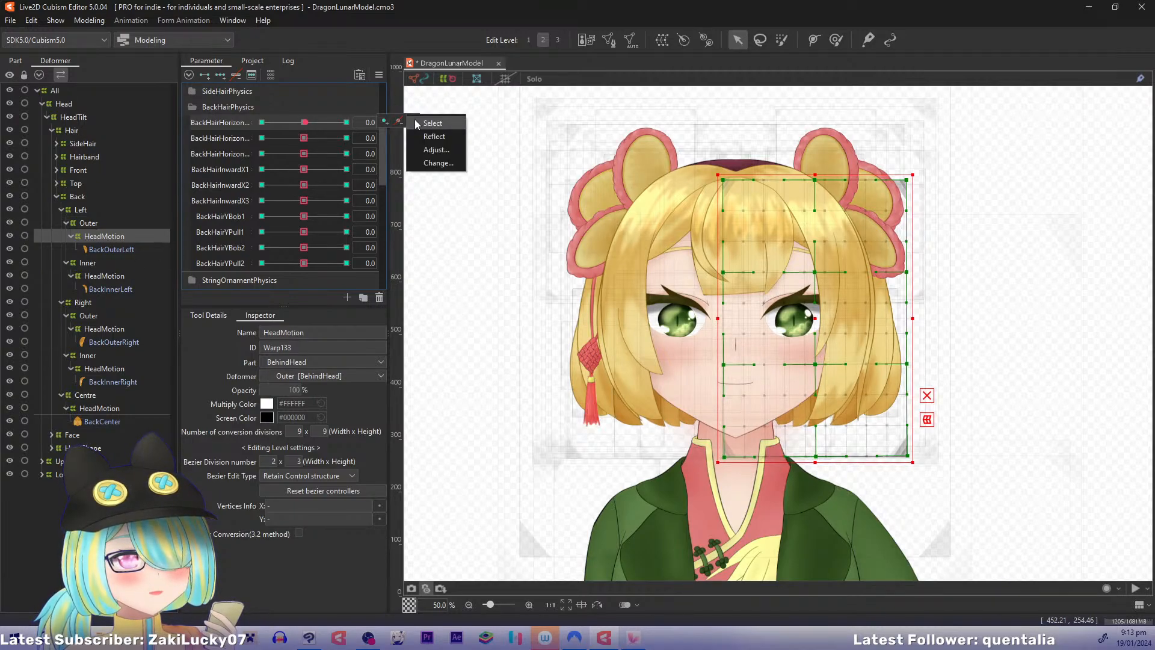
pyautogui.keyDown('ctrl'); pyautogui.click(104, 276); pyautogui.keyUp('ctrl')
pyautogui.keyDown('ctrl'); pyautogui.click(99, 328); pyautogui.keyUp('ctrl')
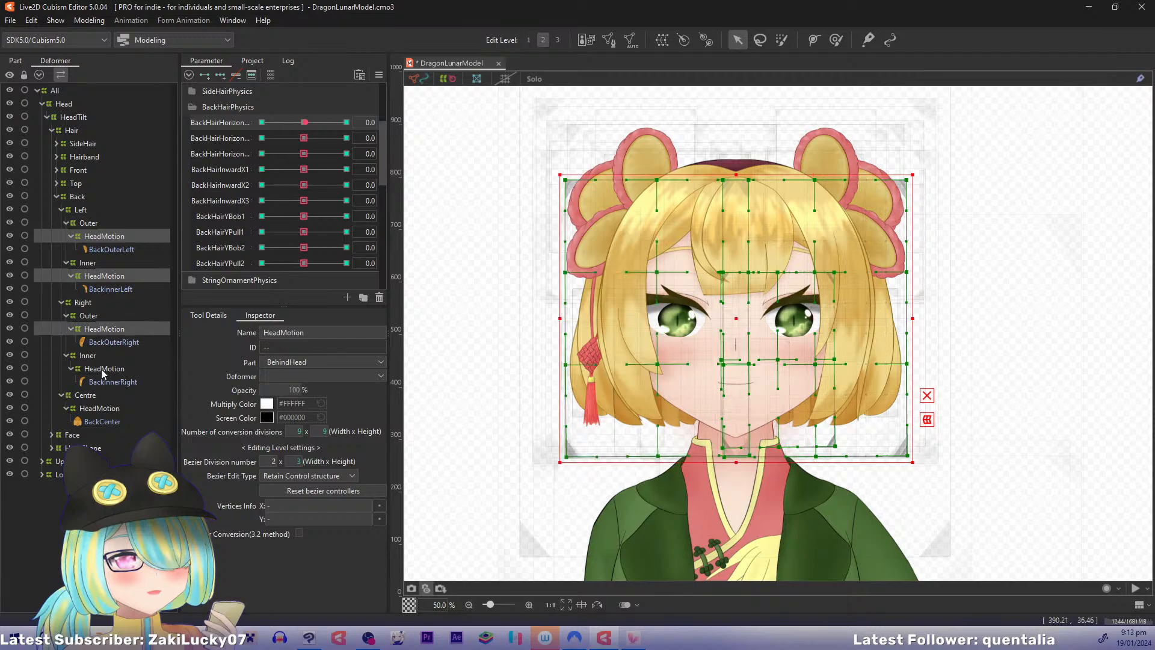
pyautogui.keyDown('ctrl'); pyautogui.click(102, 369); pyautogui.keyUp('ctrl')
pyautogui.keyDown('ctrl'); pyautogui.click(96, 408); pyautogui.keyUp('ctrl')
pyautogui.click(304, 124)
pyautogui.click(413, 121)
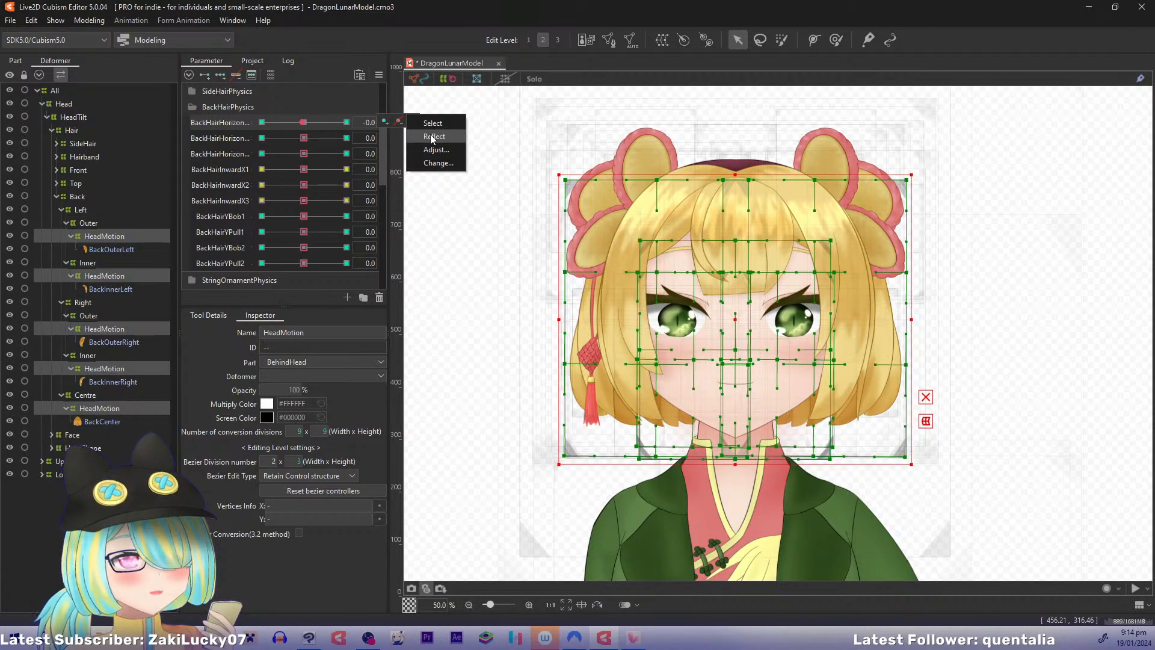
pyautogui.click(431, 138)
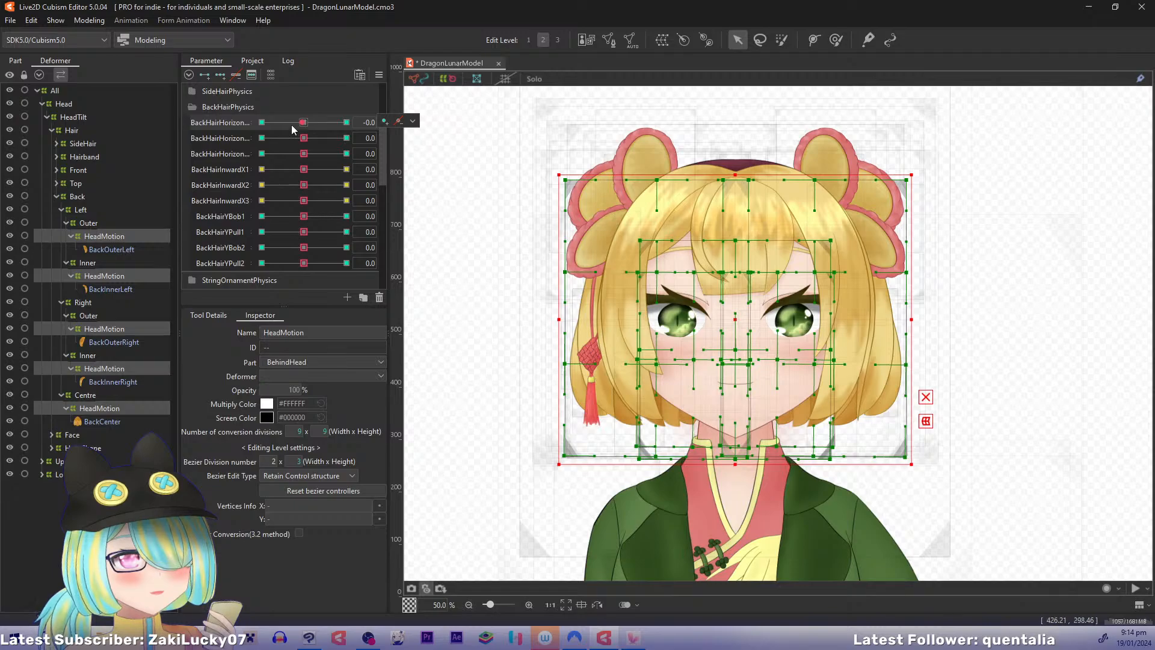
pyautogui.click(262, 122)
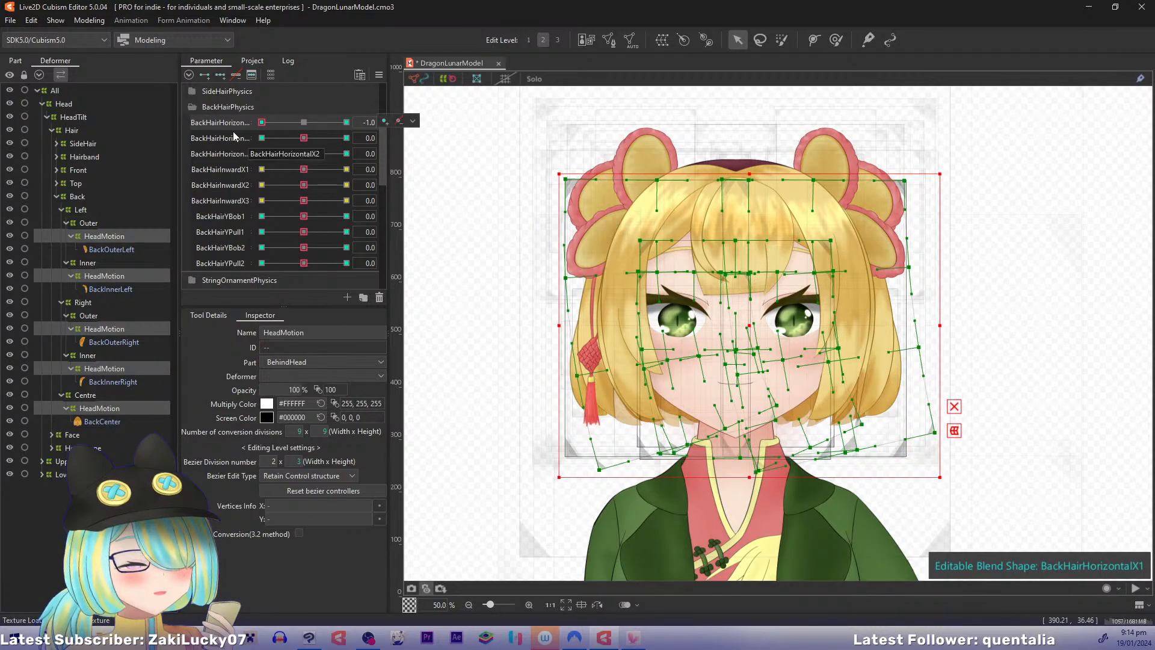
# Step: Reflect the BackHairHorizontalX2 and BackHairHorizontalX3 keys for the five HeadMotion deformers and return the parameters to 0.0
pyautogui.click(305, 138)
pyautogui.click(413, 138)
pyautogui.click(432, 152)
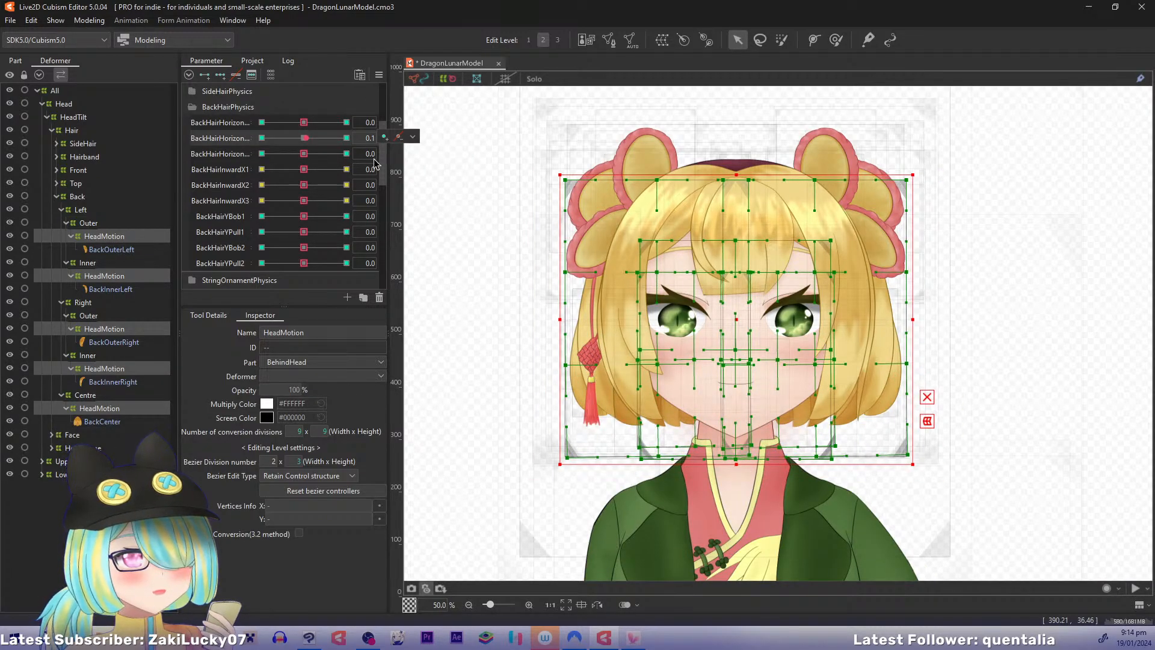
pyautogui.click(304, 154)
pyautogui.click(413, 154)
pyautogui.click(420, 155)
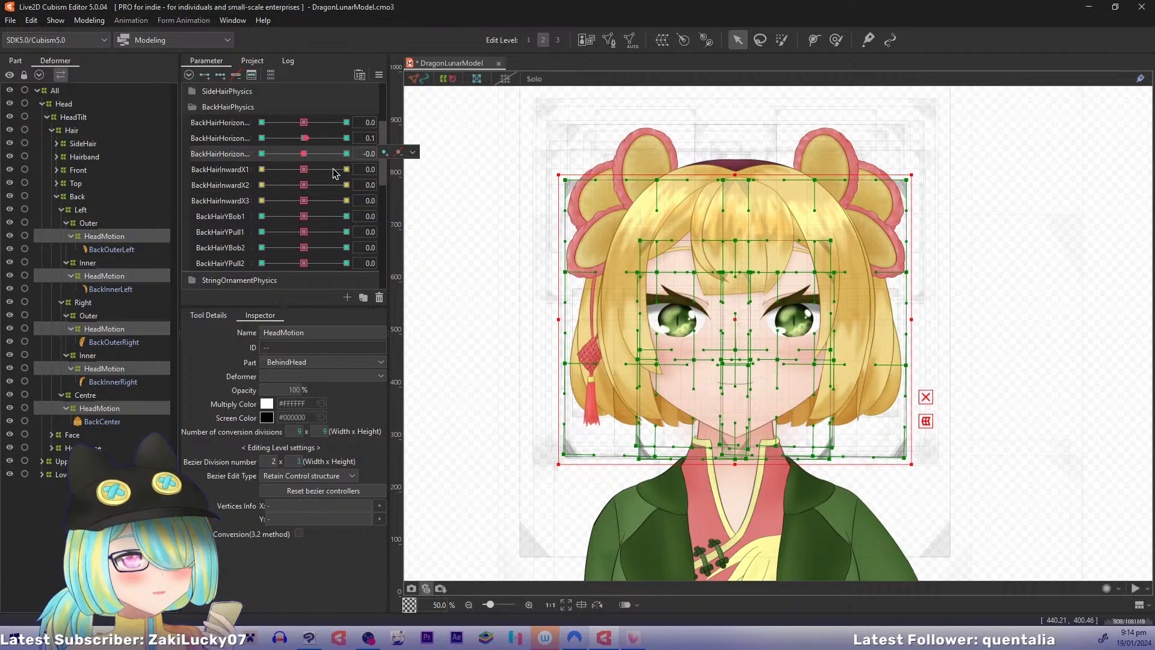
pyautogui.rightClick(305, 154)
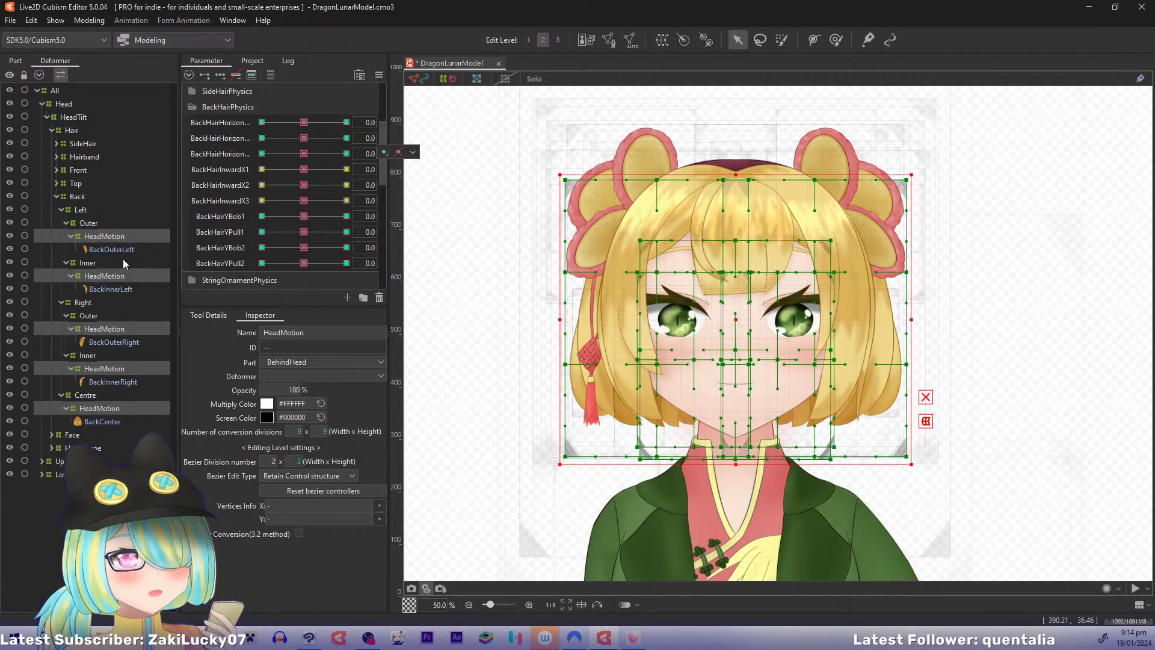
# Step: Open the blend shape weight limit settings for the left outer and inner HeadMotion deformers, keeping the parameter sliders uncovered
pyautogui.click(110, 239)
pyautogui.keyDown('ctrl'); pyautogui.click(112, 277); pyautogui.keyUp('ctrl')
pyautogui.click(379, 74)
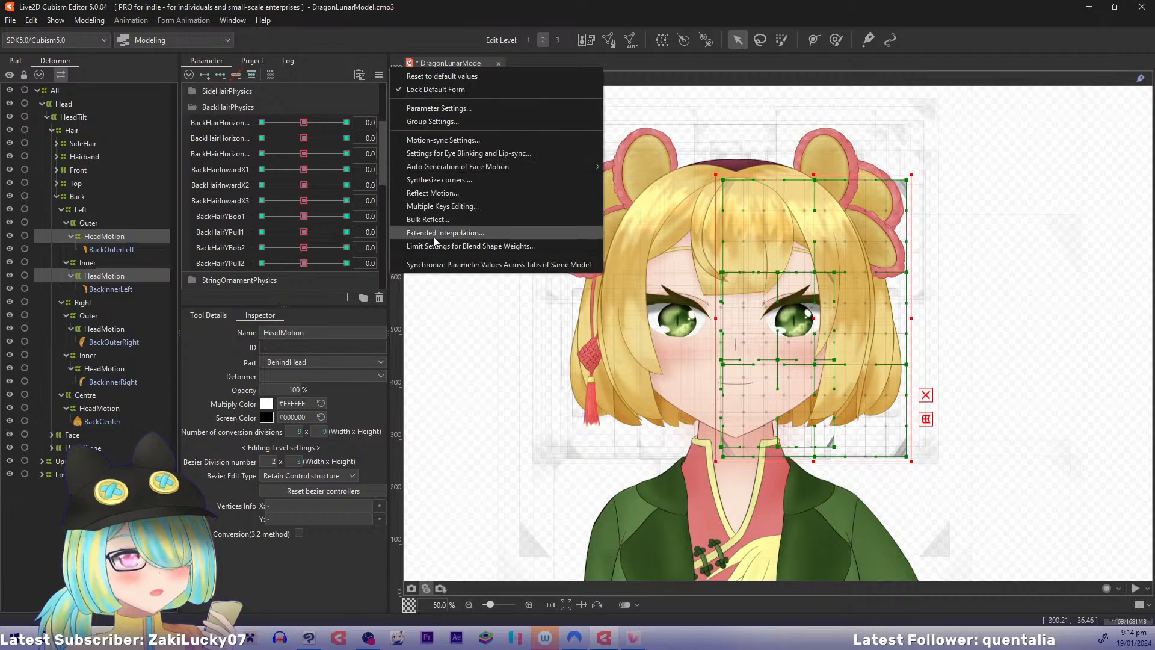
pyautogui.click(438, 247)
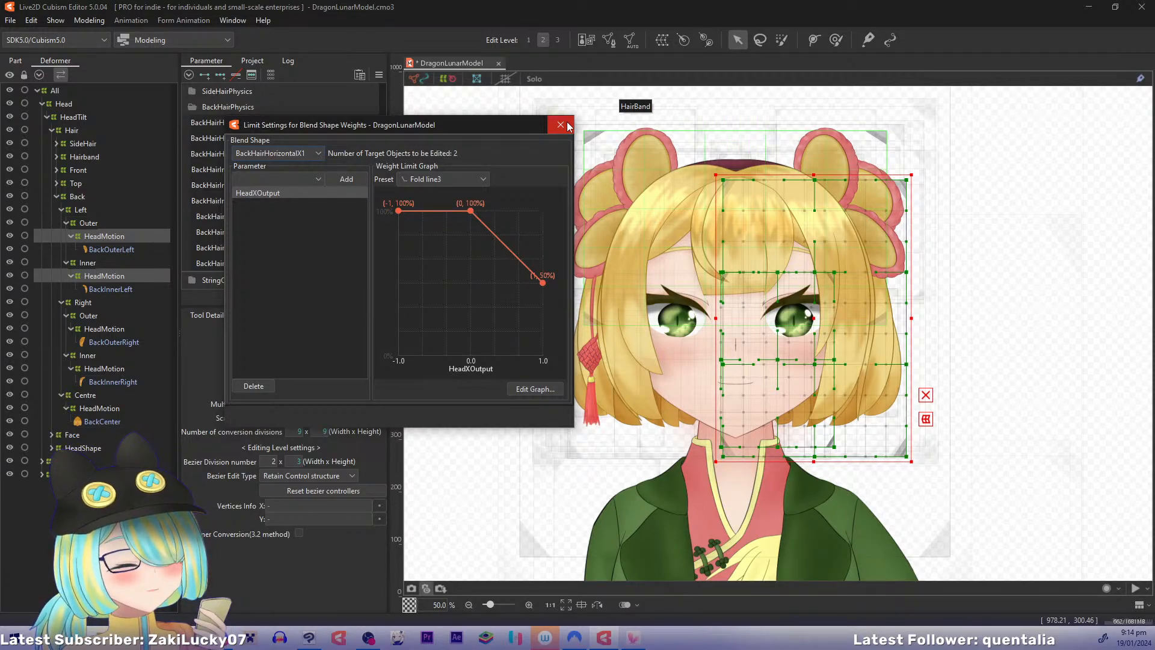
pyautogui.moveTo(507, 127); pyautogui.dragTo(664, 140)
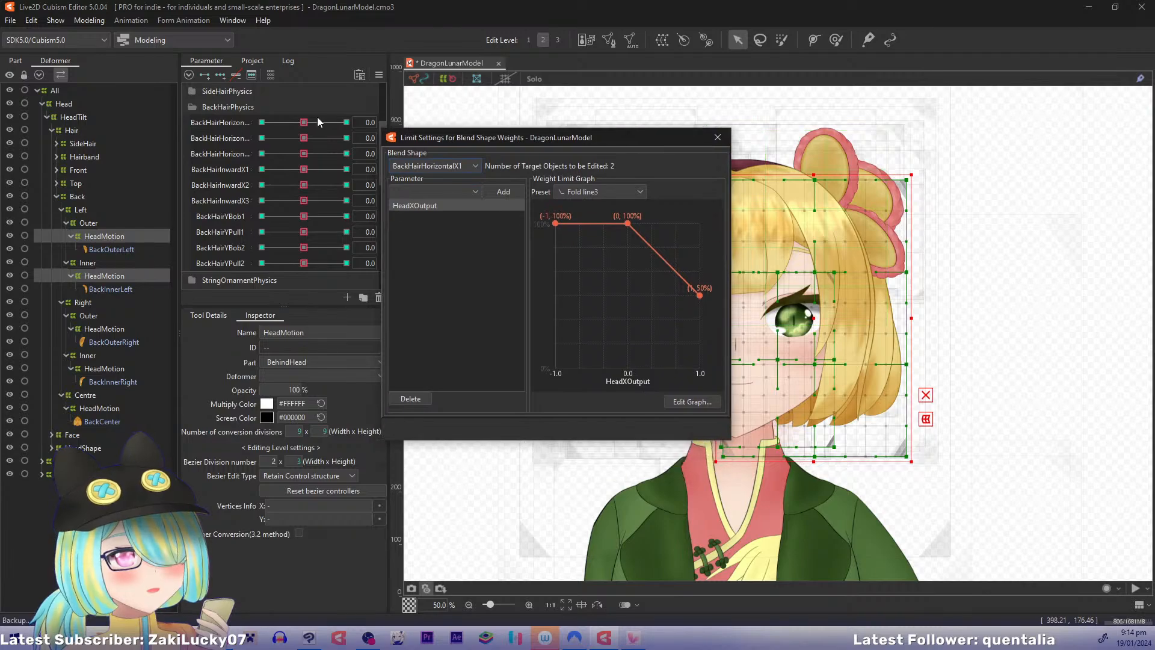
# Step: Examine the left back hair with BackHairHorizontalX1 at -1.0 against the weight limit presets, and test BackHairInwardX1 at 1.0
pyautogui.moveTo(306, 123); pyautogui.dragTo(260, 124)
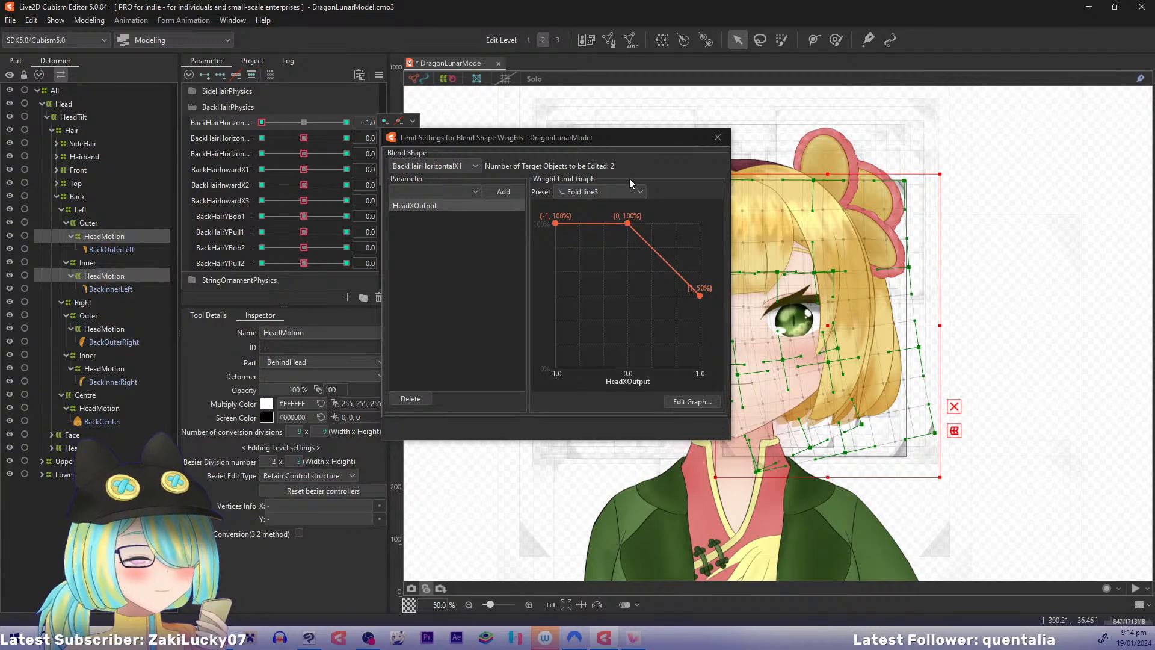
pyautogui.click(639, 191)
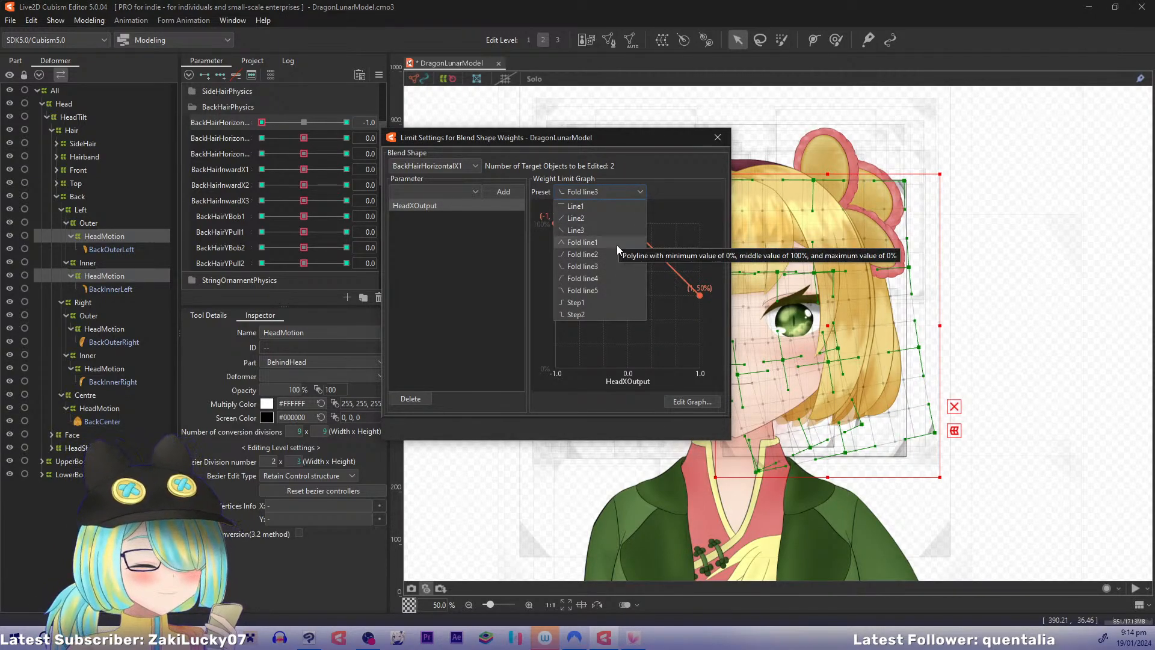
pyautogui.click(585, 168)
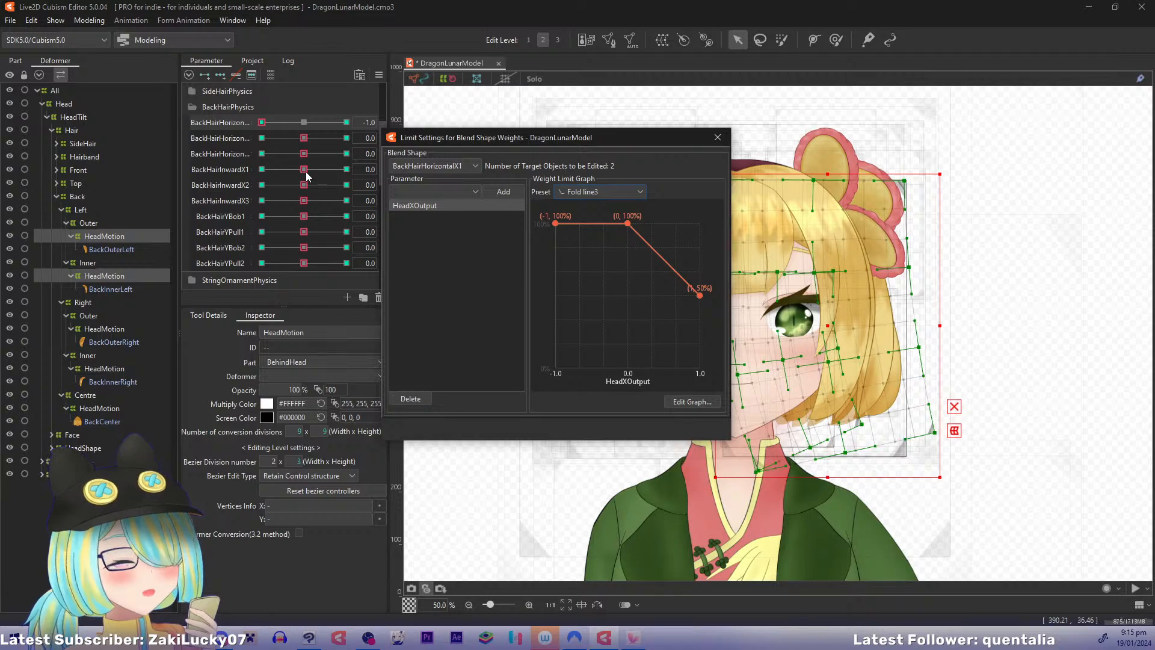
pyautogui.moveTo(306, 172); pyautogui.dragTo(346, 171)
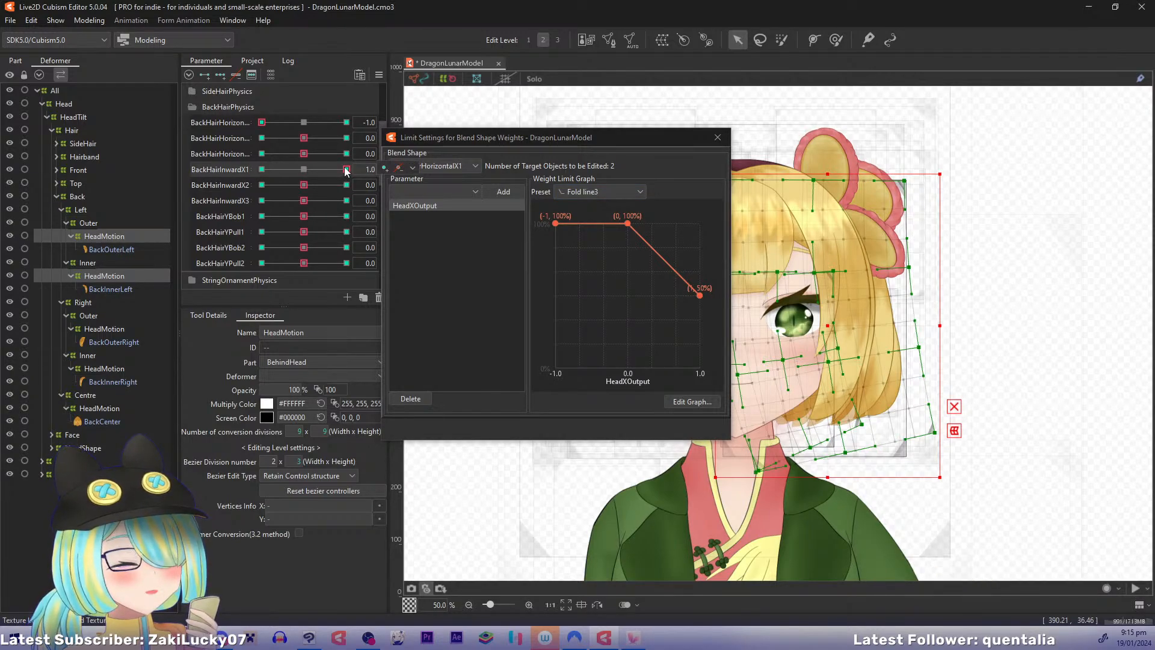
pyautogui.click(306, 122)
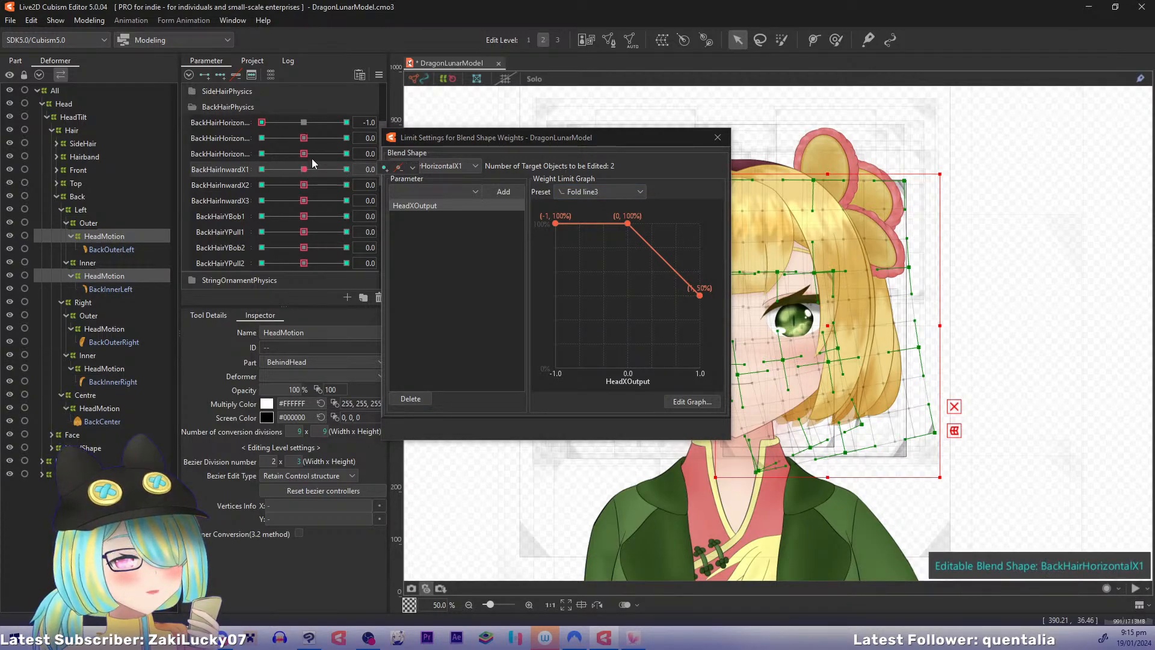
# Step: Turn the head with HeadXOutput to examine how the BackHairHorizontalX1 weight limit affects the left back hair
pyautogui.moveTo(402, 138); pyautogui.dragTo(468, 139)
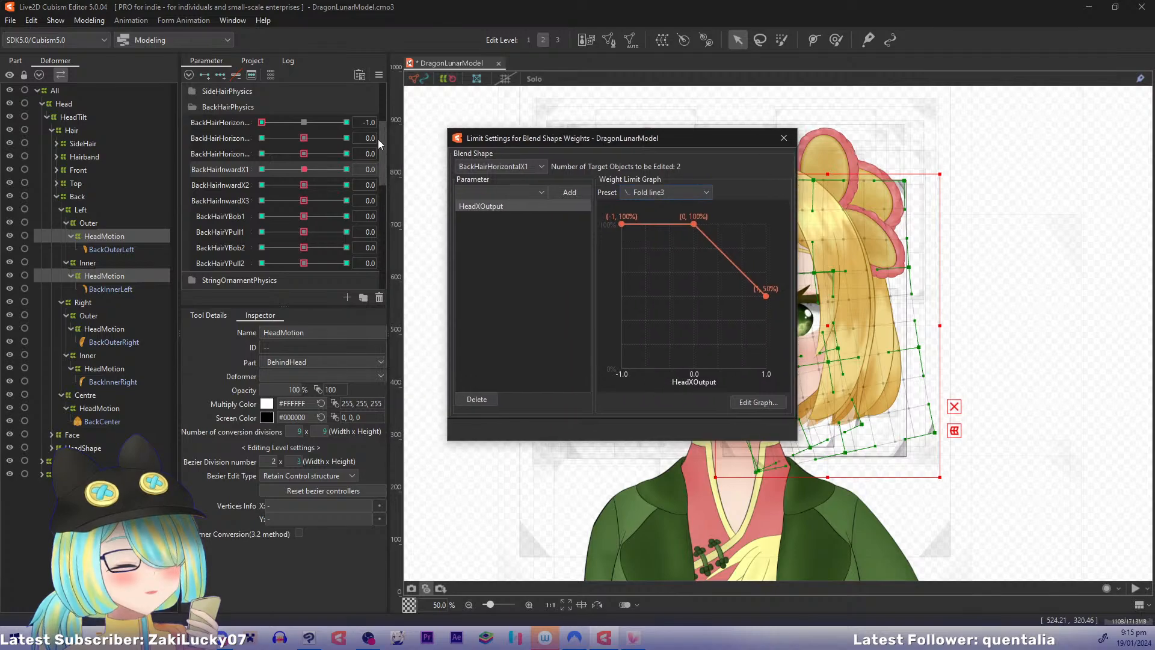
pyautogui.scroll(3, 325, 117)
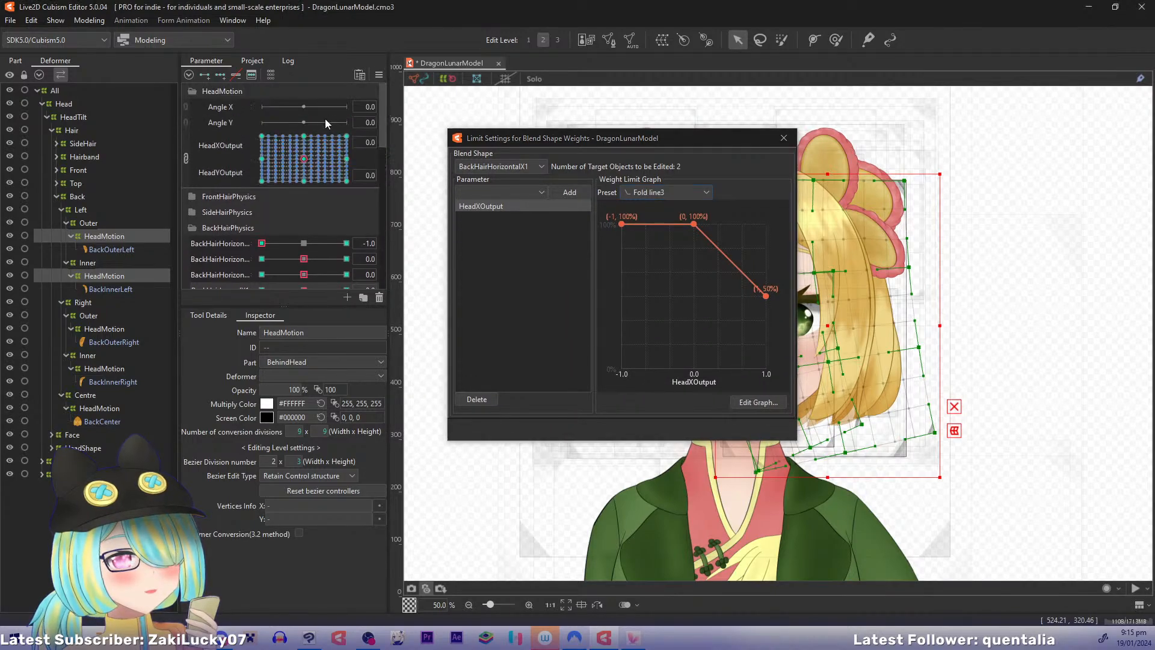
pyautogui.click(185, 156)
pyautogui.moveTo(303, 139); pyautogui.dragTo(381, 149)
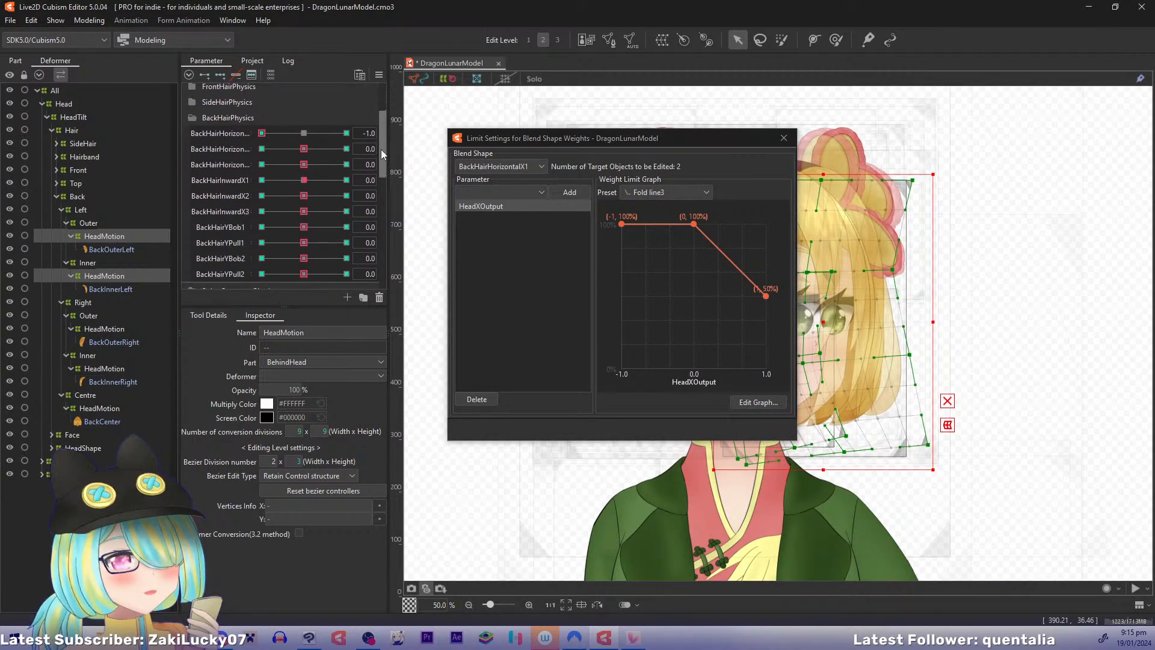
# Step: Examine the left back hair with BackHairInwardX1 at 1.0 and -1.0, select the left outer HeadMotion deformer and close the weight limit settings
pyautogui.moveTo(304, 180); pyautogui.dragTo(383, 175)
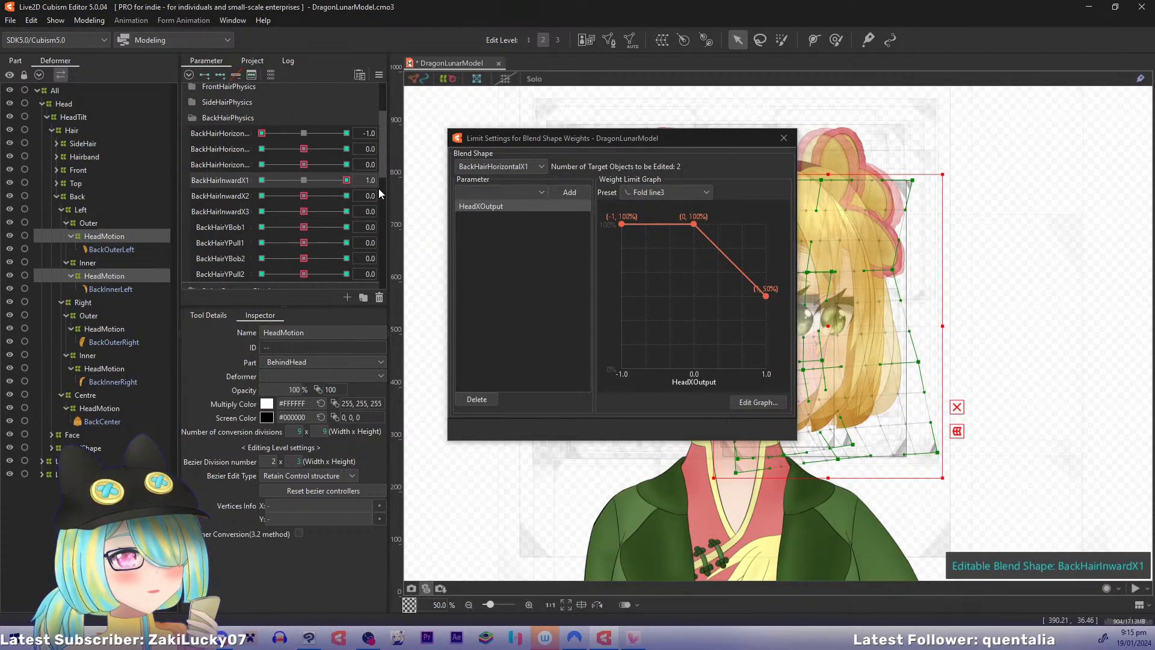
pyautogui.moveTo(378, 189); pyautogui.dragTo(224, 193)
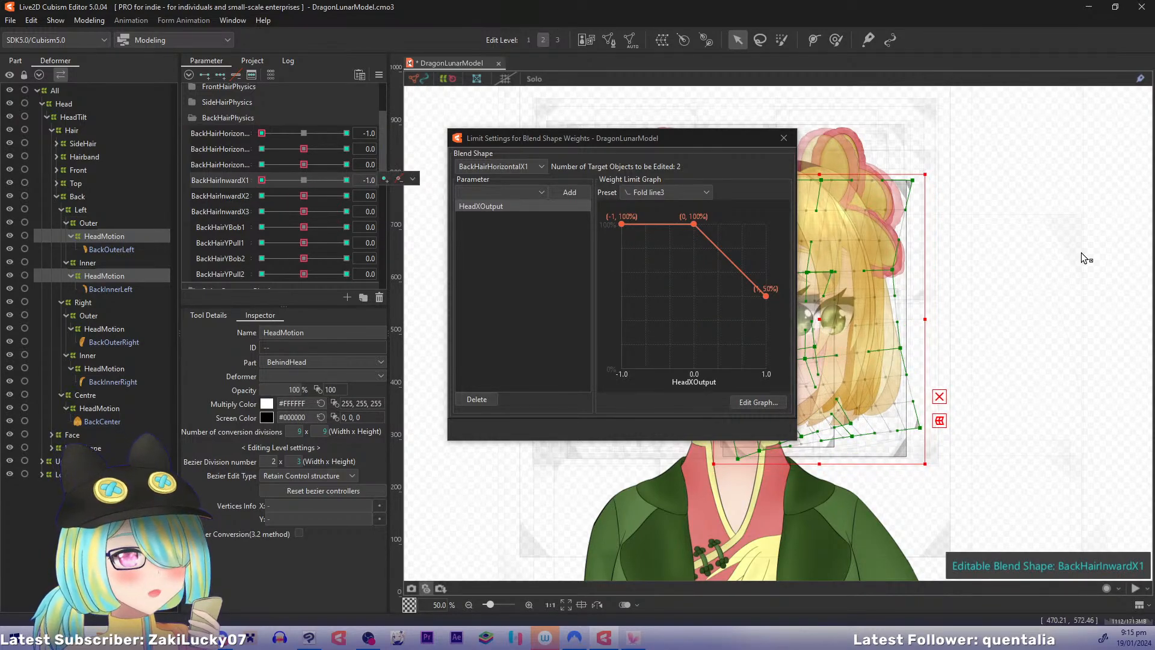
pyautogui.click(110, 235)
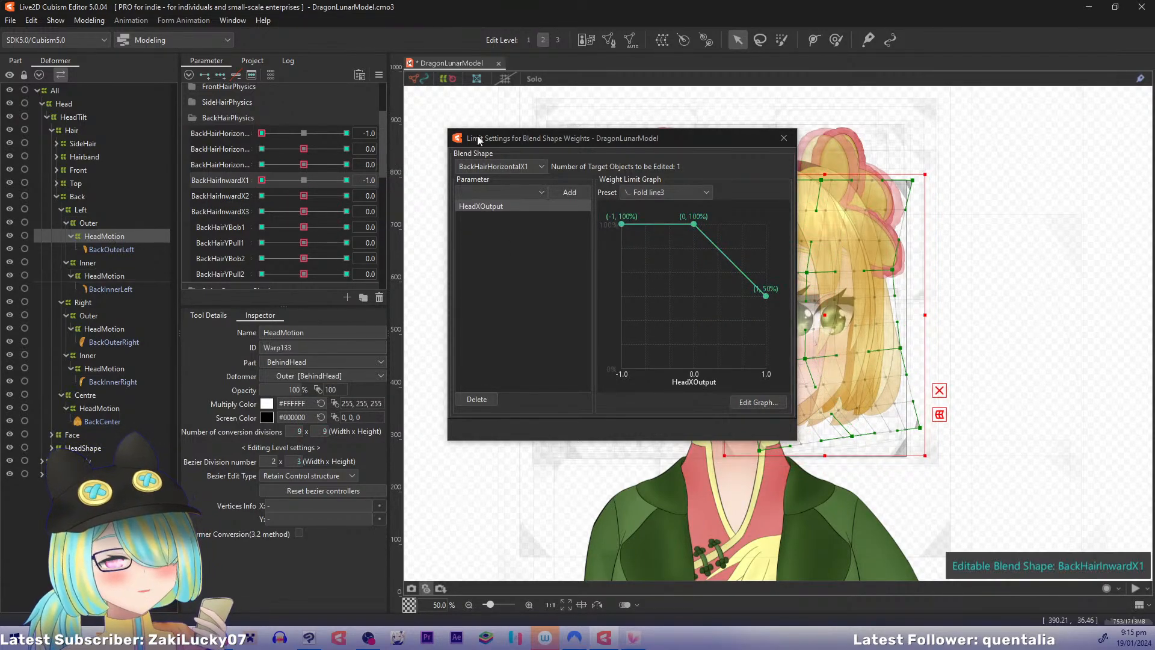
pyautogui.click(784, 137)
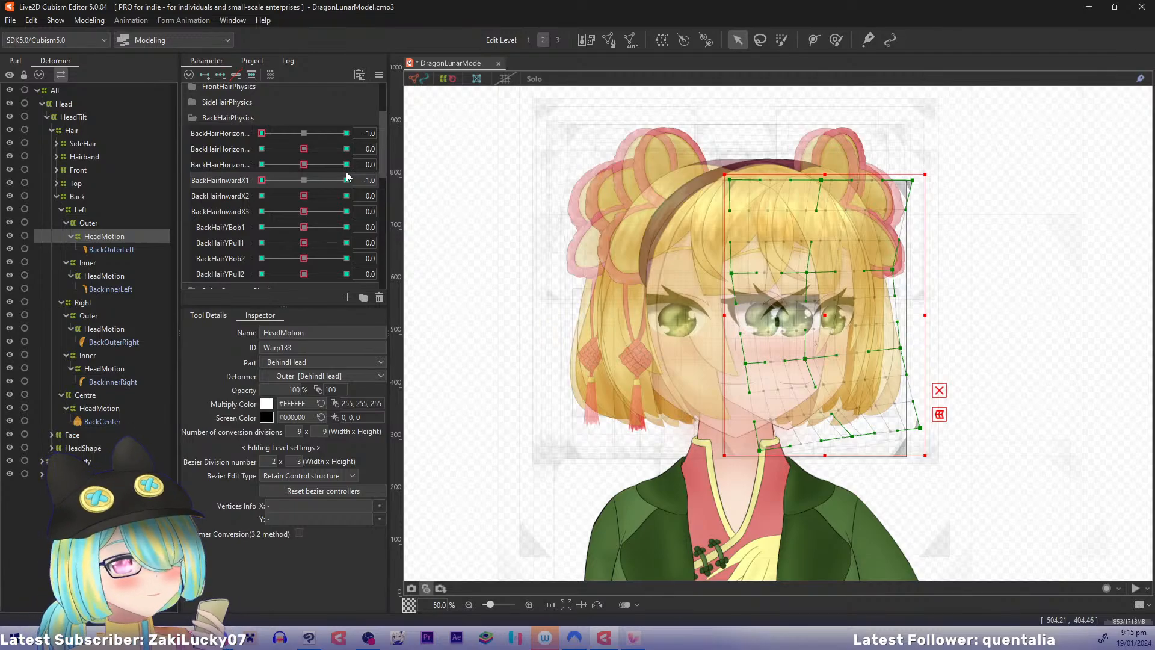
# Step: Undo the recent parameter and selection changes, and sweep the BackHairHorizontal parameters to check the sway, leaving them at 0.0
pyautogui.hotkey('ctrl', 'z')
pyautogui.hotkey('ctrl', 'z')
pyautogui.hotkey('ctrl', 'z')
pyautogui.moveTo(304, 164); pyautogui.dragTo(189, 157)
pyautogui.moveTo(303, 149); pyautogui.dragTo(404, 153)
pyautogui.click(306, 148)
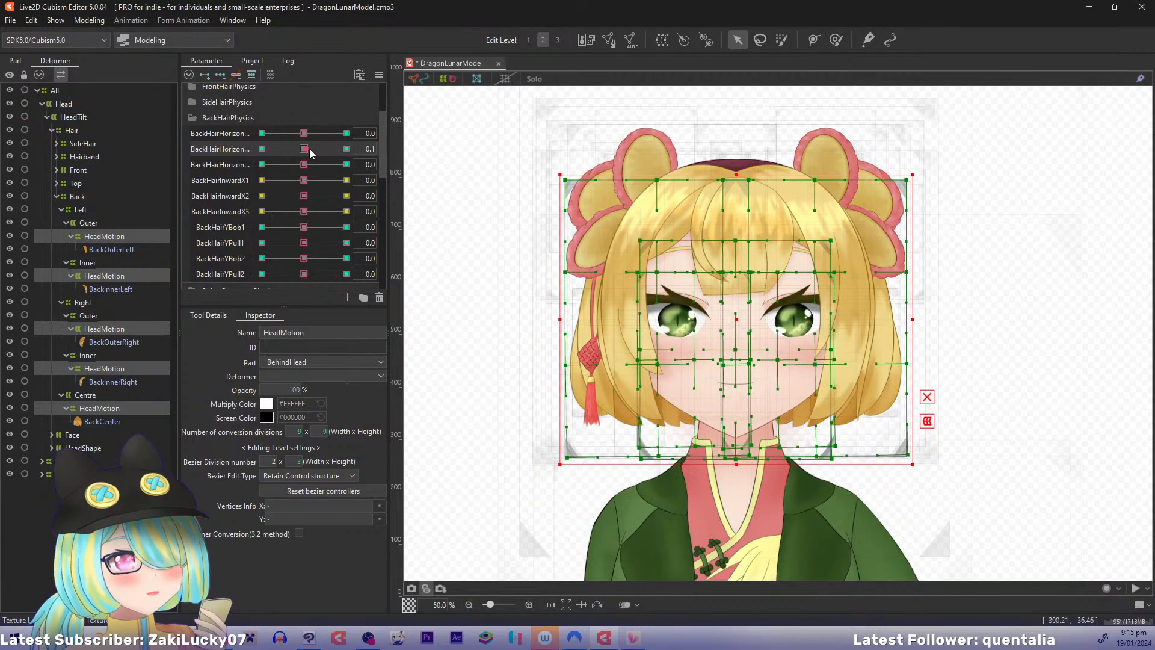
pyautogui.moveTo(304, 133); pyautogui.dragTo(96, 52)
# Step: Reflect the HeadXOutput input of the BackHairX group in the physics settings, test it with head movement and close the settings
pyautogui.click(89, 20)
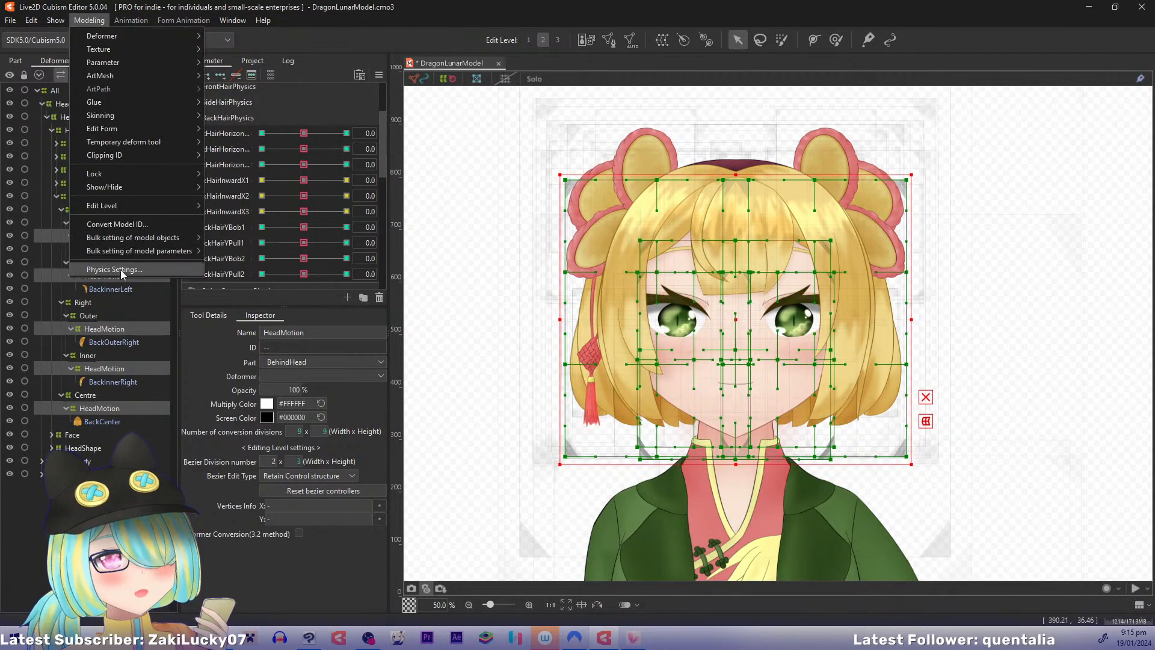
pyautogui.click(119, 272)
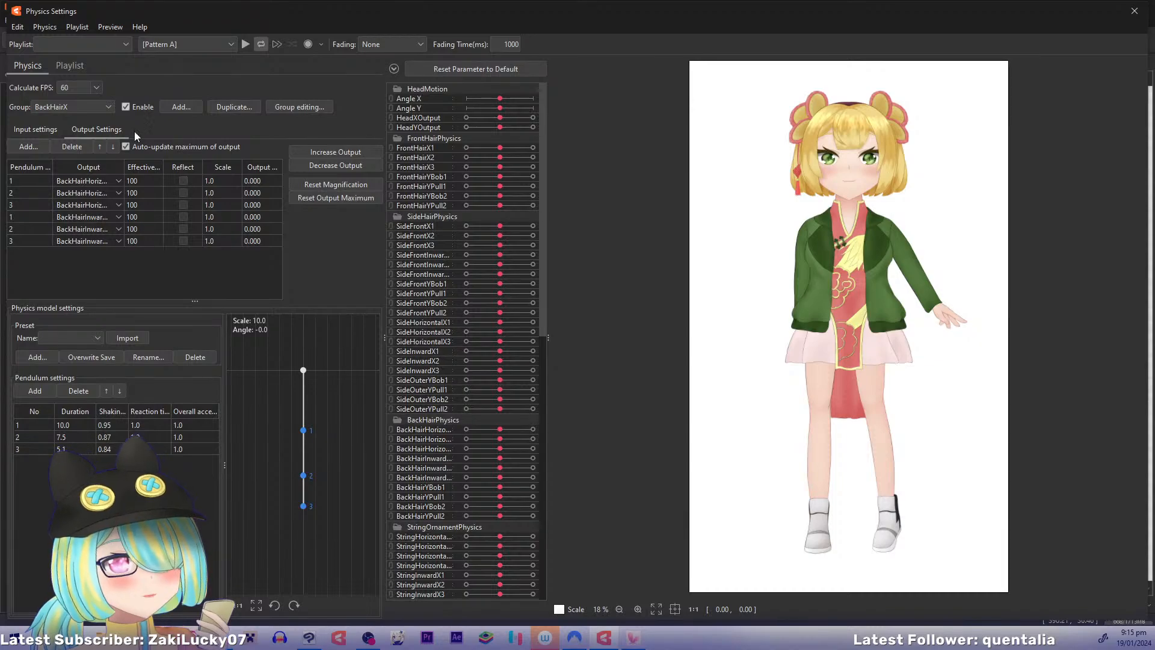
pyautogui.click(57, 132)
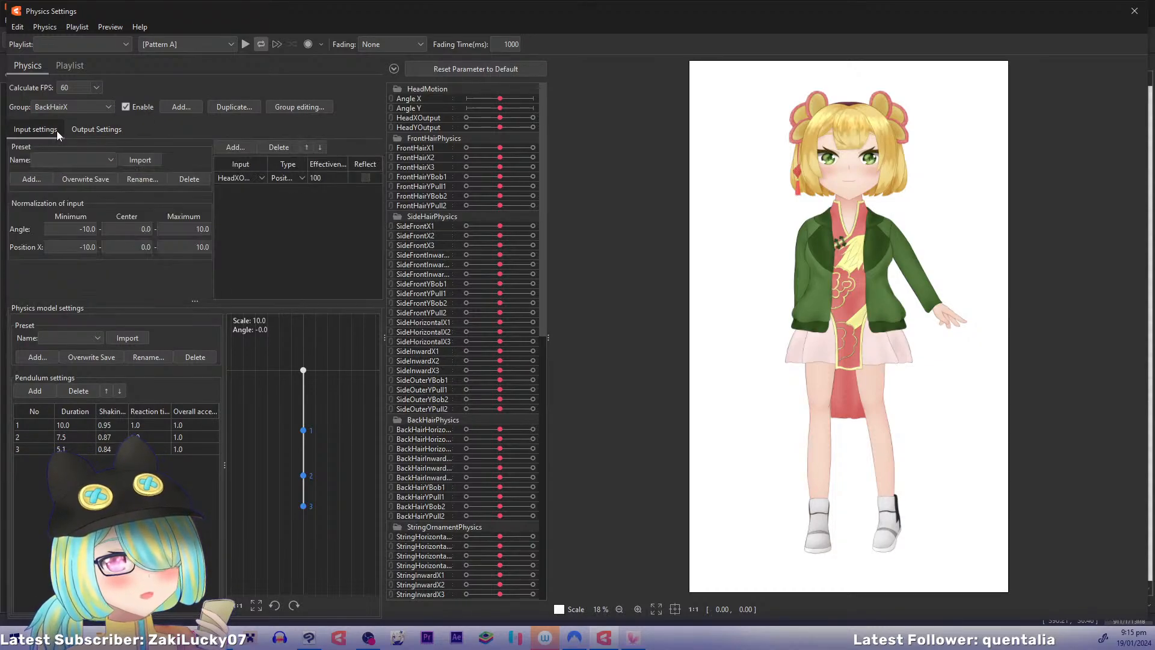
pyautogui.click(365, 178)
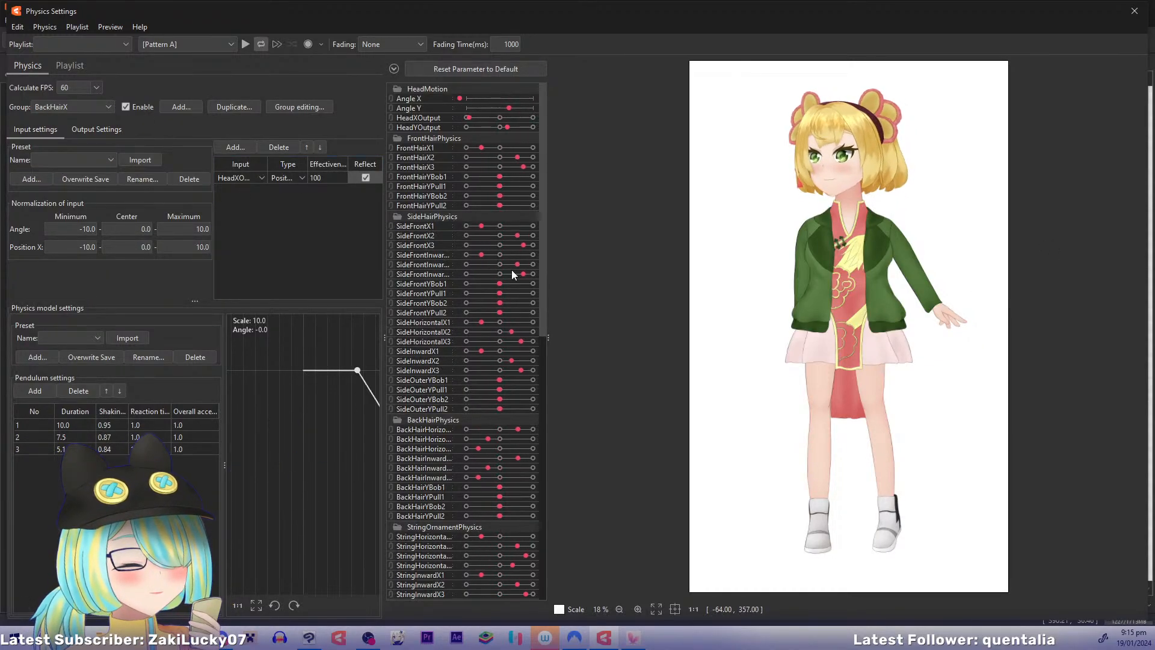
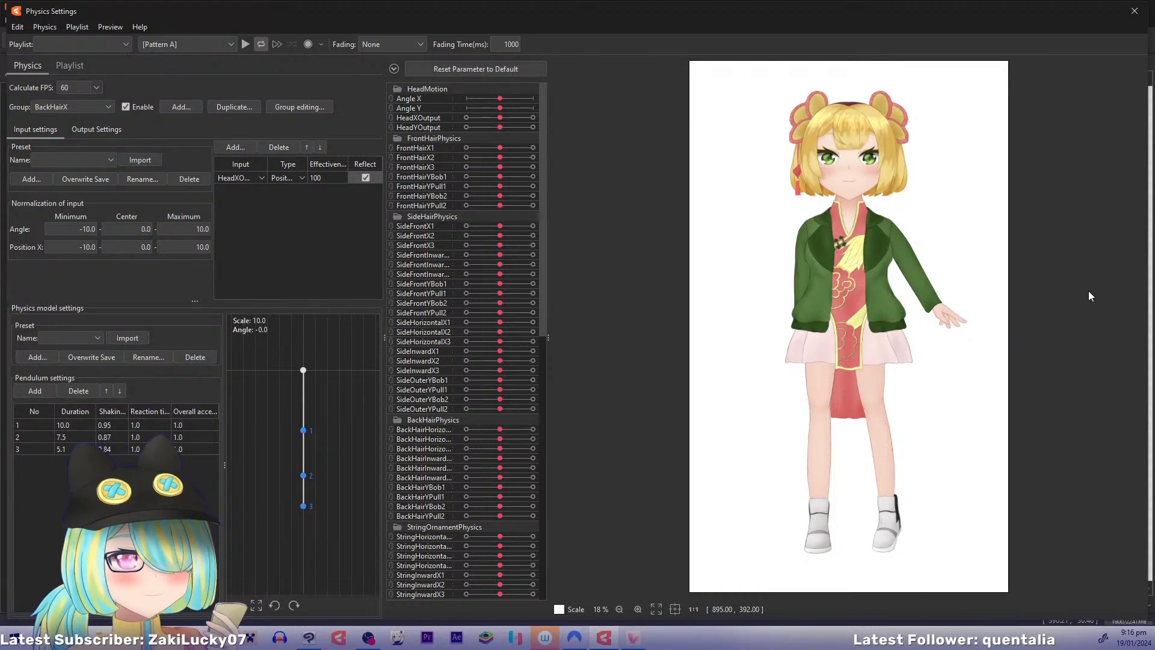
pyautogui.moveTo(1127, 285); pyautogui.dragTo(1101, 248)
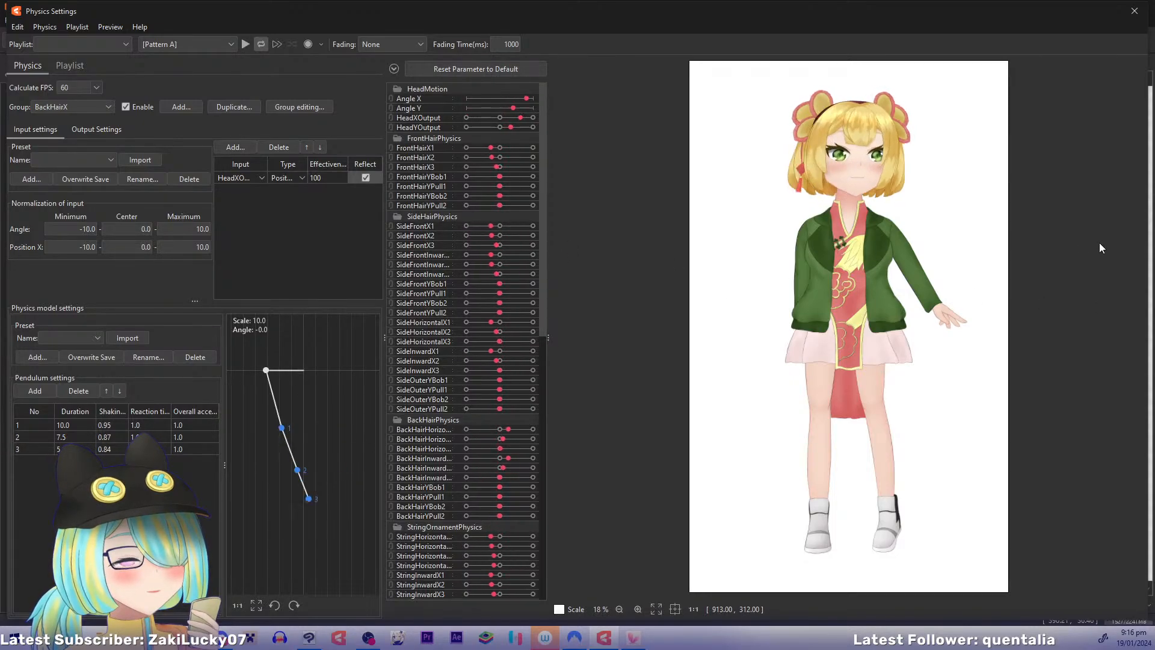
pyautogui.click(1135, 11)
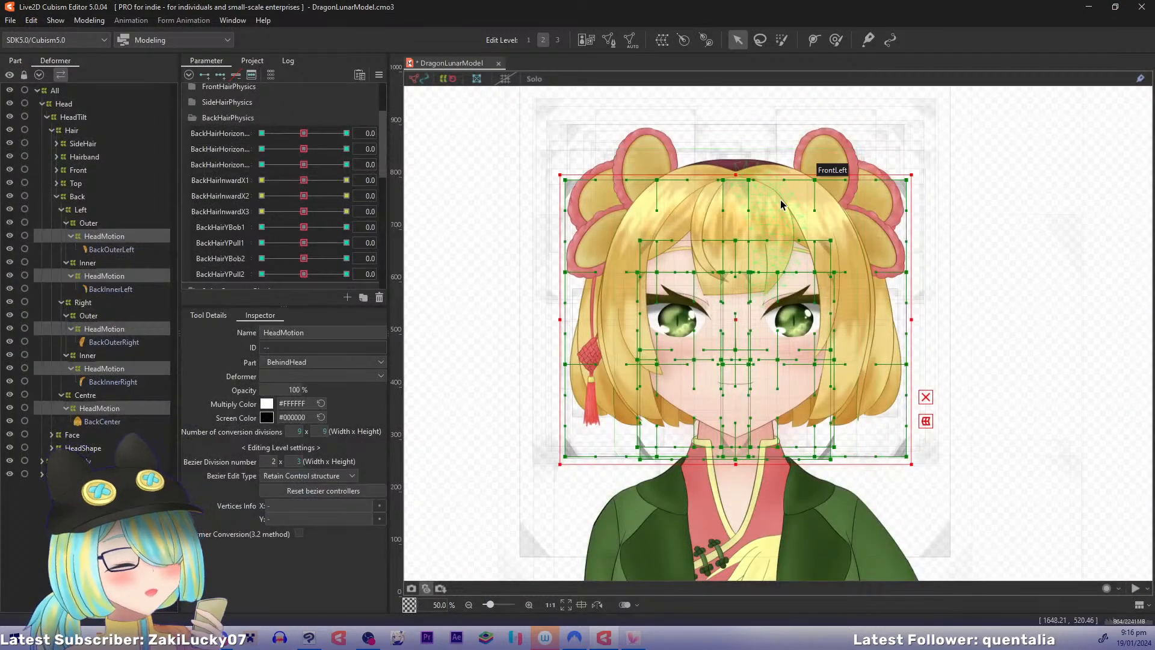
# Step: Examine the left outer HeadMotion deformer with HeadXOutput at -1.0 and both BackHairHorizontalX1 and BackHairInwardX1 at 1.0
pyautogui.moveTo(384, 124); pyautogui.dragTo(388, 81)
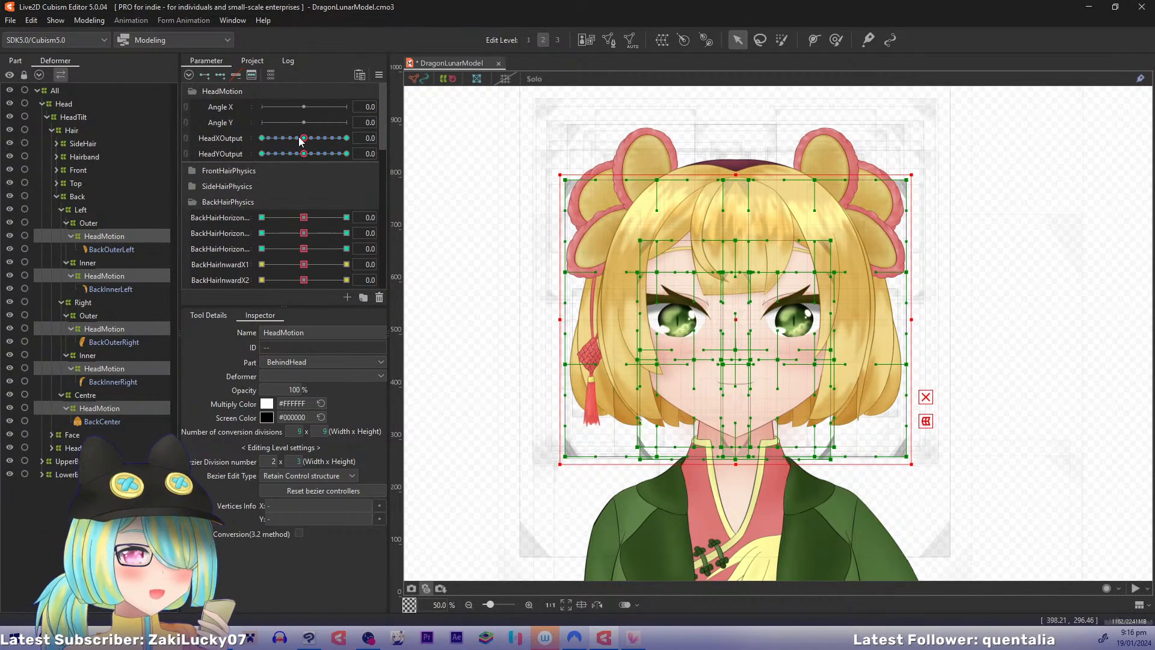
pyautogui.click(124, 237)
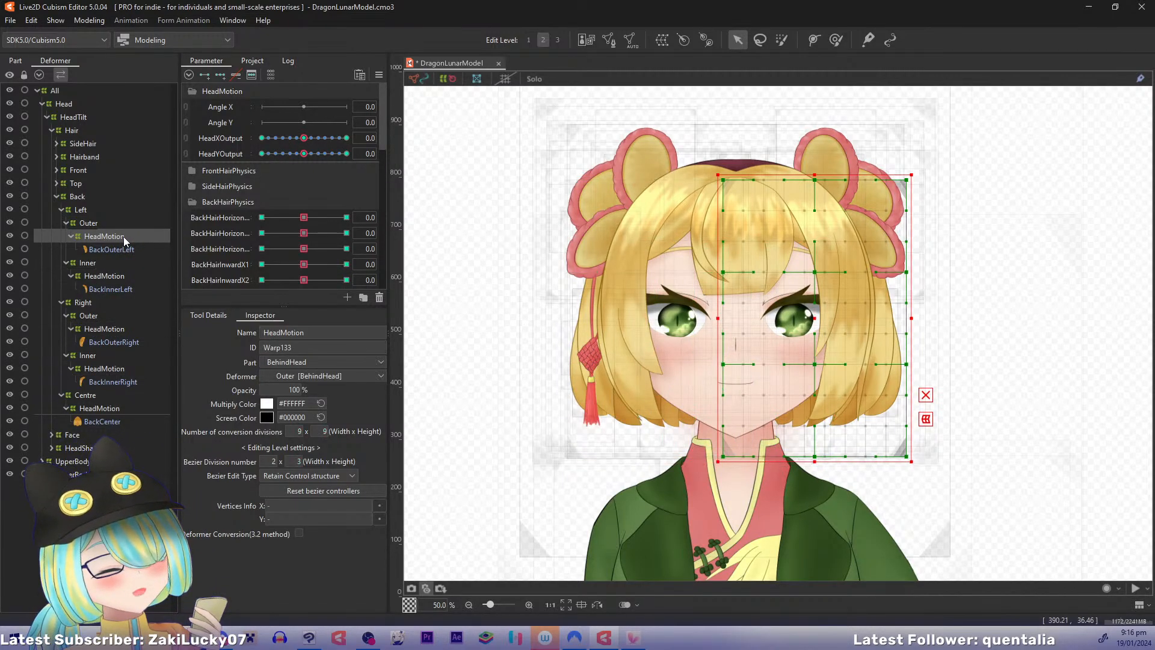
pyautogui.moveTo(302, 137); pyautogui.dragTo(184, 150)
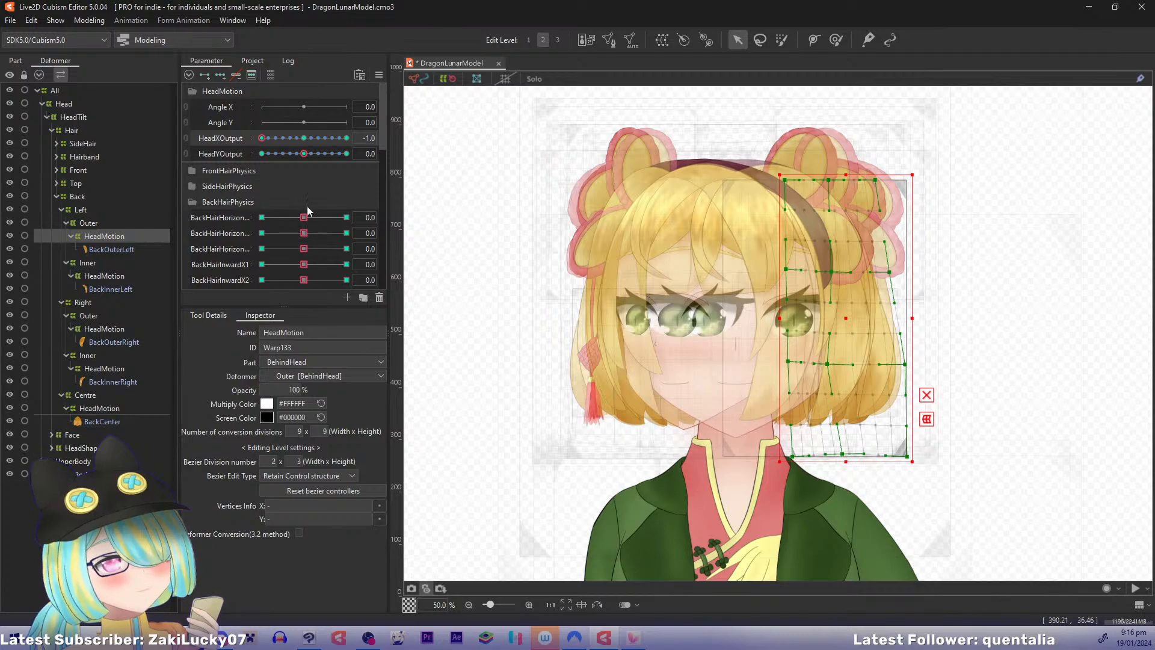
pyautogui.moveTo(309, 218); pyautogui.dragTo(465, 220)
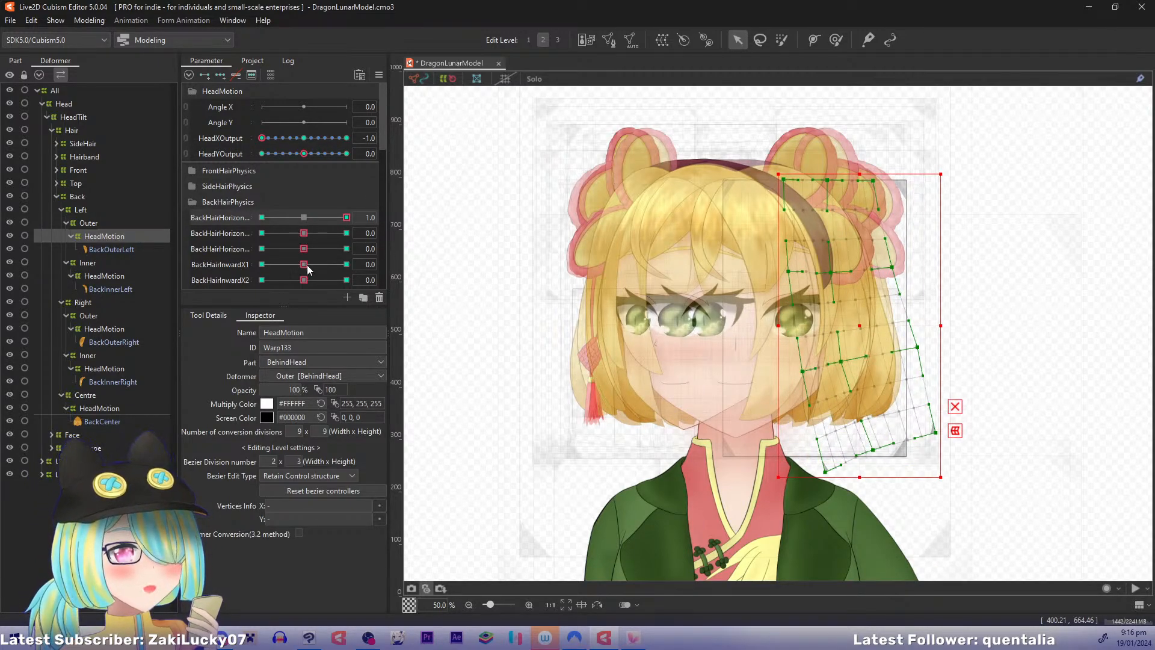
pyautogui.moveTo(304, 264); pyautogui.dragTo(307, 265)
pyautogui.moveTo(403, 267); pyautogui.dragTo(438, 269)
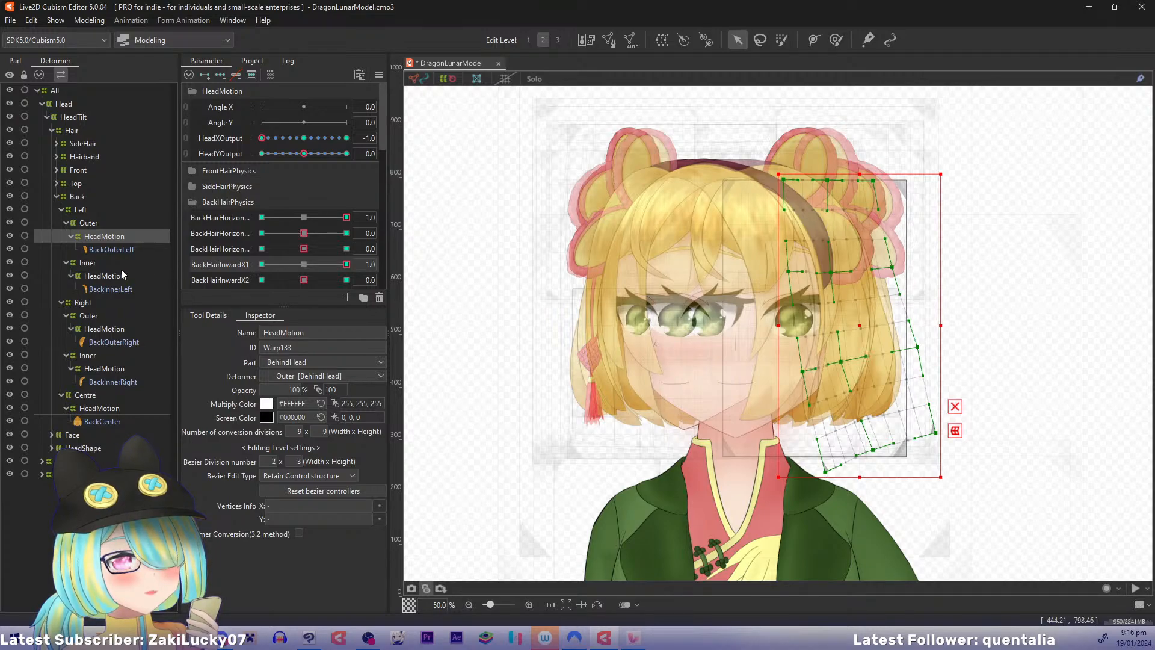
# Step: Set the BackHairHorizontalX1 weight limits of the left outer and inner HeadMotion deformers to 50% at HeadXOutput -1.0 and 100% at 1.0
pyautogui.keyDown('ctrl'); pyautogui.click(104, 276); pyautogui.keyUp('ctrl')
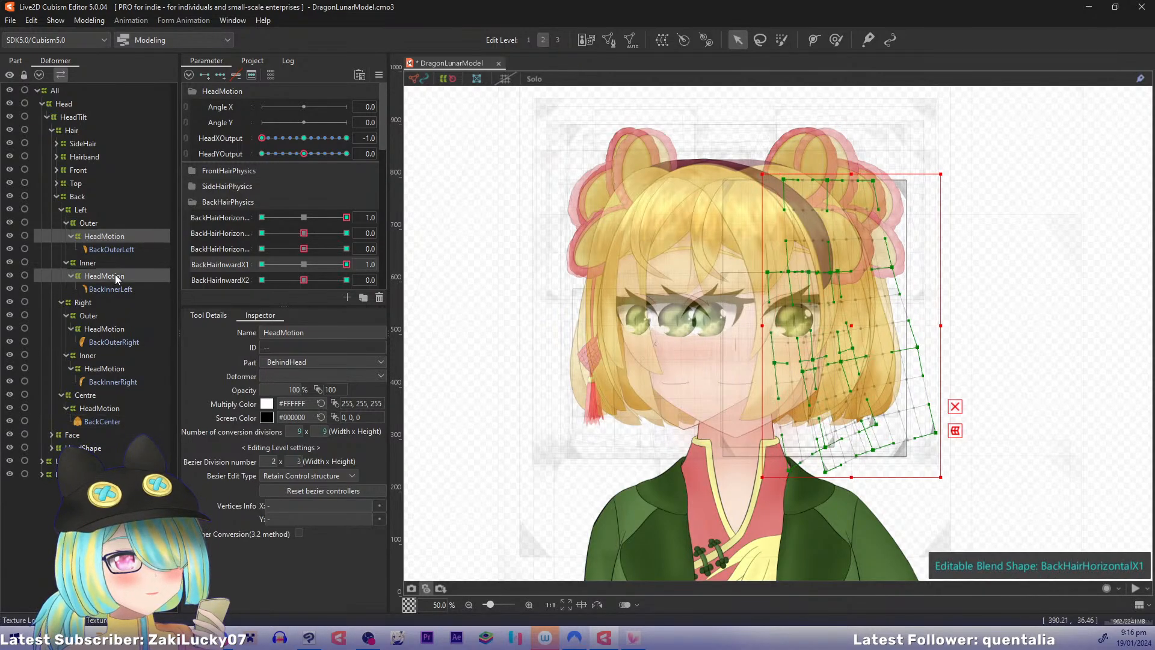
pyautogui.click(379, 76)
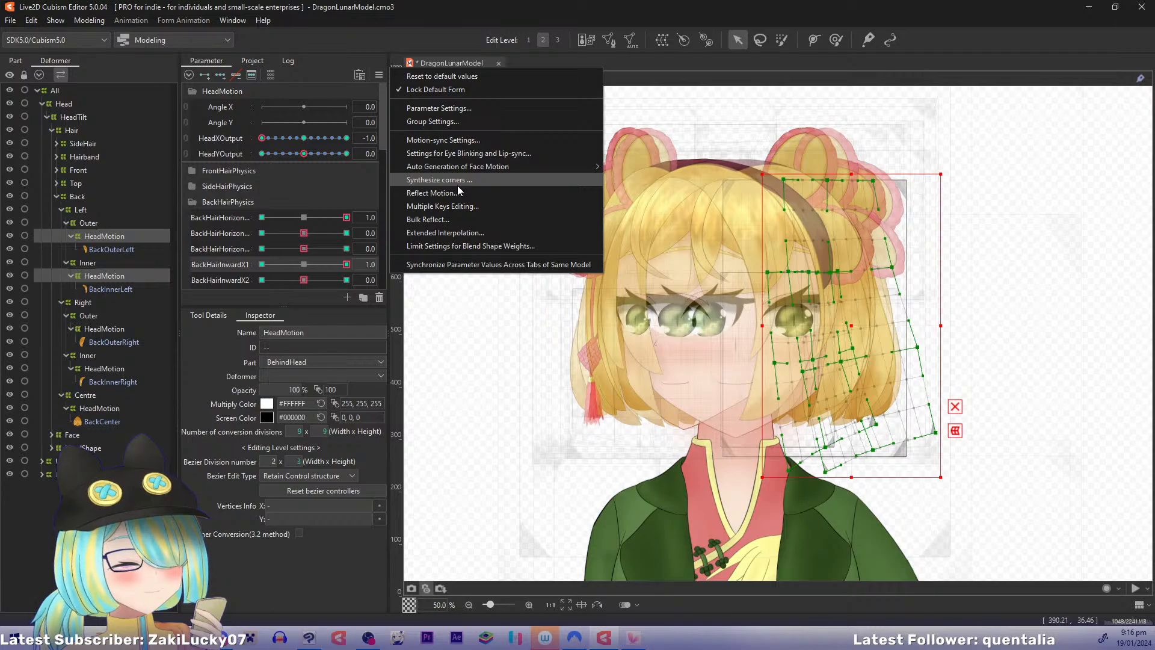
pyautogui.click(441, 246)
pyautogui.moveTo(576, 144); pyautogui.dragTo(432, 188)
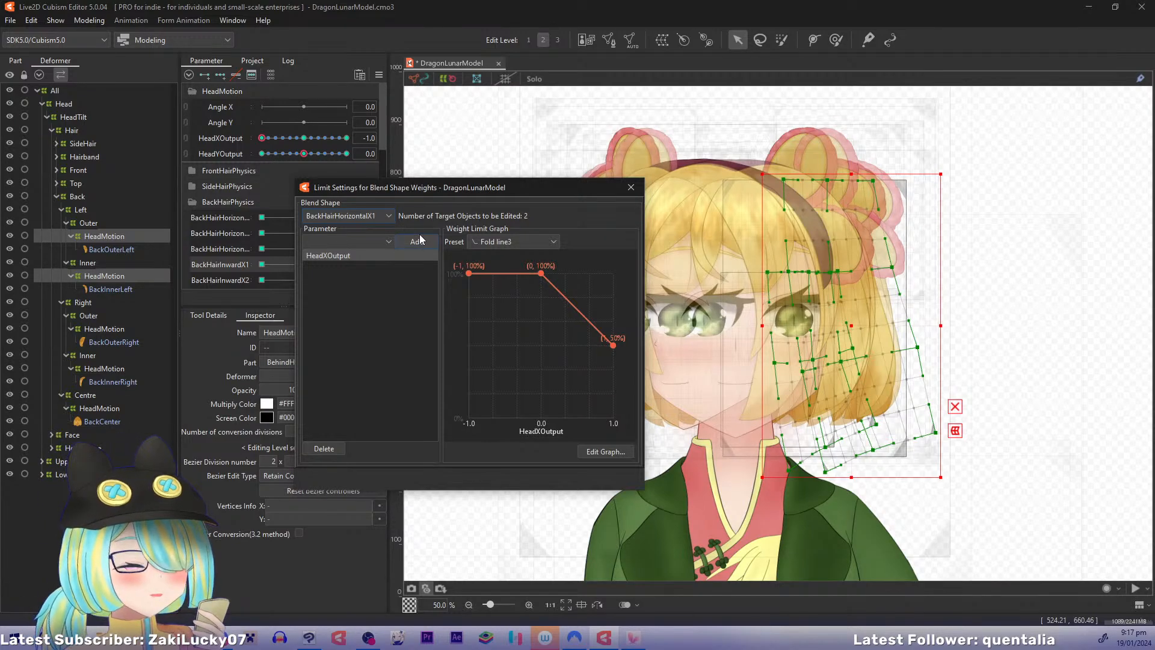
pyautogui.moveTo(464, 186); pyautogui.dragTo(573, 143)
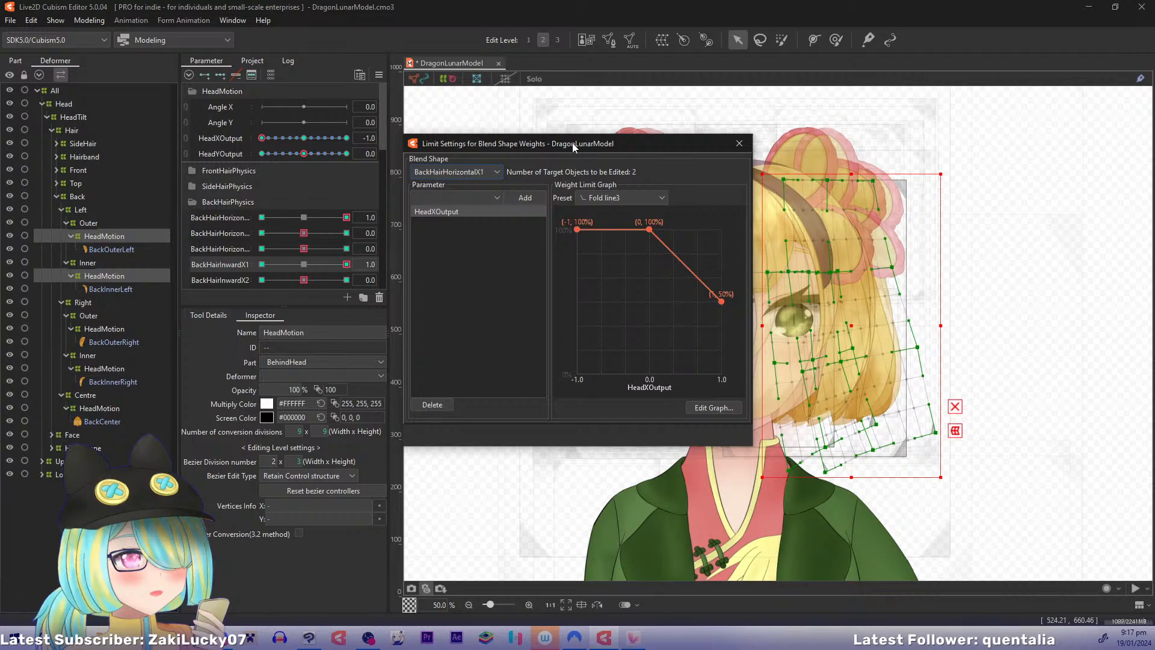
pyautogui.click(714, 408)
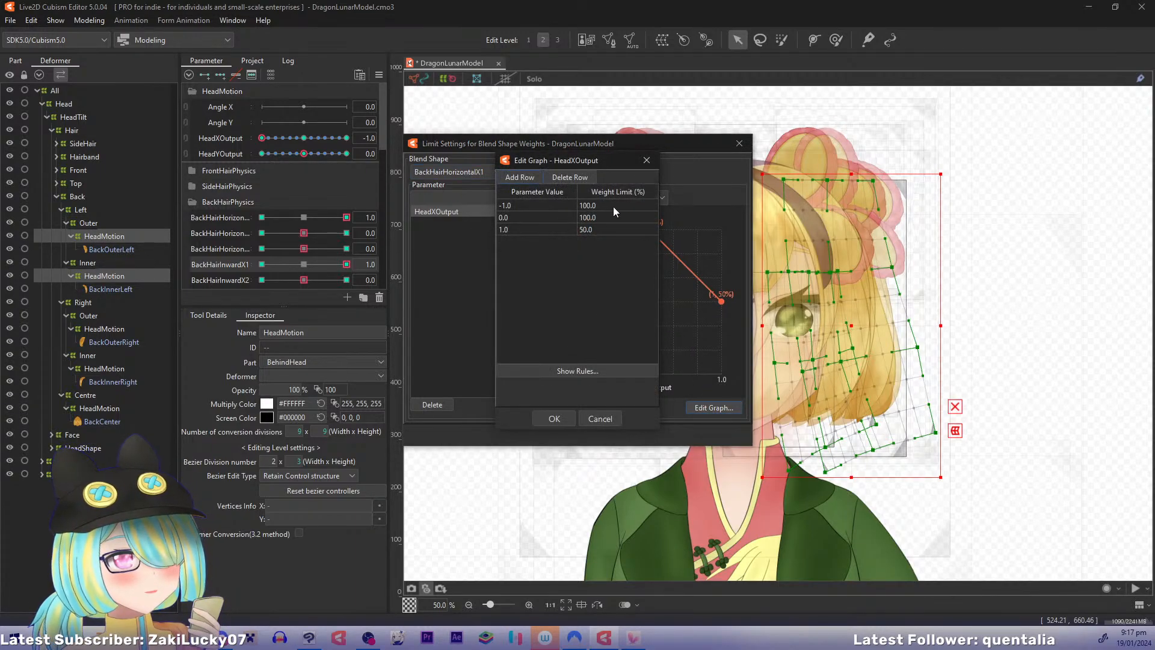
pyautogui.click(612, 206)
pyautogui.write('50')
pyautogui.click(591, 231)
pyautogui.write('100')
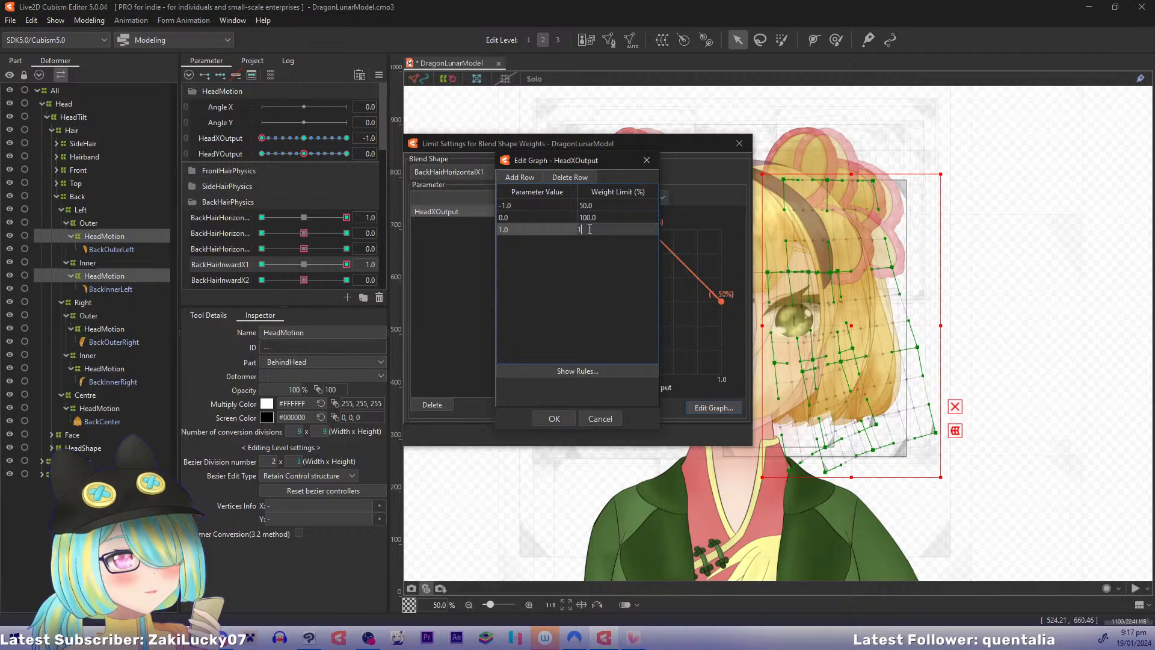
pyautogui.press('Return')
pyautogui.click(550, 417)
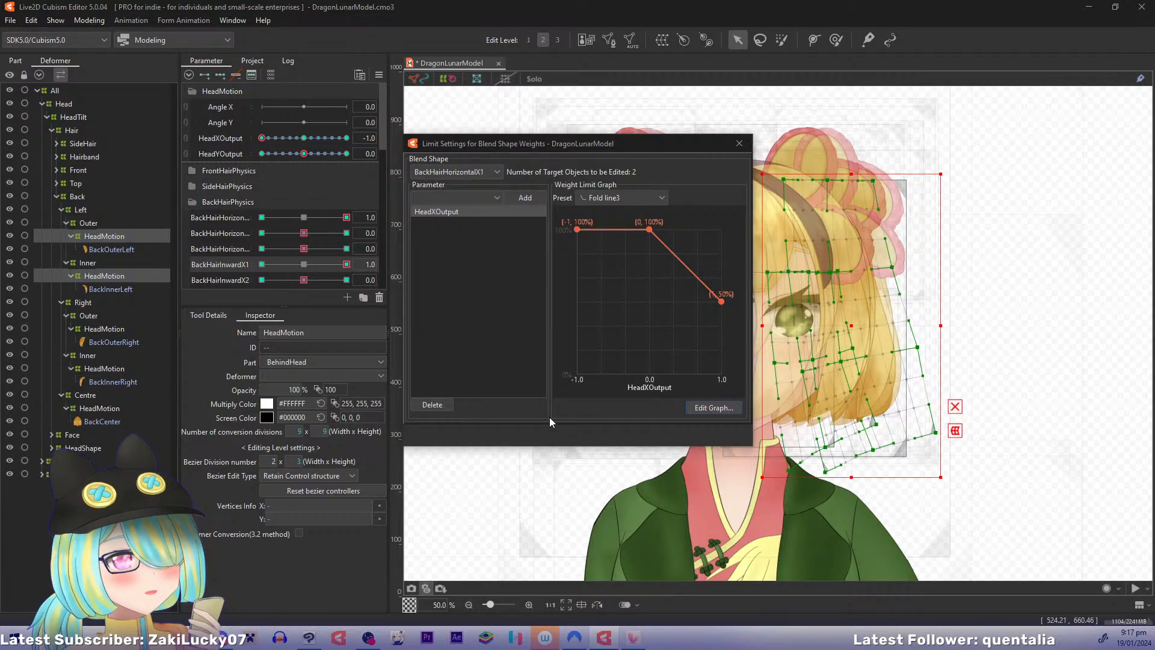
# Step: Set the BackHairHorizontalX2 weight limits for the same deformers to 50% at HeadXOutput -1.0 and full weight at 1.0
pyautogui.click(498, 171)
pyautogui.click(486, 197)
pyautogui.click(696, 408)
pyautogui.click(614, 206)
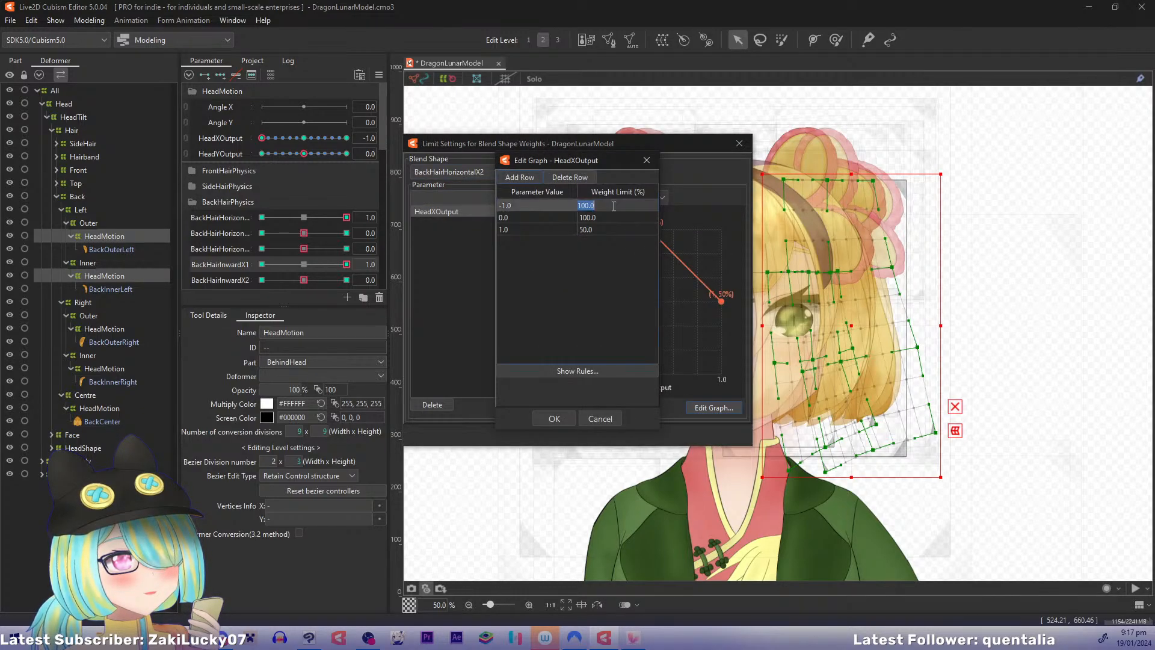
pyautogui.click(600, 229)
pyautogui.write('1000')
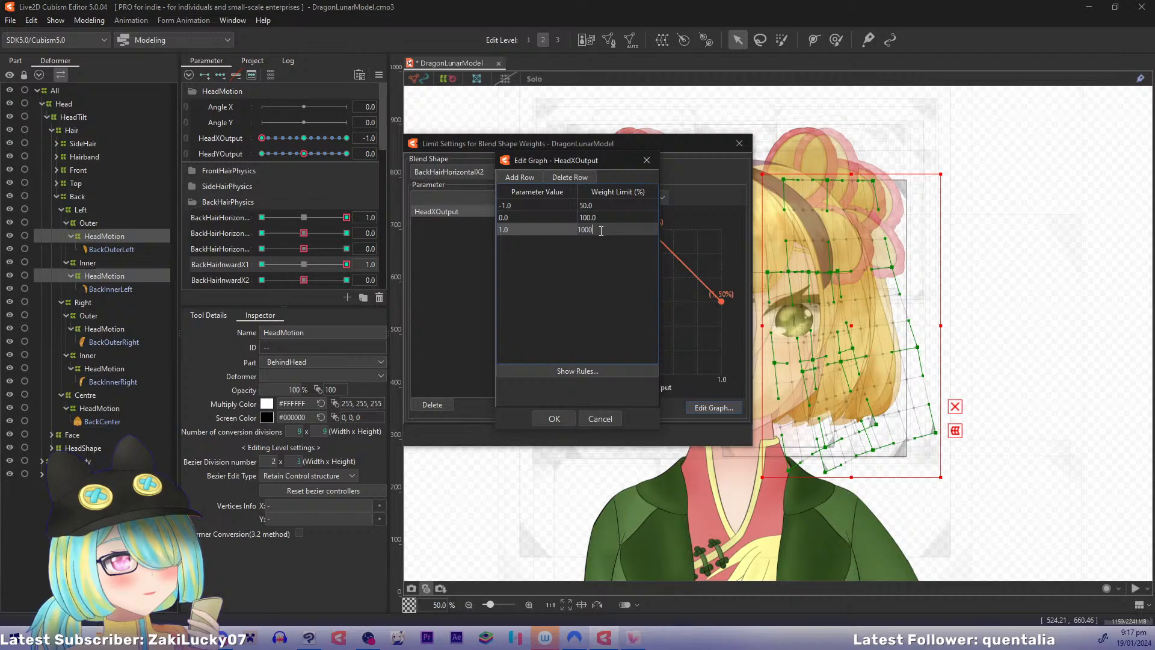
pyautogui.press('Return')
pyautogui.click(554, 418)
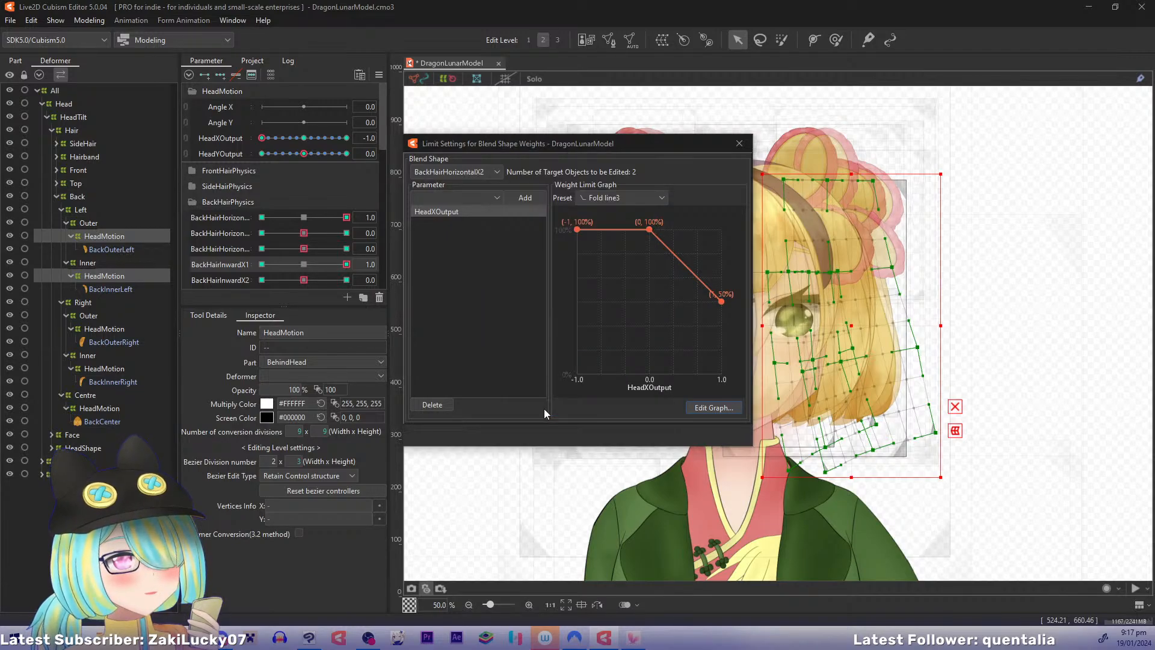
# Step: Set the BackHairHorizontalX3 weight limits for the same deformers to 50% at HeadXOutput -1.0 and 100% at 1.0
pyautogui.click(497, 172)
pyautogui.click(489, 211)
pyautogui.click(715, 408)
pyautogui.click(612, 207)
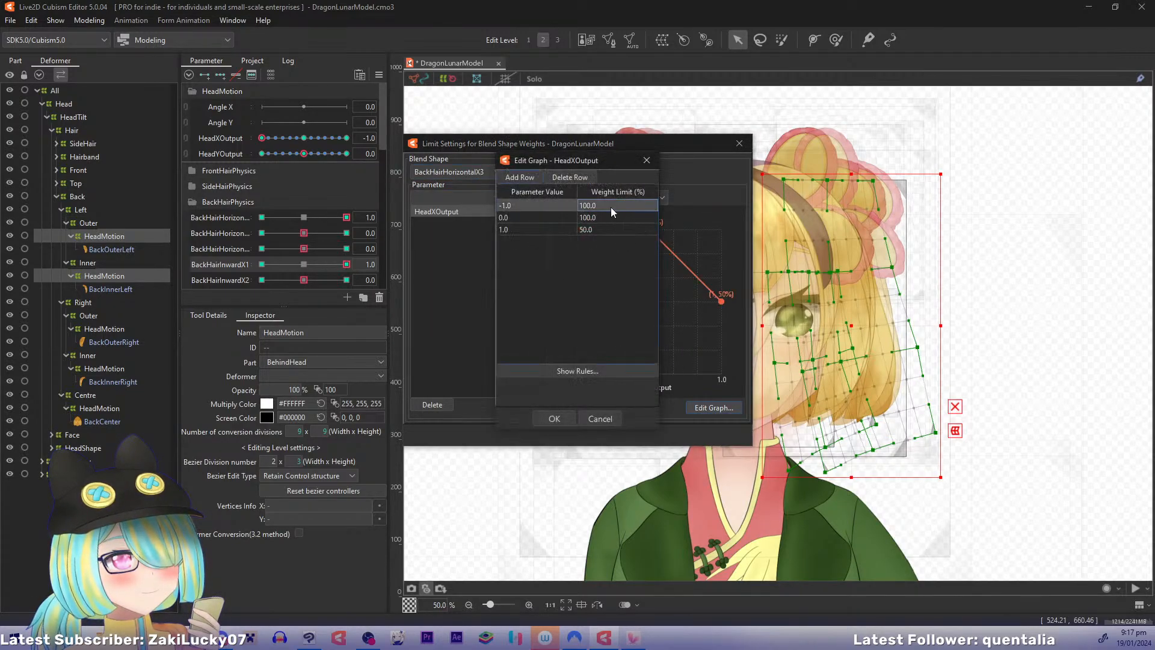
pyautogui.write('50')
pyautogui.click(606, 230)
pyautogui.write('100')
pyautogui.press('Return')
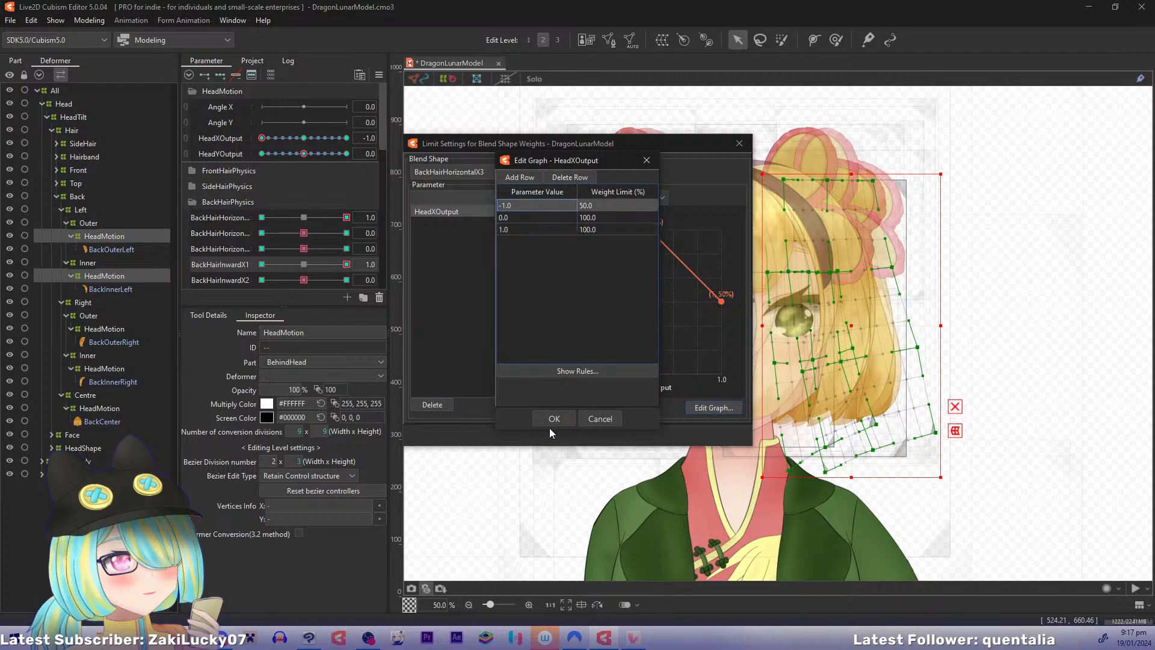
pyautogui.click(550, 424)
# Step: Apply the Fold line3 preset to the HeadXOutput weight limits of BackHairInwardX1, BackHairInwardX2 and BackHairInwardX3, and close the limit settings
pyautogui.click(497, 172)
pyautogui.click(490, 226)
pyautogui.click(647, 197)
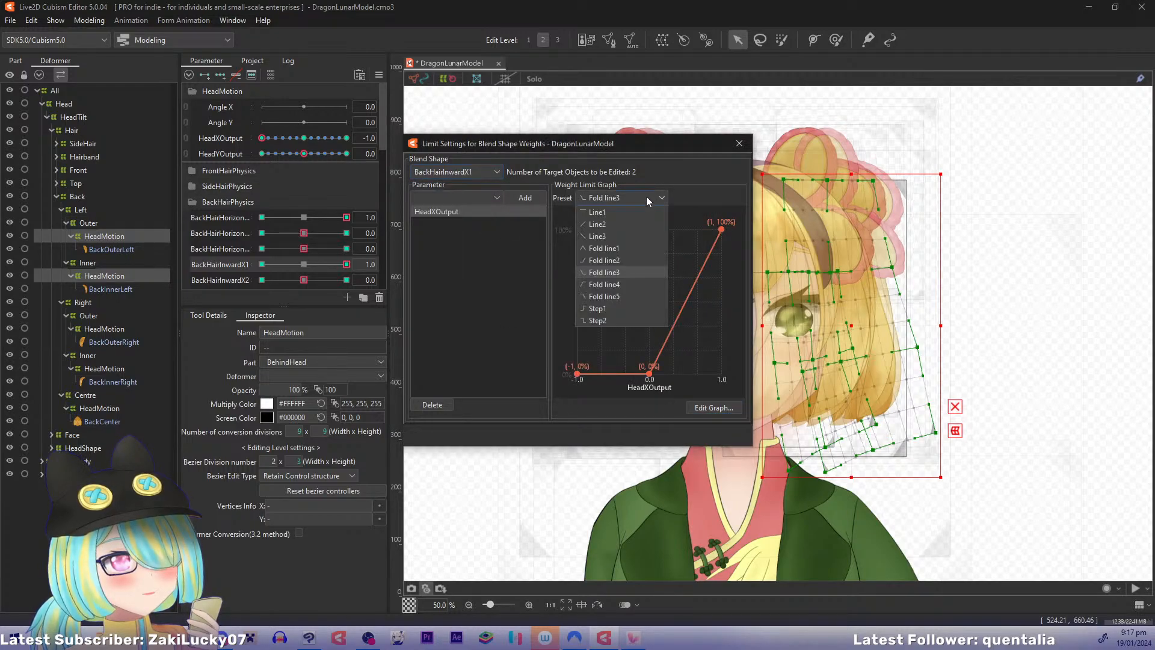
pyautogui.click(618, 272)
pyautogui.click(496, 172)
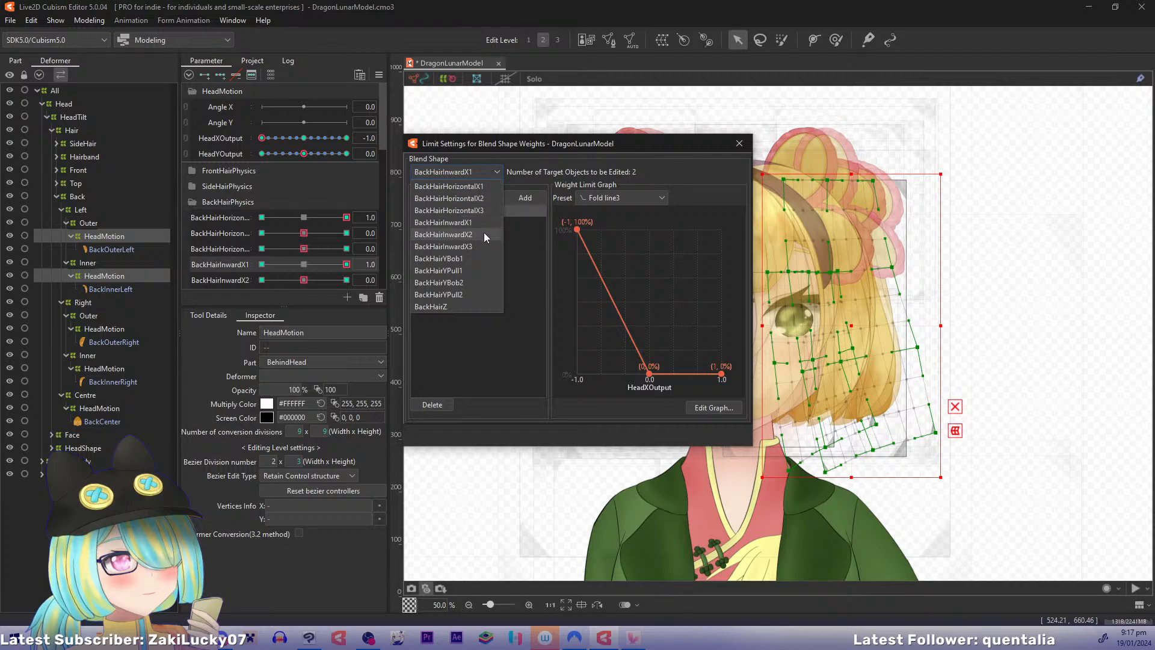
pyautogui.click(484, 235)
pyautogui.click(619, 198)
pyautogui.click(597, 272)
pyautogui.click(491, 176)
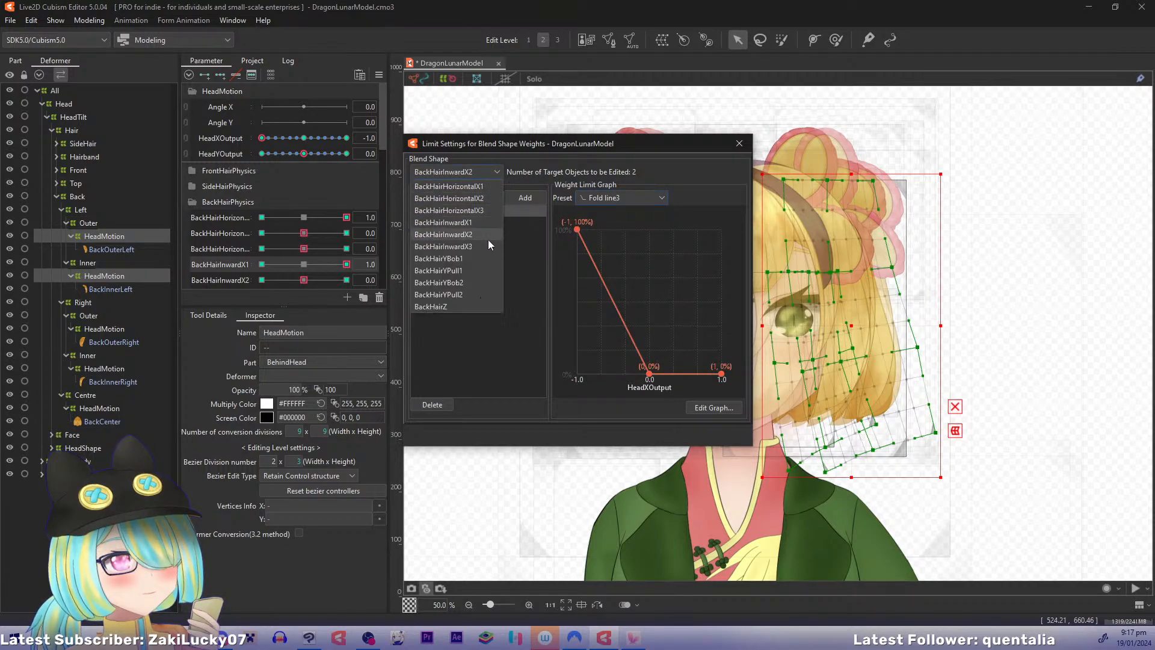
pyautogui.click(489, 243)
pyautogui.click(608, 198)
pyautogui.click(620, 272)
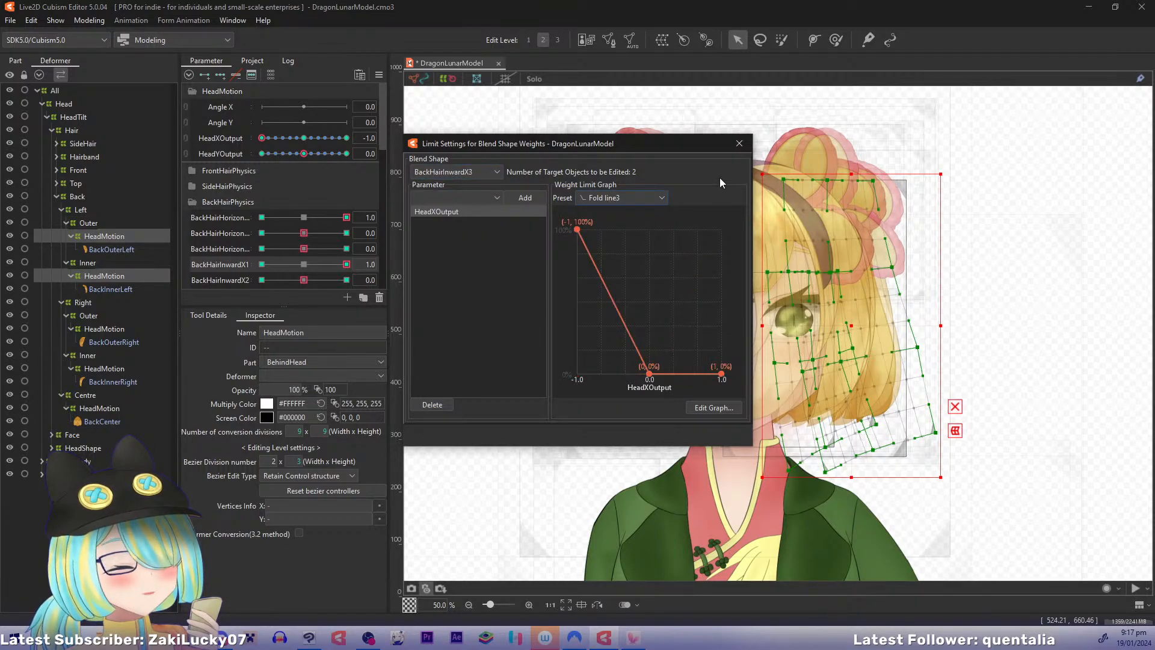
pyautogui.click(740, 144)
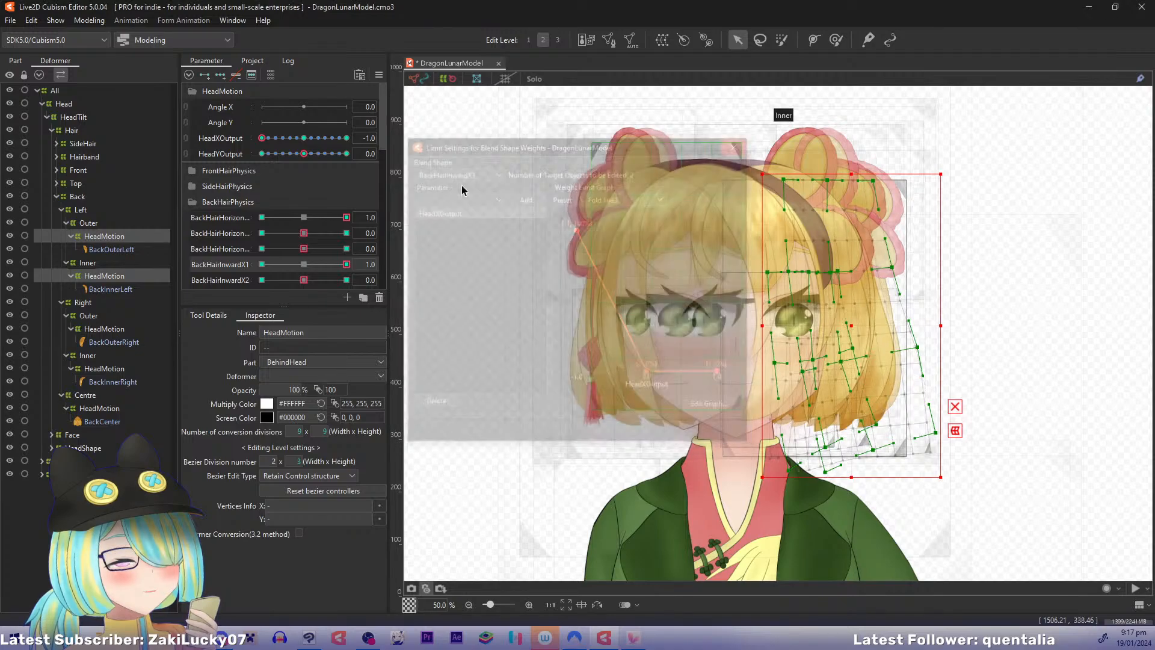
# Step: Select the right outer and inner HeadMotion deformers, with HeadXOutput at 1.0 and BackHairHorizontalX1 and BackHairInwardX1 at -1.0
pyautogui.click(109, 328)
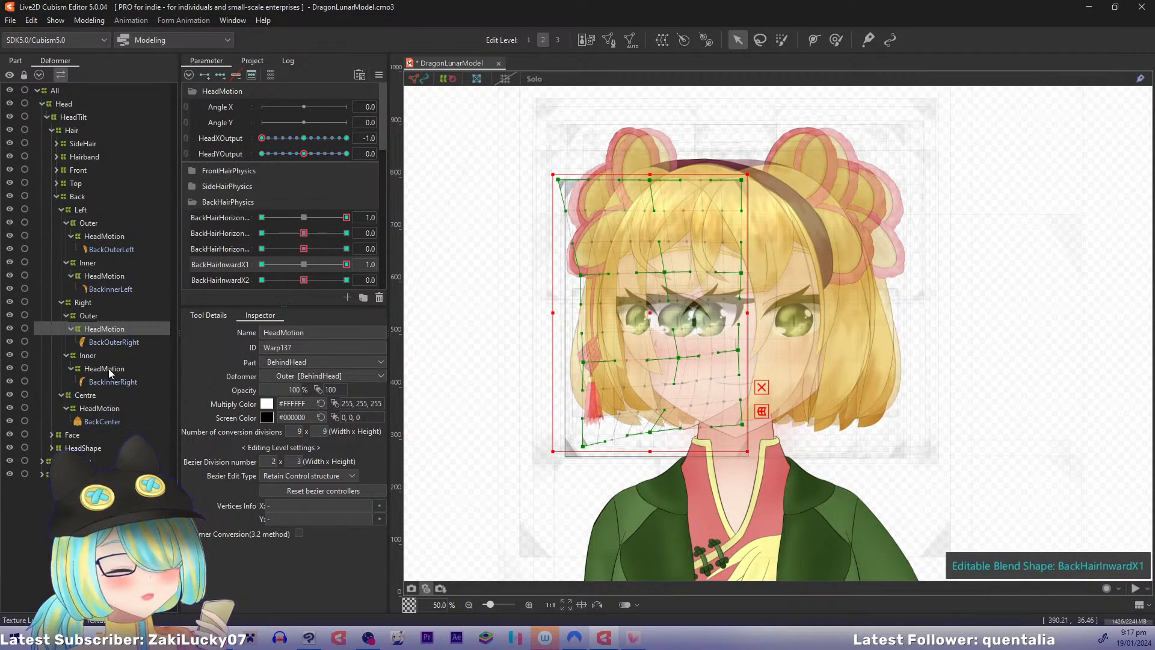
pyautogui.keyDown('ctrl'); pyautogui.click(108, 368); pyautogui.keyUp('ctrl')
pyautogui.moveTo(261, 138); pyautogui.dragTo(305, 138)
pyautogui.moveTo(483, 153); pyautogui.dragTo(864, 225)
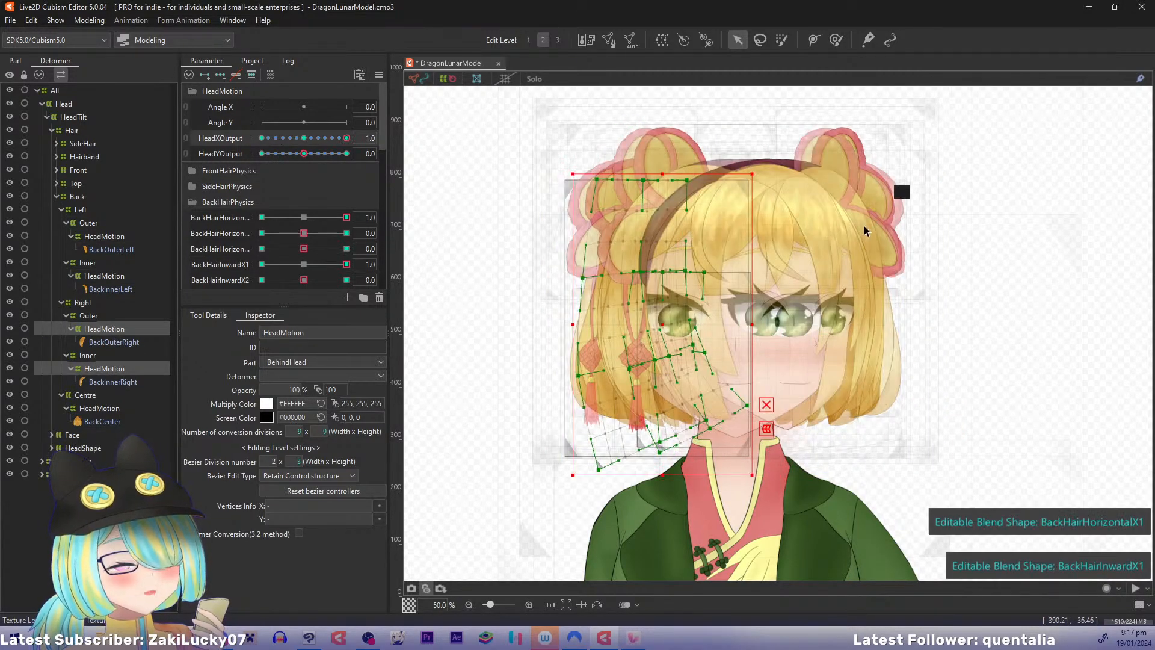
pyautogui.moveTo(347, 218); pyautogui.dragTo(262, 217)
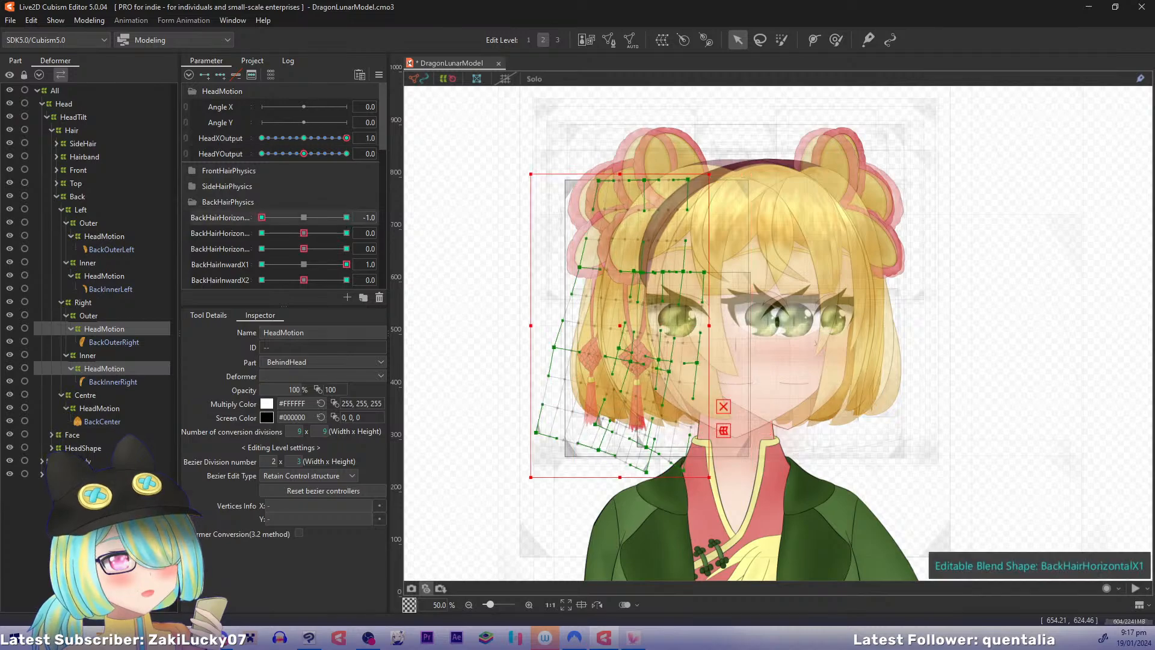
pyautogui.moveTo(346, 264); pyautogui.dragTo(262, 264)
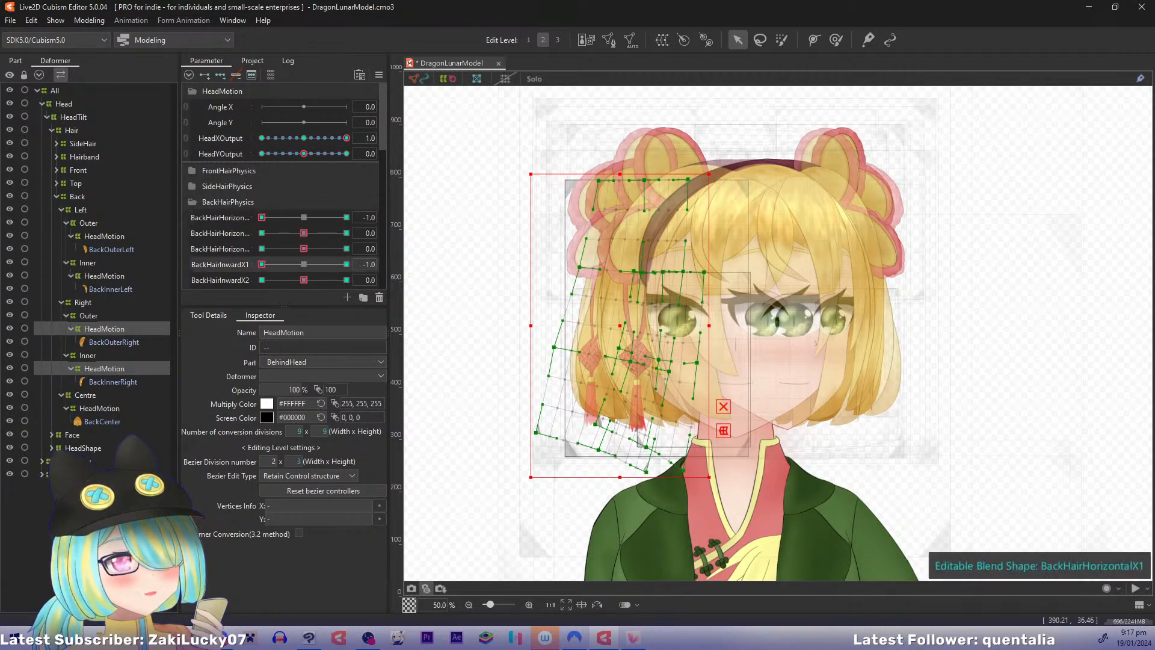
# Step: Set the BackHairHorizontalX1 weight limits of the right outer and inner HeadMotion deformers to 100% at HeadXOutput -1.0 and 50% at 1.0
pyautogui.click(379, 74)
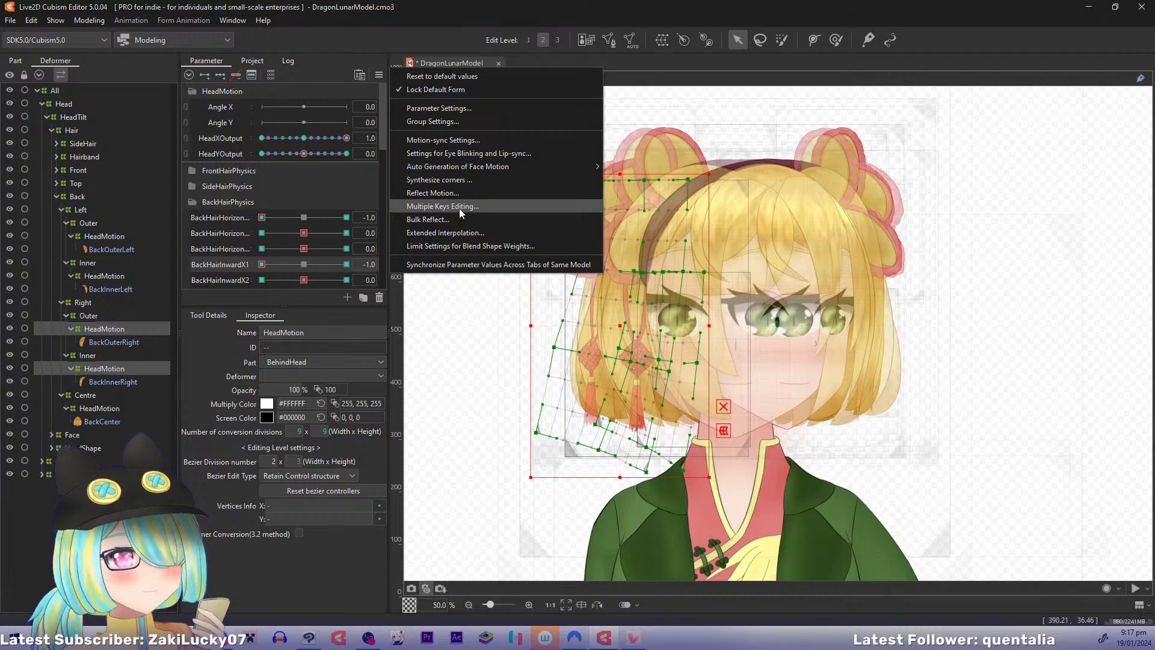
pyautogui.click(580, 244)
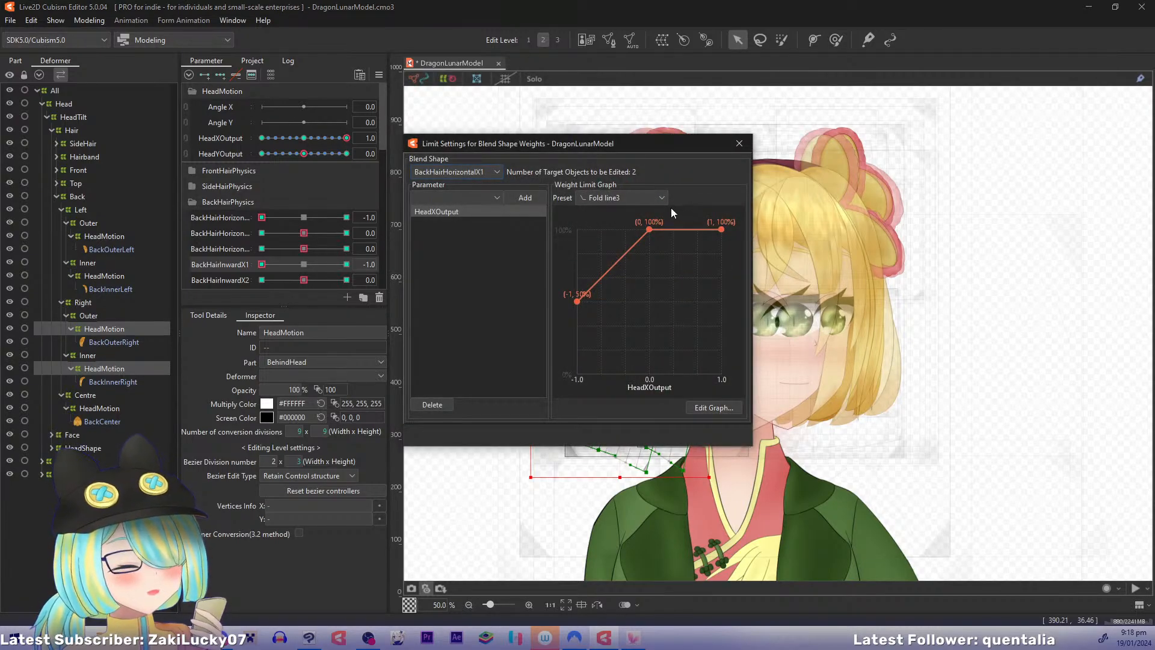
pyautogui.moveTo(620, 143); pyautogui.dragTo(406, 129)
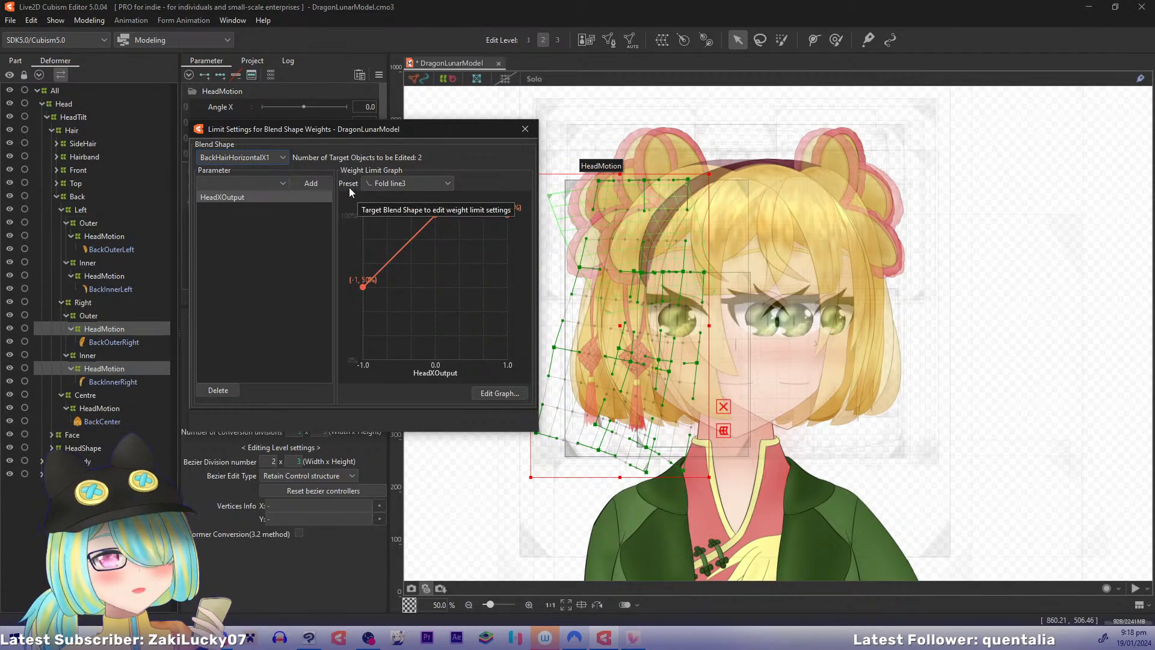
pyautogui.click(497, 393)
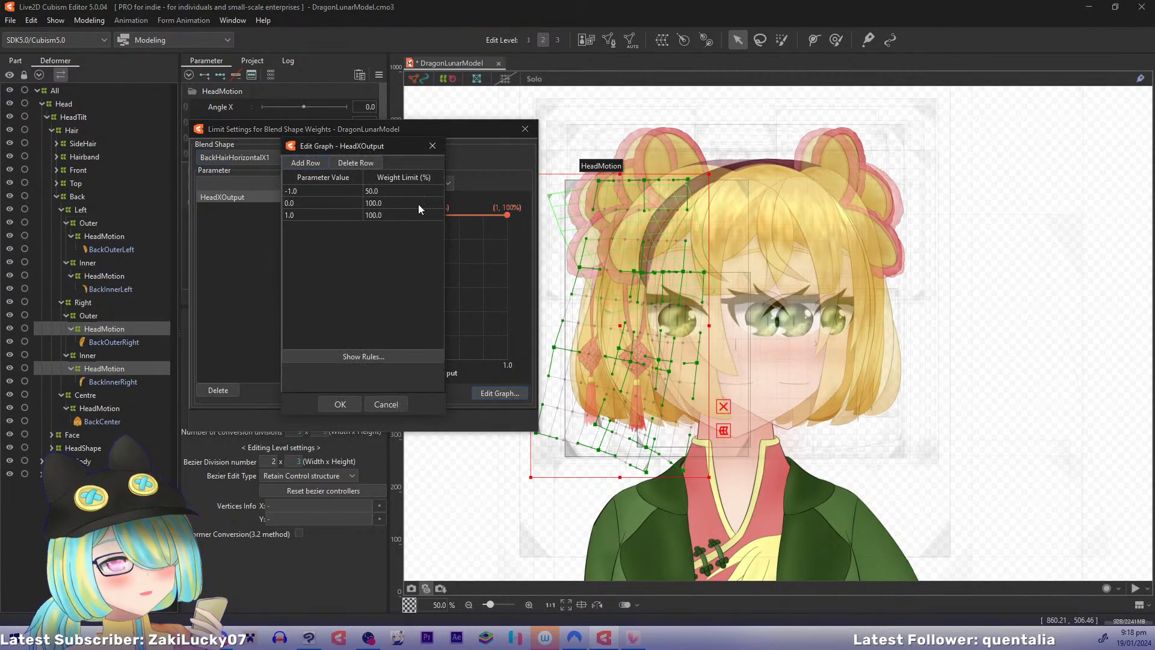
pyautogui.doubleClick(408, 192)
pyautogui.write('100')
pyautogui.click(381, 217)
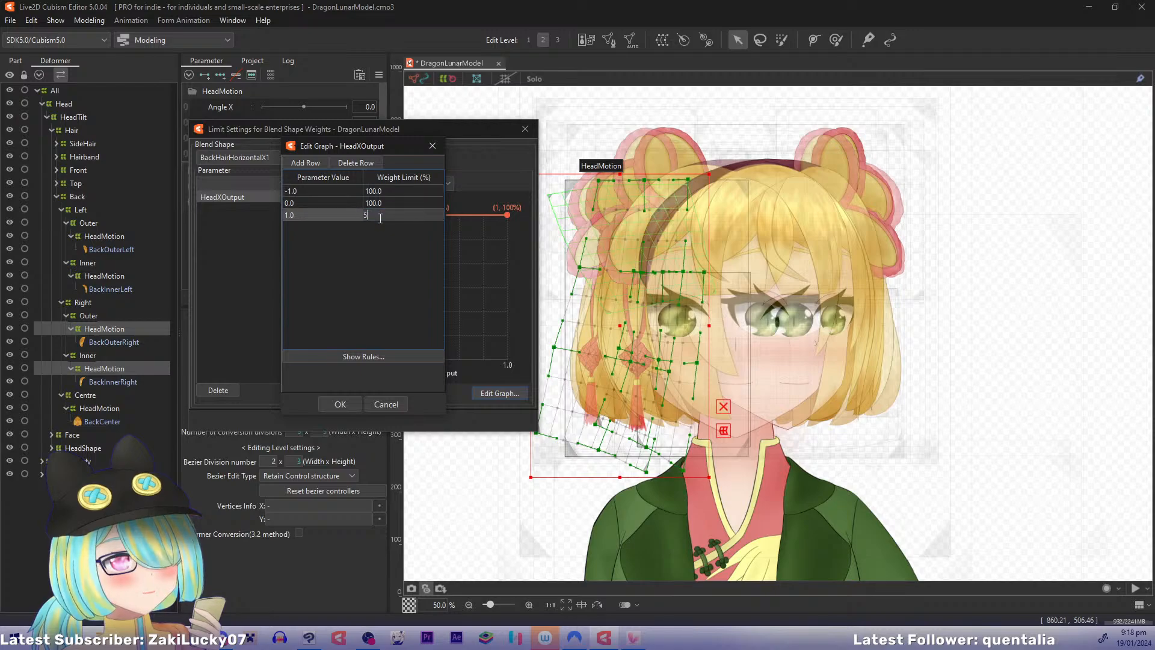
pyautogui.click(340, 404)
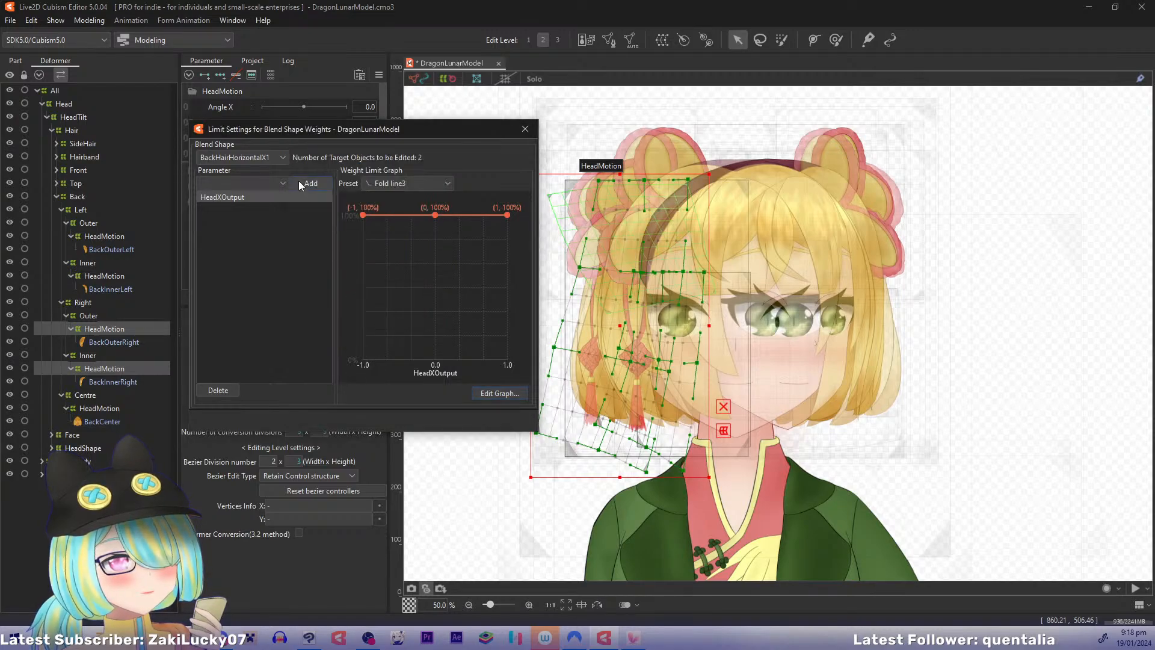
pyautogui.click(494, 394)
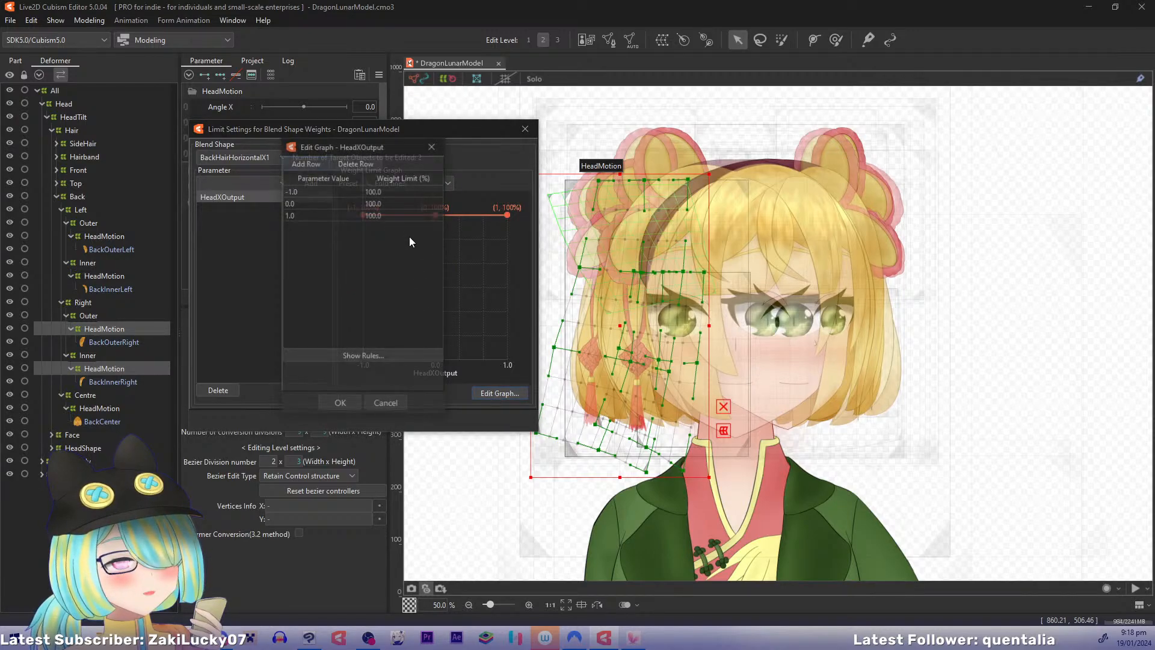
pyautogui.click(340, 404)
# Step: Set the BackHairHorizontalX2 weight limits for the same right-side deformers to 100% at HeadXOutput -1.0 and 50% at 1.0
pyautogui.click(252, 157)
pyautogui.click(270, 184)
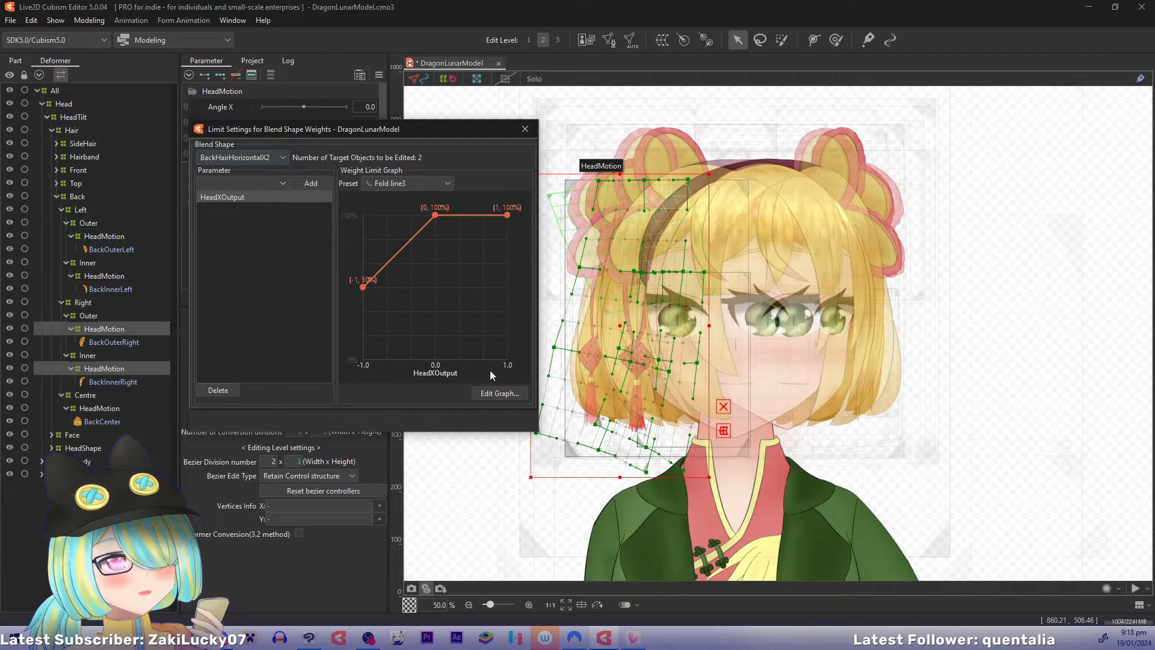
pyautogui.click(494, 393)
pyautogui.doubleClick(393, 191)
pyautogui.write('1')
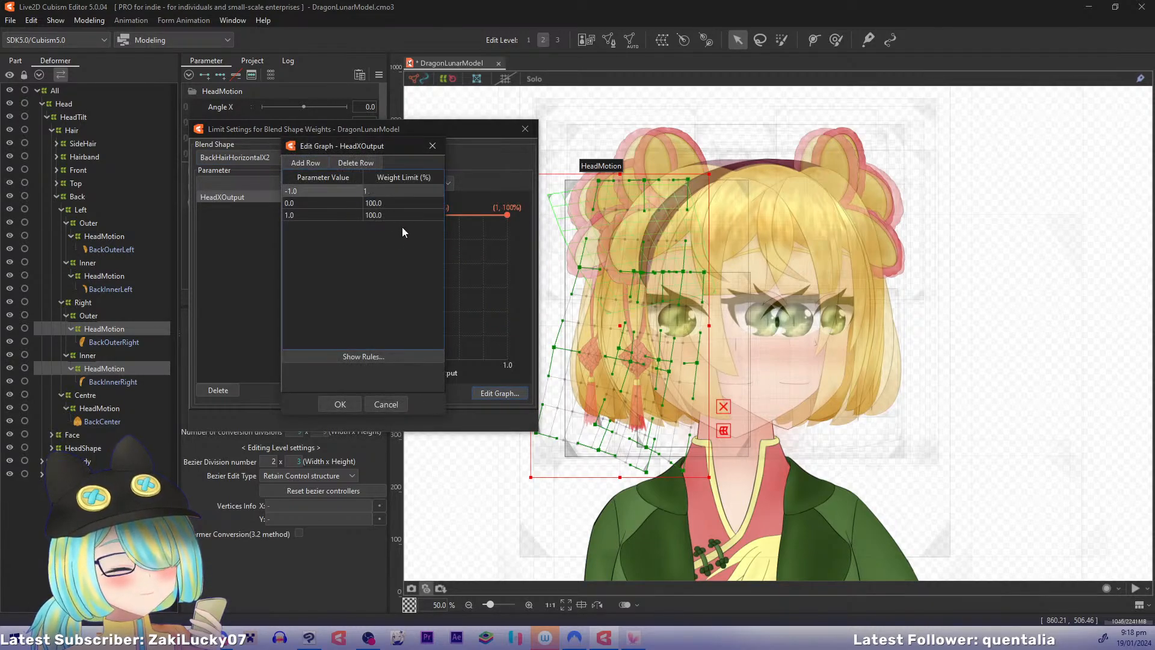
pyautogui.write('00')
pyautogui.doubleClick(399, 216)
pyautogui.write('50')
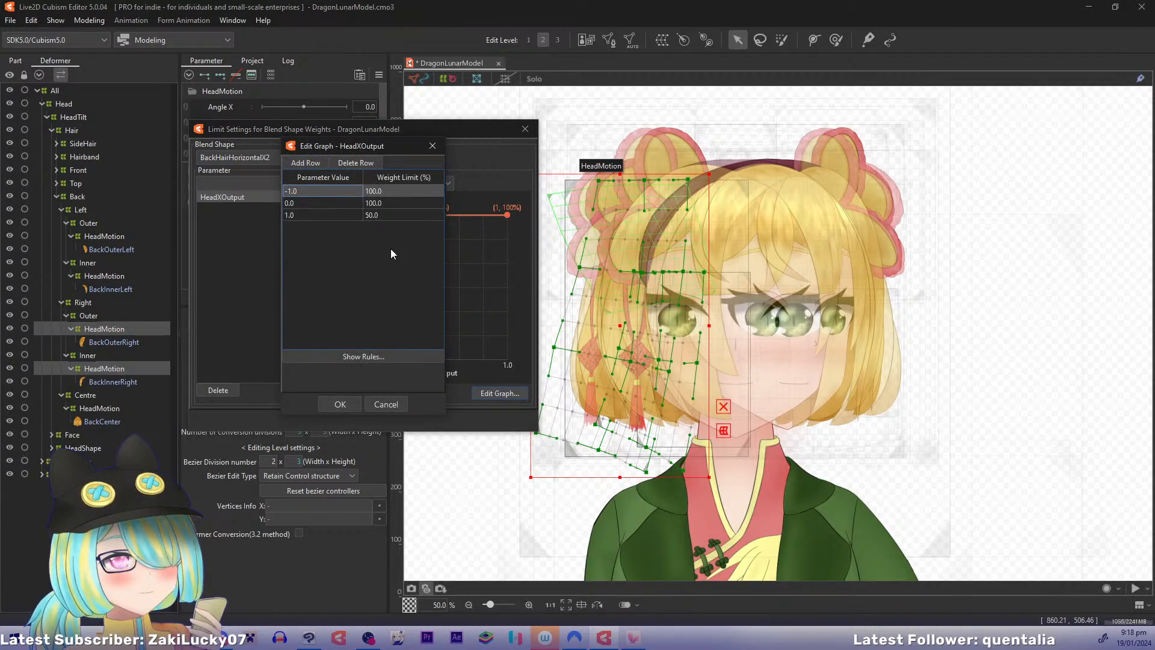
pyautogui.click(340, 404)
# Step: Set the BackHairHorizontalX3 weight limits for the same right-side deformers to 100% at HeadXOutput -1.0 and 50% at 1.0
pyautogui.click(277, 157)
pyautogui.click(269, 198)
pyautogui.click(495, 393)
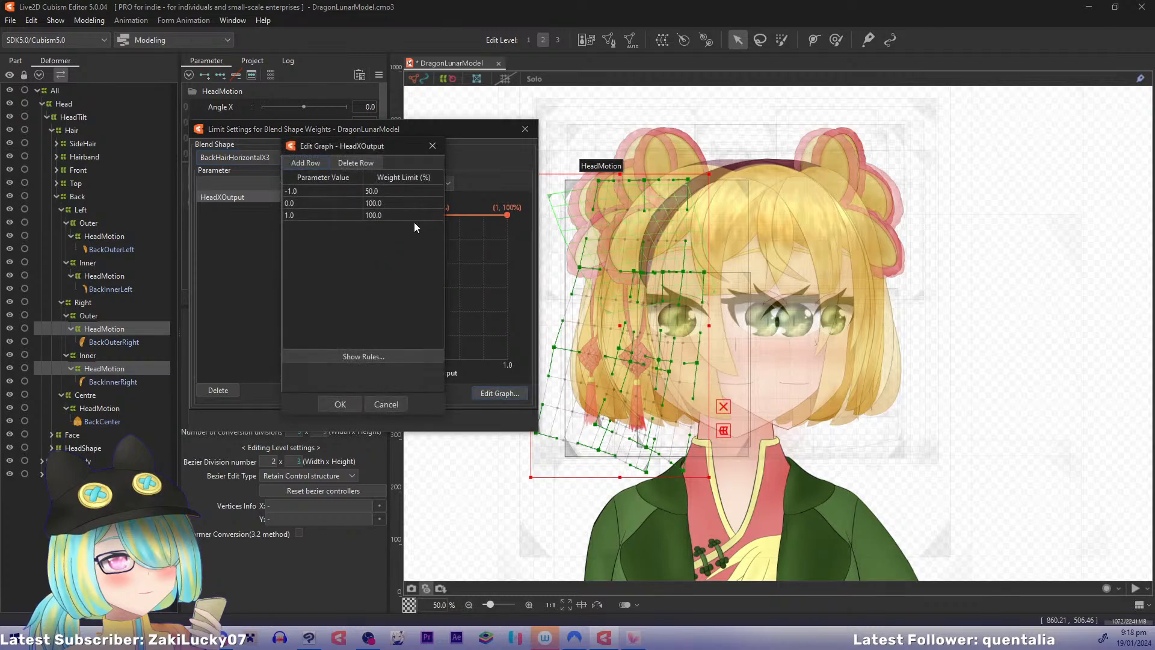
pyautogui.doubleClick(391, 191)
pyautogui.write('100')
pyautogui.doubleClick(382, 215)
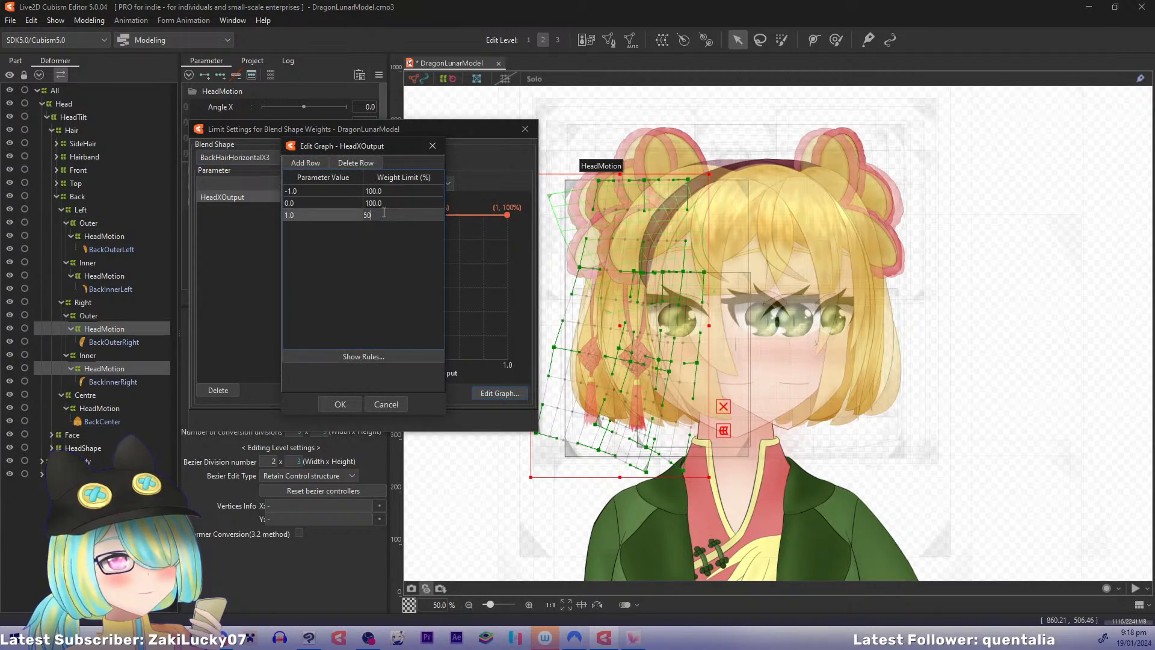
pyautogui.write('50')
pyautogui.press('Return')
pyautogui.click(340, 403)
# Step: Apply the Fold line2 preset to the HeadXOutput weight limits of BackHairInwardX1, BackHairInwardX2 and BackHairInwardX3, and close the limit settings
pyautogui.click(273, 158)
pyautogui.click(267, 200)
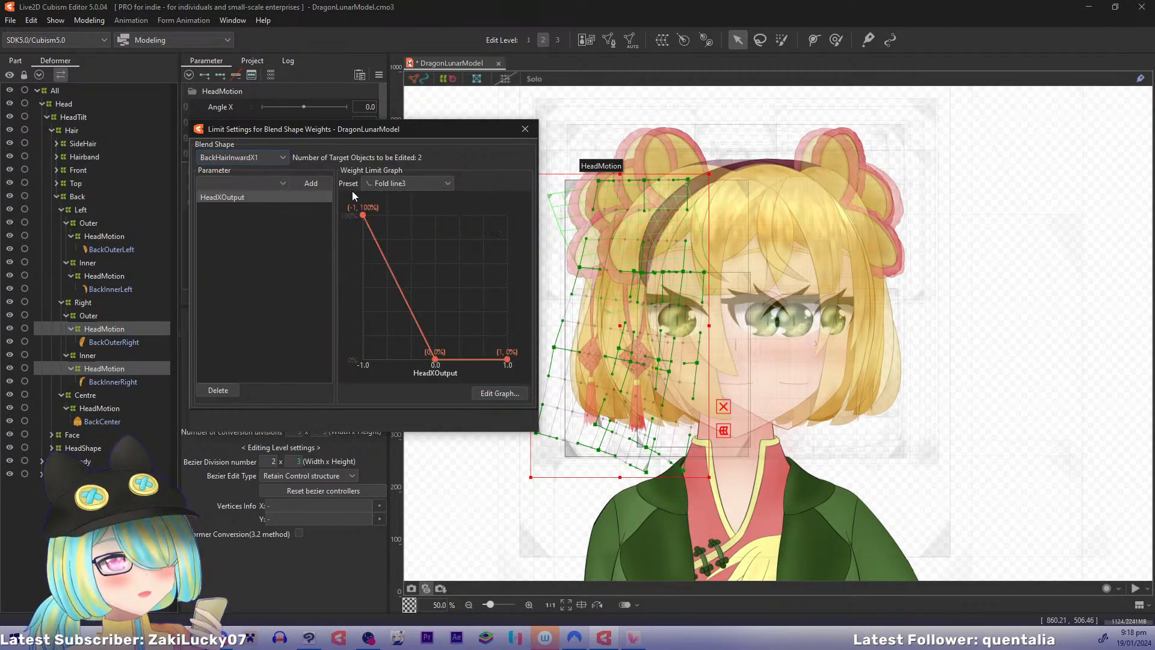
pyautogui.click(403, 184)
pyautogui.click(390, 246)
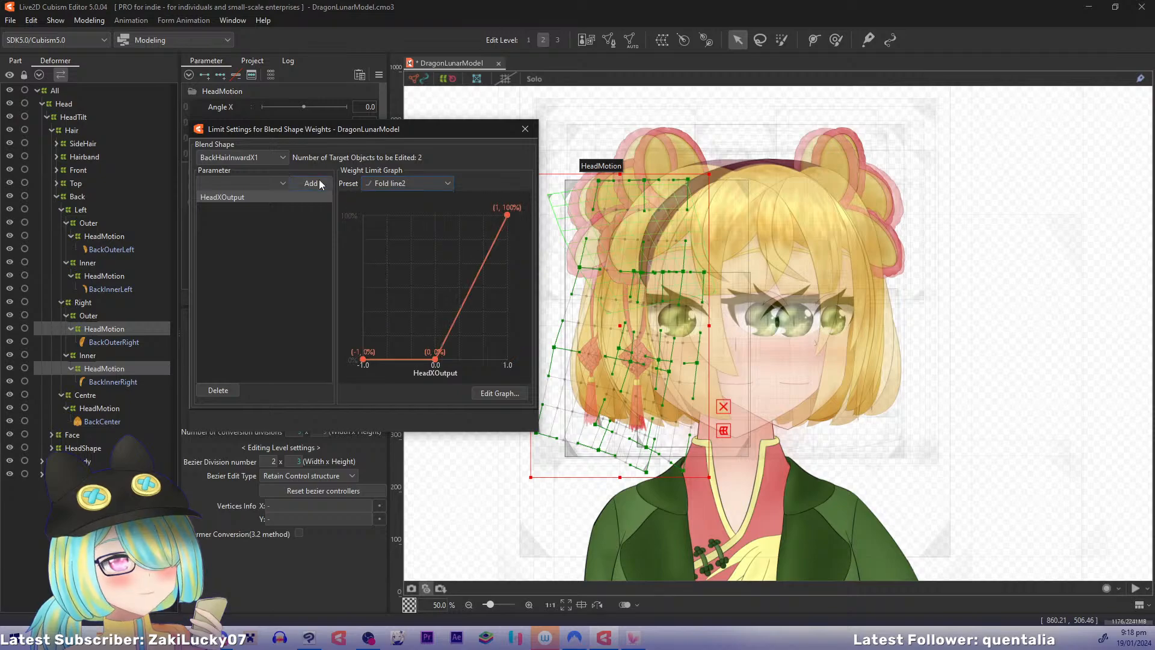
pyautogui.click(277, 158)
pyautogui.click(281, 219)
pyautogui.click(410, 183)
pyautogui.click(397, 245)
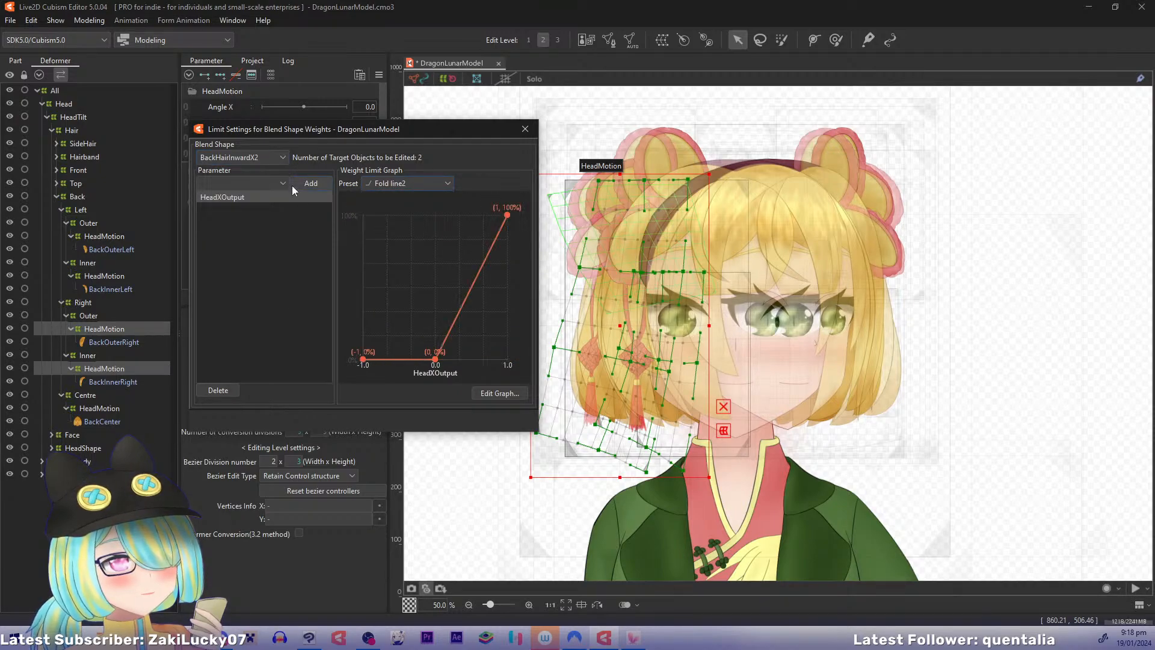
pyautogui.click(278, 158)
pyautogui.click(283, 232)
pyautogui.click(386, 183)
pyautogui.click(390, 245)
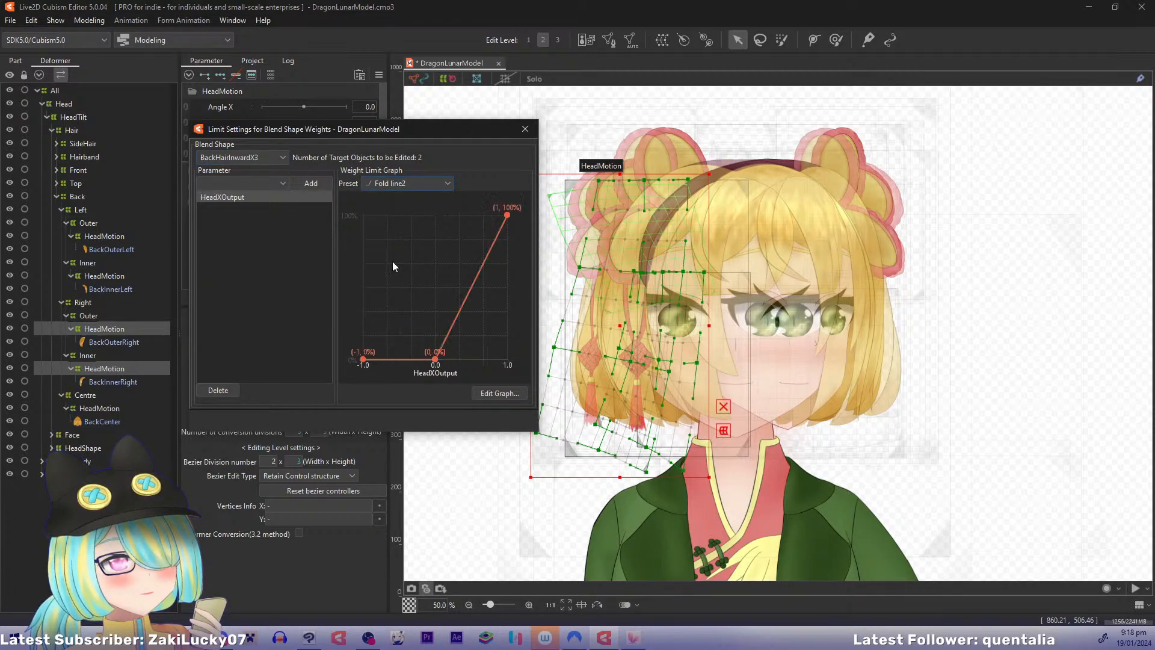
pyautogui.click(525, 129)
# Step: Test the back hair physics by moving the model's head in the Physics Settings preview, and close the settings
pyautogui.click(89, 20)
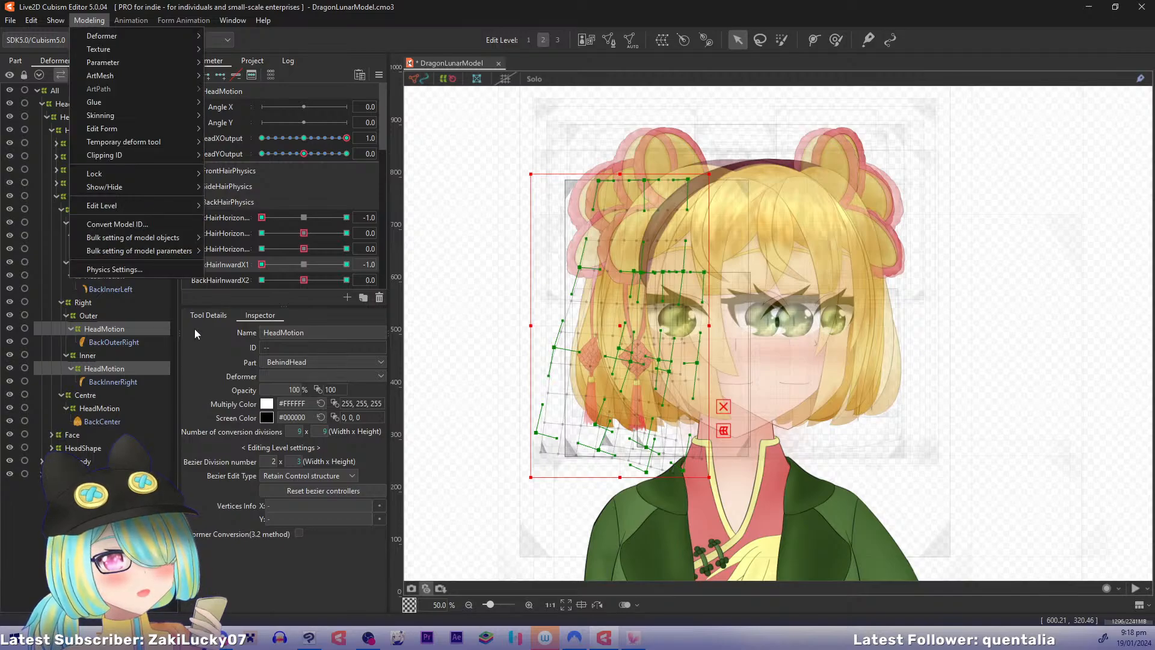
pyautogui.click(114, 269)
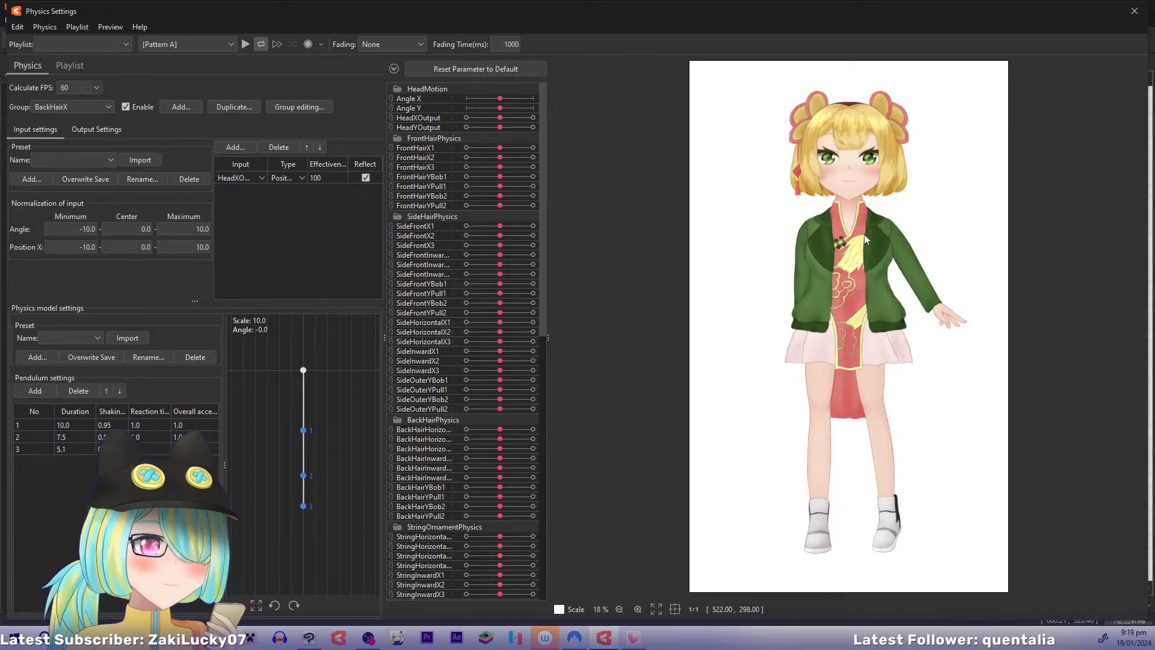
pyautogui.moveTo(914, 123); pyautogui.dragTo(913, 427)
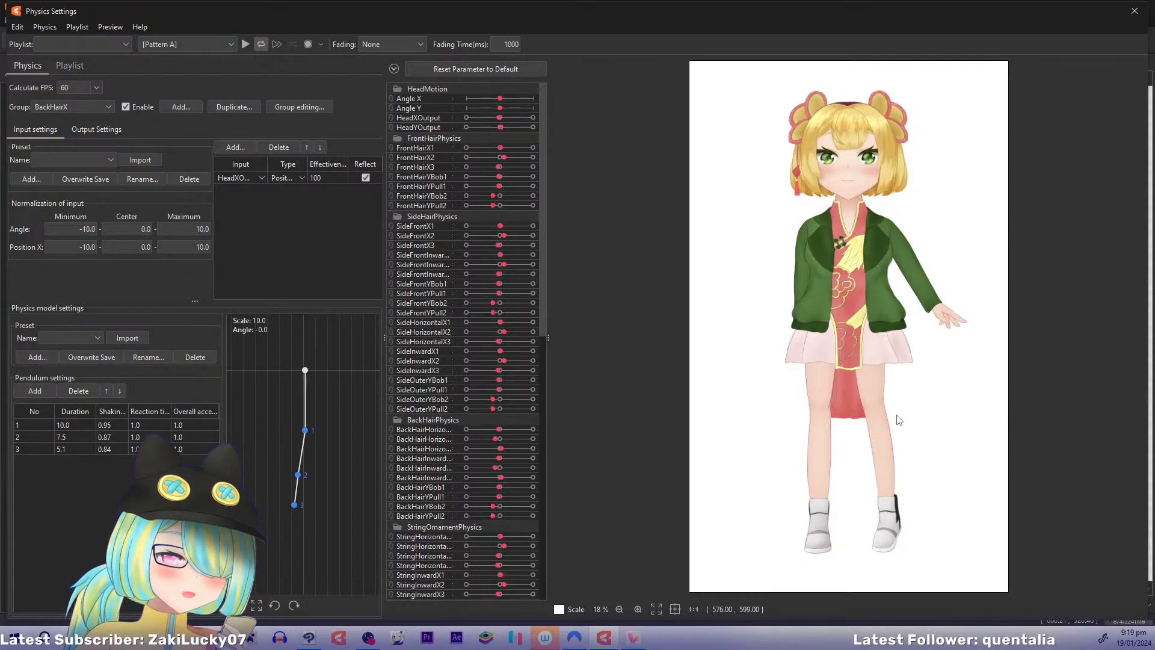
pyautogui.click(1136, 11)
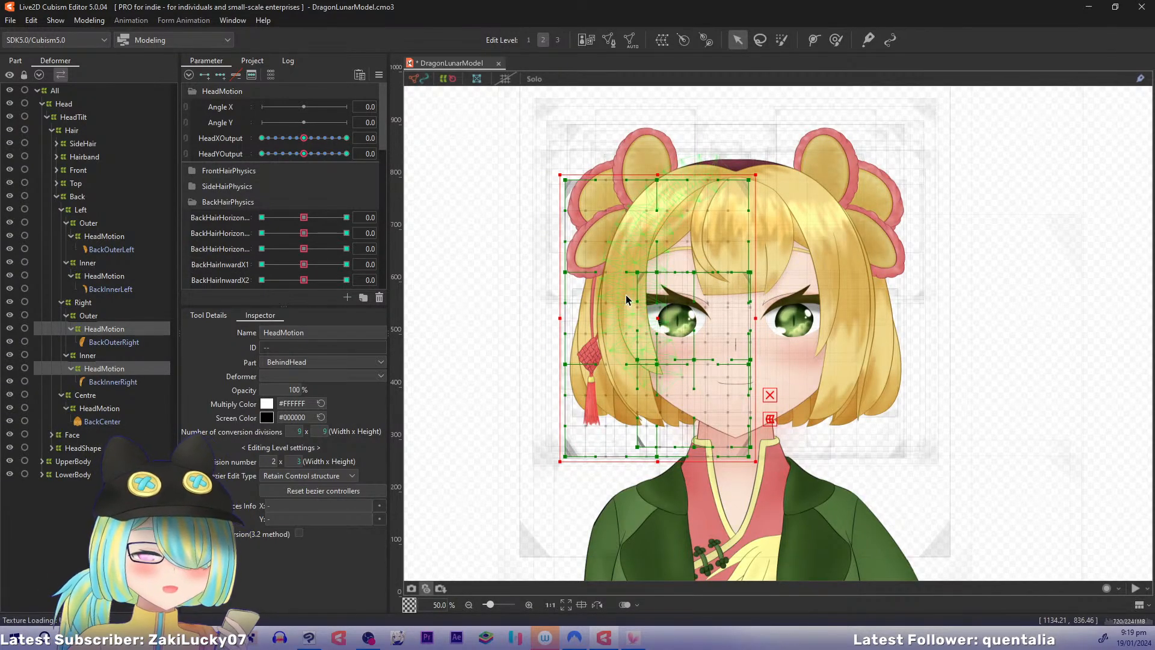
# Step: Collapse the BackHairPhysics parameter folder and create a new folder named EarsPhysics below StringOrnamentPhysics
pyautogui.click(193, 204)
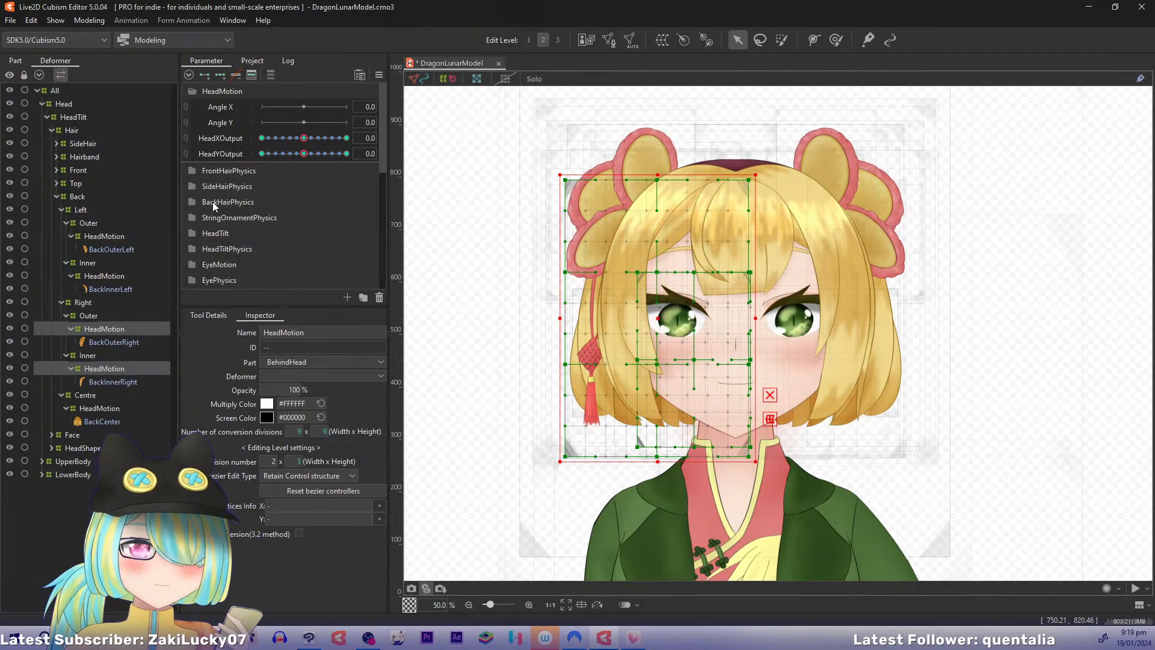
pyautogui.click(348, 297)
pyautogui.click(596, 395)
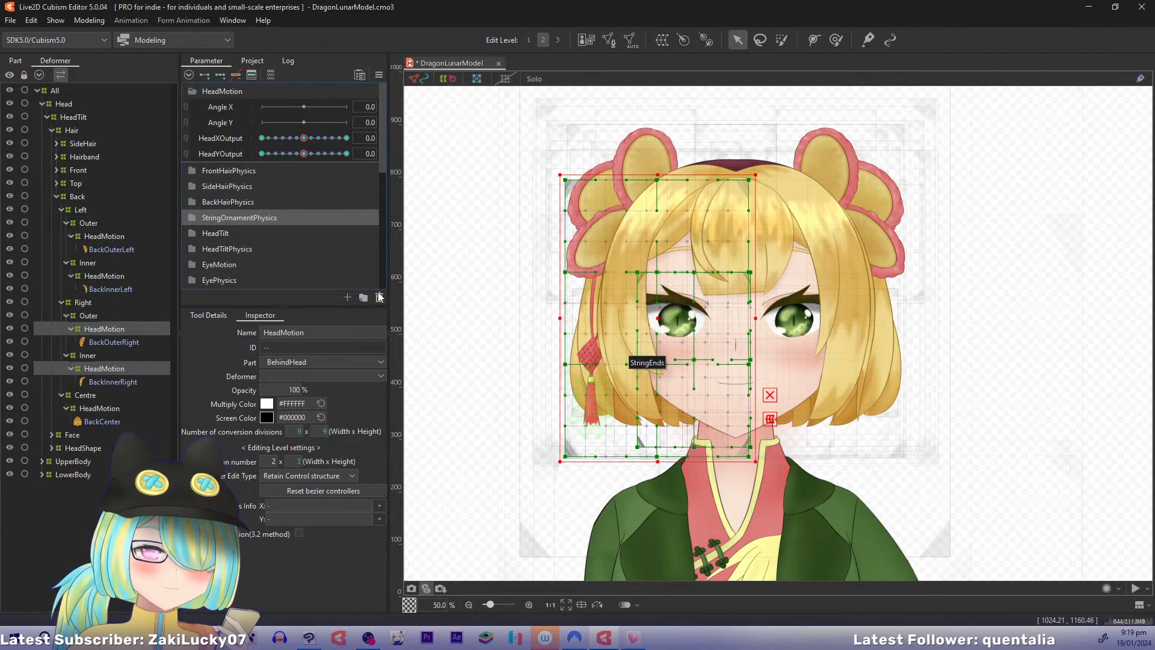
pyautogui.click(363, 297)
pyautogui.doubleClick(227, 232)
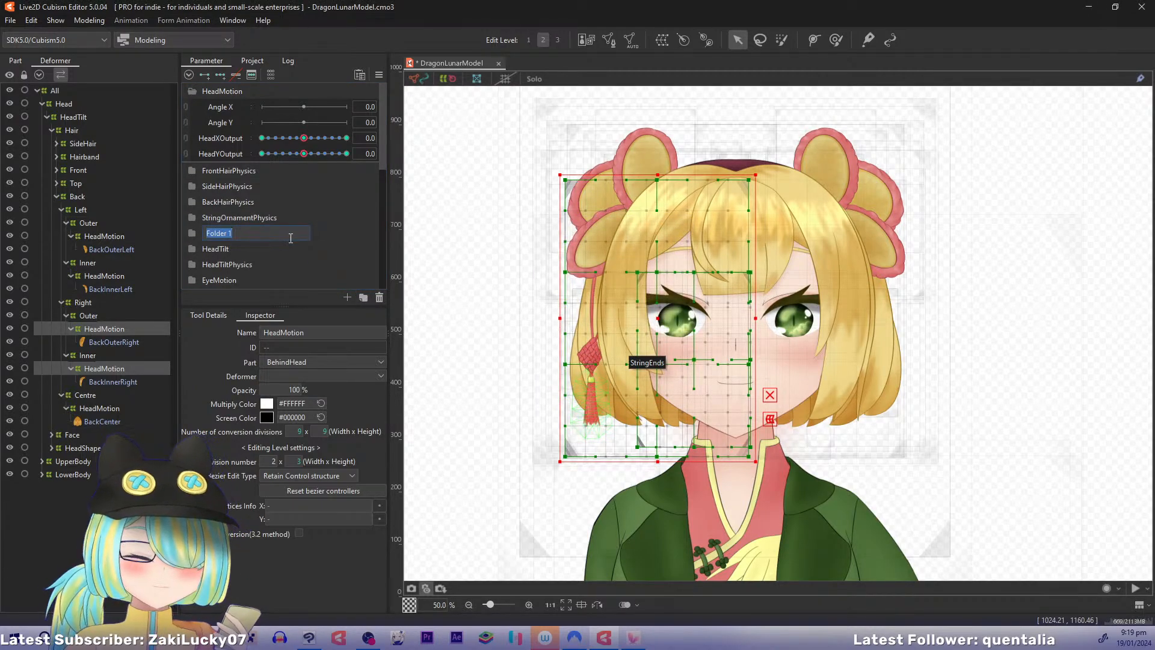
pyautogui.write('EarsPhysics')
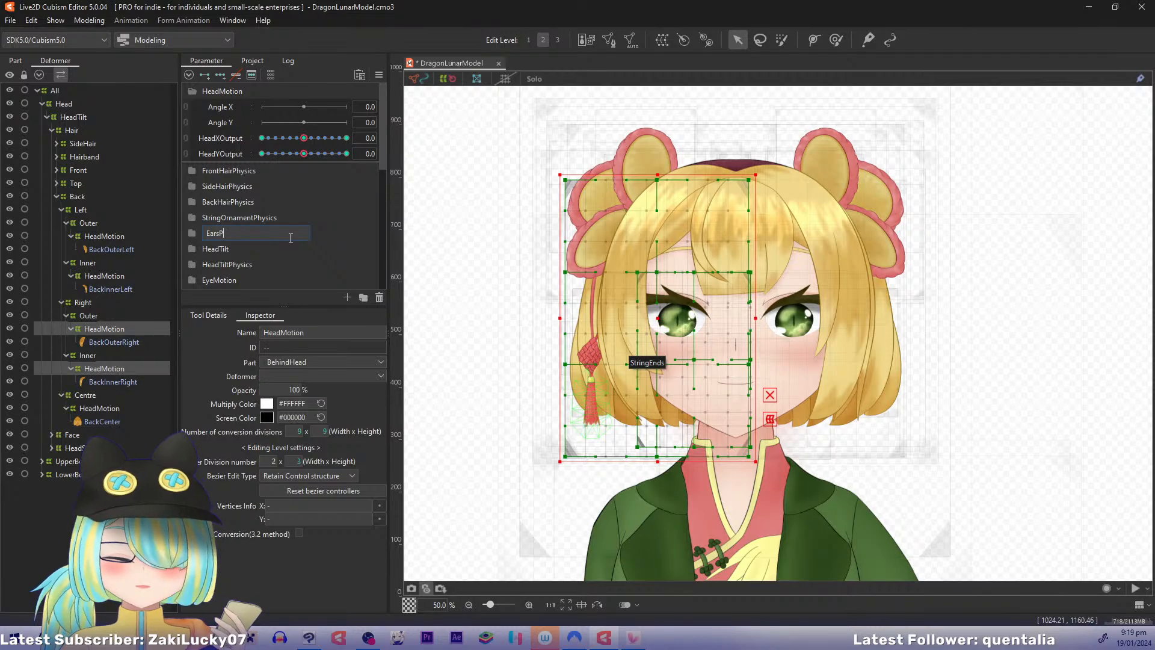
pyautogui.press('Return')
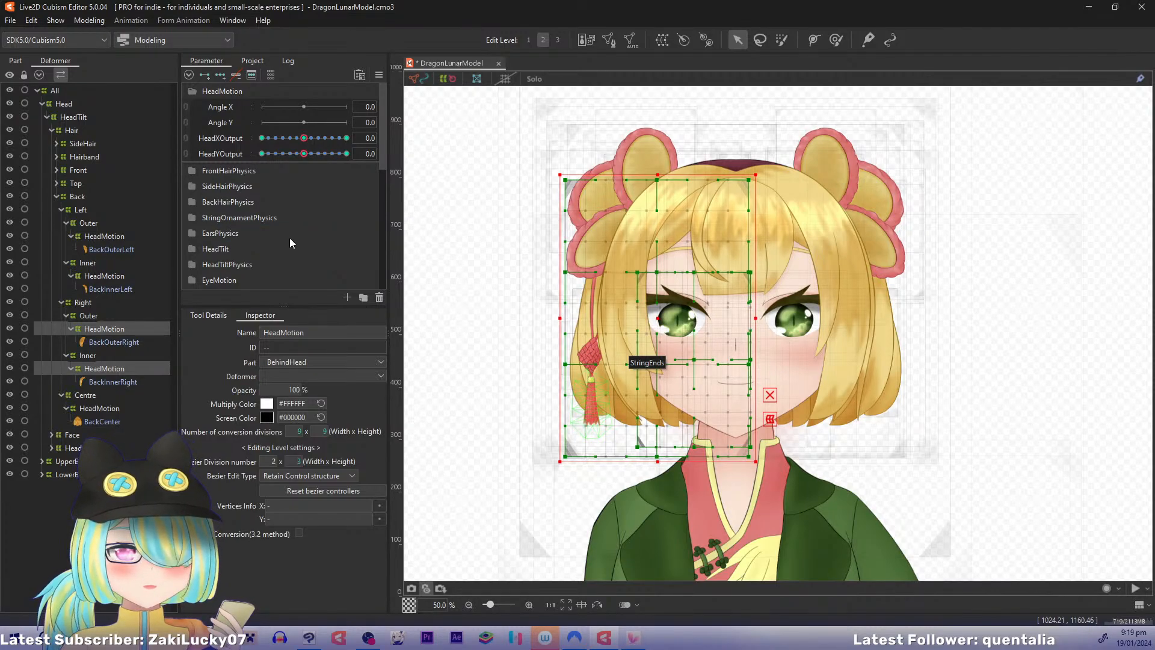
# Step: Create a parameter in EarsPhysics with name and ID EarX1, range -1.0 to 1.0, and enable Blend Shape for it
pyautogui.click(213, 235)
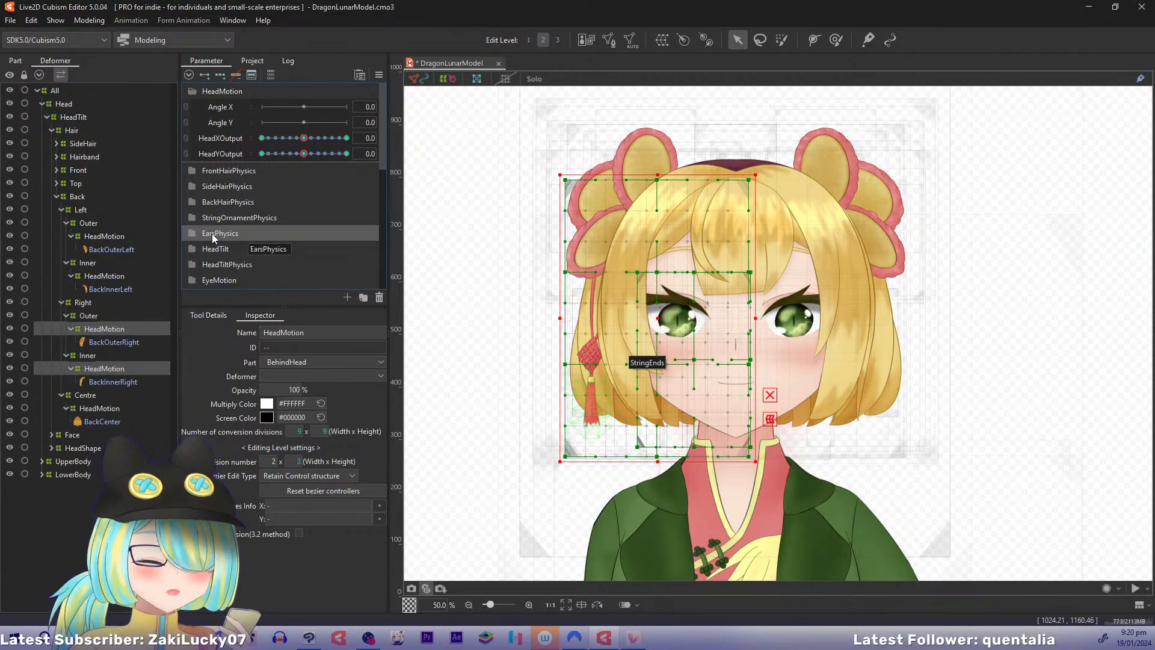
pyautogui.click(347, 298)
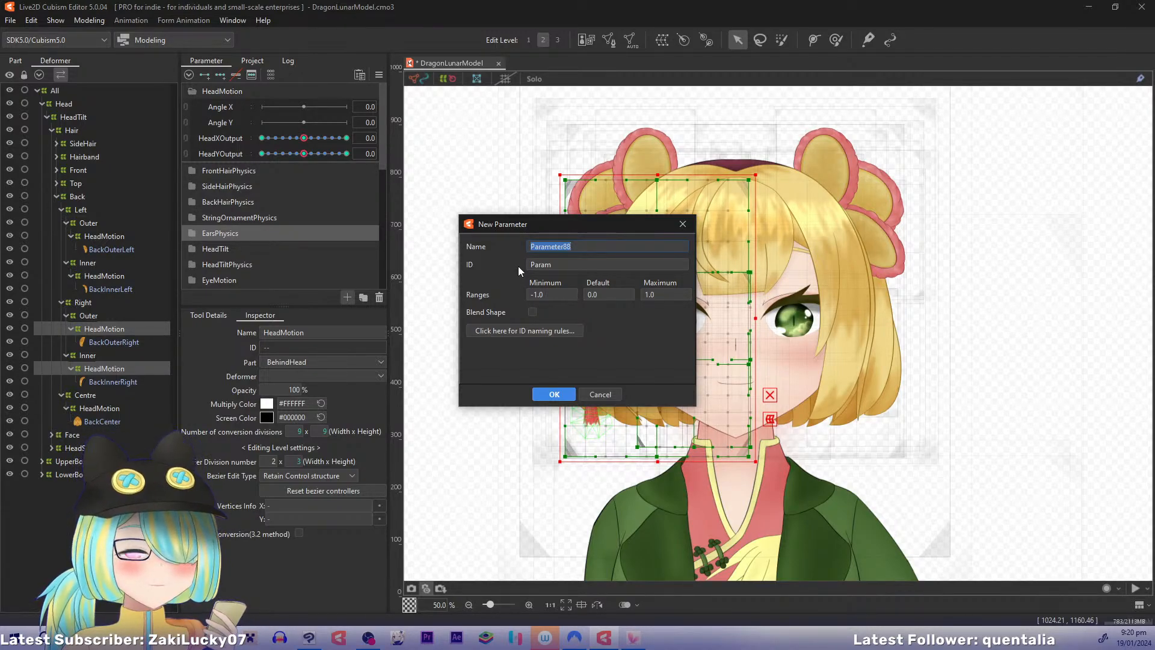
pyautogui.write('EarX1')
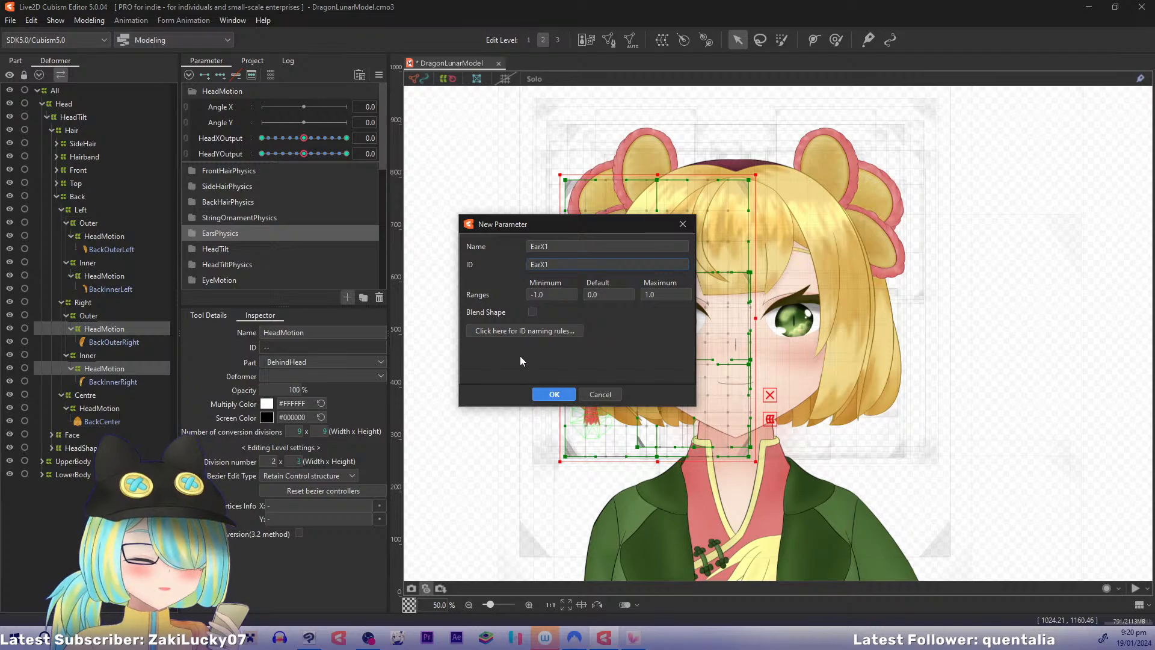
pyautogui.click(554, 394)
pyautogui.rightClick(218, 247)
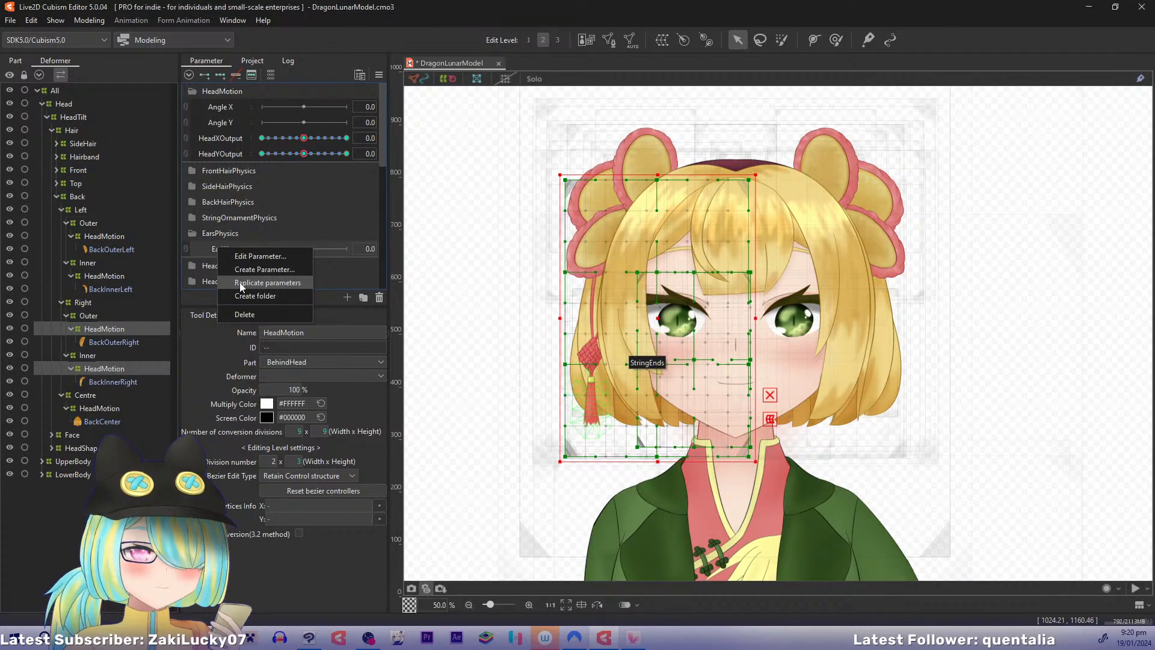
pyautogui.click(256, 256)
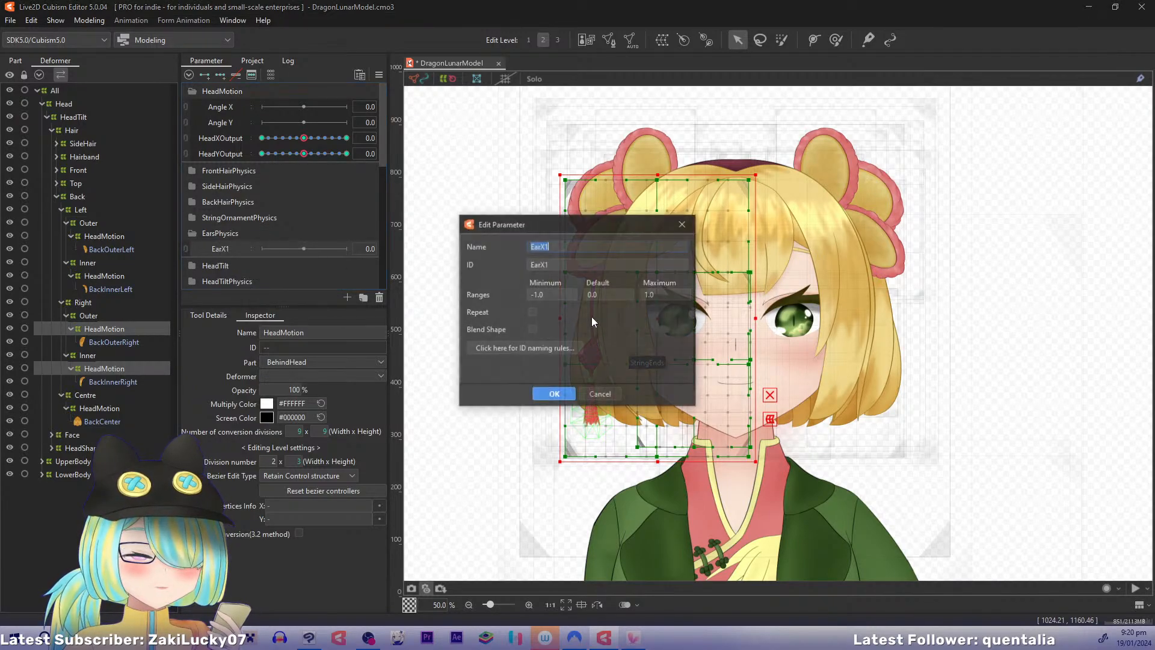
pyautogui.click(554, 394)
# Step: Replicate the EarX1 parameter and rename the copy EarX2
pyautogui.rightClick(229, 248)
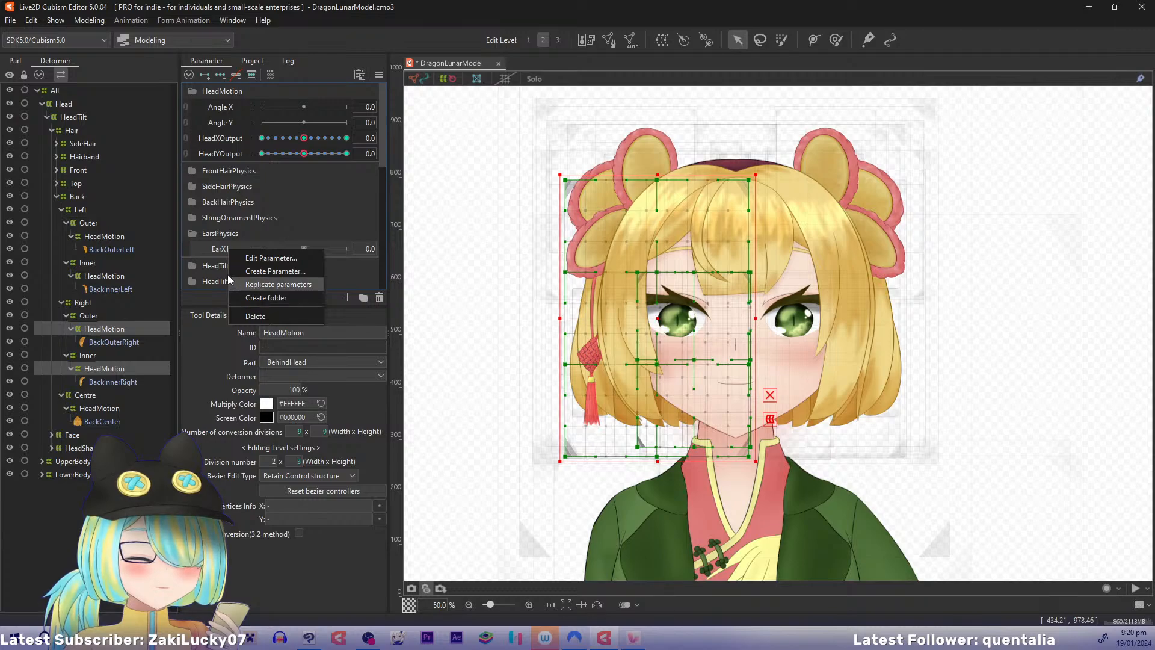
pyautogui.click(265, 284)
pyautogui.rightClick(227, 265)
pyautogui.click(258, 271)
pyautogui.write('EarX2')
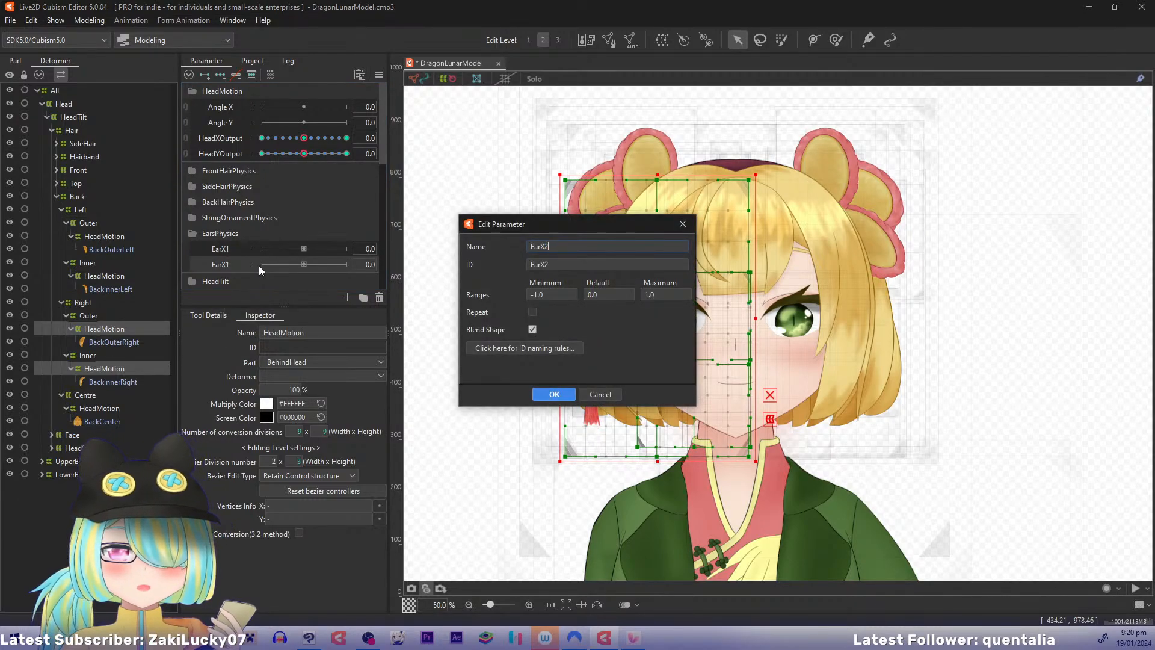
pyautogui.press('Return')
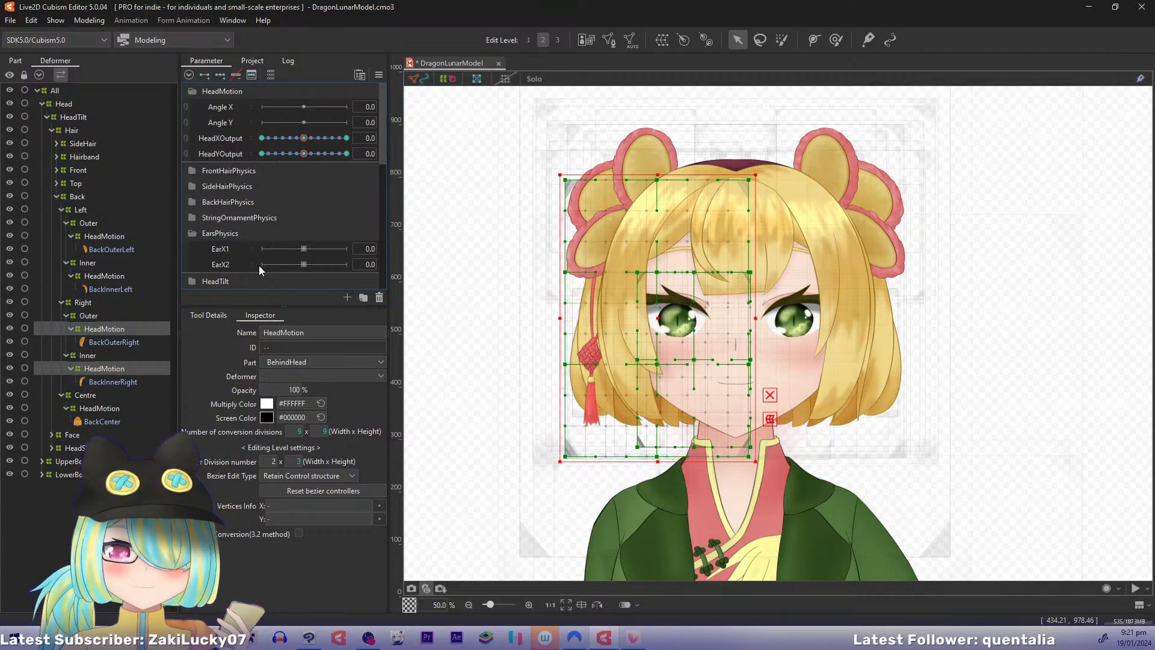
# Step: Rename the EarX1 parameter in the EarsPhysics folder as EarHorizontalX1, in both its name and its ID
pyautogui.rightClick(219, 262)
pyautogui.rightClick(226, 251)
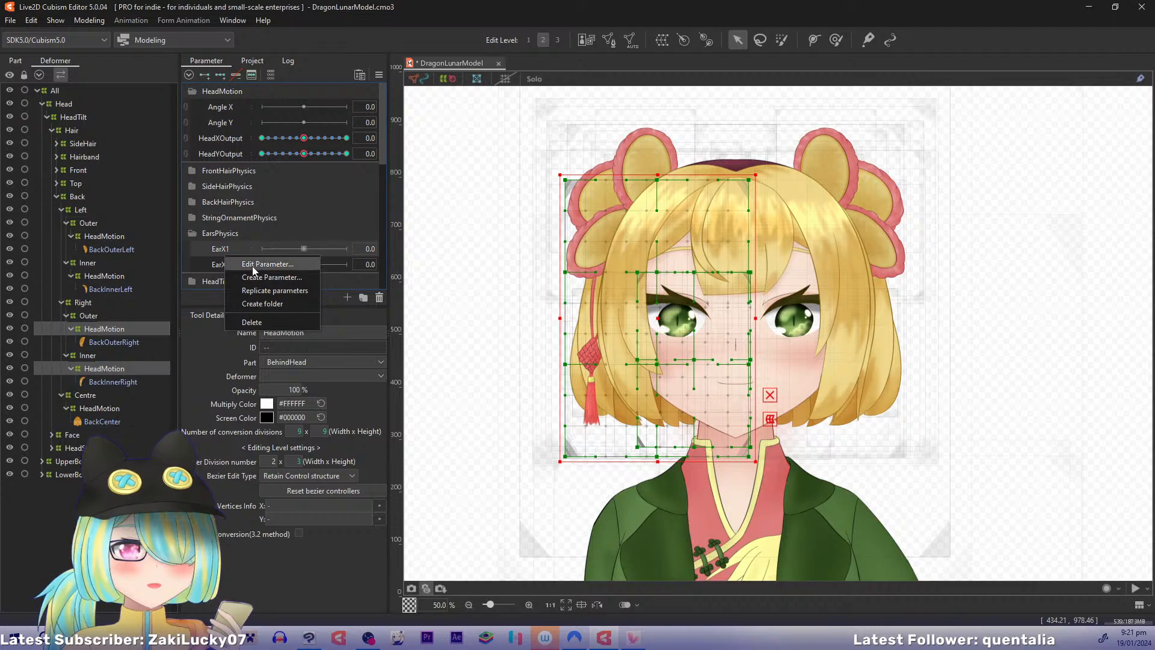
pyautogui.click(251, 266)
pyautogui.click(546, 247)
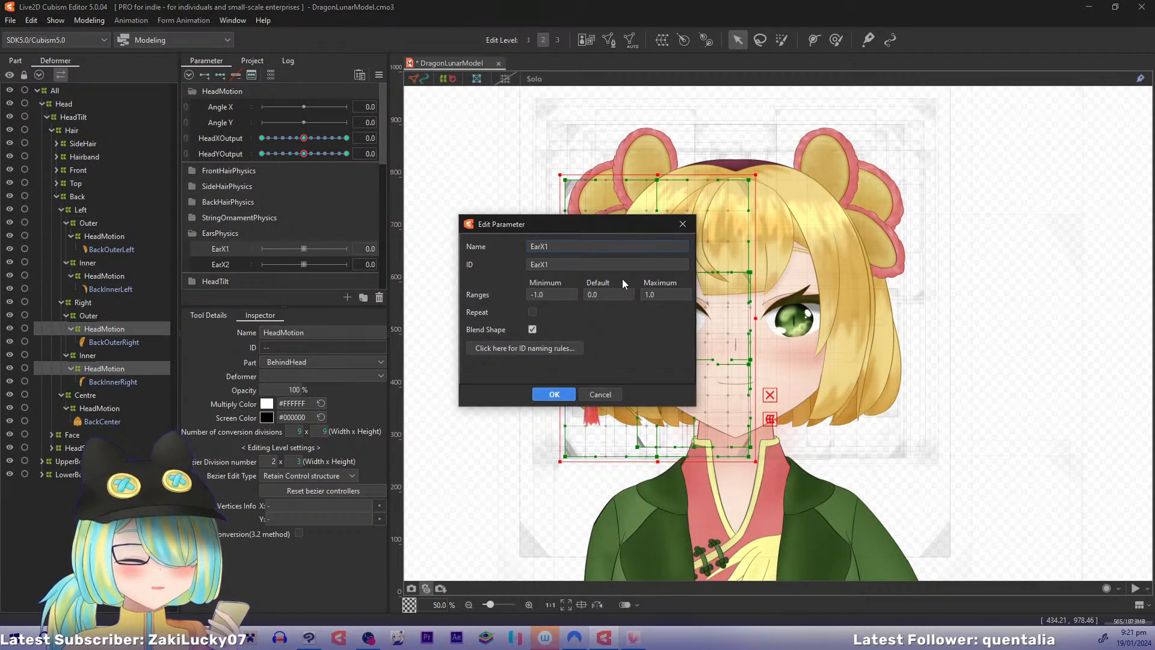
pyautogui.write('Hiron')
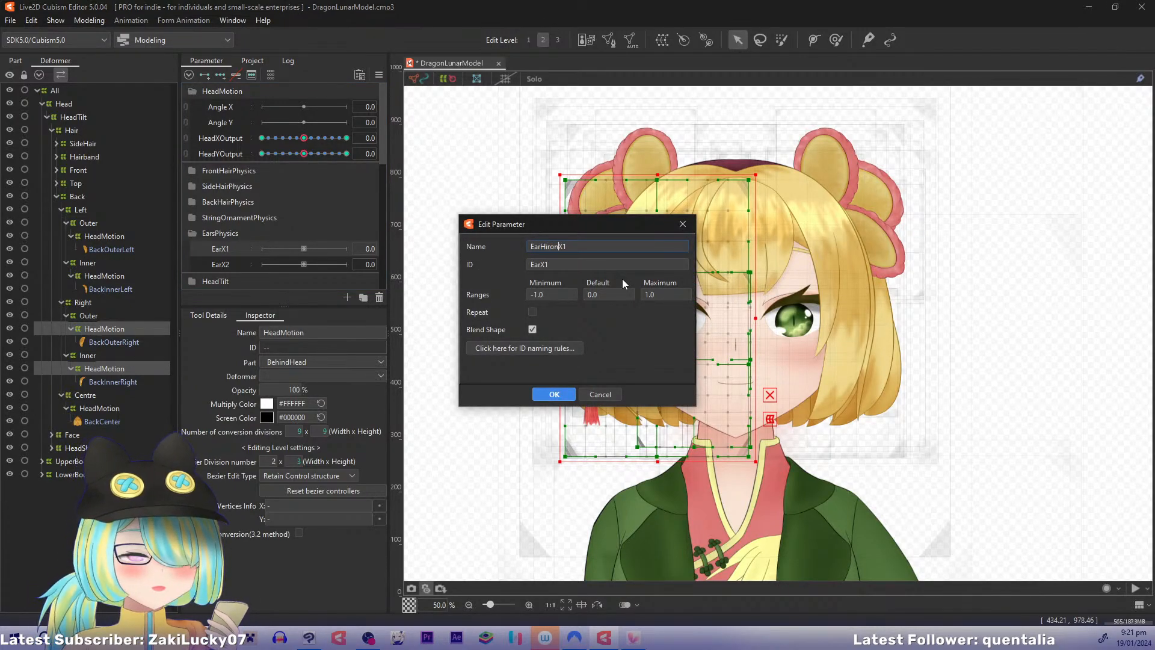
pyautogui.press('BackSpace')
pyautogui.press('BackSpace')
pyautogui.press('BackSpace')
pyautogui.press('BackSpace')
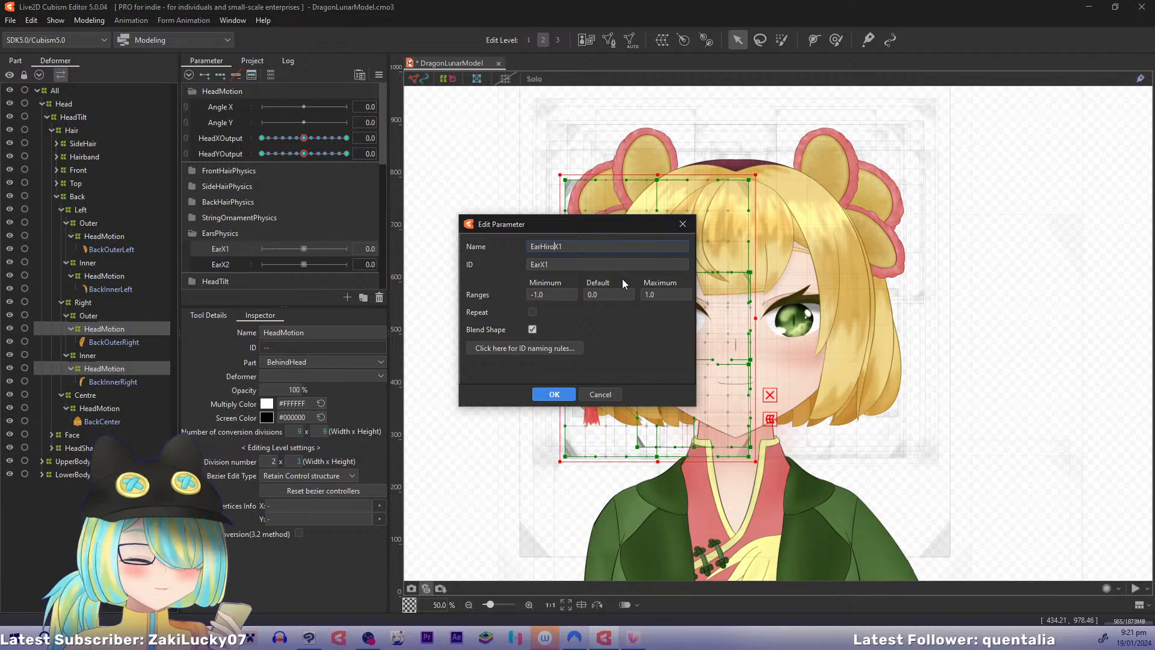
pyautogui.write('or')
pyautogui.write('izontal')
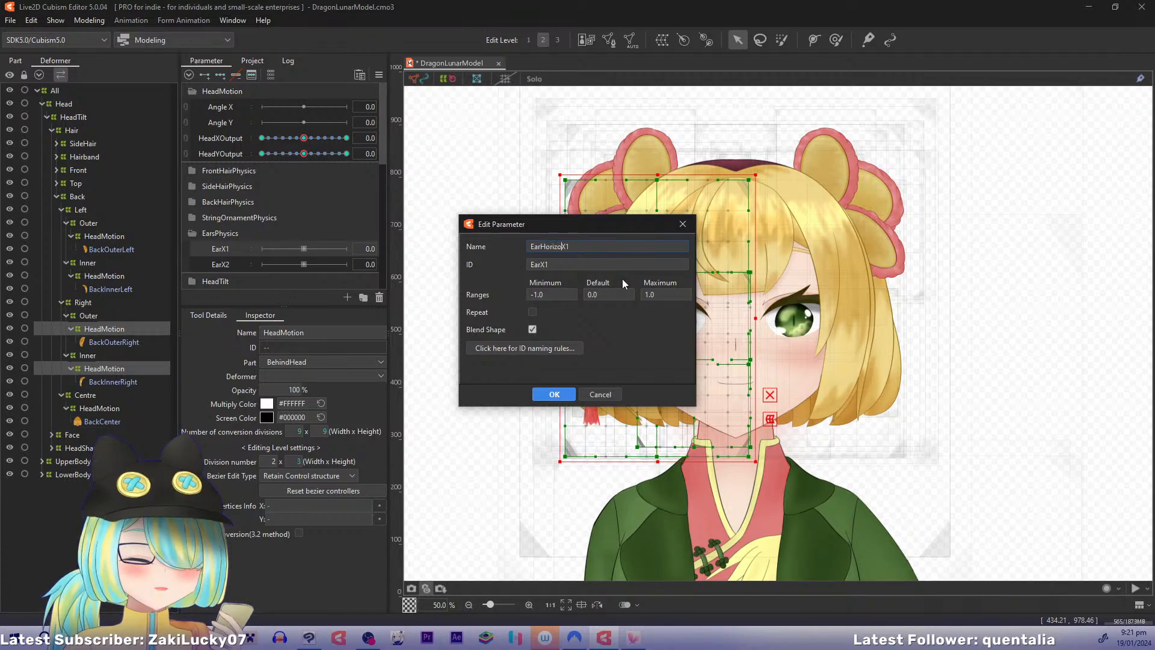
pyautogui.hotkey('ctrl', 'a')
pyautogui.press('Tab')
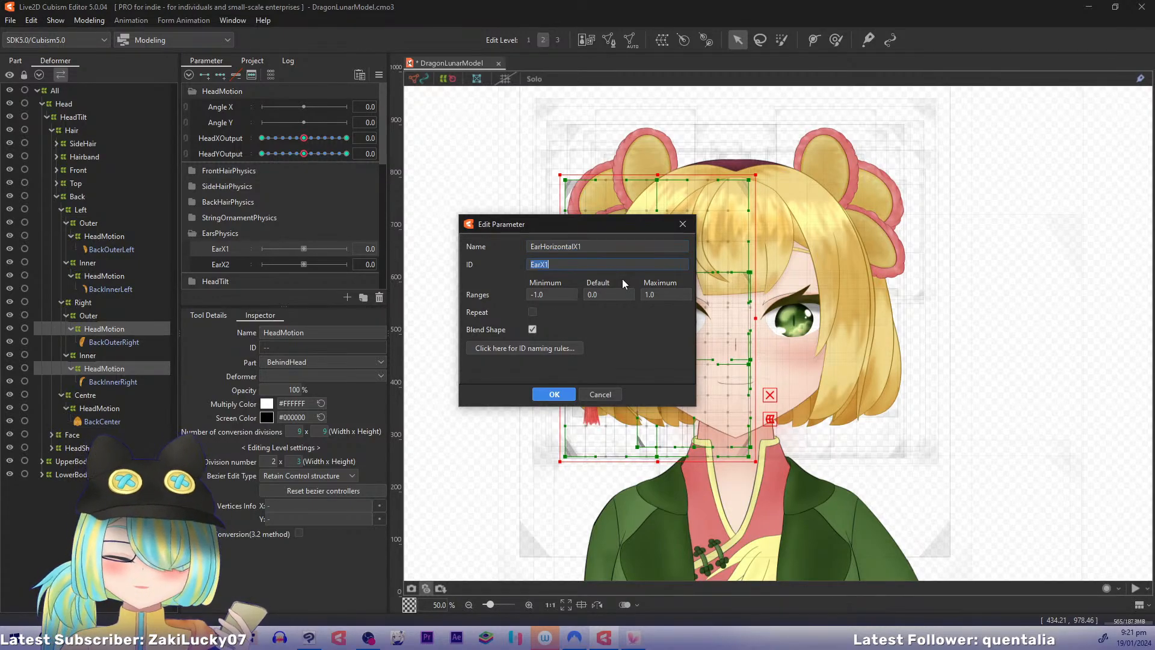
pyautogui.press('Return')
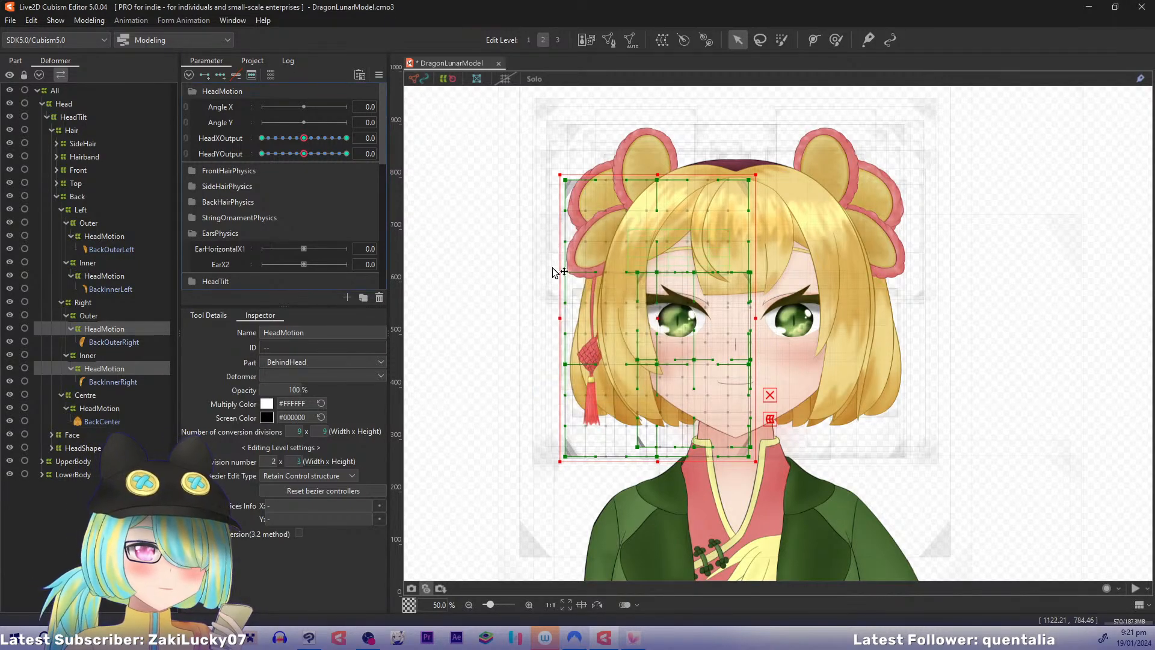
# Step: Replicate the EarHorizontalX1 parameter and name the copy EarHorizontalX2
pyautogui.rightClick(227, 256)
pyautogui.click(252, 288)
pyautogui.rightClick(237, 263)
pyautogui.click(272, 270)
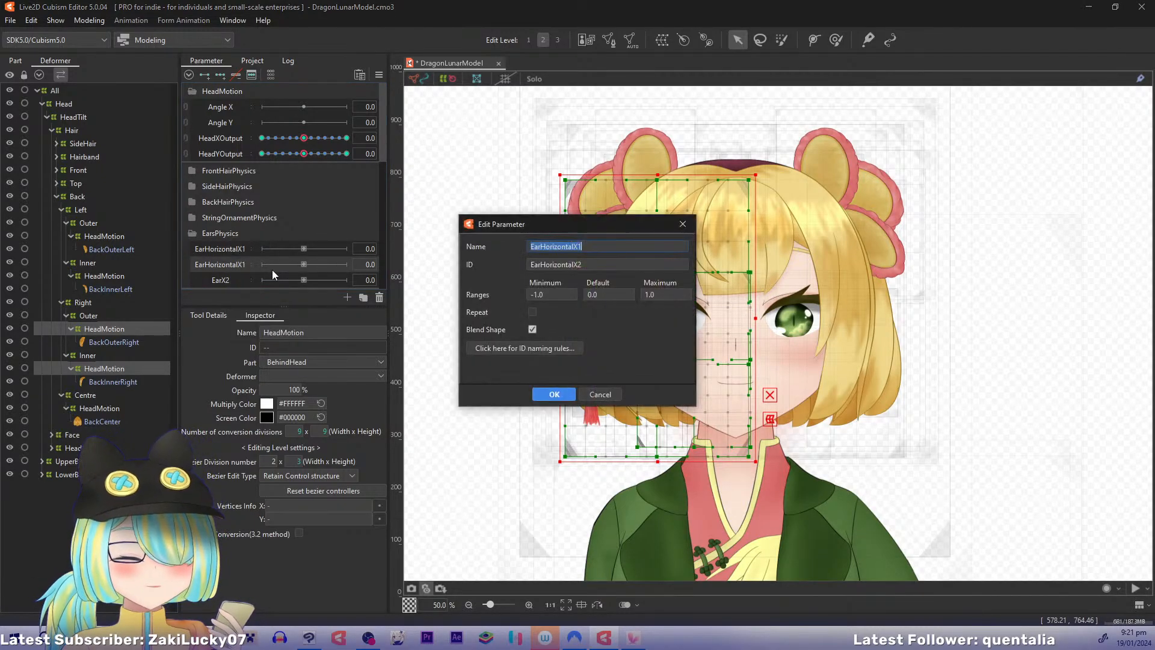
pyautogui.press('Right')
pyautogui.press('BackSpace')
pyautogui.write('2')
pyautogui.press('Return')
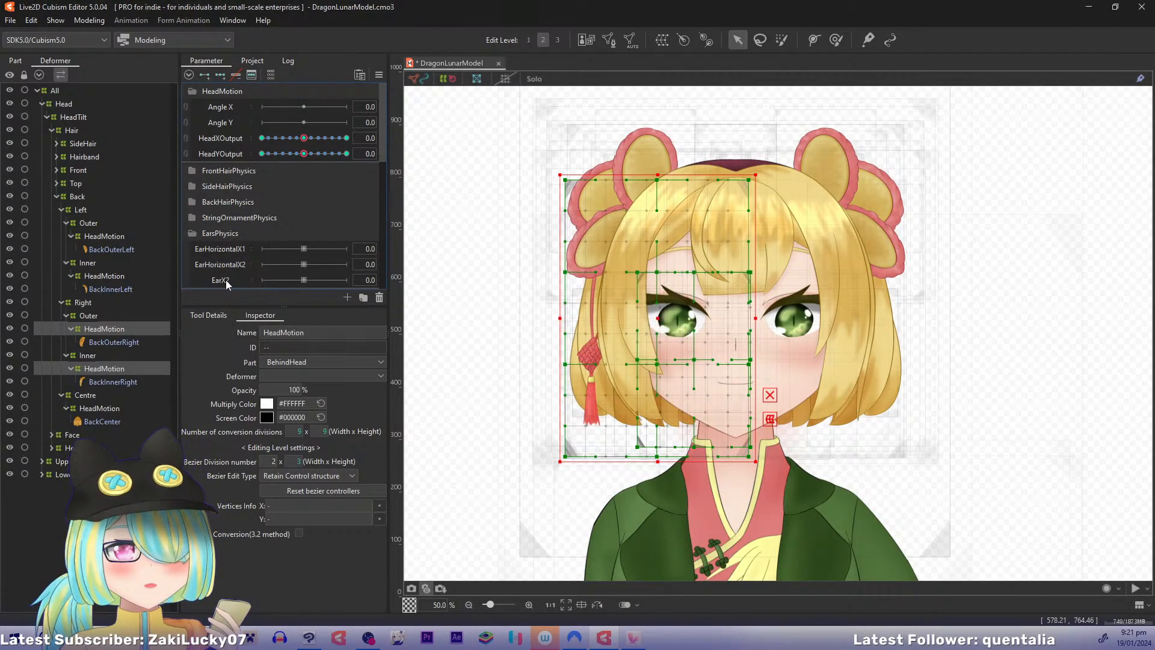
# Step: Rename the EarX2 parameter as EarInwardX1, in both its name and its ID
pyautogui.rightClick(225, 280)
pyautogui.click(298, 272)
pyautogui.press('Left')
pyautogui.press('Left')
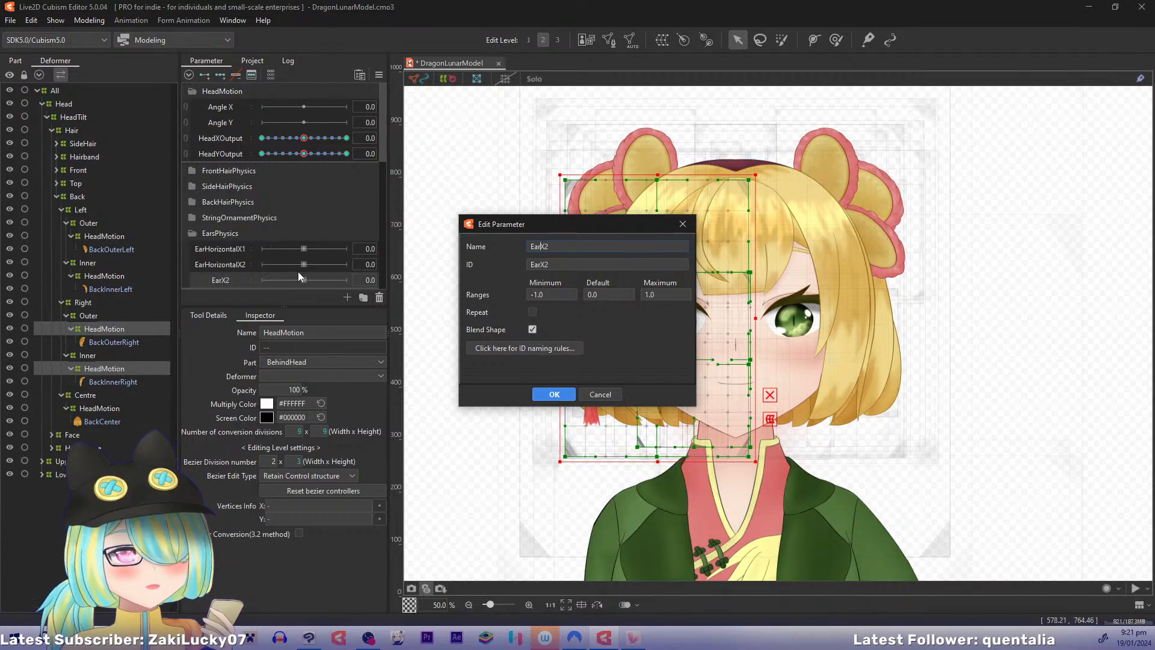
pyautogui.write('Inw')
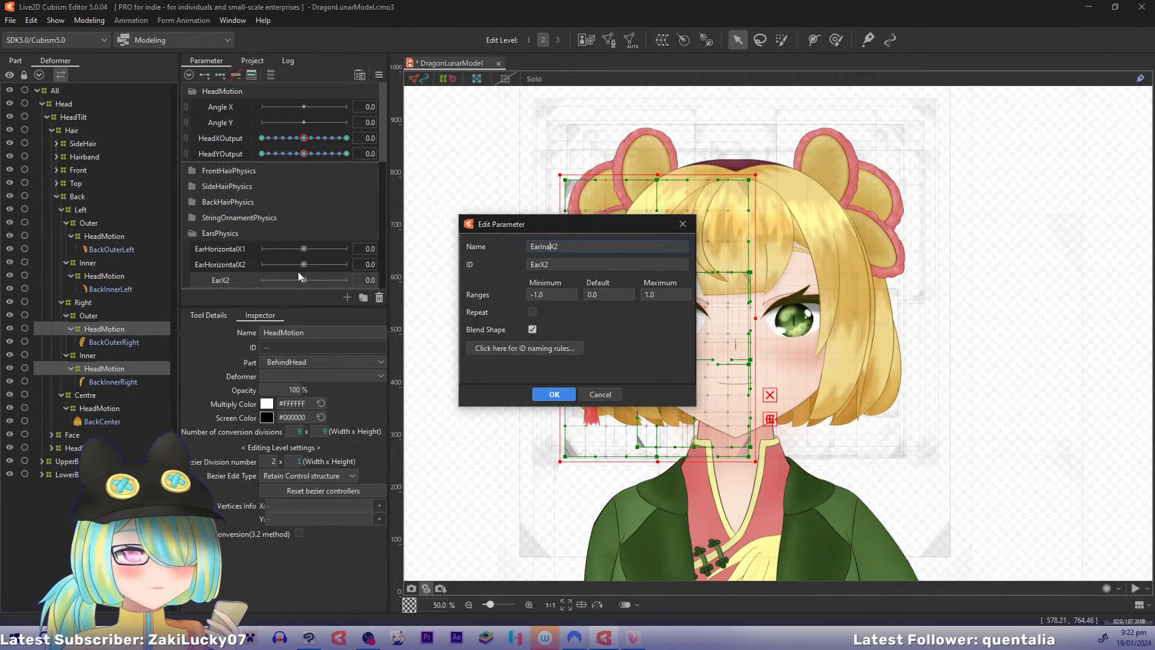
pyautogui.write('ardX1')
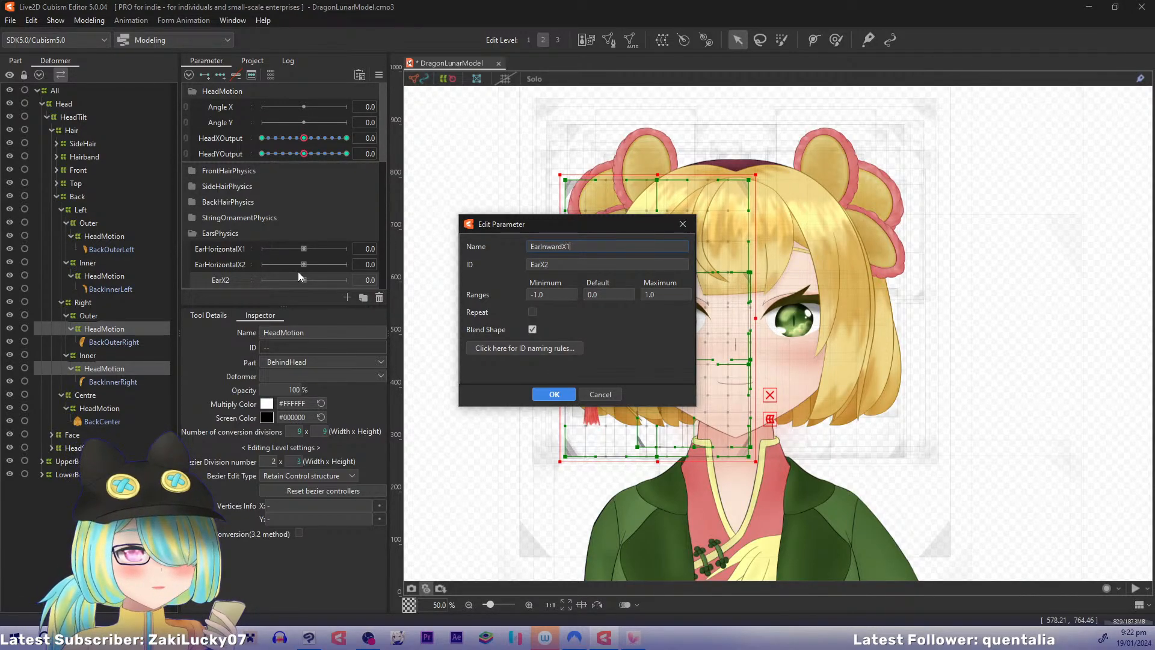
pyautogui.press('BackSpace')
pyautogui.write('1')
pyautogui.press('Tab')
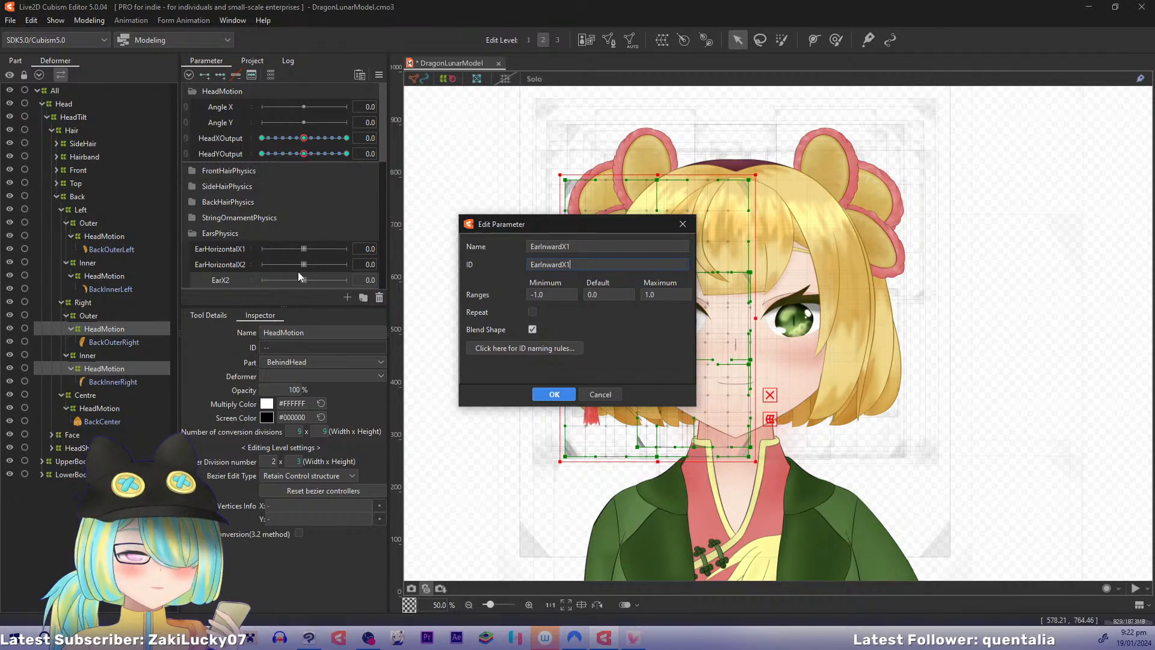
pyautogui.press('Return')
# Step: Replicate the EarInwardX1 parameter and name the copy EarInwardX2
pyautogui.rightClick(231, 281)
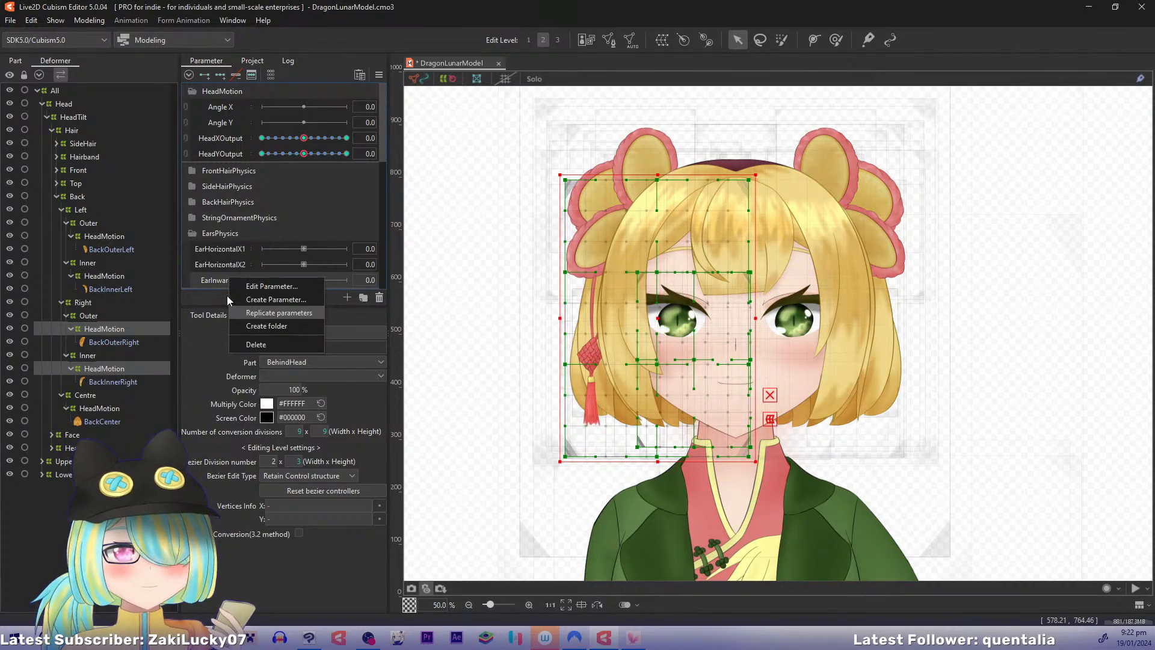
pyautogui.click(248, 313)
pyautogui.moveTo(383, 151); pyautogui.dragTo(382, 160)
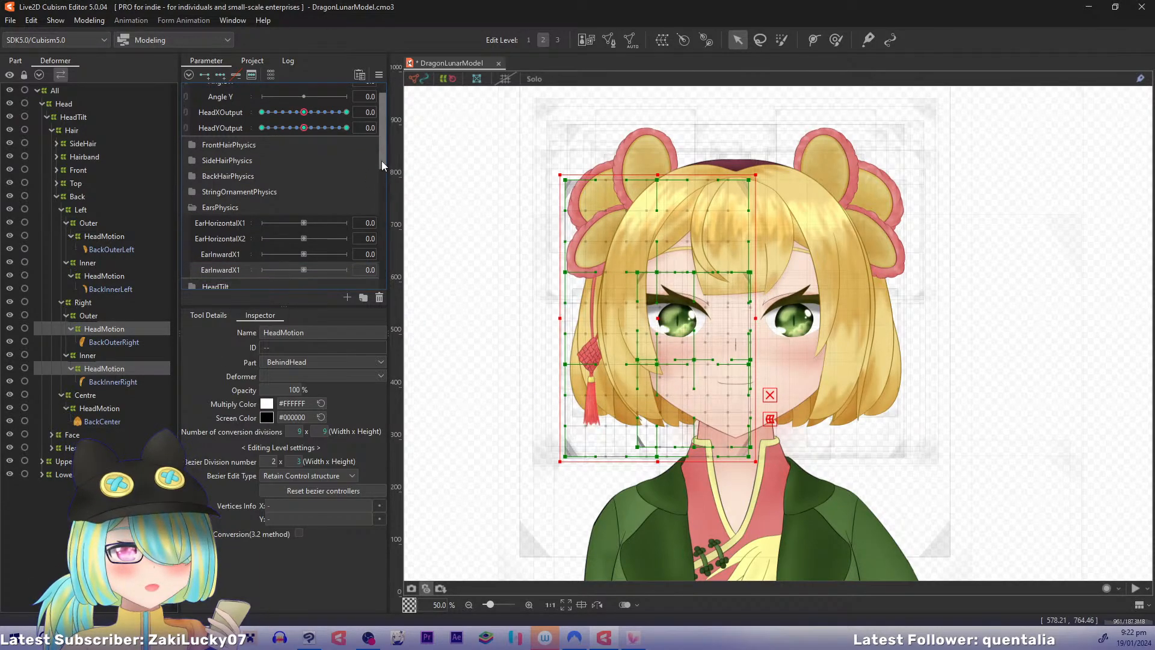
pyautogui.rightClick(226, 270)
pyautogui.click(259, 277)
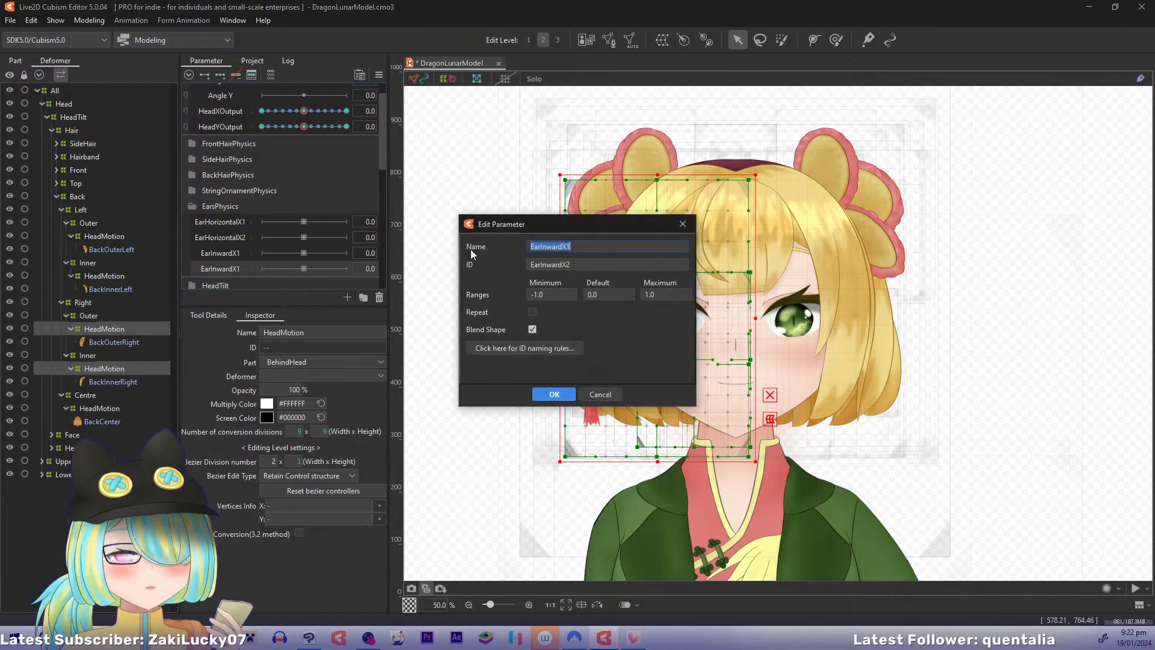
pyautogui.click(585, 248)
pyautogui.press('BackSpace')
pyautogui.write('2')
pyautogui.press('Return')
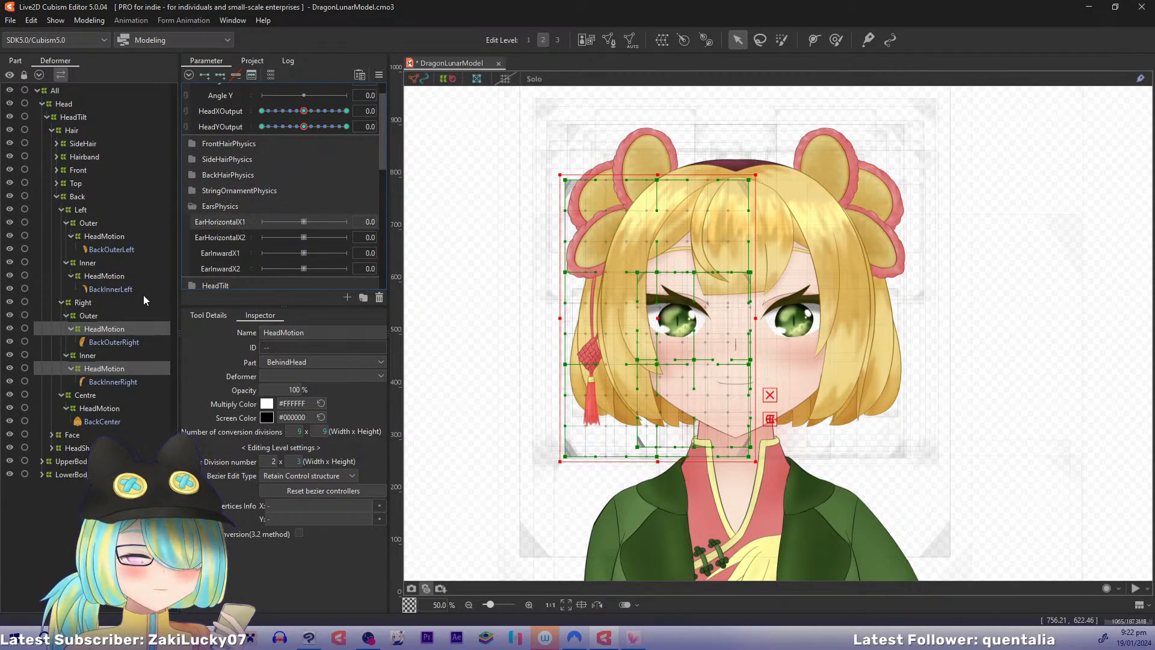
# Step: Select an ear's InnerColour mesh on the model and expand the Top, Bot and Center deformers of both Left and Right ears
pyautogui.rightClick(653, 222)
pyautogui.moveTo(689, 228)
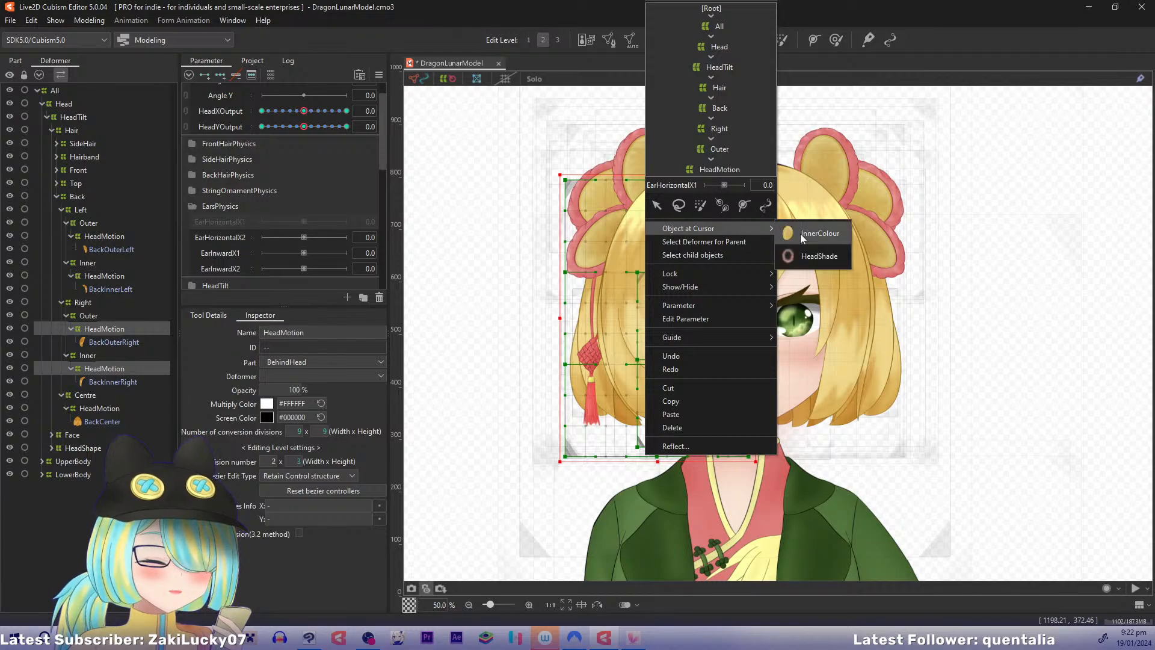
pyautogui.click(801, 234)
pyautogui.click(70, 289)
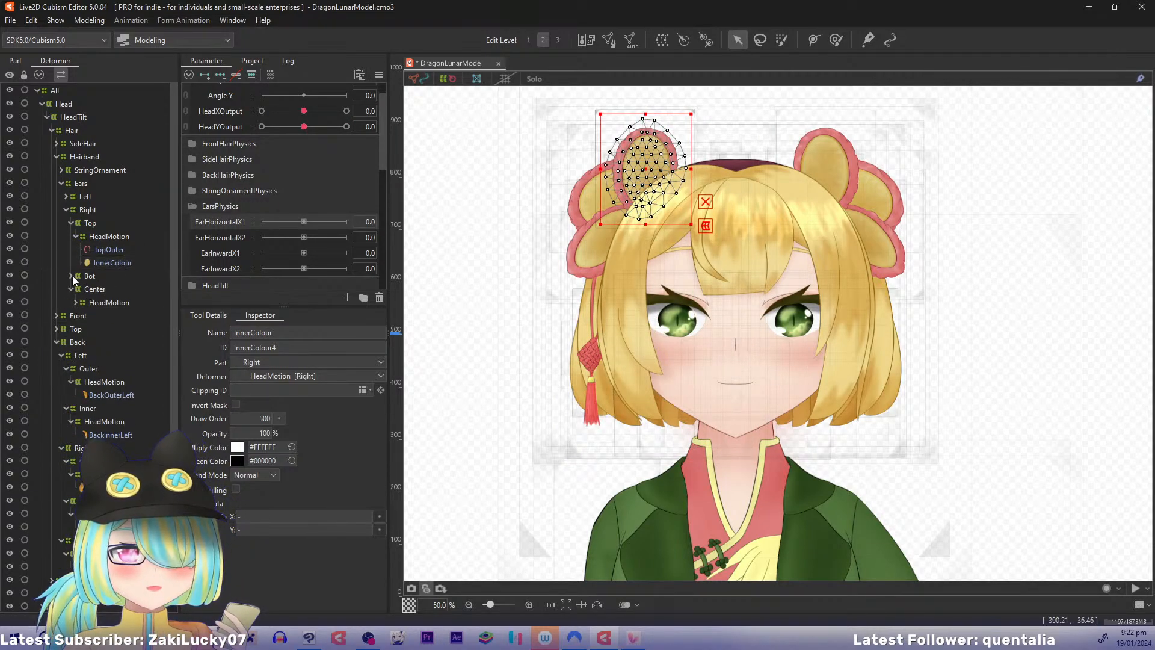
pyautogui.click(71, 276)
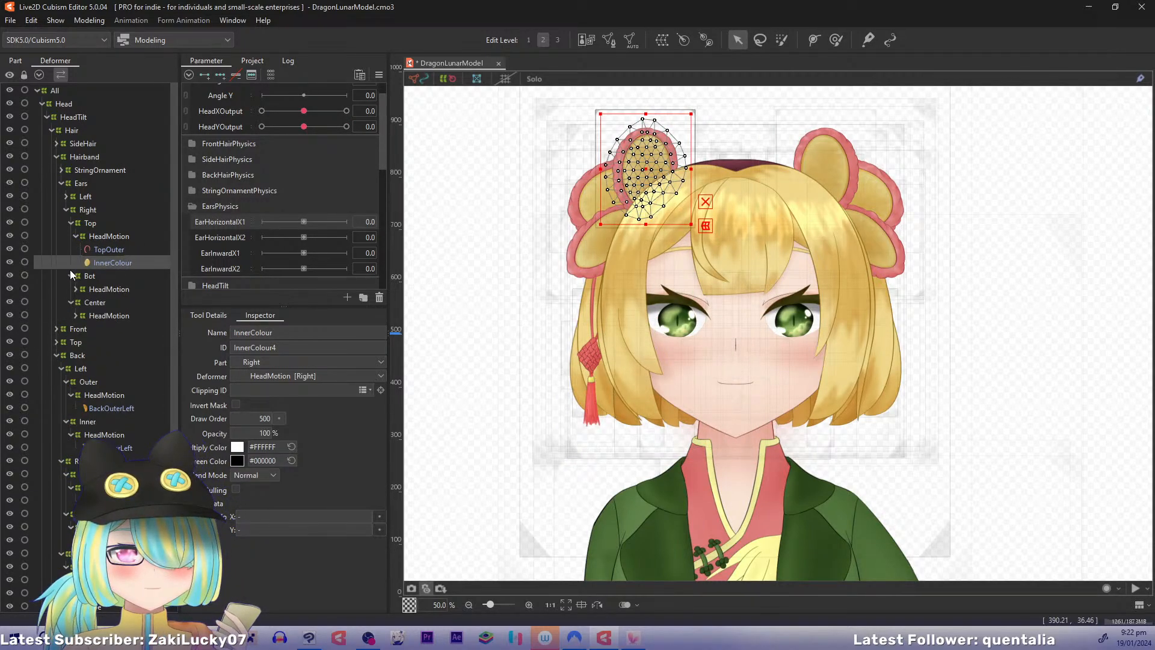
pyautogui.click(67, 196)
pyautogui.click(70, 236)
pyautogui.click(71, 223)
pyautogui.click(70, 209)
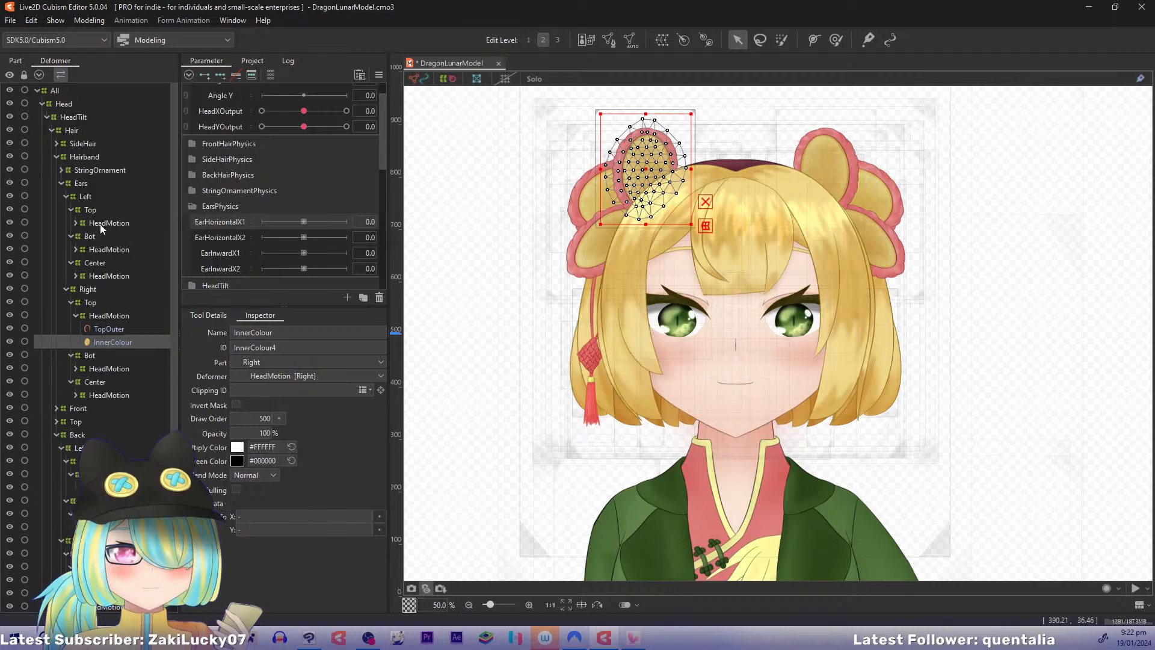
# Step: Select the HeadMotion deformers under Top, Bot and Center of the Left ear group
pyautogui.click(100, 224)
pyautogui.keyDown('ctrl'); pyautogui.click(103, 250); pyautogui.keyUp('ctrl')
pyautogui.keyDown('ctrl'); pyautogui.click(100, 275); pyautogui.keyUp('ctrl')
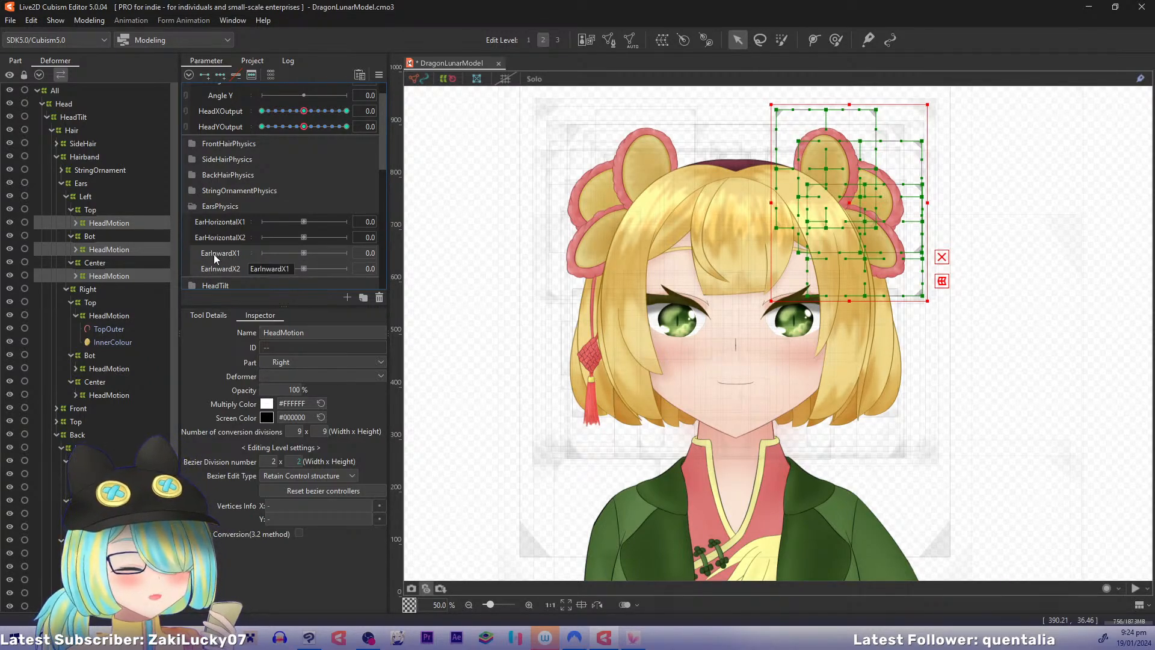
# Step: Undo the ear parameter renames and replications, back to the original EarX1 and EarX2
pyautogui.hotkey('ctrl', 'z')
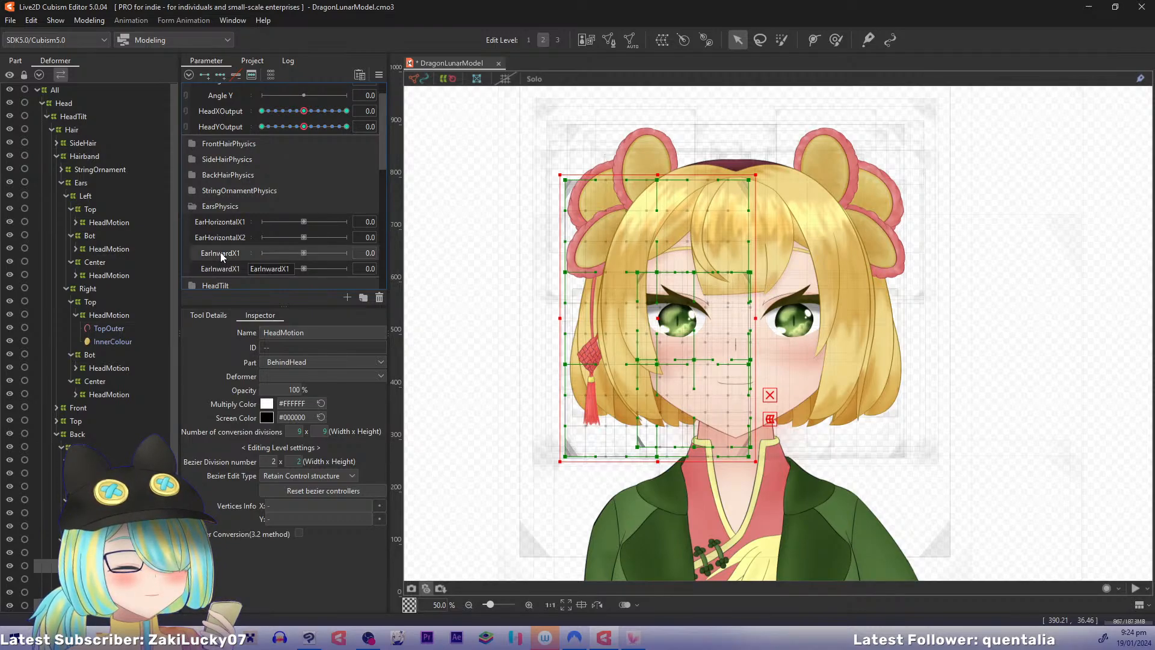
pyautogui.hotkey('ctrl', 'z')
pyautogui.hotkey('ctrl', 'z')
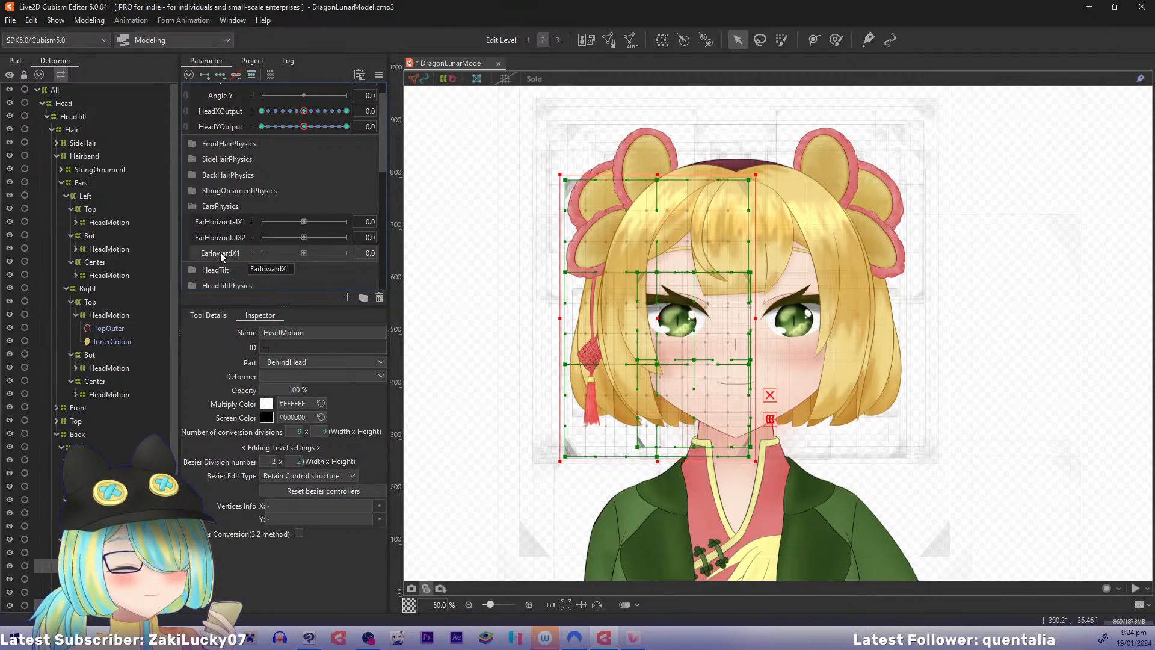
pyautogui.hotkey('ctrl', 'z')
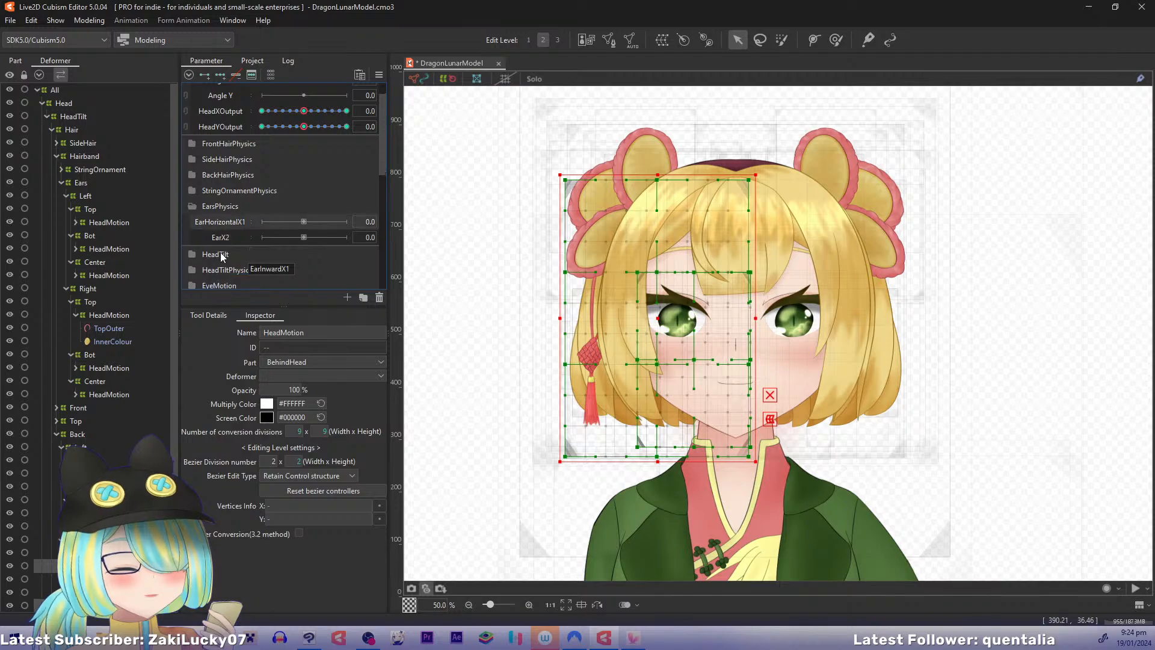
pyautogui.hotkey('ctrl', 'z')
# Step: Add three key points on EarX1 to the Left ear's Top, Bot and Center HeadMotion deformers
pyautogui.click(109, 223)
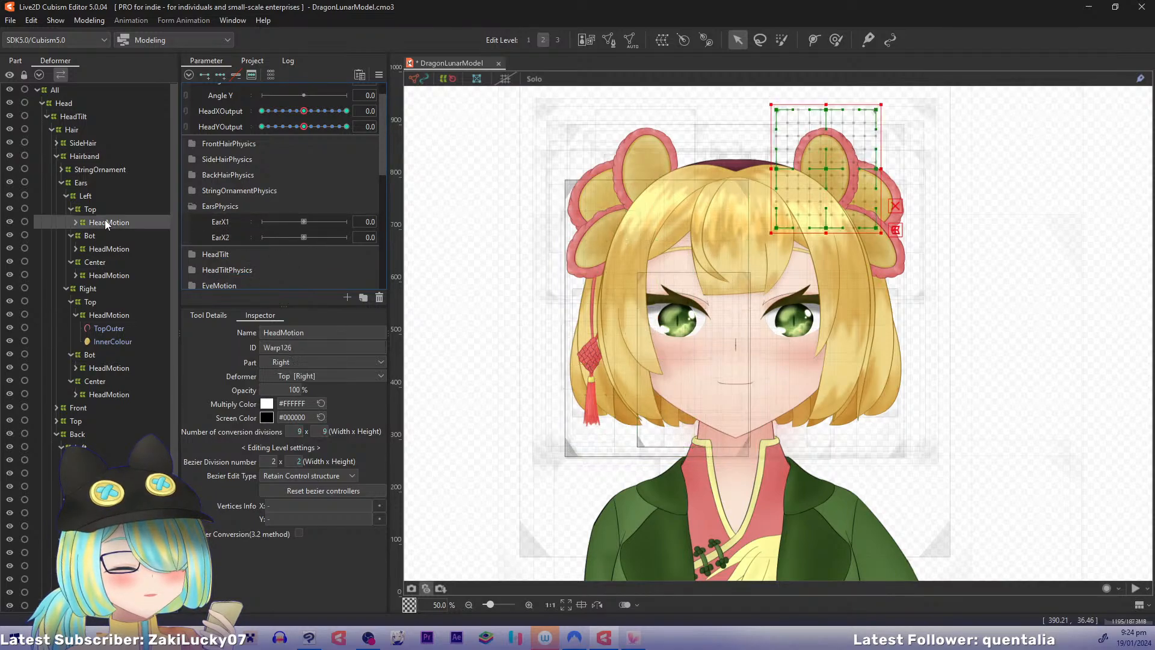
pyautogui.keyDown('ctrl'); pyautogui.click(113, 251); pyautogui.keyUp('ctrl')
pyautogui.keyDown('ctrl'); pyautogui.click(117, 272); pyautogui.keyUp('ctrl')
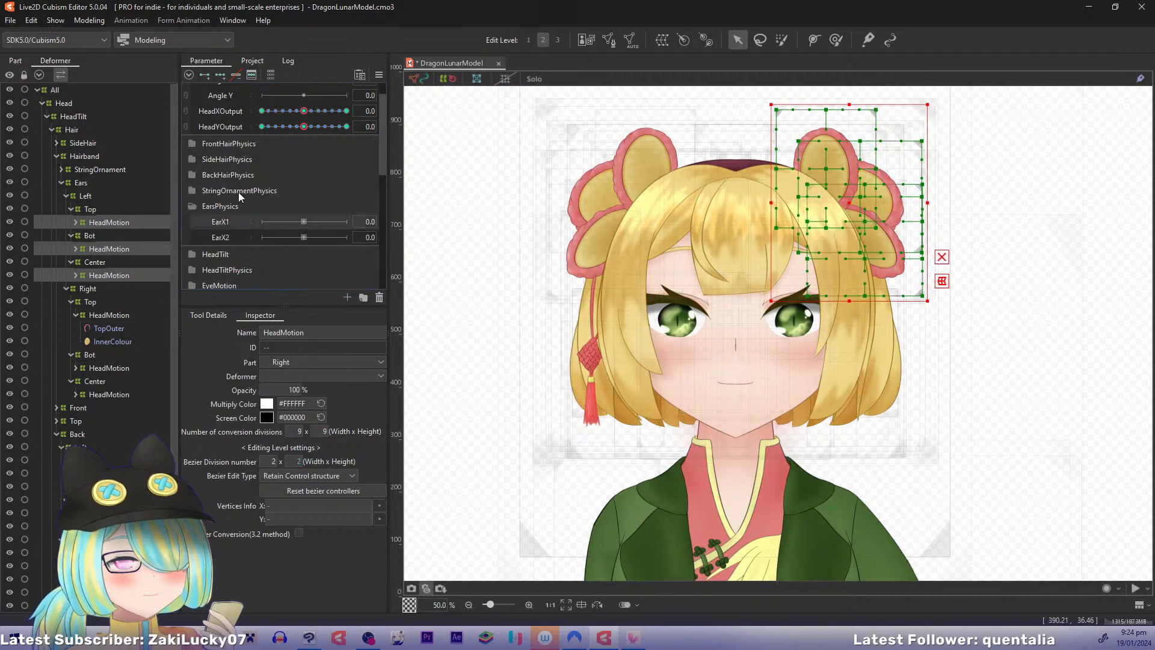
pyautogui.click(221, 75)
# Step: Set EarX1 to -1.0 to edit that key of the Left ear deformers
pyautogui.moveTo(534, 210); pyautogui.dragTo(445, 267)
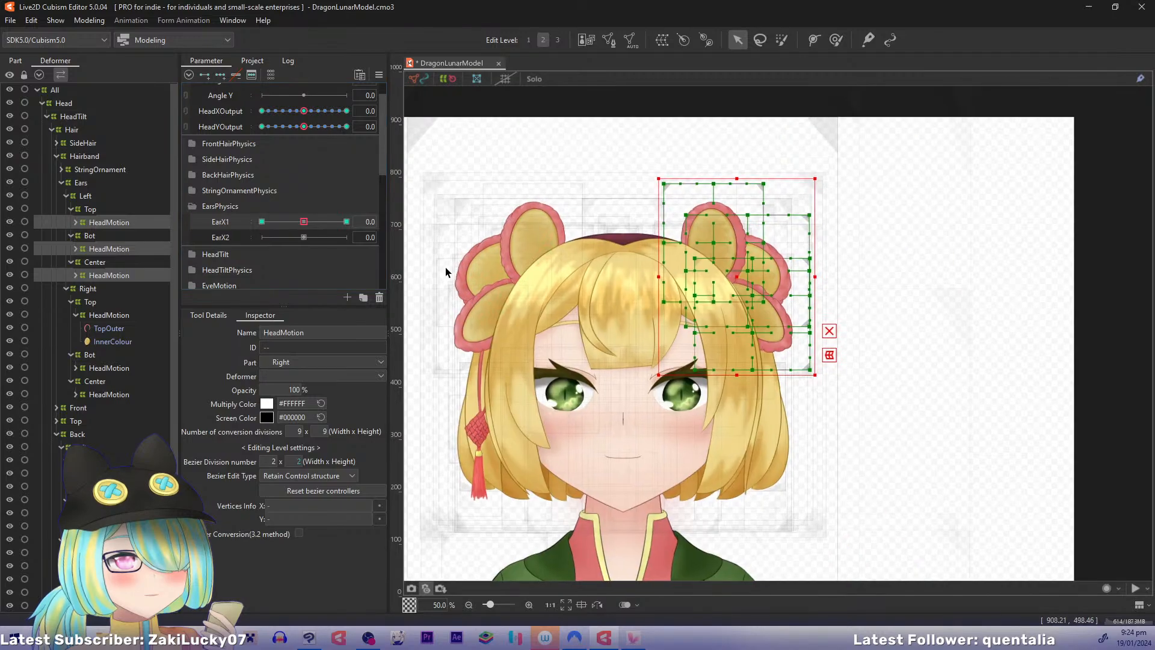
pyautogui.moveTo(523, 259); pyautogui.dragTo(464, 271)
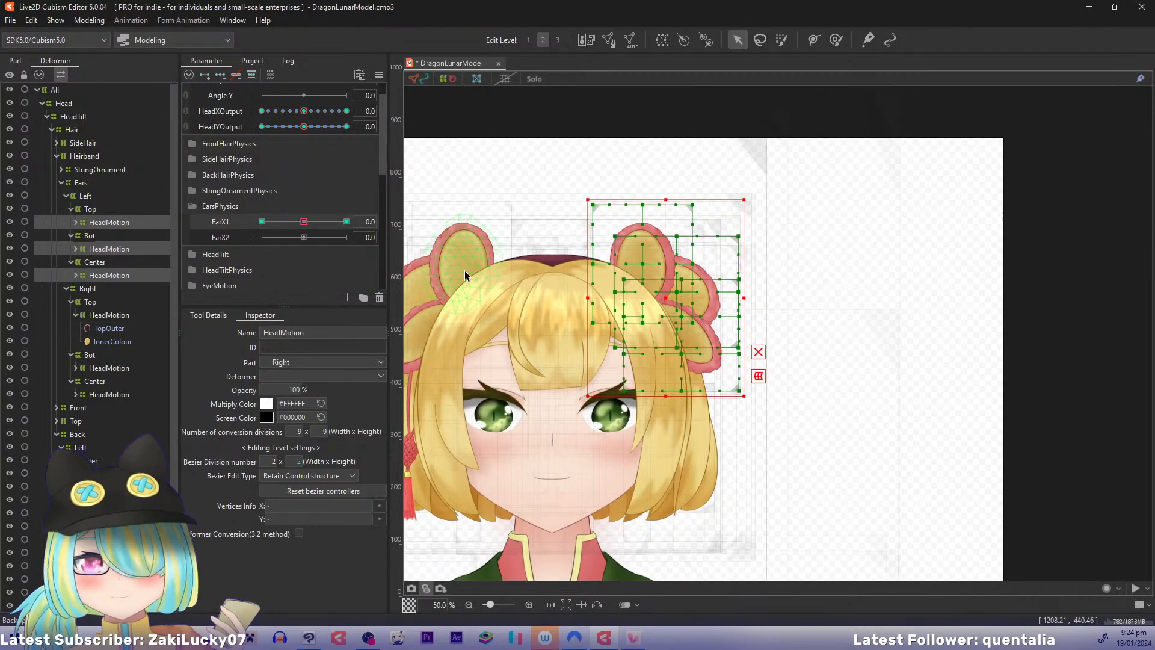
pyautogui.scroll(1, 464, 270)
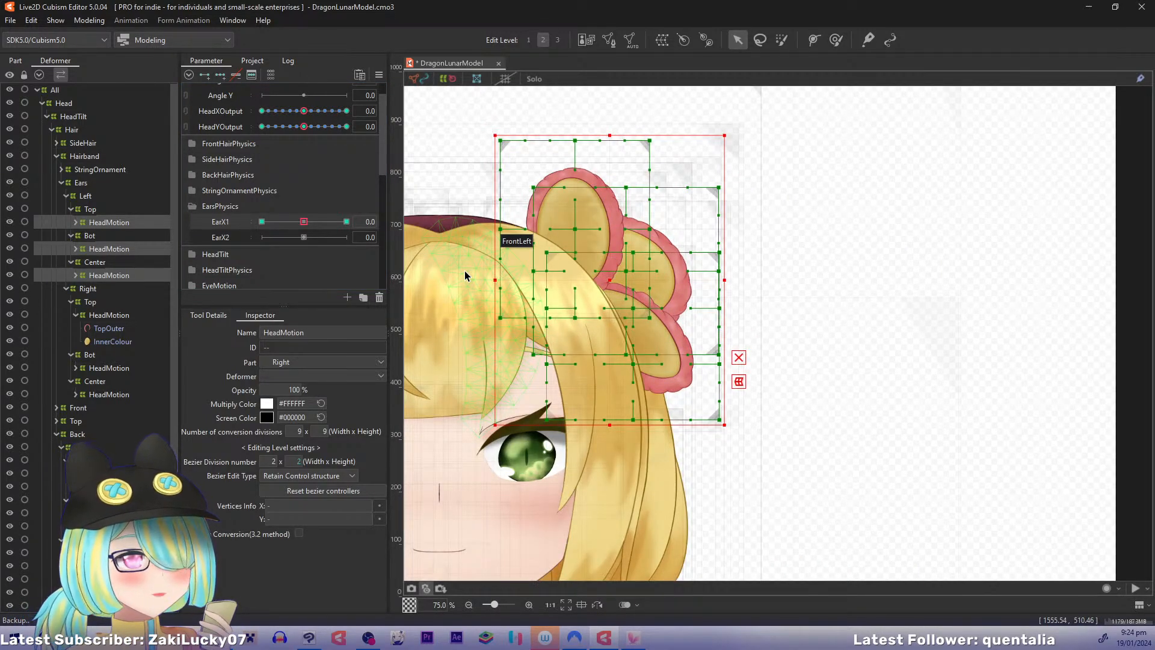
pyautogui.moveTo(471, 274); pyautogui.dragTo(498, 299)
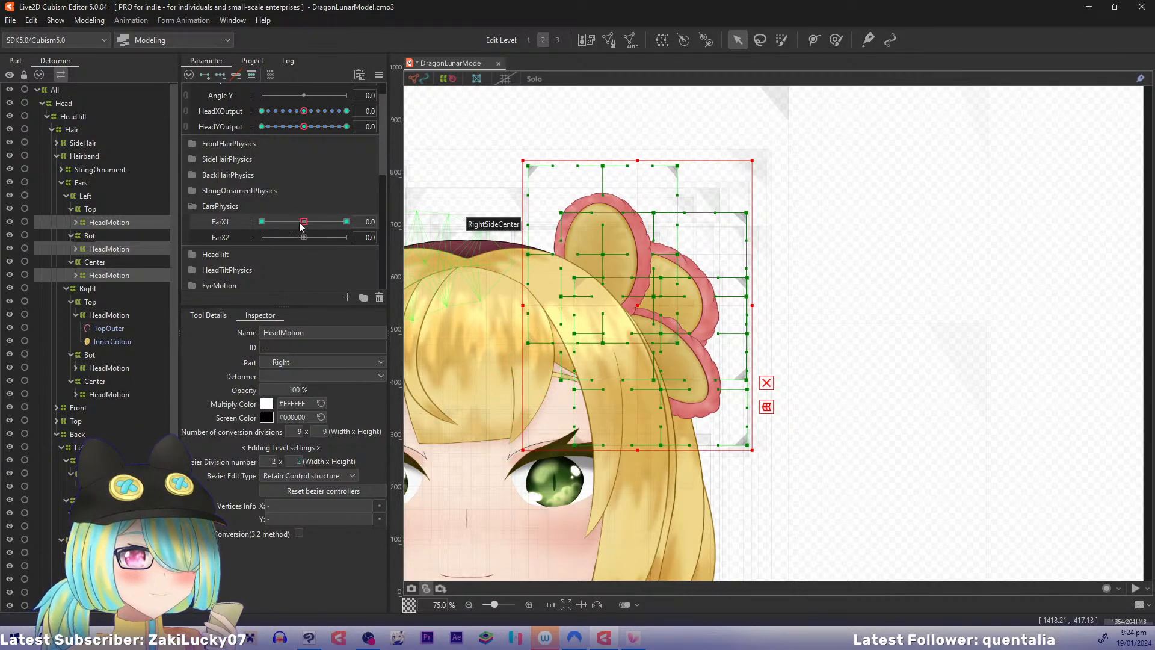
pyautogui.moveTo(301, 223); pyautogui.dragTo(219, 231)
# Step: Compress the Left ear's Top HeadMotion deformer towards the head with a three-point temporary deform path at EarX1 -1.0
pyautogui.moveTo(525, 215); pyautogui.dragTo(500, 214)
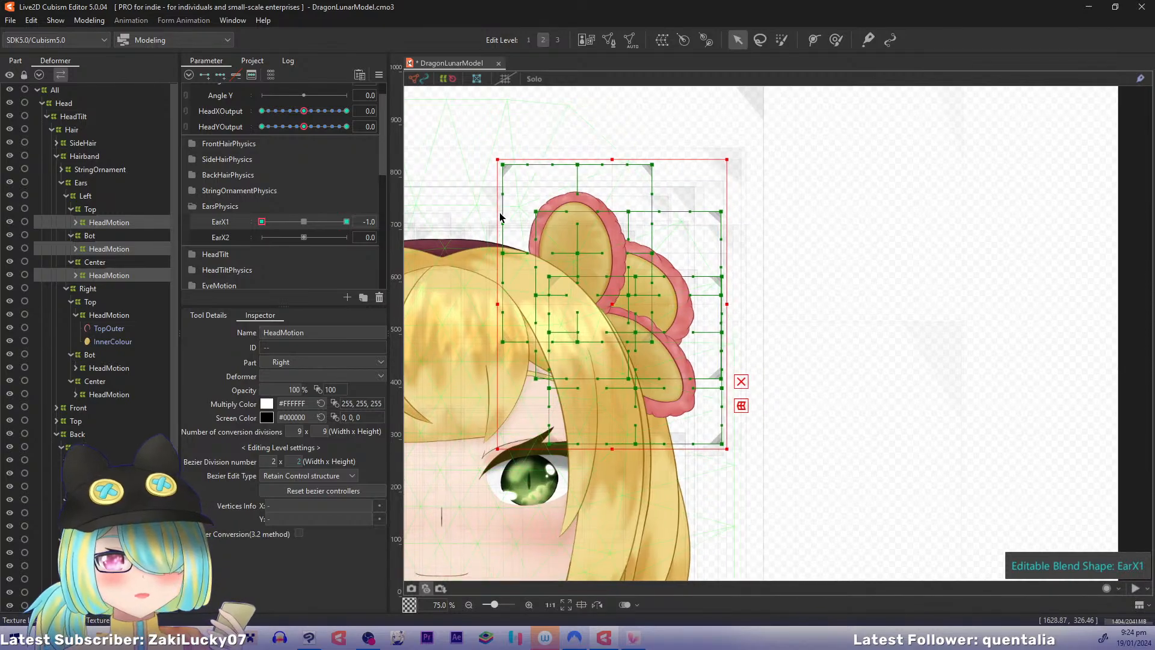
pyautogui.moveTo(587, 217); pyautogui.dragTo(608, 212)
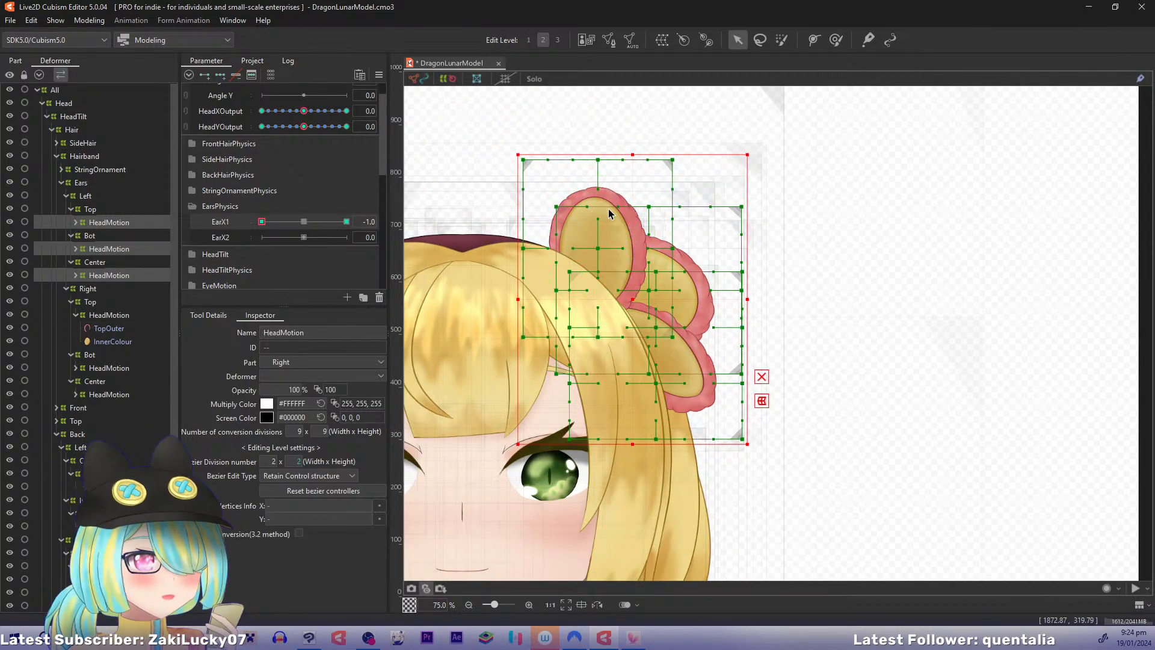
pyautogui.click(109, 222)
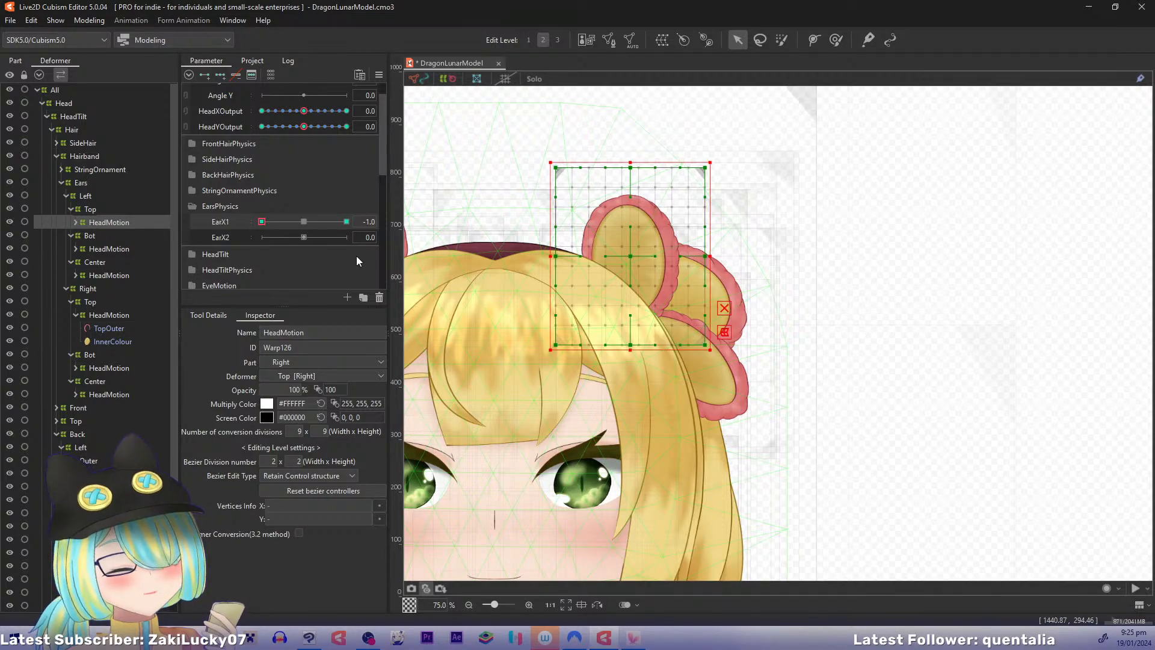
pyautogui.hotkey('ctrl', 't')
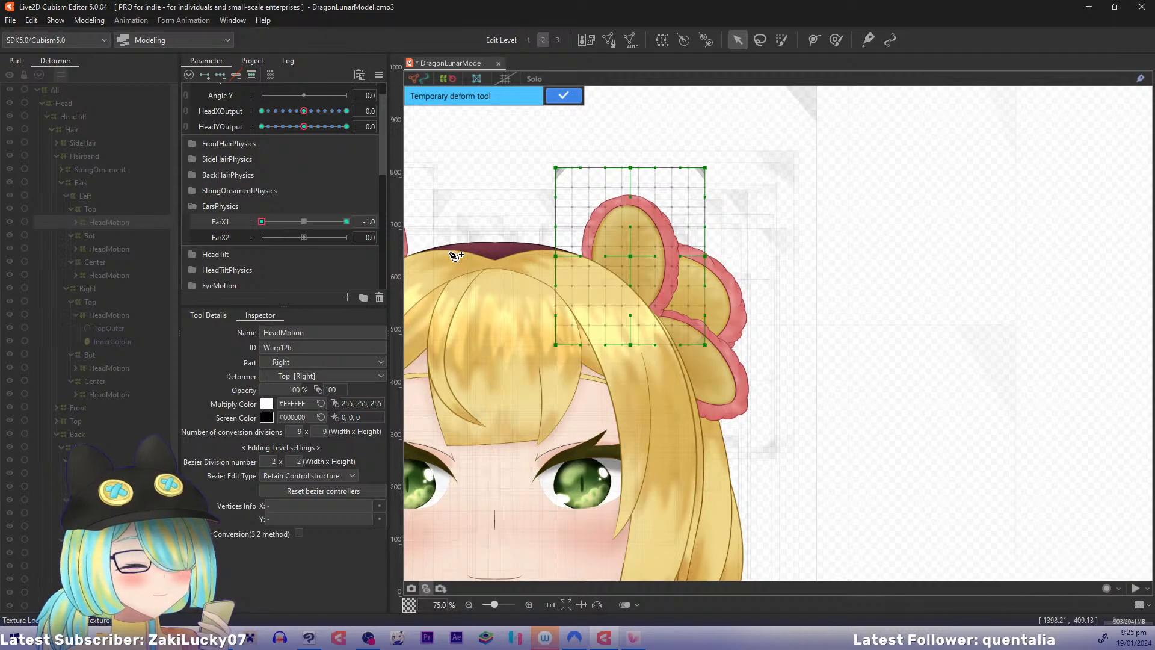
pyautogui.click(545, 368)
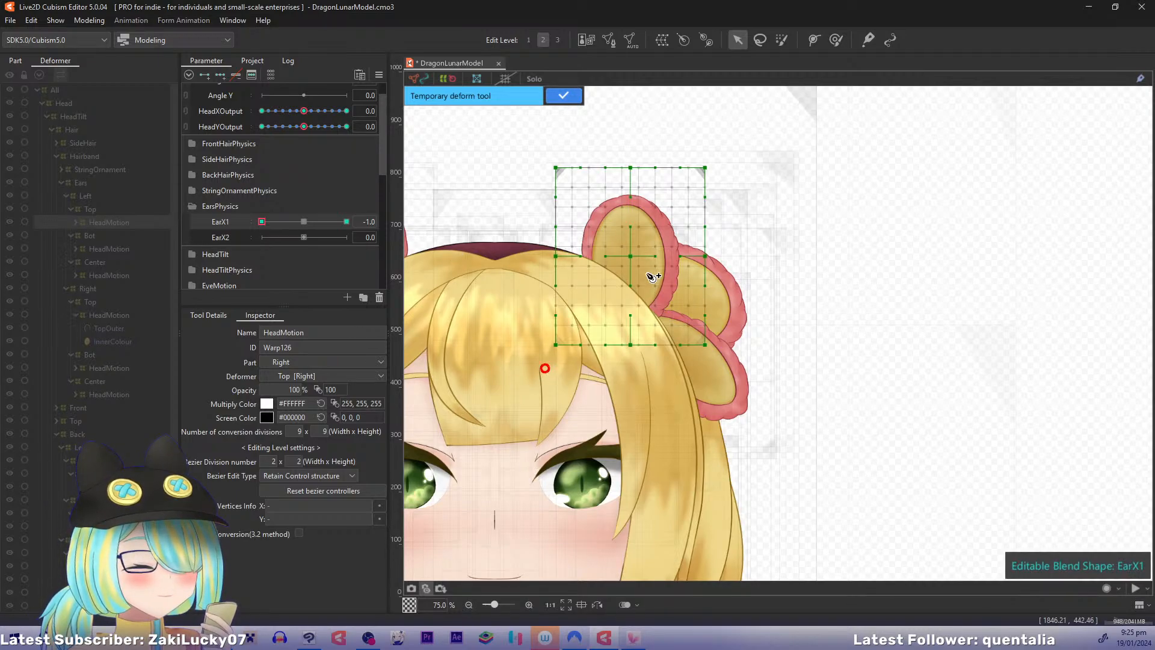
pyautogui.click(615, 283)
pyautogui.click(721, 148)
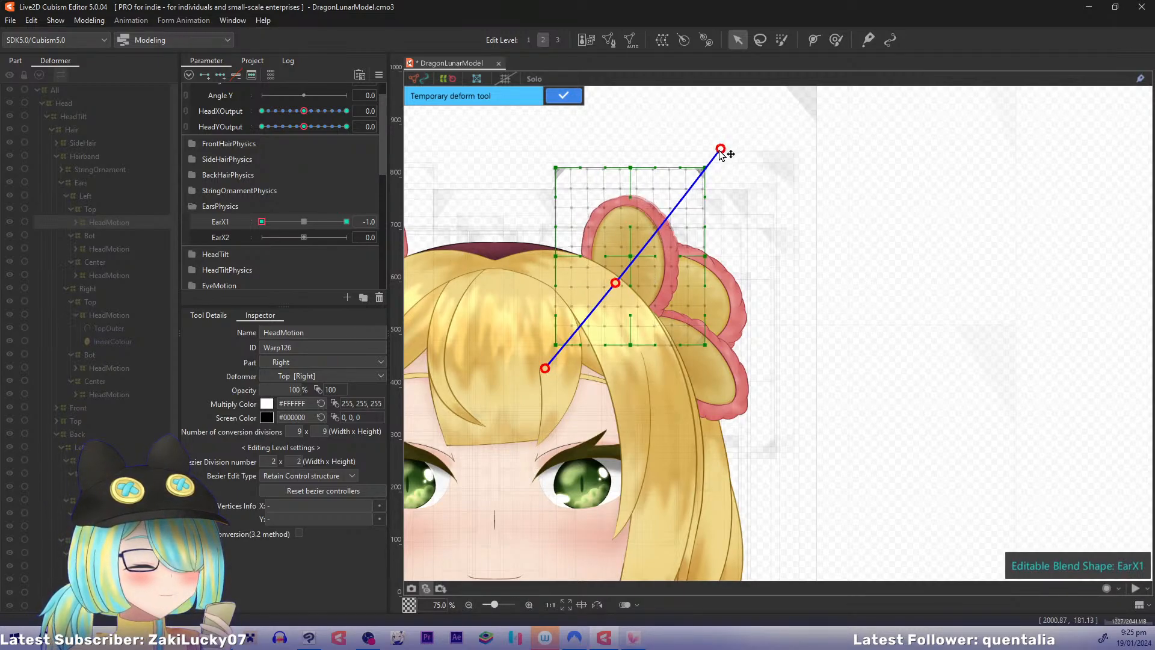
pyautogui.moveTo(721, 151); pyautogui.dragTo(706, 165)
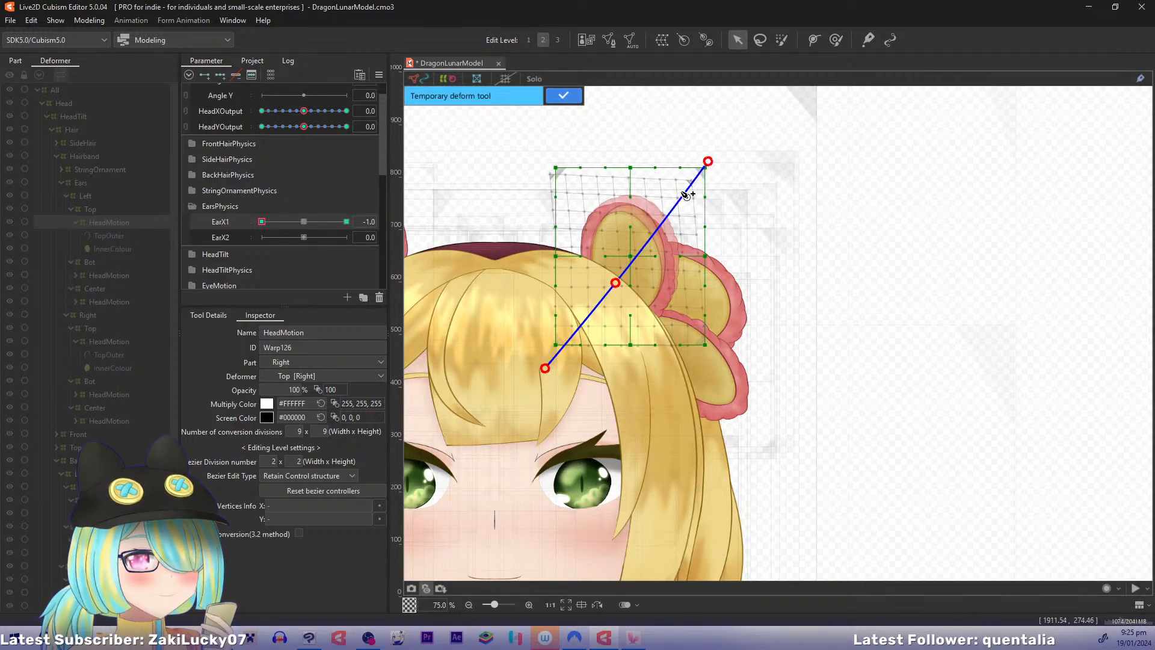
pyautogui.click(562, 96)
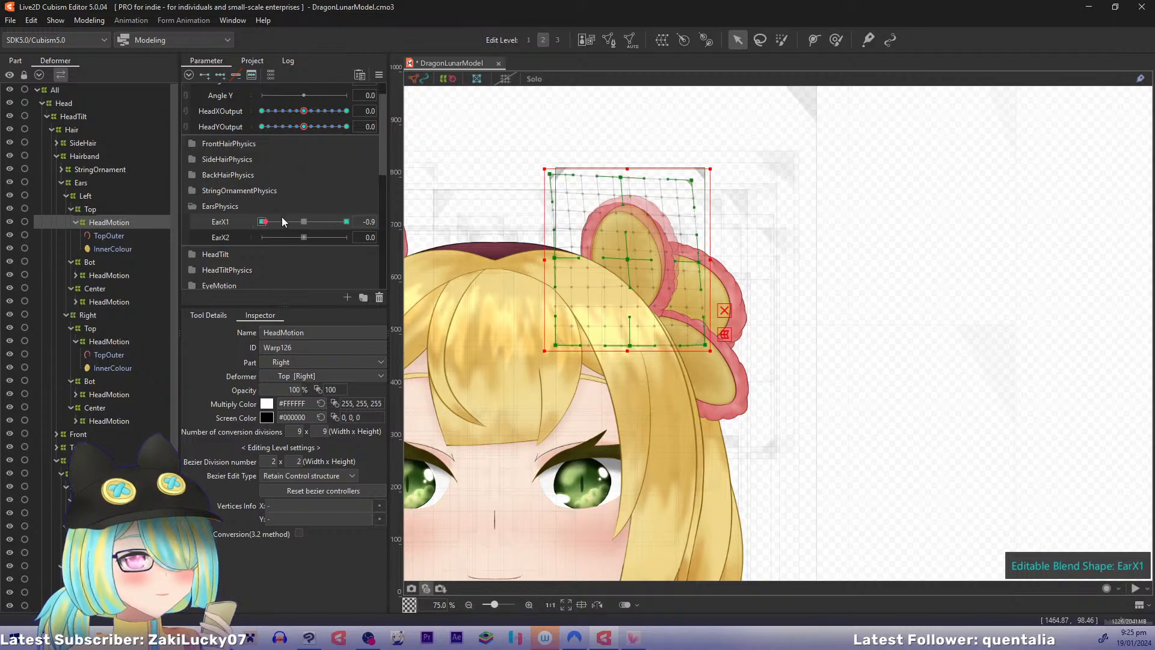
# Step: Reshape the Top HeadMotion deformer's upper corner, top edge and outer side control points, undoing the shift of its centre point
pyautogui.click(692, 180)
pyautogui.moveTo(692, 181); pyautogui.dragTo(626, 176)
pyautogui.moveTo(701, 265); pyautogui.dragTo(702, 260)
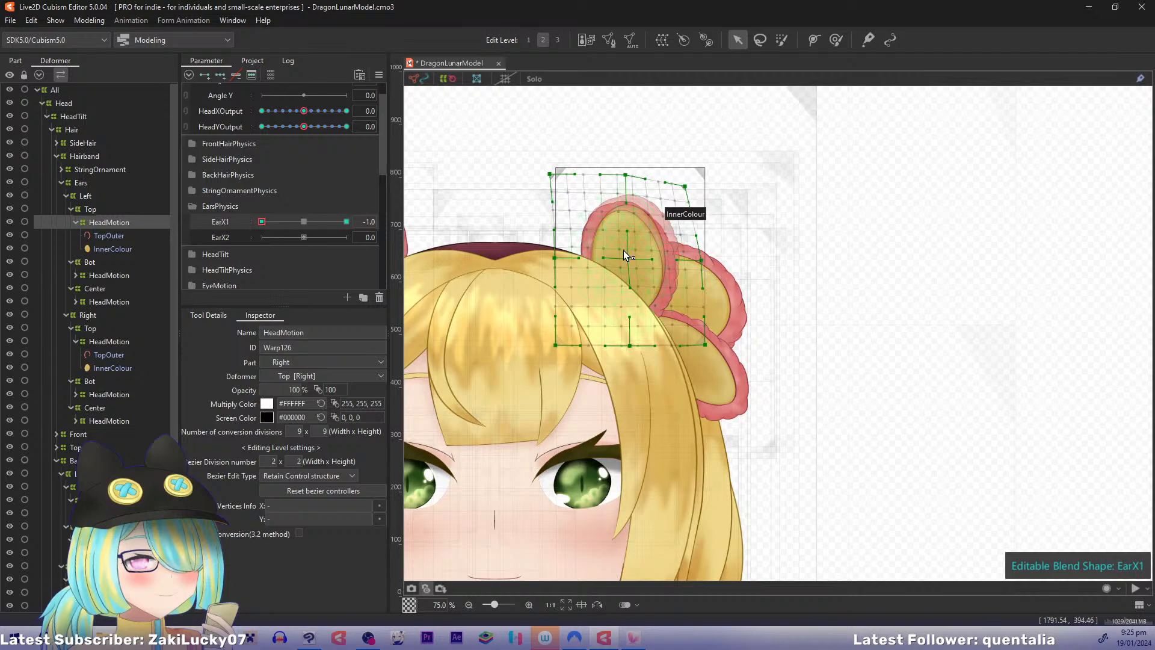
pyautogui.moveTo(627, 259); pyautogui.dragTo(627, 265)
pyautogui.hotkey('ctrl', 'z')
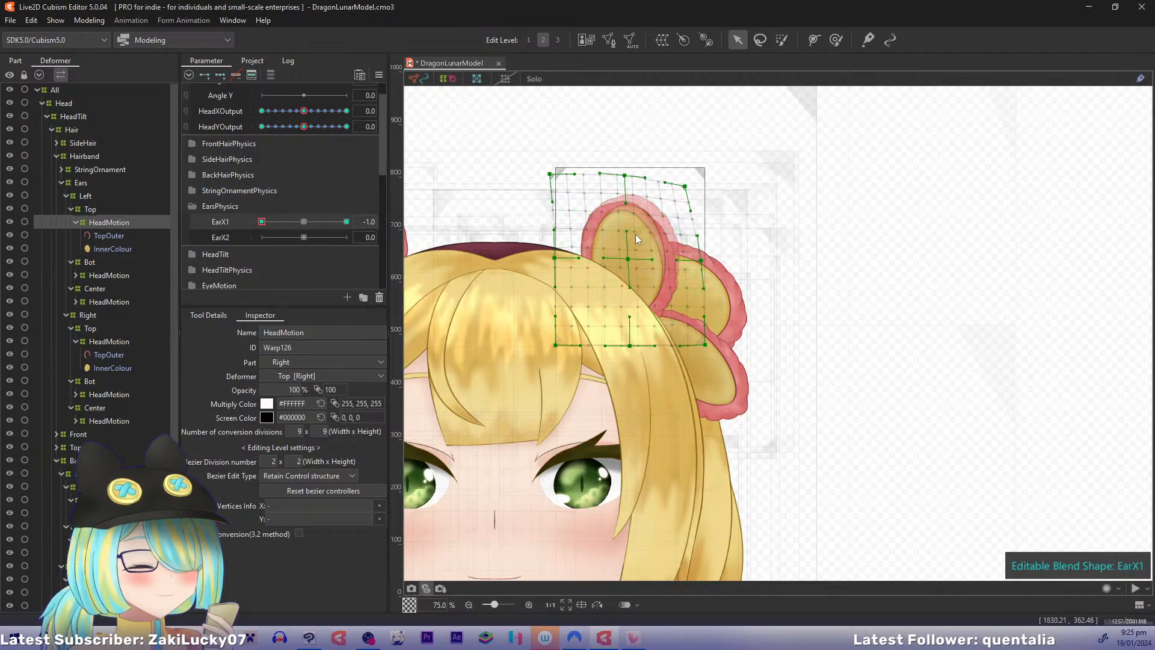
pyautogui.moveTo(257, 219)
pyautogui.mouseDown()
pyautogui.moveTo(314, 216)
pyautogui.moveTo(238, 231)
pyautogui.moveTo(319, 223)
pyautogui.moveTo(257, 235)
pyautogui.mouseUp()
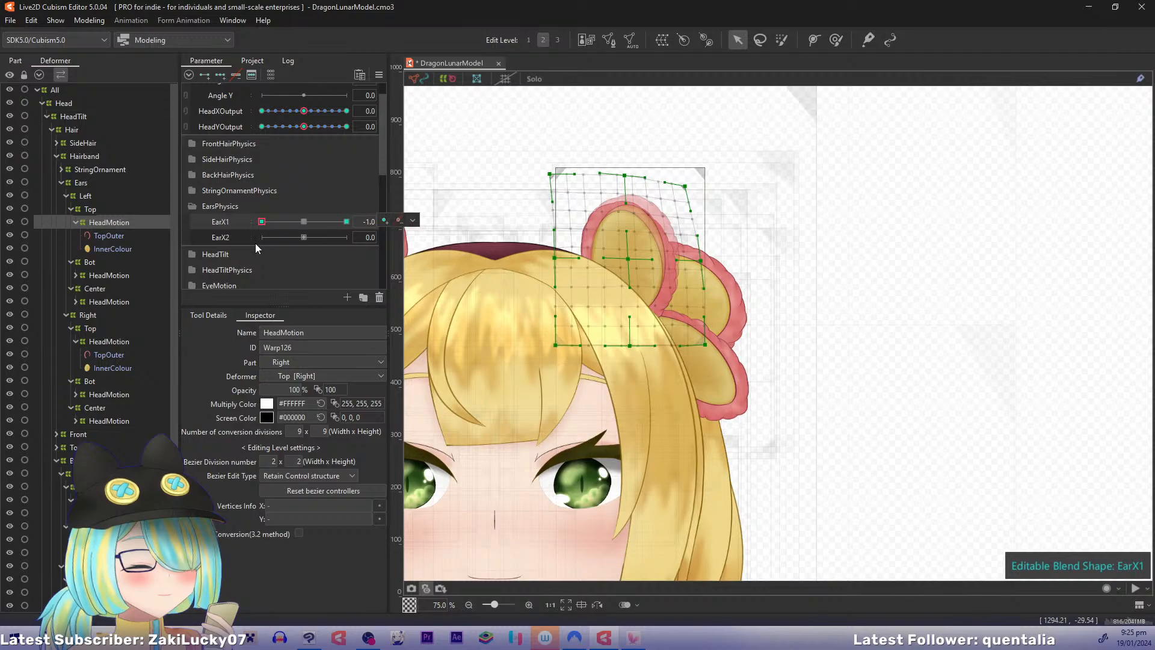
# Step: Refine the outer upper part of the Top HeadMotion deformer's grid around the ear with brush strokes
pyautogui.hotkey('ctrl', '+')
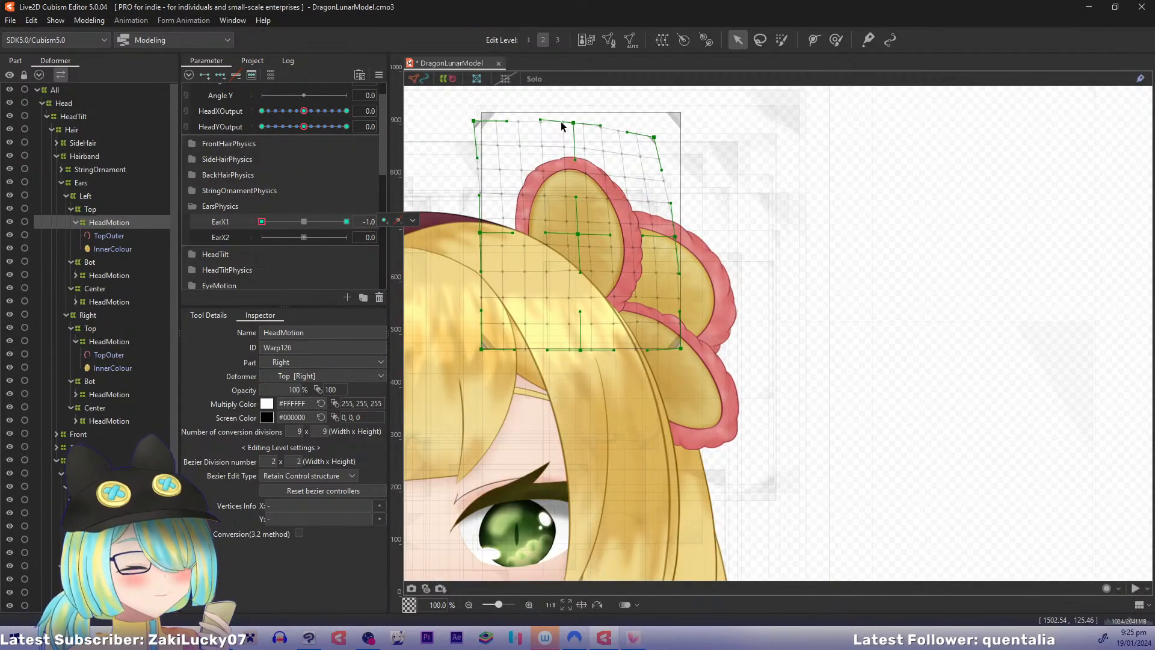
pyautogui.press('b')
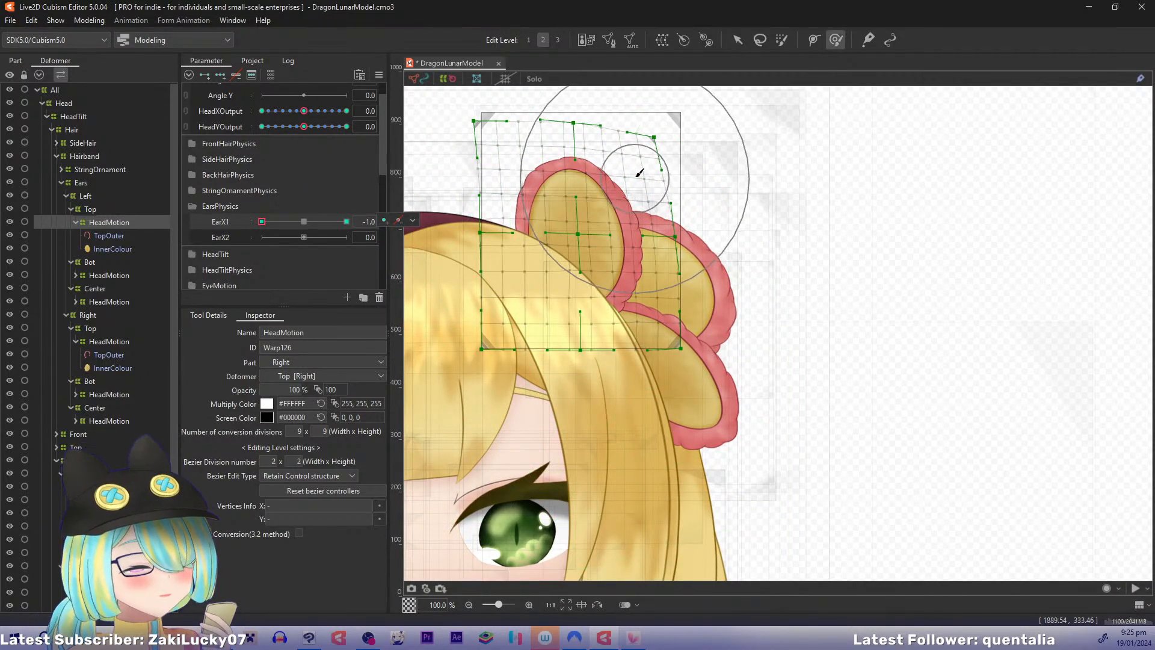
pyautogui.moveTo(605, 272); pyautogui.dragTo(658, 151)
pyautogui.moveTo(618, 233)
pyautogui.mouseDown()
pyautogui.moveTo(656, 146)
pyautogui.moveTo(649, 176)
pyautogui.moveTo(613, 161)
pyautogui.mouseUp()
pyautogui.moveTo(646, 210)
pyautogui.mouseDown()
pyautogui.moveTo(650, 191)
pyautogui.moveTo(626, 163)
pyautogui.mouseUp()
pyautogui.moveTo(602, 154); pyautogui.dragTo(603, 150)
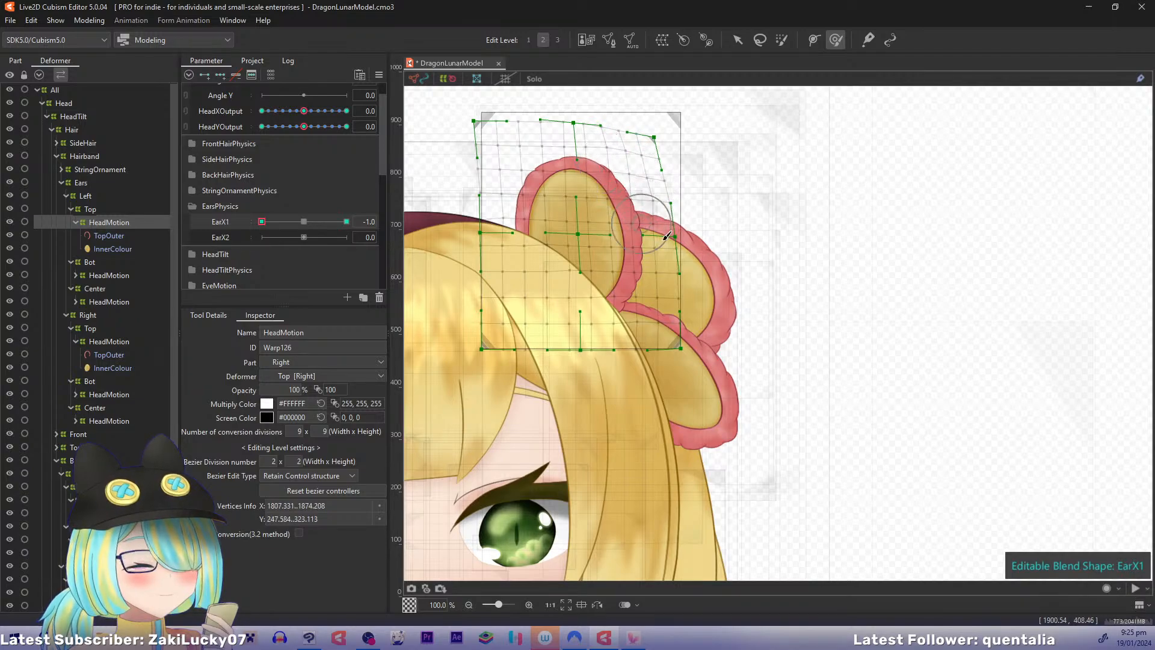
pyautogui.moveTo(665, 234)
pyautogui.mouseDown()
pyautogui.moveTo(628, 193)
pyautogui.moveTo(603, 202)
pyautogui.mouseUp()
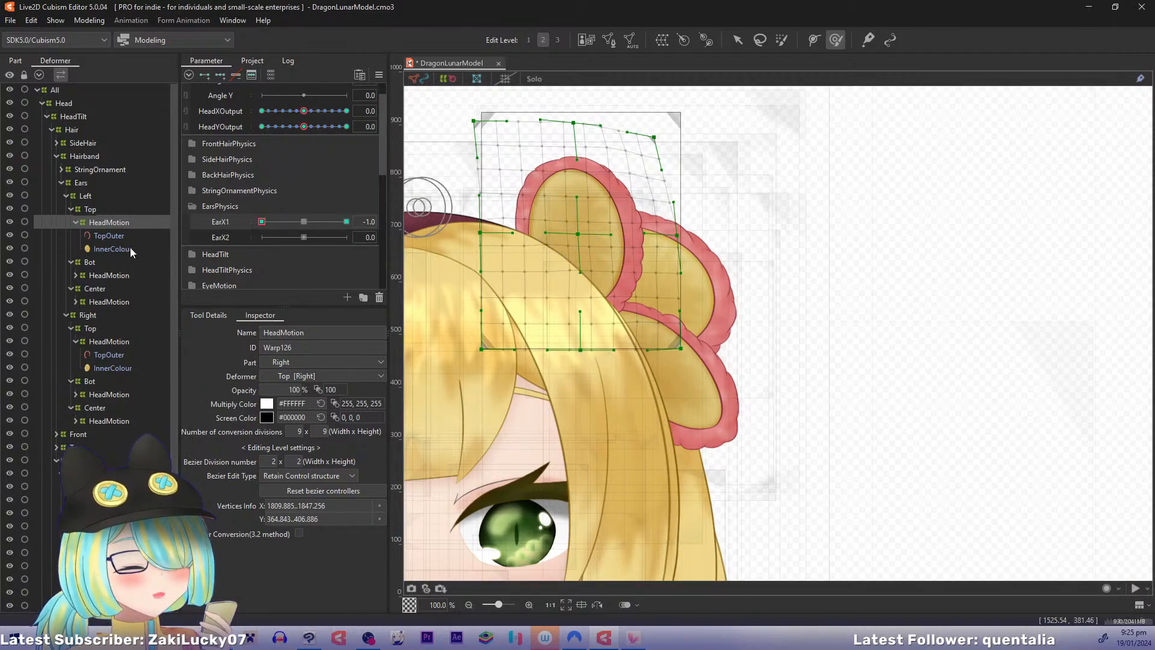
# Step: Compress the Left ear's Bot HeadMotion deformer towards the head with a three-point temporary deform path and switch to edit level 3
pyautogui.click(115, 276)
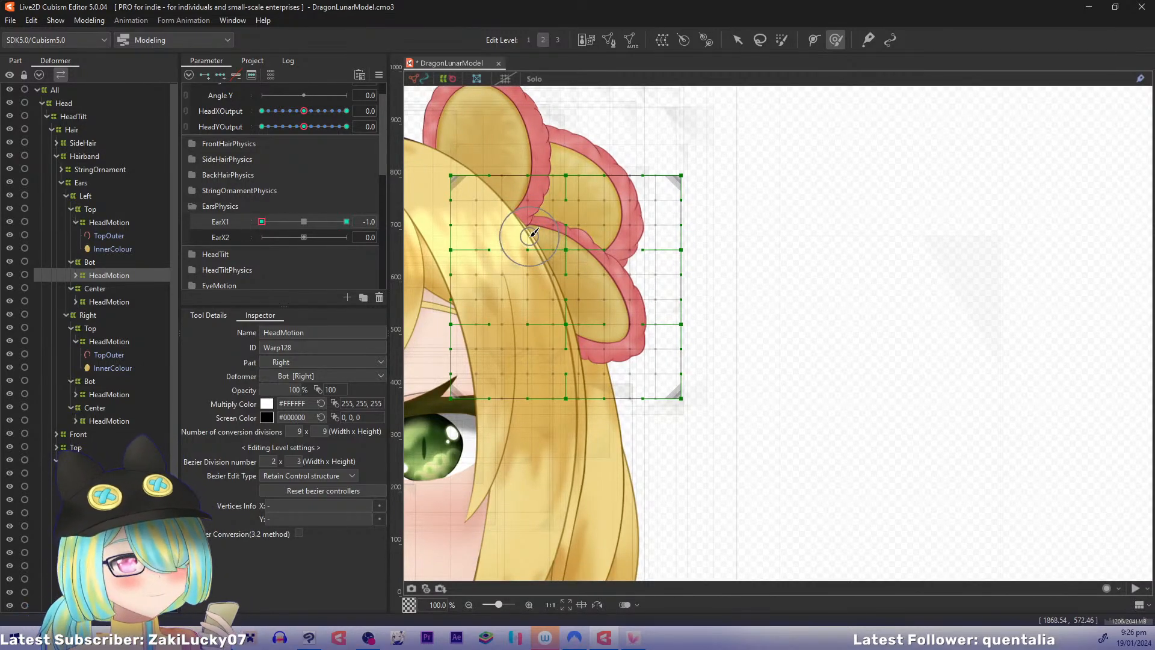
pyautogui.click(534, 233)
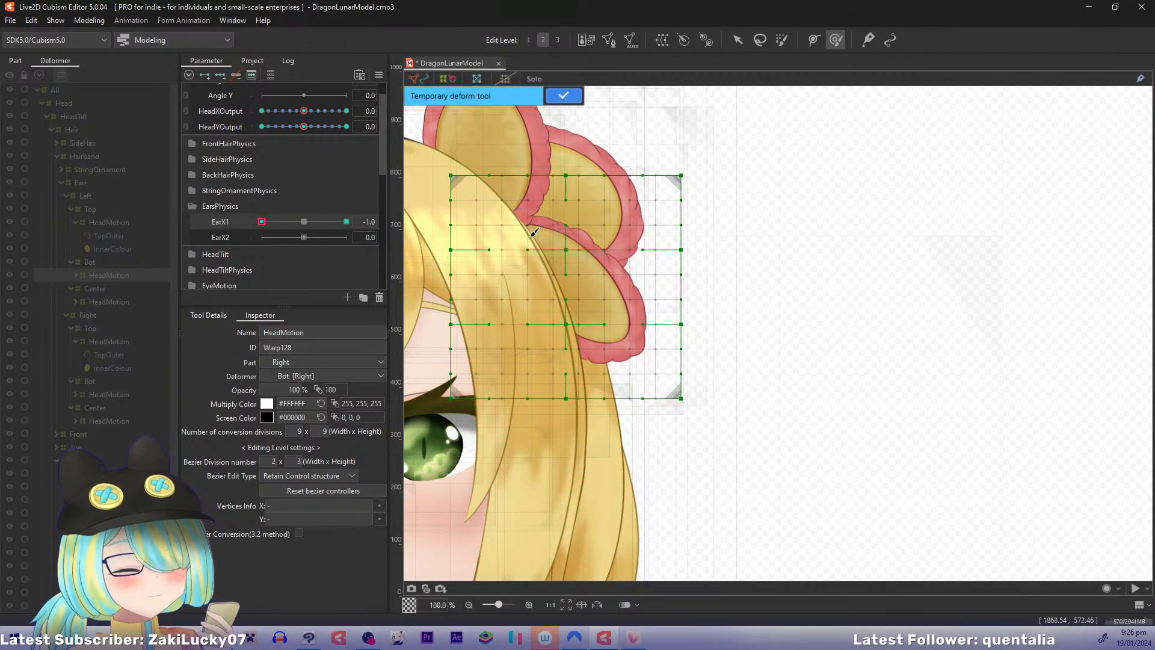
pyautogui.press('v')
pyautogui.click(434, 162)
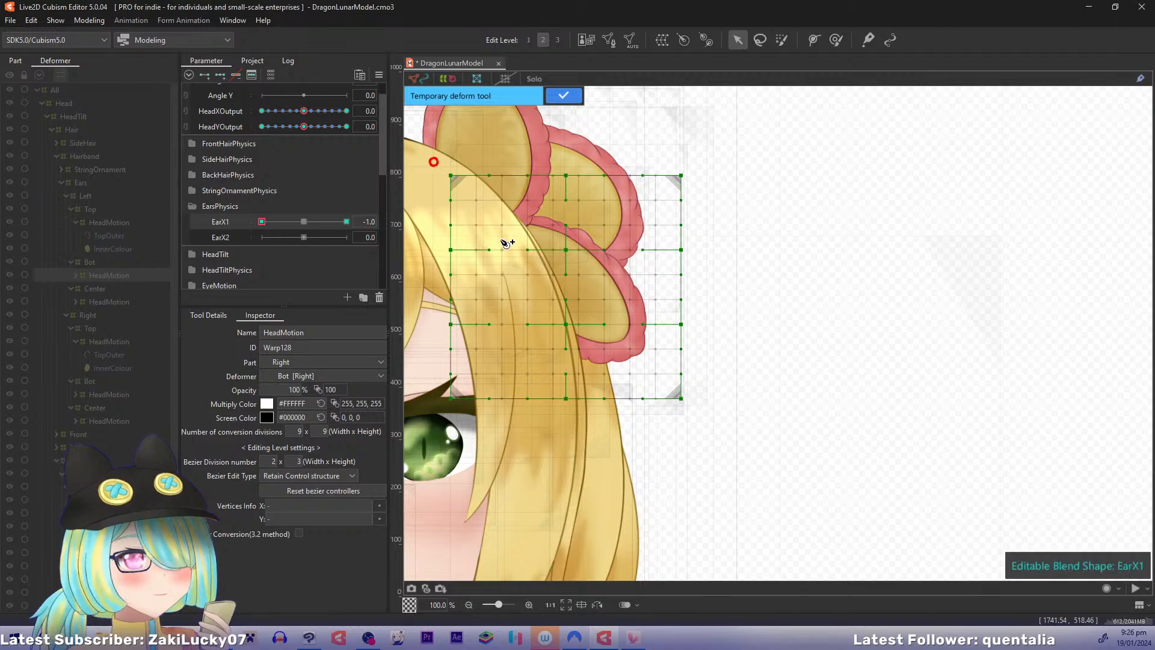
pyautogui.click(522, 245)
pyautogui.click(707, 433)
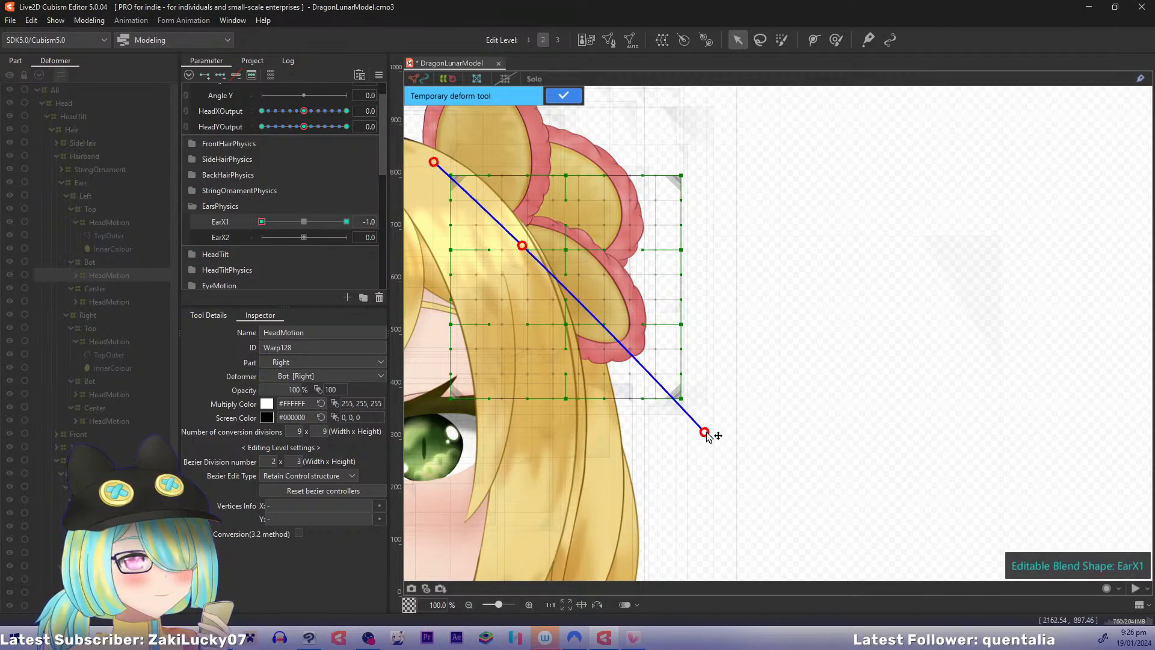
pyautogui.moveTo(707, 433); pyautogui.dragTo(689, 412)
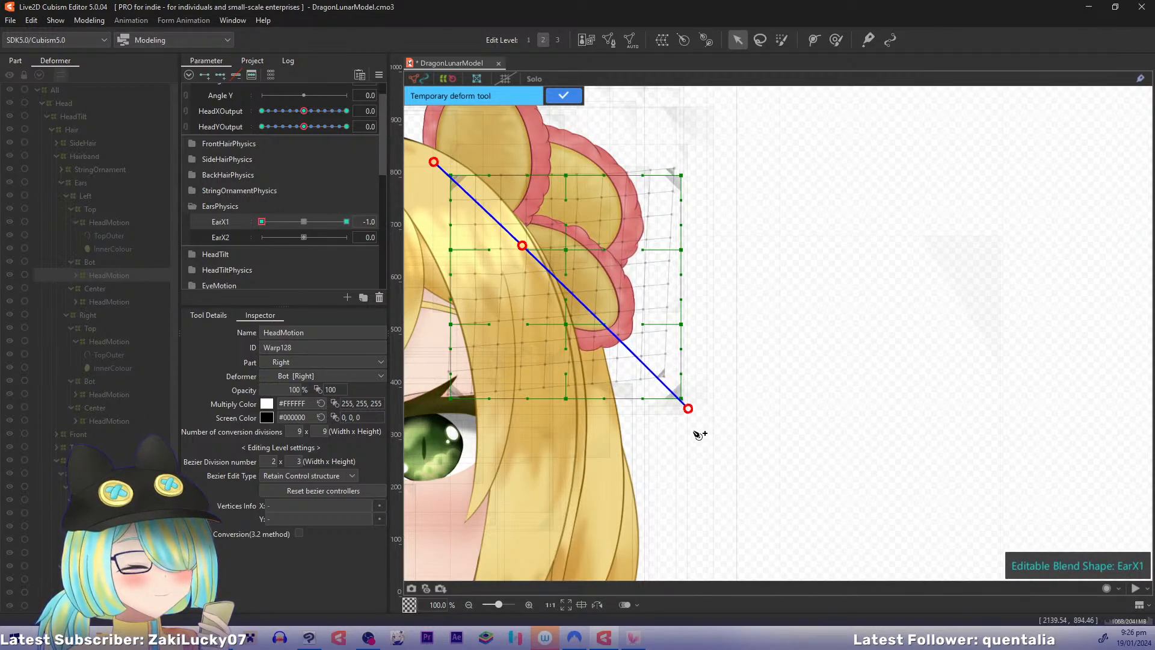
pyautogui.press('3')
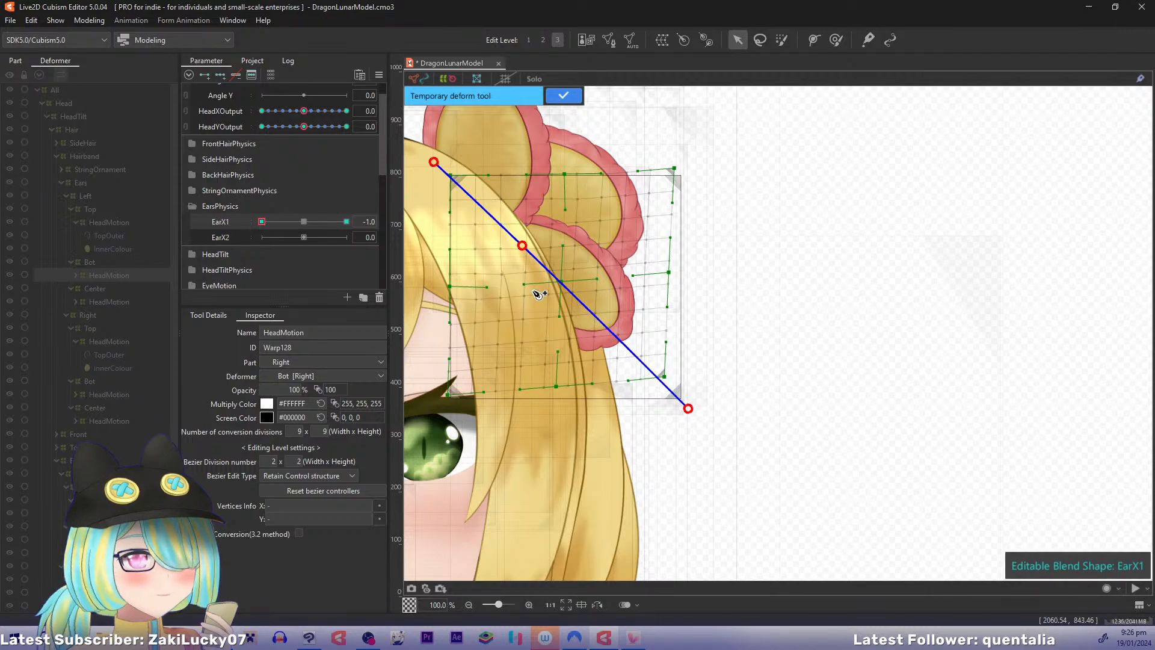
pyautogui.click(564, 96)
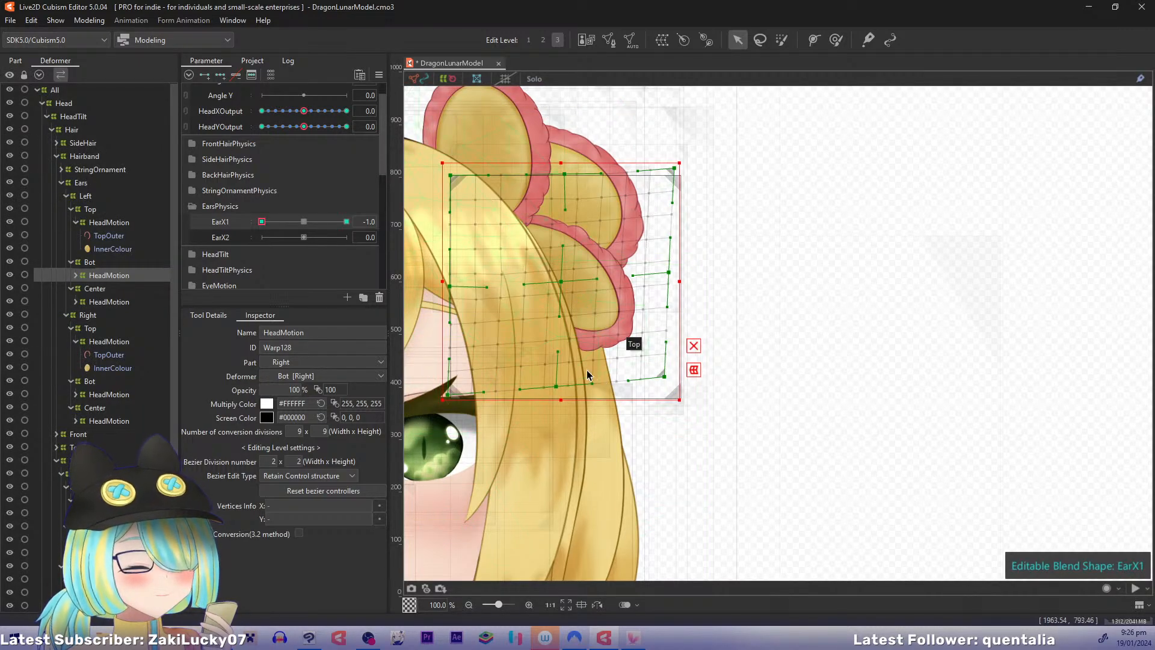
# Step: Adjust the Bot HeadMotion deformer's bottom middle, outer side and lower outer corner points, and preview the bend on EarX1
pyautogui.moveTo(556, 387); pyautogui.dragTo(557, 392)
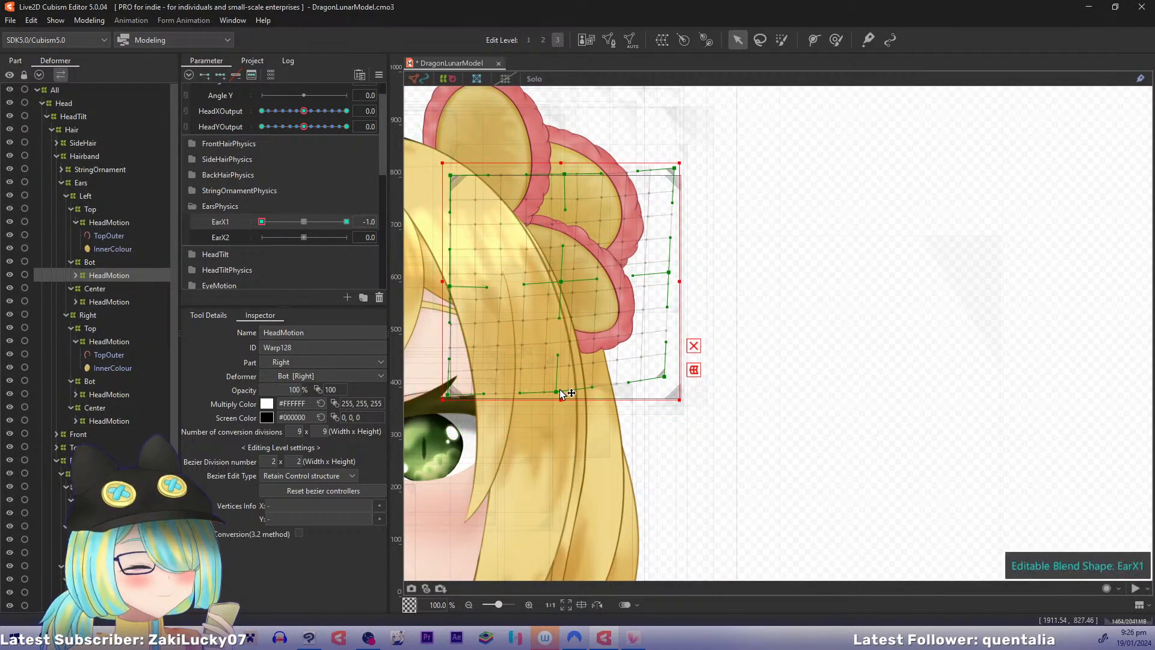
pyautogui.moveTo(669, 273); pyautogui.dragTo(676, 273)
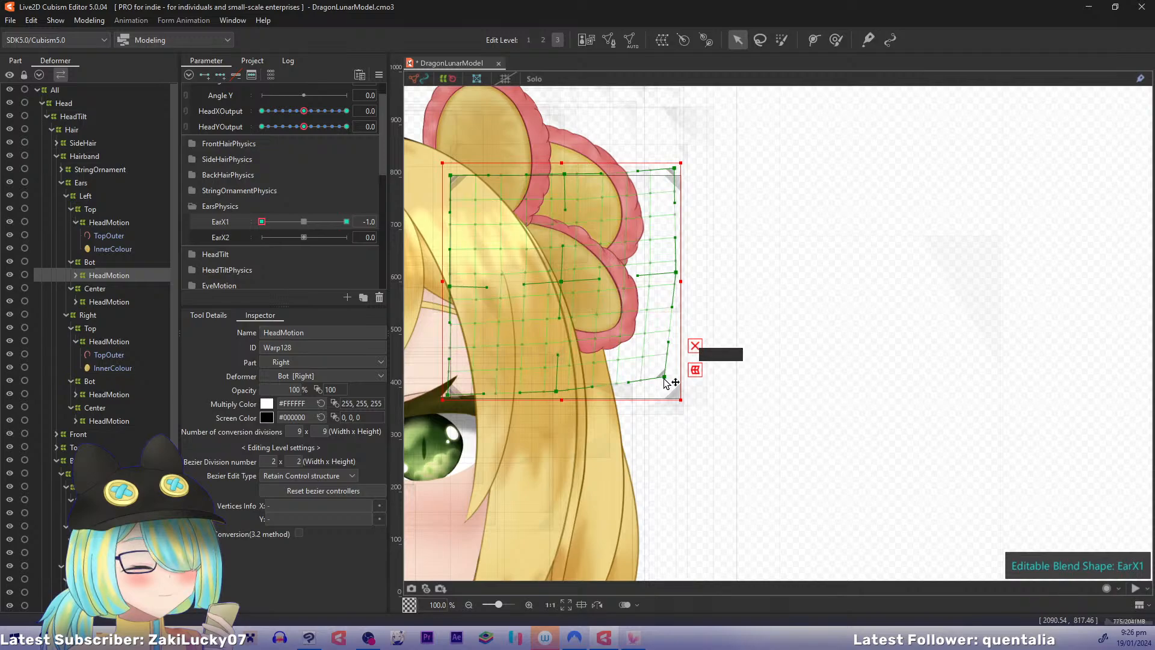
pyautogui.moveTo(665, 375); pyautogui.dragTo(662, 361)
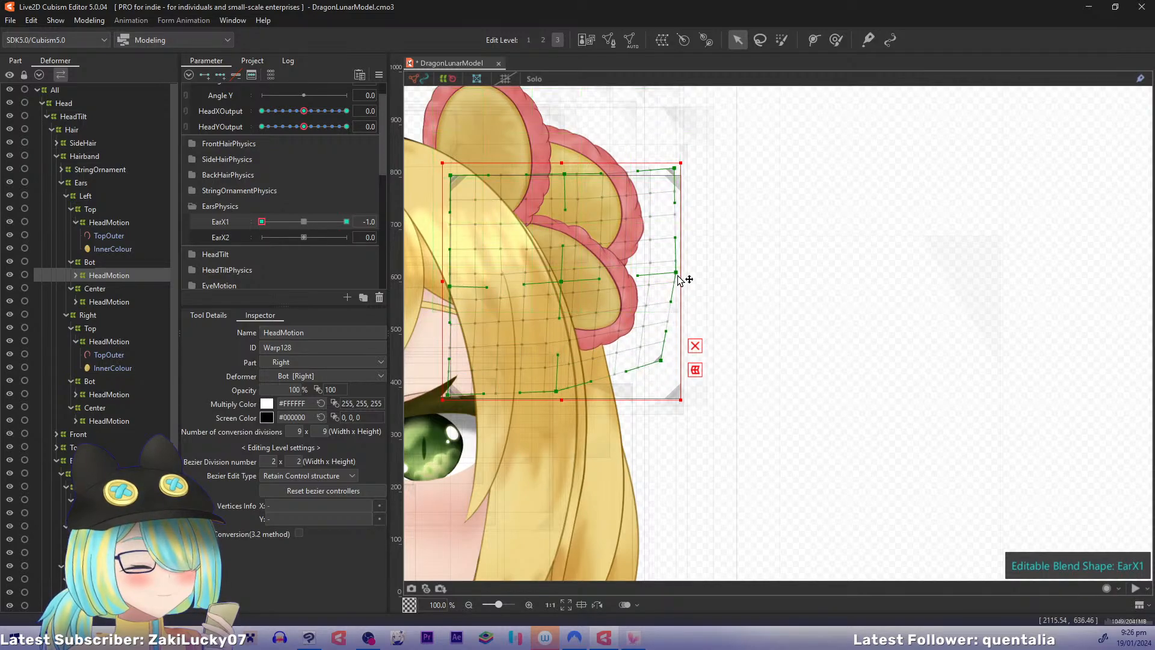
pyautogui.moveTo(675, 273); pyautogui.dragTo(673, 268)
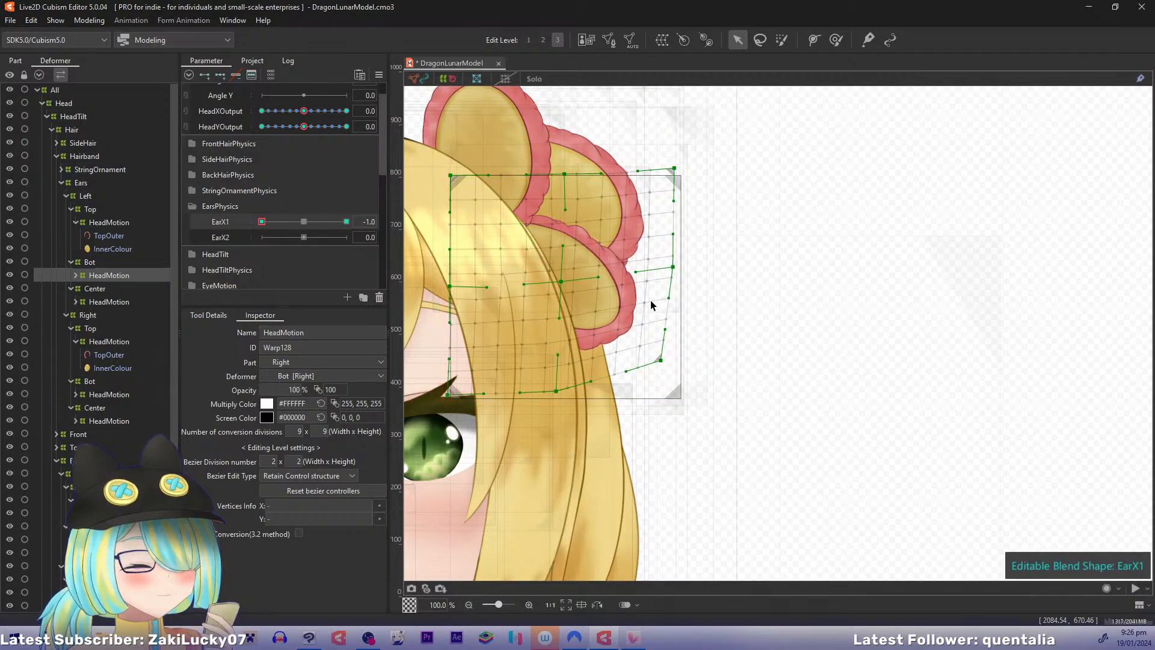
pyautogui.click(283, 222)
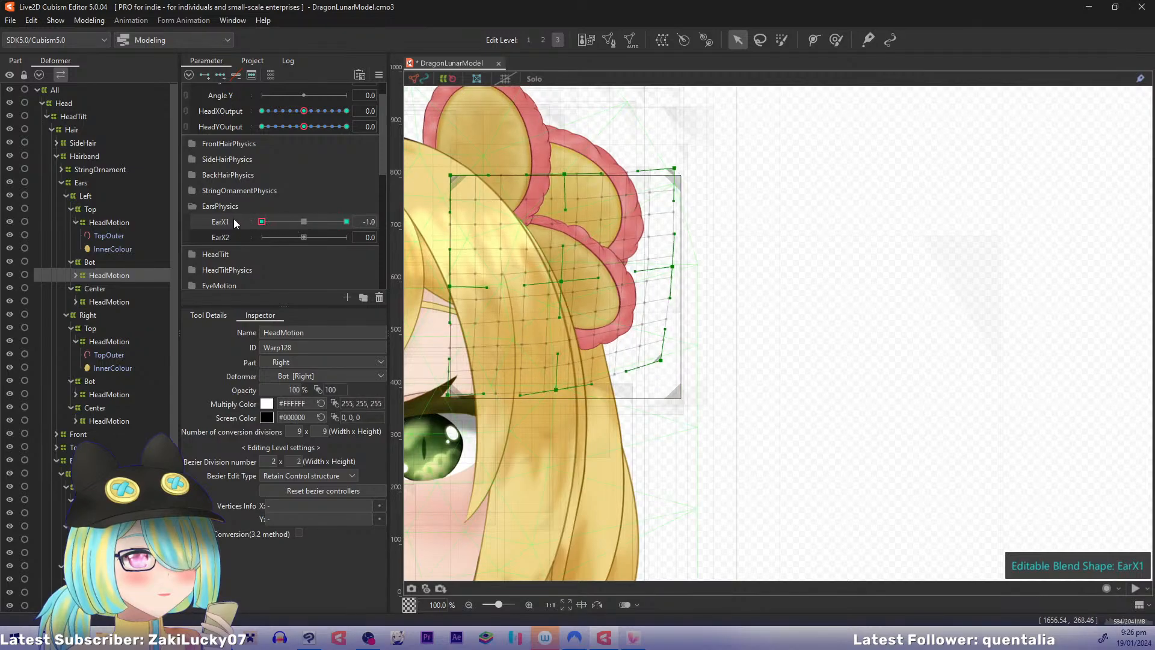
pyautogui.click(262, 221)
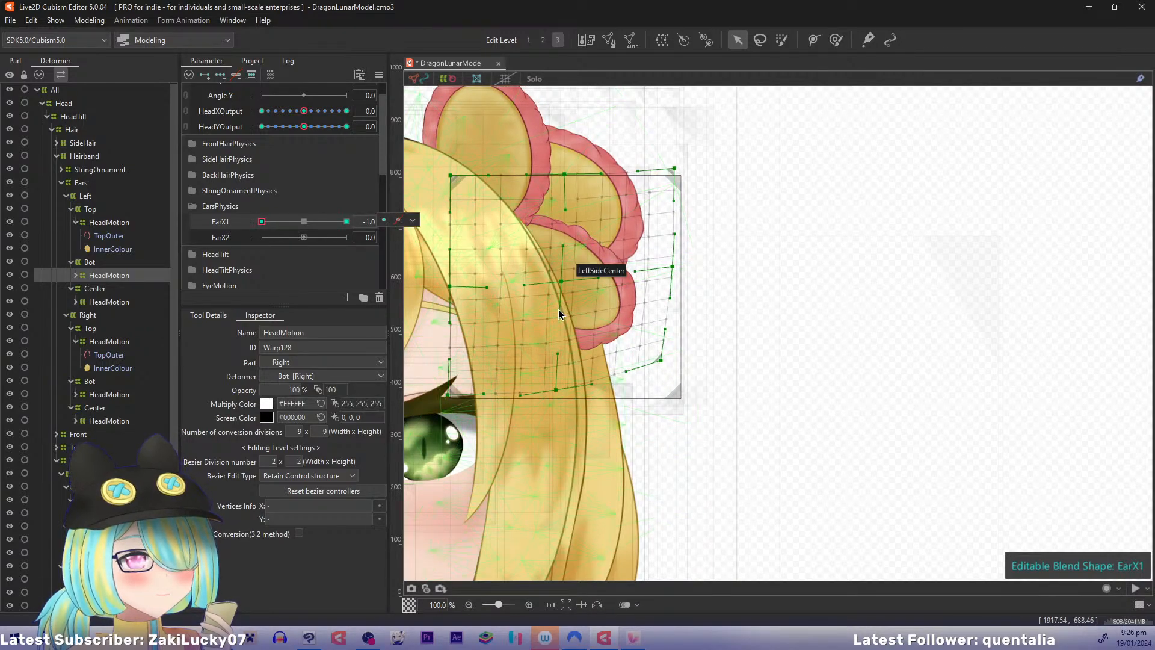
# Step: At edit level 2, pull in the upper outer corner and adjust the centre, top middle and outer side points of the Left ear's Center HeadMotion deformer
pyautogui.moveTo(693, 312); pyautogui.dragTo(713, 359)
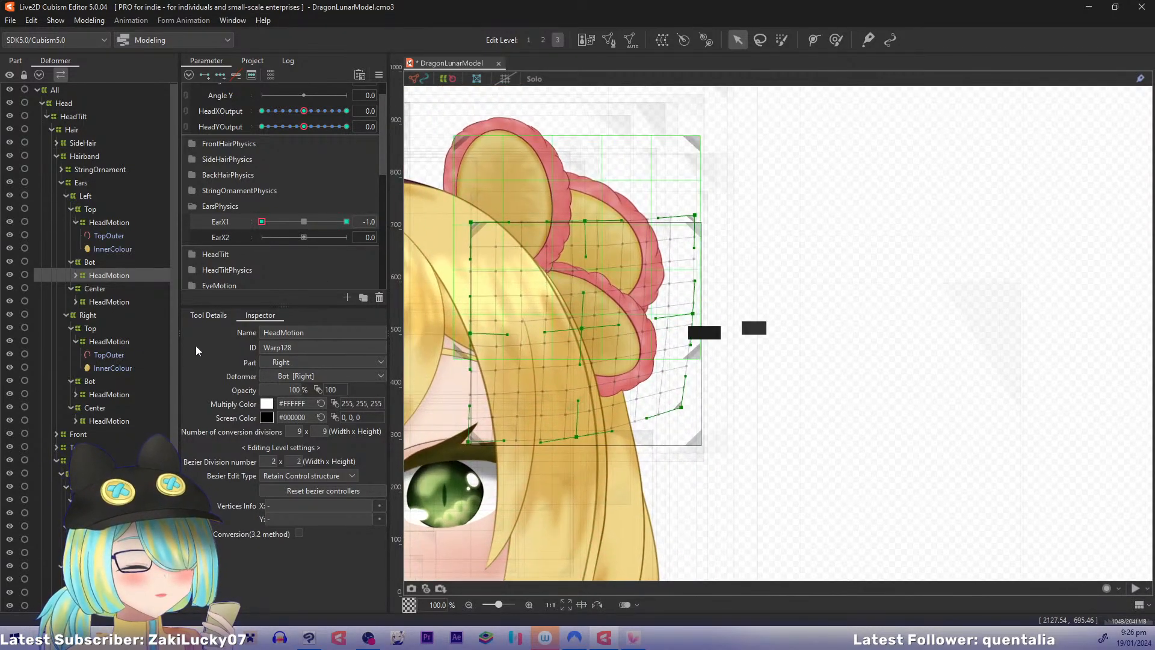
pyautogui.click(99, 341)
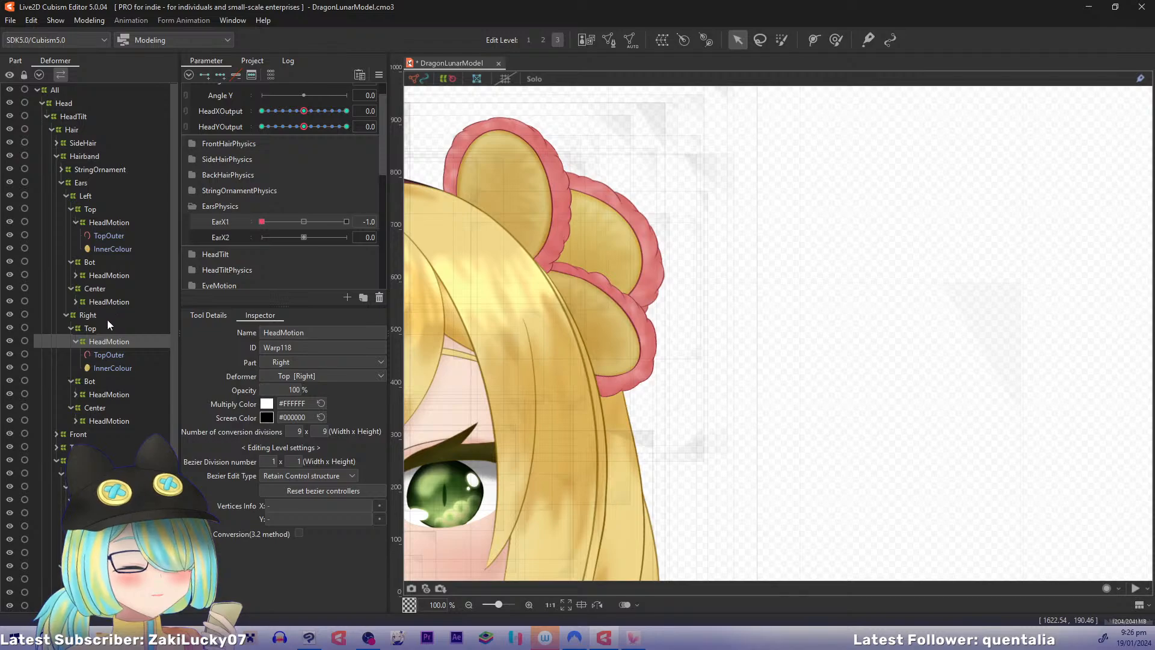
pyautogui.click(99, 302)
pyautogui.moveTo(666, 301); pyautogui.dragTo(709, 316)
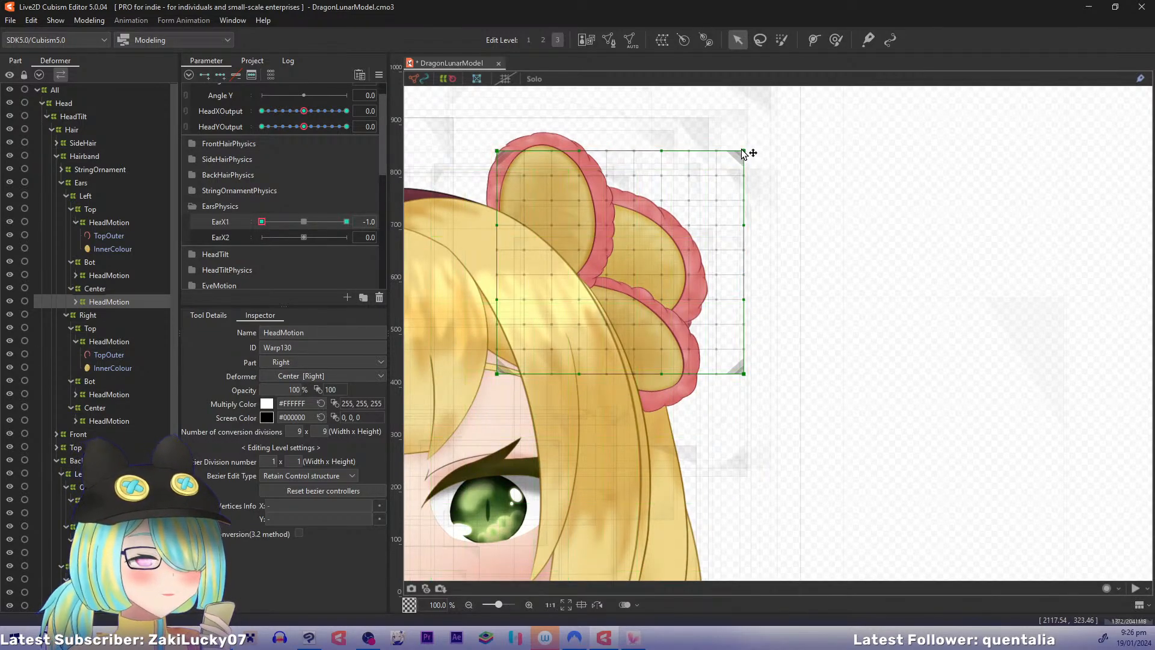
pyautogui.moveTo(744, 151); pyautogui.dragTo(731, 159)
pyautogui.click(711, 192)
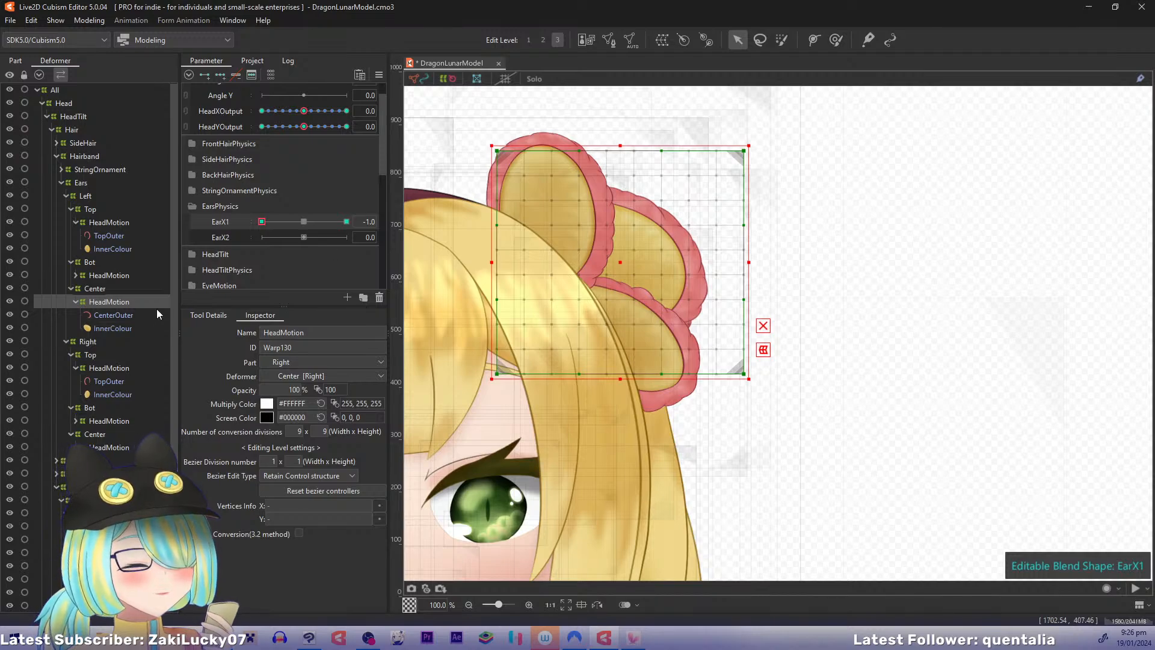
pyautogui.click(543, 40)
pyautogui.click(702, 176)
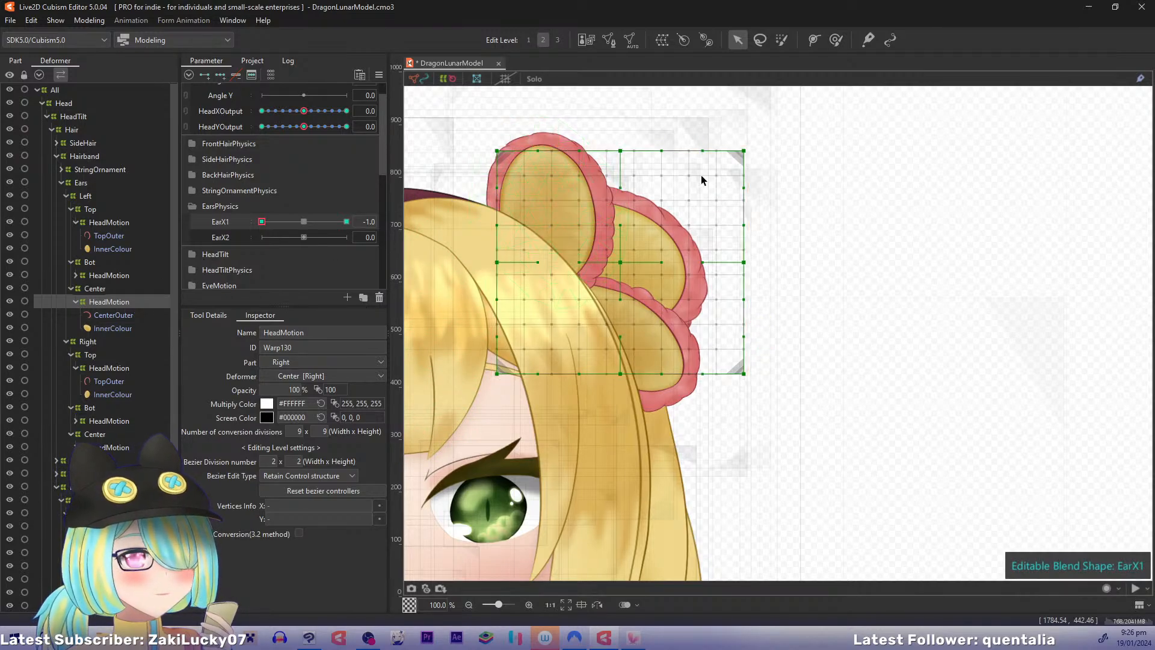
pyautogui.moveTo(744, 151); pyautogui.dragTo(718, 165)
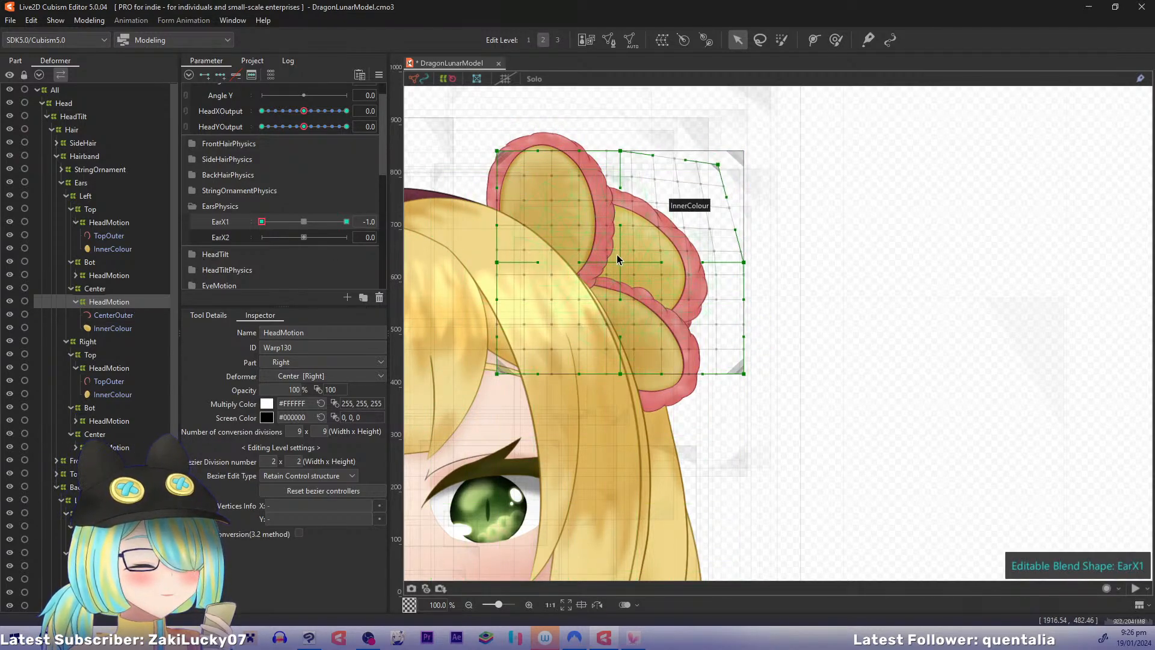
pyautogui.moveTo(620, 263); pyautogui.dragTo(612, 270)
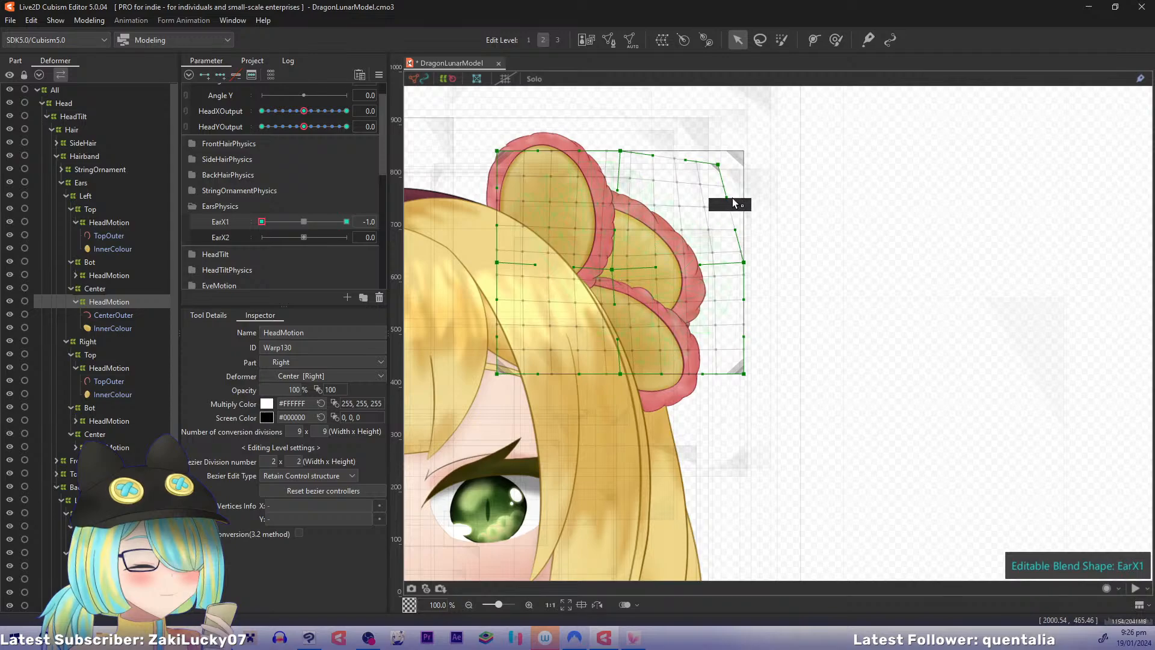
pyautogui.moveTo(621, 151); pyautogui.dragTo(617, 152)
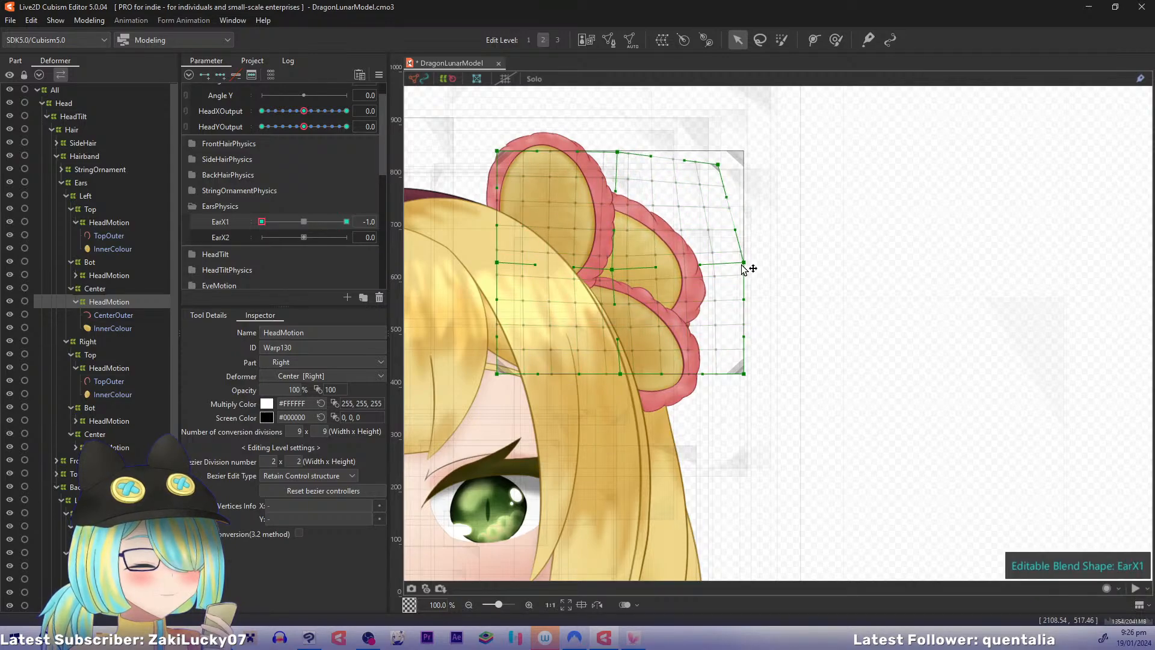
pyautogui.moveTo(744, 268); pyautogui.dragTo(744, 270)
pyautogui.moveTo(718, 165); pyautogui.dragTo(712, 166)
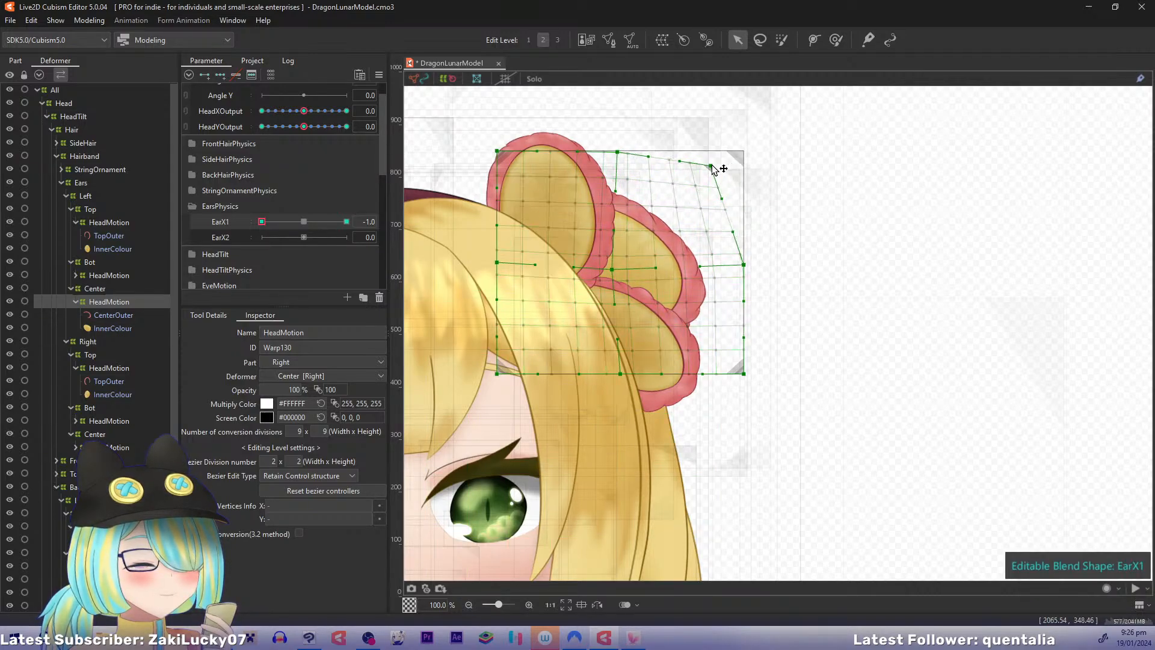
# Step: Refine the Center HeadMotion deformer's grid around the middle ear with brush strokes and check the bend on EarX1
pyautogui.press('b')
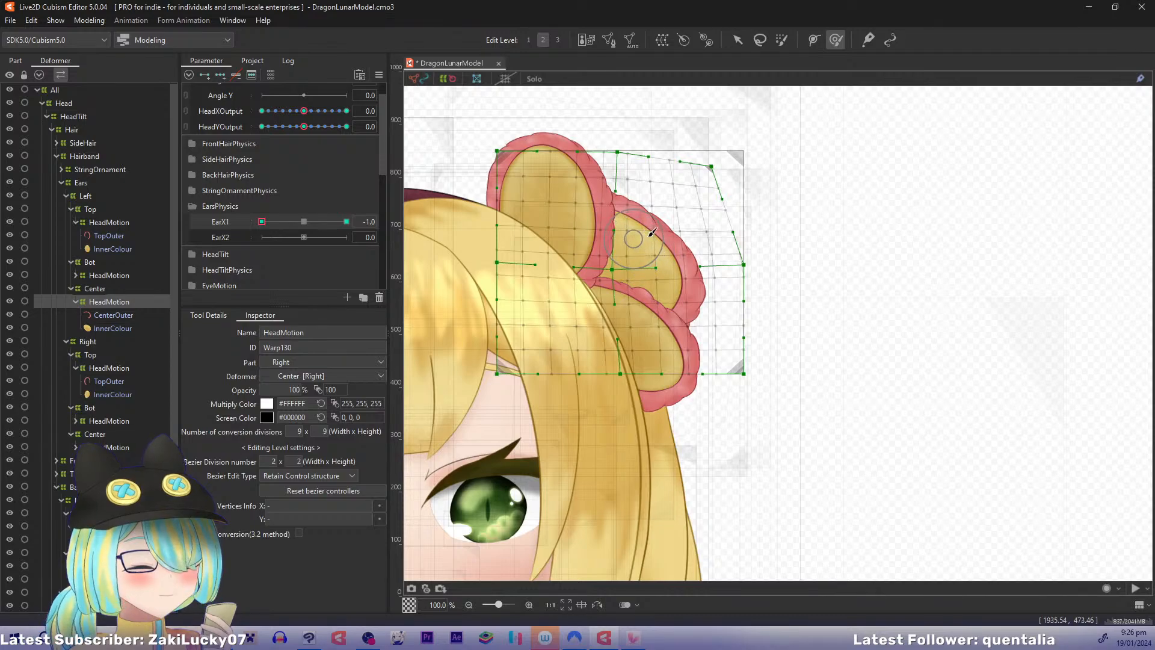
pyautogui.moveTo(675, 206)
pyautogui.mouseDown()
pyautogui.moveTo(703, 235)
pyautogui.moveTo(681, 249)
pyautogui.mouseUp()
pyautogui.moveTo(674, 204)
pyautogui.mouseDown()
pyautogui.moveTo(707, 229)
pyautogui.moveTo(721, 253)
pyautogui.mouseUp()
pyautogui.moveTo(640, 259); pyautogui.dragTo(634, 244)
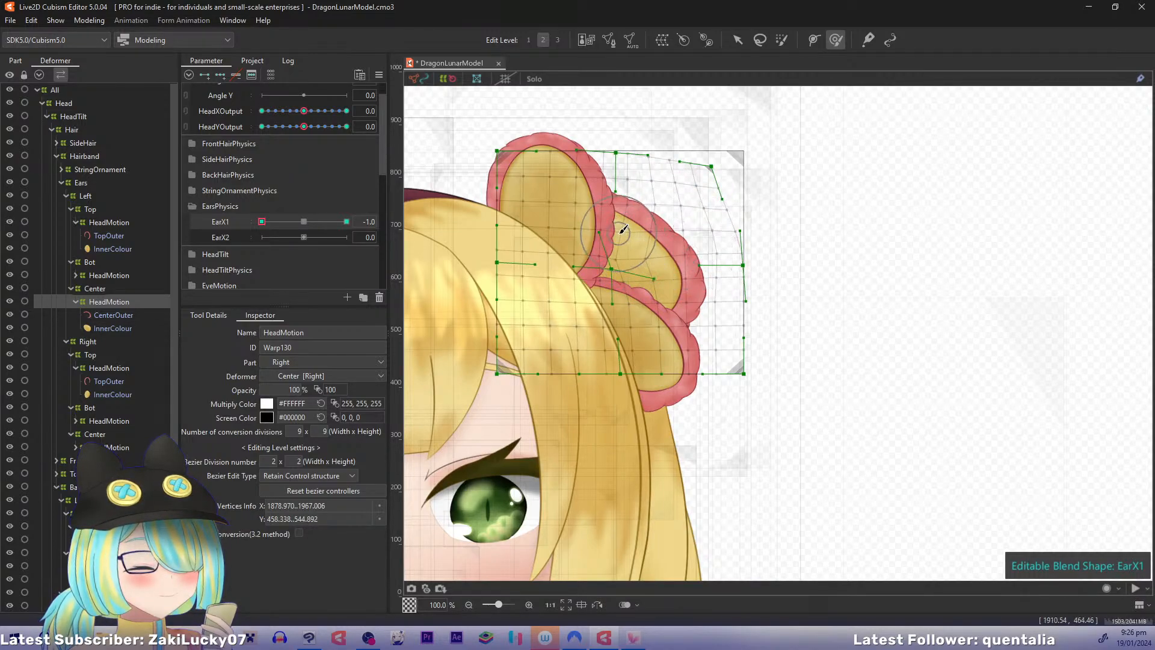
pyautogui.moveTo(683, 285); pyautogui.dragTo(682, 286)
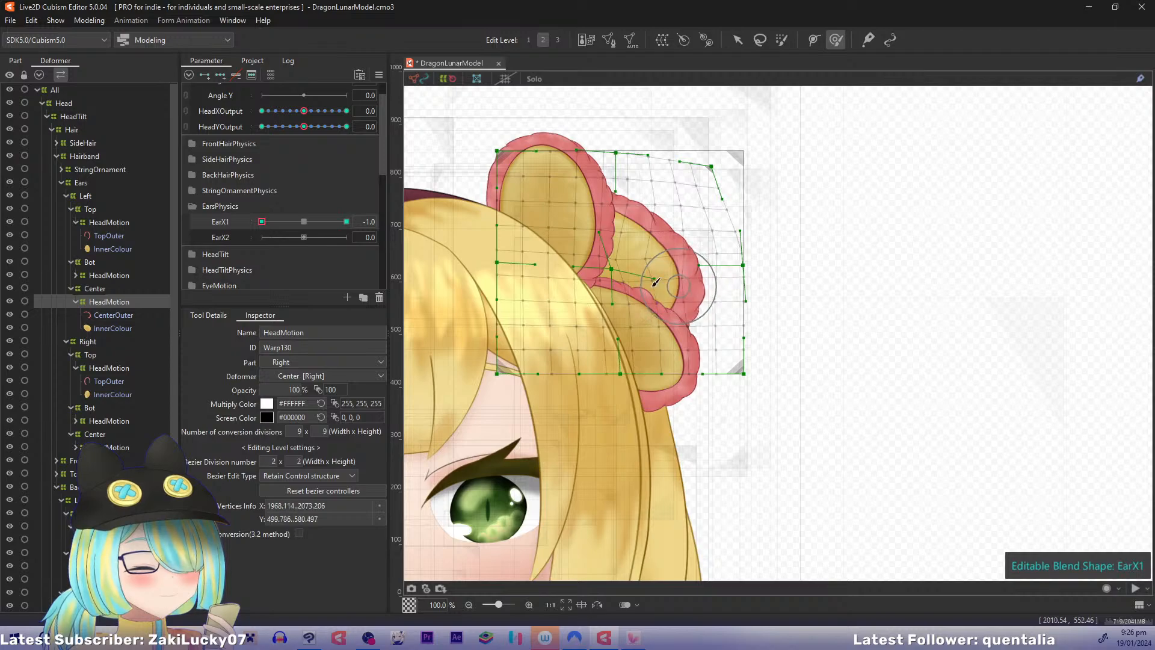
pyautogui.moveTo(262, 221)
pyautogui.mouseDown()
pyautogui.moveTo(296, 221)
pyautogui.moveTo(262, 221)
pyautogui.mouseUp()
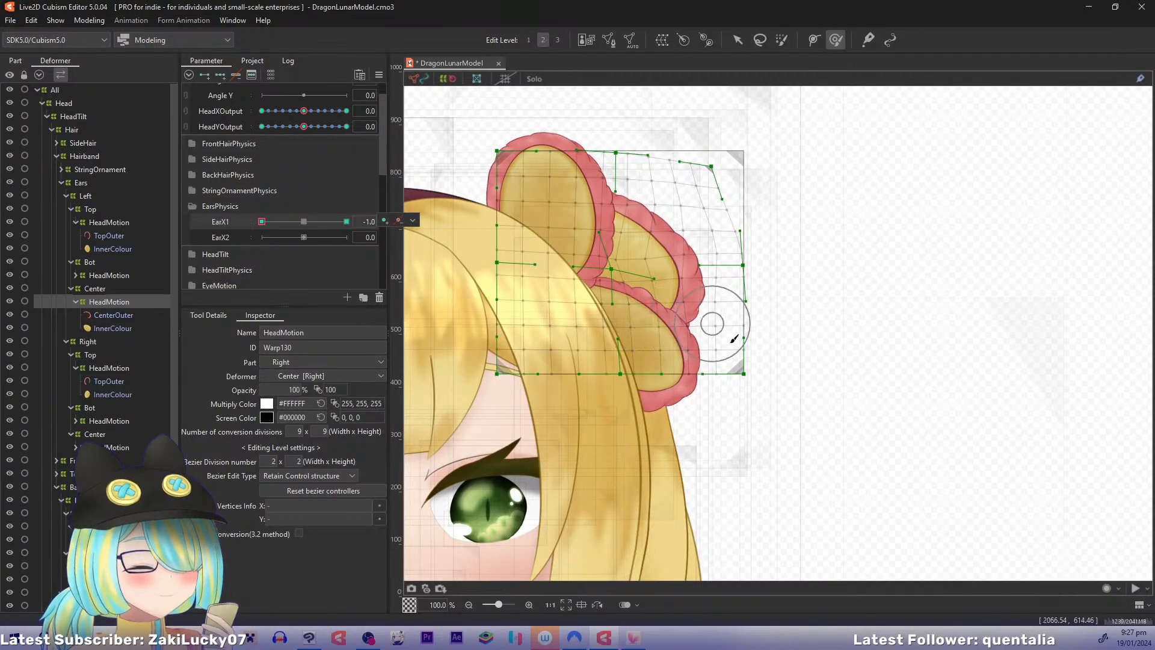
# Step: Move the Center HeadMotion deformer's lower outer corner and outer side points inwards on EarX1 -1.0
pyautogui.press('v')
pyautogui.moveTo(744, 377); pyautogui.dragTo(733, 269)
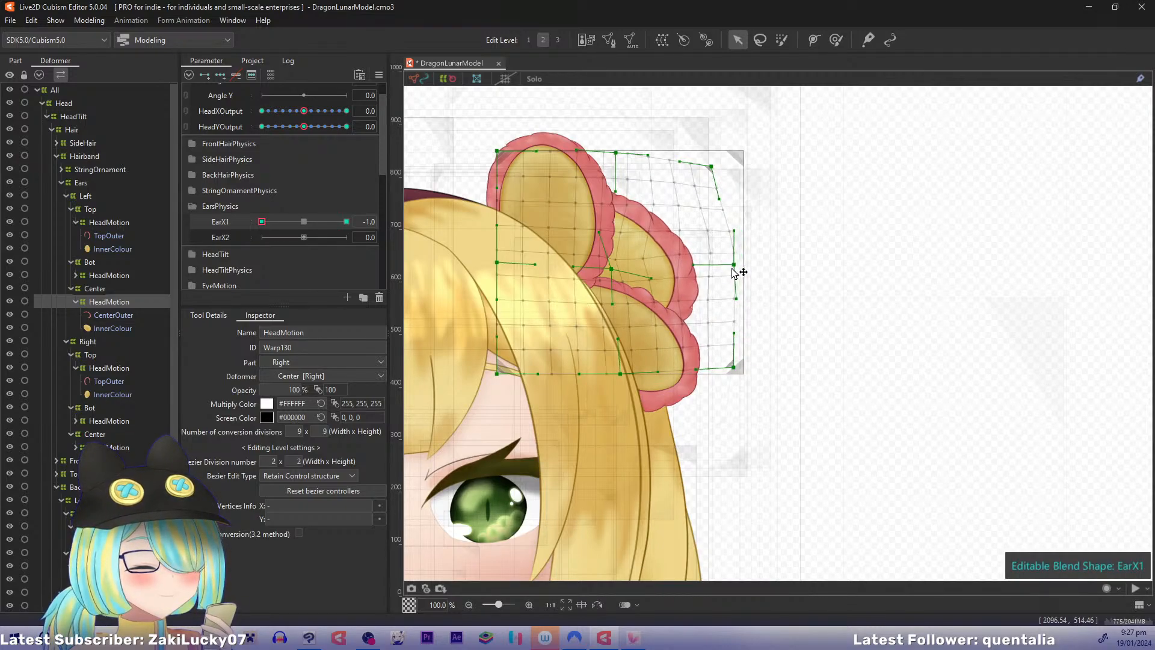
pyautogui.click(650, 231)
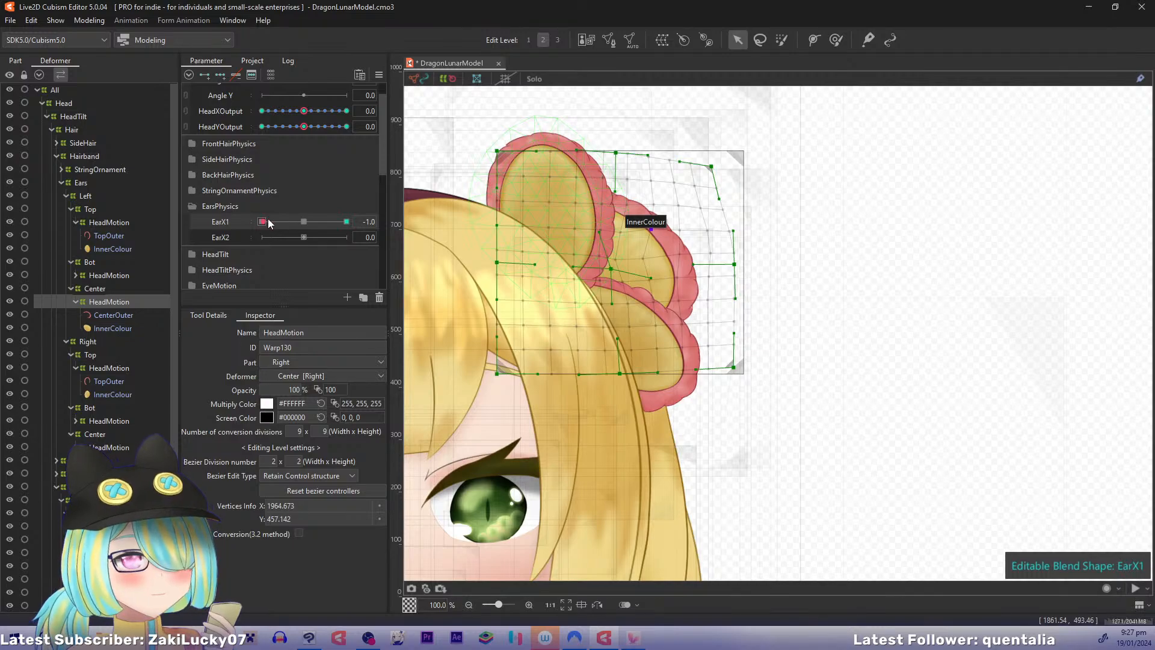
# Step: Set EarX1 to 1.0, reshape the Center HeadMotion deformer's centre, outer corner, outer side and top middle points, and preview the movement
pyautogui.moveTo(269, 220); pyautogui.dragTo(403, 240)
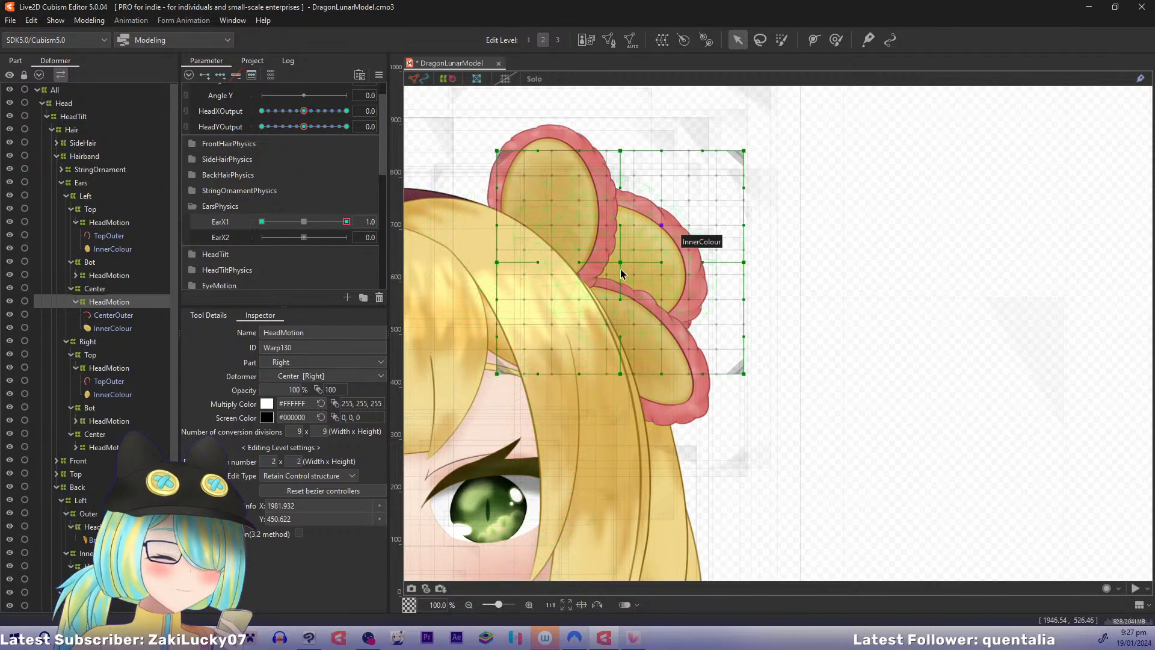
pyautogui.moveTo(623, 262); pyautogui.dragTo(630, 255)
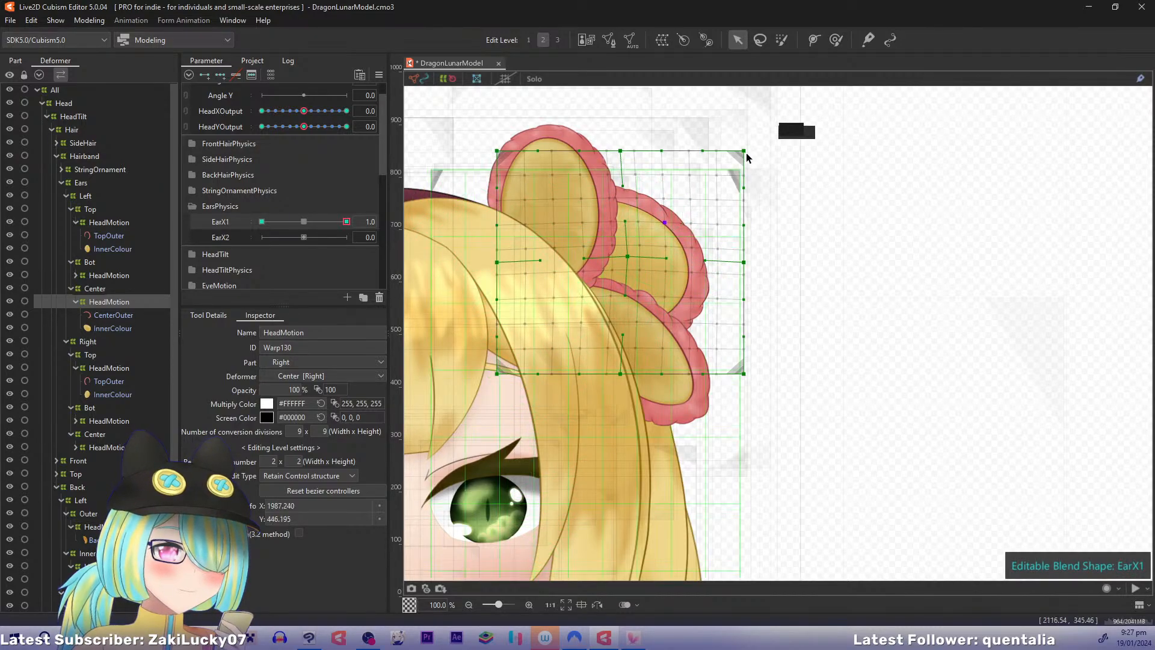
pyautogui.moveTo(746, 153); pyautogui.dragTo(729, 170)
pyautogui.moveTo(744, 262); pyautogui.dragTo(733, 263)
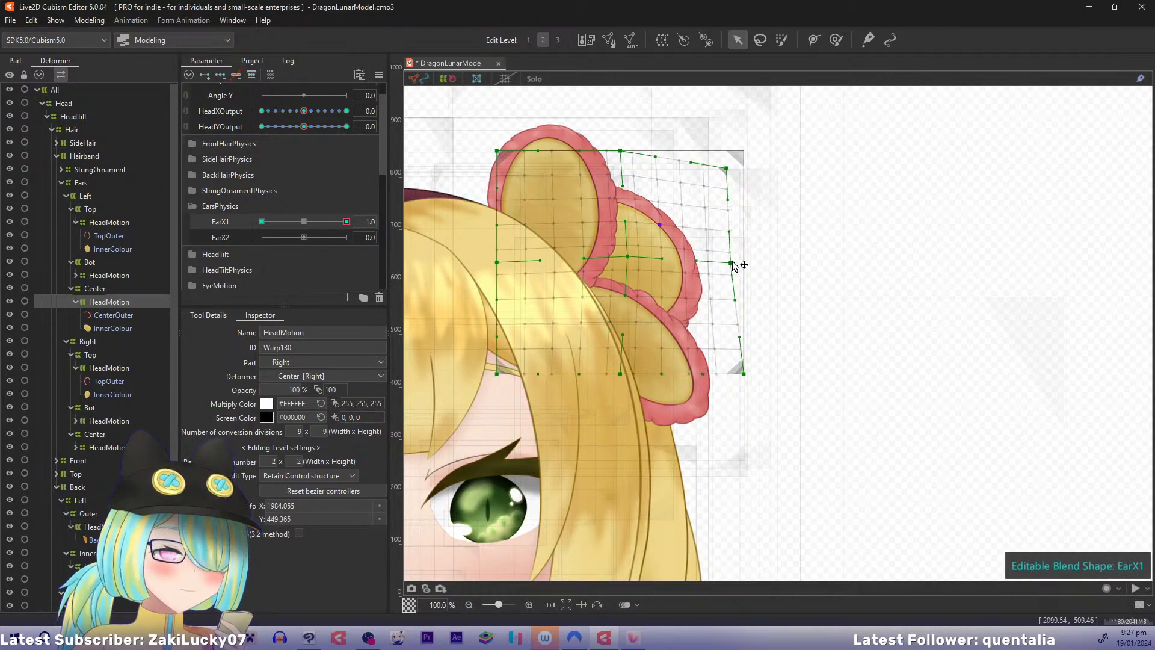
pyautogui.moveTo(746, 374); pyautogui.dragTo(738, 366)
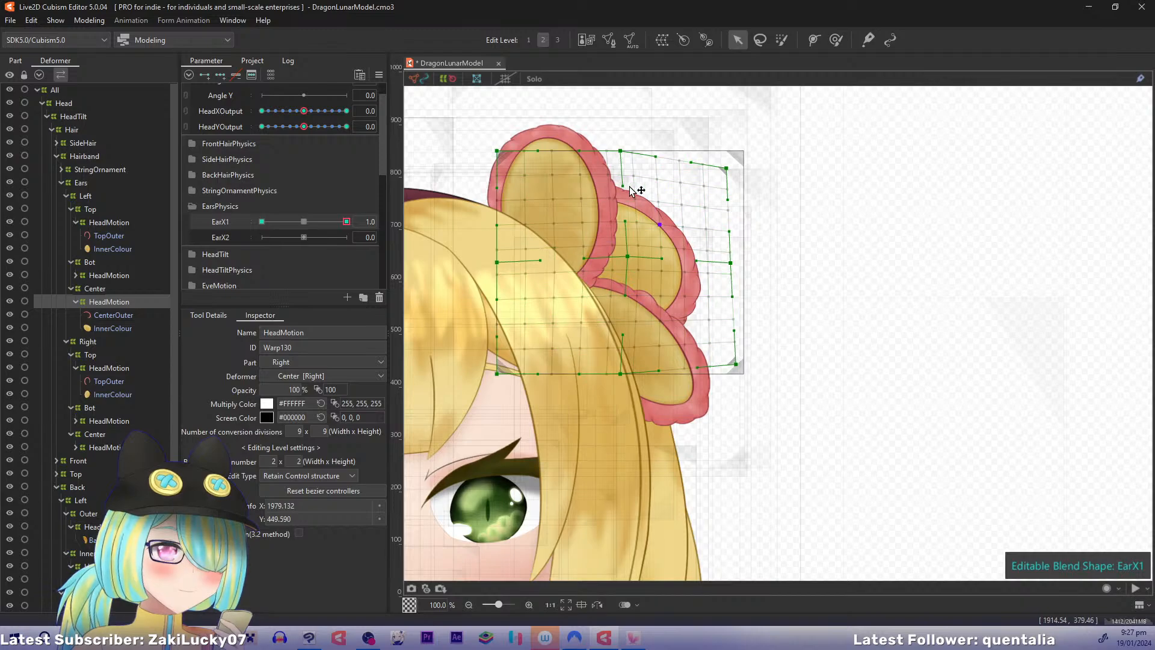
pyautogui.moveTo(620, 151); pyautogui.dragTo(620, 158)
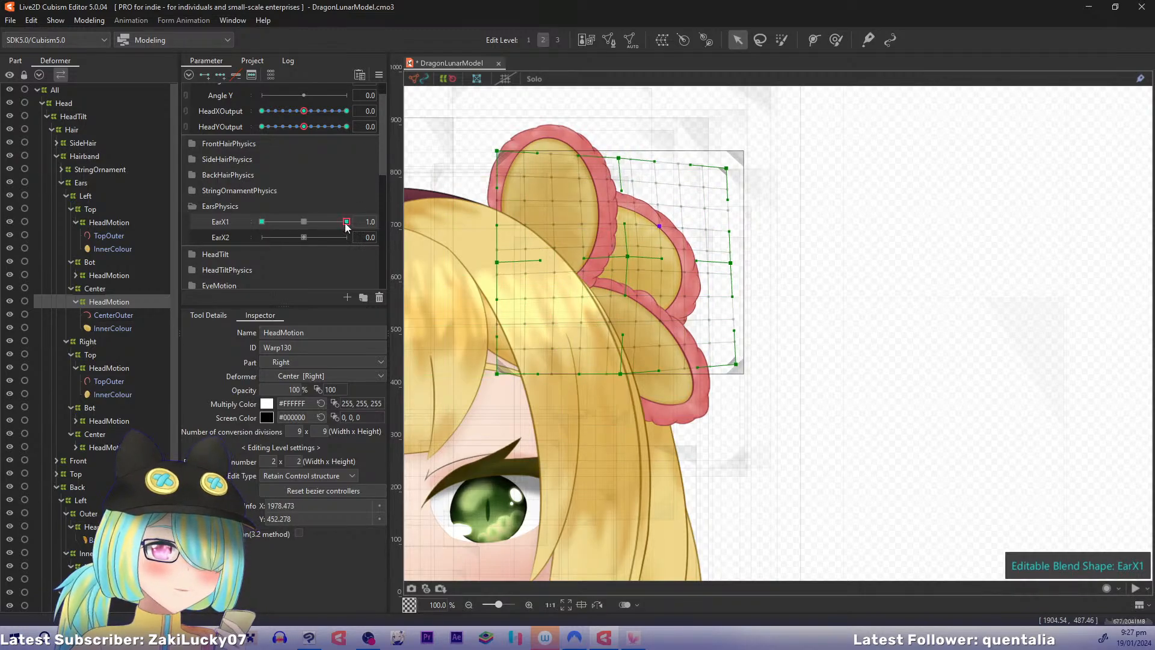
pyautogui.moveTo(345, 223); pyautogui.dragTo(395, 225)
# Step: At edit level 3, reshape the Left ear's Bot HeadMotion deformer by its lower outer corner, outer side, centre and bottom middle points on EarX1 1.0
pyautogui.click(131, 275)
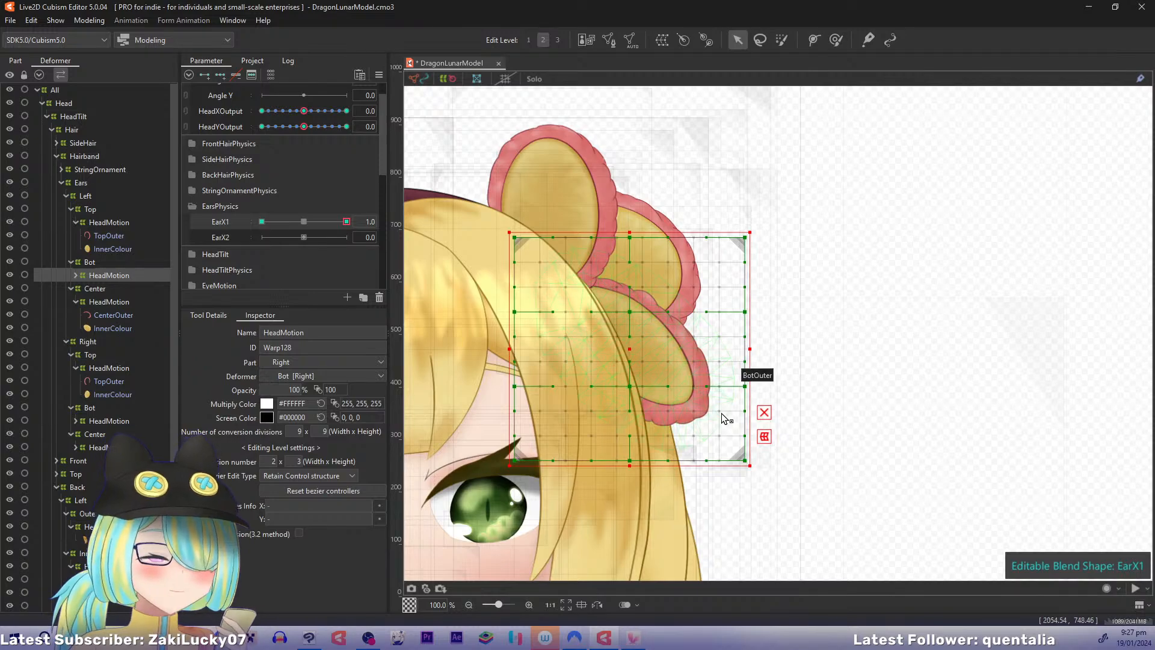
pyautogui.moveTo(750, 464); pyautogui.dragTo(733, 441)
pyautogui.moveTo(746, 355); pyautogui.dragTo(735, 354)
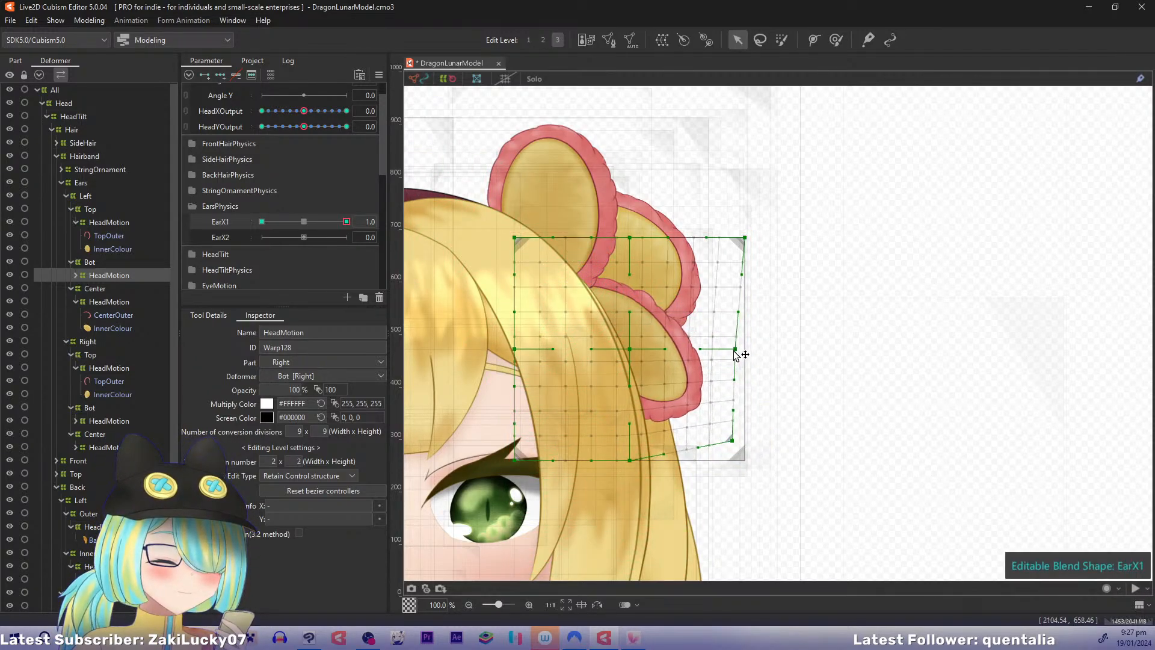
pyautogui.moveTo(633, 350); pyautogui.dragTo(639, 353)
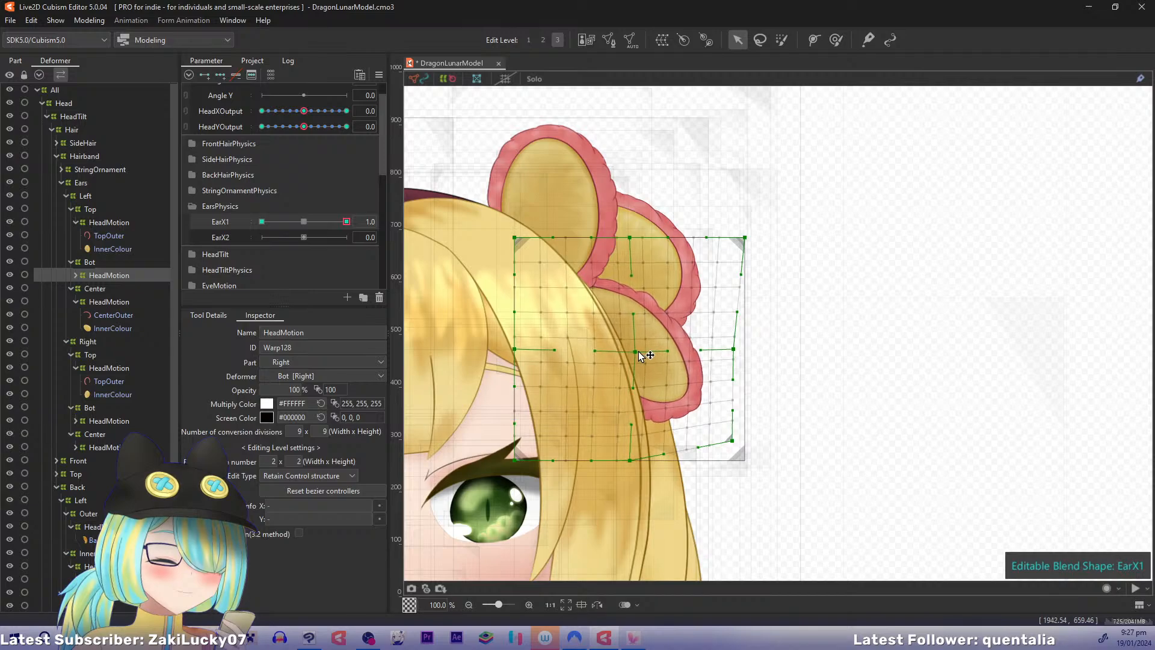
pyautogui.moveTo(732, 441); pyautogui.dragTo(724, 437)
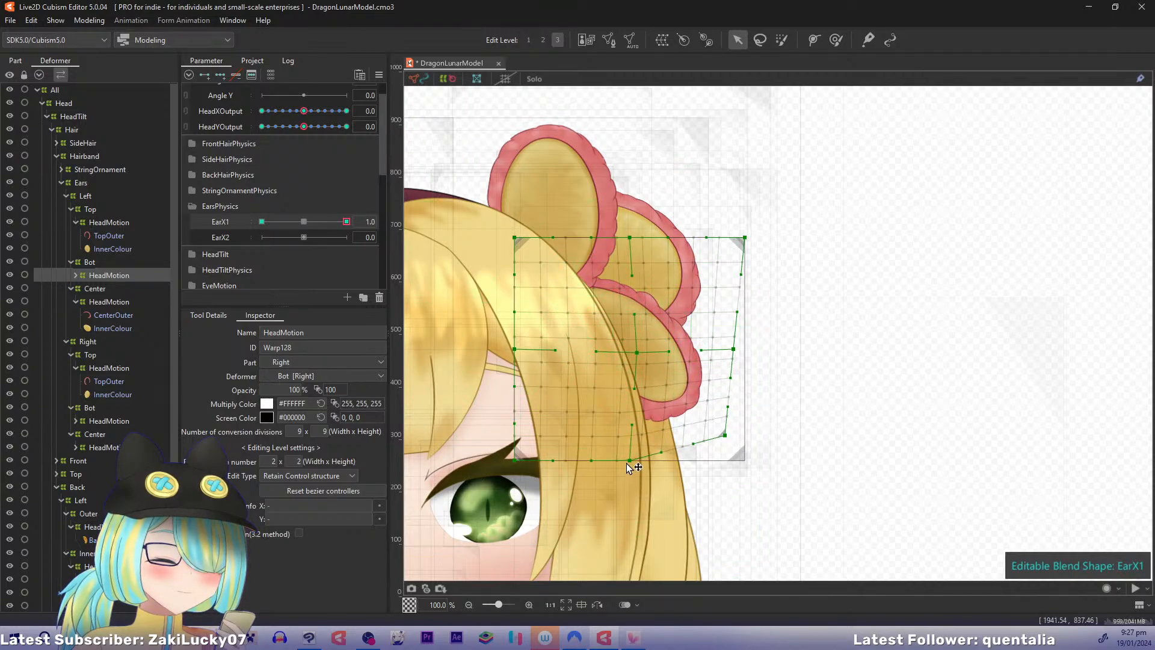
pyautogui.moveTo(629, 461); pyautogui.dragTo(627, 454)
pyautogui.moveTo(725, 435); pyautogui.dragTo(721, 434)
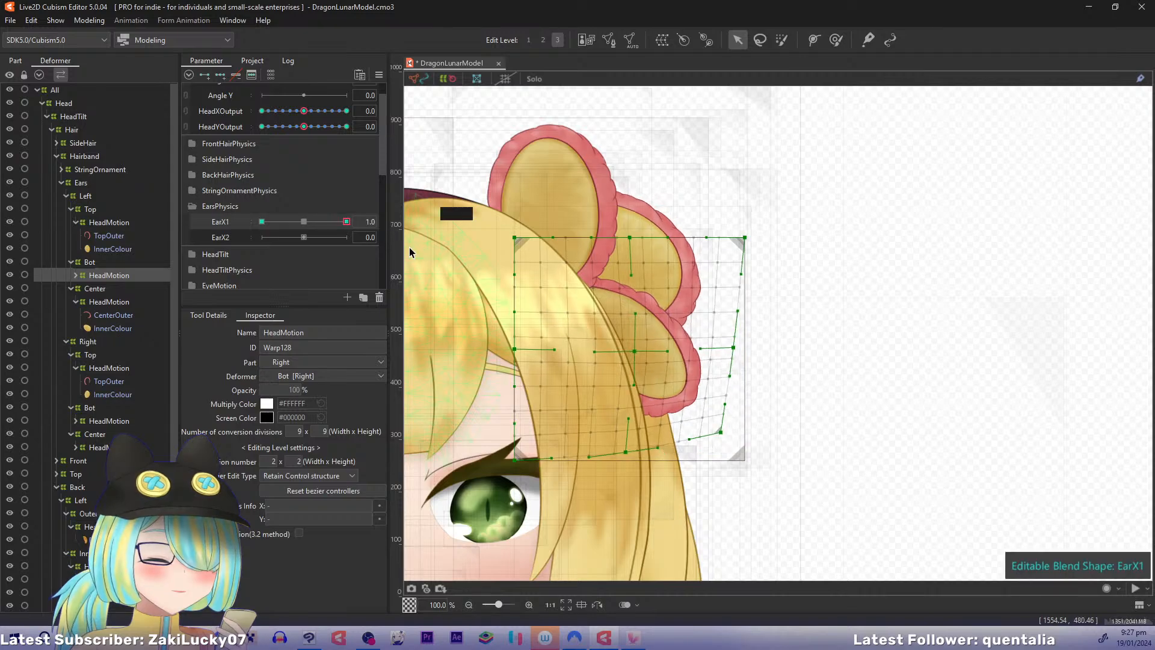
# Step: Pull in the Bot HeadMotion deformer's upper outer corner and outer side, fine-tune its centre point and handle, and preview EarX1
pyautogui.moveTo(750, 242); pyautogui.dragTo(735, 253)
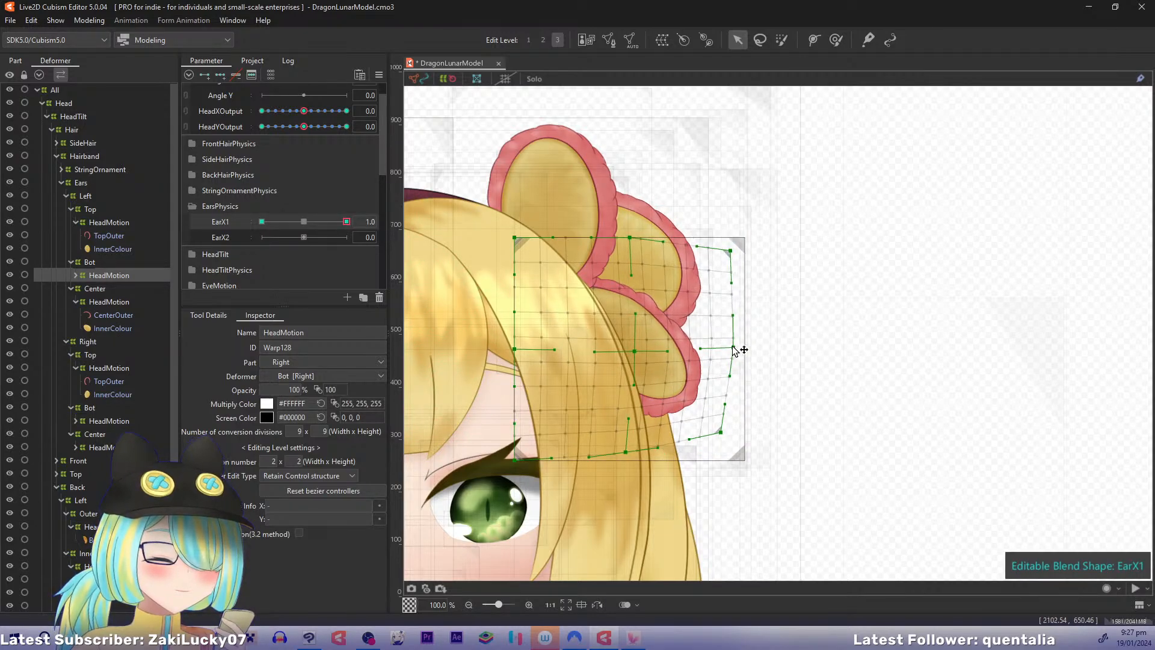
pyautogui.moveTo(734, 348); pyautogui.dragTo(730, 348)
pyautogui.moveTo(637, 351); pyautogui.dragTo(639, 350)
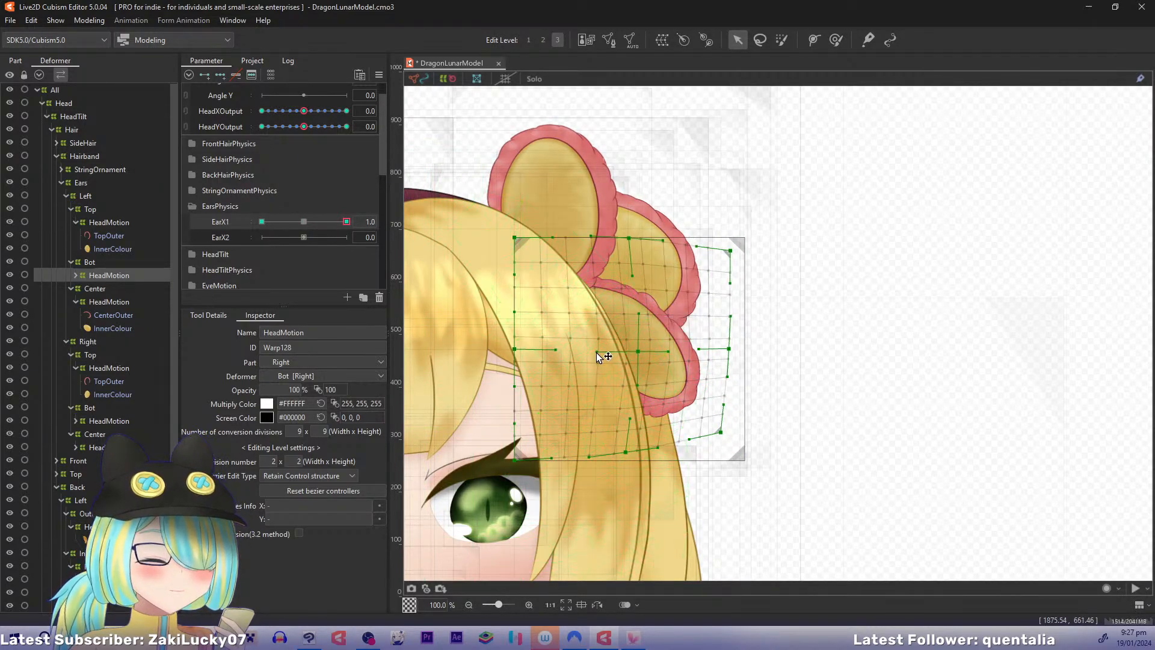
pyautogui.moveTo(597, 352); pyautogui.dragTo(582, 351)
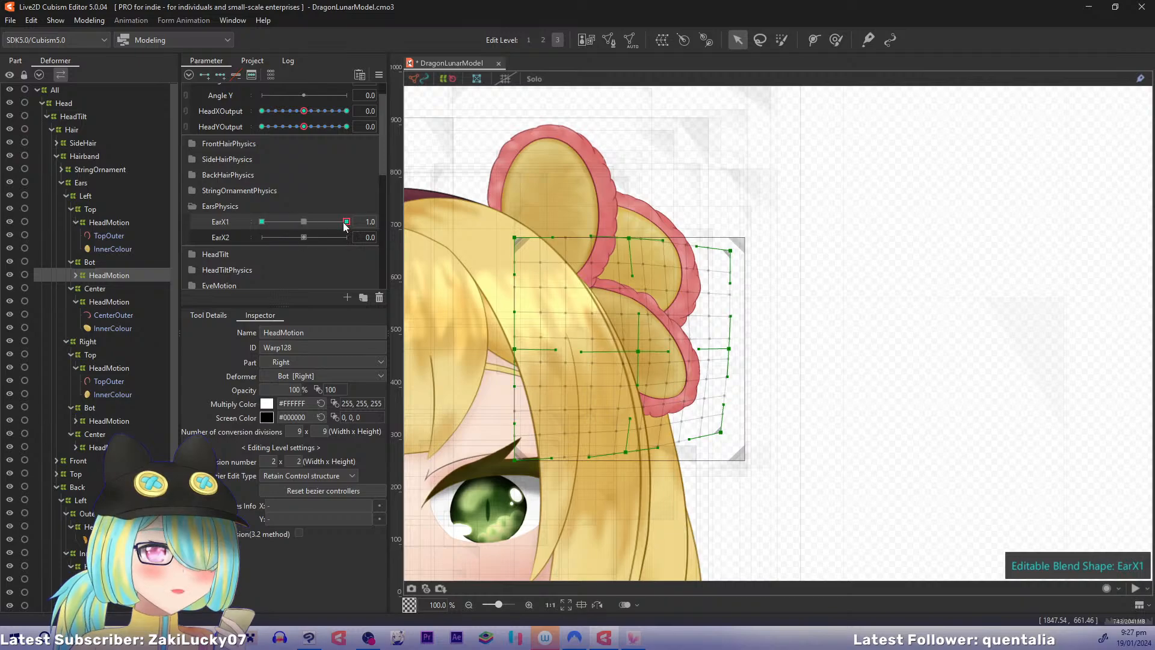
pyautogui.moveTo(346, 222)
pyautogui.mouseDown()
pyautogui.moveTo(320, 229)
pyautogui.moveTo(359, 228)
pyautogui.mouseUp()
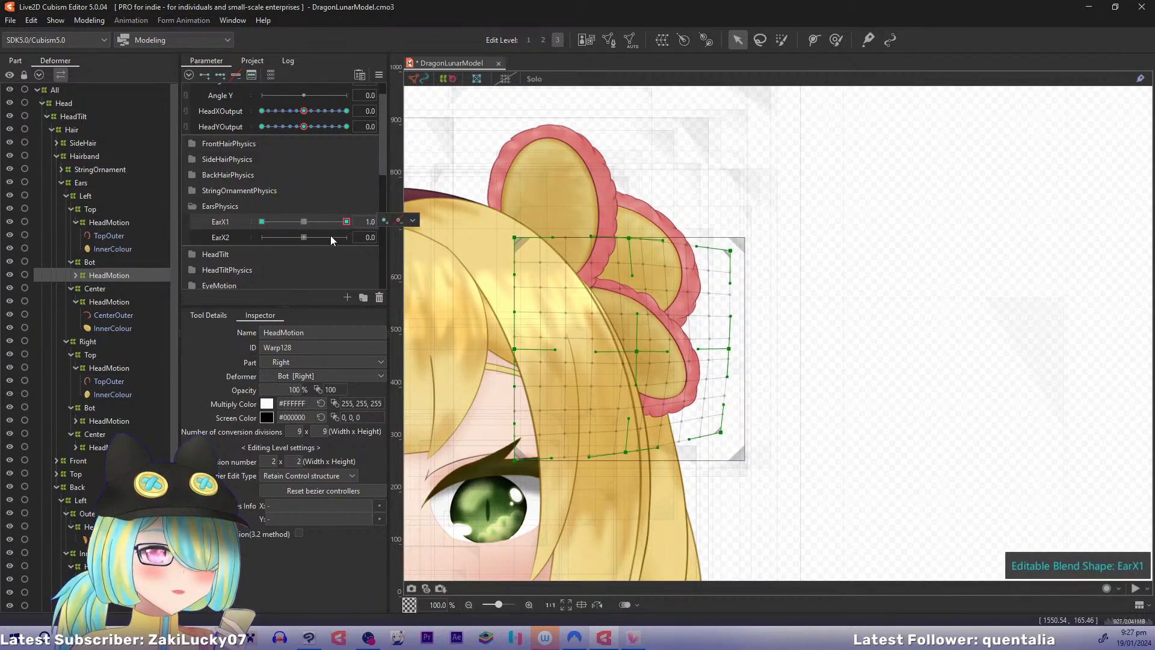
# Step: At edit level 2, raise the centre of the Left ear's Top HeadMotion deformer and lower its top middle and both upper corners on EarX1 1.0
pyautogui.click(127, 224)
pyautogui.press('2')
pyautogui.moveTo(483, 257); pyautogui.dragTo(549, 398)
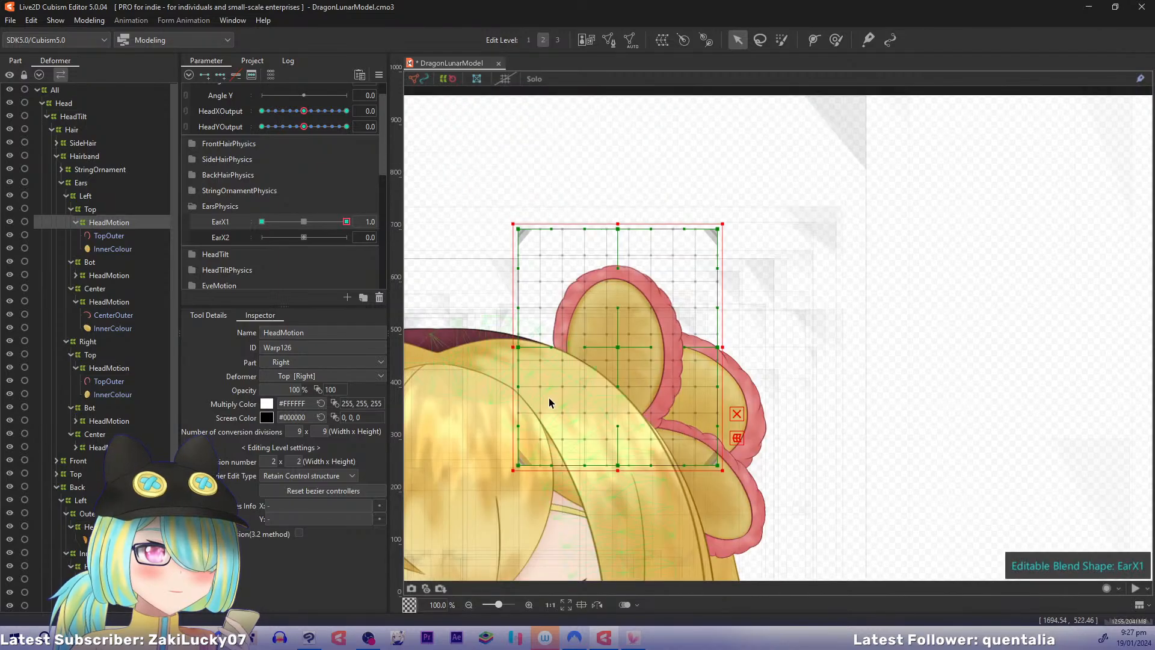
pyautogui.moveTo(503, 364); pyautogui.dragTo(484, 317)
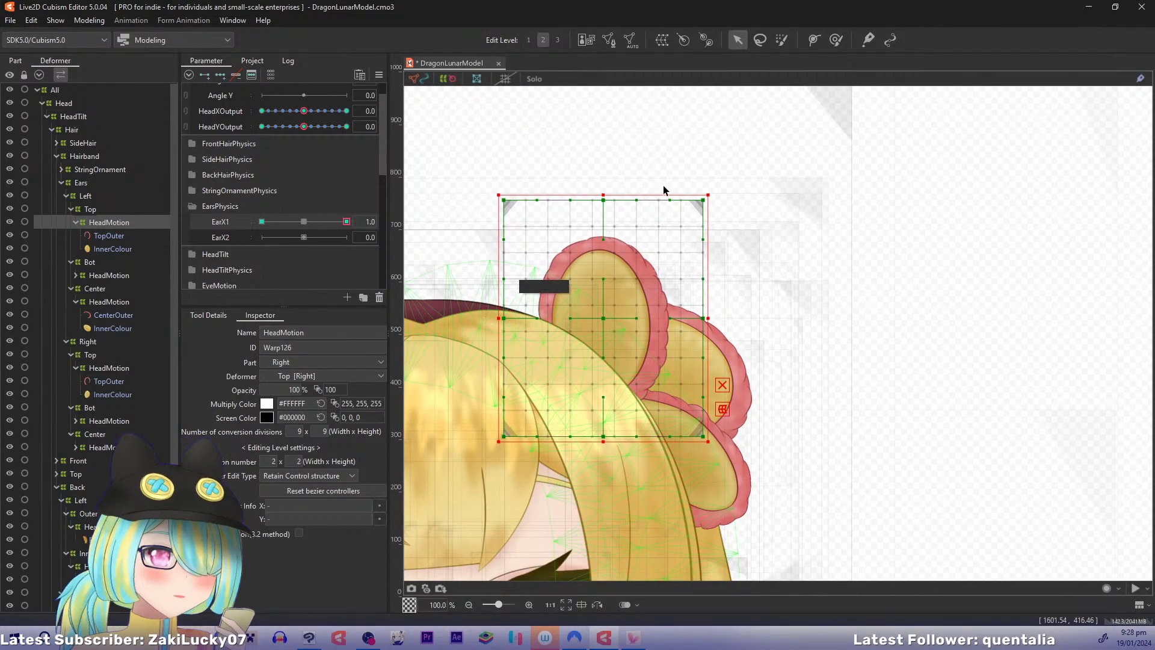
pyautogui.moveTo(607, 325); pyautogui.dragTo(607, 316)
pyautogui.moveTo(605, 200); pyautogui.dragTo(605, 218)
pyautogui.moveTo(508, 200); pyautogui.dragTo(516, 211)
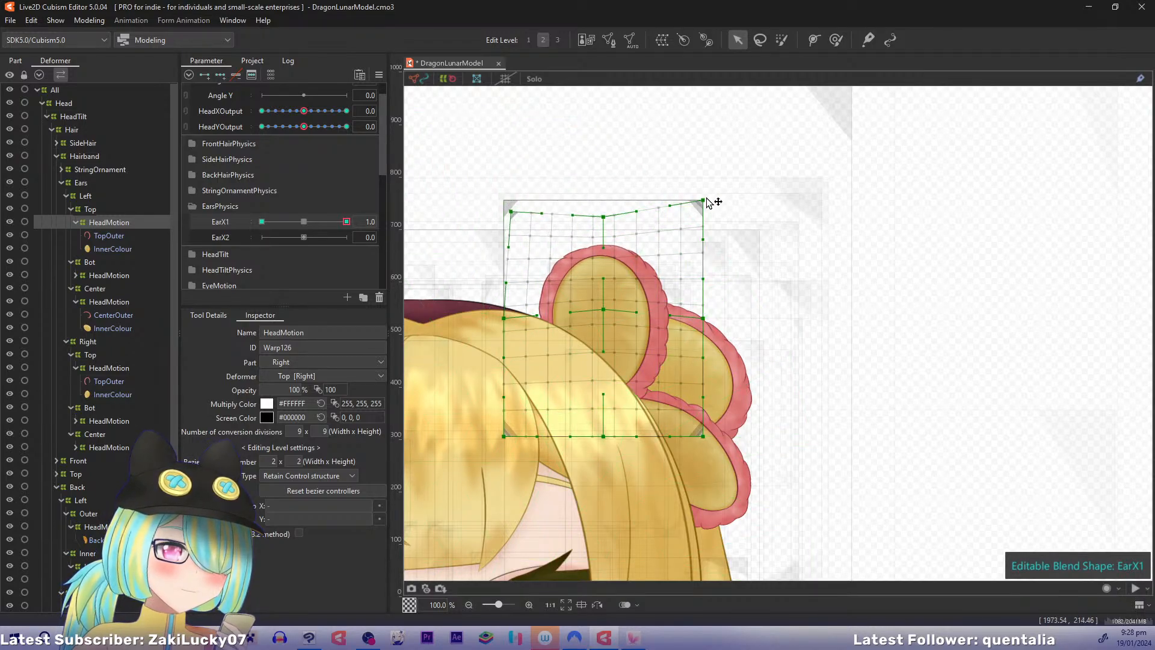
pyautogui.moveTo(703, 200); pyautogui.dragTo(692, 222)
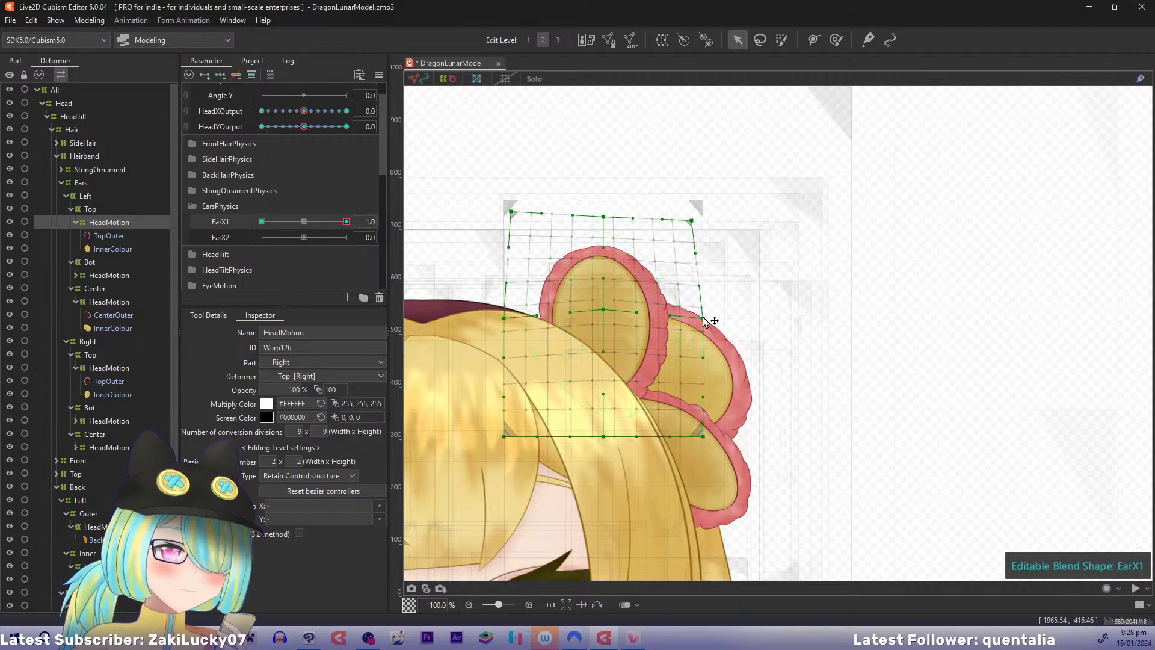
# Step: Fine-tune the Top HeadMotion deformer's outer side, centre and inner side points, previewing the movement on EarX1
pyautogui.moveTo(704, 319); pyautogui.dragTo(701, 318)
pyautogui.moveTo(604, 310); pyautogui.dragTo(607, 309)
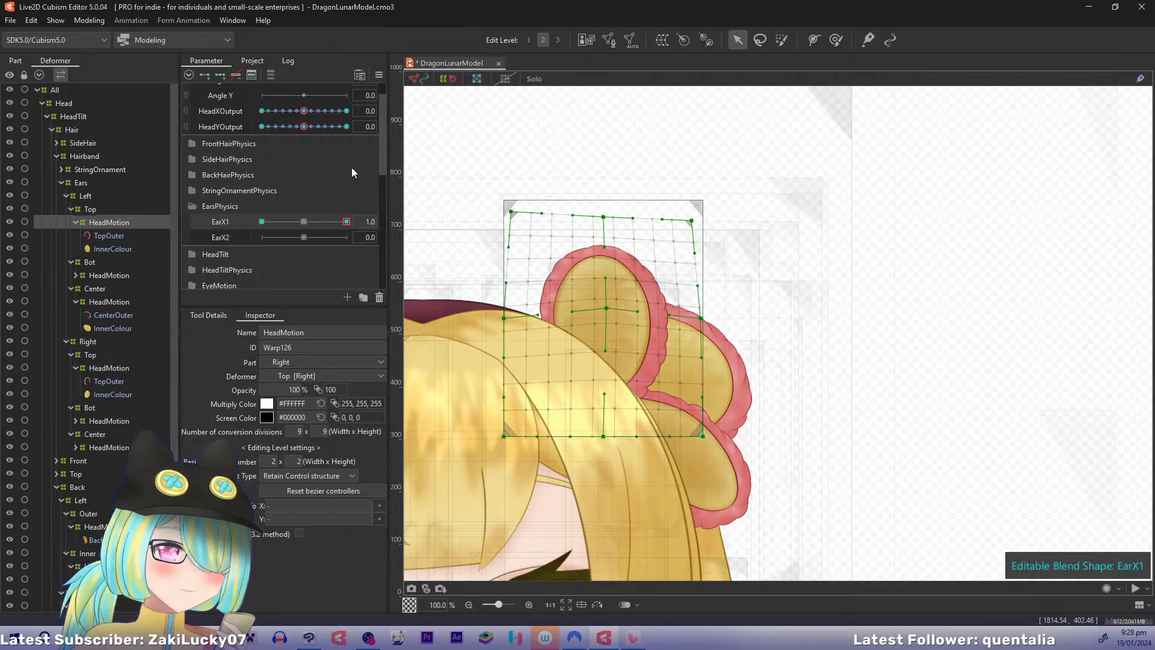
pyautogui.moveTo(344, 222); pyautogui.dragTo(398, 232)
pyautogui.moveTo(504, 320); pyautogui.dragTo(501, 320)
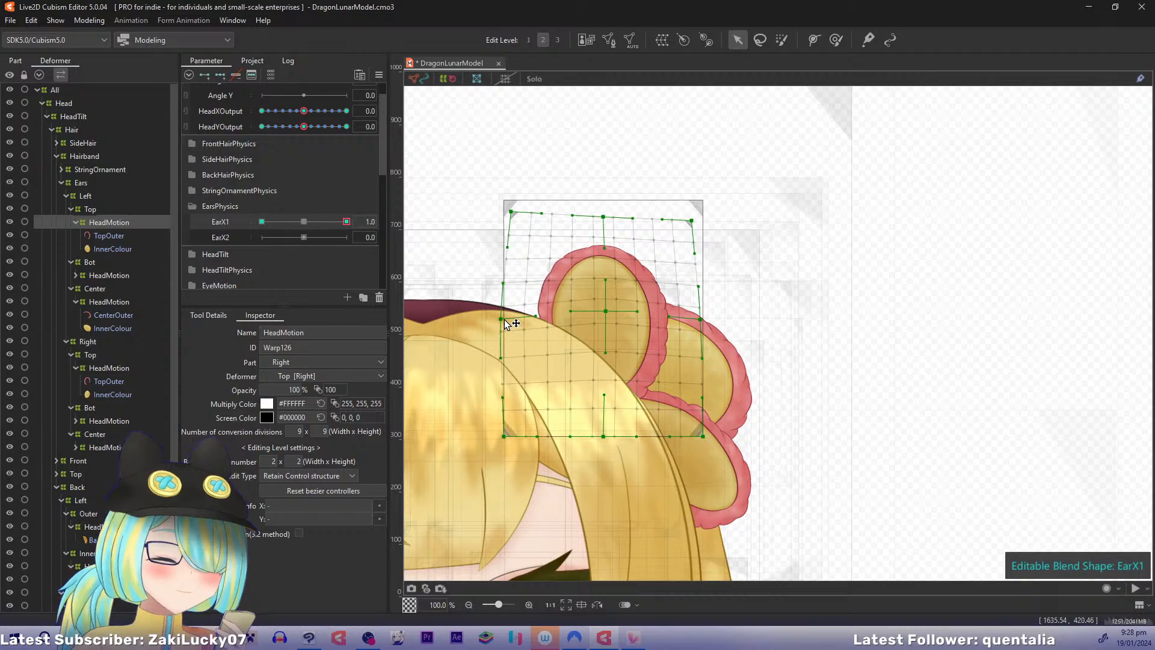
# Step: Reset EarX1 to 0.0 and add three blend shape keys on EarX2 to the Left ear's Top, Bot and Center HeadMotion deformers
pyautogui.click(303, 221)
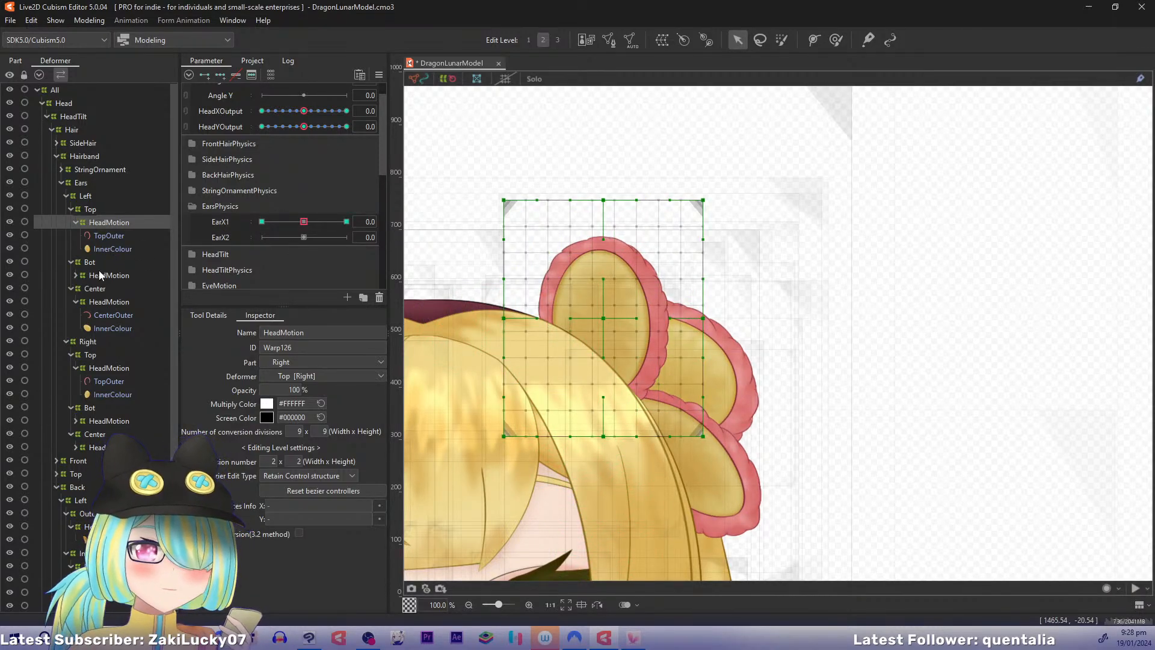
pyautogui.click(226, 240)
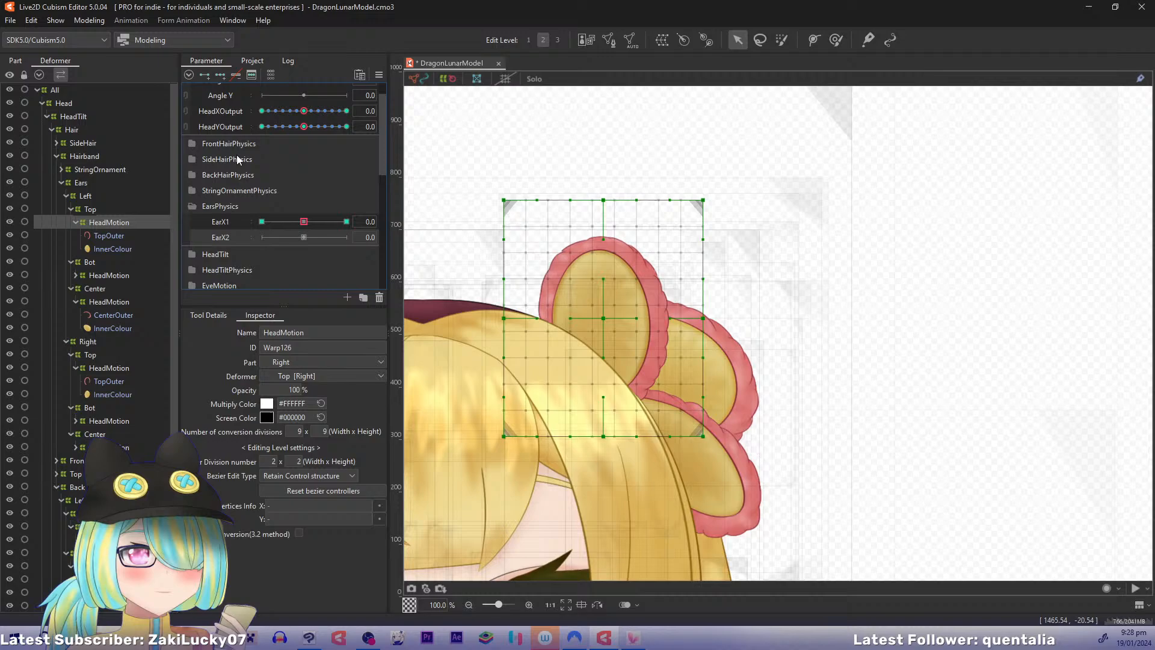
pyautogui.keyDown('ctrl'); pyautogui.click(110, 277); pyautogui.keyUp('ctrl')
pyautogui.keyDown('ctrl'); pyautogui.click(109, 301); pyautogui.keyUp('ctrl')
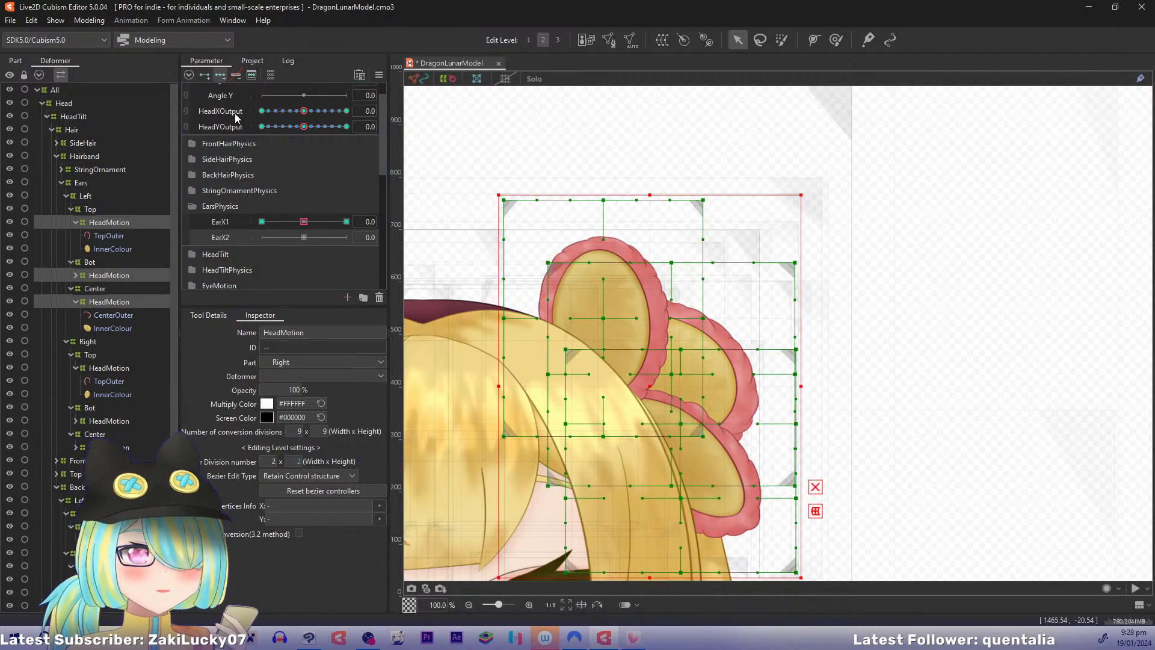
pyautogui.click(221, 75)
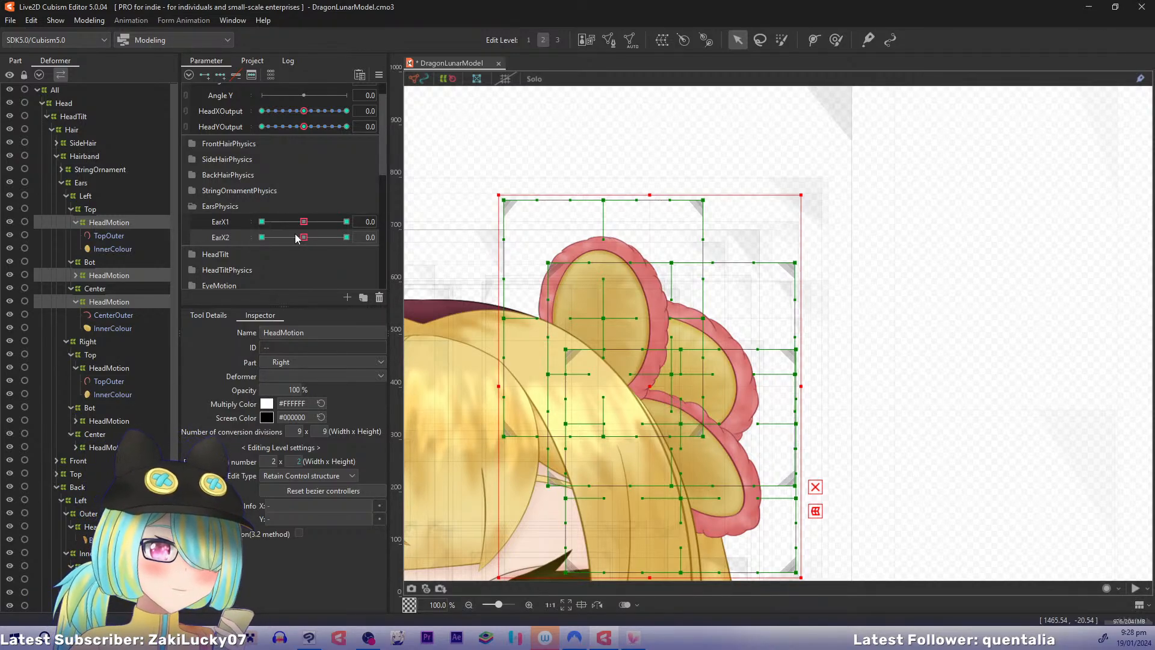
# Step: On EarX2 -1.0, lower the Left ear's Top HeadMotion deformer's top middle and both upper corners, and pull in its outer side
pyautogui.click(105, 226)
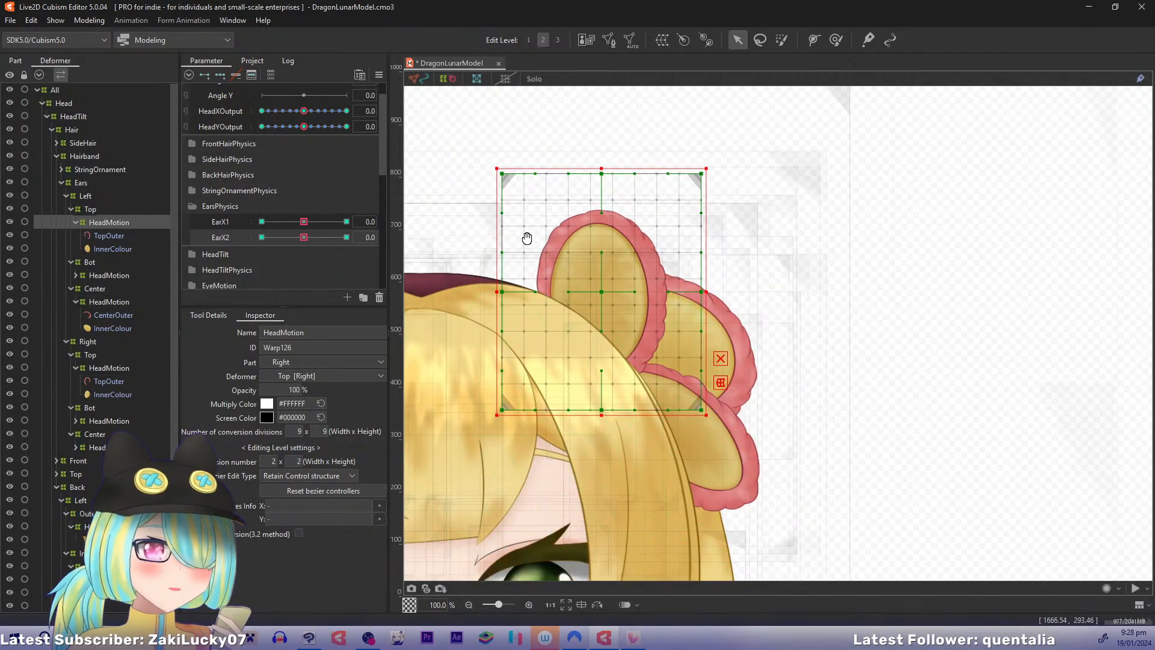
pyautogui.click(612, 182)
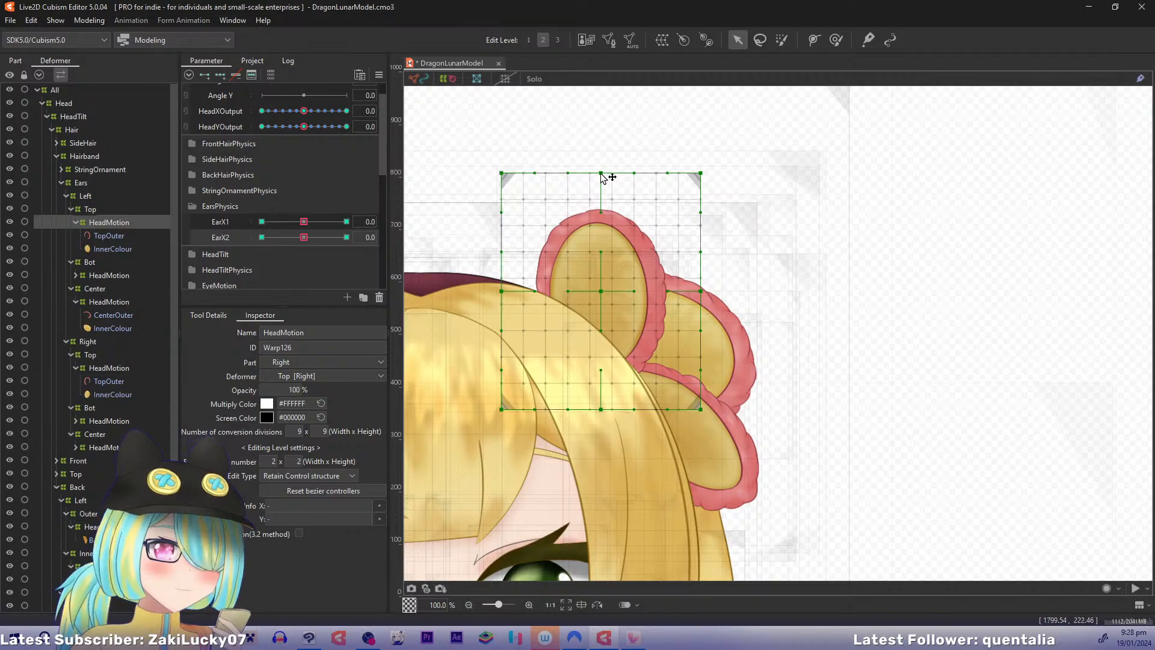
pyautogui.click(602, 175)
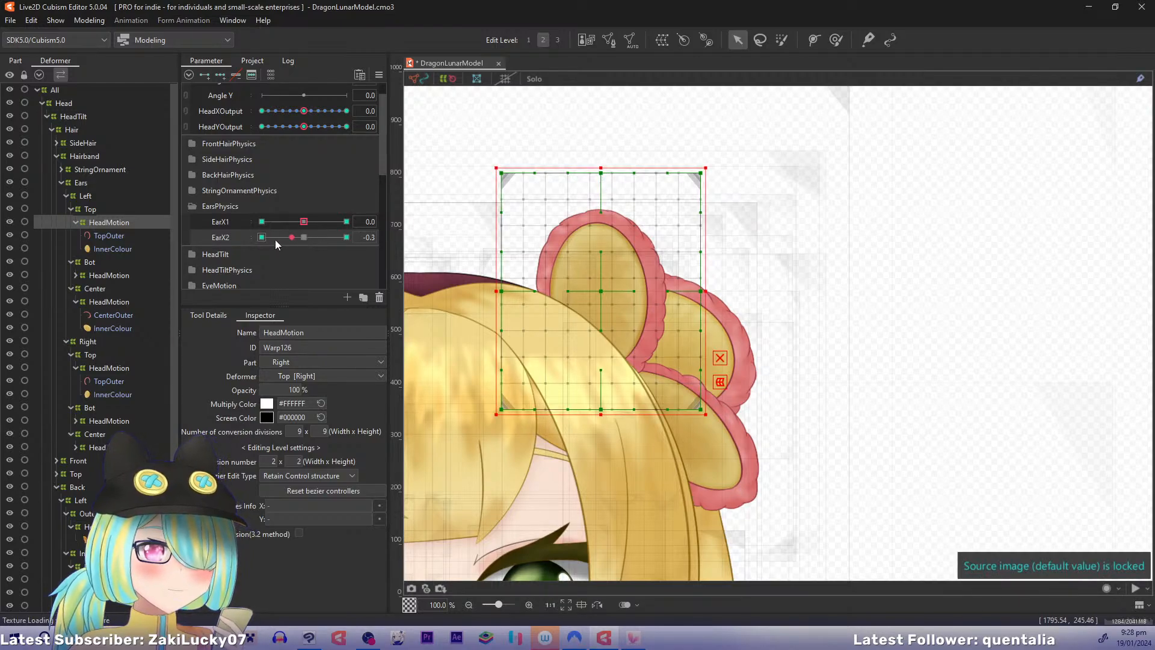
pyautogui.moveTo(275, 240); pyautogui.dragTo(244, 250)
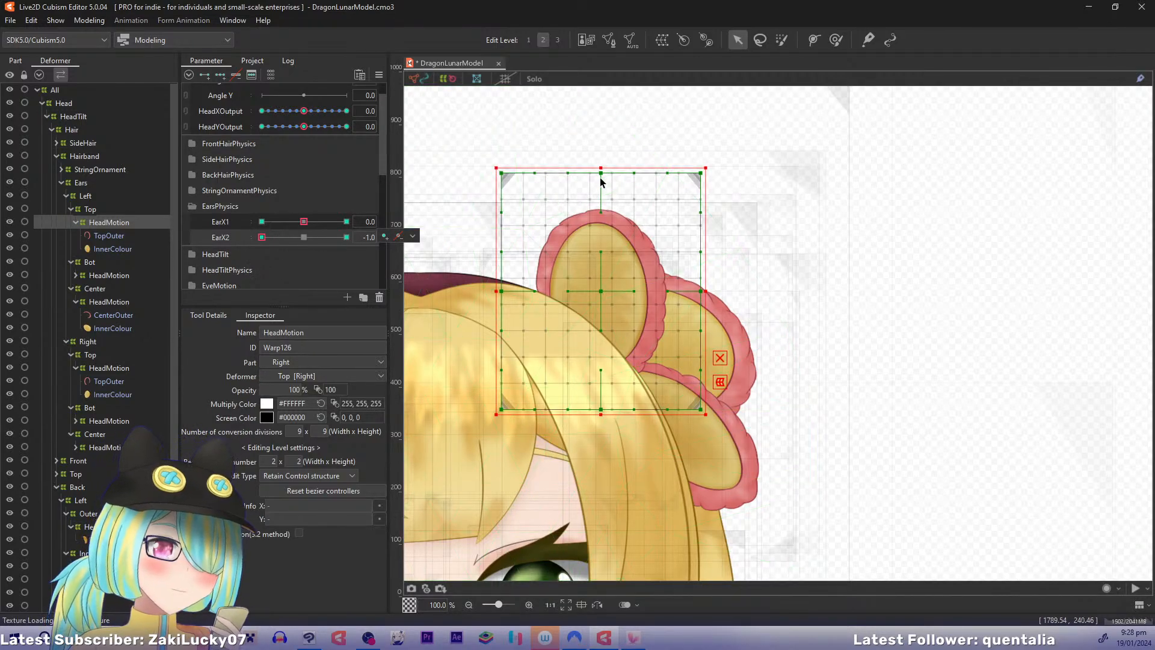
pyautogui.moveTo(600, 176); pyautogui.dragTo(601, 179)
pyautogui.hotkey('ctrl', 'z')
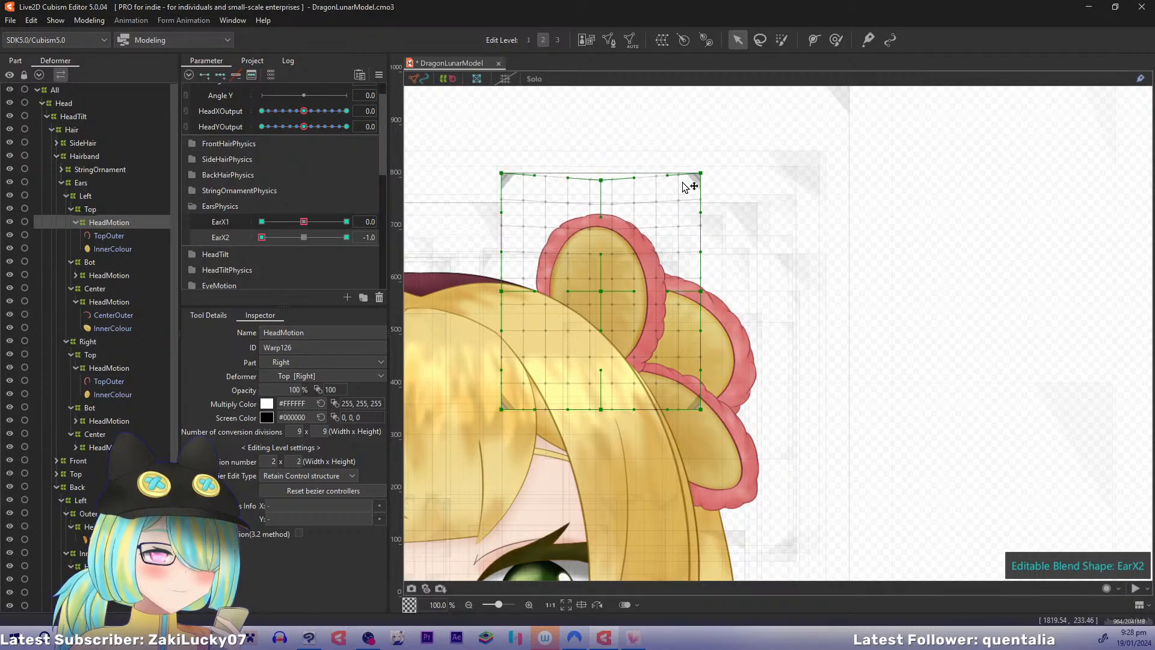
pyautogui.moveTo(698, 174); pyautogui.dragTo(691, 189)
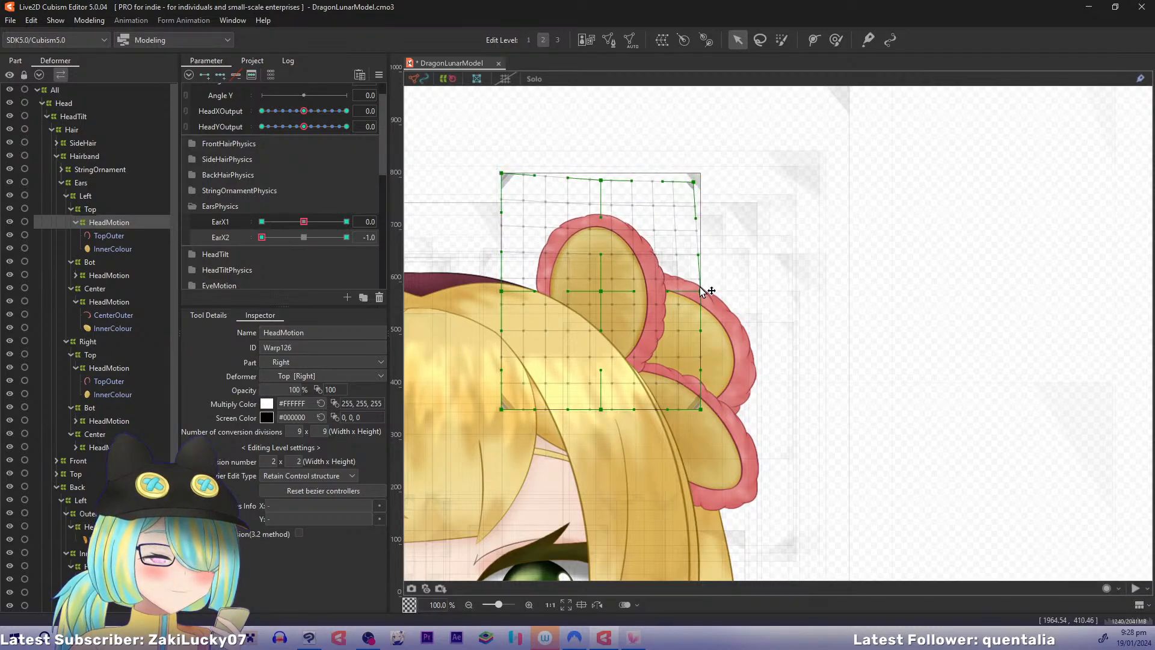
pyautogui.moveTo(701, 291); pyautogui.dragTo(696, 293)
pyautogui.moveTo(501, 174); pyautogui.dragTo(504, 185)
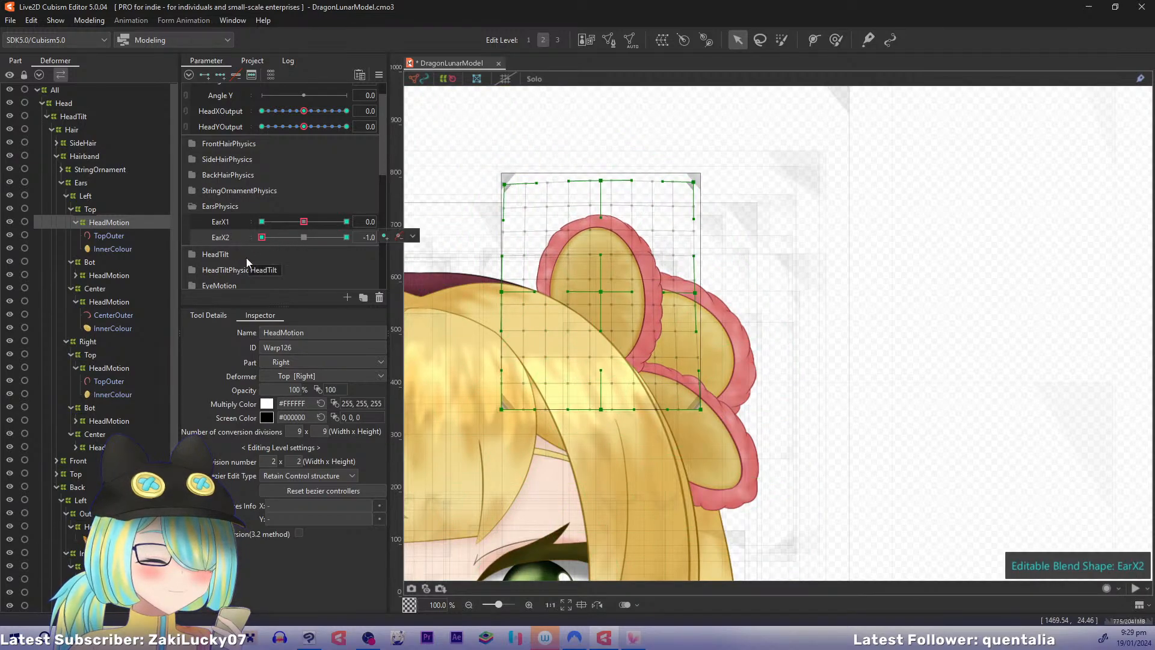
# Step: On EarX2 1.0, lower the Top HeadMotion deformer's top middle and upper outer corner, and pull in its outer side
pyautogui.moveTo(262, 237); pyautogui.dragTo(443, 232)
pyautogui.moveTo(601, 174); pyautogui.dragTo(602, 181)
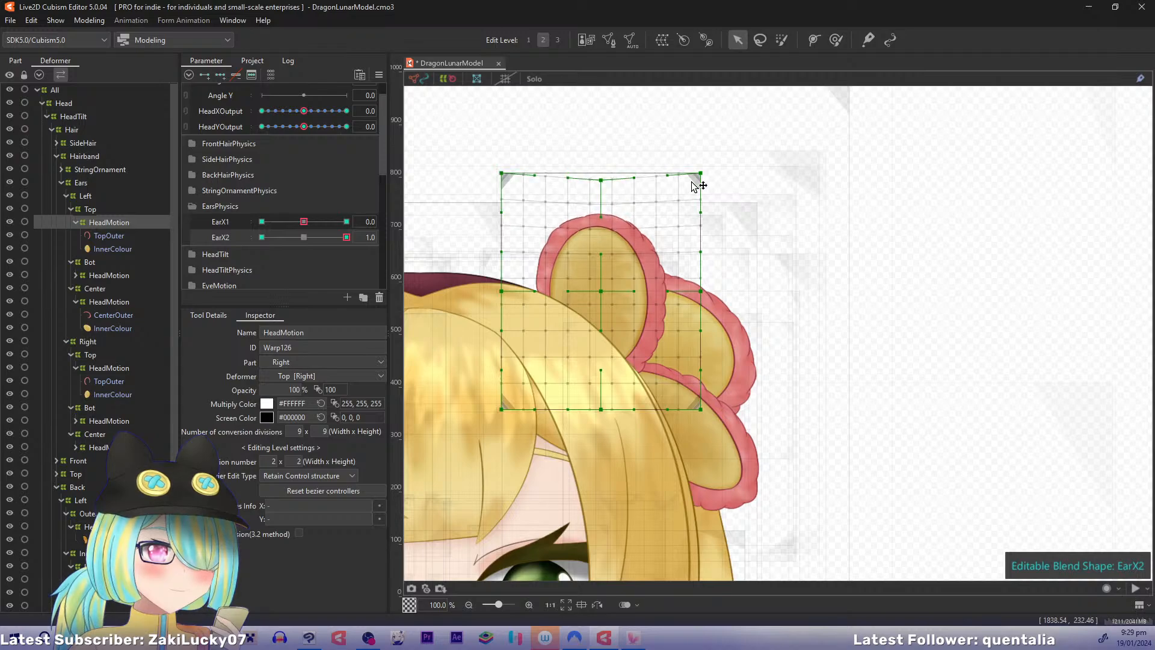
pyautogui.moveTo(702, 175); pyautogui.dragTo(694, 188)
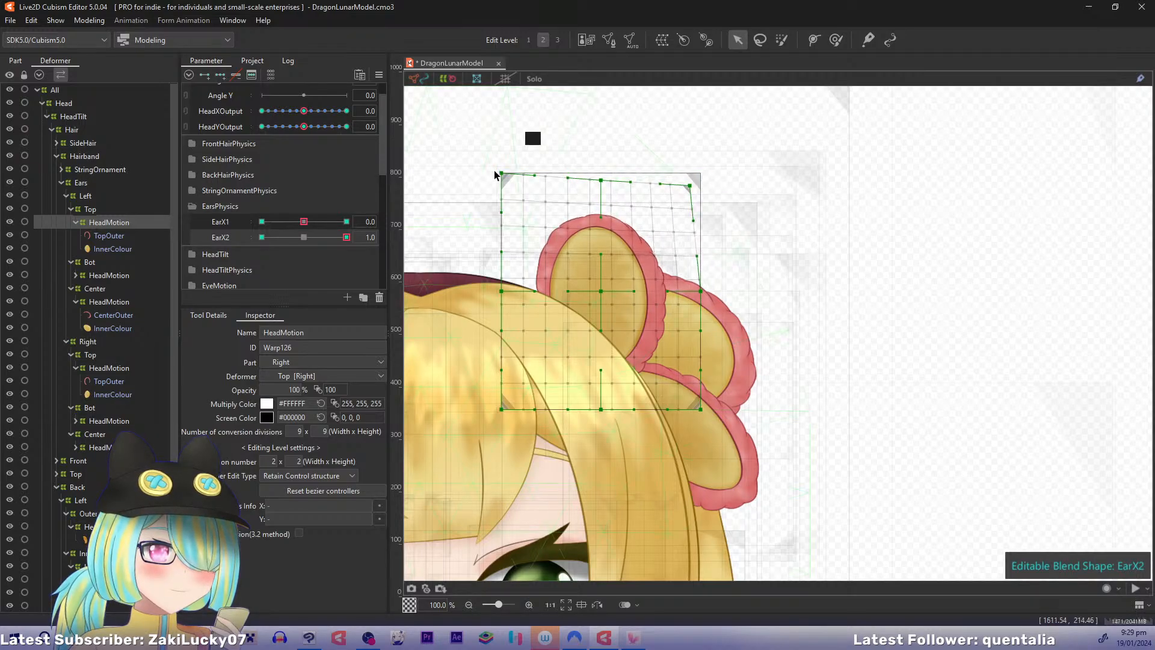
pyautogui.moveTo(340, 235); pyautogui.dragTo(422, 239)
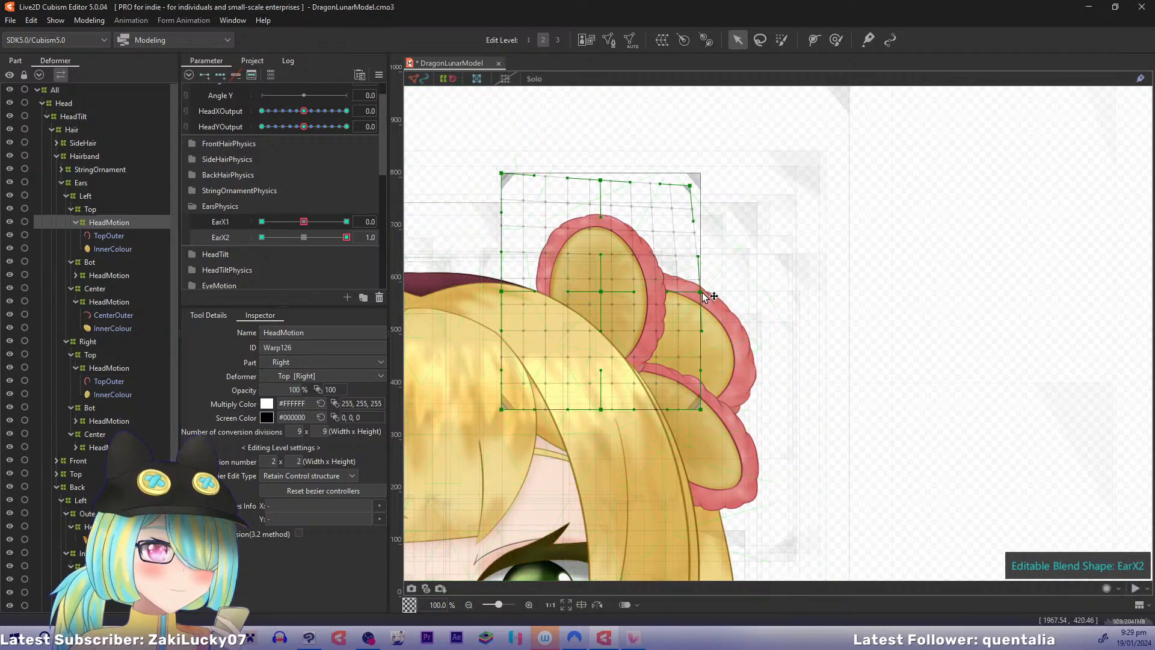
pyautogui.moveTo(702, 293); pyautogui.dragTo(697, 293)
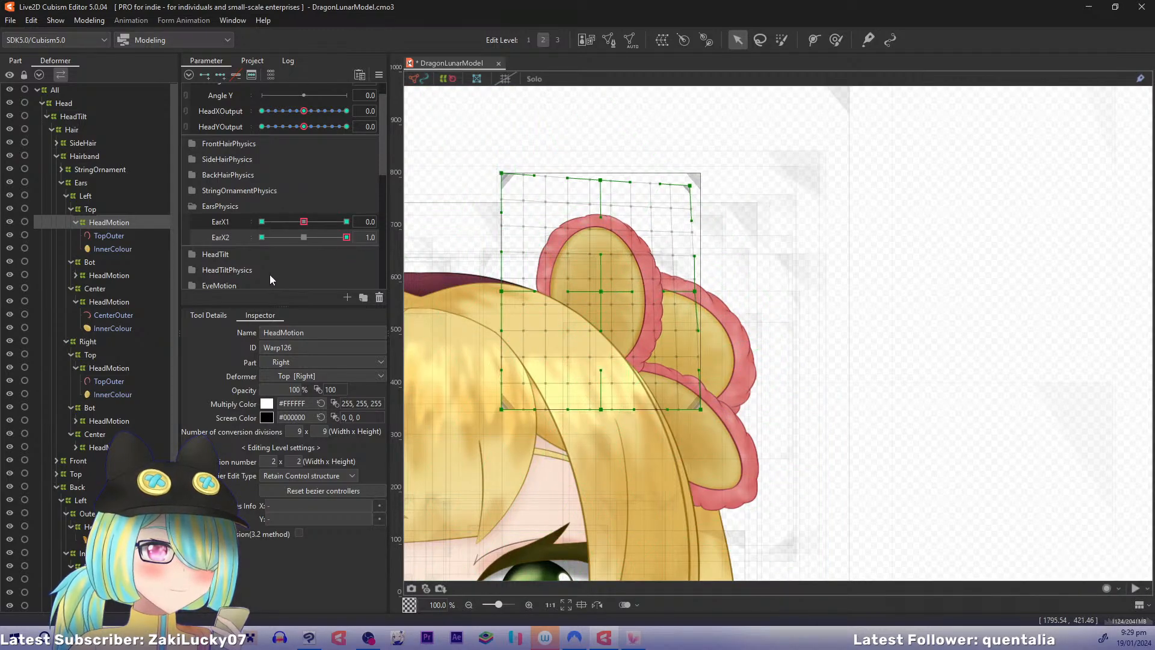
# Step: Shift the Top HeadMotion deformer's centre point down and inwards on EarX2 -1.0, and slightly up and outwards on 1.0
pyautogui.click(345, 237)
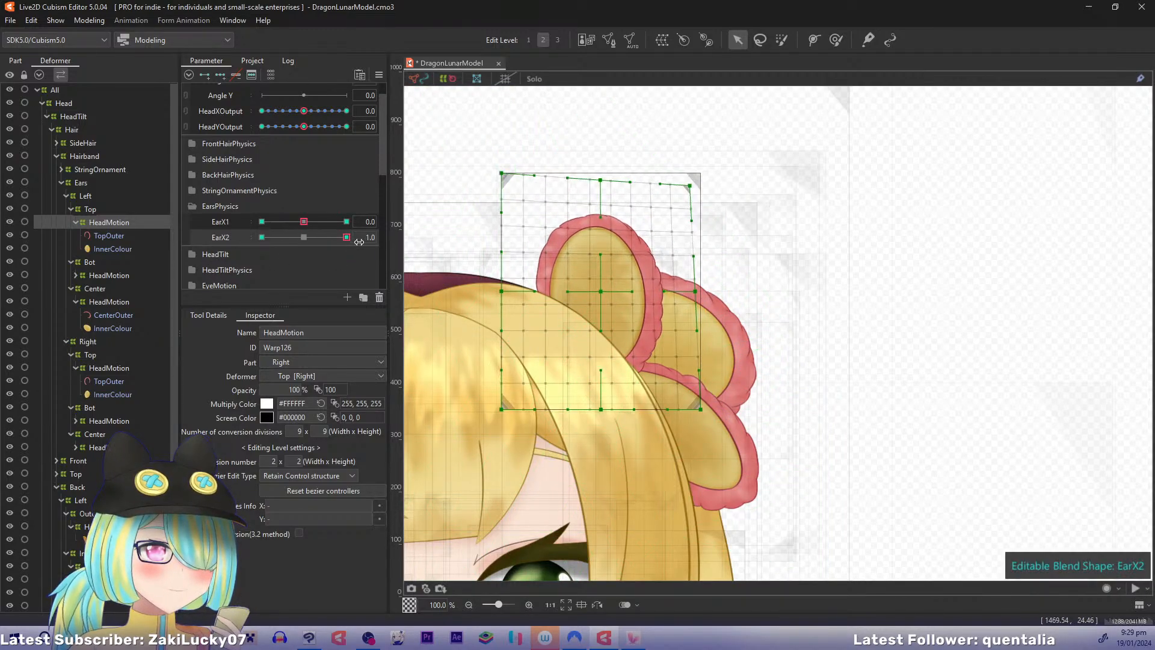
pyautogui.moveTo(359, 241); pyautogui.dragTo(212, 278)
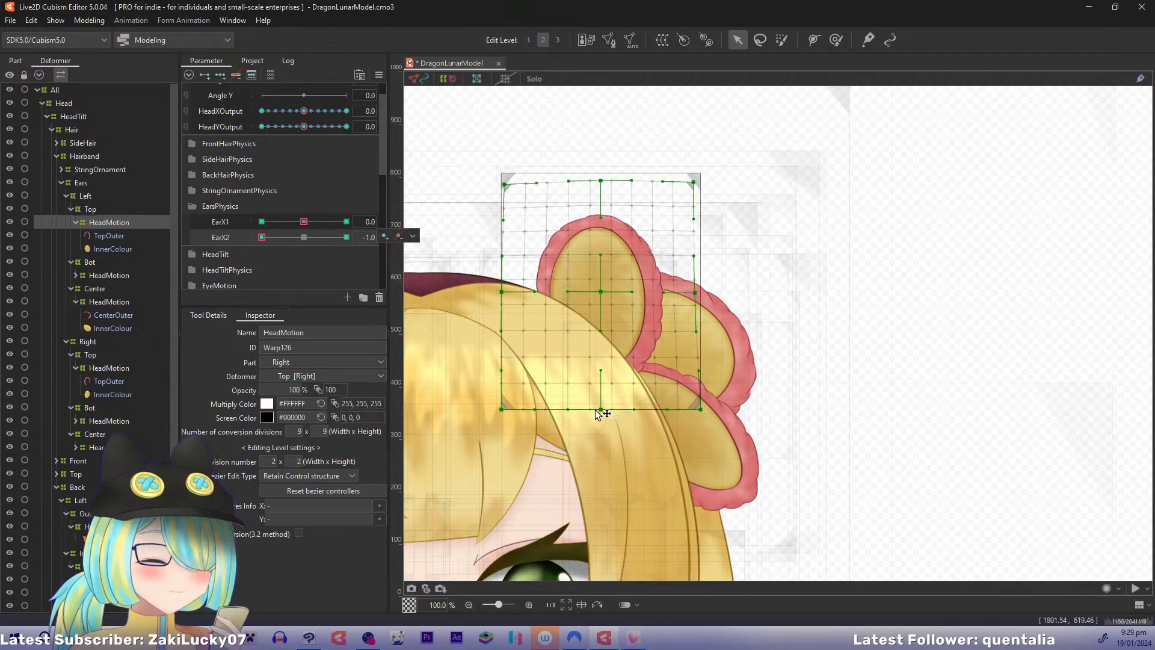
pyautogui.moveTo(598, 291); pyautogui.dragTo(594, 299)
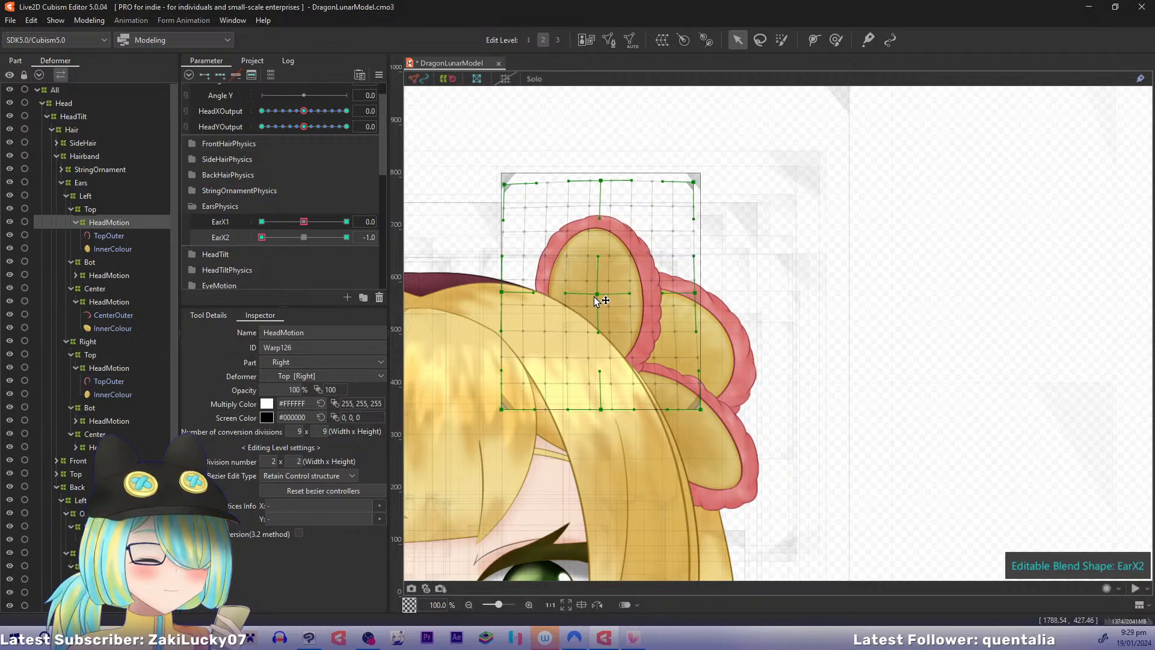
pyautogui.moveTo(262, 238); pyautogui.dragTo(367, 240)
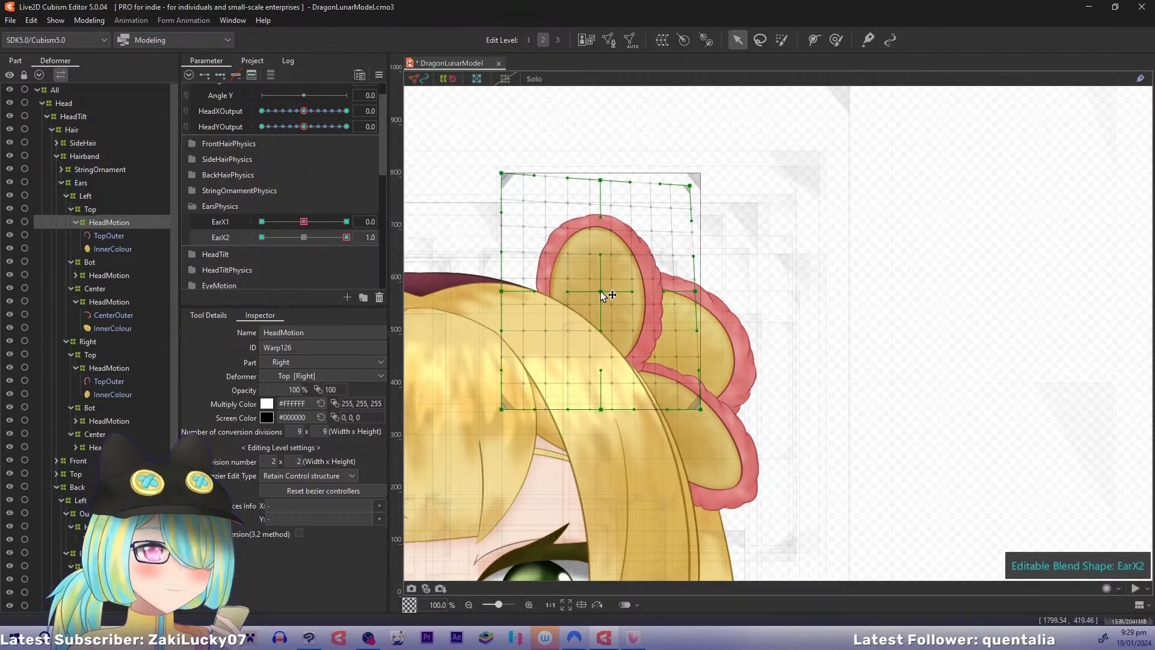
pyautogui.moveTo(601, 292); pyautogui.dragTo(604, 288)
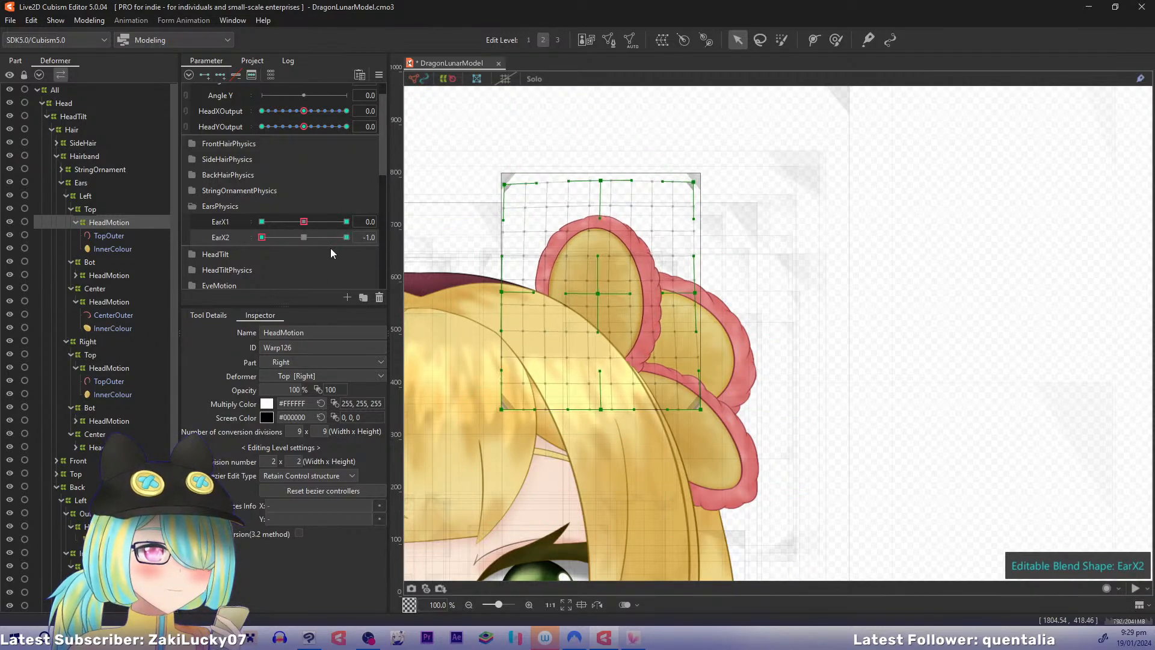
# Step: Fine-tune the Top HeadMotion deformer's inner side point on EarX2 1.0 and -1.0, leaving its lower inner corner in place
pyautogui.click(303, 237)
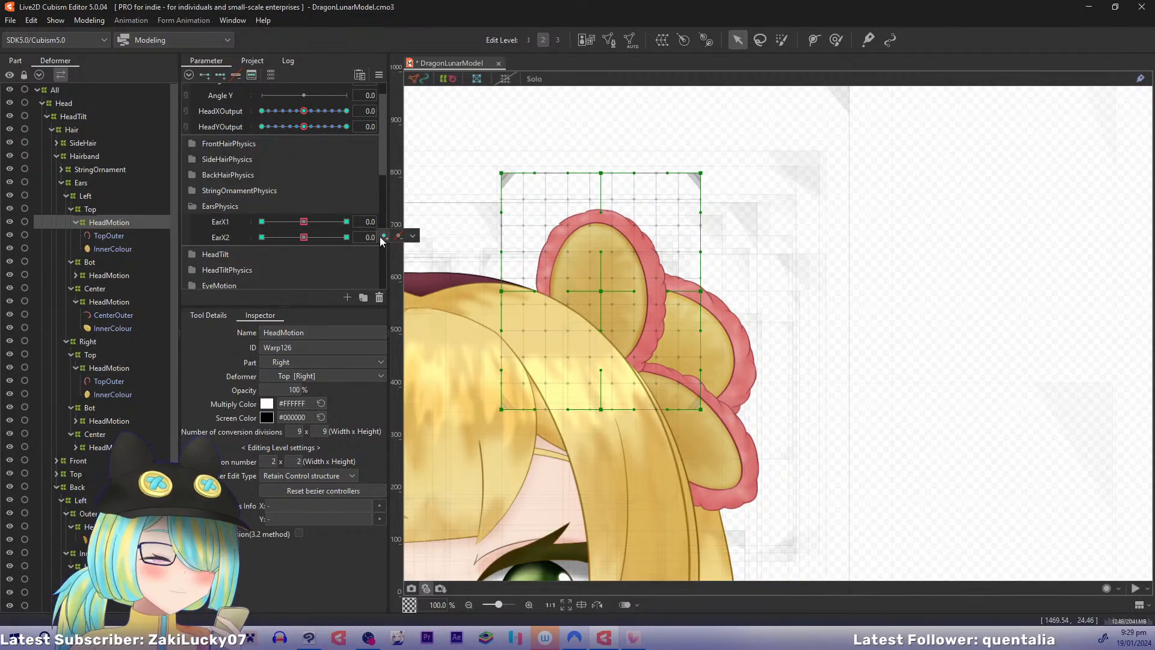
pyautogui.hotkey('ctrl', '+')
pyautogui.moveTo(509, 286); pyautogui.dragTo(696, 280)
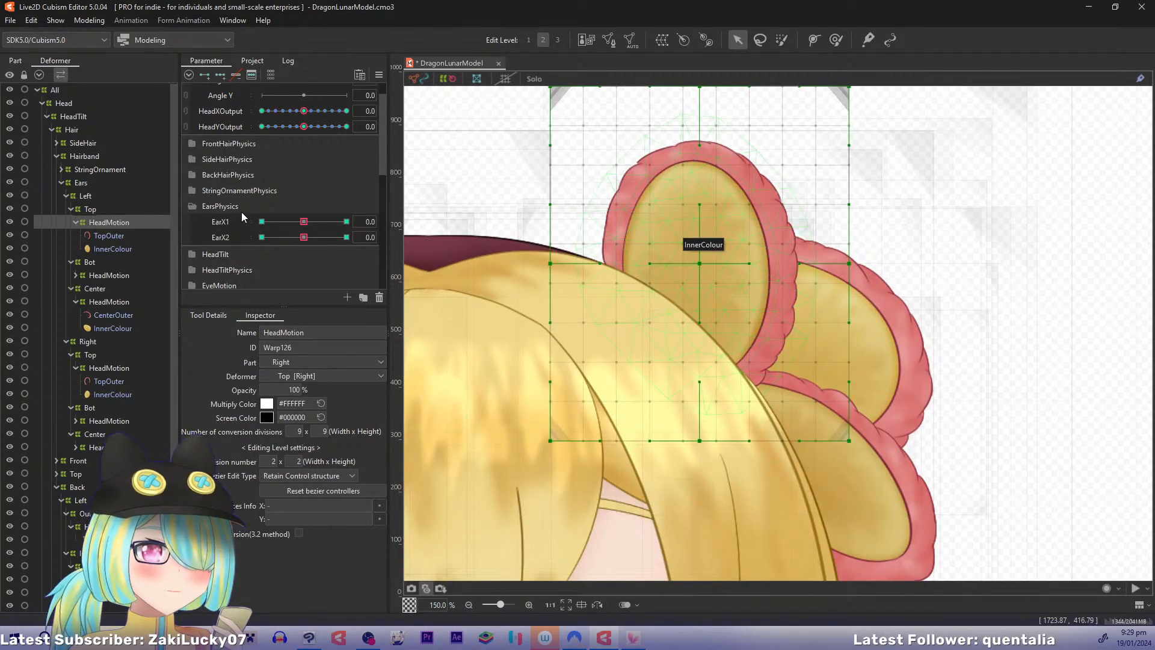
pyautogui.click(347, 237)
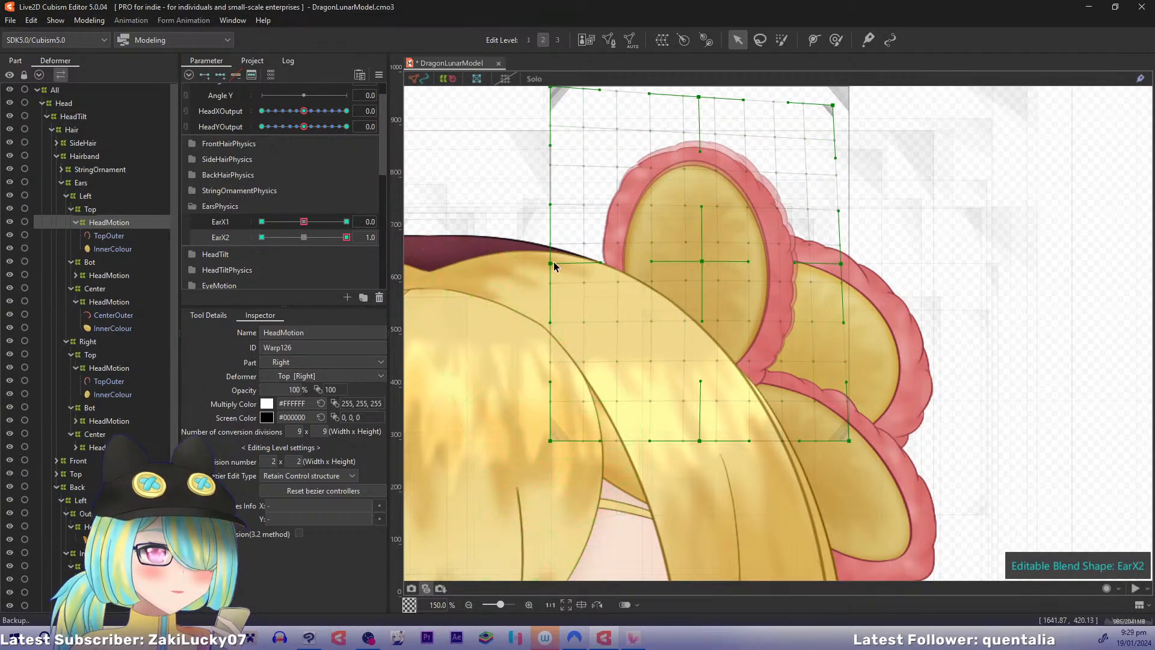
pyautogui.moveTo(552, 265); pyautogui.dragTo(551, 267)
pyautogui.click(262, 237)
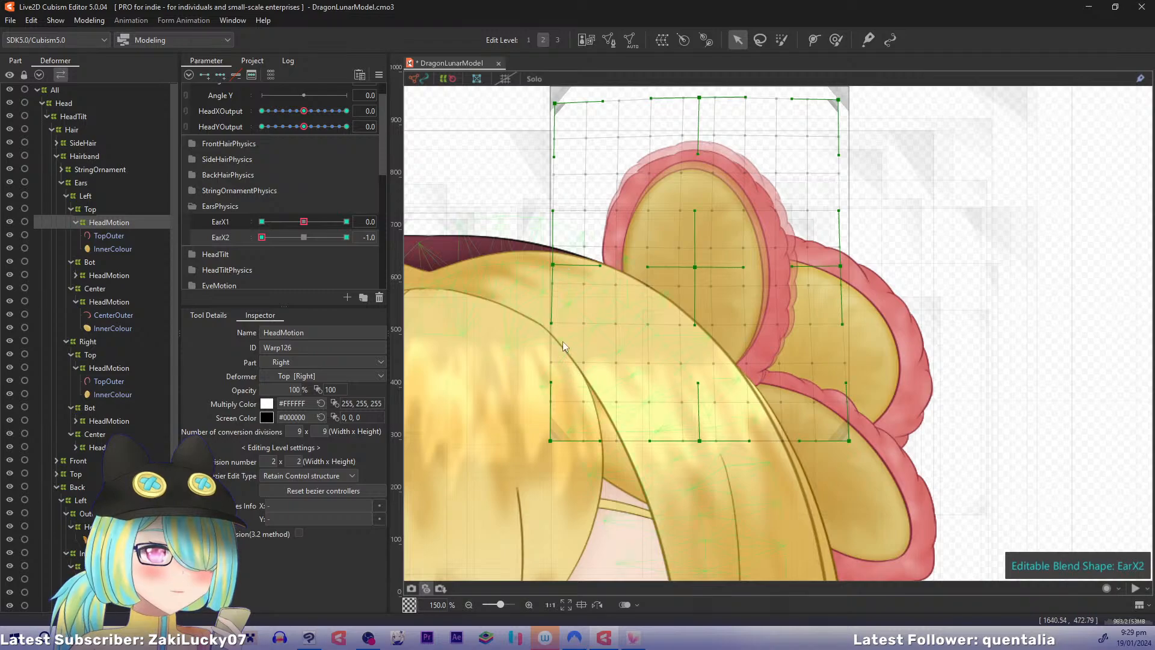
pyautogui.moveTo(551, 441); pyautogui.dragTo(571, 440)
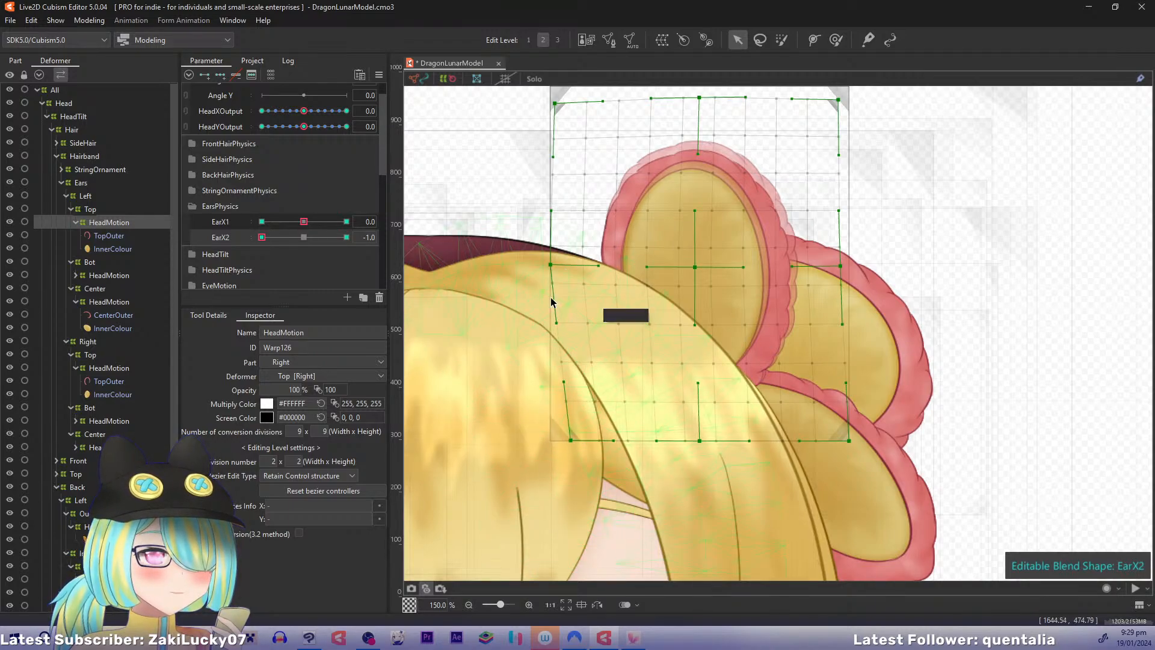
pyautogui.hotkey('ctrl', 'z')
pyautogui.moveTo(552, 266); pyautogui.dragTo(555, 266)
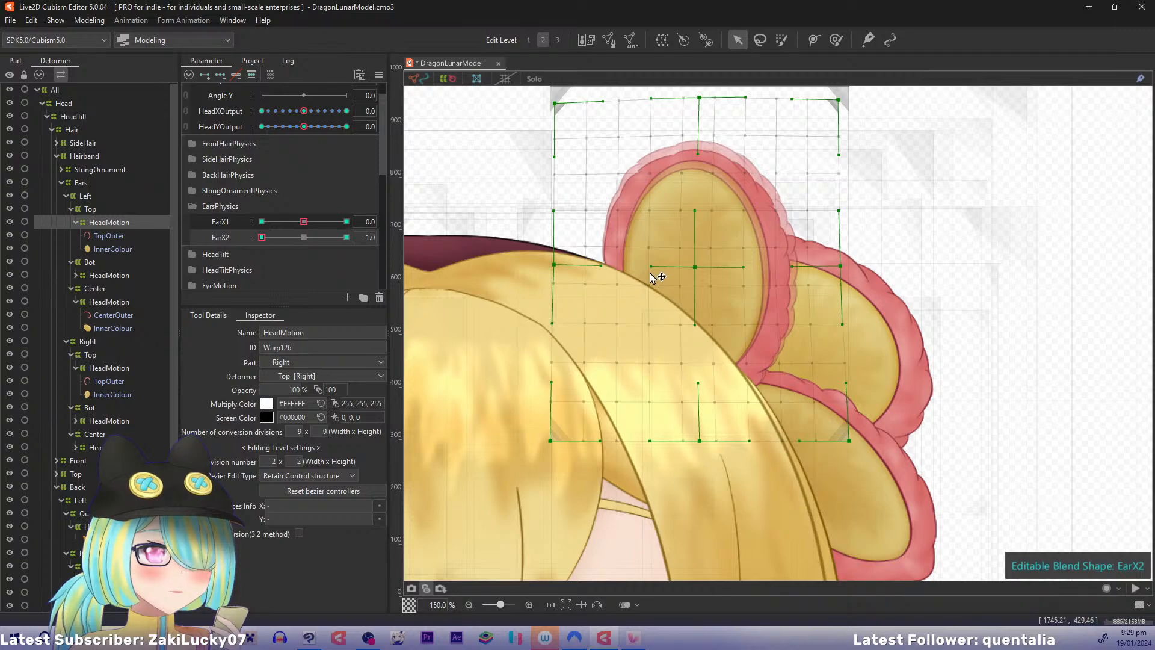
pyautogui.moveTo(262, 237); pyautogui.dragTo(211, 259)
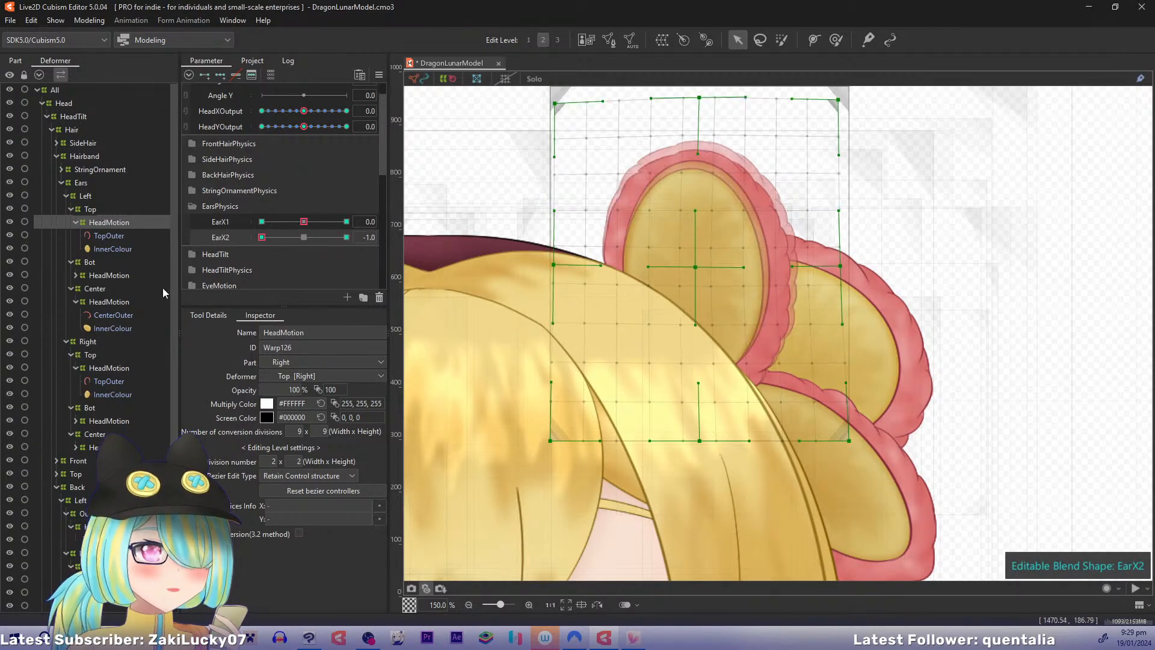
# Step: At edit level 3, pull the Left ear's Bot HeadMotion deformer's lower outer corner and outer side up and inwards on EarX2 -1.0
pyautogui.click(121, 302)
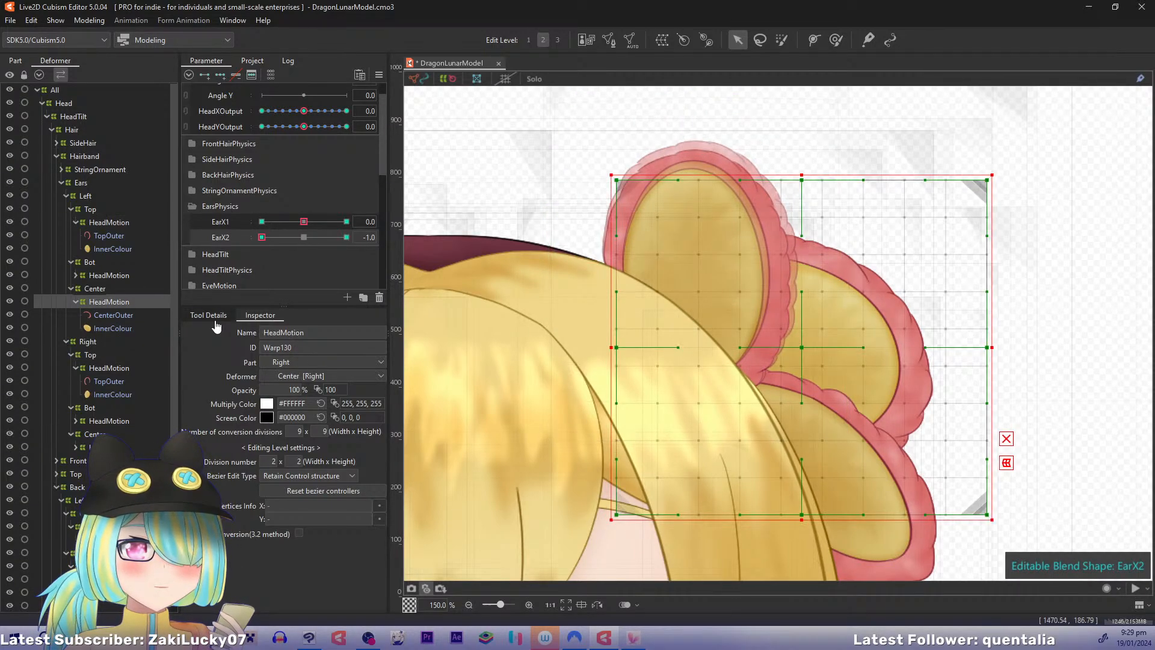
pyautogui.click(117, 275)
pyautogui.moveTo(754, 374); pyautogui.dragTo(601, 252)
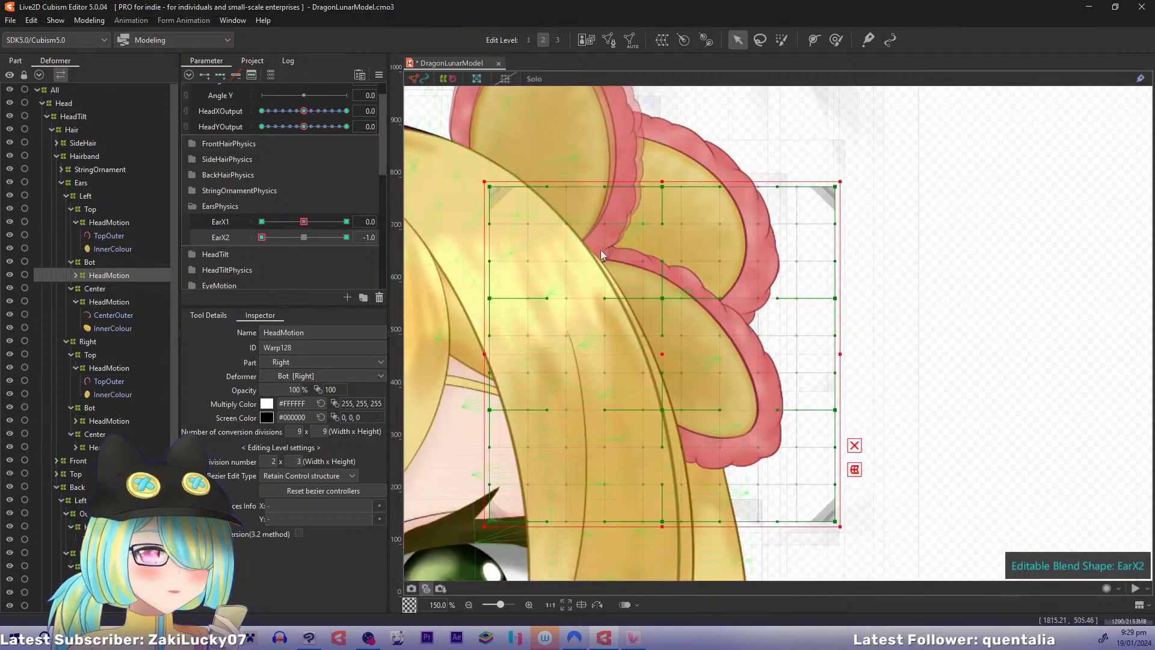
pyautogui.press('3')
pyautogui.moveTo(659, 303); pyautogui.dragTo(672, 312)
pyautogui.hotkey('ctrl', '-')
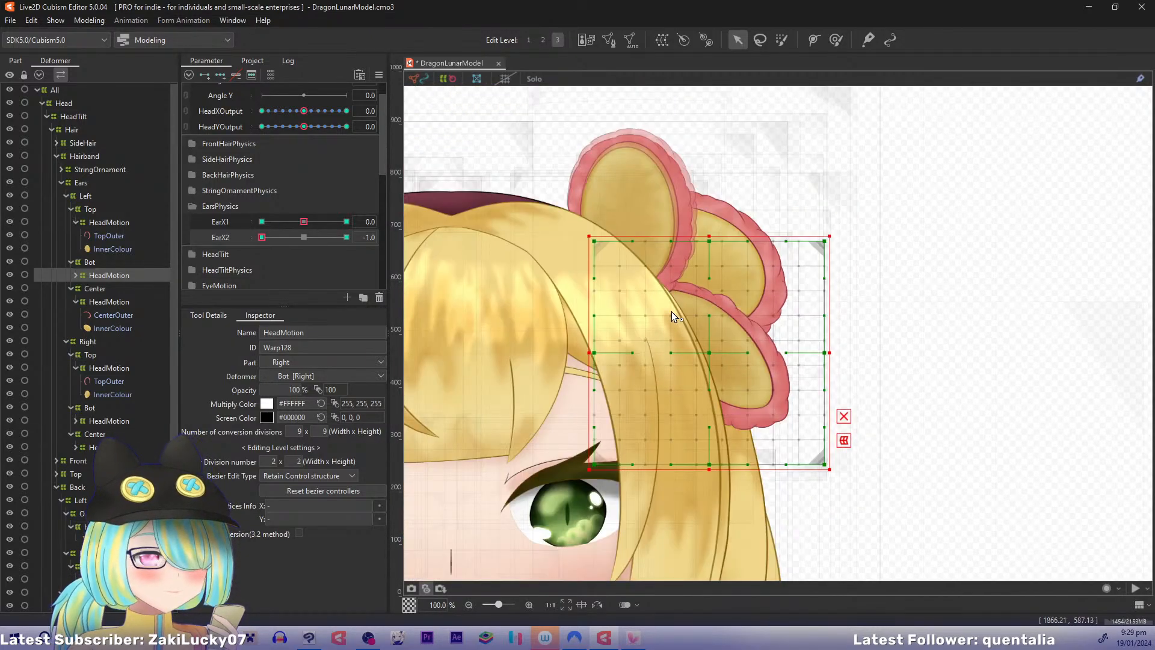
pyautogui.moveTo(825, 465); pyautogui.dragTo(814, 444)
pyautogui.moveTo(828, 354); pyautogui.dragTo(819, 348)
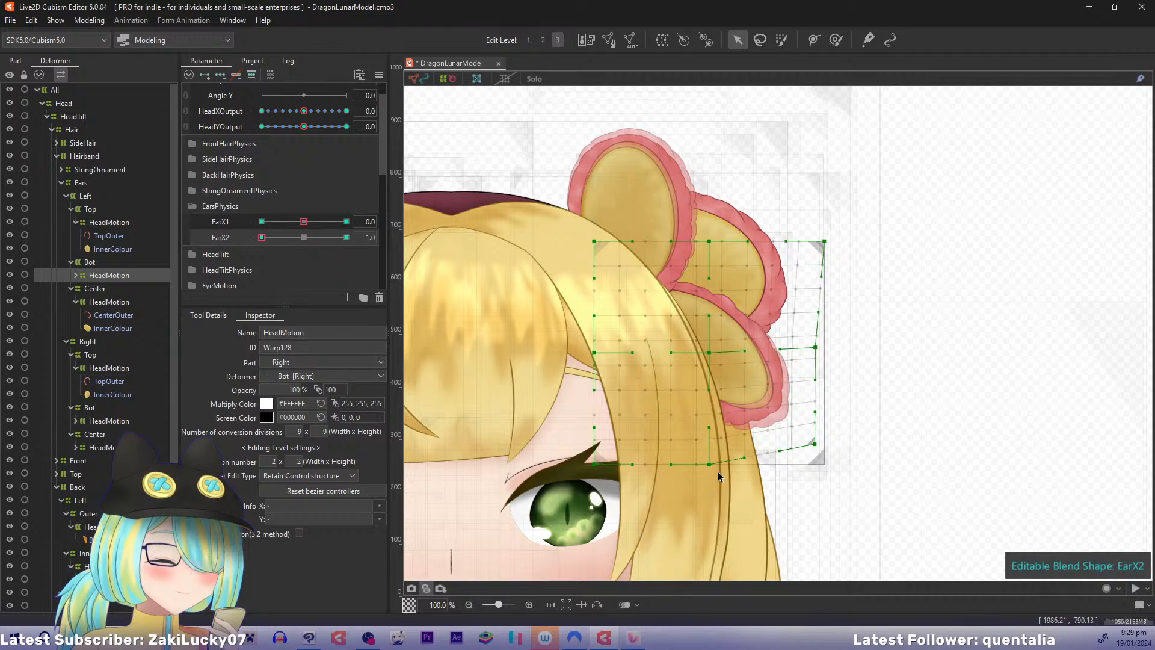
# Step: Raise the Bot HeadMotion deformer's bottom middle and lower outer corner, move that corner outwards, and set EarX2 to 1.0
pyautogui.moveTo(712, 465); pyautogui.dragTo(716, 455)
pyautogui.moveTo(816, 445); pyautogui.dragTo(816, 438)
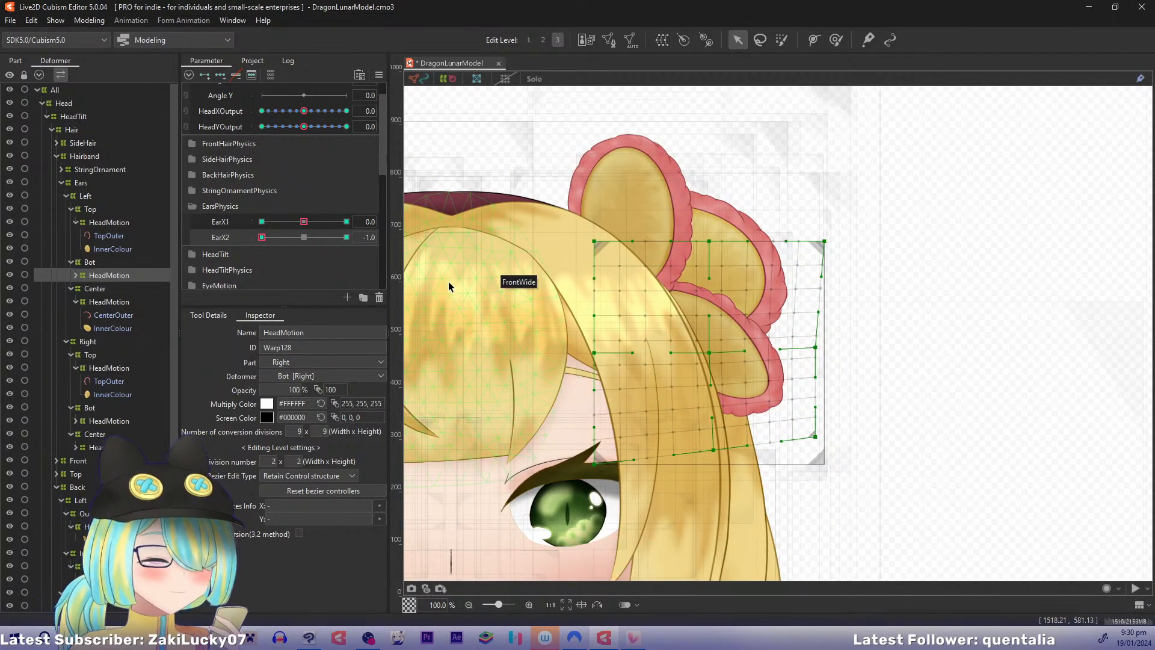
pyautogui.moveTo(265, 243)
pyautogui.mouseDown()
pyautogui.moveTo(314, 241)
pyautogui.moveTo(247, 234)
pyautogui.mouseUp()
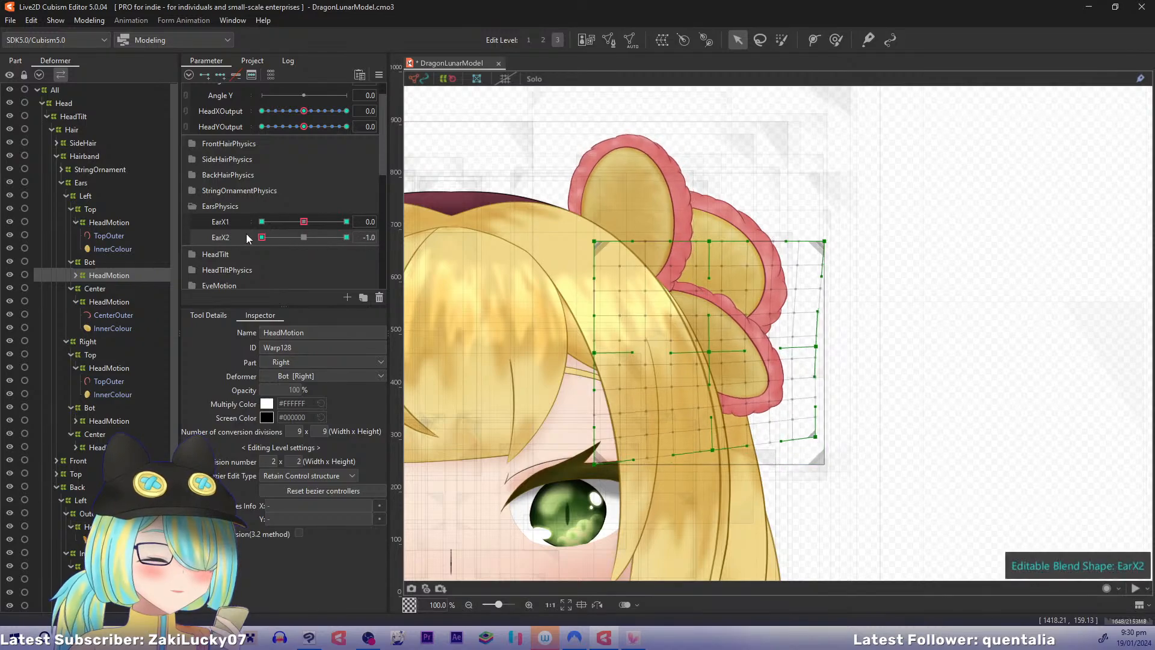
pyautogui.moveTo(817, 440); pyautogui.dragTo(827, 438)
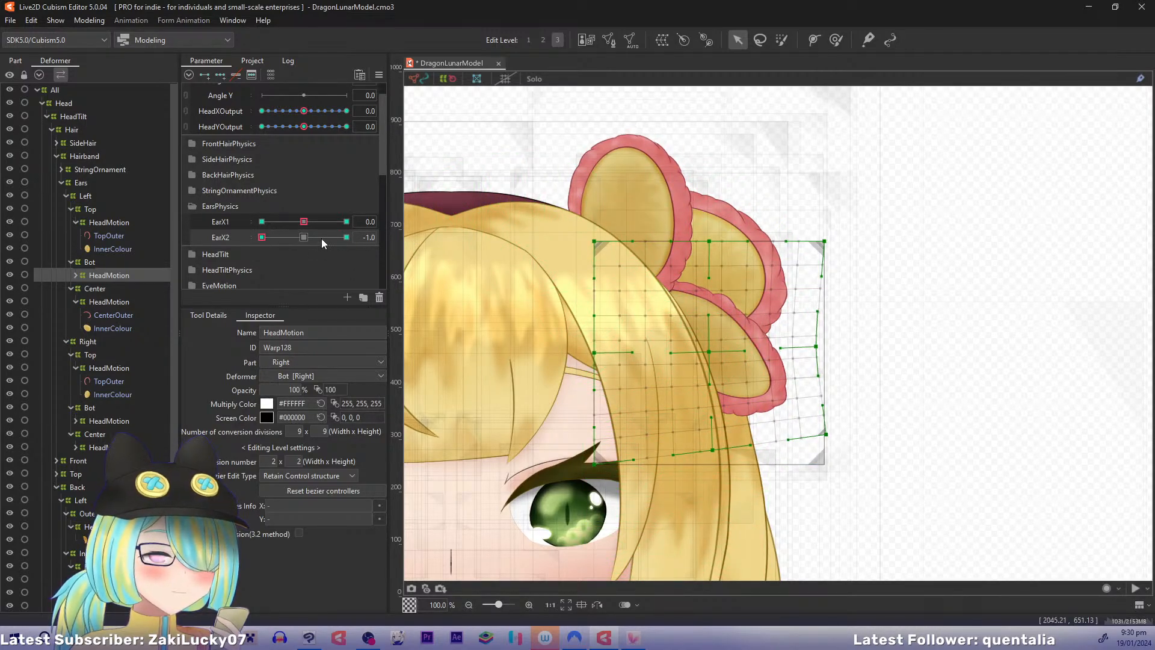
pyautogui.moveTo(266, 238); pyautogui.dragTo(347, 237)
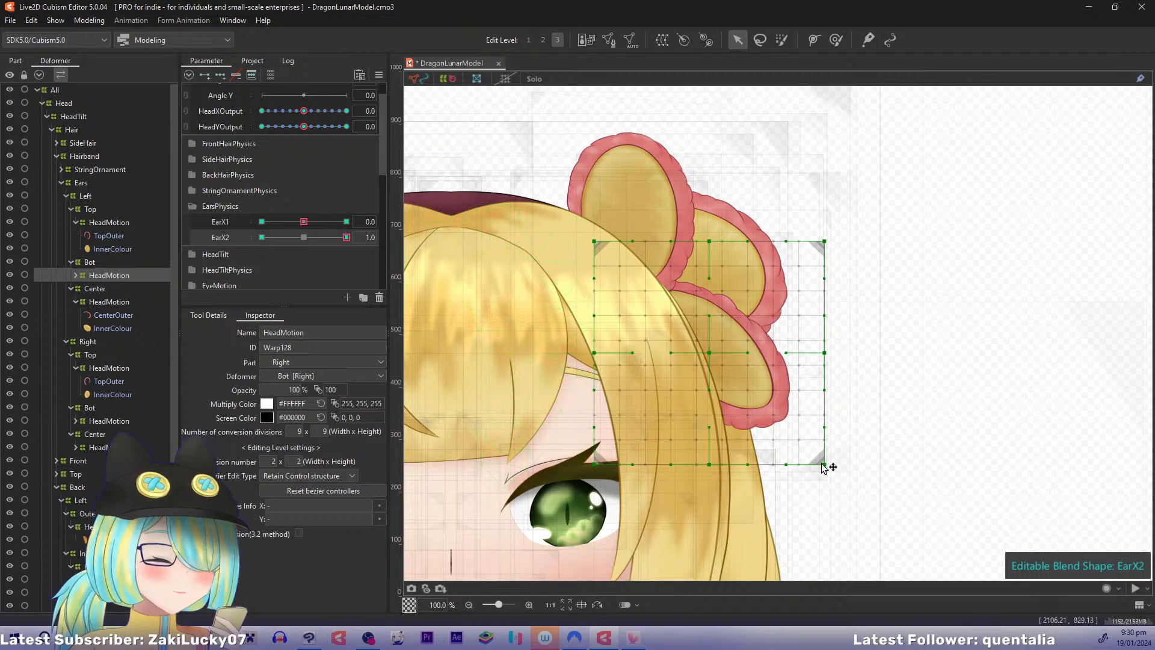
# Step: On EarX2 1.0, pull the Bot HeadMotion deformer's lower outer corner up and inwards, lower its outer side, and raise its bottom middle outwards
pyautogui.moveTo(823, 465); pyautogui.dragTo(811, 452)
pyautogui.moveTo(716, 354); pyautogui.dragTo(717, 355)
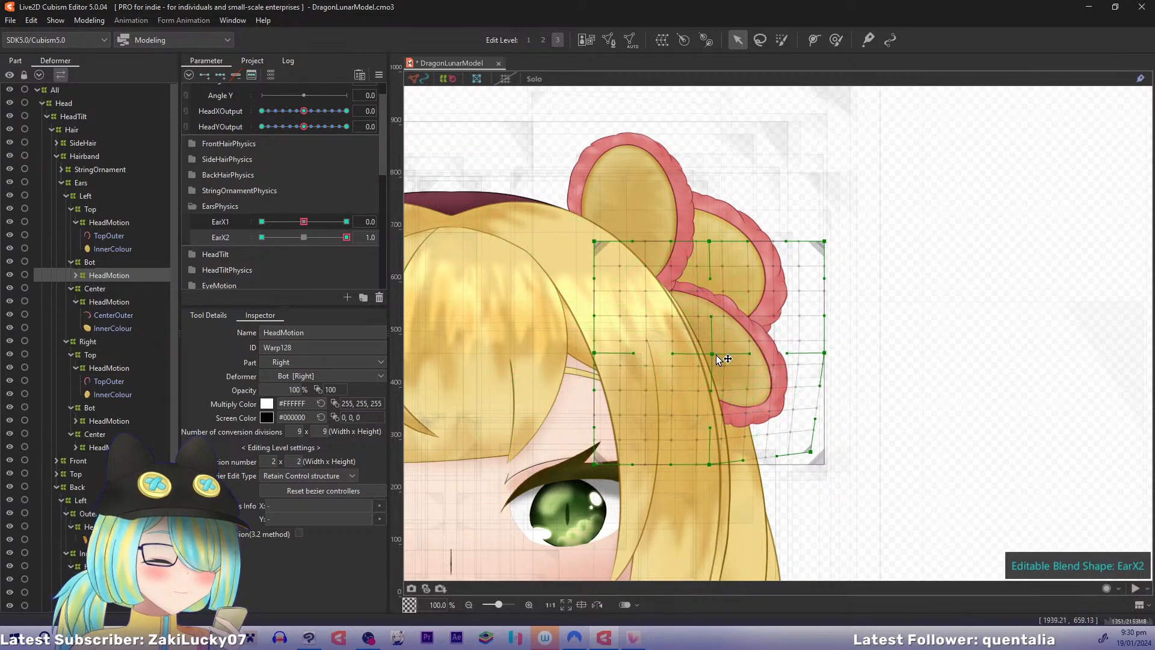
pyautogui.moveTo(825, 354); pyautogui.dragTo(821, 364)
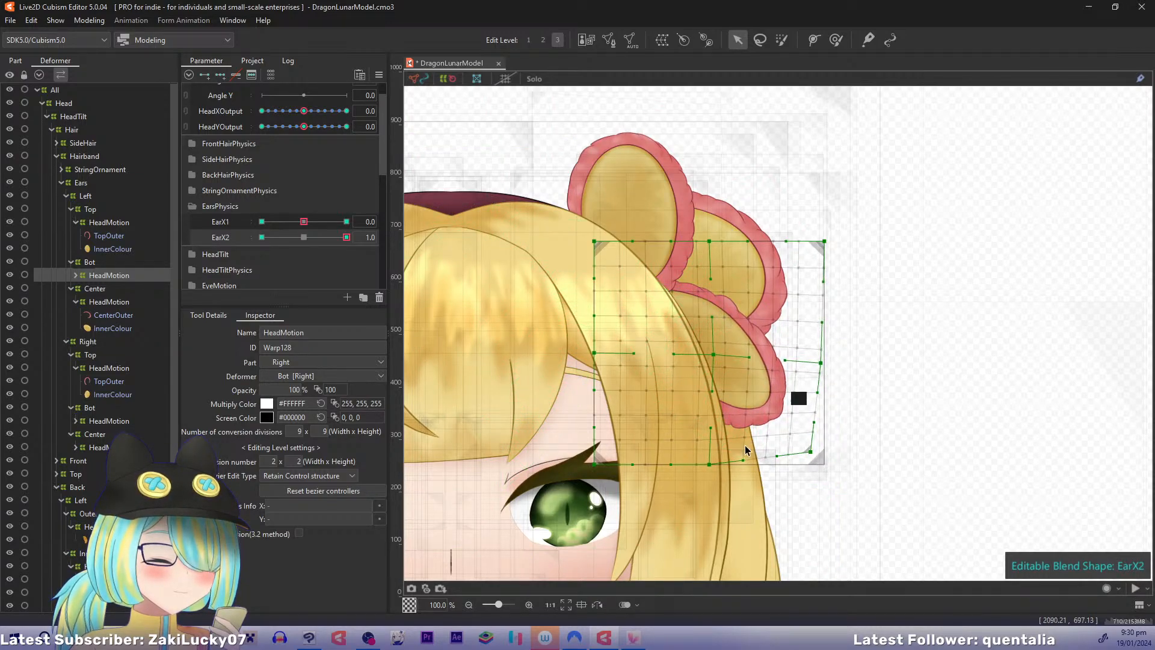
pyautogui.moveTo(709, 465); pyautogui.dragTo(716, 456)
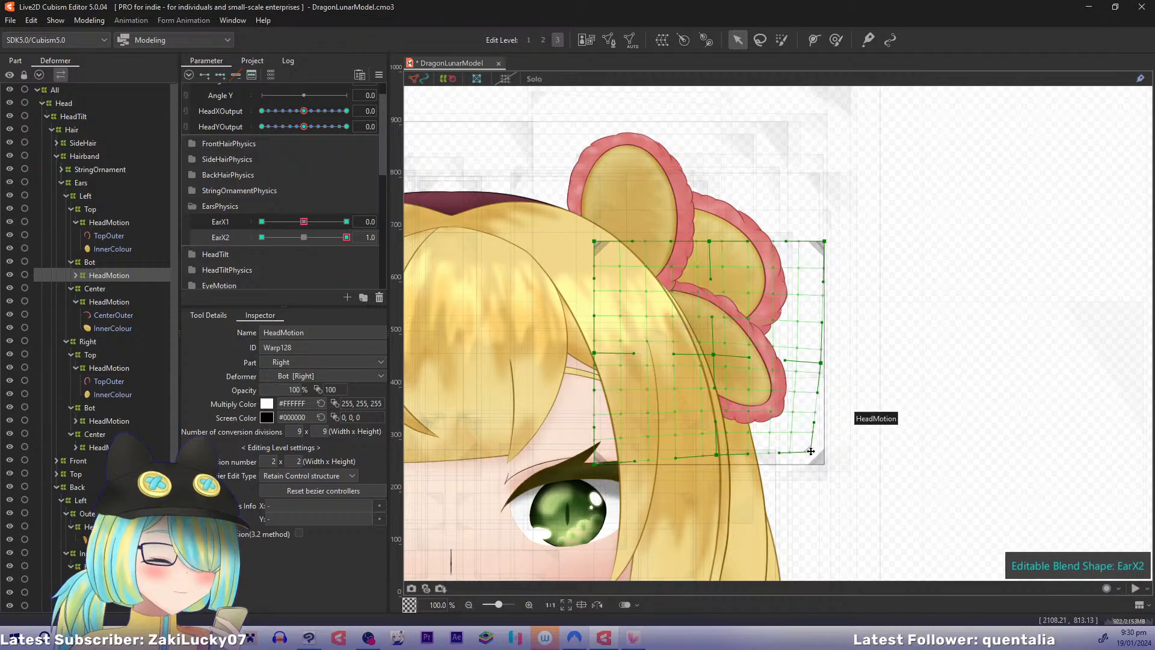
pyautogui.moveTo(811, 452); pyautogui.dragTo(804, 451)
# Step: On EarX2 -1.0, shift the Bot HeadMotion deformer's outer side slightly up and outwards and its bottom middle inwards, and reset EarX2 to 0.0
pyautogui.moveTo(349, 236); pyautogui.dragTo(231, 243)
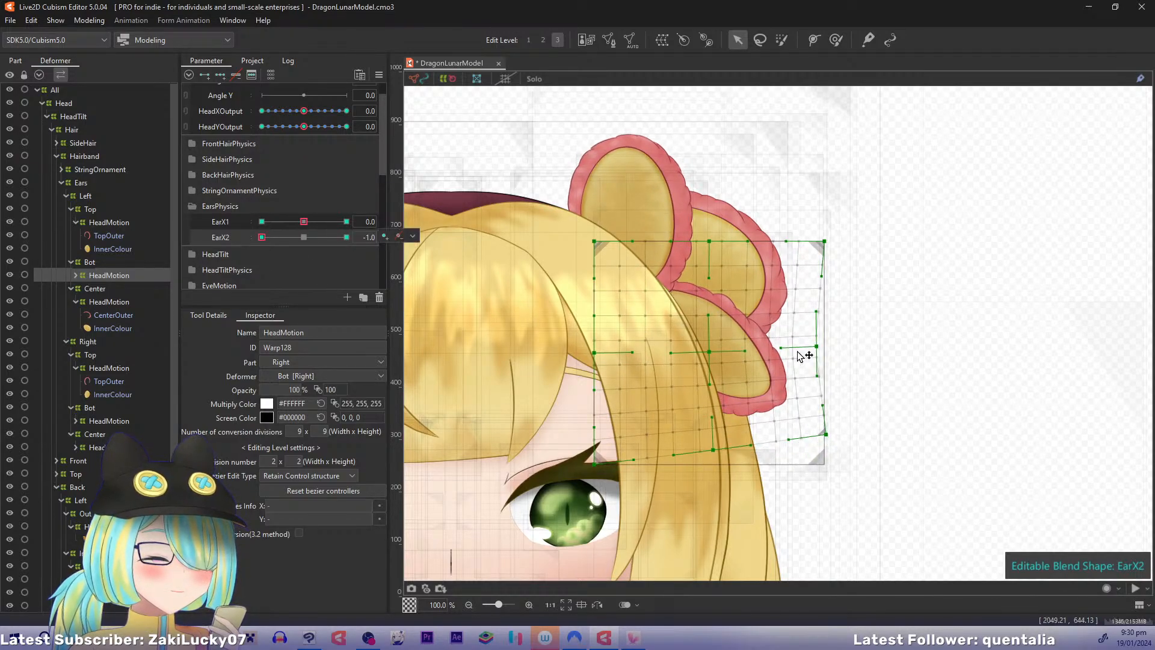
pyautogui.moveTo(818, 349); pyautogui.dragTo(821, 345)
pyautogui.moveTo(713, 451); pyautogui.dragTo(710, 451)
pyautogui.moveTo(361, 254); pyautogui.dragTo(225, 255)
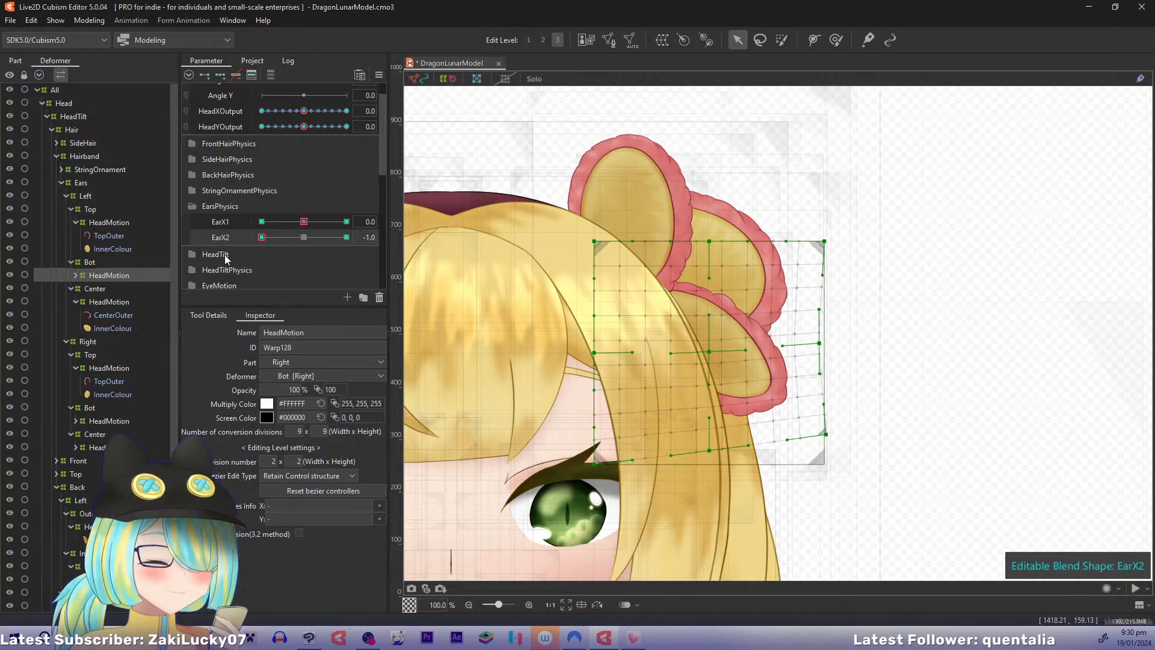
pyautogui.click(304, 237)
# Step: At edit level 2, pull the Left ear's Center HeadMotion deformer's upper outer corner, outer side and top middle down and inwards on EarX2 -1.0
pyautogui.click(115, 302)
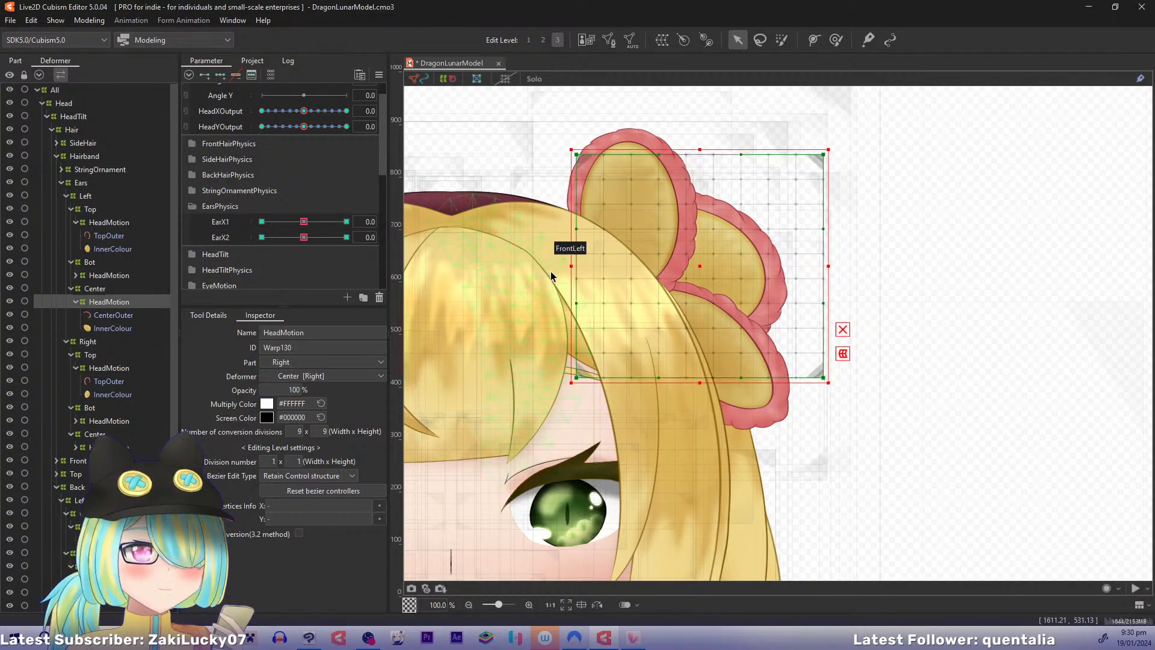
pyautogui.moveTo(613, 281)
pyautogui.mouseDown()
pyautogui.moveTo(675, 348)
pyautogui.moveTo(604, 266)
pyautogui.mouseUp()
pyautogui.press('2')
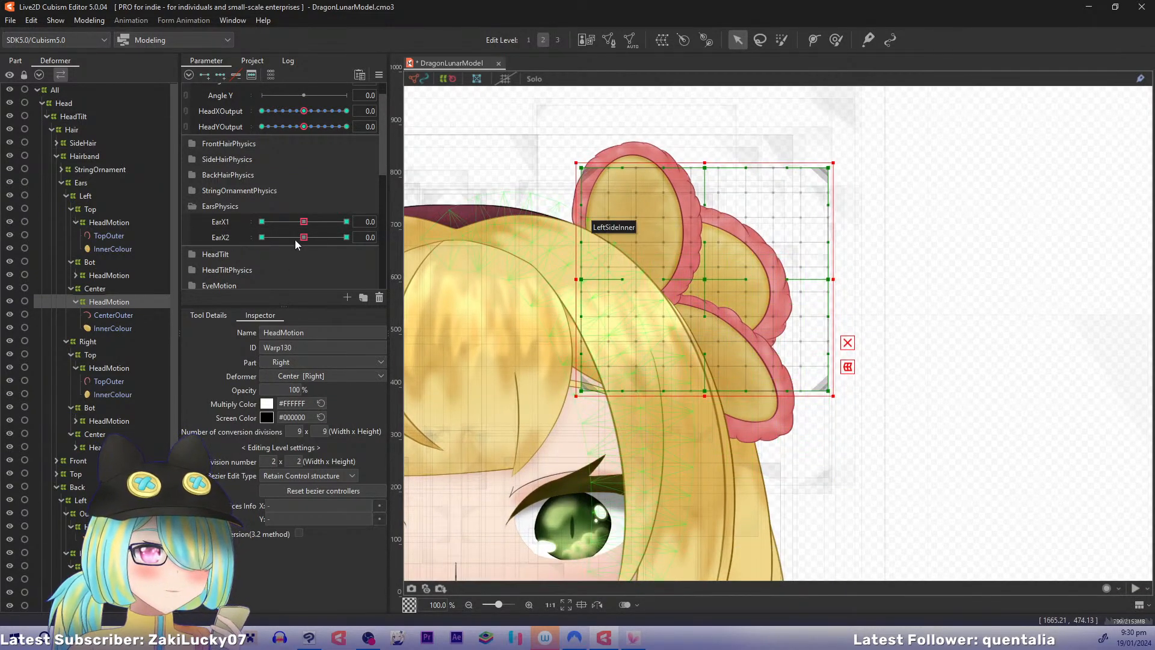
pyautogui.moveTo(294, 237); pyautogui.dragTo(244, 236)
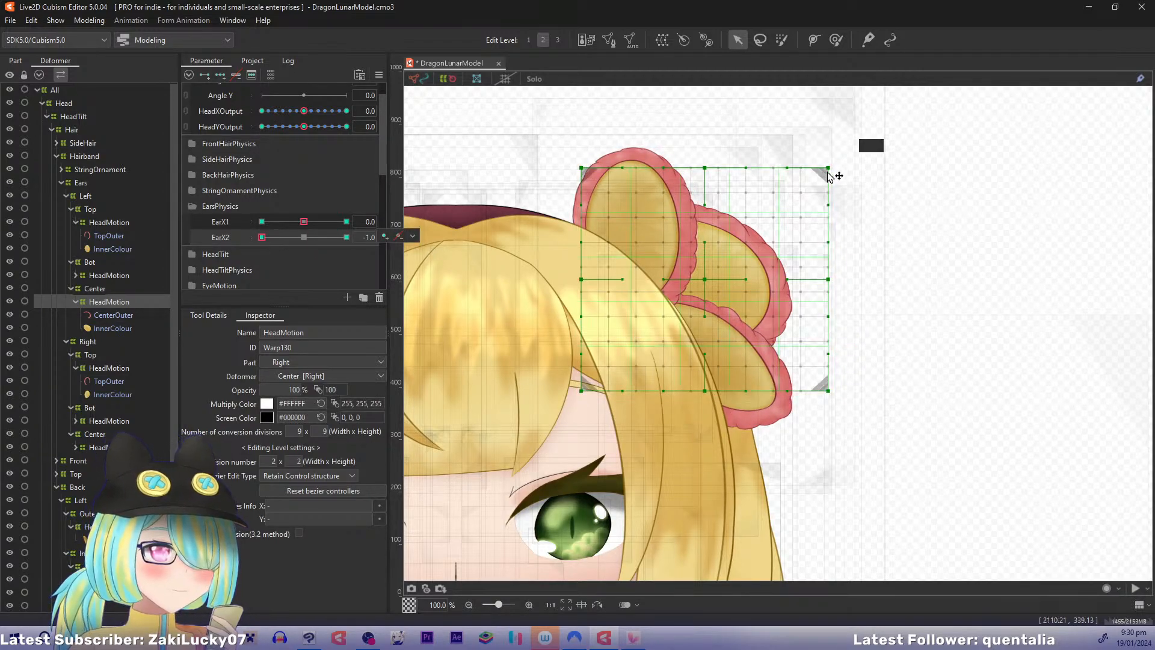
pyautogui.moveTo(828, 168); pyautogui.dragTo(808, 184)
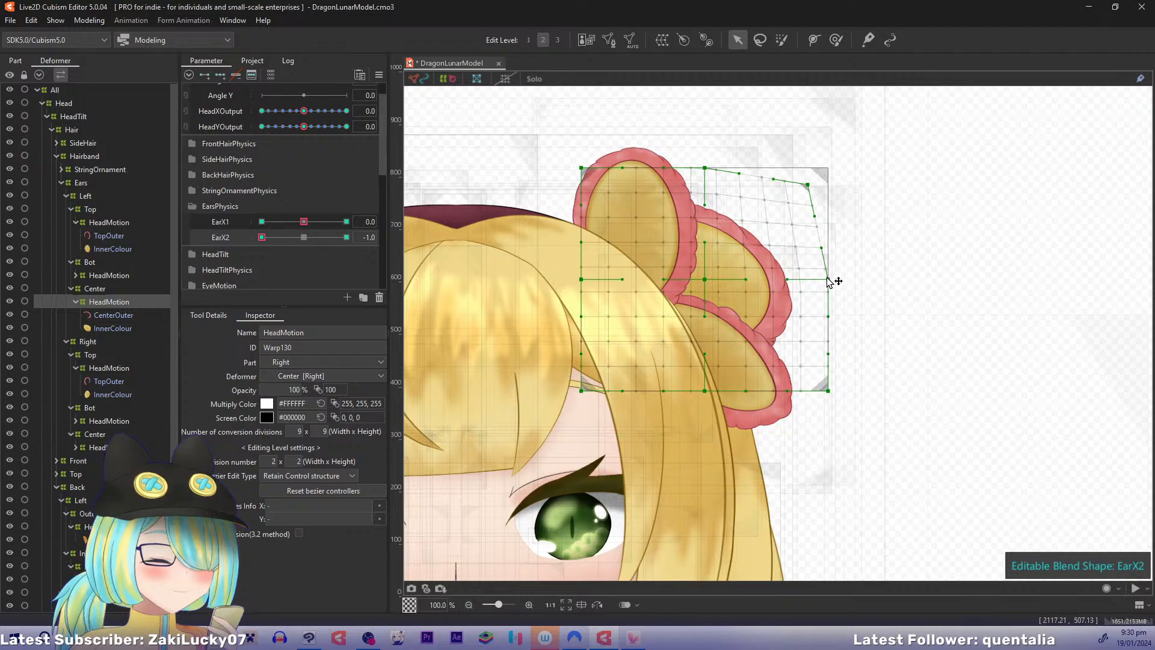
pyautogui.moveTo(828, 280); pyautogui.dragTo(818, 282)
pyautogui.moveTo(705, 169); pyautogui.dragTo(705, 186)
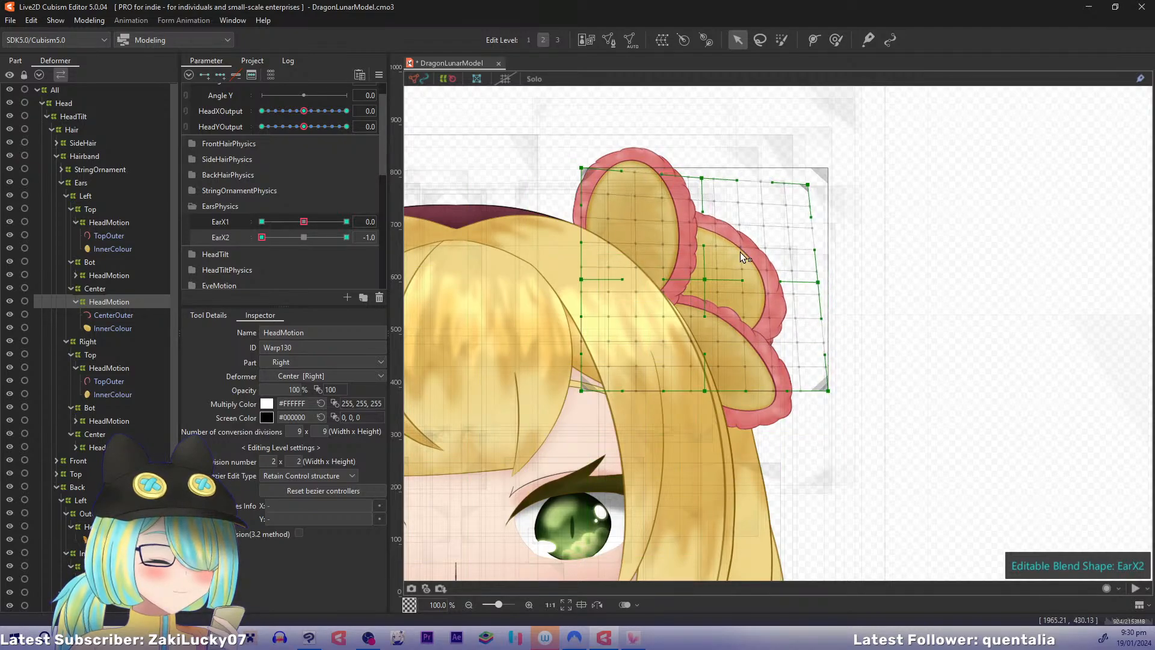
# Step: Lower the Center HeadMotion deformer's upper outer corner and top middle on EarX2 1.0, adjust its centre on both keys, and reset EarX2 to 0.0
pyautogui.moveTo(265, 240); pyautogui.dragTo(460, 241)
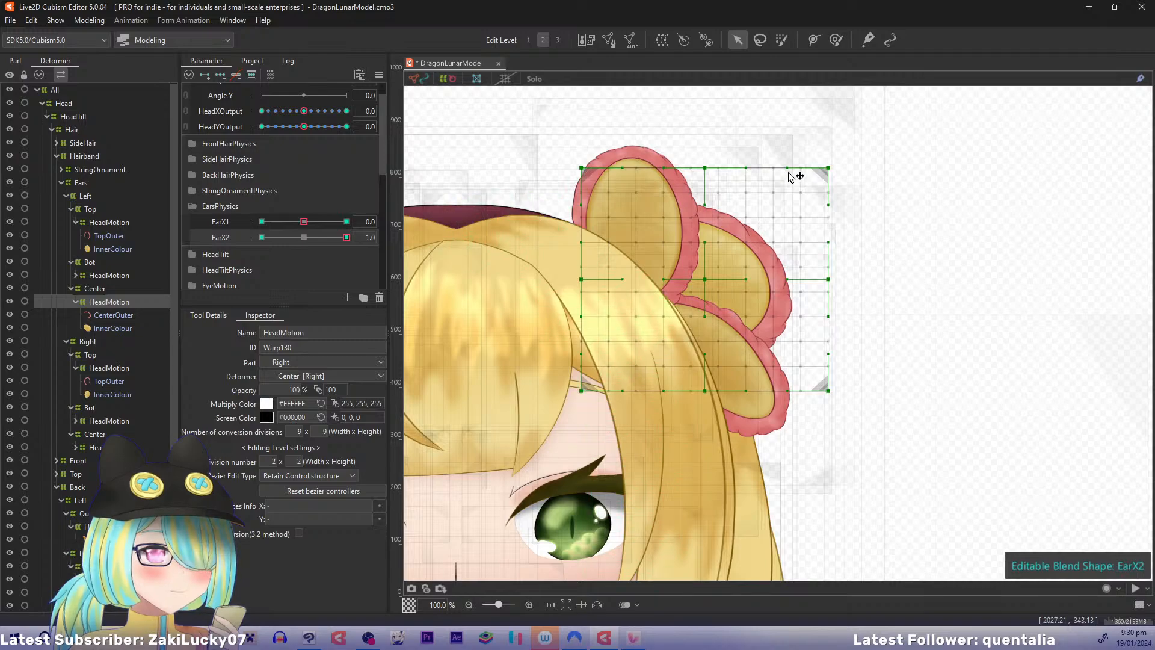
pyautogui.moveTo(829, 169); pyautogui.dragTo(813, 185)
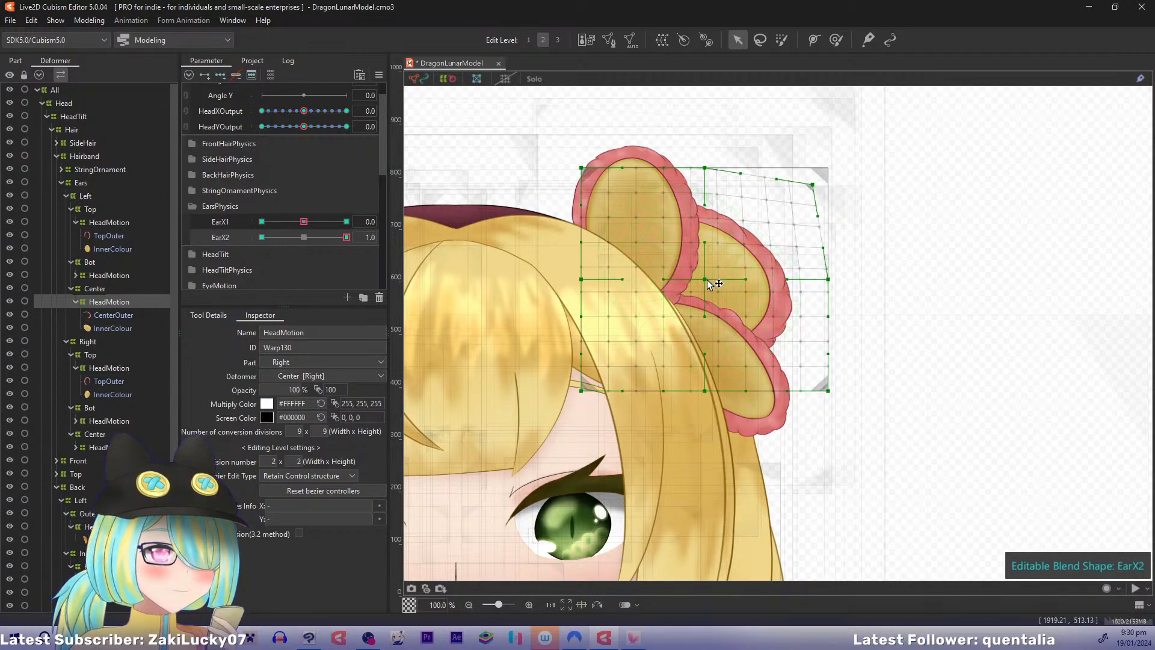
pyautogui.moveTo(706, 280); pyautogui.dragTo(715, 280)
pyautogui.moveTo(703, 169); pyautogui.dragTo(704, 174)
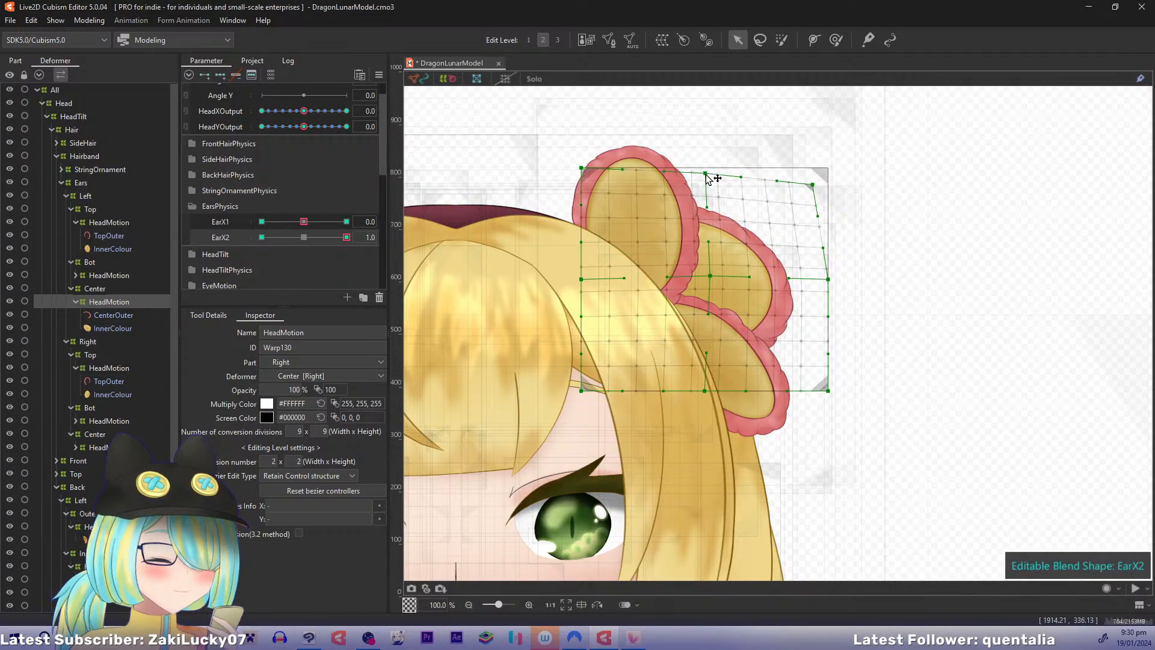
pyautogui.moveTo(829, 279); pyautogui.dragTo(823, 280)
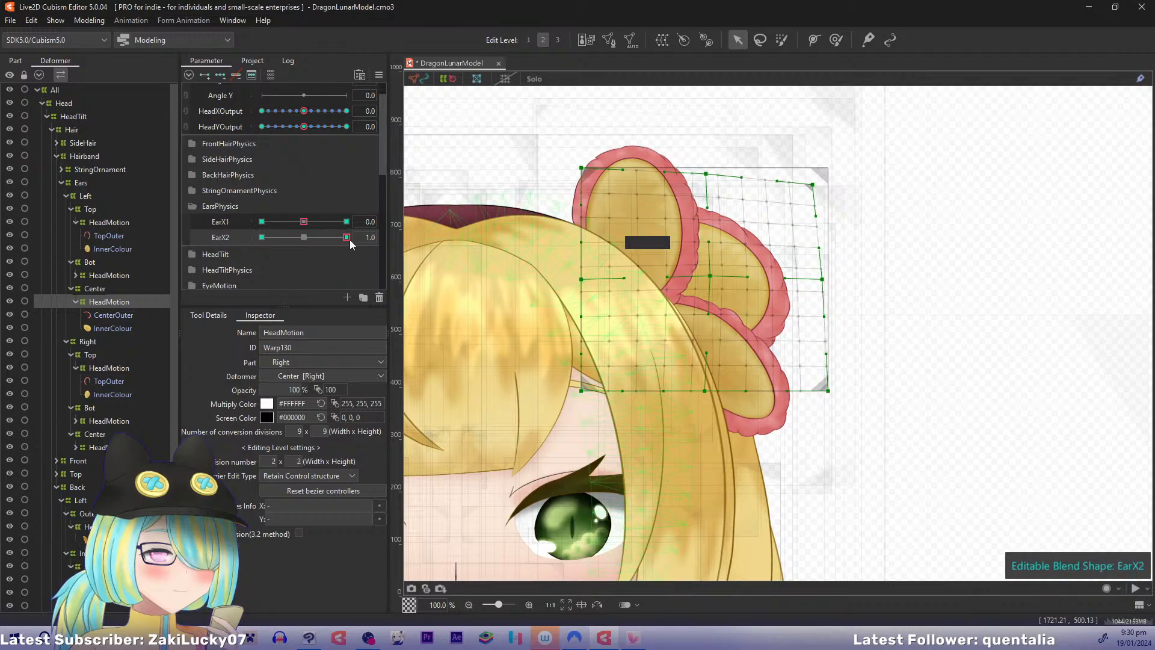
pyautogui.moveTo(347, 238); pyautogui.dragTo(207, 256)
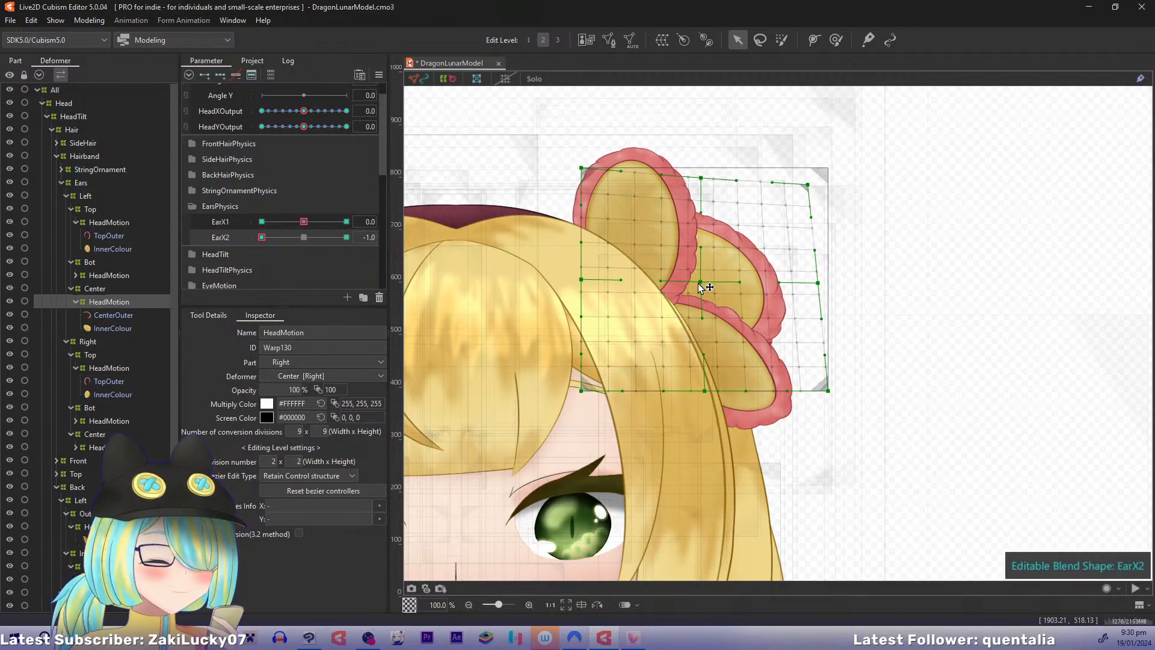
pyautogui.click(304, 237)
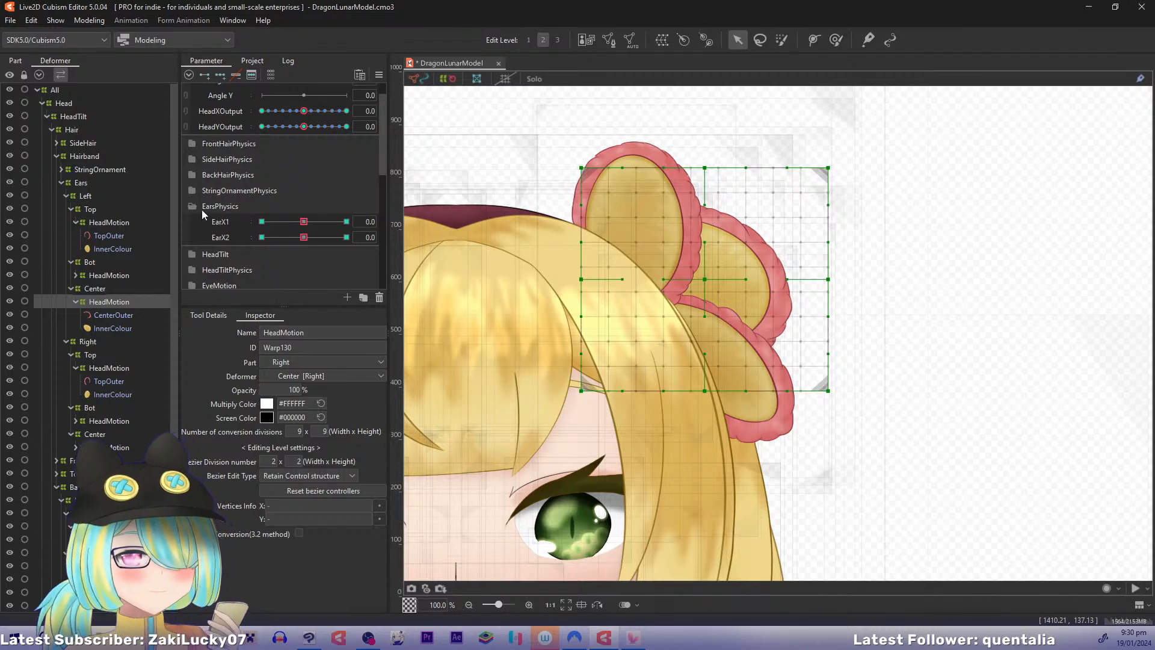
# Step: Replicate the EarX2 parameter in the EarsPhysics folder and rename the copy EarY
pyautogui.rightClick(217, 237)
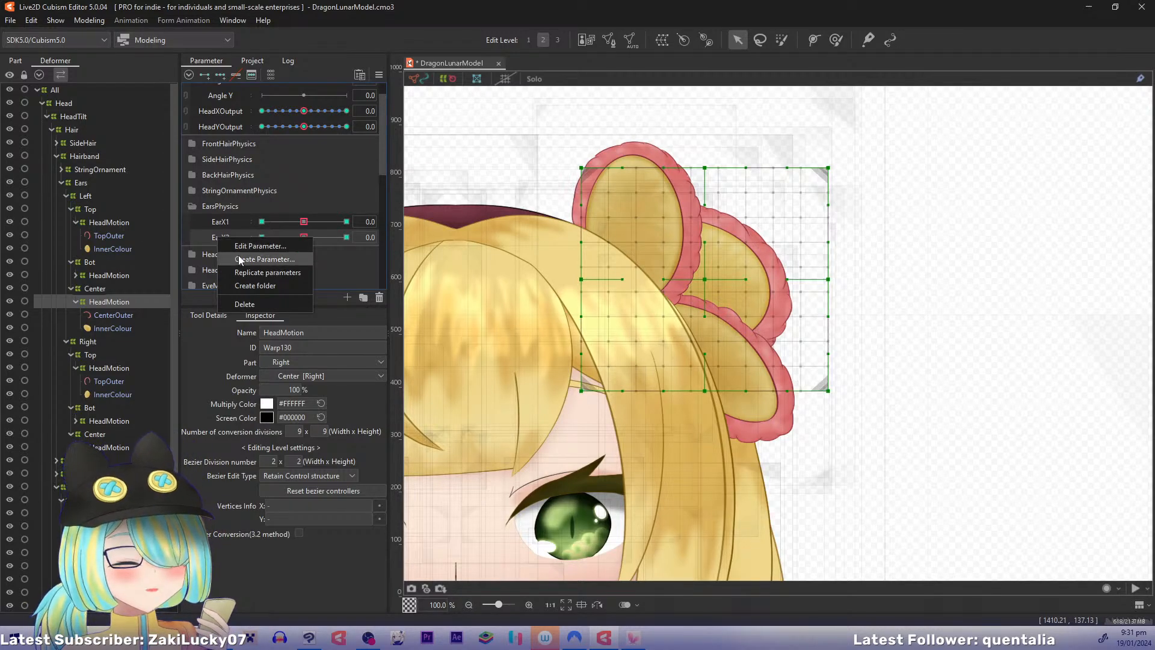
pyautogui.click(226, 258)
pyautogui.rightClick(226, 258)
pyautogui.click(246, 275)
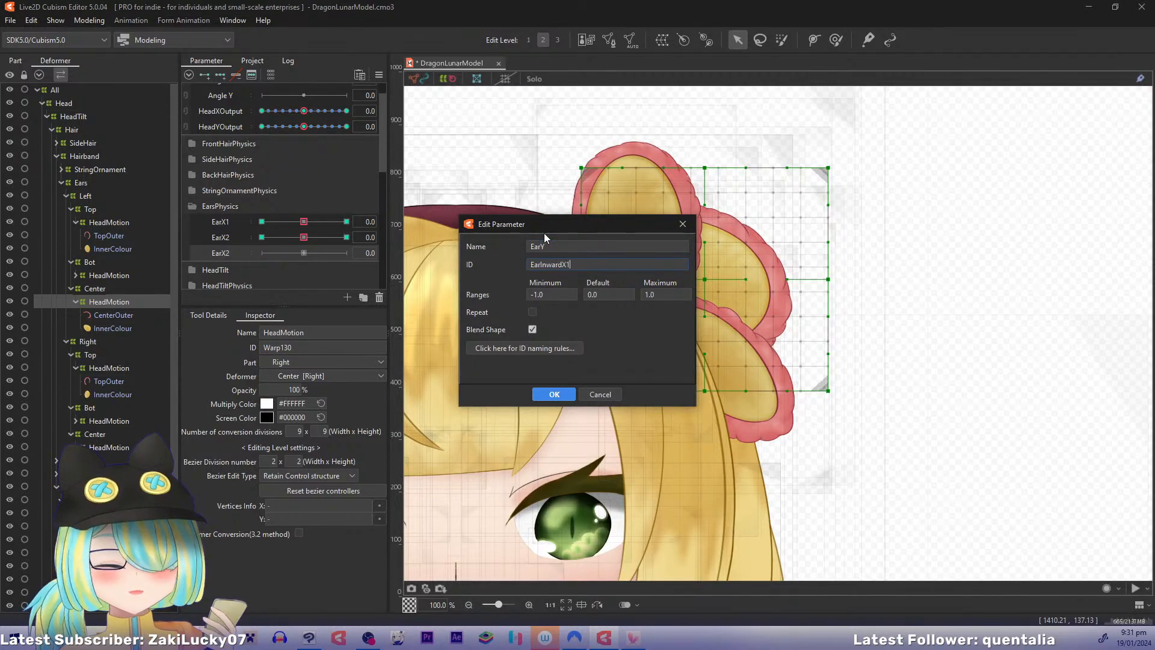
pyautogui.press('Return')
# Step: Set the new EarY parameter's ID to EarY
pyautogui.rightClick(228, 253)
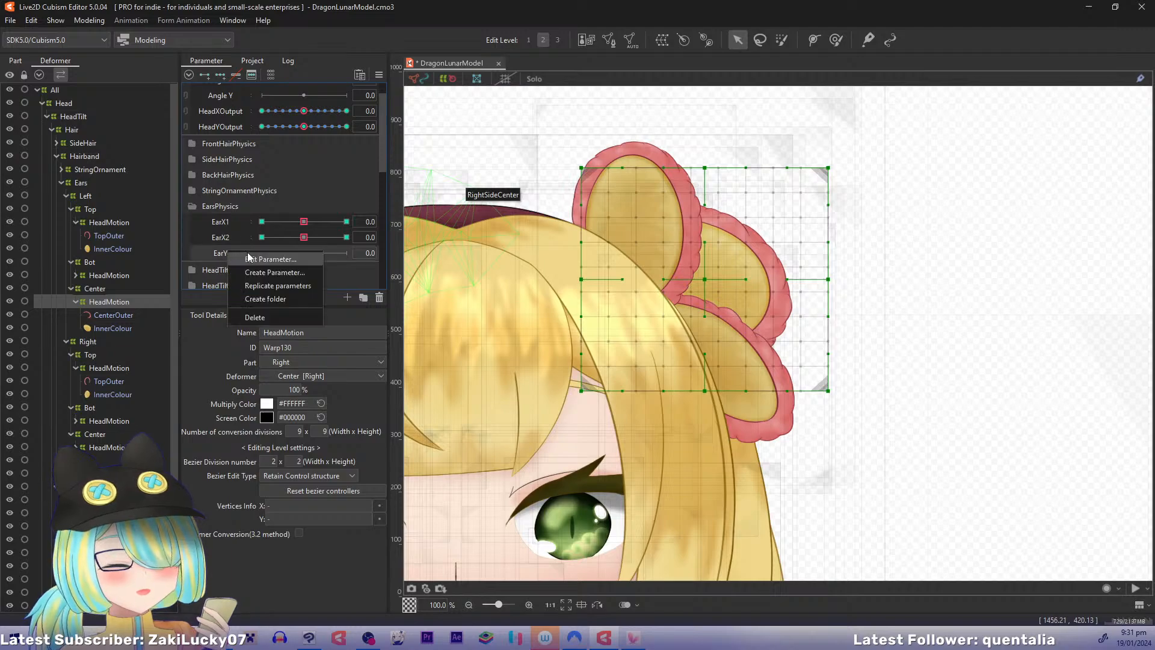
pyautogui.click(247, 270)
pyautogui.doubleClick(575, 265)
pyautogui.write('EarY')
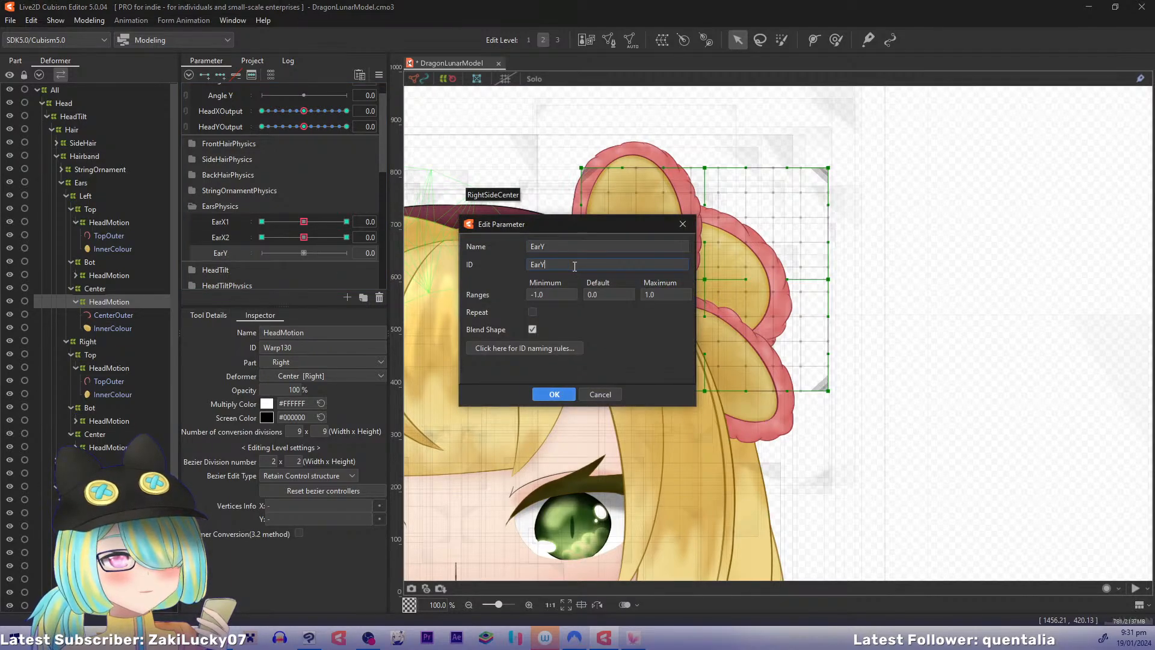
pyautogui.press('Return')
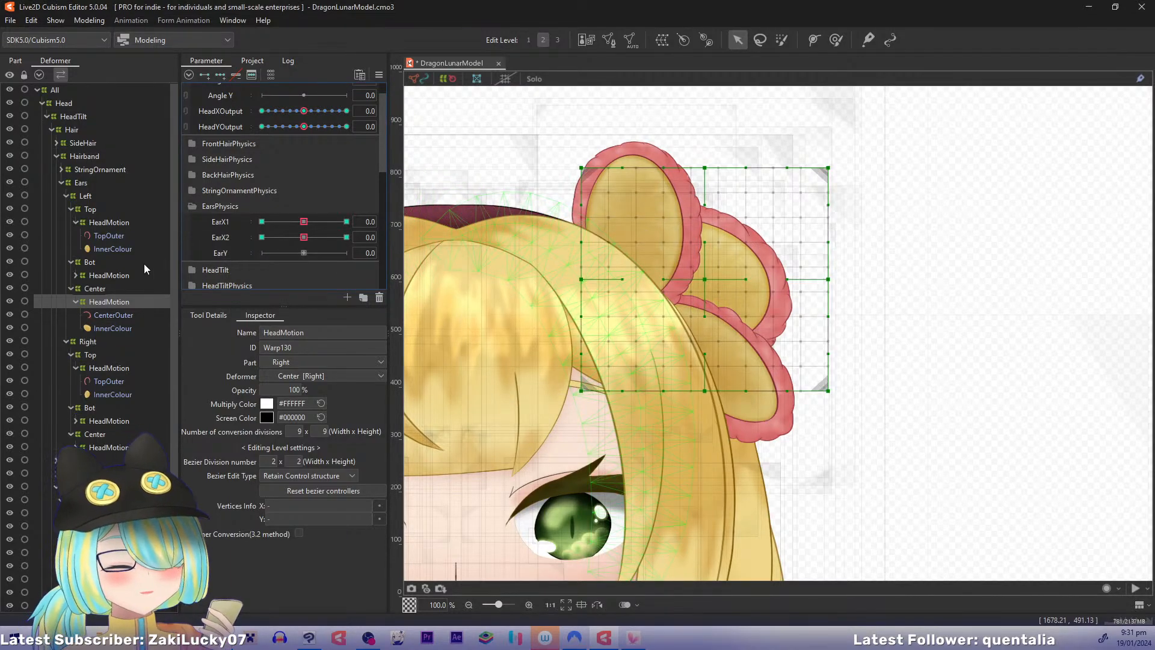
# Step: Add three keys on EarY to the Left ear's Top, Bot and Center HeadMotion deformers
pyautogui.keyDown('ctrl'); pyautogui.click(115, 275); pyautogui.keyUp('ctrl')
pyautogui.keyDown('ctrl'); pyautogui.click(110, 223); pyautogui.keyUp('ctrl')
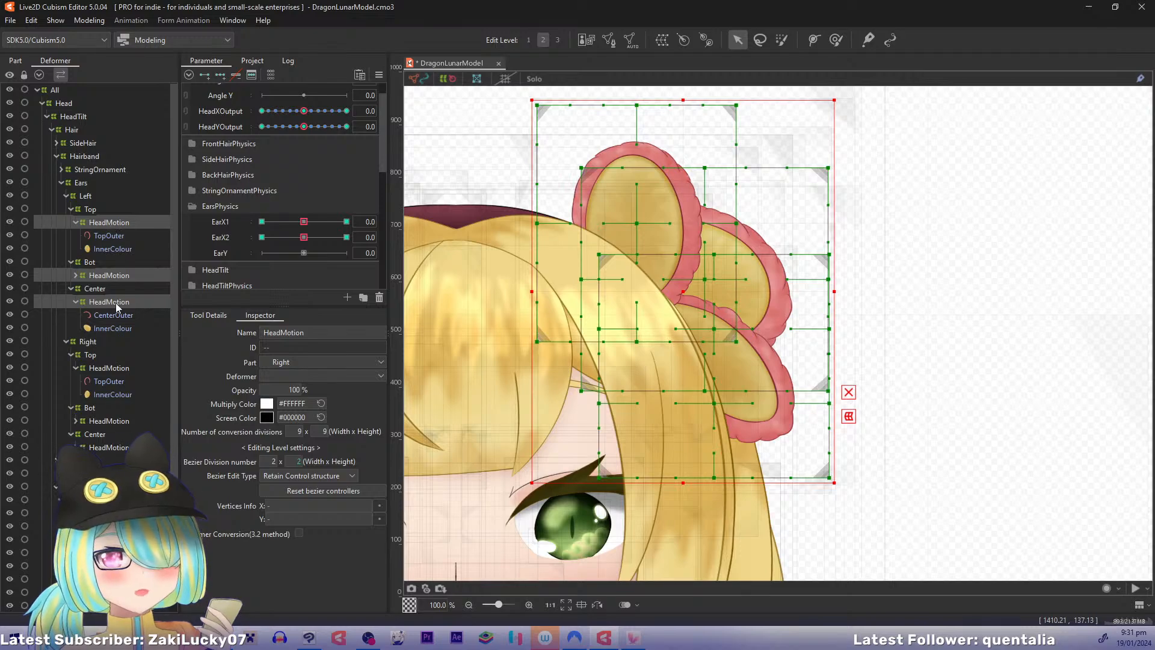
pyautogui.click(221, 75)
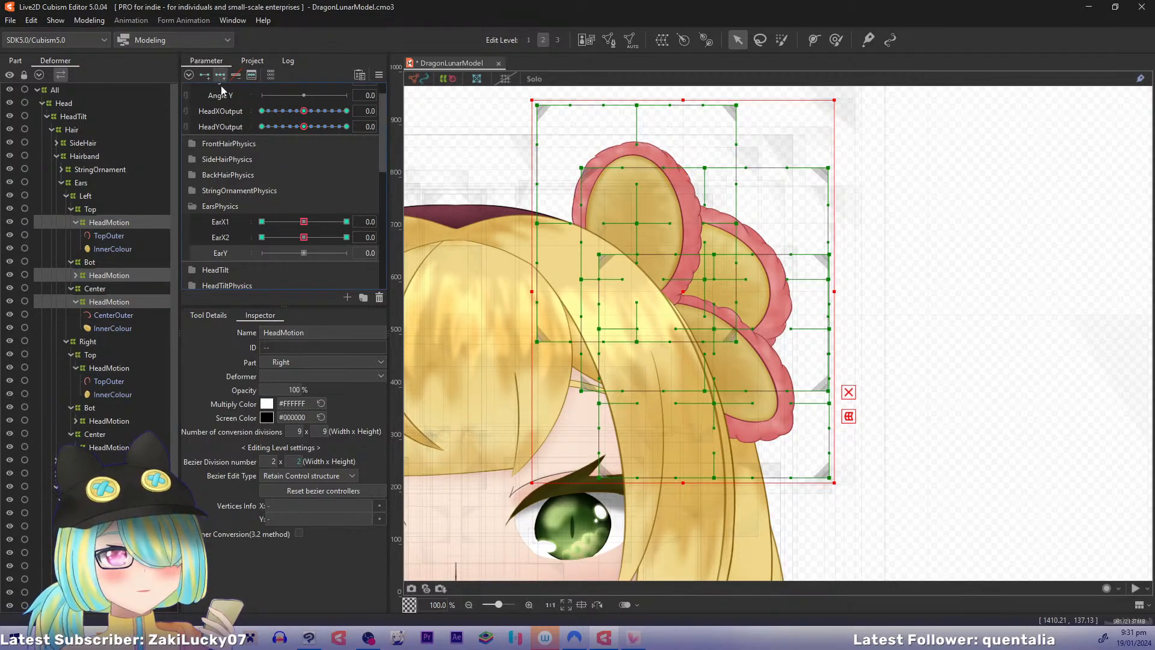
# Step: On EarY 1.0, bend the Left ear's Top HeadMotion deformer inwards with a three-point temporary deform path and apply it
pyautogui.click(111, 223)
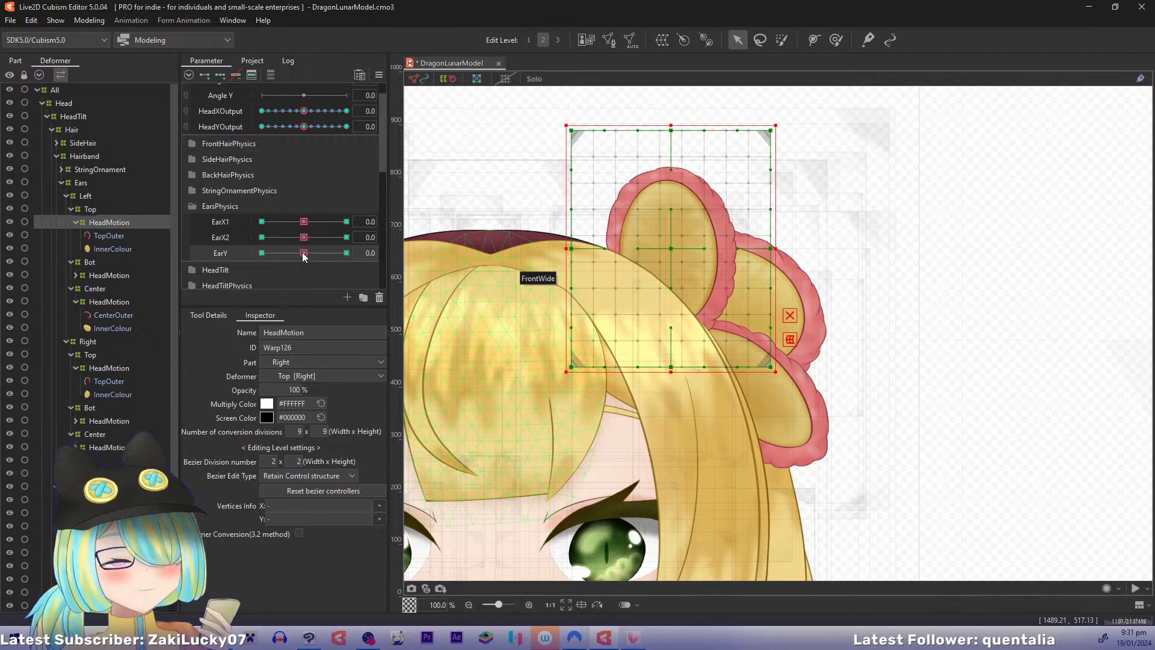
pyautogui.moveTo(303, 253); pyautogui.dragTo(372, 258)
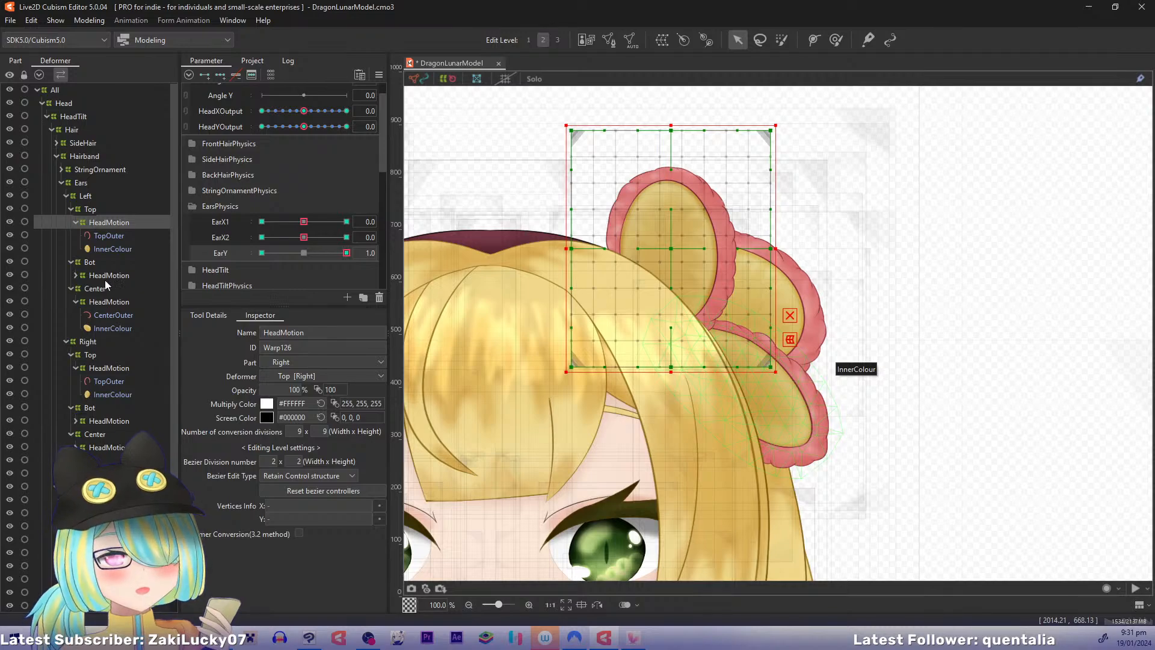
pyautogui.hotkey('ctrl', 't')
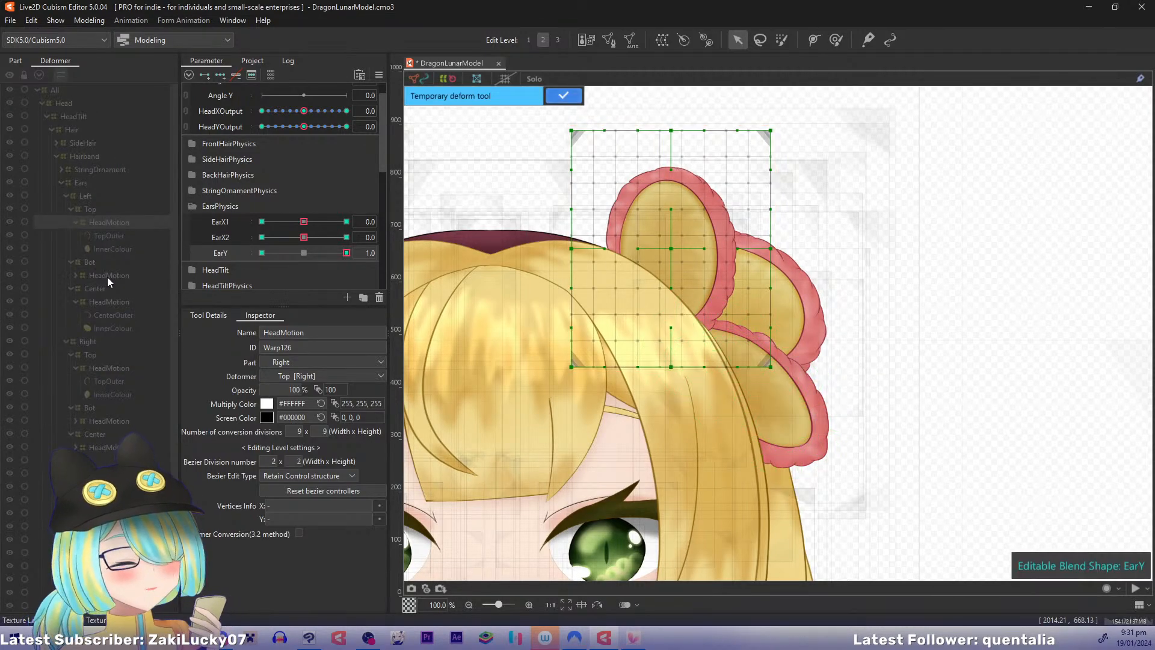
pyautogui.moveTo(605, 414); pyautogui.dragTo(660, 301)
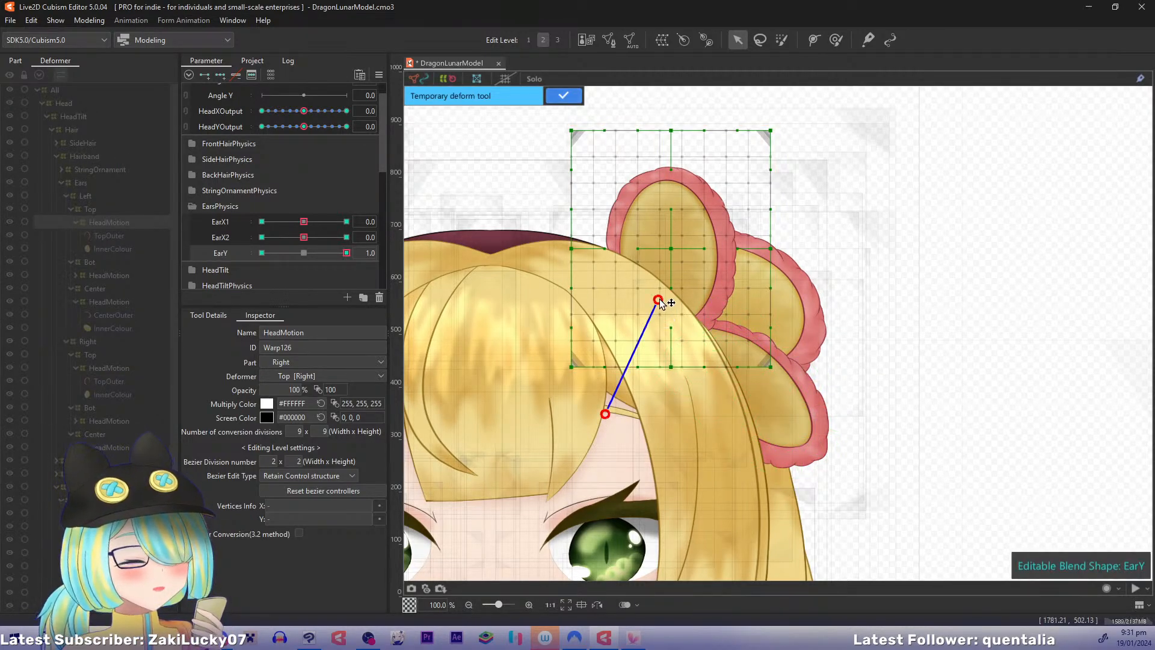
pyautogui.click(727, 108)
pyautogui.moveTo(727, 108); pyautogui.dragTo(698, 95)
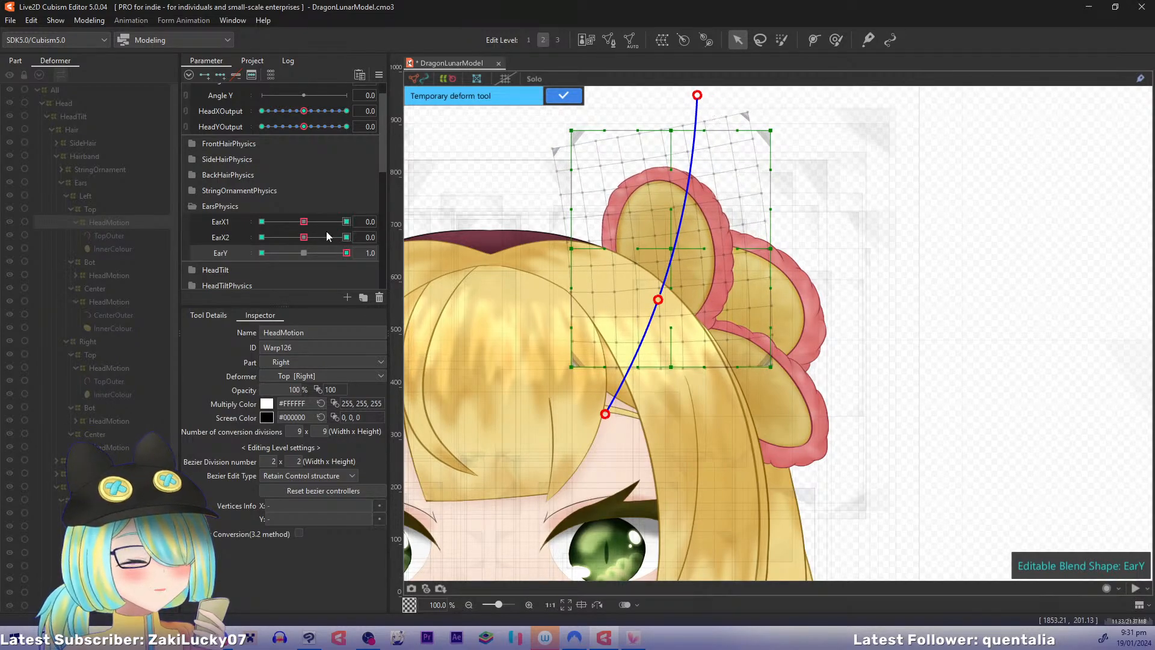
pyautogui.moveTo(346, 253)
pyautogui.mouseDown()
pyautogui.moveTo(307, 249)
pyautogui.moveTo(368, 251)
pyautogui.mouseUp()
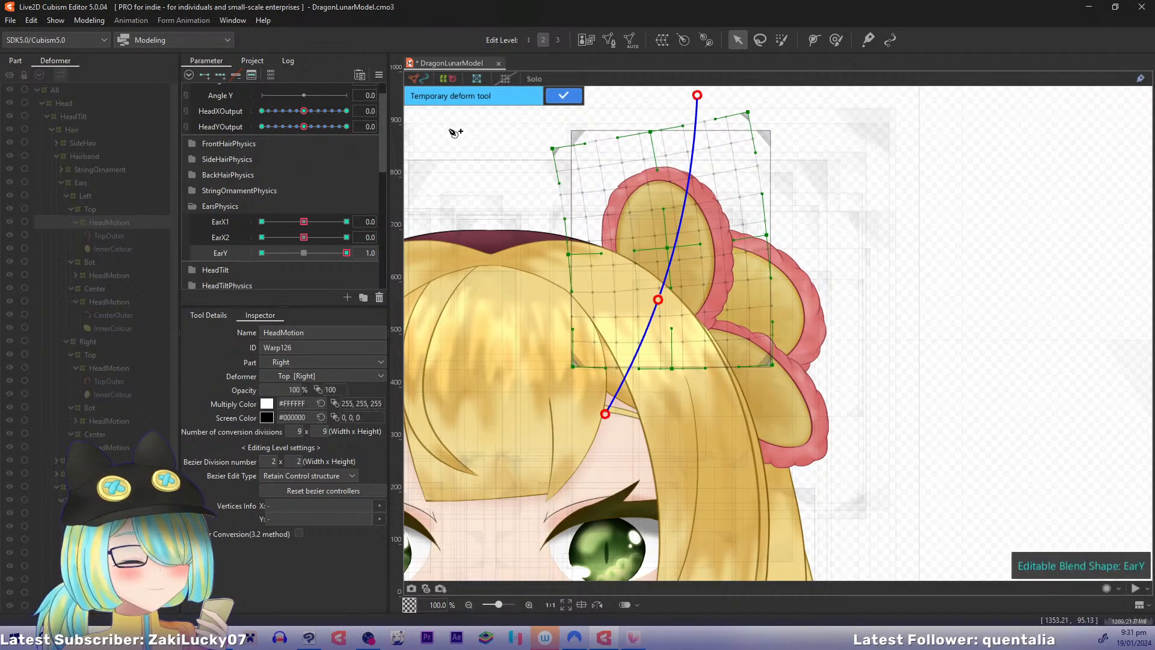
pyautogui.click(562, 95)
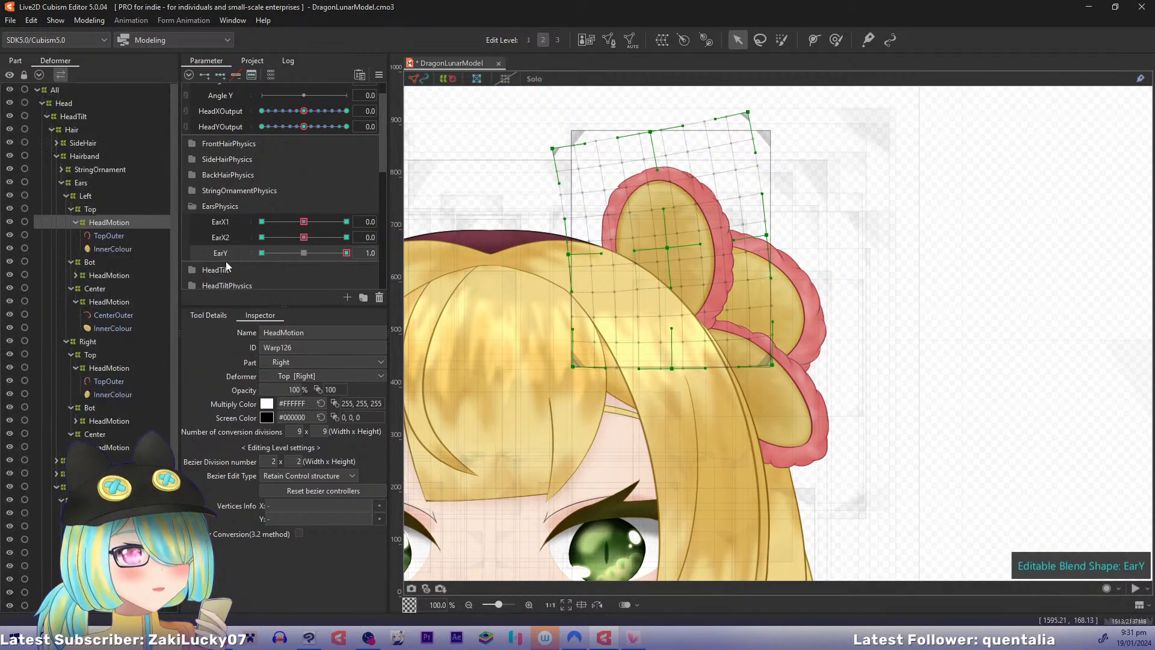
# Step: Bend the Left ear's Bot HeadMotion deformer upwards on EarY 1.0 with a three-point temporary deform path, check it against 0.0, and apply it
pyautogui.click(134, 275)
pyautogui.press('p')
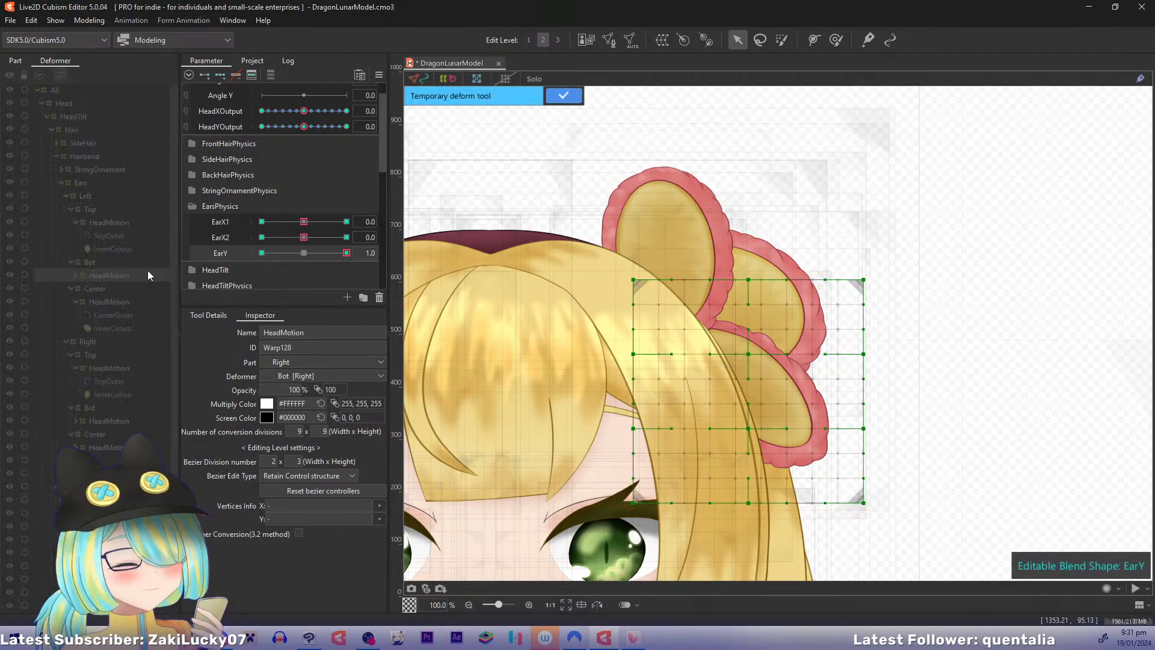
pyautogui.click(541, 279)
pyautogui.click(690, 350)
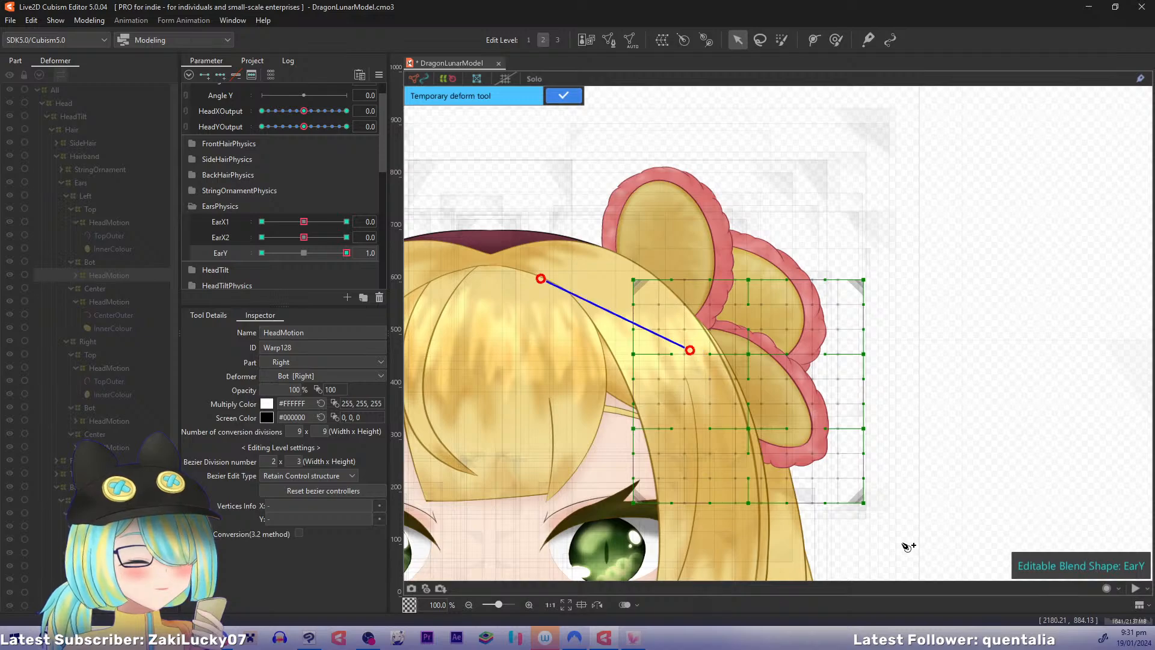
pyautogui.click(903, 549)
pyautogui.moveTo(903, 549); pyautogui.dragTo(915, 522)
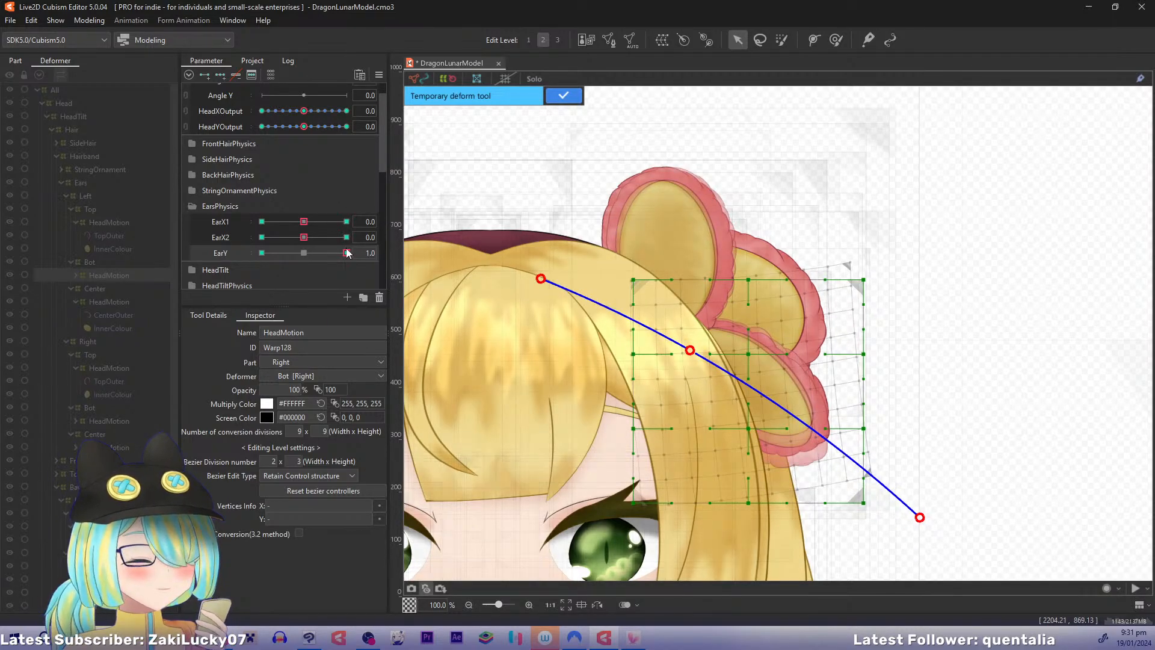
pyautogui.click(304, 253)
pyautogui.click(347, 253)
pyautogui.click(304, 253)
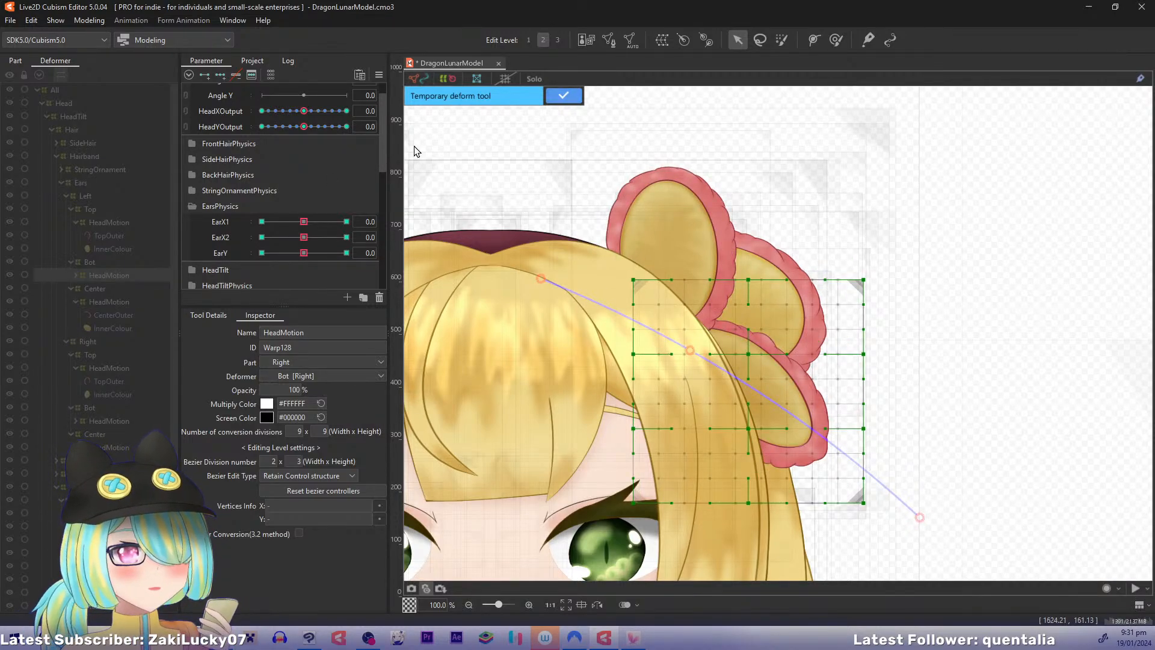
pyautogui.click(563, 96)
# Step: On EarY 1.0, bend the Left ear's Center HeadMotion deformer upwards with a three-point temporary deform path and apply it
pyautogui.click(108, 302)
pyautogui.click(320, 253)
pyautogui.moveTo(391, 253); pyautogui.dragTo(435, 251)
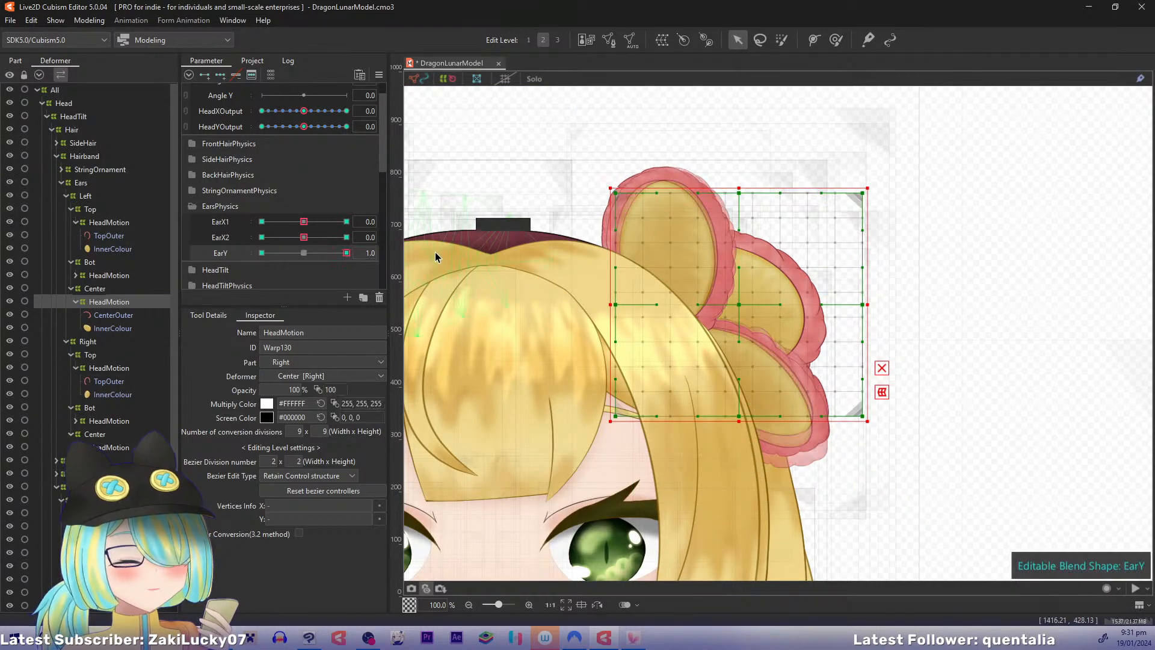
pyautogui.press('t')
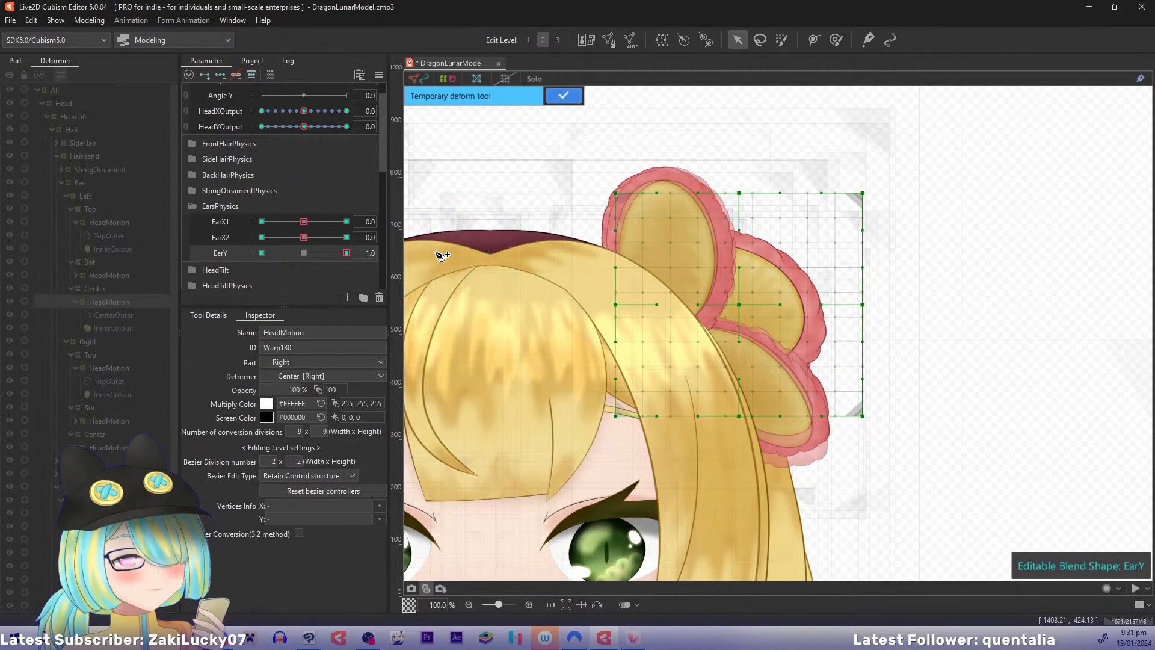
pyautogui.click(578, 459)
pyautogui.click(689, 355)
pyautogui.click(897, 167)
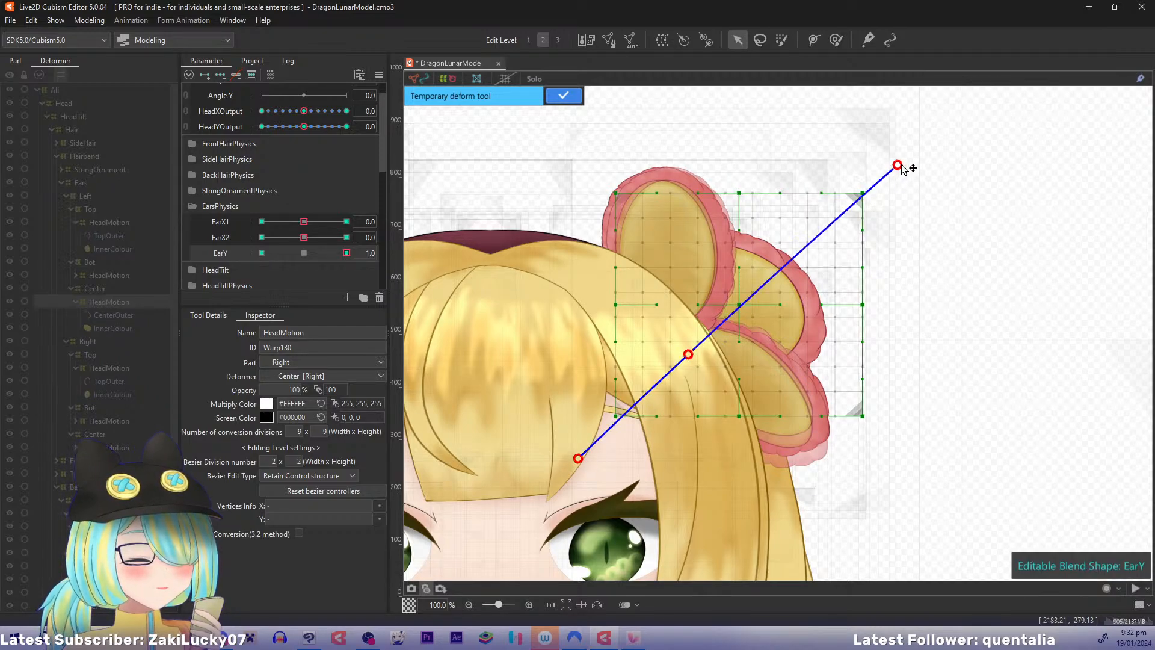
pyautogui.moveTo(897, 167); pyautogui.dragTo(876, 139)
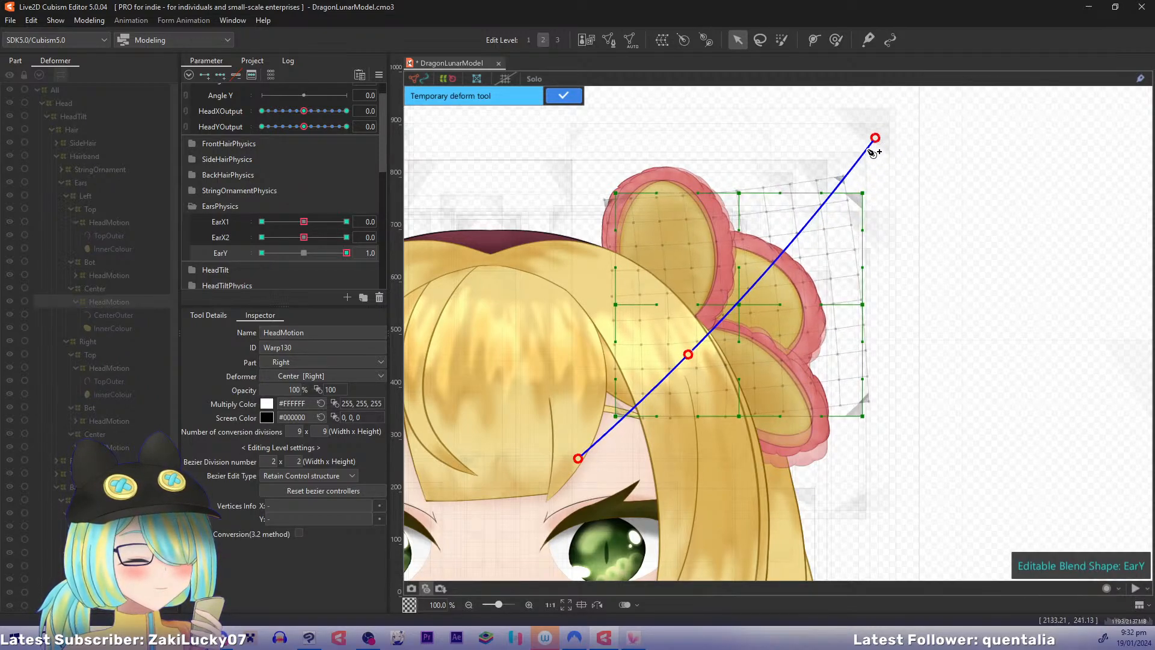
pyautogui.click(262, 253)
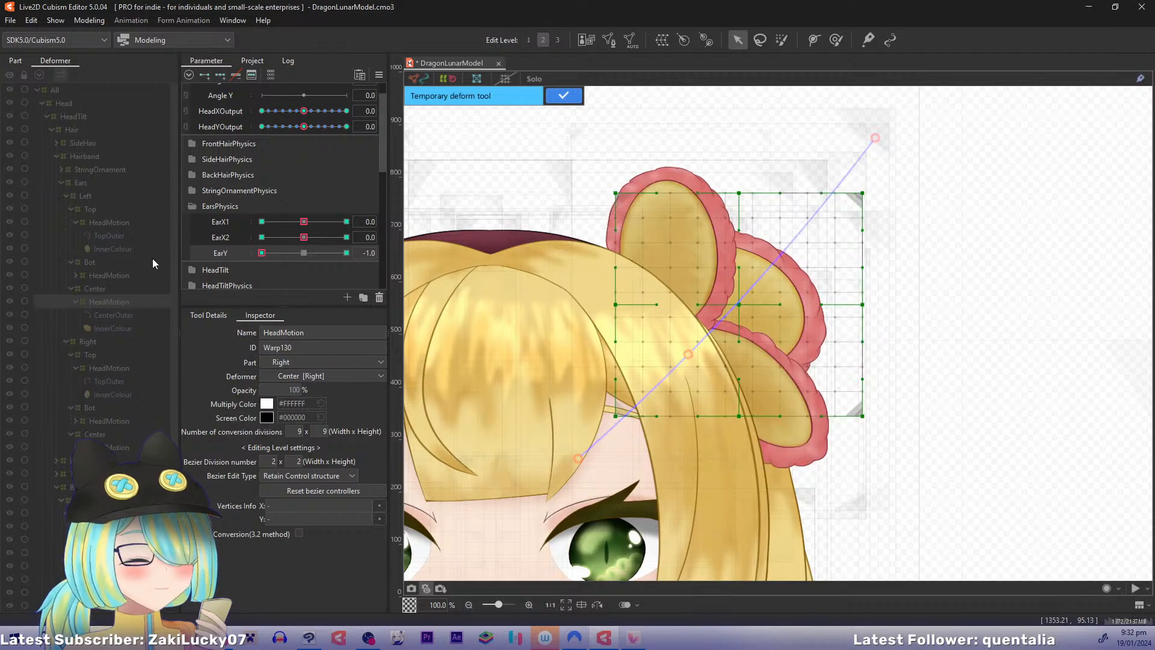
pyautogui.click(564, 96)
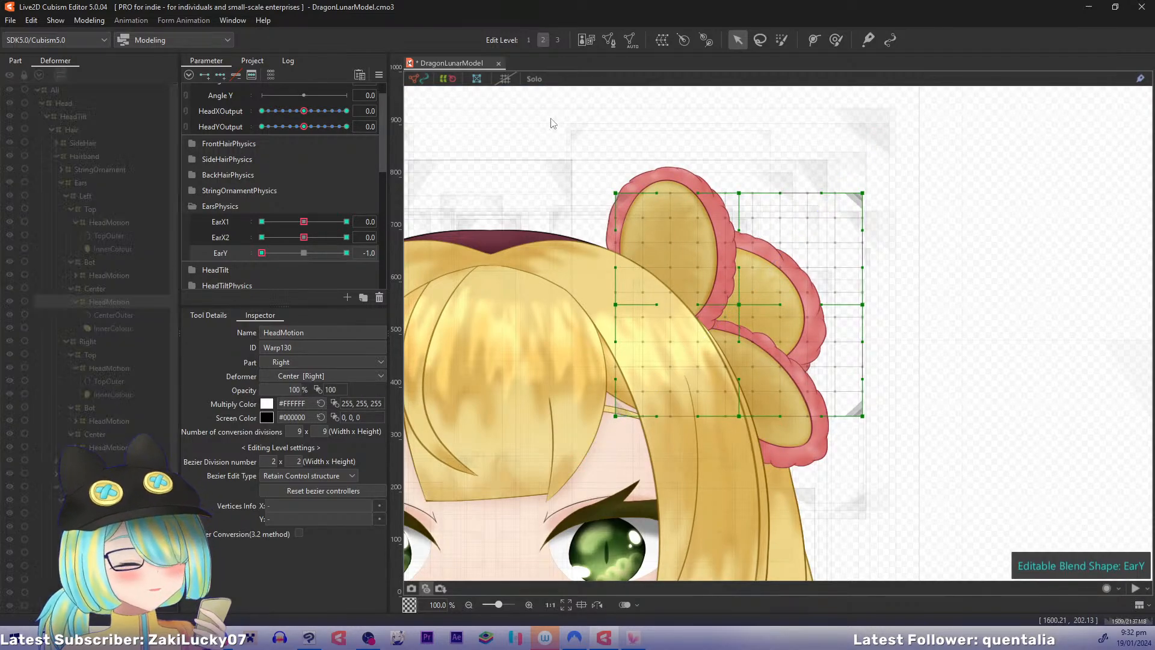
# Step: On EarY -1.0, bend the Center HeadMotion deformer downwards with a three-point temporary deform path, apply it, and return EarY to 0.0
pyautogui.click(587, 463)
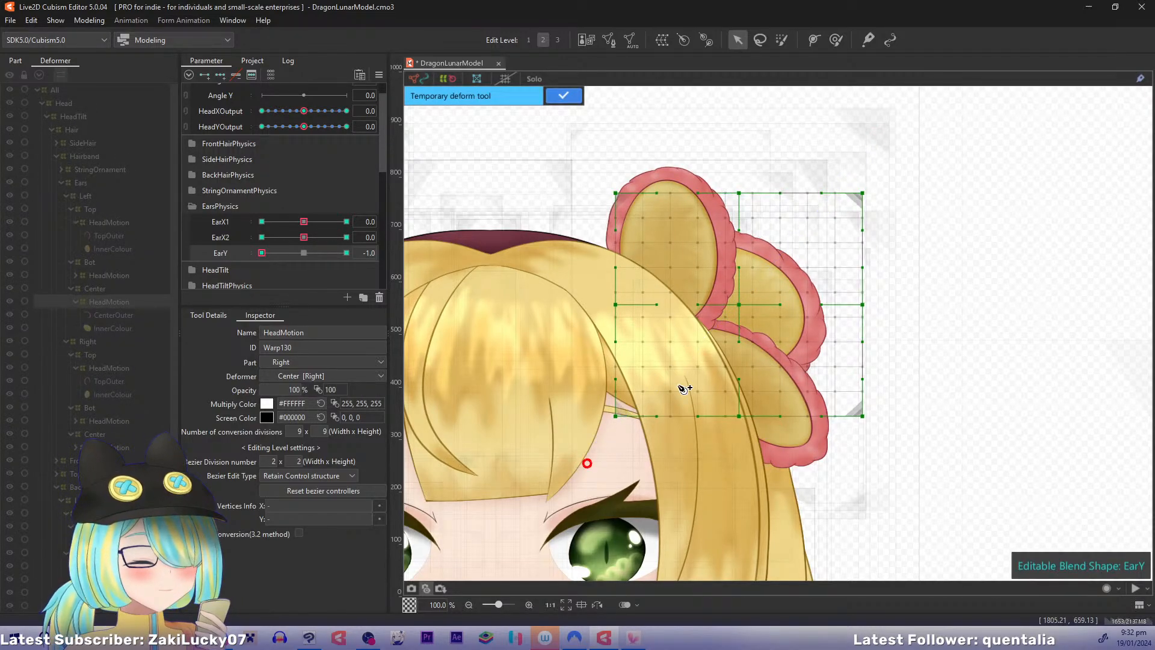
pyautogui.click(687, 346)
pyautogui.click(900, 165)
pyautogui.moveTo(901, 165); pyautogui.dragTo(929, 201)
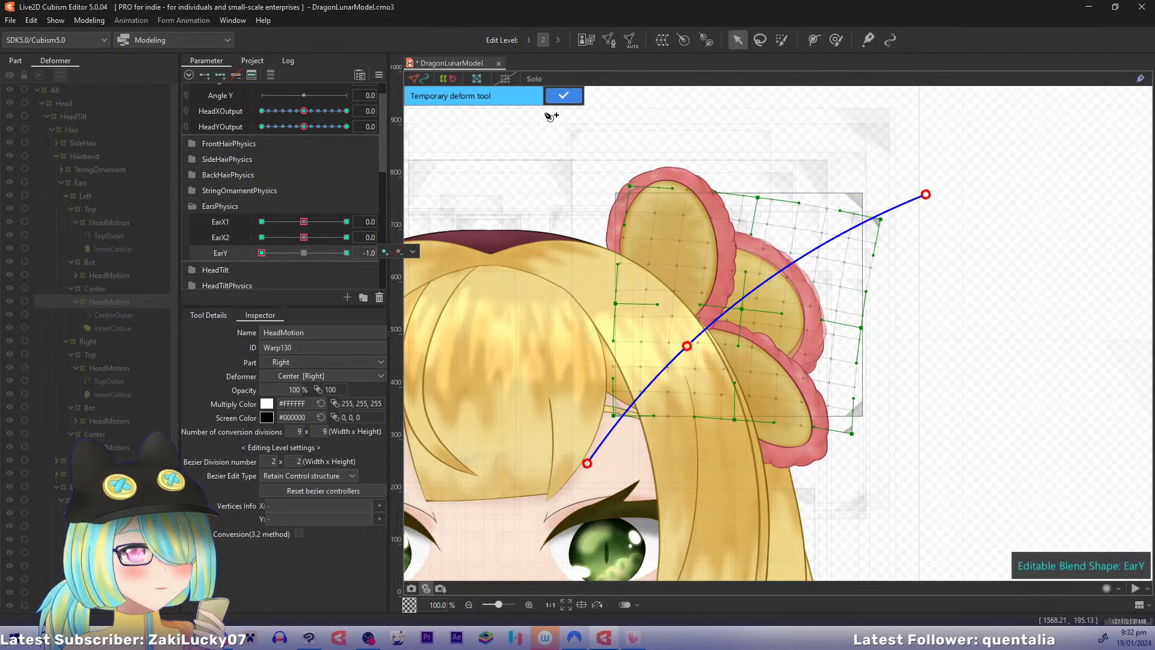
pyautogui.click(555, 97)
pyautogui.click(301, 253)
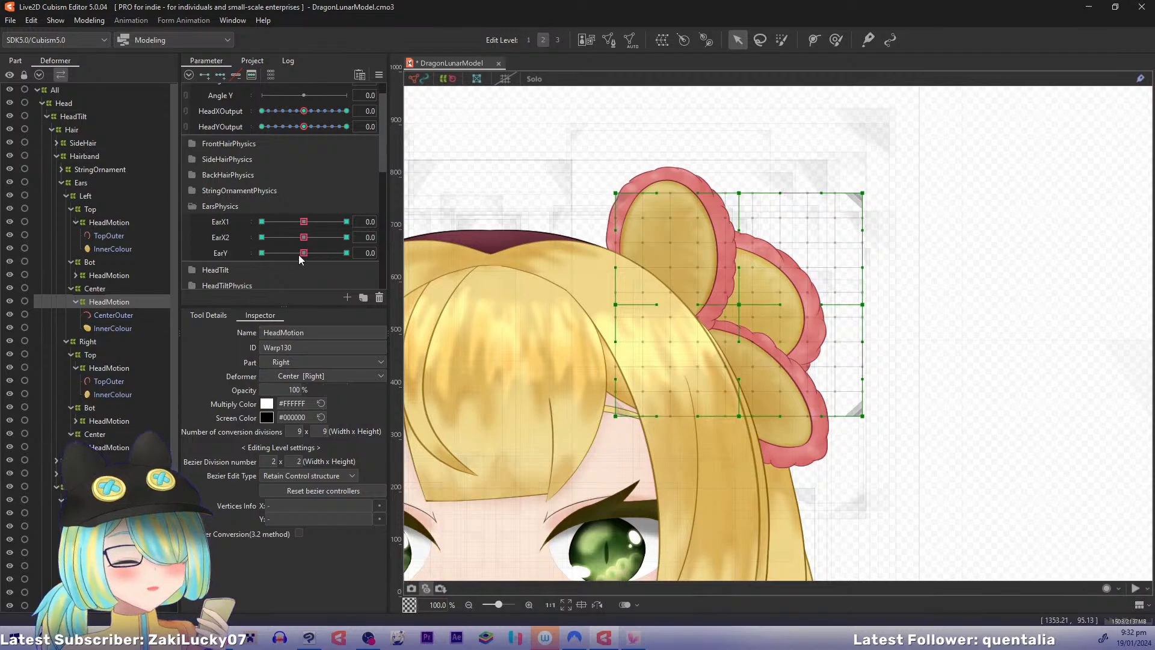
# Step: Bend the Left ear's Bot HeadMotion deformer downwards on EarY -1.0 with a three-point temporary deform path and apply it
pyautogui.click(262, 253)
pyautogui.click(109, 274)
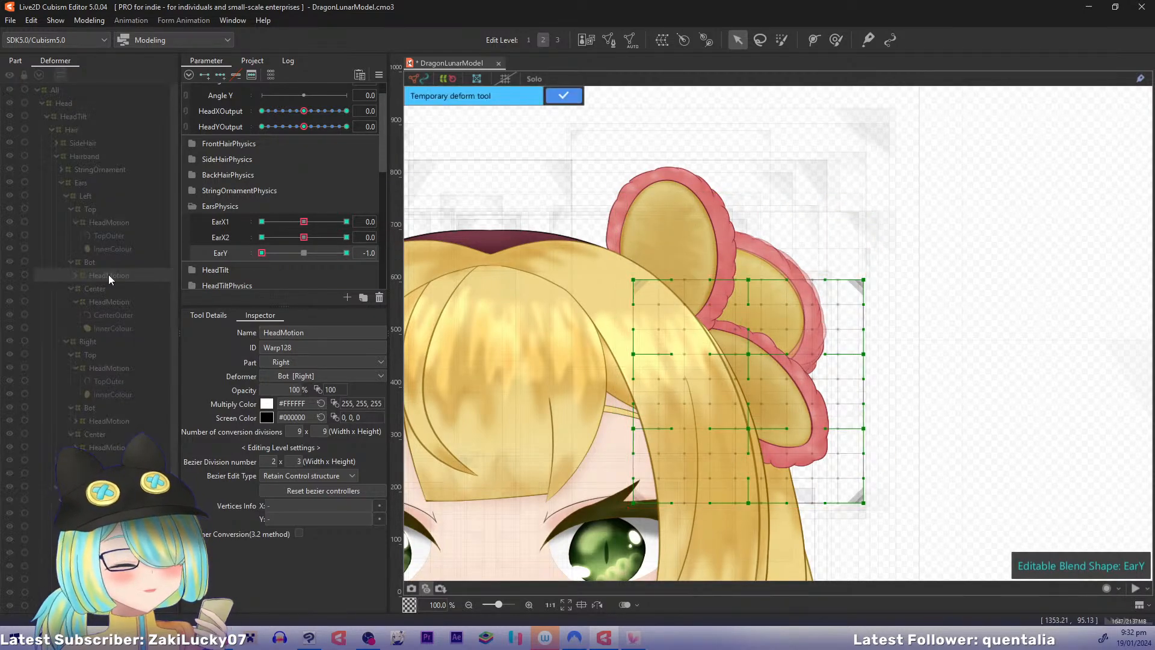
pyautogui.click(556, 273)
pyautogui.click(680, 337)
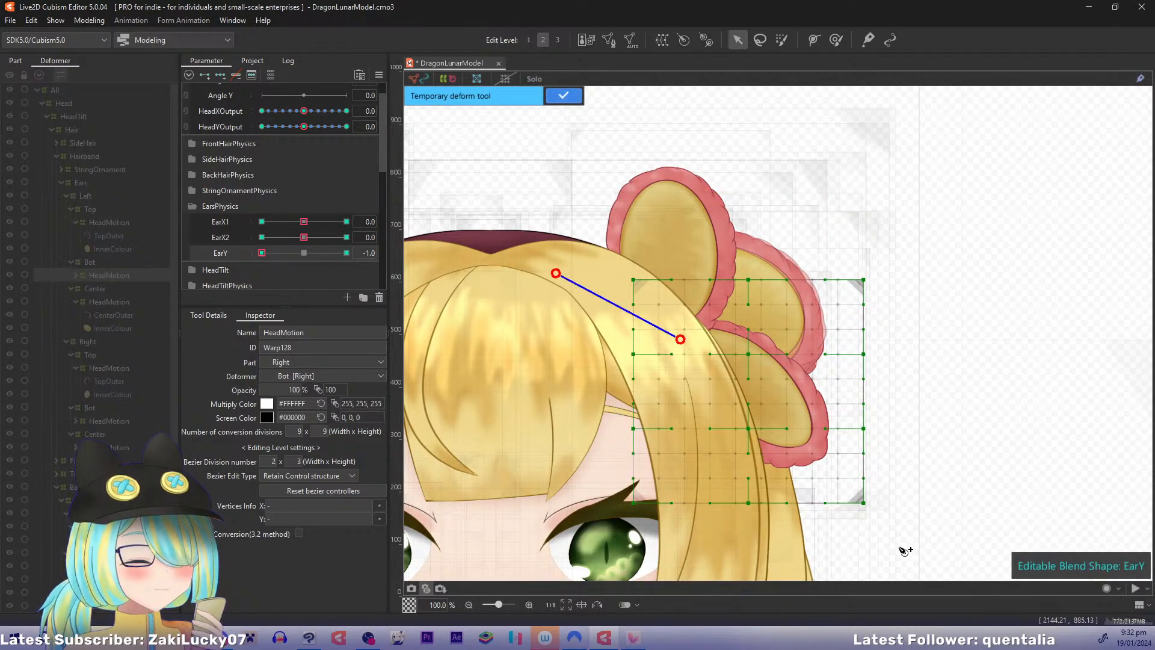
pyautogui.click(907, 542)
pyautogui.moveTo(908, 543); pyautogui.dragTo(887, 568)
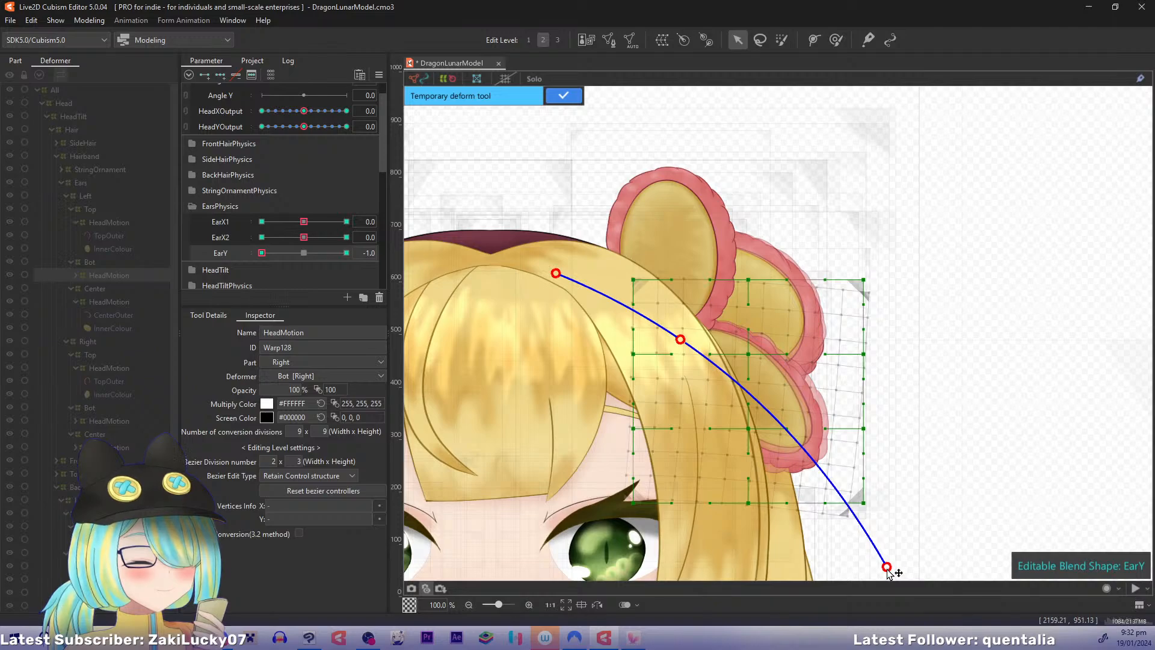
pyautogui.click(563, 96)
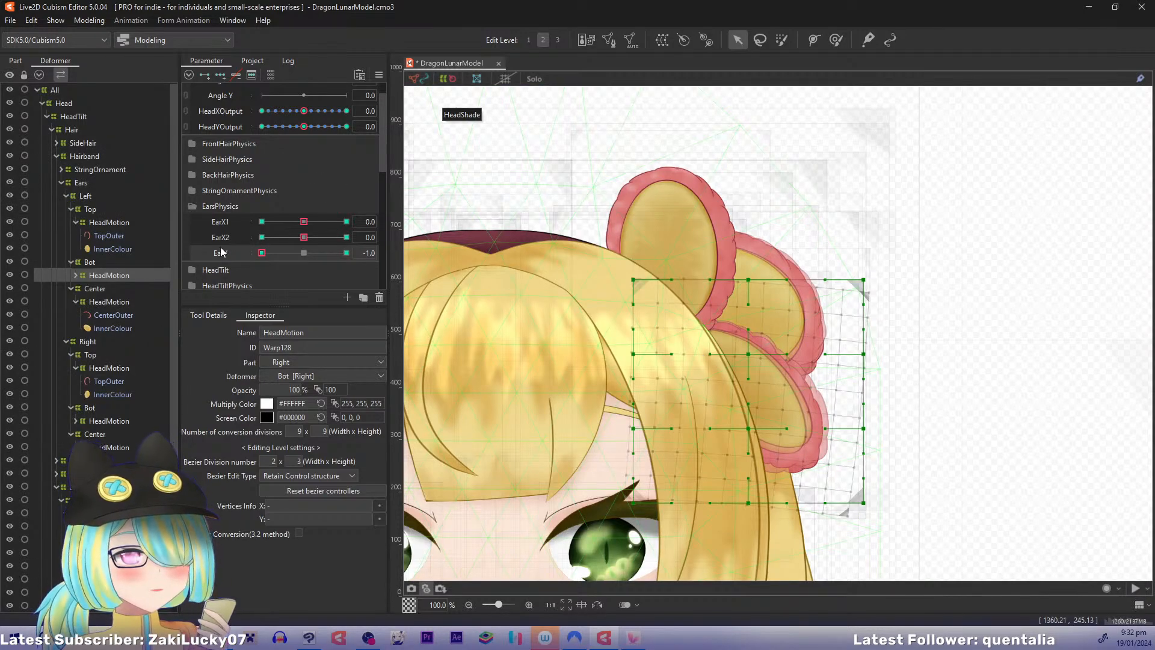
# Step: Bend the Left ear's Top HeadMotion deformer outwards on EarY -1.0 with a three-point temporary deform path and apply it
pyautogui.click(109, 223)
pyautogui.hotkey('ctrl', 't')
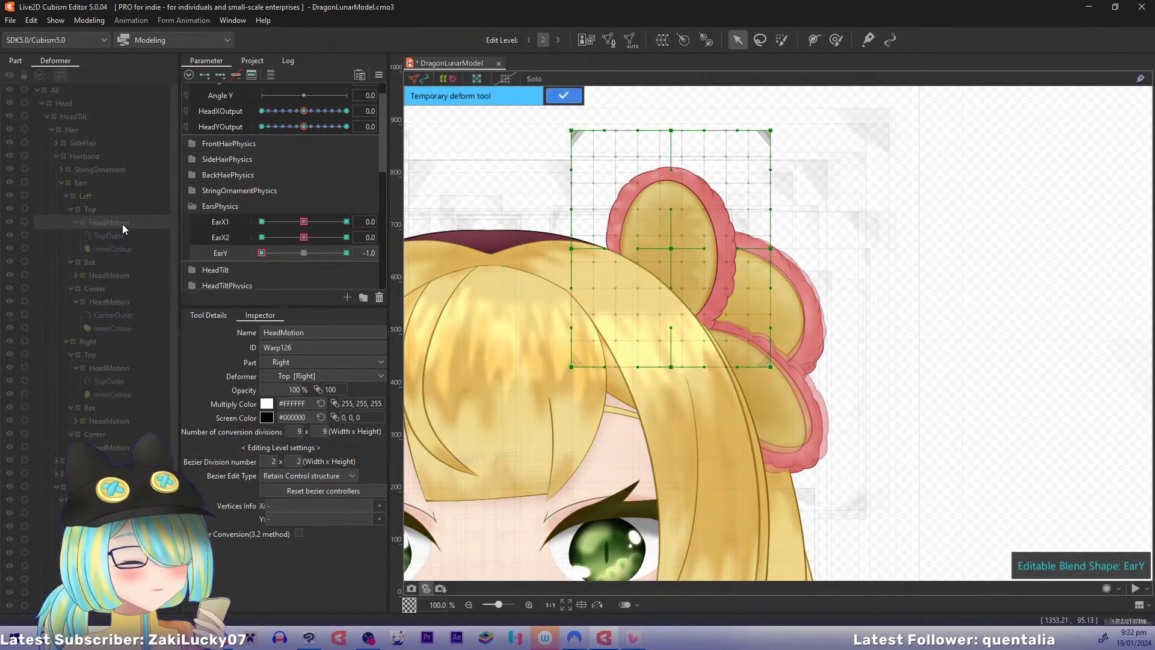
pyautogui.click(627, 467)
pyautogui.click(653, 338)
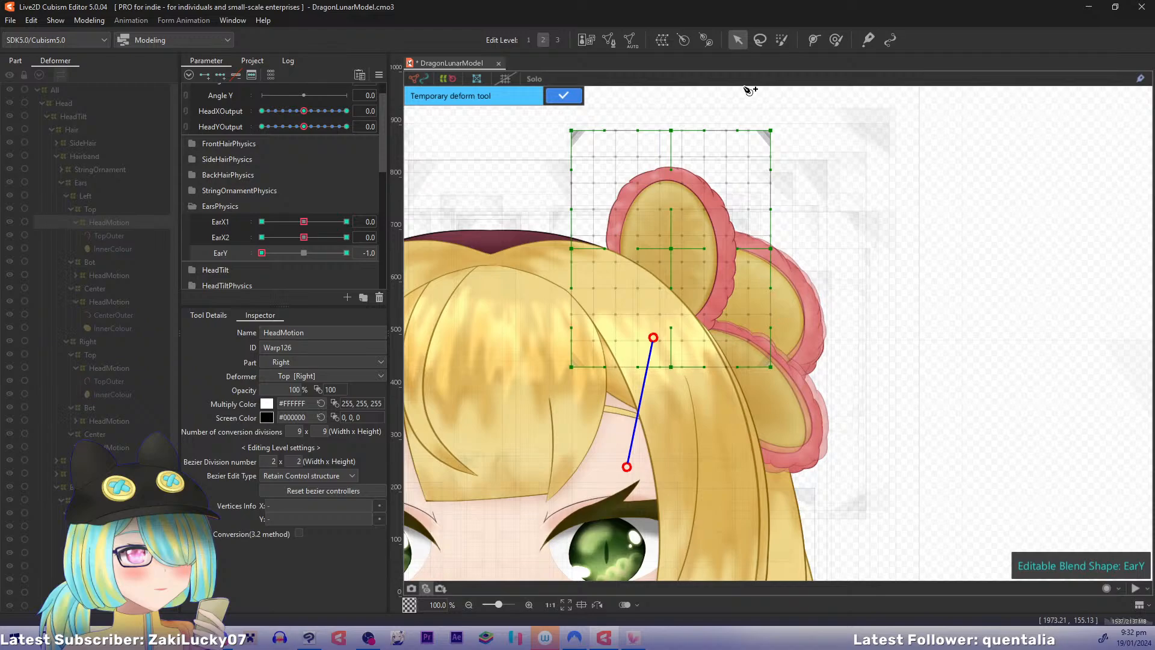
pyautogui.click(709, 100)
pyautogui.moveTo(708, 100); pyautogui.dragTo(733, 104)
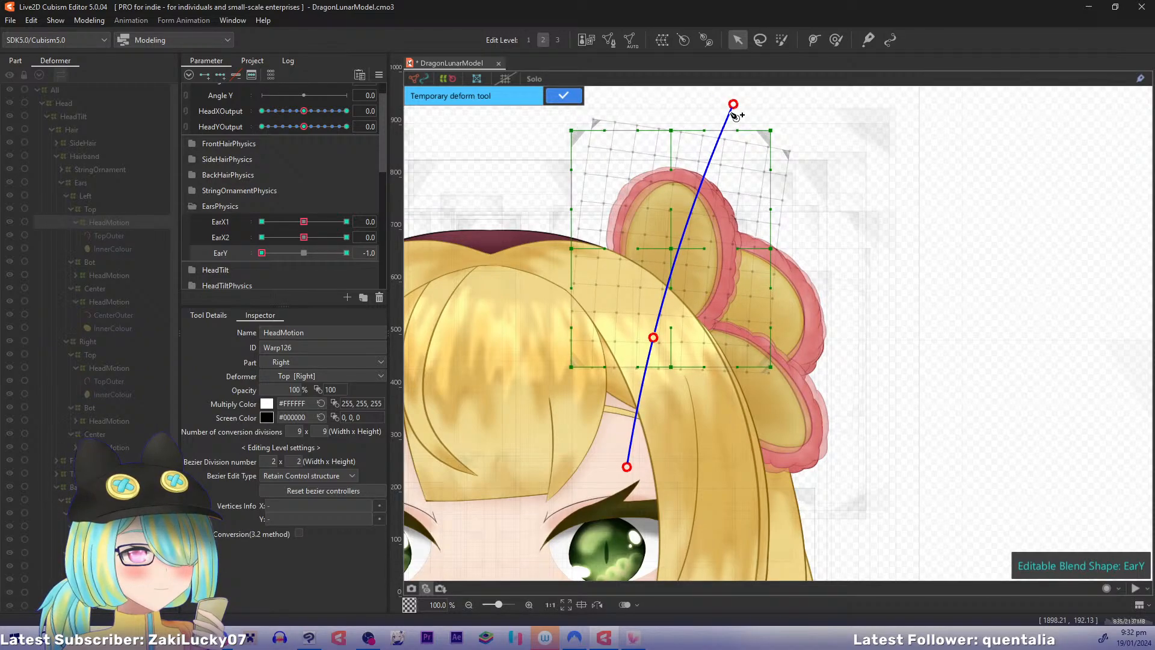
pyautogui.click(551, 100)
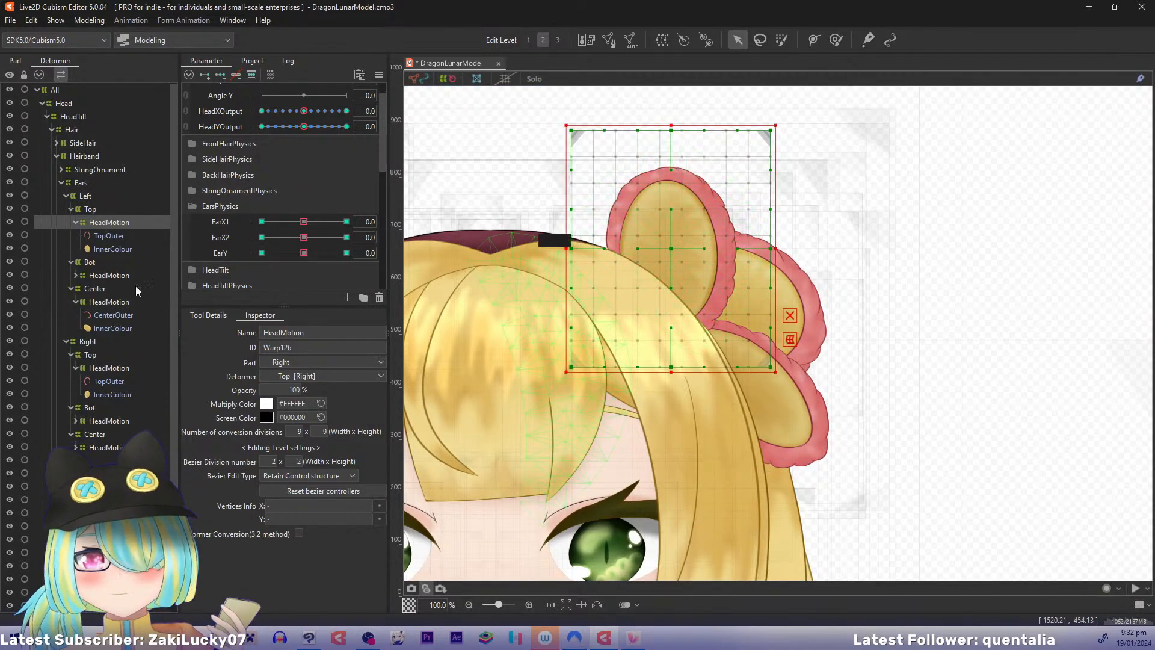
# Step: Edit the LionEarZ parameter in HeadTiltPhysics to make it a blend shape parameter
pyautogui.scroll(-1, 376, 163)
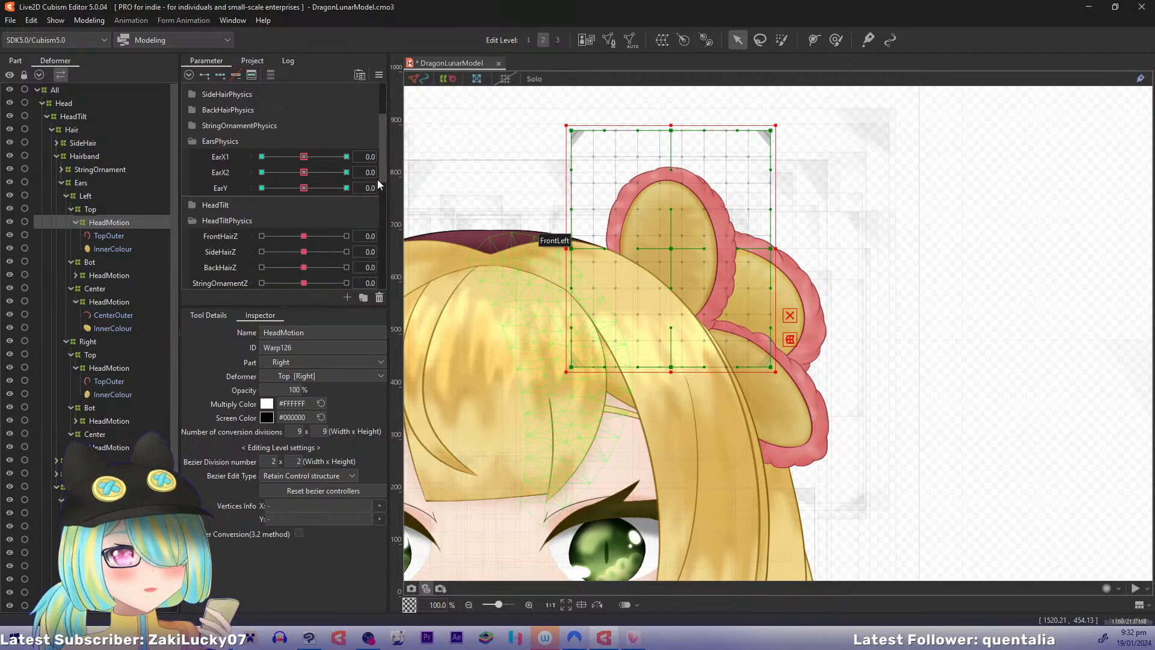
pyautogui.scroll(-1, 382, 194)
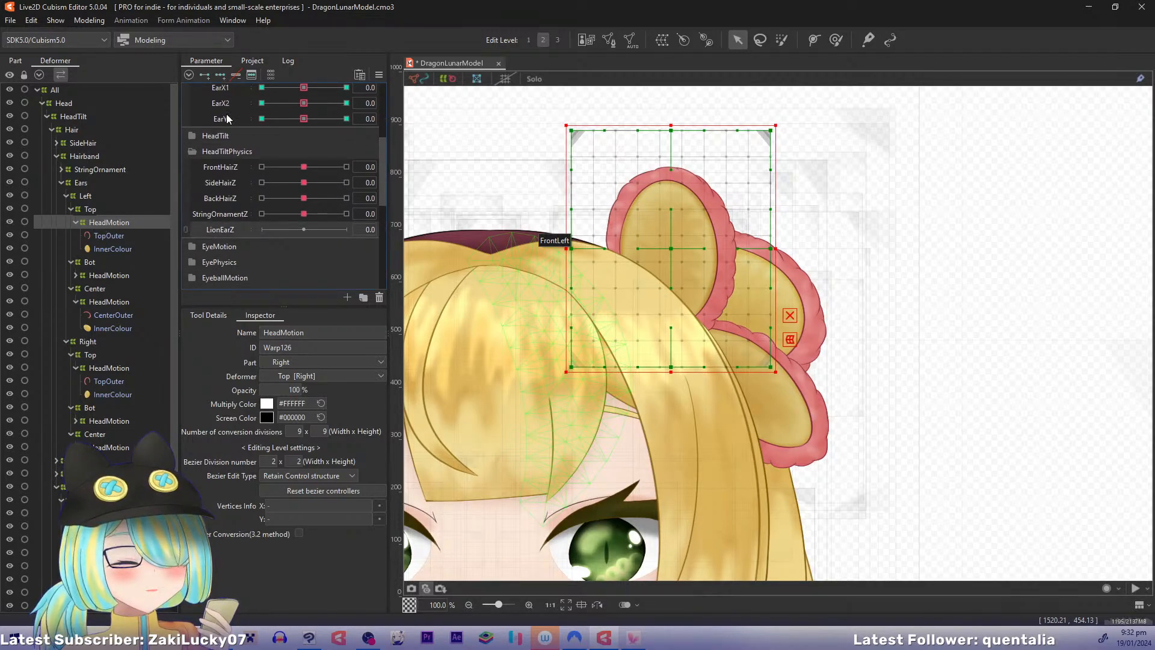
pyautogui.click(220, 76)
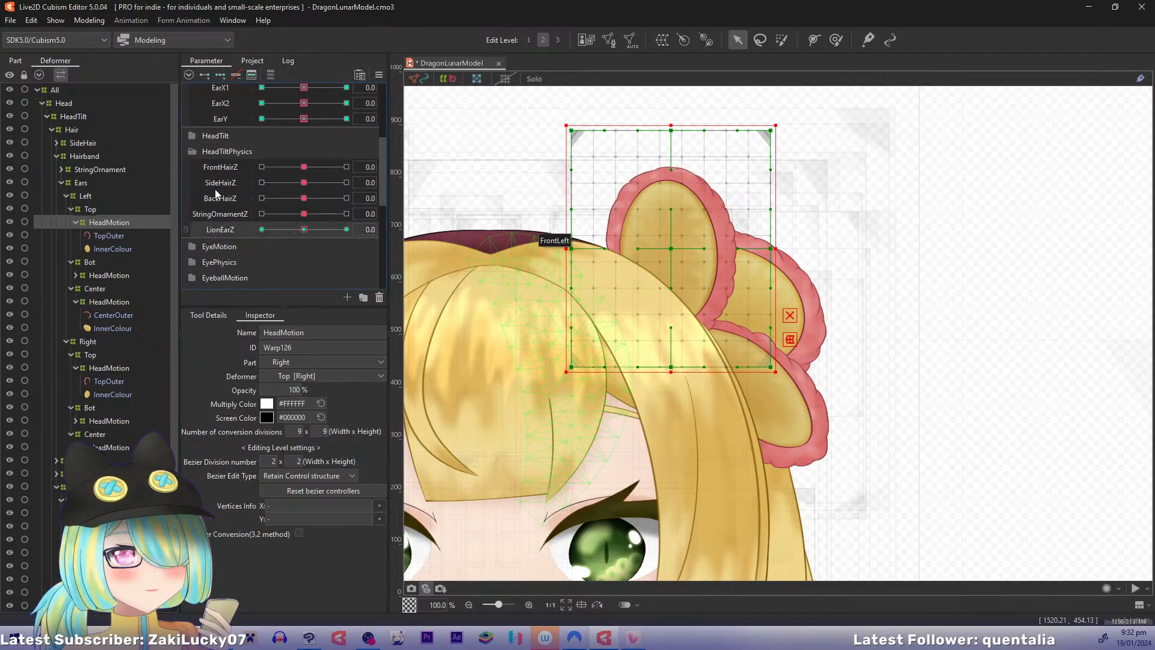
pyautogui.rightClick(225, 234)
pyautogui.click(242, 241)
pyautogui.click(533, 330)
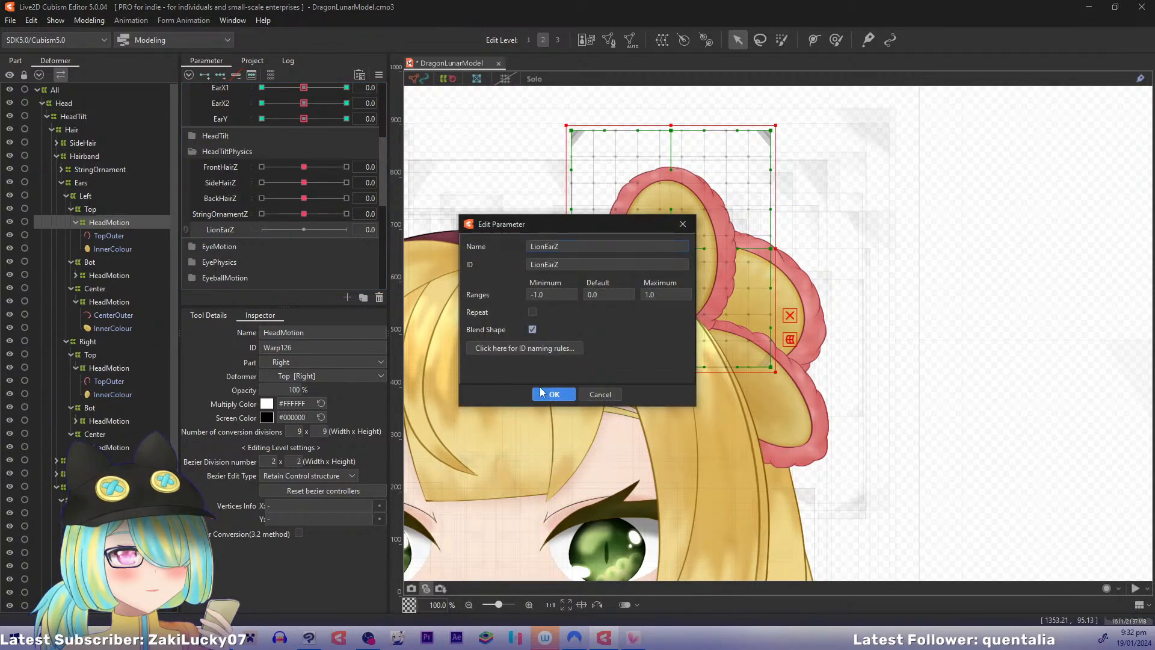
pyautogui.click(545, 394)
# Step: Add three keys on LionEarZ to the Left ear's Top, Bot and Center HeadMotion deformers, and set LionEarZ to -1.0
pyautogui.keyDown('ctrl'); pyautogui.click(108, 275); pyautogui.keyUp('ctrl')
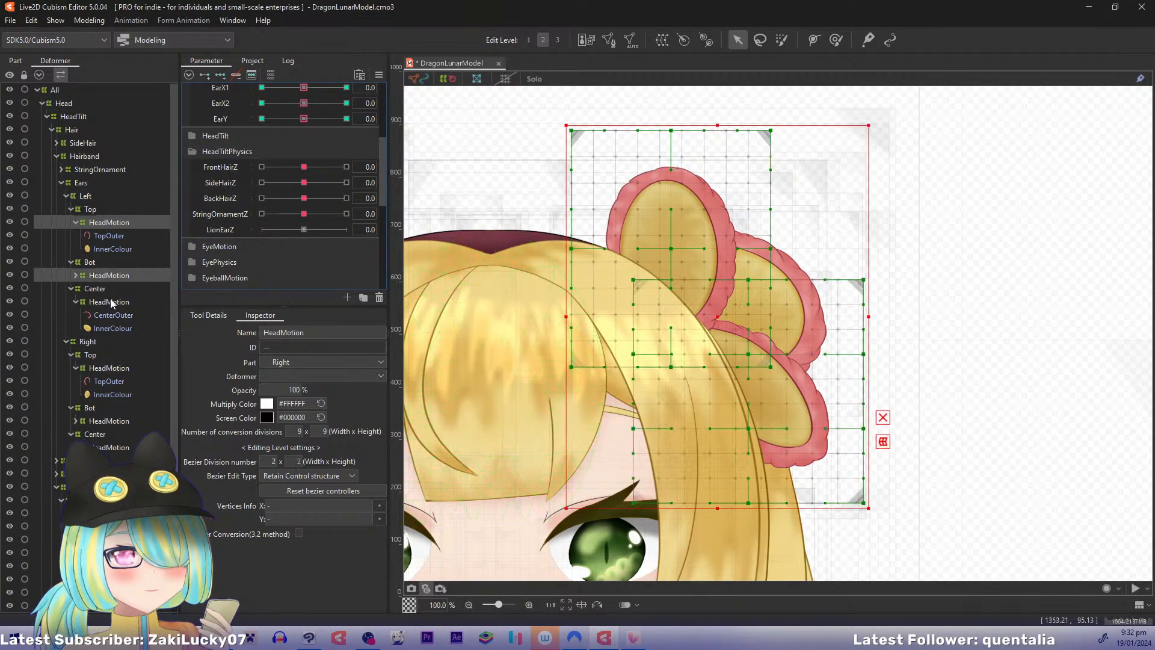
pyautogui.keyDown('ctrl'); pyautogui.click(109, 302); pyautogui.keyUp('ctrl')
pyautogui.click(218, 230)
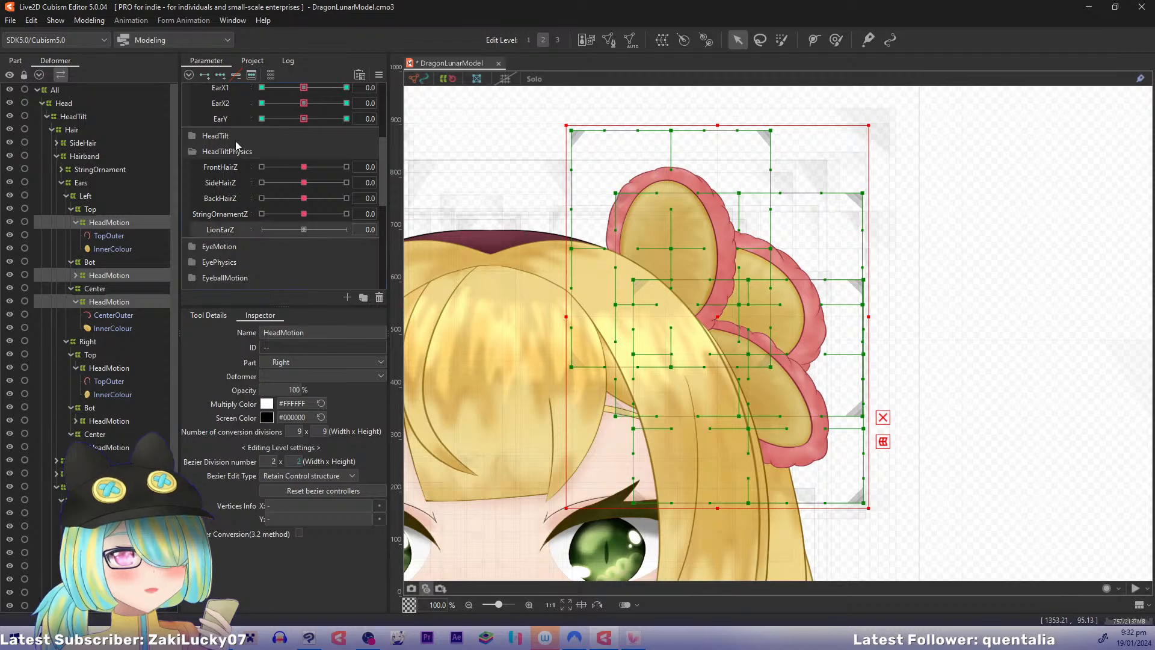
pyautogui.click(222, 76)
pyautogui.moveTo(304, 234); pyautogui.dragTo(262, 229)
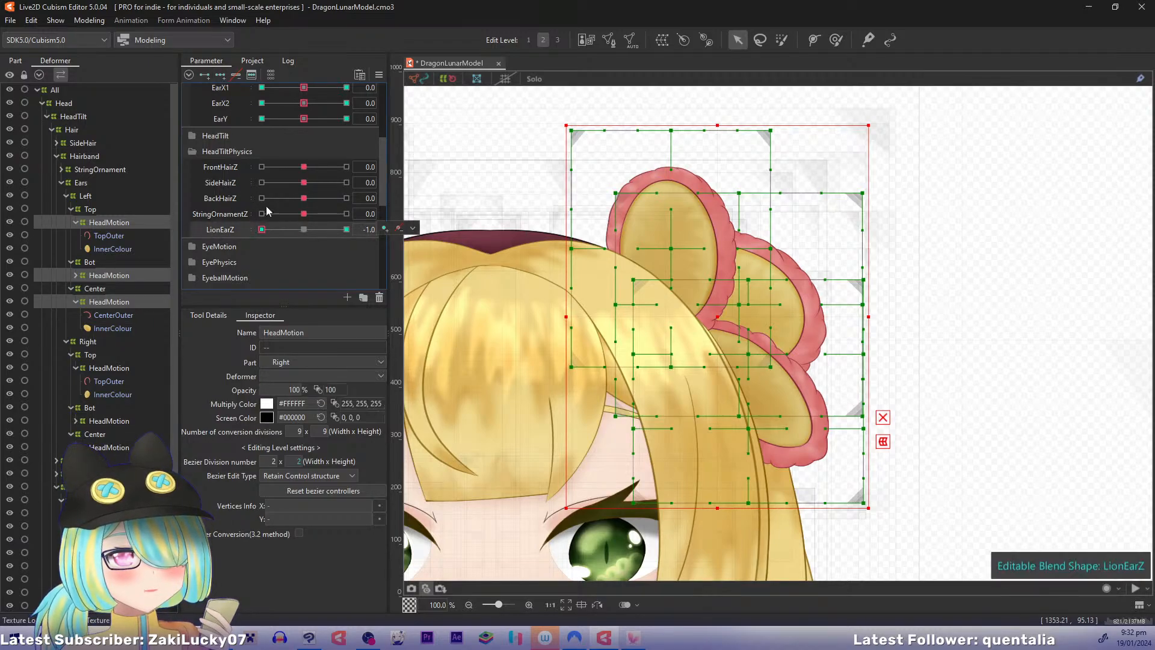
# Step: Set HeadTilt to -1.0 to preview the tilted head and turn off the onion skin overlay
pyautogui.scroll(1, 385, 190)
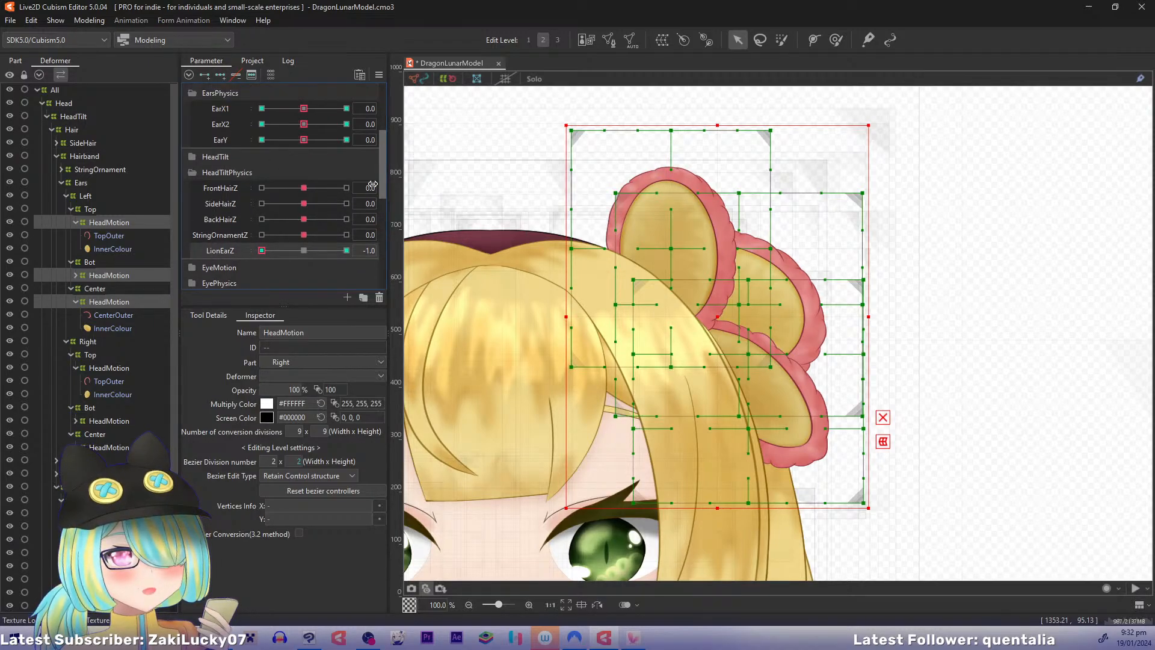
pyautogui.click(193, 157)
pyautogui.moveTo(305, 189); pyautogui.dragTo(189, 191)
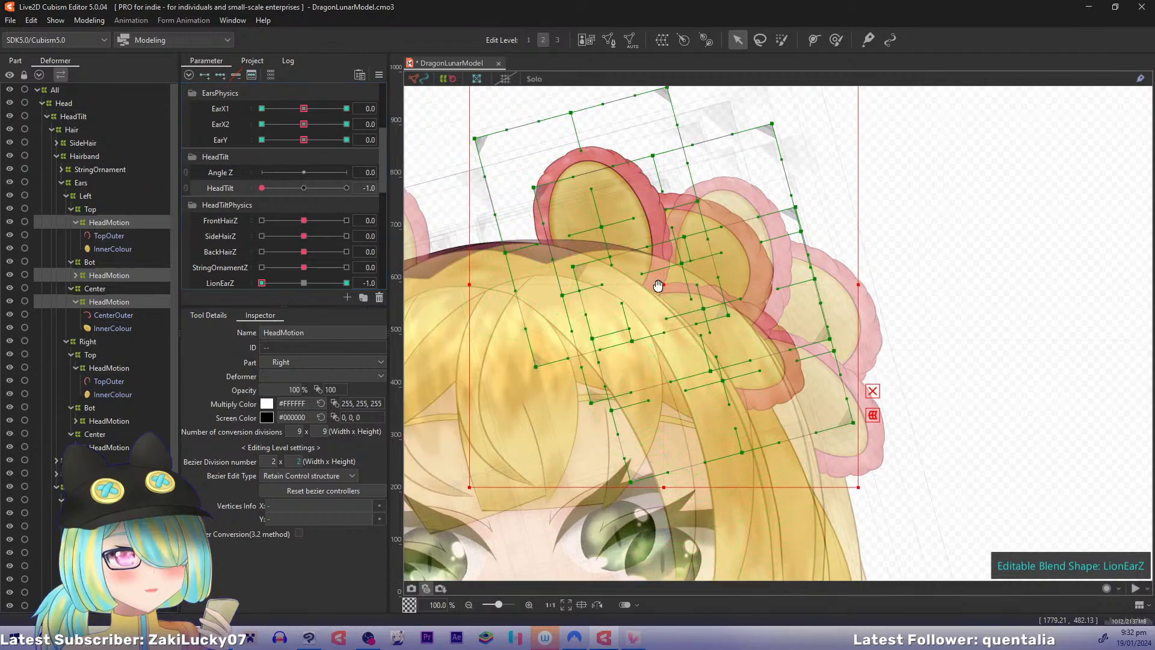
pyautogui.moveTo(667, 288); pyautogui.dragTo(717, 264)
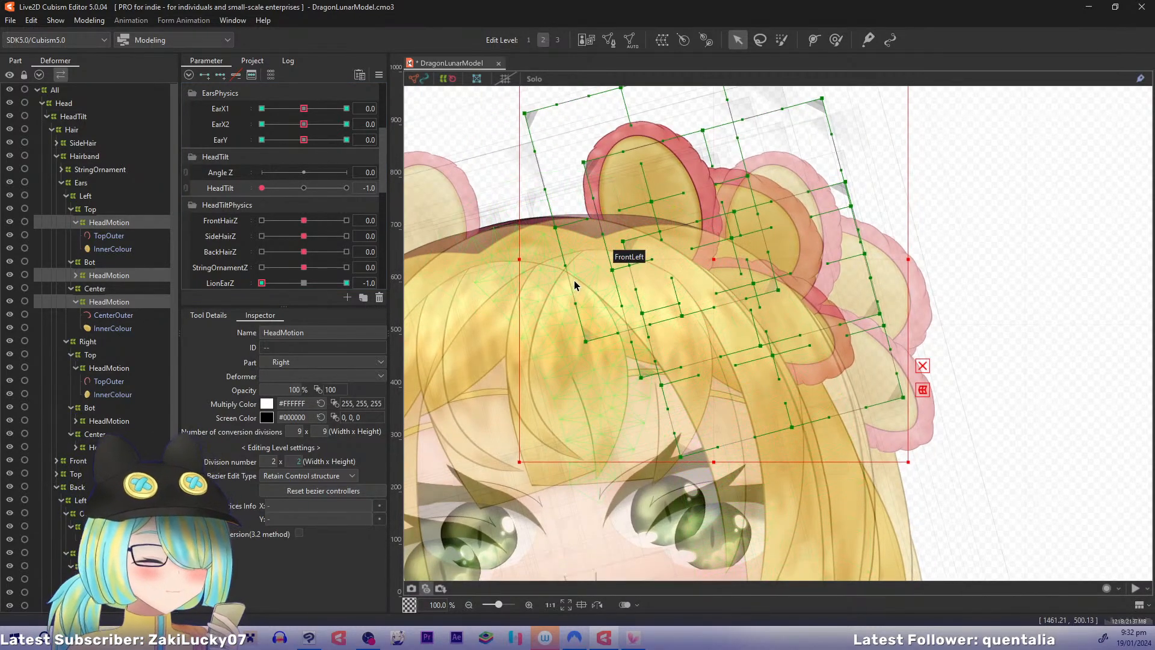
pyautogui.press('o')
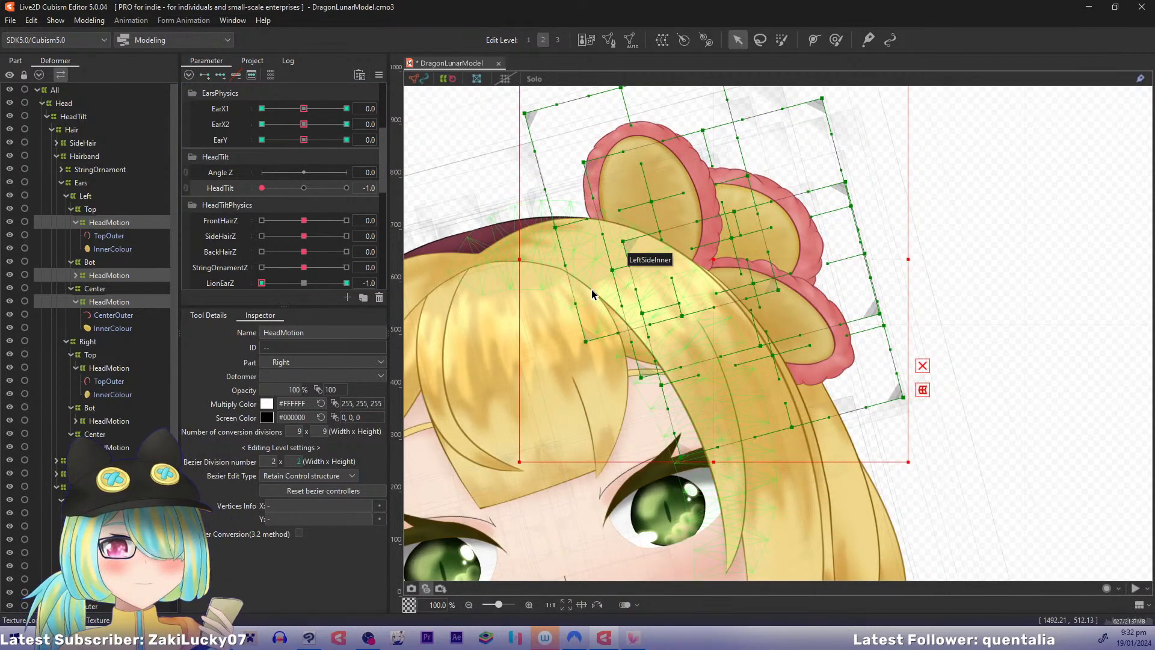
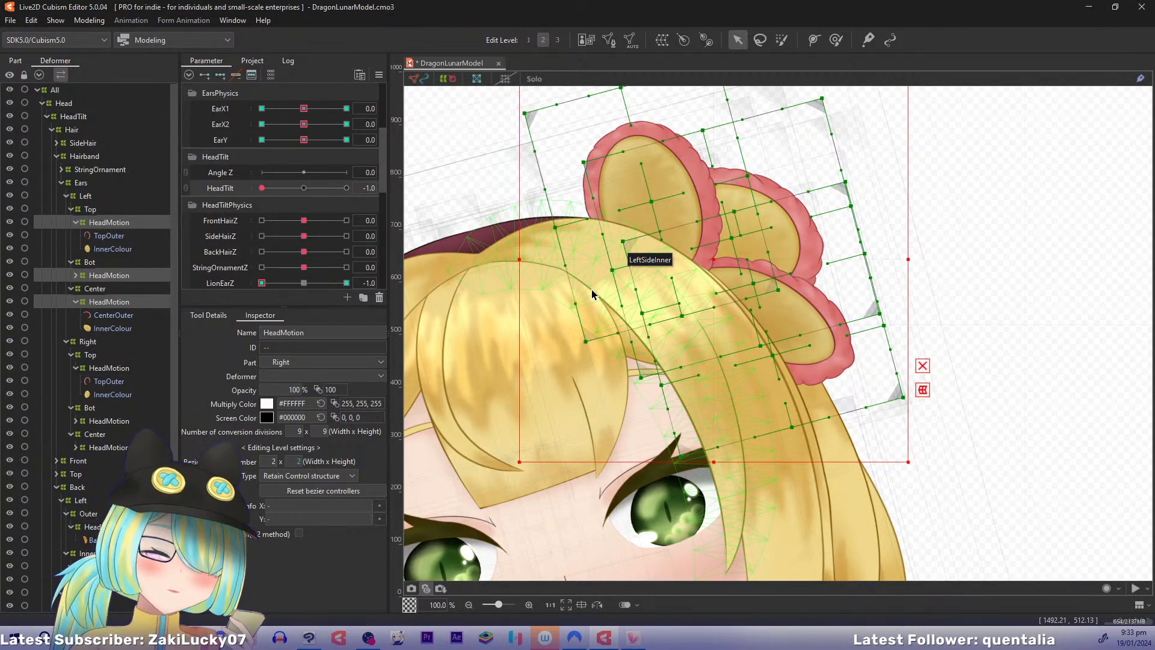
pyautogui.scroll(-3, 631, 294)
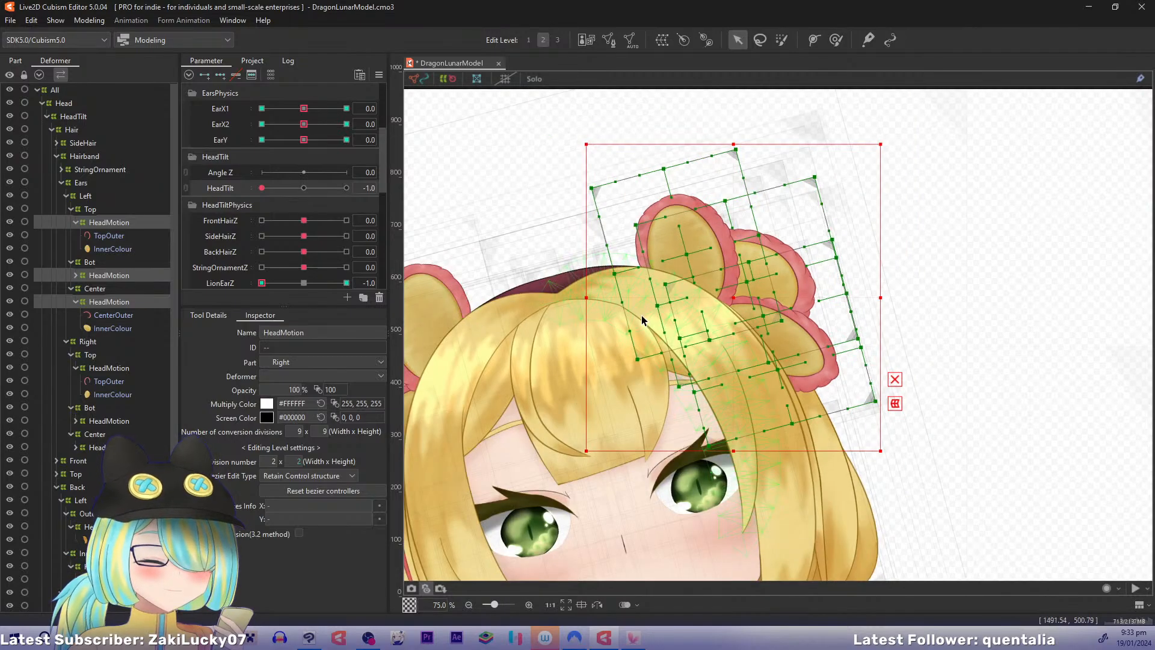
pyautogui.moveTo(642, 320); pyautogui.dragTo(624, 308)
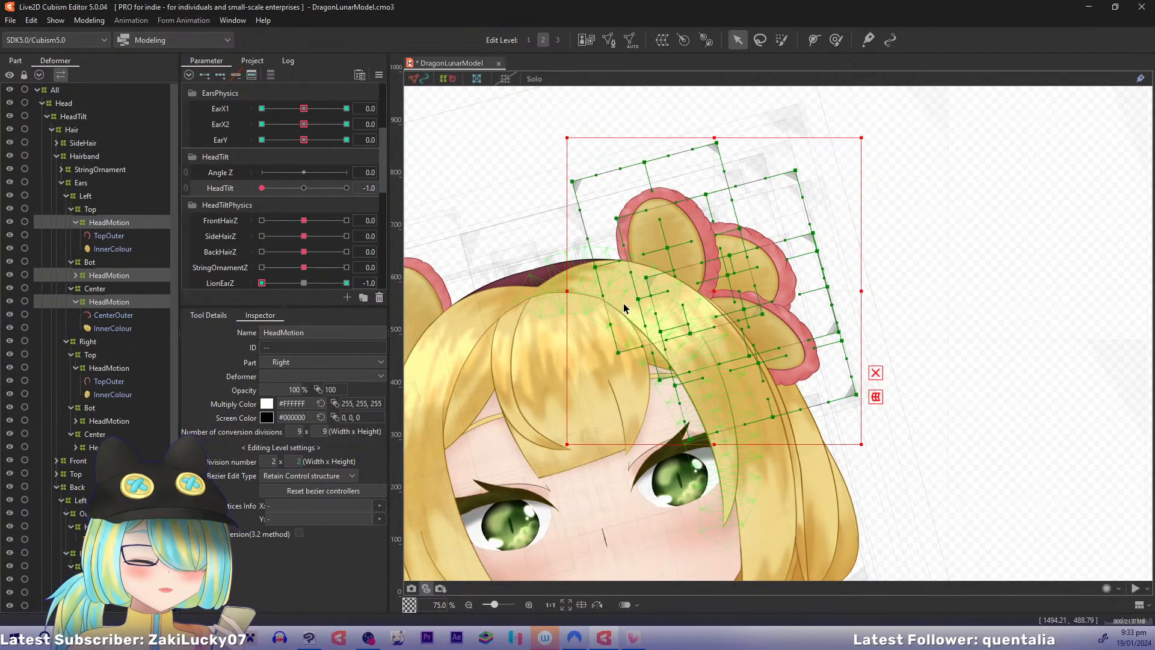
# Step: Try to bend the Left ear's Top, Bot and Center HeadMotion deformers together on LionEarZ -1.0 with a diagonal temporary deform path
pyautogui.press('t')
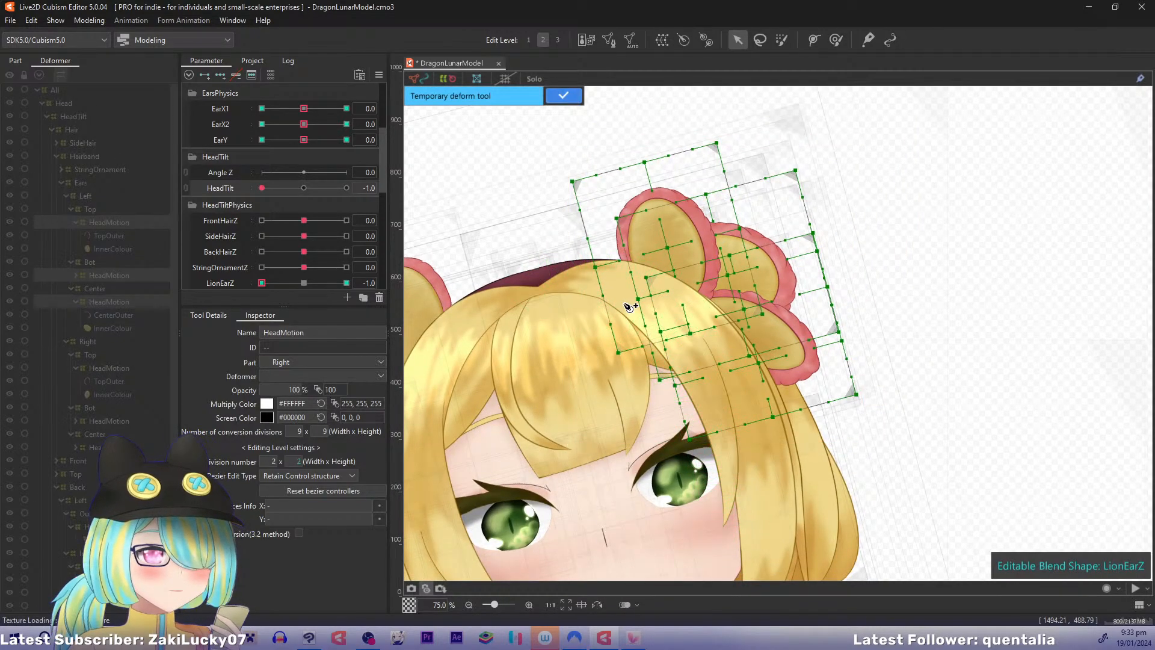
pyautogui.click(590, 485)
pyautogui.click(829, 118)
pyautogui.moveTo(832, 118); pyautogui.dragTo(815, 110)
pyautogui.hotkey('ctrl', 'z')
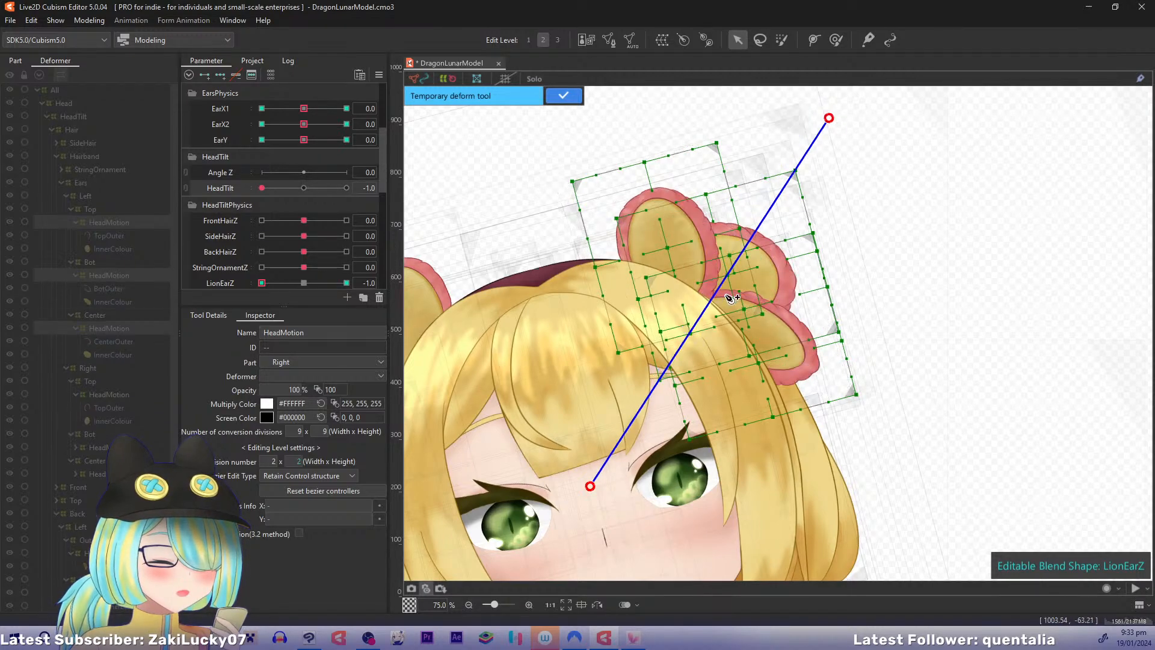
pyautogui.click(682, 346)
pyautogui.moveTo(828, 132); pyautogui.dragTo(807, 120)
pyautogui.hotkey('ctrl', 'z')
pyautogui.hotkey('ctrl', 'z')
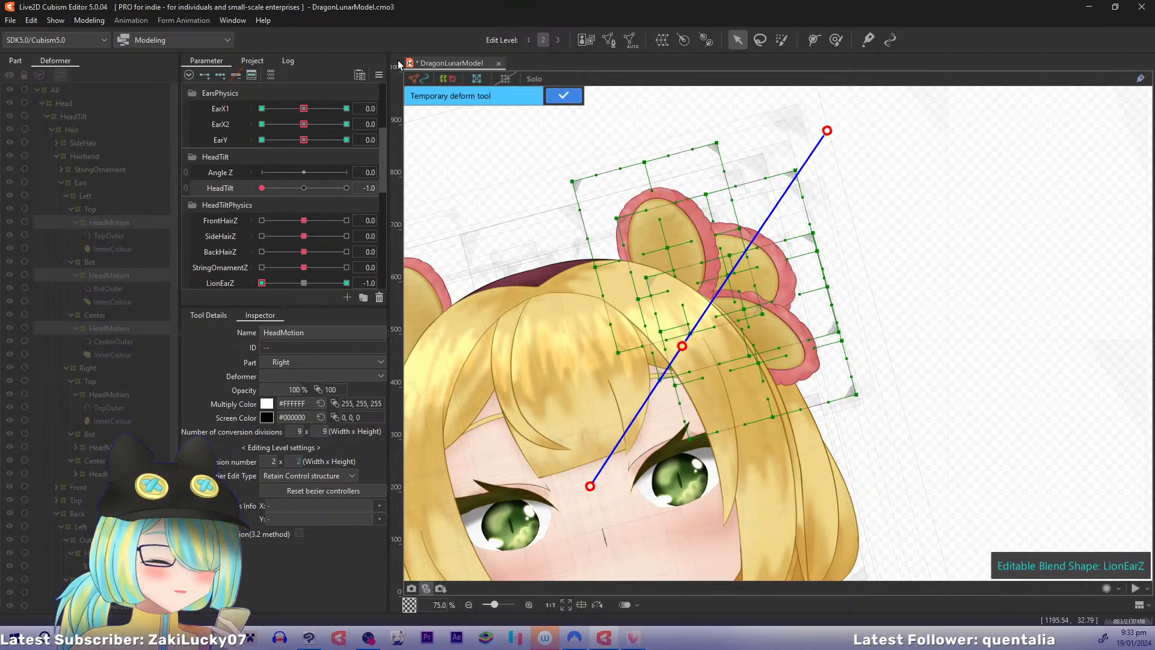
pyautogui.click(564, 95)
# Step: Try to bend the three selected HeadMotion deformers again using a steeper temporary deform path through the ear's top lobe
pyautogui.hotkey('ctrl', 't')
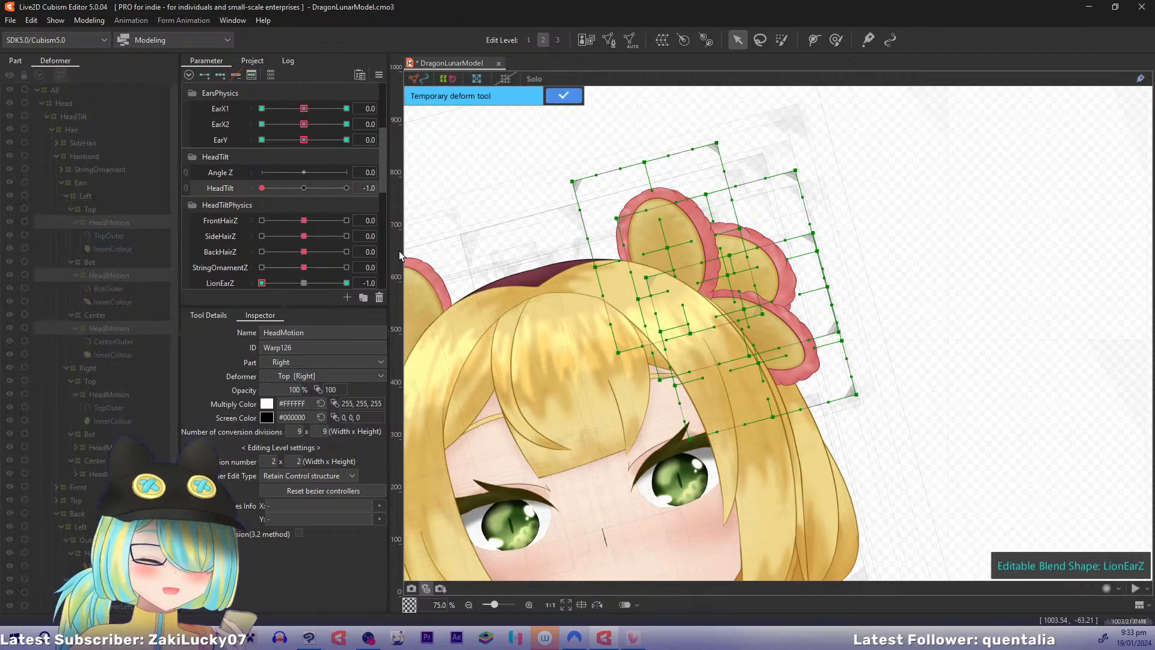
pyautogui.click(654, 452)
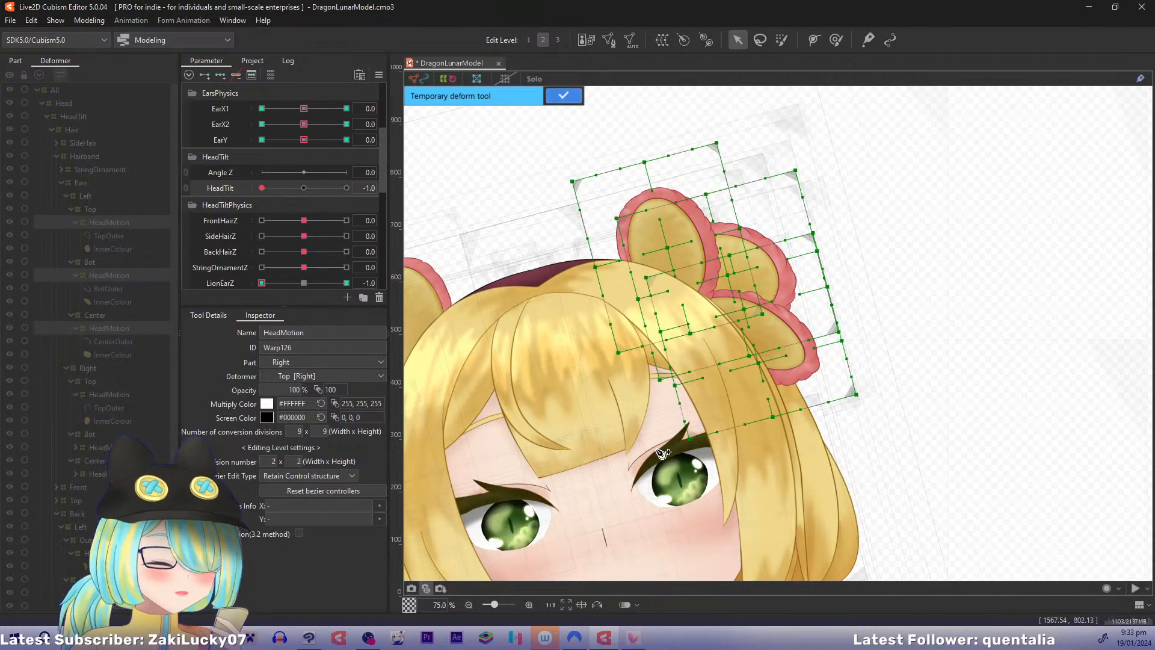
pyautogui.click(674, 301)
pyautogui.moveTo(645, 117); pyautogui.dragTo(636, 118)
pyautogui.hotkey('ctrl', 'z')
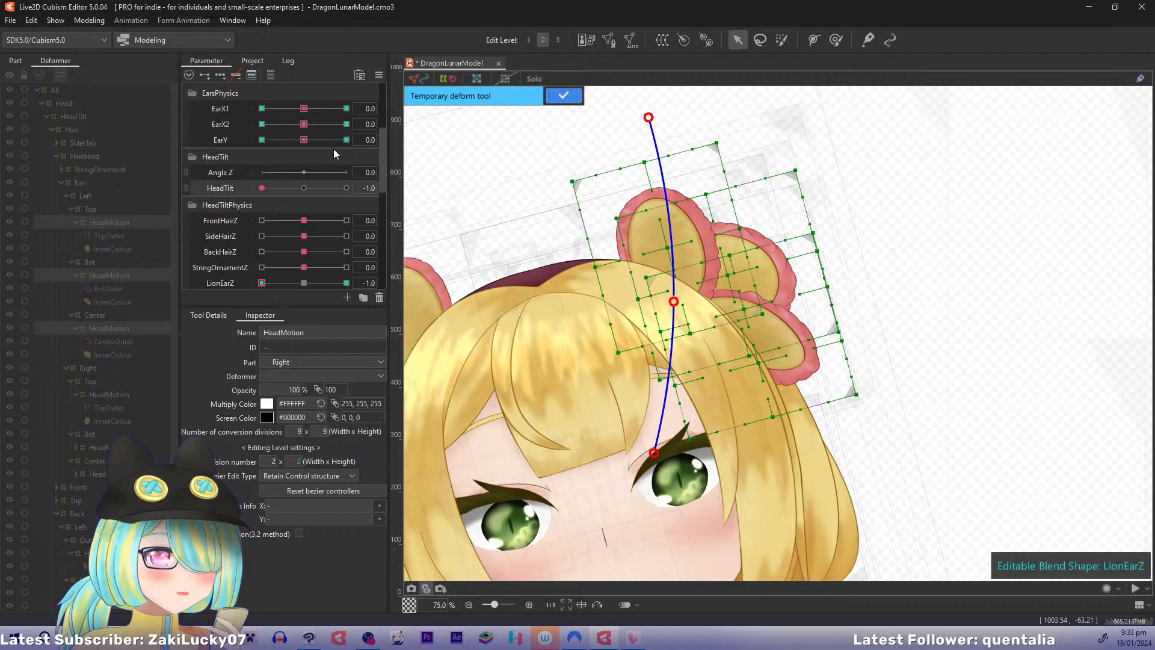
pyautogui.click(563, 96)
# Step: Bend only the Left ear's Top HeadMotion deformer towards the head's centre on LionEarZ -1.0 with a three-point temporary deform path and apply it
pyautogui.click(132, 221)
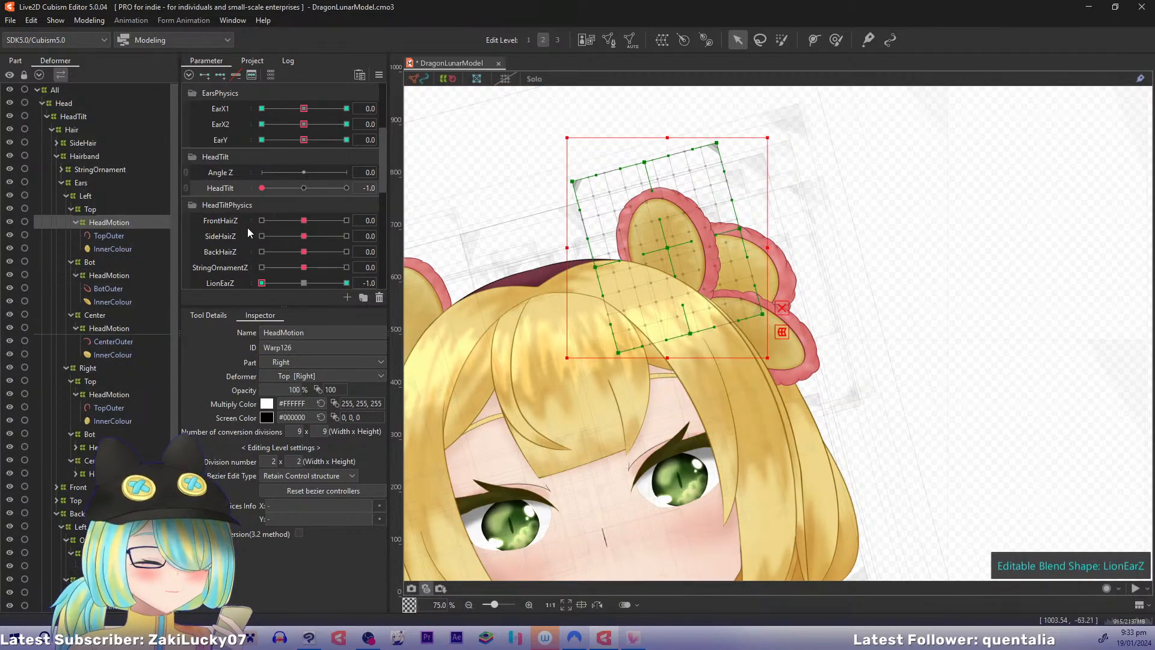
pyautogui.press('t')
pyautogui.click(646, 399)
pyautogui.click(672, 300)
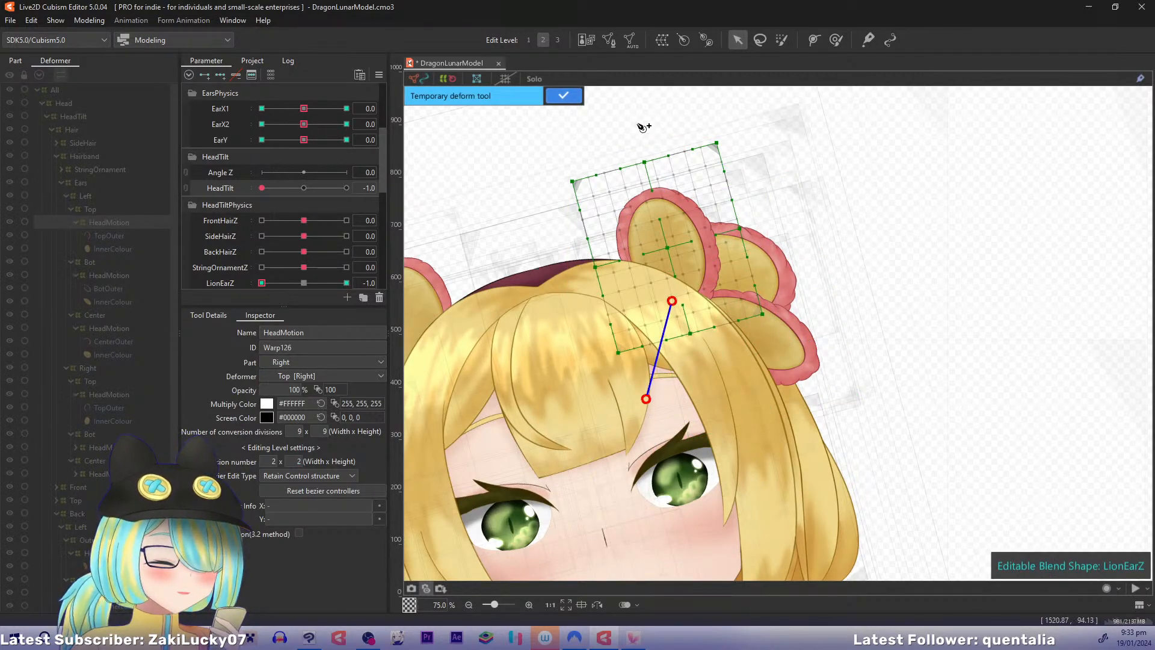
pyautogui.click(638, 117)
pyautogui.moveTo(637, 118); pyautogui.dragTo(624, 122)
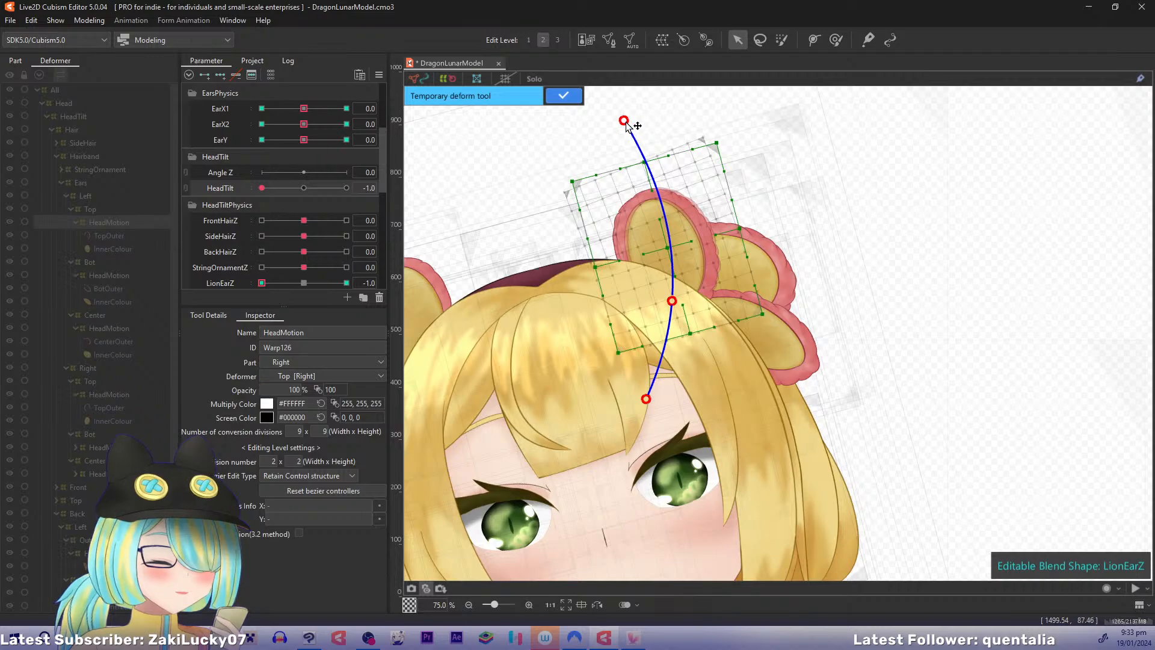
pyautogui.click(564, 96)
# Step: Bend the Left ear's Bot HeadMotion deformer slightly upwards on LionEarZ -1.0 with a three-point temporary deform path and apply it
pyautogui.click(135, 275)
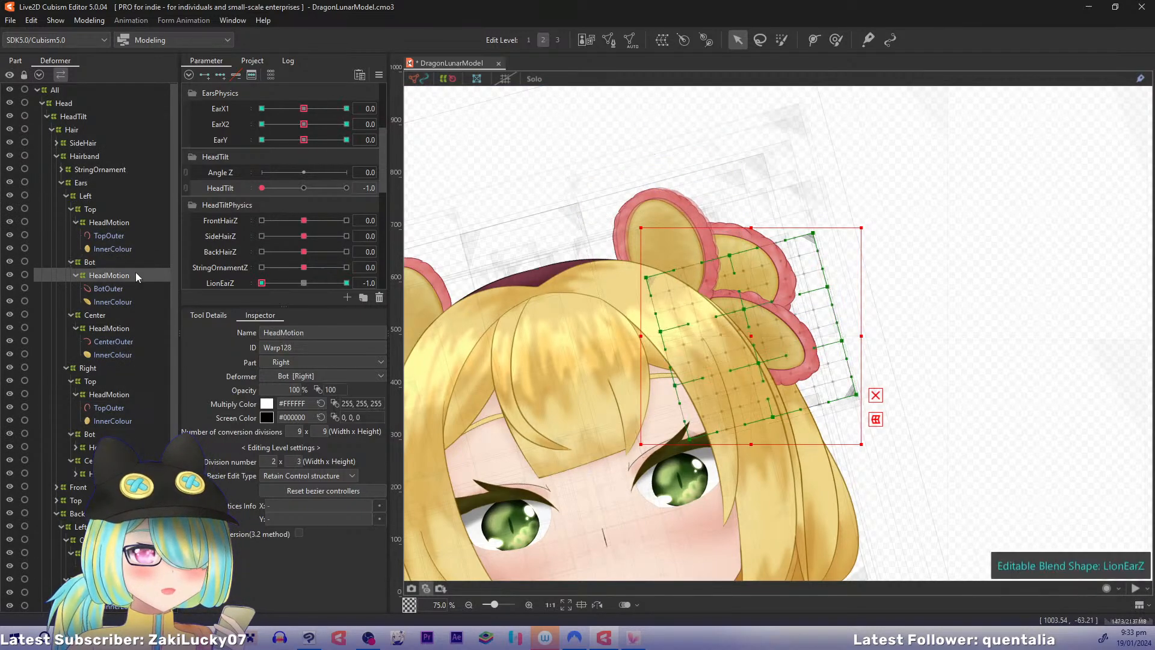
pyautogui.press('t')
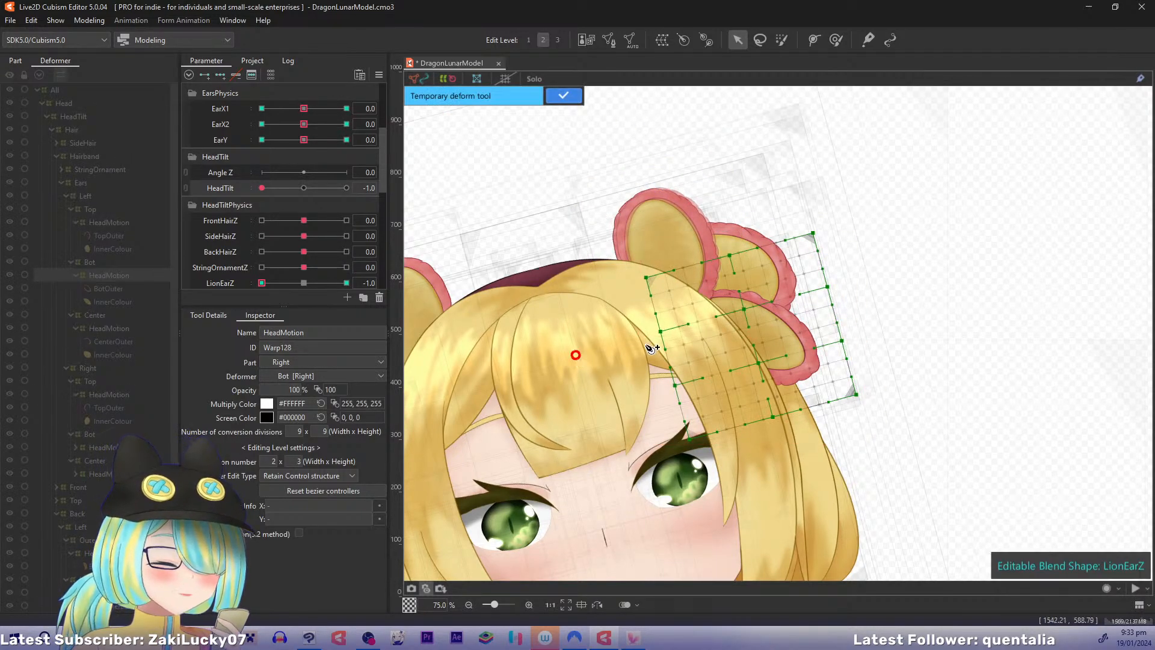
pyautogui.click(662, 326)
pyautogui.click(907, 371)
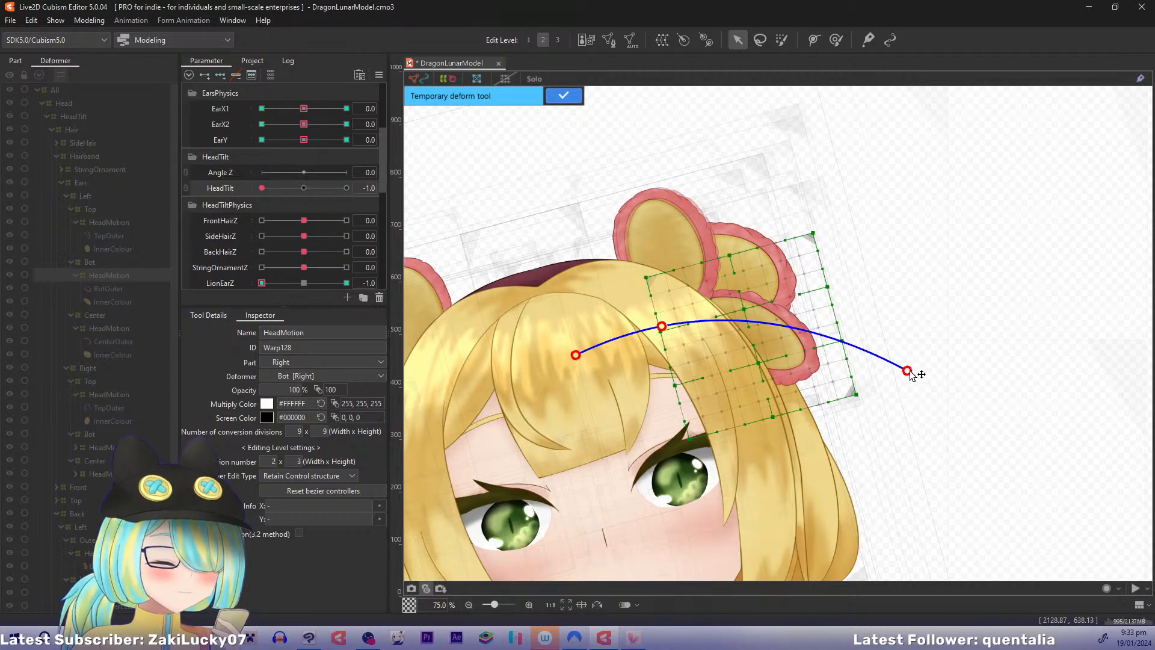
pyautogui.moveTo(910, 372); pyautogui.dragTo(912, 366)
pyautogui.hotkey('ctrl', 'z')
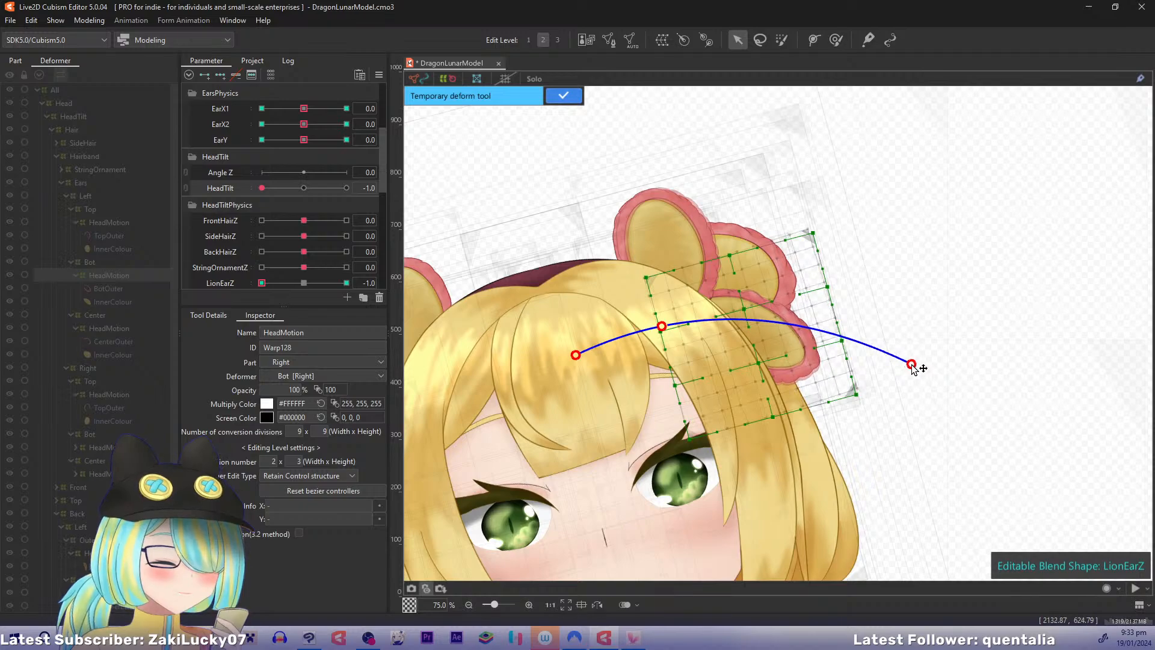
pyautogui.click(564, 97)
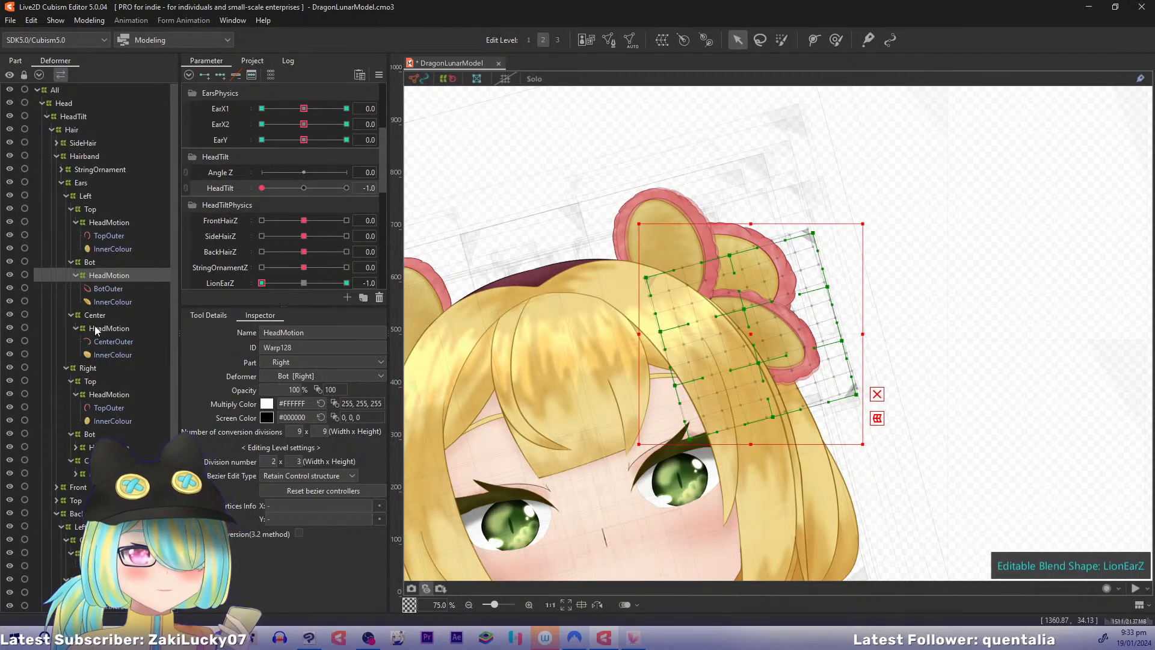
# Step: Bend the Left ear's Center HeadMotion deformer slightly towards the head's centre on LionEarZ -1.0 with a temporary deform path and apply it
pyautogui.click(110, 324)
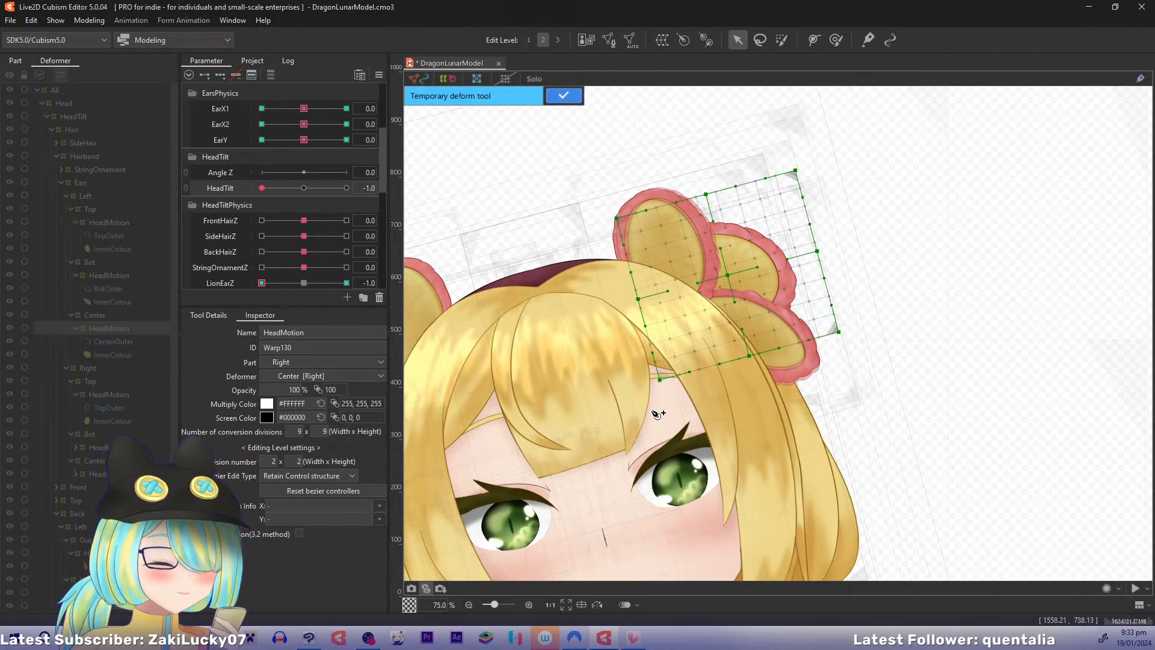
pyautogui.moveTo(652, 413); pyautogui.dragTo(803, 129)
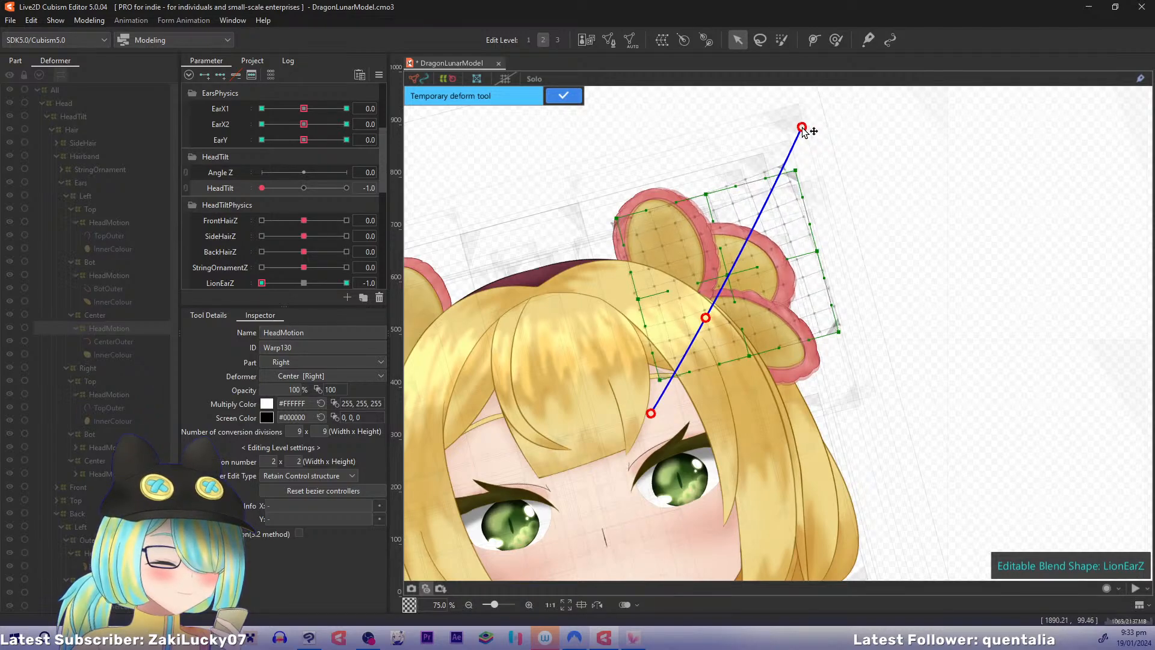
pyautogui.click(563, 96)
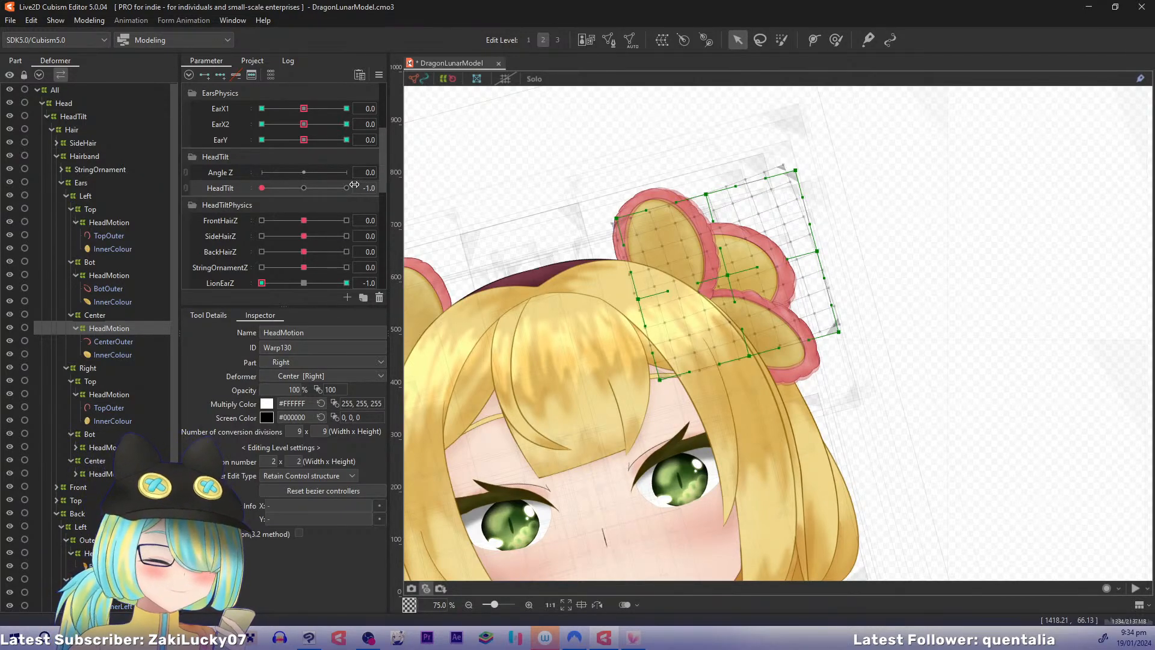
# Step: Bend the Left ear's Bot HeadMotion deformer further upwards on LionEarZ -1.0 with a new three-point temporary deform path and apply it
pyautogui.click(119, 276)
pyautogui.click(581, 403)
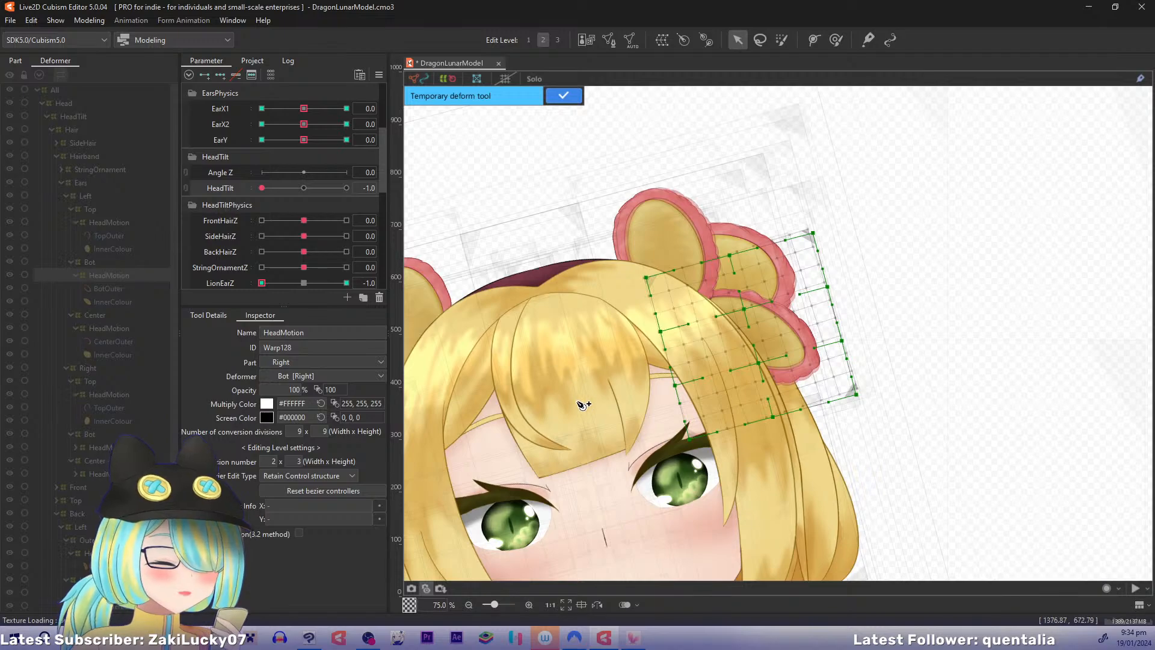
pyautogui.hotkey('ctrl', 'z')
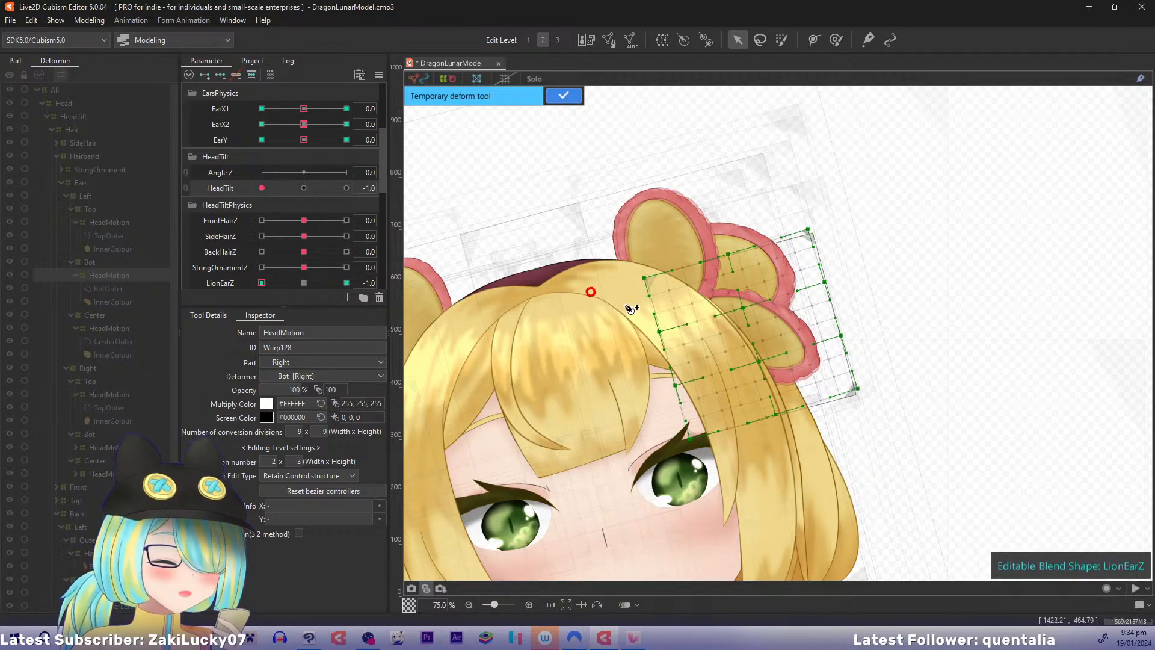
pyautogui.click(891, 412)
pyautogui.moveTo(892, 413); pyautogui.dragTo(897, 403)
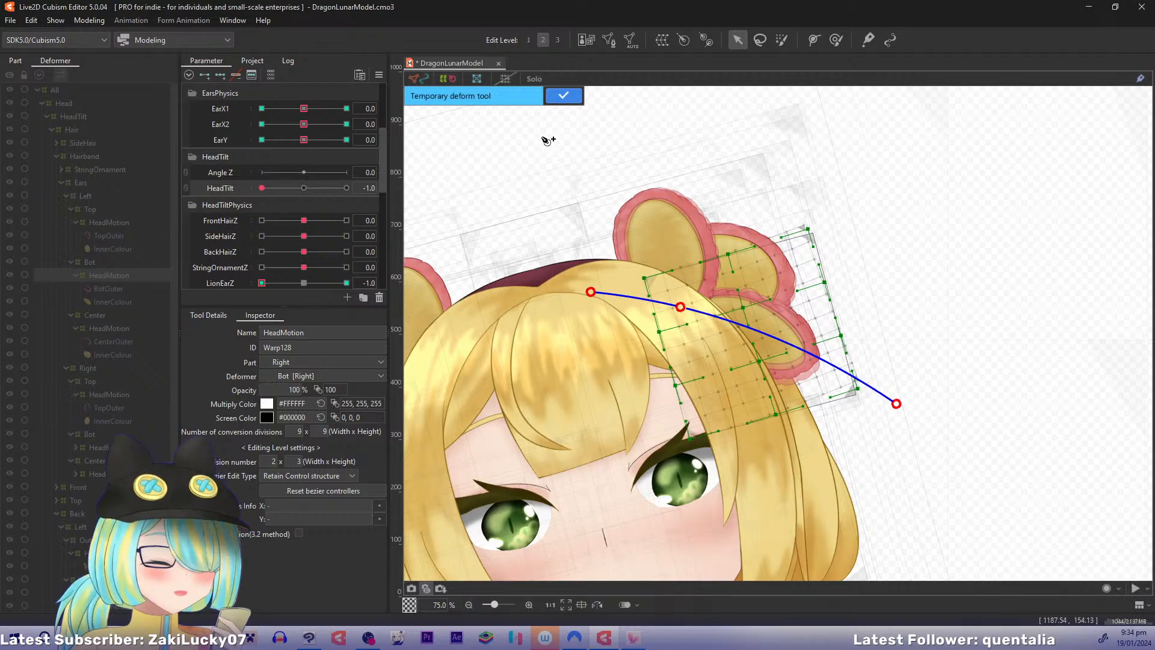
pyautogui.click(563, 95)
# Step: Bend the Left ear's Center HeadMotion deformer further inwards on LionEarZ -1.0 with a longer temporary deform path starting near the eyebrow
pyautogui.click(111, 329)
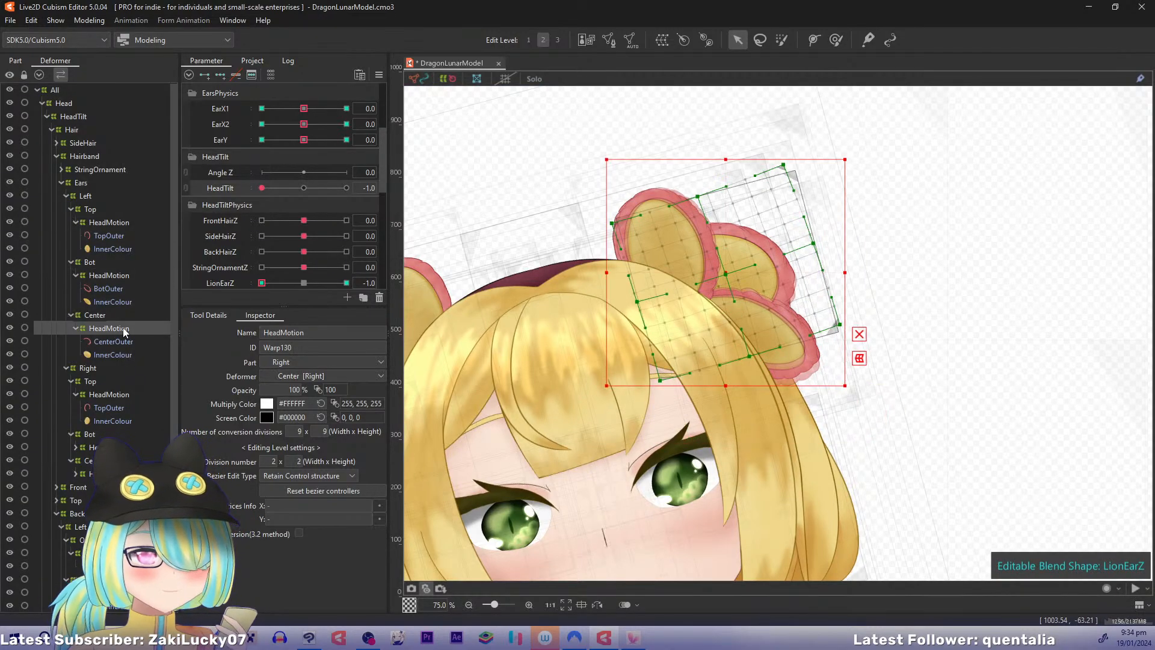
pyautogui.press('q')
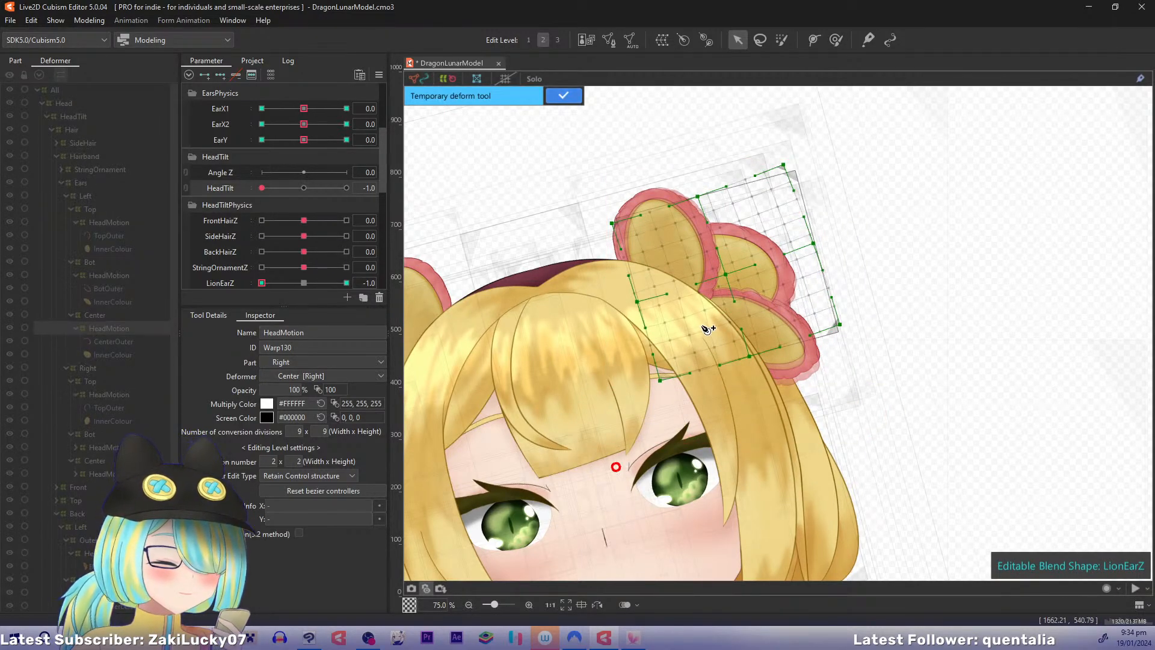
pyautogui.moveTo(704, 326); pyautogui.dragTo(786, 127)
pyautogui.click(564, 95)
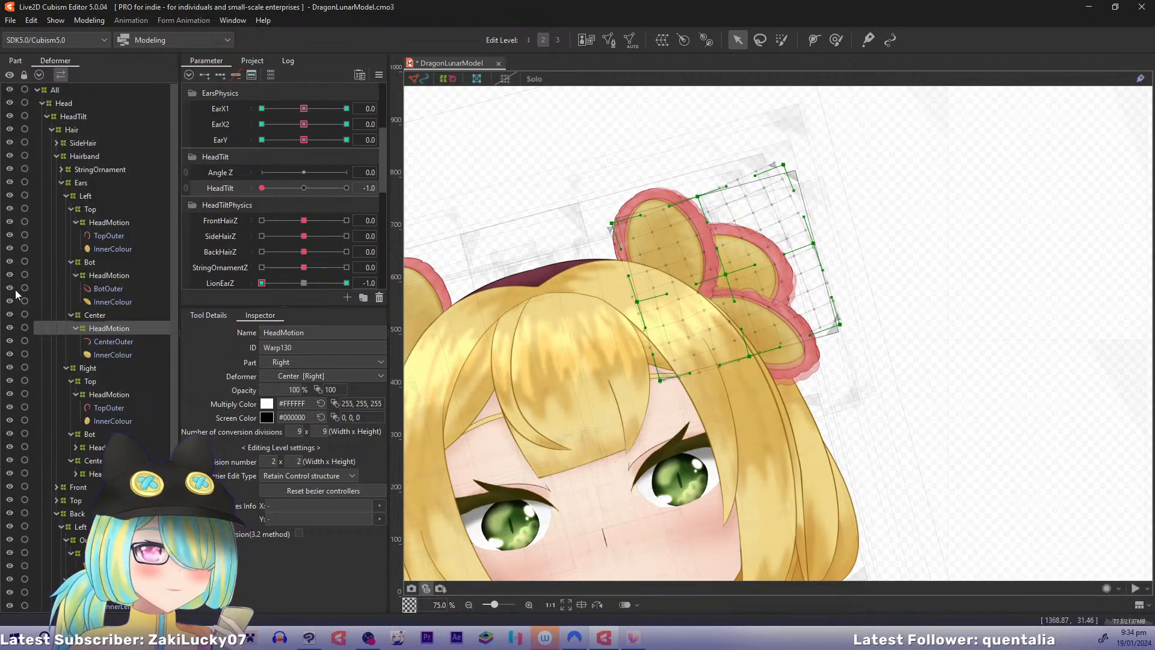
# Step: Bend the Left ear's Top HeadMotion deformer further towards the head's centre on LionEarZ -1.0 with another temporary deform path
pyautogui.click(109, 222)
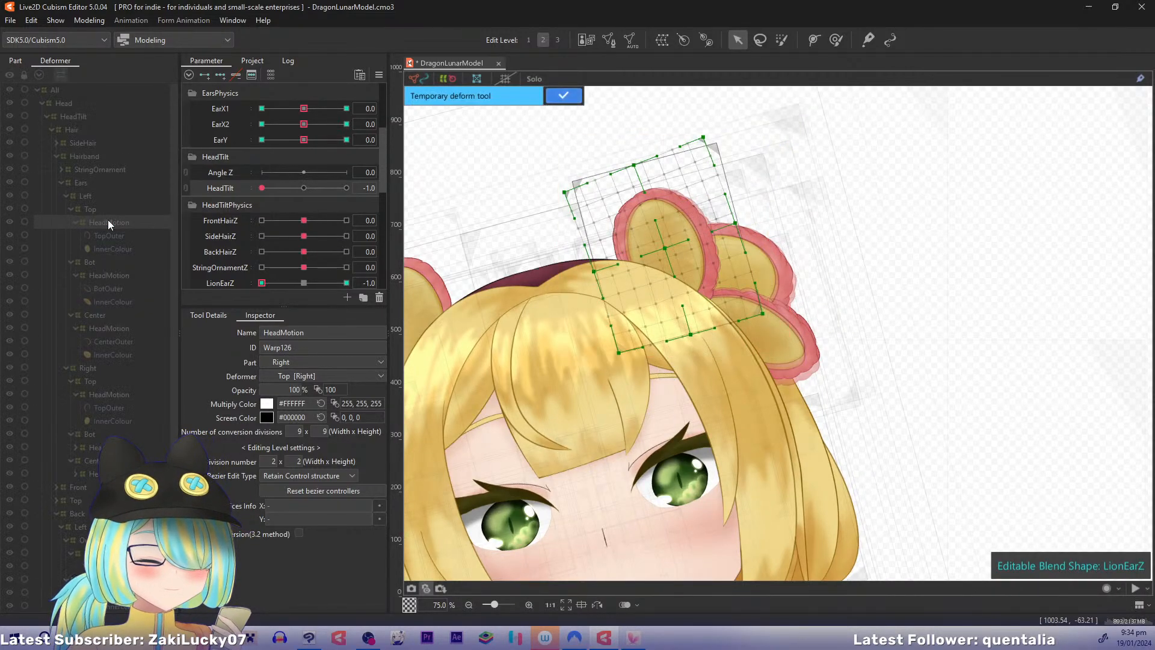
pyautogui.click(662, 404)
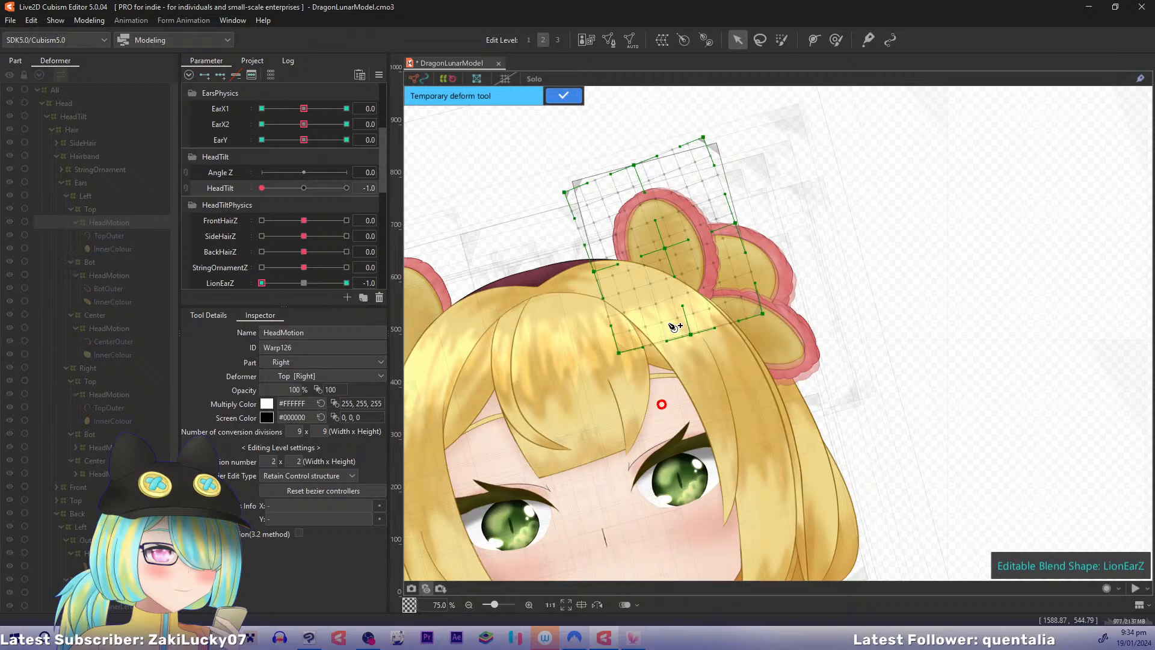
pyautogui.click(651, 121)
pyautogui.moveTo(650, 122); pyautogui.dragTo(637, 119)
pyautogui.click(563, 96)
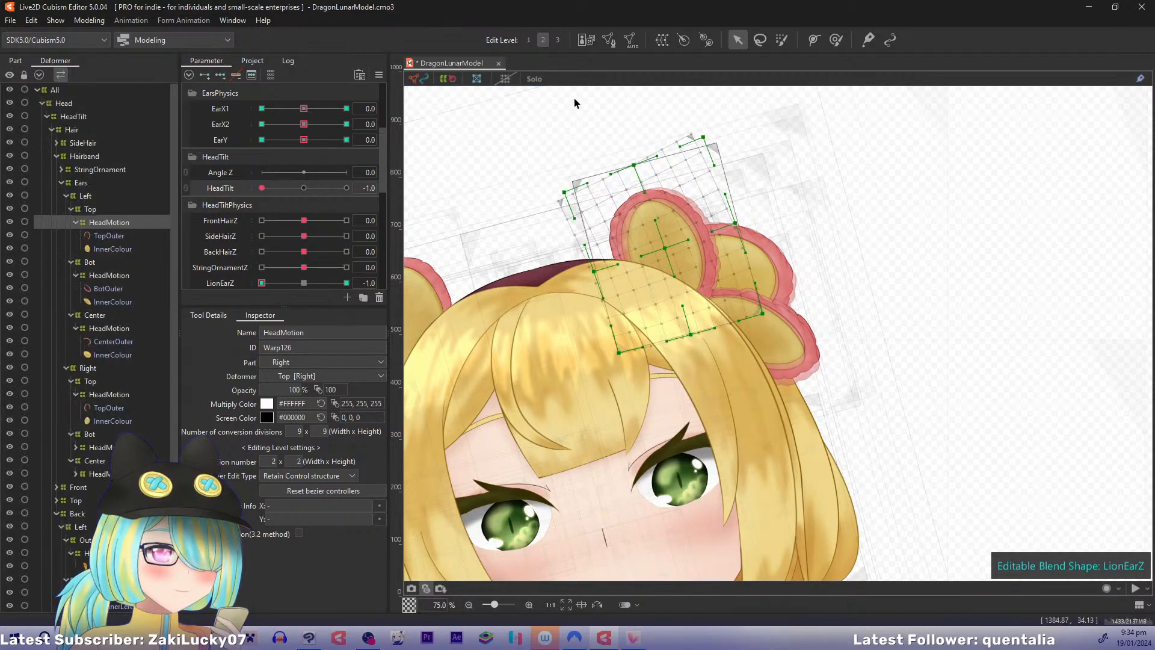
# Step: Set HeadTilt to 1.0 to preview the opposite head tilt, and set LionEarZ to 1.0
pyautogui.moveTo(305, 188); pyautogui.dragTo(347, 187)
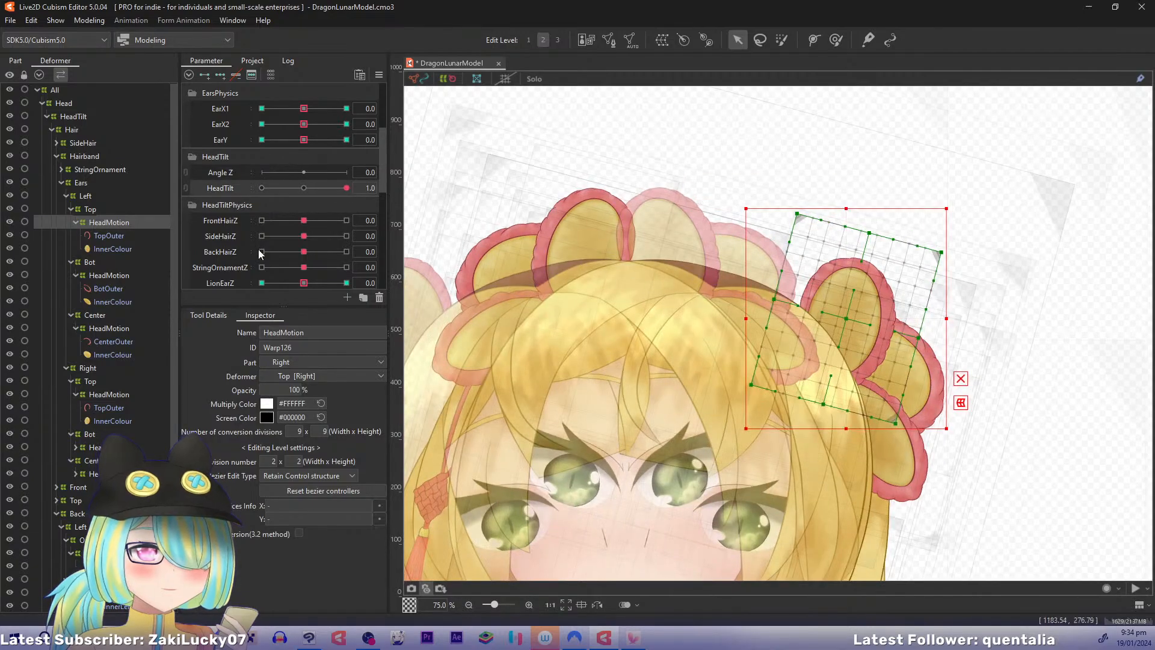
pyautogui.moveTo(656, 286); pyautogui.dragTo(550, 219)
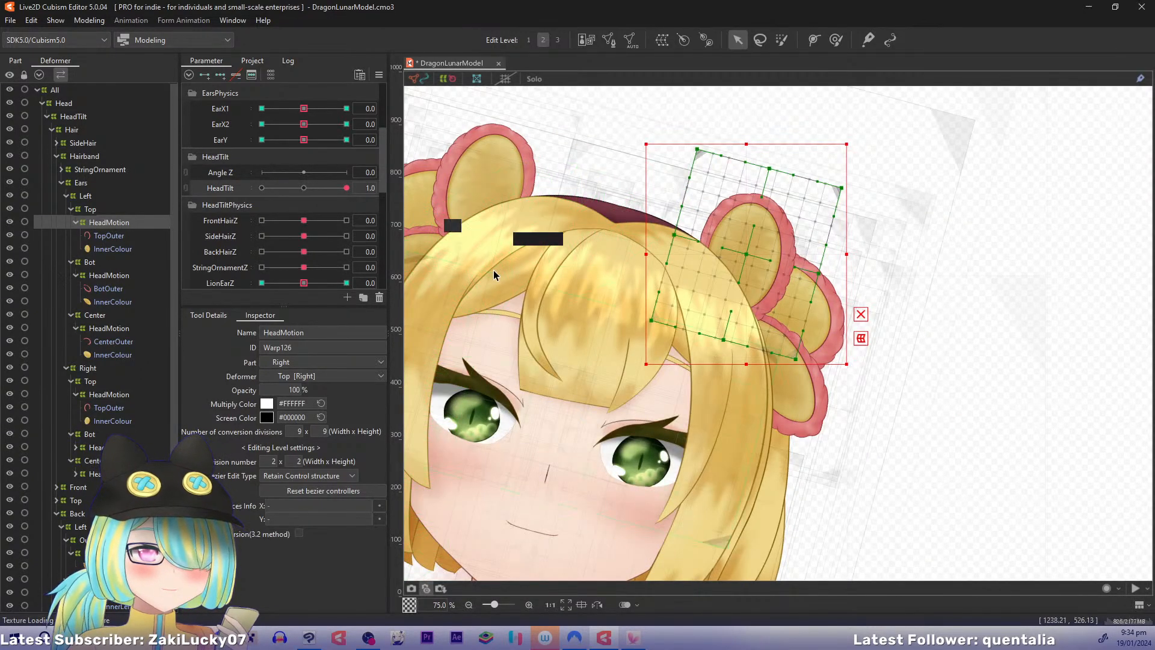
pyautogui.moveTo(496, 265); pyautogui.dragTo(454, 251)
pyautogui.click(458, 249)
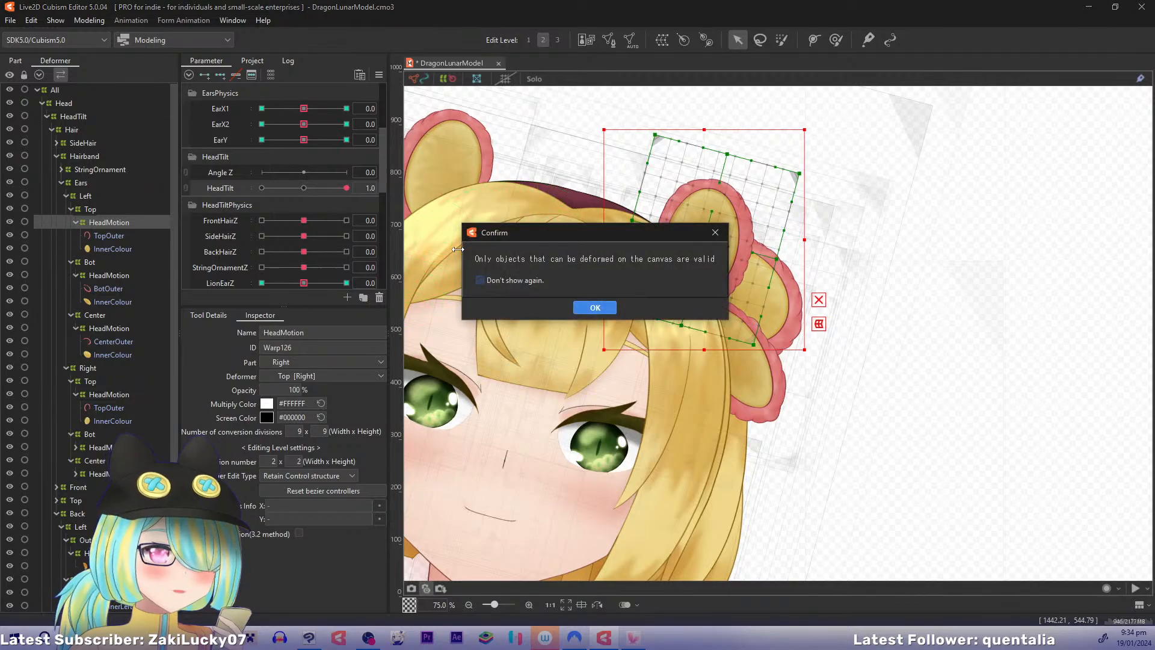
pyautogui.click(584, 308)
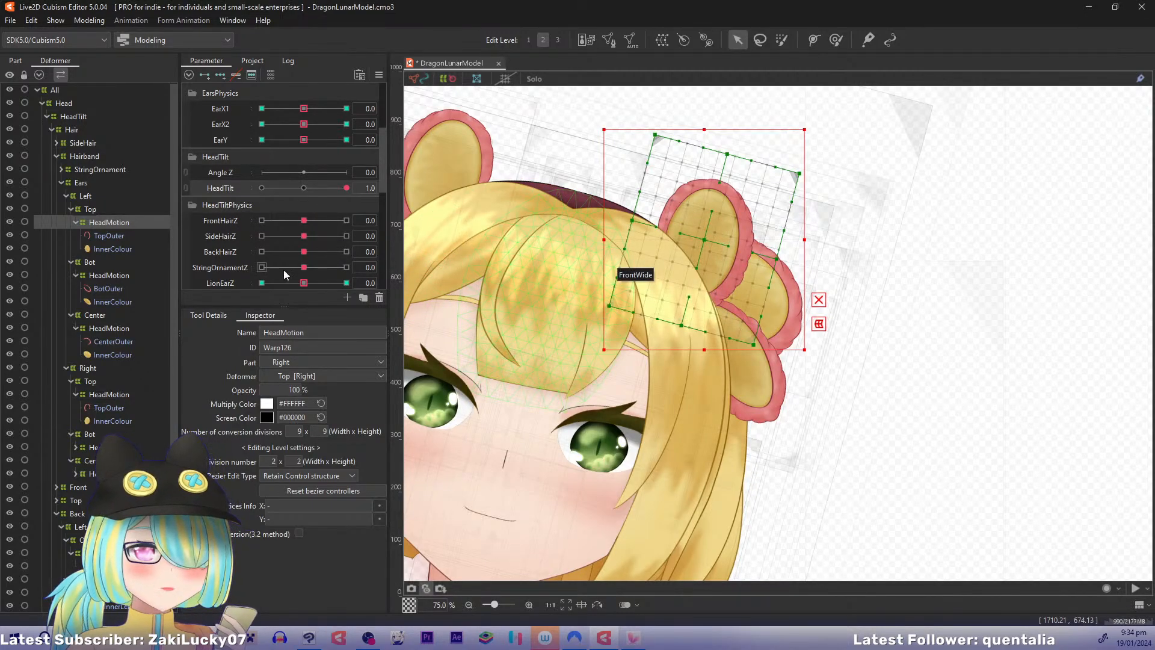
pyautogui.moveTo(304, 282); pyautogui.dragTo(378, 283)
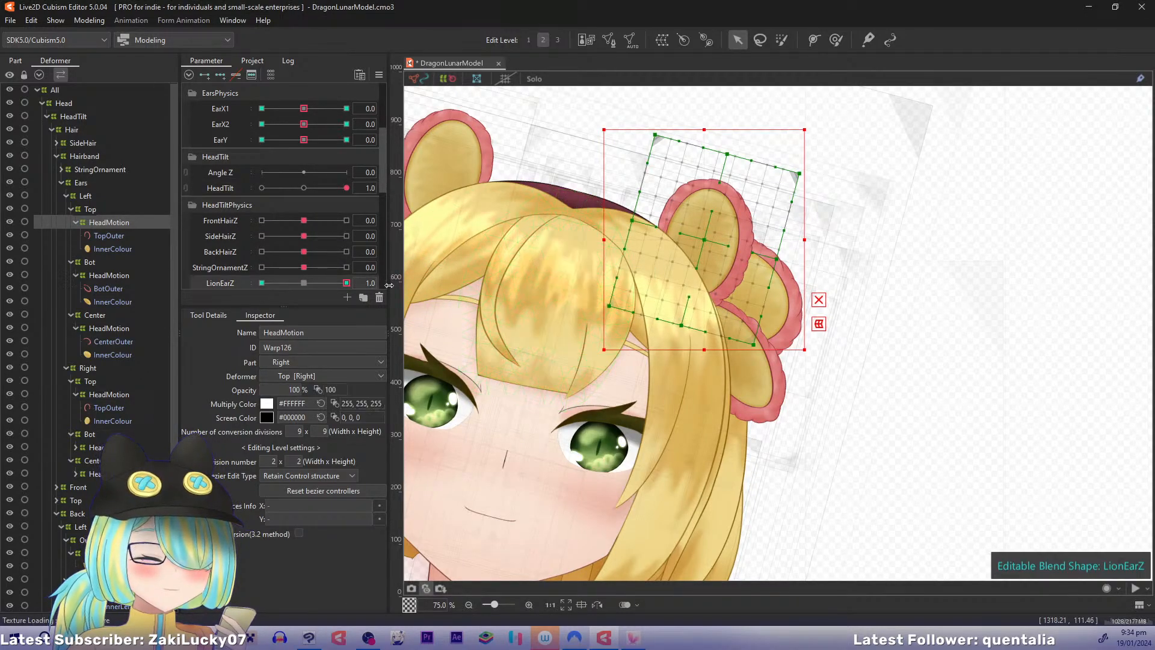
# Step: Bend the Left ear's Top HeadMotion deformer away from the head's centre on LionEarZ 1.0 with a three-point temporary deform path and apply it
pyautogui.click(669, 296)
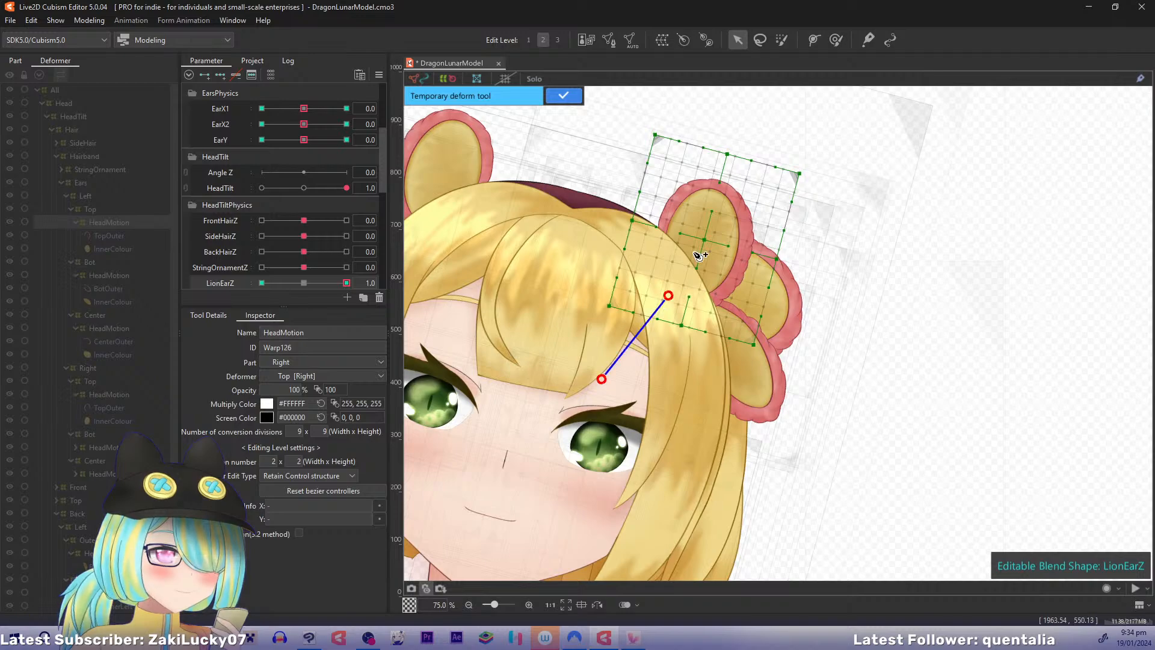
pyautogui.click(774, 116)
pyautogui.moveTo(776, 119); pyautogui.dragTo(795, 125)
pyautogui.click(563, 95)
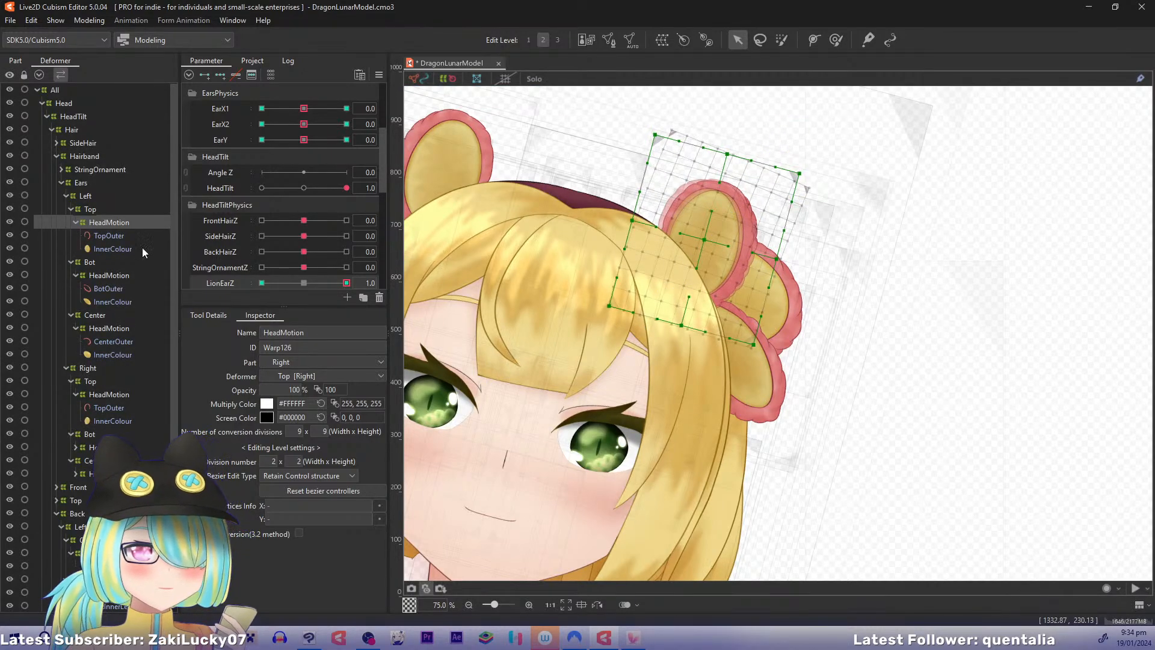
# Step: Bend the Left ear's Bot HeadMotion deformer downwards and inwards on LionEarZ 1.0 with a three-point temporary deform path and apply it
pyautogui.click(118, 275)
pyautogui.hotkey('ctrl', 't')
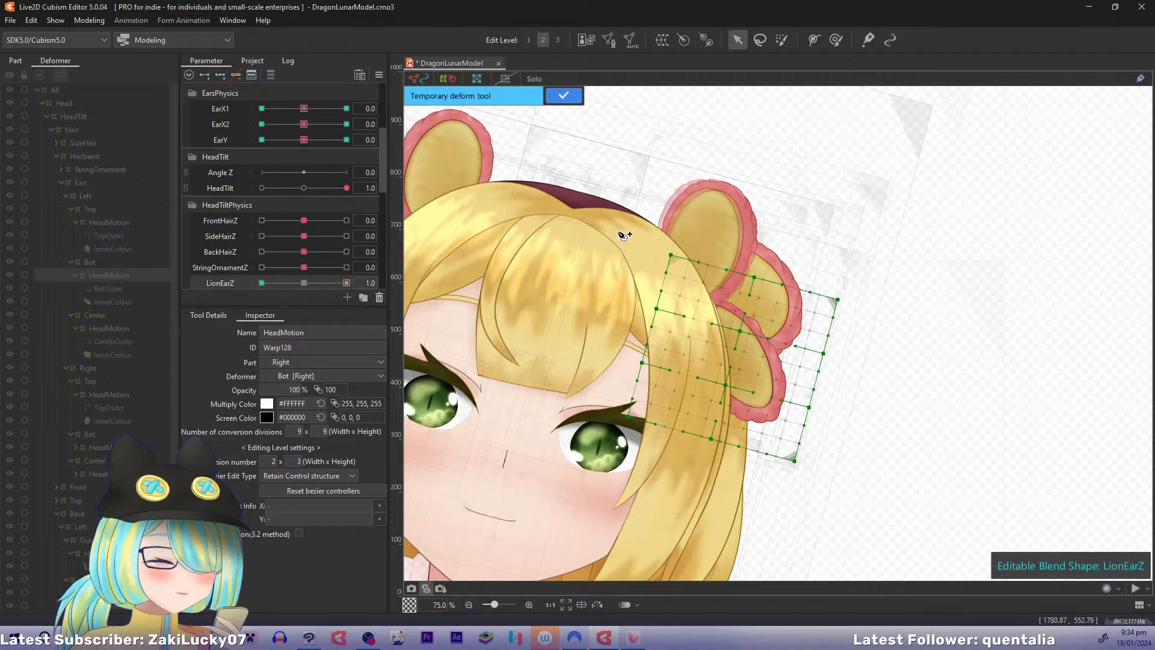
pyautogui.click(702, 304)
pyautogui.click(817, 534)
pyautogui.moveTo(817, 534); pyautogui.dragTo(799, 547)
pyautogui.click(560, 100)
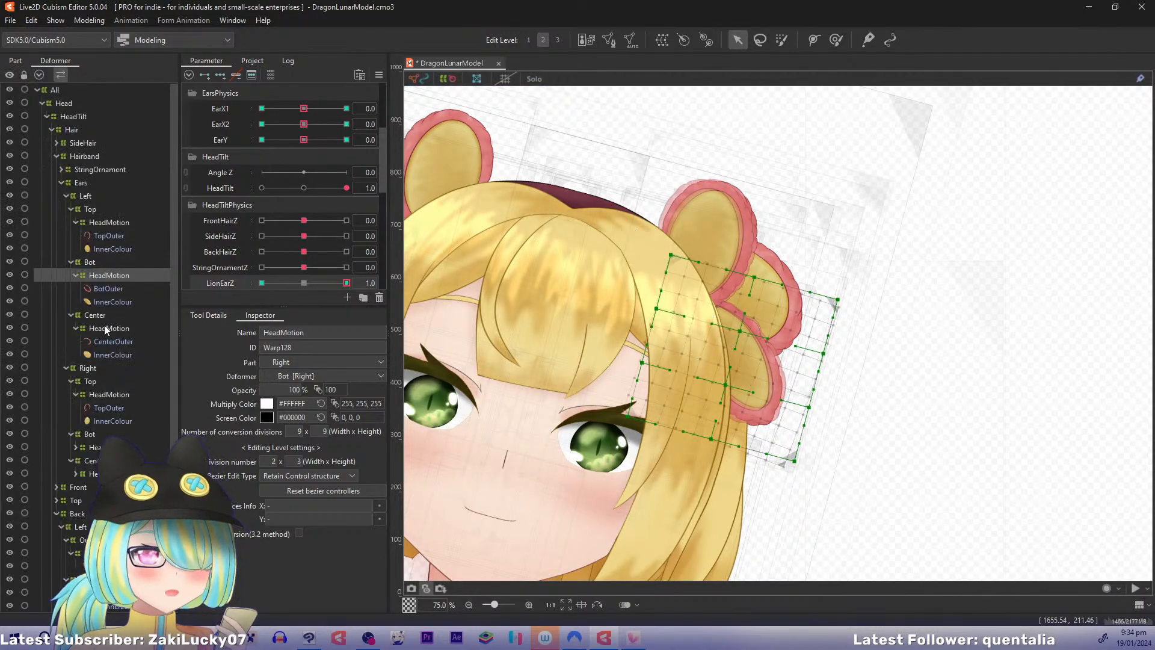
# Step: Bend the Left ear's Center HeadMotion deformer on LionEarZ 1.0 with a three-point temporary deform path and apply it
pyautogui.click(107, 327)
pyautogui.hotkey('ctrl', 't')
pyautogui.click(598, 364)
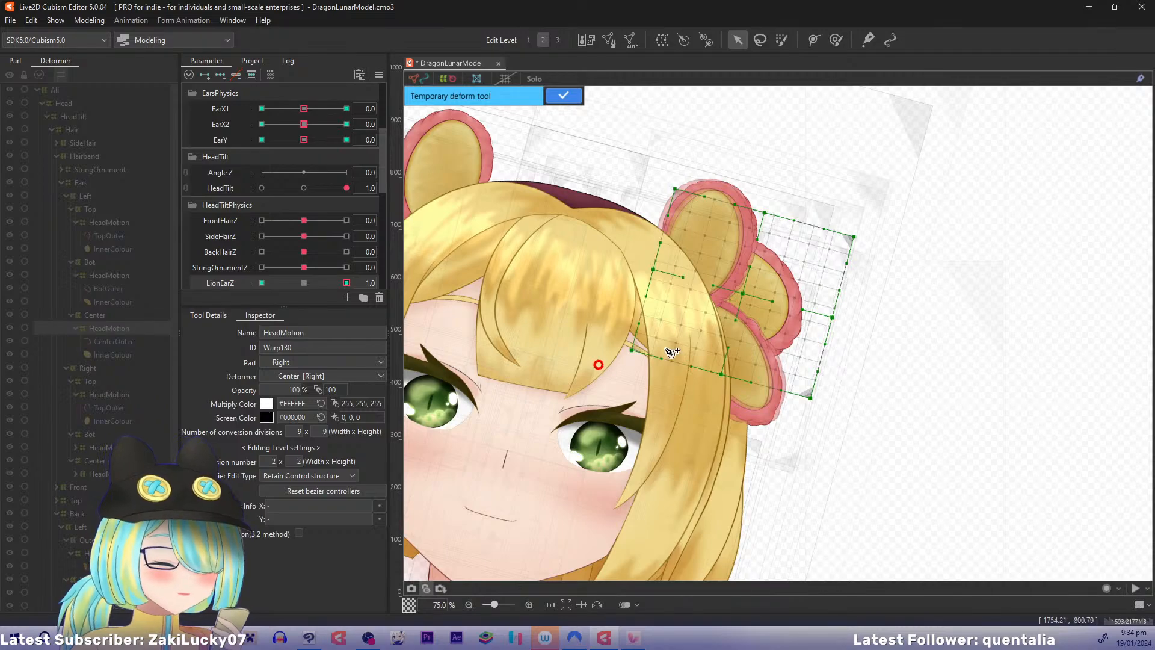
pyautogui.click(706, 309)
pyautogui.click(915, 237)
pyautogui.moveTo(916, 238); pyautogui.dragTo(925, 273)
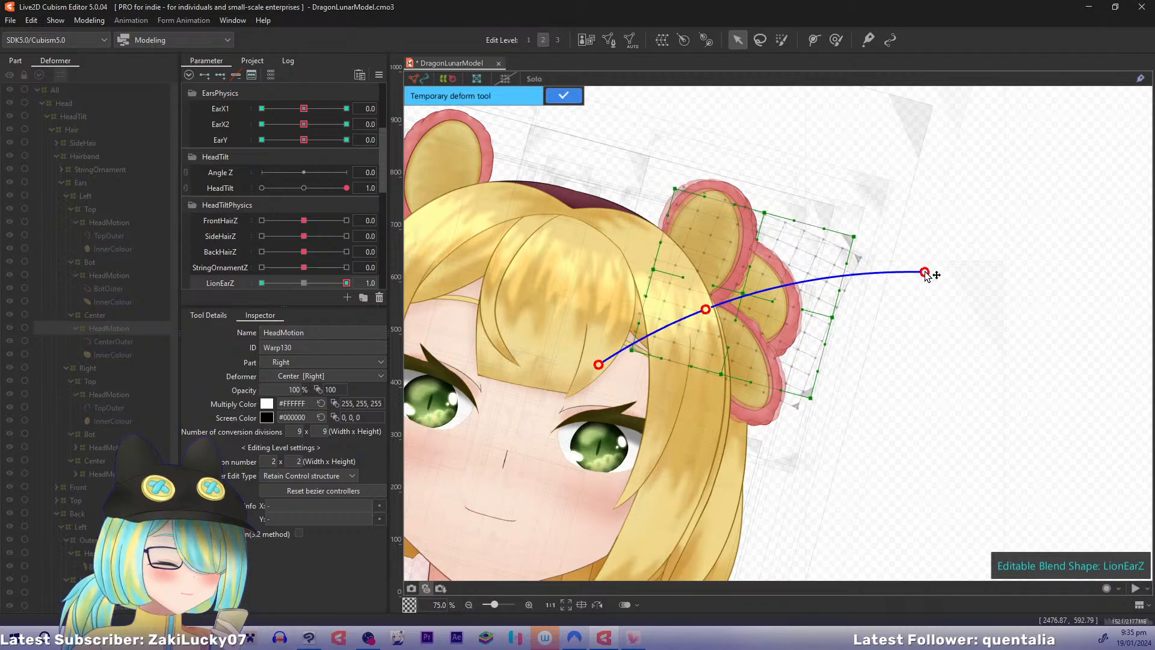
pyautogui.click(563, 97)
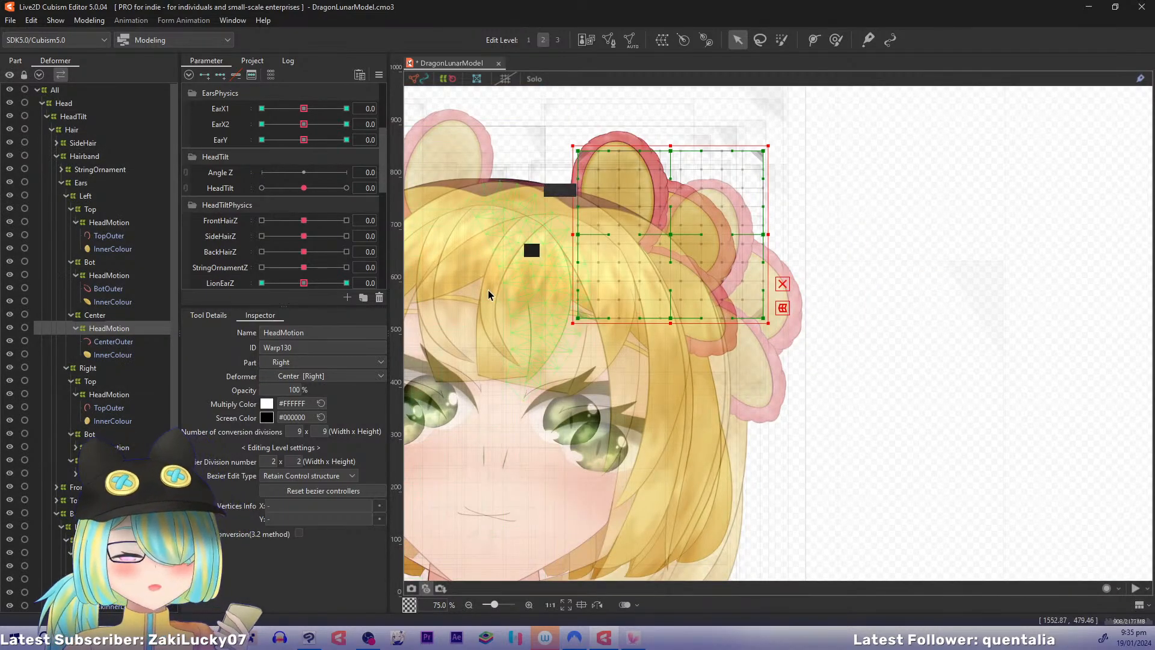
# Step: Duplicate the Left ear's Top HeadMotion deformer directly under Ears and reflect the copy horizontally
pyautogui.moveTo(567, 289); pyautogui.dragTo(667, 284)
pyautogui.click(110, 222)
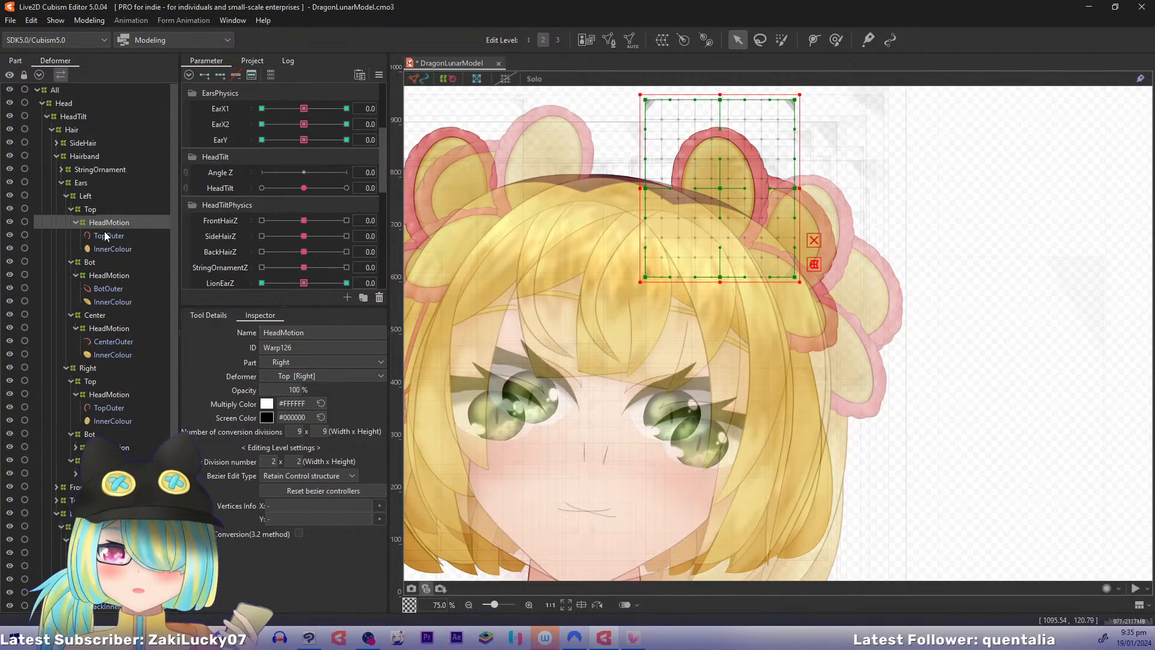
pyautogui.hotkey('ctrl', 'v')
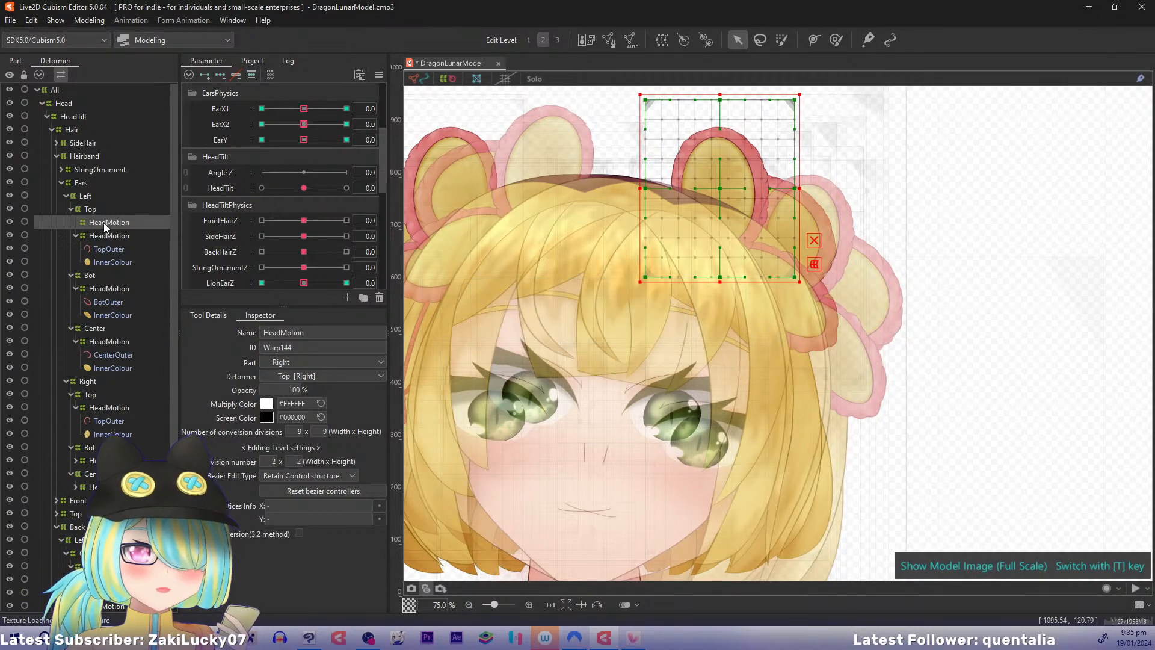
pyautogui.moveTo(103, 223); pyautogui.dragTo(85, 188)
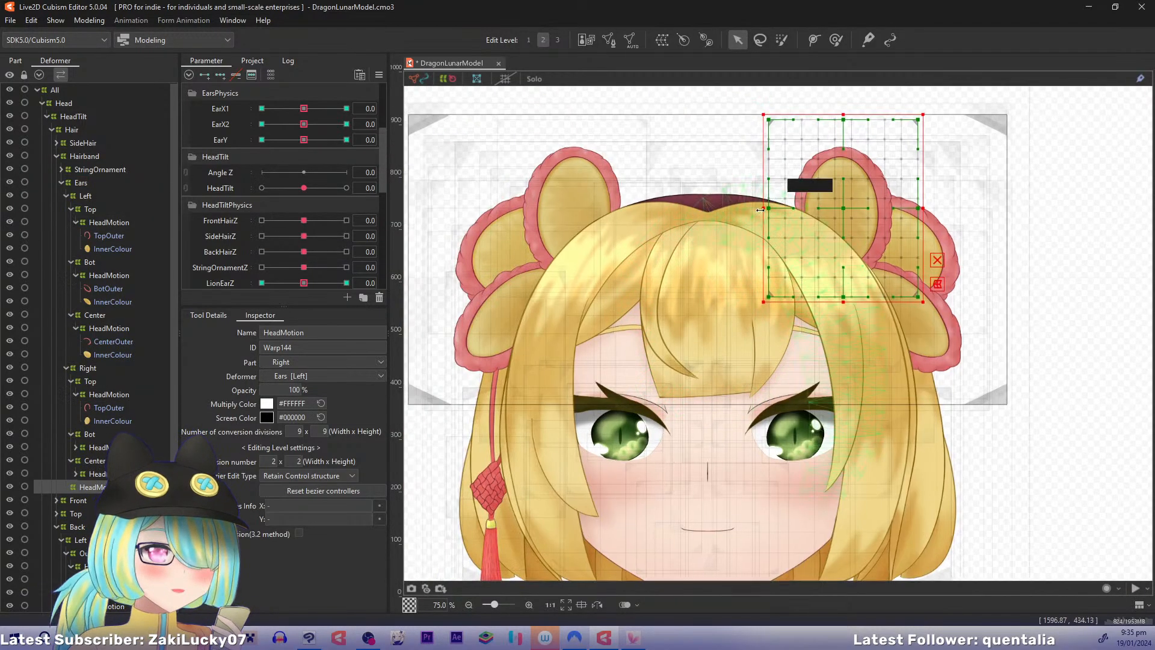
pyautogui.rightClick(793, 361)
pyautogui.click(838, 465)
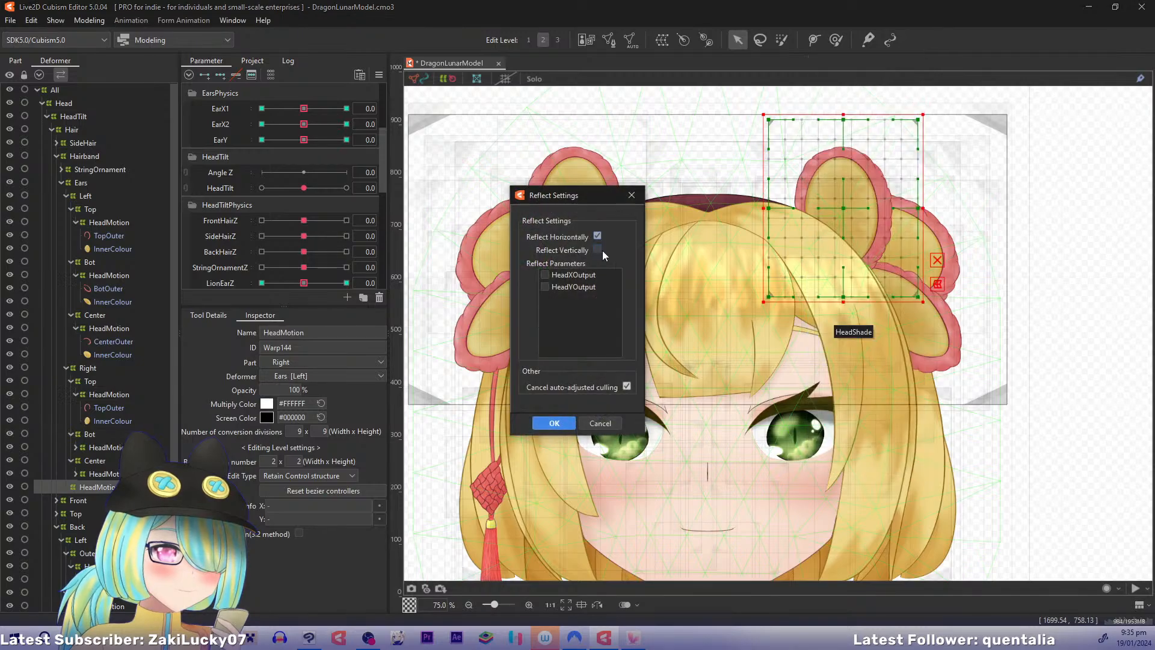
pyautogui.click(553, 423)
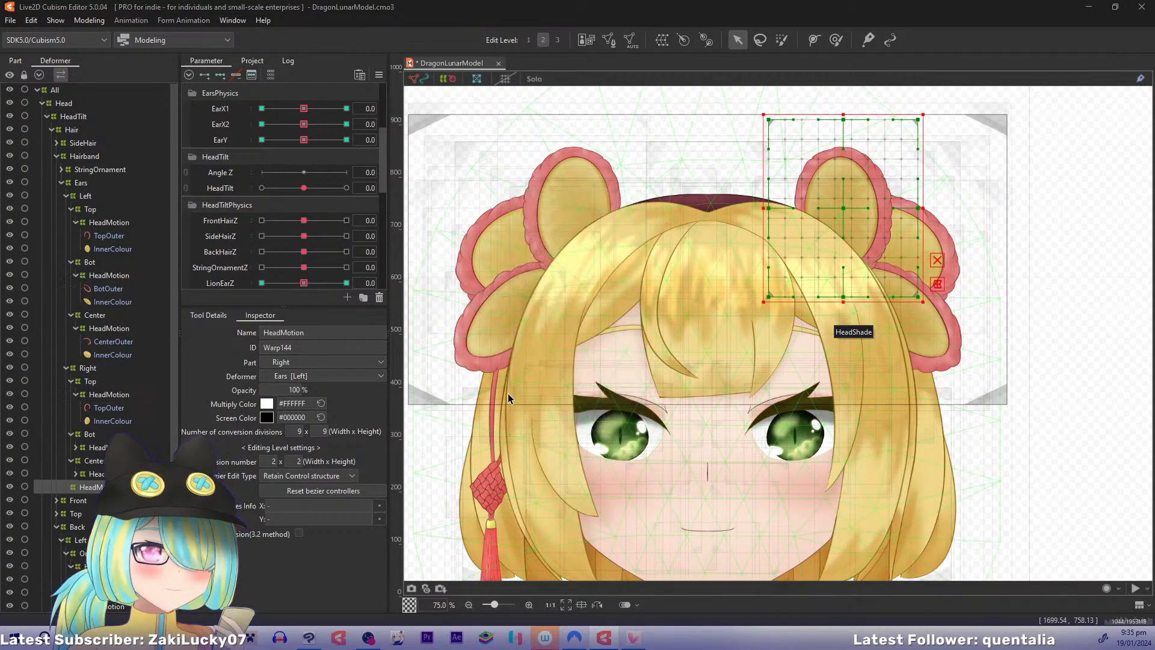
# Step: Replace the Right ear's Top HeadMotion deformer with the mirrored copy and nest TopOuter and InnerColour inside it
pyautogui.click(96, 394)
pyautogui.press('Delete')
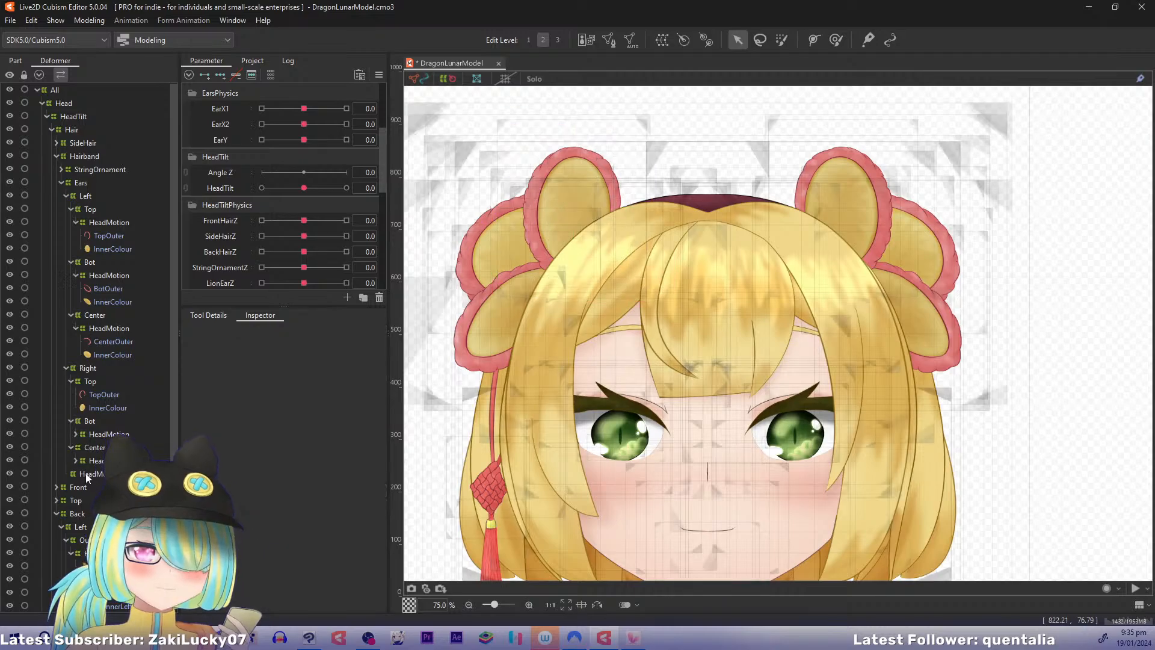
pyautogui.moveTo(85, 473); pyautogui.dragTo(99, 421)
pyautogui.click(100, 396)
pyautogui.keyDown('shift'); pyautogui.click(100, 404); pyautogui.keyUp('shift')
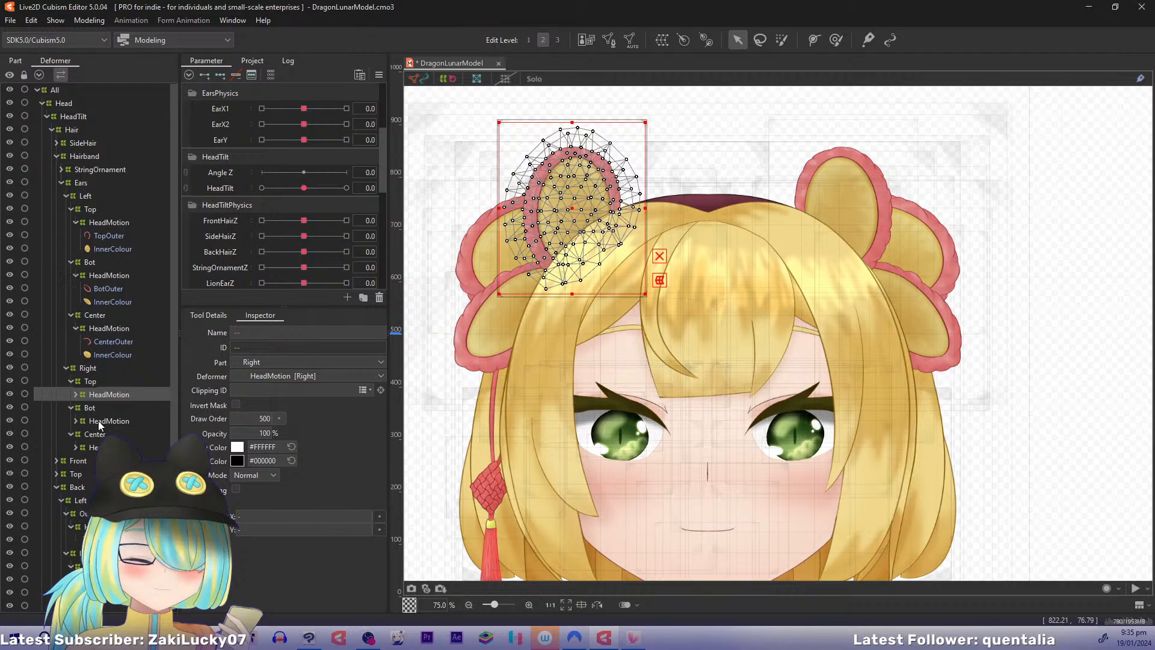
# Step: Duplicate the Left ear's Bot HeadMotion deformer under Ears and reflect the copy horizontally, including the HeadXOutput parameter
pyautogui.click(118, 277)
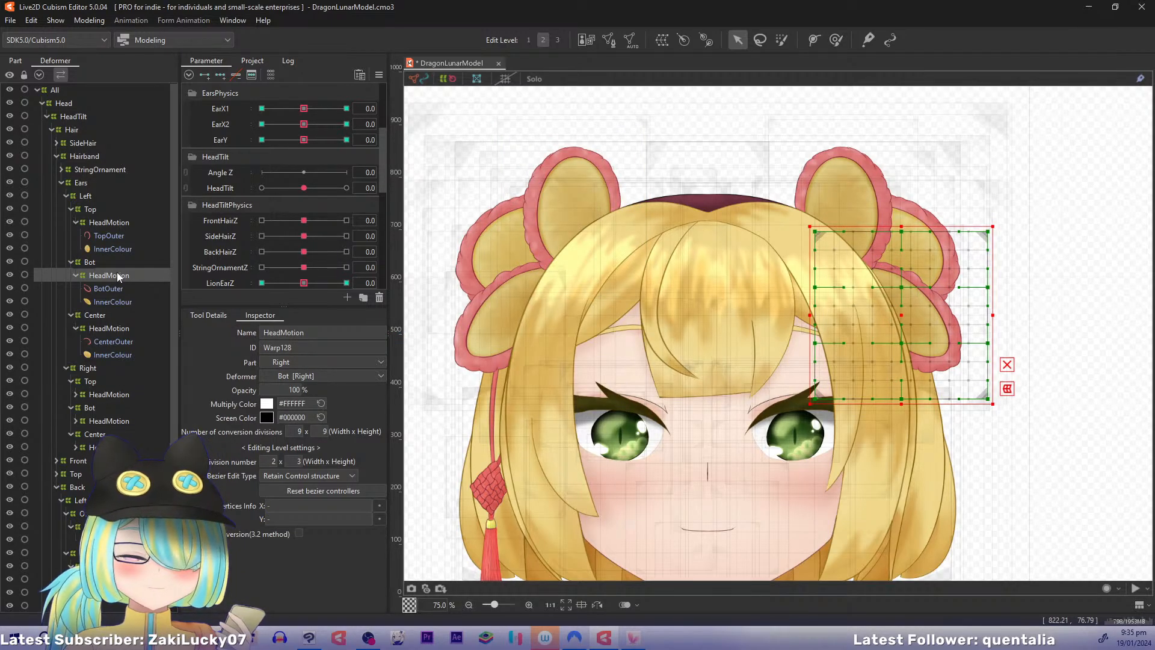
pyautogui.hotkey('ctrl', 'v')
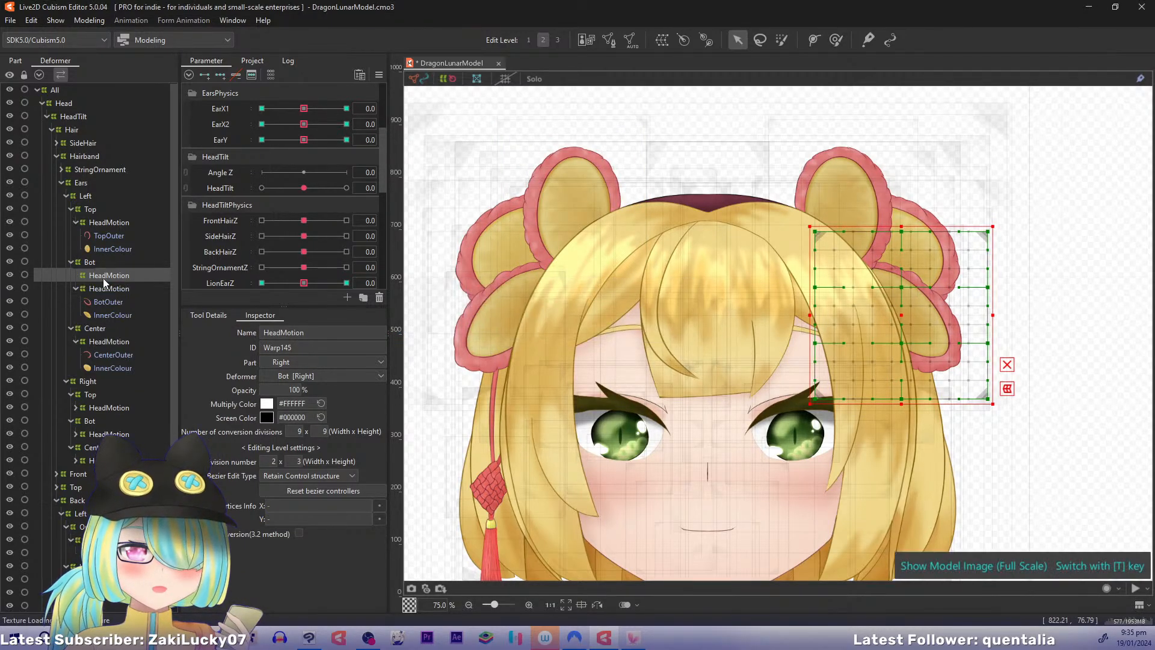
pyautogui.moveTo(91, 210); pyautogui.dragTo(83, 187)
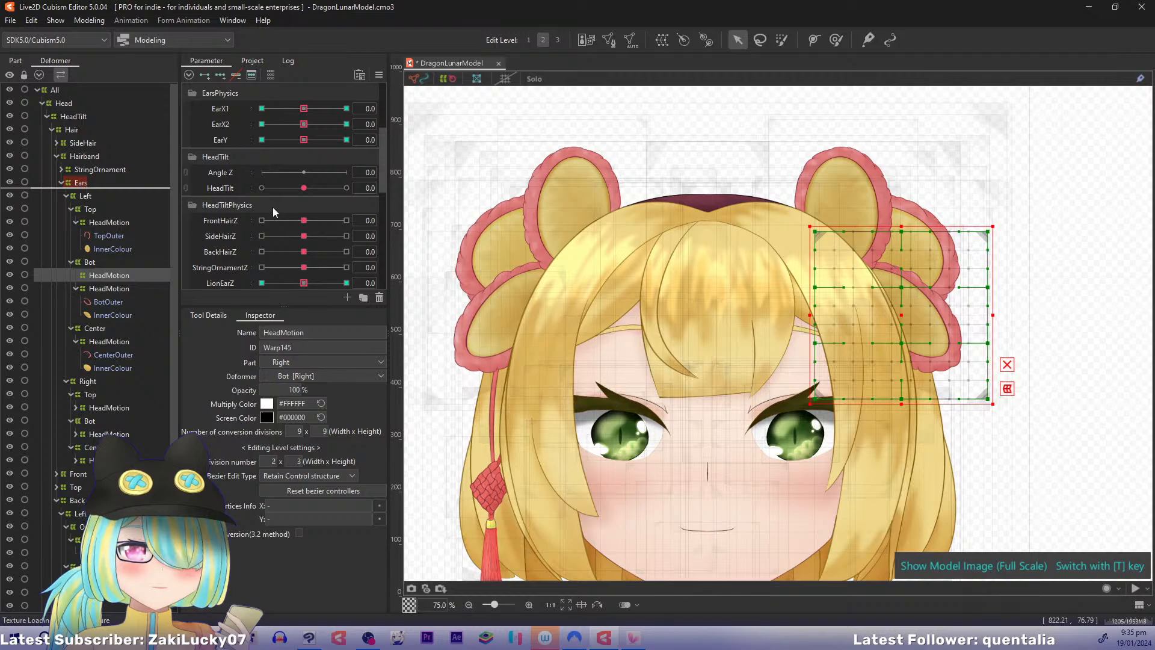
pyautogui.rightClick(919, 291)
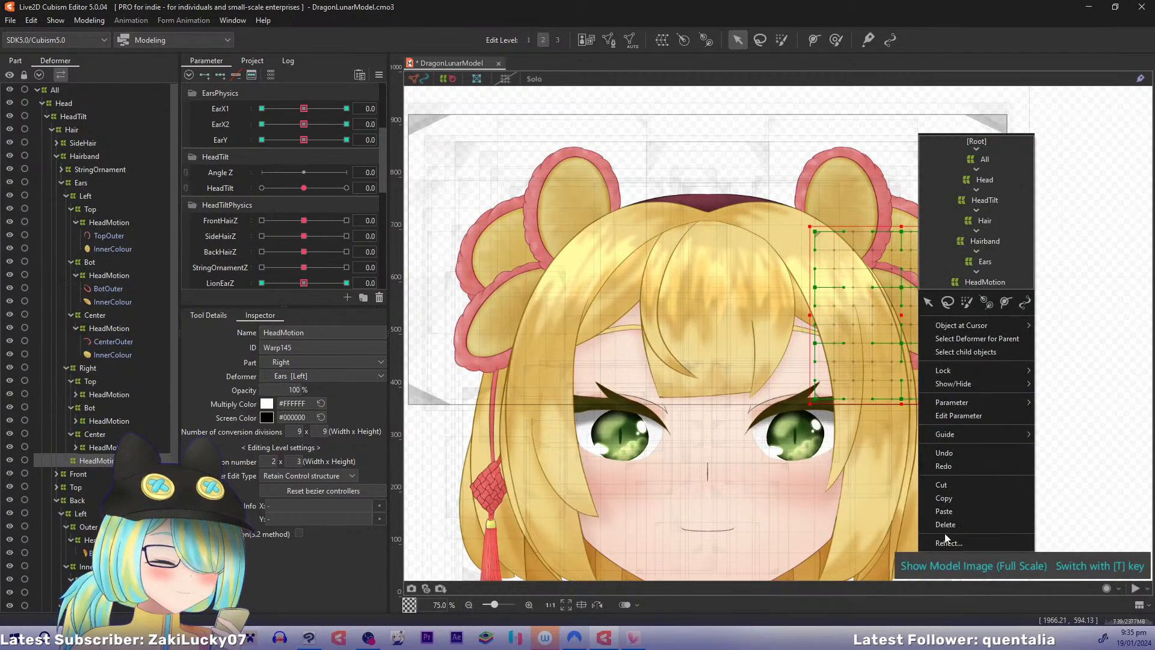
pyautogui.click(949, 543)
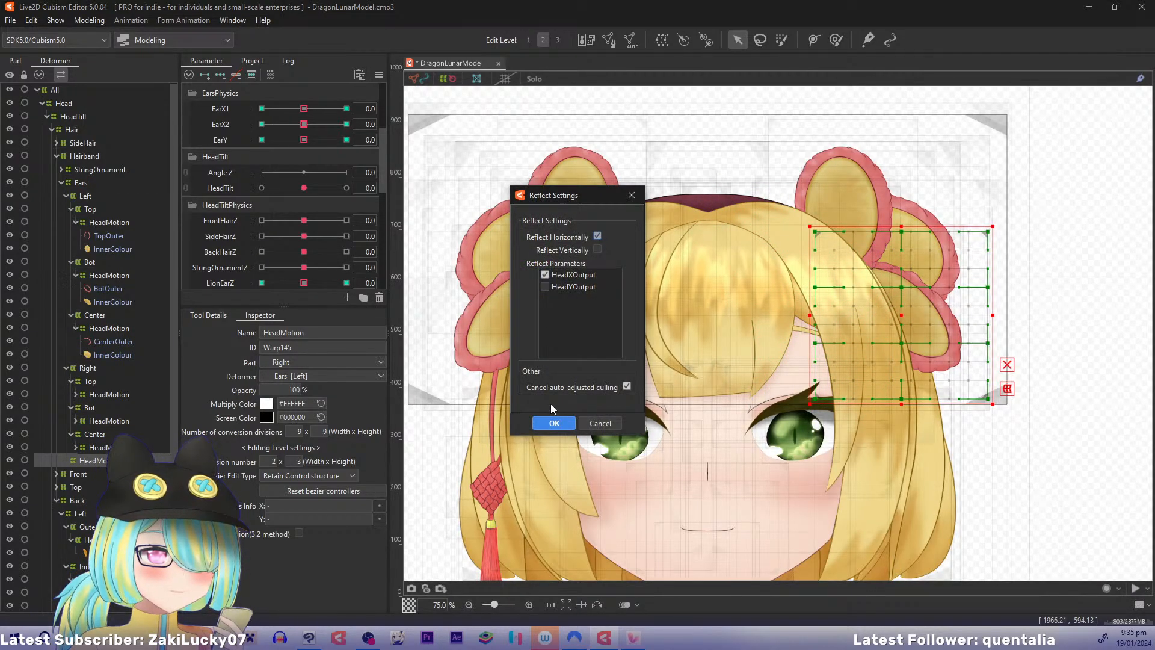
pyautogui.click(554, 423)
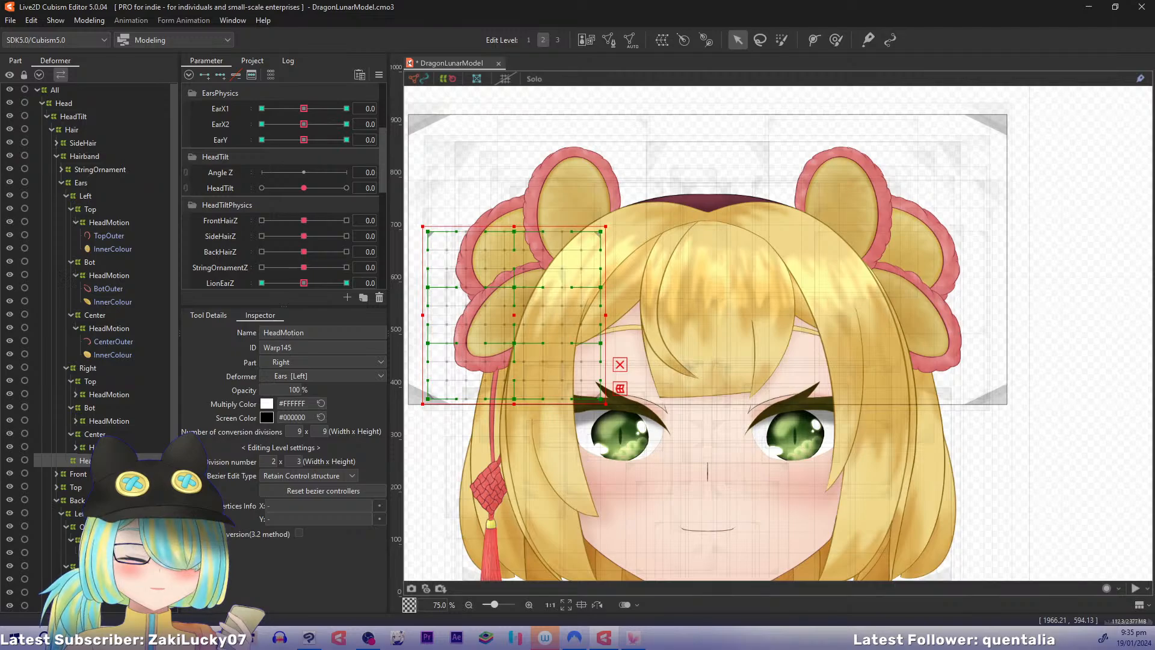
# Step: Replace the Right ear's Bot HeadMotion deformer with the mirrored copy and nest its outer and inner ear meshes inside it
pyautogui.click(97, 423)
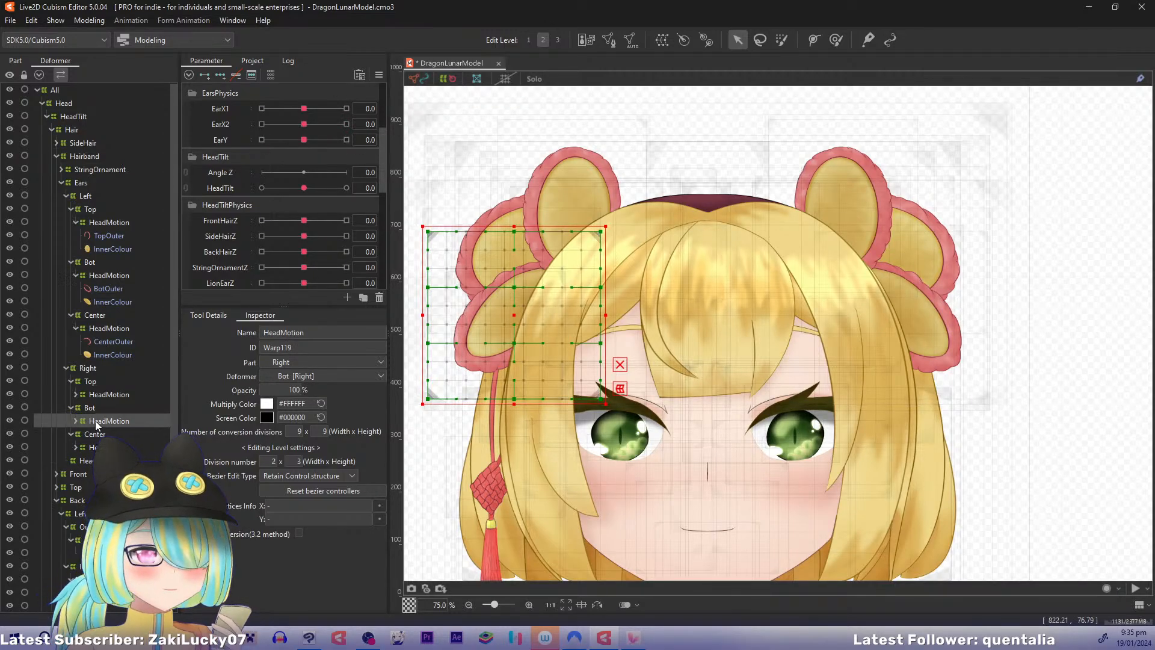
pyautogui.press('Delete')
pyautogui.moveTo(89, 474); pyautogui.dragTo(101, 448)
pyautogui.click(101, 423)
pyautogui.keyDown('shift'); pyautogui.click(100, 433); pyautogui.keyUp('shift')
# Step: Duplicate the Left ear's Center HeadMotion deformer under Ears and reflect the copy horizontally, including the HeadXOutput parameter
pyautogui.click(107, 328)
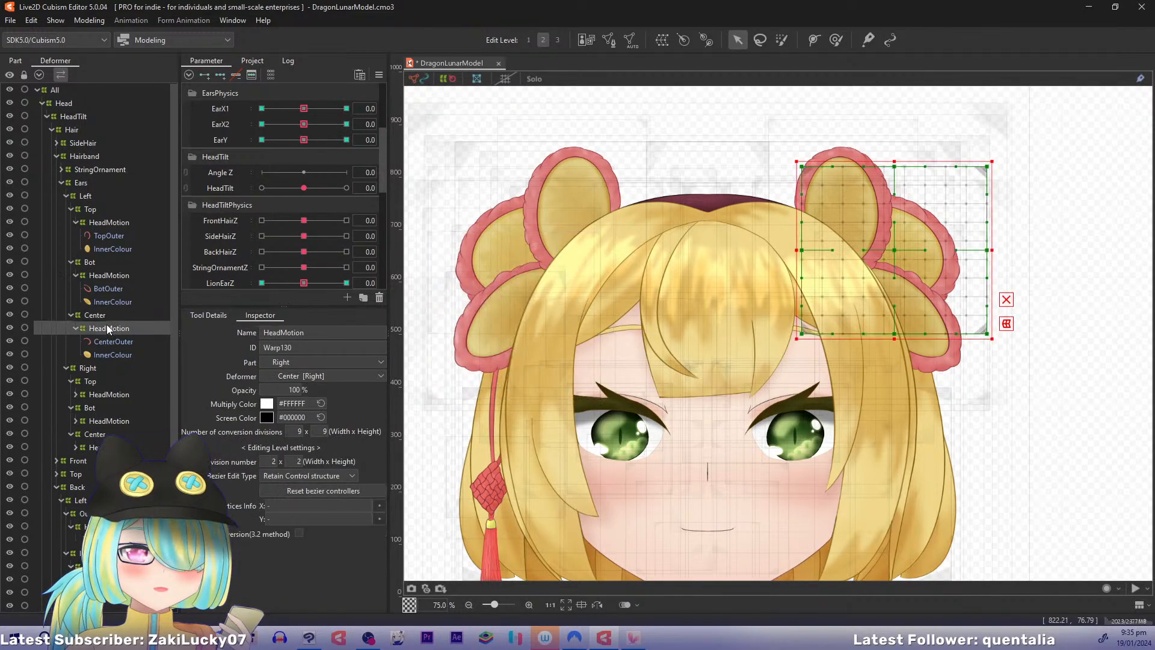
pyautogui.hotkey('ctrl', 'c')
pyautogui.hotkey('ctrl', 'v')
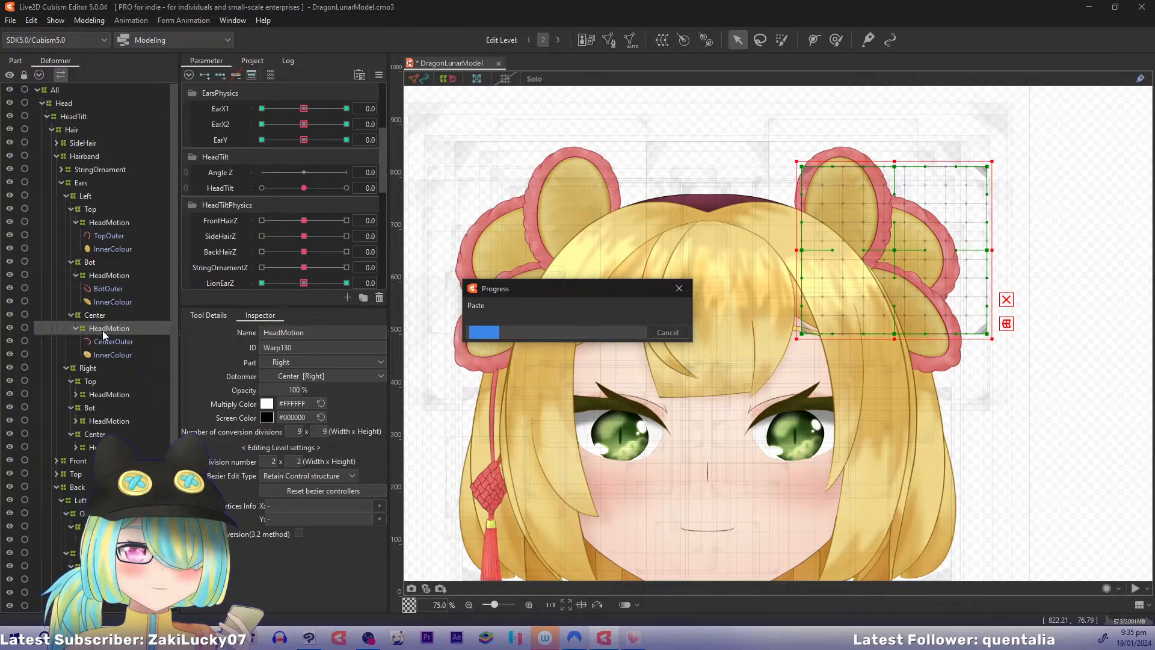
pyautogui.moveTo(103, 330); pyautogui.dragTo(81, 188)
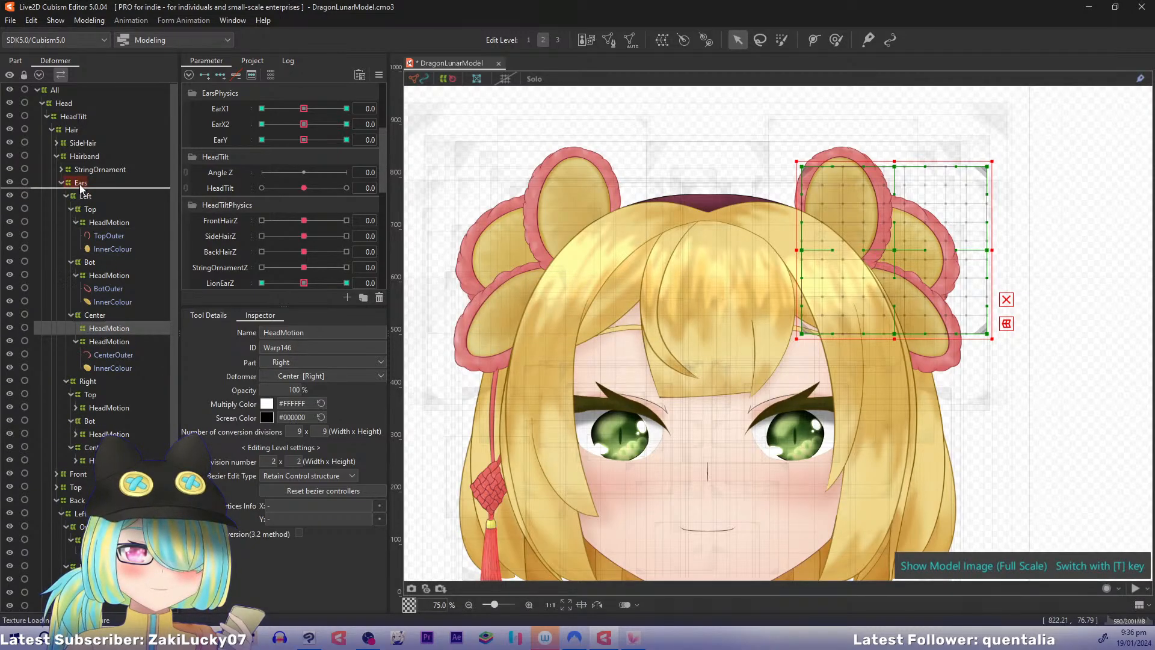
pyautogui.rightClick(866, 258)
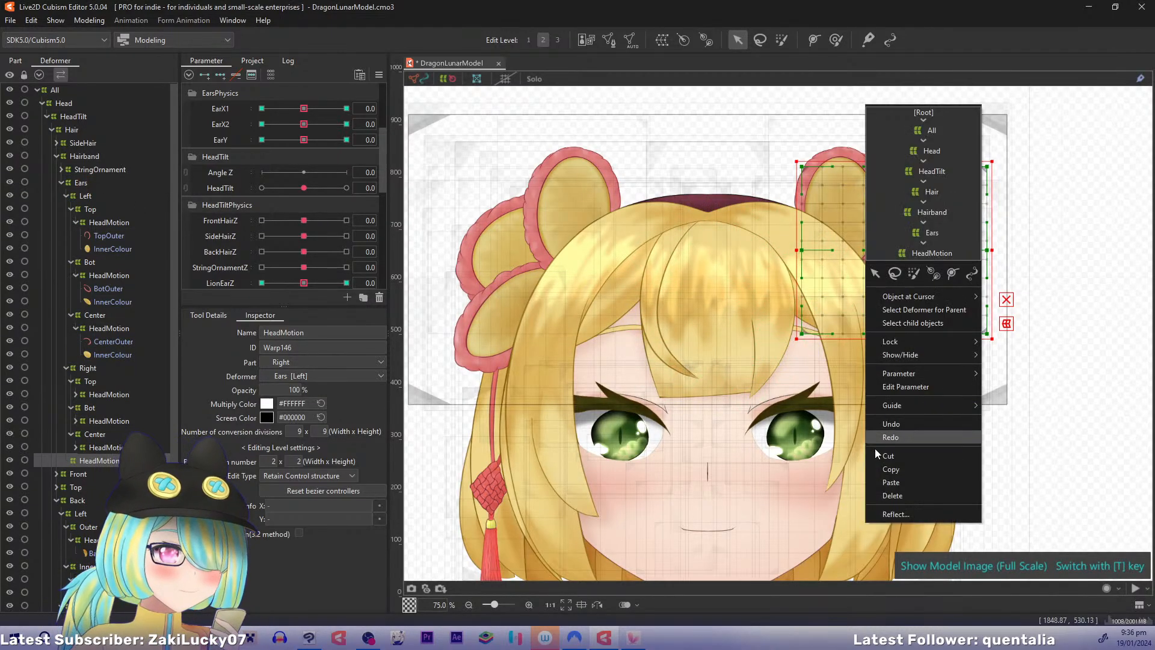
pyautogui.click(887, 514)
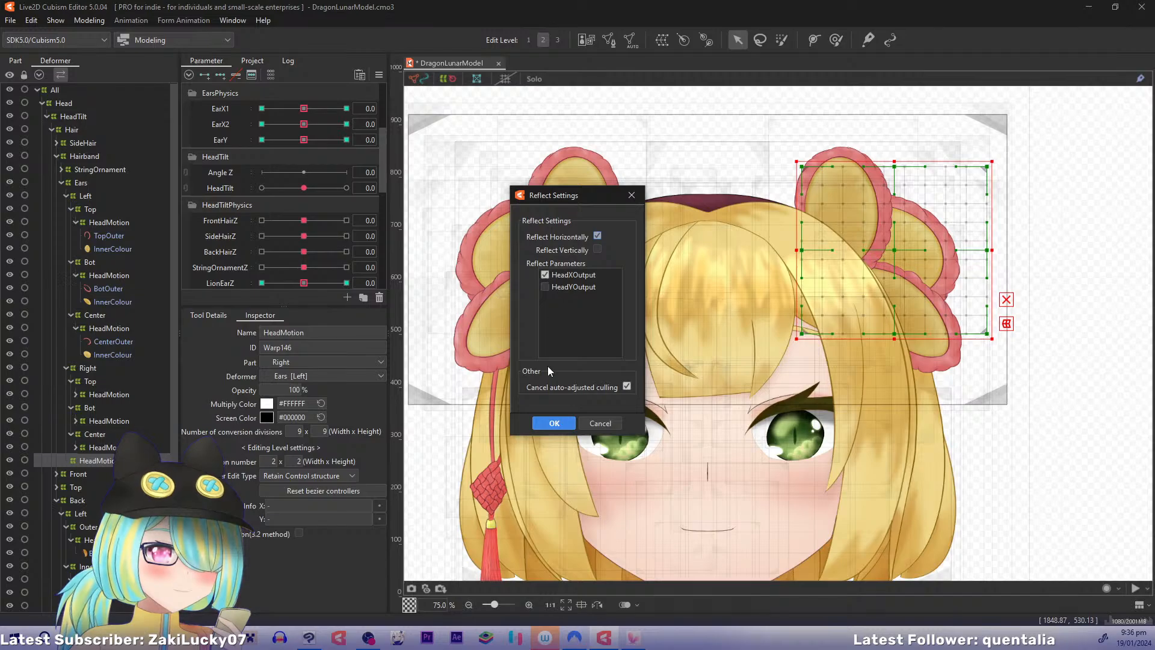
pyautogui.click(552, 423)
# Step: Replace the Right ear's Center HeadMotion deformer with the mirrored copy and nest CenterOuter and InnerColour inside it
pyautogui.click(89, 448)
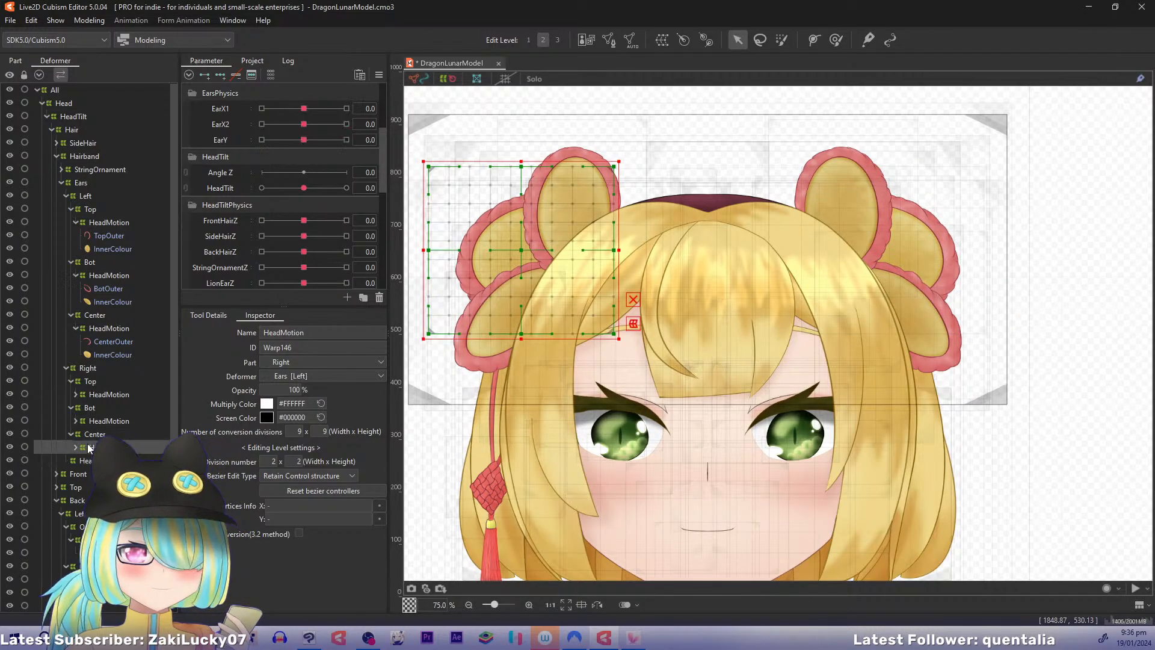
pyautogui.press('Delete')
pyautogui.click(91, 475)
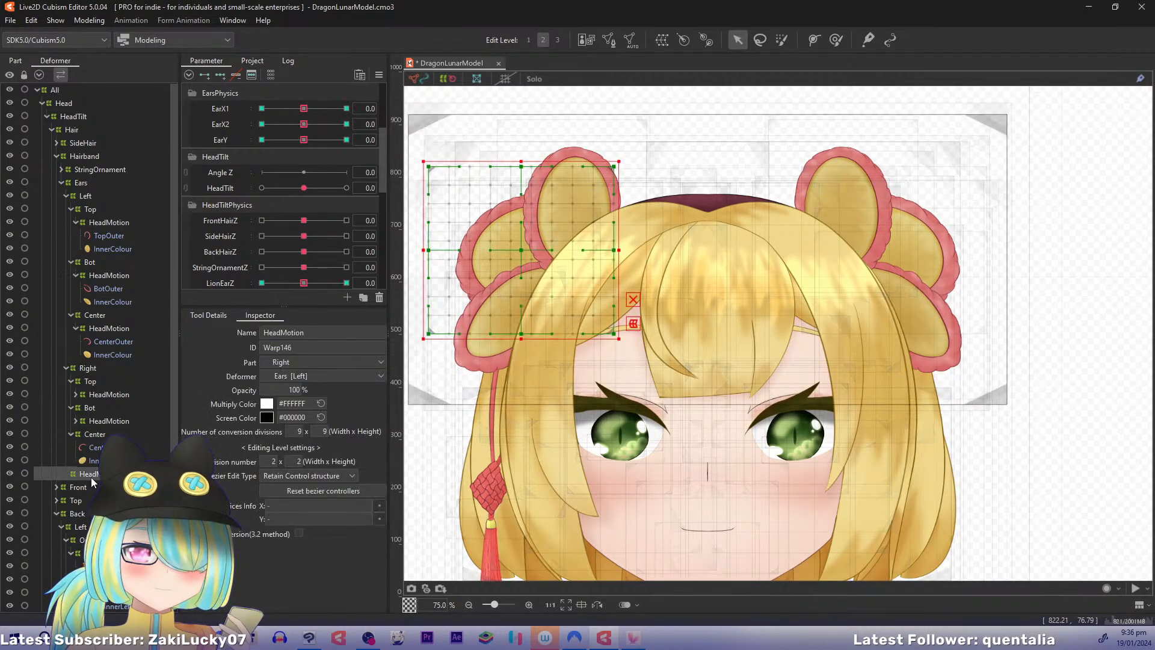
pyautogui.click(95, 447)
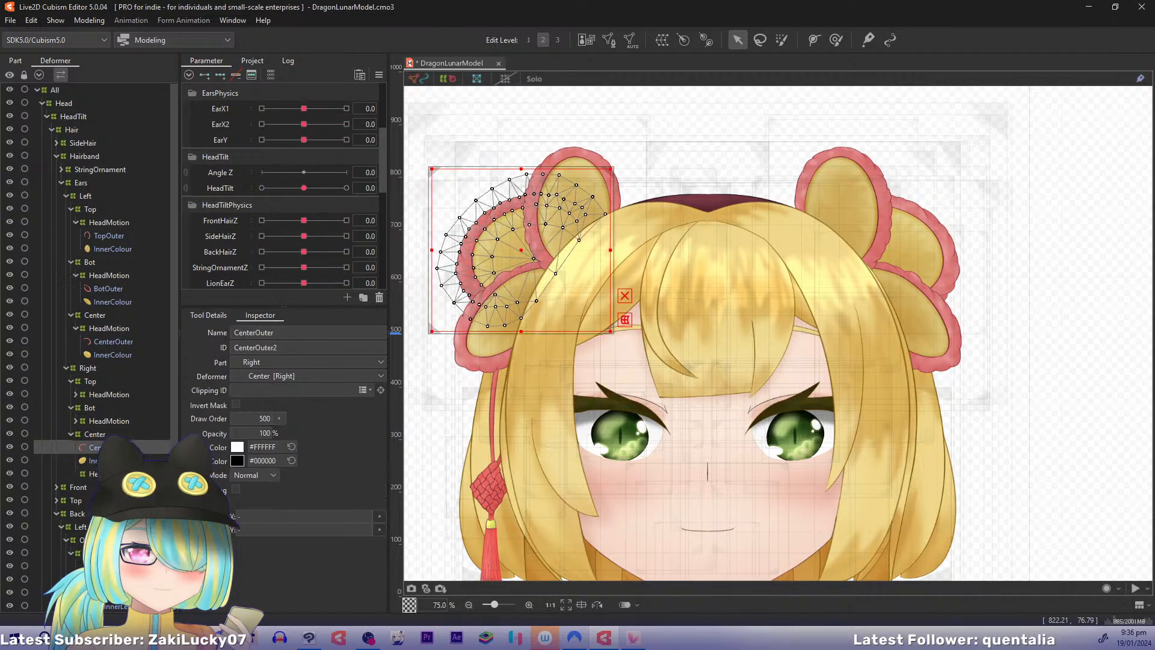
pyautogui.keyDown('shift'); pyautogui.click(93, 460); pyautogui.keyUp('shift')
pyautogui.moveTo(94, 460); pyautogui.dragTo(97, 474)
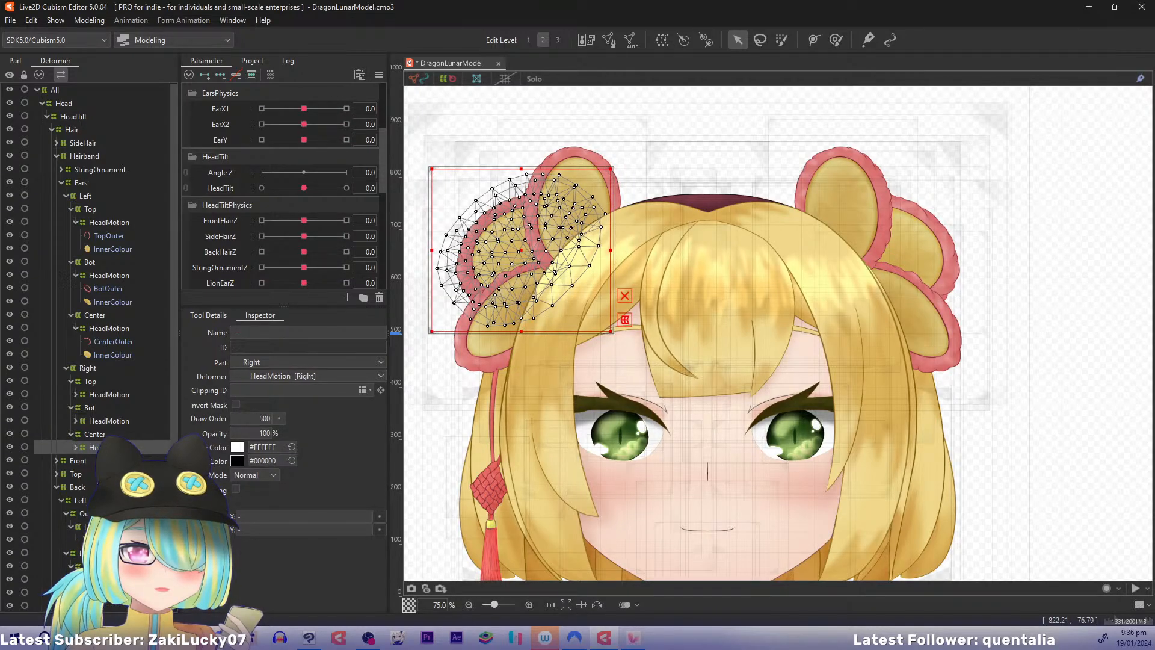
# Step: Select the Right ear's Top, Bot and Center HeadMotion deformers and reflect their EarX1 parameter keys
pyautogui.keyDown('ctrl'); pyautogui.click(98, 421); pyautogui.keyUp('ctrl')
pyautogui.keyDown('ctrl'); pyautogui.click(104, 395); pyautogui.keyUp('ctrl')
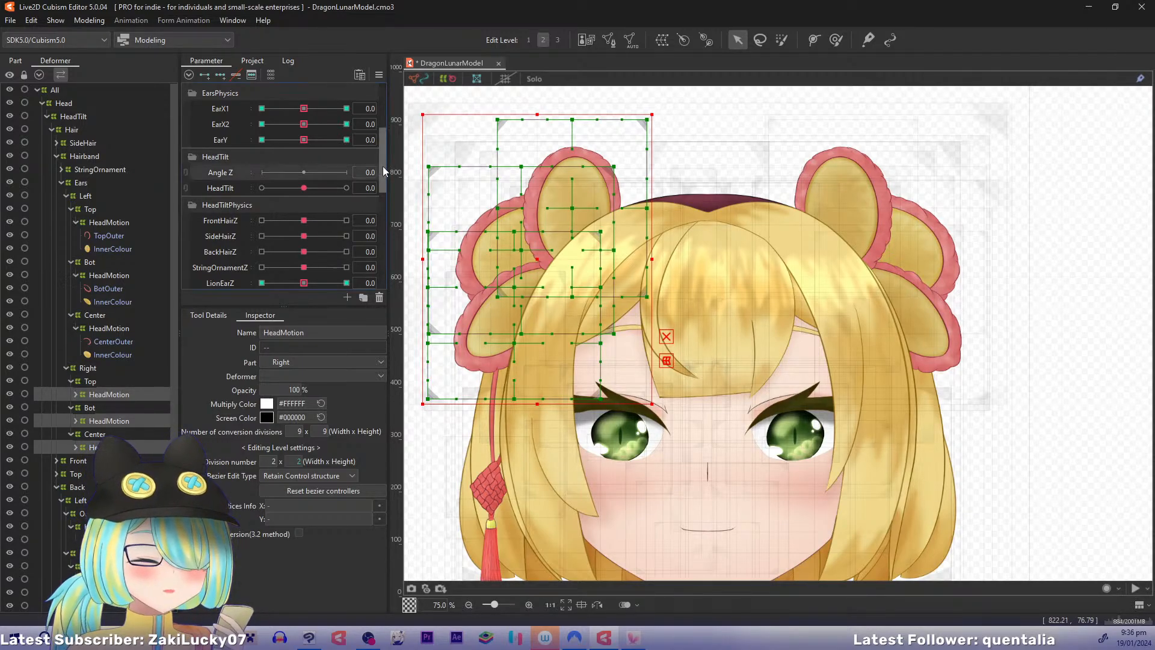
pyautogui.moveTo(384, 171); pyautogui.dragTo(386, 140)
pyautogui.moveTo(304, 191)
pyautogui.mouseDown()
pyautogui.moveTo(326, 195)
pyautogui.moveTo(247, 201)
pyautogui.moveTo(305, 196)
pyautogui.mouseUp()
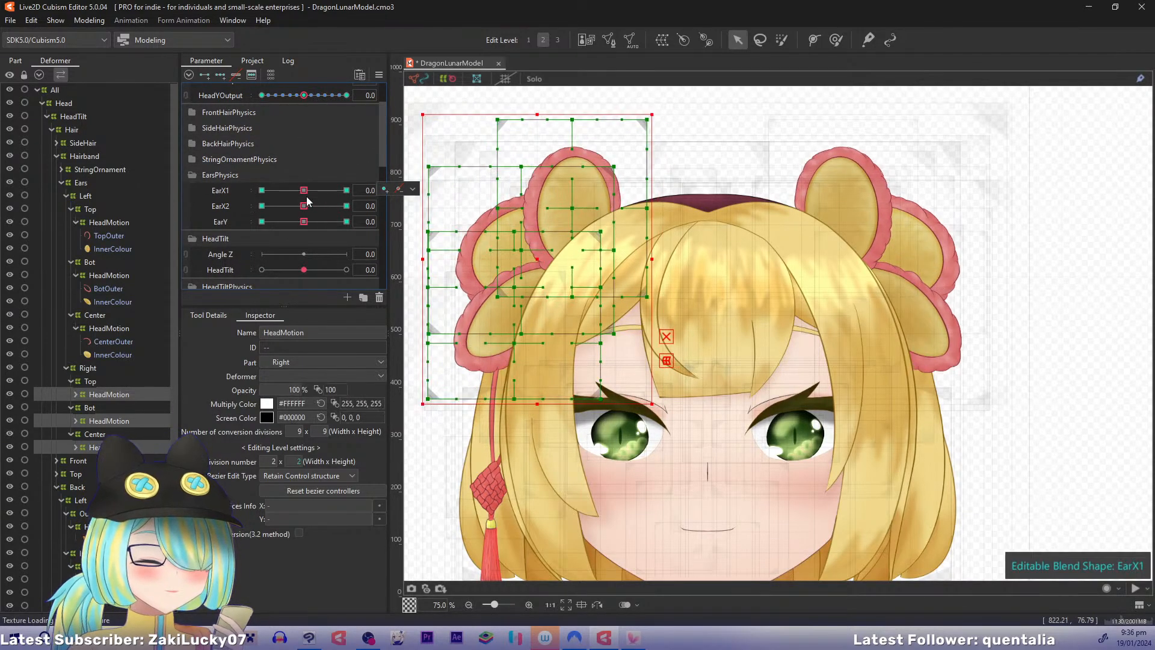
pyautogui.click(413, 189)
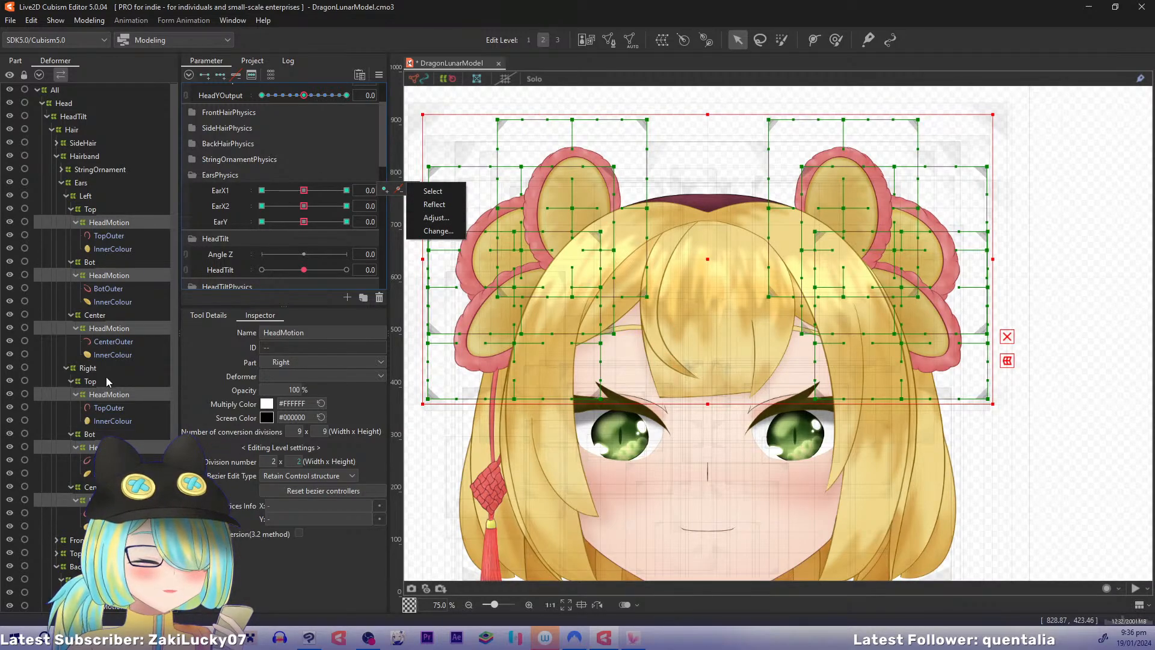
pyautogui.click(109, 394)
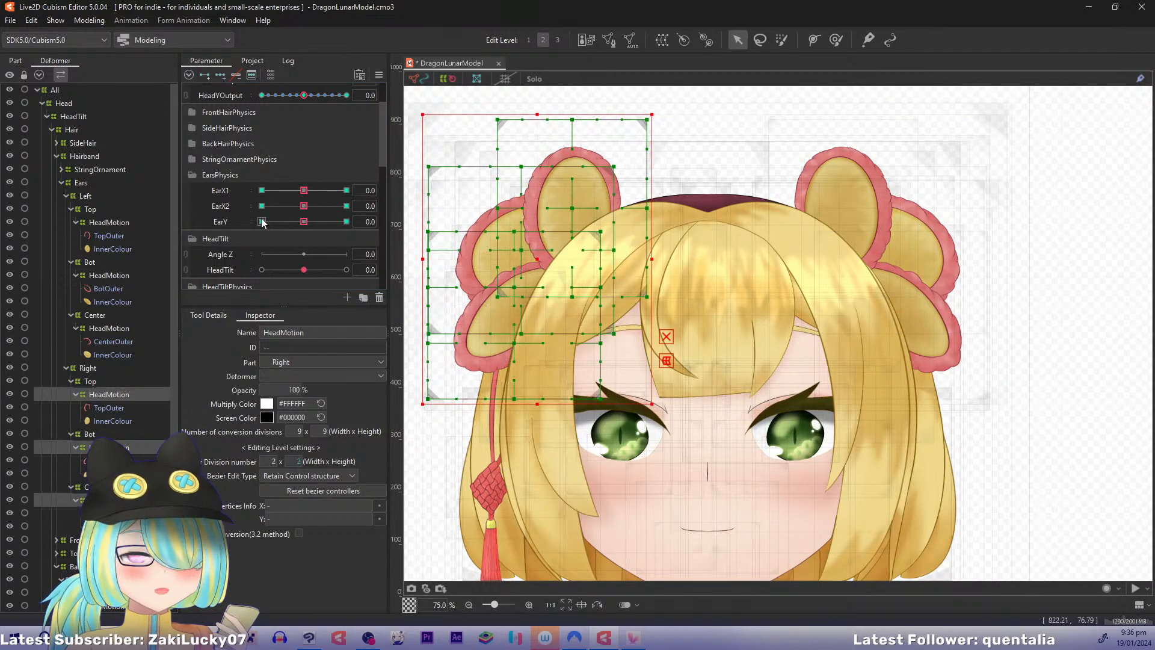
pyautogui.click(301, 190)
pyautogui.click(413, 188)
pyautogui.click(435, 206)
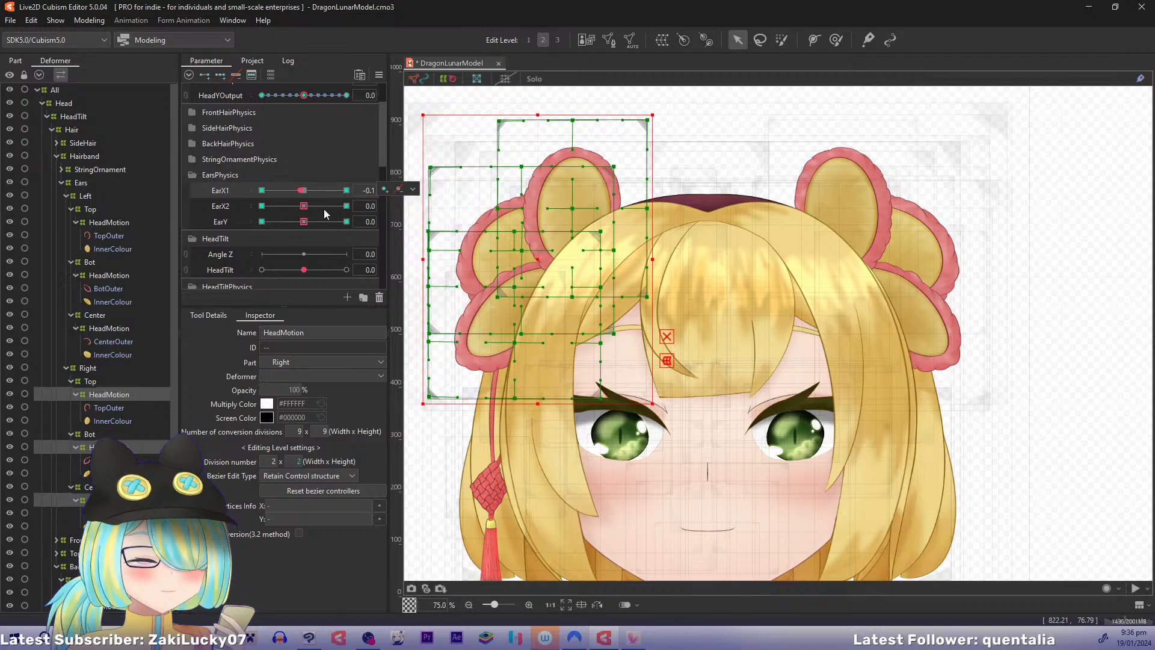
# Step: Reflect the EarX2 and EarY keys of the Right ear's HeadMotion deformers, then reset all parameters to their defaults
pyautogui.click(328, 206)
pyautogui.click(413, 204)
pyautogui.click(422, 222)
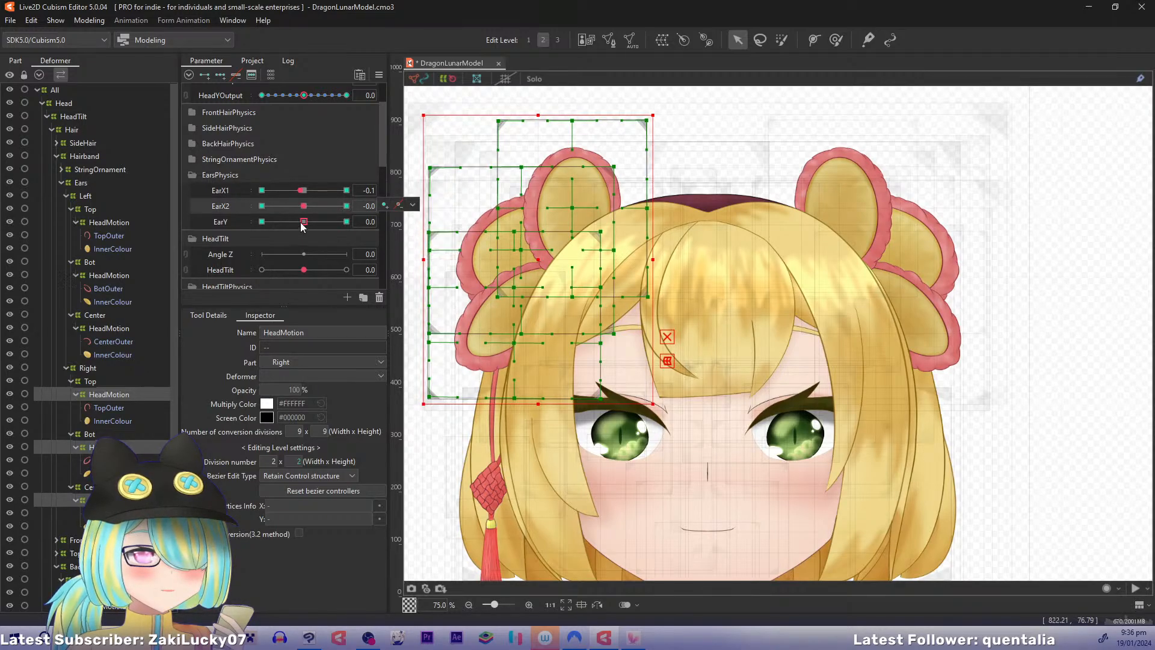
pyautogui.click(301, 222)
pyautogui.click(414, 221)
pyautogui.click(435, 236)
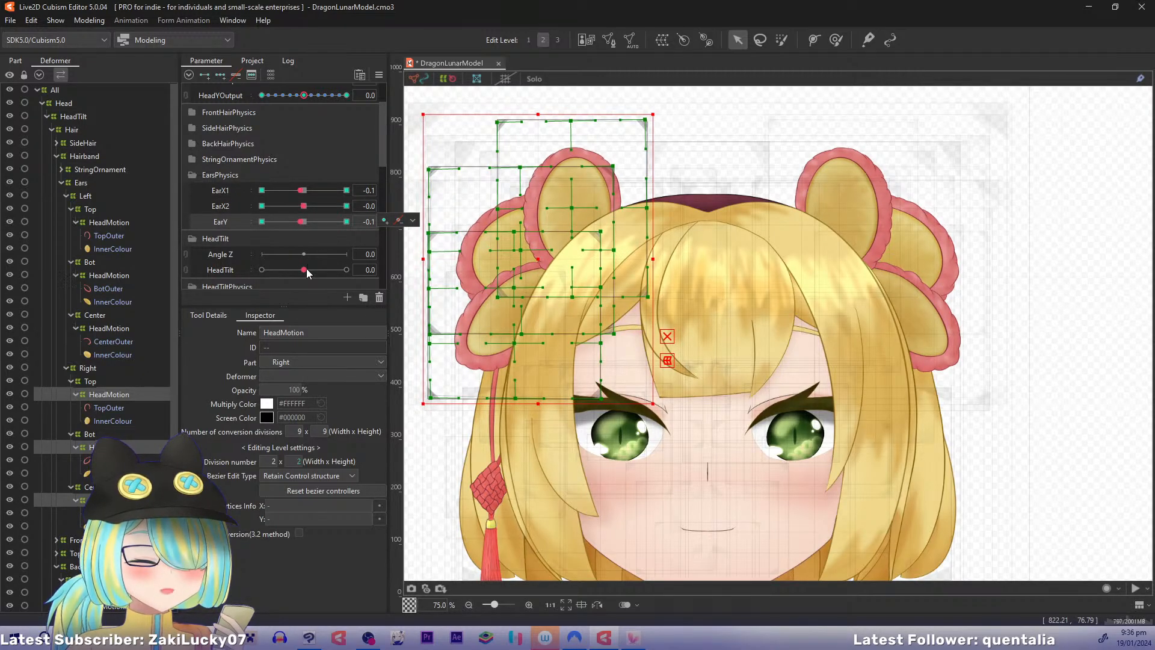
pyautogui.moveTo(306, 269)
pyautogui.mouseDown()
pyautogui.moveTo(369, 270)
pyautogui.moveTo(289, 272)
pyautogui.moveTo(327, 272)
pyautogui.mouseUp()
pyautogui.hotkey('ctrl', 'r')
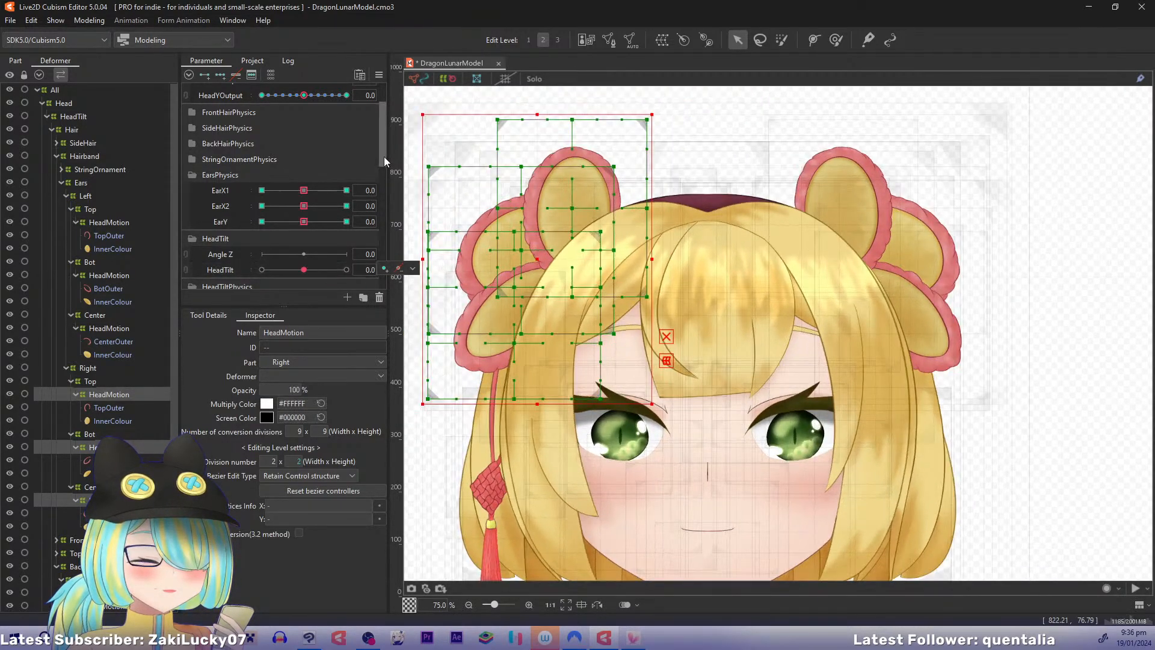
# Step: Reflect the LionEarZ parameter keys of the Right ear's HeadMotion deformers and reset LionEarZ to its default
pyautogui.moveTo(384, 157); pyautogui.dragTo(381, 188)
pyautogui.moveTo(304, 264)
pyautogui.mouseDown()
pyautogui.moveTo(247, 259)
pyautogui.moveTo(299, 268)
pyautogui.mouseUp()
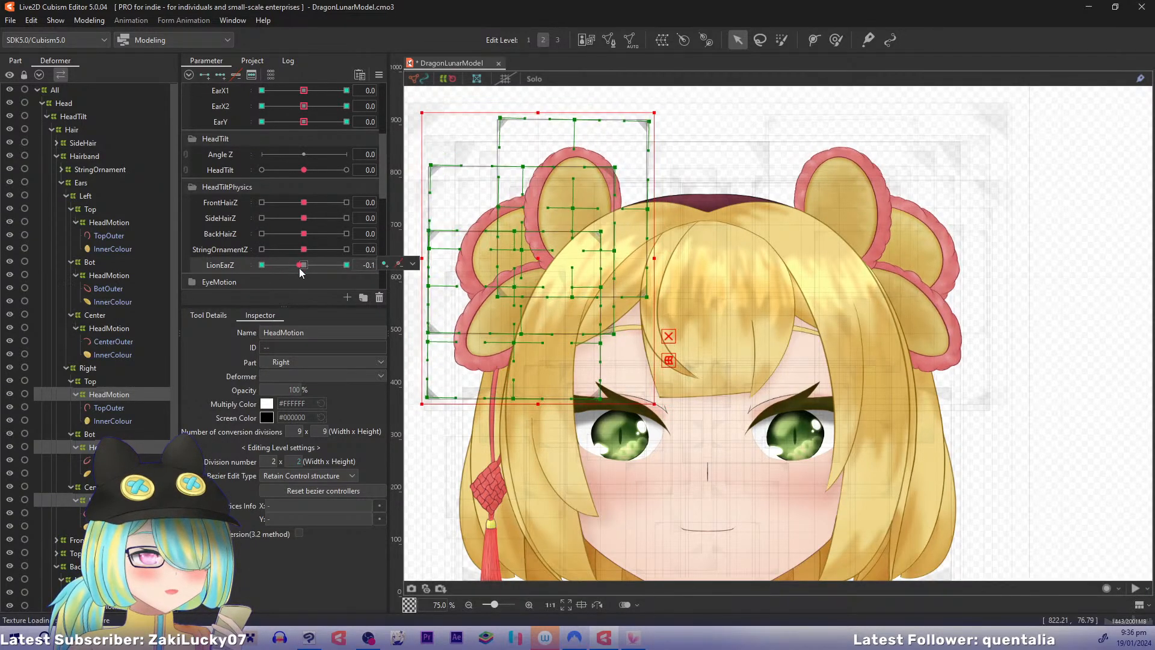
pyautogui.click(413, 263)
pyautogui.click(409, 280)
pyautogui.click(262, 265)
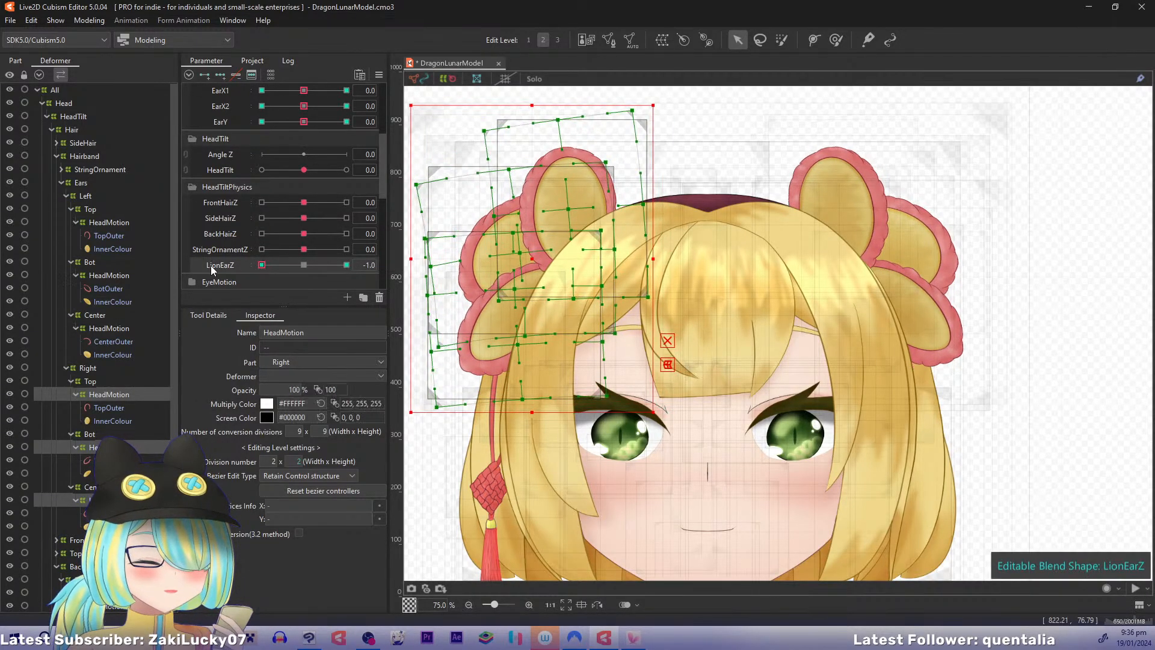
pyautogui.click(222, 265)
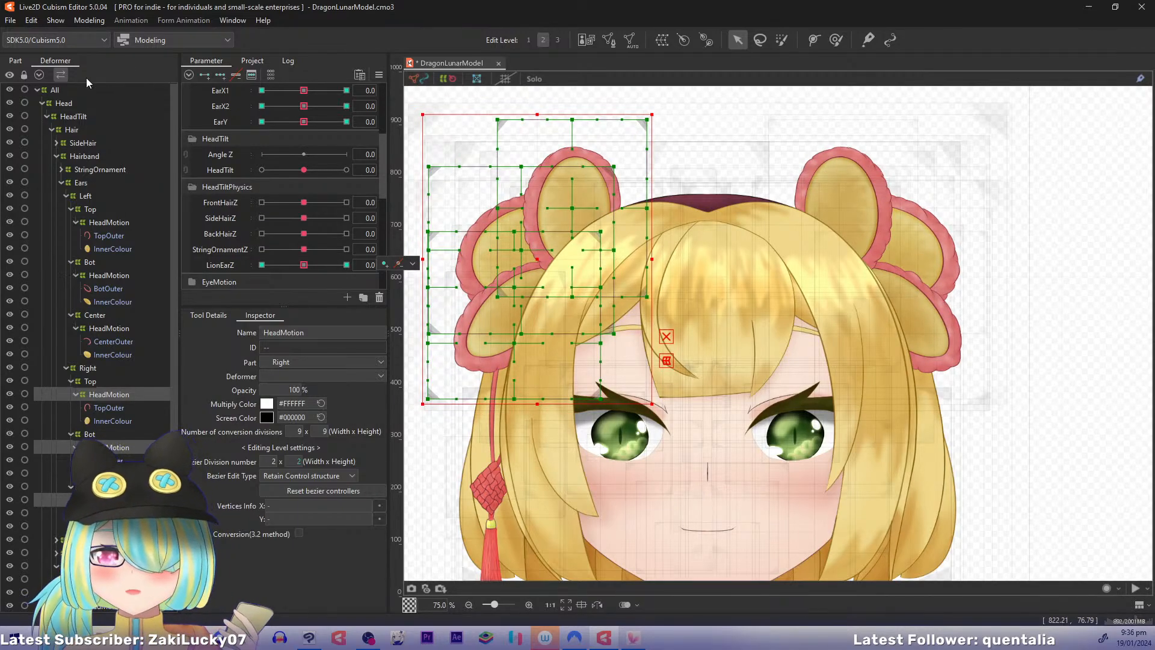
# Step: Open the physics settings and duplicate the BackHairX group under the name EarX
pyautogui.click(91, 21)
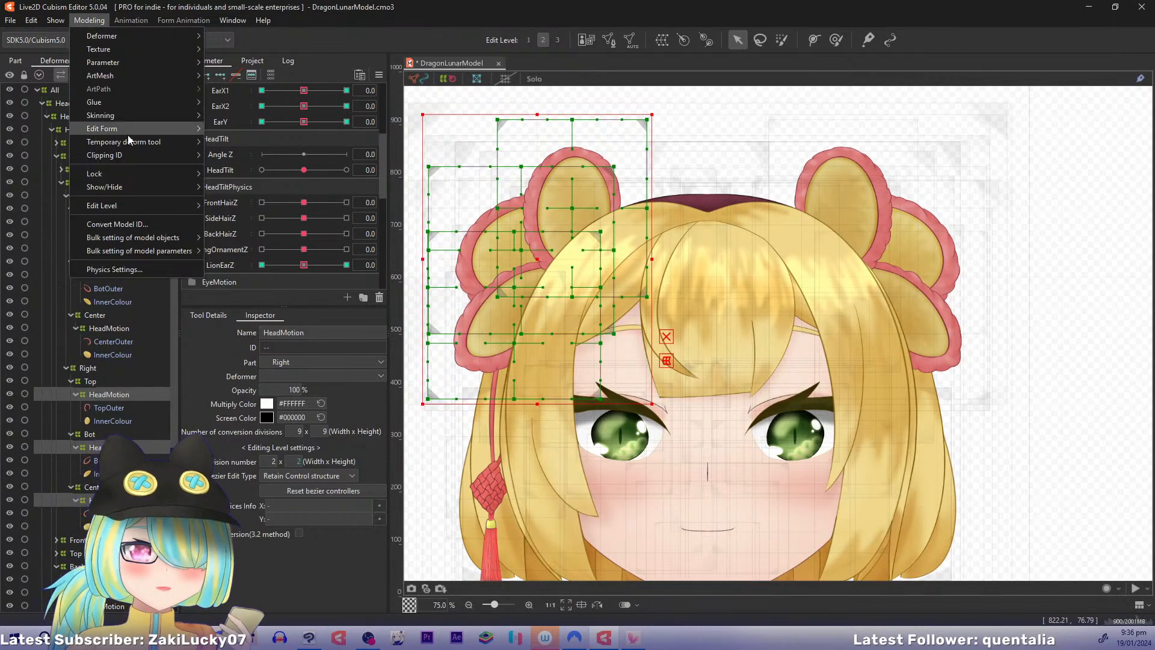
pyautogui.click(129, 268)
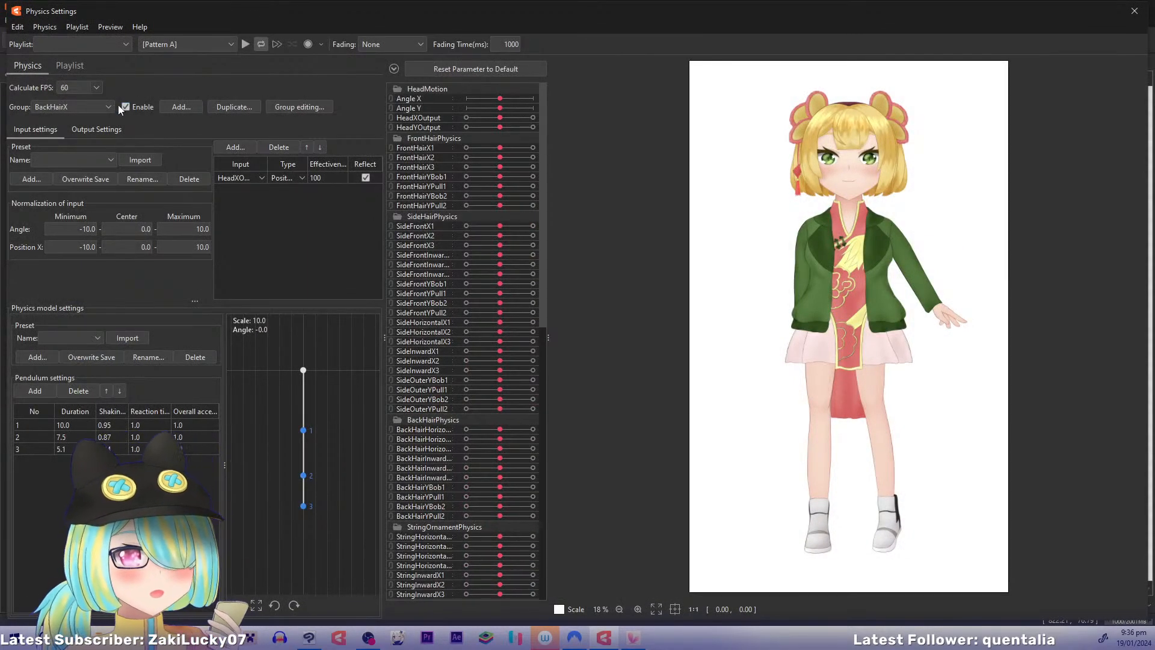
pyautogui.click(232, 109)
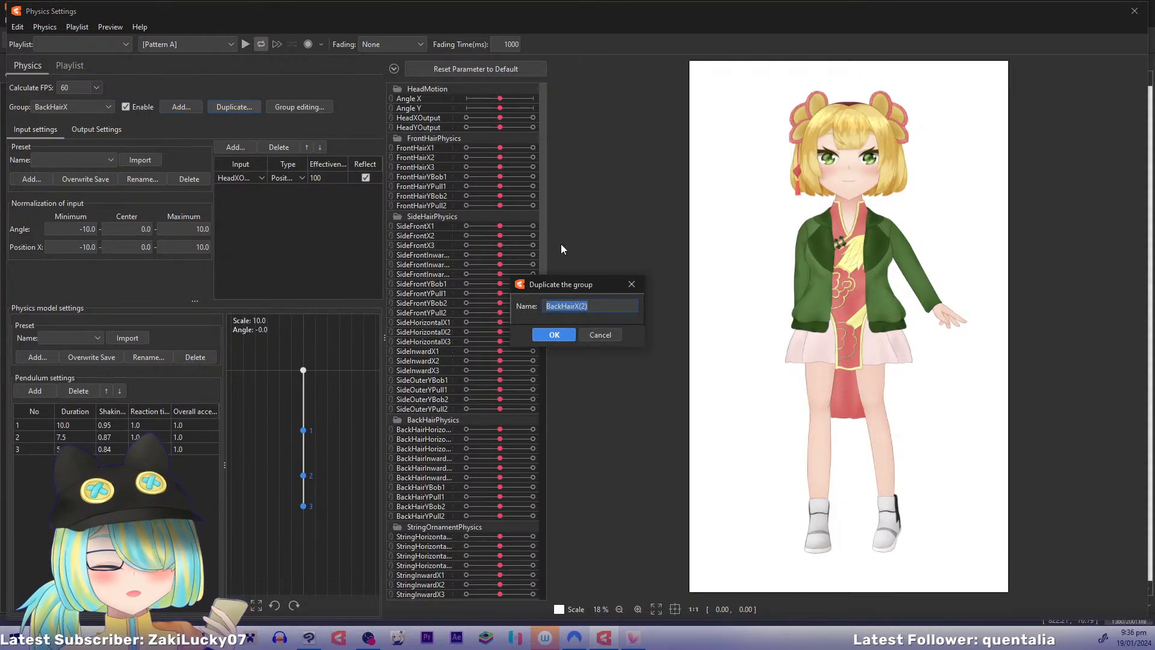
pyautogui.write('Easr')
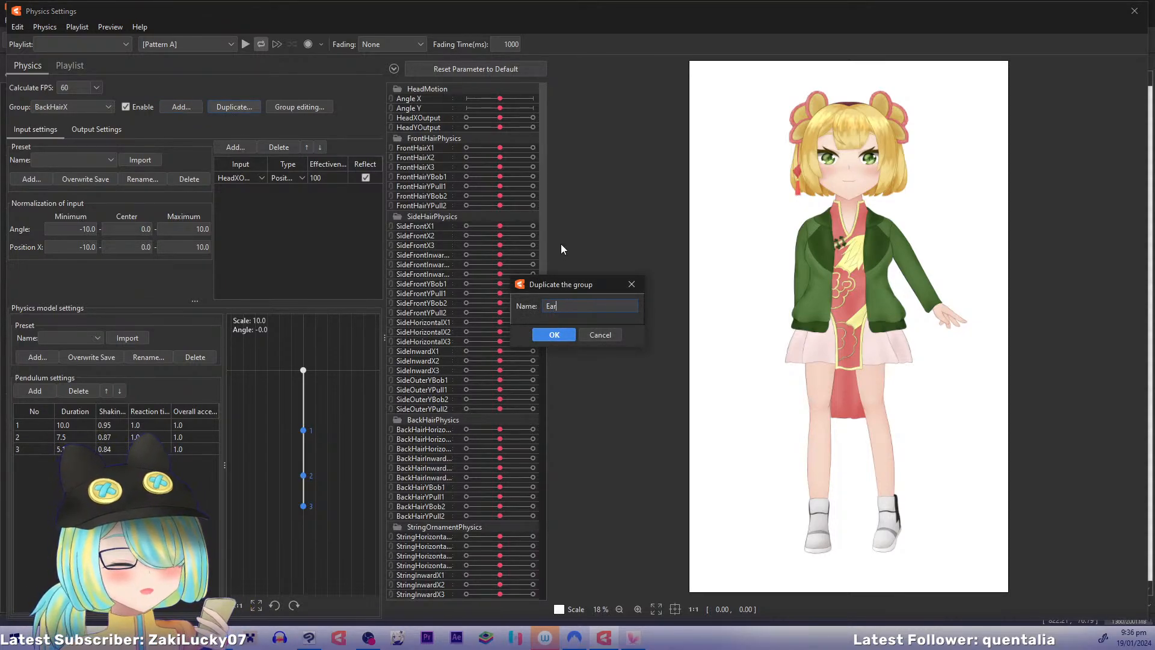
pyautogui.write('X')
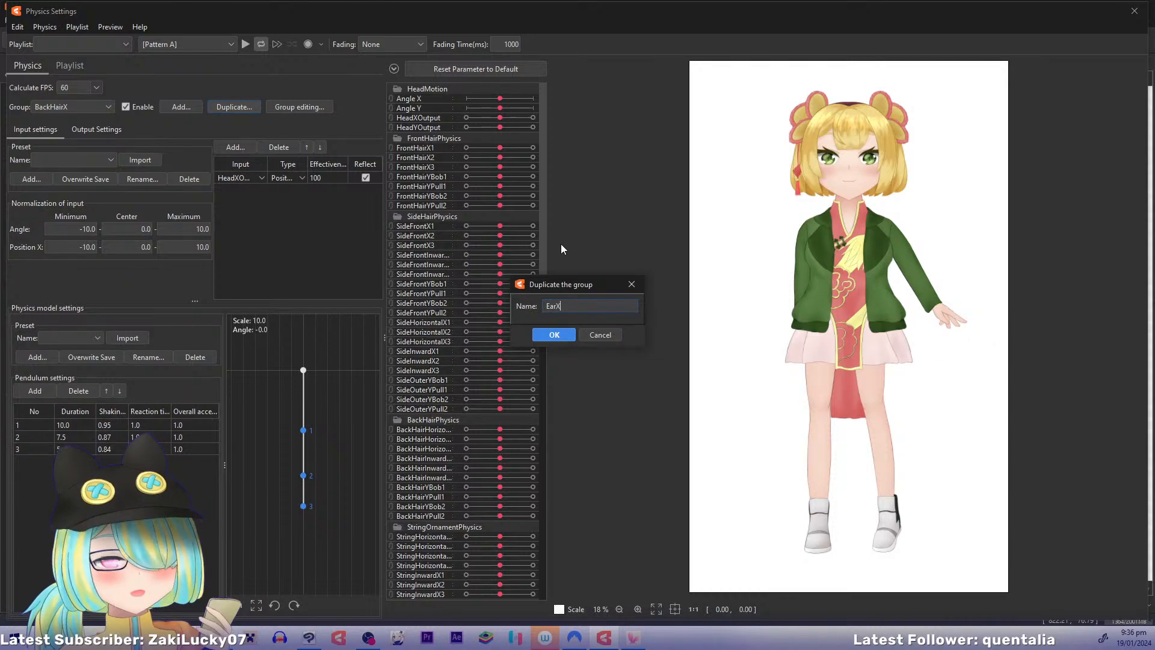
pyautogui.click(553, 335)
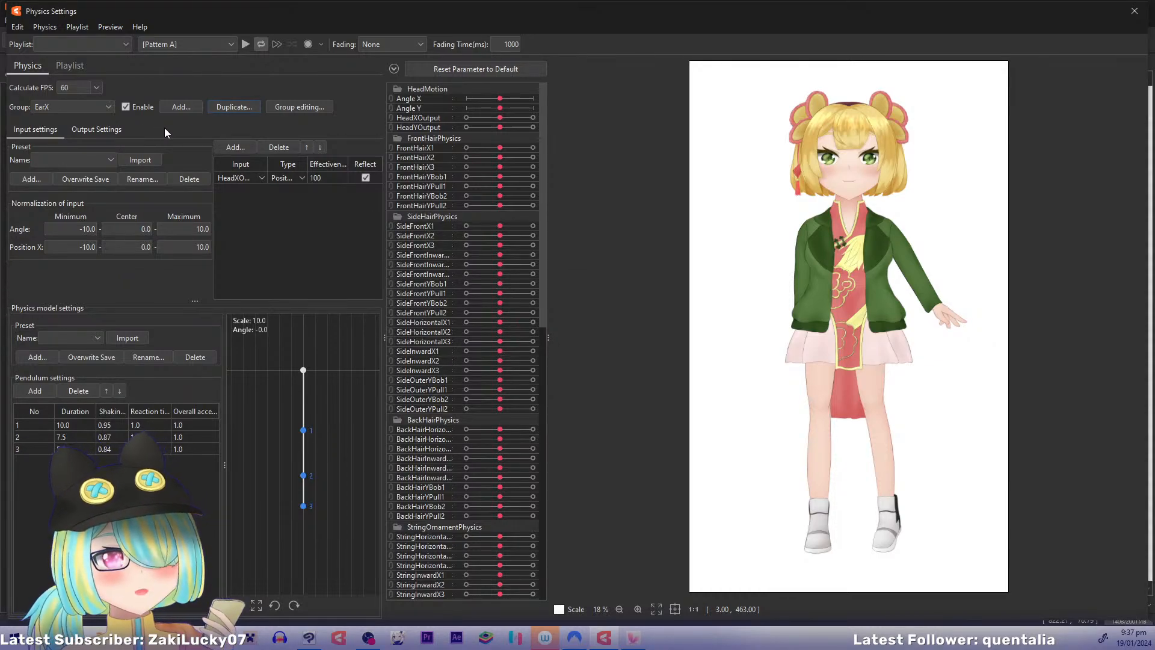
# Step: Set the EarX group's first two outputs to EarX1 for pendulum 1 and EarX2 for pendulum 2
pyautogui.click(99, 130)
pyautogui.click(118, 180)
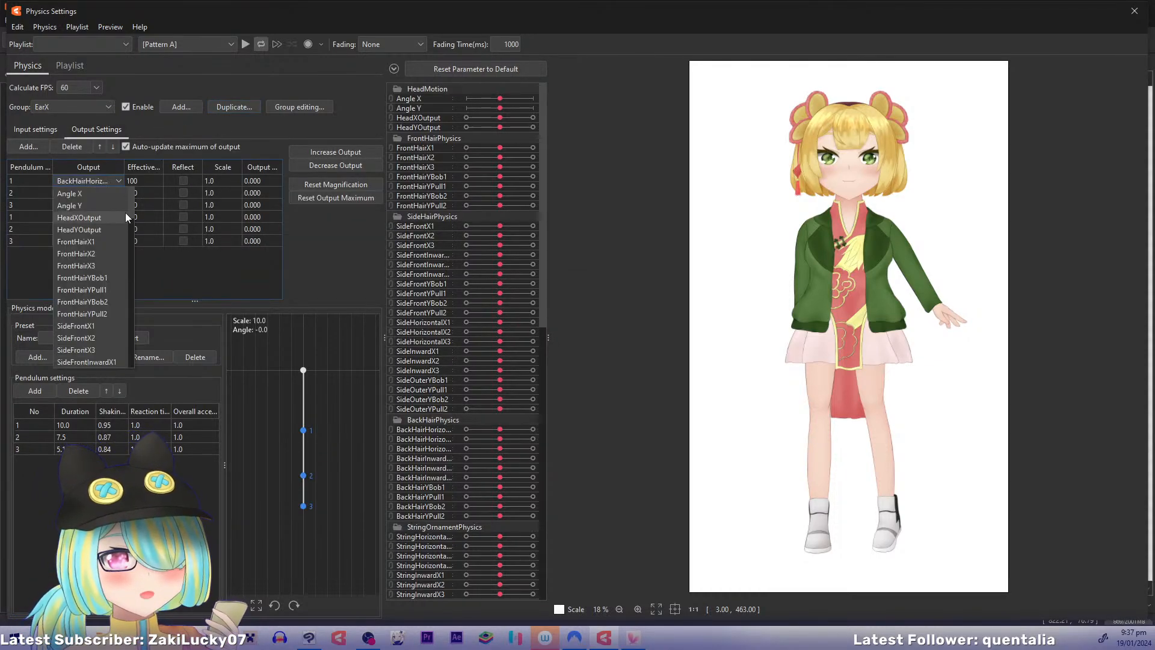
pyautogui.moveTo(131, 207); pyautogui.dragTo(138, 287)
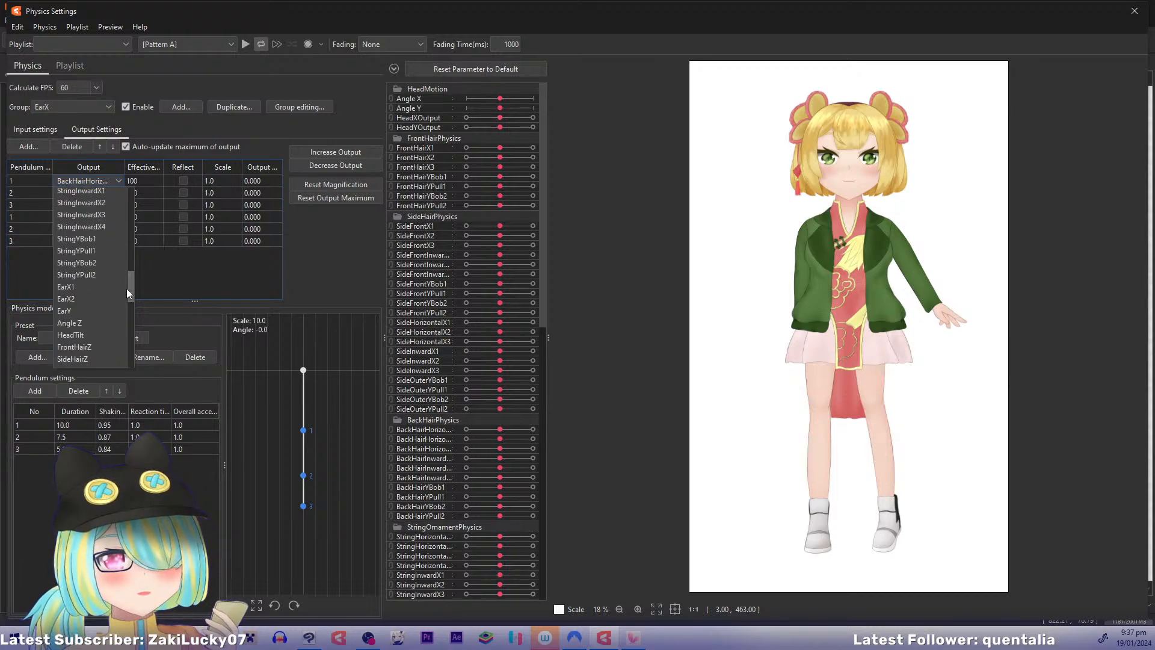
pyautogui.click(102, 287)
pyautogui.click(572, 348)
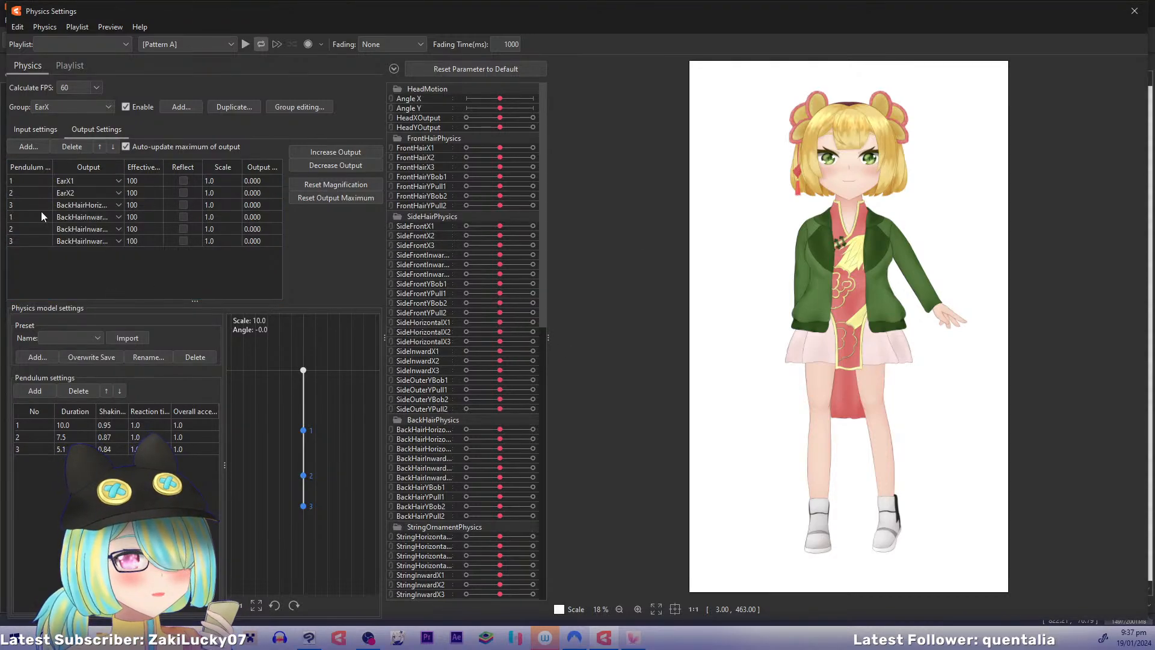
# Step: Delete the four leftover BackHair outputs from the EarX physics group
pyautogui.click(65, 205)
pyautogui.click(38, 205)
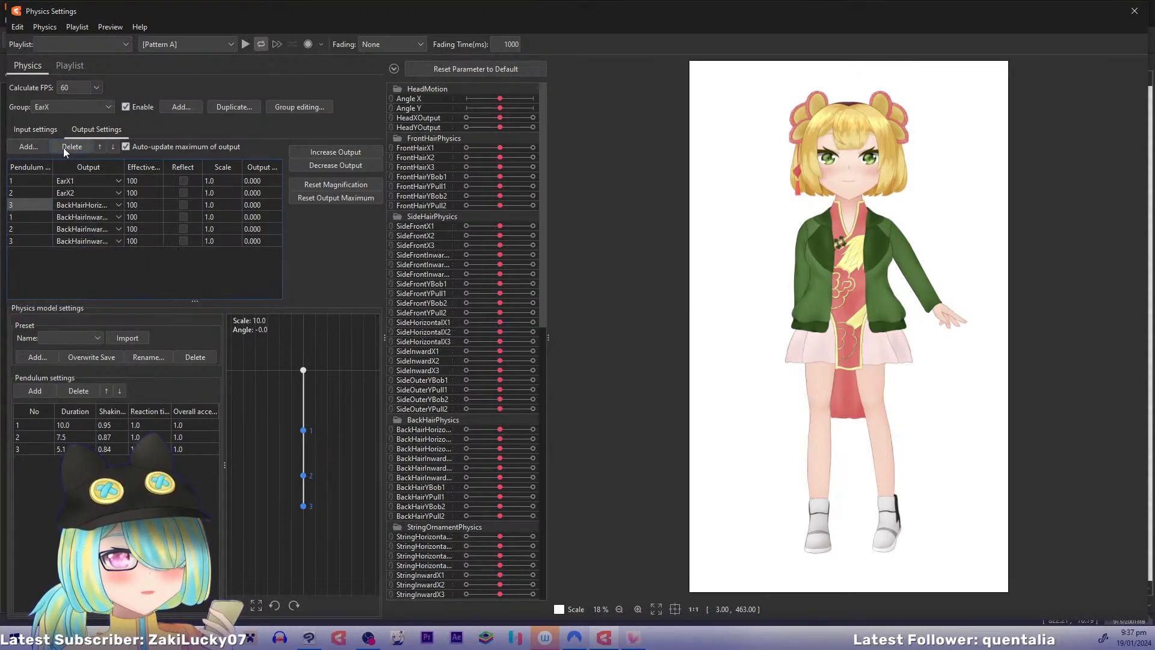
pyautogui.click(64, 147)
pyautogui.click(62, 206)
pyautogui.click(71, 147)
pyautogui.click(35, 205)
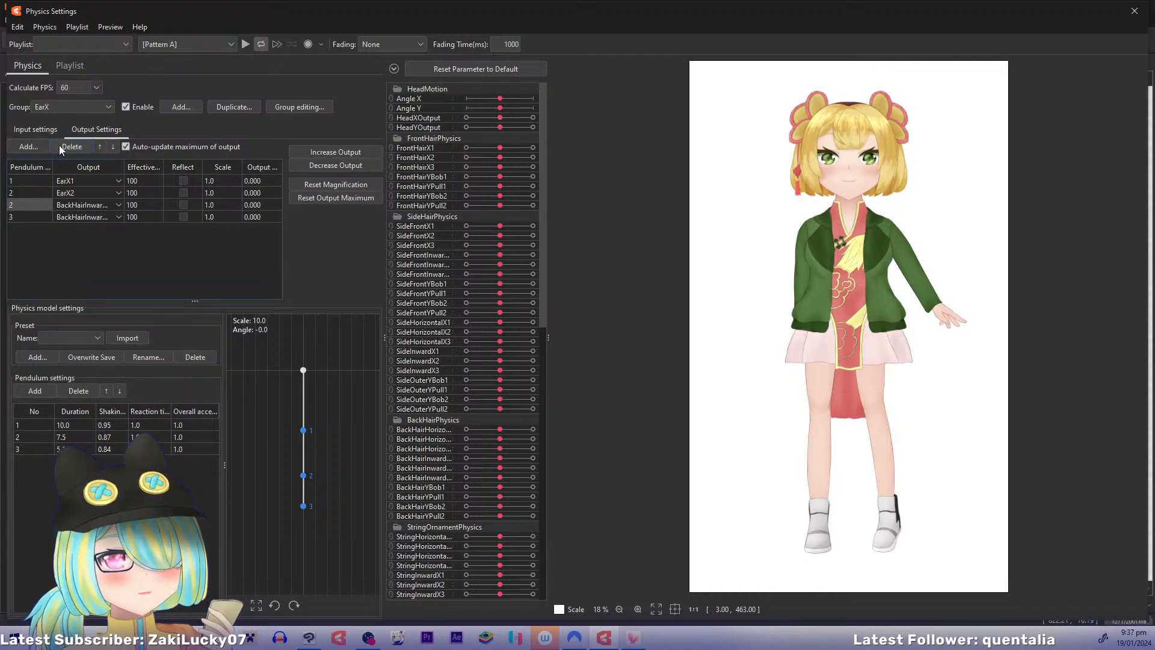
pyautogui.click(62, 147)
pyautogui.click(41, 206)
pyautogui.click(74, 146)
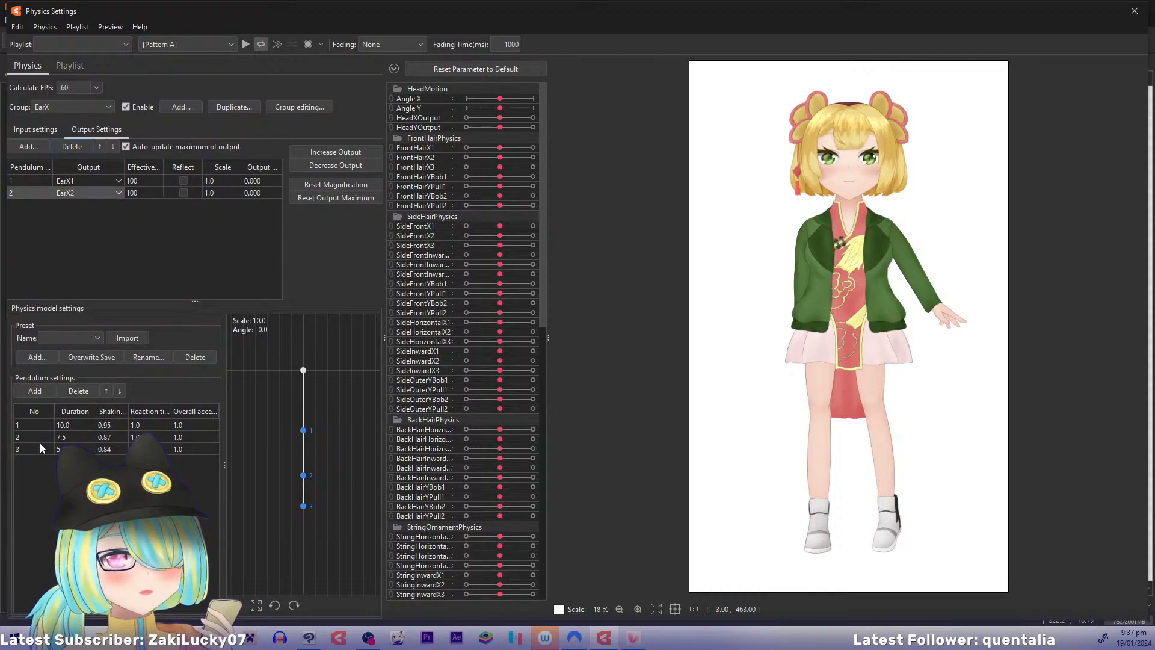
# Step: Remove the third pendulum from the EarX group, keeping the EarX2 output, and preview the physics by moving the model's head
pyautogui.click(72, 147)
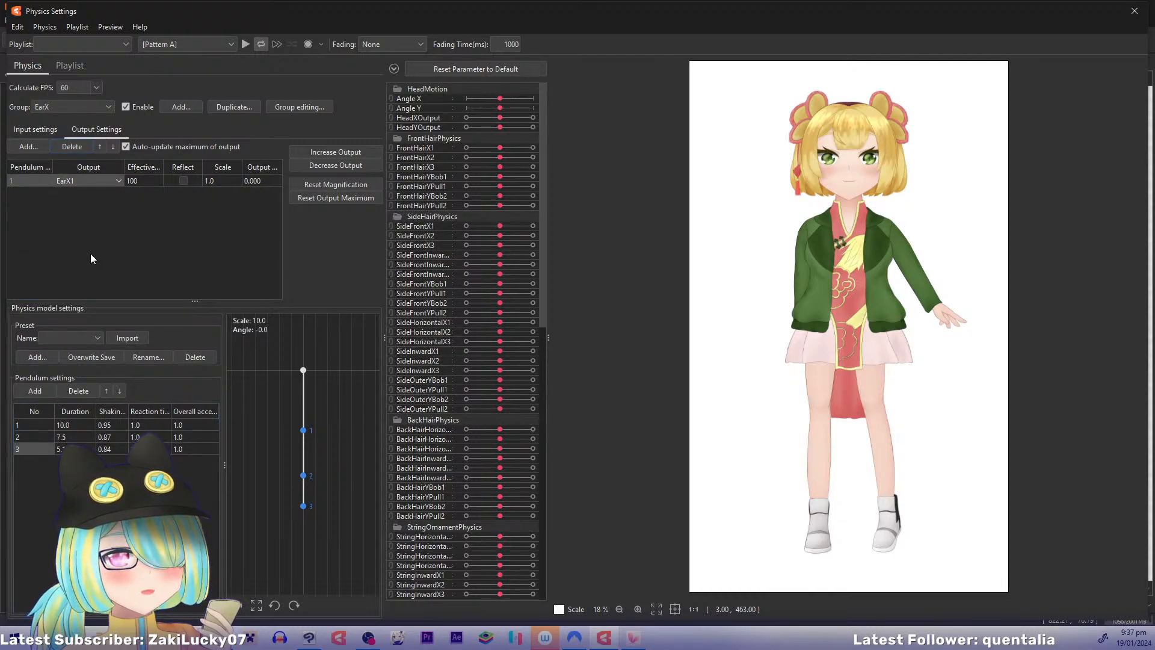
pyautogui.hotkey('ctrl', 'z')
pyautogui.click(72, 391)
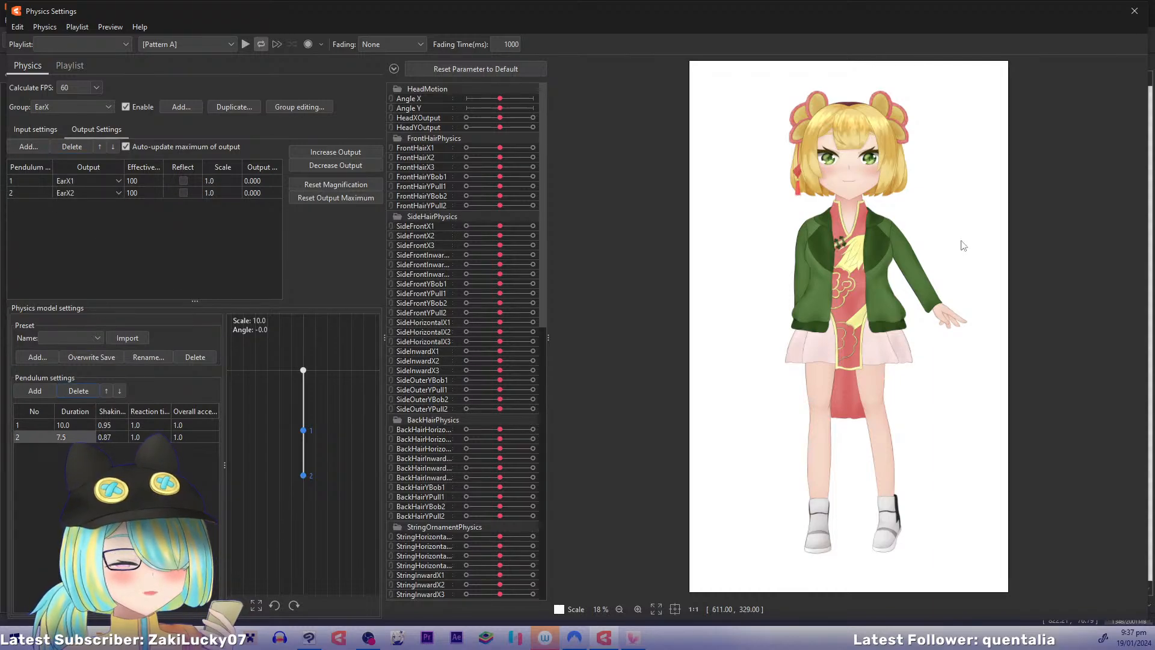
pyautogui.moveTo(961, 241); pyautogui.dragTo(814, 305)
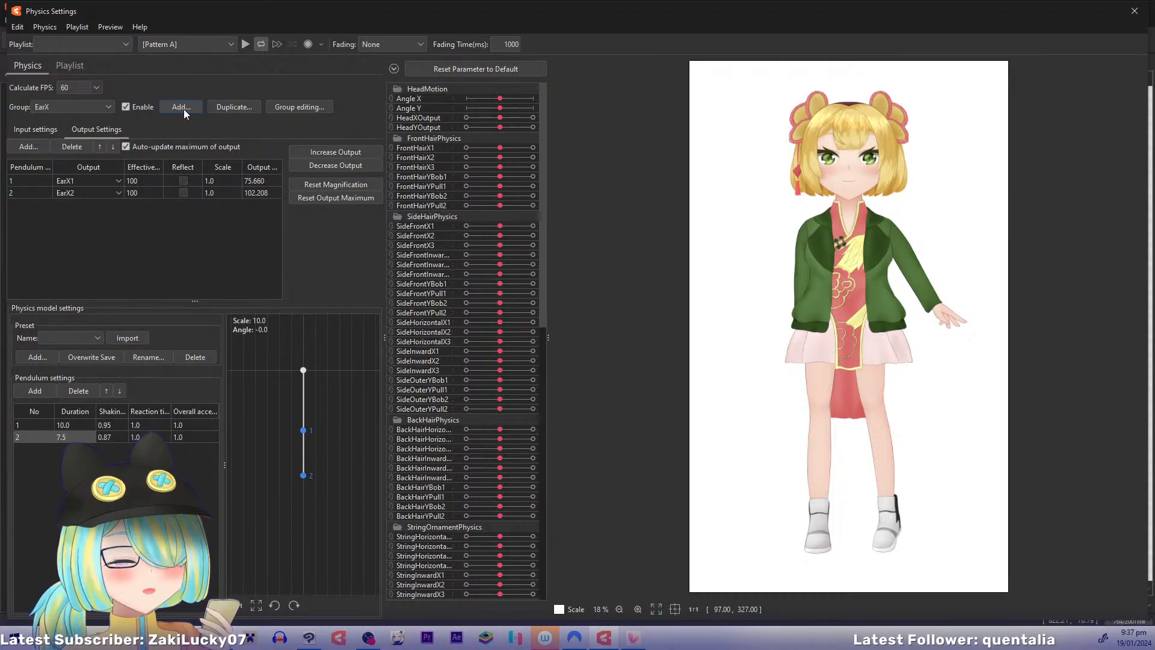
# Step: Duplicate the BackHairY physics group under the name HeadEarY
pyautogui.click(107, 108)
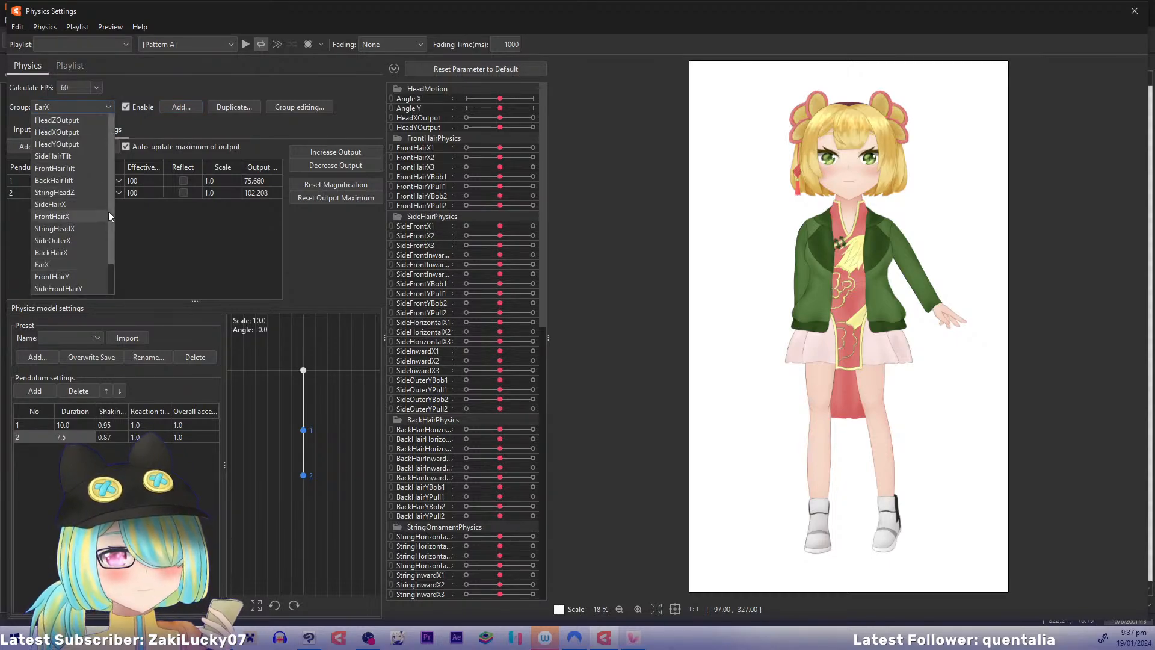
pyautogui.click(70, 286)
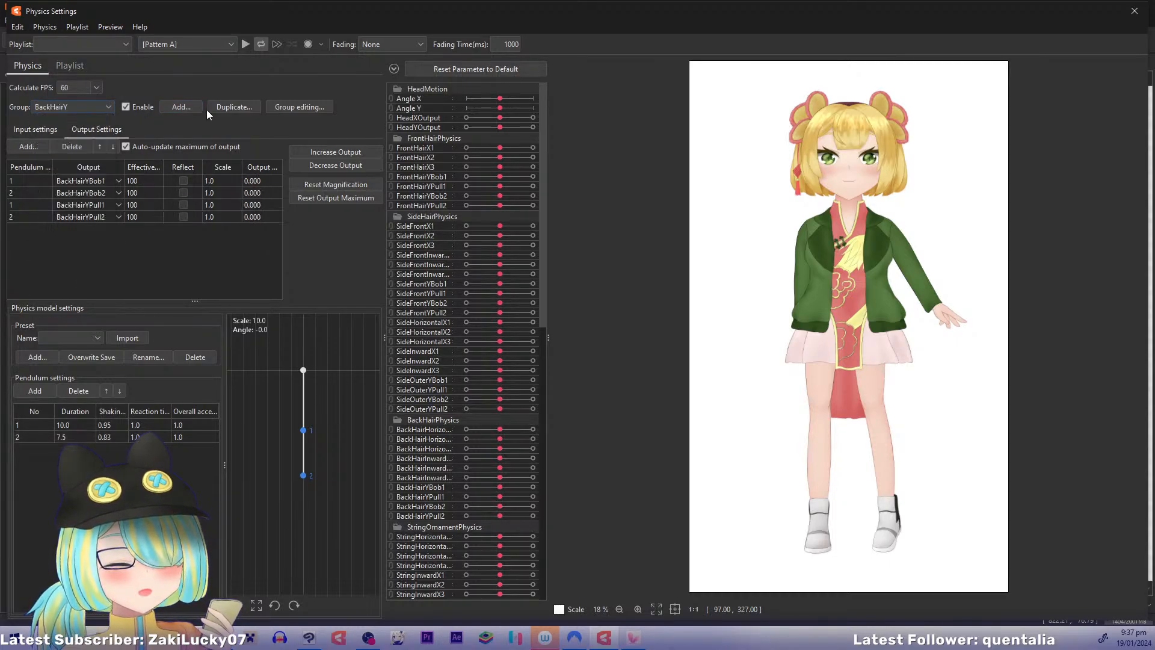
pyautogui.click(214, 107)
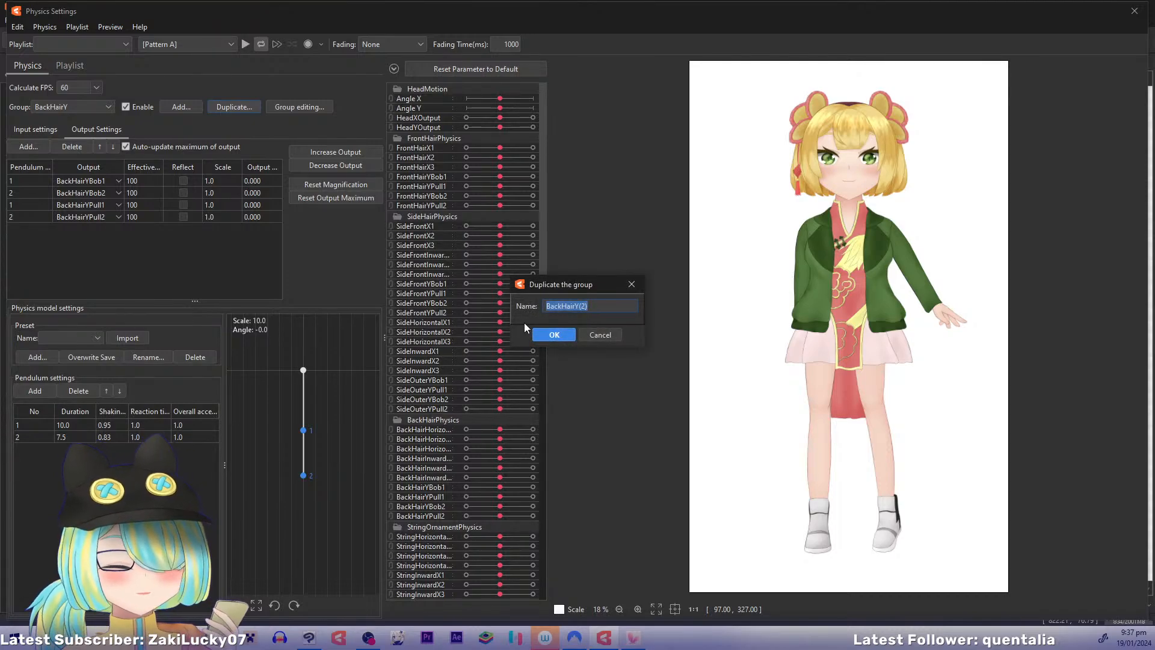
pyautogui.write('Ear')
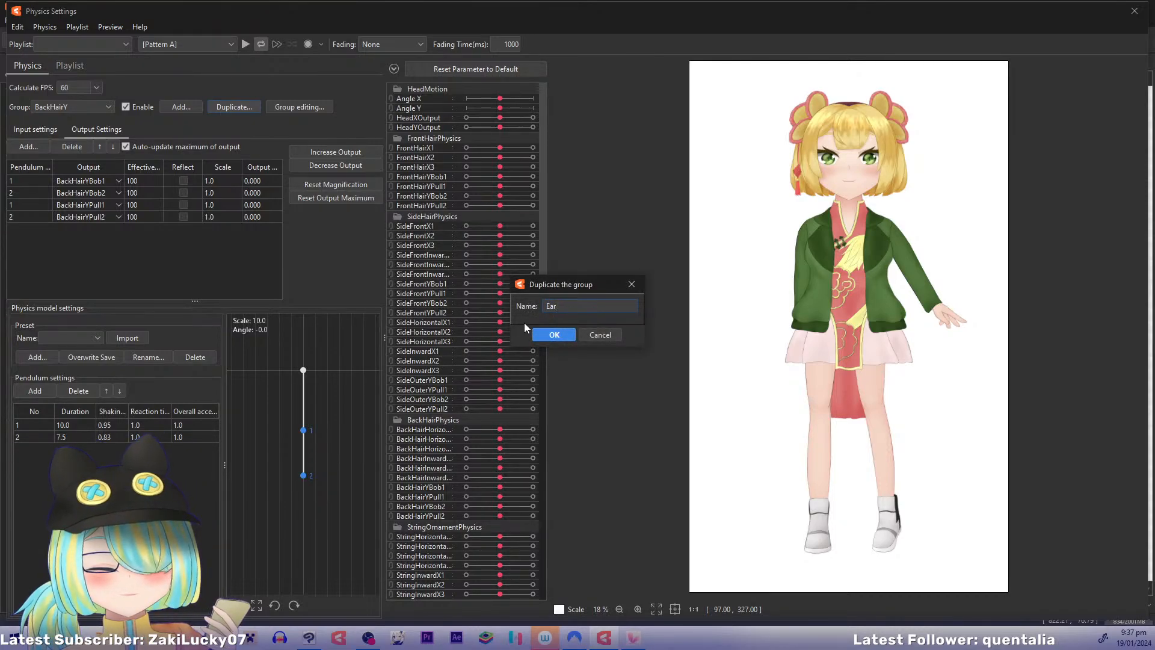
pyautogui.press('BackSpace')
pyautogui.press('BackSpace')
pyautogui.press('BackSpace')
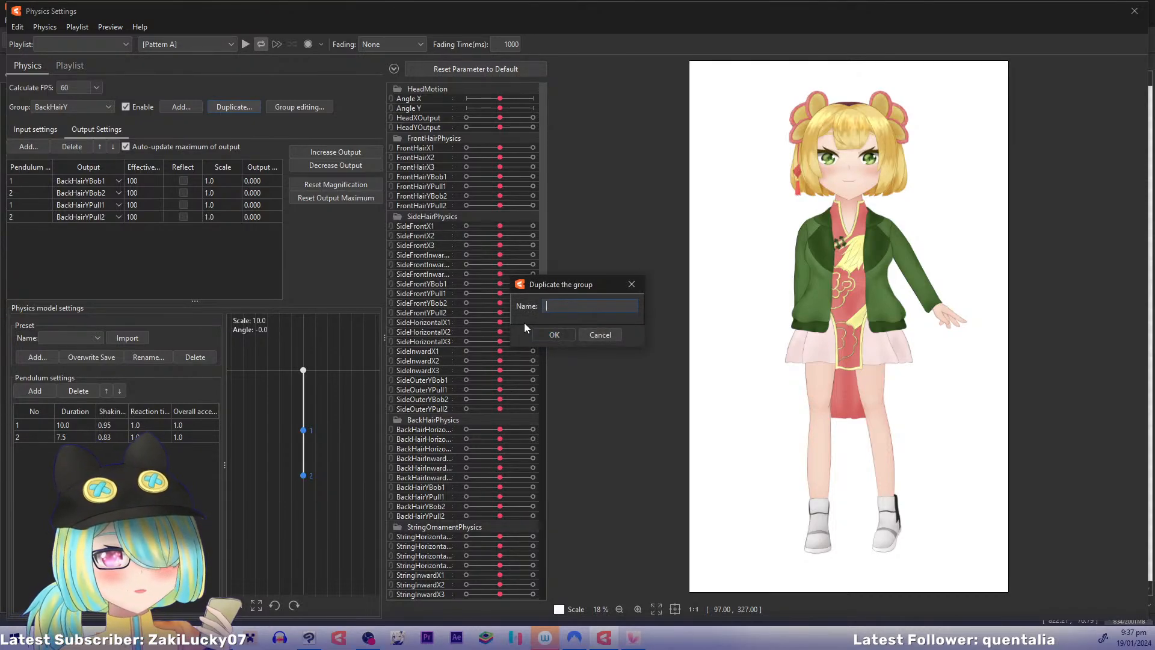
pyautogui.write('HeadEar')
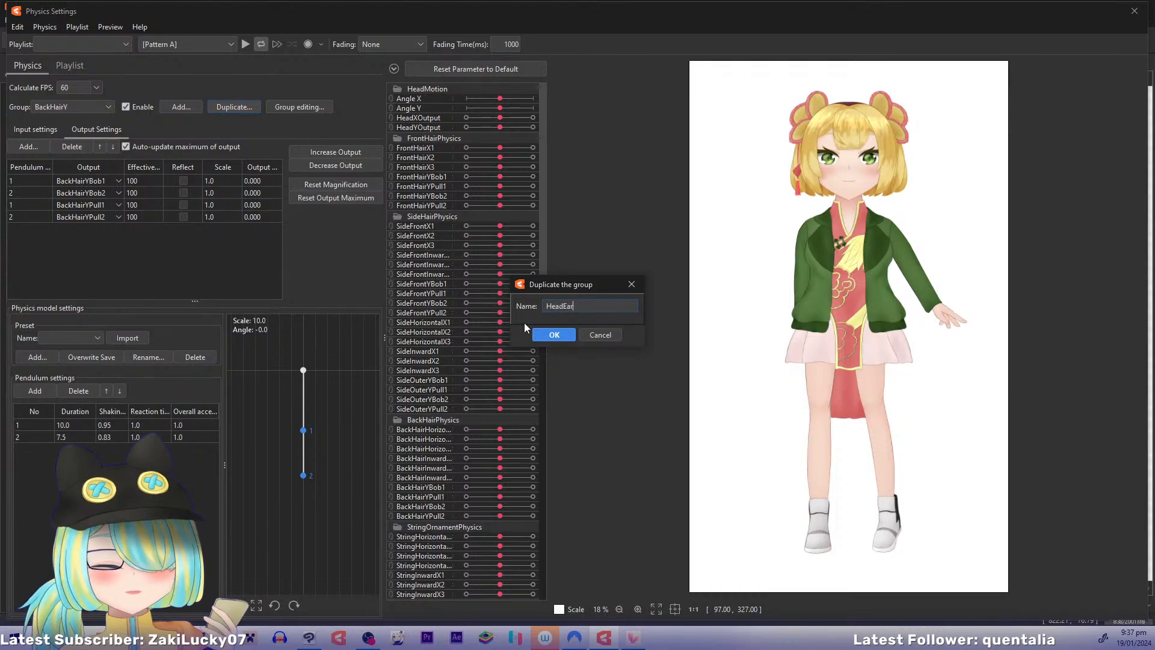
pyautogui.write('Y')
pyautogui.click(554, 337)
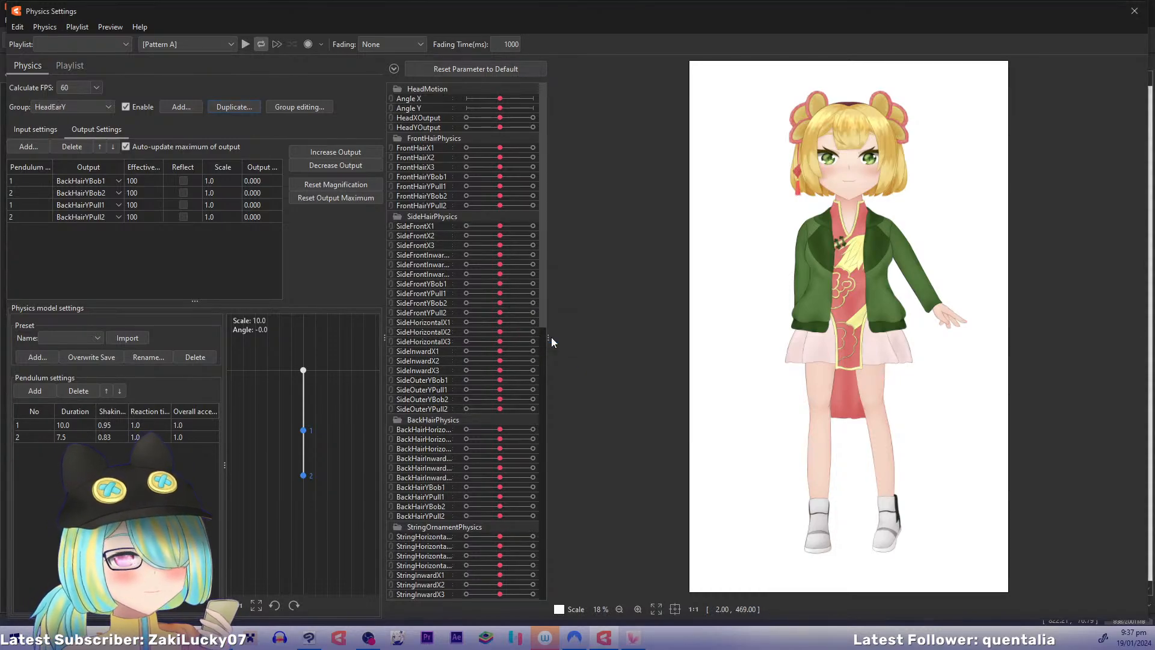
# Step: Set the first output of the HeadEarY group to EarY
pyautogui.click(117, 180)
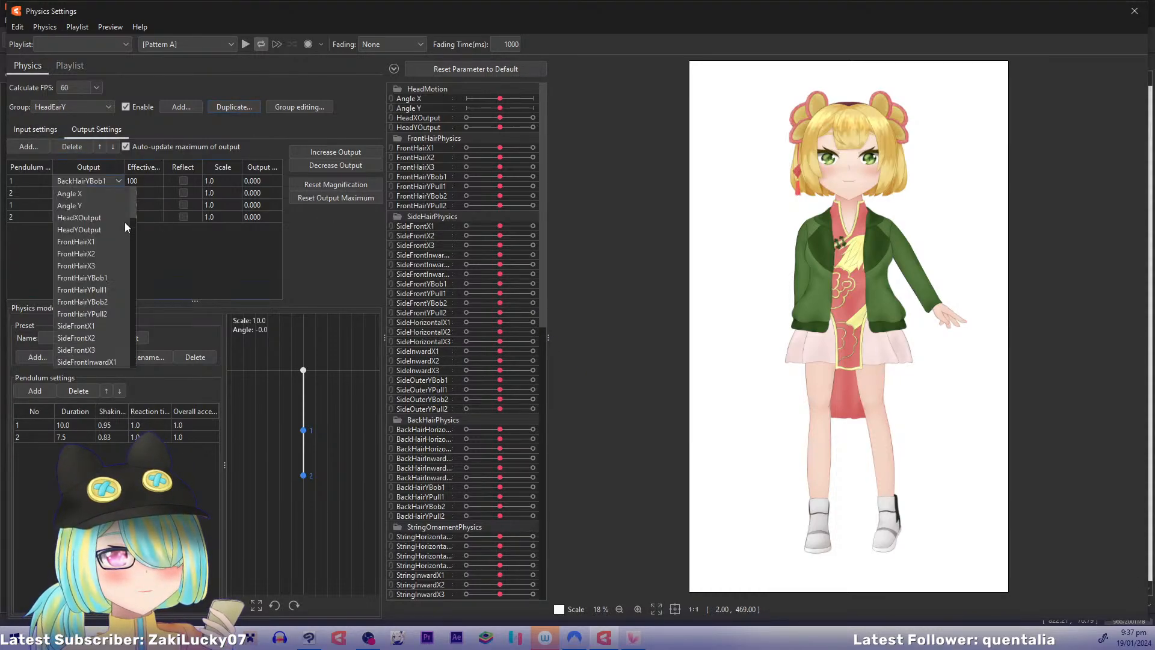
pyautogui.scroll(-12, 123, 247)
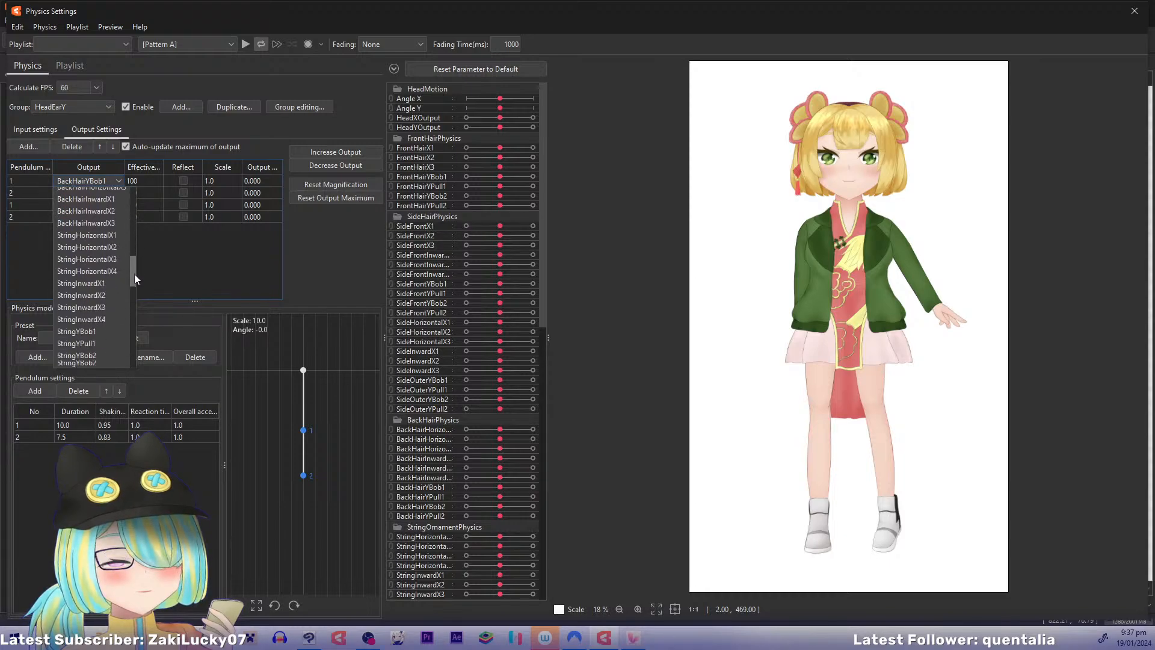
pyautogui.scroll(-4, 133, 283)
pyautogui.click(106, 266)
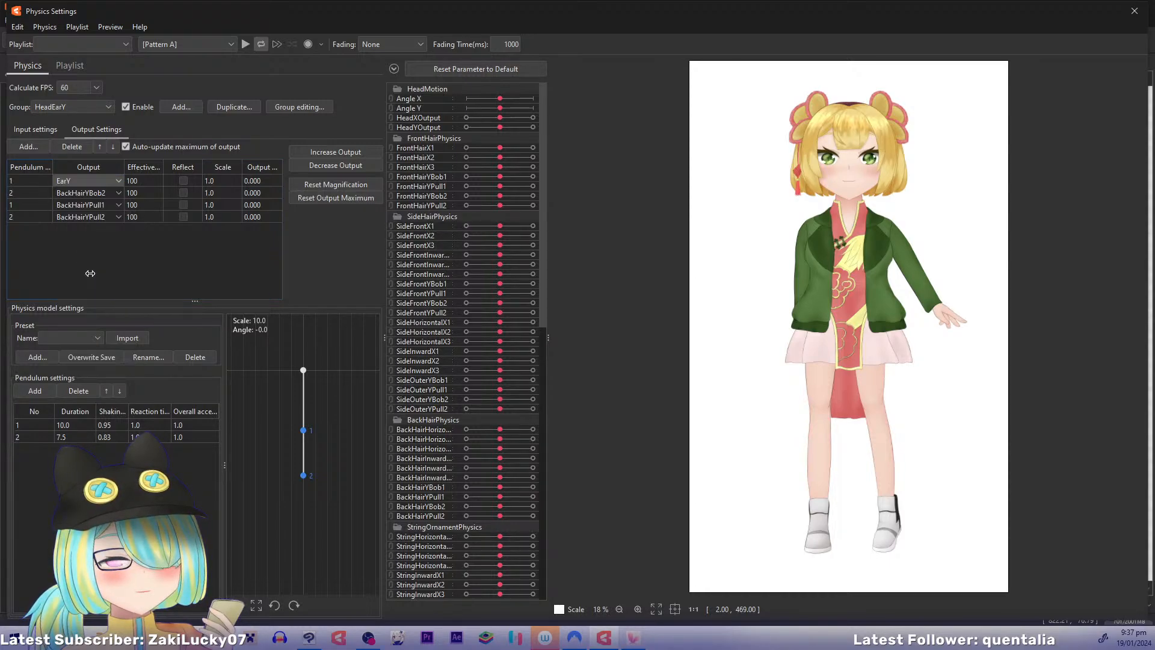
# Step: Delete the three leftover BackHair outputs and the second pendulum from the HeadEarY group, and preview the head movement
pyautogui.click(51, 194)
pyautogui.click(65, 148)
pyautogui.click(54, 193)
pyautogui.click(64, 150)
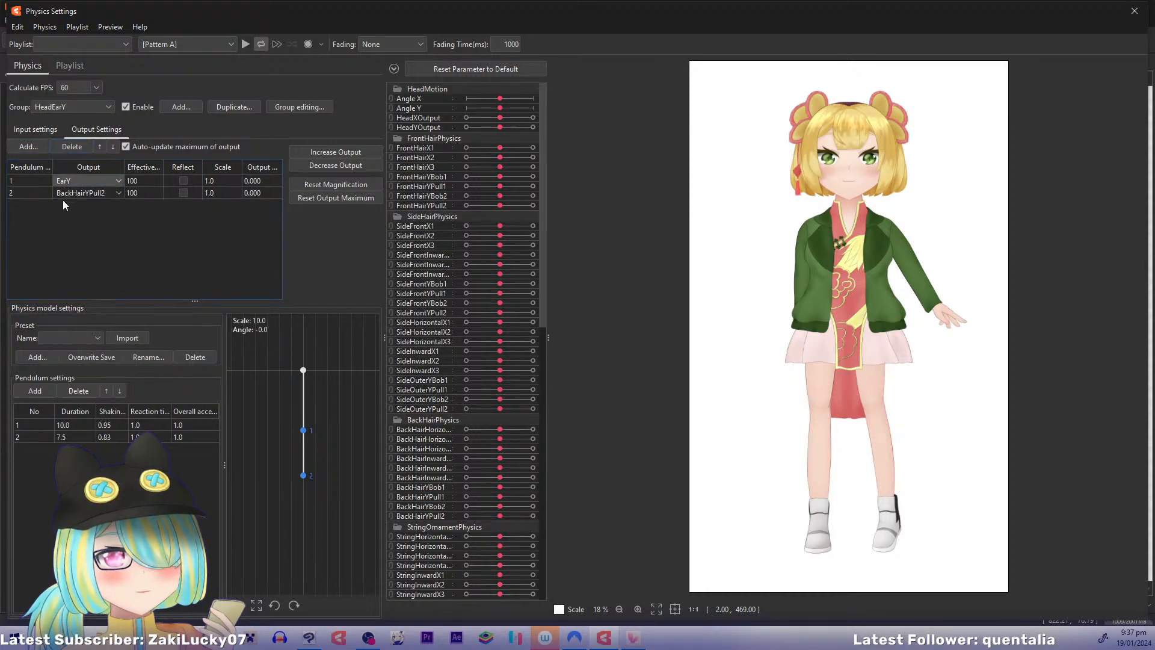
pyautogui.click(60, 192)
pyautogui.click(69, 147)
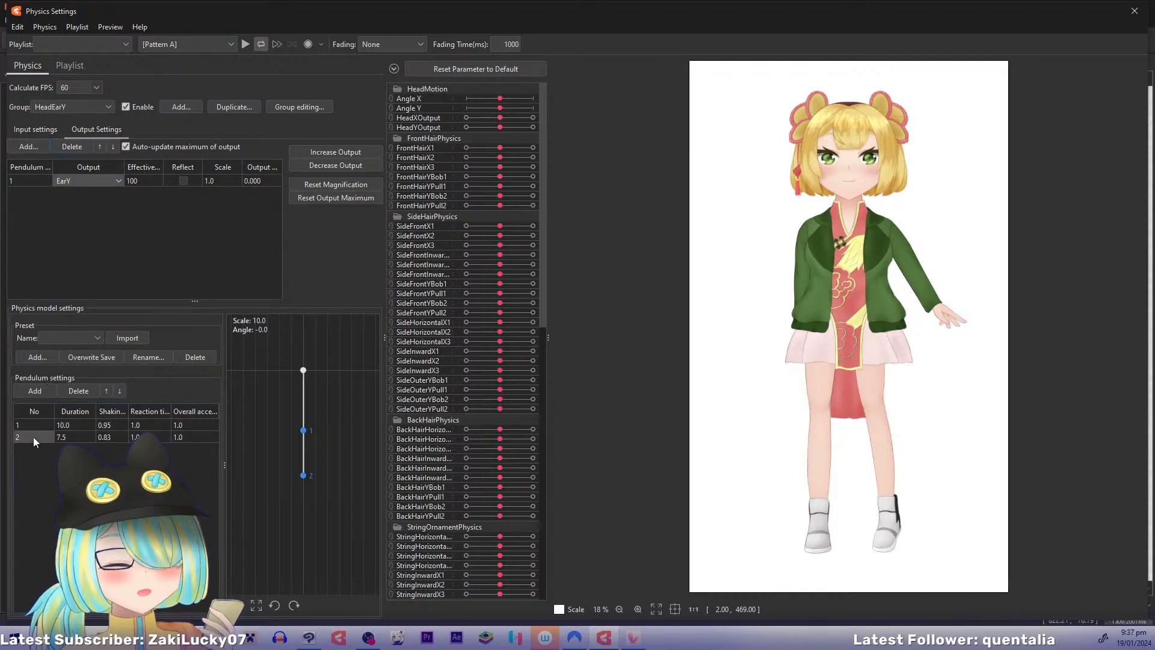
pyautogui.click(75, 391)
pyautogui.moveTo(825, 208); pyautogui.dragTo(880, 242)
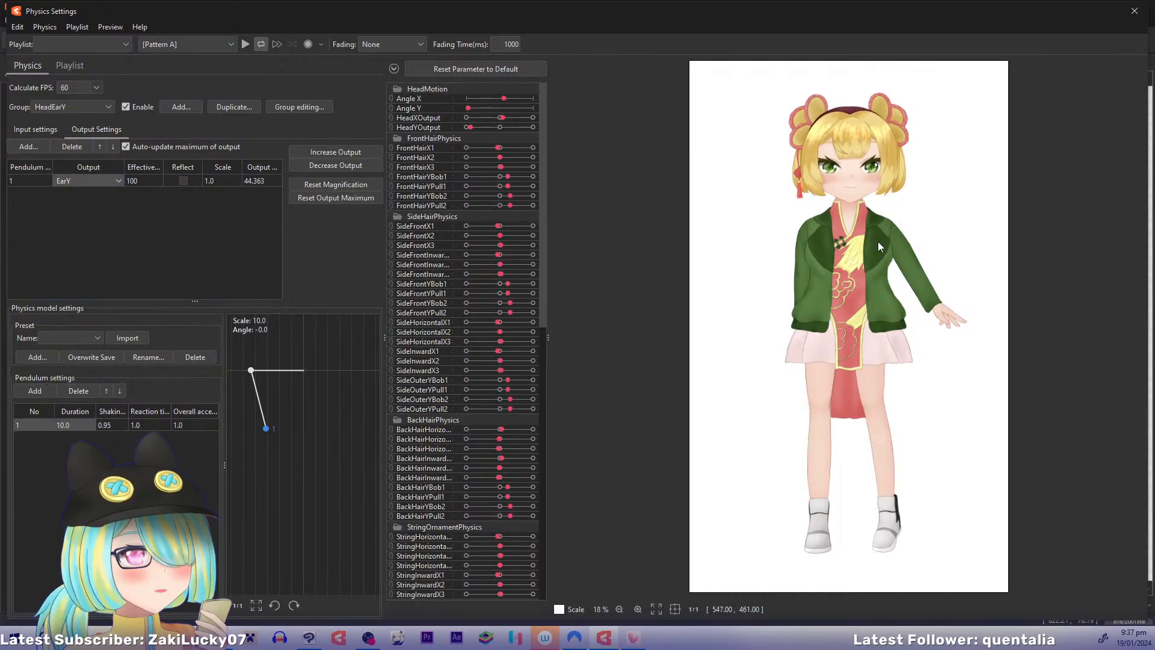
# Step: Duplicate the StringHeadZ physics group under the name EarZ
pyautogui.click(103, 106)
pyautogui.scroll(2, 105, 172)
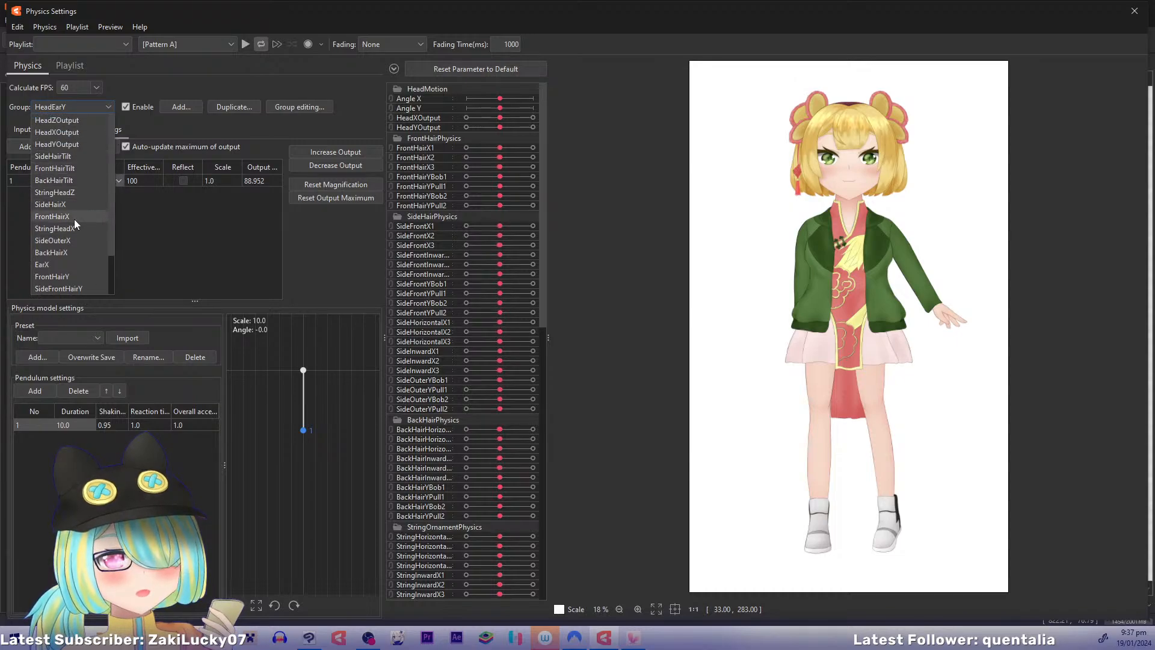
pyautogui.click(72, 192)
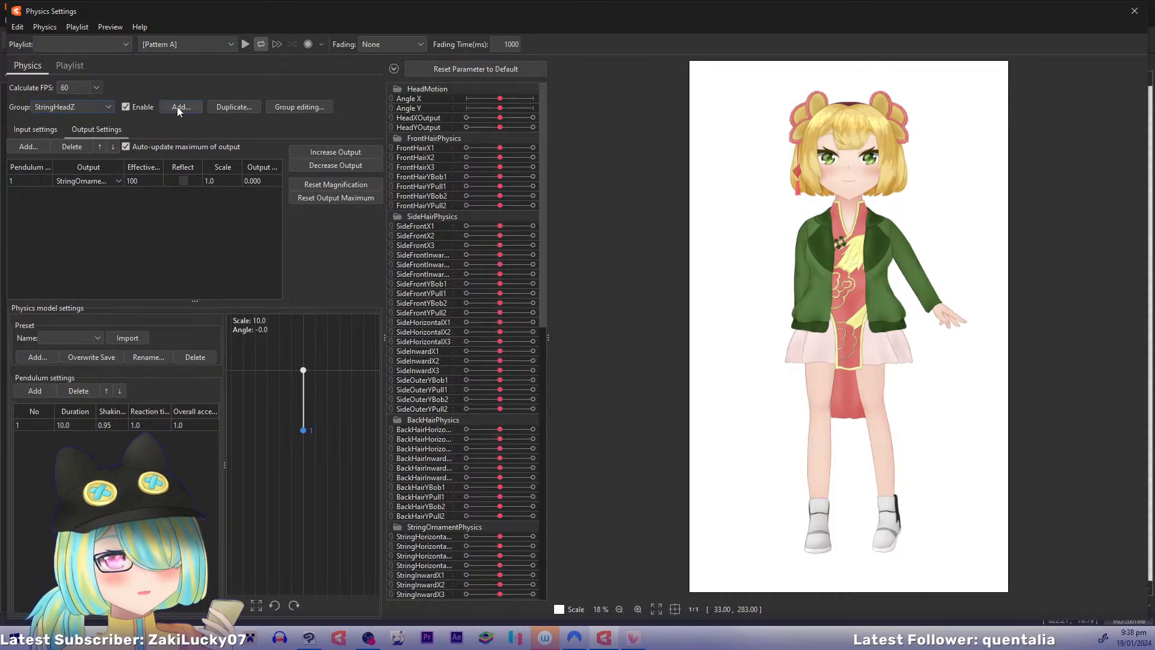
pyautogui.click(234, 106)
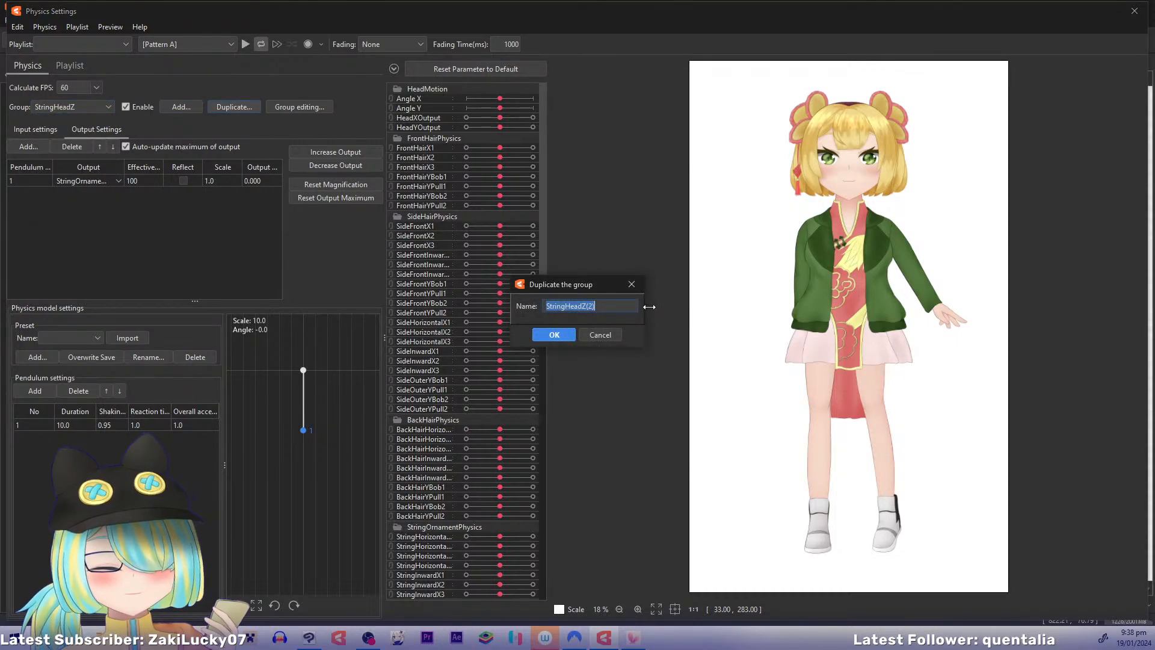
pyautogui.write('EarZ')
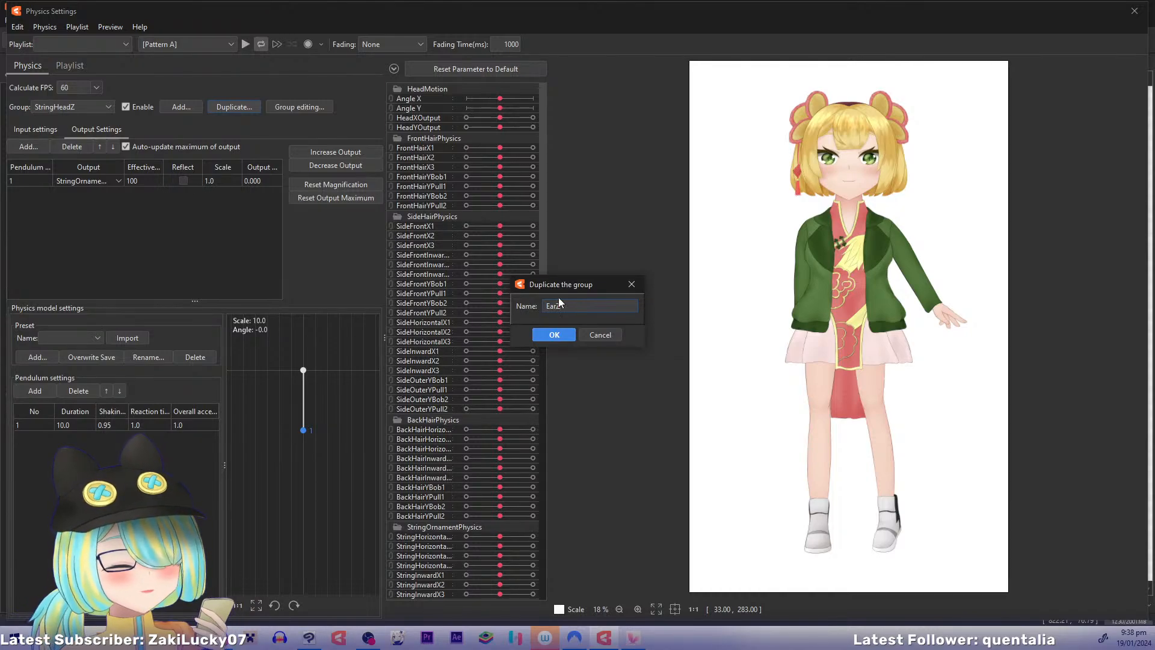
pyautogui.click(554, 335)
# Step: Change the type of the EarZ group's HeadTilt input from angle to position
pyautogui.click(36, 129)
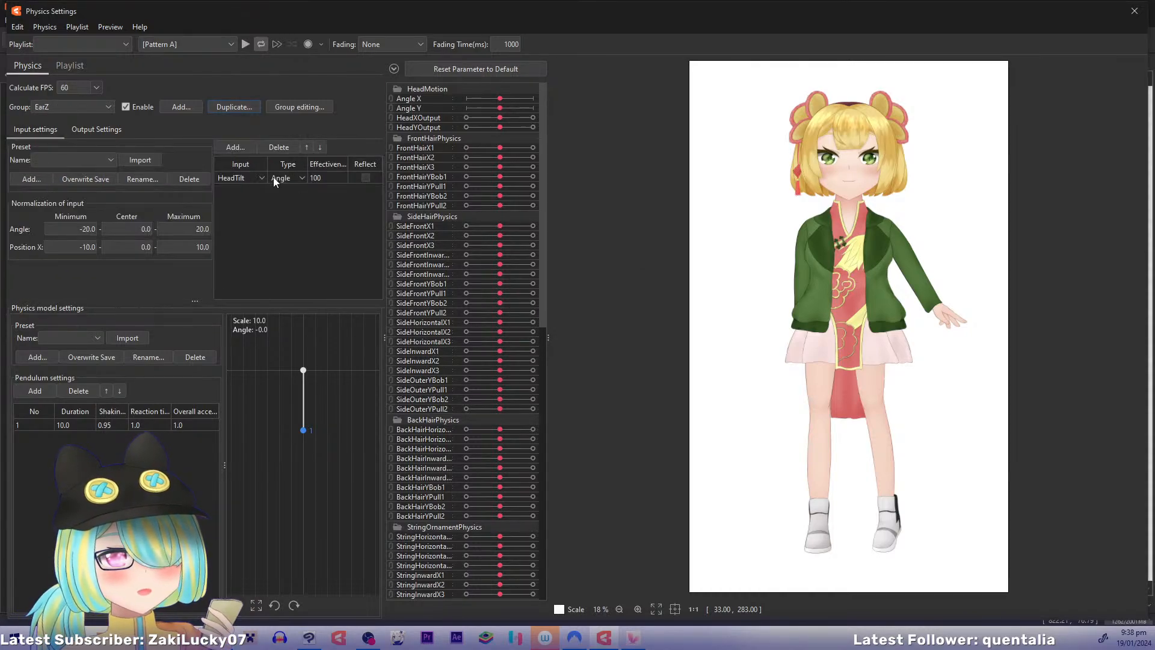
pyautogui.click(275, 179)
pyautogui.click(280, 196)
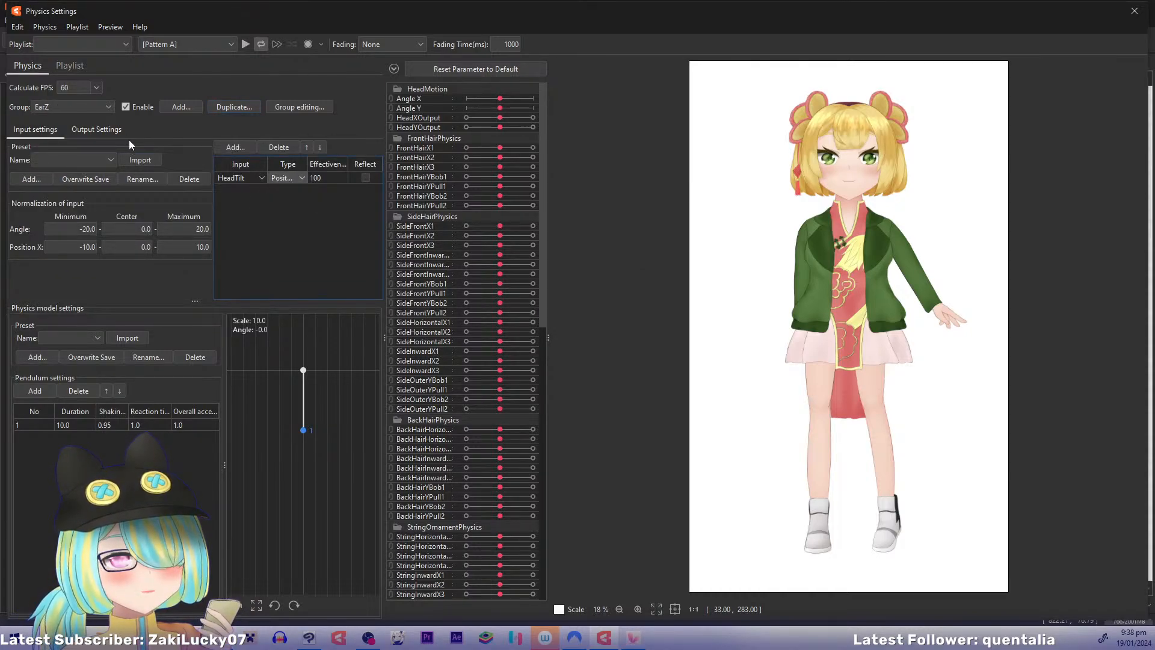
# Step: Set the output of the EarZ group to LionEarZ
pyautogui.click(108, 129)
pyautogui.click(96, 181)
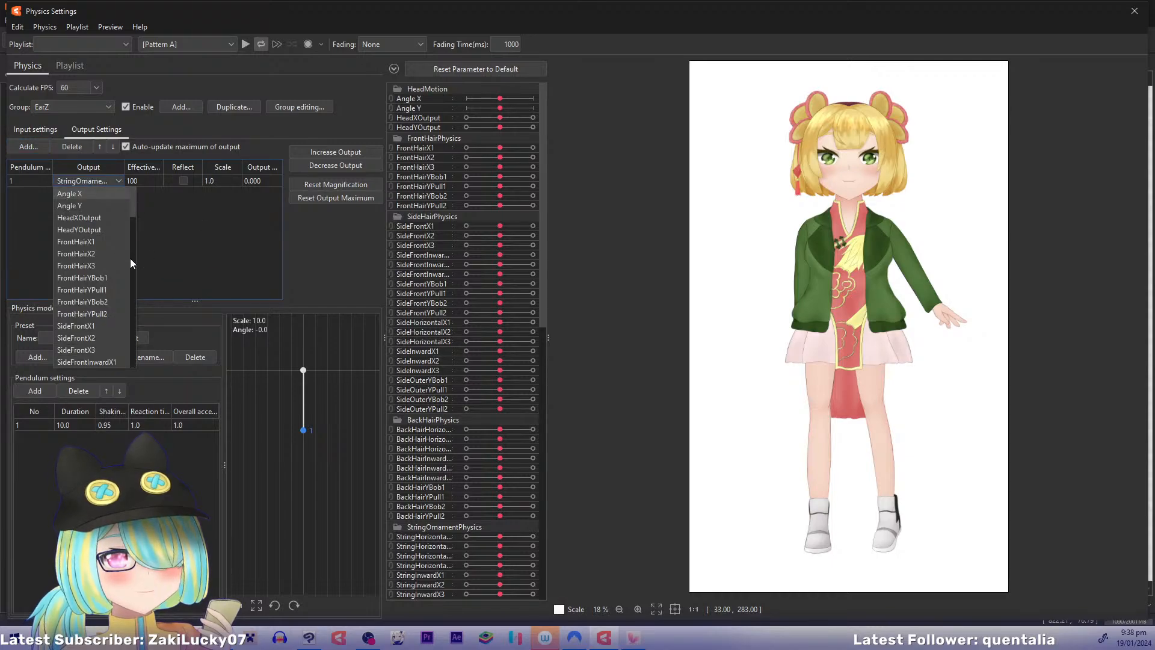
pyautogui.moveTo(132, 204); pyautogui.dragTo(128, 322)
pyautogui.scroll(2, 130, 316)
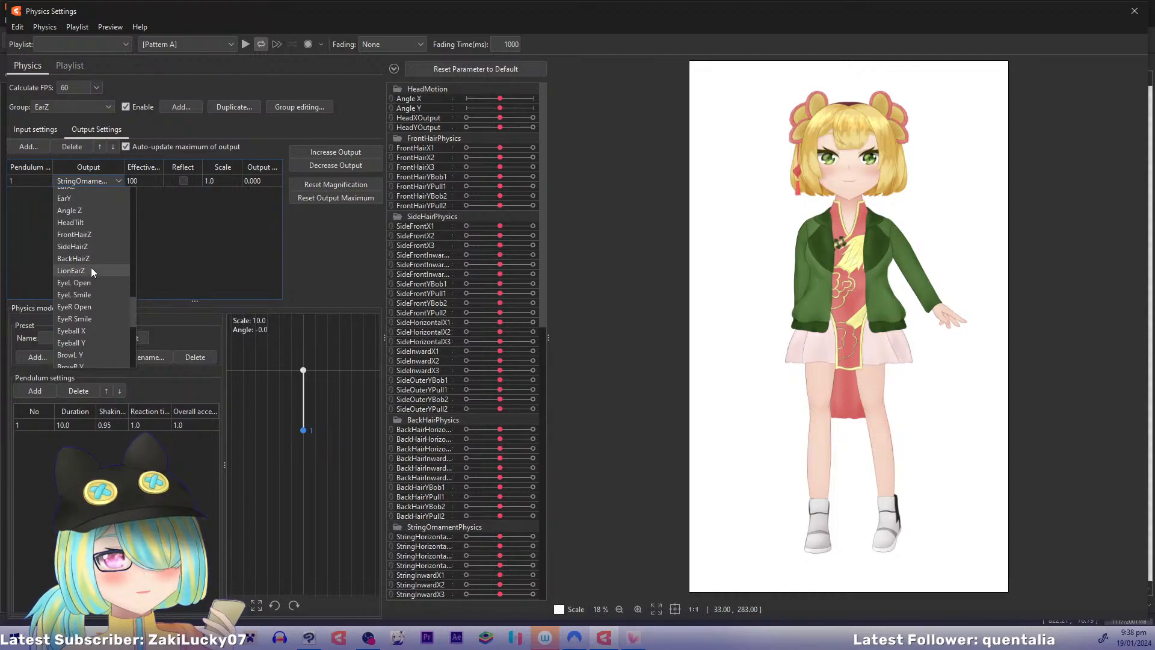
pyautogui.click(92, 267)
# Step: Preview the ear physics by moving the model's head, close the physics settings, and save the model
pyautogui.moveTo(903, 172); pyautogui.dragTo(890, 354)
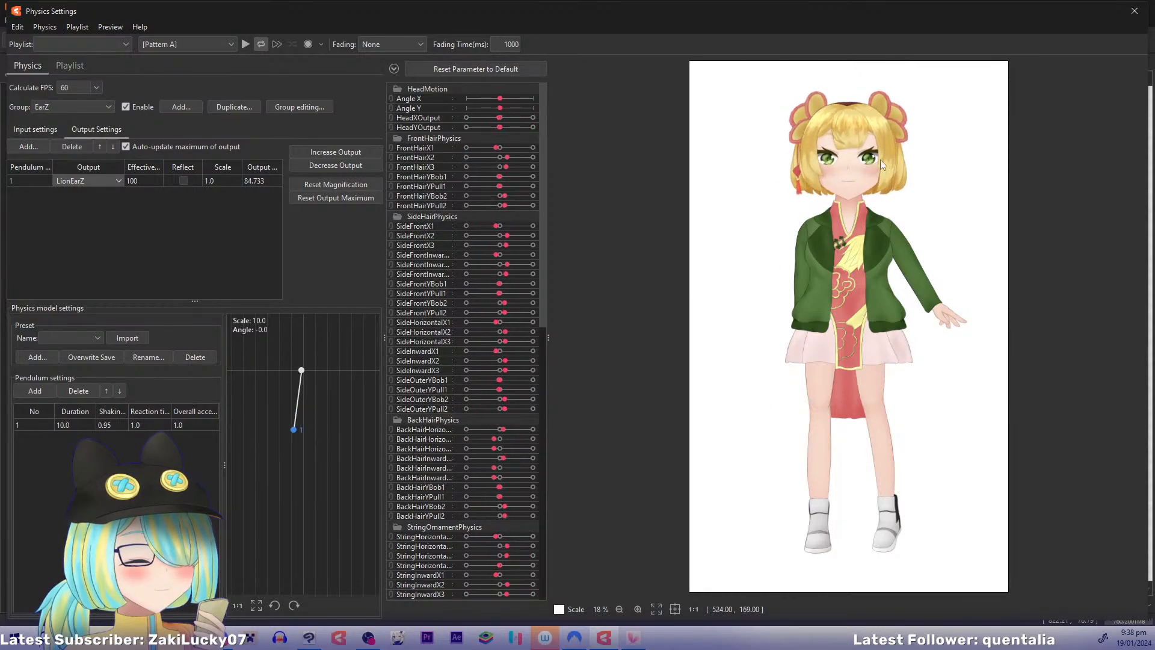
pyautogui.click(1135, 10)
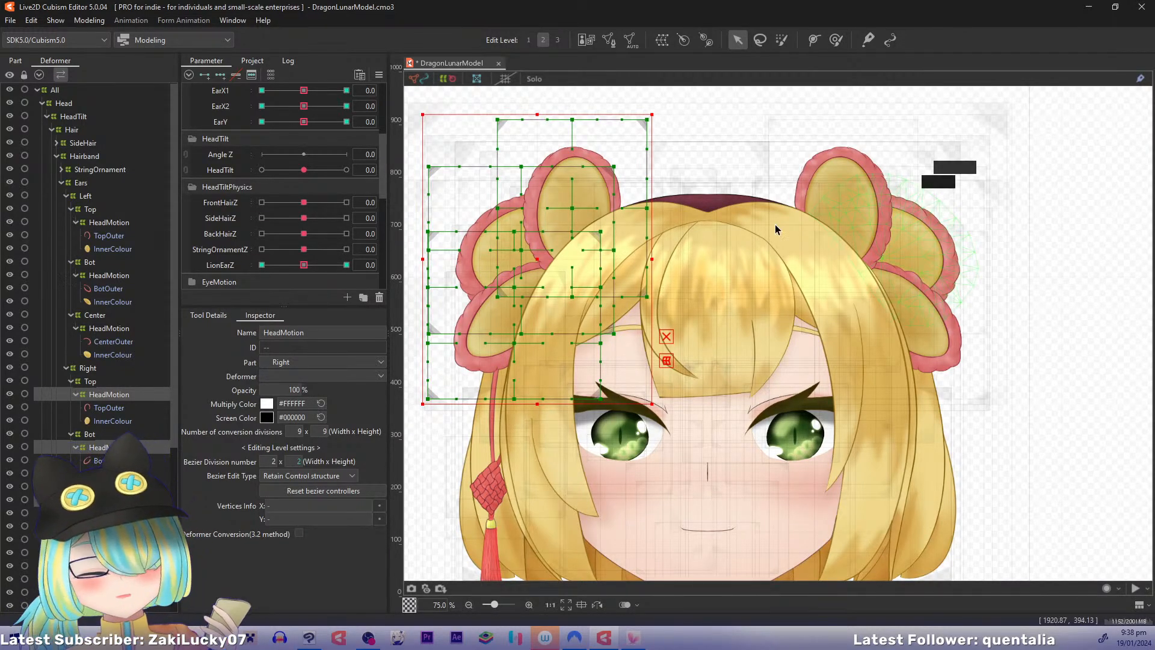
pyautogui.hotkey('ctrl', 's')
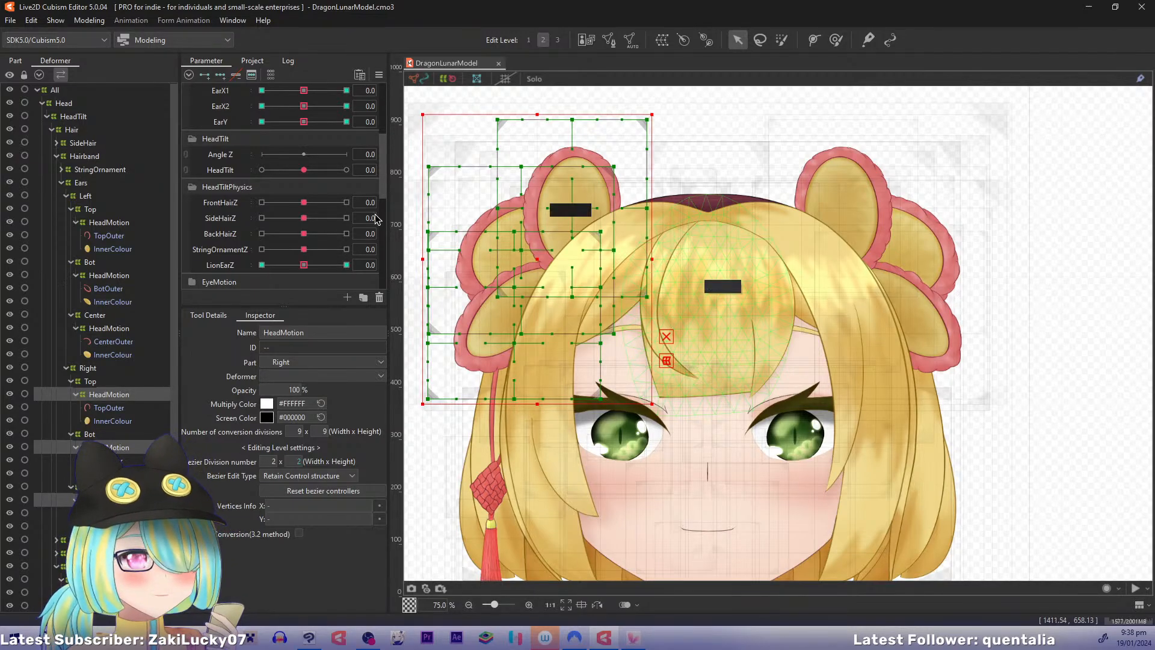
# Step: Look through the head shape deformers and select the HeadXY warp deformer
pyautogui.scroll(-6, 171, 317)
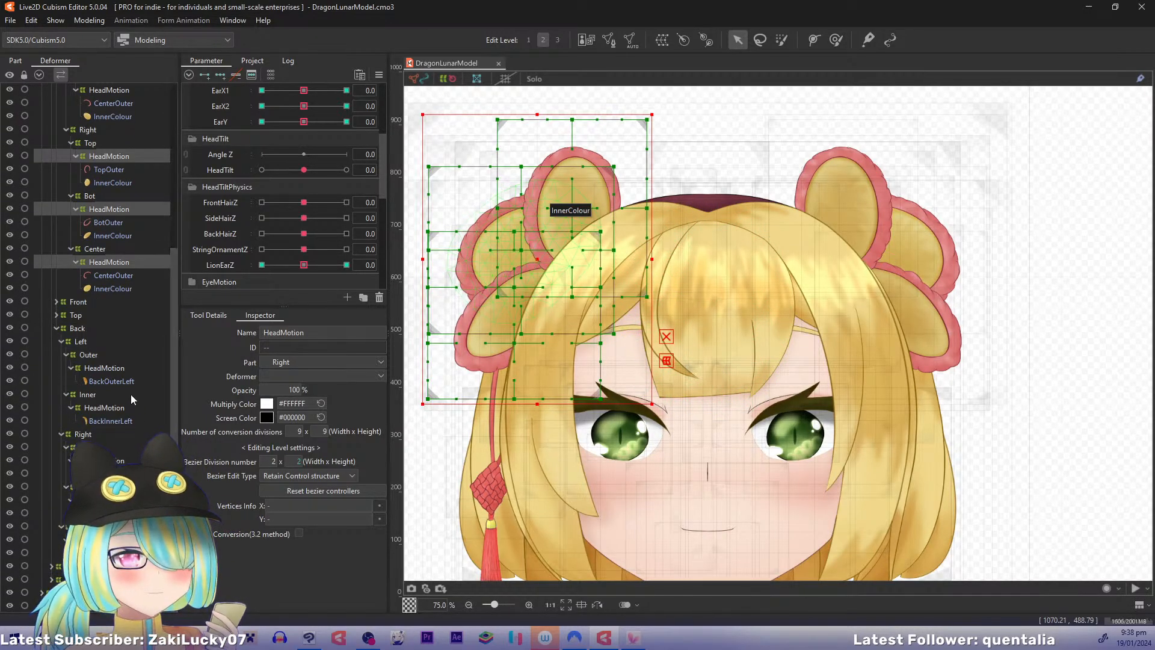
pyautogui.click(49, 582)
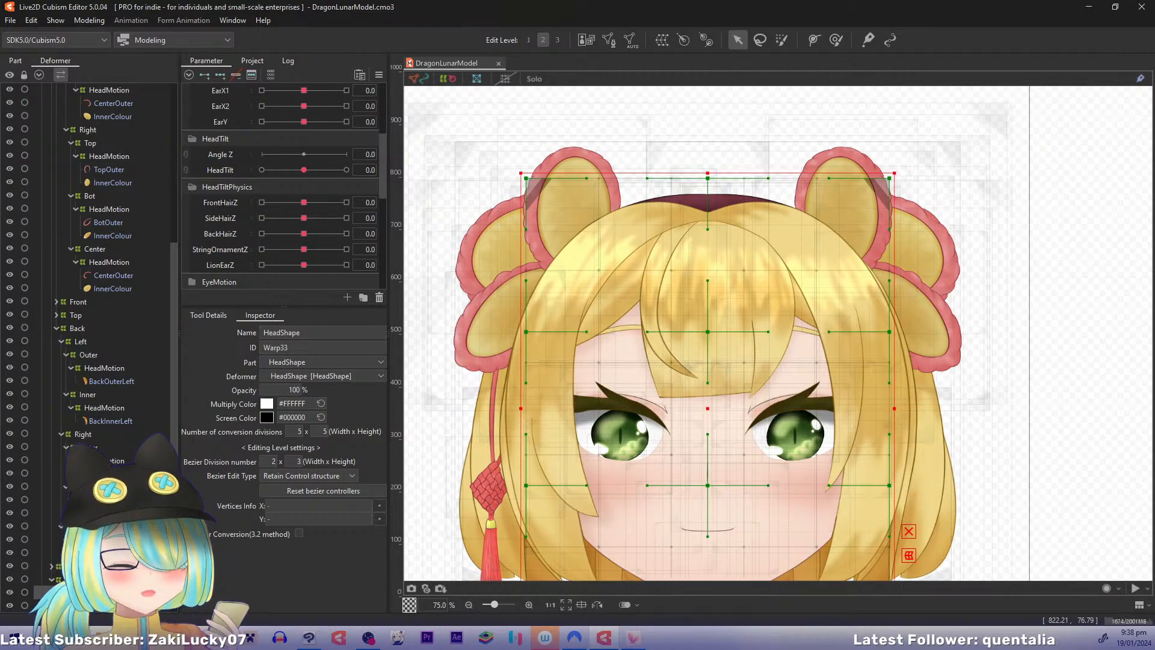
pyautogui.scroll(-1, 174, 334)
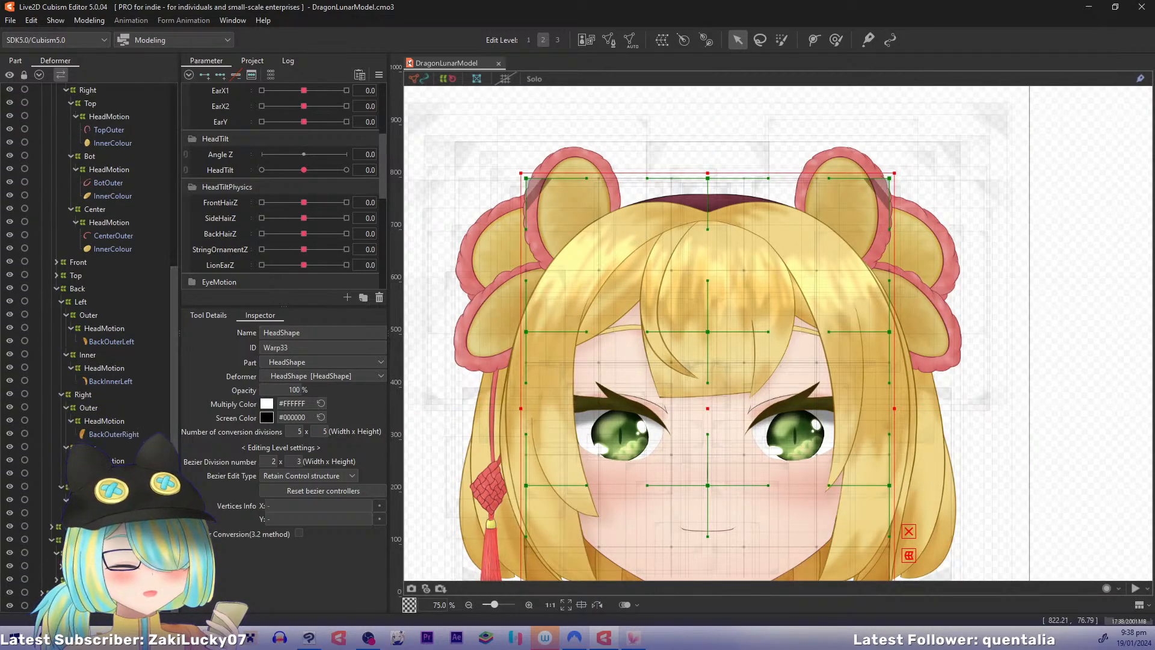
pyautogui.click(47, 579)
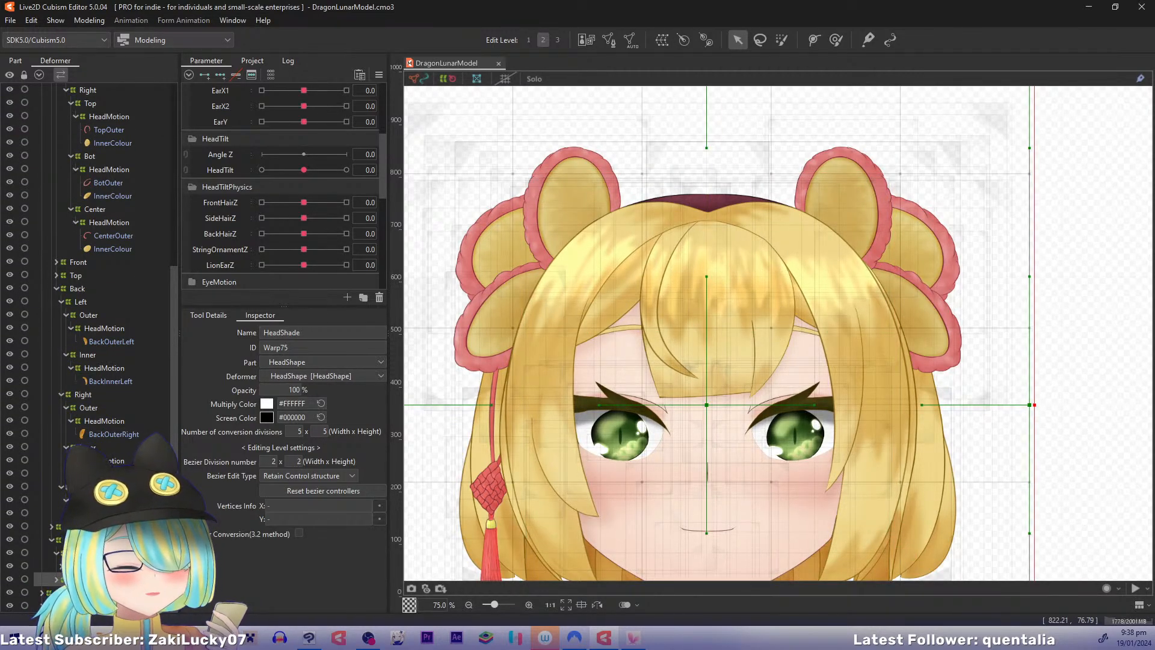
pyautogui.click(48, 592)
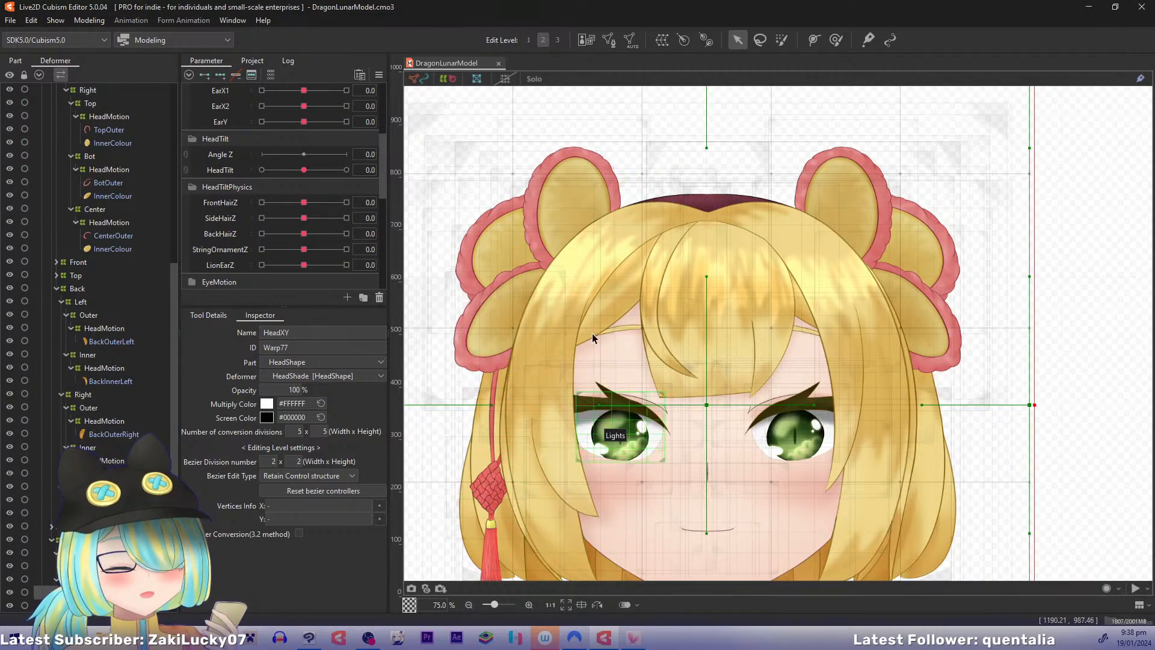
# Step: Examine the head turns by moving HeadXOutput and HeadYOutput to their extremes, and reset the parameters to default
pyautogui.scroll(3, 373, 163)
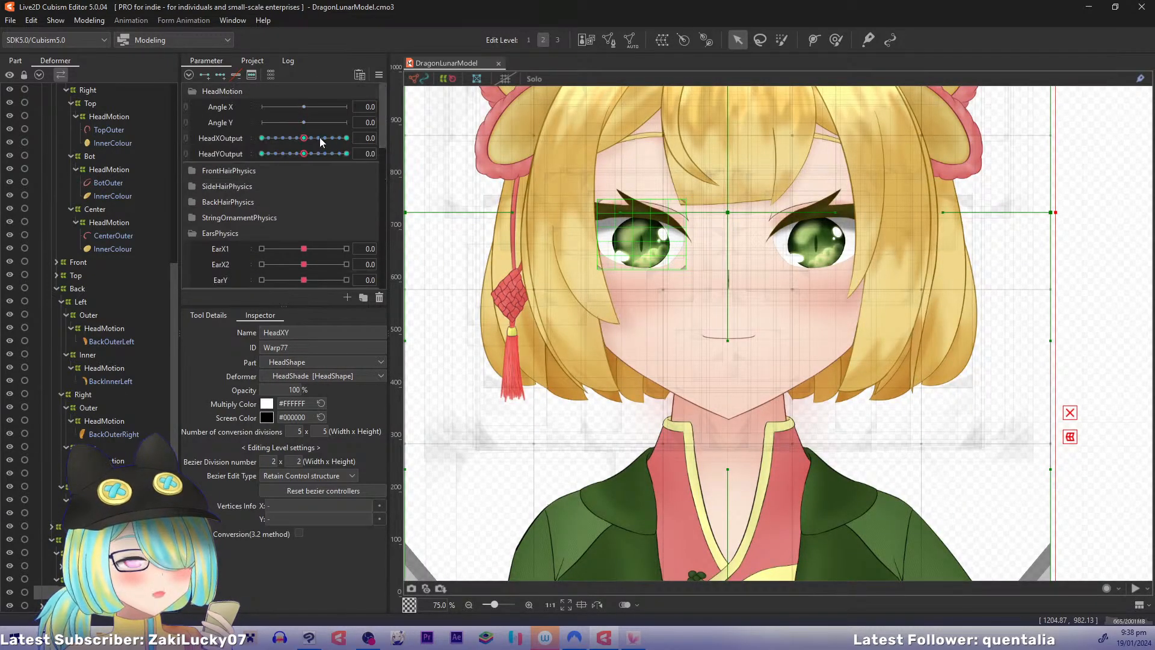
pyautogui.click(312, 139)
pyautogui.moveTo(313, 140); pyautogui.dragTo(385, 152)
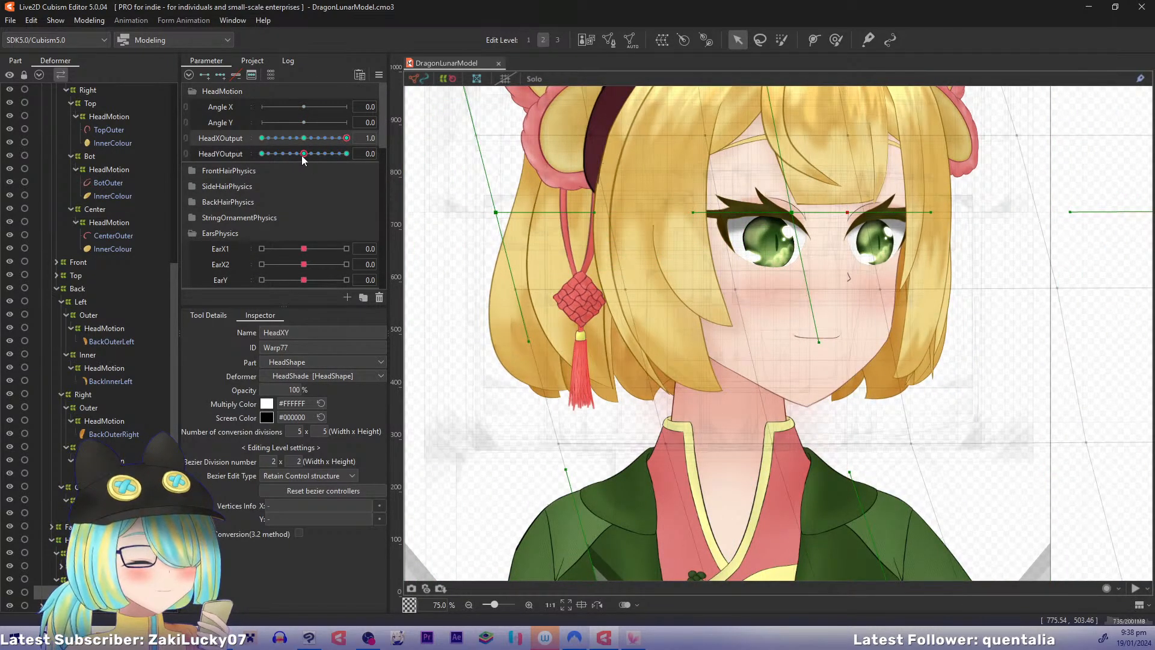
pyautogui.moveTo(303, 154); pyautogui.dragTo(385, 161)
pyautogui.moveTo(303, 157); pyautogui.dragTo(185, 132)
pyautogui.click(338, 153)
pyautogui.moveTo(339, 153); pyautogui.dragTo(366, 174)
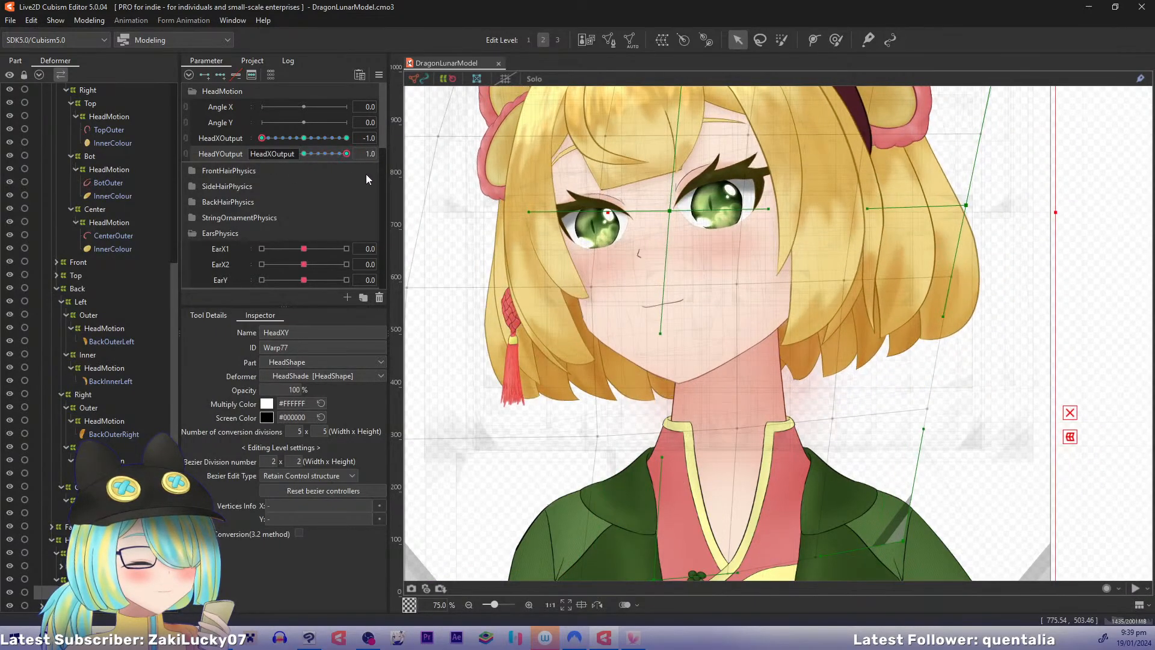
pyautogui.hotkey('ctrl', 'k')
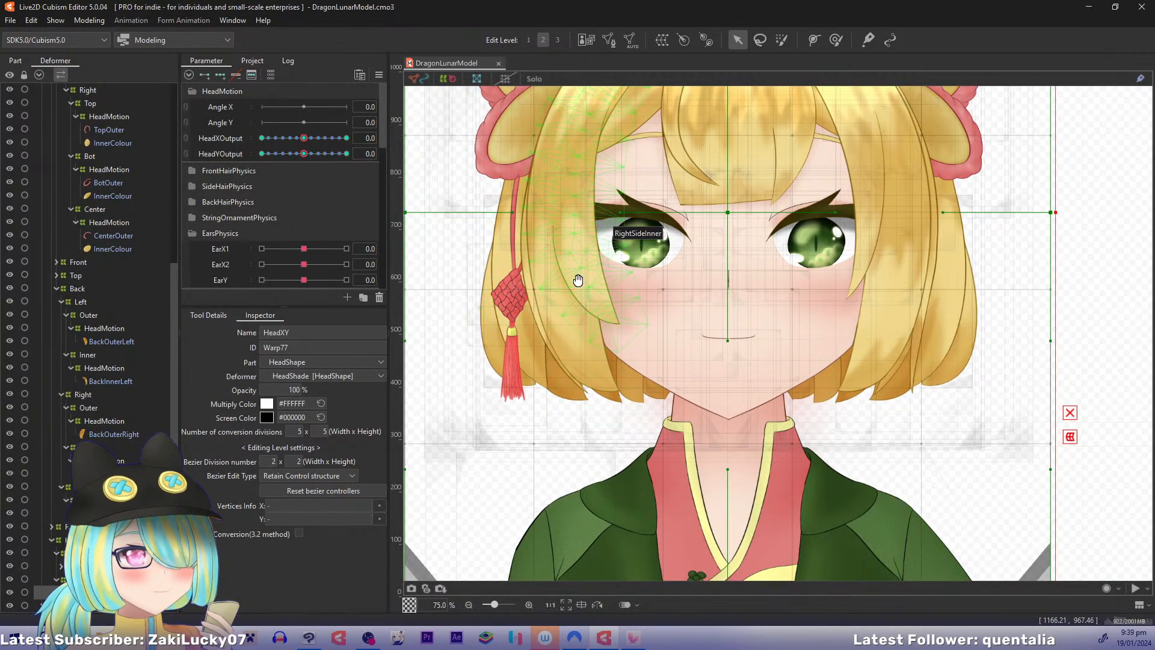
# Step: Save the DragonLunarModel file
pyautogui.moveTo(578, 270); pyautogui.dragTo(573, 297)
pyautogui.scroll(-1, 572, 296)
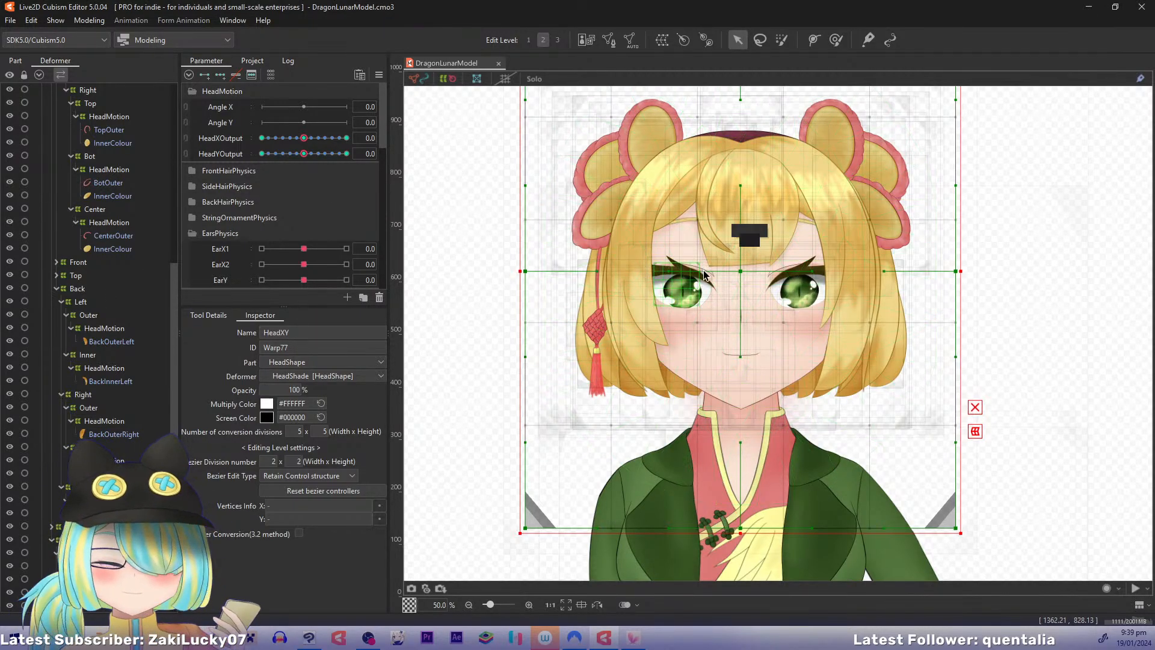
pyautogui.hotkey('ctrl', 's')
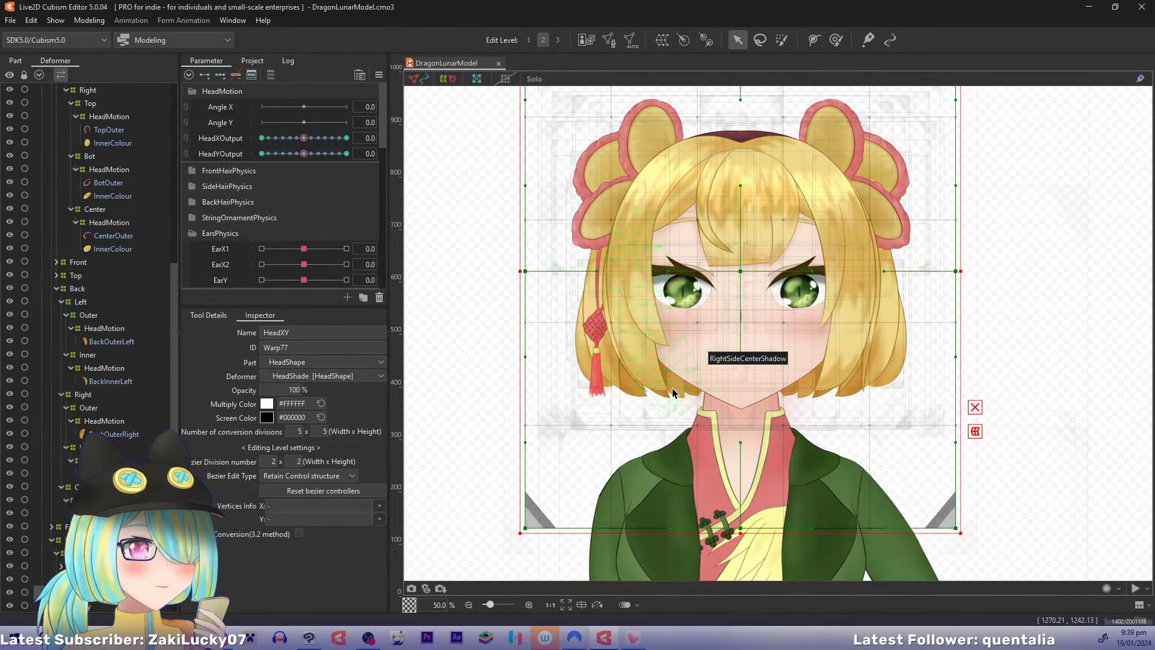
pyautogui.moveTo(749, 418); pyautogui.dragTo(679, 403)
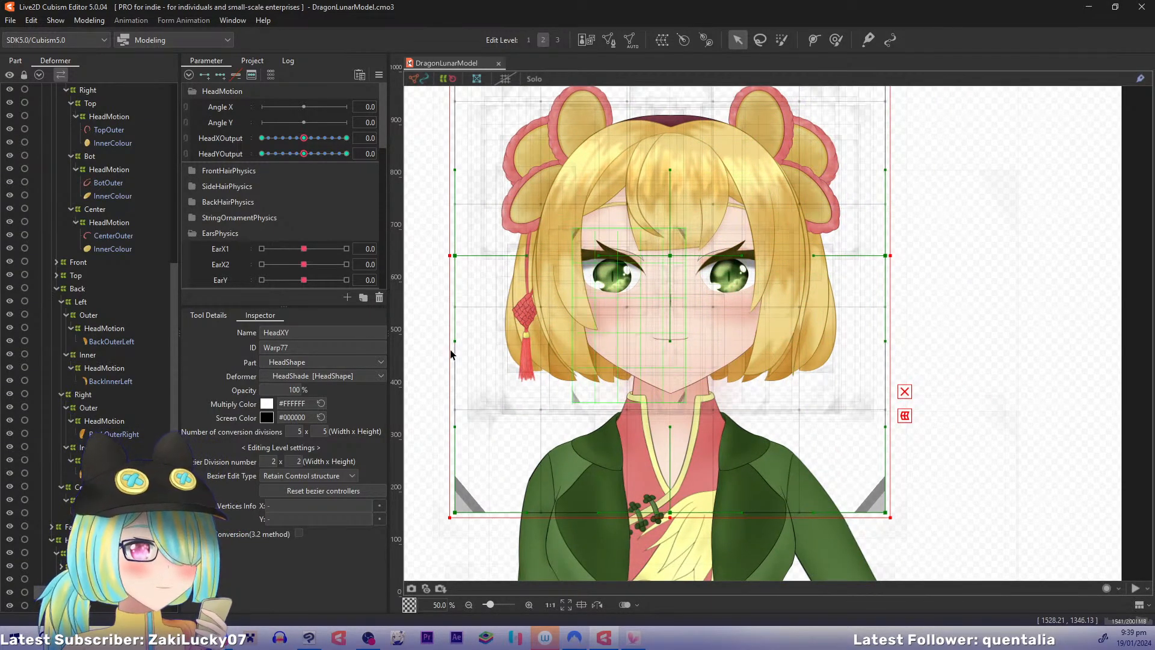
# Step: Collapse the Head deformer, expand UpperBody, and select the jacket meshes from TopFlapRight through LiningLeft
pyautogui.scroll(2, 176, 280)
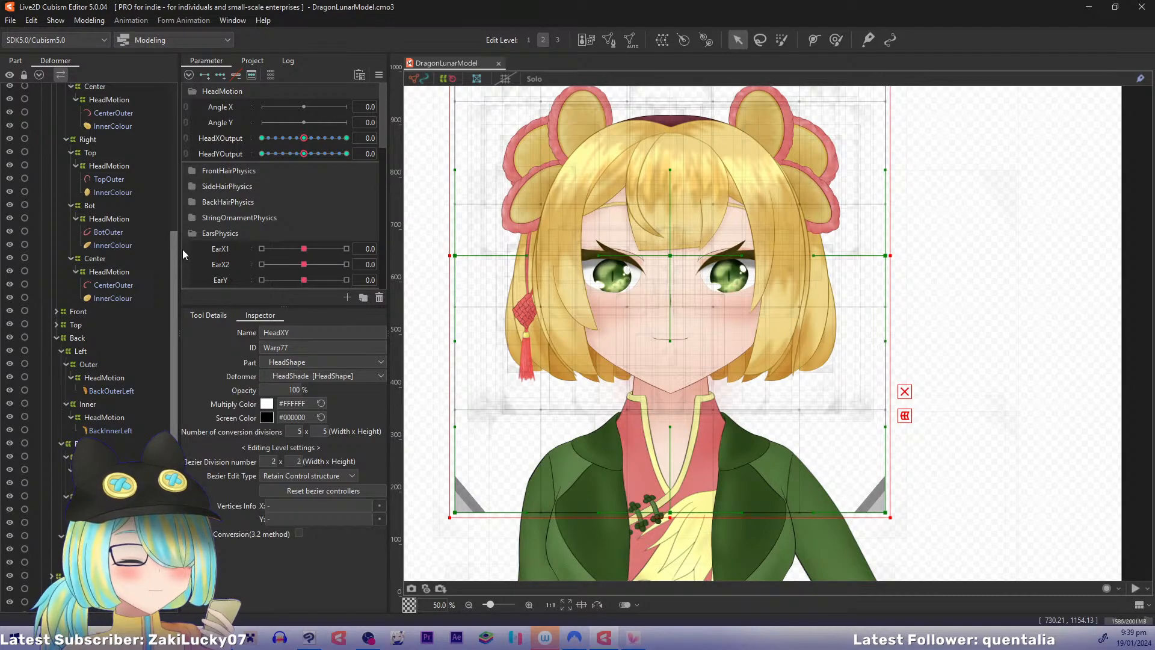
pyautogui.moveTo(174, 251); pyautogui.dragTo(160, 68)
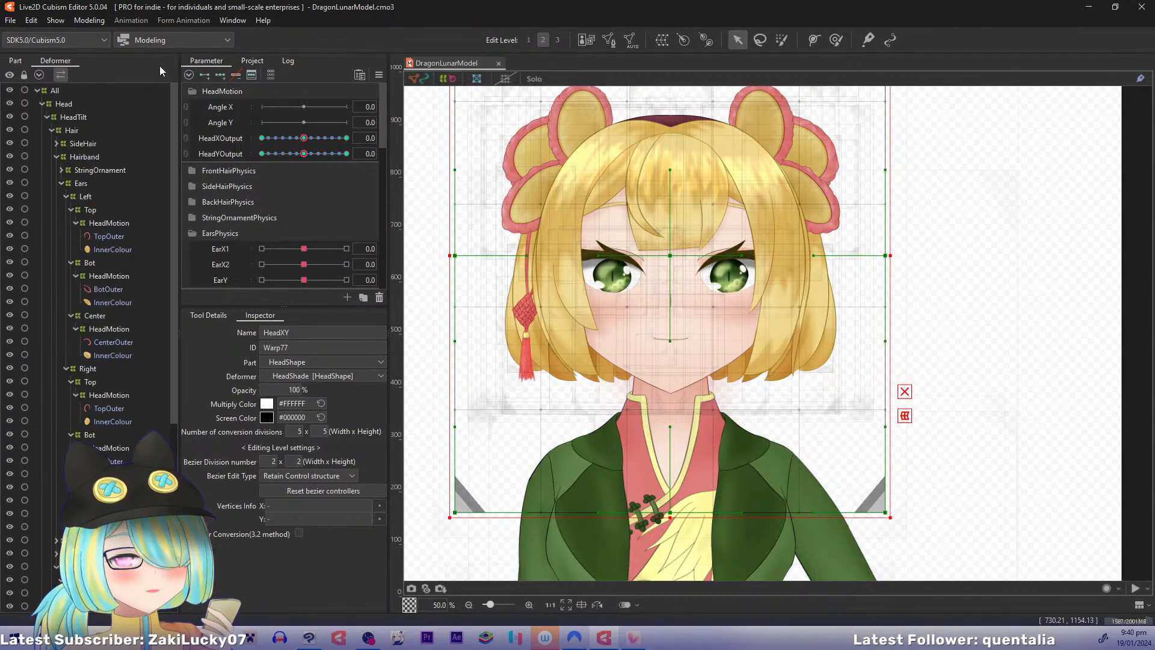
pyautogui.click(41, 105)
pyautogui.click(41, 118)
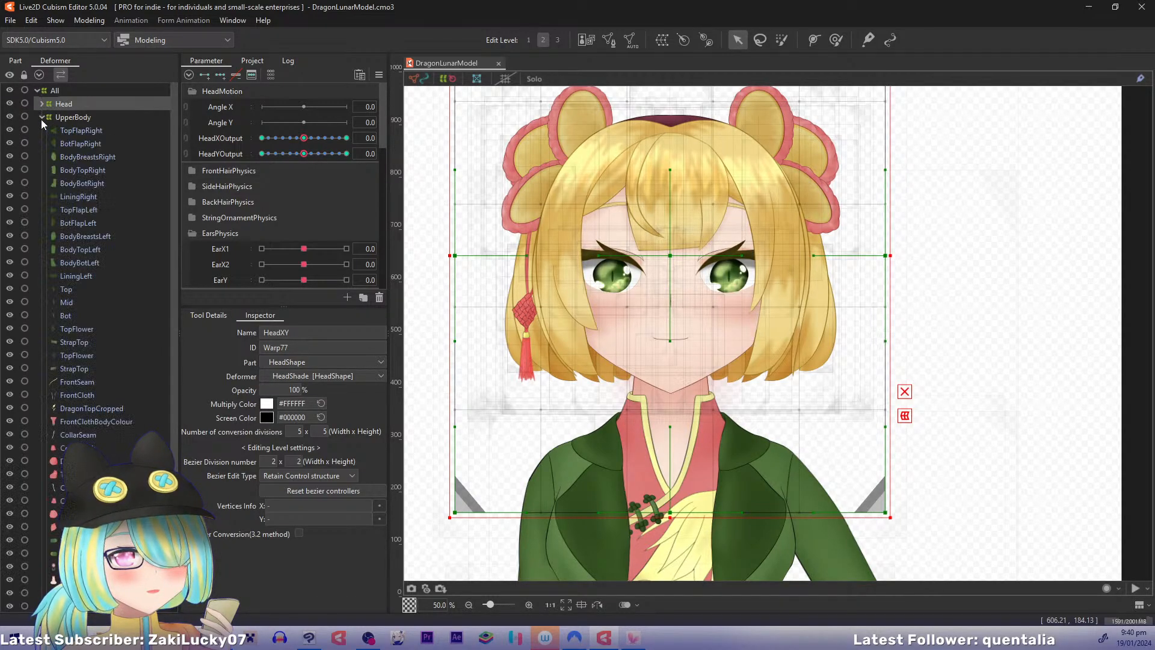
pyautogui.click(71, 131)
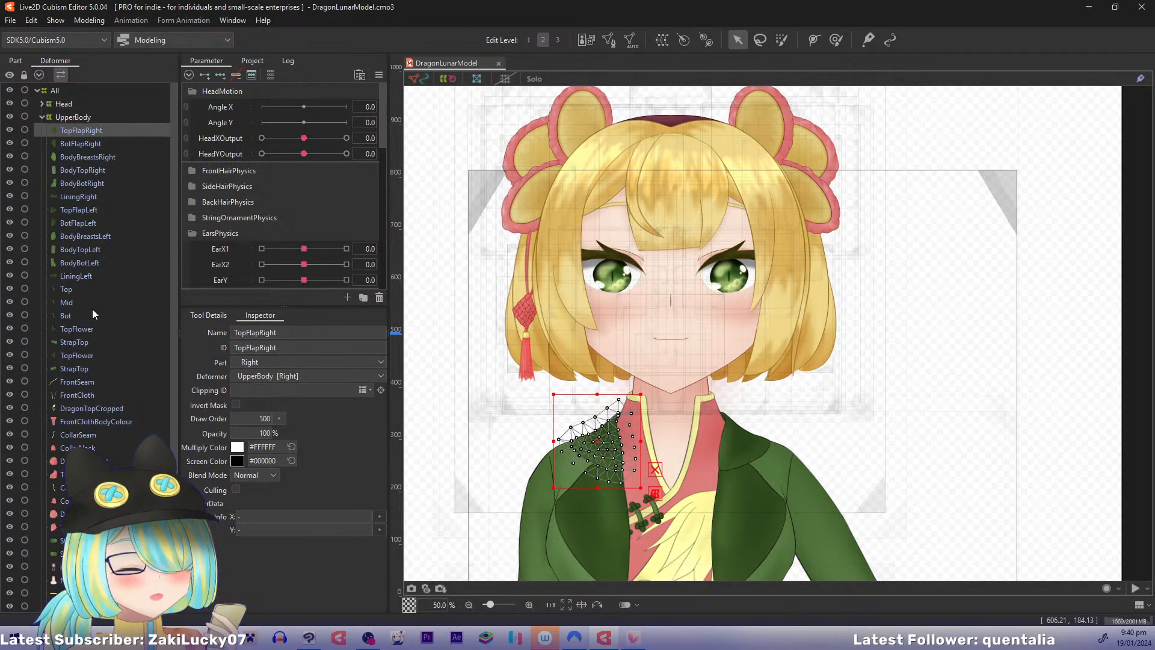
pyautogui.keyDown('shift'); pyautogui.click(82, 277); pyautogui.keyUp('shift')
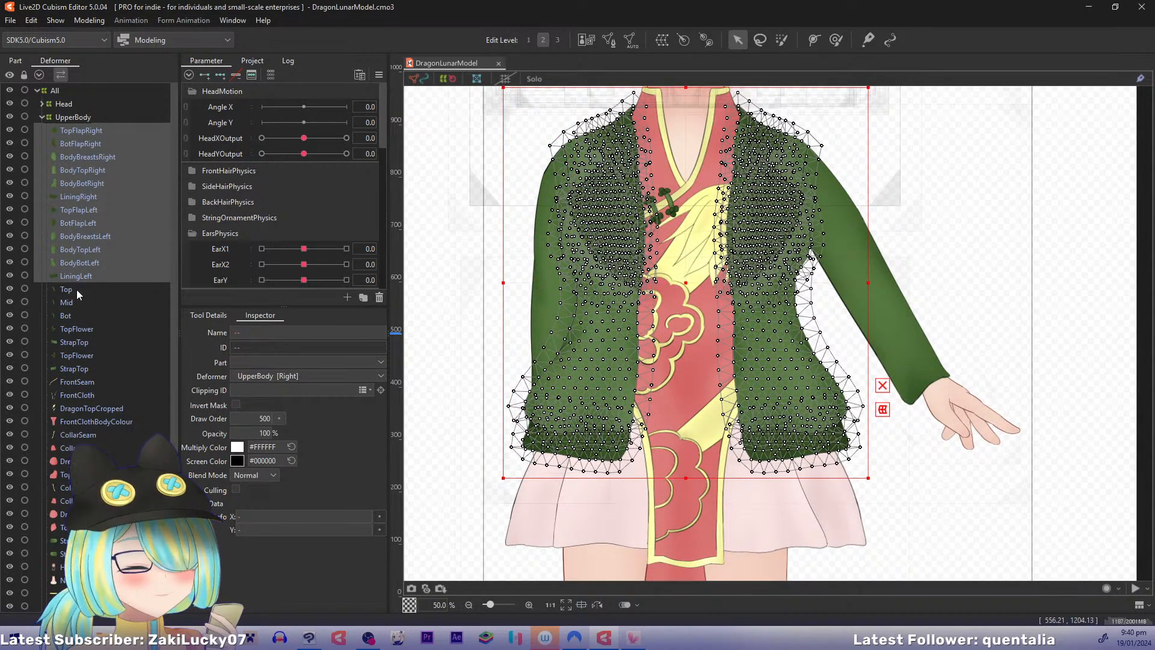
# Step: Select the dress meshes under UpperBody starting from Top, including the separate dress pieces further down the hierarchy
pyautogui.click(77, 290)
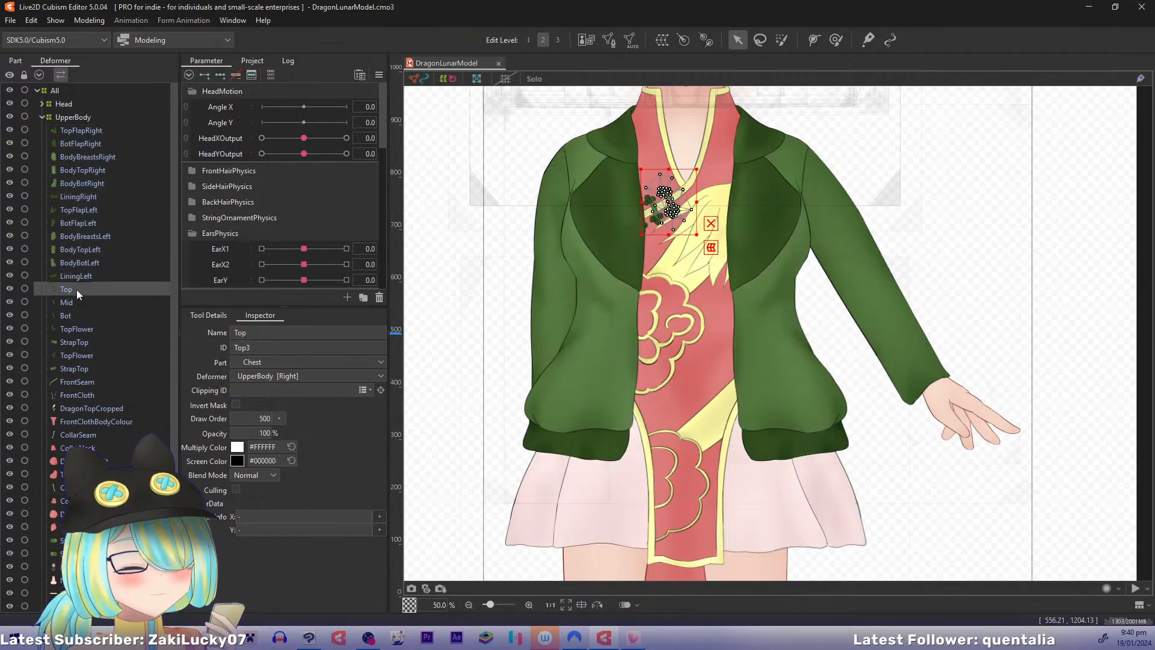
pyautogui.keyDown('shift'); pyautogui.click(77, 527); pyautogui.keyUp('shift')
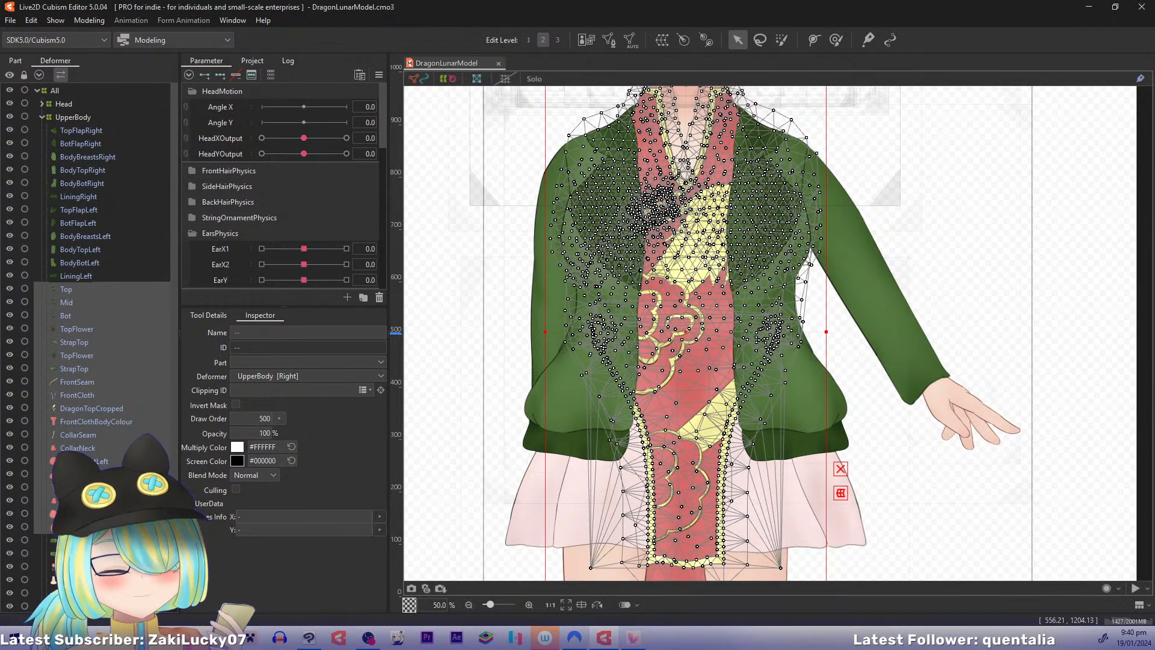
pyautogui.scroll(-3, 91, 270)
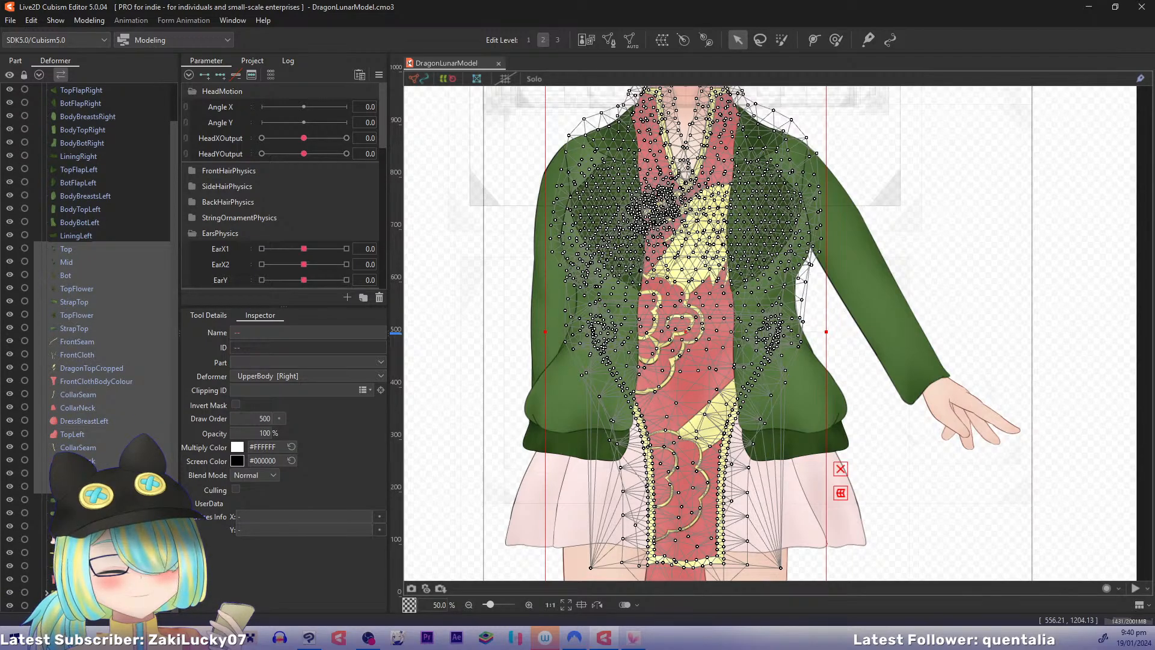
pyautogui.keyDown('ctrl'); pyautogui.click(77, 578); pyautogui.keyUp('ctrl')
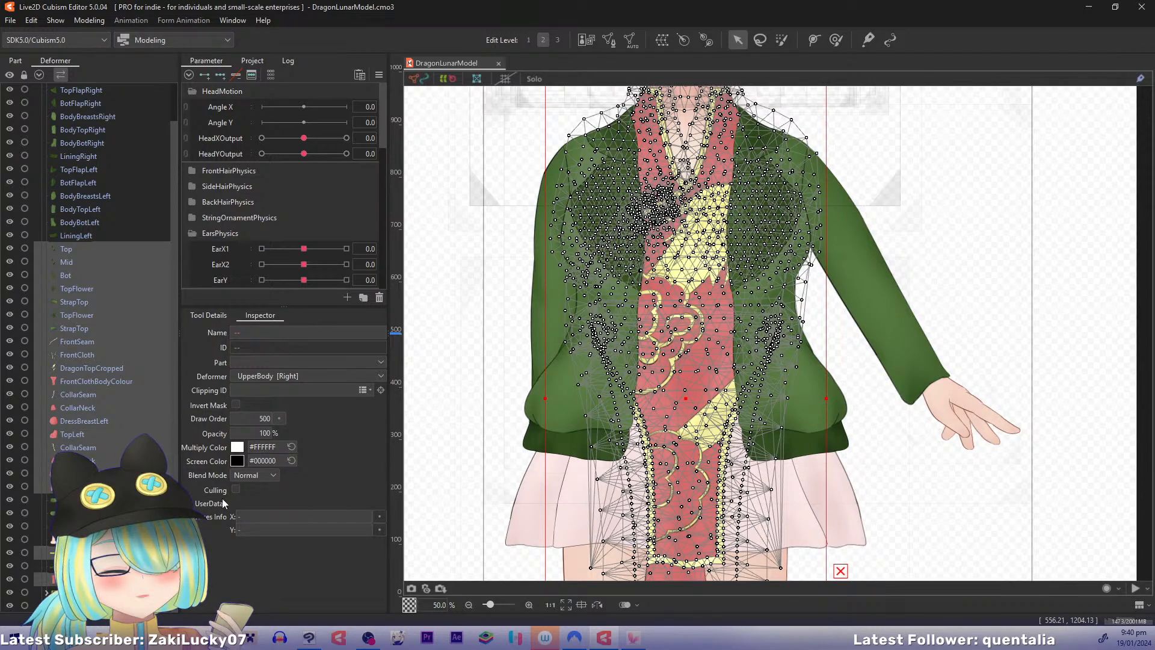
# Step: Isolate the selected dress meshes in Solo view to check the selection, and return to the full model
pyautogui.moveTo(530, 401); pyautogui.dragTo(519, 463)
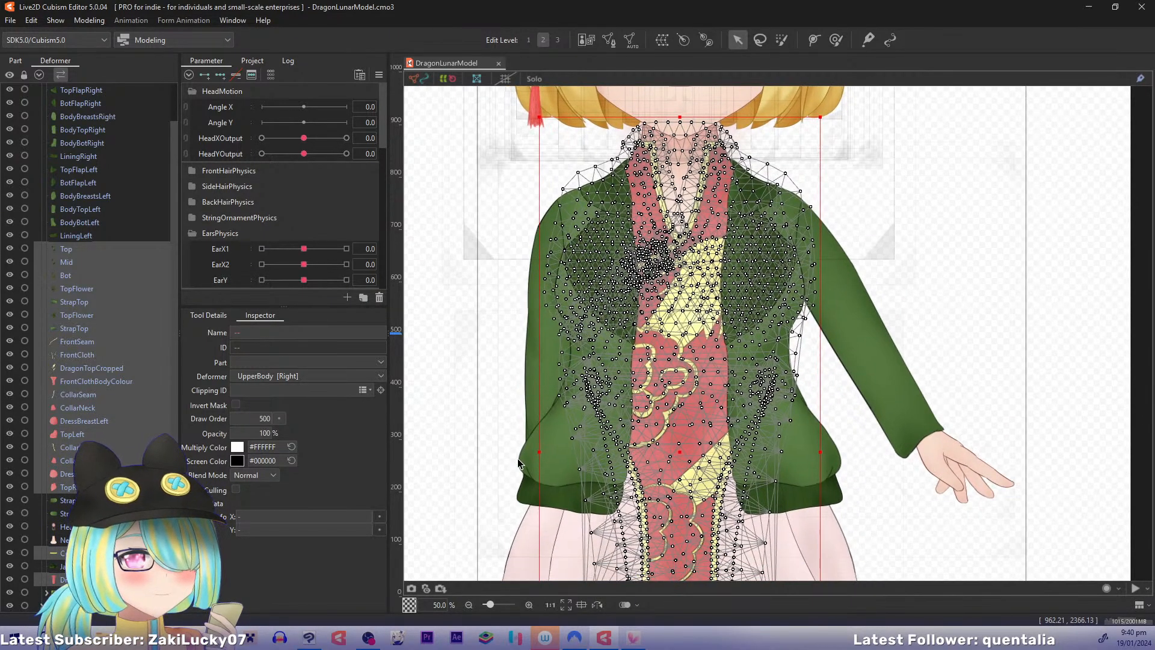
pyautogui.press('s')
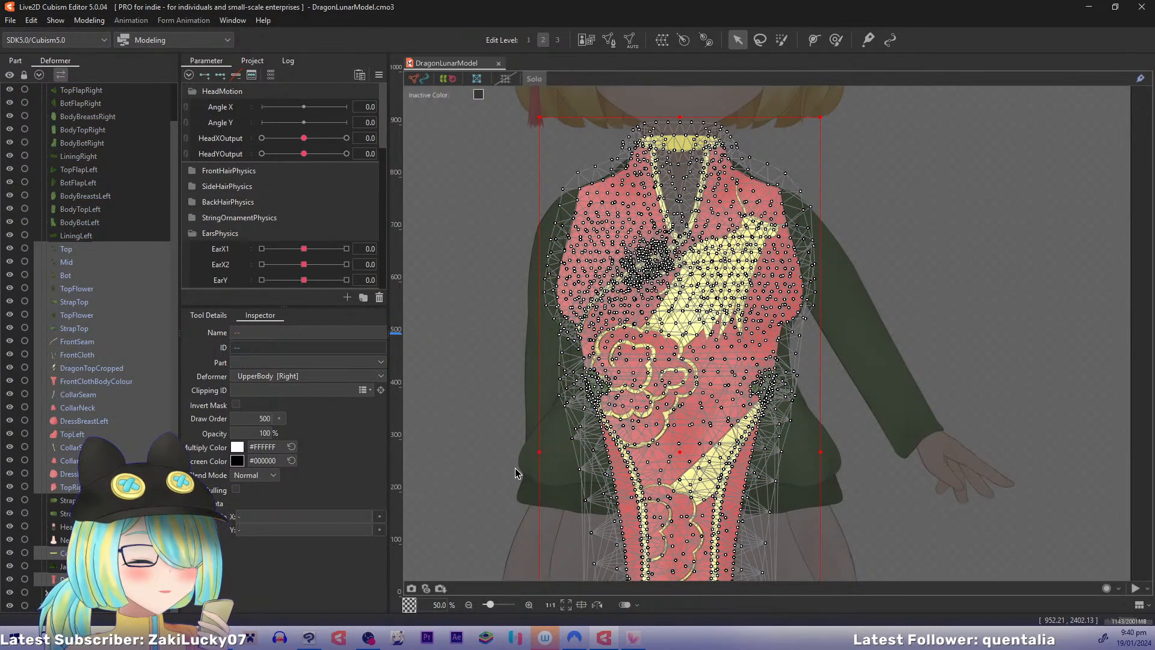
pyautogui.press('s')
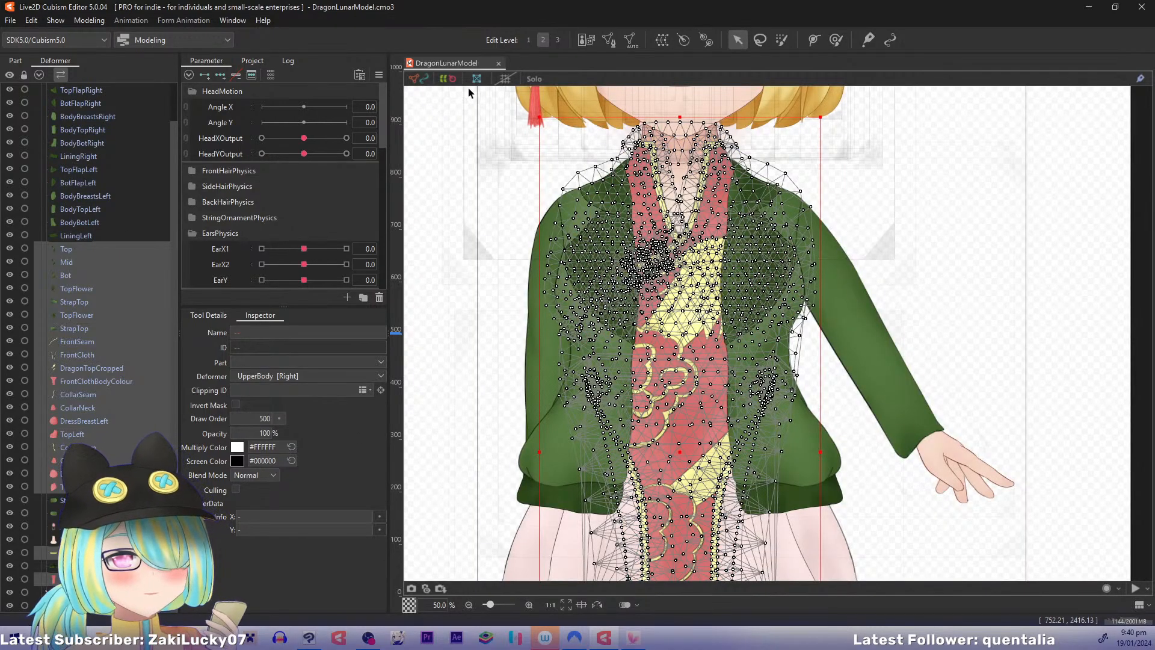
# Step: Create a warp deformer named Dress as parent of the selected dress meshes, and show the canvas grid
pyautogui.click(662, 40)
pyautogui.moveTo(857, 313); pyautogui.dragTo(484, 303)
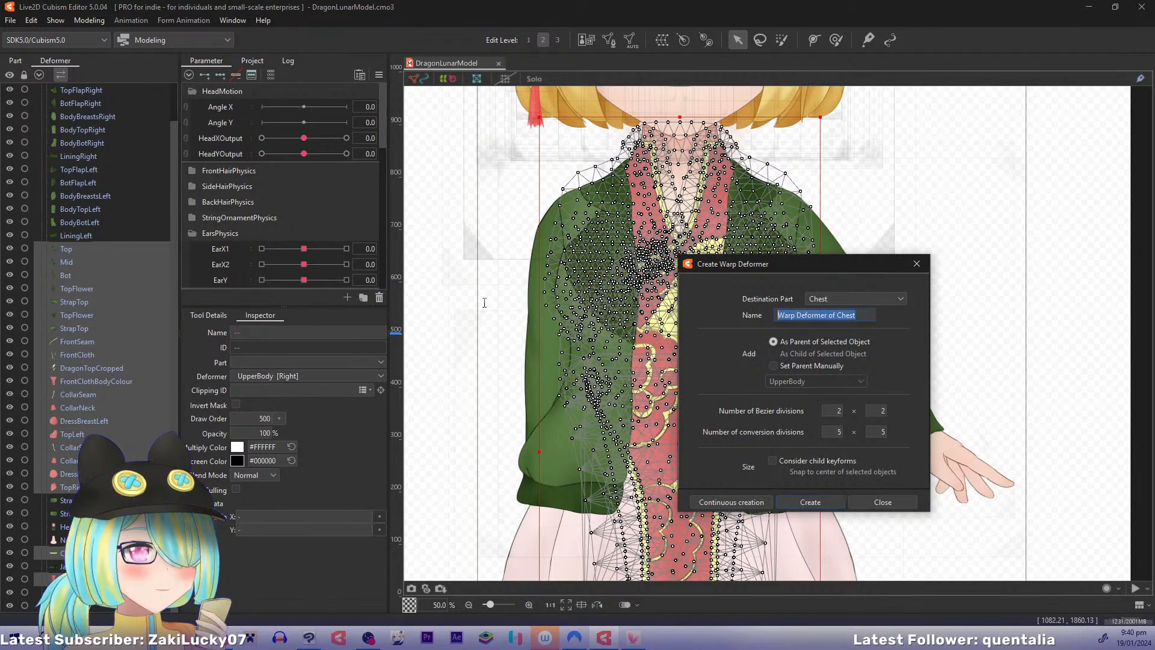
pyautogui.write('Dress')
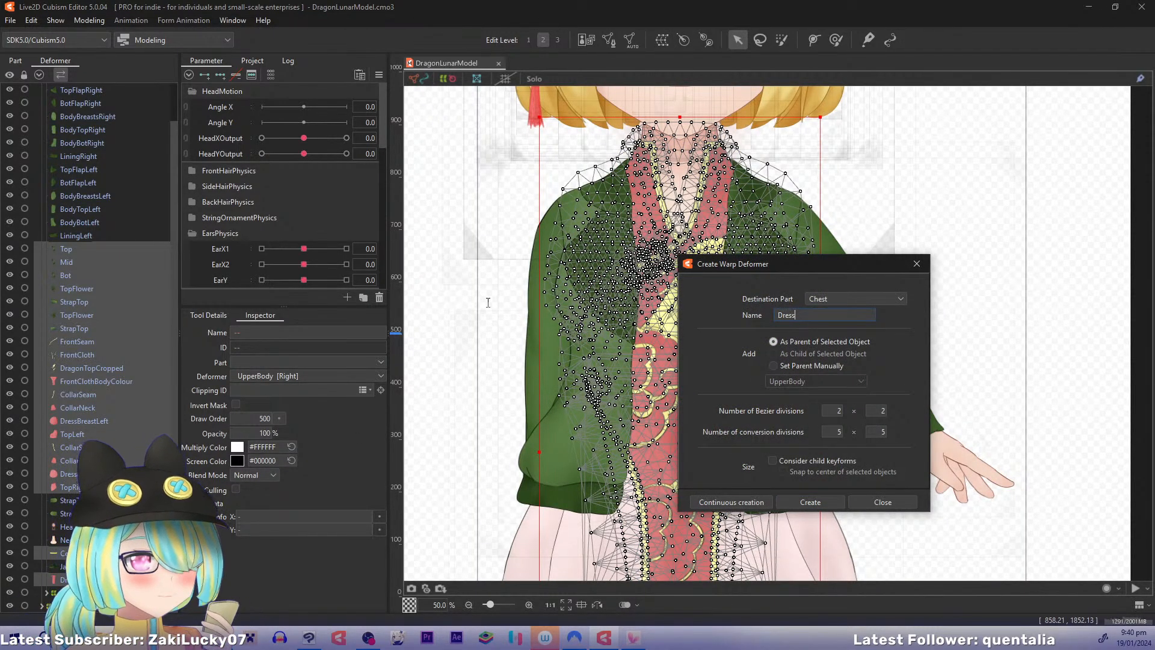
pyautogui.click(752, 495)
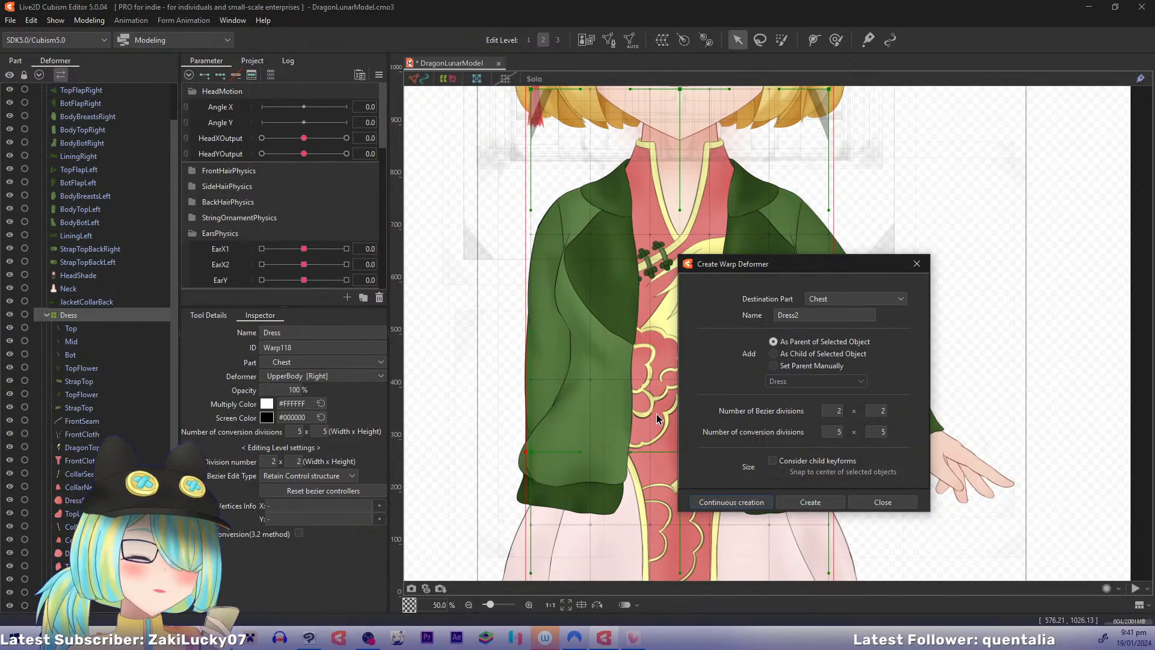
pyautogui.click(505, 77)
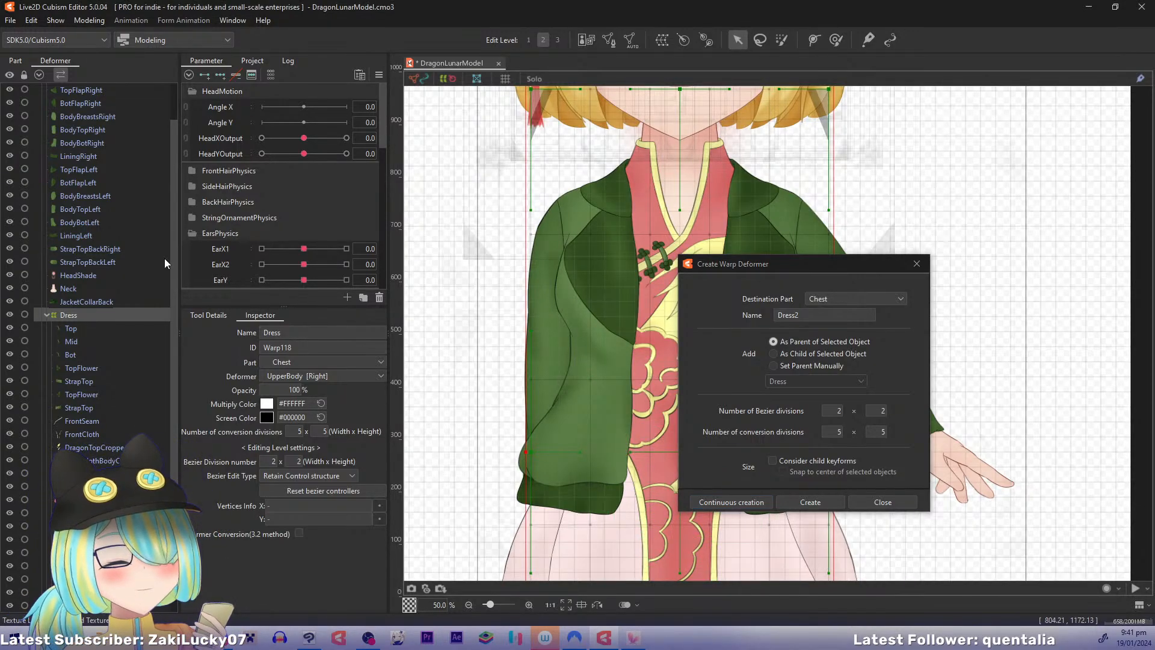
# Step: Look through the UpperBody hierarchy and select the Arms deformer to check which area it covers
pyautogui.scroll(1, 172, 244)
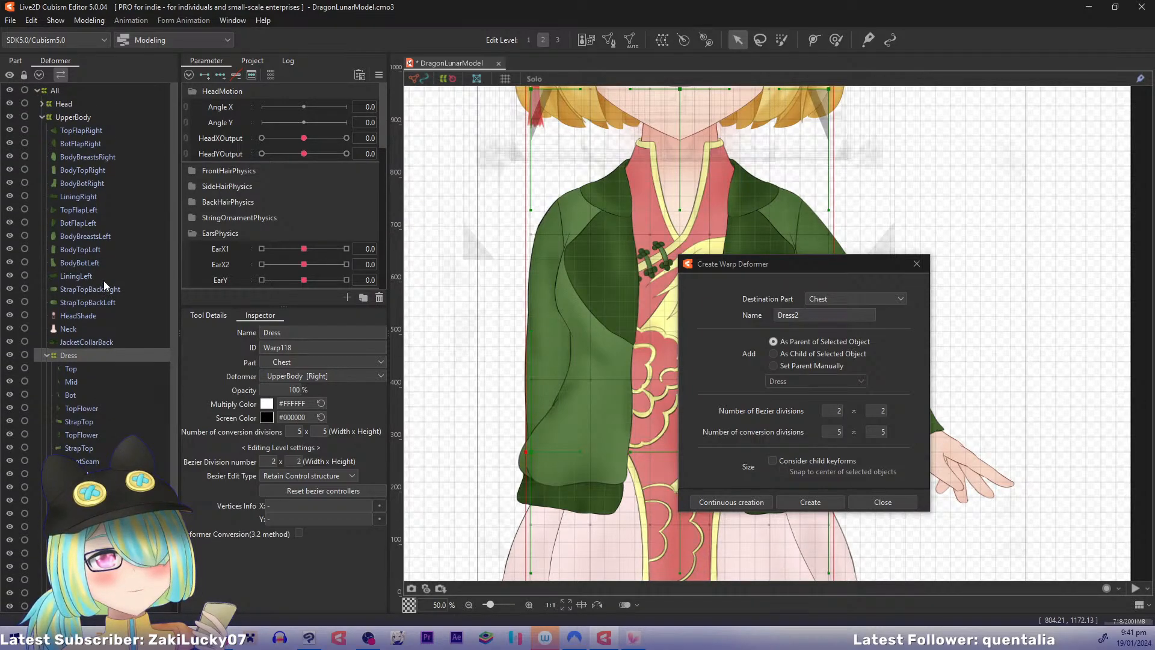
pyautogui.click(41, 114)
pyautogui.click(41, 115)
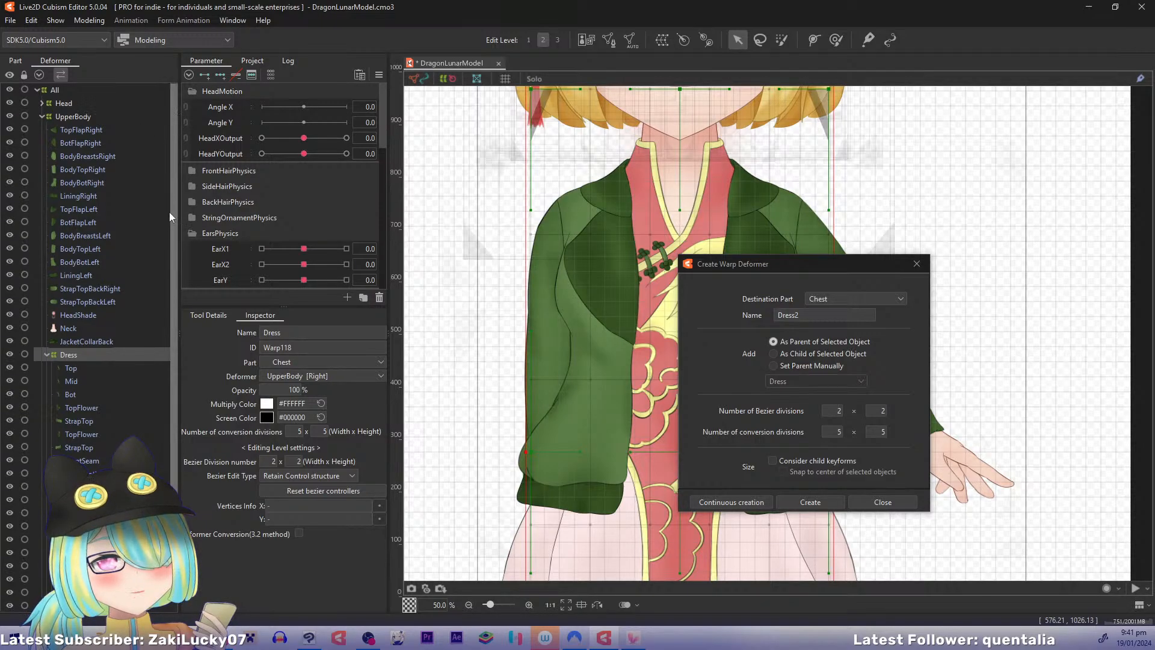
pyautogui.scroll(-1, 170, 241)
pyautogui.click(69, 592)
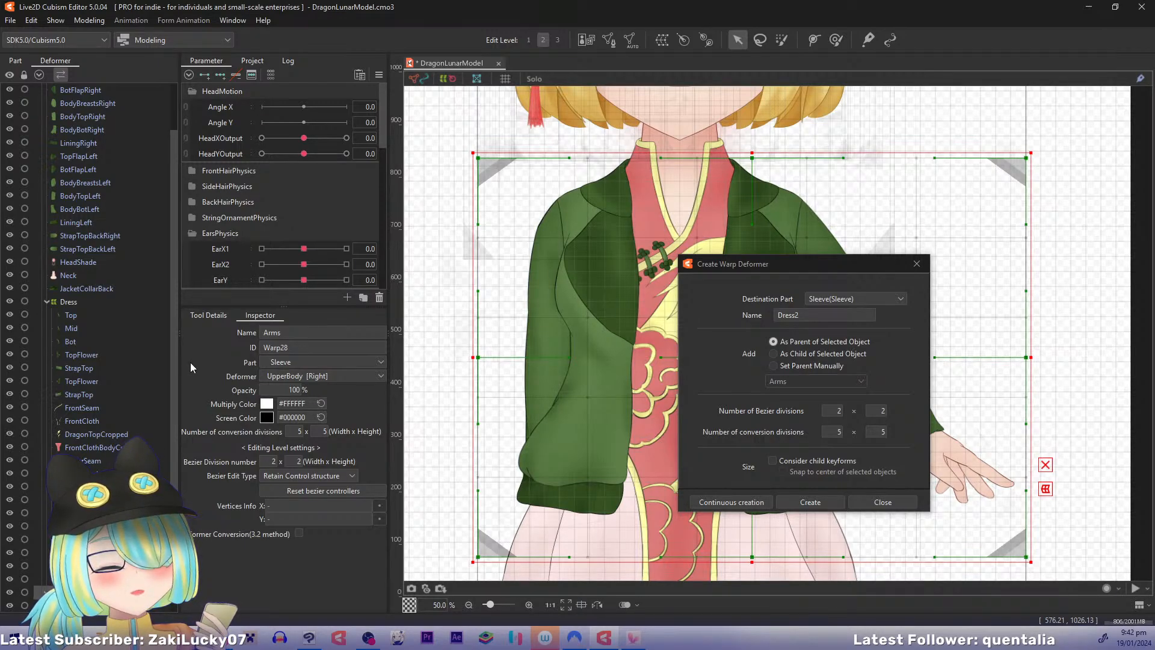
pyautogui.scroll(-1, 176, 352)
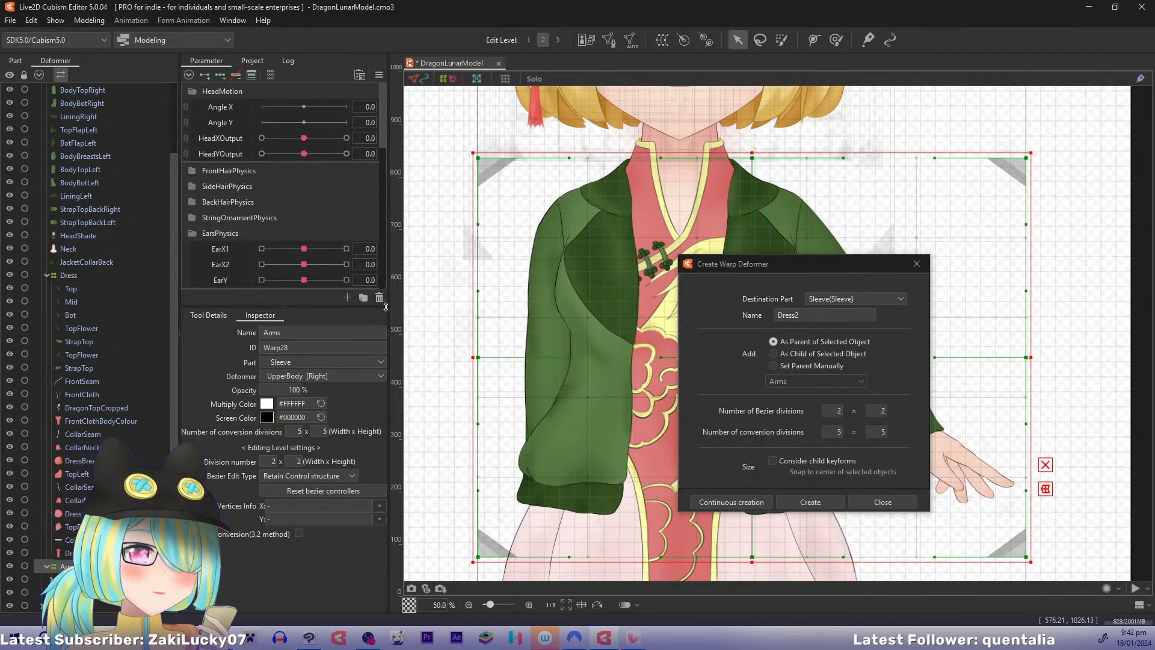
pyautogui.moveTo(530, 269); pyautogui.dragTo(526, 363)
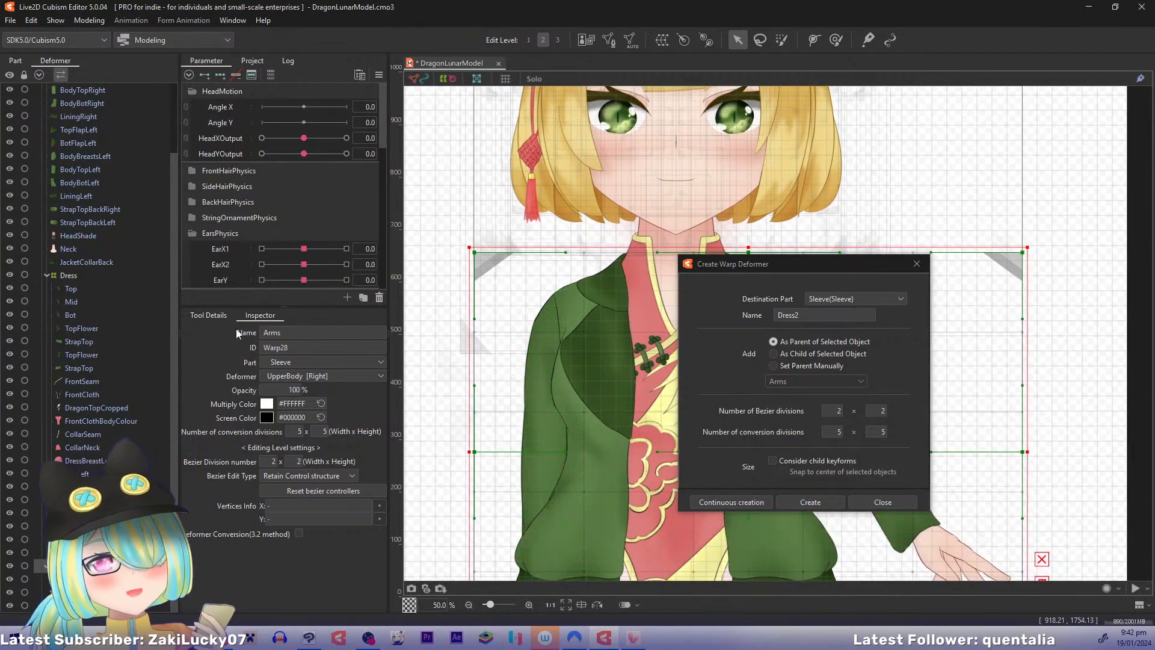
pyautogui.scroll(3, 174, 289)
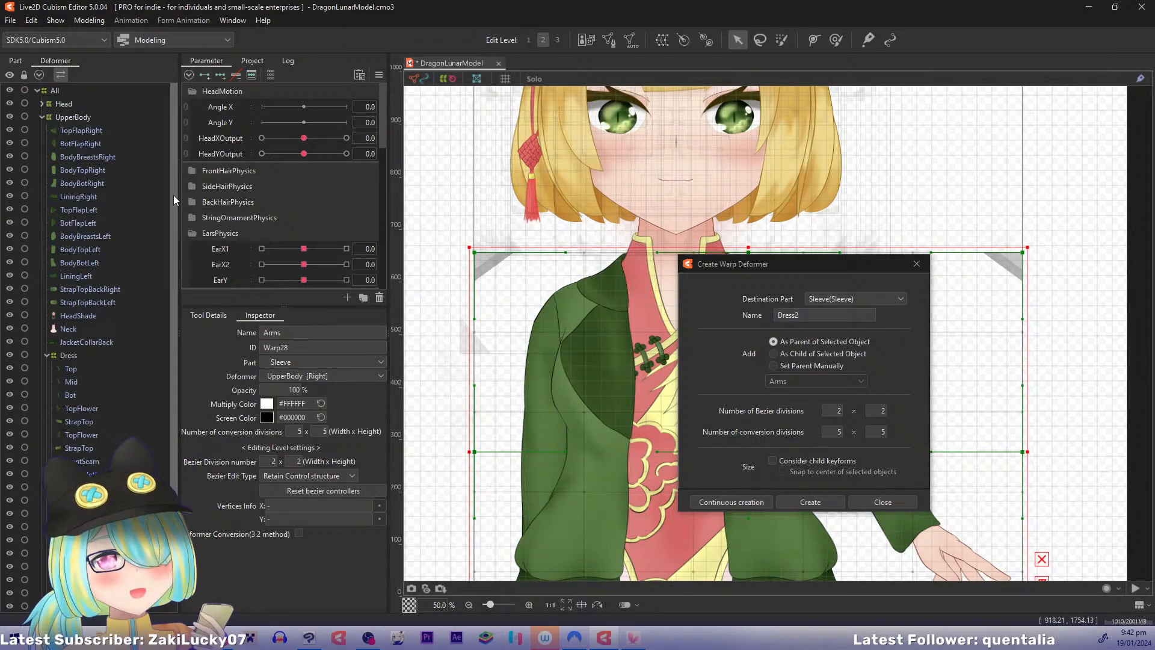
# Step: Highlight the loose meshes from TopFlapRight to JacketCollarBack, and inspect HeadShade, Neck and JacketCollarBack individually to tell which belong to the jacket
pyautogui.click(93, 130)
pyautogui.keyDown('shift'); pyautogui.click(88, 341); pyautogui.keyUp('shift')
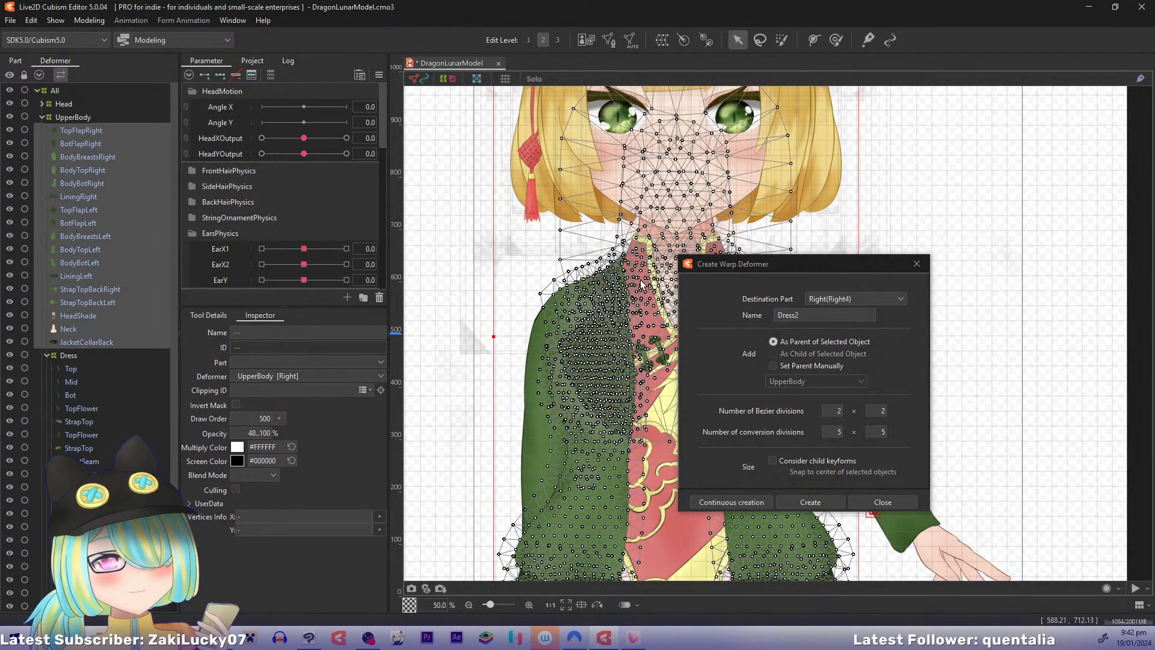
pyautogui.moveTo(624, 279); pyautogui.dragTo(596, 250)
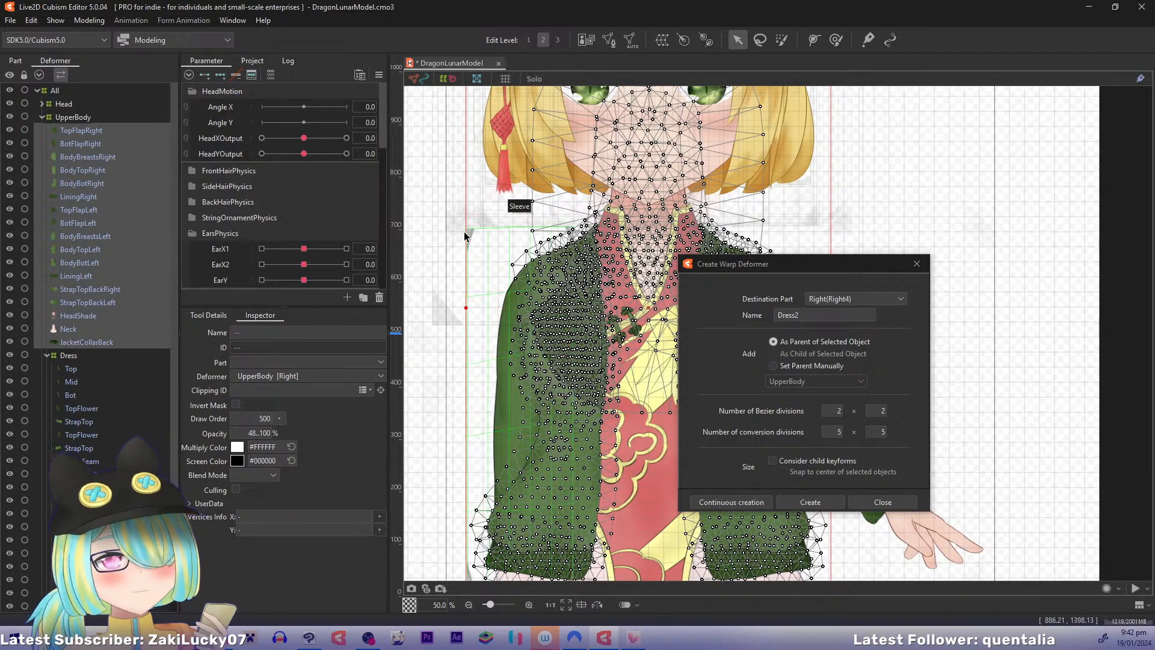
pyautogui.click(95, 317)
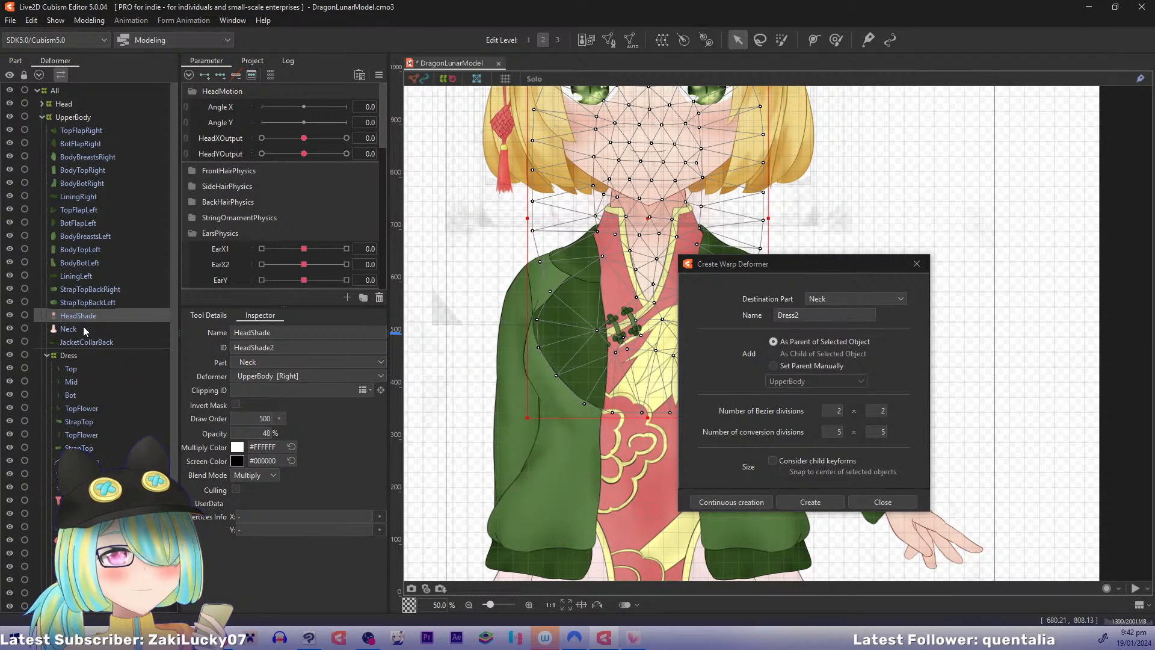
pyautogui.click(83, 326)
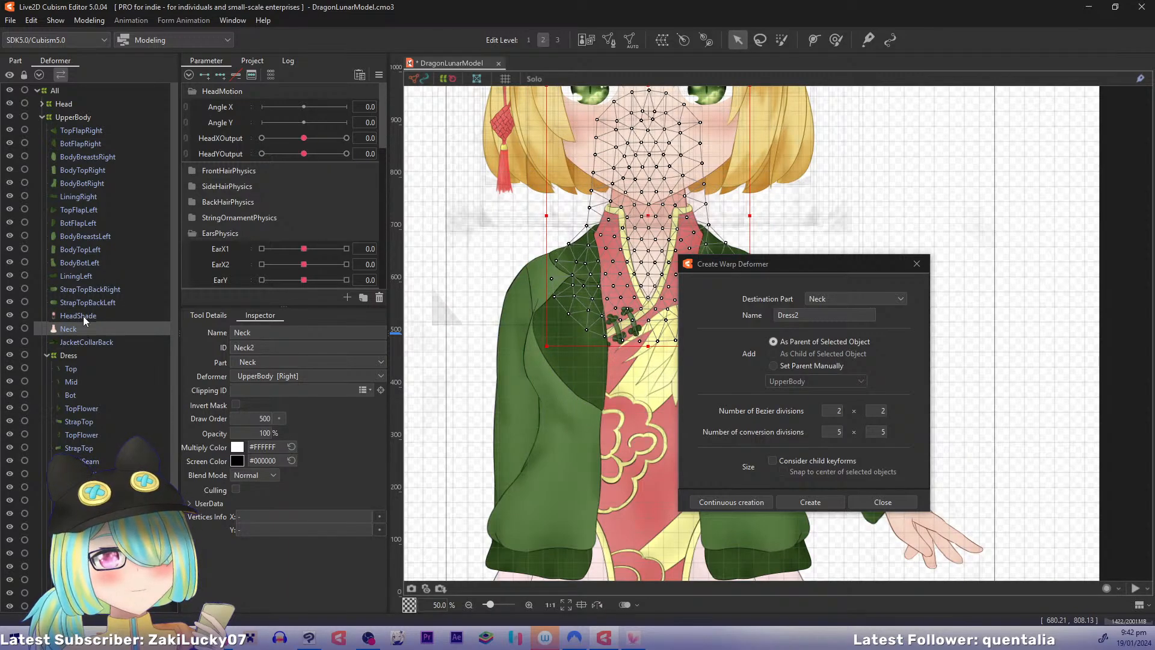
pyautogui.click(83, 342)
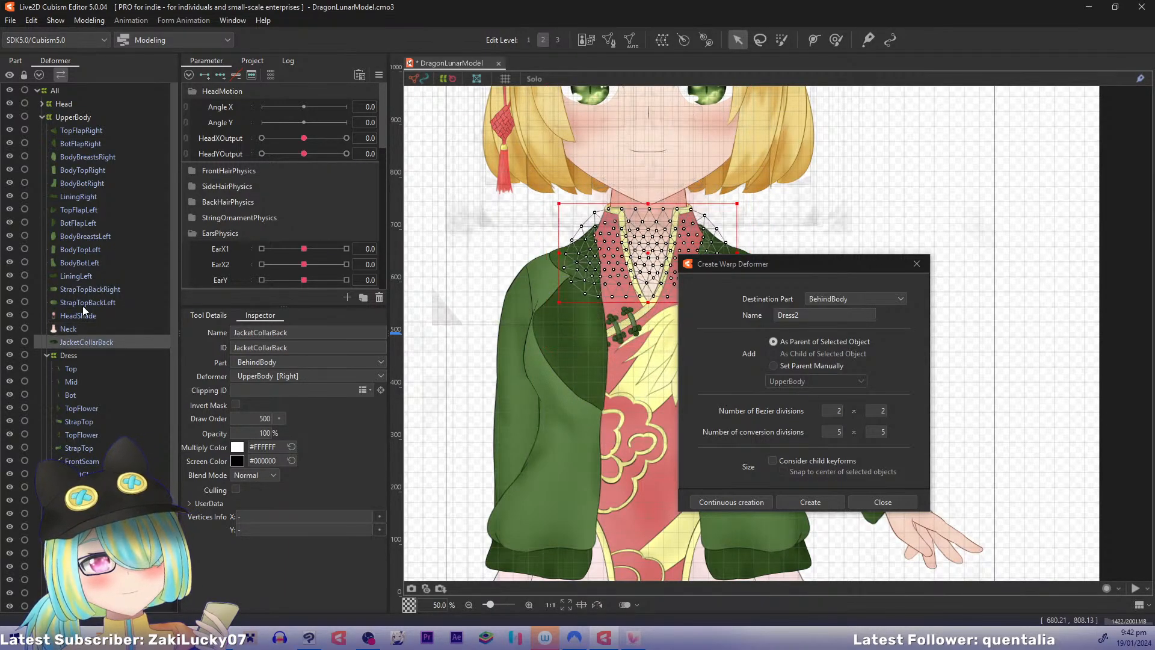
# Step: Create a warp deformer named JacketTorso as parent of the meshes from TopFlapRight through StrapTopBackLeft plus JacketCollarBack
pyautogui.click(95, 132)
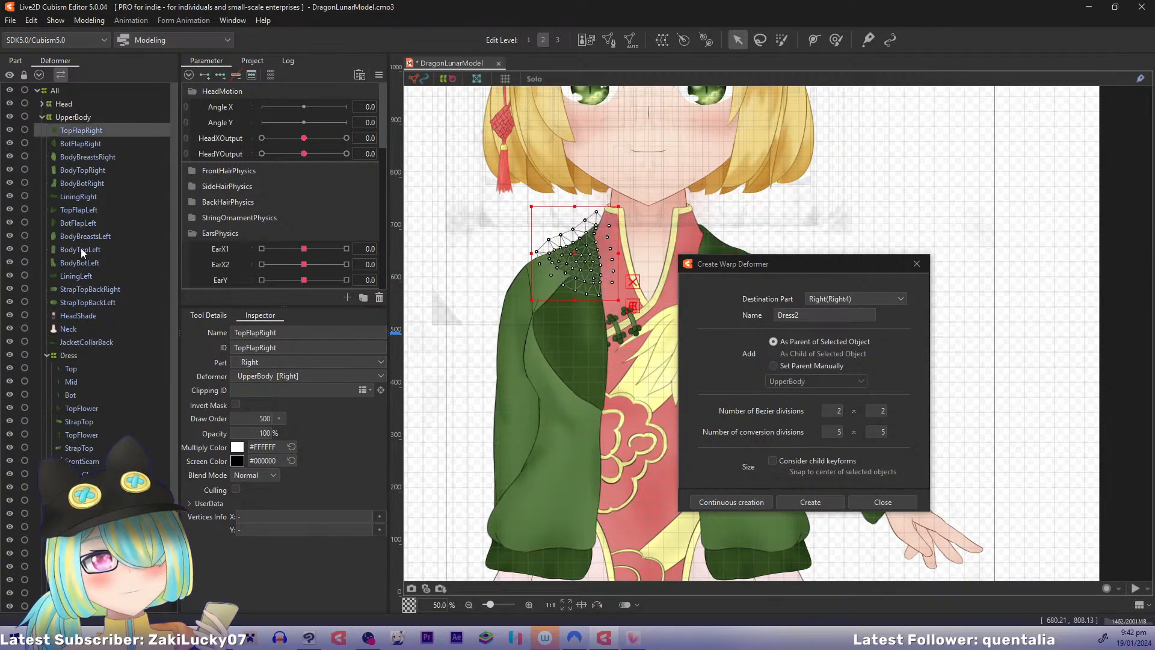
pyautogui.keyDown('shift'); pyautogui.click(85, 304); pyautogui.keyUp('shift')
pyautogui.keyDown('shift'); pyautogui.click(84, 344); pyautogui.keyUp('shift')
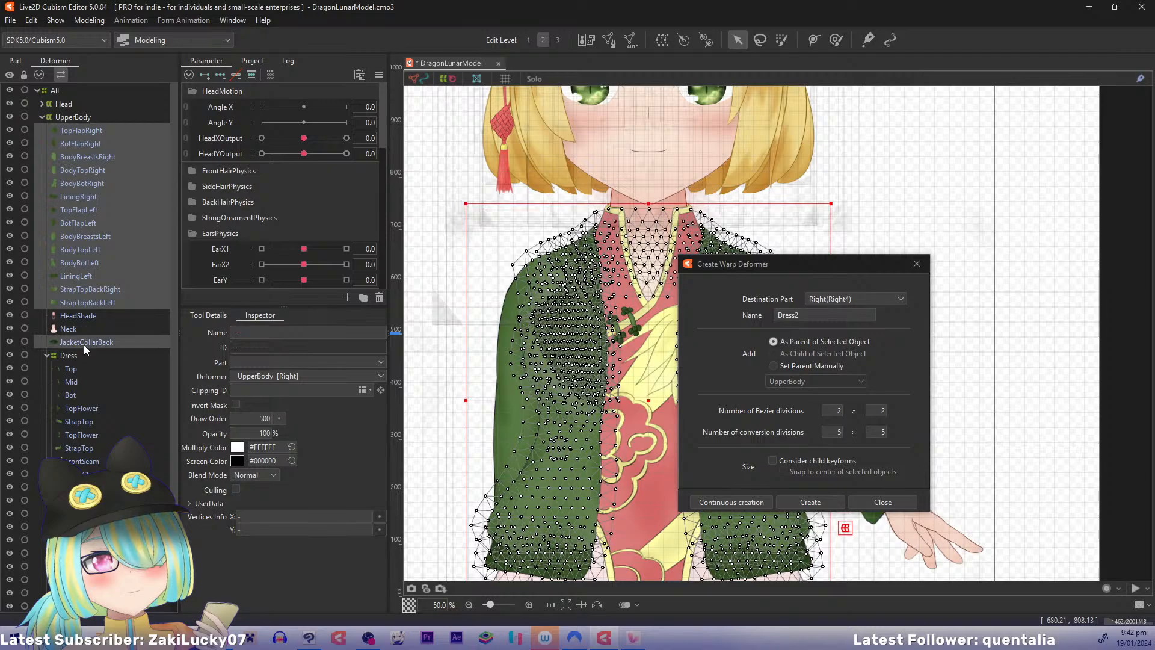
pyautogui.doubleClick(822, 316)
pyautogui.write('Jacket')
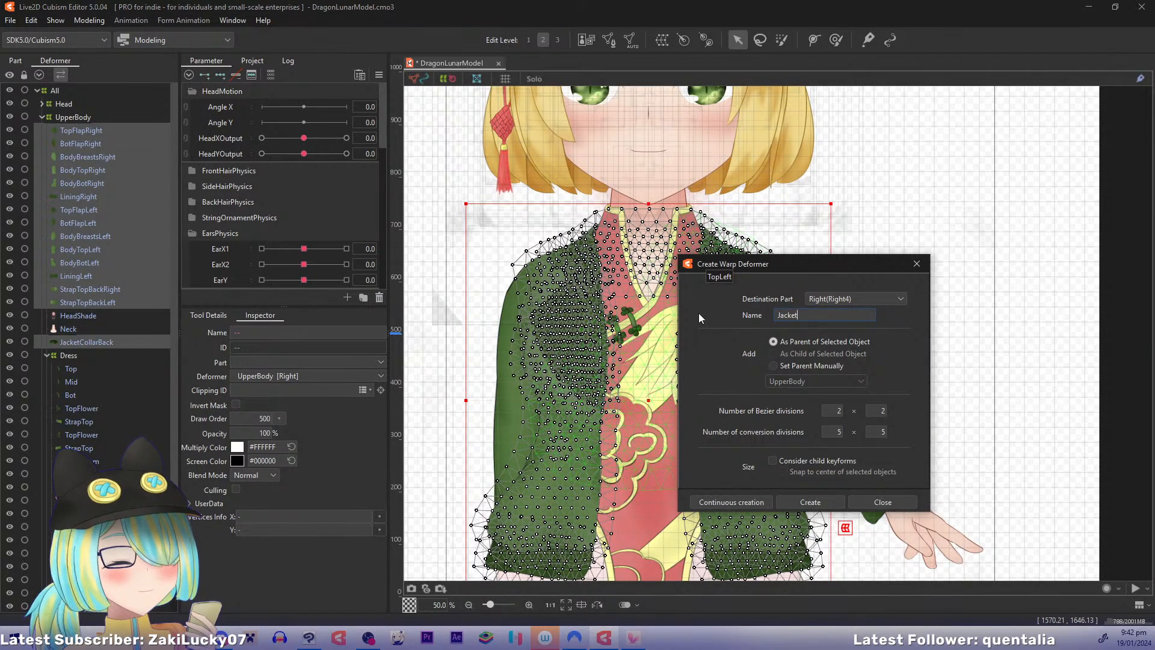
pyautogui.write('Torso')
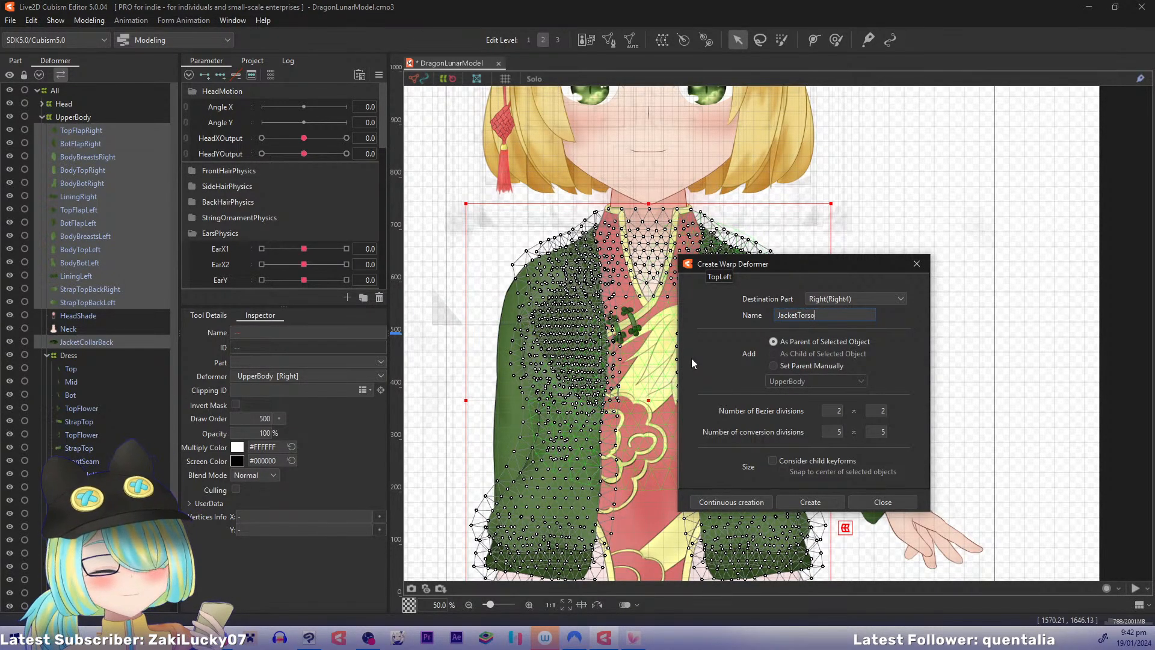
pyautogui.click(731, 503)
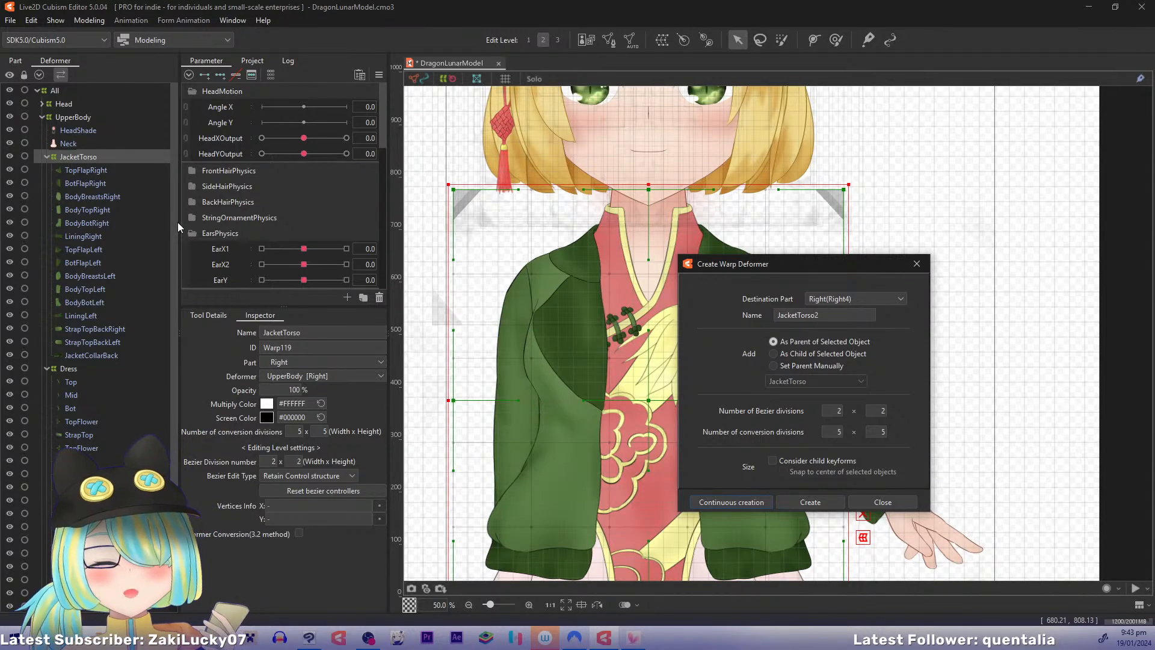
pyautogui.moveTo(742, 264); pyautogui.dragTo(919, 197)
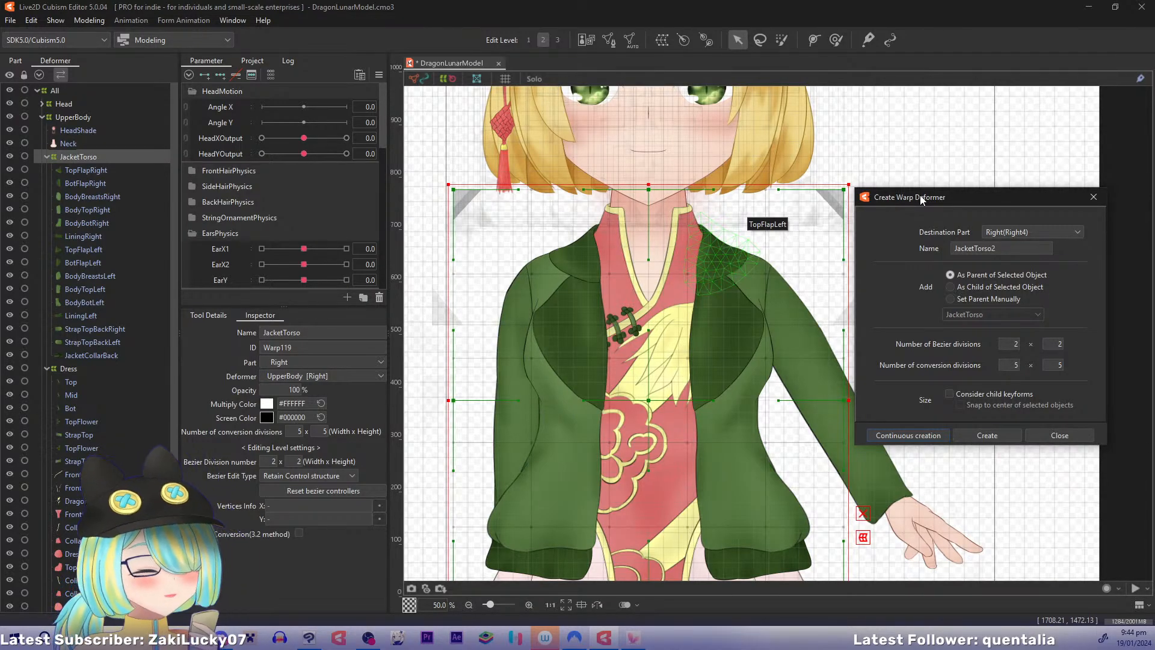
pyautogui.scroll(-5, 710, 457)
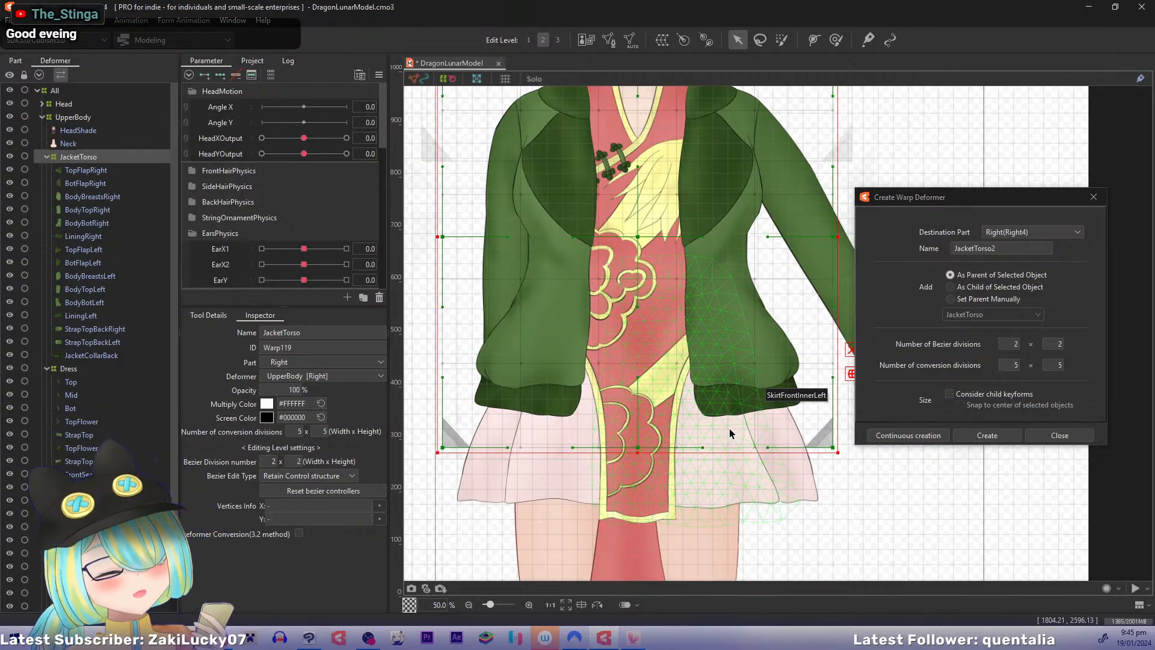
pyautogui.moveTo(752, 326); pyautogui.dragTo(724, 387)
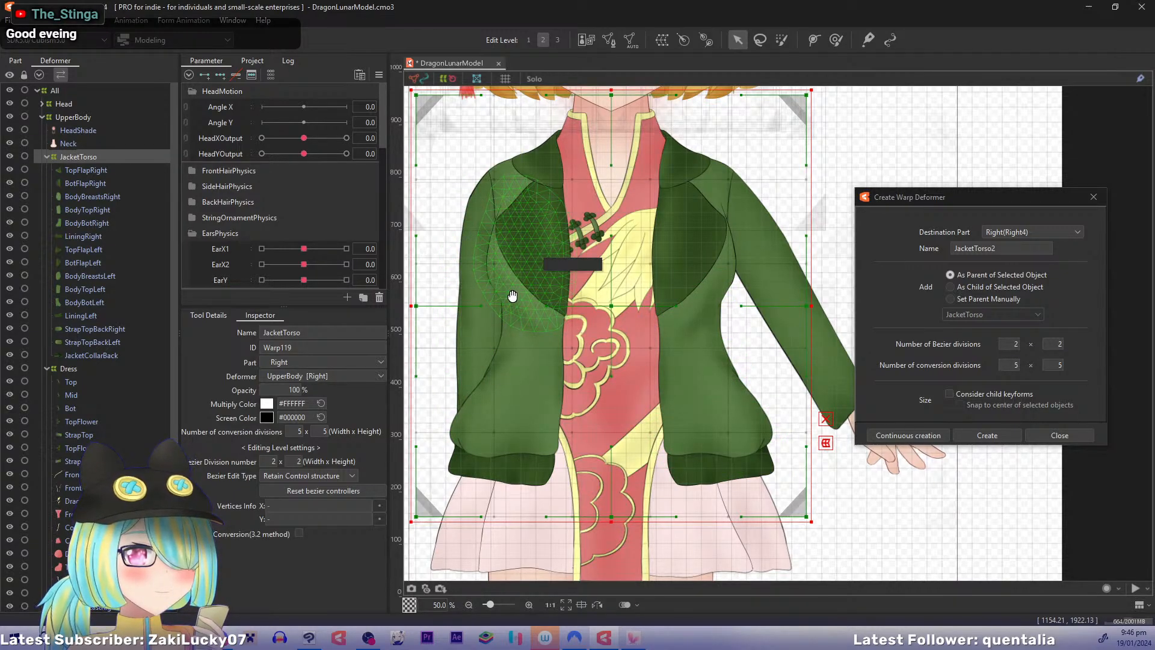
pyautogui.moveTo(516, 299); pyautogui.dragTo(560, 334)
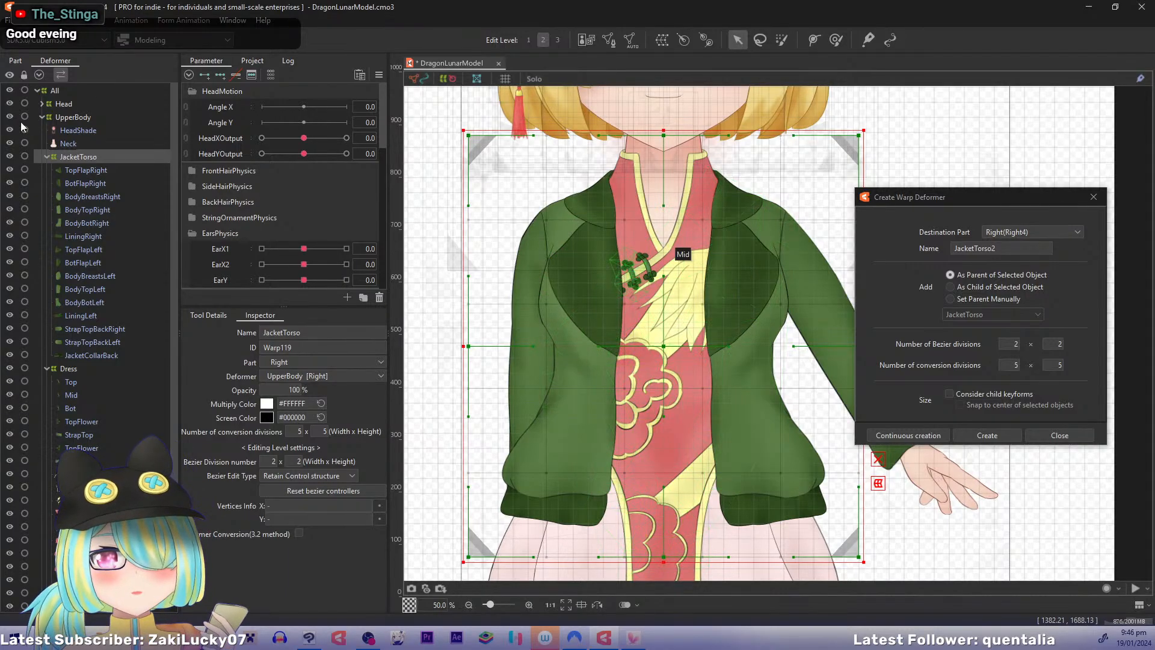
pyautogui.moveTo(175, 104); pyautogui.dragTo(175, 124)
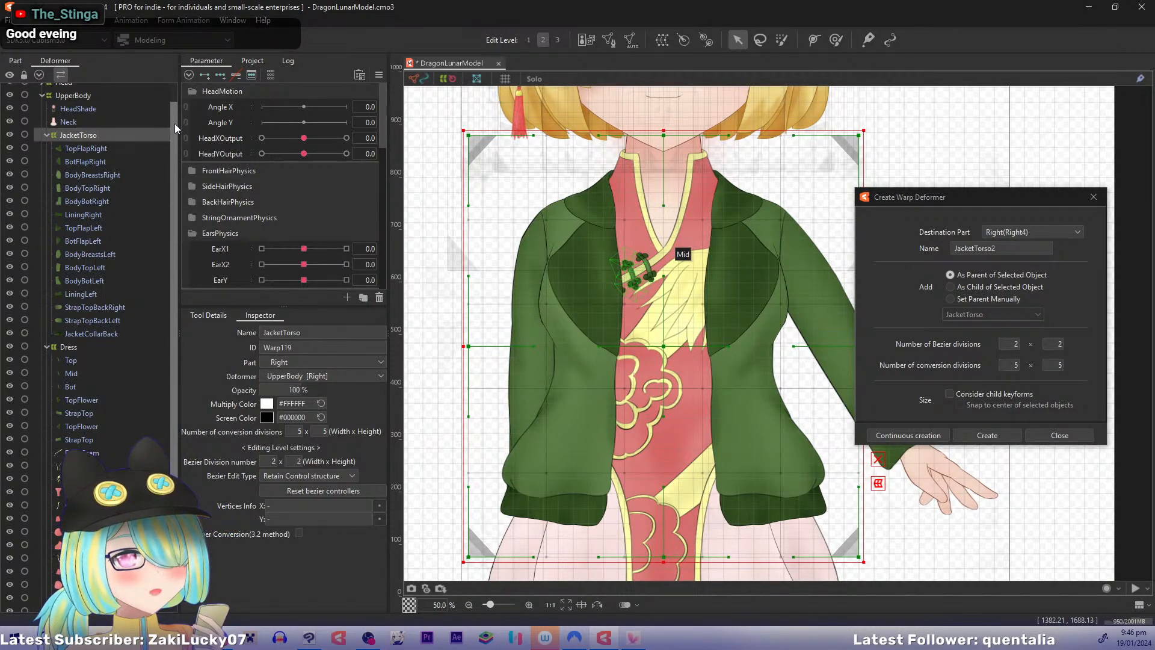
pyautogui.moveTo(174, 124); pyautogui.dragTo(173, 128)
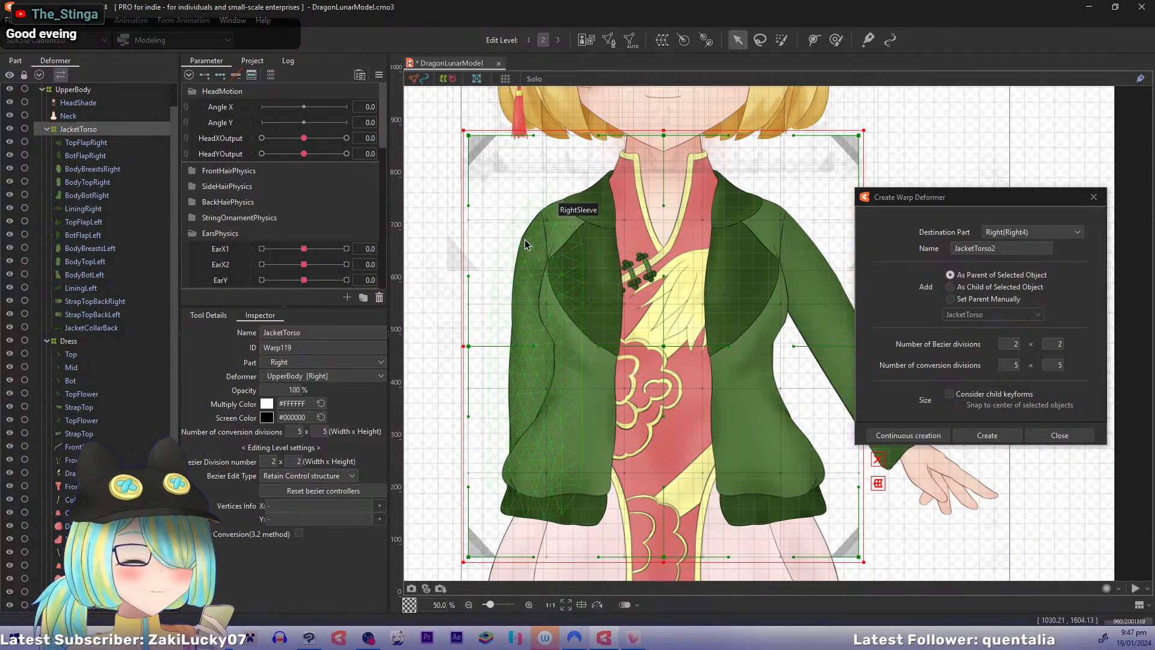
pyautogui.click(80, 142)
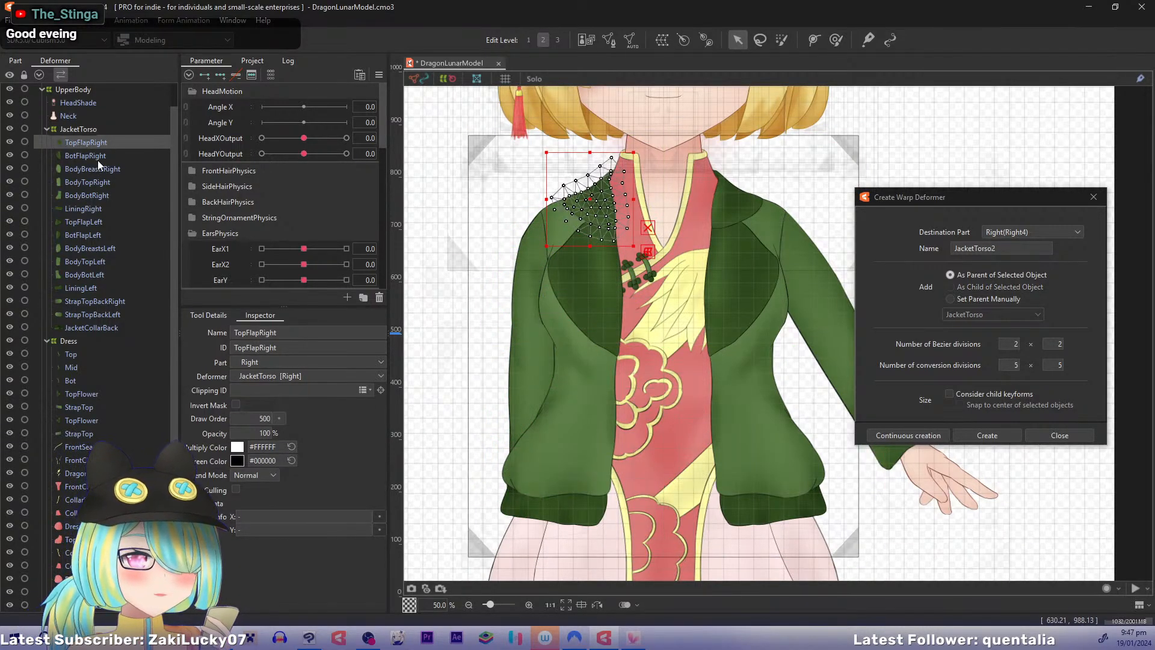
pyautogui.keyDown('shift'); pyautogui.click(96, 207); pyautogui.keyUp('shift')
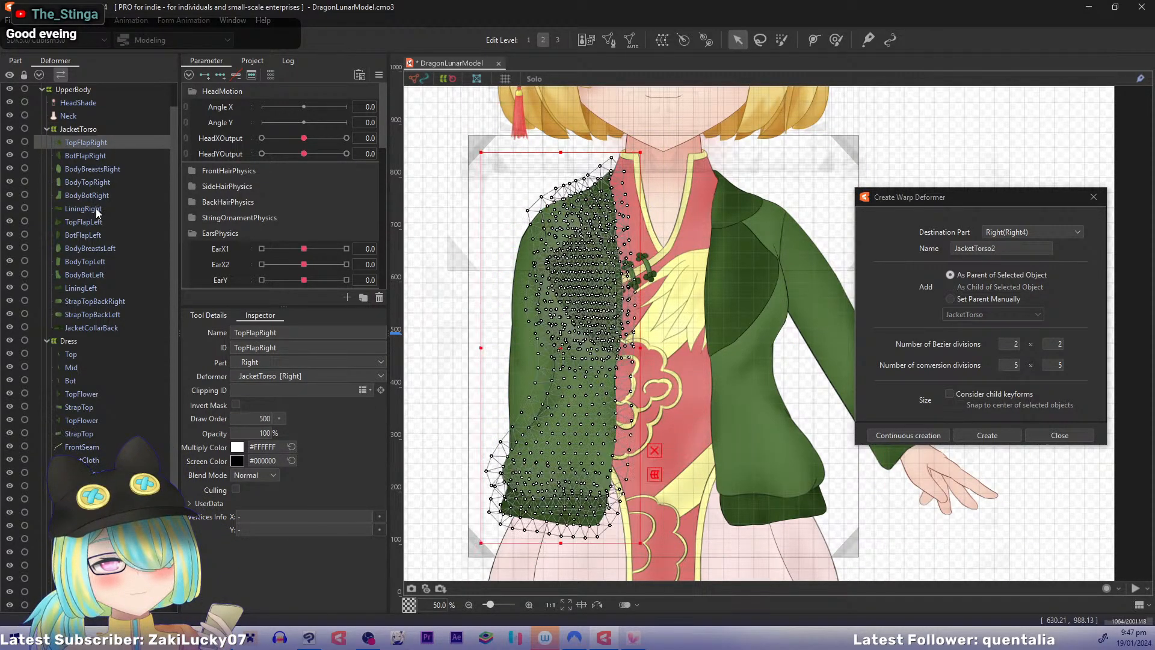
pyautogui.keyDown('ctrl'); pyautogui.click(120, 301); pyautogui.keyUp('ctrl')
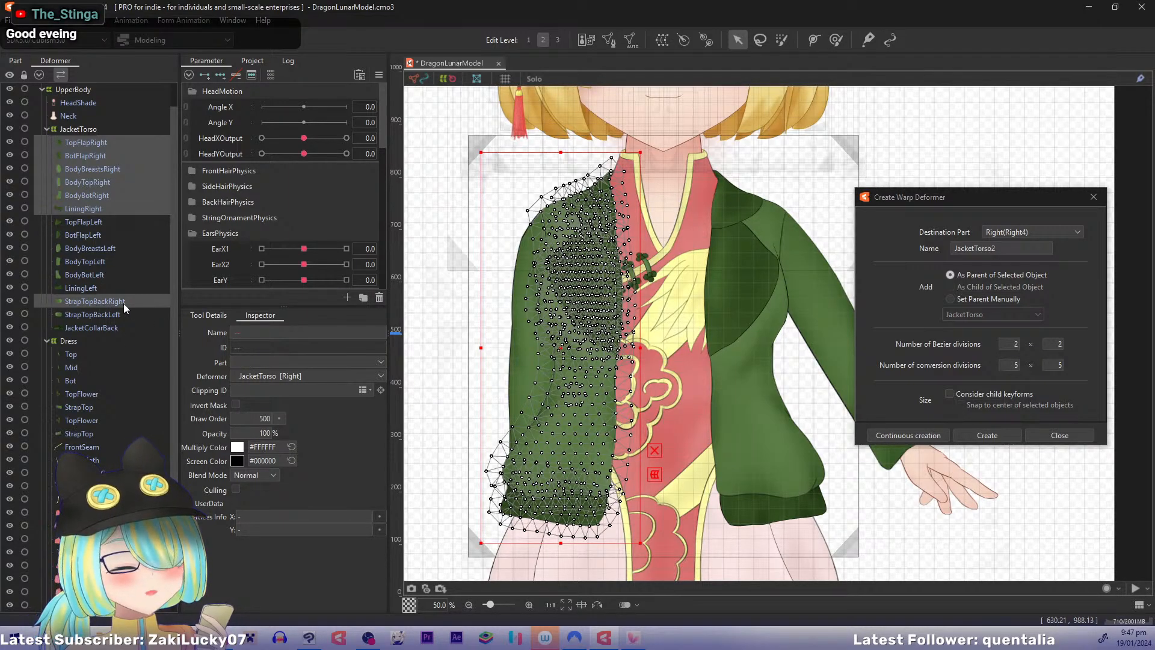
# Step: Move StrapTopBackRight and StrapTopBackLeft out of the JacketTorso deformer and into the Dress deformer
pyautogui.click(121, 302)
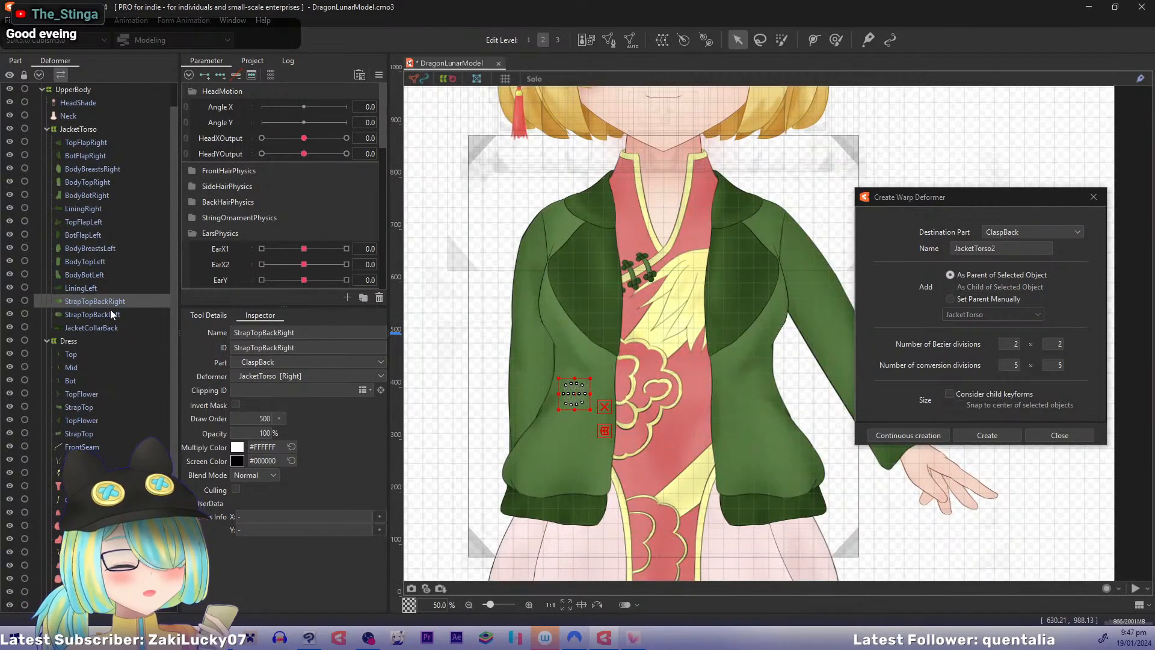
pyautogui.keyDown('ctrl'); pyautogui.click(102, 314); pyautogui.keyUp('ctrl')
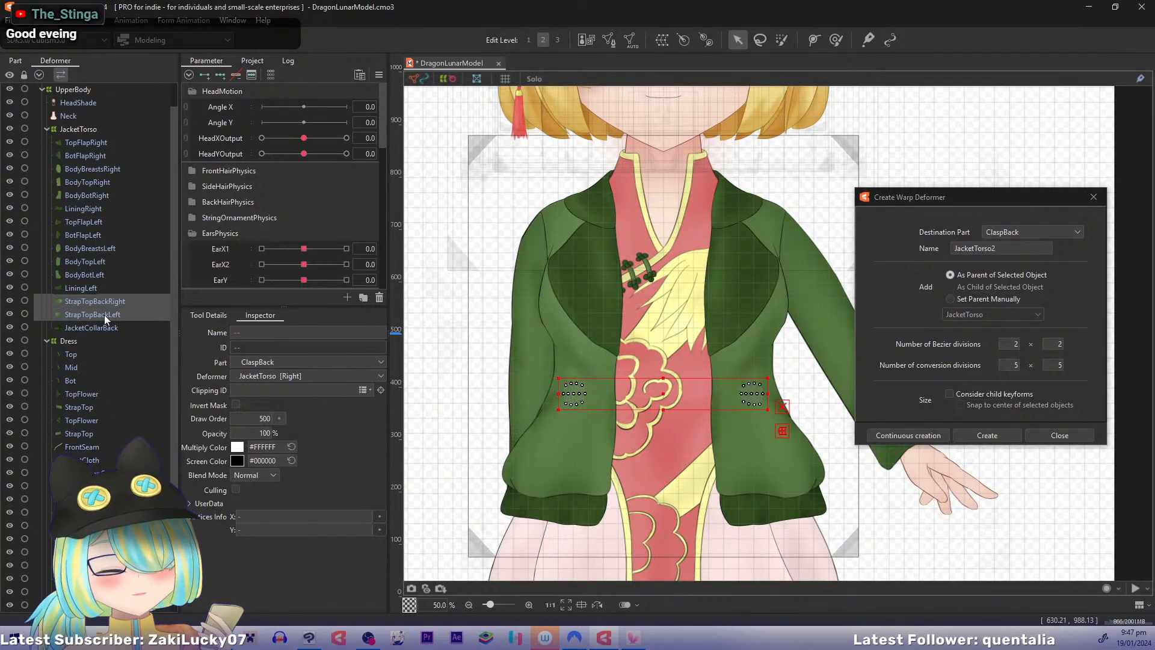
pyautogui.moveTo(79, 356); pyautogui.dragTo(71, 342)
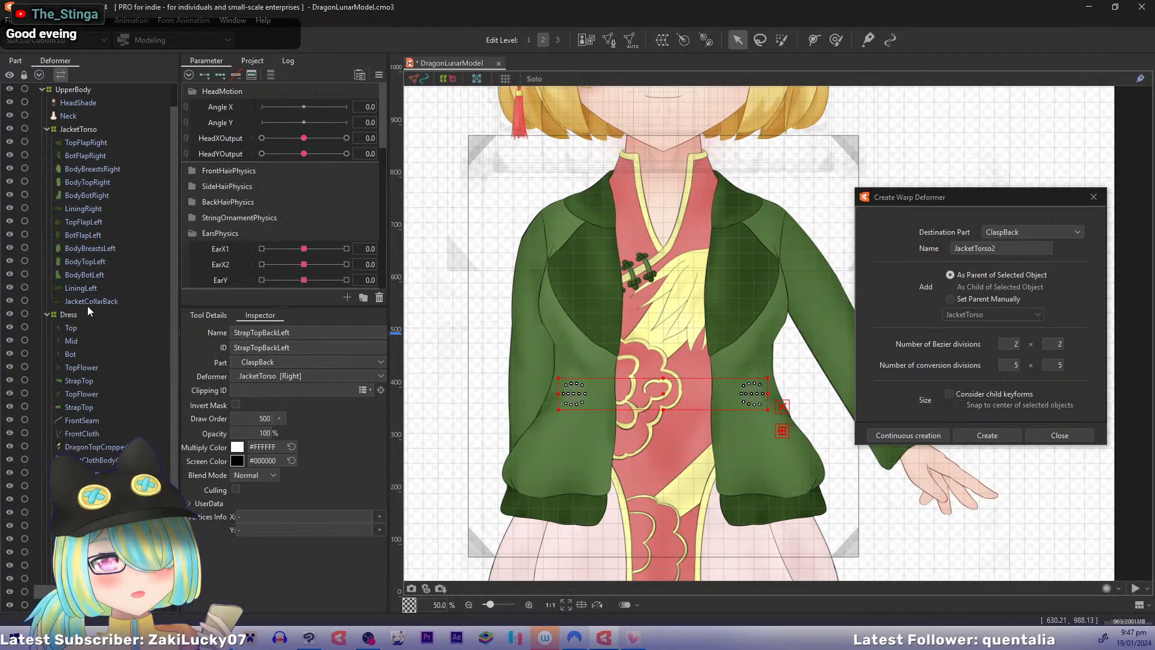
# Step: Create a warp deformer named Right as parent of the six right jacket meshes, from TopFlapRight to LiningRight
pyautogui.click(99, 142)
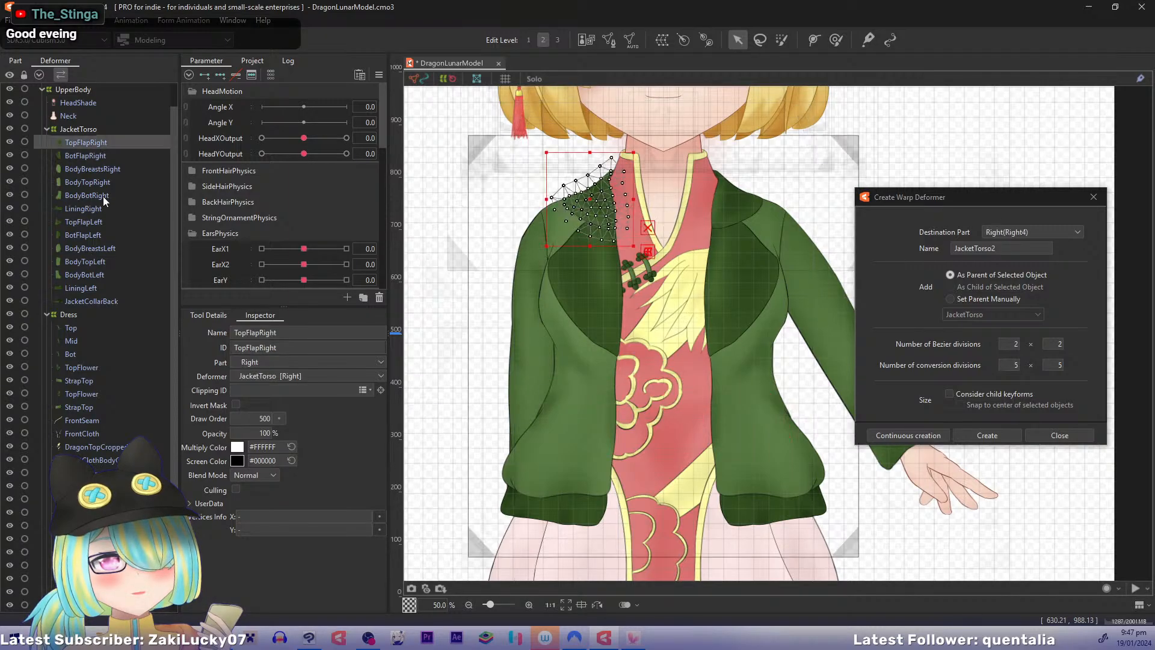
pyautogui.keyDown('shift'); pyautogui.click(104, 195); pyautogui.keyUp('shift')
pyautogui.keyDown('shift'); pyautogui.click(103, 204); pyautogui.keyUp('shift')
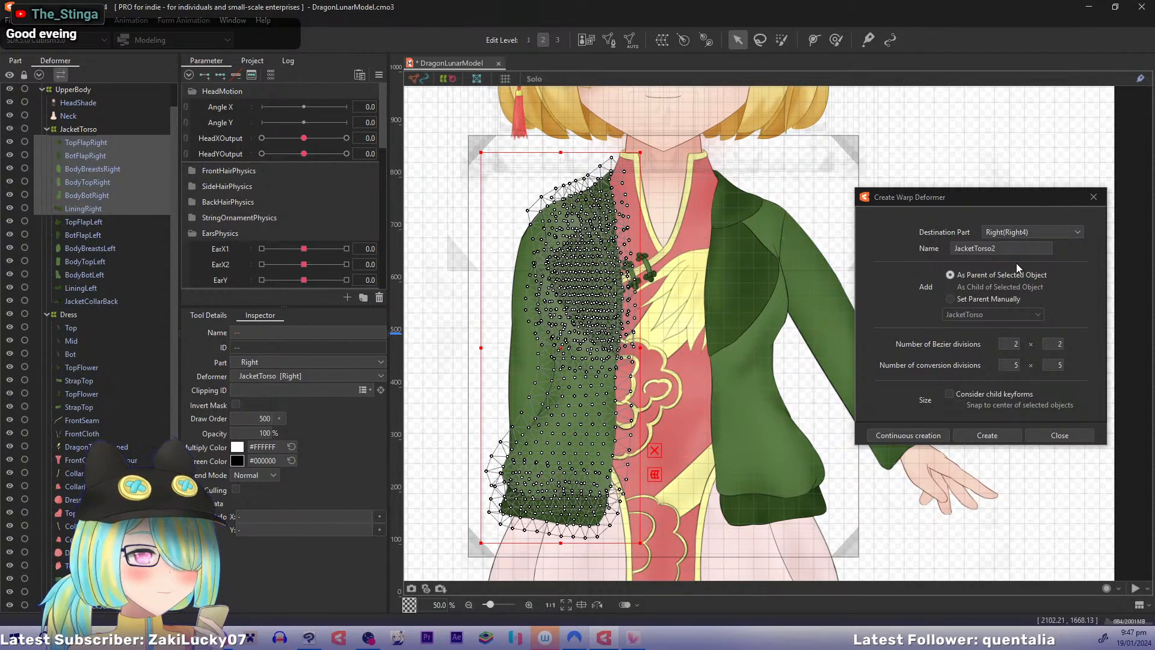
pyautogui.moveTo(1006, 249); pyautogui.dragTo(818, 246)
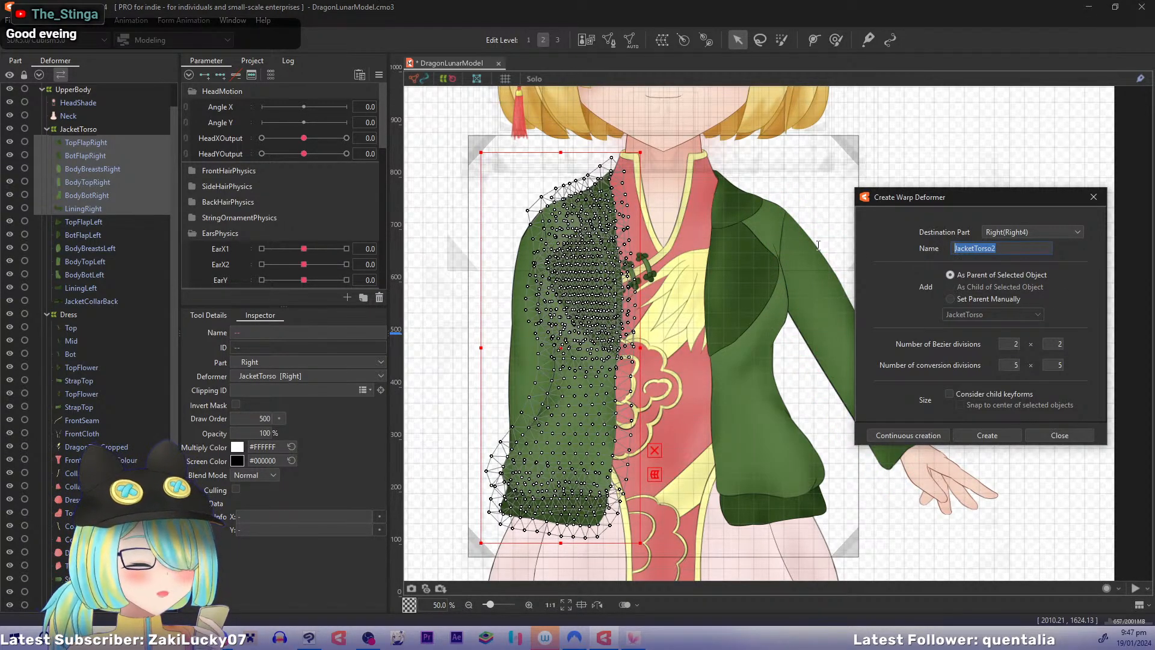
pyautogui.write('Right')
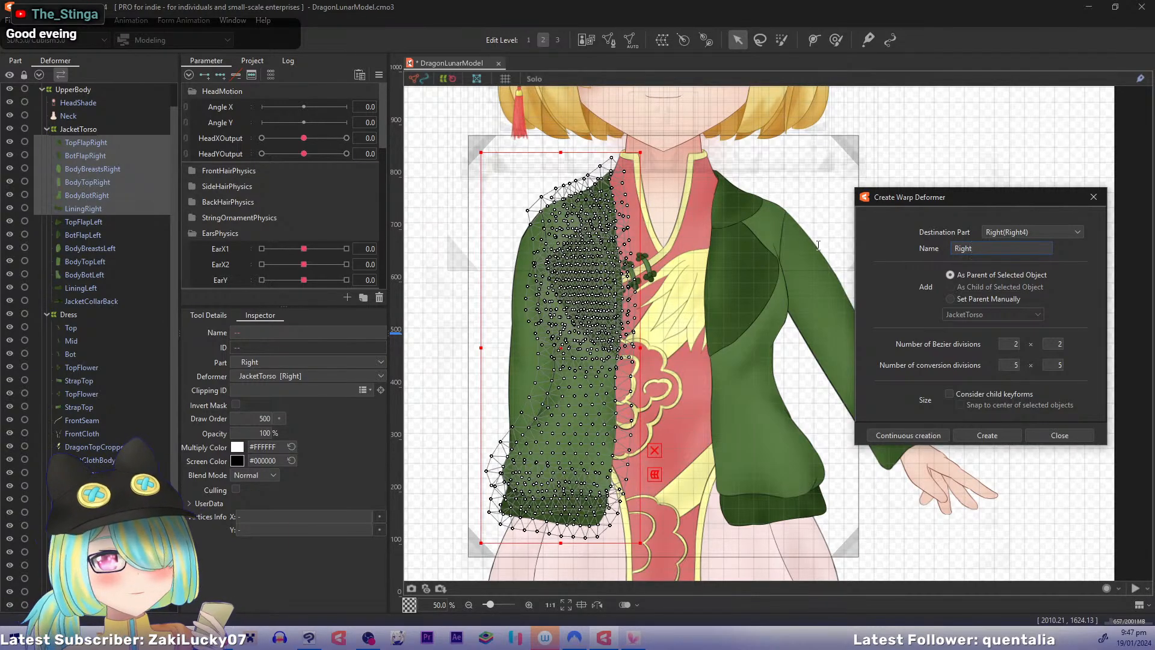
pyautogui.press('Return')
# Step: Create a warp deformer named Left as parent of the six left jacket meshes, from TopFlapLeft to LiningLeft
pyautogui.click(102, 142)
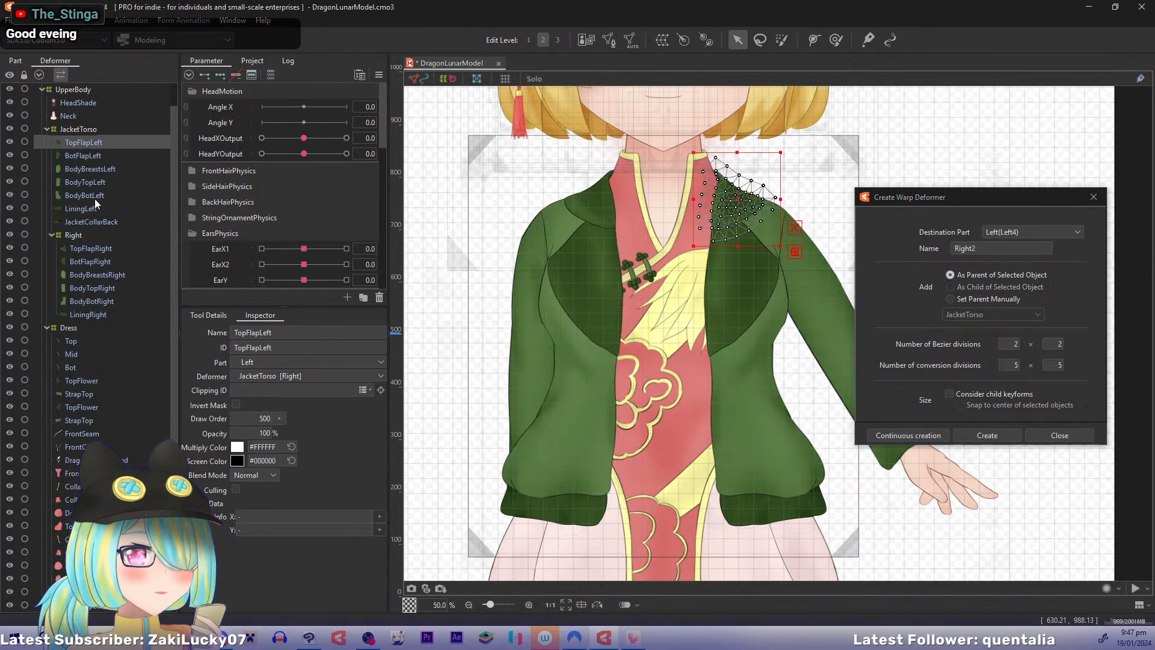
pyautogui.keyDown('shift'); pyautogui.click(94, 207); pyautogui.keyUp('shift')
pyautogui.doubleClick(1003, 249)
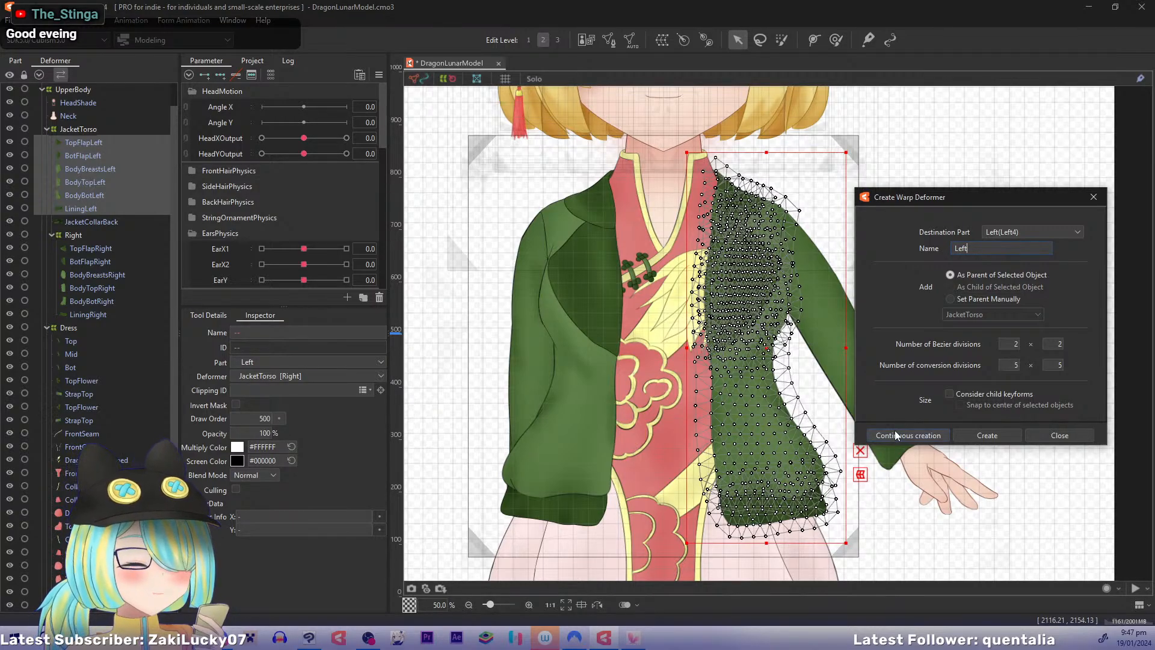
pyautogui.press('Return')
# Step: Create a warp deformer named Back as parent of the JacketCollarBack mesh
pyautogui.click(103, 142)
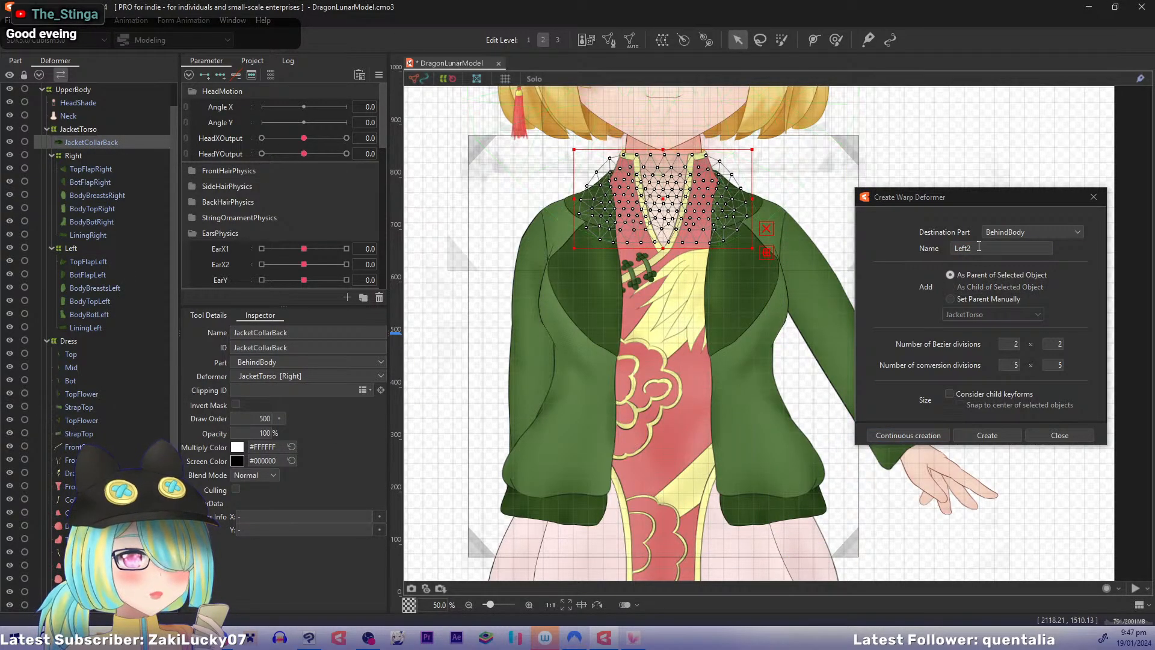
pyautogui.doubleClick(1008, 248)
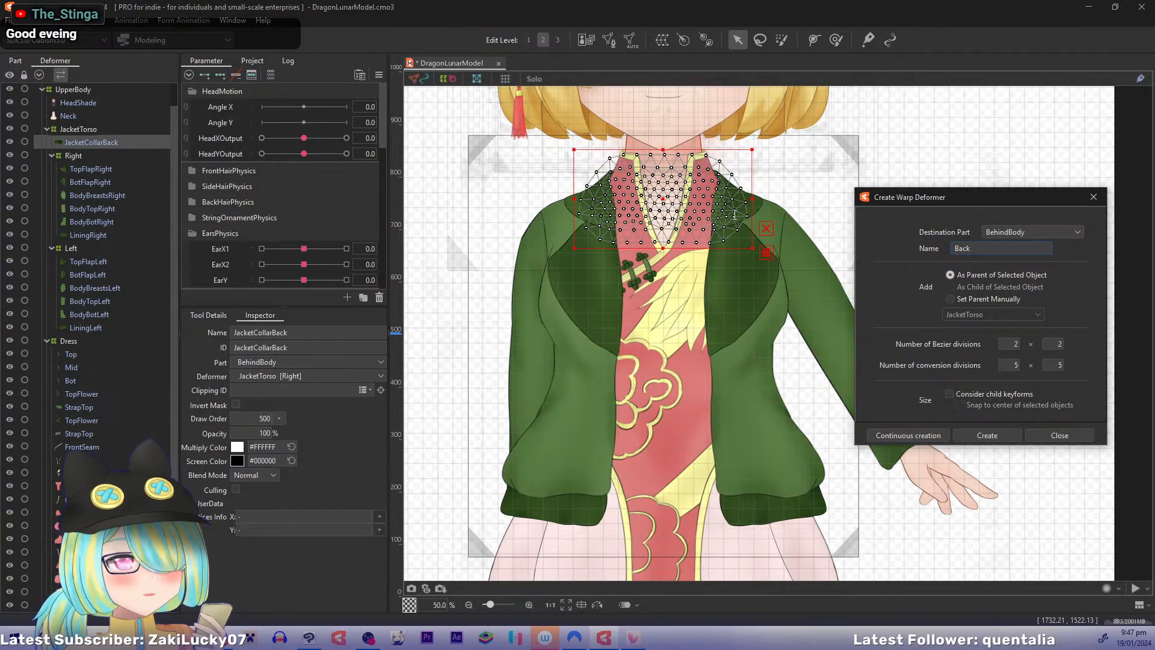
pyautogui.write('Back')
pyautogui.press('Return')
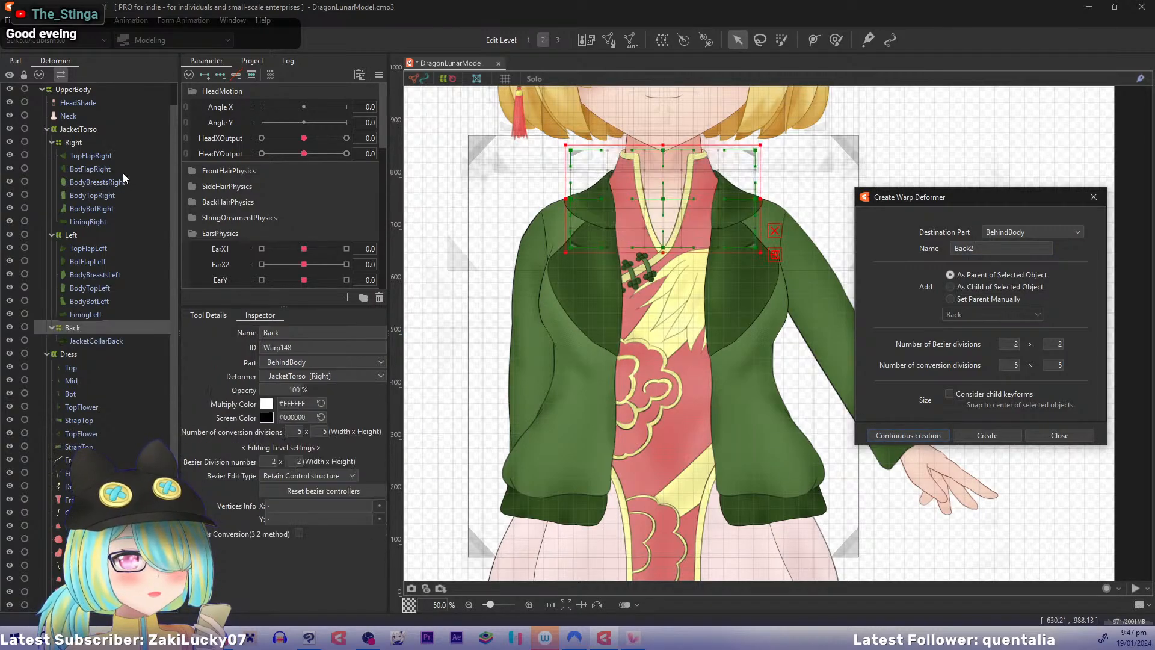
# Step: Examine the dress, skirt and legs, and locate the Calve mesh among the LowerBody parts
pyautogui.moveTo(174, 162); pyautogui.dragTo(173, 258)
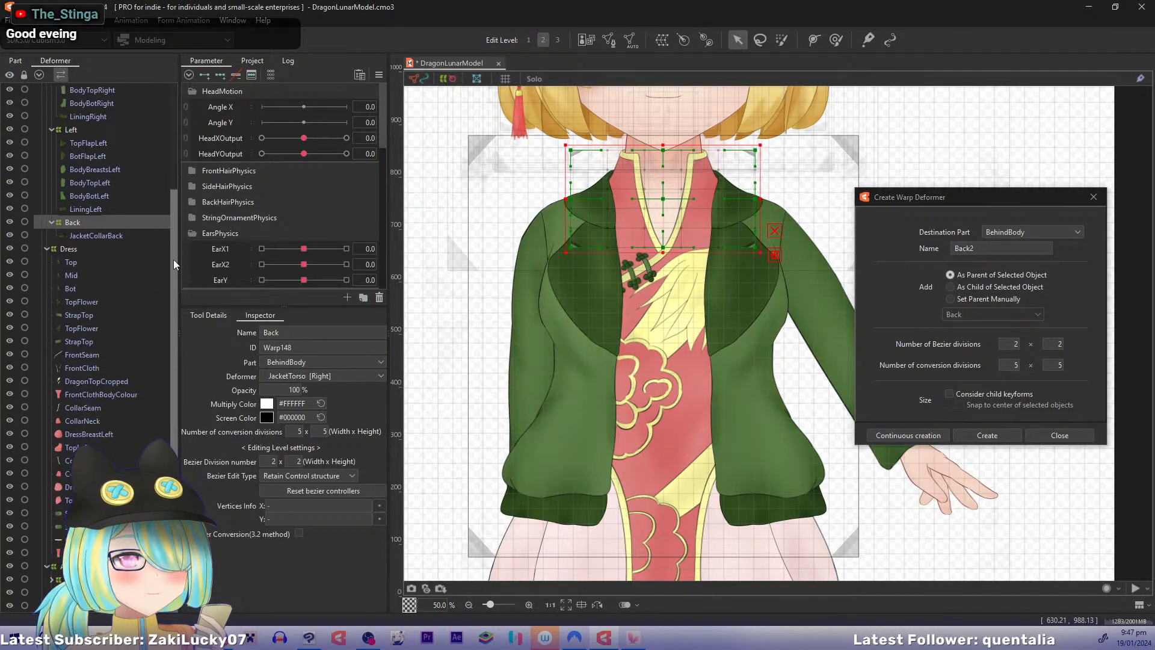
pyautogui.click(110, 262)
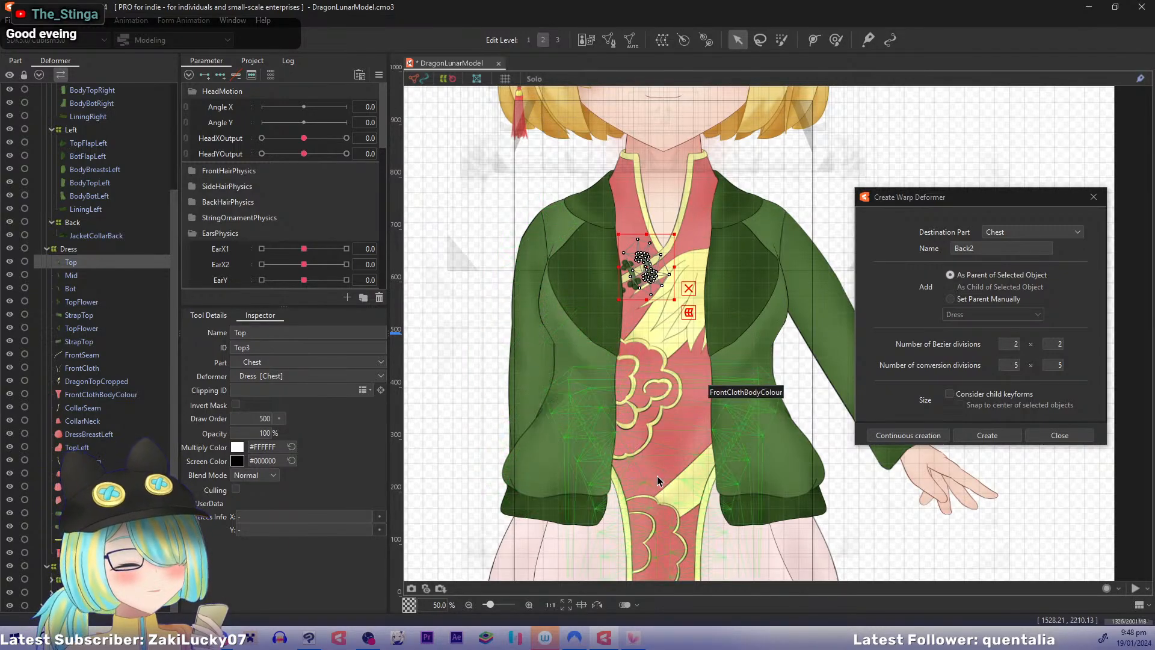
pyautogui.moveTo(650, 564); pyautogui.dragTo(705, 280)
pyautogui.moveTo(720, 366); pyautogui.dragTo(712, 224)
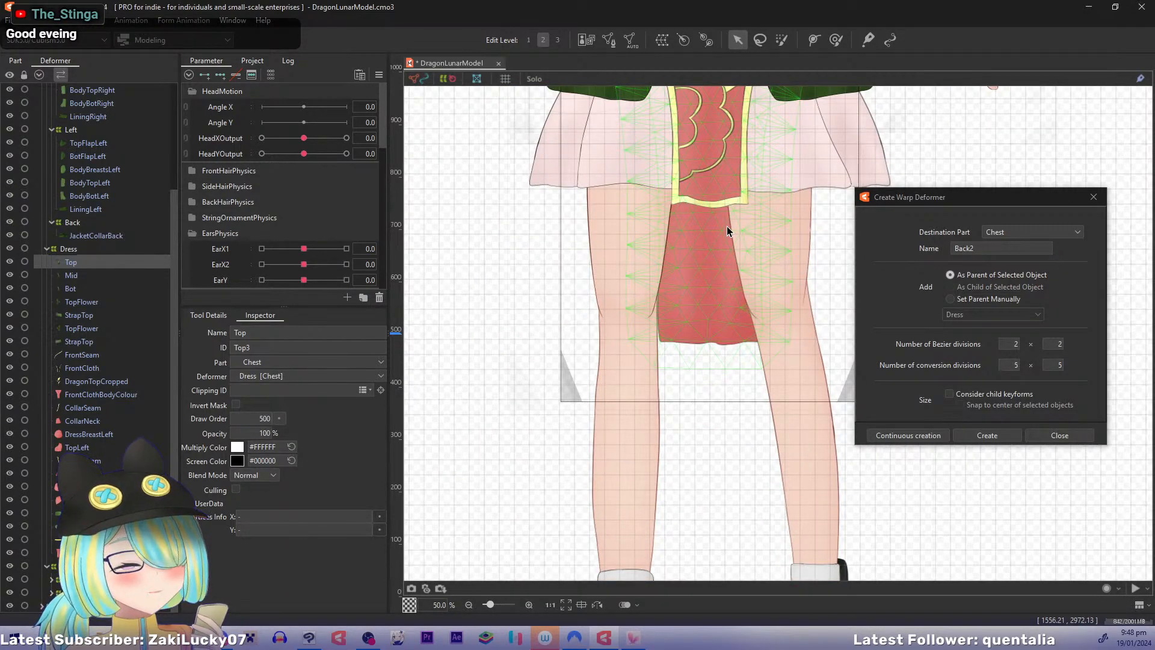
pyautogui.scroll(-3, 727, 230)
pyautogui.scroll(3, 653, 271)
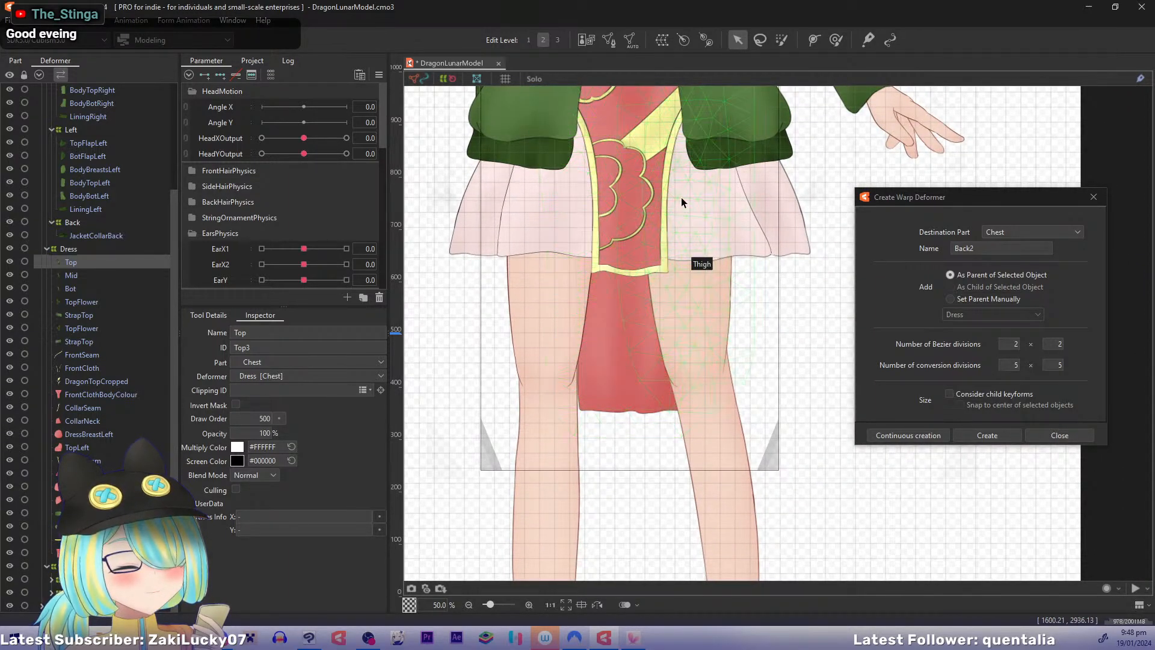
pyautogui.moveTo(651, 300); pyautogui.dragTo(674, 206)
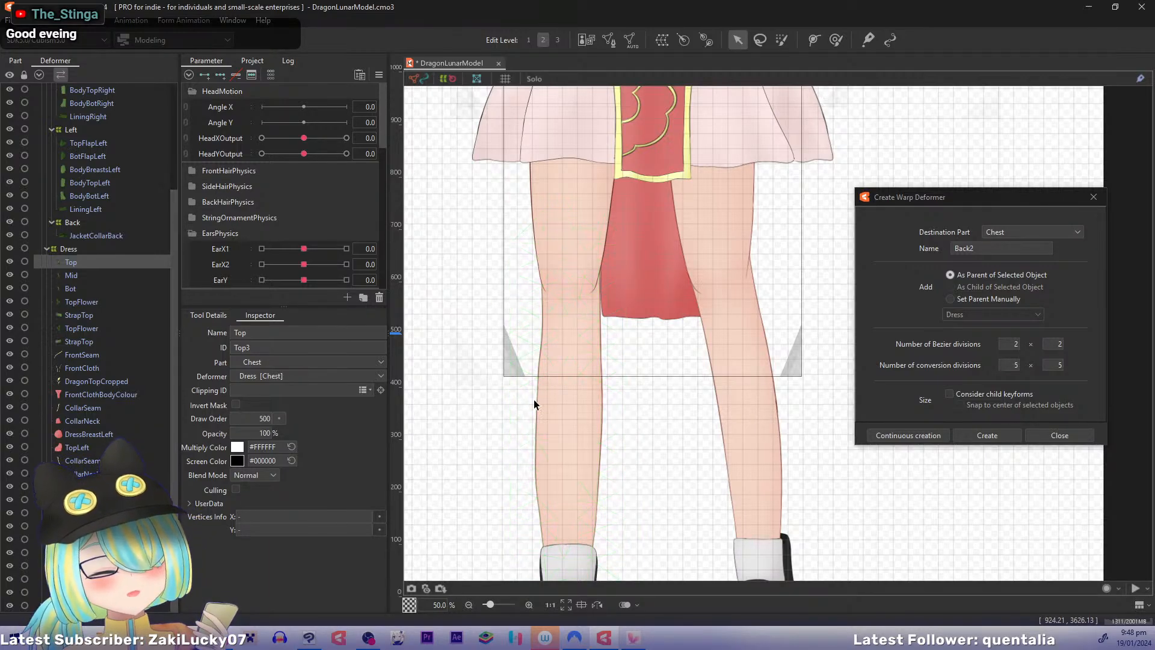
pyautogui.rightClick(568, 412)
pyautogui.moveTo(634, 402)
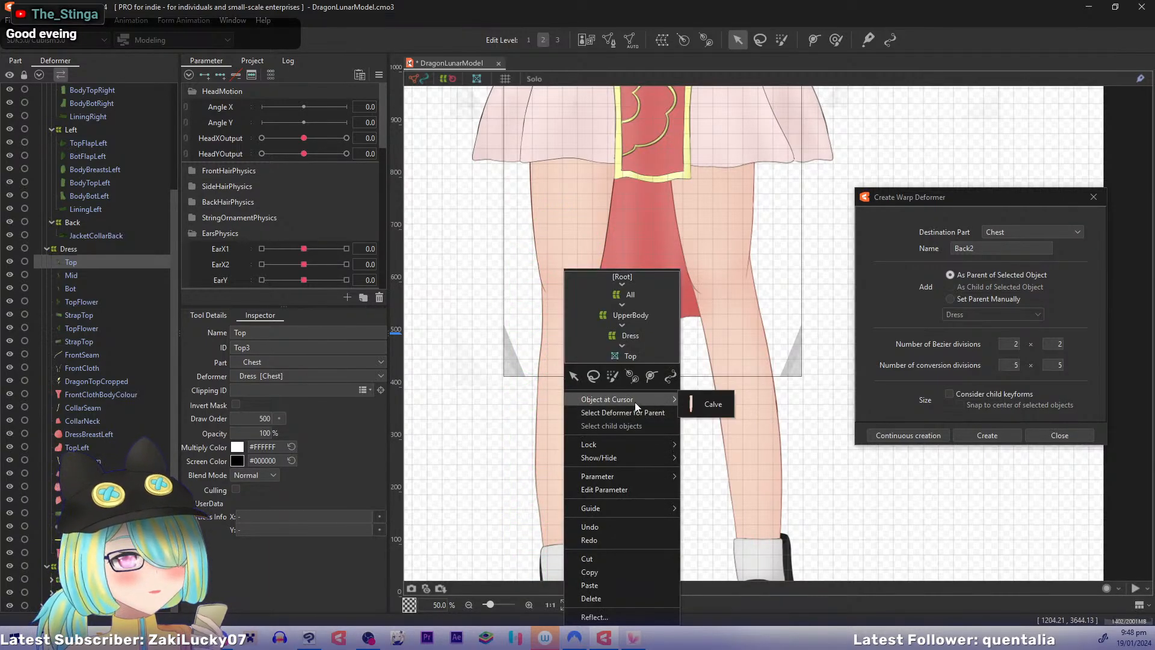
pyautogui.click(706, 400)
pyautogui.scroll(-1, 173, 367)
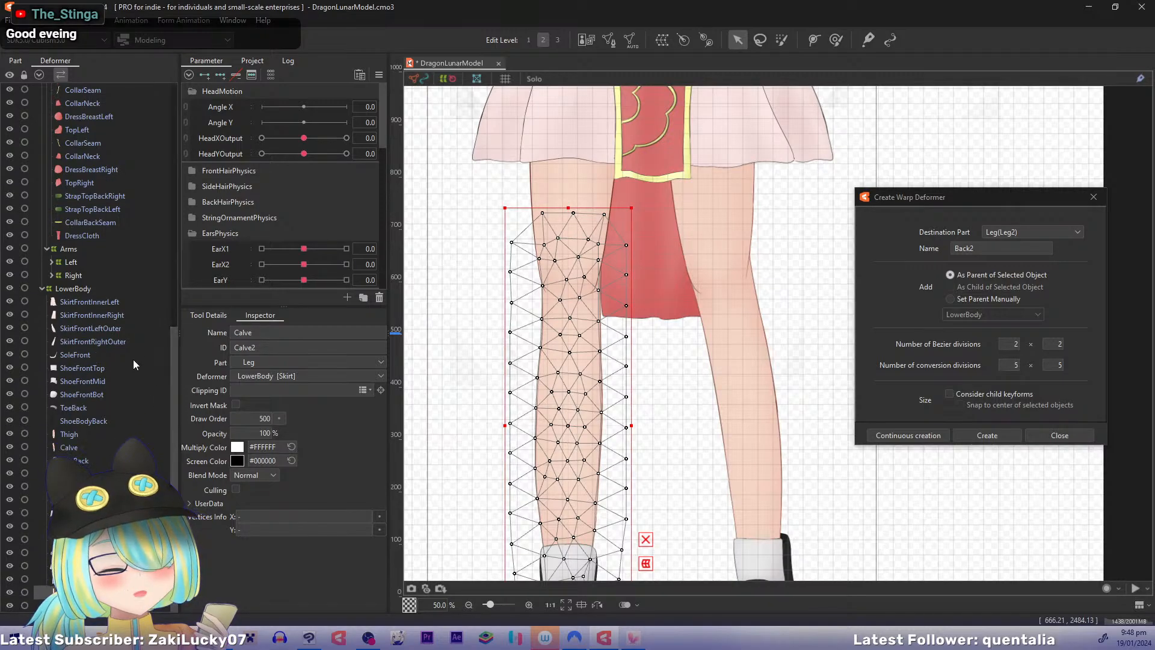
# Step: Create a warp deformer named Skirt as parent of the four SkirtFront meshes and the remaining skirt mesh under LowerBody
pyautogui.click(96, 302)
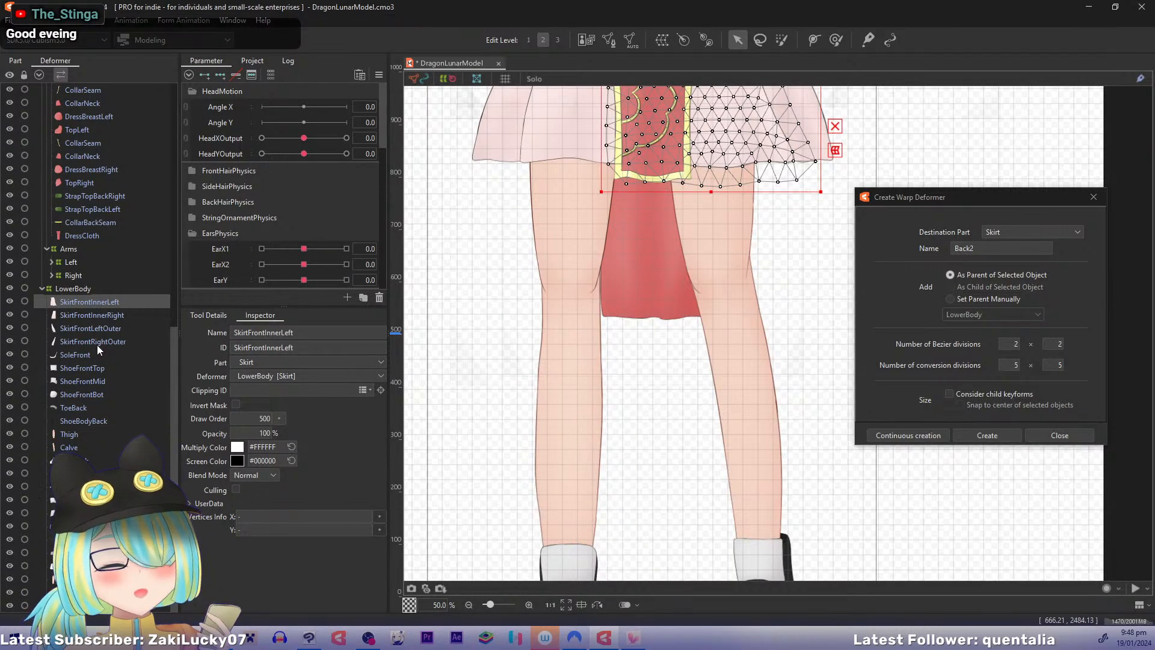
pyautogui.keyDown('shift'); pyautogui.click(98, 341); pyautogui.keyUp('shift')
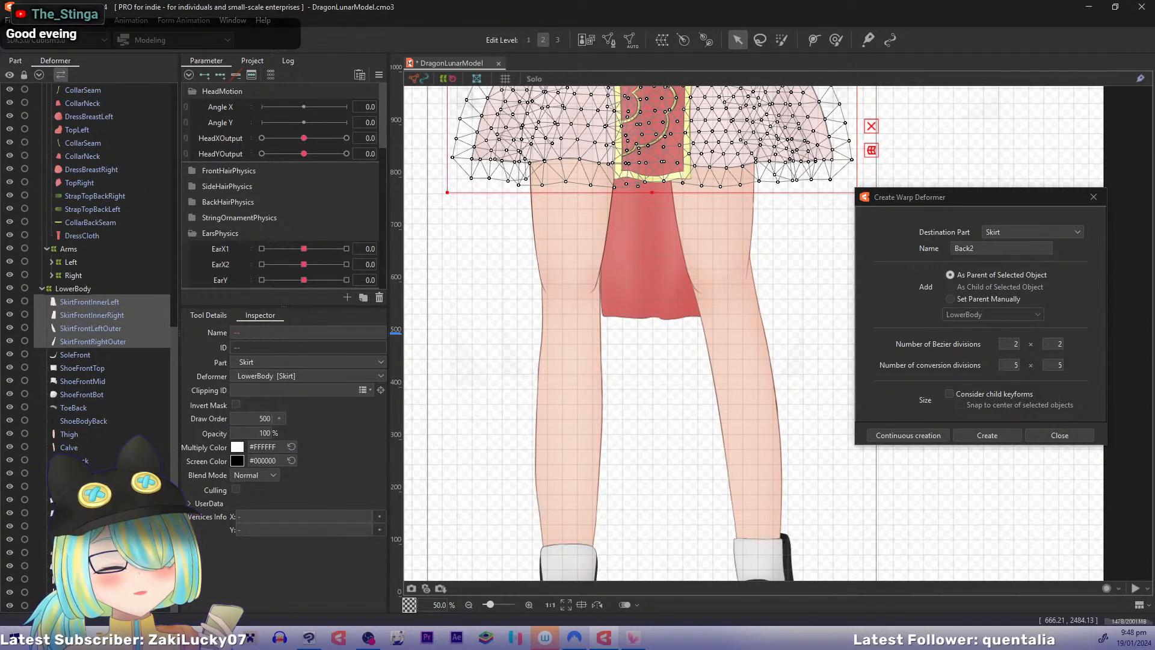
pyautogui.keyDown('ctrl'); pyautogui.click(95, 605); pyautogui.keyUp('ctrl')
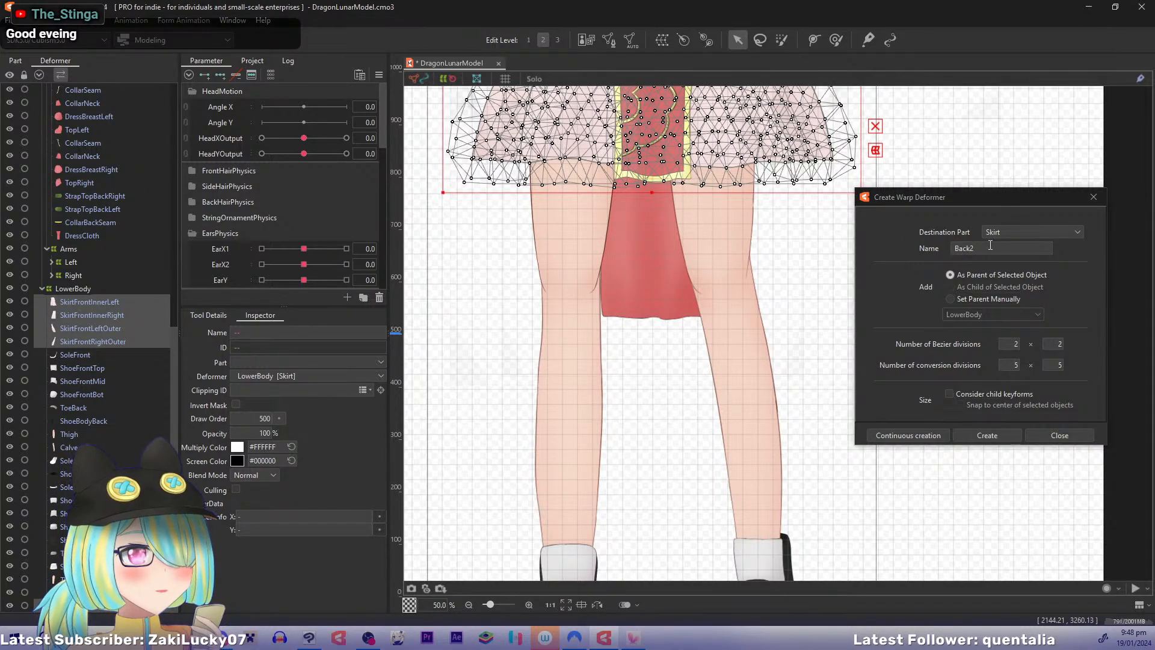
pyautogui.moveTo(990, 246); pyautogui.dragTo(813, 243)
pyautogui.write('Skirt')
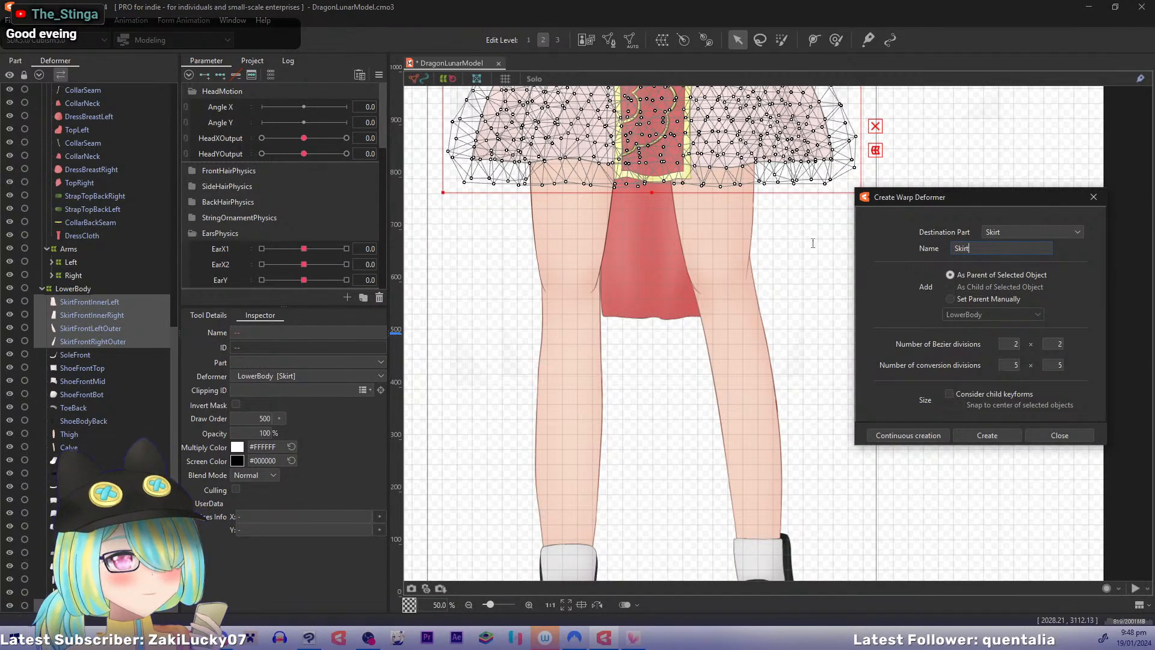
pyautogui.click(901, 438)
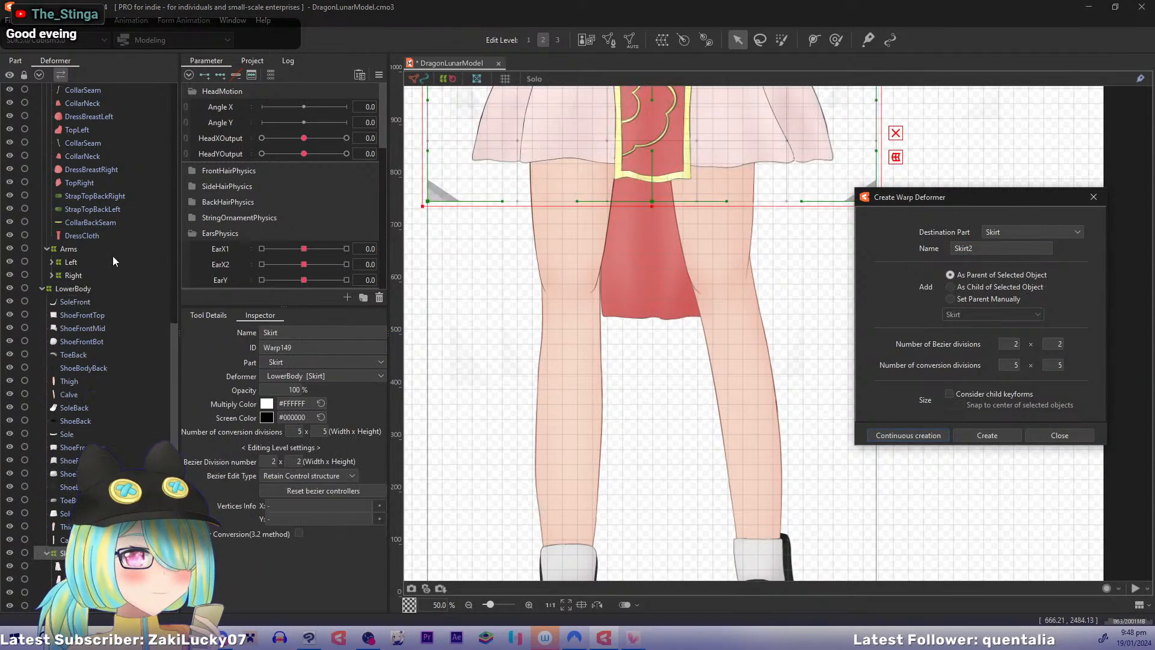
# Step: Create a warp deformer named Left as parent of the left leg and shoe meshes, from SoleFront to the first Calve
pyautogui.click(100, 304)
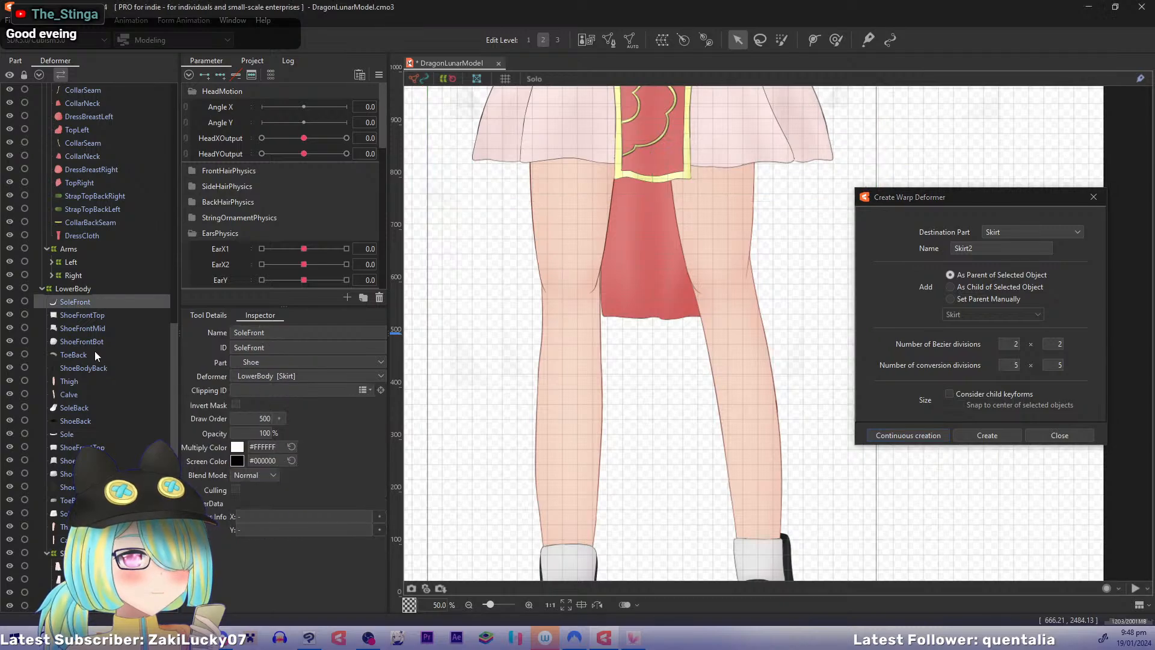
pyautogui.keyDown('shift'); pyautogui.click(85, 394); pyautogui.keyUp('shift')
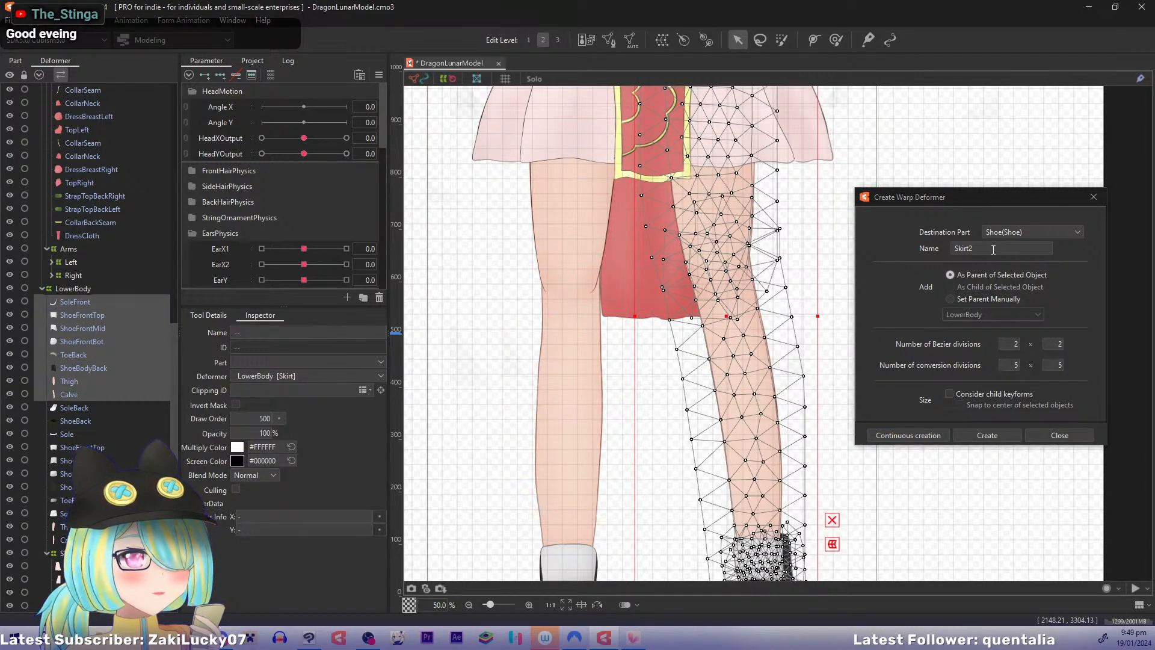
pyautogui.doubleClick(966, 248)
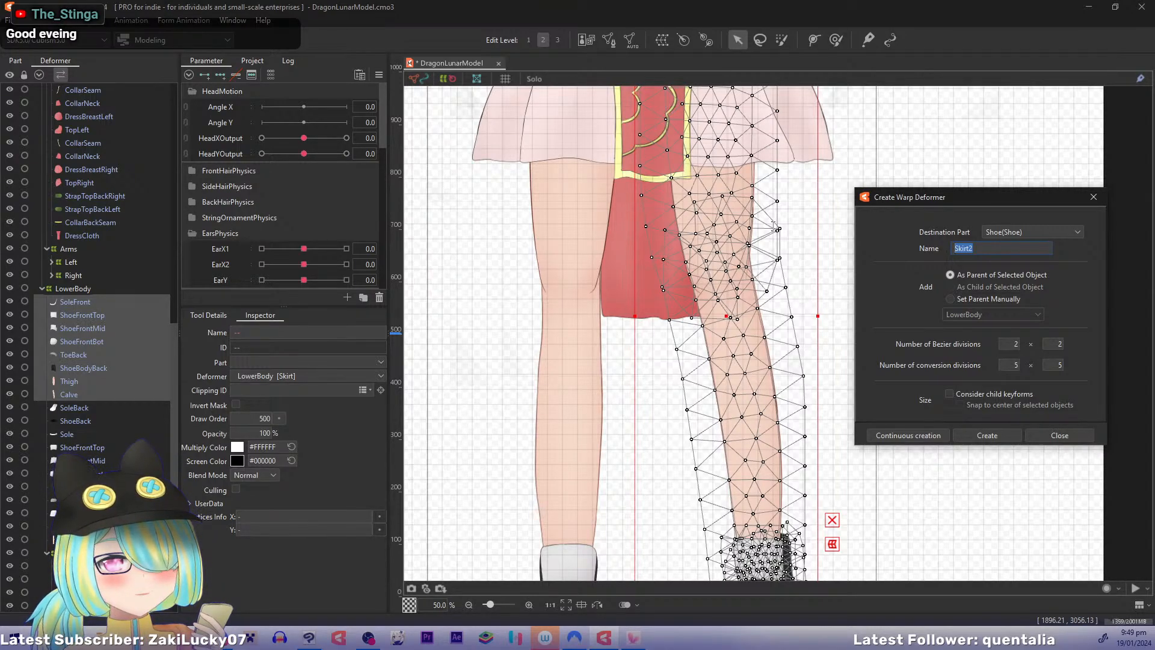
pyautogui.write('Left')
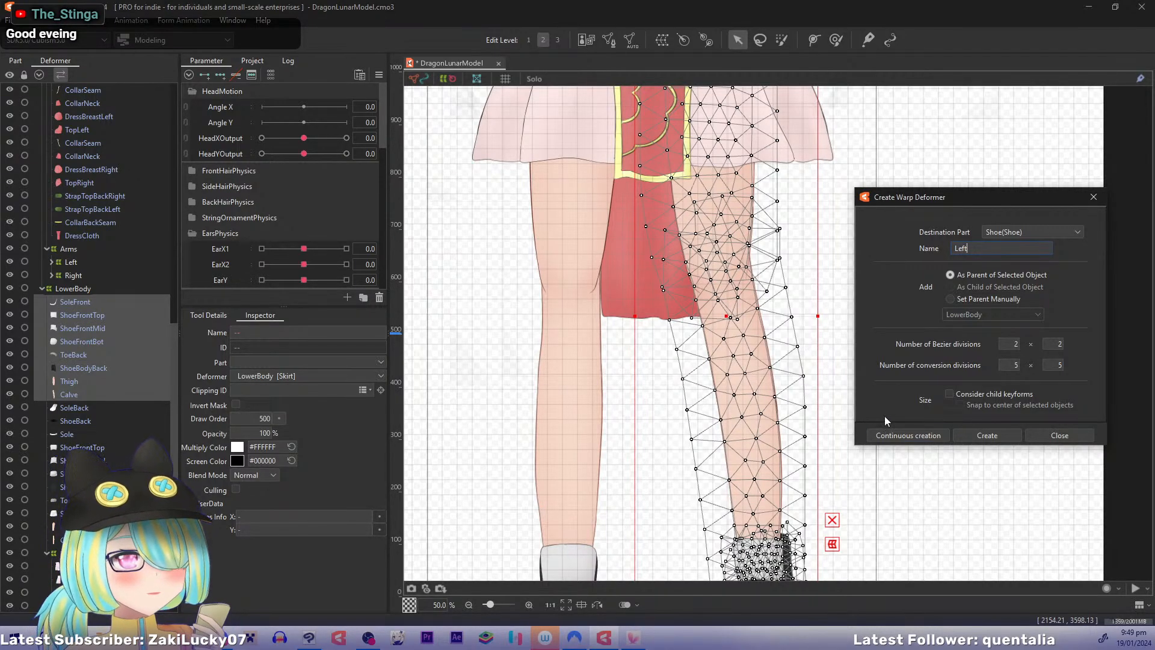
pyautogui.click(881, 439)
# Step: Create a warp deformer named Right as parent of the right leg and shoe meshes, from SoleBack to Calve
pyautogui.click(85, 302)
pyautogui.keyDown('shift'); pyautogui.click(75, 433); pyautogui.keyUp('shift')
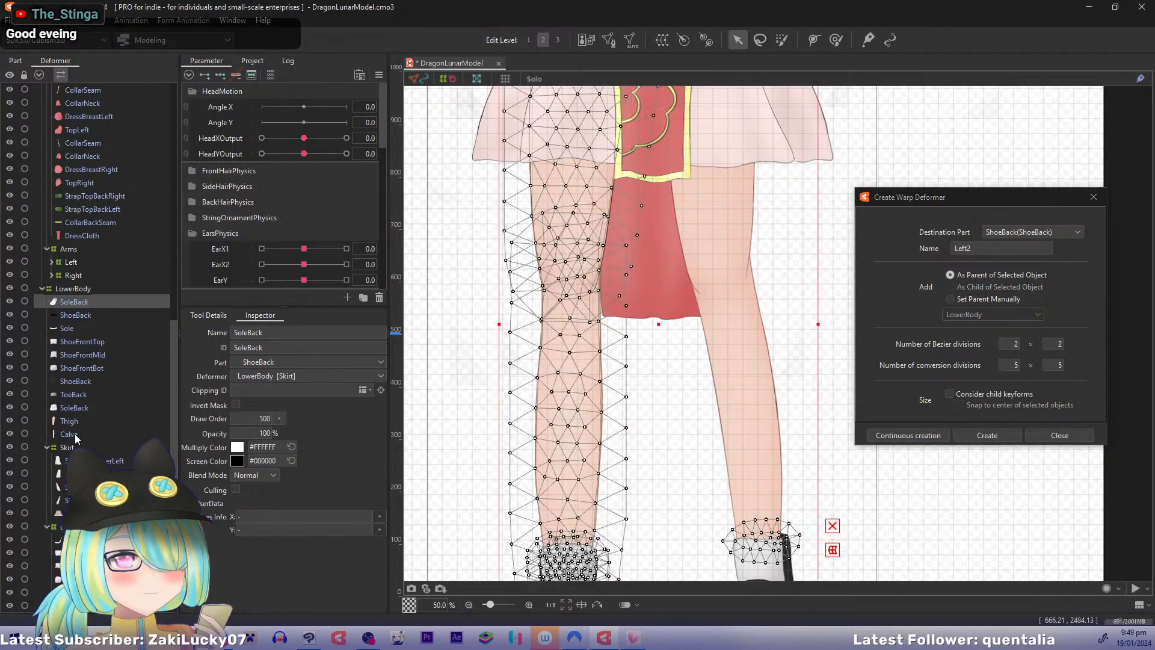
pyautogui.write('Right')
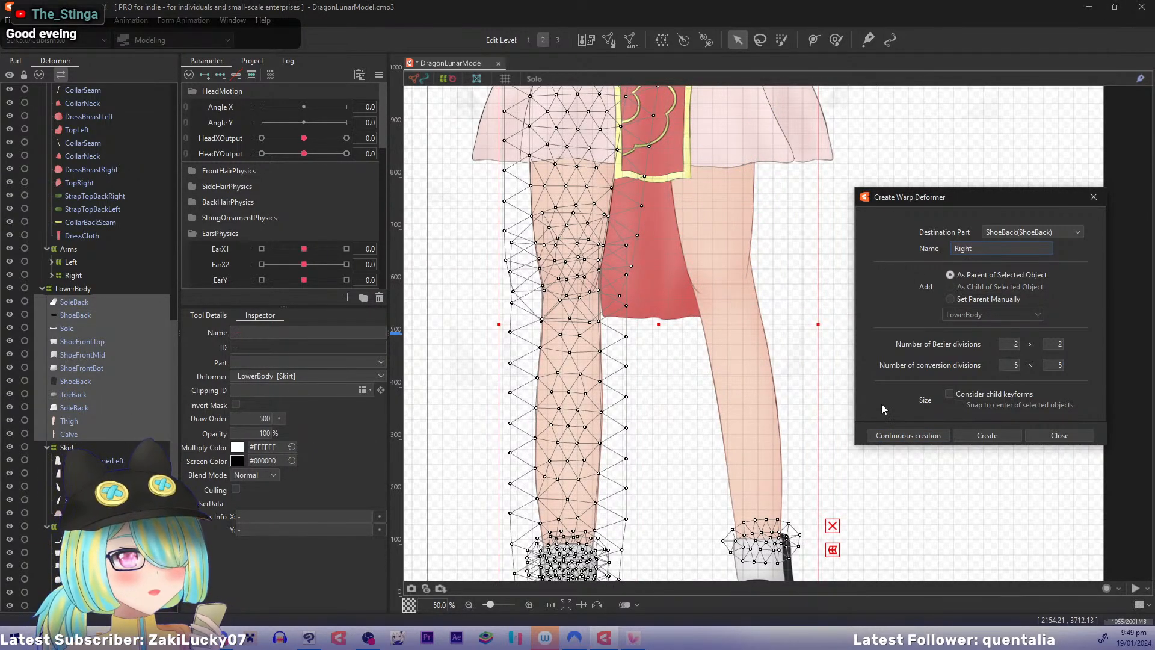
pyautogui.click(885, 435)
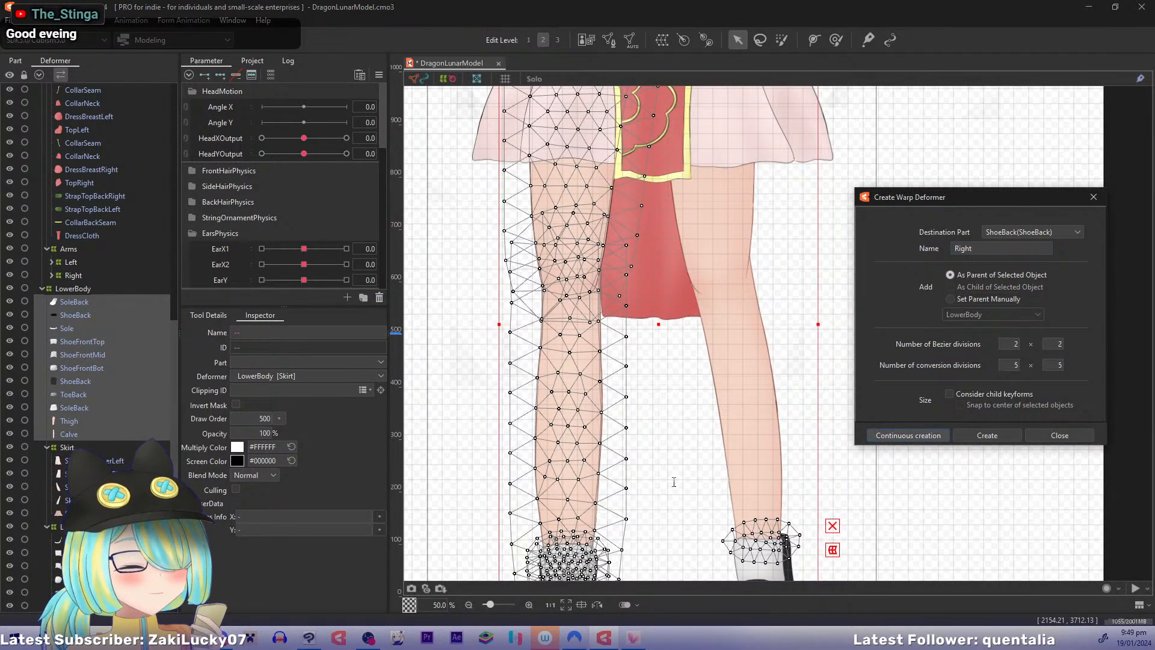
# Step: Create a warp deformer named Legs as parent of the Left and Right leg deformers
pyautogui.click(67, 383)
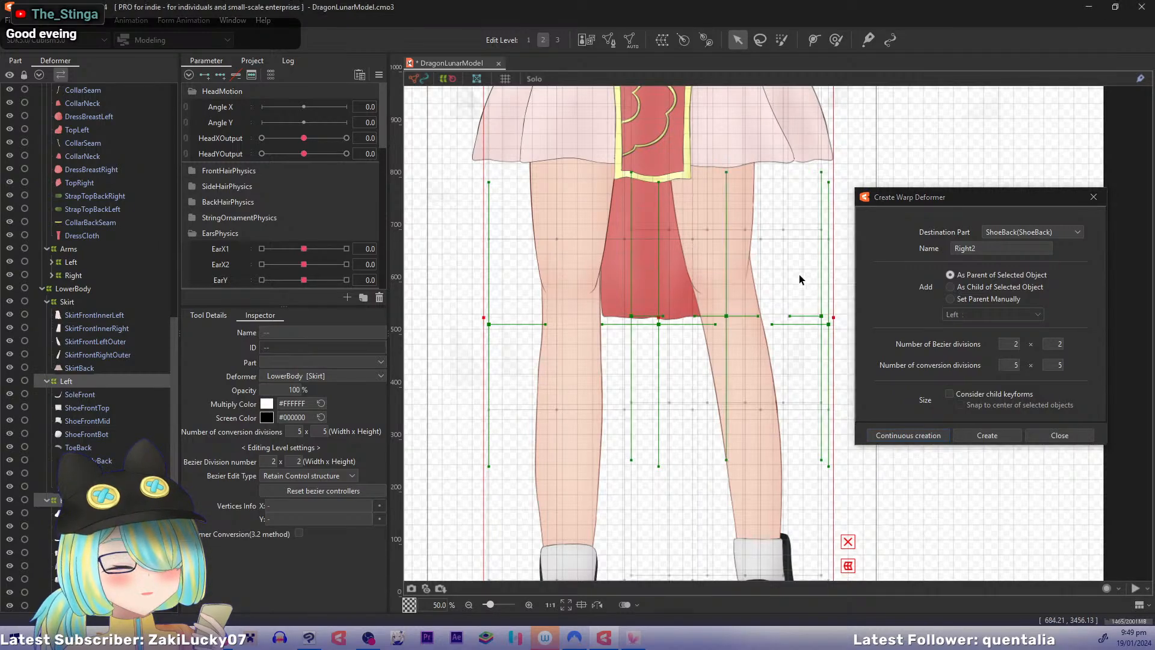
pyautogui.write('Legs')
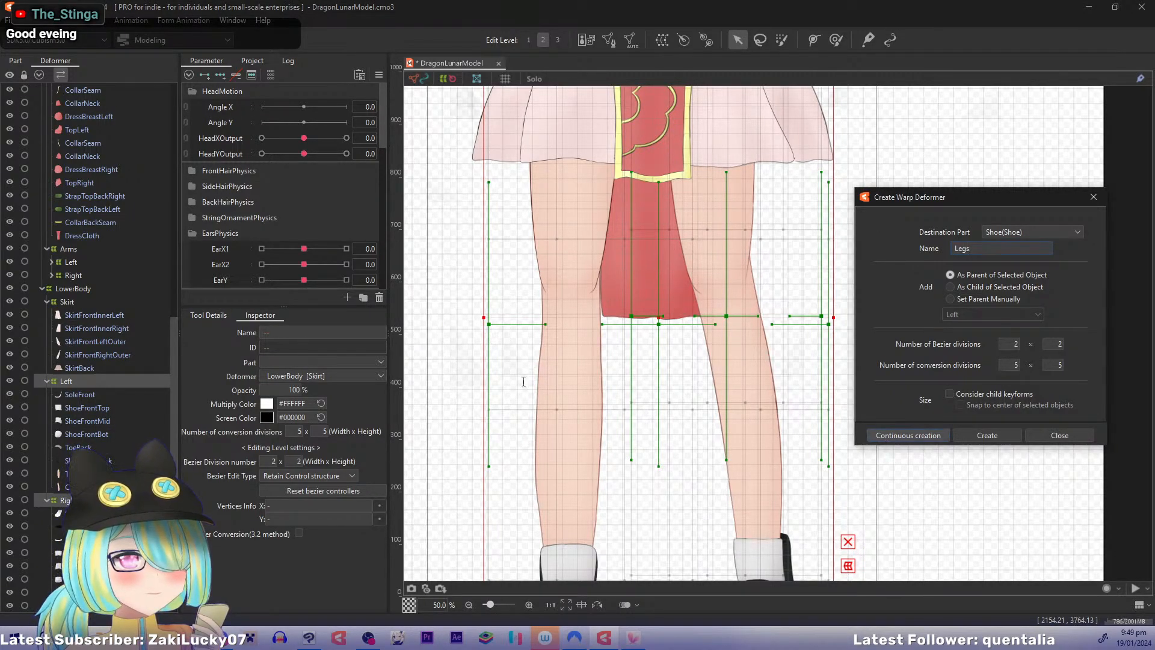
pyautogui.press('Return')
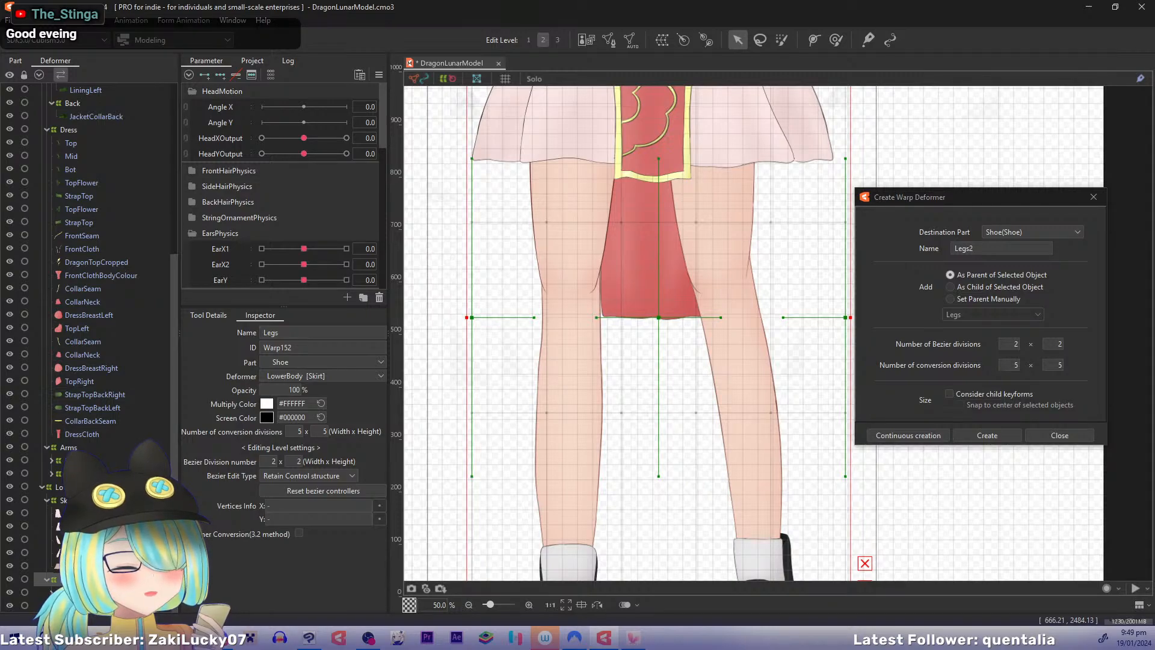
# Step: Select the Calve mesh under the Right leg deformer and turn off Lock Default Form
pyautogui.moveTo(518, 462); pyautogui.dragTo(524, 355)
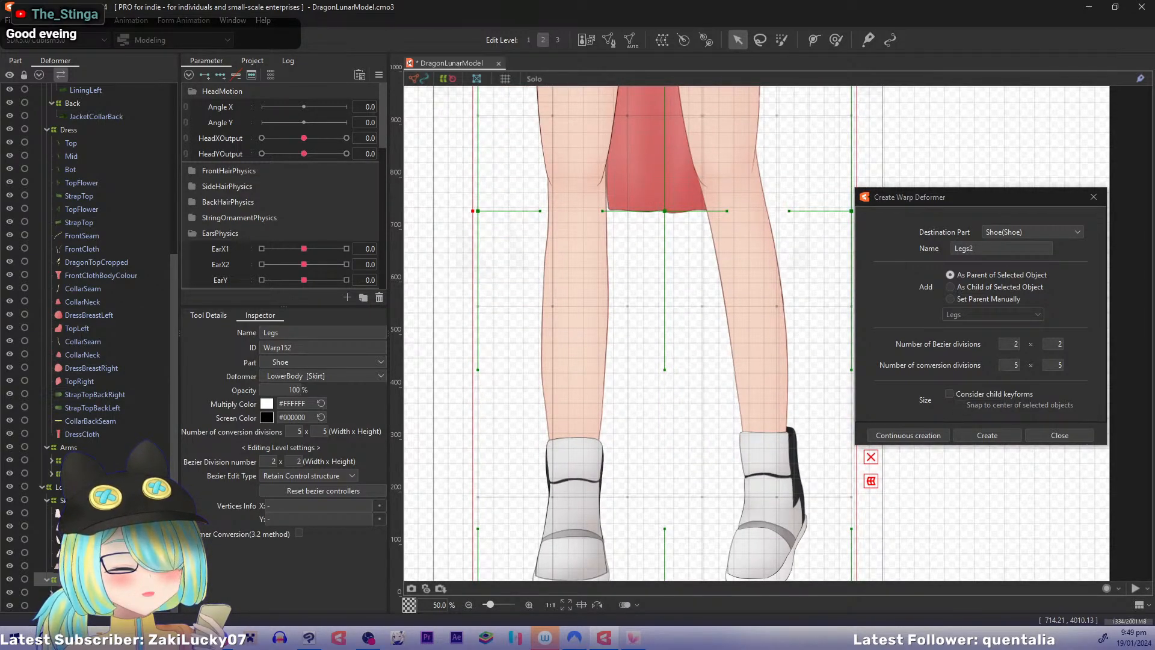
pyautogui.scroll(-4, 90, 282)
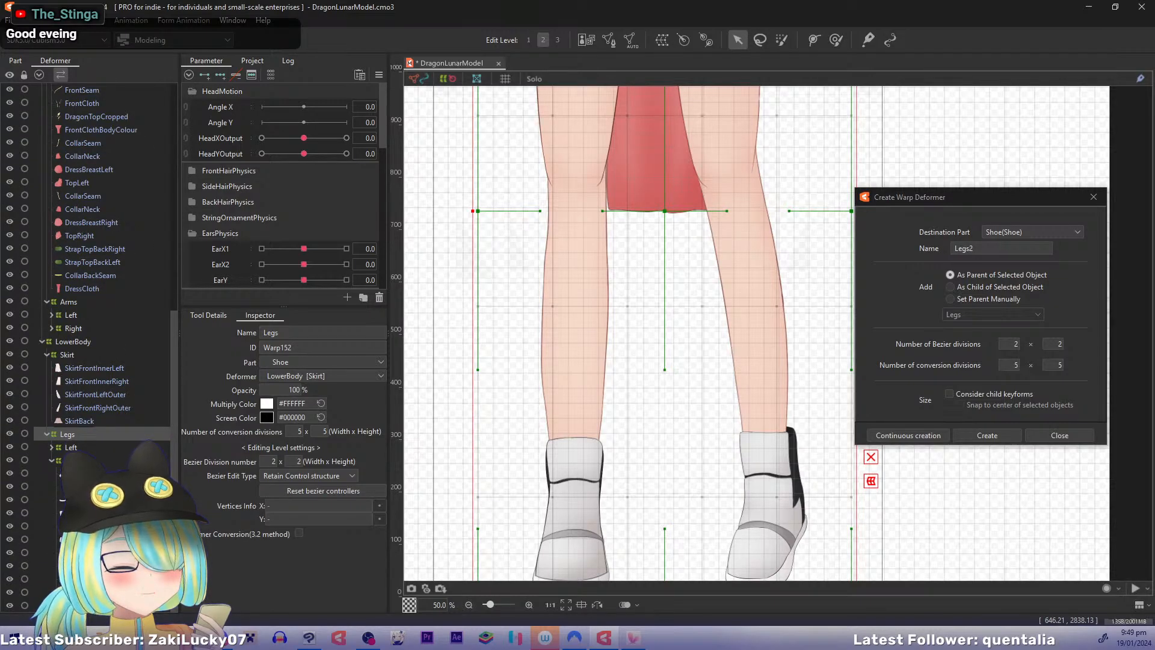
pyautogui.click(85, 605)
pyautogui.moveTo(435, 464); pyautogui.dragTo(442, 479)
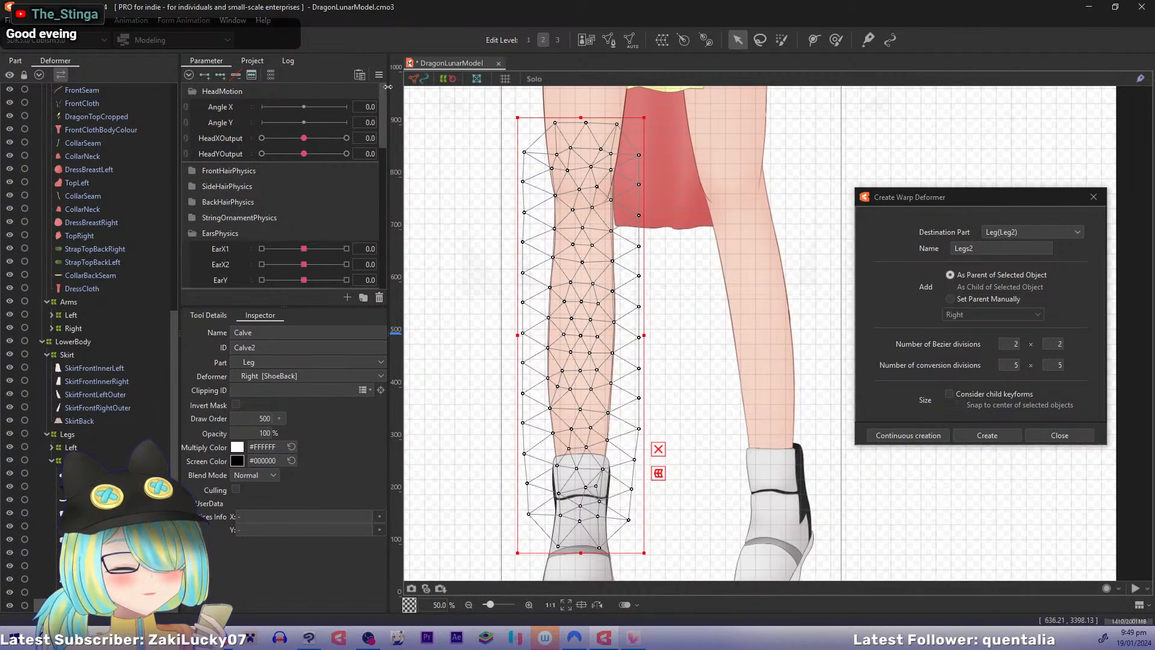
pyautogui.click(380, 75)
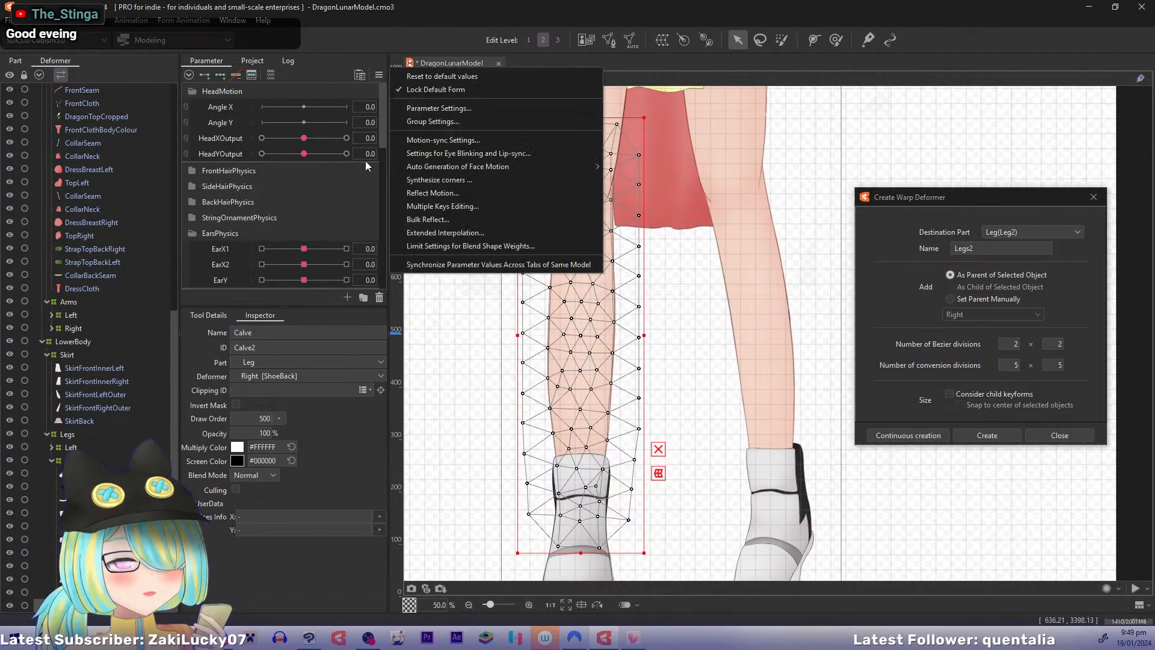
pyautogui.click(434, 94)
pyautogui.moveTo(489, 302); pyautogui.dragTo(481, 309)
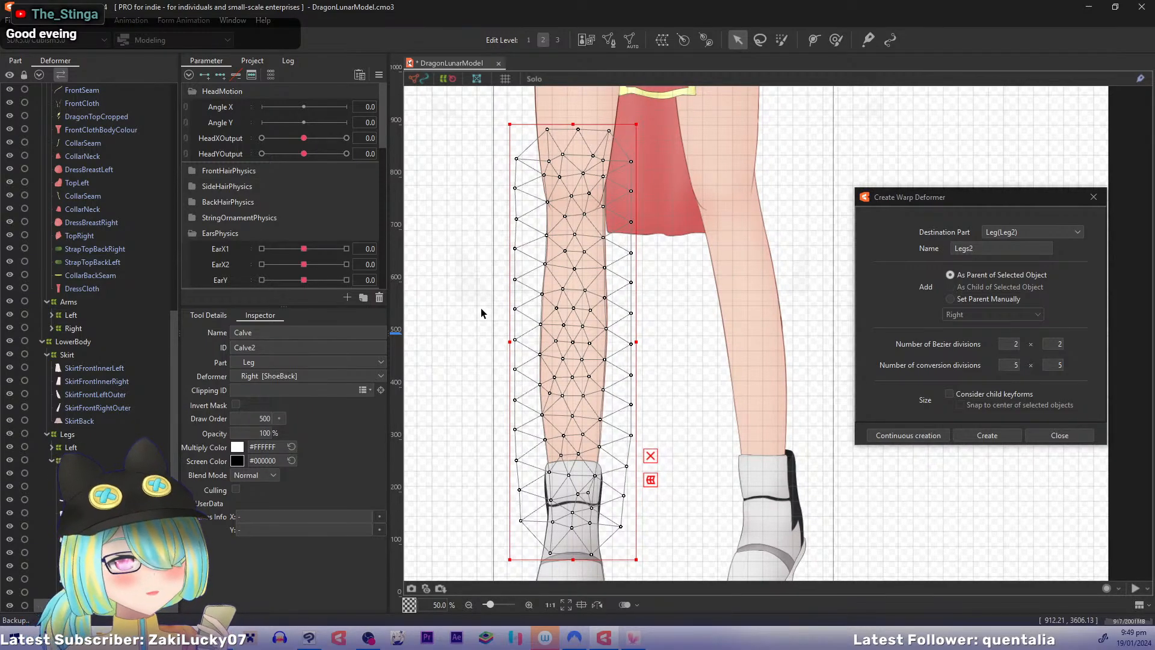
# Step: Brush the outer edge of the right calf inward around mid-calf, then delete the Calve mesh and undo that deletion
pyautogui.click(836, 41)
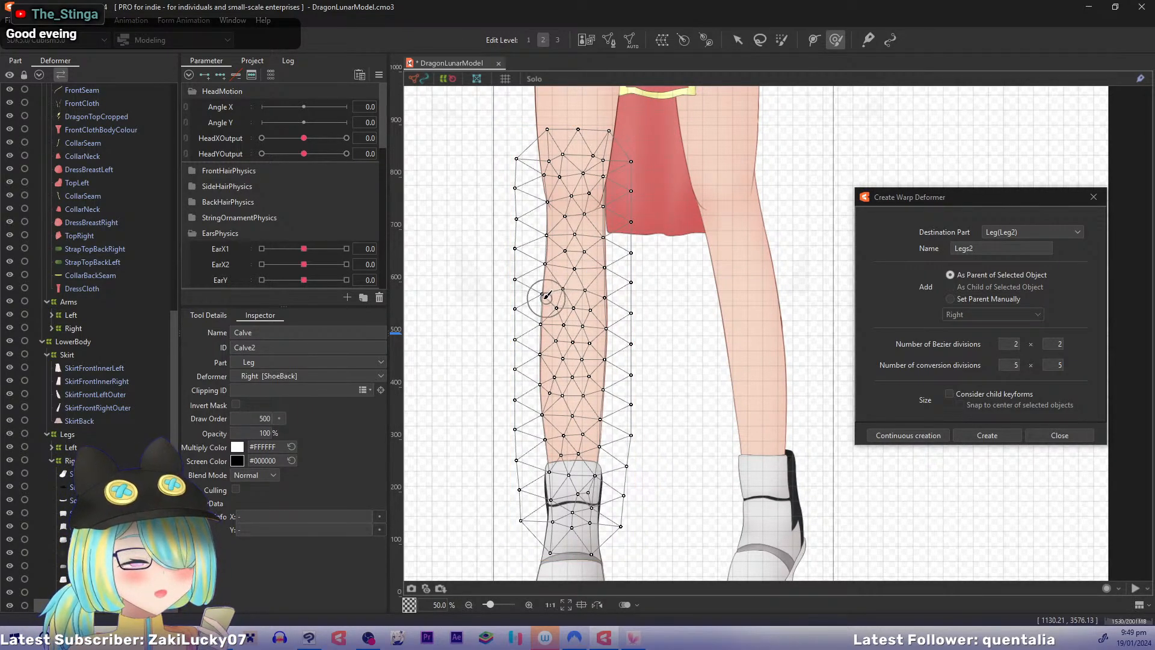
pyautogui.moveTo(549, 292)
pyautogui.mouseDown()
pyautogui.moveTo(544, 334)
pyautogui.moveTo(549, 275)
pyautogui.mouseUp()
pyautogui.moveTo(541, 331); pyautogui.dragTo(548, 368)
pyautogui.hotkey('ctrl', 's')
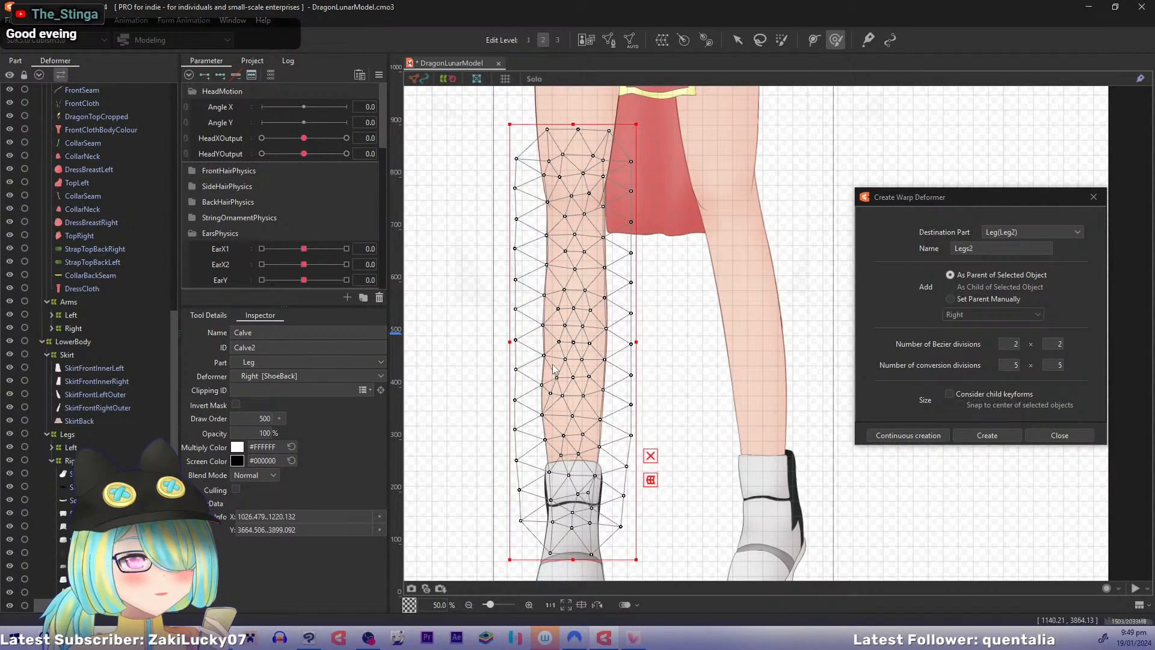
pyautogui.press('Delete')
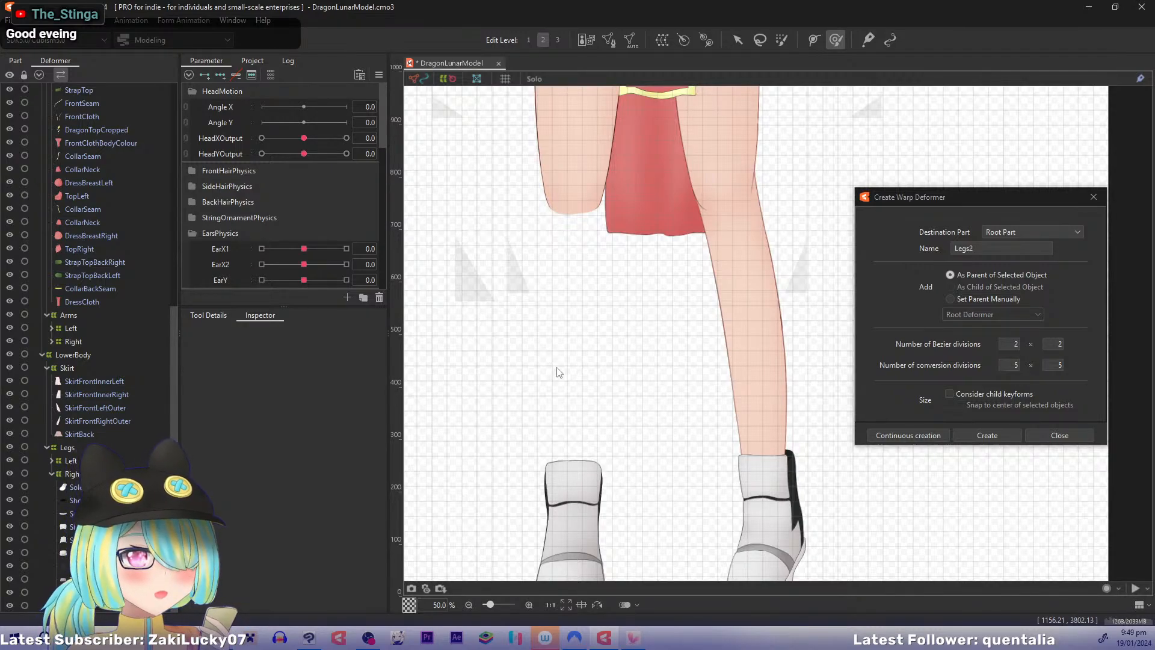
pyautogui.hotkey('ctrl', 'z')
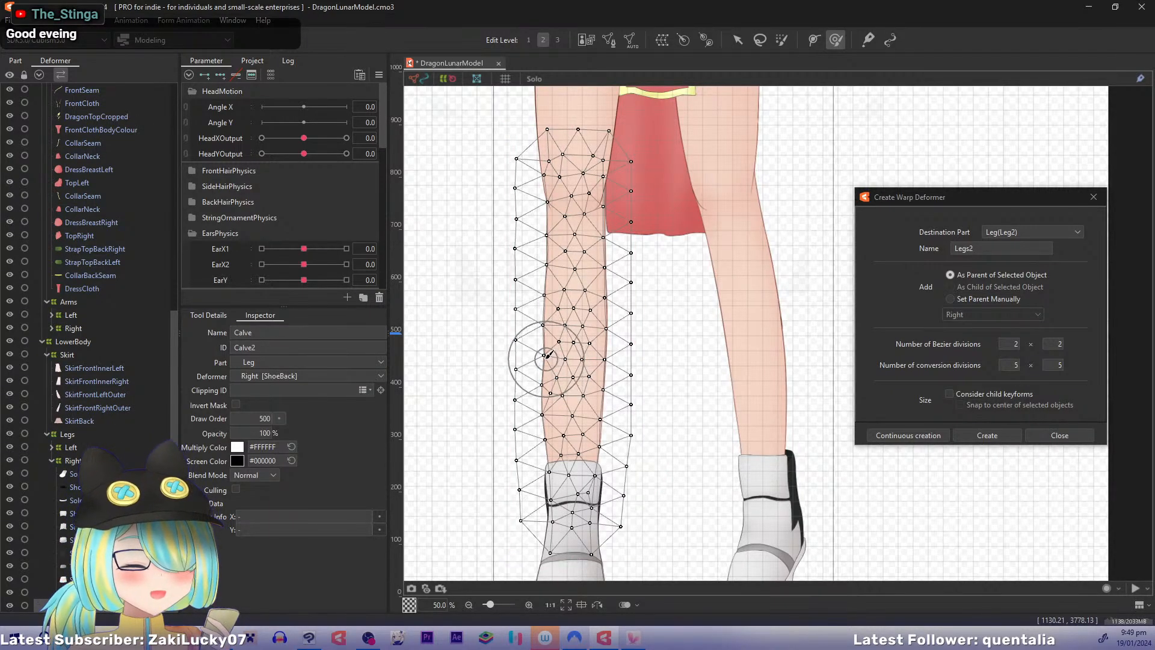
# Step: Smooth the outer edge of the right calf from mid-calf to just above the boot with single-vertex and deform-brush adjustments
pyautogui.press('v')
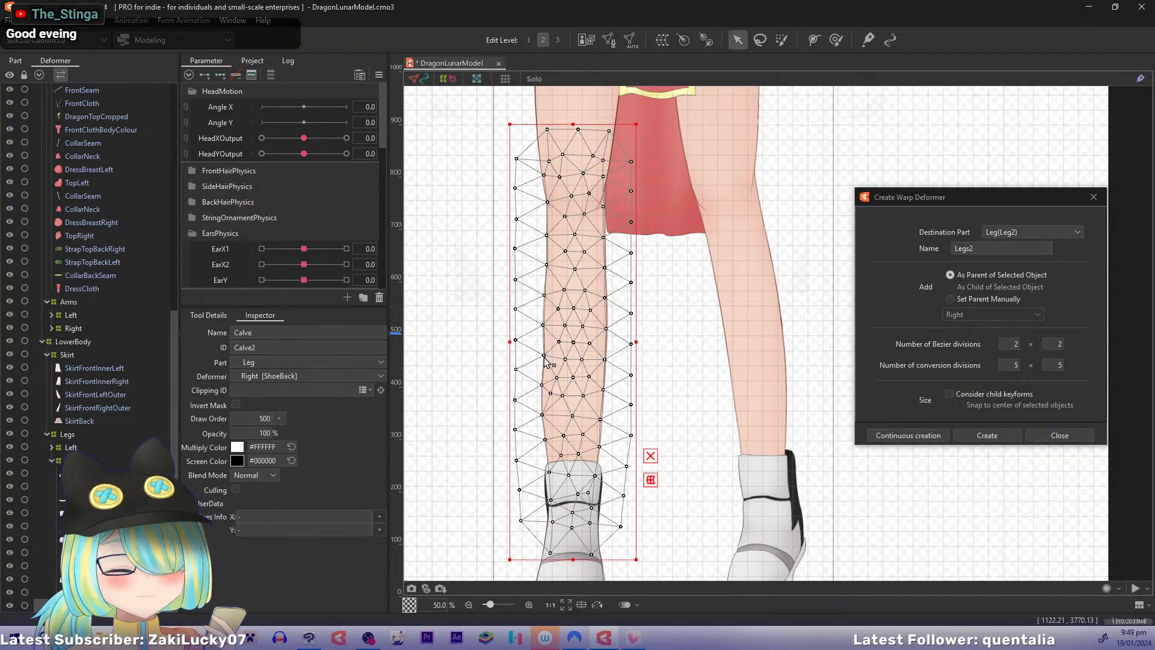
pyautogui.click(545, 359)
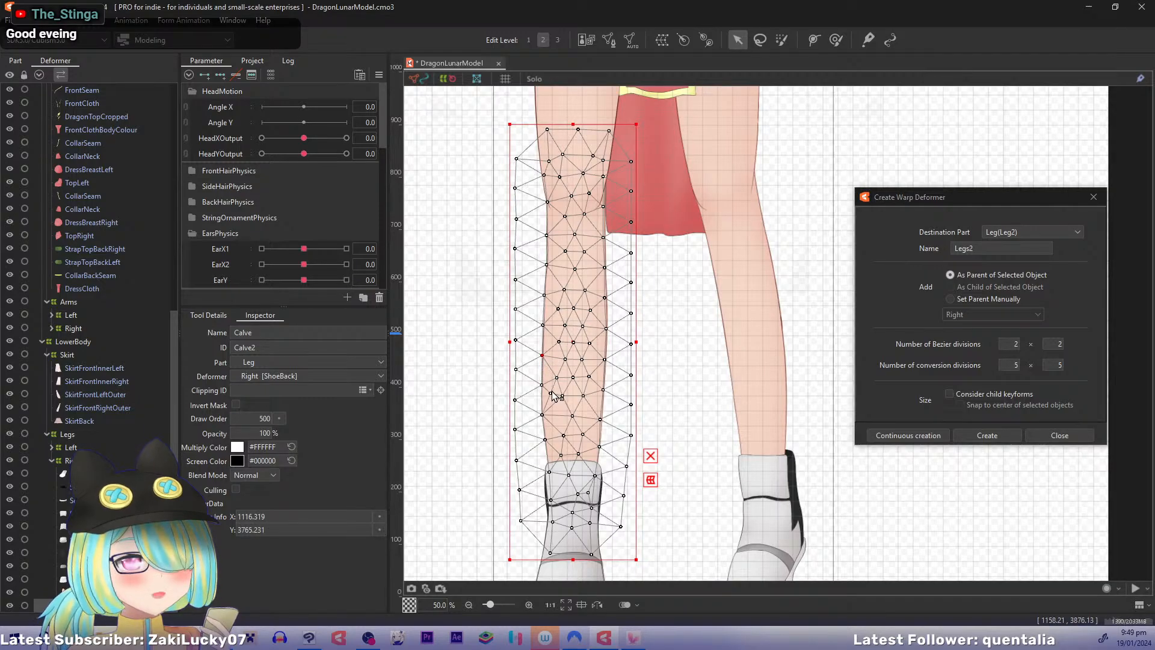
pyautogui.press('b')
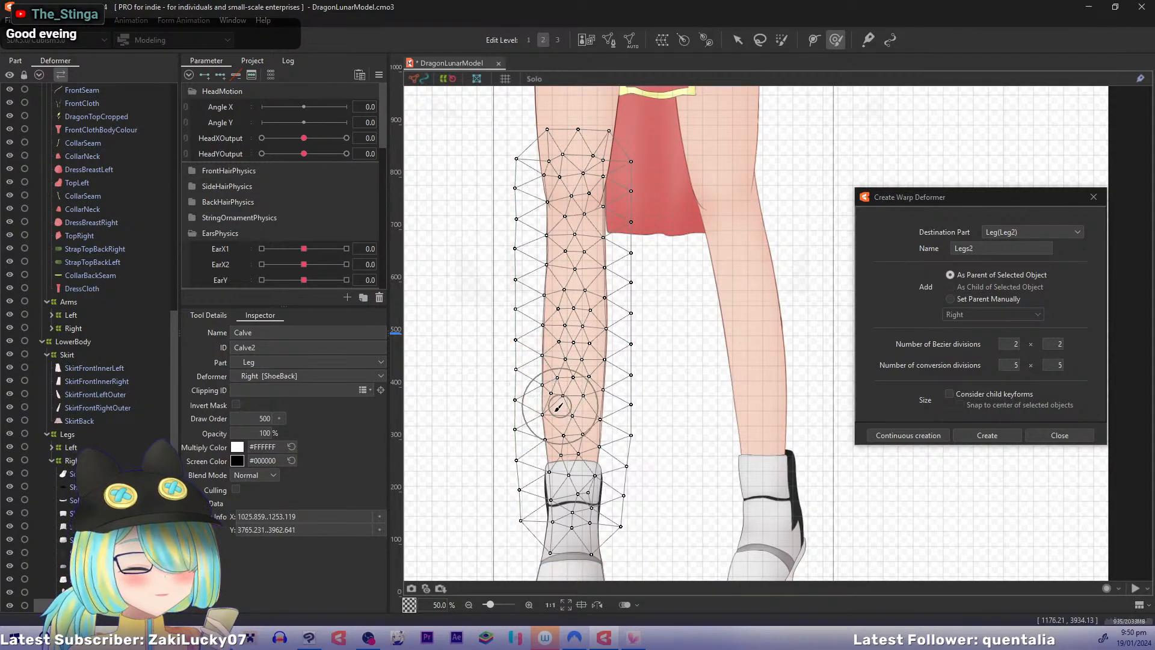
pyautogui.moveTo(550, 419); pyautogui.dragTo(554, 414)
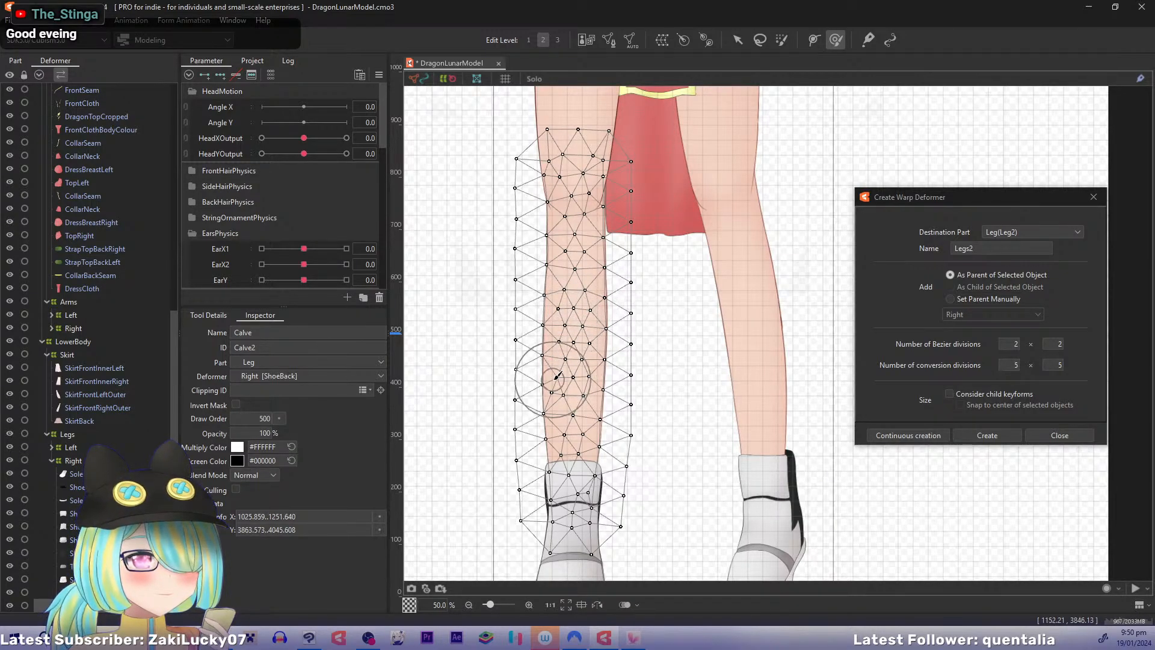
pyautogui.moveTo(552, 387); pyautogui.dragTo(556, 387)
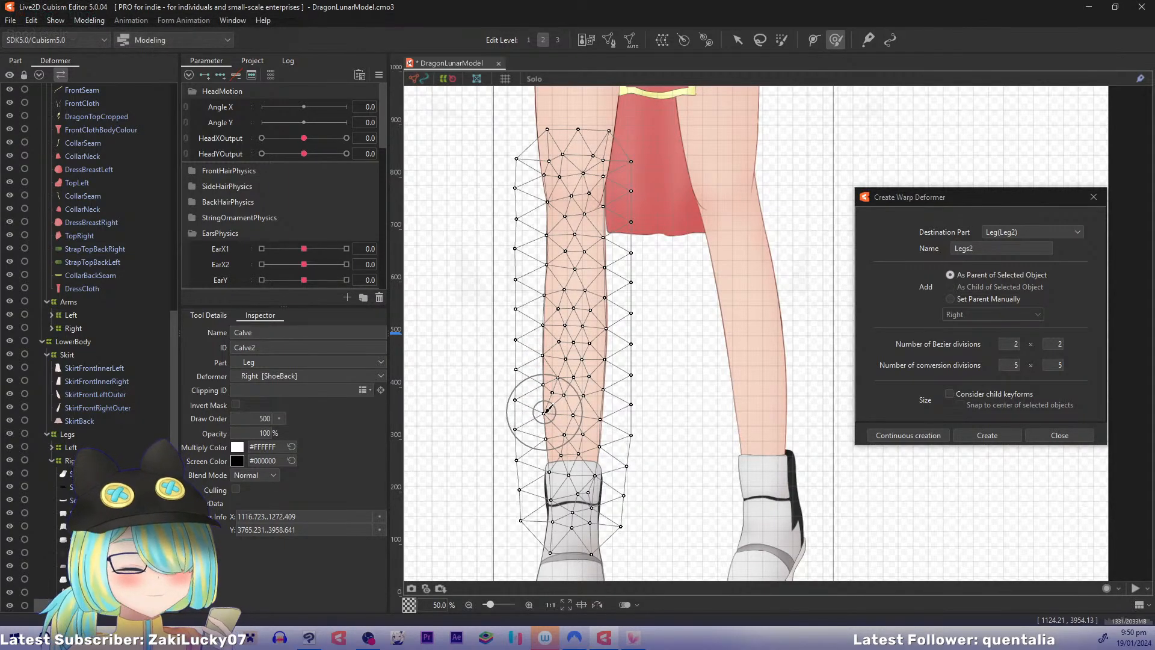
pyautogui.press('v')
pyautogui.click(545, 415)
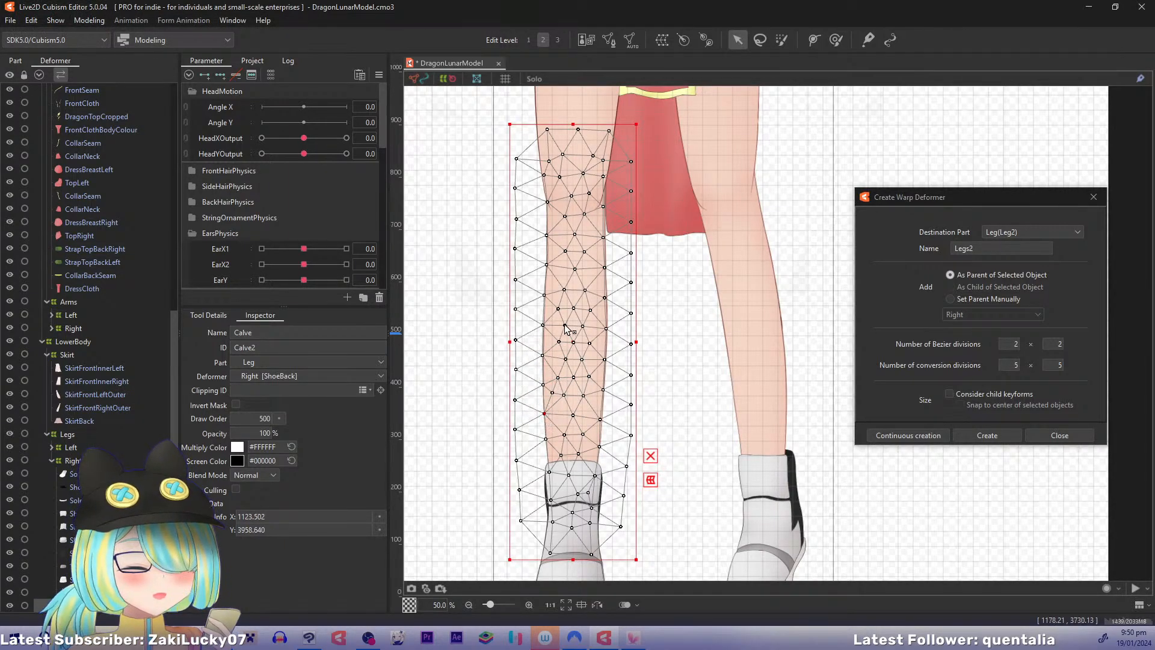
# Step: Refine the outer edge of the right calf below the knee with the deform brush, and undo the last mid-calf brush stroke
pyautogui.press('b')
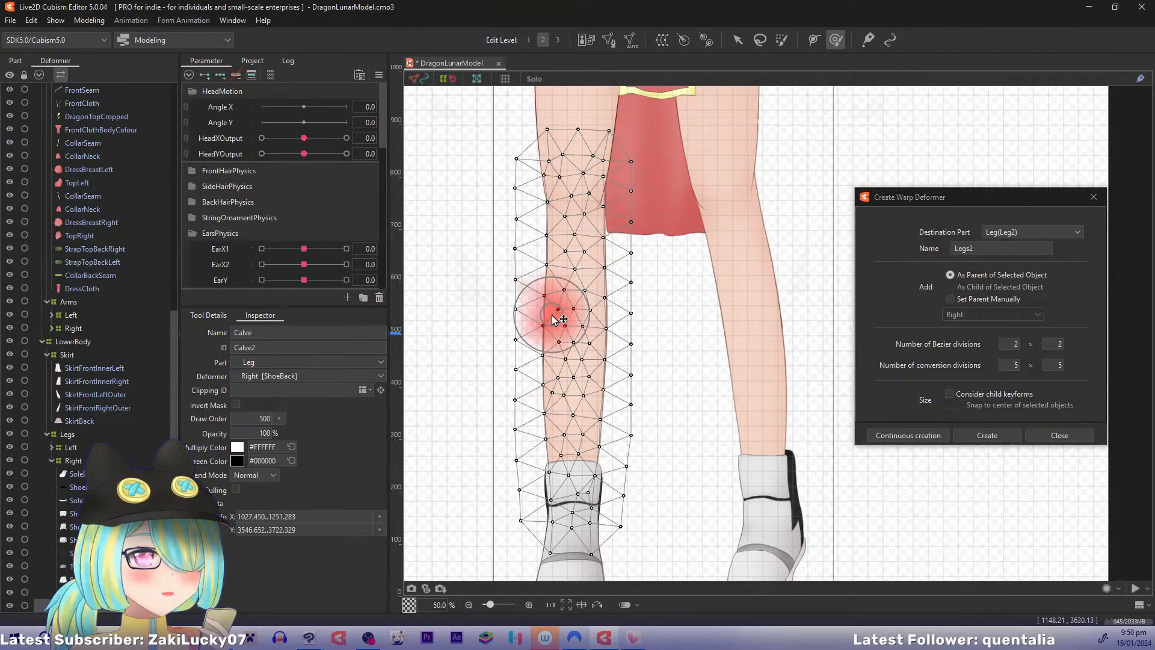
pyautogui.moveTo(552, 315); pyautogui.dragTo(554, 314)
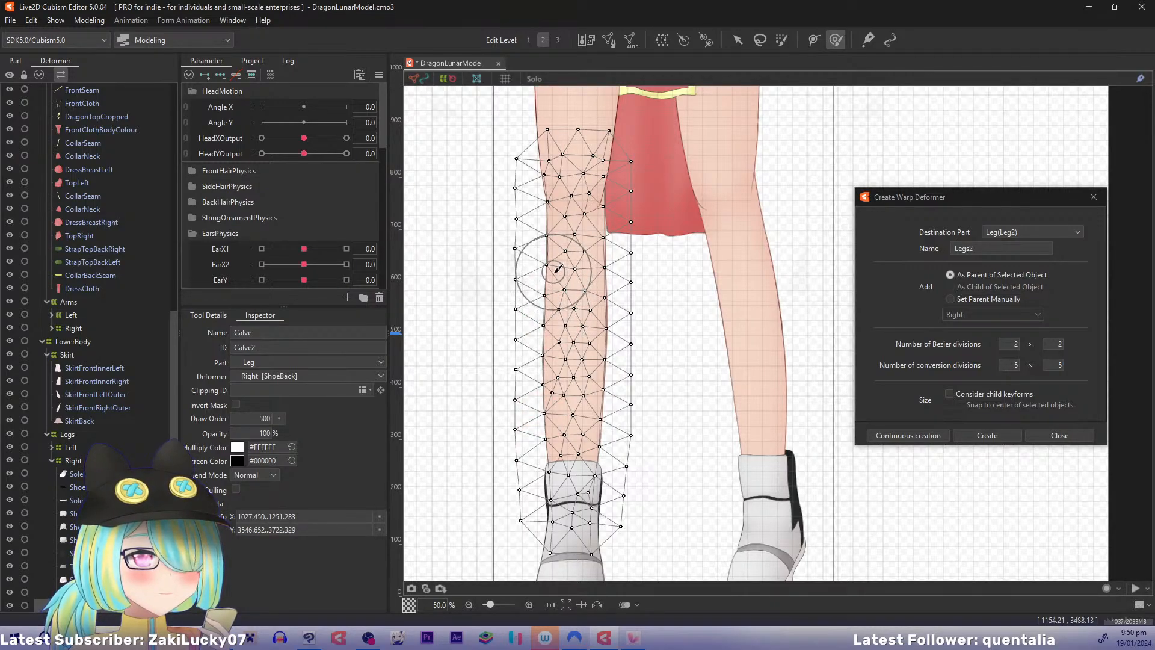
pyautogui.press('v')
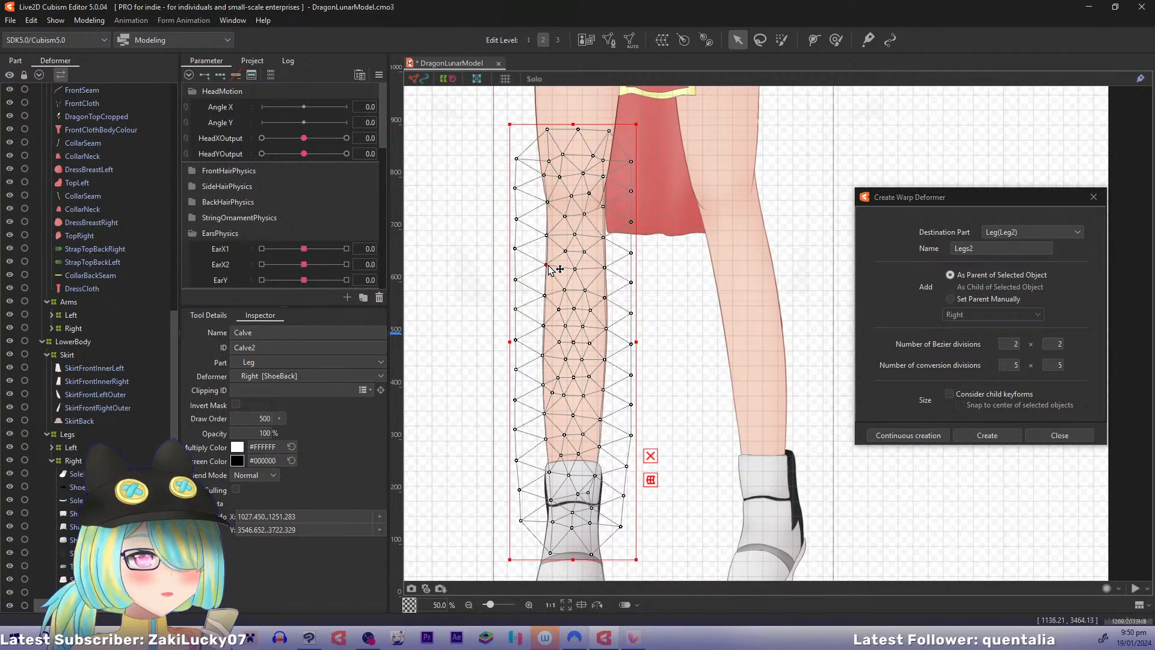
pyautogui.click(547, 266)
pyautogui.press('b')
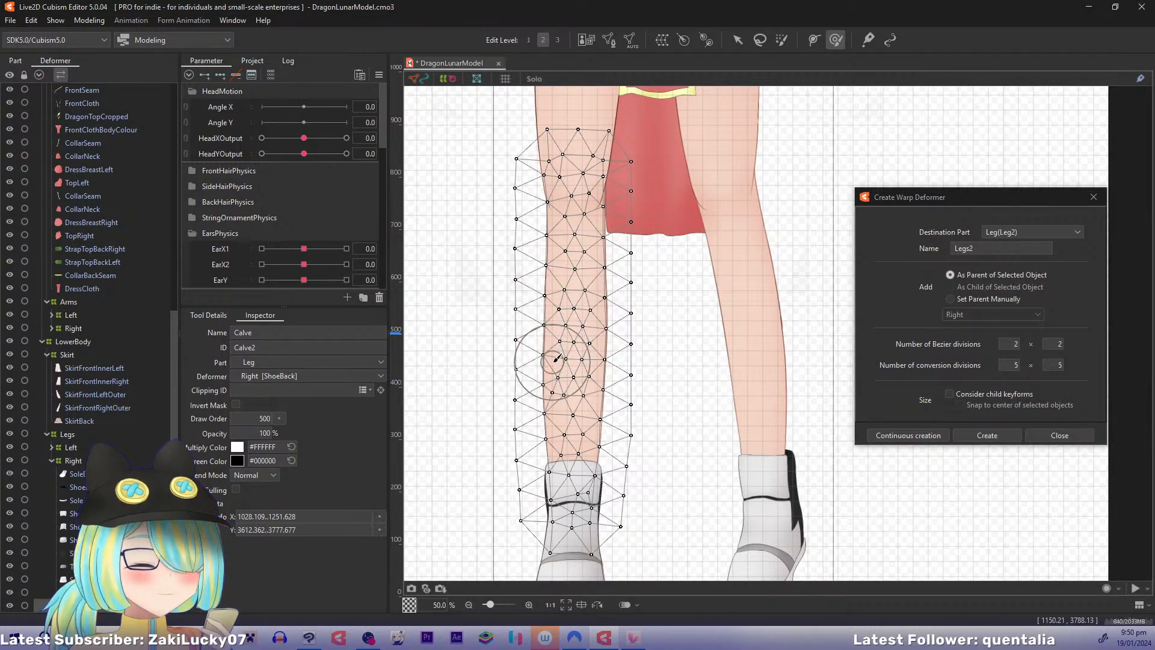
pyautogui.moveTo(550, 363); pyautogui.dragTo(553, 366)
pyautogui.hotkey('ctrl', 'z')
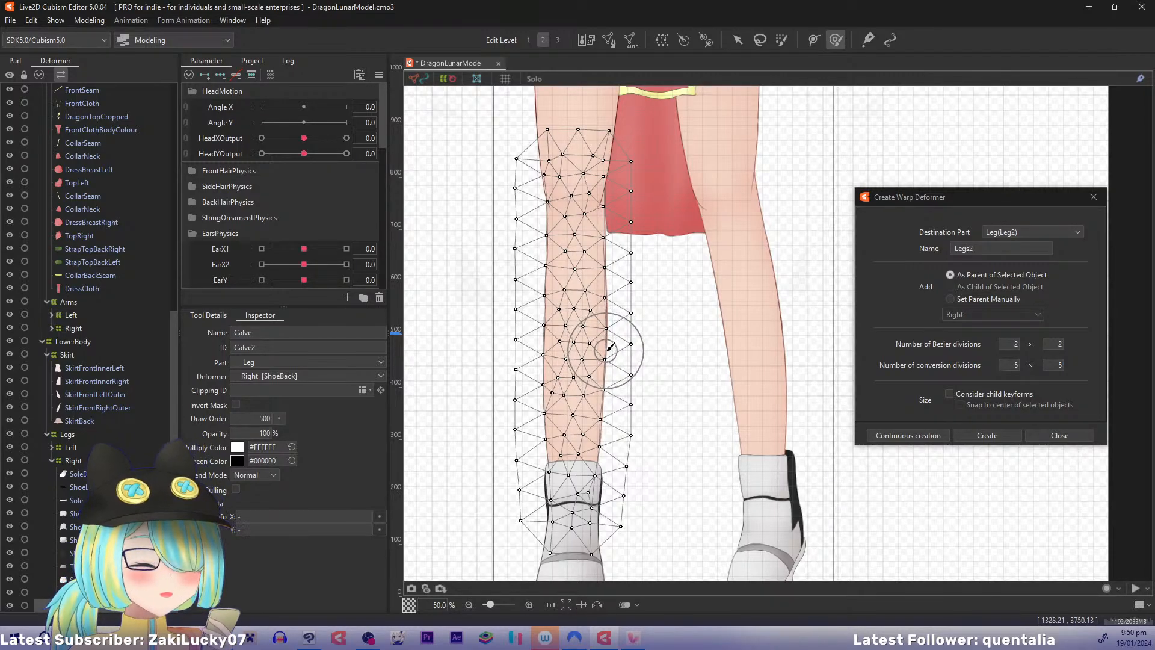
# Step: Turn Lock Default Form back on after reshaping the right calf
pyautogui.moveTo(608, 351); pyautogui.dragTo(610, 381)
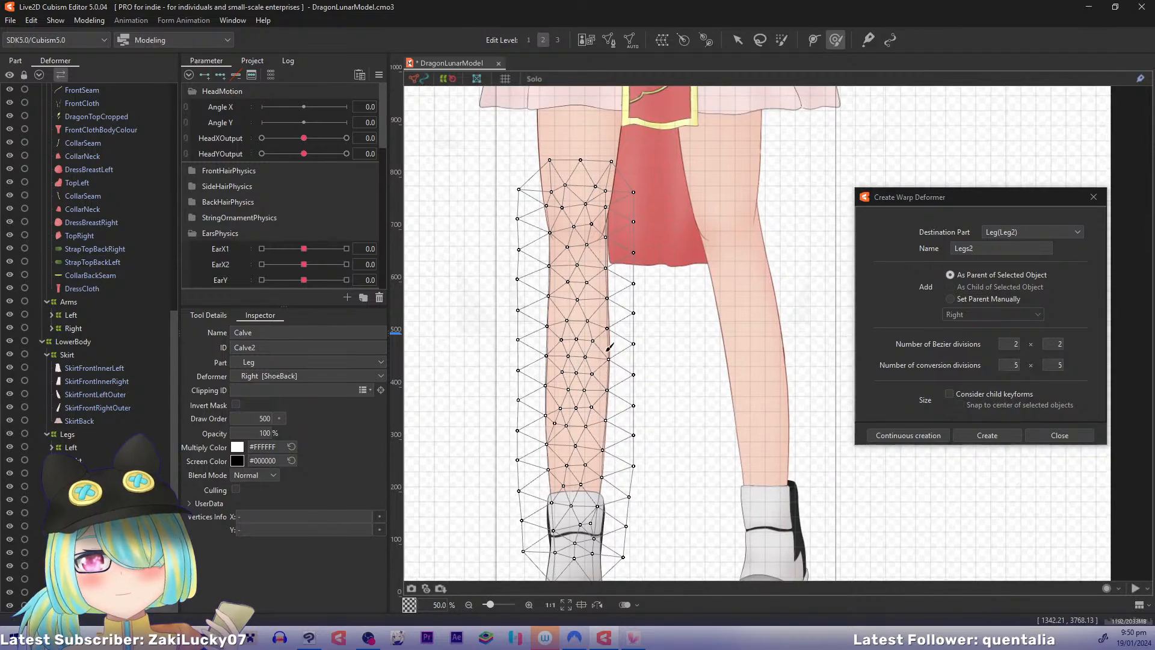
pyautogui.click(380, 75)
pyautogui.click(426, 88)
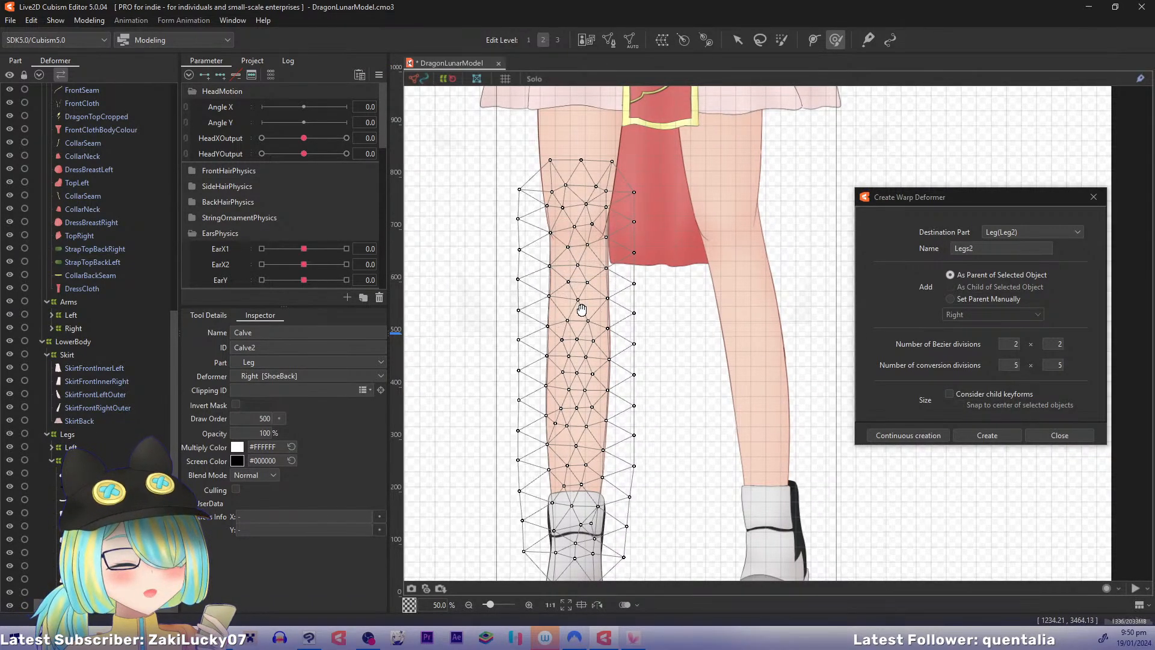
# Step: Create a warp deformer named BodyY as parent of the five skirt meshes, from SkirtFrontInnerLeft to SkirtBack
pyautogui.moveTo(582, 296); pyautogui.dragTo(582, 335)
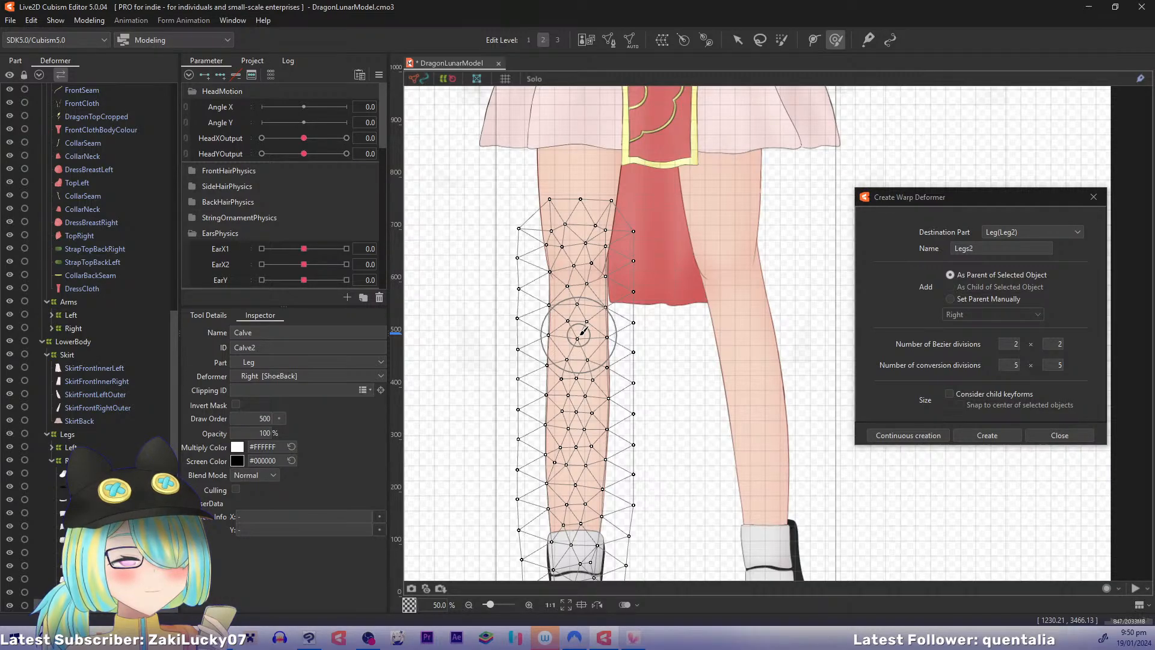
pyautogui.moveTo(579, 335); pyautogui.dragTo(536, 472)
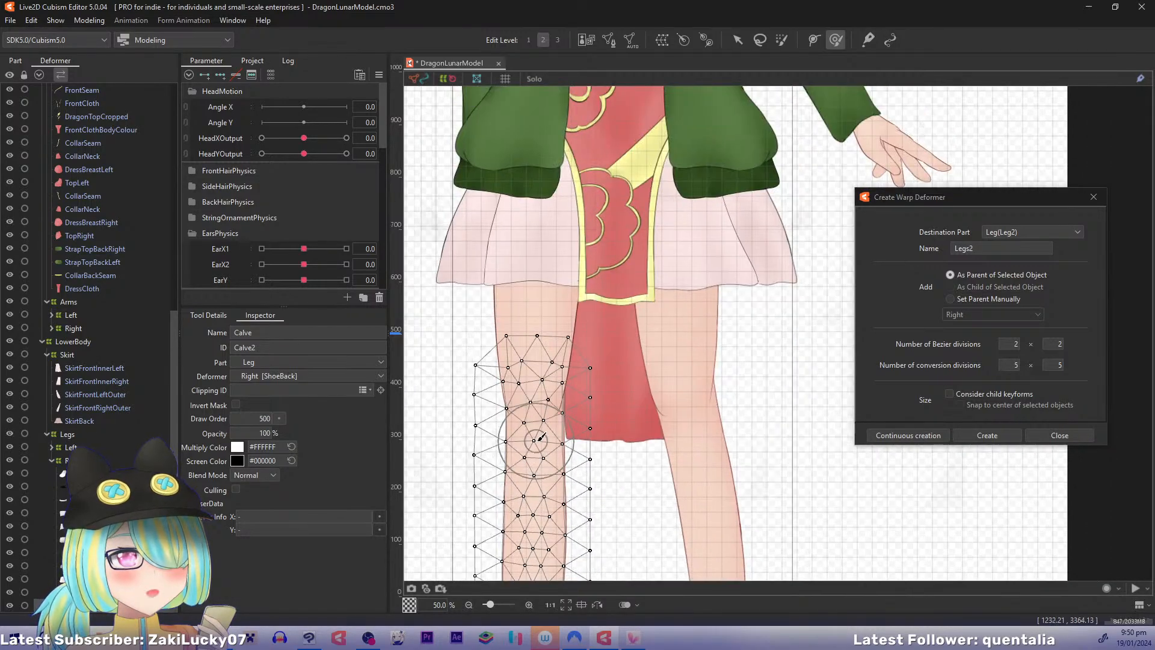
pyautogui.click(94, 355)
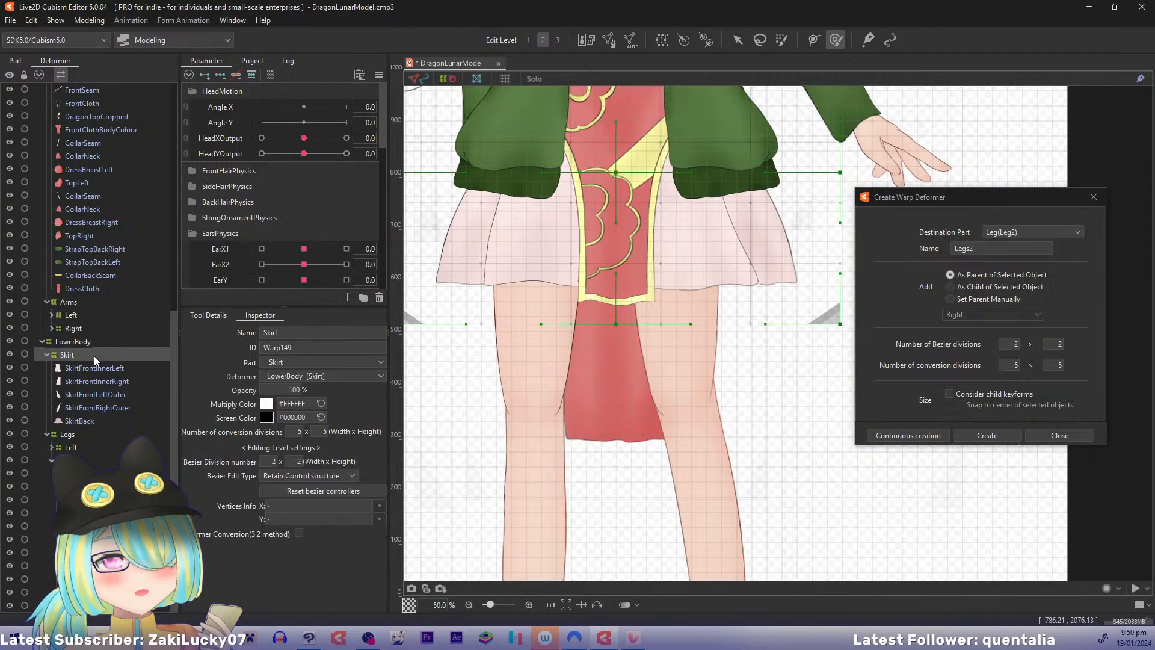
pyautogui.click(94, 367)
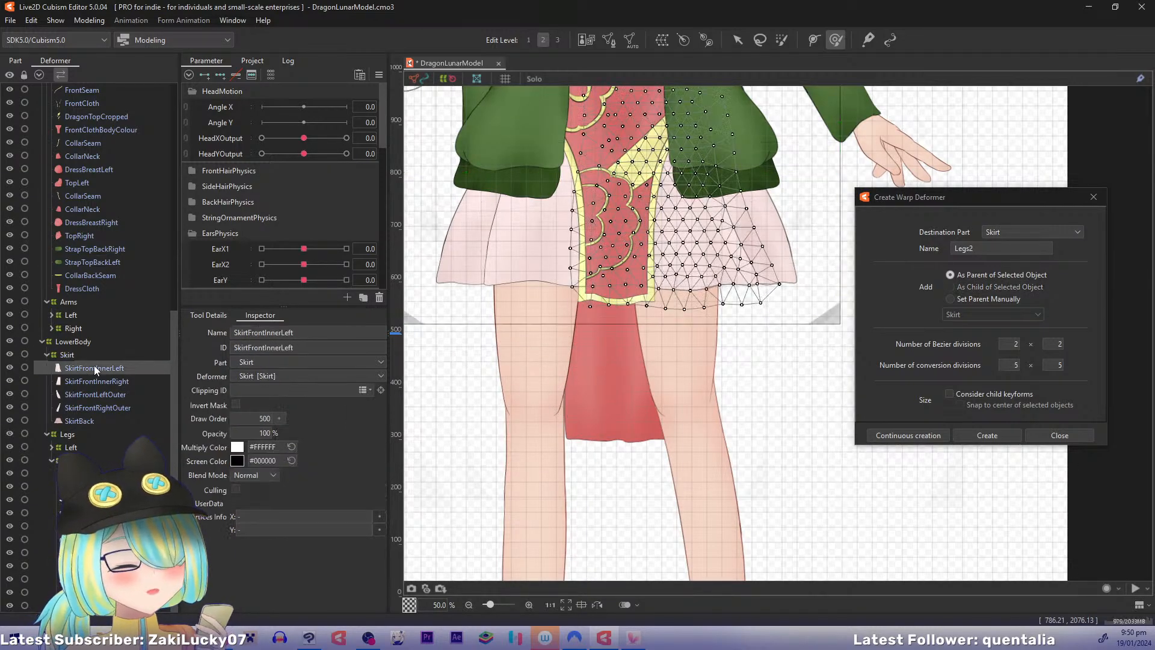
pyautogui.keyDown('shift'); pyautogui.click(86, 420); pyautogui.keyUp('shift')
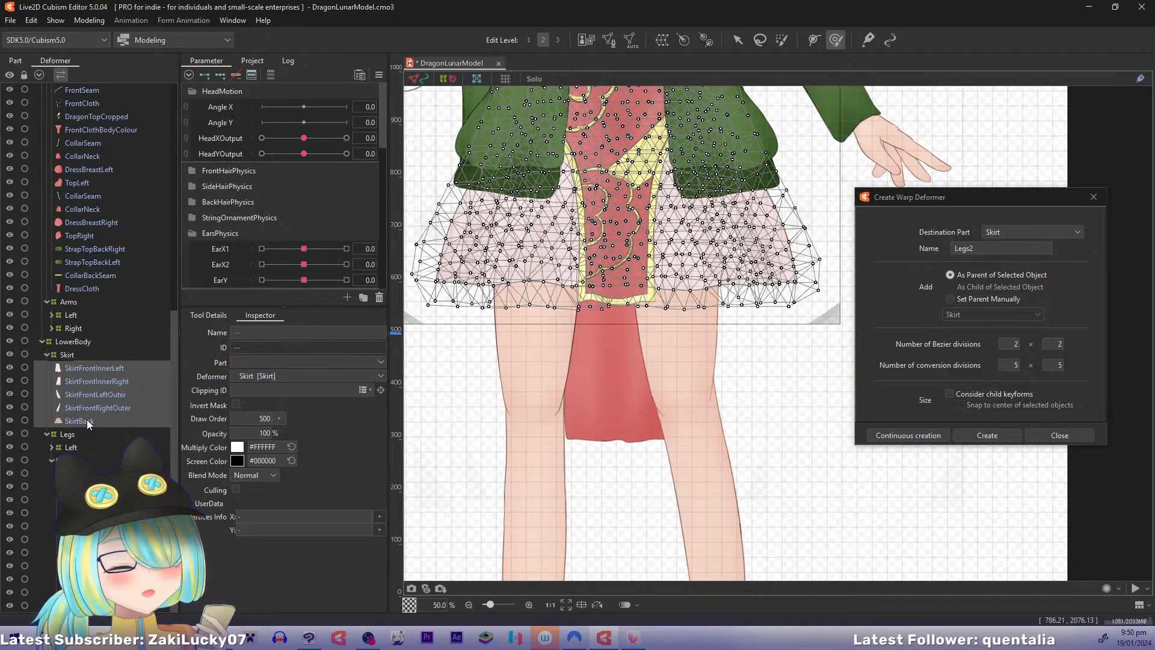
pyautogui.press('a')
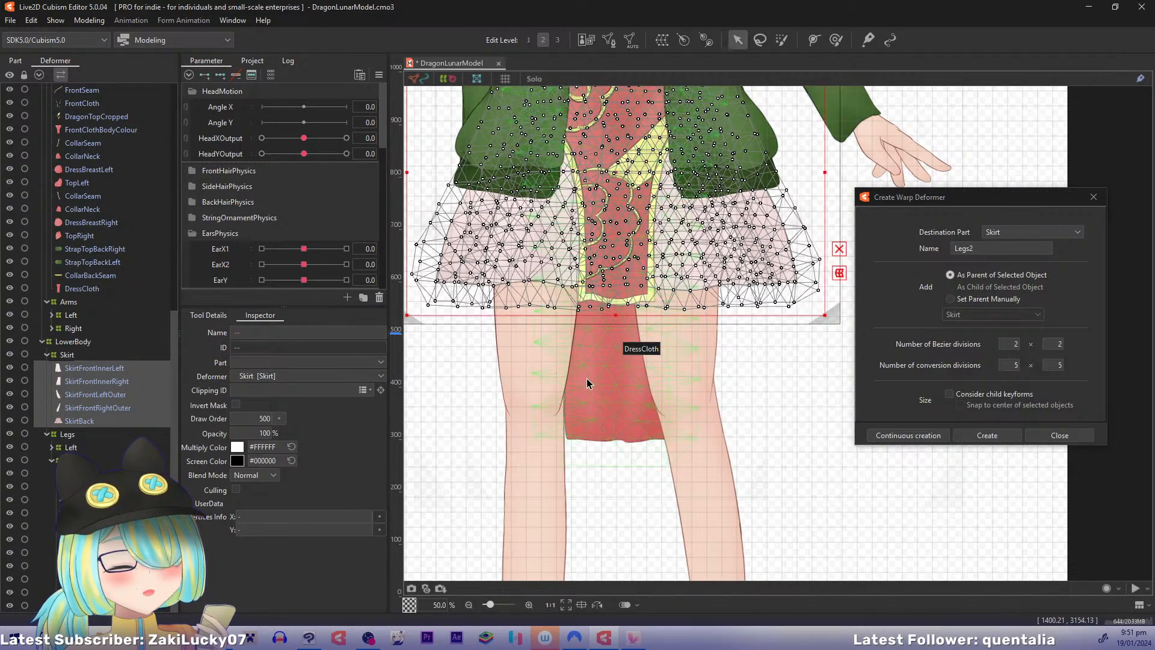
pyautogui.moveTo(606, 359); pyautogui.dragTo(639, 386)
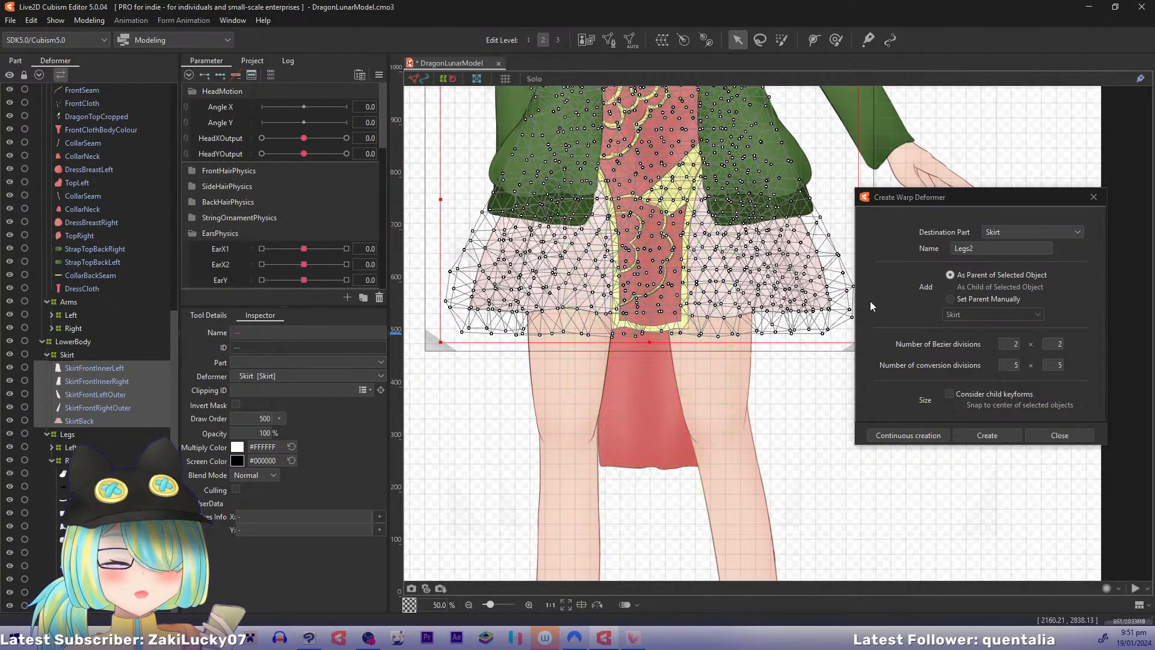
pyautogui.moveTo(993, 248); pyautogui.dragTo(807, 248)
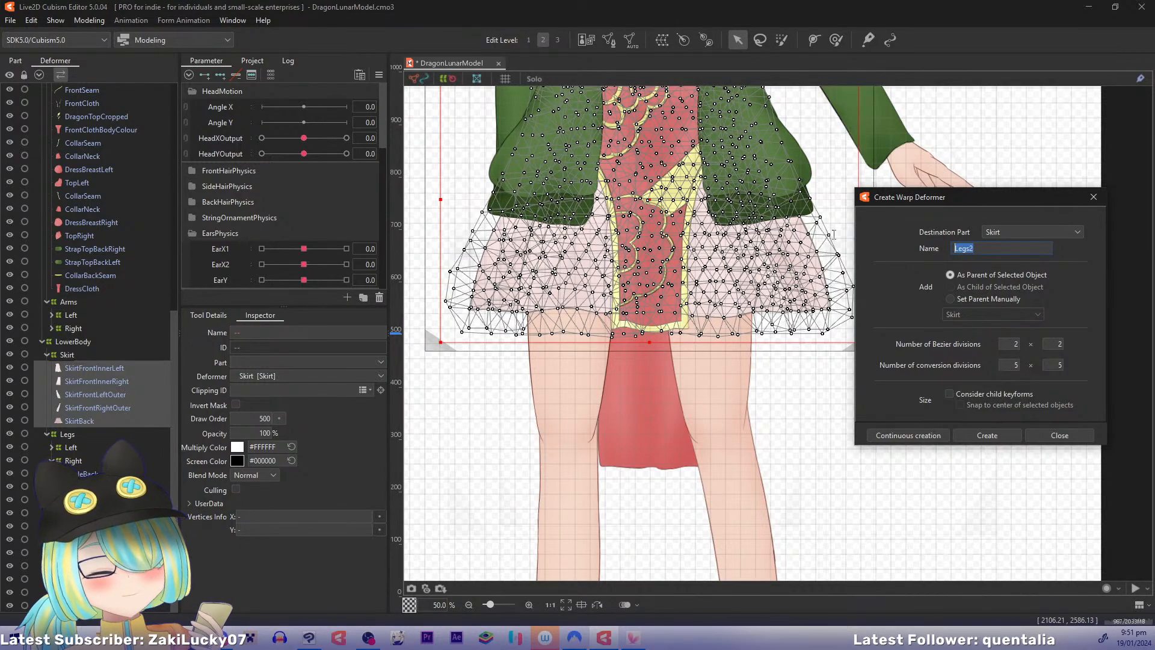
pyautogui.write('BodyY')
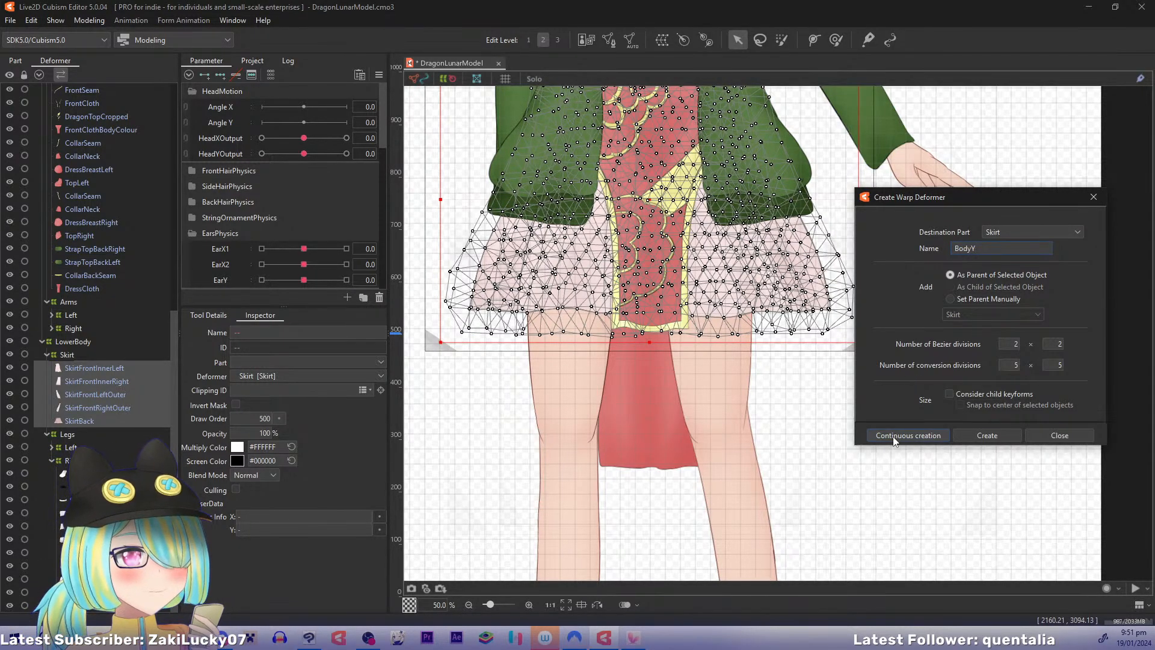
pyautogui.click(908, 436)
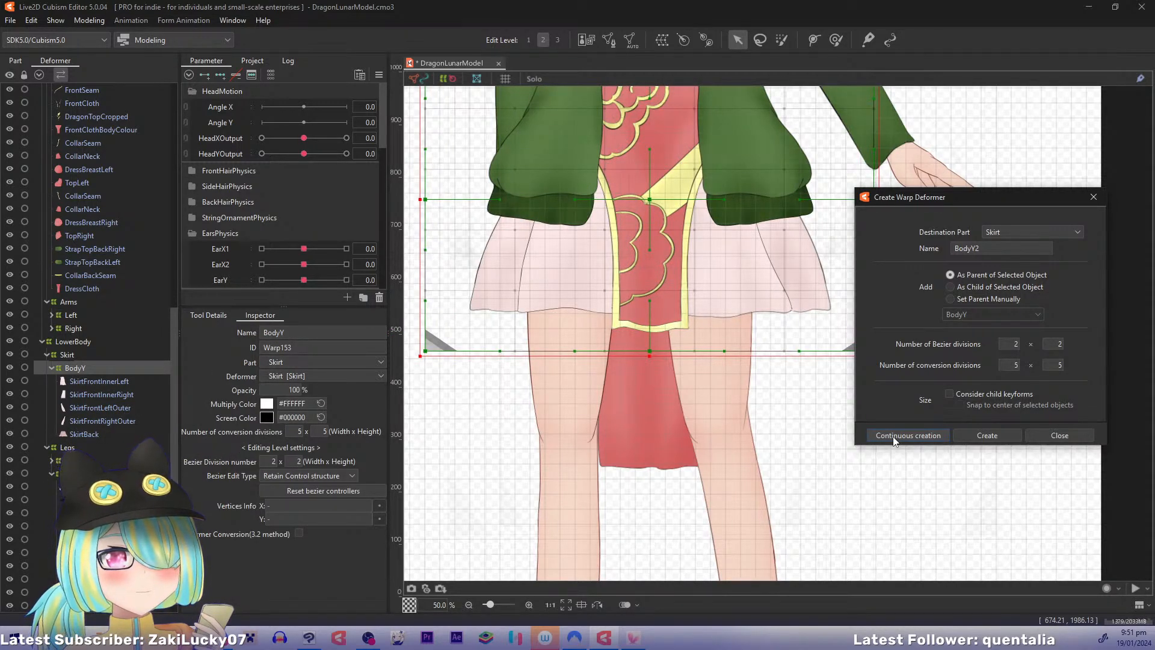
# Step: Create a warp deformer named Neck as parent of the Neck mesh under UpperBody
pyautogui.moveTo(172, 297); pyautogui.dragTo(165, 39)
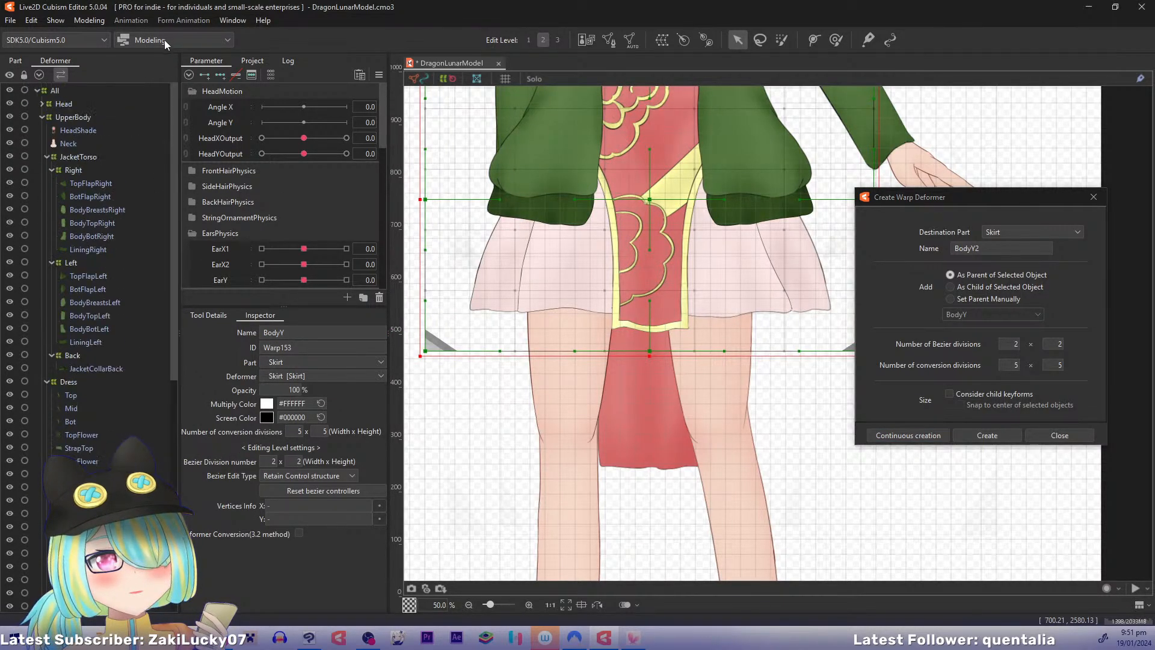
pyautogui.click(40, 117)
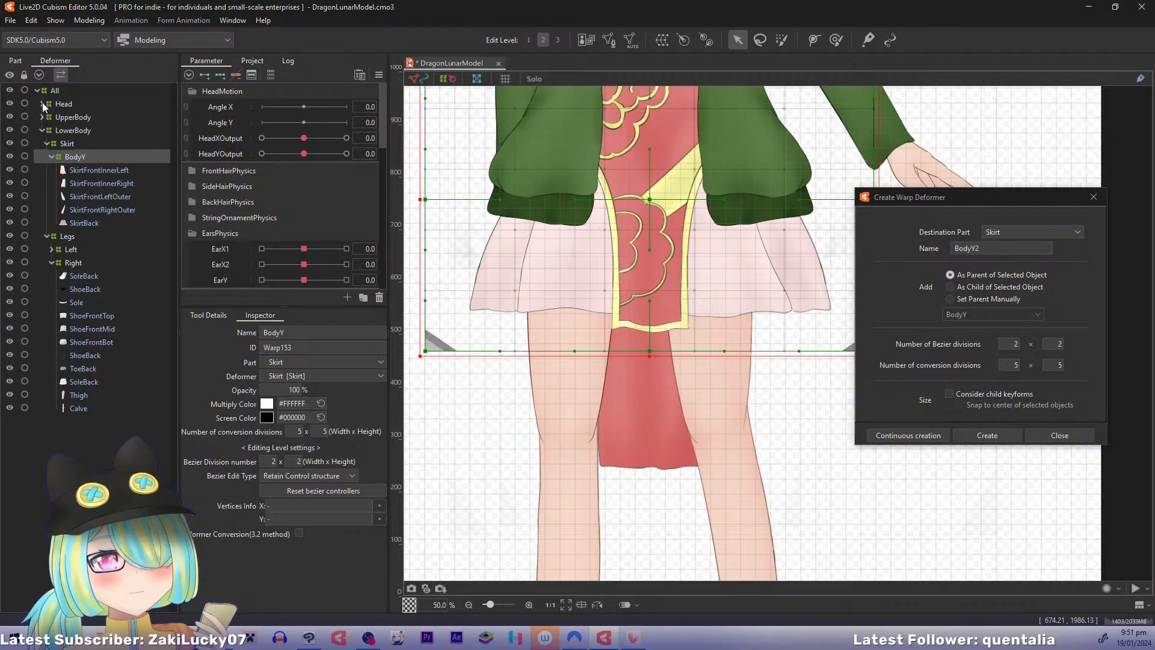
pyautogui.click(41, 117)
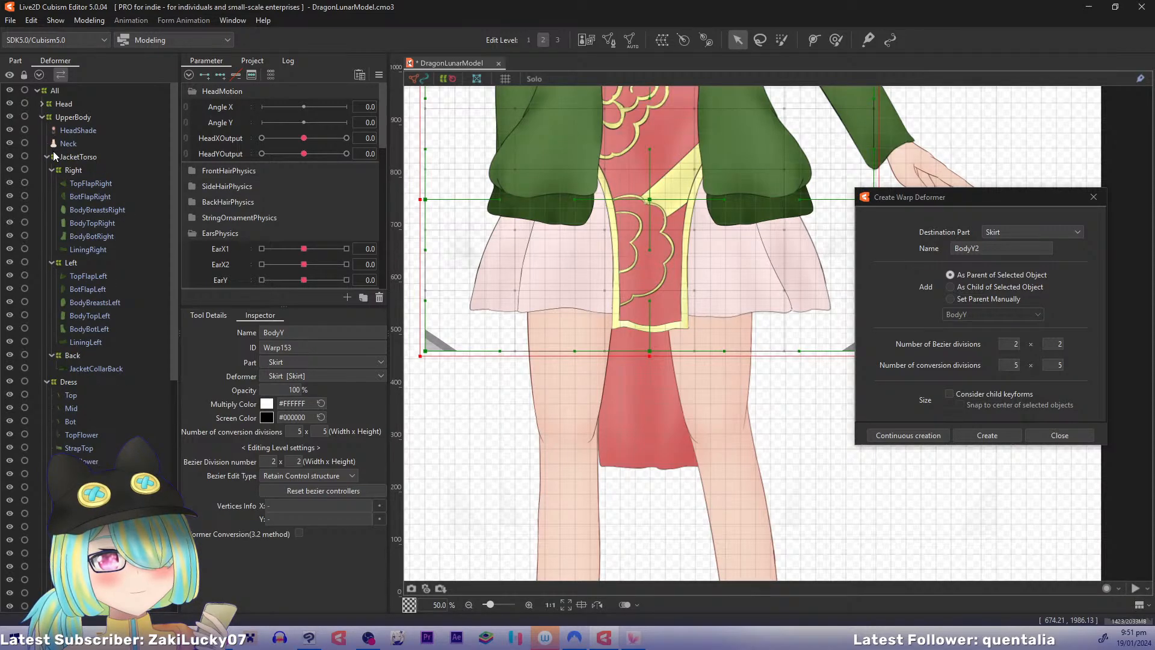
pyautogui.click(66, 143)
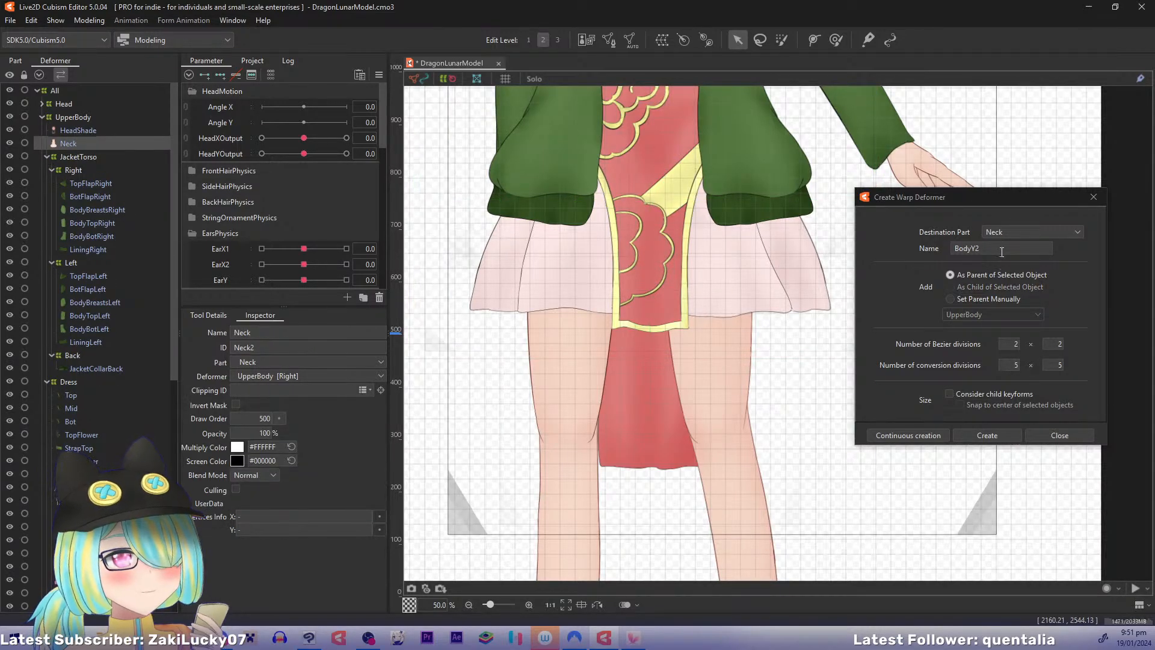
pyautogui.moveTo(1001, 250); pyautogui.dragTo(749, 228)
pyautogui.write('N')
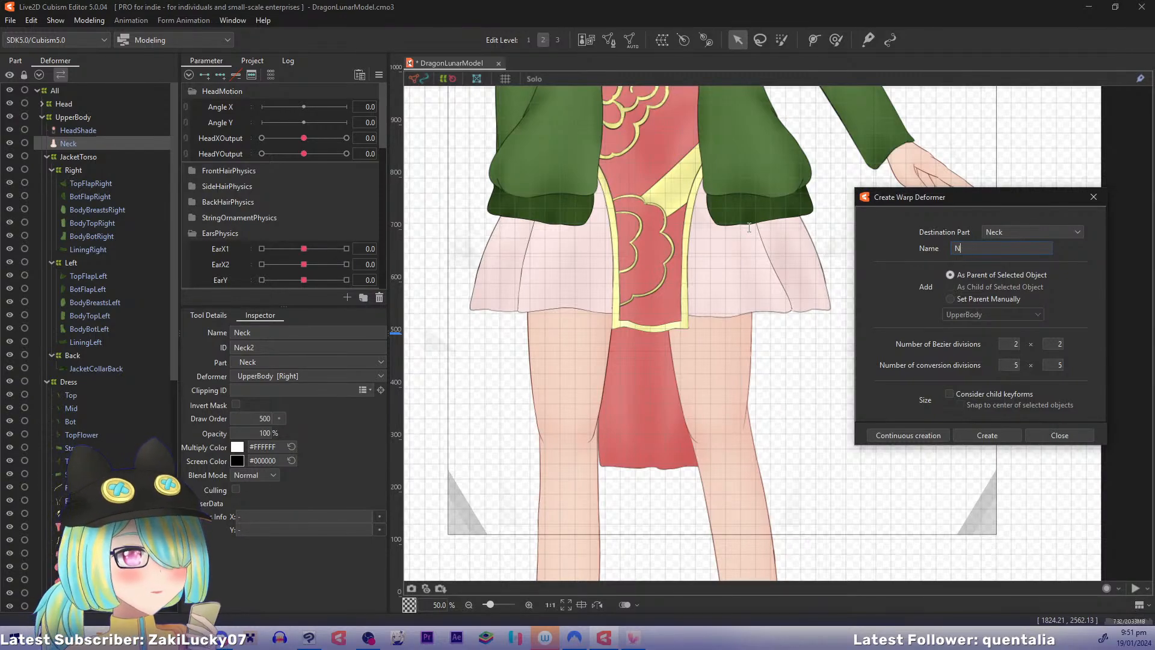
pyautogui.write('eck')
pyautogui.click(888, 442)
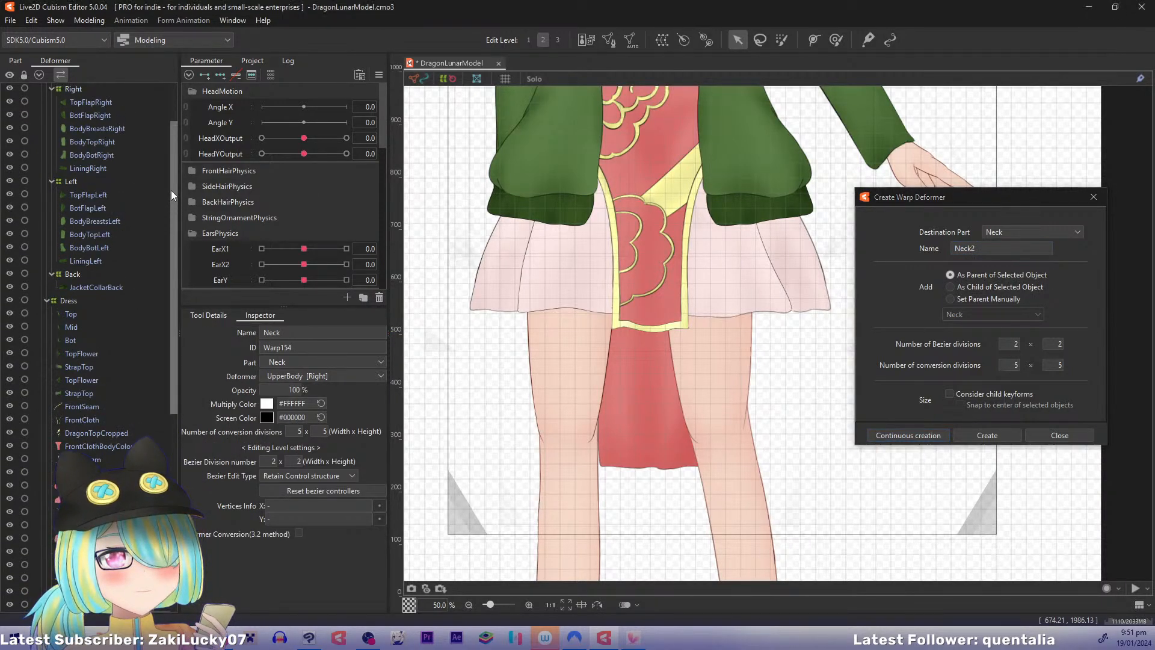
# Step: Create a warp deformer named HeadShade as parent of the HeadShade mesh under UpperBody
pyautogui.scroll(2, 162, 181)
pyautogui.click(69, 118)
pyautogui.click(69, 130)
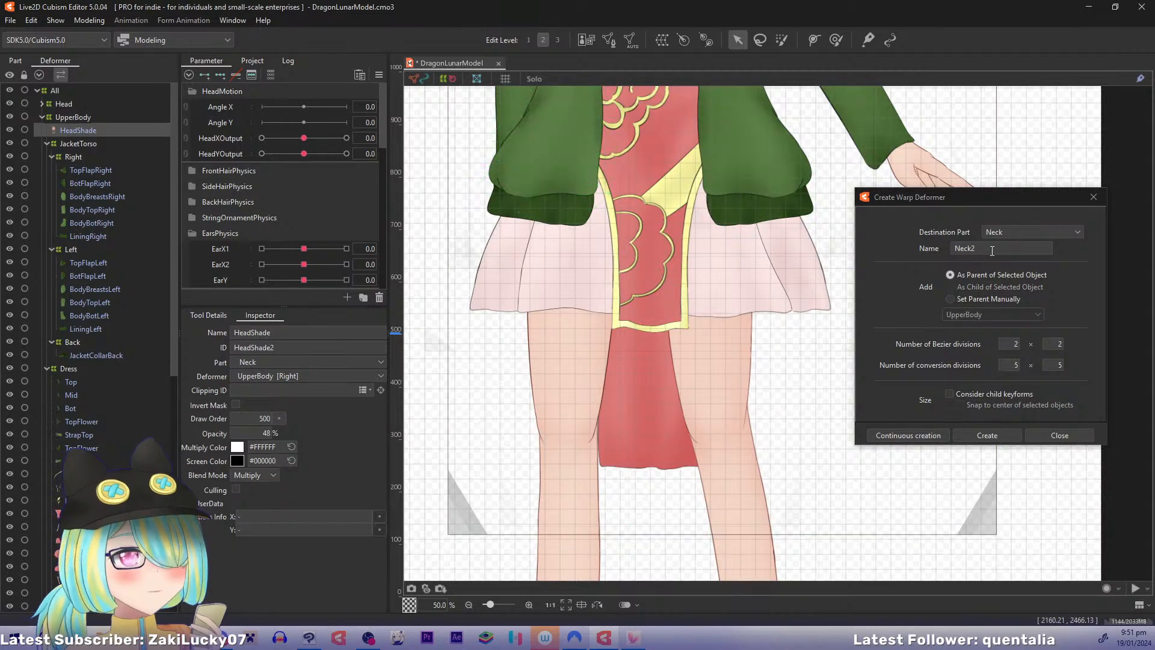
pyautogui.write('HeadS')
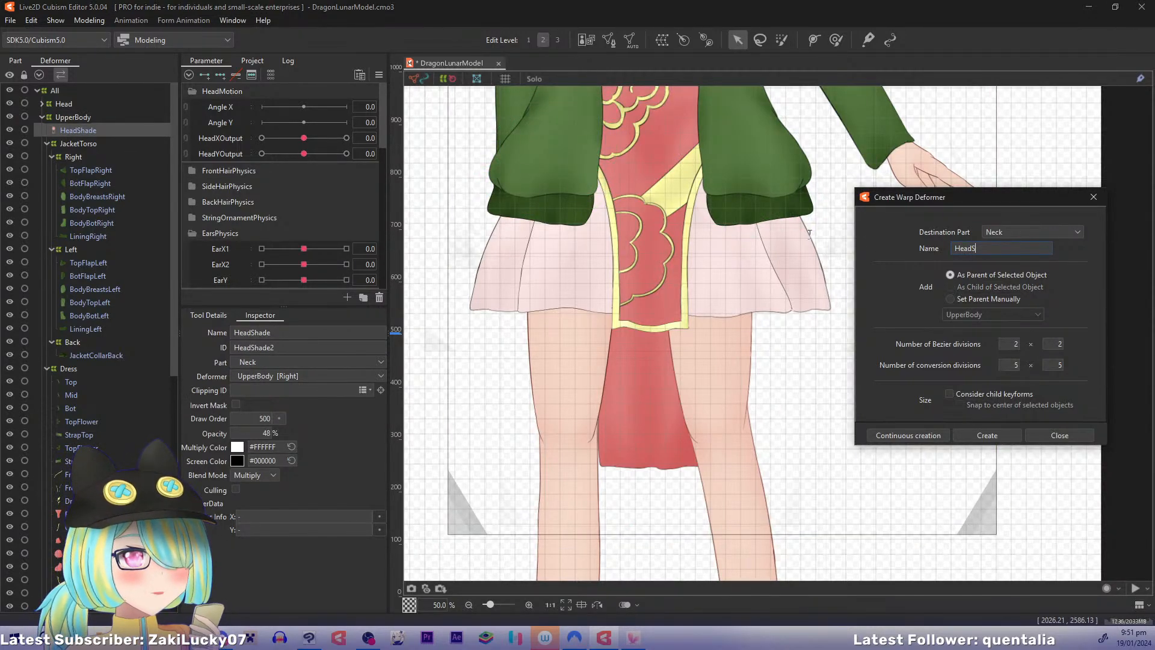
pyautogui.write('hade')
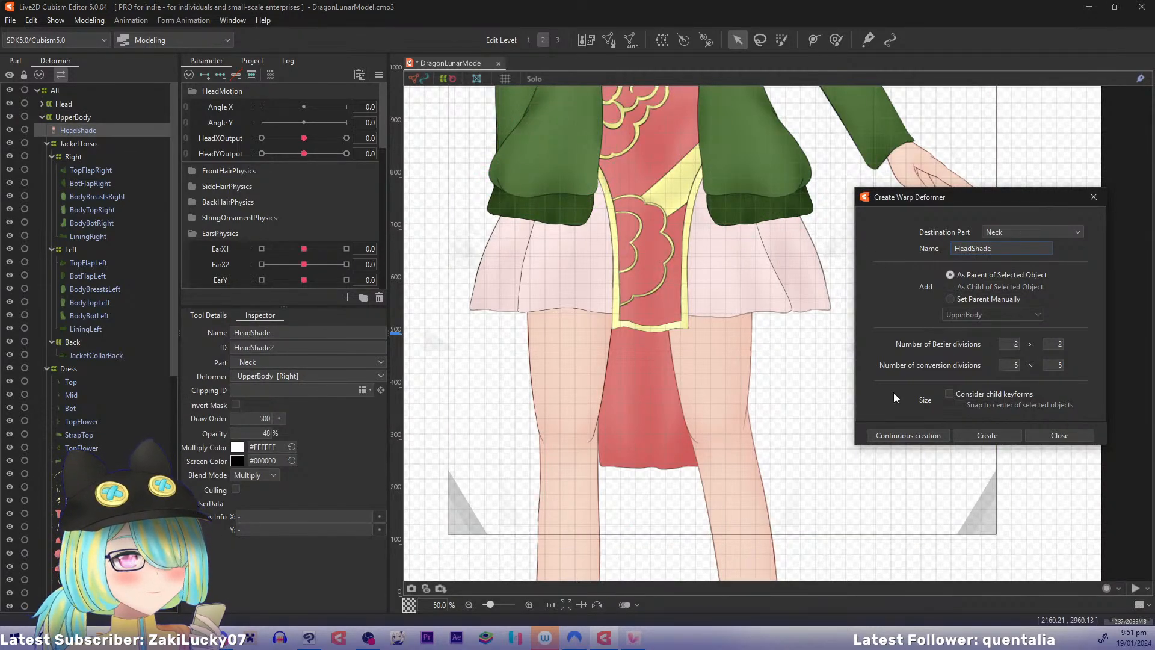
pyautogui.click(936, 436)
# Step: Collapse the upper-body groups and create a parent warp deformer named BodyY around JacketTorso, Dress, HeadShade, Neck and Arms
pyautogui.moveTo(174, 140); pyautogui.dragTo(170, 75)
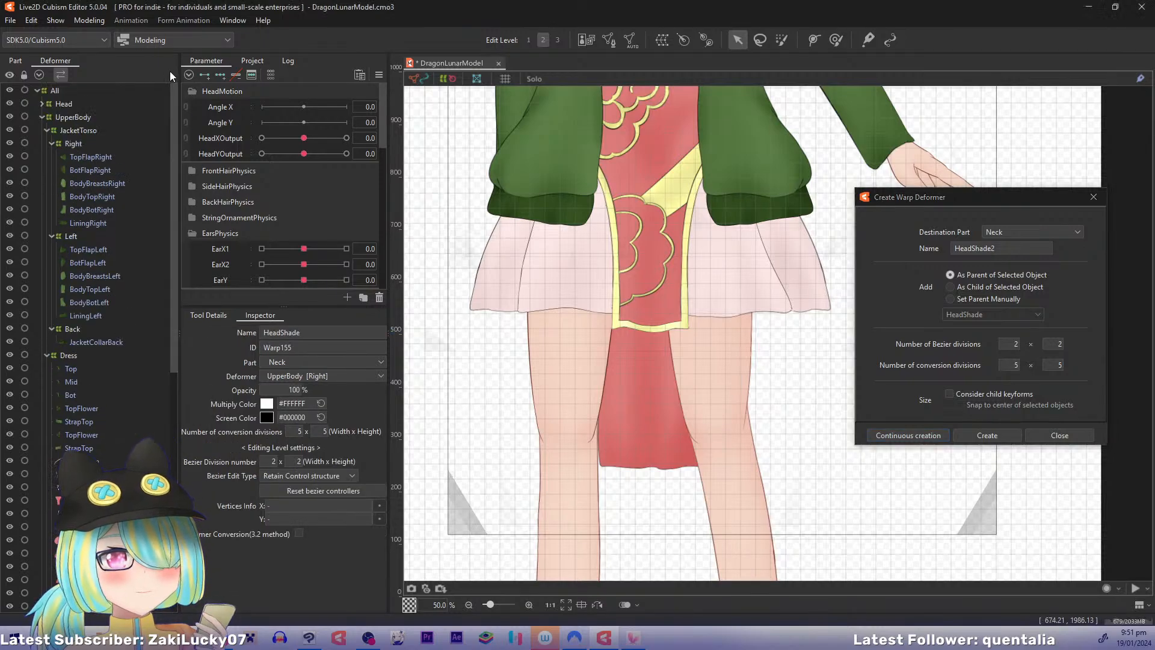
pyautogui.click(47, 130)
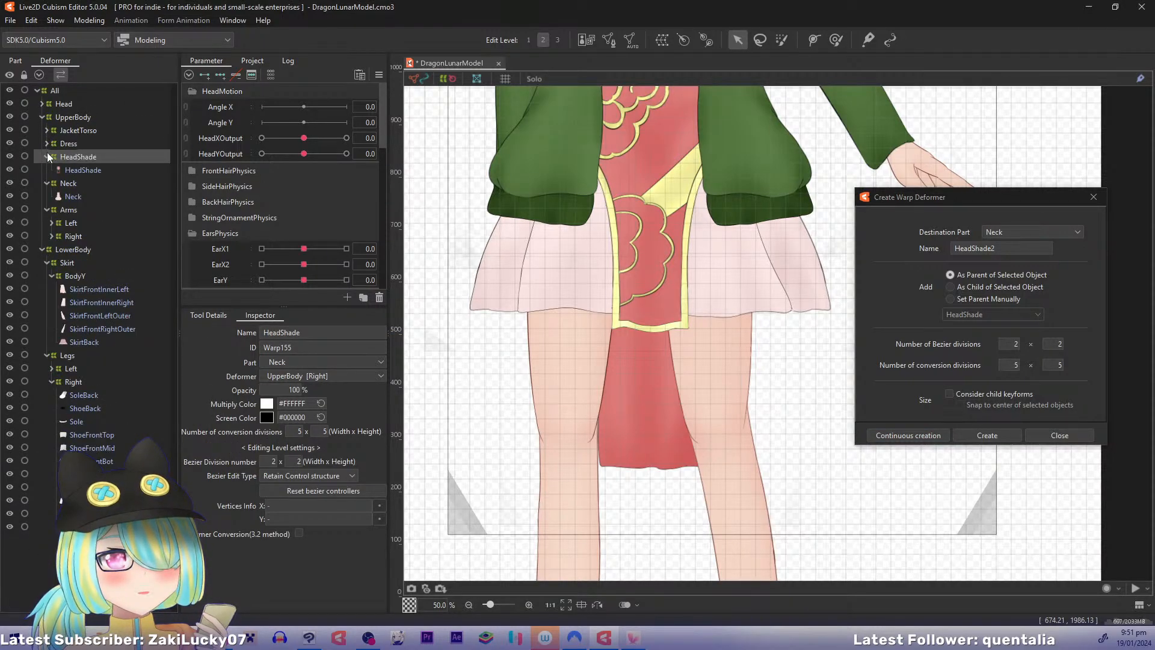
pyautogui.click(47, 153)
pyautogui.click(48, 169)
pyautogui.click(60, 131)
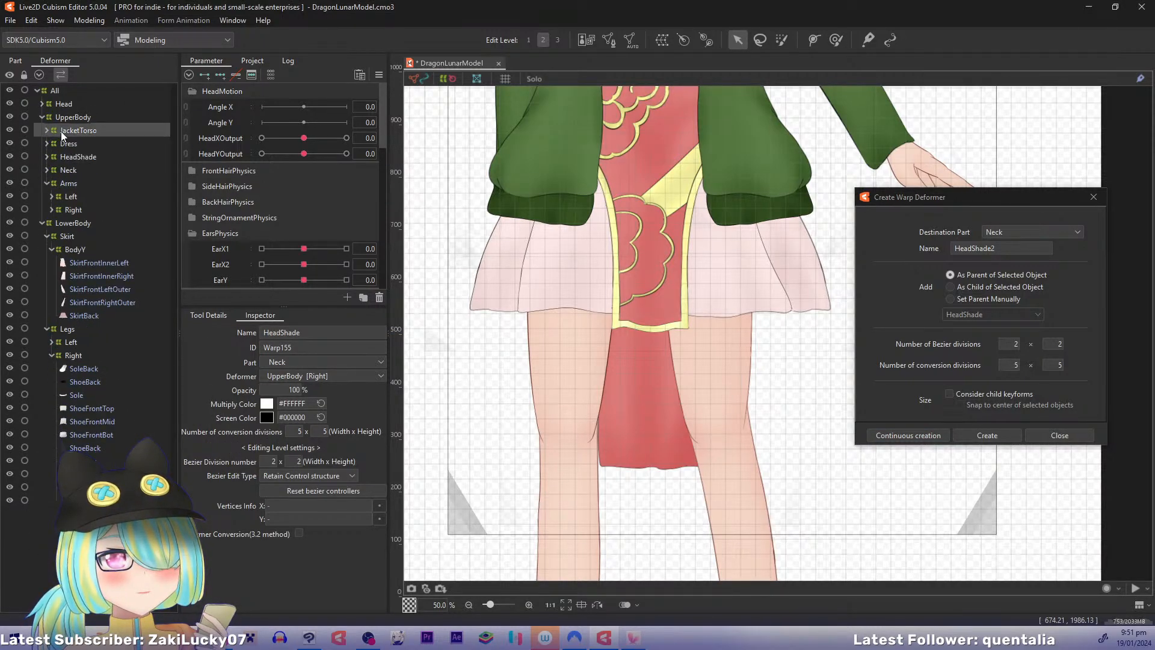
pyautogui.keyDown('shift'); pyautogui.click(67, 169); pyautogui.keyUp('shift')
pyautogui.click(48, 182)
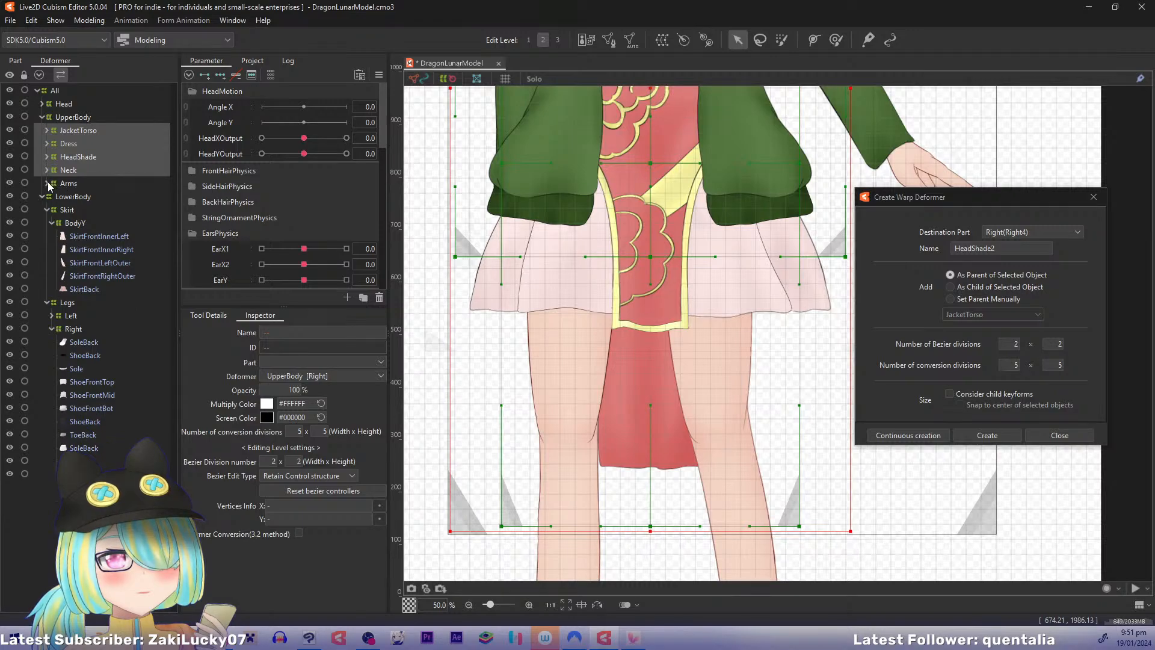
pyautogui.keyDown('shift'); pyautogui.click(69, 183); pyautogui.keyUp('shift')
pyautogui.click(75, 118)
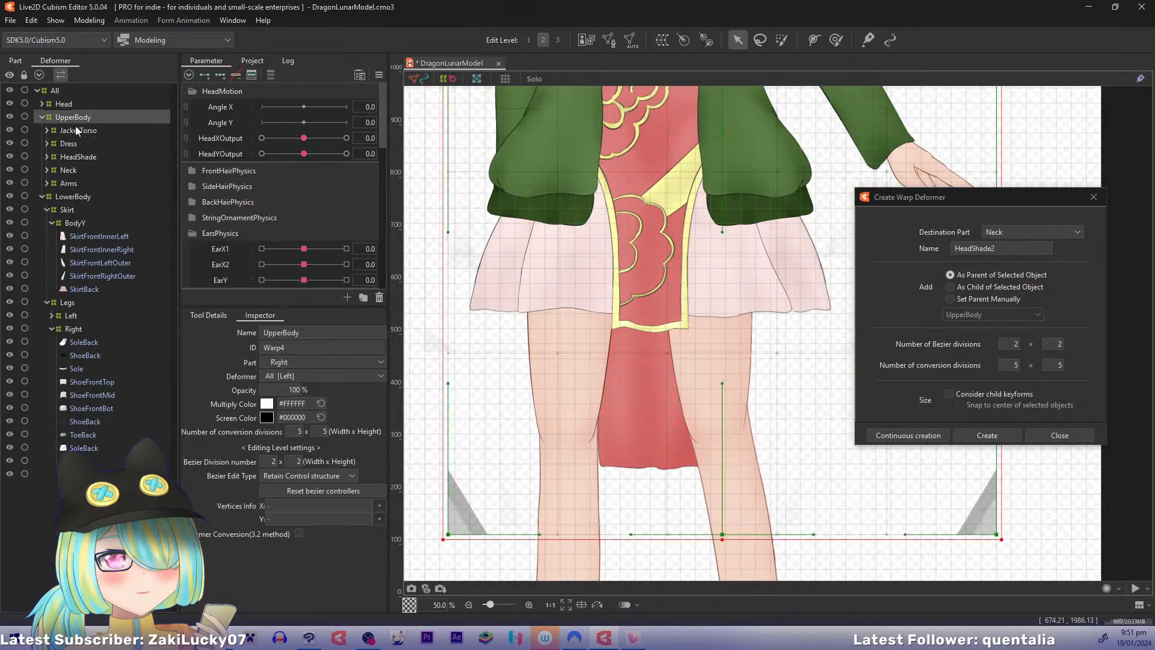
pyautogui.click(77, 130)
pyautogui.keyDown('shift'); pyautogui.click(72, 183); pyautogui.keyUp('shift')
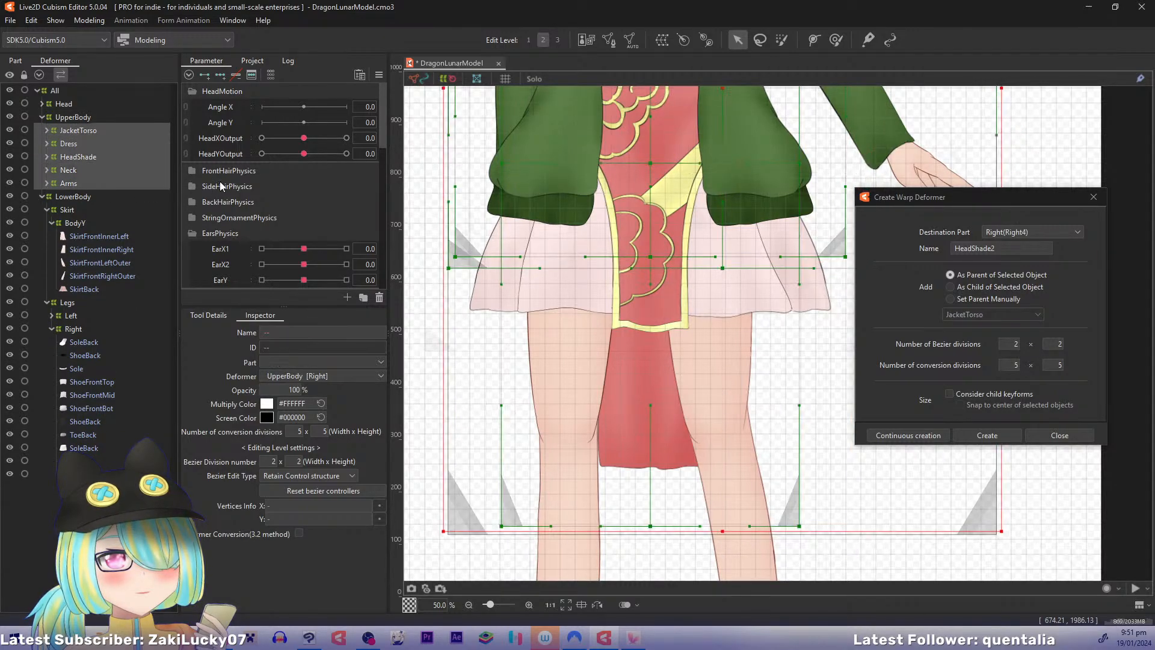
pyautogui.doubleClick(1008, 248)
pyautogui.write('BodyY2')
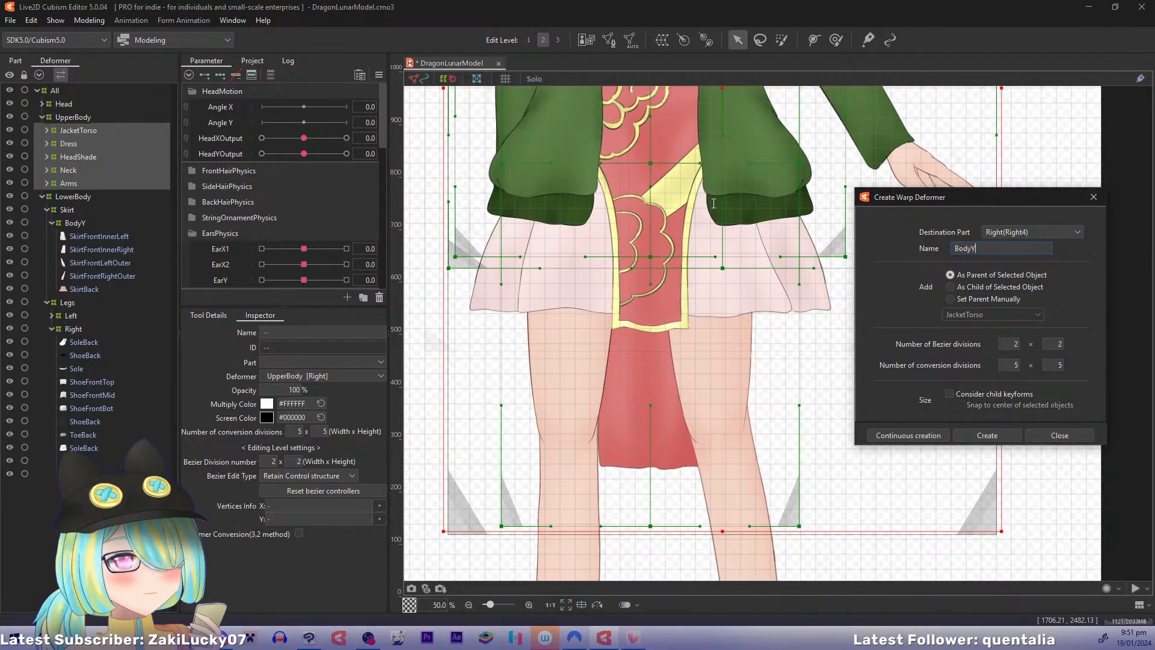
# Step: Create a warp deformer named BodyY as parent of HeadTilt inside the Head deformer
pyautogui.click(42, 103)
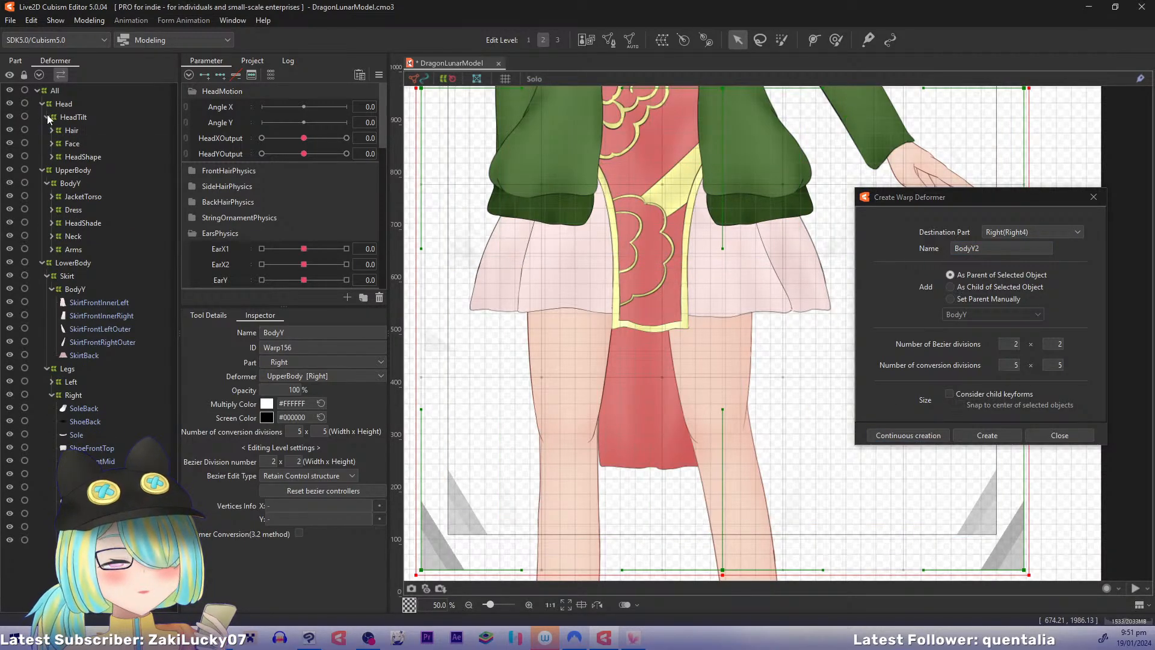
pyautogui.click(47, 115)
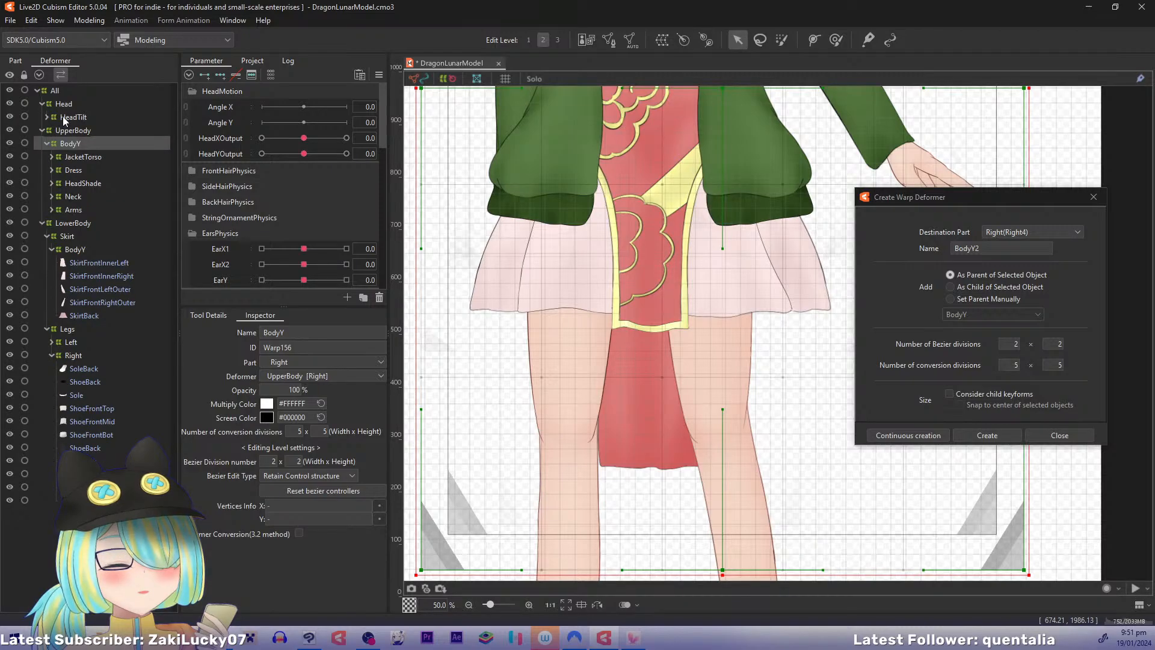
pyautogui.click(63, 117)
pyautogui.click(987, 248)
pyautogui.press('BackSpace')
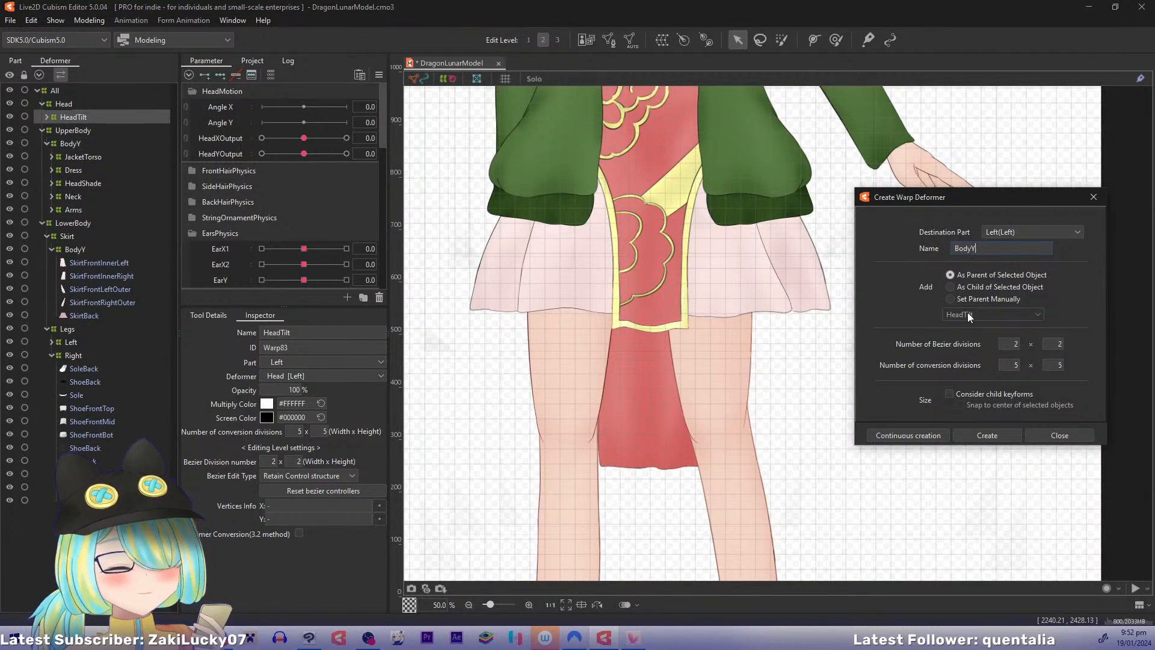
pyautogui.click(922, 435)
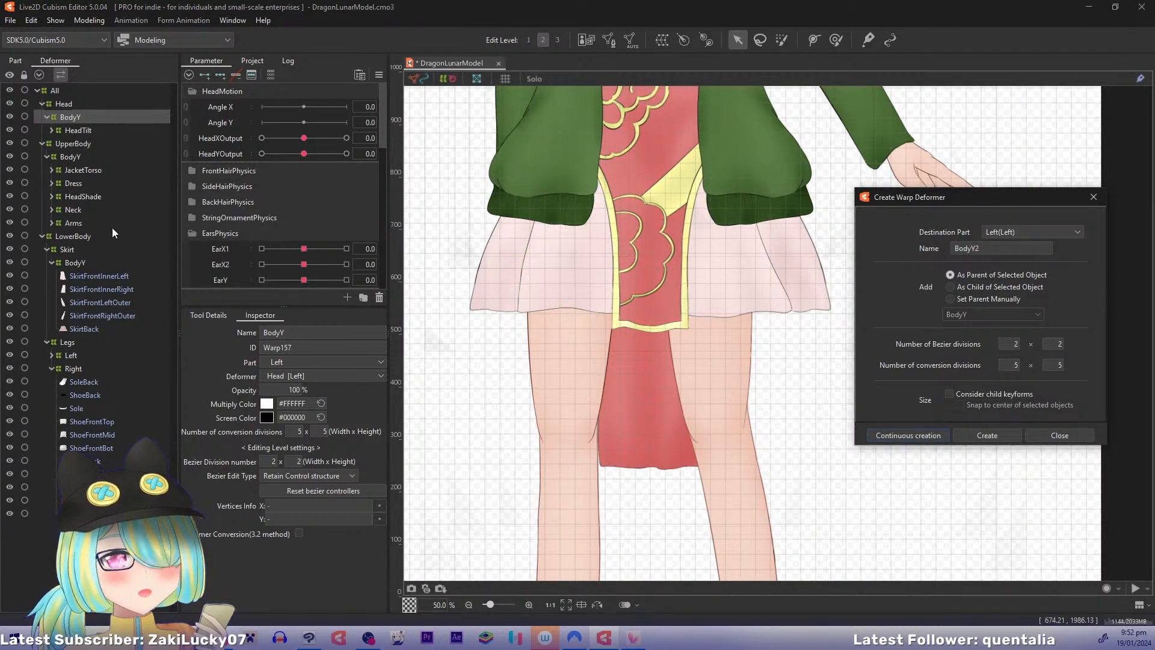
# Step: Collapse the HeadMotion, EarsPhysics, HeadTilt and HeadTiltPhysics parameter groups and expand BodyYHeightChange
pyautogui.click(191, 91)
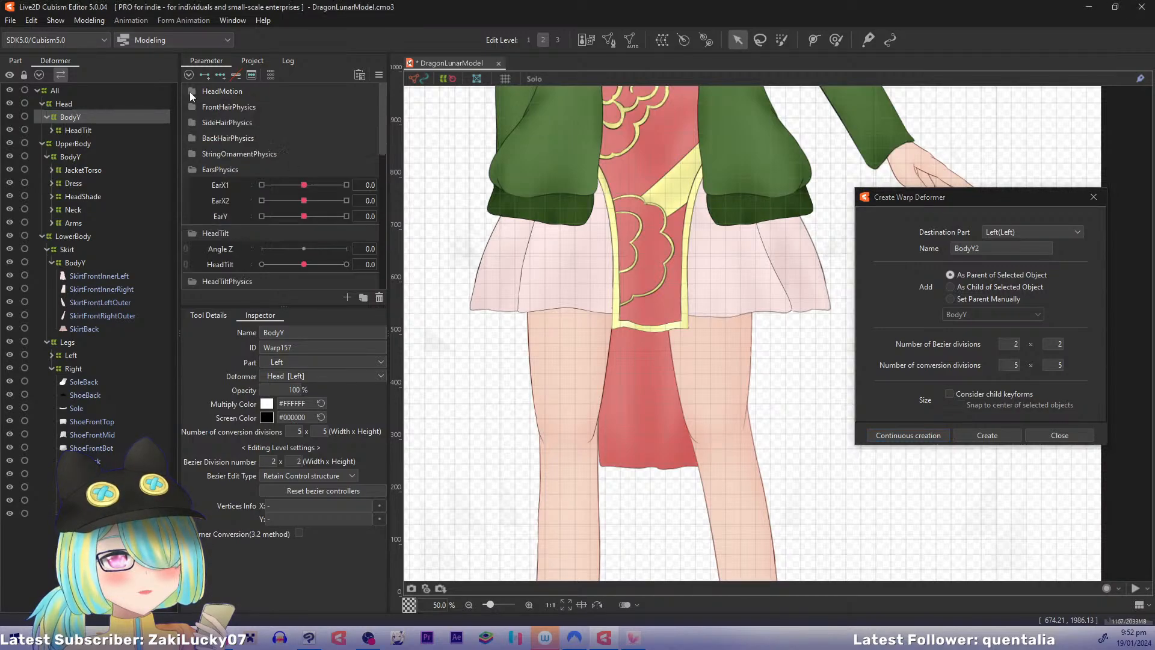
pyautogui.click(191, 168)
pyautogui.click(192, 185)
pyautogui.click(192, 201)
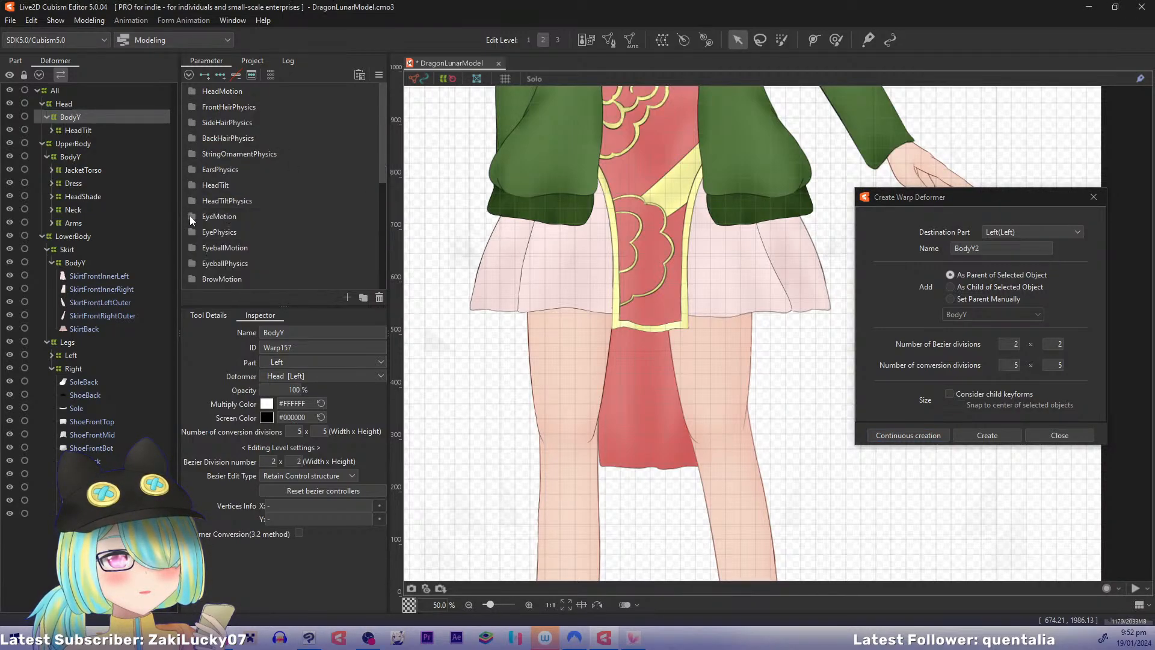
pyautogui.moveTo(378, 156); pyautogui.dragTo(363, 214)
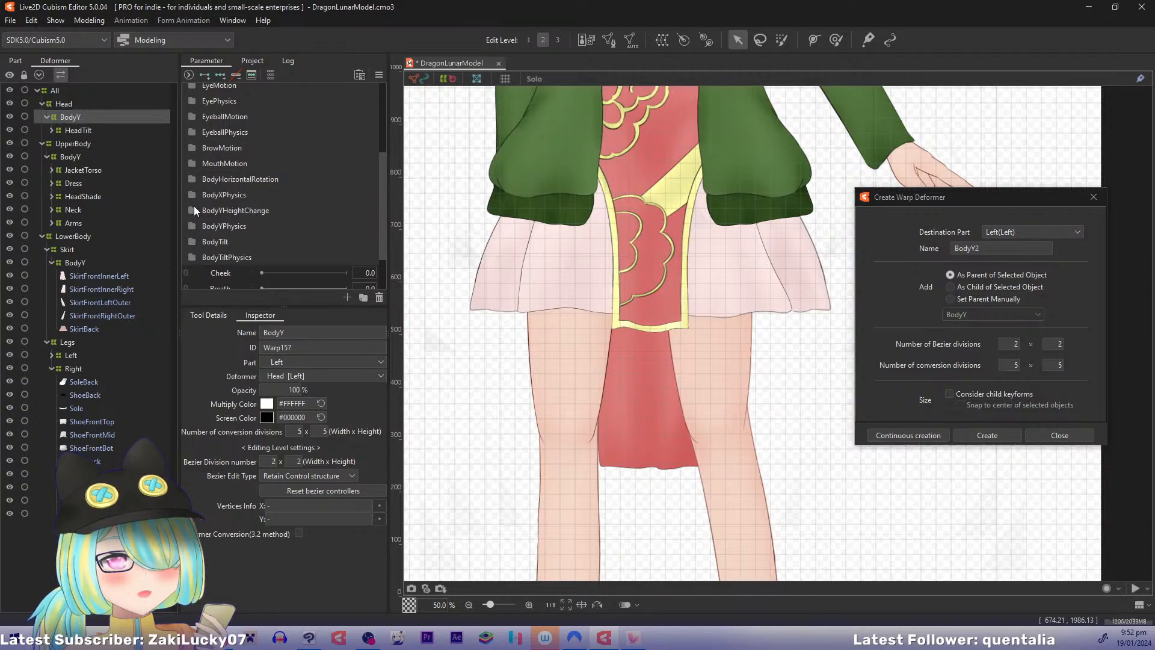
pyautogui.click(194, 207)
# Step: Add three keyforms on YBounce to the BodyY deformers of the Head, UpperBody and Skirt together
pyautogui.click(227, 259)
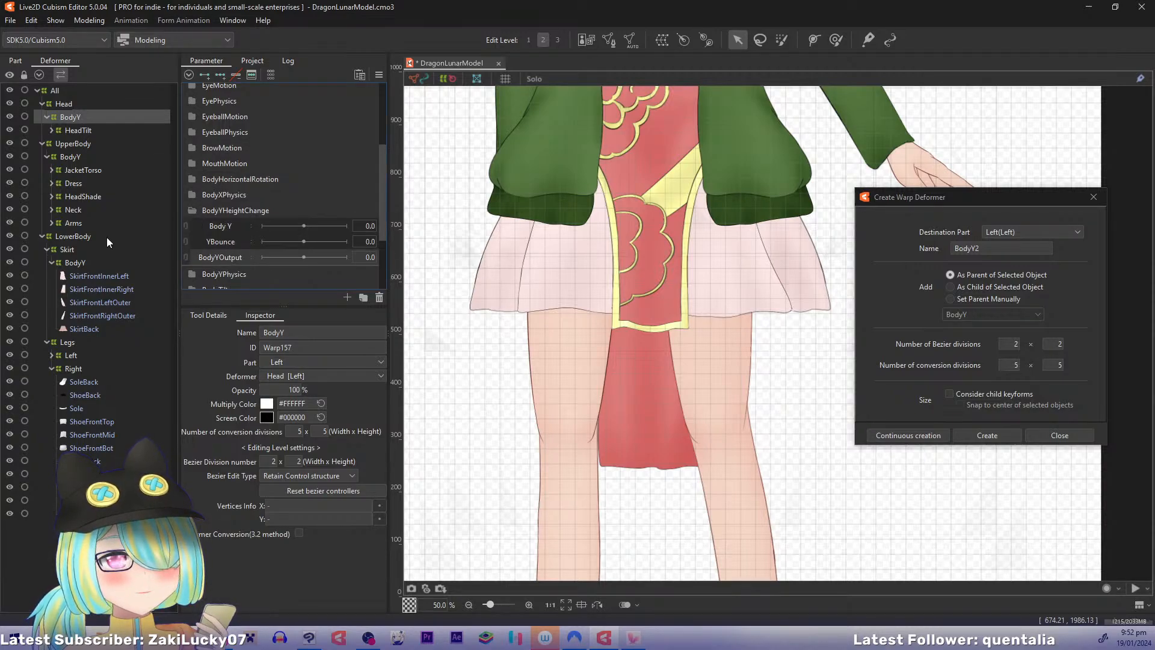
pyautogui.keyDown('ctrl'); pyautogui.click(76, 156); pyautogui.keyUp('ctrl')
pyautogui.keyDown('ctrl'); pyautogui.click(76, 263); pyautogui.keyUp('ctrl')
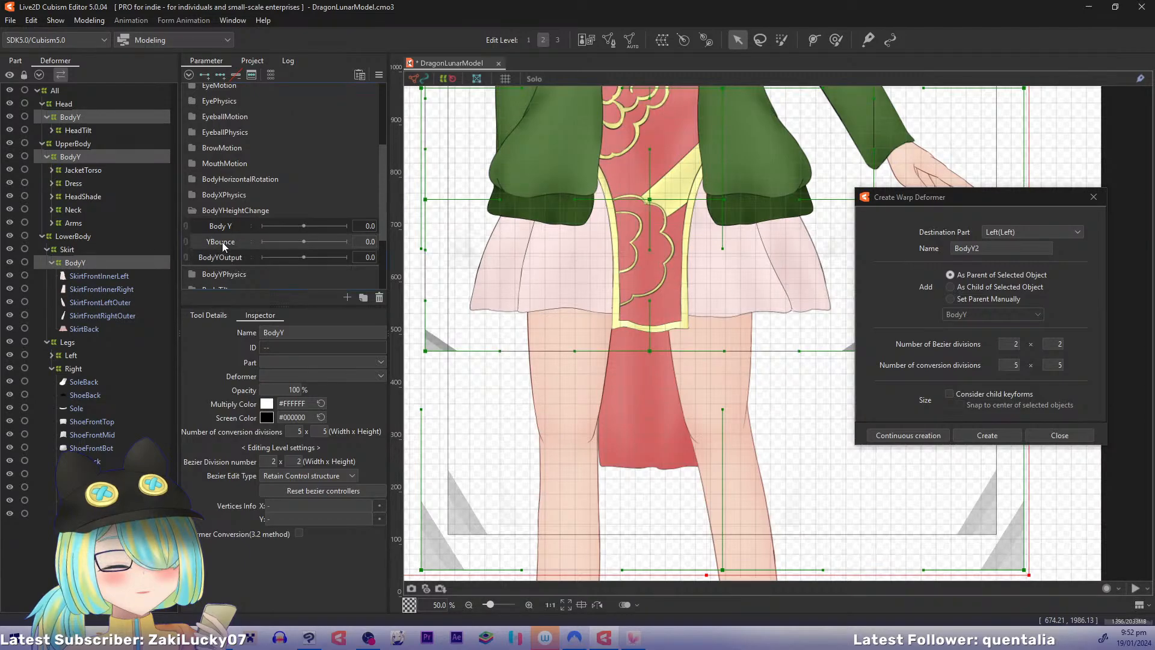
pyautogui.click(222, 242)
# Step: Set YBounce to -1.0 and shift the three selected BodyY deformers slightly downward for that keyform
pyautogui.moveTo(303, 241); pyautogui.dragTo(262, 242)
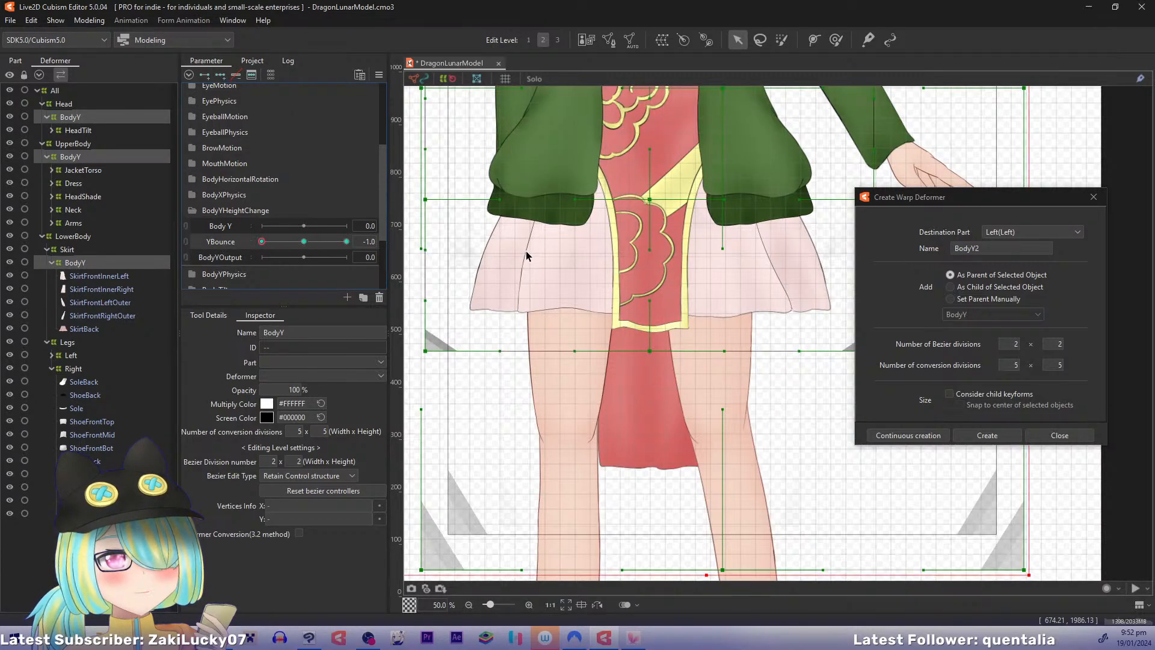
pyautogui.moveTo(593, 242); pyautogui.dragTo(537, 372)
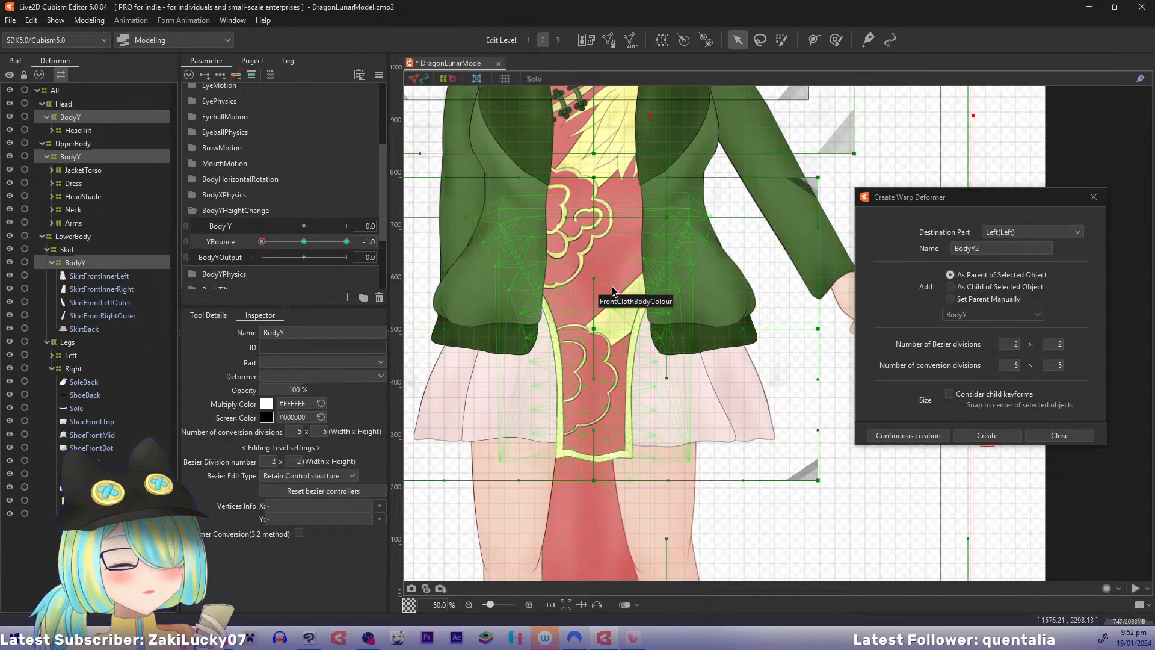
pyautogui.moveTo(652, 247); pyautogui.dragTo(677, 293)
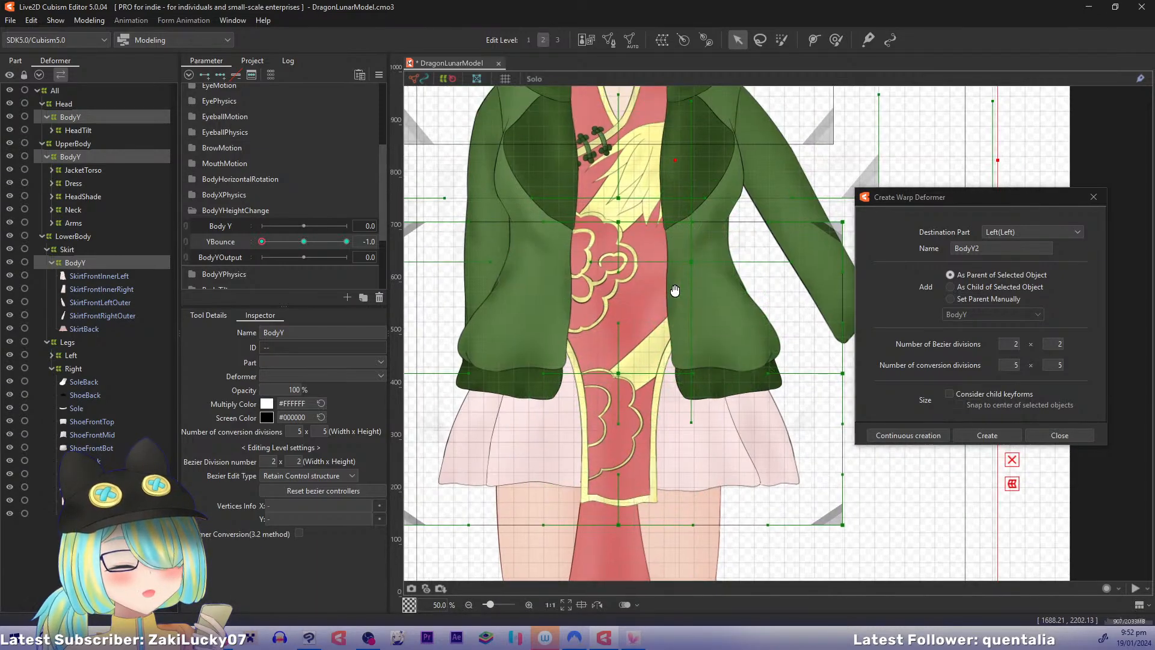
pyautogui.moveTo(672, 166); pyautogui.dragTo(672, 164)
pyautogui.scroll(2, 673, 164)
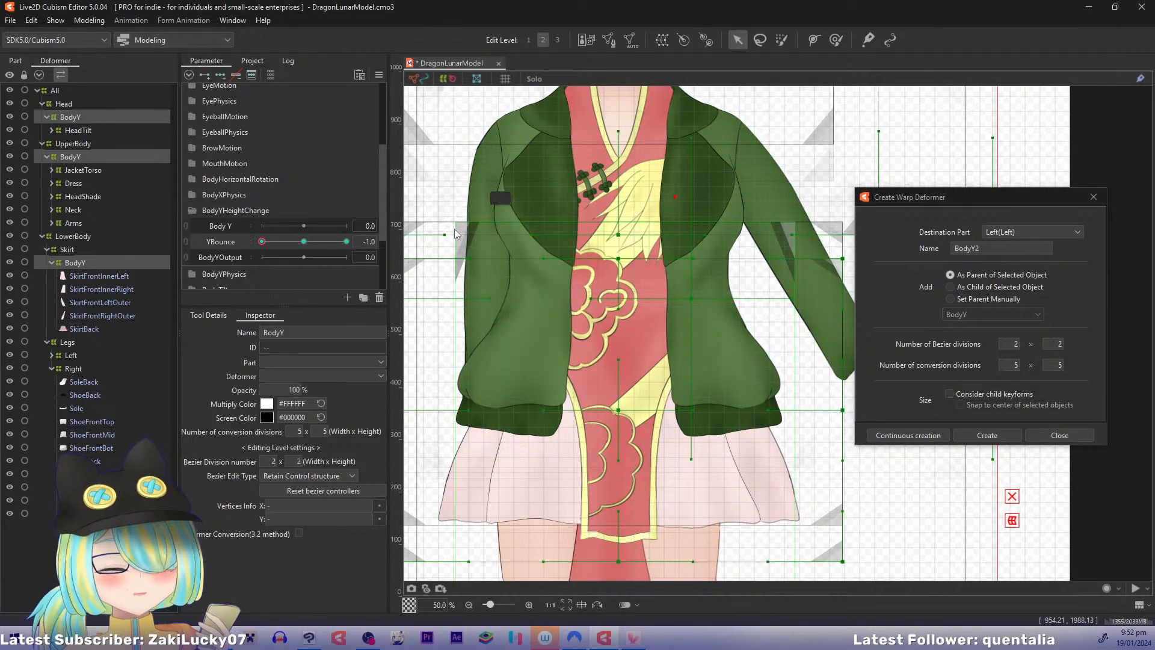
# Step: Set YBounce to 1.0 and shift the three selected BodyY deformers slightly upward for that keyform
pyautogui.click(304, 242)
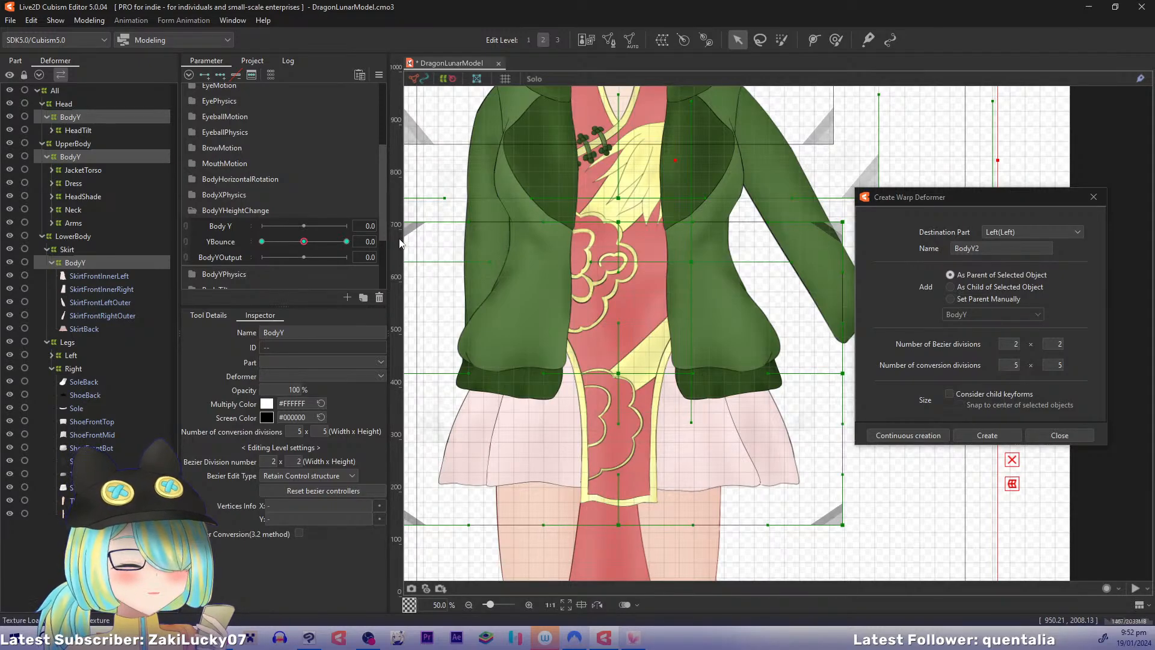
pyautogui.moveTo(305, 241); pyautogui.dragTo(598, 236)
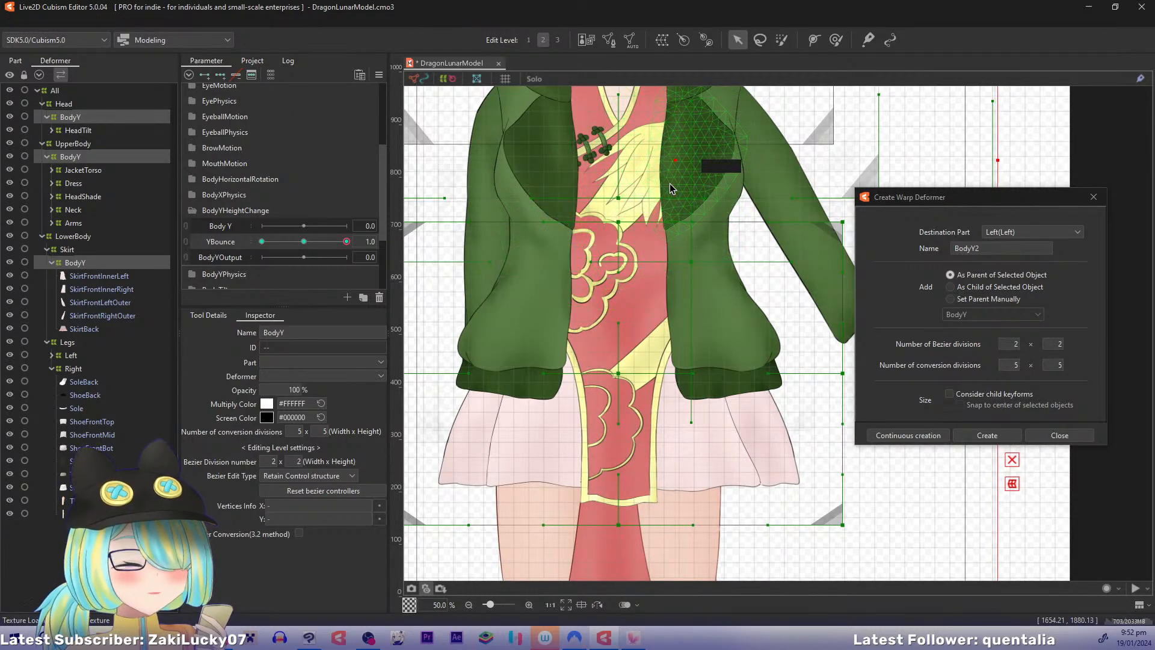
pyautogui.moveTo(673, 162); pyautogui.dragTo(672, 146)
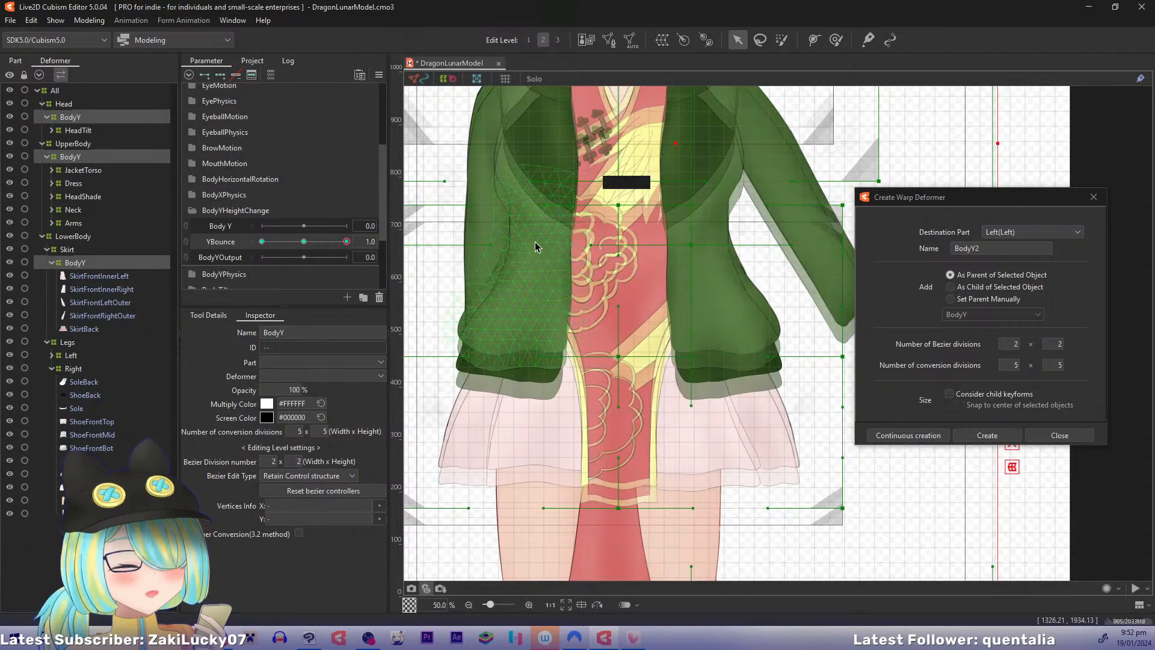
# Step: Preview the YBounce motion from 1.0 to -1.0 around the skirt and legs
pyautogui.moveTo(544, 236); pyautogui.dragTo(605, 145)
pyautogui.moveTo(624, 283); pyautogui.dragTo(557, 220)
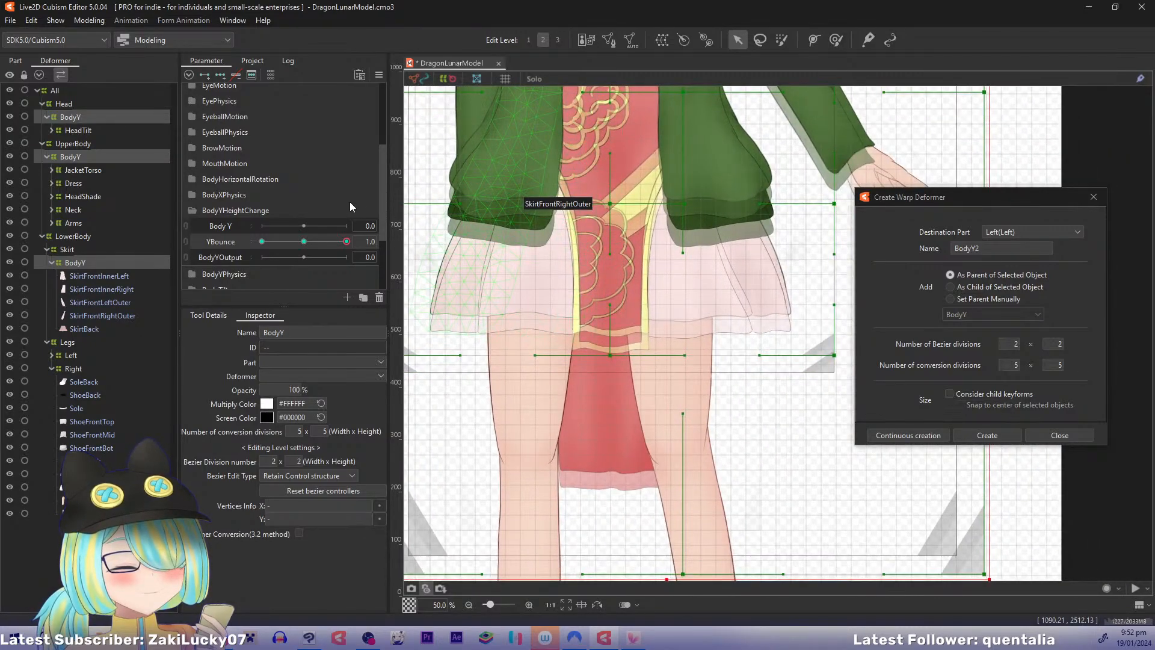
pyautogui.moveTo(338, 243); pyautogui.dragTo(211, 243)
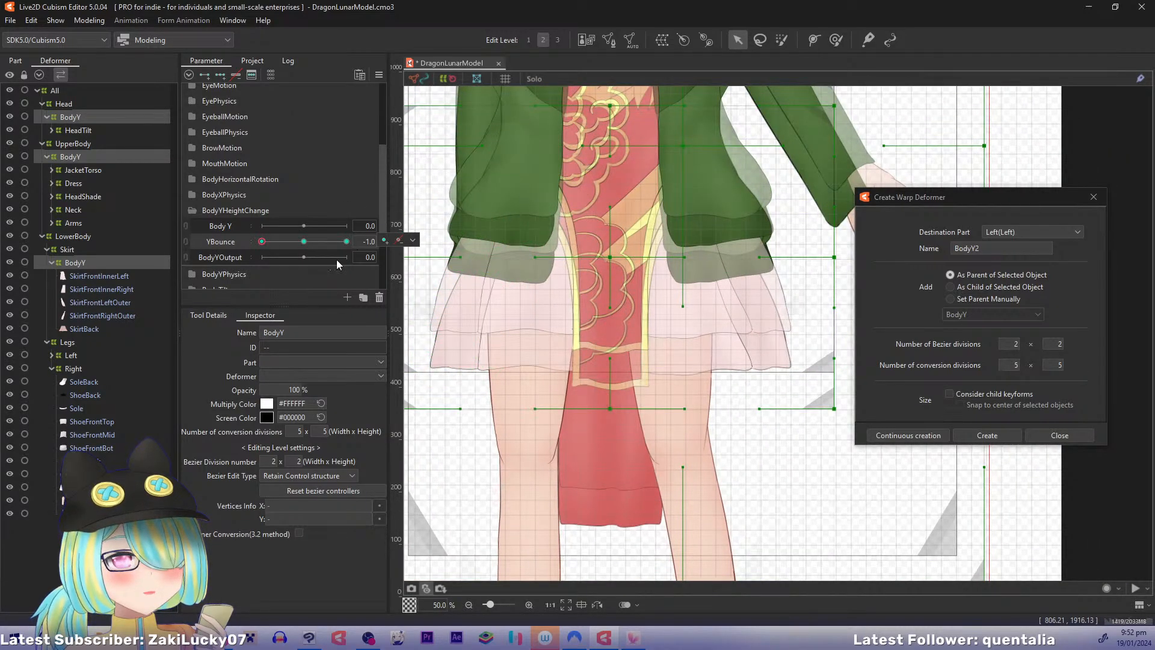
pyautogui.moveTo(668, 416); pyautogui.dragTo(667, 370)
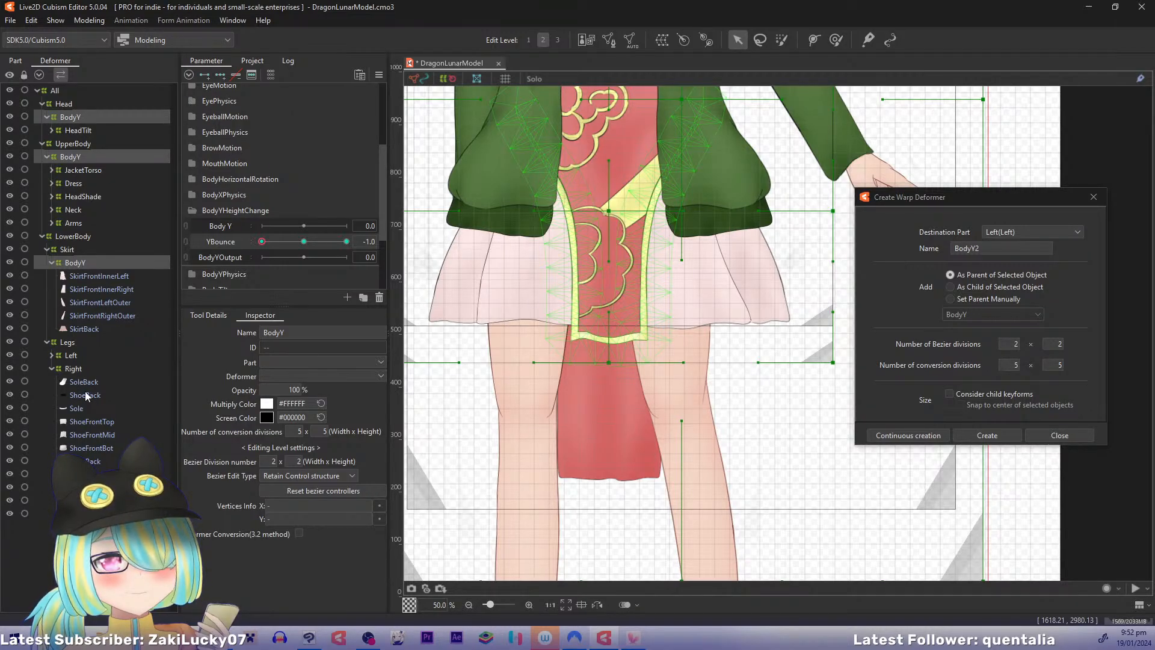
# Step: Create a warp deformer named Calve as parent of the right leg's Thigh mesh
pyautogui.click(80, 501)
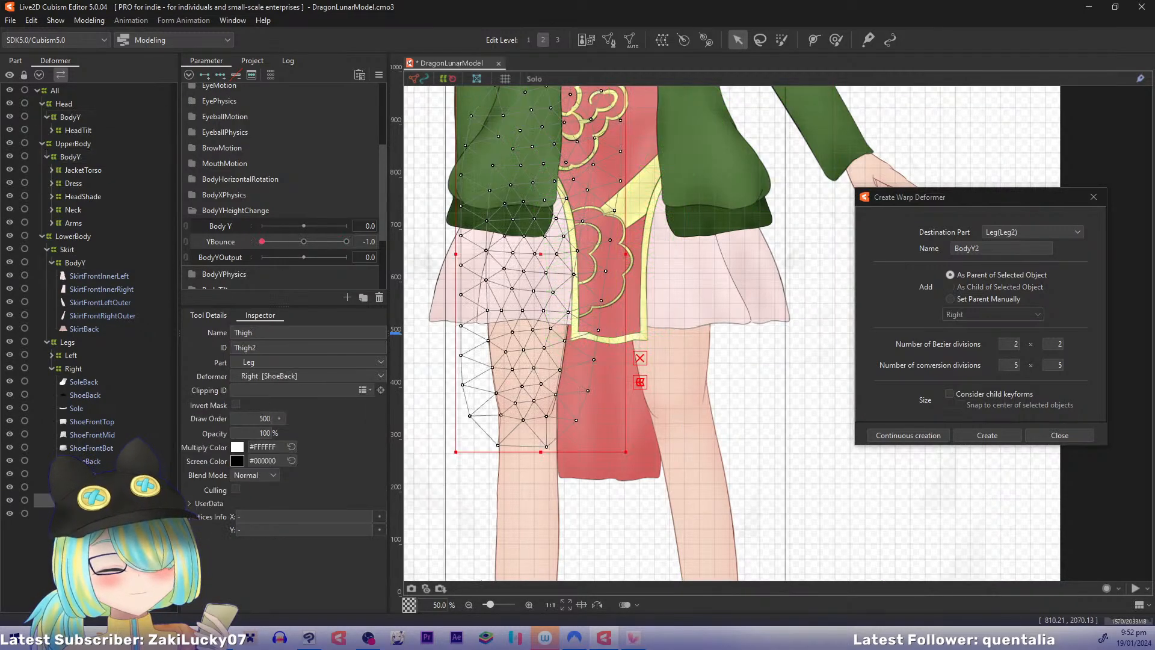
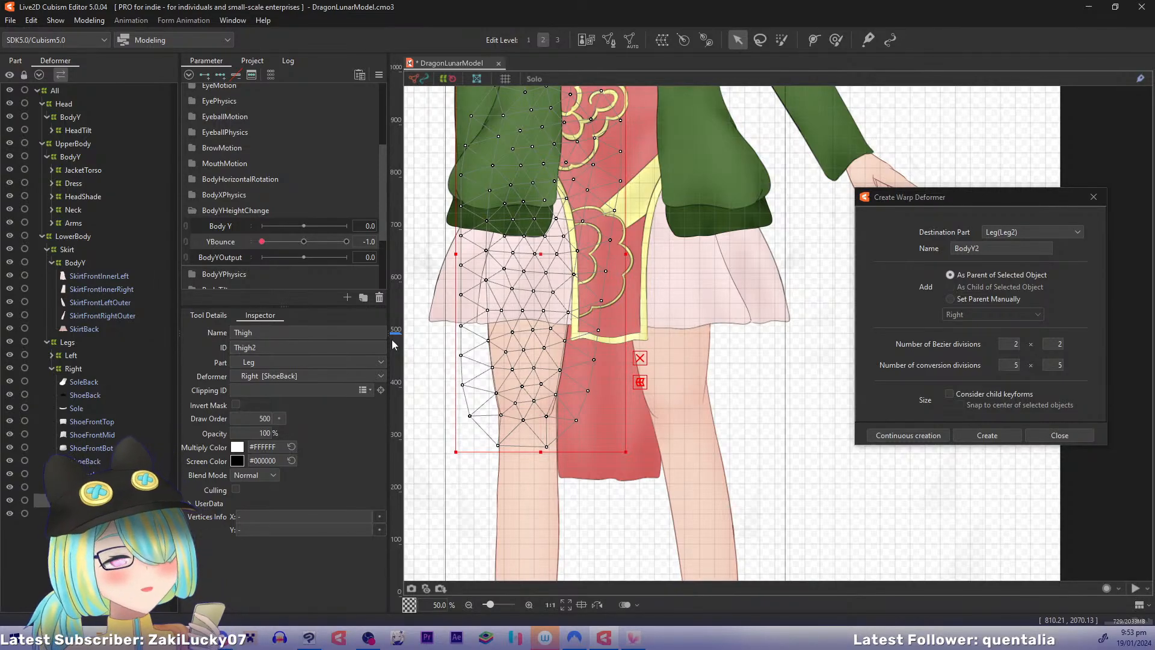
pyautogui.click(993, 248)
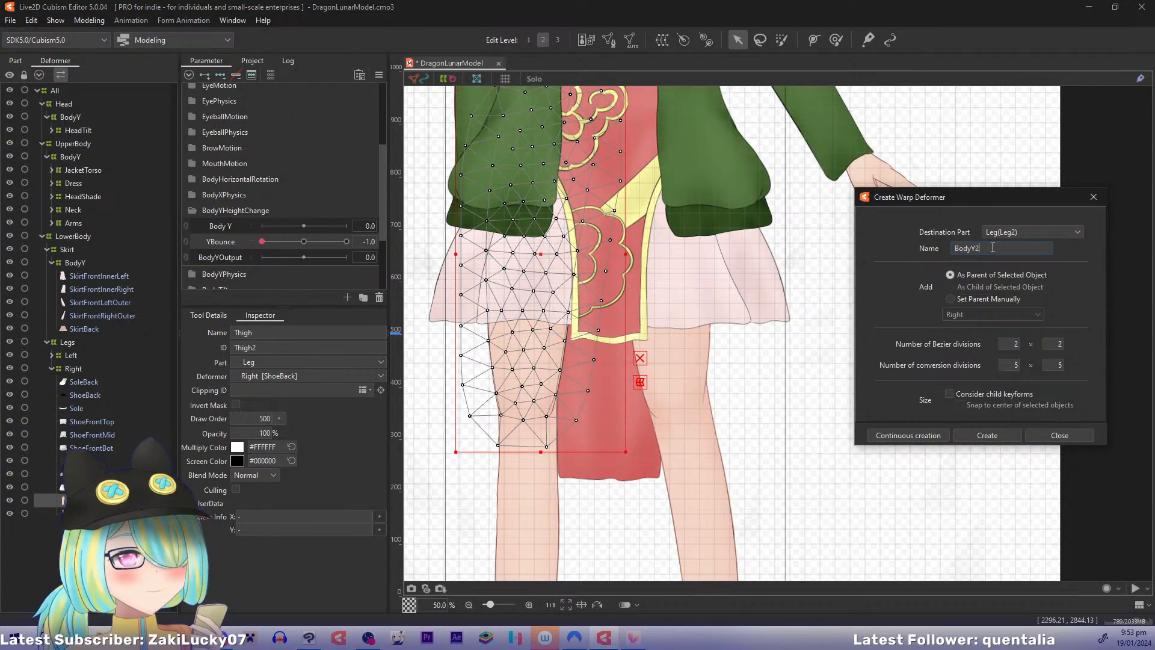
pyautogui.doubleClick(993, 247)
pyautogui.write('Calv')
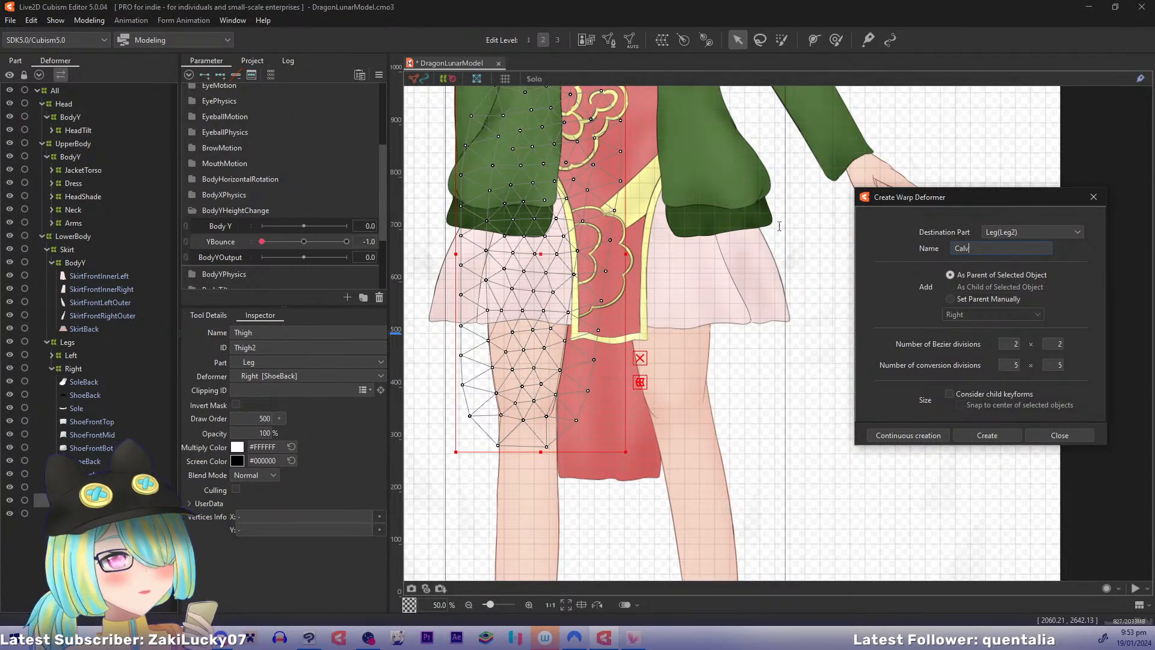
pyautogui.write('e')
pyautogui.click(903, 435)
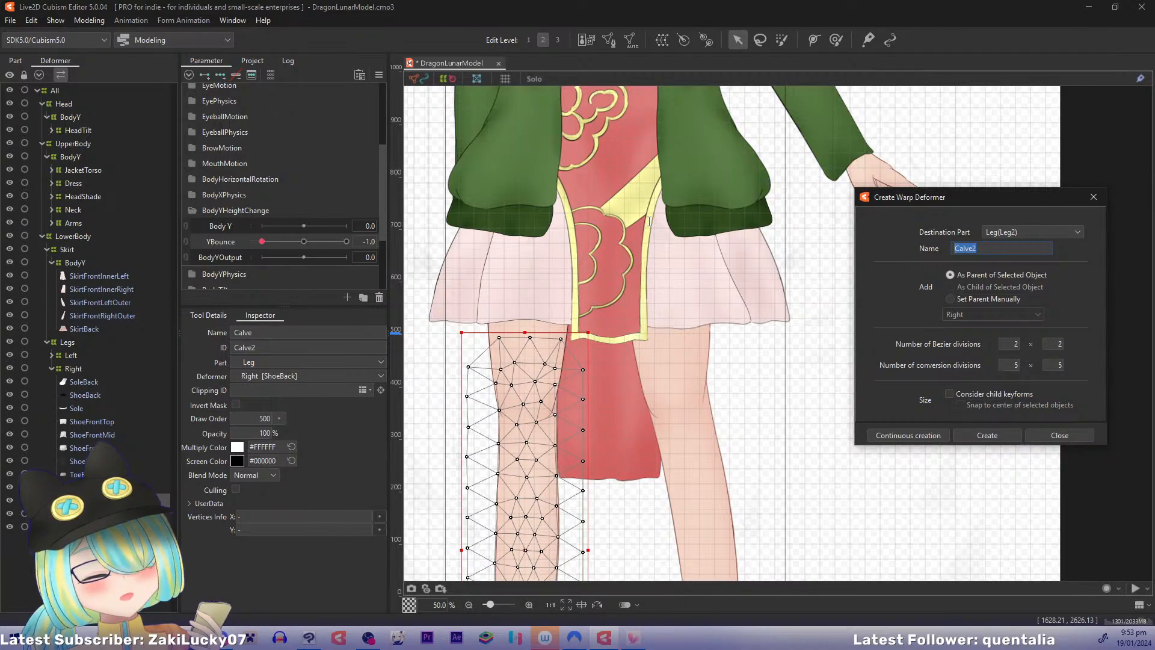
# Step: Create a parent warp deformer named Calve for the right leg's Calve mesh, and rename the Thigh mesh's deformer Thigh
pyautogui.press('Right')
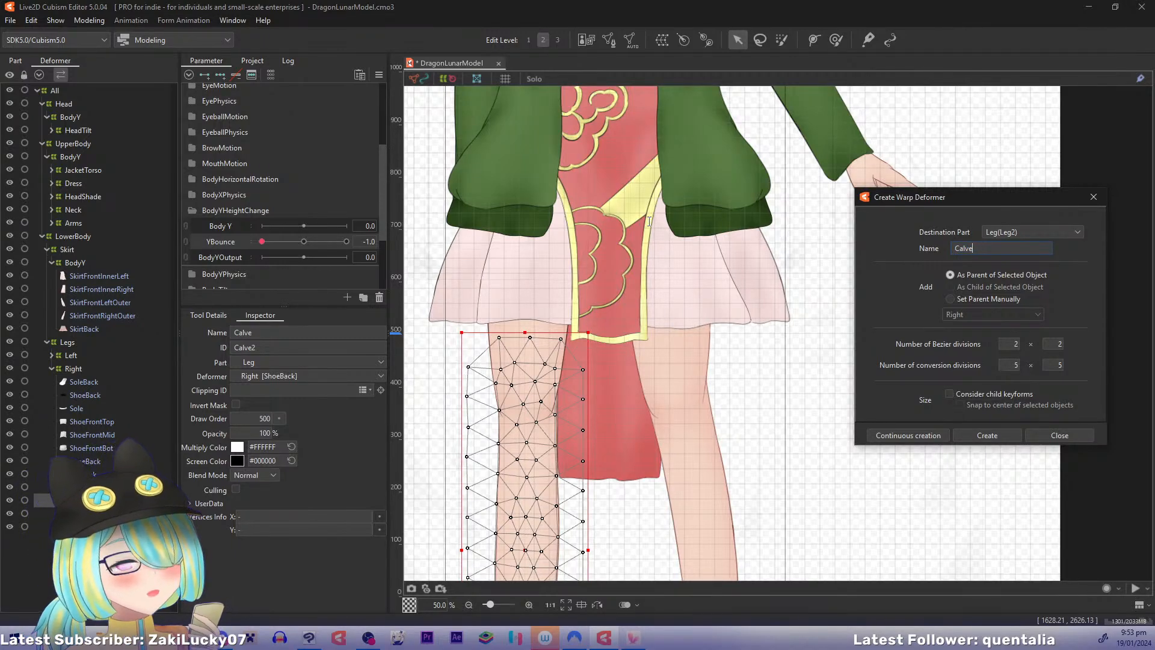
pyautogui.press('Return')
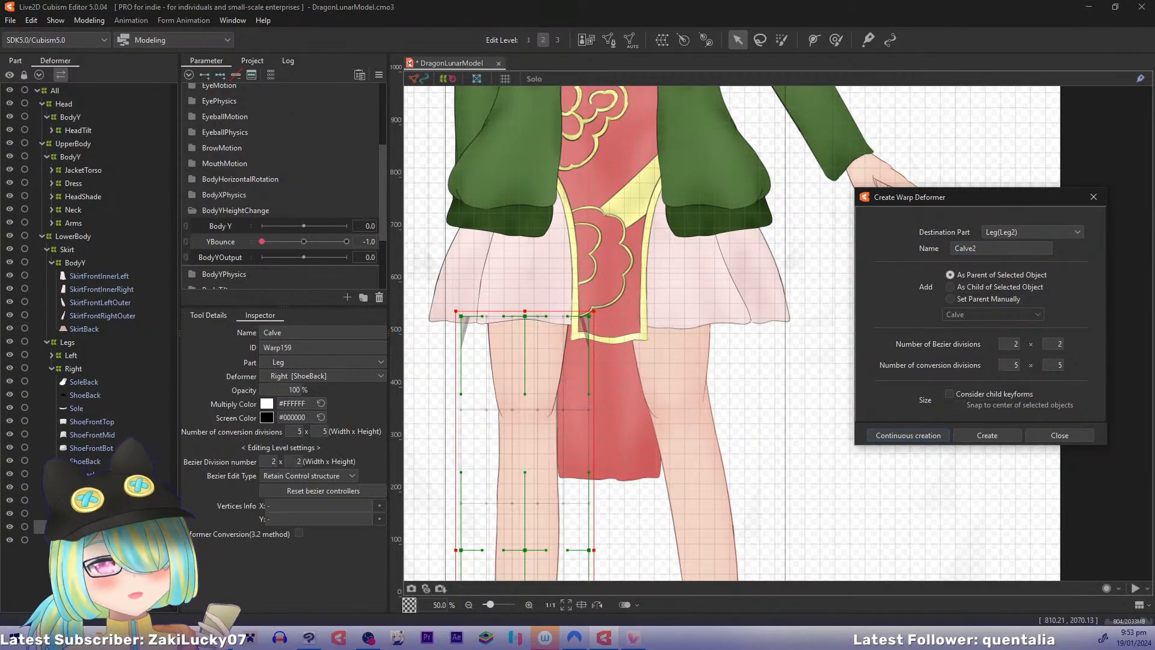
pyautogui.doubleClick(293, 331)
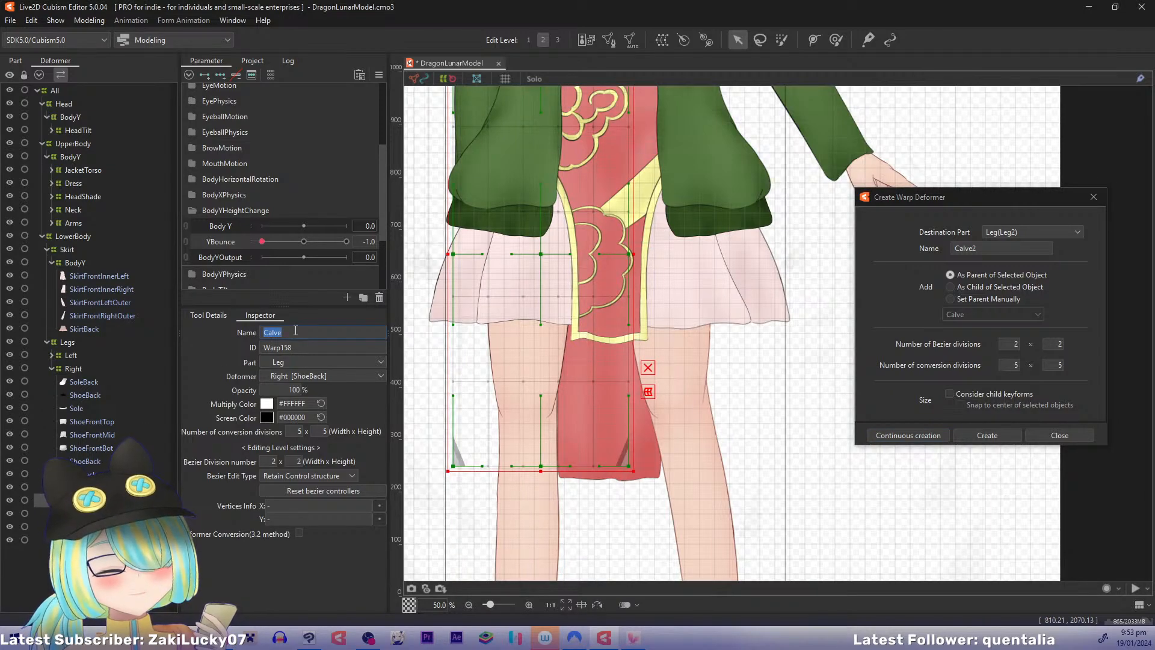
pyautogui.write('Thigh')
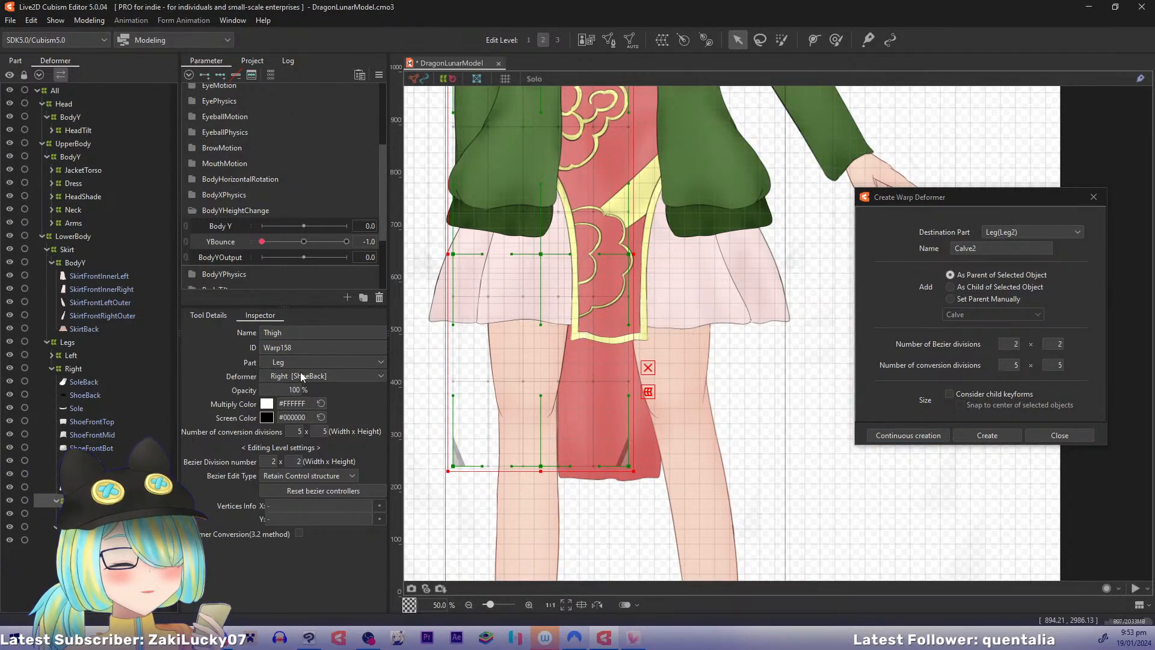
# Step: Expand the Left leg deformer and create a warp deformer named Thigh as parent of its Thigh mesh
pyautogui.click(87, 513)
pyautogui.moveTo(990, 248); pyautogui.dragTo(938, 250)
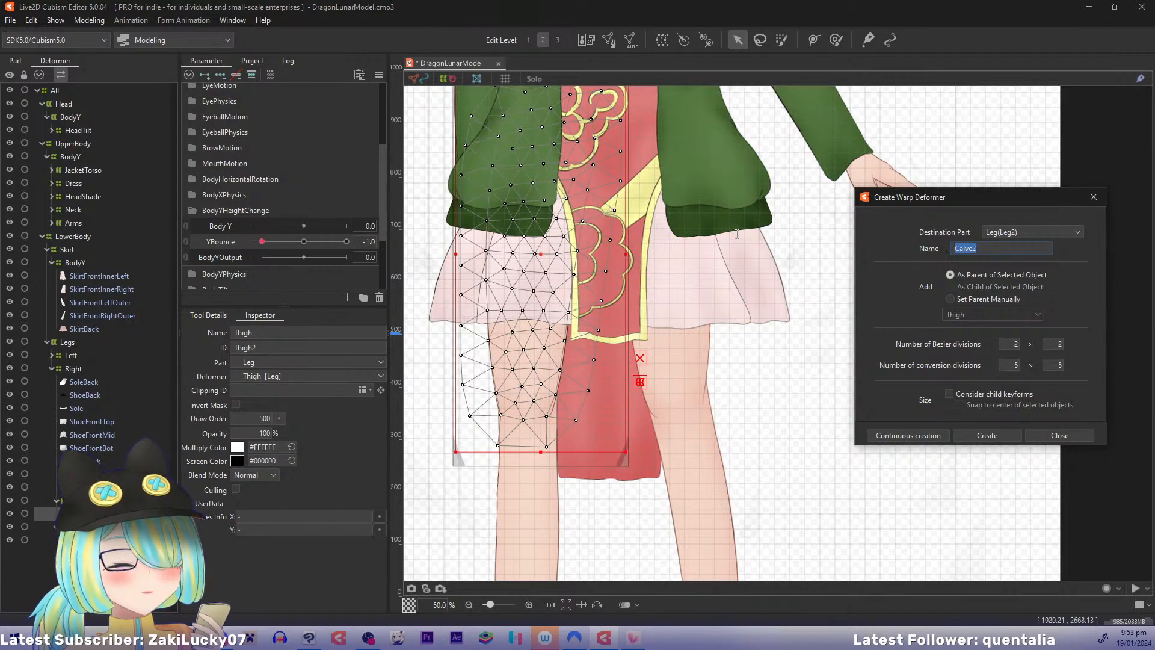
pyautogui.click(53, 355)
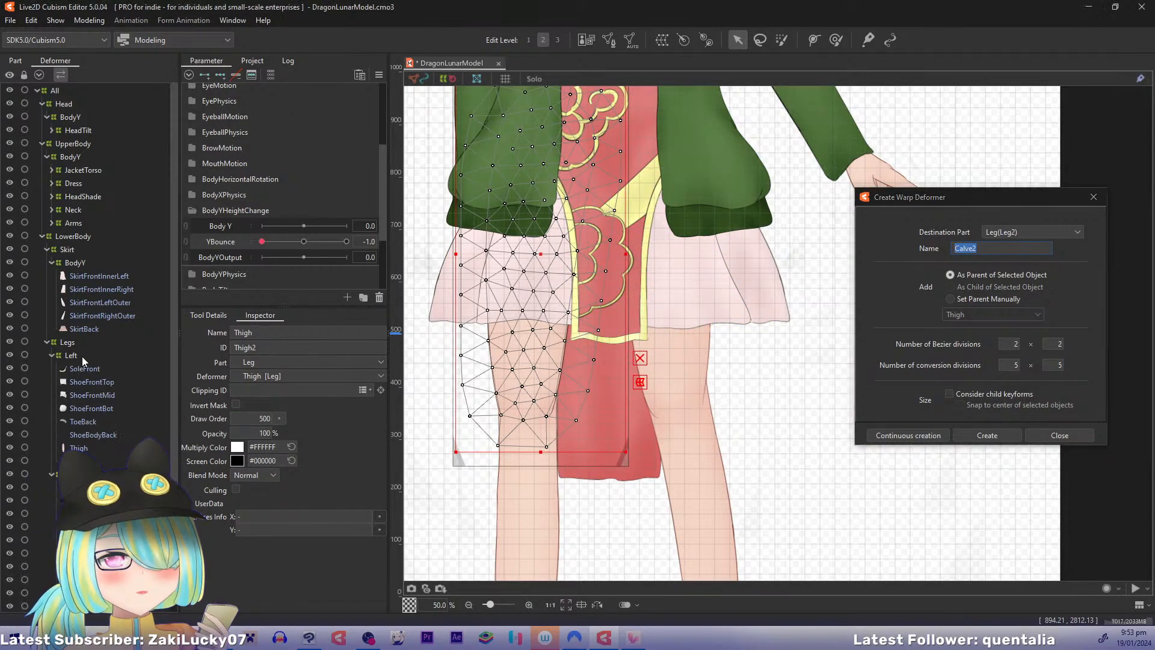
pyautogui.scroll(-1, 110, 403)
pyautogui.click(110, 407)
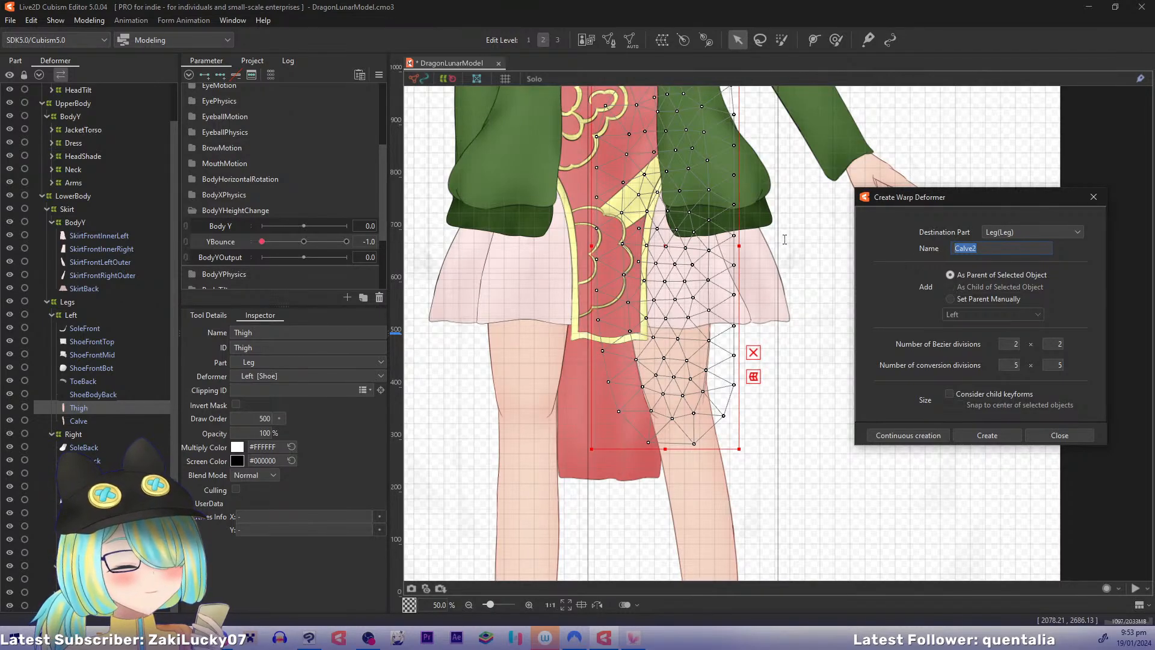
pyautogui.write('Thigh')
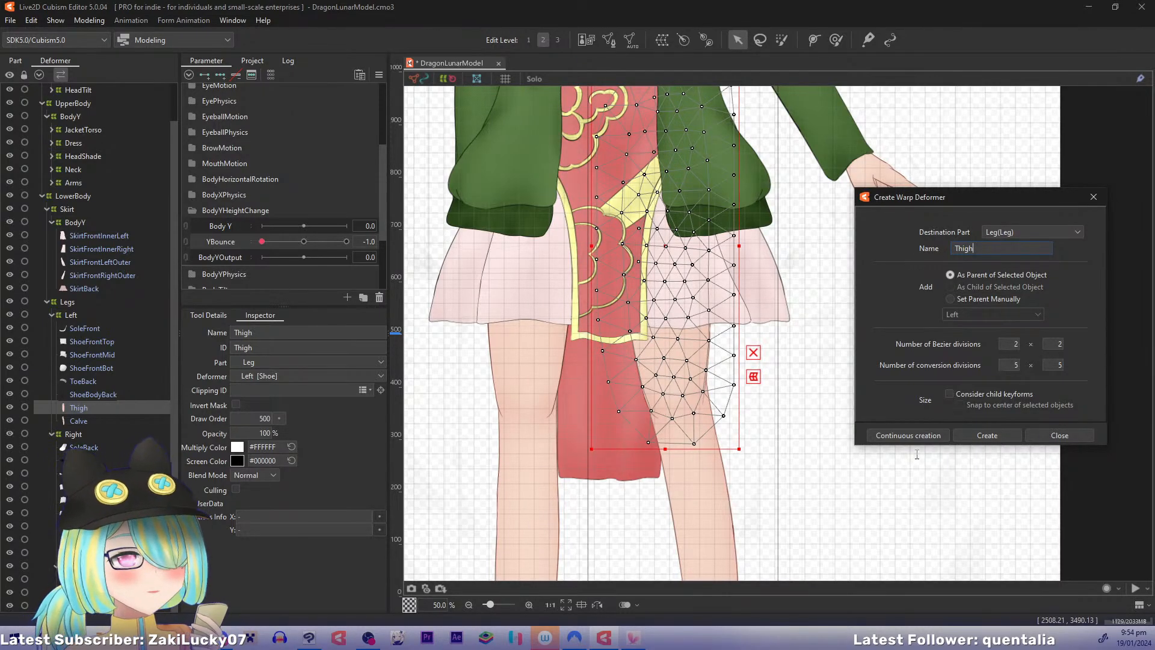
pyautogui.press('Return')
# Step: Create a warp deformer named Calve as parent of the left leg's Calve mesh
pyautogui.click(80, 407)
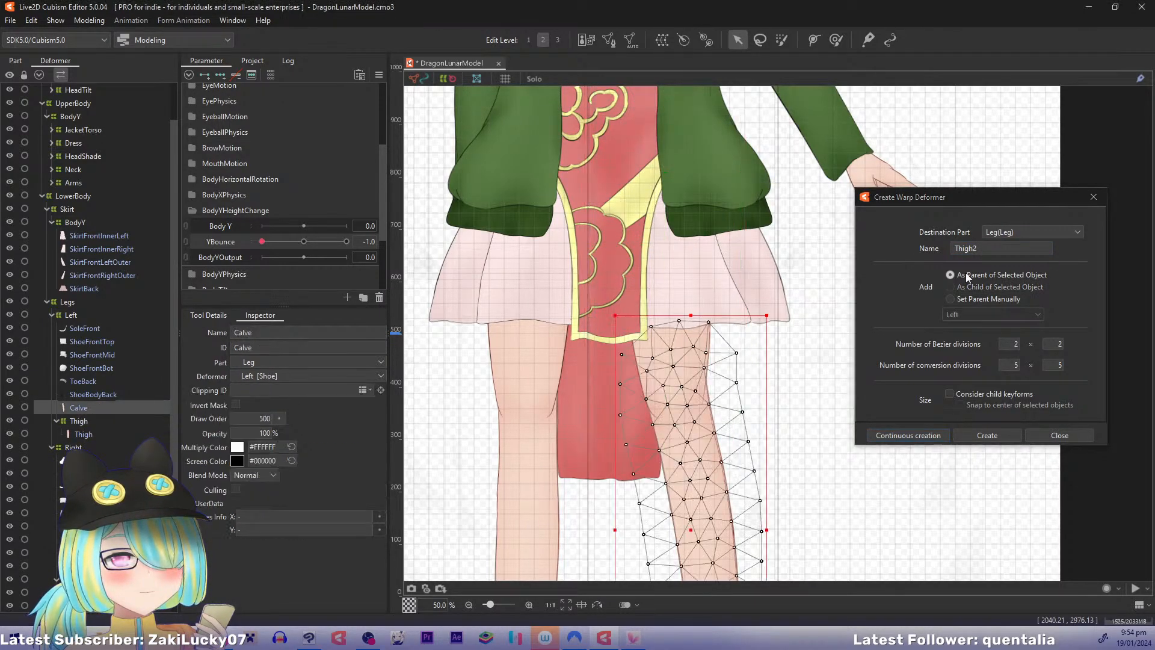
pyautogui.write('Calve')
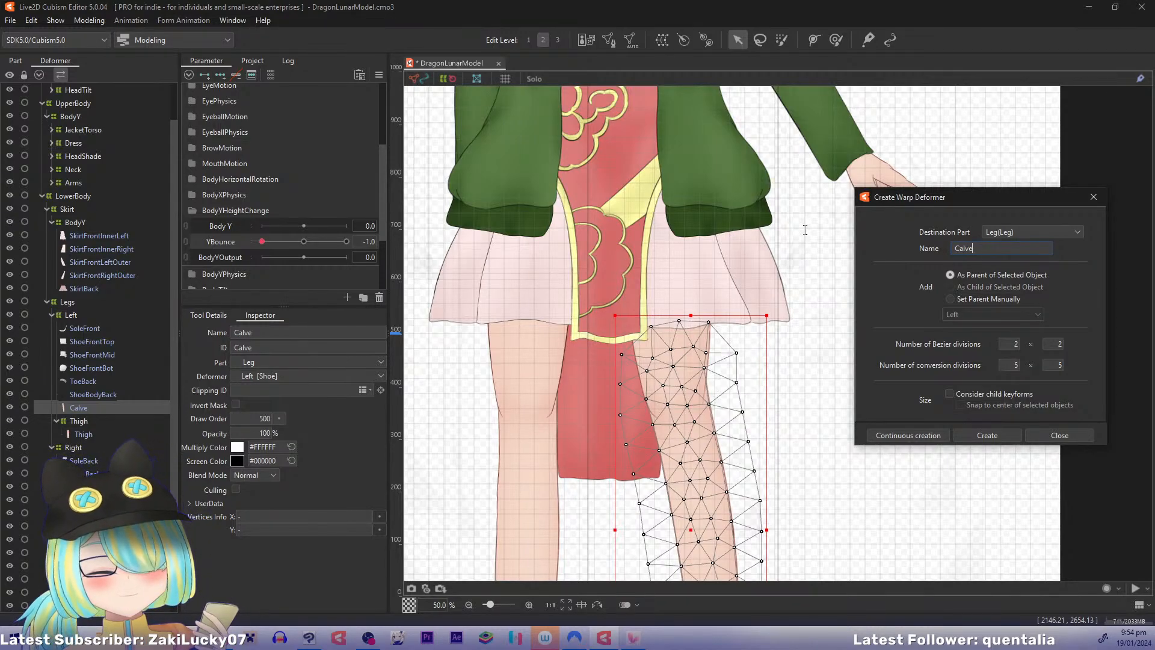
pyautogui.press('Return')
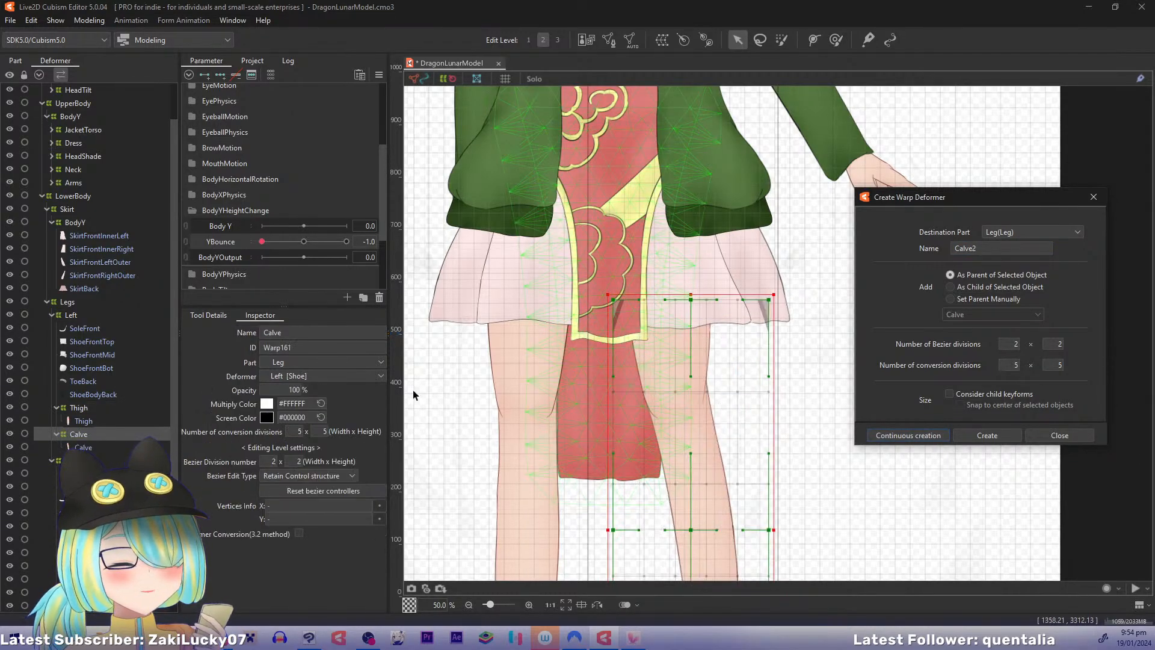
# Step: Create warp deformers named BodyY as direct parents of the Thigh mesh and the Calve mesh in the left leg
pyautogui.moveTo(176, 288); pyautogui.dragTo(171, 351)
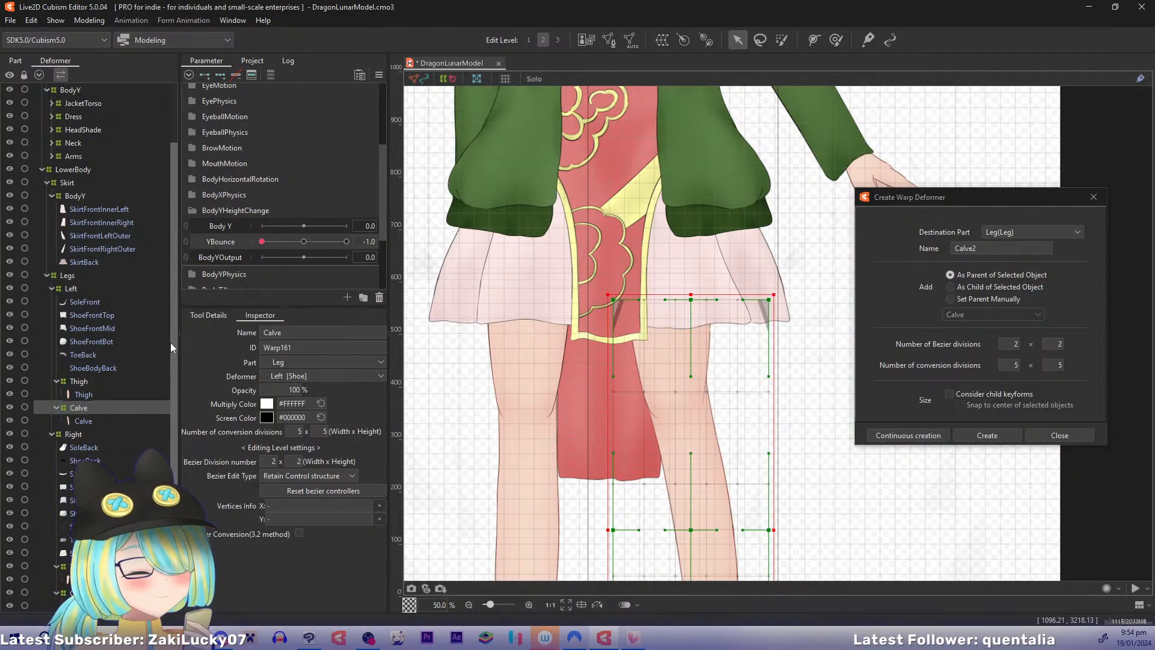
pyautogui.click(84, 395)
pyautogui.write('BodyY')
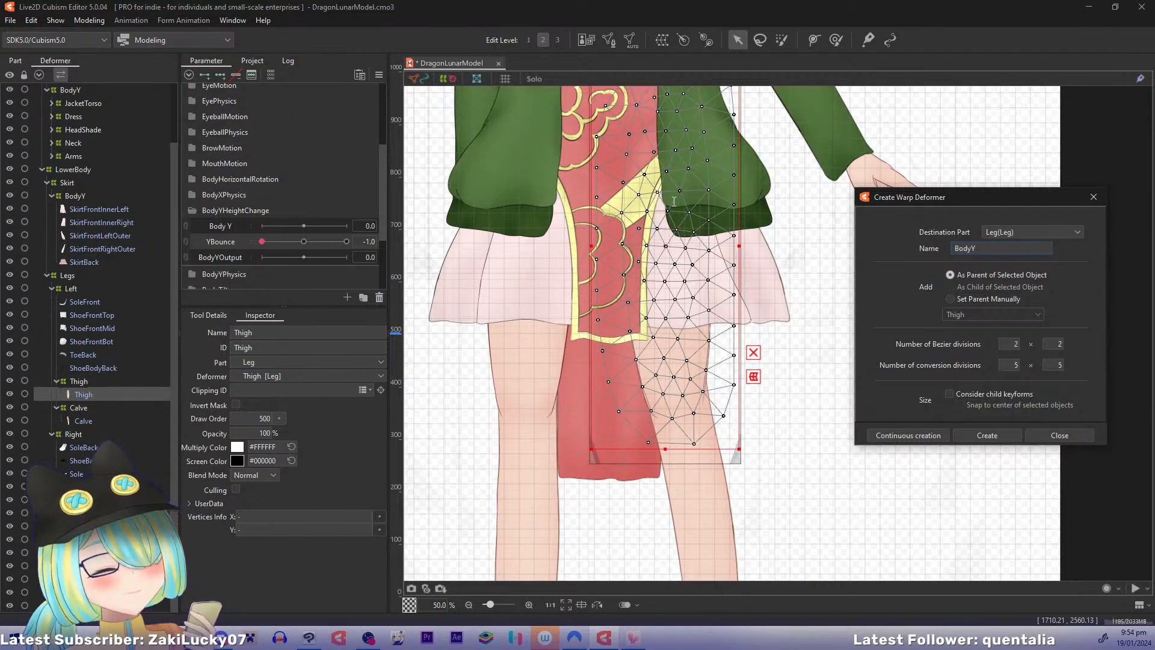
pyautogui.click(914, 437)
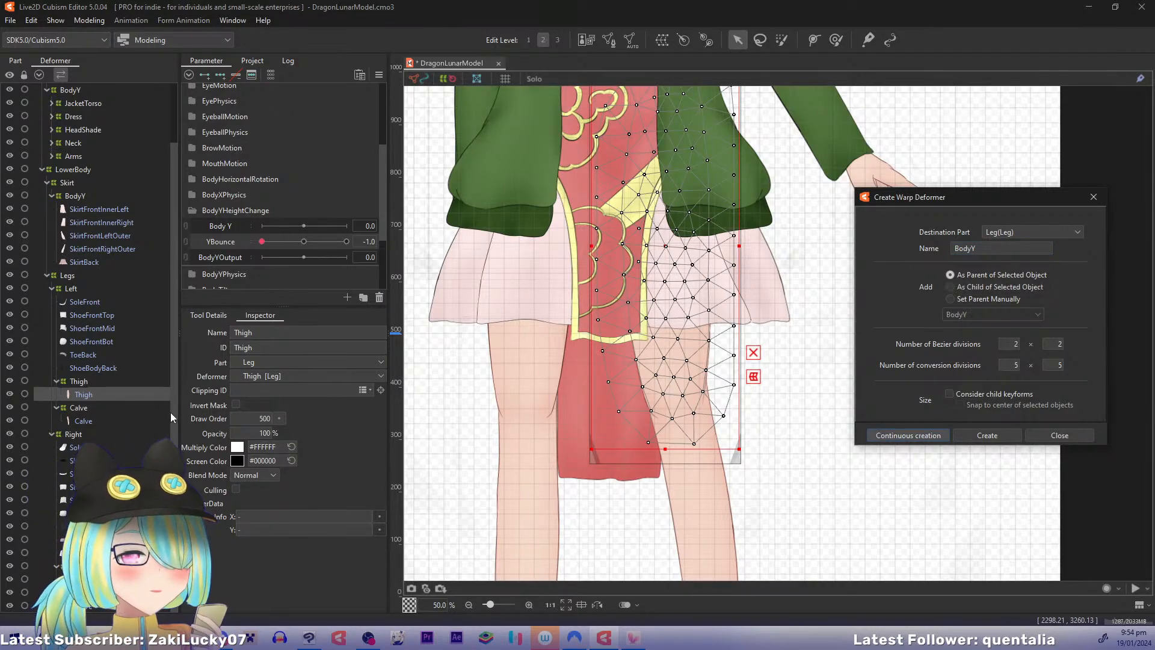
pyautogui.click(97, 433)
pyautogui.press('BackSpace')
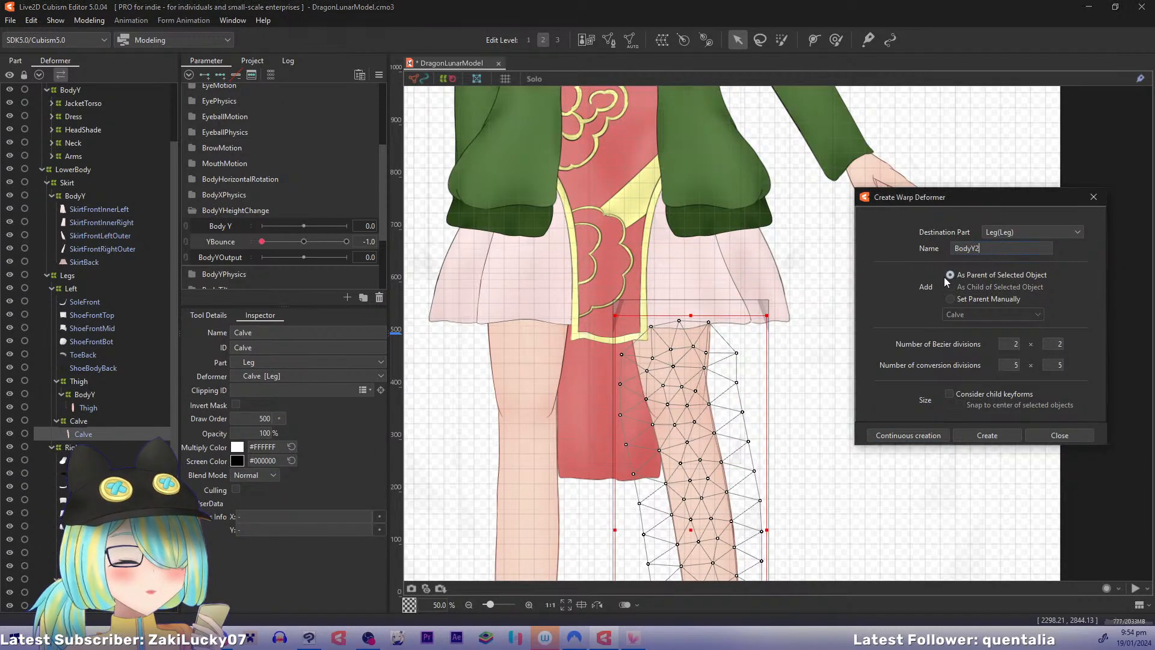
pyautogui.click(905, 434)
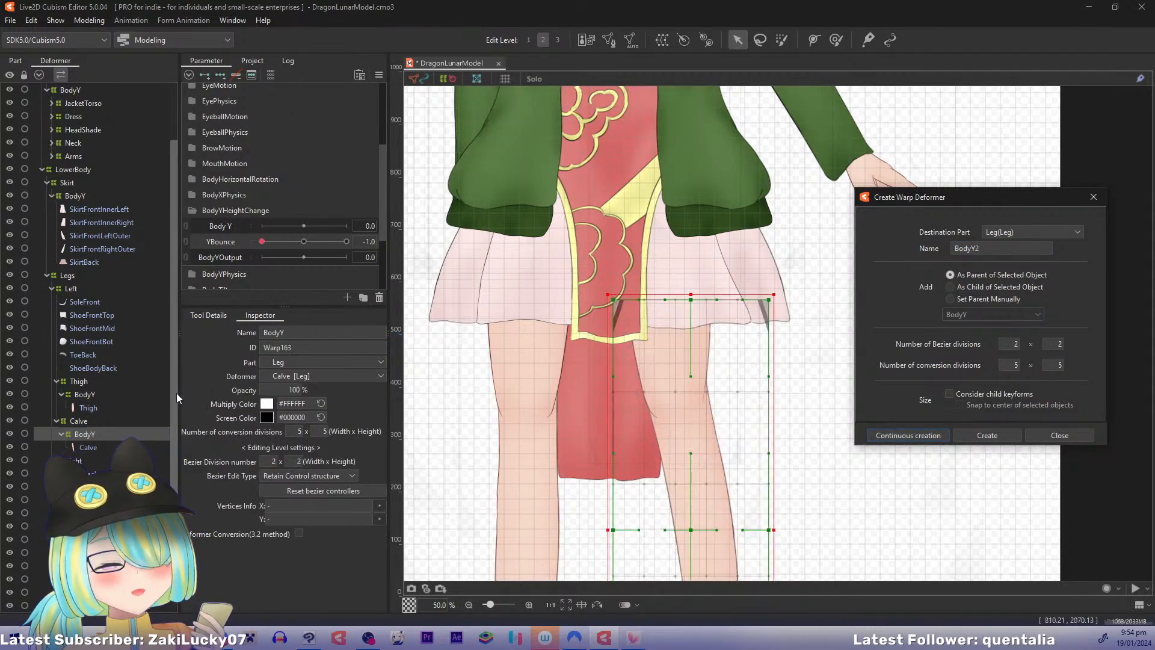
# Step: Create a warp deformer named BodyY as parent of the Thigh mesh inside the right leg's Thigh deformer
pyautogui.moveTo(175, 395); pyautogui.dragTo(175, 427)
pyautogui.click(88, 579)
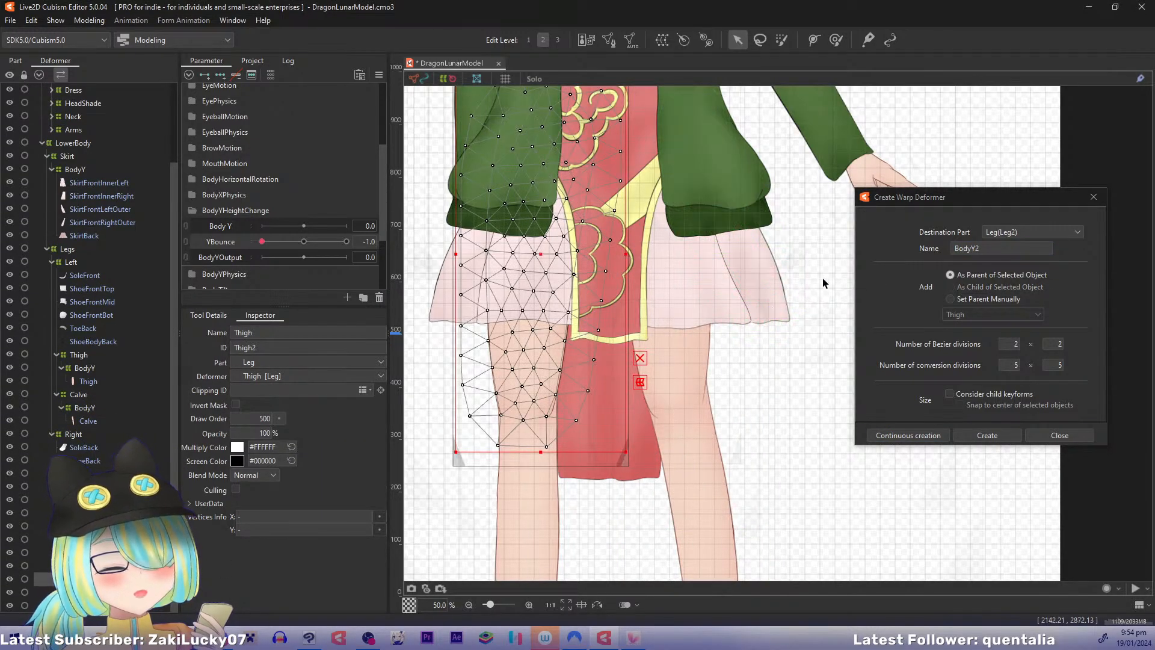
pyautogui.press('BackSpace')
pyautogui.click(908, 435)
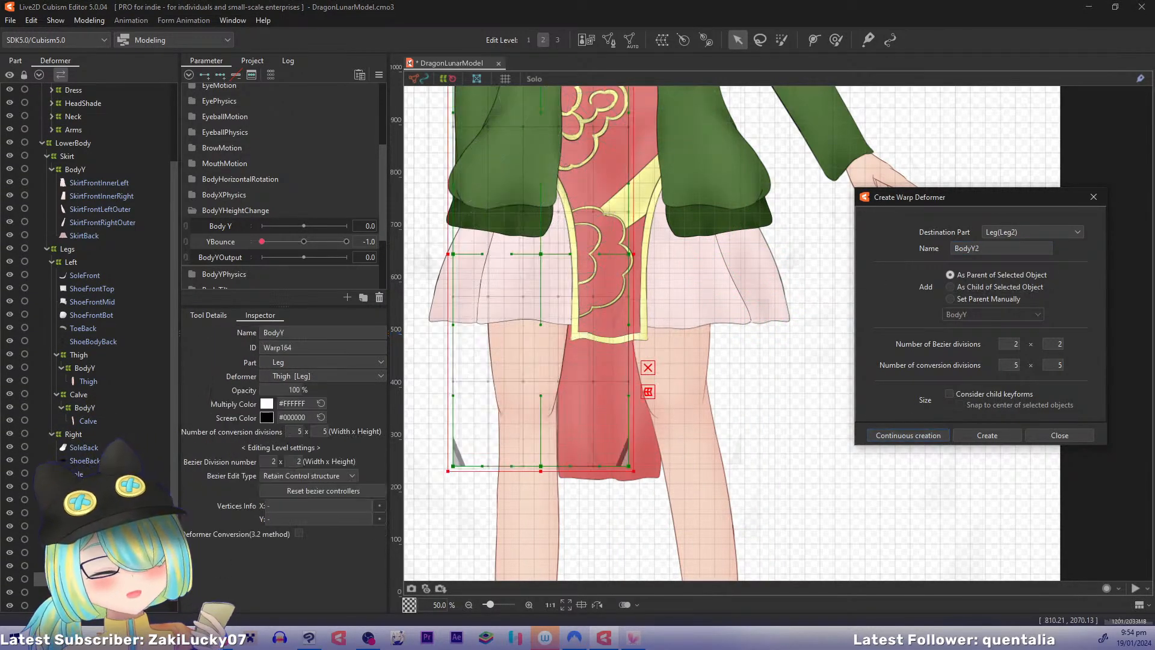
# Step: Create a warp deformer named BodyY as direct parent of the Calve mesh in the right leg
pyautogui.click(88, 606)
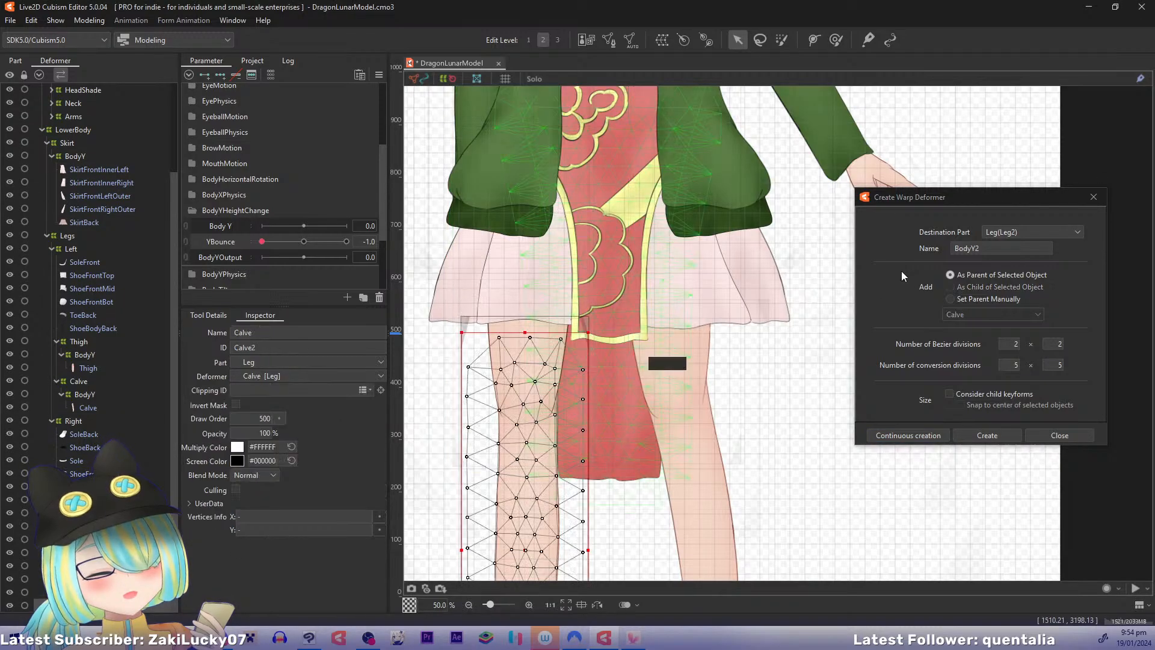
pyautogui.click(1002, 247)
pyautogui.press('BackSpace')
pyautogui.click(908, 435)
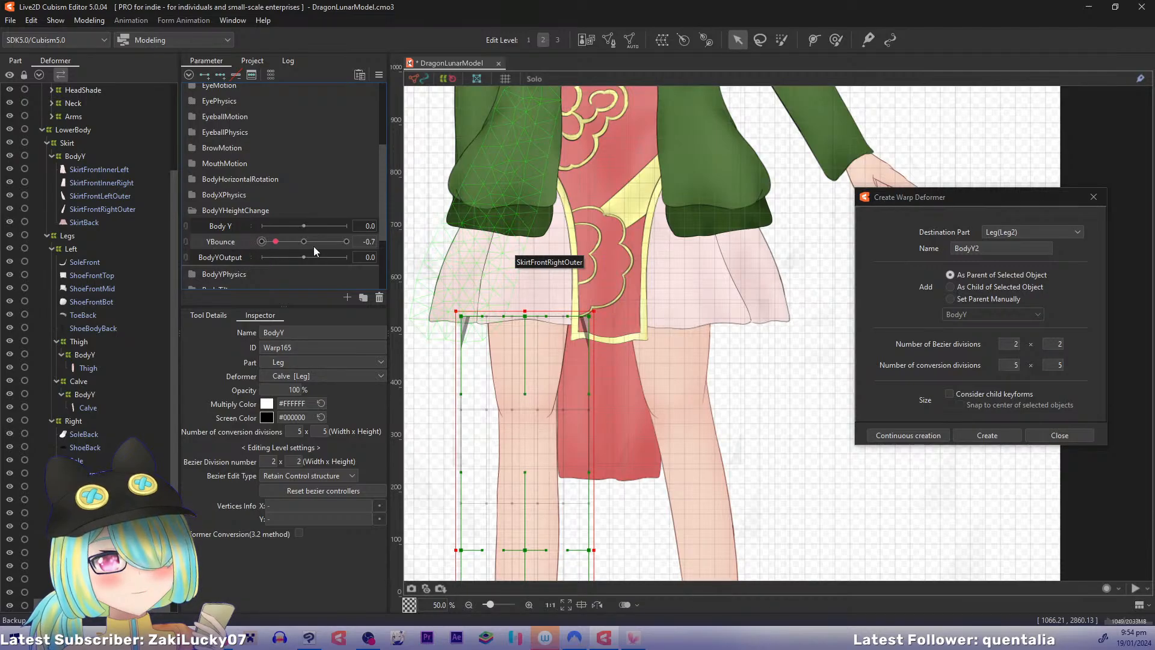
# Step: Transfer the YBounce keys of the head, upper-body and skirt BodyY deformers to BodyYOutput and test the motion down to -1
pyautogui.moveTo(315, 251); pyautogui.dragTo(251, 254)
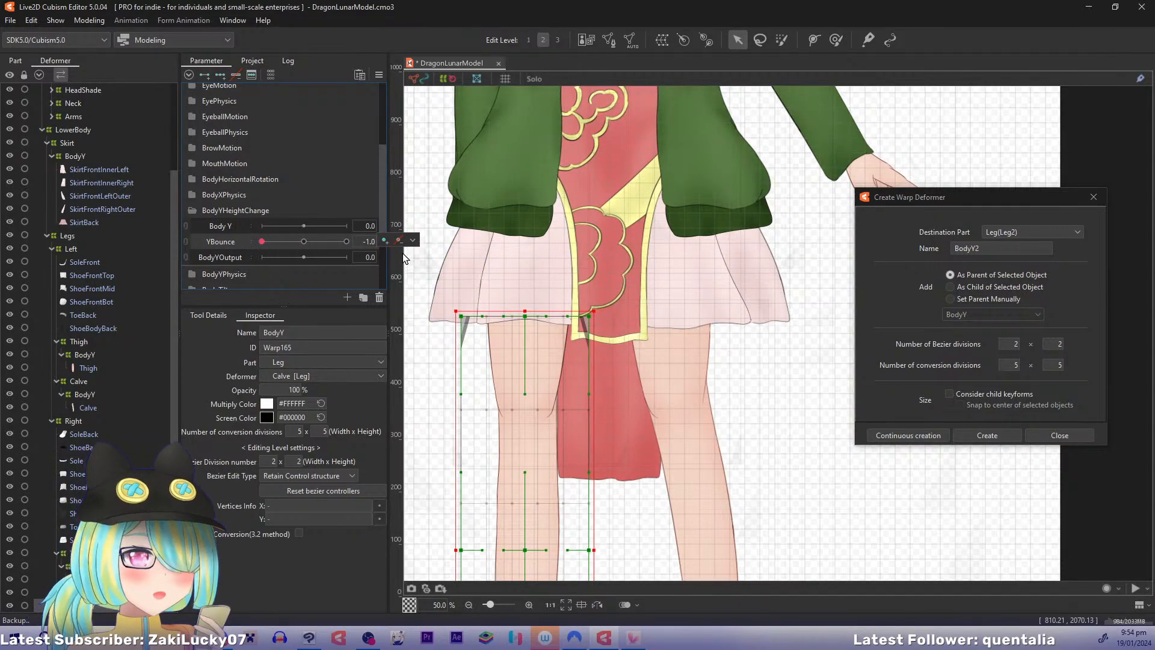
pyautogui.click(413, 240)
pyautogui.click(432, 284)
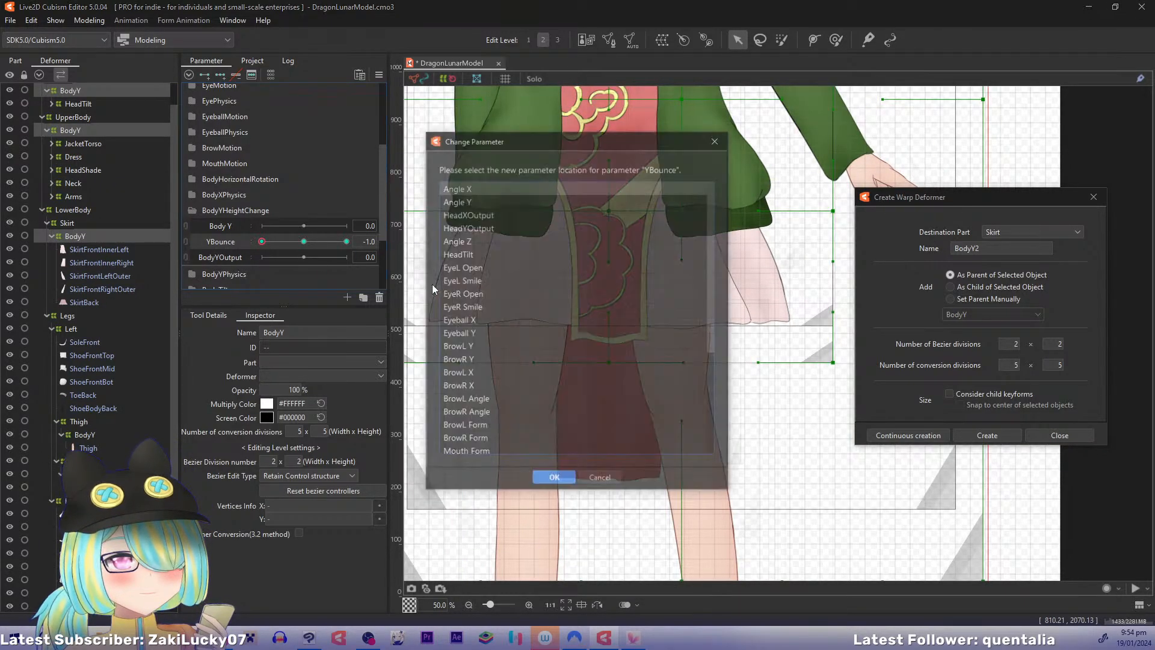
pyautogui.moveTo(710, 208); pyautogui.dragTo(709, 320)
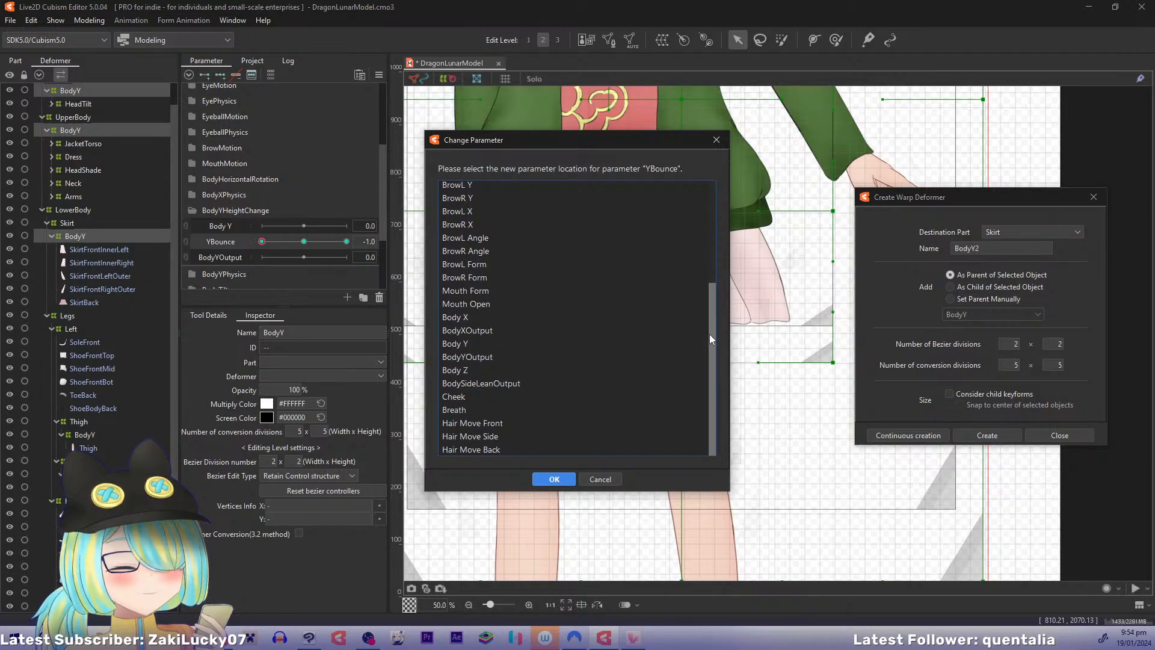
pyautogui.click(552, 479)
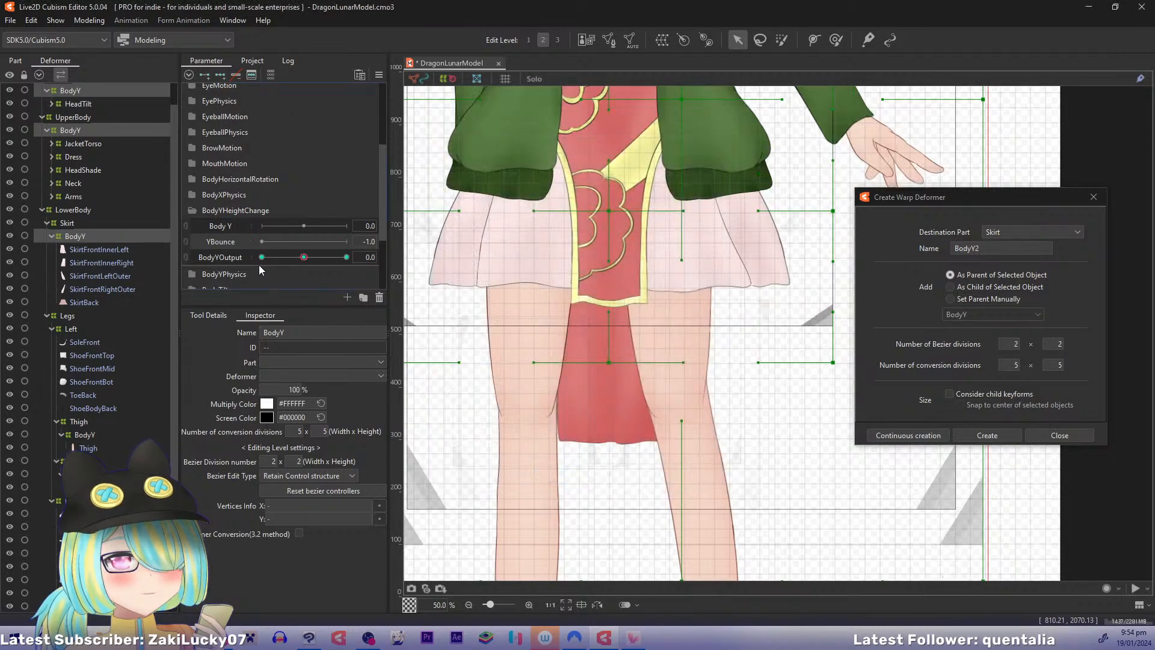
pyautogui.moveTo(312, 257); pyautogui.dragTo(260, 258)
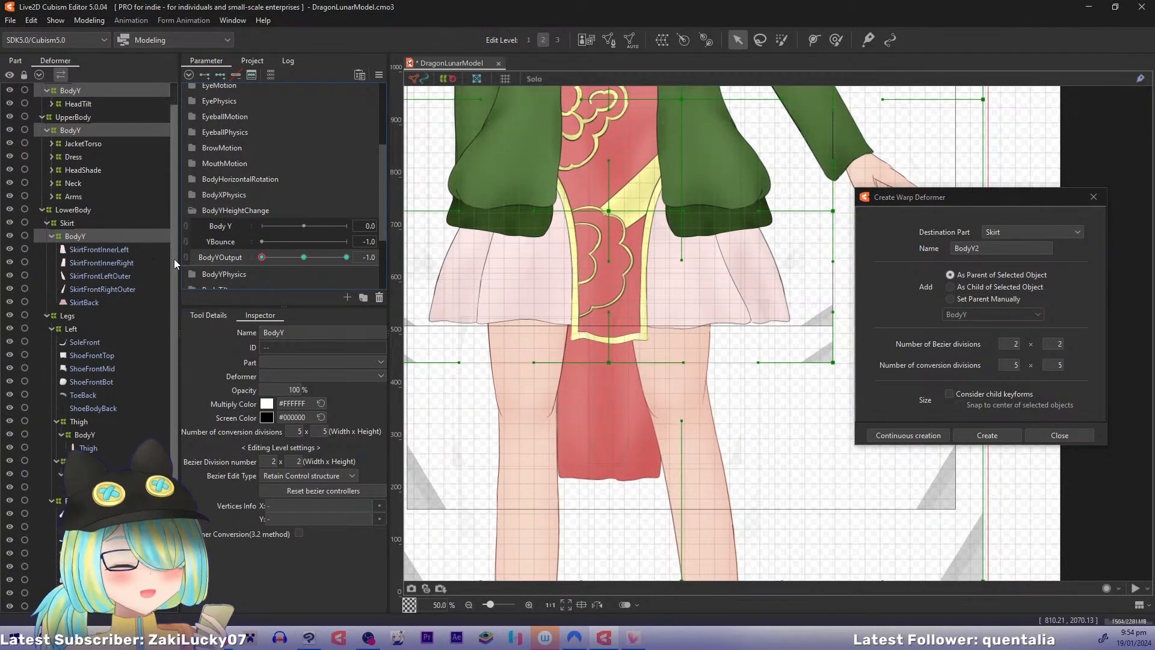
pyautogui.hotkey('ctrl', 'd')
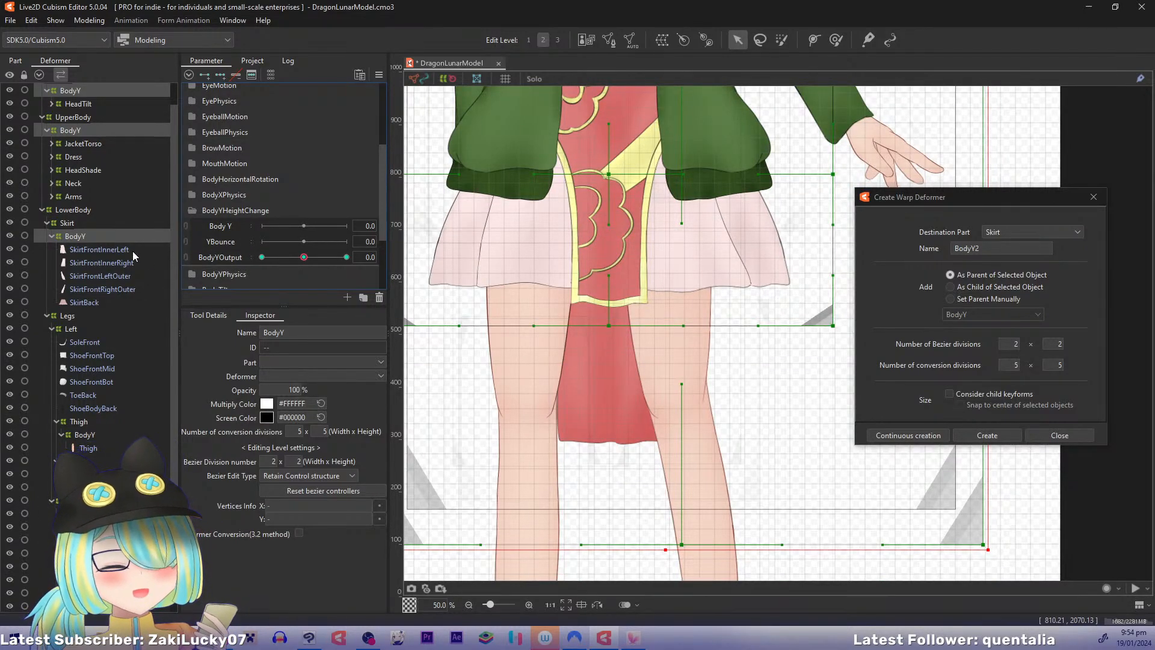
# Step: Add three keys on BodyYOutput to the Thigh and Calve BodyY deformers of both legs and set the parameter to -1
pyautogui.click(83, 433)
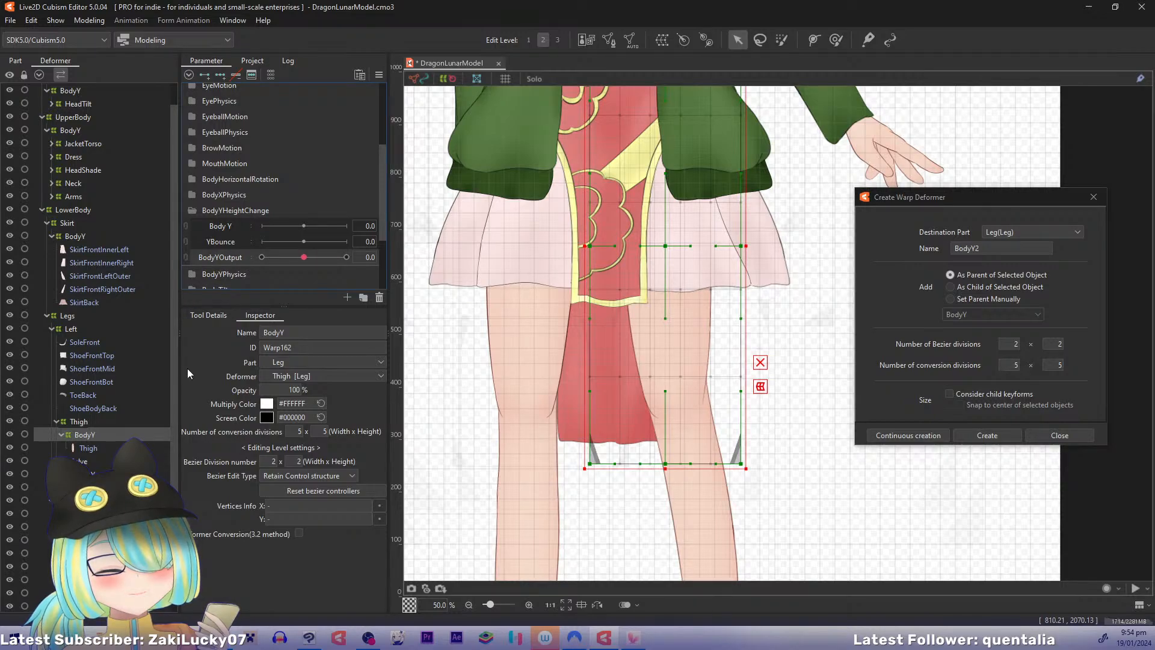
pyautogui.keyDown('ctrl'); pyautogui.click(96, 473); pyautogui.keyUp('ctrl')
pyautogui.scroll(-2, 171, 413)
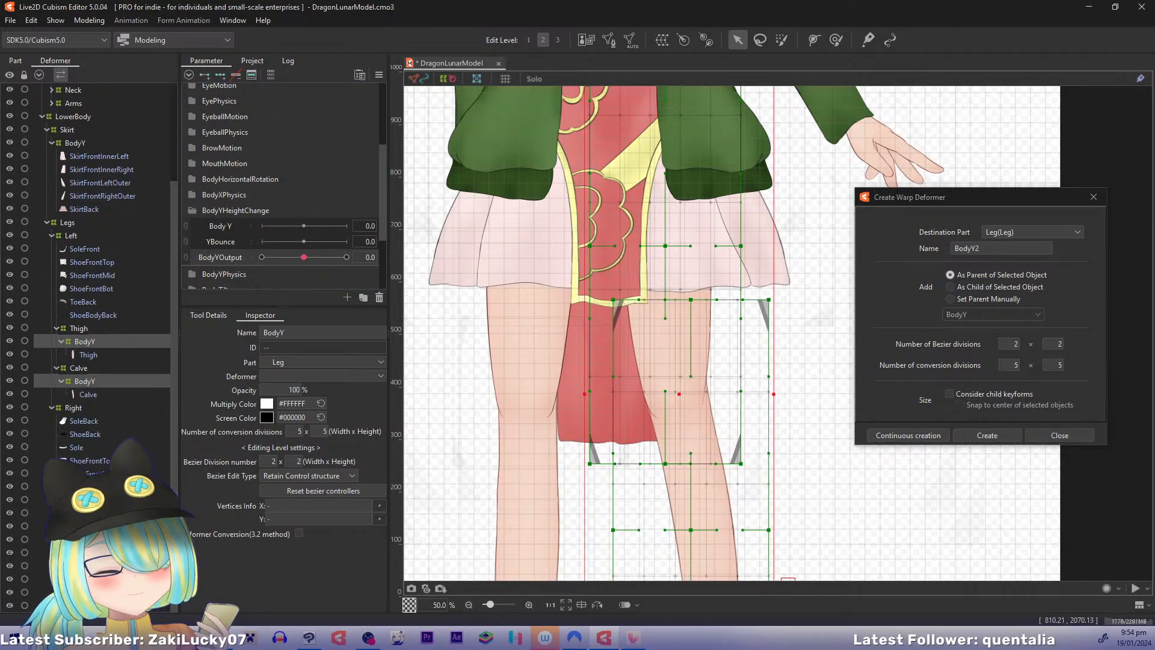
pyautogui.keyDown('ctrl'); pyautogui.click(90, 552); pyautogui.keyUp('ctrl')
pyautogui.keyDown('ctrl'); pyautogui.click(90, 592); pyautogui.keyUp('ctrl')
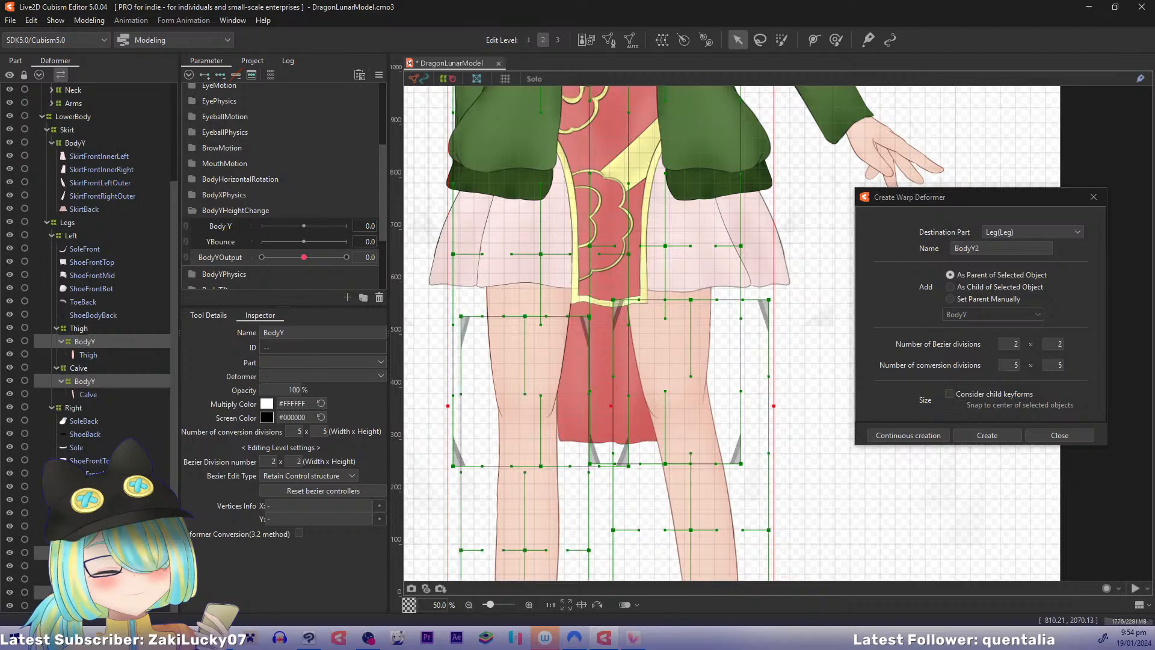
pyautogui.click(300, 255)
pyautogui.moveTo(302, 258); pyautogui.dragTo(262, 258)
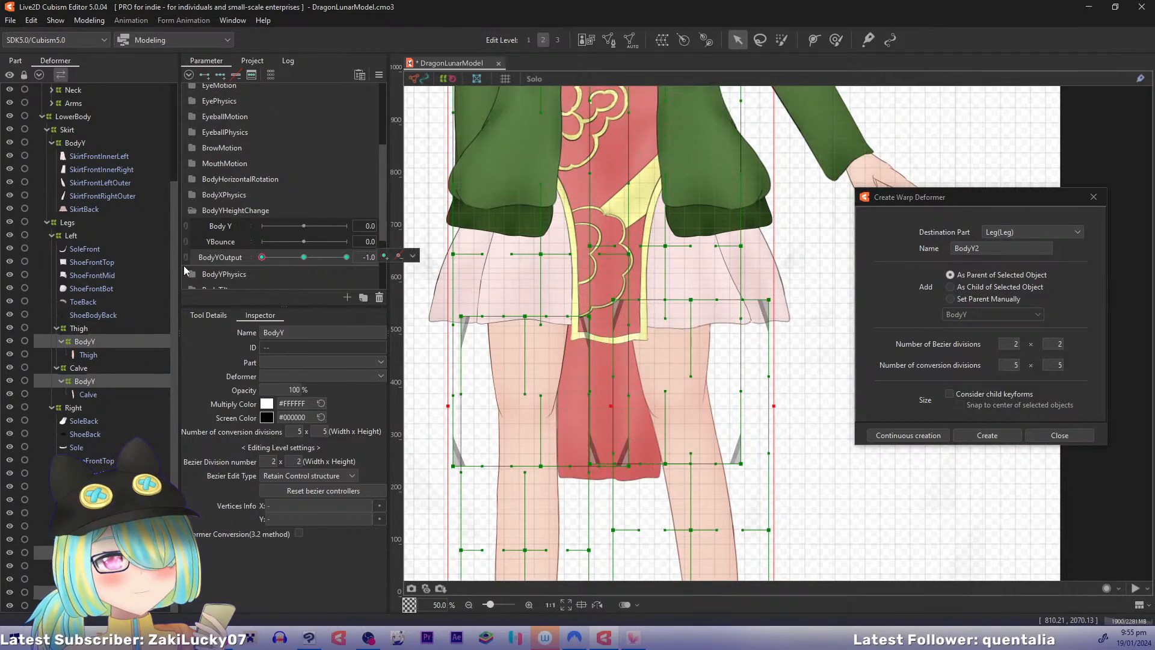
# Step: Isolate both legs' thigh and calf meshes with Solo and select the left Thigh's BodyY deformer
pyautogui.click(100, 343)
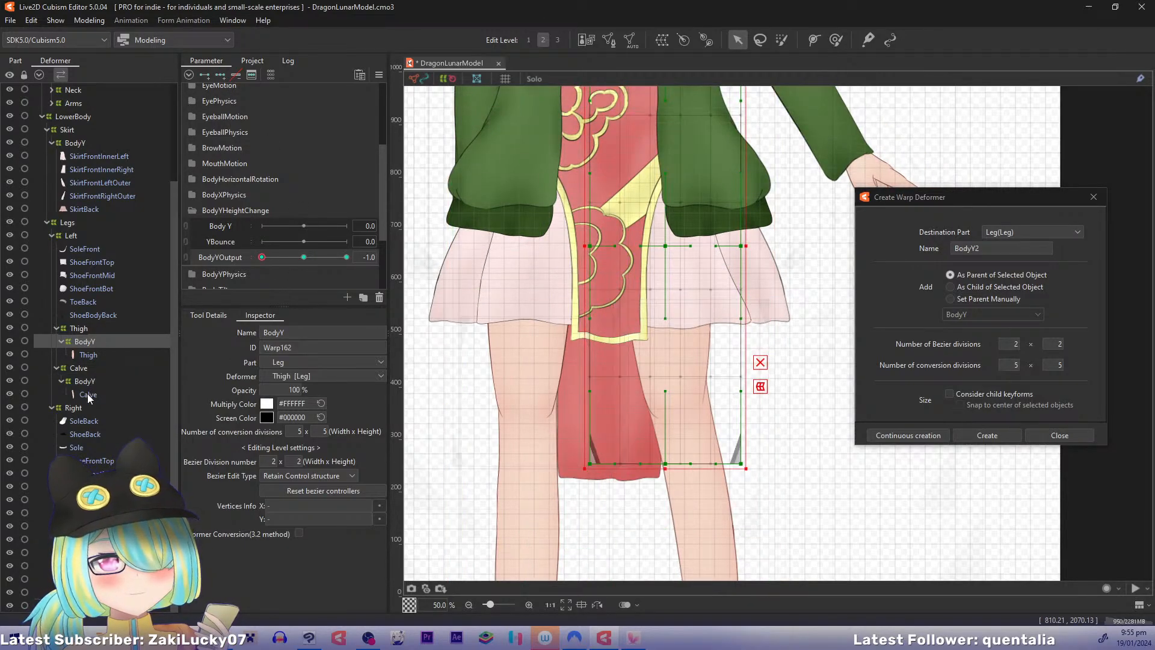
pyautogui.keyDown('shift'); pyautogui.click(87, 393); pyautogui.keyUp('shift')
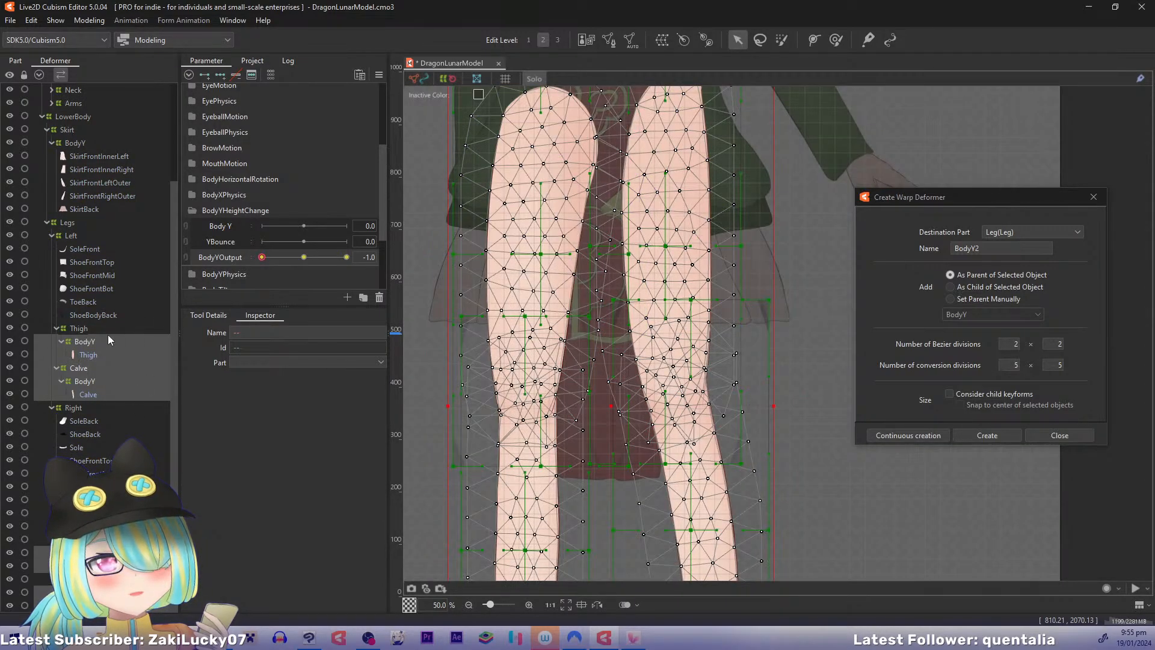
pyautogui.click(109, 341)
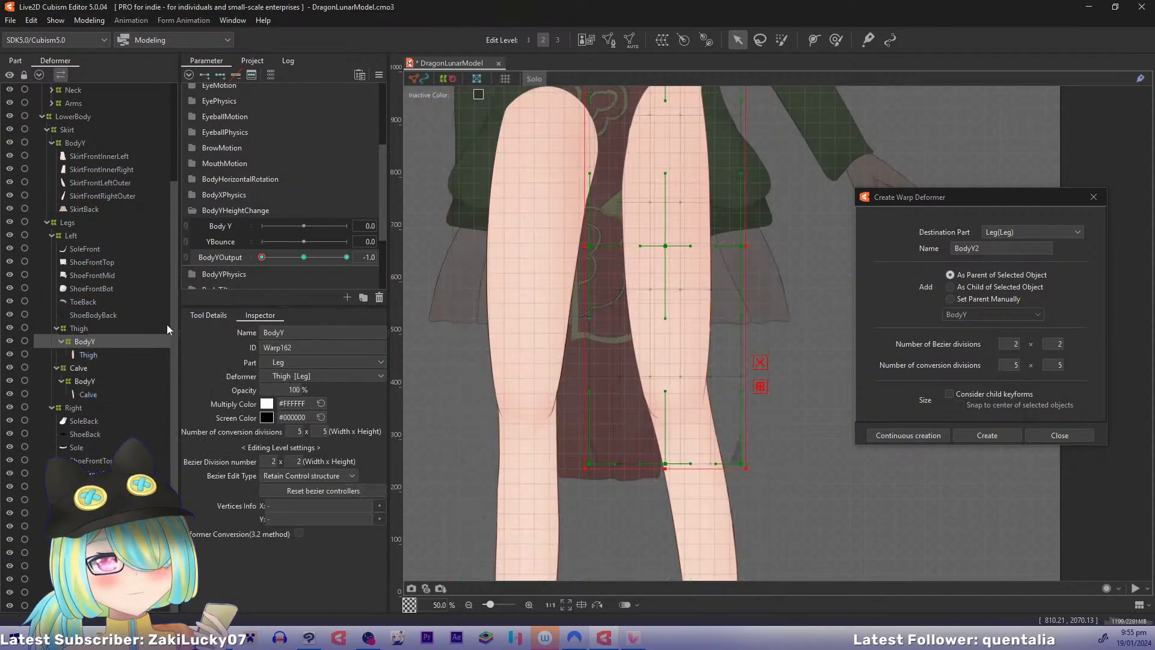
pyautogui.scroll(-2, 475, 363)
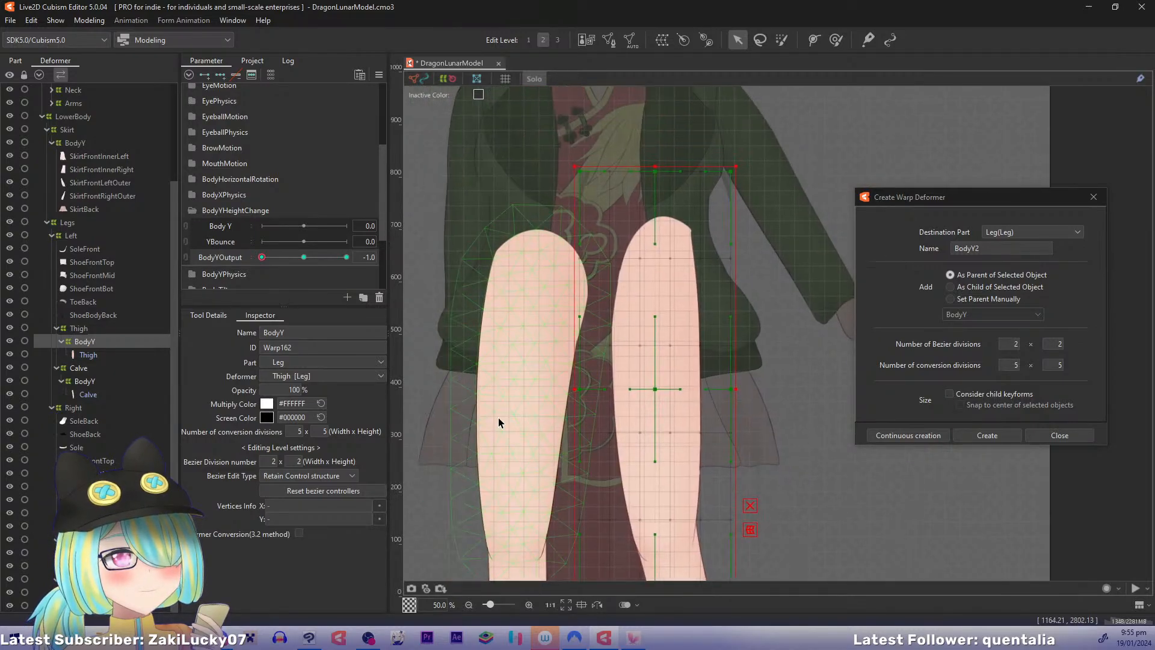
pyautogui.moveTo(498, 417); pyautogui.dragTo(393, 288)
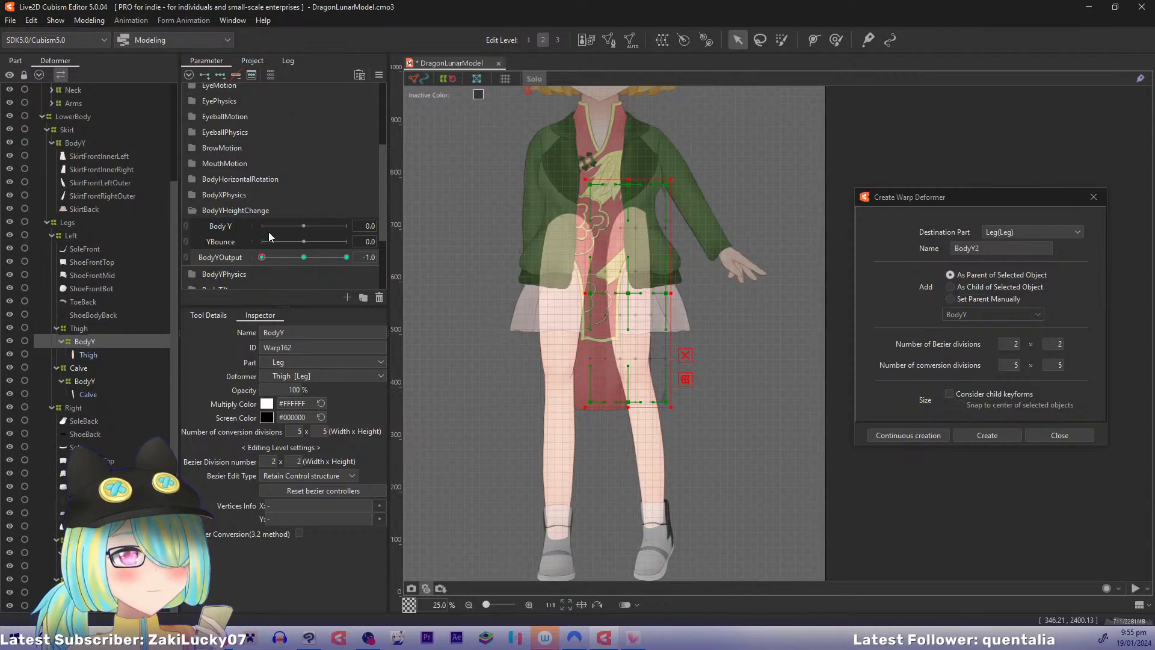
# Step: With BodyYOutput at -1, move the left Thigh's whole BodyY deformer downward to follow the lowered body
pyautogui.moveTo(263, 258); pyautogui.dragTo(302, 258)
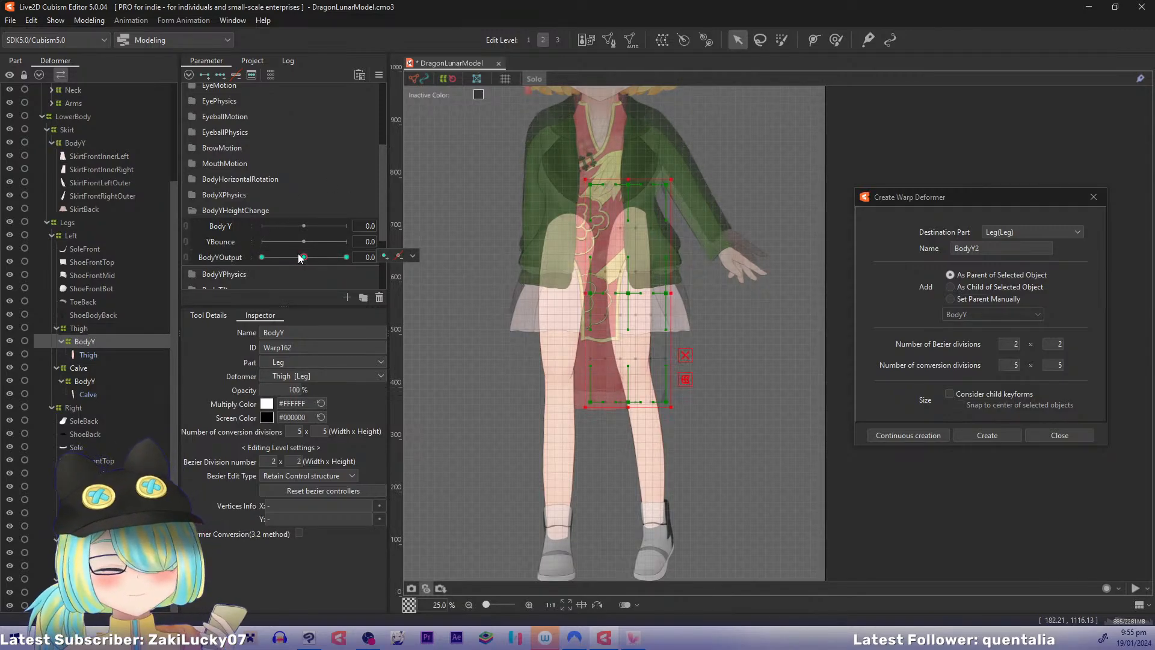
pyautogui.moveTo(304, 257); pyautogui.dragTo(218, 262)
pyautogui.moveTo(589, 286); pyautogui.dragTo(508, 291)
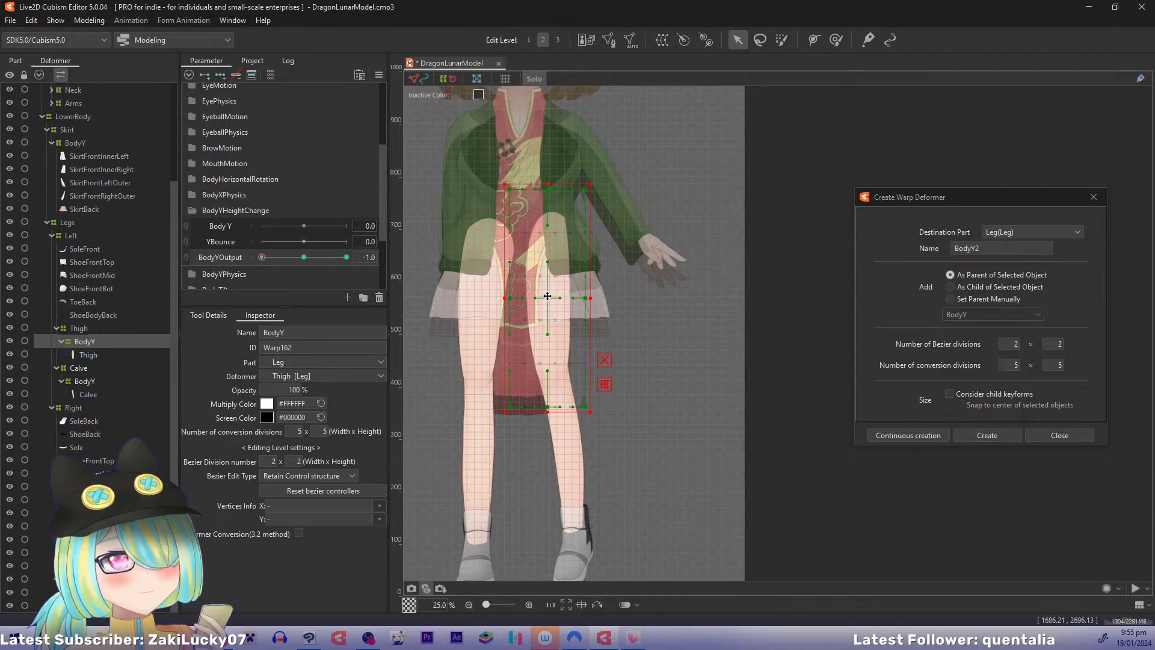
pyautogui.moveTo(548, 296); pyautogui.dragTo(549, 320)
pyautogui.moveTo(555, 387); pyautogui.dragTo(778, 380)
pyautogui.scroll(2, 589, 334)
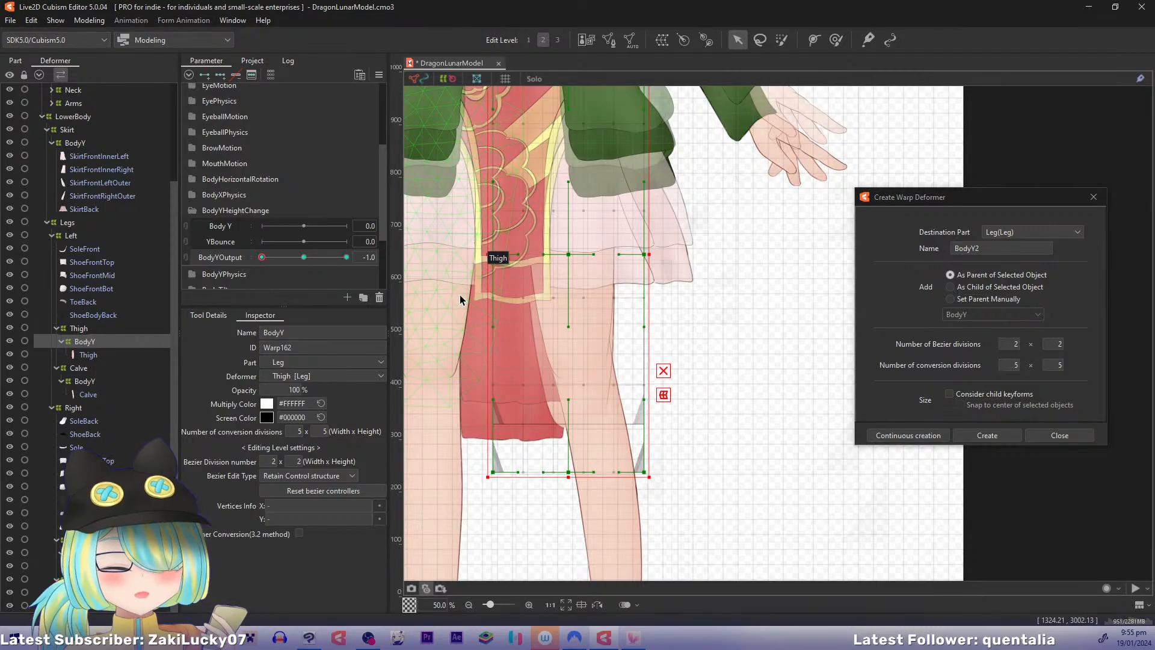
# Step: Isolate the legs again and, at BodyYOutput -1, raise the bottom corners of the left Thigh's BodyY deformer, shifting its inner corner sideways
pyautogui.keyDown('ctrl'); pyautogui.click(101, 380); pyautogui.keyUp('ctrl')
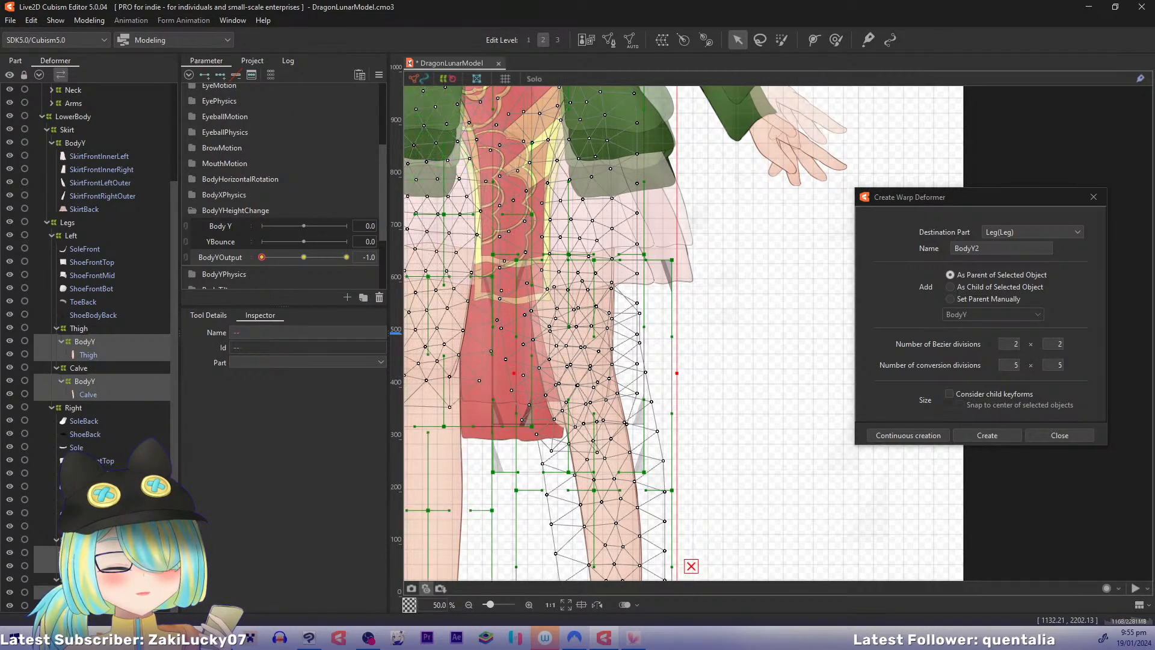
pyautogui.click(100, 341)
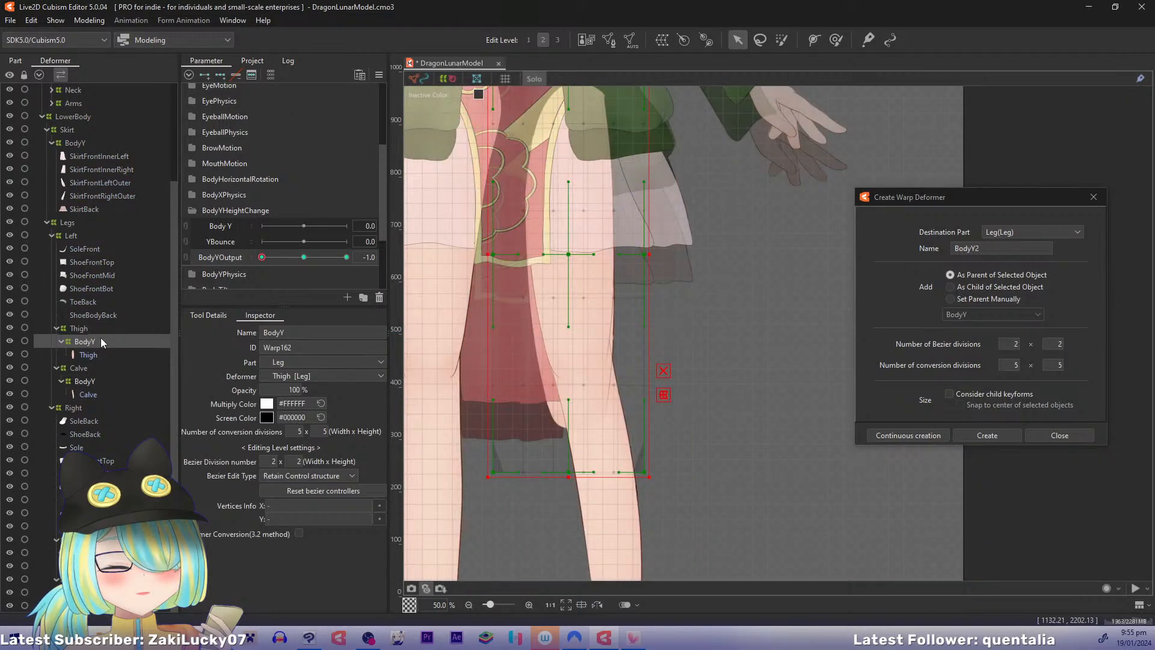
pyautogui.moveTo(506, 376); pyautogui.dragTo(511, 323)
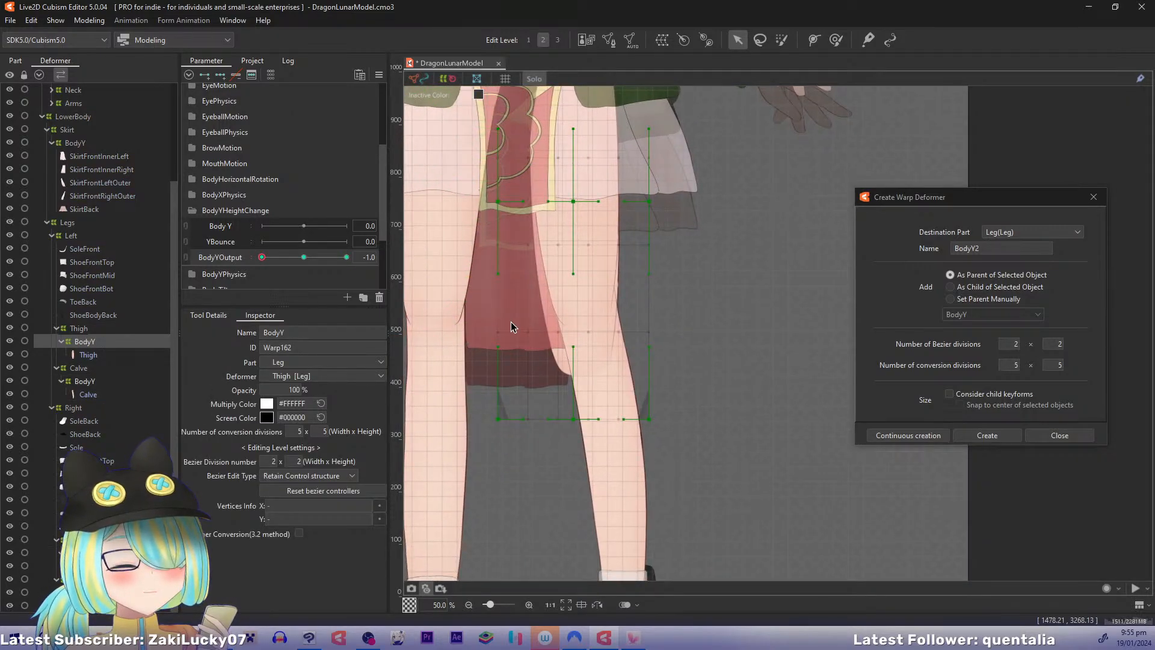
pyautogui.moveTo(563, 369); pyautogui.dragTo(588, 504)
pyautogui.moveTo(260, 258)
pyautogui.mouseDown()
pyautogui.moveTo(303, 259)
pyautogui.moveTo(254, 266)
pyautogui.mouseUp()
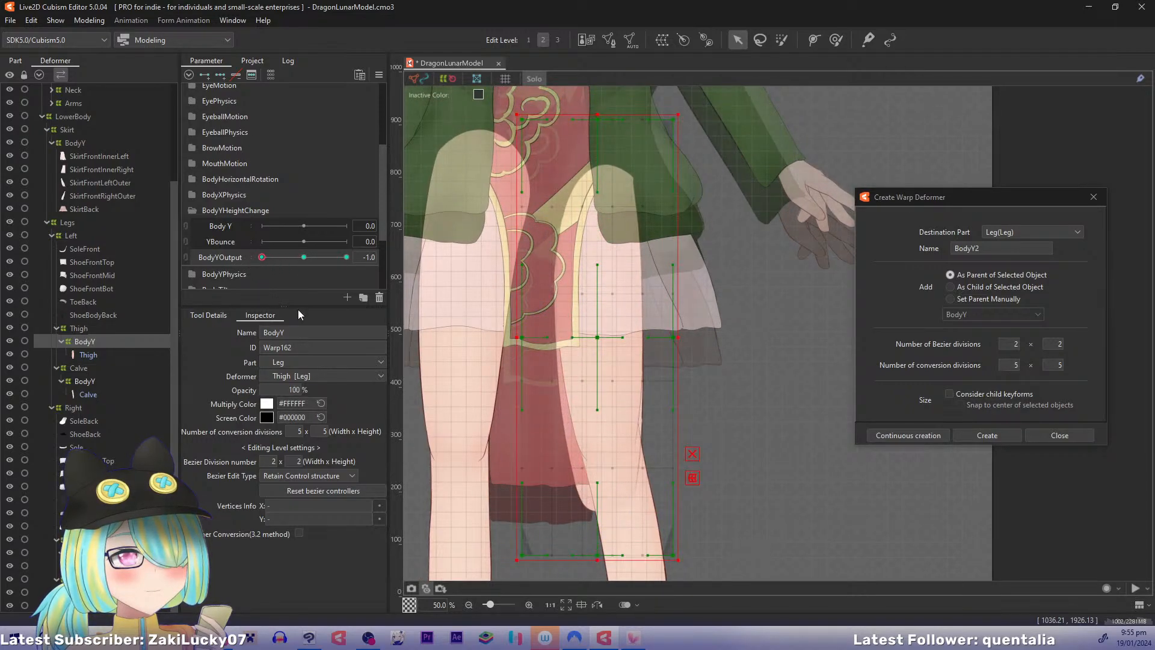
pyautogui.moveTo(609, 467); pyautogui.dragTo(585, 364)
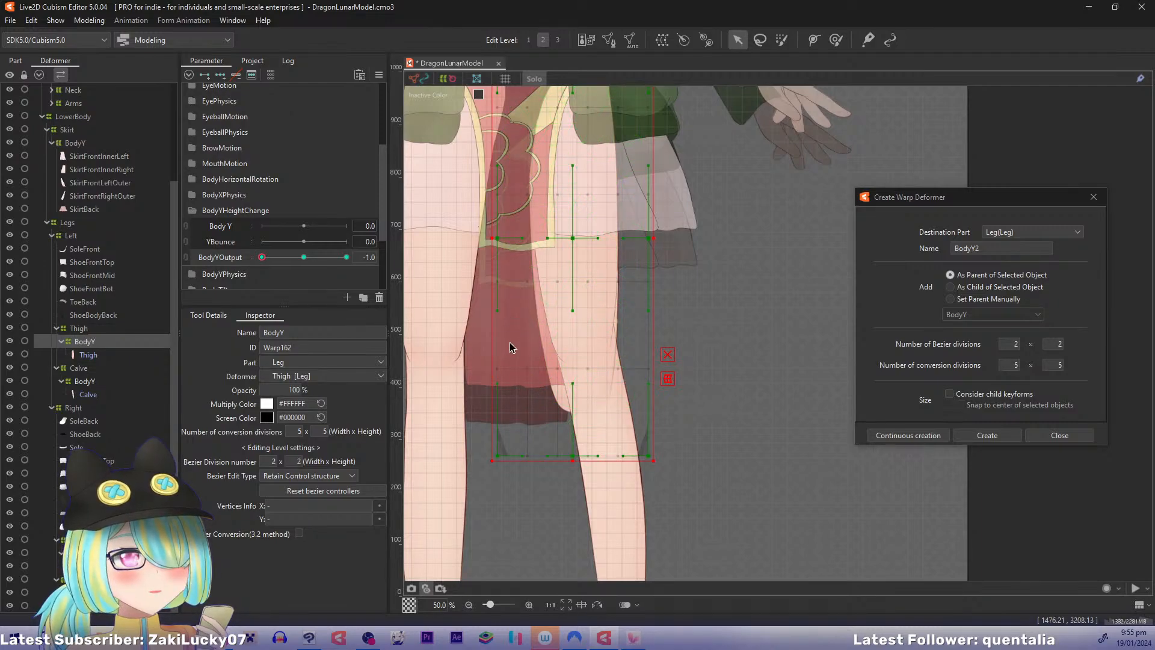
pyautogui.press('3')
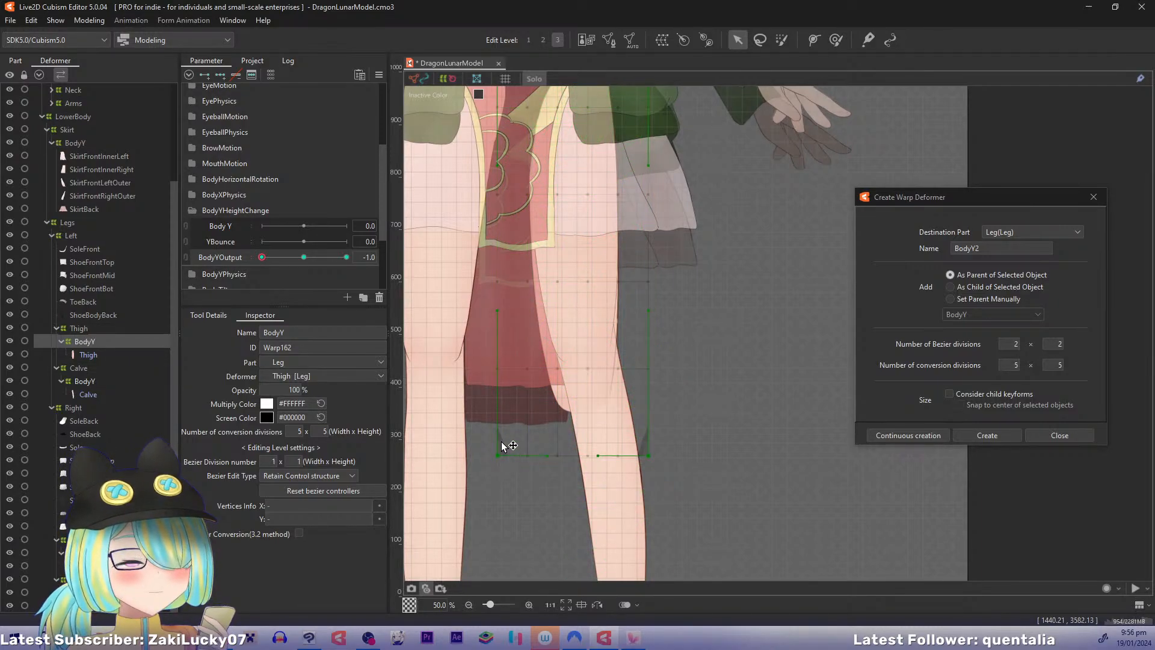
pyautogui.moveTo(502, 444); pyautogui.dragTo(511, 403)
pyautogui.moveTo(650, 460); pyautogui.dragTo(655, 414)
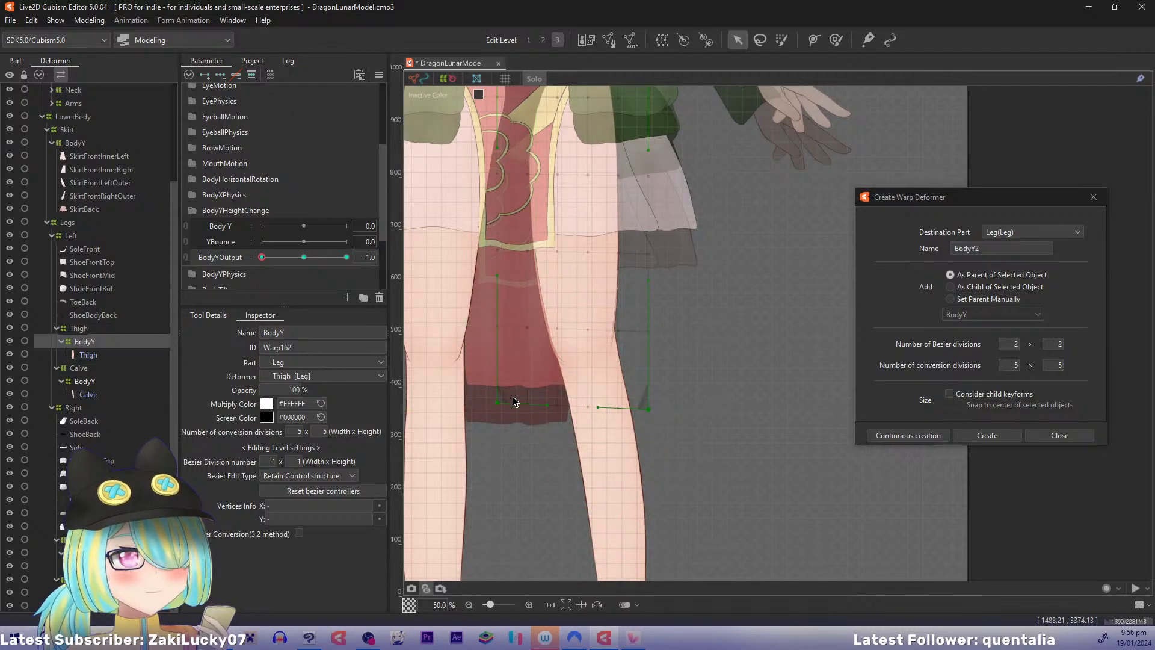
pyautogui.moveTo(499, 405); pyautogui.dragTo(485, 405)
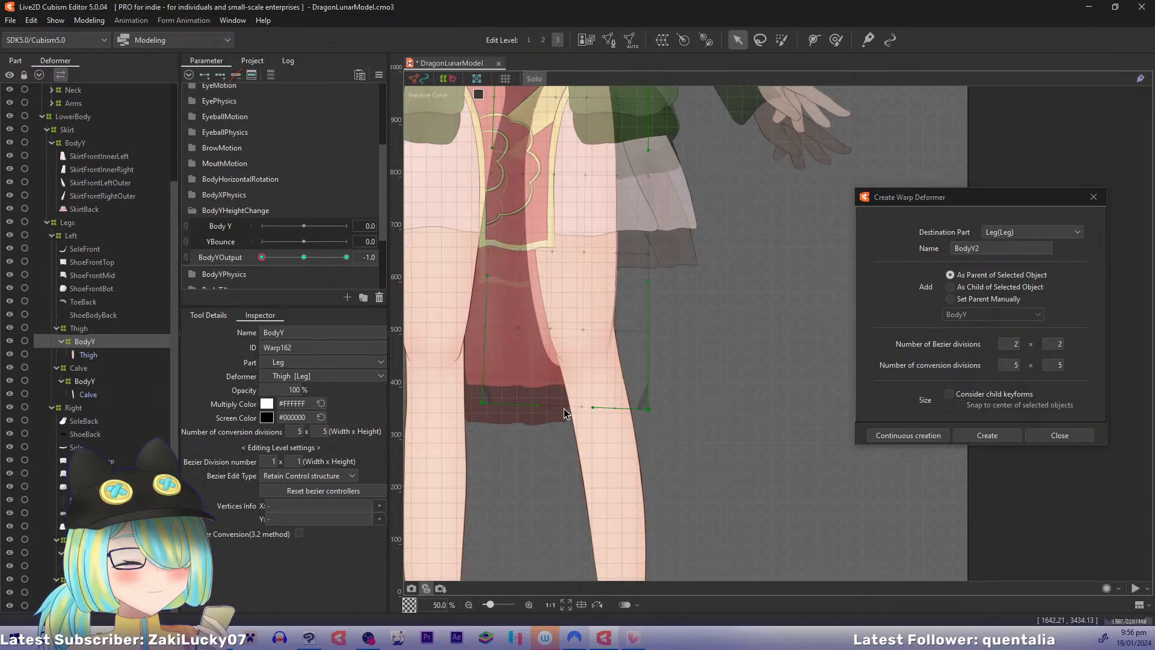
pyautogui.press('2')
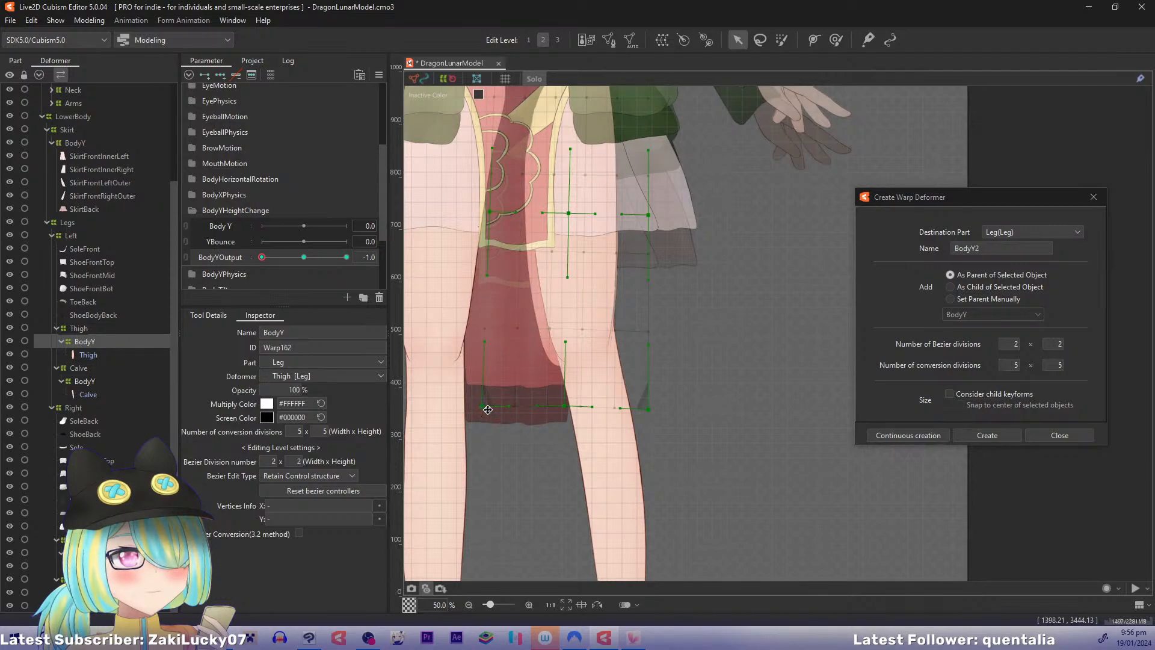
# Step: Fine-tune the centre and bottom-middle control points of the left Thigh's BodyY deformer at BodyYOutput -1 to smooth the knee
pyautogui.moveTo(269, 257)
pyautogui.mouseDown()
pyautogui.moveTo(300, 257)
pyautogui.moveTo(252, 259)
pyautogui.mouseUp()
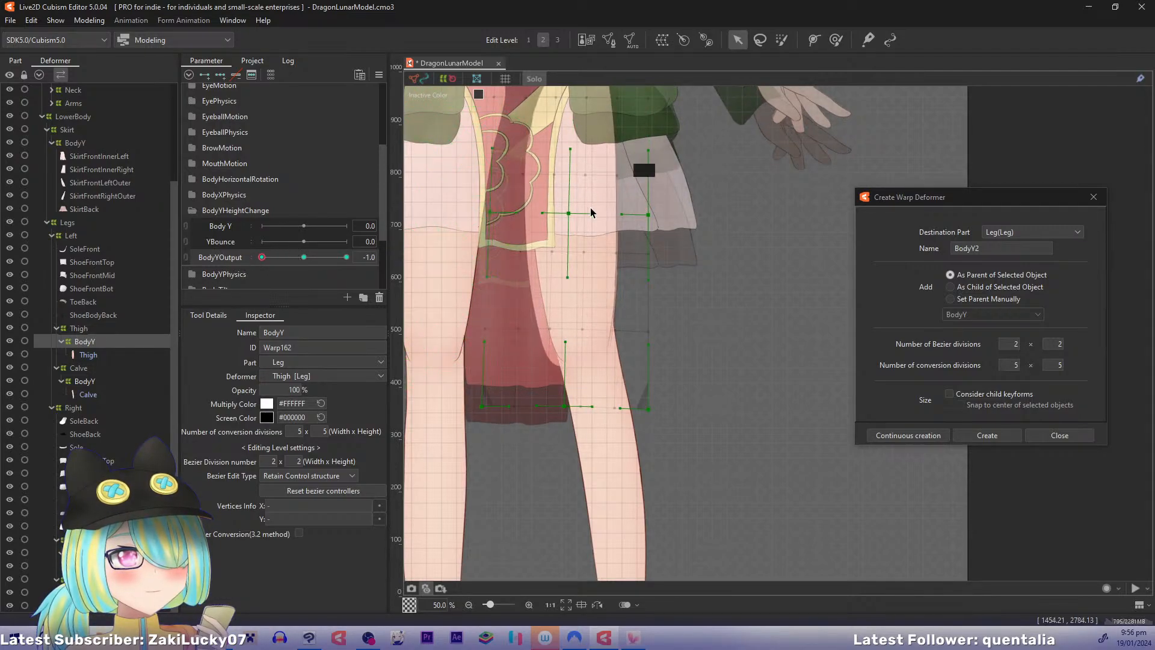
pyautogui.moveTo(575, 216); pyautogui.dragTo(580, 218)
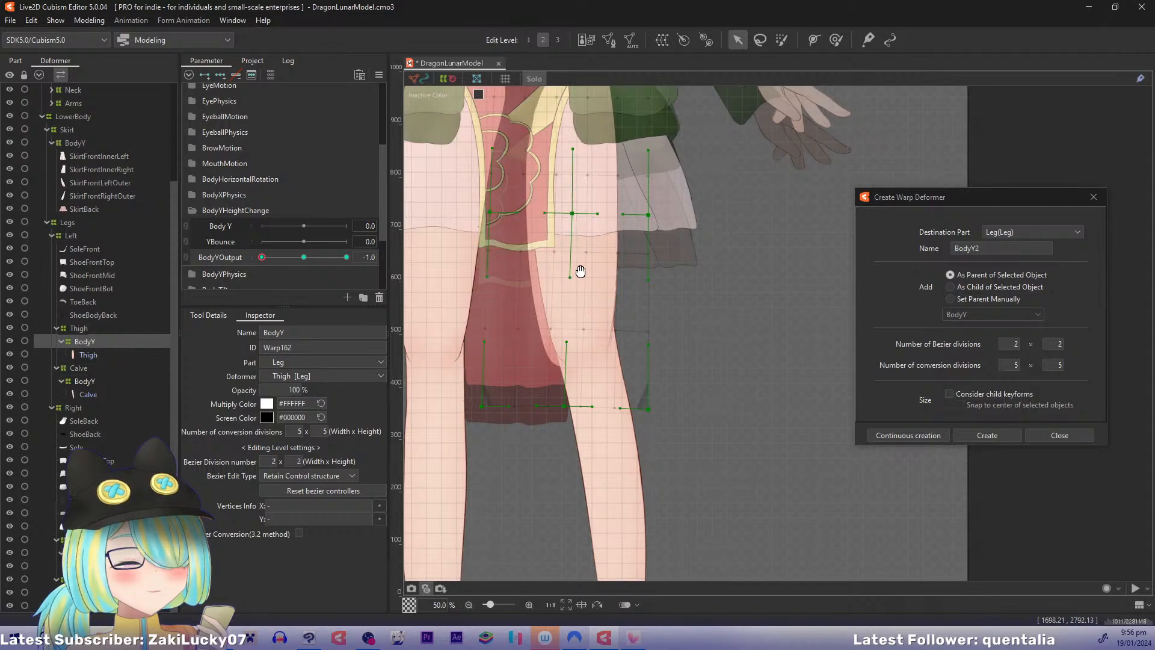
pyautogui.moveTo(580, 272); pyautogui.dragTo(557, 425)
pyautogui.moveTo(562, 382); pyautogui.dragTo(614, 245)
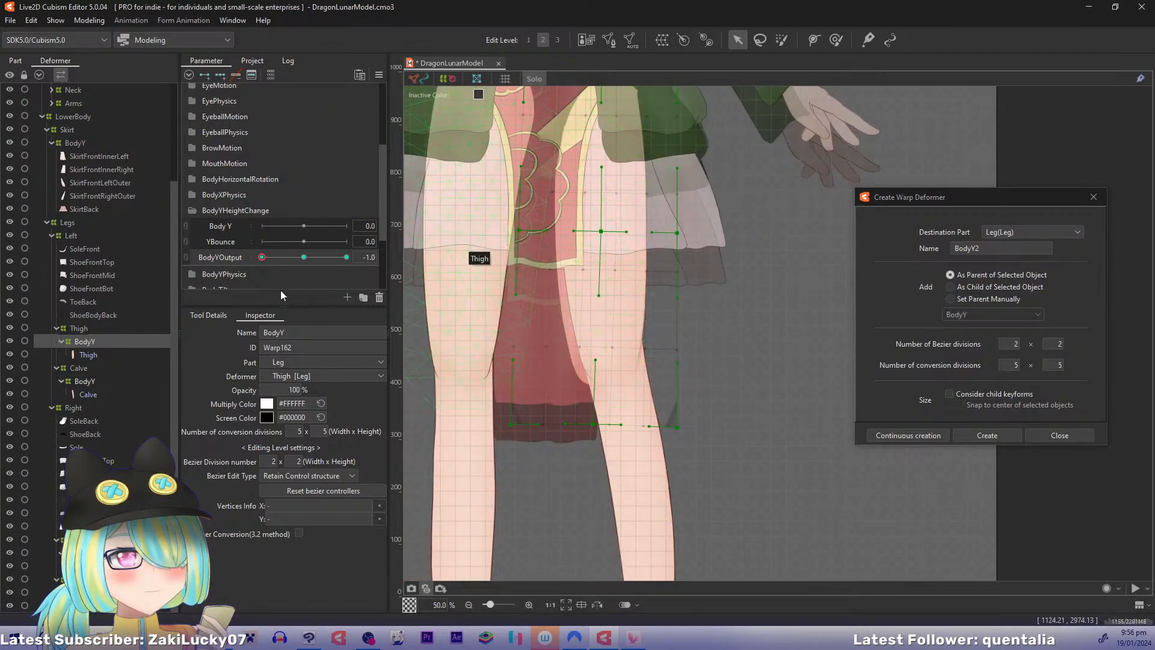
pyautogui.moveTo(271, 263)
pyautogui.mouseDown()
pyautogui.moveTo(281, 255)
pyautogui.moveTo(262, 258)
pyautogui.mouseUp()
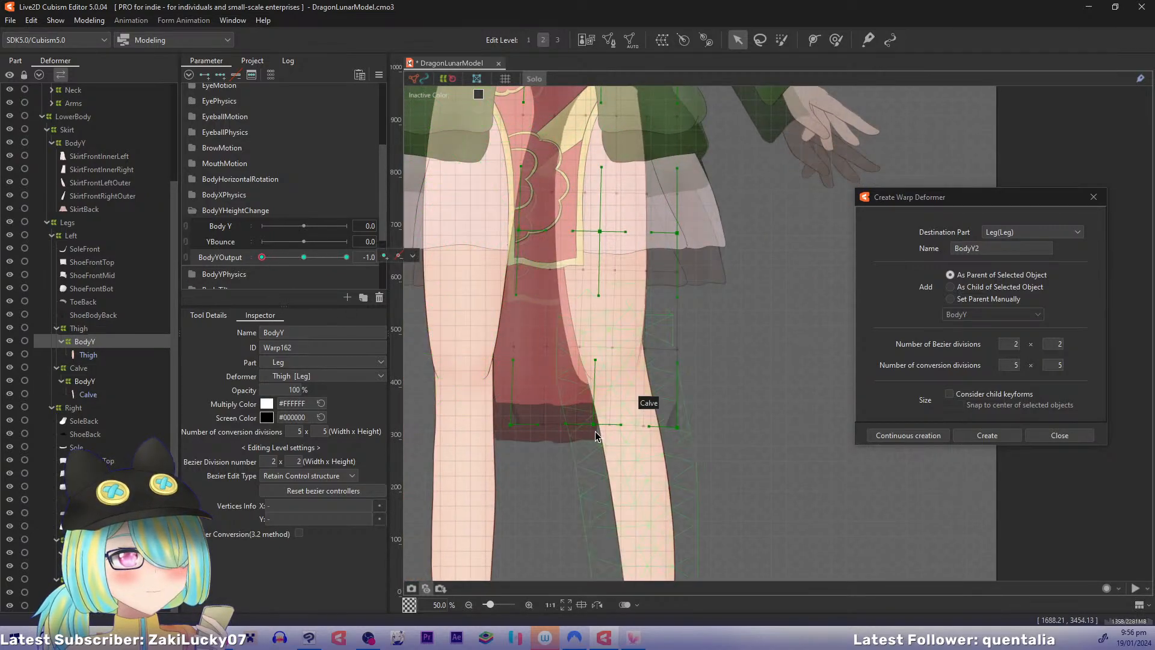
pyautogui.moveTo(593, 430); pyautogui.dragTo(590, 434)
pyautogui.press('2')
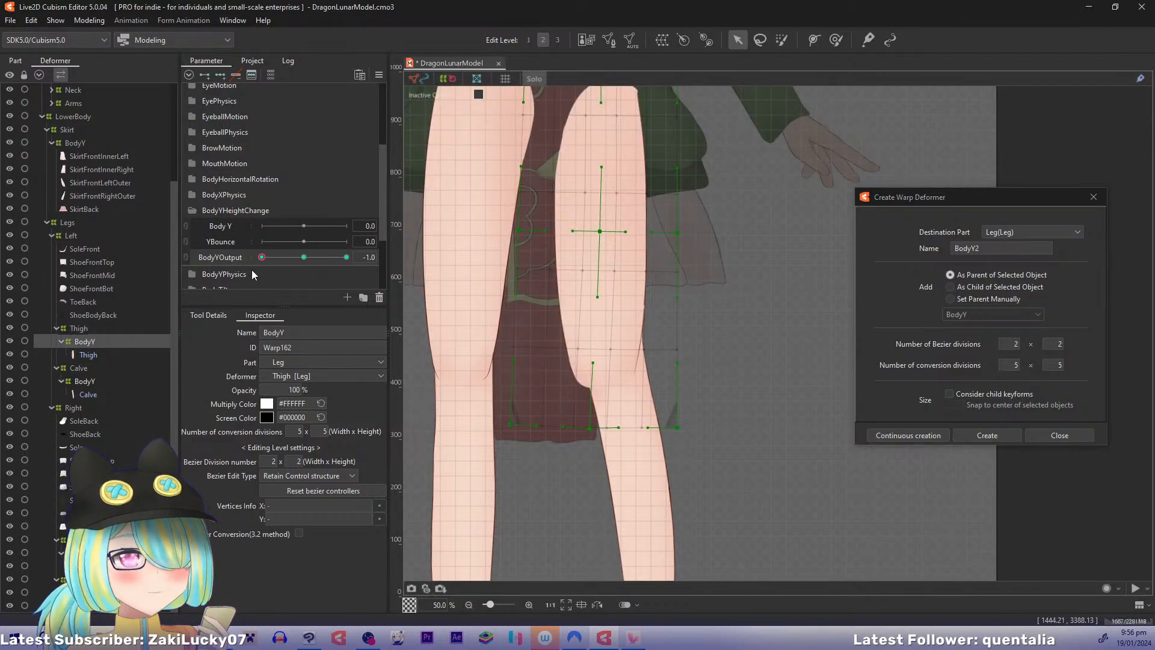
# Step: At BodyYOutput -1, tilt the top edge of the left Calve's BodyY deformer, lowering its inner corner and spreading both corners outward
pyautogui.click(84, 382)
pyautogui.moveTo(562, 333); pyautogui.dragTo(488, 197)
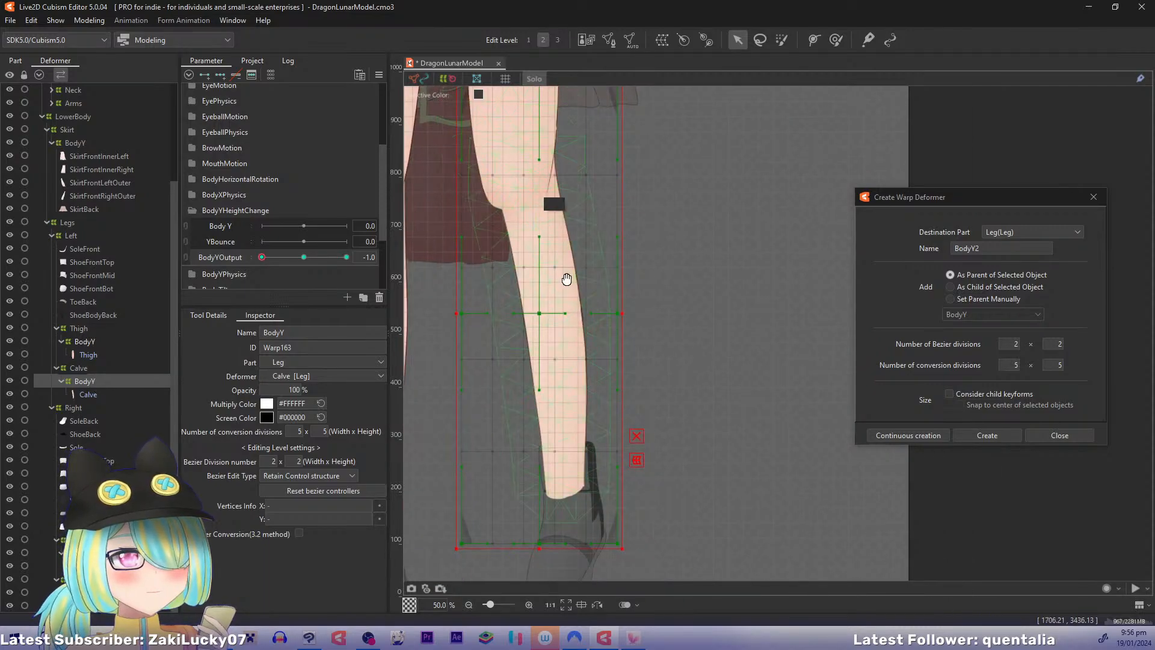
pyautogui.moveTo(567, 279); pyautogui.dragTo(571, 313)
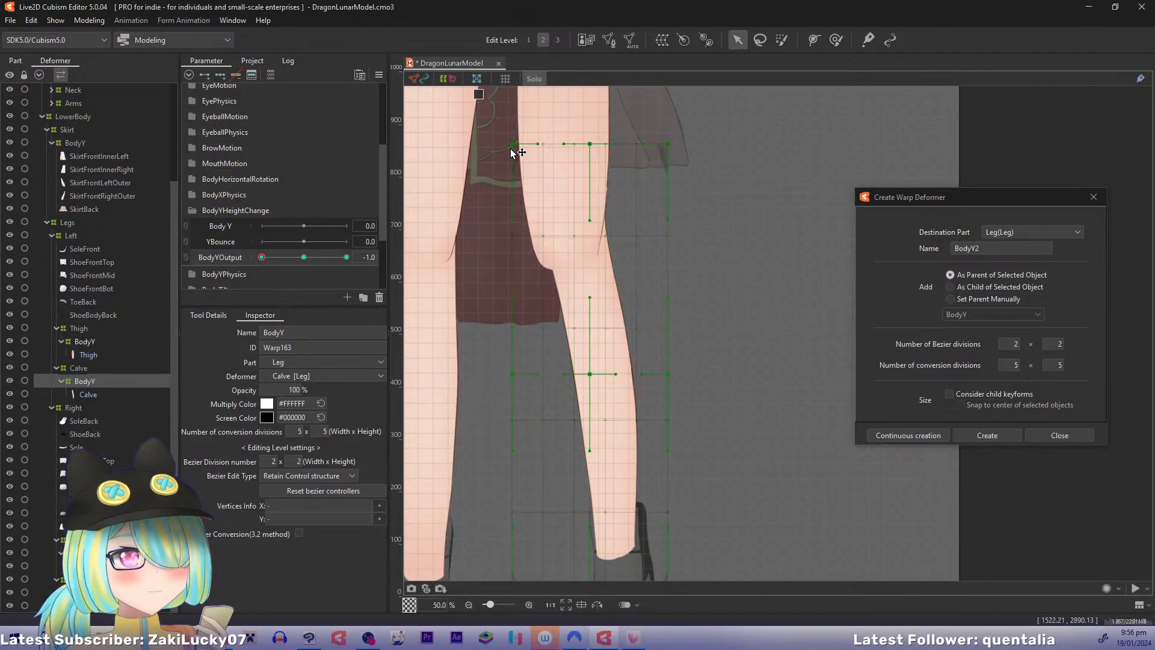
pyautogui.moveTo(511, 148); pyautogui.dragTo(490, 168)
pyautogui.moveTo(591, 146); pyautogui.dragTo(570, 154)
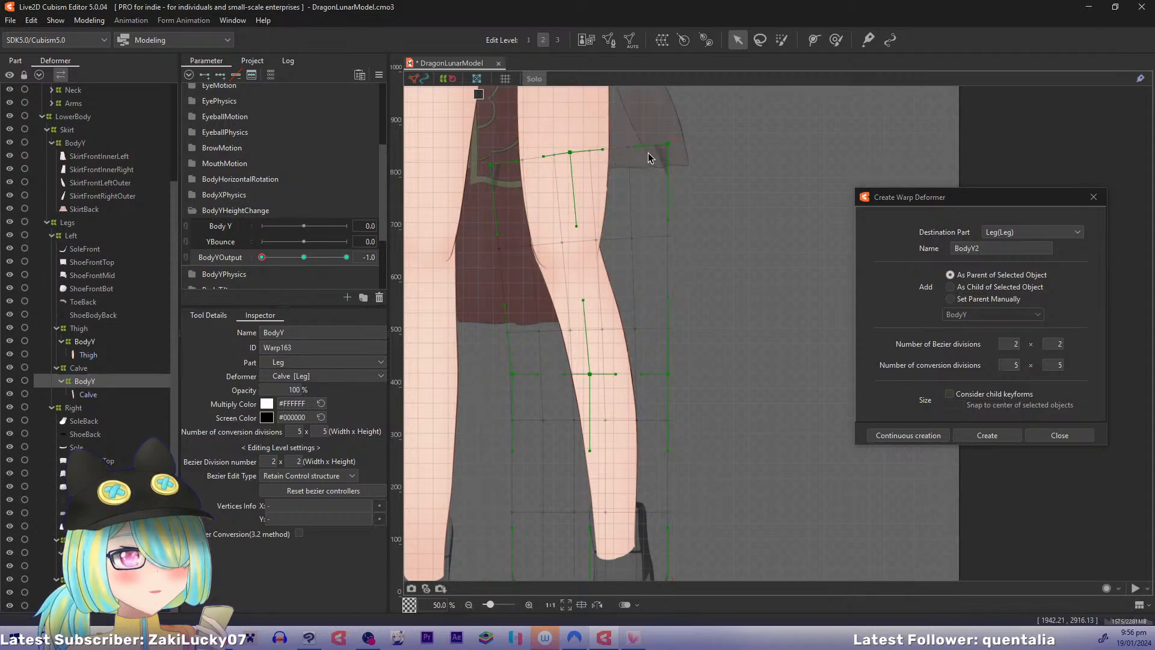
pyautogui.moveTo(671, 151); pyautogui.dragTo(662, 145)
pyautogui.moveTo(570, 152); pyautogui.dragTo(582, 148)
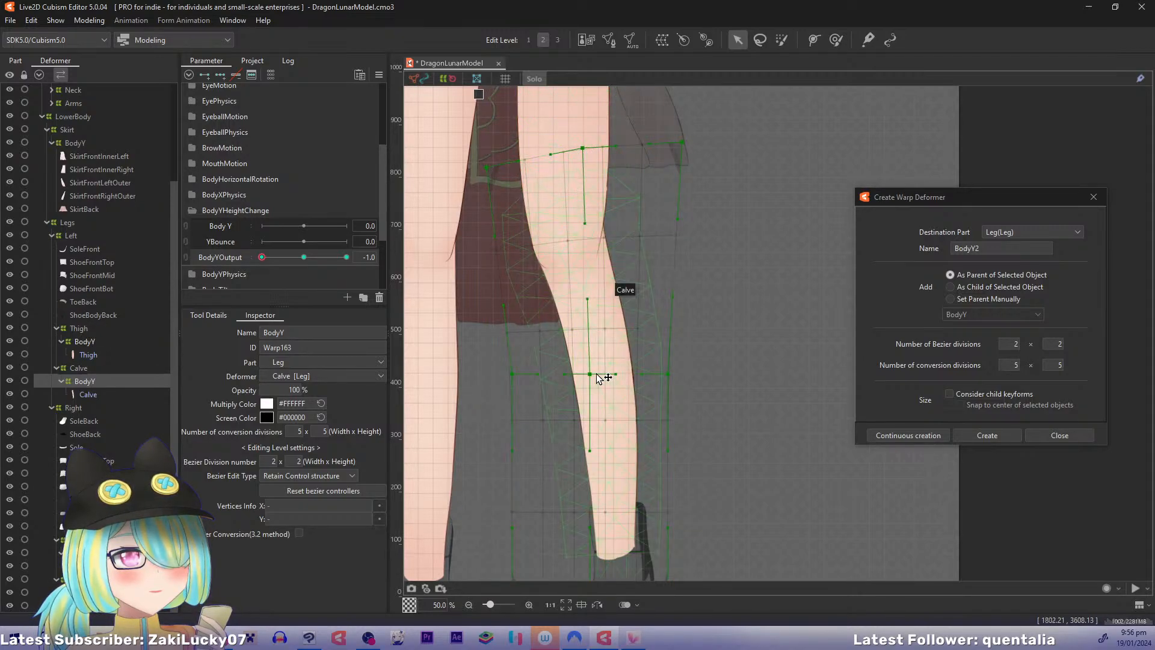
# Step: Fine-tune the centre point, its upper handle and the top control points of the left Calve's BodyY deformer, checking against the BodyYOutput sweep
pyautogui.moveTo(590, 376); pyautogui.dragTo(587, 380)
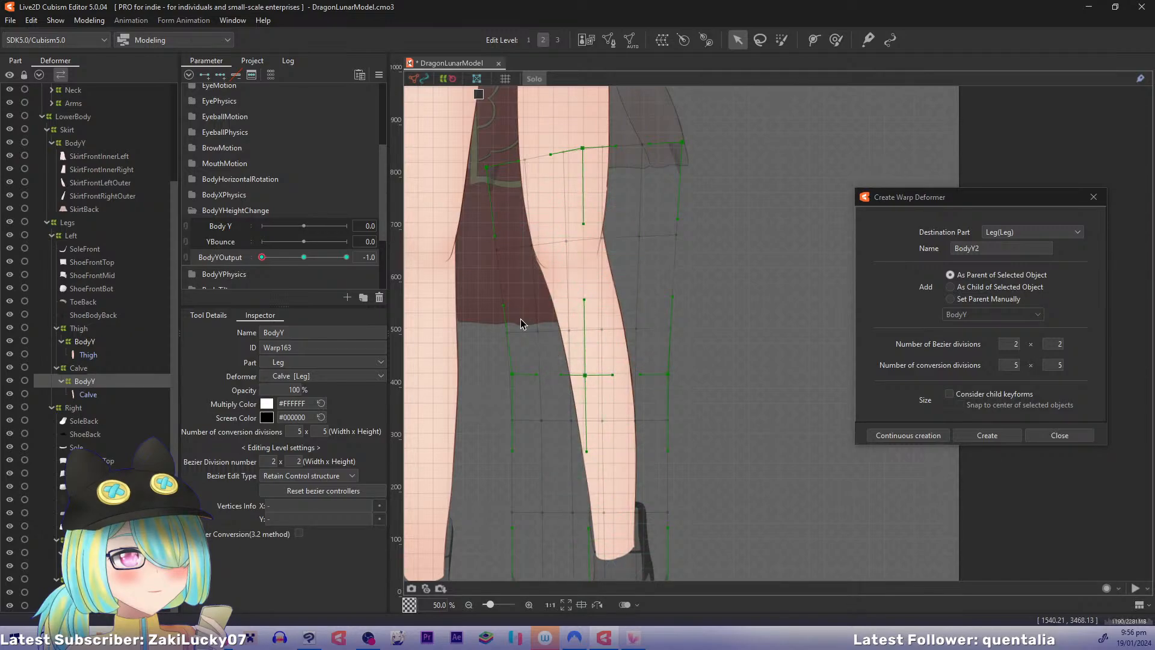
pyautogui.moveTo(489, 168); pyautogui.dragTo(497, 166)
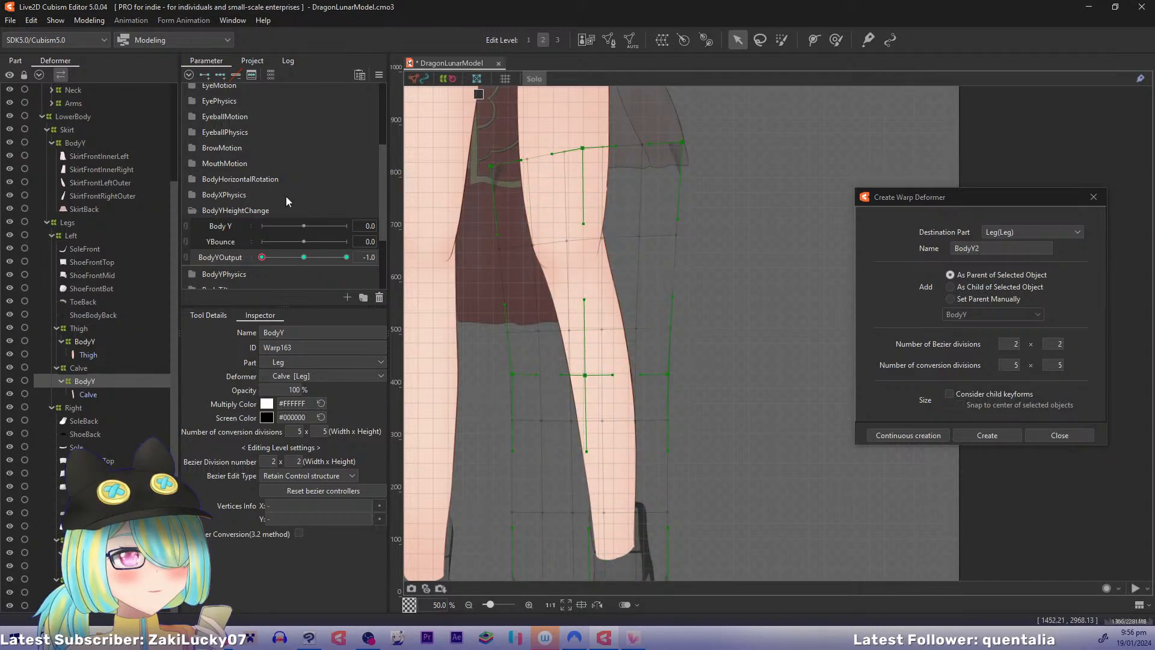
pyautogui.moveTo(266, 260); pyautogui.dragTo(214, 275)
pyautogui.moveTo(684, 145); pyautogui.dragTo(697, 143)
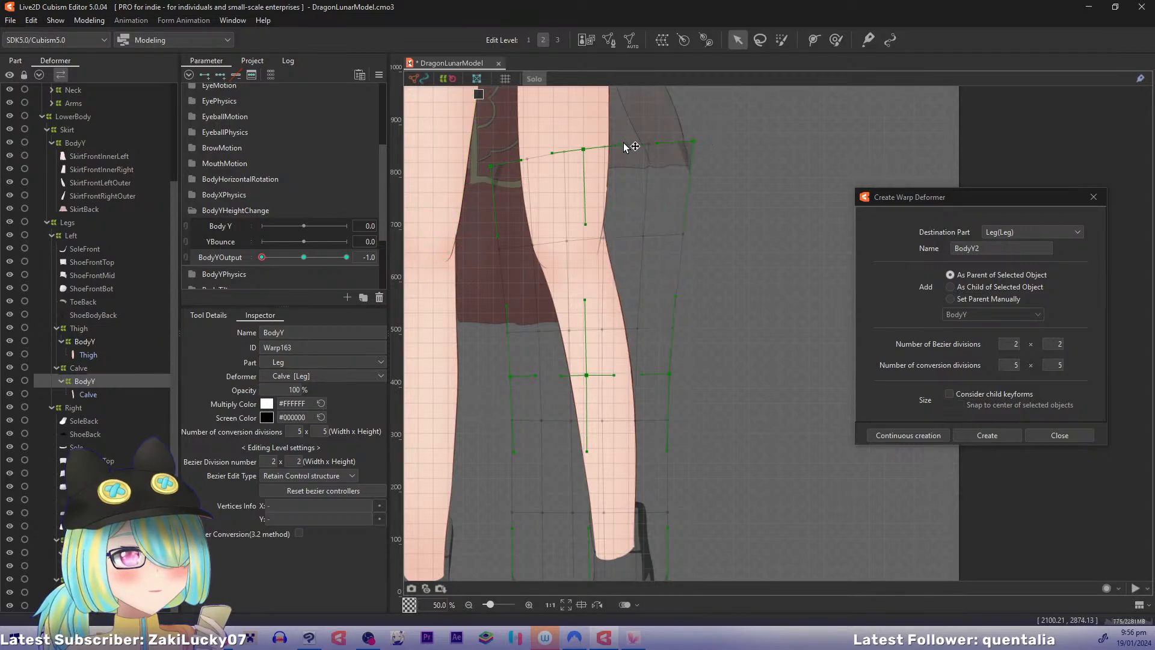
pyautogui.moveTo(582, 150); pyautogui.dragTo(586, 148)
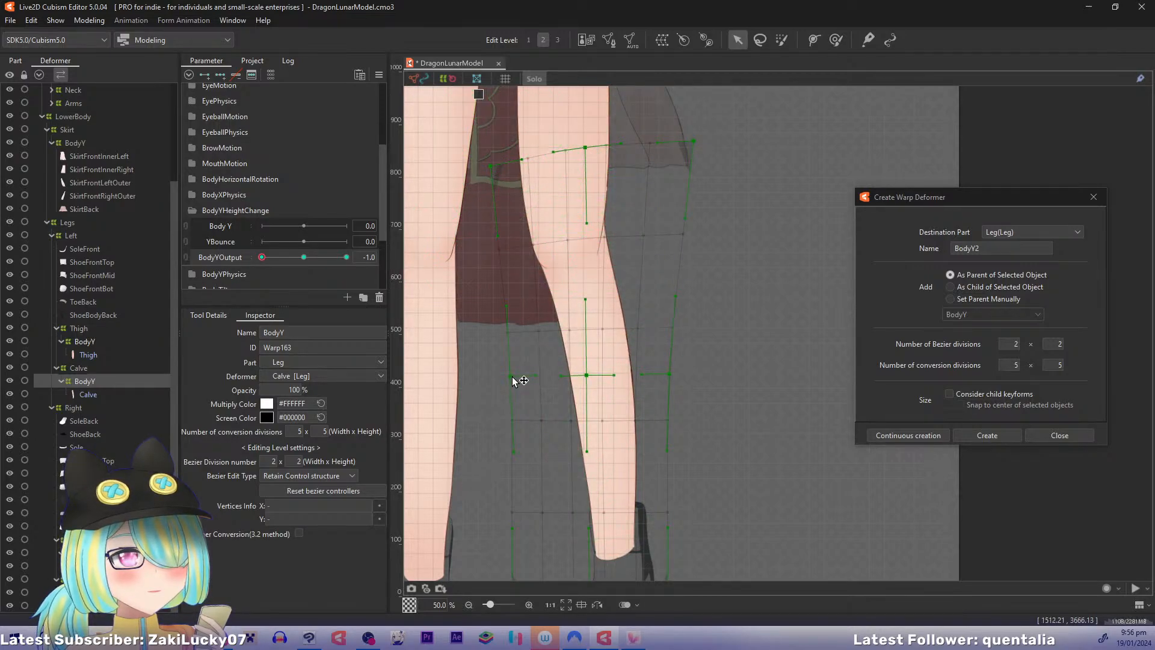
pyautogui.moveTo(265, 259); pyautogui.dragTo(221, 289)
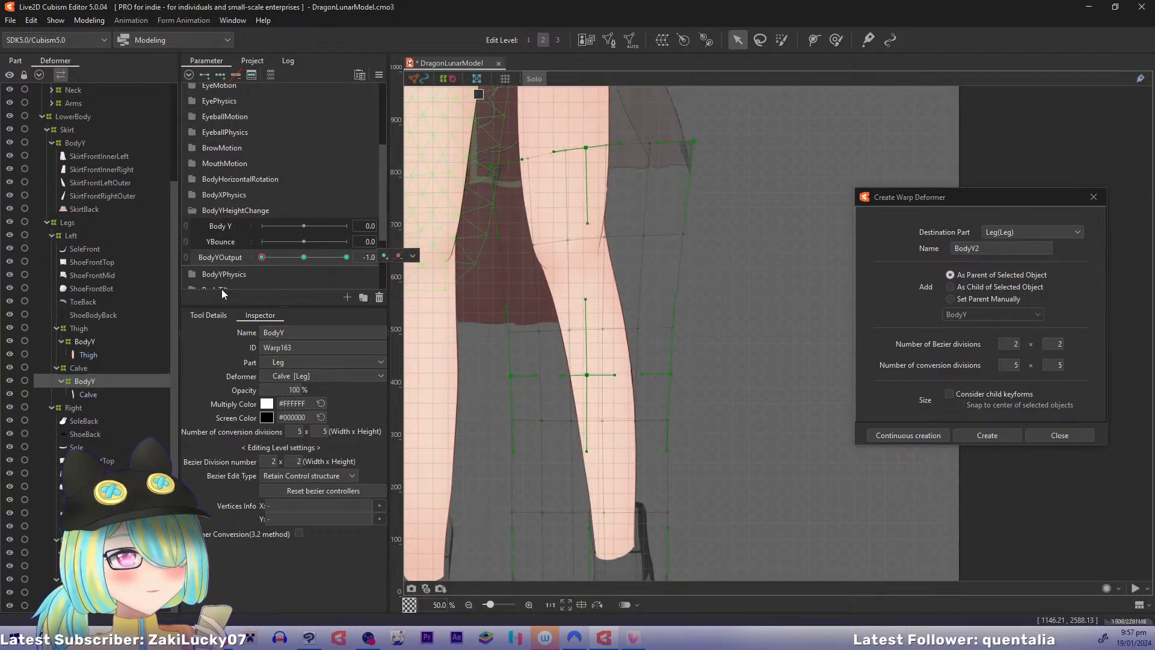
pyautogui.moveTo(586, 298); pyautogui.dragTo(579, 299)
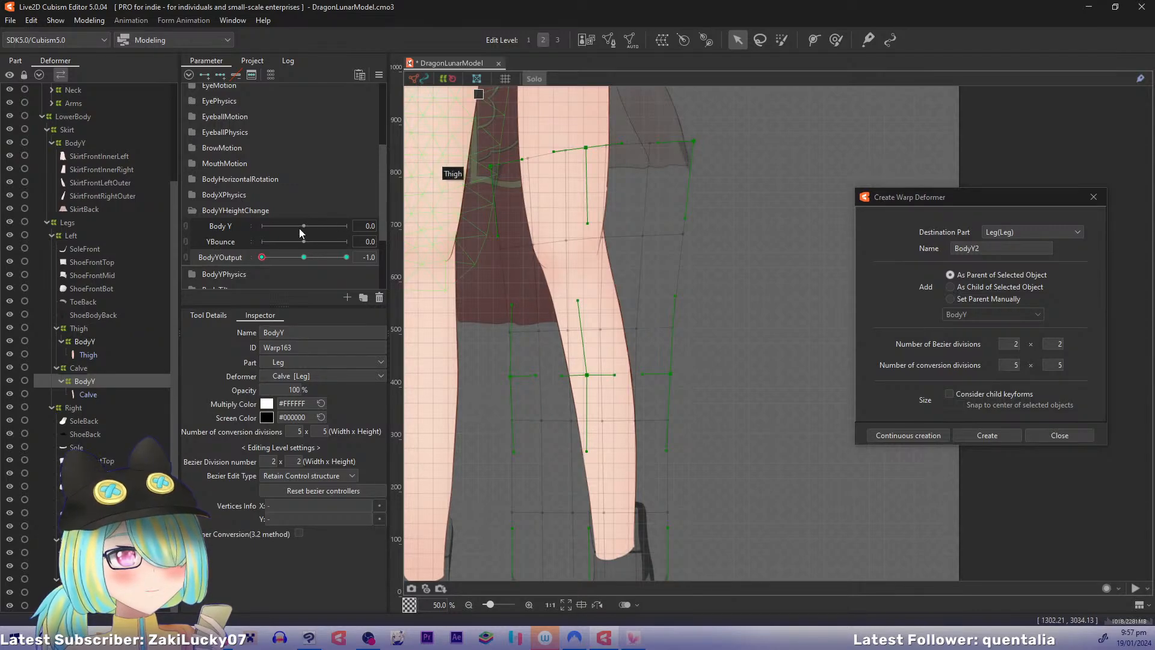
pyautogui.moveTo(262, 256); pyautogui.dragTo(231, 272)
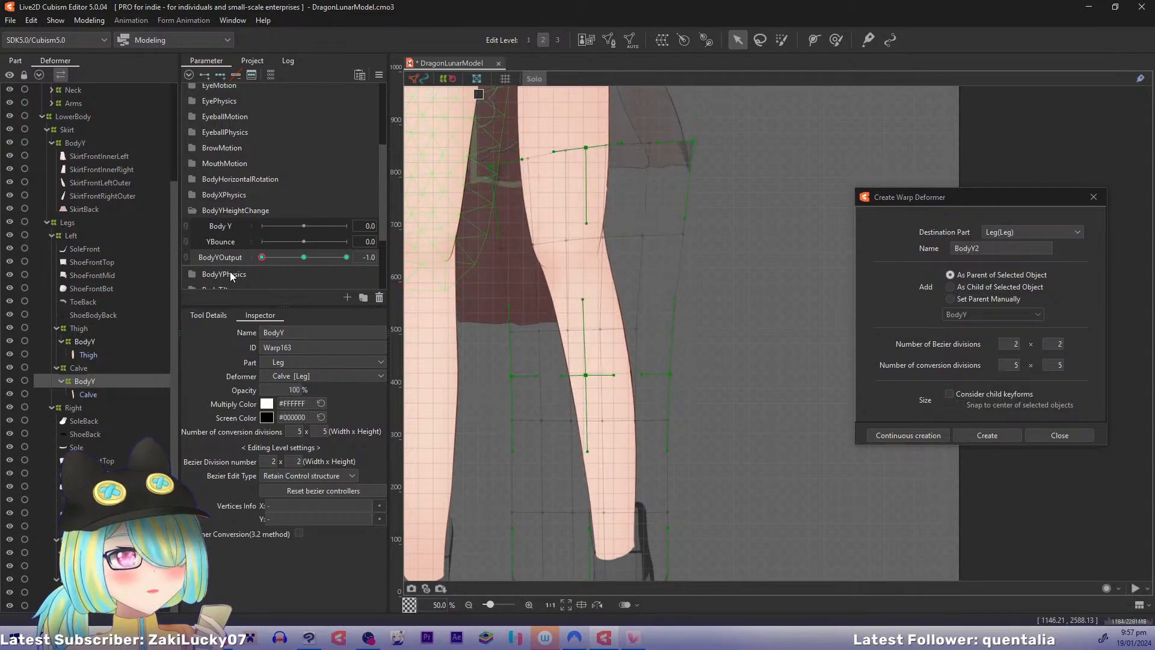
# Step: Select the left Thigh's BodyY deformer and sweep BodyYOutput to check how thigh and calf move together at the knee
pyautogui.moveTo(729, 188); pyautogui.dragTo(727, 362)
pyautogui.moveTo(260, 268); pyautogui.dragTo(240, 280)
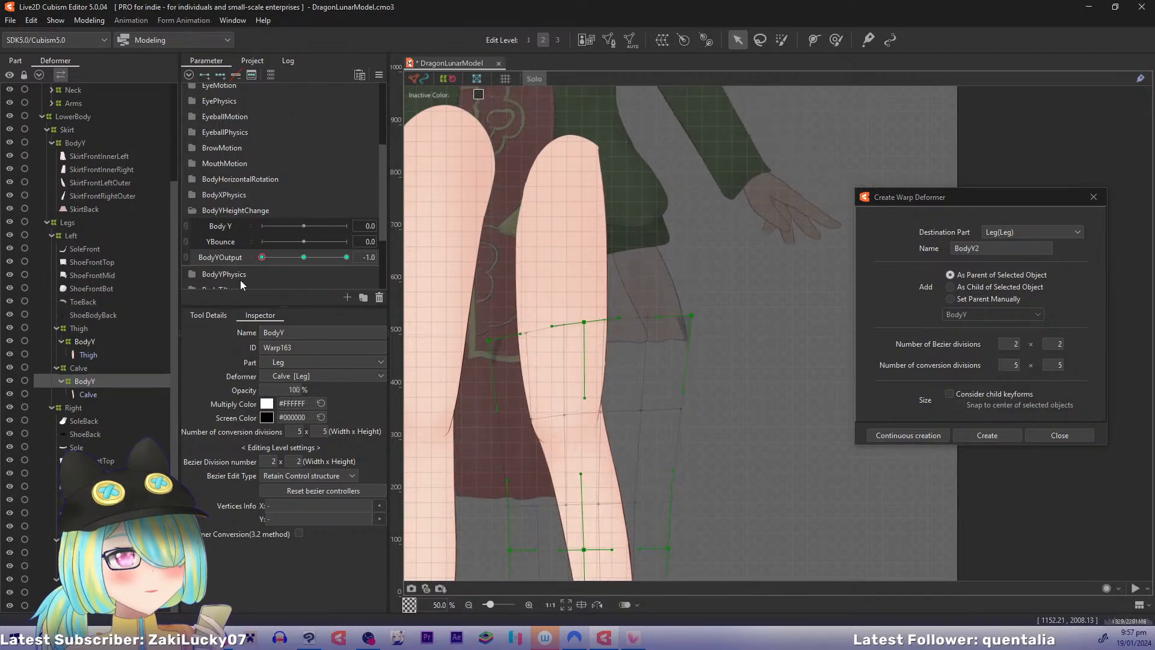
pyautogui.click(85, 341)
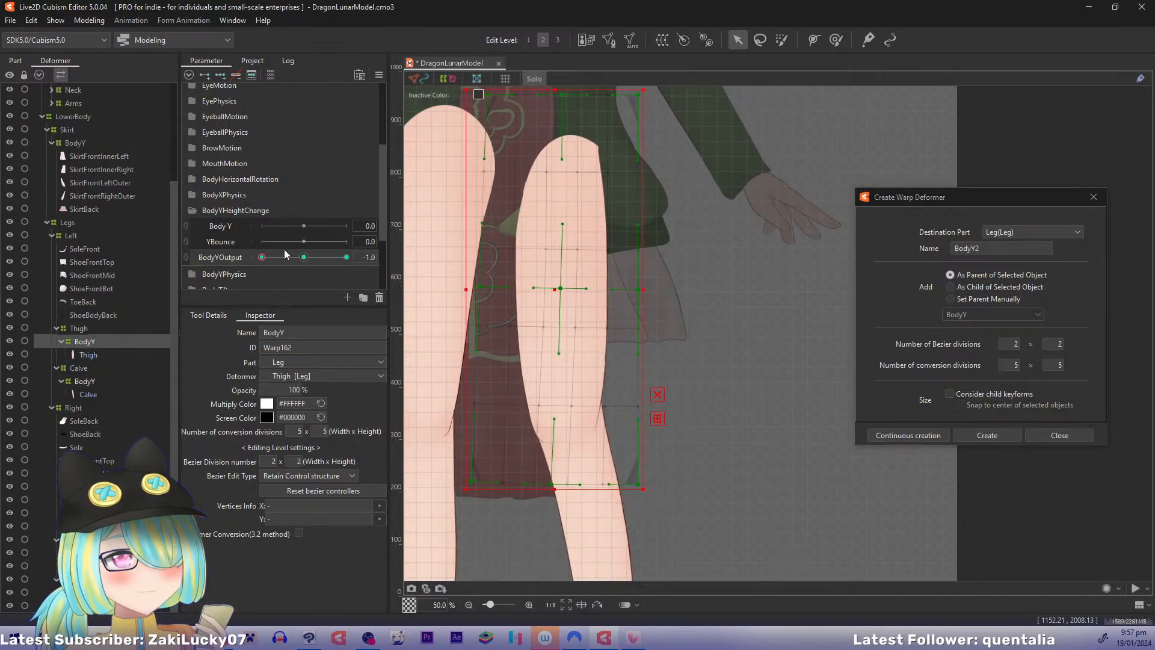
pyautogui.moveTo(266, 258); pyautogui.dragTo(229, 278)
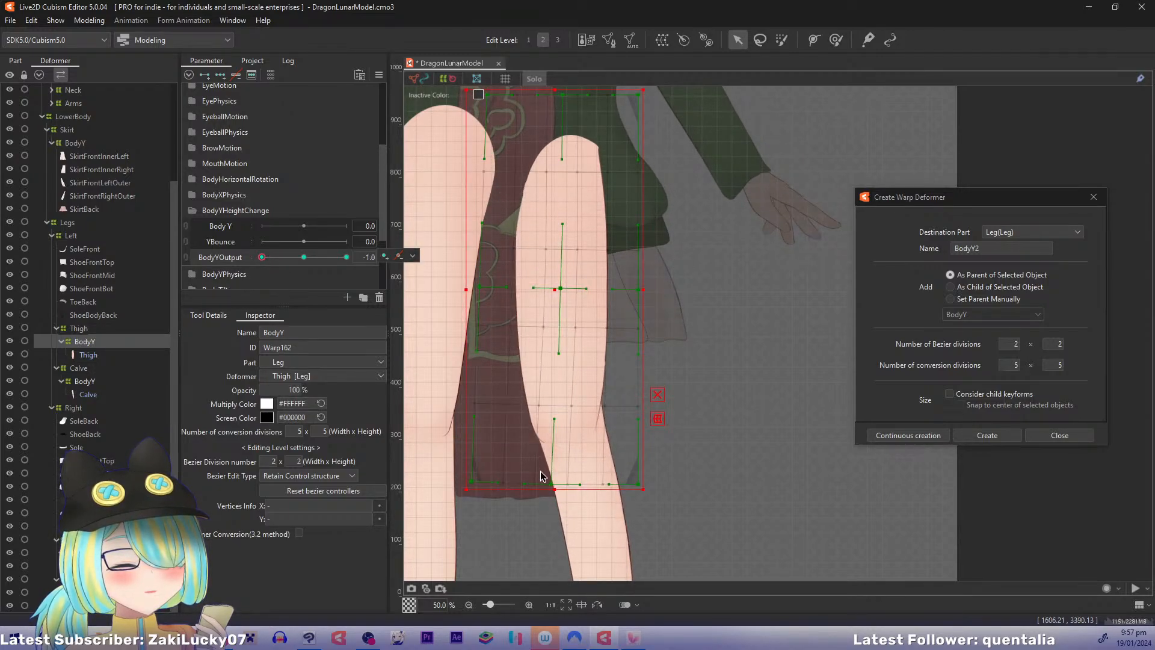
pyautogui.moveTo(266, 259); pyautogui.dragTo(240, 269)
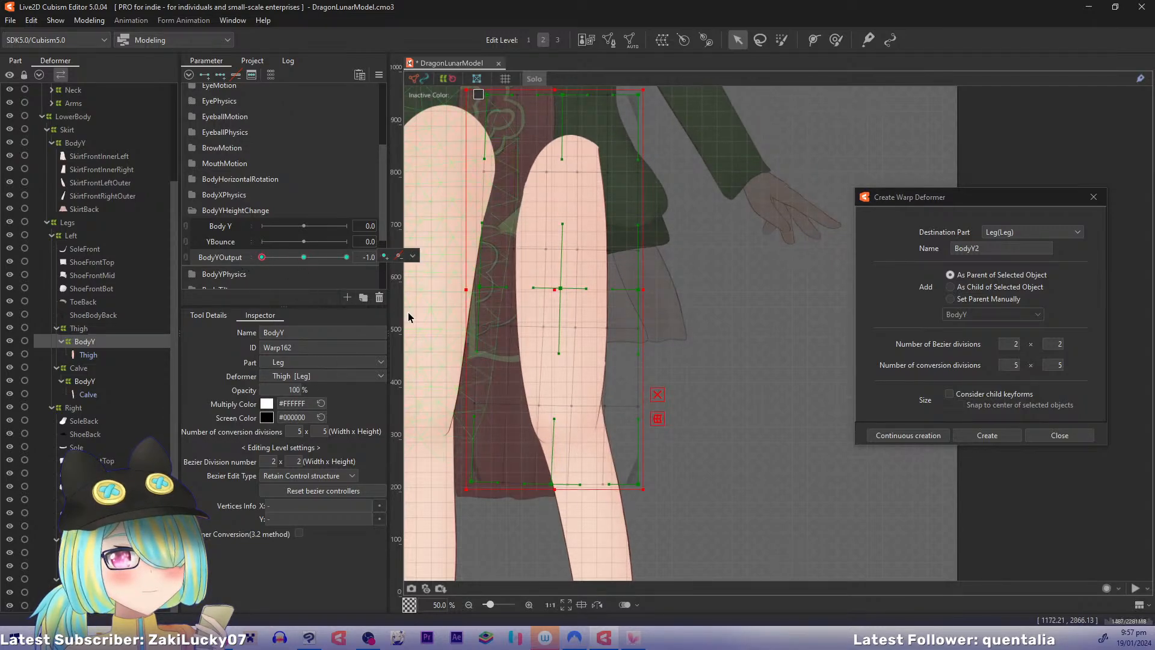
# Step: Select the right Thigh's BodyY deformer at edit level 3 and preview its motion by sweeping BodyYOutput back to -1
pyautogui.moveTo(467, 319); pyautogui.dragTo(596, 143)
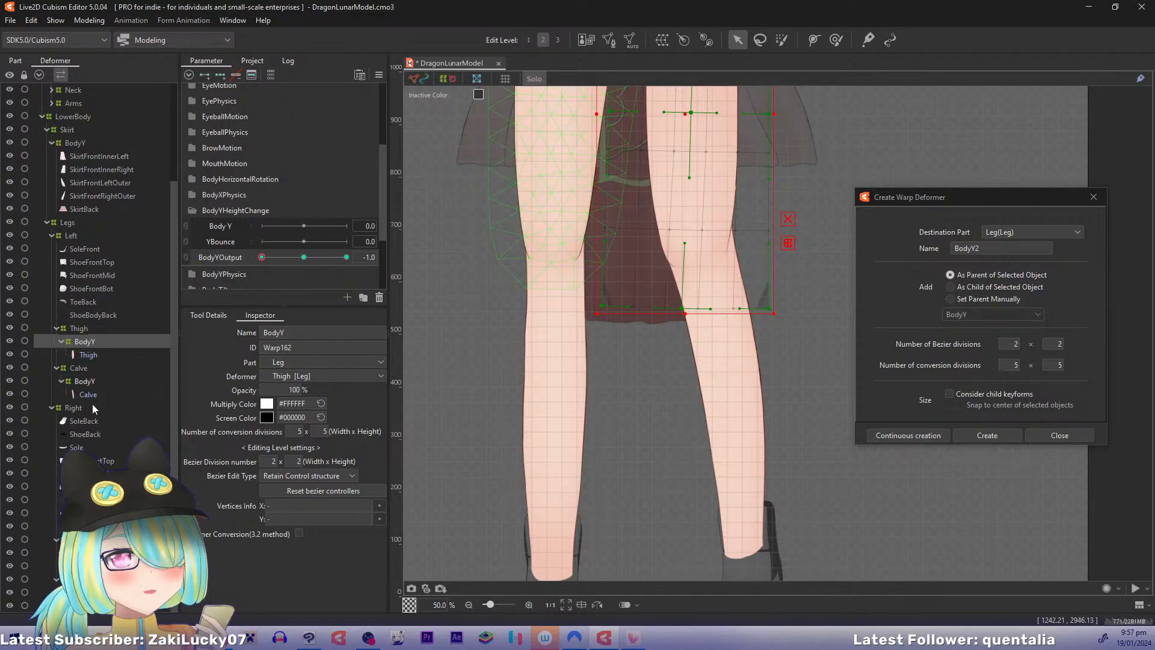
pyautogui.click(561, 161)
pyautogui.moveTo(576, 288); pyautogui.dragTo(612, 402)
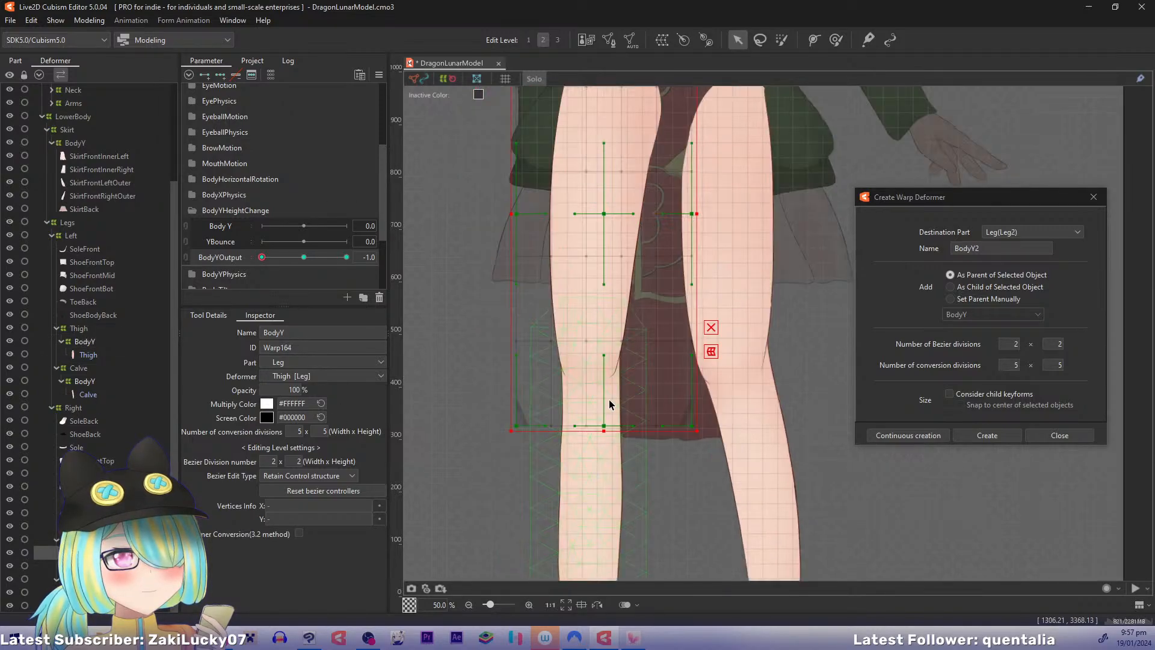
pyautogui.press('3')
pyautogui.moveTo(605, 353); pyautogui.dragTo(575, 384)
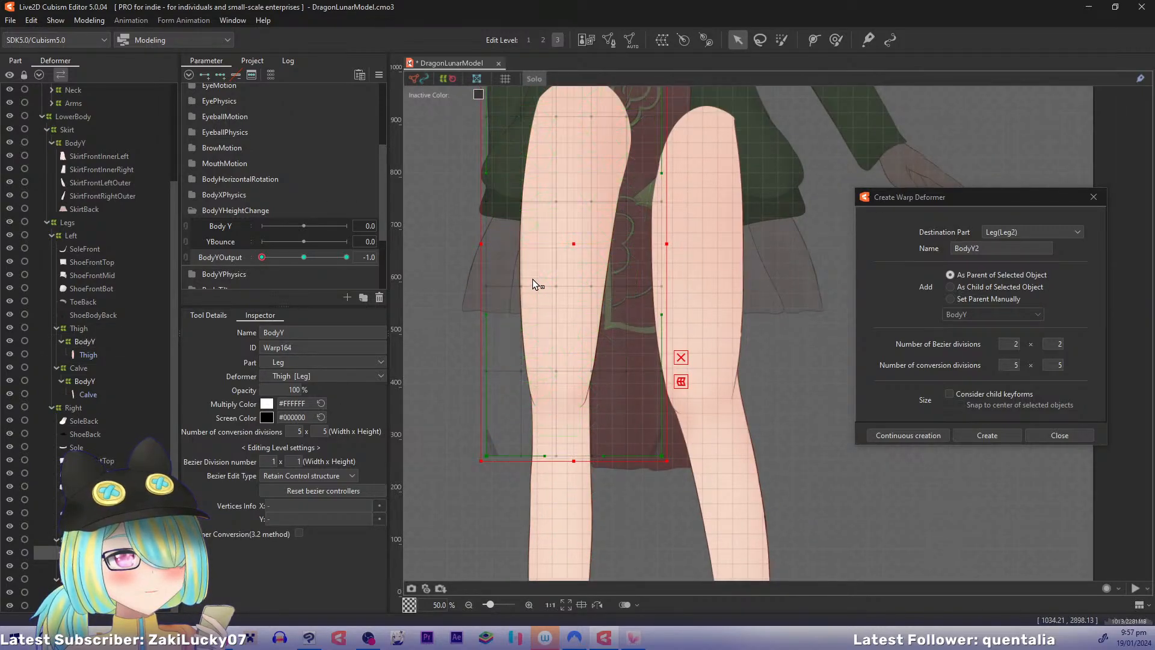
pyautogui.moveTo(533, 279); pyautogui.dragTo(522, 323)
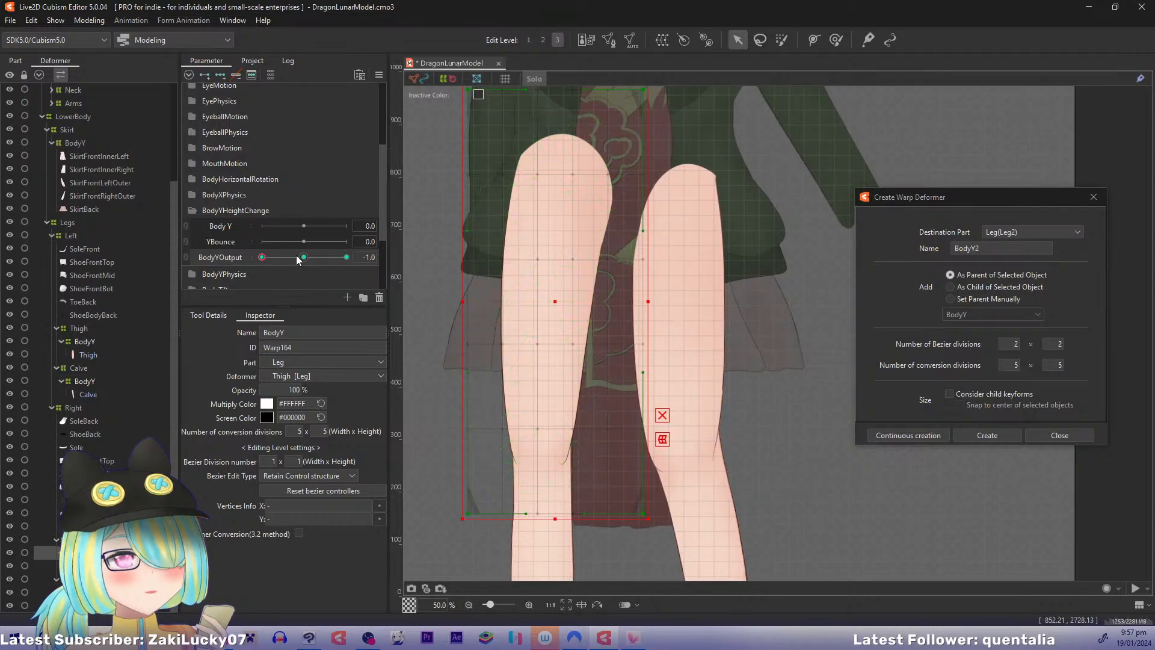
pyautogui.moveTo(270, 257); pyautogui.dragTo(227, 267)
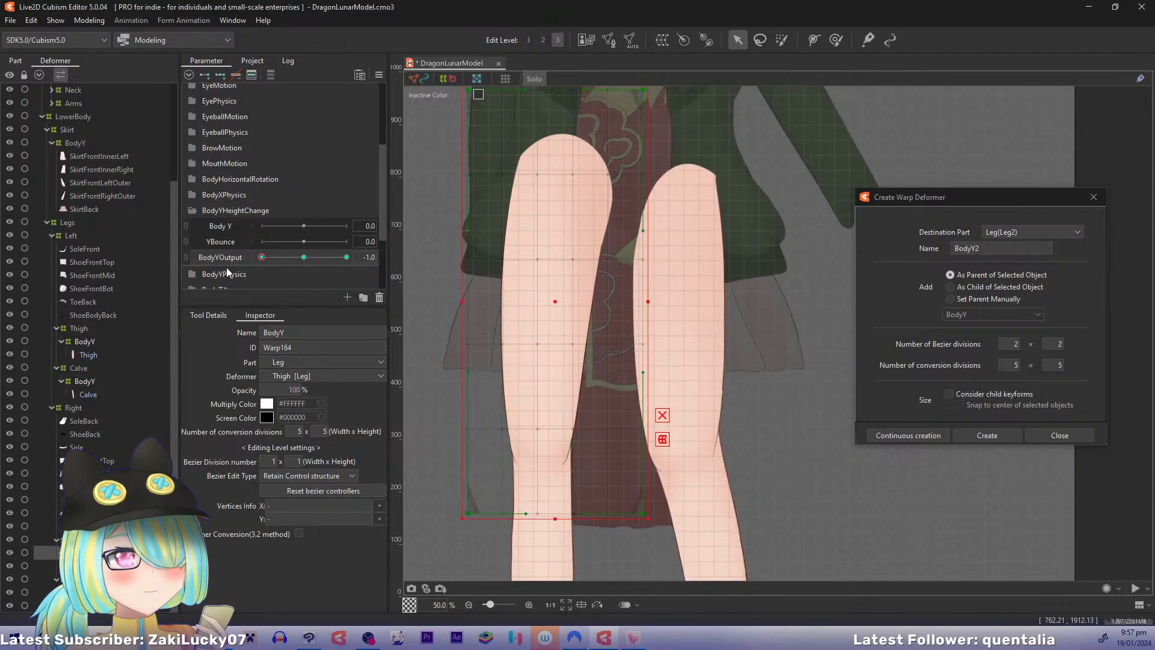
pyautogui.moveTo(507, 304); pyautogui.dragTo(505, 335)
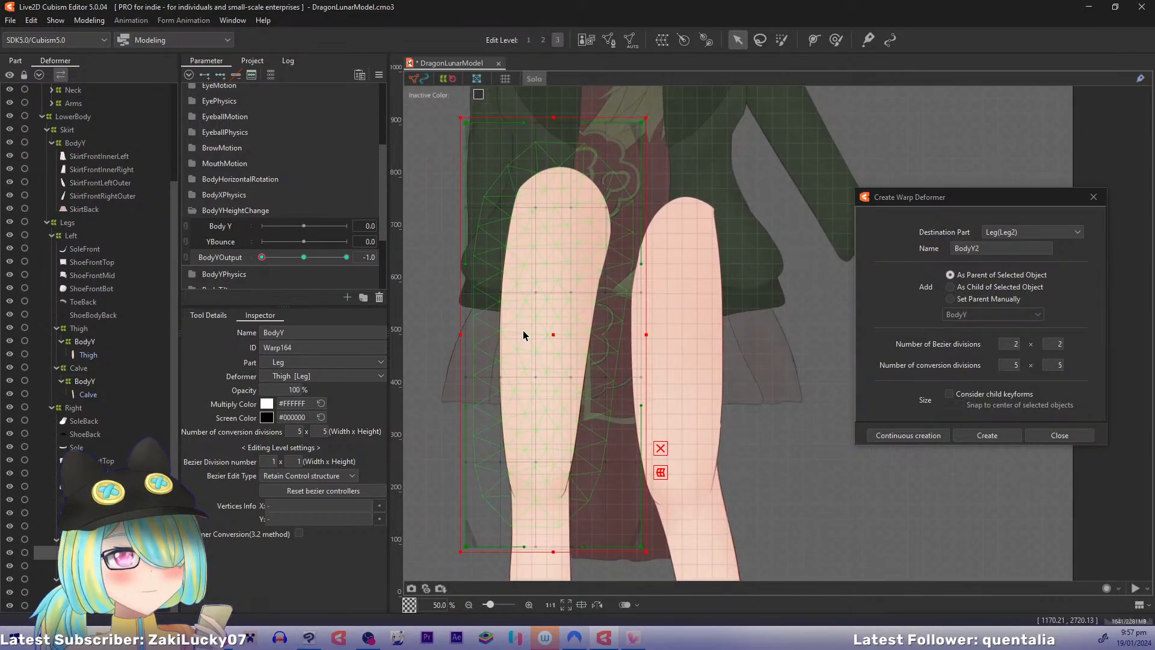
# Step: Lower both top corners of the right Thigh's BodyY deformer to an even height at BodyYOutput -1
pyautogui.click(477, 142)
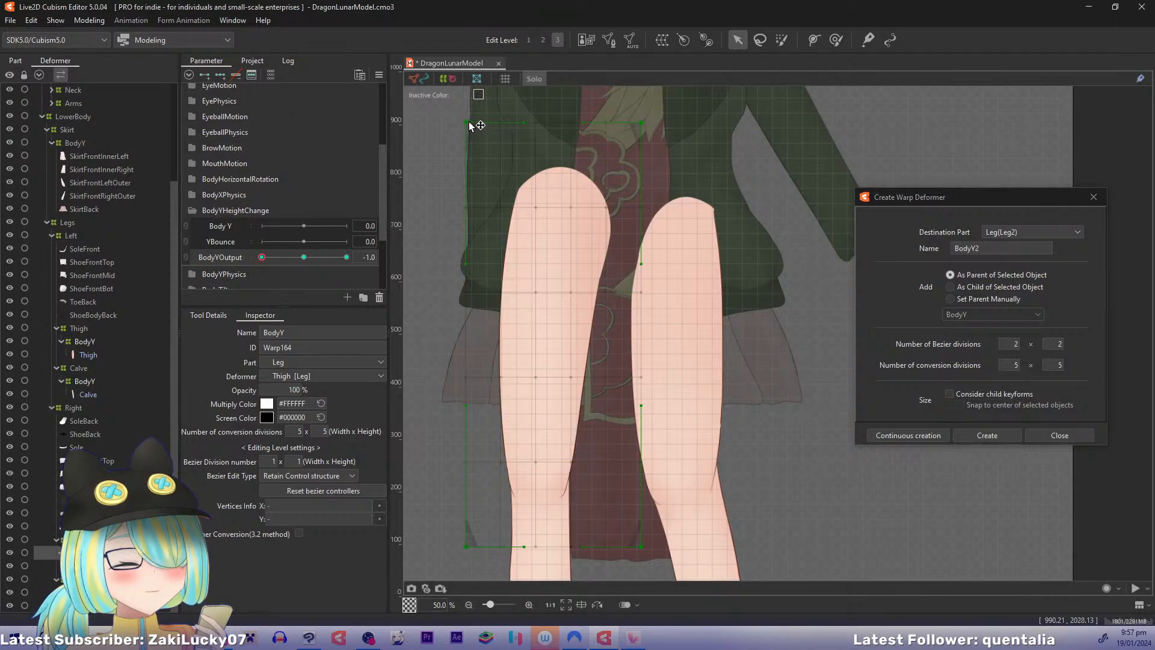
pyautogui.moveTo(469, 124); pyautogui.dragTo(469, 175)
pyautogui.moveTo(642, 124); pyautogui.dragTo(645, 160)
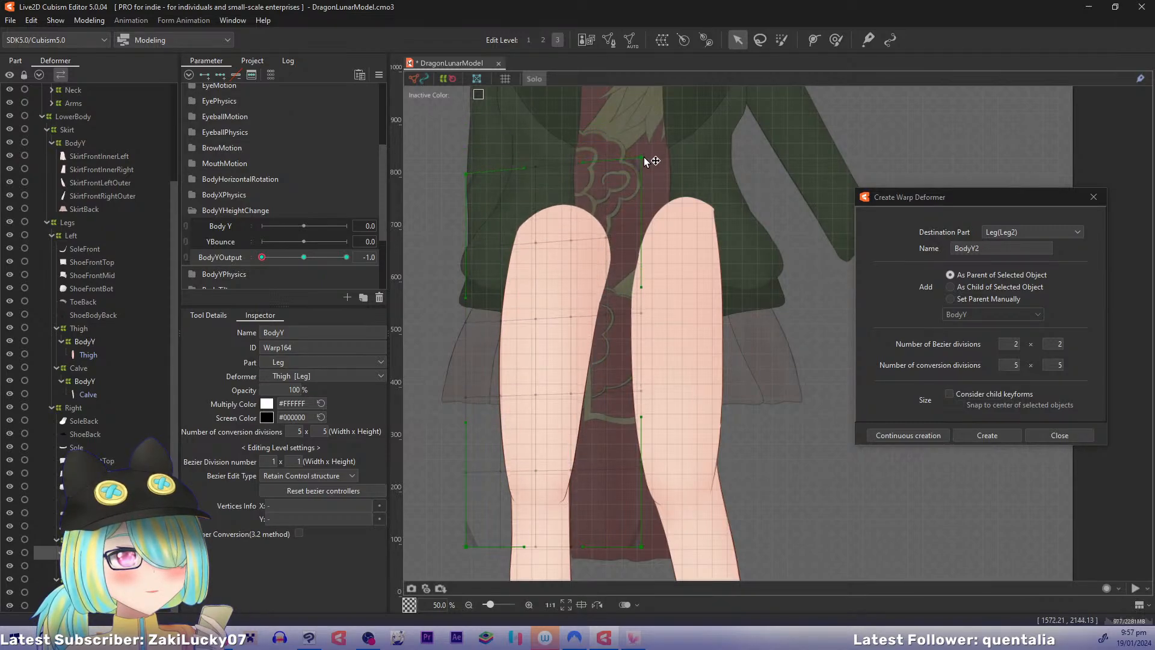
pyautogui.moveTo(470, 177); pyautogui.dragTo(469, 161)
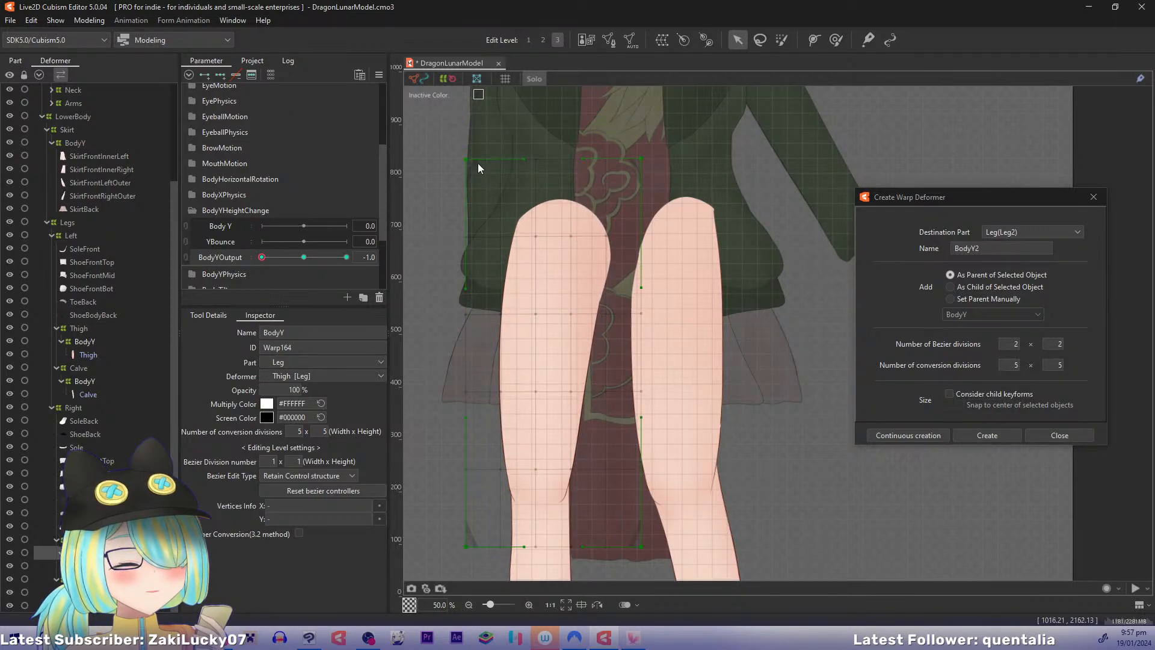
pyautogui.click(485, 160)
pyautogui.click(495, 166)
# Step: Spread the bottom corners of the right Thigh's BodyY deformer slightly outward and shift its bottom-middle point inward at BodyYOutput -1
pyautogui.press('2')
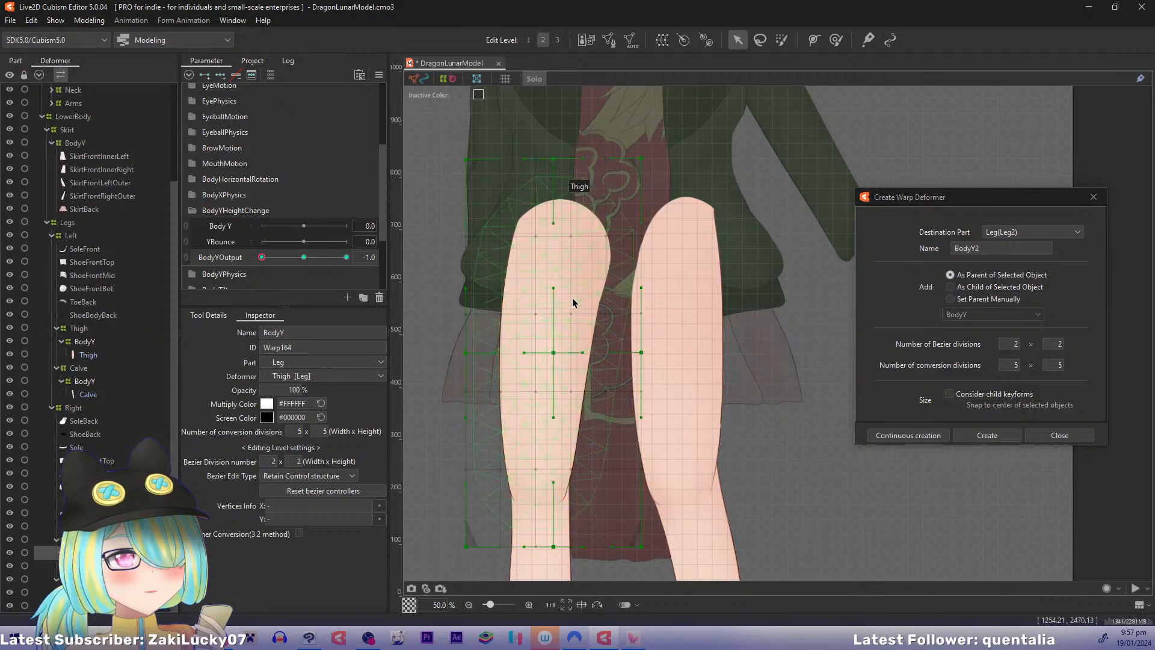
pyautogui.moveTo(579, 290); pyautogui.dragTo(590, 119)
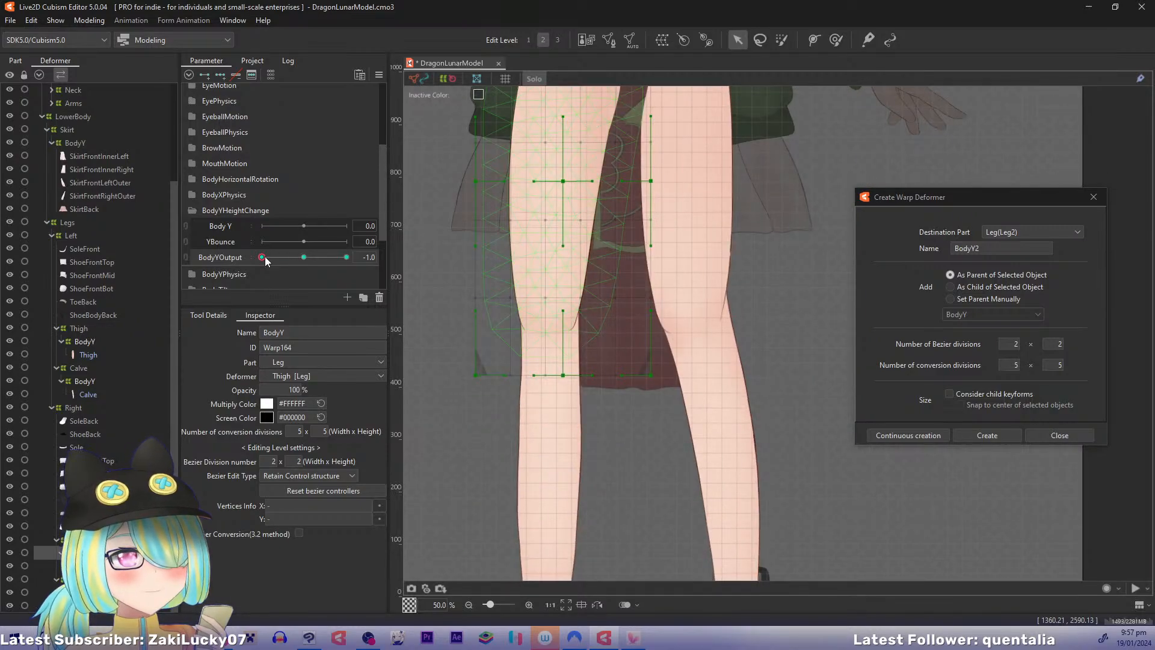
pyautogui.moveTo(265, 257)
pyautogui.mouseDown()
pyautogui.moveTo(299, 250)
pyautogui.moveTo(254, 262)
pyautogui.mouseUp()
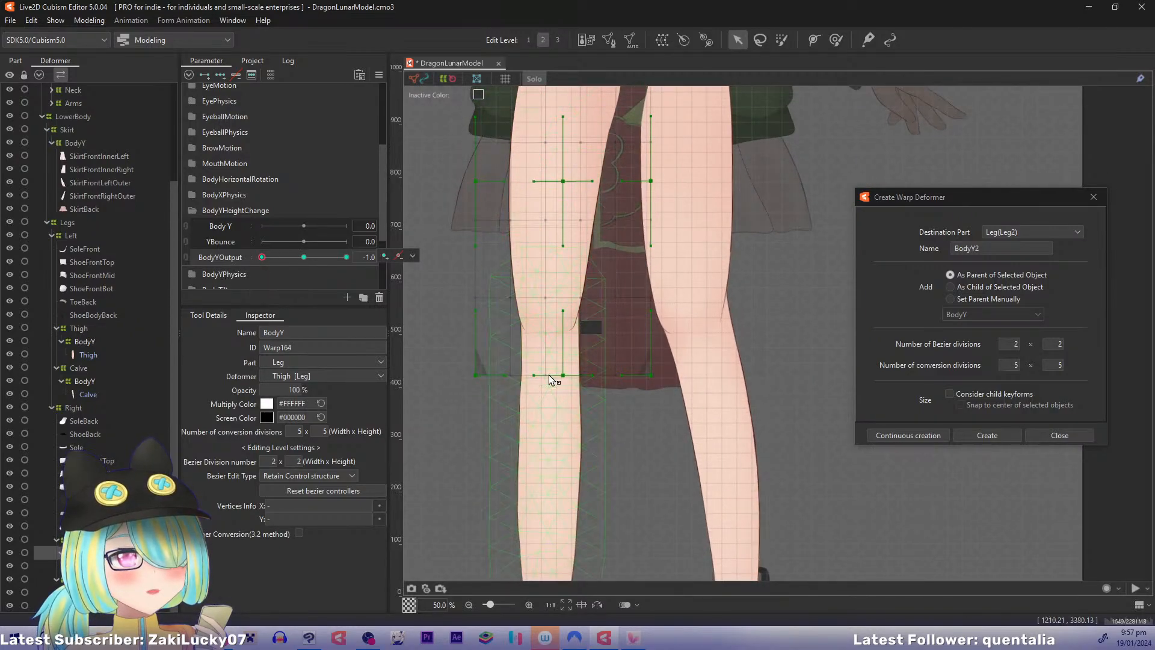
pyautogui.moveTo(563, 375); pyautogui.dragTo(567, 376)
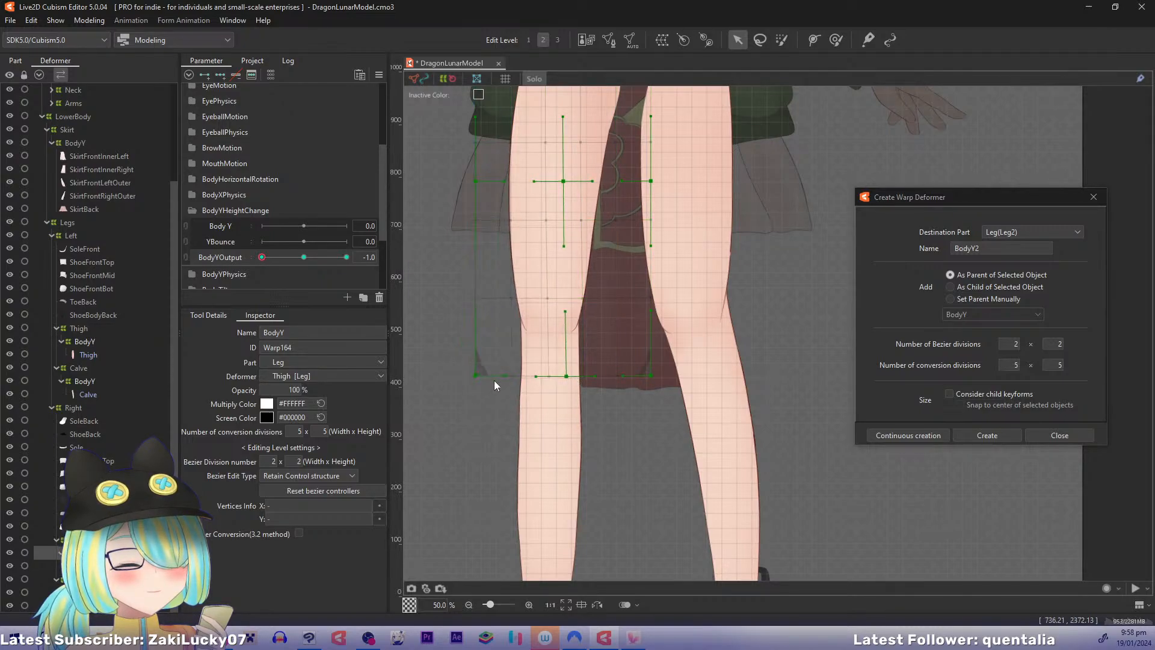
pyautogui.press('3')
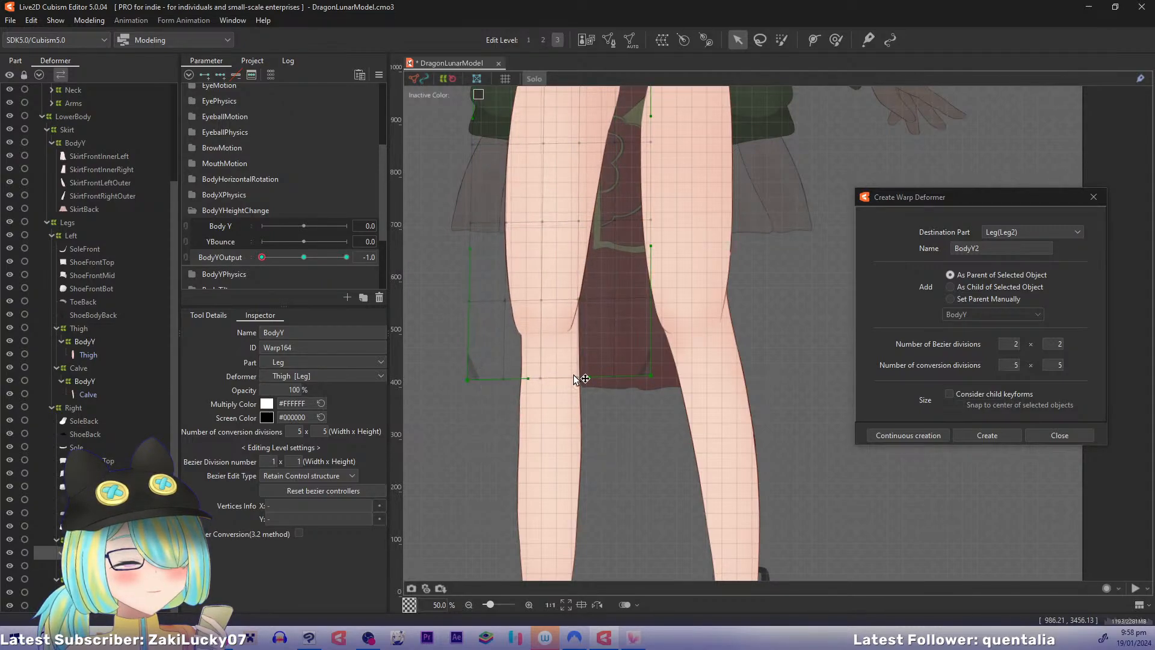
pyautogui.press('2')
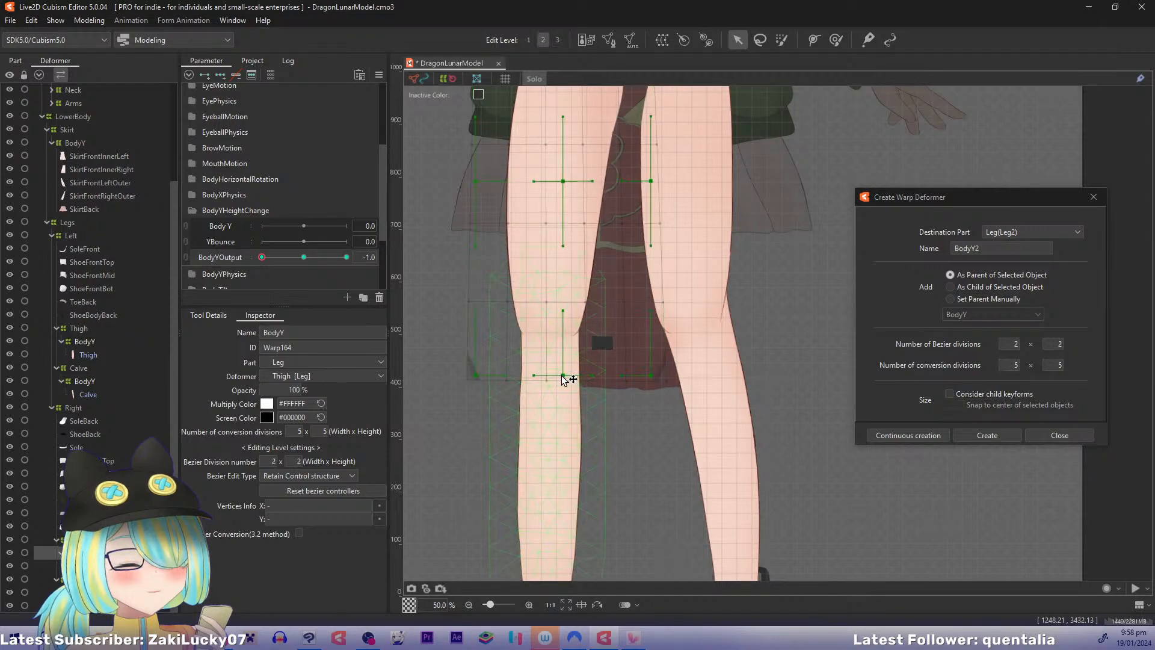
pyautogui.moveTo(564, 376); pyautogui.dragTo(568, 378)
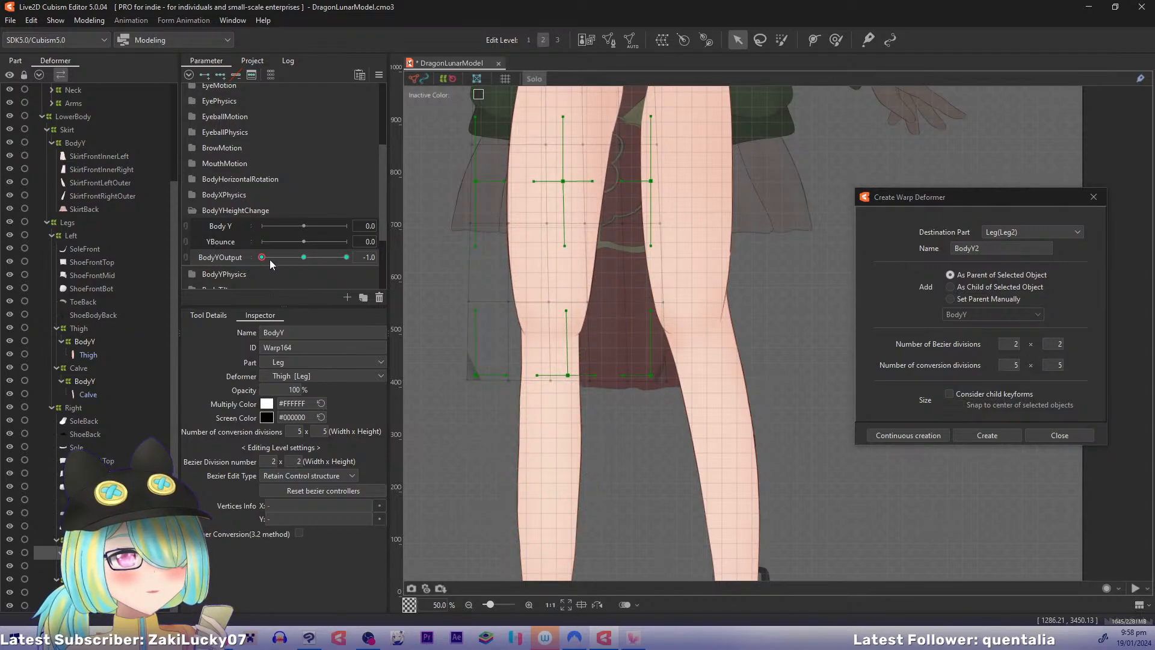
pyautogui.moveTo(270, 260); pyautogui.dragTo(227, 273)
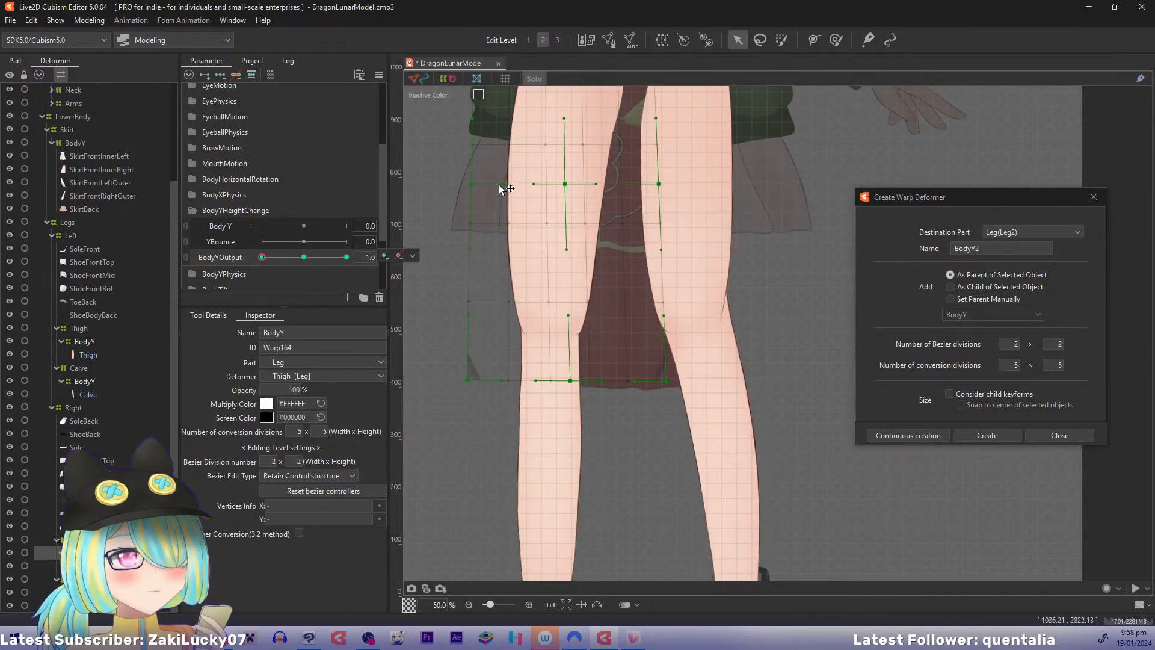
# Step: Pull the side midpoints of the right Thigh's BodyY deformer inward, then nudge its centre and bottom-middle points toward the inner leg
pyautogui.moveTo(478, 186); pyautogui.dragTo(491, 189)
pyautogui.moveTo(662, 187); pyautogui.dragTo(657, 187)
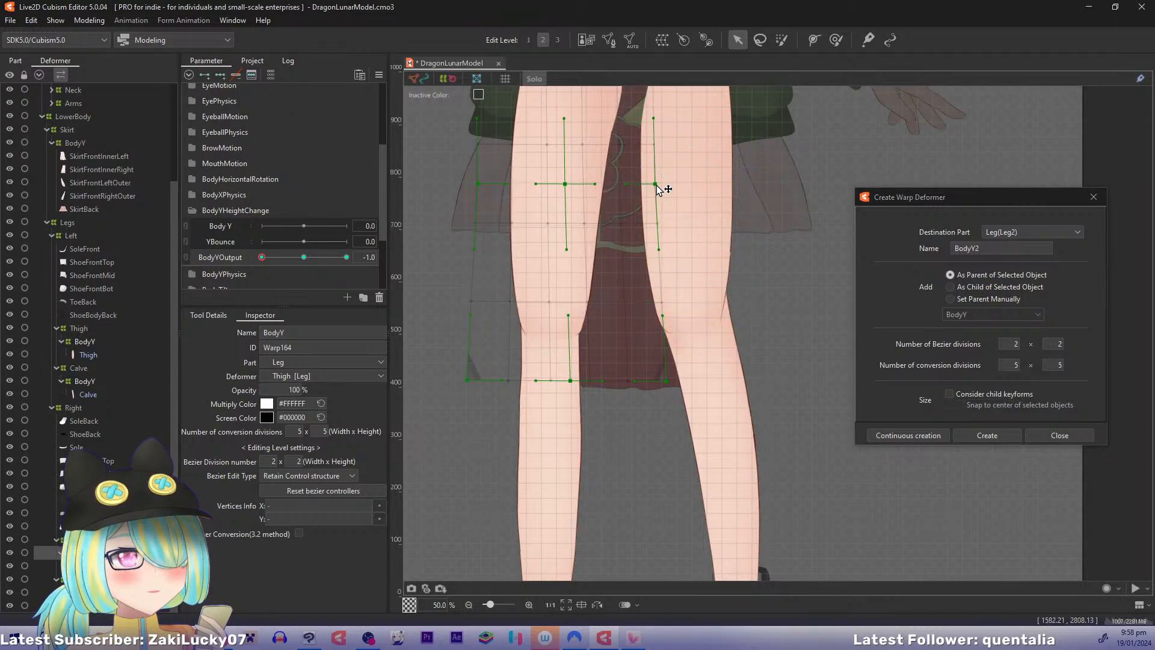
pyautogui.moveTo(565, 185); pyautogui.dragTo(566, 186)
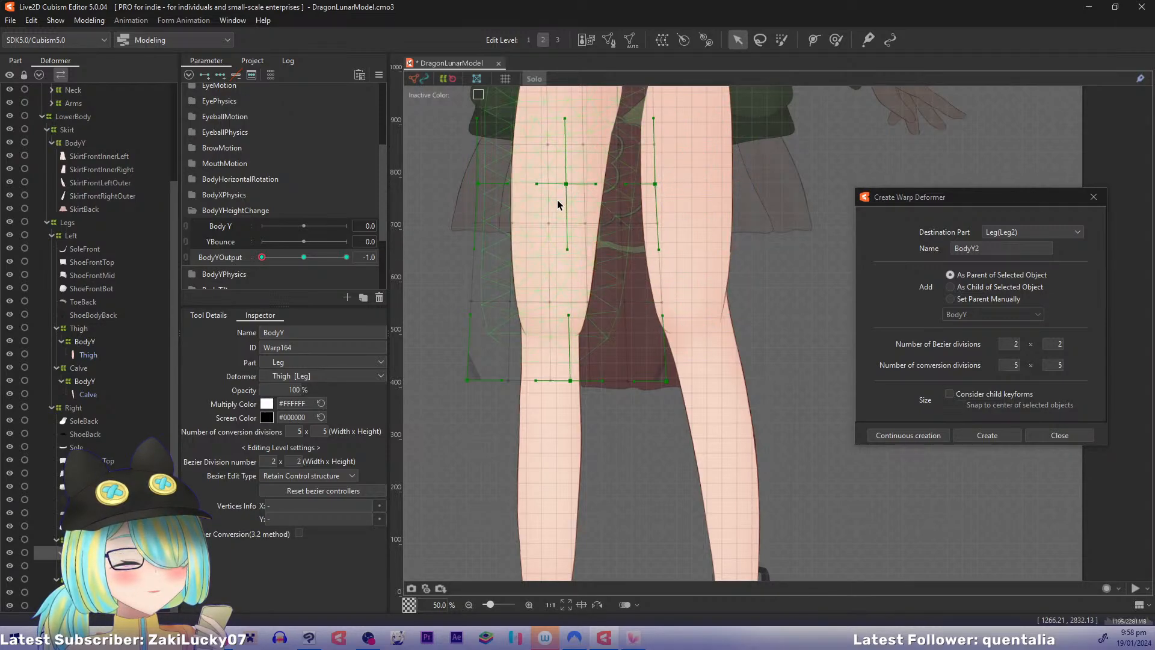
pyautogui.moveTo(263, 257); pyautogui.dragTo(212, 273)
pyautogui.moveTo(570, 381); pyautogui.dragTo(581, 385)
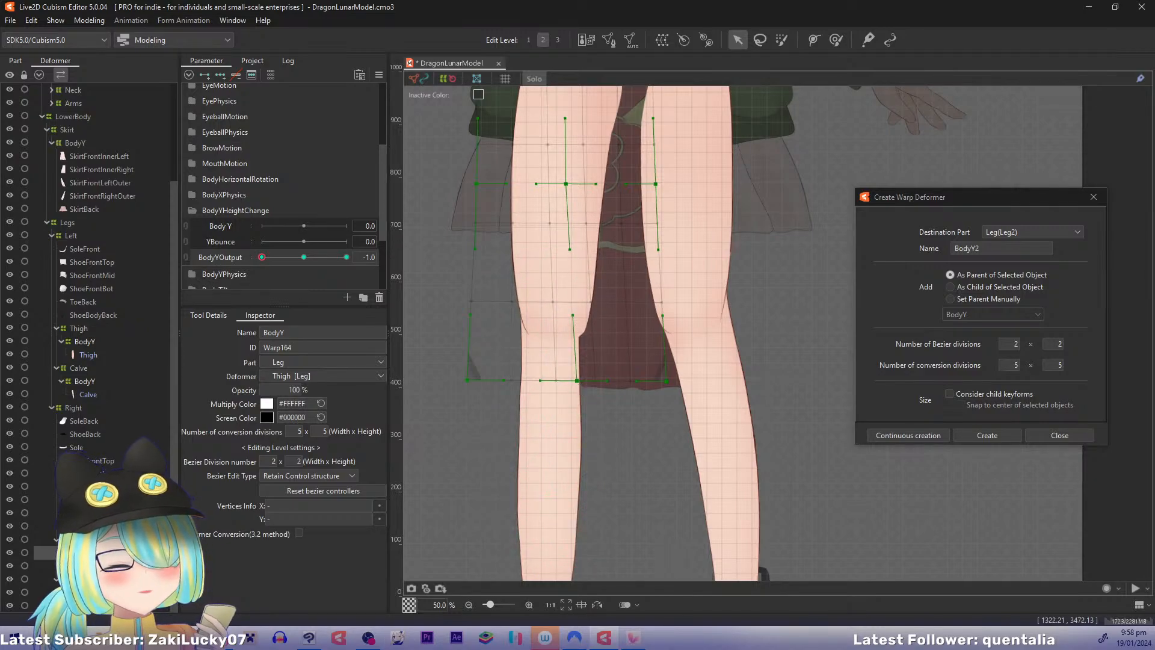
# Step: Spread the top corners of the right Calve's BodyY deformer and nudge its top-middle point toward the inner leg at BodyYOutput -1
pyautogui.click(555, 371)
pyautogui.moveTo(555, 370); pyautogui.dragTo(511, 268)
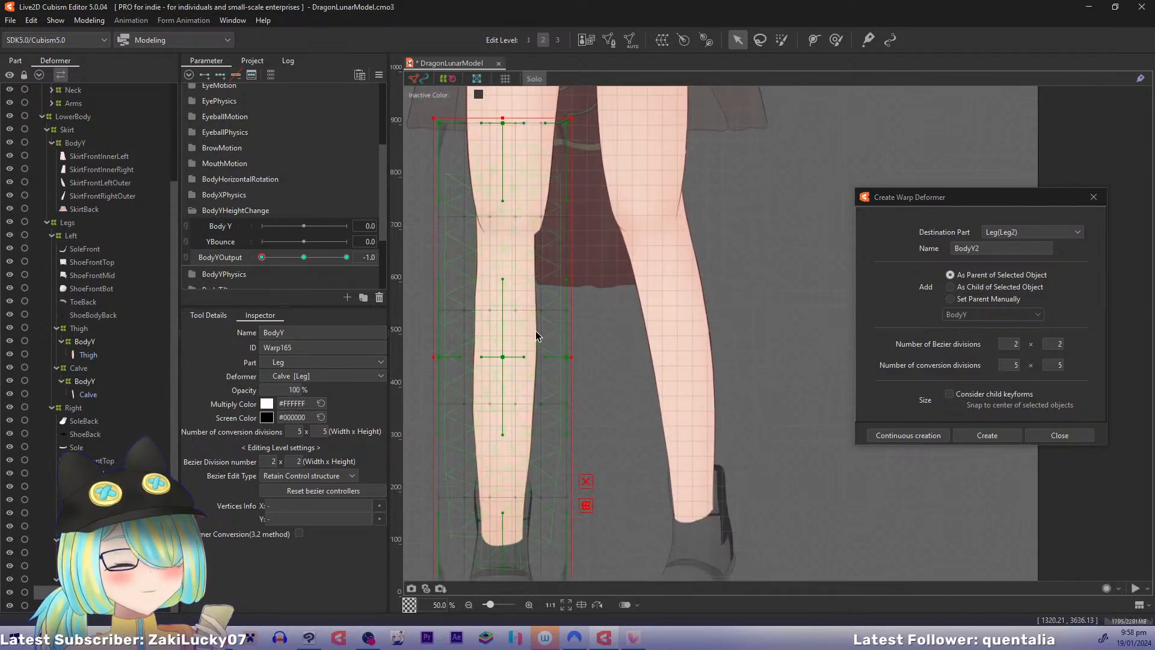
pyautogui.moveTo(565, 124); pyautogui.dragTo(585, 126)
pyautogui.moveTo(504, 124); pyautogui.dragTo(511, 123)
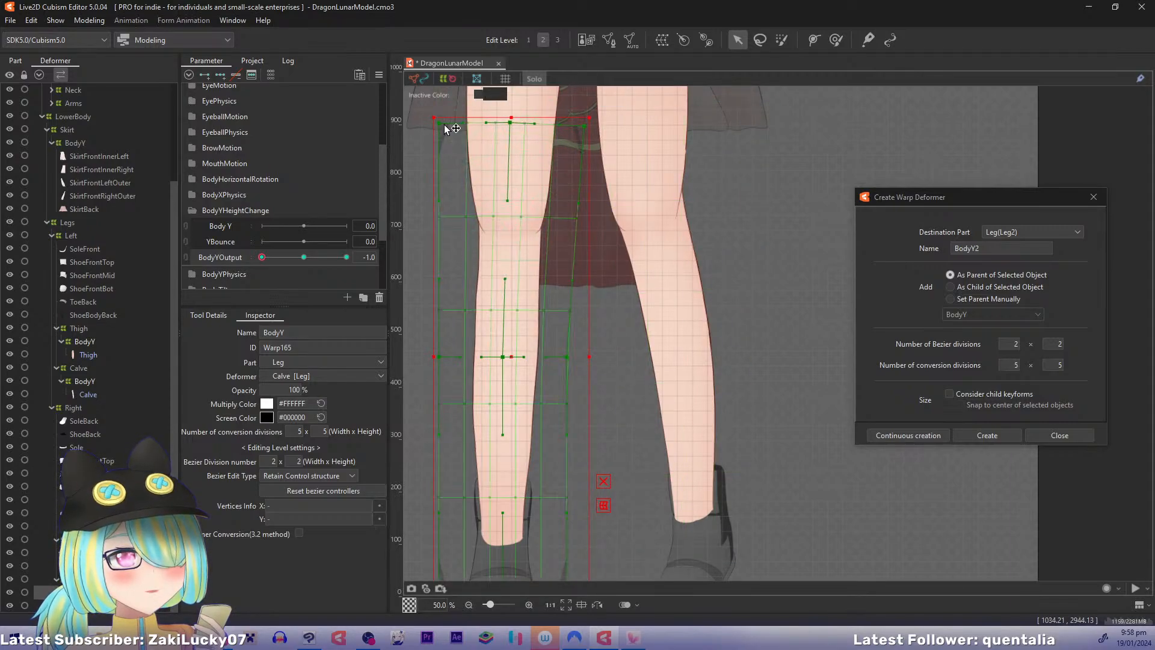
pyautogui.moveTo(440, 123); pyautogui.dragTo(433, 123)
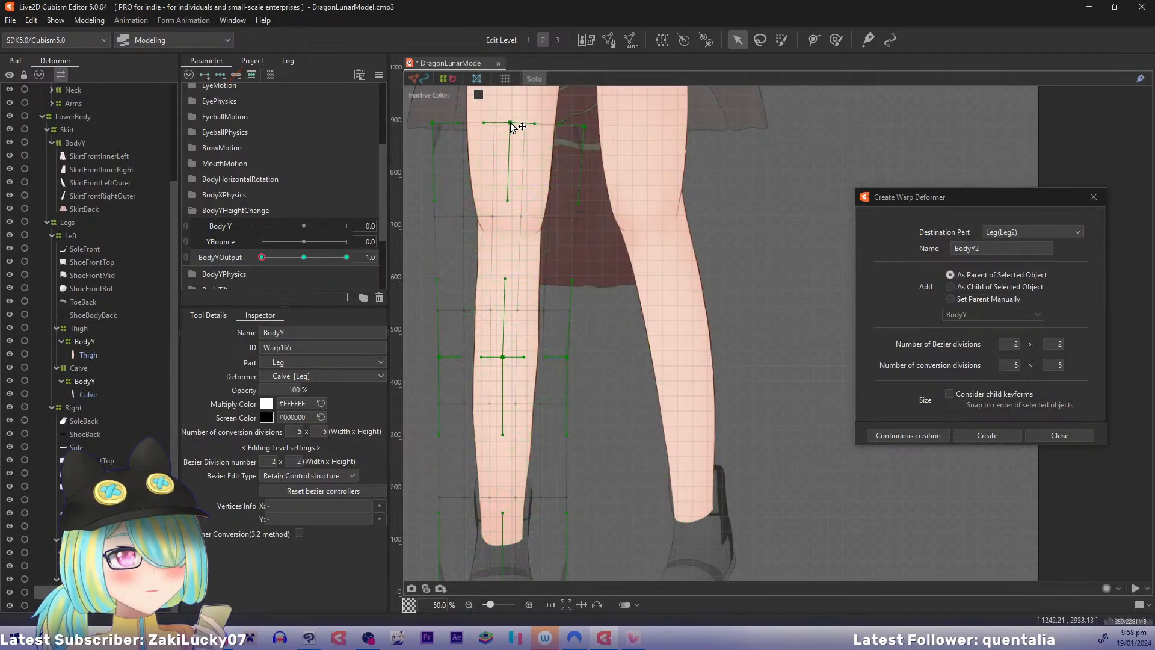
pyautogui.moveTo(511, 123); pyautogui.dragTo(511, 124)
pyautogui.moveTo(436, 127); pyautogui.dragTo(430, 126)
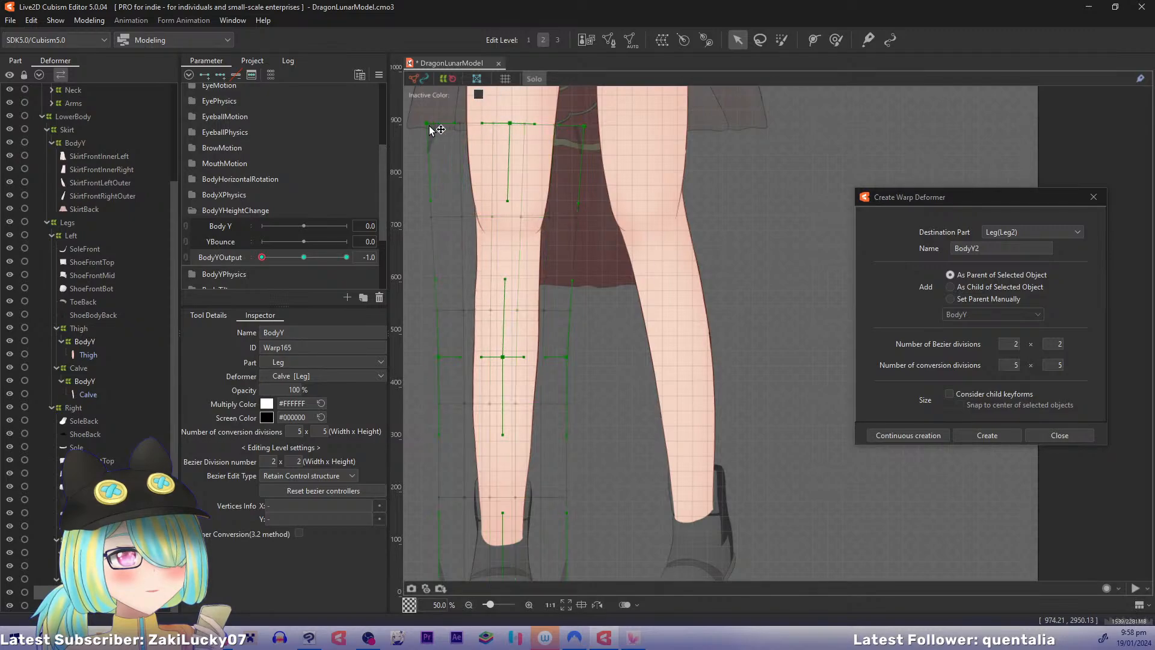
pyautogui.moveTo(262, 257); pyautogui.dragTo(222, 279)
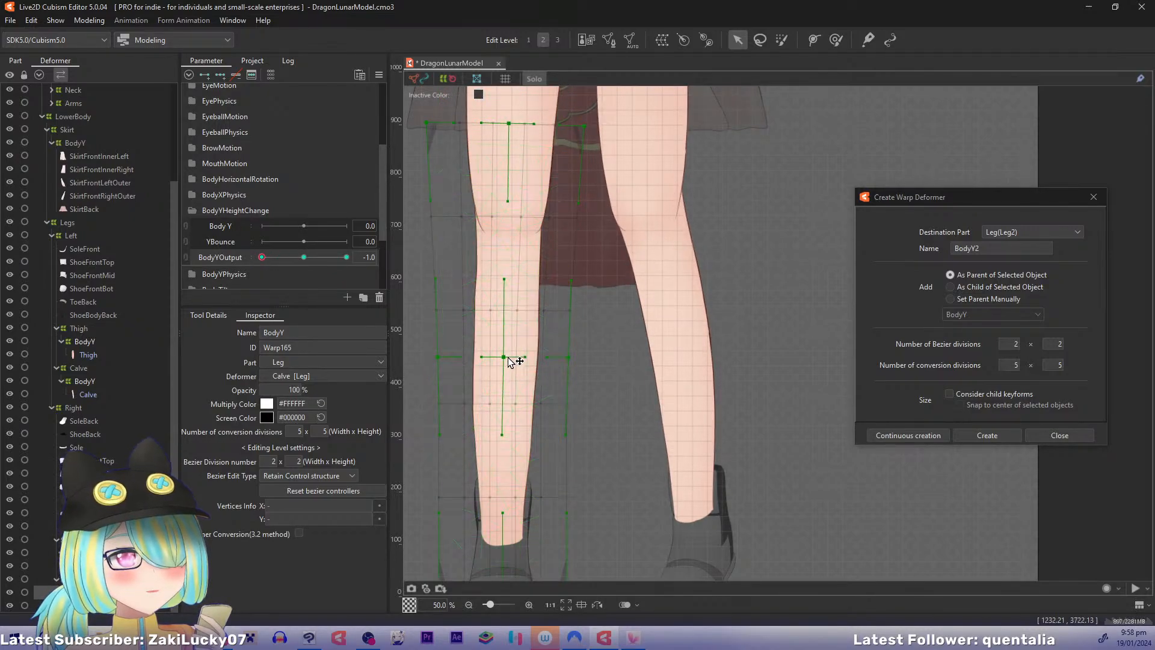
# Step: Lower the centre of the right Calve's BodyY deformer slightly, widen its outer side, and preview the motion back to BodyYOutput -1
pyautogui.moveTo(502, 356); pyautogui.dragTo(512, 367)
pyautogui.moveTo(438, 363); pyautogui.dragTo(431, 361)
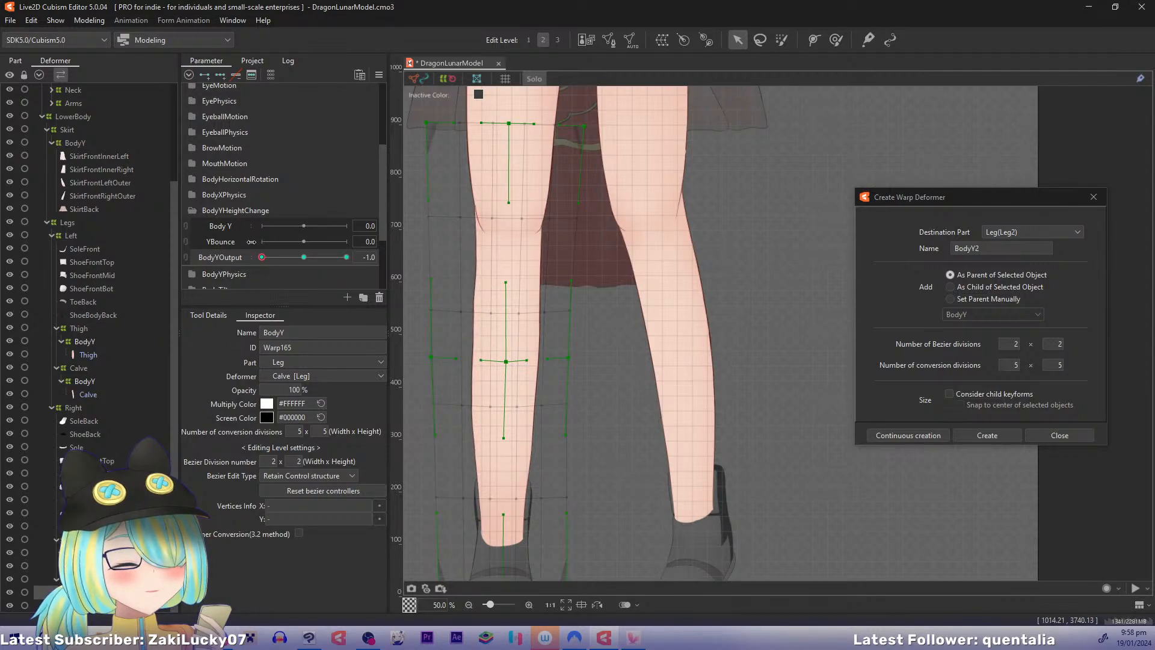
pyautogui.moveTo(262, 257); pyautogui.dragTo(239, 275)
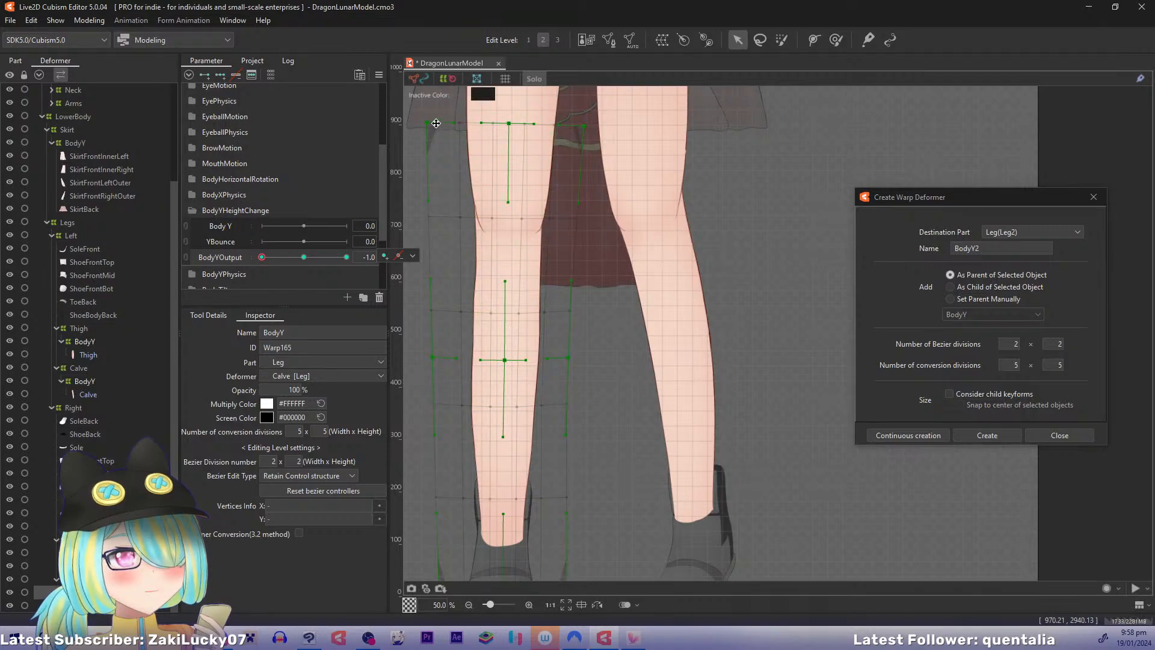
pyautogui.moveTo(428, 123); pyautogui.dragTo(420, 124)
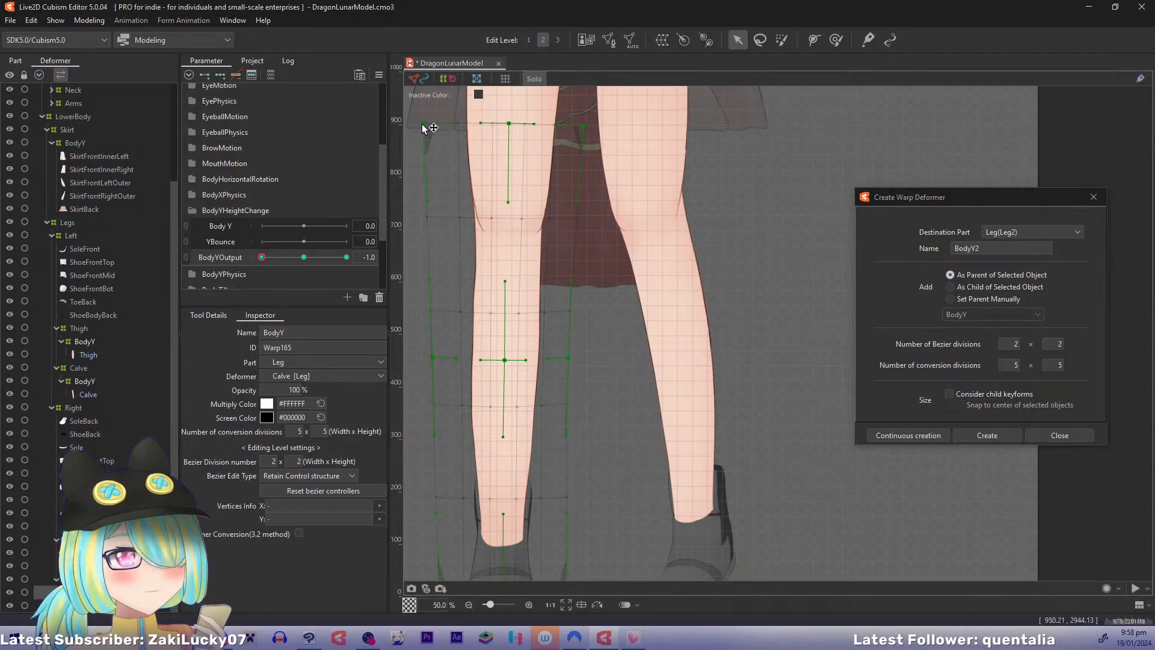
pyautogui.moveTo(271, 257); pyautogui.dragTo(240, 268)
pyautogui.moveTo(261, 259); pyautogui.dragTo(150, 319)
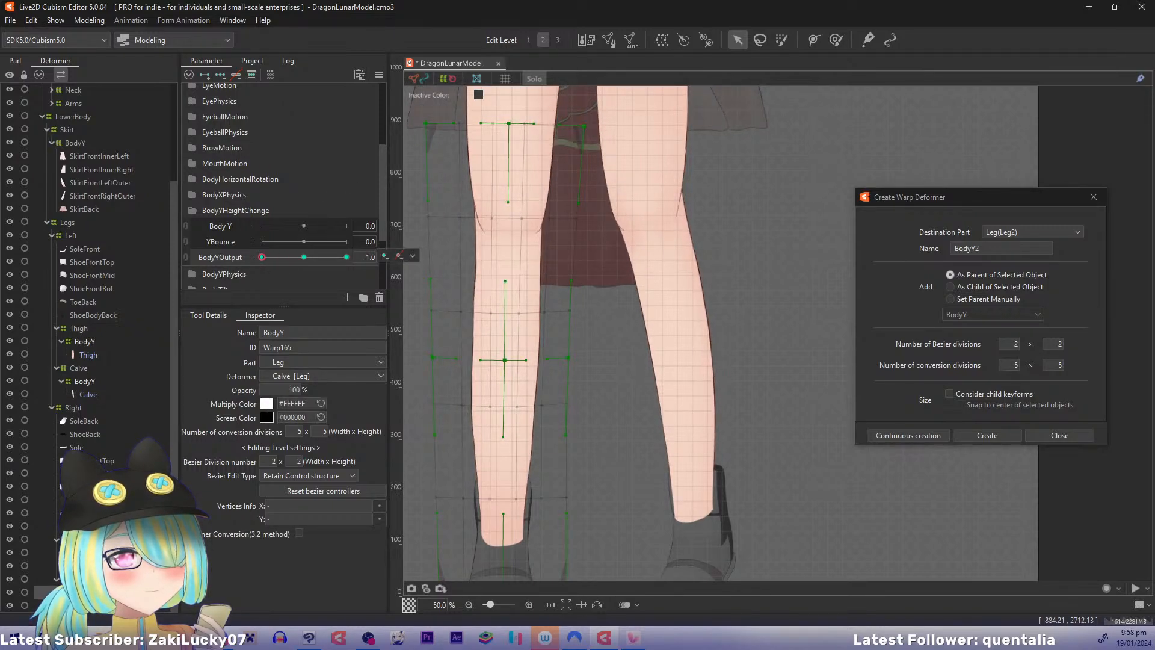
# Step: Preview the right Thigh's BodyY motion, lower its deformer's centre and side midpoints at BodyYOutput -1, and undo the last adjustment
pyautogui.click(90, 553)
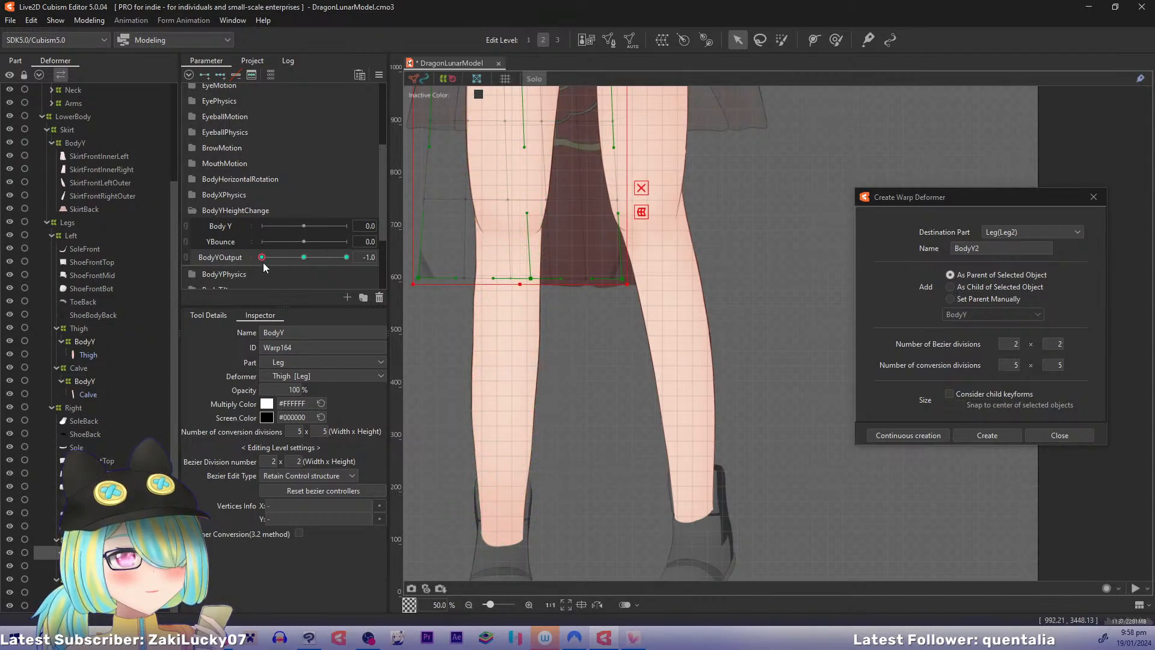
pyautogui.moveTo(265, 268); pyautogui.dragTo(244, 286)
pyautogui.click(303, 257)
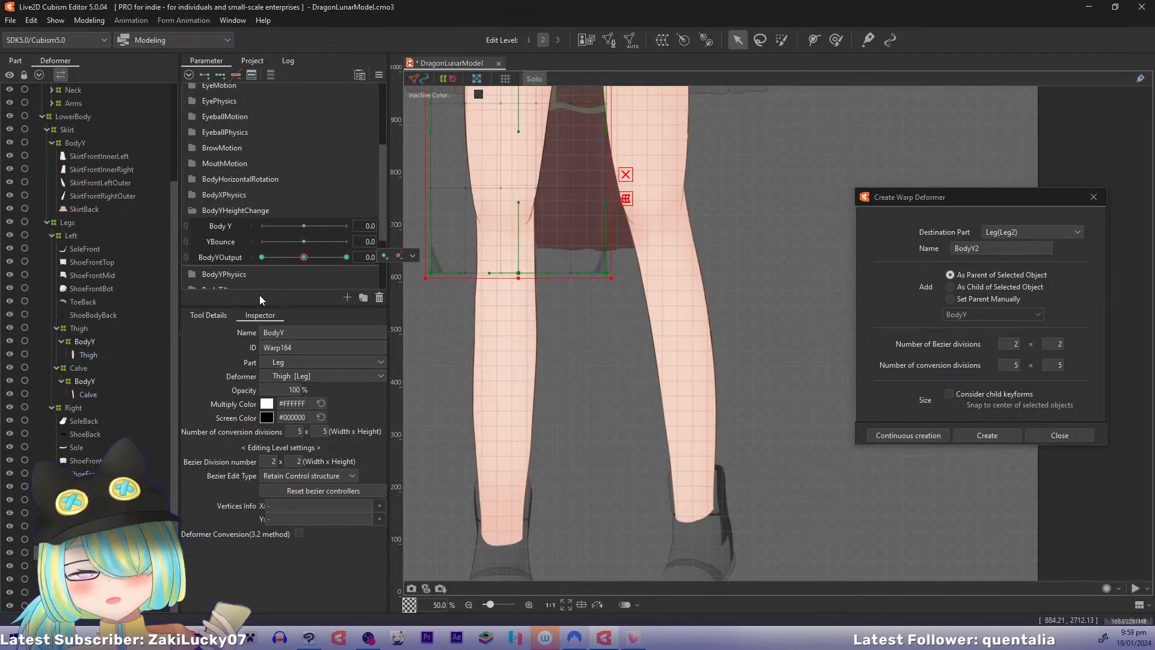
pyautogui.moveTo(540, 289); pyautogui.dragTo(578, 434)
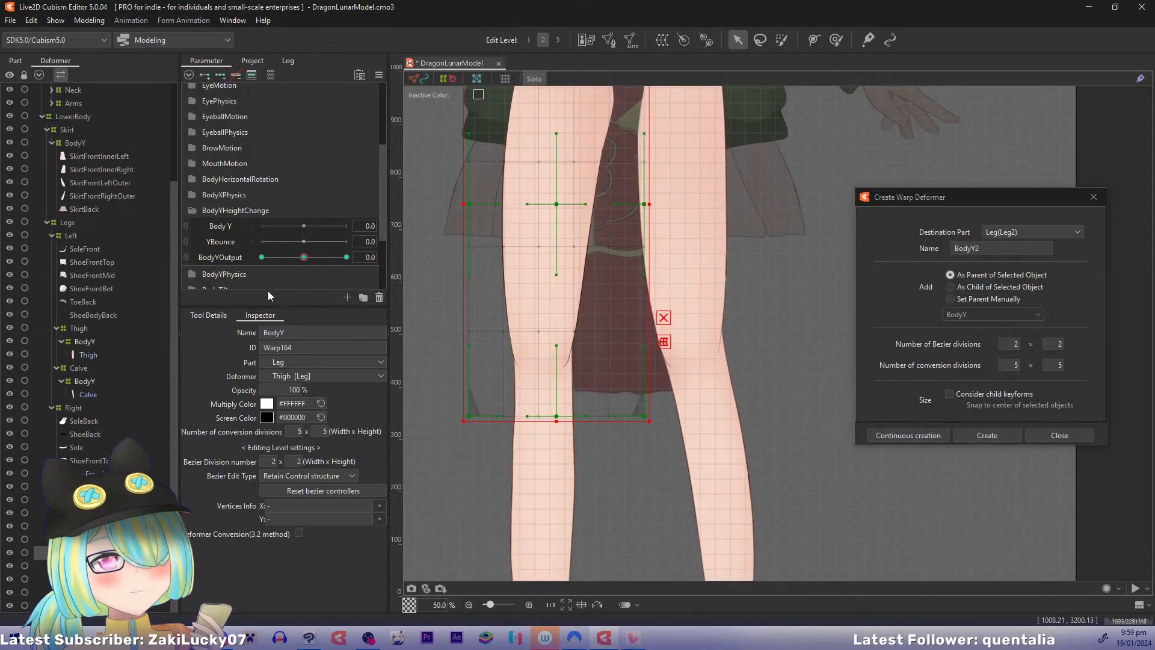
pyautogui.moveTo(303, 259); pyautogui.dragTo(241, 257)
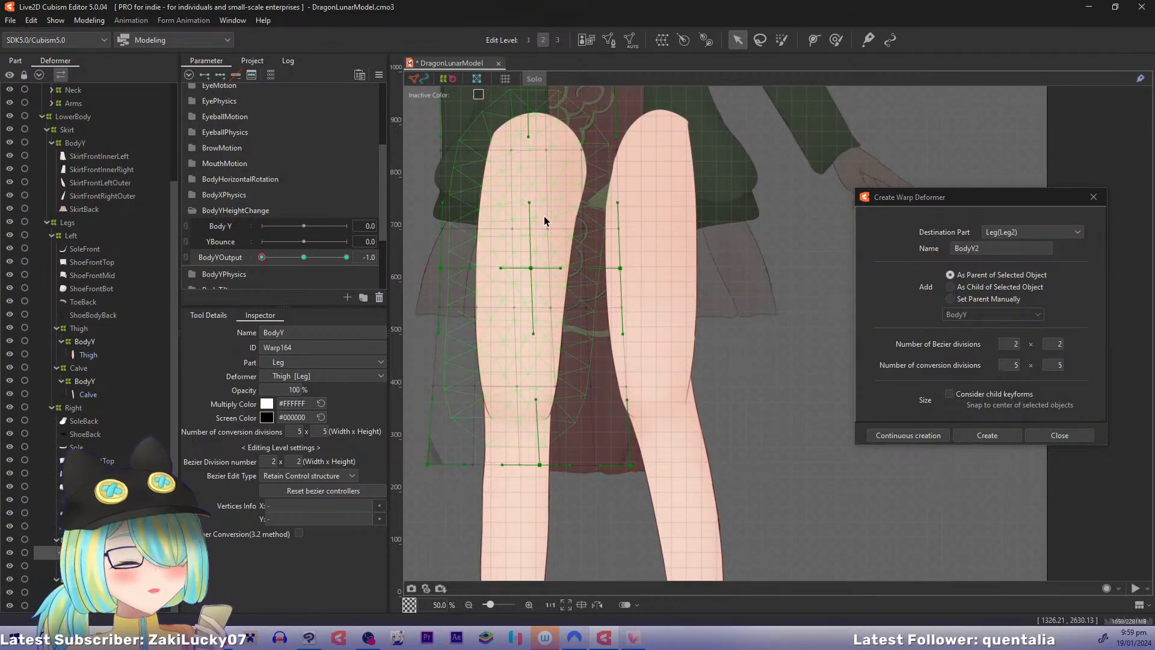
pyautogui.moveTo(531, 268); pyautogui.dragTo(531, 280)
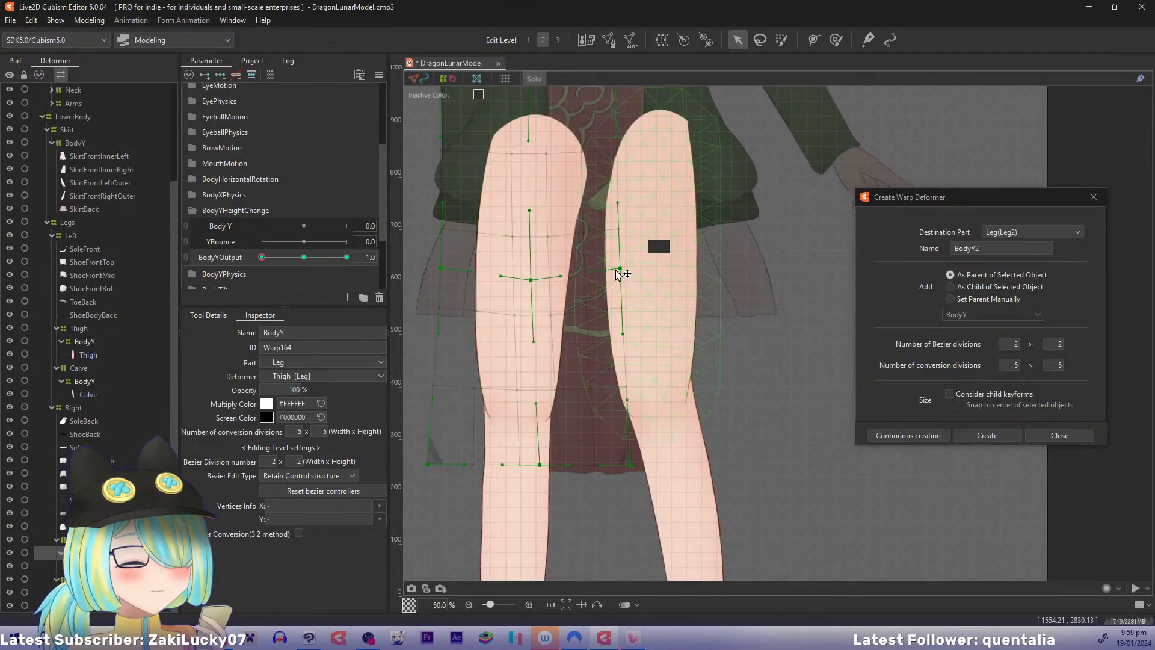
pyautogui.moveTo(616, 269); pyautogui.dragTo(609, 280)
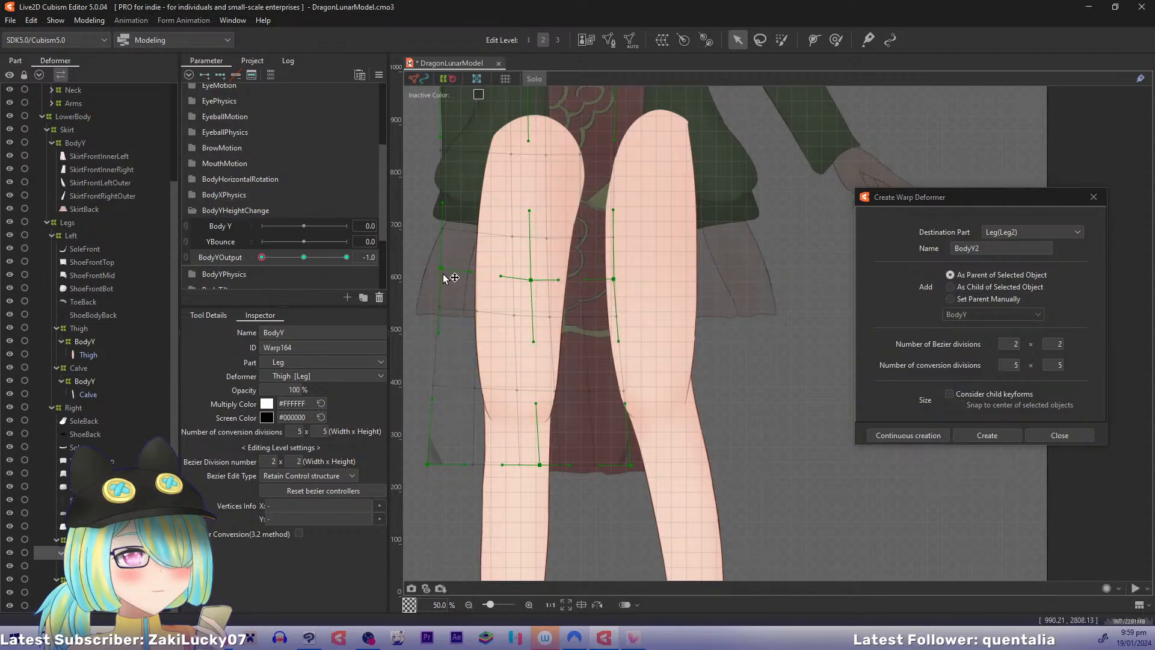
pyautogui.moveTo(443, 274); pyautogui.dragTo(445, 283)
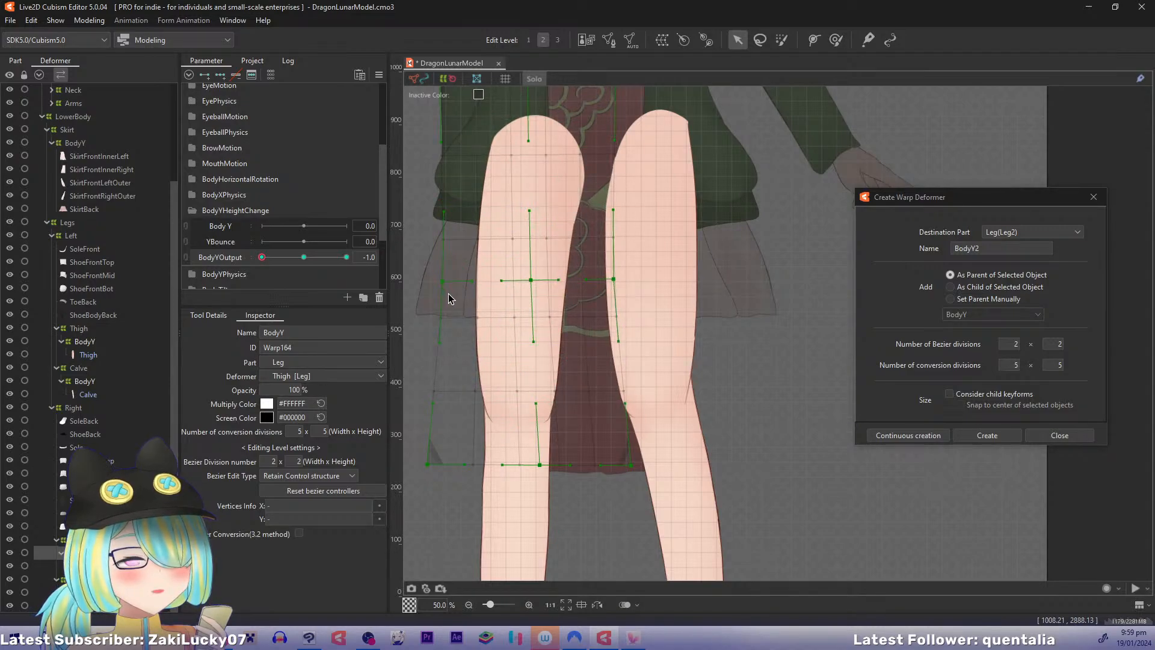
pyautogui.moveTo(263, 257); pyautogui.dragTo(205, 284)
pyautogui.hotkey('ctrl', 'z')
# Step: Lower the centre point of the left Thigh's BodyY deformer slightly at BodyYOutput -1 and preview the motion
pyautogui.click(94, 343)
pyautogui.moveTo(655, 265); pyautogui.dragTo(653, 276)
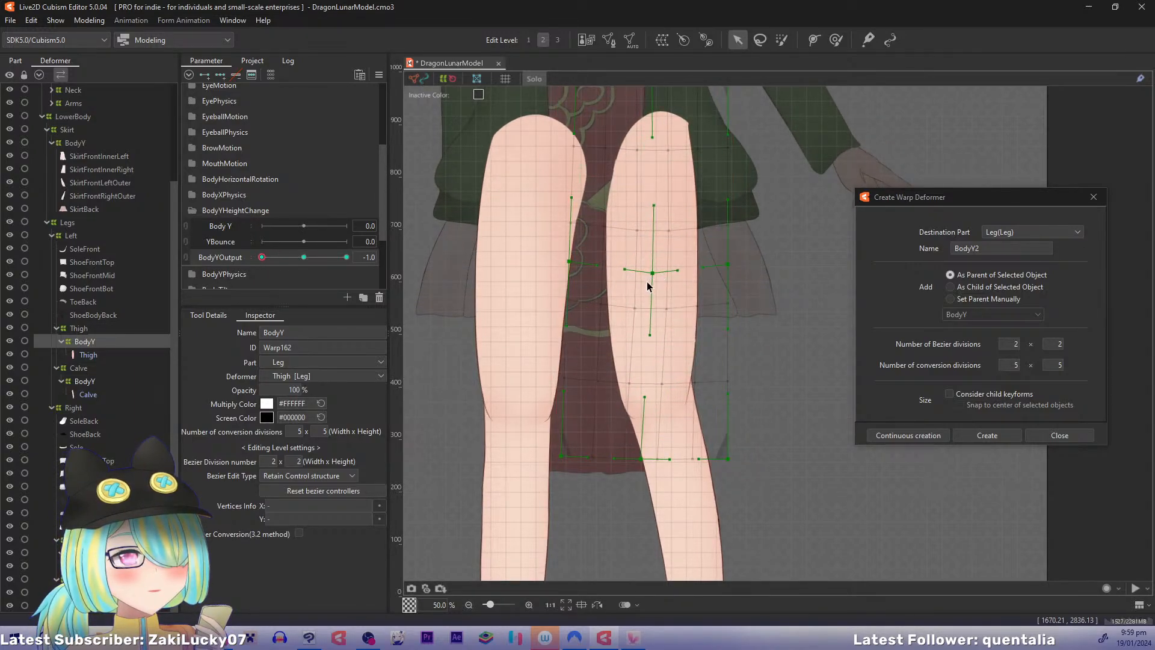
pyautogui.moveTo(263, 257); pyautogui.dragTo(195, 296)
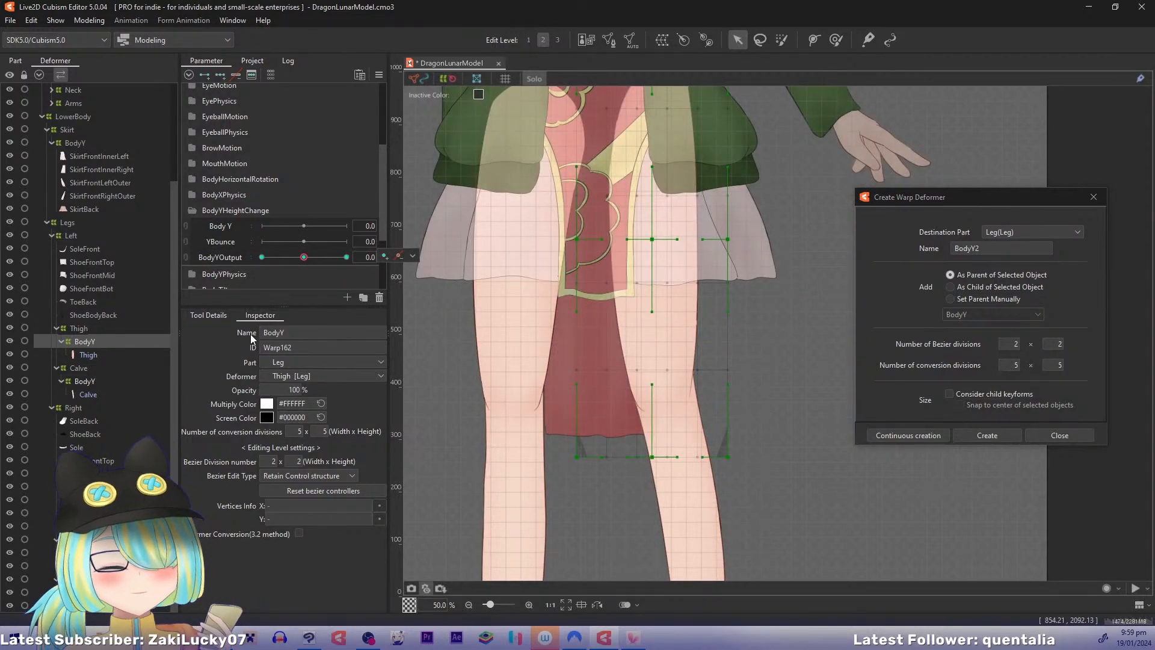
# Step: Raise both Thigh BodyY deformers together at BodyYOutput 1 and check the legs against the full outfit
pyautogui.moveTo(503, 318); pyautogui.dragTo(581, 383)
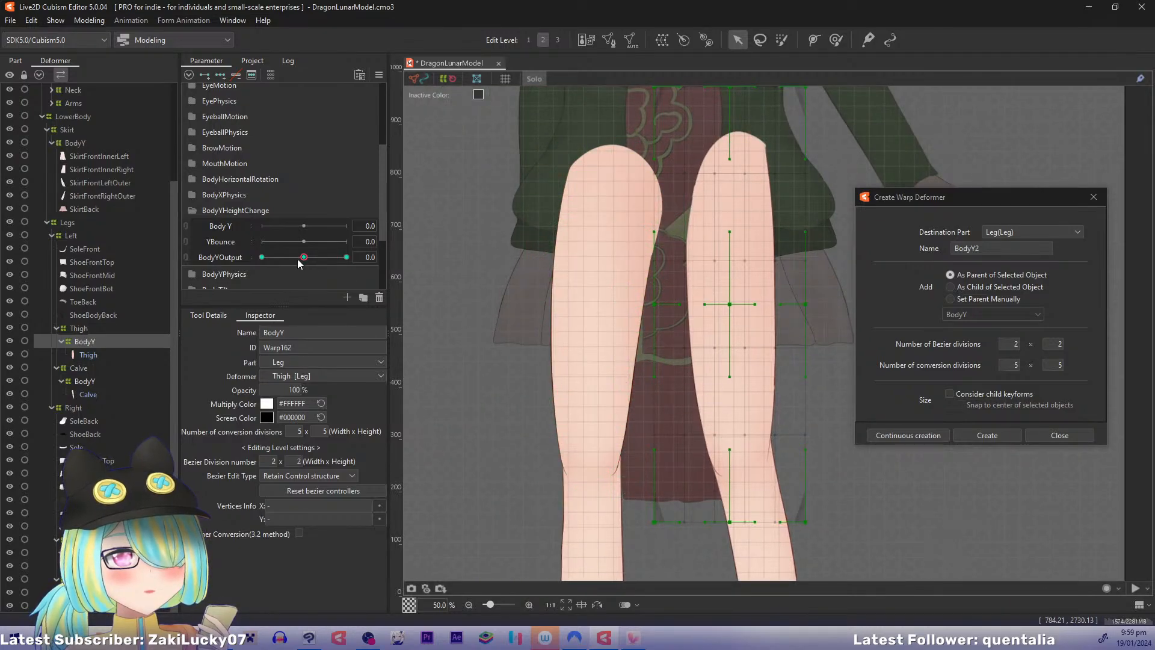
pyautogui.moveTo(298, 260); pyautogui.dragTo(412, 260)
pyautogui.moveTo(763, 428); pyautogui.dragTo(650, 425)
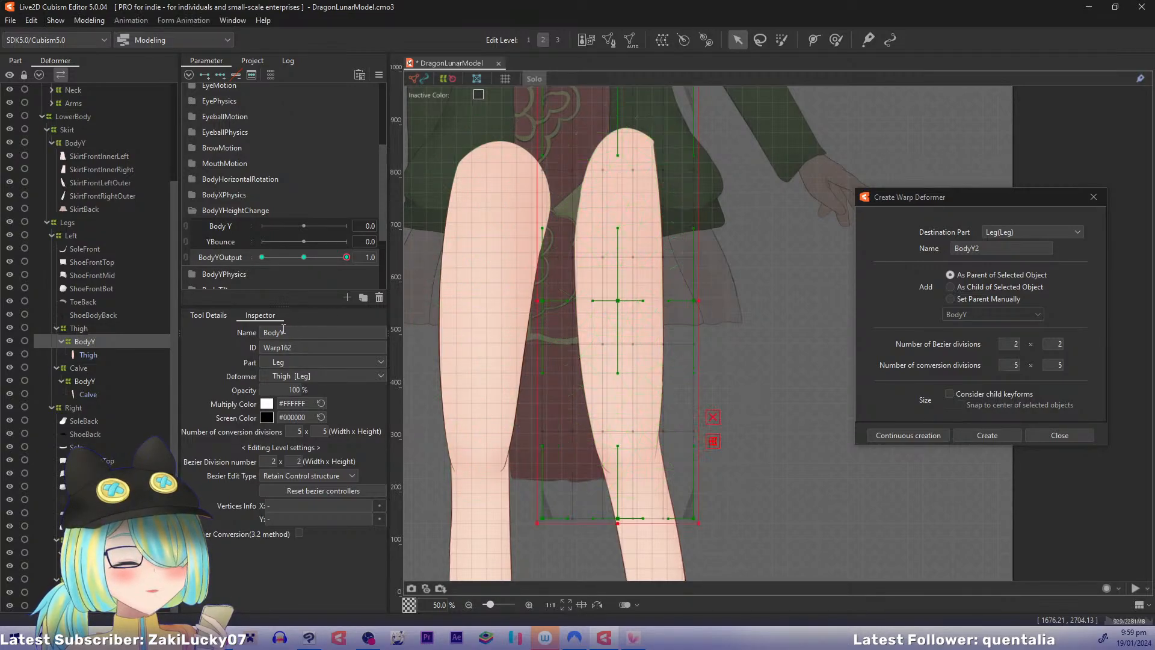
pyautogui.keyDown('shift'); pyautogui.click(470, 349); pyautogui.keyUp('shift')
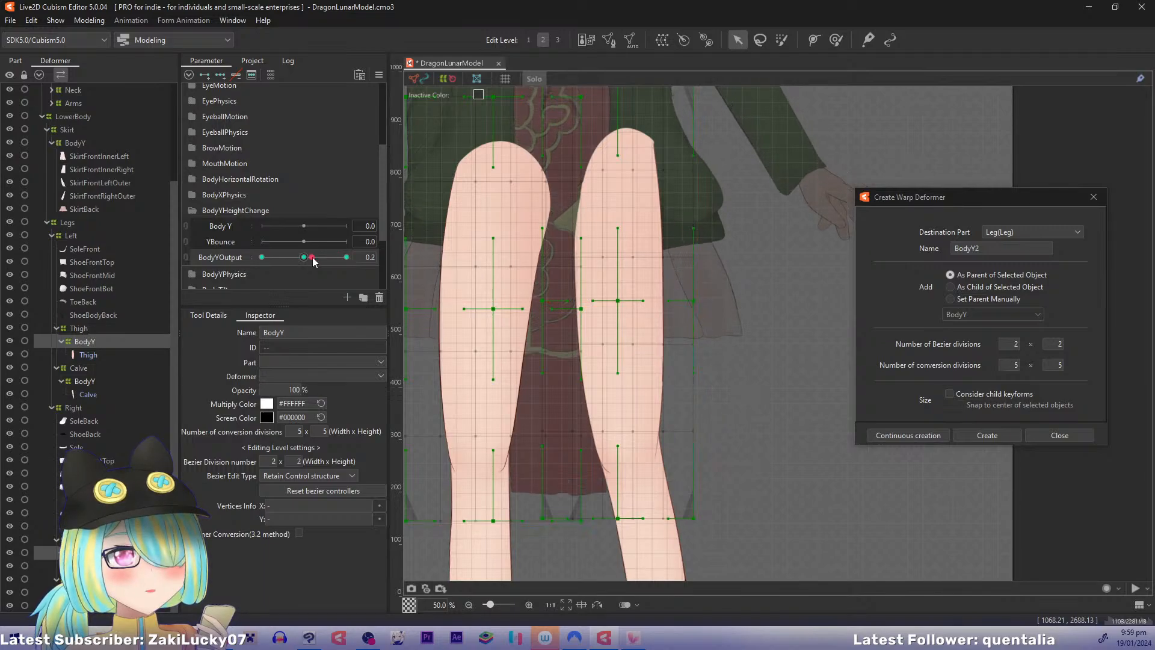
pyautogui.moveTo(550, 299); pyautogui.dragTo(550, 286)
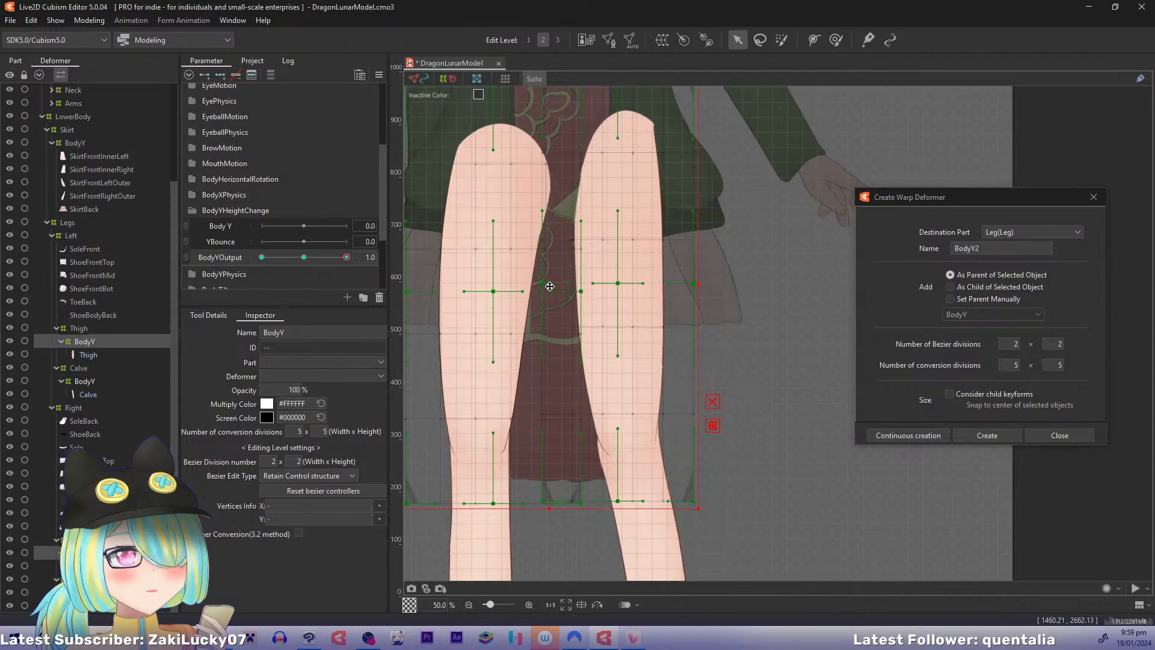
pyautogui.moveTo(546, 386); pyautogui.dragTo(568, 307)
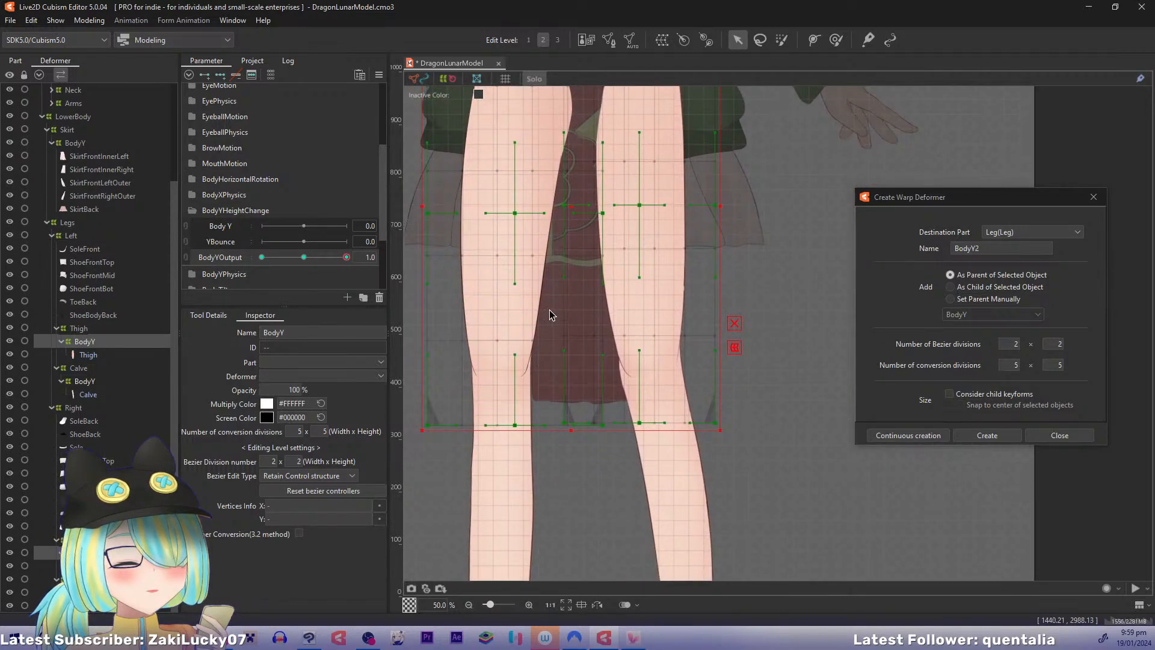
pyautogui.press('s')
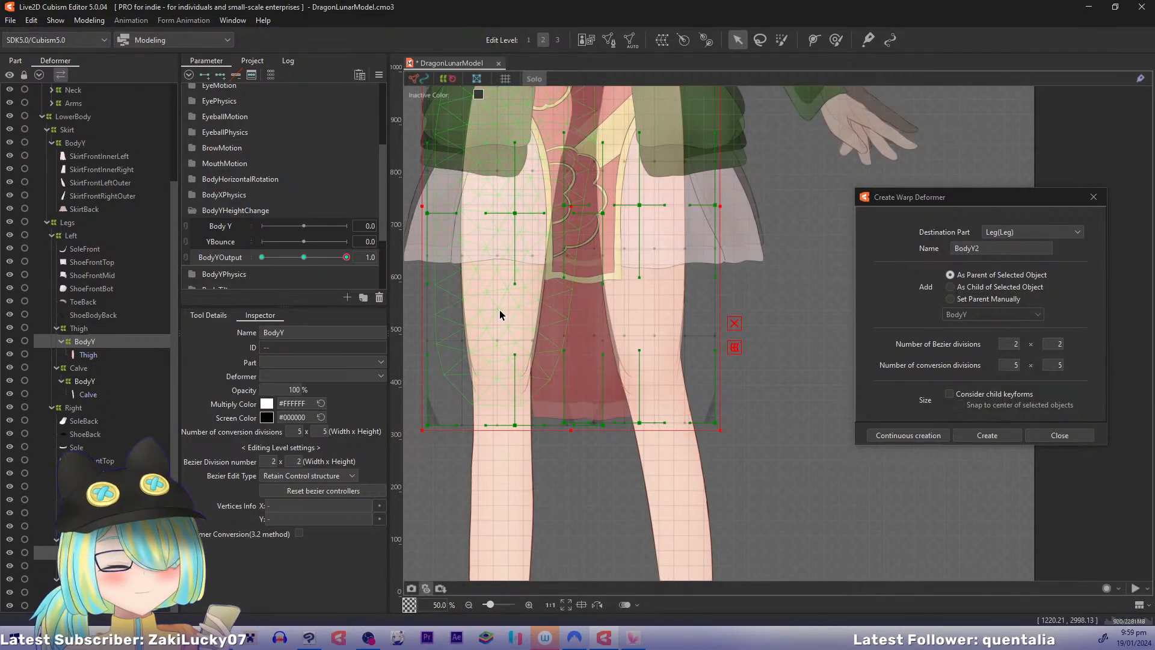
pyautogui.press('s')
# Step: Shift the outer midpoint and centre point of the right Thigh's BodyY deformer slightly toward the inner leg at BodyYOutput 1
pyautogui.moveTo(534, 326); pyautogui.dragTo(556, 302)
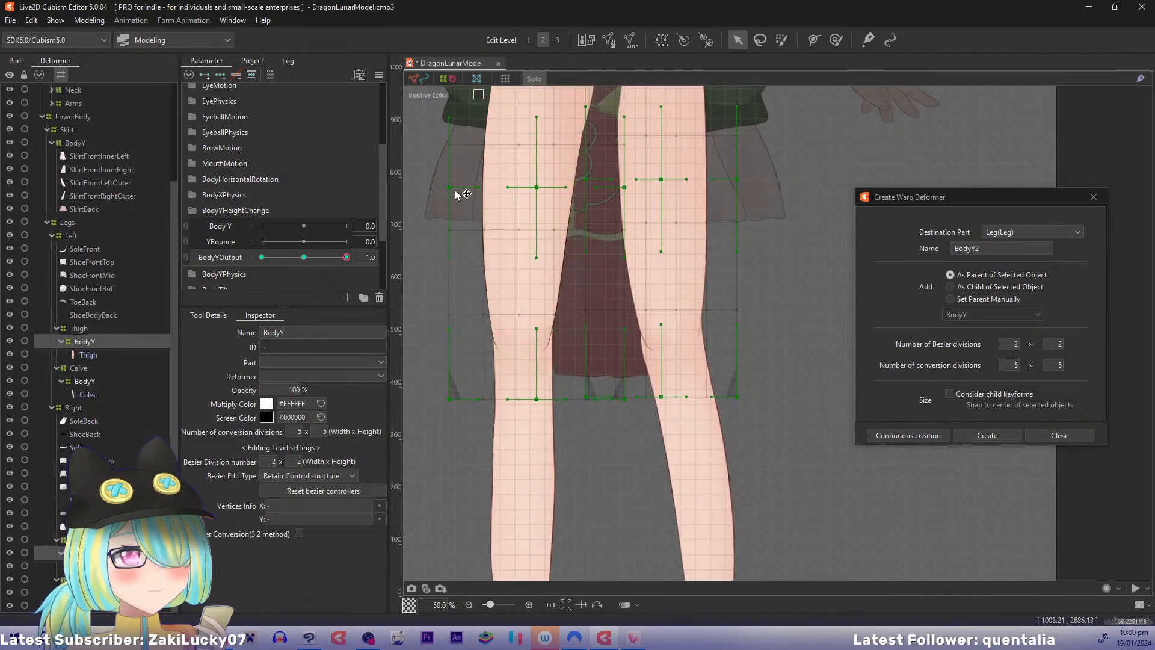
pyautogui.moveTo(454, 191); pyautogui.dragTo(461, 189)
pyautogui.moveTo(537, 189); pyautogui.dragTo(543, 187)
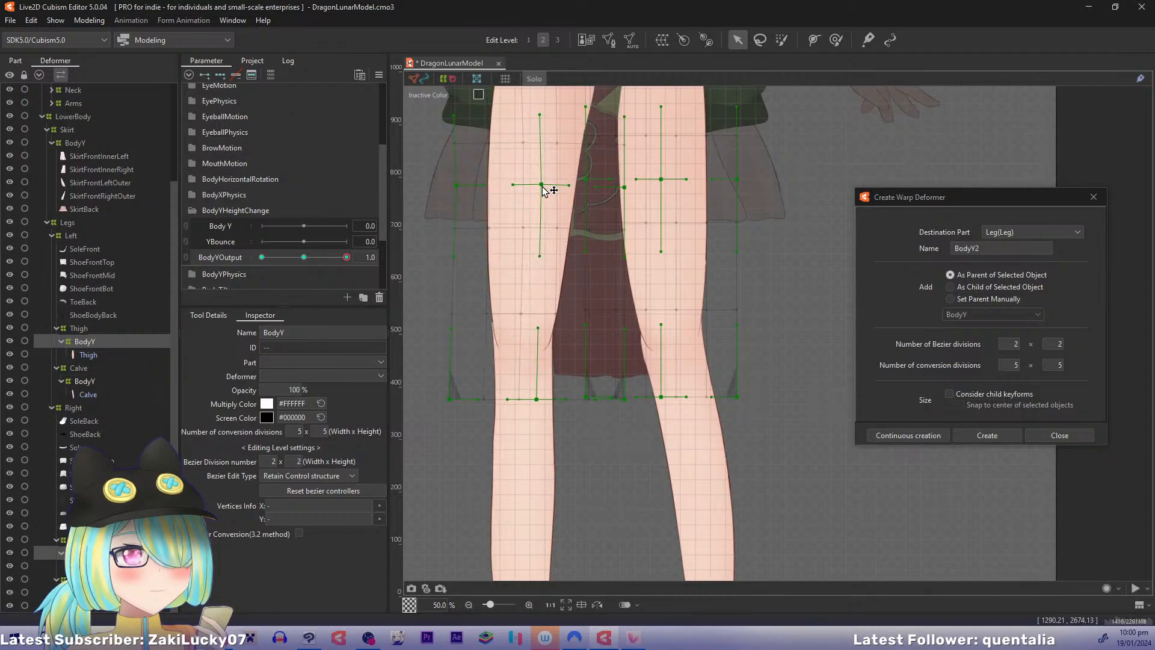
# Step: Raise the bottom edges of both Thigh BodyY deformers and pull the right one's outer bottom corner inward at BodyYOutput 1
pyautogui.moveTo(450, 401); pyautogui.dragTo(462, 392)
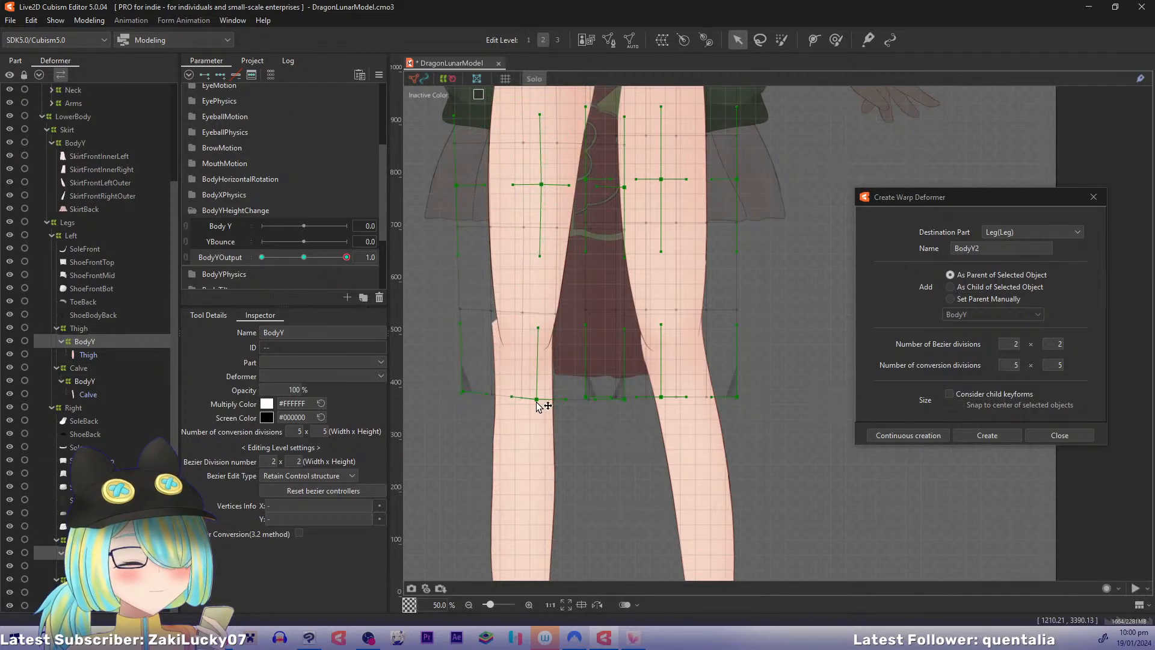
pyautogui.moveTo(537, 399); pyautogui.dragTo(597, 385)
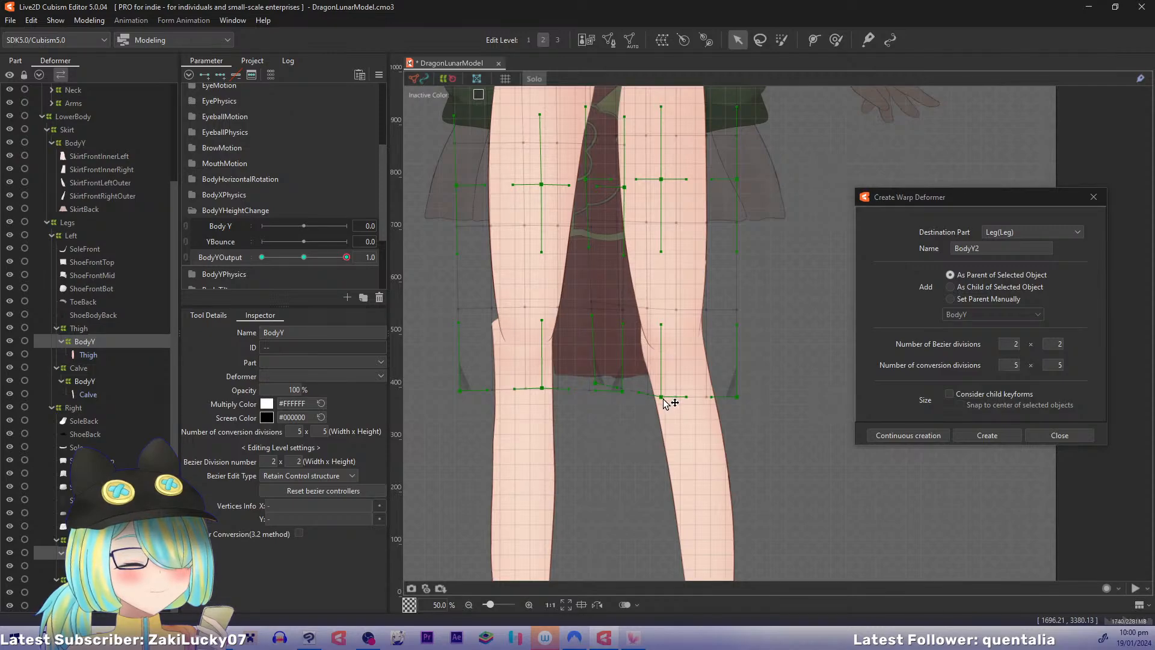
pyautogui.moveTo(664, 400); pyautogui.dragTo(671, 388)
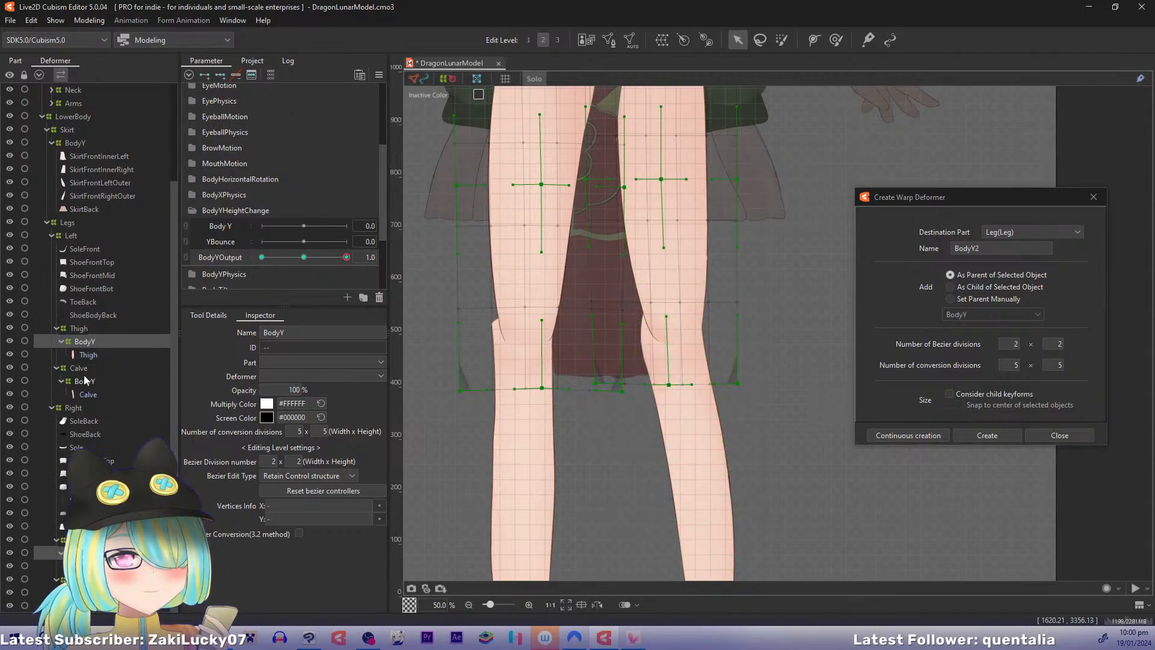
# Step: Select both Calve BodyY deformers and pull the left one's top corners inward, raising its top edge slightly at BodyYOutput 1
pyautogui.click(85, 381)
pyautogui.keyDown('ctrl'); pyautogui.click(85, 592); pyautogui.keyUp('ctrl')
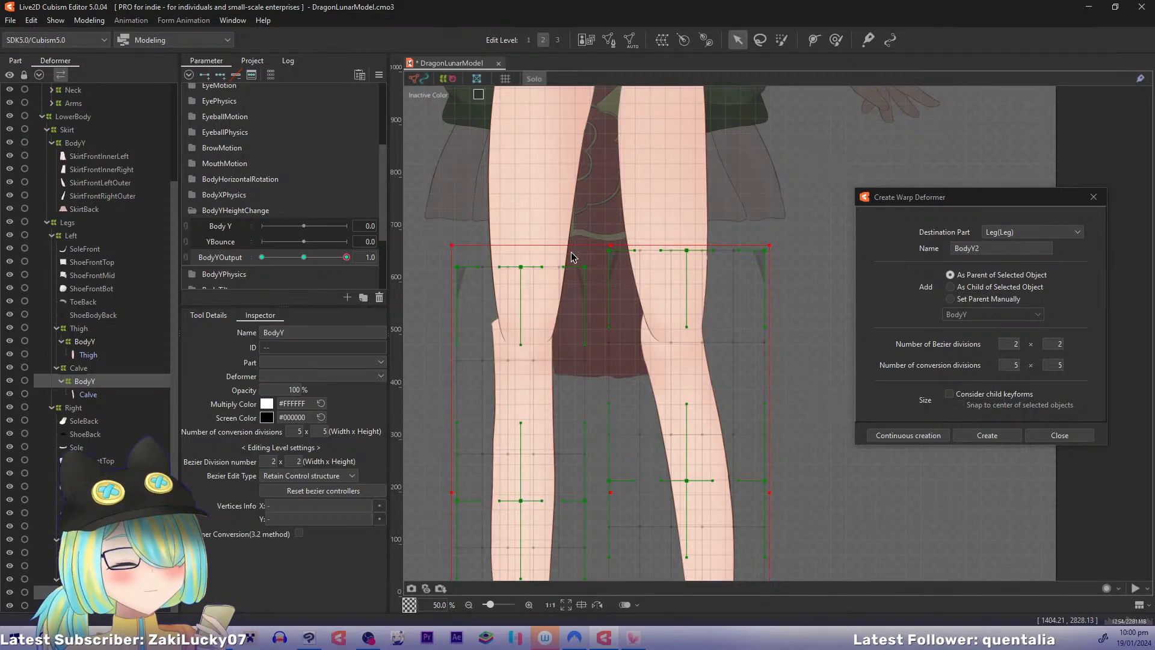
pyautogui.moveTo(687, 251); pyautogui.dragTo(697, 248)
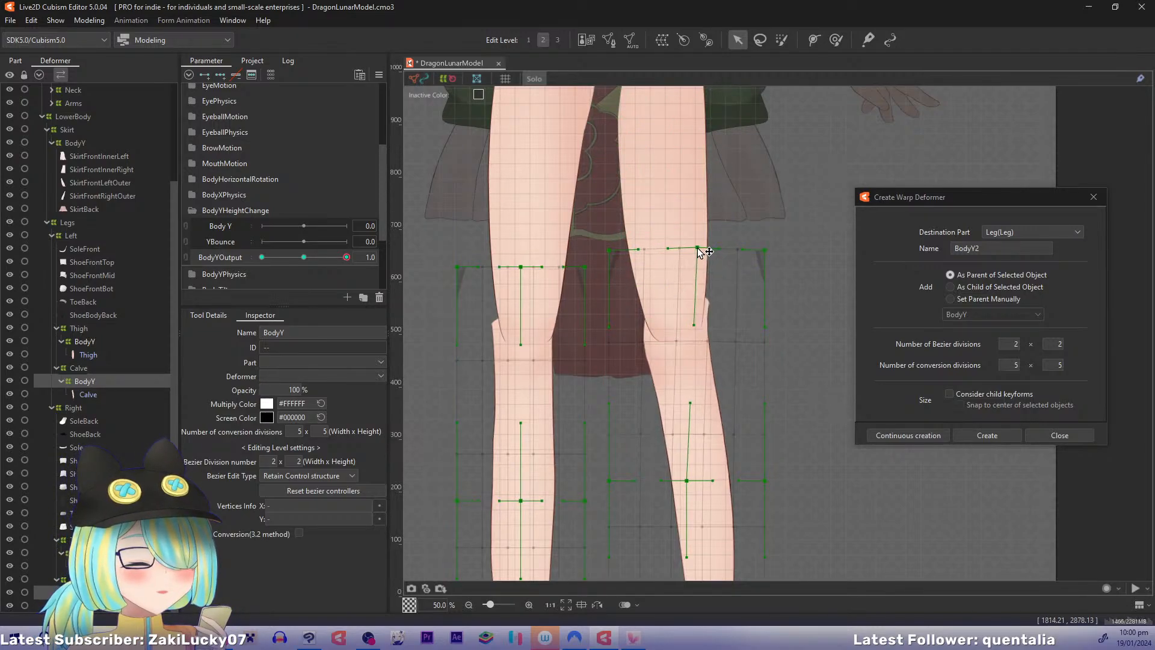
pyautogui.moveTo(610, 251); pyautogui.dragTo(625, 247)
pyautogui.moveTo(765, 251); pyautogui.dragTo(618, 251)
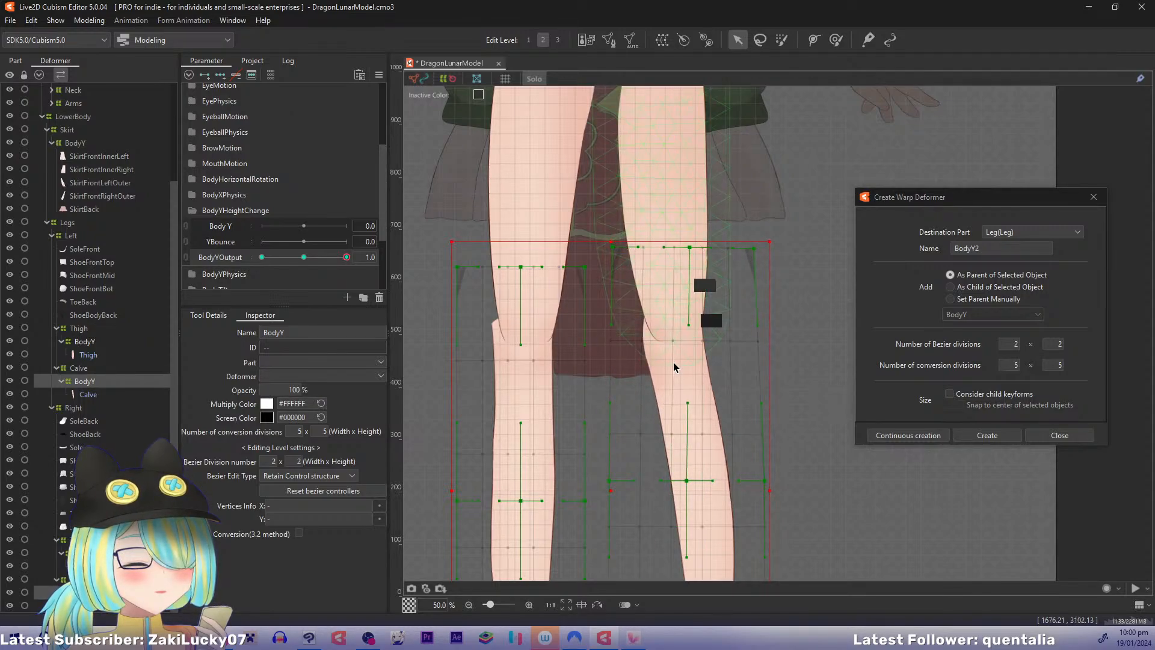
# Step: Narrow the left Calve's BodyY deformer at its inner midpoint and nudge its outer top corner and top-middle point outward
pyautogui.moveTo(614, 476); pyautogui.dragTo(687, 479)
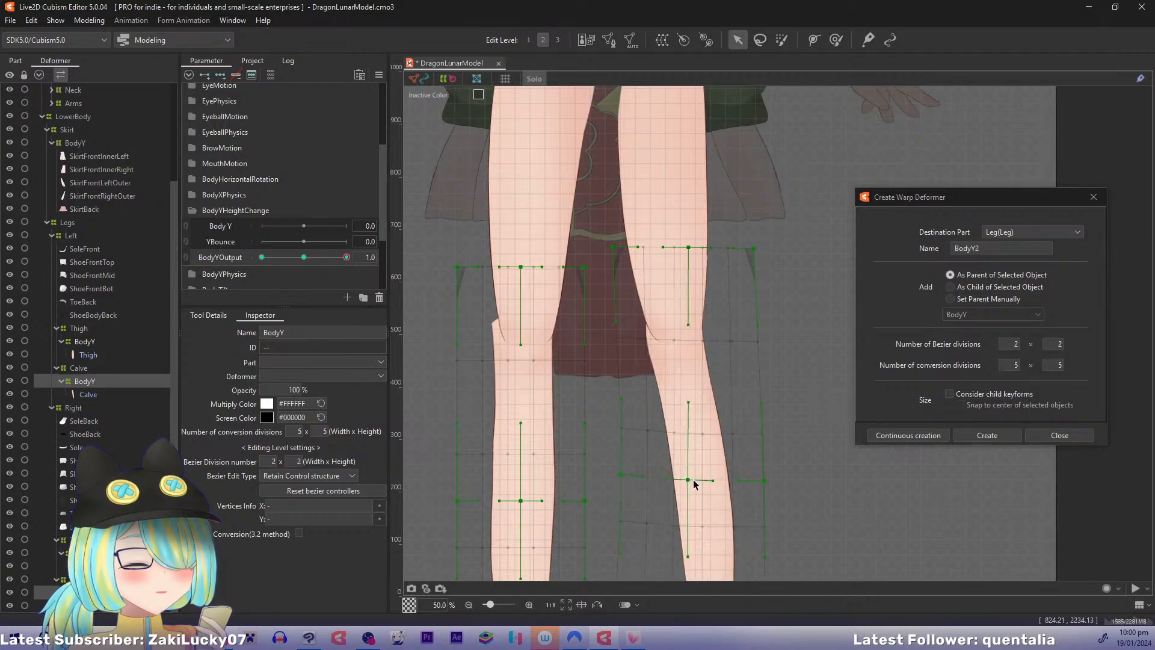
pyautogui.moveTo(756, 249); pyautogui.dragTo(765, 249)
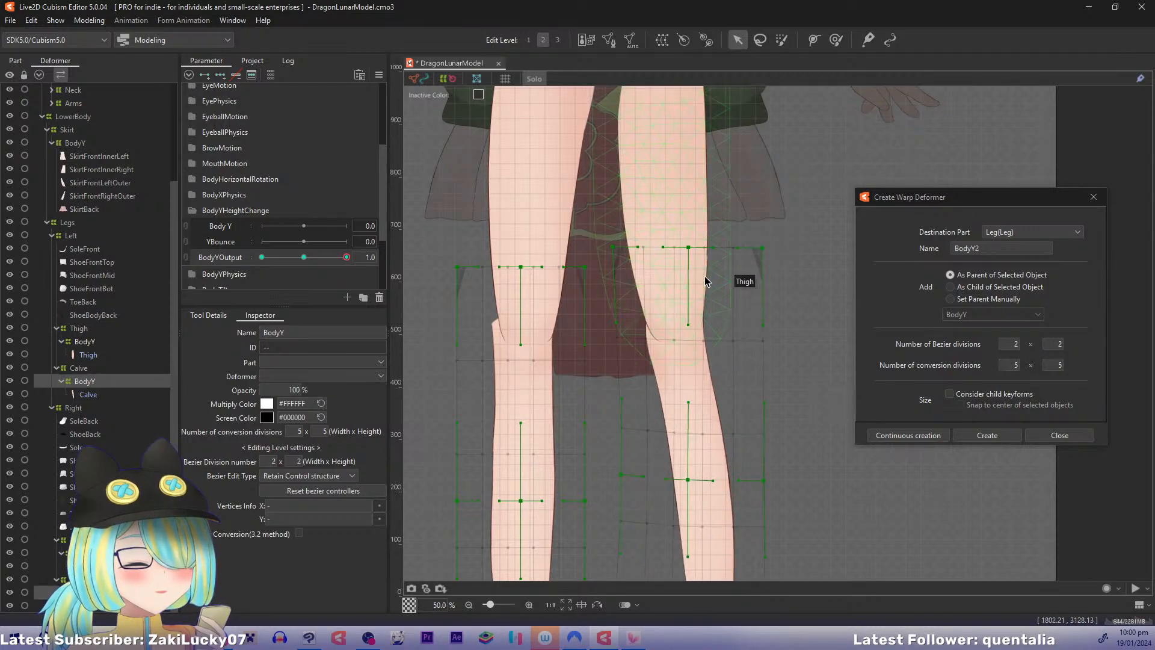
pyautogui.moveTo(688, 247); pyautogui.dragTo(693, 246)
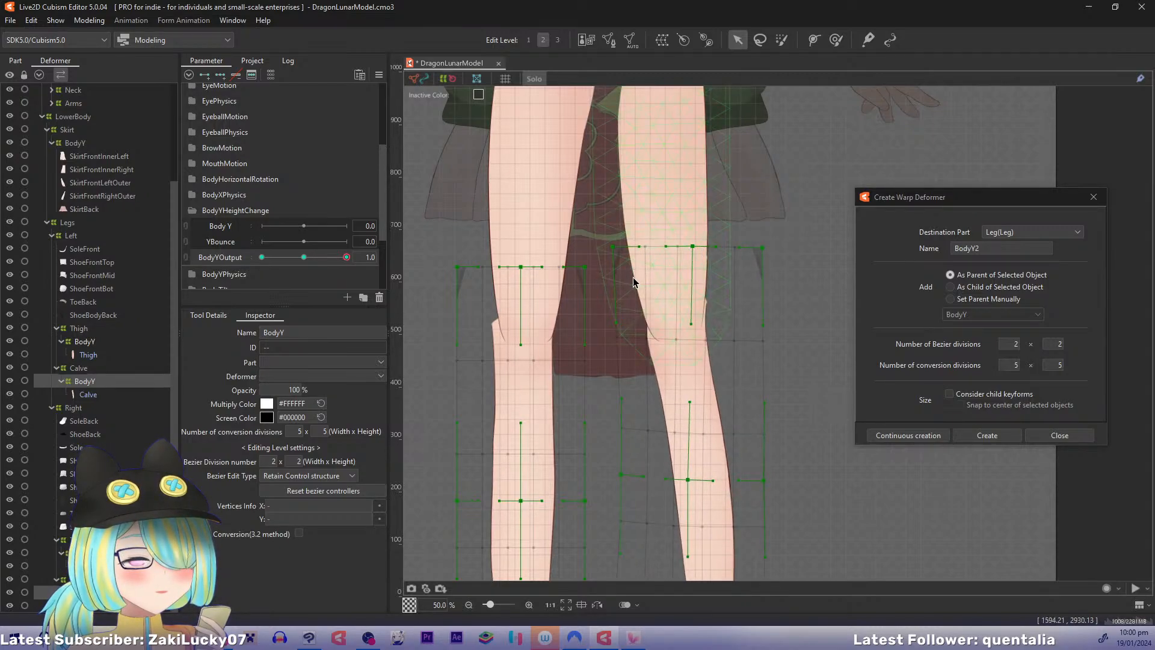
# Step: Shift the lower inner grid points of the left Thigh's BodyY deformer toward the inner leg at BodyYOutput 1
pyautogui.click(110, 346)
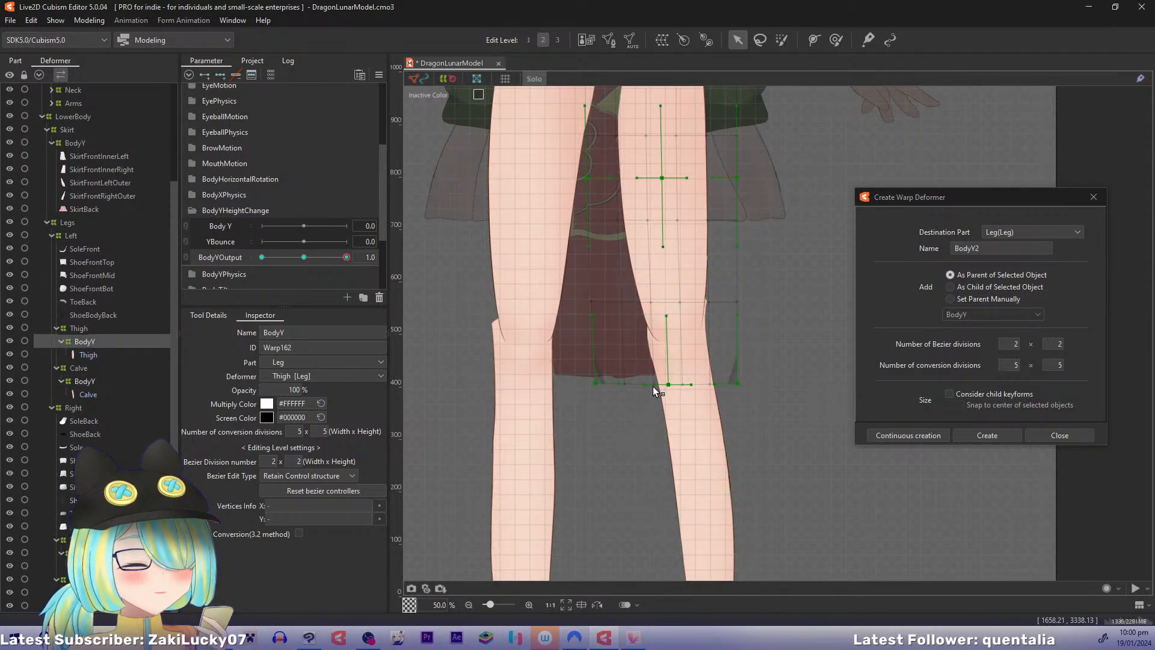
pyautogui.press('1')
pyautogui.scroll(2, 653, 391)
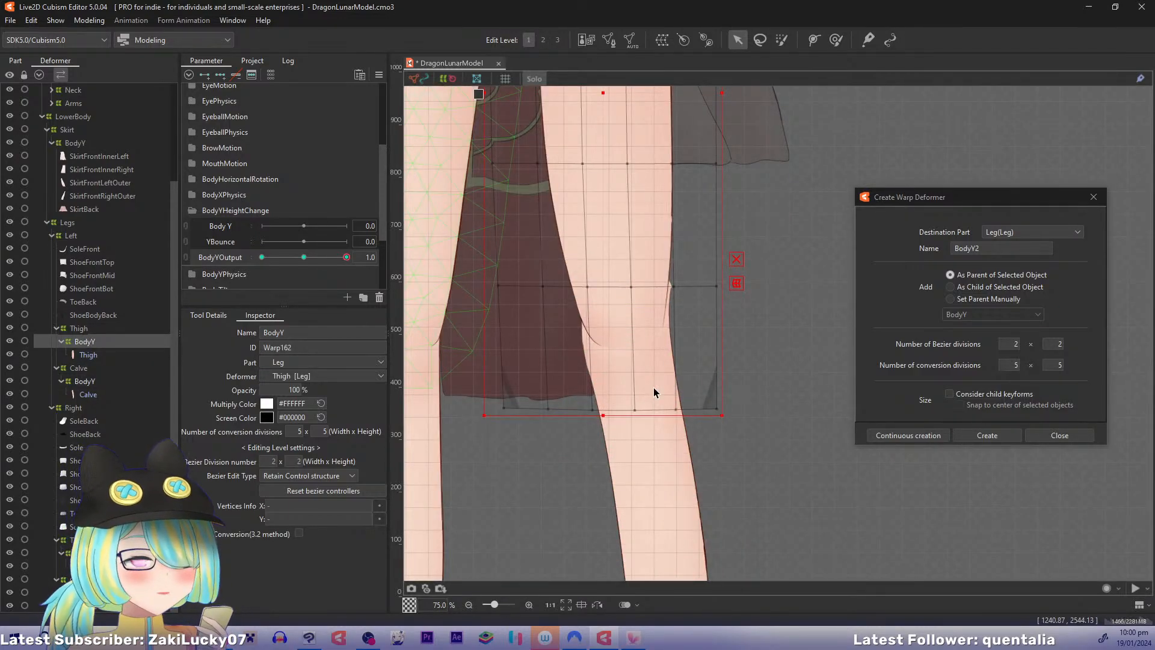
pyautogui.moveTo(594, 411); pyautogui.dragTo(580, 412)
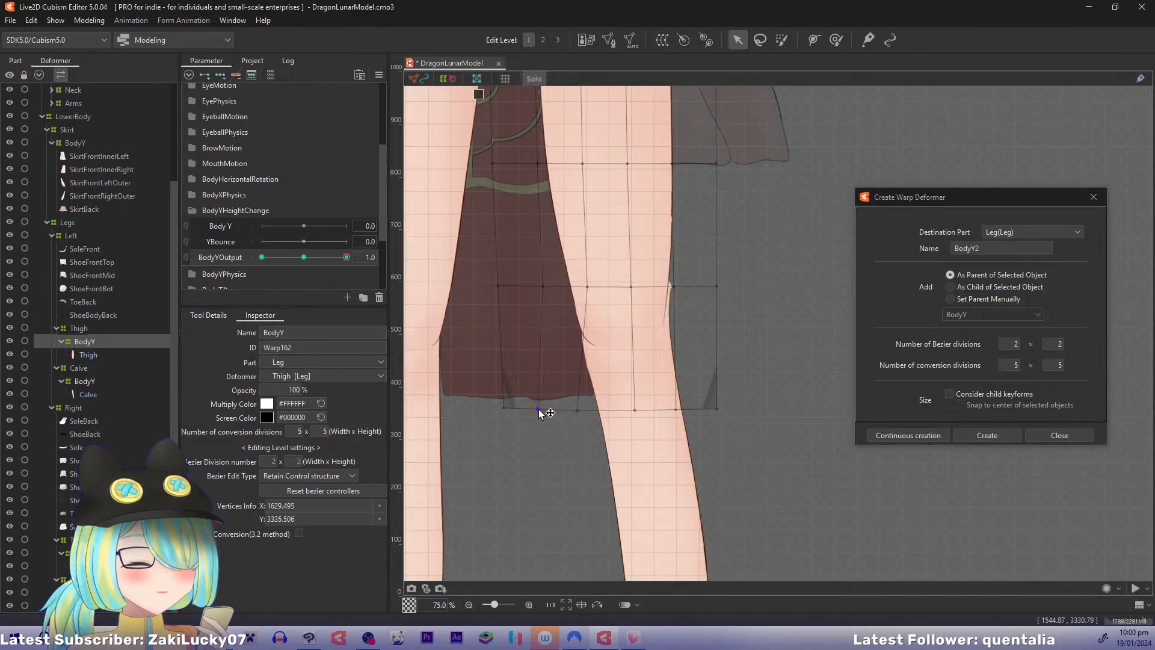
pyautogui.click(586, 287)
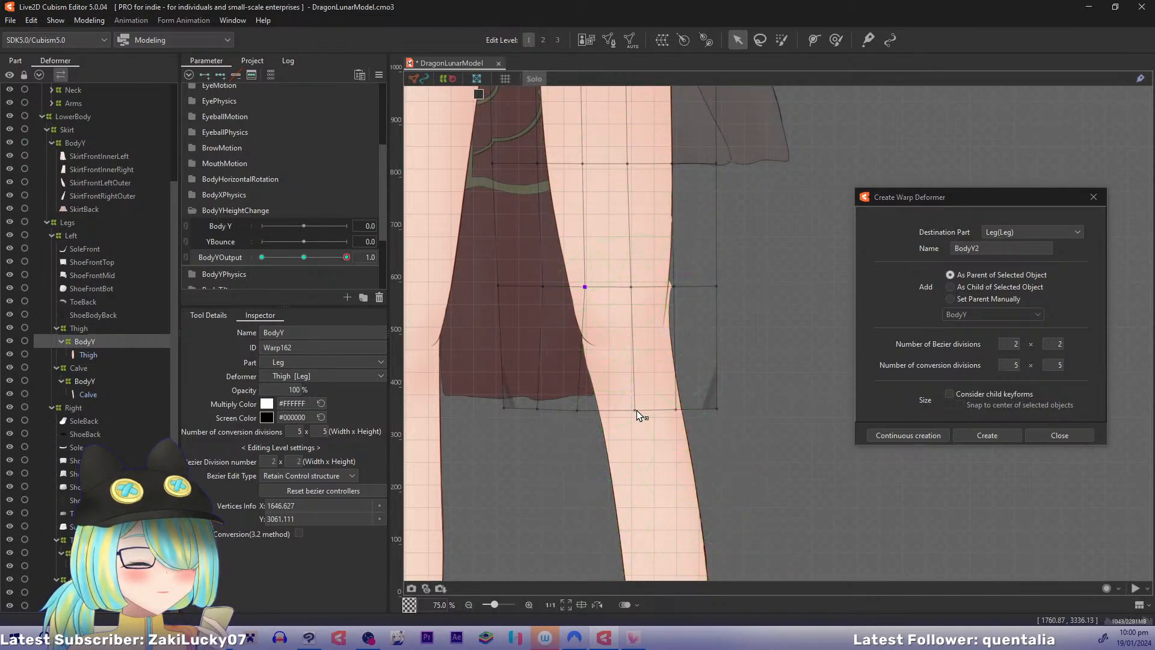
pyautogui.moveTo(636, 411); pyautogui.dragTo(529, 407)
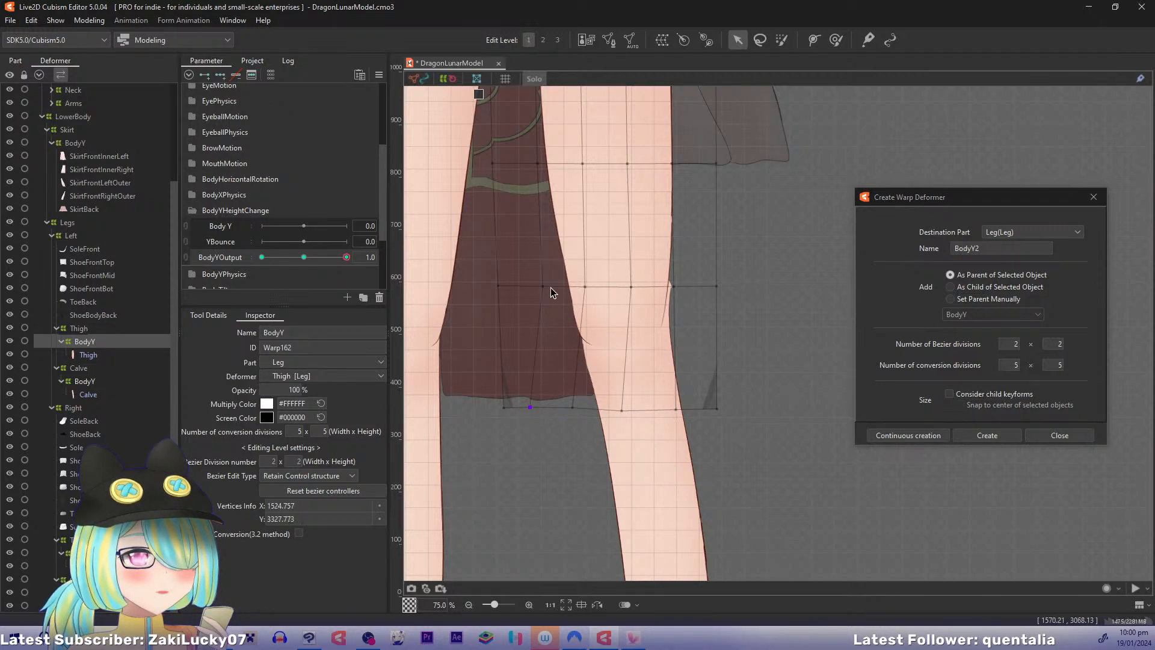
pyautogui.moveTo(544, 288); pyautogui.dragTo(538, 289)
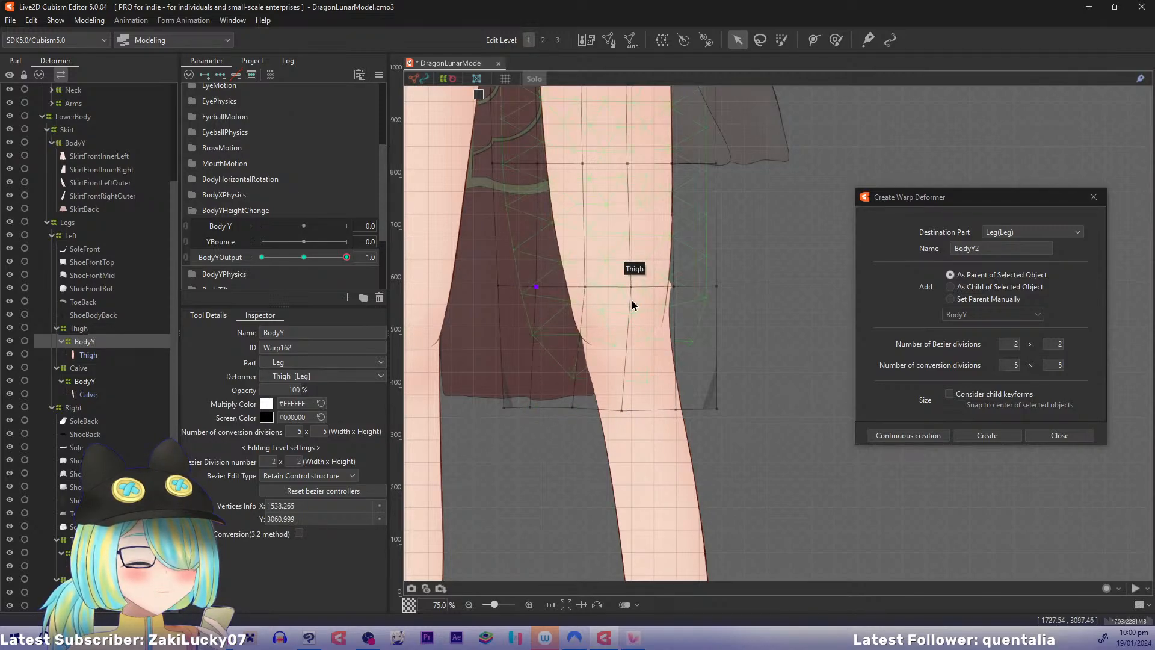
# Step: Nudge the left Calve BodyY deformer's top-middle point and the left Thigh BodyY deformer's bottom-middle point toward the inner leg at BodyYOutput 1
pyautogui.click(92, 381)
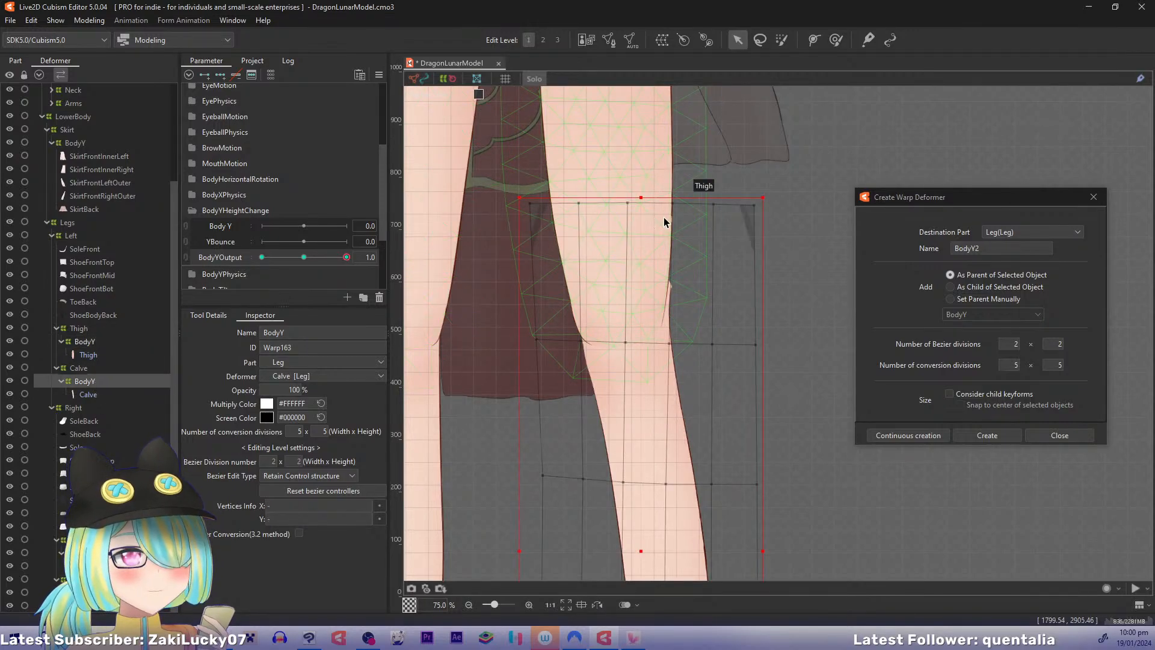
pyautogui.press('2')
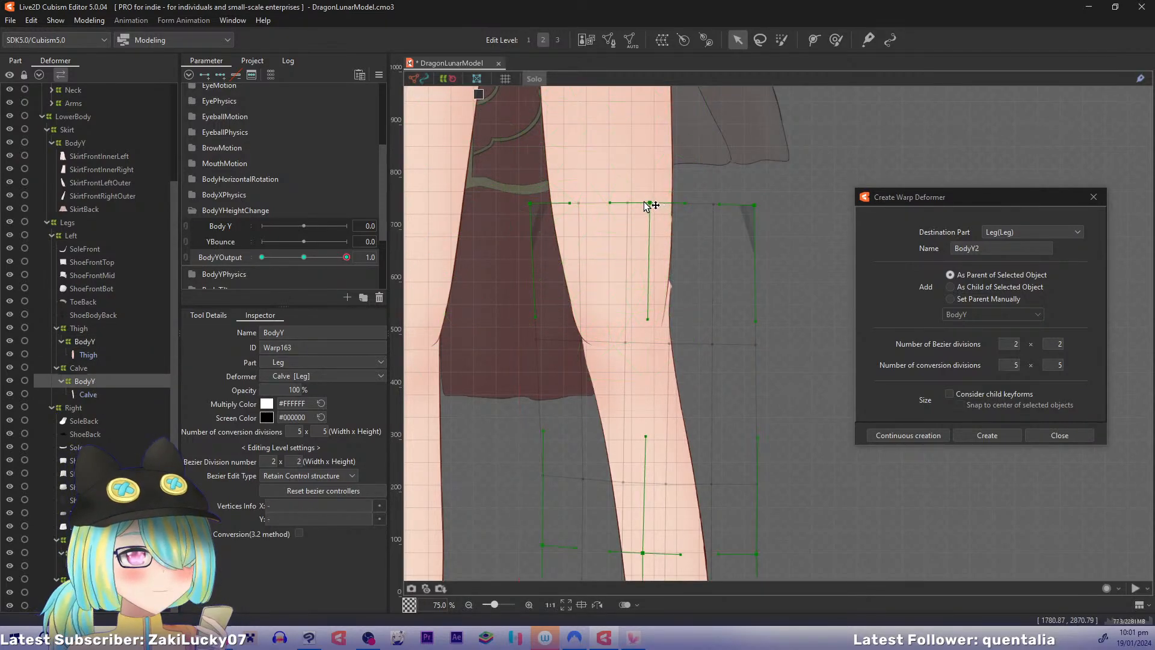
pyautogui.moveTo(649, 204); pyautogui.dragTo(644, 203)
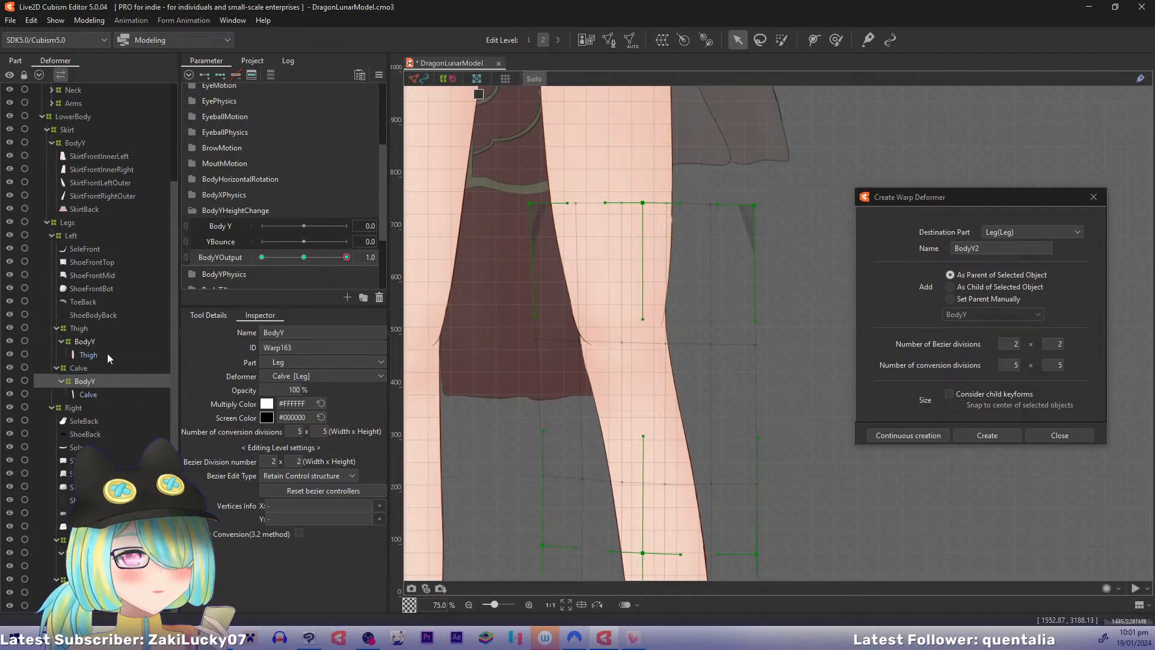
pyautogui.click(164, 342)
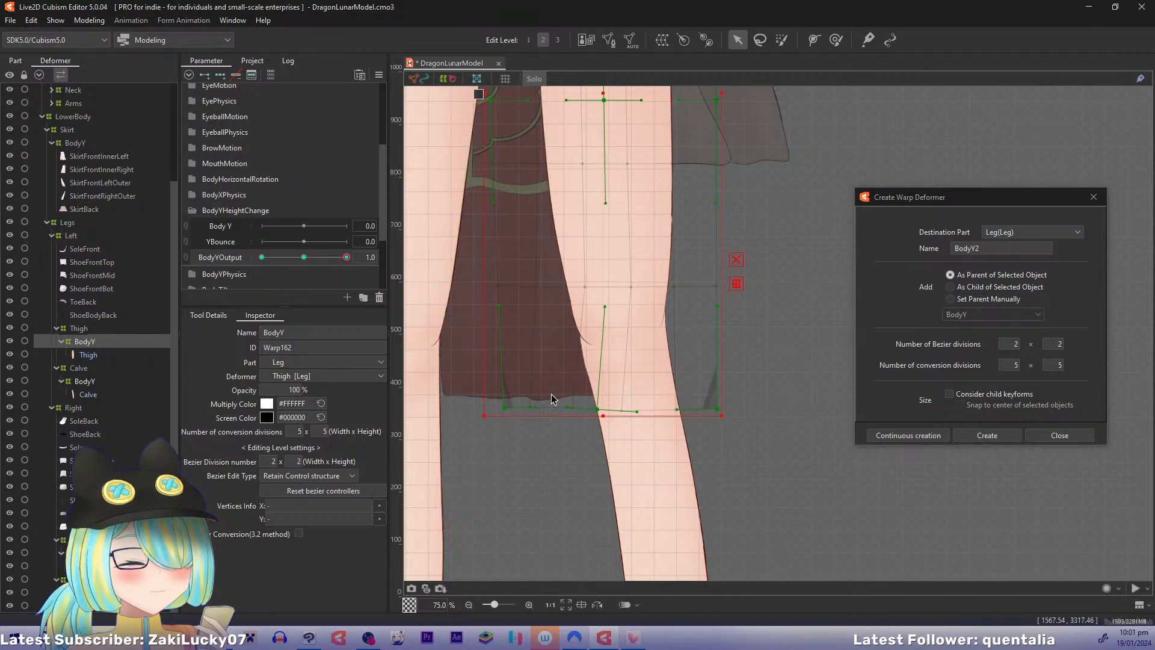
pyautogui.moveTo(599, 410); pyautogui.dragTo(594, 409)
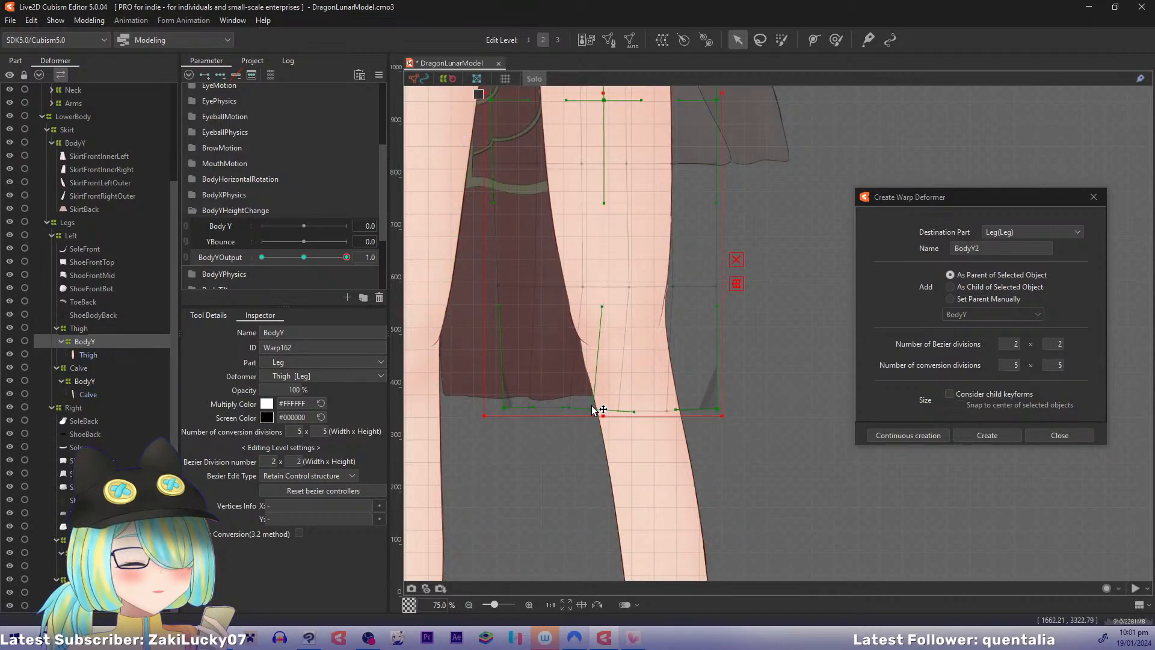
pyautogui.moveTo(343, 260); pyautogui.dragTo(367, 265)
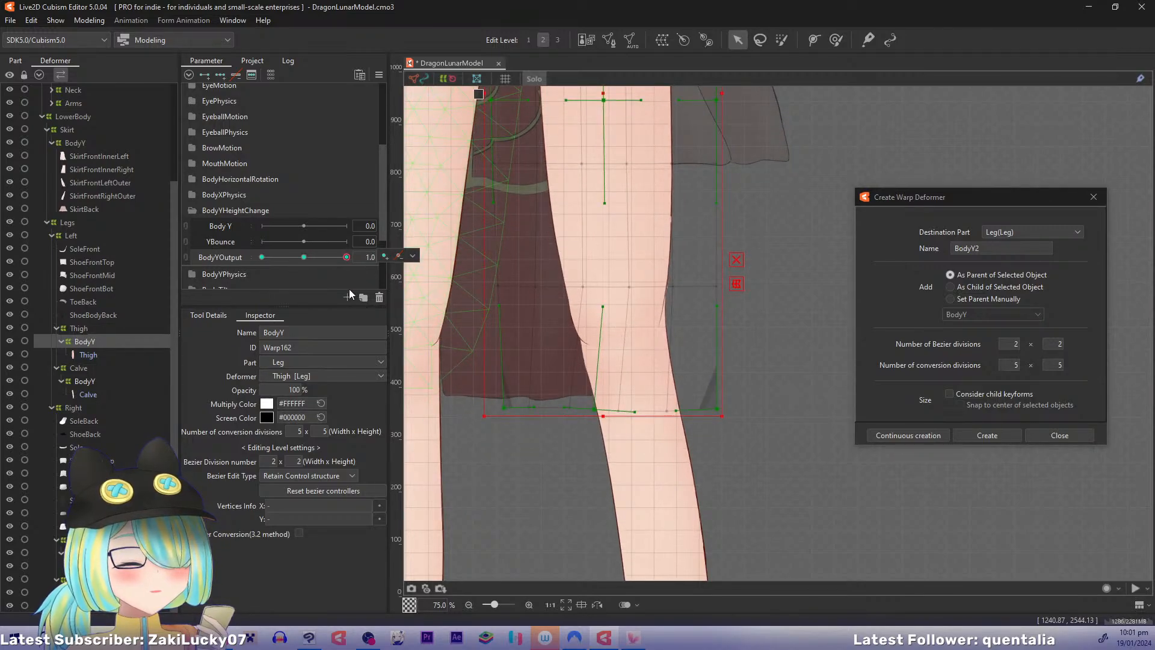
pyautogui.hotkey('ctrl', '-')
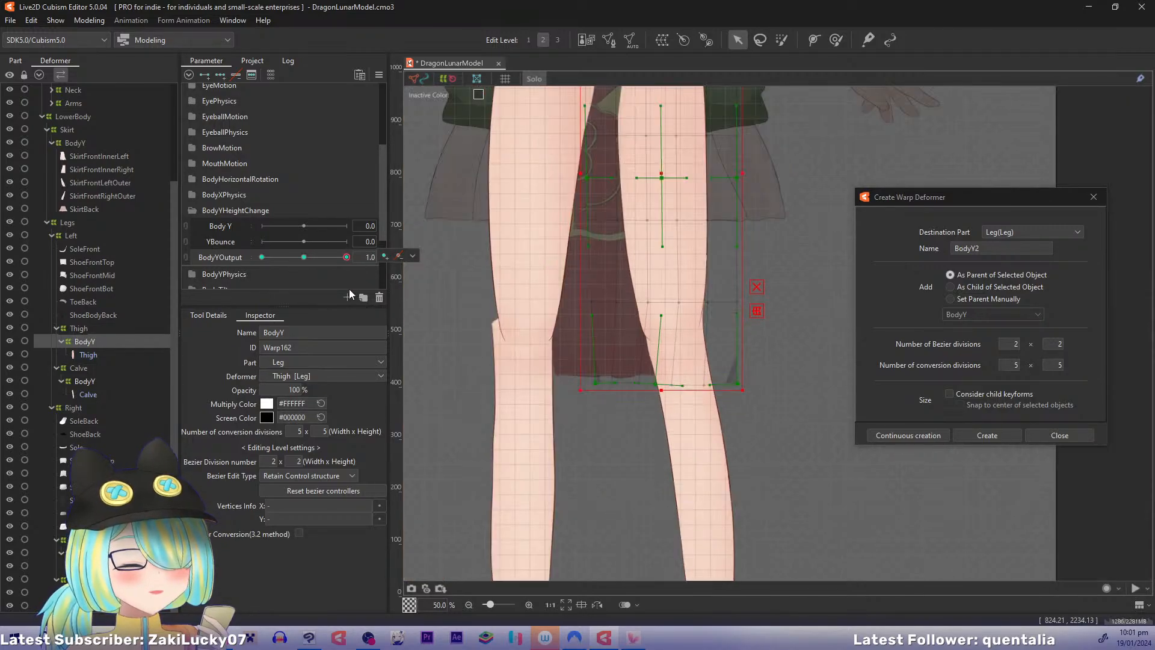
# Step: Pull the right Calve BodyY deformer's top corners inward and shift its top-middle point toward the inner leg at BodyYOutput 1
pyautogui.click(105, 383)
pyautogui.click(84, 552)
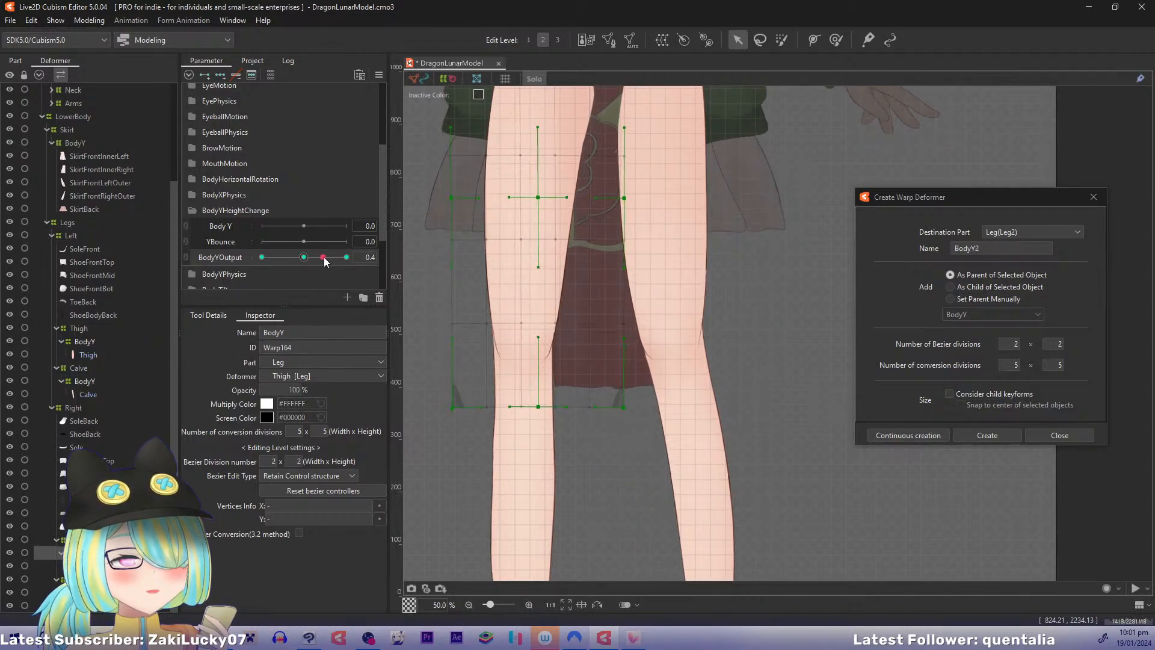
pyautogui.click(85, 592)
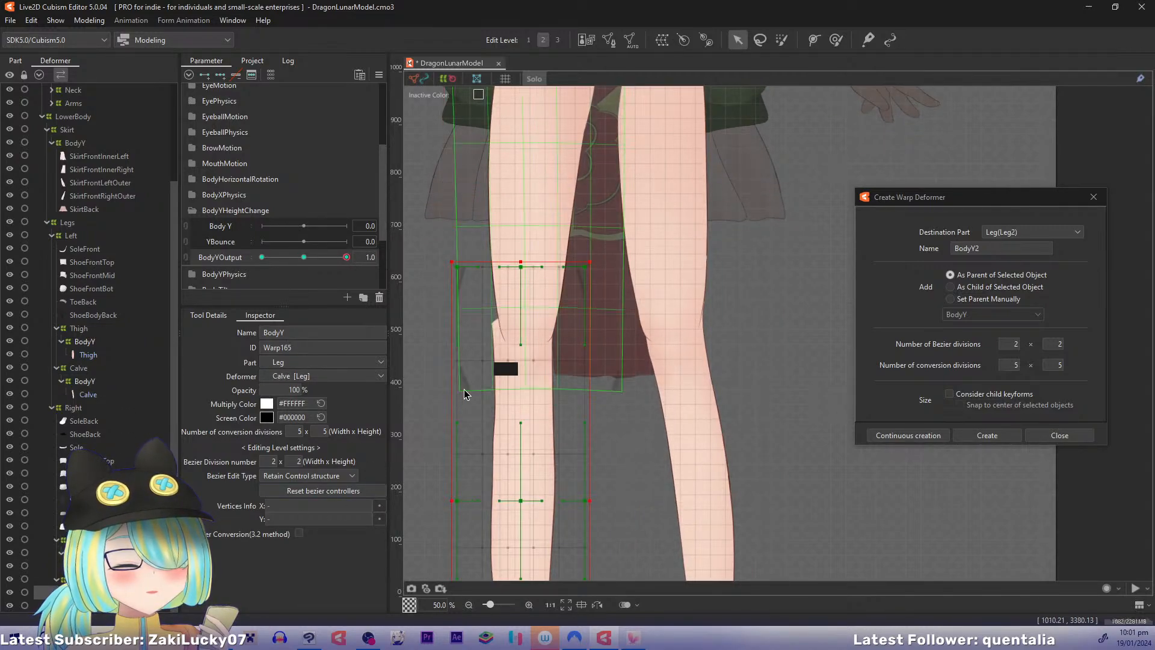
pyautogui.moveTo(465, 392); pyautogui.dragTo(513, 317)
pyautogui.click(494, 325)
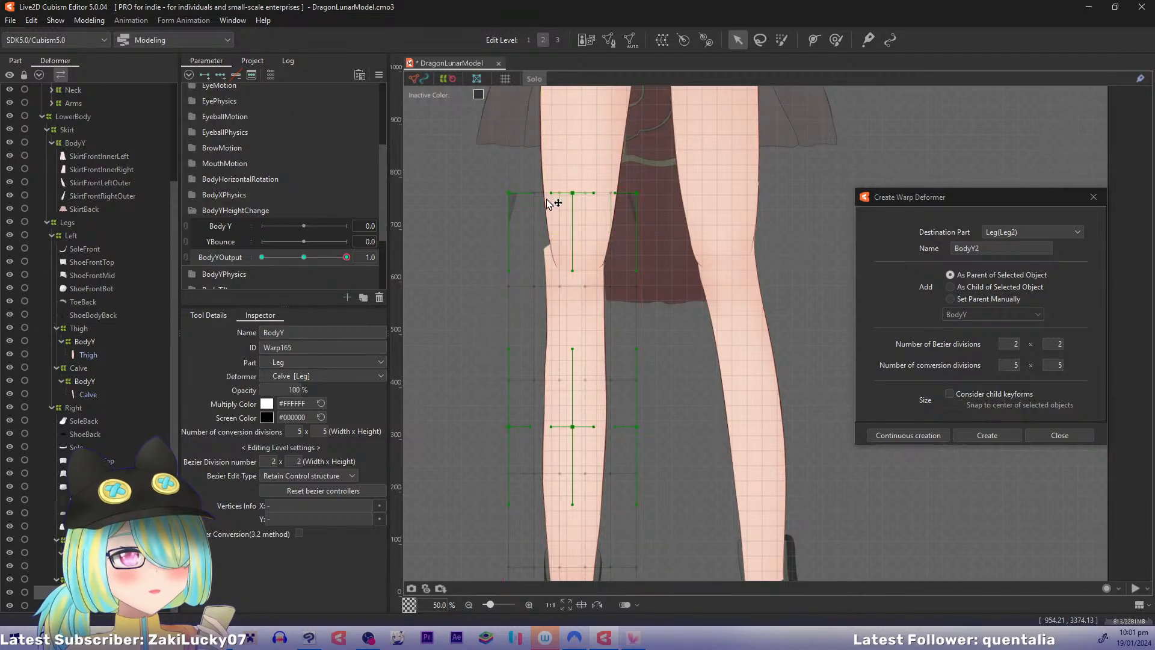
pyautogui.moveTo(573, 193); pyautogui.dragTo(522, 195)
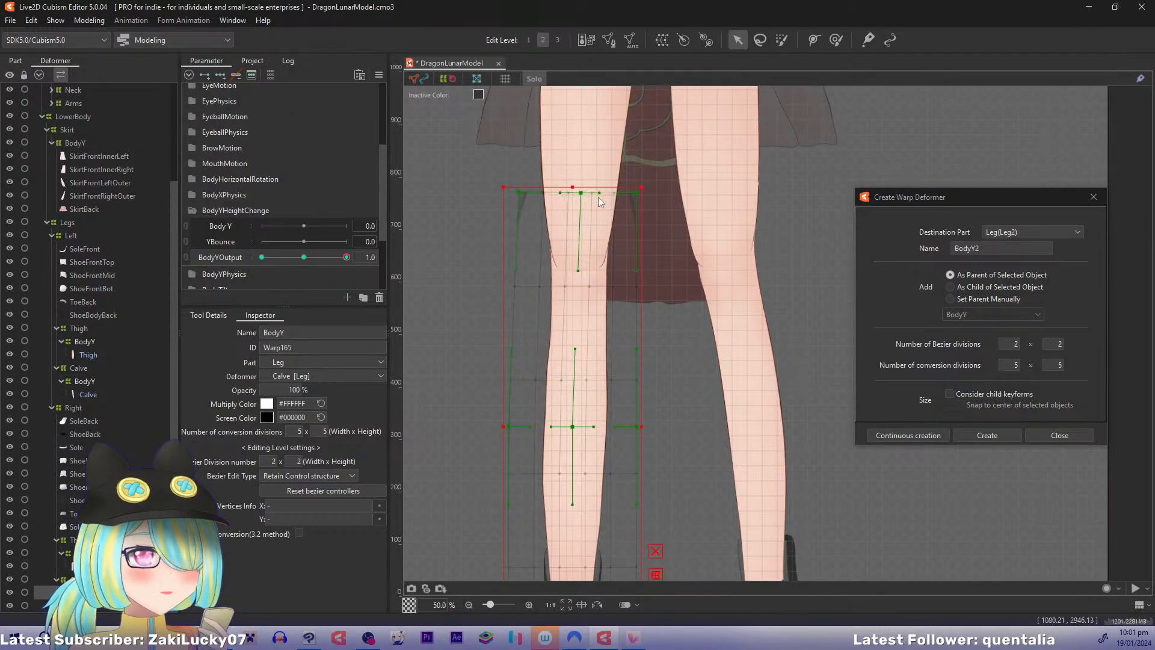
pyautogui.moveTo(637, 193); pyautogui.dragTo(527, 193)
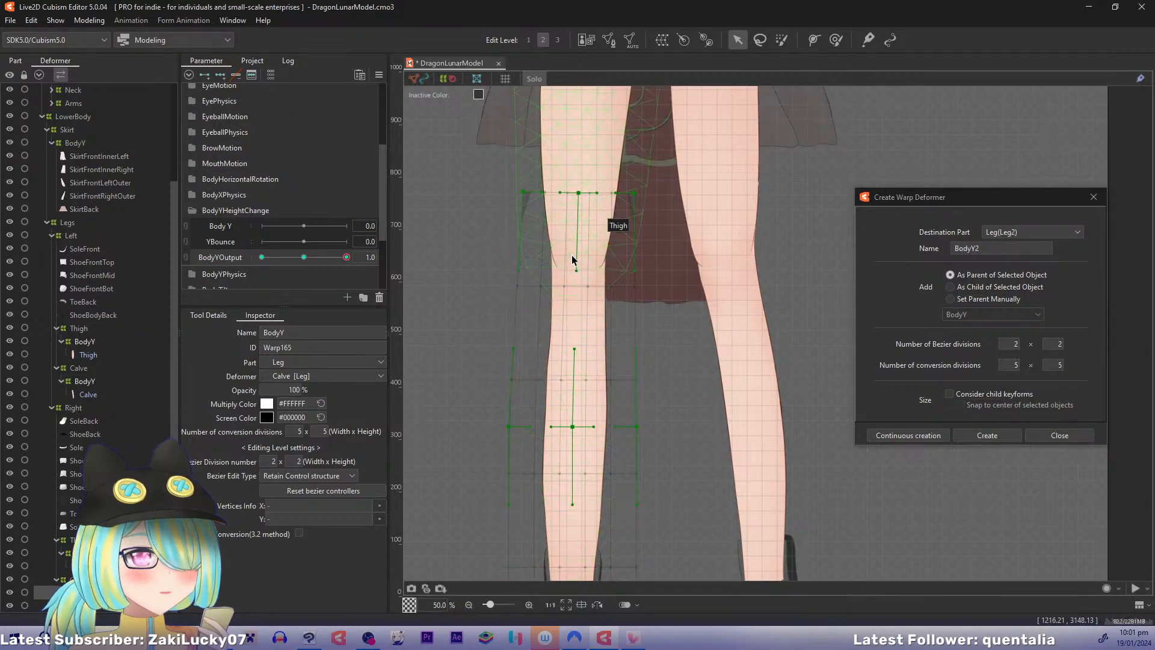
pyautogui.click(327, 257)
pyautogui.moveTo(325, 258); pyautogui.dragTo(382, 256)
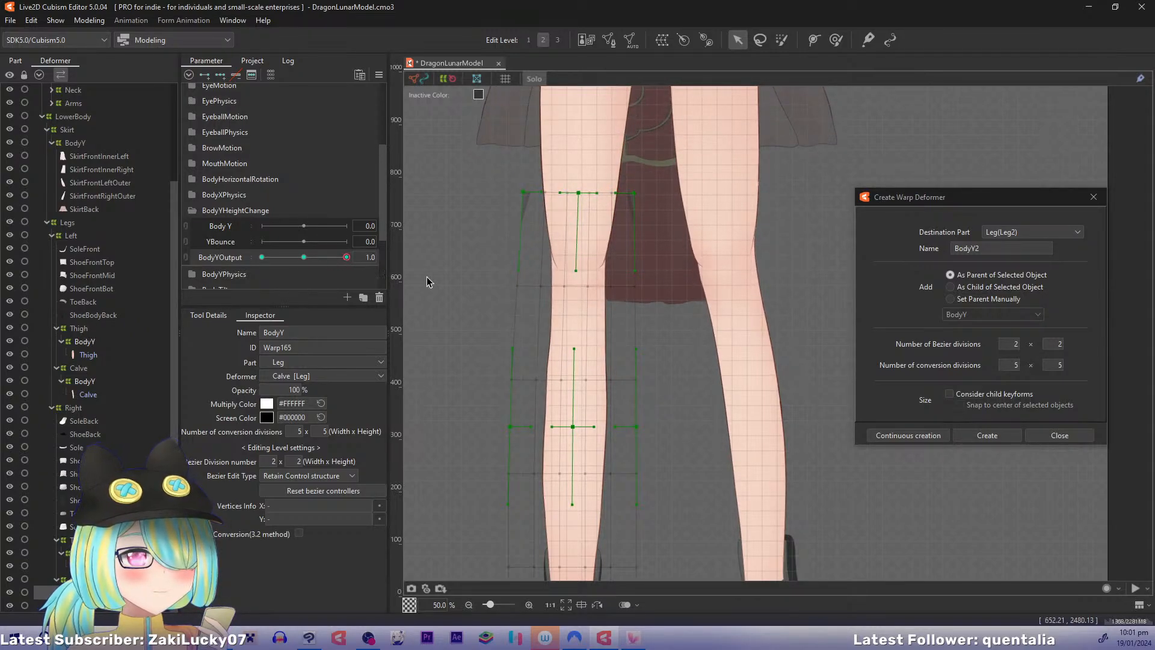
# Step: Turn off Solo display and compare the jacket, torso and skirt at BodyYOutput 0 and 1
pyautogui.moveTo(545, 266); pyautogui.dragTo(480, 494)
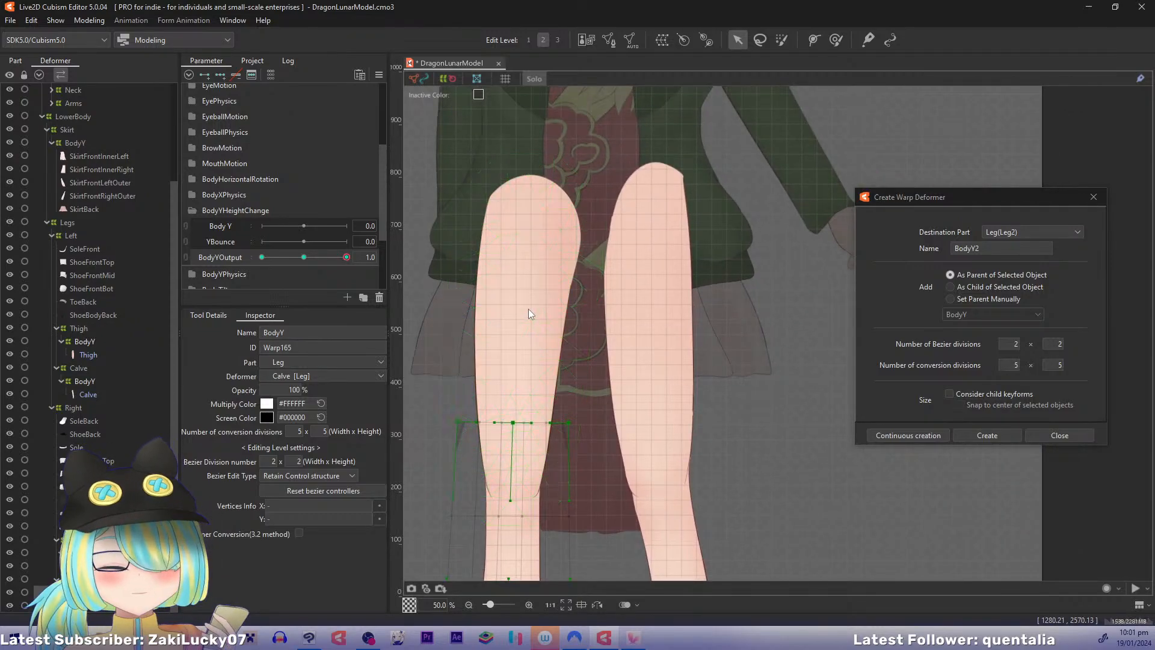
pyautogui.press('f')
pyautogui.press('s')
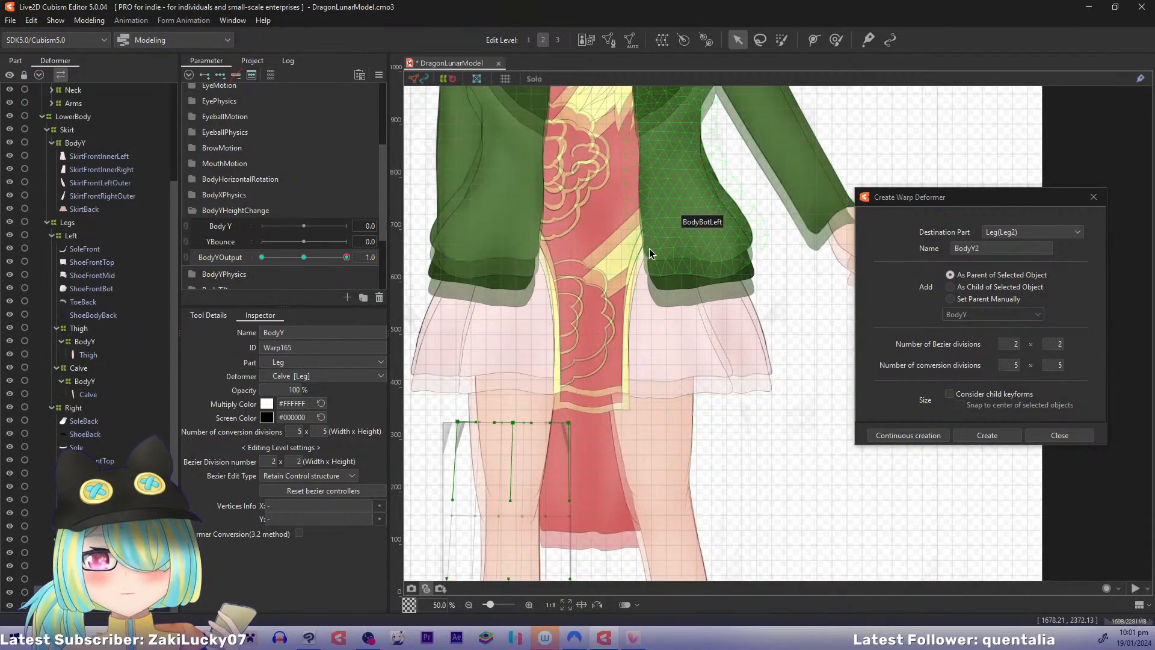
pyautogui.moveTo(642, 249); pyautogui.dragTo(667, 313)
pyautogui.press('f')
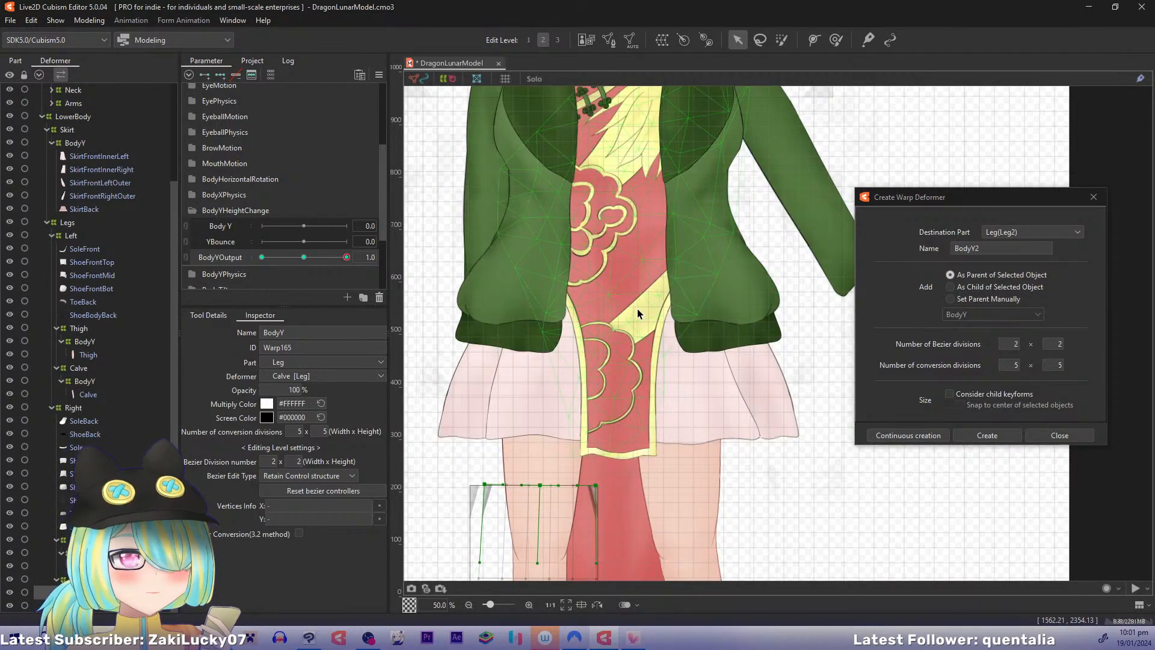
pyautogui.press('2')
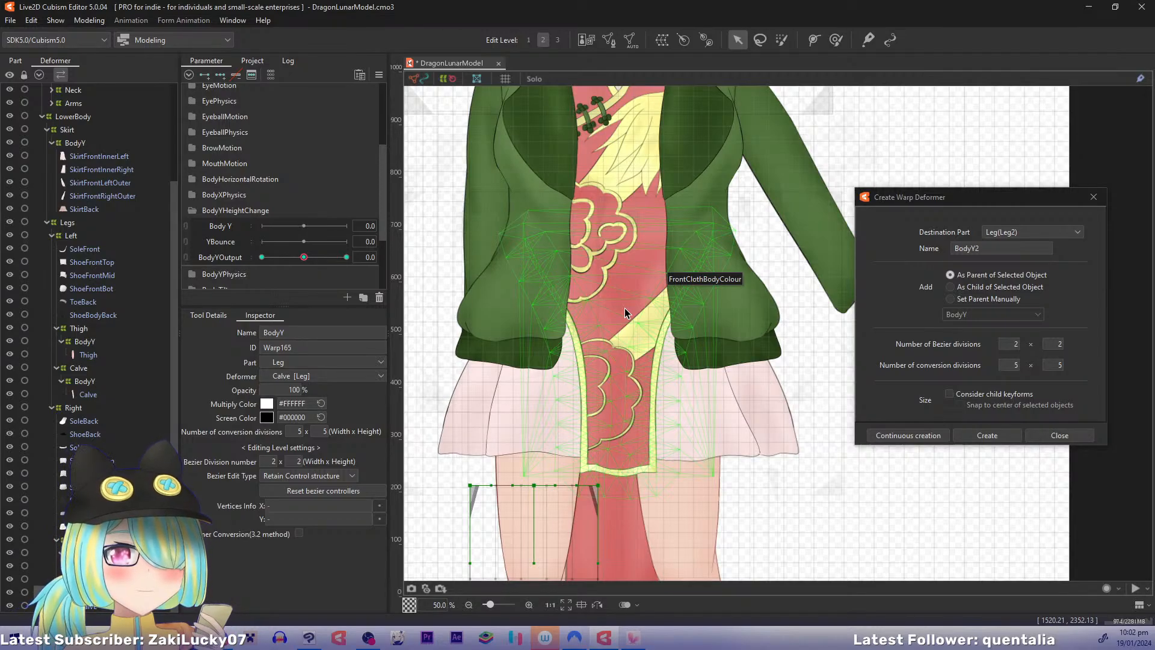
pyautogui.scroll(3, 629, 301)
pyautogui.moveTo(636, 293); pyautogui.dragTo(668, 312)
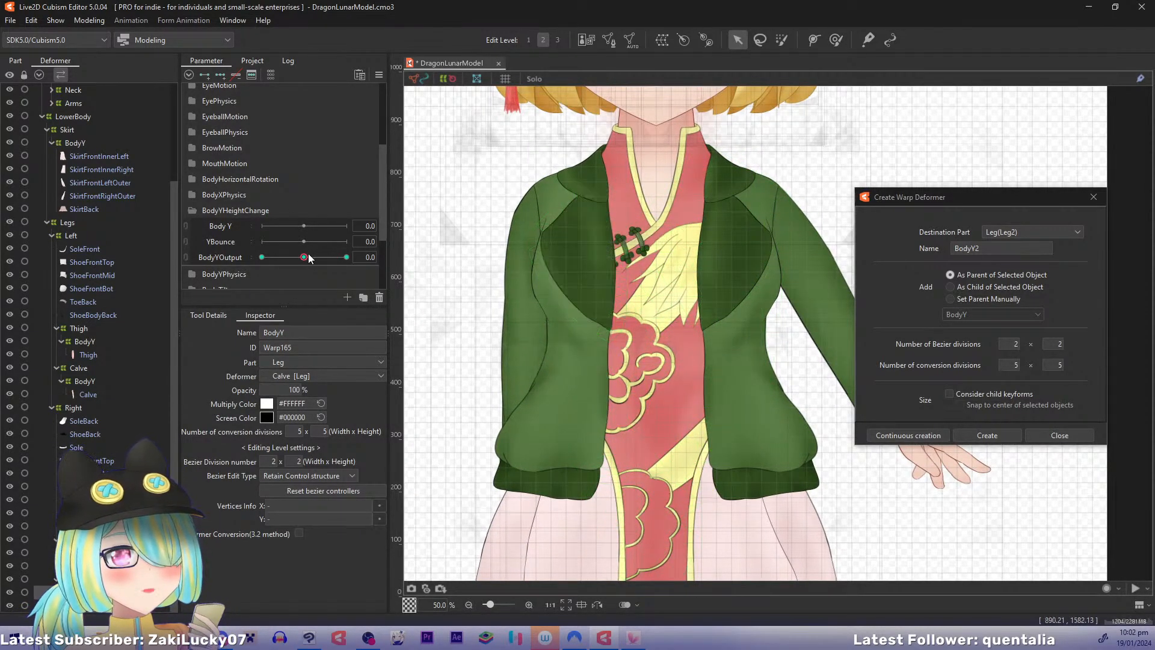
pyautogui.moveTo(304, 257); pyautogui.dragTo(378, 259)
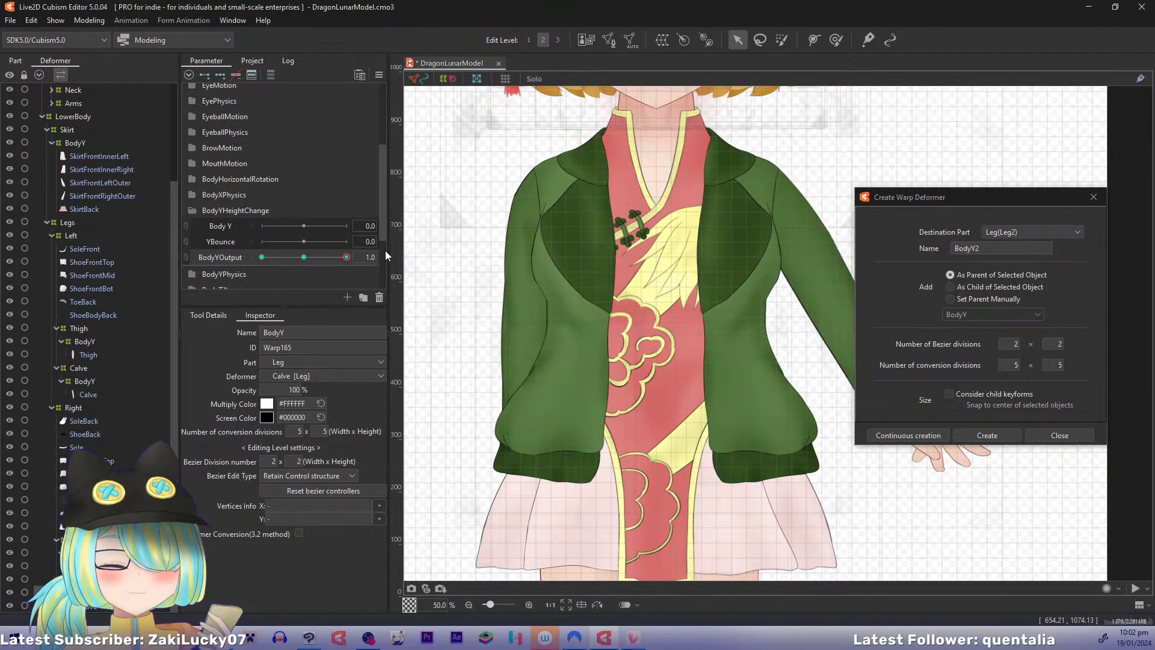
pyautogui.hotkey('ctrl', 'z')
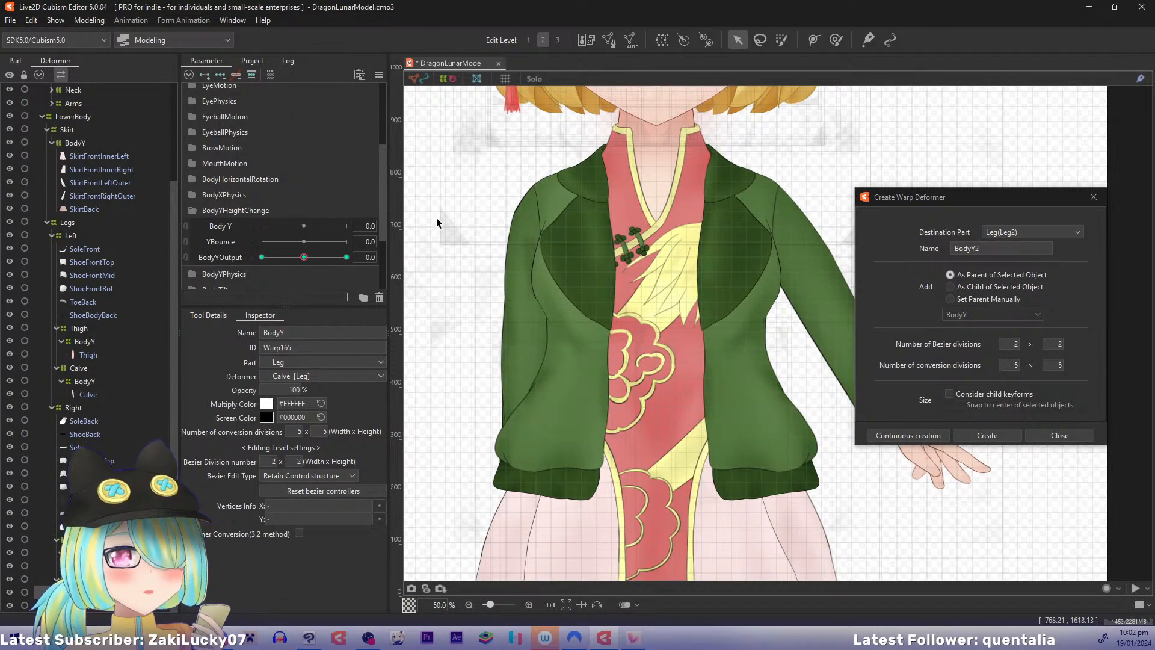
pyautogui.moveTo(498, 230)
pyautogui.mouseDown()
pyautogui.moveTo(511, 271)
pyautogui.moveTo(513, 170)
pyautogui.mouseUp()
pyautogui.moveTo(536, 272)
pyautogui.mouseDown()
pyautogui.moveTo(526, 209)
pyautogui.moveTo(522, 275)
pyautogui.mouseUp()
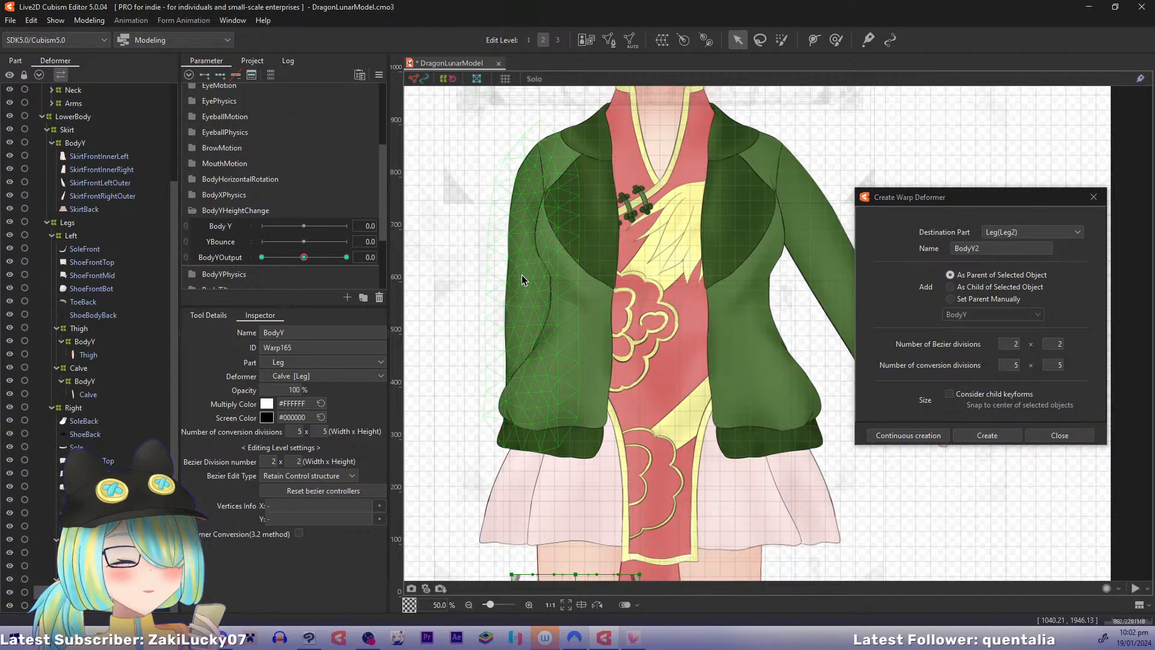
pyautogui.moveTo(597, 278); pyautogui.dragTo(586, 346)
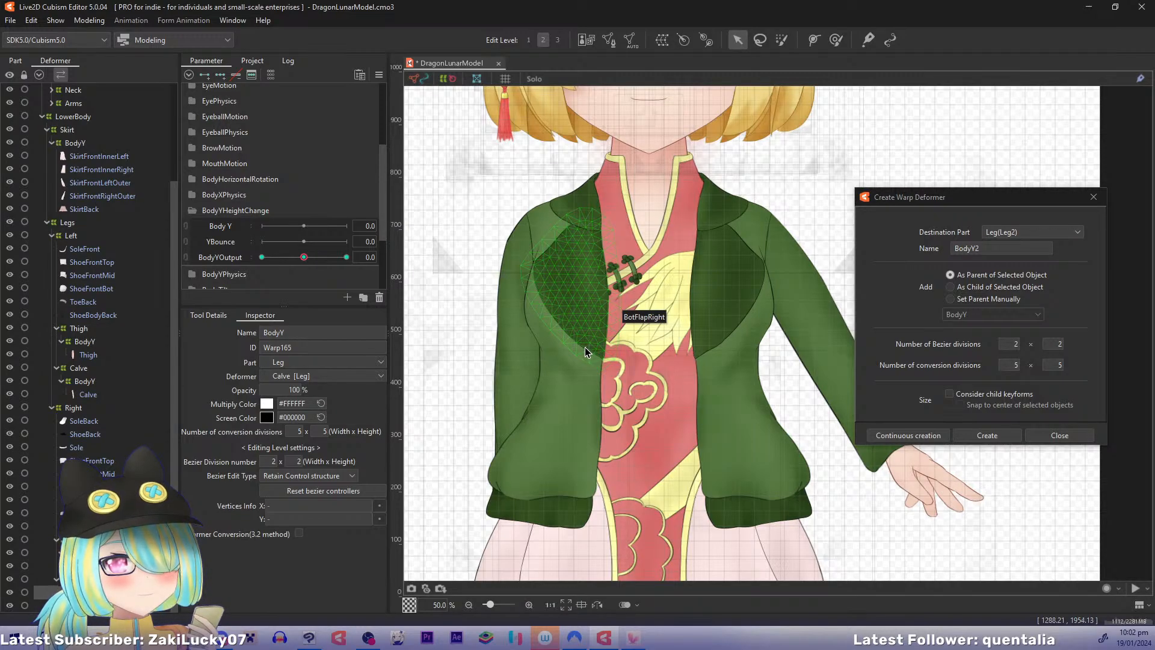
# Step: Review the right Thigh, left Calve and left Thigh BodyY deformers in the hierarchy and select the SkirtFrontInnerLeft mesh
pyautogui.moveTo(174, 231); pyautogui.dragTo(199, 113)
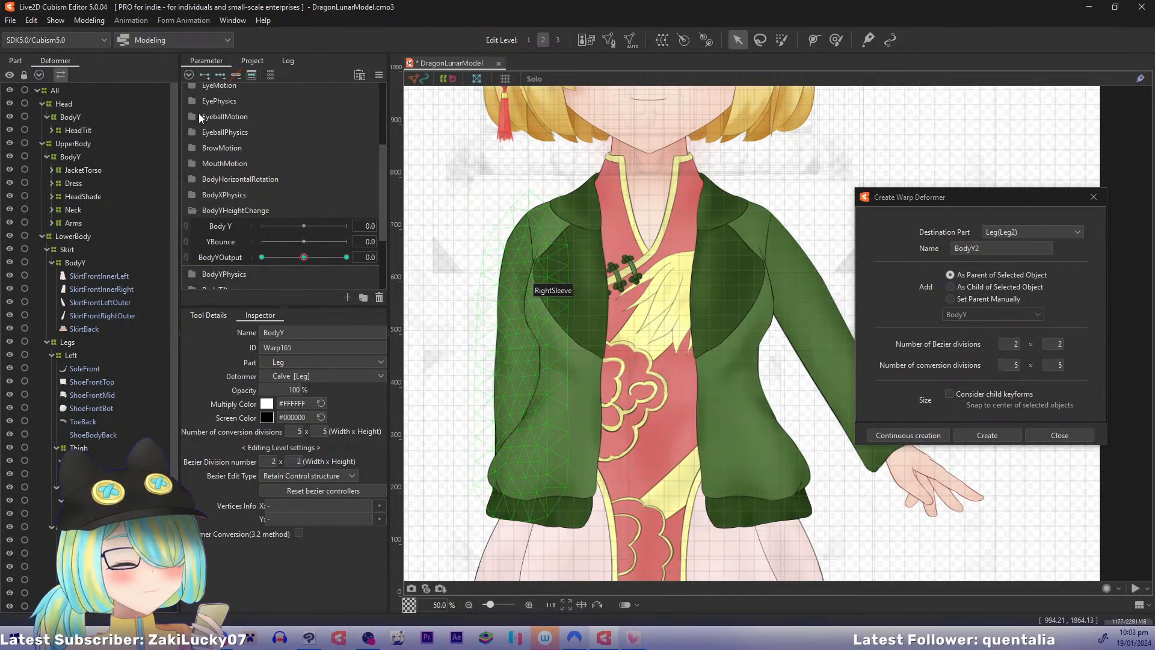
pyautogui.moveTo(172, 183); pyautogui.dragTo(178, 306)
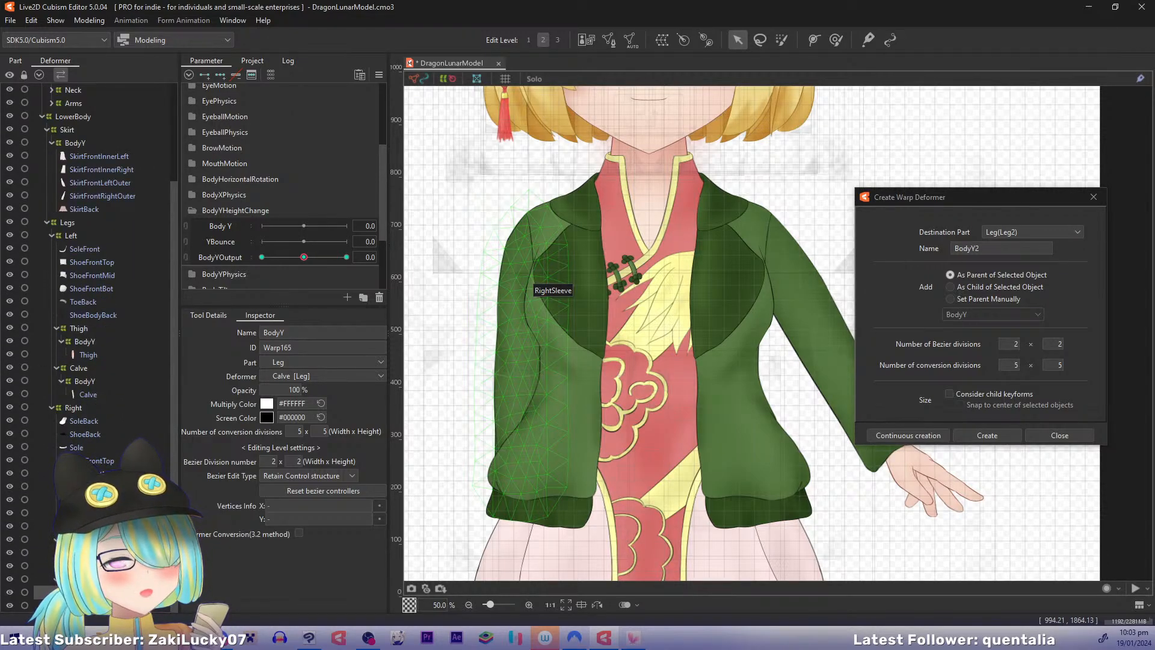
pyautogui.click(85, 552)
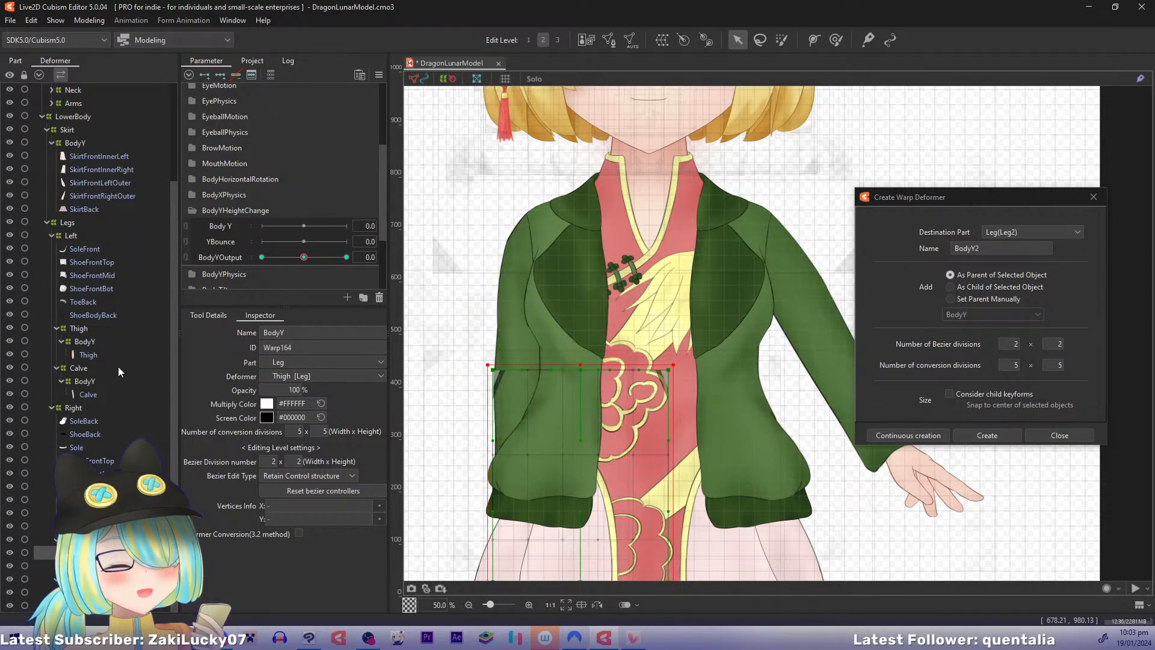
pyautogui.click(98, 381)
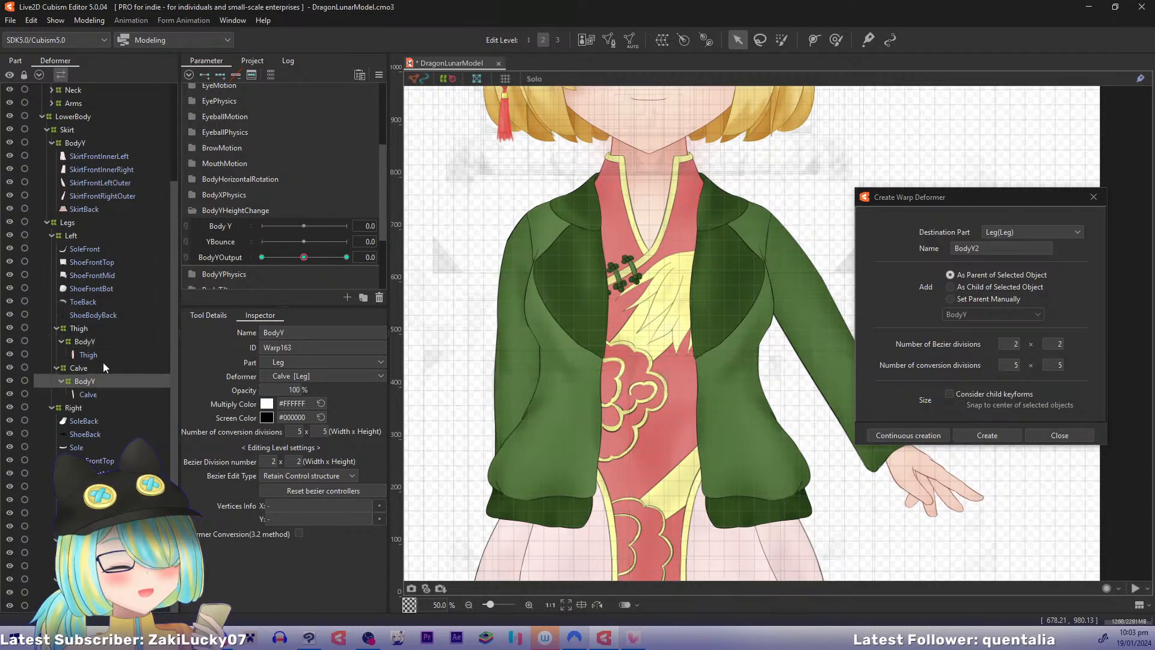
pyautogui.click(111, 341)
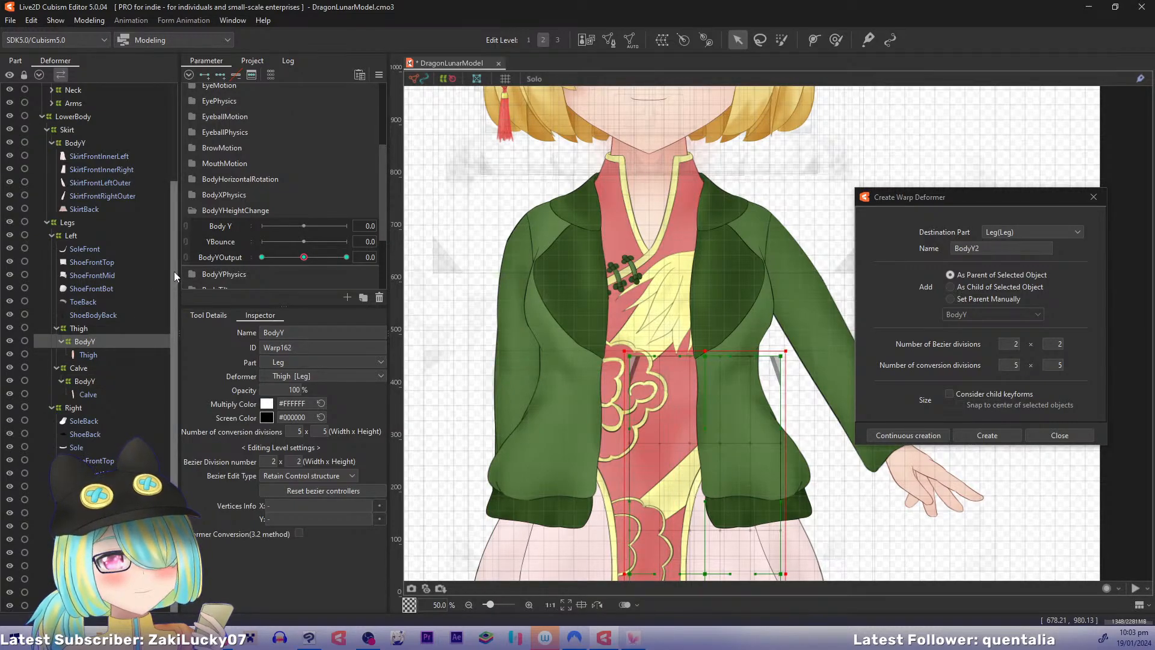
pyautogui.moveTo(175, 272); pyautogui.dragTo(186, 197)
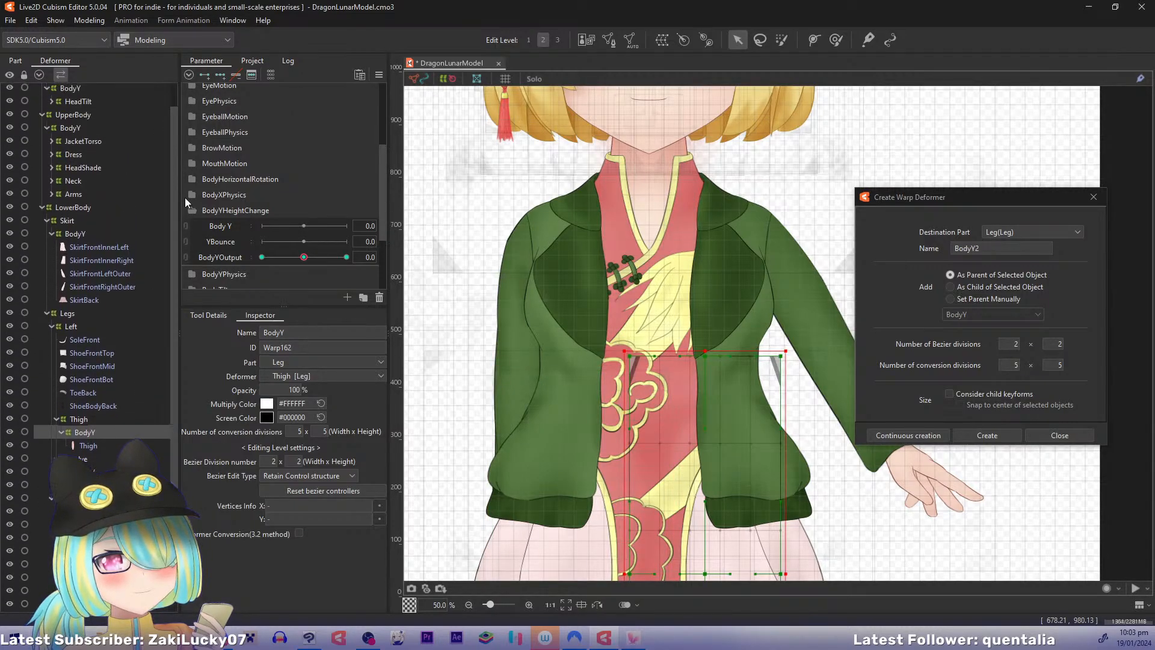
pyautogui.click(116, 248)
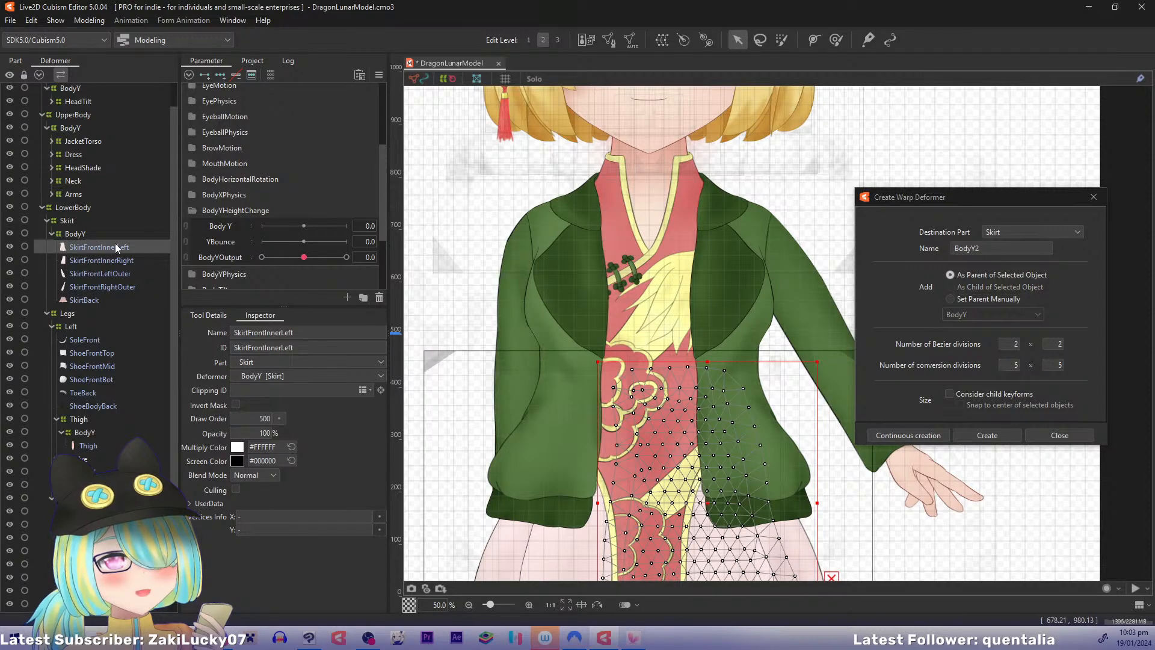
# Step: Examine the SkirtFrontInnerLeft mesh in Solo display, restore the full display and select the SkirtBack mesh
pyautogui.moveTo(172, 207); pyautogui.dragTo(178, 151)
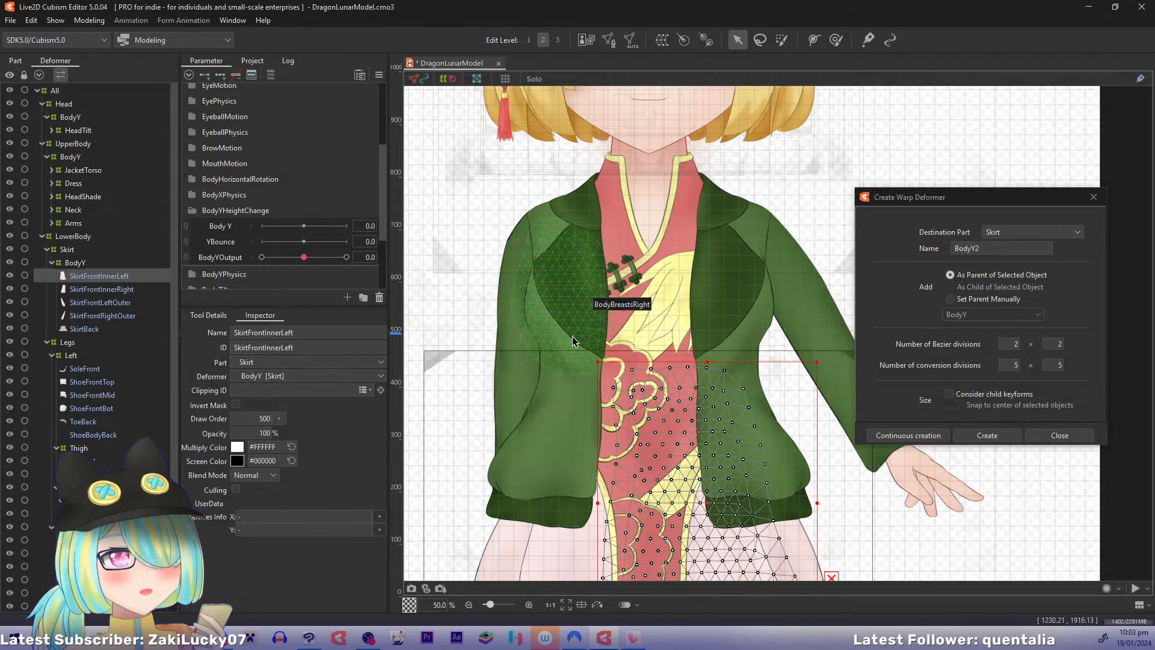
pyautogui.moveTo(570, 336); pyautogui.dragTo(555, 228)
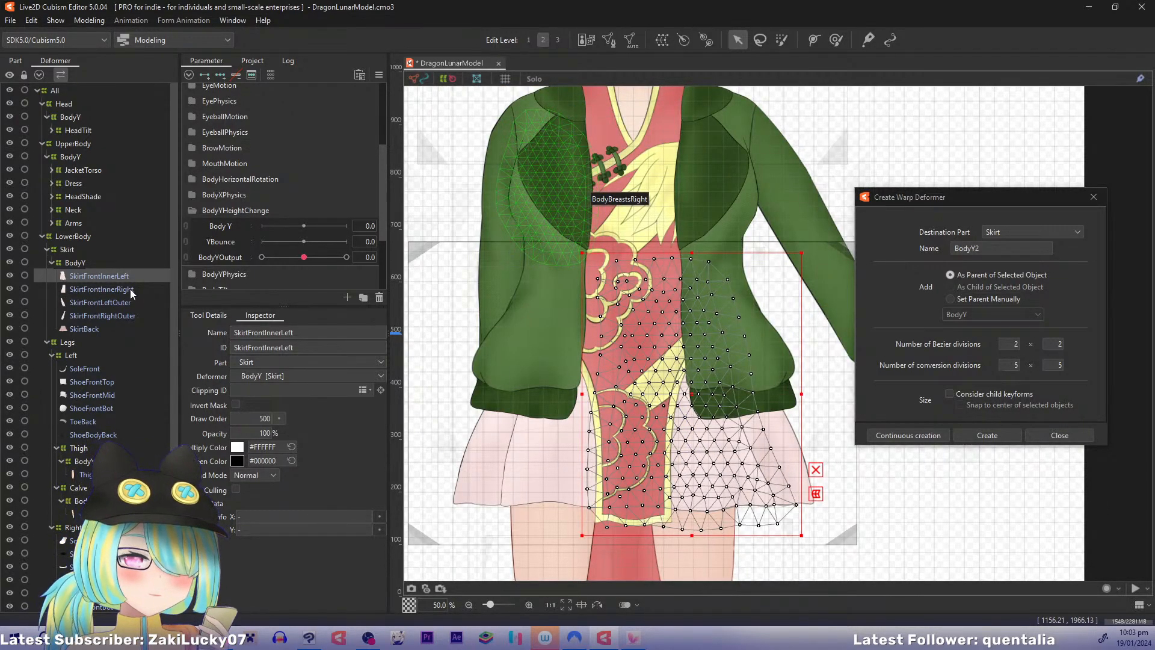
pyautogui.press('s')
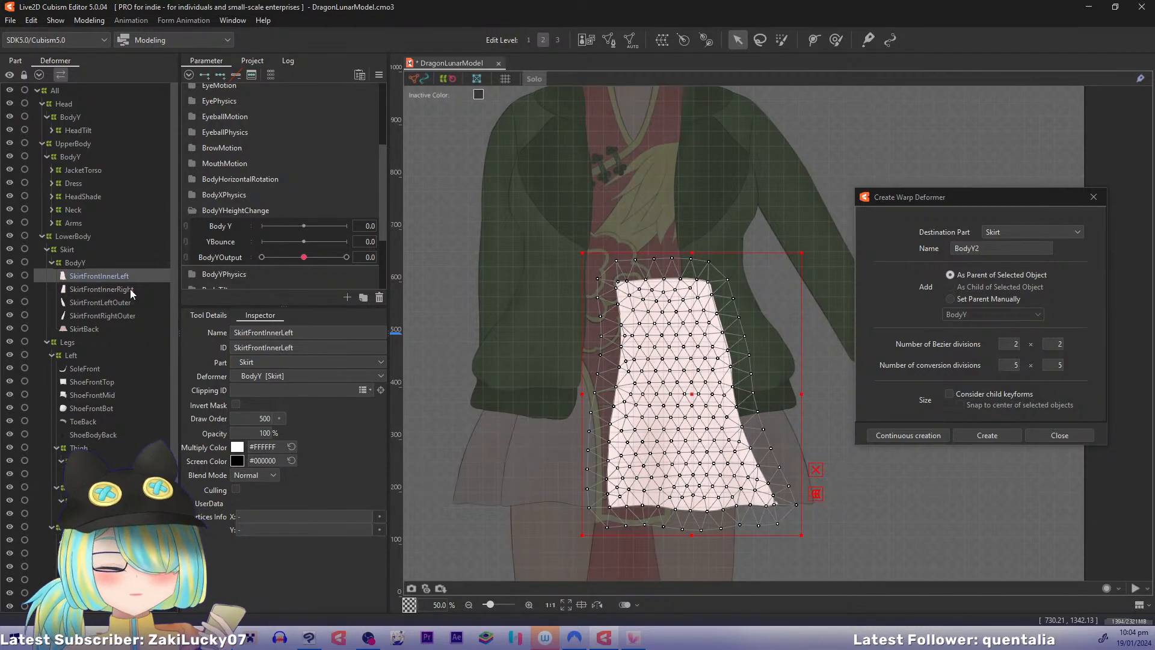
pyautogui.press('s')
pyautogui.click(92, 330)
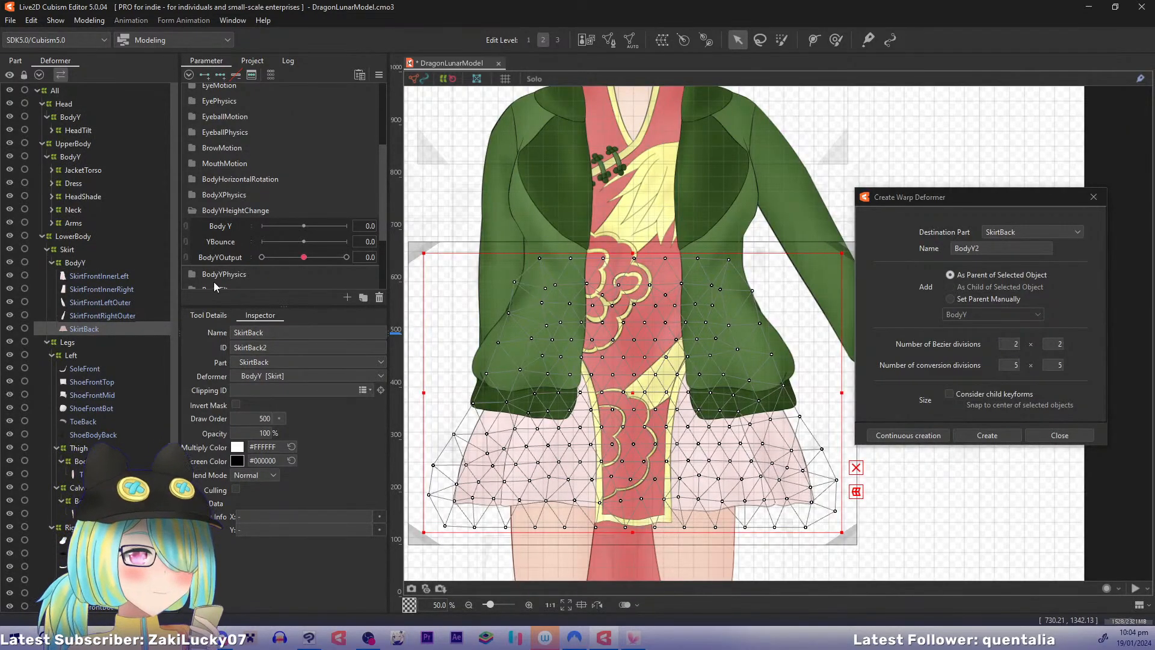
# Step: Collapse the BodyYHeightChange parameter group, expand BodyTilt and duplicate its BodySideLeanOutput parameter
pyautogui.click(191, 210)
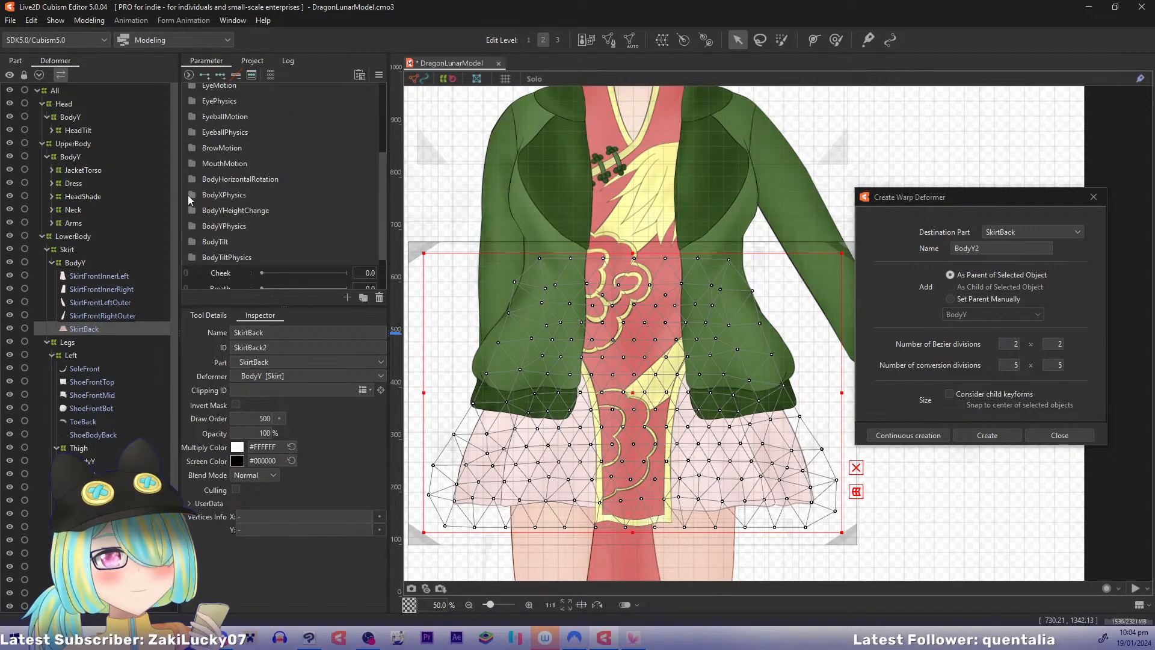
pyautogui.moveTo(379, 190); pyautogui.dragTo(386, 235)
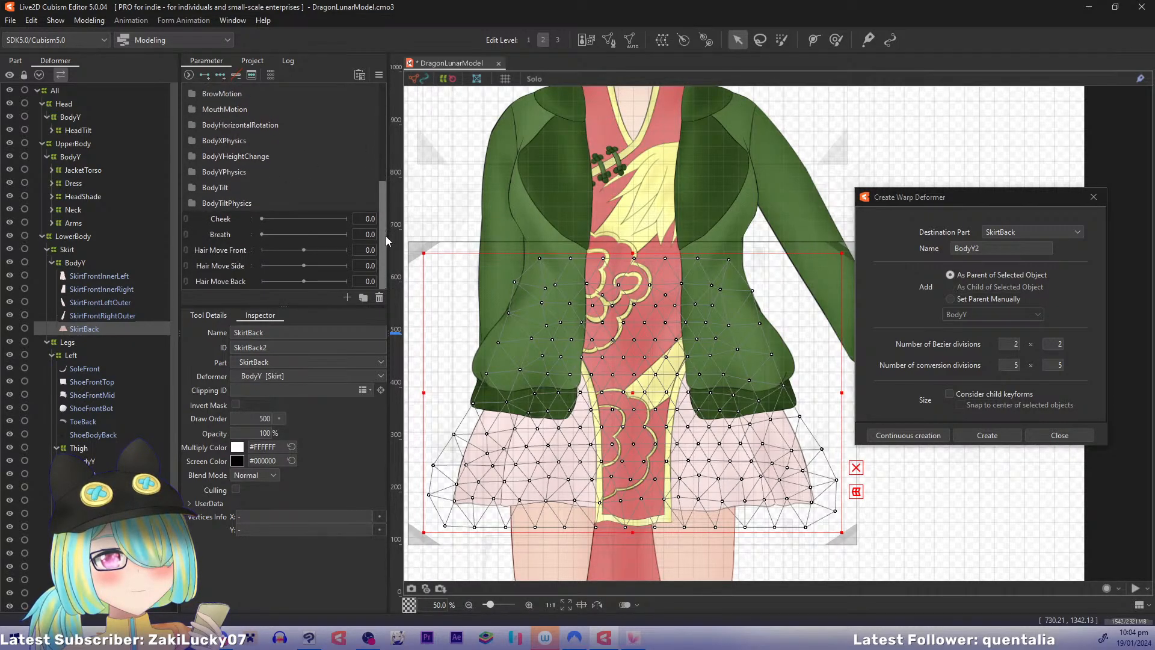
pyautogui.click(192, 188)
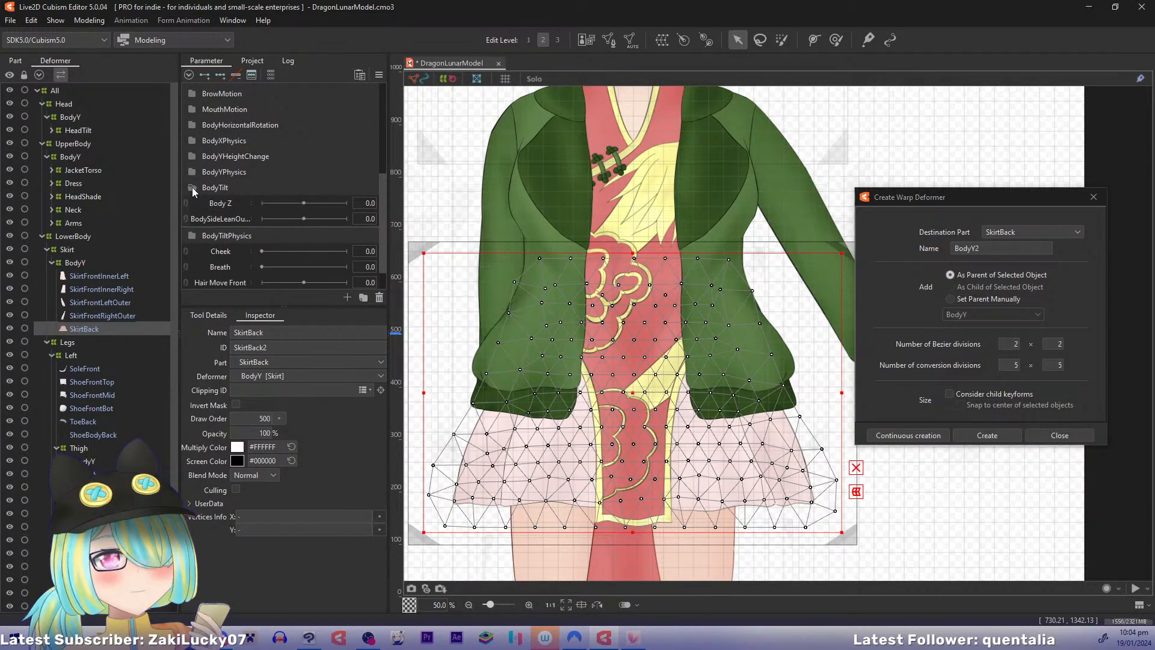
pyautogui.rightClick(223, 219)
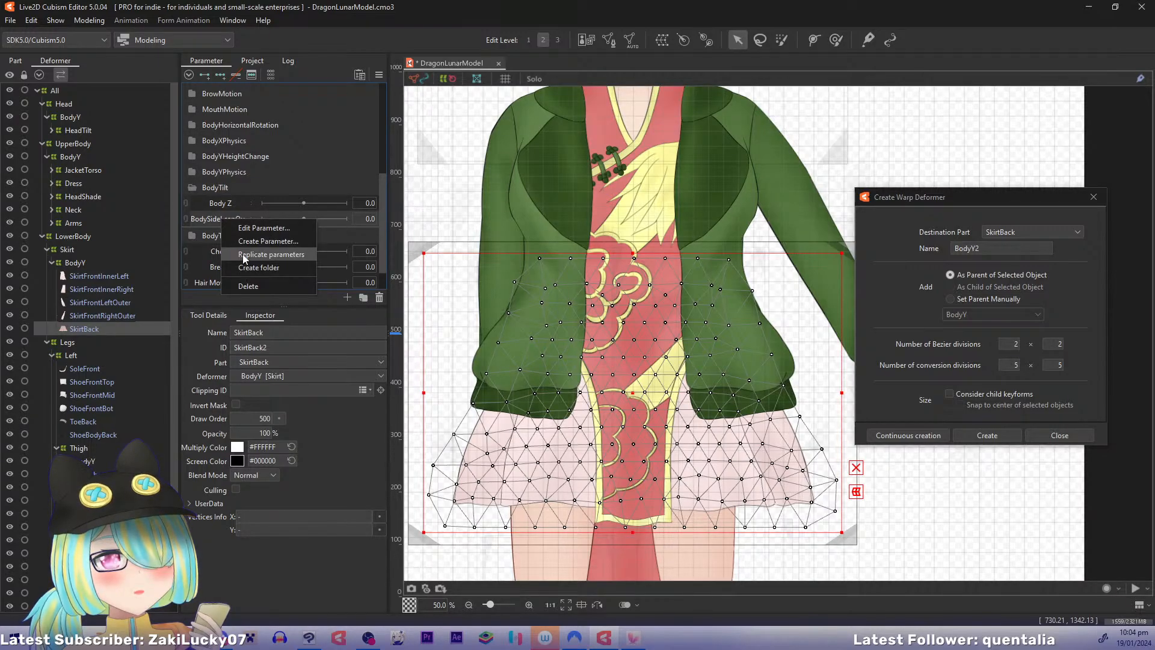
pyautogui.click(244, 254)
# Step: Rename the duplicated BodySideLeanOutput parameter as BodyInwardLeanOutput
pyautogui.rightClick(230, 229)
pyautogui.click(240, 237)
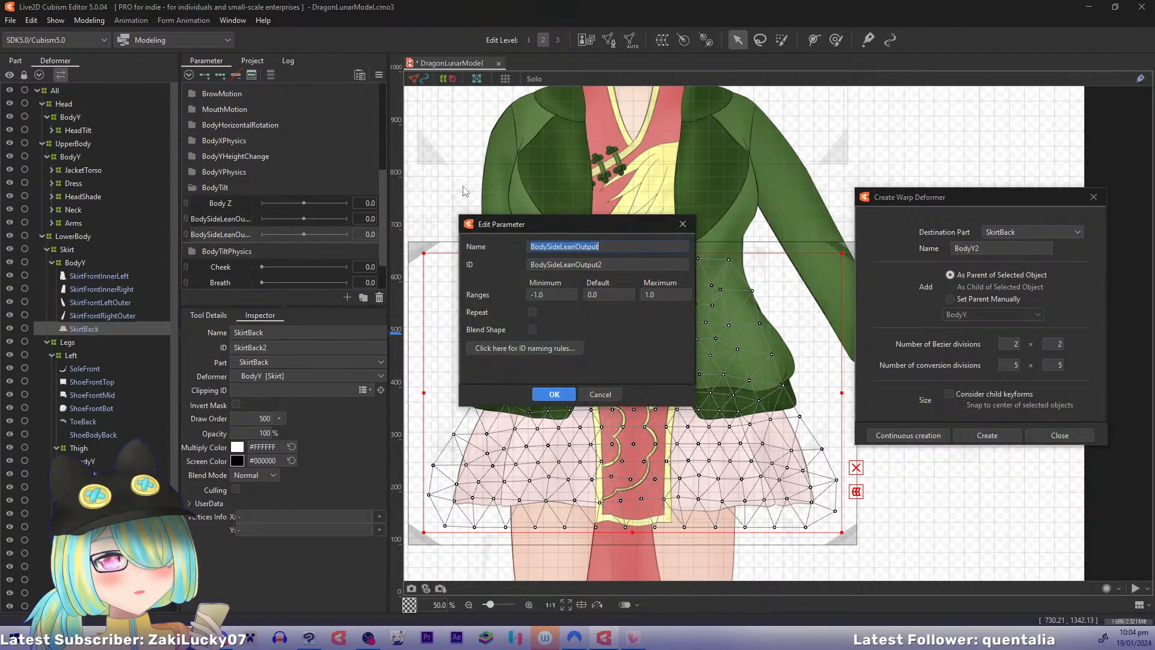
pyautogui.press('End')
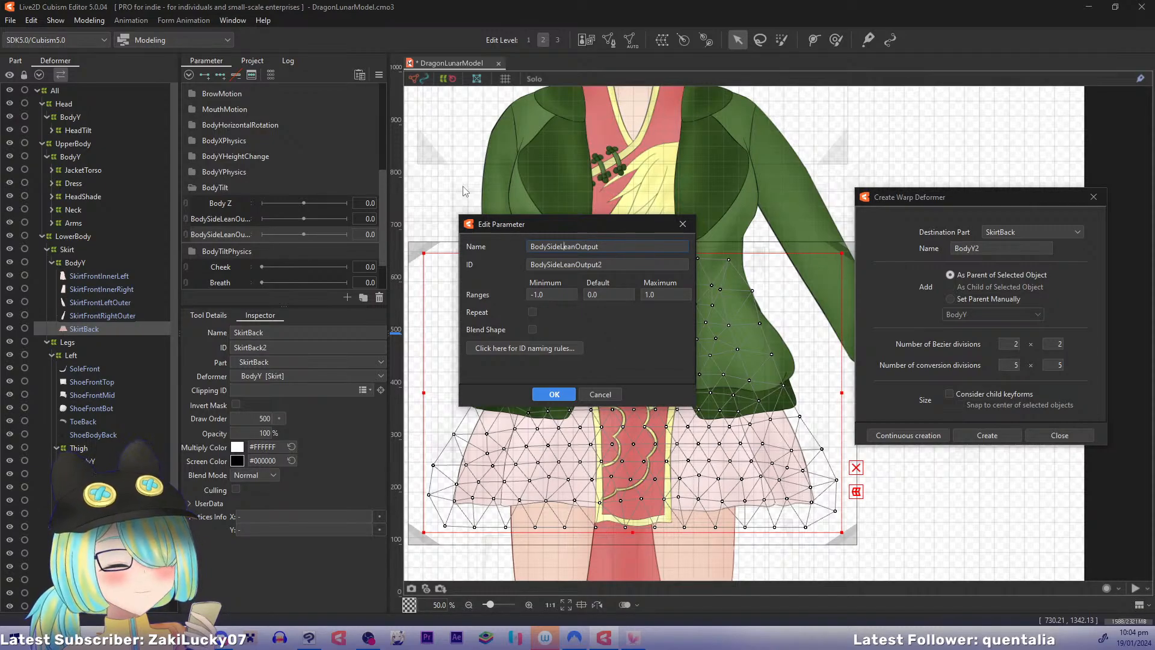
pyautogui.press('BackSpace')
pyautogui.press('BackSpace')
pyautogui.press('BackSpace')
pyautogui.press('BackSpace')
pyautogui.write('In')
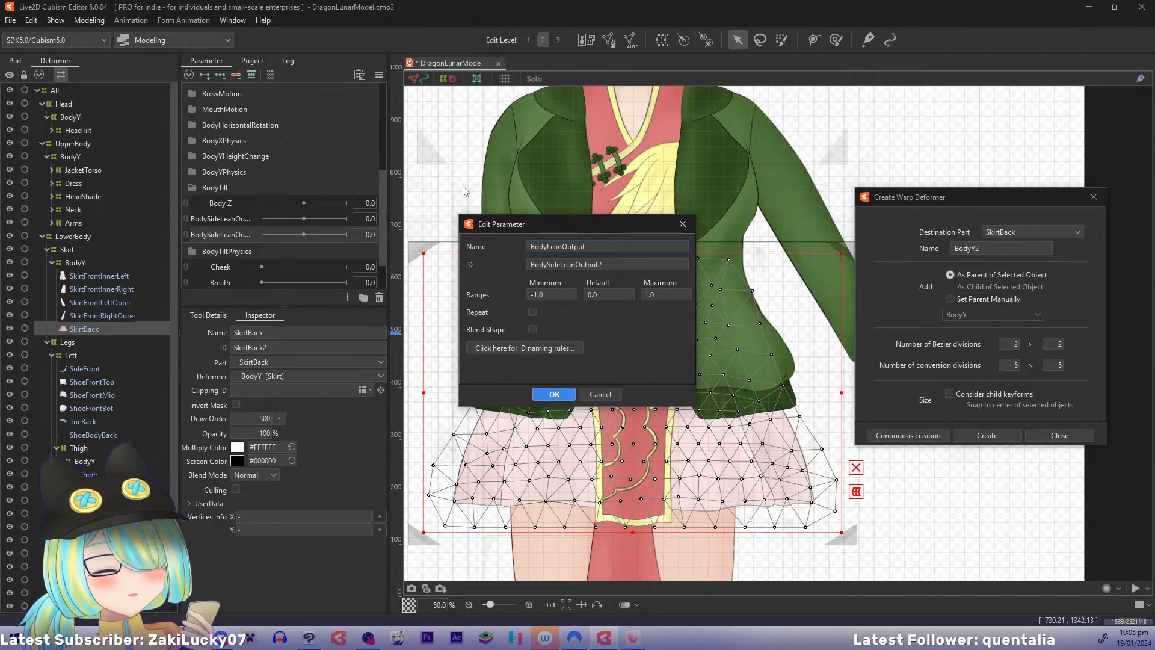
pyautogui.write('ward')
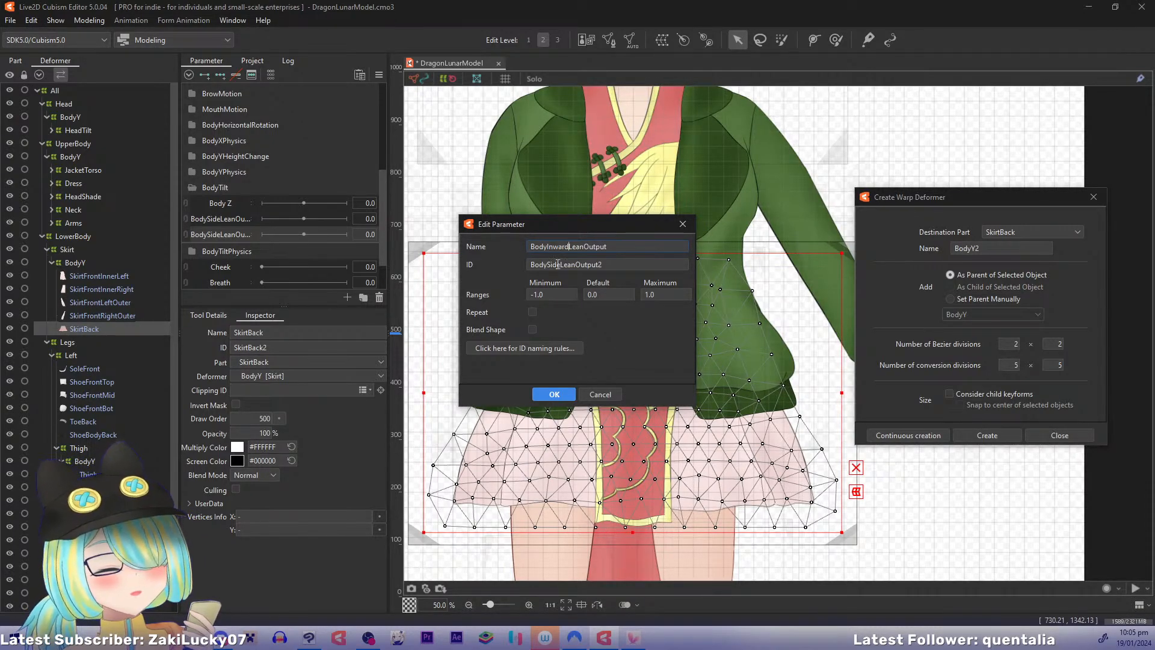
pyautogui.doubleClick(581, 247)
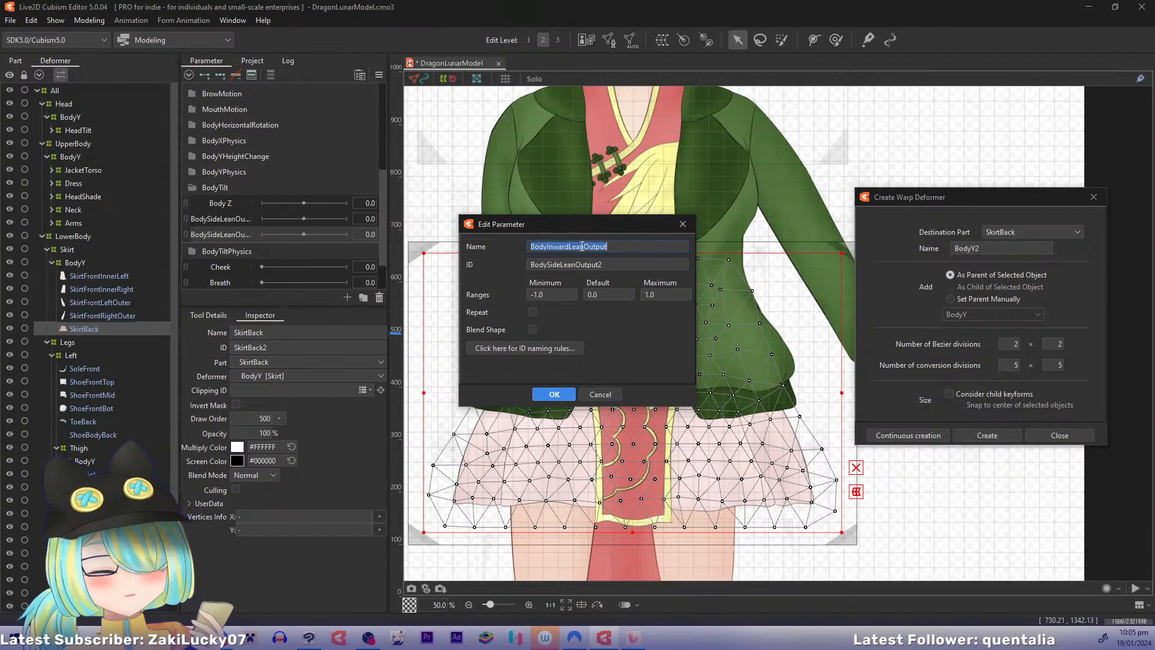
pyautogui.doubleClick(582, 263)
pyautogui.click(554, 394)
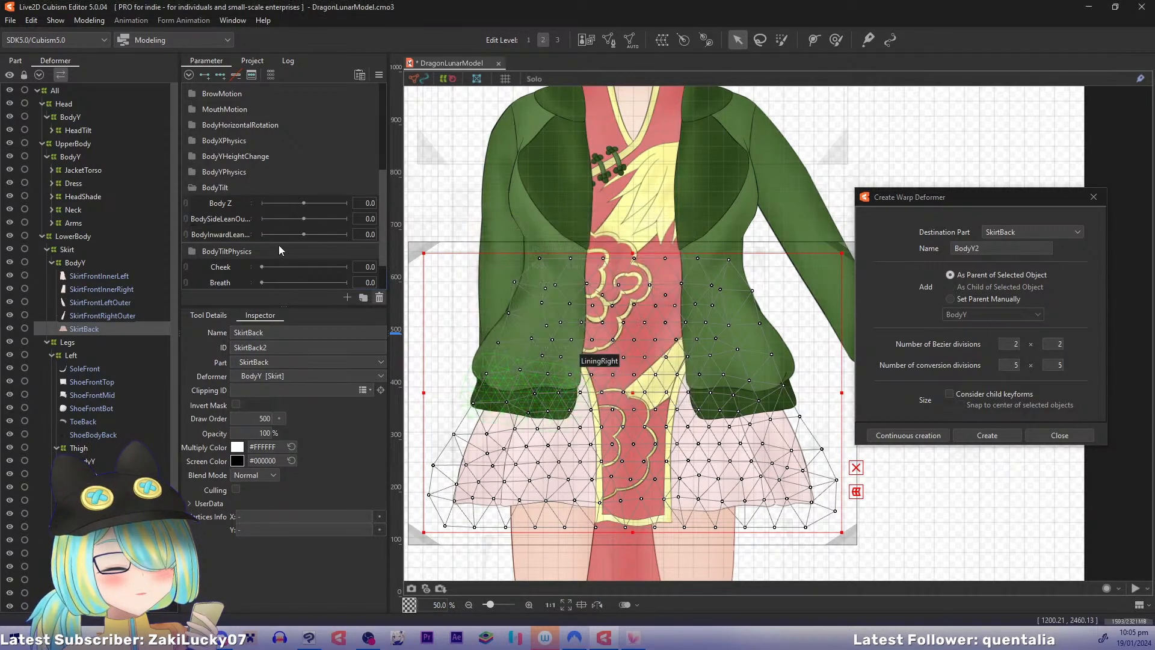
# Step: Duplicate the Body Z parameter in the BodyTilt group and rename the copy as BodyInward Z
pyautogui.rightClick(232, 204)
pyautogui.click(265, 240)
pyautogui.rightClick(224, 219)
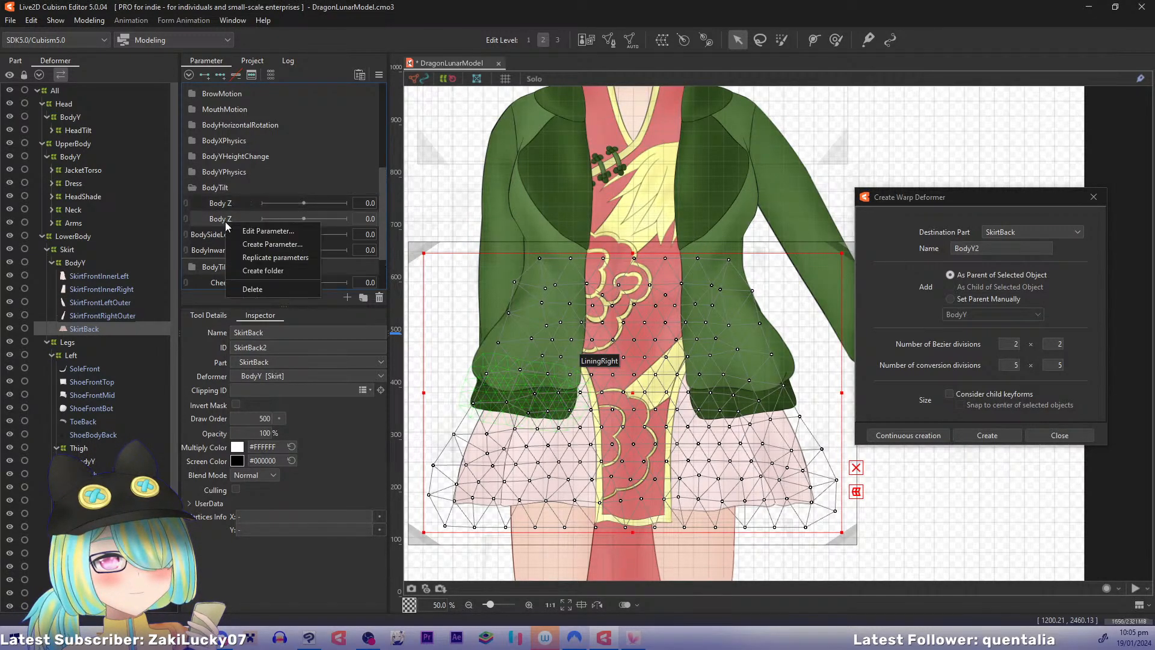
pyautogui.click(274, 230)
pyautogui.press('Left')
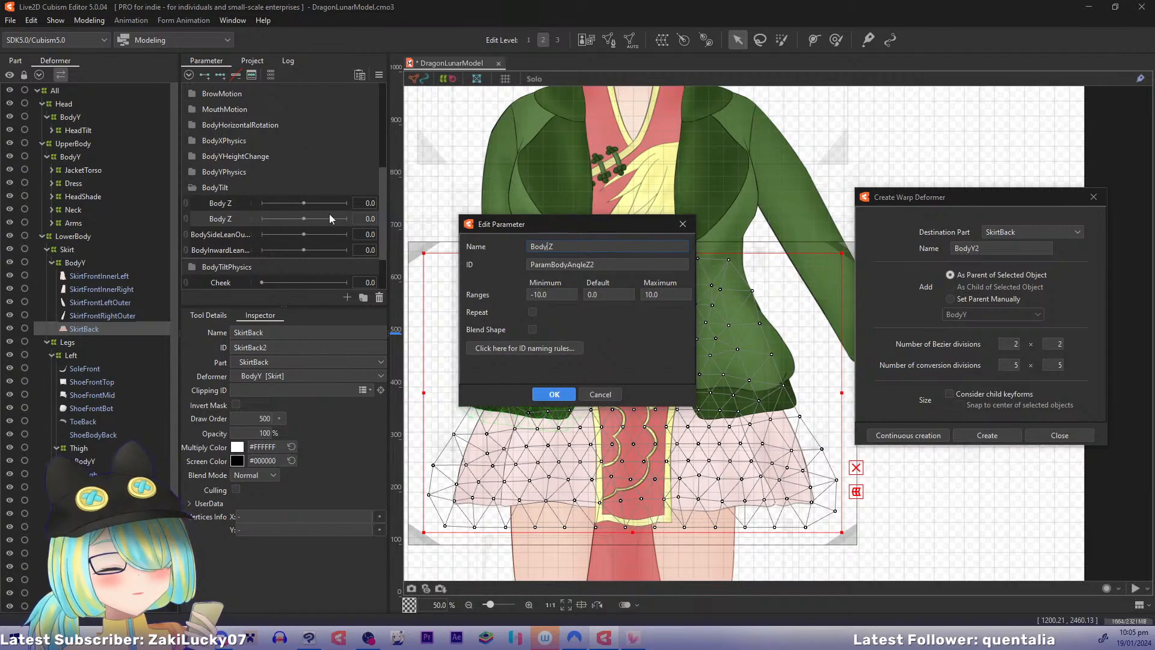
pyautogui.press('BackSpace')
pyautogui.write('Inward')
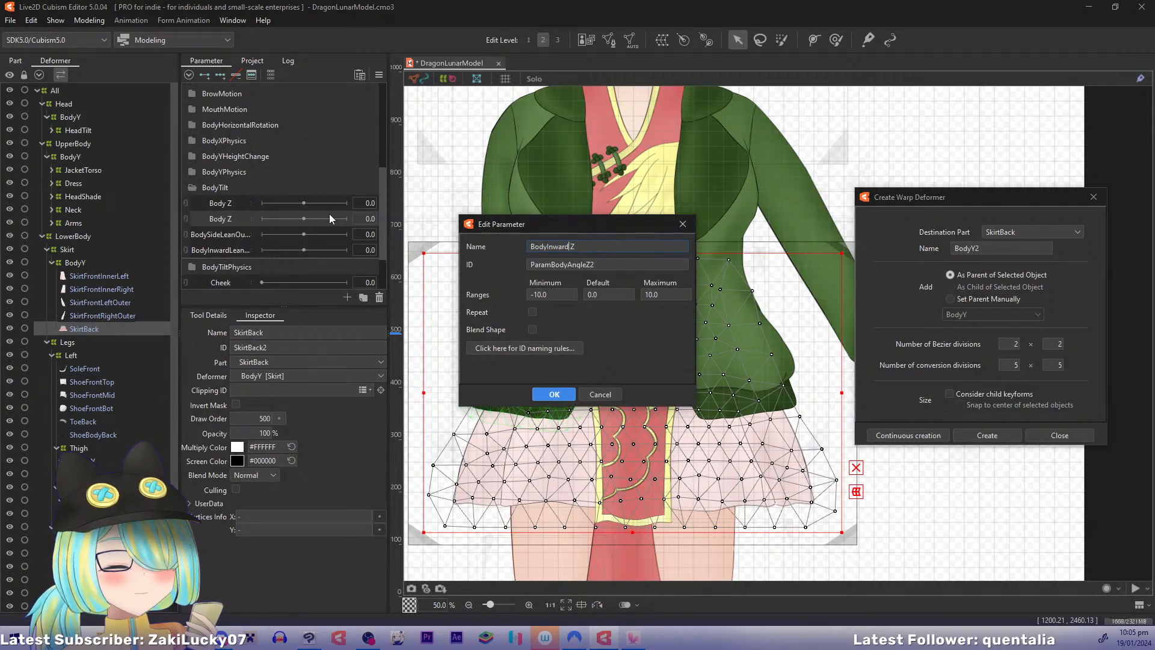
pyautogui.press('Return')
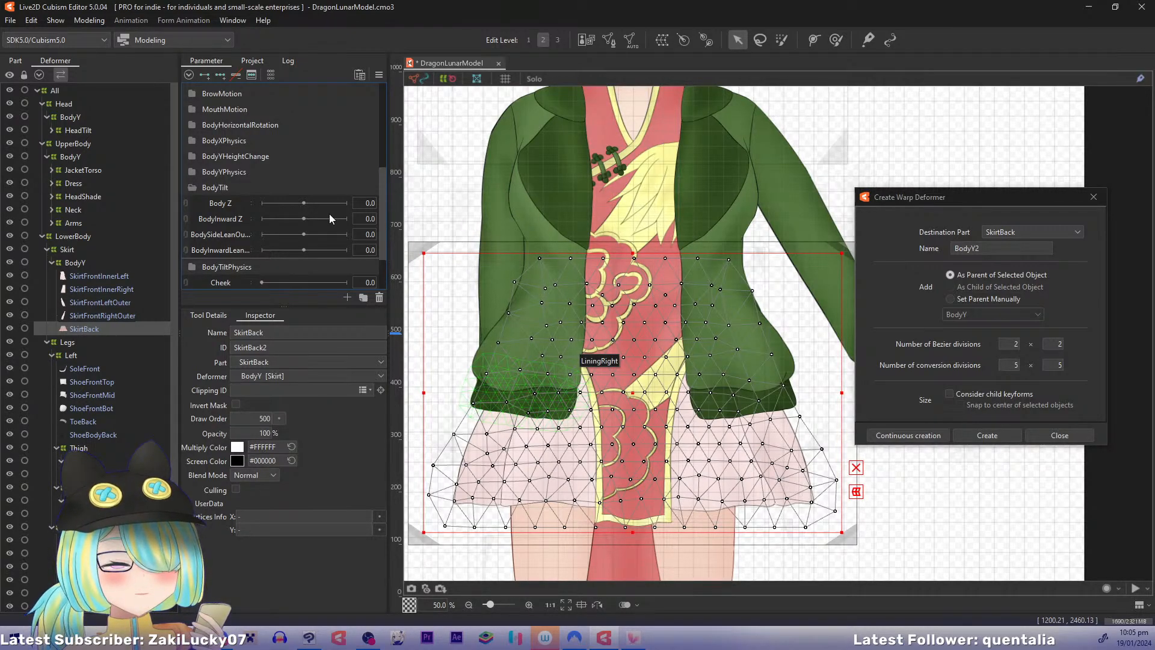
# Step: Create a warp deformer named Back as parent of the SkirtBack mesh, with 2 × 2 Bezier and 5 × 5 conversion divisions
pyautogui.click(219, 236)
pyautogui.moveTo(996, 248); pyautogui.dragTo(819, 243)
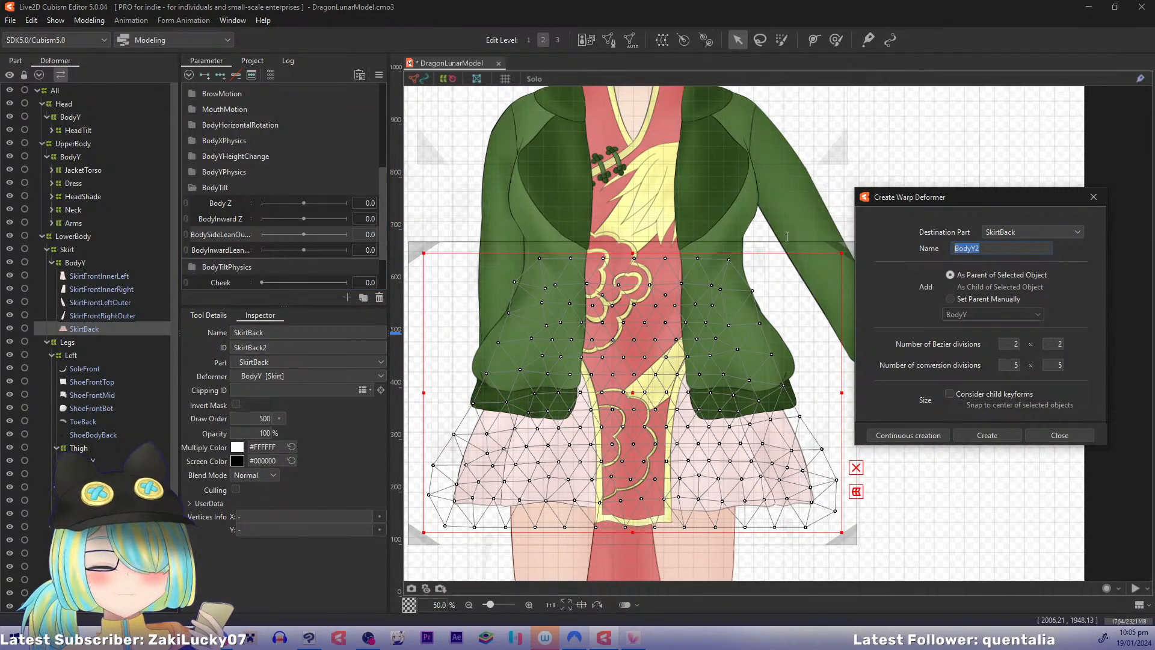
pyautogui.write('Back')
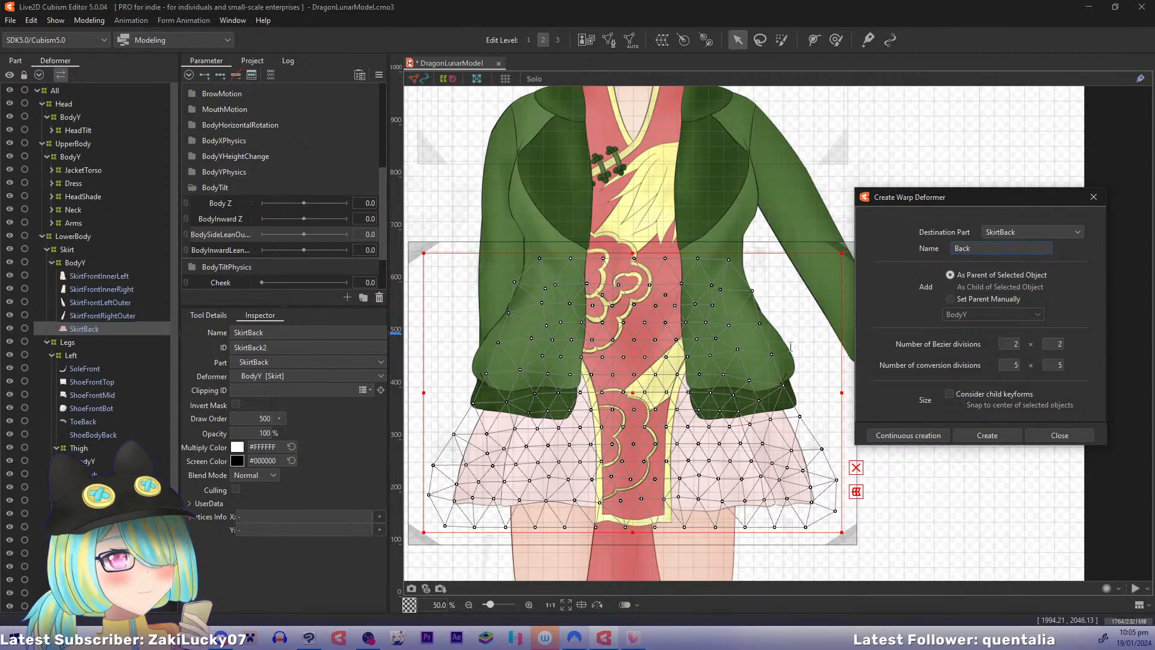
pyautogui.click(897, 436)
# Step: Create a warp deformer named BodyMotion as direct parent of SkirtBack and add three keys to it on BodySideLeanOutput
pyautogui.click(91, 342)
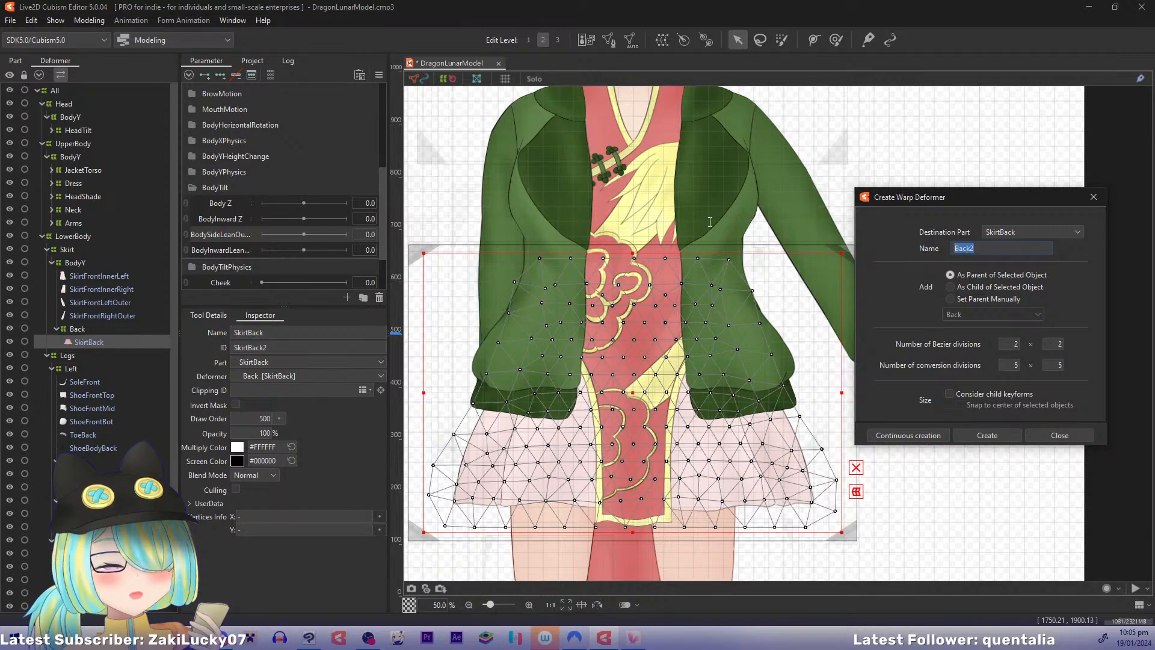
pyautogui.write('Body')
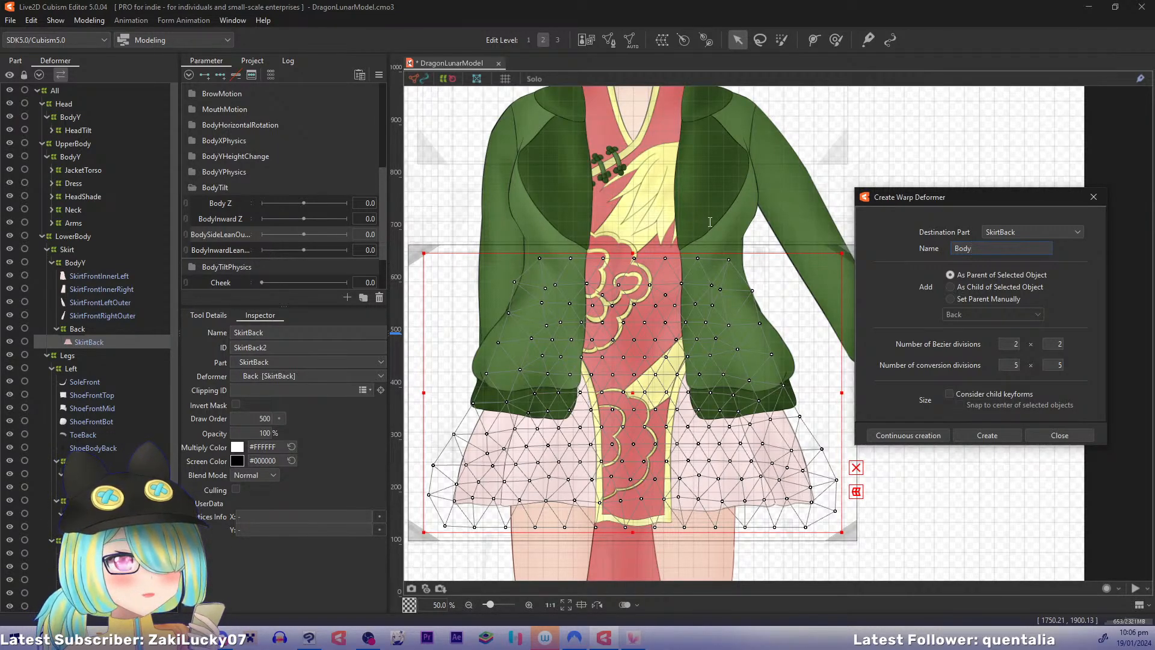
pyautogui.write('Motion')
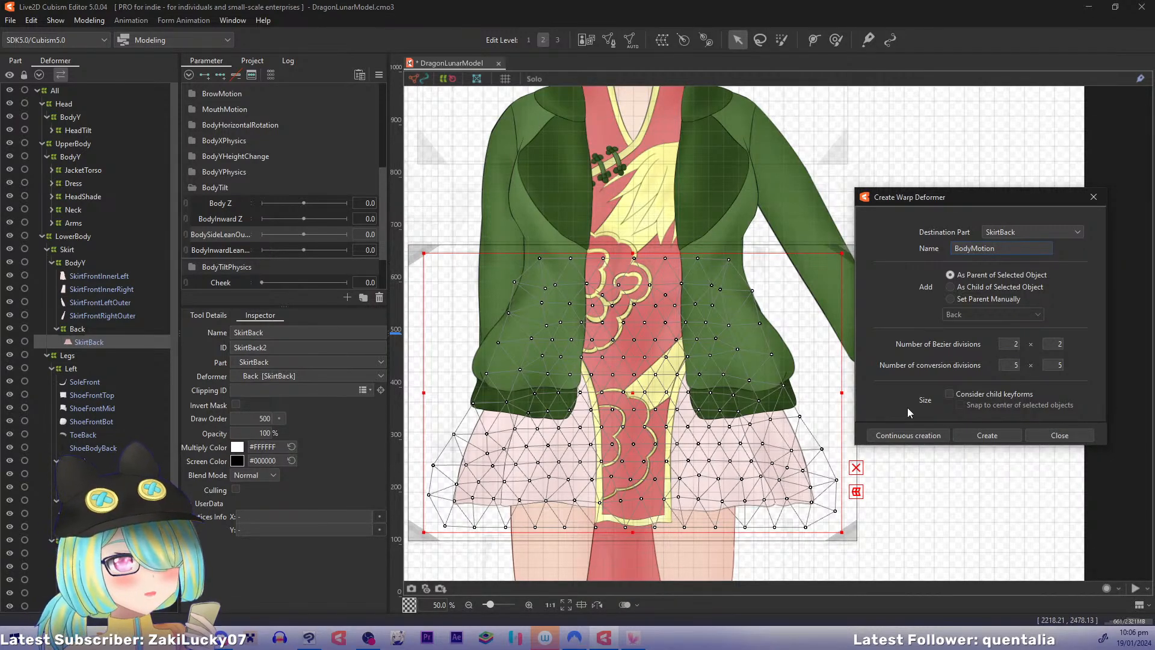
pyautogui.click(876, 434)
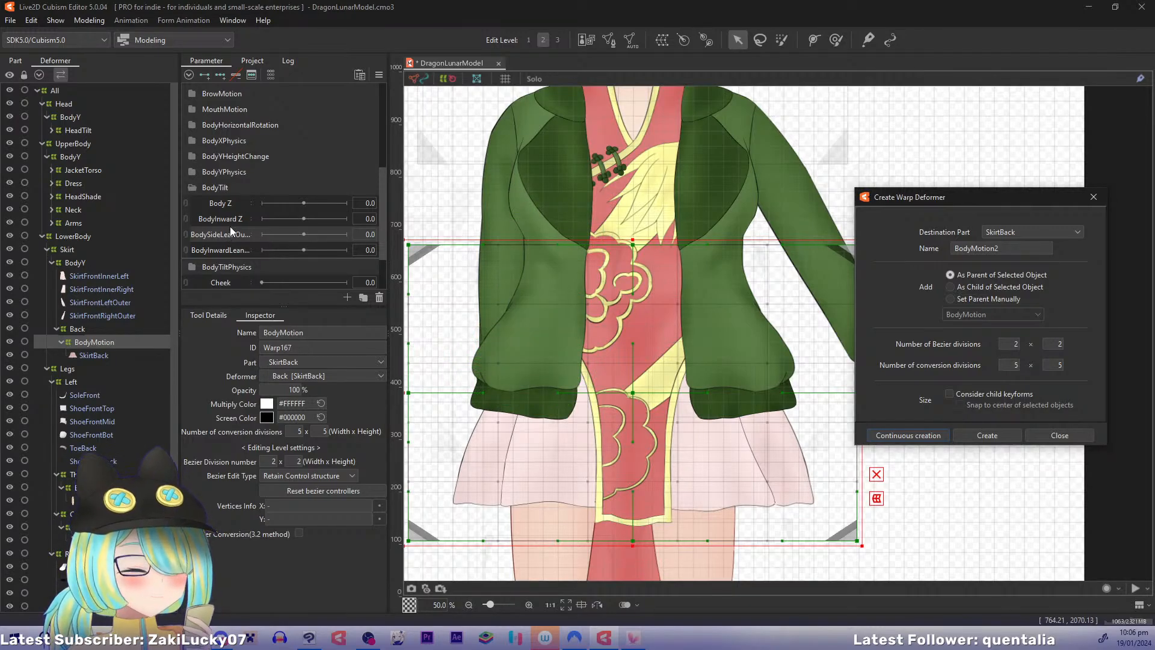
pyautogui.click(219, 75)
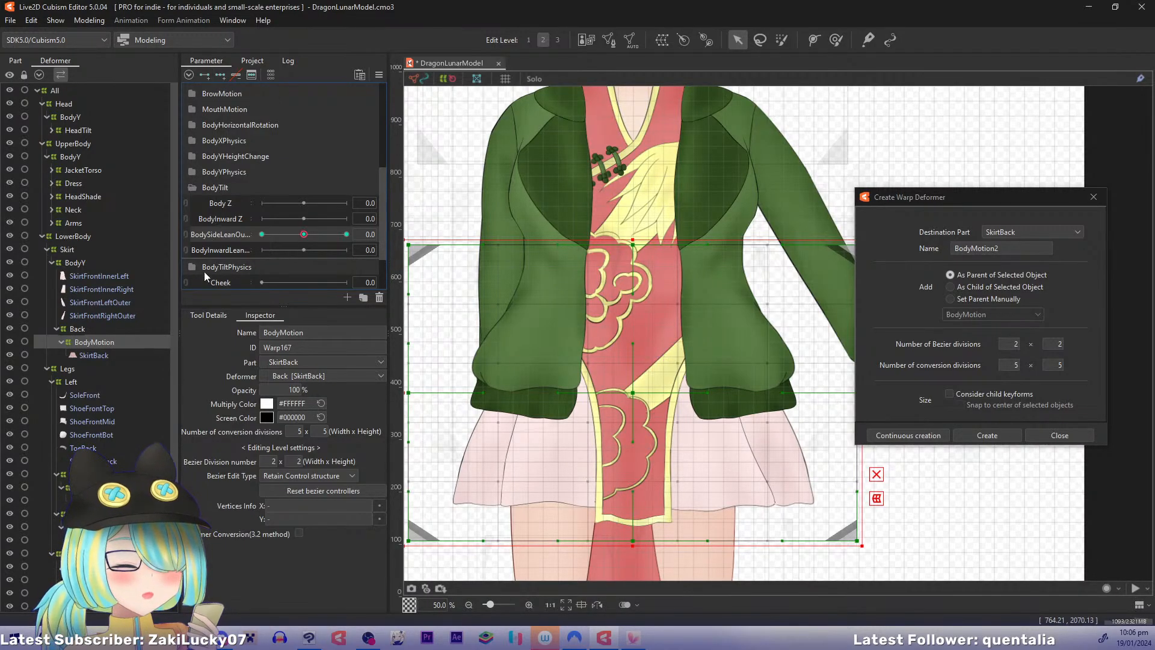
# Step: Isolate the SkirtBack mesh in Solo display with its BodyMotion deformer selected for editing
pyautogui.click(94, 355)
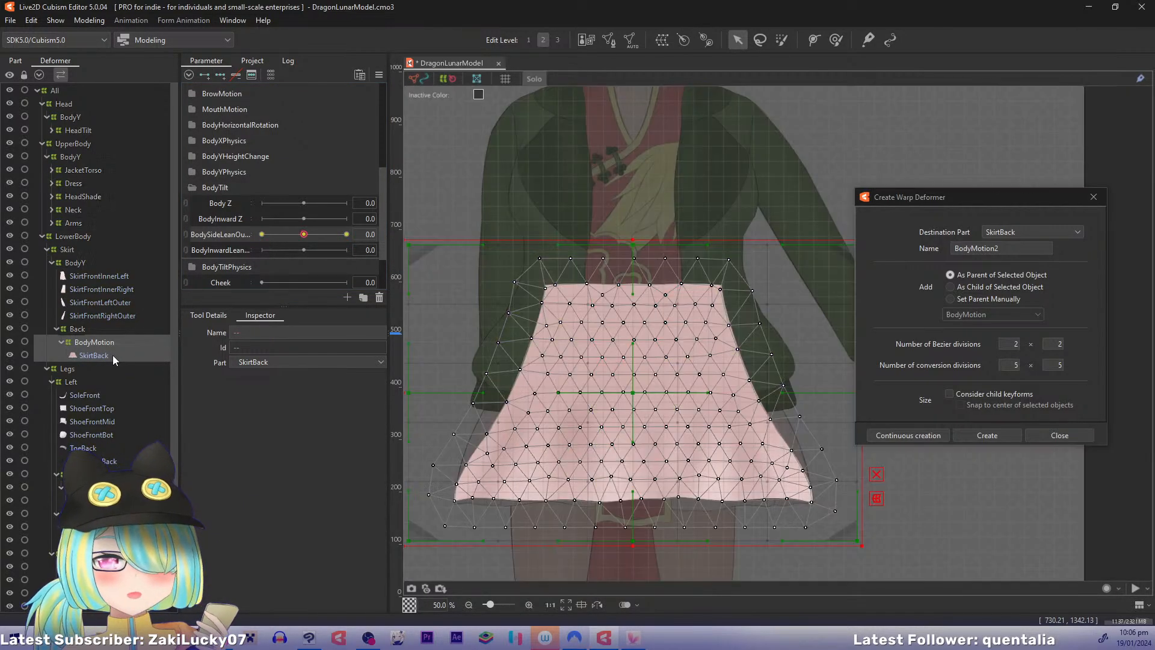
pyautogui.moveTo(627, 421); pyautogui.dragTo(662, 364)
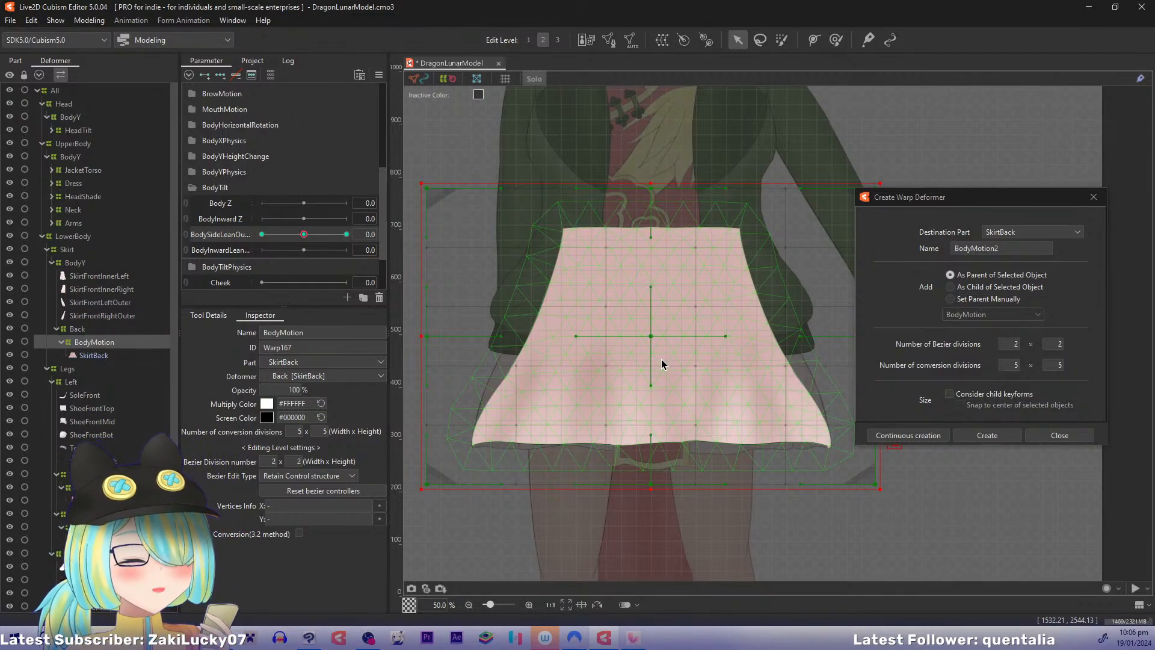
pyautogui.moveTo(670, 388); pyautogui.dragTo(544, 355)
pyautogui.scroll(-3, 637, 353)
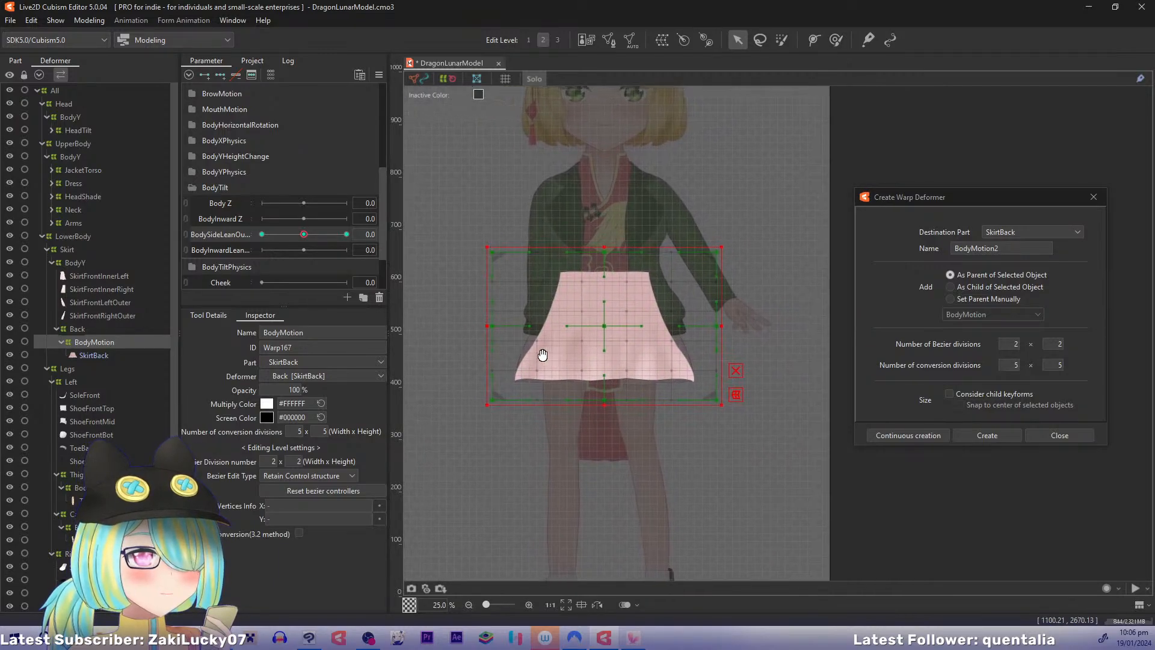
pyautogui.moveTo(486, 604); pyautogui.dragTo(488, 605)
pyautogui.moveTo(572, 514); pyautogui.dragTo(742, 513)
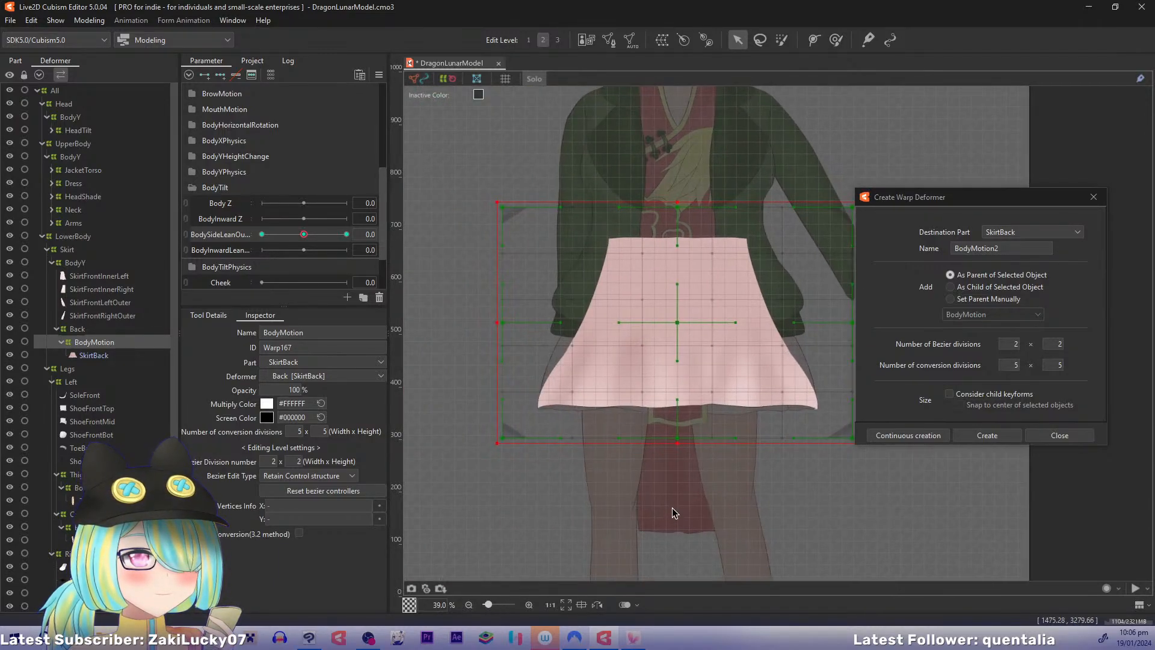
# Step: At BodySideLeanOutput 1.0, shift the BodyMotion warp's centre and upper control points down and sideways to start the skirt's lean
pyautogui.moveTo(305, 235); pyautogui.dragTo(347, 236)
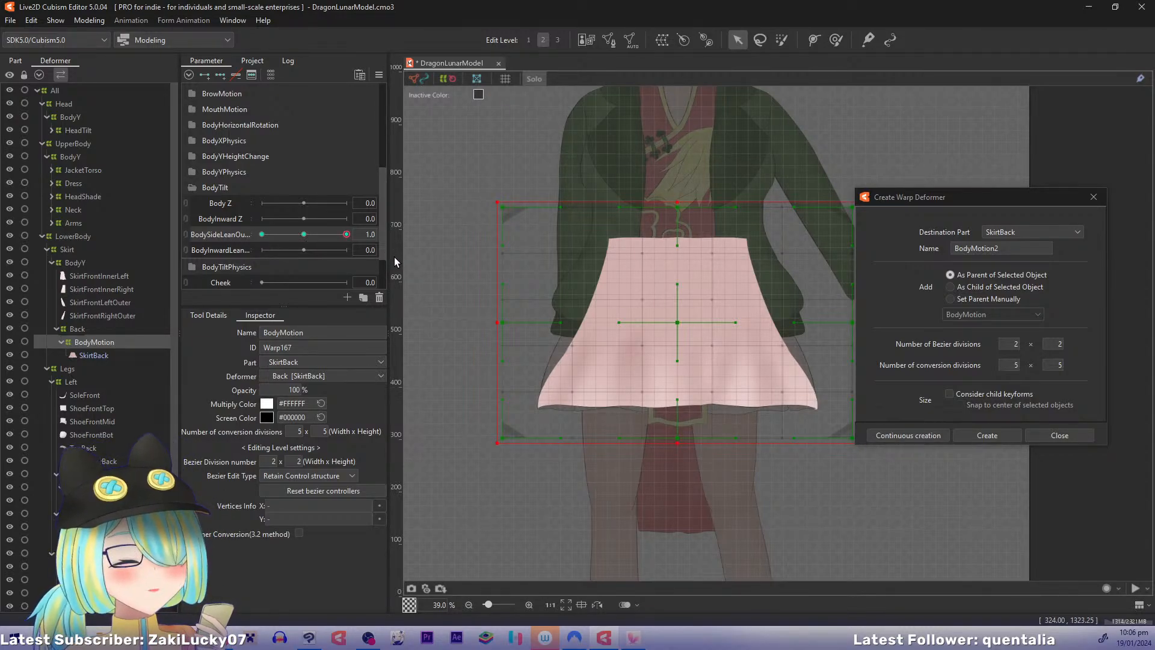
pyautogui.moveTo(624, 397); pyautogui.dragTo(584, 377)
pyautogui.press('f')
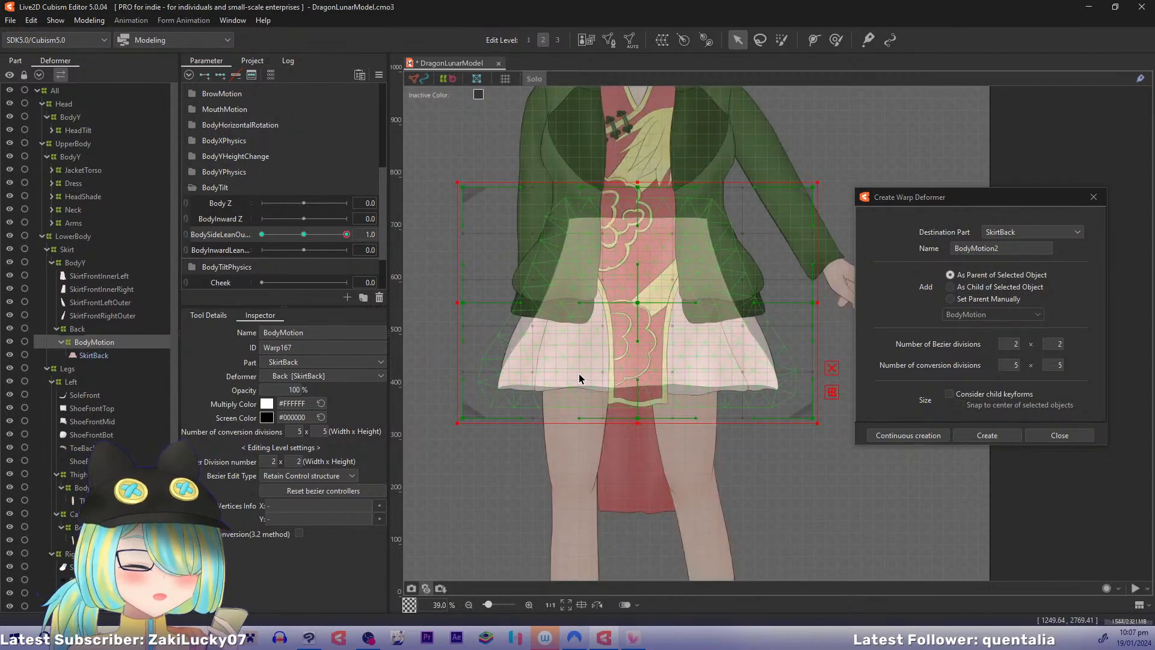
pyautogui.moveTo(581, 372); pyautogui.dragTo(568, 367)
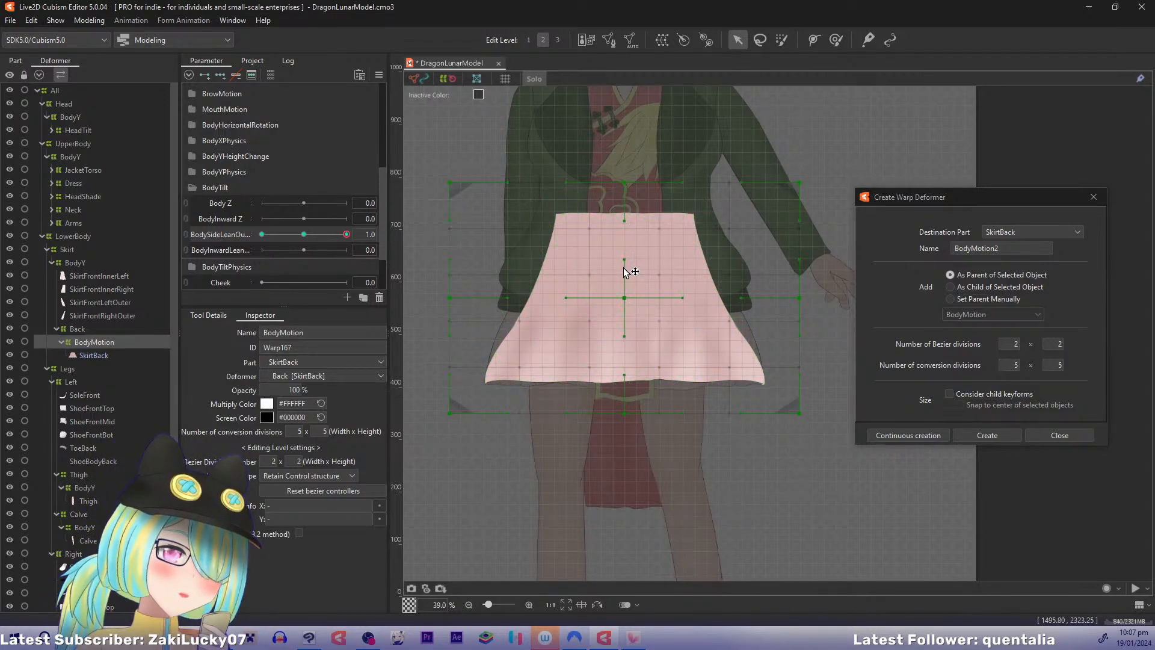
pyautogui.moveTo(623, 298); pyautogui.dragTo(592, 312)
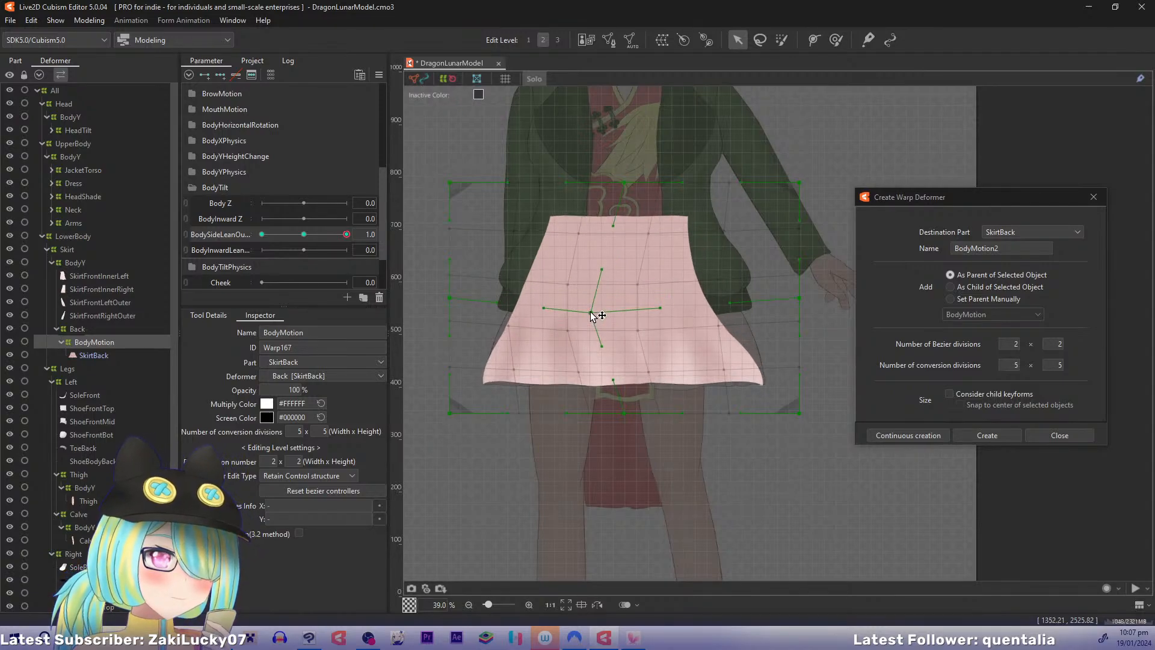
pyautogui.moveTo(626, 185); pyautogui.dragTo(608, 201)
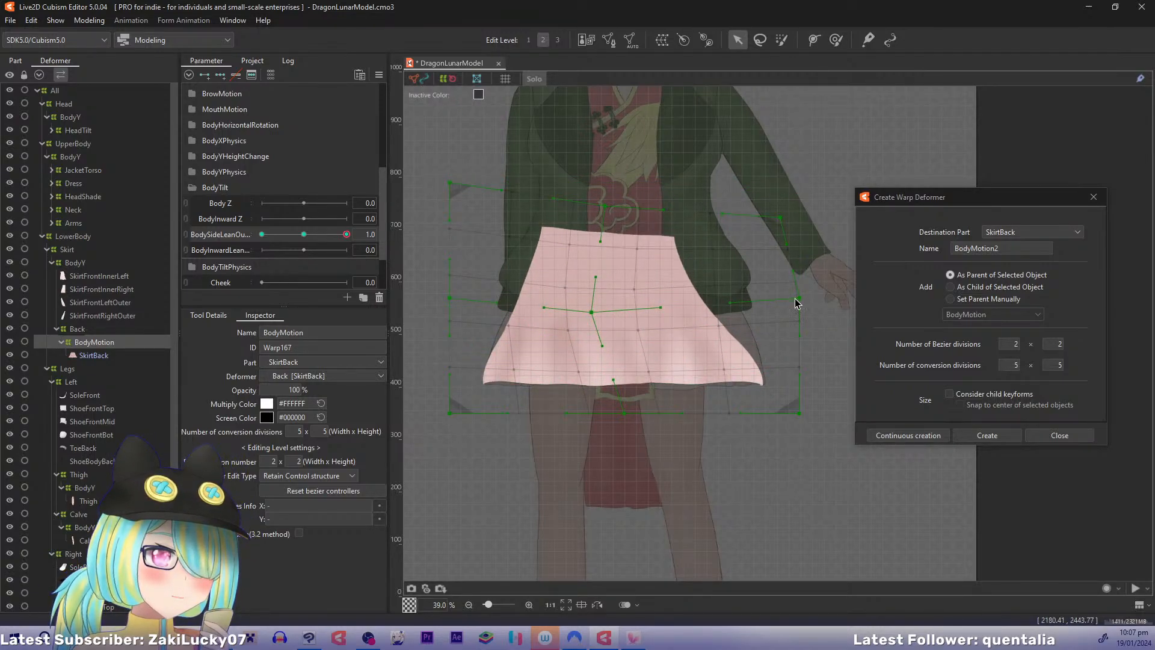
# Step: Pull the BodyMotion warp's lower and right-side control points down and inward so the hem follows the lean
pyautogui.moveTo(626, 415); pyautogui.dragTo(598, 428)
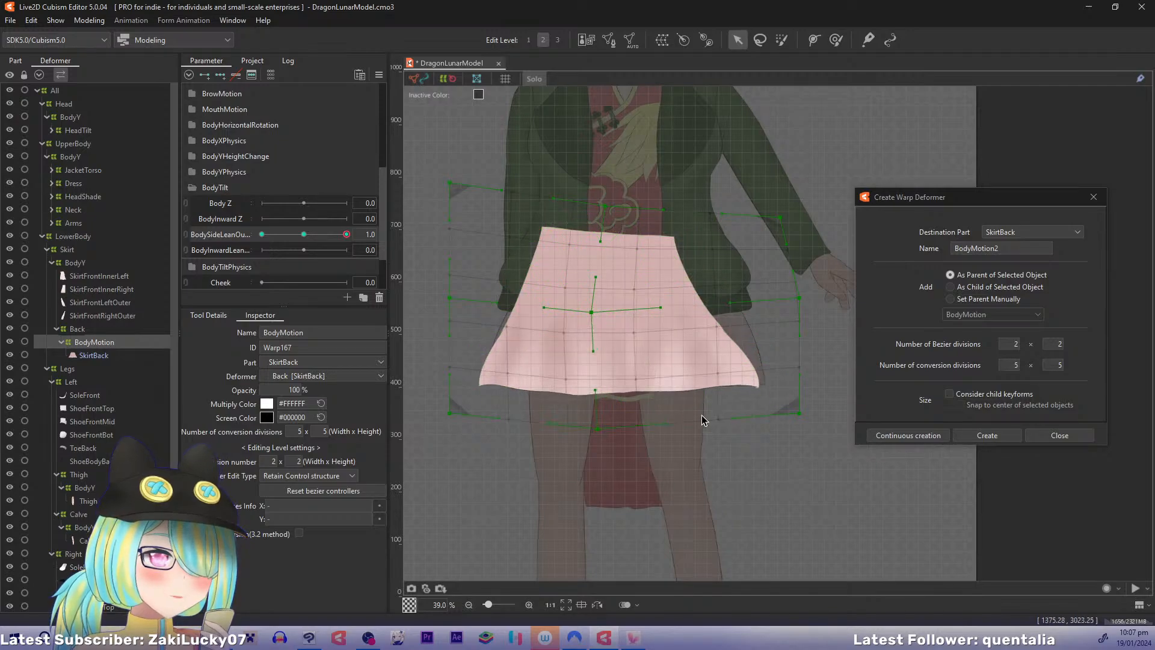
pyautogui.moveTo(801, 415); pyautogui.dragTo(776, 437)
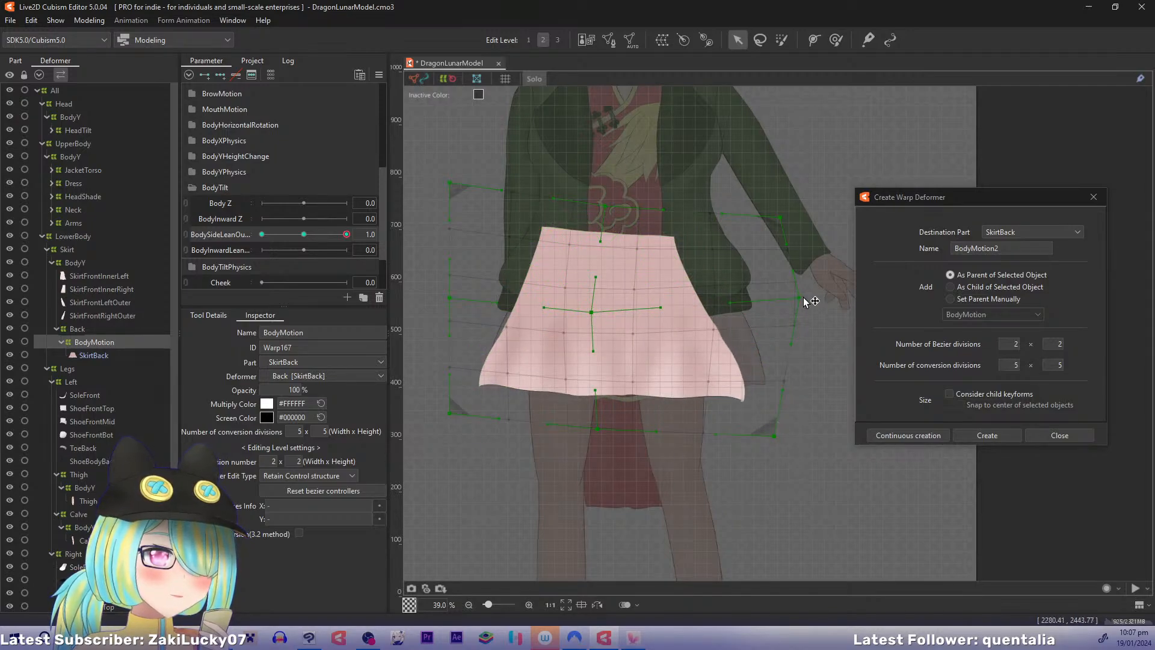
pyautogui.moveTo(801, 298); pyautogui.dragTo(788, 316)
pyautogui.moveTo(450, 413); pyautogui.dragTo(444, 431)
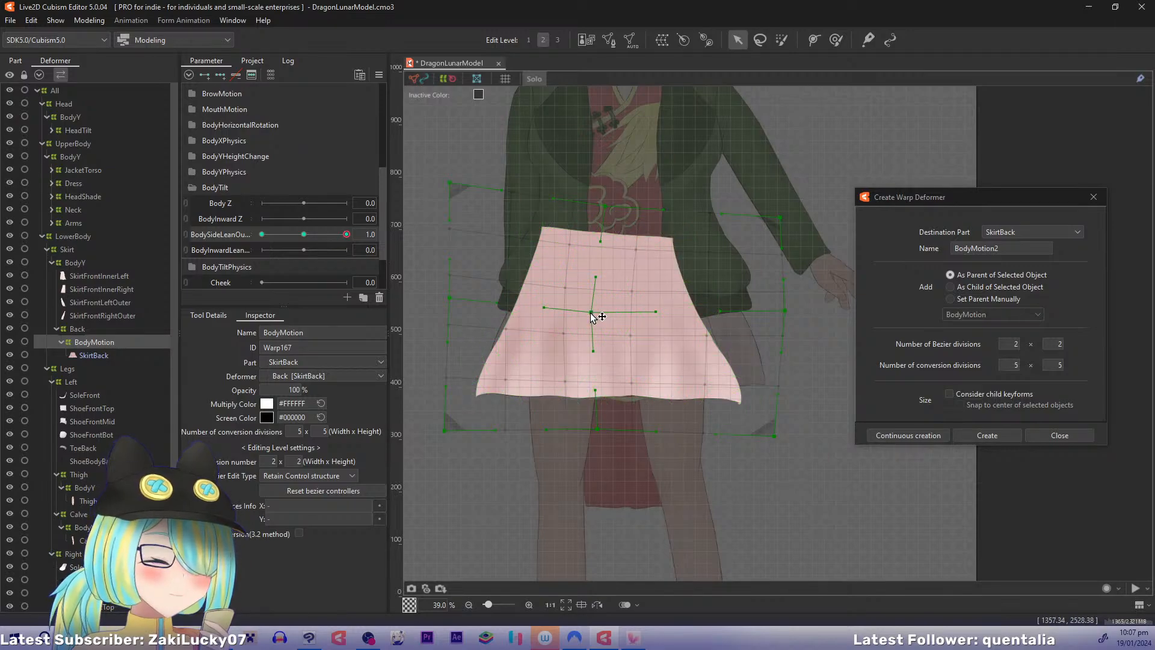
# Step: Refine the centre and right-edge points of the lean pose and bring the warp's upper-left corner inward
pyautogui.moveTo(592, 312); pyautogui.dragTo(588, 315)
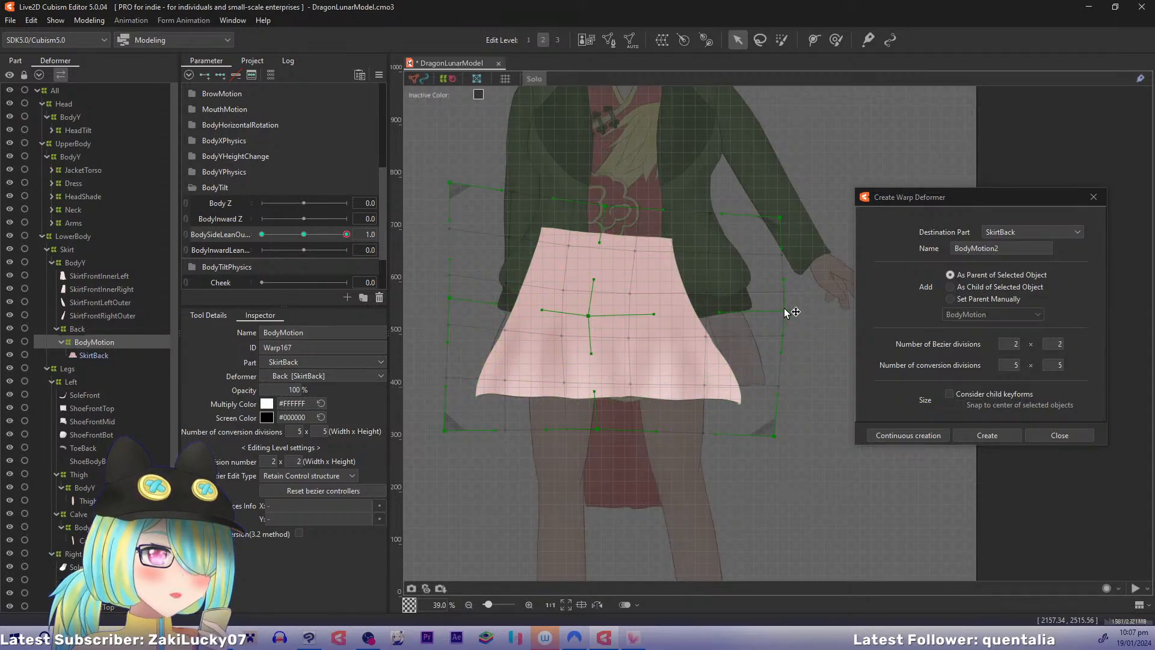
pyautogui.moveTo(784, 312); pyautogui.dragTo(780, 316)
pyautogui.moveTo(775, 435); pyautogui.dragTo(754, 441)
pyautogui.moveTo(780, 218); pyautogui.dragTo(772, 232)
pyautogui.hotkey('ctrl', 'z')
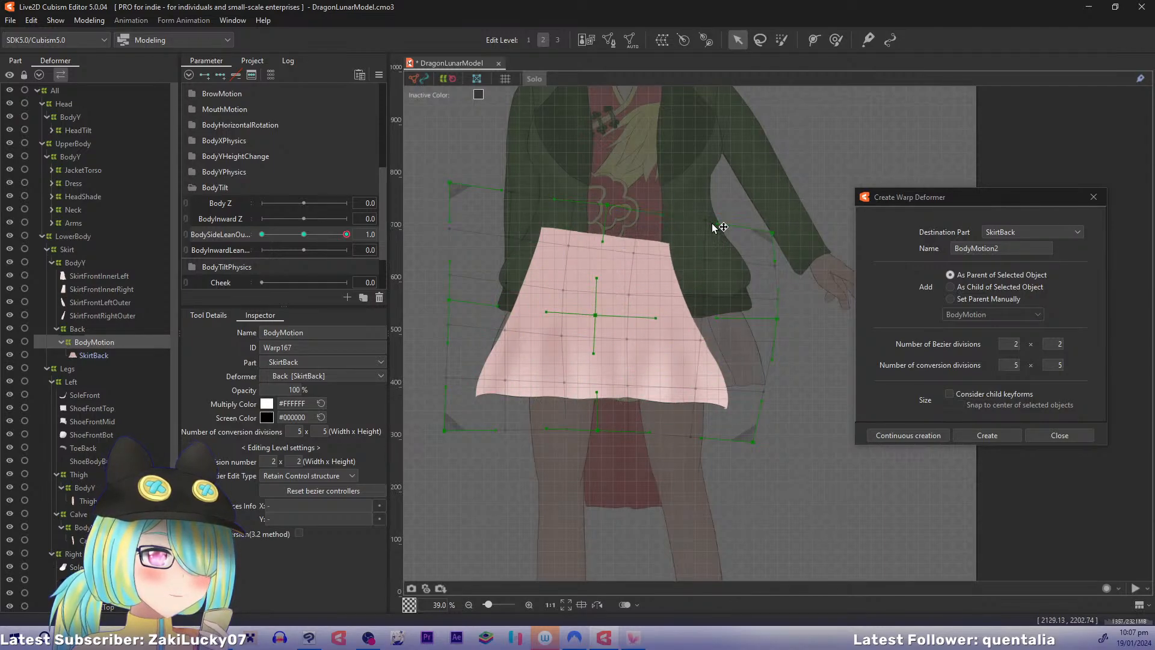
pyautogui.moveTo(457, 182); pyautogui.dragTo(472, 180)
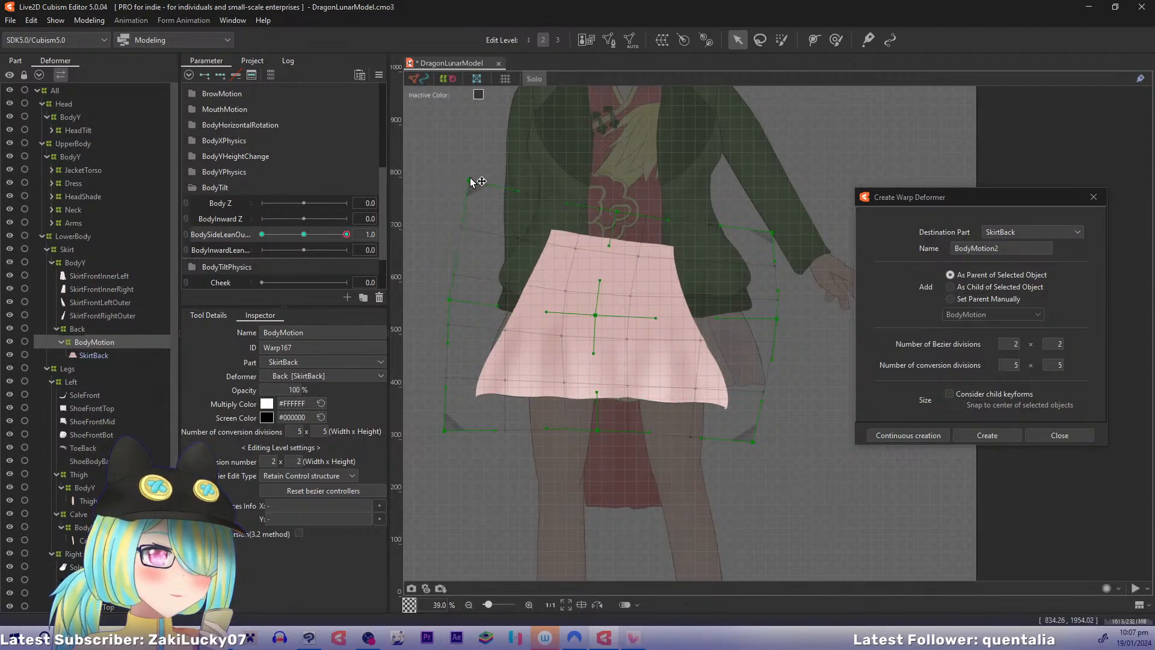
pyautogui.moveTo(596, 316); pyautogui.dragTo(594, 317)
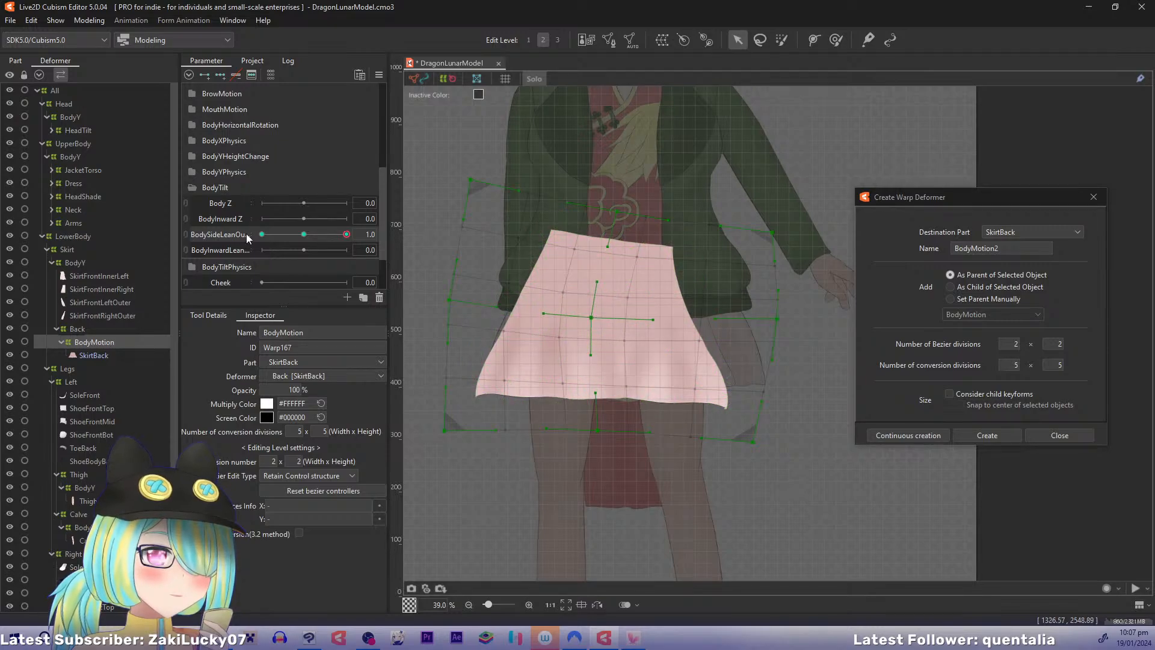
# Step: Preview the BodySideLeanOutput motion and nudge the warp's centre and left-middle points outward at the 1.0 key
pyautogui.moveTo(347, 236); pyautogui.dragTo(368, 271)
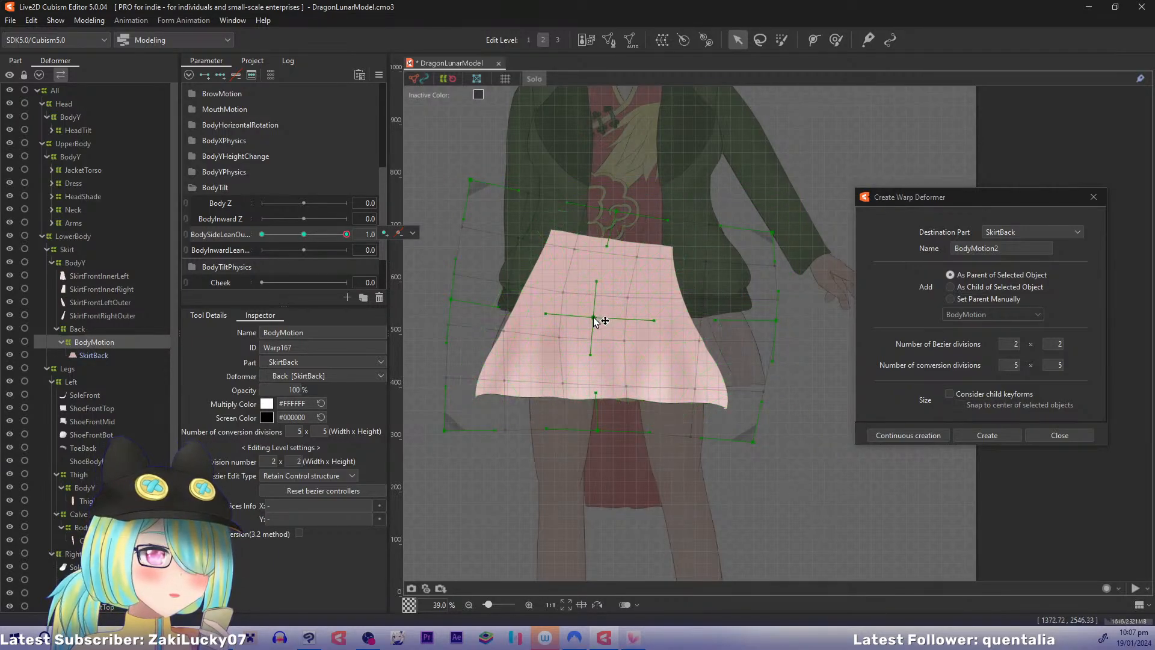
pyautogui.moveTo(594, 318); pyautogui.dragTo(588, 317)
pyautogui.moveTo(453, 301); pyautogui.dragTo(446, 302)
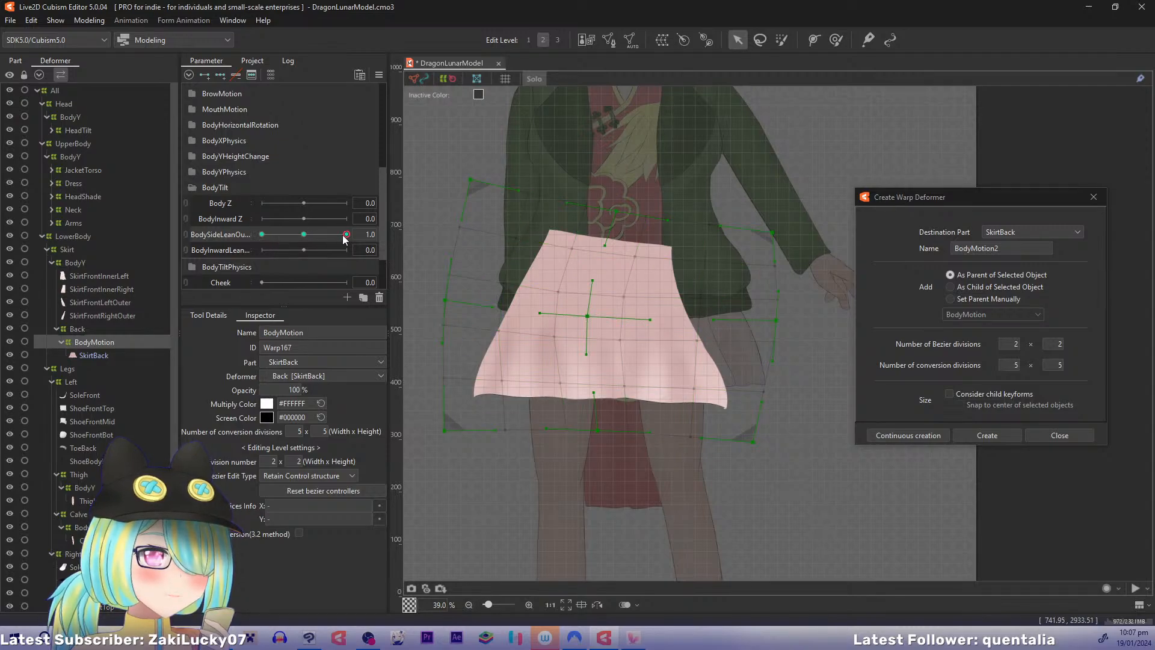
pyautogui.moveTo(343, 235)
pyautogui.mouseDown()
pyautogui.moveTo(303, 236)
pyautogui.moveTo(349, 237)
pyautogui.mouseUp()
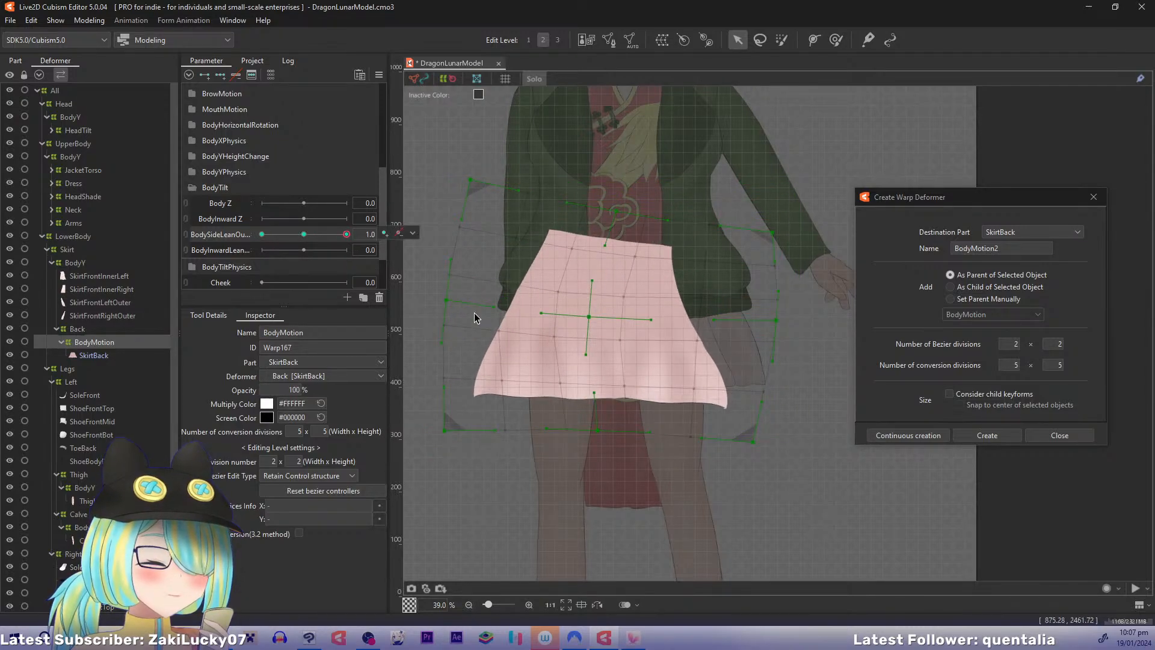
pyautogui.moveTo(447, 301); pyautogui.dragTo(444, 303)
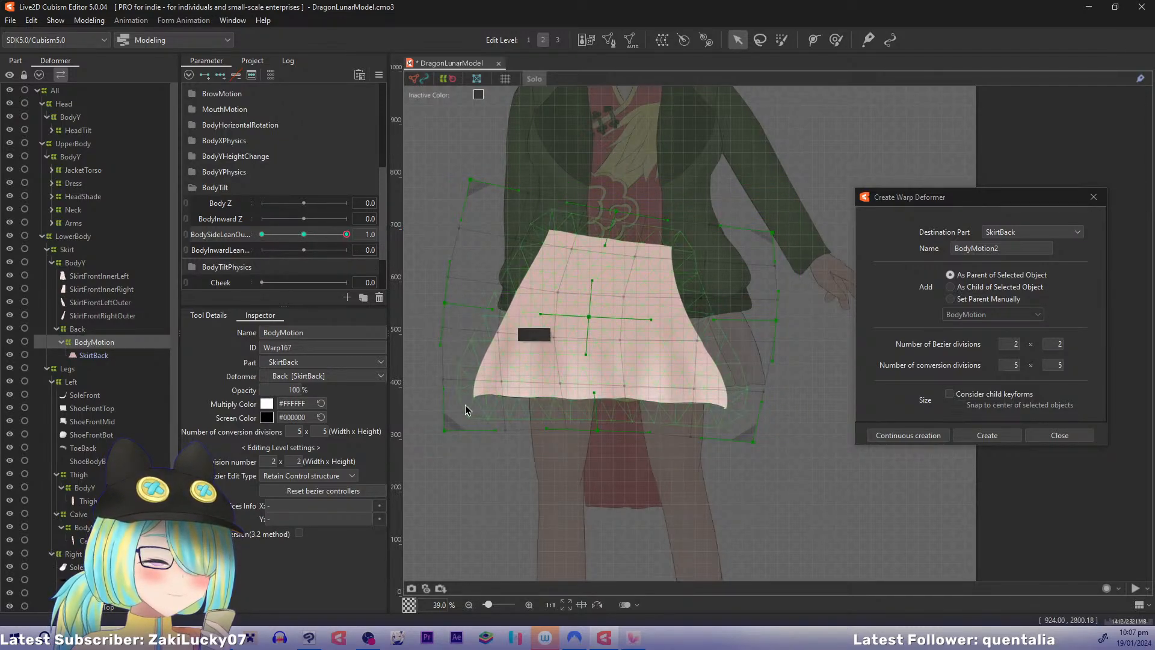
pyautogui.moveTo(346, 235); pyautogui.dragTo(385, 252)
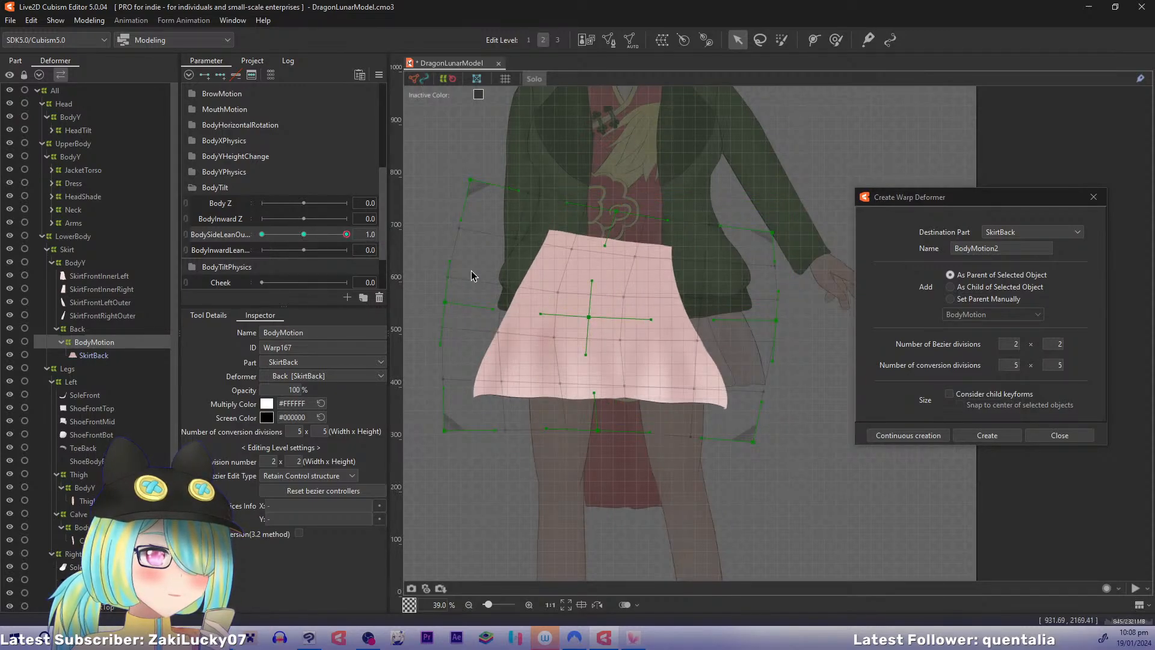
# Step: Adjust the warp's left edge and lower-middle point at the 1.0 key, and recheck the side-lean motion
pyautogui.moveTo(472, 181); pyautogui.dragTo(462, 185)
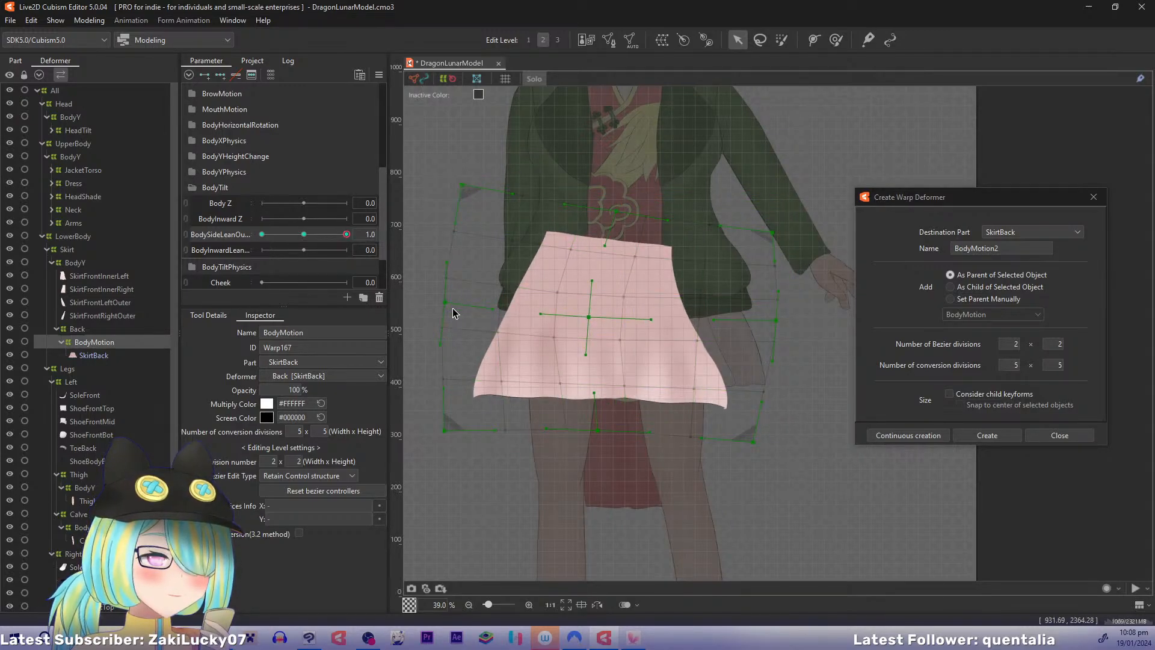
pyautogui.moveTo(445, 305); pyautogui.dragTo(440, 307)
pyautogui.moveTo(444, 430); pyautogui.dragTo(438, 434)
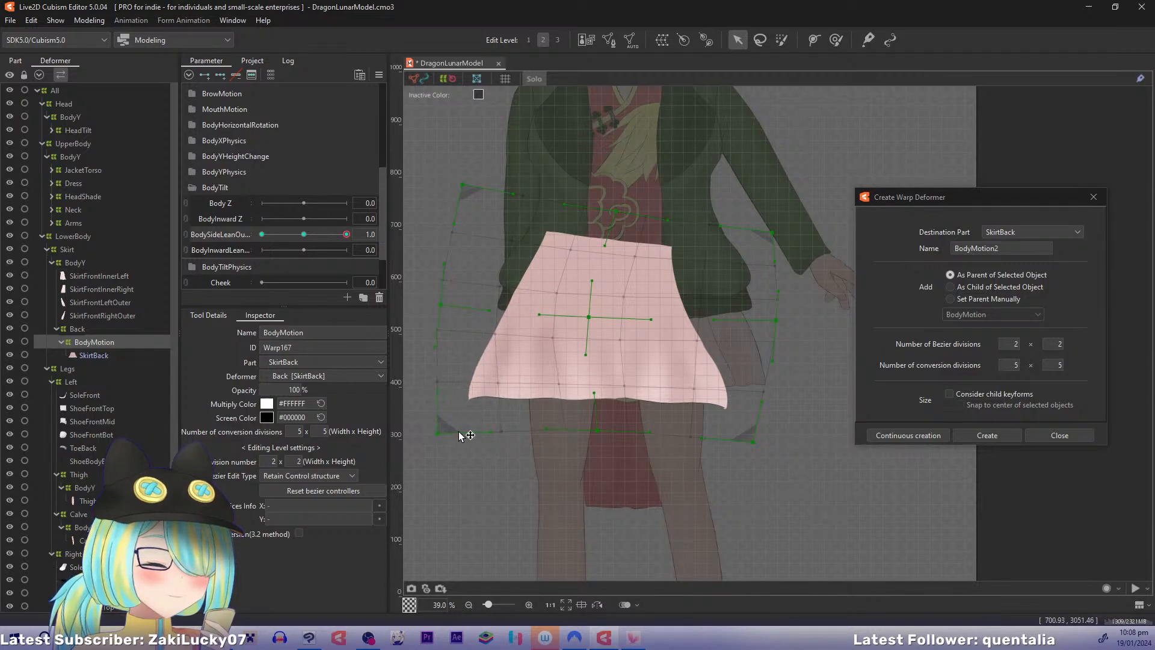
pyautogui.hotkey('ctrl', 'z')
pyautogui.moveTo(598, 431); pyautogui.dragTo(589, 434)
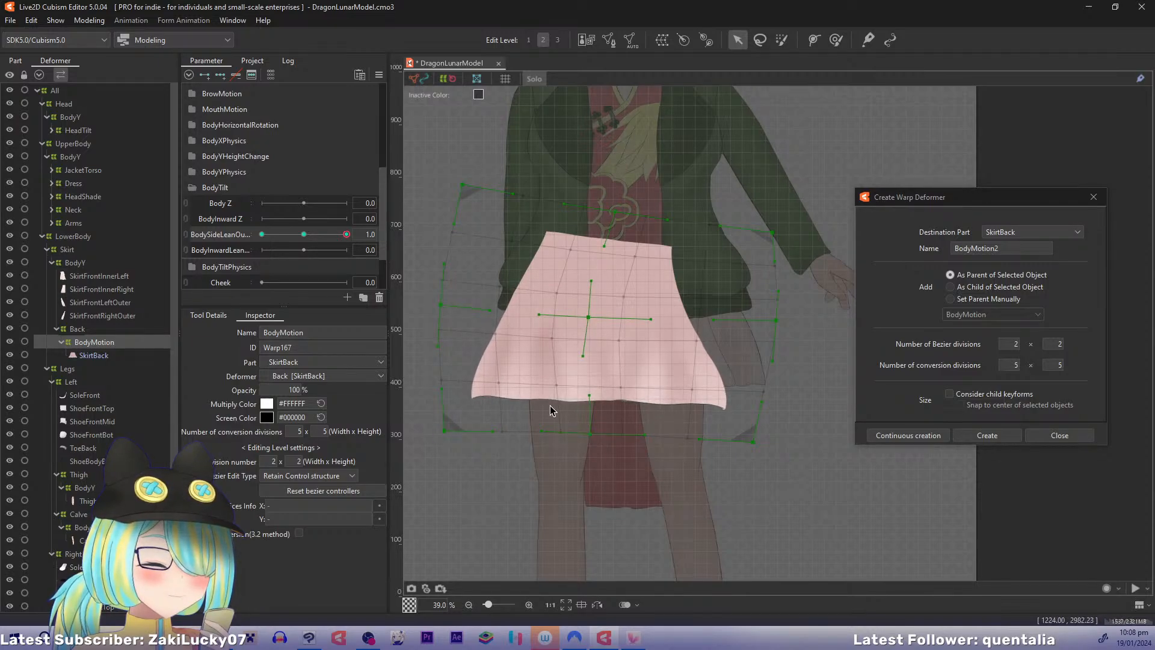
pyautogui.moveTo(347, 239); pyautogui.dragTo(378, 252)
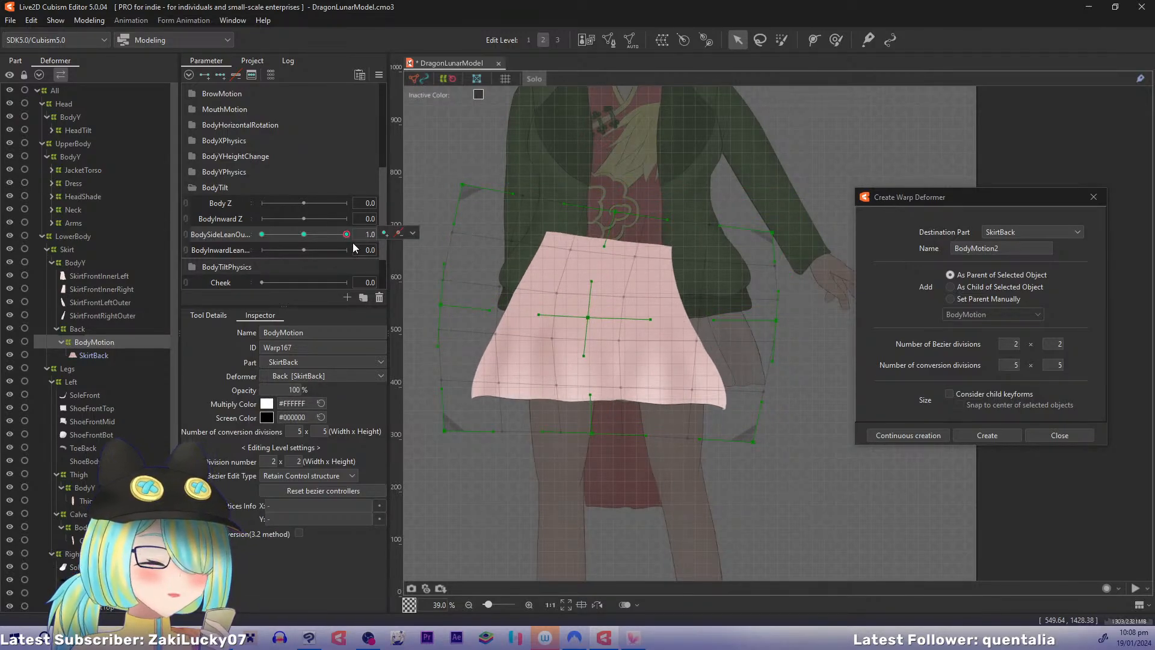
# Step: Reflect the BodyMotion deformer's side-lean form horizontally onto the -1.0 key and return BodySideLeanOutput to 0
pyautogui.click(378, 74)
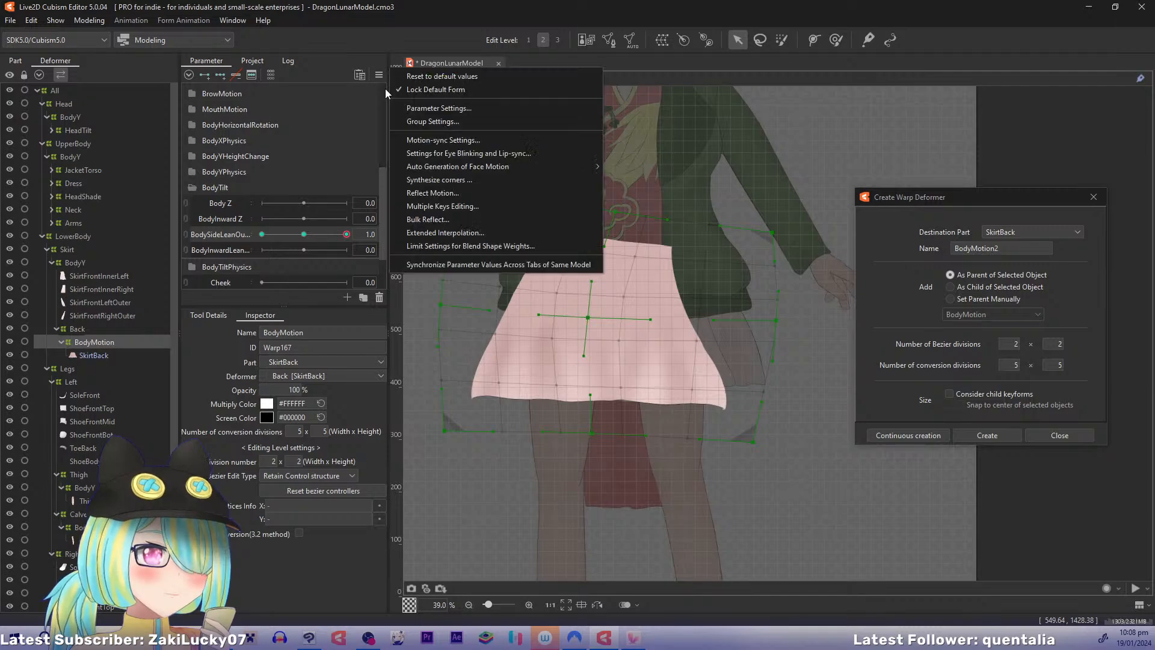
pyautogui.click(435, 192)
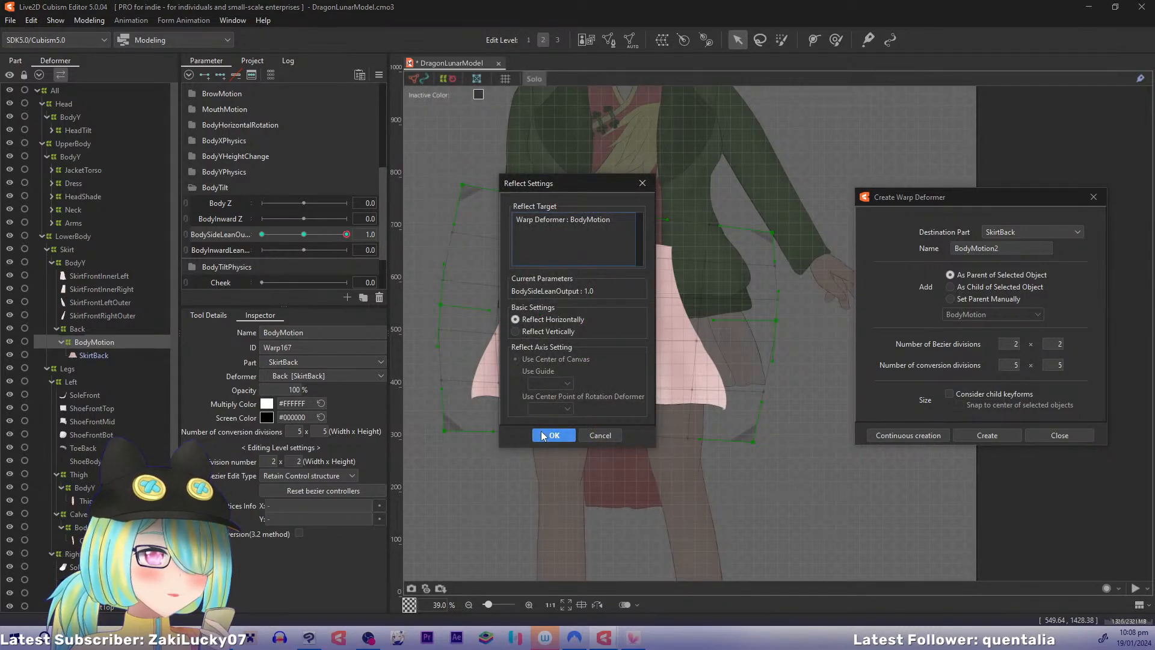
pyautogui.click(550, 435)
pyautogui.moveTo(184, 234)
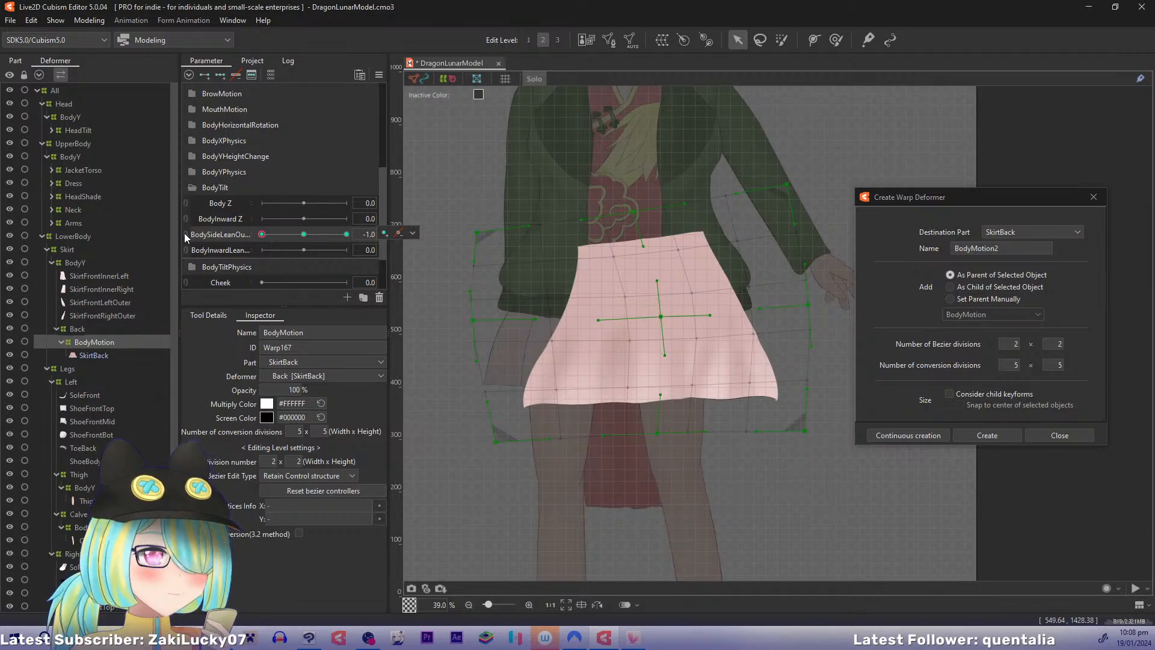
pyautogui.doubleClick(268, 233)
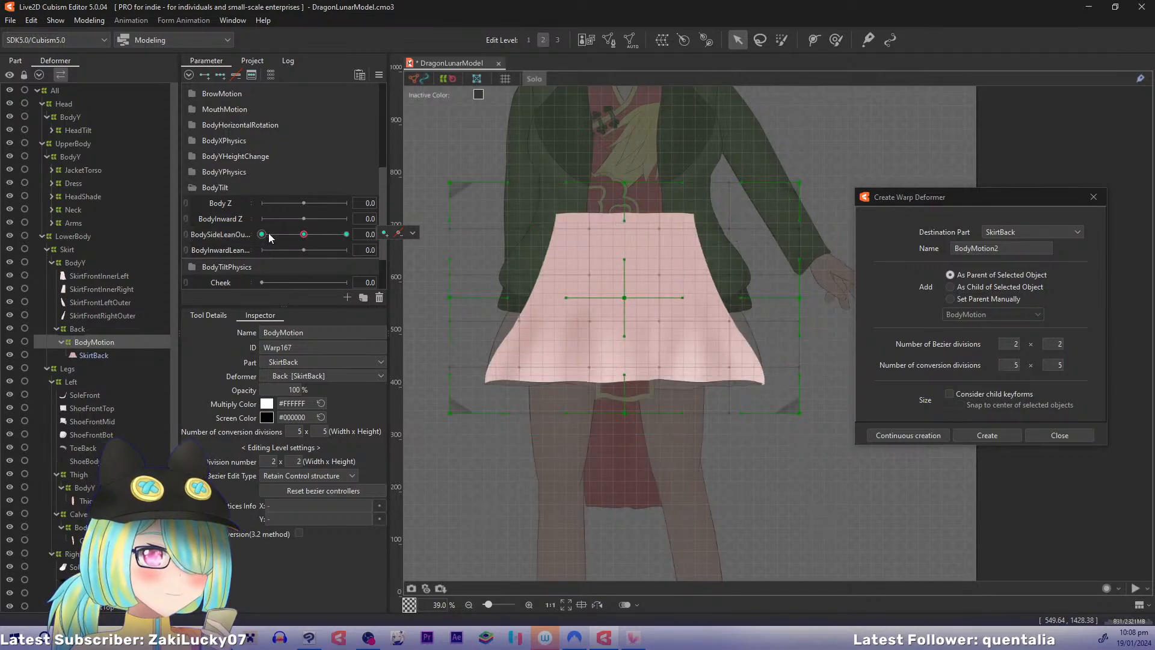
# Step: Add three keys to BodyMotion on the BodyInwardLean output parameter and set that parameter to 1.0
pyautogui.click(222, 76)
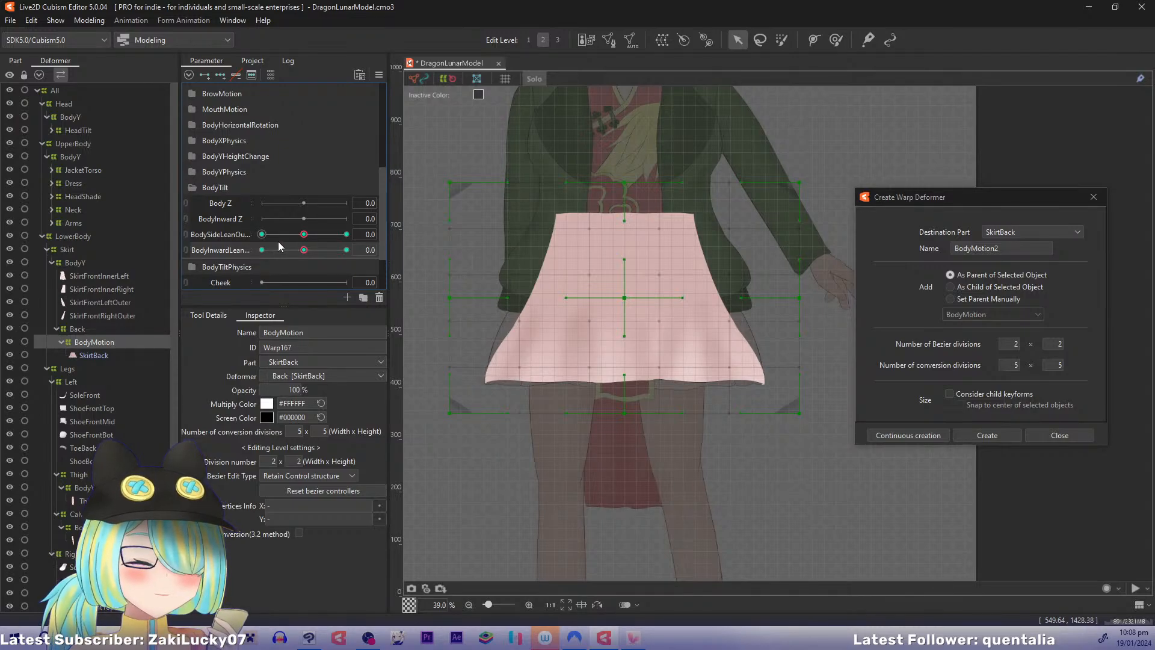
pyautogui.moveTo(304, 250); pyautogui.dragTo(361, 264)
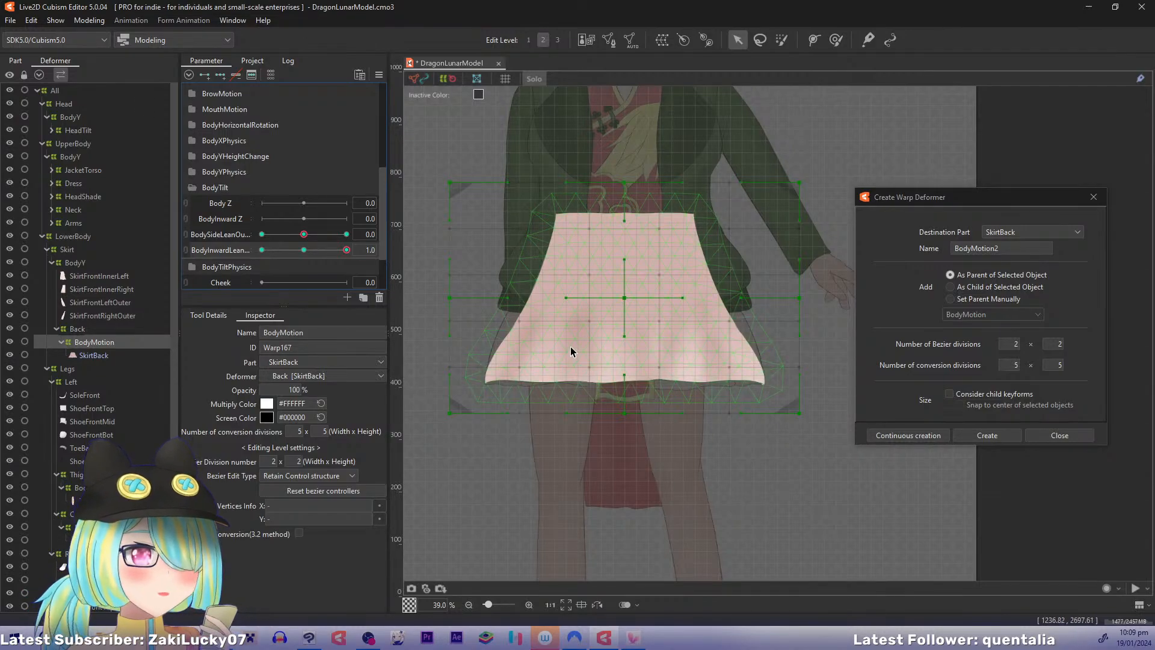
pyautogui.moveTo(570, 346); pyautogui.dragTo(548, 332)
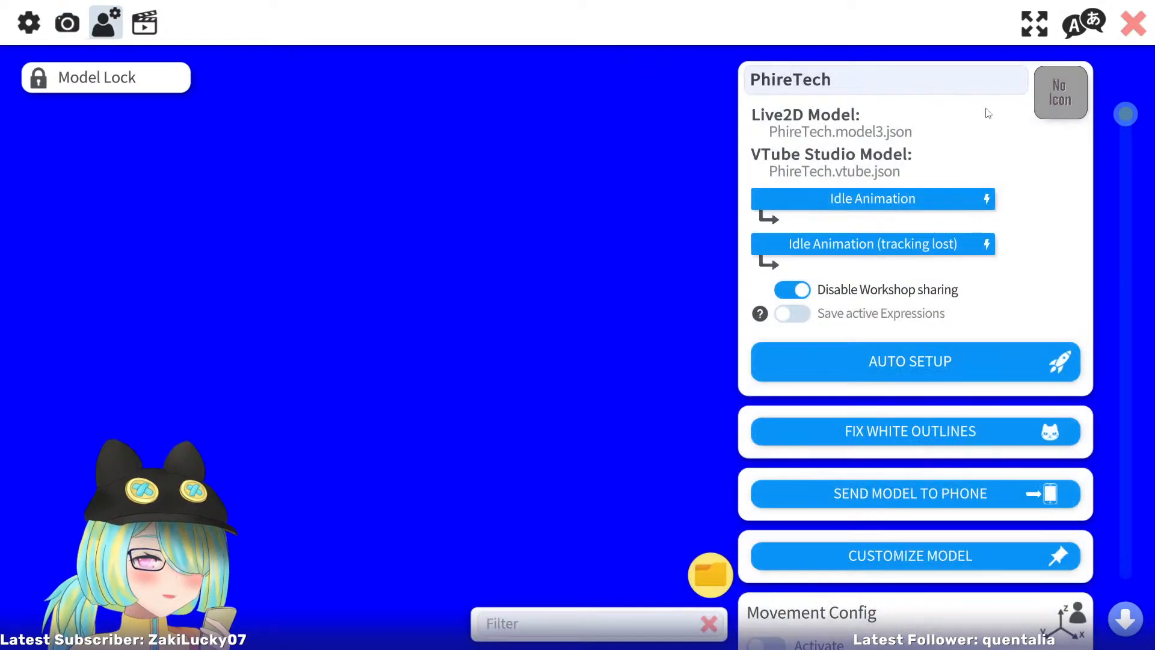
# Step: Examine the InwardLean parameter's input and output mapping in VTube Studio, and switch back to Cubism Editor
pyautogui.moveTo(1126, 114); pyautogui.dragTo(1146, 582)
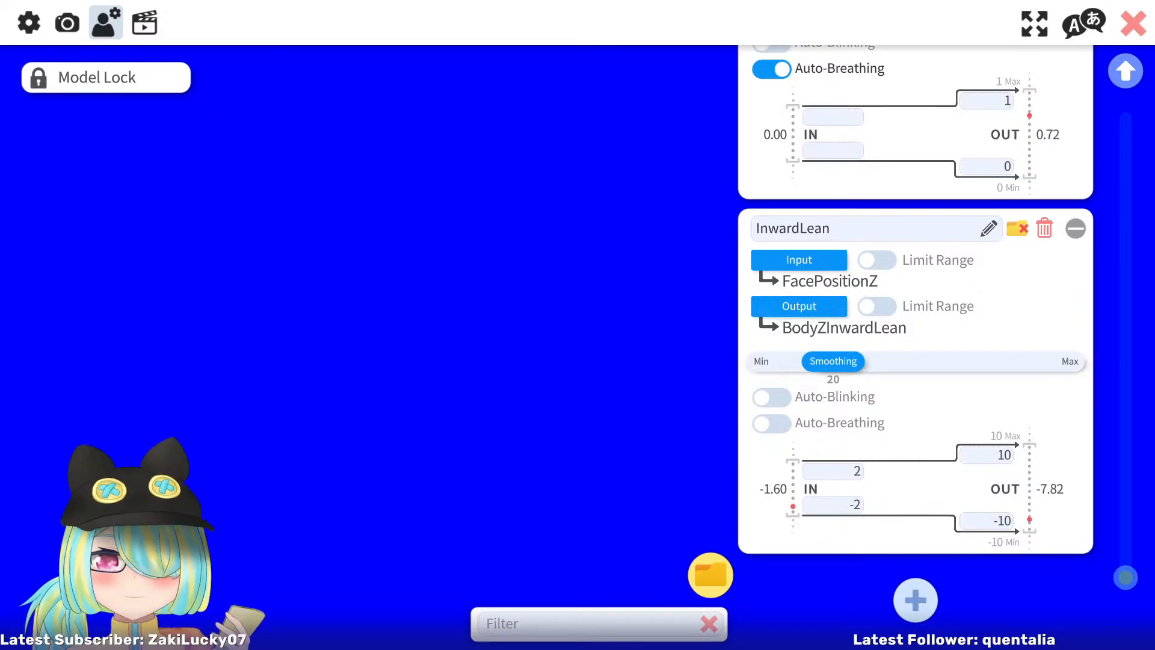
pyautogui.hotkey('alt', 'Tab')
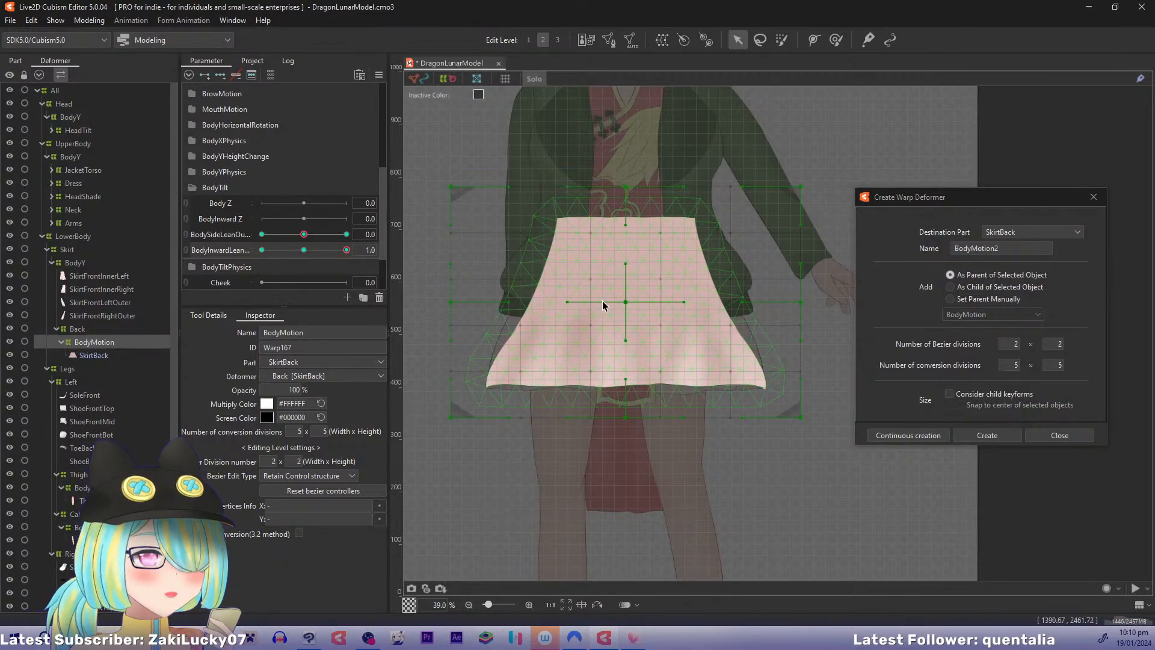
# Step: Raise the BodyMotion warp's centre point and pull its middle side points up and outward at the 1.0 inward-lean key
pyautogui.moveTo(628, 303); pyautogui.dragTo(629, 295)
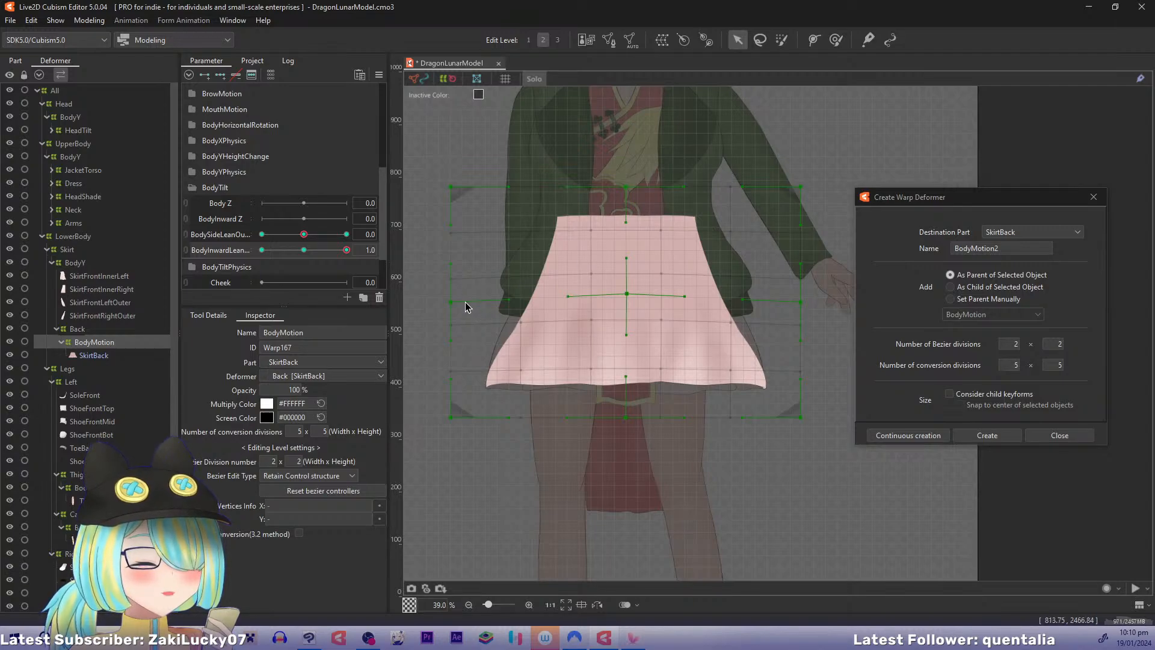
pyautogui.moveTo(450, 303); pyautogui.dragTo(447, 294)
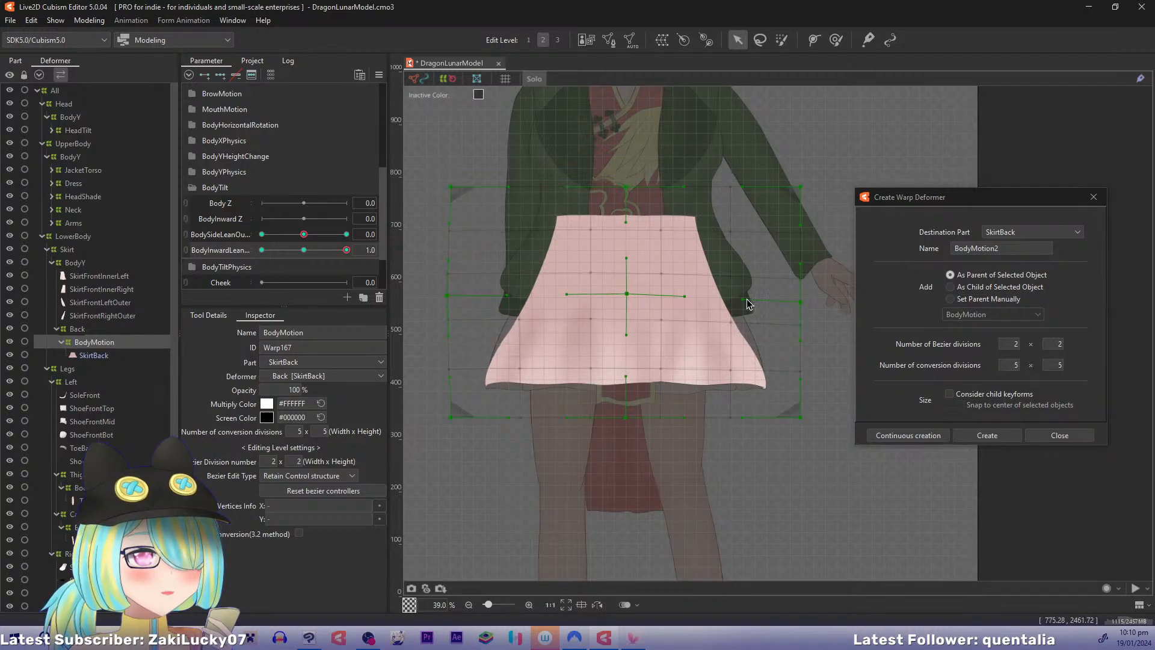
pyautogui.moveTo(807, 306); pyautogui.dragTo(813, 300)
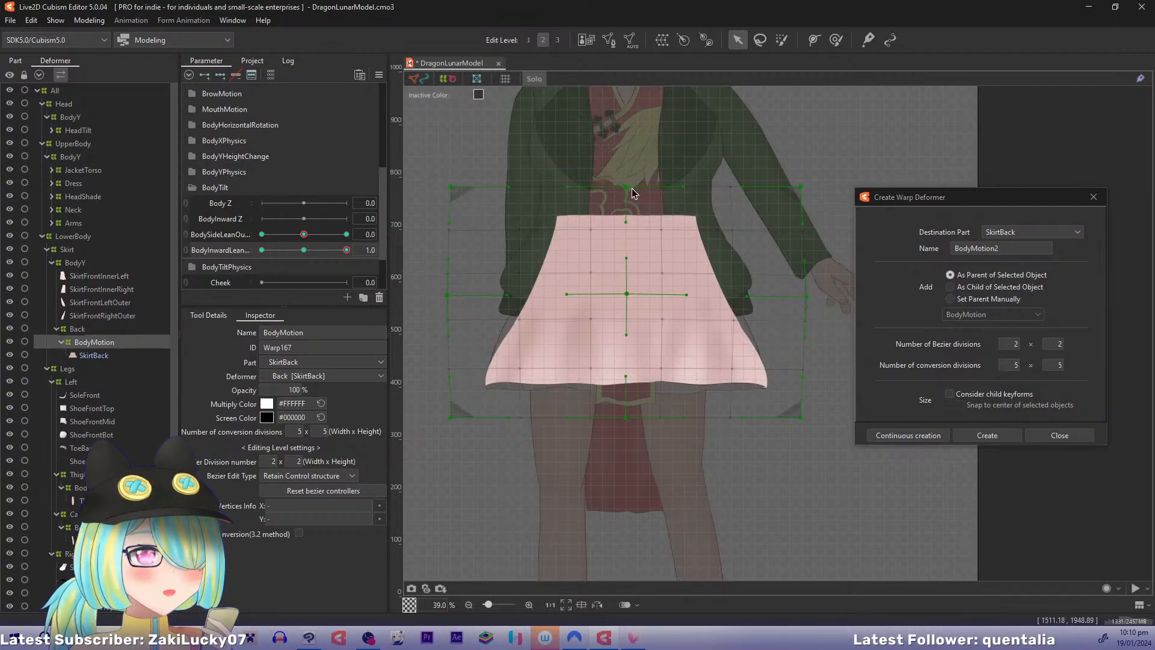
# Step: Lower the warp's top-centre point, bring both top corners inward, and check the inward-lean motion
pyautogui.moveTo(626, 192); pyautogui.dragTo(626, 201)
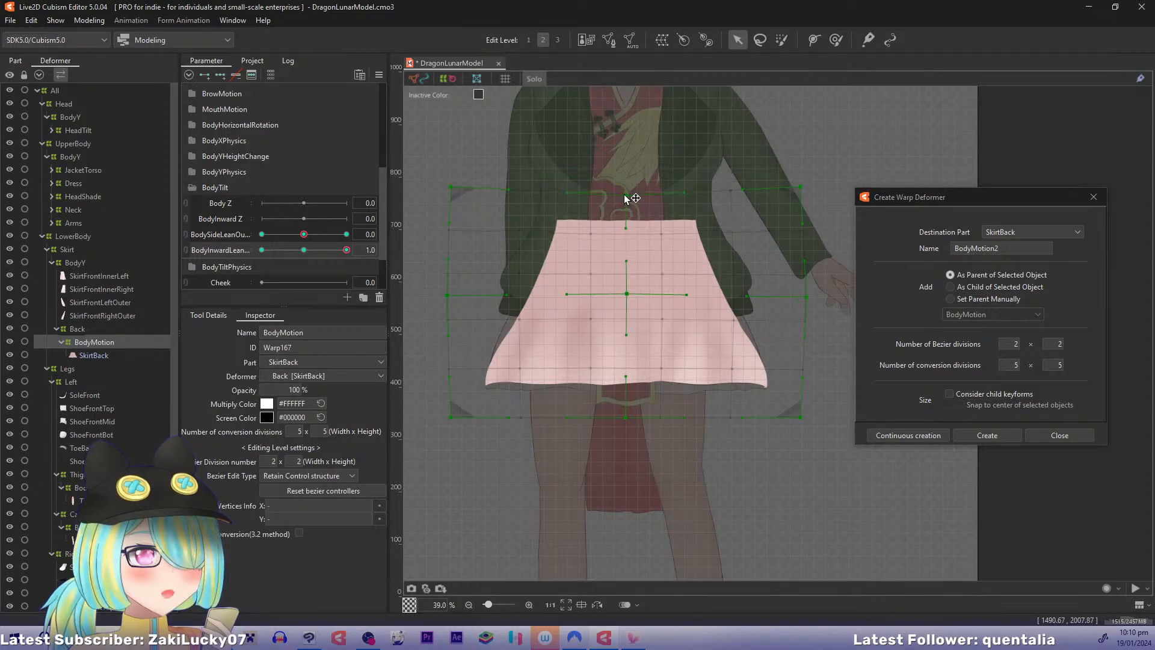
pyautogui.moveTo(460, 187); pyautogui.dragTo(472, 186)
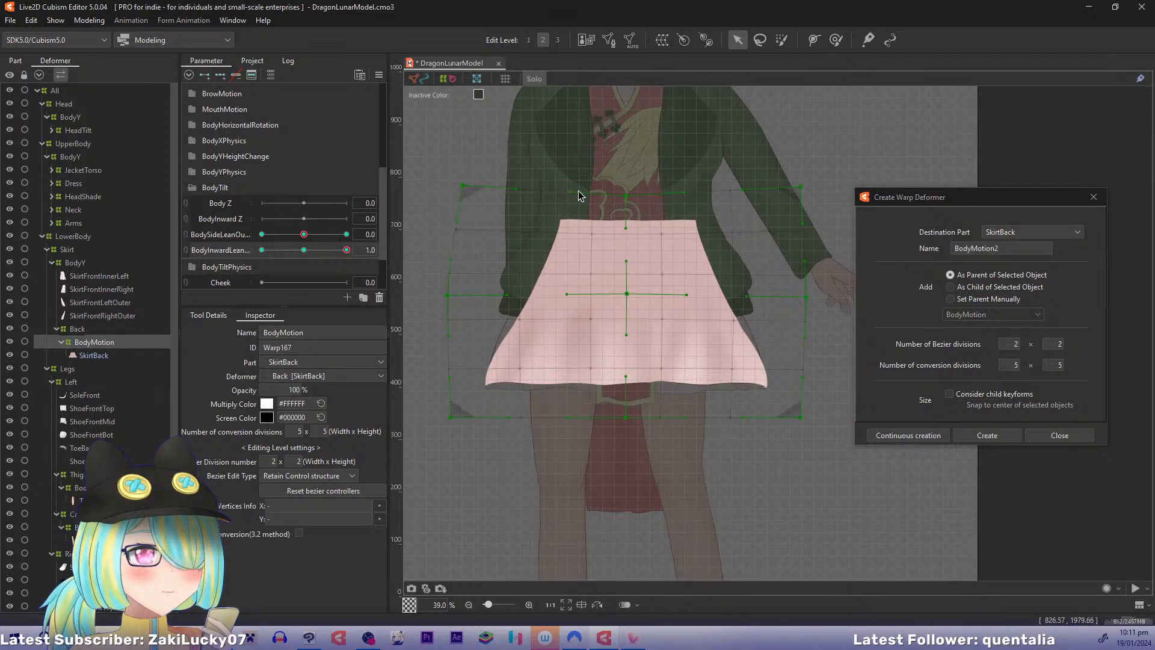
pyautogui.moveTo(802, 187); pyautogui.dragTo(791, 186)
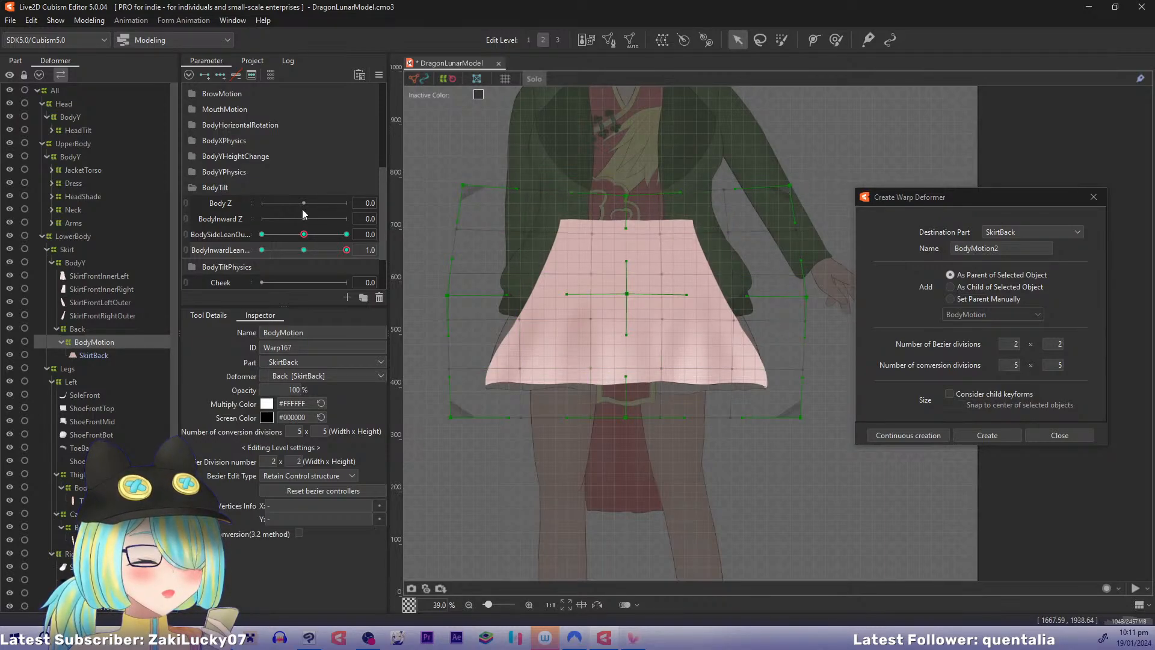
pyautogui.moveTo(346, 256); pyautogui.dragTo(370, 260)
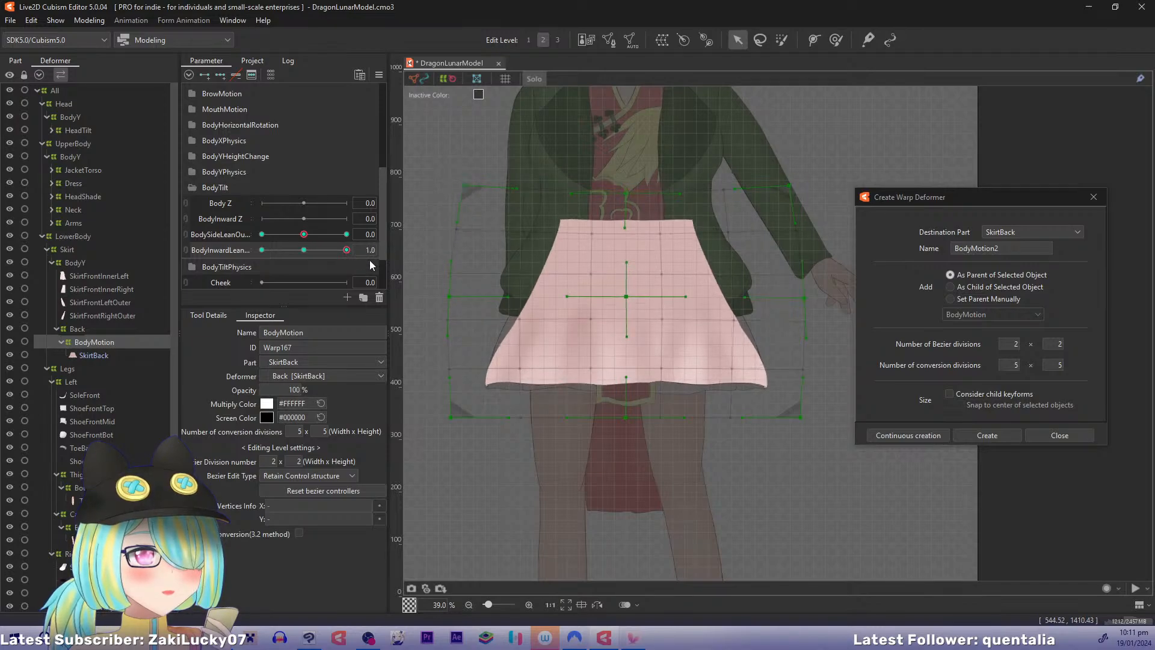
pyautogui.moveTo(454, 415); pyautogui.dragTo(459, 412)
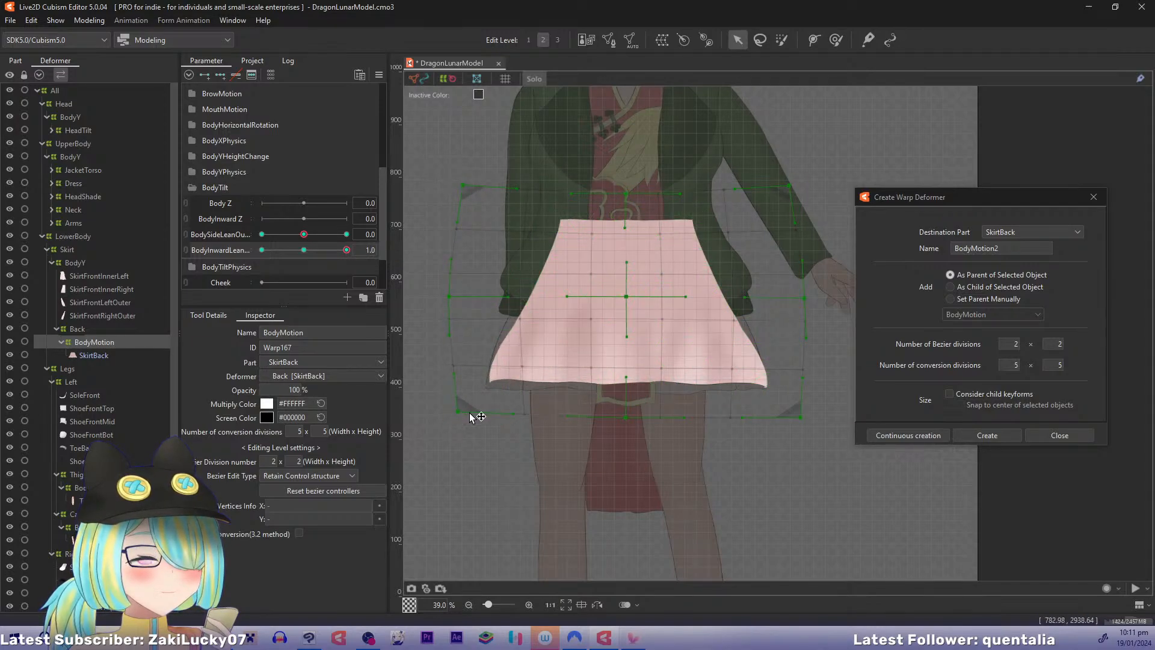
pyautogui.moveTo(630, 421); pyautogui.dragTo(630, 413)
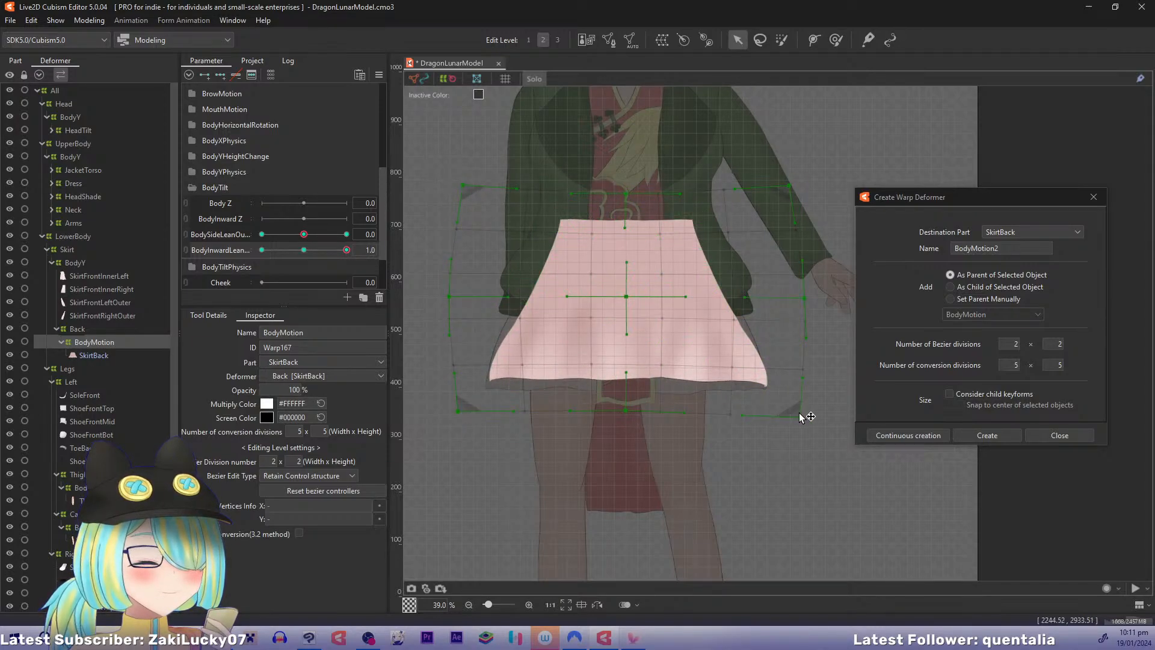
pyautogui.hotkey('ctrl', 'z')
pyautogui.hotkey('ctrl', 'z')
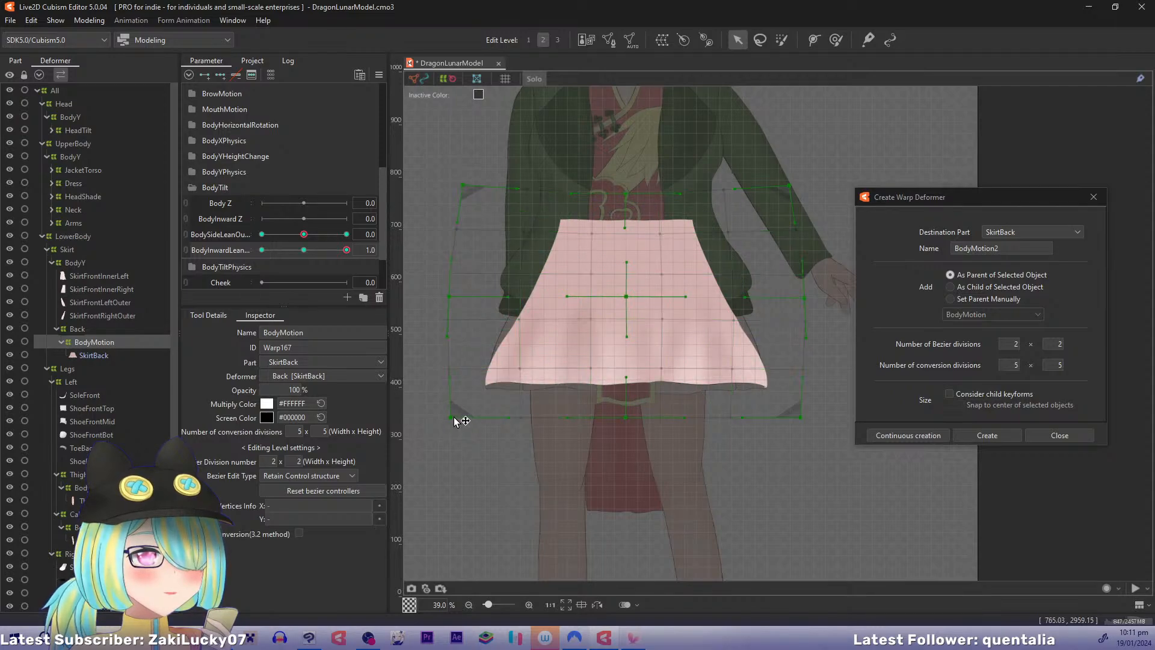
# Step: Pull both bottom corners of the warp slightly up and outward, keep the bottom-centre point low, and recheck the inward-lean motion
pyautogui.moveTo(454, 421); pyautogui.dragTo(450, 412)
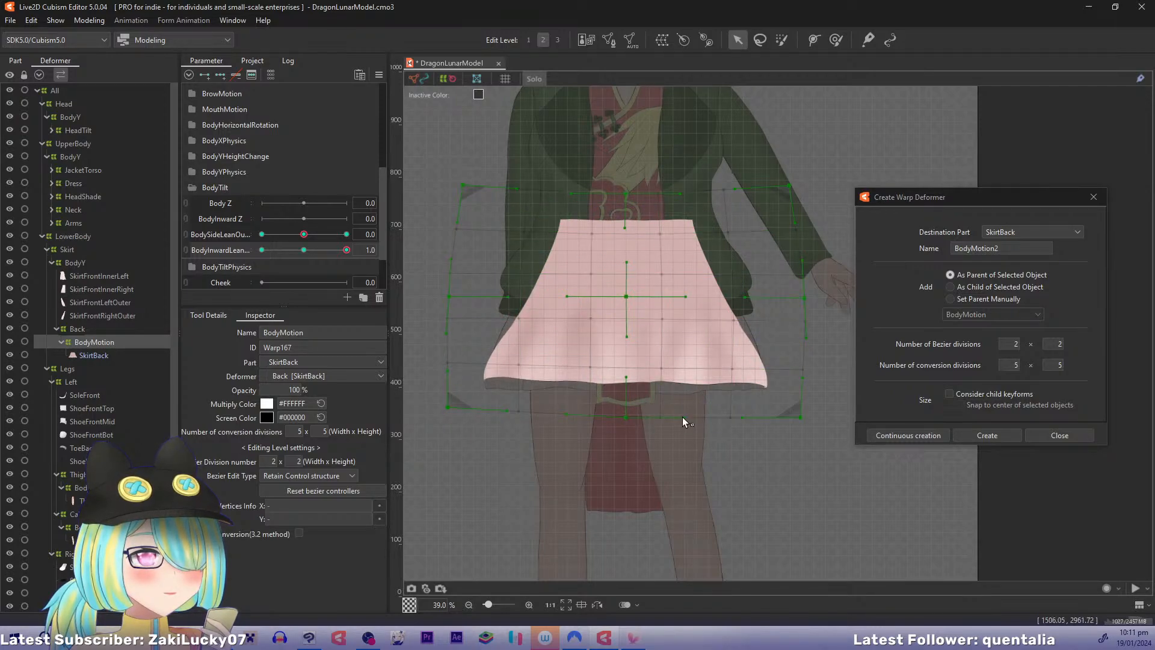
pyautogui.moveTo(801, 418); pyautogui.dragTo(809, 412)
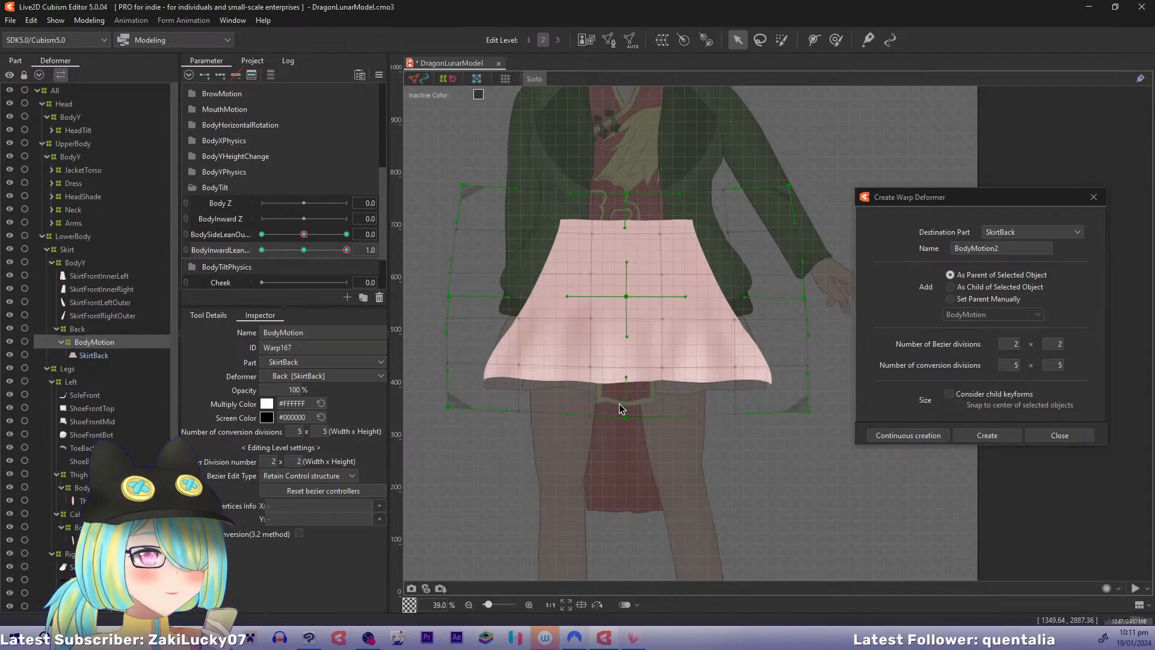
pyautogui.moveTo(626, 417); pyautogui.dragTo(627, 409)
pyautogui.moveTo(336, 249)
pyautogui.mouseDown()
pyautogui.moveTo(322, 253)
pyautogui.moveTo(373, 261)
pyautogui.moveTo(308, 262)
pyautogui.moveTo(308, 272)
pyautogui.moveTo(351, 278)
pyautogui.moveTo(334, 249)
pyautogui.moveTo(309, 254)
pyautogui.moveTo(355, 263)
pyautogui.mouseUp()
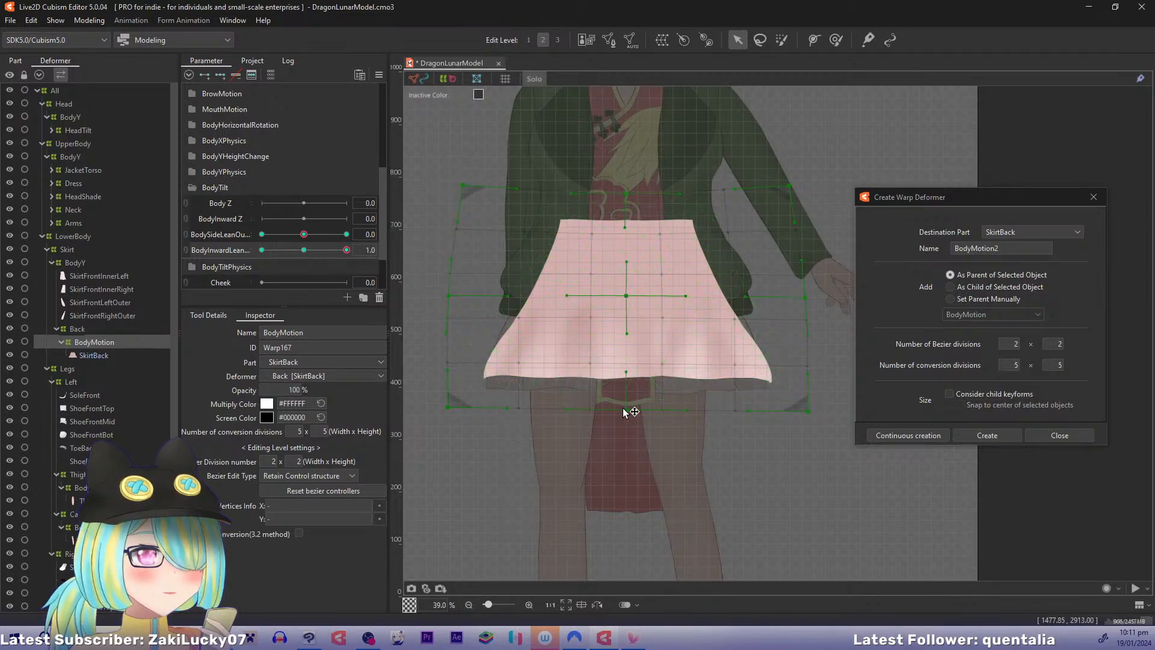
pyautogui.moveTo(626, 414); pyautogui.dragTo(627, 418)
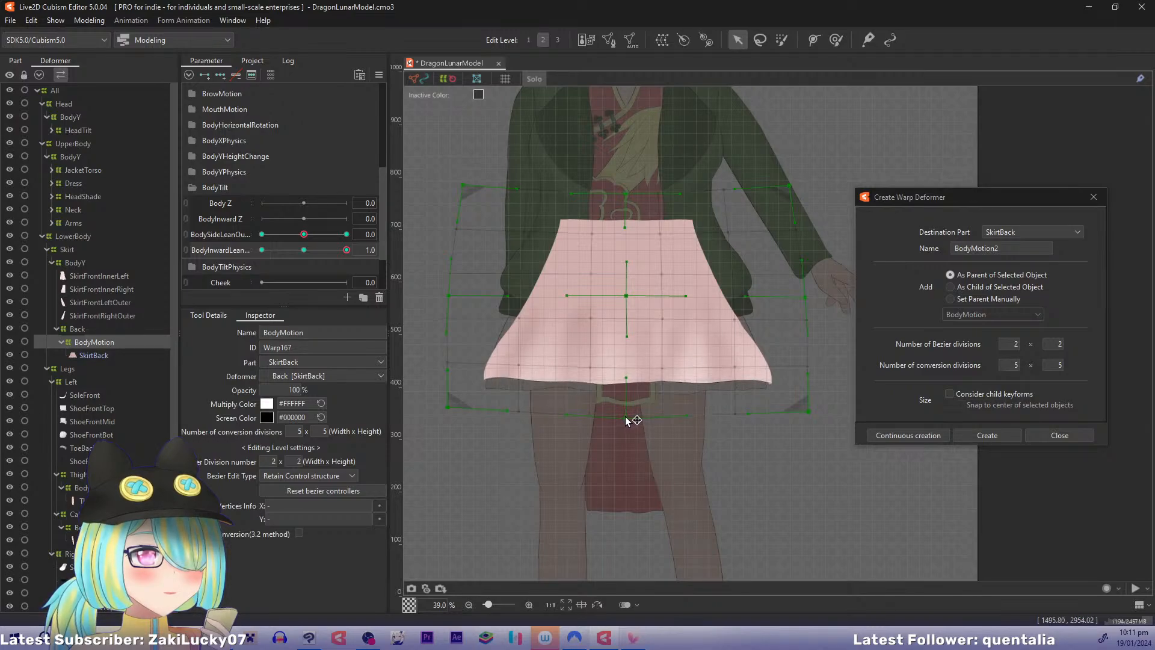
pyautogui.moveTo(347, 251); pyautogui.dragTo(342, 284)
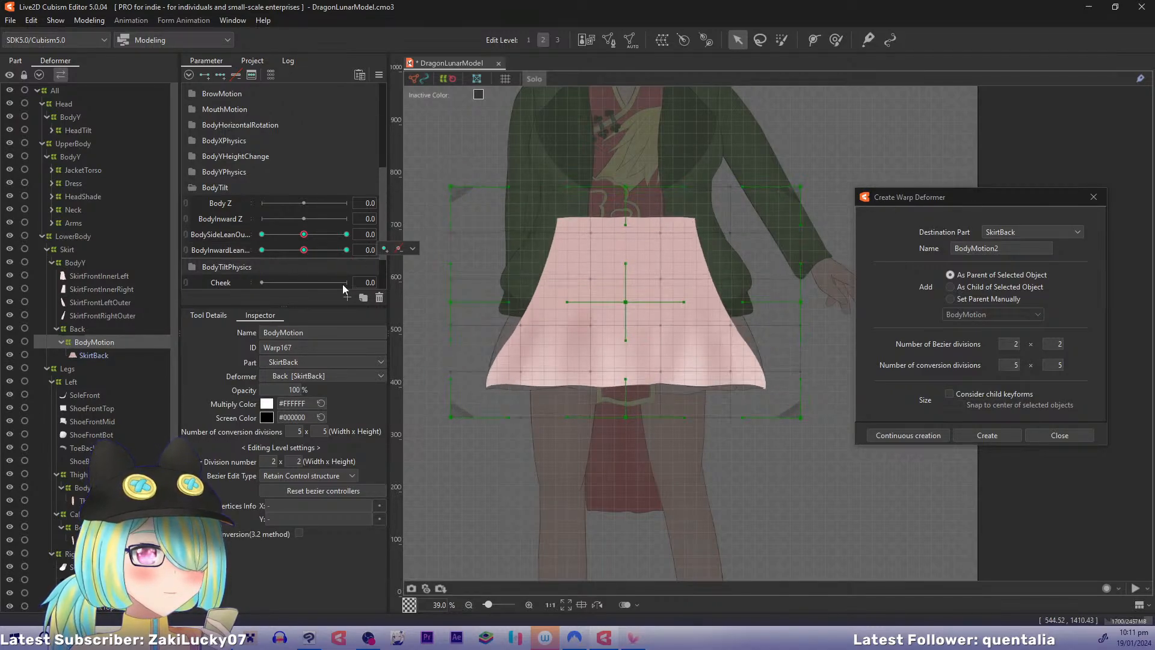
# Step: Shift the whole BodyMotion deformer slightly down at the 1.0 inward-lean key, comparing its motion across the parameter range
pyautogui.click(85, 355)
pyautogui.click(94, 342)
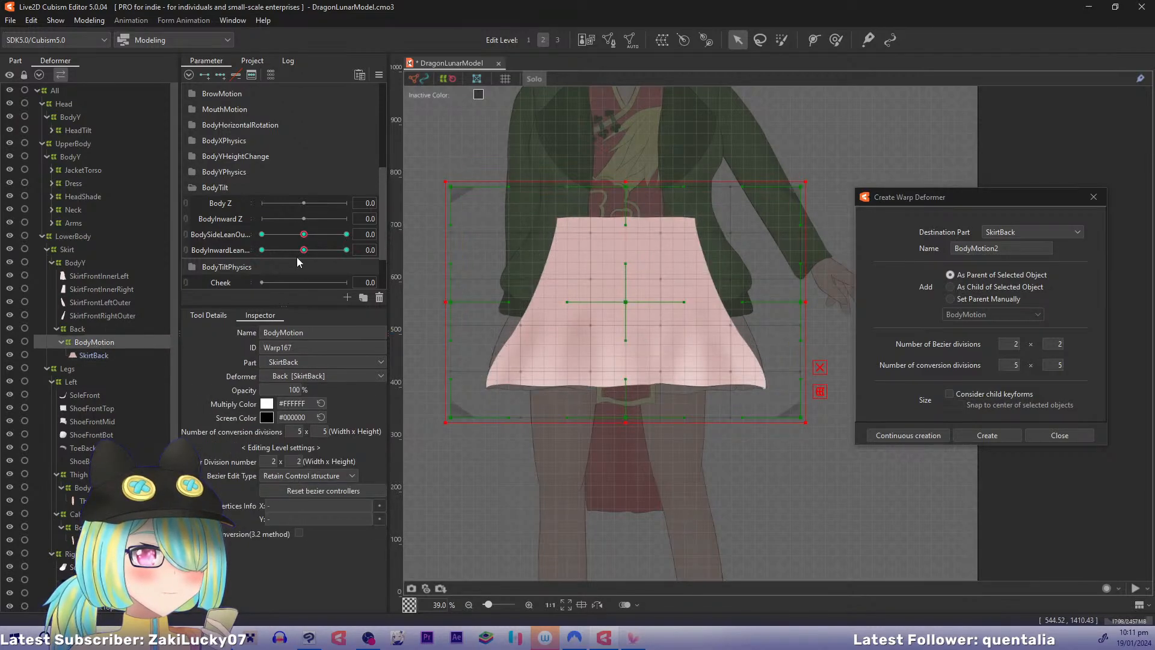
pyautogui.moveTo(304, 249); pyautogui.dragTo(261, 249)
pyautogui.moveTo(594, 334); pyautogui.dragTo(588, 319)
pyautogui.moveTo(262, 250); pyautogui.dragTo(404, 272)
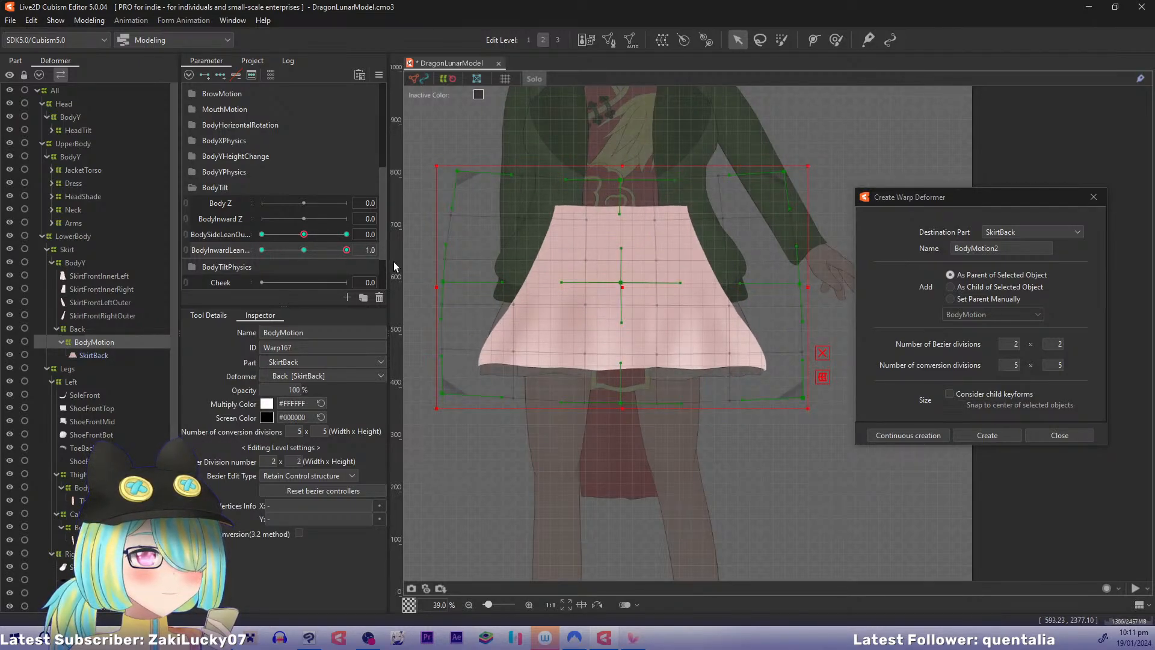
pyautogui.moveTo(625, 291); pyautogui.dragTo(625, 294)
pyautogui.moveTo(356, 252)
pyautogui.mouseDown()
pyautogui.moveTo(319, 254)
pyautogui.moveTo(363, 266)
pyautogui.moveTo(309, 252)
pyautogui.moveTo(366, 265)
pyautogui.mouseUp()
pyautogui.hotkey('ctrl', 'z')
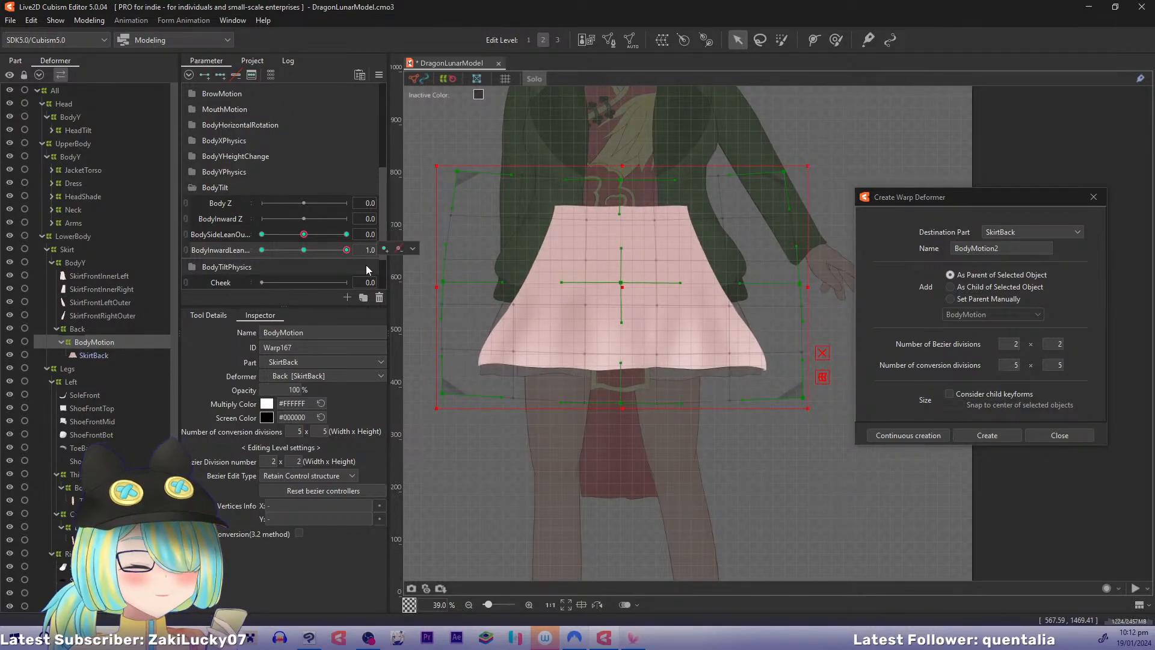
pyautogui.hotkey('ctrl', 'y')
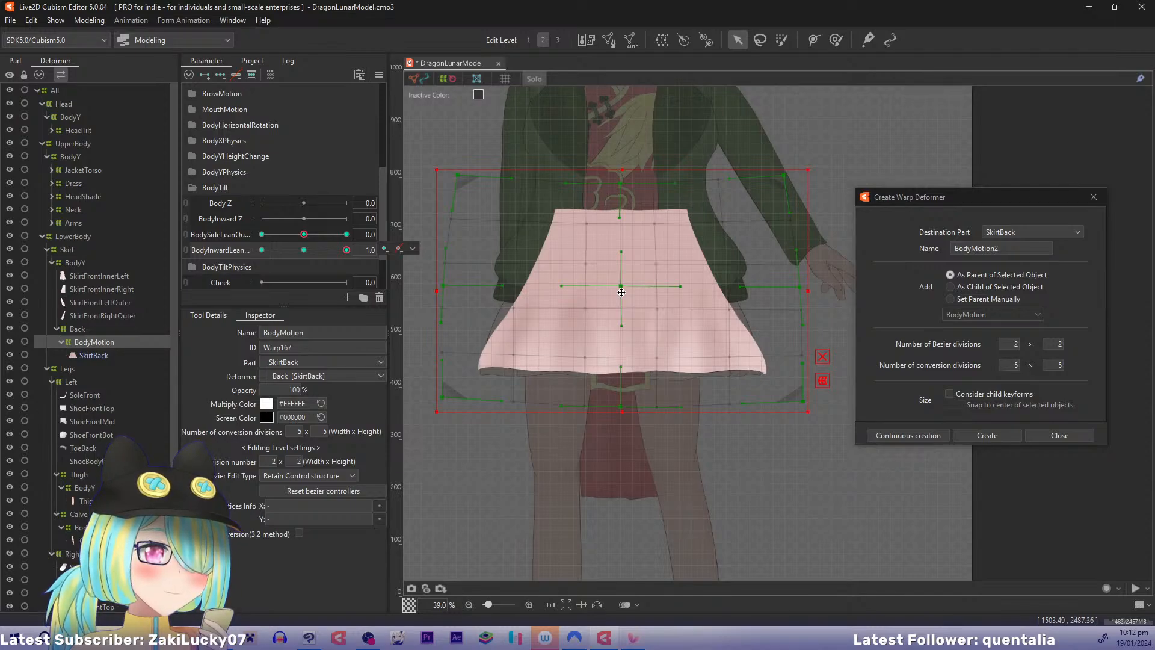
pyautogui.moveTo(622, 292); pyautogui.dragTo(622, 300)
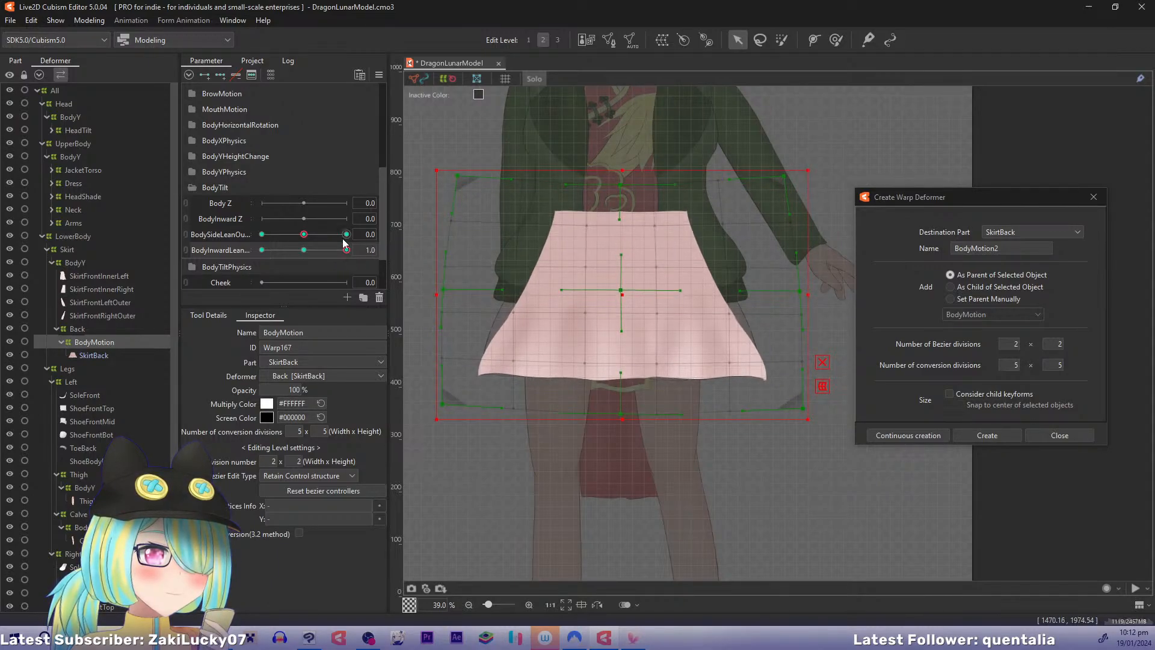
# Step: At BodyInwardLeanOutput -1.0, lower the centre, top-centre and both middle side control points of the back skirt's BodyMotion warp deformer
pyautogui.moveTo(346, 249); pyautogui.dragTo(371, 259)
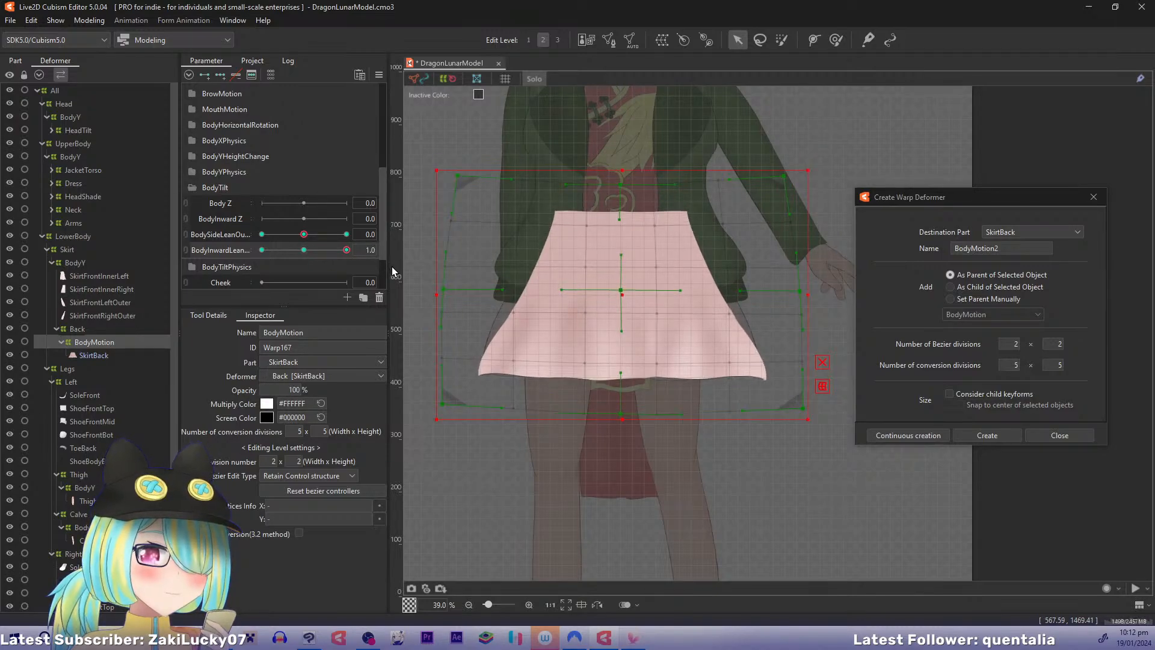
pyautogui.moveTo(609, 310); pyautogui.dragTo(642, 325)
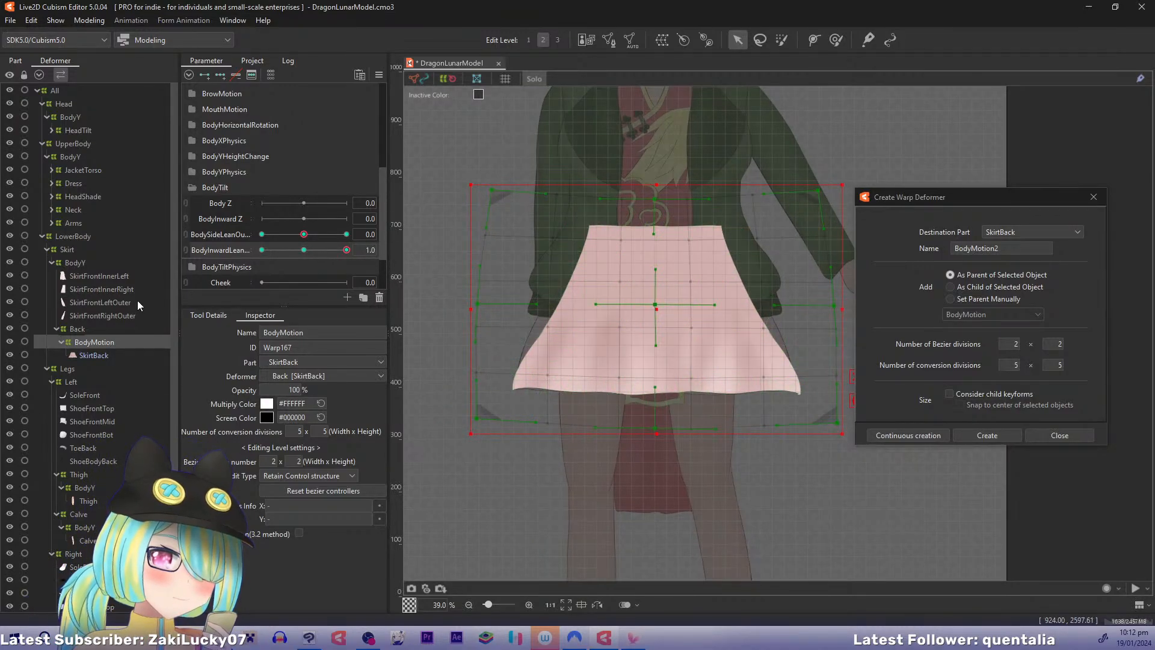
pyautogui.moveTo(342, 248); pyautogui.dragTo(168, 251)
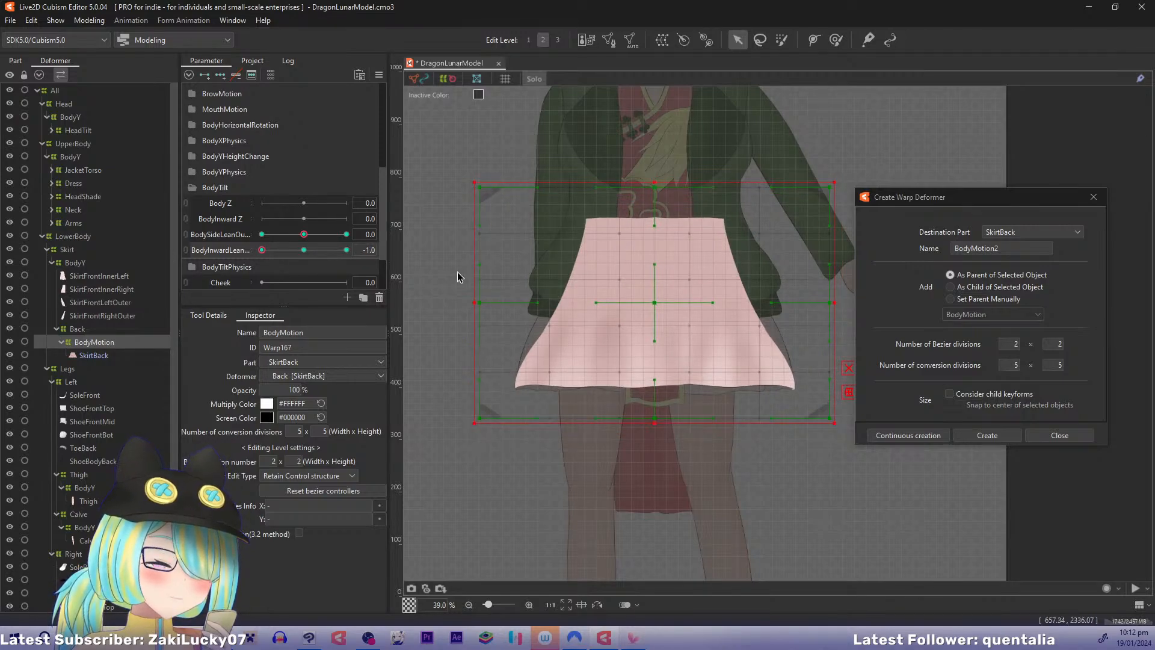
pyautogui.moveTo(678, 348); pyautogui.dragTo(643, 308)
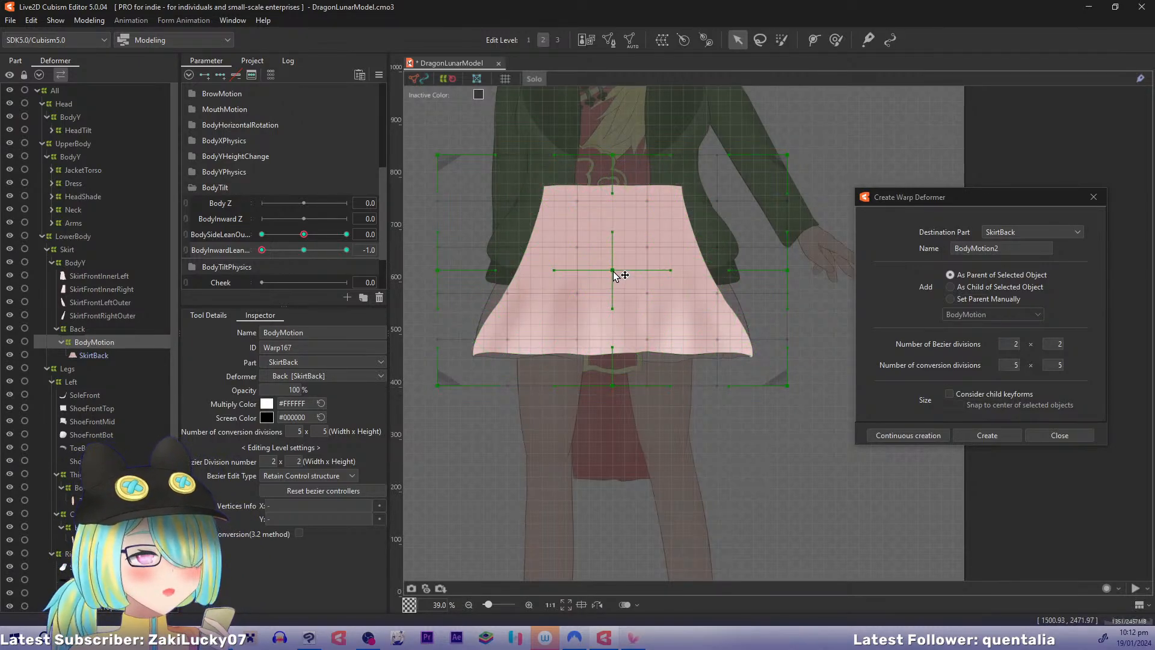
pyautogui.moveTo(613, 272); pyautogui.dragTo(615, 291)
pyautogui.moveTo(616, 157); pyautogui.dragTo(613, 191)
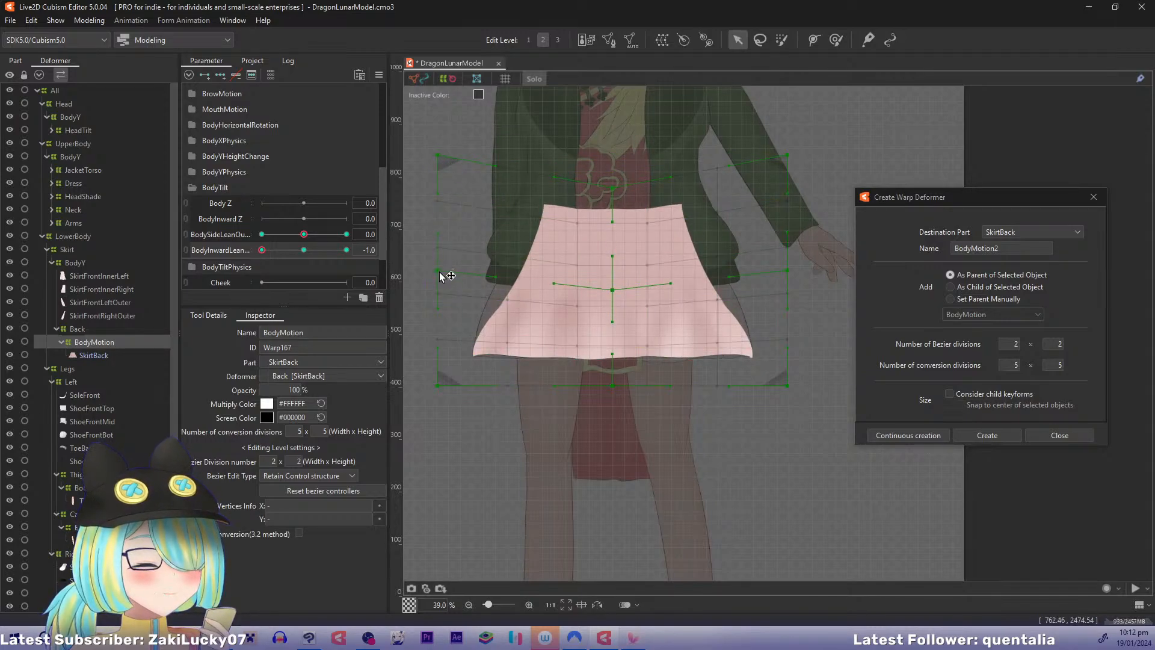
pyautogui.moveTo(441, 273); pyautogui.dragTo(441, 317)
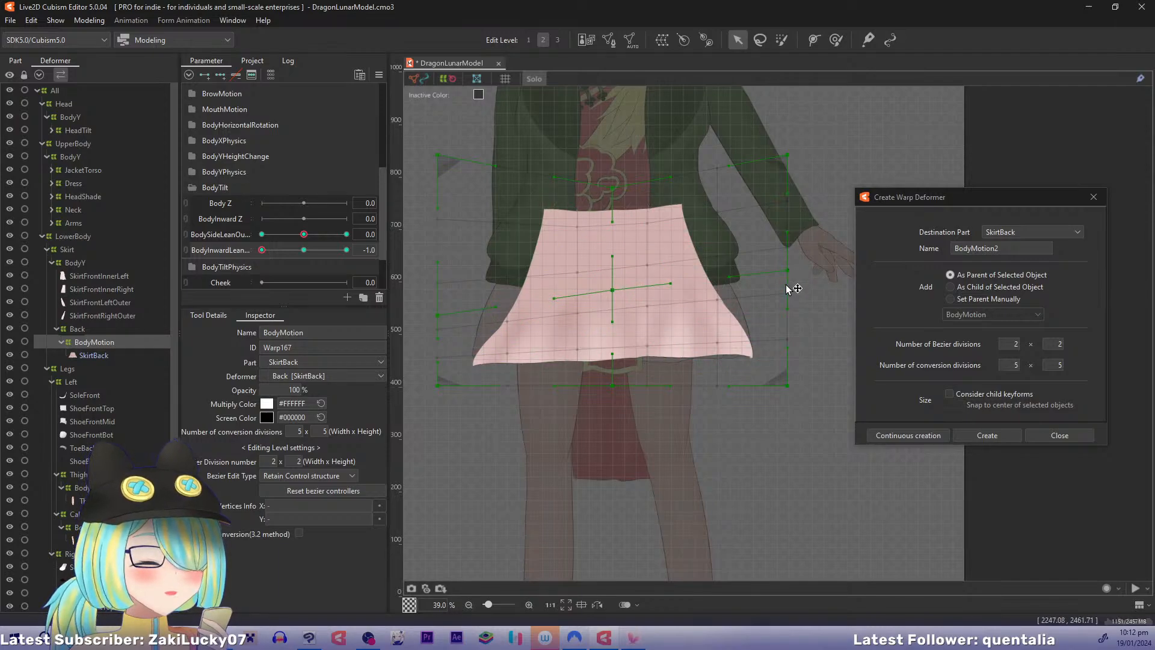
pyautogui.moveTo(789, 289); pyautogui.dragTo(788, 307)
# Step: Lower the bottom-centre and both bottom corner points of the BodyMotion warp so the skirt hem arches upward in the middle
pyautogui.moveTo(614, 387); pyautogui.dragTo(614, 402)
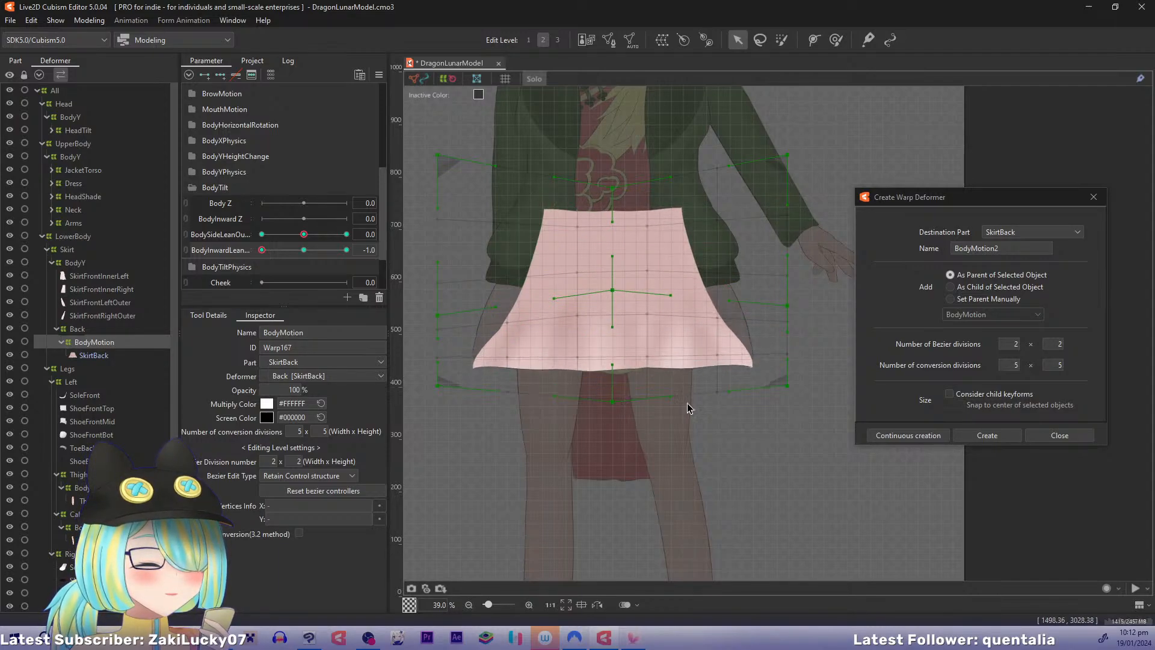
pyautogui.moveTo(788, 386); pyautogui.dragTo(788, 420)
pyautogui.moveTo(439, 386); pyautogui.dragTo(439, 422)
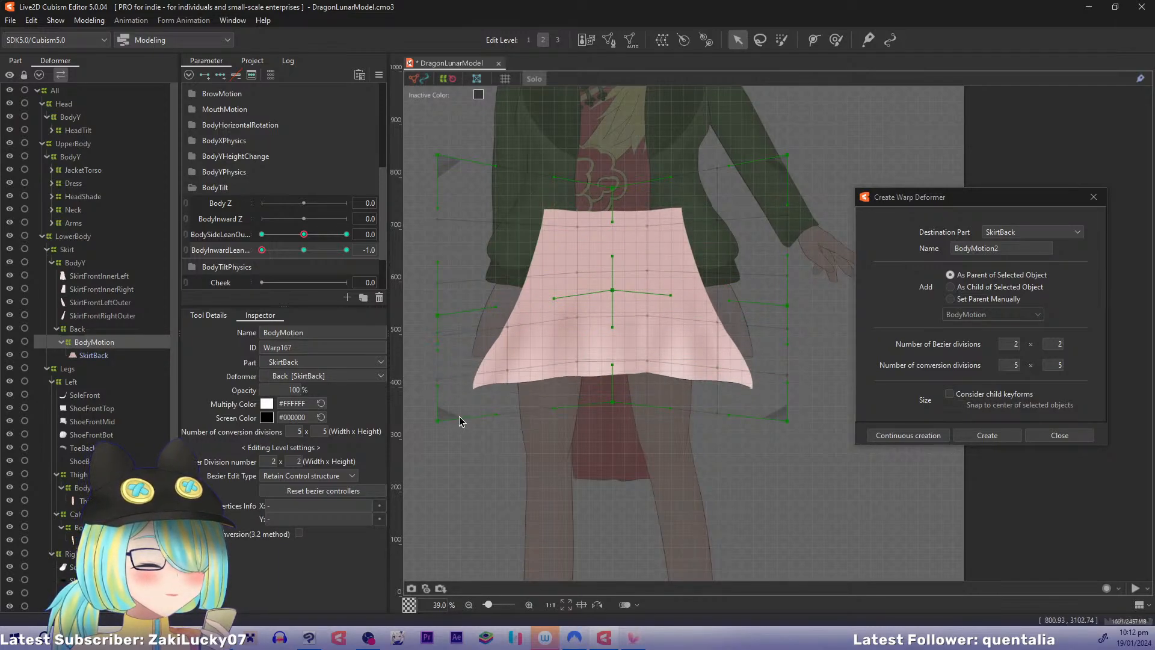
pyautogui.moveTo(614, 402); pyautogui.dragTo(613, 396)
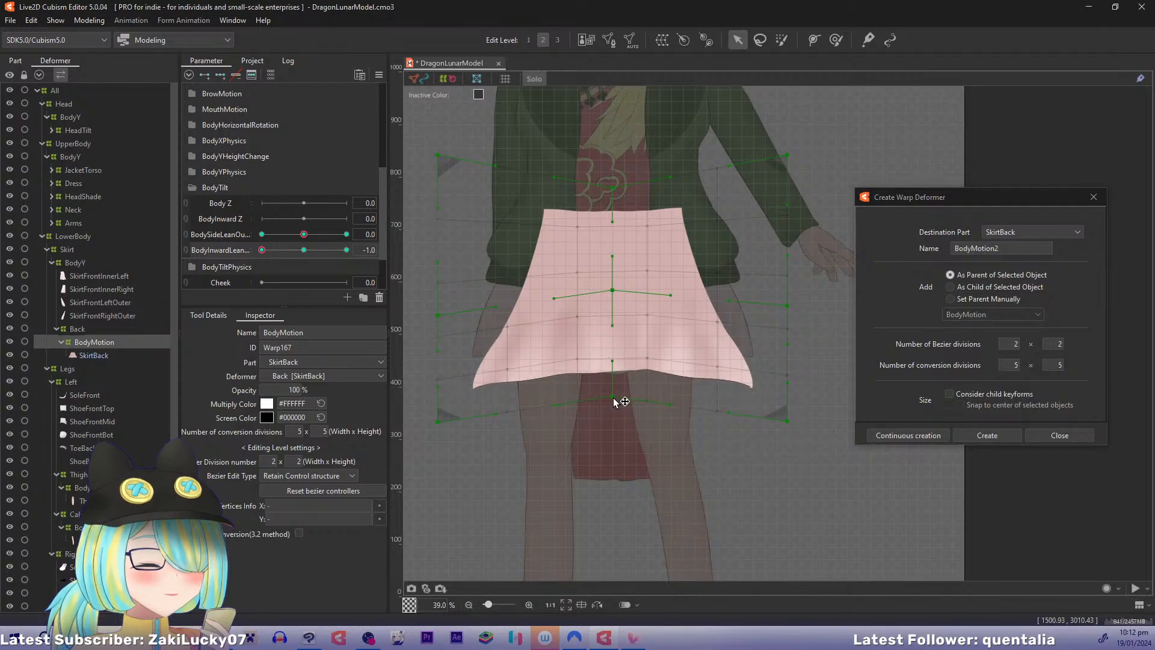
# Step: Lower both top corners of the BodyMotion warp and pull them slightly inward, raise the top-centre point slightly, and preview the inward lean
pyautogui.moveTo(438, 157); pyautogui.dragTo(440, 198)
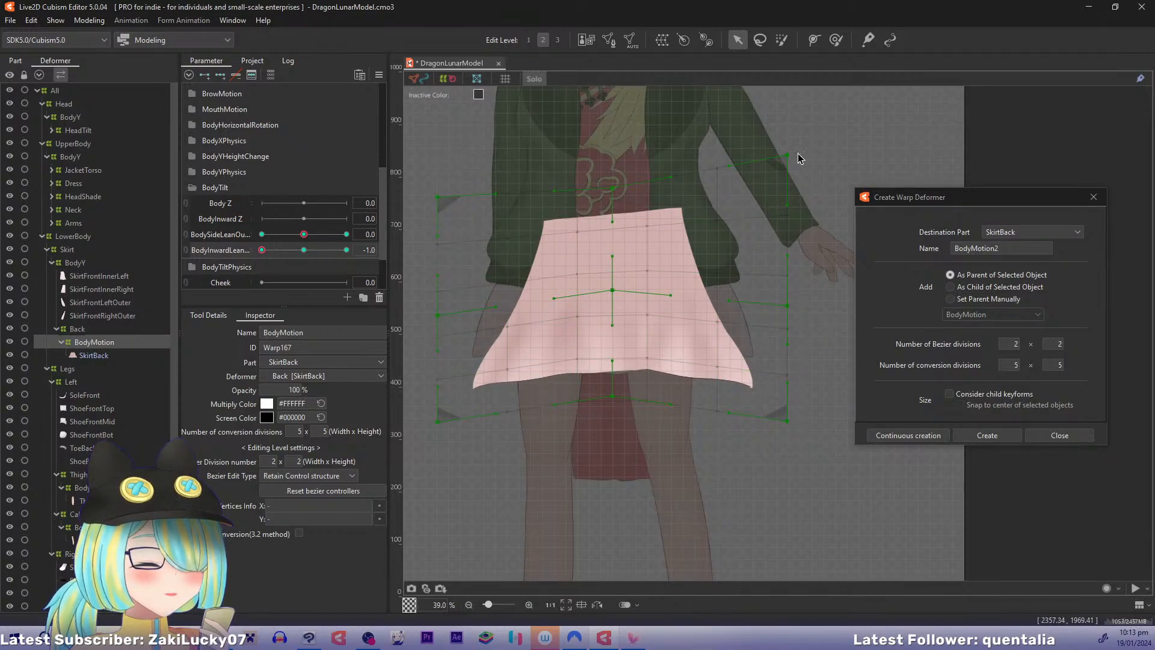
pyautogui.moveTo(788, 157); pyautogui.dragTo(777, 198)
pyautogui.moveTo(614, 189); pyautogui.dragTo(613, 184)
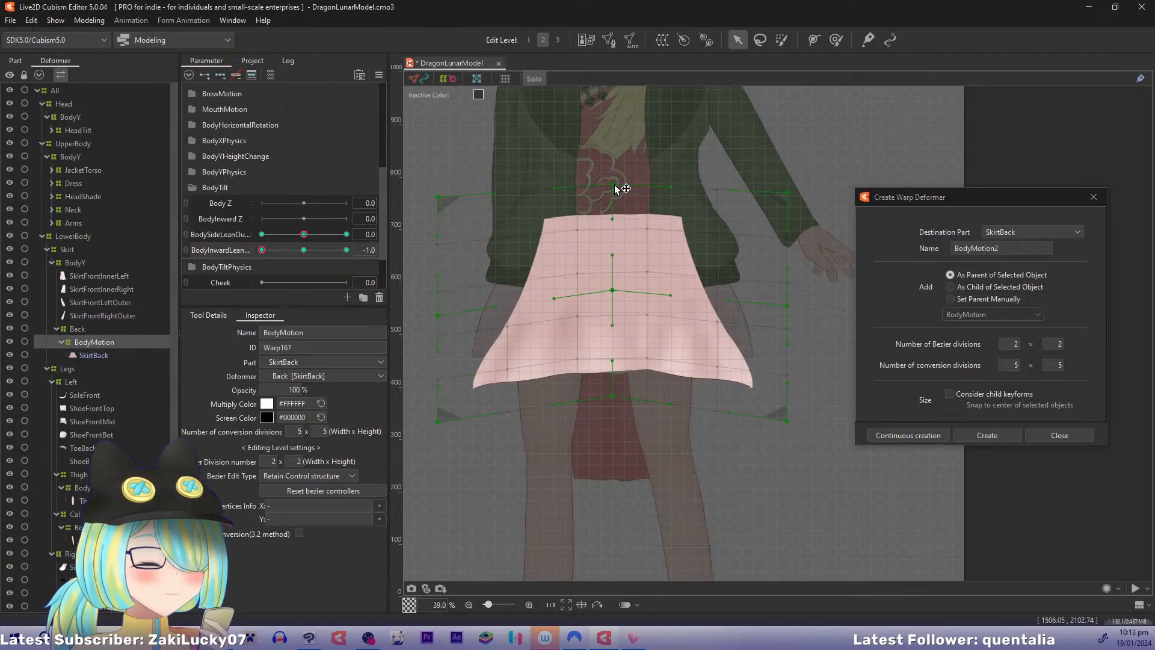
pyautogui.moveTo(438, 197); pyautogui.dragTo(444, 211)
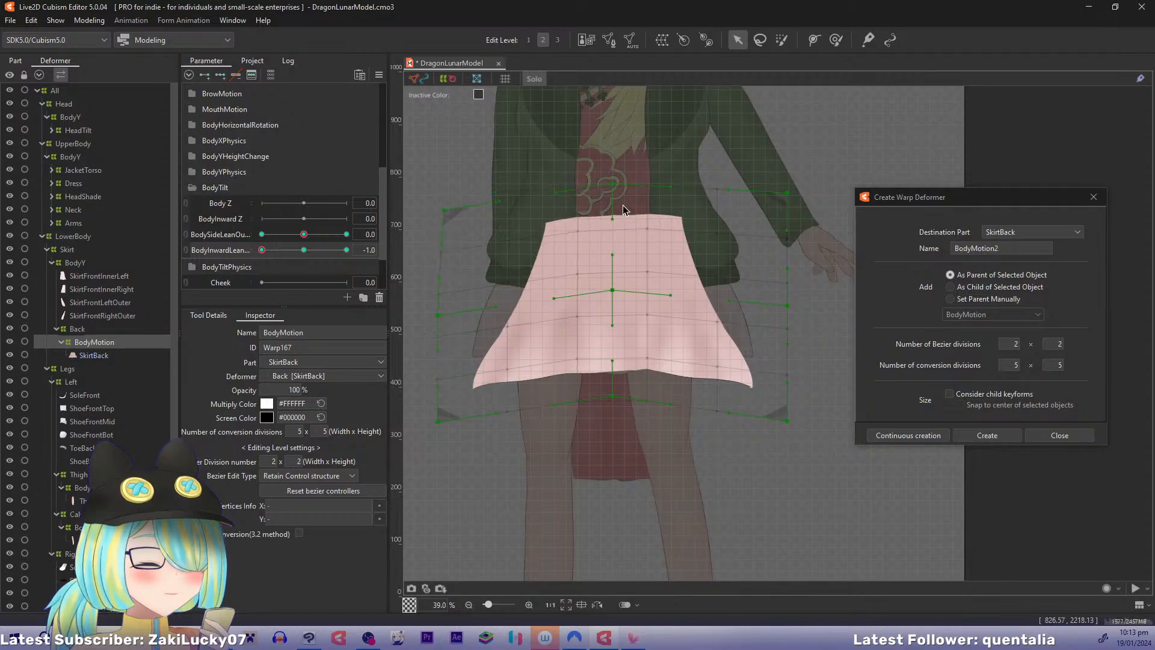
pyautogui.moveTo(787, 192); pyautogui.dragTo(781, 211)
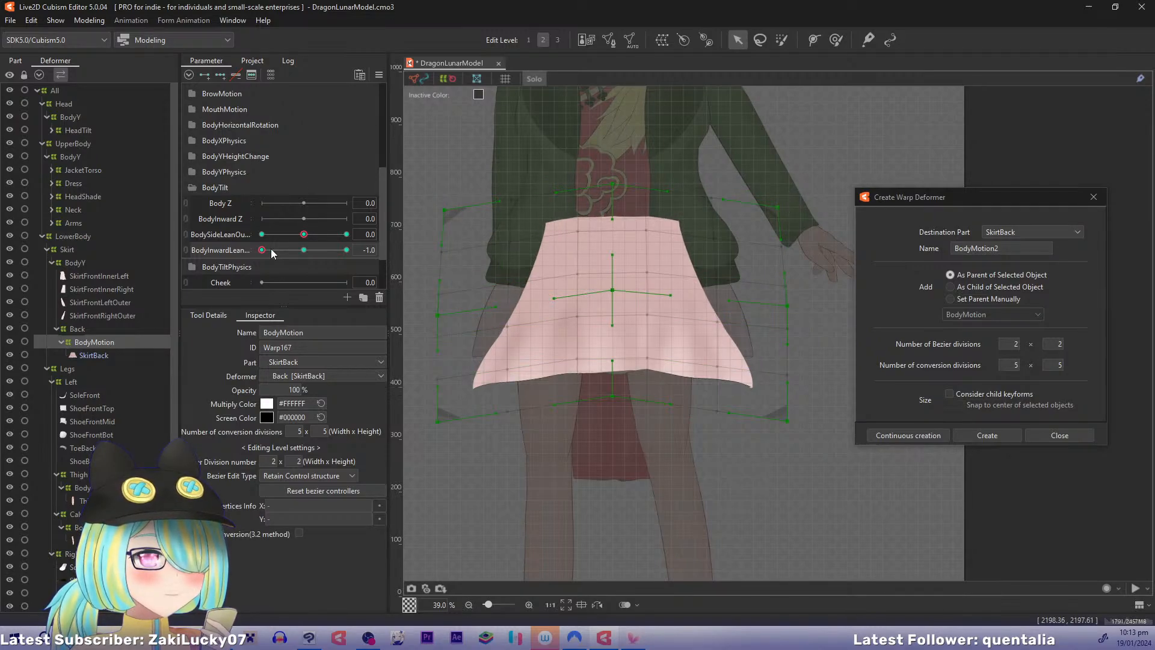
pyautogui.moveTo(264, 250); pyautogui.dragTo(222, 286)
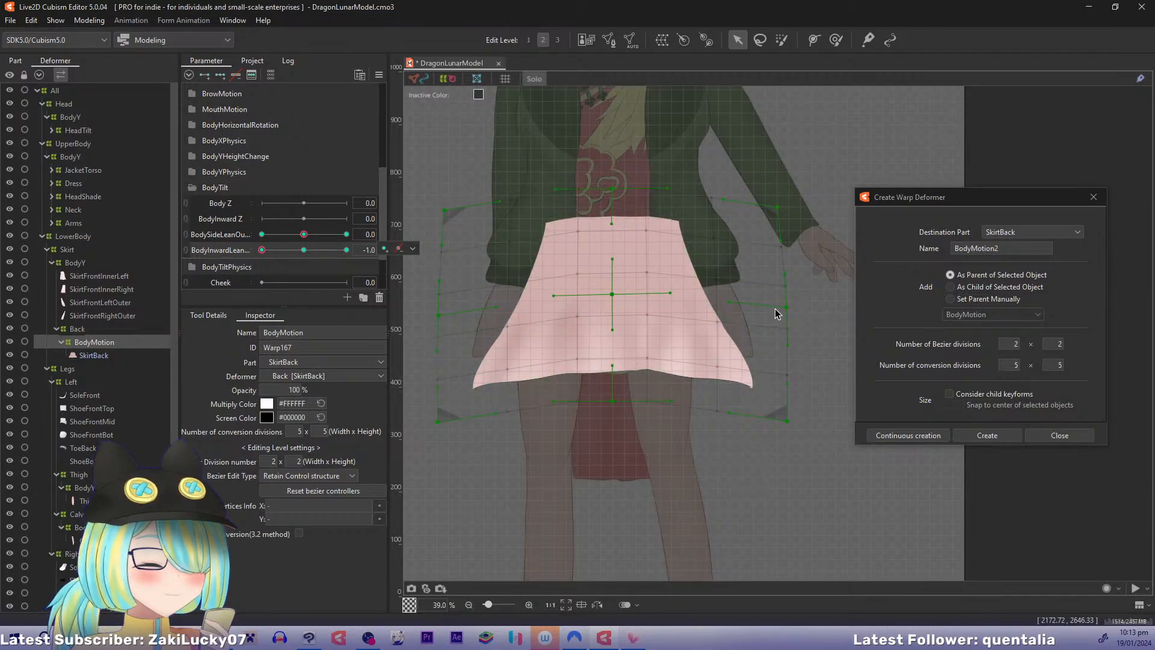
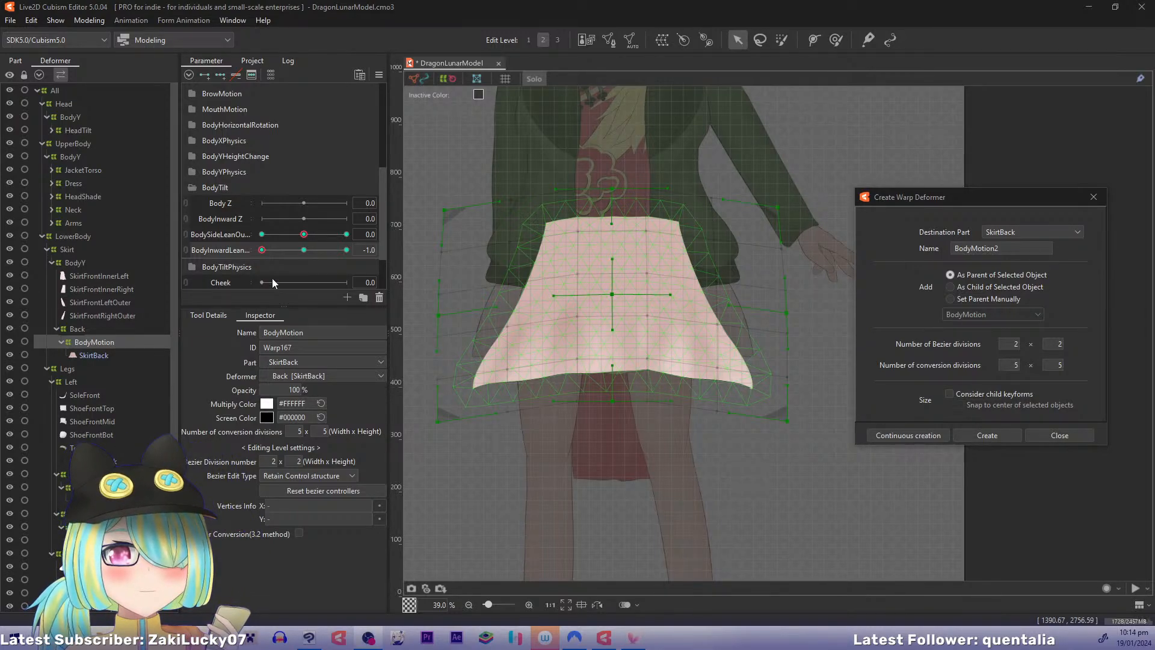
# Step: Synthesize the corner forms of BodySideLeanOutput and BodyInwardLeanOutput for the selected deformer, using the default value as reference
pyautogui.moveTo(463, 305); pyautogui.dragTo(432, 308)
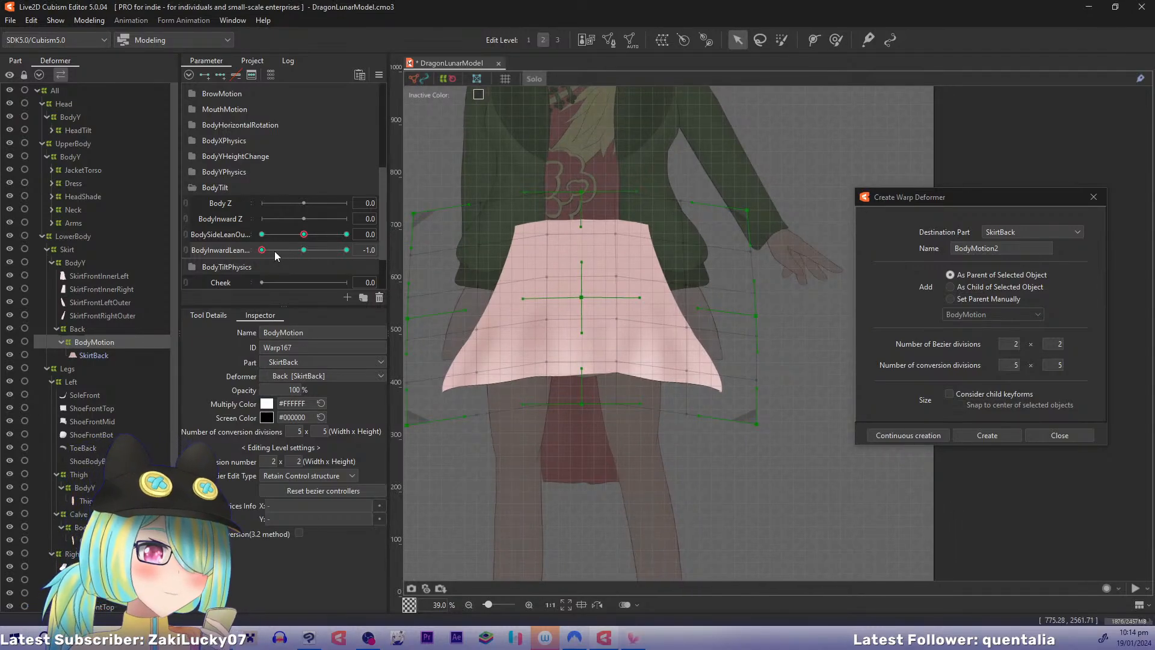
pyautogui.moveTo(275, 252); pyautogui.dragTo(259, 250)
pyautogui.click(226, 248)
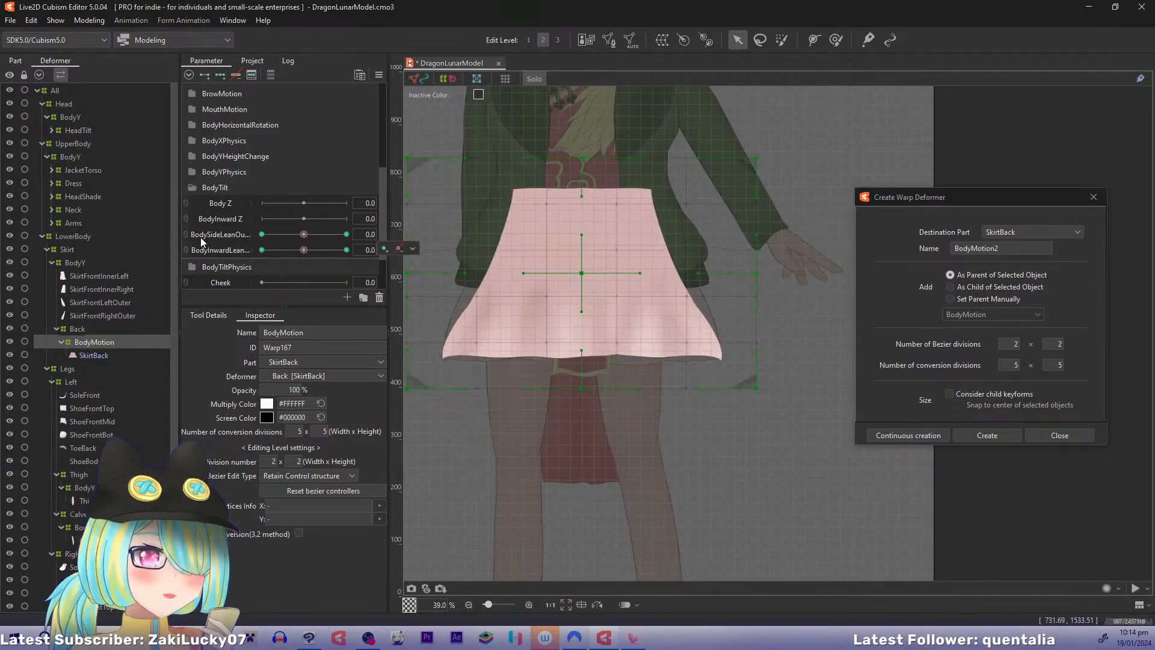
pyautogui.click(382, 77)
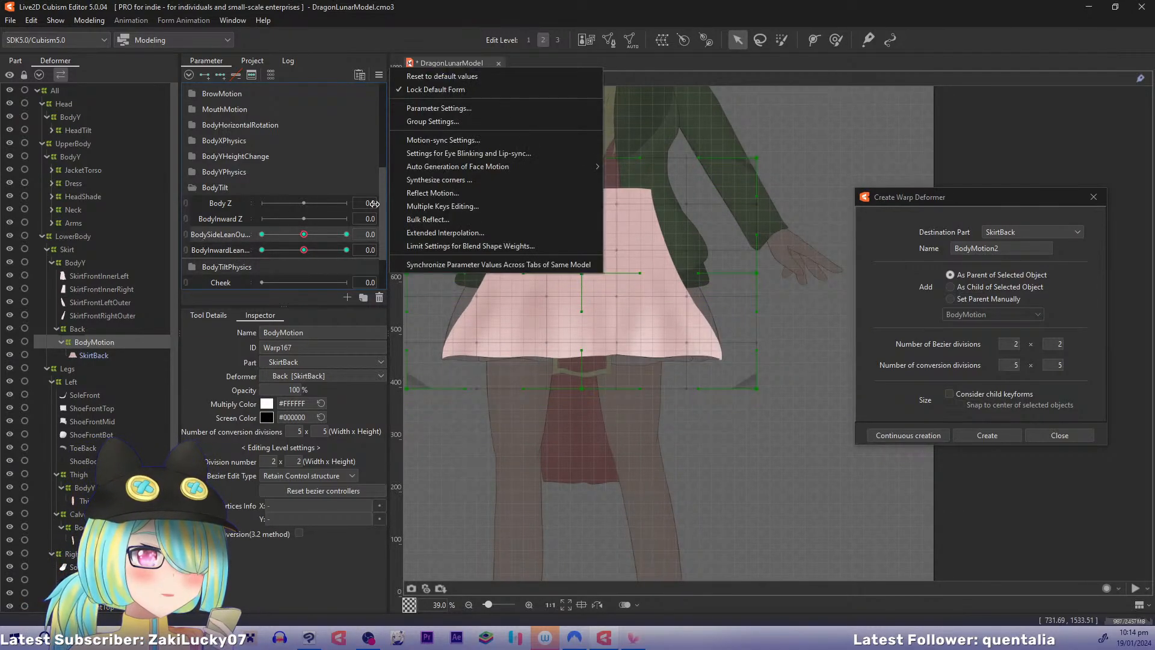
pyautogui.click(436, 180)
pyautogui.click(553, 428)
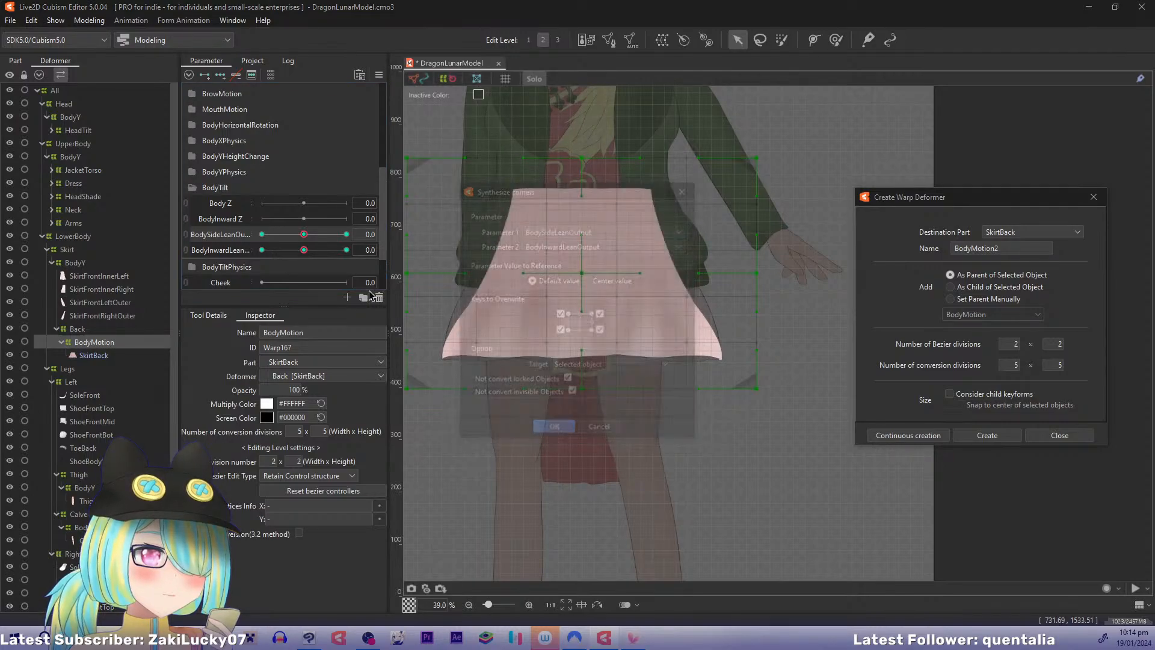
# Step: Preview the skirt's combined BodySideLeanOutput and BodyInwardLeanOutput corner forms, unlink the two parameters and return both to 0.0
pyautogui.click(303, 254)
pyautogui.moveTo(302, 256); pyautogui.dragTo(242, 287)
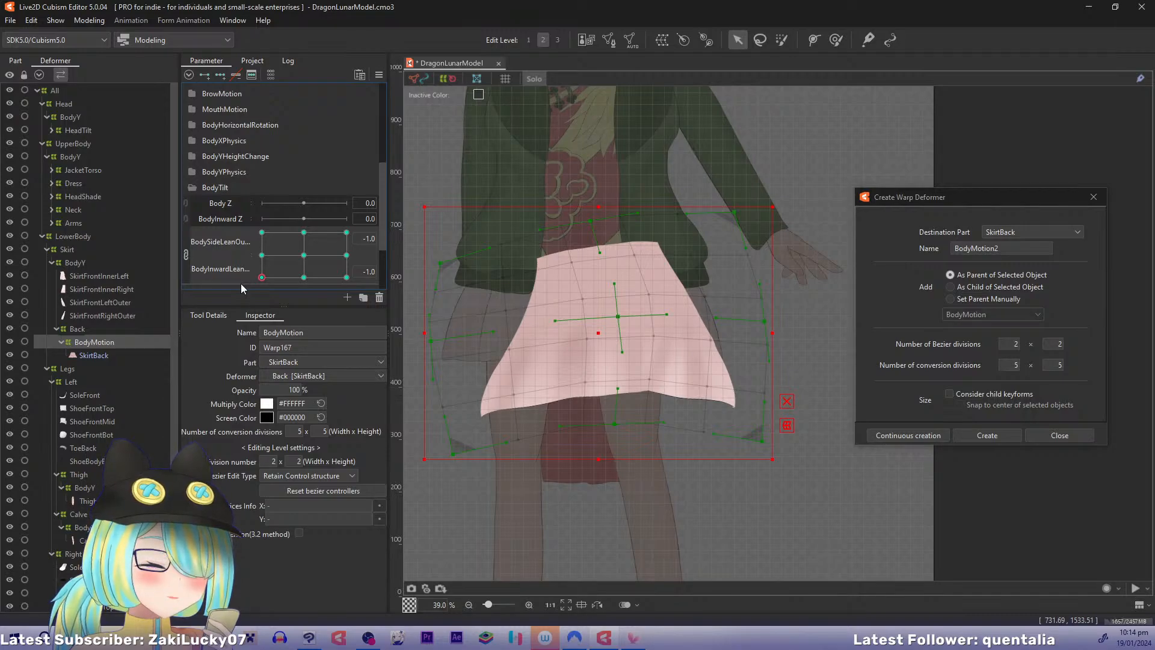
pyautogui.moveTo(241, 283); pyautogui.dragTo(283, 251)
pyautogui.click(186, 254)
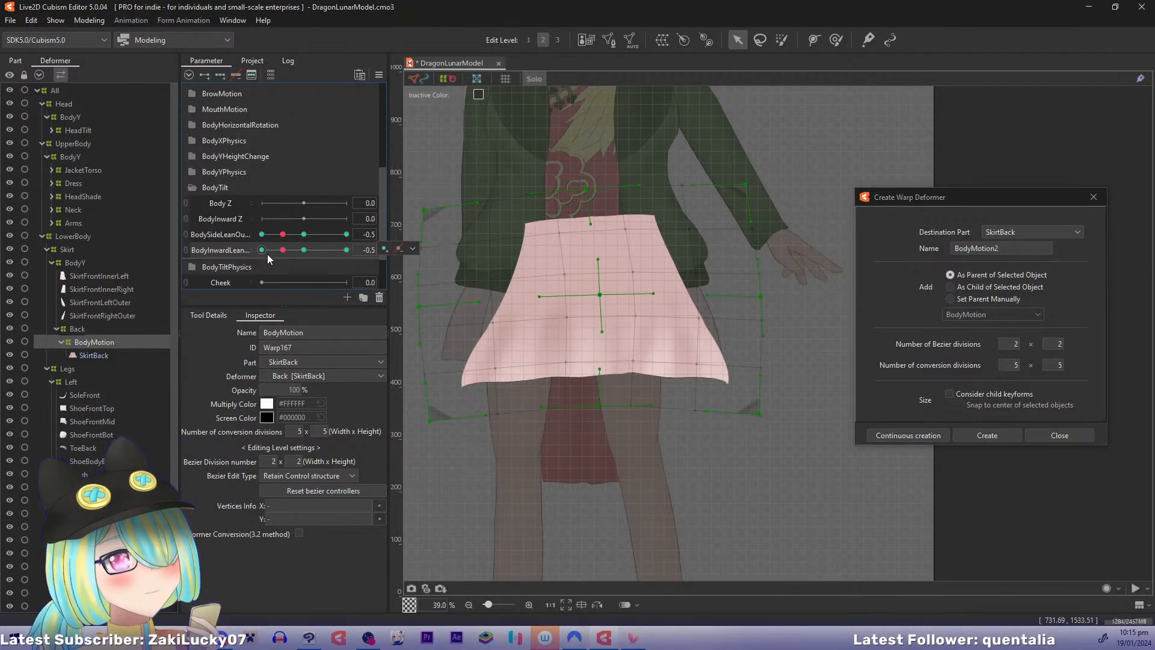
pyautogui.moveTo(284, 250); pyautogui.dragTo(260, 236)
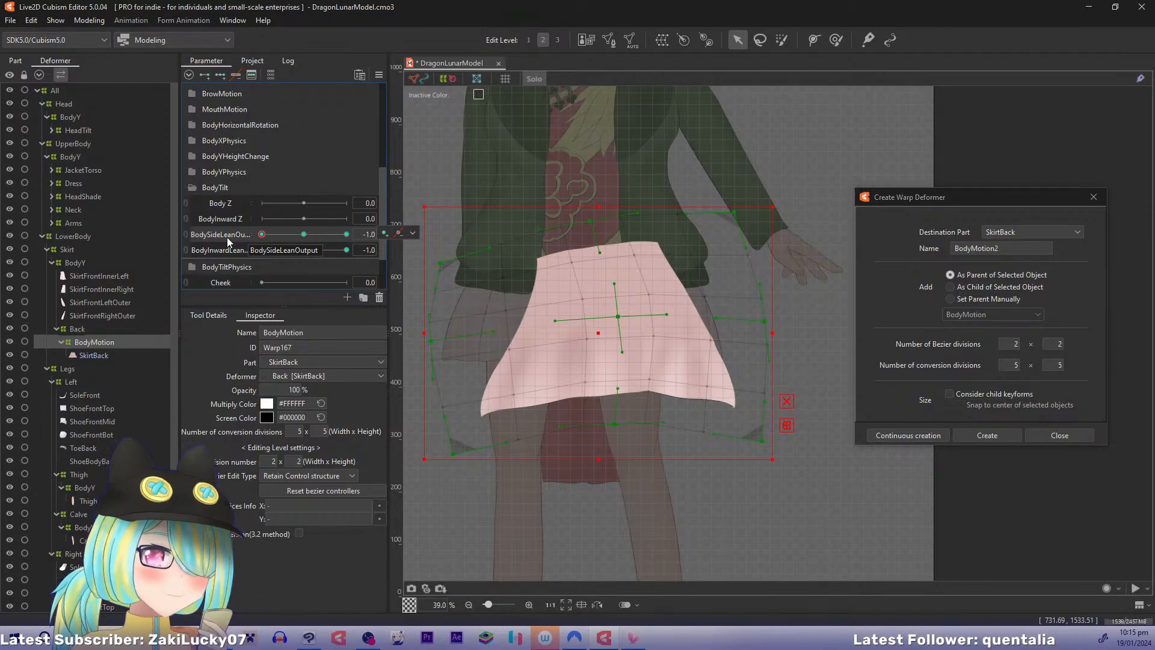
pyautogui.click(227, 238)
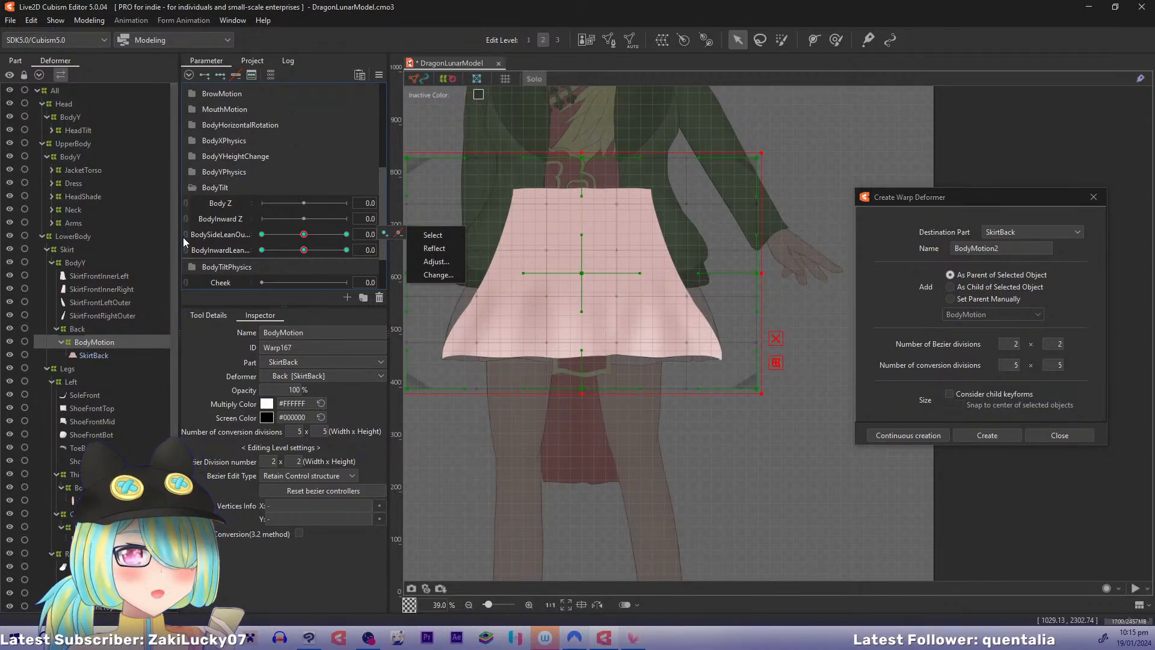
# Step: Make BodyXOutput in the BodyHorizontalRotation group a Blend Shape parameter and add three keys on it for the BodyMotion deformer
pyautogui.click(193, 126)
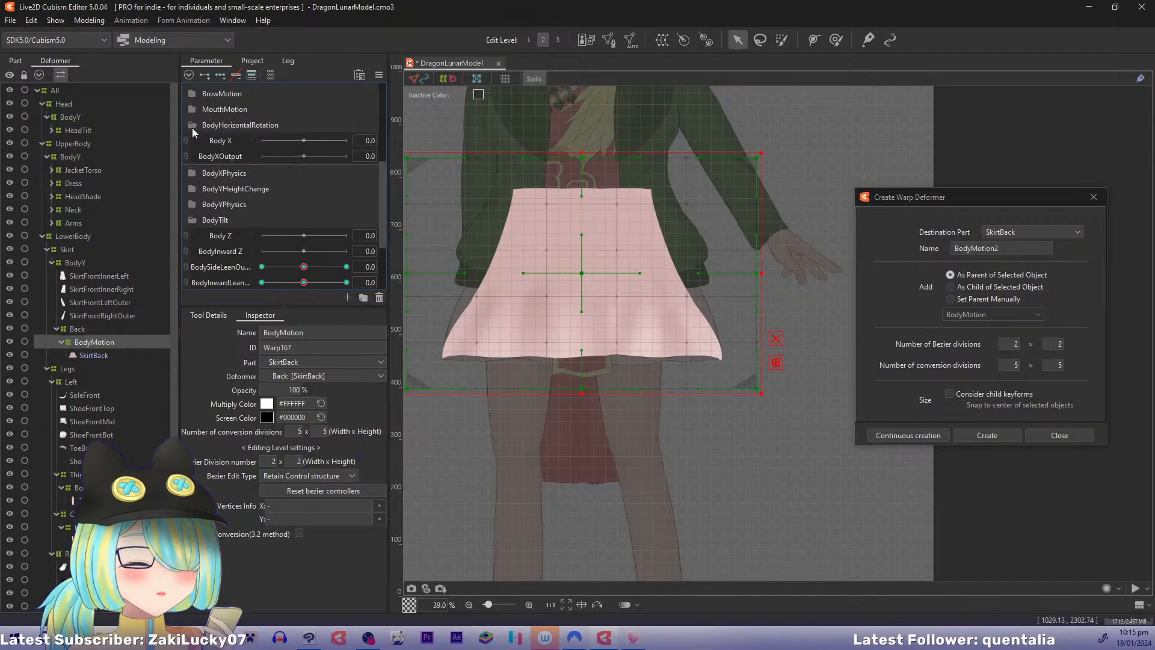
pyautogui.rightClick(233, 155)
pyautogui.click(247, 161)
pyautogui.click(535, 329)
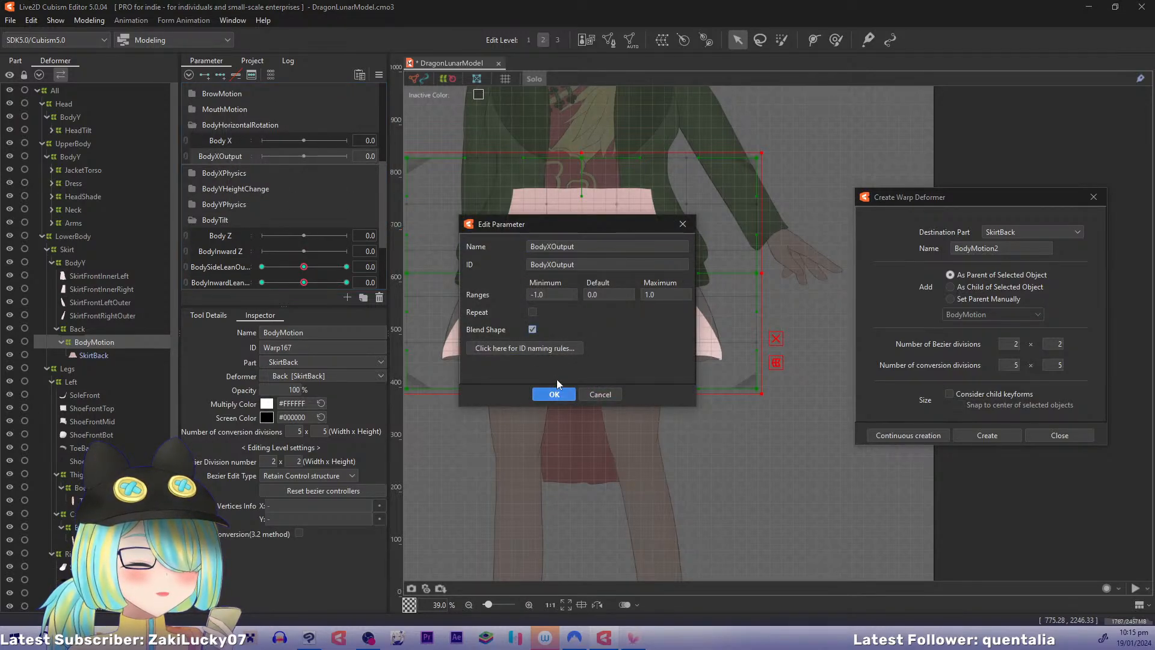
pyautogui.click(555, 394)
pyautogui.click(251, 155)
pyautogui.click(220, 75)
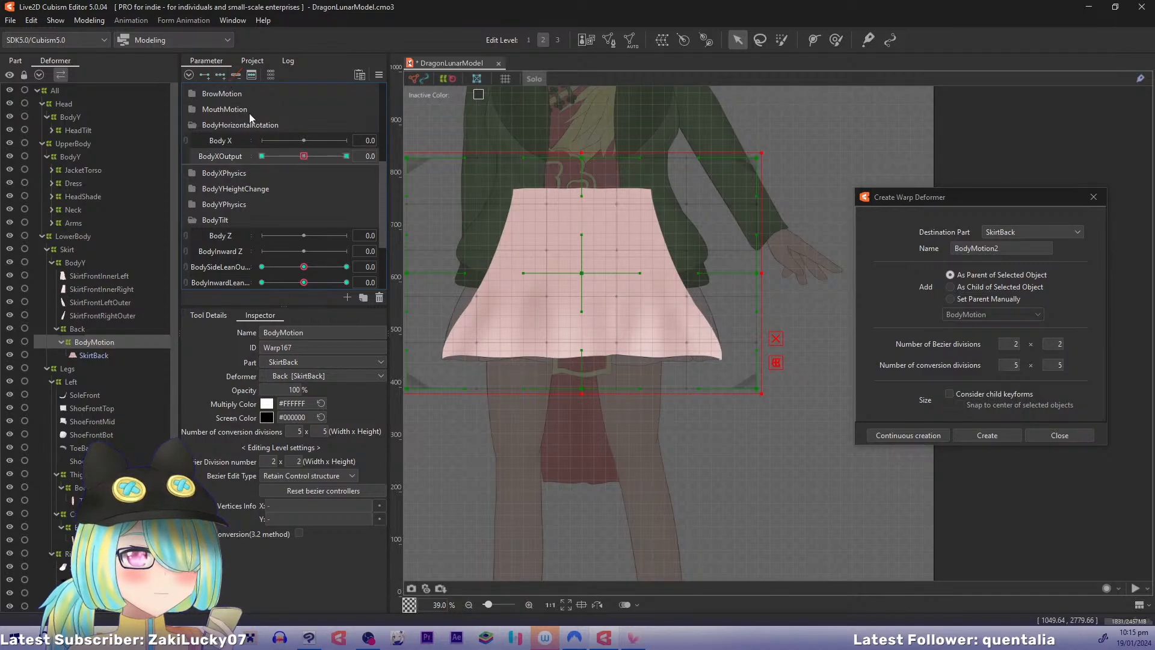
# Step: At BodyXOutput 1.0, shift the BodyMotion warp's centre and bottom-centre points to the left and move its bottom-left corner inward
pyautogui.moveTo(303, 156); pyautogui.dragTo(347, 156)
pyautogui.moveTo(664, 281); pyautogui.dragTo(652, 304)
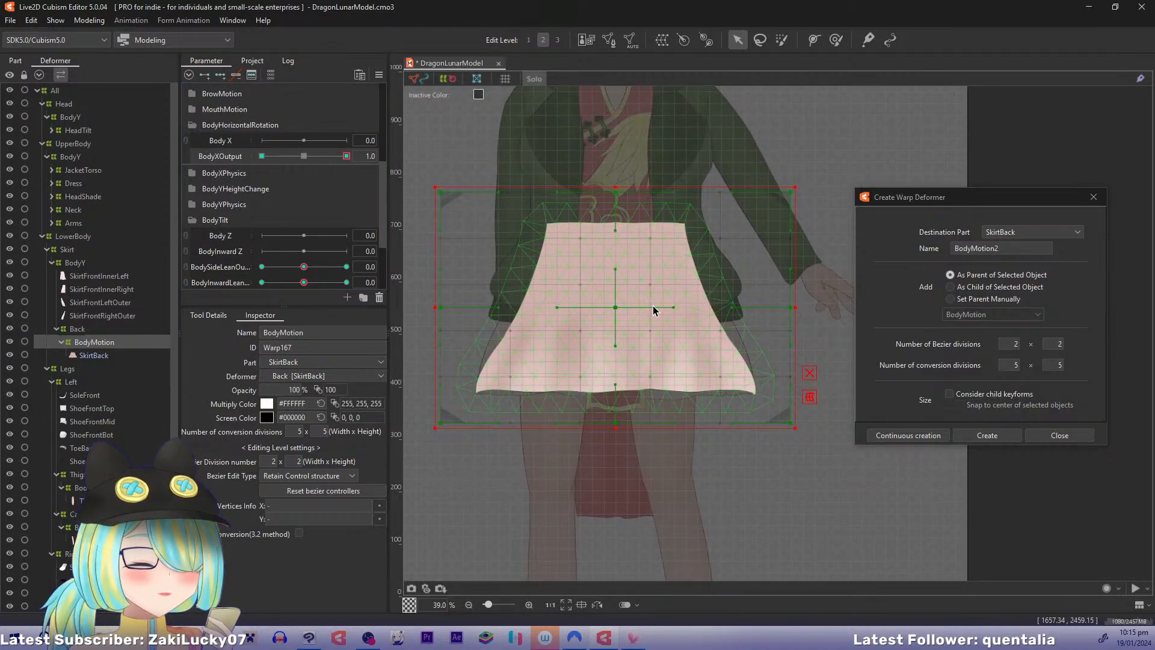
pyautogui.click(611, 292)
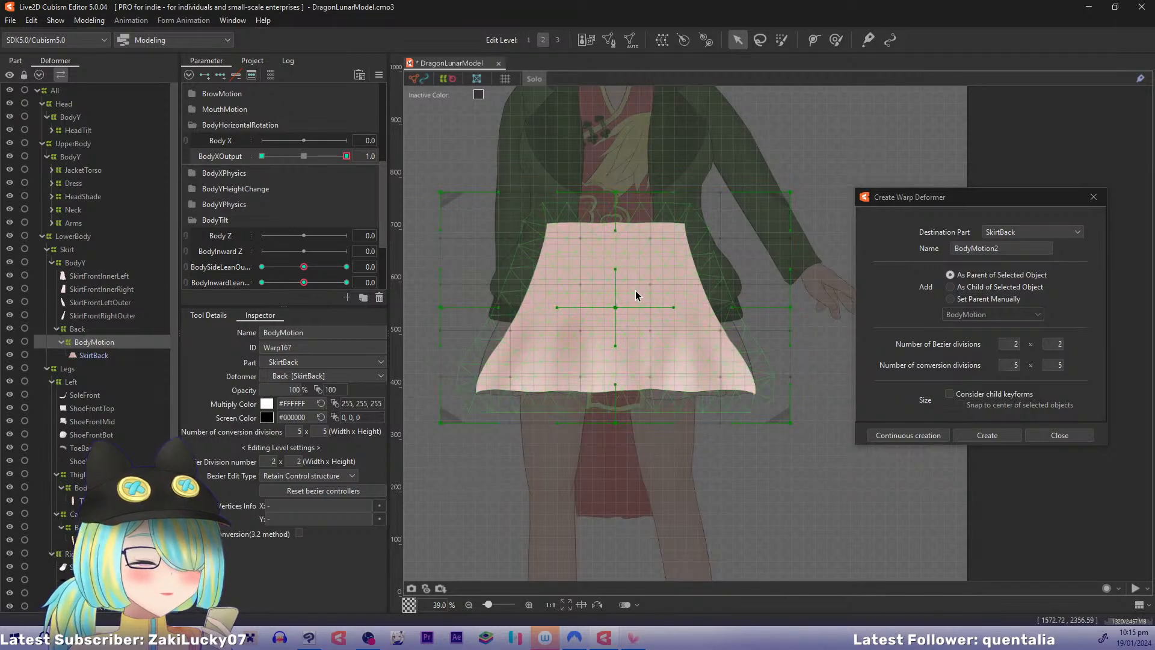
pyautogui.moveTo(617, 312); pyautogui.dragTo(595, 307)
pyautogui.moveTo(615, 423); pyautogui.dragTo(595, 423)
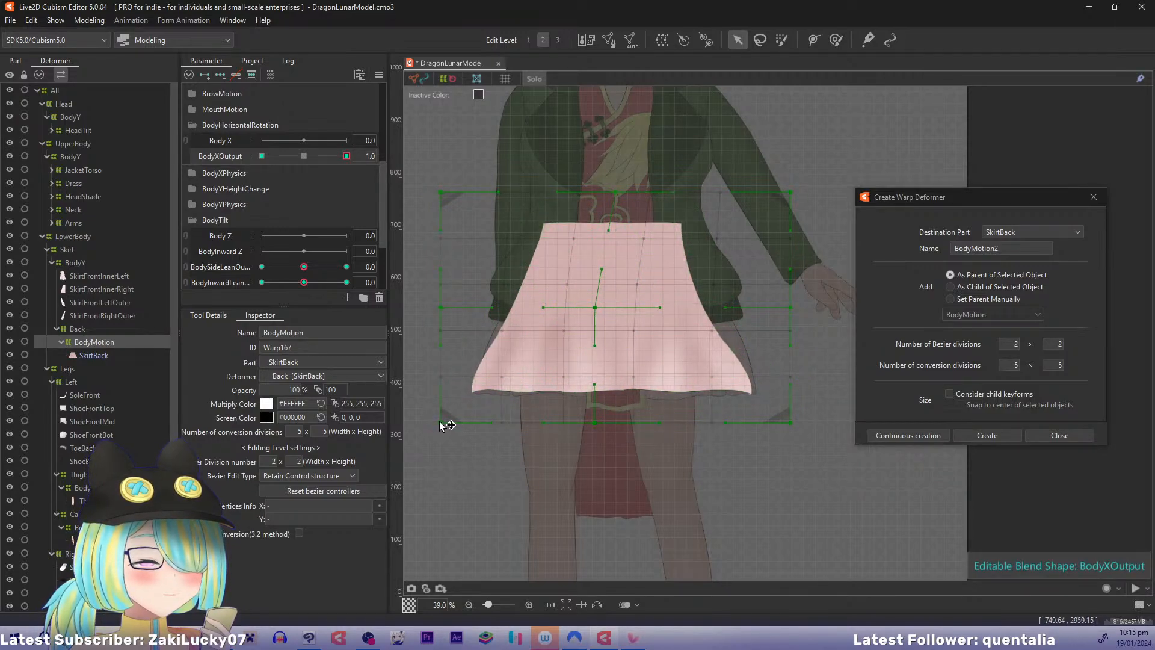
pyautogui.moveTo(441, 422); pyautogui.dragTo(458, 422)
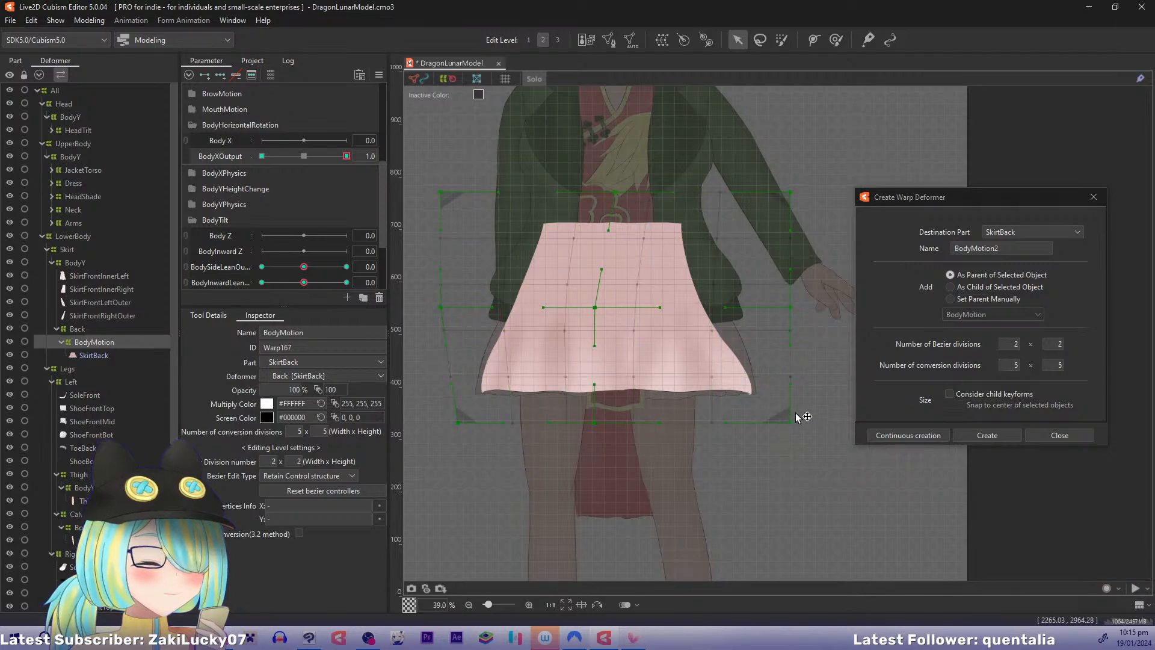
# Step: Shift the warp's centre point further left, pull its middle-right and bottom-right points inward, and move the bottom-centre point slightly right
pyautogui.moveTo(595, 307); pyautogui.dragTo(588, 307)
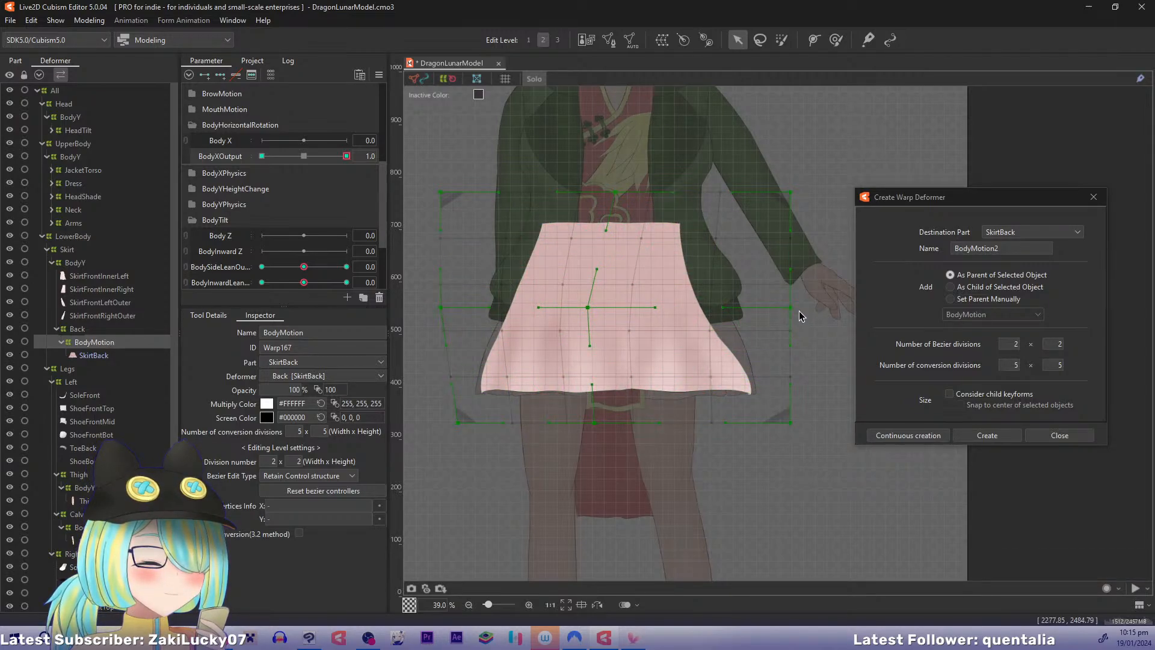
pyautogui.moveTo(795, 308); pyautogui.dragTo(784, 308)
pyautogui.moveTo(792, 422); pyautogui.dragTo(777, 423)
pyautogui.moveTo(593, 423); pyautogui.dragTo(604, 425)
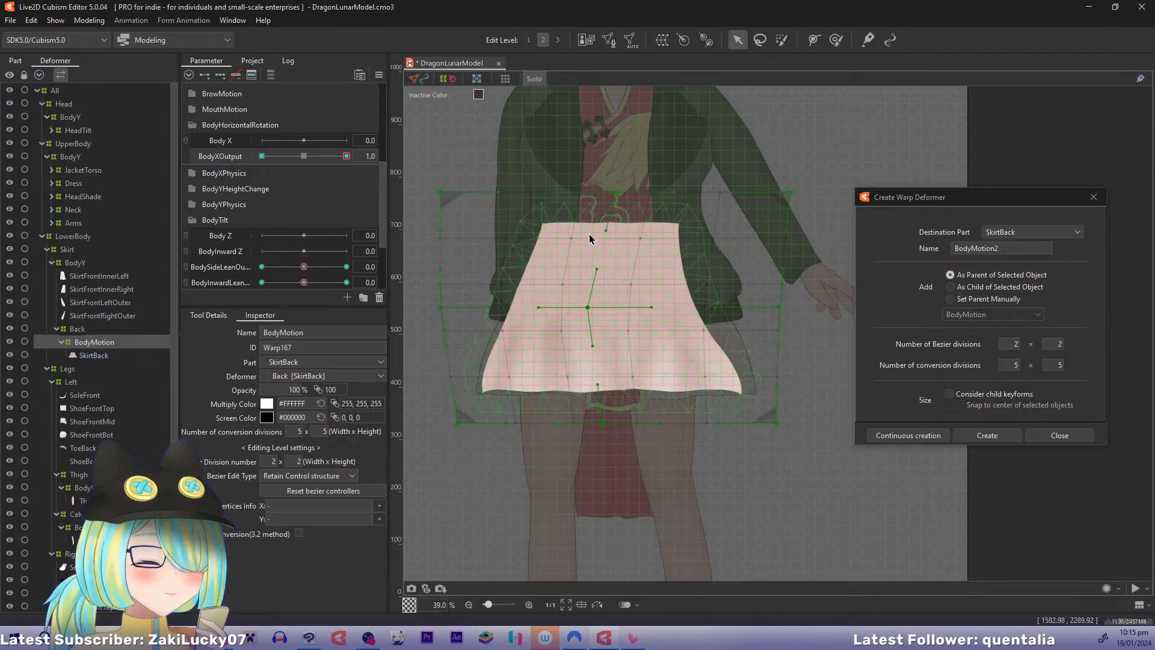
# Step: Pull both top corners of the warp inward for the BodyXOutput 1.0 form and nudge its centre point slightly left
pyautogui.moveTo(346, 156)
pyautogui.mouseDown()
pyautogui.moveTo(318, 155)
pyautogui.moveTo(356, 158)
pyautogui.mouseUp()
pyautogui.moveTo(790, 191); pyautogui.dragTo(774, 191)
pyautogui.moveTo(441, 192)
pyautogui.mouseDown()
pyautogui.moveTo(464, 193)
pyautogui.moveTo(452, 193)
pyautogui.mouseUp()
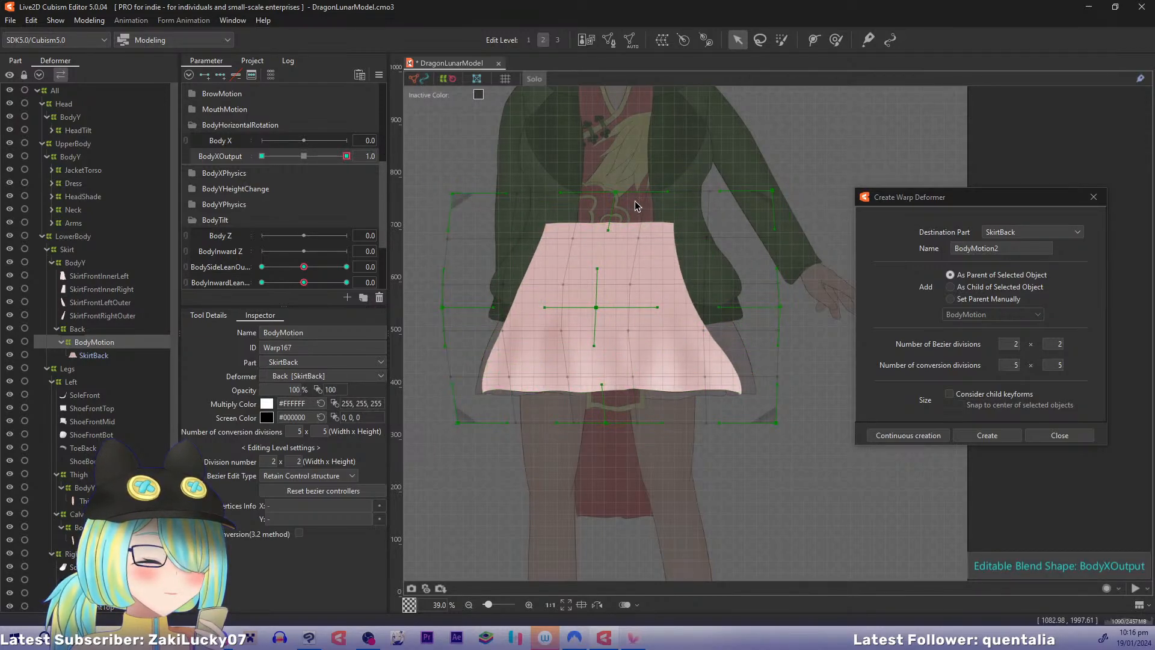
pyautogui.moveTo(346, 157); pyautogui.dragTo(378, 180)
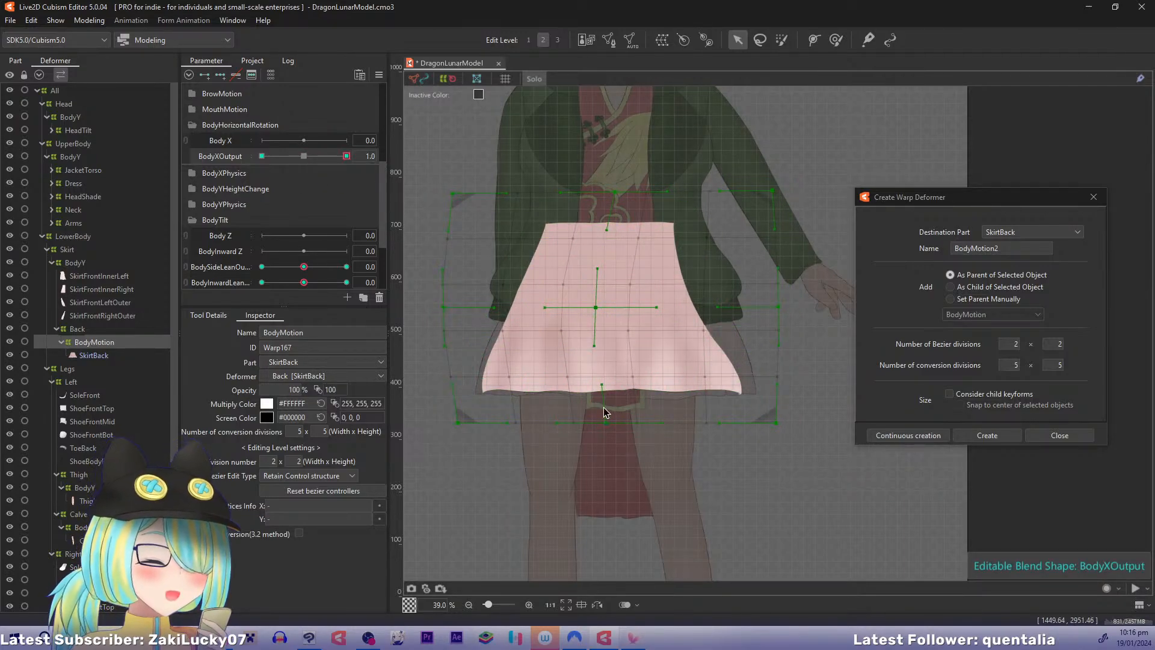
pyautogui.moveTo(600, 306); pyautogui.dragTo(597, 307)
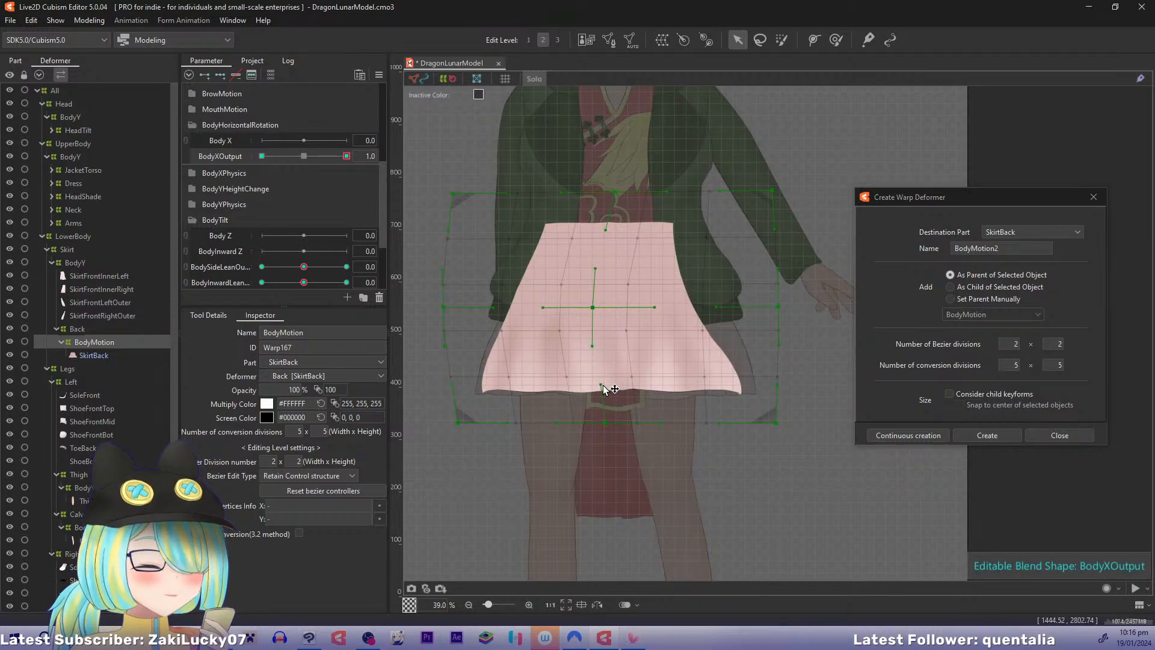
# Step: Nudge the warp's bottom-centre handle and bottom-left corner, and reflect the BodyXOutput 1.0 form horizontally onto the -1.0 key
pyautogui.moveTo(604, 386); pyautogui.dragTo(598, 395)
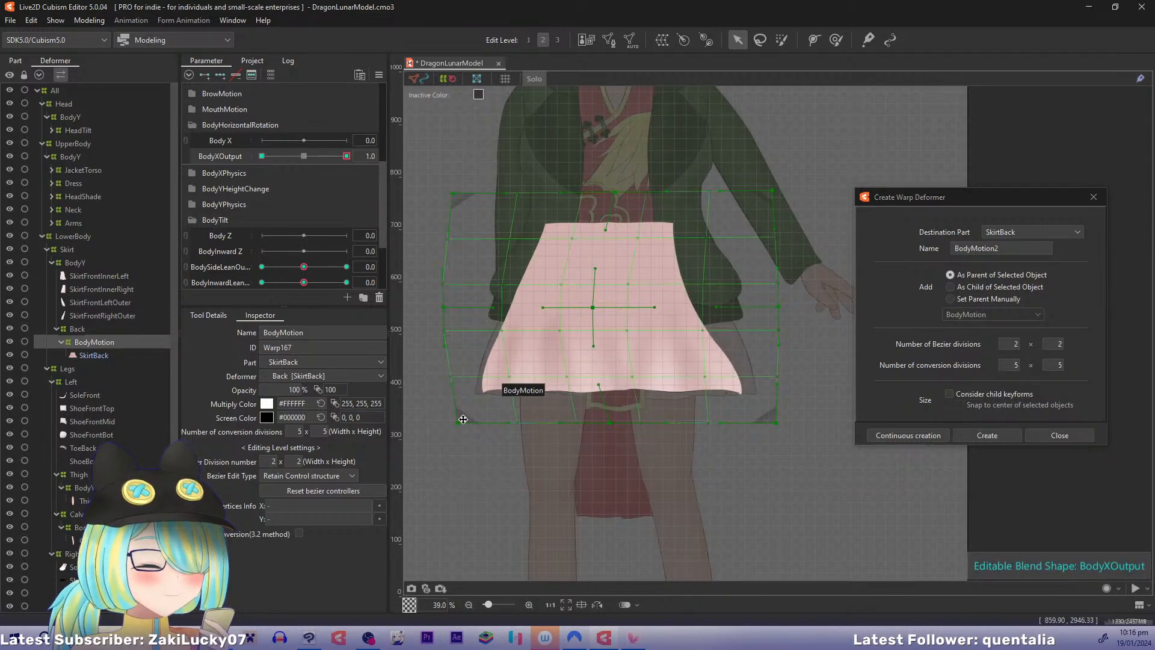
pyautogui.moveTo(466, 427); pyautogui.dragTo(468, 427)
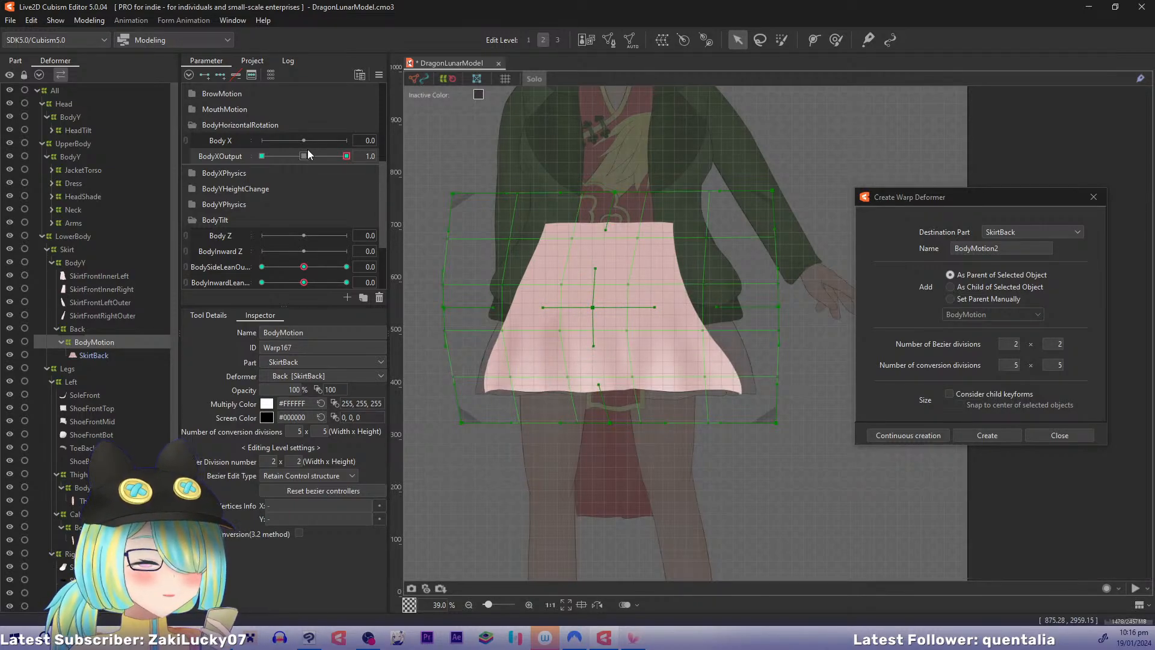
pyautogui.click(381, 75)
pyautogui.click(439, 193)
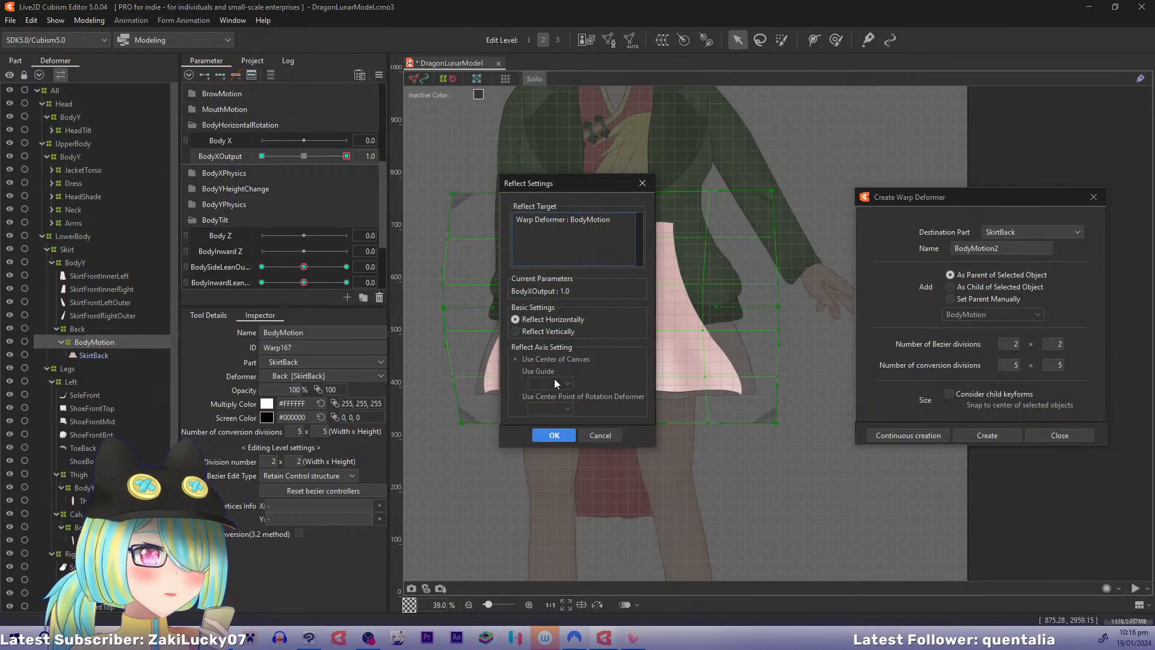
pyautogui.click(553, 435)
pyautogui.click(304, 156)
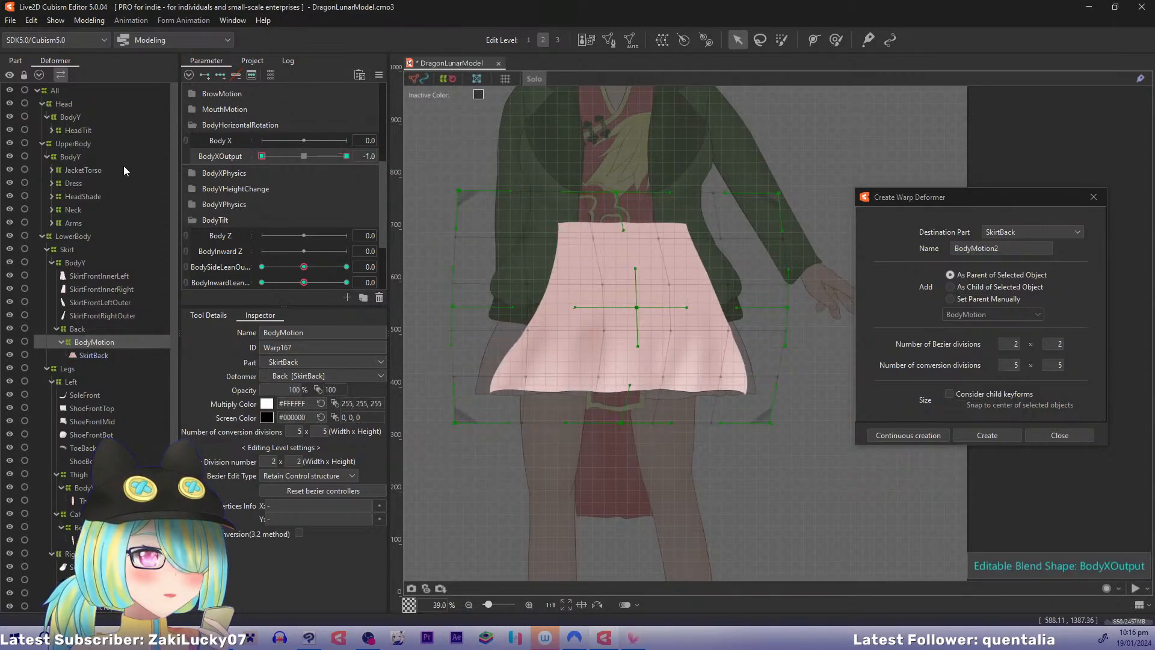
# Step: Create a new parameter named SkirtX1 in the BodyXPhysics group, ranging from -1.0 to 1.0 with default 0.0
pyautogui.click(191, 174)
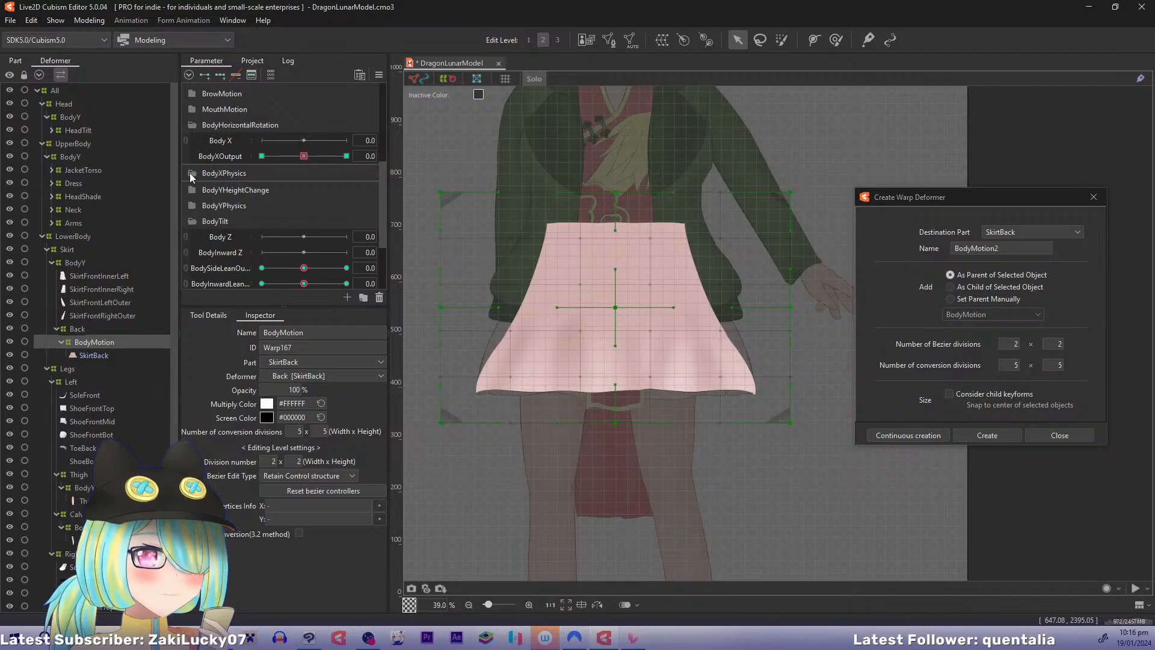
pyautogui.click(223, 174)
pyautogui.click(347, 298)
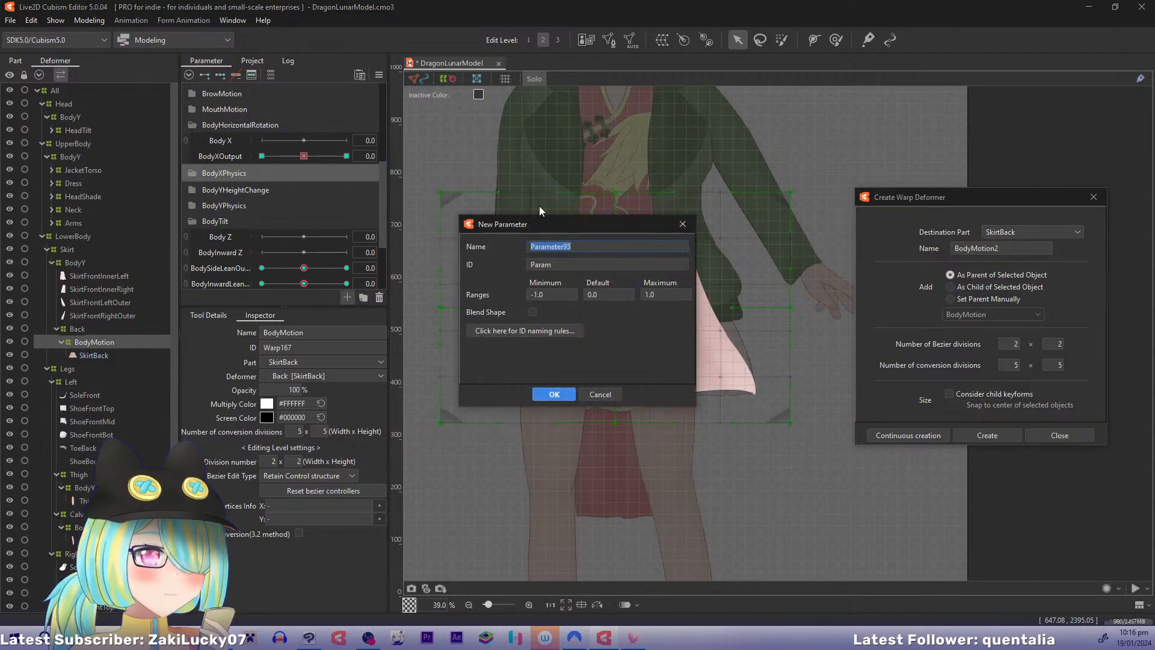
pyautogui.write('Skirt')
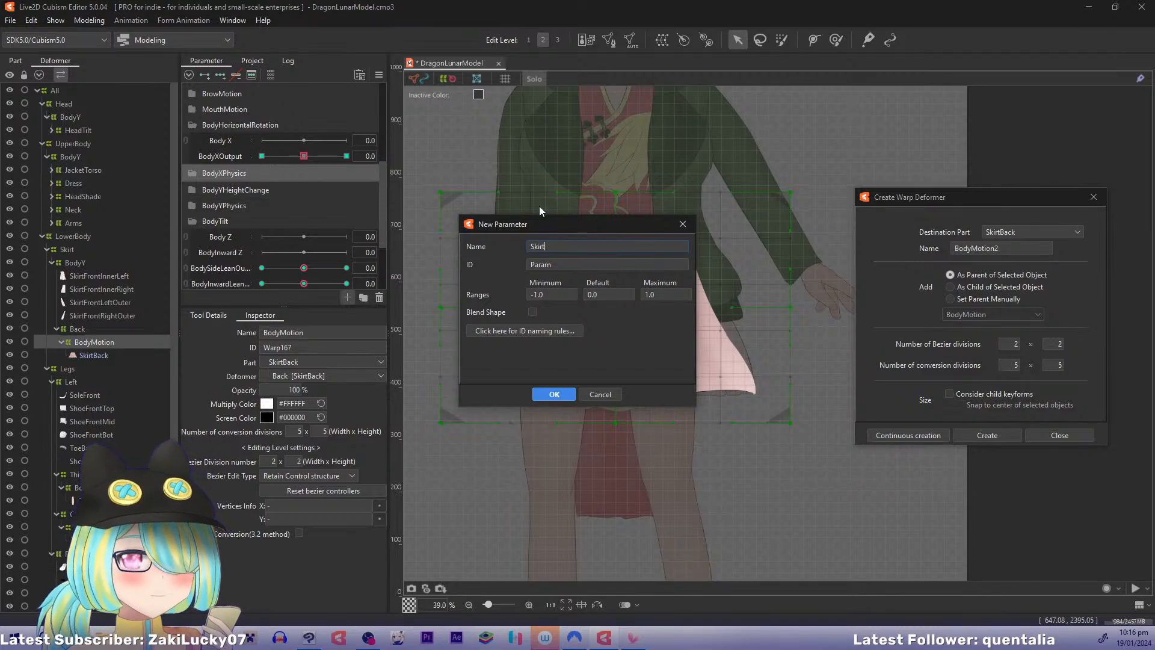
pyautogui.write('X')
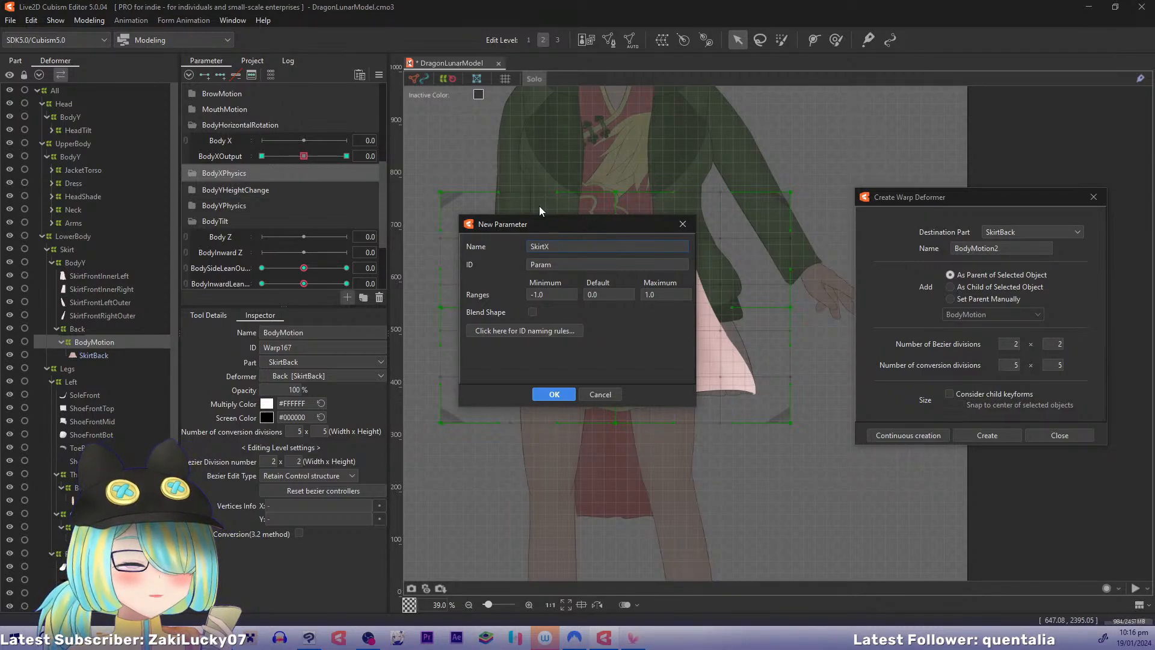
pyautogui.write('1')
pyautogui.hotkey('ctrl', 'a')
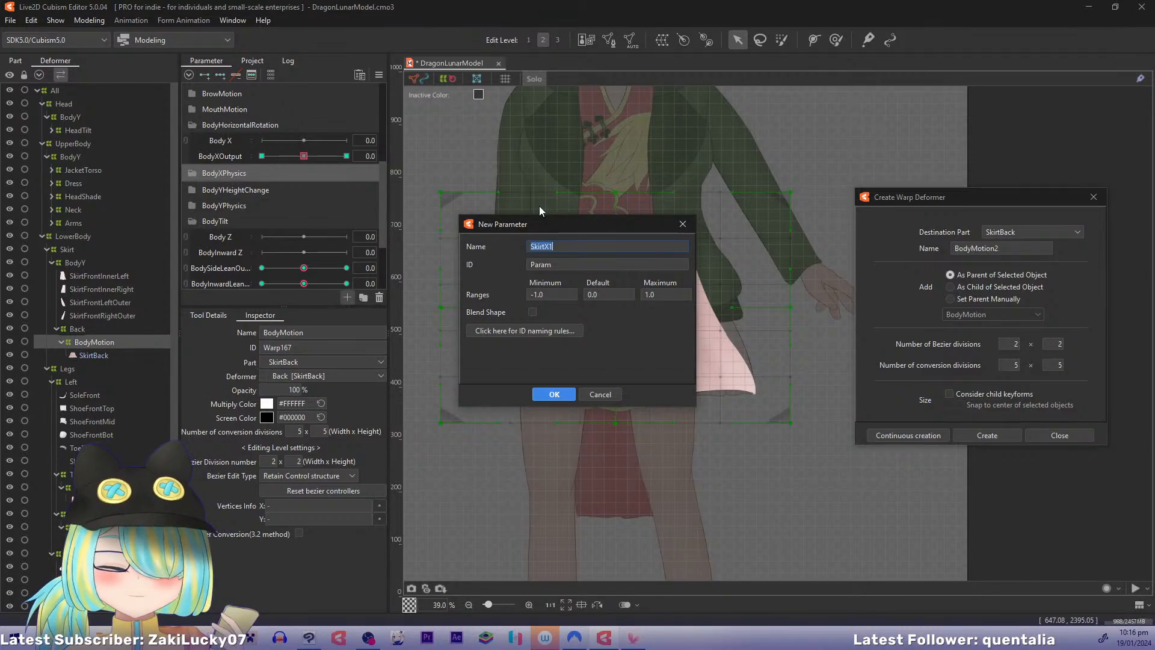
pyautogui.press('Tab')
pyautogui.press('Return')
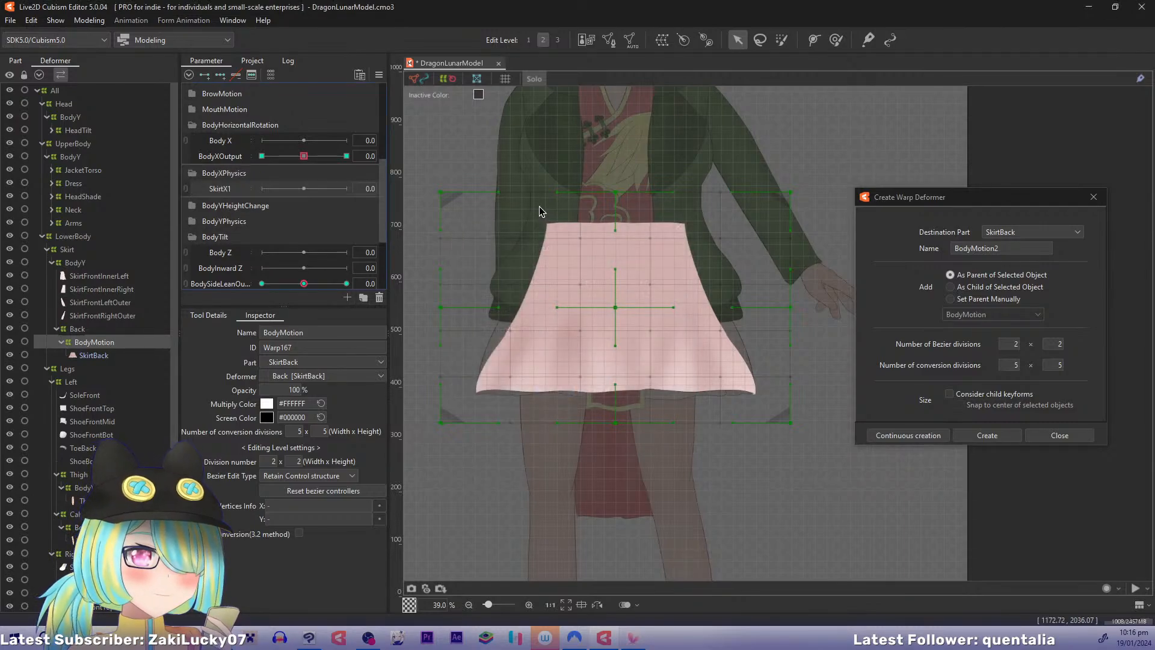
# Step: Replicate the SkirtX1 parameter and rename the copy SkirtX2
pyautogui.rightClick(224, 190)
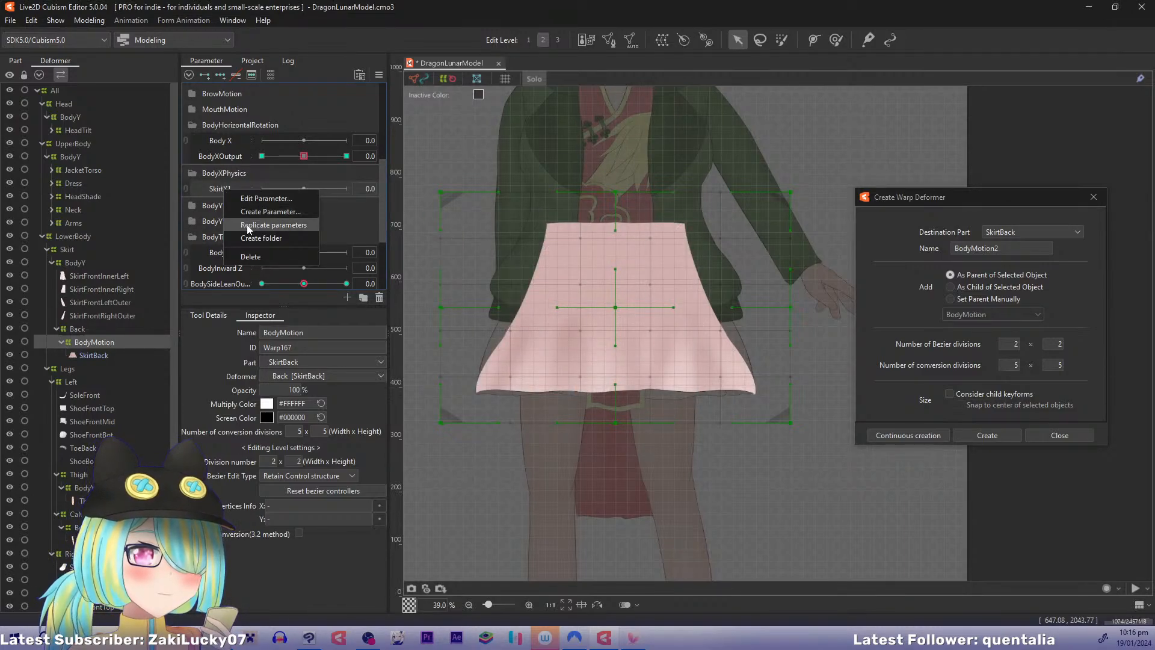
pyautogui.click(247, 226)
pyautogui.rightClick(240, 204)
pyautogui.click(255, 209)
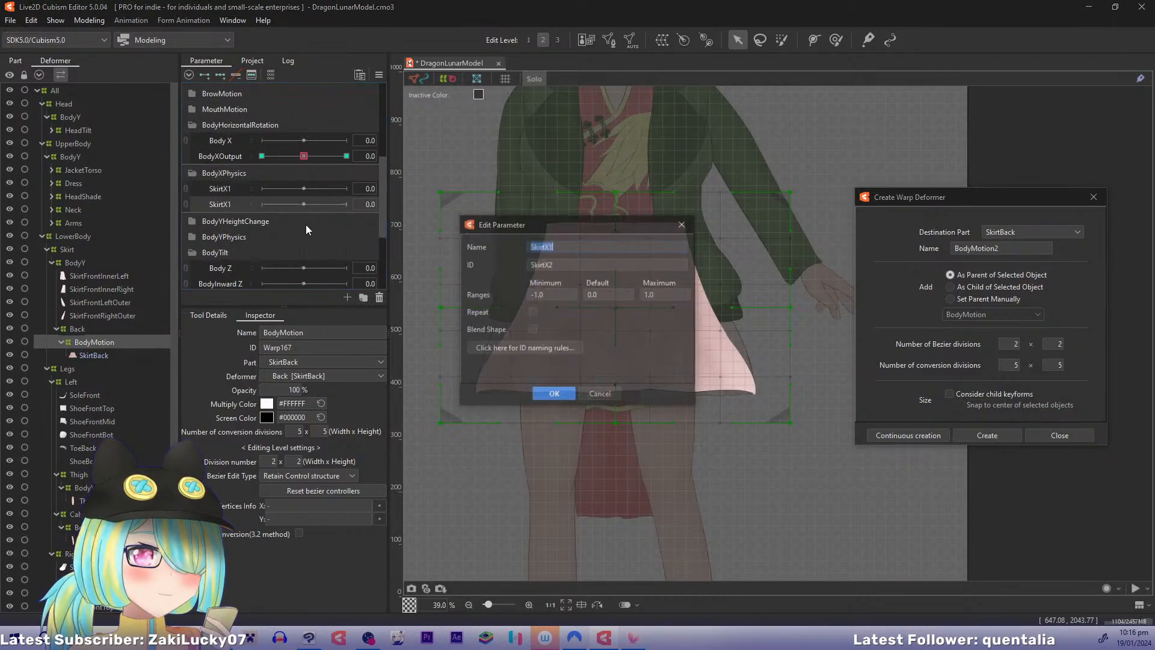
pyautogui.press('End')
pyautogui.press('BackSpace')
pyautogui.write('2')
pyautogui.press('Return')
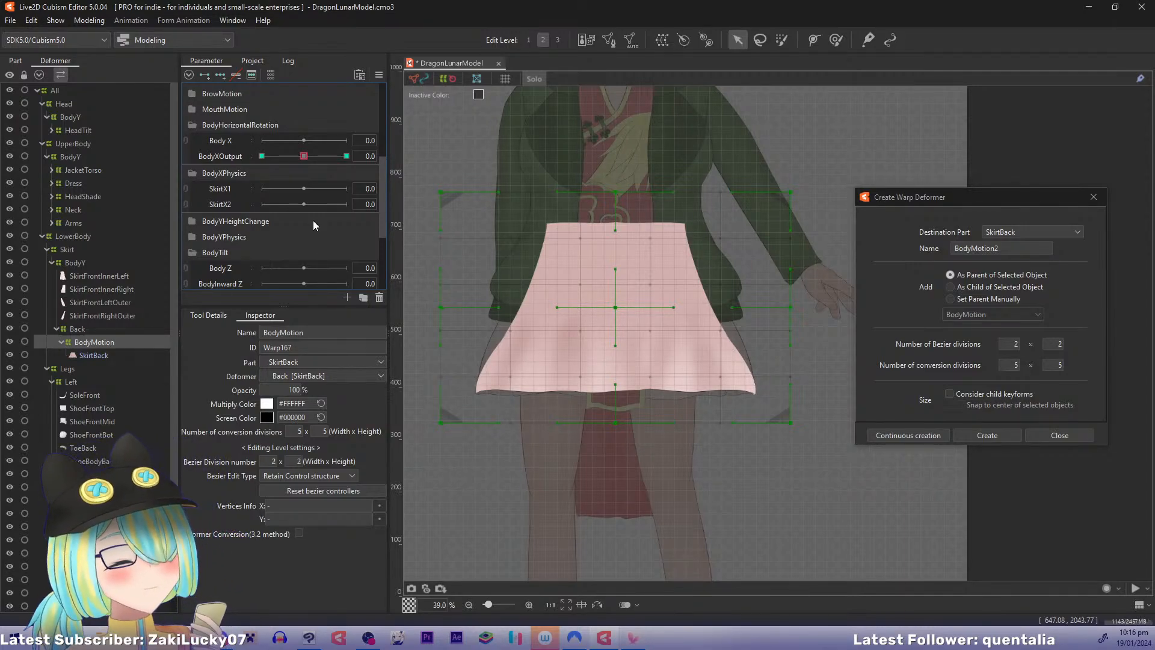
# Step: Turn both SkirtX1 and SkirtX2 into Blend Shape parameters
pyautogui.rightClick(228, 187)
pyautogui.click(283, 195)
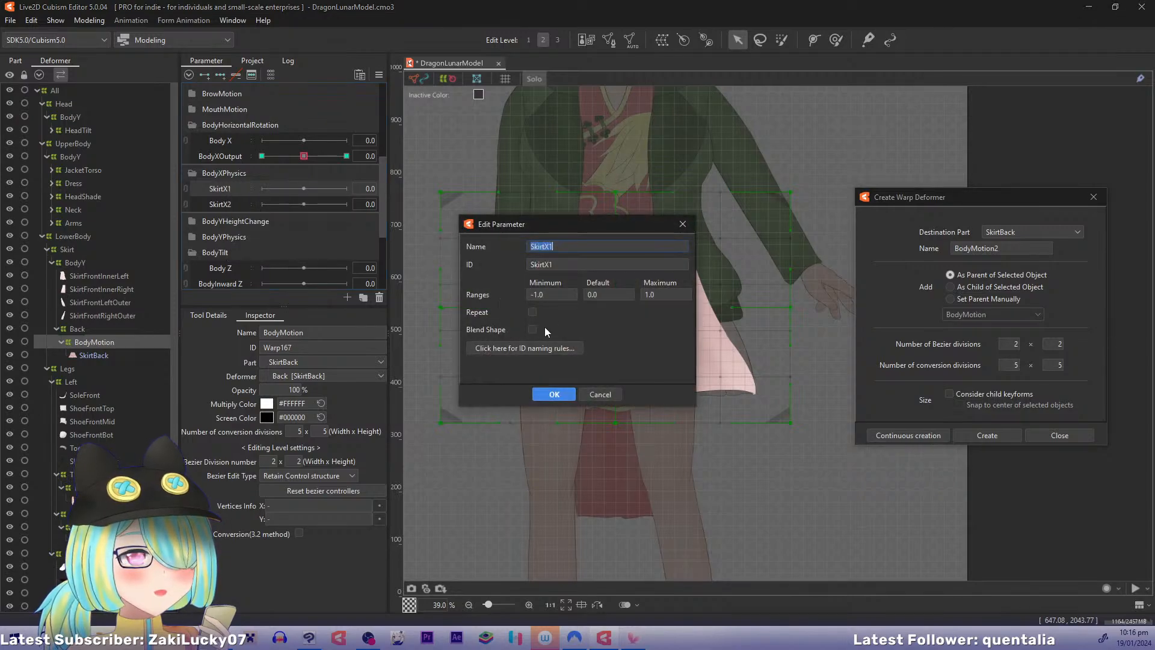
pyautogui.click(534, 329)
pyautogui.click(544, 391)
pyautogui.rightClick(233, 203)
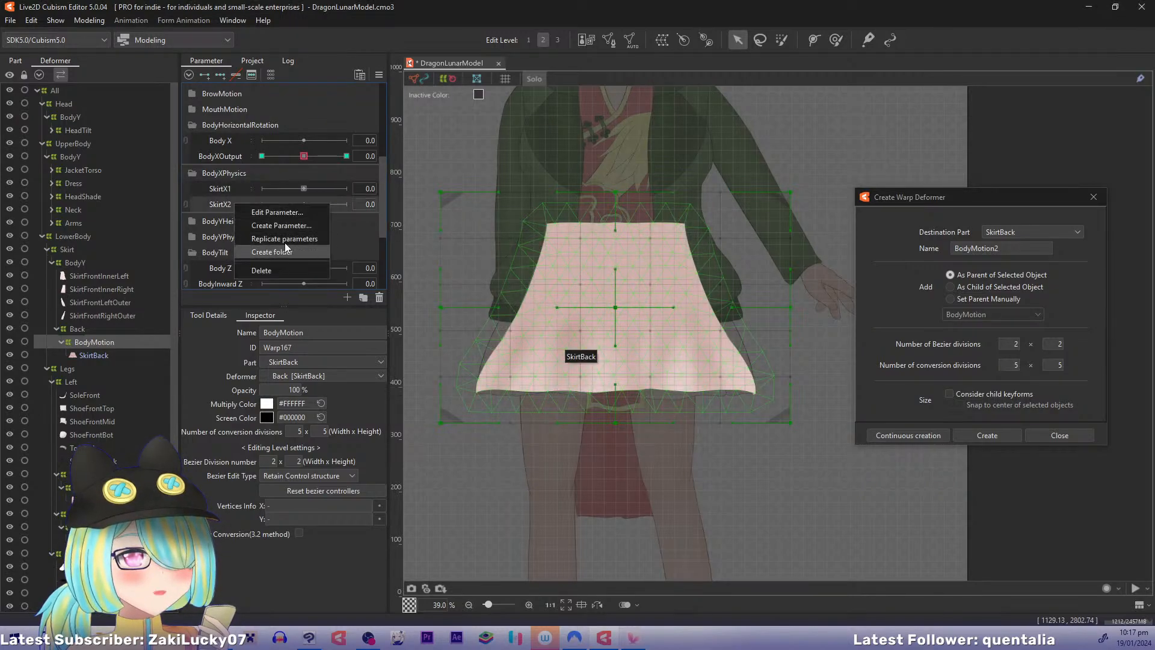
pyautogui.click(282, 214)
pyautogui.click(534, 329)
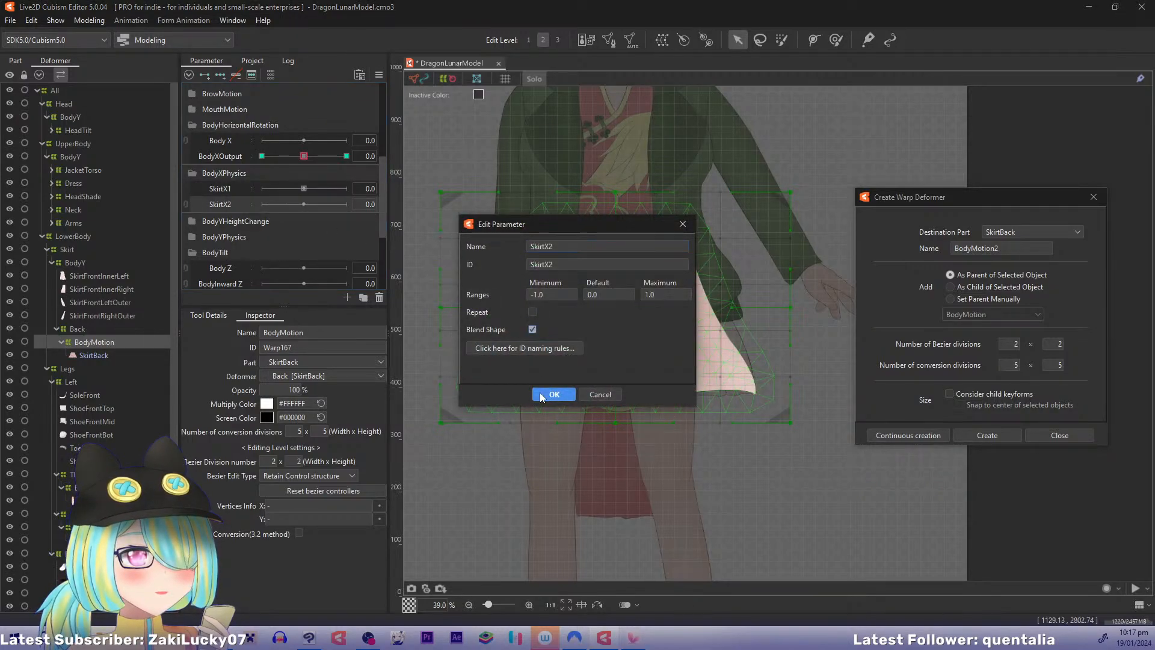
pyautogui.click(540, 392)
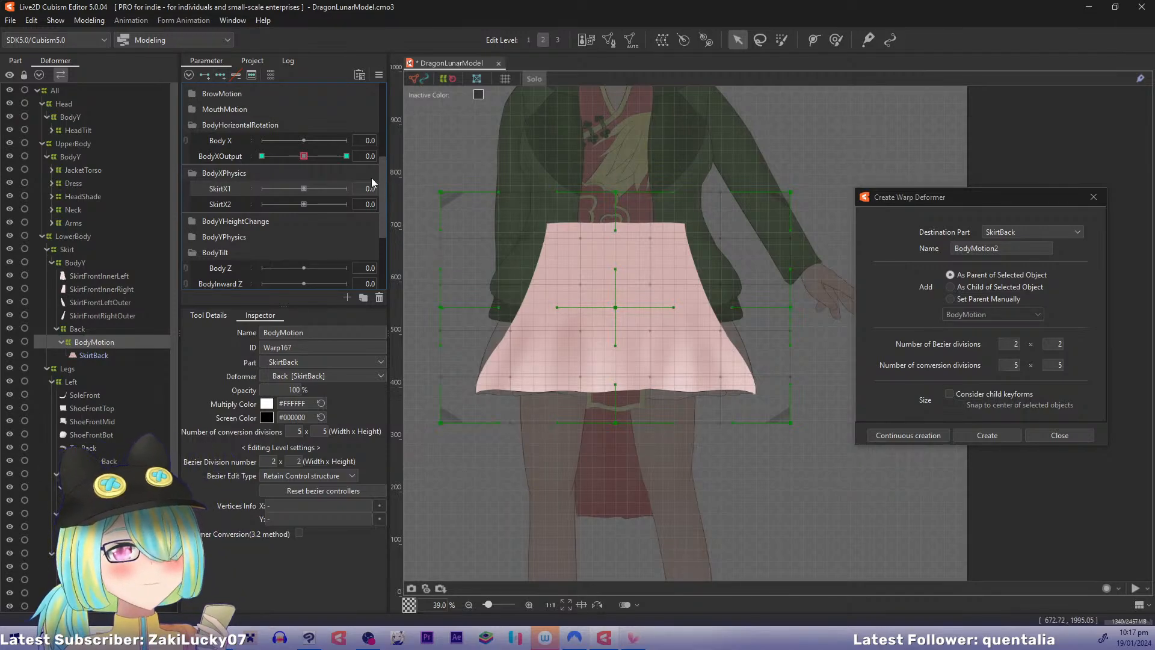
# Step: Add three keys on SkirtX1 for the BodyMotion deformer and, at SkirtX1 1.0, set its Bezier divisions to 4 x 2
pyautogui.click(221, 75)
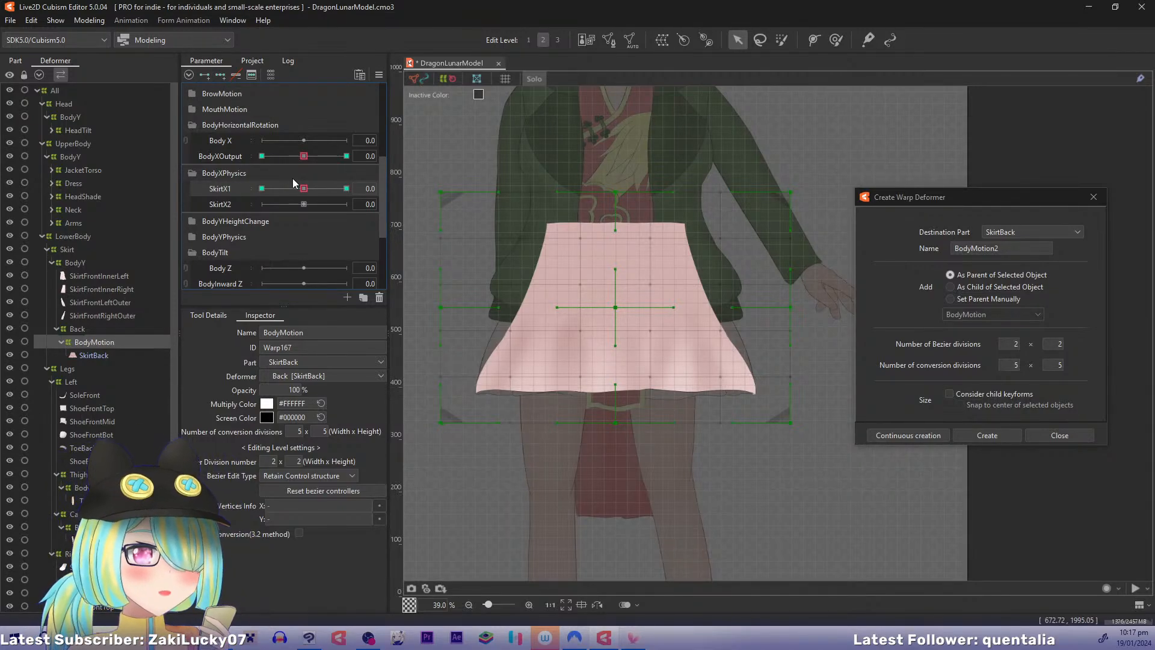
pyautogui.moveTo(307, 192); pyautogui.dragTo(386, 194)
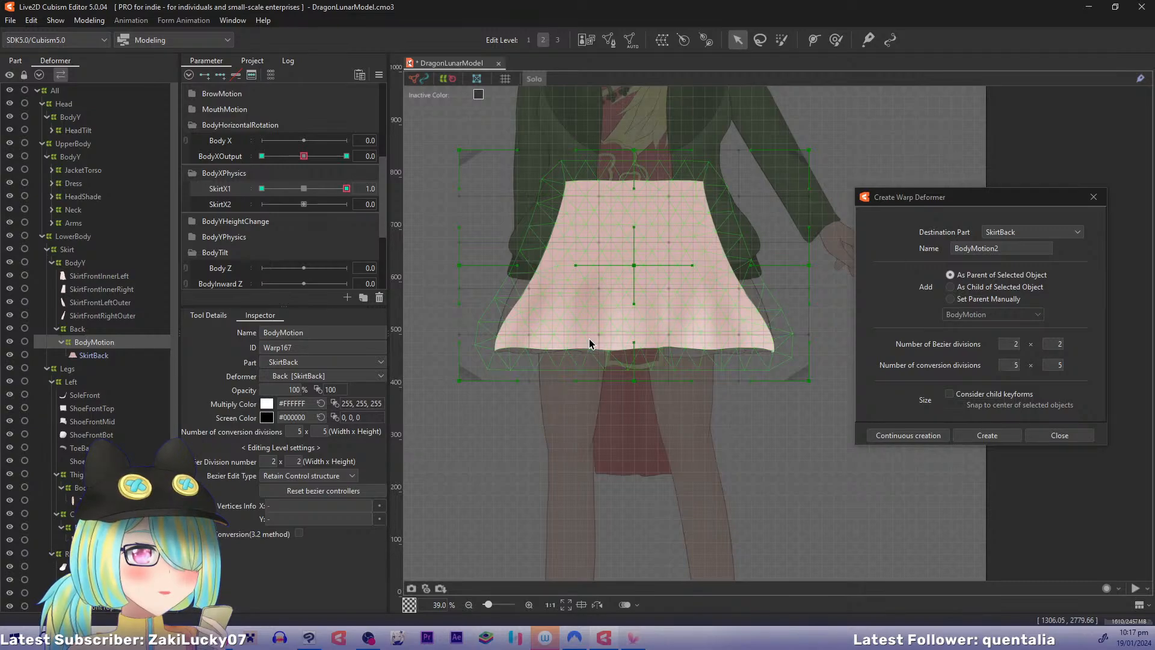
pyautogui.moveTo(589, 338); pyautogui.dragTo(570, 342)
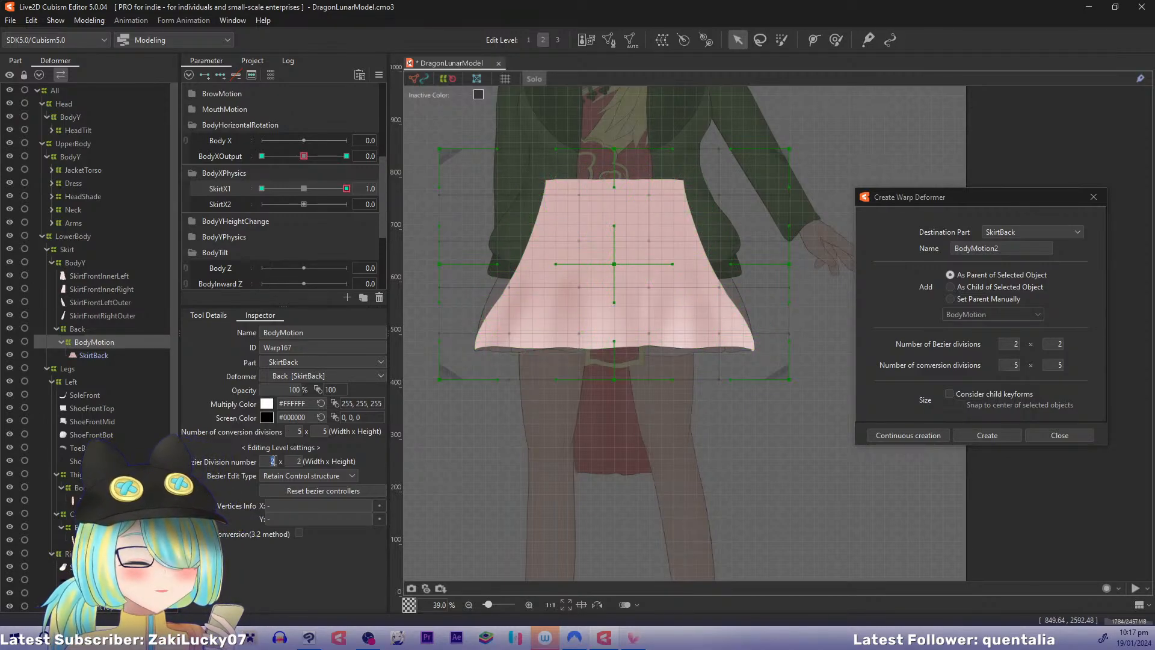
pyautogui.write('4')
pyautogui.press('Return')
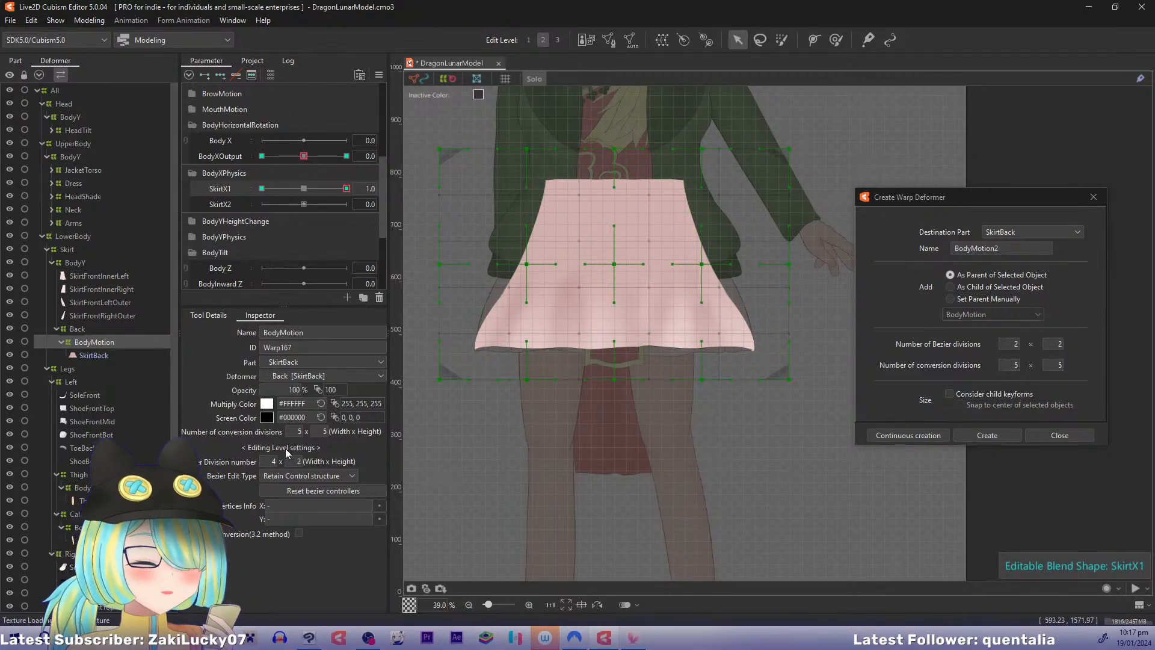
# Step: For the SkirtX1 1.0 form, shift the warp's centre, bottom-centre and left inner points left and pull its bottom-left corner inward
pyautogui.moveTo(618, 508)
pyautogui.mouseDown()
pyautogui.moveTo(605, 500)
pyautogui.moveTo(628, 505)
pyautogui.mouseUp()
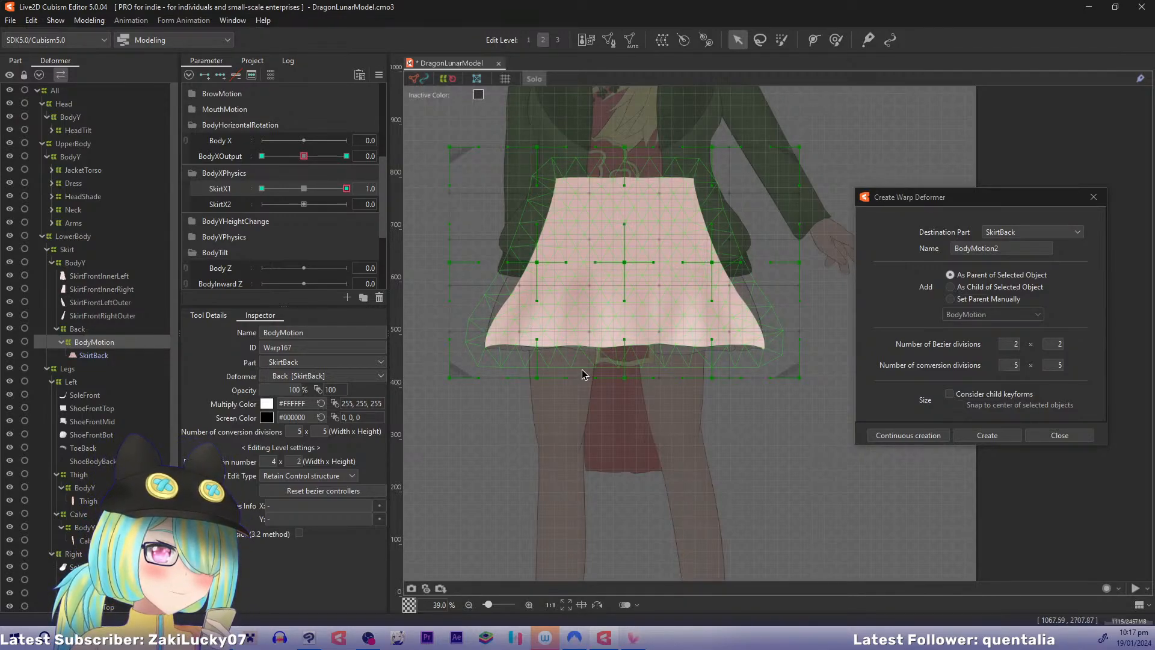
pyautogui.moveTo(623, 378); pyautogui.dragTo(606, 378)
pyautogui.hotkey('ctrl', 'z')
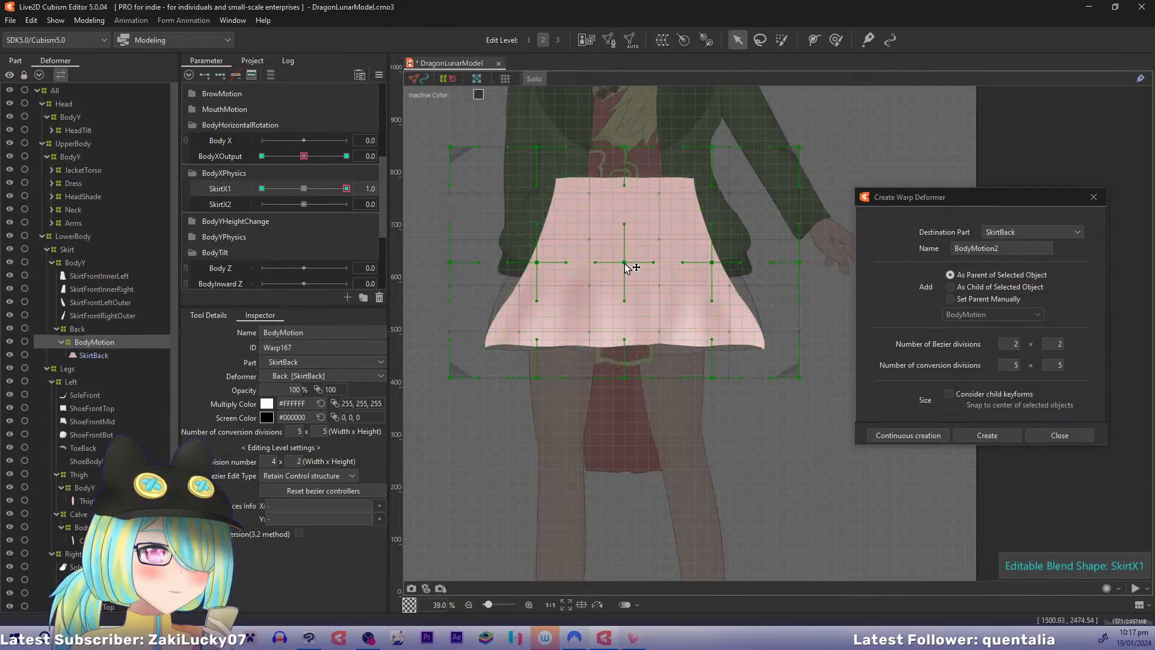
pyautogui.moveTo(626, 262); pyautogui.dragTo(612, 262)
pyautogui.moveTo(627, 380); pyautogui.dragTo(533, 379)
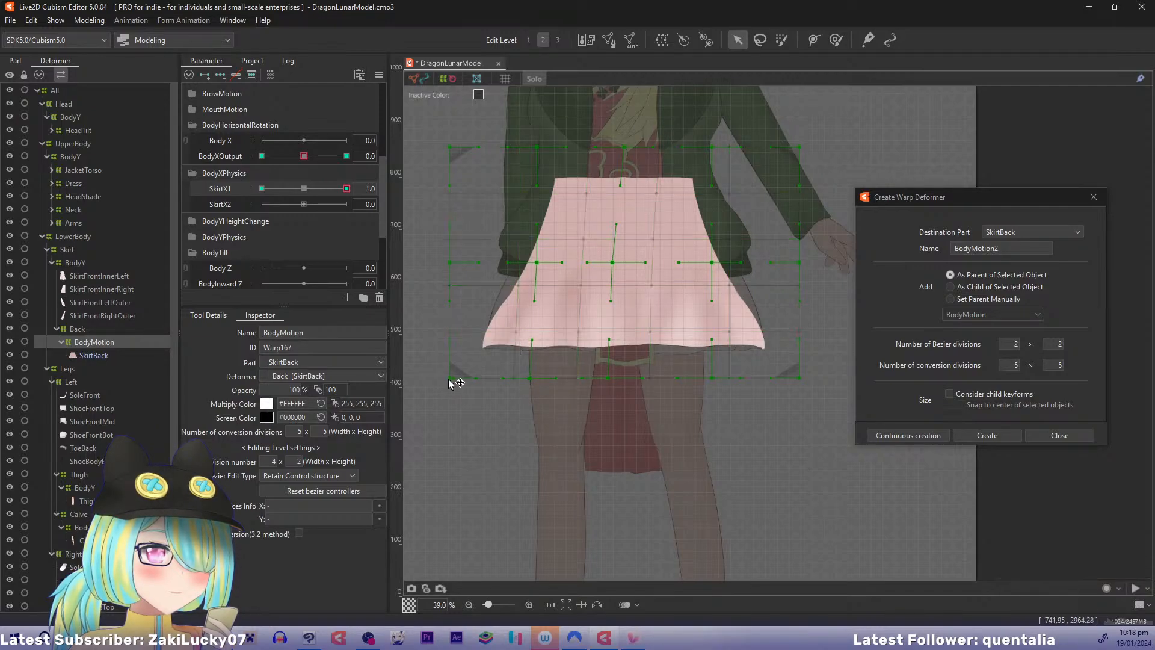
pyautogui.moveTo(449, 380); pyautogui.dragTo(463, 379)
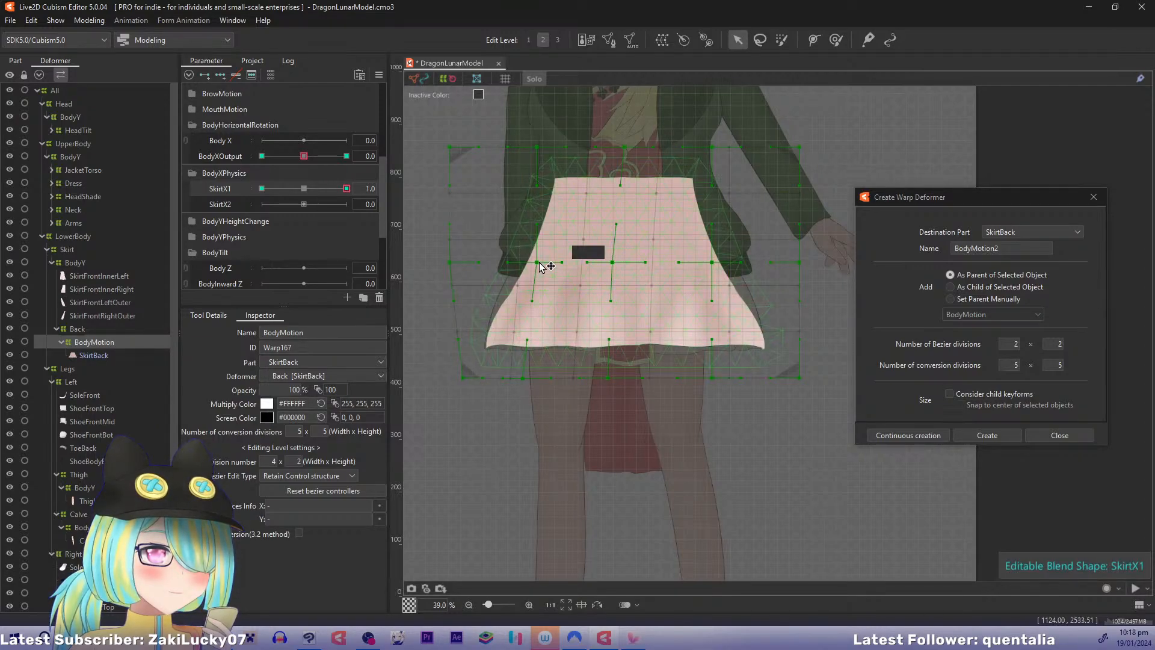
pyautogui.moveTo(537, 263); pyautogui.dragTo(534, 263)
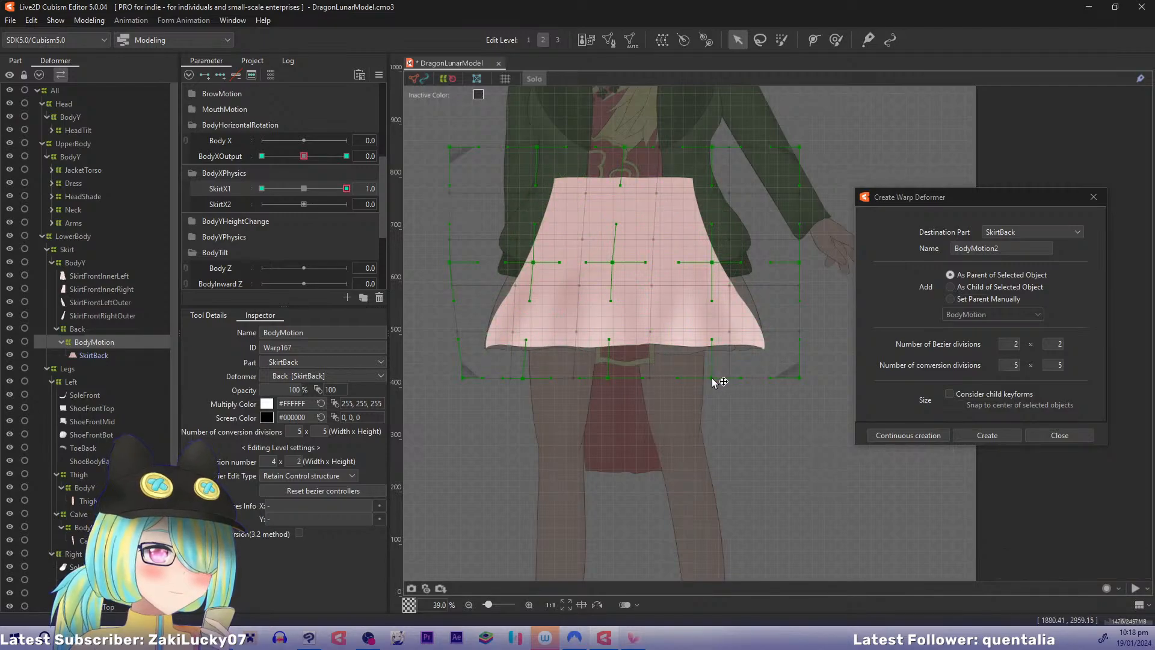
# Step: Shift the warp's right inner bottom and middle points left, and scrub SkirtX1 to check the motion
pyautogui.moveTo(712, 379); pyautogui.dragTo(689, 377)
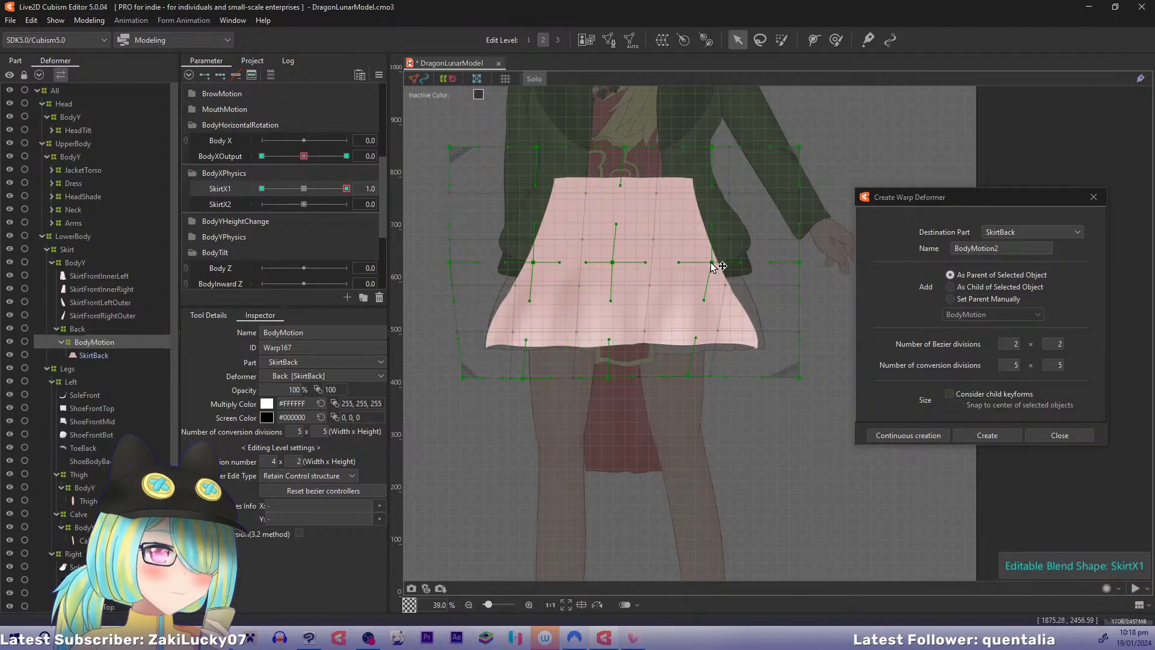
pyautogui.moveTo(712, 262); pyautogui.dragTo(702, 263)
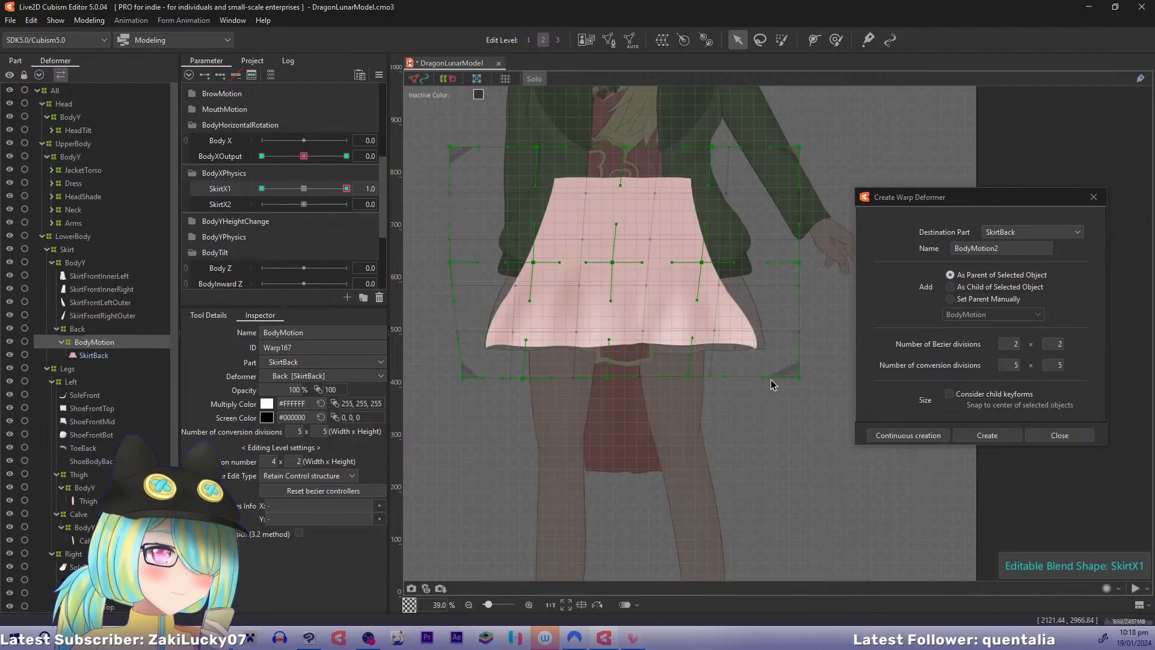
pyautogui.moveTo(347, 189); pyautogui.dragTo(326, 189)
pyautogui.click(347, 189)
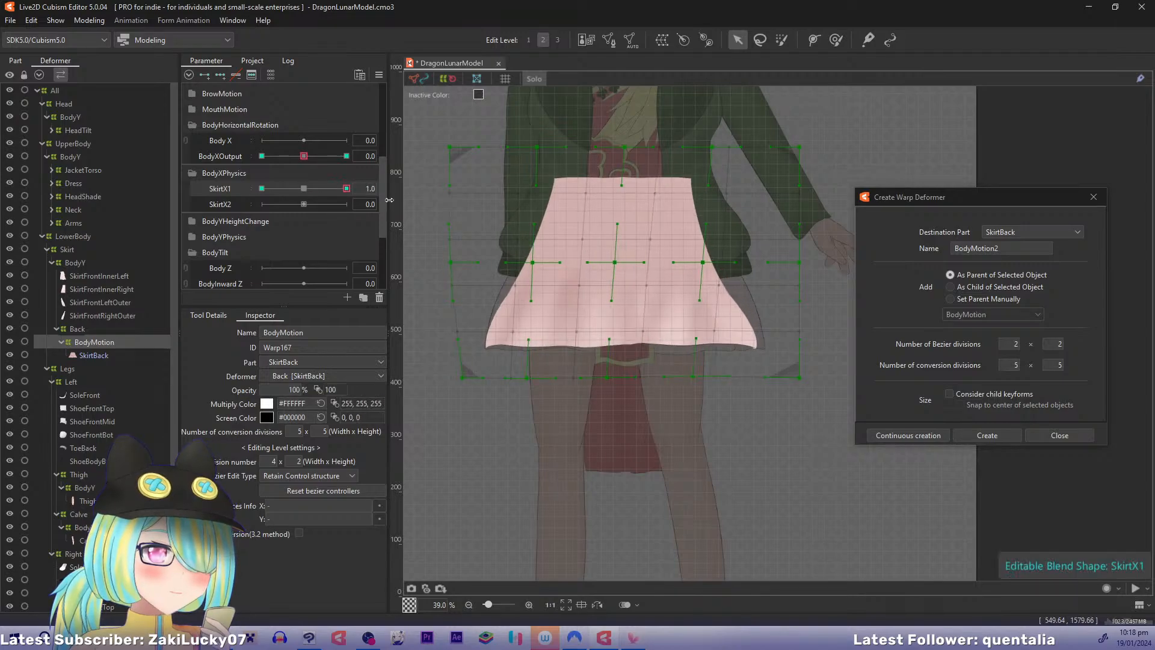
pyautogui.click(304, 189)
pyautogui.click(379, 76)
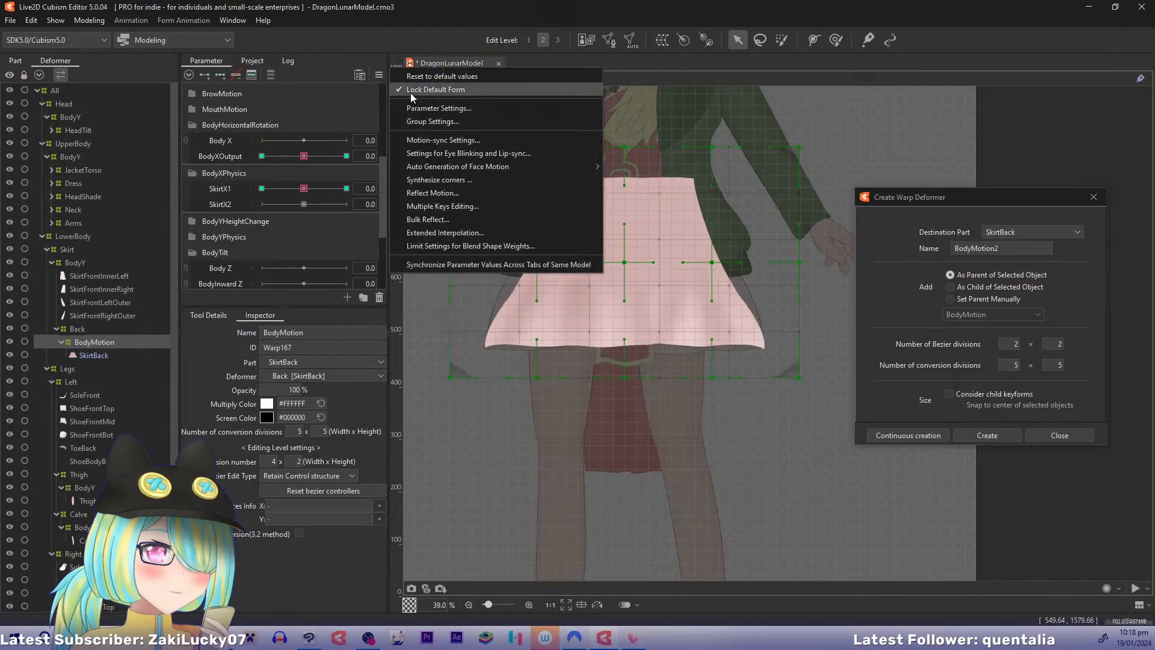
pyautogui.click(433, 193)
pyautogui.click(601, 326)
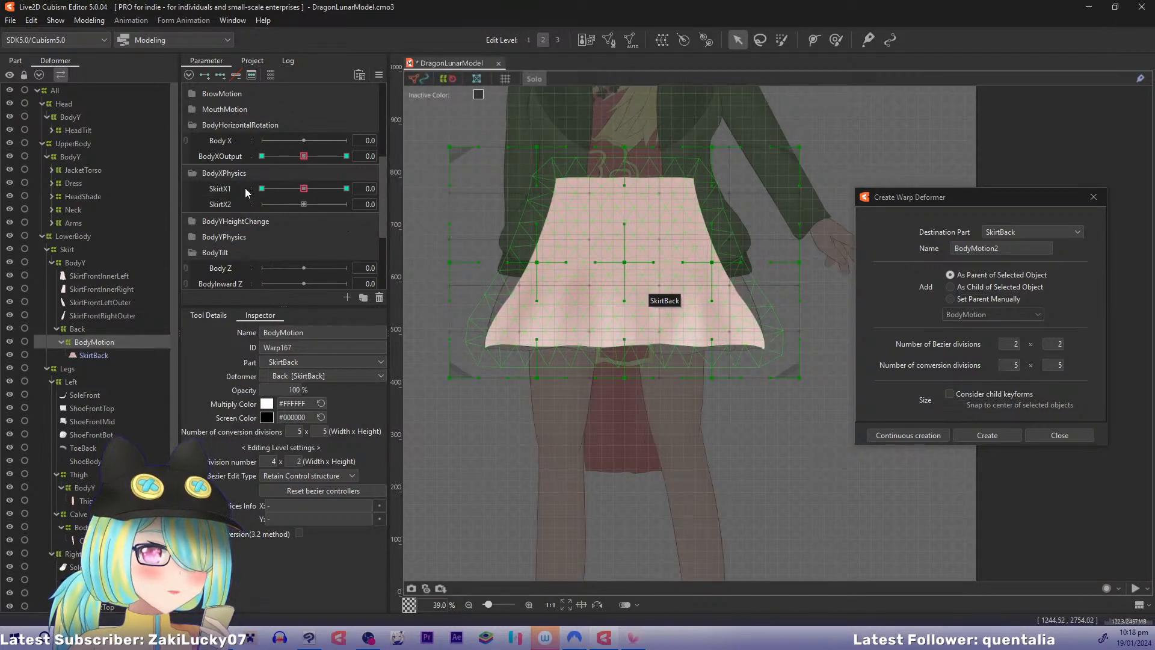
# Step: Reflect the BodyMotion deformer's SkirtX1 1.0 form horizontally onto the -1.0 key
pyautogui.click(346, 189)
pyautogui.click(379, 75)
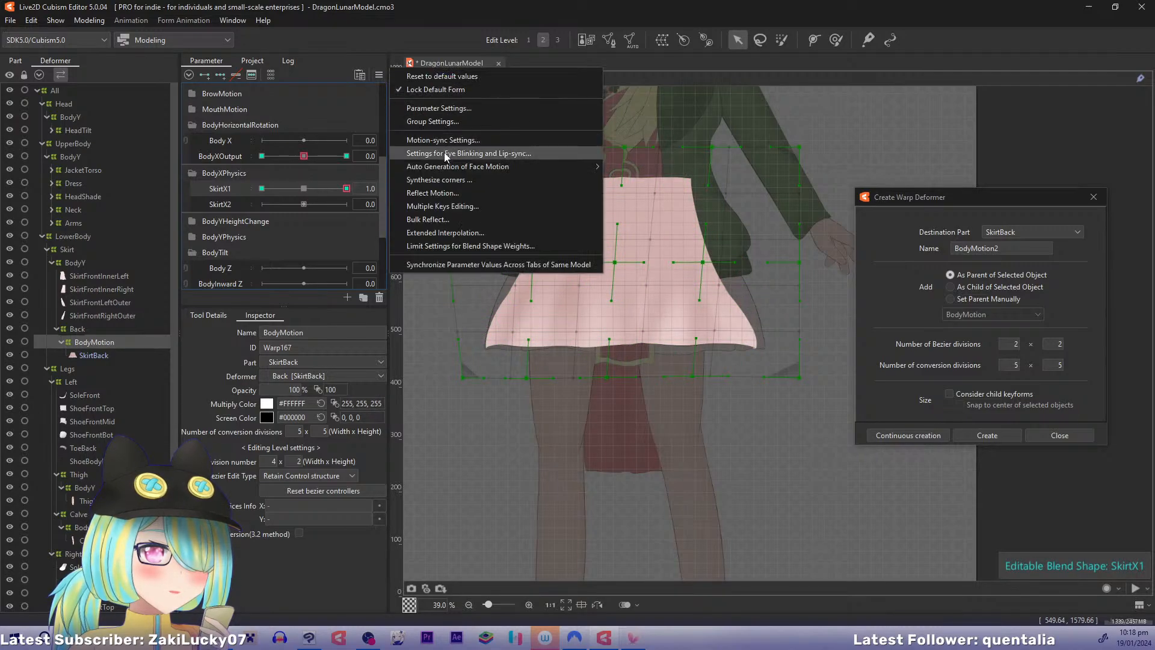
pyautogui.click(445, 193)
pyautogui.click(552, 435)
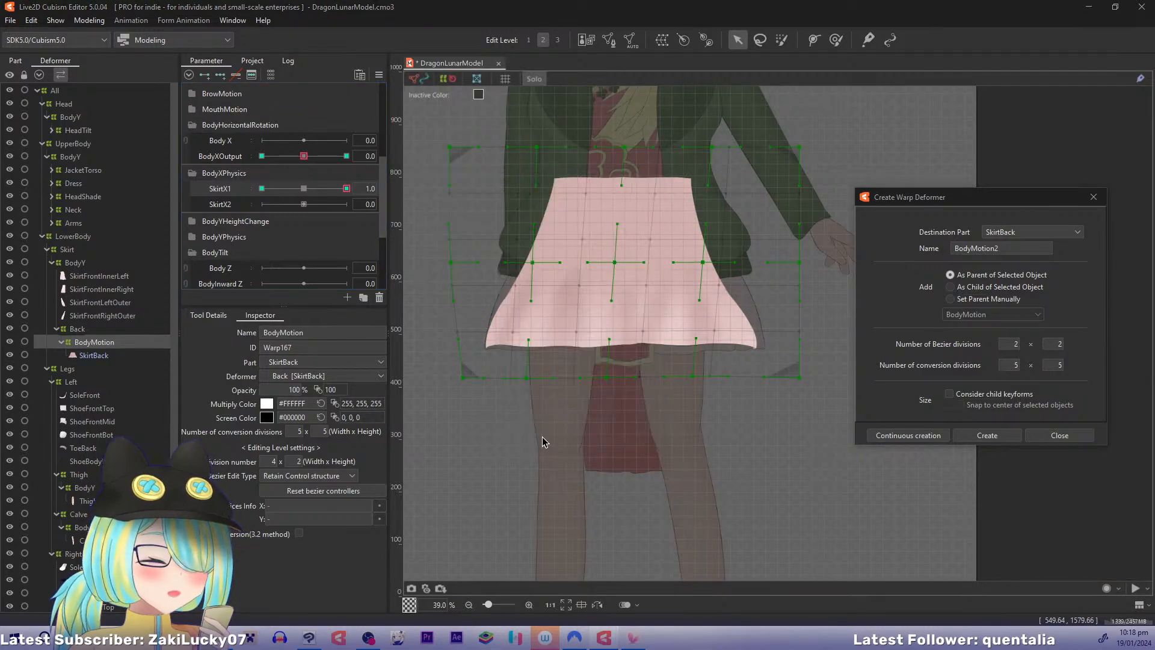
# Step: Add three keys on SkirtX2 for the BodyMotion deformer and, at SkirtX2 1.0, shift the warp's bottom inner points left
pyautogui.hotkey('ctrl', 'd')
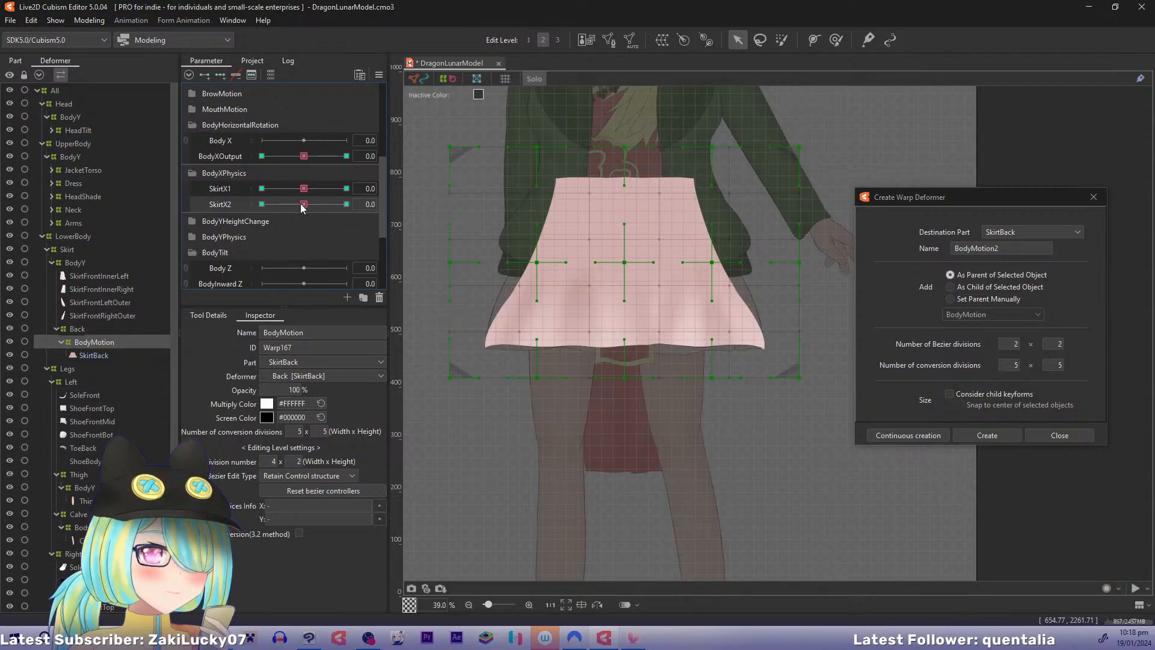
pyautogui.moveTo(301, 203); pyautogui.dragTo(262, 204)
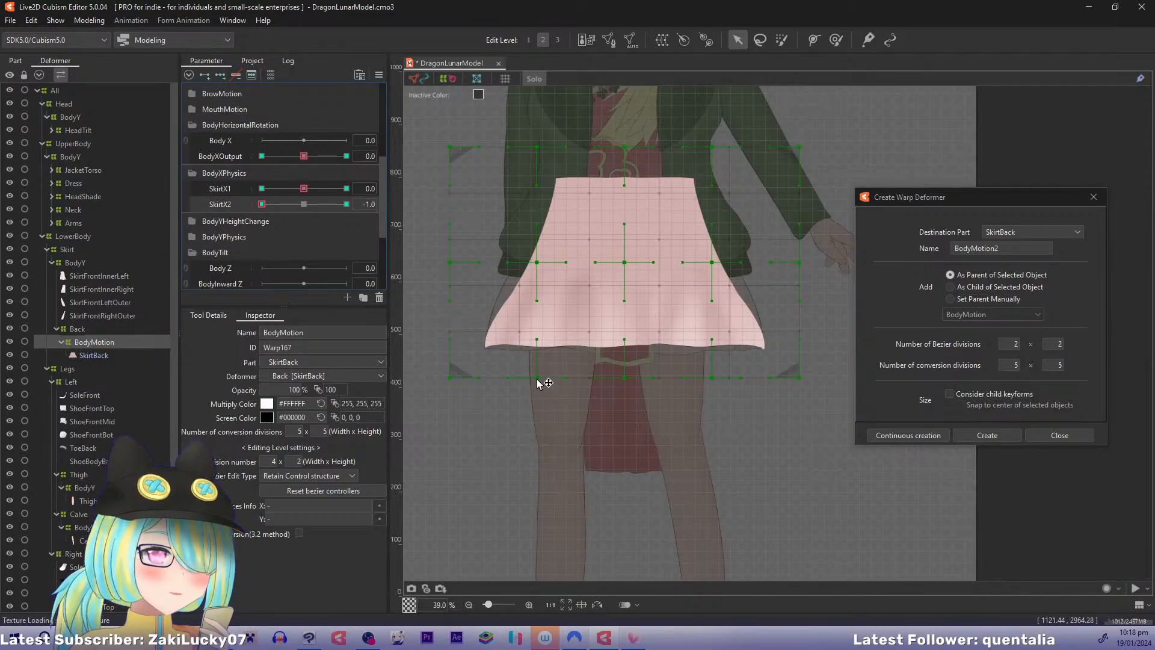
pyautogui.moveTo(266, 208); pyautogui.dragTo(336, 204)
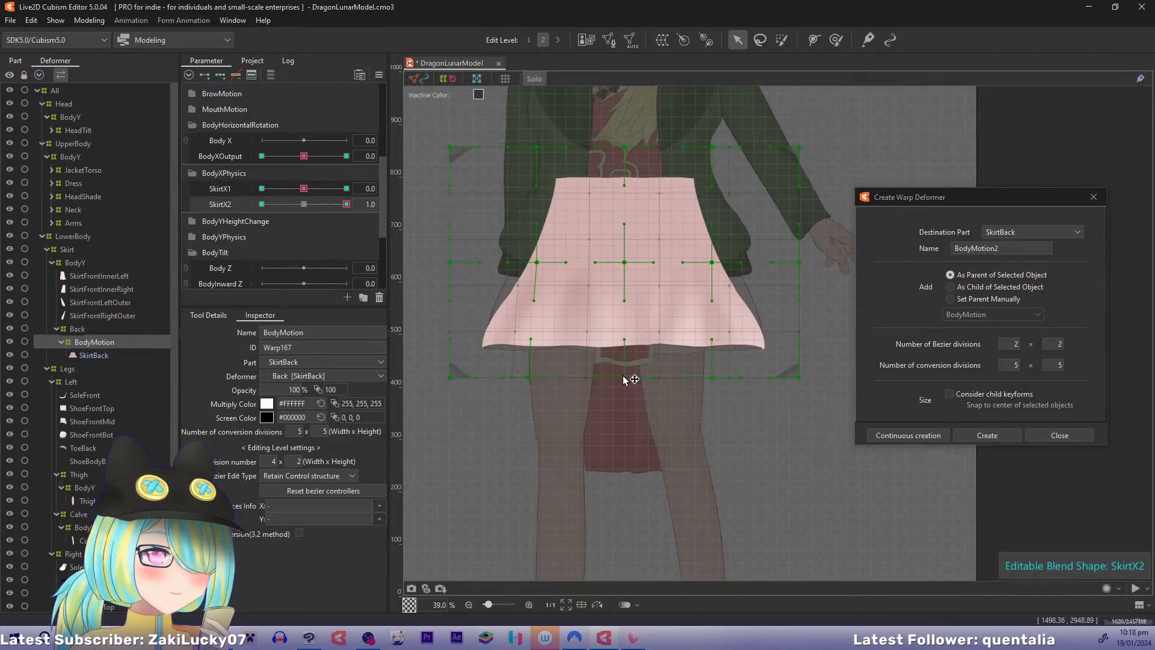
pyautogui.moveTo(713, 379); pyautogui.dragTo(696, 379)
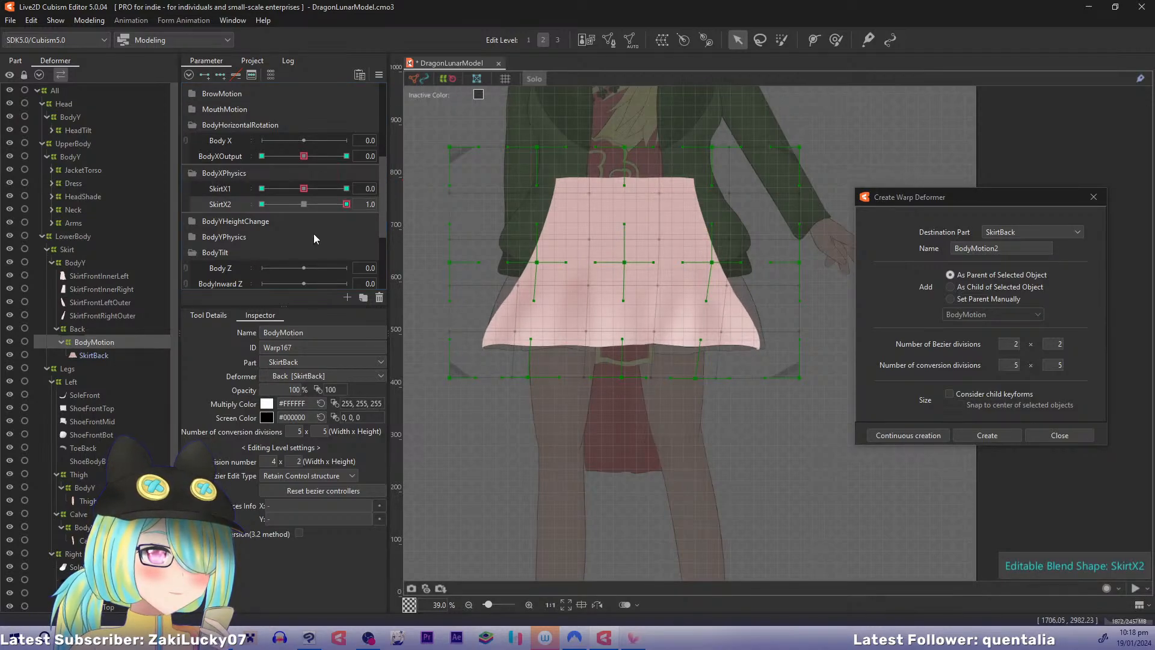
# Step: Reflect the BodyMotion deformer's SkirtX2 1.0 form horizontally and scrub SkirtX2 to check the motion
pyautogui.click(379, 75)
pyautogui.click(431, 193)
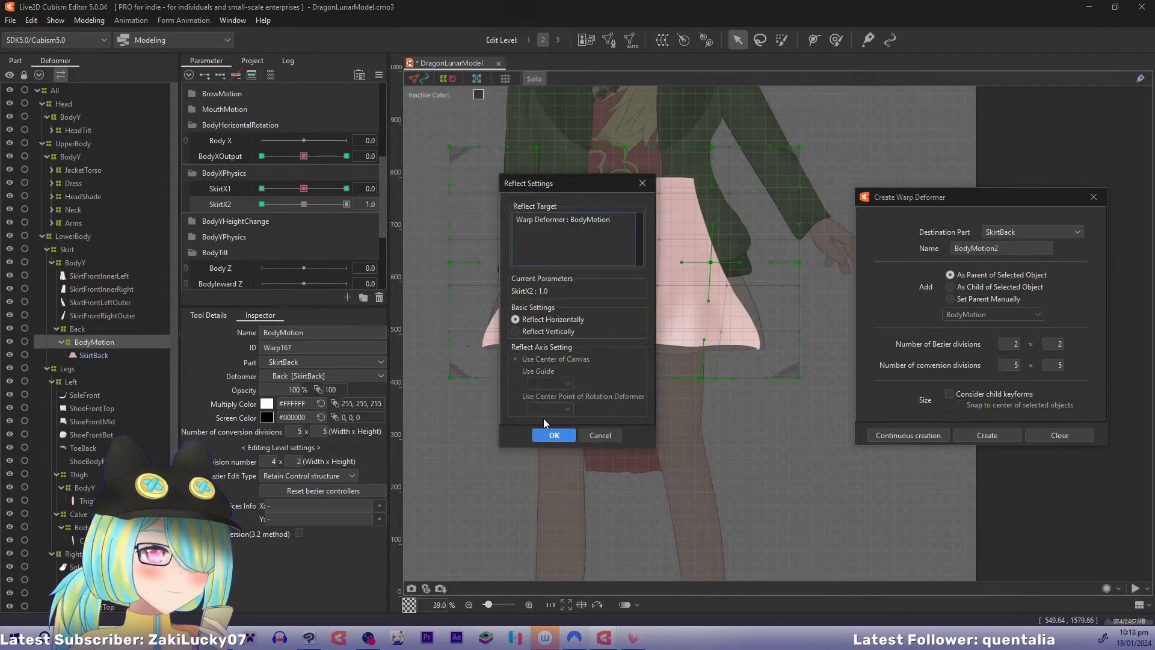
pyautogui.click(549, 433)
pyautogui.moveTo(347, 205); pyautogui.dragTo(379, 220)
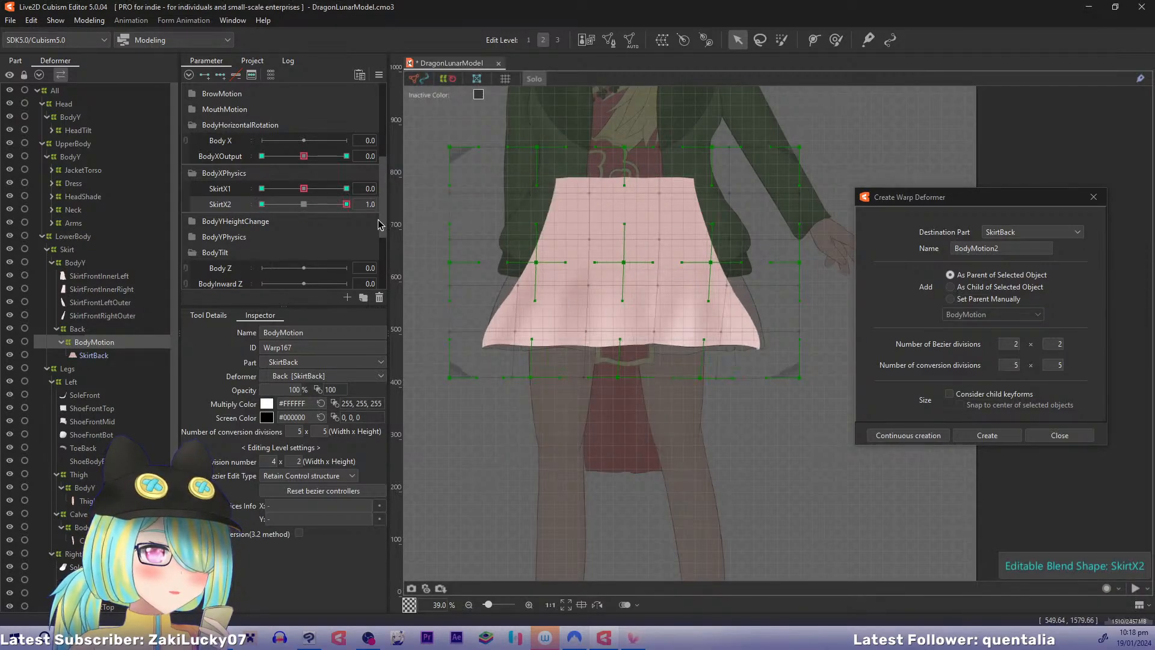
# Step: At SkirtX2 1.0, pull the warp's bottom-left and bottom-right corners inward and scrub SkirtX2 to check the sway
pyautogui.moveTo(450, 378); pyautogui.dragTo(458, 379)
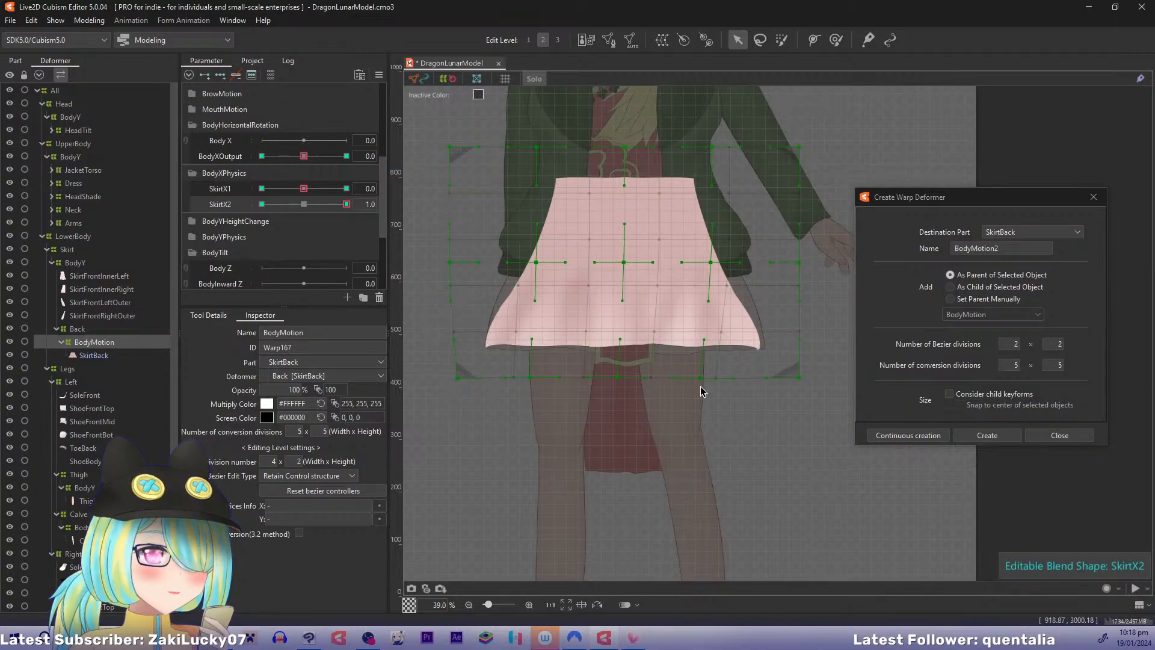
pyautogui.moveTo(801, 377); pyautogui.dragTo(789, 374)
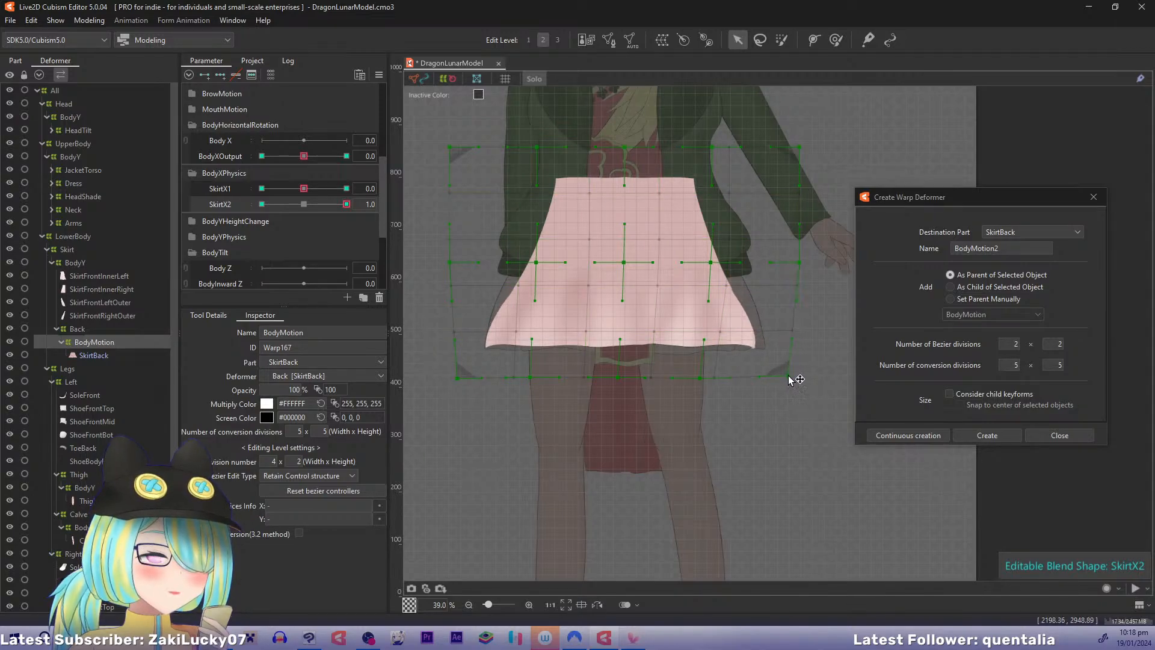
pyautogui.click(306, 204)
pyautogui.moveTo(260, 206); pyautogui.dragTo(383, 149)
pyautogui.click(379, 76)
pyautogui.click(428, 168)
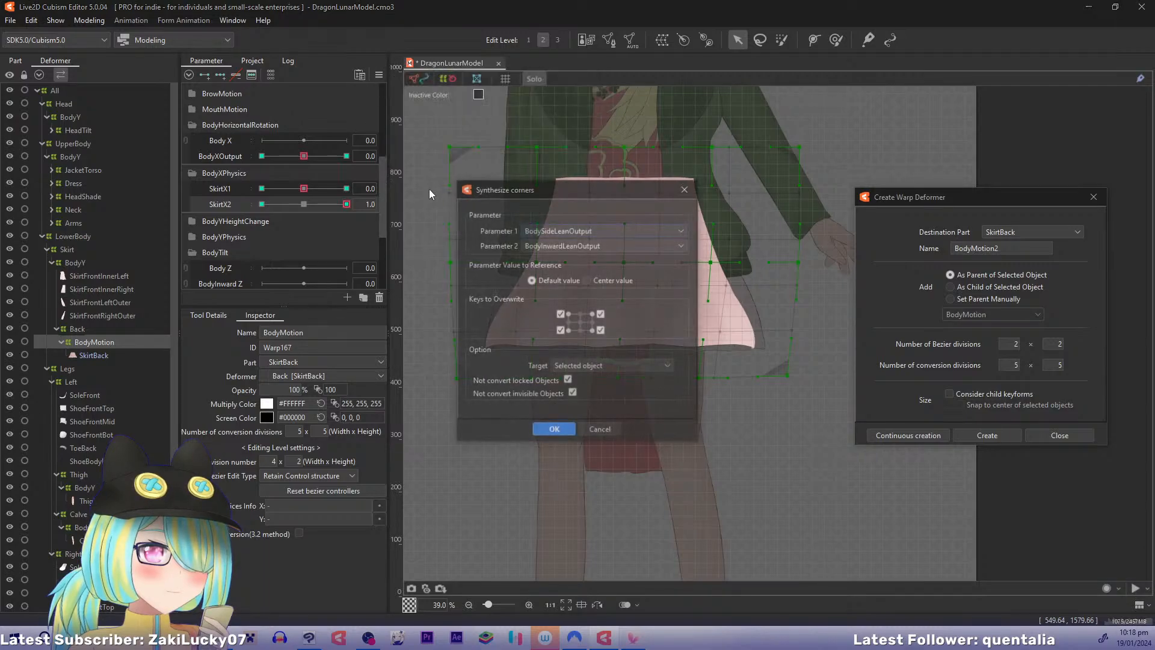
pyautogui.click(573, 425)
# Step: Reflect the narrowed SkirtX2 1.0 form horizontally onto the -1.0 key and return SkirtX2 to 0.0
pyautogui.click(379, 76)
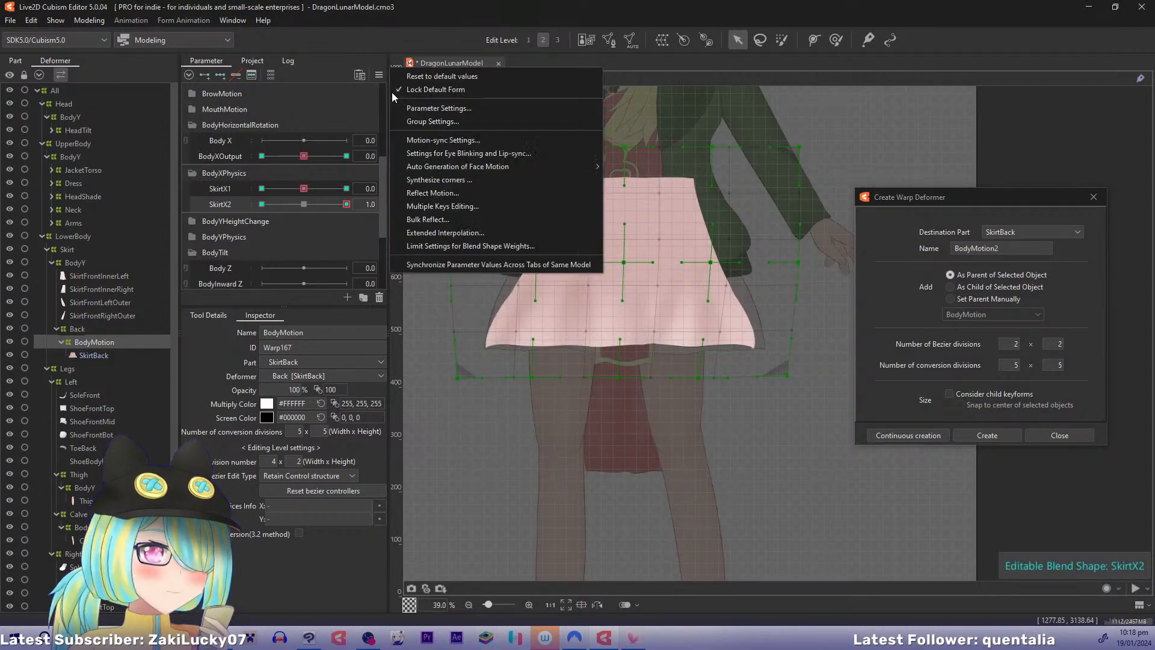
pyautogui.click(432, 193)
pyautogui.click(551, 434)
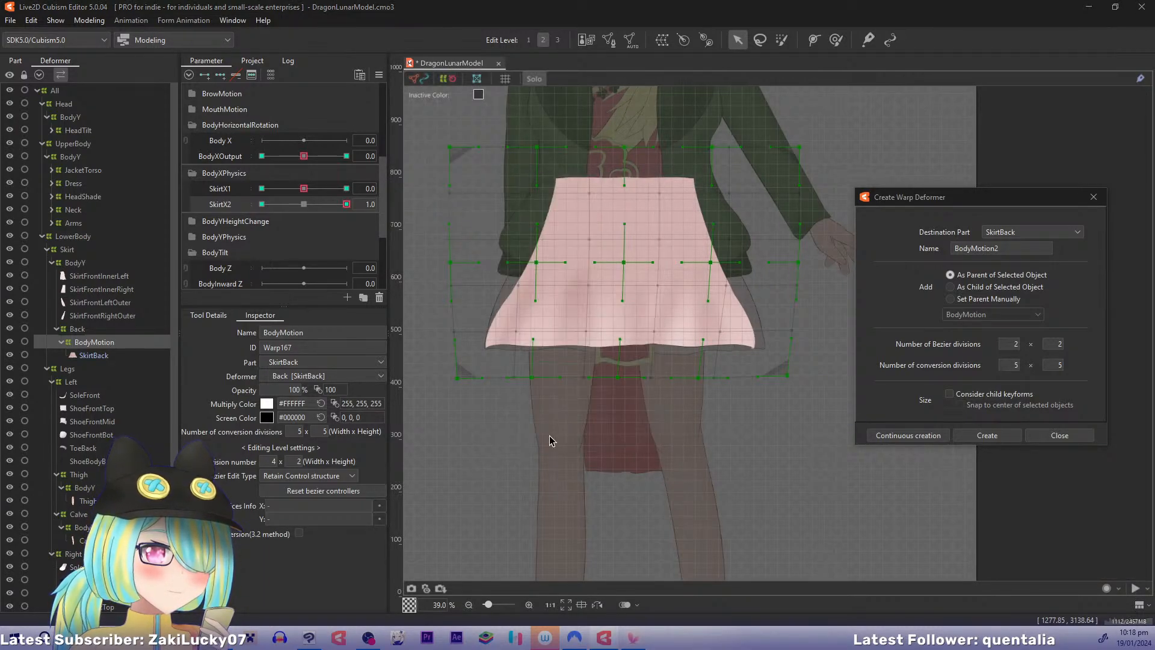
pyautogui.moveTo(262, 205); pyautogui.dragTo(380, 230)
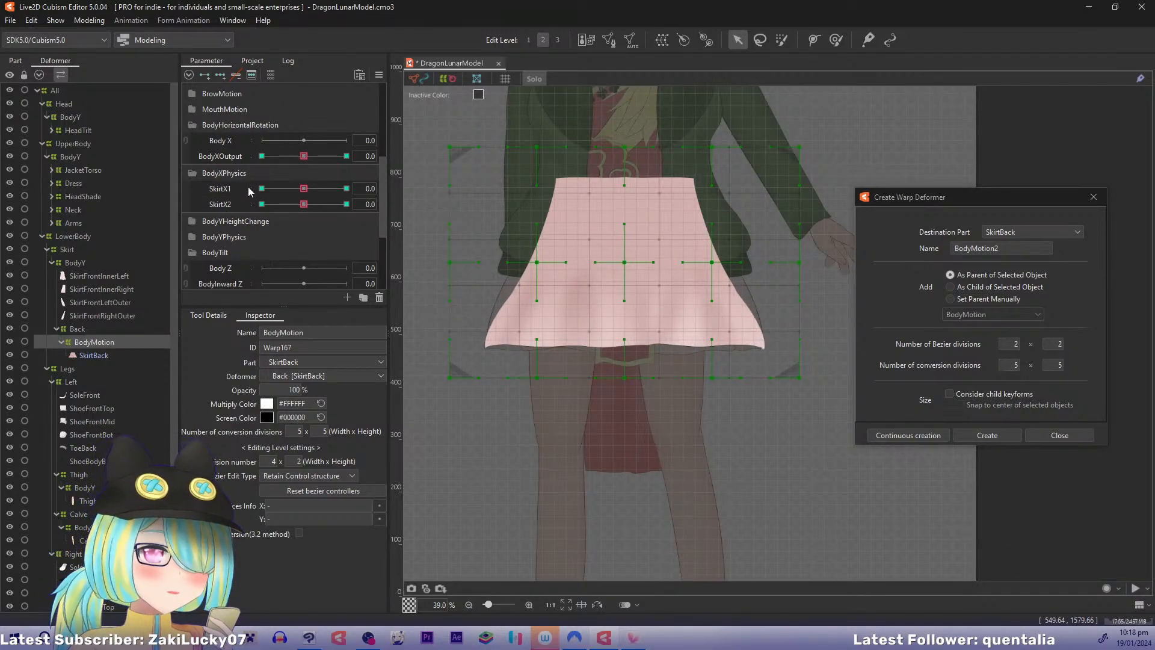
# Step: Create a parameter in the BodyYPhysics group with SkirtYBob1 as both name and ID, keeping the -1.0 to 1.0 range
pyautogui.scroll(-2, 387, 232)
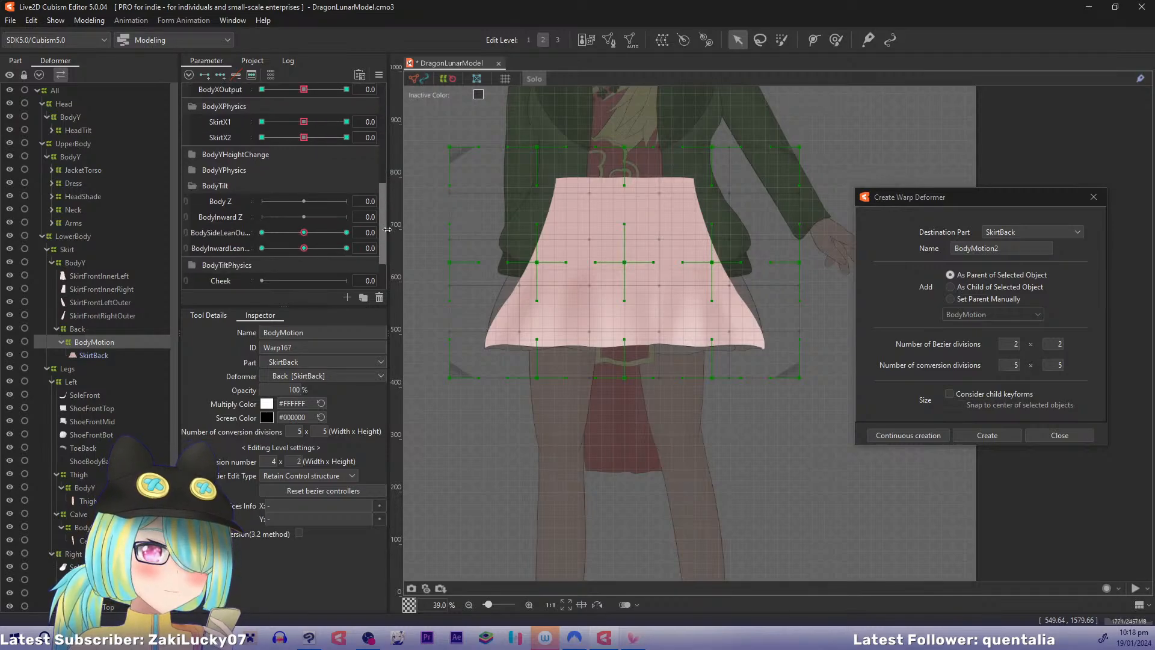
pyautogui.scroll(1, 387, 232)
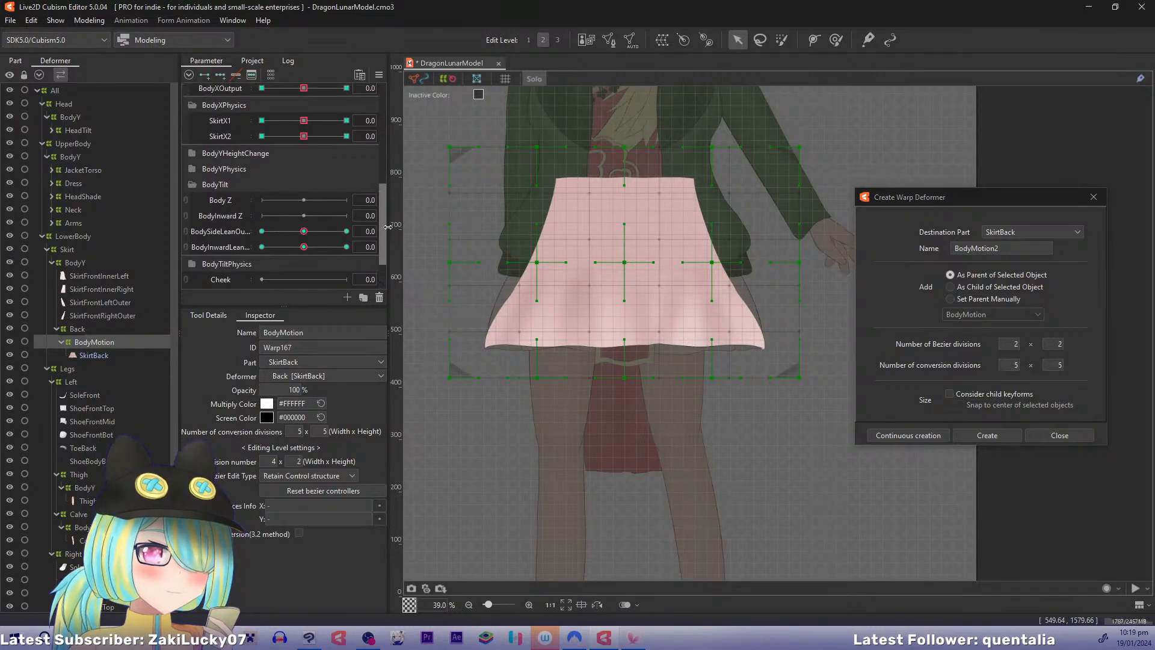
pyautogui.click(196, 189)
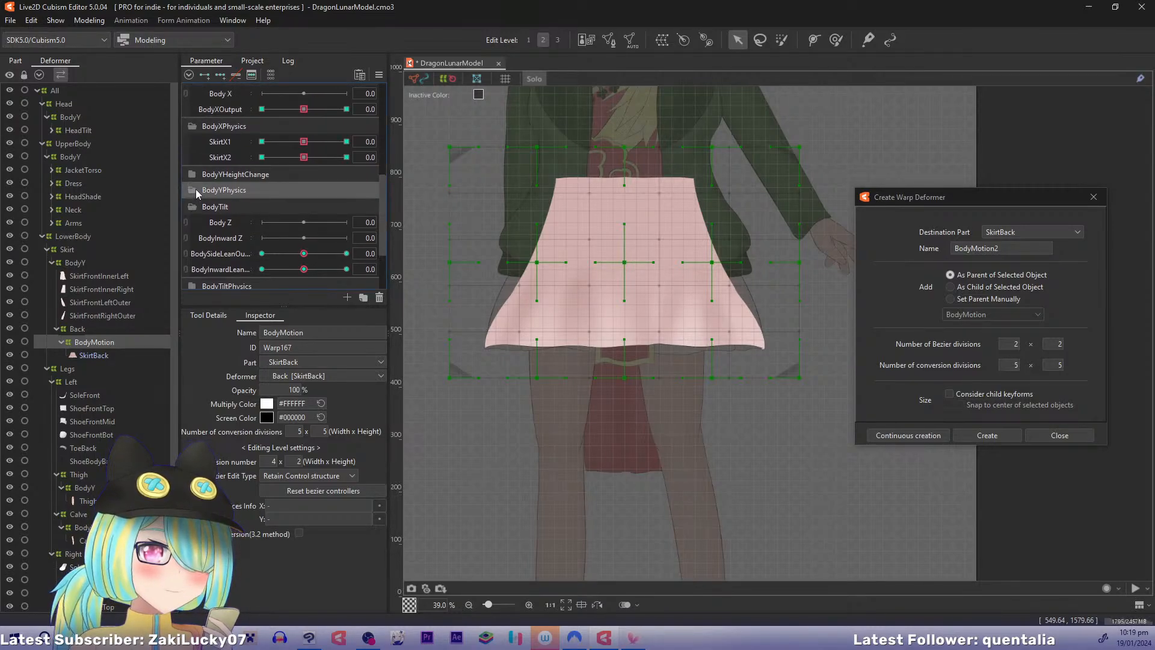
pyautogui.click(347, 298)
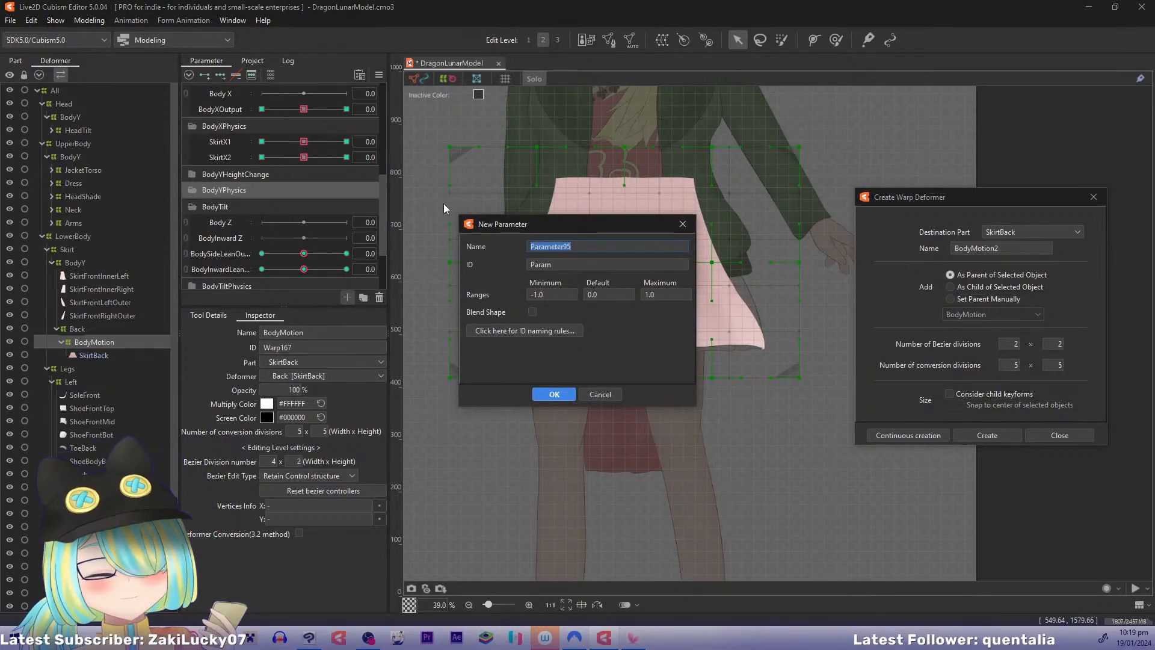
pyautogui.write('SkirtY')
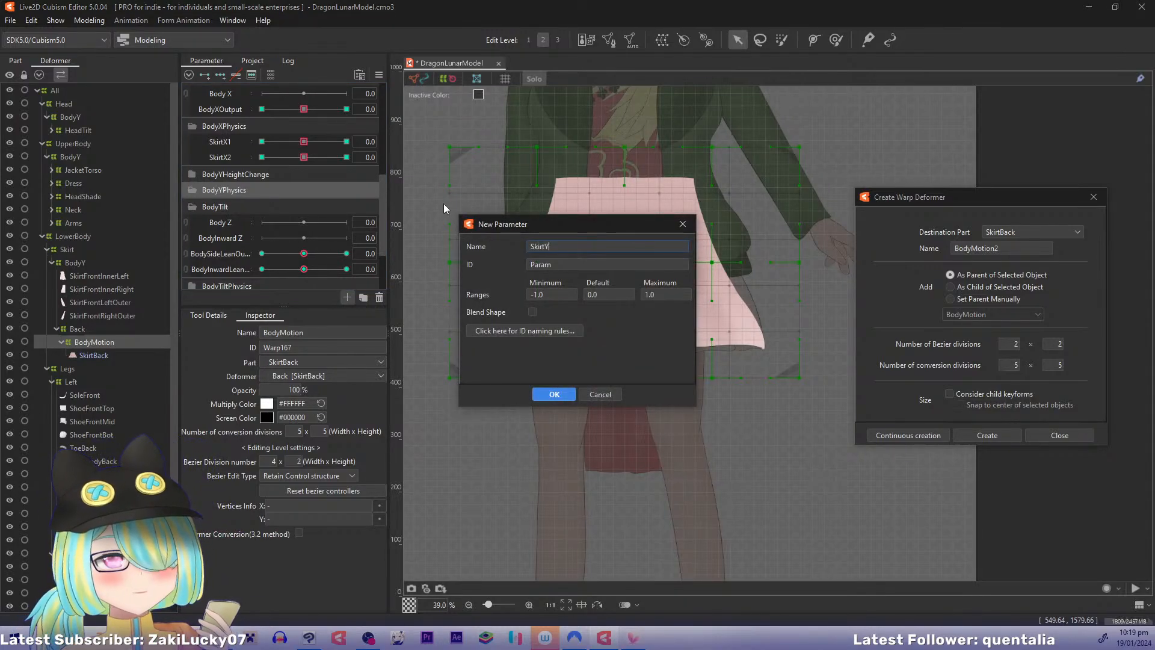
pyautogui.write('Pull1')
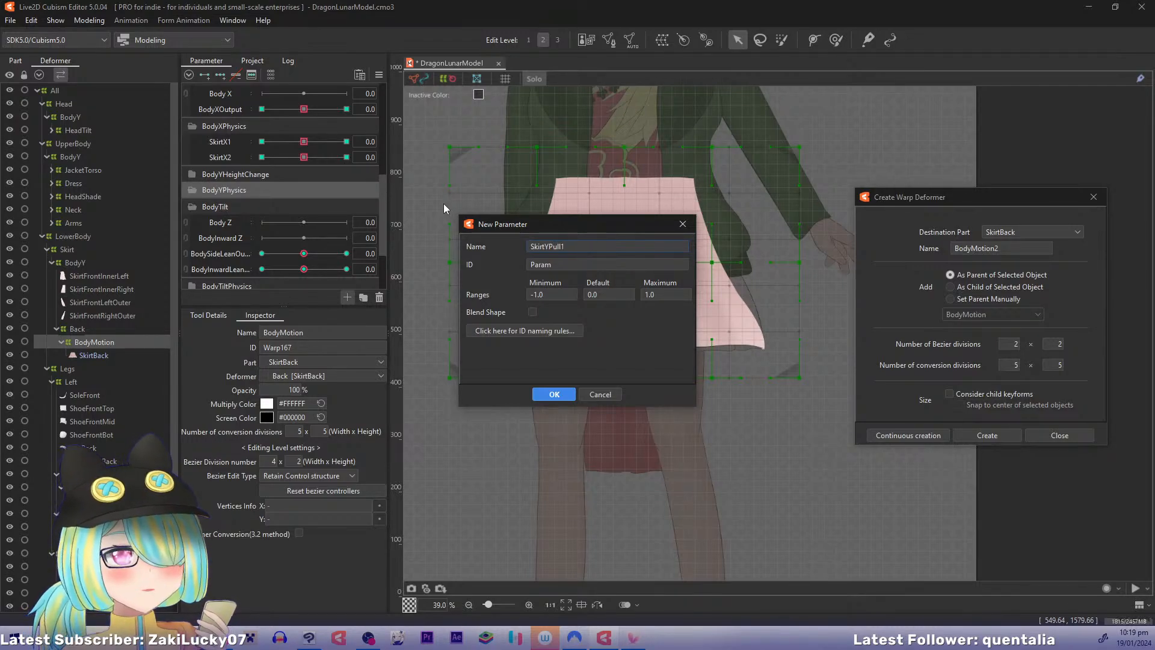
pyautogui.press('BackSpace')
pyautogui.press('BackSpace')
pyautogui.press('BackSpace')
pyautogui.press('BackSpace')
pyautogui.press('BackSpace')
pyautogui.write('Bob')
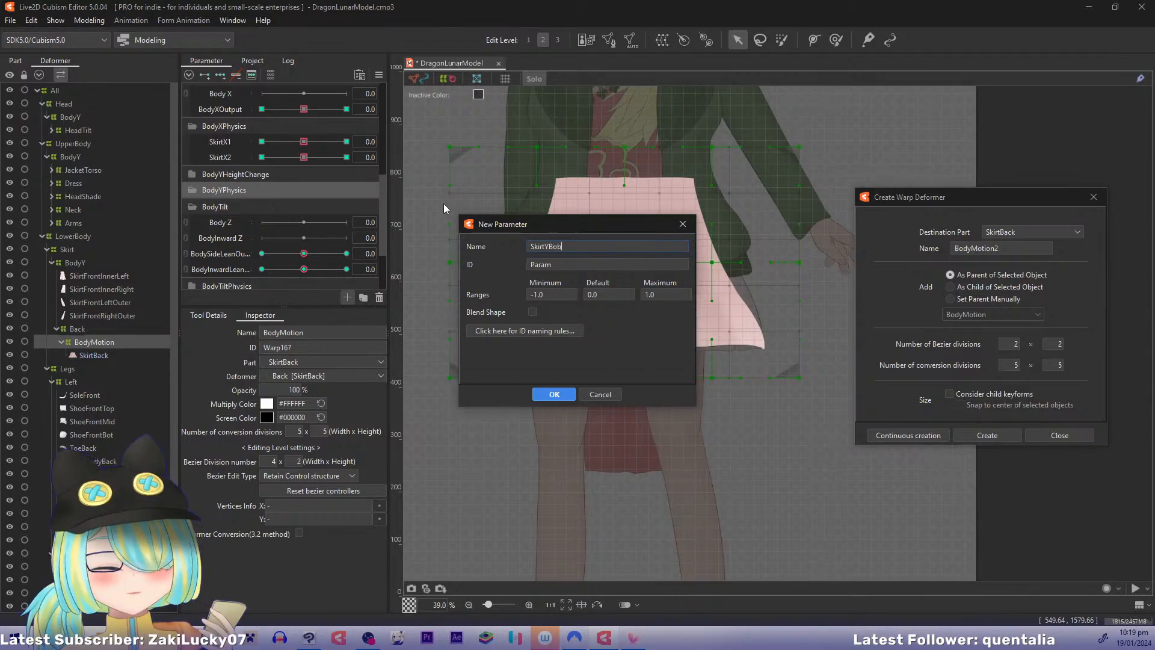
pyautogui.write('1')
pyautogui.hotkey('ctrl', 'a')
pyautogui.hotkey('ctrl', 'c')
pyautogui.press('Tab')
pyautogui.hotkey('ctrl', 'v')
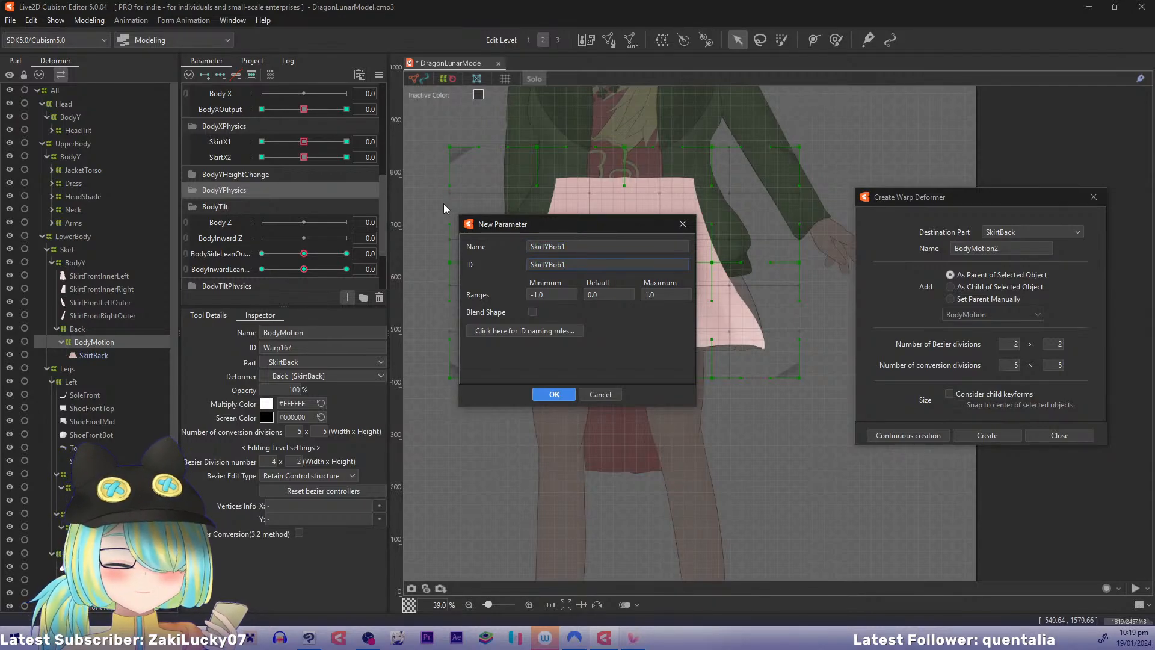
pyautogui.press('Return')
# Step: Replicate the SkirtYBob1 parameter twice within the BodyYPhysics group
pyautogui.rightClick(230, 207)
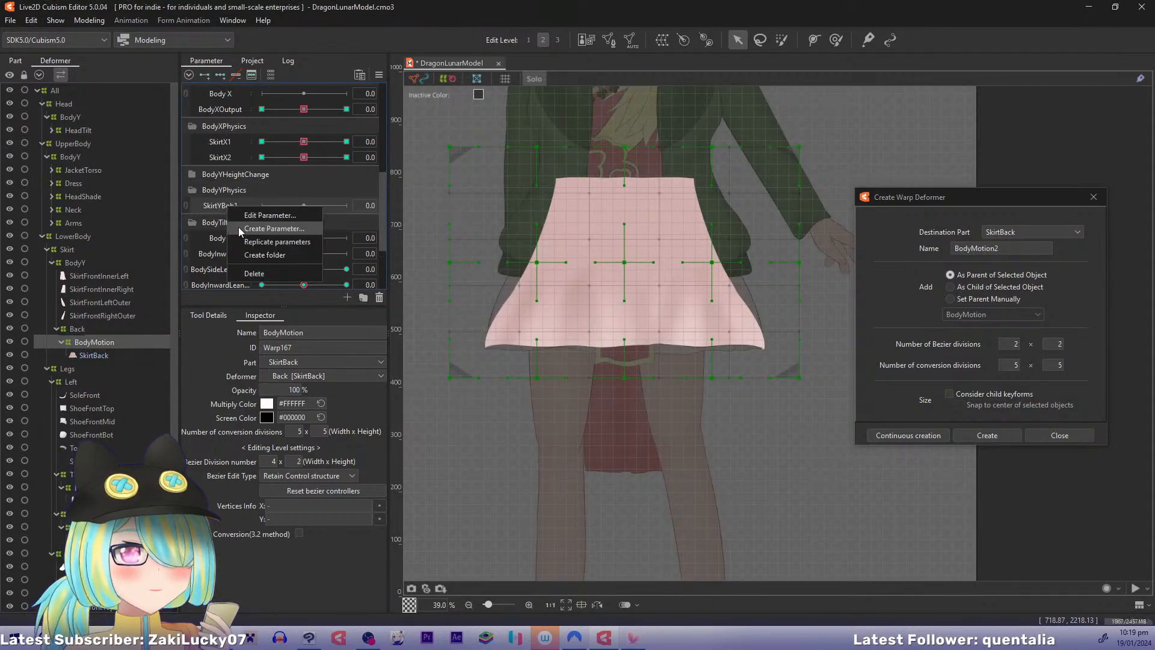
pyautogui.click(236, 242)
pyautogui.rightClick(221, 222)
pyautogui.click(237, 254)
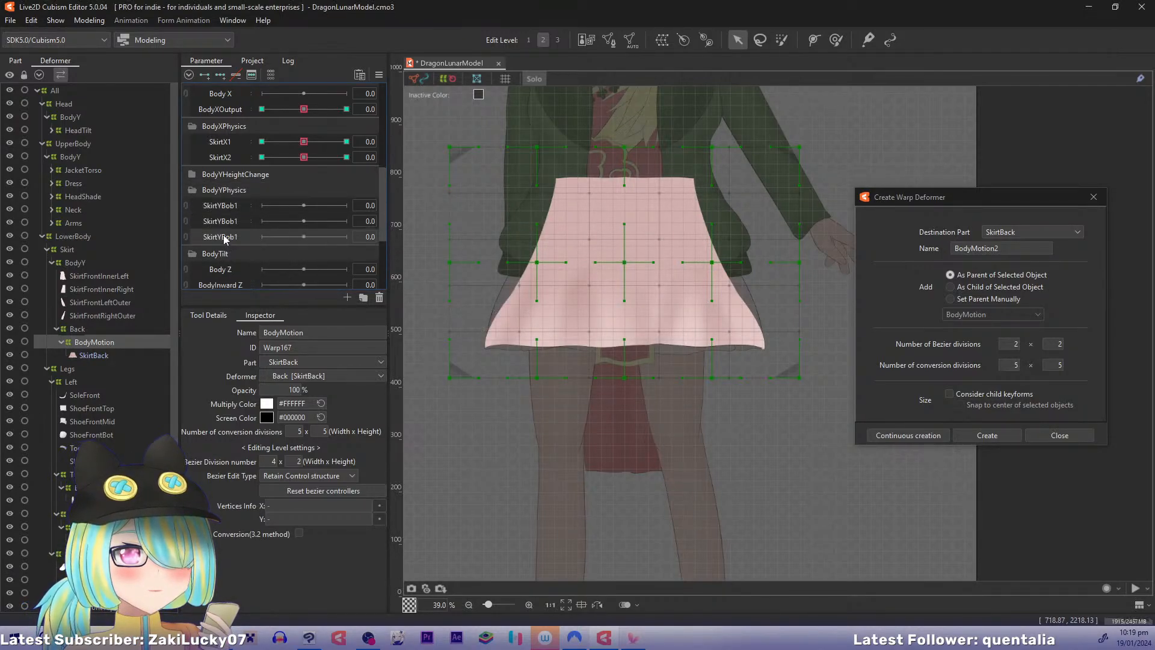
# Step: Change the name and ID of the middle SkirtYBob1 copy to SkirtYPull1
pyautogui.rightClick(225, 220)
pyautogui.click(267, 227)
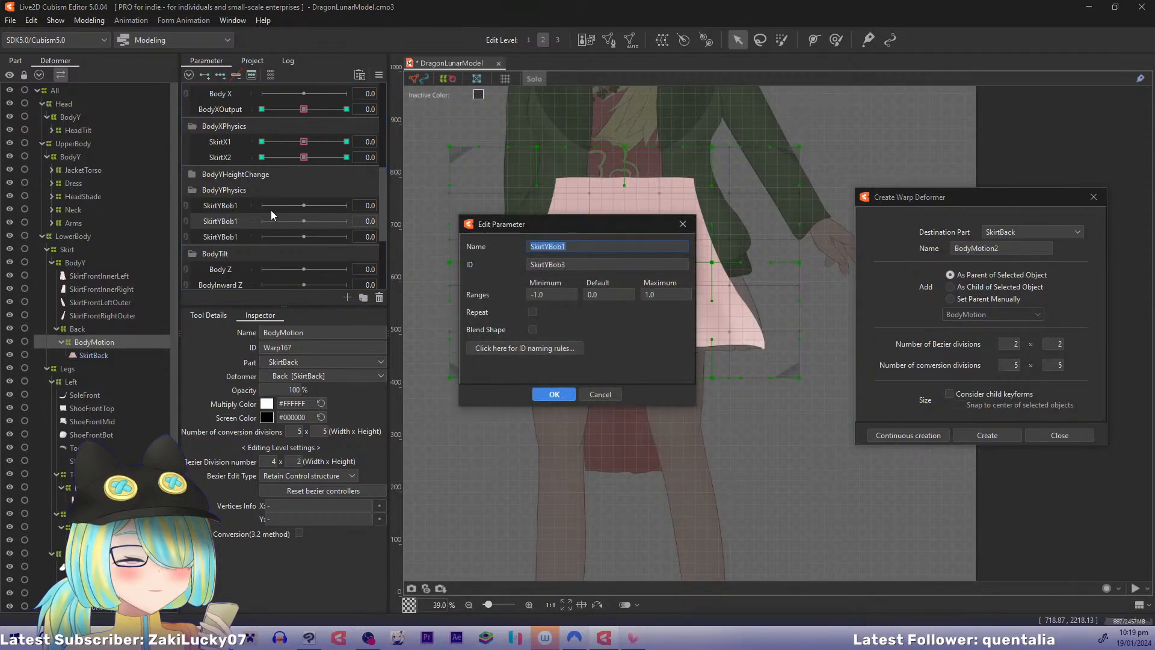
pyautogui.press('Left')
pyautogui.write('Pull')
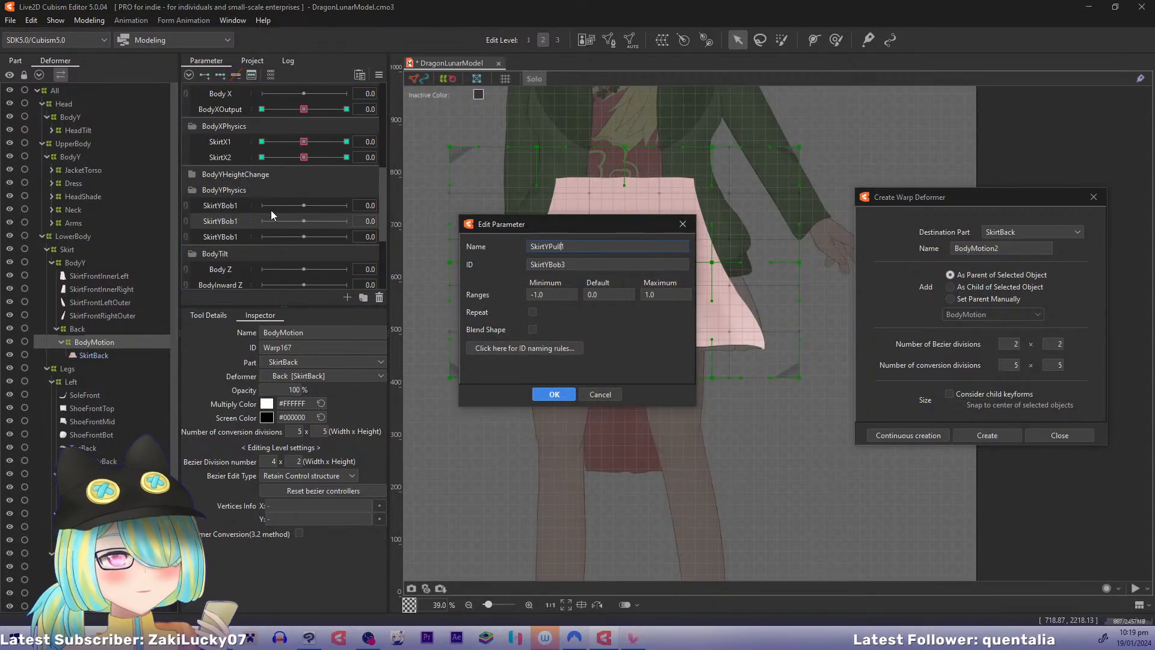
pyautogui.press('Tab')
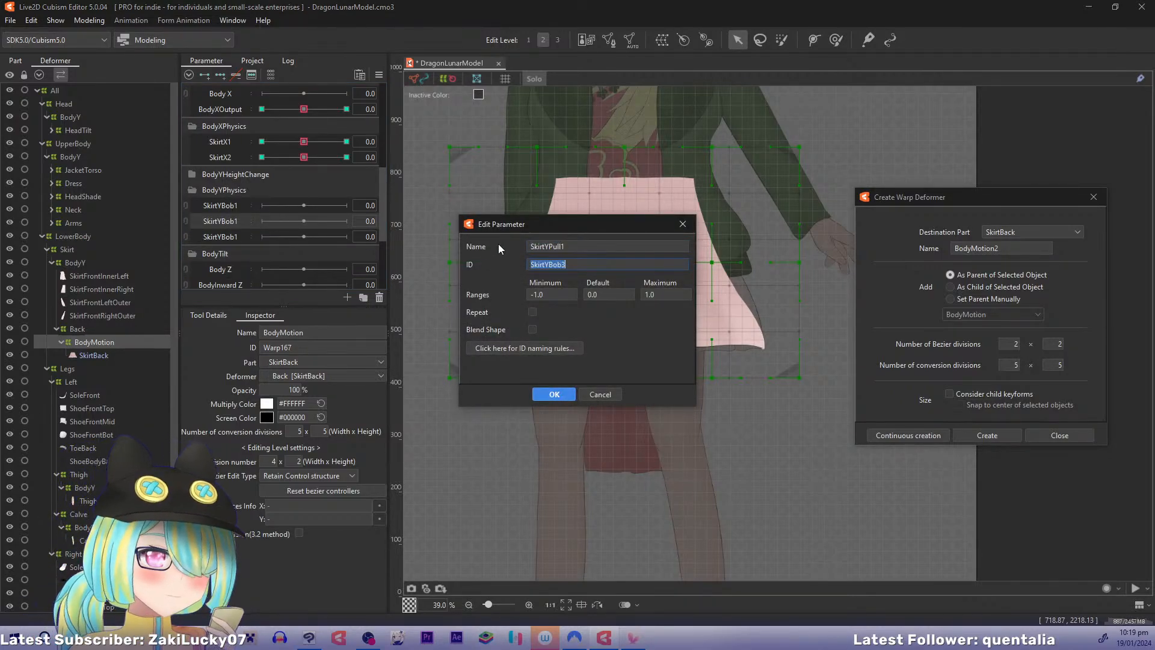
pyautogui.doubleClick(546, 245)
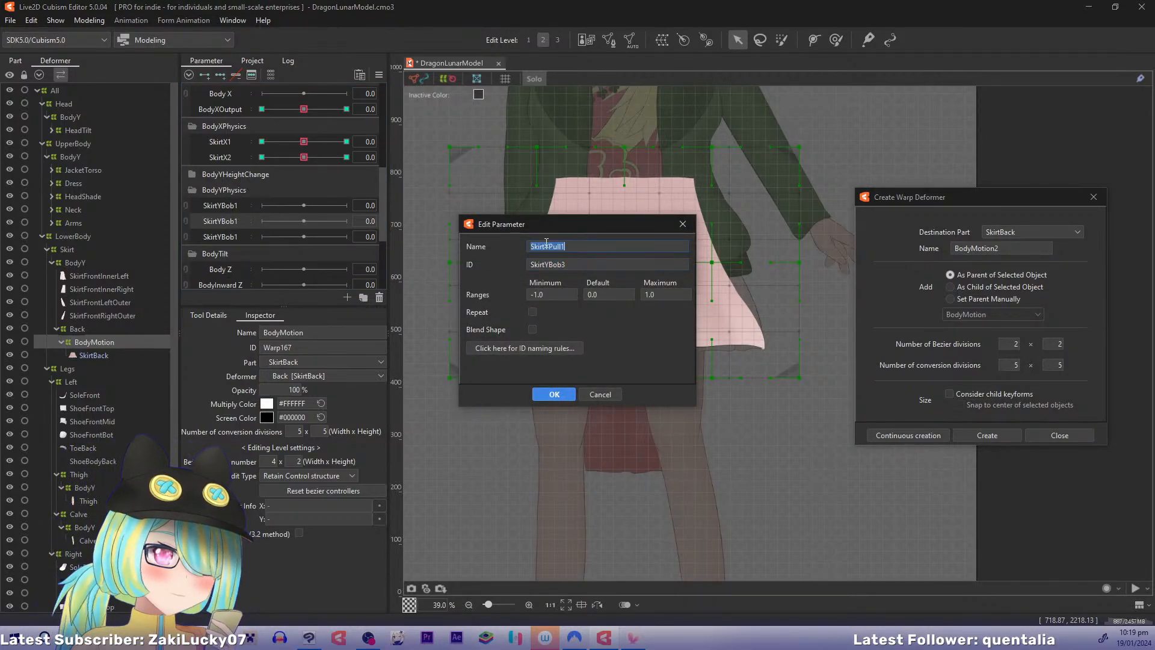
pyautogui.click(554, 394)
# Step: Replicate the SkirtYPull1 parameter and move the remaining SkirtYBob1 copy above the new duplicate
pyautogui.rightClick(239, 236)
pyautogui.click(286, 260)
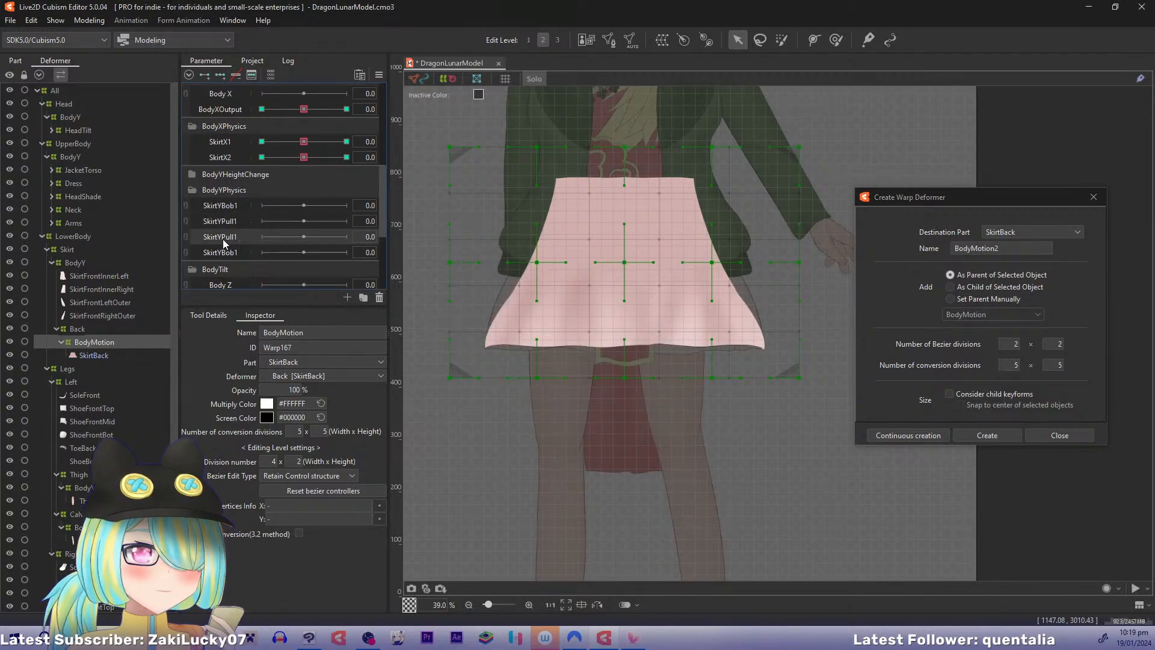
pyautogui.moveTo(227, 249); pyautogui.dragTo(229, 239)
# Step: Rename the third BodyYPhysics parameter as SkirtYBob2 and the fourth as SkirtYPull2
pyautogui.rightClick(231, 237)
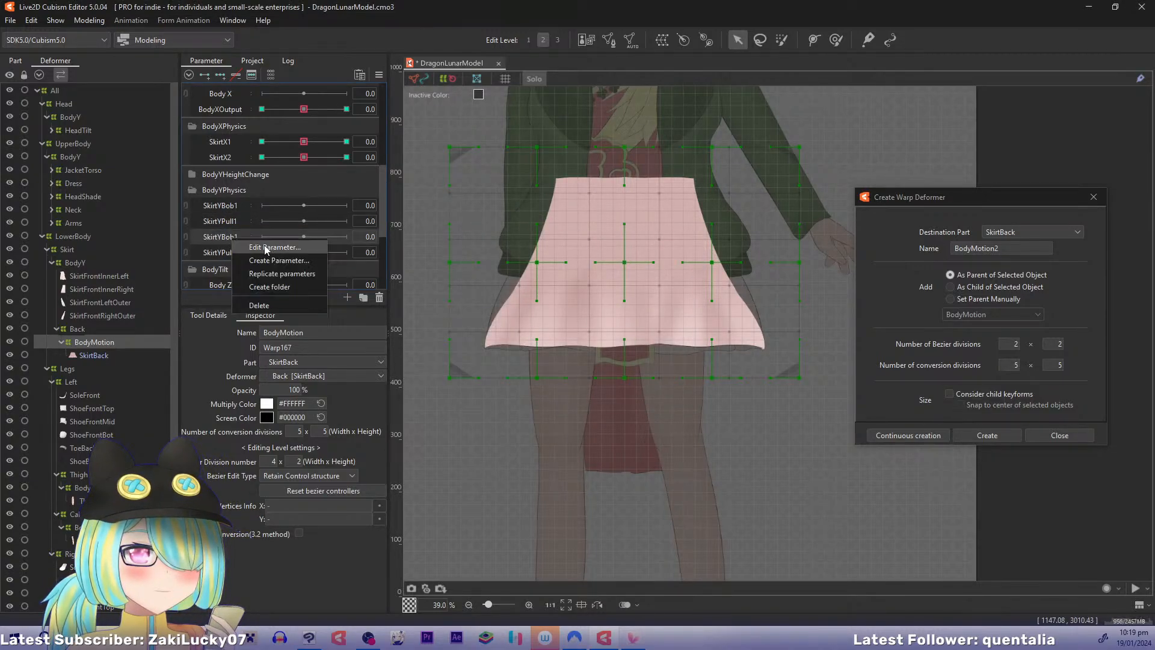
pyautogui.click(292, 236)
pyautogui.press('Return')
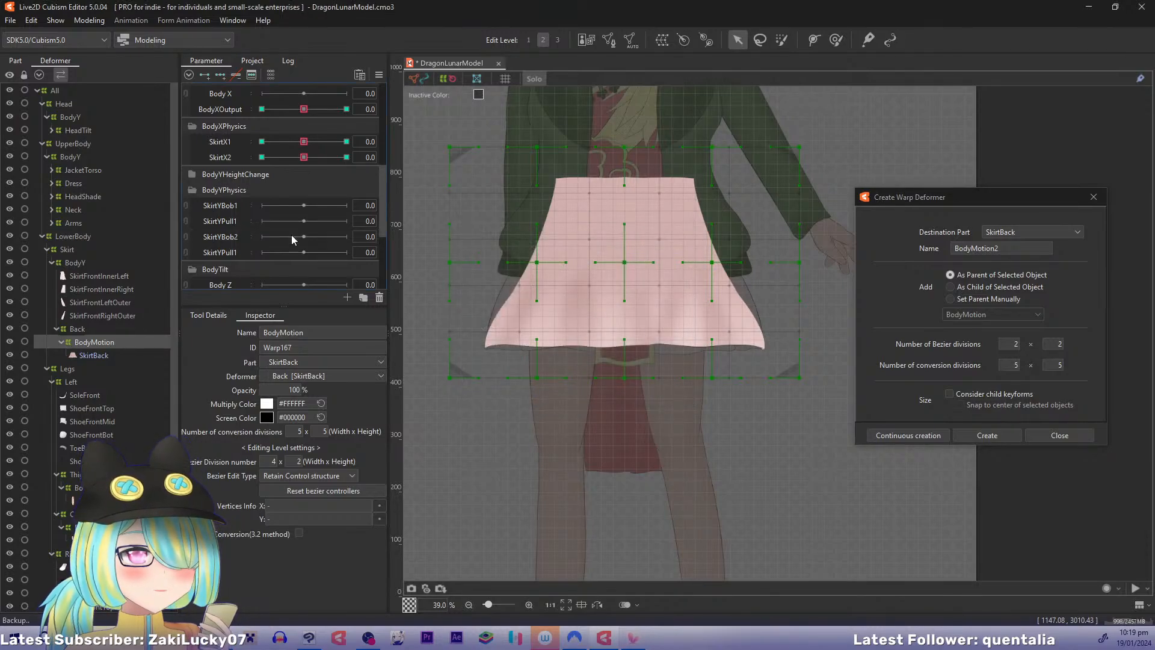
pyautogui.rightClick(229, 254)
pyautogui.click(254, 256)
pyautogui.write('SkirtYPull2')
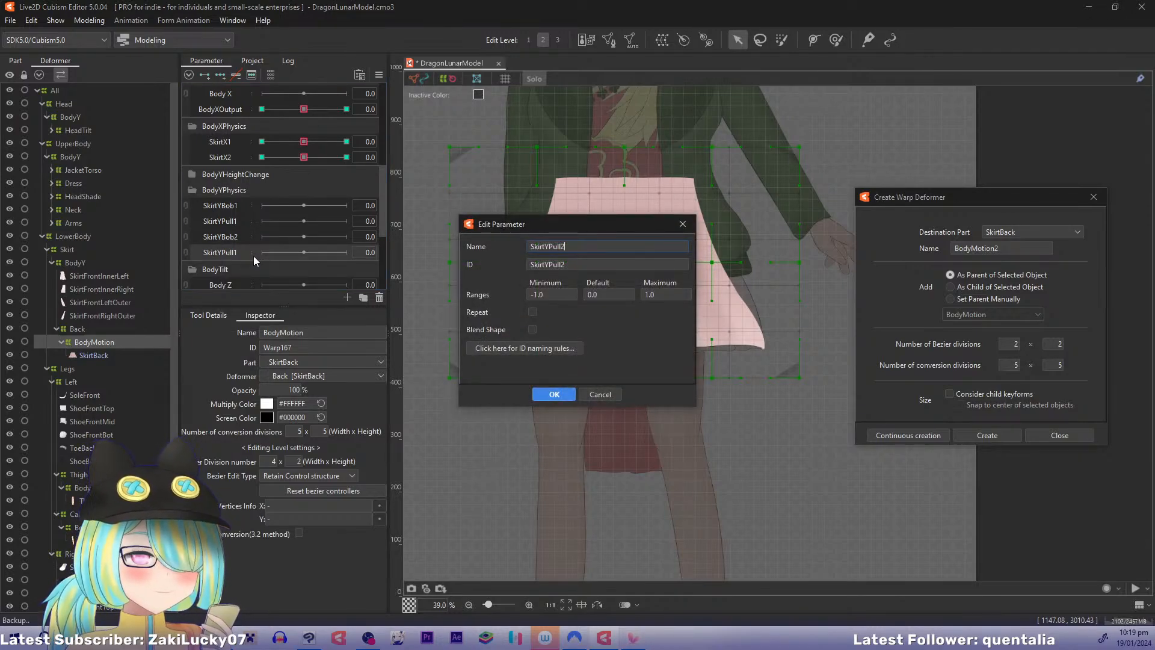
pyautogui.press('Return')
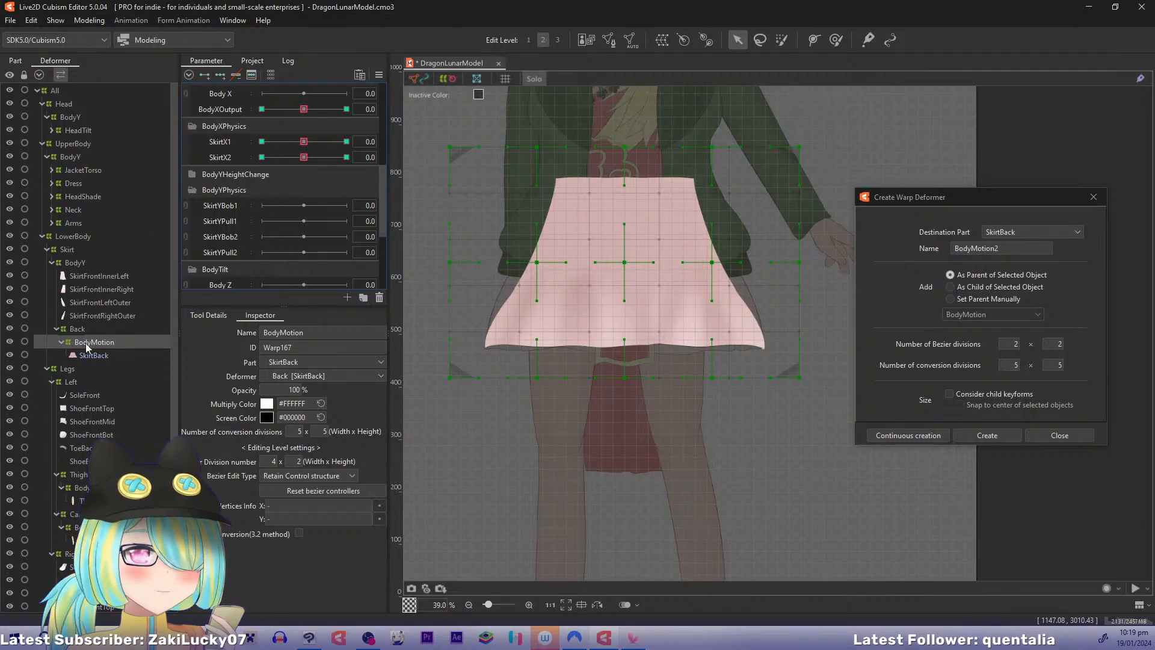
# Step: Enable Blend Shape for the SkirtYBob1, SkirtYPull2, SkirtYBob2 and SkirtYPull1 parameters
pyautogui.rightClick(233, 204)
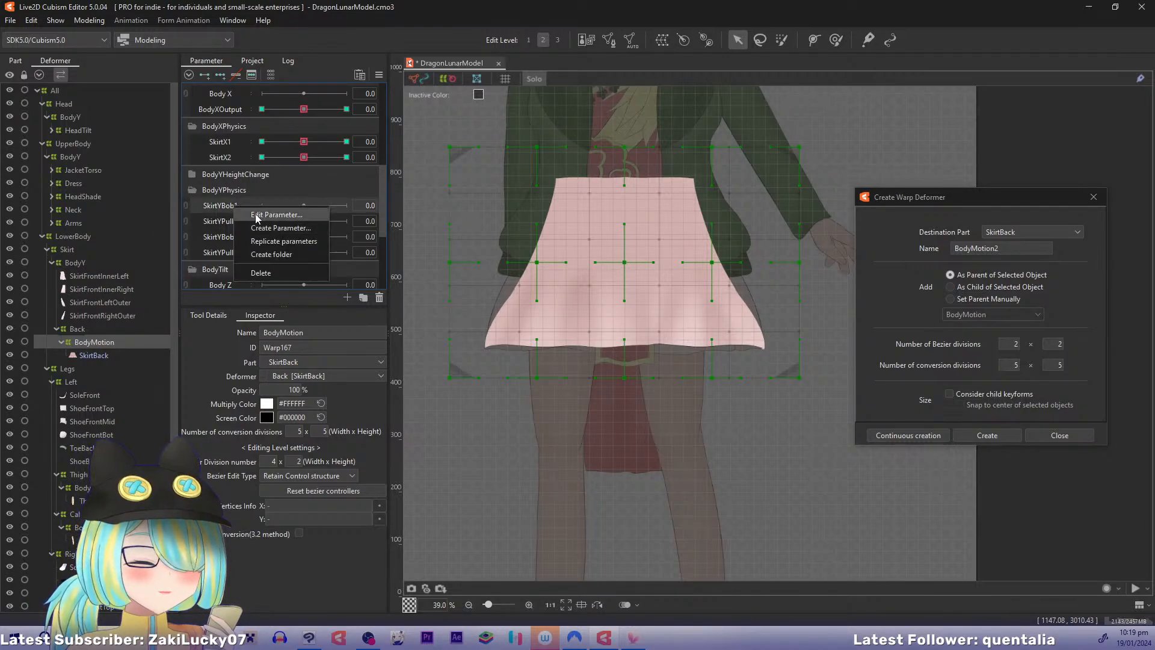
pyautogui.click(257, 212)
pyautogui.click(545, 394)
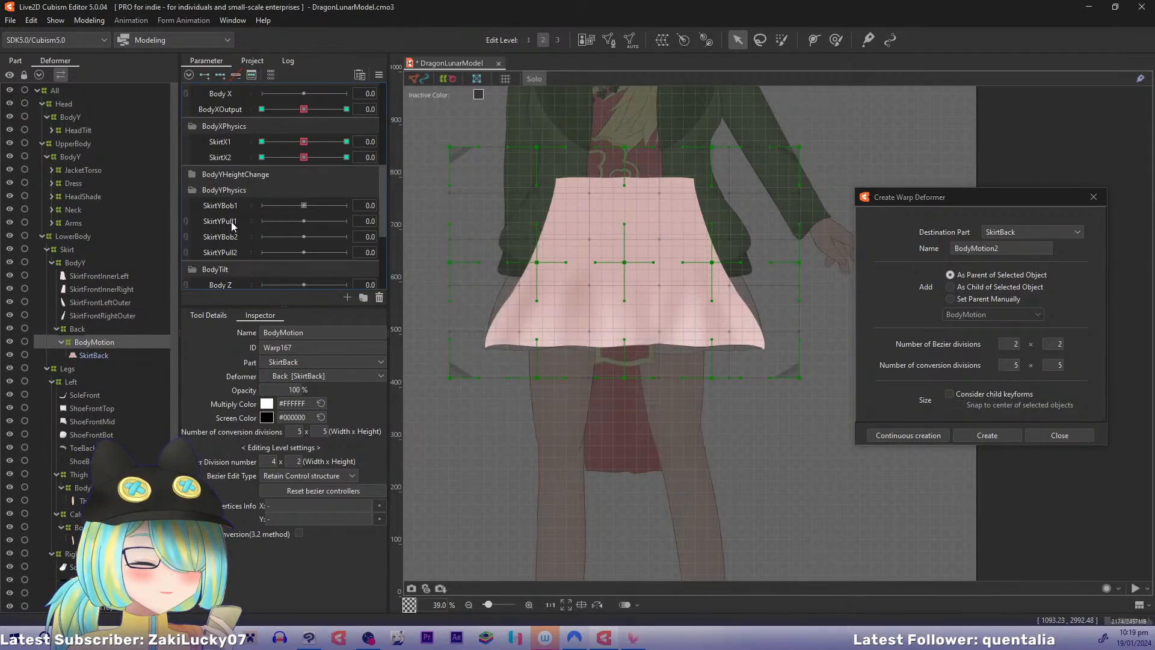
pyautogui.rightClick(230, 251)
pyautogui.click(255, 258)
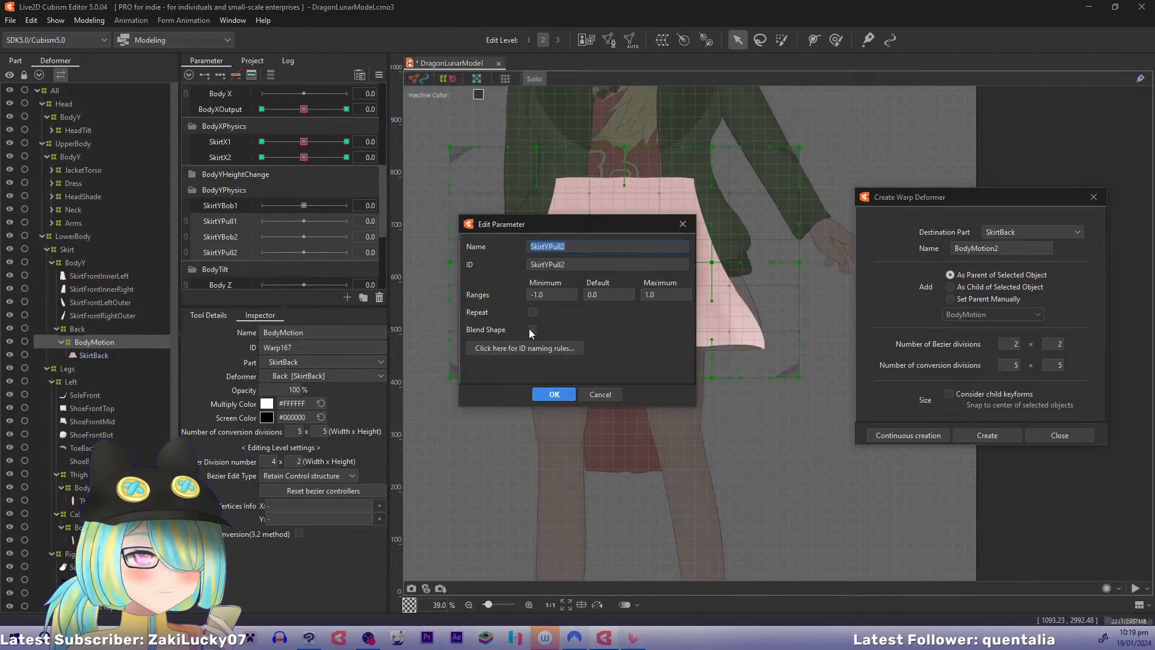
pyautogui.click(549, 392)
pyautogui.rightClick(212, 234)
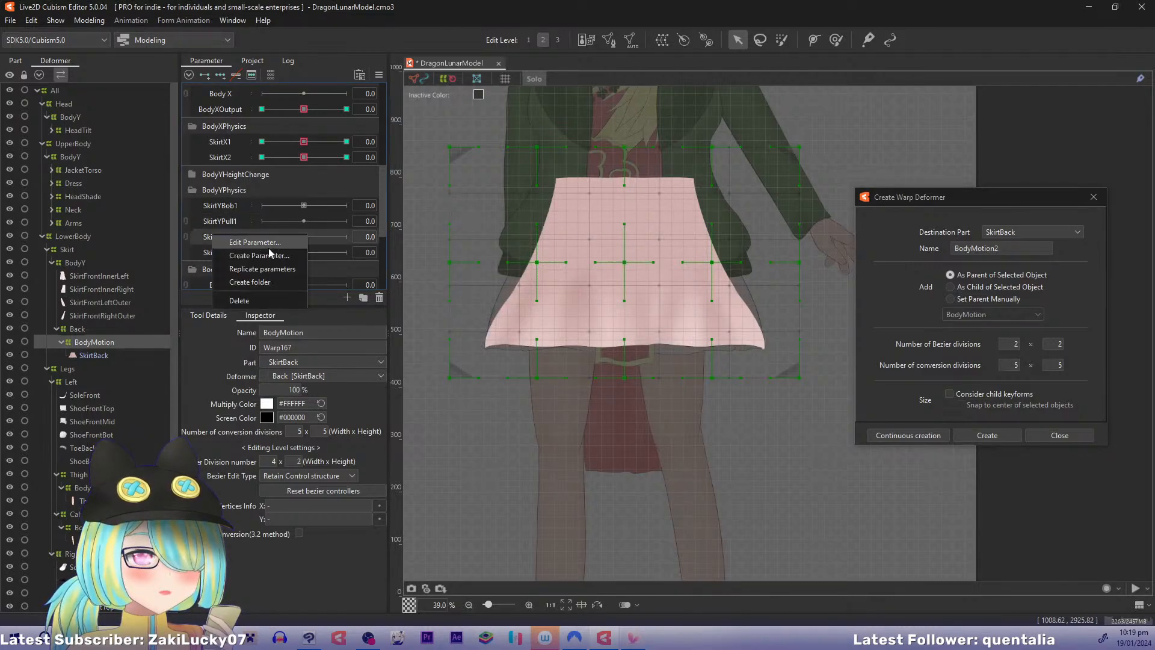
pyautogui.click(254, 242)
pyautogui.click(541, 394)
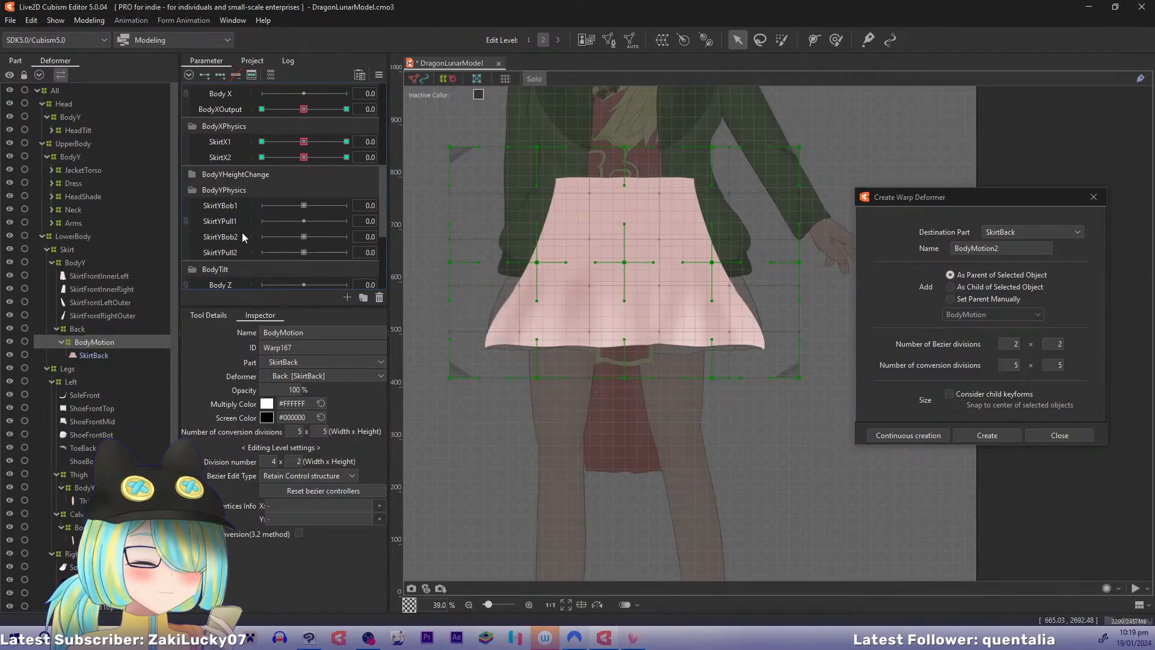
pyautogui.rightClick(229, 222)
pyautogui.click(252, 232)
pyautogui.click(548, 394)
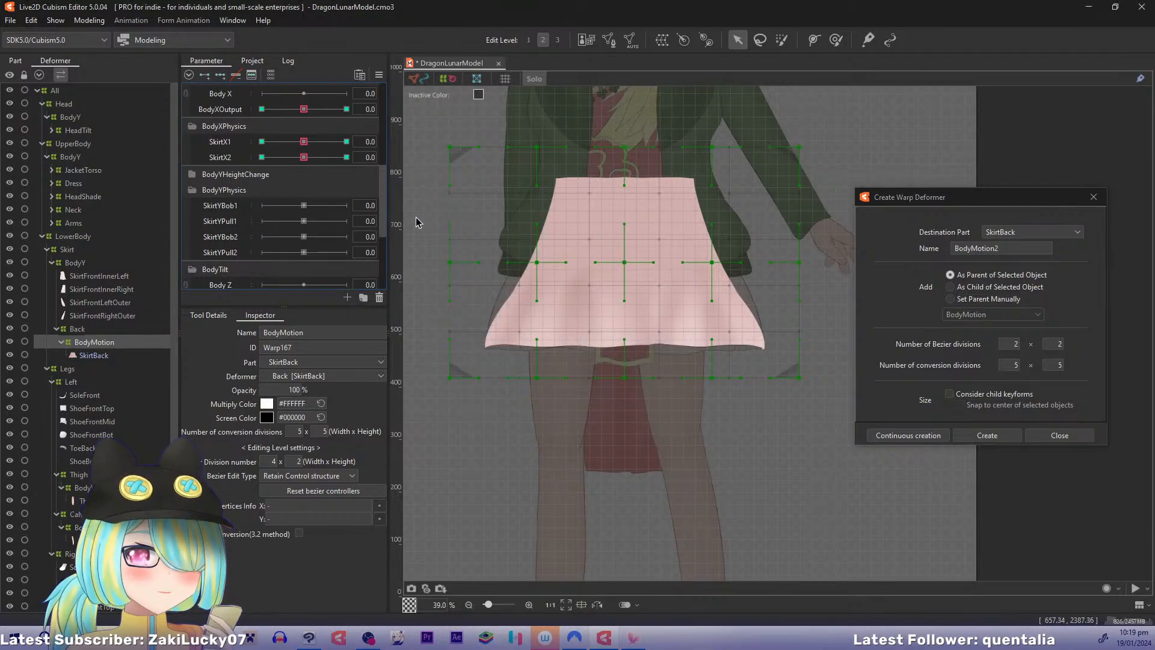
# Step: Add three keys to all four BodyYPhysics skirt parameters for the BodyMotion deformer
pyautogui.click(230, 208)
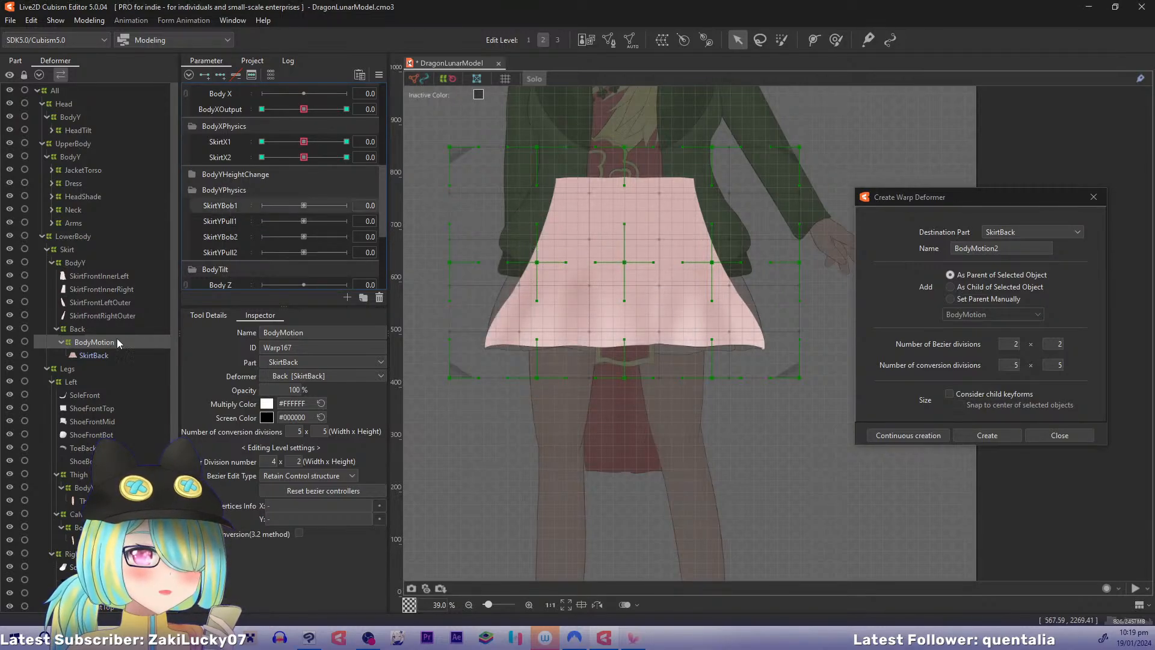
pyautogui.keyDown('shift'); pyautogui.click(226, 252); pyautogui.keyUp('shift')
pyautogui.click(221, 75)
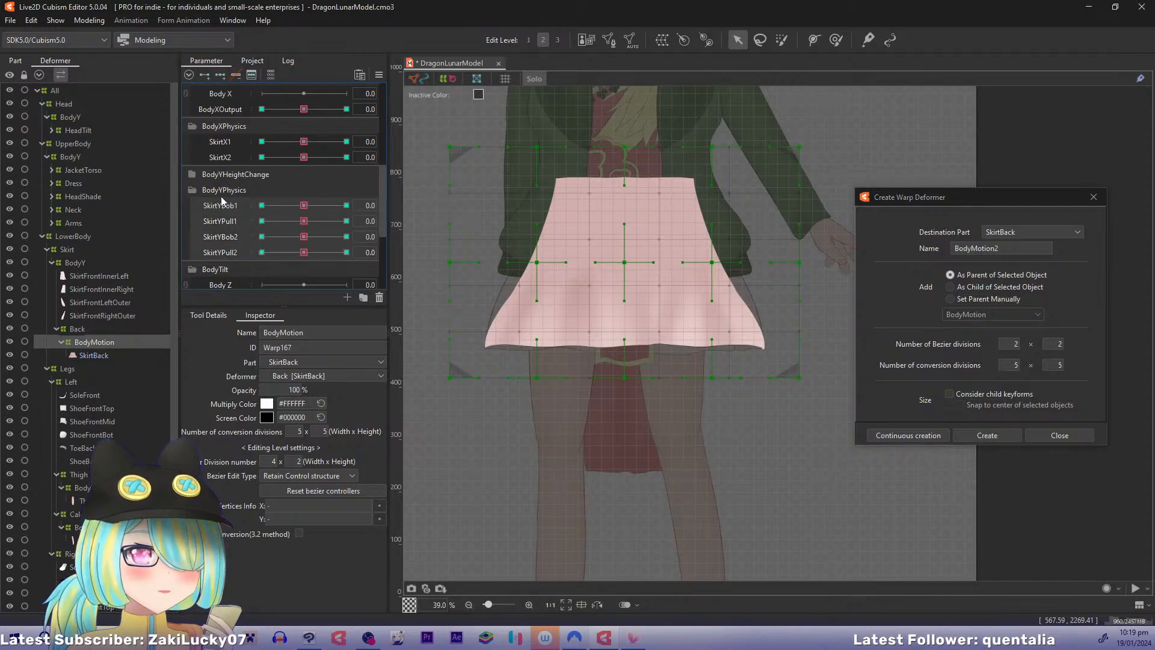
# Step: Set SkirtYBob1 to 1.0 and switch the BodyMotion deformer to edit level 3
pyautogui.click(307, 212)
pyautogui.moveTo(306, 209); pyautogui.dragTo(348, 208)
pyautogui.moveTo(546, 327)
pyautogui.mouseDown()
pyautogui.moveTo(510, 296)
pyautogui.moveTo(549, 334)
pyautogui.mouseUp()
pyautogui.press('3')
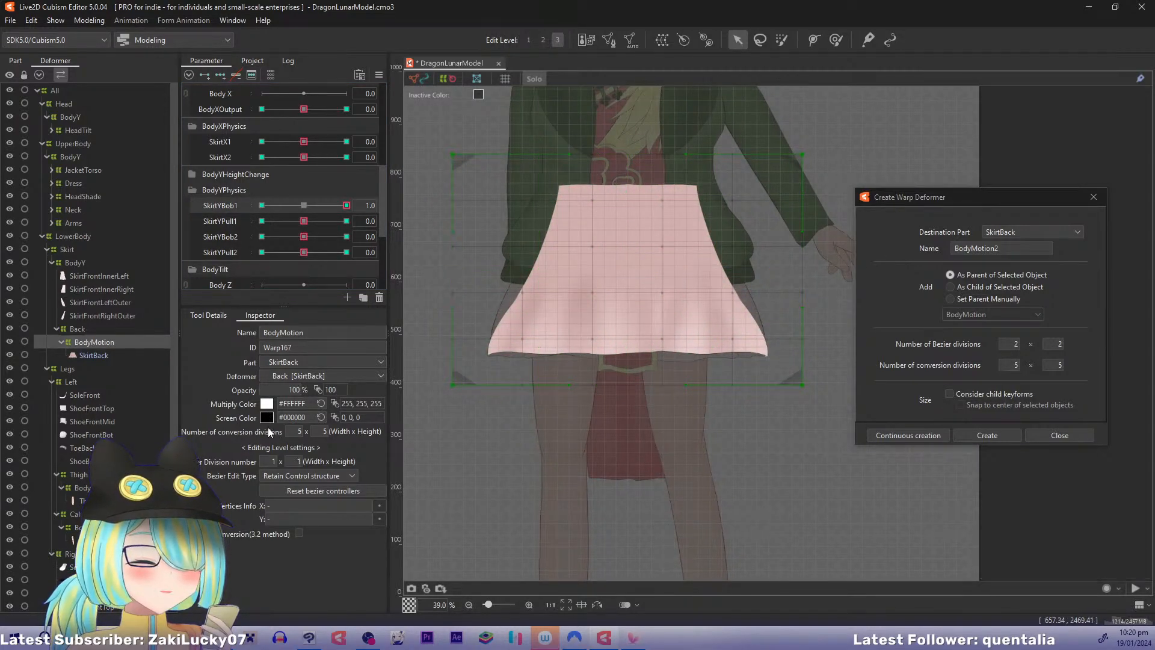
pyautogui.click(296, 431)
pyautogui.write('2')
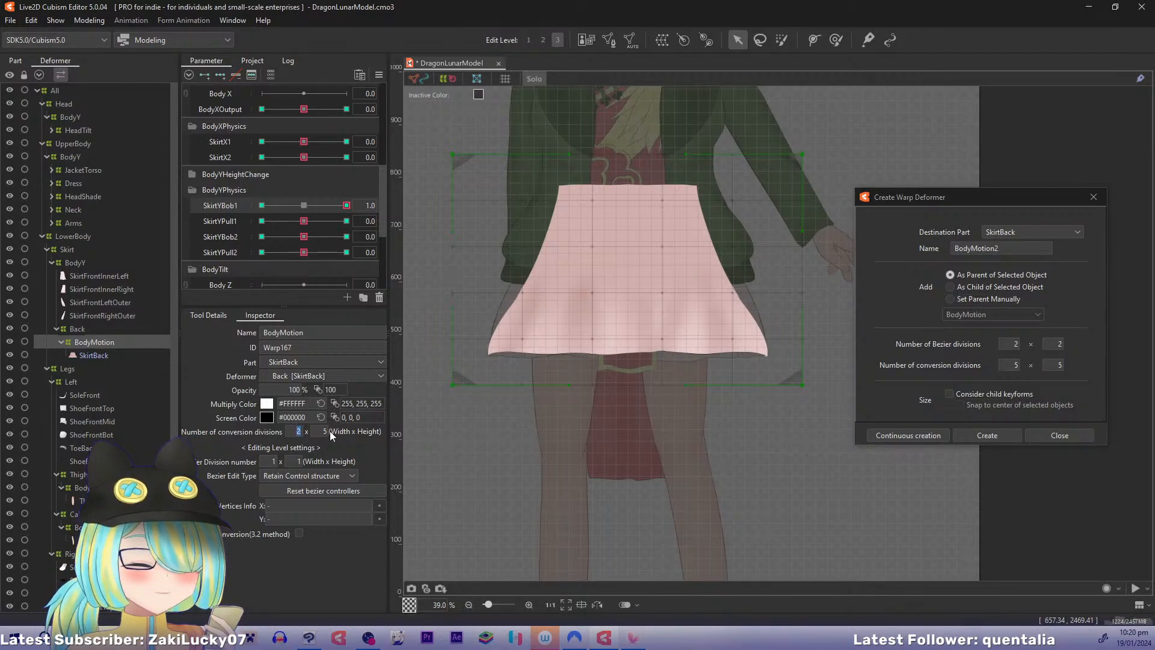
pyautogui.write('5')
pyautogui.press('Return')
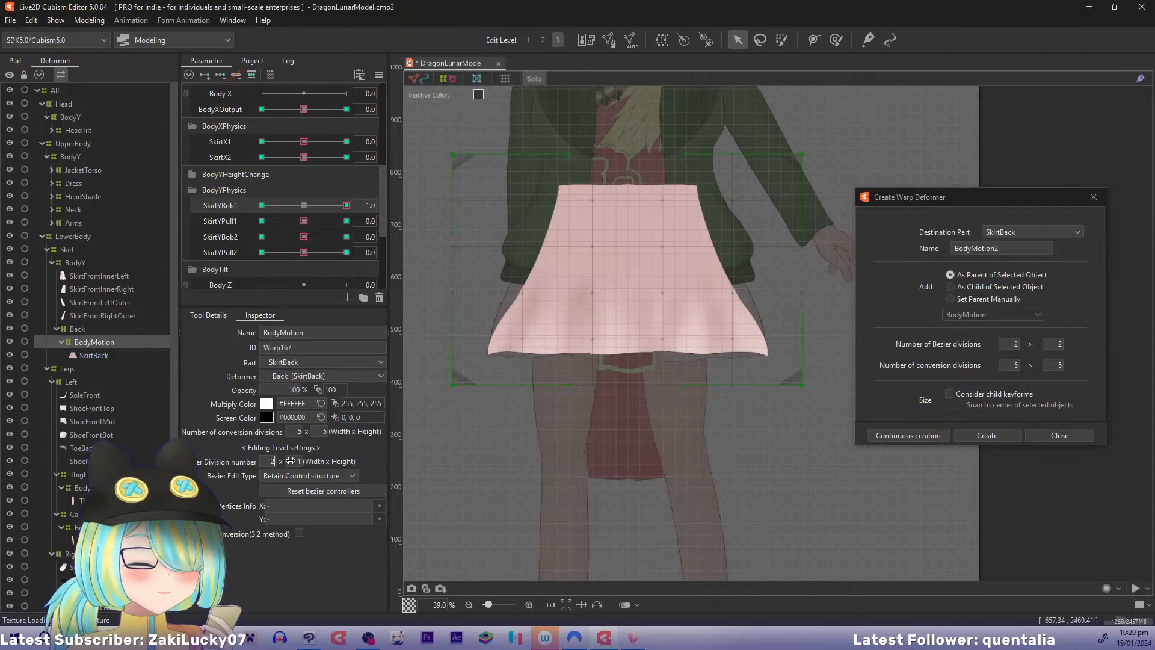
# Step: Set the BodyMotion deformer's Bezier division number to 2 x 2 for edit level 3
pyautogui.click(295, 461)
pyautogui.write('2')
pyautogui.press('Return')
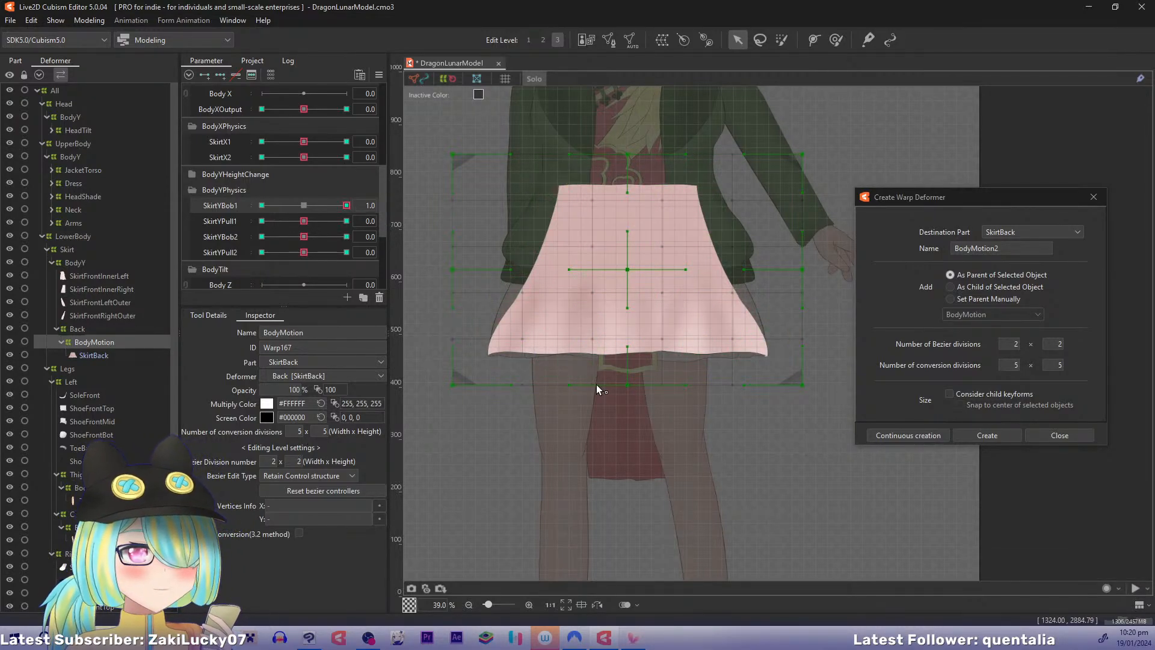
# Step: Shape the SkirtYBob1 key at 1.0 by raising the BodyMotion warp's centre, side midpoints, bottom midpoint and both bottom corners
pyautogui.moveTo(597, 385); pyautogui.dragTo(567, 381)
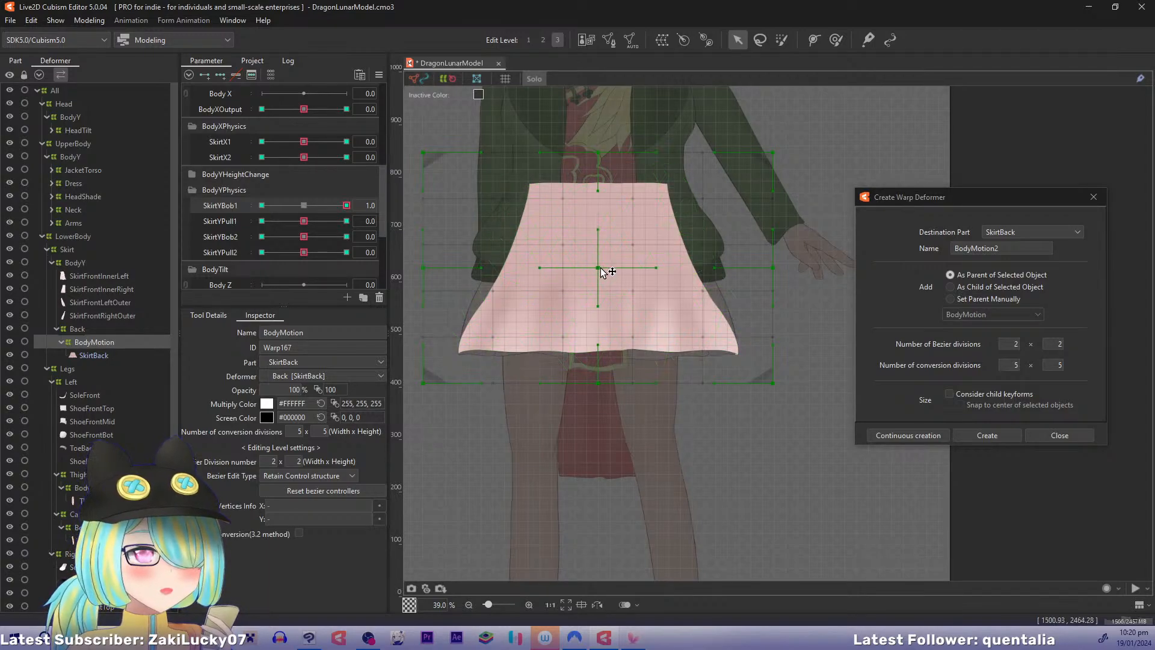
pyautogui.moveTo(599, 272); pyautogui.dragTo(604, 258)
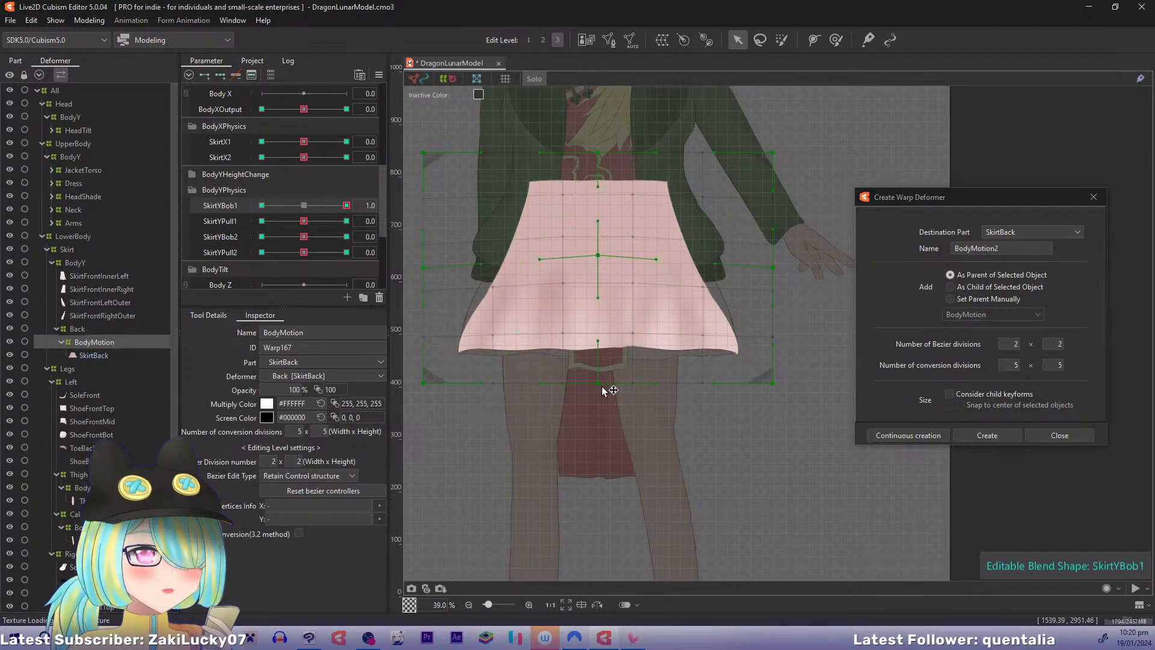
pyautogui.moveTo(603, 381); pyautogui.dragTo(606, 369)
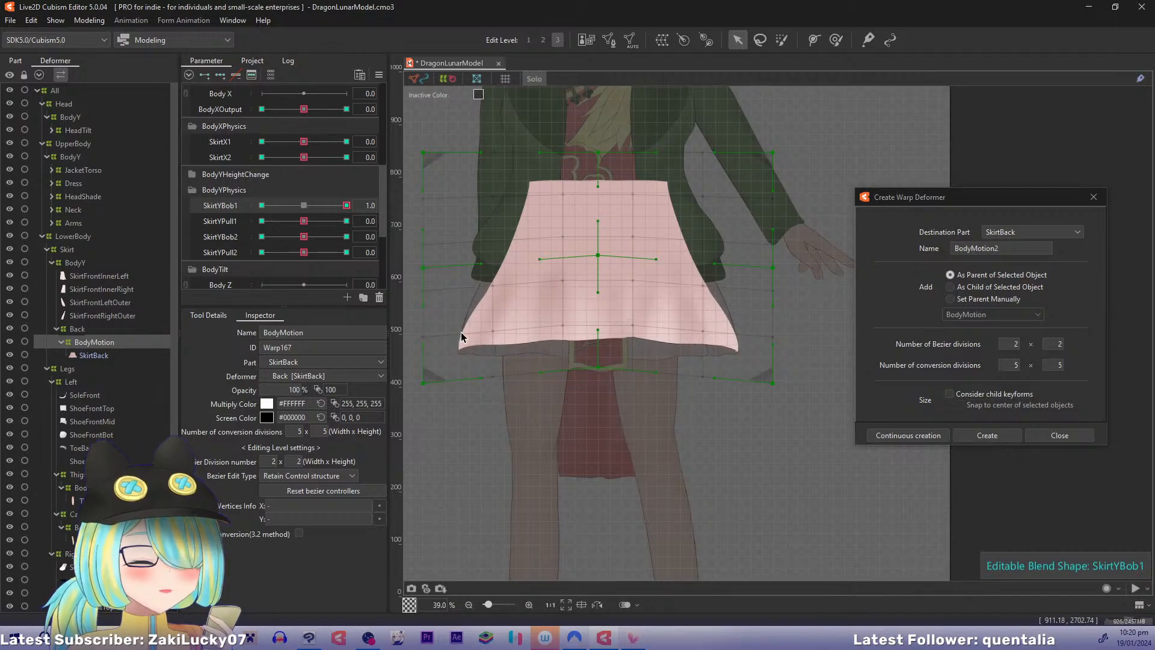
pyautogui.moveTo(306, 211); pyautogui.dragTo(391, 209)
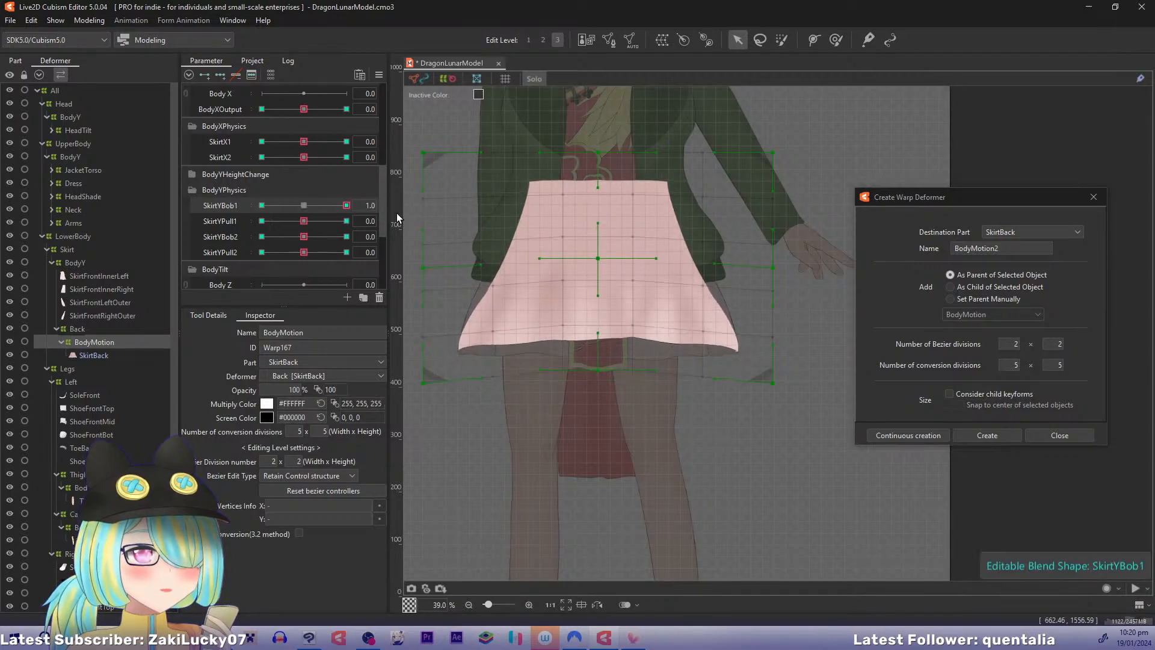
pyautogui.moveTo(598, 370); pyautogui.dragTo(597, 364)
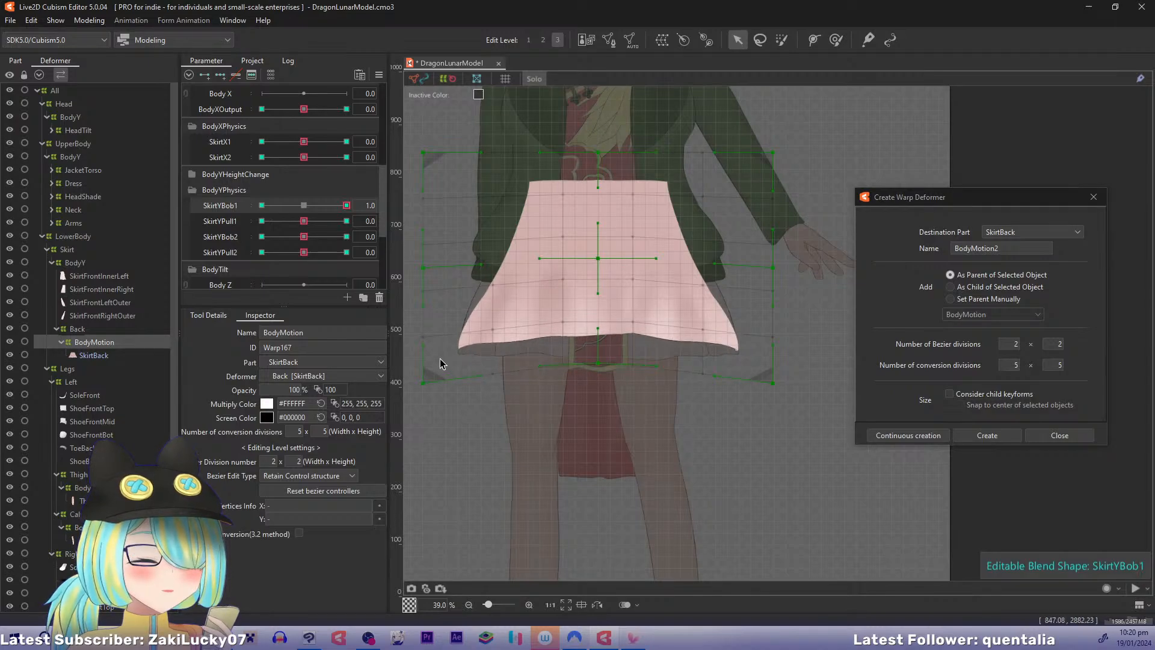
pyautogui.moveTo(425, 384); pyautogui.dragTo(425, 373)
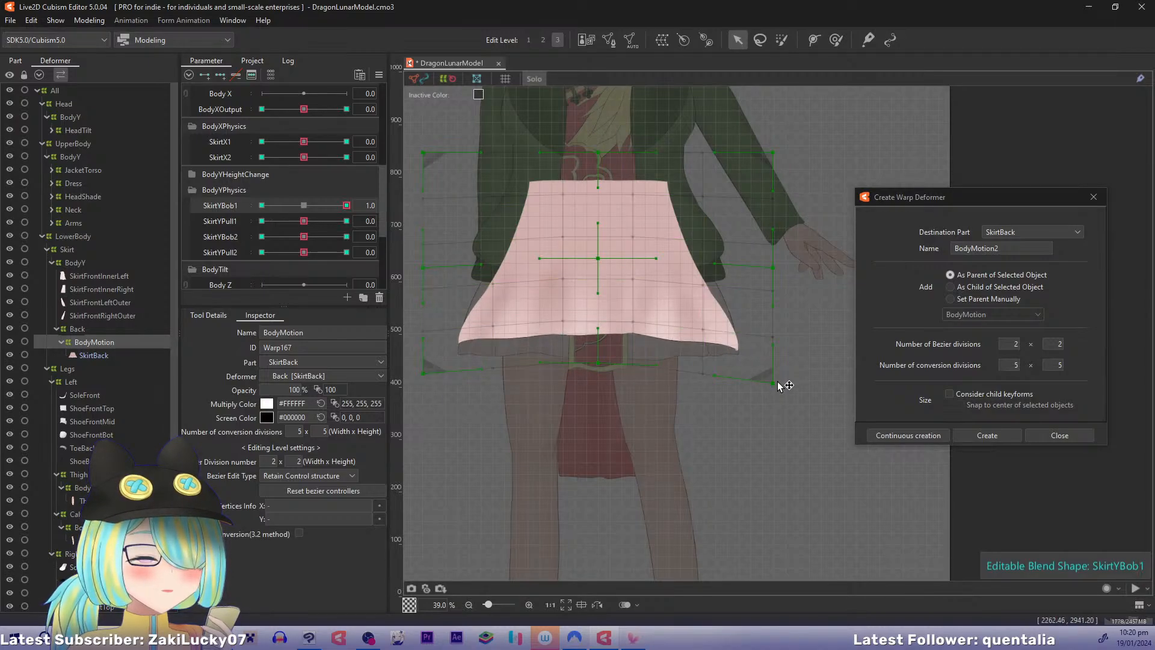
pyautogui.moveTo(774, 383); pyautogui.dragTo(773, 371)
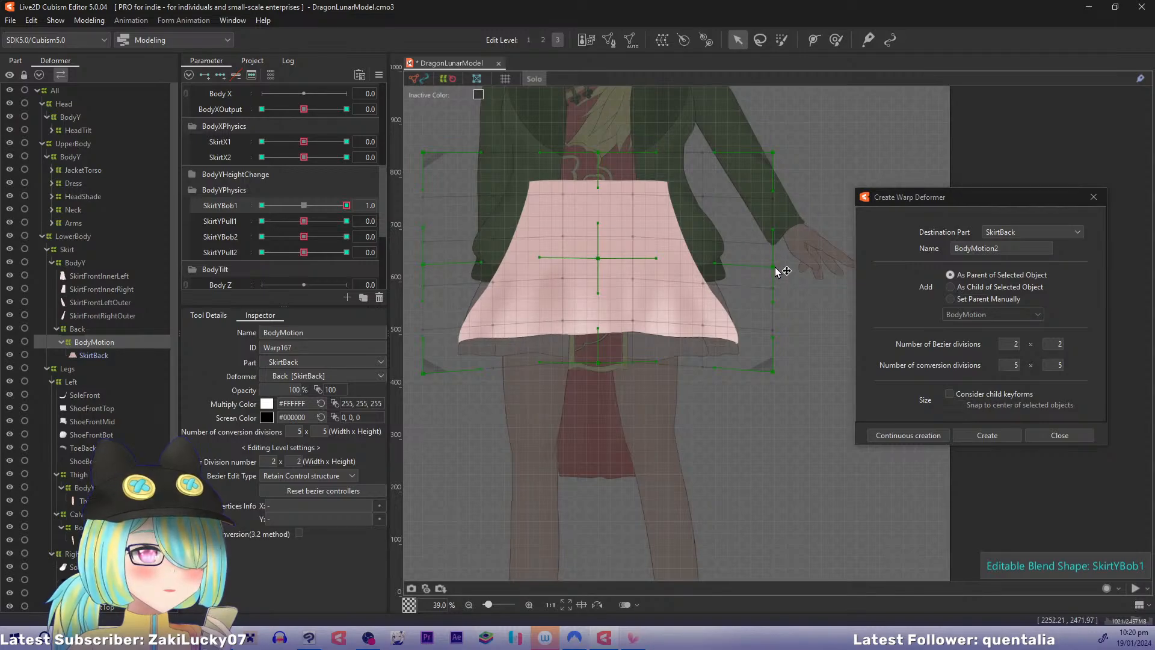
# Step: Shape the SkirtYBob1 key at -1.0 by lowering the warp's centre, sides and bottom edge with corners slightly inward, and reset the parameter to 0.0
pyautogui.moveTo(337, 204); pyautogui.dragTo(177, 215)
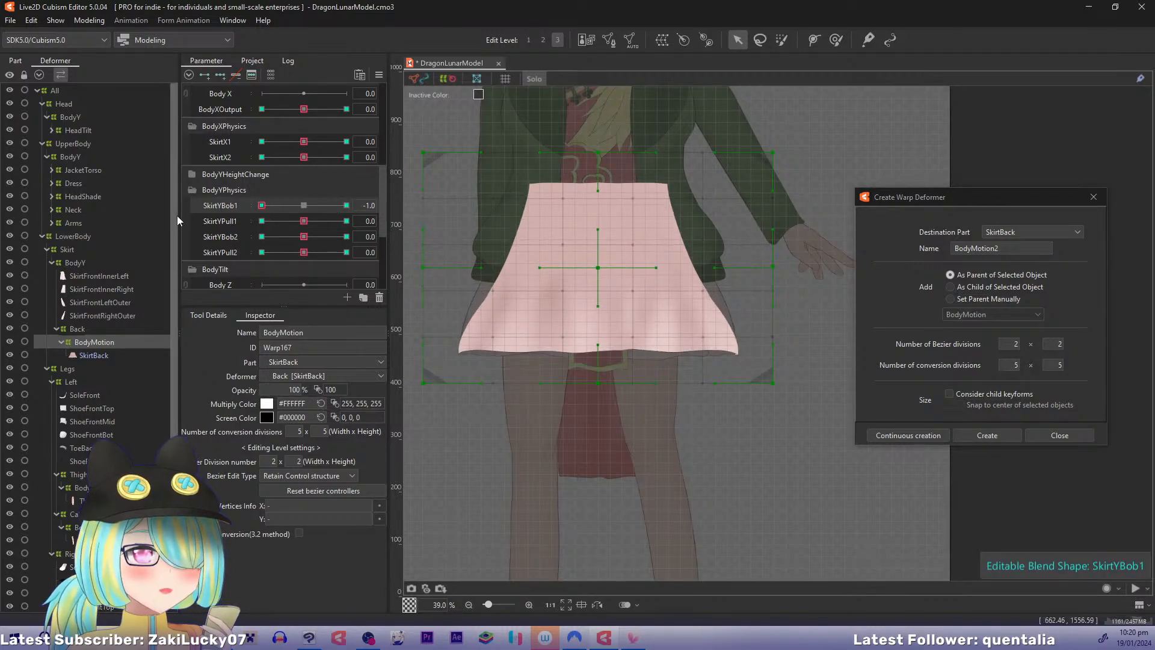
pyautogui.moveTo(596, 271); pyautogui.dragTo(595, 281)
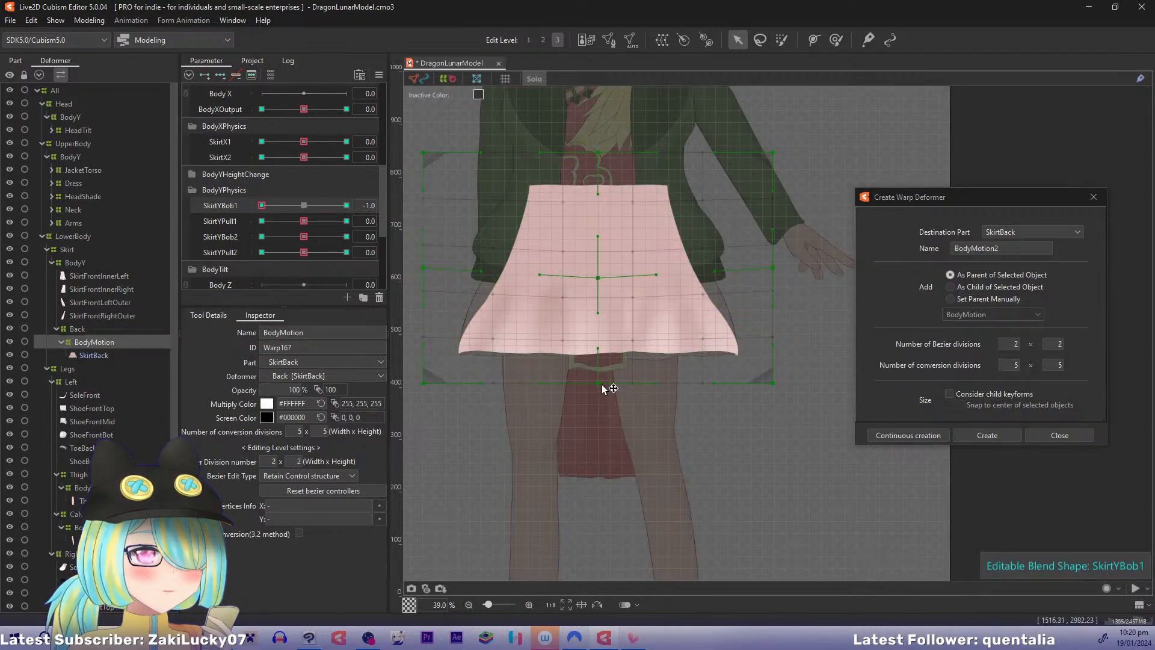
pyautogui.moveTo(599, 382); pyautogui.dragTo(599, 394)
pyautogui.moveTo(429, 391); pyautogui.dragTo(435, 405)
pyautogui.moveTo(777, 387); pyautogui.dragTo(771, 400)
pyautogui.click(262, 205)
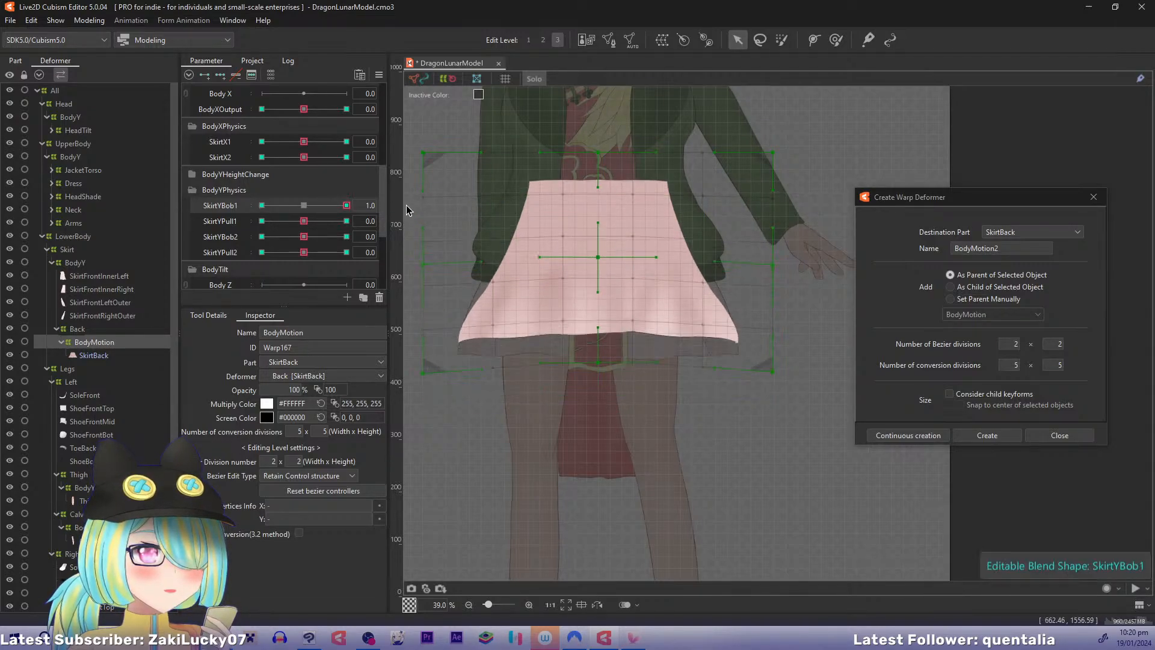
pyautogui.moveTo(424, 274); pyautogui.dragTo(427, 277)
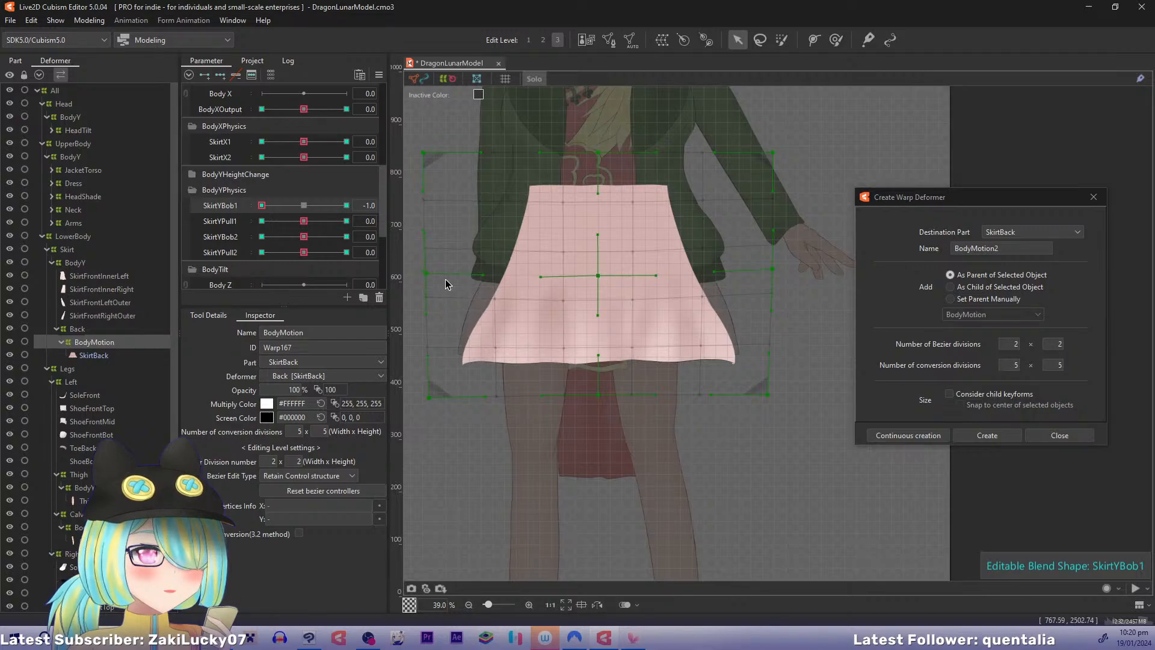
pyautogui.moveTo(771, 269); pyautogui.dragTo(766, 274)
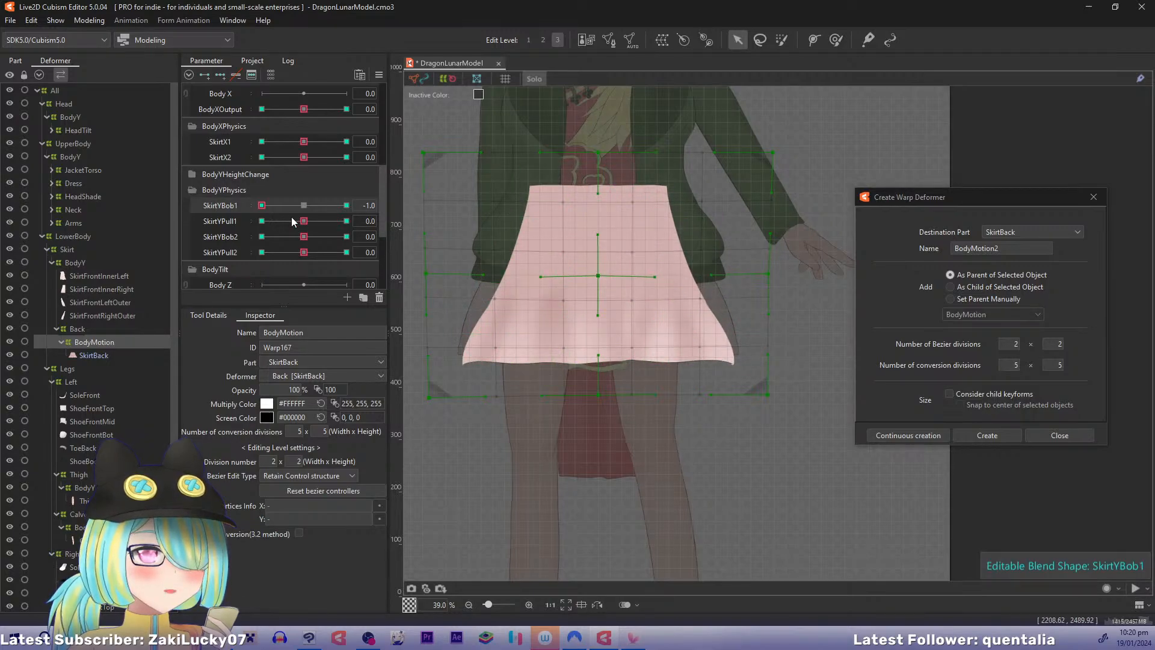
pyautogui.click(304, 206)
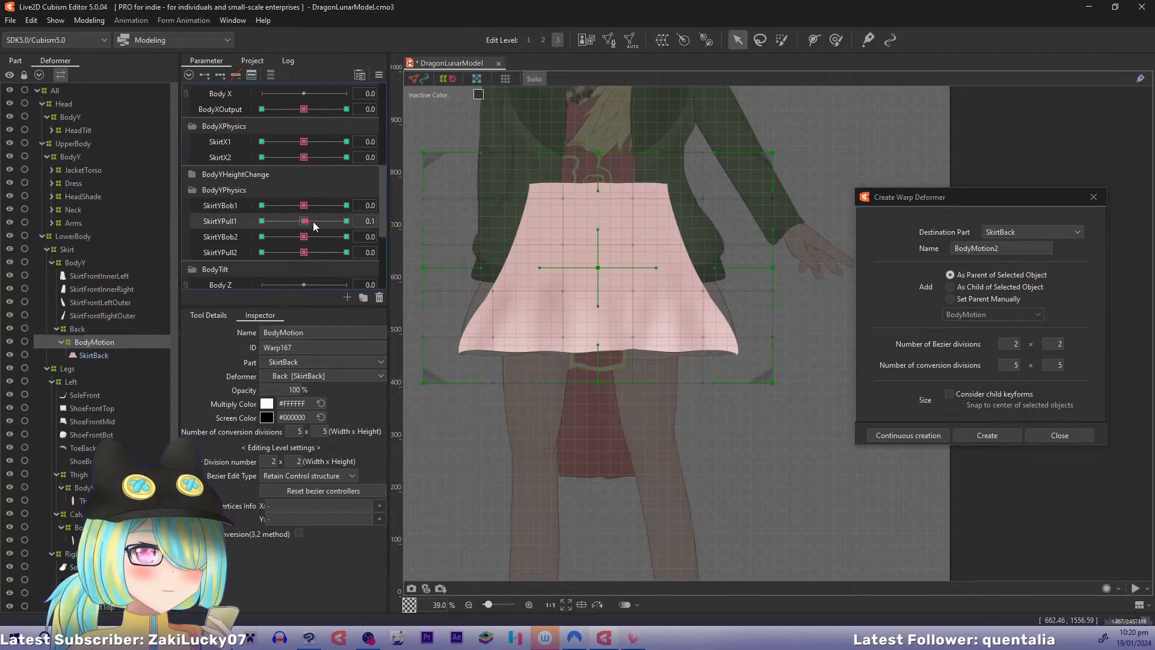
# Step: Shape the SkirtYPull1 key at 1.0 by raising the warp's centre and bottom edge and pulling both bottom corners inward
pyautogui.click(347, 221)
pyautogui.moveTo(601, 270); pyautogui.dragTo(601, 265)
pyautogui.moveTo(600, 380); pyautogui.dragTo(600, 367)
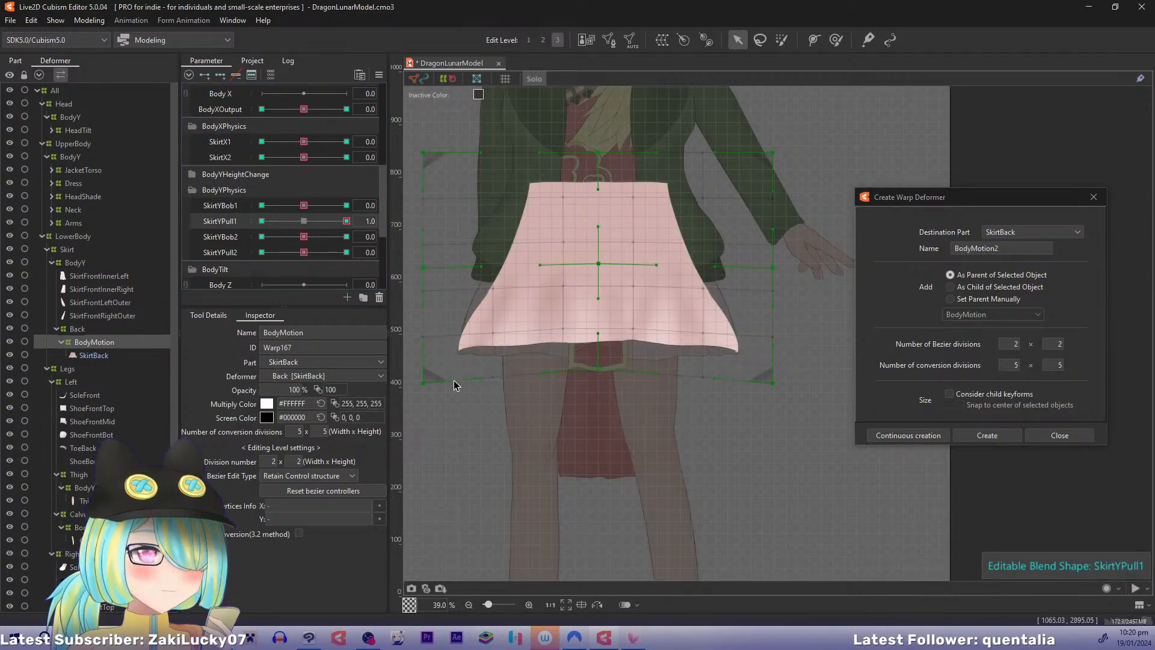
pyautogui.moveTo(424, 384); pyautogui.dragTo(433, 373)
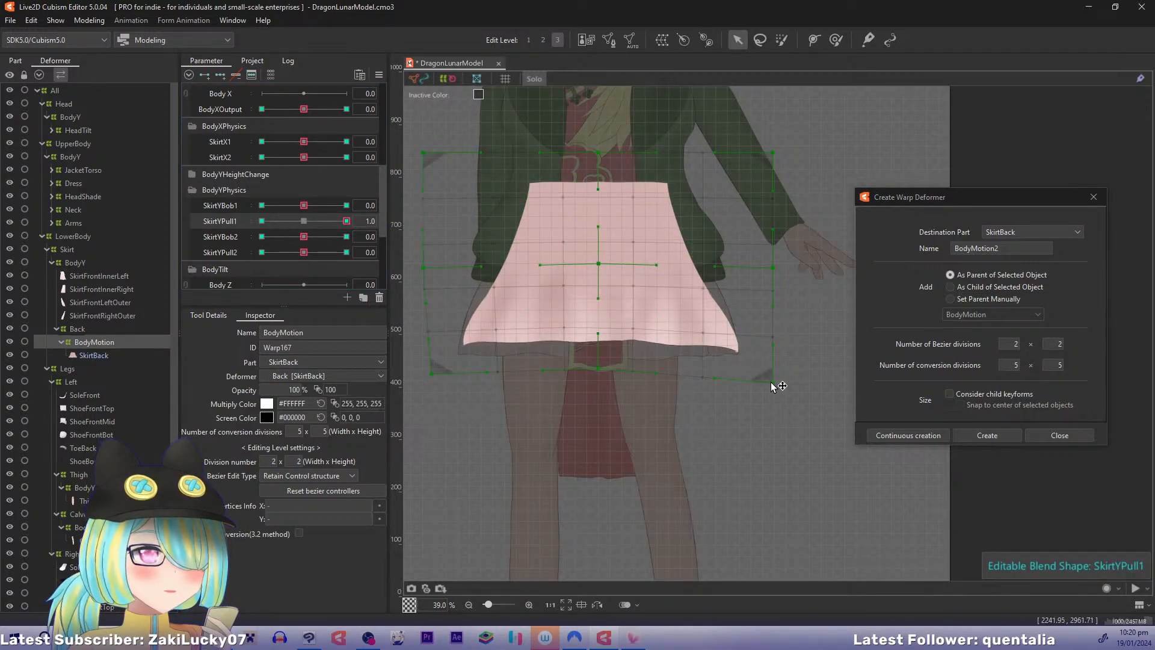
pyautogui.moveTo(772, 382); pyautogui.dragTo(763, 374)
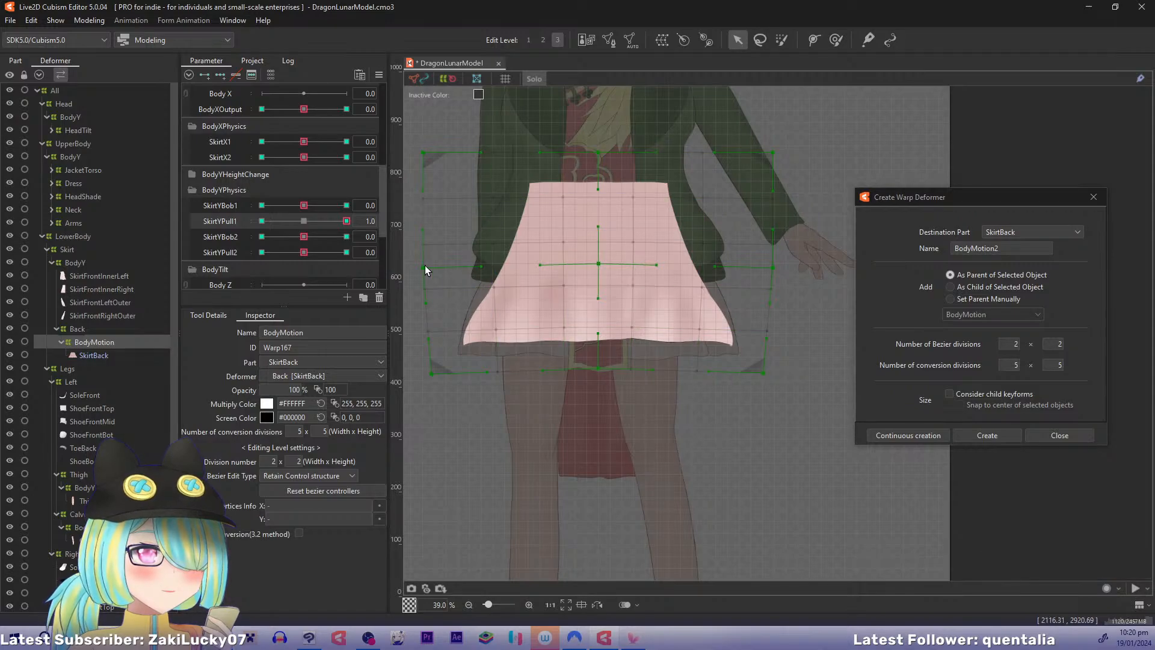
# Step: Shape the SkirtYPull1 key at -1.0 by raising the centre and bottom edge, spreading both bottom corners outward, and reset the parameter to 0.0
pyautogui.moveTo(346, 222); pyautogui.dragTo(261, 222)
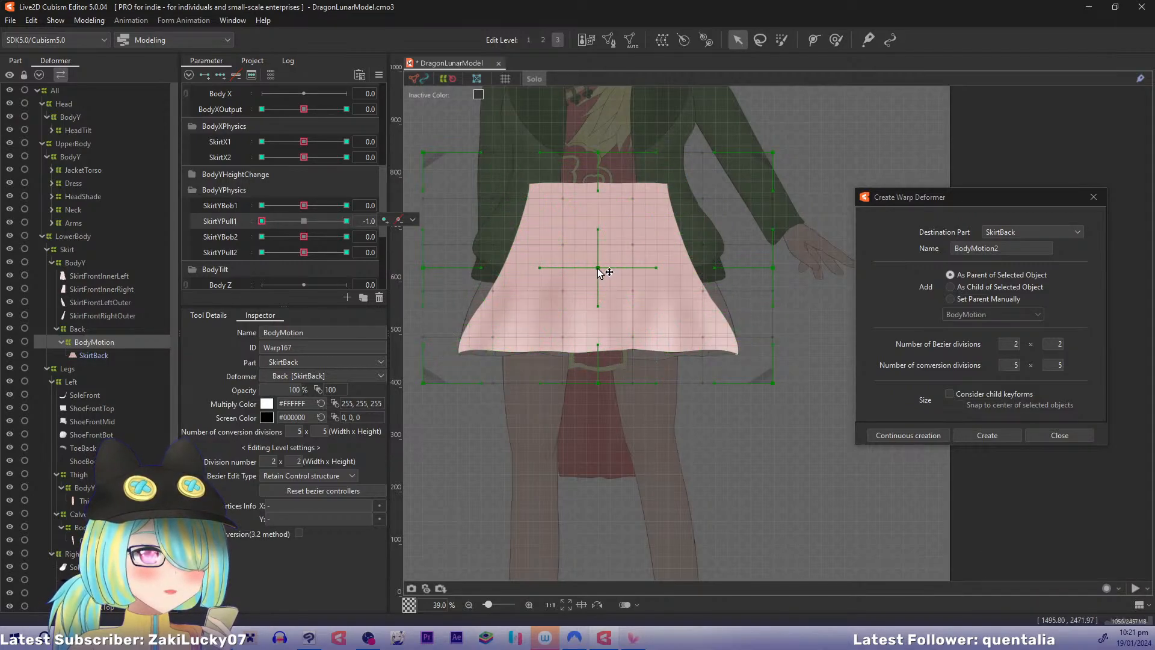
pyautogui.moveTo(600, 269); pyautogui.dragTo(600, 265)
pyautogui.moveTo(599, 382); pyautogui.dragTo(599, 369)
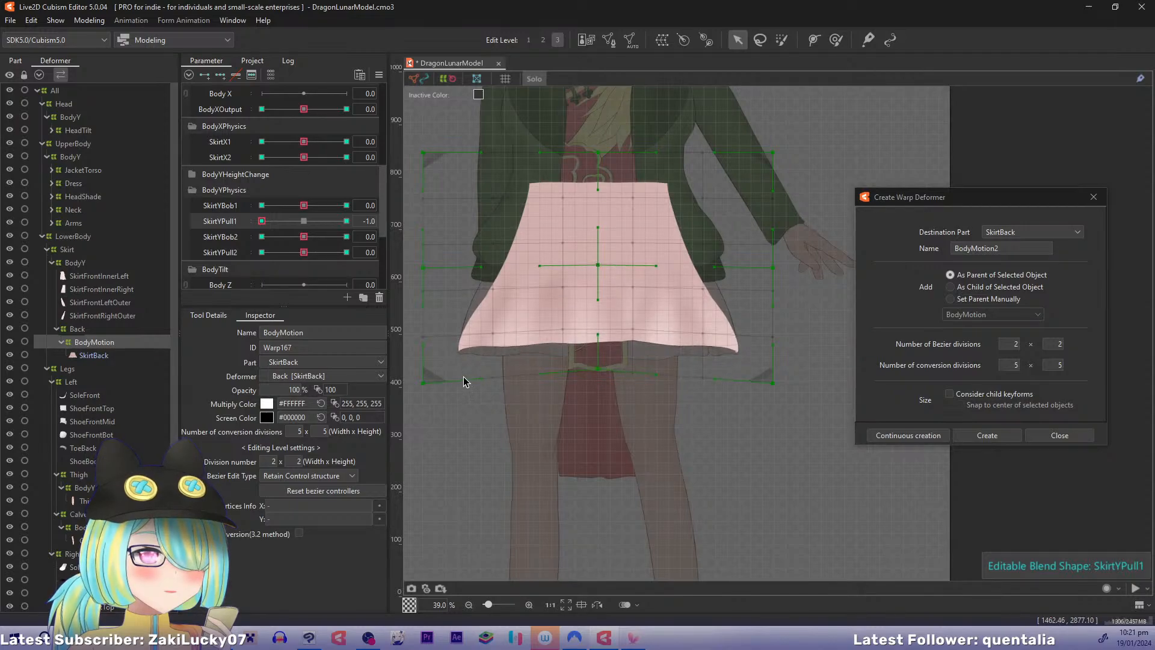
pyautogui.moveTo(423, 383); pyautogui.dragTo(415, 373)
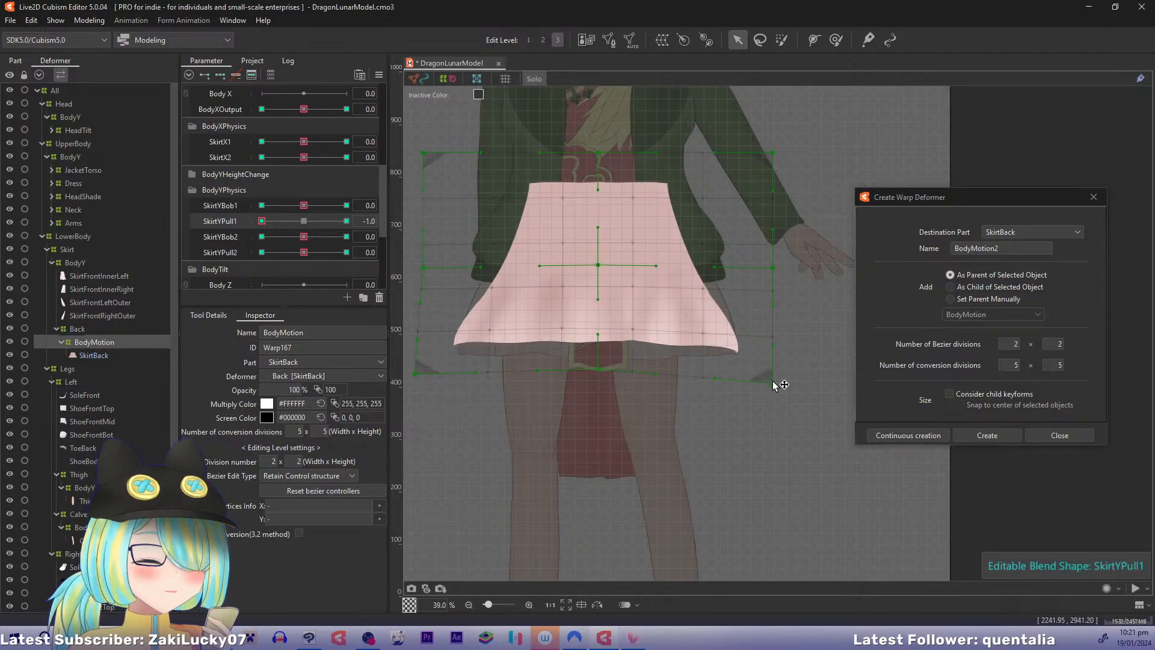
pyautogui.moveTo(772, 380); pyautogui.dragTo(783, 374)
pyautogui.moveTo(265, 225); pyautogui.dragTo(400, 227)
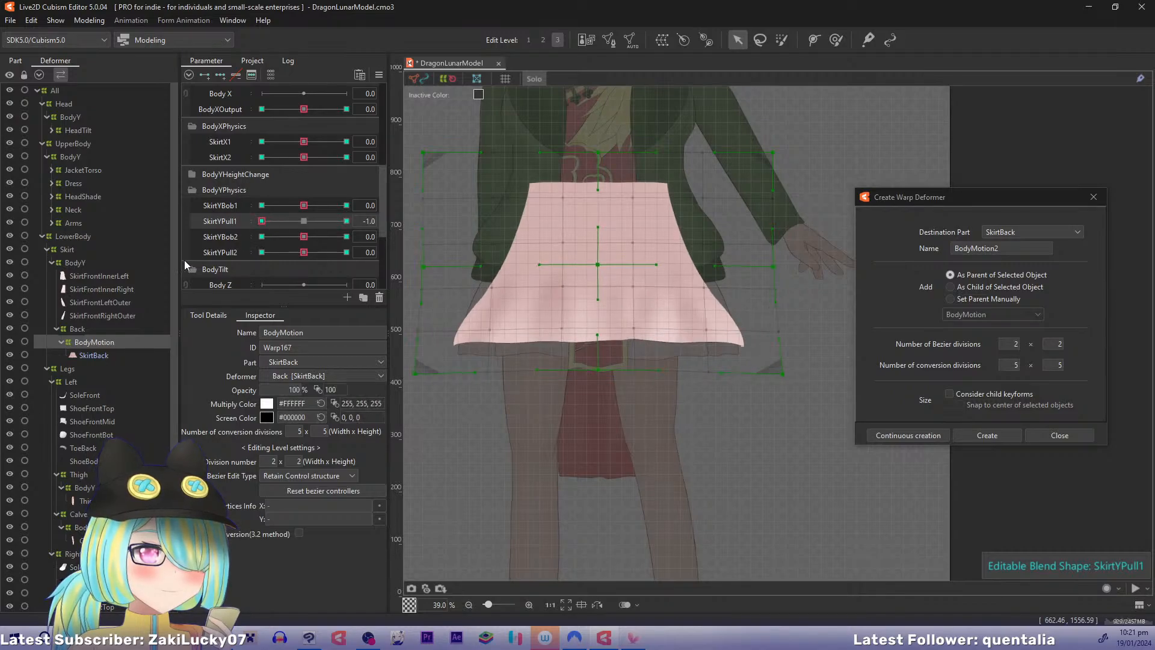
pyautogui.click(248, 221)
# Step: Shape the SkirtYBob2 keys on the BodyMotion warp, raising the bottom midpoint at 1.0 and lowering it at -1.0
pyautogui.moveTo(283, 237); pyautogui.dragTo(367, 237)
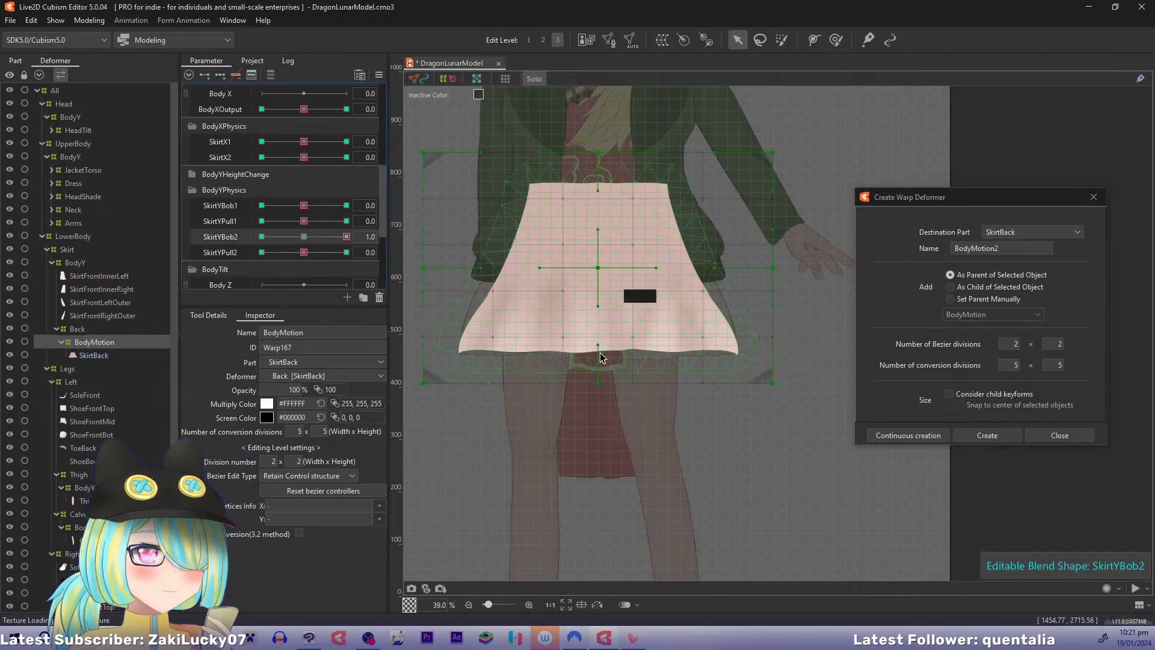
pyautogui.moveTo(599, 383); pyautogui.dragTo(599, 368)
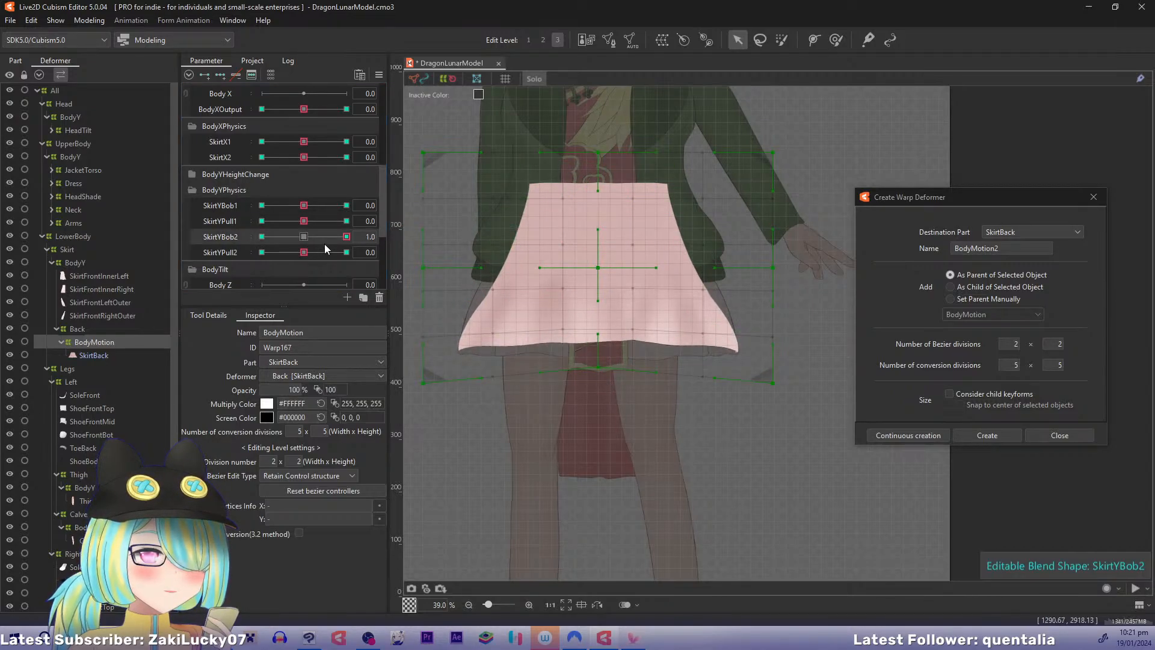
pyautogui.moveTo(384, 249); pyautogui.dragTo(215, 266)
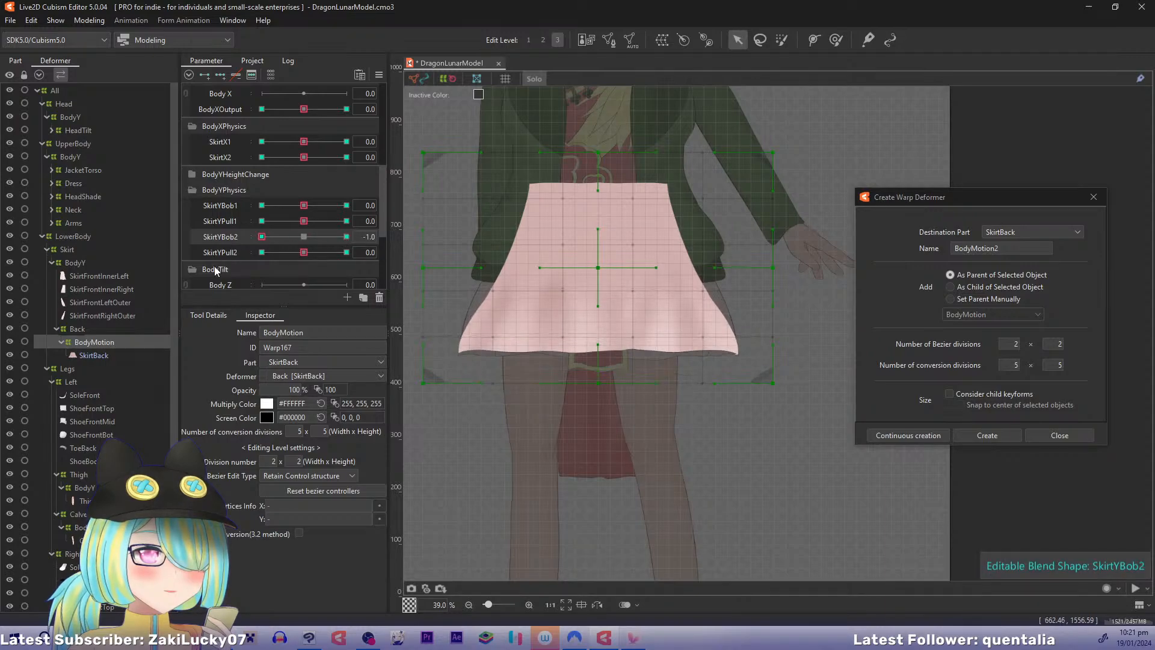
pyautogui.moveTo(600, 385); pyautogui.dragTo(598, 396)
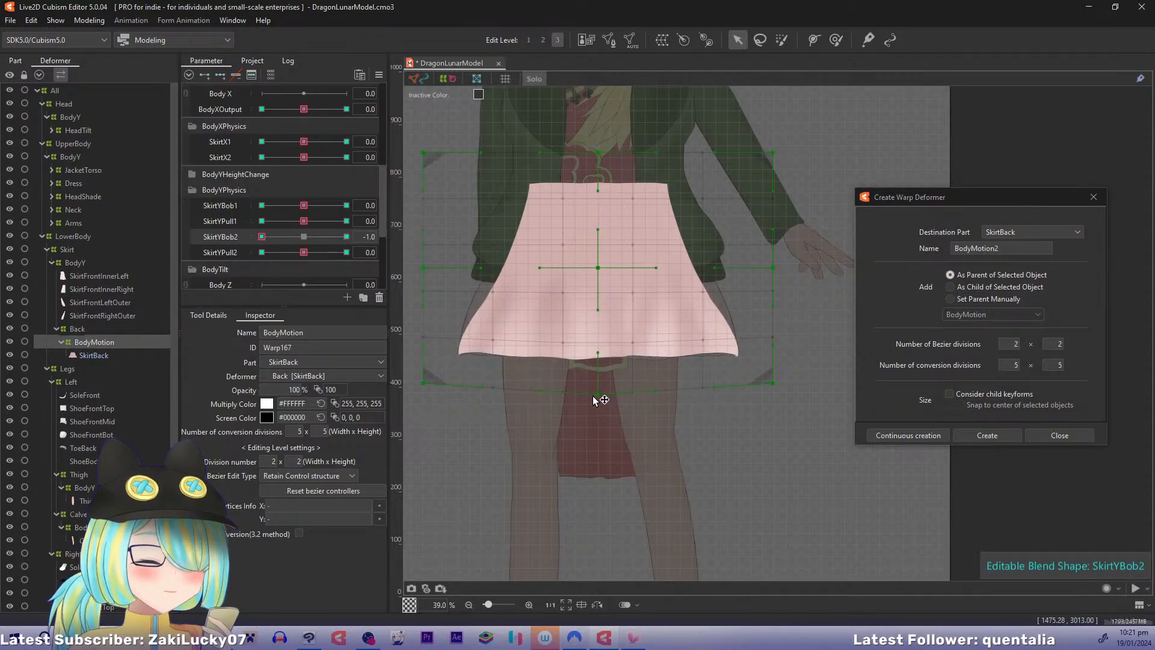
# Step: Shape the SkirtYPull2 key at 1.0 by raising the warp's bottom midpoint and pulling both bottom corners inward and slightly up
pyautogui.moveTo(261, 252); pyautogui.dragTo(346, 252)
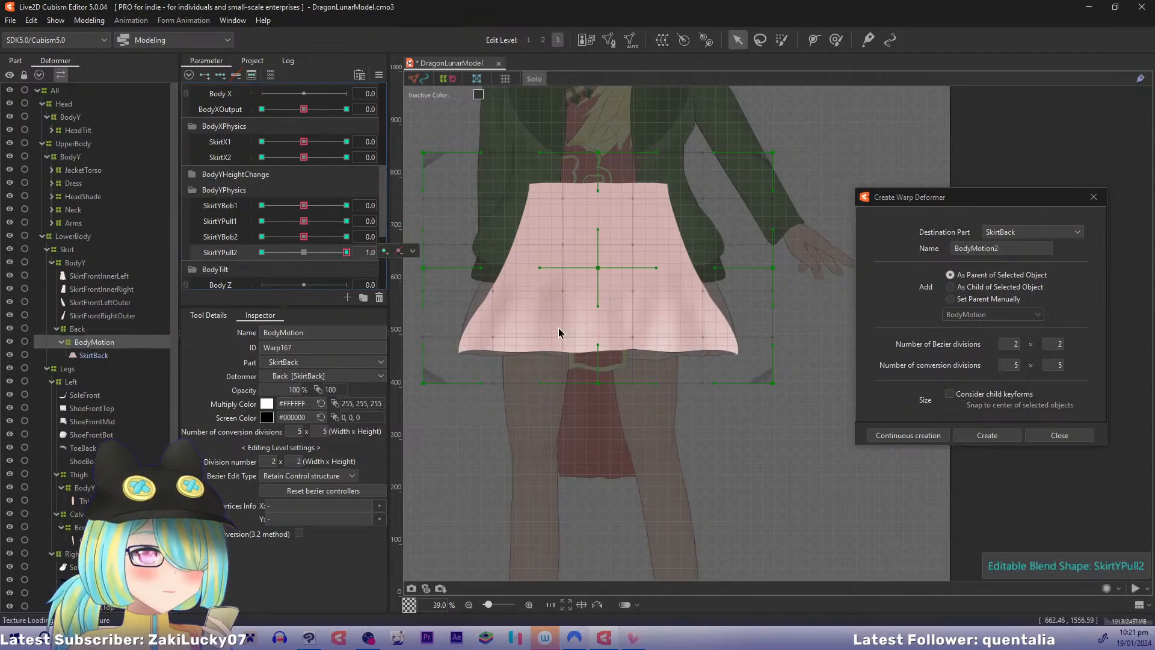
pyautogui.moveTo(606, 382); pyautogui.dragTo(598, 372)
pyautogui.hotkey('ctrl', 'z')
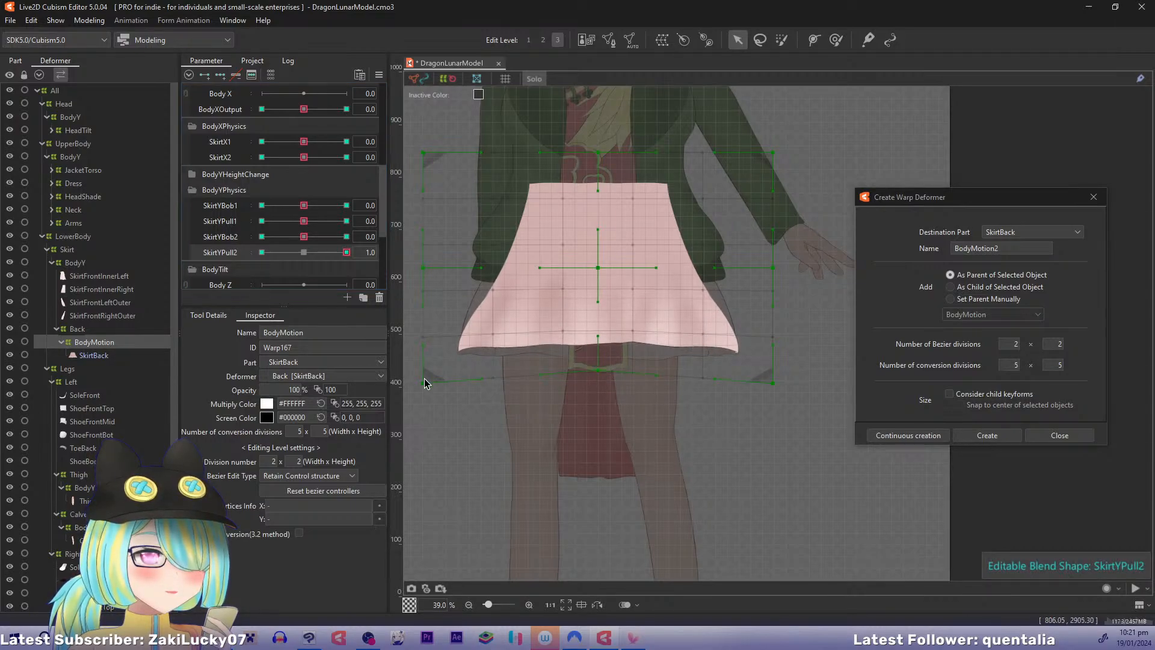
pyautogui.moveTo(427, 381); pyautogui.dragTo(434, 373)
pyautogui.moveTo(773, 383); pyautogui.dragTo(761, 373)
# Step: Shape the SkirtYPull2 key at -1.0 by raising the bottom midpoint and spreading both bottom corners outward, and reset the parameter to 0.0
pyautogui.moveTo(346, 252); pyautogui.dragTo(261, 253)
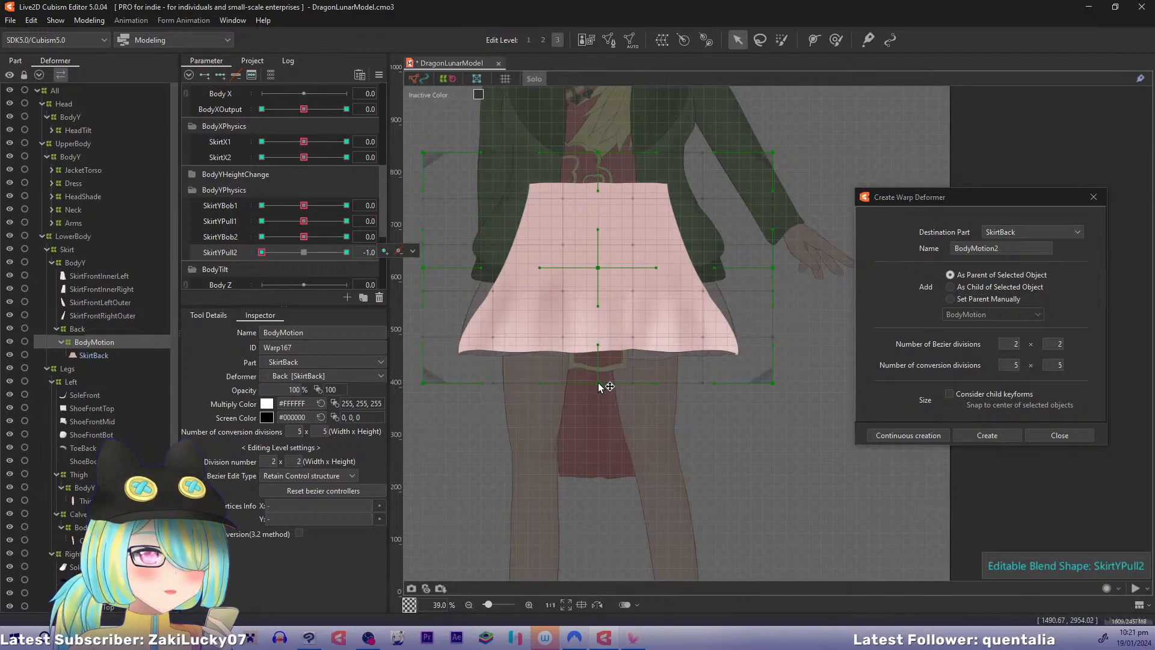
pyautogui.moveTo(598, 384); pyautogui.dragTo(599, 369)
pyautogui.moveTo(423, 383); pyautogui.dragTo(411, 376)
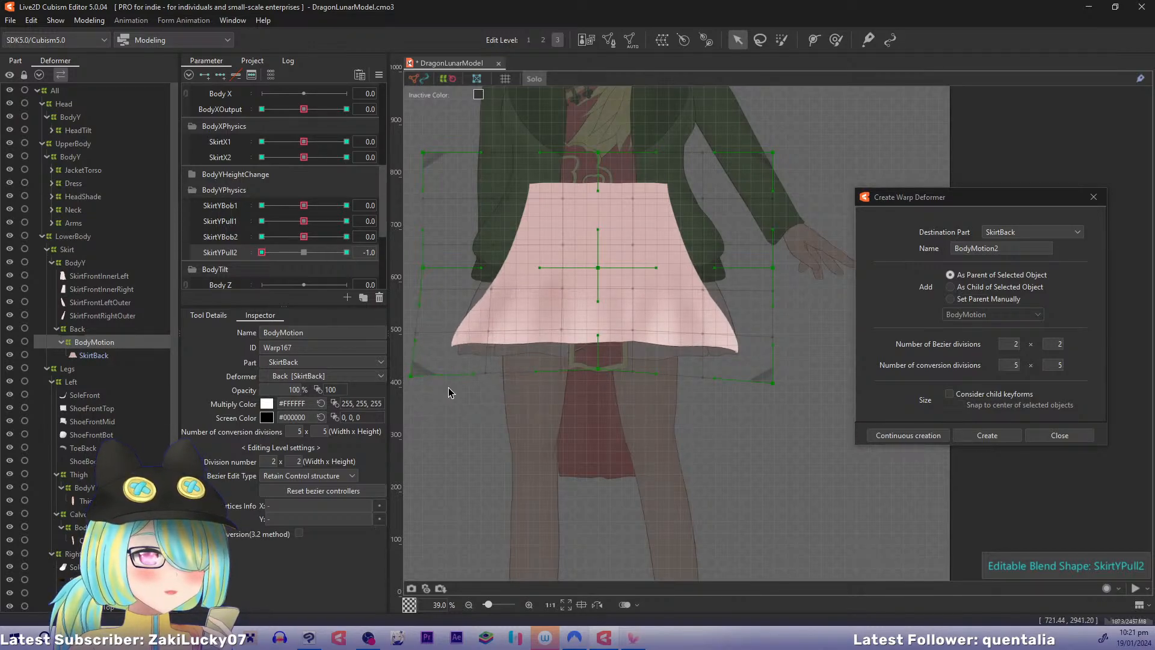
pyautogui.moveTo(775, 383); pyautogui.dragTo(787, 376)
pyautogui.rightClick(263, 253)
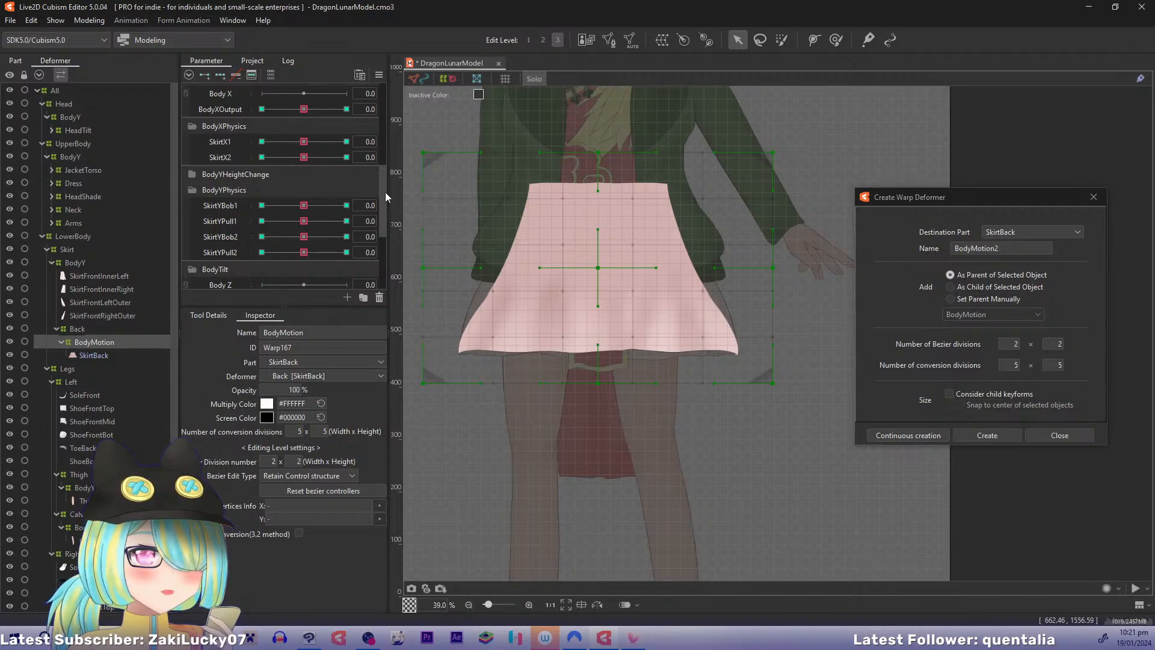
# Step: Create a parameter in the BodyTiltPhysics group with SkirtBodyTiltX as both name and ID, ranging from -1.0 to 1.0
pyautogui.moveTo(381, 192); pyautogui.dragTo(373, 240)
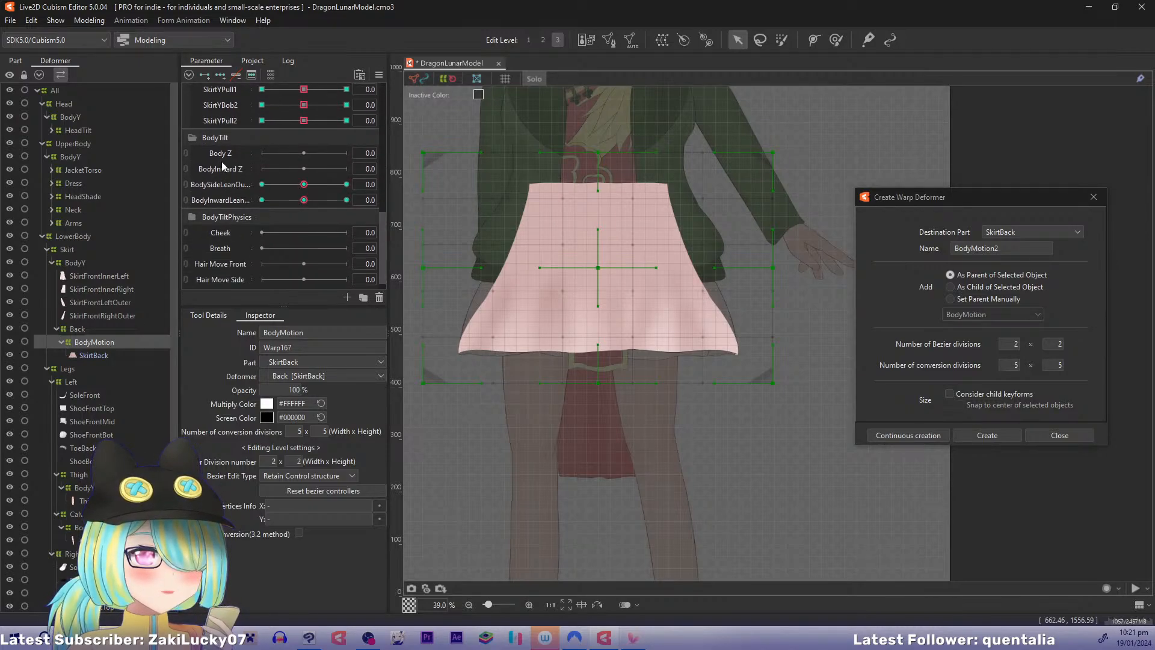
pyautogui.click(222, 219)
pyautogui.click(347, 297)
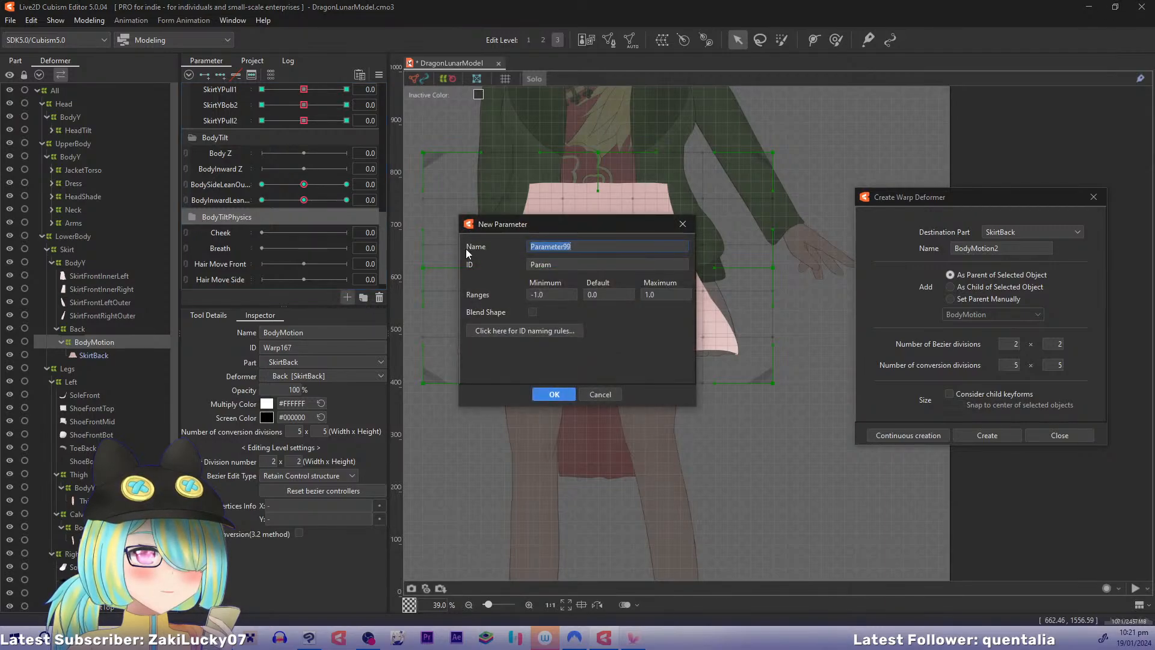
pyautogui.write('Sk')
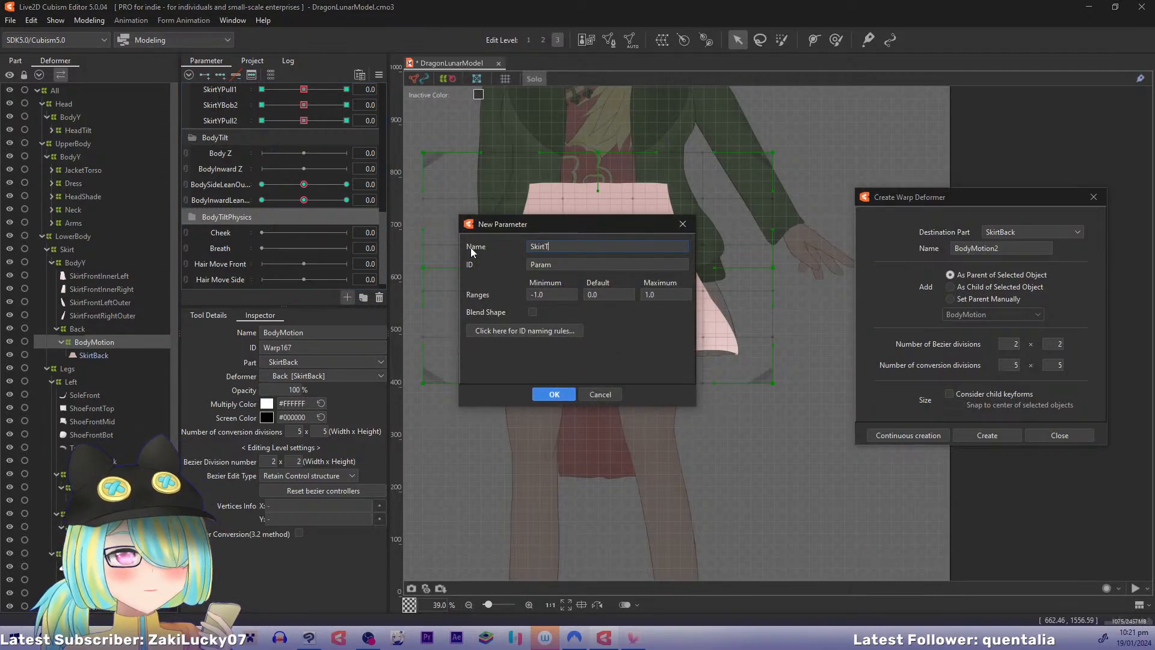
pyautogui.write('irtT')
pyautogui.press('BackSpace')
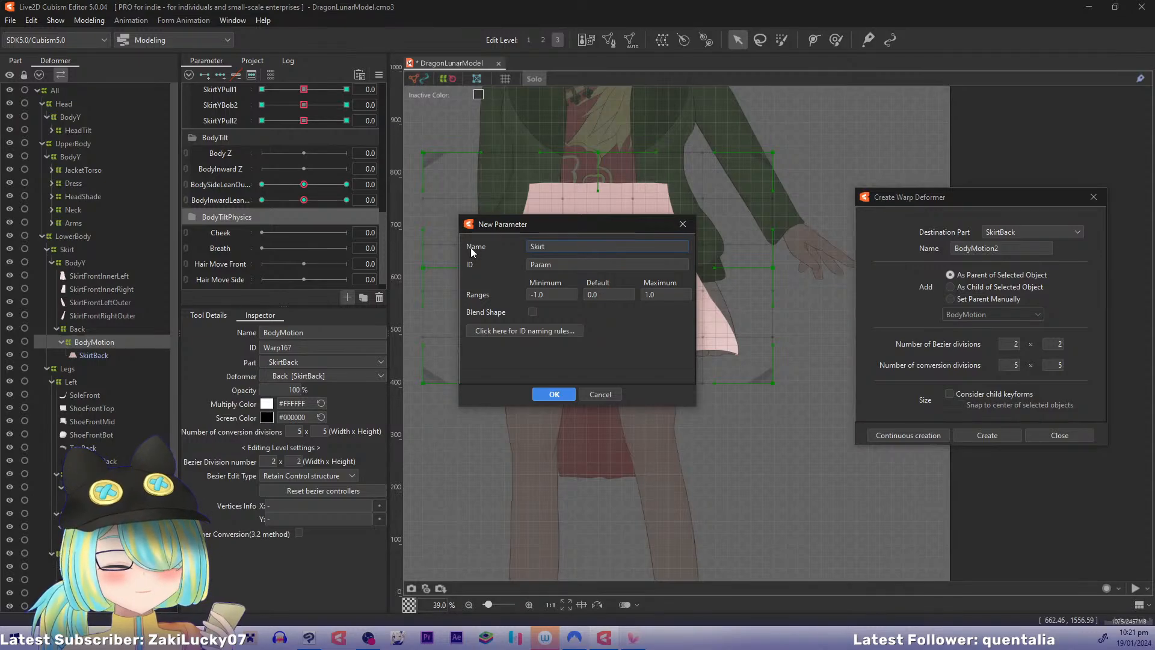
pyautogui.write('BodyTiltX')
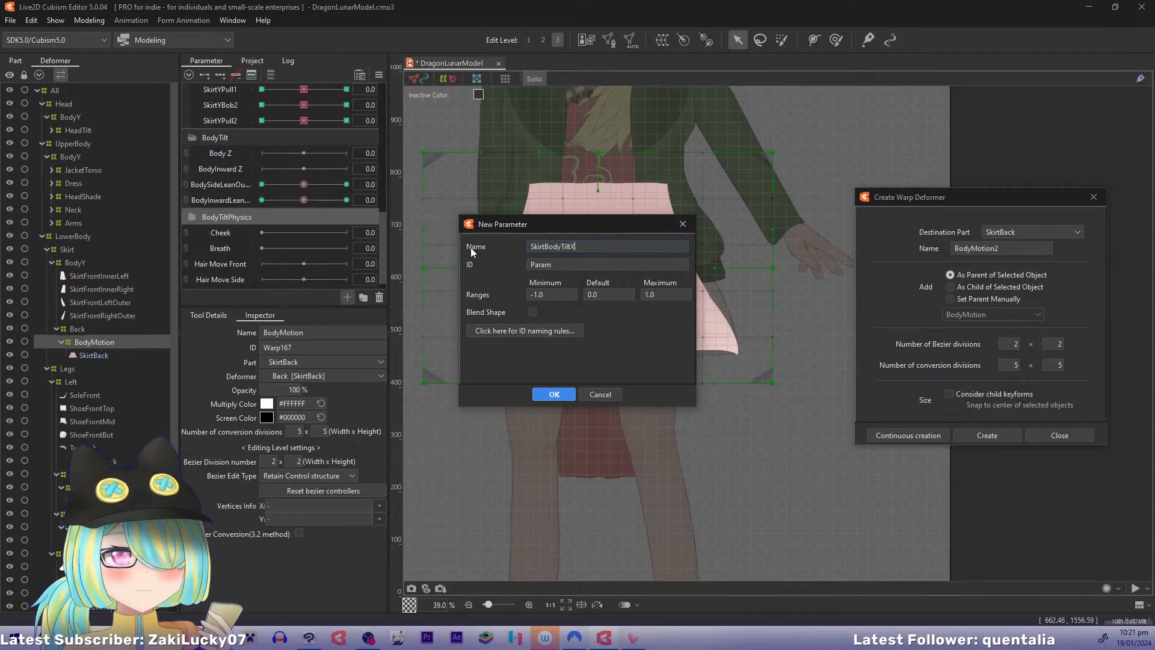
pyautogui.hotkey('ctrl', 'a')
pyautogui.hotkey('ctrl', 'c')
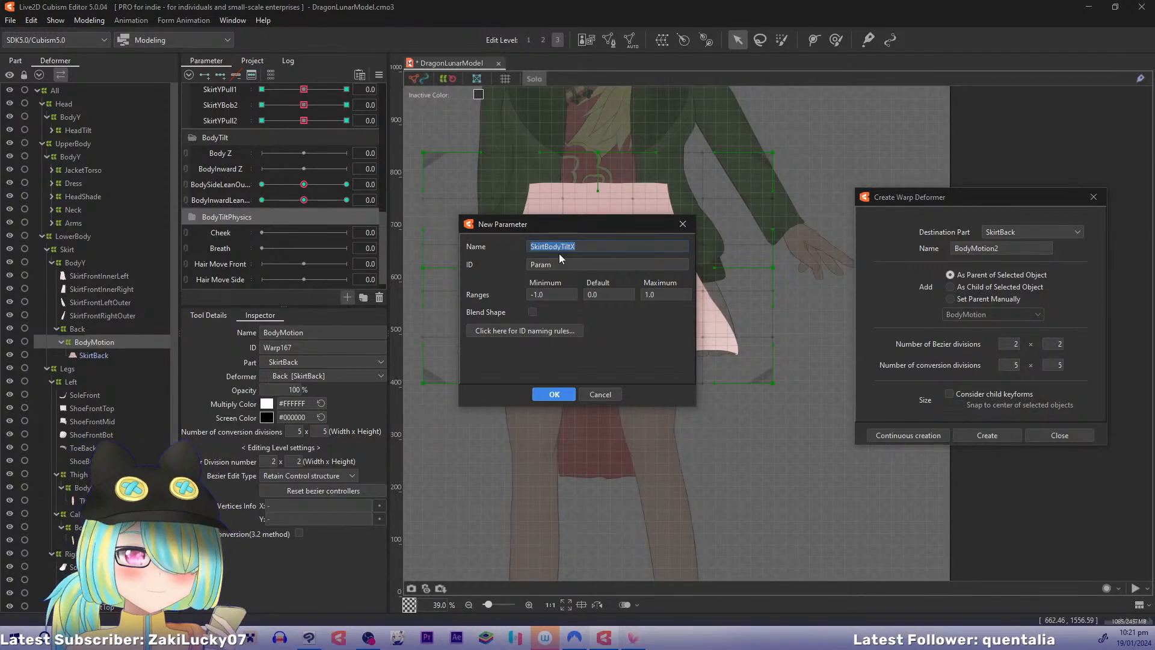
pyautogui.doubleClick(541, 265)
pyautogui.hotkey('ctrl', 'v')
pyautogui.click(554, 394)
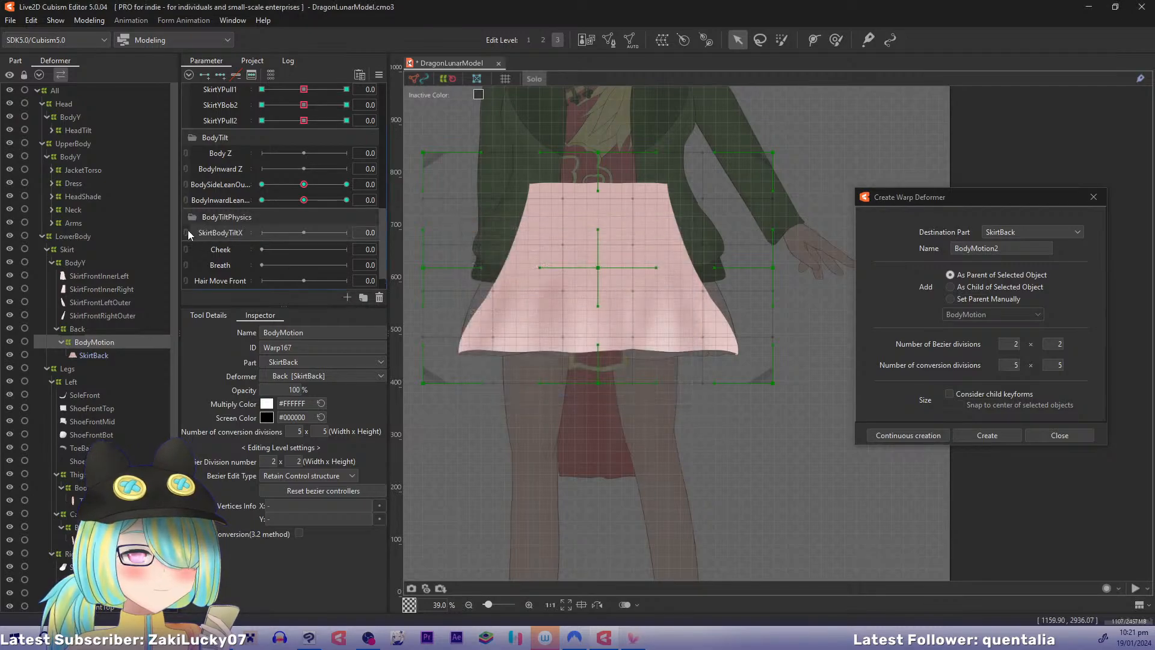
# Step: Make SkirtBodyTiltX a blend shape parameter
pyautogui.rightClick(225, 233)
pyautogui.click(247, 241)
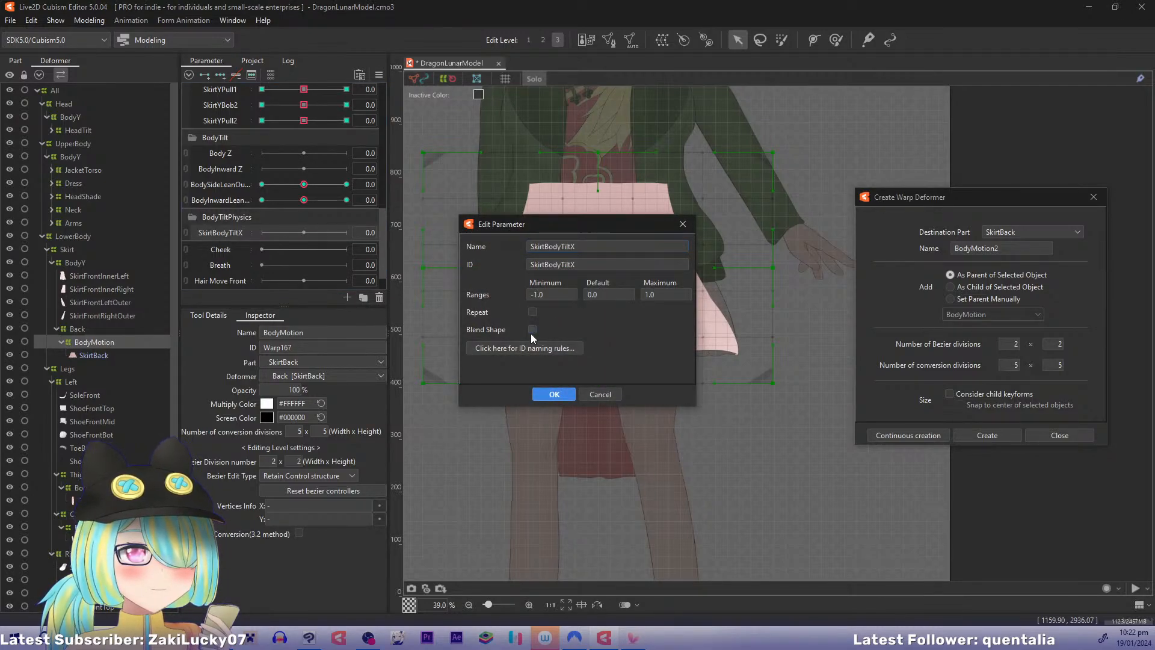
pyautogui.click(542, 398)
# Step: Duplicate the SkirtBodyTiltX parameter and change the copy's name and ID to SkirtBodyTiltZ
pyautogui.rightClick(234, 232)
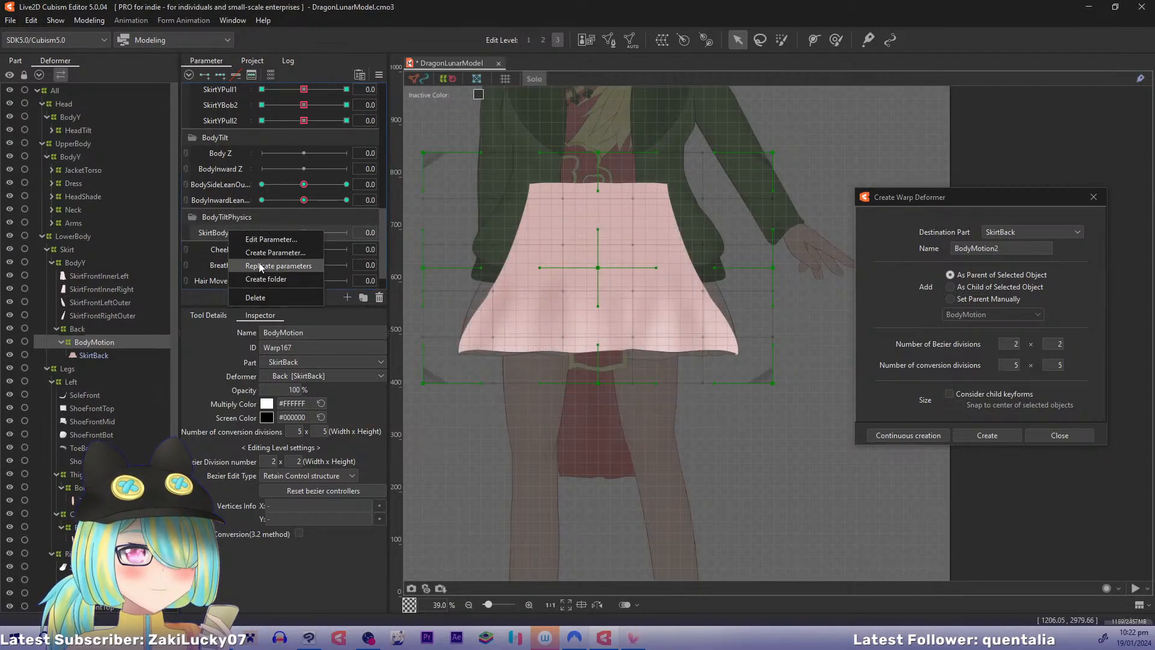
pyautogui.click(259, 265)
pyautogui.rightClick(233, 249)
pyautogui.click(252, 258)
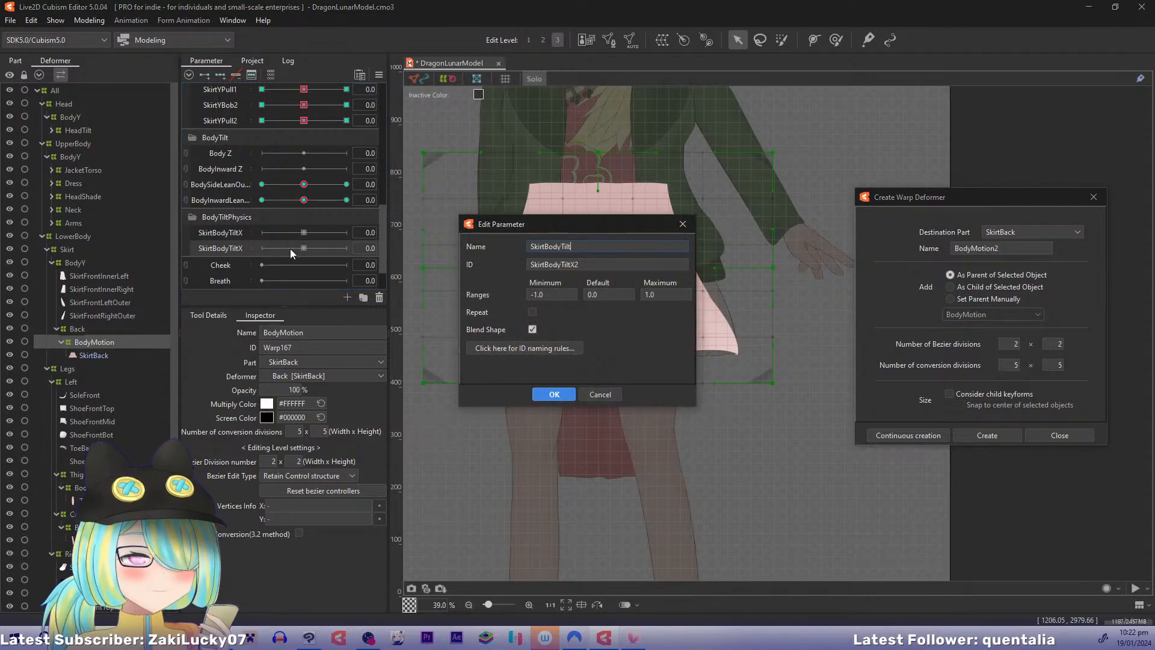
pyautogui.write('Z')
pyautogui.press('Tab')
pyautogui.press('End')
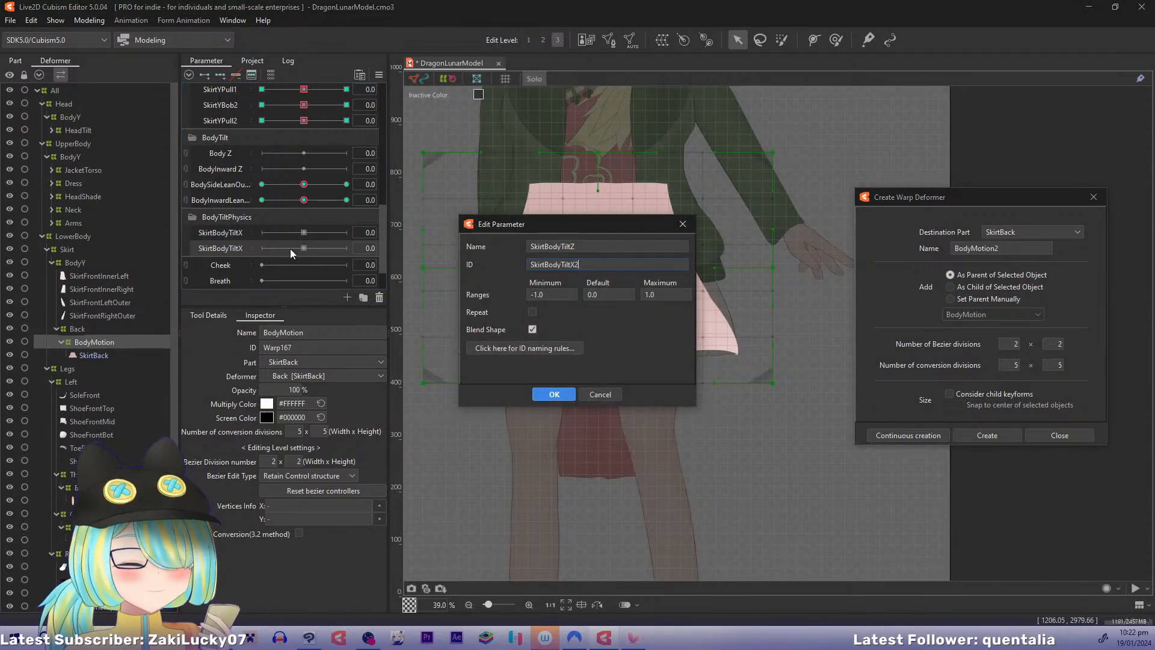
pyautogui.write('Z')
pyautogui.press('Return')
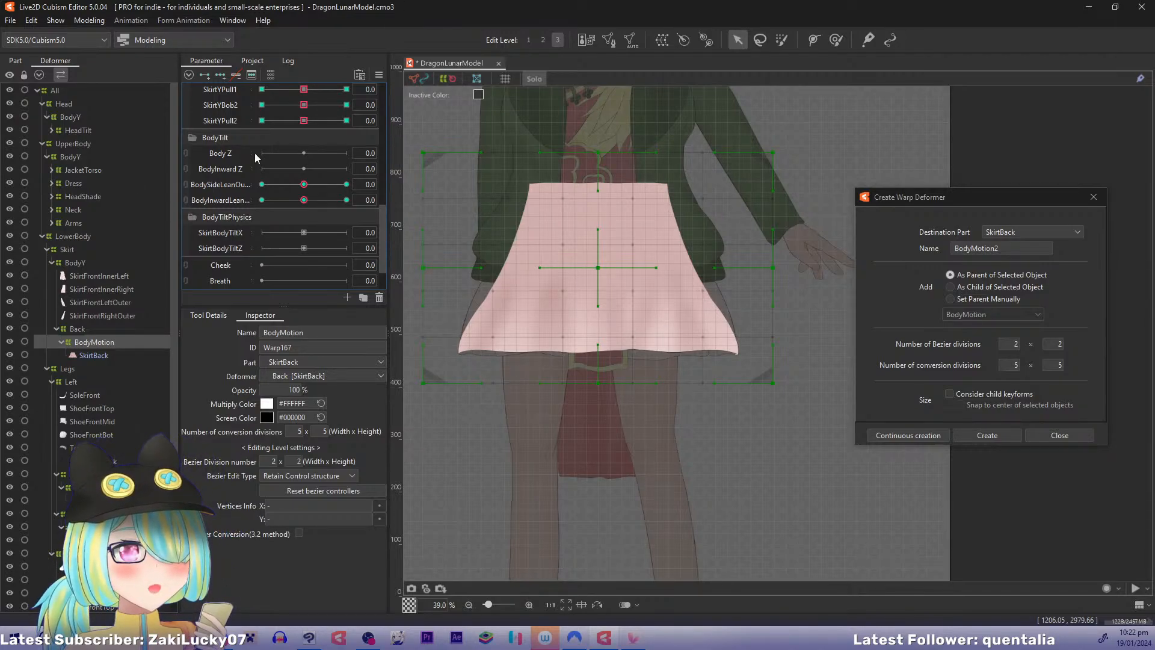
# Step: At BodySideLeanOutput -1.0, flare the warp's bottom-right corner outward, shift the bottom midpoint right, and smooth the left side and centre handle
pyautogui.moveTo(300, 190); pyautogui.dragTo(203, 174)
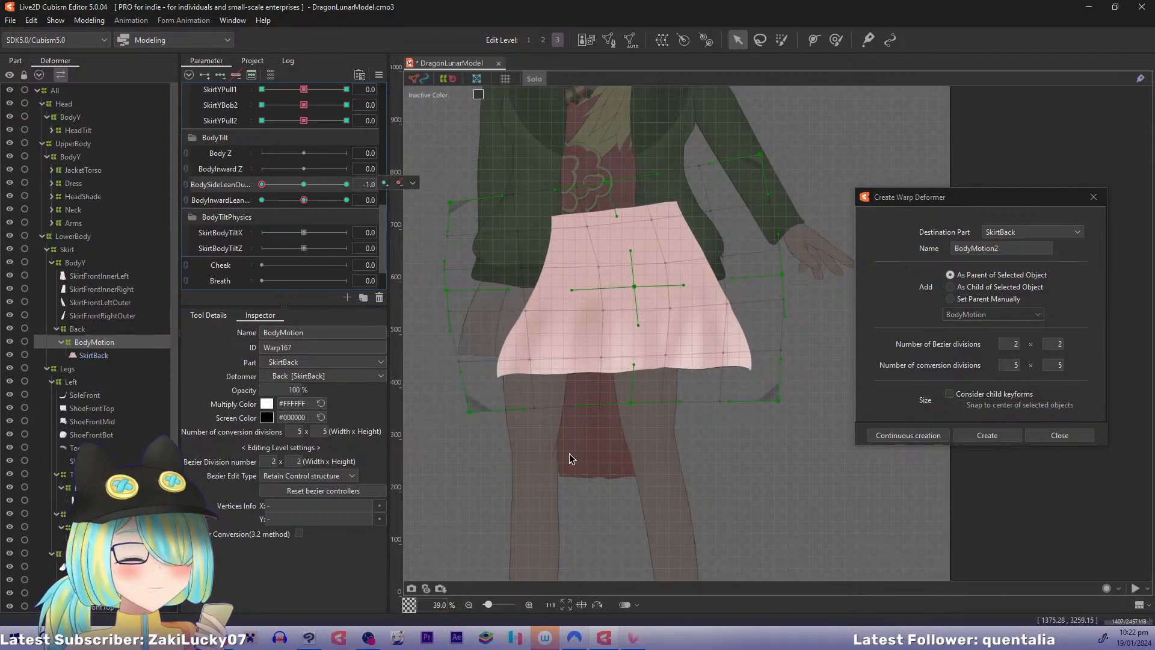
pyautogui.moveTo(771, 404)
pyautogui.mouseDown()
pyautogui.moveTo(792, 400)
pyautogui.moveTo(783, 396)
pyautogui.mouseUp()
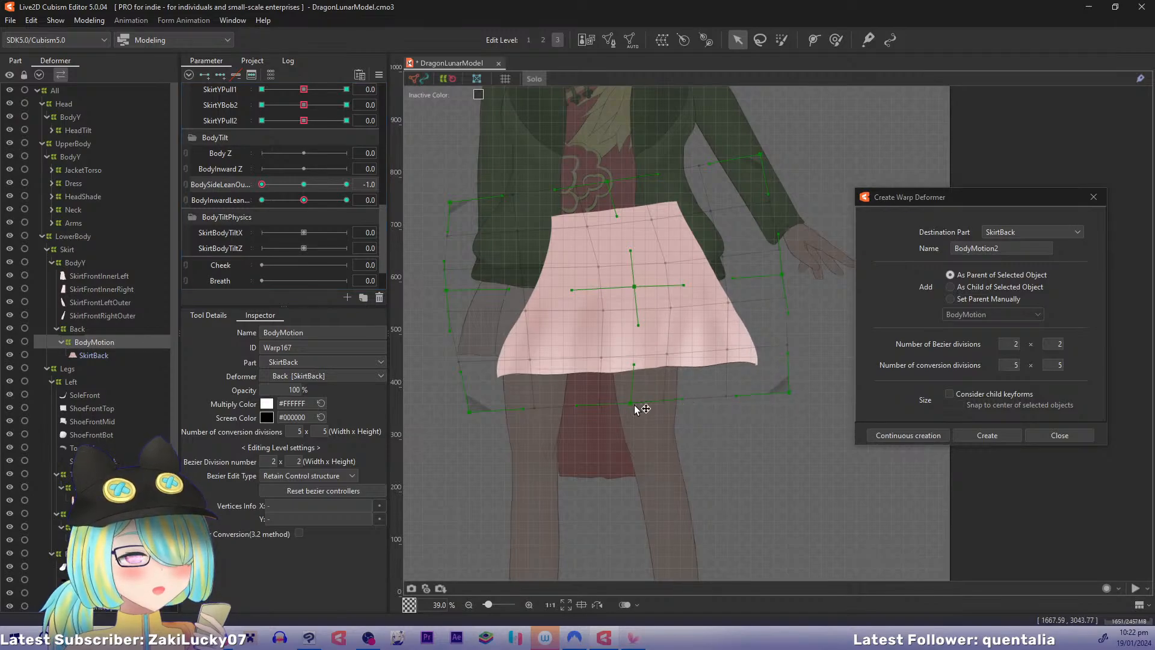
pyautogui.moveTo(638, 408); pyautogui.dragTo(660, 407)
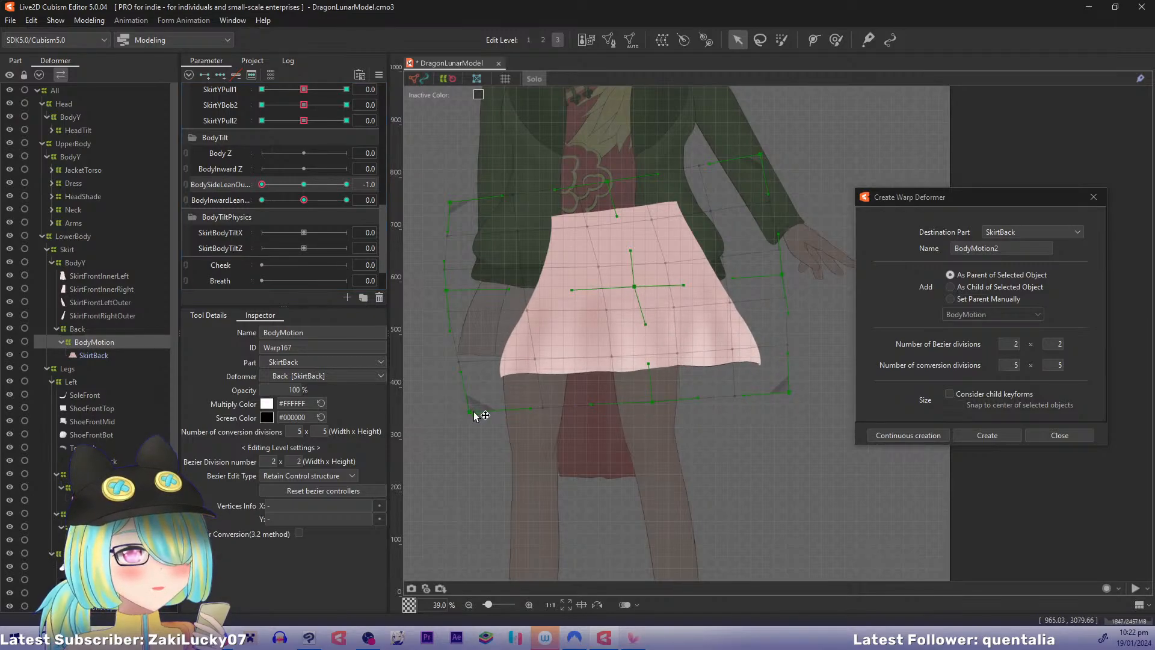
pyautogui.moveTo(476, 413); pyautogui.dragTo(479, 412)
pyautogui.moveTo(446, 291); pyautogui.dragTo(449, 295)
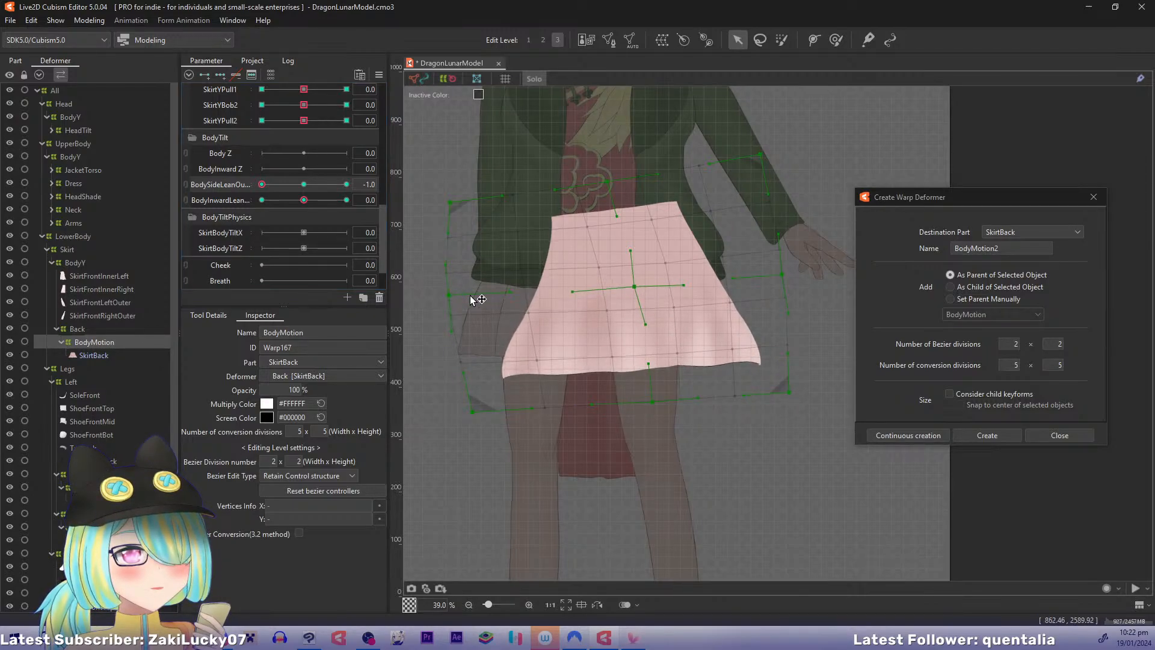
pyautogui.moveTo(646, 325); pyautogui.dragTo(644, 325)
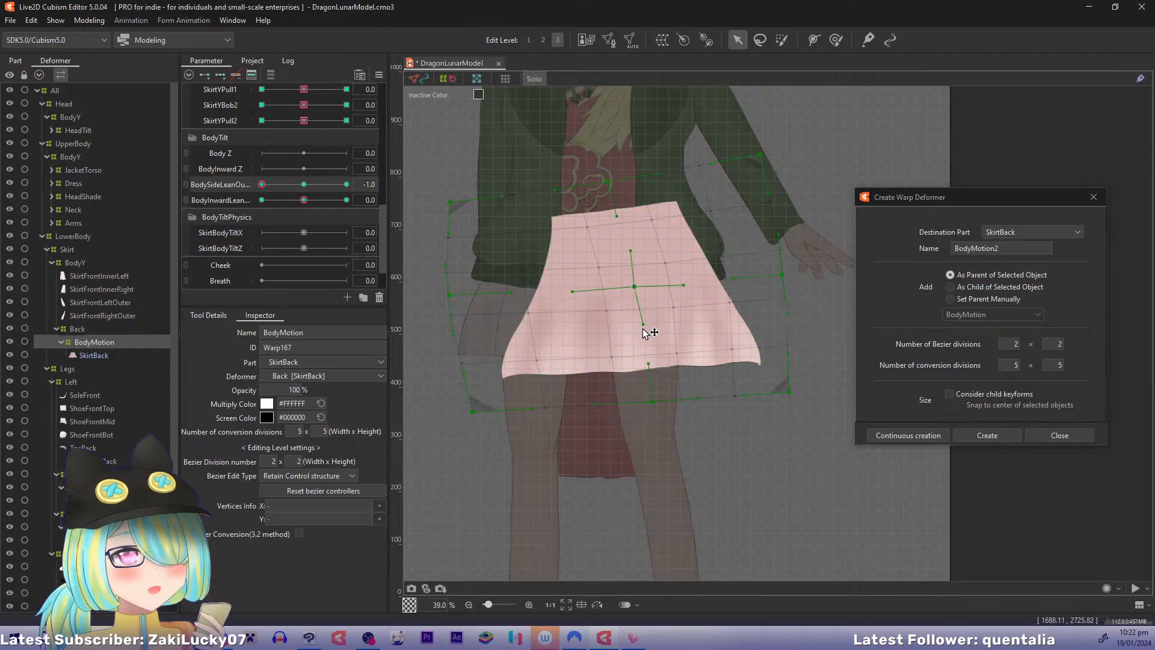
# Step: Reflect the BodyMotion warp's BodySideLeanOutput -1.0 shape horizontally onto the opposite key and check it at 1.0
pyautogui.click(382, 76)
pyautogui.click(418, 190)
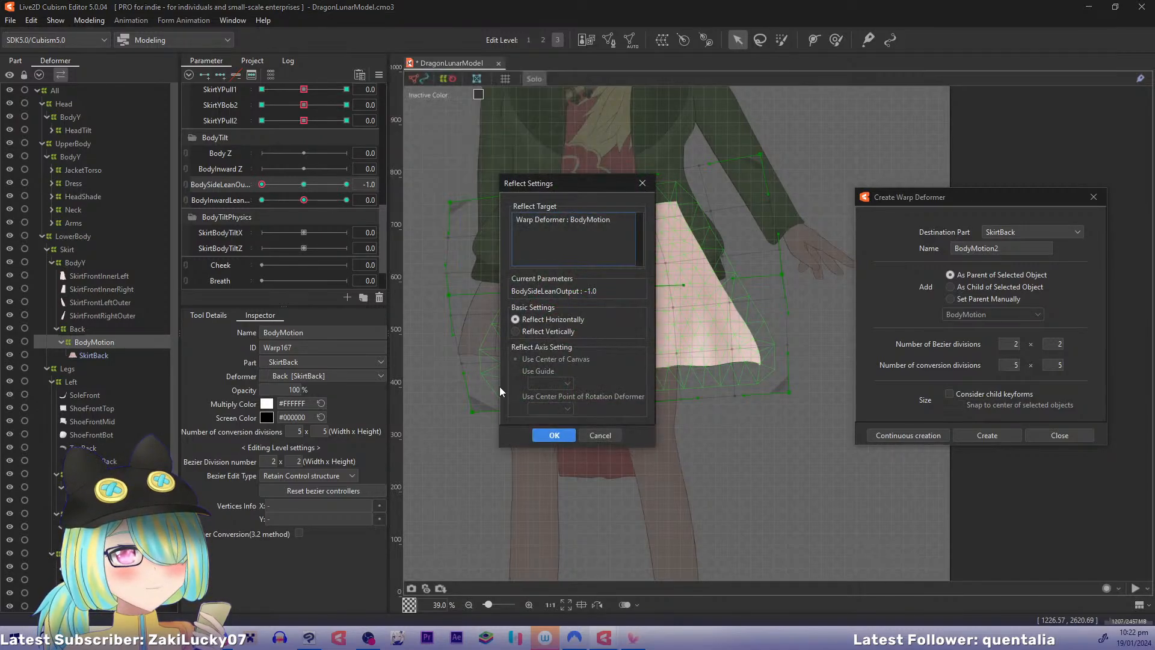
pyautogui.click(539, 432)
pyautogui.moveTo(262, 184); pyautogui.dragTo(409, 206)
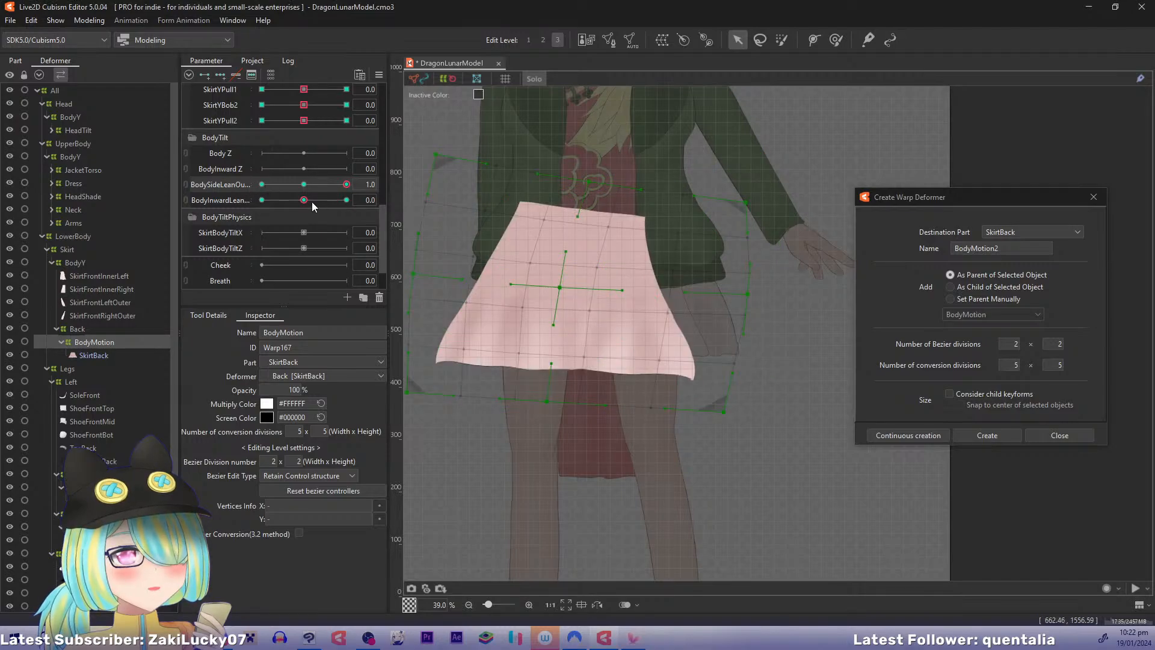
# Step: At the BodyInwardLean output's -1.0 key, move both bottom corners of the BodyMotion warp outward and up
pyautogui.moveTo(308, 200); pyautogui.dragTo(487, 260)
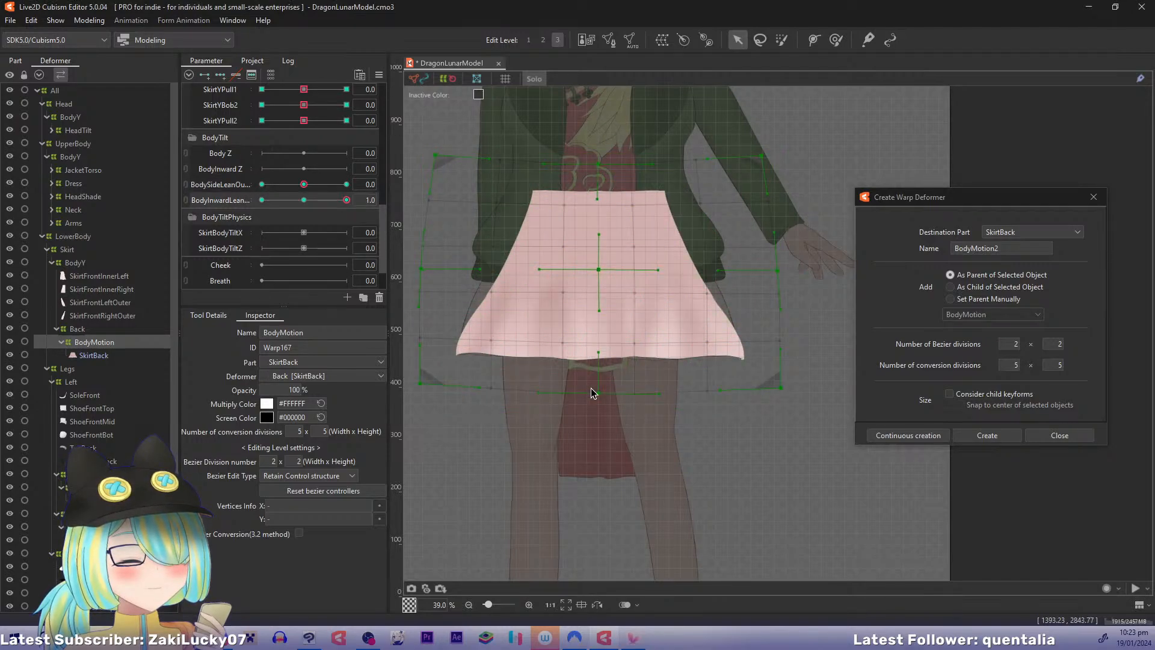
pyautogui.moveTo(335, 193); pyautogui.dragTo(212, 200)
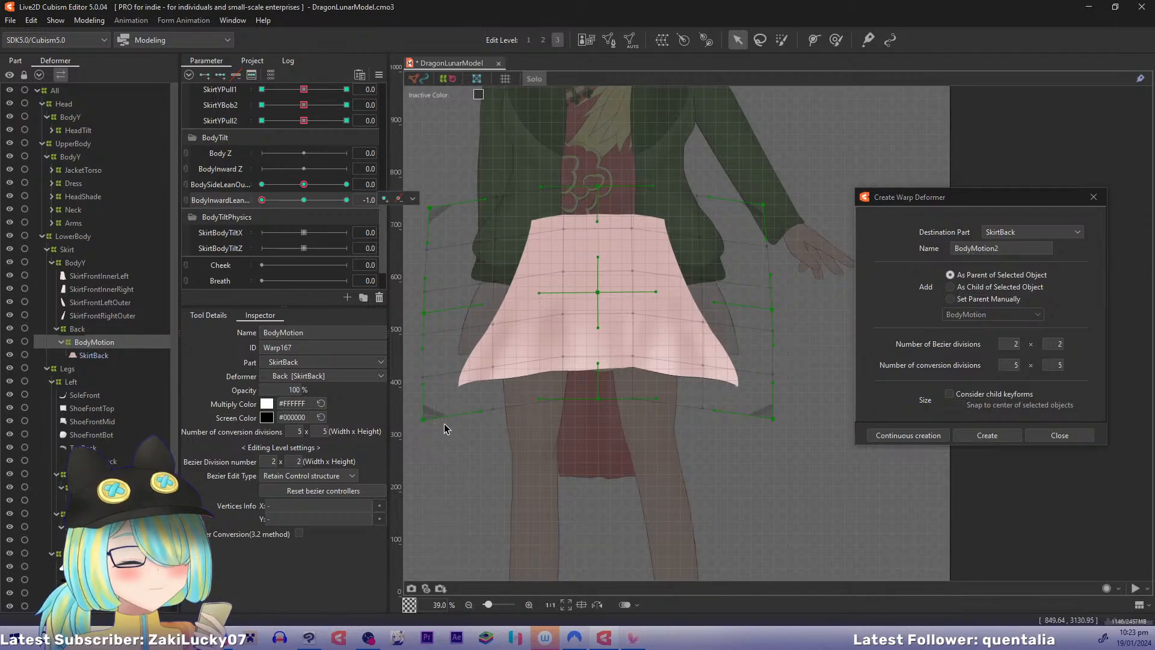
pyautogui.moveTo(425, 421); pyautogui.dragTo(419, 410)
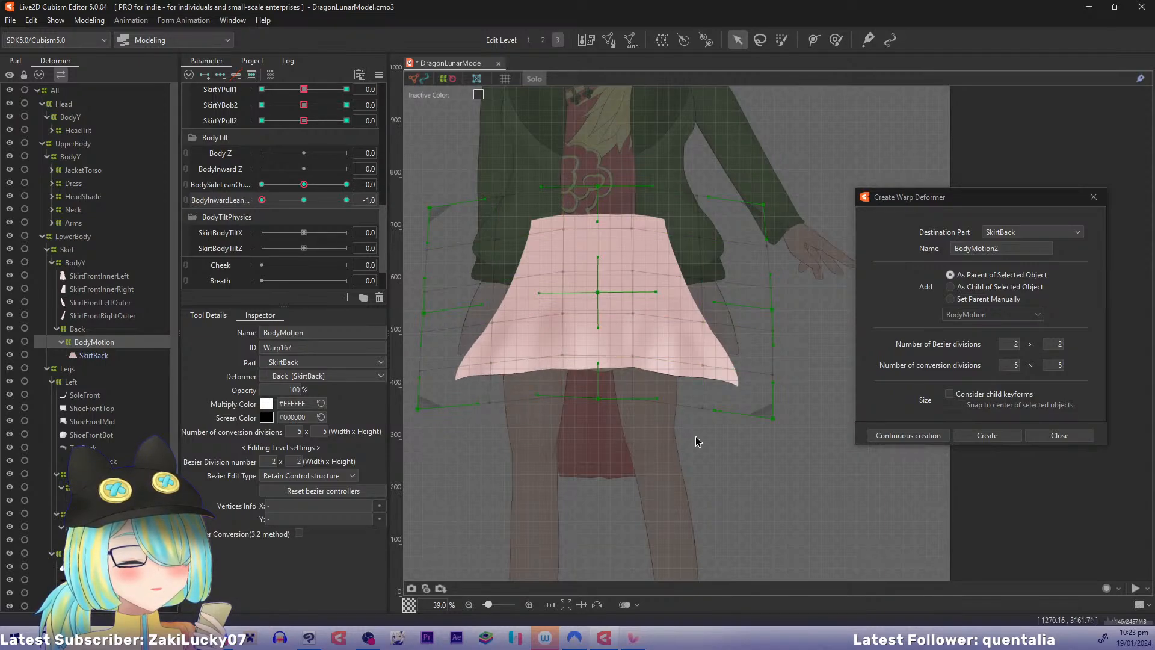
pyautogui.moveTo(771, 422); pyautogui.dragTo(781, 412)
# Step: At the BodyInwardLean output's 1.0 key, lower both bottom corners of the BodyMotion warp, and reset the parameter to 0.0
pyautogui.moveTo(263, 200); pyautogui.dragTo(431, 216)
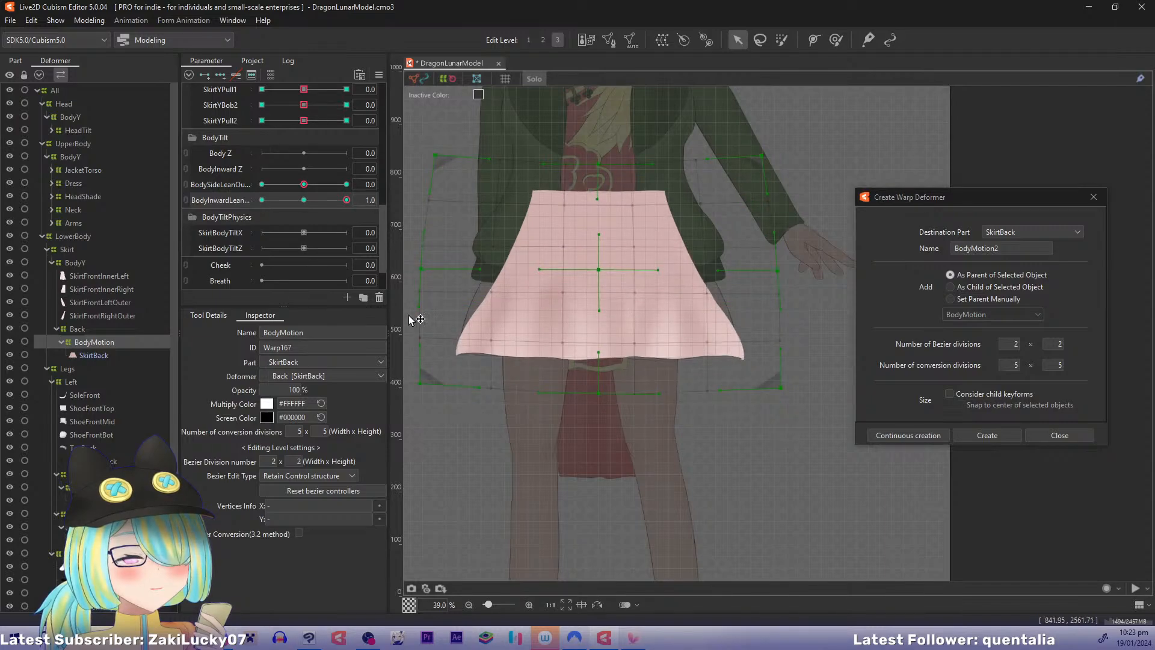
pyautogui.moveTo(424, 383); pyautogui.dragTo(424, 396)
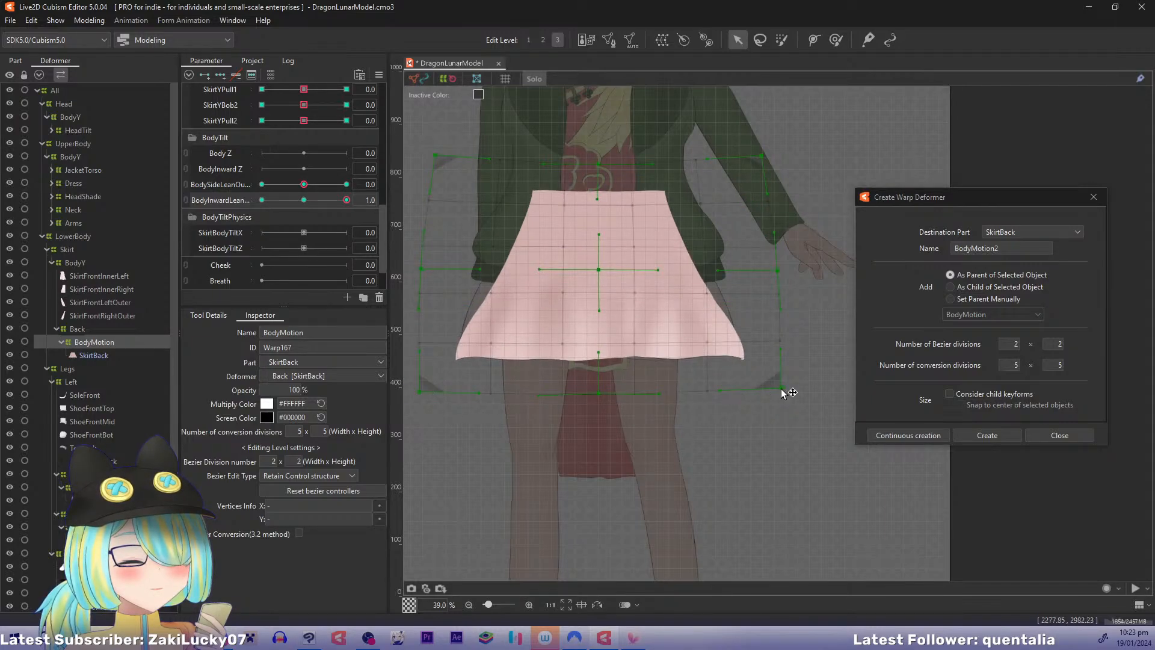
pyautogui.moveTo(782, 393); pyautogui.dragTo(779, 404)
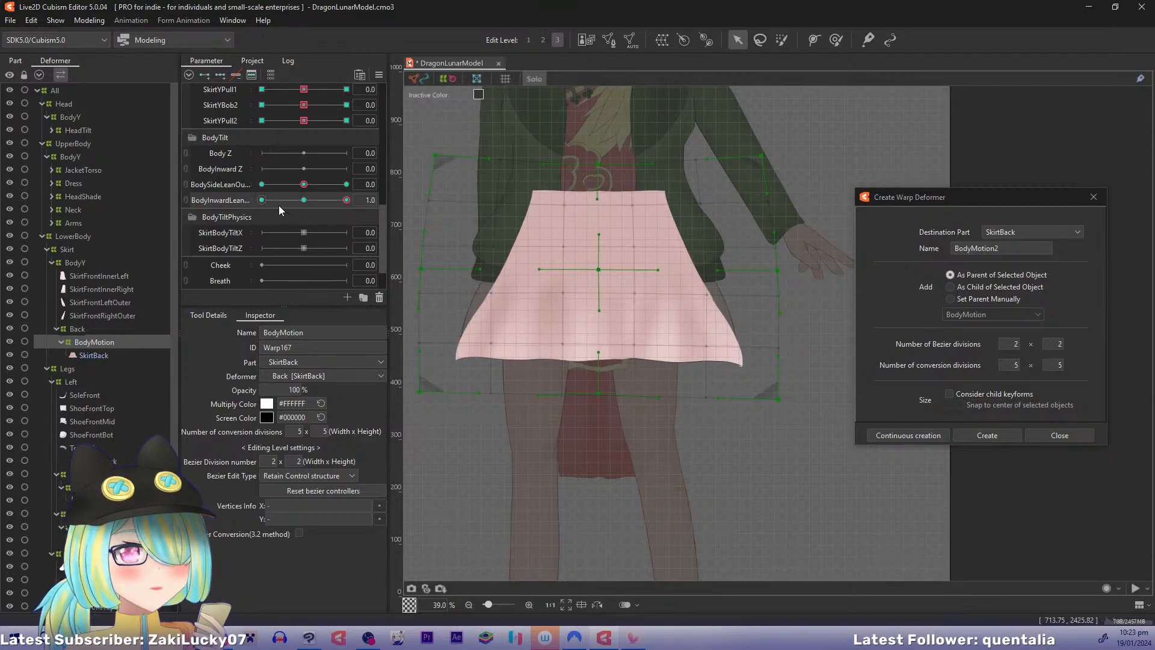
pyautogui.moveTo(342, 204); pyautogui.dragTo(304, 231)
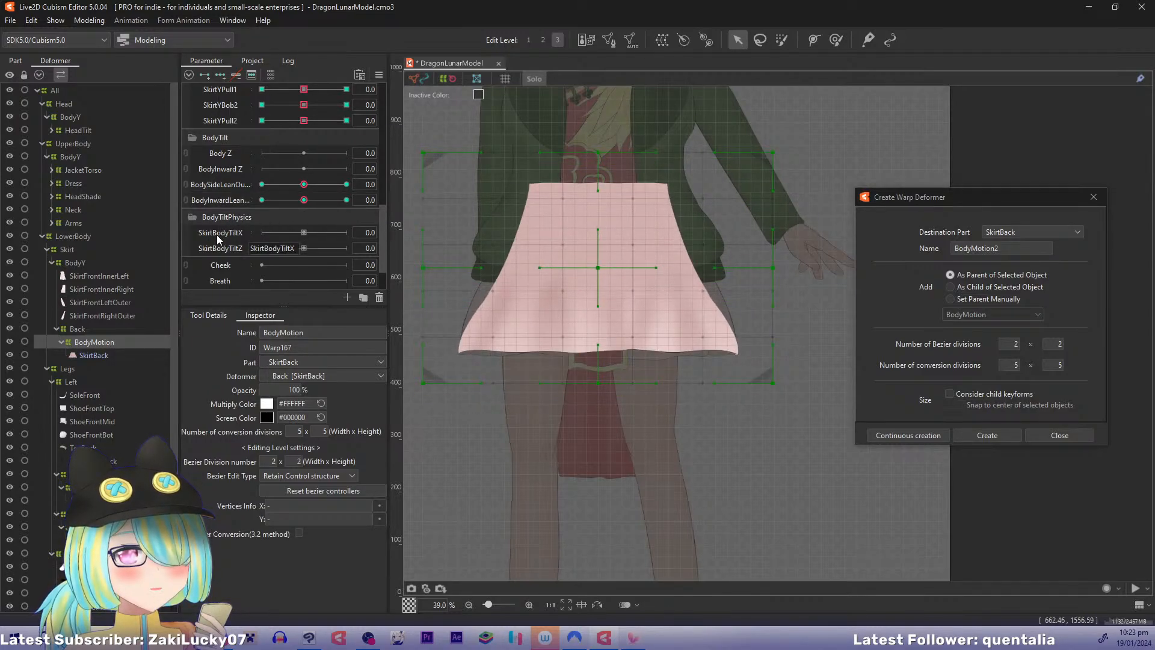
# Step: Synthesize the corner keyforms of BodySideLeanOutput and BodyInwardLeanOutput for the BodyMotion warp, using the default value as reference
pyautogui.click(225, 185)
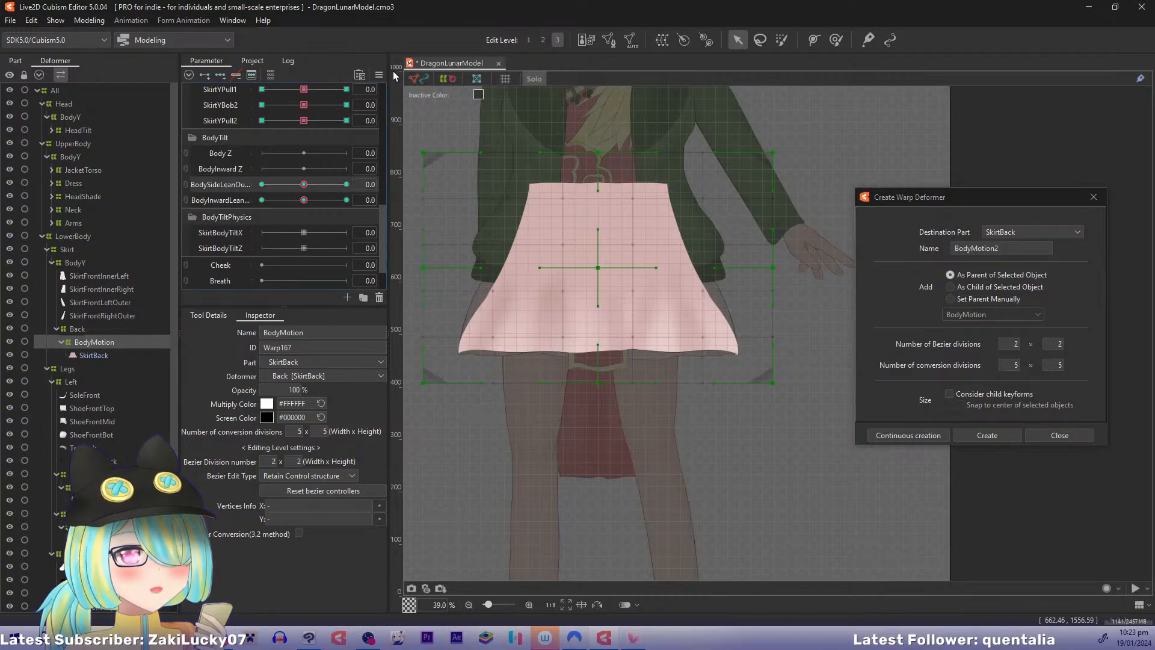
pyautogui.click(379, 74)
pyautogui.click(416, 193)
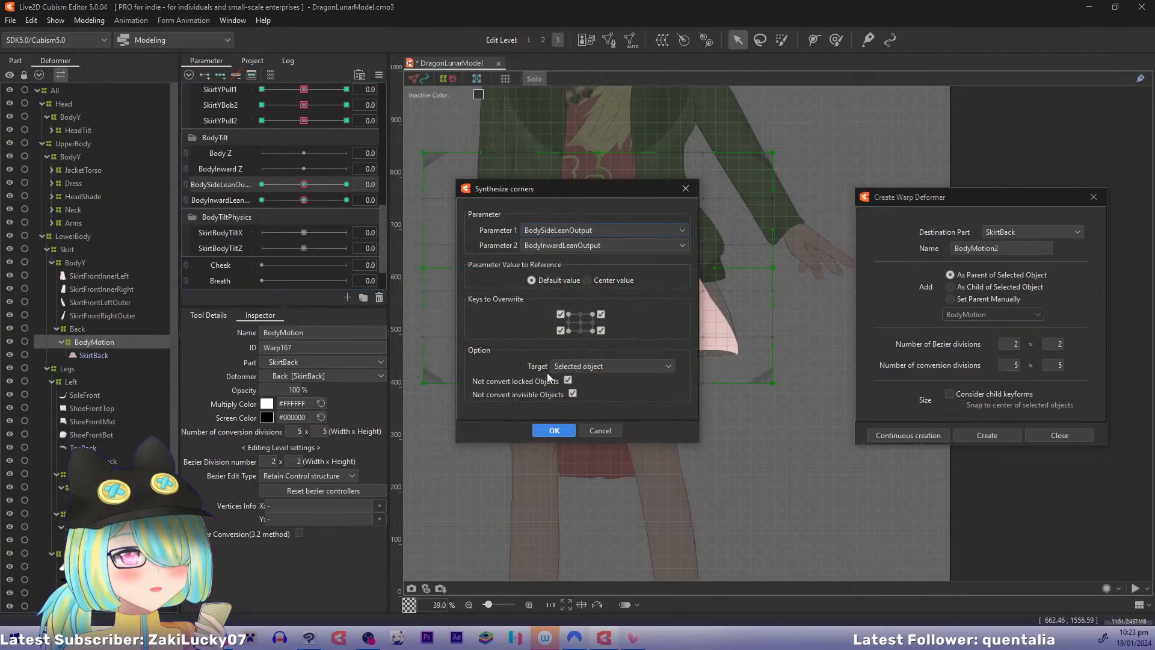
pyautogui.click(544, 430)
# Step: Add three keys to SkirtBodyTiltX and, at SkirtBodyTiltX and BodySideLeanOutput 1.0, shift the BodyMotion warp's bottom midpoint right and bottom-left corner inward and down
pyautogui.click(231, 234)
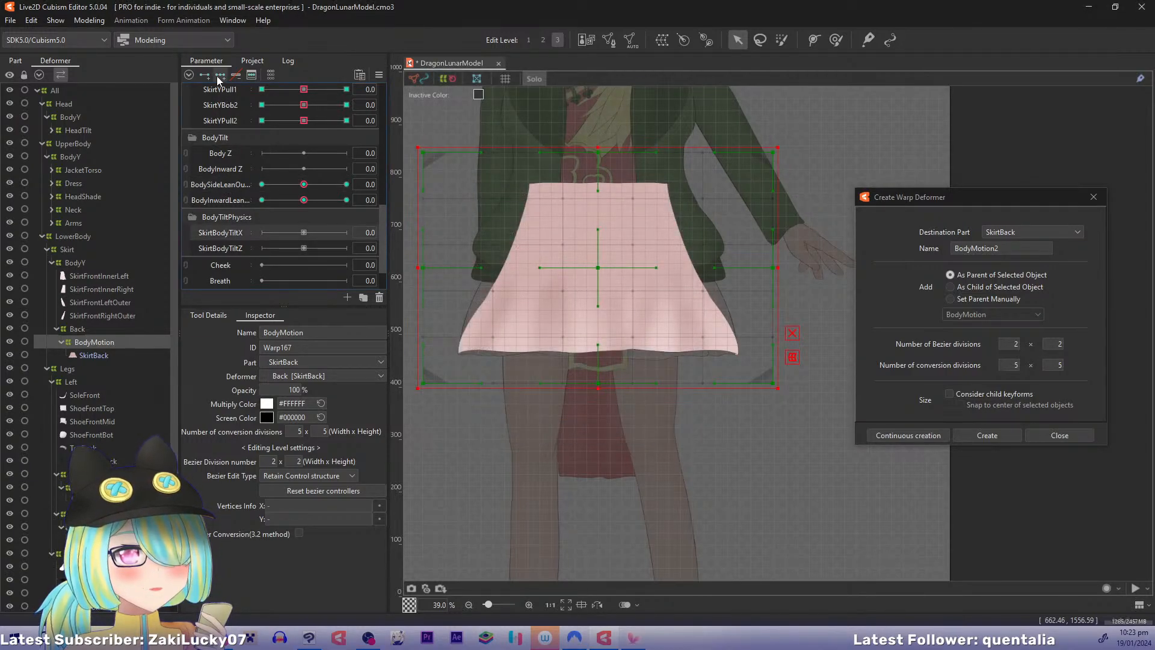
pyautogui.click(220, 75)
pyautogui.moveTo(306, 184); pyautogui.dragTo(374, 187)
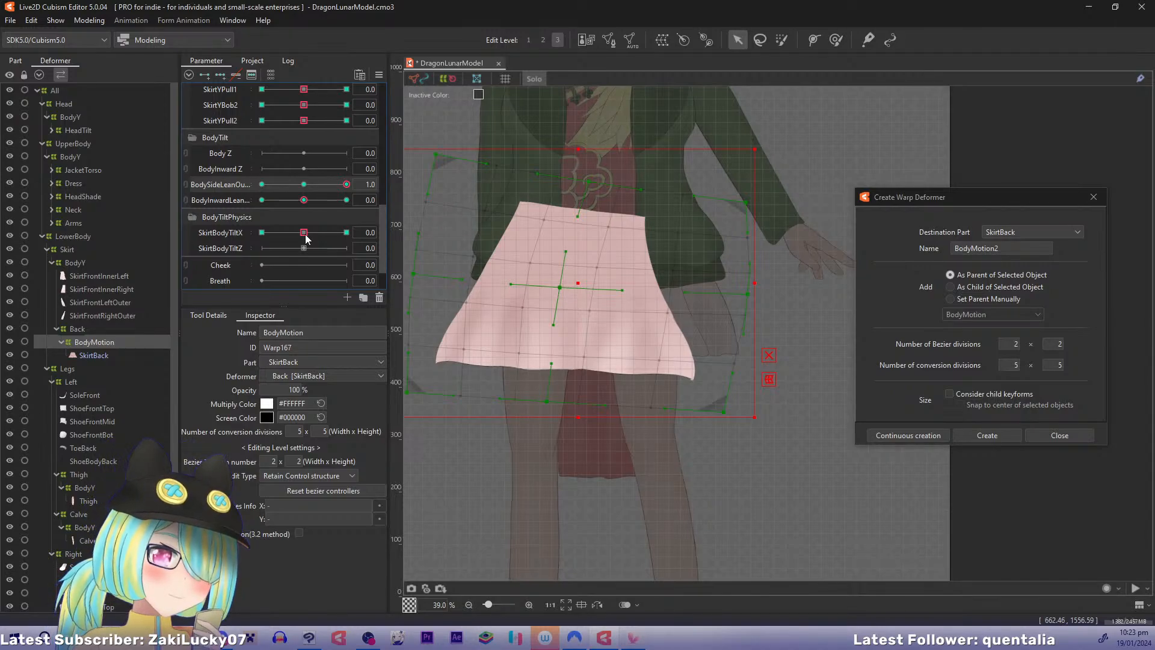
pyautogui.moveTo(305, 234); pyautogui.dragTo(364, 234)
pyautogui.moveTo(572, 378); pyautogui.dragTo(626, 380)
pyautogui.moveTo(480, 380); pyautogui.dragTo(495, 385)
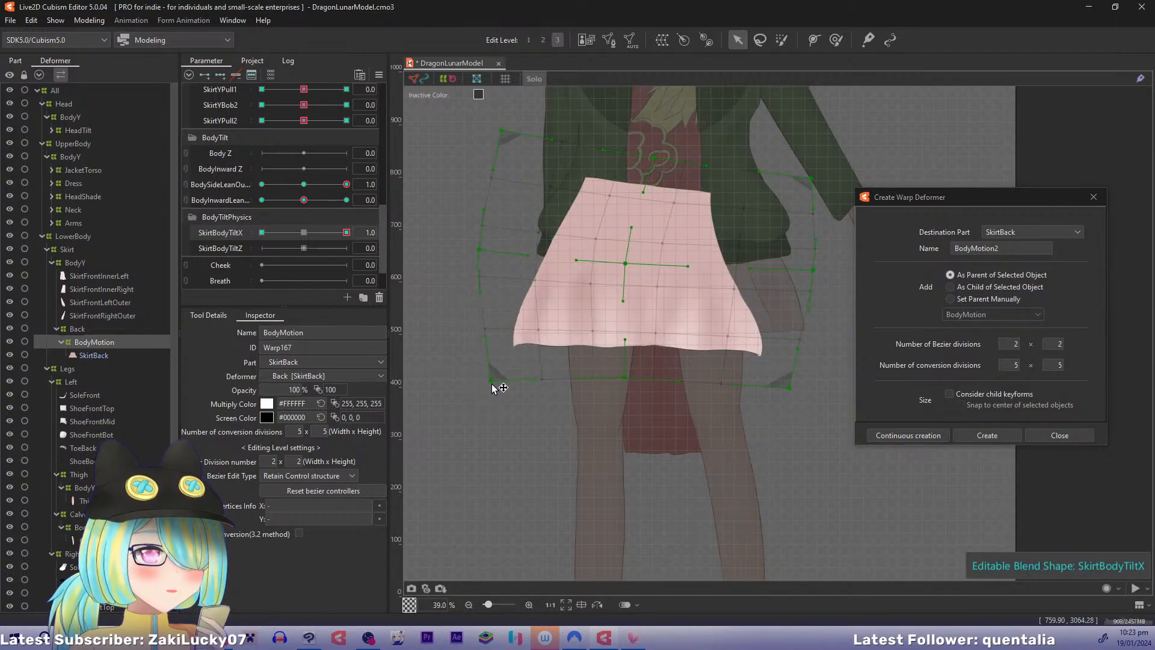
pyautogui.moveTo(789, 388); pyautogui.dragTo(789, 387)
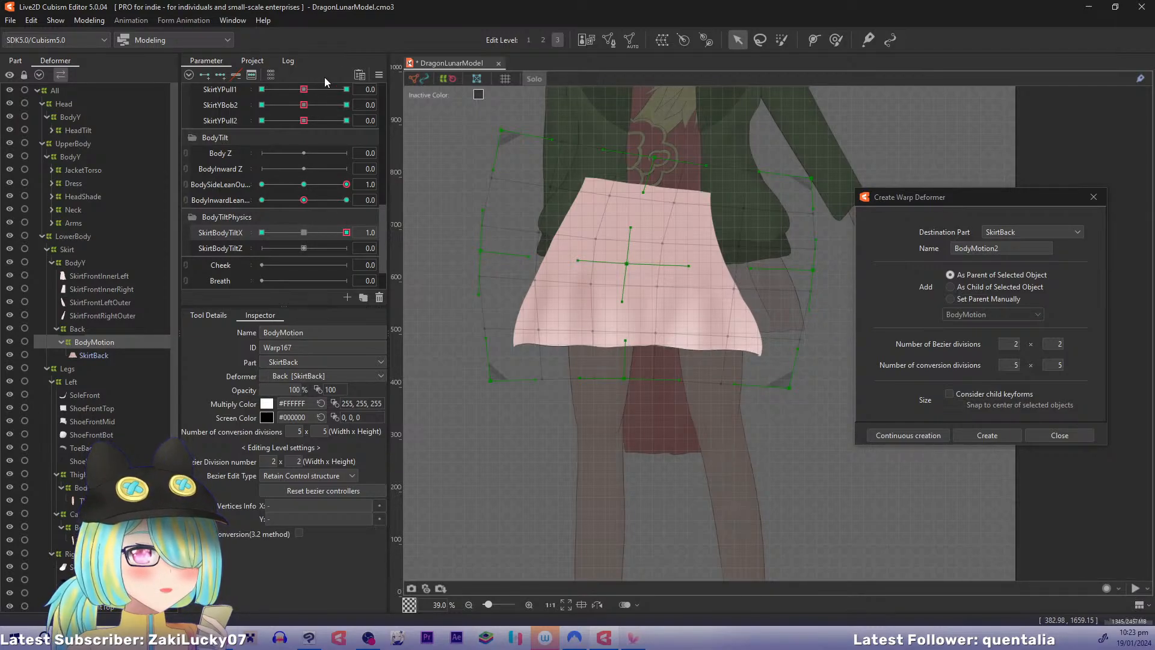
# Step: Reflect the BodyMotion warp's SkirtBodyTiltX 1.0 shape horizontally onto the opposite key and check it at -1.0
pyautogui.click(380, 74)
pyautogui.click(445, 193)
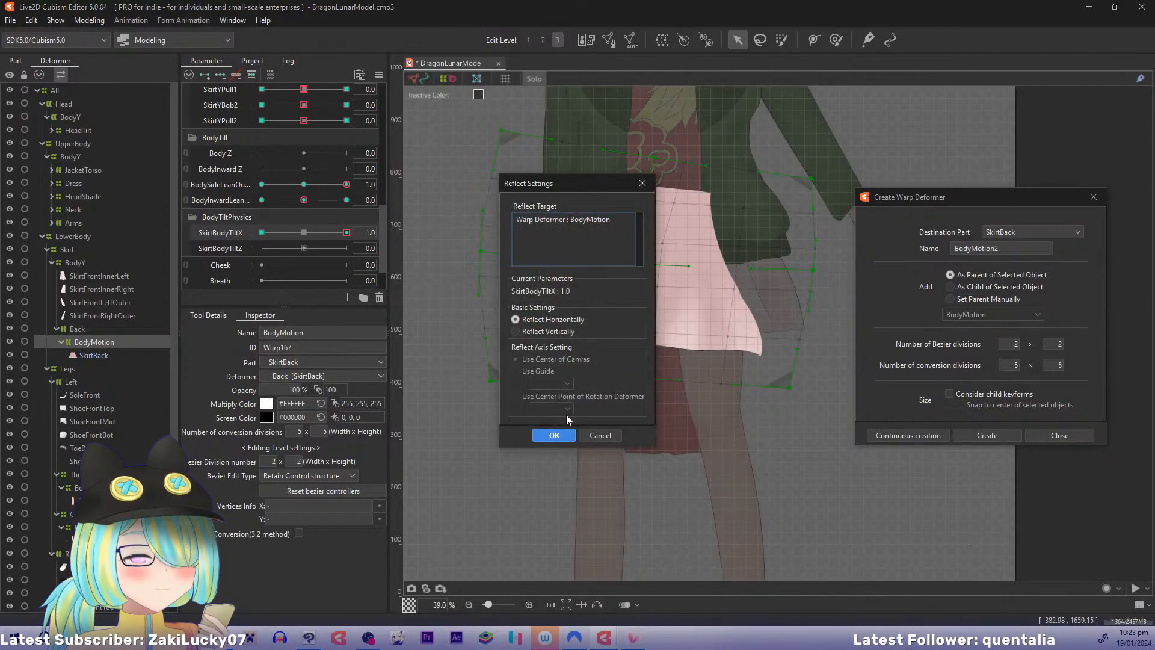
pyautogui.click(555, 434)
pyautogui.moveTo(285, 231); pyautogui.dragTo(256, 225)
# Step: Add three keys to SkirtBodyTiltZ, and set BodyInwardLeanOutput and SkirtBodyTiltZ to 1.0 with the side-tilt parameters at 0.0
pyautogui.moveTo(287, 184); pyautogui.dragTo(349, 201)
pyautogui.click(304, 233)
pyautogui.click(221, 77)
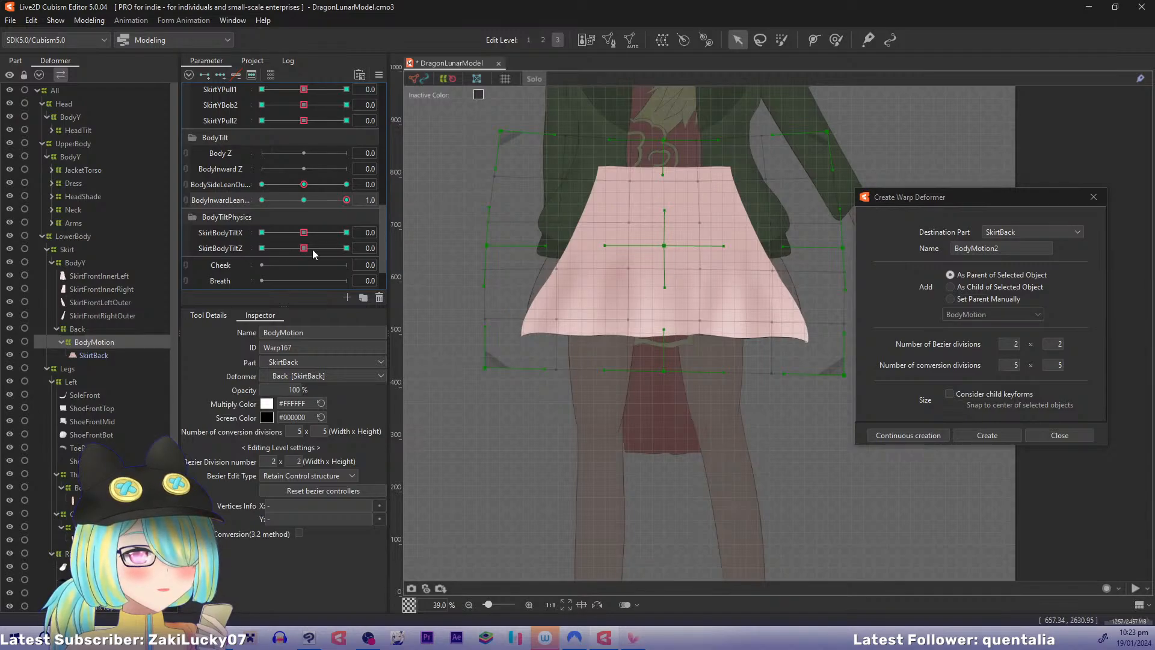
pyautogui.moveTo(311, 247); pyautogui.dragTo(346, 248)
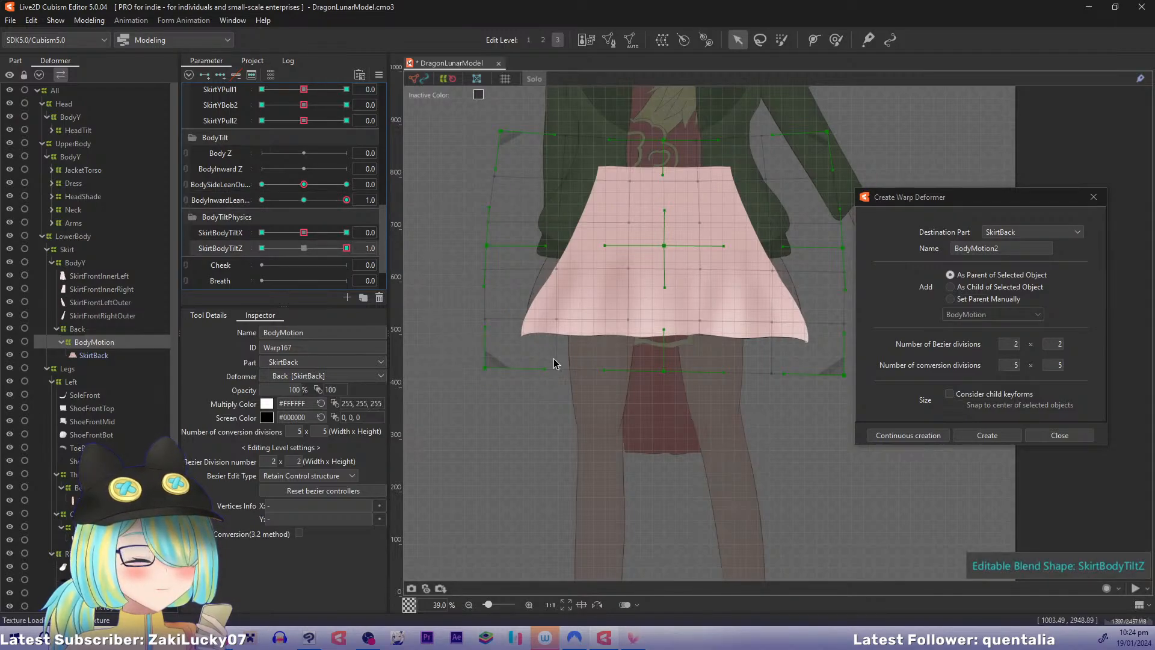
pyautogui.moveTo(559, 353); pyautogui.dragTo(550, 349)
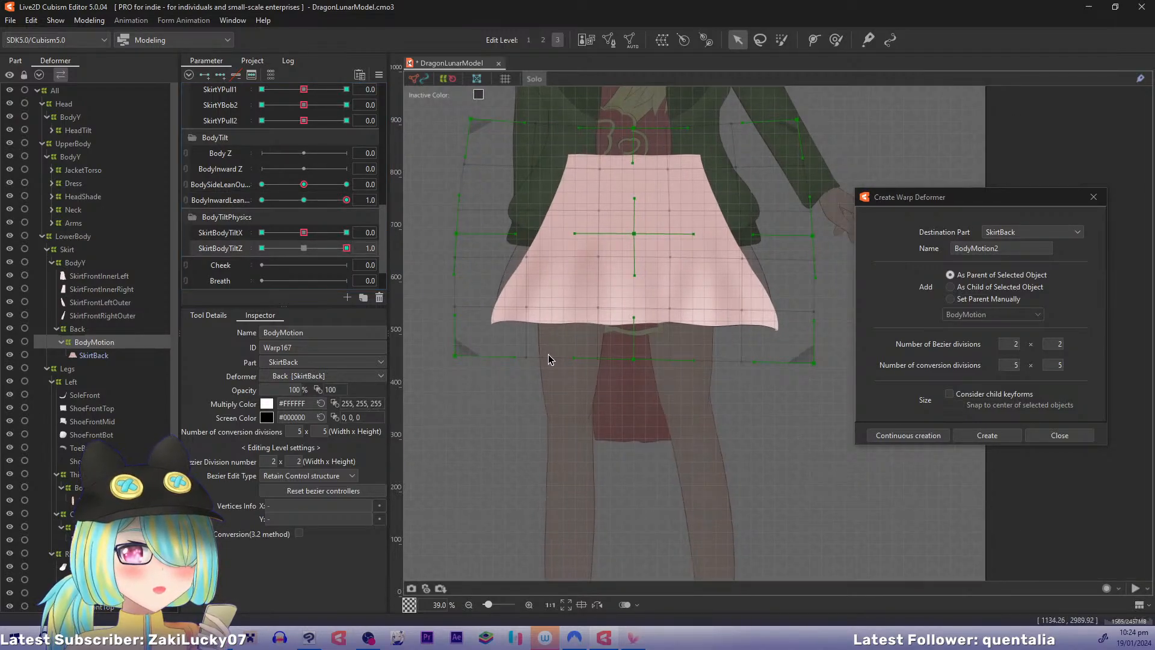
pyautogui.moveTo(622, 377); pyautogui.dragTo(642, 368)
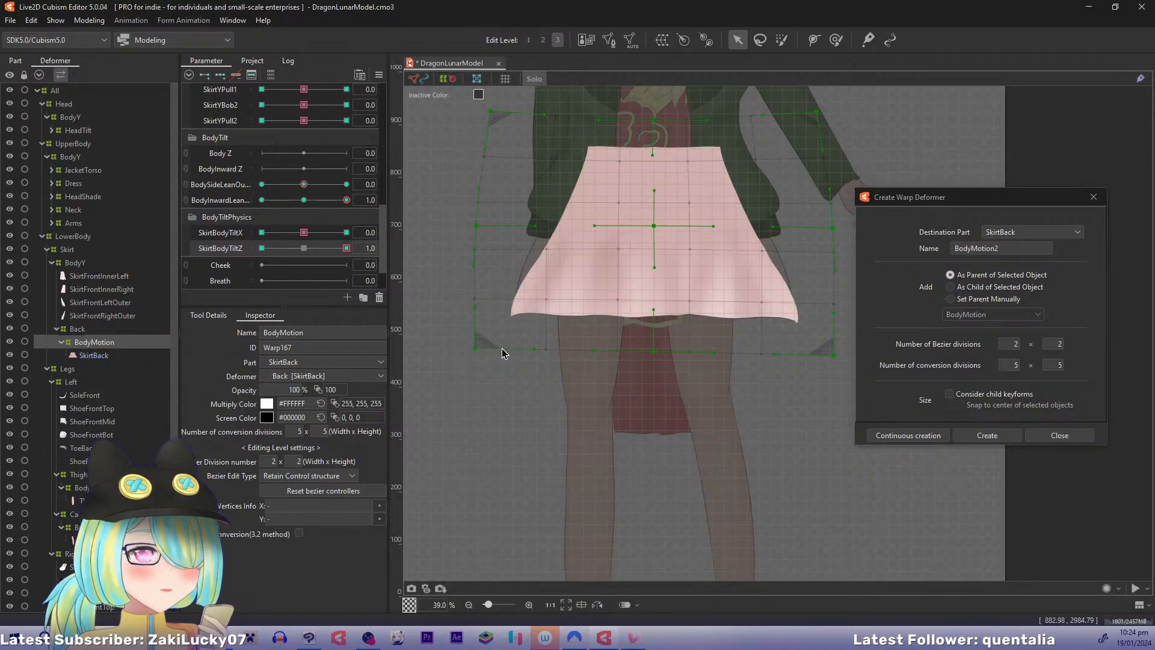
pyautogui.moveTo(478, 349)
pyautogui.mouseDown()
pyautogui.moveTo(478, 368)
pyautogui.moveTo(490, 369)
pyautogui.mouseUp()
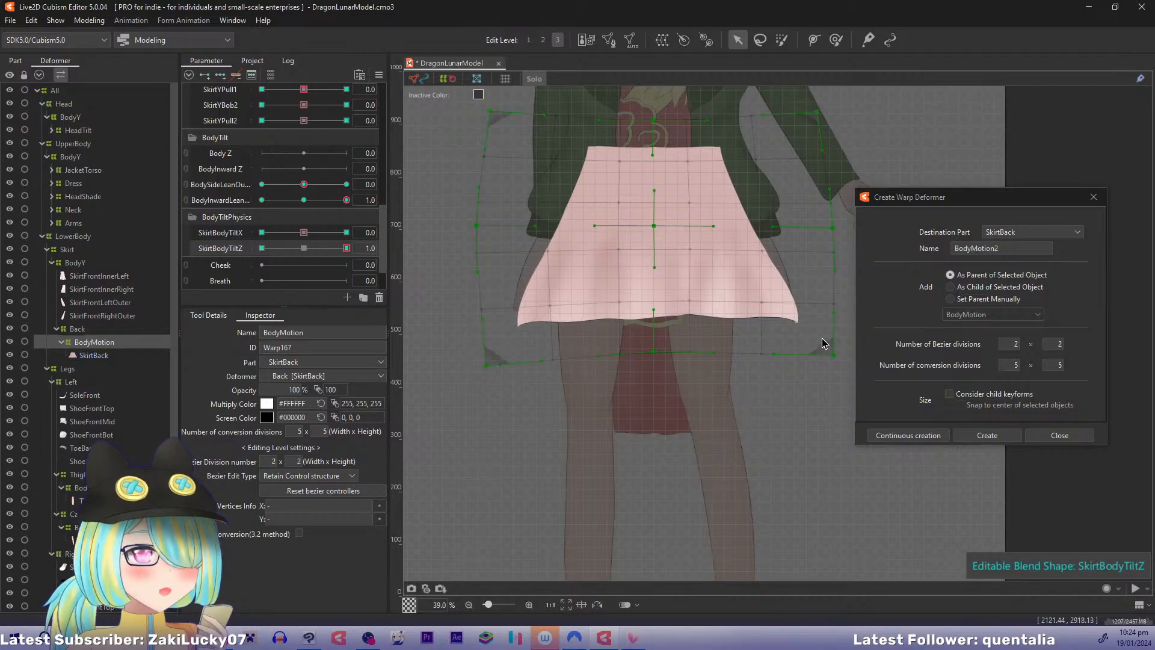
pyautogui.moveTo(833, 361); pyautogui.dragTo(821, 369)
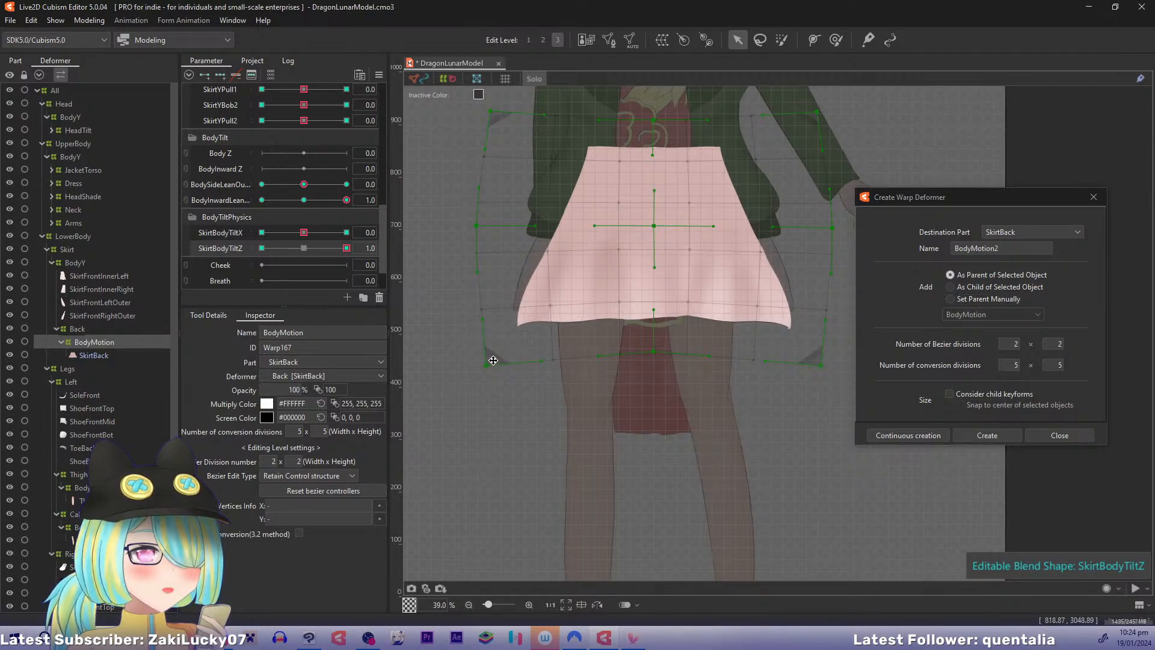
pyautogui.moveTo(489, 364); pyautogui.dragTo(490, 370)
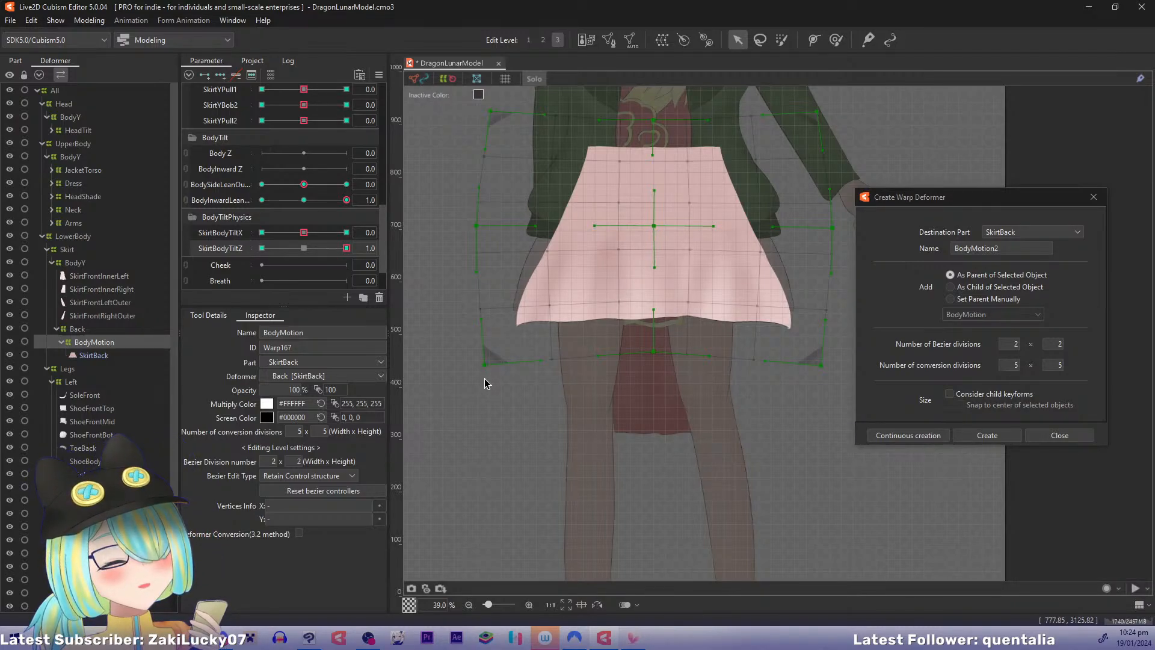
pyautogui.hotkey('ctrl', 'z')
pyautogui.hotkey('ctrl', 'z')
pyautogui.hotkey('ctrl', 'z')
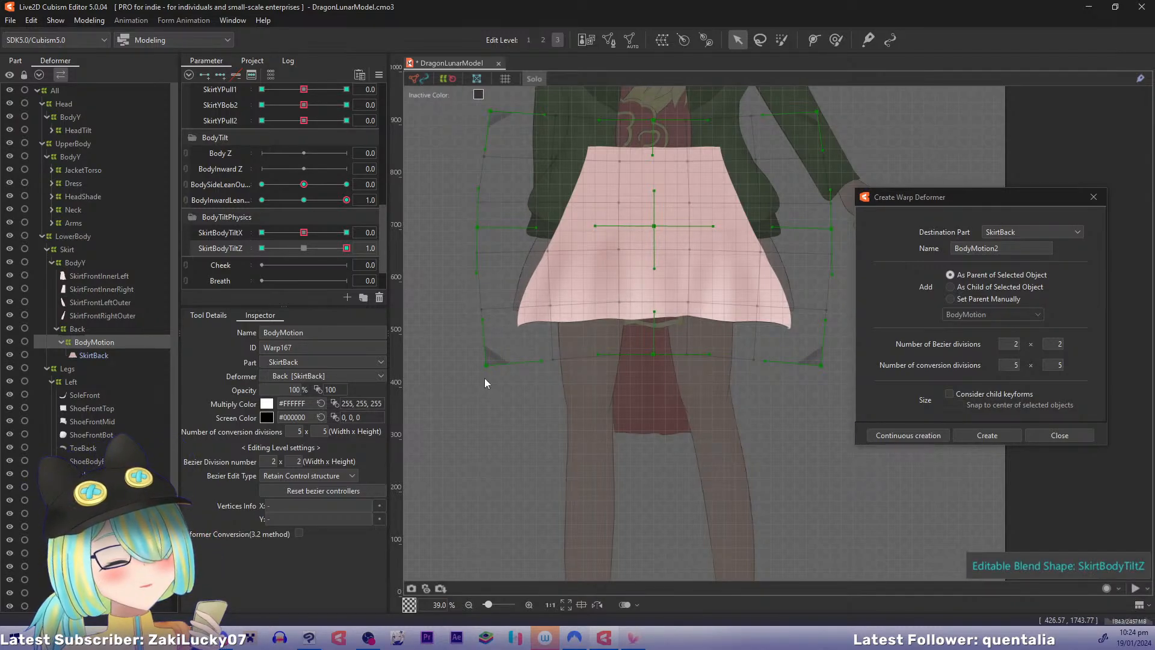
pyautogui.hotkey('ctrl', 'z')
# Step: At SkirtBodyTiltZ 1.0, lower the BodyMotion warp's bottom midpoint and pull both bottom corners slightly inward
pyautogui.moveTo(656, 354); pyautogui.dragTo(652, 374)
pyautogui.moveTo(479, 360); pyautogui.dragTo(480, 354)
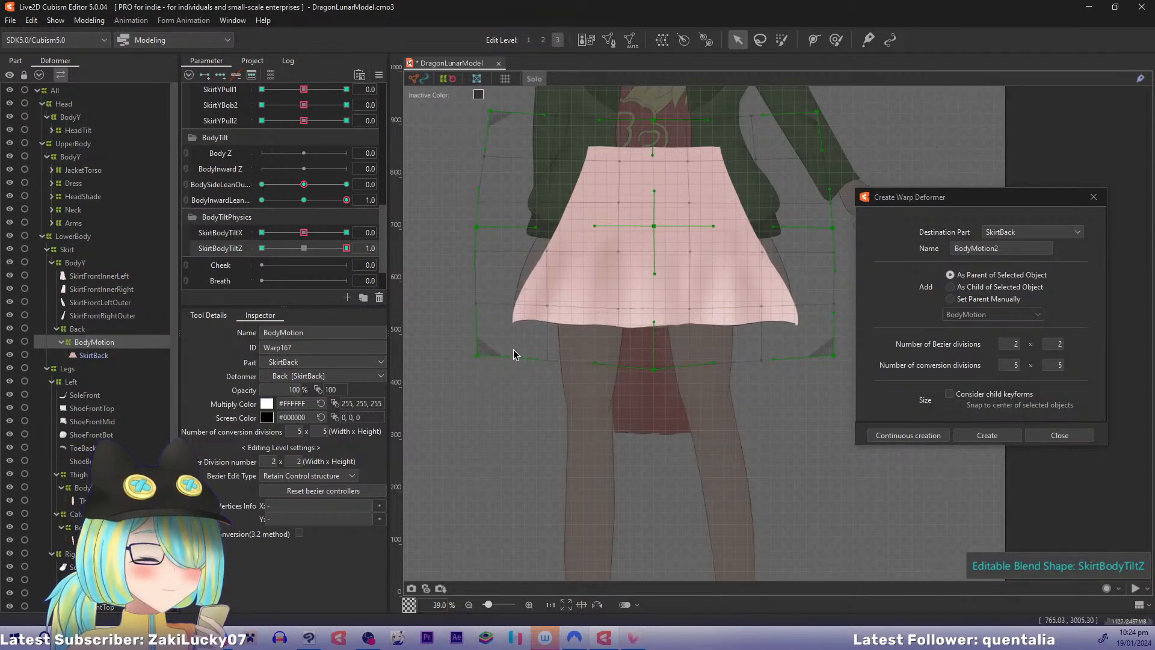
pyautogui.moveTo(834, 357); pyautogui.dragTo(830, 346)
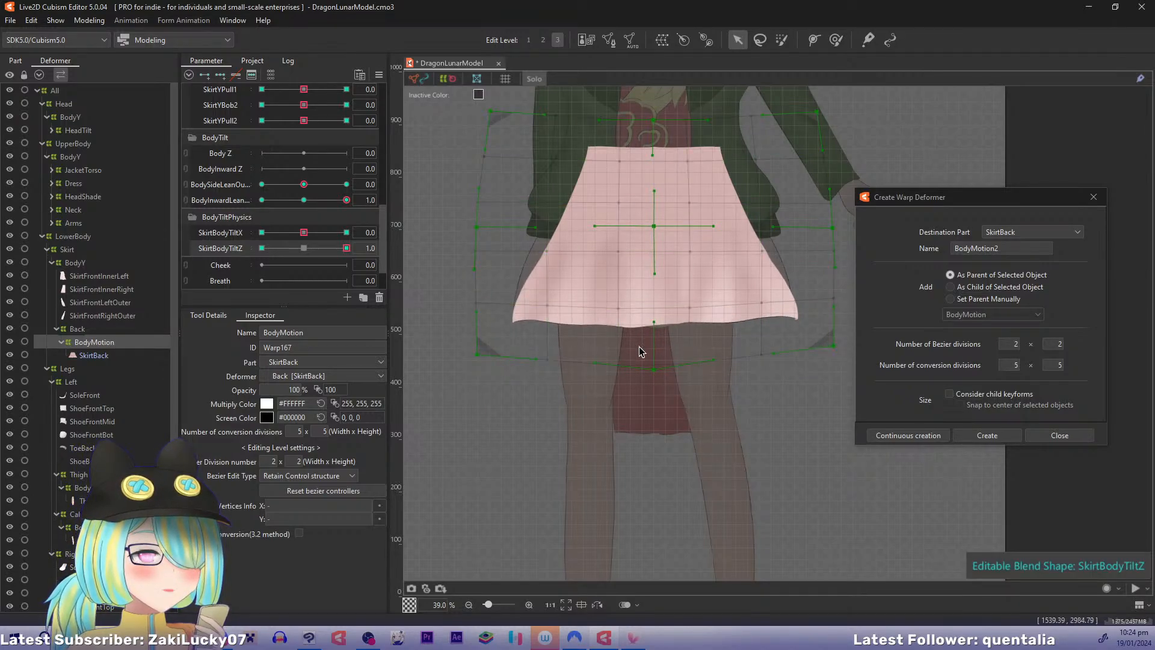
pyautogui.hotkey('ctrl', 'z')
pyautogui.moveTo(484, 355); pyautogui.dragTo(487, 348)
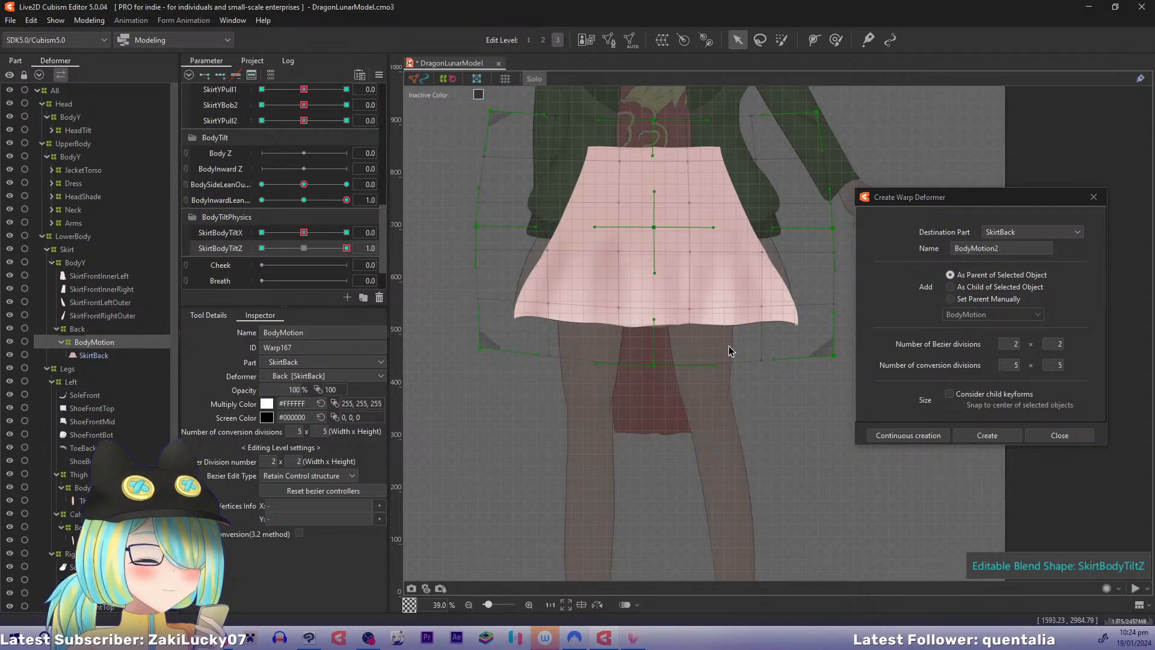
pyautogui.moveTo(830, 359); pyautogui.dragTo(827, 349)
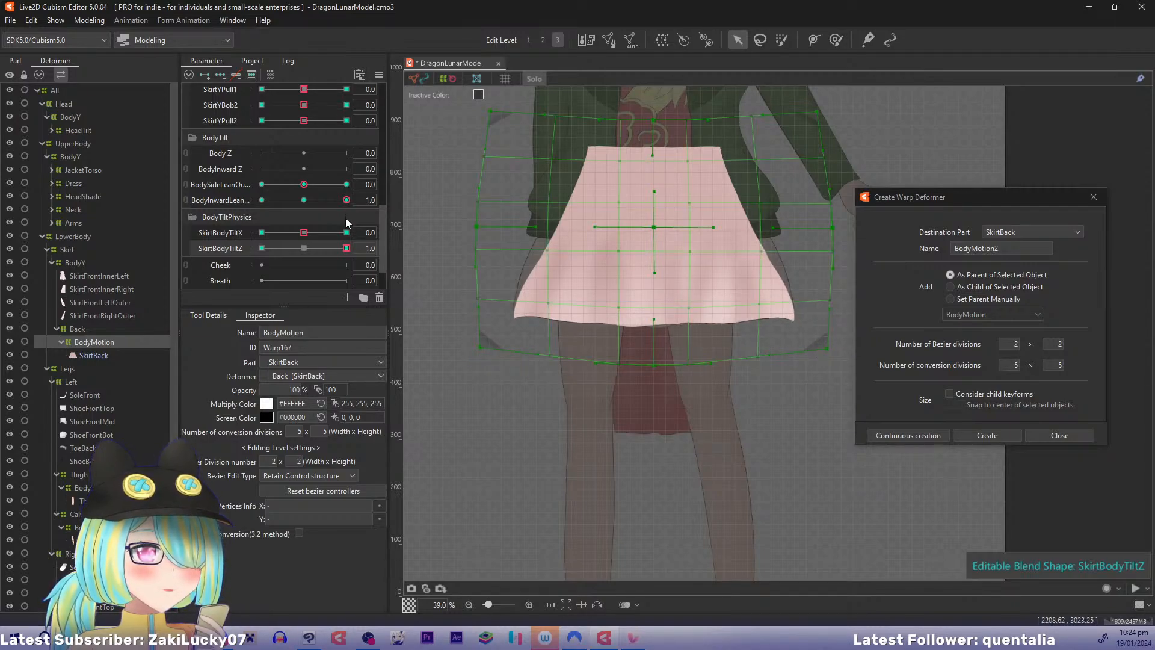
# Step: At BodyInwardLeanOutput and SkirtBodyTiltZ -1.0, pull the warp's bottom corners inward and down, raise the bottom midpoint slightly, and reset the parameters
pyautogui.moveTo(345, 250); pyautogui.dragTo(259, 276)
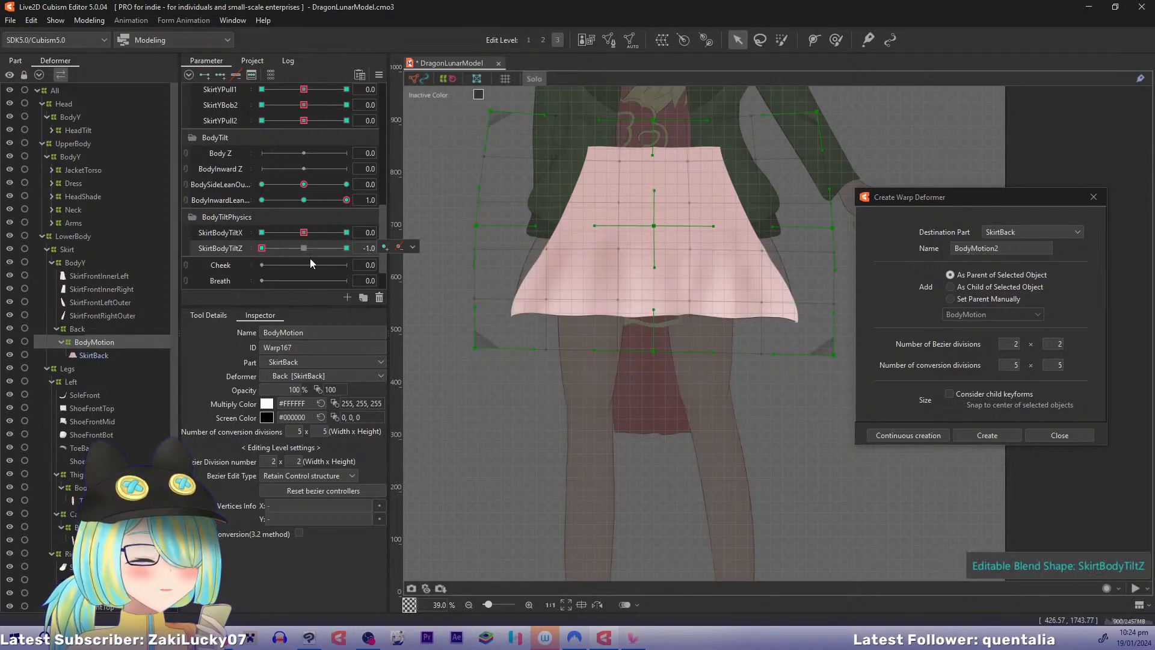
pyautogui.moveTo(347, 202); pyautogui.dragTo(257, 247)
pyautogui.moveTo(476, 363); pyautogui.dragTo(487, 380)
pyautogui.moveTo(838, 373); pyautogui.dragTo(808, 384)
pyautogui.moveTo(653, 354); pyautogui.dragTo(653, 349)
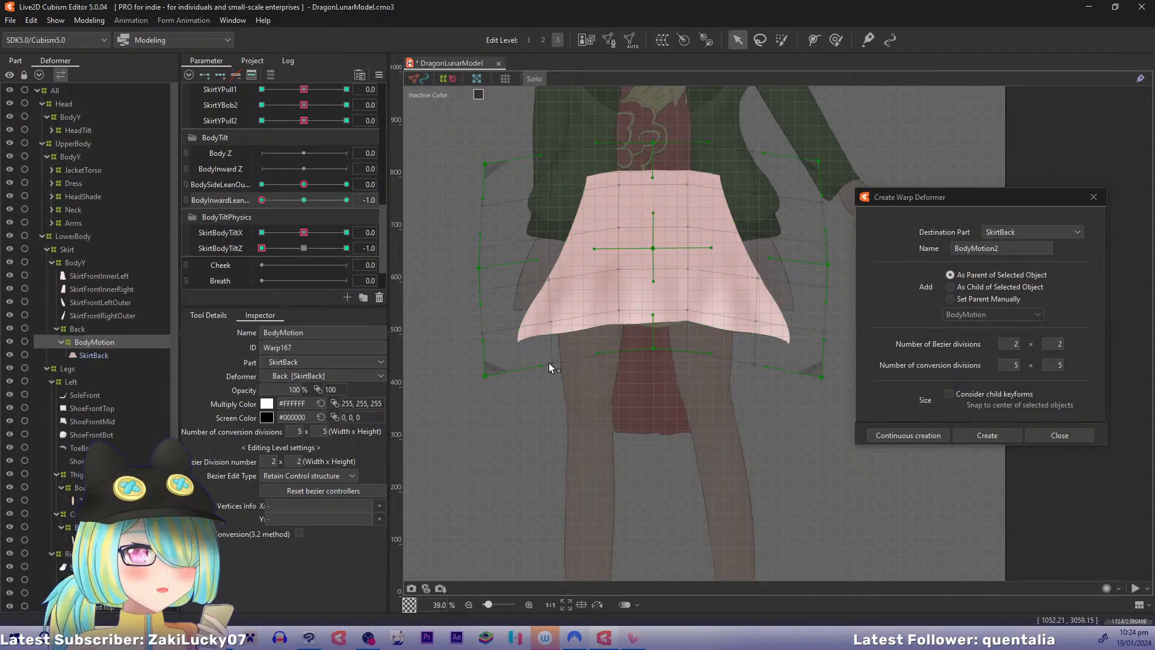
pyautogui.hotkey('ctrl', 'd')
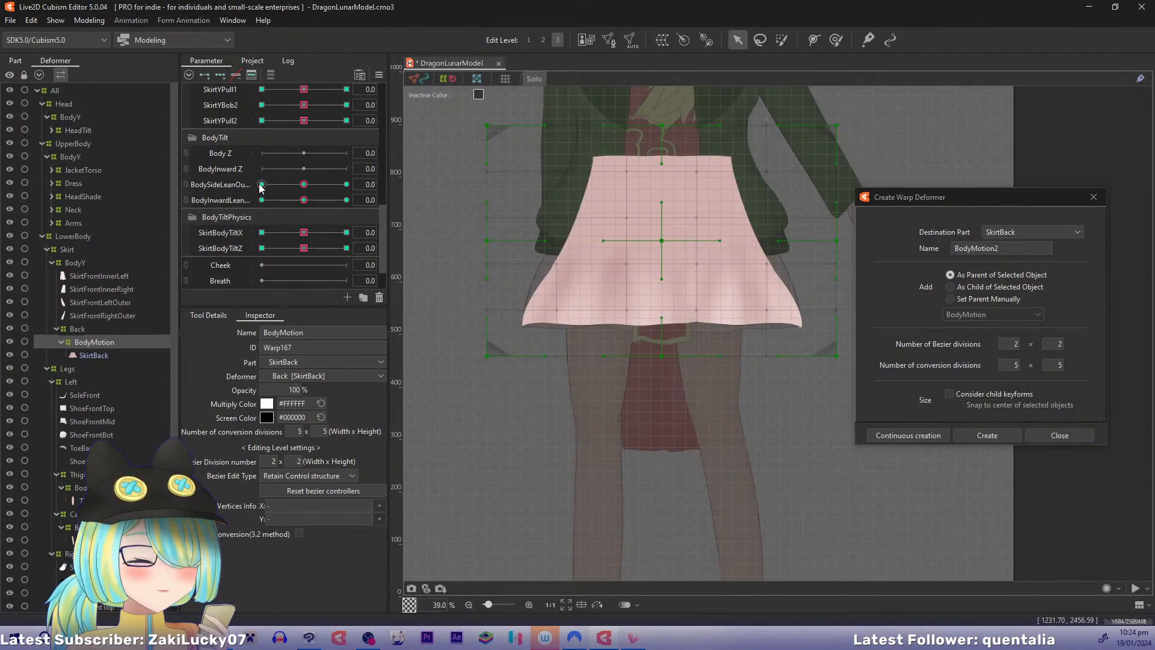
# Step: Leave solo view, collapse UpperBody in the deformer hierarchy, and set the UpperBody deformer's opacity to 0%
pyautogui.hotkey('shift', 's')
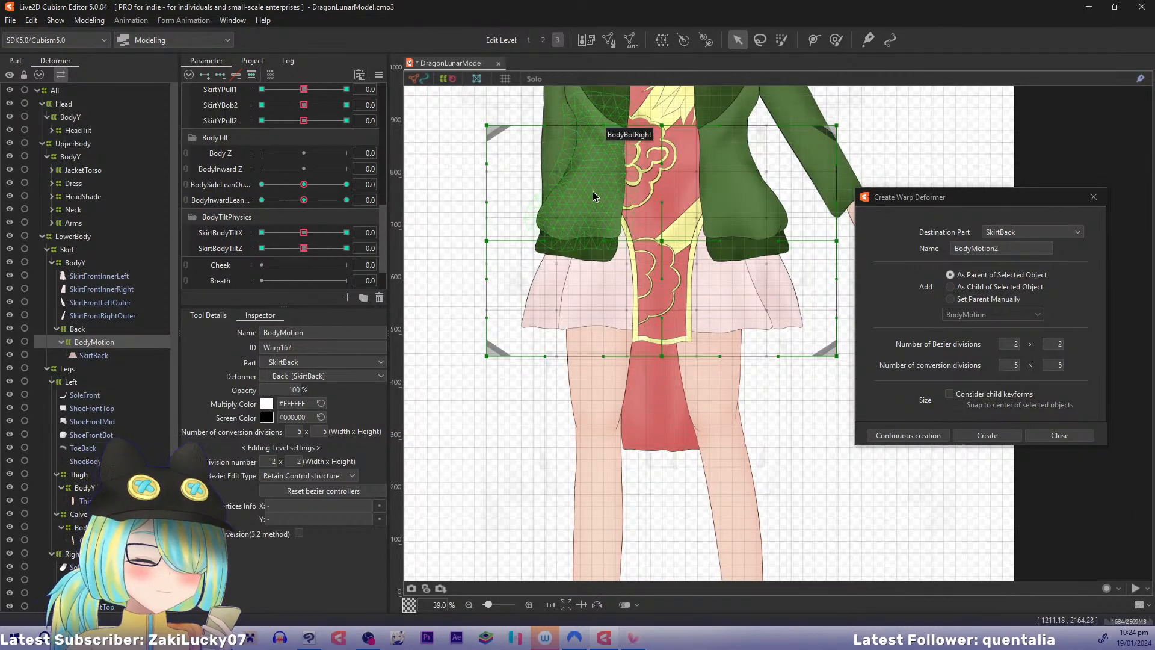
pyautogui.moveTo(580, 162); pyautogui.dragTo(531, 258)
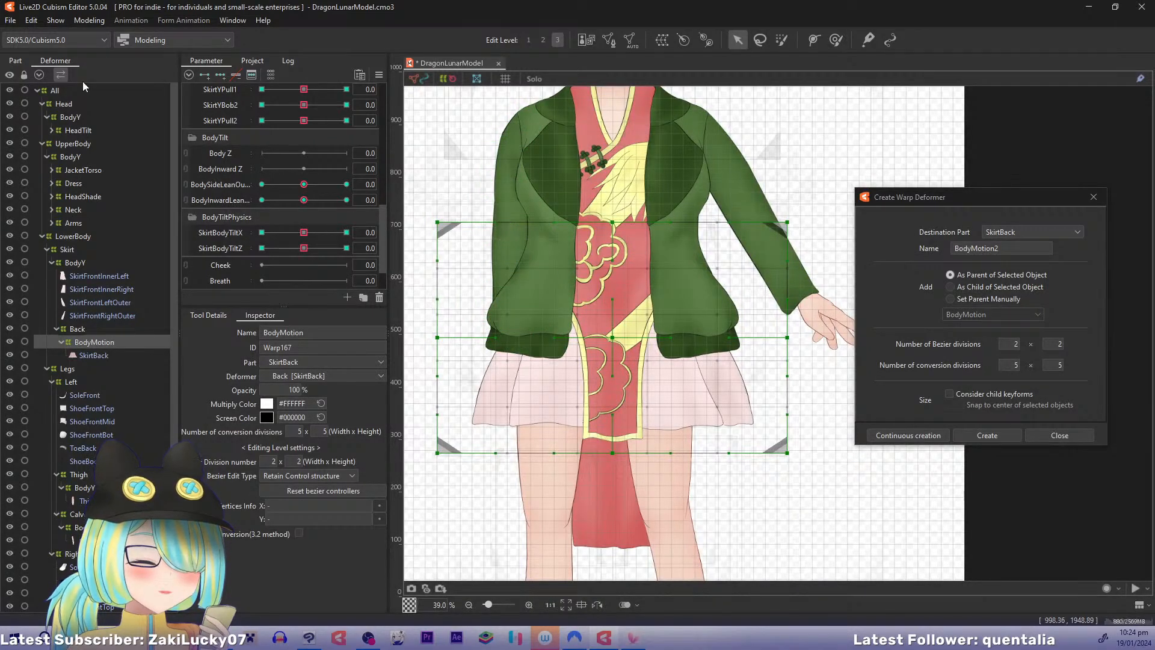
pyautogui.click(42, 104)
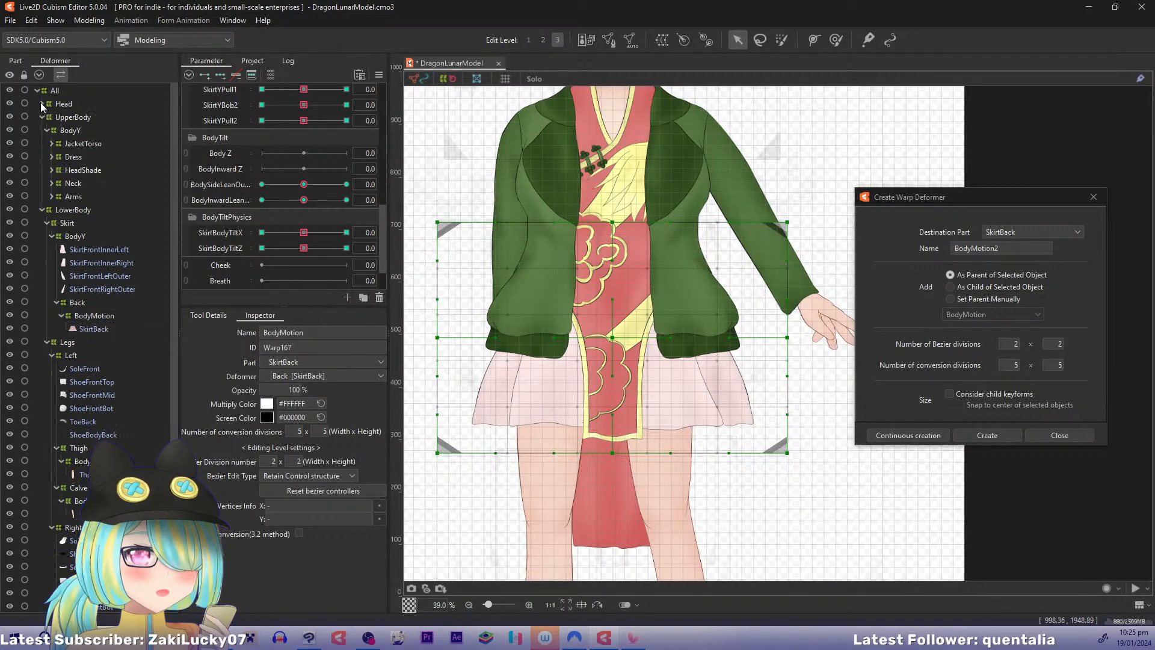
pyautogui.click(44, 115)
pyautogui.click(42, 116)
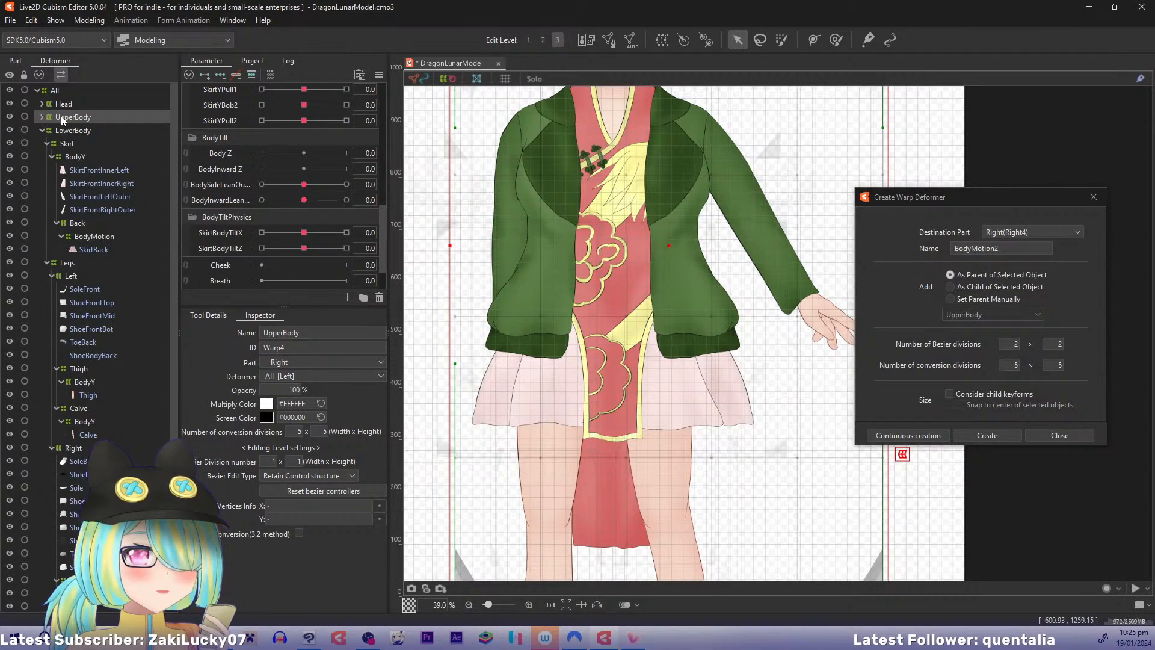
pyautogui.moveTo(290, 390); pyautogui.dragTo(285, 390)
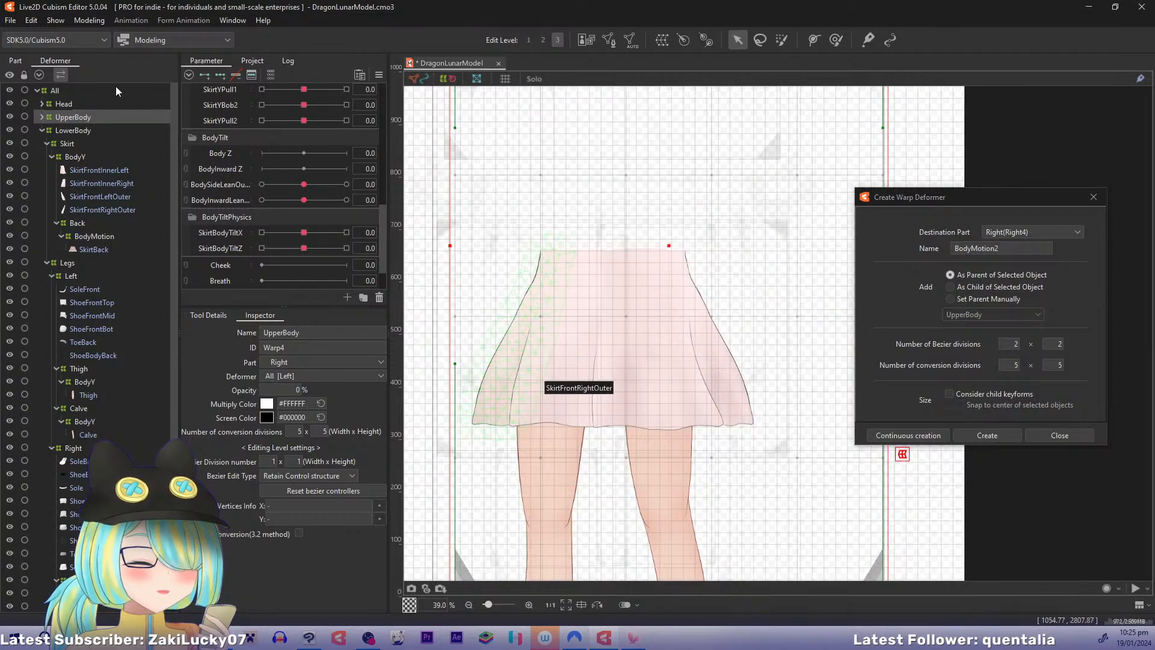
# Step: Create a warp deformer named Front as the parent of the four front skirt meshes, SkirtFrontInnerLeft through SkirtFrontRightOuter
pyautogui.click(87, 170)
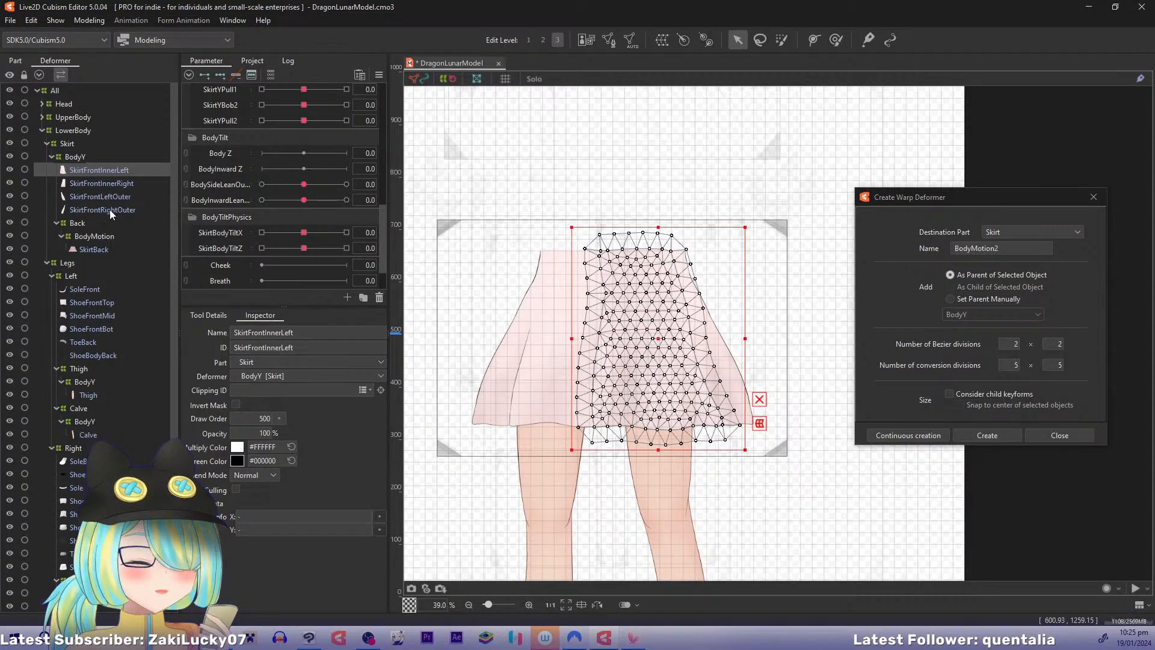
pyautogui.keyDown('shift'); pyautogui.click(109, 210); pyautogui.keyUp('shift')
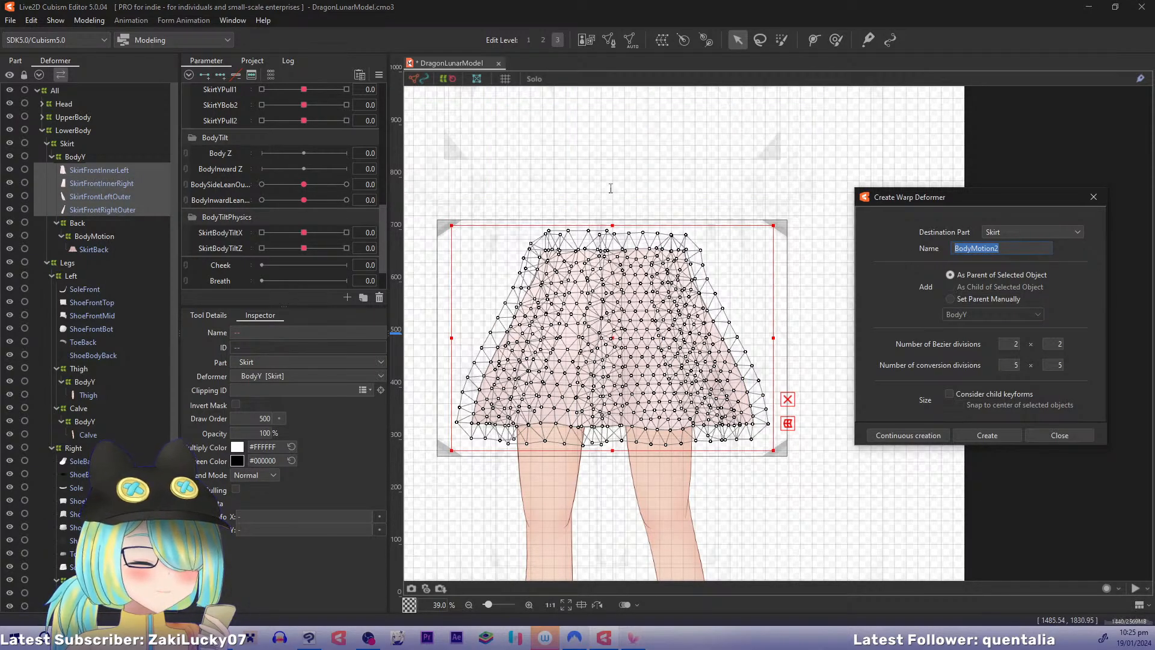
pyautogui.write('Front')
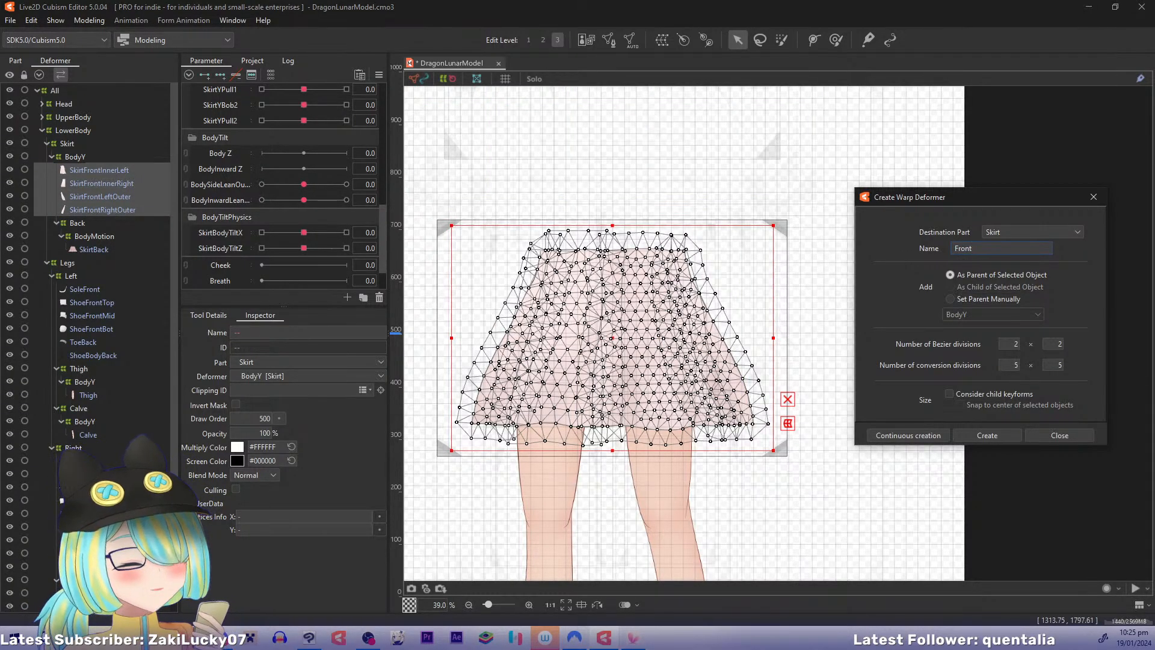
pyautogui.click(895, 438)
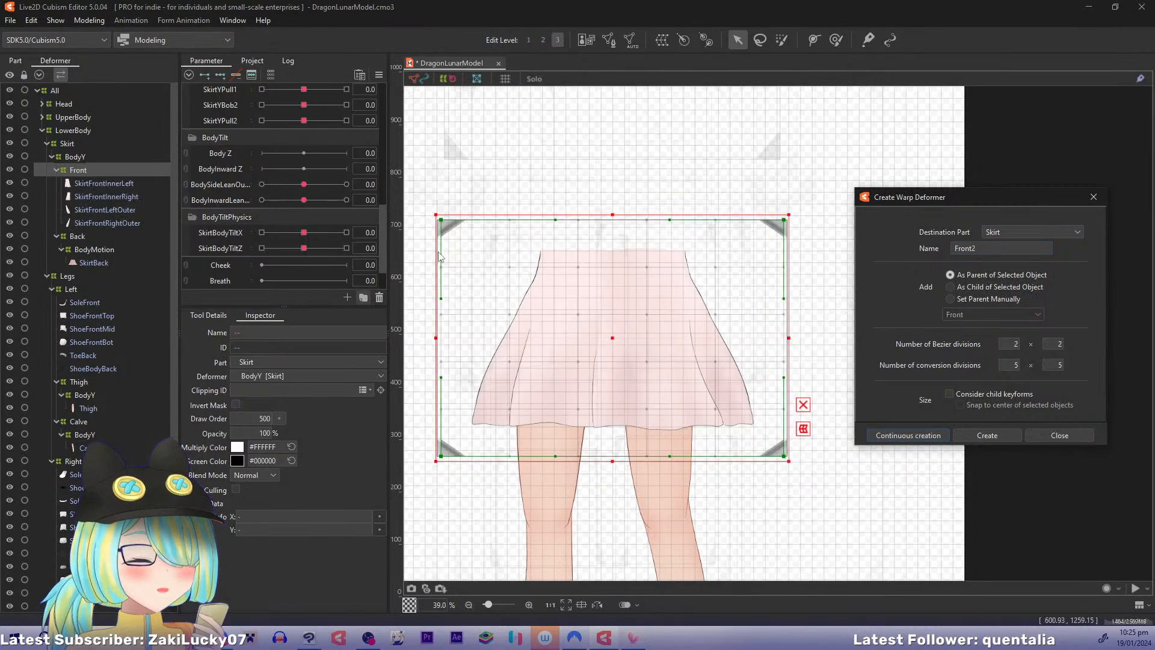
# Step: Set the Front deformer's opacity to 0%
pyautogui.click(380, 75)
pyautogui.click(372, 89)
pyautogui.click(379, 76)
pyautogui.click(78, 171)
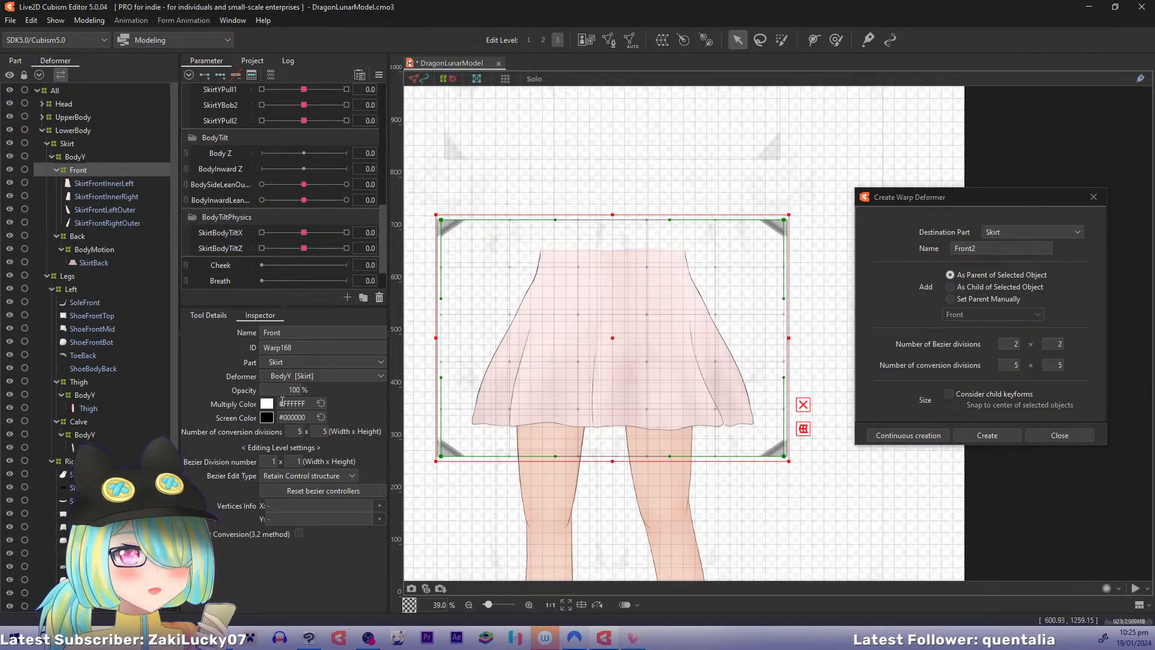
pyautogui.click(294, 390)
pyautogui.write('0')
pyautogui.press('Return')
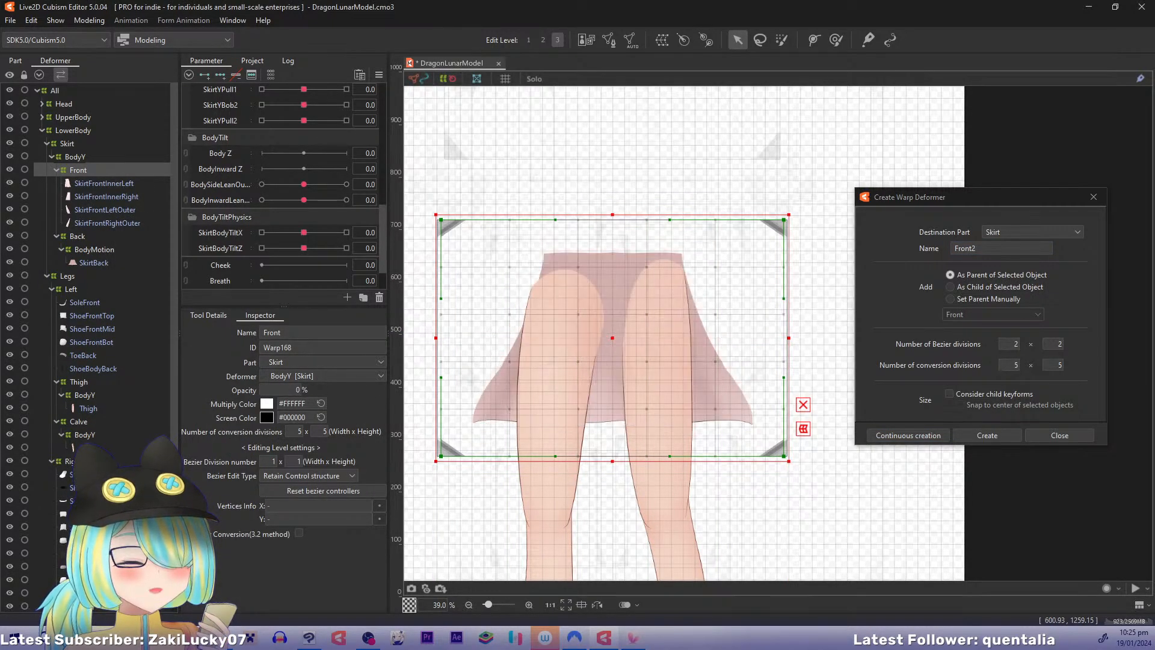
# Step: Set the Legs deformer's opacity to 0%
pyautogui.click(71, 277)
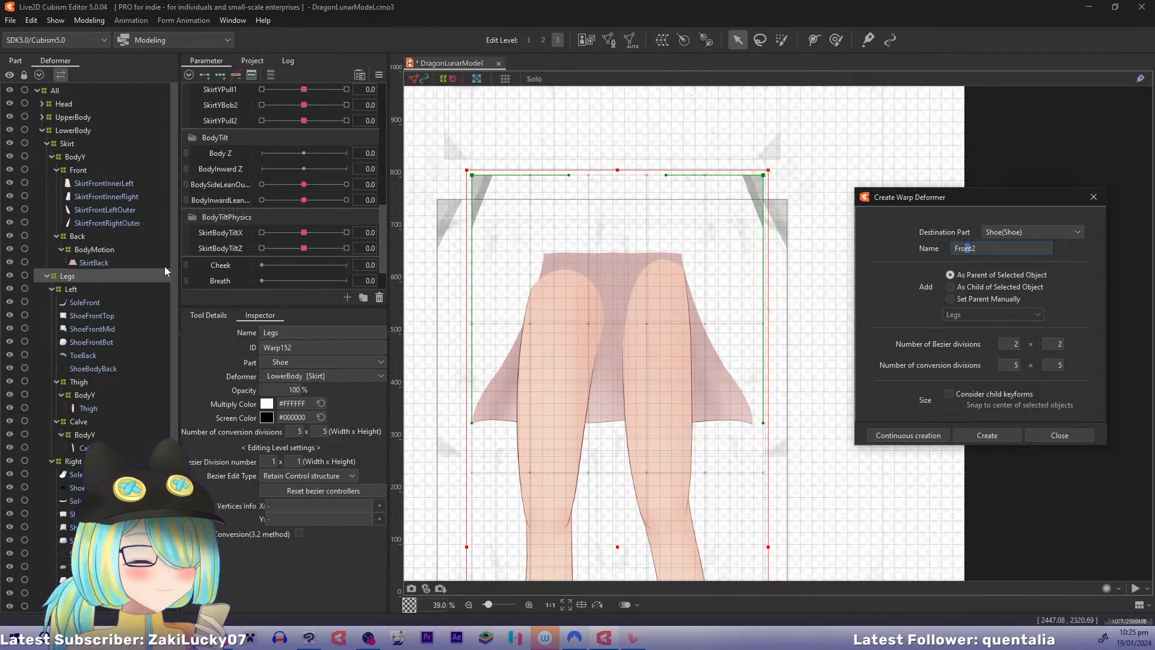
pyautogui.click(295, 390)
pyautogui.write('0')
pyautogui.press('Return')
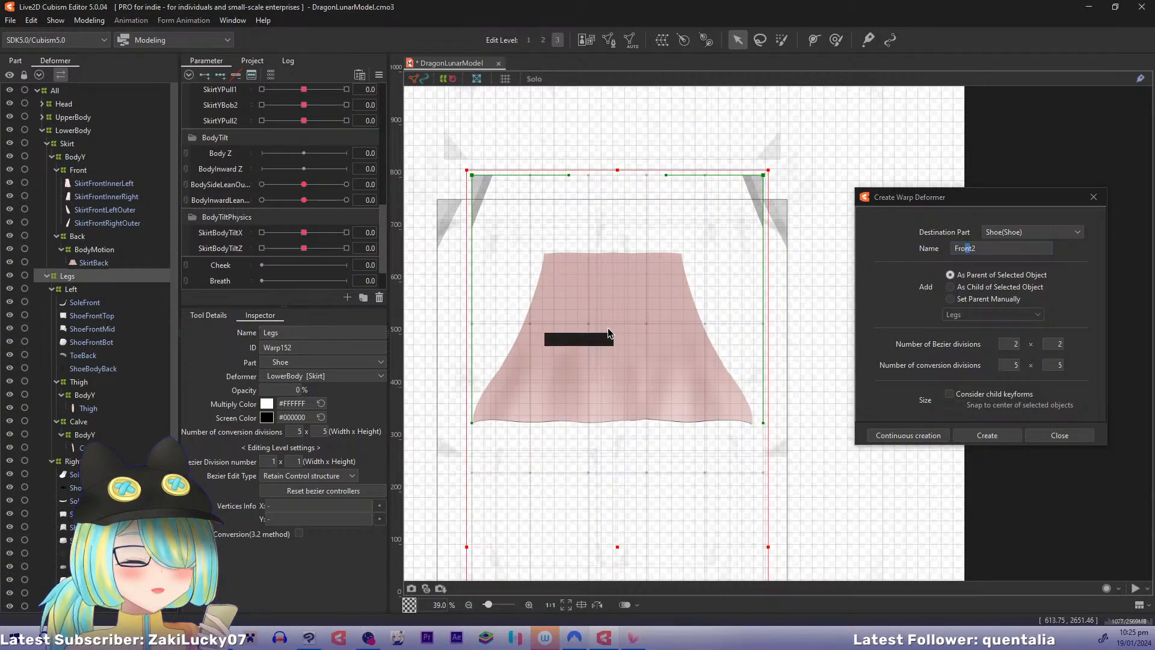
# Step: Save the model and open its physics settings
pyautogui.hotkey('ctrl', 's')
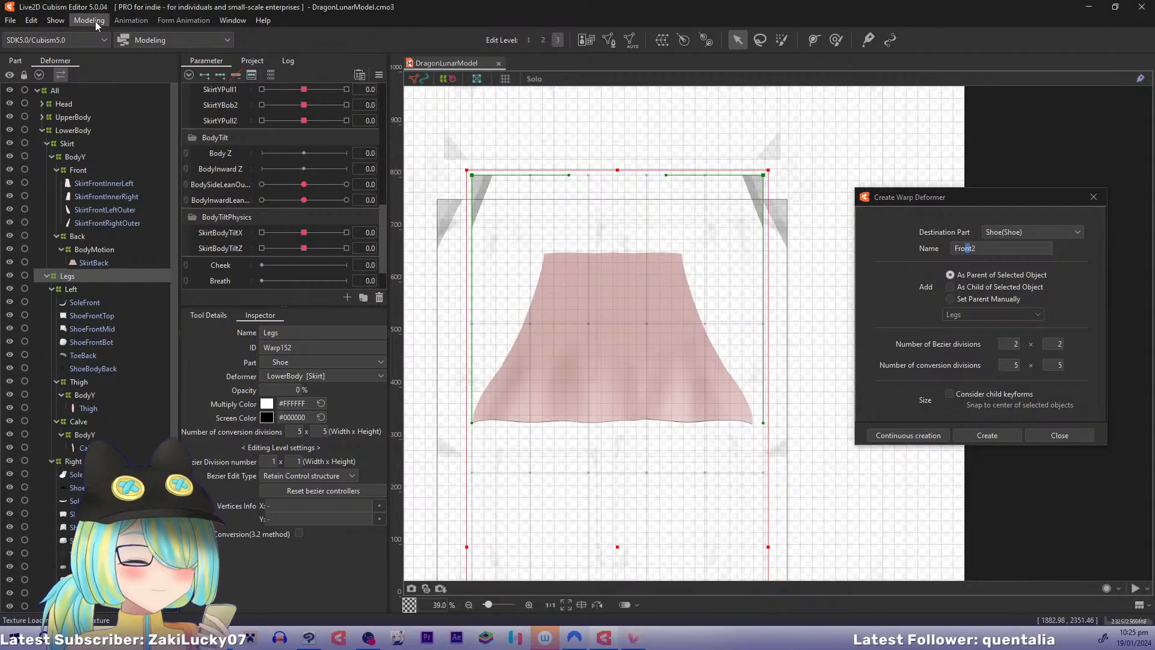
pyautogui.click(96, 21)
pyautogui.click(123, 272)
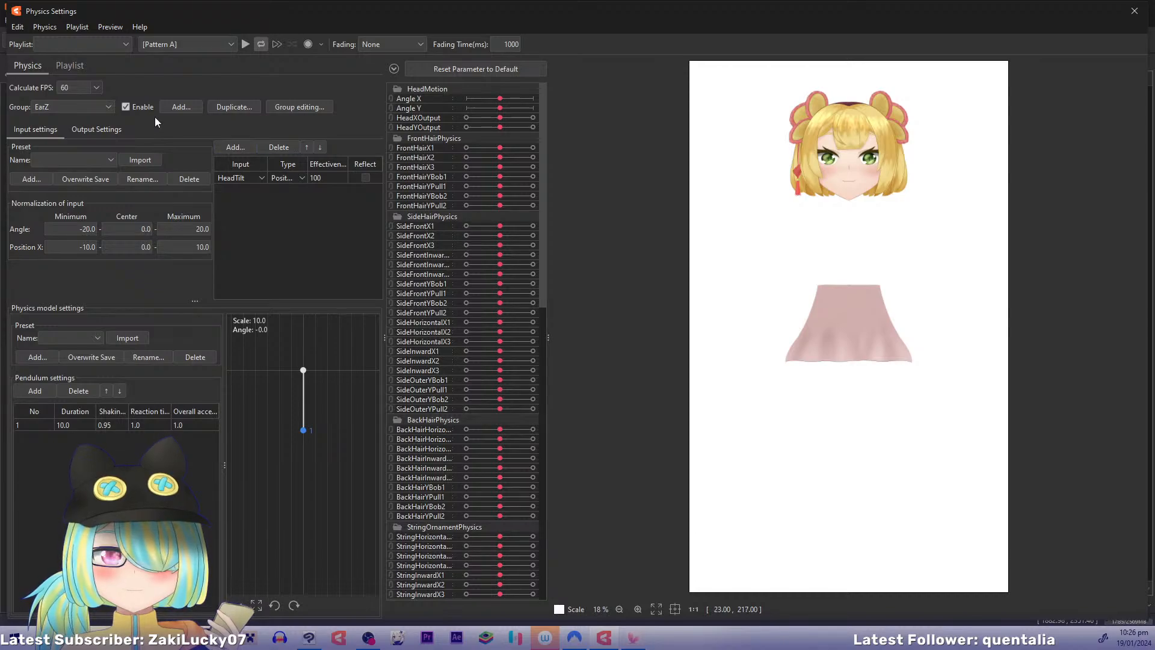
# Step: Add a physics group named YBounce
pyautogui.click(189, 107)
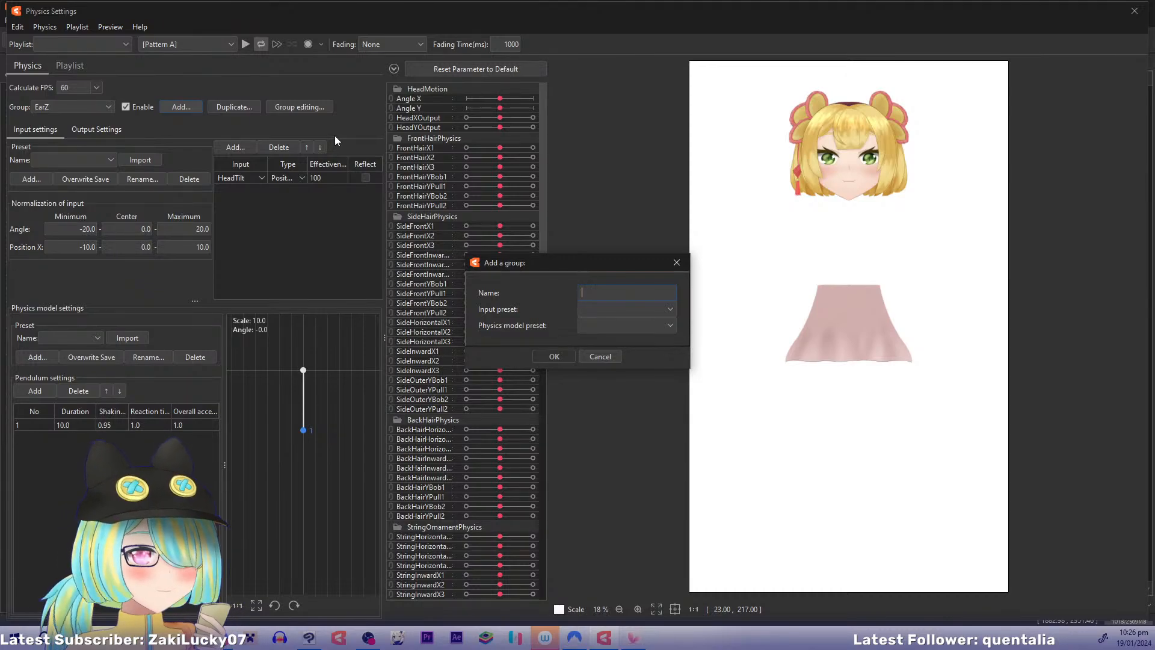
pyautogui.write('y')
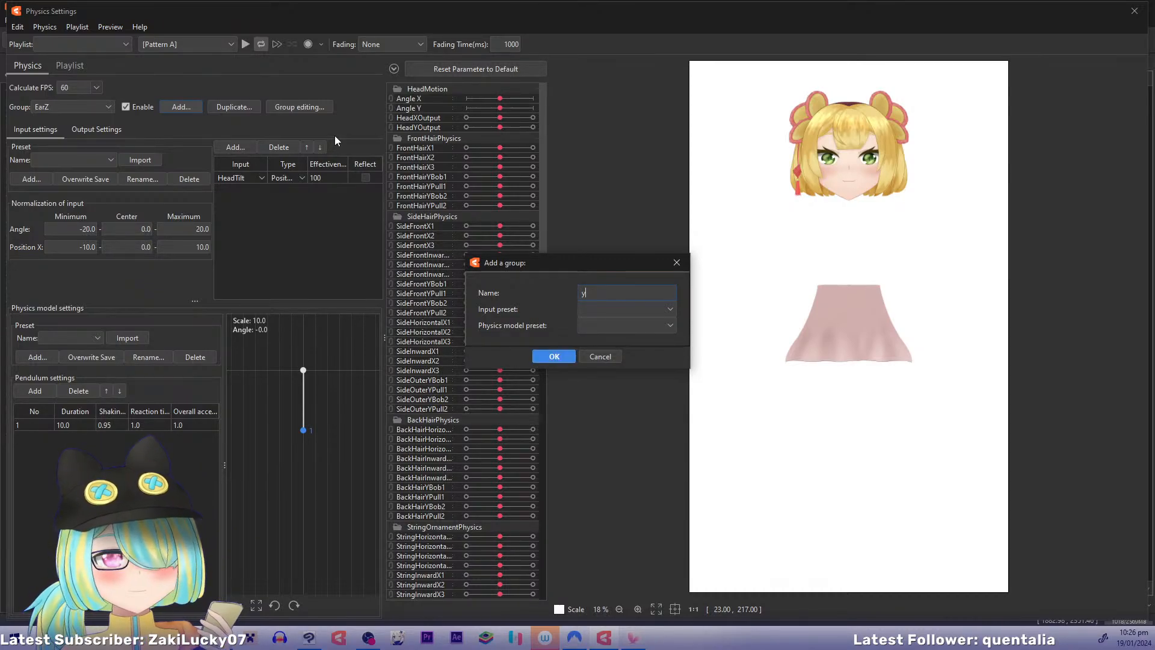
pyautogui.press('BackSpace')
pyautogui.write('Ybounc')
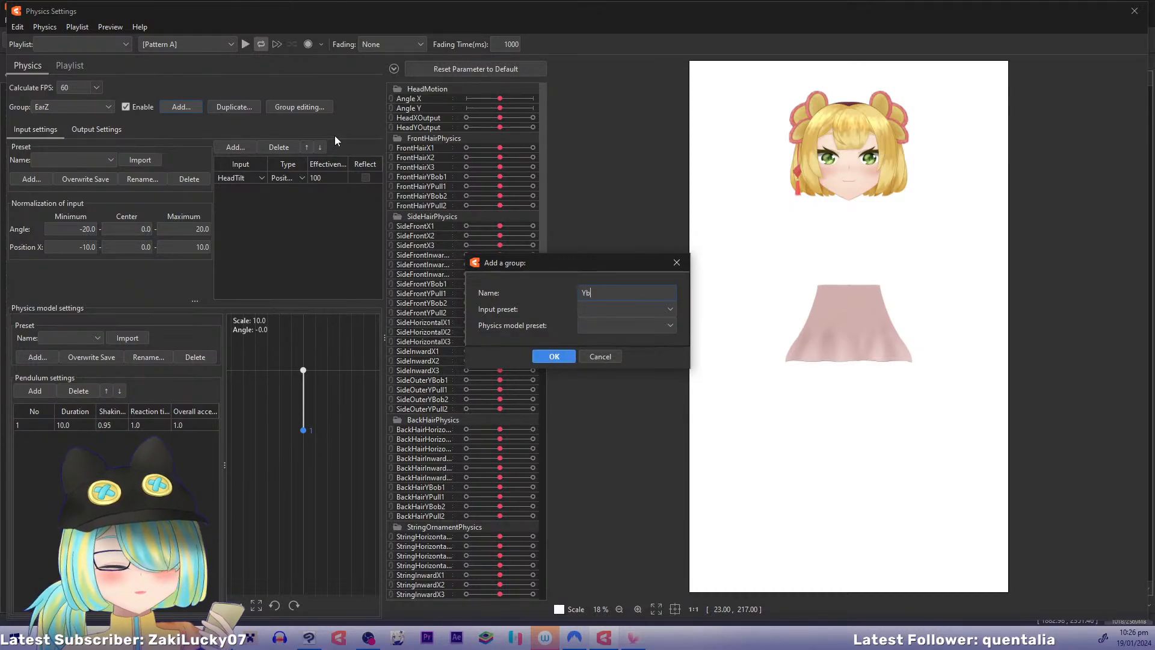
pyautogui.press('BackSpace')
pyautogui.press('BackSpace')
pyautogui.press('BackSpace')
pyautogui.press('BackSpace')
pyautogui.press('BackSpace')
pyautogui.write('B')
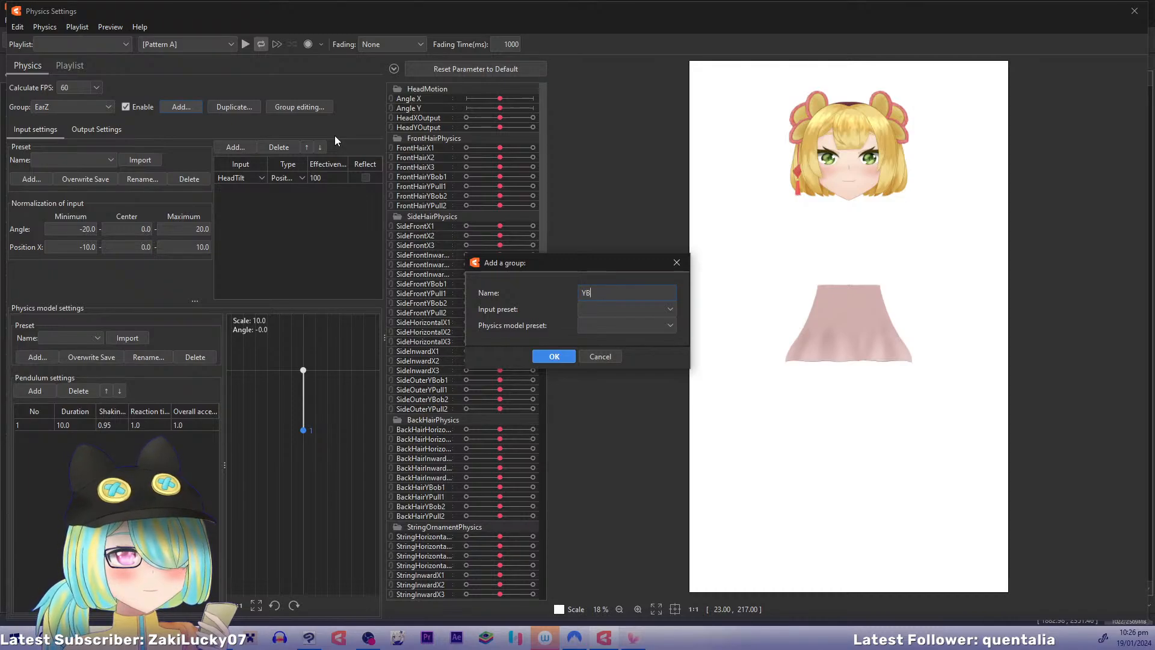
pyautogui.write('ounce')
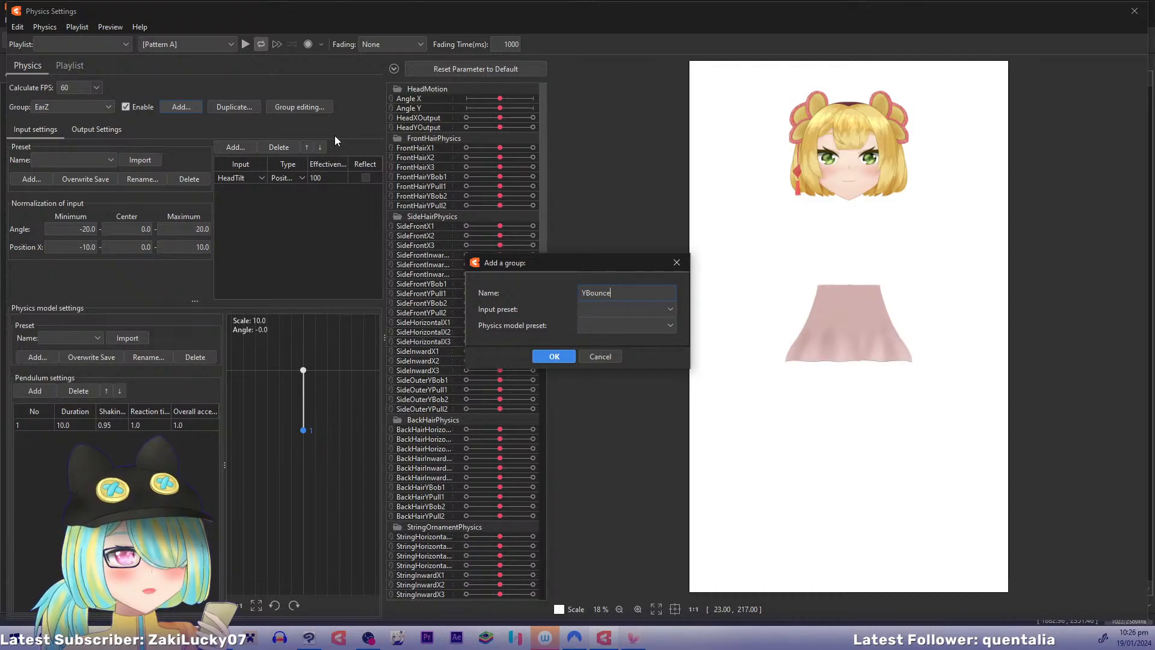
pyautogui.click(551, 356)
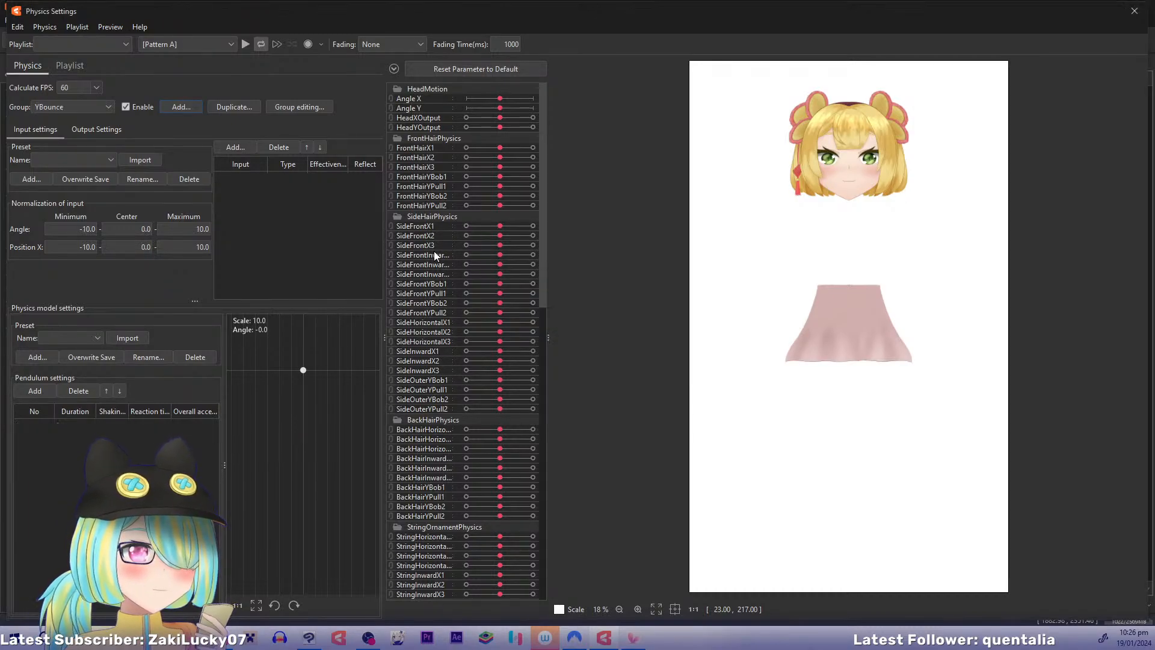
# Step: Add Body Y as the YBounce group's input parameter and set its effectiveness to 100
pyautogui.click(219, 148)
pyautogui.moveTo(651, 183); pyautogui.dragTo(652, 407)
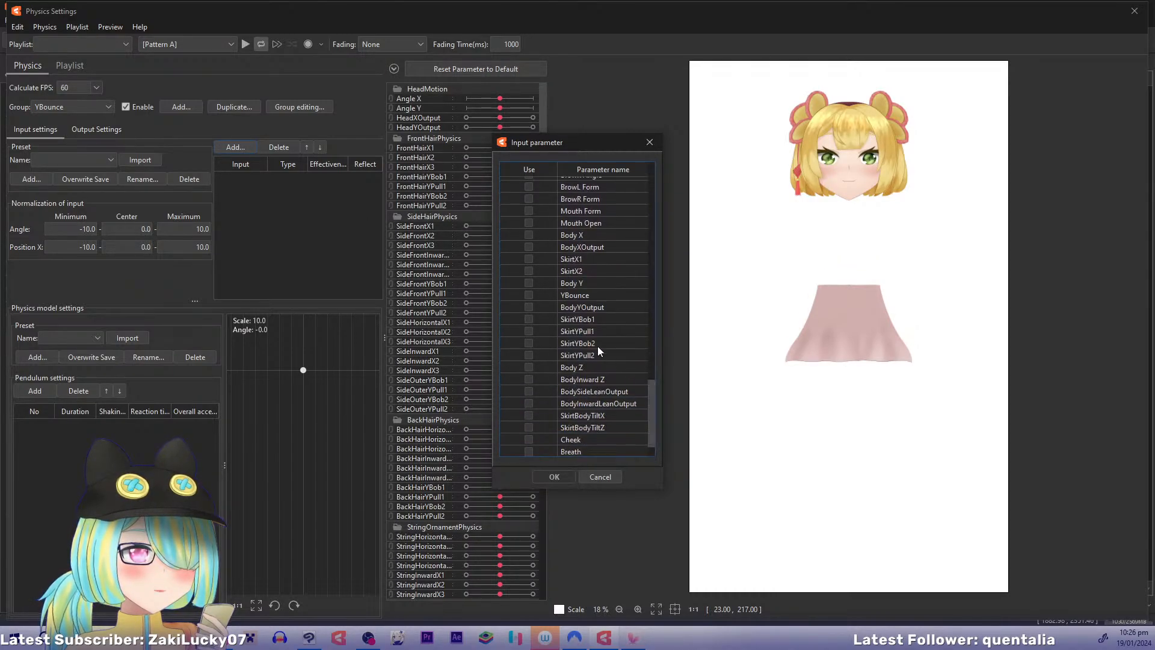
pyautogui.click(528, 295)
pyautogui.click(529, 282)
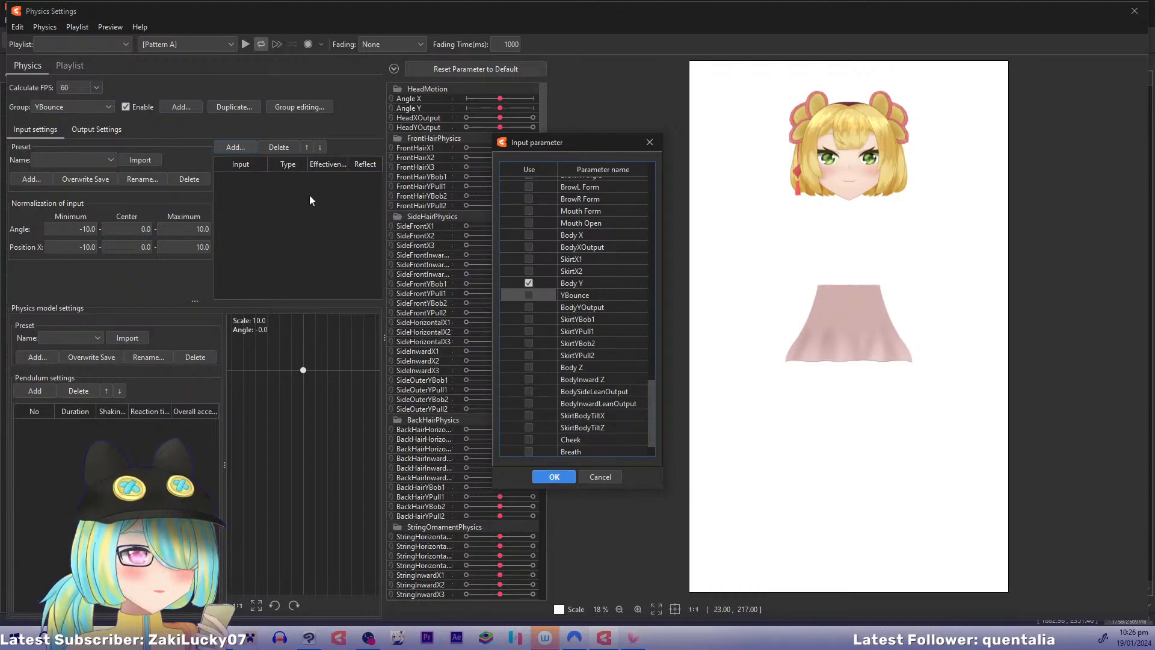
pyautogui.click(534, 476)
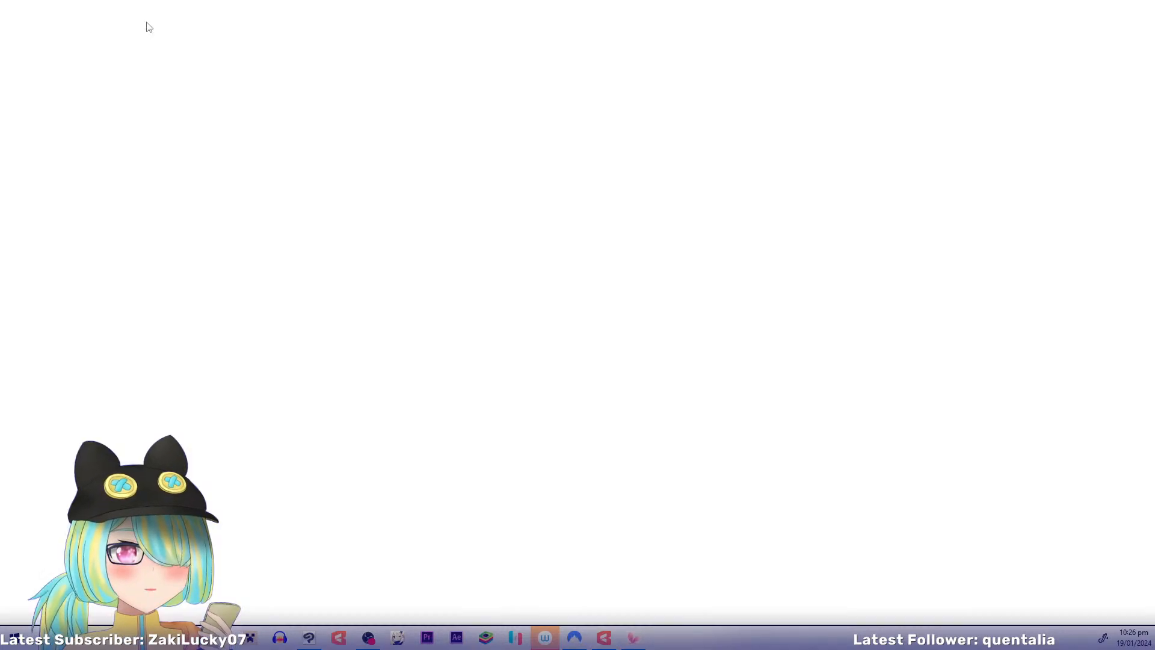
pyautogui.moveTo(220, 11); pyautogui.dragTo(0, 15)
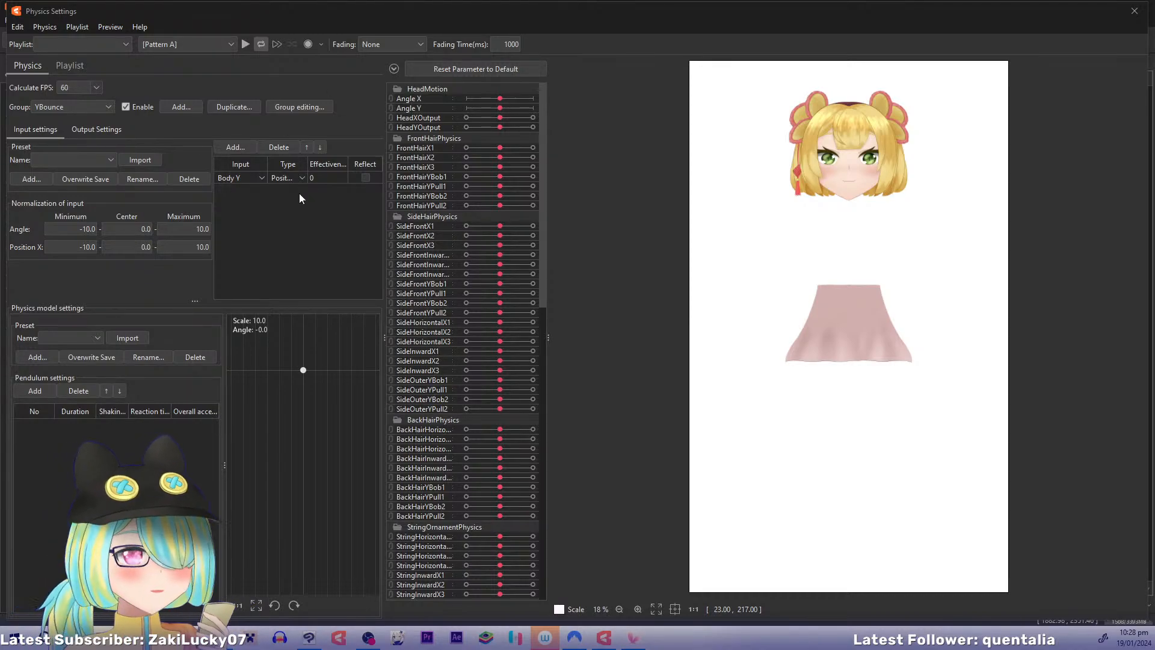
pyautogui.doubleClick(327, 178)
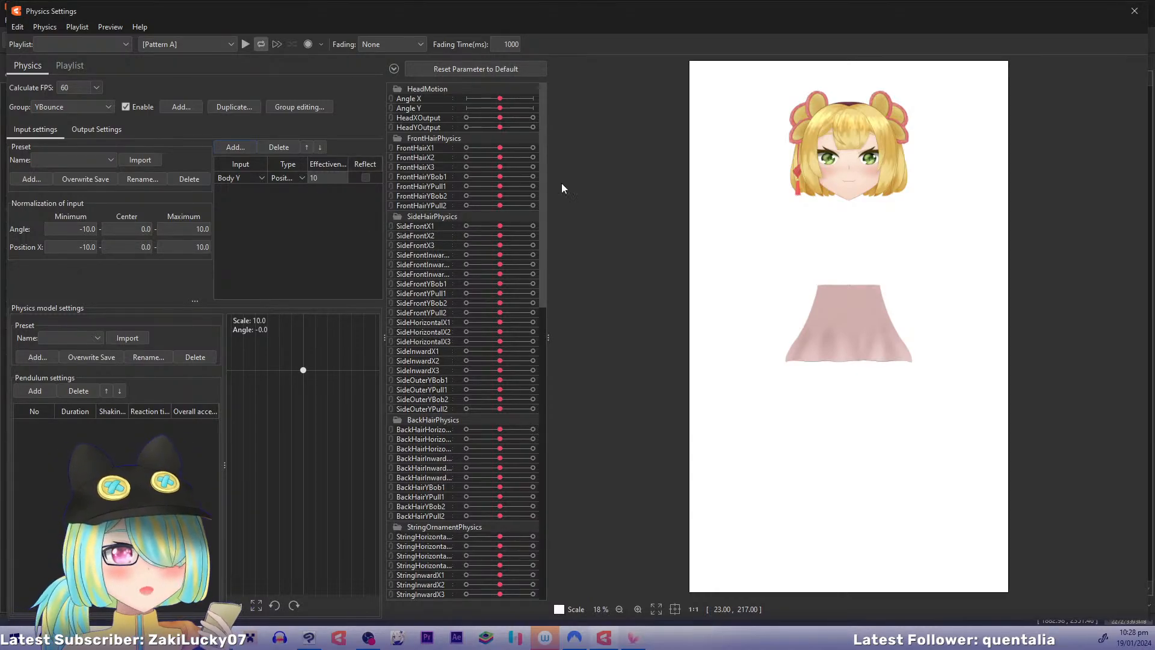
pyautogui.write('60')
pyautogui.moveTo(324, 174); pyautogui.dragTo(499, 190)
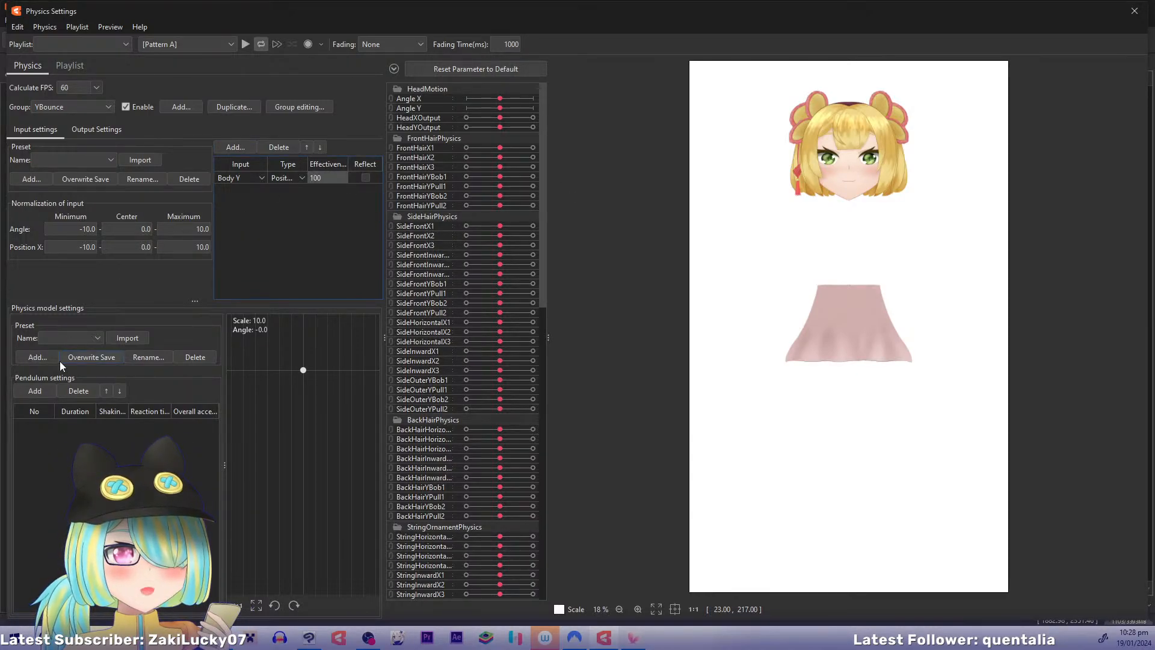
# Step: Add one pendulum to the YBounce group and assign the YBounce parameter as its output
pyautogui.click(38, 390)
pyautogui.click(82, 134)
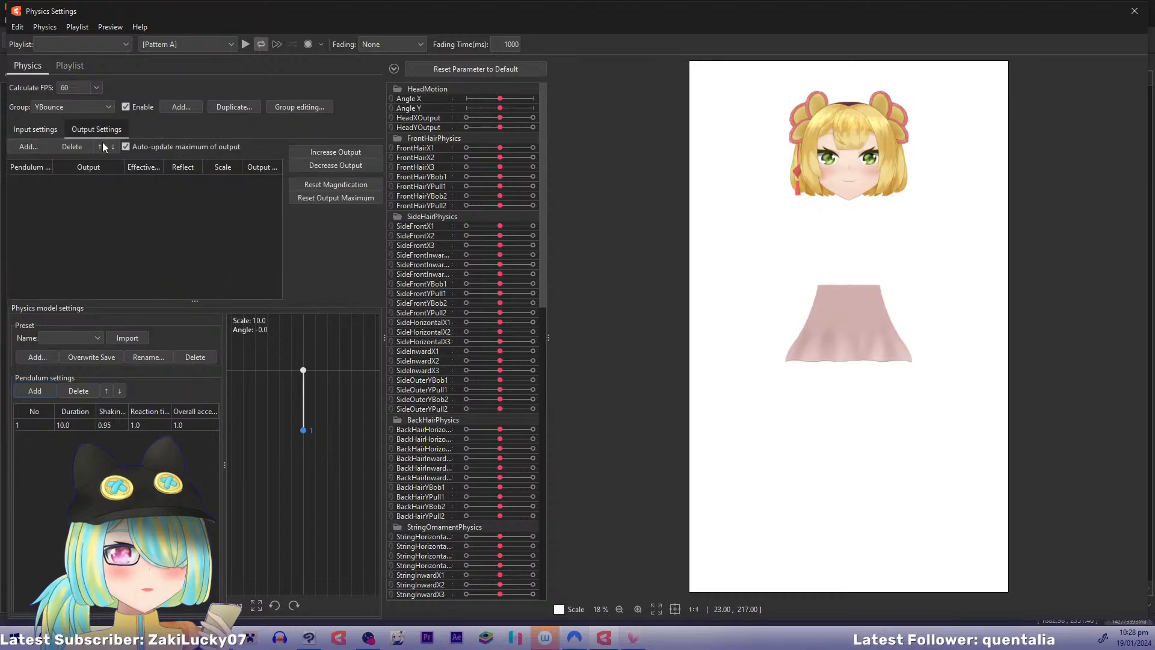
pyautogui.click(38, 146)
pyautogui.moveTo(651, 178); pyautogui.dragTo(658, 440)
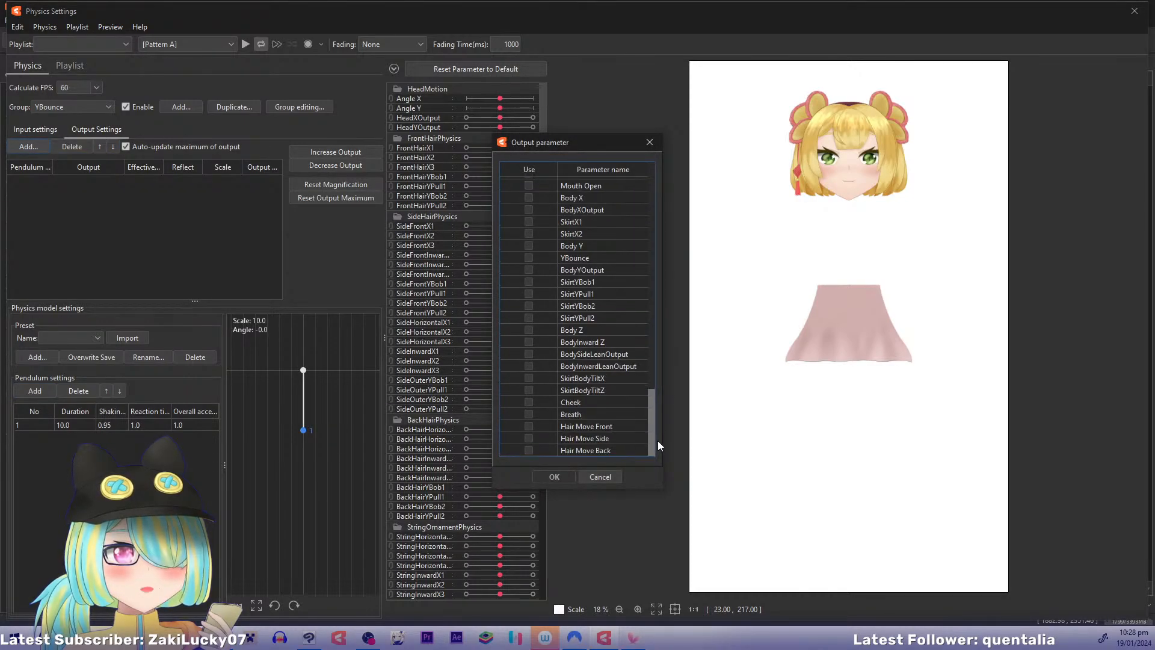
pyautogui.click(529, 257)
pyautogui.click(555, 476)
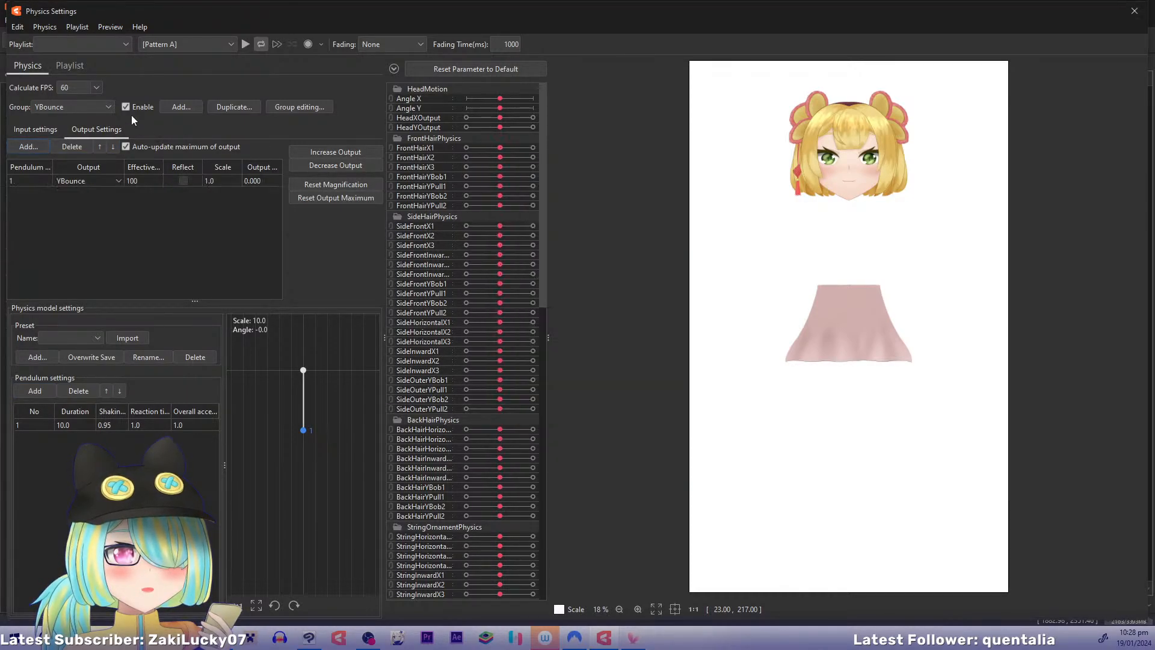
# Step: Add a physics group named BodyYOutput
pyautogui.click(199, 106)
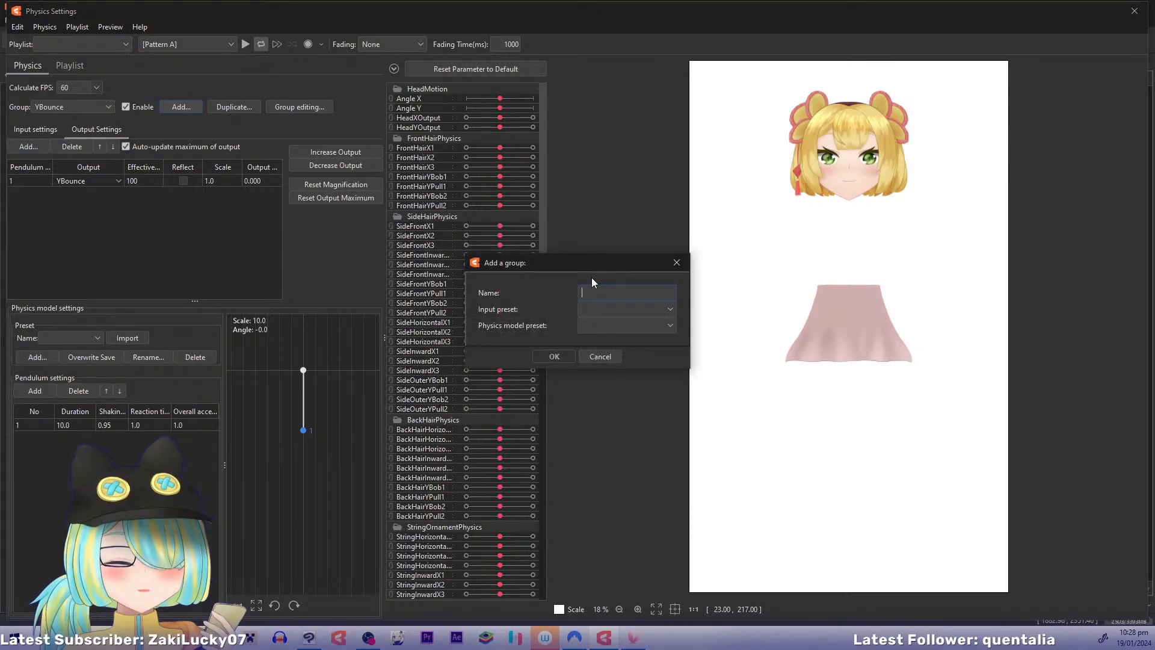
pyautogui.write('BodyY')
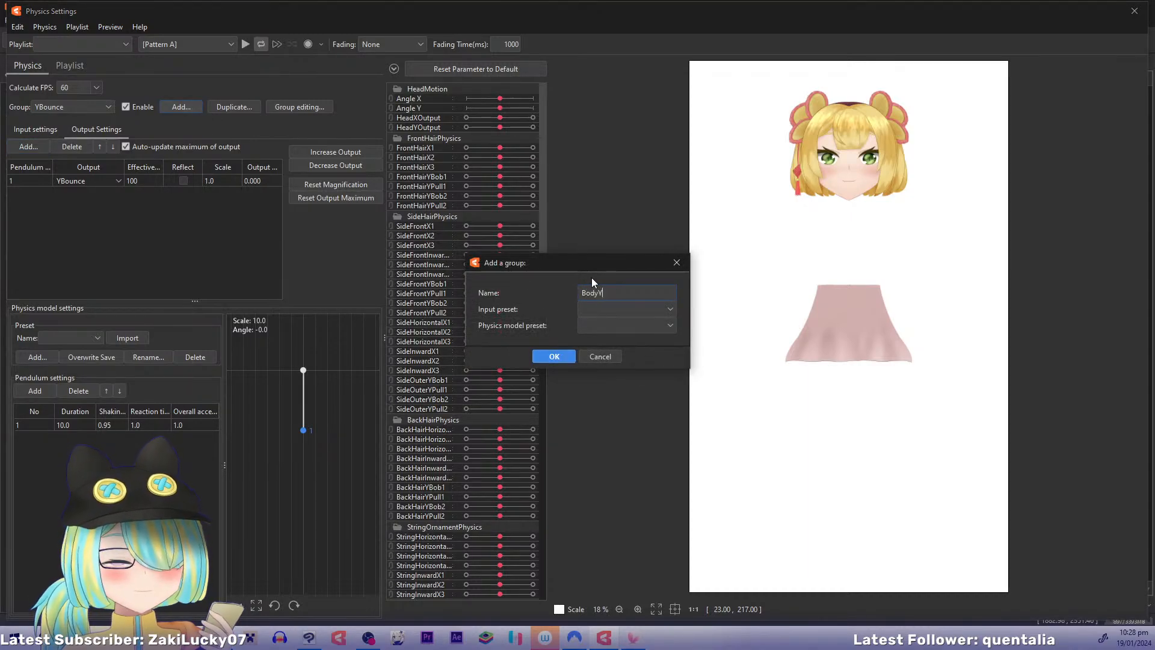
pyautogui.write('Output')
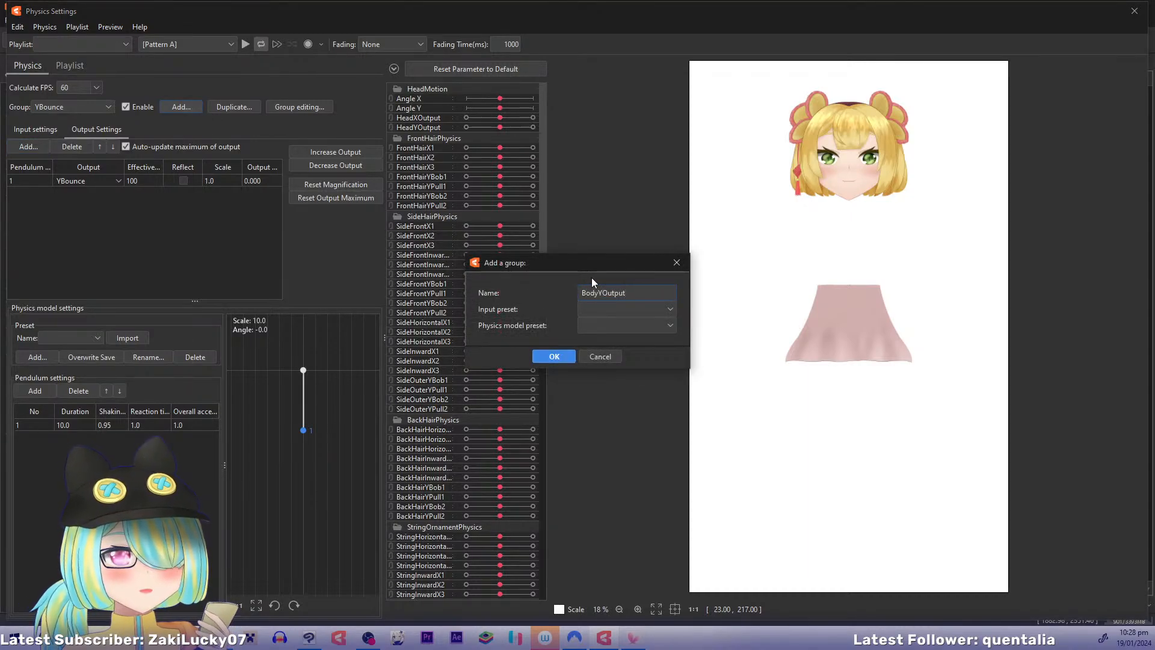
pyautogui.click(554, 356)
# Step: Add the Body Y and YBounce parameters as inputs of the BodyYOutput group
pyautogui.click(35, 129)
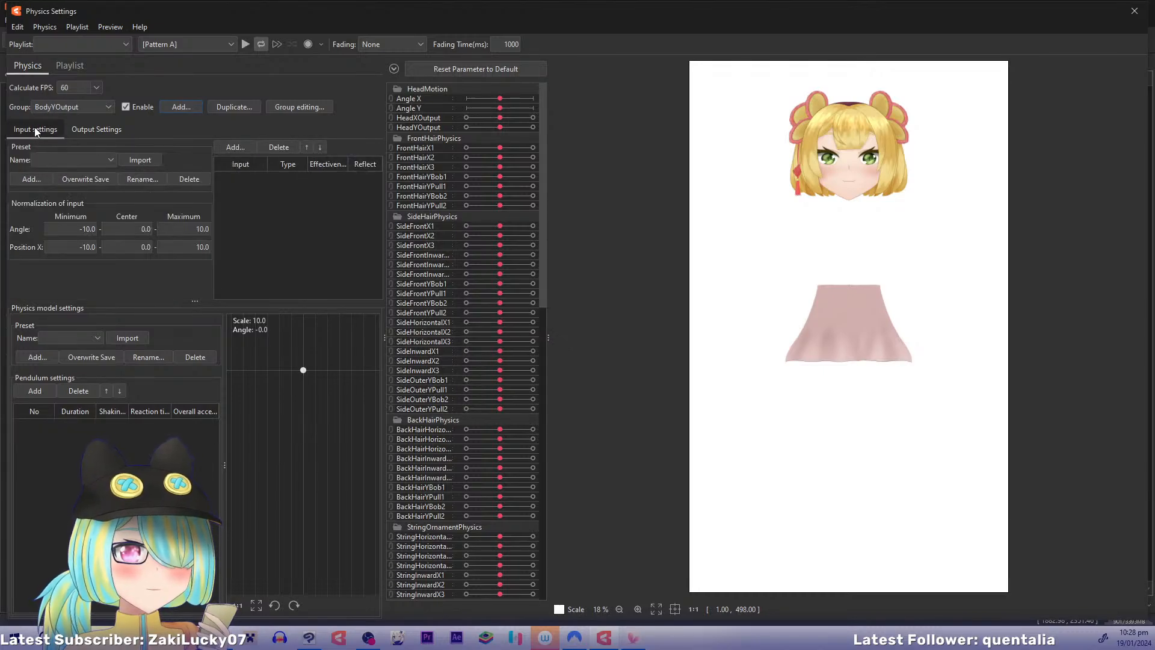
pyautogui.click(236, 147)
pyautogui.moveTo(652, 183); pyautogui.dragTo(666, 386)
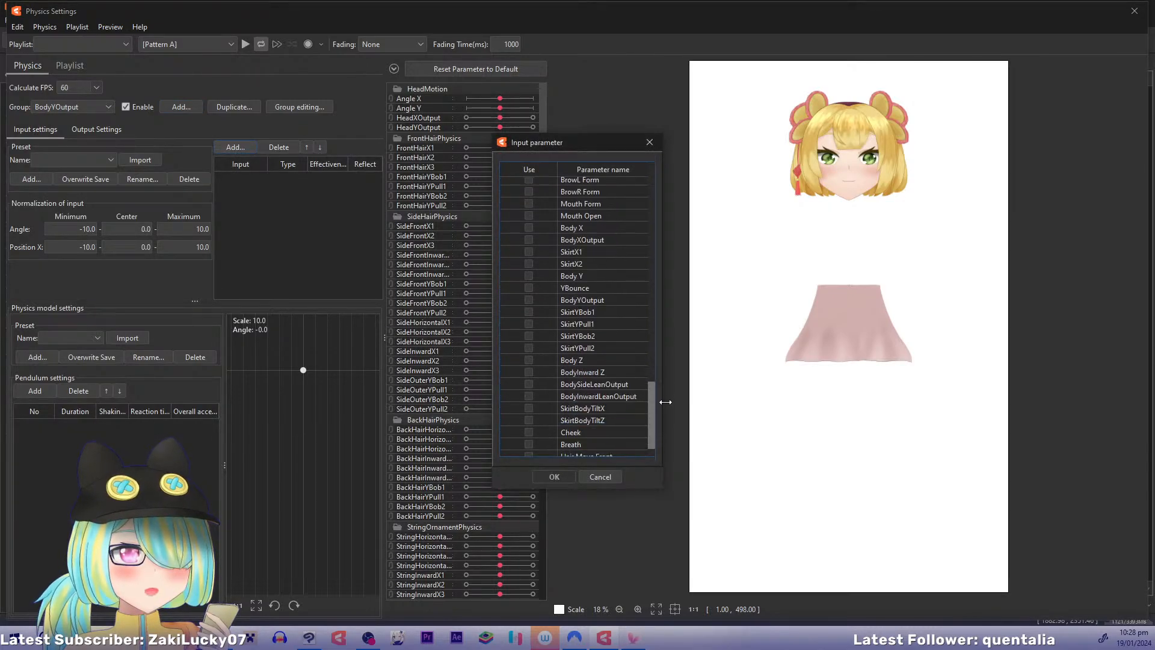
pyautogui.scroll(-3, 583, 313)
pyautogui.click(529, 275)
pyautogui.click(529, 287)
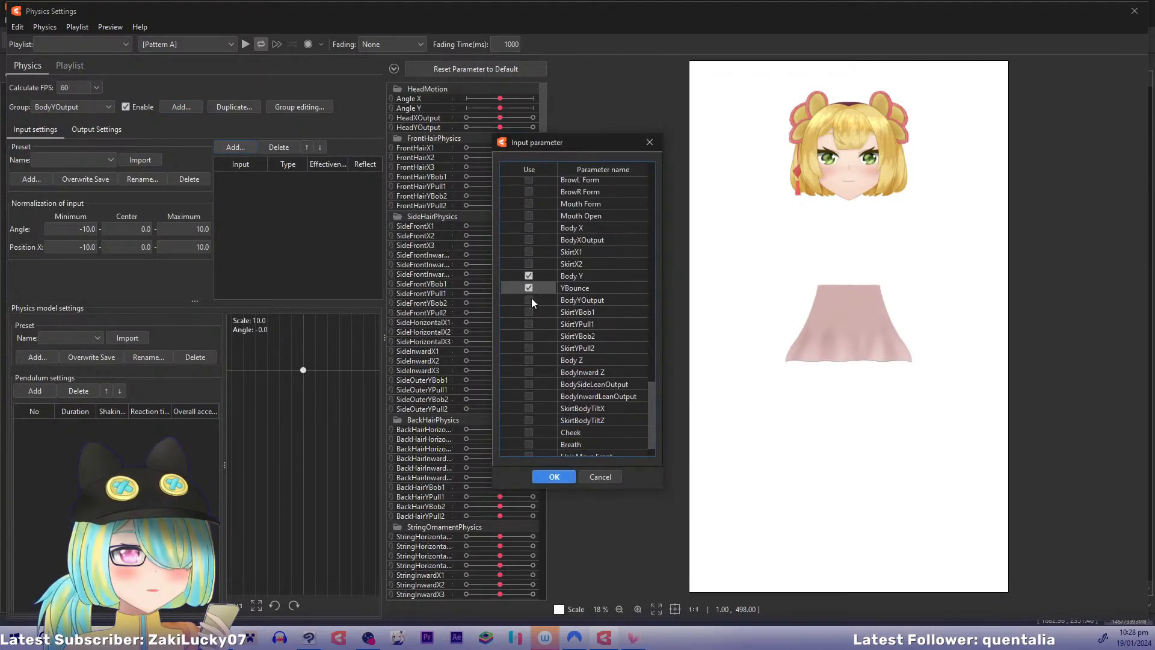
pyautogui.click(555, 477)
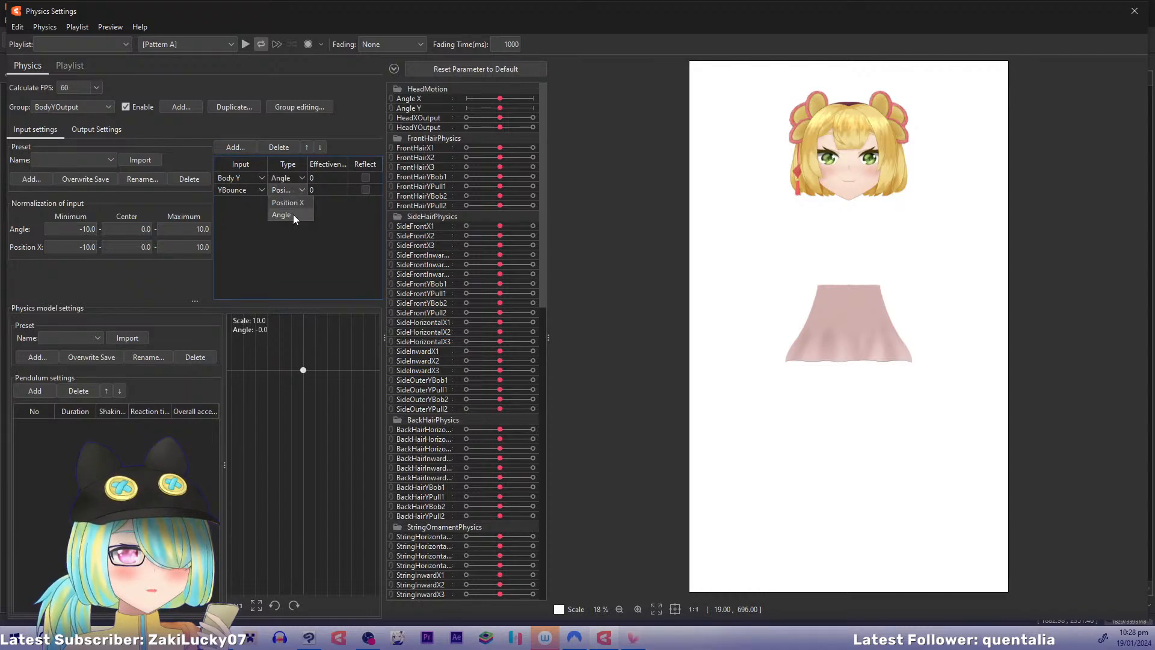
# Step: Use the Angle type for both BodyYOutput inputs, with effectiveness 60 for Body Y and 40 for YBounce
pyautogui.click(294, 214)
pyautogui.click(321, 178)
pyautogui.write('60')
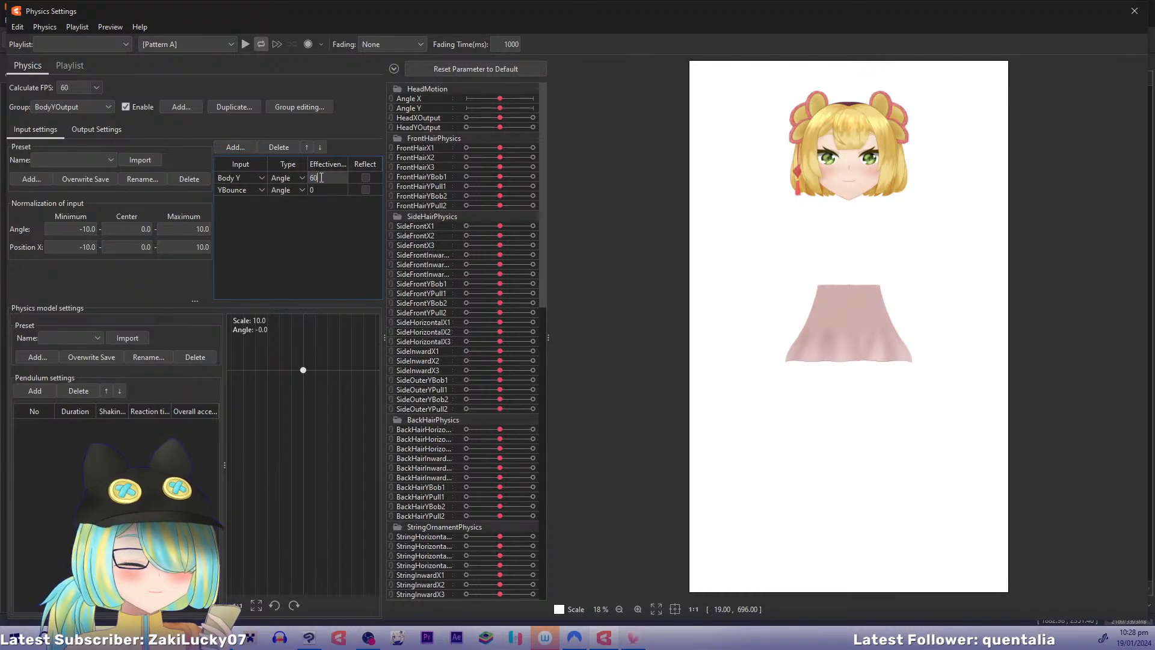
pyautogui.click(320, 189)
pyautogui.write('40')
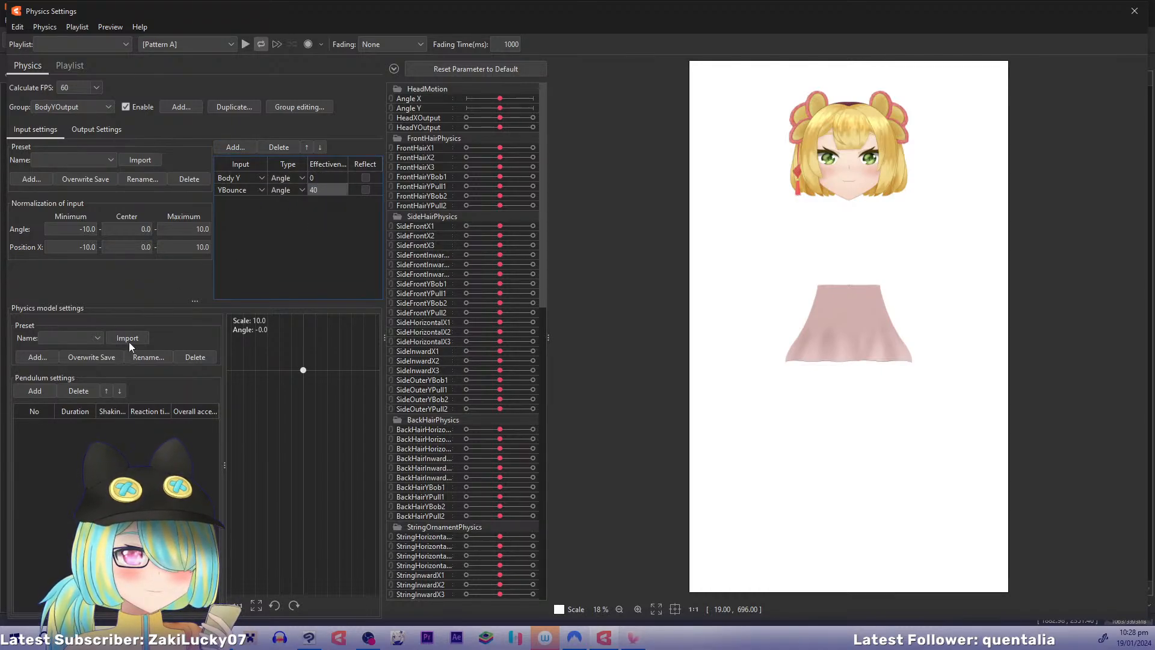
# Step: Add one pendulum to the BodyYOutput group and assign the BodyYOutput parameter as its output
pyautogui.click(51, 392)
pyautogui.click(96, 129)
pyautogui.click(34, 146)
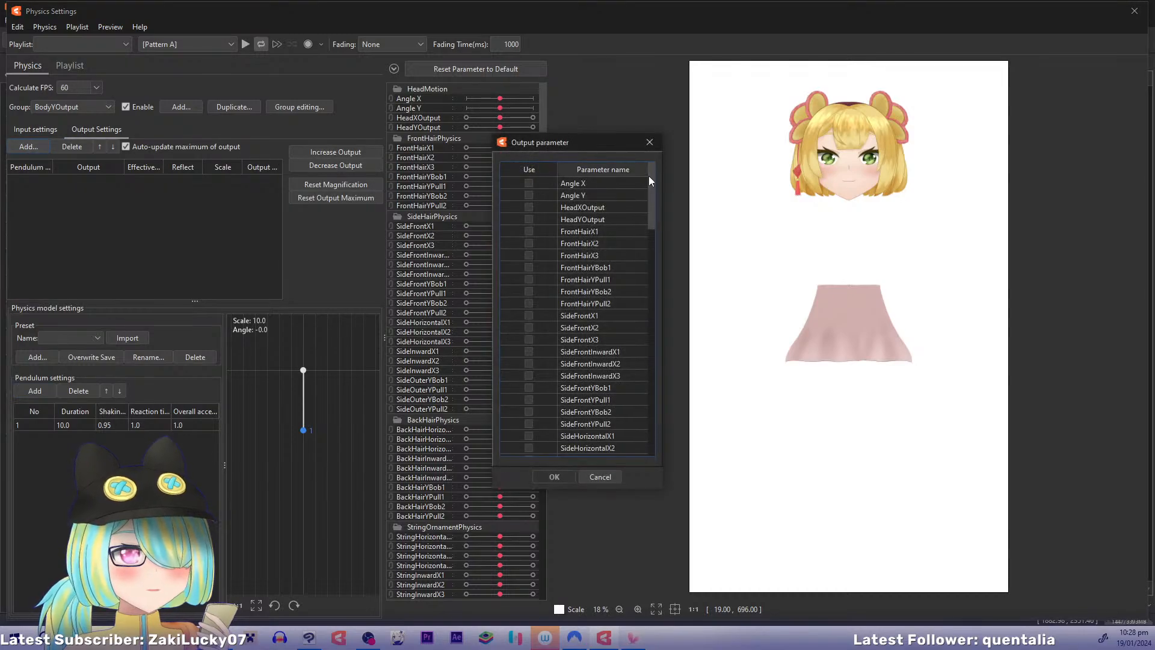
pyautogui.moveTo(650, 177); pyautogui.dragTo(654, 411)
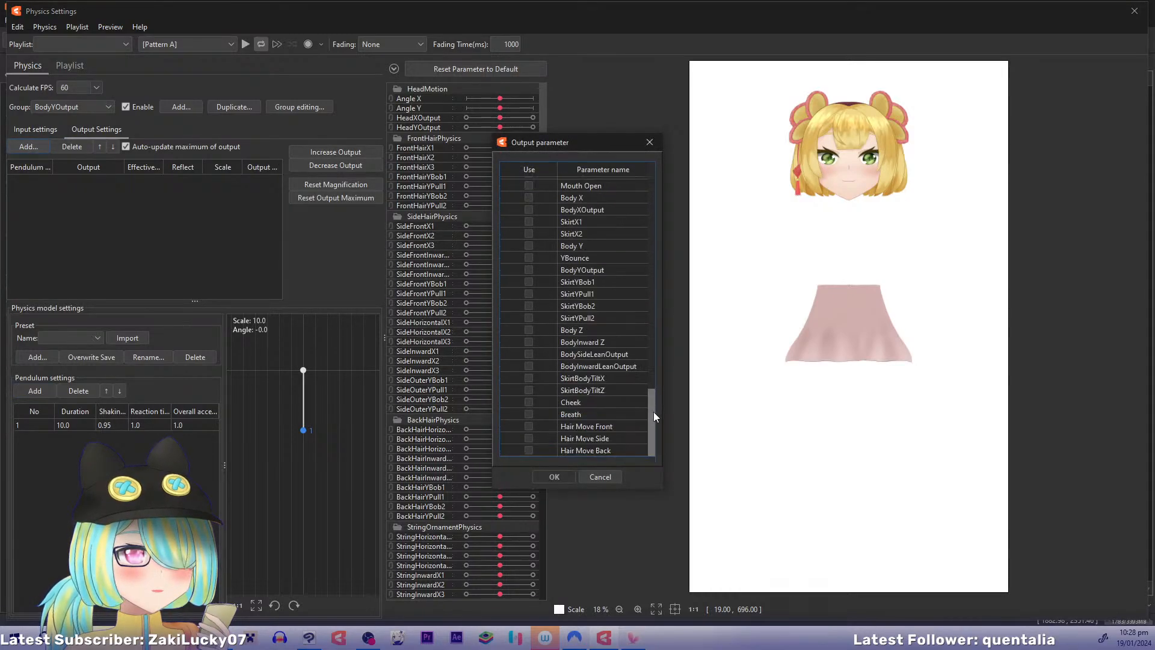
pyautogui.click(529, 270)
pyautogui.click(554, 477)
# Step: Set the BodyYOutput group's angle normalization range to -20 minimum and 20 maximum
pyautogui.click(35, 129)
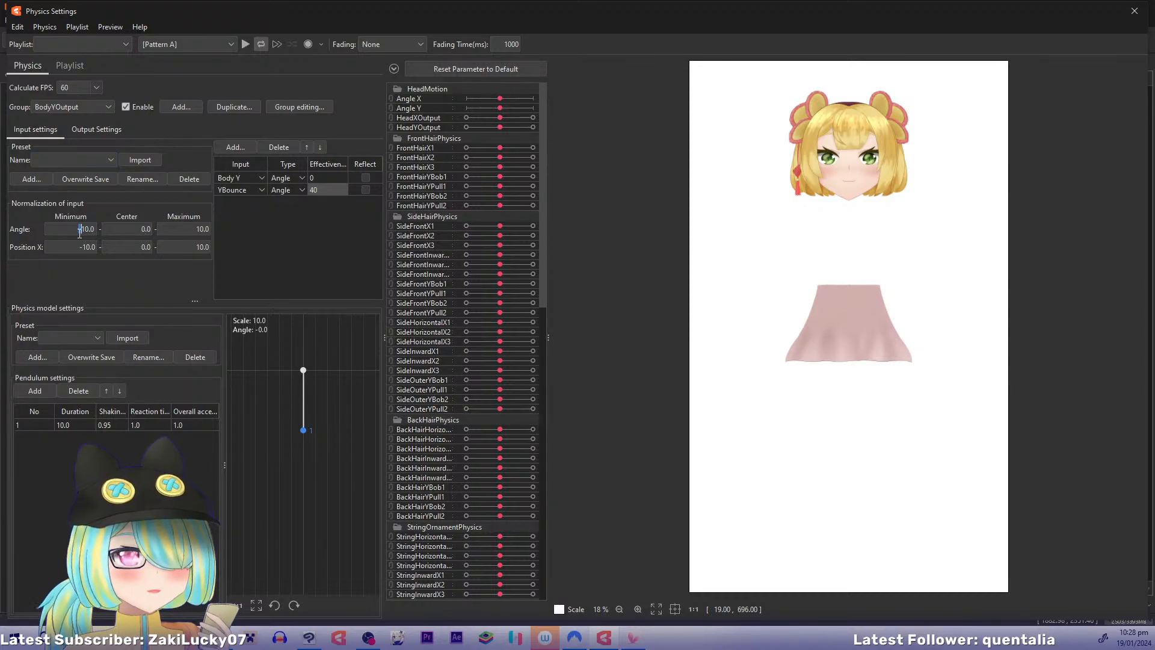
pyautogui.moveTo(80, 230); pyautogui.dragTo(93, 229)
pyautogui.press('Return')
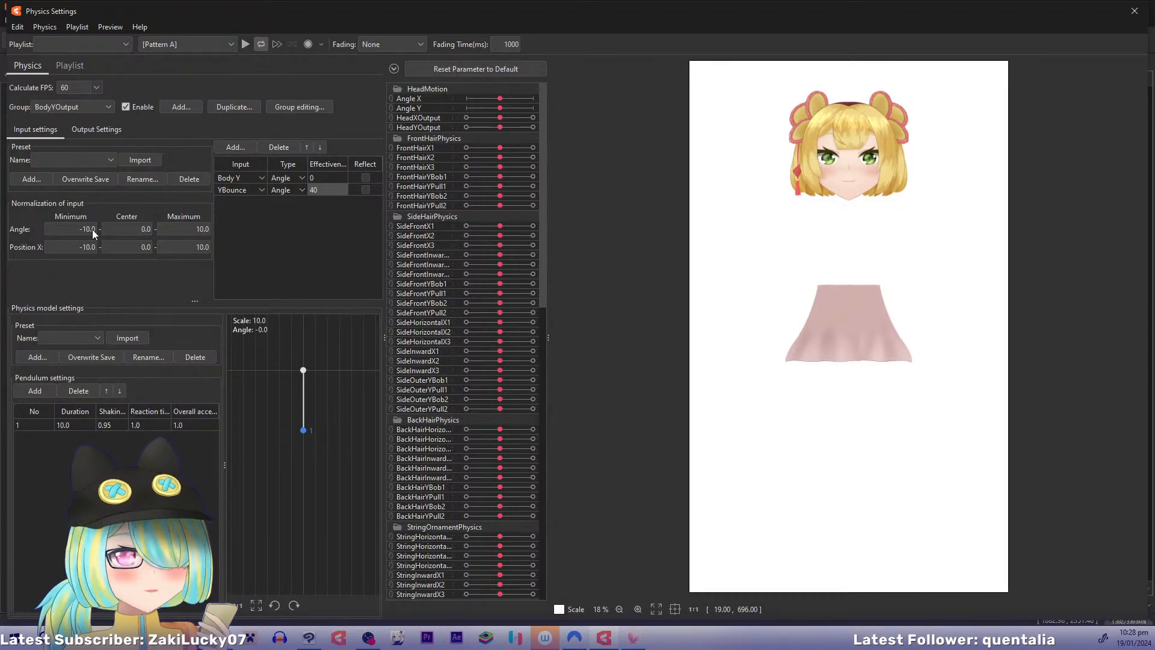
pyautogui.press('Return')
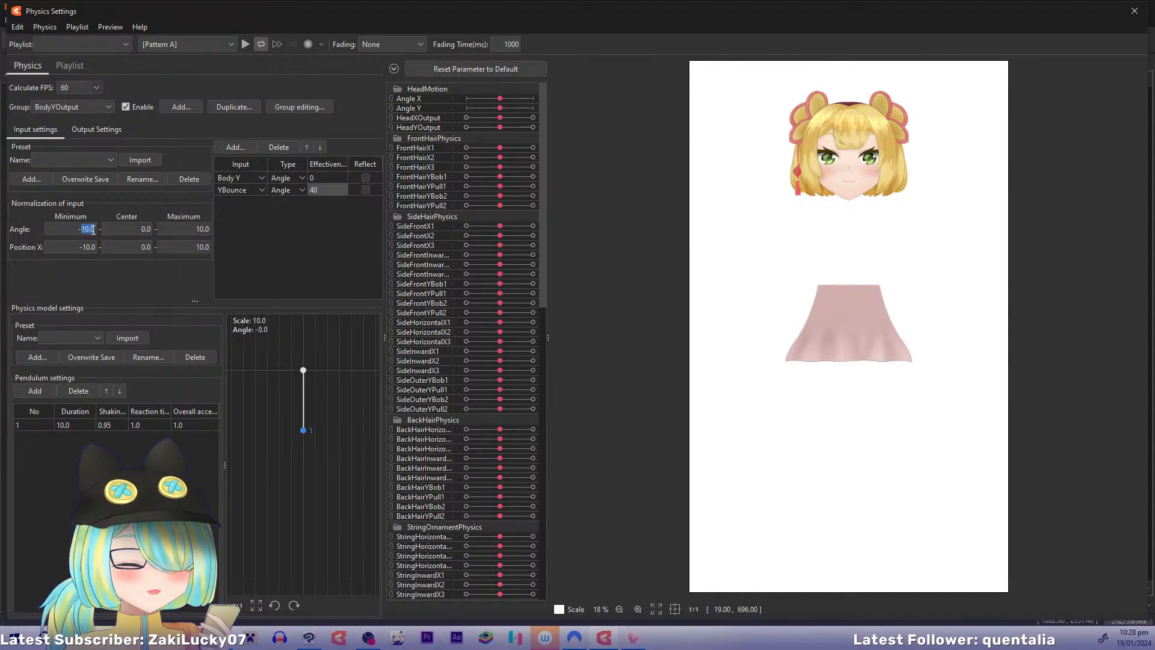
pyautogui.write('20')
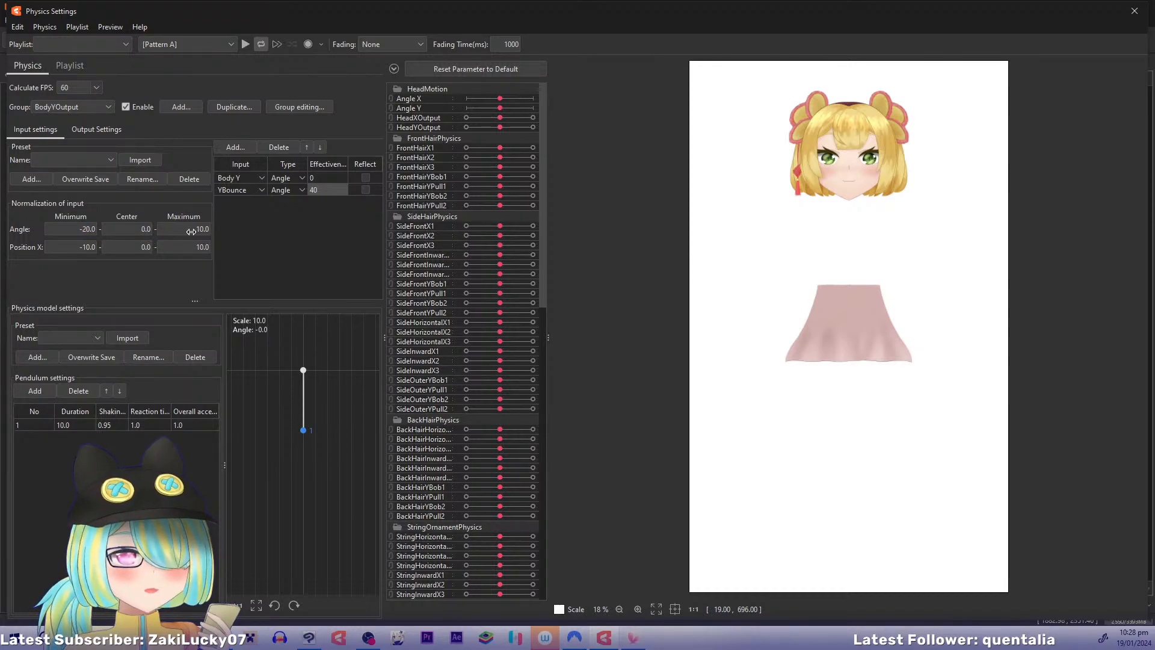
pyautogui.moveTo(191, 232); pyautogui.dragTo(208, 224)
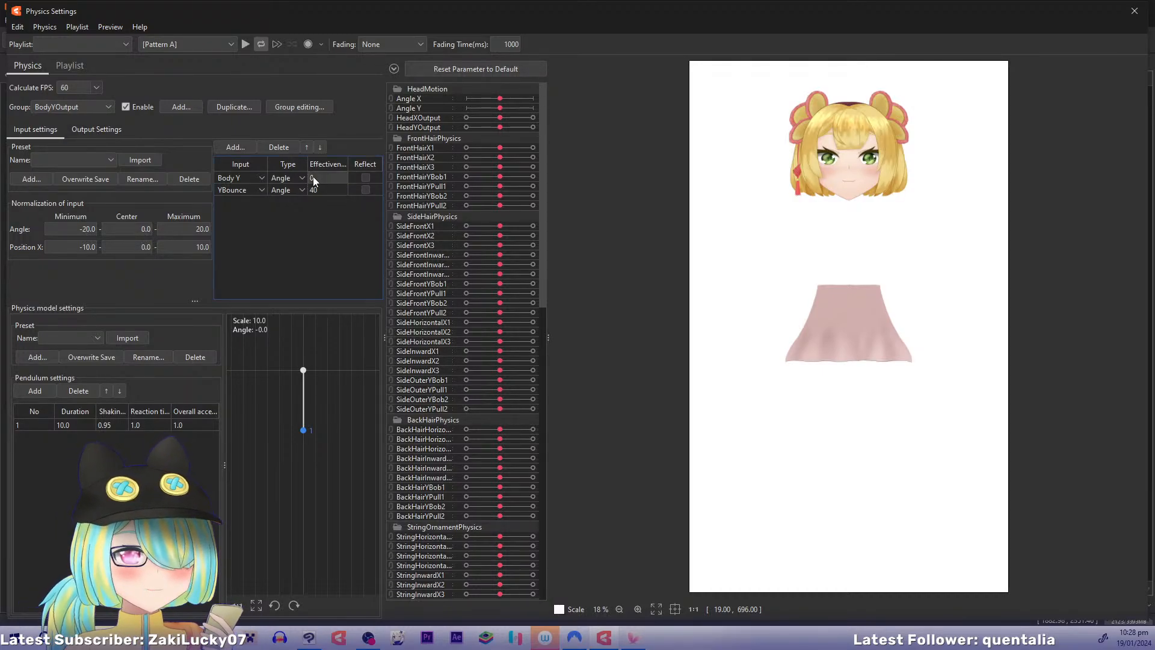
# Step: Test the BodyYOutput physics by moving the model in the preview, and return to the group's input settings
pyautogui.click(82, 129)
pyautogui.moveTo(861, 406); pyautogui.dragTo(800, 484)
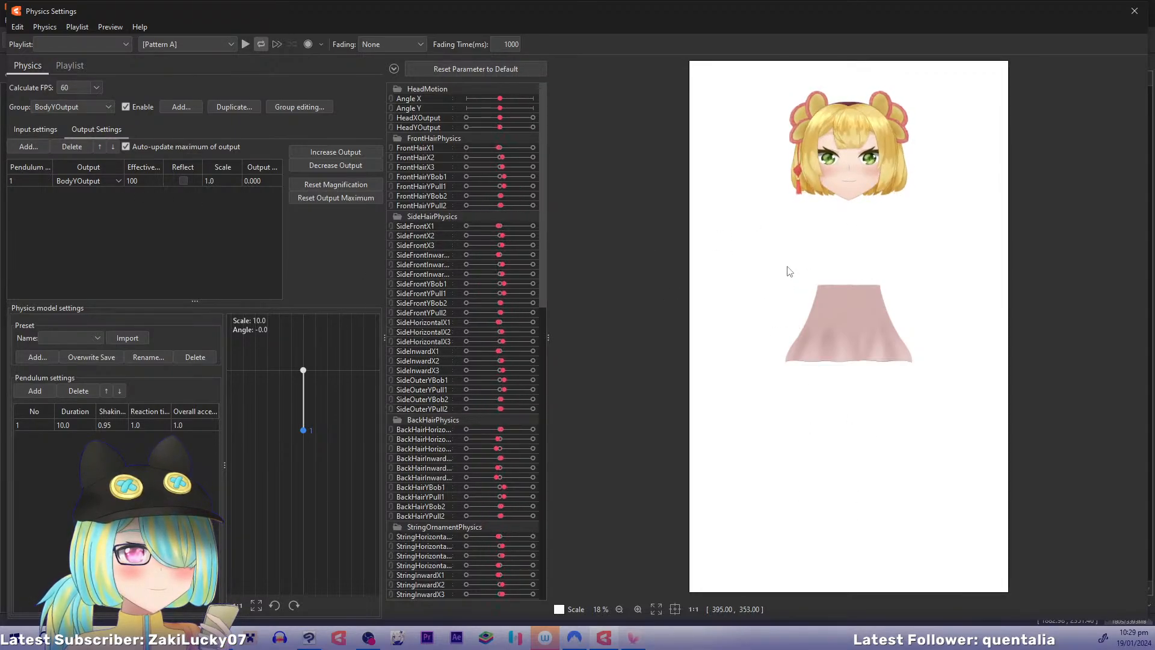
pyautogui.click(40, 134)
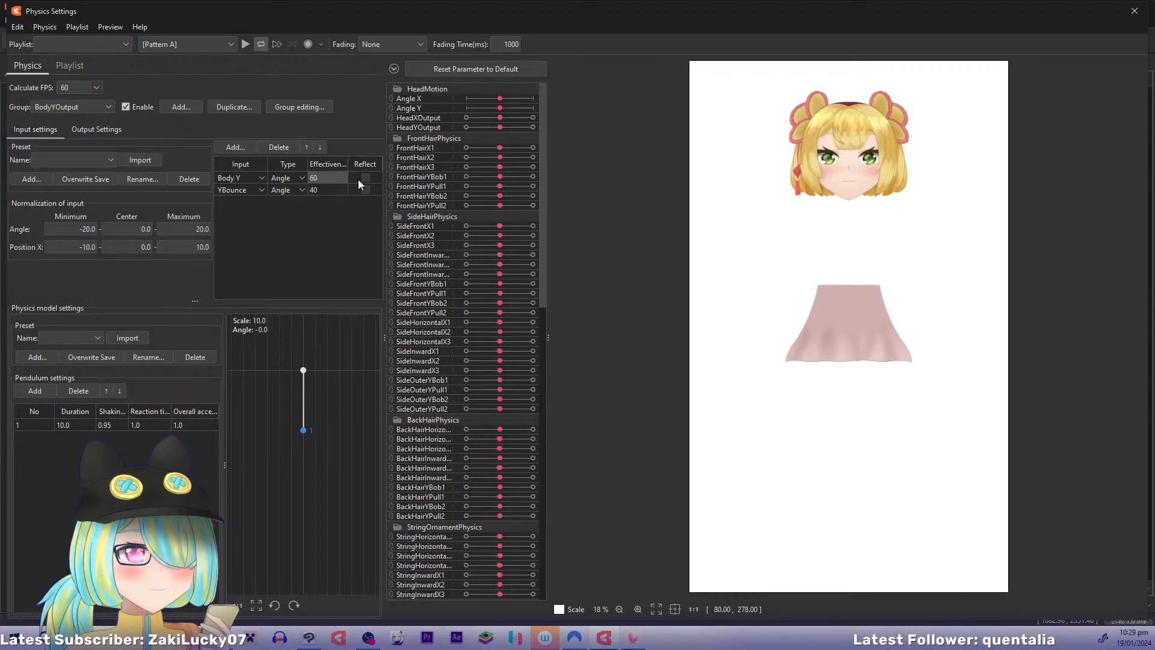
pyautogui.click(97, 102)
pyautogui.click(97, 104)
pyautogui.click(114, 130)
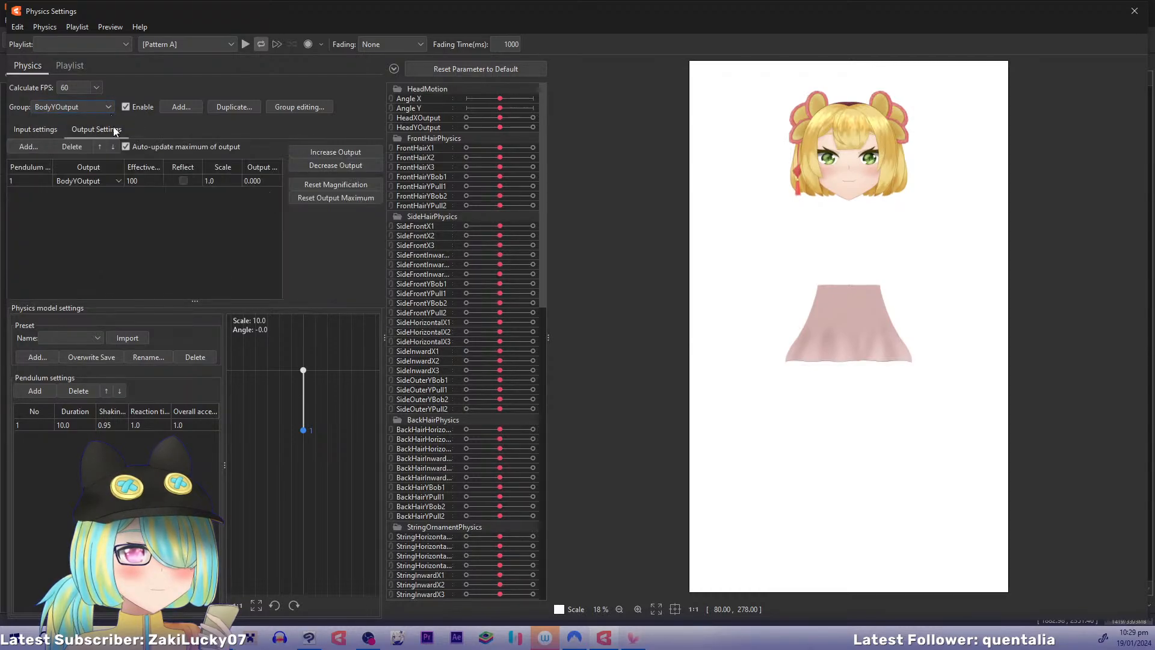
pyautogui.click(50, 132)
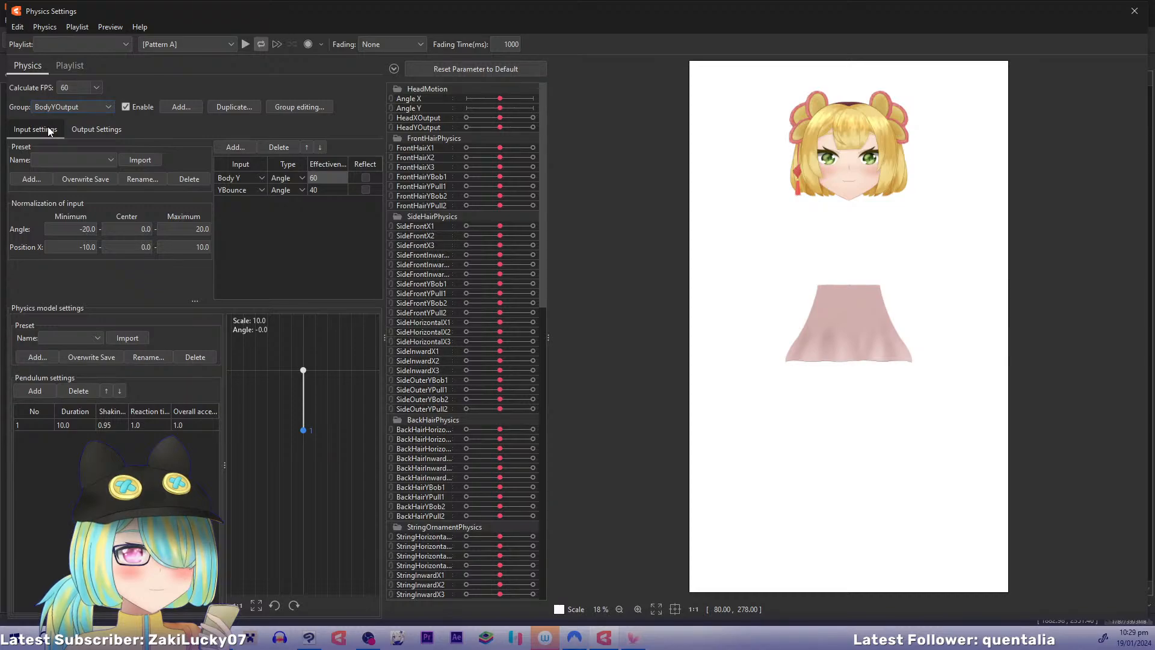
# Step: Set Body Y's cursor tracking type to Left mouse button Y and test the body movement in the preview
pyautogui.click(114, 27)
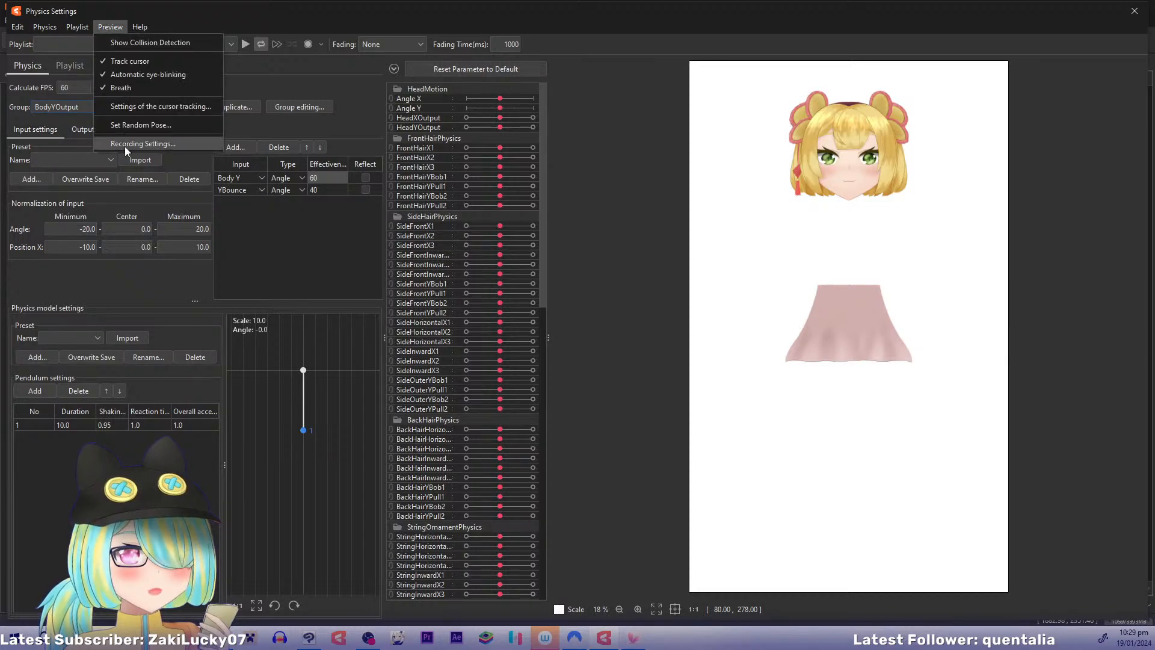
pyautogui.click(166, 108)
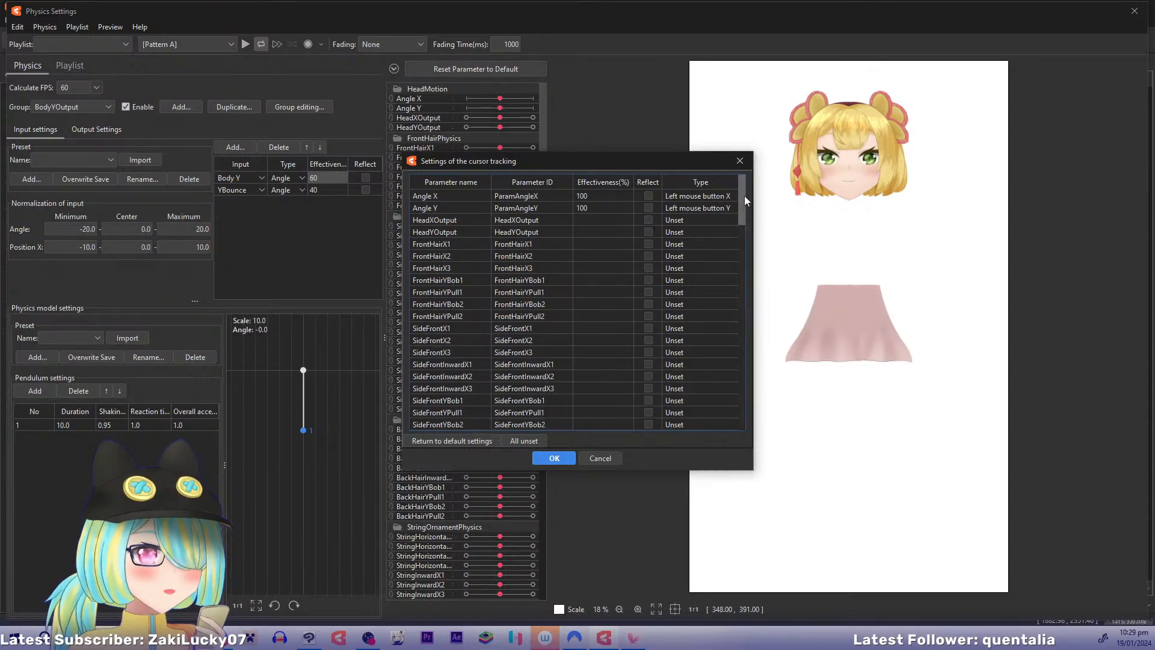
pyautogui.moveTo(744, 196); pyautogui.dragTo(735, 375)
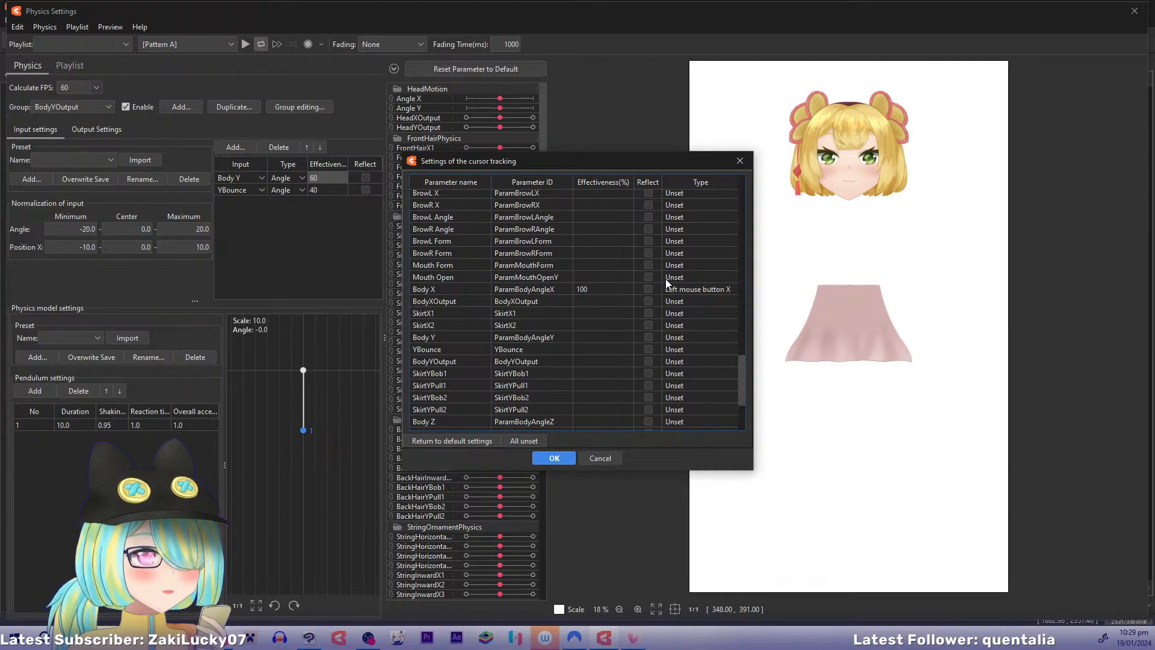
pyautogui.click(669, 335)
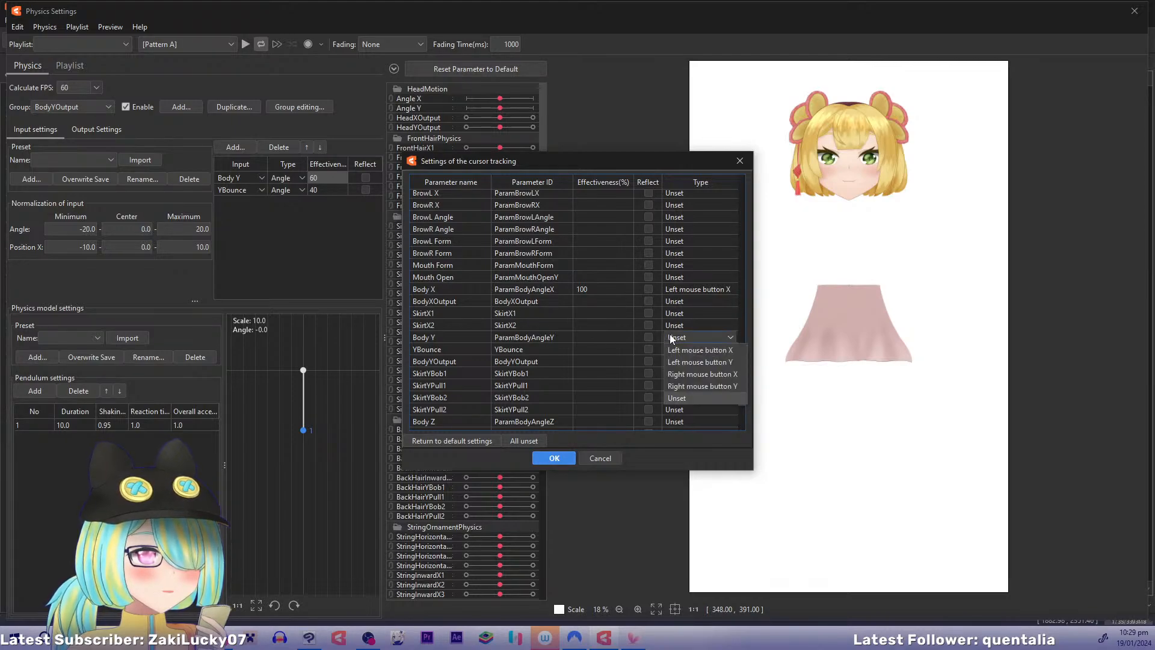
pyautogui.click(700, 361)
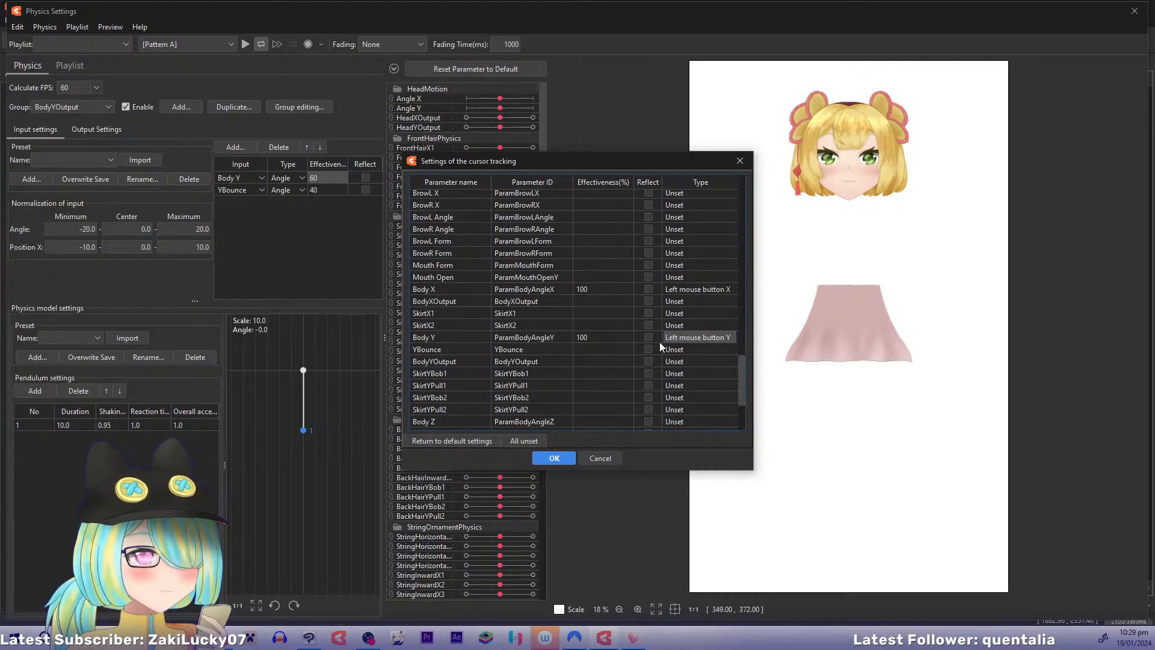
pyautogui.click(554, 458)
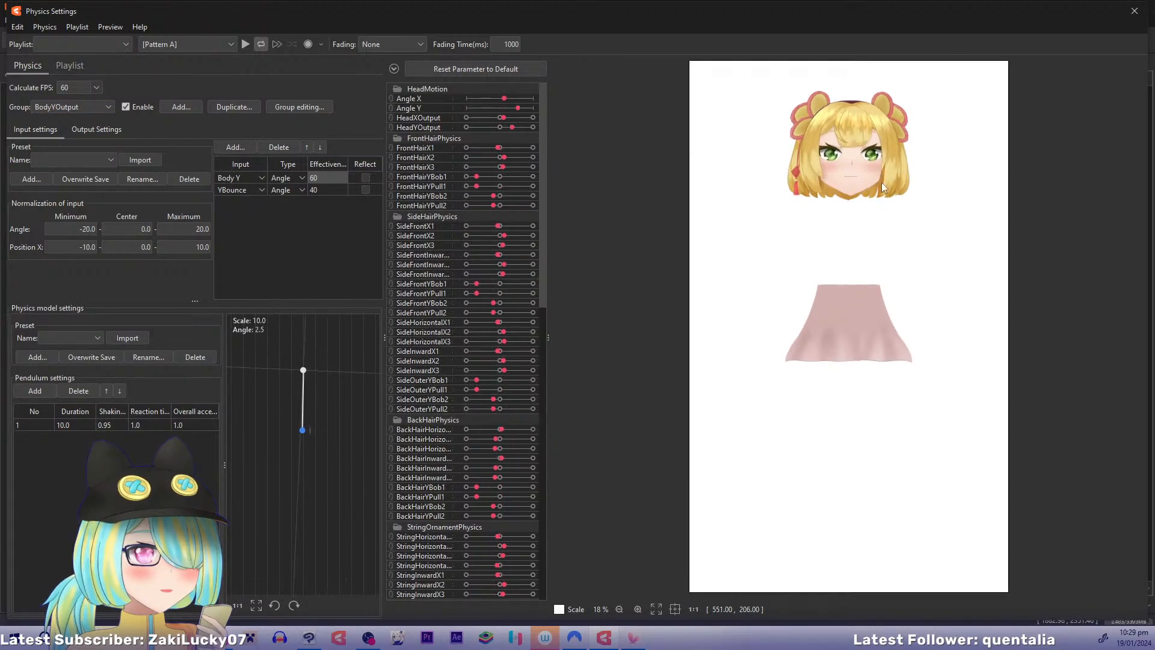
pyautogui.moveTo(855, 535); pyautogui.dragTo(769, 337)
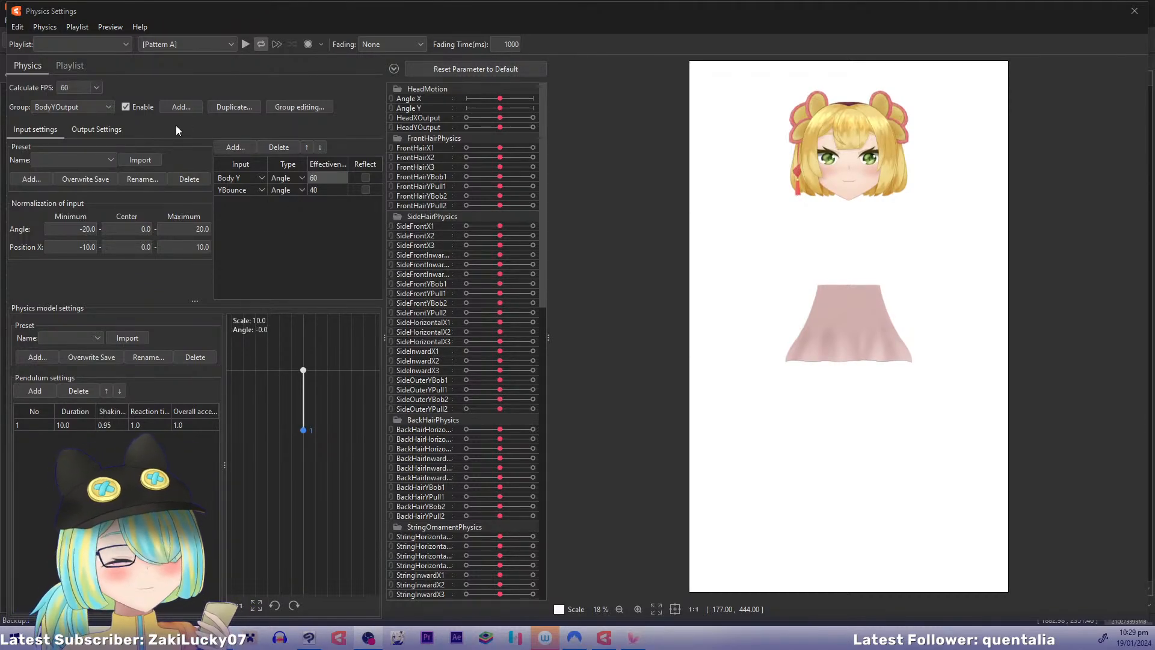
# Step: Raise the YBounce and BodyYOutput physics groups together to priorities 1 and 2, ahead of all other groups
pyautogui.click(299, 107)
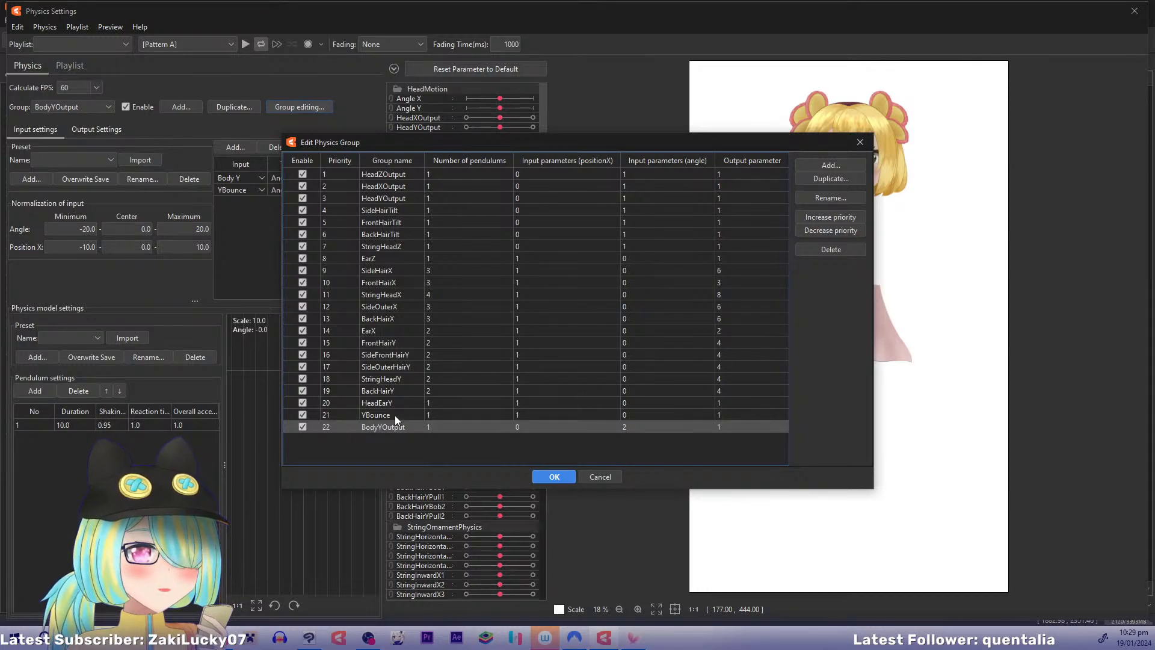
pyautogui.keyDown('ctrl'); pyautogui.click(395, 415); pyautogui.keyUp('ctrl')
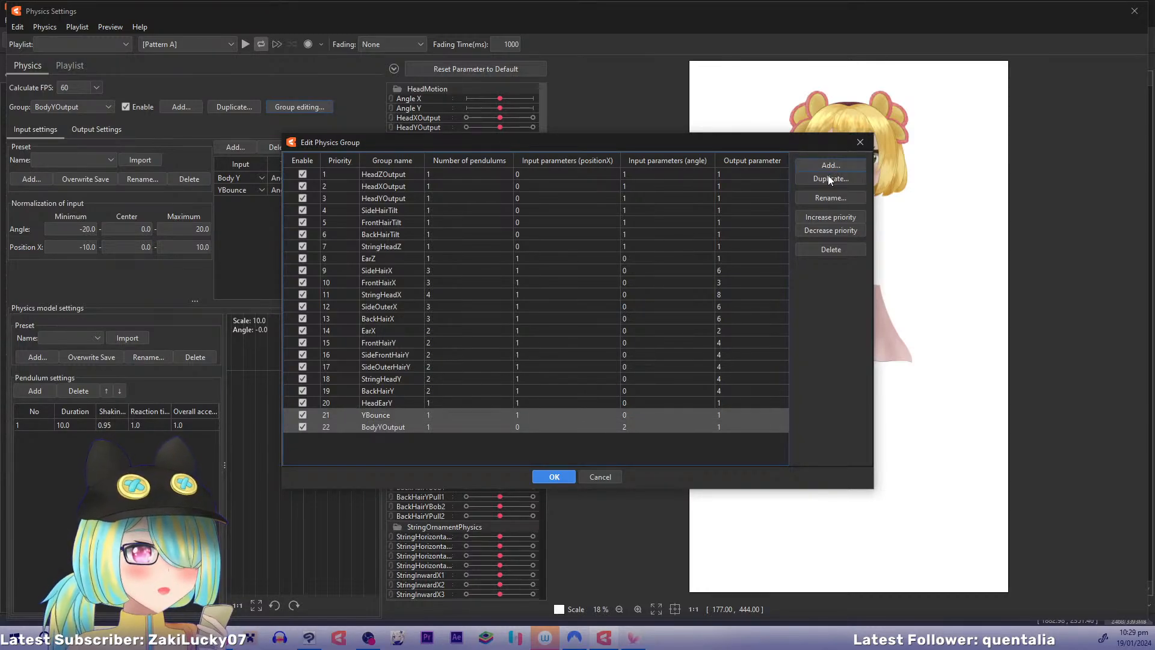
pyautogui.click(829, 215)
pyautogui.click(829, 216)
pyautogui.click(830, 215)
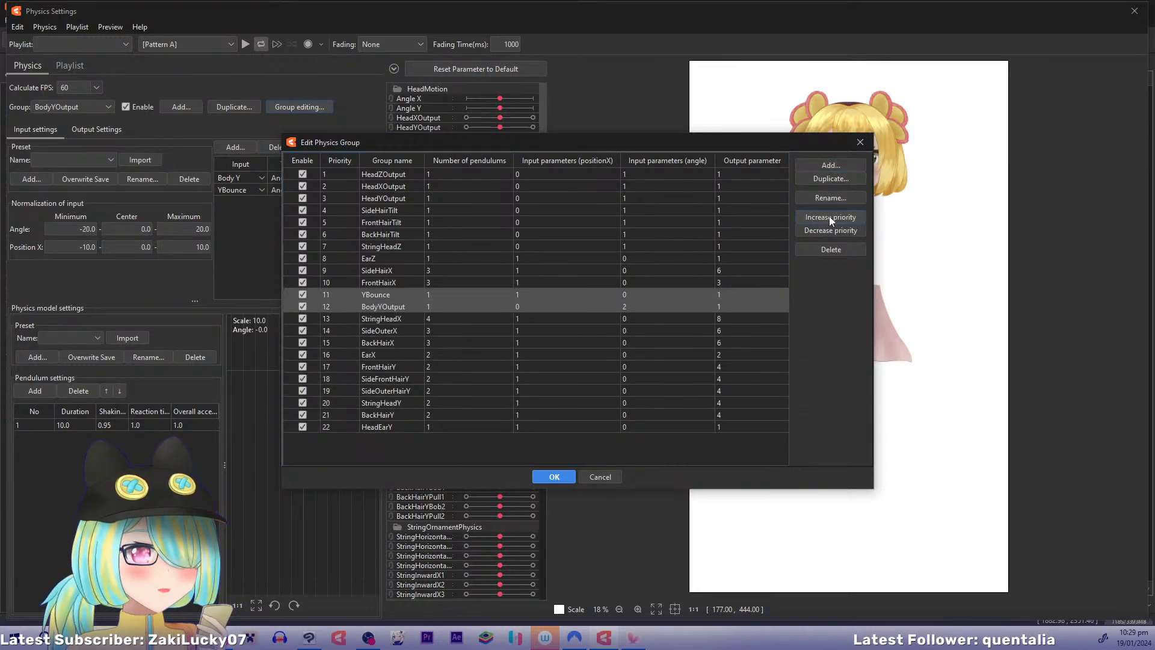
pyautogui.tripleClick(829, 216)
pyautogui.tripleClick(829, 218)
pyautogui.tripleClick(828, 218)
pyautogui.click(827, 218)
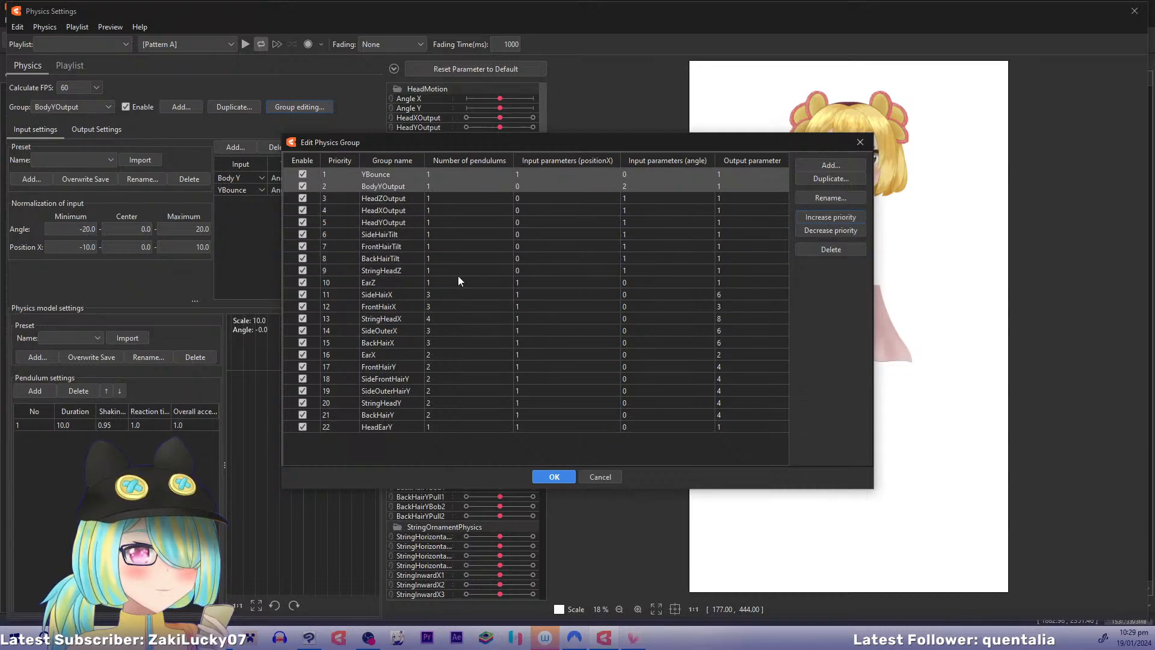
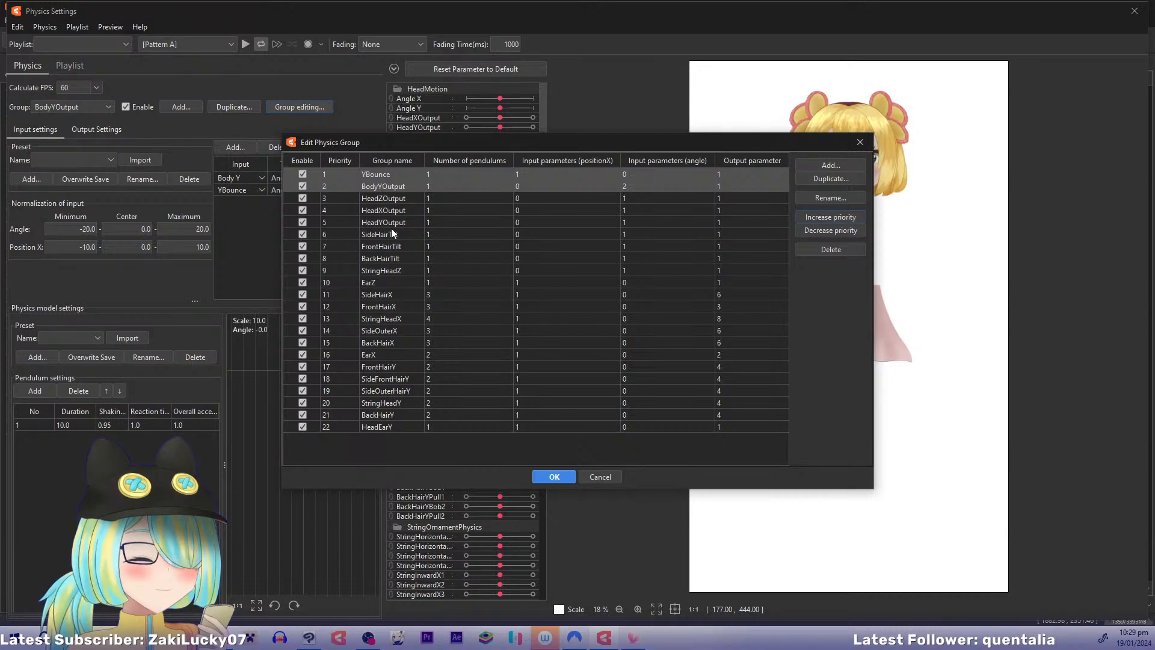
pyautogui.click(541, 477)
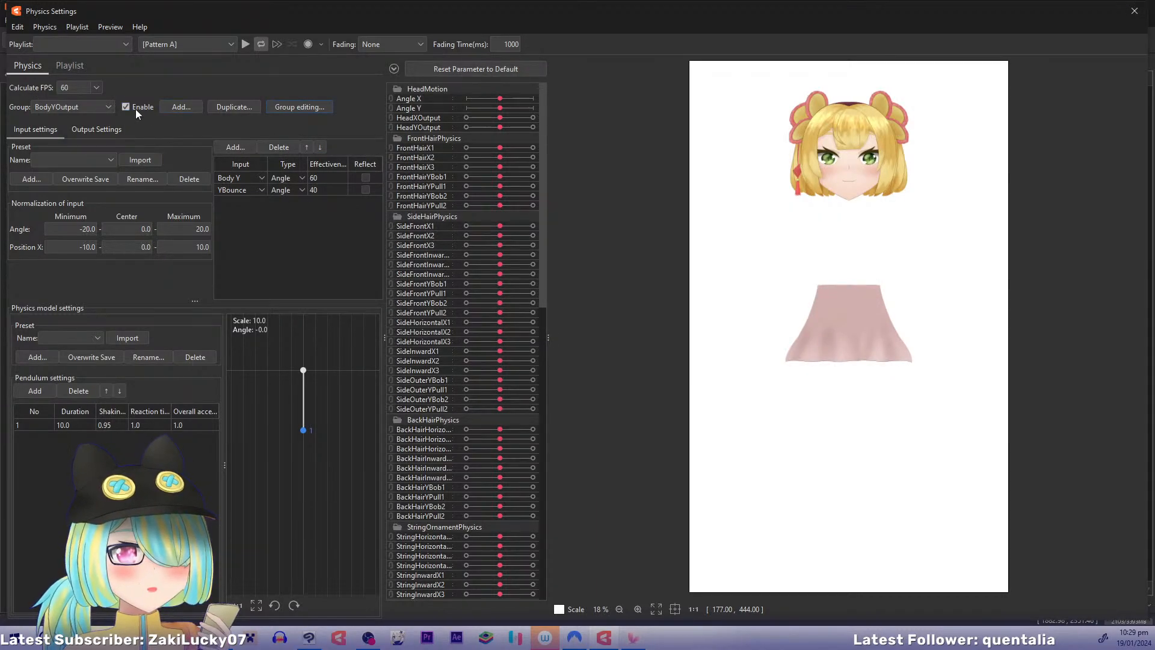
# Step: Add a new physics group named BodyZHorizontal
pyautogui.click(186, 104)
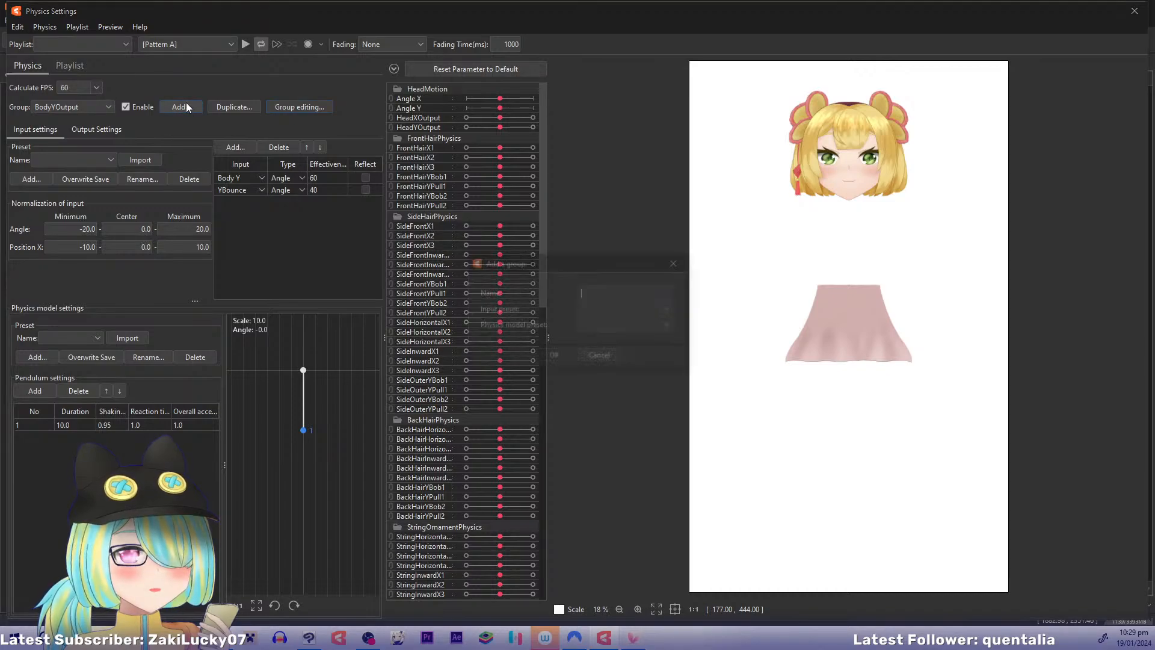
pyautogui.write('BodyZ')
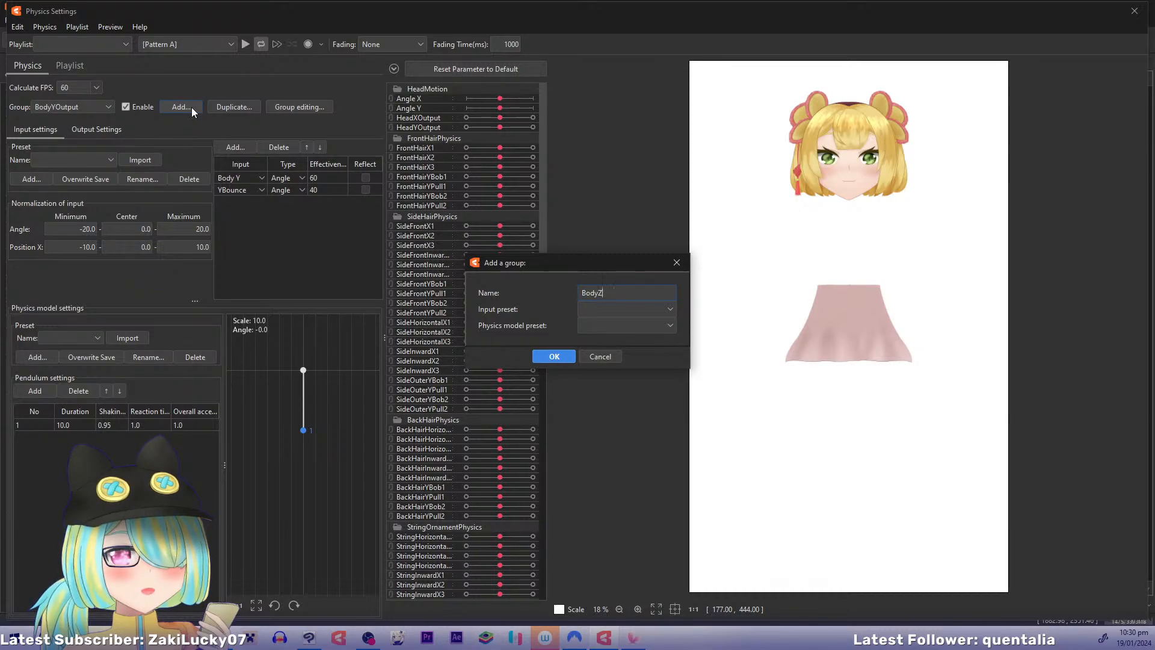
pyautogui.write('H')
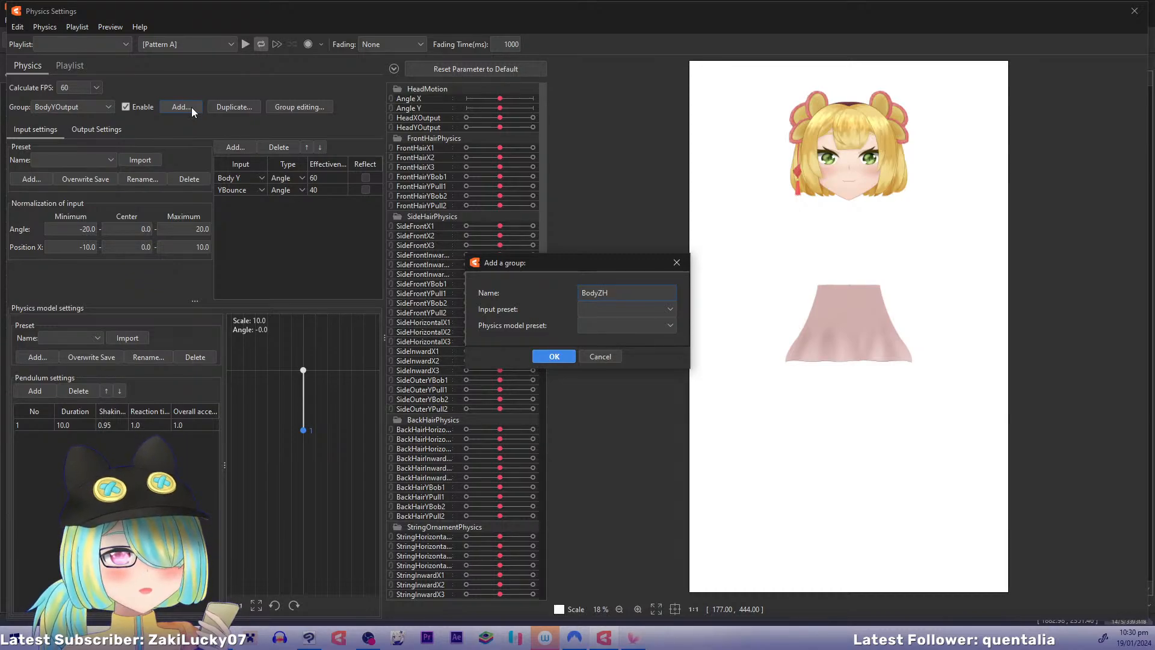
pyautogui.write('or')
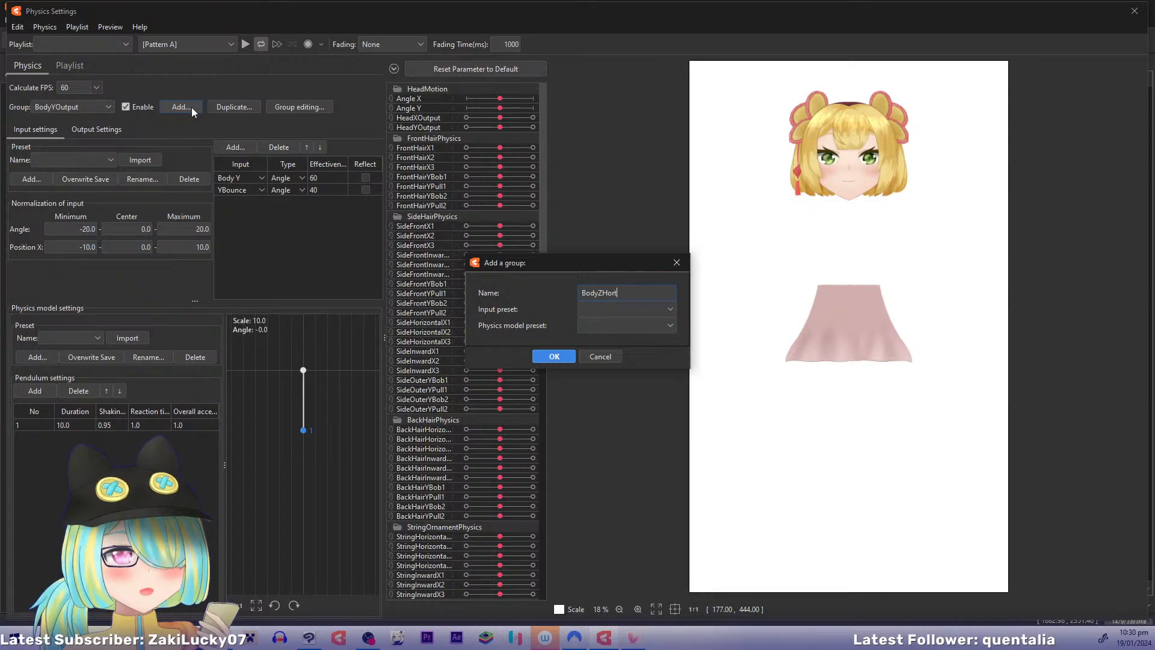
pyautogui.write('izontal')
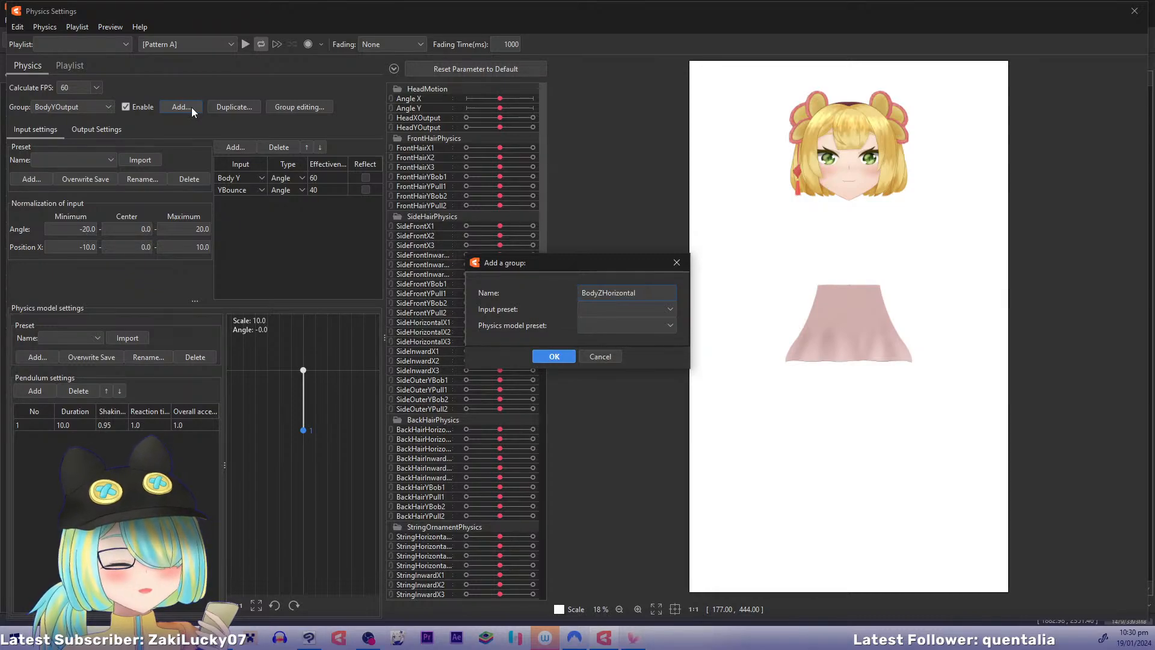
pyautogui.press('Return')
# Step: Add Body Z as the input parameter of the BodyZHorizontal group with effectiveness 100
pyautogui.click(231, 147)
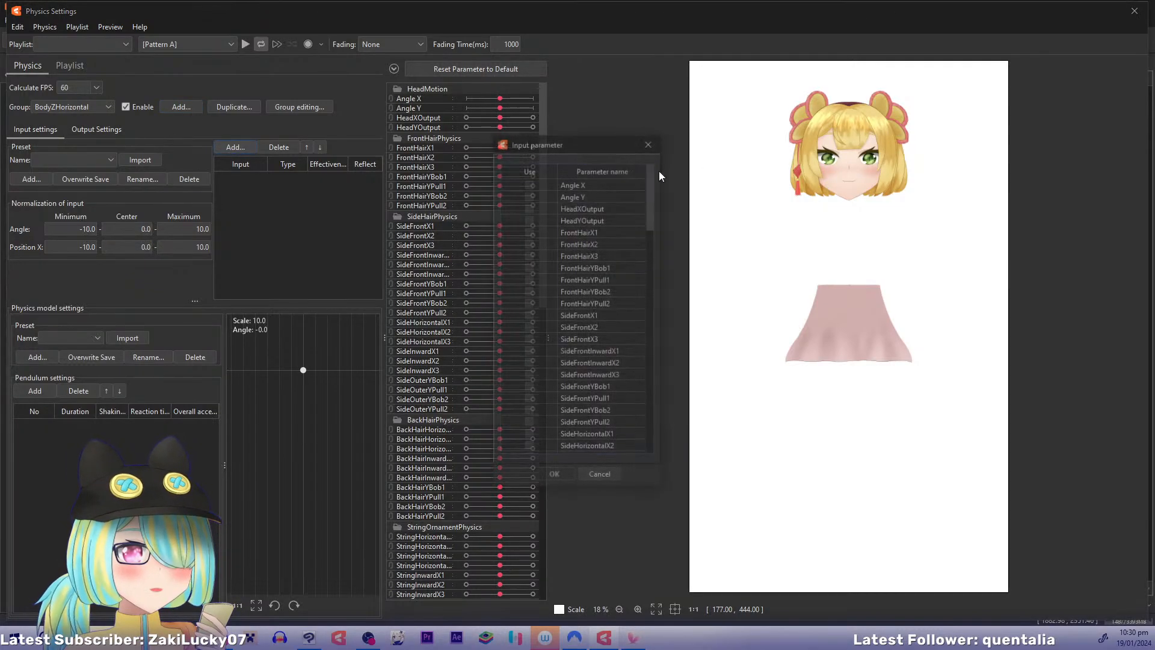
pyautogui.moveTo(650, 177); pyautogui.dragTo(659, 400)
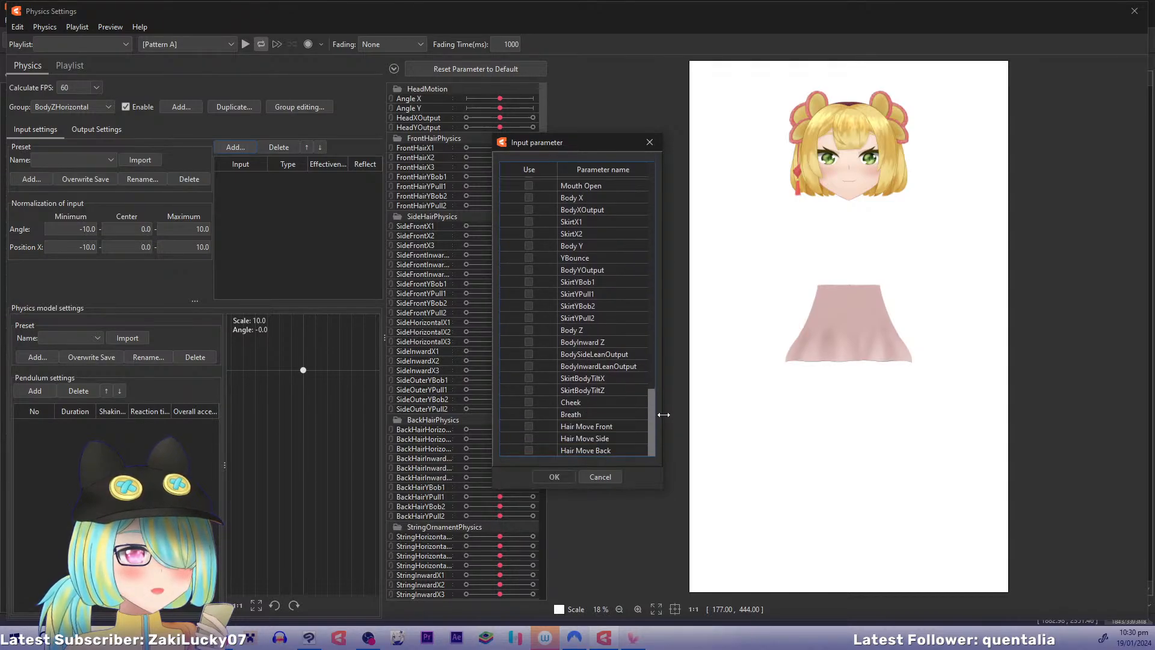
pyautogui.click(529, 354)
pyautogui.click(529, 330)
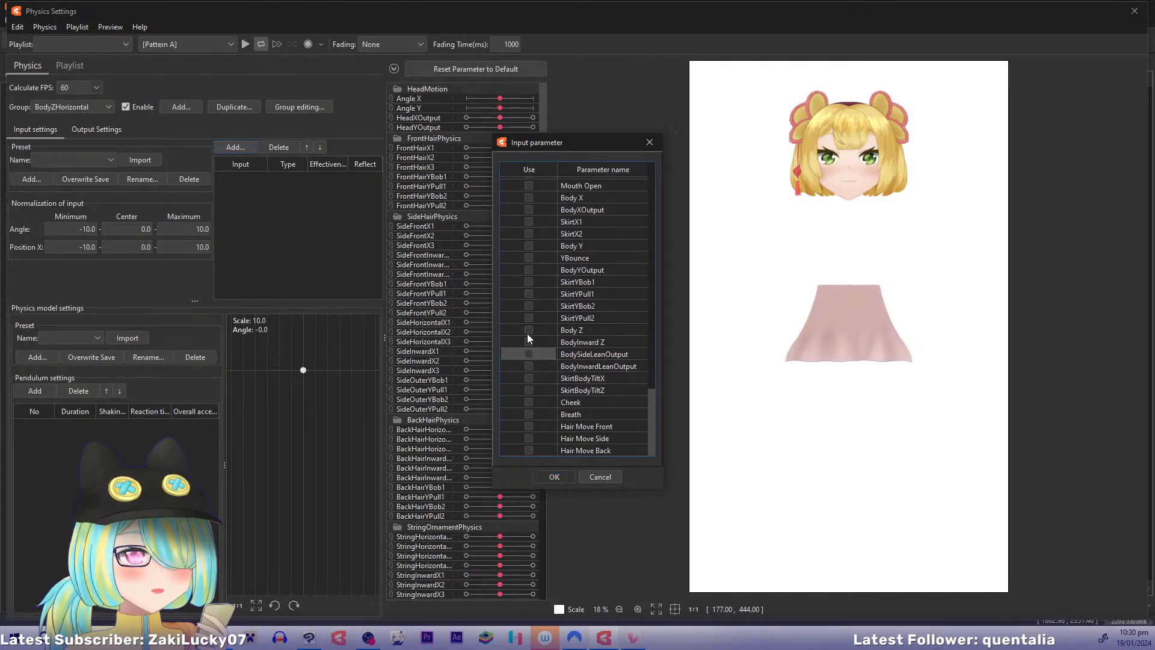
pyautogui.click(554, 477)
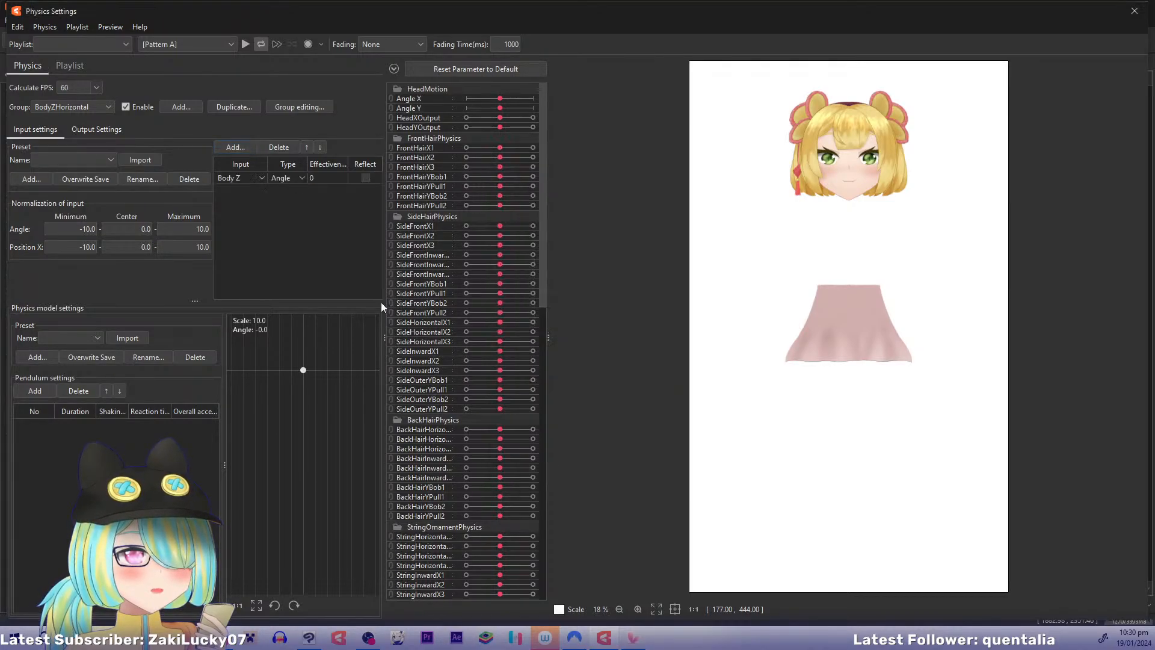
pyautogui.doubleClick(311, 176)
# Step: Set the BodyZHorizontal group's angle normalization range to -20 minimum and 20 maximum
pyautogui.doubleClick(89, 229)
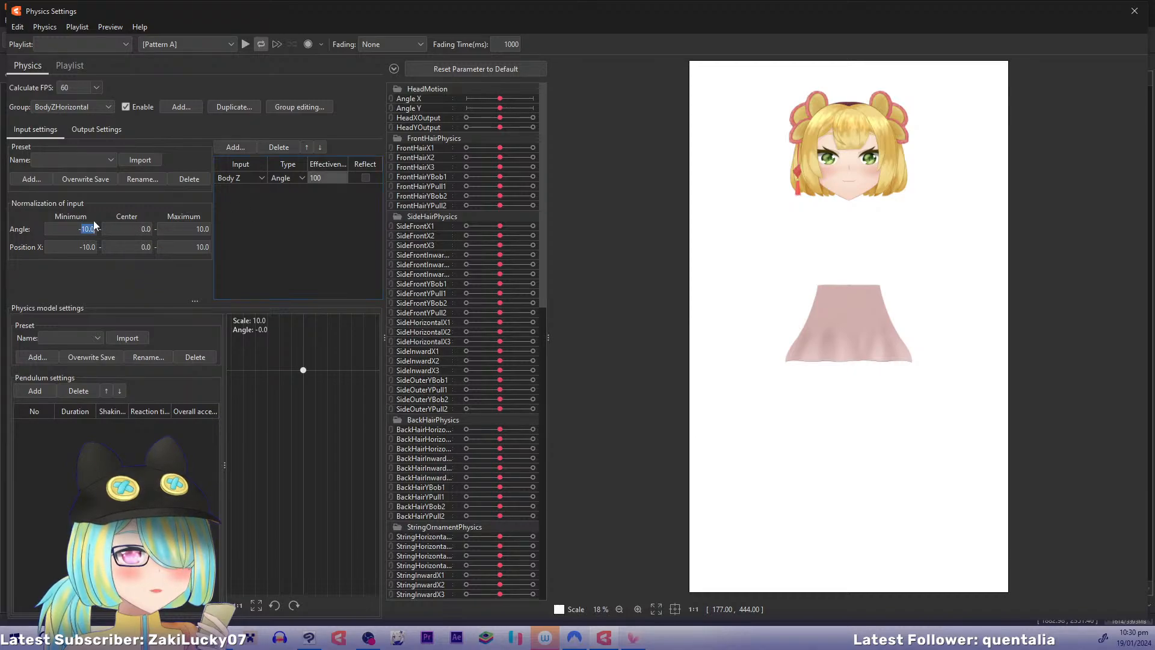
pyautogui.write('-10.0')
pyautogui.doubleClick(82, 229)
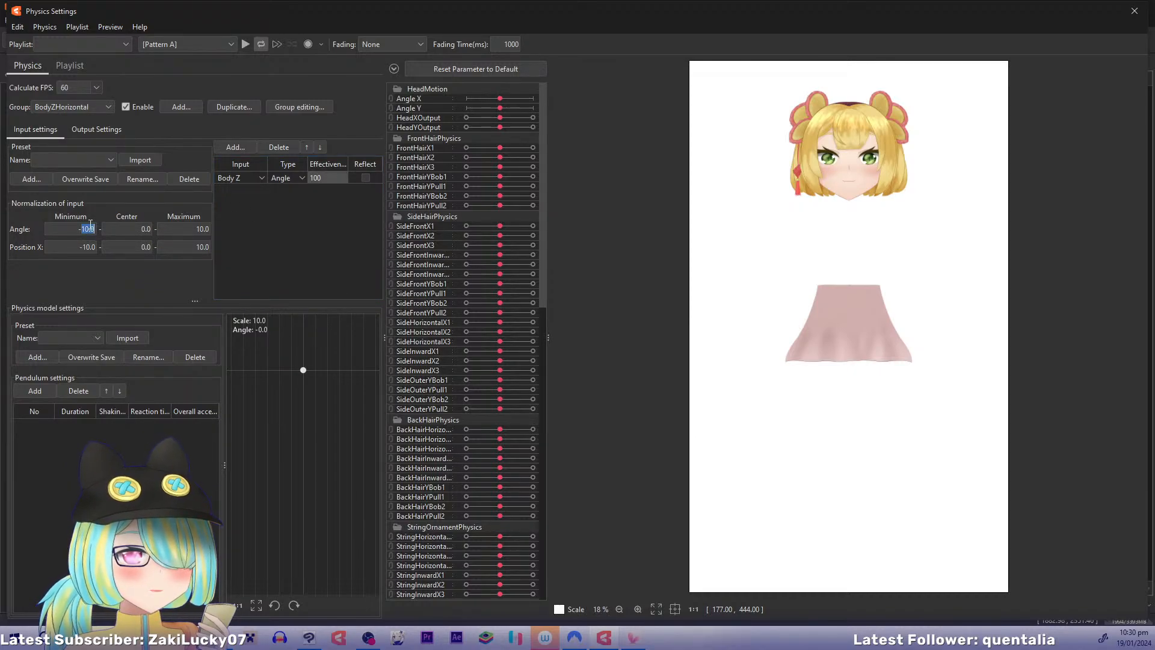
pyautogui.write('-20')
pyautogui.doubleClick(196, 230)
pyautogui.write('20')
pyautogui.press('Return')
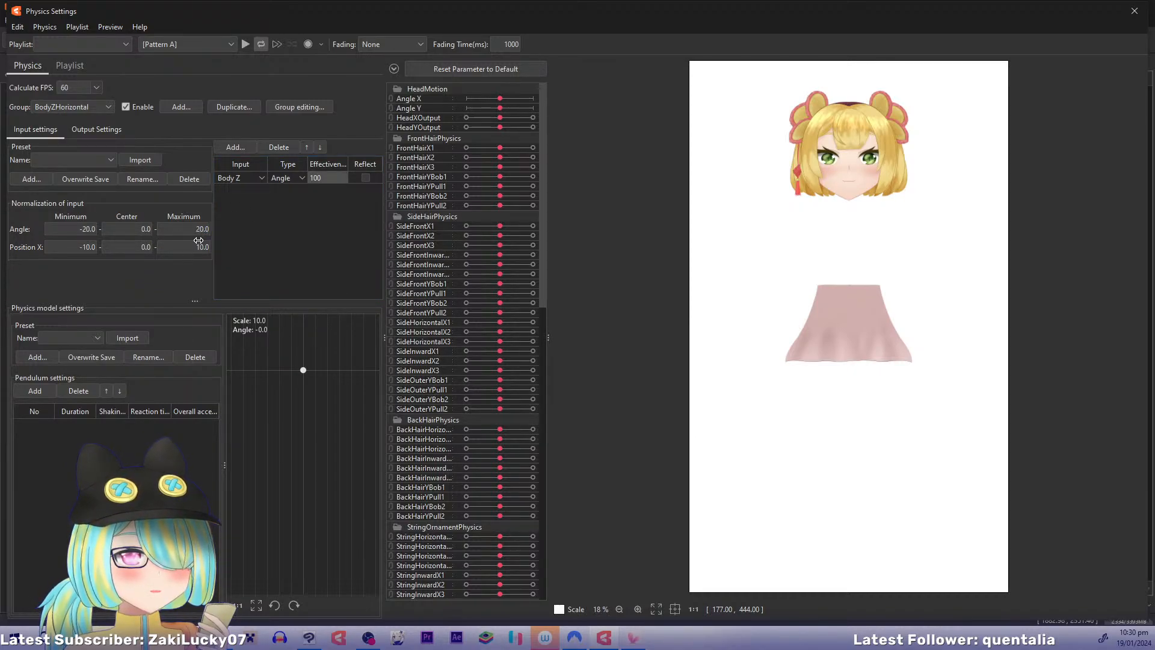
# Step: Add one pendulum to the BodyZHorizontal group and assign the BodySideLeanOutput parameter as its output
pyautogui.click(44, 386)
pyautogui.click(95, 130)
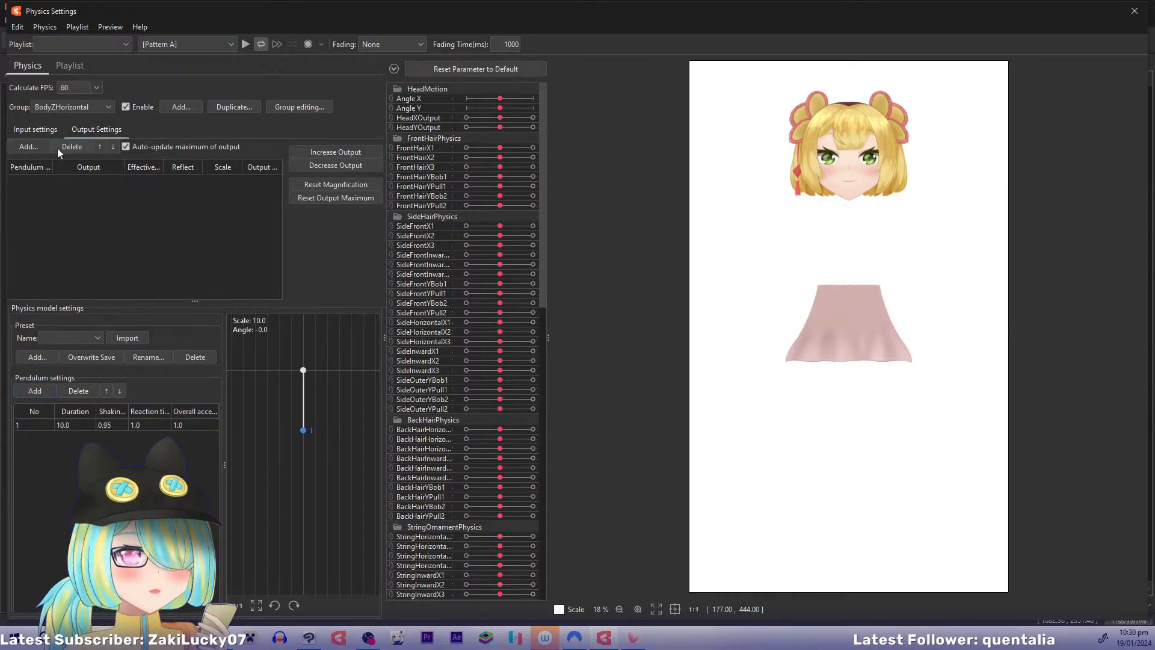
pyautogui.click(30, 146)
pyautogui.moveTo(652, 185); pyautogui.dragTo(670, 510)
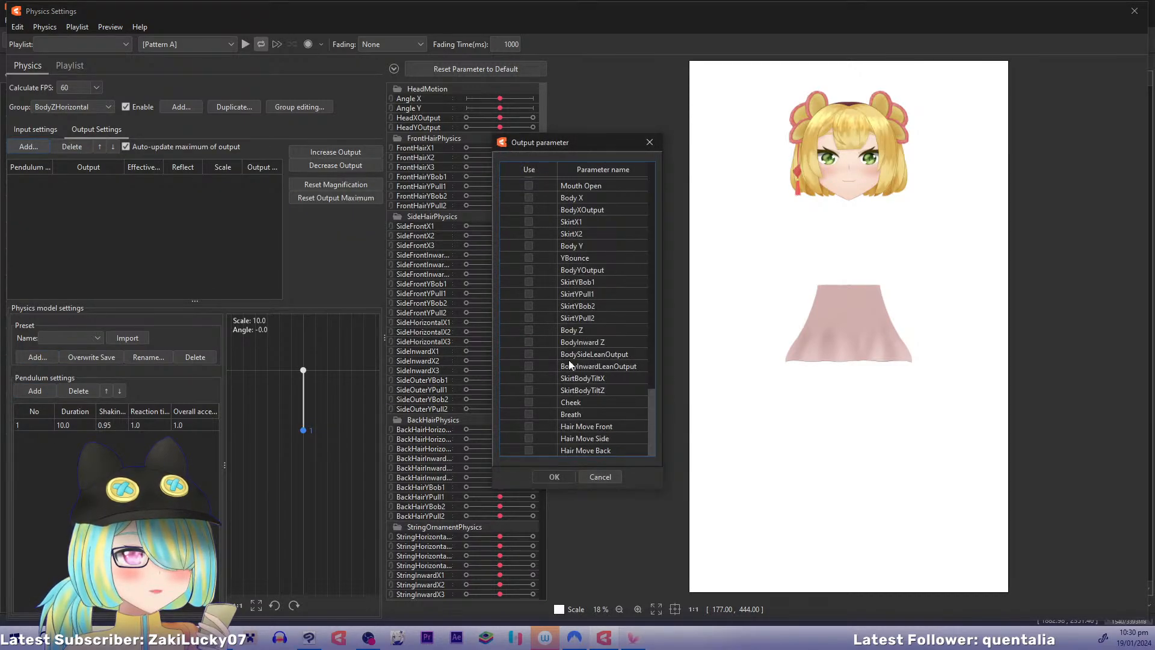
pyautogui.click(530, 354)
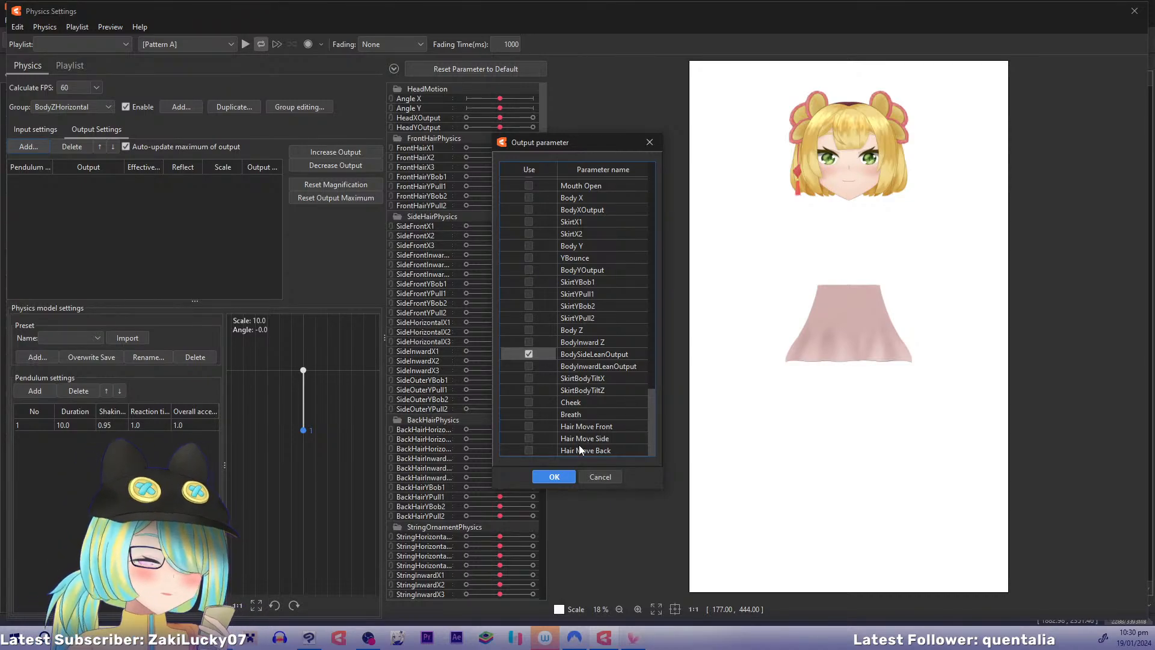
pyautogui.click(554, 477)
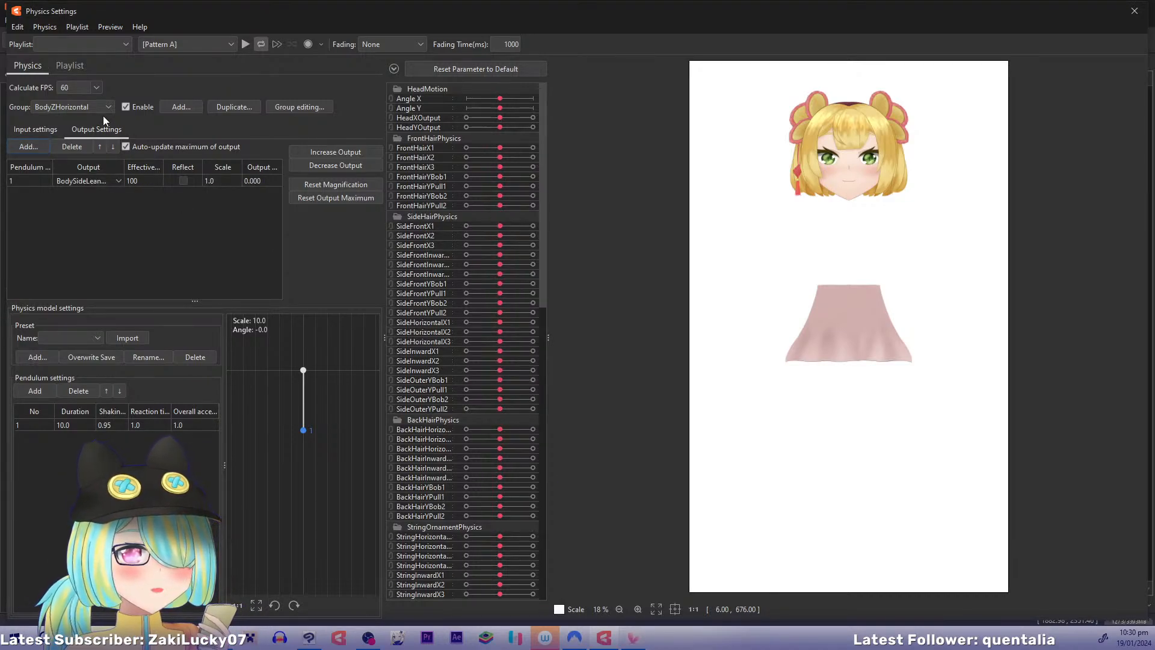
# Step: Duplicate the BodyZHorizontal group under the name BodyZInward
pyautogui.click(222, 106)
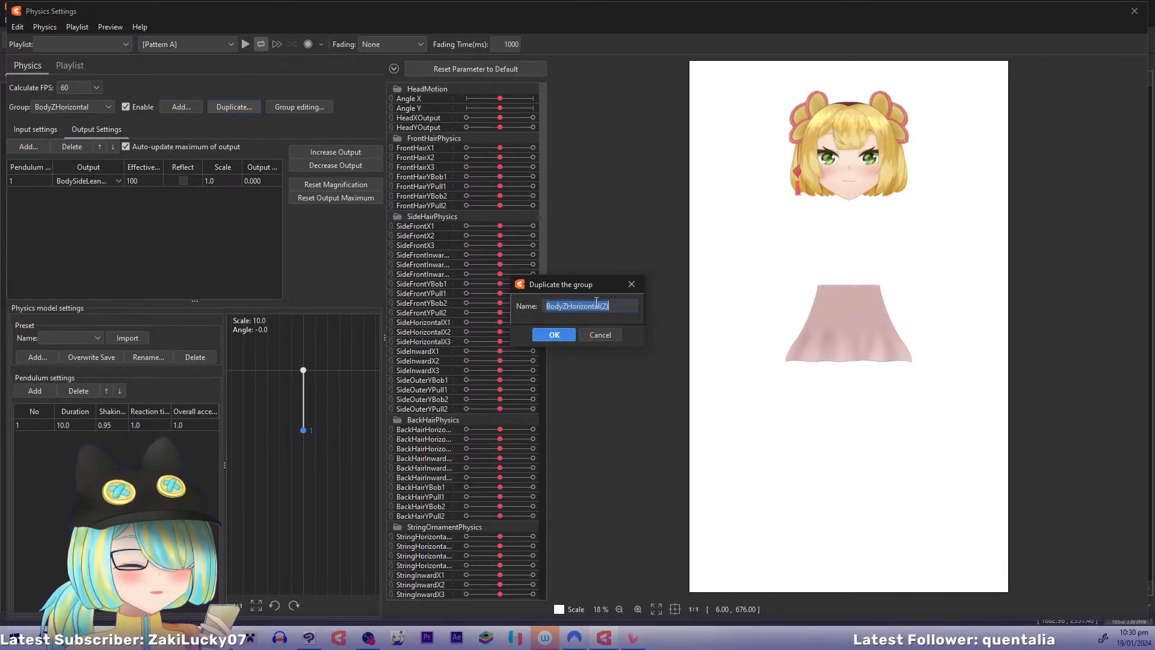
pyautogui.write('BodyZInward')
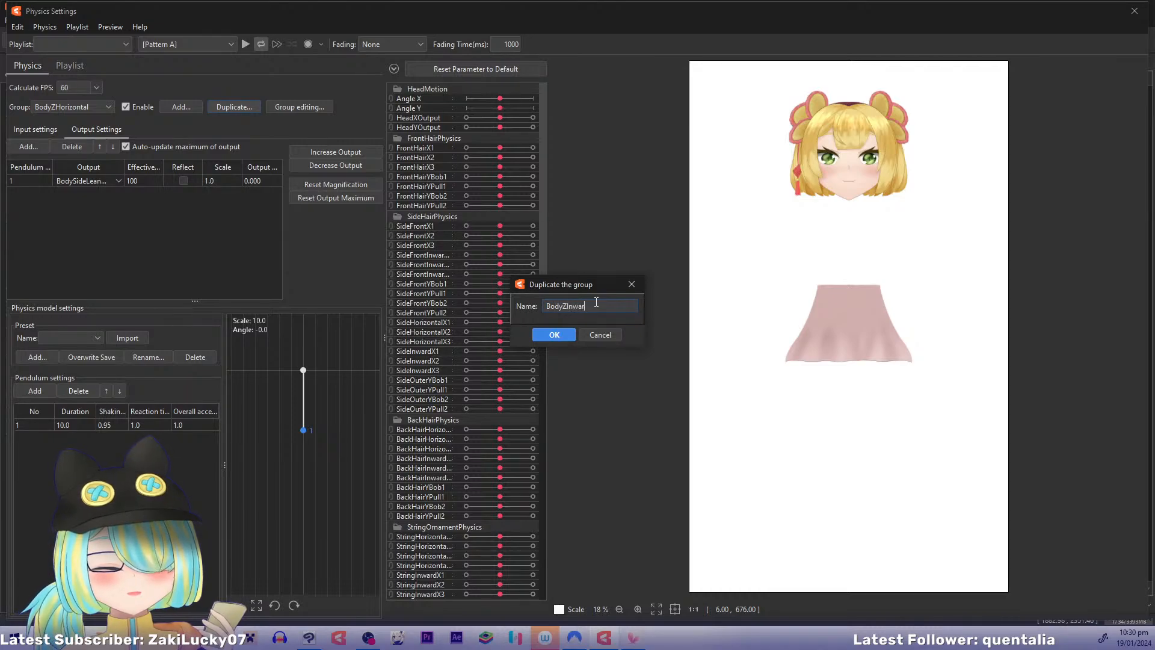
pyautogui.click(554, 334)
# Step: Change the BodyZInward group's input parameter to BodyInward Z
pyautogui.click(36, 129)
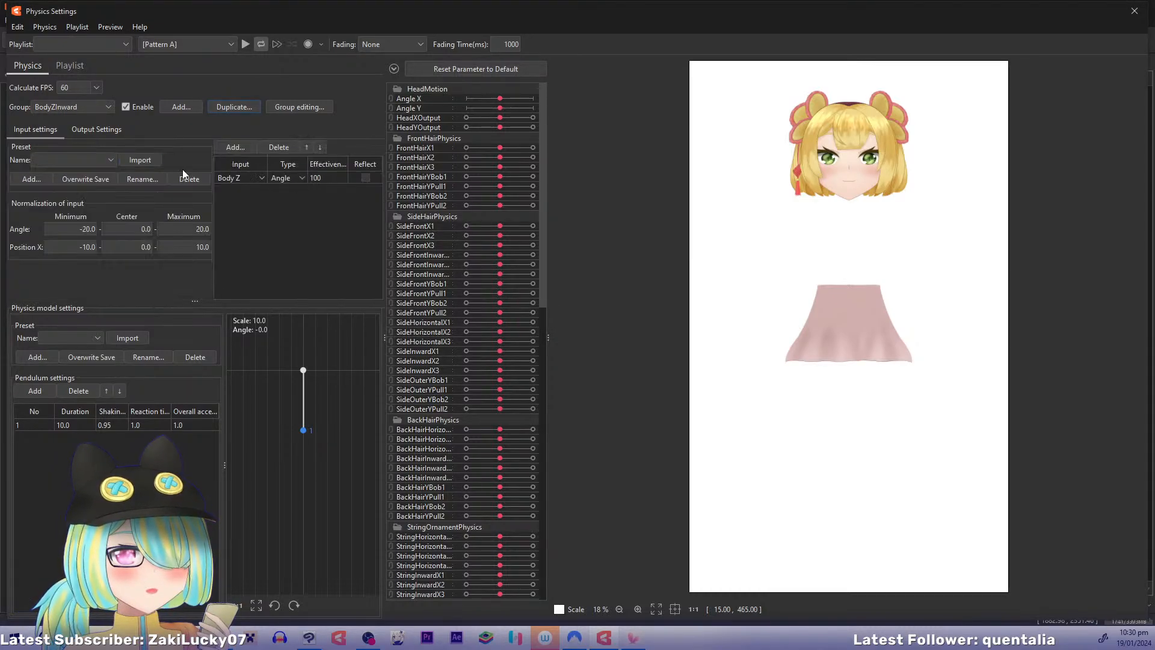
pyautogui.click(239, 179)
pyautogui.click(299, 342)
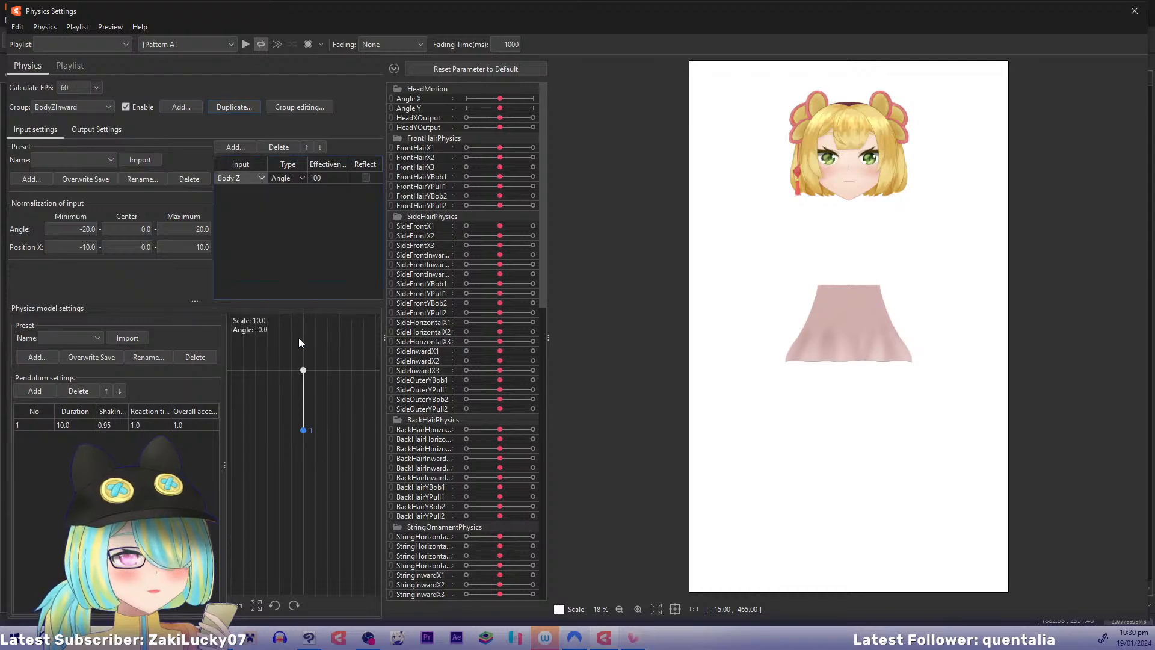
pyautogui.click(265, 181)
pyautogui.moveTo(301, 201); pyautogui.dragTo(301, 349)
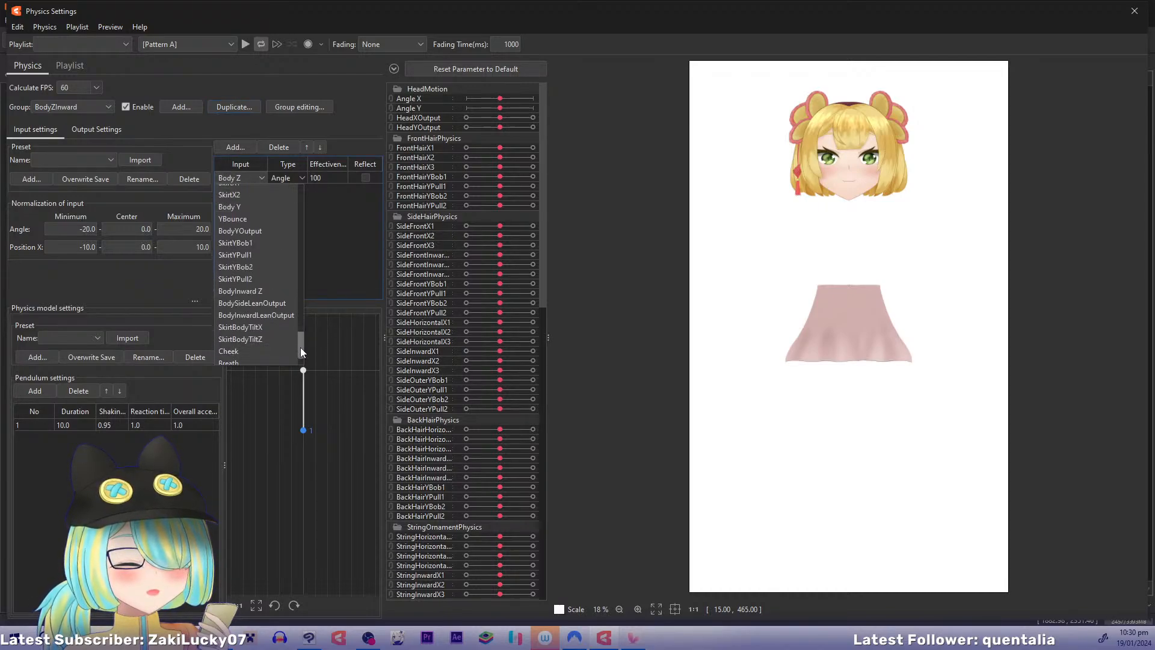
pyautogui.click(255, 290)
# Step: Change the BodyZInward group's output parameter to BodyInwardLeanOutput
pyautogui.click(110, 133)
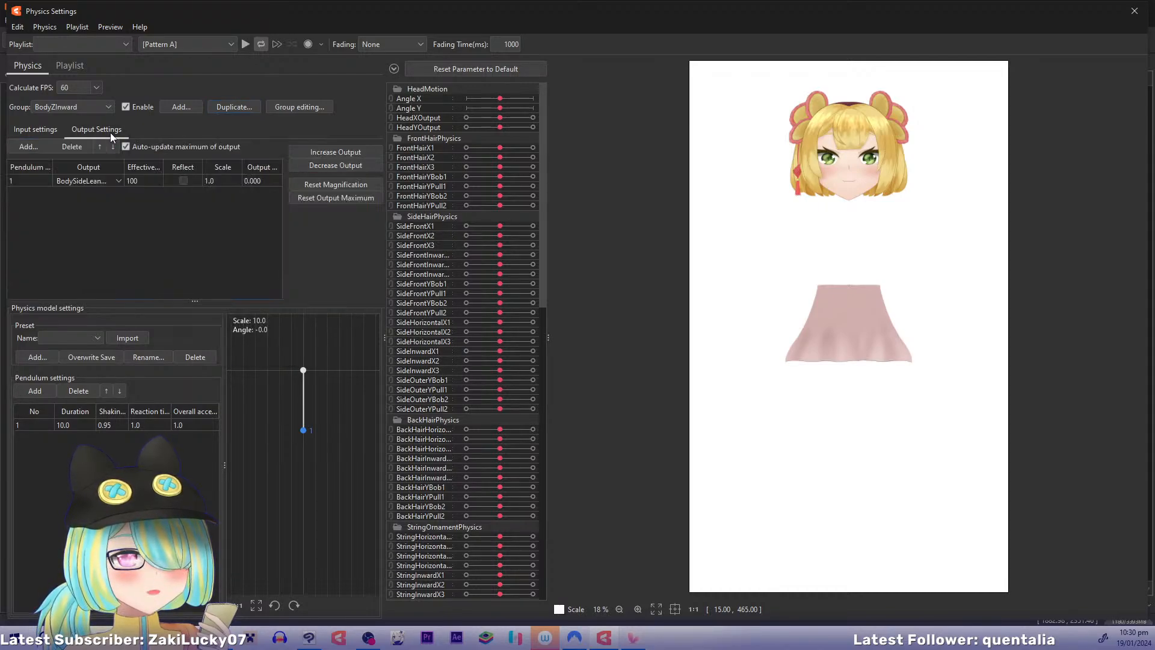
pyautogui.click(112, 182)
pyautogui.moveTo(140, 194); pyautogui.dragTo(143, 355)
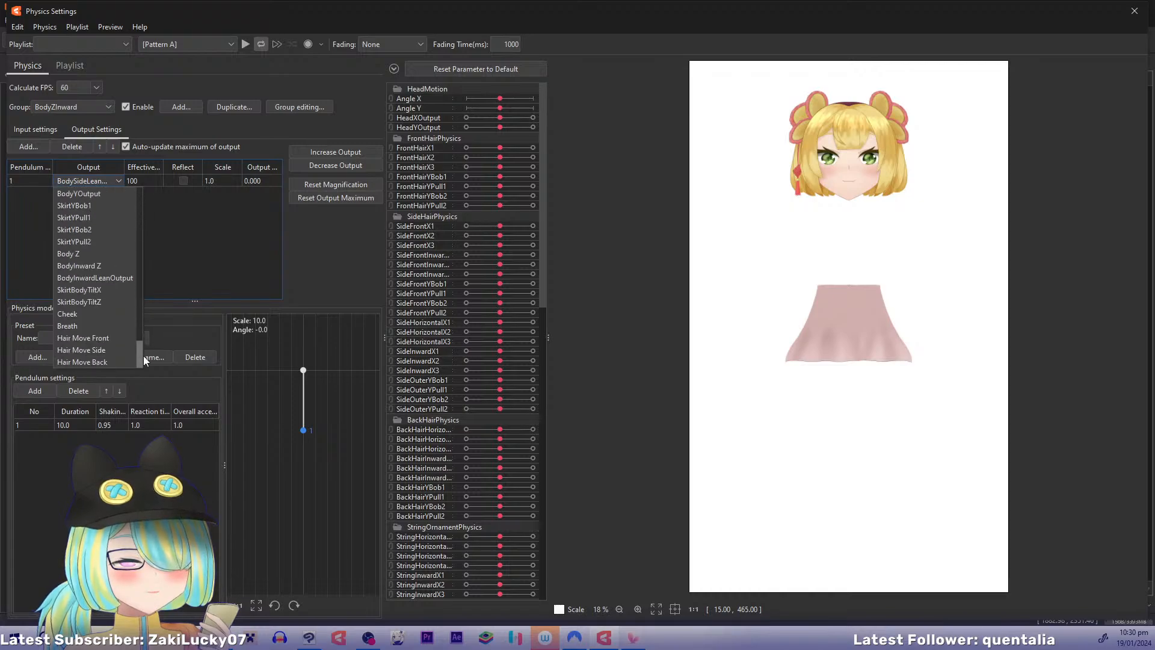
pyautogui.click(120, 278)
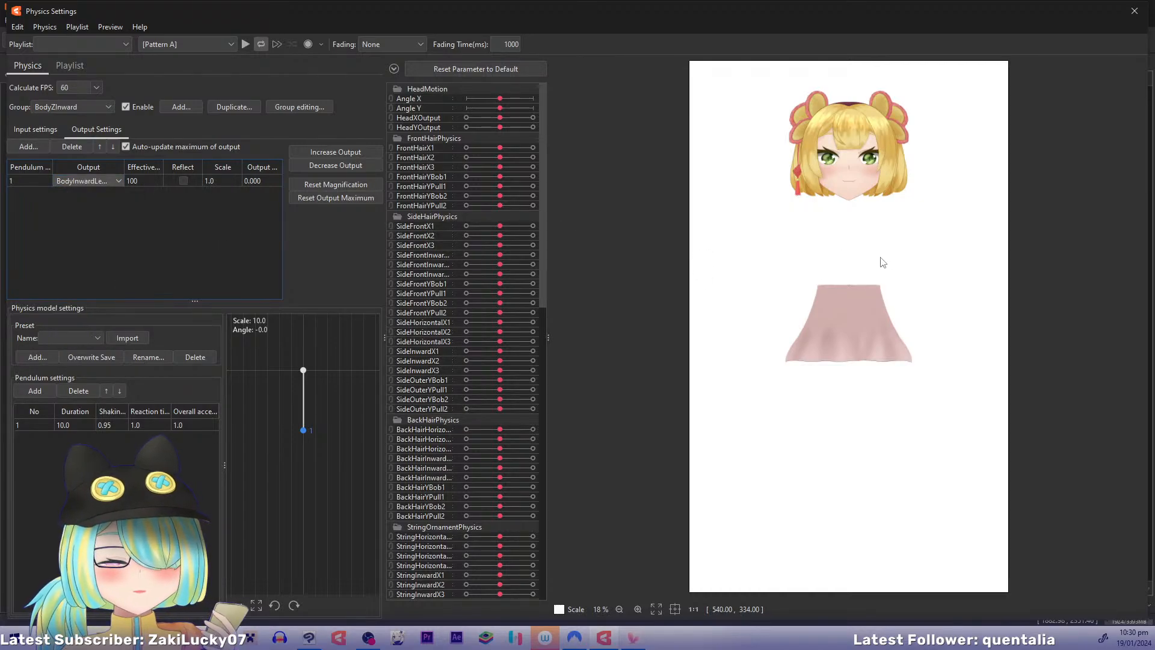
# Step: In the cursor tracking settings, map Body Z to Right mouse button X and BodyInward Z to Right mouse button Y, and test the motion
pyautogui.click(97, 28)
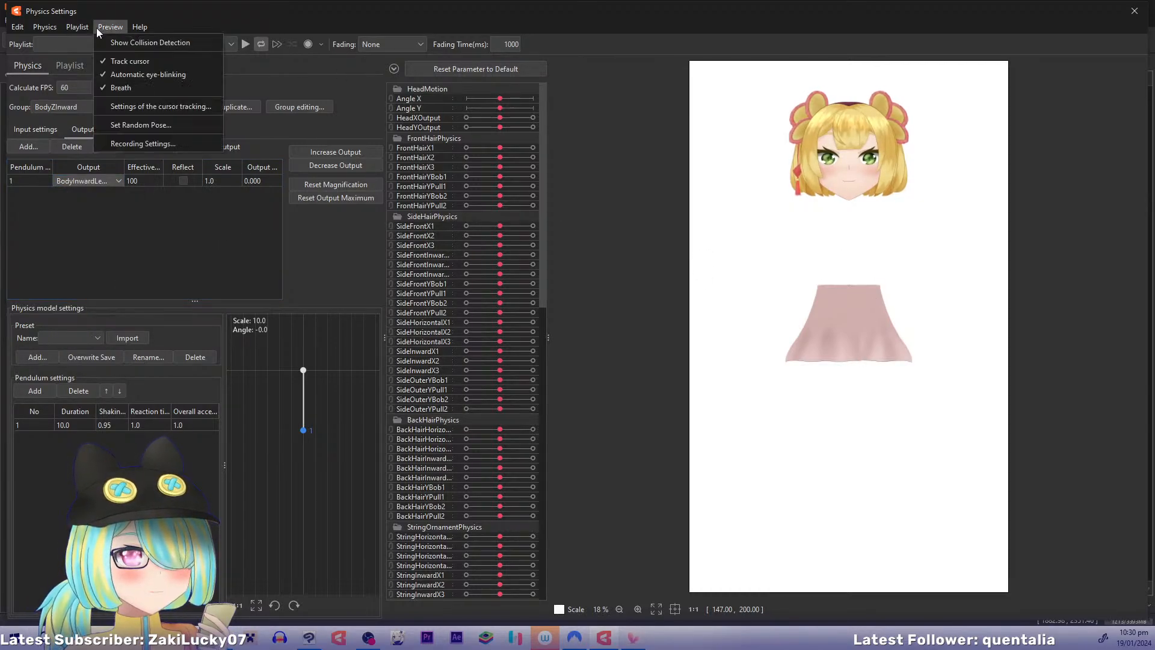
pyautogui.click(120, 110)
pyautogui.scroll(-10, 662, 331)
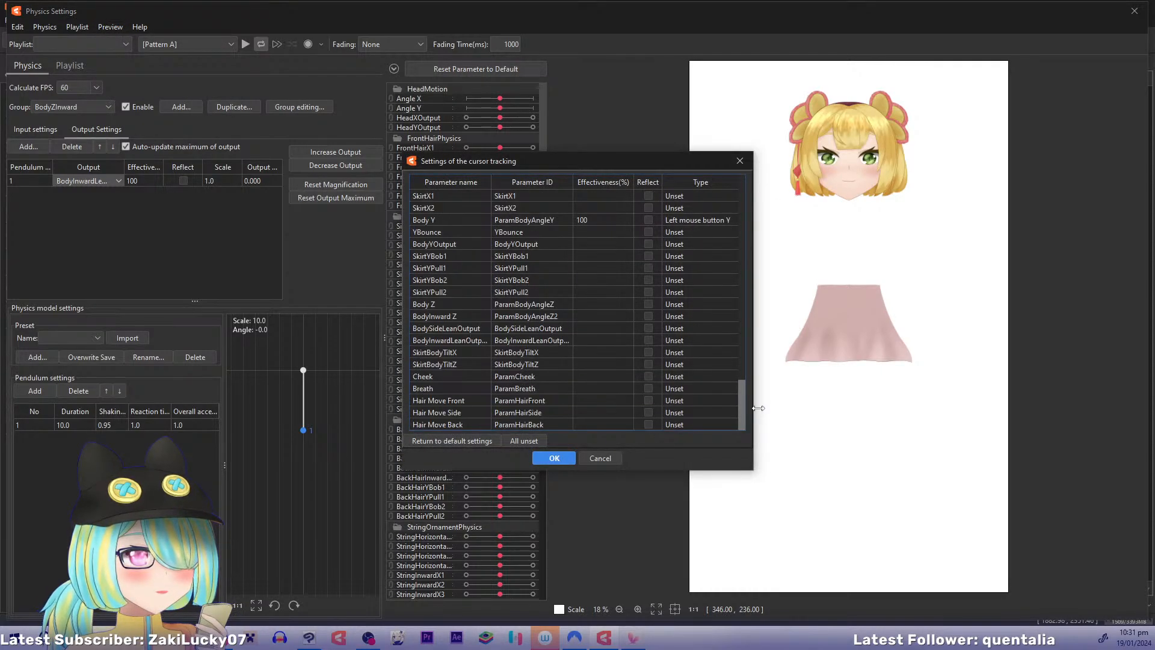
pyautogui.moveTo(758, 408)
pyautogui.mouseDown()
pyautogui.moveTo(760, 387)
pyautogui.moveTo(757, 409)
pyautogui.mouseUp()
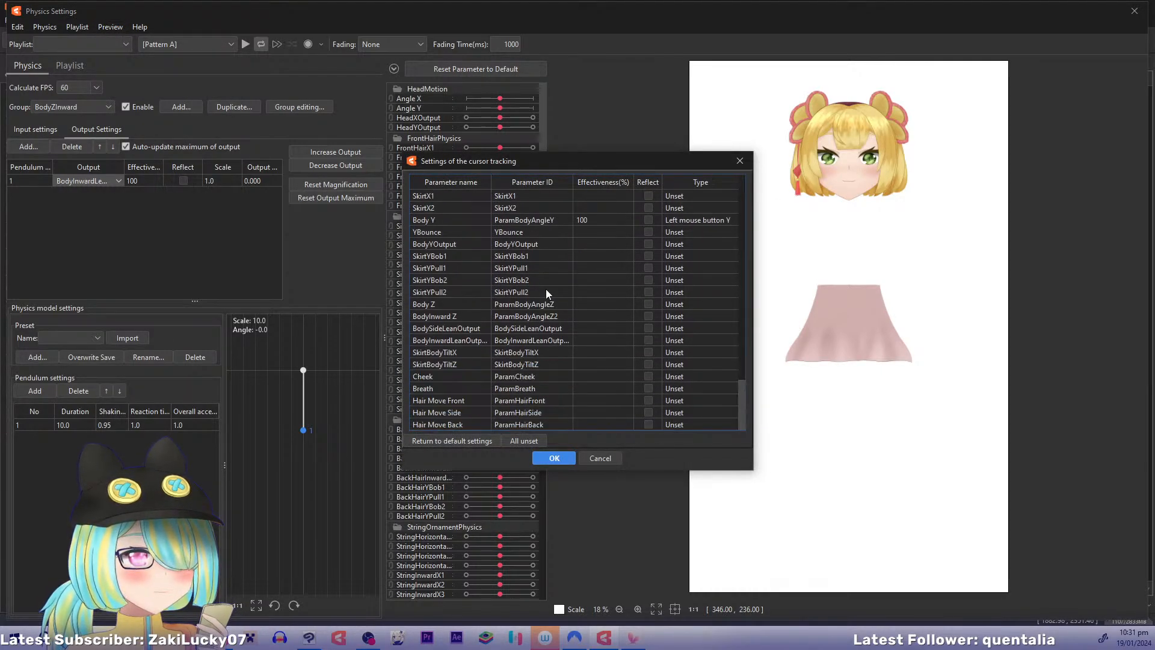
pyautogui.click(680, 304)
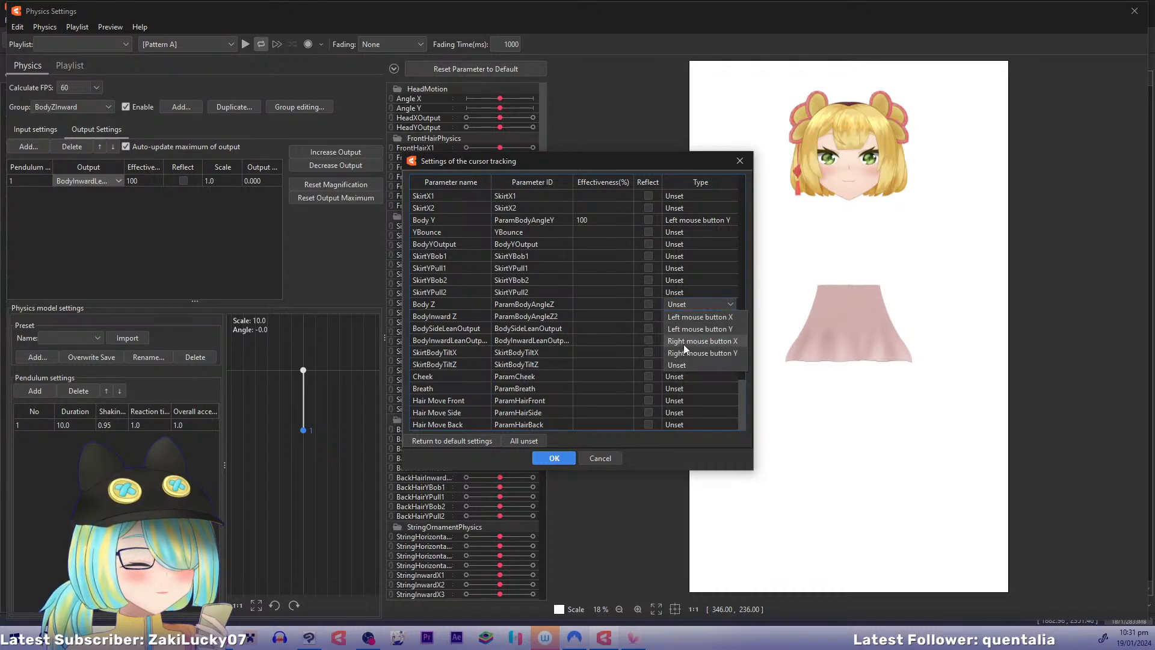
pyautogui.click(683, 344)
pyautogui.click(685, 317)
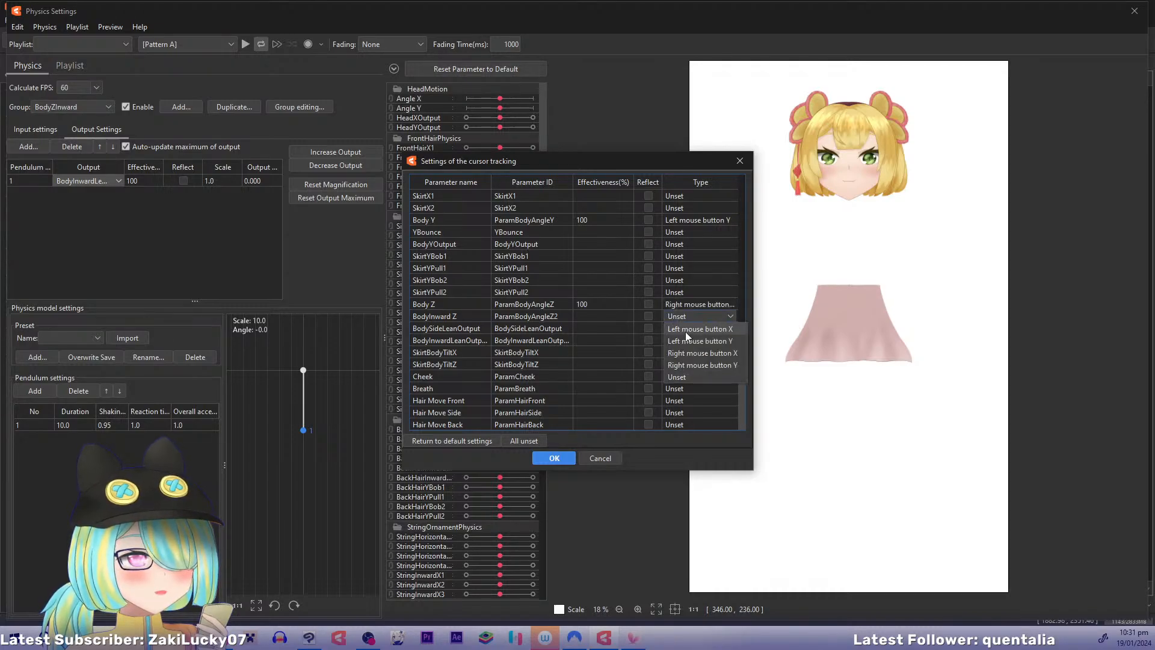
pyautogui.click(693, 364)
pyautogui.click(554, 458)
pyautogui.moveTo(828, 569); pyautogui.dragTo(737, 279)
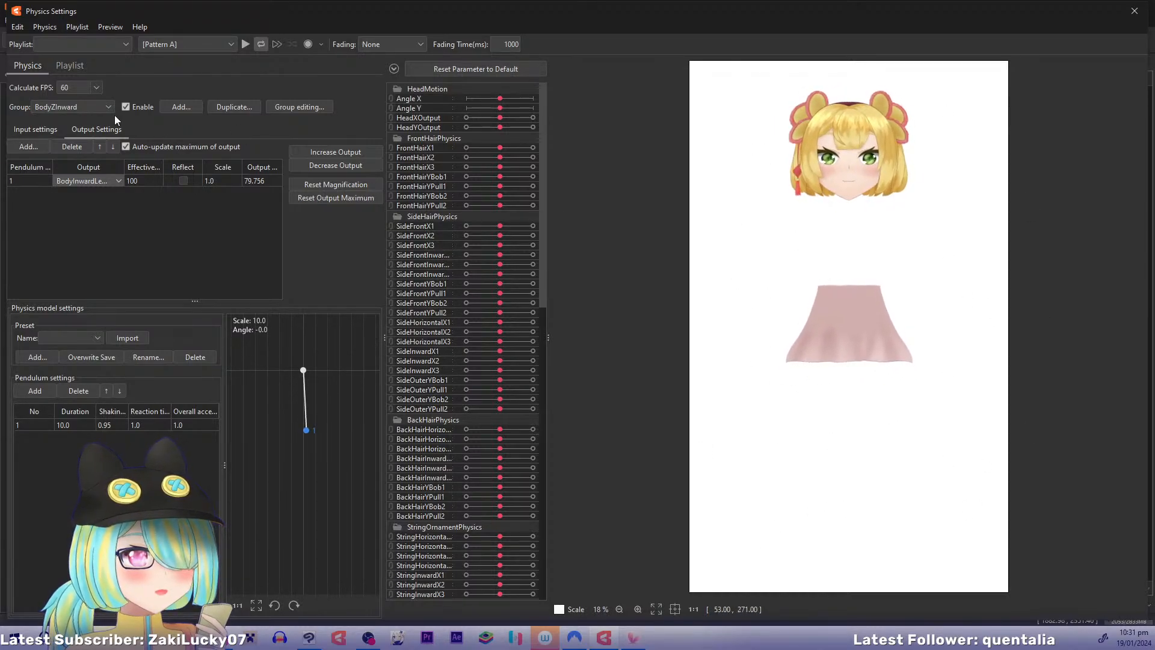
# Step: Add a new physics group named BodyXRotation
pyautogui.click(181, 107)
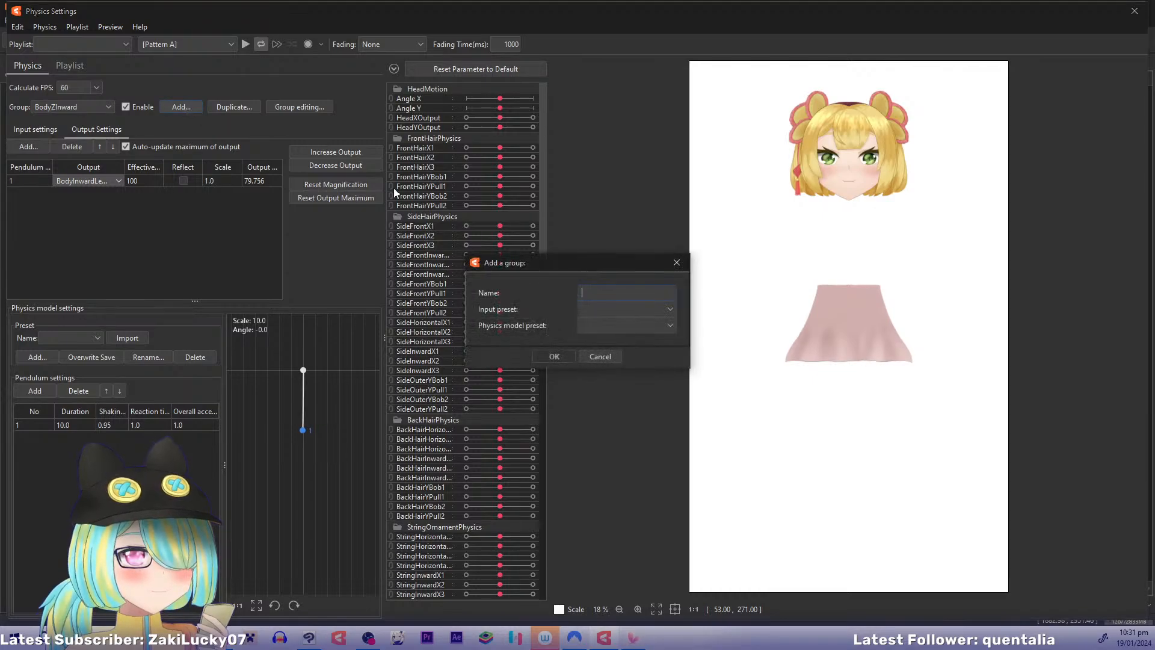
pyautogui.write('S')
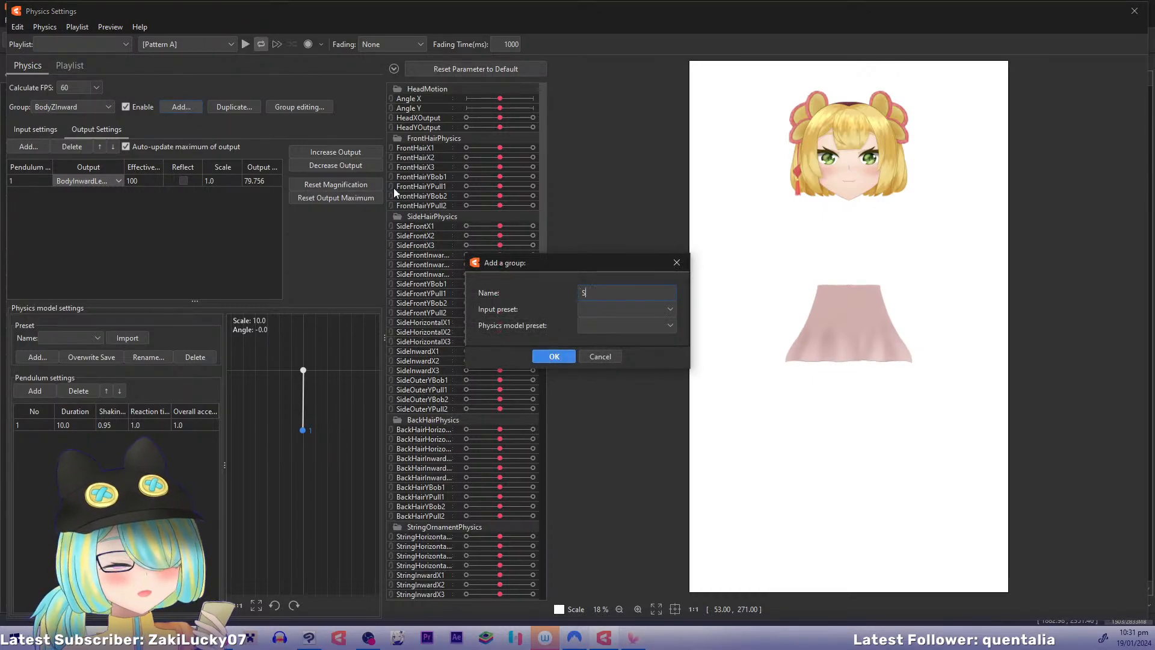
pyautogui.write('ki')
pyautogui.press('BackSpace')
pyautogui.press('BackSpace')
pyautogui.press('BackSpace')
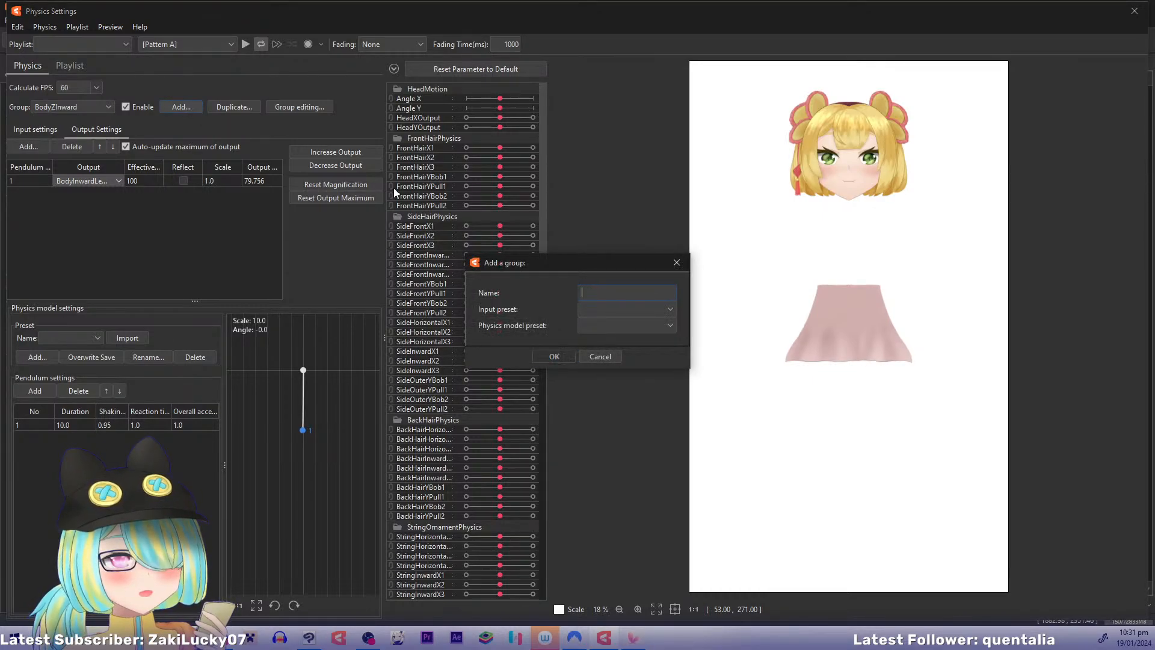
pyautogui.write('BodyX')
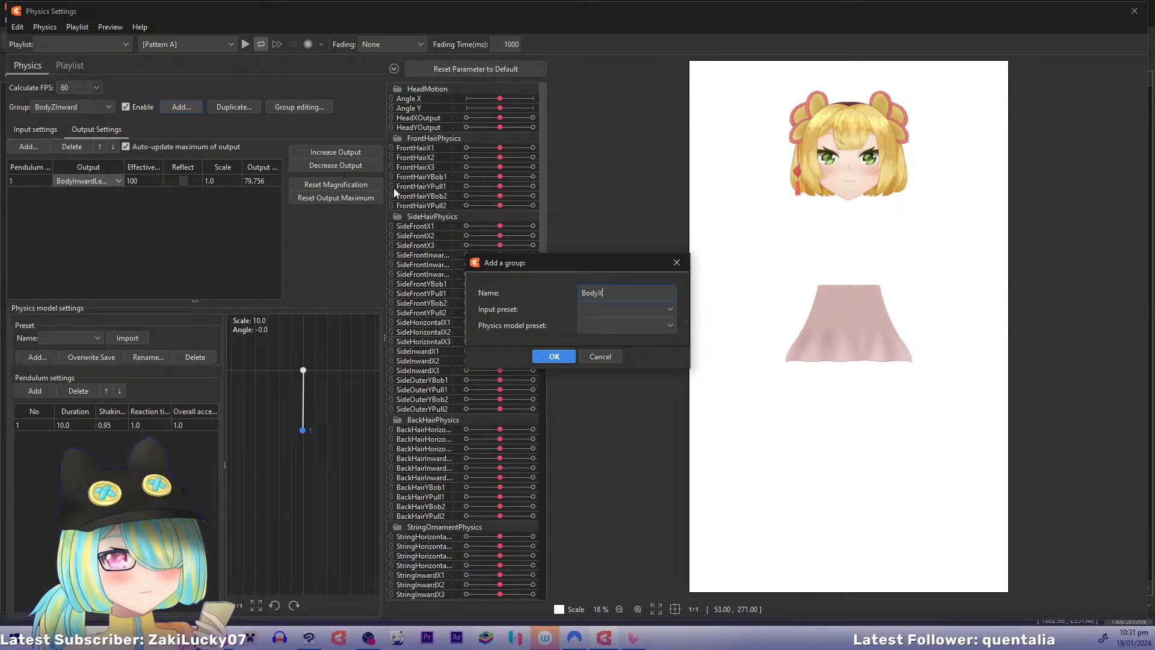
pyautogui.write('Rotation')
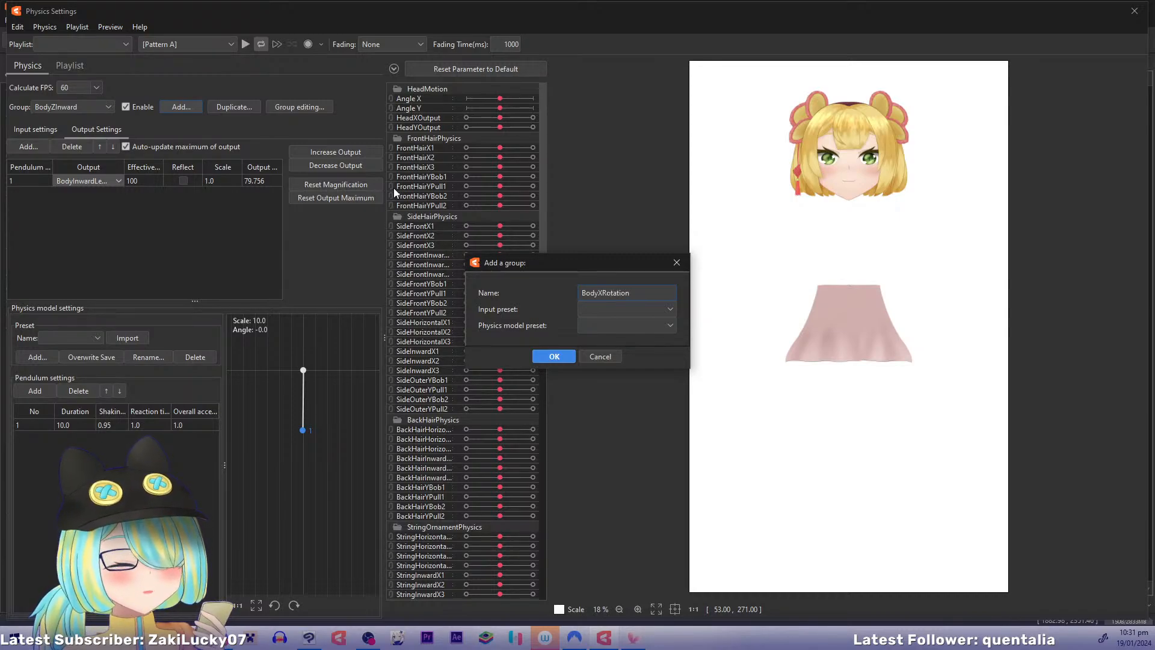
pyautogui.click(556, 355)
# Step: Add Body X as the BodyXRotation group's input parameter with type Angle and effectiveness 100
pyautogui.click(38, 131)
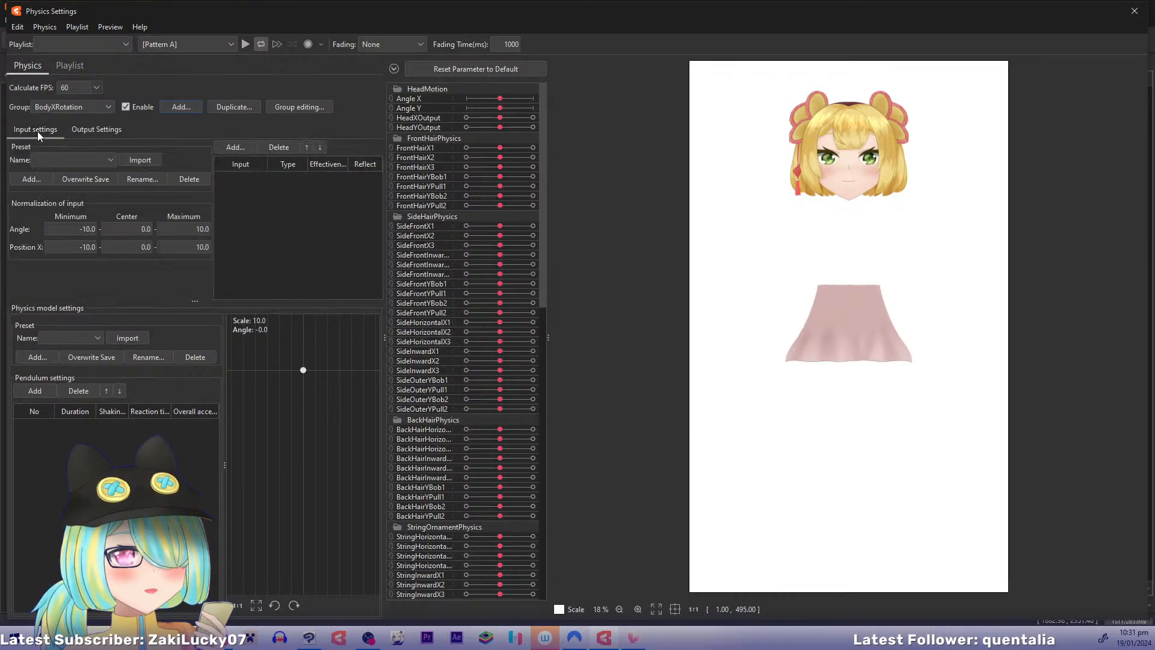
pyautogui.click(236, 147)
pyautogui.moveTo(651, 182); pyautogui.dragTo(660, 374)
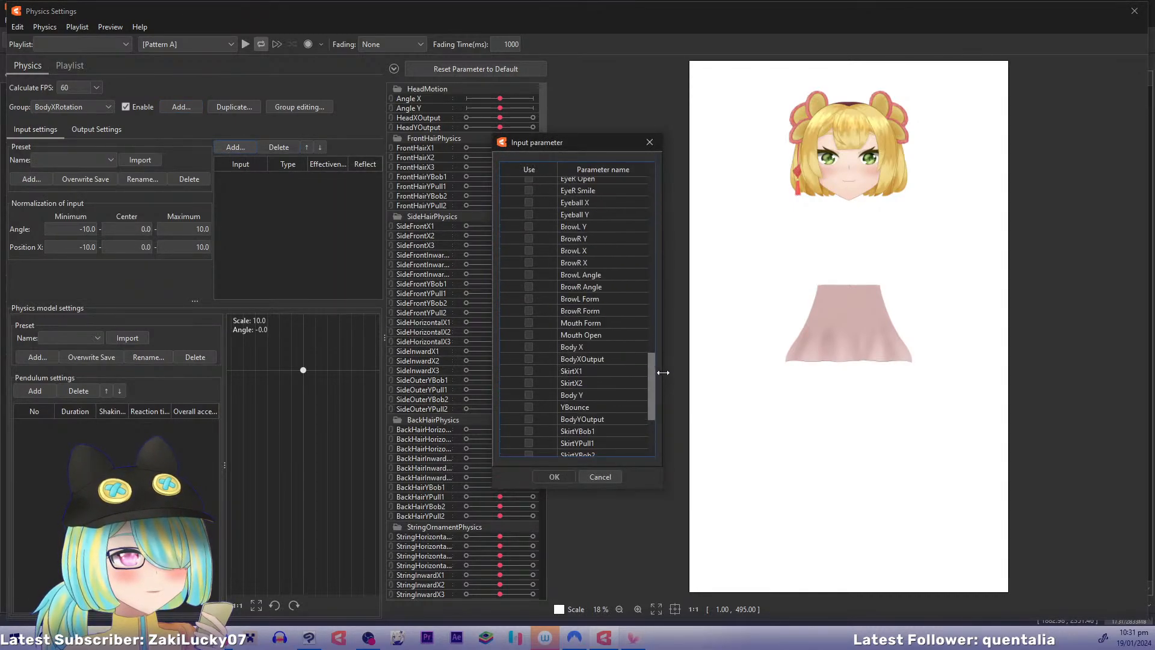
pyautogui.click(532, 347)
pyautogui.click(554, 477)
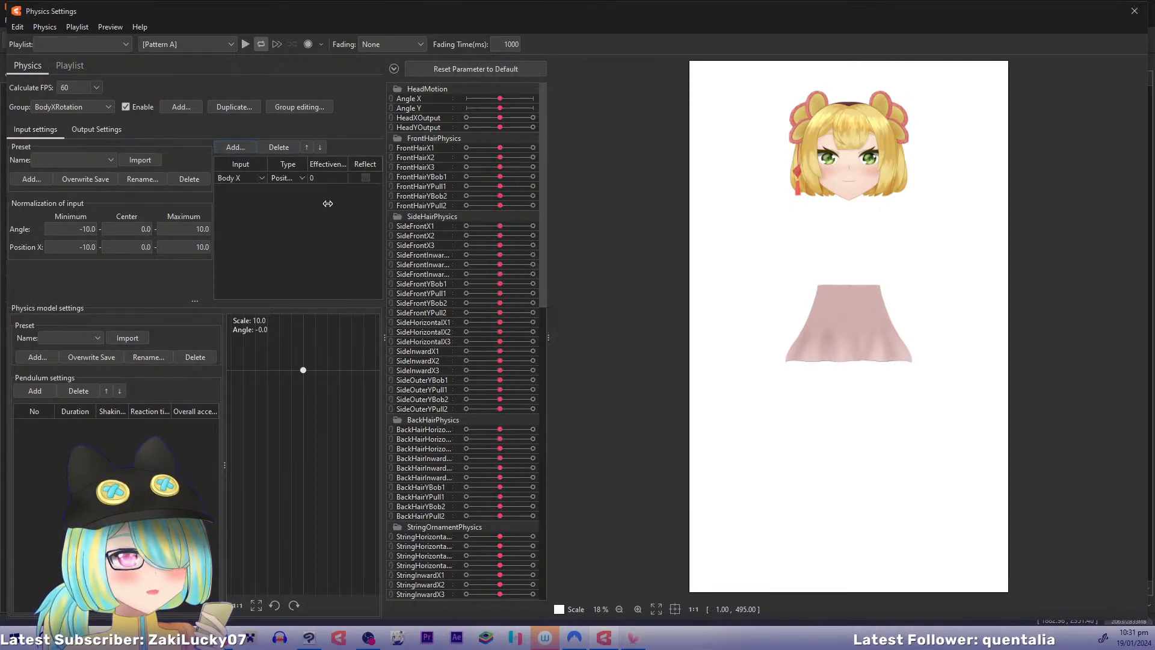
pyautogui.click(299, 178)
pyautogui.click(303, 204)
pyautogui.doubleClick(328, 178)
pyautogui.write('100')
pyautogui.press('Return')
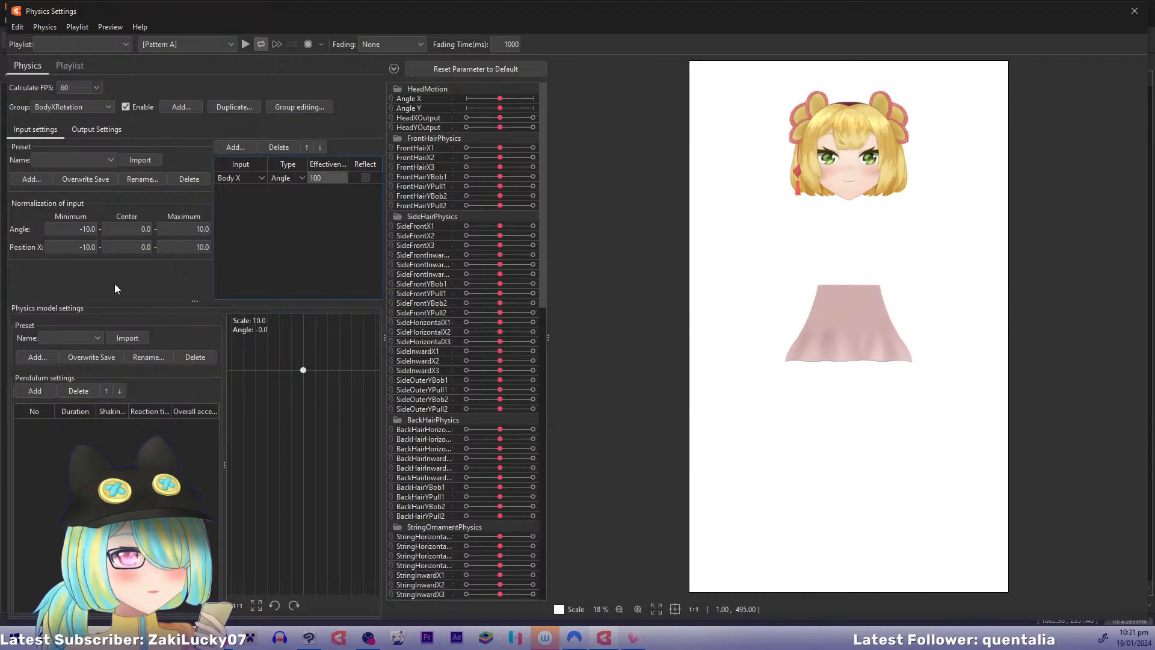
# Step: Set the BodyXRotation group's angle normalization range to -20 minimum and 20 maximum
pyautogui.doubleClick(87, 229)
pyautogui.write('20')
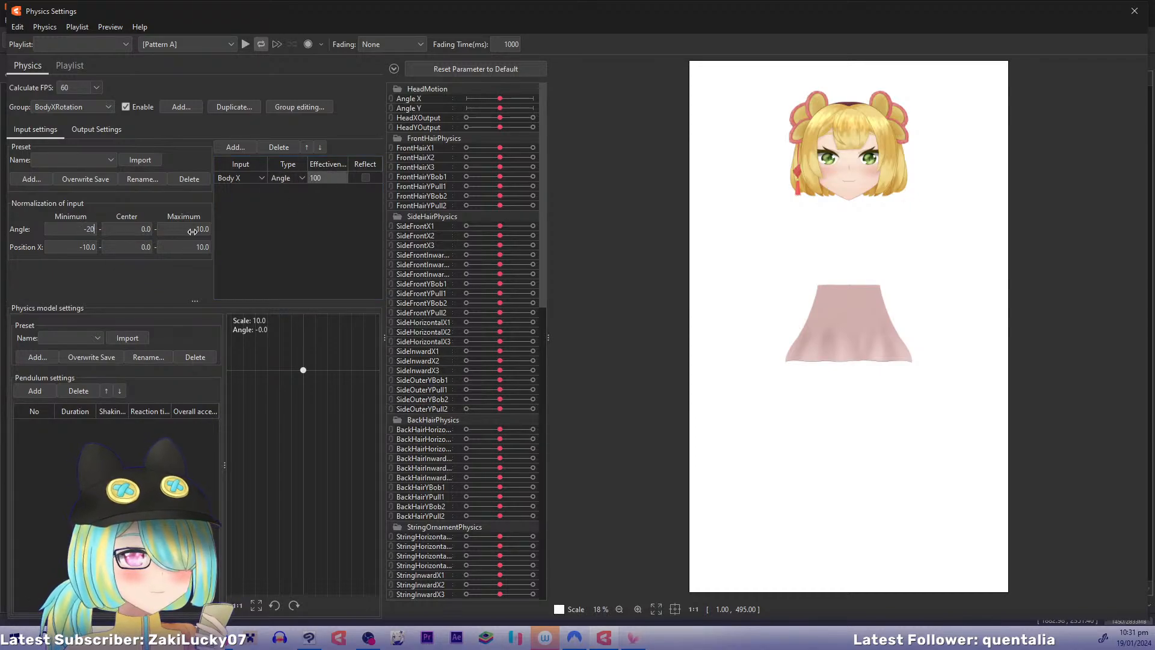
pyautogui.doubleClick(194, 229)
pyautogui.write('20')
# Step: Add one pendulum to the BodyXRotation group, assign BodyXOutput as its output, and test the motion on the model
pyautogui.click(34, 390)
pyautogui.click(97, 129)
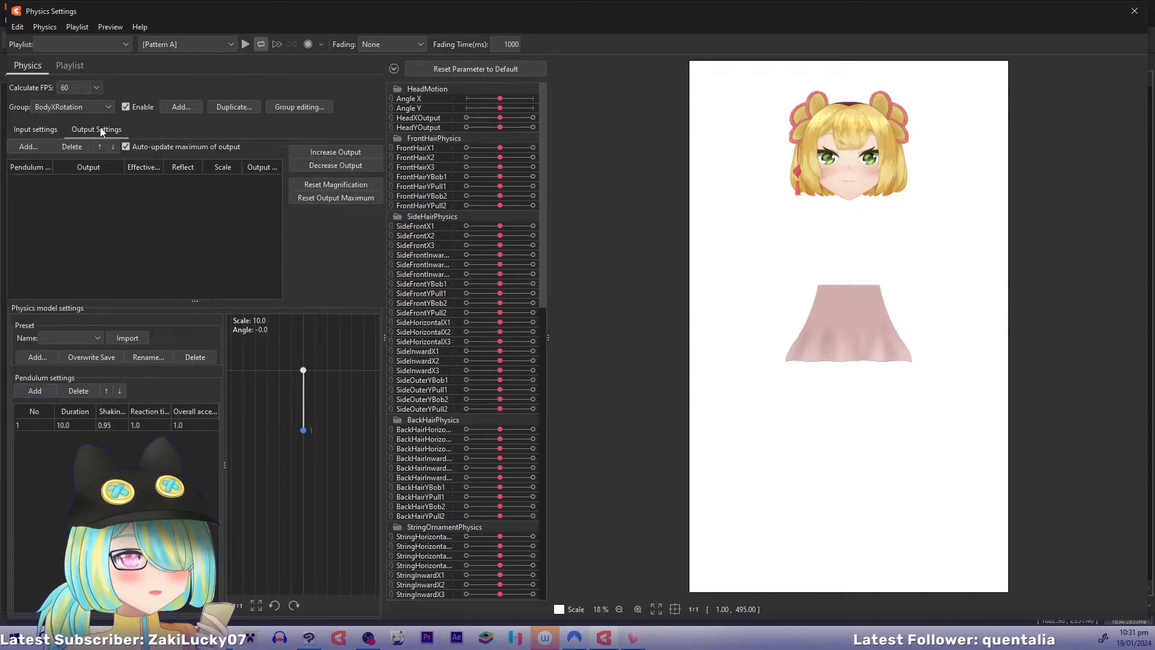
pyautogui.click(13, 148)
pyautogui.moveTo(655, 182); pyautogui.dragTo(657, 404)
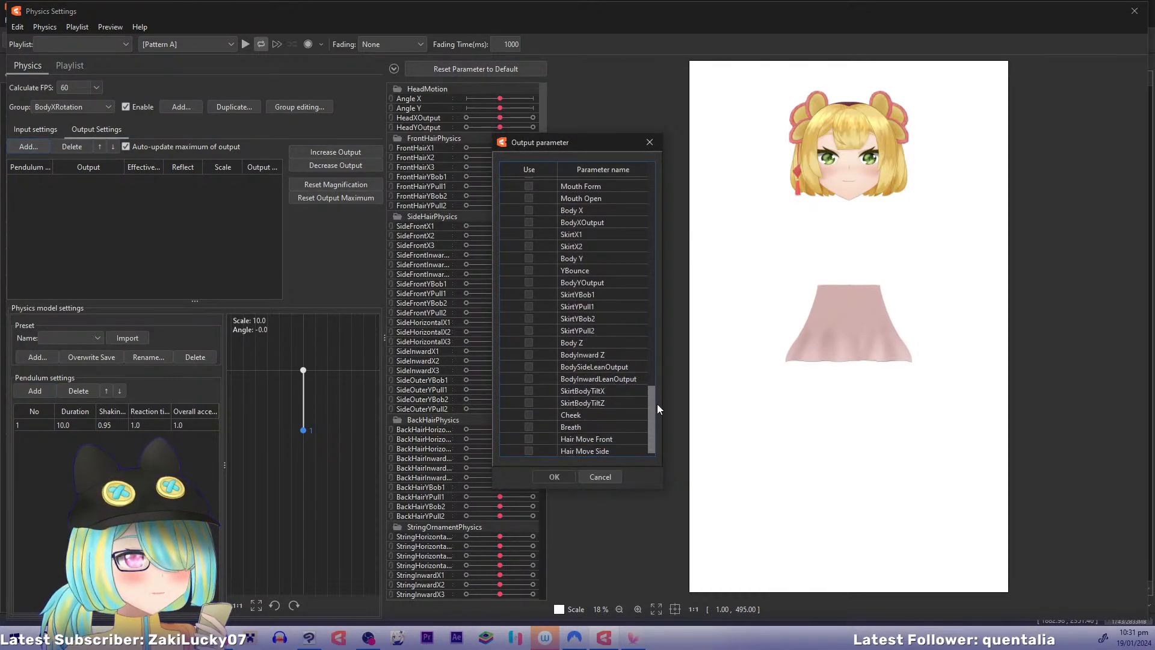
pyautogui.scroll(1, 657, 401)
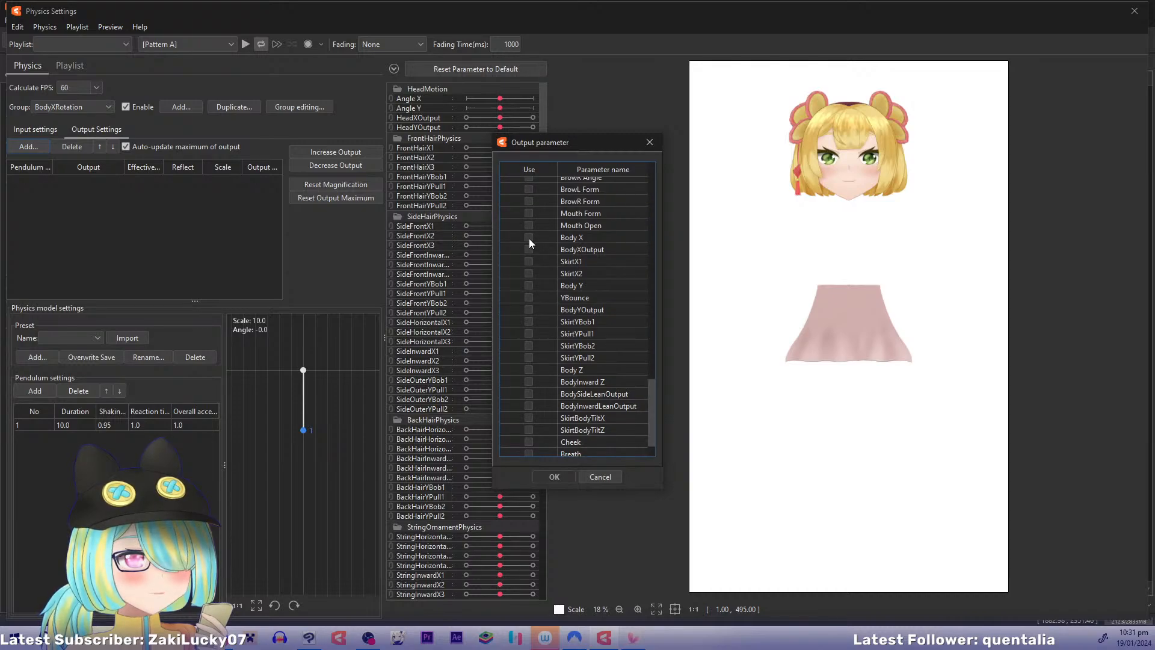
pyautogui.click(529, 250)
pyautogui.click(554, 477)
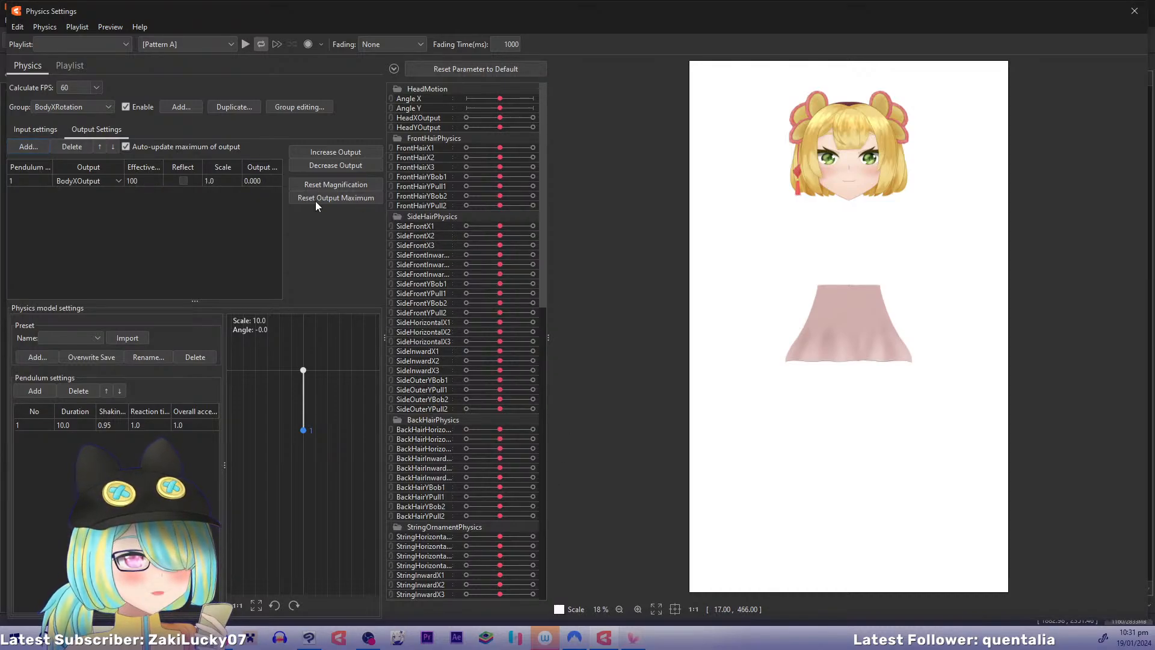
pyautogui.moveTo(778, 255); pyautogui.dragTo(1150, 303)
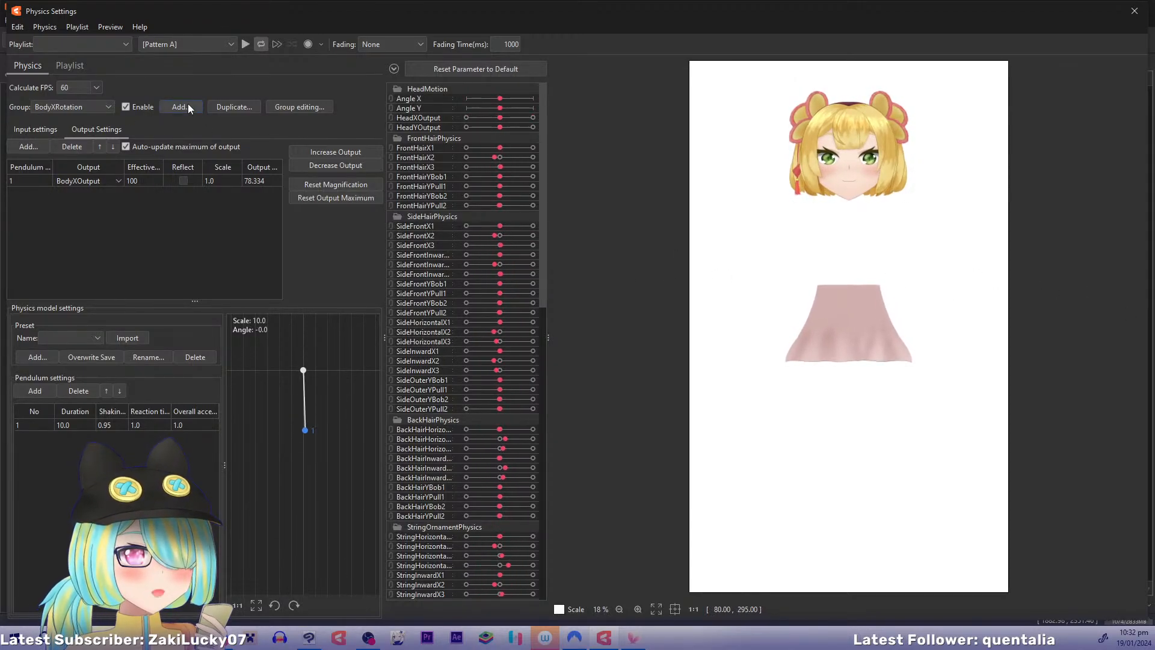
# Step: Add a new physics group named SkirtX
pyautogui.click(186, 105)
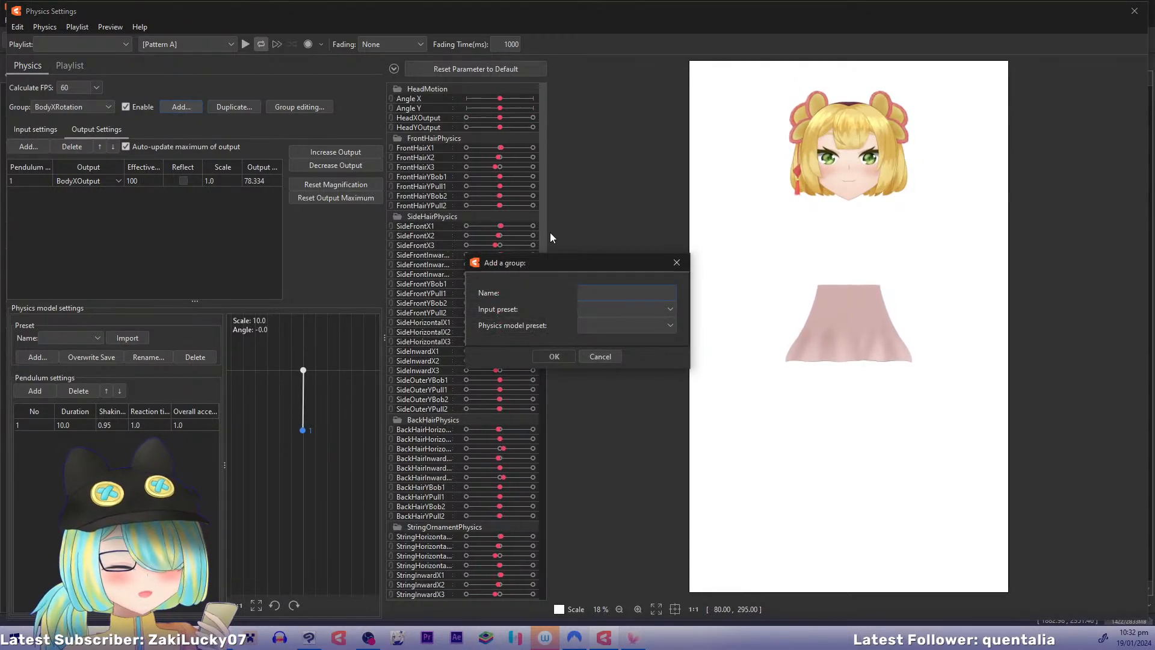
pyautogui.write('Sk')
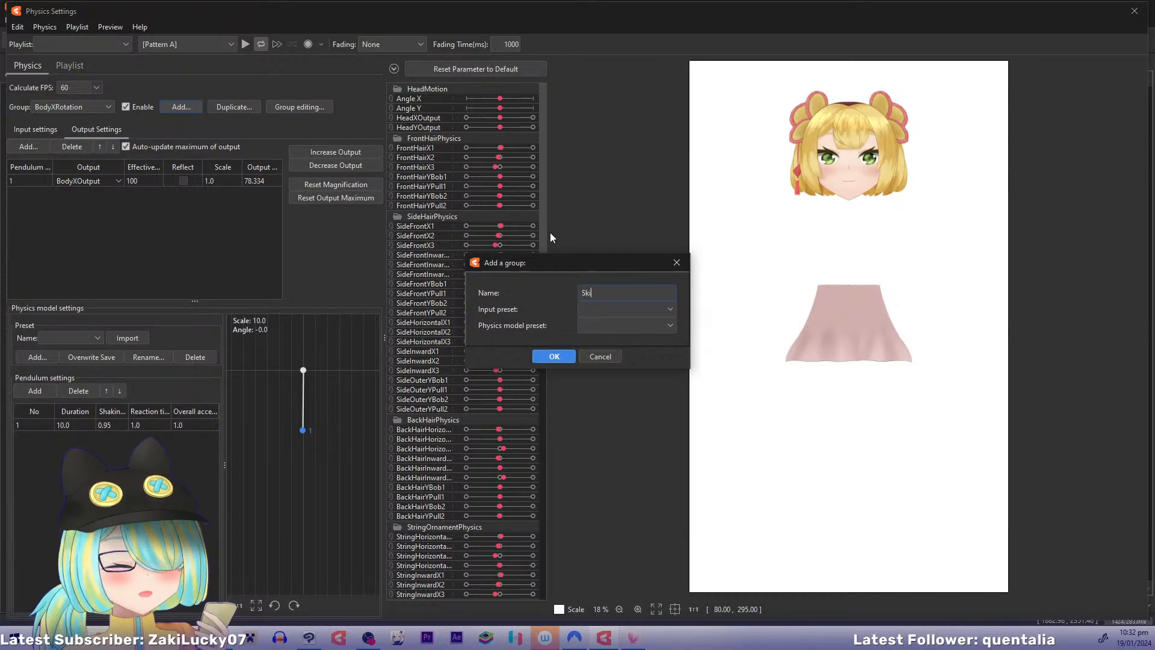
pyautogui.write('irtX')
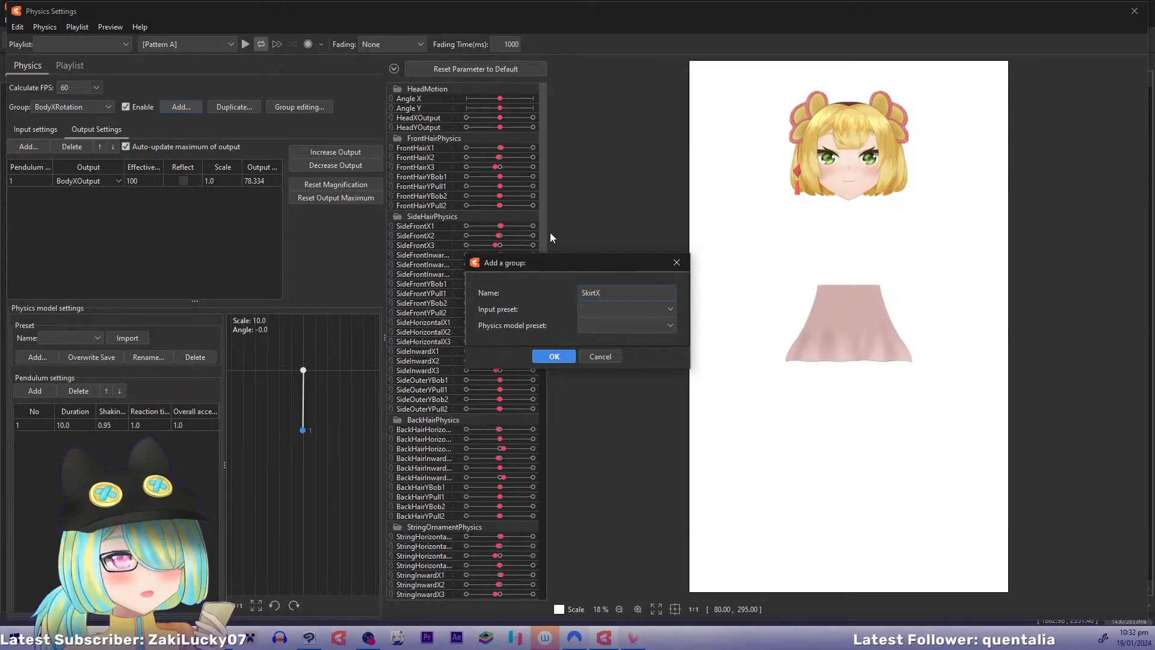
pyautogui.click(555, 356)
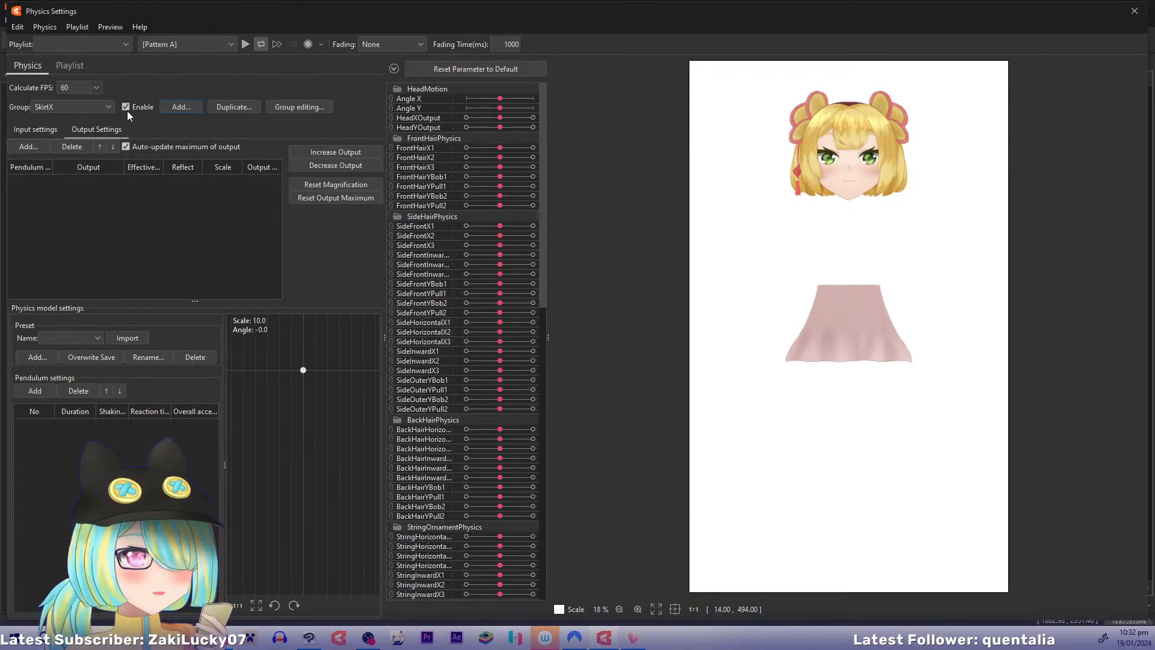
pyautogui.click(35, 144)
pyautogui.click(693, 334)
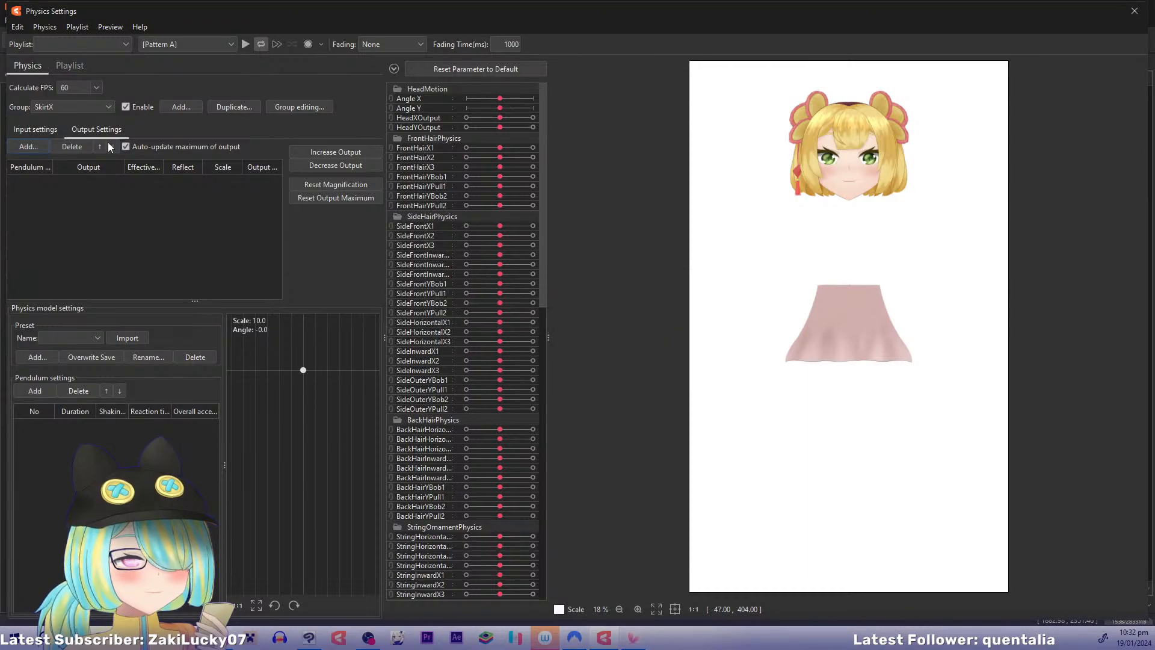
# Step: Add BodyXOutput as the input parameter of the SkirtX group
pyautogui.click(35, 128)
pyautogui.click(239, 148)
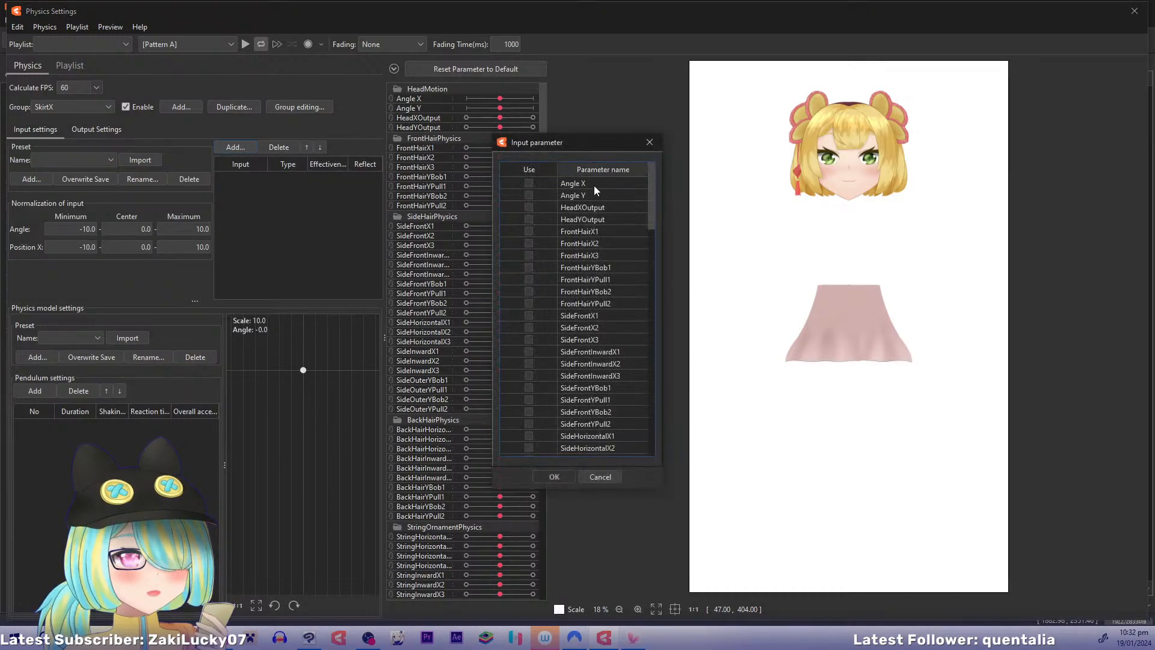
pyautogui.moveTo(652, 190); pyautogui.dragTo(665, 420)
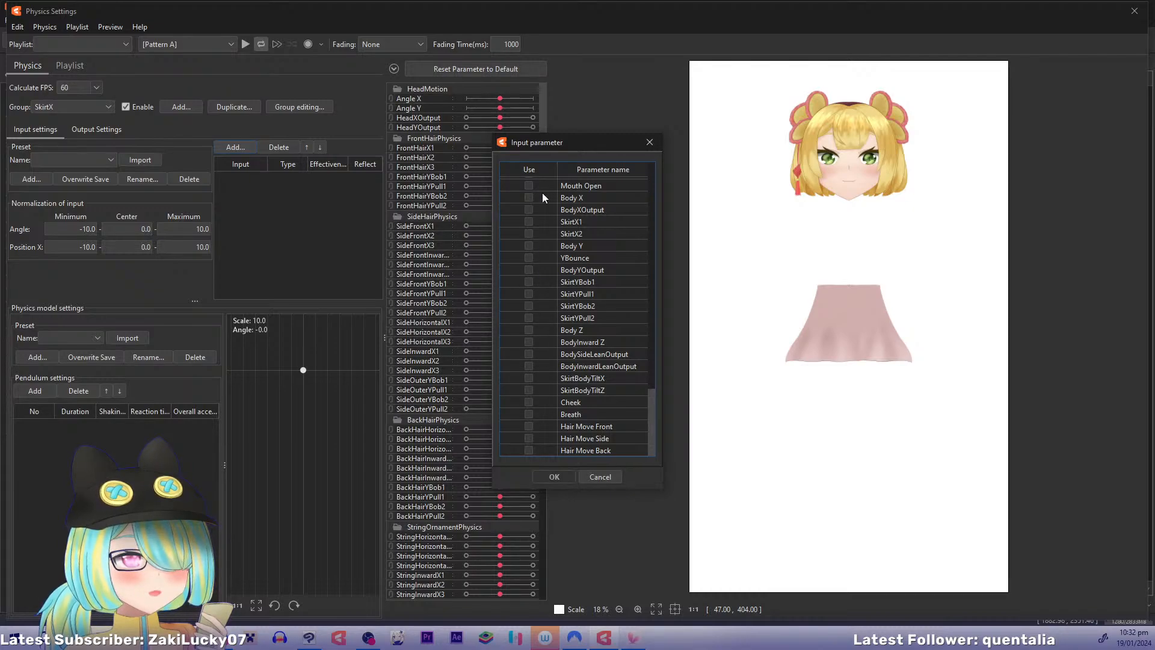
pyautogui.click(529, 210)
pyautogui.click(554, 477)
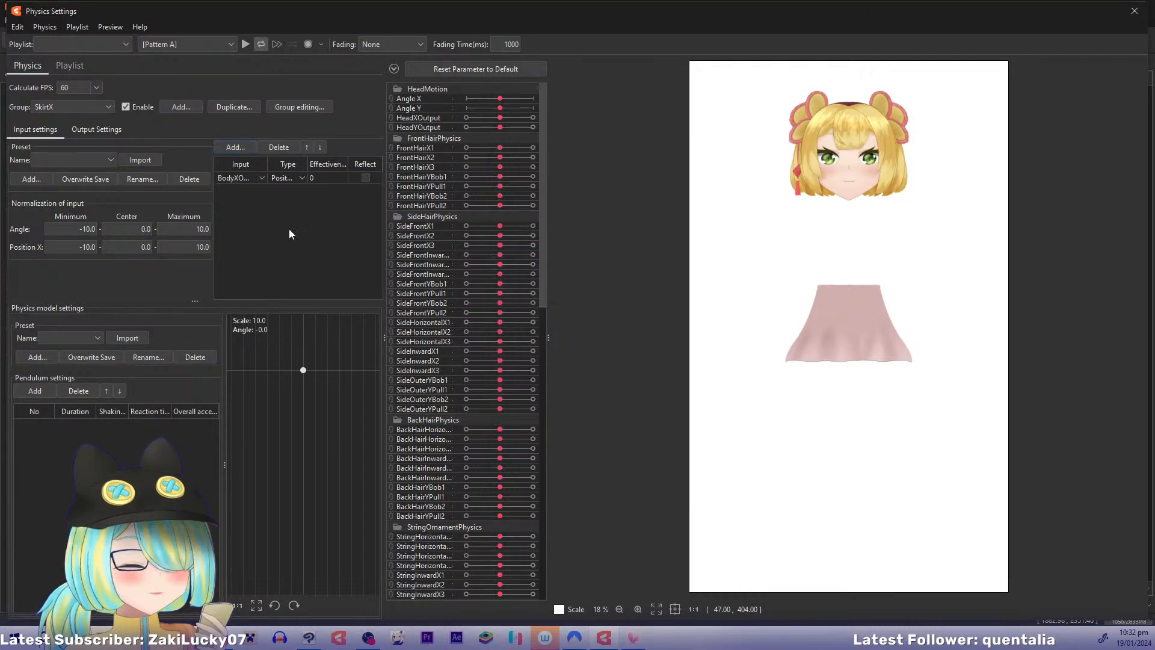
# Step: Set the BodyXOutput input's effectiveness to 100 and add two pendulums to the SkirtX group
pyautogui.doubleClick(322, 177)
pyautogui.write('100')
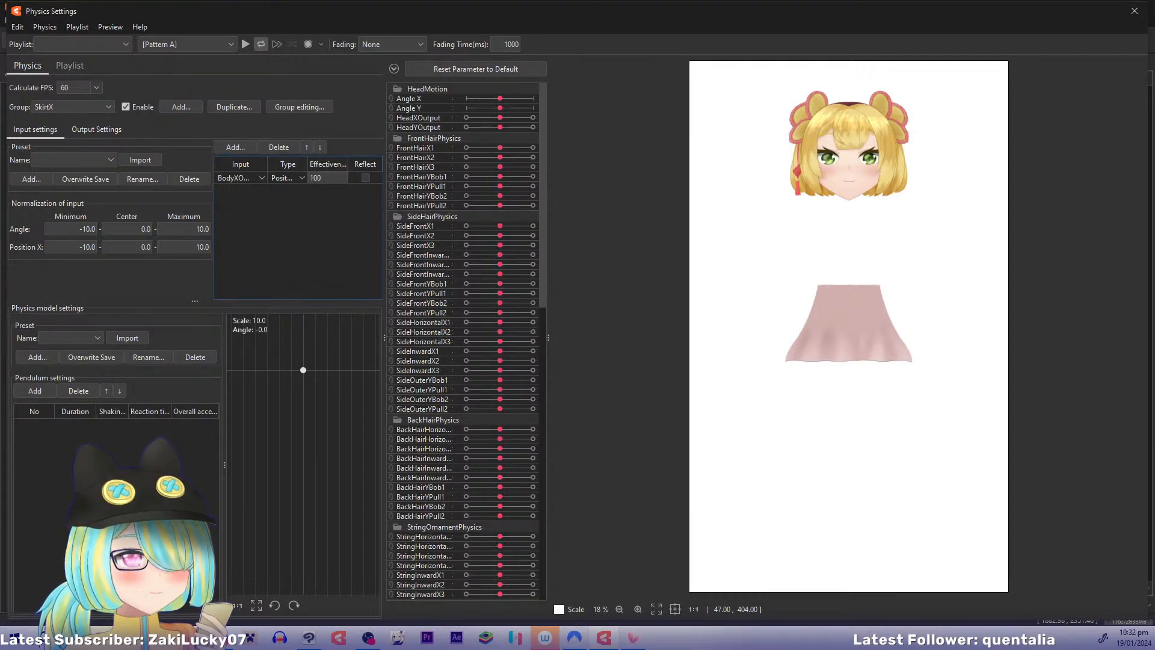
pyautogui.press('Return')
pyautogui.click(34, 392)
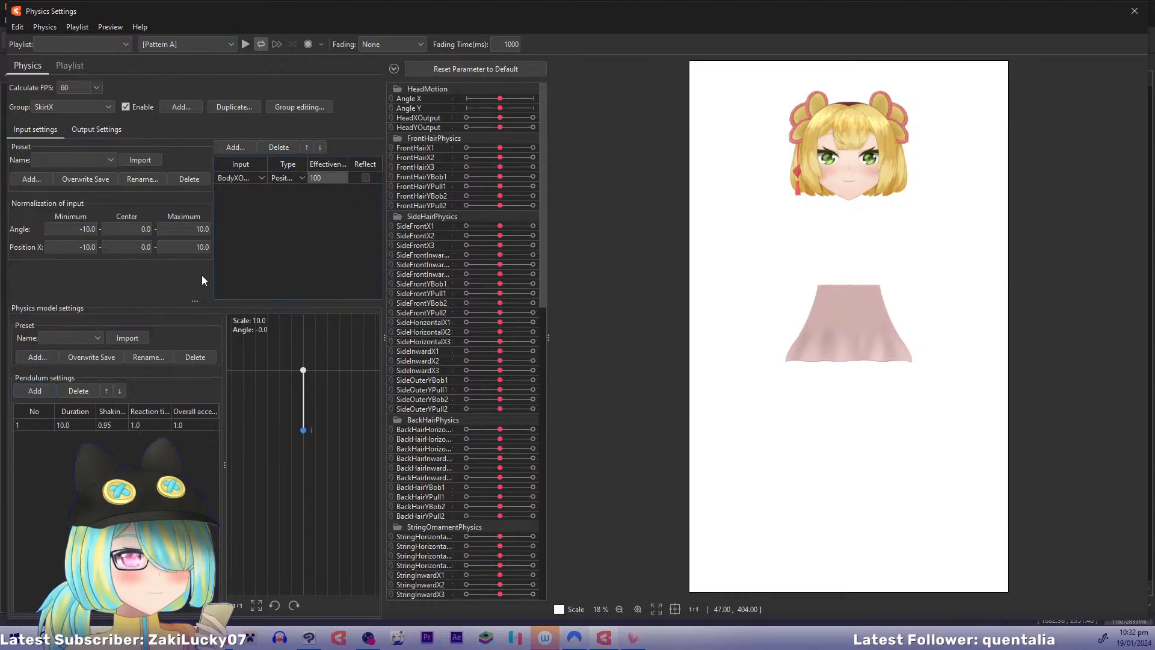
pyautogui.click(36, 391)
# Step: Add SkirtX1 and SkirtX2 as the output parameters of the SkirtX group
pyautogui.click(96, 130)
pyautogui.click(29, 146)
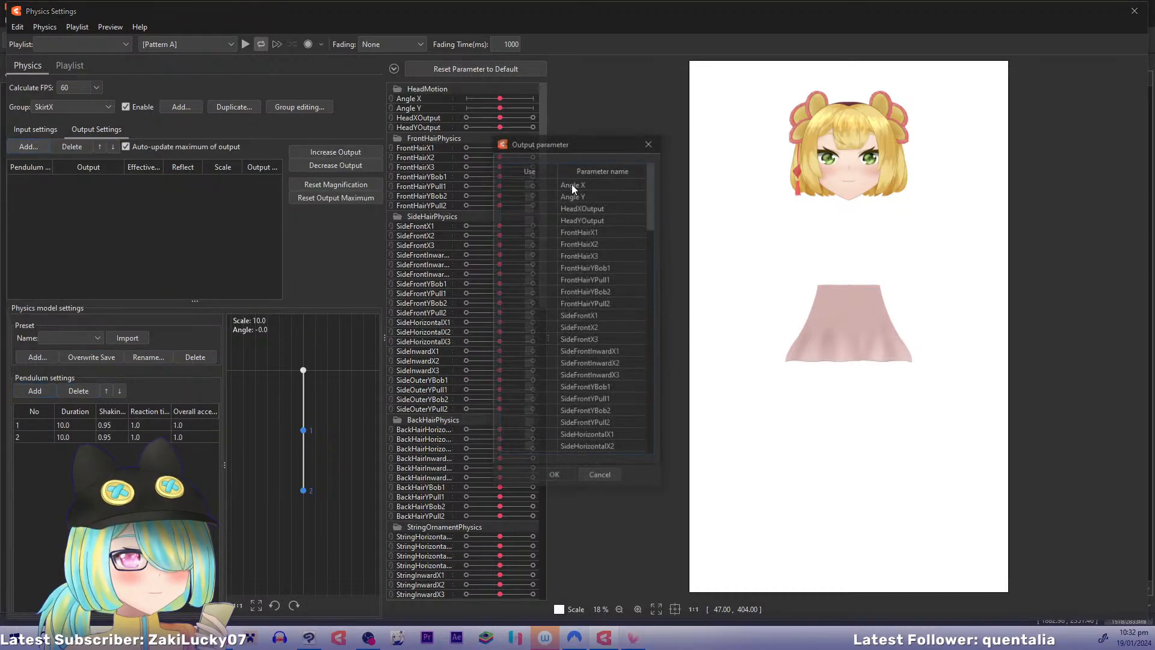
pyautogui.moveTo(650, 178); pyautogui.dragTo(668, 456)
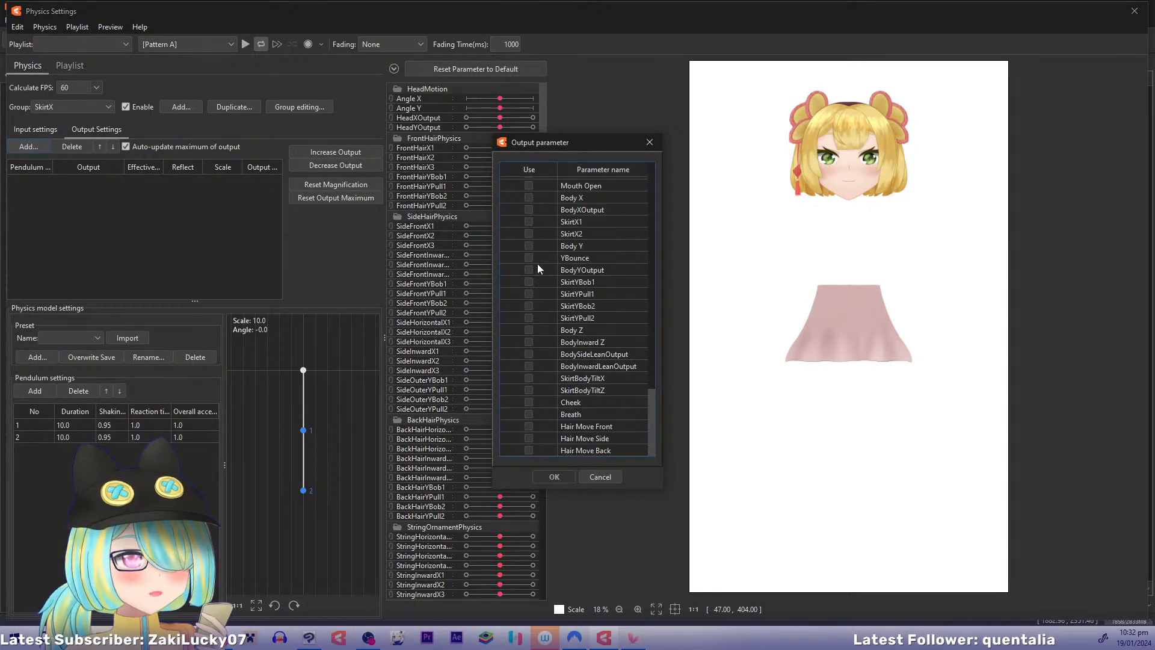
pyautogui.click(530, 223)
pyautogui.click(554, 477)
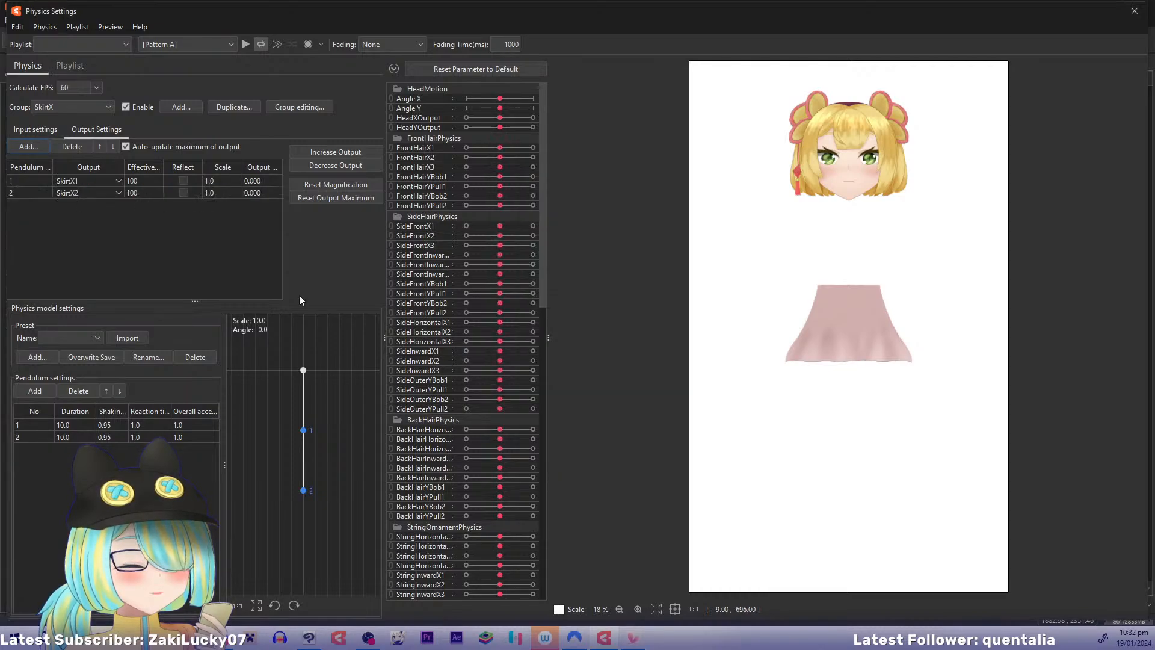
# Step: Add a new physics group named SkirtY
pyautogui.click(190, 107)
pyautogui.write('SkirtY')
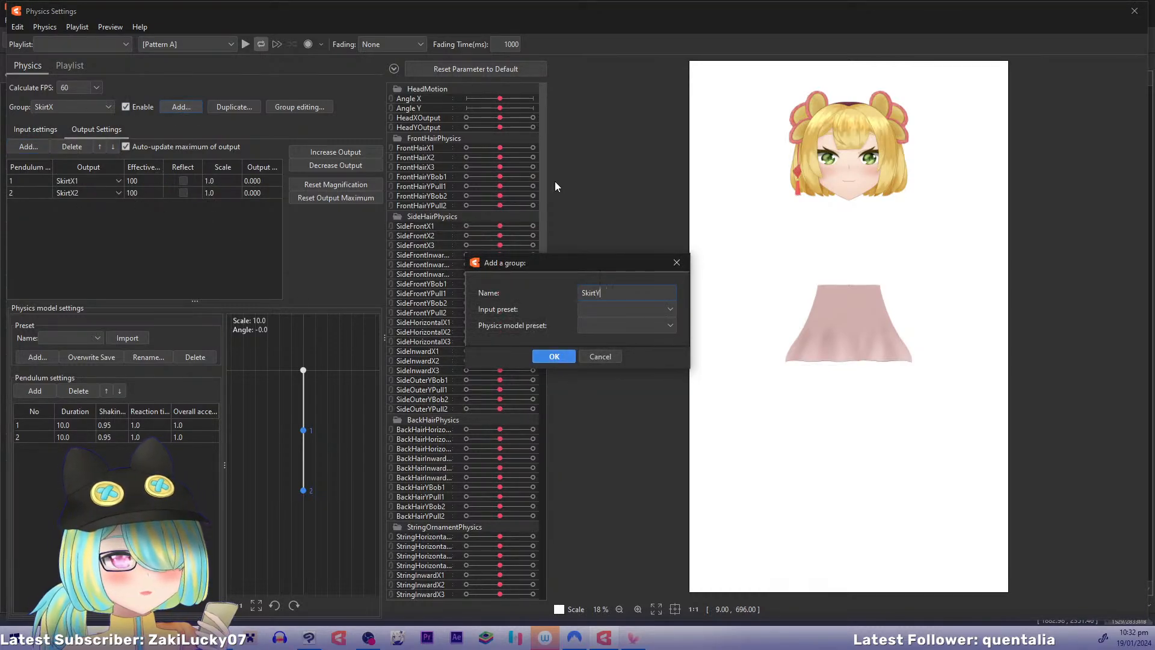
pyautogui.click(554, 356)
# Step: Add BodyYOutput as the input parameter of the SkirtY group
pyautogui.click(36, 129)
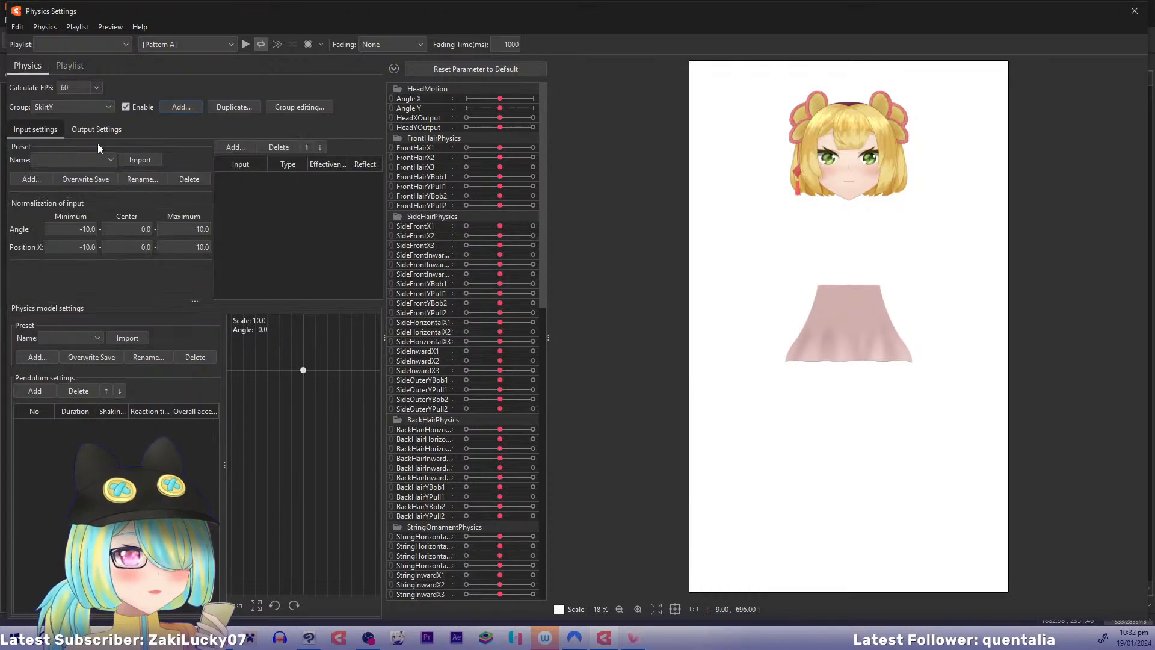
pyautogui.click(247, 148)
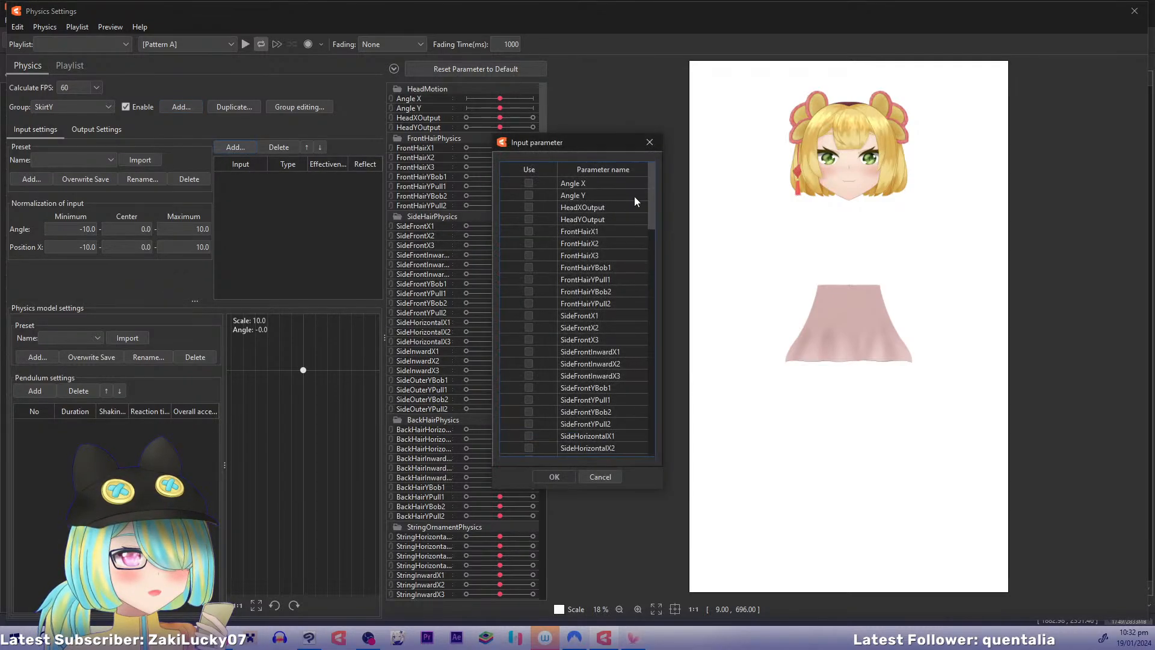
pyautogui.moveTo(651, 182); pyautogui.dragTo(663, 438)
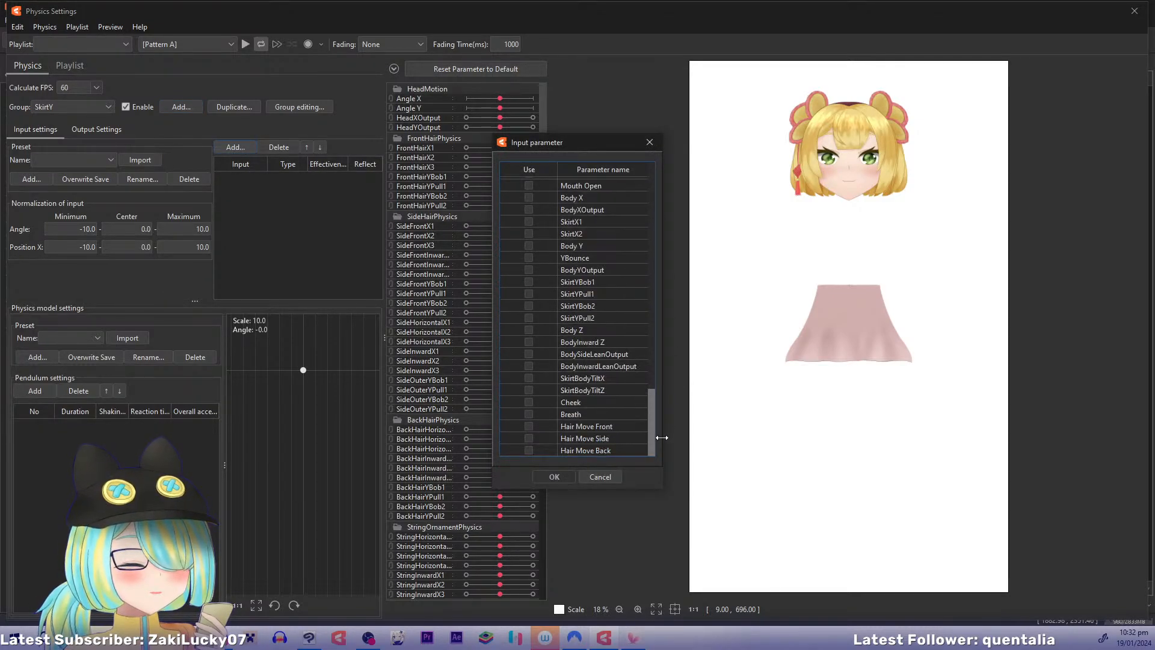
pyautogui.click(529, 269)
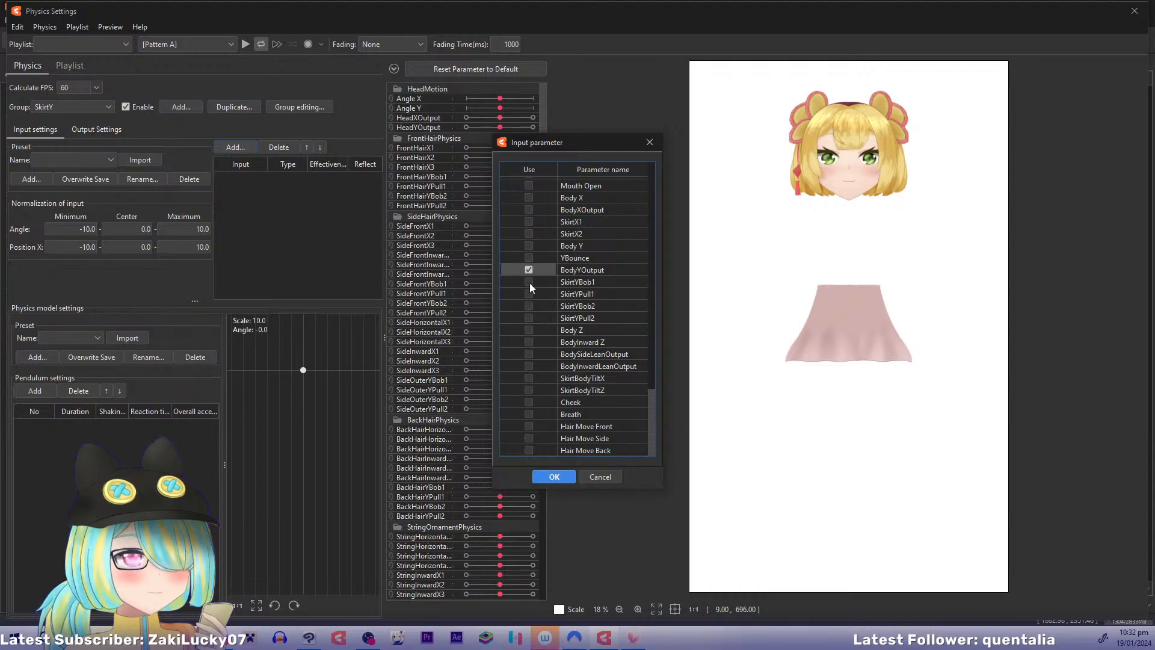
pyautogui.click(554, 477)
# Step: Set the BodyYOutput input's effectiveness to 100 and add two pendulums to the SkirtY group
pyautogui.click(283, 178)
pyautogui.click(340, 180)
pyautogui.doubleClick(341, 179)
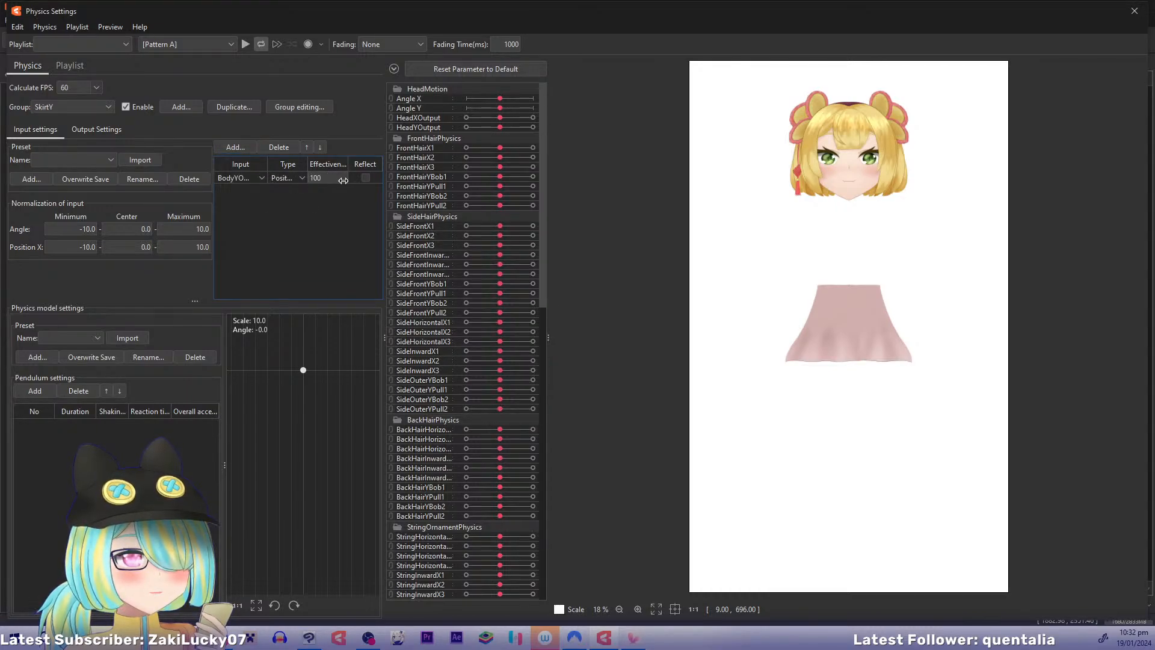
pyautogui.write('100')
pyautogui.click(35, 391)
pyautogui.click(31, 390)
# Step: Add SkirtYBob1, SkirtYPull1, SkirtYBob2 and SkirtYPull2 as SkirtY outputs, assigned to pendulums 1, 2, 1 and 2 respectively
pyautogui.click(97, 129)
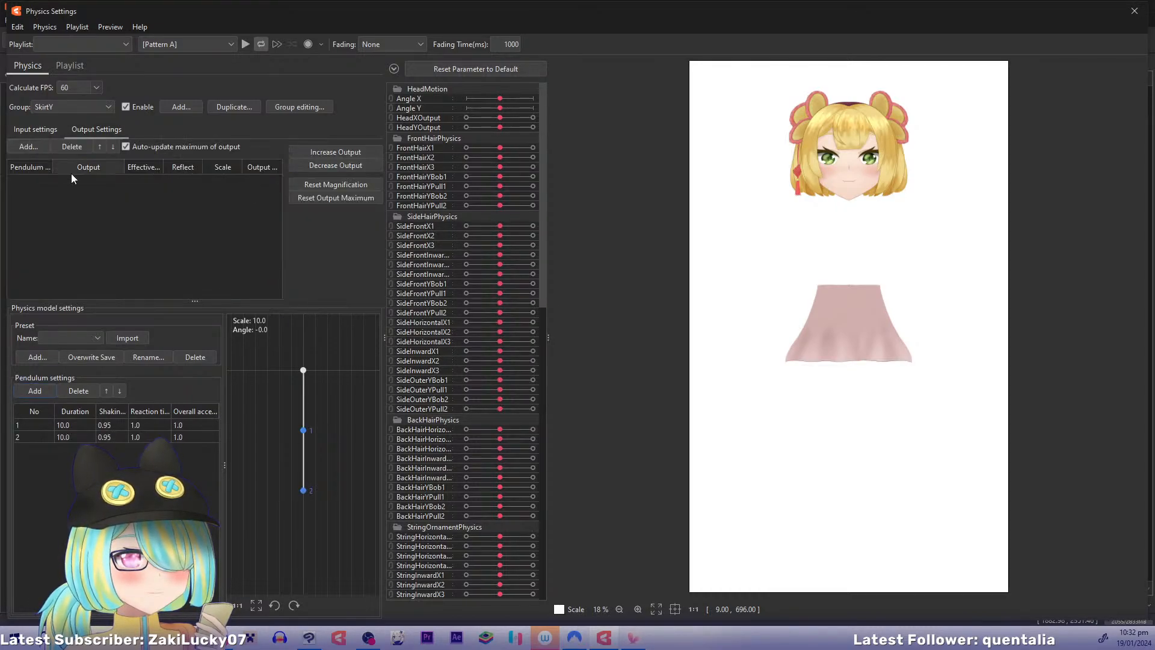
pyautogui.click(29, 146)
pyautogui.moveTo(652, 181); pyautogui.dragTo(652, 430)
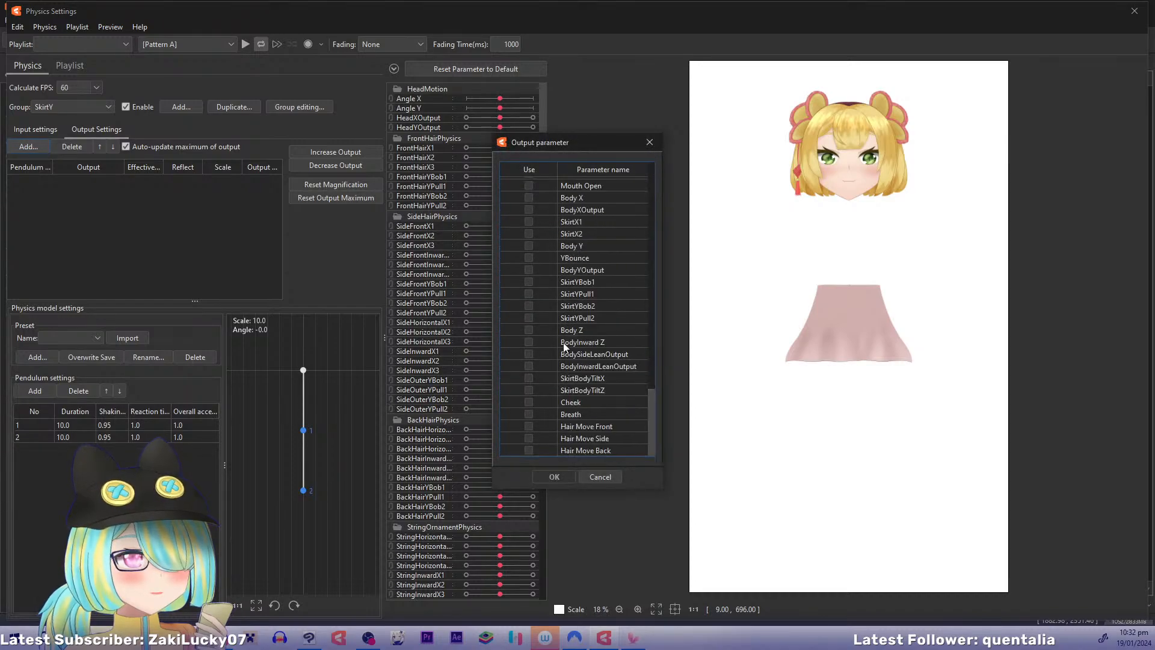
pyautogui.click(528, 282)
pyautogui.click(528, 293)
pyautogui.click(528, 305)
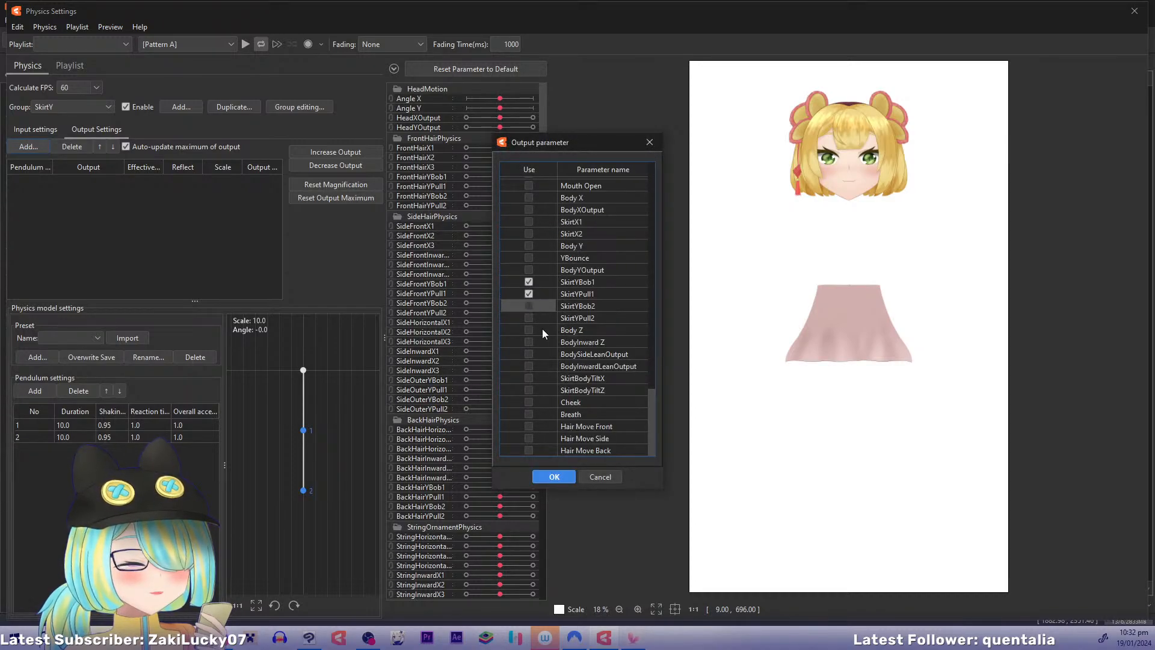
pyautogui.click(528, 318)
pyautogui.click(554, 477)
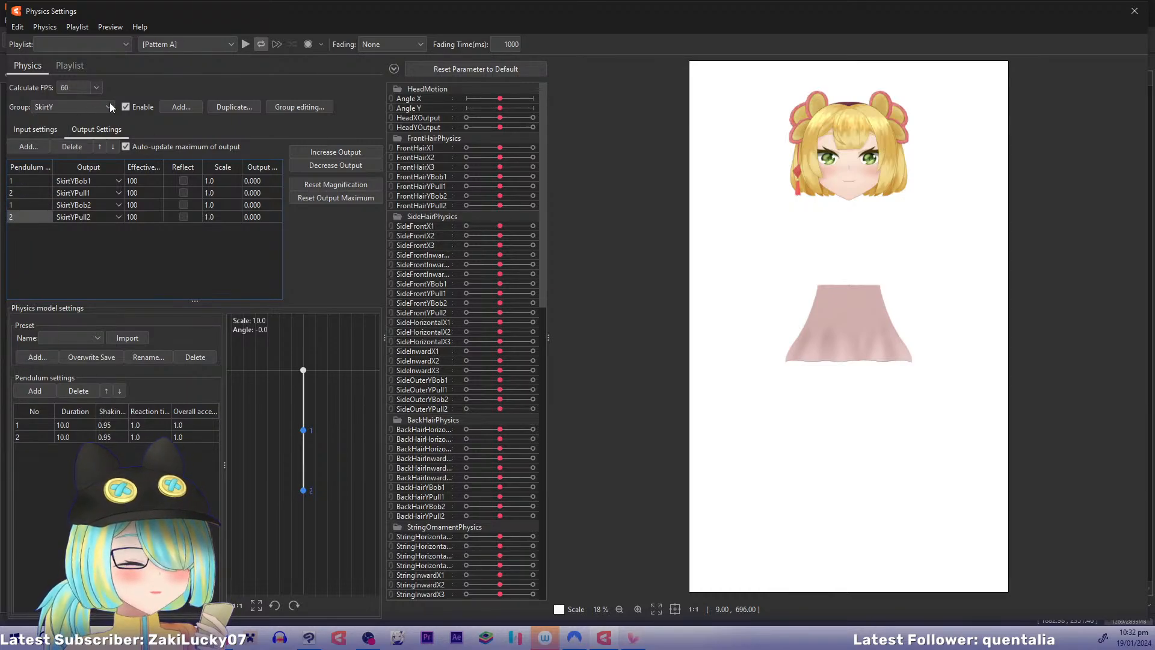
# Step: Add a new physics group named SkirtZSide
pyautogui.click(179, 106)
pyautogui.write('SkirtZS')
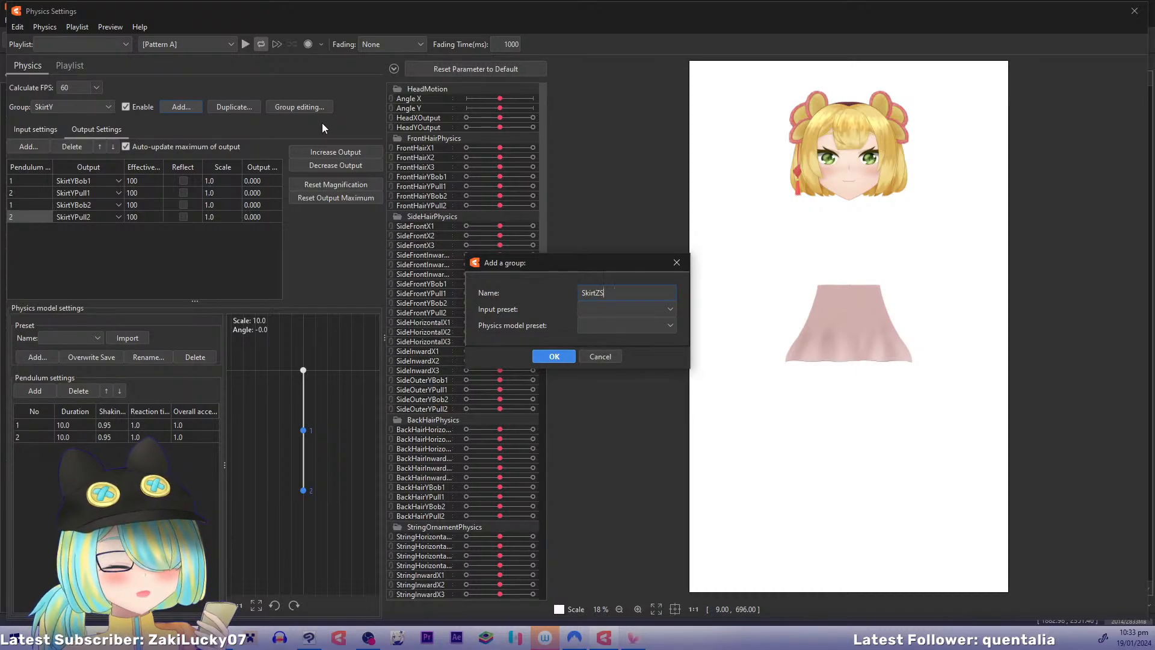
pyautogui.write('ide')
pyautogui.click(555, 355)
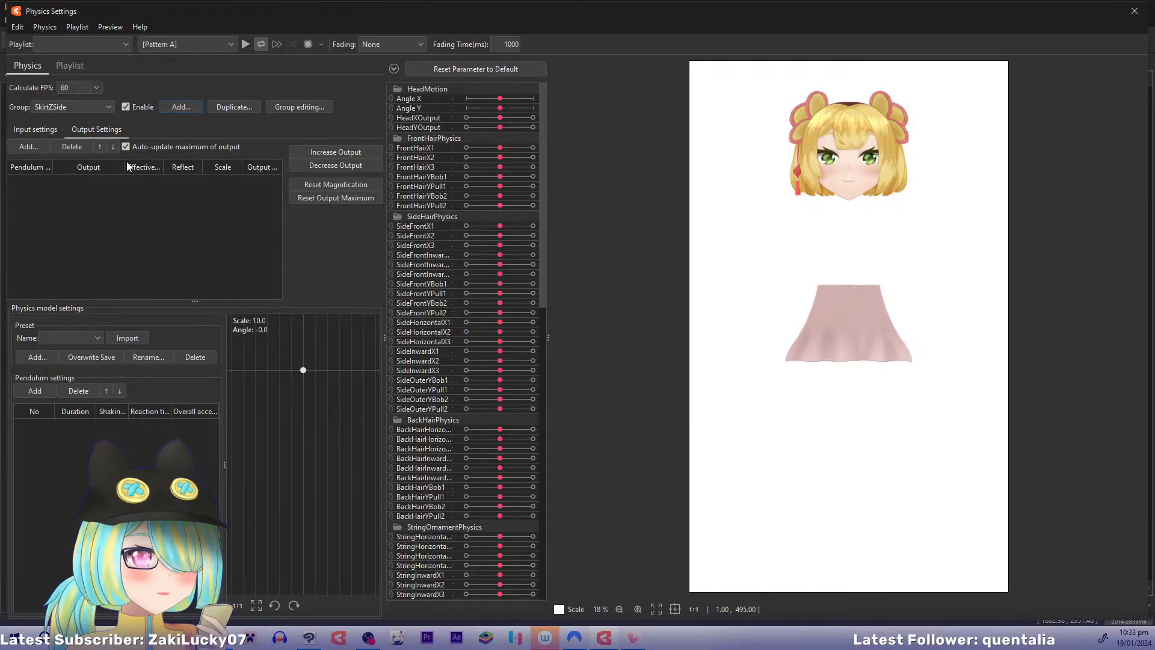
# Step: Add BodySideLeanOutput as the input parameter of the SkirtZSide group and set its type to Angle
pyautogui.click(36, 130)
pyautogui.click(240, 147)
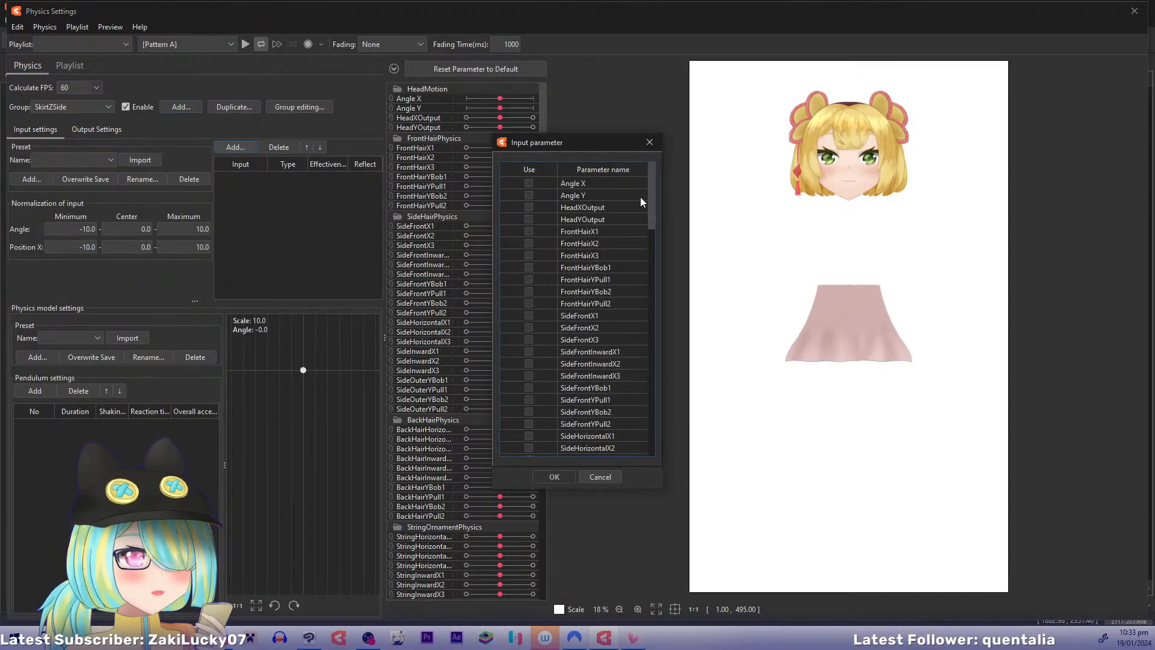
pyautogui.moveTo(652, 198); pyautogui.dragTo(667, 423)
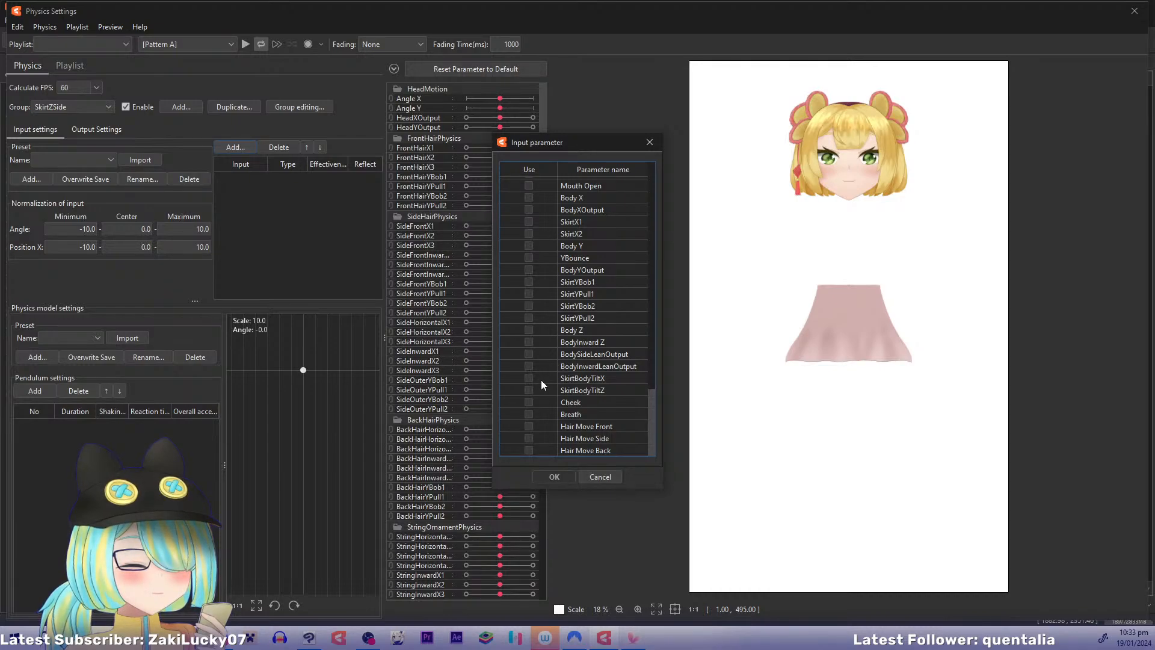
pyautogui.click(529, 354)
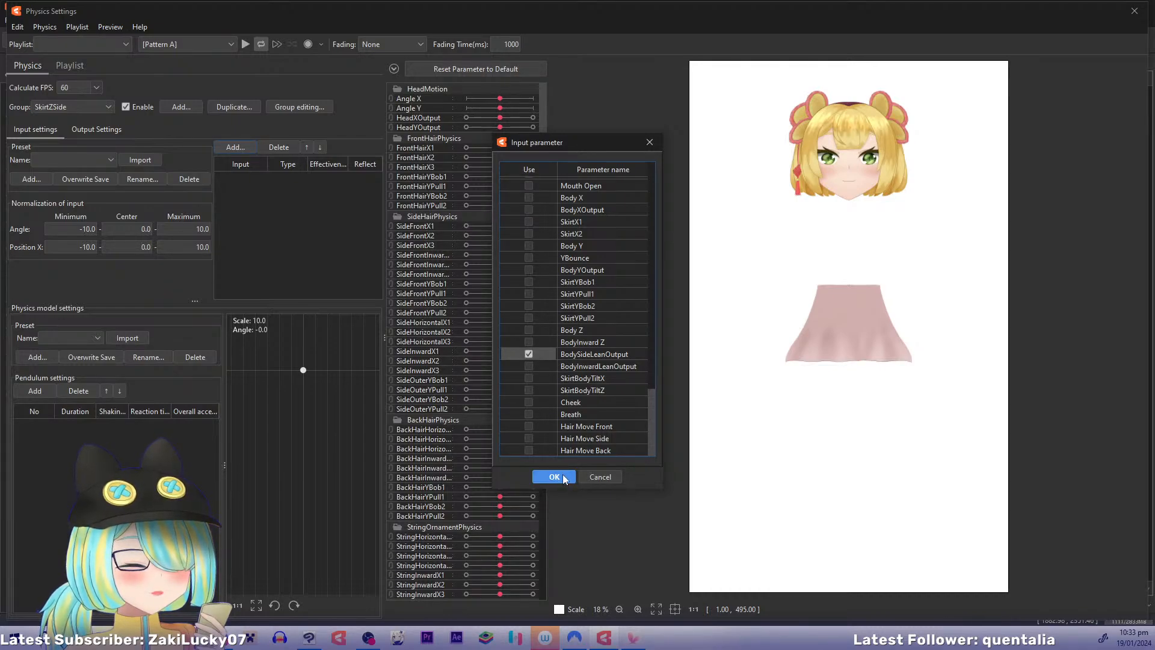
pyautogui.click(554, 476)
pyautogui.click(288, 177)
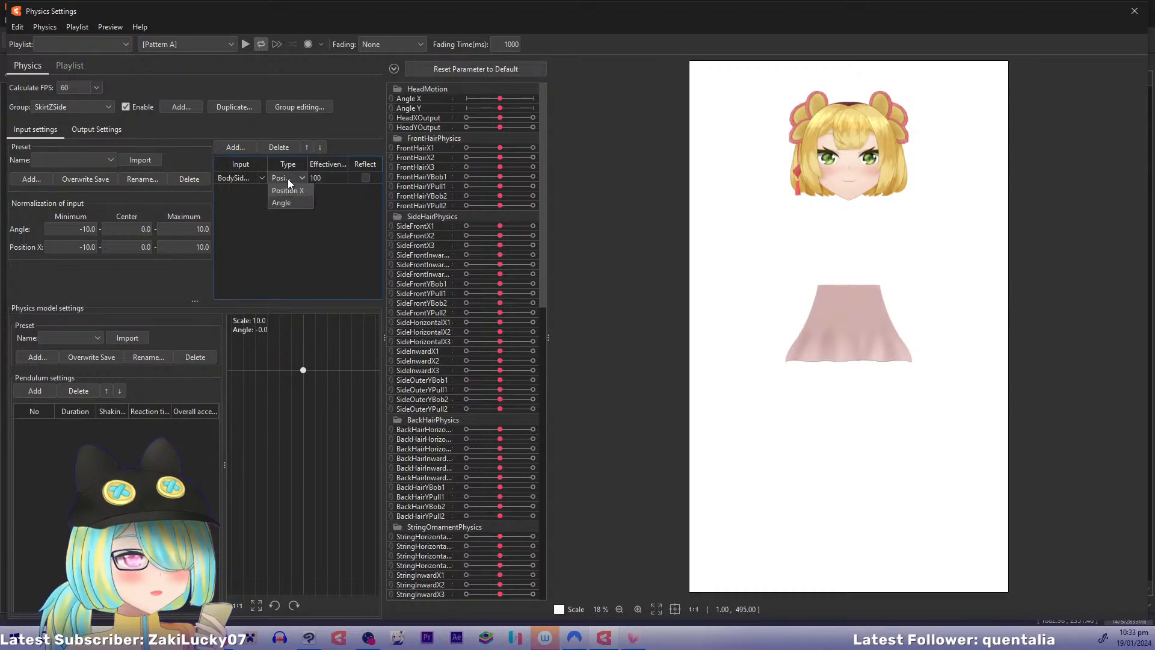
pyautogui.click(283, 203)
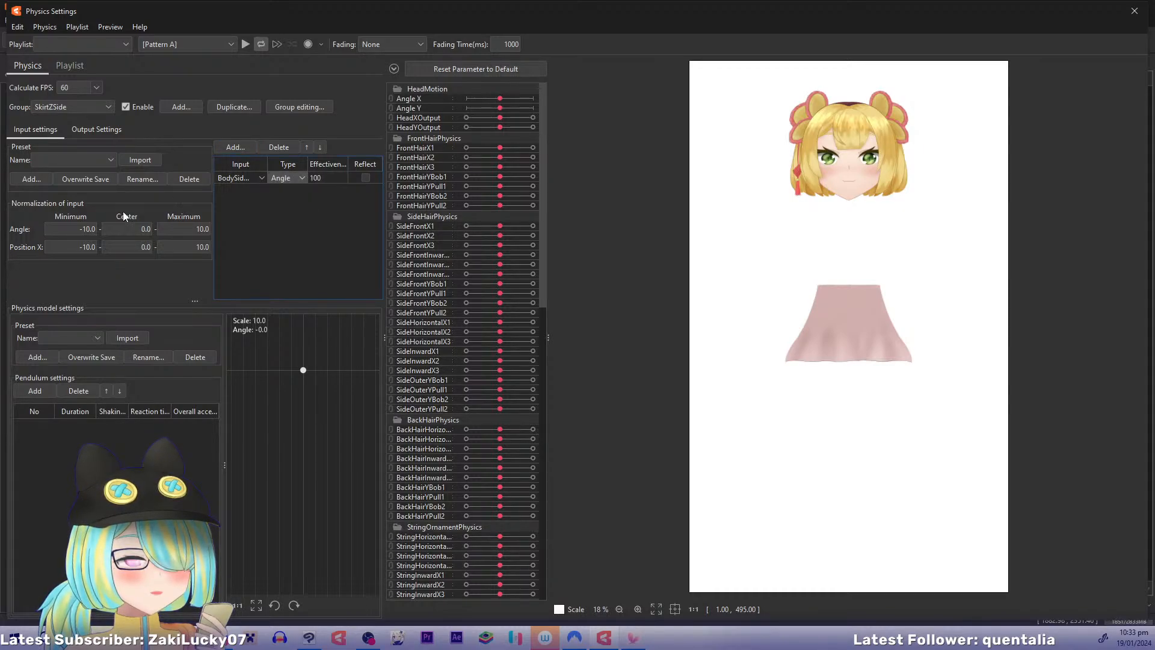
# Step: Set the SkirtZSide group's angle normalization range to -20 minimum and 20 maximum
pyautogui.doubleClick(87, 228)
pyautogui.write('20')
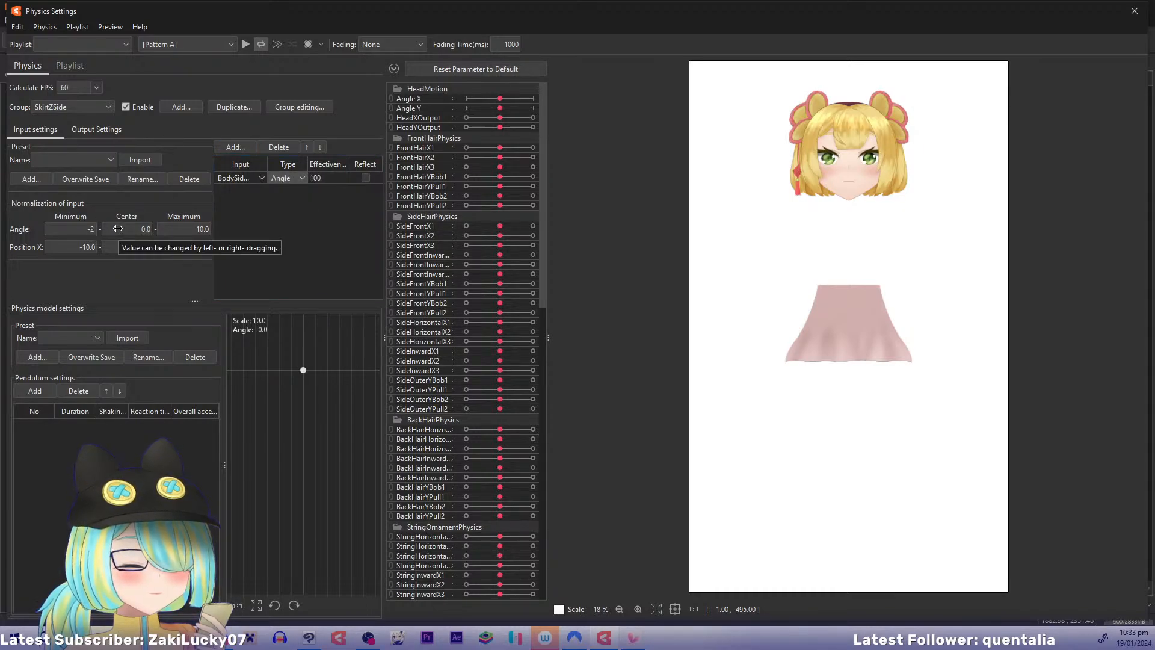
pyautogui.doubleClick(202, 229)
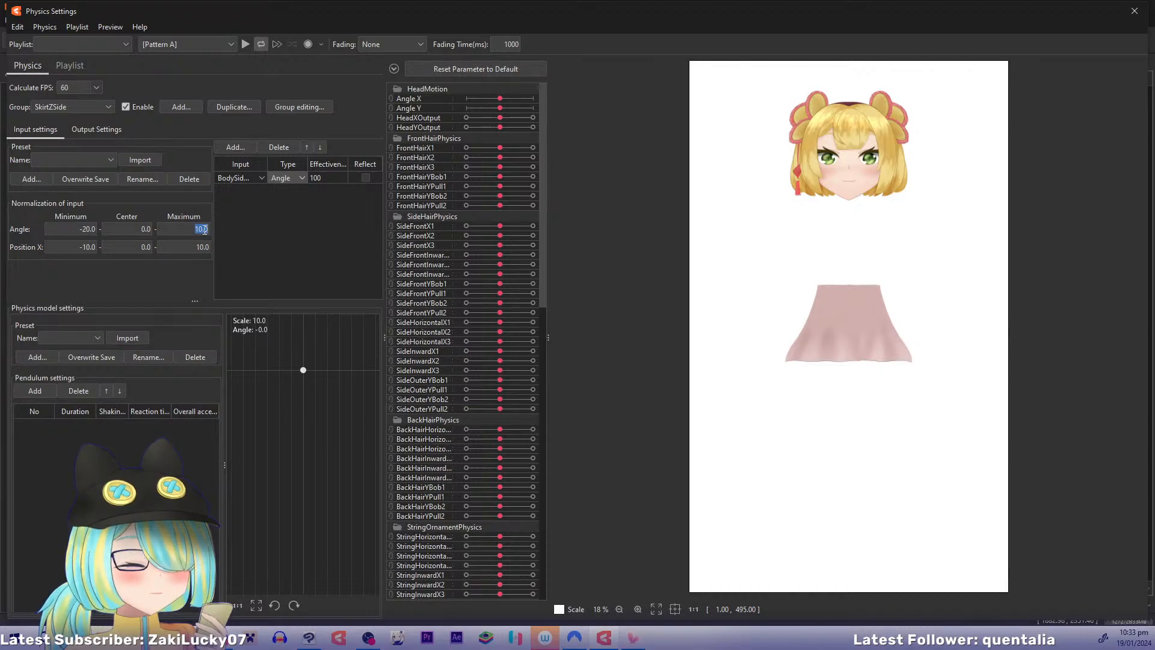
# Step: Add one pendulum to the SkirtZSide group and assign SkirtBodyTiltX as its output parameter
pyautogui.click(29, 393)
pyautogui.click(92, 133)
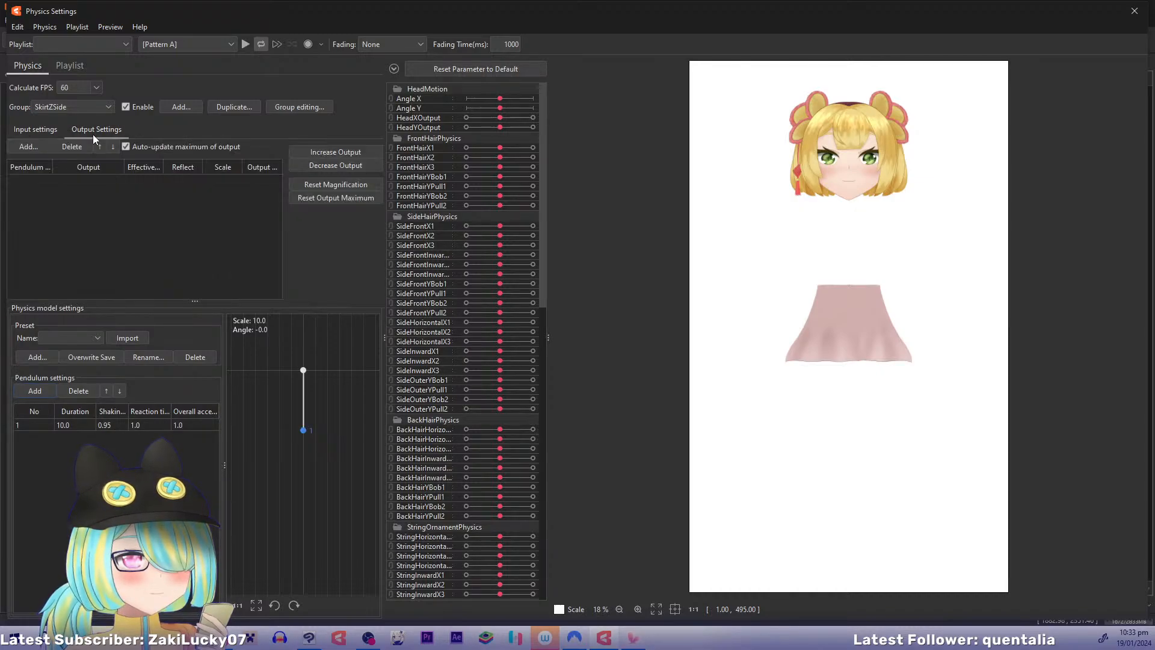
pyautogui.click(28, 146)
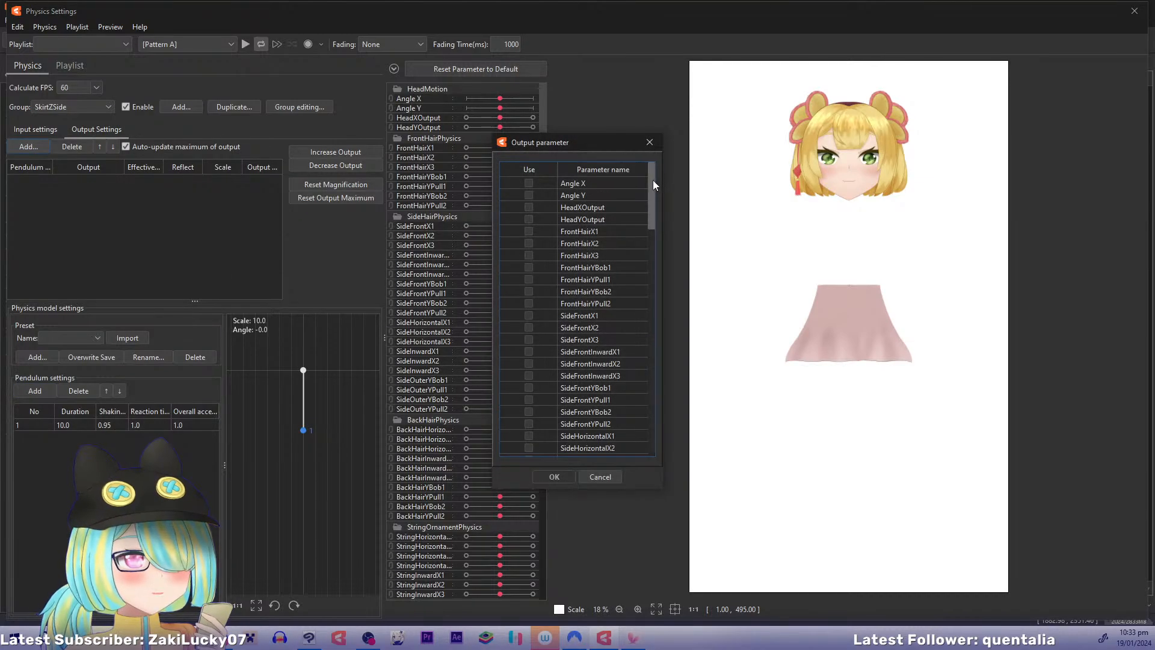
pyautogui.moveTo(654, 184); pyautogui.dragTo(658, 442)
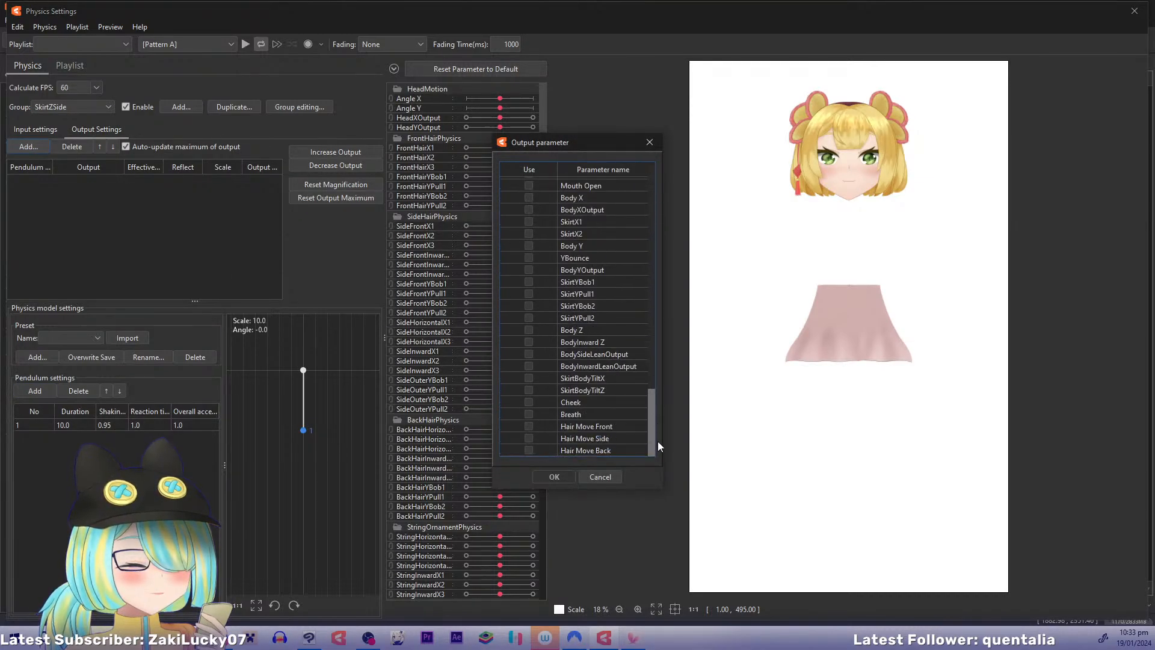
pyautogui.click(529, 378)
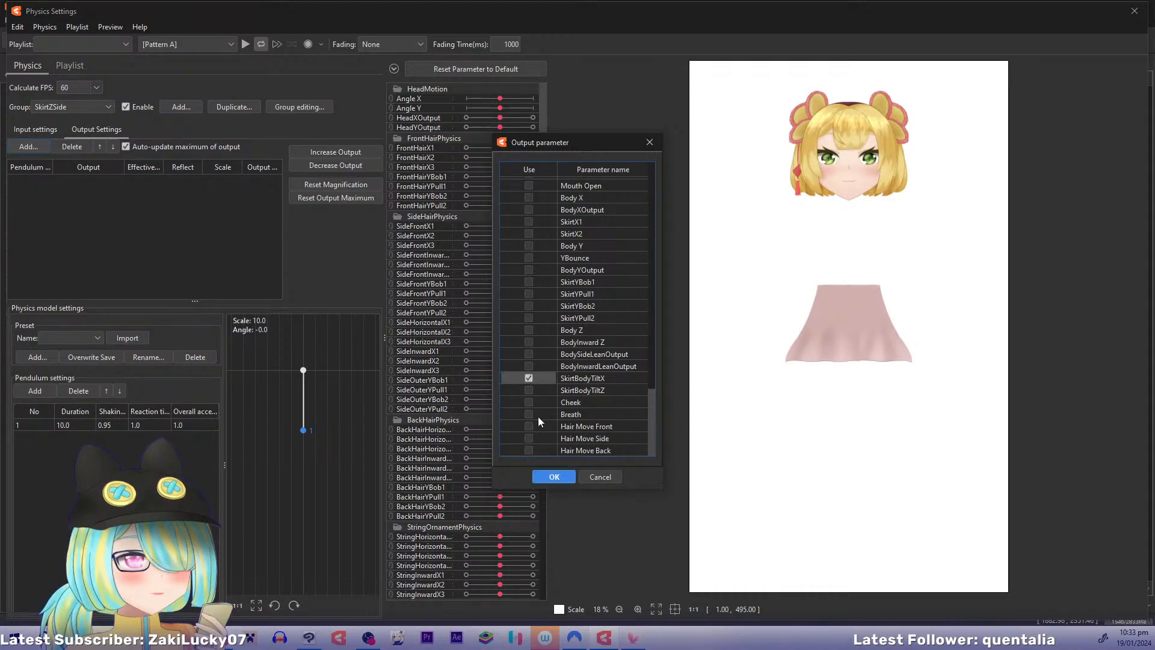
pyautogui.click(549, 475)
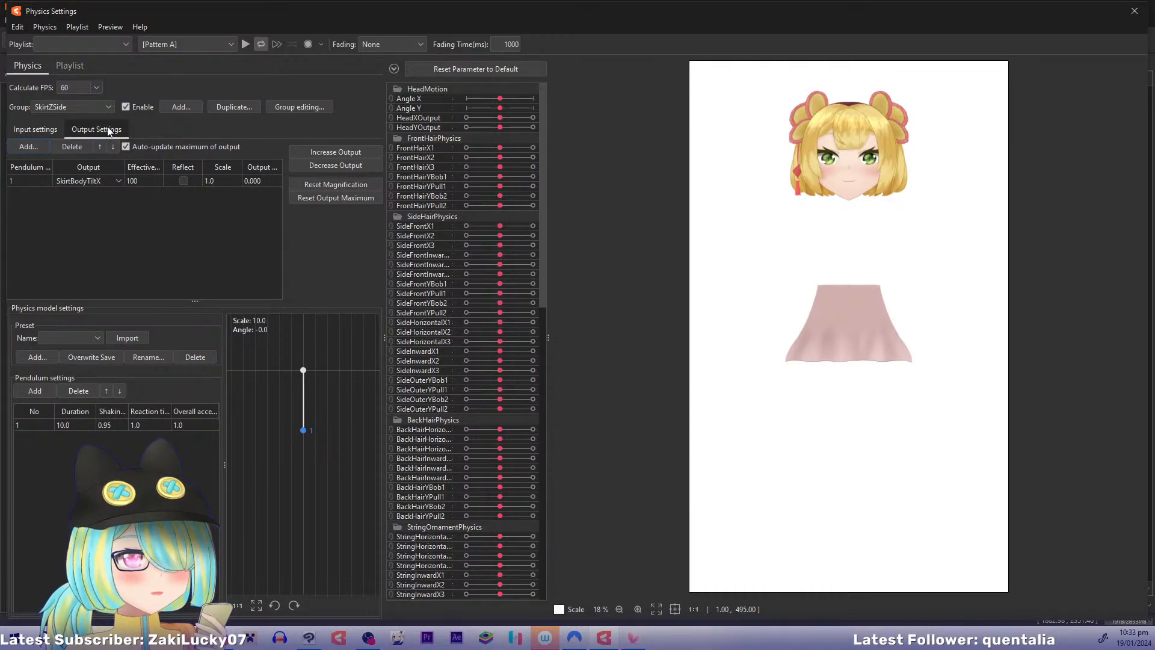
# Step: Duplicate the SkirtZSide group under the name SkirtZInward
pyautogui.click(228, 106)
pyautogui.press('End')
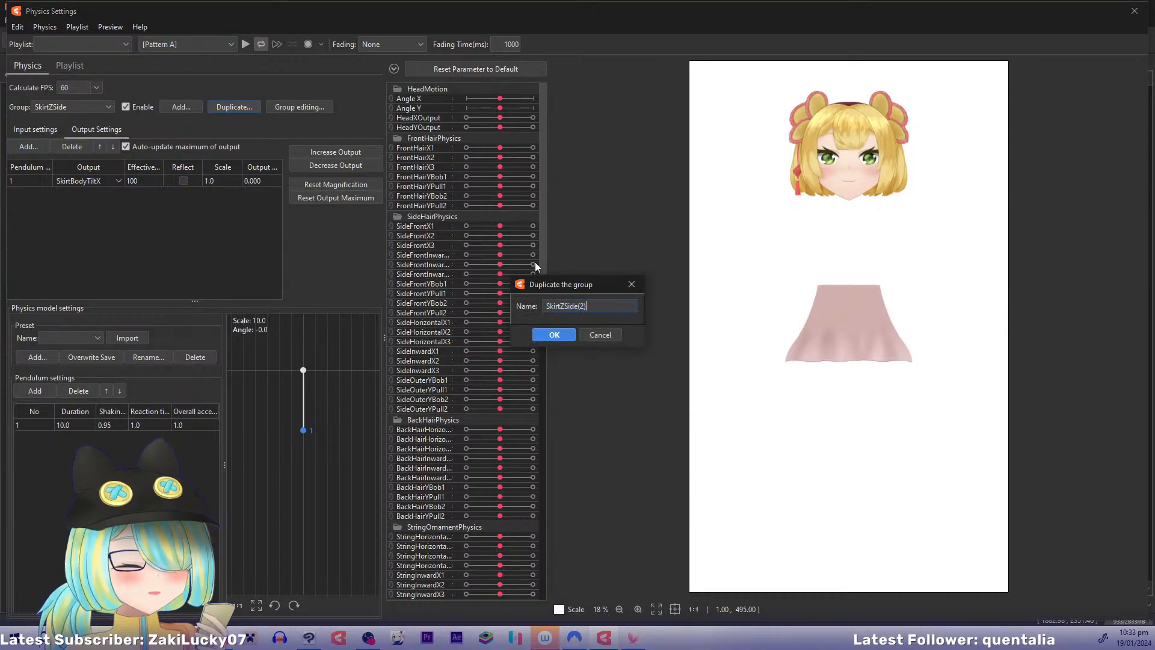
pyautogui.press('BackSpace')
pyautogui.press('BackSpace')
pyautogui.press('BackSpace')
pyautogui.press('BackSpace')
pyautogui.write('I')
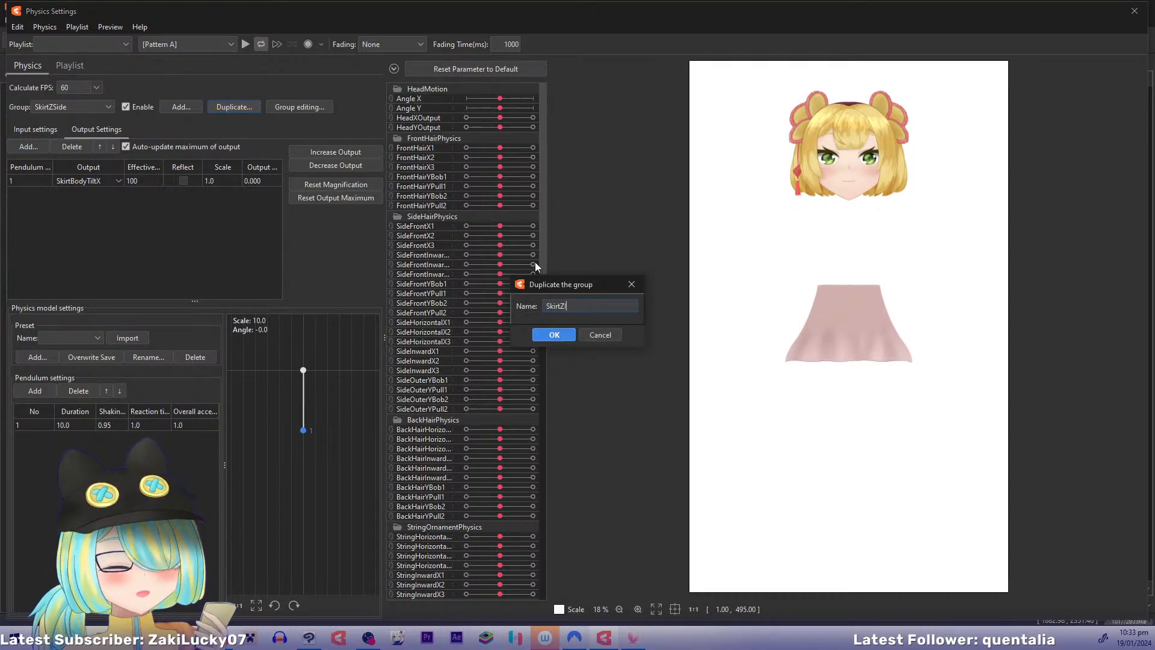
pyautogui.write('nward')
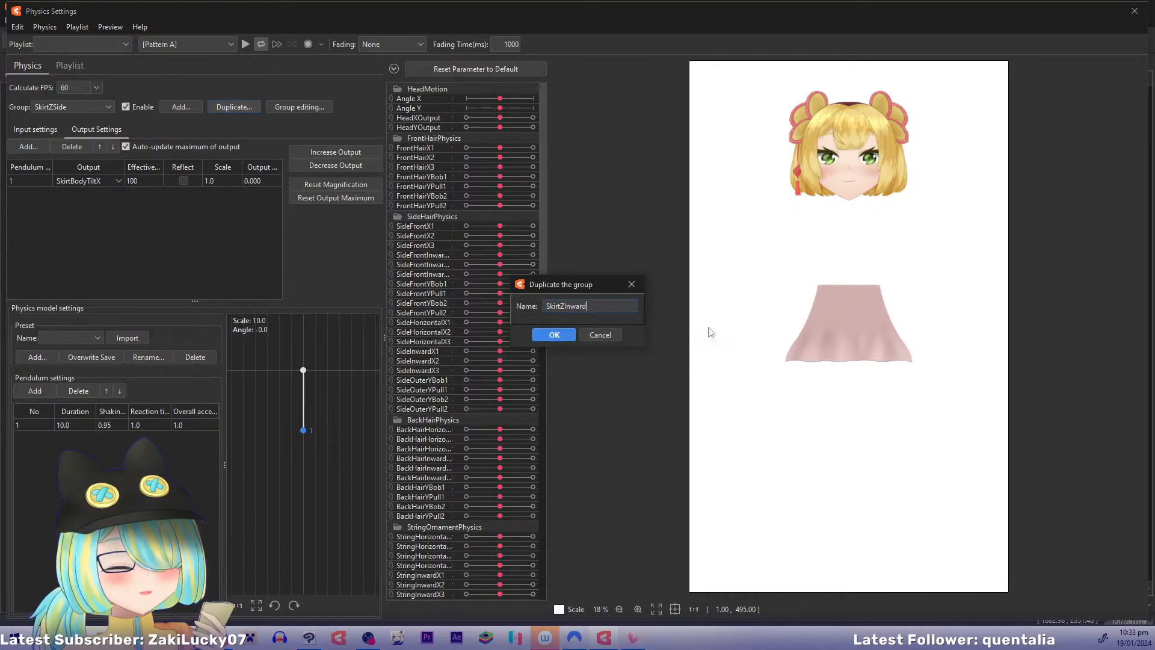
pyautogui.click(554, 334)
# Step: Change the SkirtZInward group's input parameter to BodyInwardLeanOutput
pyautogui.click(48, 129)
pyautogui.click(263, 179)
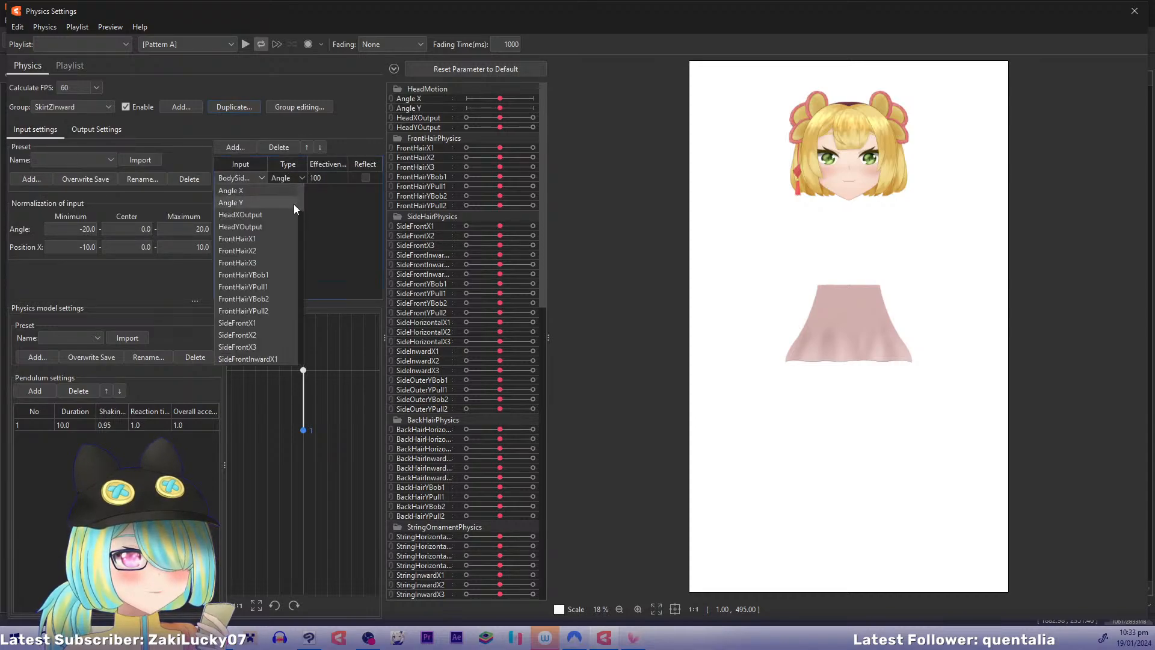
pyautogui.moveTo(300, 204); pyautogui.dragTo(303, 369)
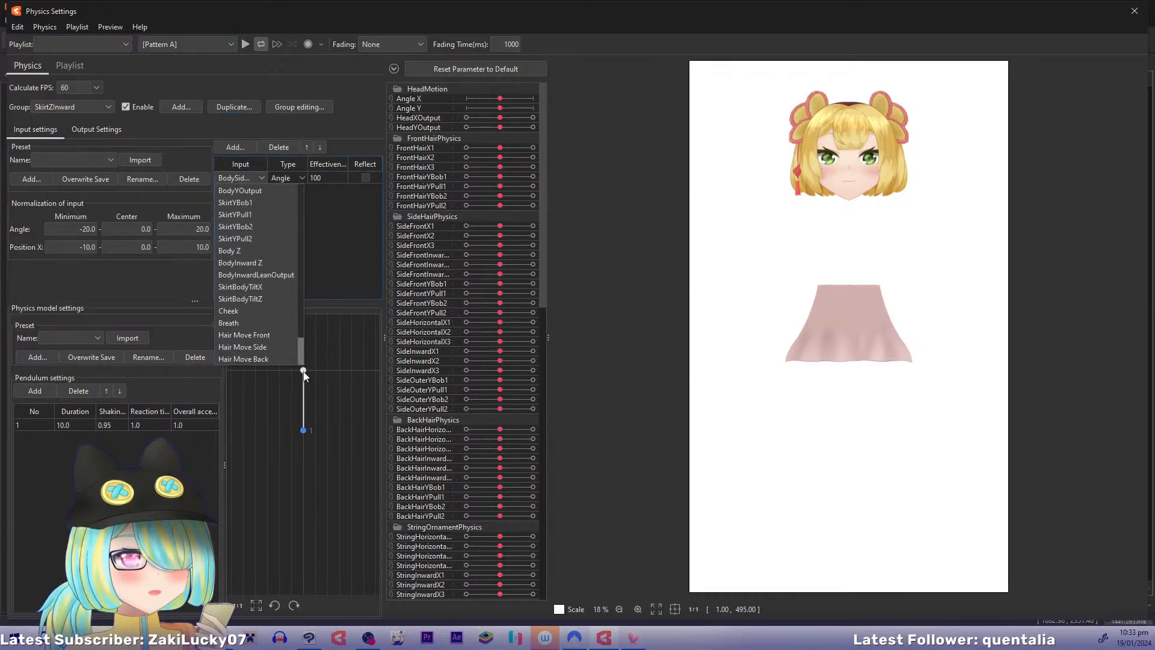
pyautogui.click(268, 275)
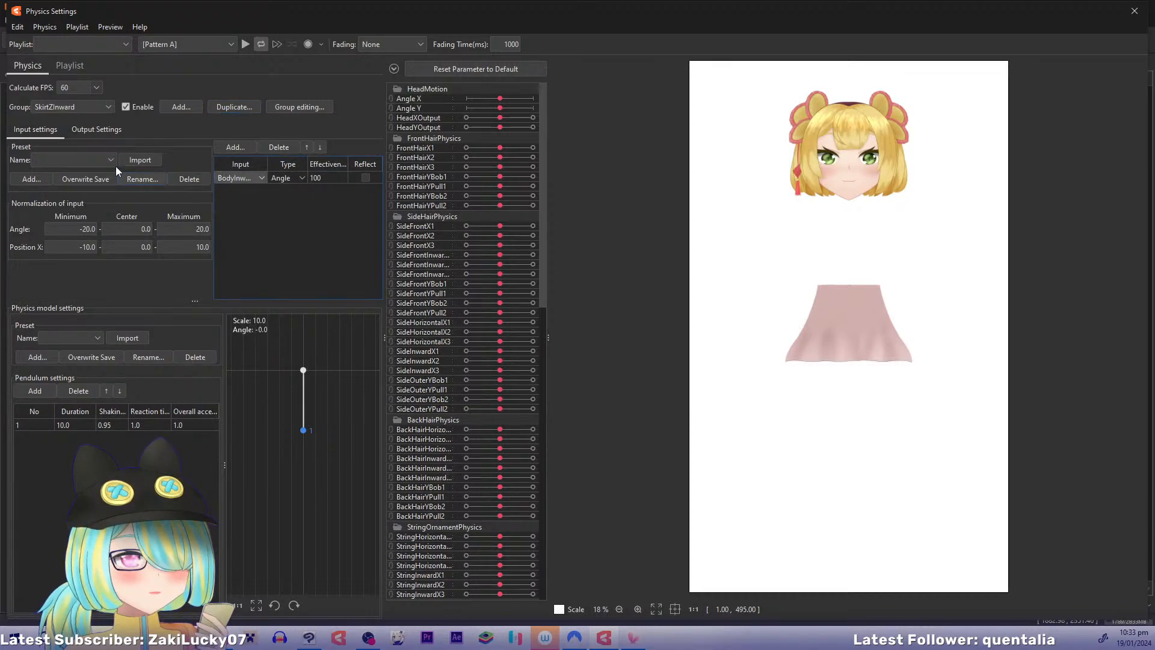
# Step: Change the SkirtZInward group's output parameter to SkirtBodyTiltZ
pyautogui.click(95, 129)
pyautogui.click(96, 178)
pyautogui.moveTo(140, 211); pyautogui.dragTo(146, 302)
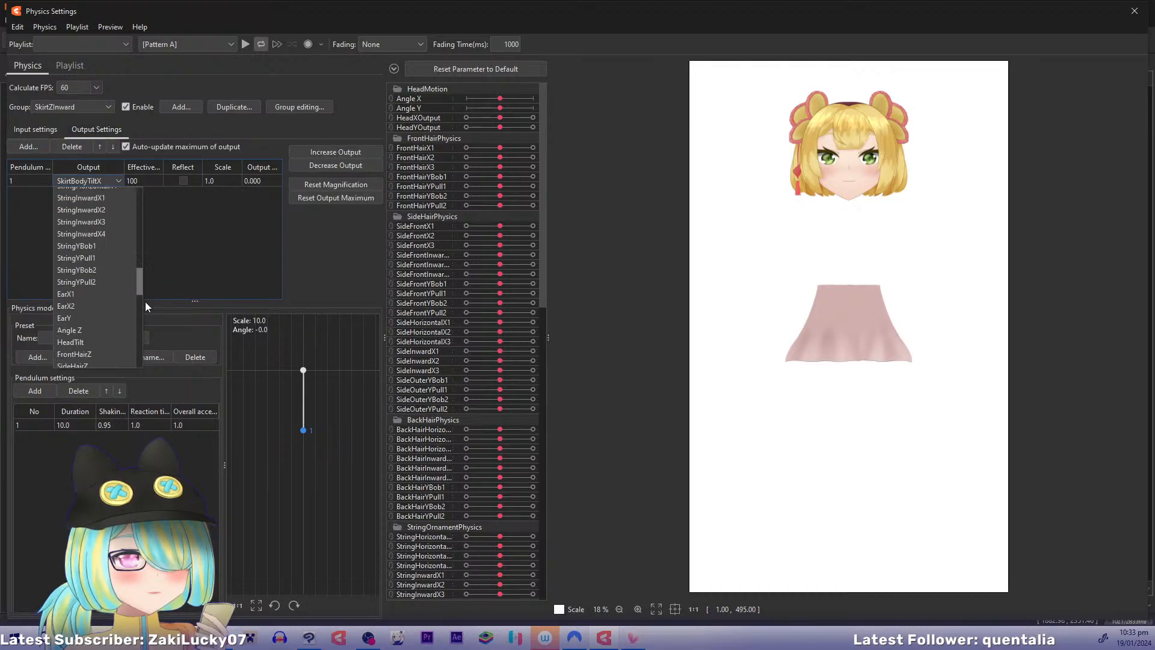
pyautogui.scroll(5, 142, 337)
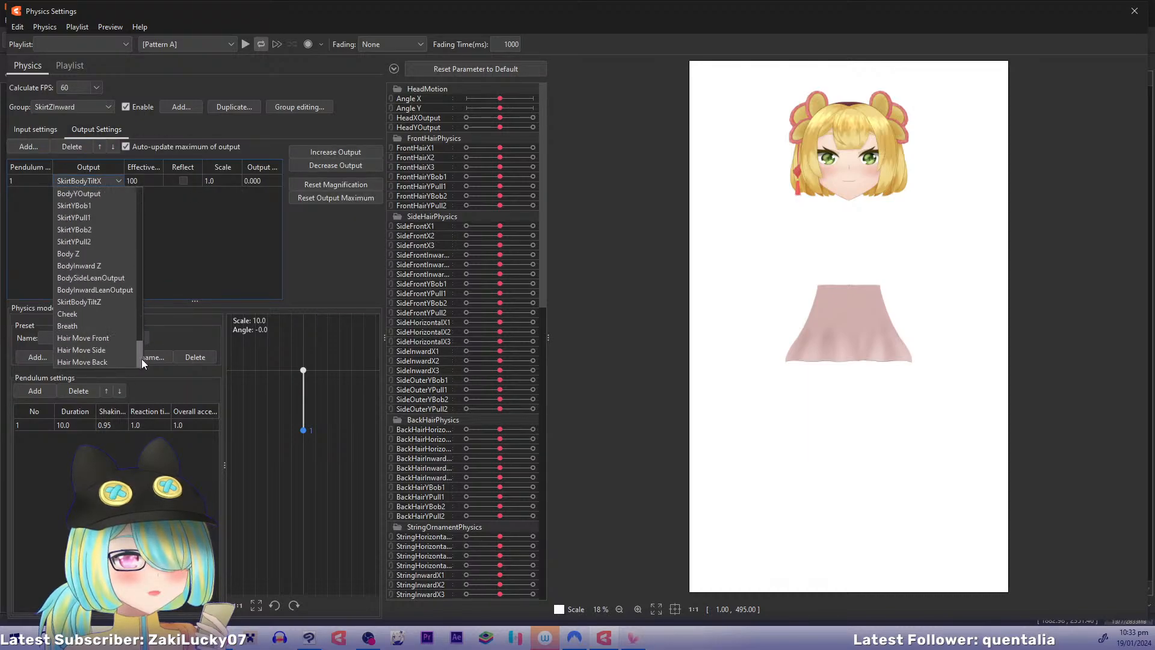
pyautogui.click(110, 301)
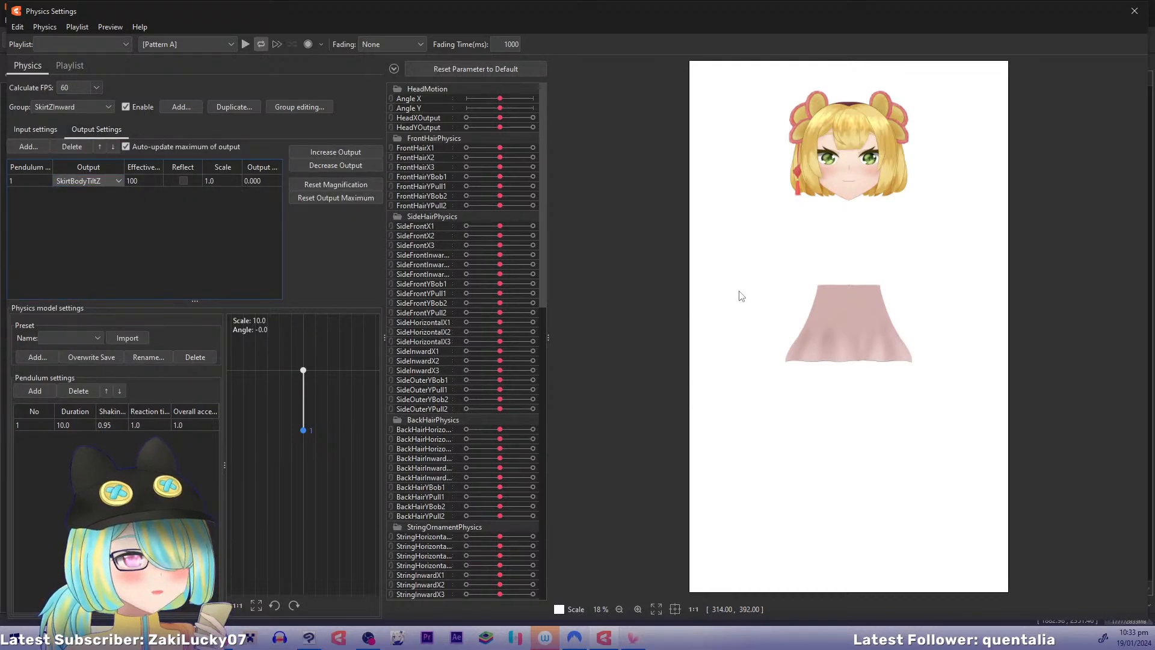
# Step: Preview the skirt physics by swinging the model in several directions, and close the physics settings
pyautogui.moveTo(742, 296); pyautogui.dragTo(708, 189)
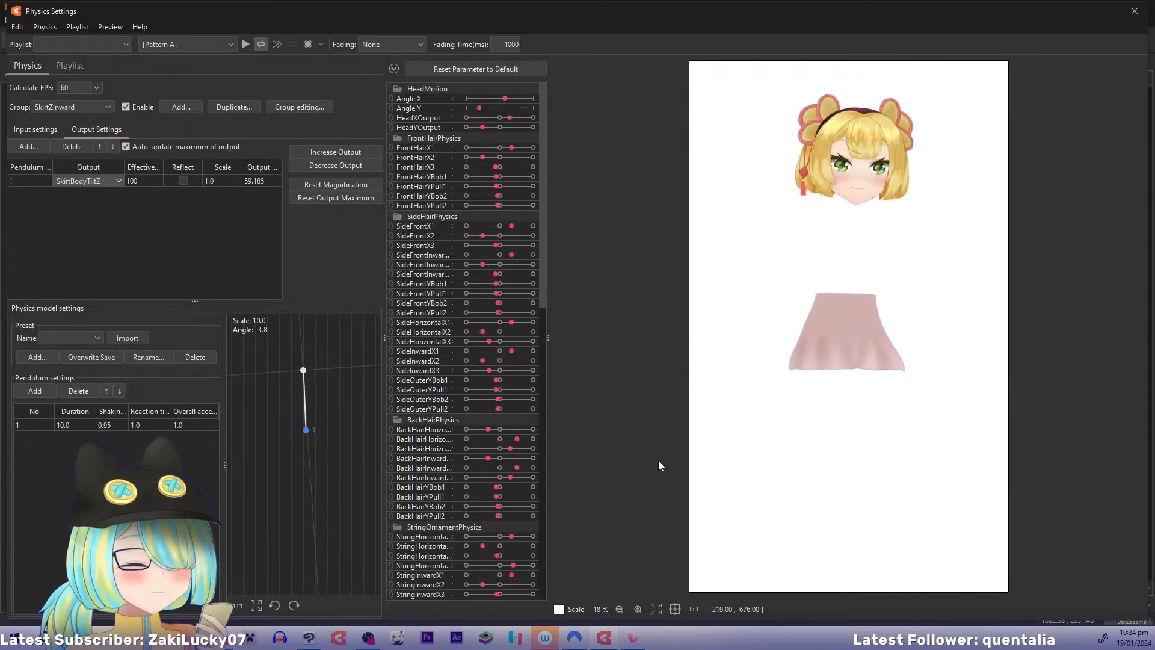
pyautogui.moveTo(659, 461); pyautogui.dragTo(1097, 396)
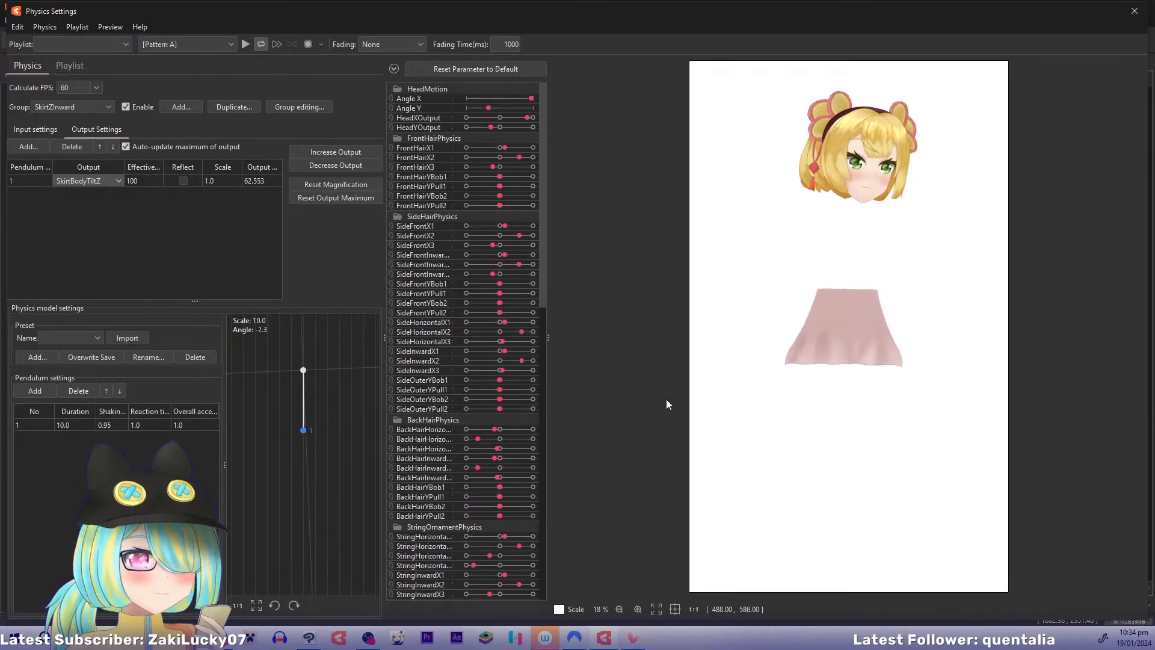
pyautogui.moveTo(666, 401); pyautogui.dragTo(825, 556)
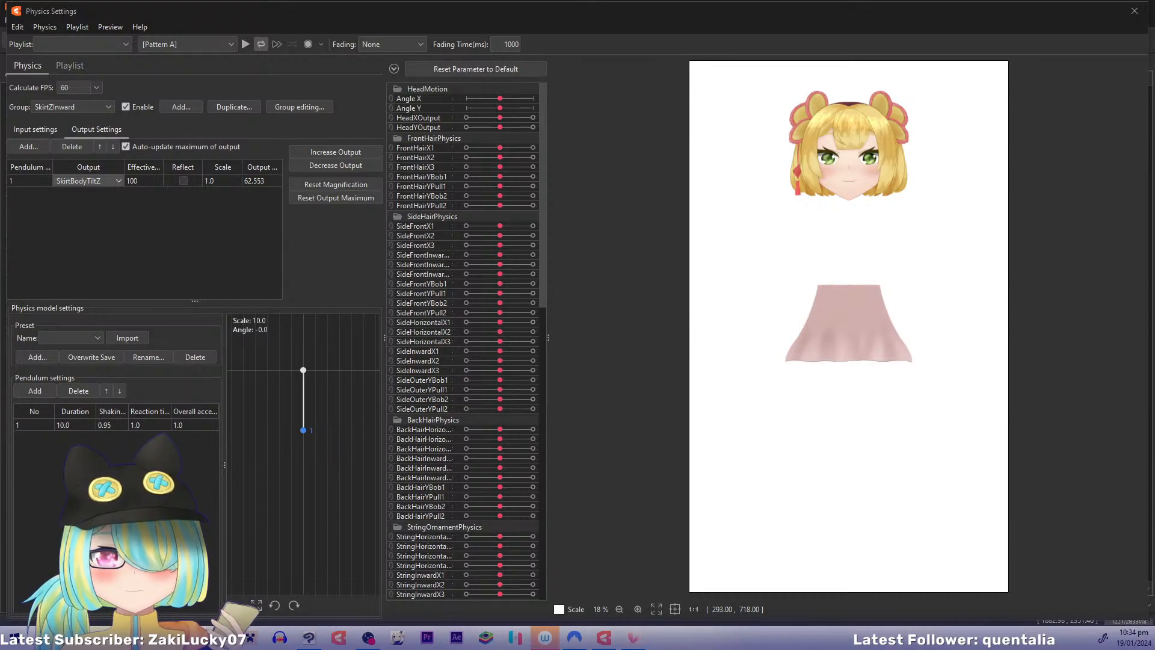
pyautogui.click(1134, 10)
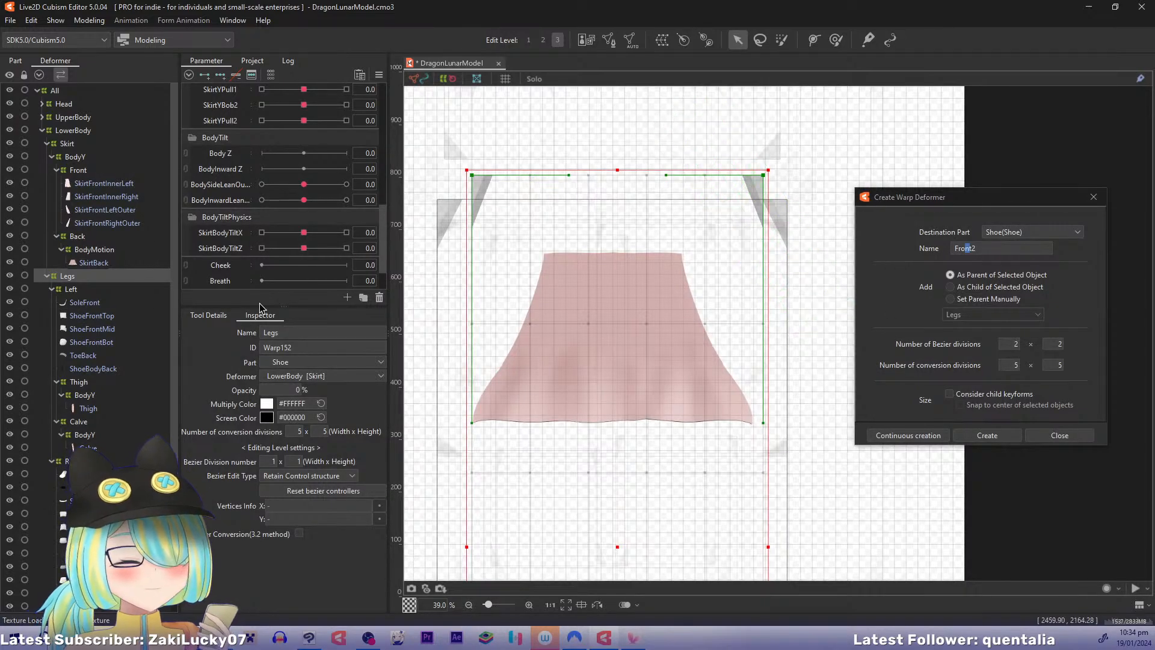
# Step: Restore the Legs deformer and the skirt's Front deformer to 100% opacity
pyautogui.click(281, 390)
pyautogui.write('100')
pyautogui.press('Return')
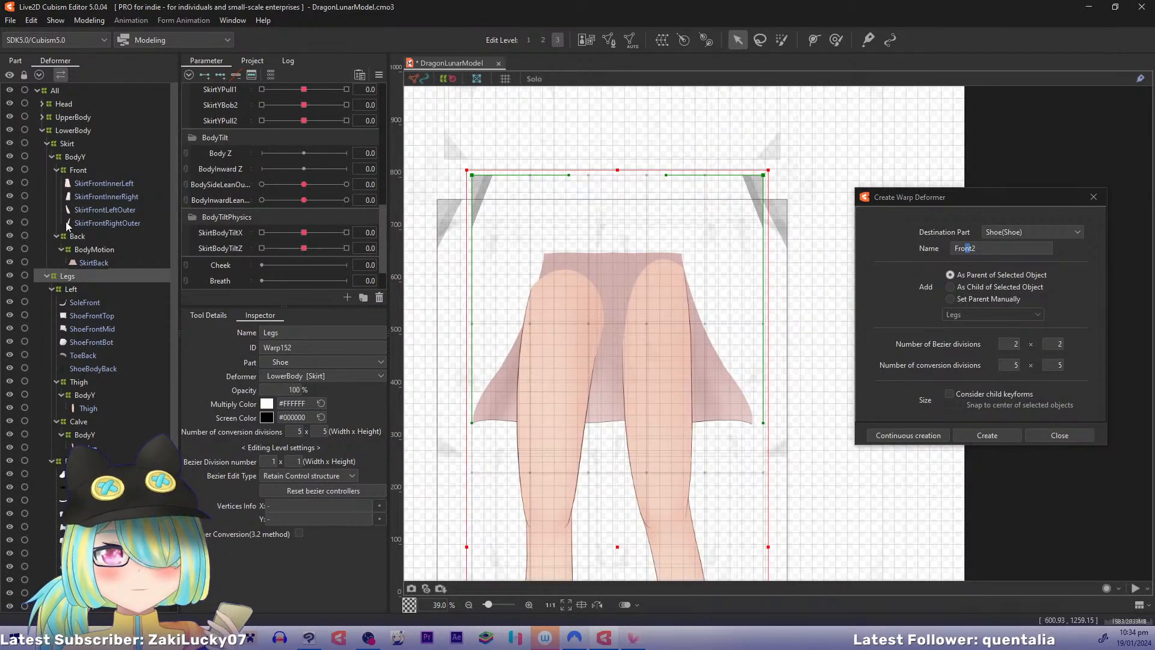
pyautogui.click(77, 169)
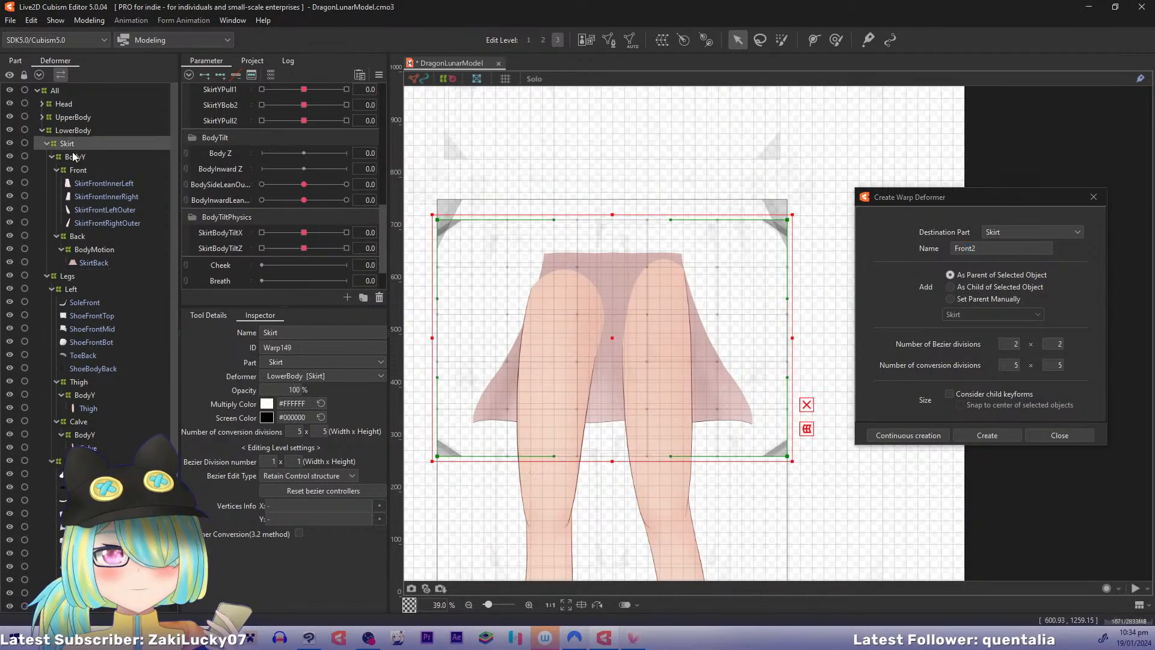
pyautogui.click(281, 390)
pyautogui.write('100')
pyautogui.press('Return')
# Step: Set the UpperBody deformer's opacity to 100%
pyautogui.click(85, 118)
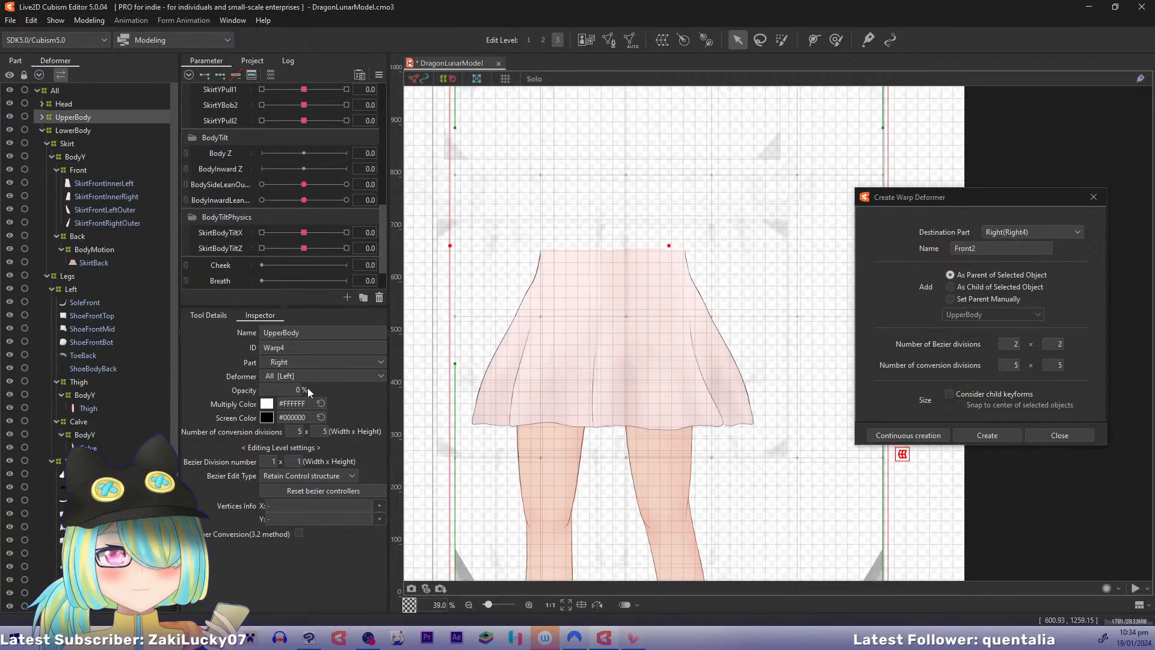
pyautogui.click(281, 390)
pyautogui.write('100')
pyautogui.press('Return')
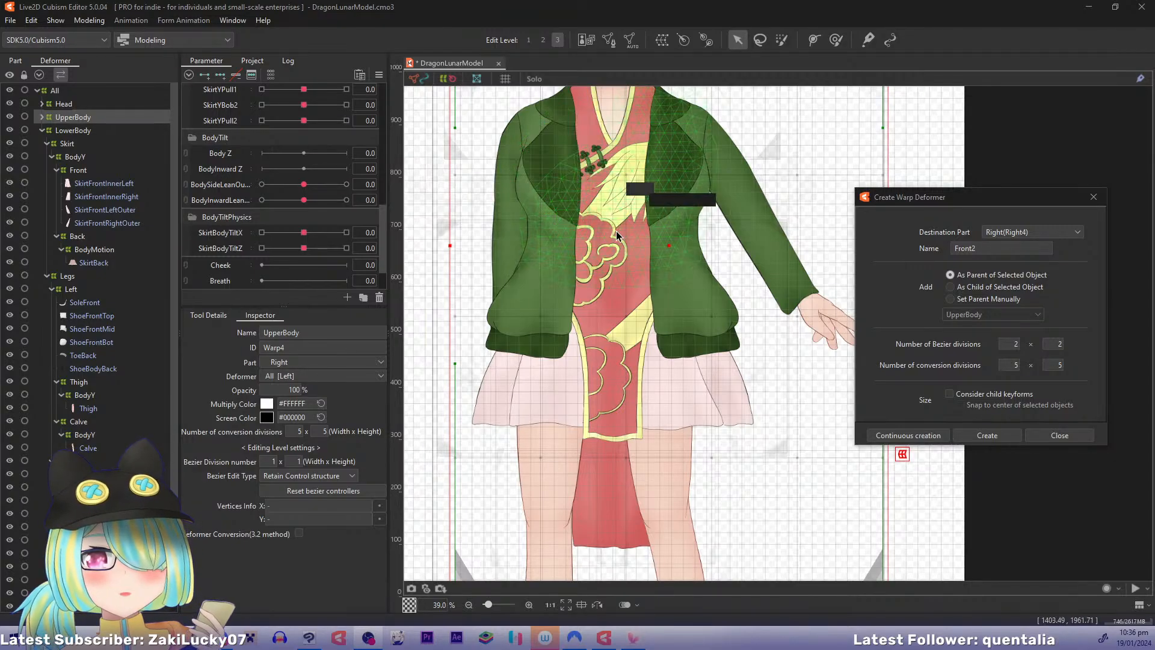
# Step: Create a warp deformer named InnerLeft as the parent of SkirtFrontInnerLeft
pyautogui.moveTo(616, 233); pyautogui.dragTo(554, 210)
pyautogui.click(92, 180)
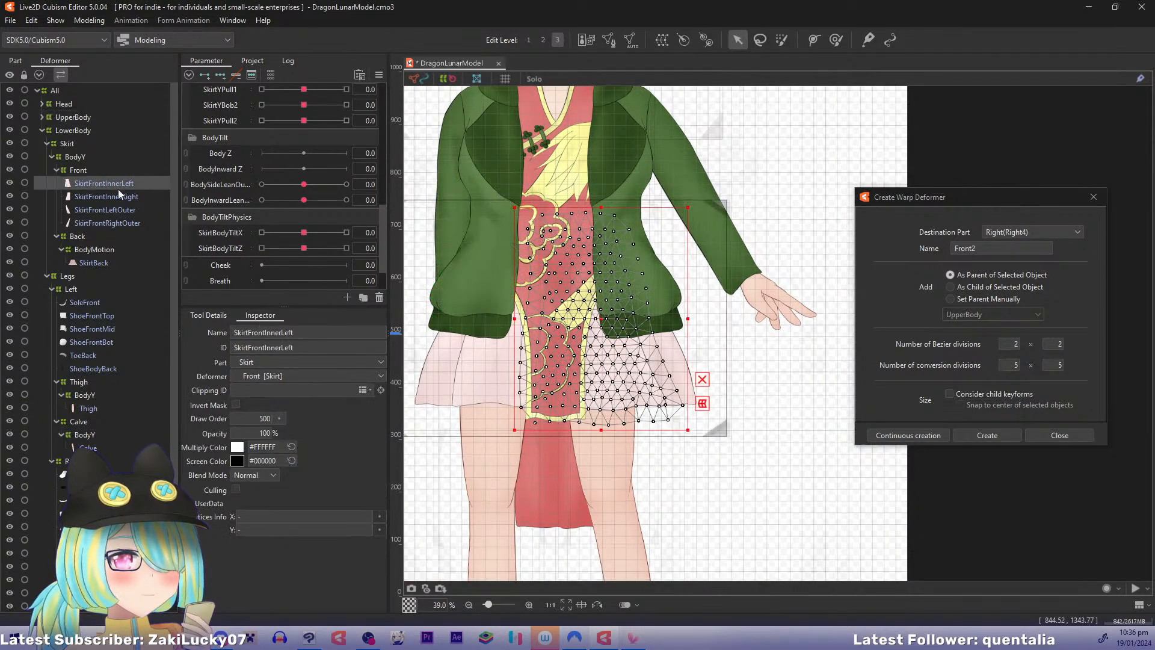
pyautogui.doubleClick(992, 253)
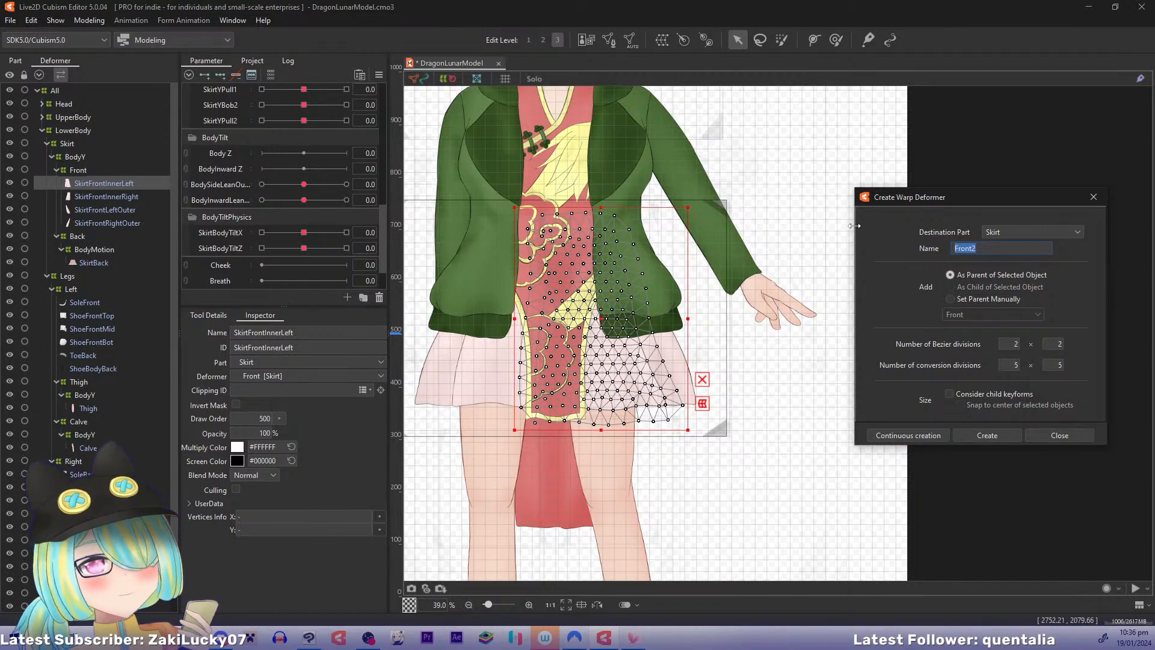
pyautogui.write('InnerLEft')
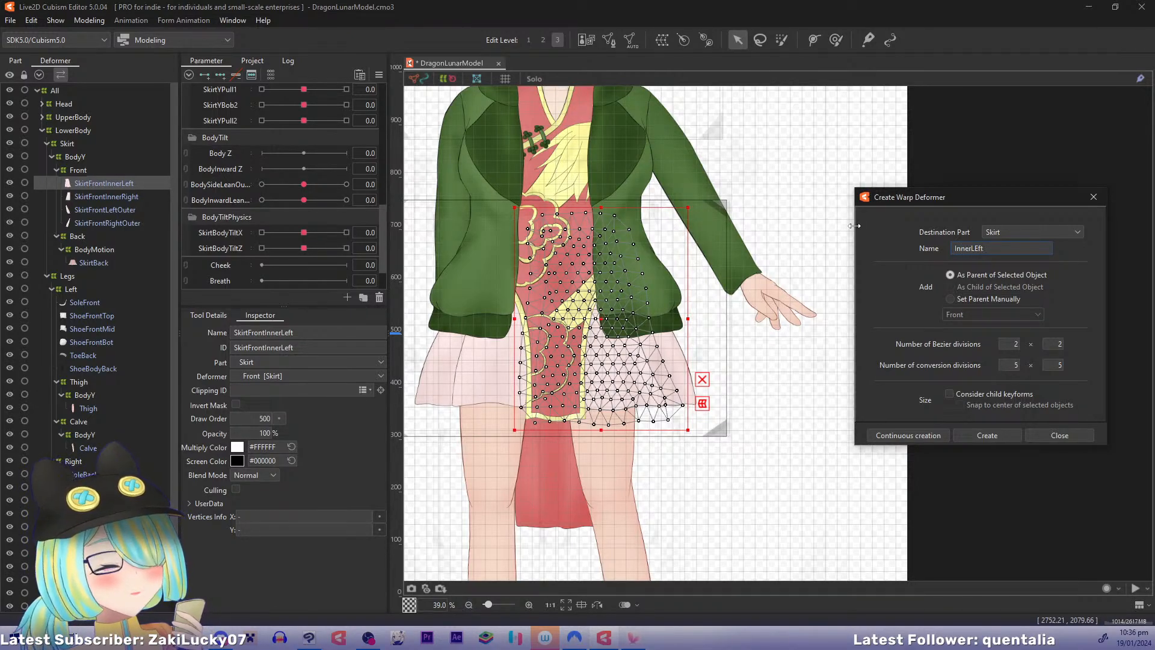
pyautogui.write('ft')
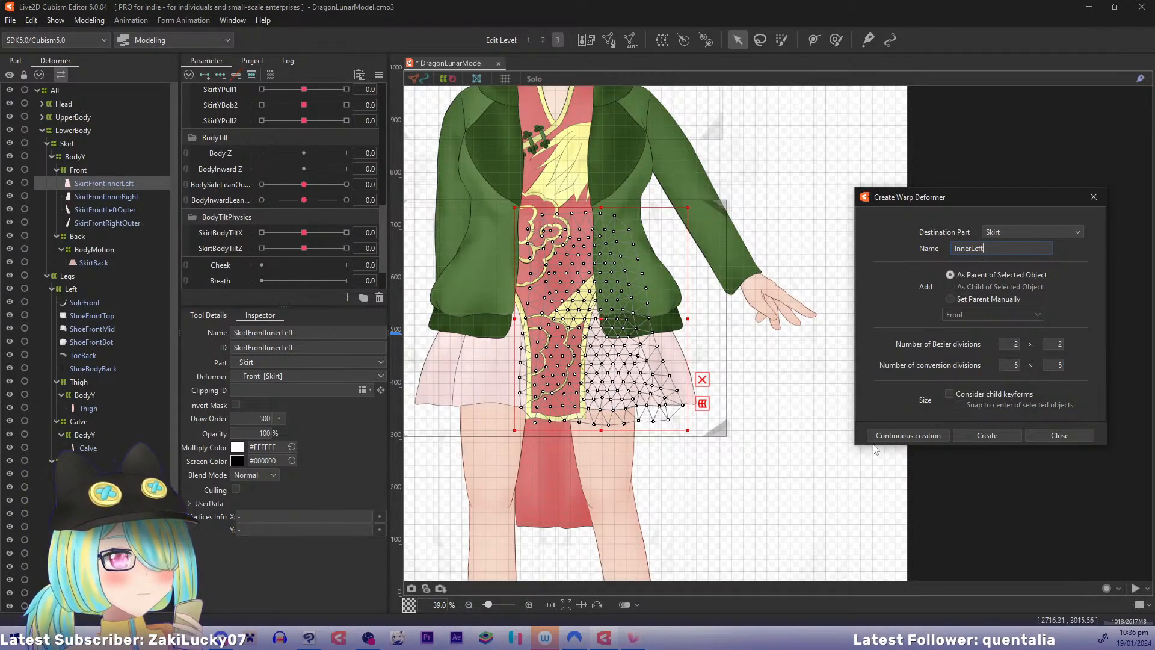
pyautogui.press('Return')
# Step: Create a warp deformer named InnerRight as the parent of SkirtFrontInnerRight
pyautogui.click(106, 183)
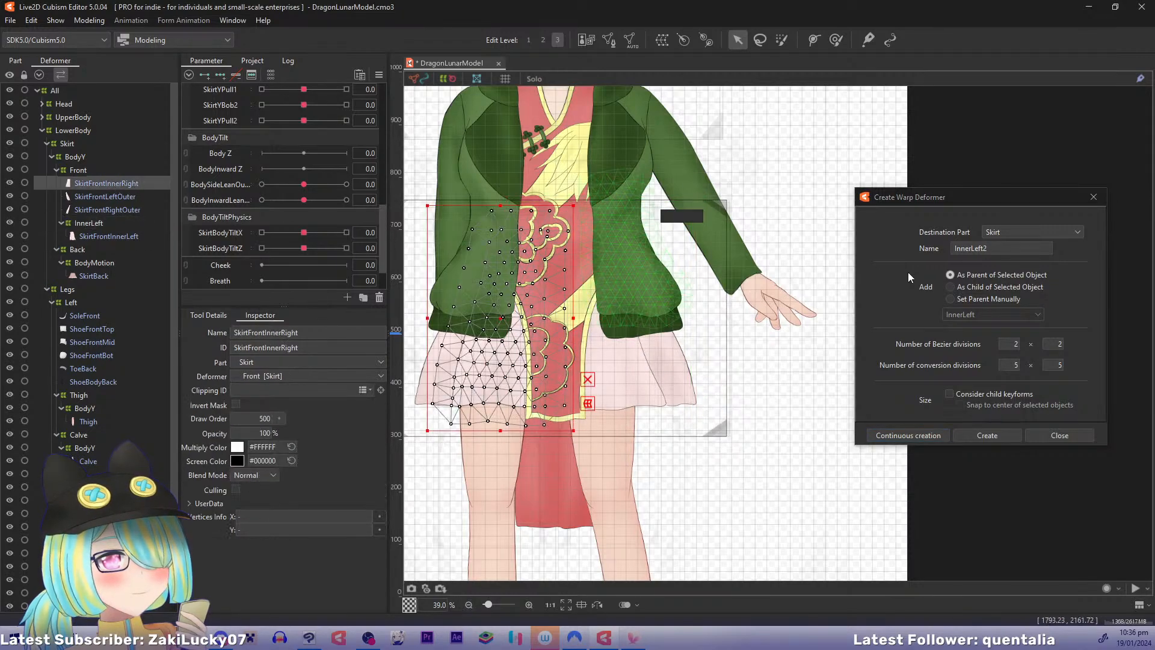
pyautogui.click(995, 248)
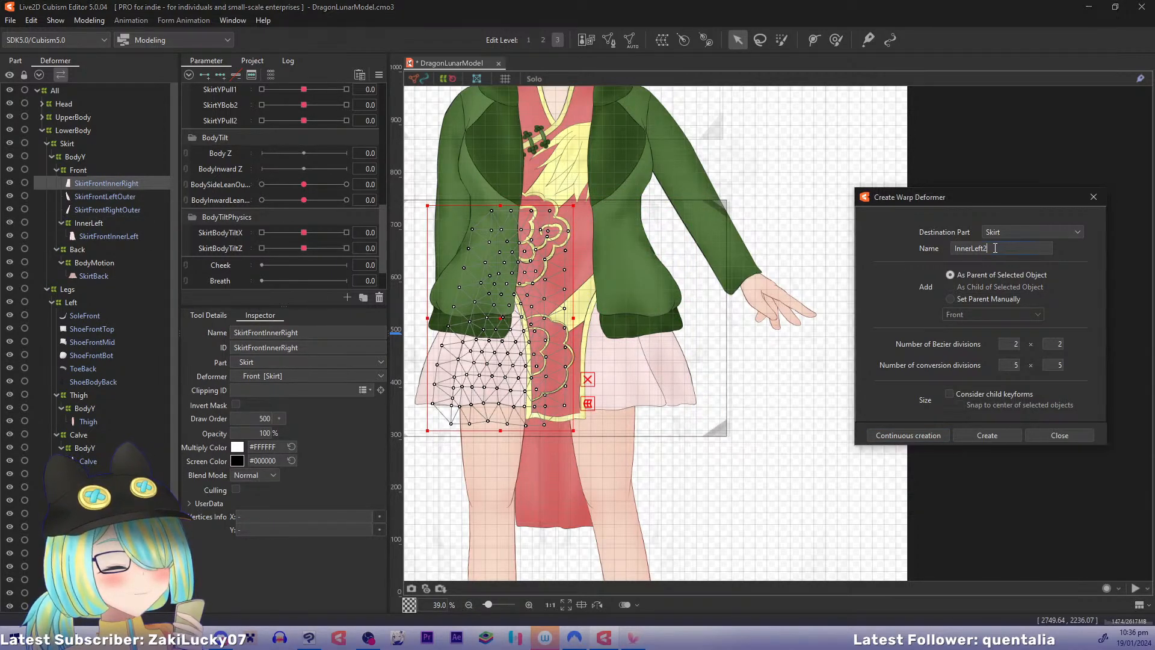
pyautogui.press('BackSpace')
pyautogui.press('BackSpace')
pyautogui.press('BackSpace')
pyautogui.write('Right')
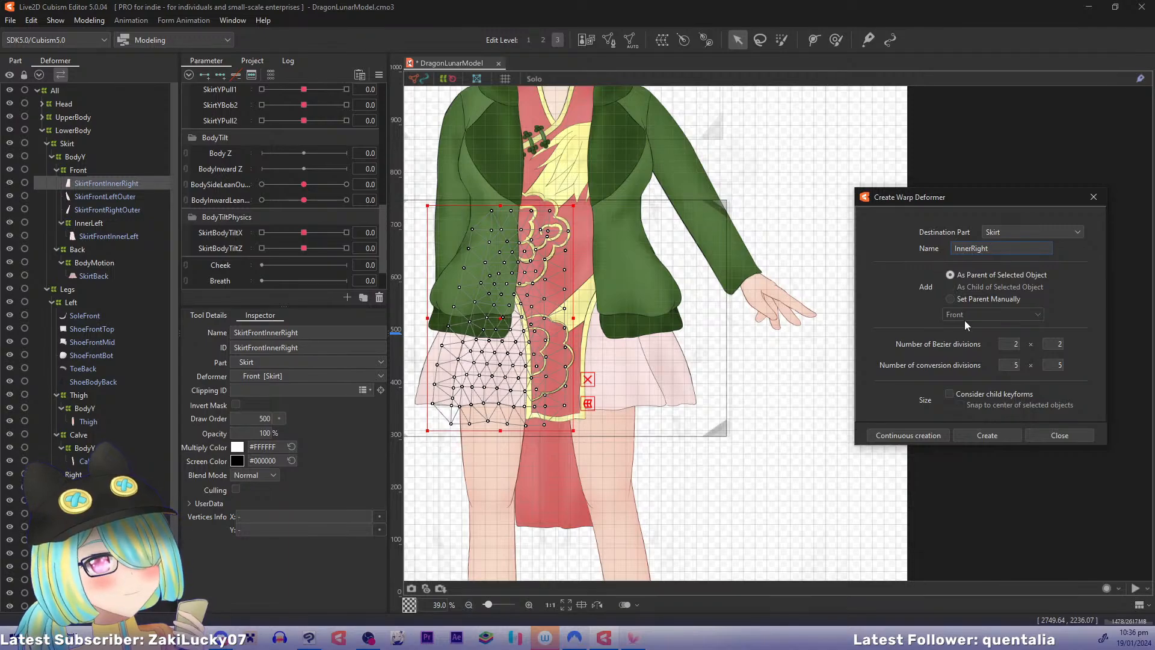
pyautogui.click(909, 435)
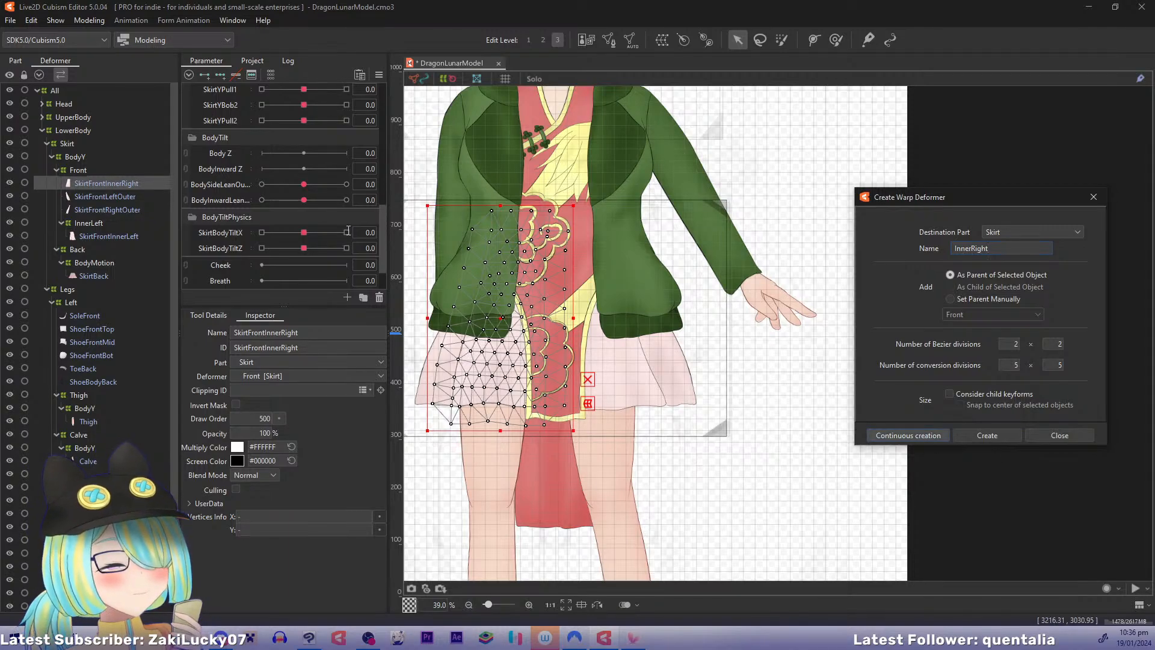
# Step: Create a warp deformer named OuterLeft as the parent of SkirtFrontLeftOuter
pyautogui.click(582, 215)
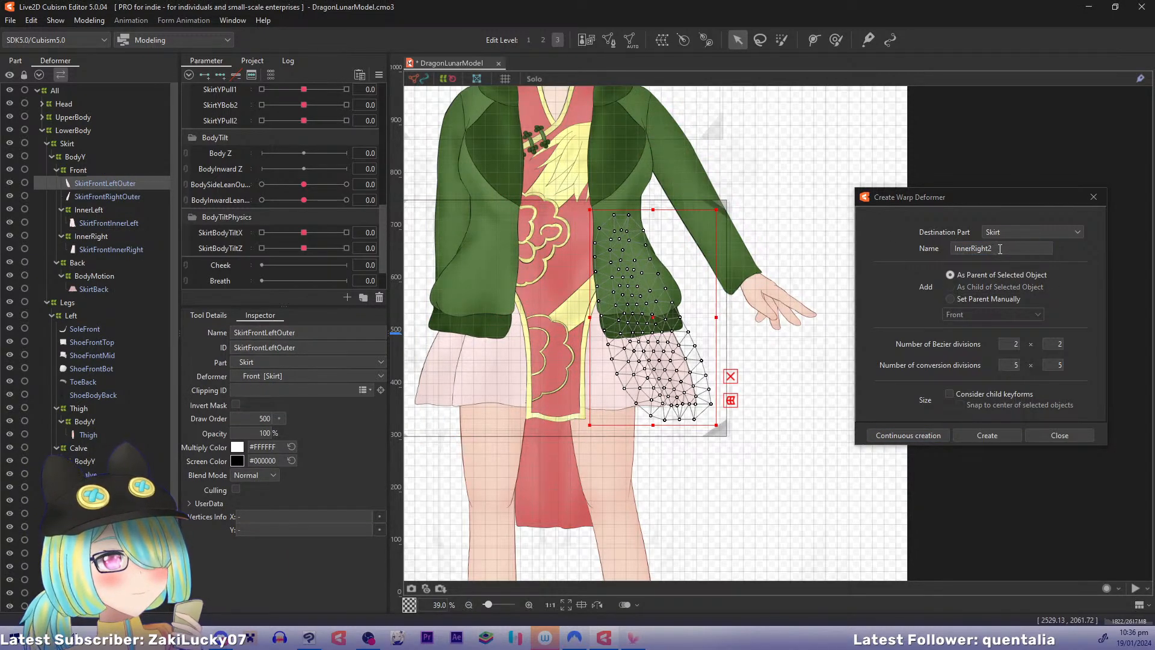
pyautogui.click(912, 252)
pyautogui.write('OuterLeft')
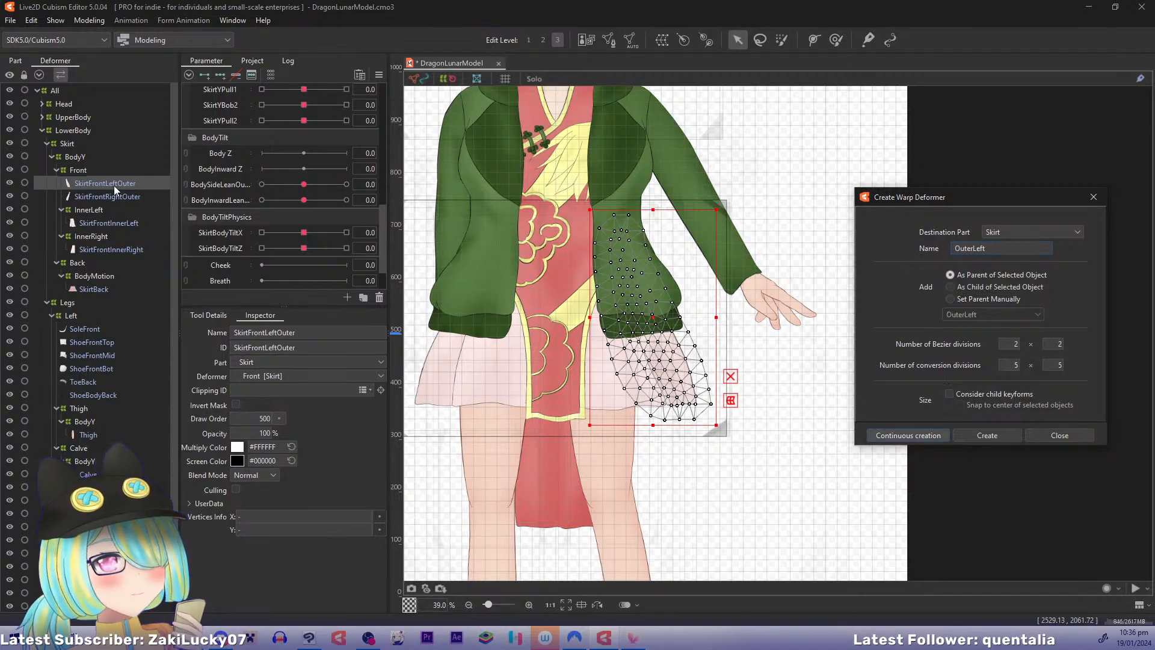
pyautogui.click(909, 435)
# Step: Create a warp deformer named OuterRight as the parent of SkirtFrontRightOuter
pyautogui.click(470, 253)
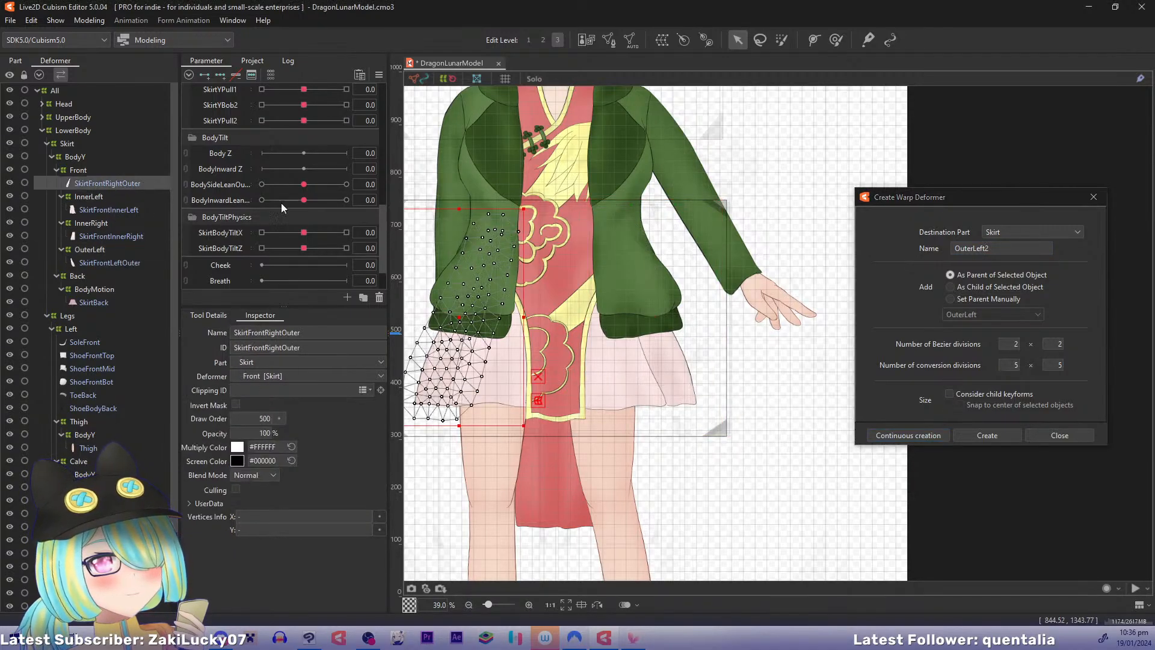
pyautogui.doubleClick(1000, 249)
pyautogui.write('OuterRight')
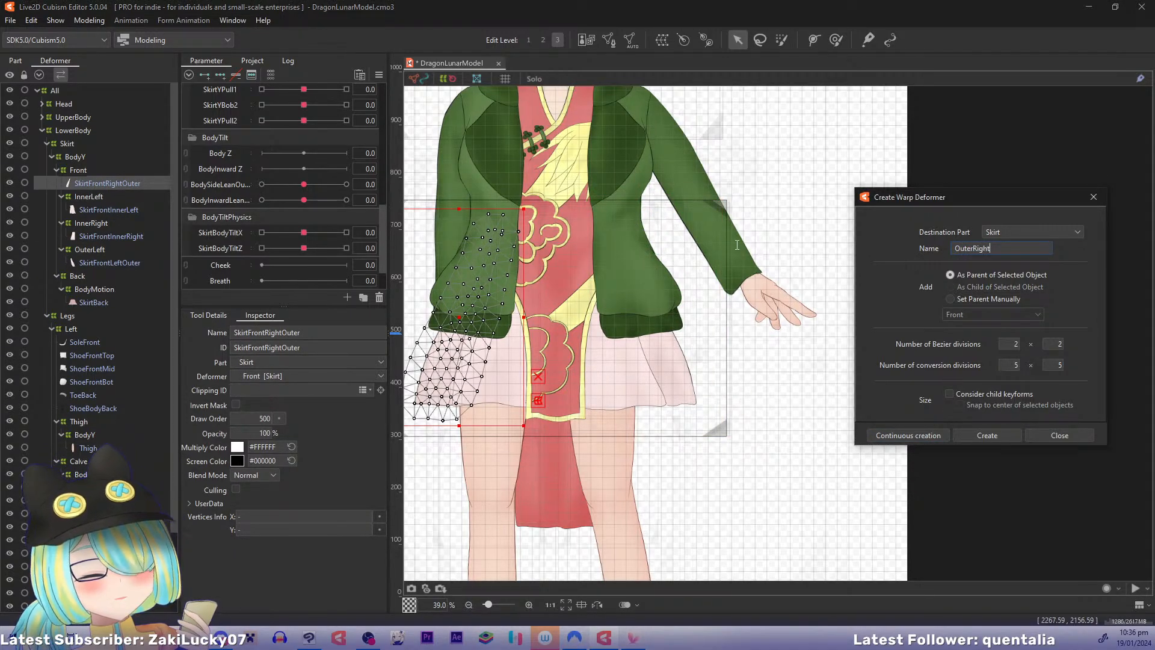
pyautogui.click(897, 436)
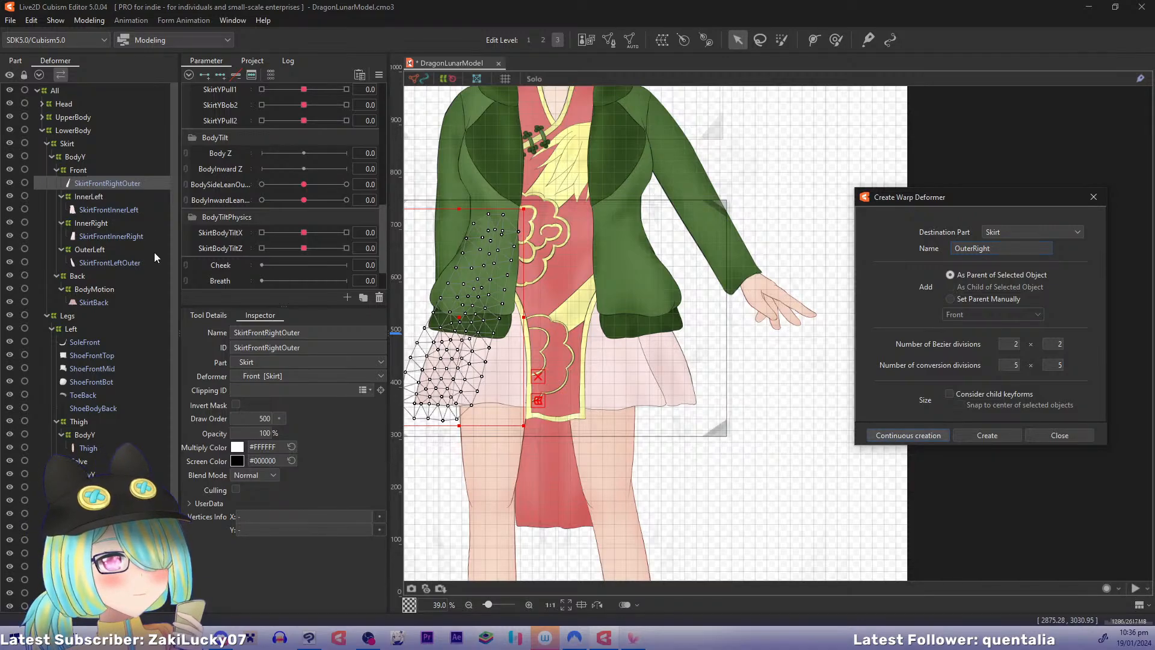
# Step: Create a warp deformer named BodyMotion as the parent of SkirtFrontInnerLeft, inside InnerLeft
pyautogui.click(105, 198)
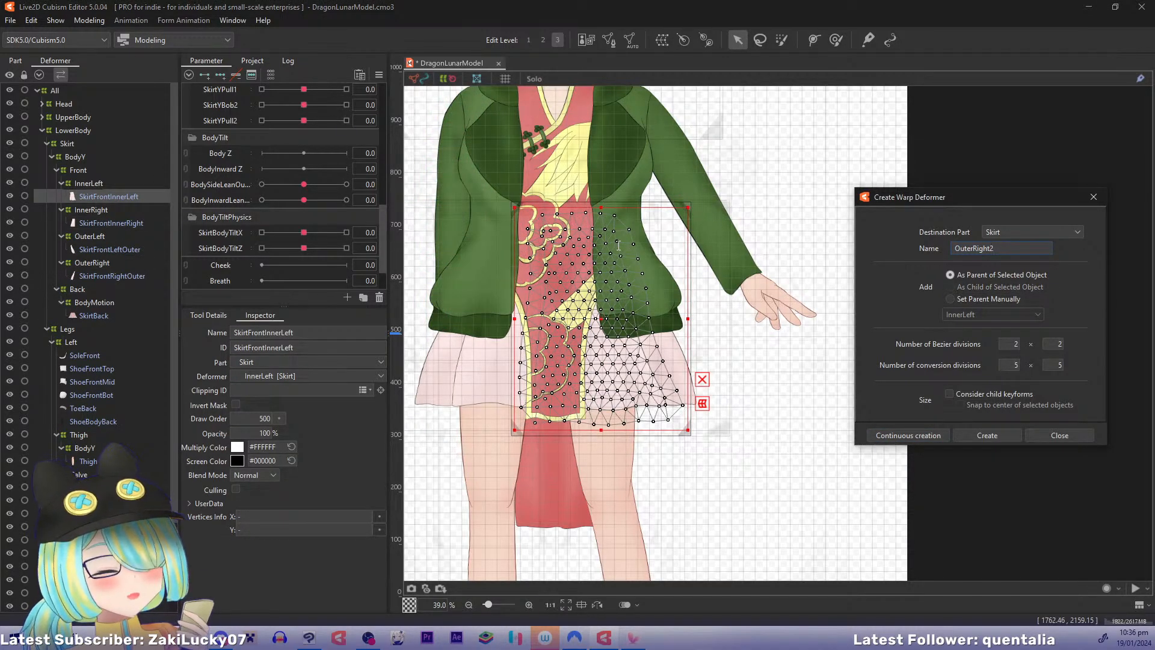
pyautogui.doubleClick(1007, 253)
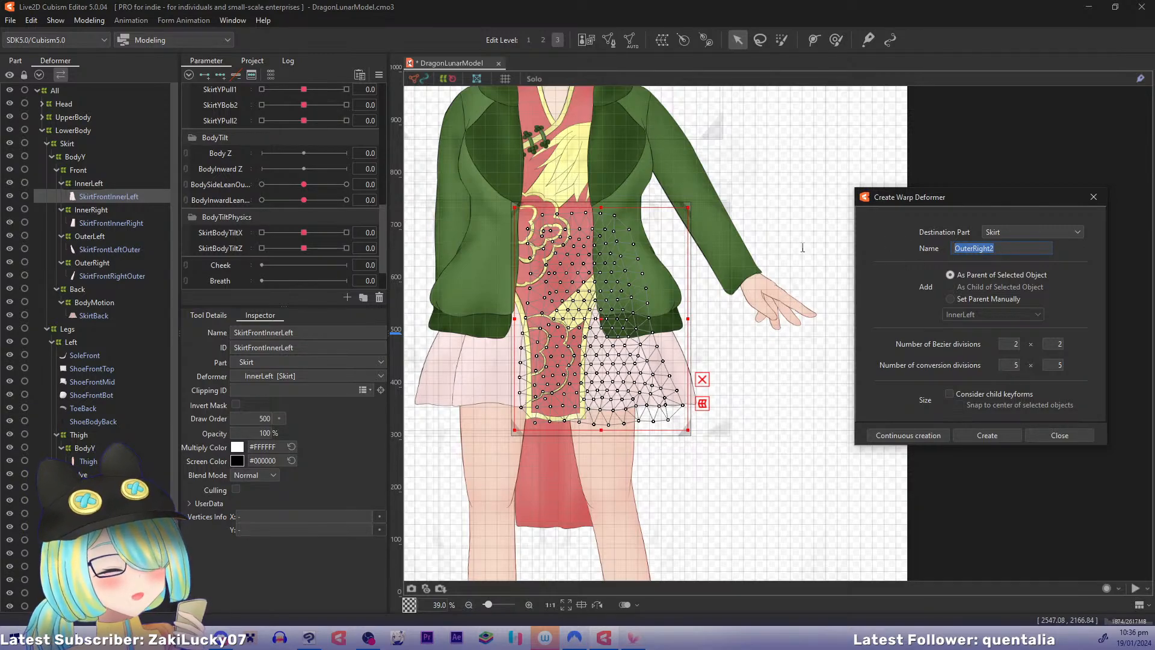
pyautogui.write('Body')
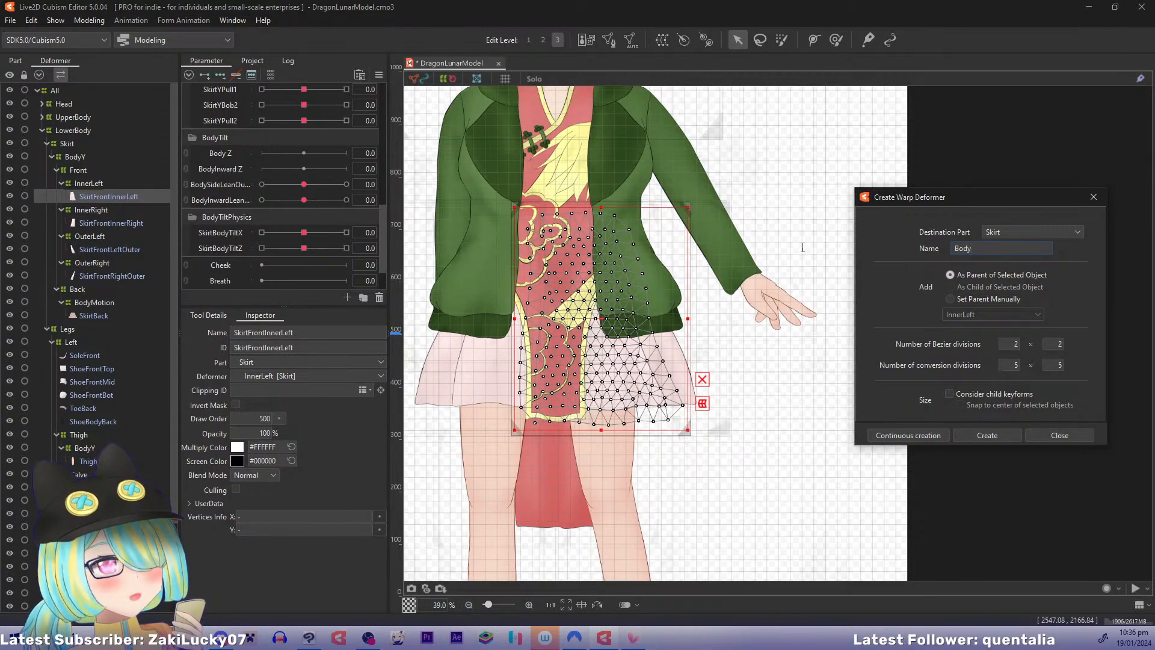
pyautogui.write('M')
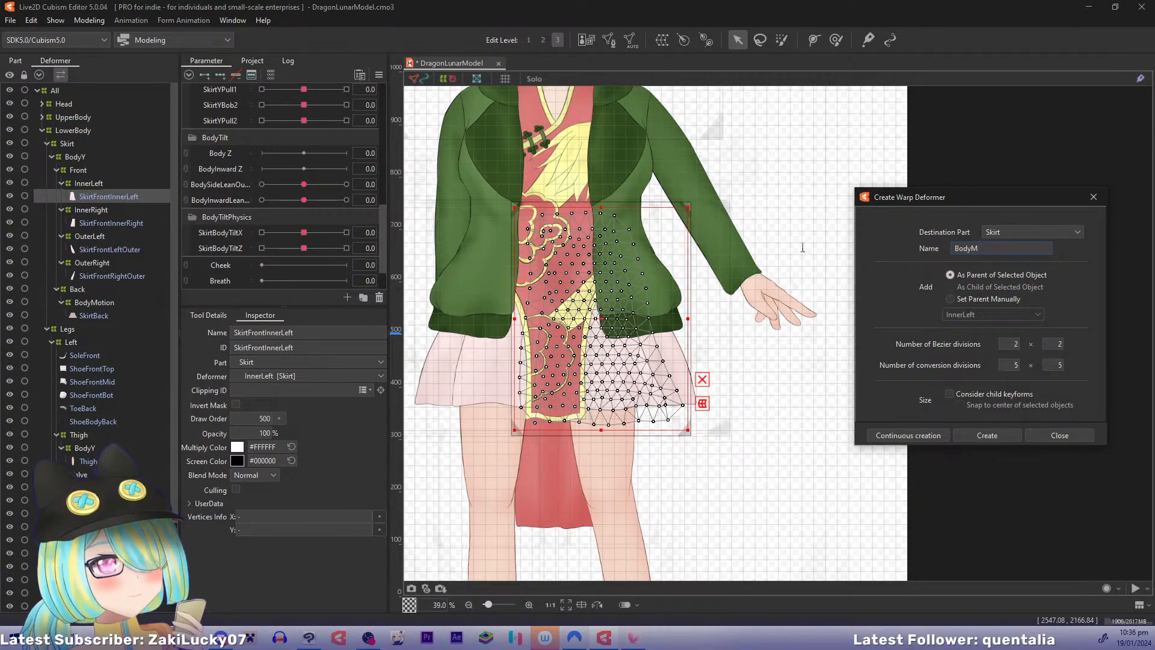
pyautogui.write('otion')
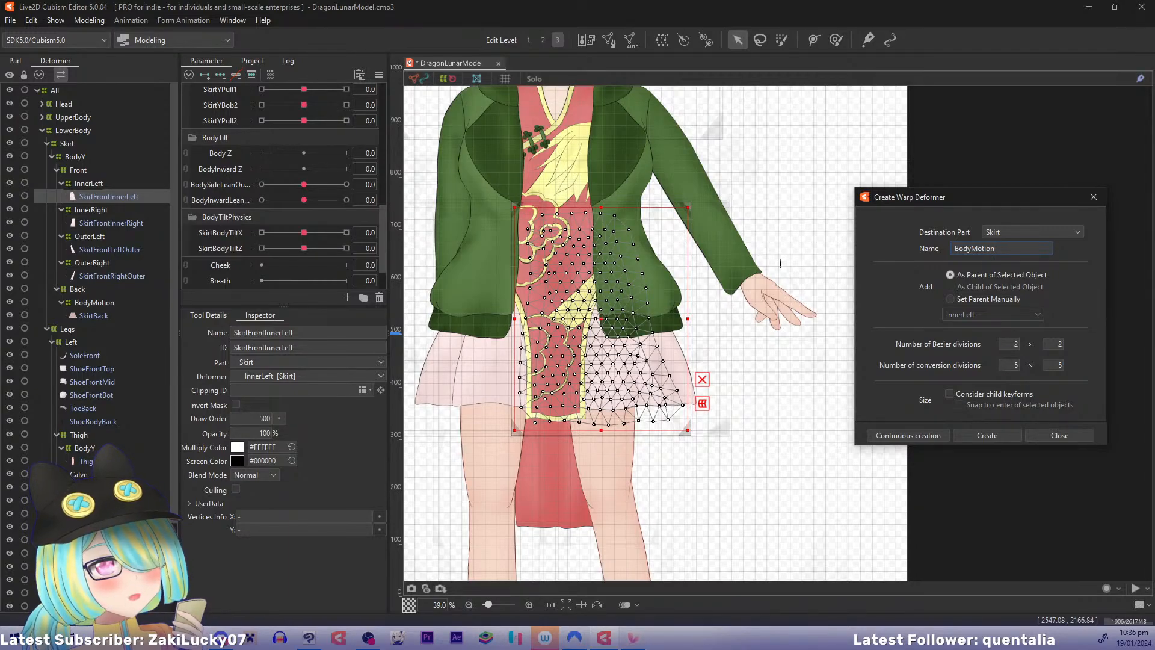
pyautogui.click(881, 433)
# Step: Create a BodyMotion parent warp deformer for each of SkirtFrontInnerRight, SkirtFrontLeftOuter and SkirtFrontRightOuter
pyautogui.click(127, 236)
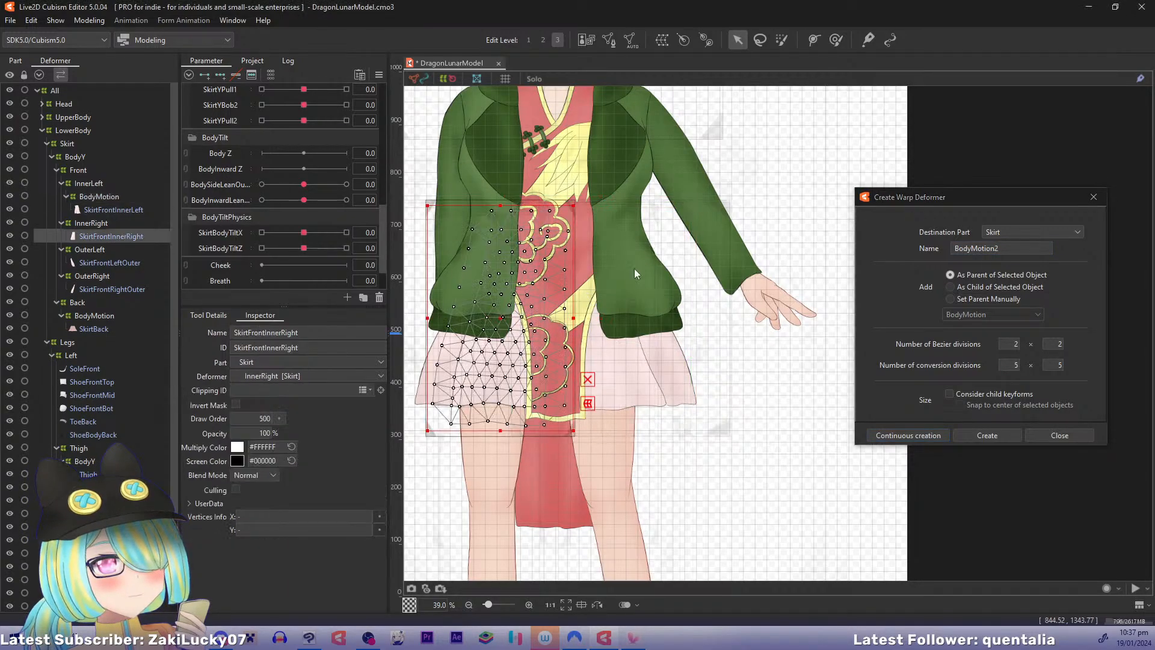
pyautogui.click(1013, 248)
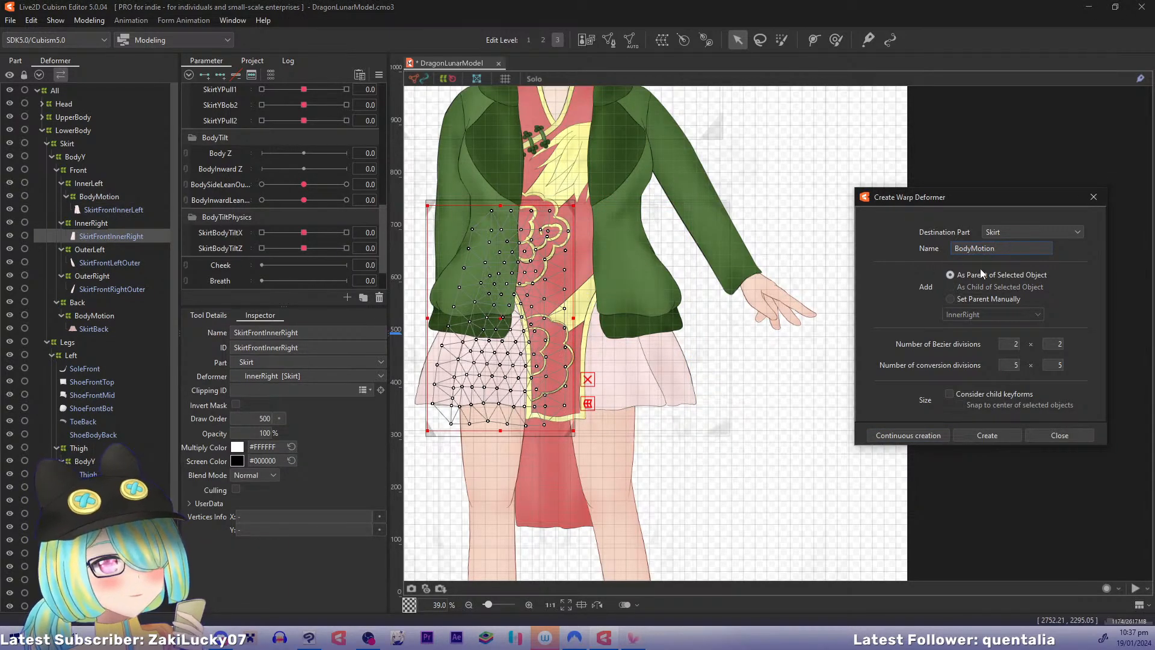
pyautogui.click(110, 276)
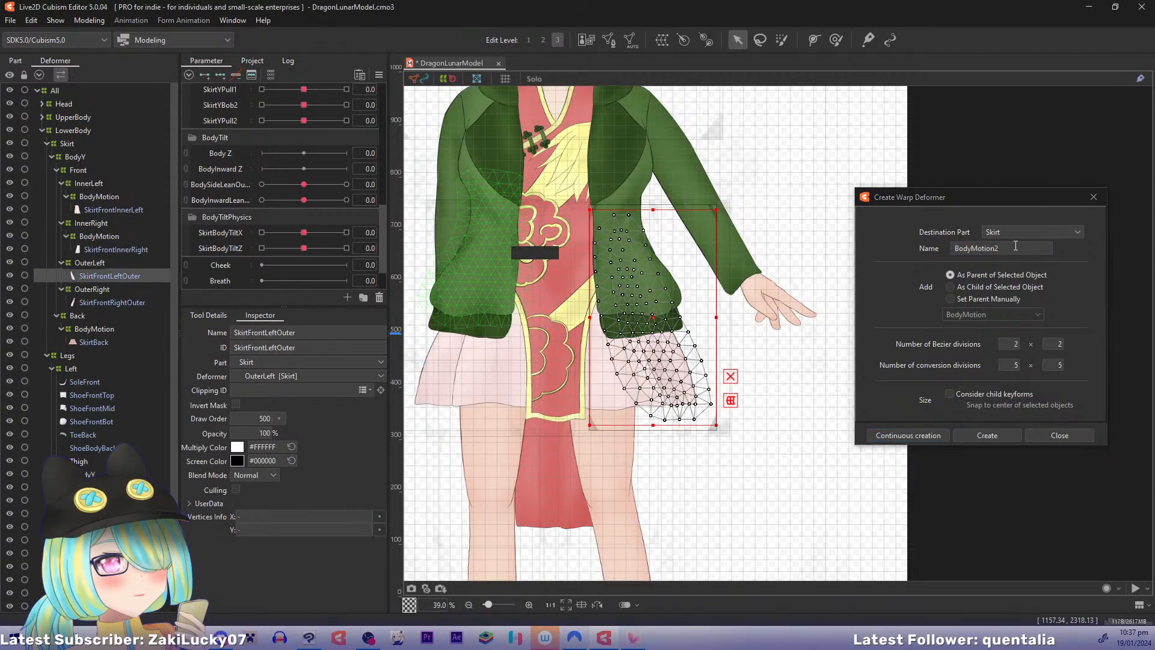
pyautogui.press('Return')
pyautogui.click(150, 317)
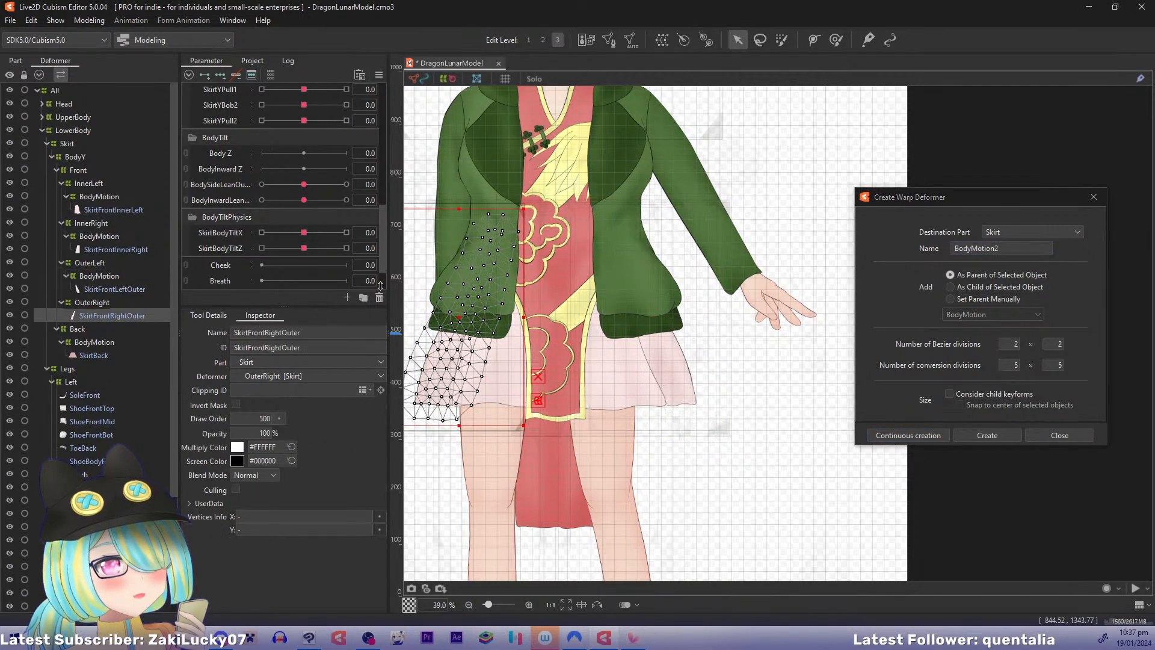
pyautogui.click(885, 439)
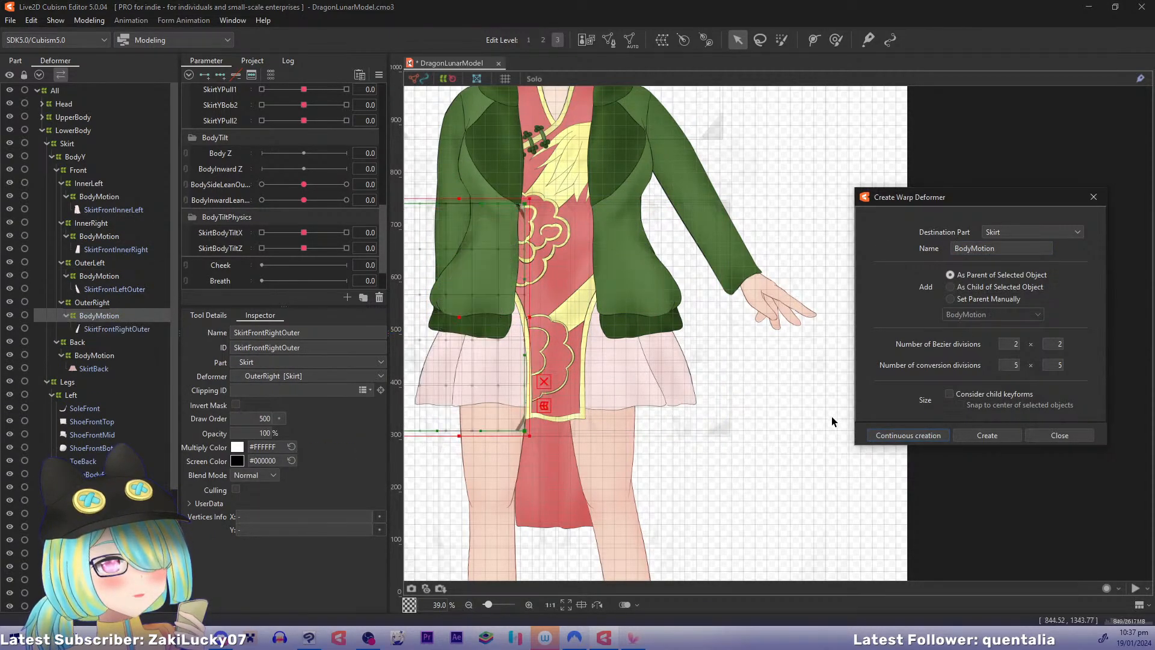
# Step: Solo SkirtFrontInnerLeft and SkirtBack together with their BodyMotion deformers
pyautogui.click(127, 207)
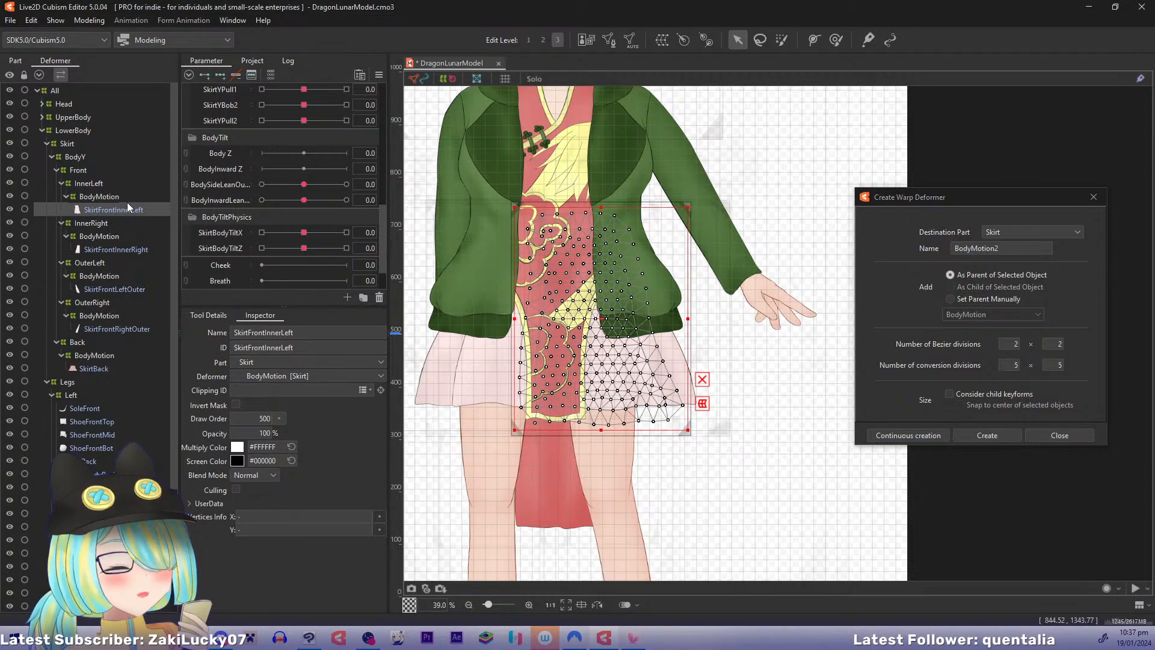
pyautogui.click(107, 196)
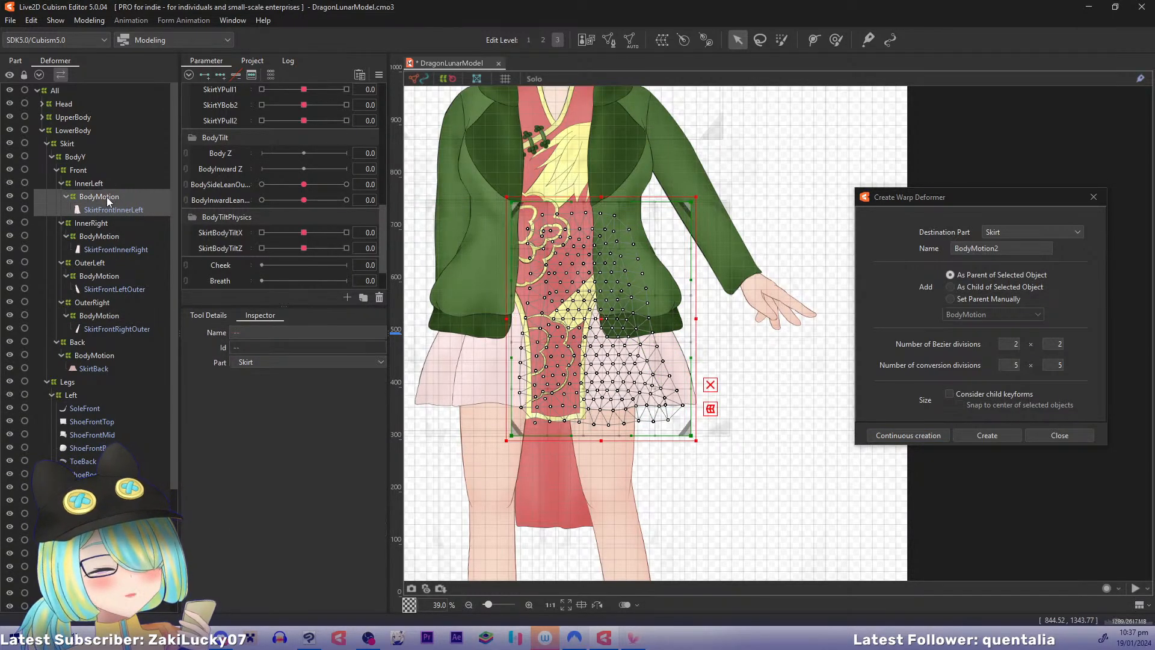
pyautogui.hotkey('shift', 's')
pyautogui.click(108, 209)
pyautogui.click(109, 197)
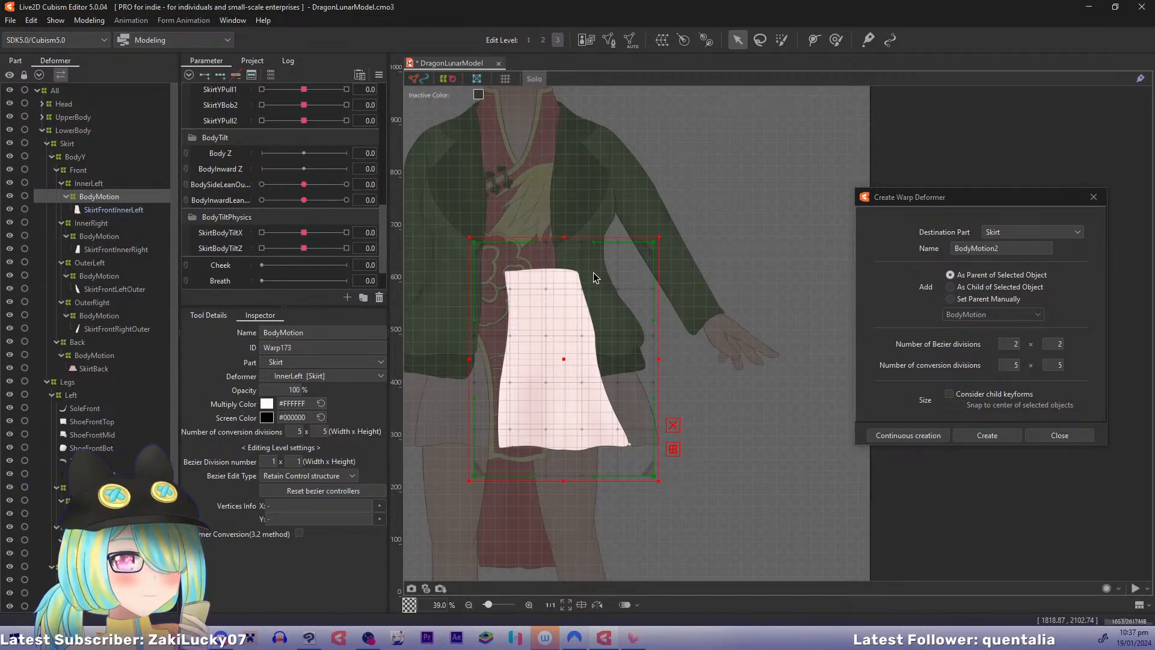
pyautogui.click(594, 276)
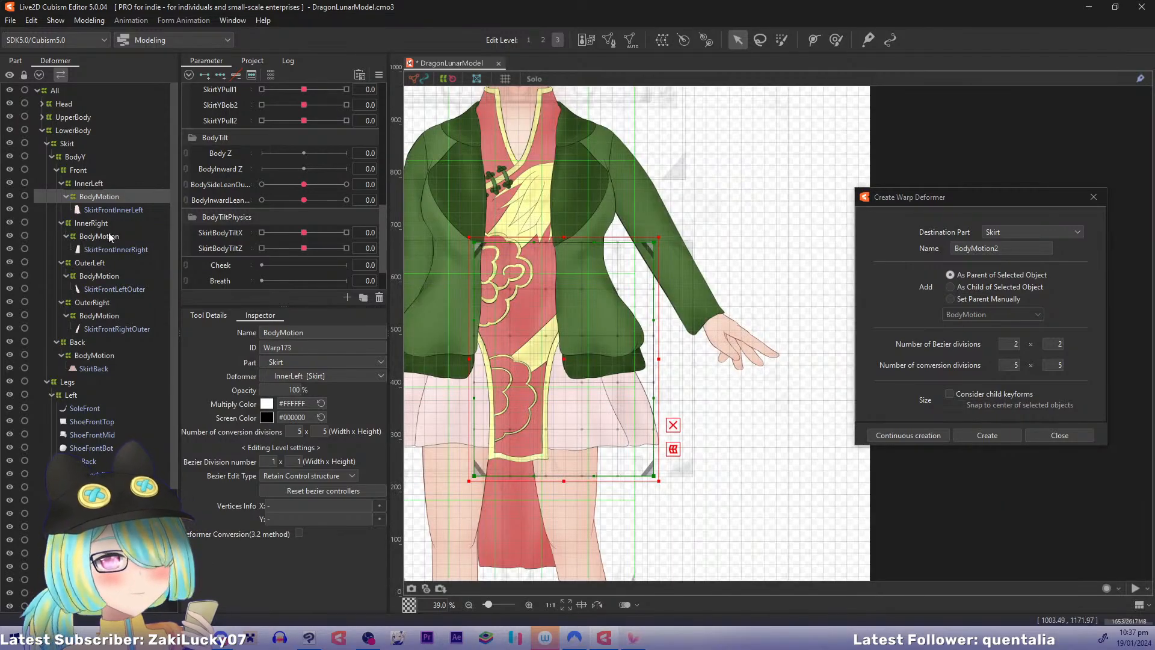
pyautogui.keyDown('ctrl'); pyautogui.click(94, 357); pyautogui.keyUp('ctrl')
pyautogui.keyDown('ctrl'); pyautogui.click(95, 369); pyautogui.keyUp('ctrl')
pyautogui.press('s')
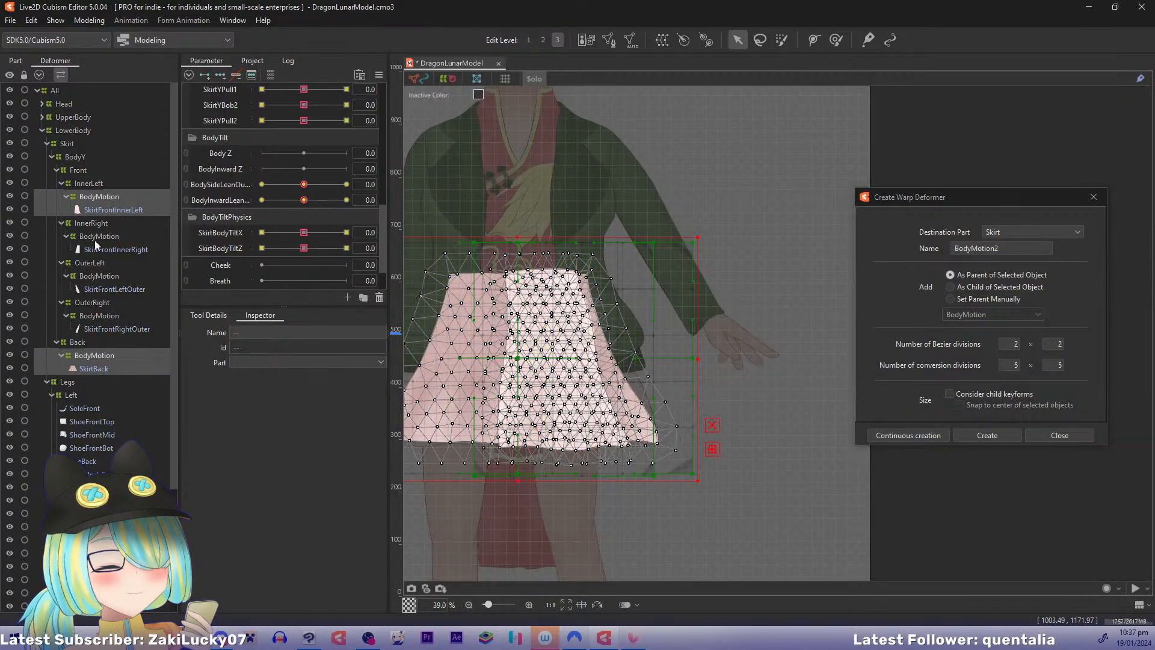
# Step: At body side lean -1.0, shift the middle row of the InnerLeft BodyMotion warp down and toward the right using edit level 2
pyautogui.click(110, 195)
pyautogui.moveTo(496, 294); pyautogui.dragTo(582, 279)
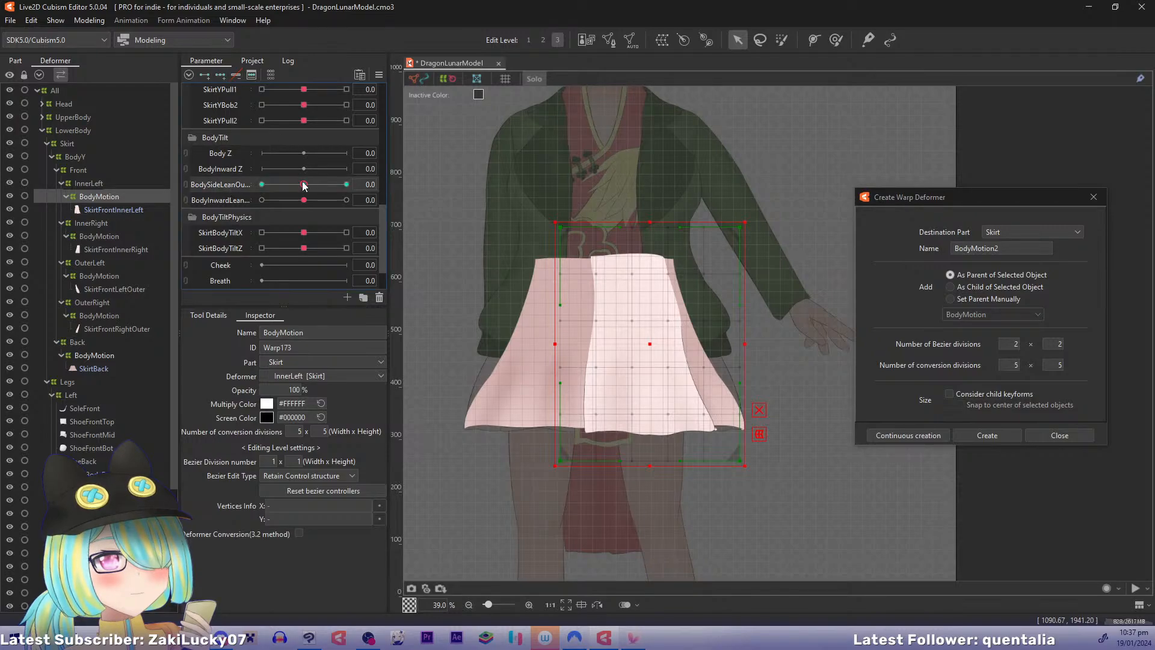
pyautogui.moveTo(304, 185); pyautogui.dragTo(223, 178)
pyautogui.moveTo(582, 294); pyautogui.dragTo(526, 260)
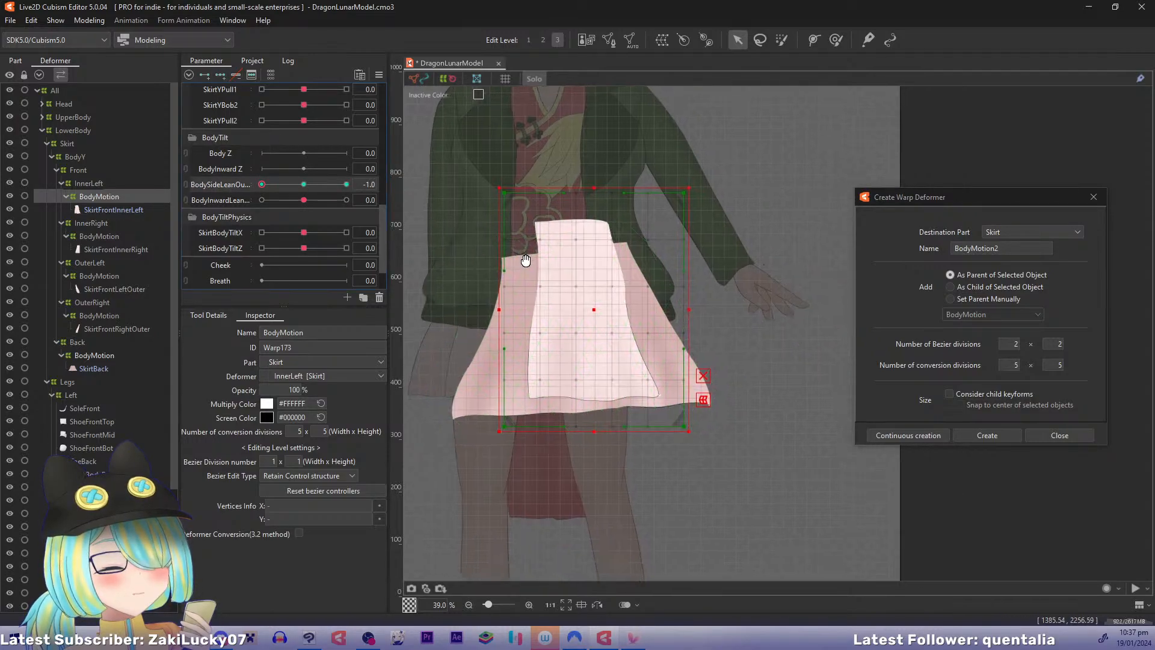
pyautogui.press('2')
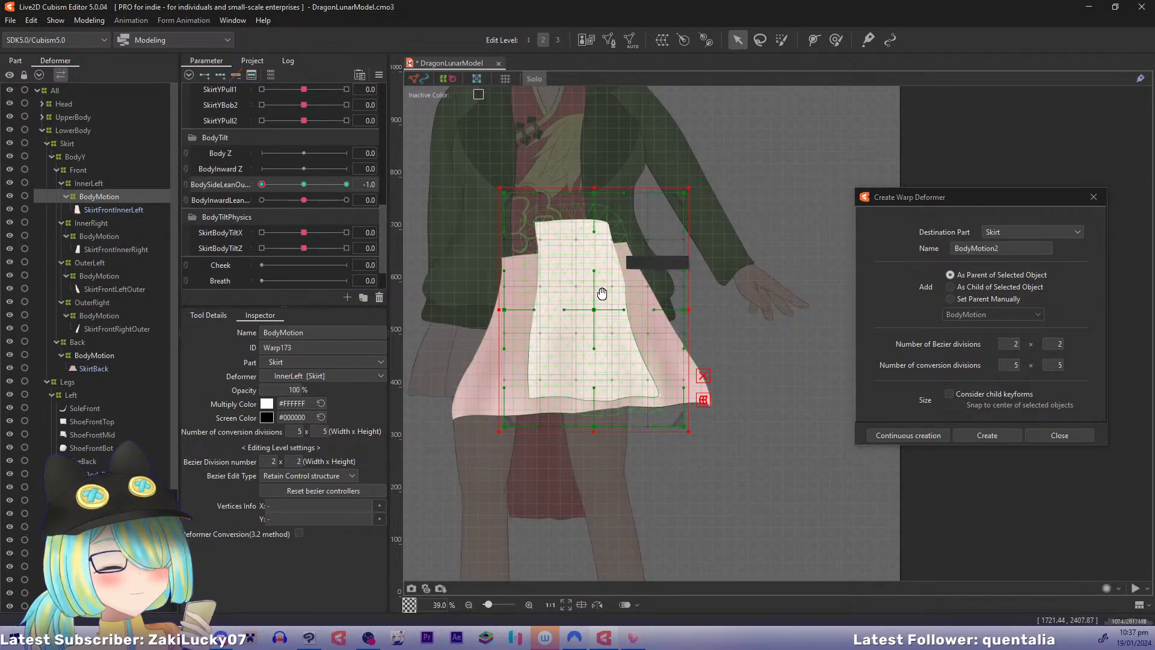
pyautogui.moveTo(600, 293); pyautogui.dragTo(612, 293)
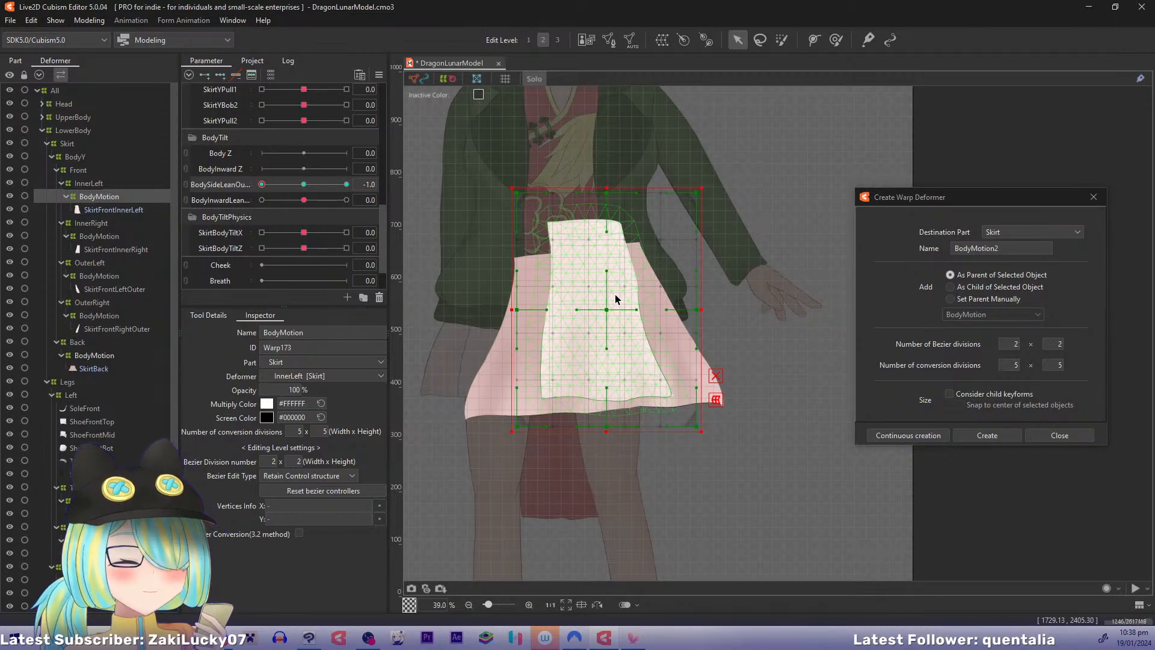
pyautogui.moveTo(605, 372); pyautogui.dragTo(573, 325)
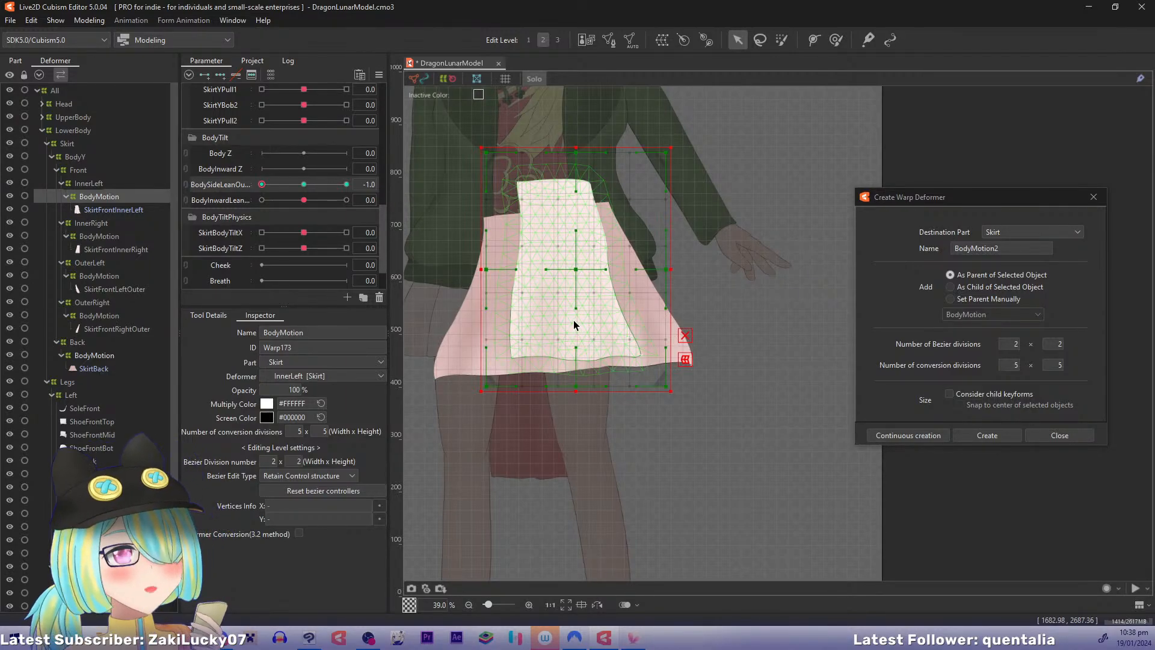
pyautogui.click(262, 184)
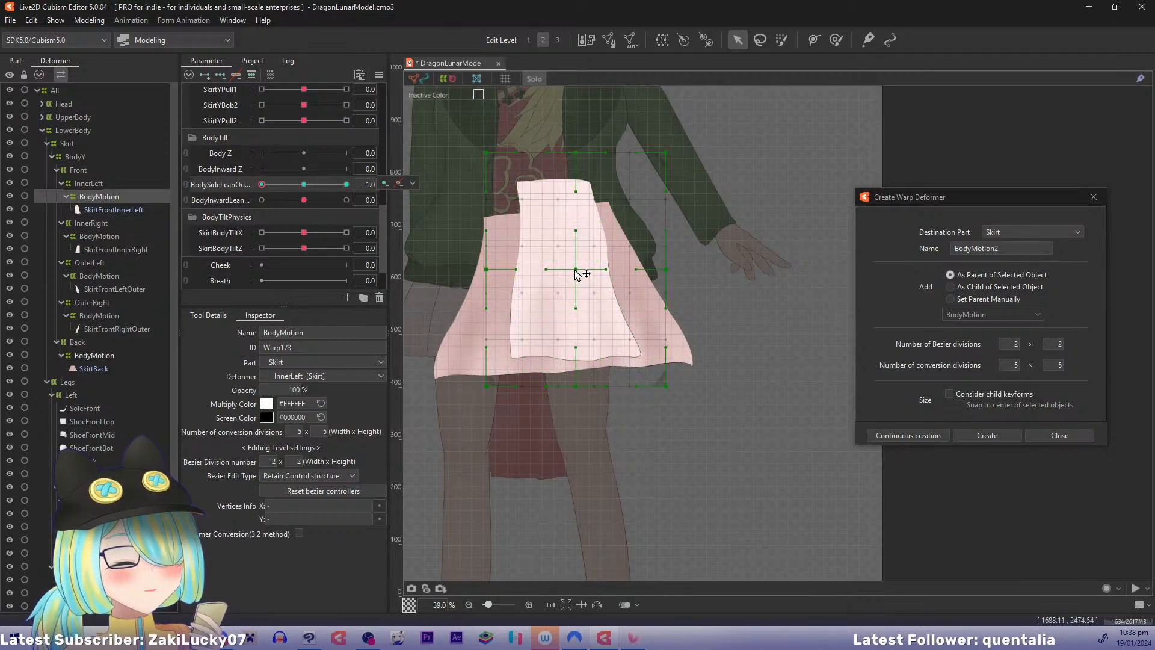
pyautogui.moveTo(576, 271); pyautogui.dragTo(590, 284)
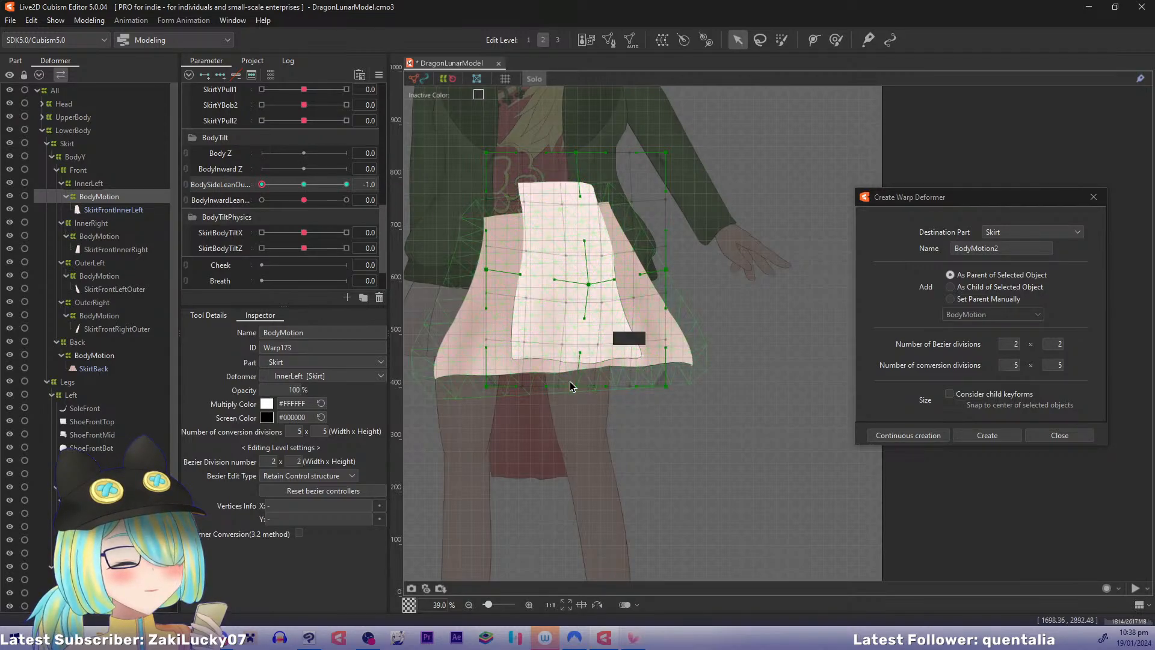
pyautogui.moveTo(598, 391); pyautogui.dragTo(606, 391)
pyautogui.moveTo(487, 270); pyautogui.dragTo(500, 296)
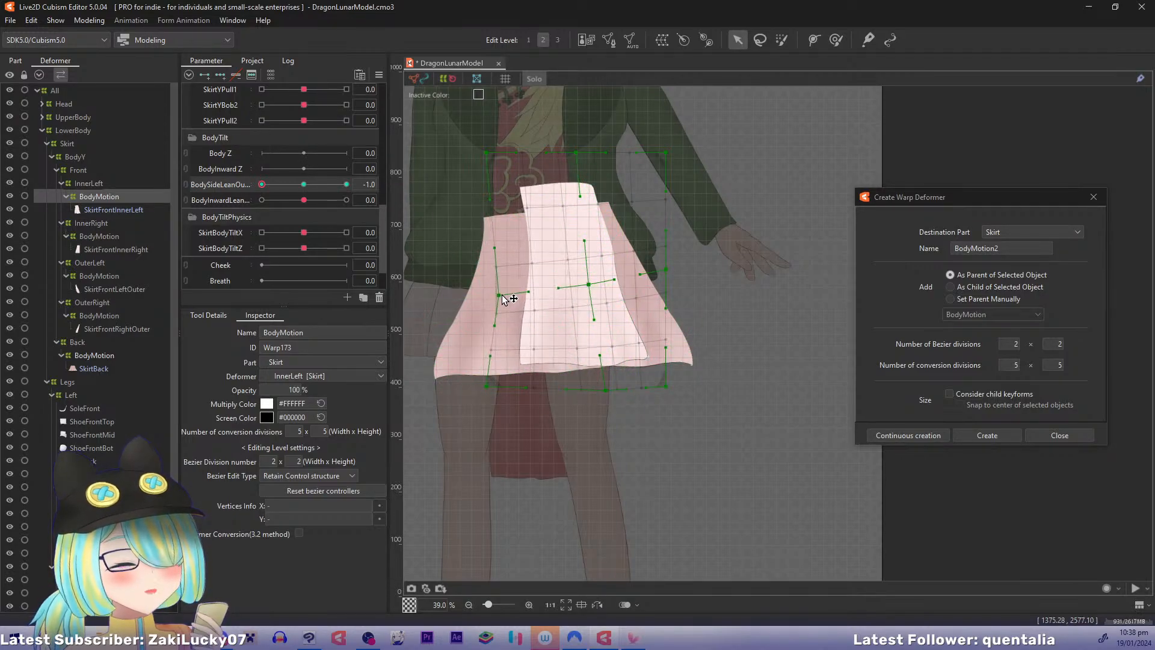
pyautogui.moveTo(666, 270); pyautogui.dragTo(674, 275)
# Step: Lower the top and bottom rows of the InnerLeft BodyMotion warp so the front panel tilts with the leaning back skirt
pyautogui.moveTo(487, 153); pyautogui.dragTo(496, 174)
pyautogui.moveTo(576, 153); pyautogui.dragTo(579, 172)
pyautogui.moveTo(665, 153); pyautogui.dragTo(676, 162)
pyautogui.moveTo(487, 386); pyautogui.dragTo(506, 408)
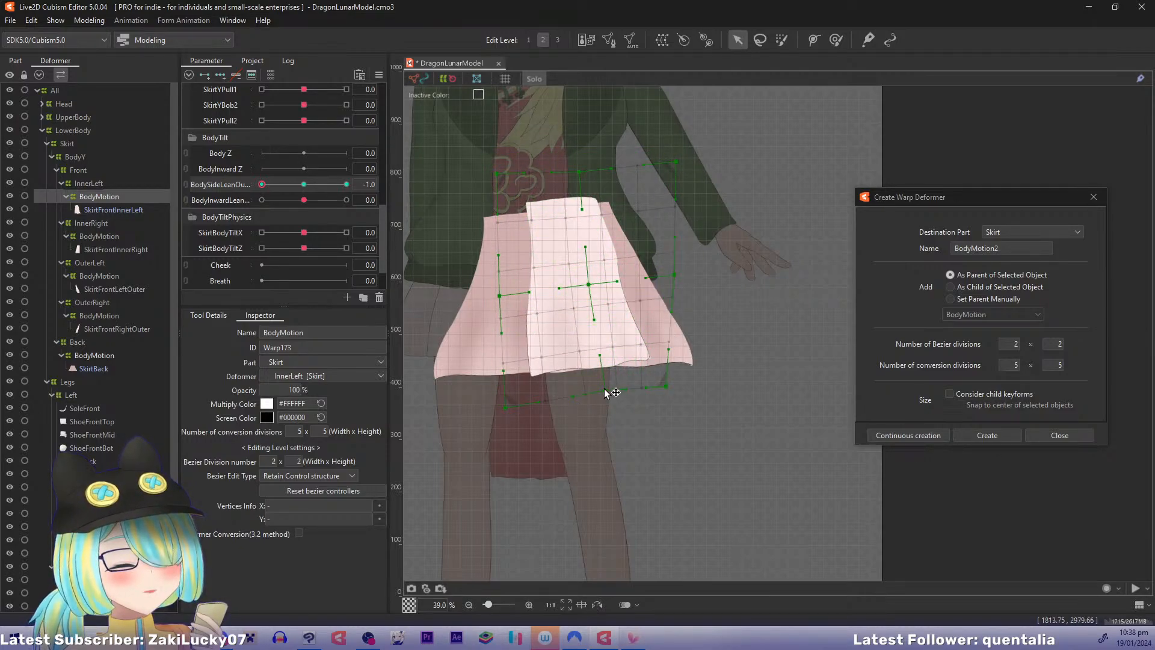
pyautogui.moveTo(606, 391); pyautogui.dragTo(679, 395)
pyautogui.moveTo(676, 275); pyautogui.dragTo(679, 277)
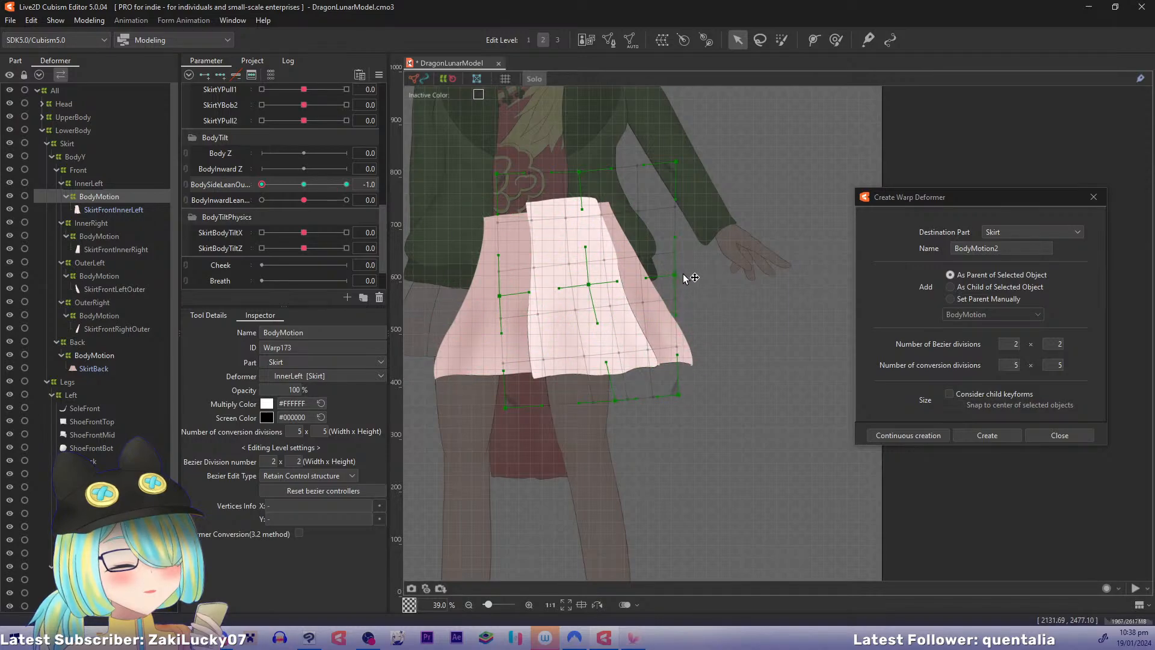
pyautogui.moveTo(589, 284); pyautogui.dragTo(593, 285)
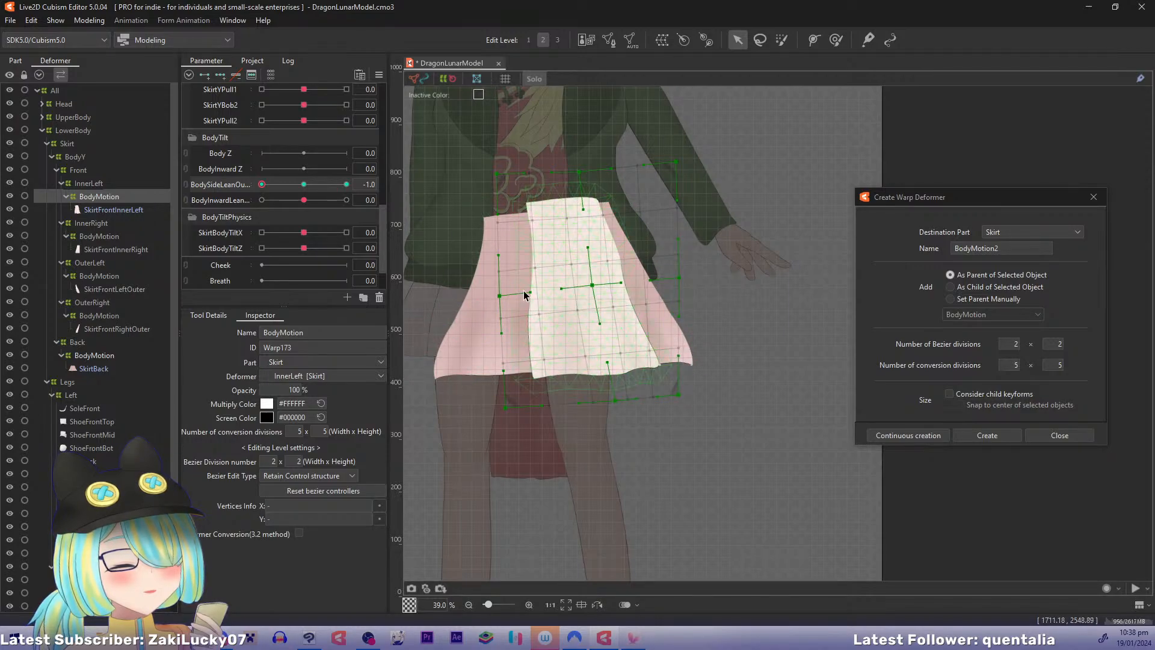
# Step: Check the side lean, then lower the warp's top row further to align the panel's waist edge with SkirtBack
pyautogui.moveTo(265, 185); pyautogui.dragTo(233, 193)
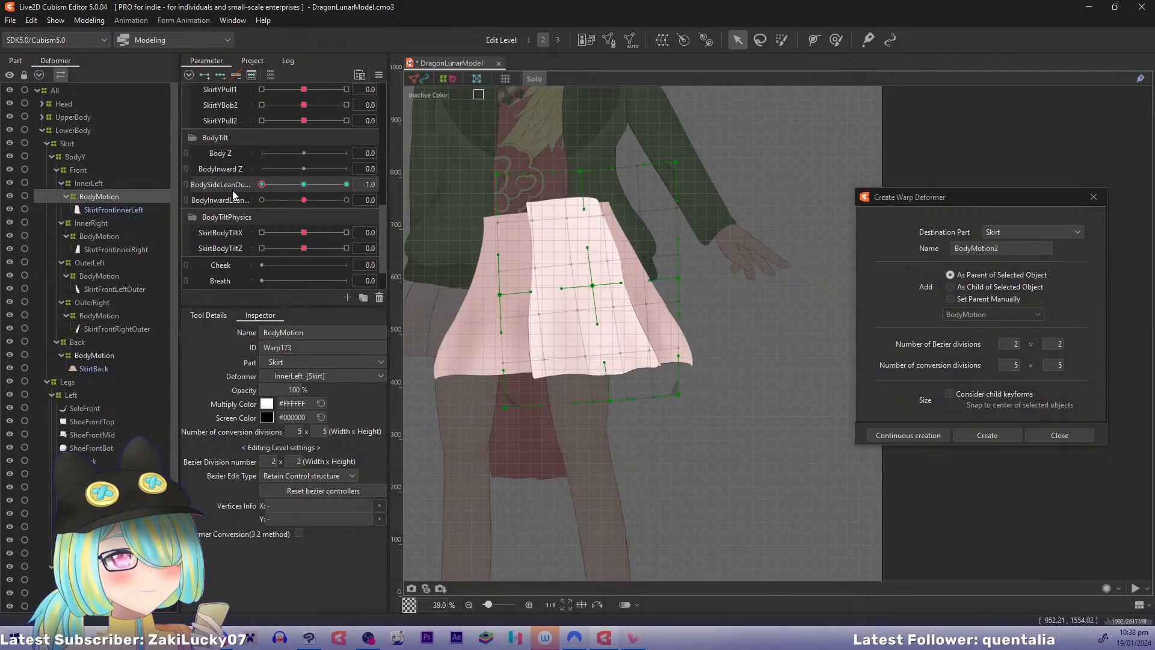
pyautogui.moveTo(502, 174); pyautogui.dragTo(506, 185)
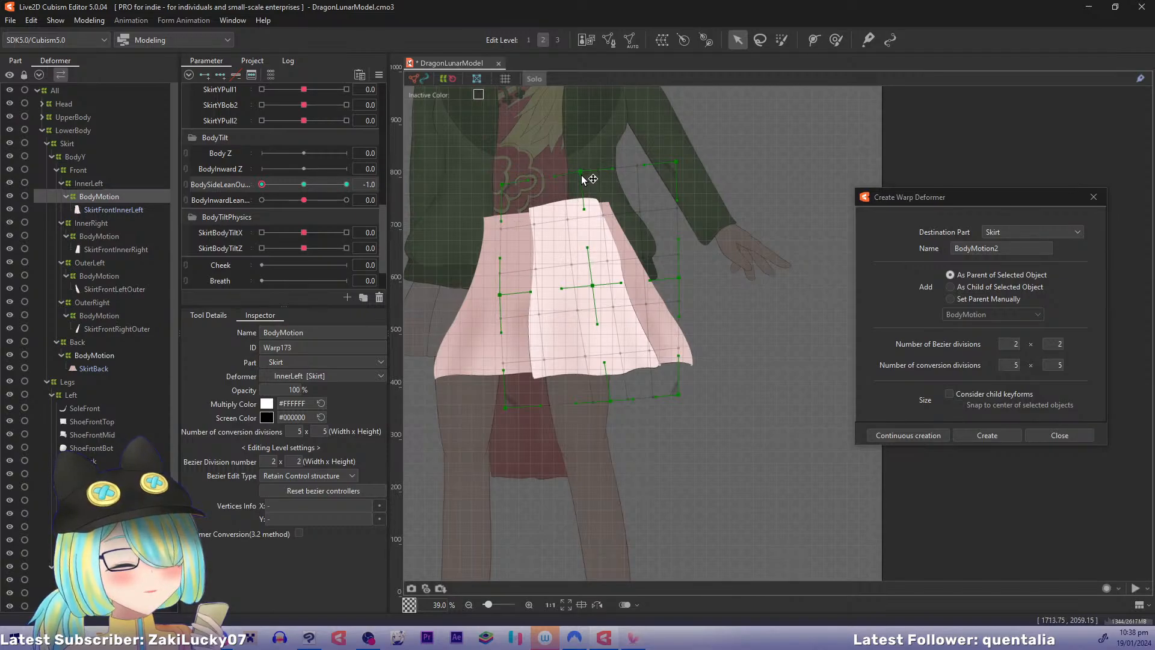
pyautogui.moveTo(582, 173); pyautogui.dragTo(586, 182)
pyautogui.moveTo(684, 164); pyautogui.dragTo(681, 178)
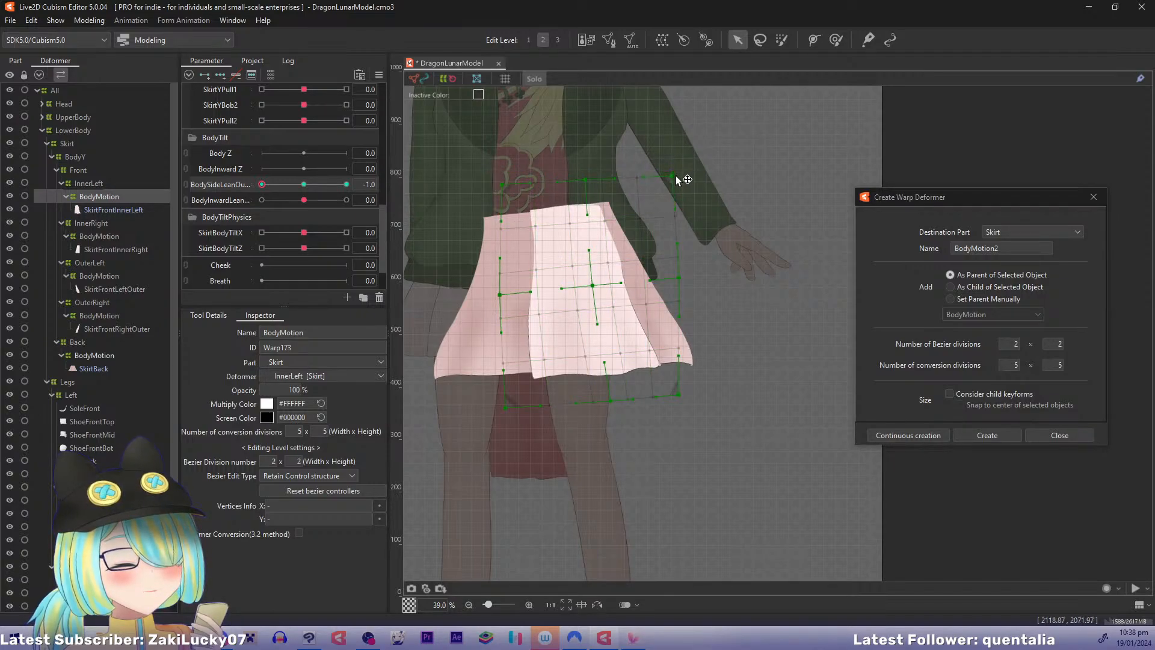
# Step: Pull the warp's left side inward and swing its bottom row to the right so the panel's hem follows the back skirt
pyautogui.moveTo(500, 295); pyautogui.dragTo(505, 301)
pyautogui.moveTo(592, 286); pyautogui.dragTo(595, 290)
pyautogui.moveTo(610, 402); pyautogui.dragTo(606, 395)
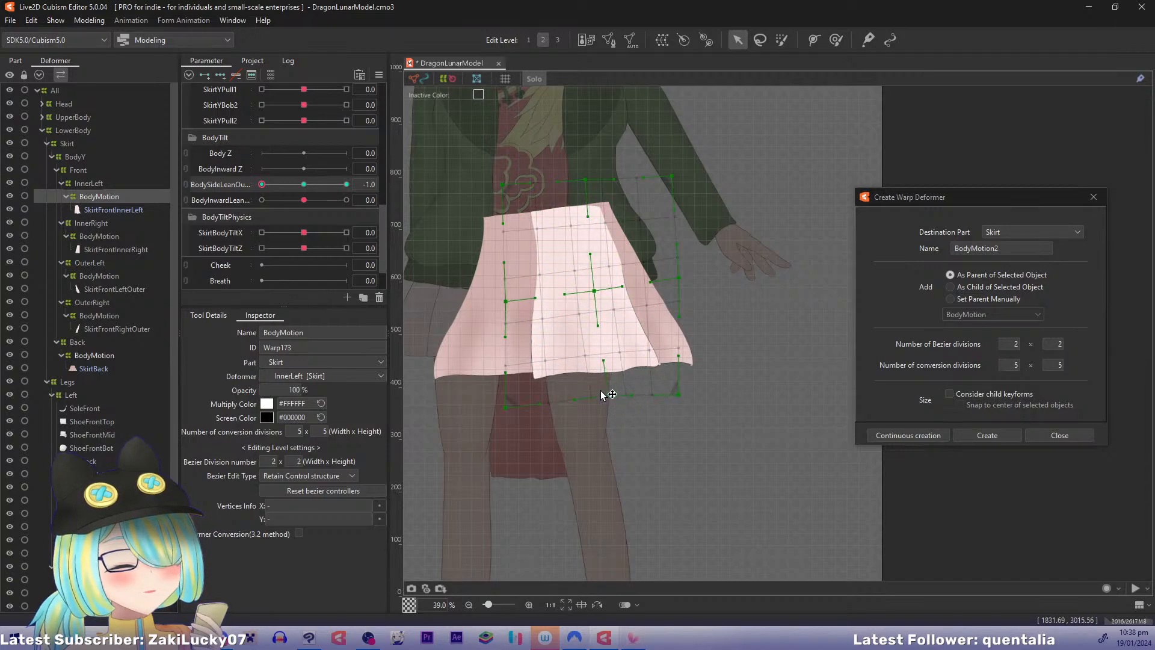
pyautogui.moveTo(508, 407); pyautogui.dragTo(519, 404)
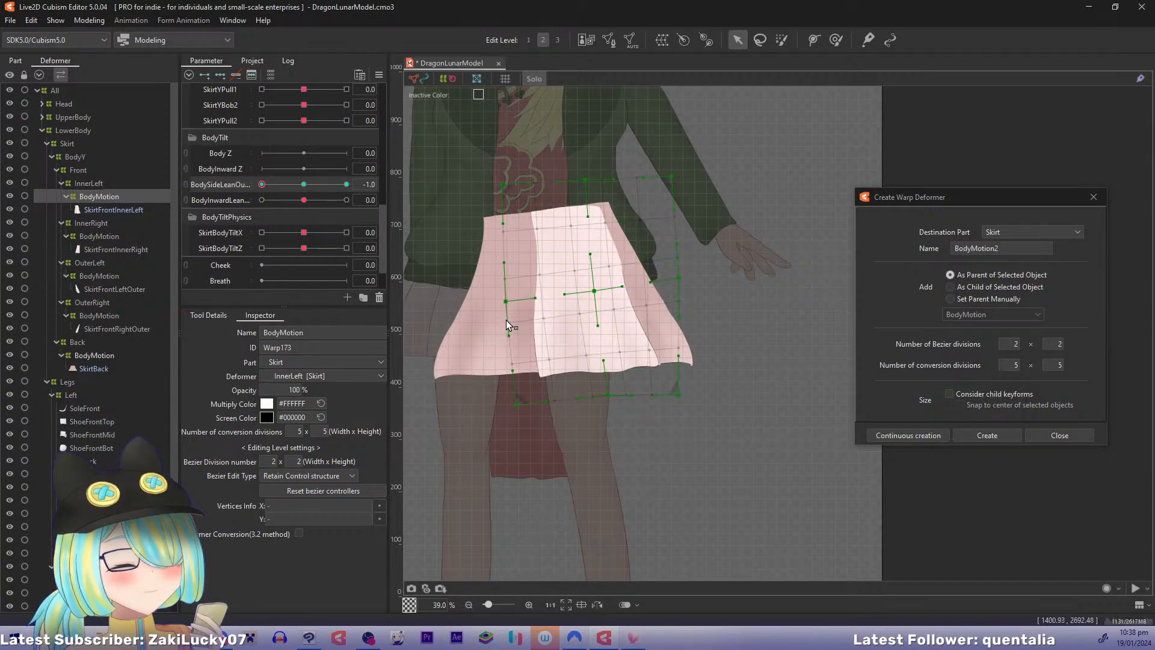
pyautogui.moveTo(507, 301); pyautogui.dragTo(512, 301)
pyautogui.moveTo(517, 403); pyautogui.dragTo(533, 402)
pyautogui.moveTo(609, 395); pyautogui.dragTo(694, 390)
# Step: Adjust the warp's top corners and top centre point at body side lean -1.0 to fit the panel to the waistline
pyautogui.moveTo(672, 176); pyautogui.dragTo(662, 179)
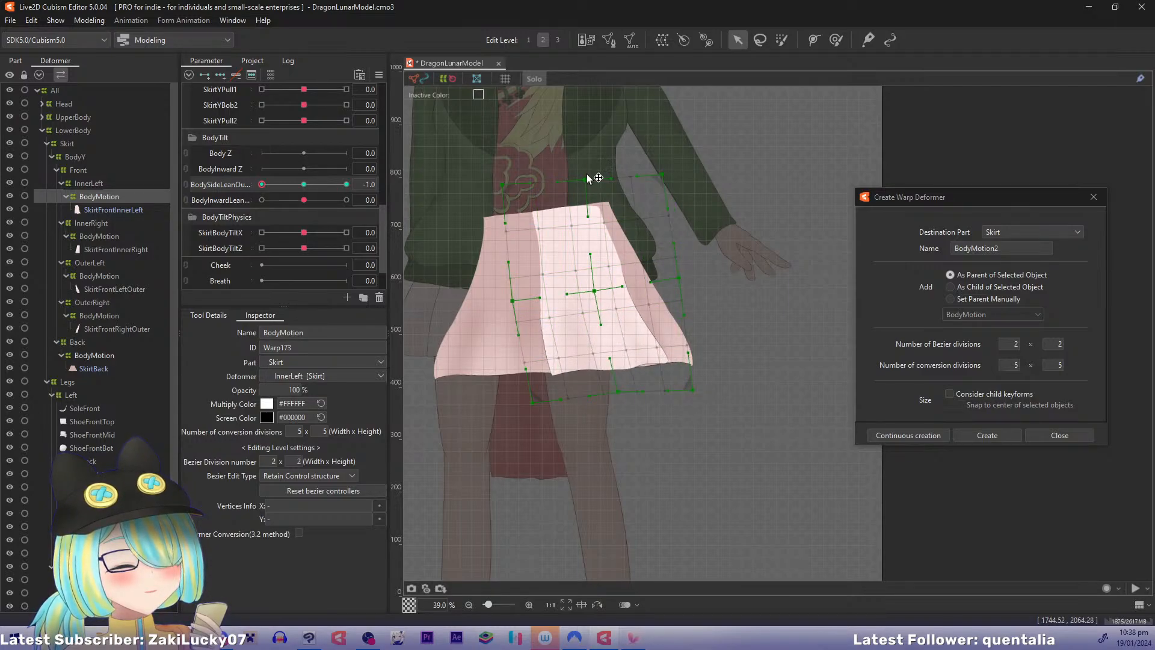
pyautogui.moveTo(588, 178); pyautogui.dragTo(575, 180)
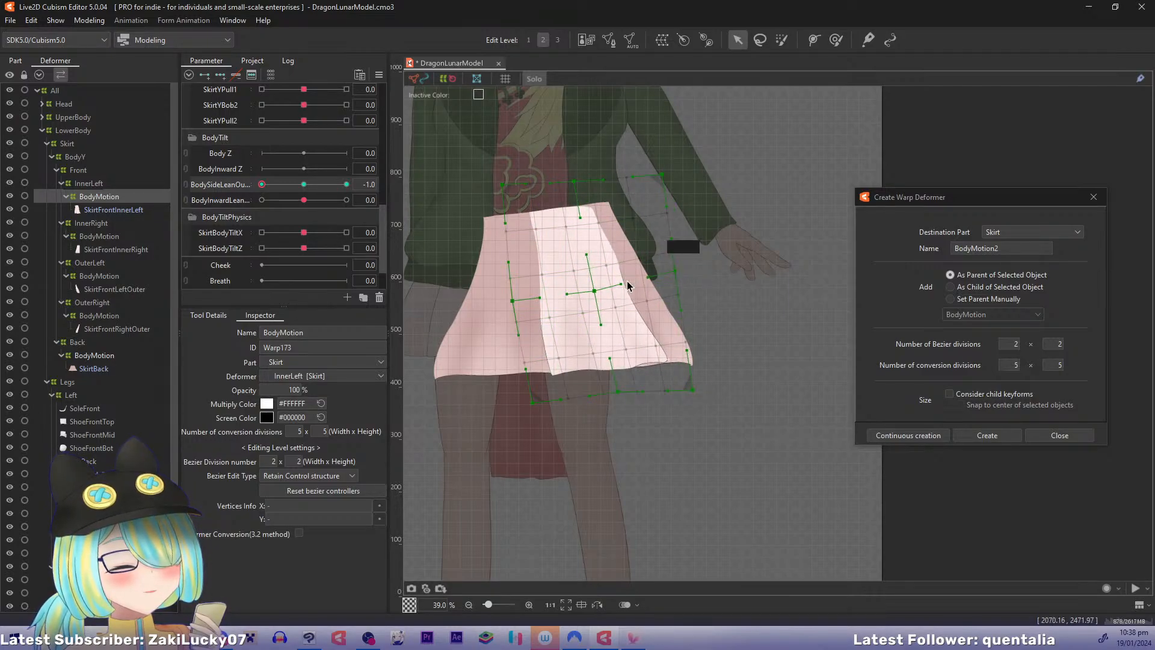
pyautogui.moveTo(595, 291); pyautogui.dragTo(596, 289)
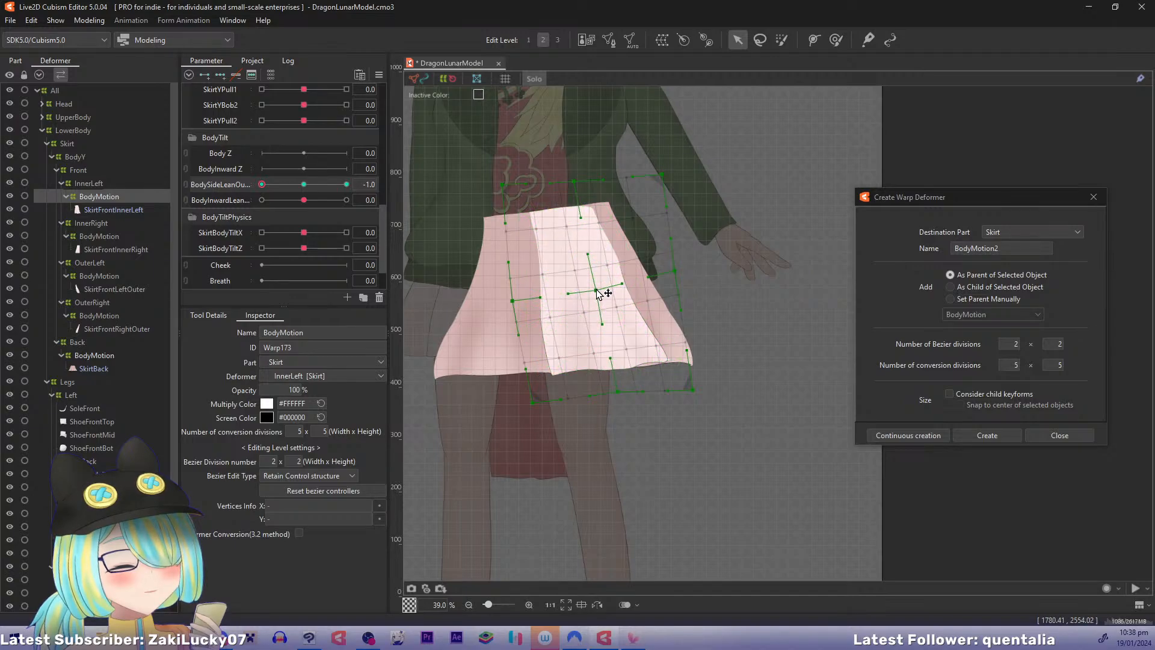
pyautogui.moveTo(266, 185); pyautogui.dragTo(261, 184)
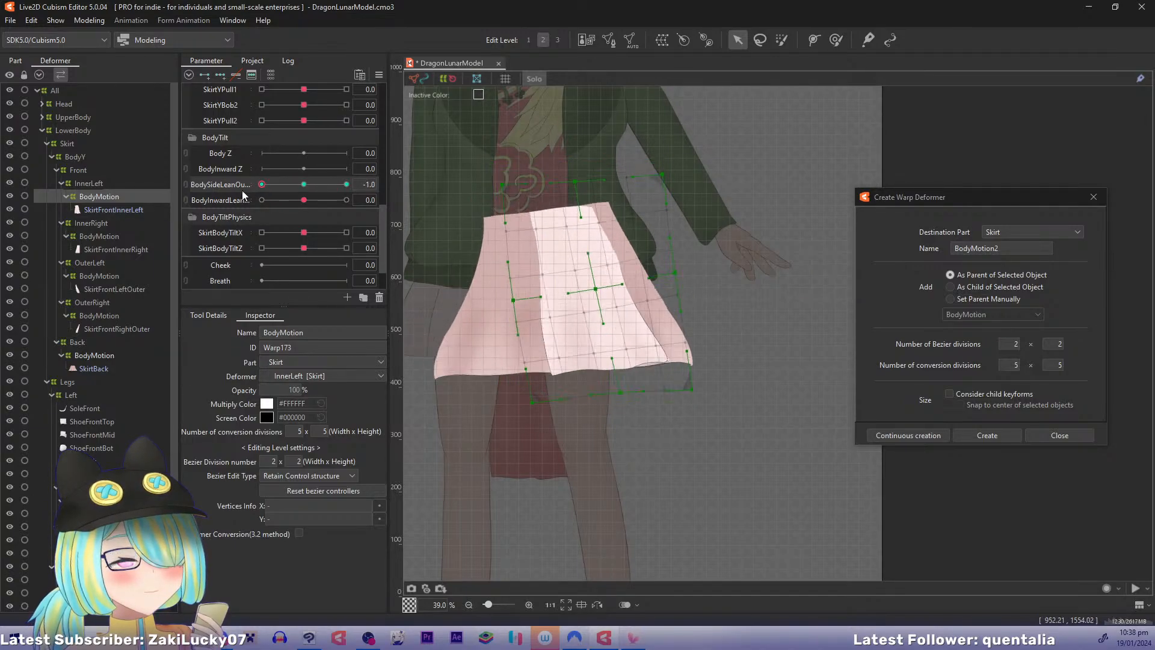
pyautogui.moveTo(662, 176); pyautogui.dragTo(643, 173)
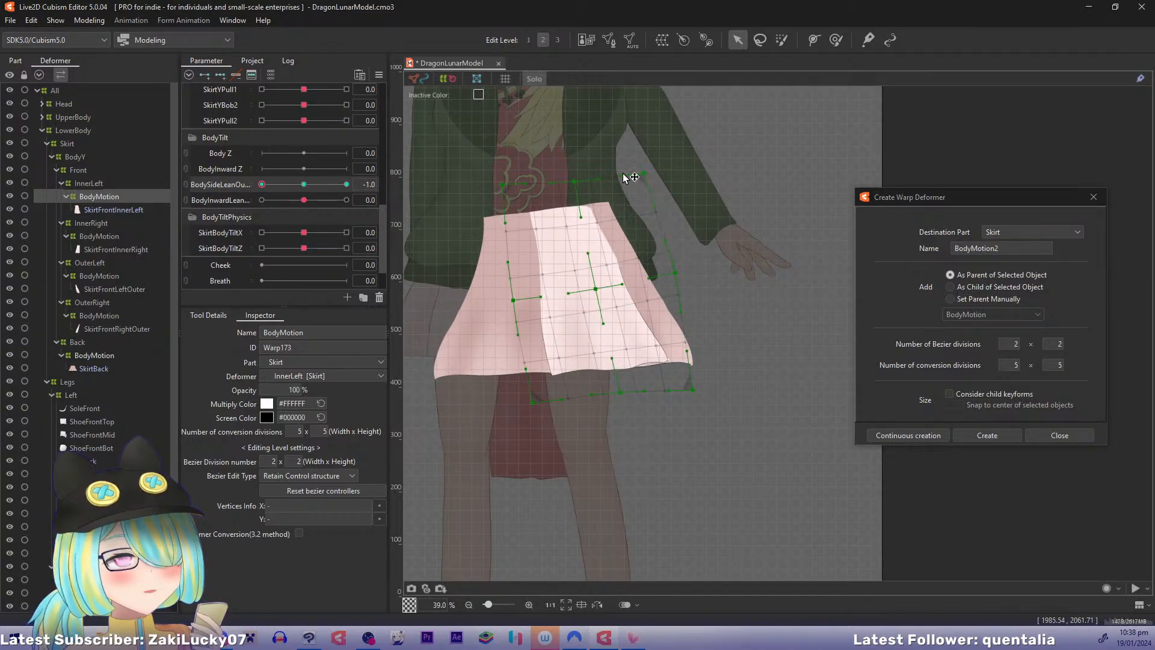
pyautogui.moveTo(502, 189); pyautogui.dragTo(498, 186)
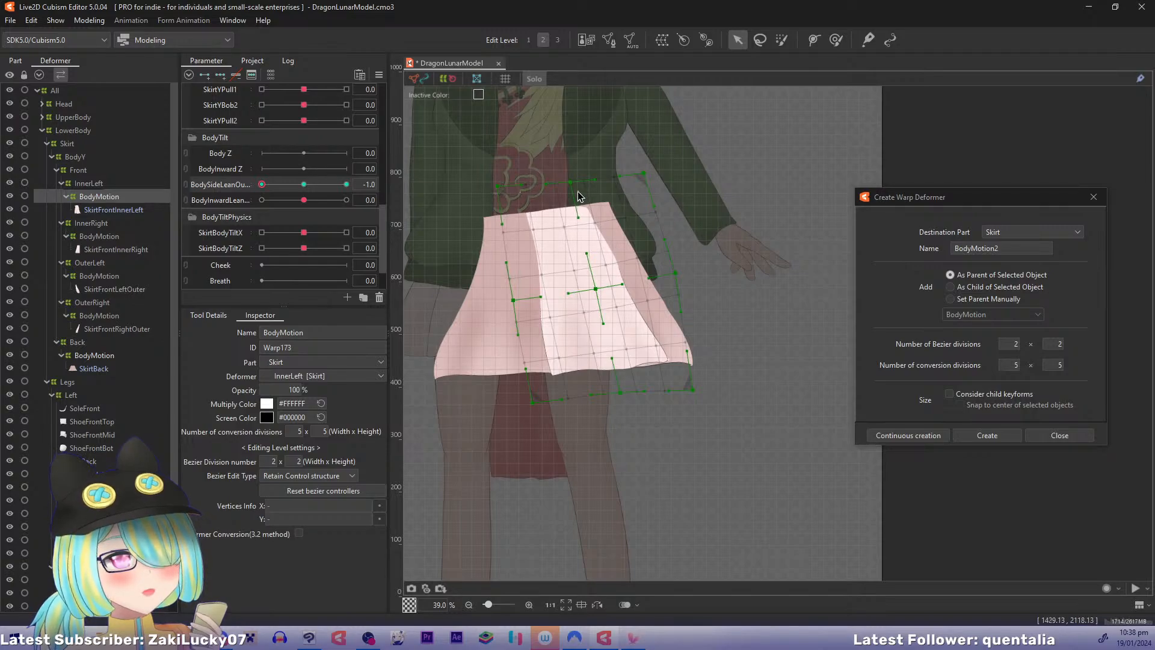
pyautogui.moveTo(263, 184)
pyautogui.mouseDown()
pyautogui.moveTo(296, 183)
pyautogui.moveTo(245, 191)
pyautogui.mouseUp()
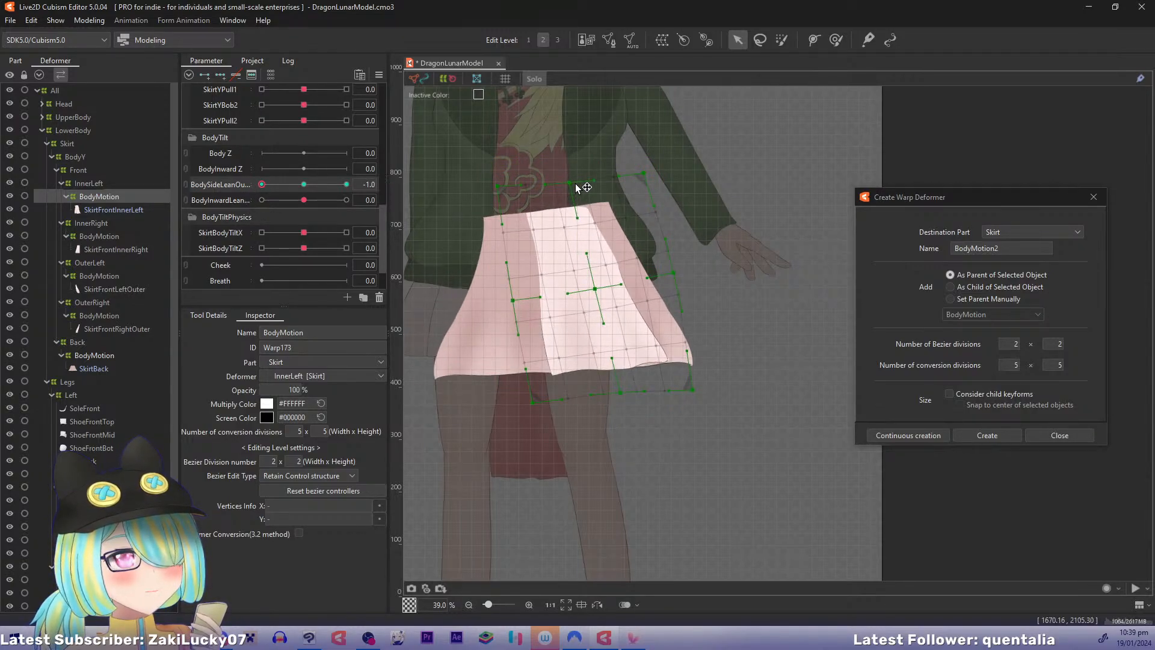
pyautogui.moveTo(569, 182); pyautogui.dragTo(579, 181)
pyautogui.moveTo(498, 187); pyautogui.dragTo(509, 188)
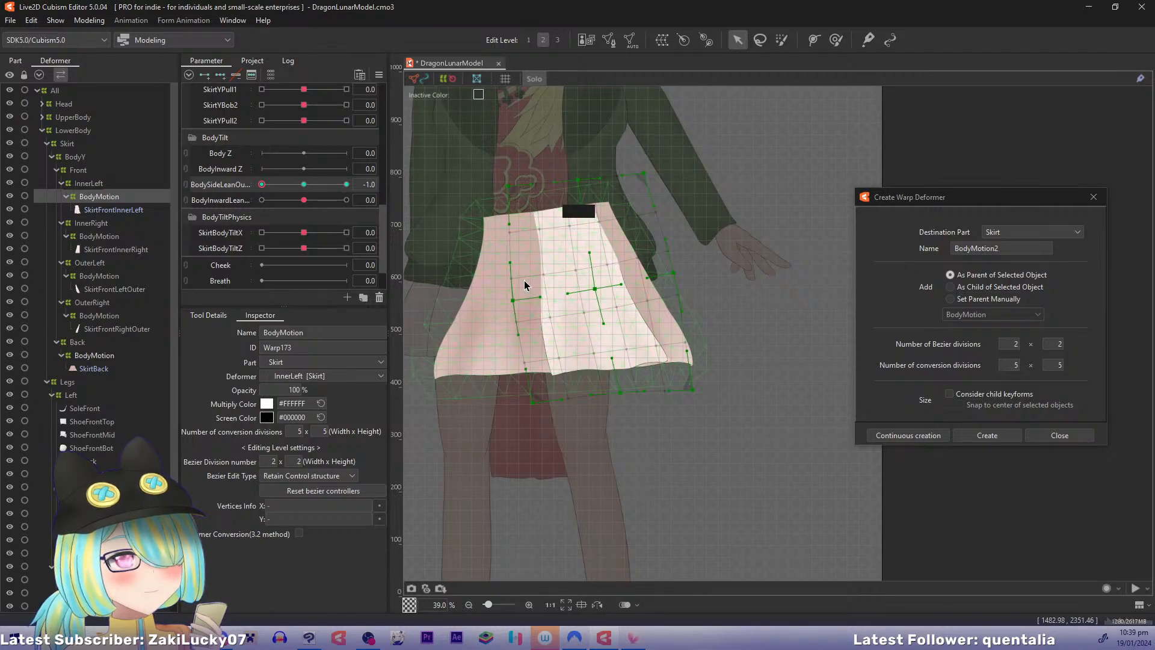
# Step: Move the warp's left edge and centre to the right, and lower its hem and right side slightly to smooth the panel
pyautogui.moveTo(514, 301); pyautogui.dragTo(522, 300)
pyautogui.moveTo(534, 402); pyautogui.dragTo(546, 402)
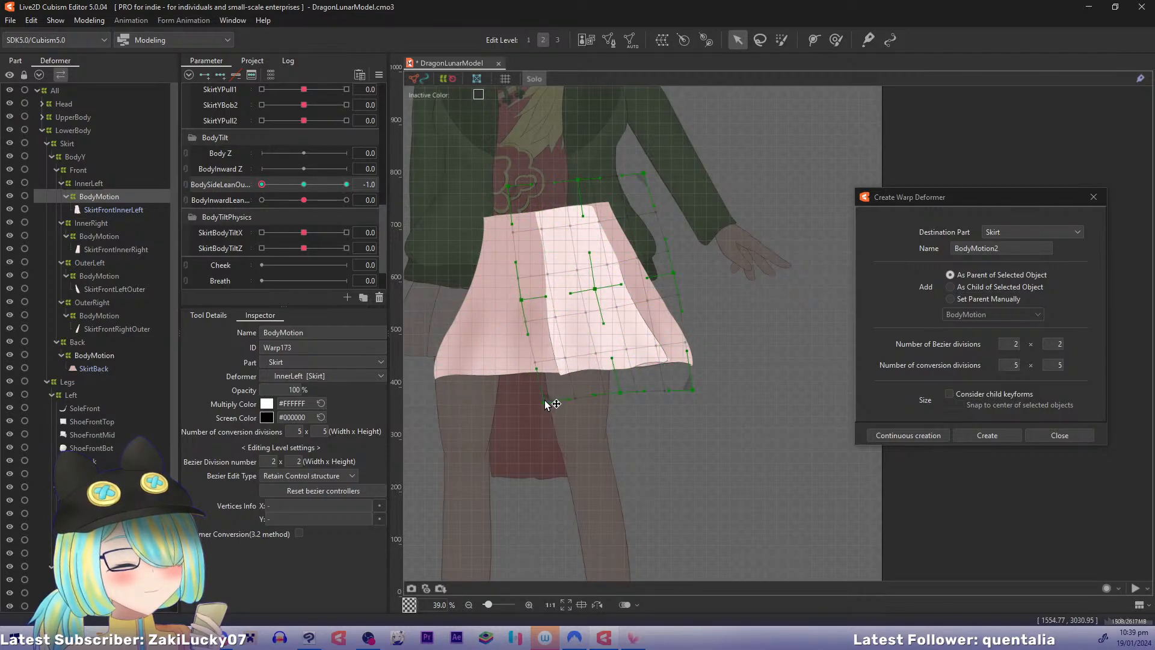
pyautogui.moveTo(596, 293); pyautogui.dragTo(603, 290)
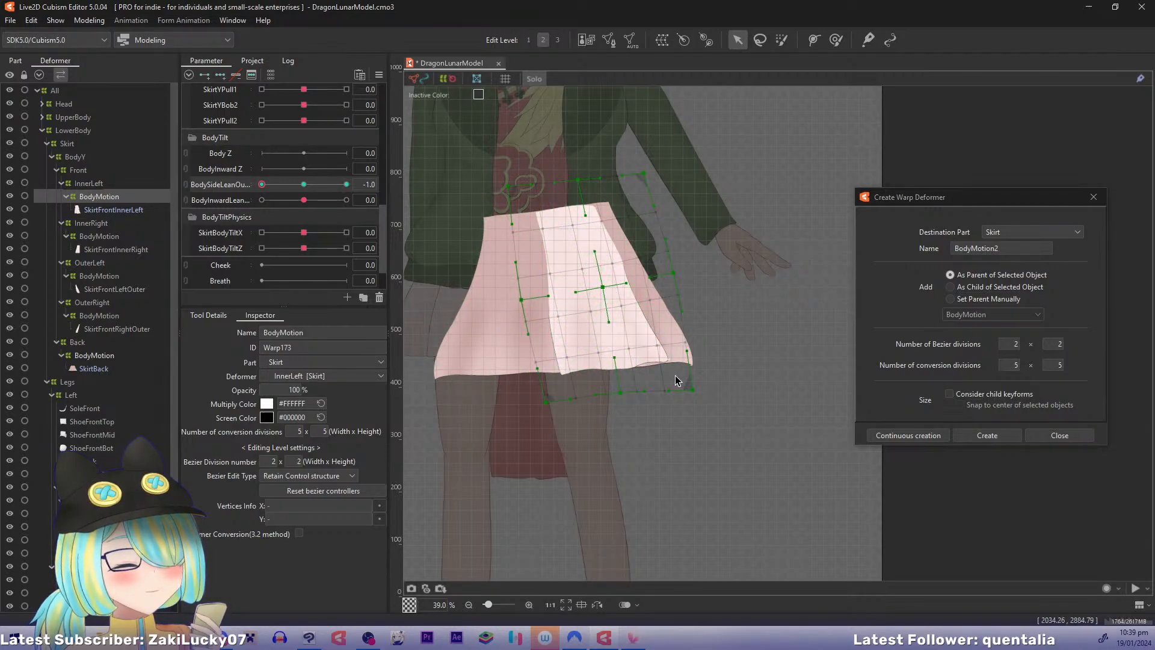
pyautogui.moveTo(621, 393); pyautogui.dragTo(620, 396)
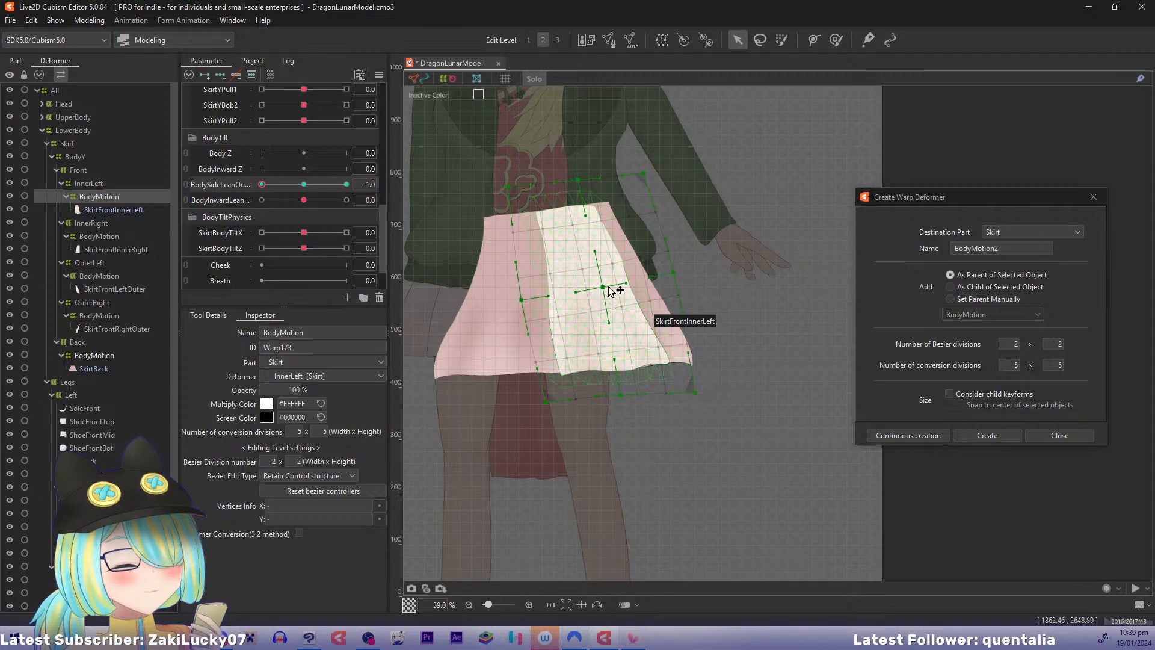
pyautogui.moveTo(605, 288); pyautogui.dragTo(607, 292)
pyautogui.moveTo(675, 272); pyautogui.dragTo(678, 278)
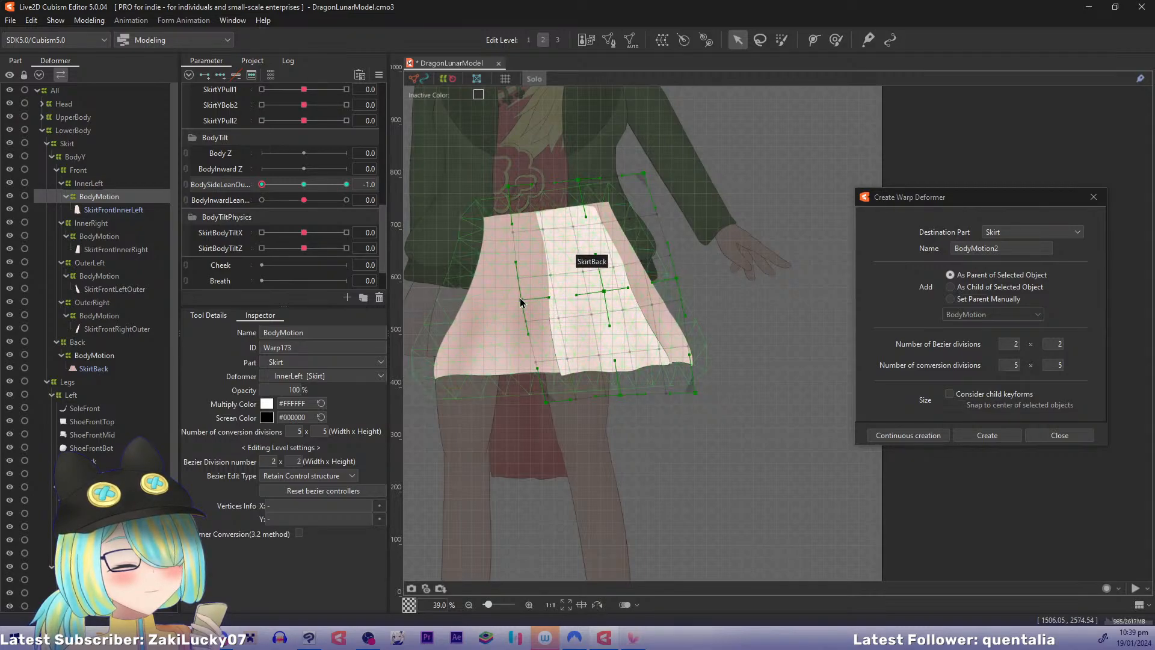
pyautogui.moveTo(522, 300); pyautogui.dragTo(526, 305)
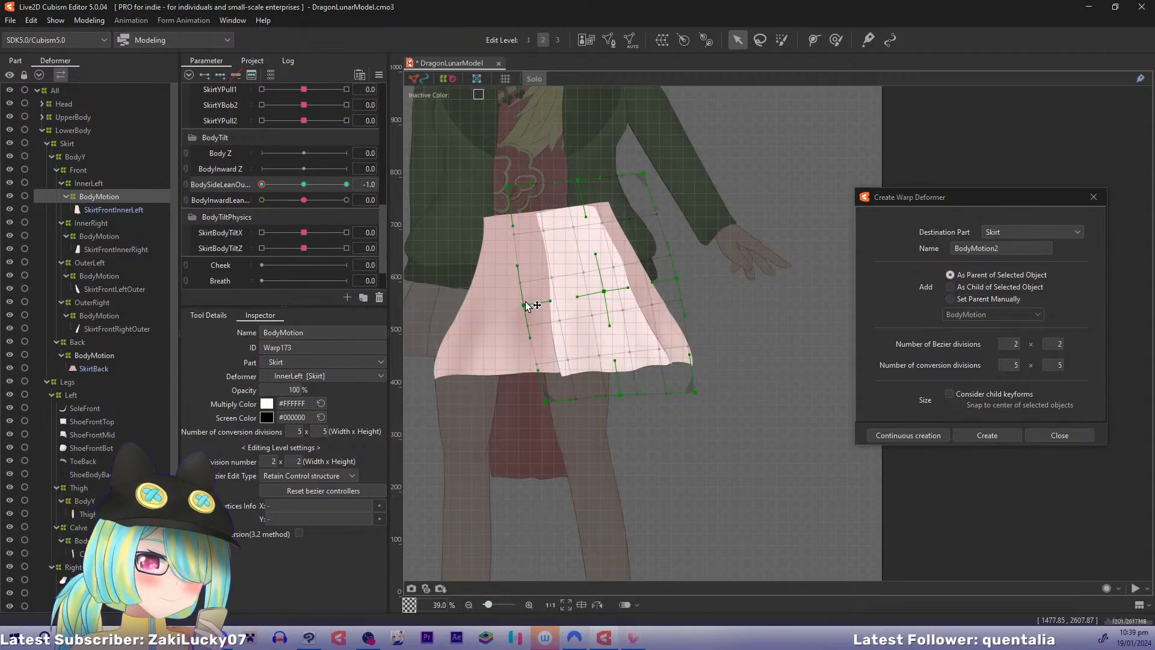
# Step: Test the lean toward -1.0 and fine-tune the warp's left edge and the bottom points of the panel's hem
pyautogui.moveTo(262, 185); pyautogui.dragTo(232, 215)
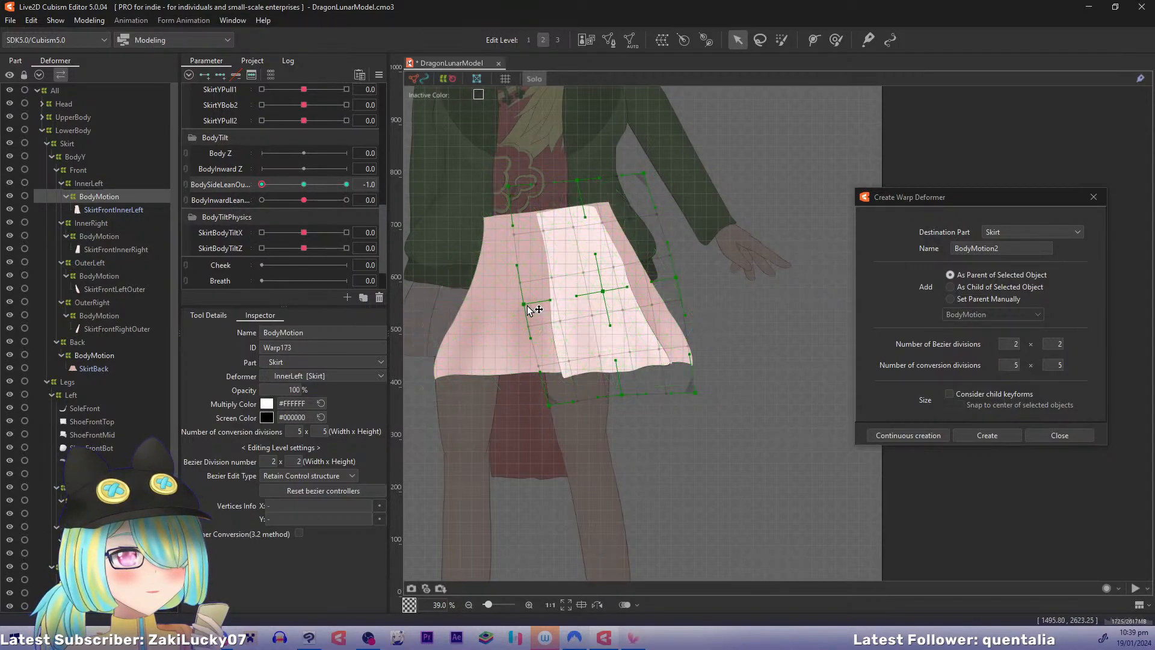
pyautogui.moveTo(524, 305); pyautogui.dragTo(526, 307)
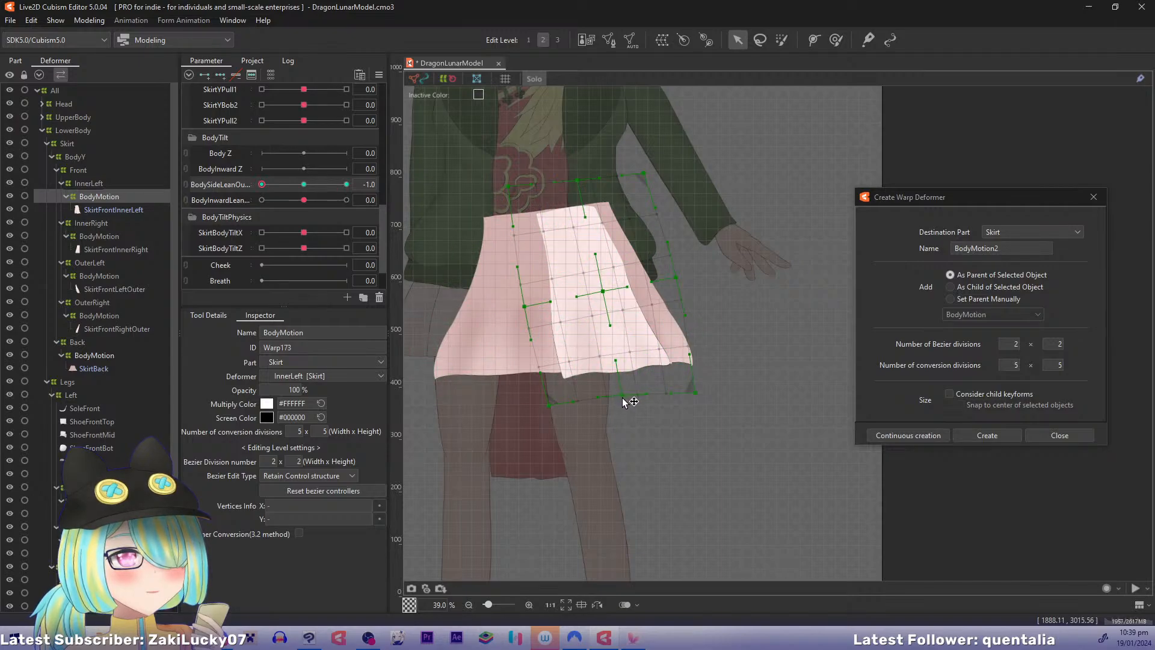
pyautogui.moveTo(623, 395); pyautogui.dragTo(625, 396)
pyautogui.moveTo(262, 185); pyautogui.dragTo(234, 197)
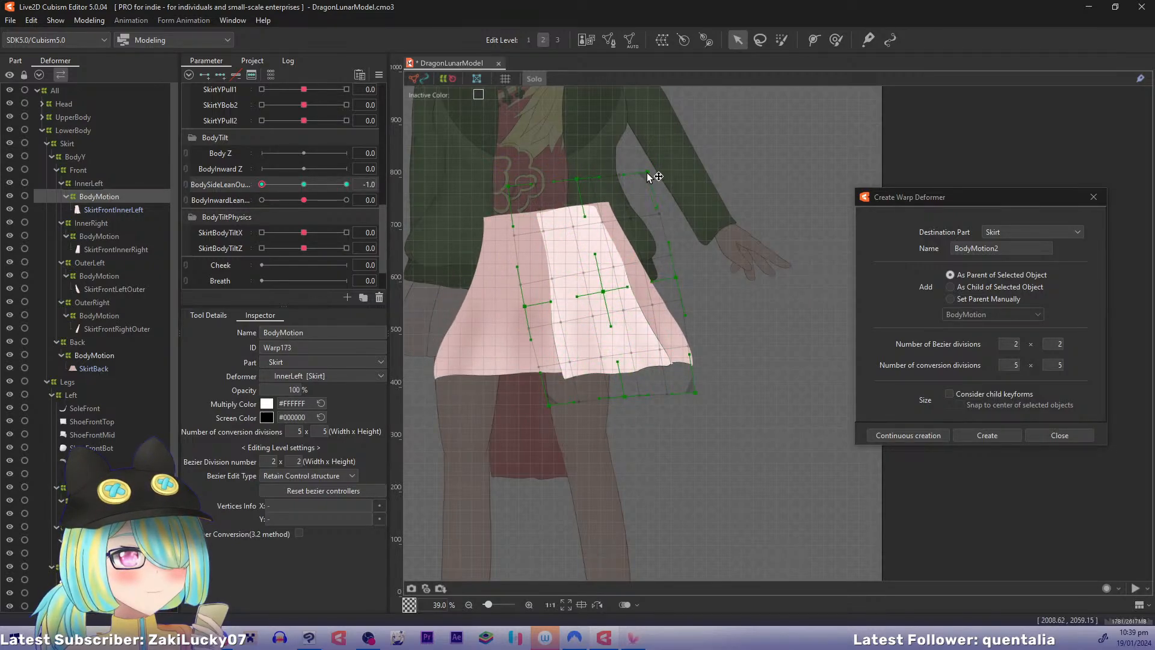
pyautogui.moveTo(270, 186); pyautogui.dragTo(238, 185)
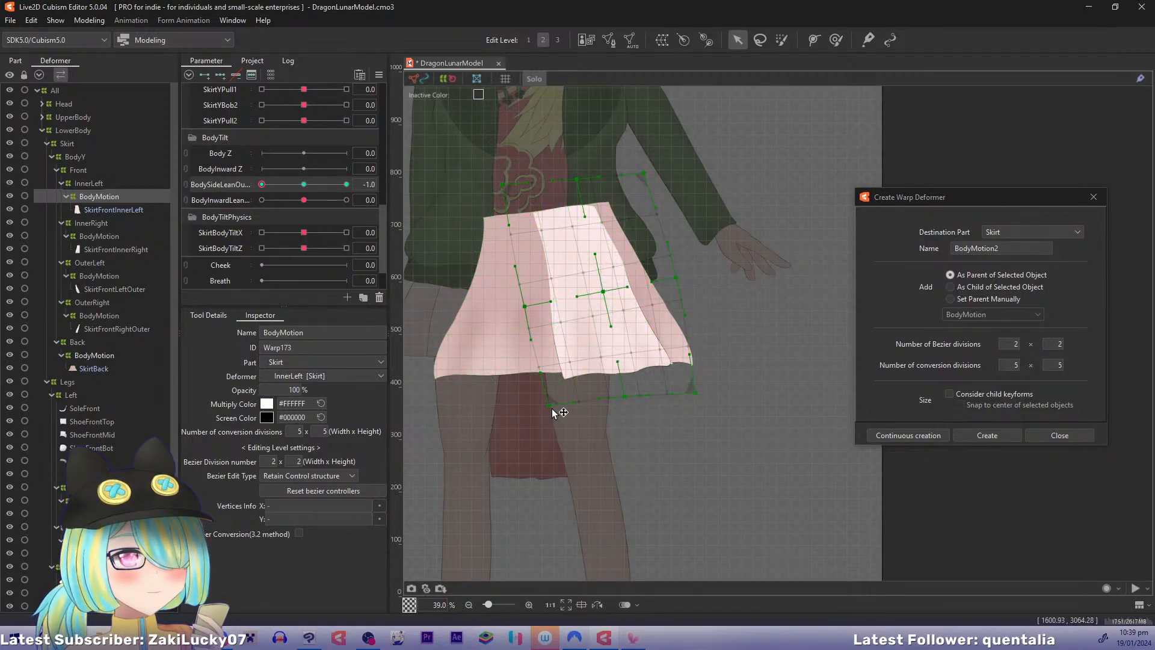
pyautogui.moveTo(551, 404); pyautogui.dragTo(551, 397)
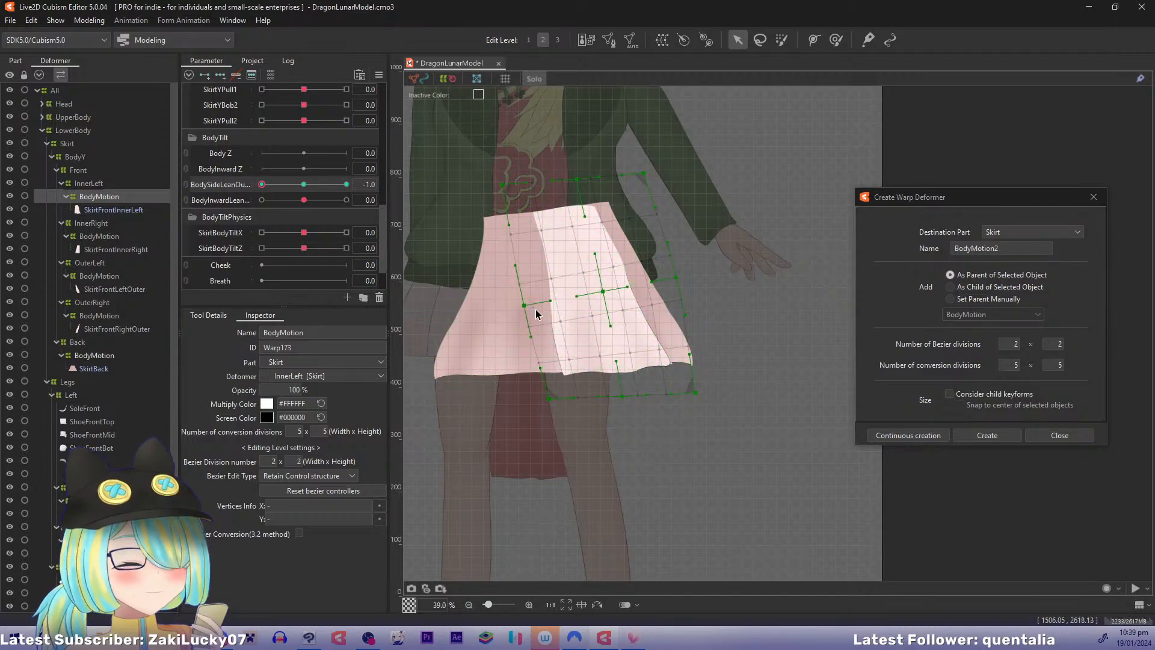
# Step: At body side lean 1.0, swing the inner-left panel warp's left edge and bottom row left, and pull its right edge and centre inward
pyautogui.moveTo(271, 187); pyautogui.dragTo(411, 196)
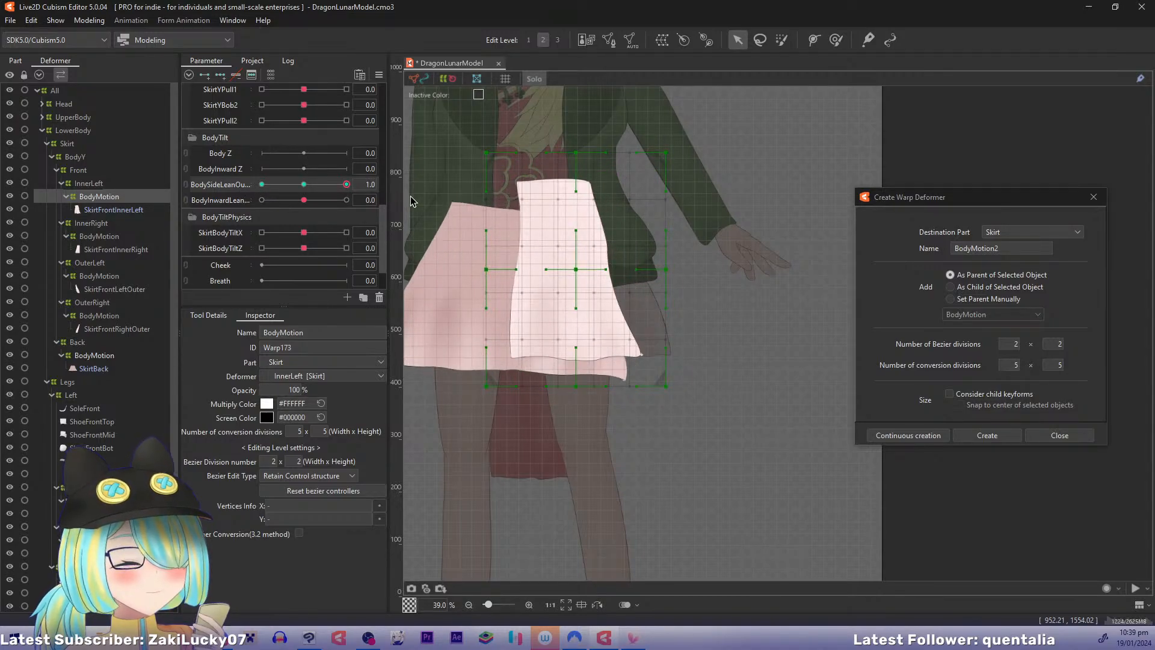
pyautogui.moveTo(513, 198); pyautogui.dragTo(624, 198)
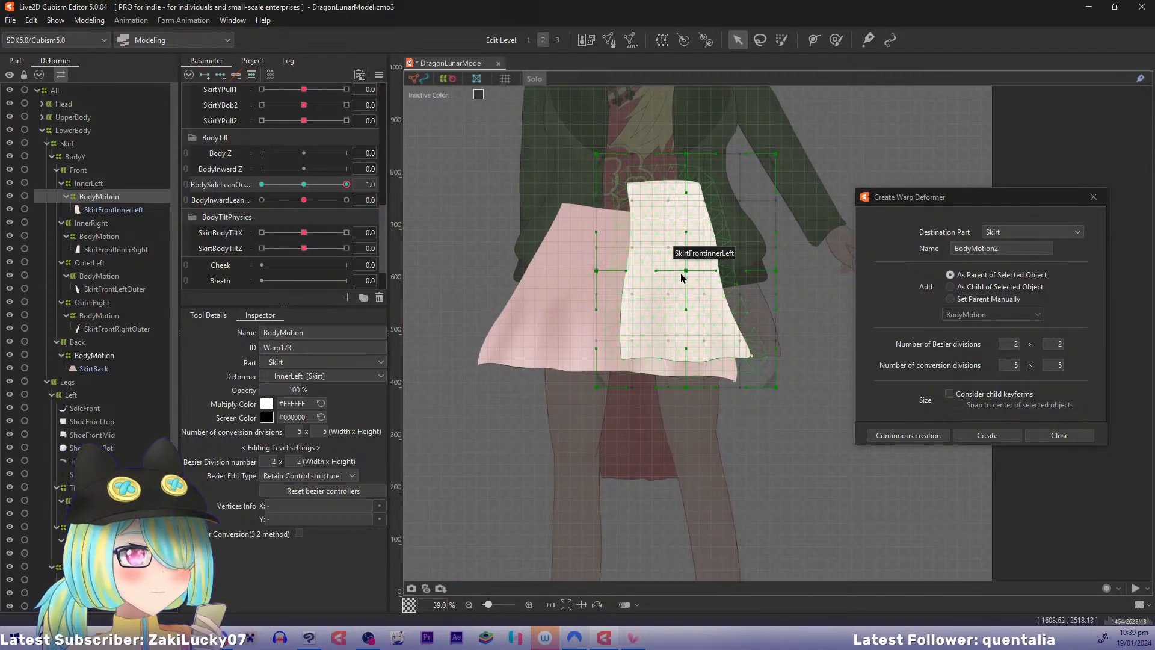
pyautogui.moveTo(686, 271); pyautogui.dragTo(580, 277)
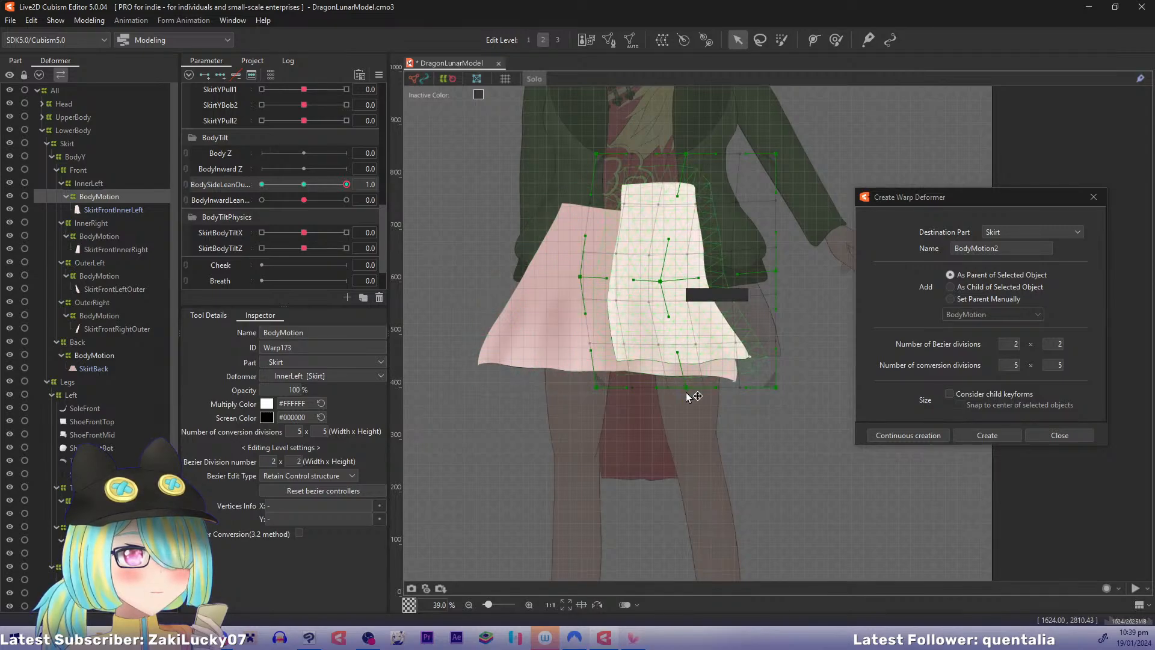
pyautogui.moveTo(686, 388); pyautogui.dragTo(561, 387)
pyautogui.moveTo(776, 387); pyautogui.dragTo(749, 407)
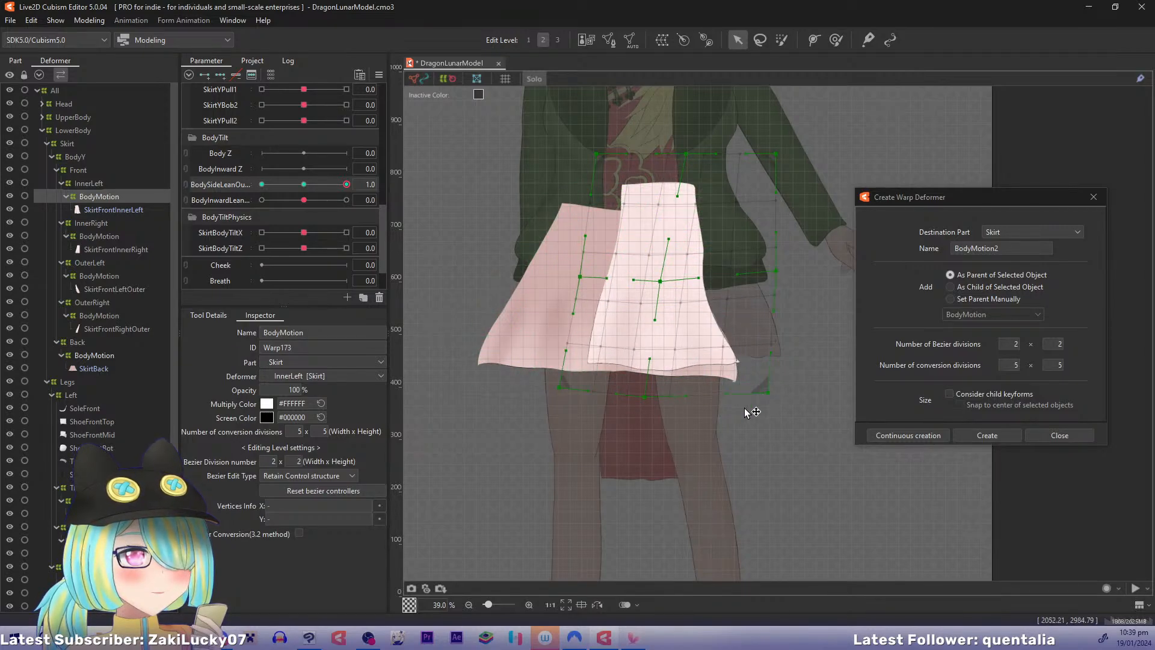
pyautogui.moveTo(776, 271); pyautogui.dragTo(745, 298)
pyautogui.moveTo(661, 281); pyautogui.dragTo(641, 291)
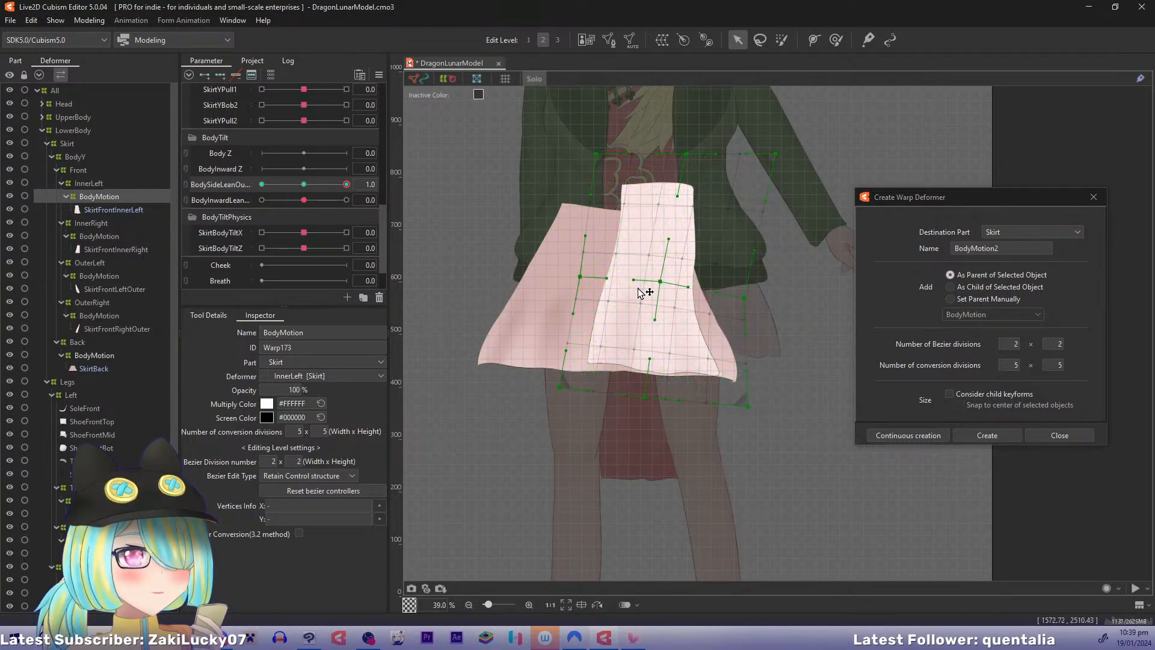
# Step: Lower the warp's top row onto the waistline and nudge its left edge, centre and bottom centre point to match the tilted skirt
pyautogui.moveTo(686, 154); pyautogui.dragTo(662, 183)
pyautogui.moveTo(596, 154); pyautogui.dragTo(583, 172)
pyautogui.moveTo(776, 155); pyautogui.dragTo(759, 184)
pyautogui.moveTo(640, 291); pyautogui.dragTo(576, 286)
pyautogui.moveTo(644, 397); pyautogui.dragTo(637, 398)
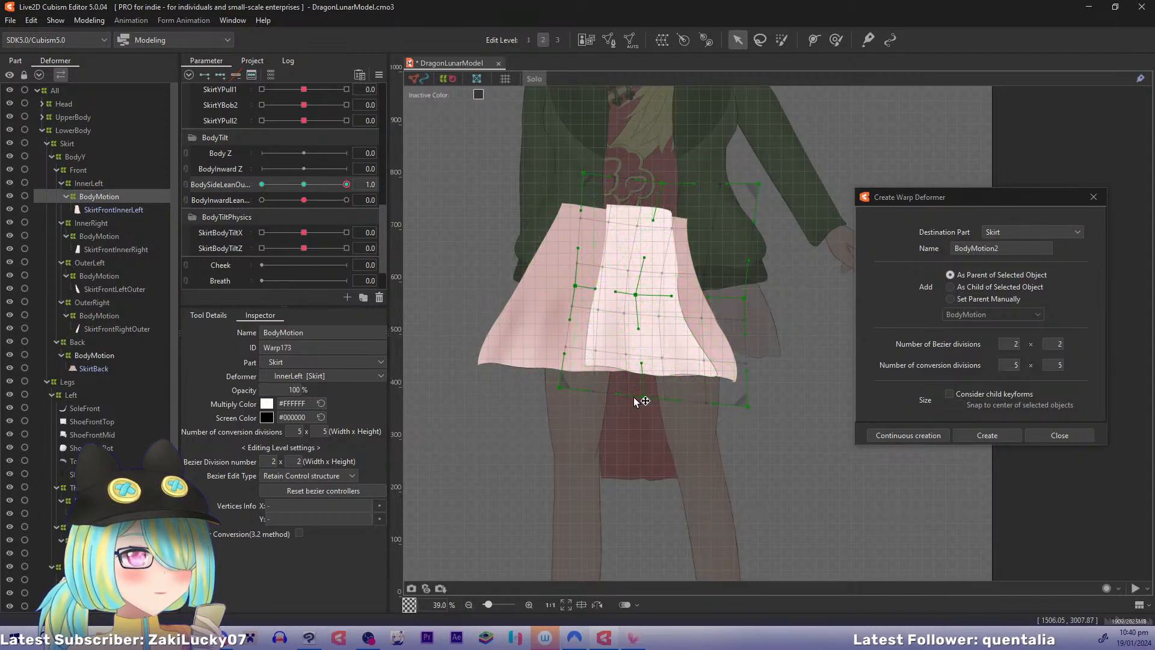
# Step: Pull the warp's lower-right corner and right edge inward, spread the lower-left corner, and lower the top points slightly along the waistline
pyautogui.moveTo(561, 390); pyautogui.dragTo(553, 397)
pyautogui.moveTo(747, 406); pyautogui.dragTo(703, 407)
pyautogui.moveTo(744, 300); pyautogui.dragTo(725, 307)
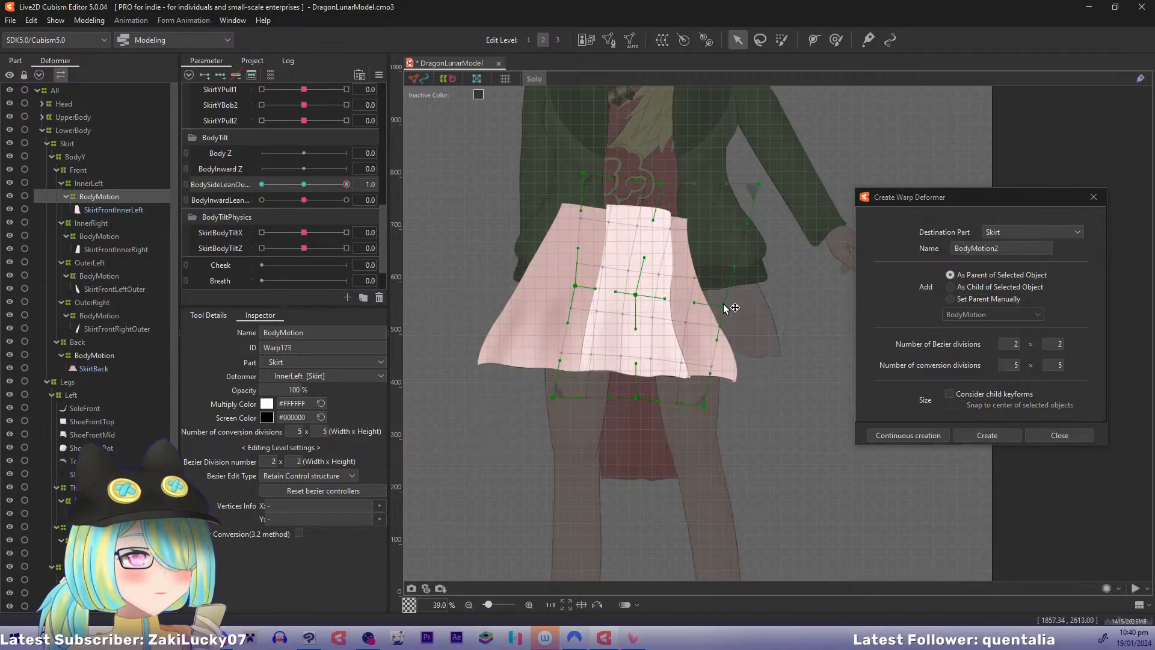
pyautogui.moveTo(757, 183); pyautogui.dragTo(752, 196)
pyautogui.moveTo(663, 183); pyautogui.dragTo(665, 187)
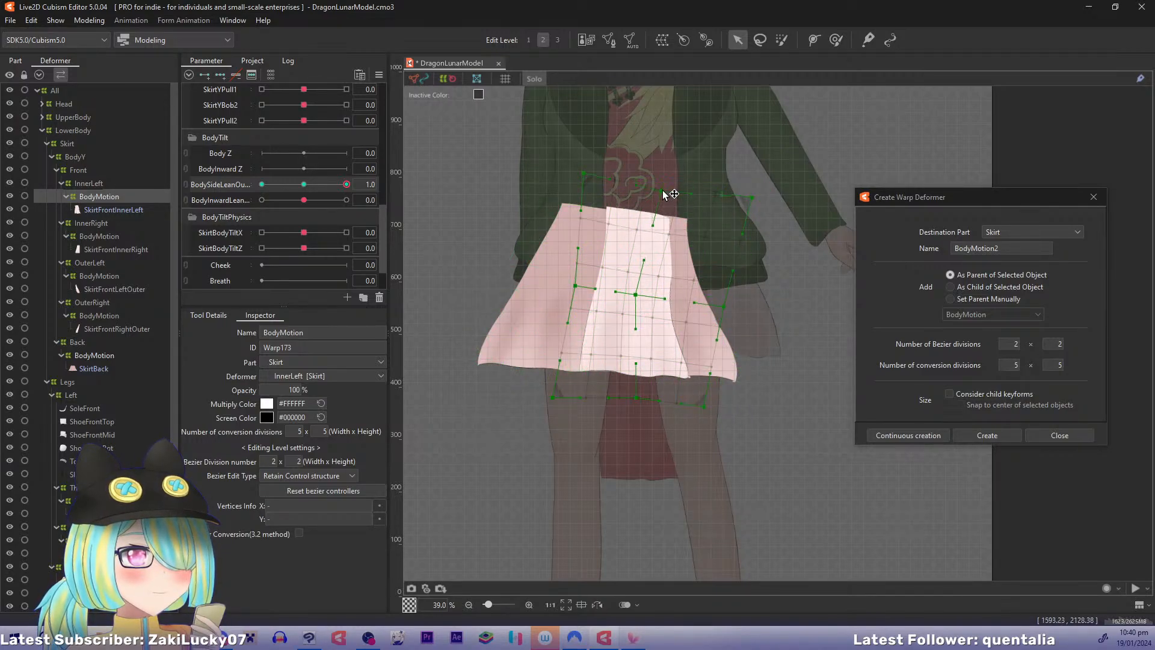
pyautogui.moveTo(583, 174); pyautogui.dragTo(585, 178)
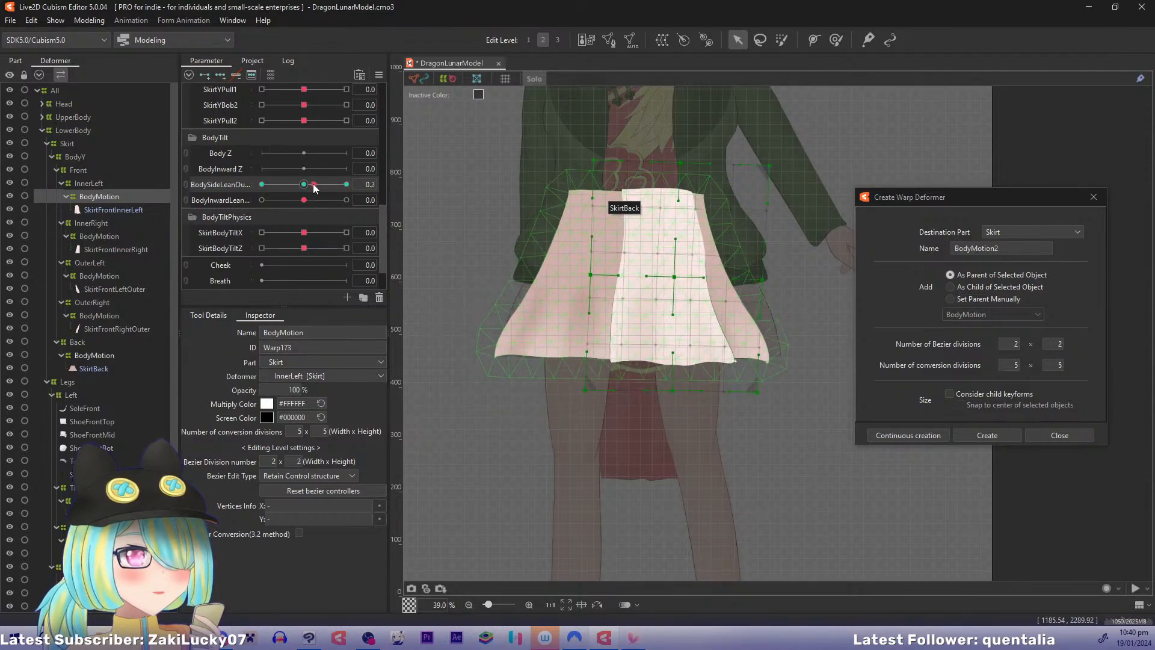
# Step: Fine-tune the warp's centre and bottom points at side lean 1.0 to smooth the panel's hem, then test the lean motion
pyautogui.moveTo(644, 287); pyautogui.dragTo(650, 289)
pyautogui.moveTo(636, 401); pyautogui.dragTo(630, 396)
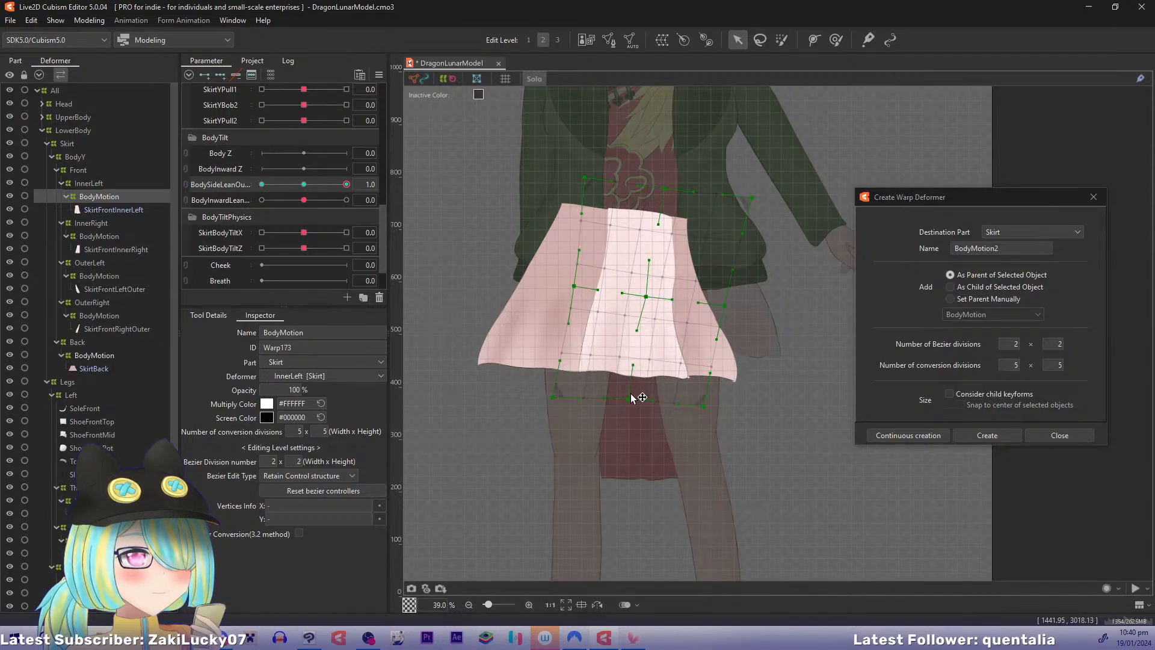
pyautogui.hotkey('ctrl', 'z')
pyautogui.hotkey('ctrl', 'z')
pyautogui.moveTo(640, 331); pyautogui.dragTo(643, 342)
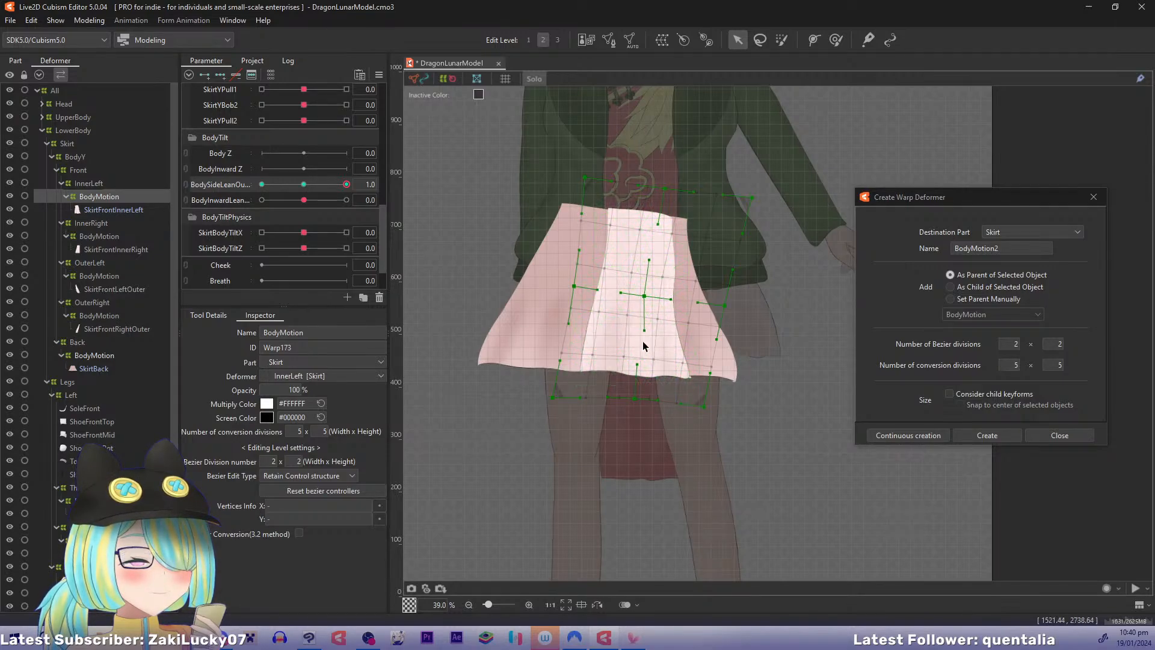
pyautogui.moveTo(636, 400); pyautogui.dragTo(634, 406)
pyautogui.moveTo(555, 398); pyautogui.dragTo(553, 400)
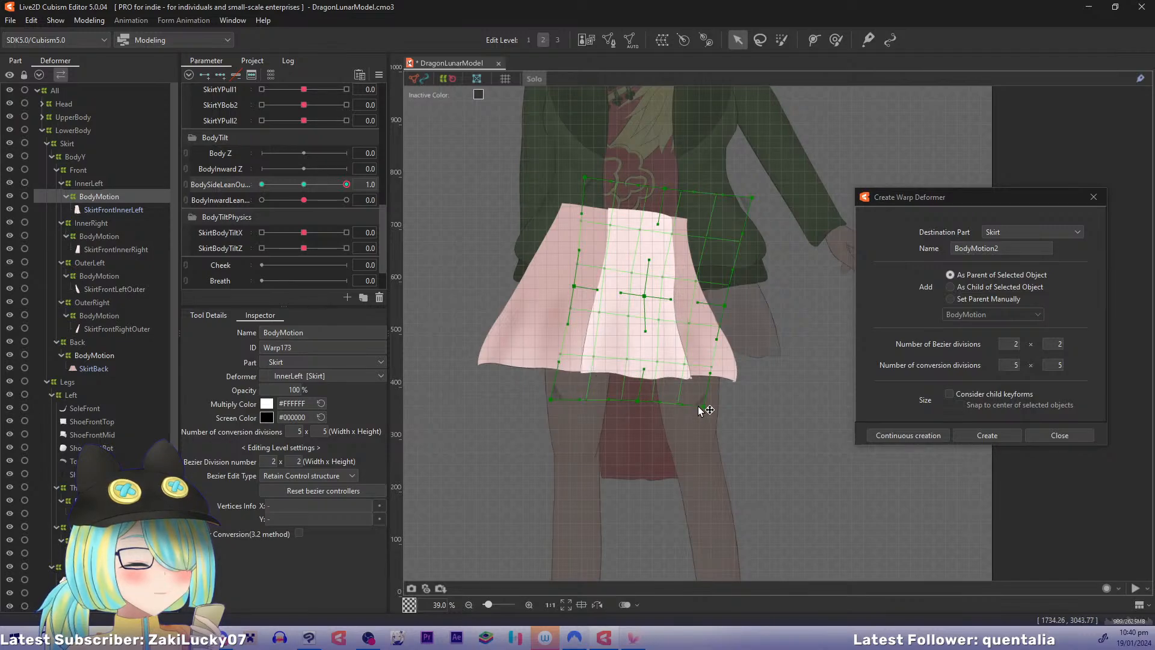
pyautogui.moveTo(699, 408); pyautogui.dragTo(699, 411)
pyautogui.moveTo(330, 182); pyautogui.dragTo(388, 205)
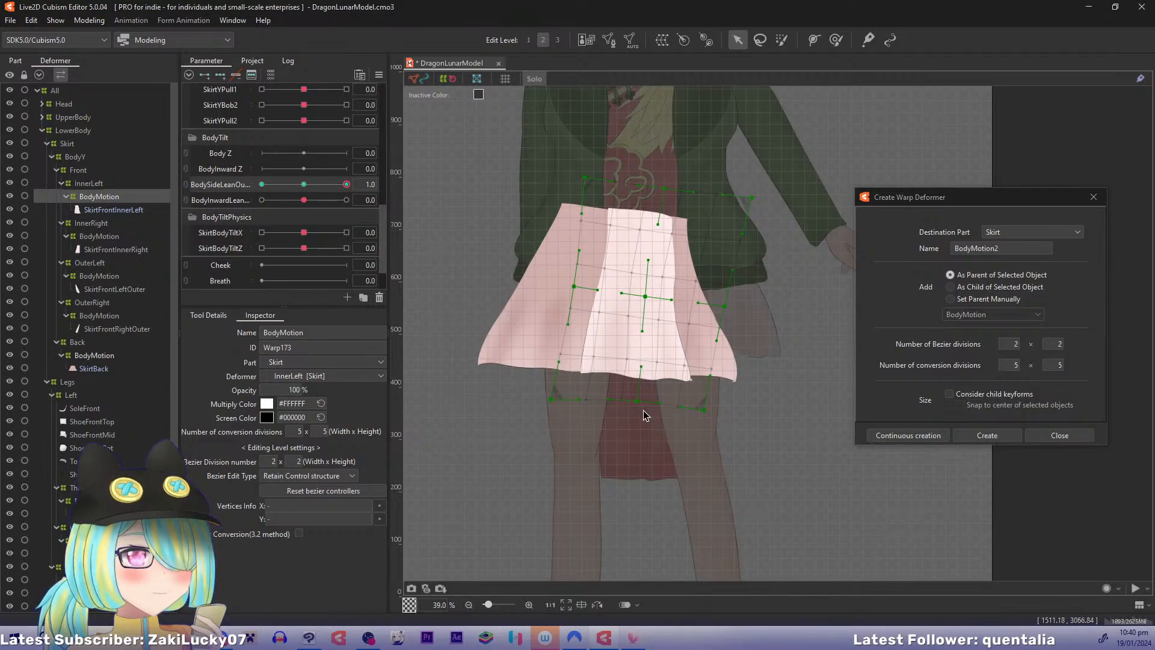
# Step: Reset the body side lean to 0, add three keyforms for body inward lean, and set that parameter to 1.0
pyautogui.click(304, 185)
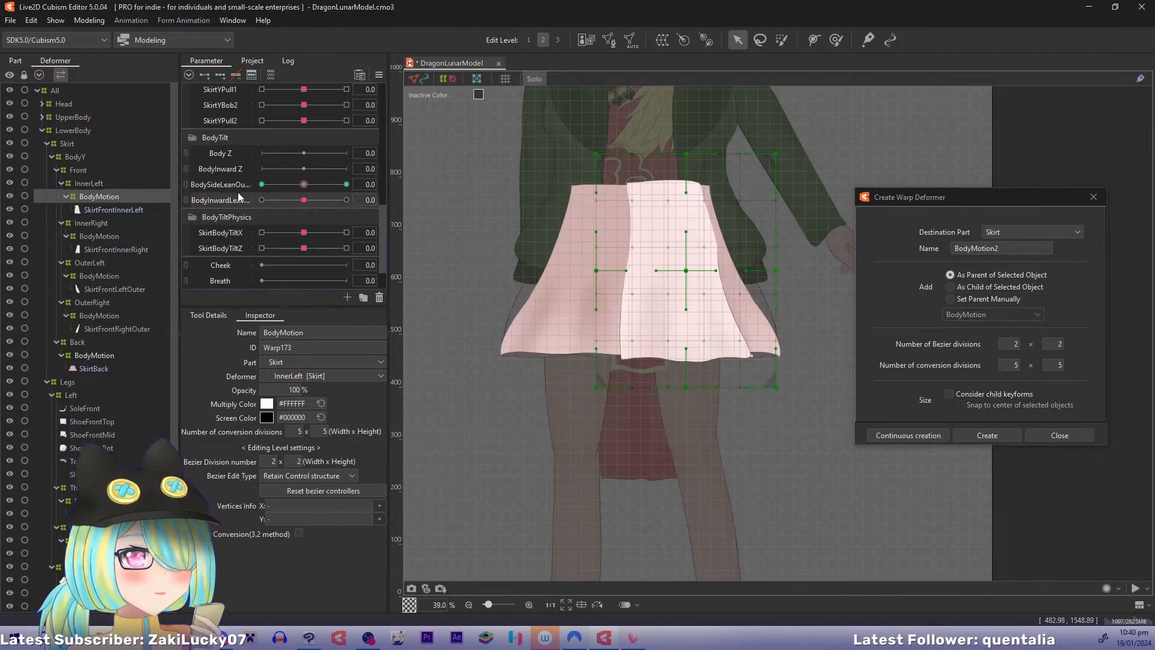
pyautogui.click(222, 76)
pyautogui.moveTo(304, 200); pyautogui.dragTo(381, 209)
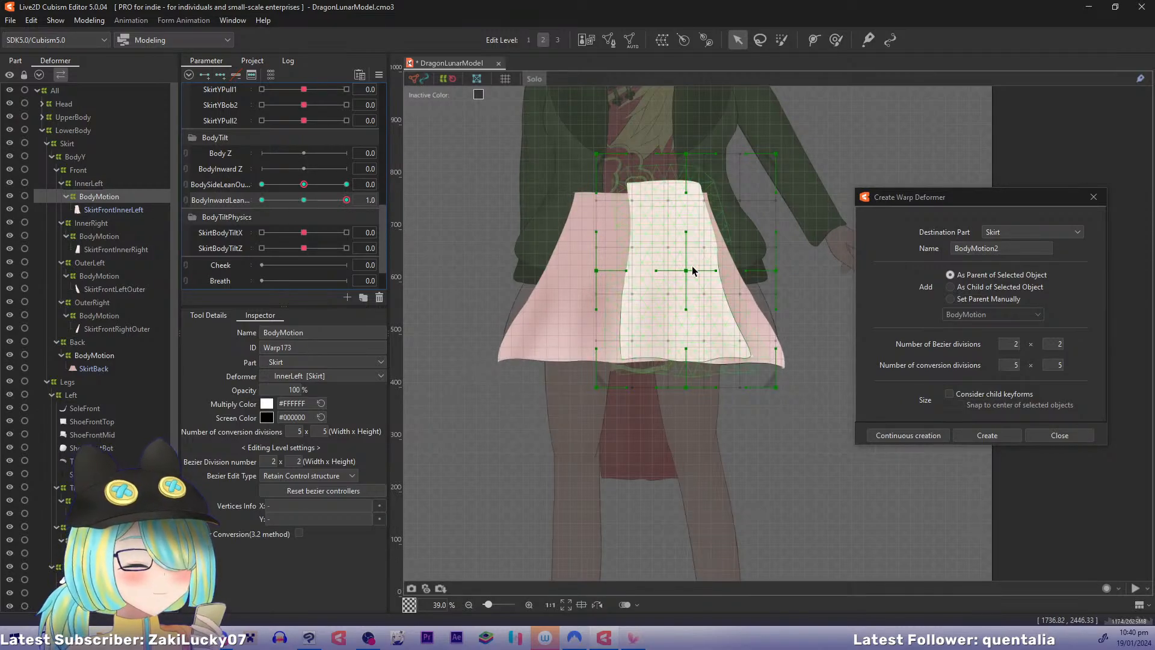
# Step: Raise the warp's centre and left edge and lower its top row to fit the panel to the waistline at inward lean 1.0
pyautogui.moveTo(692, 271); pyautogui.dragTo(692, 256)
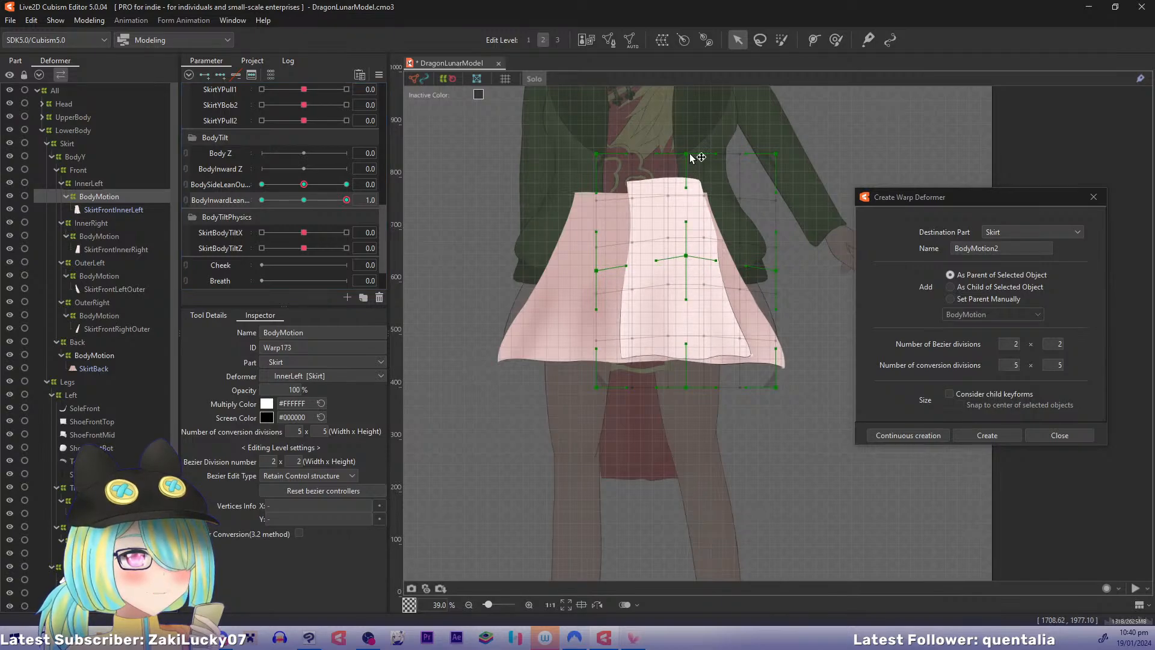
pyautogui.moveTo(692, 157); pyautogui.dragTo(692, 167)
pyautogui.moveTo(781, 157); pyautogui.dragTo(777, 176)
pyautogui.moveTo(596, 154); pyautogui.dragTo(596, 161)
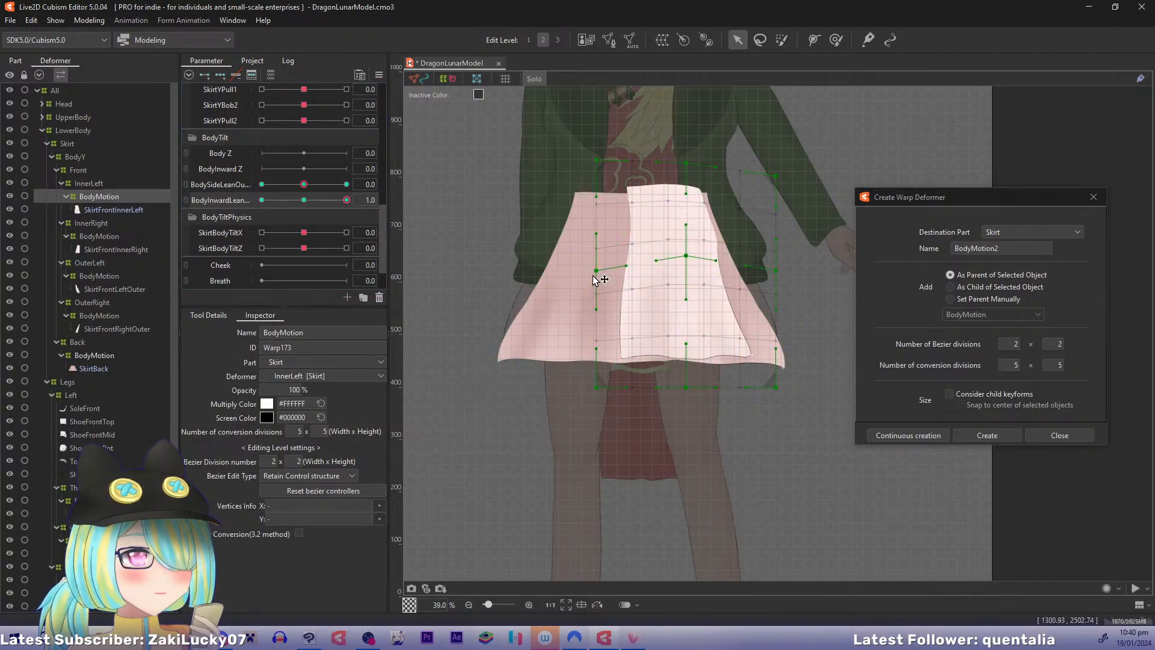
pyautogui.moveTo(596, 272); pyautogui.dragTo(597, 255)
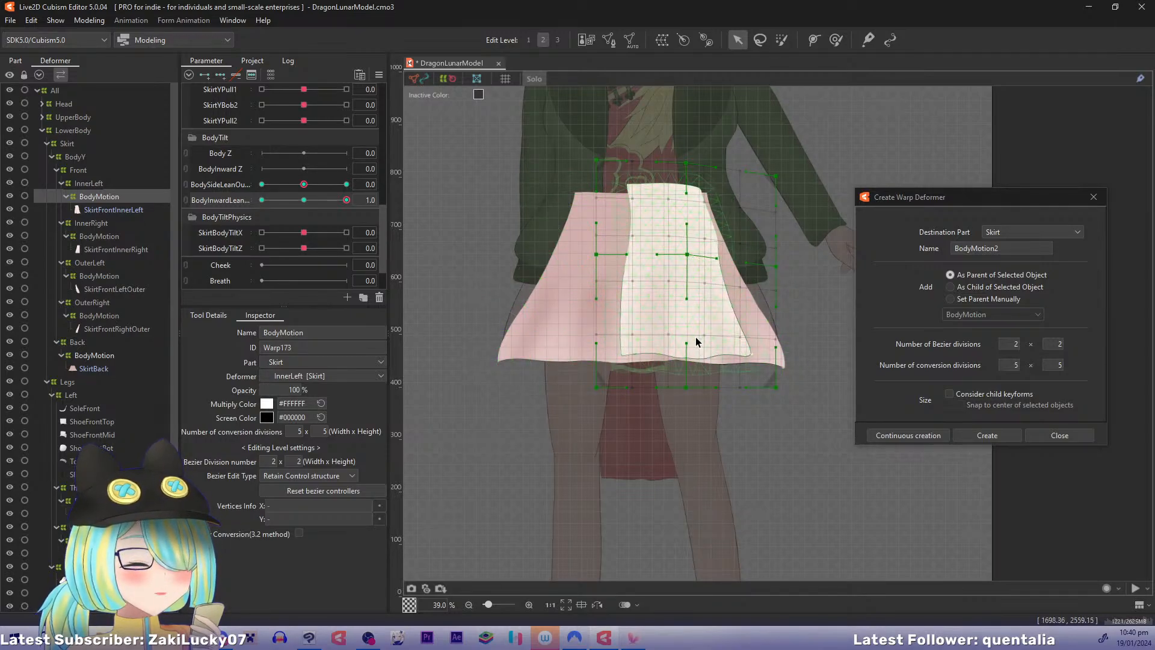
# Step: Raise the warp's bottom centre and lower-left corner to lift the panel's hem, adjusting the lower-right corner slightly
pyautogui.moveTo(688, 390); pyautogui.dragTo(697, 370)
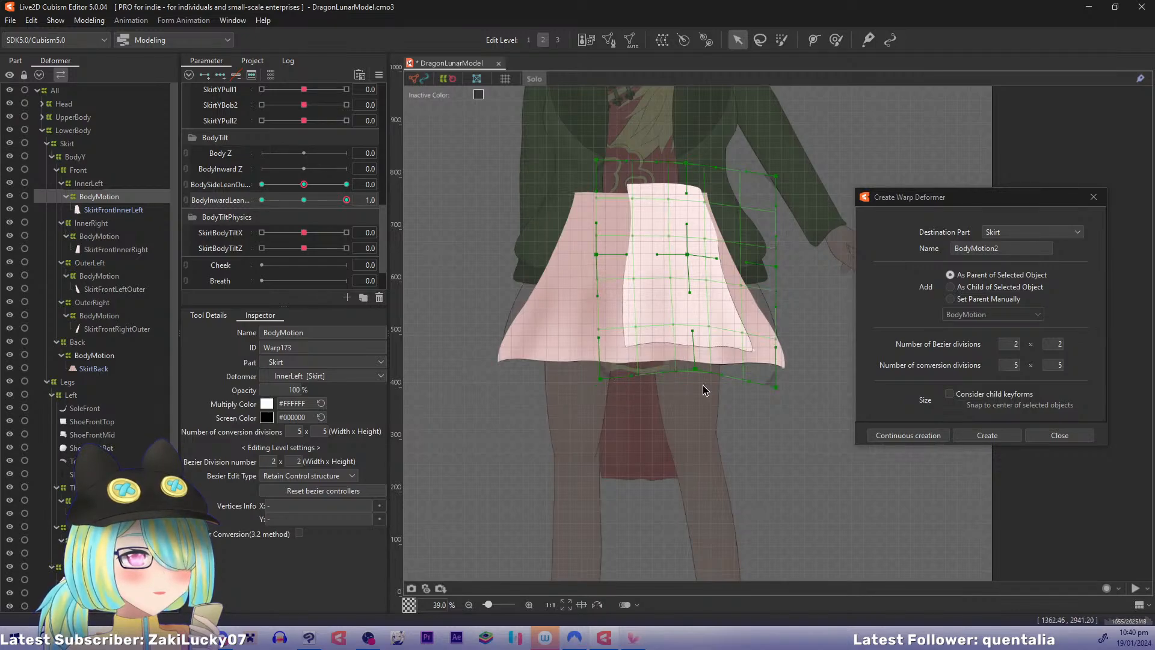
pyautogui.moveTo(603, 387); pyautogui.dragTo(607, 366)
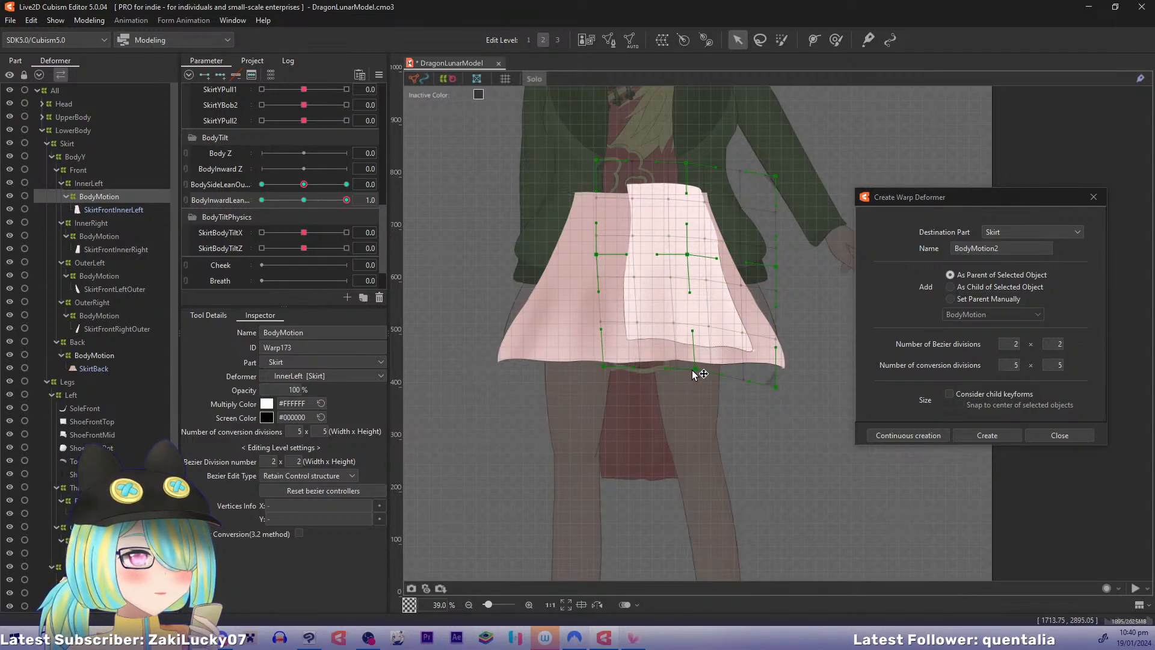
pyautogui.moveTo(695, 368); pyautogui.dragTo(695, 362)
pyautogui.moveTo(778, 387); pyautogui.dragTo(777, 386)
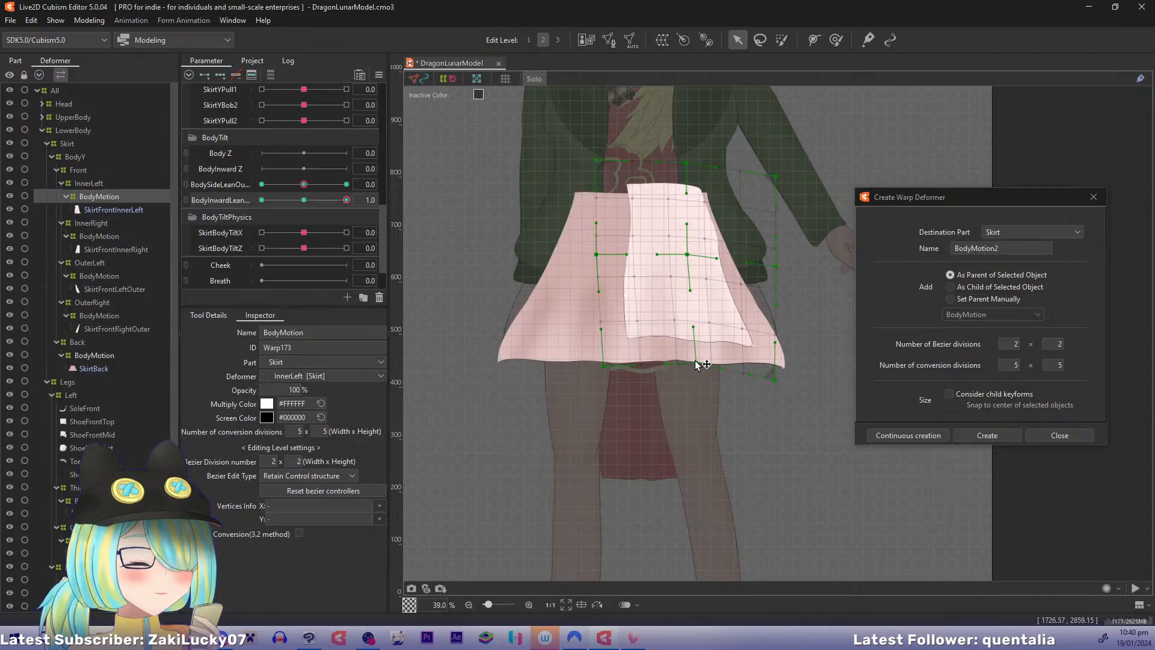
pyautogui.moveTo(606, 366); pyautogui.dragTo(606, 359)
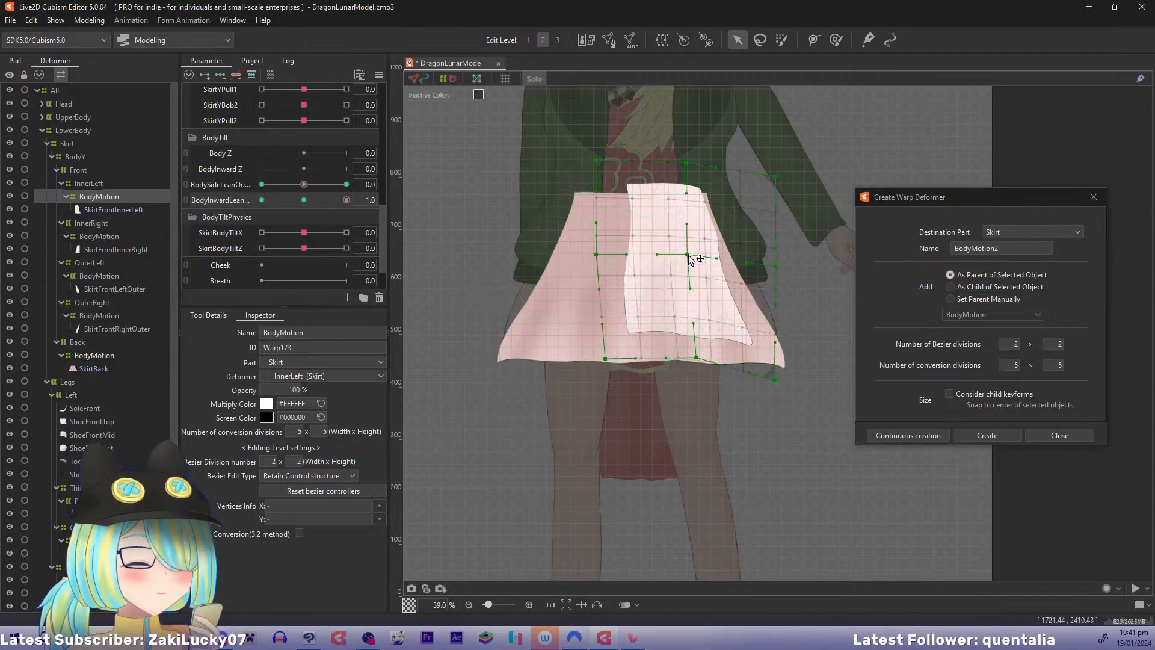
# Step: Nudge the warp's centre up, test the inward lean near 1.0, and shift the whole warp down slightly
pyautogui.moveTo(690, 255); pyautogui.dragTo(689, 250)
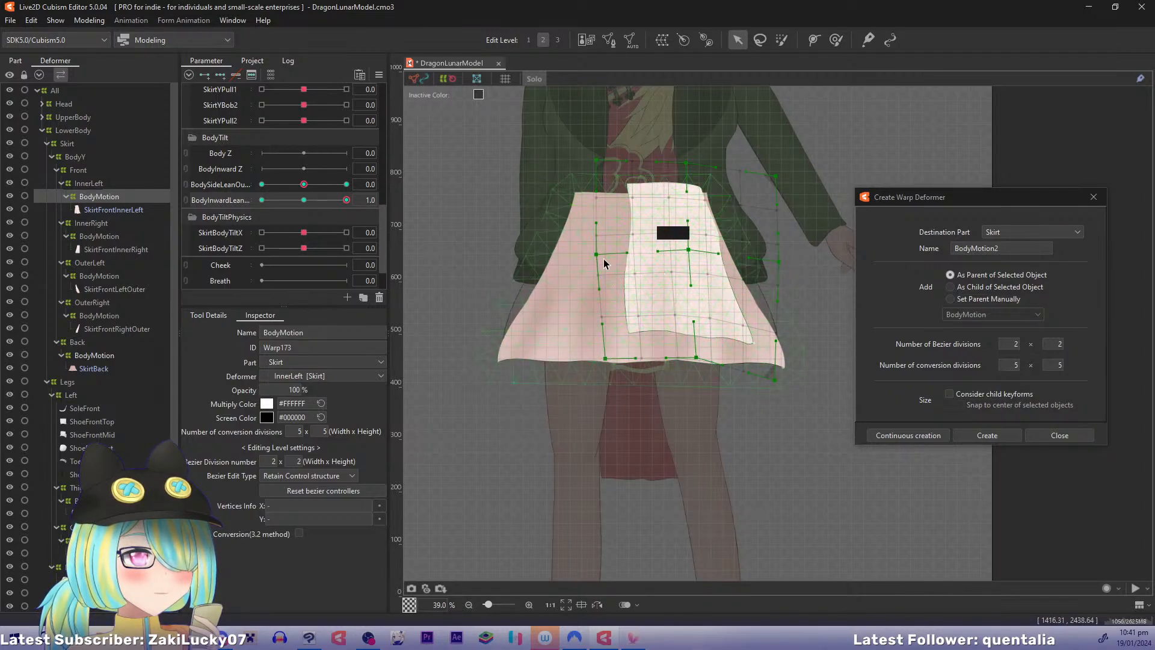
pyautogui.moveTo(341, 203); pyautogui.dragTo(384, 207)
pyautogui.moveTo(687, 270); pyautogui.dragTo(688, 275)
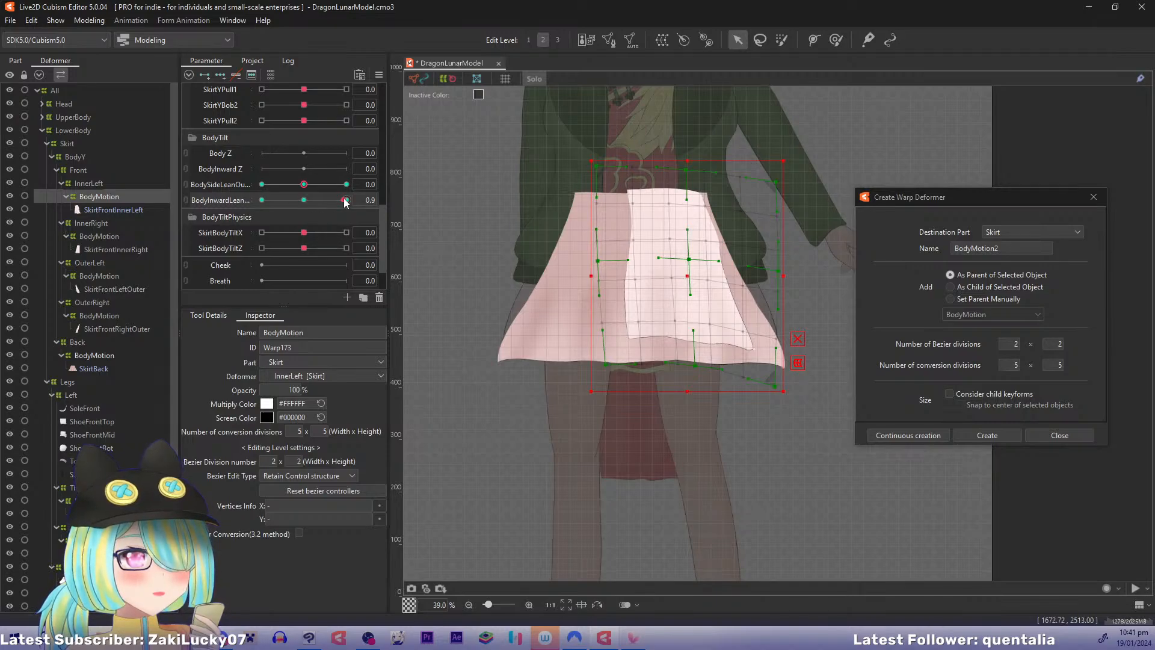
pyautogui.moveTo(346, 203); pyautogui.dragTo(385, 205)
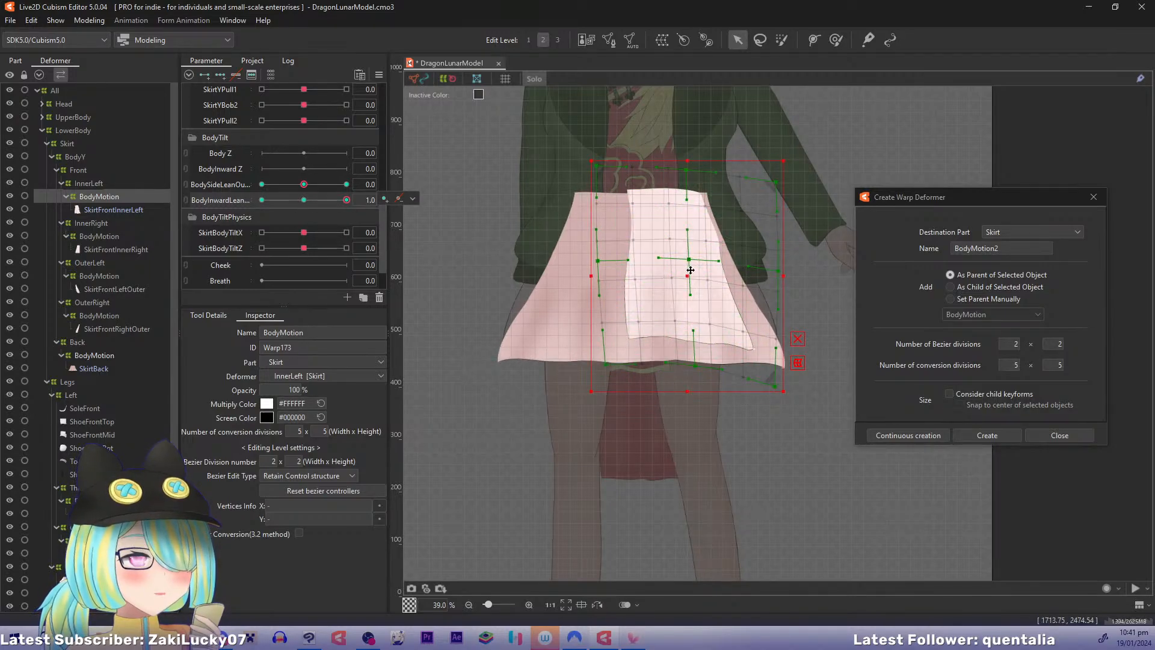
pyautogui.moveTo(688, 277); pyautogui.dragTo(687, 274)
# Step: Set body inward lean to -1.0 and lower the warp's centre, top centre point and both side edges
pyautogui.click(303, 201)
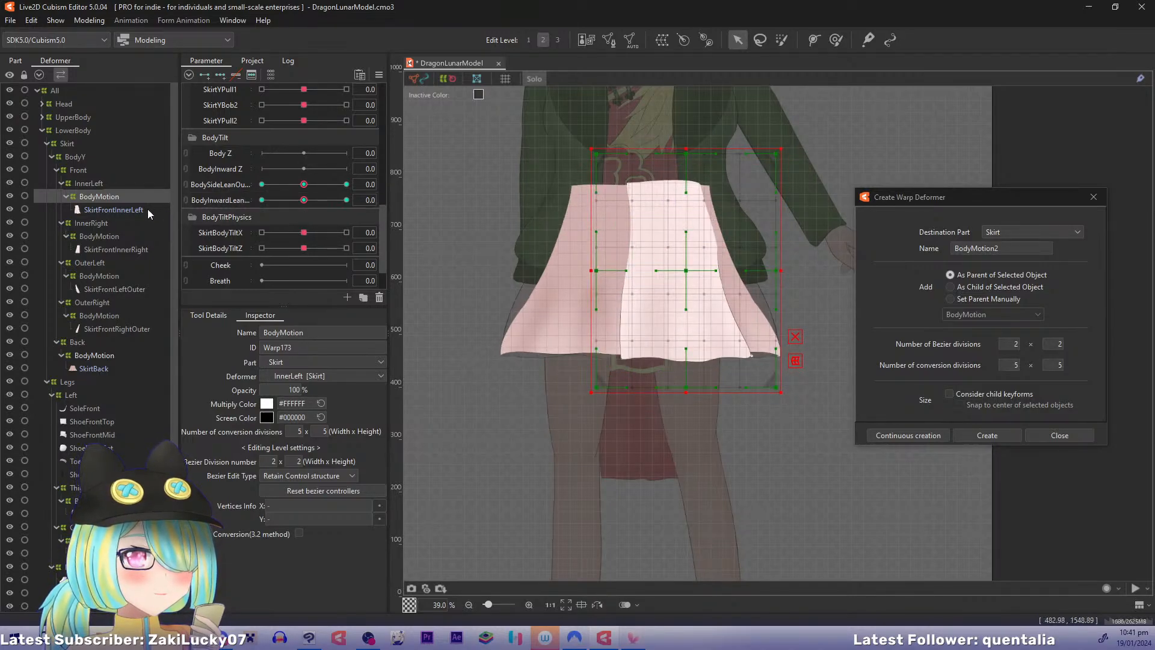
pyautogui.moveTo(302, 201); pyautogui.dragTo(219, 203)
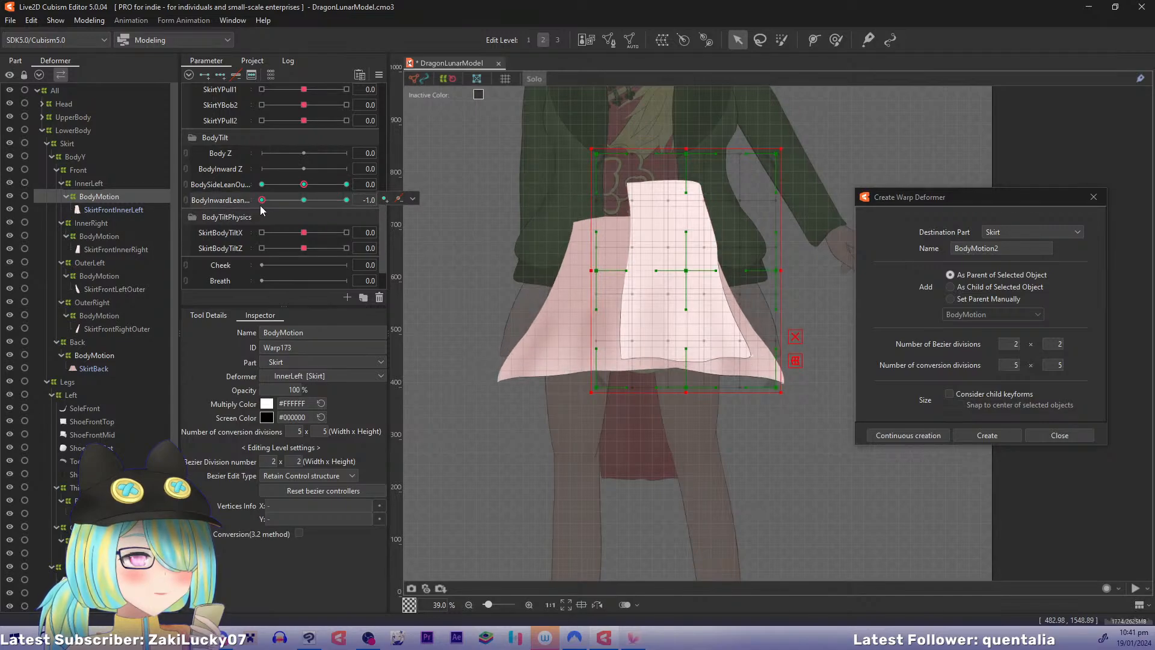
pyautogui.click(711, 137)
pyautogui.moveTo(686, 270); pyautogui.dragTo(687, 294)
pyautogui.moveTo(687, 155); pyautogui.dragTo(686, 208)
pyautogui.moveTo(596, 271); pyautogui.dragTo(595, 302)
pyautogui.moveTo(774, 273); pyautogui.dragTo(774, 315)
# Step: Lower the warp's top corners and adjust its top centre point to fit the panel to the waistline at inward lean -1.0
pyautogui.moveTo(596, 154); pyautogui.dragTo(596, 191)
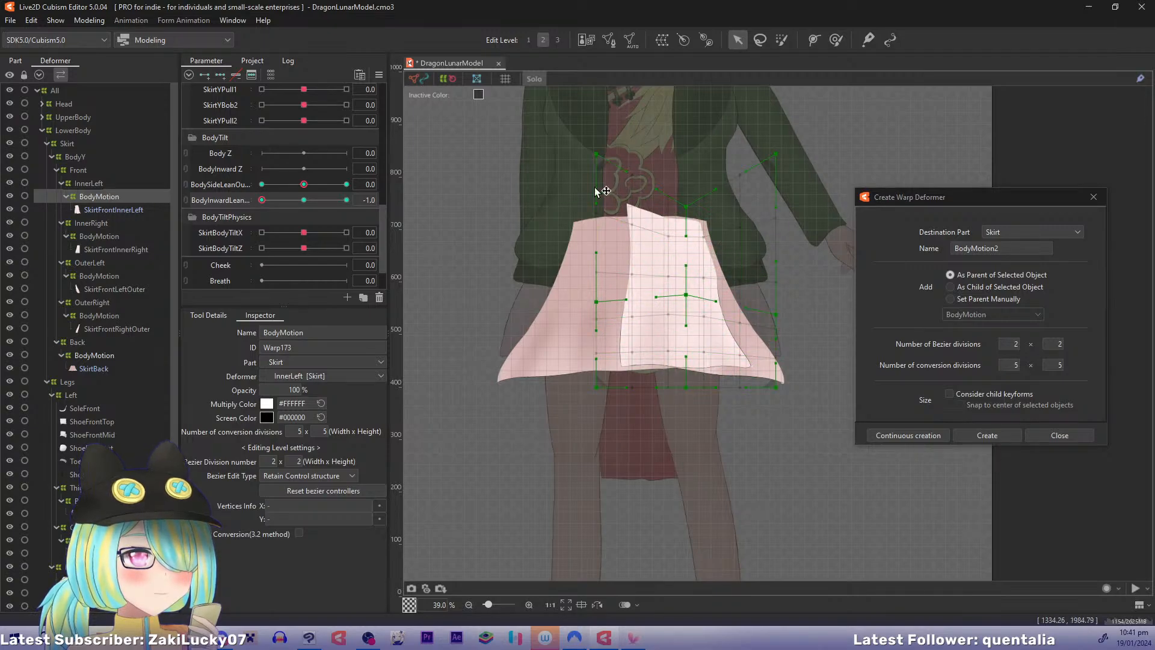
pyautogui.moveTo(776, 156); pyautogui.dragTo(775, 212)
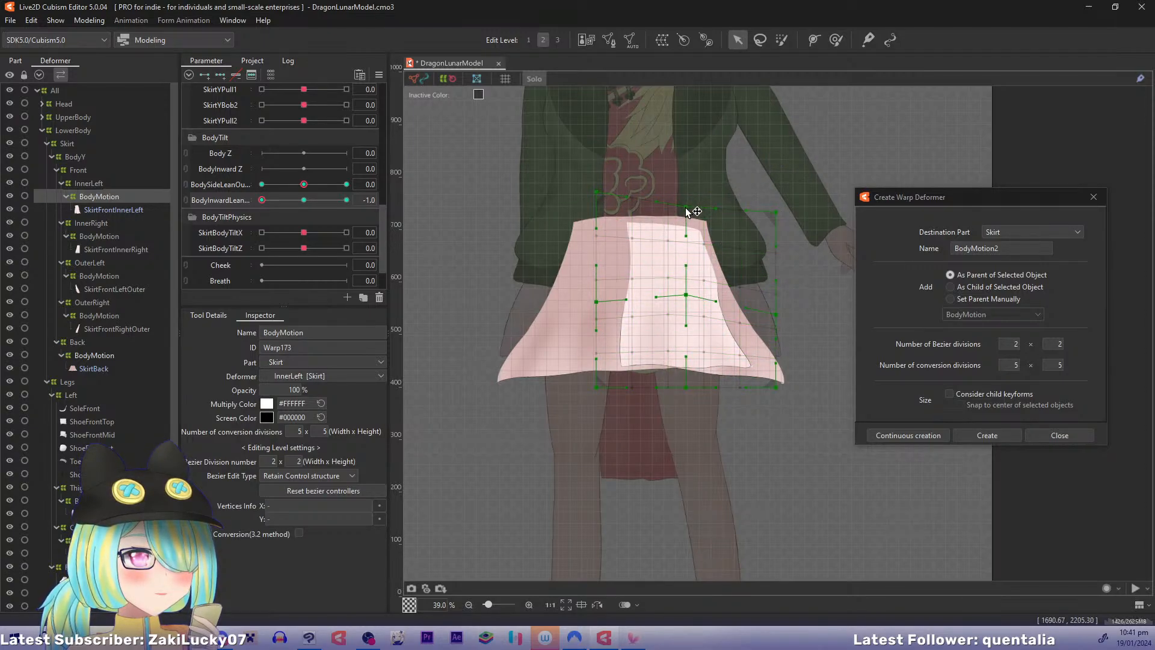
pyautogui.hotkey('ctrl', 'z')
pyautogui.moveTo(598, 192); pyautogui.dragTo(597, 209)
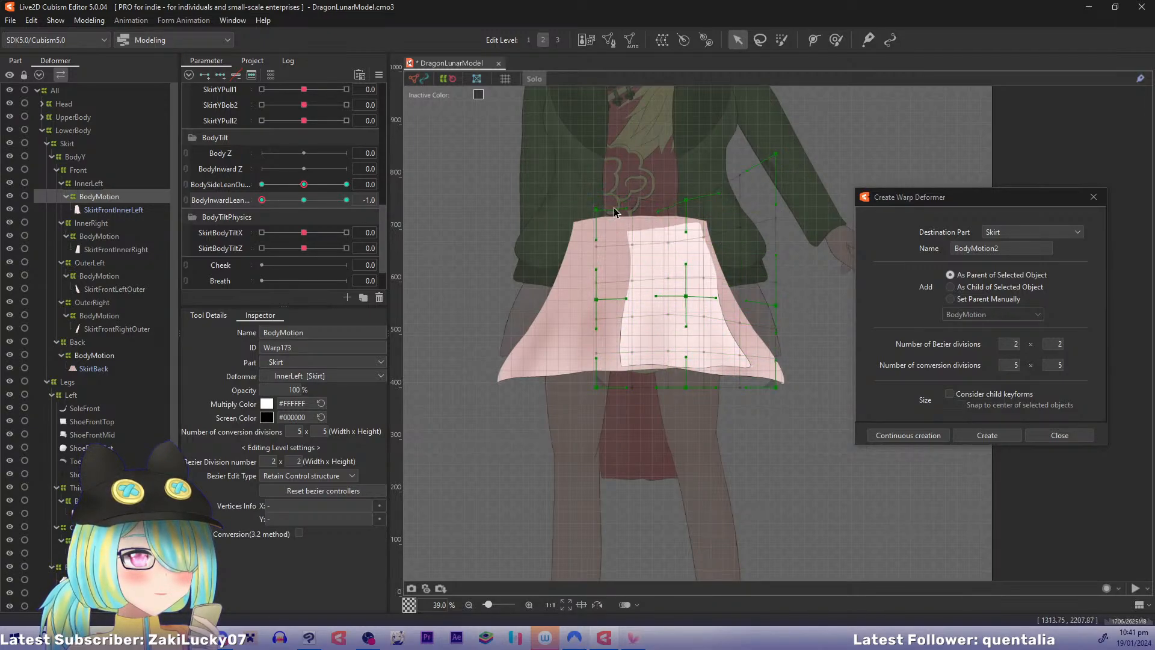
pyautogui.moveTo(775, 155); pyautogui.dragTo(775, 183)
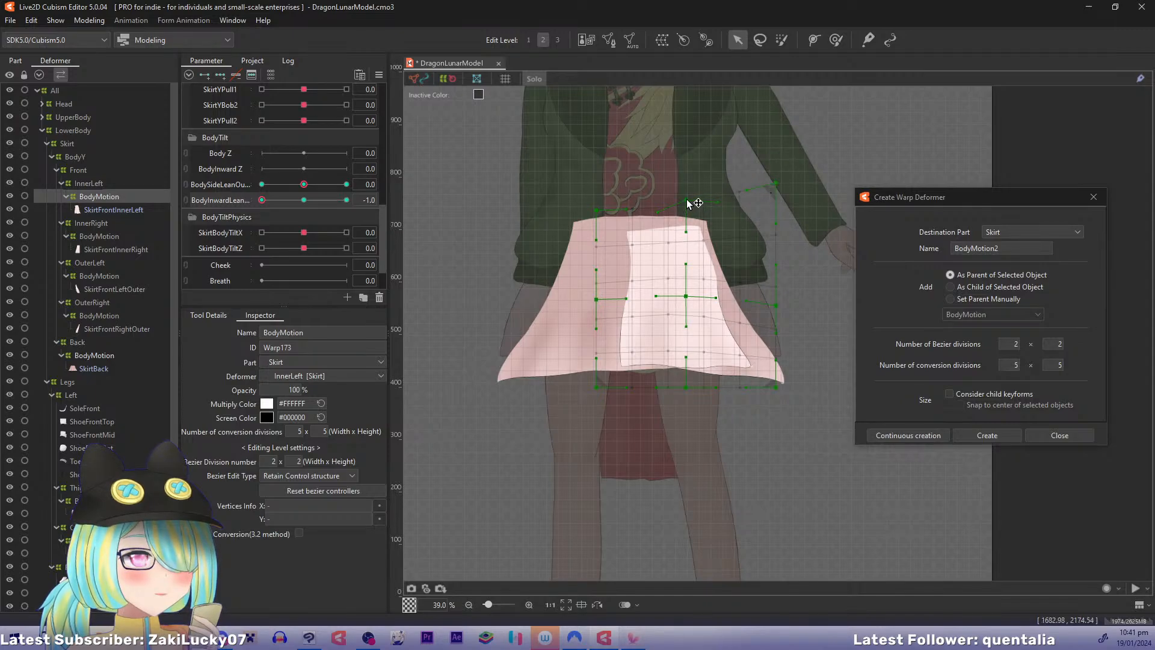
pyautogui.moveTo(689, 203); pyautogui.dragTo(719, 198)
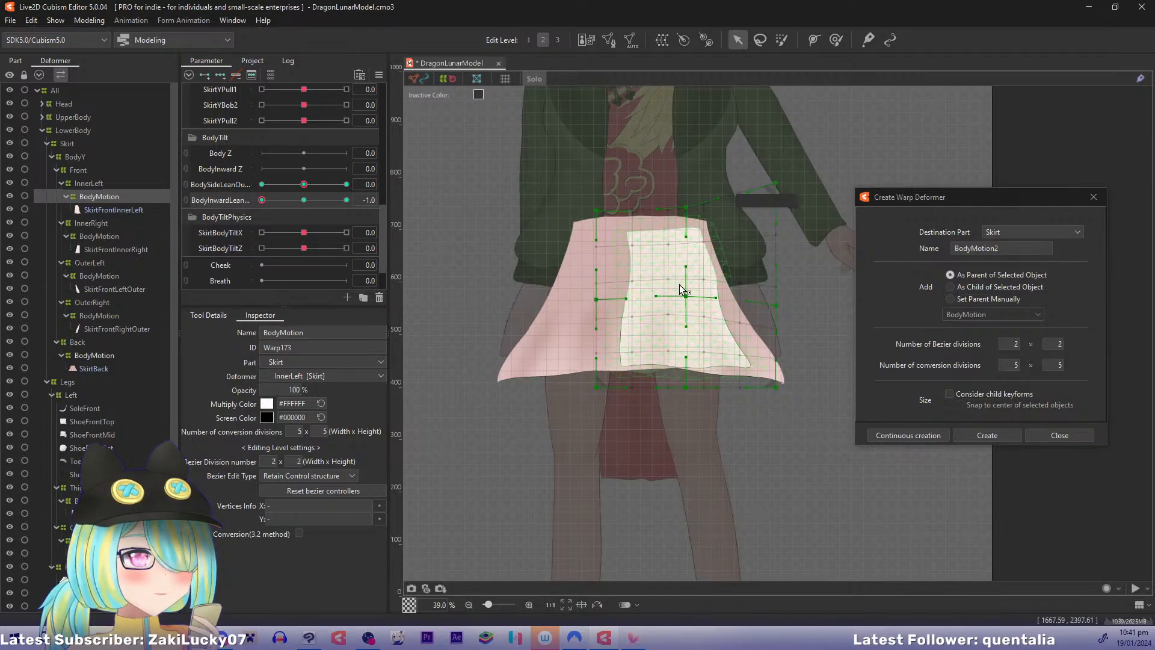
# Step: Raise the warp's right edge and lower its three bottom points to extend the panel's hem downward
pyautogui.moveTo(777, 307); pyautogui.dragTo(777, 279)
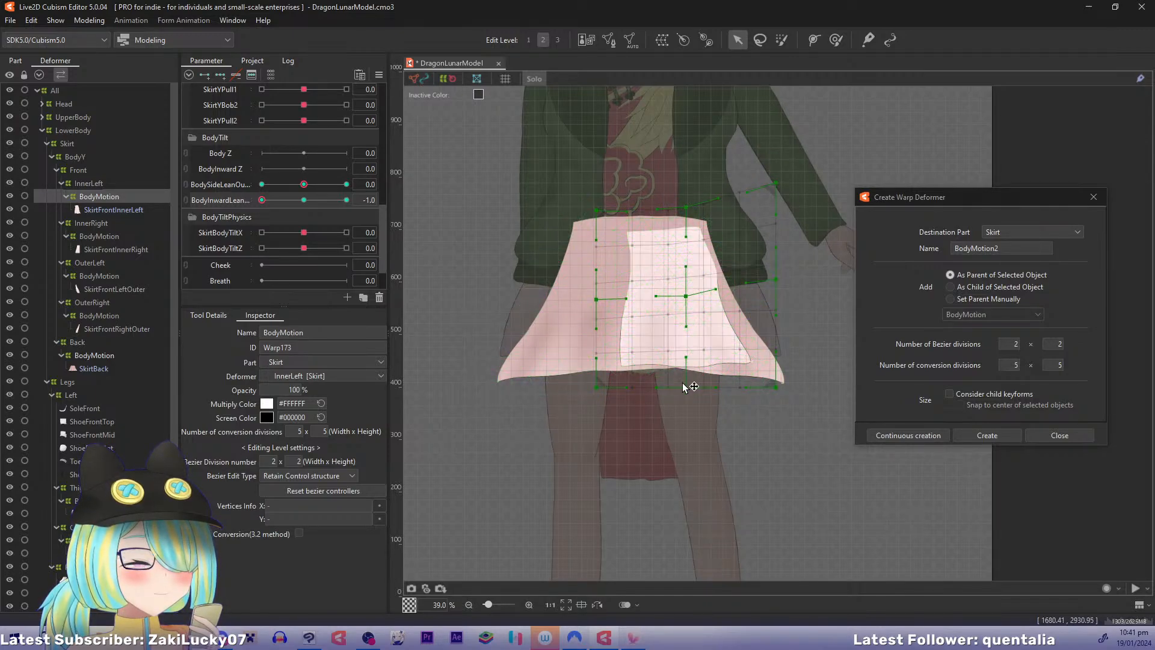
pyautogui.moveTo(686, 387); pyautogui.dragTo(686, 408)
pyautogui.moveTo(597, 387); pyautogui.dragTo(596, 421)
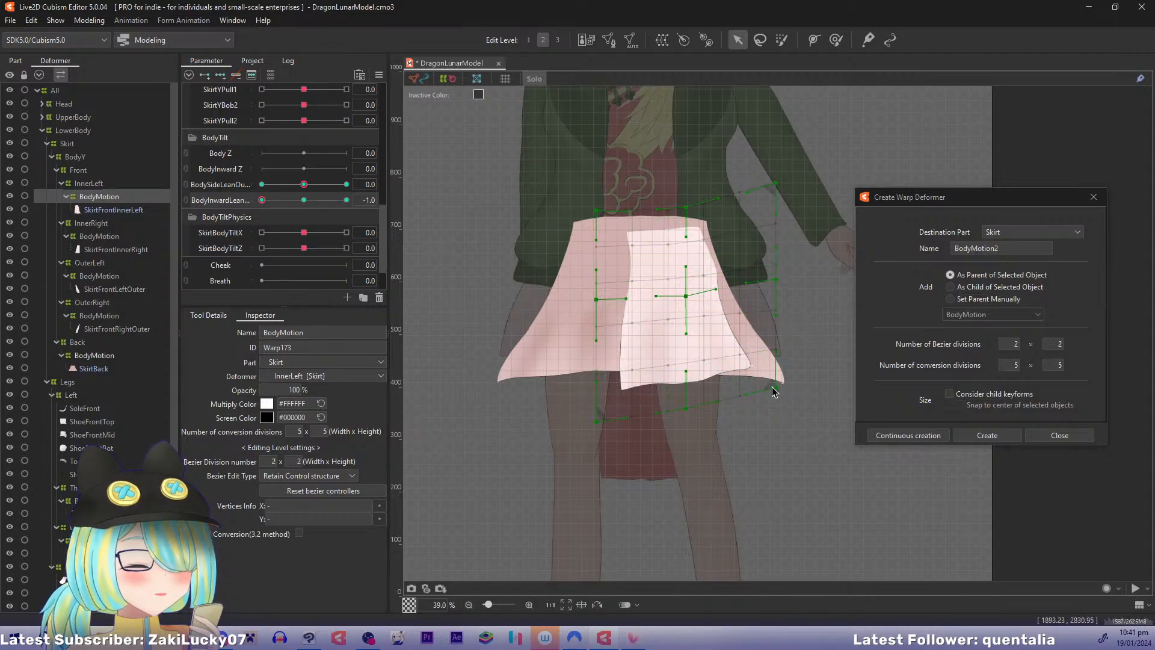
pyautogui.moveTo(686, 408); pyautogui.dragTo(686, 431)
pyautogui.moveTo(777, 390); pyautogui.dragTo(776, 405)
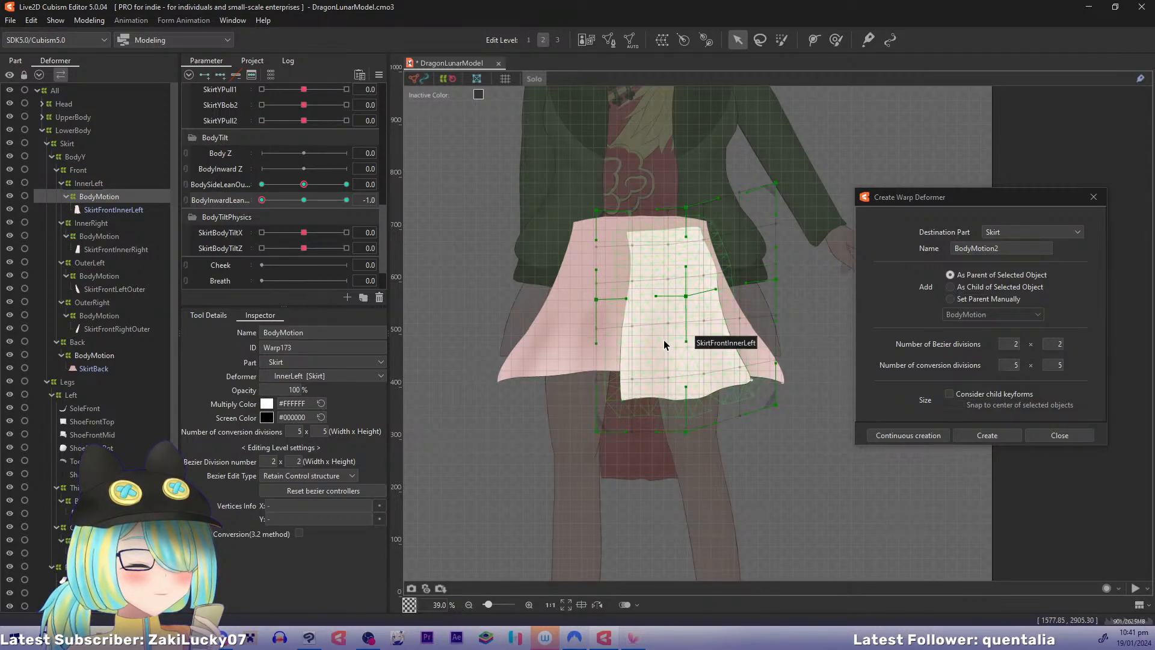
# Step: Lower the inner-left warp's centre, left-edge midpoint and top centre point, and raise its bottom points slightly at inward lean -1.0
pyautogui.moveTo(686, 296); pyautogui.dragTo(687, 312)
pyautogui.moveTo(606, 302); pyautogui.dragTo(605, 325)
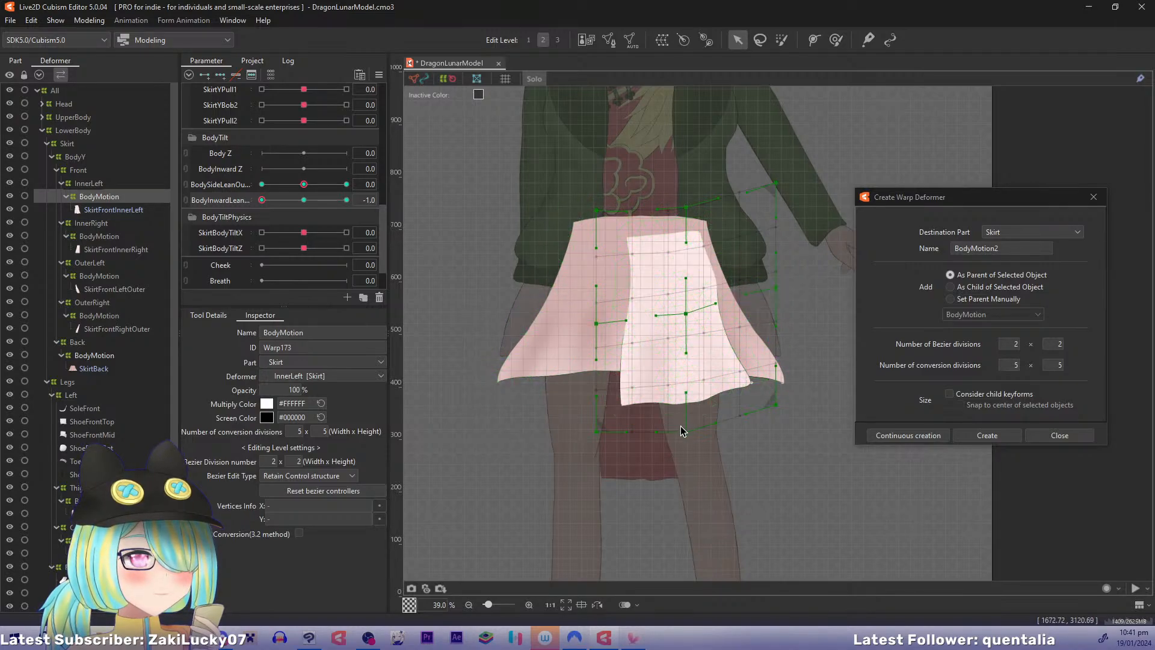
pyautogui.moveTo(685, 429); pyautogui.dragTo(686, 422)
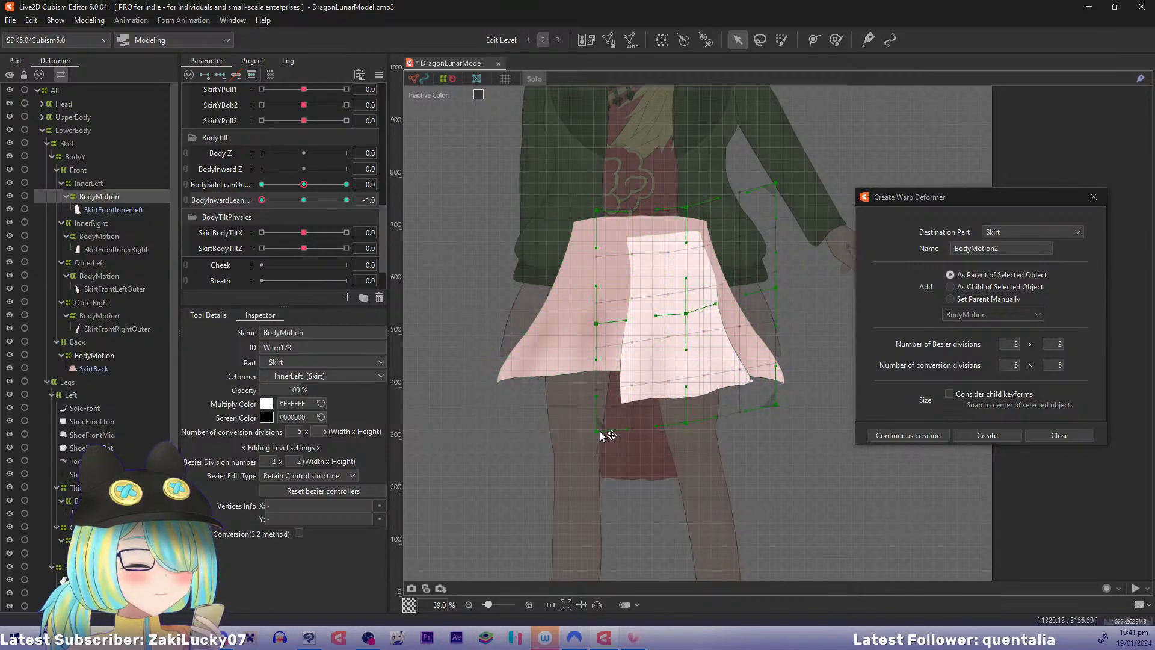
pyautogui.moveTo(262, 200); pyautogui.dragTo(236, 225)
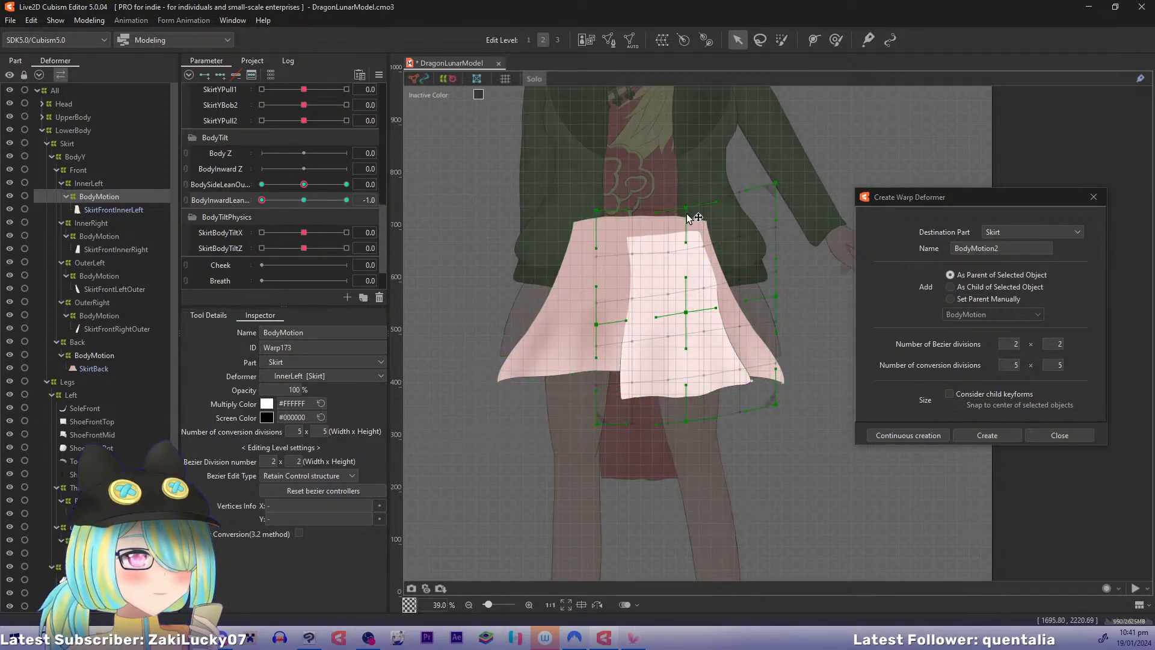
pyautogui.moveTo(689, 218); pyautogui.dragTo(691, 226)
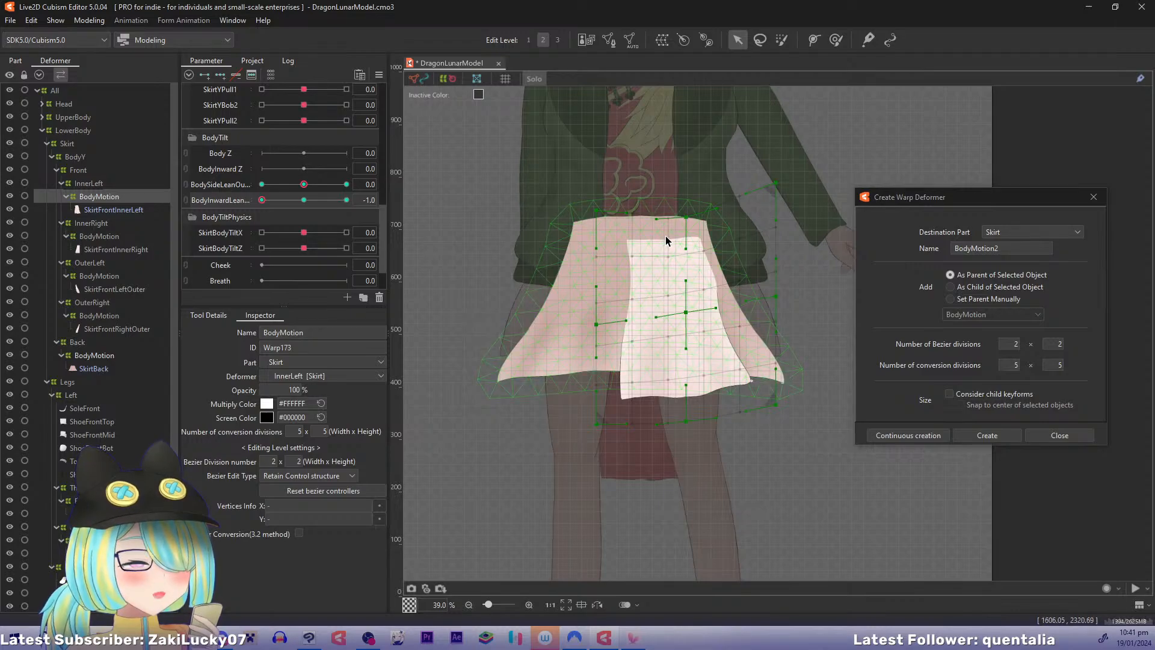
pyautogui.scroll(1, 667, 243)
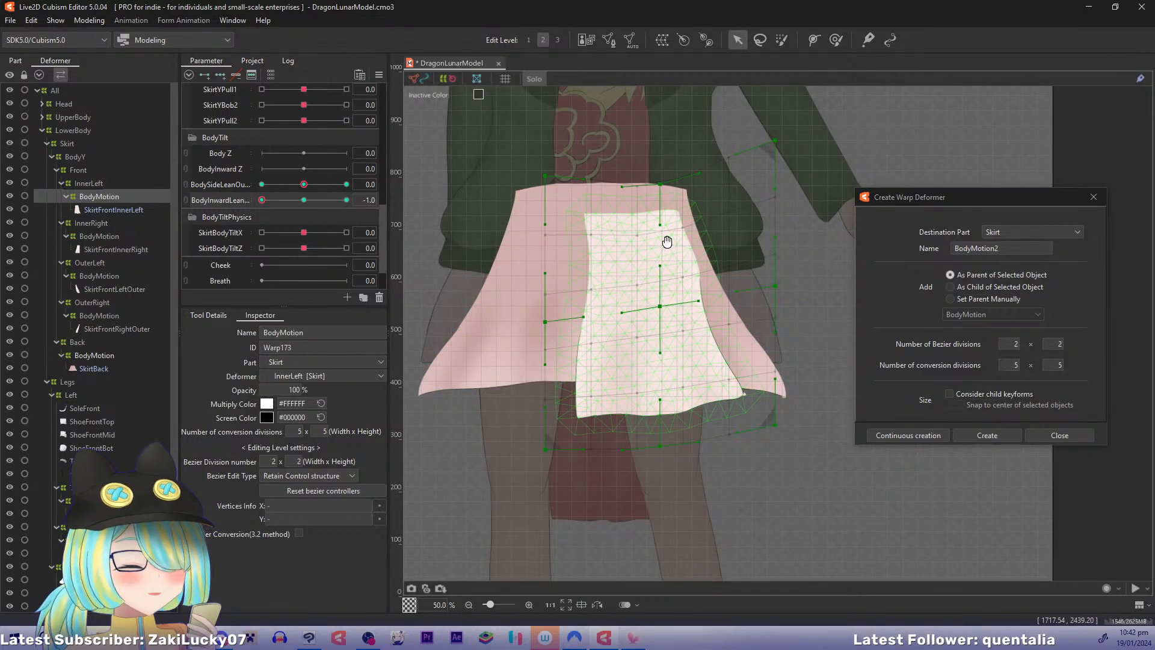
pyautogui.moveTo(667, 242); pyautogui.dragTo(677, 283)
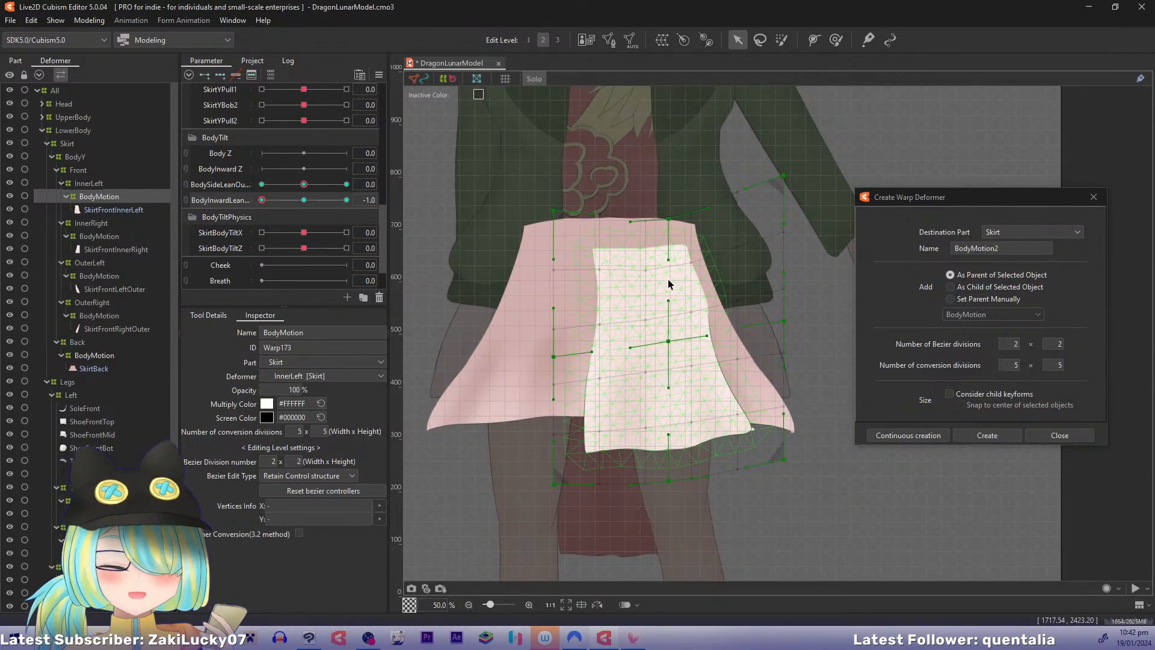
# Step: Reset the body inward lean to 0.0 and set the four front BodyMotion warps to 9 × 9 conversion divisions
pyautogui.click(304, 200)
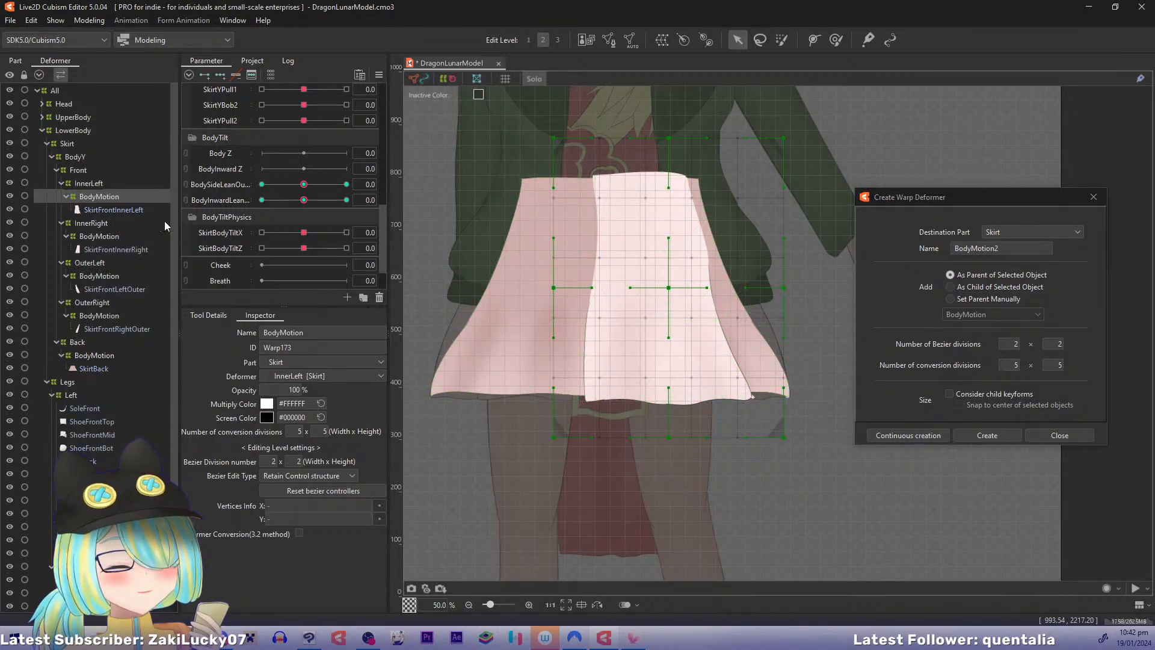
pyautogui.keyDown('ctrl'); pyautogui.click(100, 236); pyautogui.keyUp('ctrl')
pyautogui.keyDown('ctrl'); pyautogui.click(99, 276); pyautogui.keyUp('ctrl')
pyautogui.keyDown('ctrl'); pyautogui.click(99, 316); pyautogui.keyUp('ctrl')
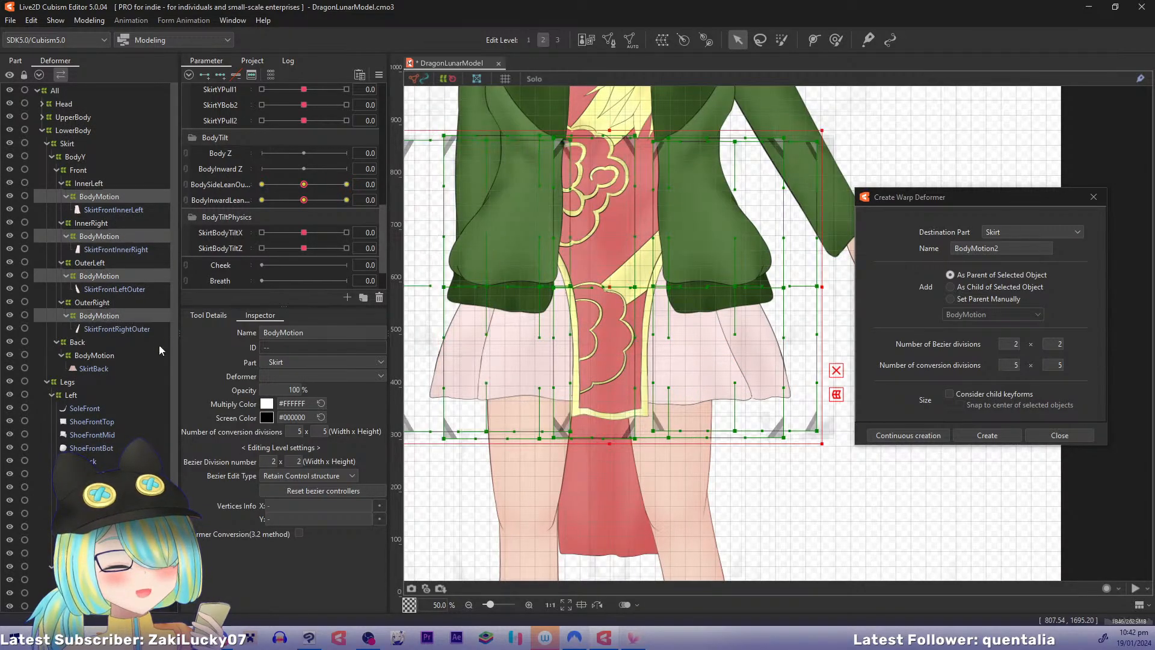
pyautogui.click(323, 432)
pyautogui.write('9')
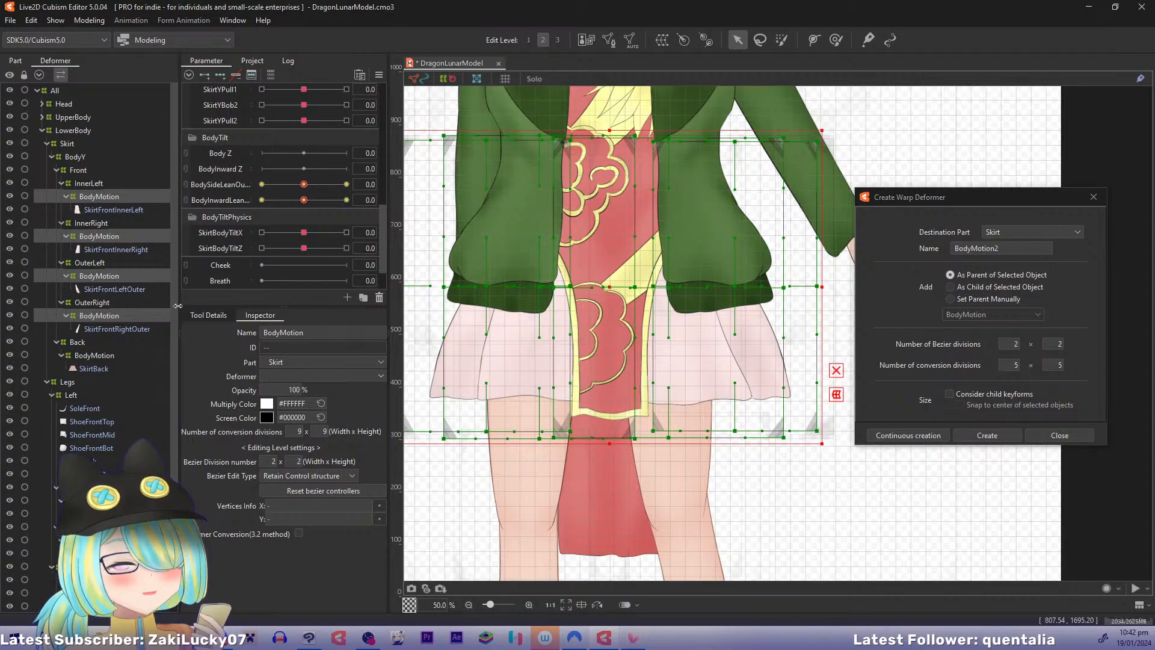
# Step: Isolate the inner-left and outer-right front panels, and view the inner-left warp at inward lean -1.0
pyautogui.click(114, 199)
pyautogui.keyDown('ctrl'); pyautogui.click(118, 211); pyautogui.keyUp('ctrl')
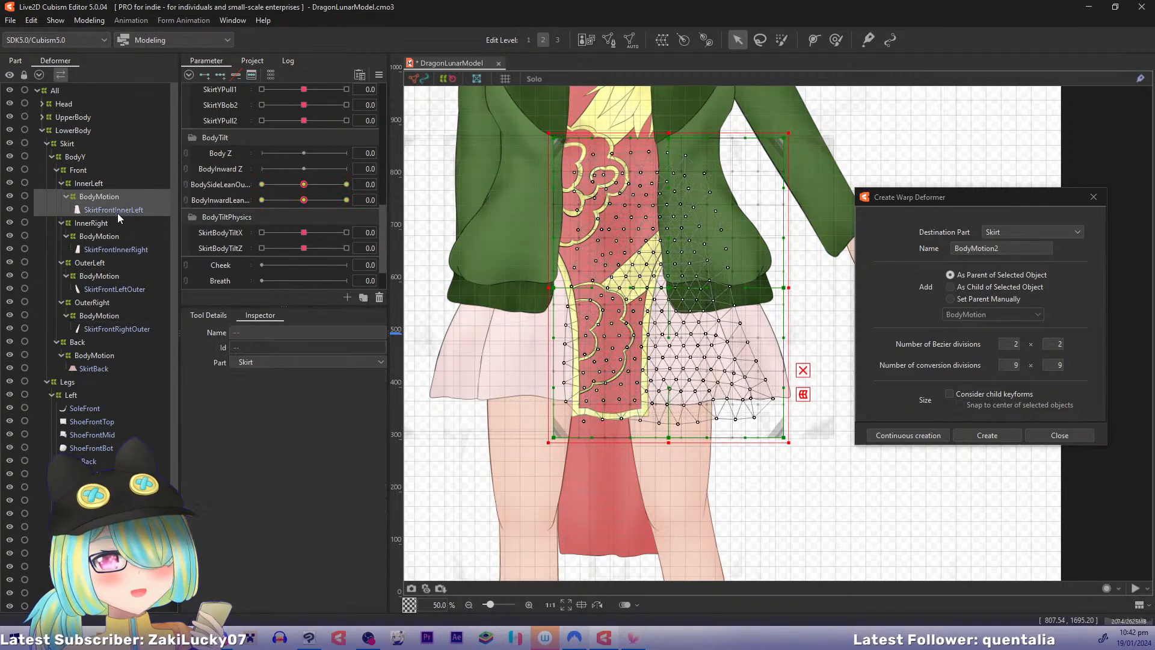
pyautogui.keyDown('ctrl'); pyautogui.click(109, 318); pyautogui.keyUp('ctrl')
pyautogui.keyDown('ctrl'); pyautogui.click(112, 328); pyautogui.keyUp('ctrl')
pyautogui.click(109, 197)
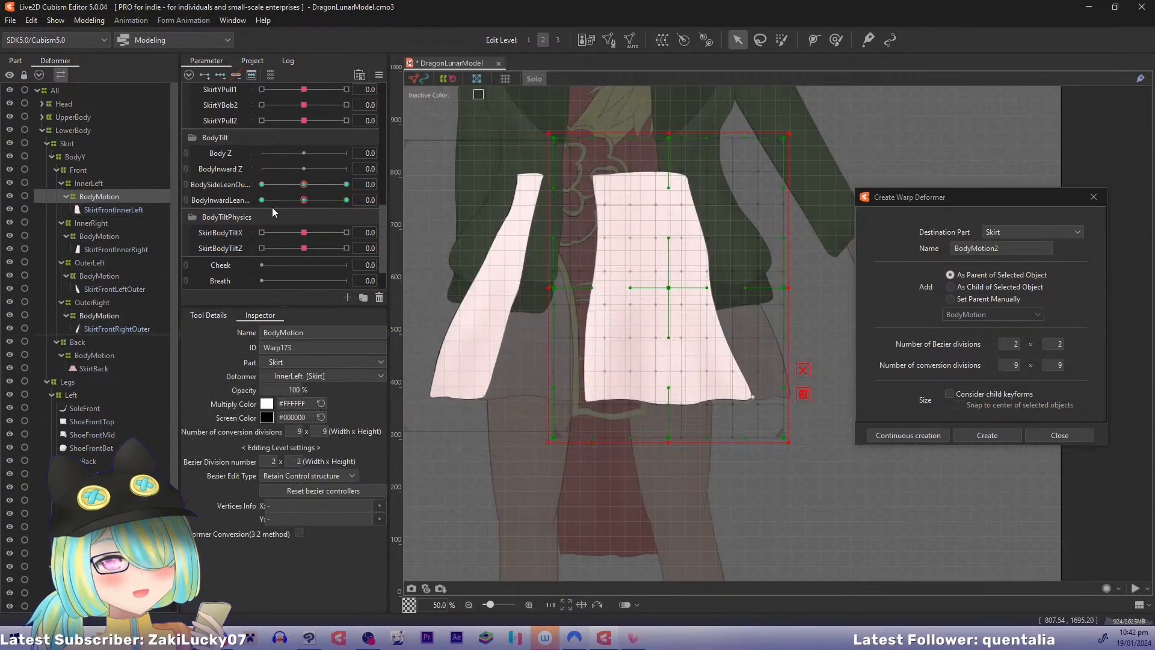
pyautogui.click(261, 199)
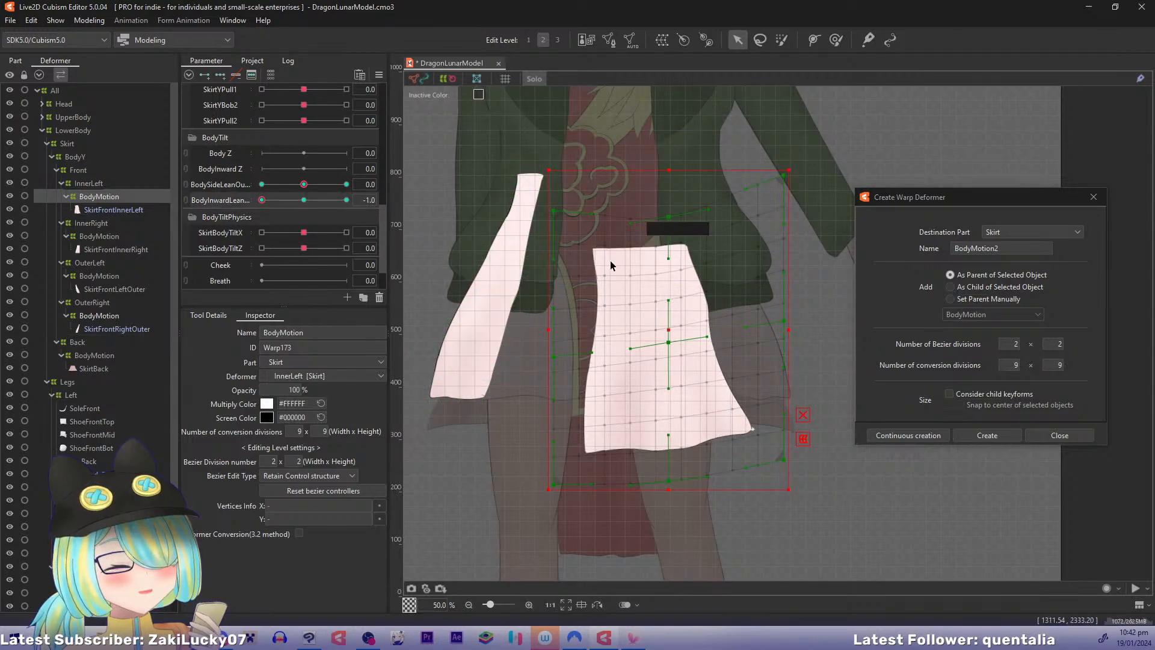
pyautogui.moveTo(659, 250); pyautogui.dragTo(557, 296)
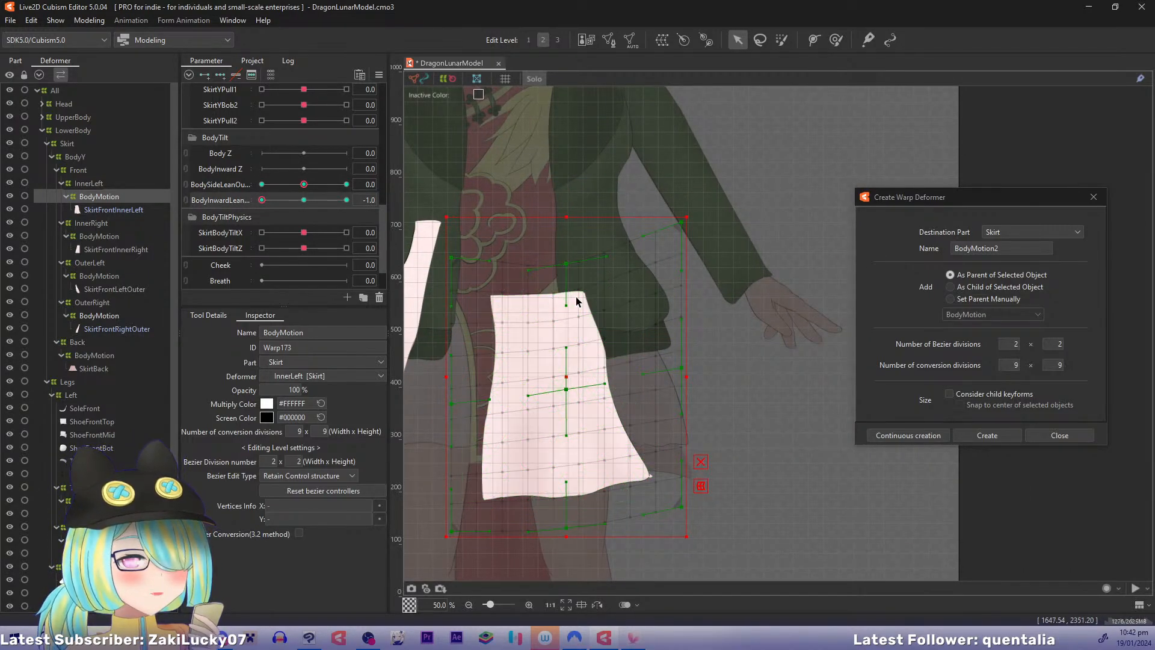
pyautogui.moveTo(581, 324); pyautogui.dragTo(614, 330)
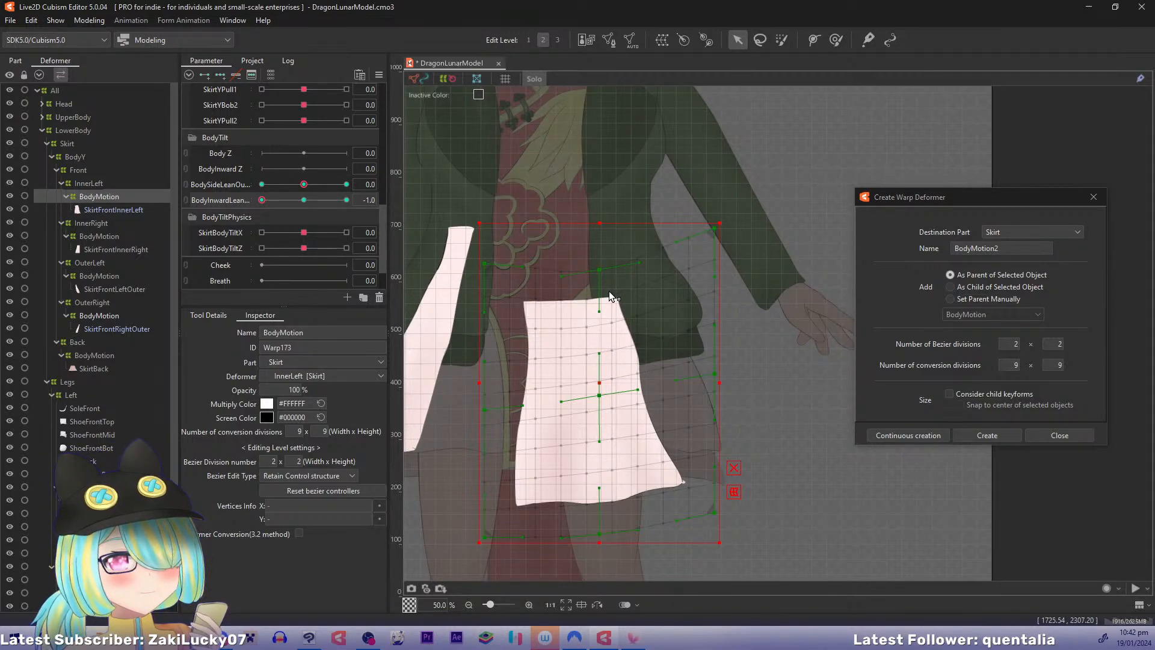
pyautogui.hotkey('alt', 's')
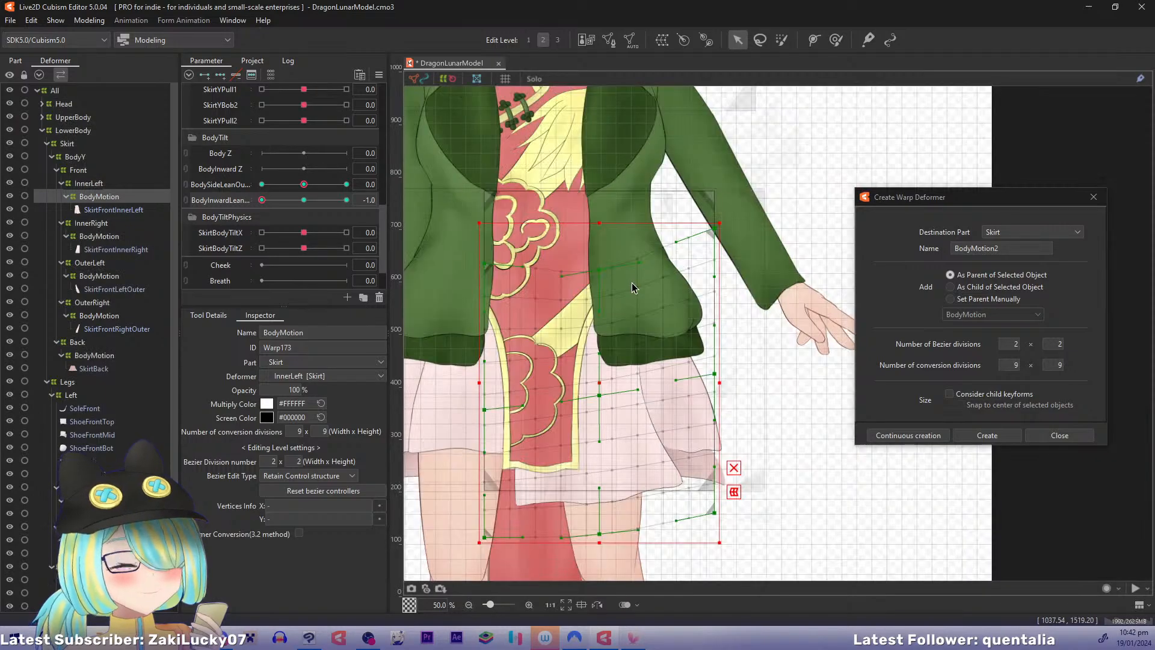
# Step: Isolate SkirtFrontInnerLeft together with SkirtBack and their BodyMotion warps, and select only the inner-left warp for editing
pyautogui.keyDown('ctrl'); pyautogui.click(110, 211); pyautogui.keyUp('ctrl')
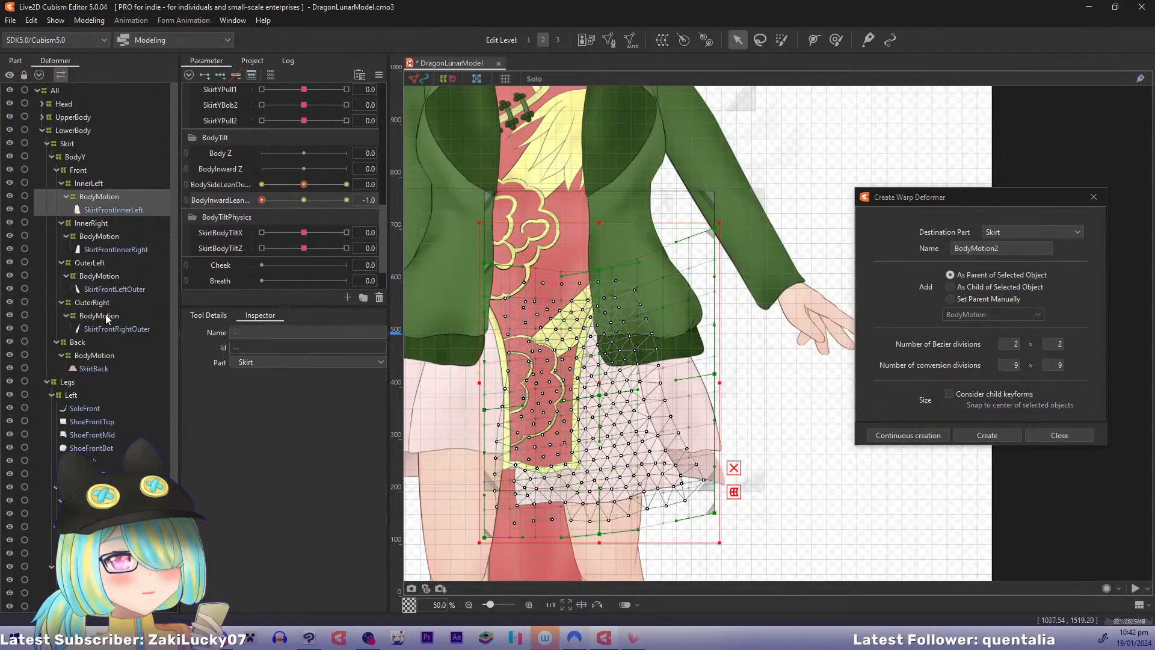
pyautogui.keyDown('ctrl'); pyautogui.click(107, 356); pyautogui.keyUp('ctrl')
pyautogui.keyDown('ctrl'); pyautogui.click(104, 369); pyautogui.keyUp('ctrl')
pyautogui.hotkey('alt', 's')
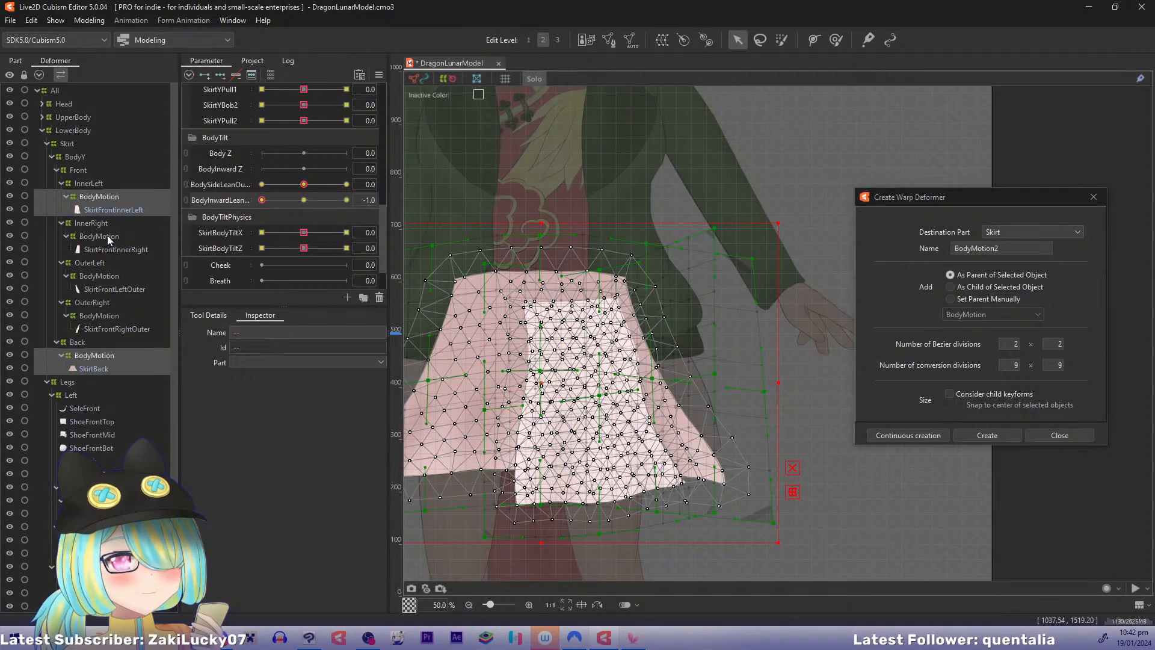
pyautogui.click(106, 197)
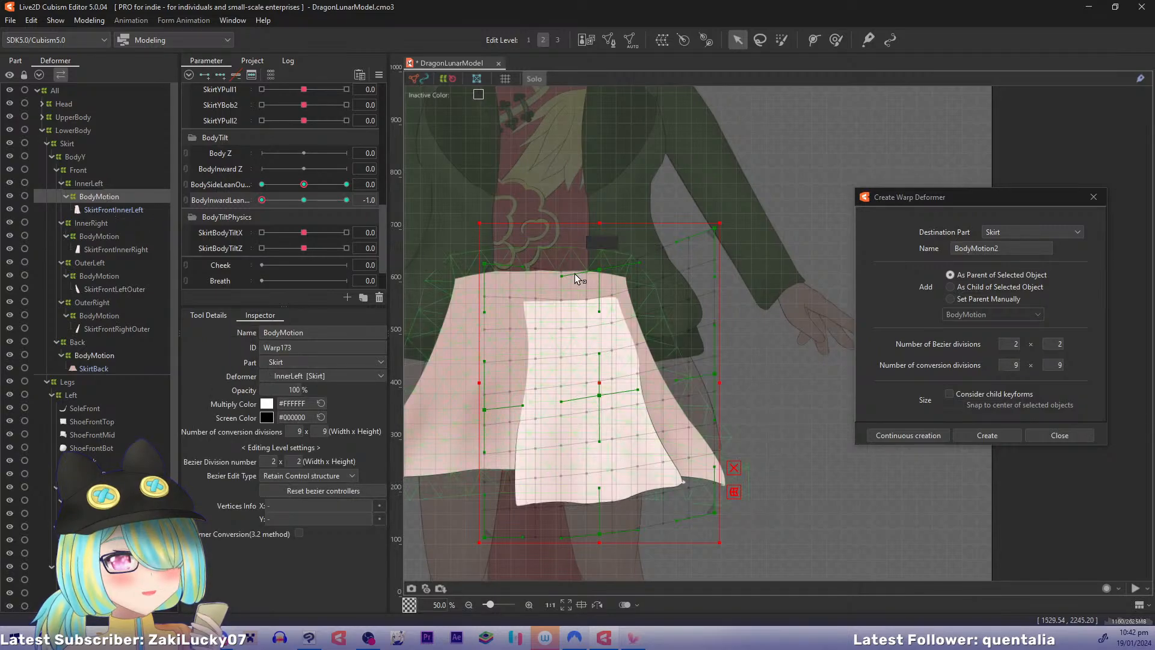
pyautogui.moveTo(575, 273); pyautogui.dragTo(596, 270)
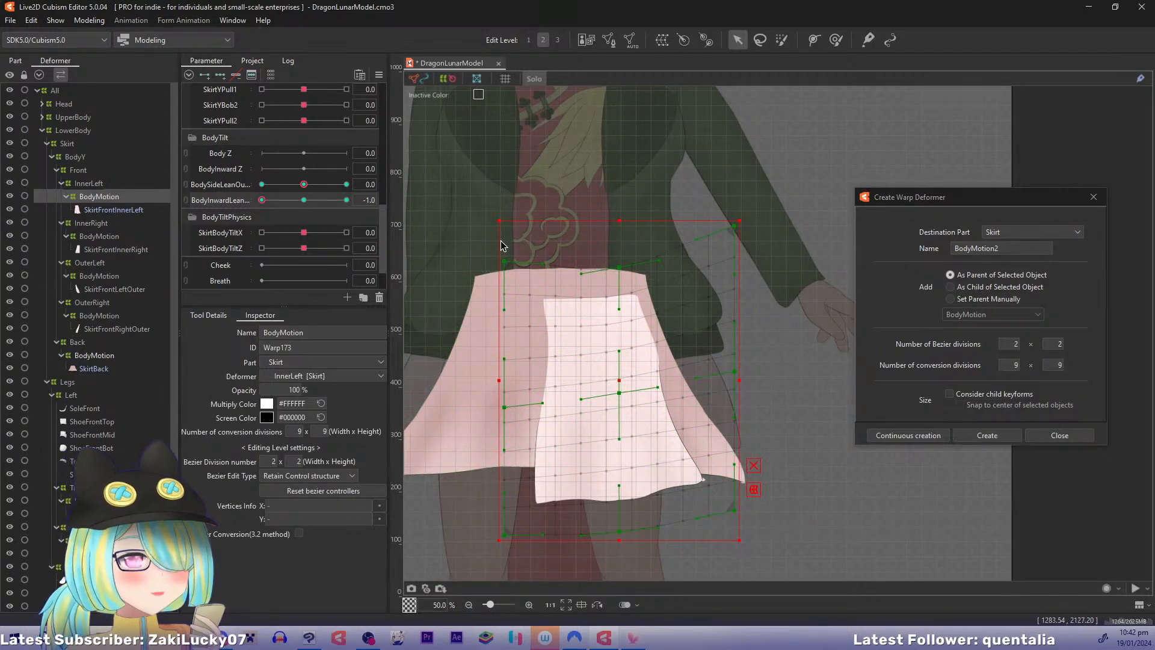
# Step: Pull the inner-left warp's top centre, top right corner and right edge inward, lower its top left corner, and raise its left edge
pyautogui.moveTo(261, 201)
pyautogui.mouseDown()
pyautogui.moveTo(283, 201)
pyautogui.moveTo(252, 210)
pyautogui.mouseUp()
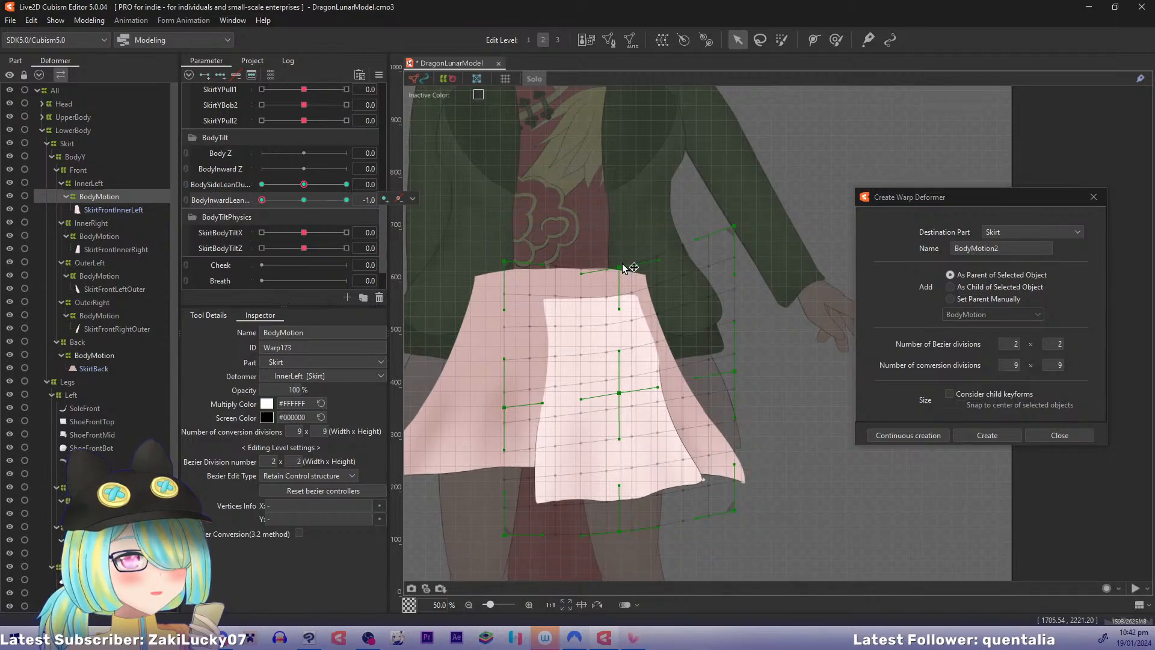
pyautogui.moveTo(620, 267); pyautogui.dragTo(613, 272)
pyautogui.moveTo(734, 226); pyautogui.dragTo(705, 225)
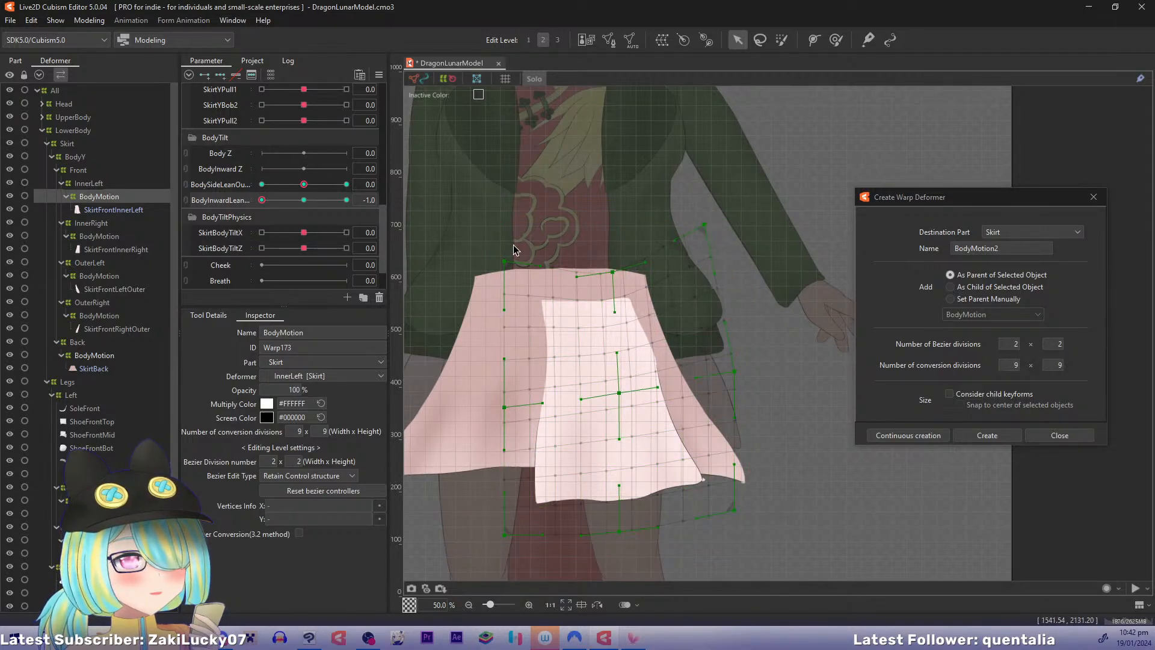
pyautogui.moveTo(505, 261); pyautogui.dragTo(505, 272)
pyautogui.moveTo(613, 272); pyautogui.dragTo(612, 276)
pyautogui.moveTo(505, 405); pyautogui.dragTo(505, 395)
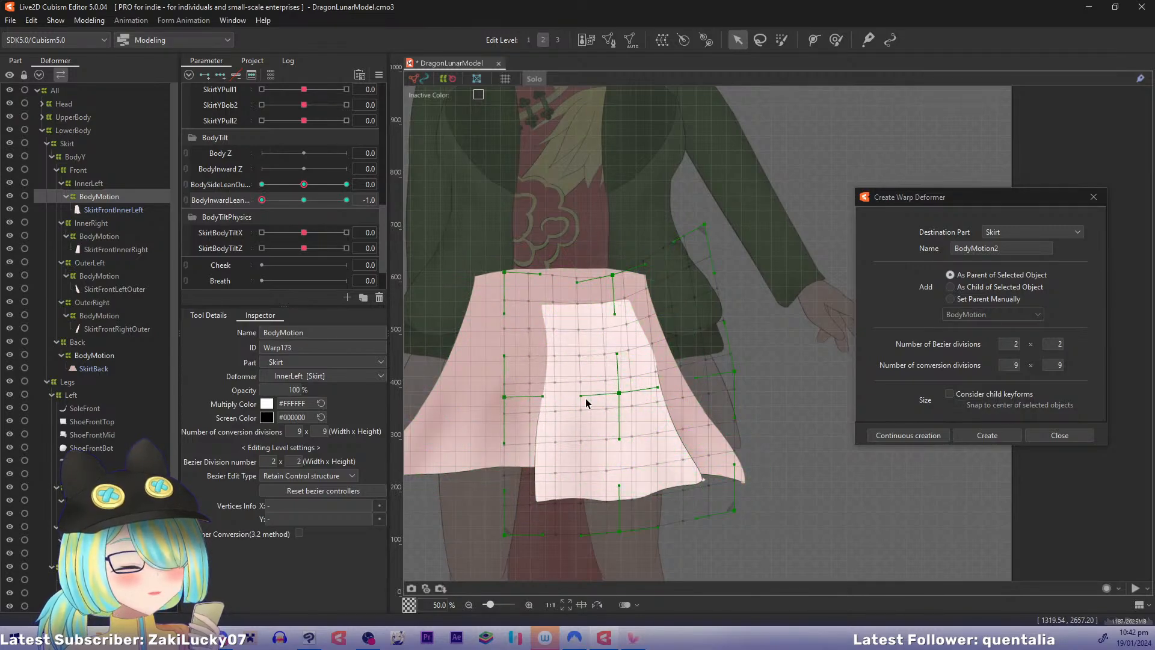
pyautogui.moveTo(734, 370); pyautogui.dragTo(728, 365)
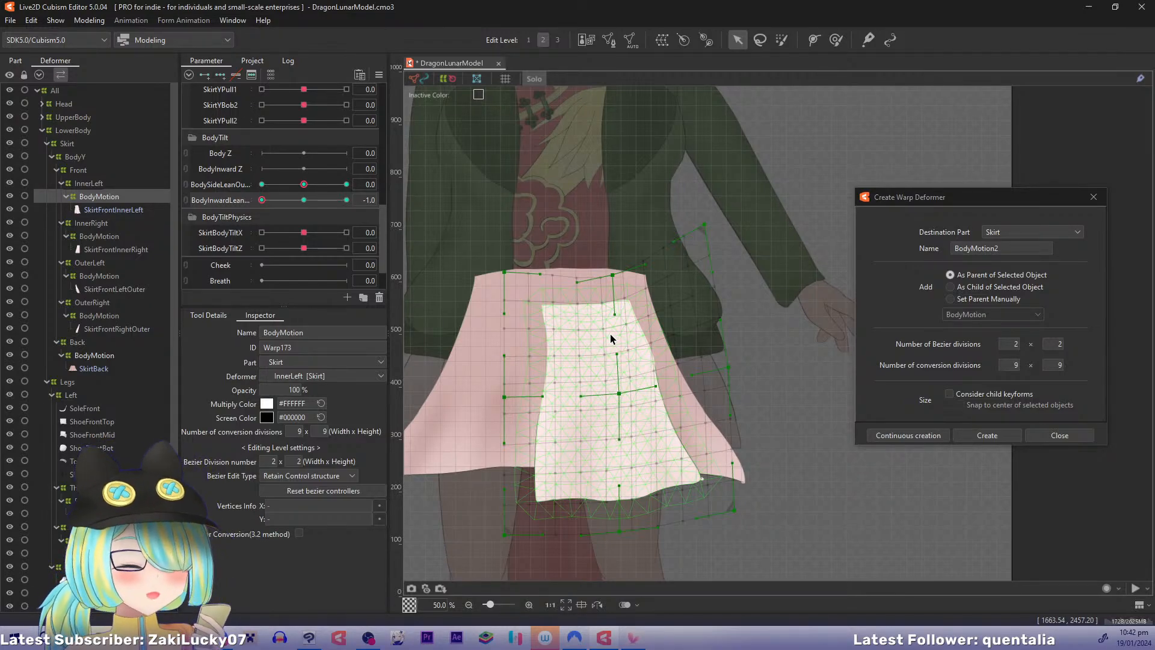
# Step: Adjust the curve handle at the warp's top centre to level the panel's waistline, and test the inward lean near -1.0
pyautogui.click(130, 211)
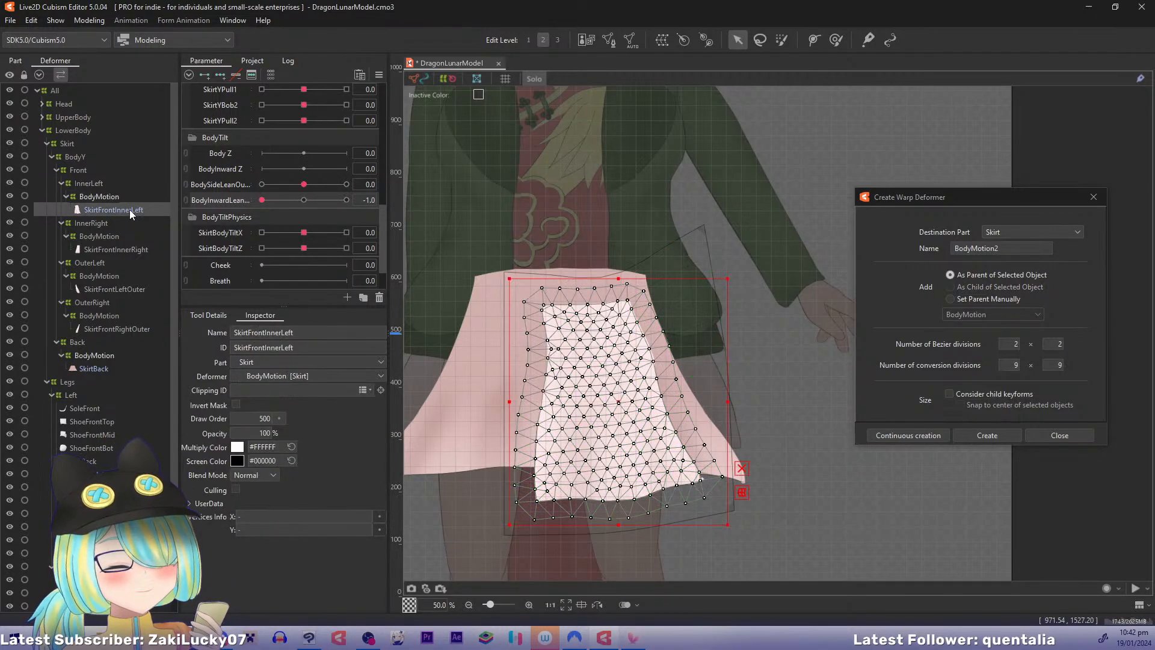
pyautogui.click(117, 197)
pyautogui.moveTo(560, 225); pyautogui.dragTo(590, 242)
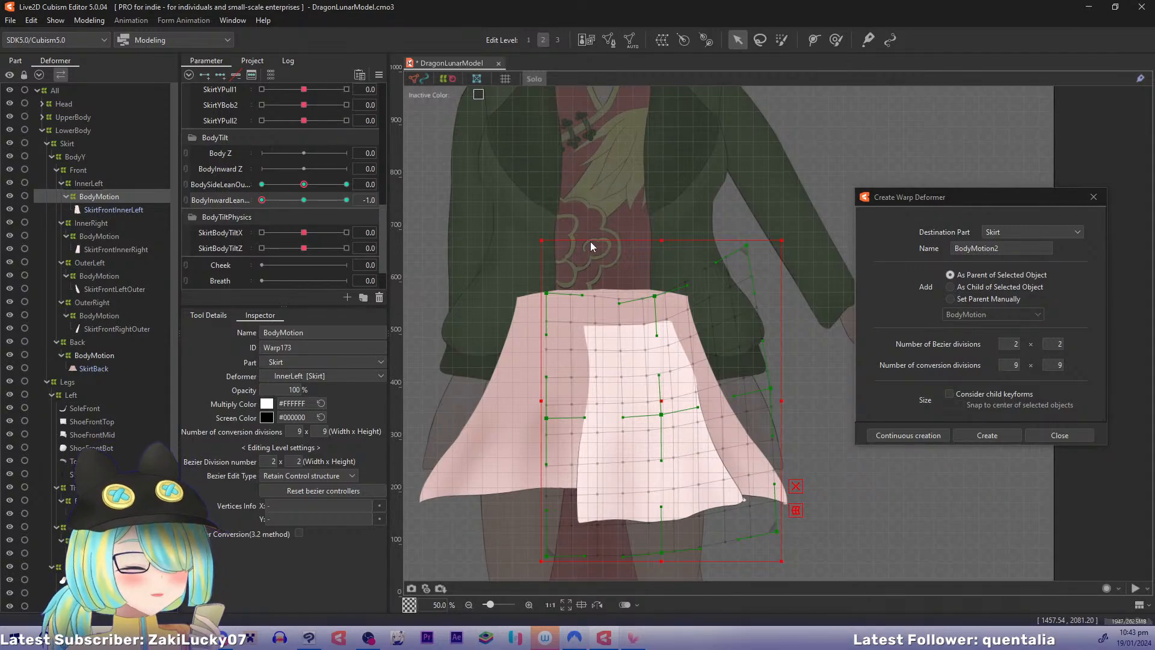
pyautogui.scroll(2, 590, 241)
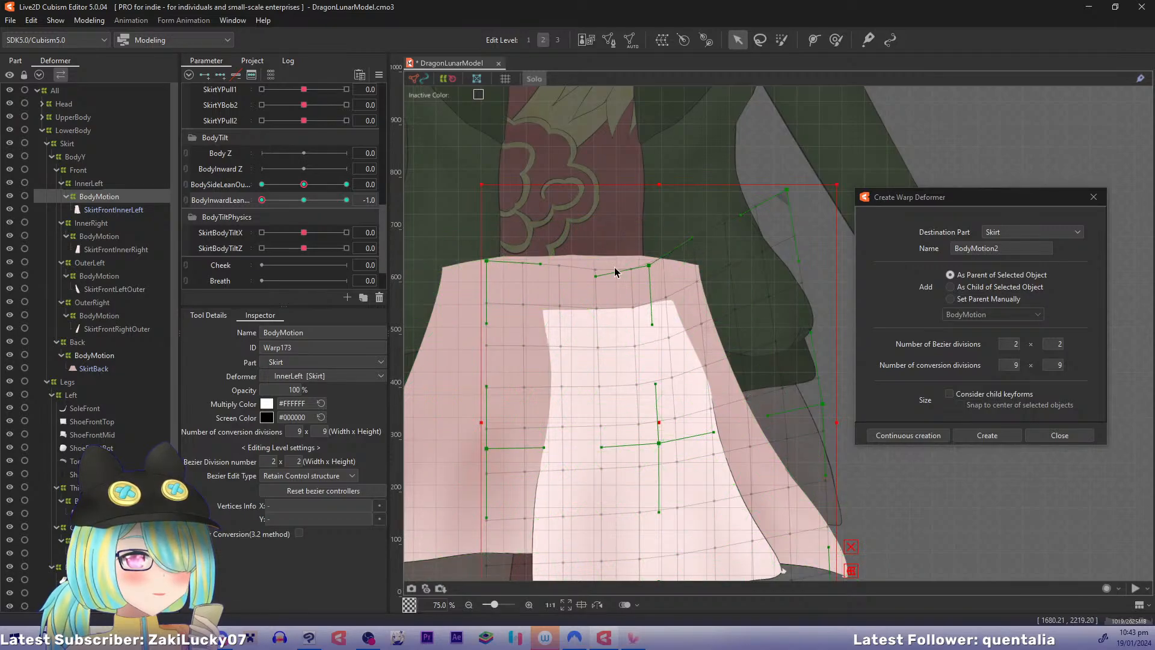
pyautogui.moveTo(599, 278); pyautogui.dragTo(598, 268)
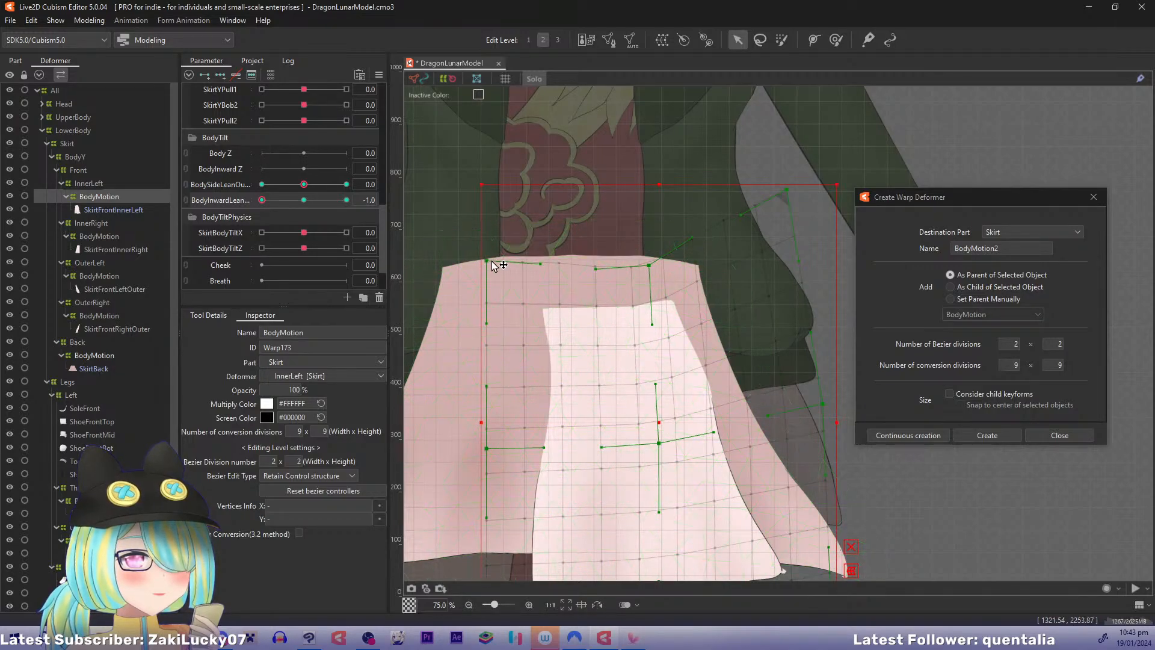
pyautogui.moveTo(266, 202); pyautogui.dragTo(223, 216)
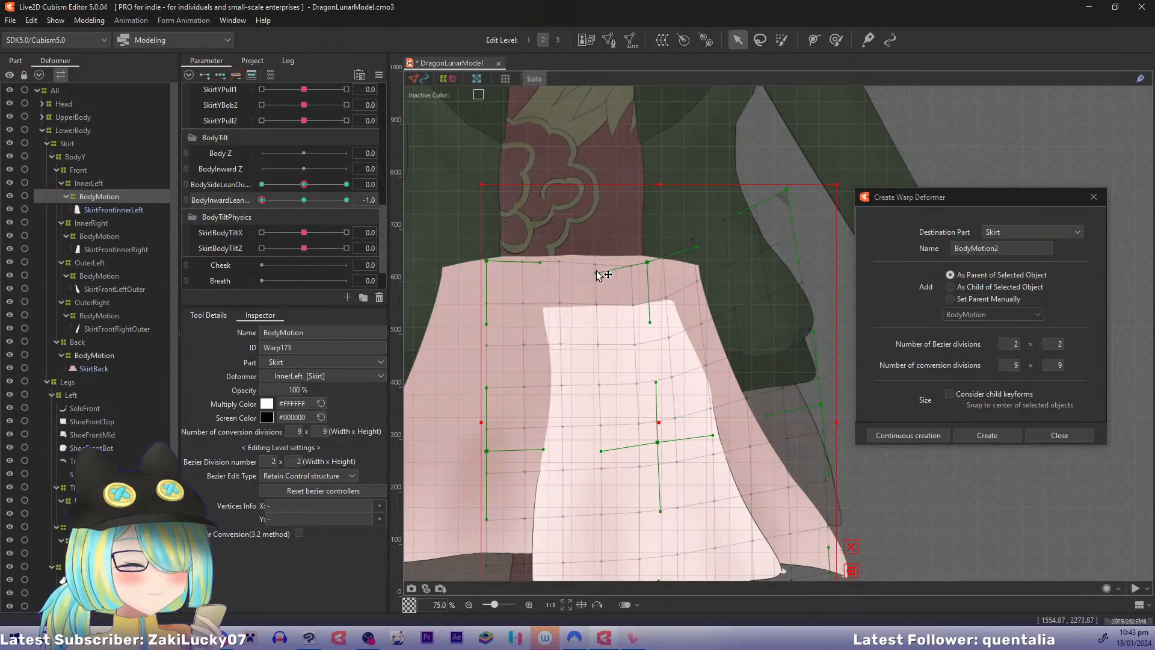
# Step: Nudge the panel's upper right corner slightly up and inward with the deform brush, and leave the isolated view
pyautogui.press('b')
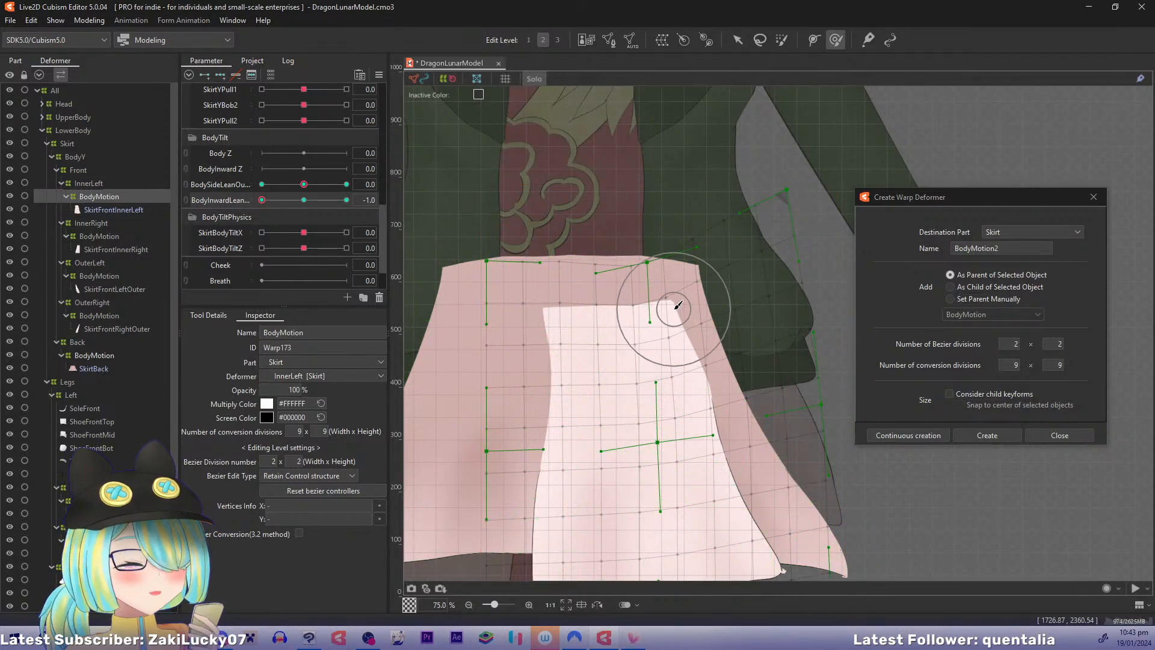
pyautogui.moveTo(675, 315)
pyautogui.mouseDown()
pyautogui.moveTo(669, 306)
pyautogui.moveTo(625, 313)
pyautogui.moveTo(664, 306)
pyautogui.mouseUp()
pyautogui.press('s')
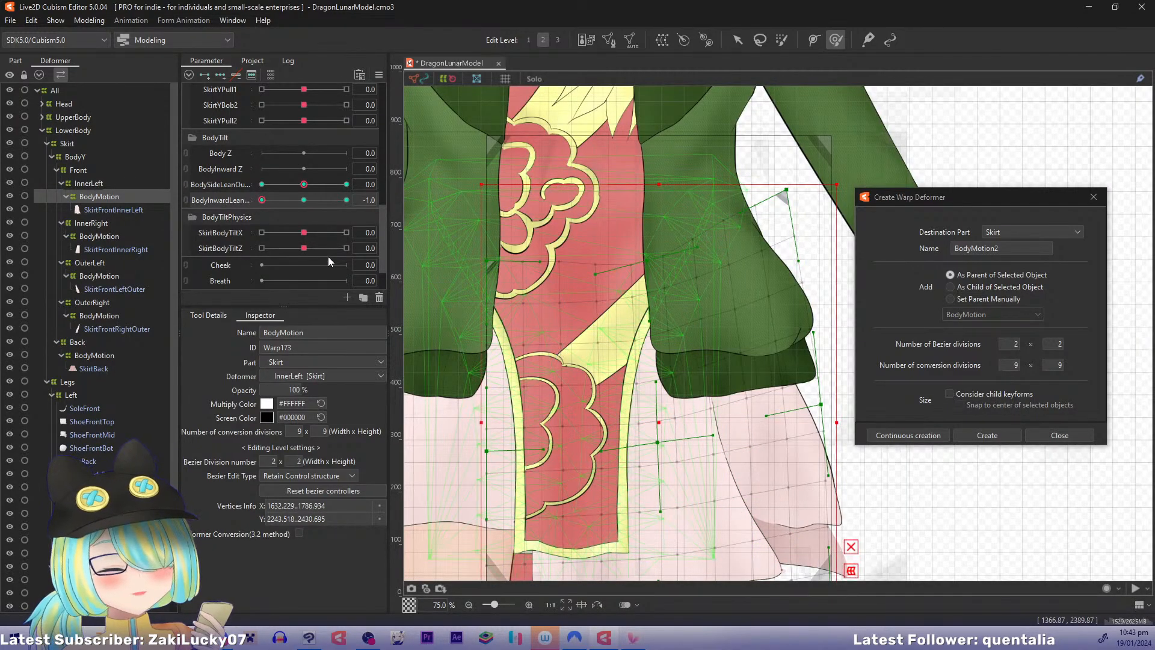
# Step: Reset the inward lean to 0.0, isolate the inner-left panel with the back skirt, and select the inner-left BodyMotion warp
pyautogui.click(303, 200)
pyautogui.click(130, 209)
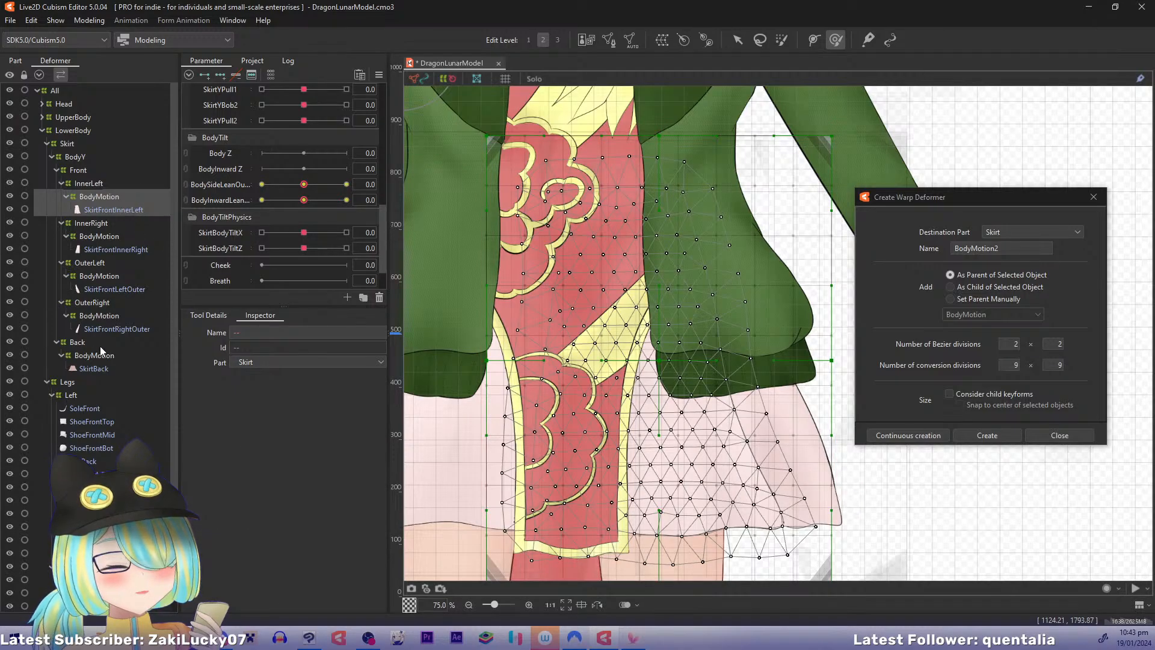
pyautogui.keyDown('ctrl'); pyautogui.click(96, 368); pyautogui.keyUp('ctrl')
pyautogui.press('s')
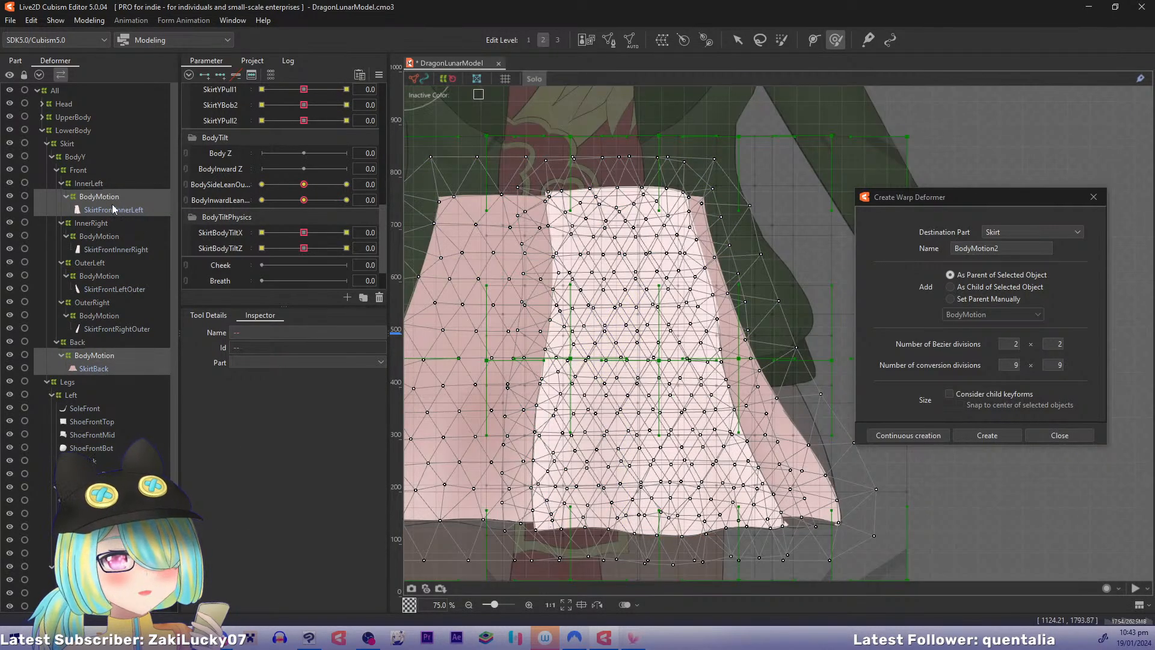
pyautogui.click(138, 199)
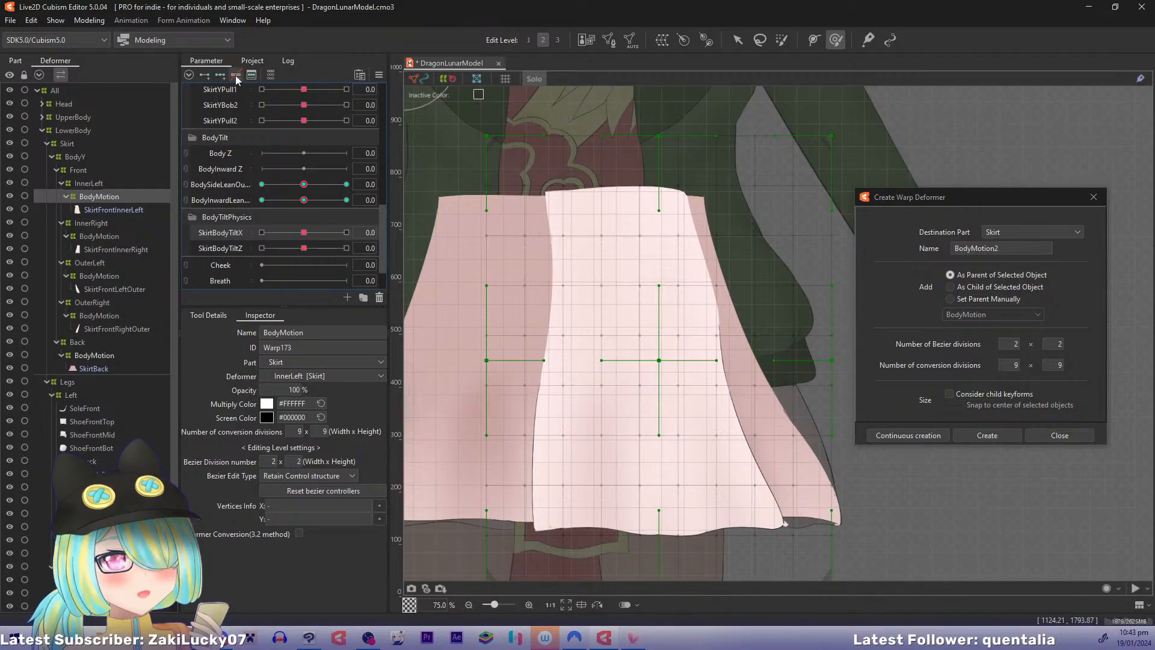
# Step: Add three keyforms for SkirtBodyTiltX to the inner-left BodyMotion warp and set the parameter to 1.0
pyautogui.click(221, 75)
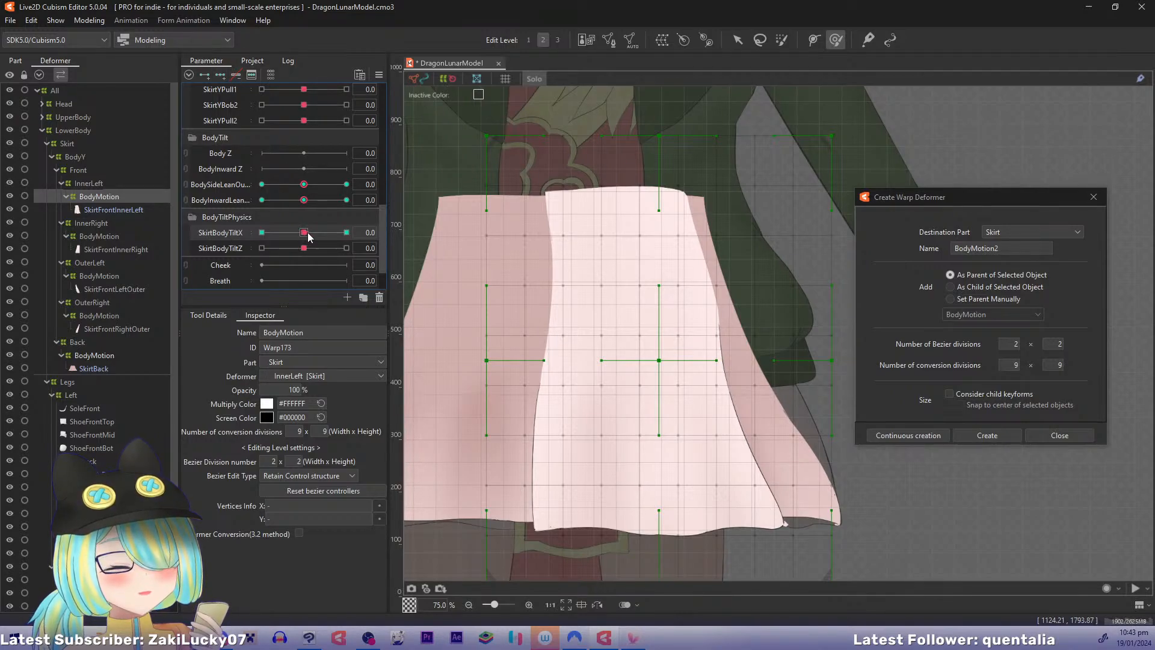
pyautogui.moveTo(309, 236); pyautogui.dragTo(429, 235)
pyautogui.moveTo(549, 417); pyautogui.dragTo(526, 365)
pyautogui.hotkey('ctrl', '-')
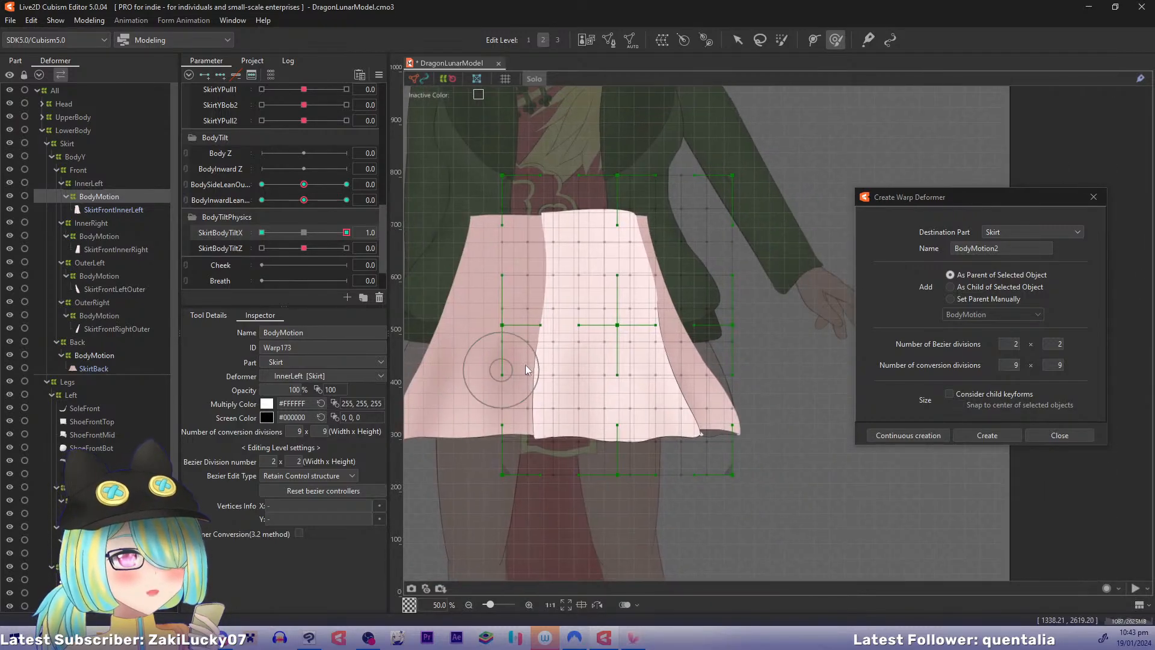
# Step: Shape the inner-left BodyMotion warp for SkirtBodyTiltX 1.0 by shifting its centre, lower-left and bottom-centre points right, narrowing the lower-right corner slightly
pyautogui.press('v')
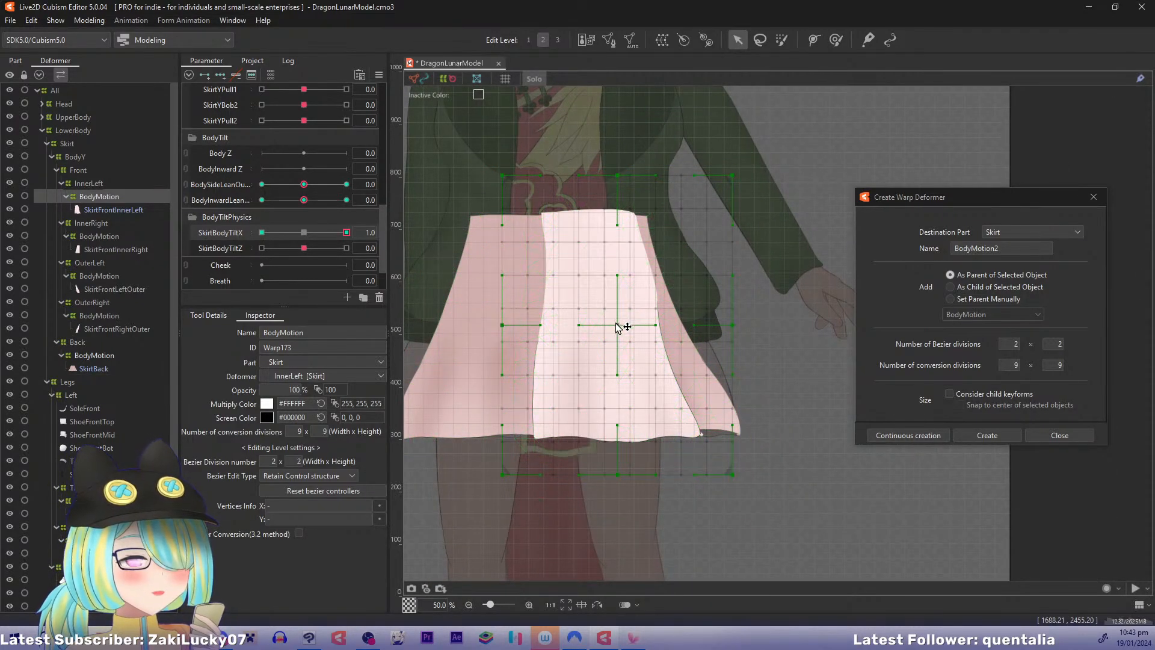
pyautogui.moveTo(618, 325); pyautogui.dragTo(628, 324)
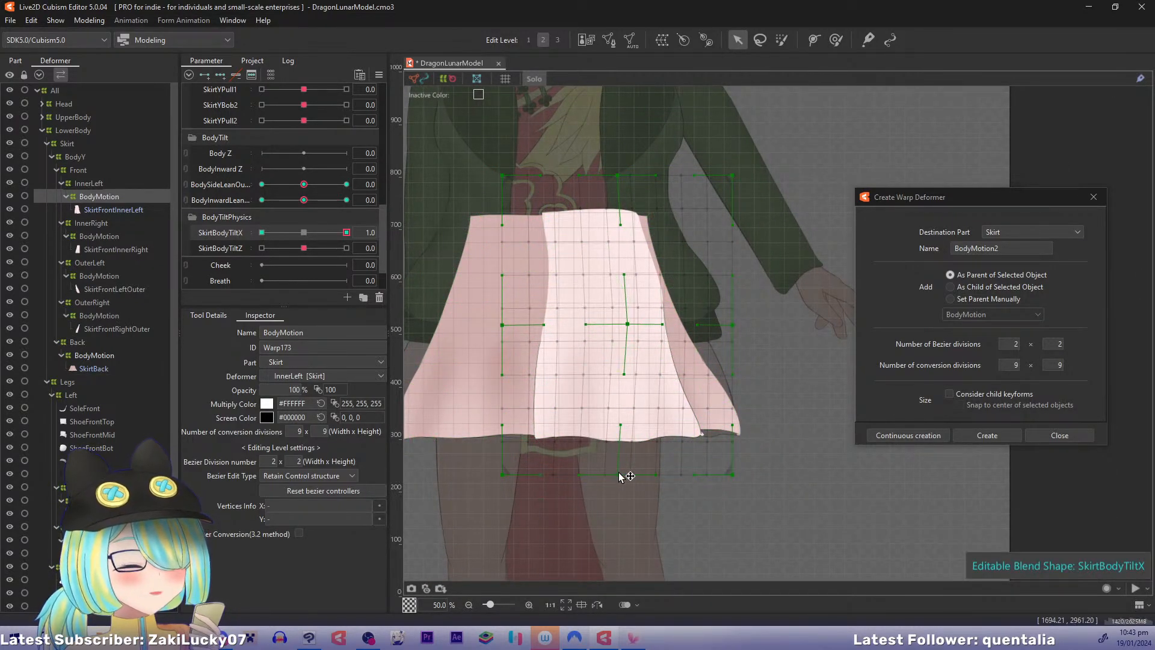
pyautogui.moveTo(621, 475); pyautogui.dragTo(641, 467)
pyautogui.moveTo(504, 475); pyautogui.dragTo(532, 469)
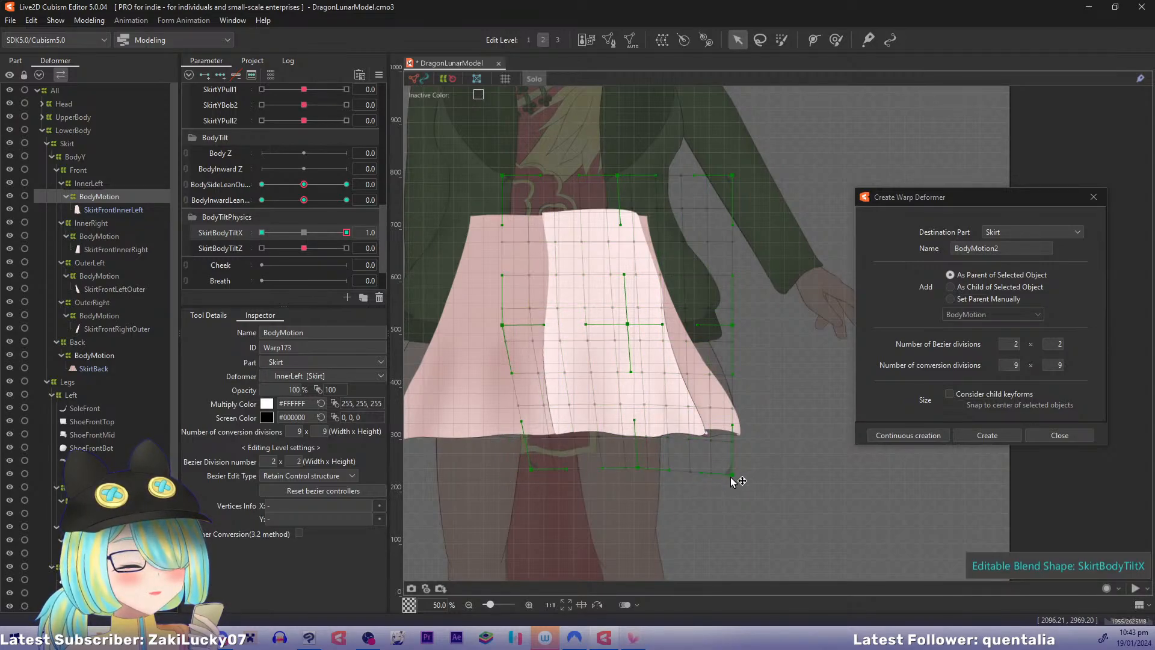
pyautogui.moveTo(736, 477); pyautogui.dragTo(729, 478)
pyautogui.moveTo(504, 326); pyautogui.dragTo(517, 325)
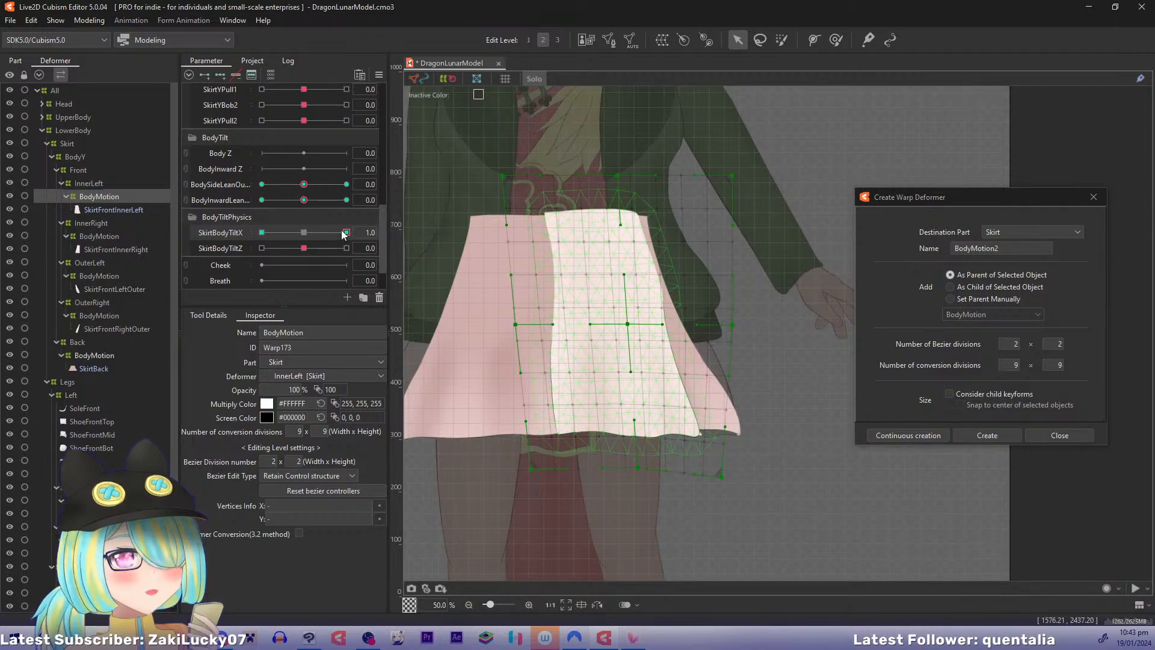
# Step: Set SkirtBodyTiltX to -1.0 and shift the warp's centre, bottom-centre and lower-right points left to follow the back skirt
pyautogui.moveTo(341, 230); pyautogui.dragTo(211, 238)
pyautogui.moveTo(619, 325); pyautogui.dragTo(604, 376)
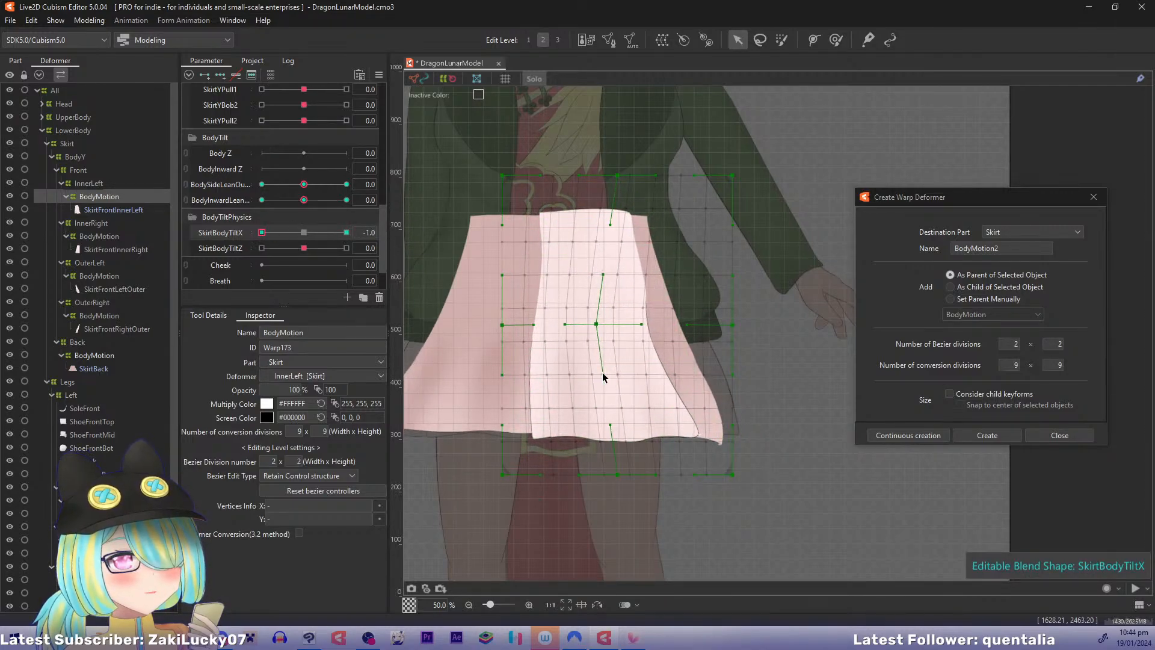
pyautogui.moveTo(620, 479); pyautogui.dragTo(558, 479)
pyautogui.moveTo(733, 474); pyautogui.dragTo(716, 472)
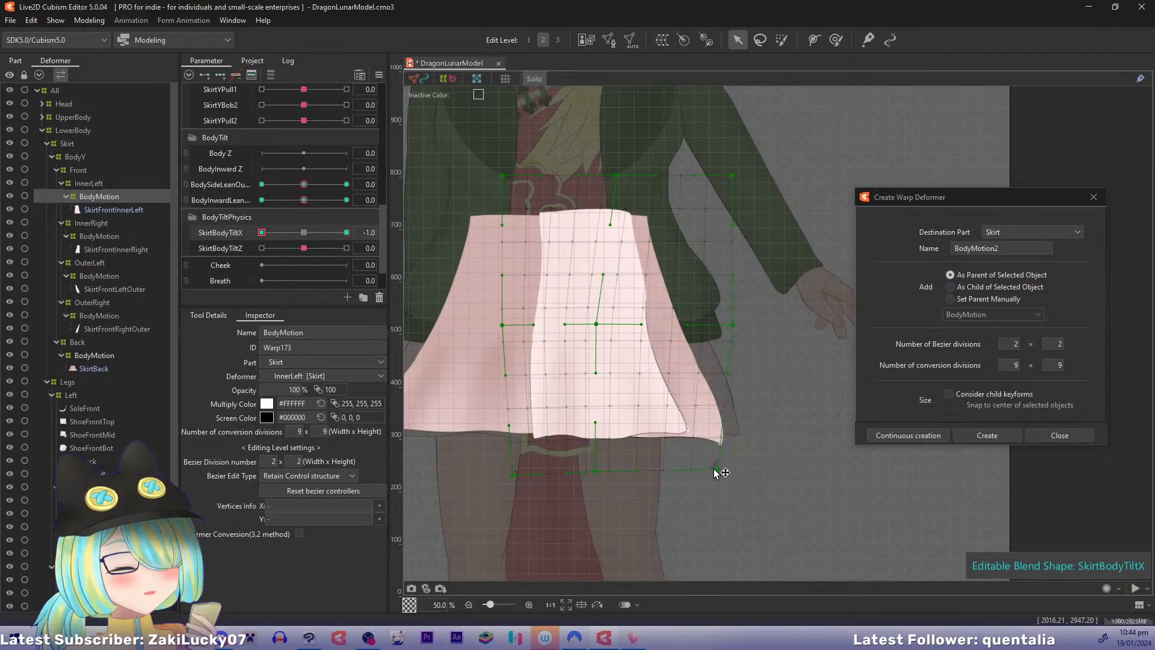
pyautogui.moveTo(596, 478); pyautogui.dragTo(599, 479)
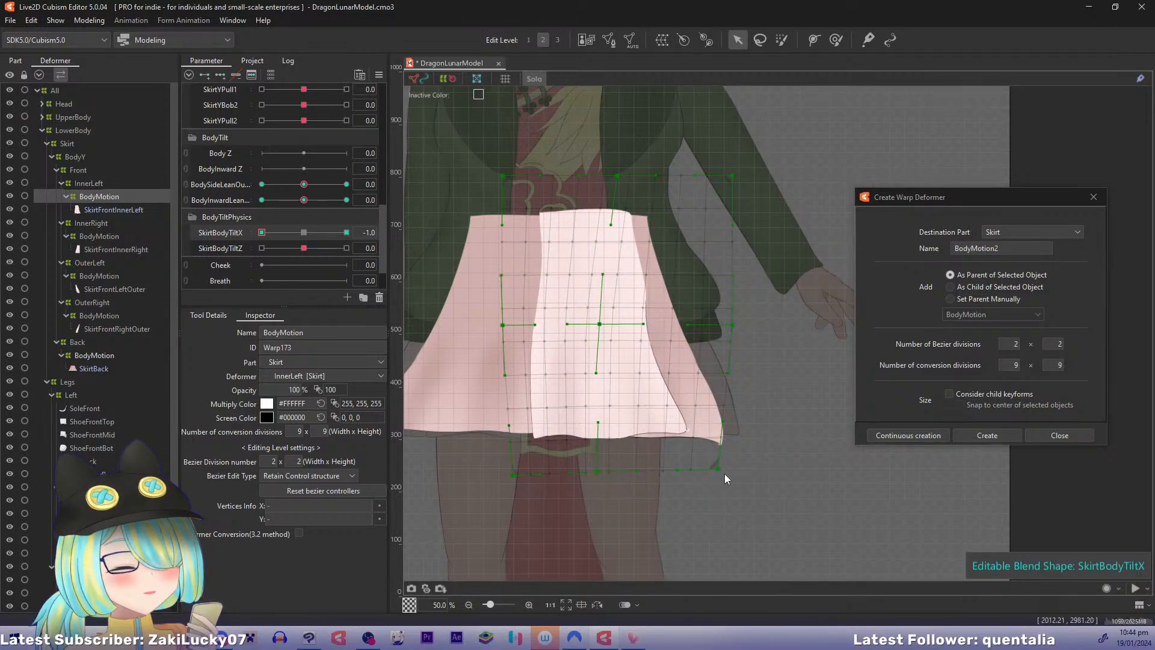
pyautogui.moveTo(722, 475); pyautogui.dragTo(696, 480)
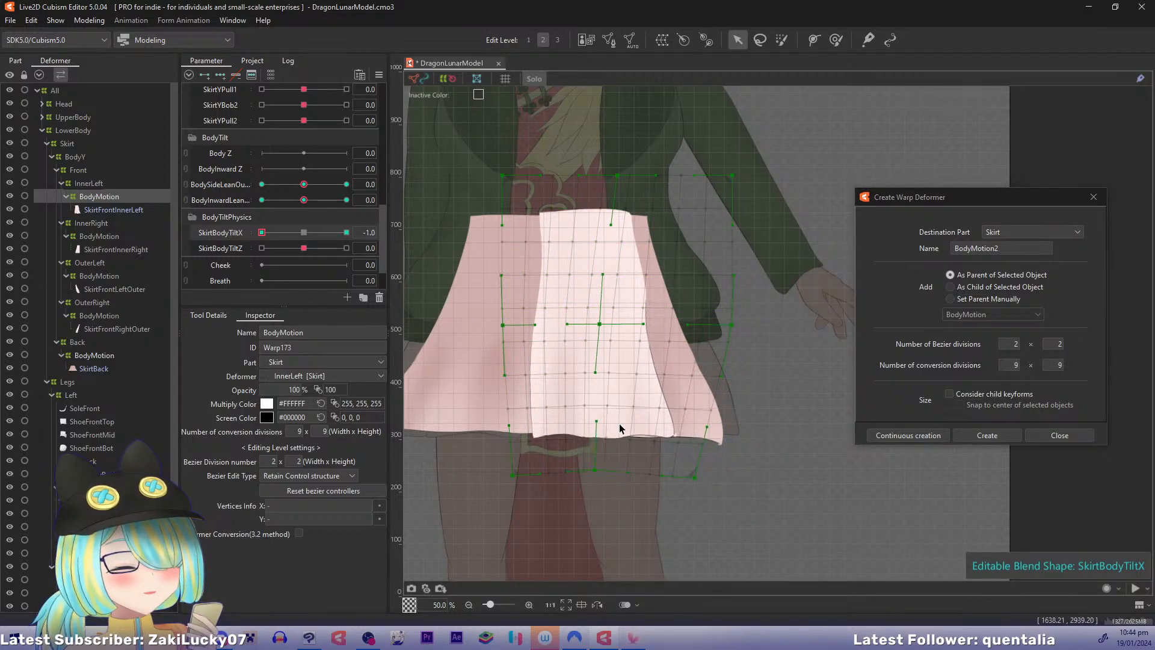
pyautogui.moveTo(600, 324); pyautogui.dragTo(593, 325)
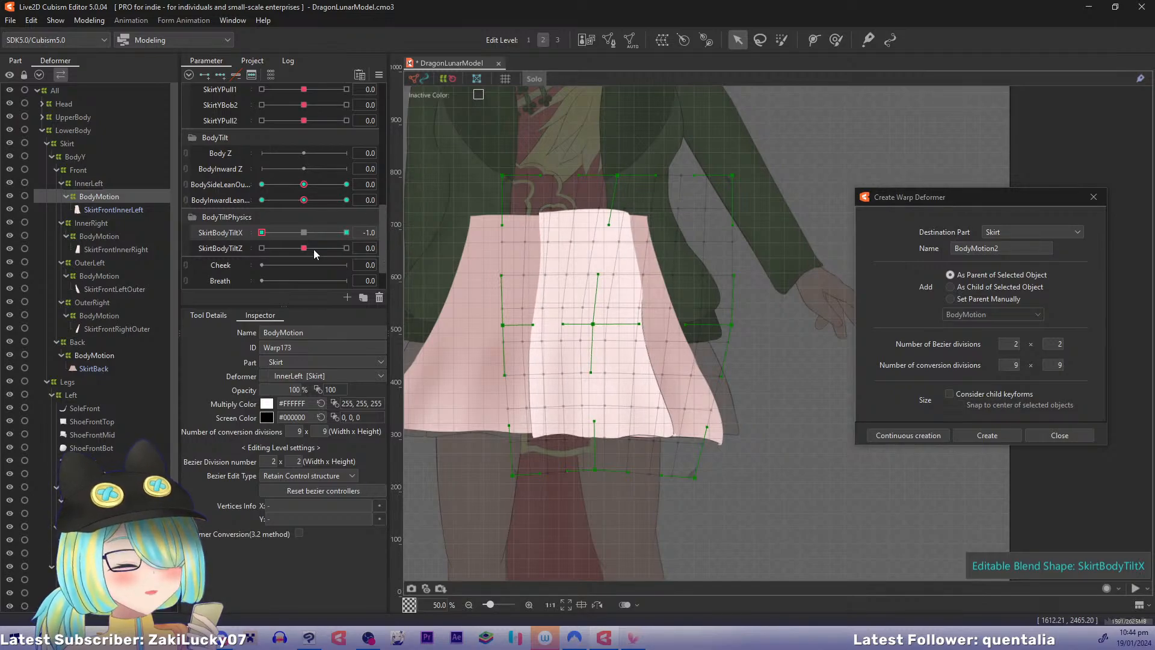
# Step: Reset SkirtBodyTiltX, add three keyforms for SkirtBodyTiltZ, and at 1.0 swing the warp's bottom-centre and lower-left points right
pyautogui.moveTo(263, 233); pyautogui.dragTo(403, 255)
pyautogui.click(221, 76)
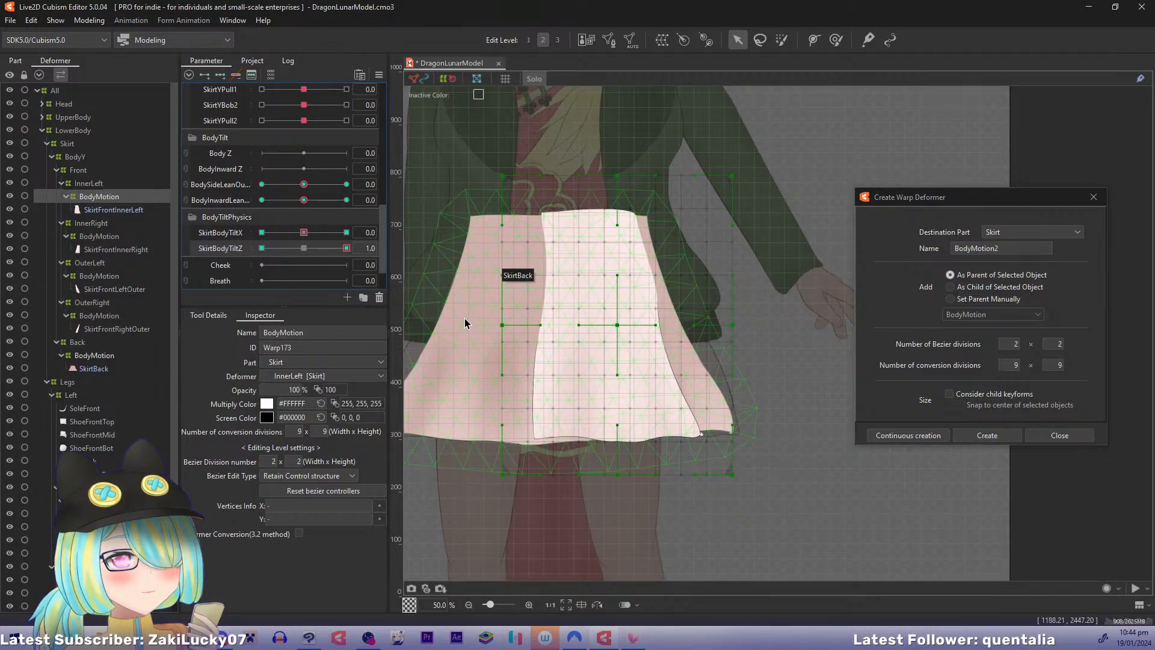
pyautogui.moveTo(617, 475); pyautogui.dragTo(639, 481)
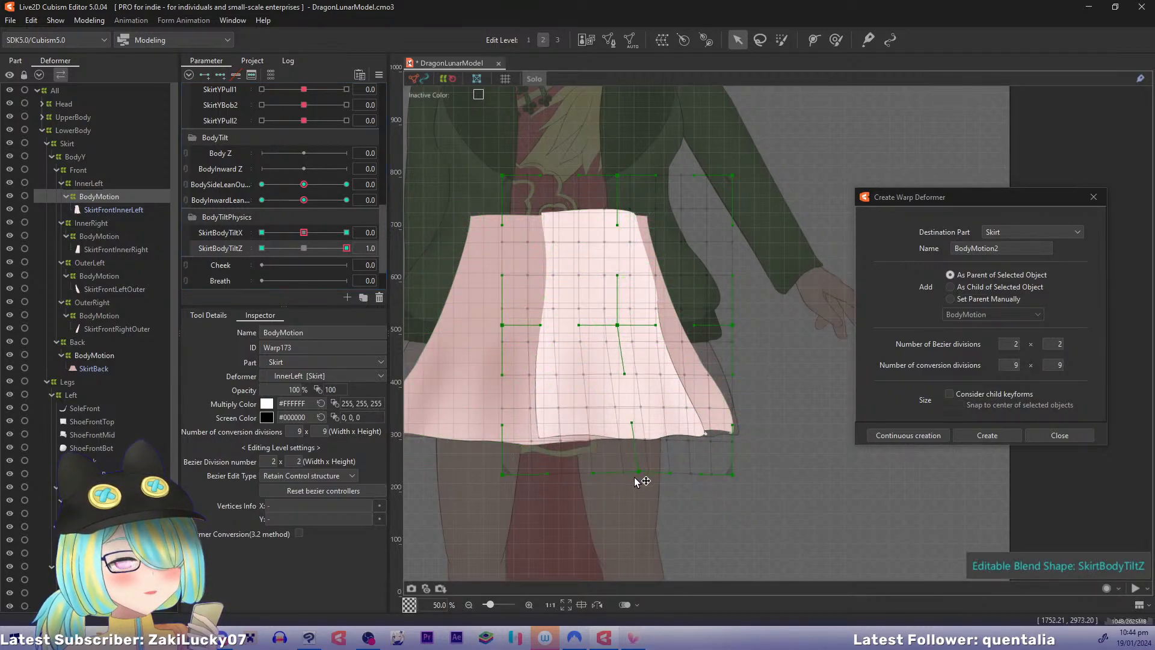
pyautogui.moveTo(505, 474); pyautogui.dragTo(523, 475)
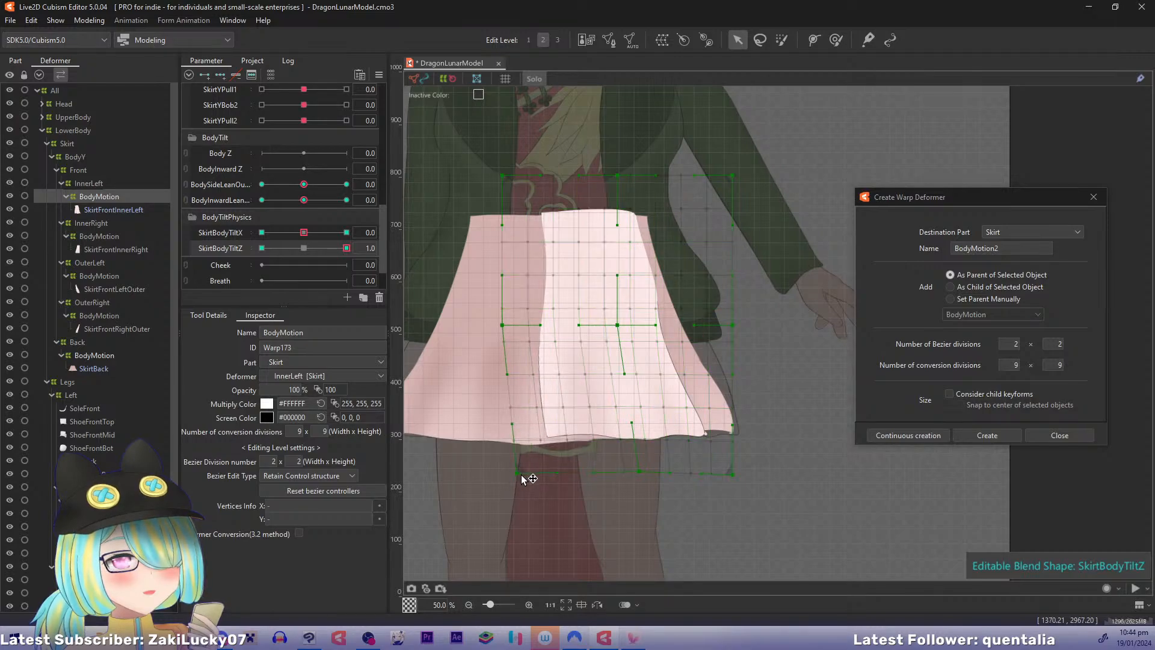
# Step: Swing the warp's bottom-centre and lower-right points left at SkirtBodyTiltZ -1.0, then test the parameter and reset it to 0.0
pyautogui.moveTo(345, 249); pyautogui.dragTo(227, 254)
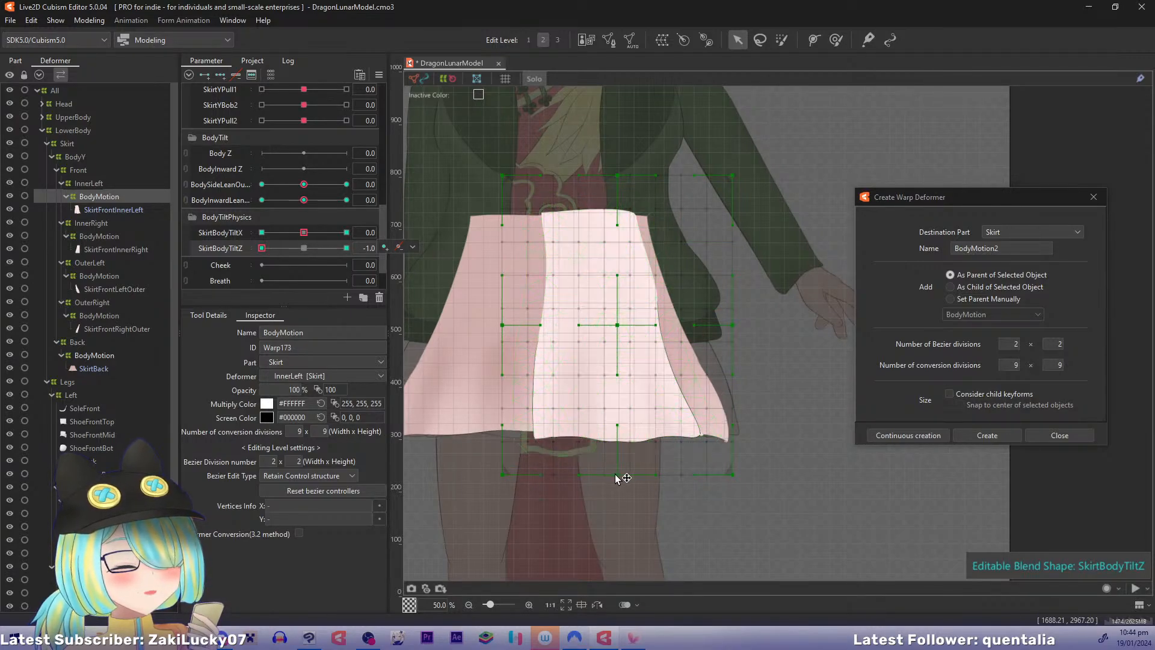
pyautogui.moveTo(627, 475); pyautogui.dragTo(590, 473)
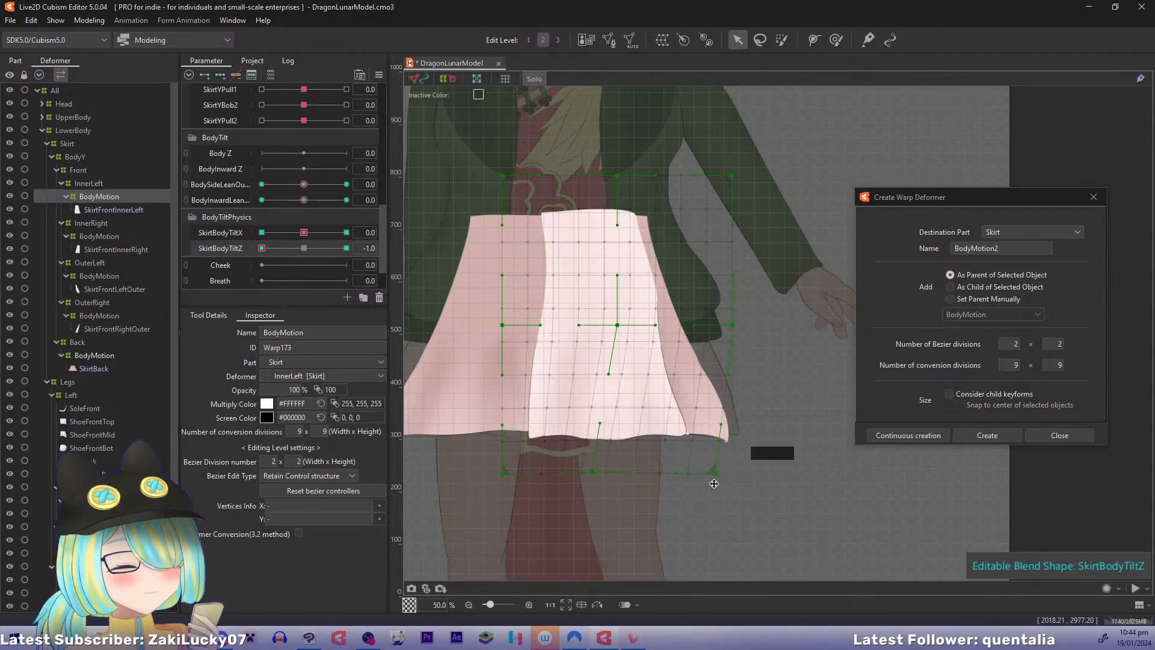
pyautogui.moveTo(262, 248); pyautogui.dragTo(337, 249)
pyautogui.moveTo(262, 261); pyautogui.dragTo(435, 284)
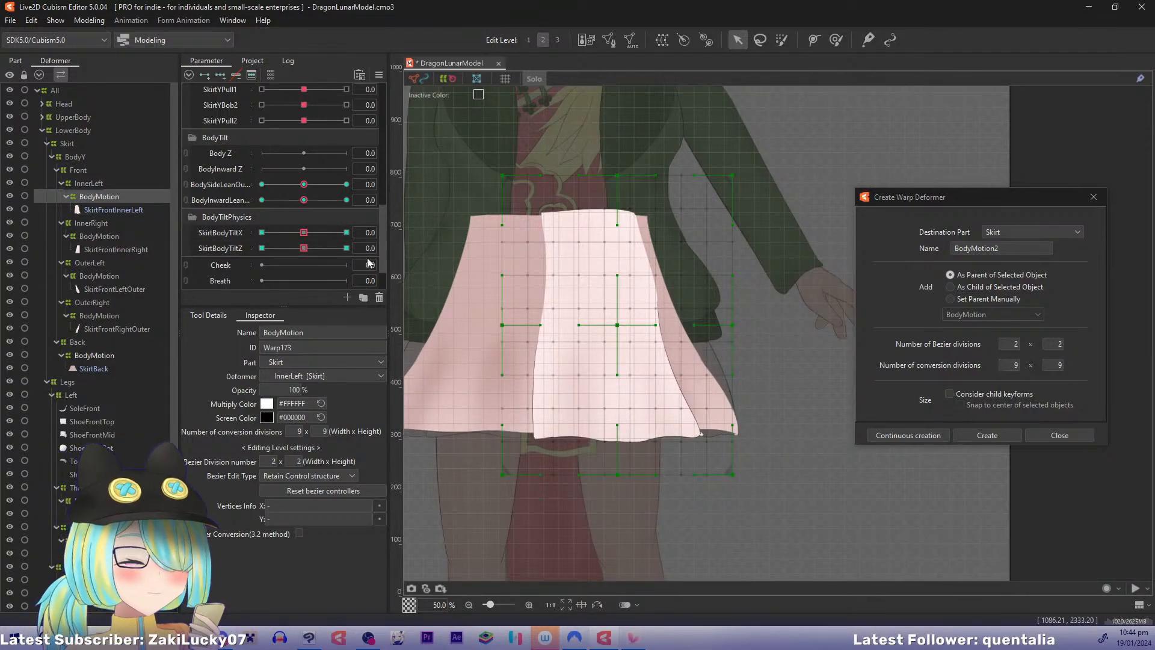
# Step: Add three keyforms for the BodyYPhysics parameters, and at SkirtYBob1 1.0 raise the warp's middle and bottom rows to match the back skirt's hem
pyautogui.moveTo(385, 223)
pyautogui.mouseDown()
pyautogui.moveTo(388, 266)
pyautogui.moveTo(391, 201)
pyautogui.mouseUp()
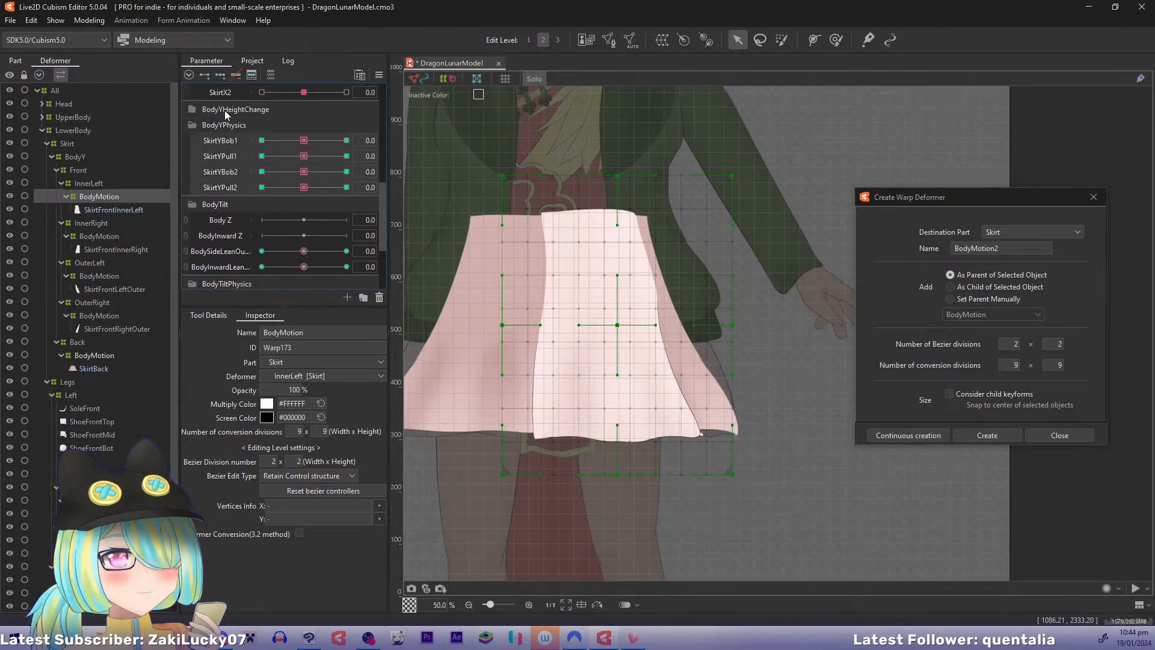
pyautogui.moveTo(304, 142); pyautogui.dragTo(337, 142)
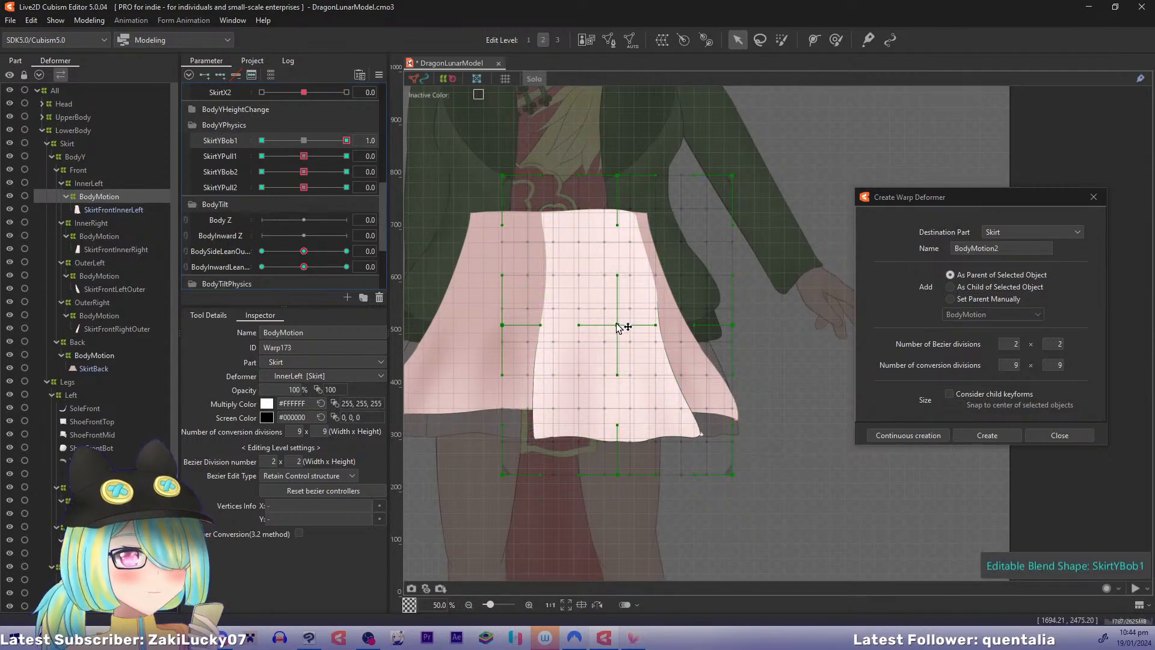
pyautogui.moveTo(618, 325); pyautogui.dragTo(615, 311)
pyautogui.moveTo(621, 483); pyautogui.dragTo(627, 453)
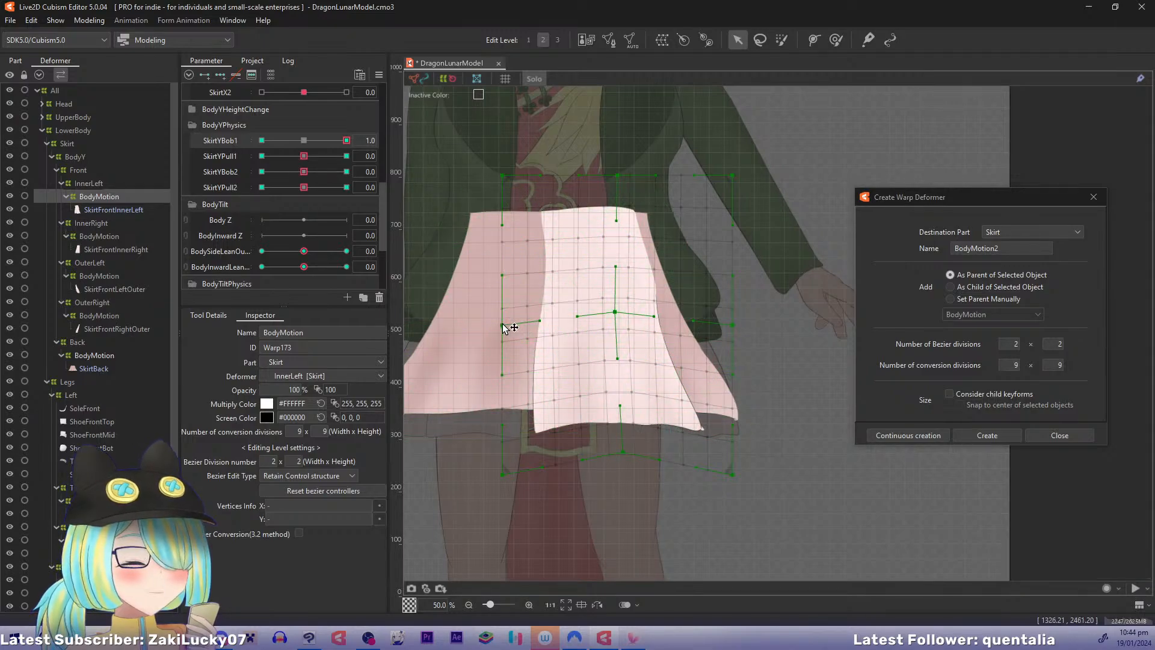
pyautogui.moveTo(503, 325); pyautogui.dragTo(503, 317)
pyautogui.moveTo(727, 326); pyautogui.dragTo(729, 321)
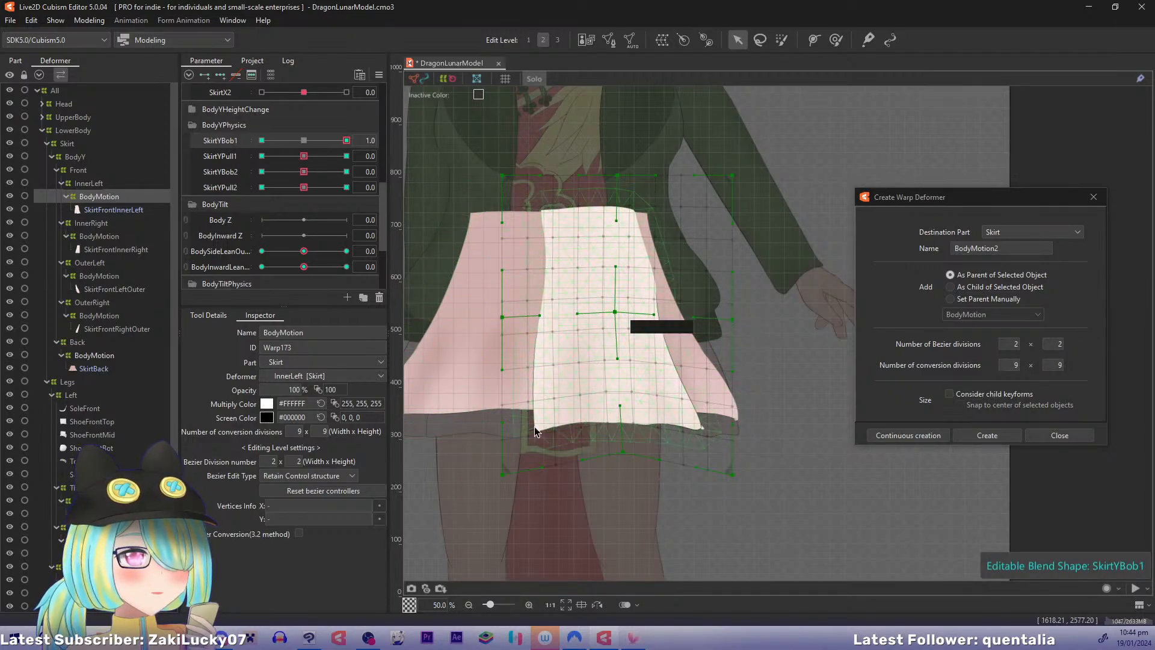
pyautogui.moveTo(505, 474); pyautogui.dragTo(504, 446)
pyautogui.moveTo(624, 451); pyautogui.dragTo(629, 441)
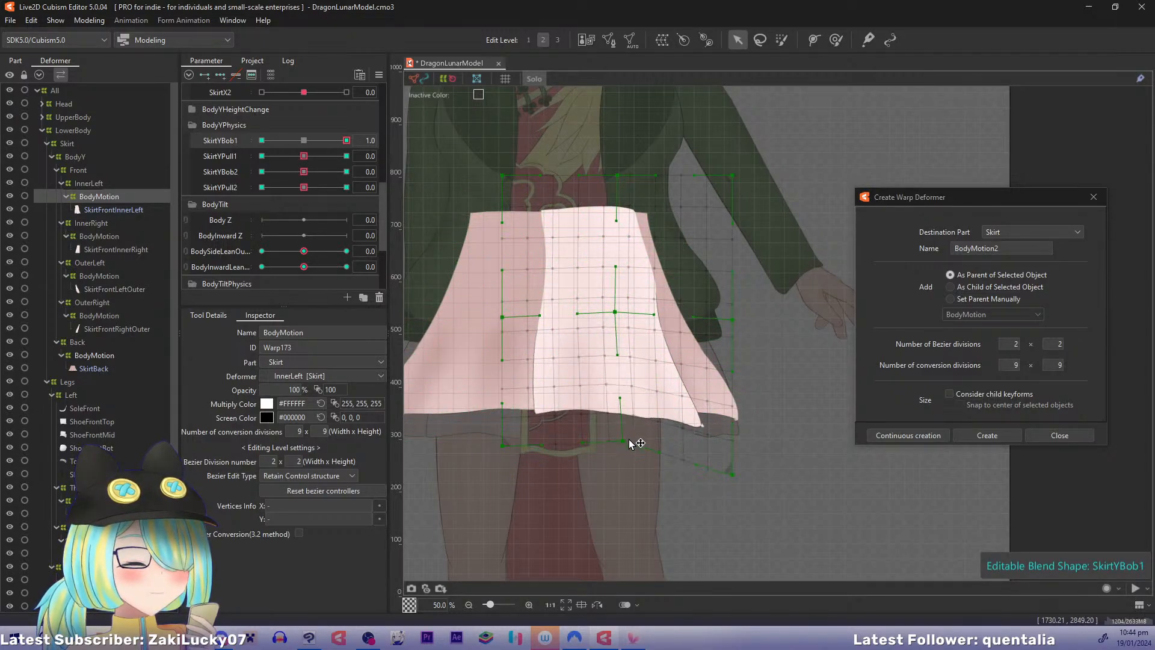
pyautogui.moveTo(726, 474); pyautogui.dragTo(733, 470)
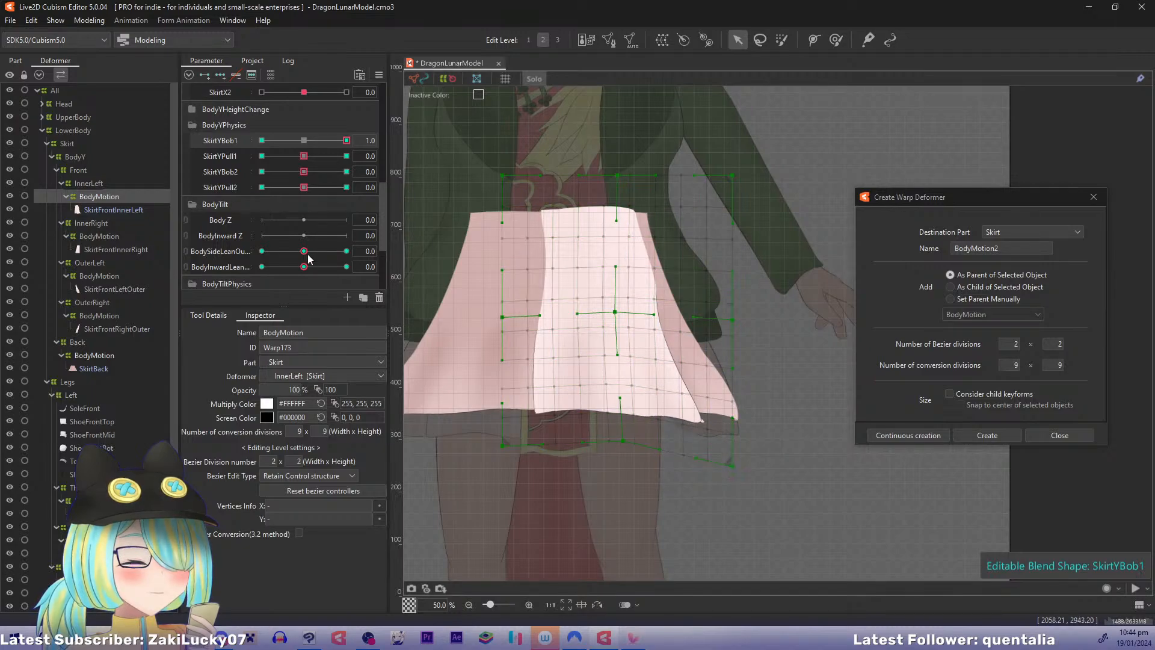
pyautogui.moveTo(348, 141); pyautogui.dragTo(374, 149)
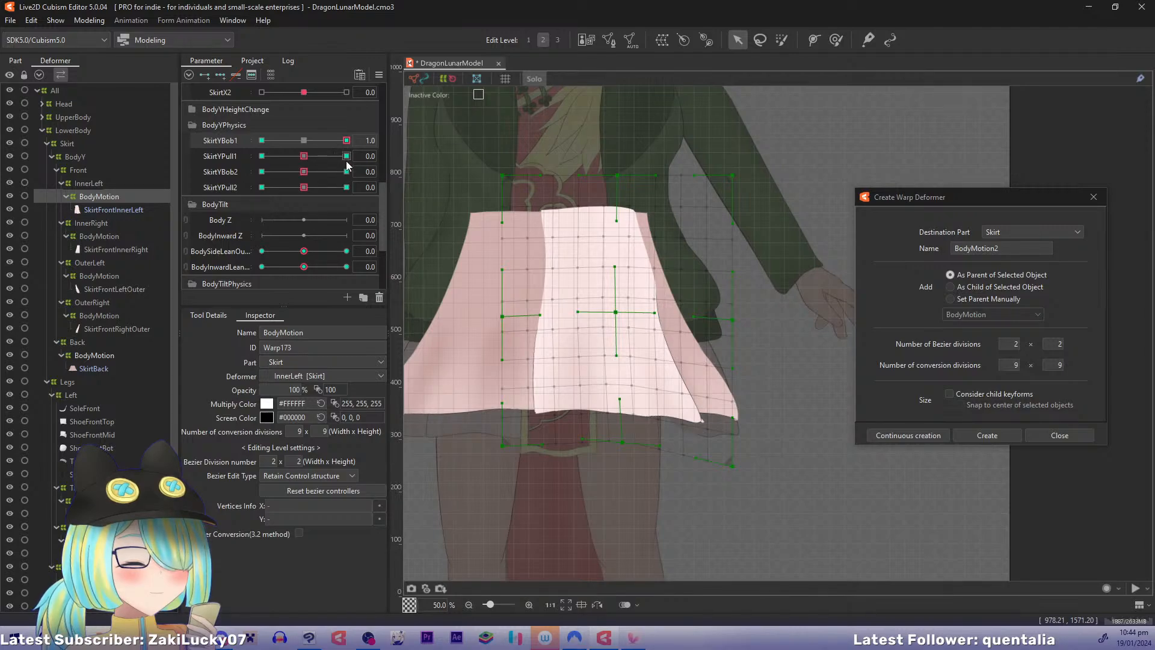
# Step: Set SkirtYBob1 to -1.0 and lower the warp's middle and bottom rows so the panel stretches down with the back skirt
pyautogui.moveTo(347, 140); pyautogui.dragTo(266, 143)
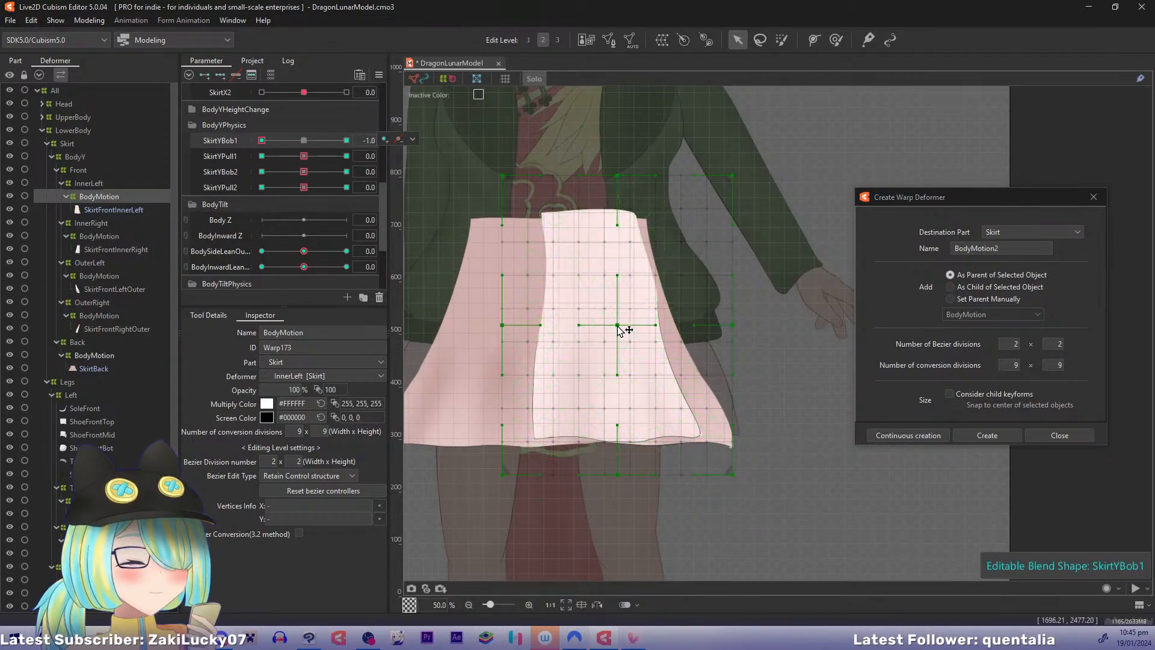
pyautogui.moveTo(617, 326); pyautogui.dragTo(611, 338)
pyautogui.moveTo(503, 325); pyautogui.dragTo(506, 341)
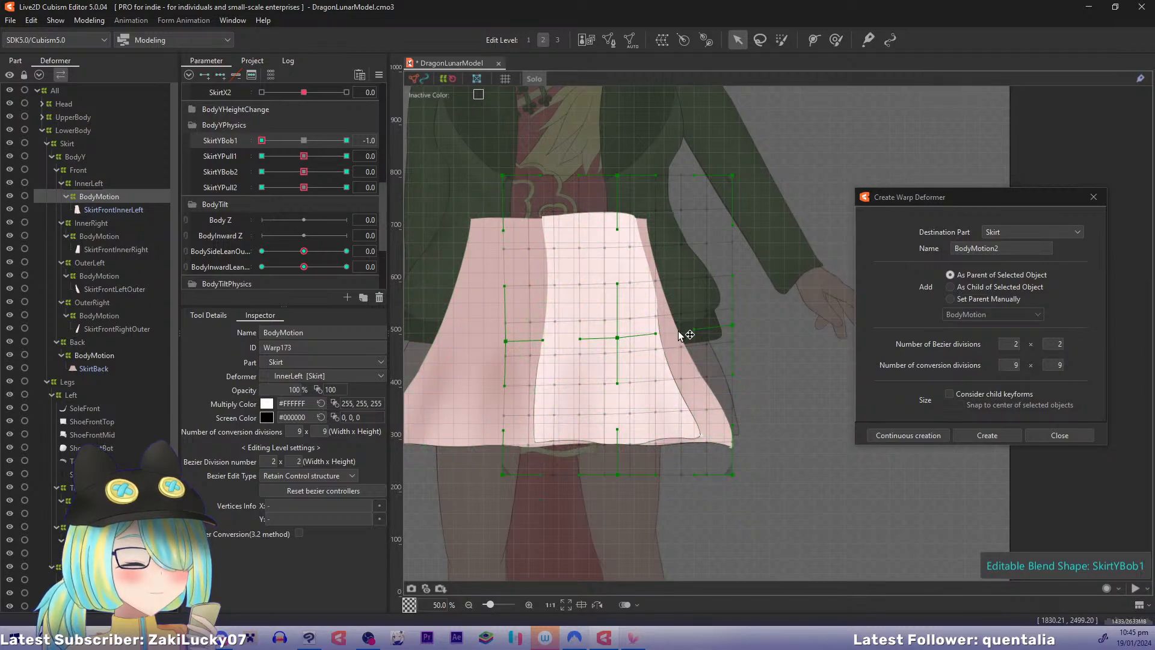
pyautogui.moveTo(734, 332); pyautogui.dragTo(735, 341)
pyautogui.moveTo(617, 475); pyautogui.dragTo(623, 487)
pyautogui.moveTo(504, 475); pyautogui.dragTo(512, 491)
pyautogui.moveTo(733, 475); pyautogui.dragTo(735, 485)
pyautogui.moveTo(510, 492); pyautogui.dragTo(511, 495)
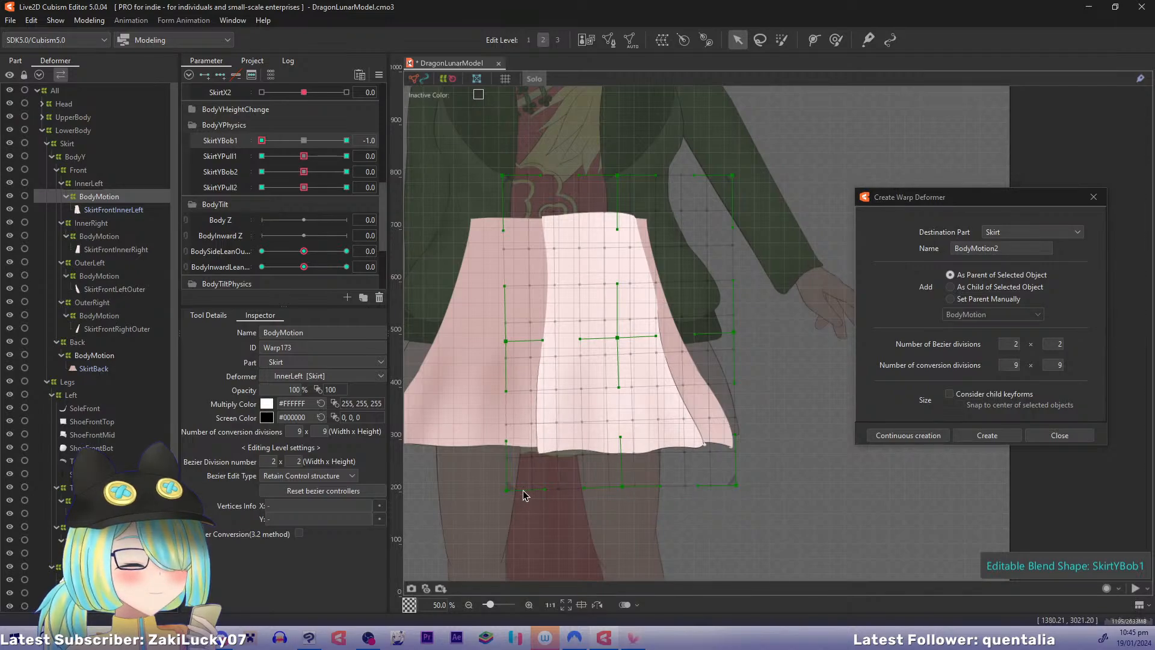
# Step: Reset SkirtYBob1, set SkirtYPull1 to 1.0, and move the warp's centre and bottom-centre points up and slightly left
pyautogui.click(304, 141)
pyautogui.moveTo(303, 158); pyautogui.dragTo(347, 156)
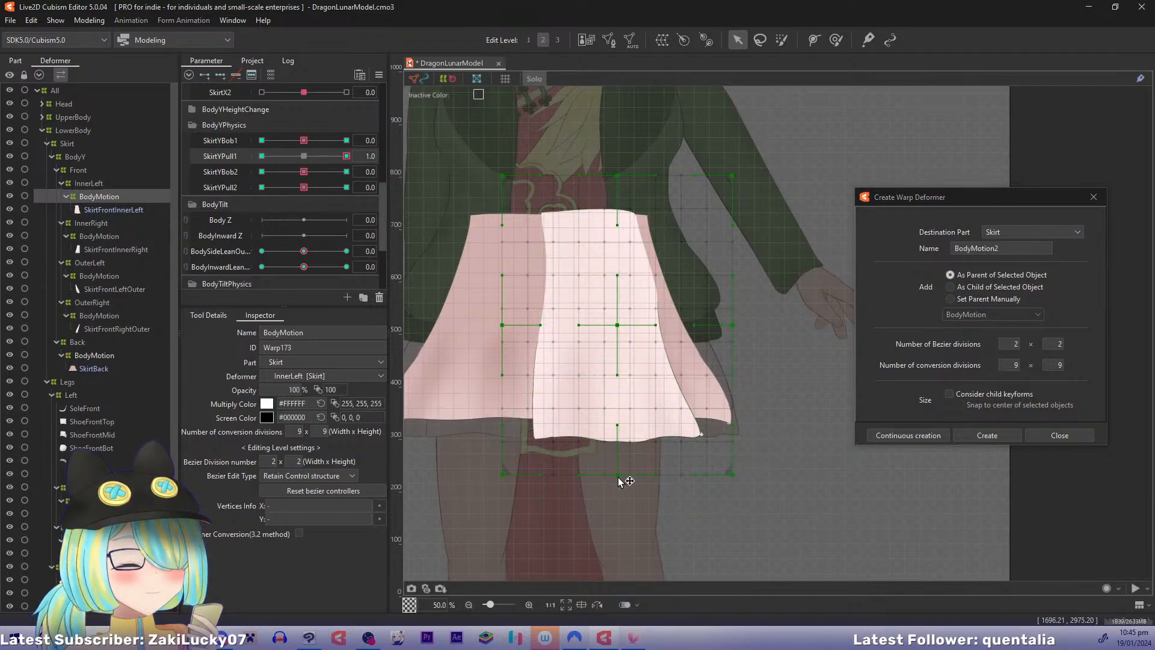
pyautogui.moveTo(620, 482); pyautogui.dragTo(614, 450)
pyautogui.moveTo(617, 326); pyautogui.dragTo(613, 319)
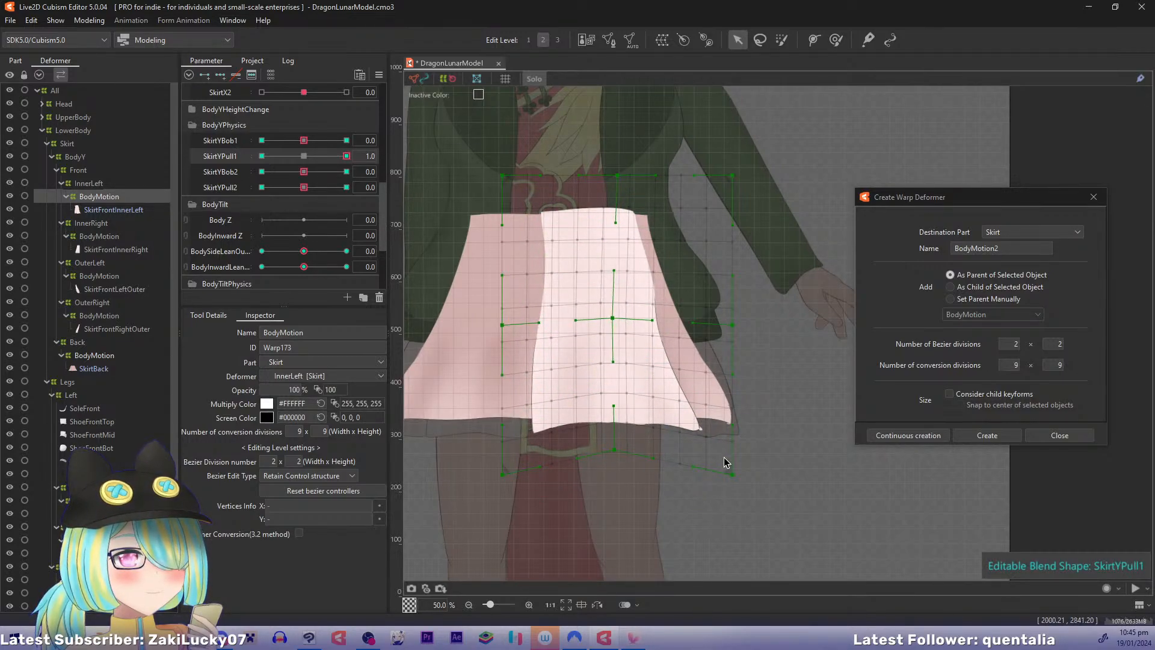
pyautogui.moveTo(505, 480); pyautogui.dragTo(510, 471)
# Step: Set SkirtYPull1 to -1.0, raise the warp's centre and bottom row, and flare the lower corners outward
pyautogui.moveTo(347, 156); pyautogui.dragTo(262, 155)
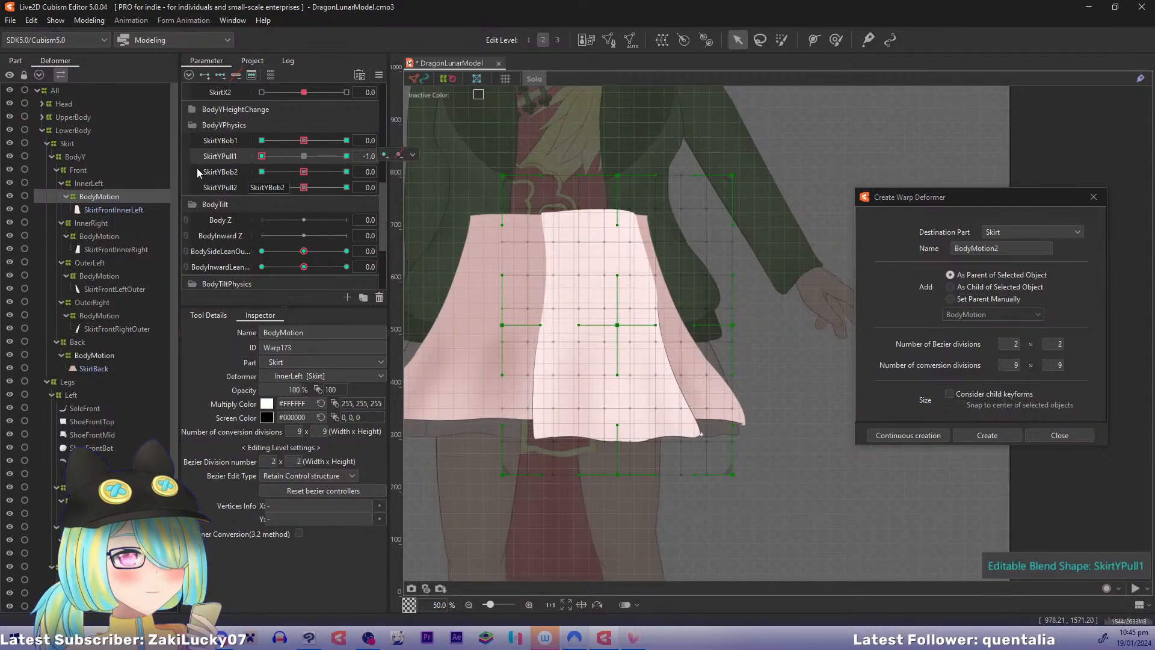
pyautogui.moveTo(622, 324); pyautogui.dragTo(628, 314)
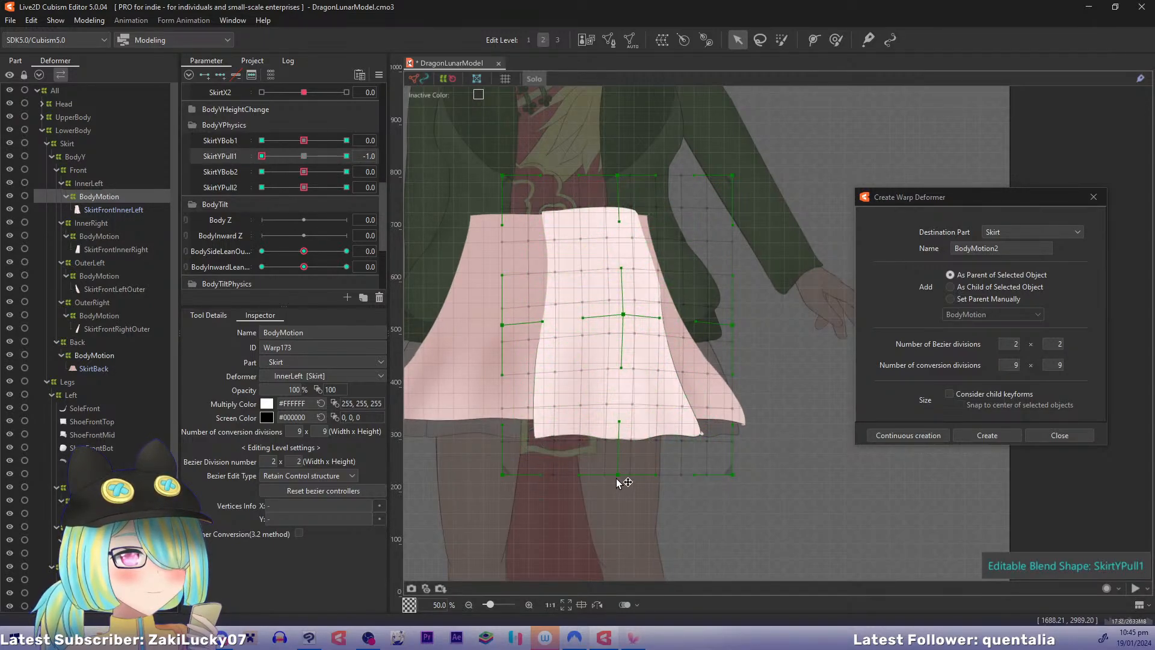
pyautogui.moveTo(618, 476); pyautogui.dragTo(632, 460)
pyautogui.moveTo(734, 477); pyautogui.dragTo(742, 468)
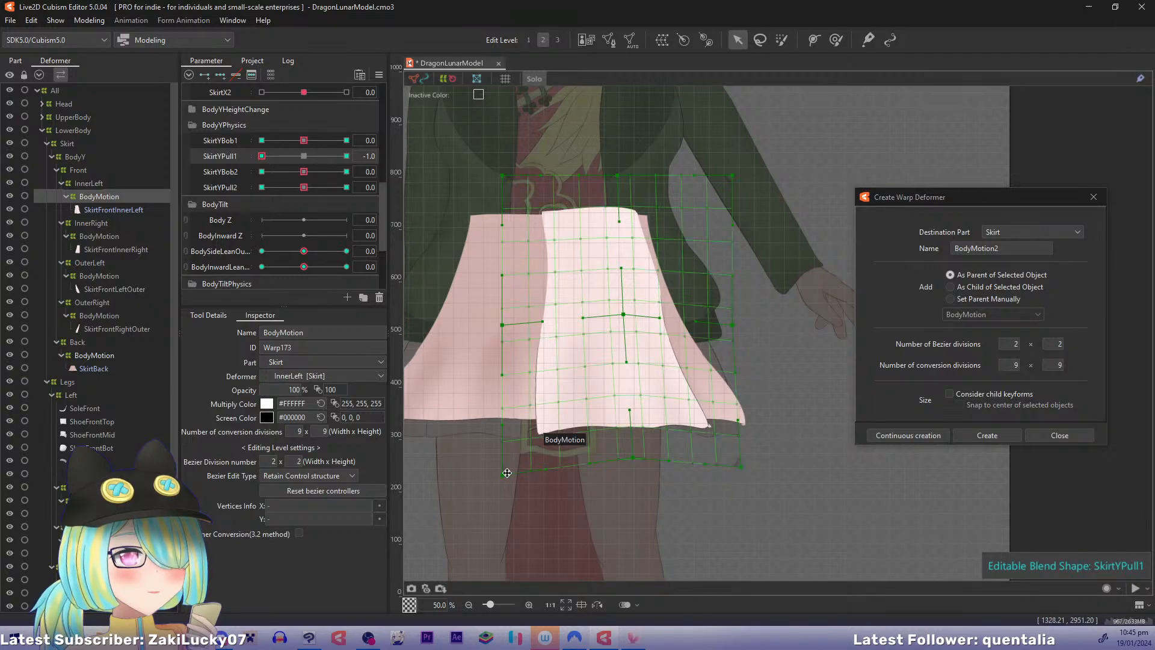
pyautogui.moveTo(508, 474); pyautogui.dragTo(504, 467)
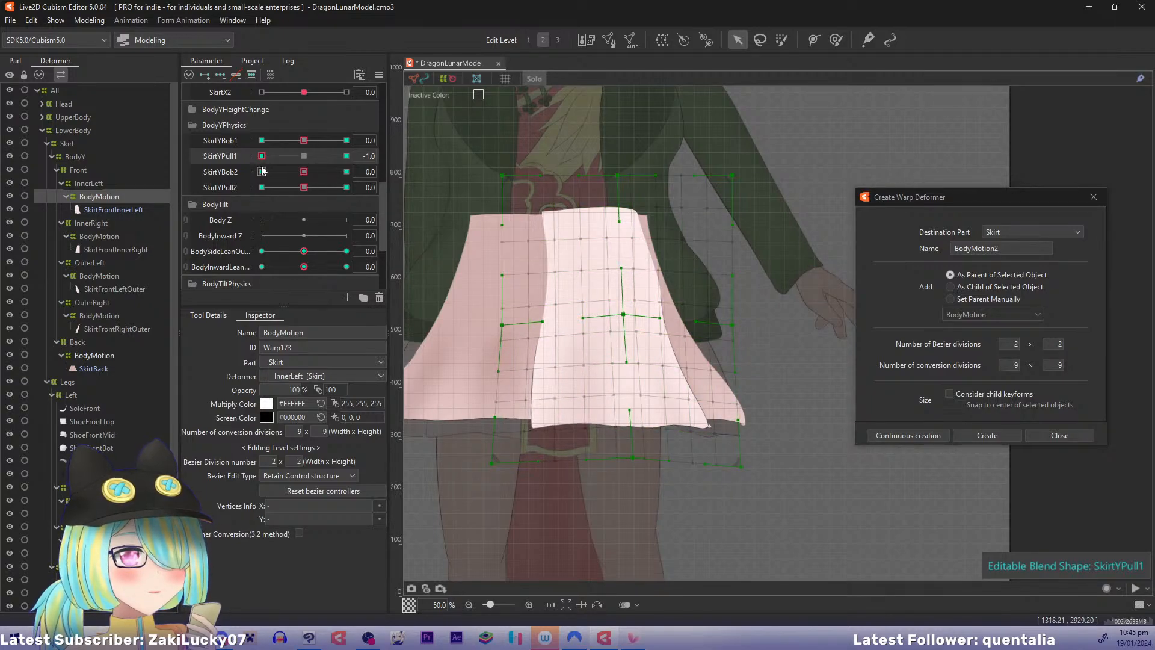
# Step: Reset SkirtYPull1, set SkirtYBob2 to 1.0, and raise the three bottom points of the warp to lift the panel's hem
pyautogui.moveTo(262, 167); pyautogui.dragTo(347, 172)
pyautogui.click(304, 157)
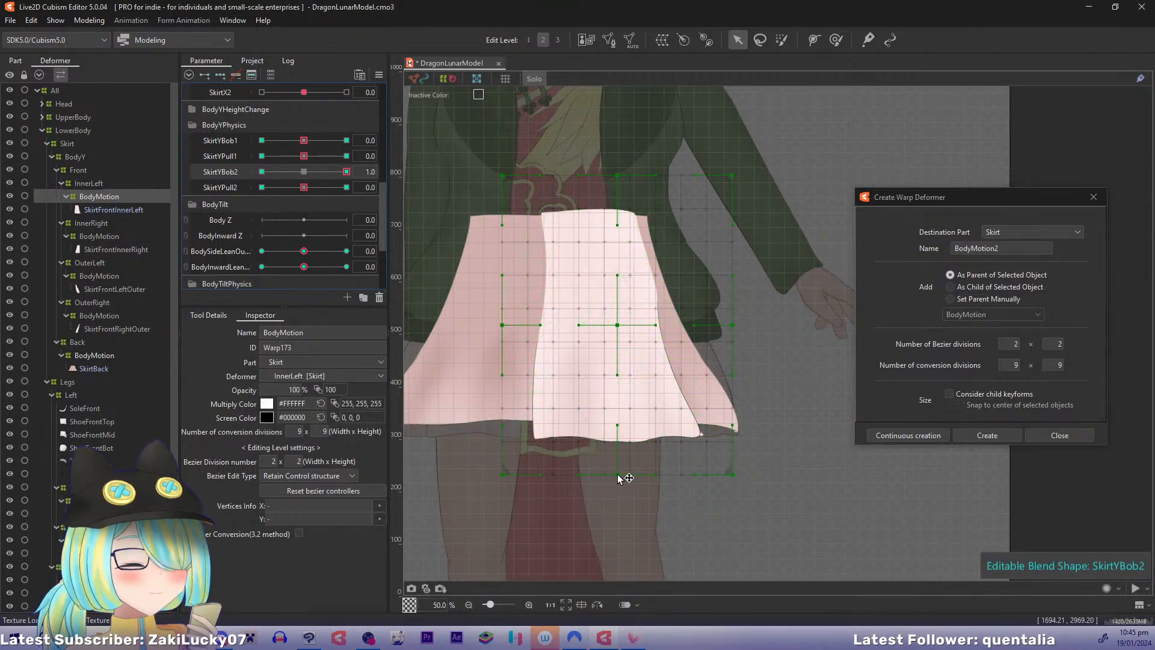
pyautogui.moveTo(618, 475); pyautogui.dragTo(619, 457)
pyautogui.moveTo(733, 475); pyautogui.dragTo(727, 462)
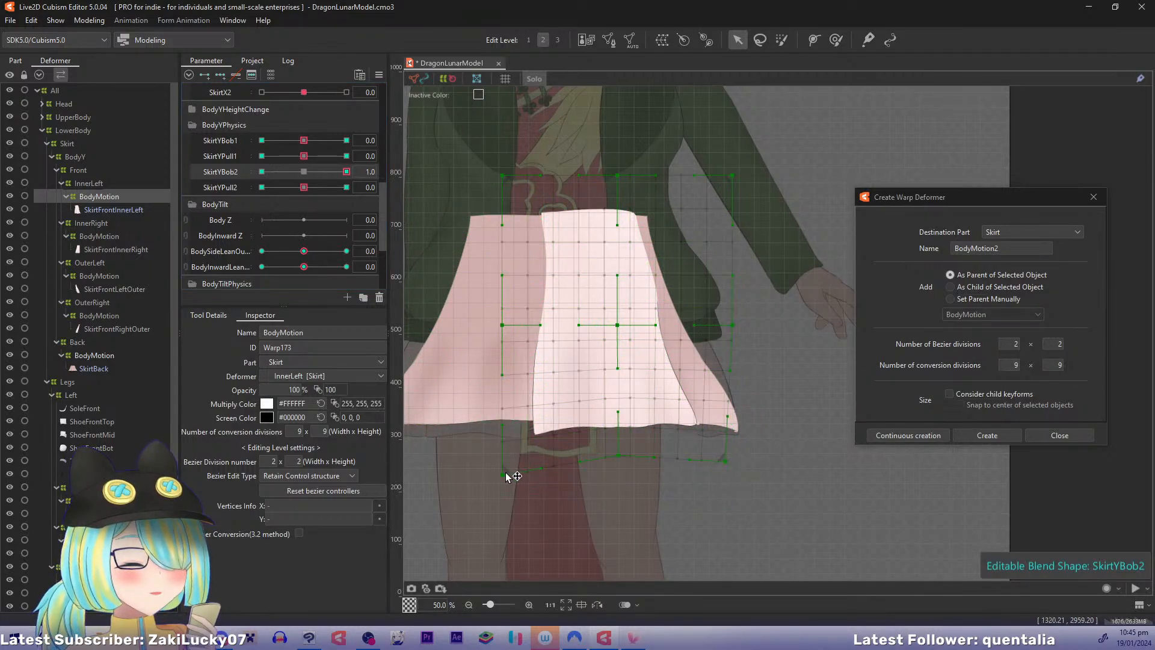
pyautogui.moveTo(505, 476); pyautogui.dragTo(504, 465)
# Step: Set SkirtYBob2 to -1.0 and lower the three bottom points of the warp slightly to drop the panel's hem
pyautogui.moveTo(347, 173); pyautogui.dragTo(262, 172)
pyautogui.moveTo(623, 475); pyautogui.dragTo(622, 484)
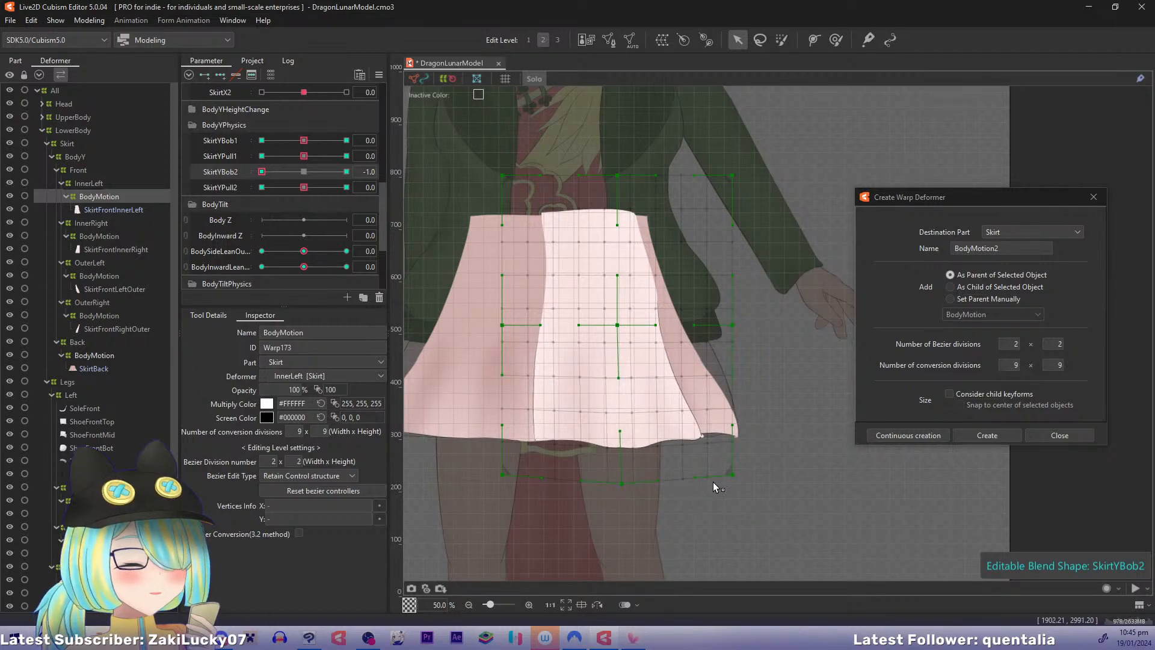
pyautogui.moveTo(733, 477); pyautogui.dragTo(738, 486)
pyautogui.moveTo(510, 480); pyautogui.dragTo(514, 485)
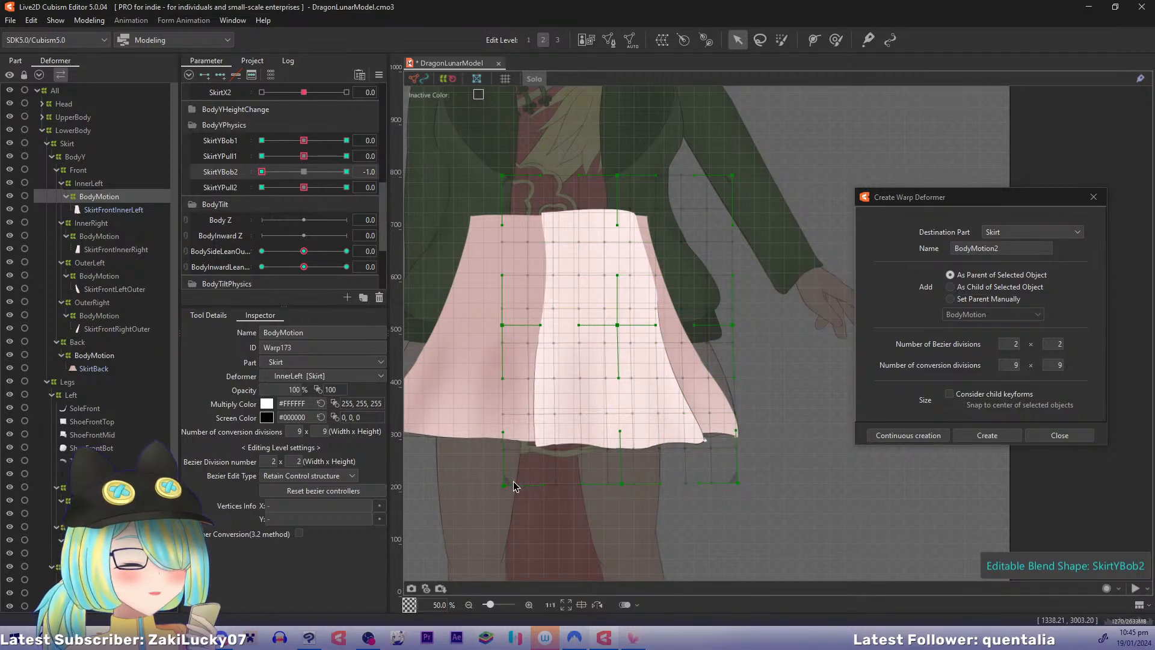
# Step: Reset SkirtYBob2, set SkirtYPull2 to 1.0, and raise the warp's three bottom points, flaring the lower corners slightly outward
pyautogui.click(304, 171)
pyautogui.moveTo(304, 187); pyautogui.dragTo(346, 187)
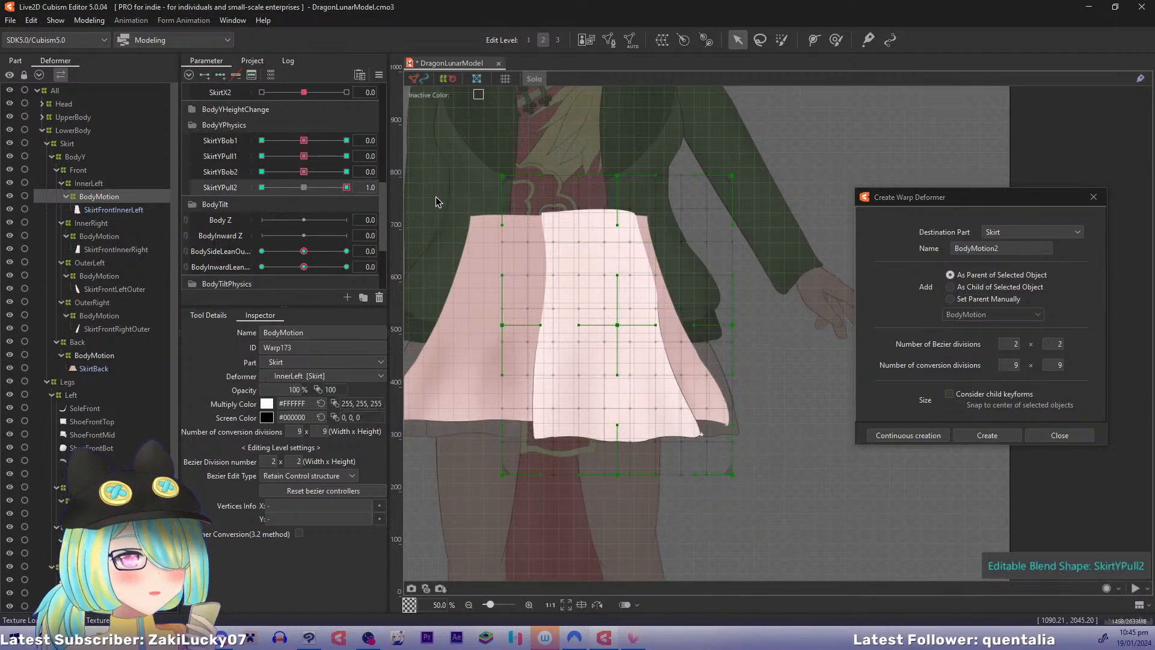
pyautogui.moveTo(618, 475); pyautogui.dragTo(624, 459)
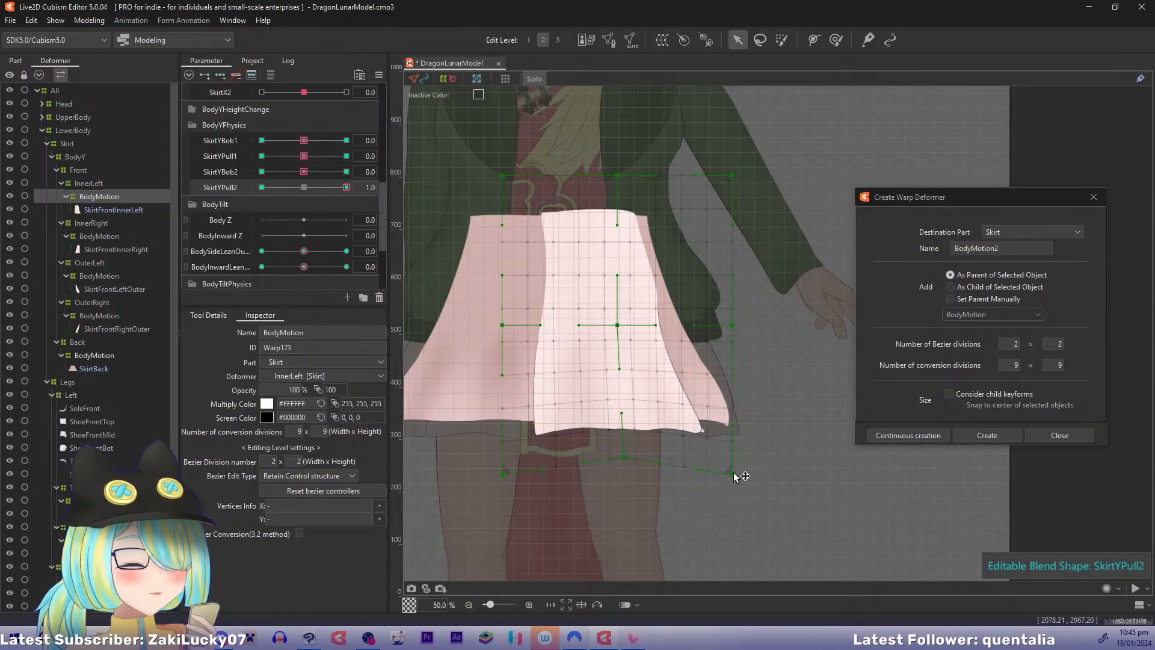
pyautogui.moveTo(734, 473); pyautogui.dragTo(740, 463)
pyautogui.moveTo(503, 475); pyautogui.dragTo(500, 461)
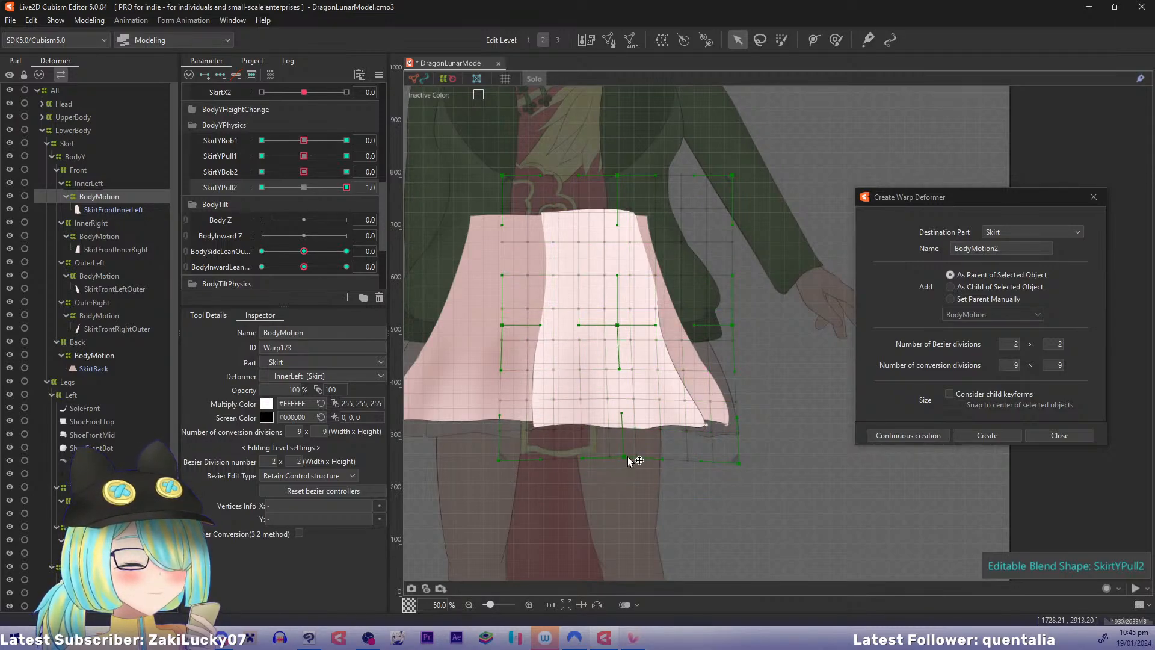
pyautogui.moveTo(627, 457); pyautogui.dragTo(627, 451)
pyautogui.moveTo(502, 462); pyautogui.dragTo(503, 472)
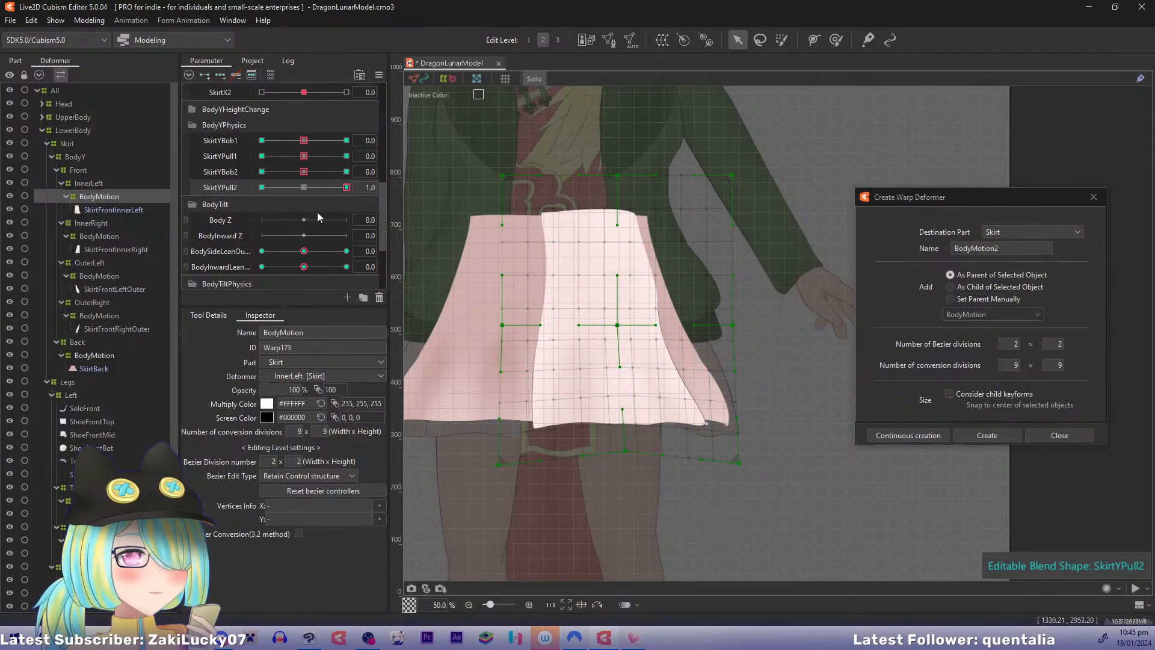
# Step: Set SkirtYPull2 to -1.0, raise the warp's three bottom points, and pull the lower outer corner inward
pyautogui.moveTo(346, 187); pyautogui.dragTo(238, 201)
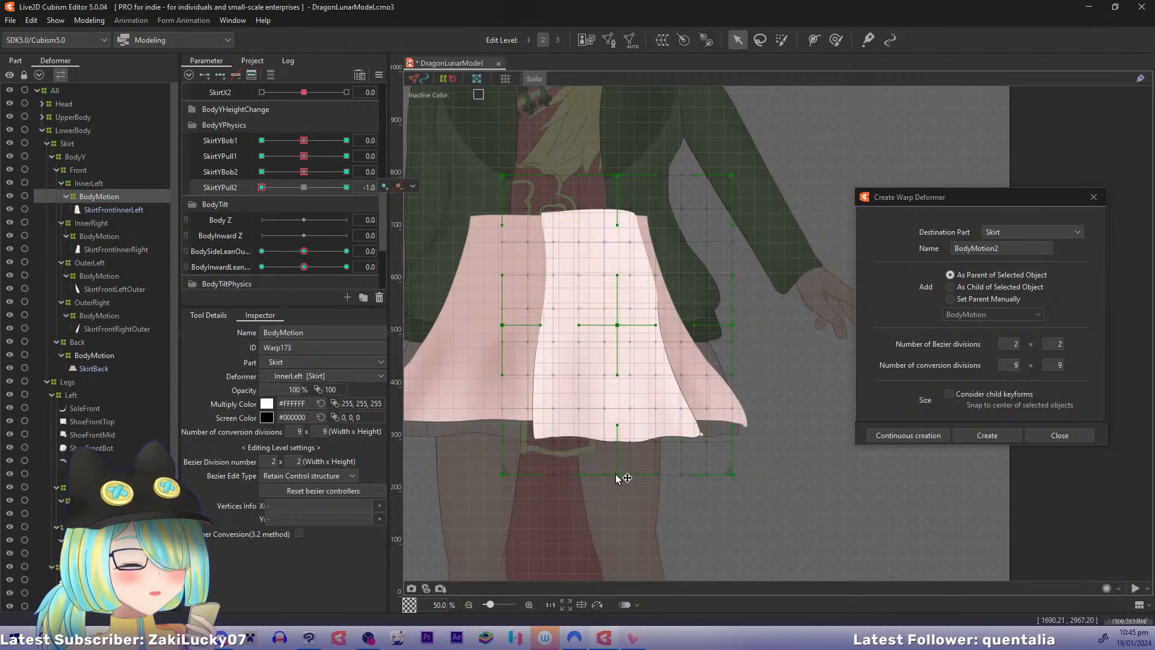
pyautogui.moveTo(617, 474); pyautogui.dragTo(616, 464)
pyautogui.moveTo(733, 473); pyautogui.dragTo(722, 464)
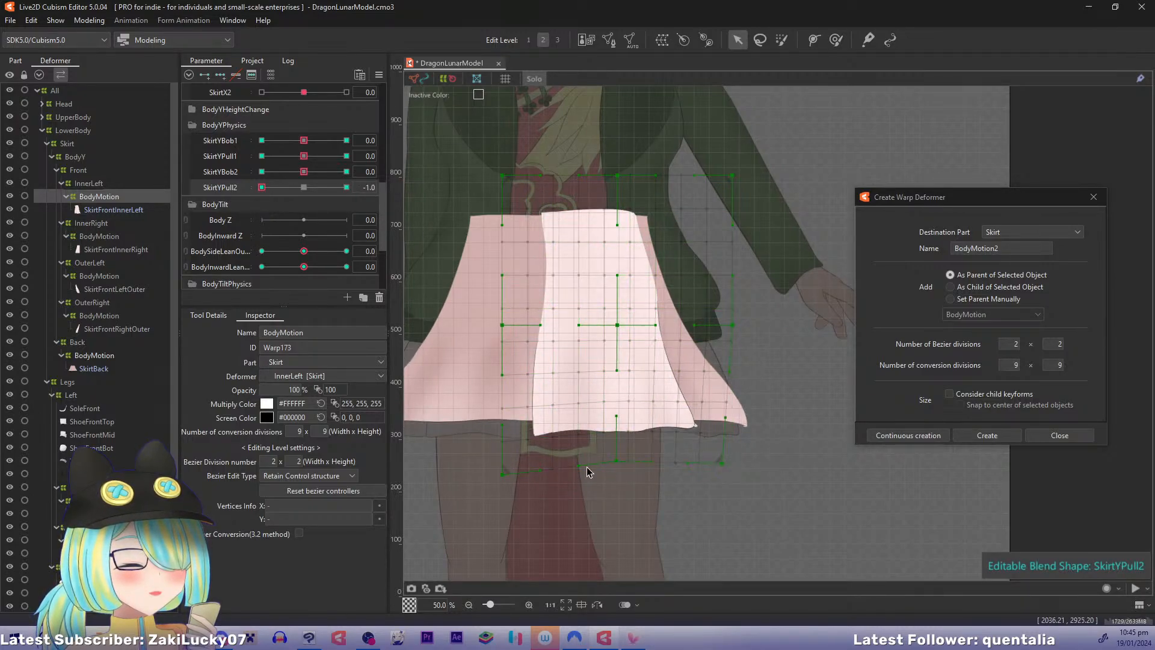
pyautogui.moveTo(507, 477); pyautogui.dragTo(507, 466)
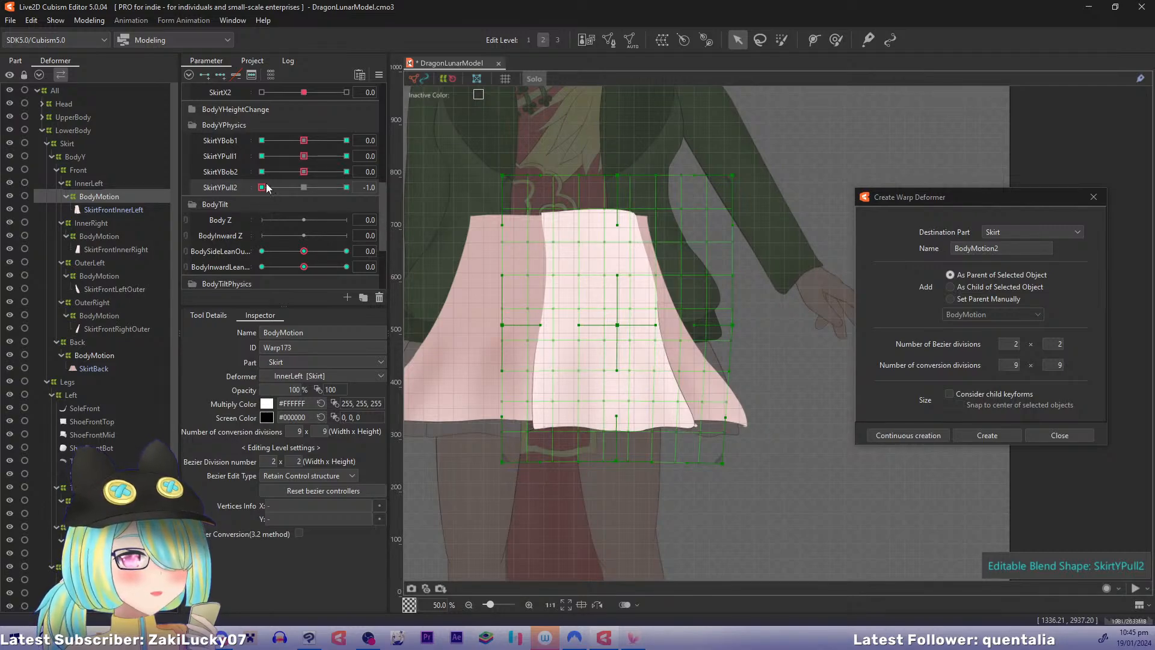
# Step: Try reusing the warp's SkirtYPull2 -1.0 shape at 1.0, undo the change, and return SkirtYPull2 to 0
pyautogui.moveTo(266, 184); pyautogui.dragTo(202, 193)
pyautogui.moveTo(272, 197); pyautogui.dragTo(215, 194)
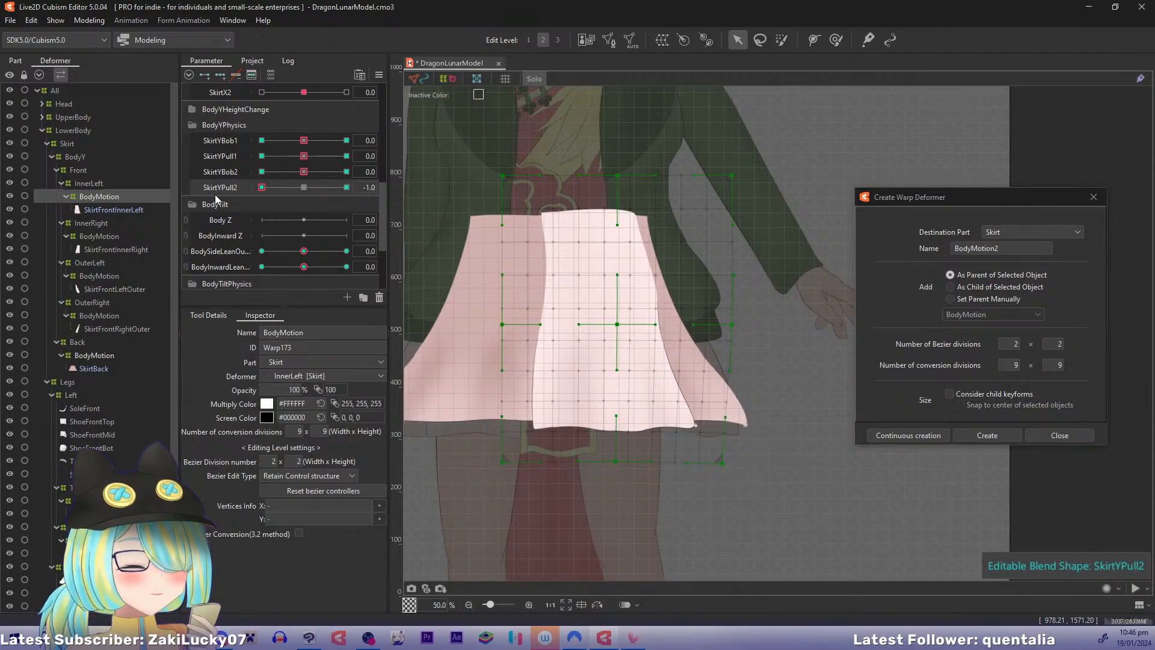
pyautogui.click(397, 186)
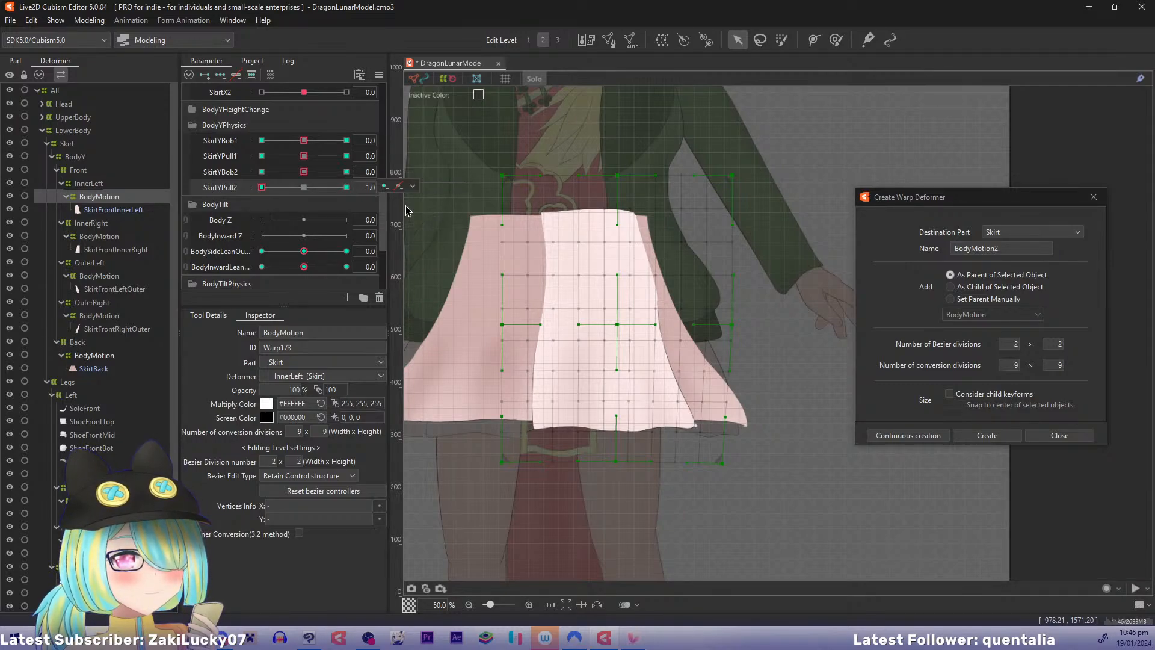
pyautogui.moveTo(265, 187); pyautogui.dragTo(365, 234)
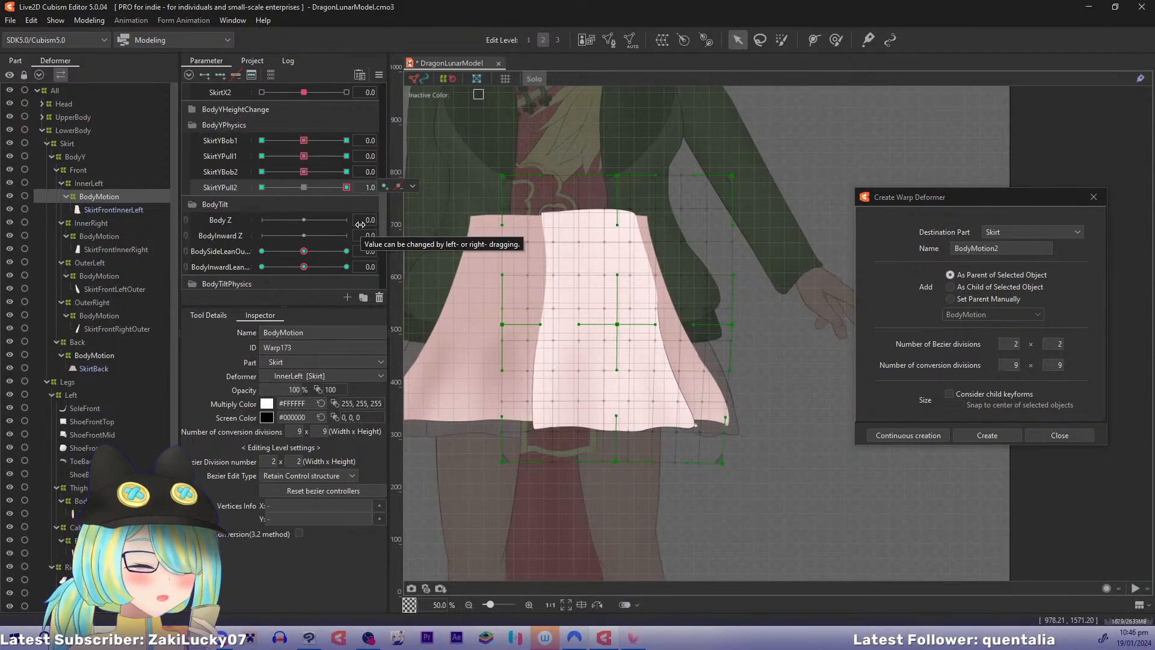
pyautogui.hotkey('ctrl', 'z')
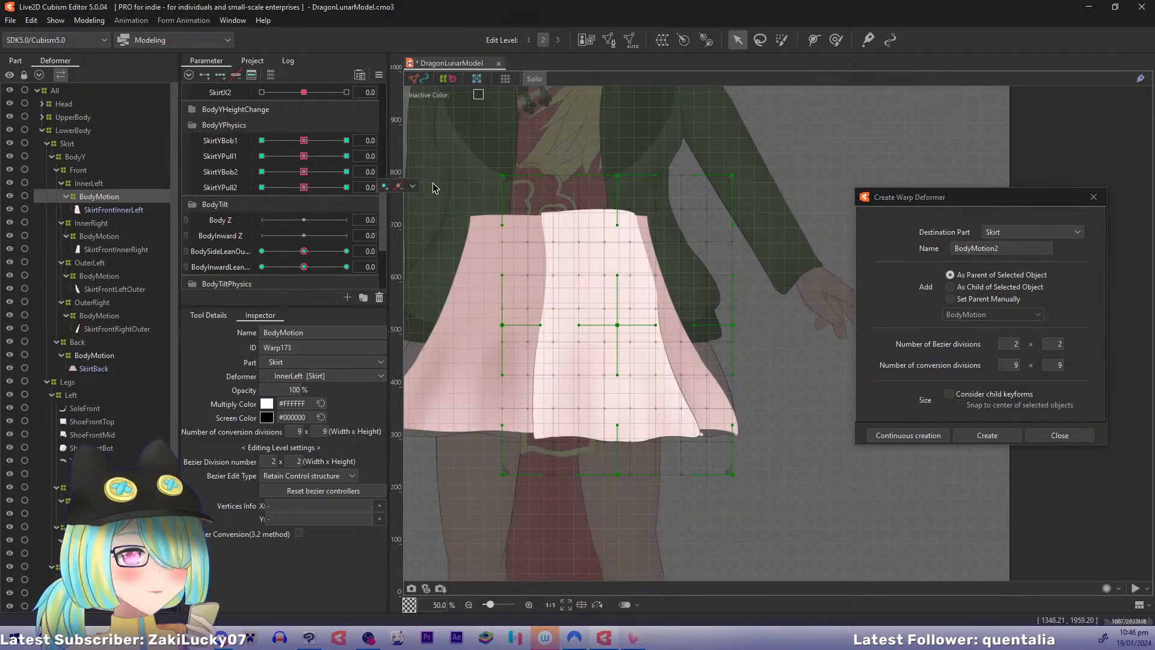
# Step: Isolate the inner-right front panel and the back skirt with their BodyMotion warps, and select the InnerRight BodyMotion warp
pyautogui.hotkey('shift', 's')
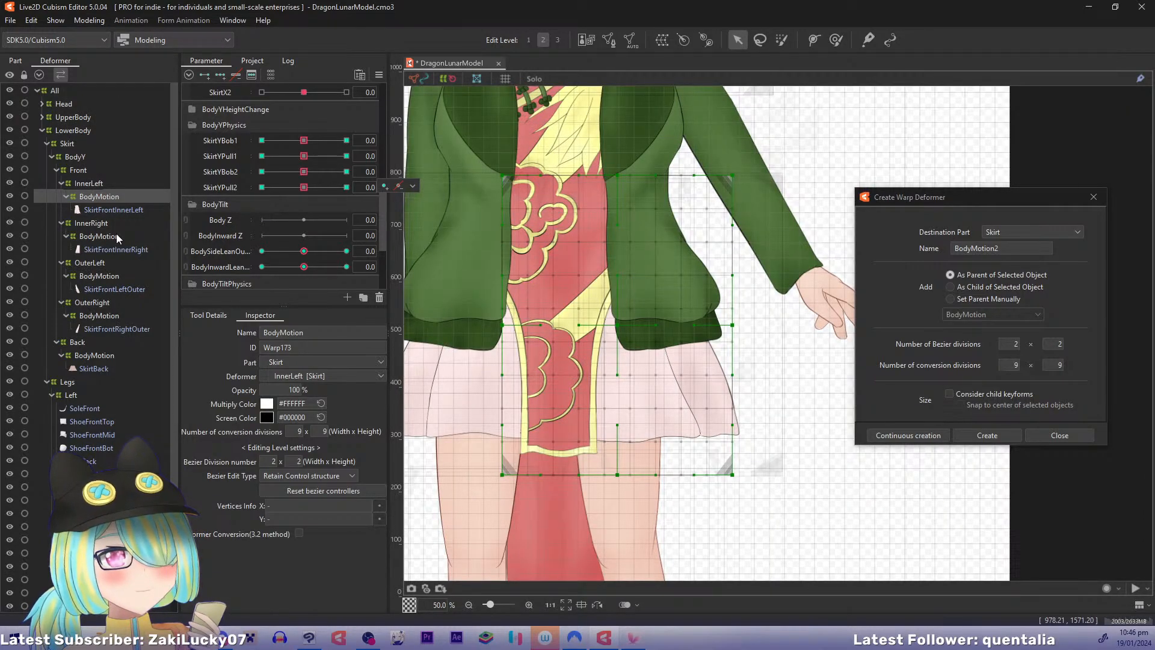
pyautogui.click(117, 233)
pyautogui.keyDown('ctrl'); pyautogui.click(117, 248); pyautogui.keyUp('ctrl')
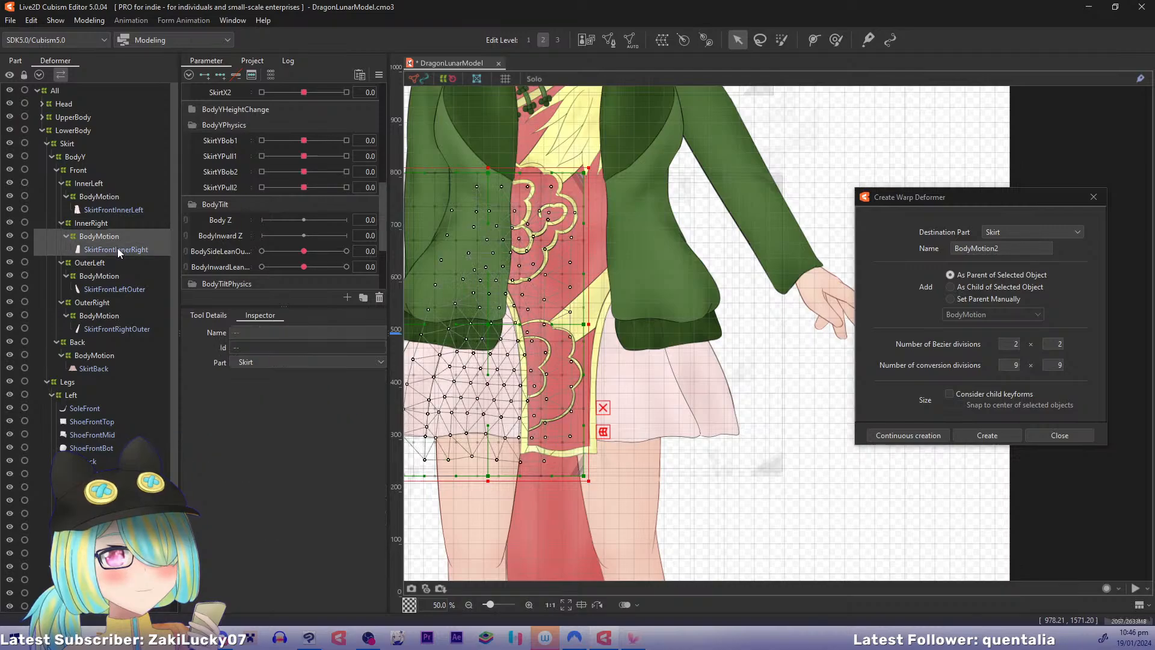
pyautogui.keyDown('ctrl'); pyautogui.click(94, 355); pyautogui.keyUp('ctrl')
pyautogui.keyDown('ctrl'); pyautogui.click(99, 369); pyautogui.keyUp('ctrl')
pyautogui.hotkey('shift', 's')
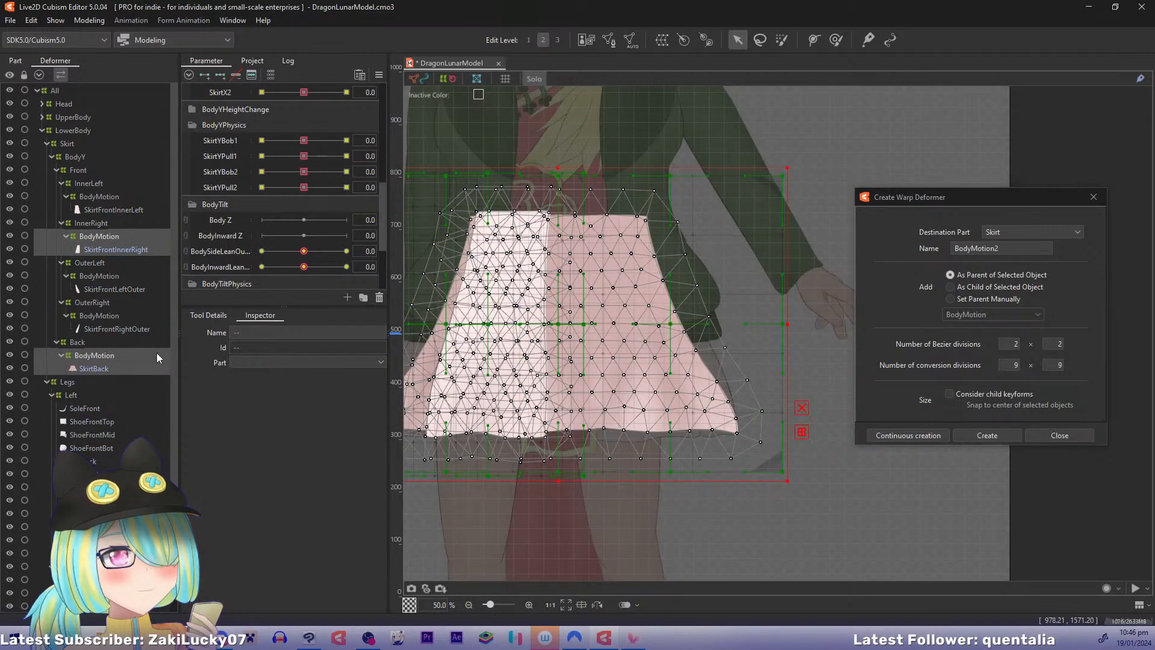
pyautogui.click(99, 236)
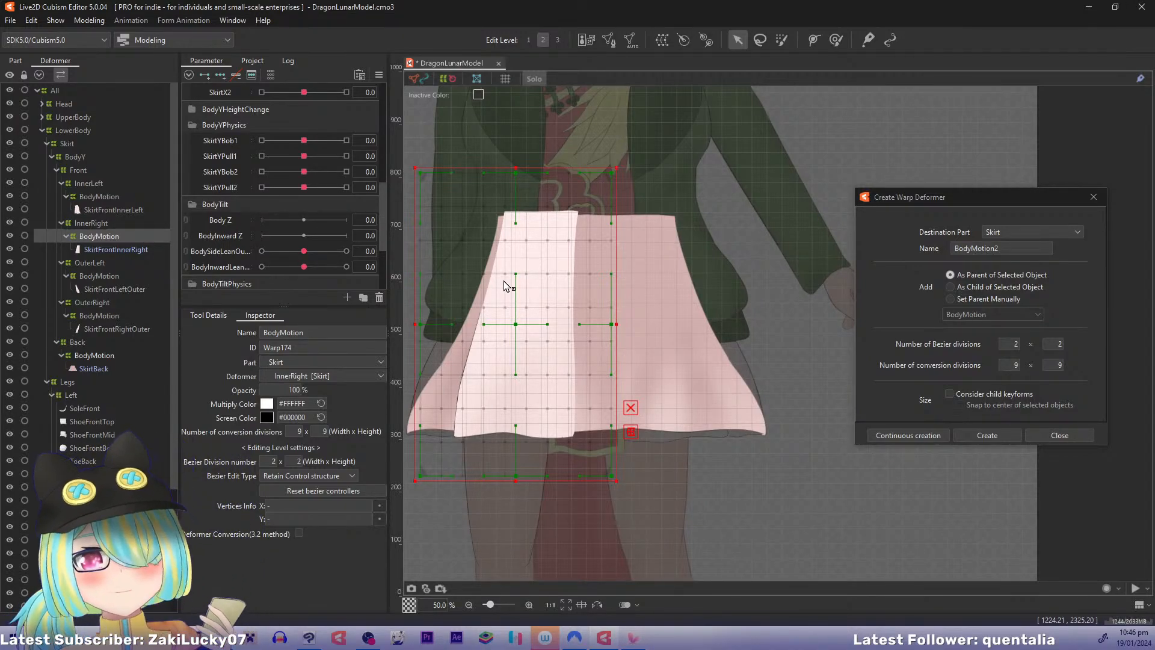
pyautogui.moveTo(591, 308); pyautogui.dragTo(611, 310)
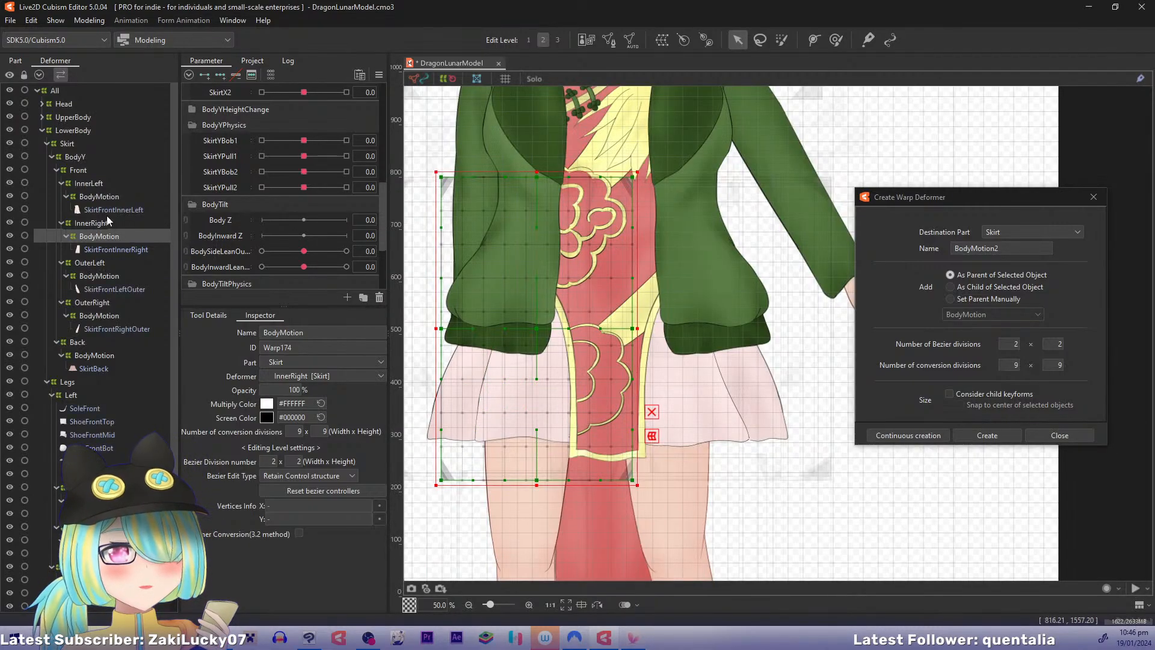
pyautogui.click(107, 199)
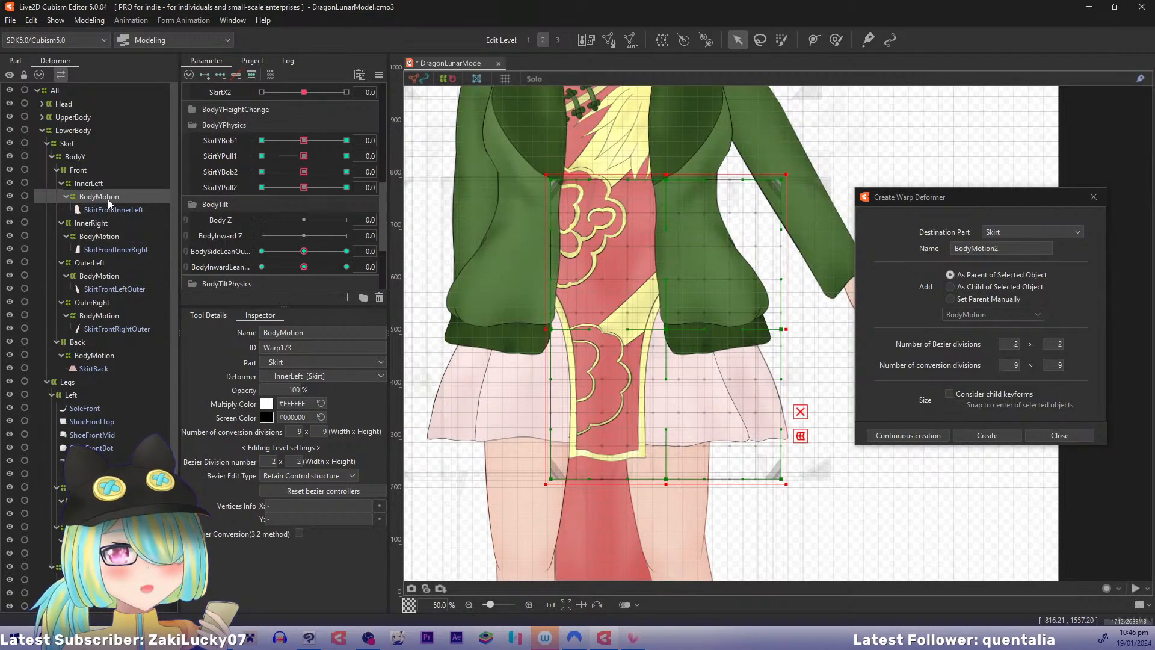
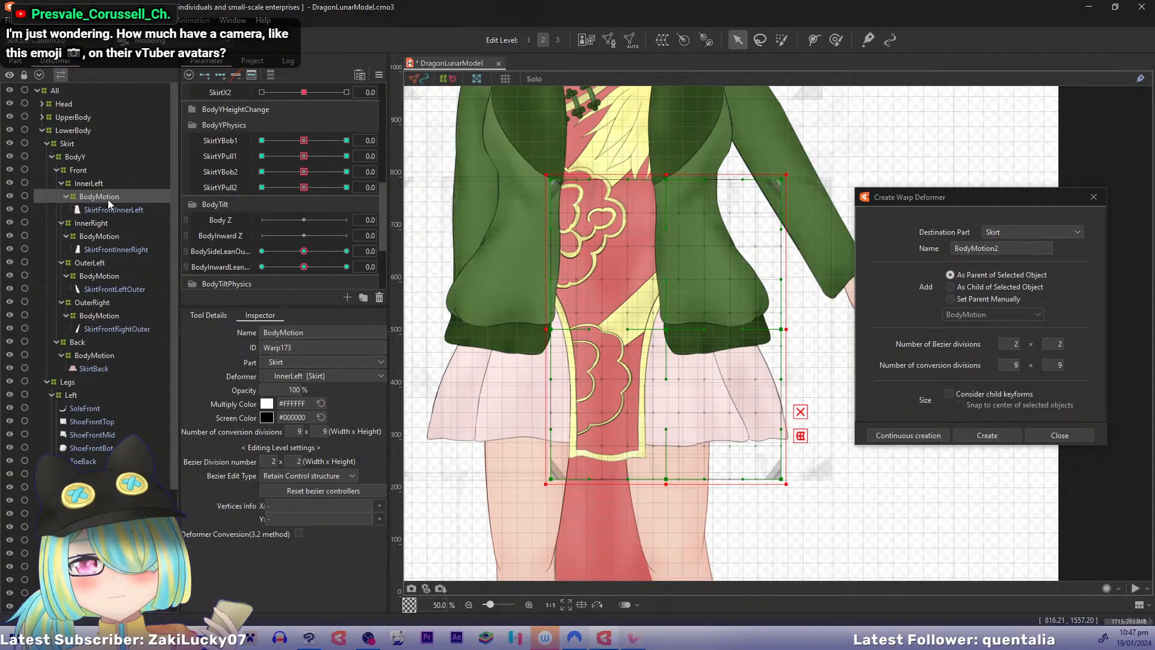
pyautogui.moveTo(472, 270); pyautogui.dragTo(488, 270)
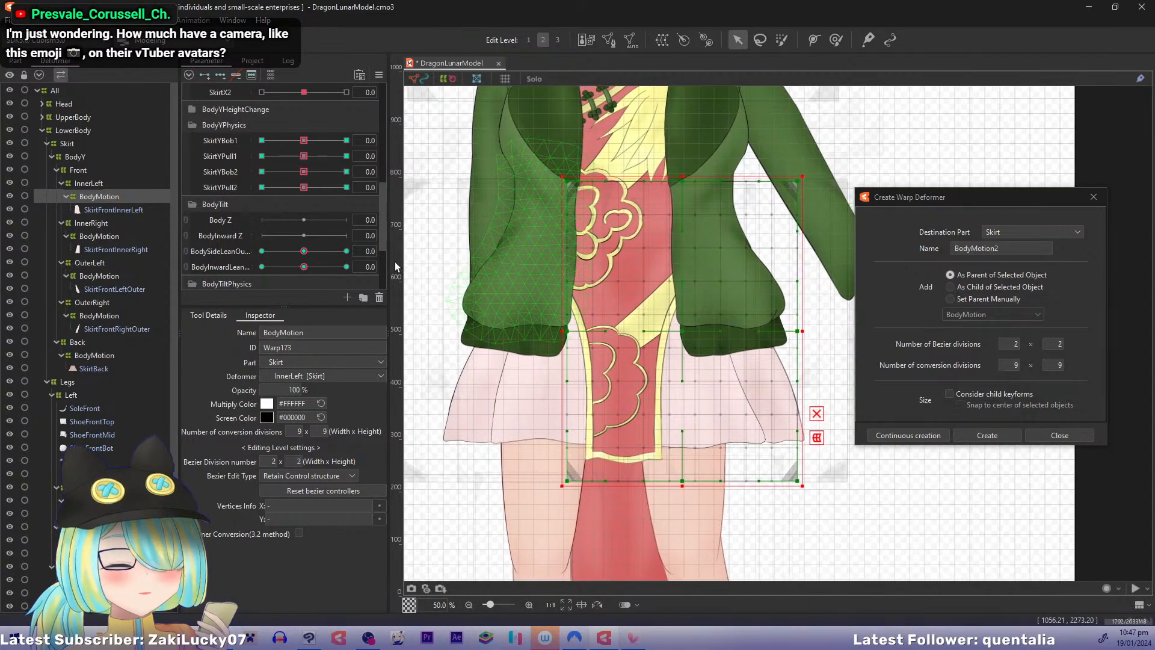
pyautogui.click(110, 208)
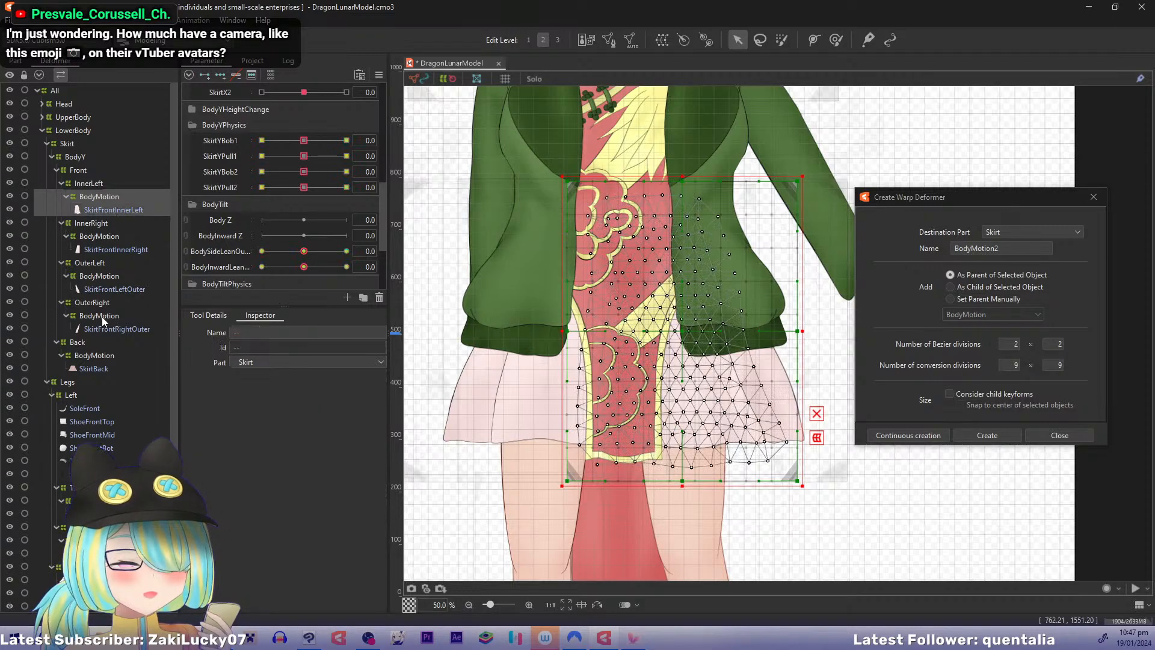
pyautogui.keyDown('ctrl'); pyautogui.click(99, 319); pyautogui.keyUp('ctrl')
pyautogui.keyDown('ctrl'); pyautogui.click(101, 328); pyautogui.keyUp('ctrl')
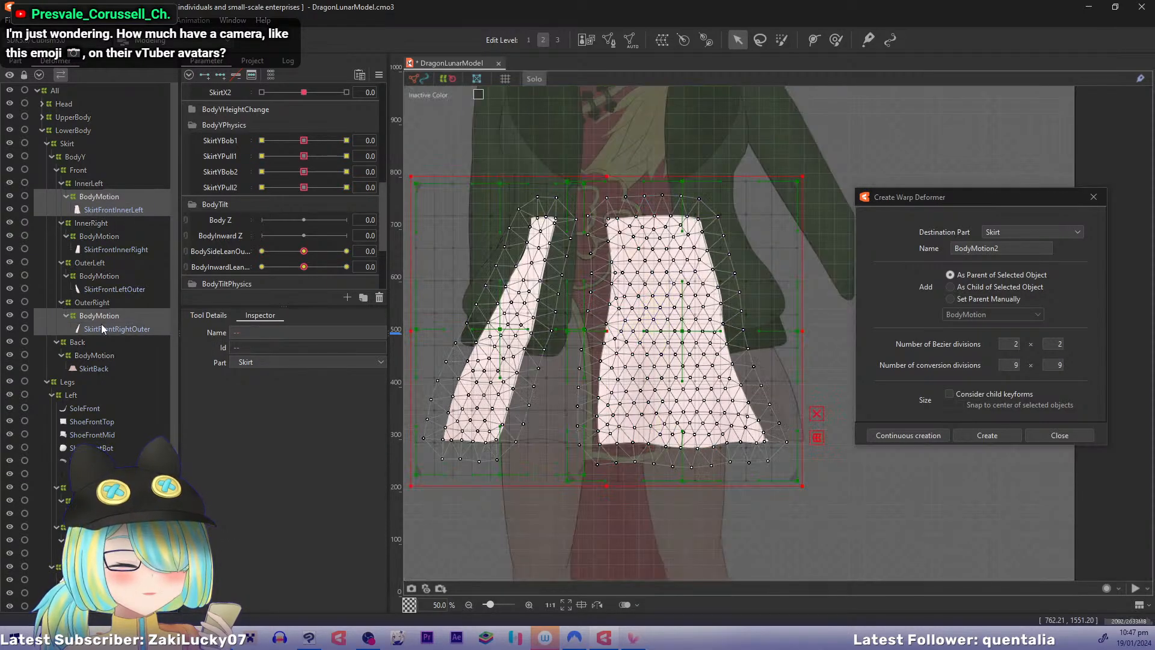
pyautogui.click(108, 198)
pyautogui.moveTo(385, 206); pyautogui.dragTo(387, 187)
pyautogui.scroll(3, 386, 180)
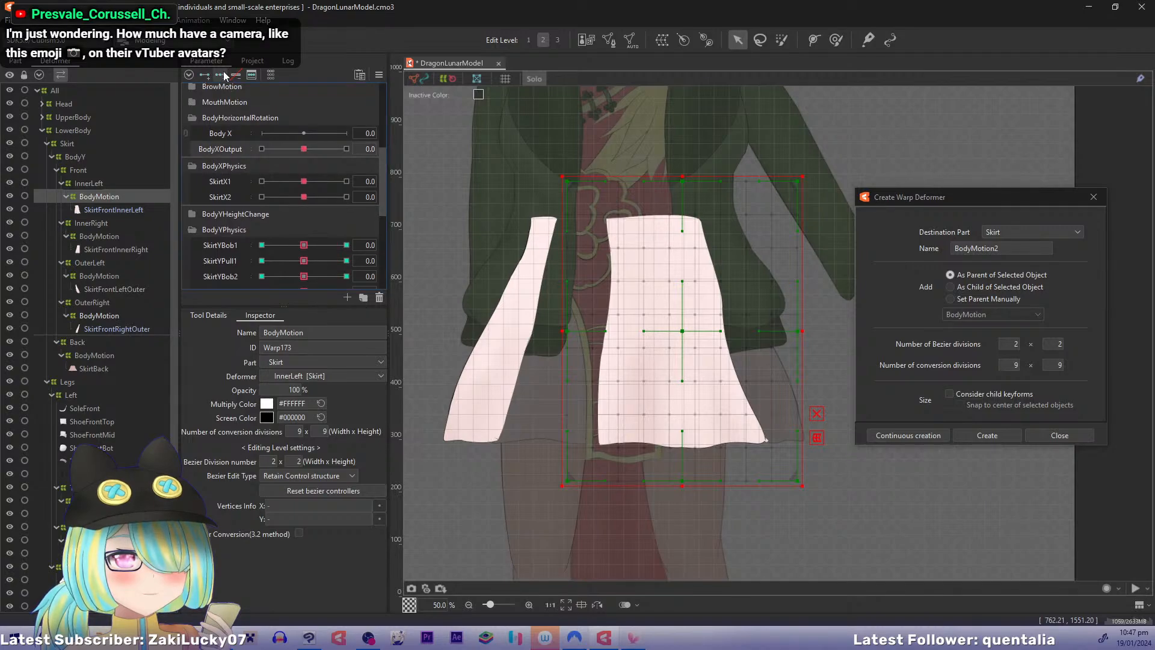
pyautogui.click(110, 204)
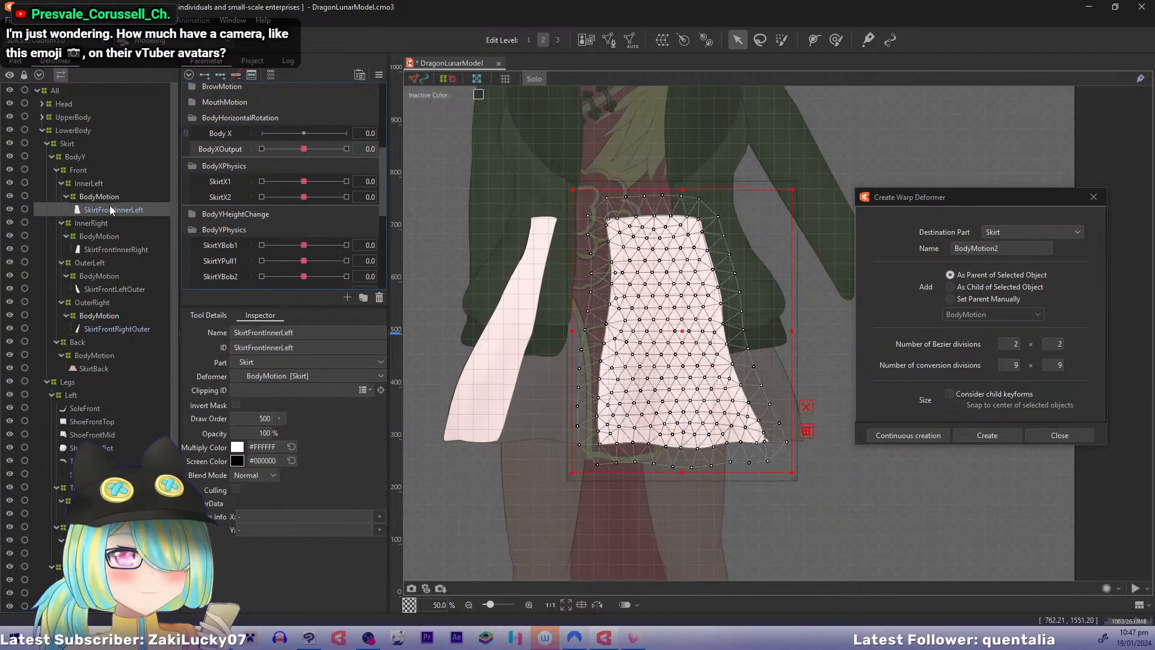
pyautogui.click(110, 198)
pyautogui.click(102, 317)
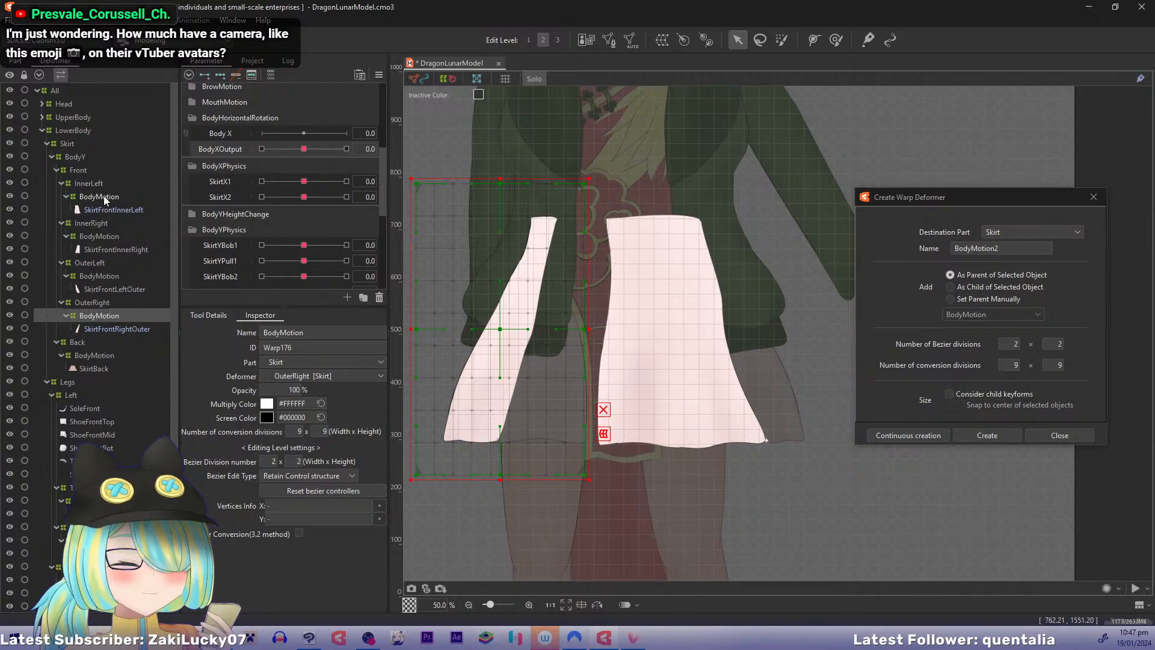
pyautogui.click(103, 196)
pyautogui.keyDown('ctrl'); pyautogui.click(103, 209); pyautogui.keyUp('ctrl')
pyautogui.keyDown('ctrl'); pyautogui.click(102, 316); pyautogui.keyUp('ctrl')
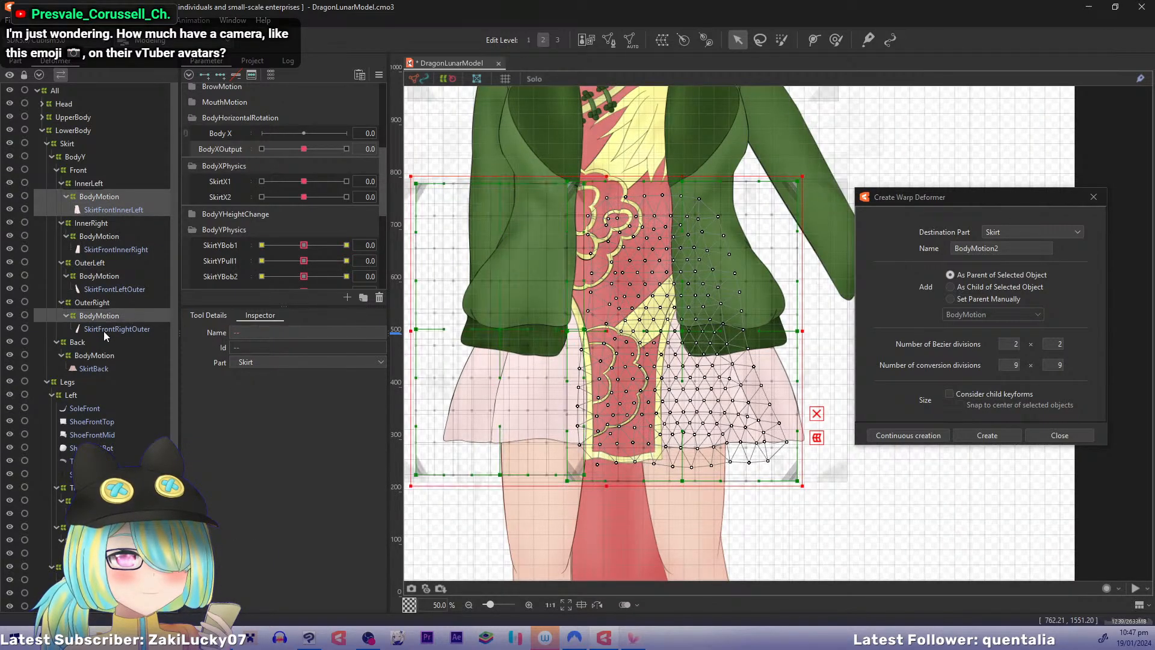
pyautogui.keyDown('ctrl'); pyautogui.click(103, 330); pyautogui.keyUp('ctrl')
# Step: Isolate SkirtFrontInnerLeft and SkirtBack with their BodyMotion warps, and select the InnerLeft BodyMotion warp
pyautogui.click(99, 197)
pyautogui.keyDown('ctrl'); pyautogui.click(101, 209); pyautogui.keyUp('ctrl')
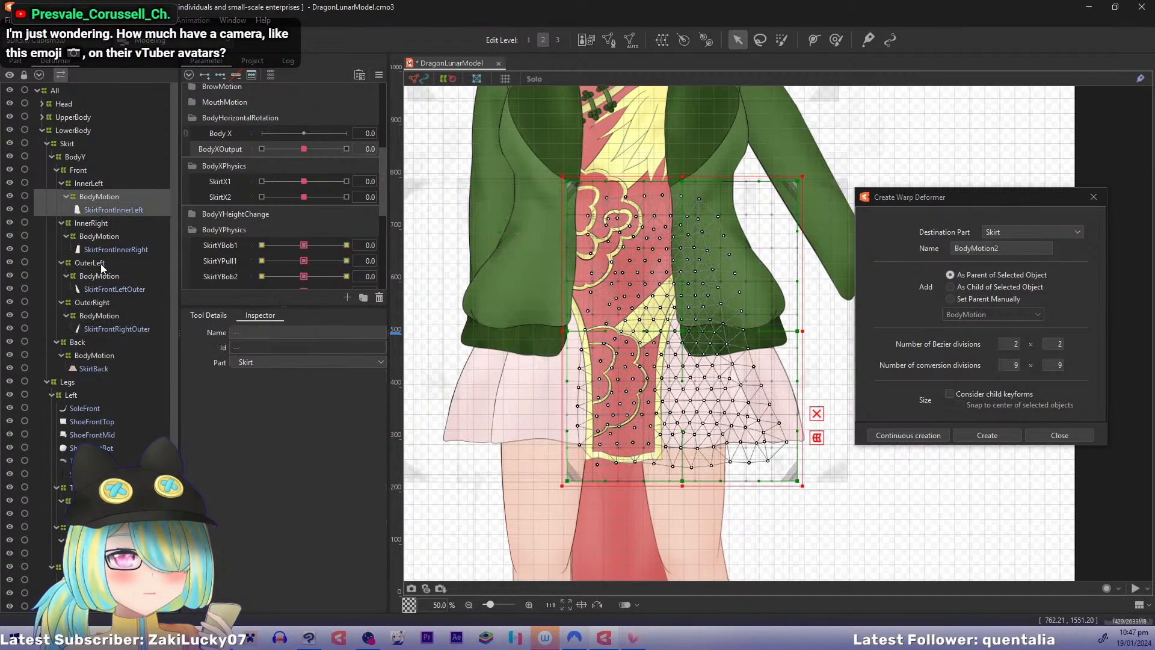
pyautogui.keyDown('ctrl'); pyautogui.click(89, 355); pyautogui.keyUp('ctrl')
pyautogui.keyDown('ctrl'); pyautogui.click(89, 368); pyautogui.keyUp('ctrl')
pyautogui.press('s')
pyautogui.click(108, 201)
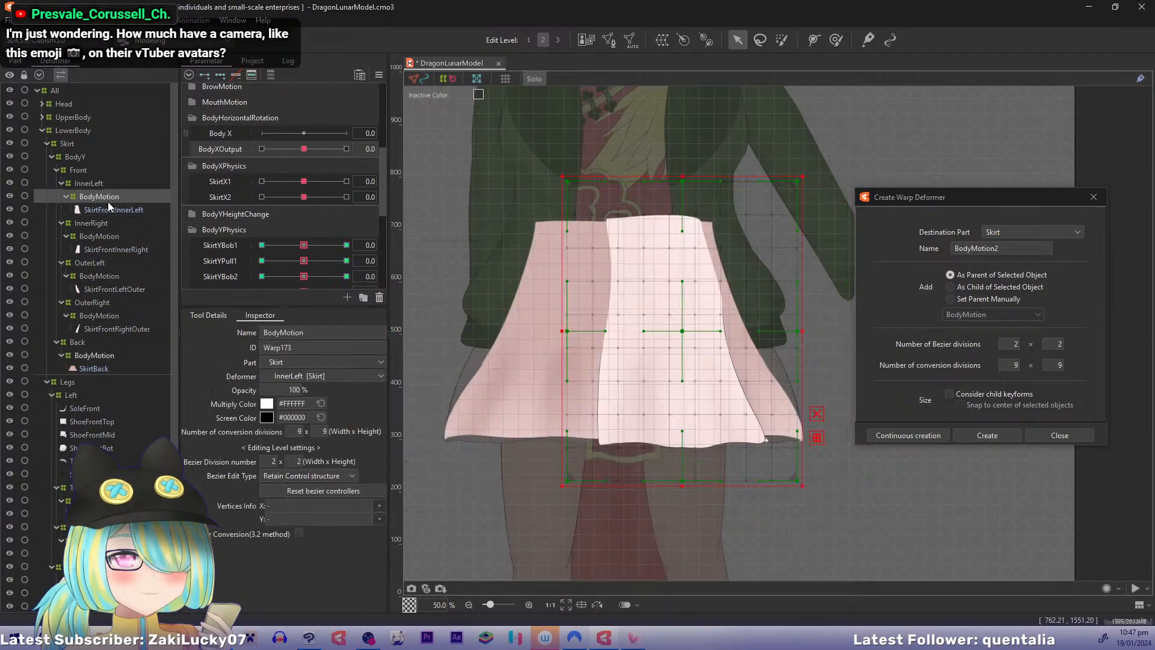
# Step: Compare the parameters keyed on the back skirt's and InnerLeft's BodyMotion warps, and examine SkirtBodyTiltX under BodyTiltPhysics
pyautogui.click(86, 356)
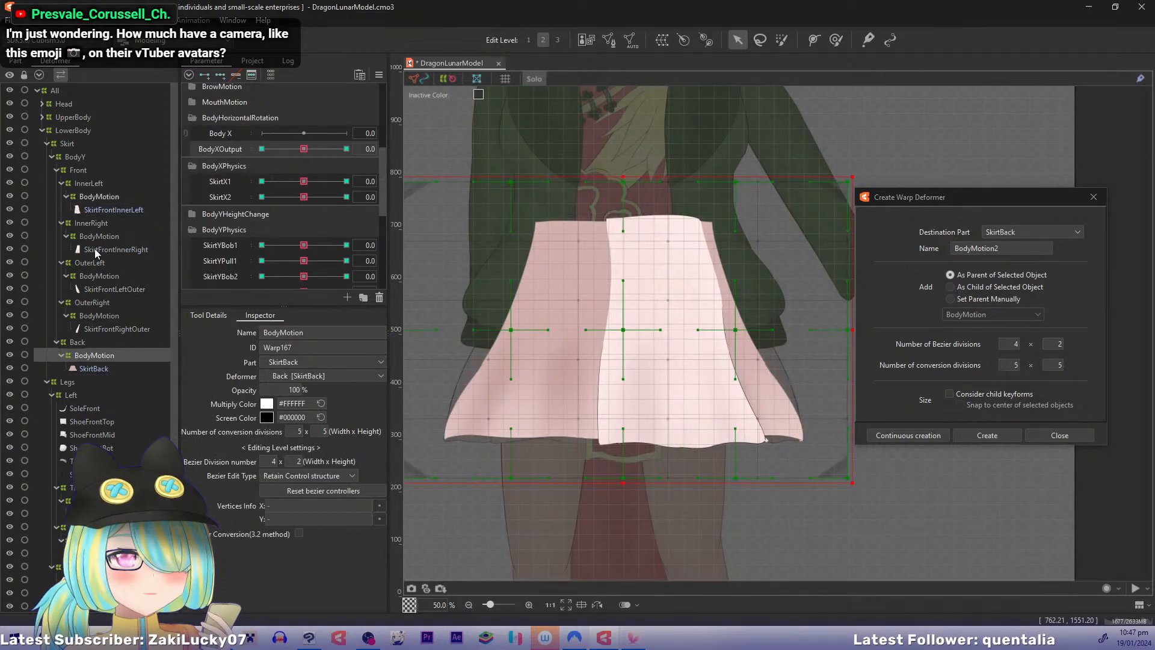
pyautogui.click(96, 196)
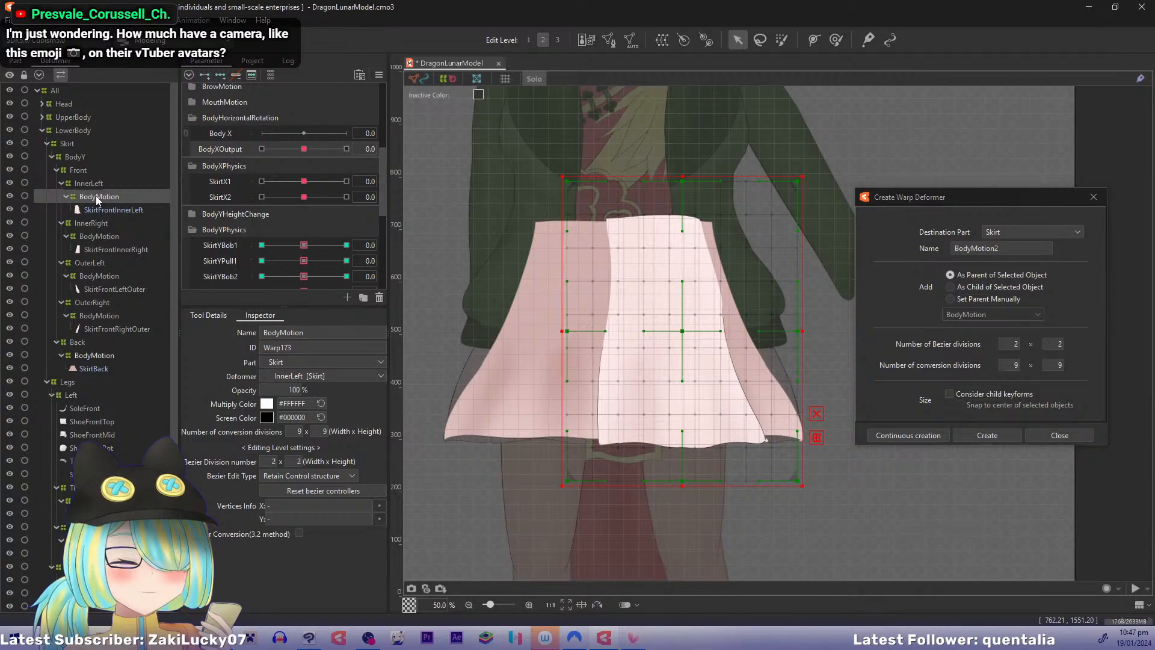
pyautogui.click(87, 356)
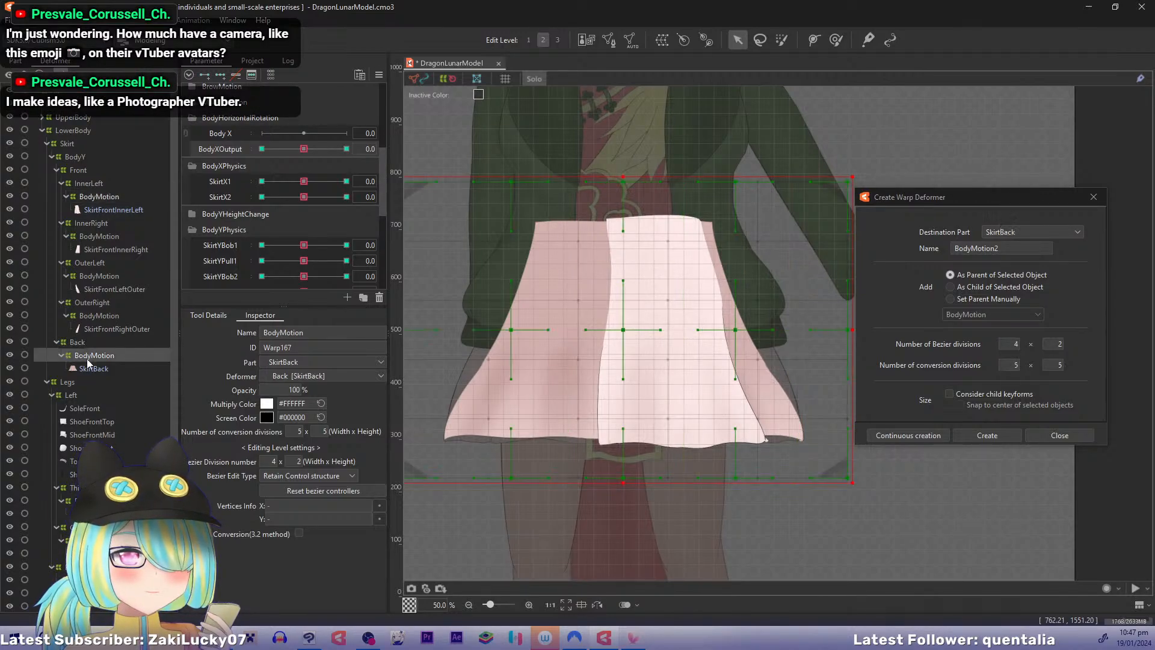
pyautogui.click(99, 199)
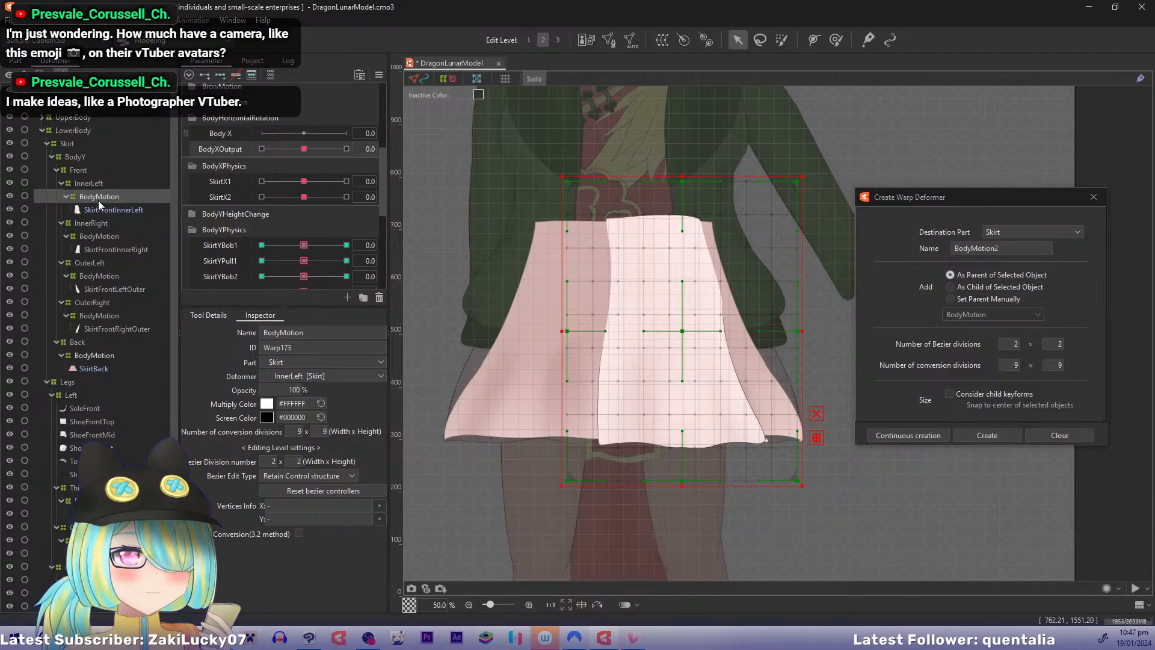
pyautogui.click(100, 211)
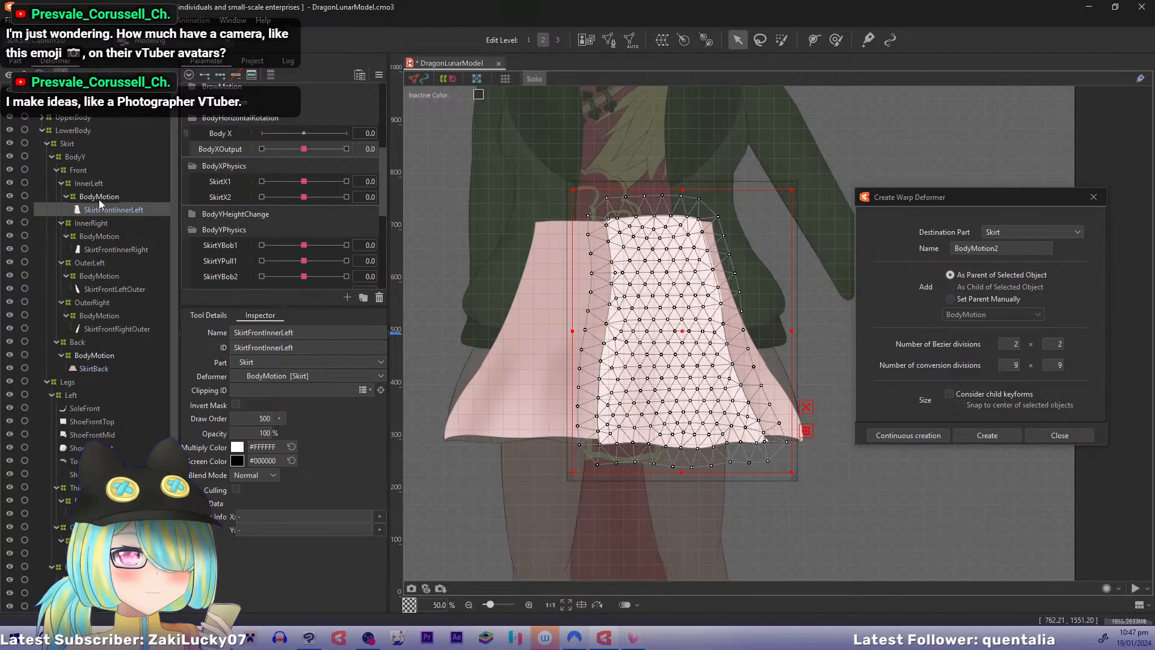
pyautogui.click(99, 200)
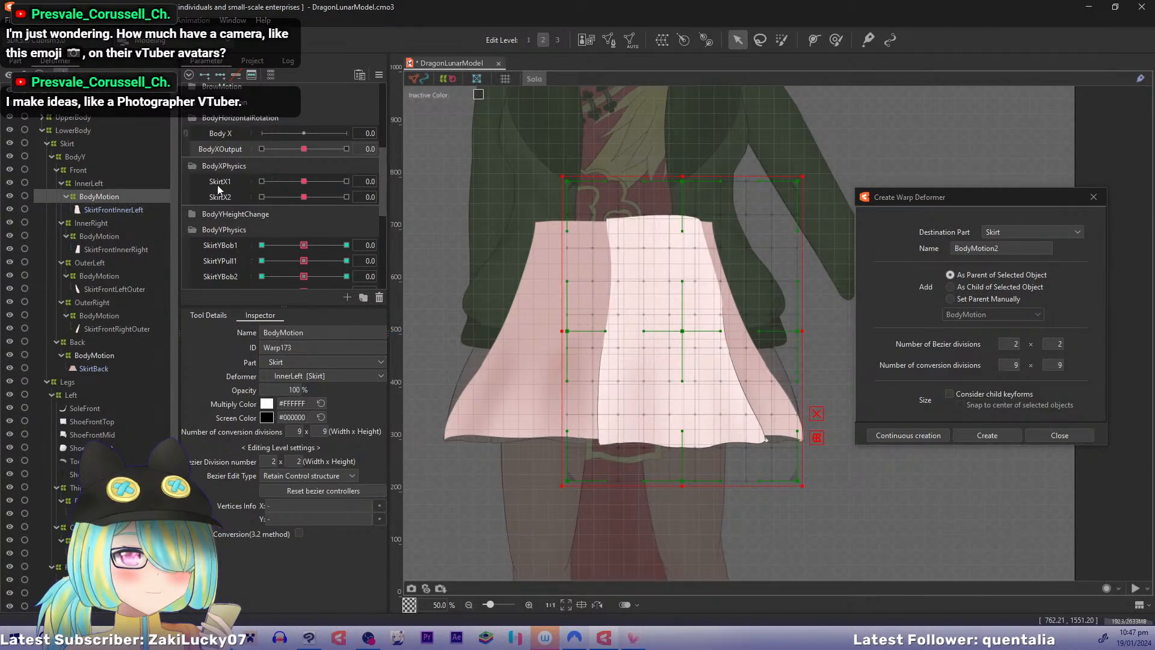
pyautogui.moveTo(385, 178); pyautogui.dragTo(375, 227)
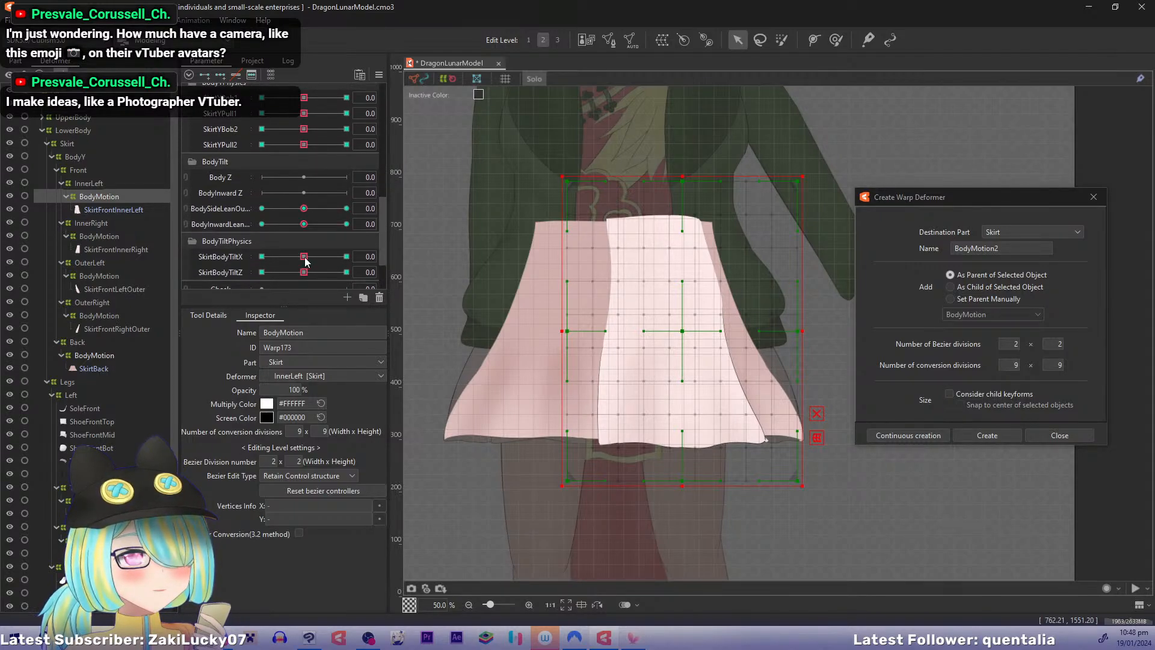
pyautogui.moveTo(304, 257)
pyautogui.mouseDown()
pyautogui.moveTo(366, 259)
pyautogui.moveTo(274, 263)
pyautogui.moveTo(308, 265)
pyautogui.mouseUp()
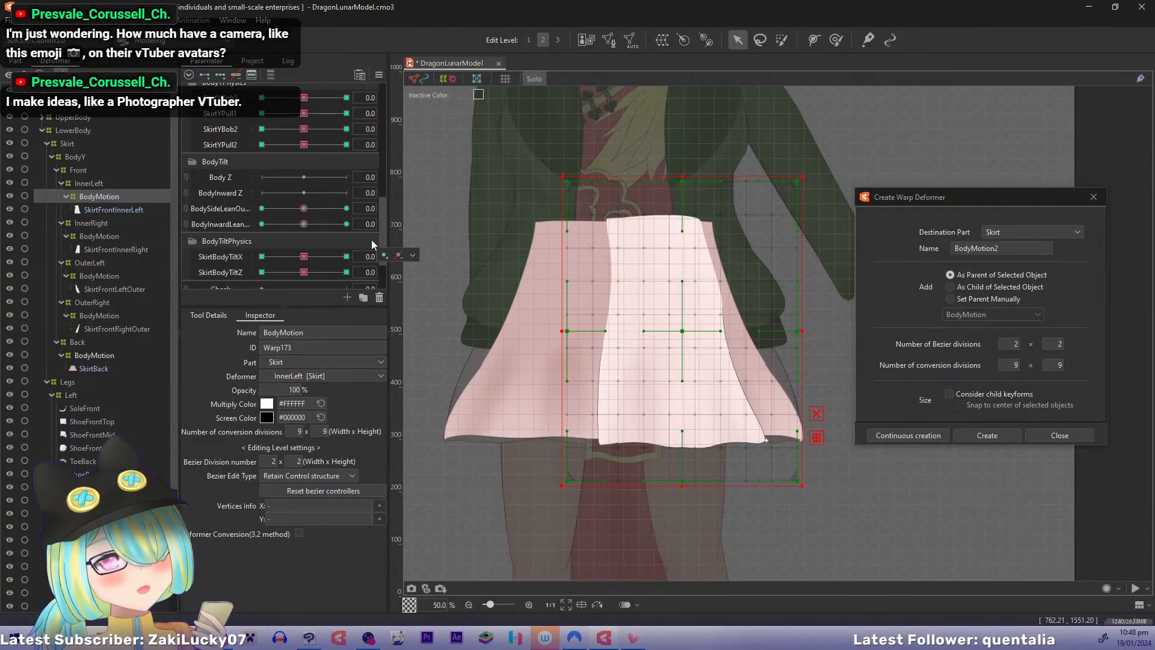
# Step: Remove the InnerLeft BodyMotion warp's keyforms from SkirtBodyTiltX and SkirtBodyTiltZ
pyautogui.moveTo(383, 230); pyautogui.dragTo(388, 198)
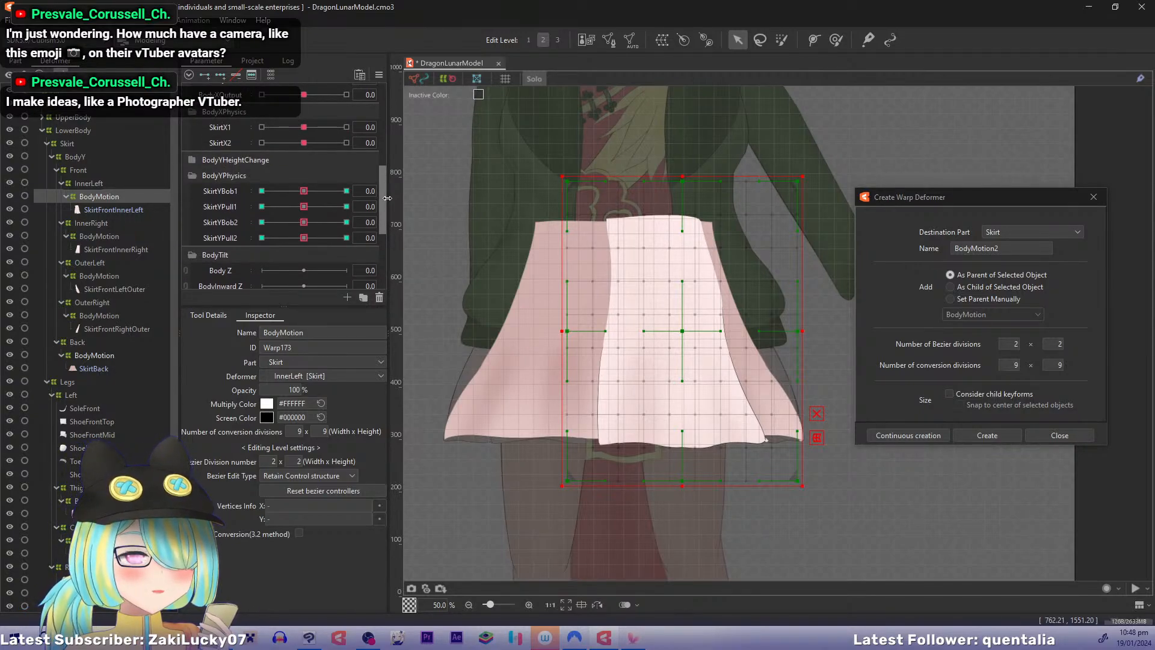
pyautogui.moveTo(387, 198); pyautogui.dragTo(384, 194)
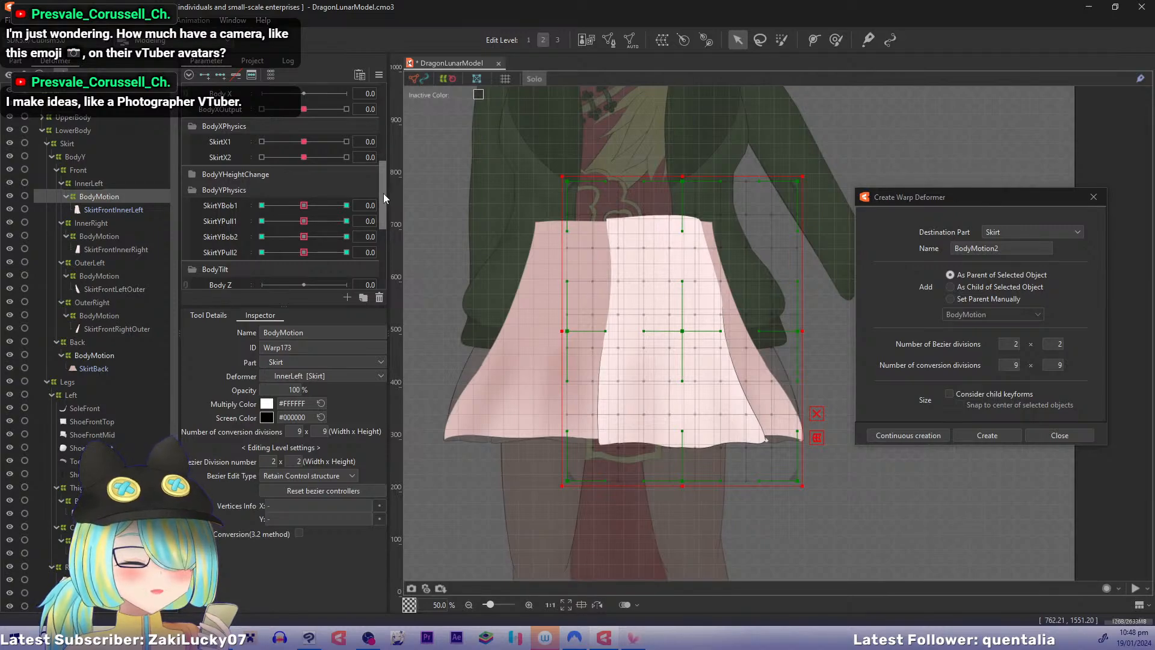
pyautogui.moveTo(384, 193); pyautogui.dragTo(380, 230)
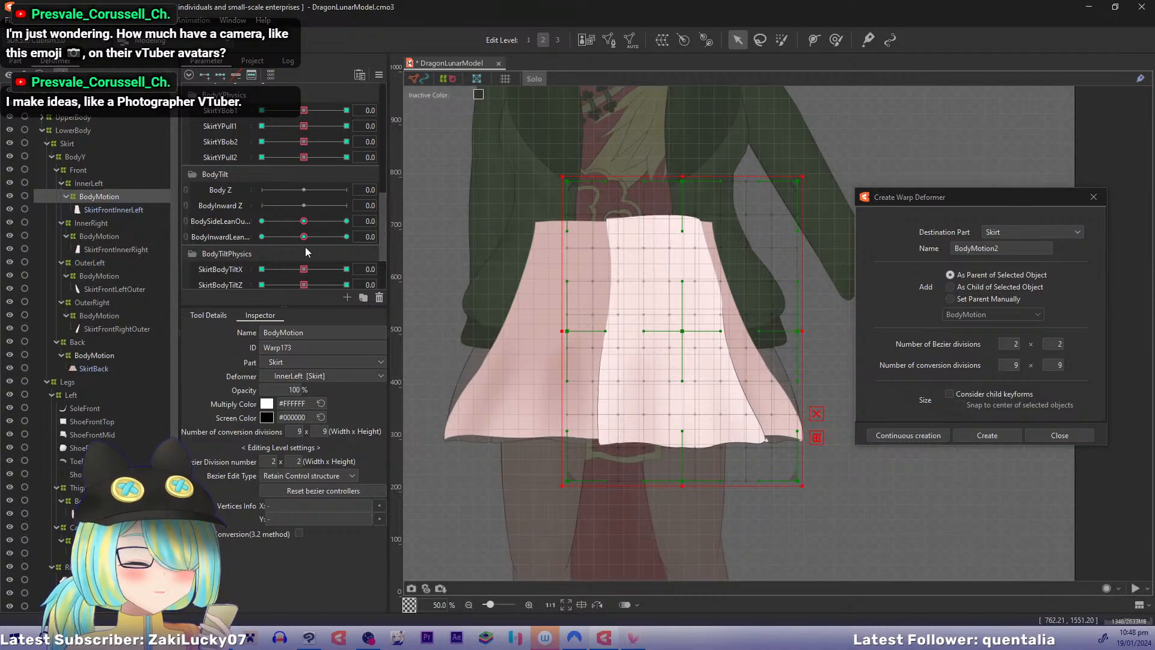
pyautogui.moveTo(304, 269)
pyautogui.mouseDown()
pyautogui.moveTo(361, 268)
pyautogui.moveTo(303, 269)
pyautogui.mouseUp()
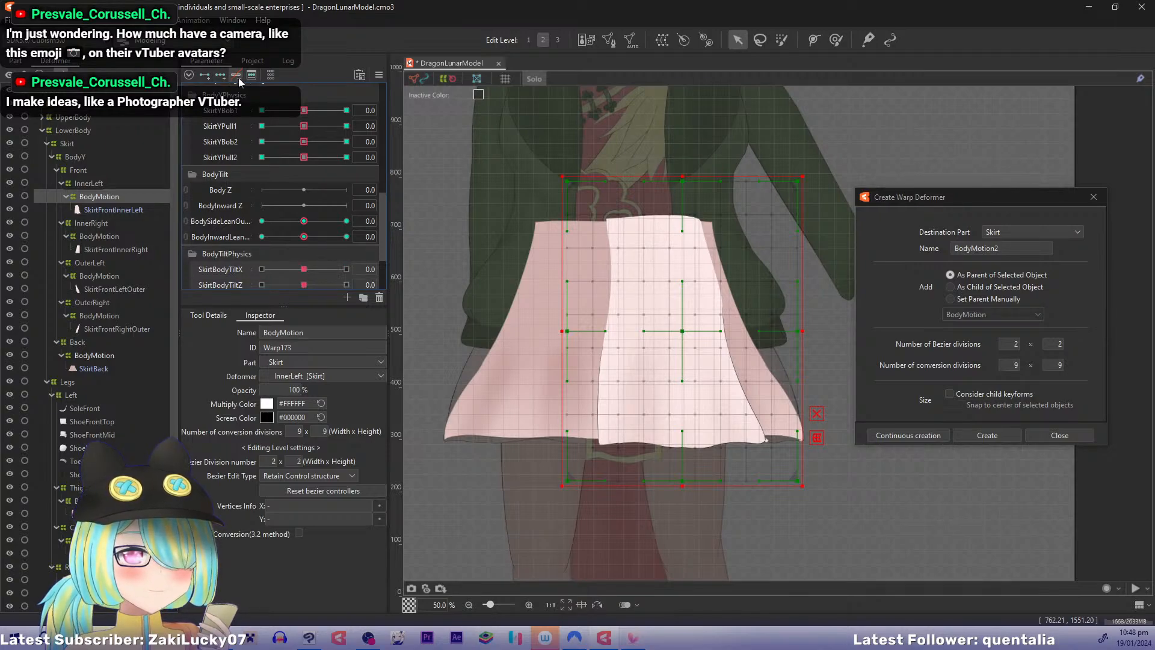
# Step: Add three keyforms each on SkirtX1 and SkirtX2 under BodyXPhysics for the InnerLeft BodyMotion warp
pyautogui.scroll(4, 384, 181)
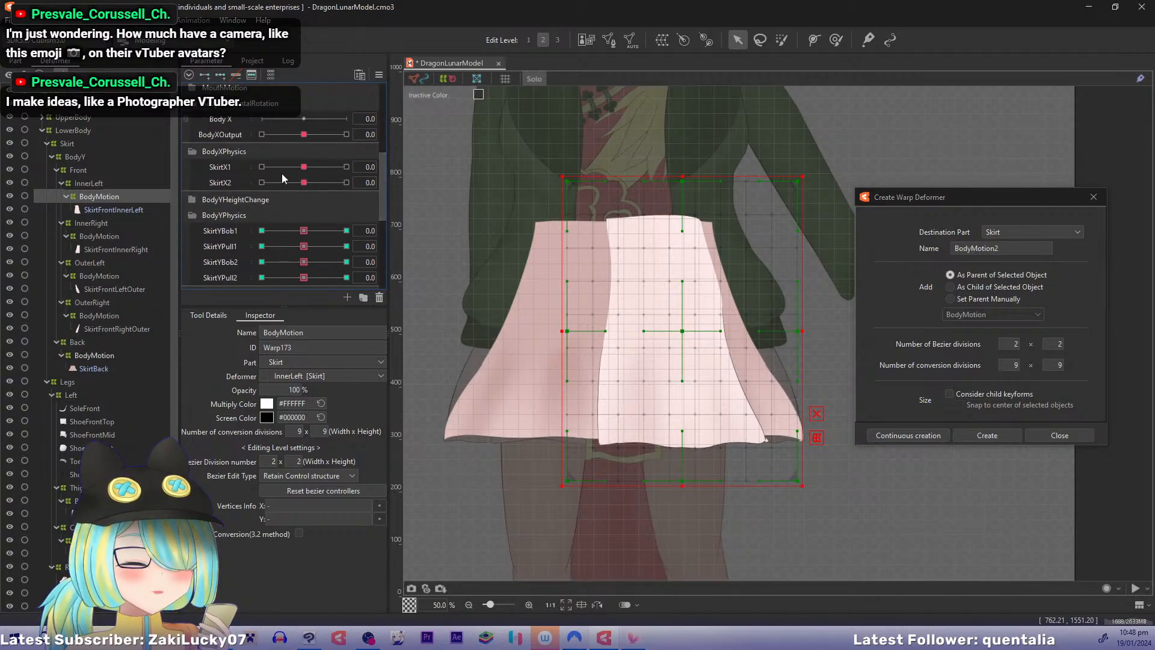
pyautogui.click(221, 168)
pyautogui.click(220, 75)
pyautogui.click(224, 186)
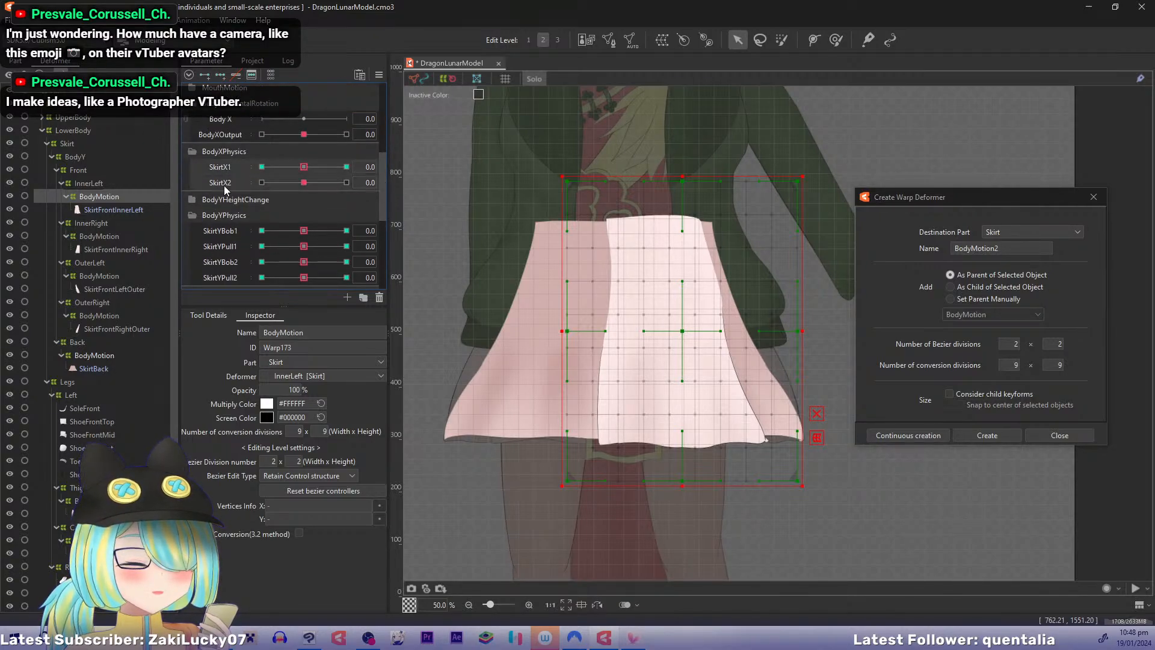
pyautogui.click(220, 75)
# Step: At SkirtX1 1.0, shift the InnerLeft warp's middle and hem points rightward and pull its bottom-right corner slightly inward
pyautogui.click(346, 167)
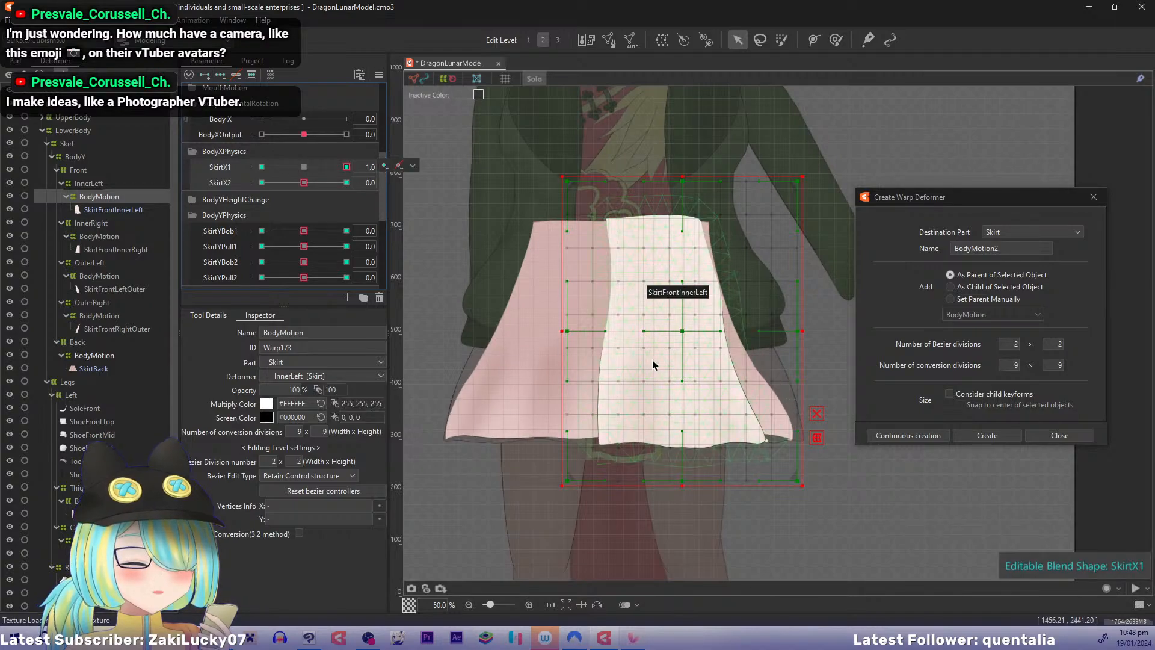
pyautogui.moveTo(653, 360); pyautogui.dragTo(604, 347)
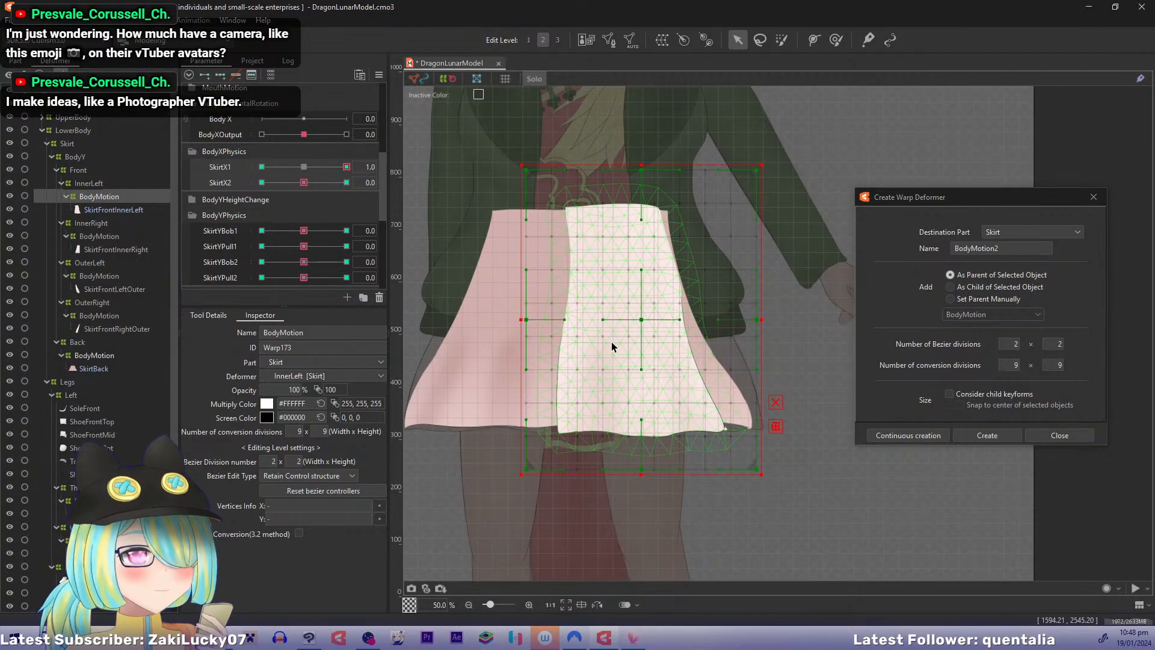
pyautogui.click(612, 343)
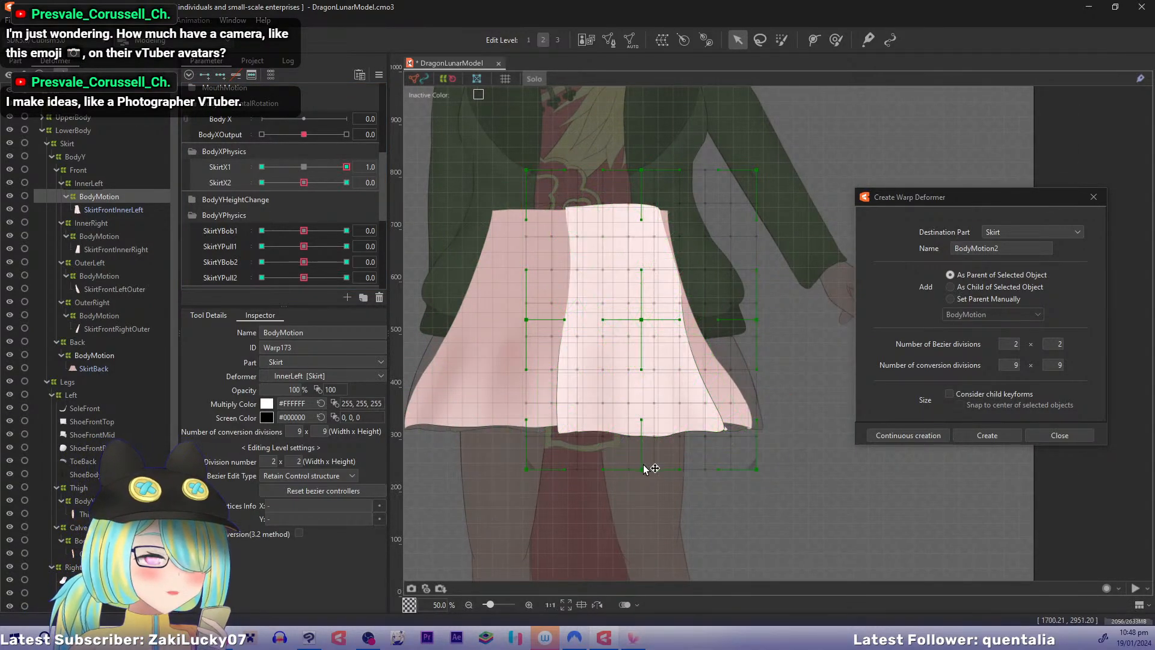
pyautogui.moveTo(642, 468); pyautogui.dragTo(665, 464)
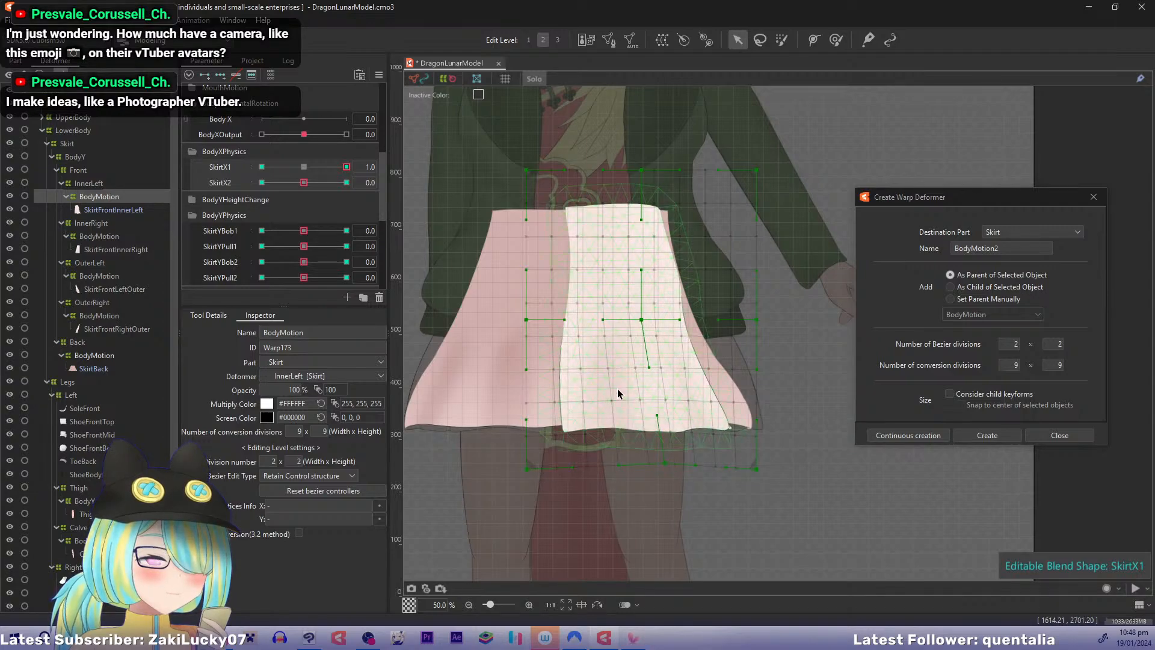
pyautogui.moveTo(641, 319); pyautogui.dragTo(652, 318)
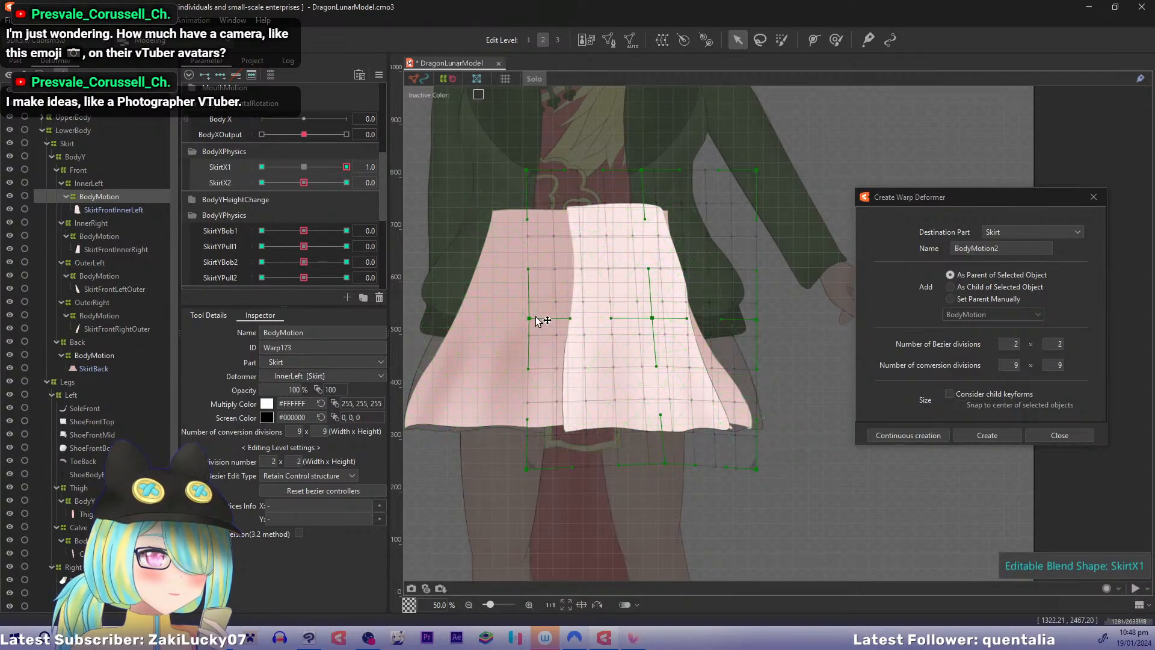
pyautogui.moveTo(538, 320); pyautogui.dragTo(550, 318)
pyautogui.moveTo(534, 469); pyautogui.dragTo(550, 467)
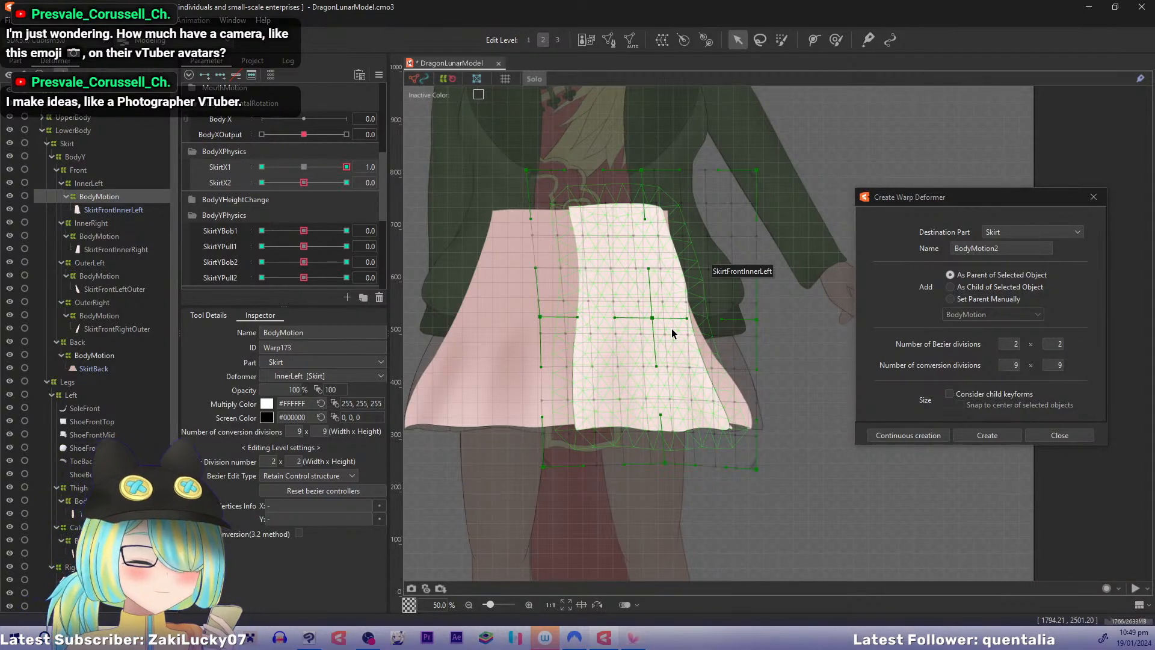
pyautogui.moveTo(333, 167); pyautogui.dragTo(380, 170)
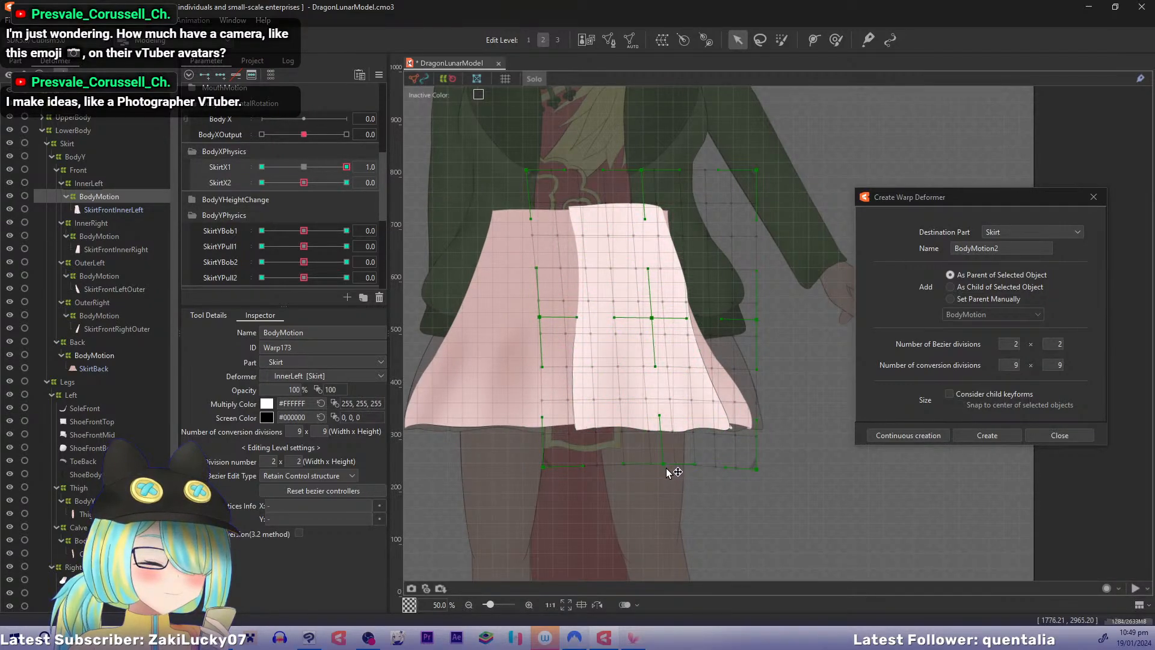
pyautogui.moveTo(663, 462); pyautogui.dragTo(666, 462)
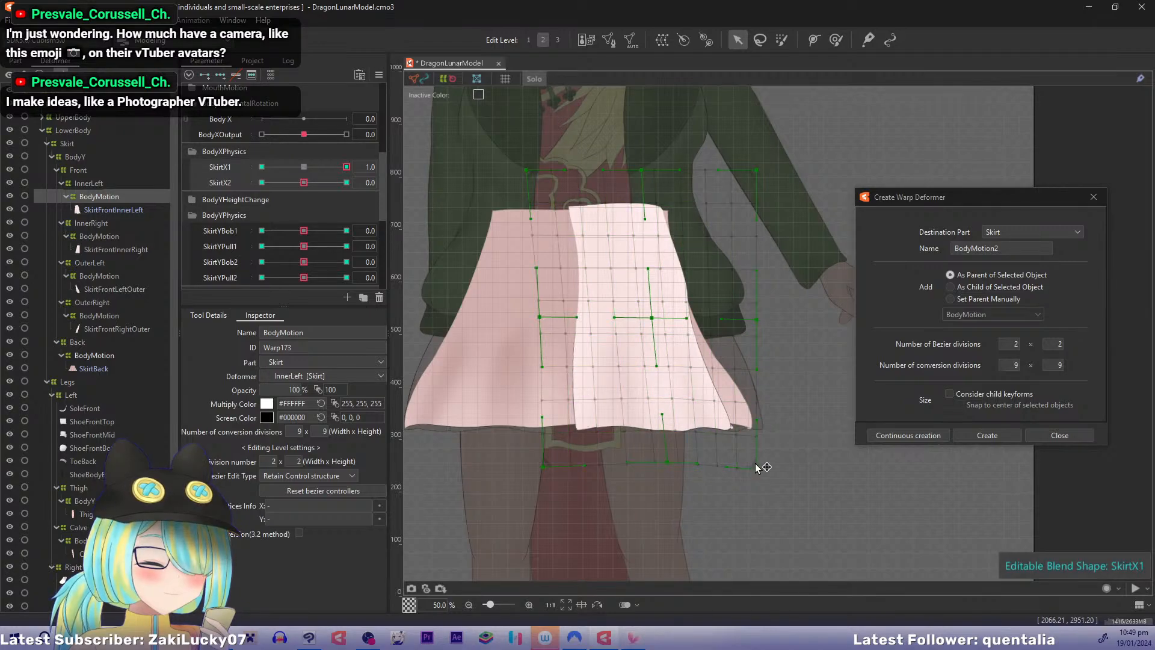
pyautogui.moveTo(757, 468); pyautogui.dragTo(749, 470)
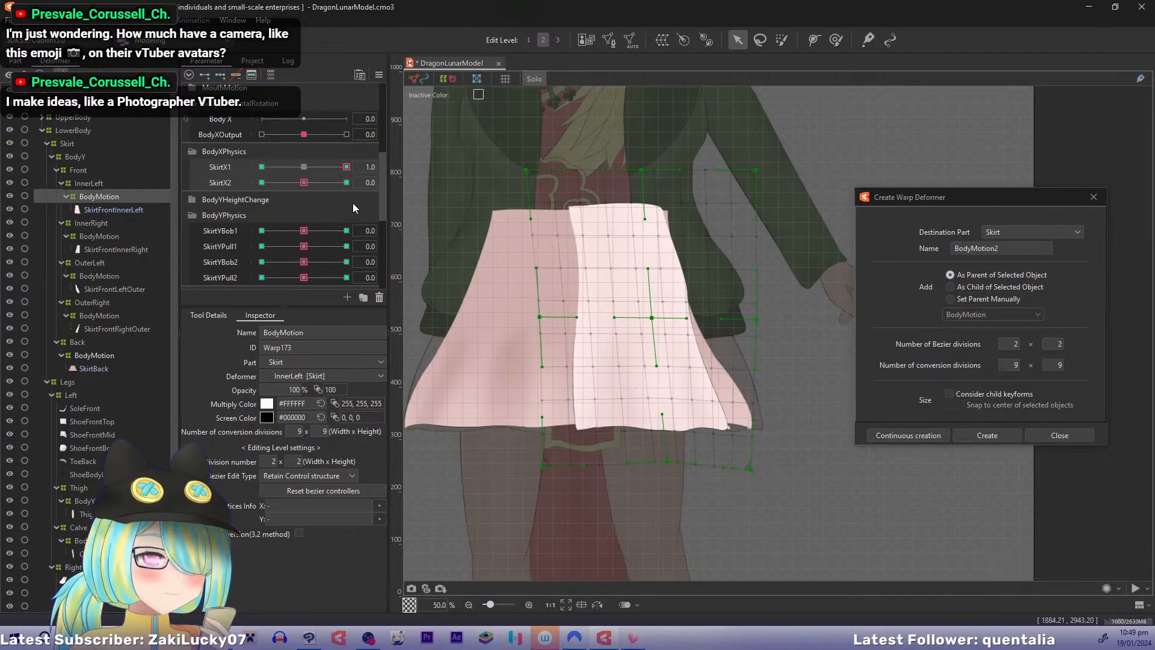
# Step: At SkirtX1 -1.0, shift the warp's hem, centre and right-edge points leftward, and return SkirtX1 to 0
pyautogui.moveTo(346, 168); pyautogui.dragTo(187, 174)
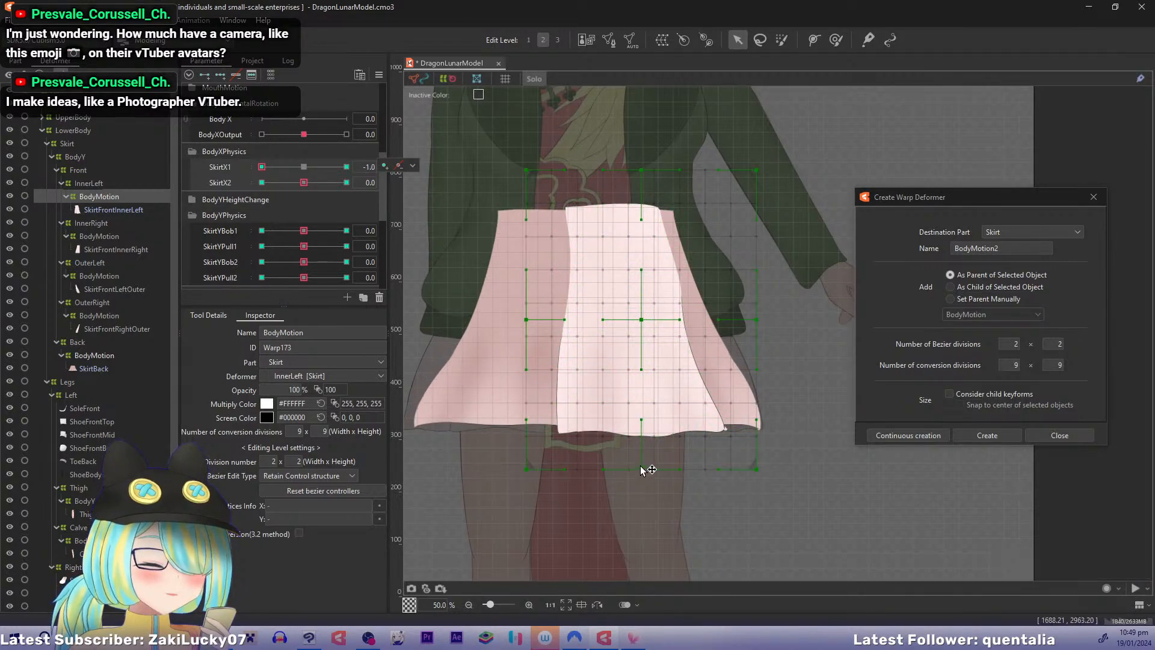
pyautogui.moveTo(641, 468); pyautogui.dragTo(625, 467)
pyautogui.moveTo(756, 470); pyautogui.dragTo(743, 470)
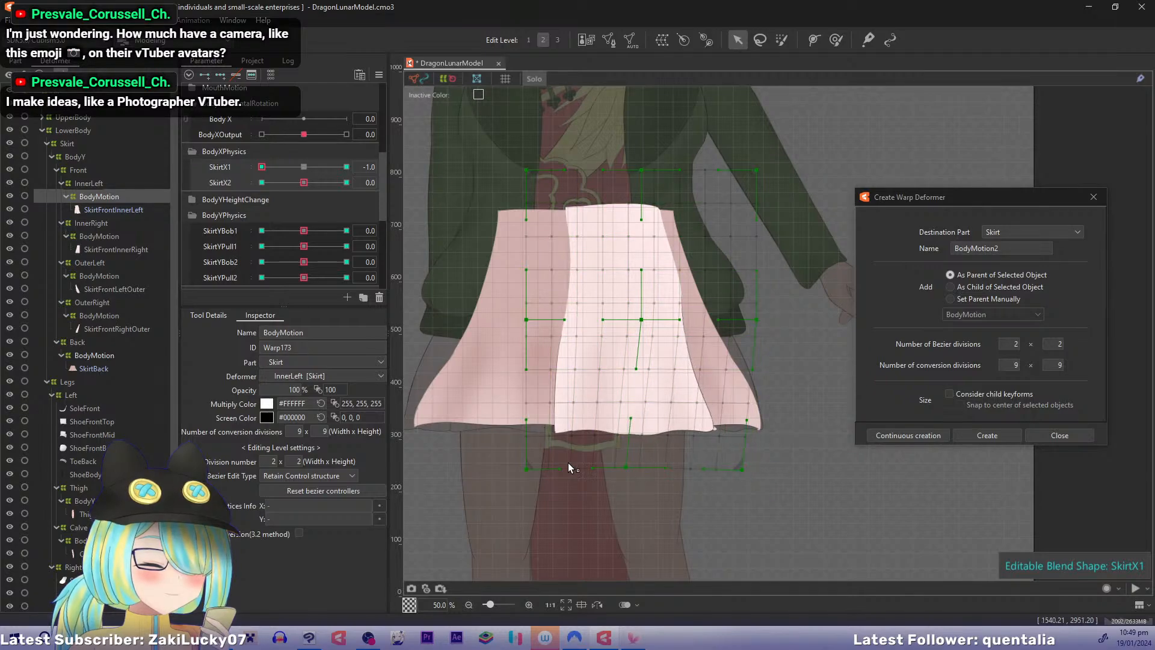
pyautogui.moveTo(528, 470); pyautogui.dragTo(518, 471)
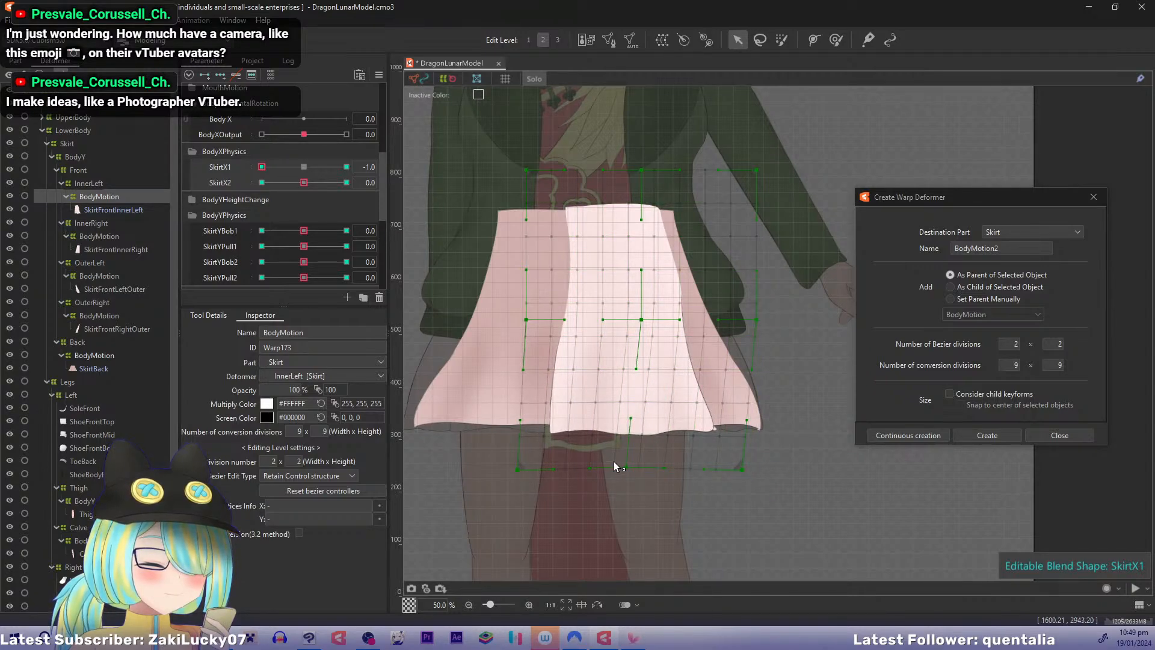
pyautogui.moveTo(643, 320); pyautogui.dragTo(620, 321)
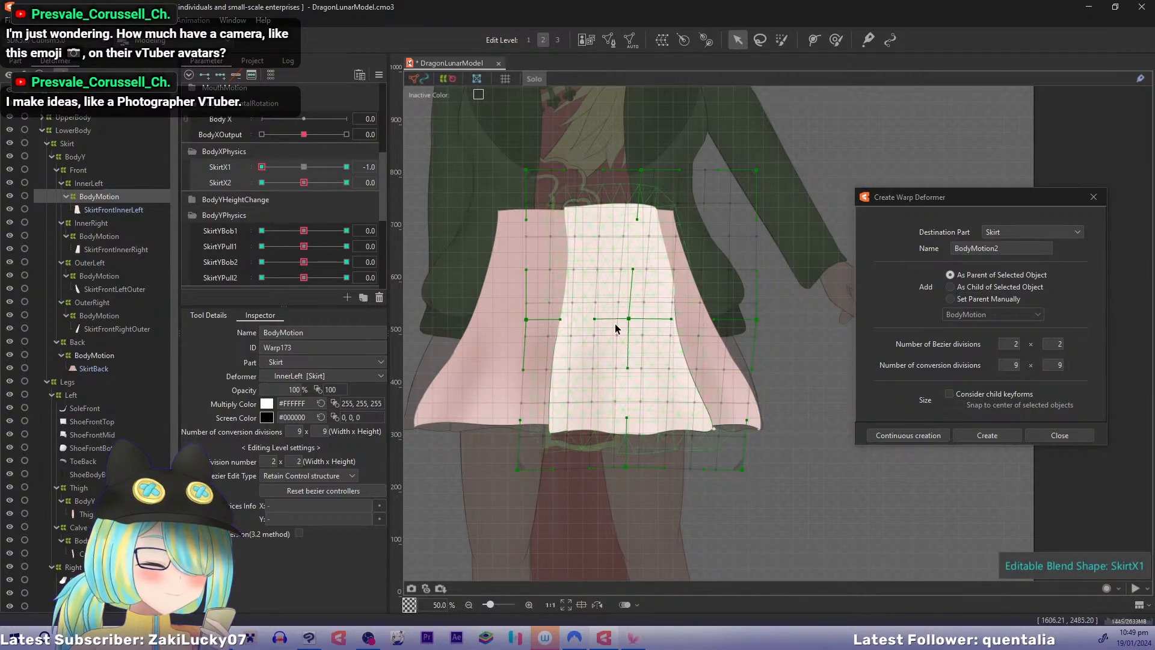
pyautogui.moveTo(269, 169); pyautogui.dragTo(215, 153)
pyautogui.moveTo(756, 320); pyautogui.dragTo(746, 320)
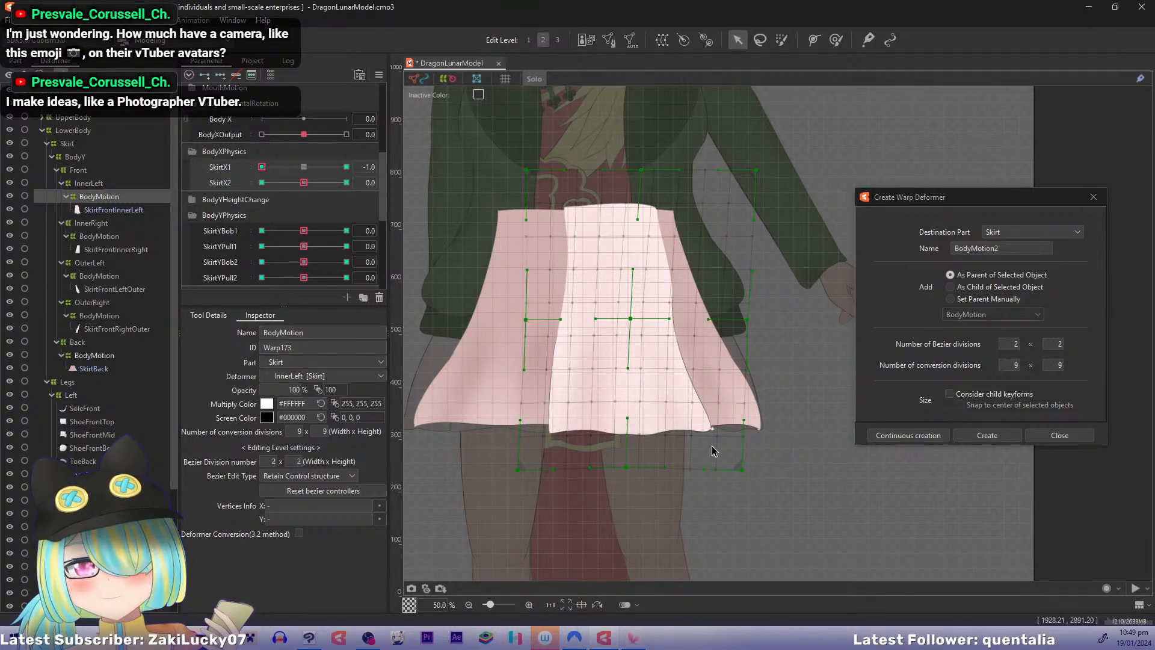
pyautogui.click(304, 168)
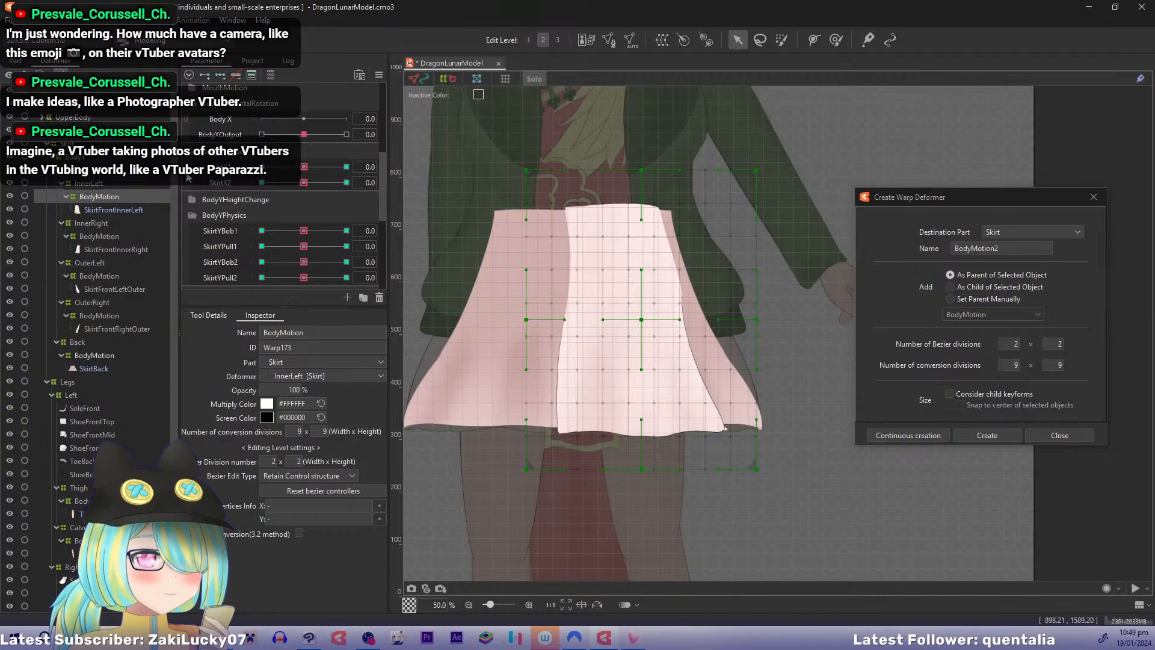
# Step: At SkirtX2 1.0, swing the warp's three hem points leftward
pyautogui.moveTo(305, 182); pyautogui.dragTo(346, 183)
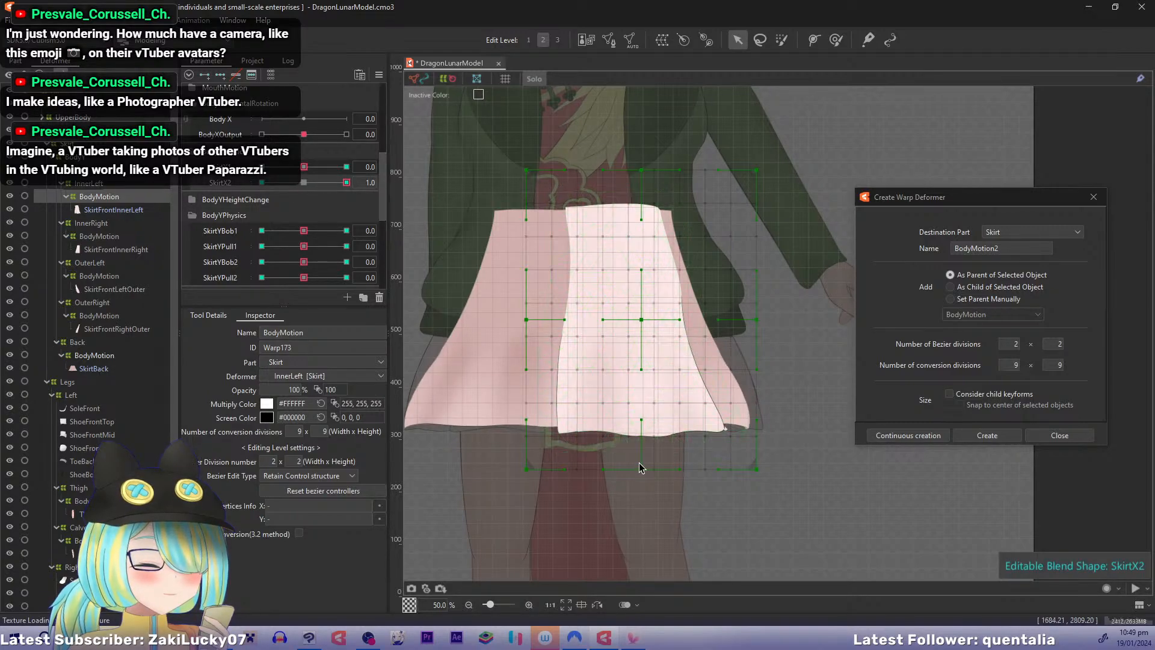
pyautogui.moveTo(641, 469); pyautogui.dragTo(623, 465)
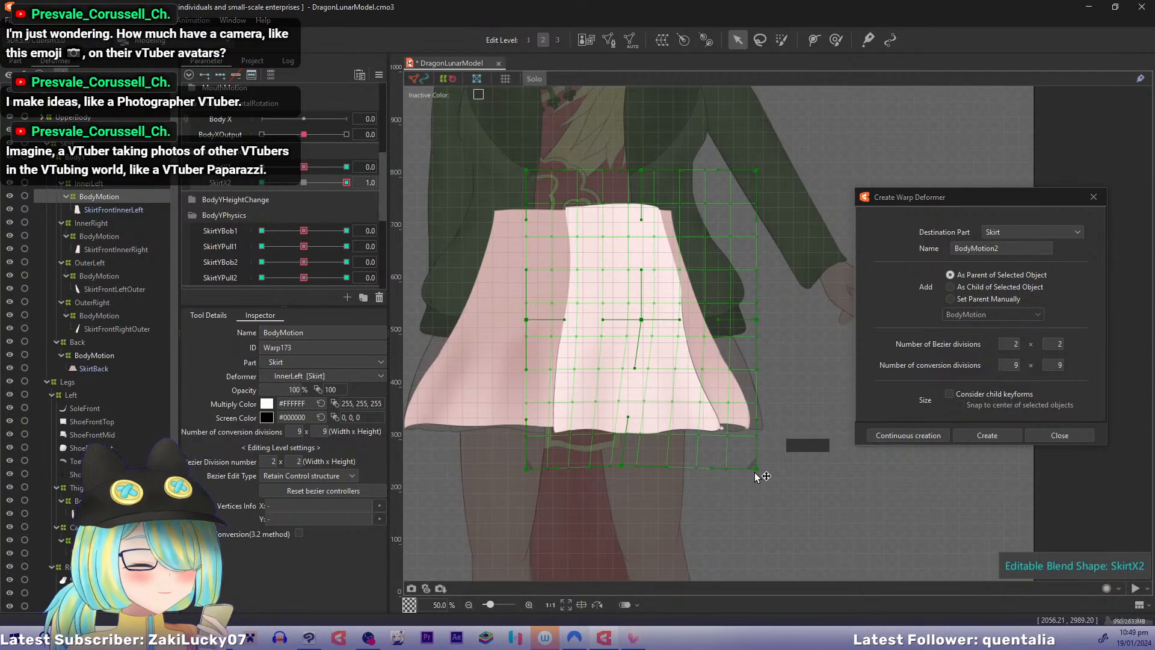
pyautogui.moveTo(756, 473); pyautogui.dragTo(735, 472)
pyautogui.moveTo(529, 472); pyautogui.dragTo(525, 476)
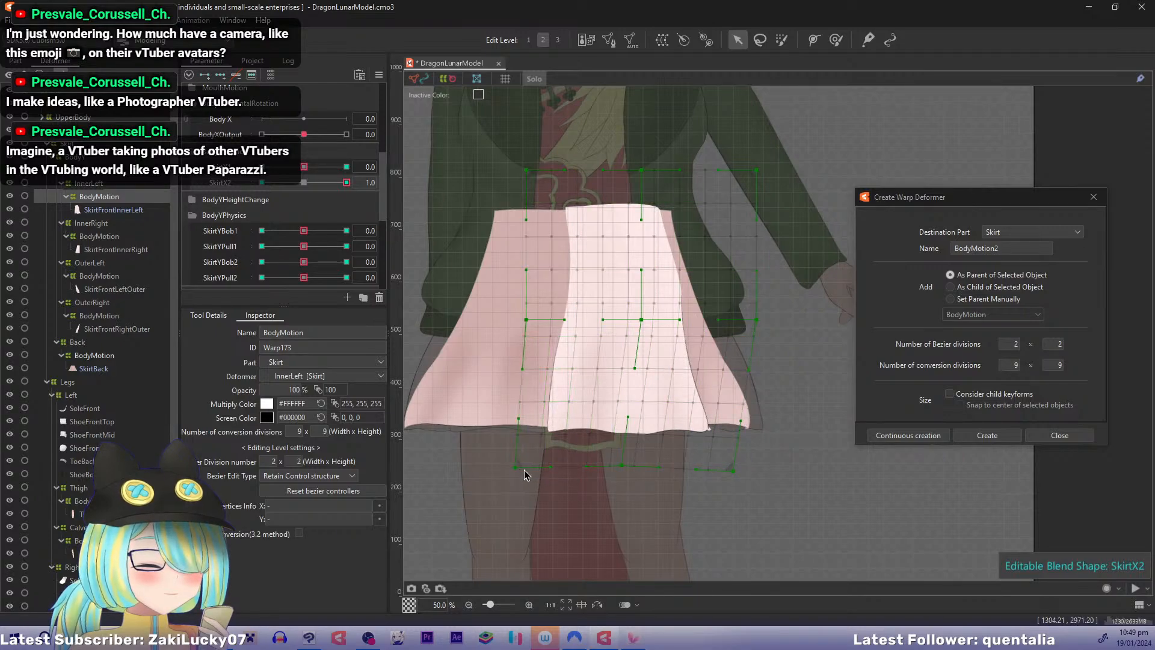
# Step: At SkirtX2 -1.0, swing the warp's hem centre and left corner rightward and adjust its bottom-right corner to fit the back skirt
pyautogui.moveTo(346, 183); pyautogui.dragTo(262, 183)
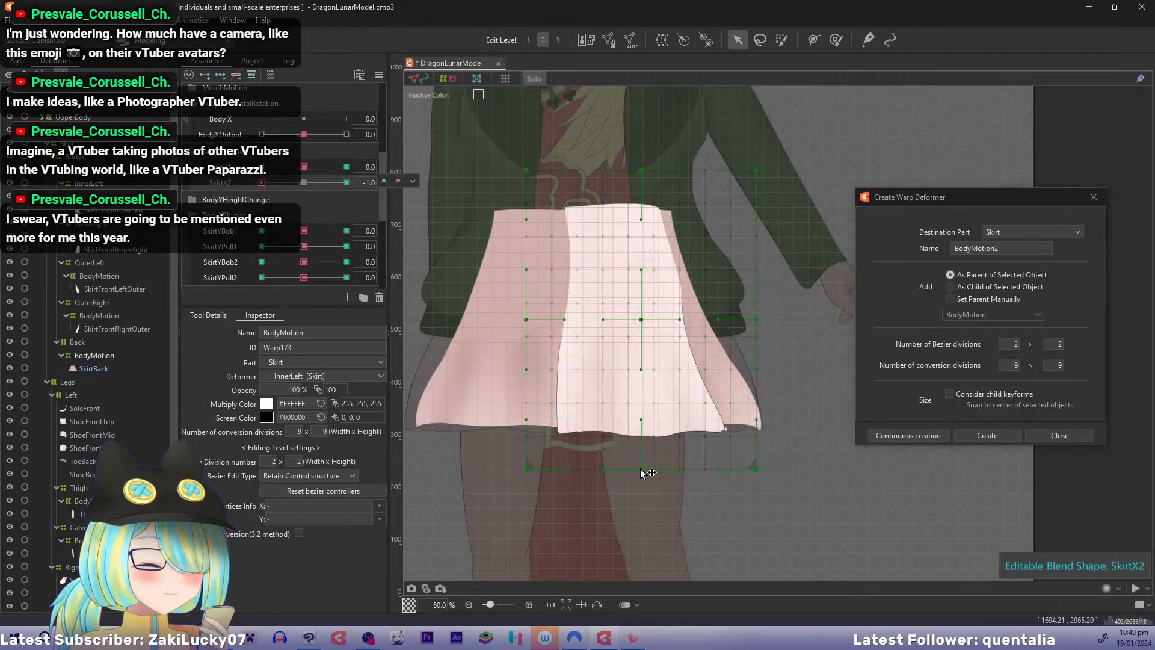
pyautogui.moveTo(641, 470); pyautogui.dragTo(661, 465)
pyautogui.moveTo(526, 471); pyautogui.dragTo(552, 468)
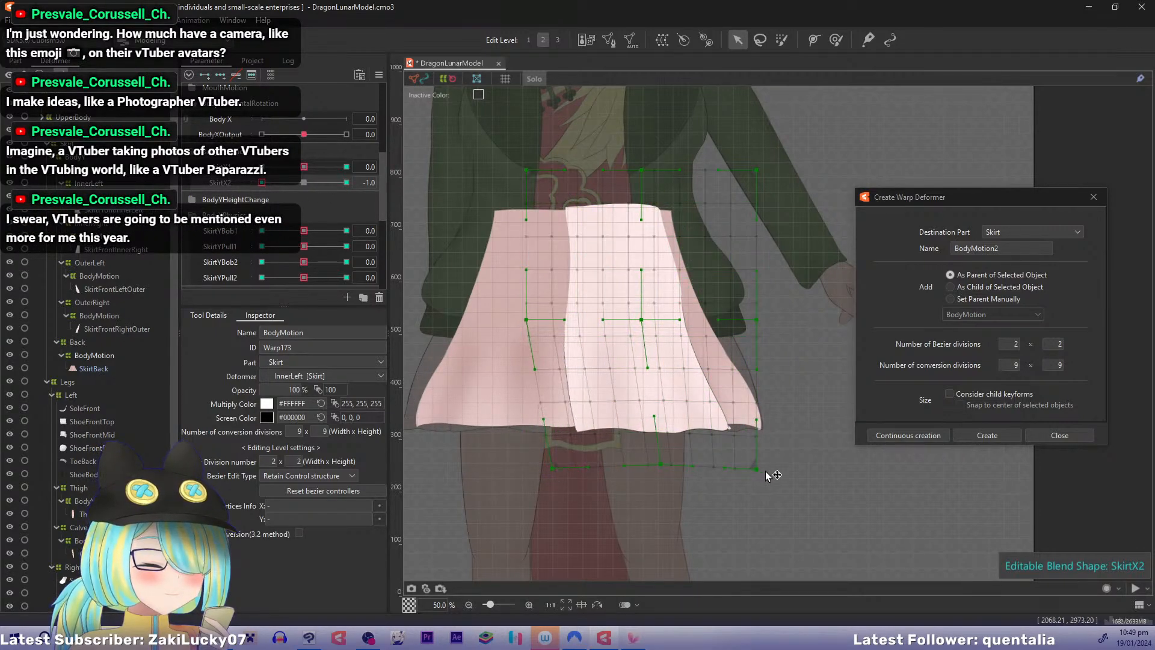
pyautogui.moveTo(767, 471); pyautogui.dragTo(779, 469)
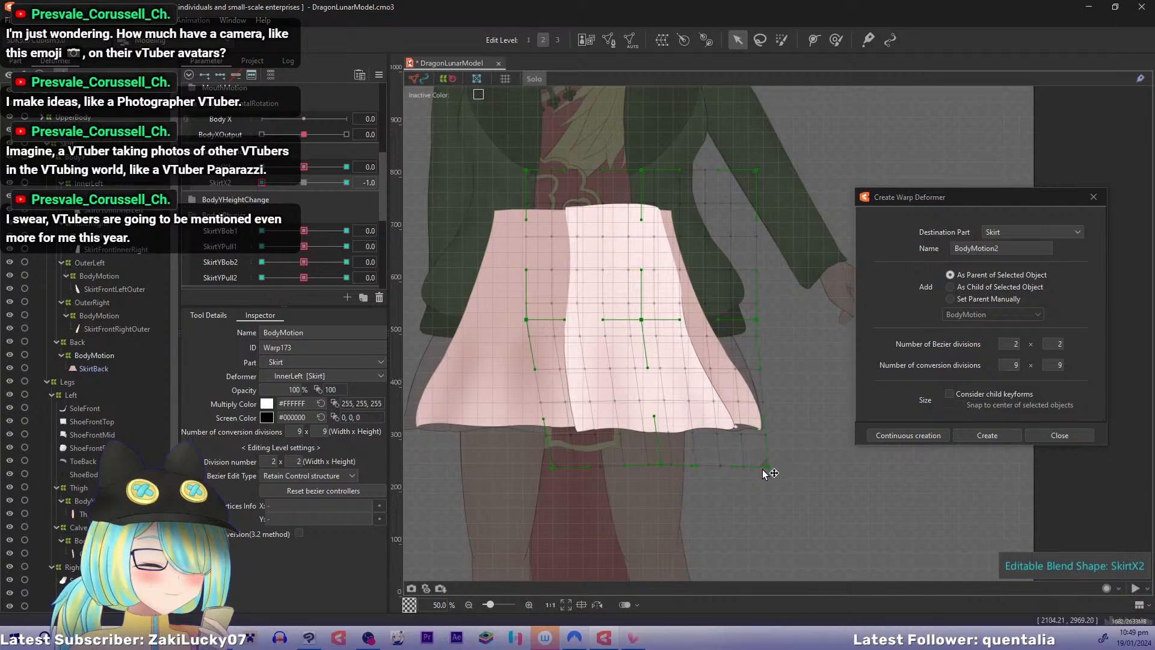
pyautogui.click(262, 184)
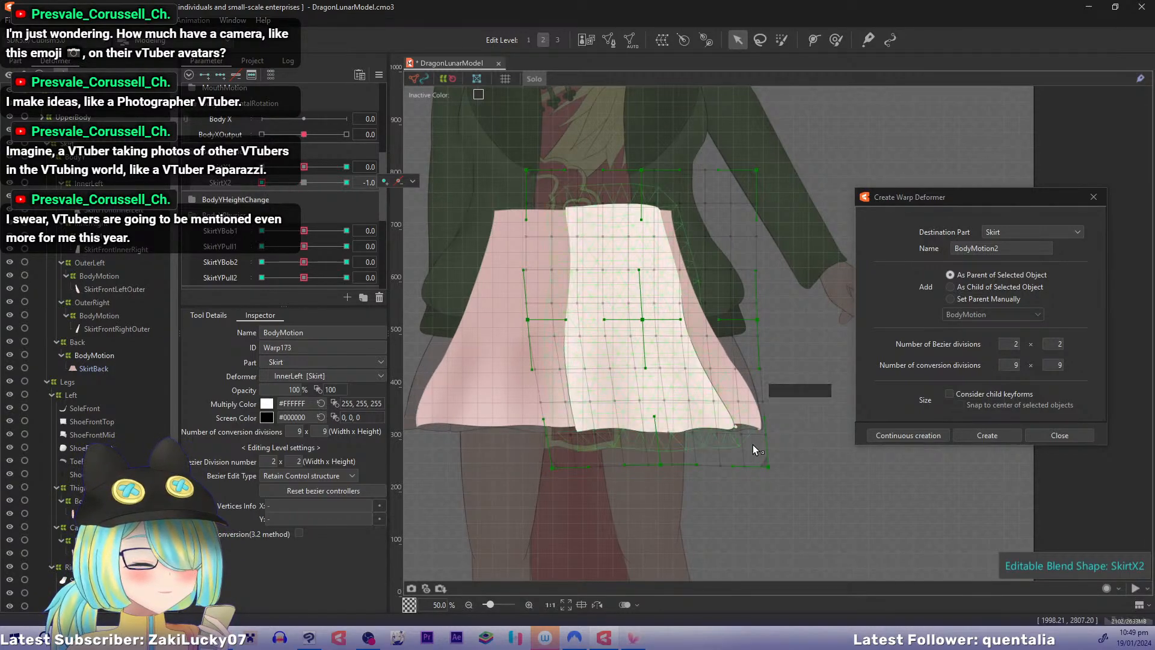
pyautogui.moveTo(769, 467); pyautogui.dragTo(755, 468)
# Step: Carry the warp's rightward-swung SkirtX2 -1.0 shape over to 1.0, and return SkirtX2 to 0
pyautogui.moveTo(263, 183); pyautogui.dragTo(391, 193)
pyautogui.click(379, 75)
pyautogui.click(326, 197)
pyautogui.click(413, 181)
pyautogui.click(423, 206)
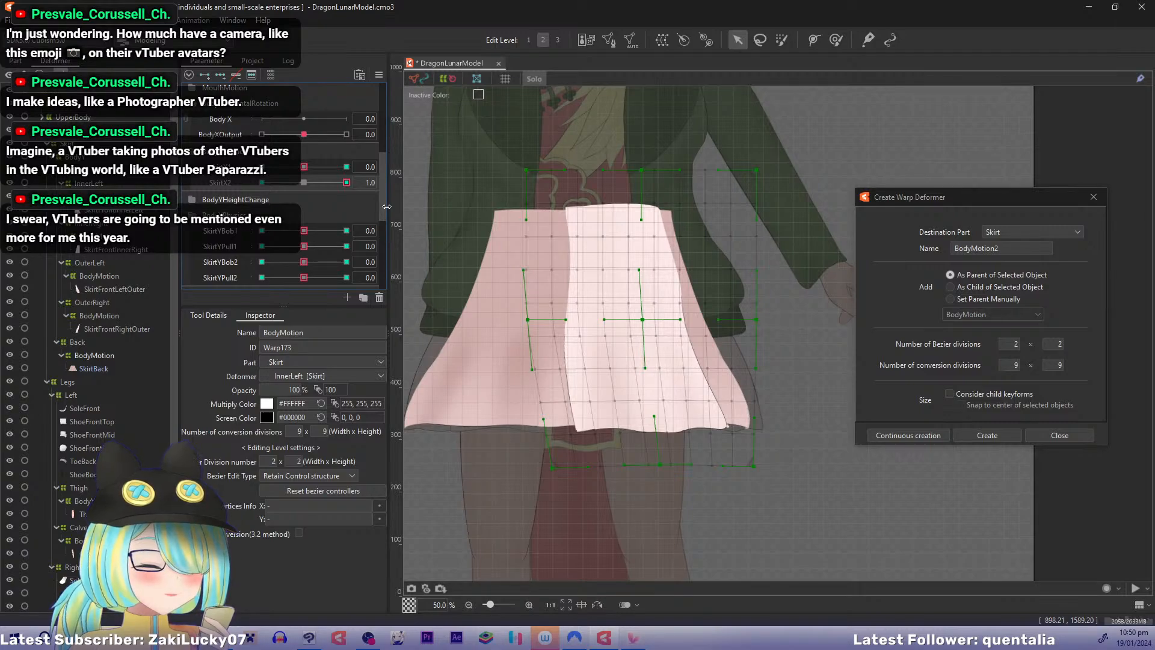
pyautogui.moveTo(554, 354); pyautogui.dragTo(530, 344)
pyautogui.moveTo(345, 183); pyautogui.dragTo(167, 223)
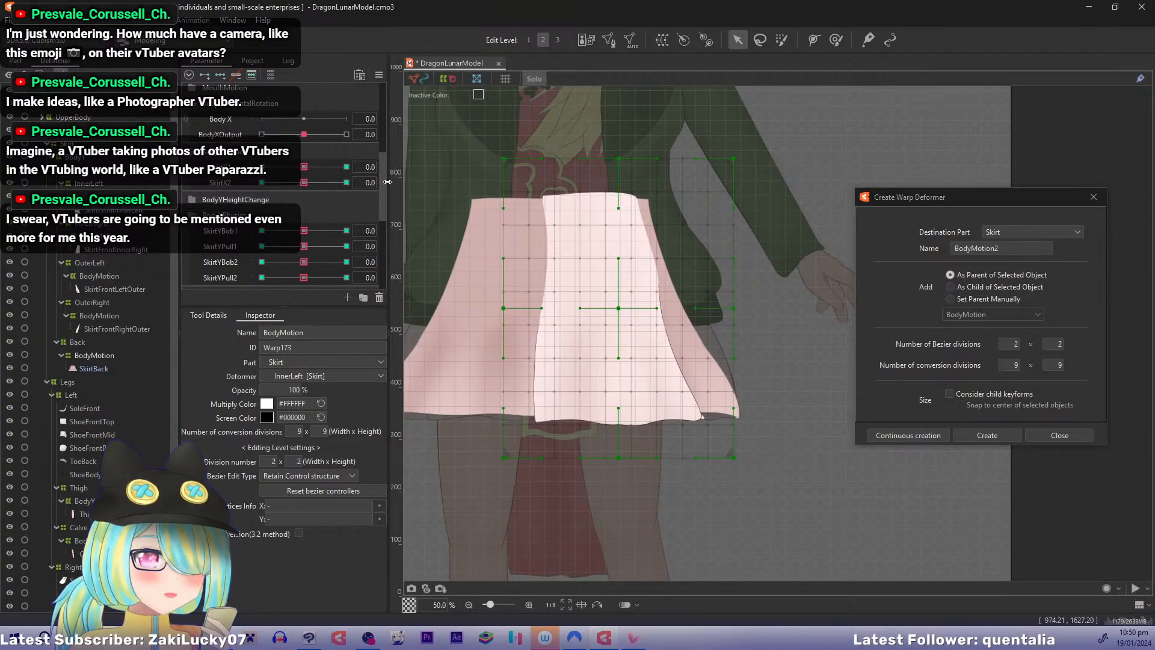
# Step: Set the body side-lean output to -1.0 and add keyforms for the InnerLeft BodyMotion warp under BodyTiltPhysics
pyautogui.moveTo(384, 182); pyautogui.dragTo(385, 244)
pyautogui.click(303, 153)
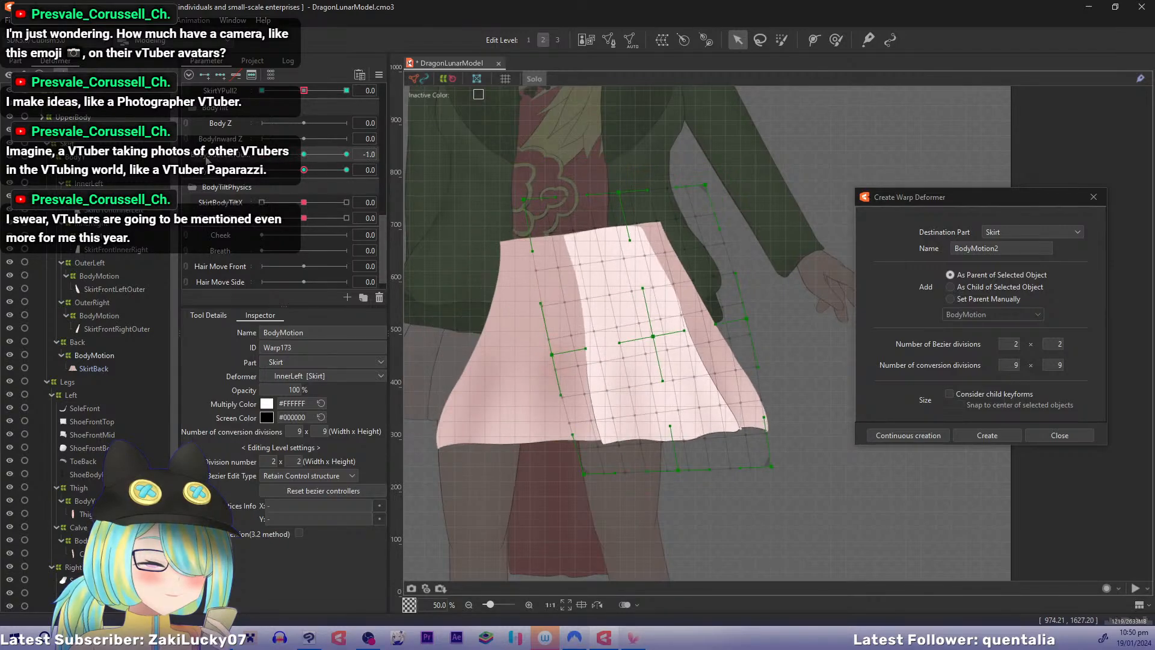
pyautogui.click(224, 209)
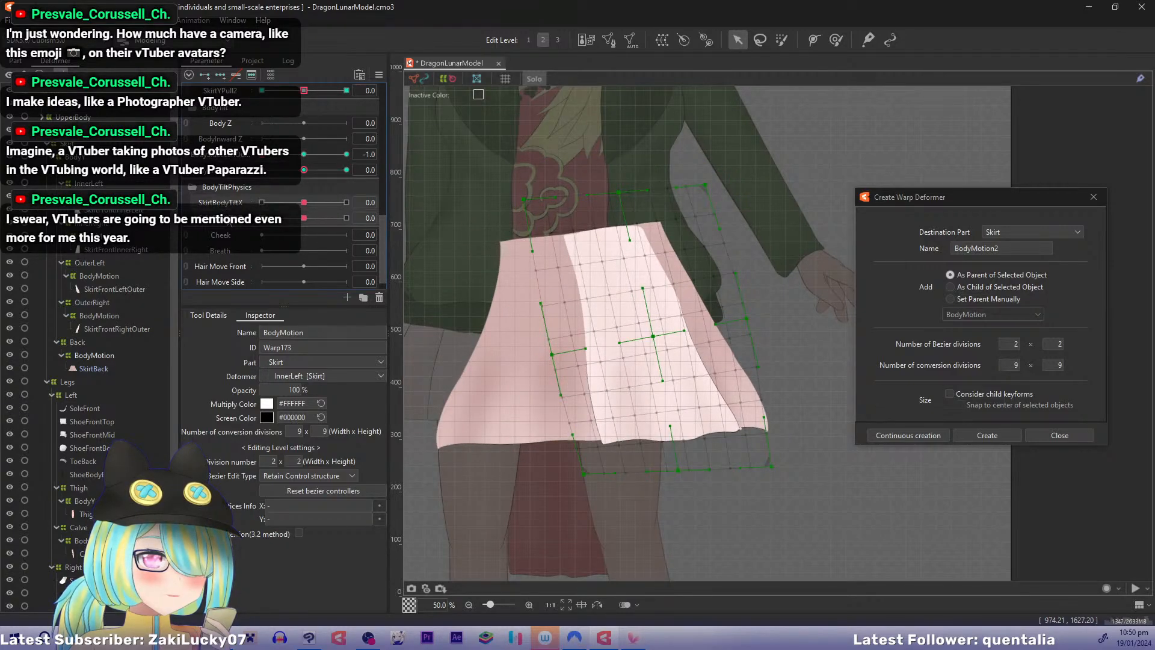
# Step: With body side lean at -1.0, set SkirtBodyTiltX to 1.0 and swing the InnerLeft warp's hem points leftward to fit the back skirt
pyautogui.moveTo(304, 203); pyautogui.dragTo(347, 202)
pyautogui.moveTo(692, 398); pyautogui.dragTo(677, 328)
pyautogui.moveTo(346, 203); pyautogui.dragTo(401, 214)
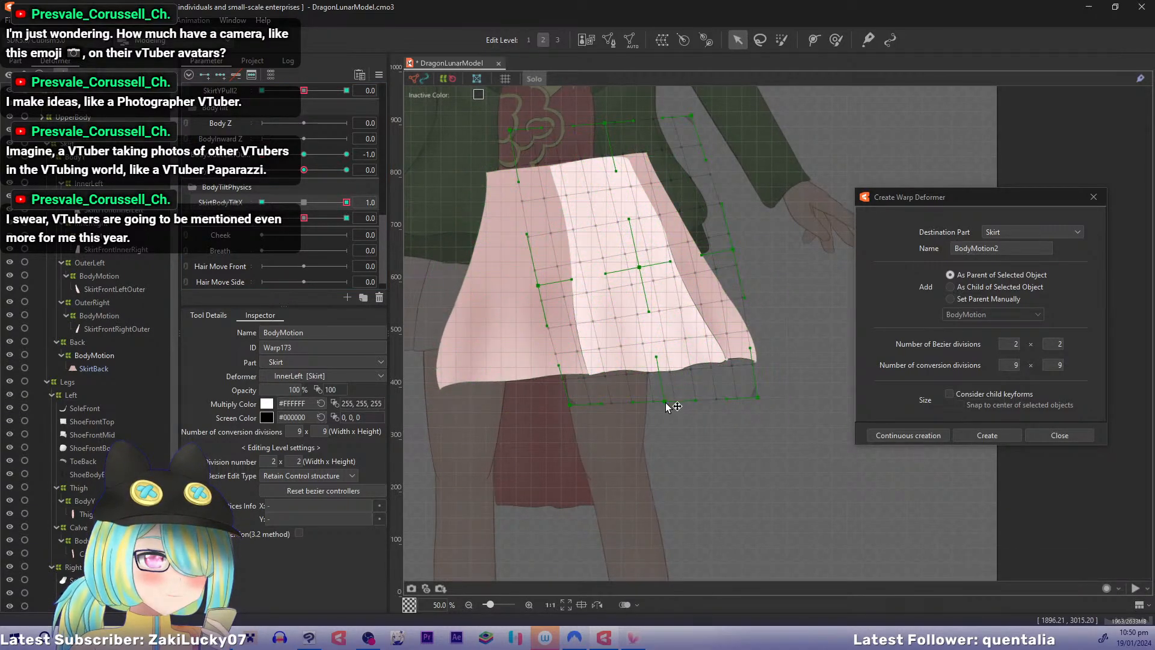
pyautogui.moveTo(665, 408); pyautogui.dragTo(557, 408)
pyautogui.moveTo(757, 399); pyautogui.dragTo(730, 416)
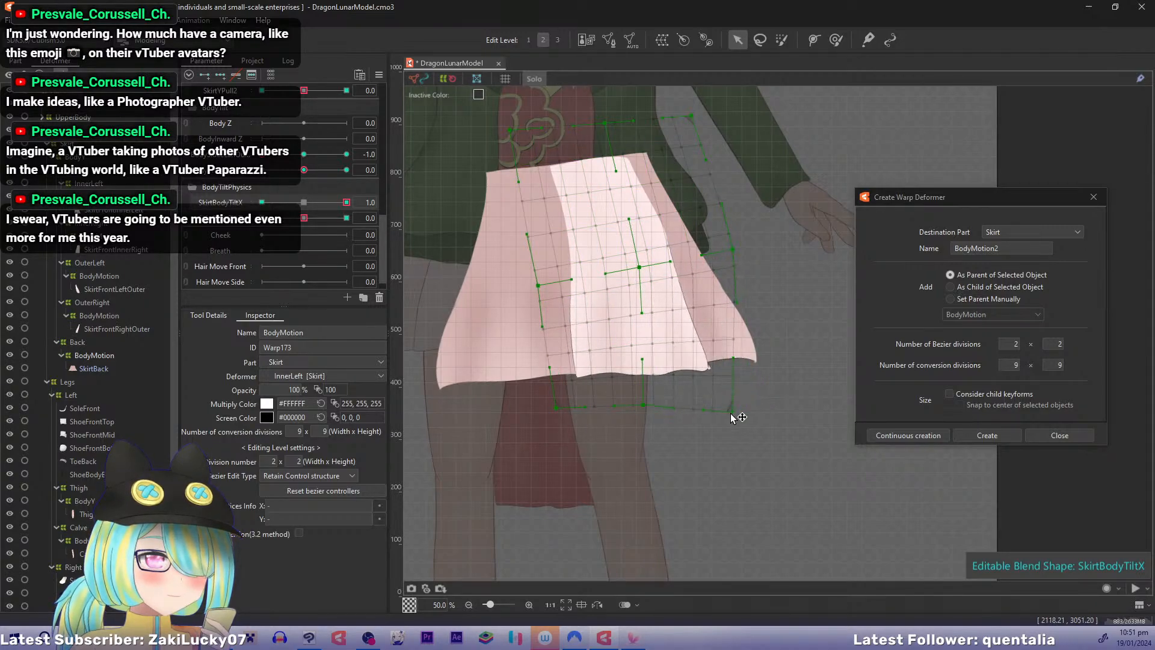
pyautogui.moveTo(644, 410); pyautogui.dragTo(550, 409)
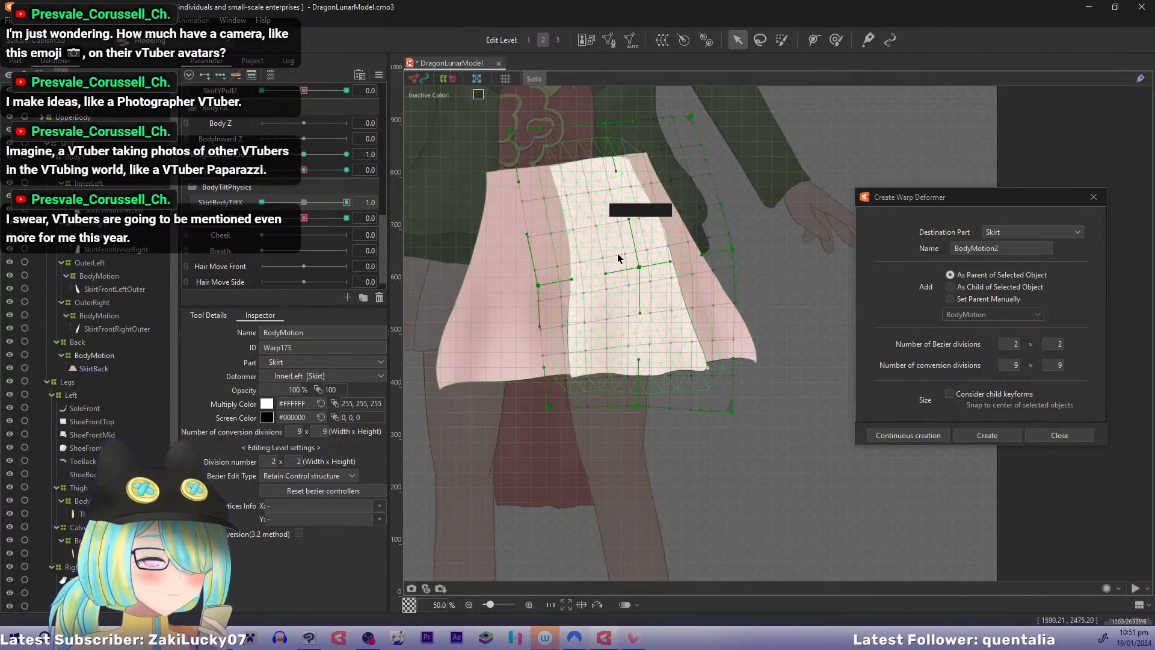
# Step: Shift the warp's centre and left-middle points slightly leftward and lower its right-middle point to smooth the panel's curve
pyautogui.moveTo(641, 271); pyautogui.dragTo(630, 273)
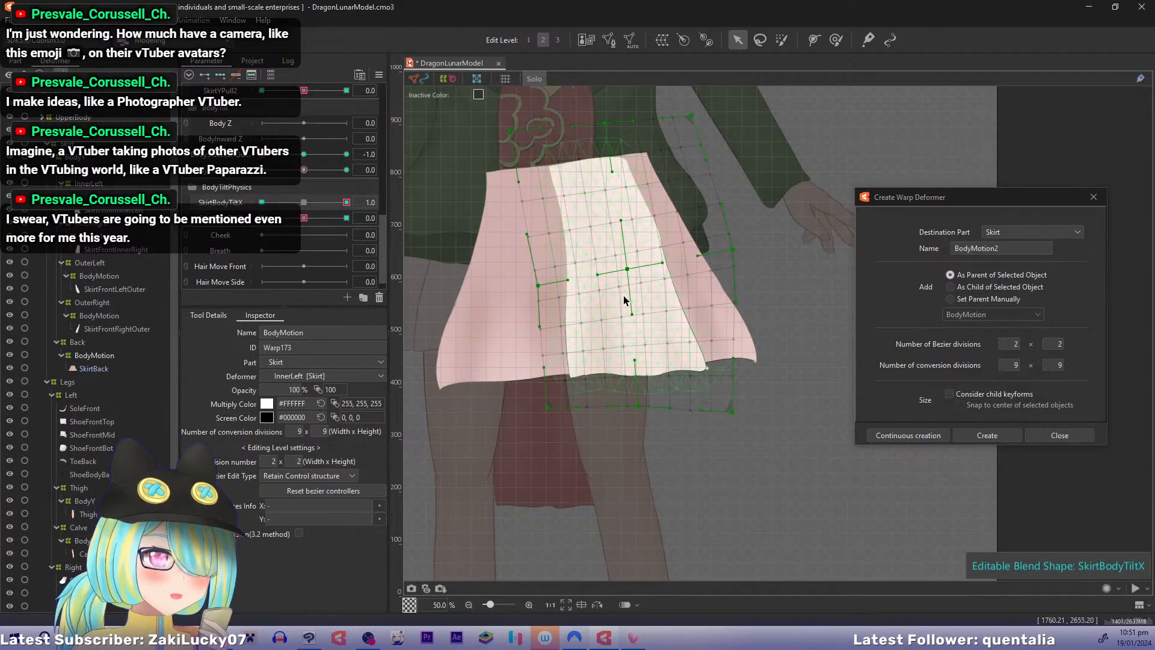
pyautogui.moveTo(537, 284); pyautogui.dragTo(536, 282)
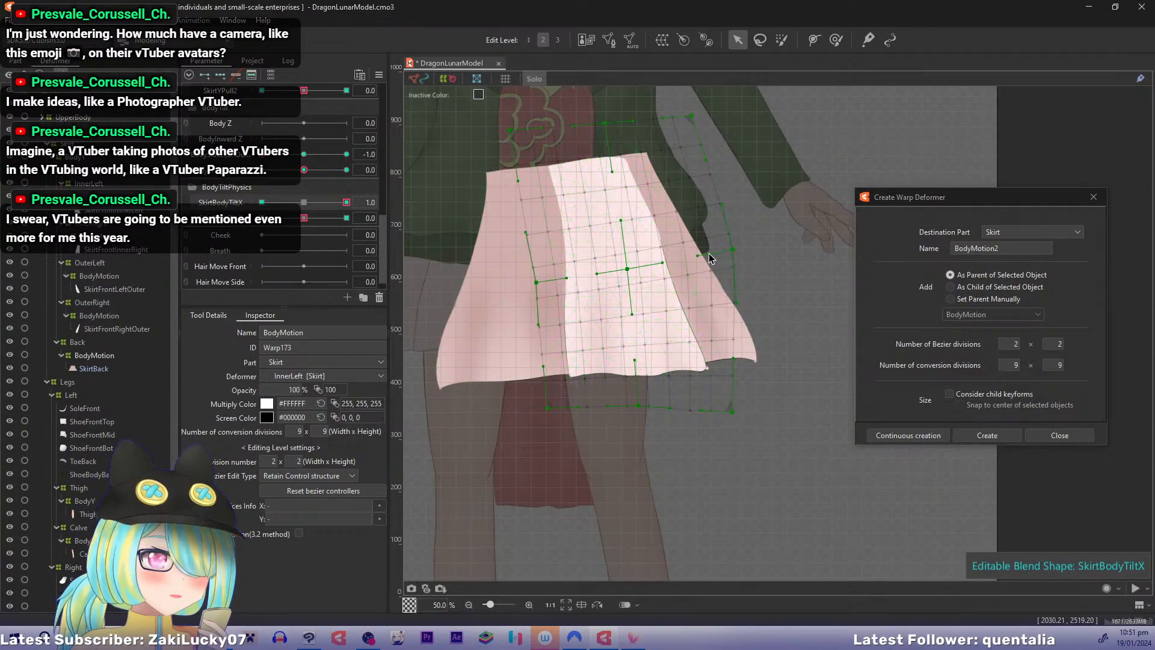
pyautogui.moveTo(732, 251); pyautogui.dragTo(732, 257)
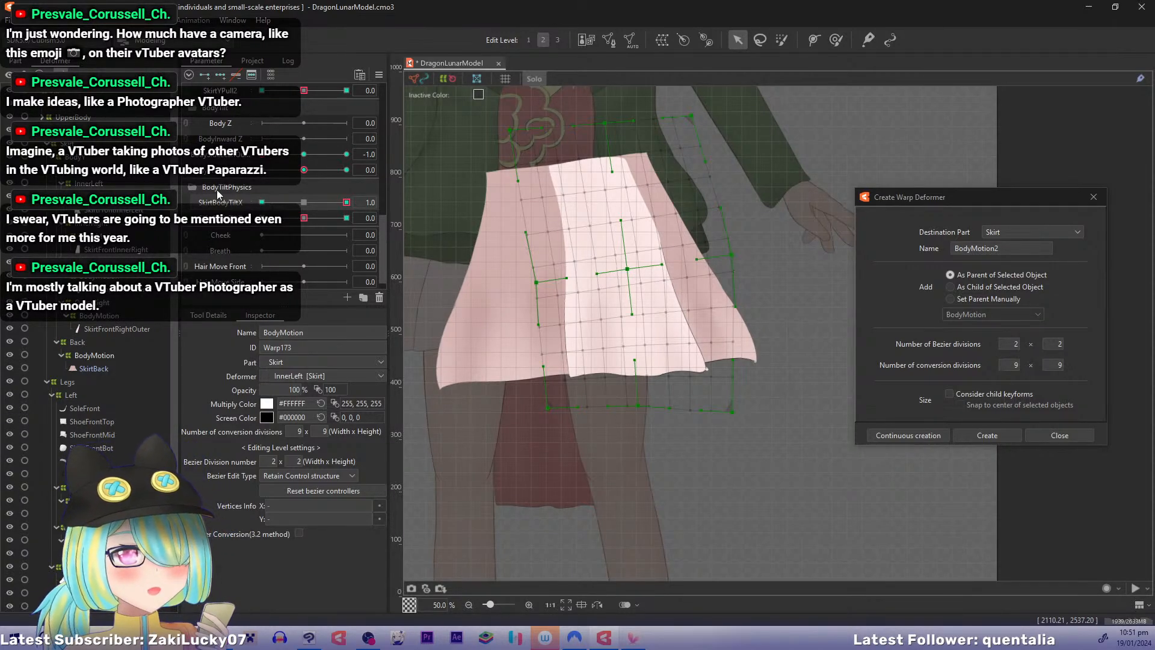
# Step: At body side lean 1.0 and SkirtBodyTiltX -1.0, move the warp's left hem corner, hem centre and centre point rightward
pyautogui.moveTo(263, 155); pyautogui.dragTo(361, 160)
pyautogui.moveTo(346, 203); pyautogui.dragTo(247, 196)
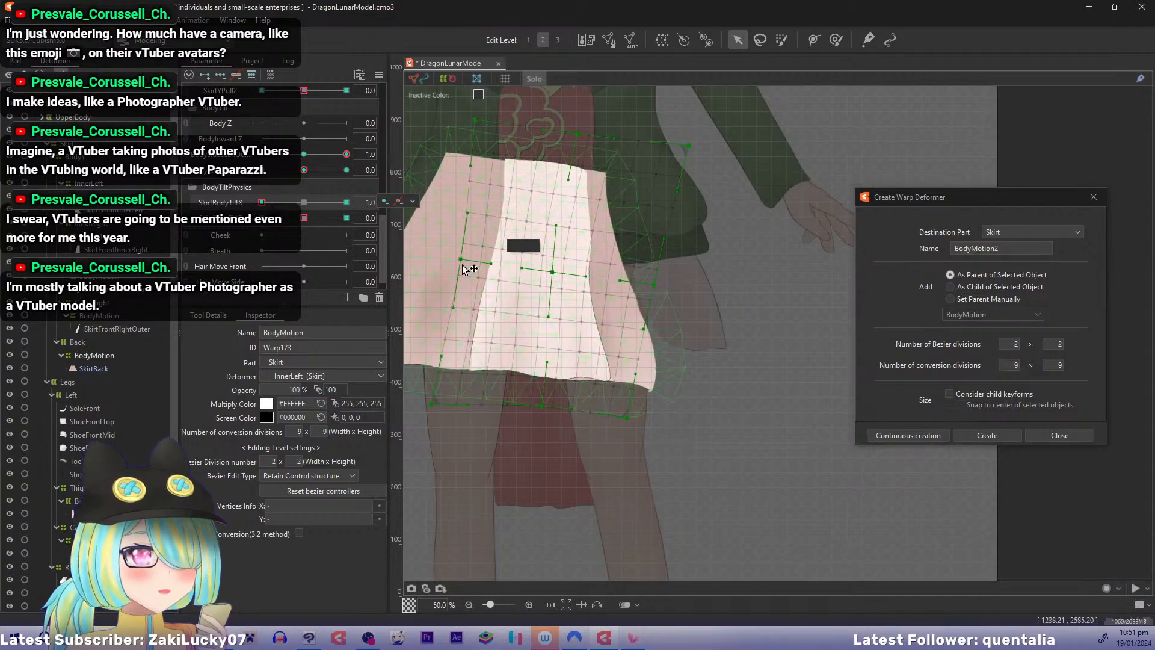
pyautogui.moveTo(432, 404); pyautogui.dragTo(447, 412)
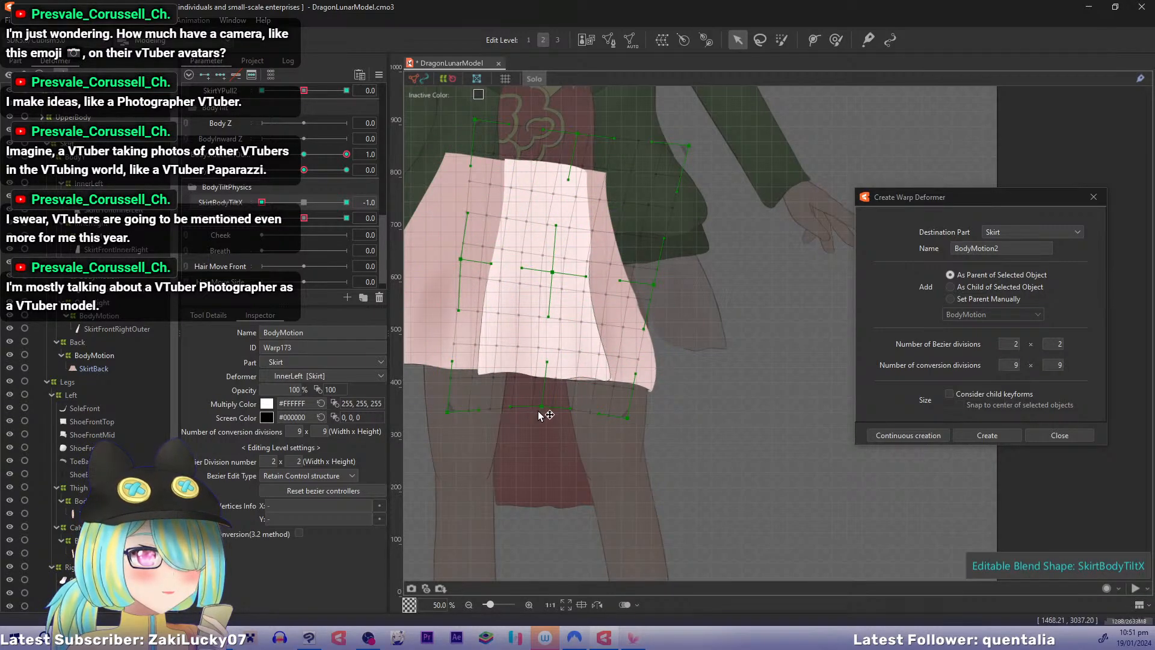
pyautogui.moveTo(543, 409); pyautogui.dragTo(554, 414)
pyautogui.moveTo(553, 273); pyautogui.dragTo(559, 276)
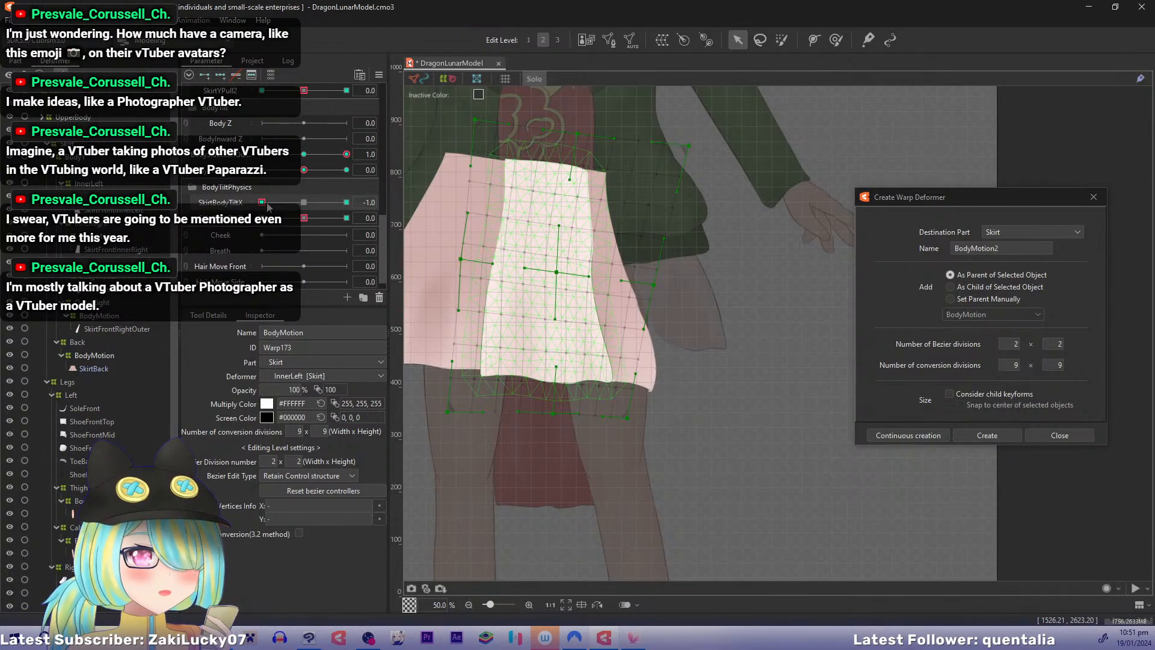
# Step: At body side lean 1.0 and SkirtBodyTiltX 1.0, swing the warp's hem points rightward and nudge its centre point to match
pyautogui.moveTo(263, 202); pyautogui.dragTo(201, 208)
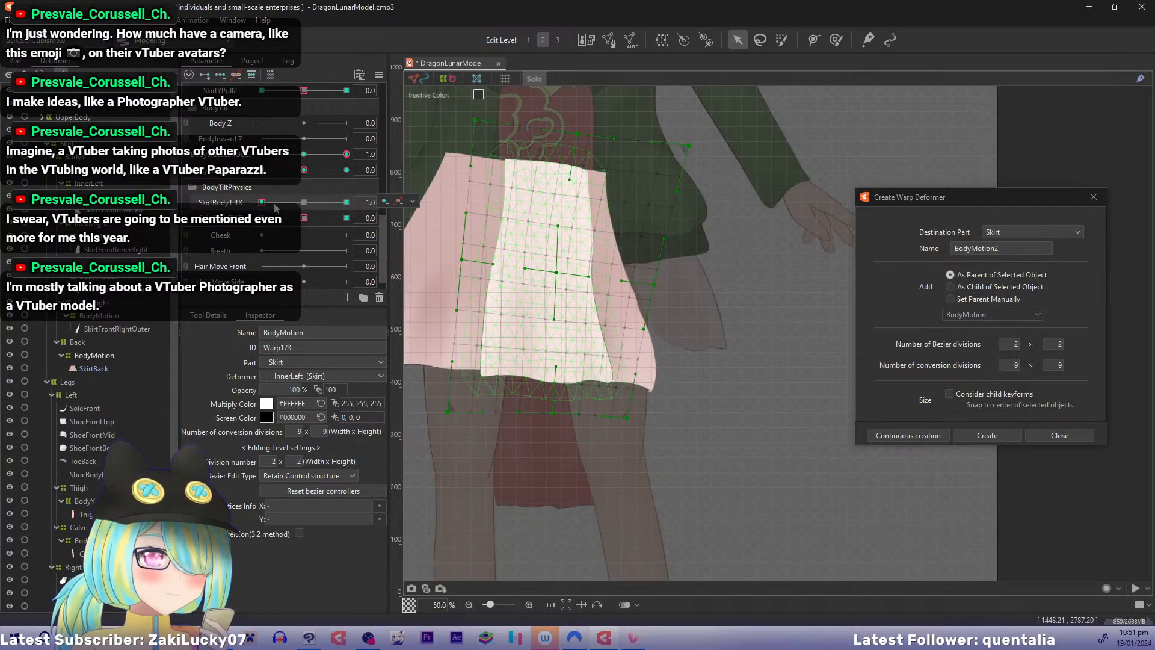
pyautogui.moveTo(276, 204); pyautogui.dragTo(365, 207)
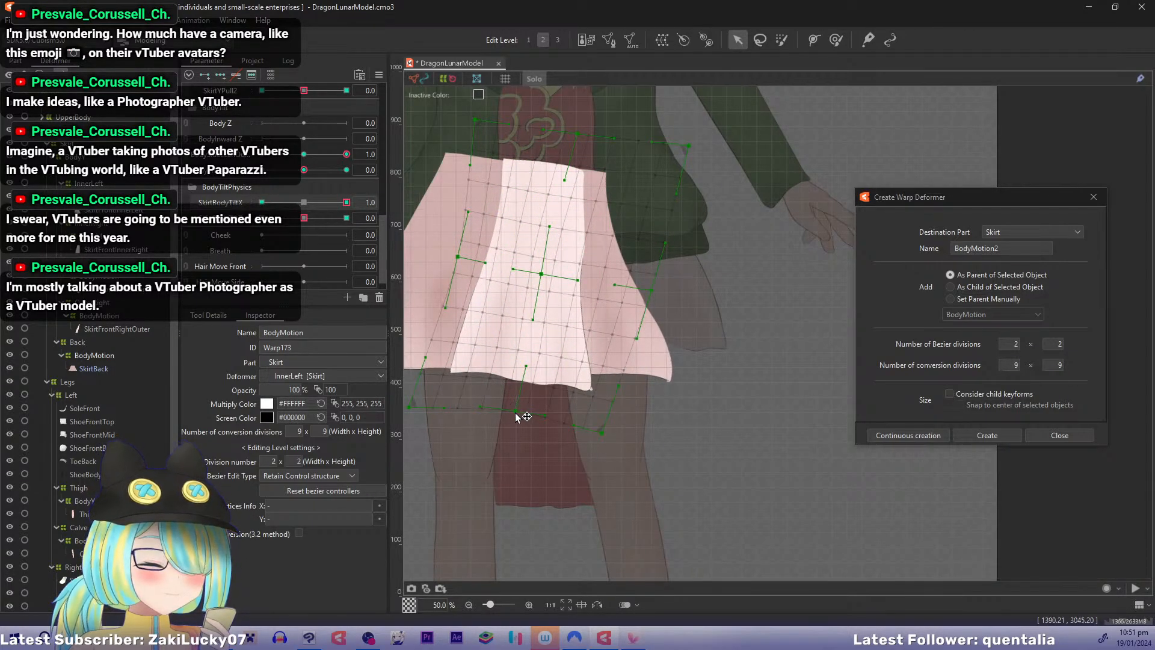
pyautogui.moveTo(516, 411); pyautogui.dragTo(528, 412)
pyautogui.moveTo(410, 407); pyautogui.dragTo(443, 410)
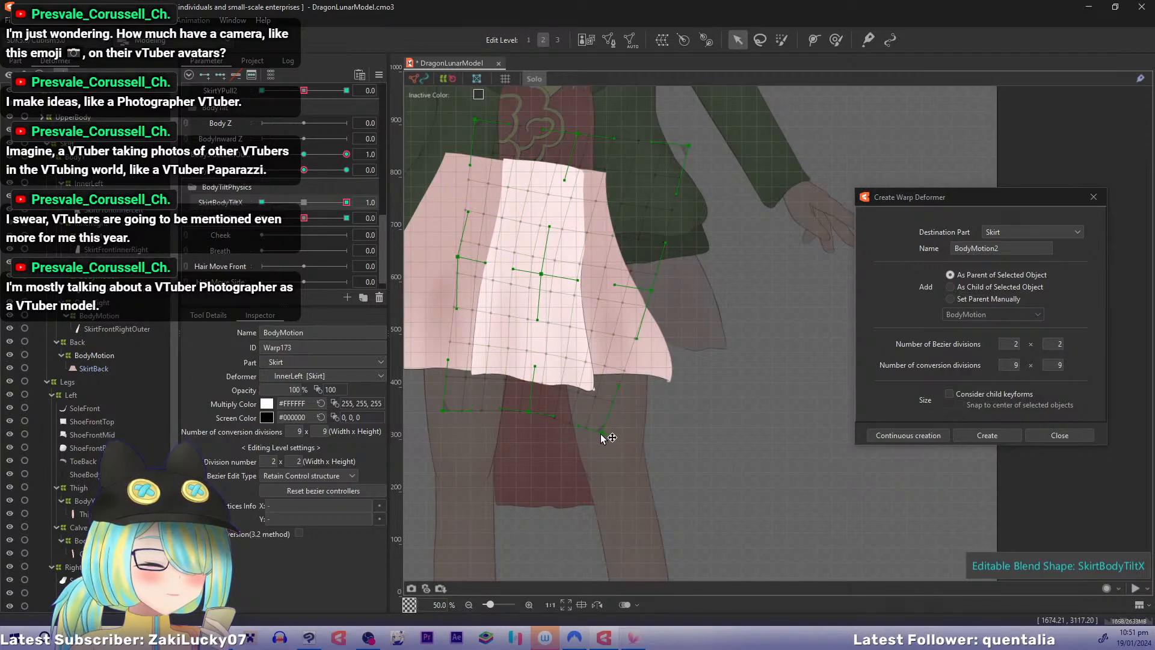
pyautogui.moveTo(602, 433); pyautogui.dragTo(628, 416)
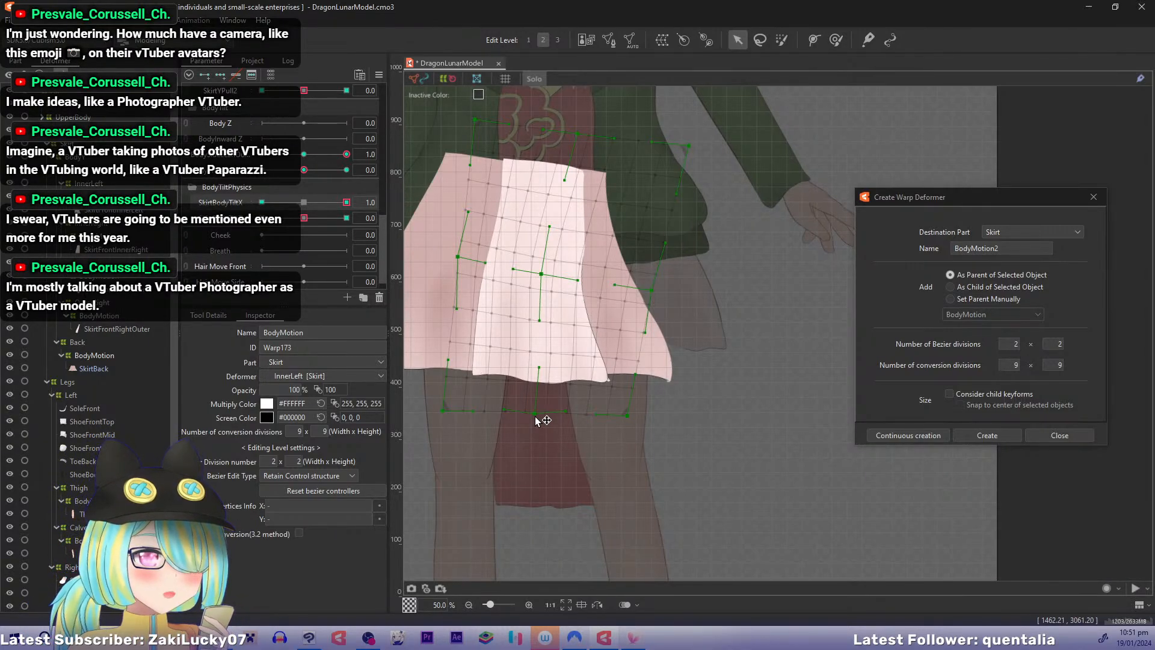
pyautogui.moveTo(542, 274); pyautogui.dragTo(547, 275)
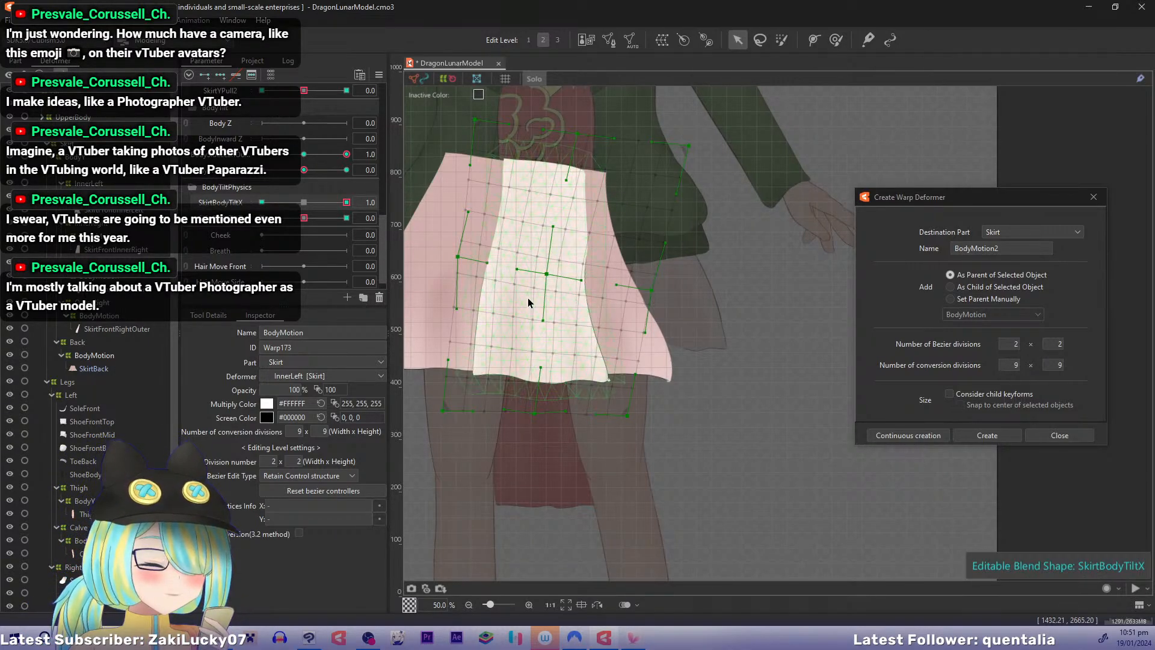
# Step: At body side lean -1.0 and SkirtBodyTiltX -1.0, swing the warp's three hem points leftward inside the back skirt
pyautogui.moveTo(344, 154); pyautogui.dragTo(254, 158)
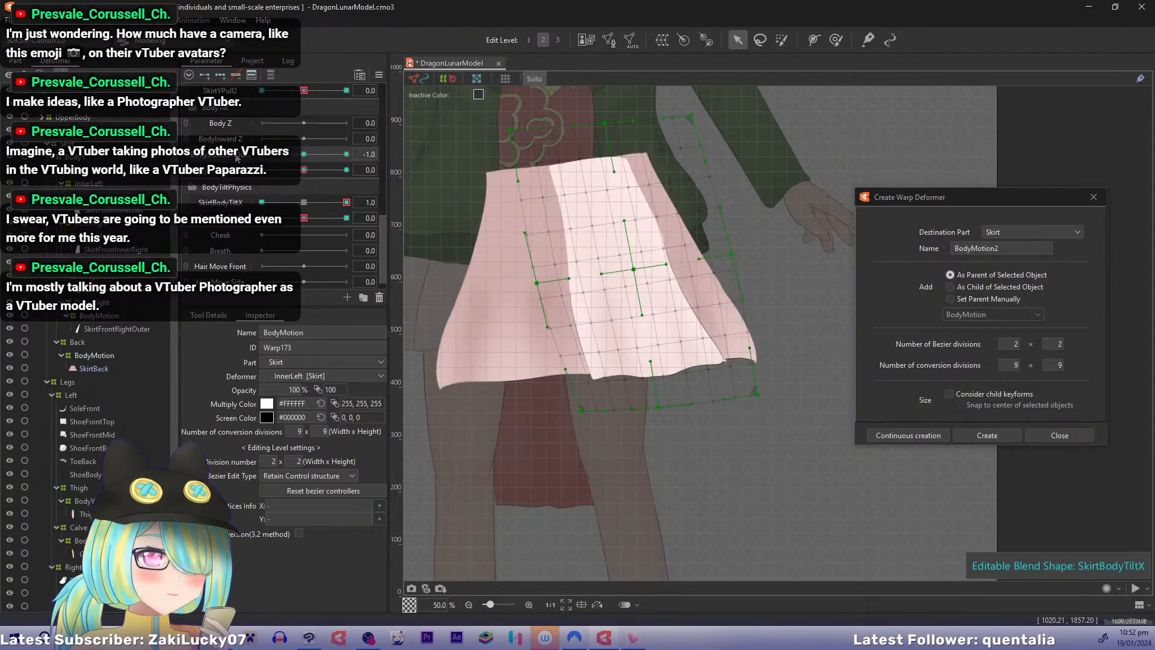
pyautogui.moveTo(346, 202); pyautogui.dragTo(213, 203)
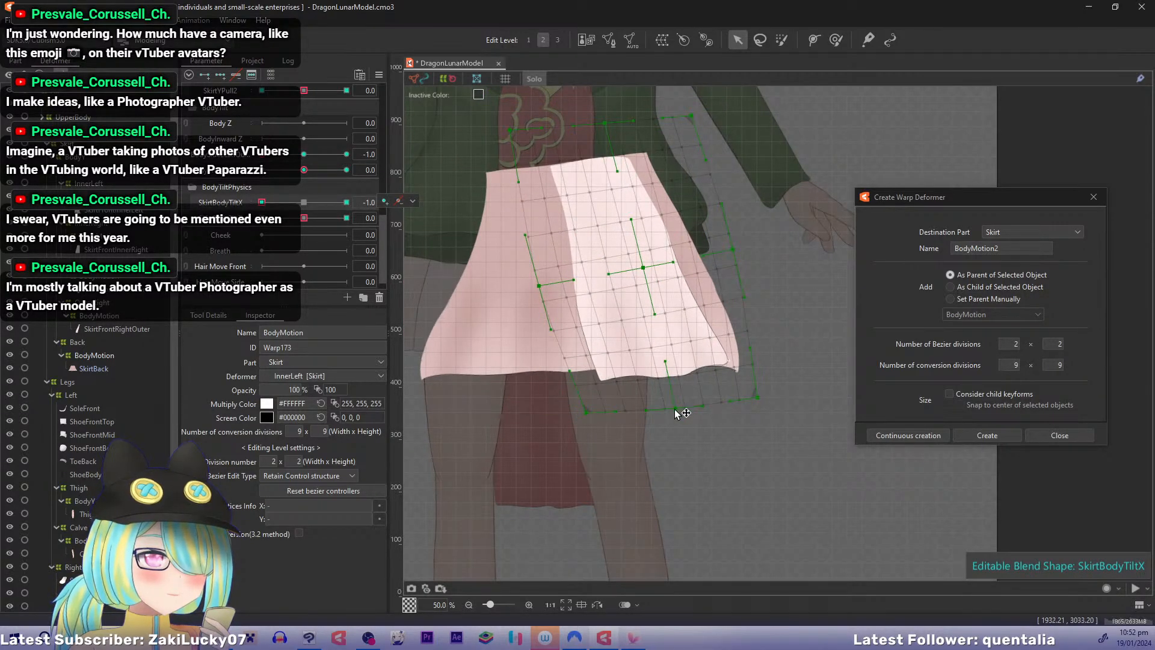
pyautogui.moveTo(676, 408); pyautogui.dragTo(558, 410)
pyautogui.moveTo(757, 398); pyautogui.dragTo(720, 408)
pyautogui.moveTo(644, 411); pyautogui.dragTo(637, 413)
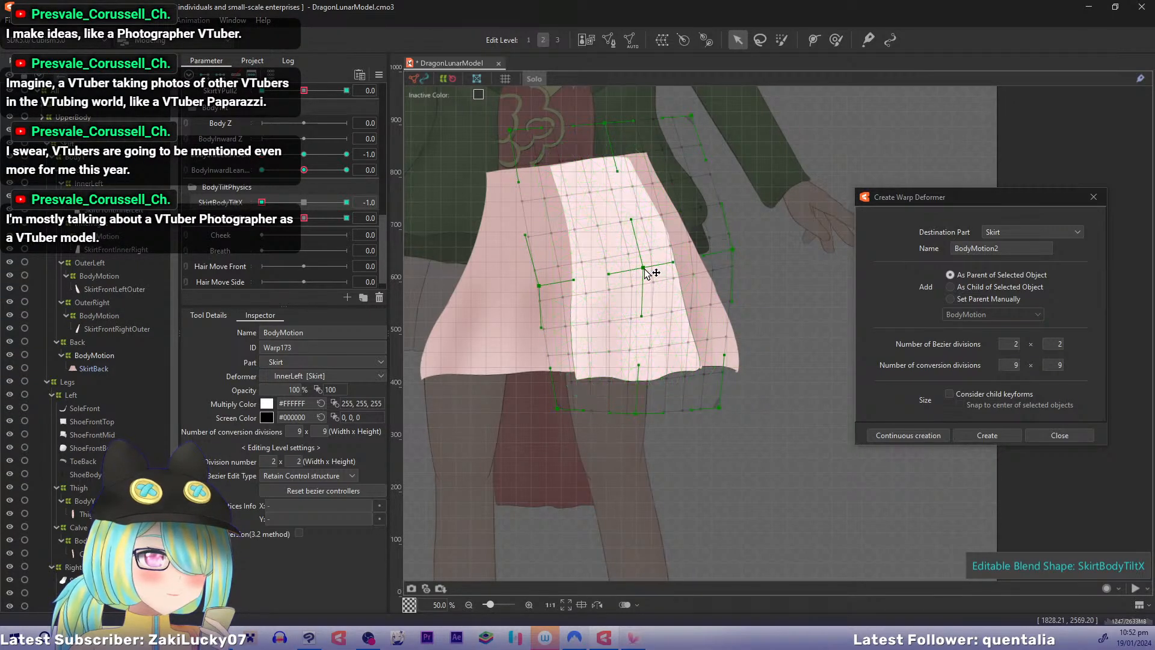
# Step: Shift the warp's centre and left-middle points leftward and refine its three hem points to follow the back skirt
pyautogui.moveTo(643, 268); pyautogui.dragTo(625, 270)
pyautogui.moveTo(539, 286); pyautogui.dragTo(537, 284)
pyautogui.moveTo(558, 408); pyautogui.dragTo(548, 408)
pyautogui.moveTo(637, 414); pyautogui.dragTo(628, 416)
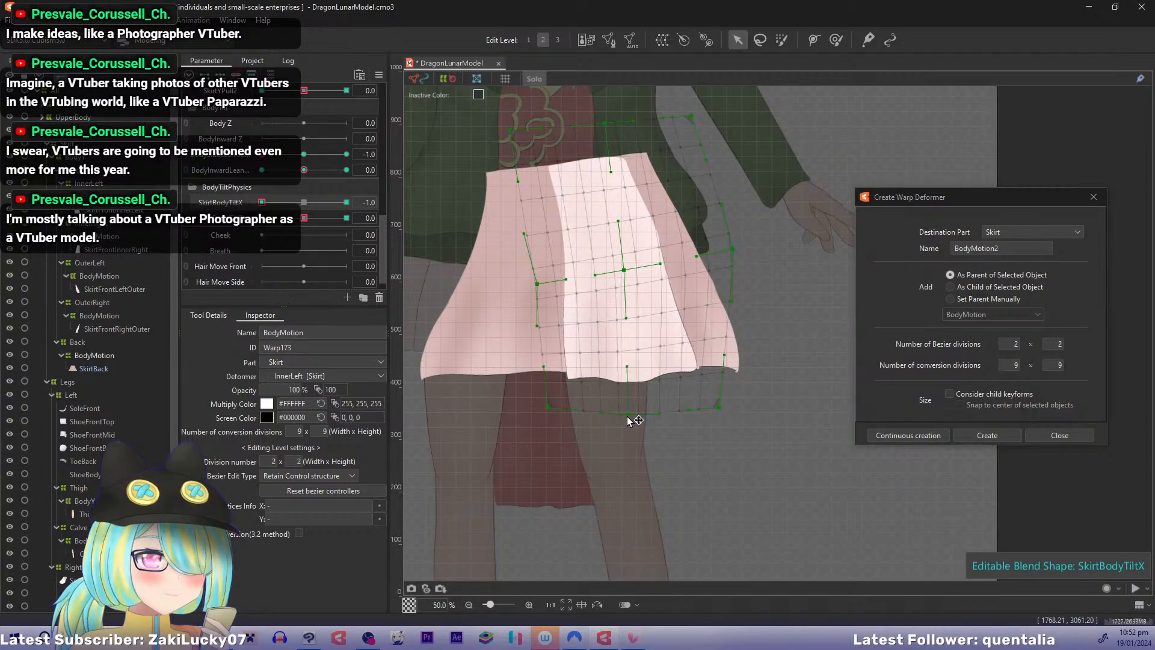
pyautogui.moveTo(719, 408); pyautogui.dragTo(712, 413)
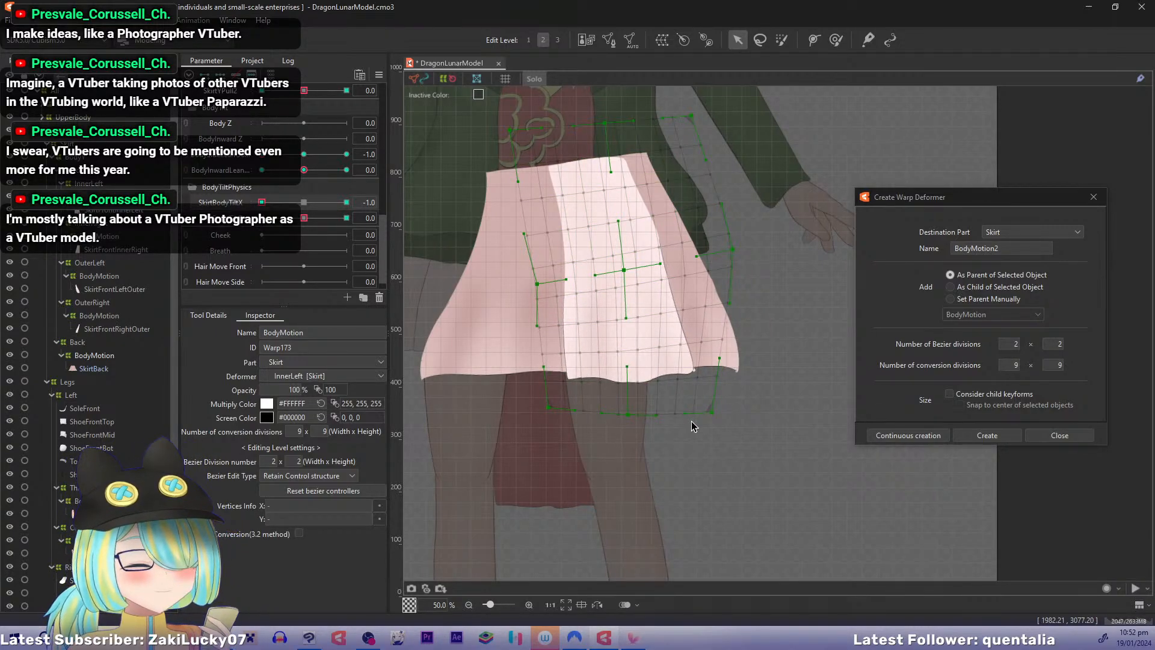
# Step: Return body side lean and SkirtBodyTiltX to 0, and set body inward lean and SkirtBodyTiltZ to 1.0
pyautogui.click(268, 160)
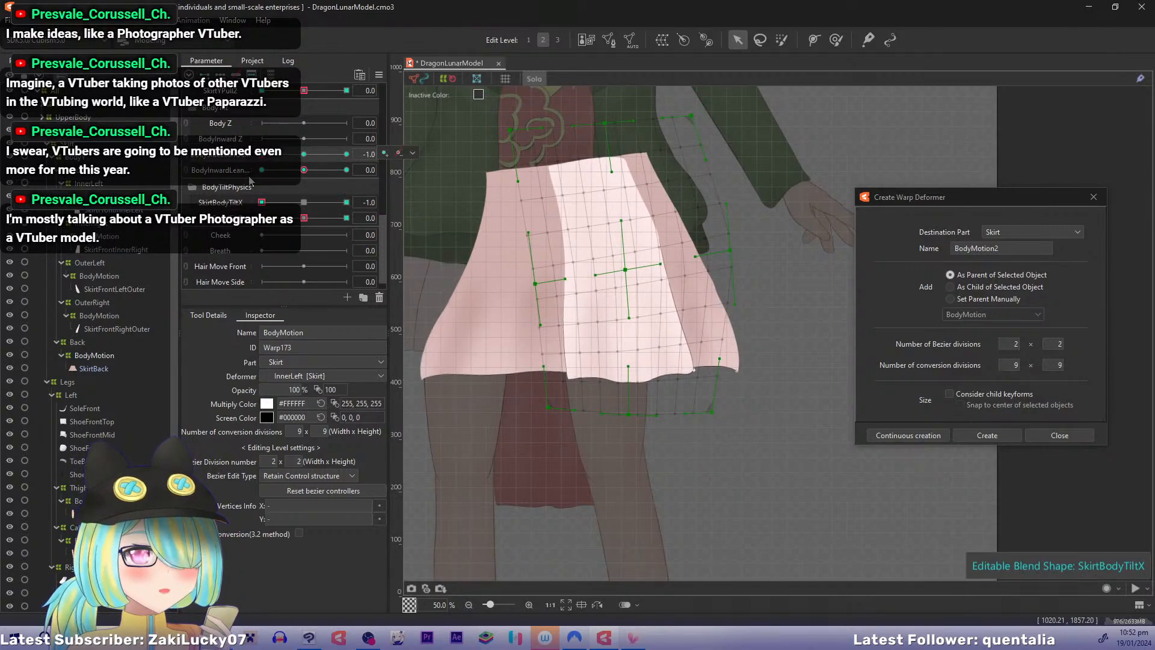
pyautogui.hotkey('ctrl', 'd')
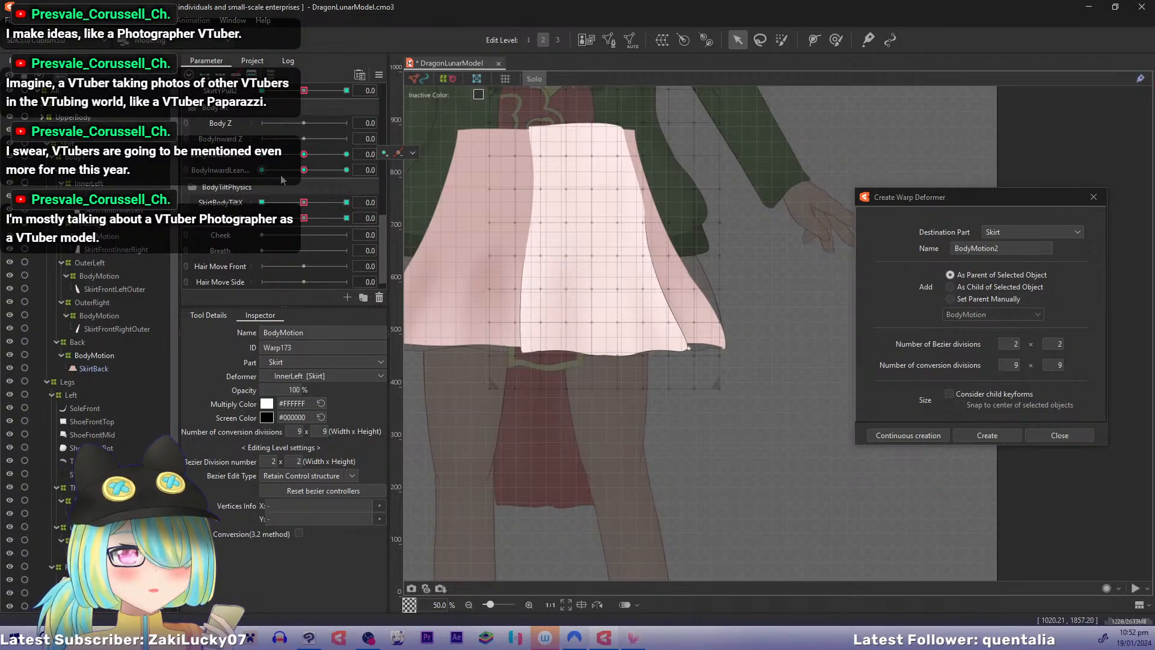
pyautogui.moveTo(305, 170); pyautogui.dragTo(347, 170)
pyautogui.moveTo(305, 218); pyautogui.dragTo(347, 218)
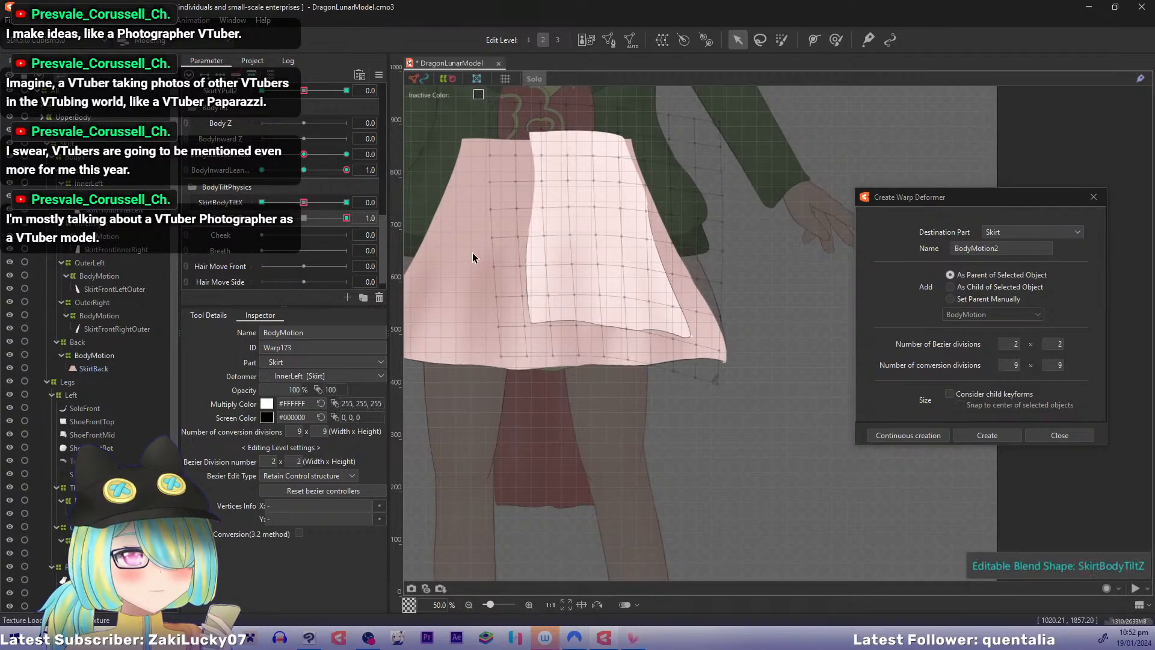
# Step: Solo the InnerLeft and back skirt BodyMotion warps together with their meshes, and select the InnerLeft BodyMotion warp for editing
pyautogui.moveTo(581, 291)
pyautogui.mouseDown()
pyautogui.moveTo(577, 236)
pyautogui.moveTo(572, 271)
pyautogui.moveTo(586, 296)
pyautogui.moveTo(565, 296)
pyautogui.mouseUp()
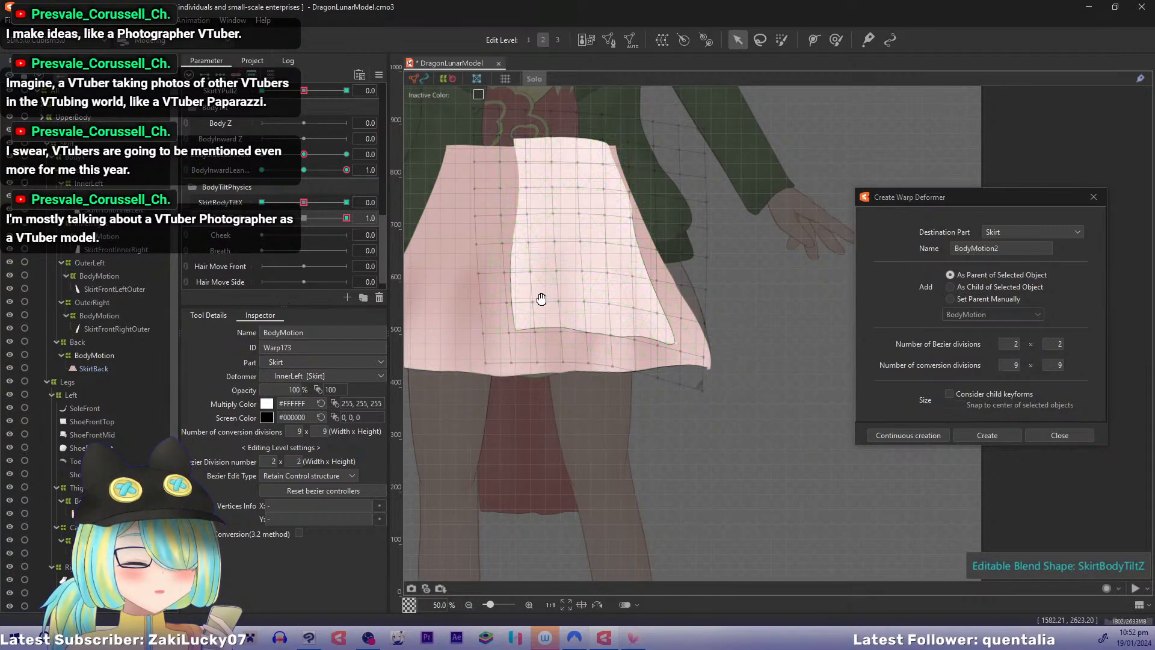
pyautogui.moveTo(541, 300); pyautogui.dragTo(527, 310)
pyautogui.click(523, 243)
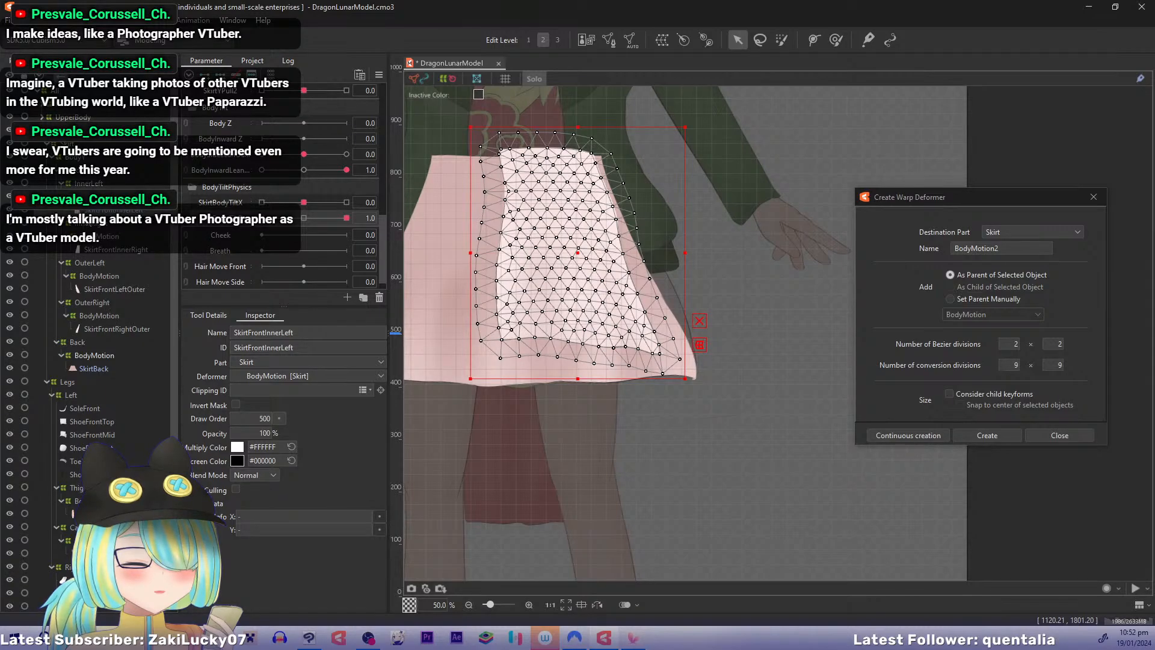
pyautogui.click(100, 197)
pyautogui.click(534, 78)
pyautogui.keyDown('ctrl'); pyautogui.click(104, 211); pyautogui.keyUp('ctrl')
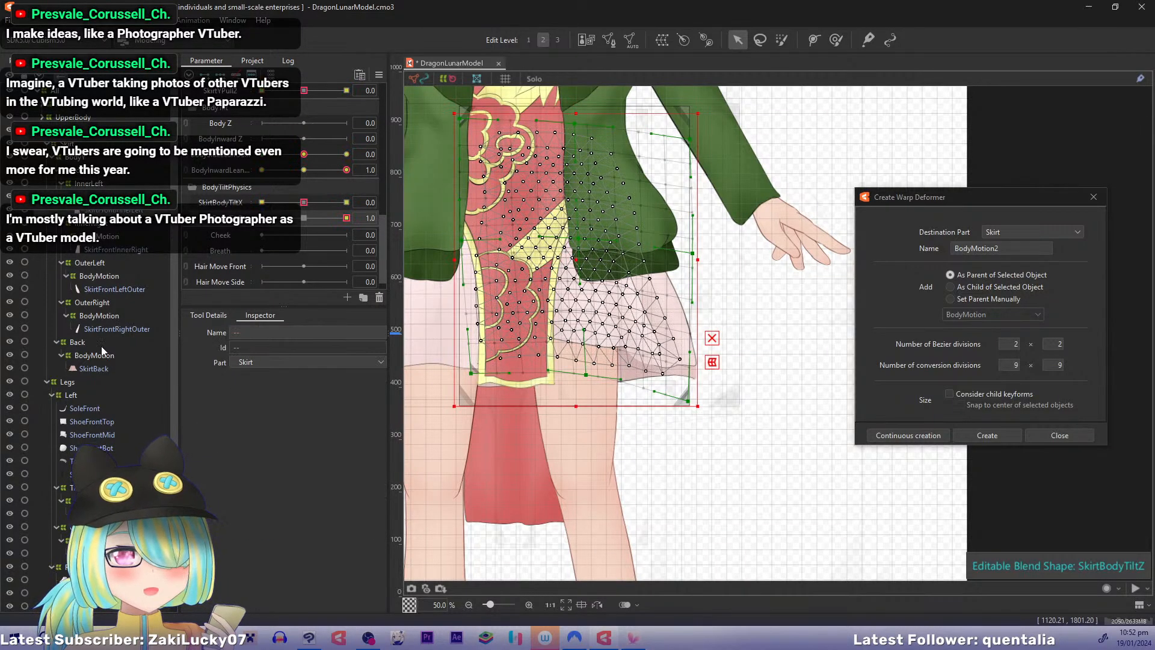
pyautogui.keyDown('ctrl'); pyautogui.click(102, 356); pyautogui.keyUp('ctrl')
pyautogui.keyDown('ctrl'); pyautogui.click(99, 368); pyautogui.keyUp('ctrl')
pyautogui.click(99, 197)
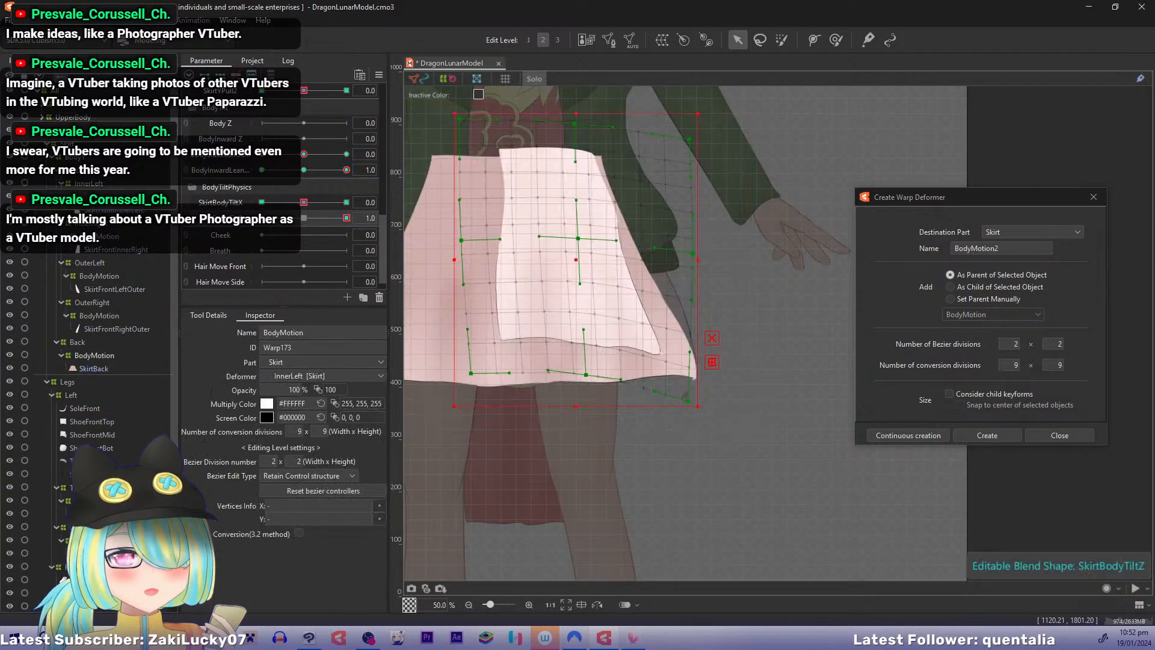
pyautogui.moveTo(593, 215); pyautogui.dragTo(608, 215)
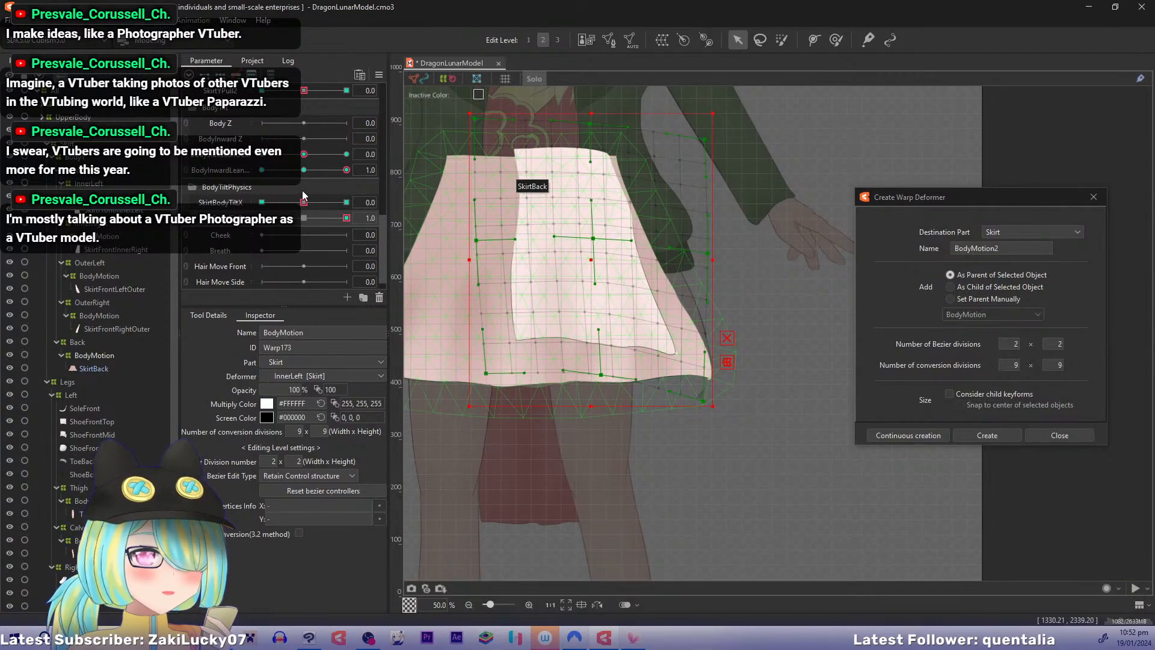
# Step: Scrub body inward lean around 1.0 with SkirtBodyTiltZ at 1.0 to compare the inner-left panel with the back skirt
pyautogui.click(347, 170)
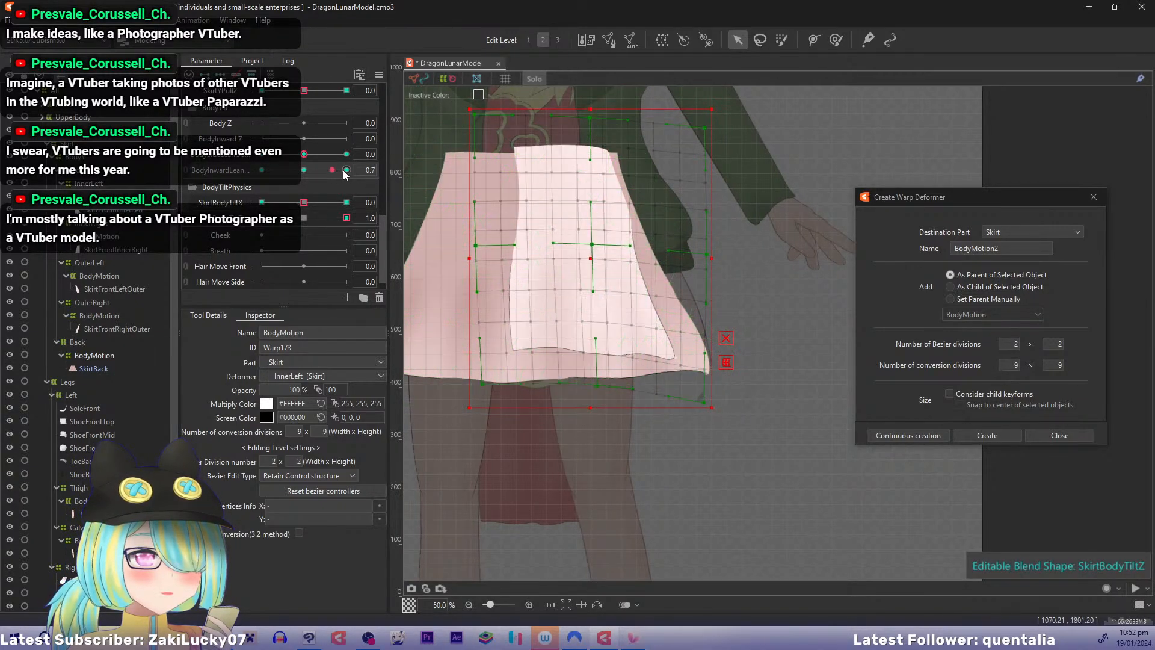
pyautogui.moveTo(377, 174)
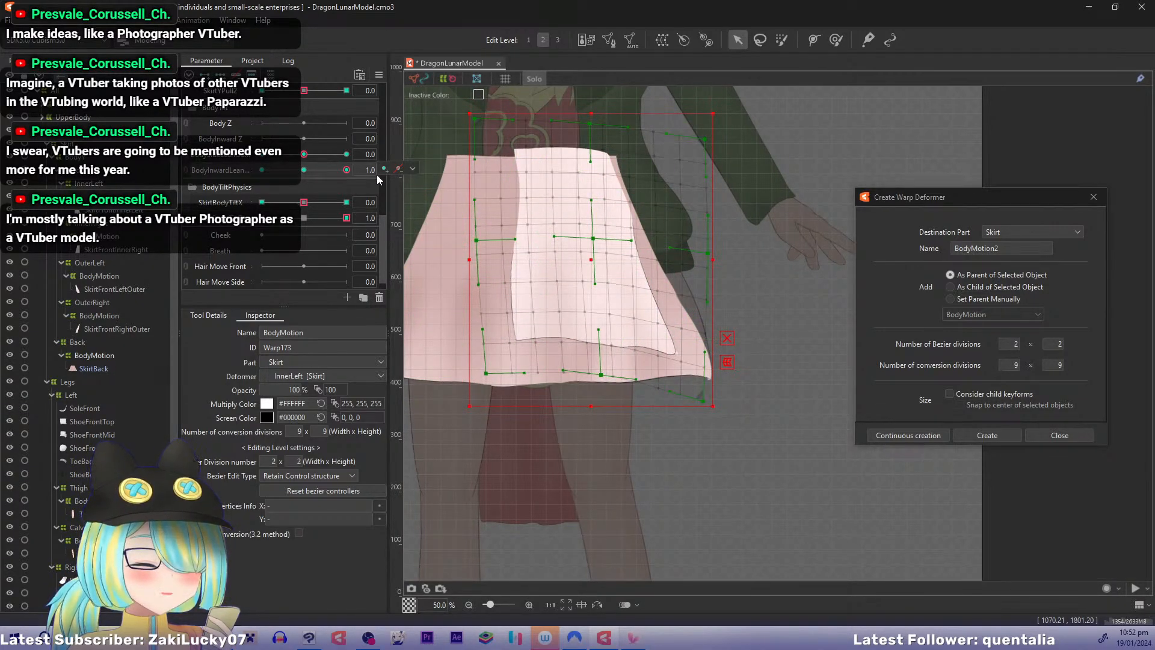
pyautogui.moveTo(550, 272); pyautogui.dragTo(504, 269)
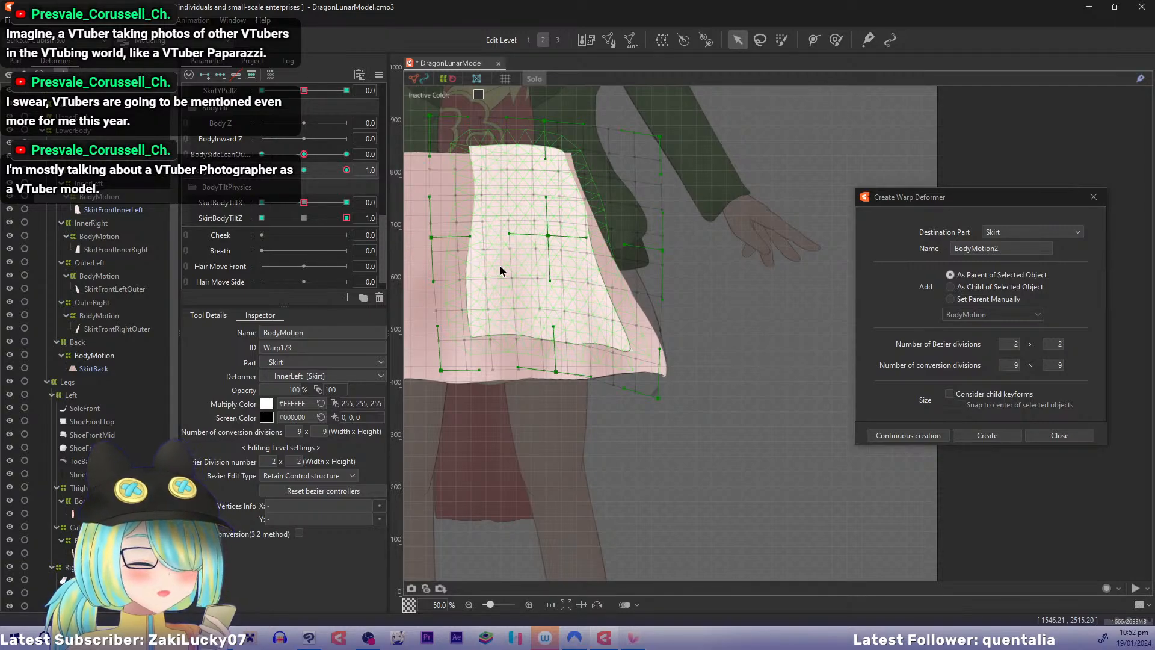
pyautogui.click(346, 170)
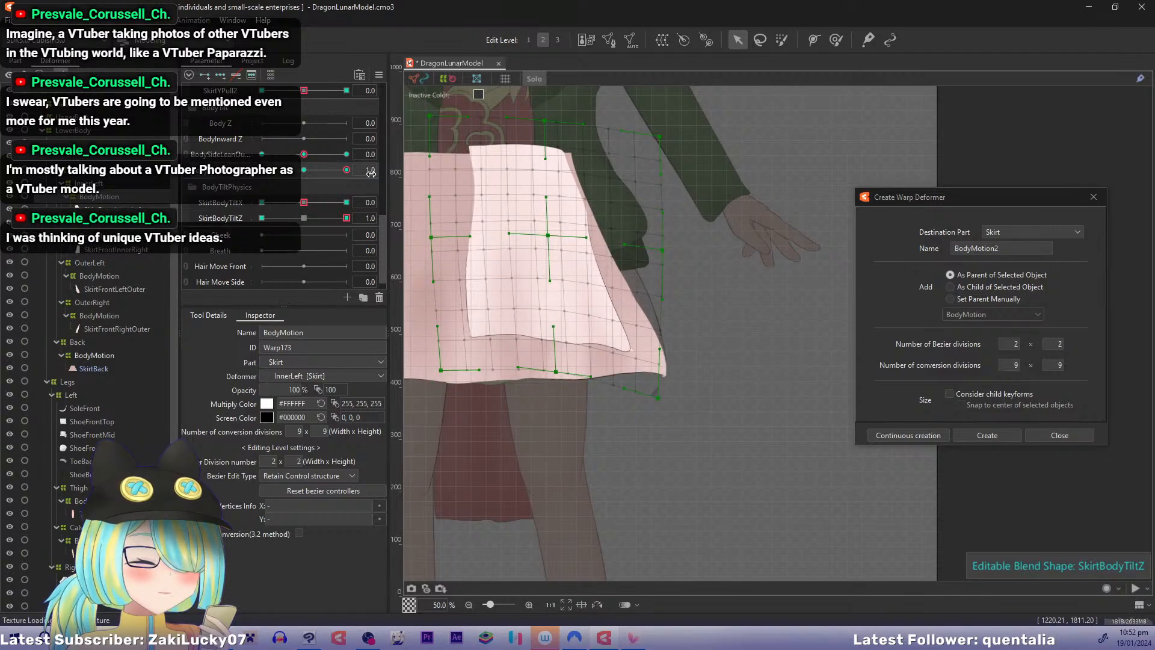
pyautogui.moveTo(347, 171)
pyautogui.mouseDown()
pyautogui.moveTo(329, 175)
pyautogui.moveTo(347, 172)
pyautogui.mouseUp()
pyautogui.moveTo(346, 219)
pyautogui.mouseDown()
pyautogui.moveTo(321, 222)
pyautogui.moveTo(347, 219)
pyautogui.mouseUp()
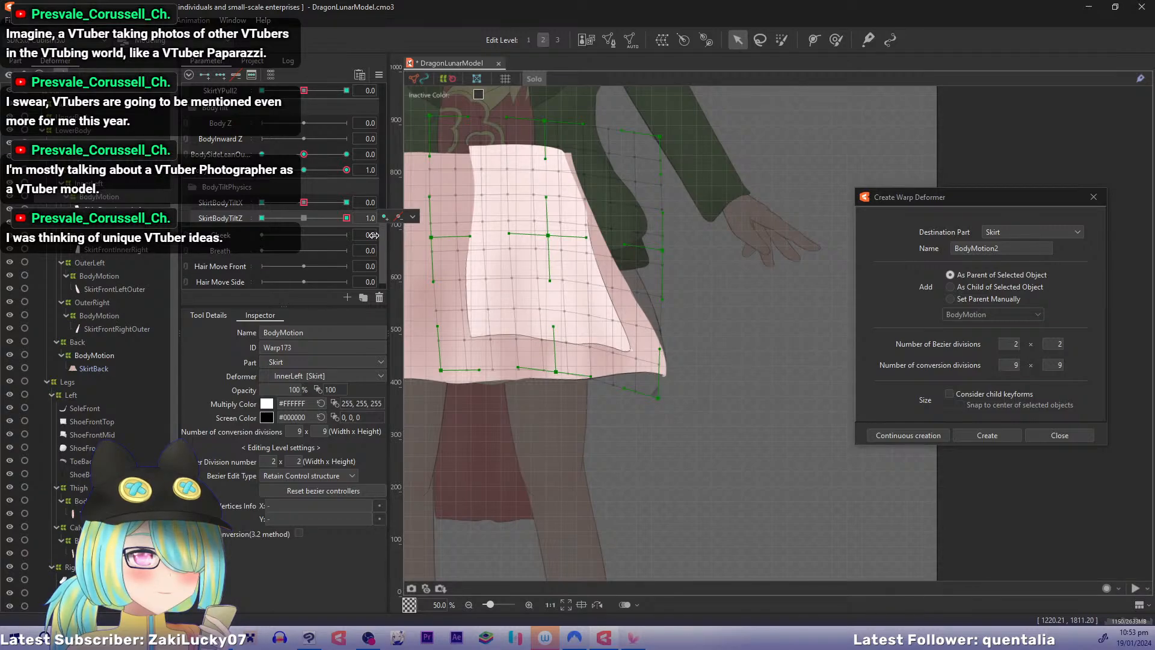
# Step: At body inward lean 1.0 and SkirtBodyTiltZ 0, raise the warp's right hem corner and hem centre, and return SkirtBodyTiltZ to 1.0
pyautogui.click(304, 217)
pyautogui.moveTo(304, 171); pyautogui.dragTo(347, 171)
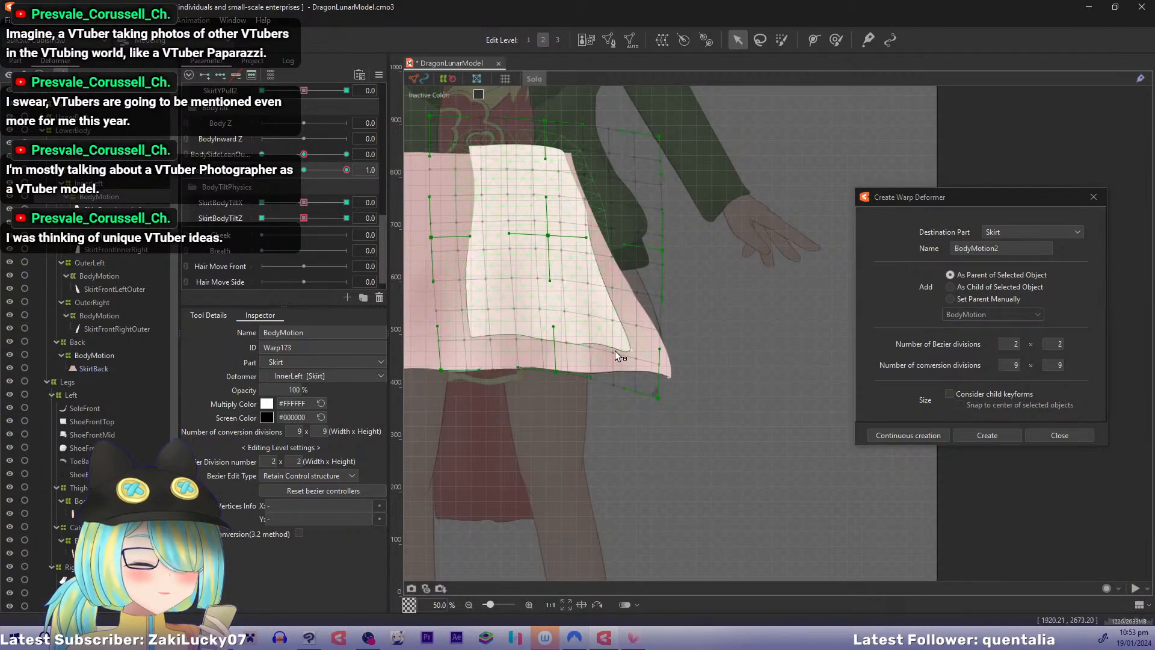
pyautogui.moveTo(659, 397); pyautogui.dragTo(663, 375)
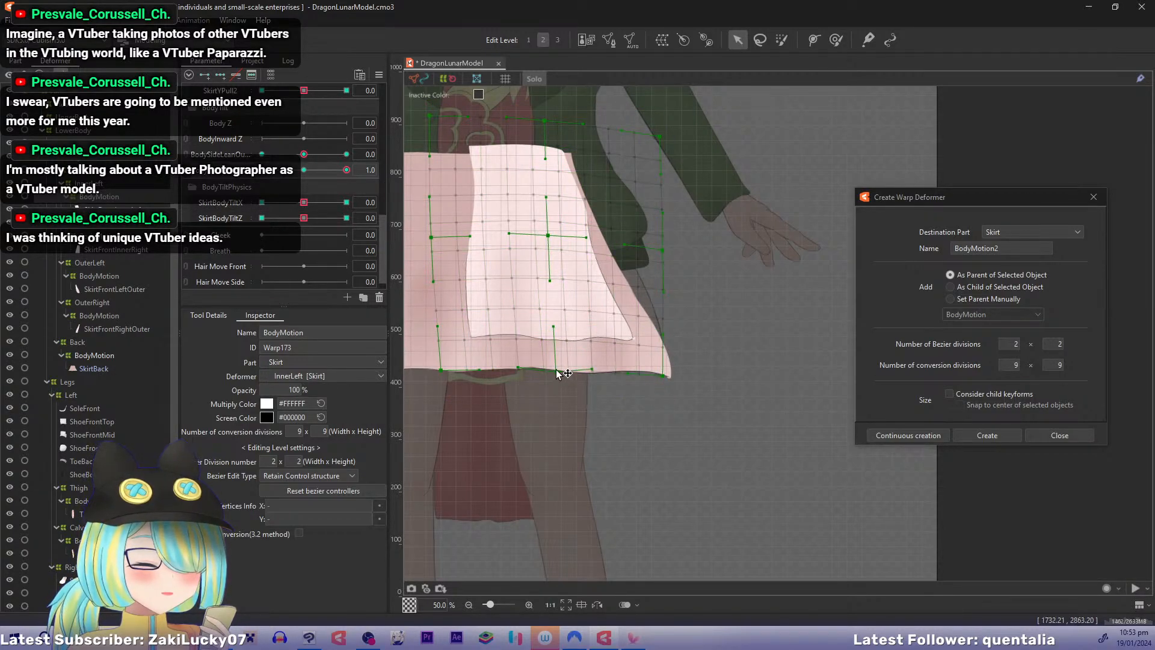
pyautogui.moveTo(558, 373); pyautogui.dragTo(558, 371)
pyautogui.moveTo(317, 217); pyautogui.dragTo(346, 218)
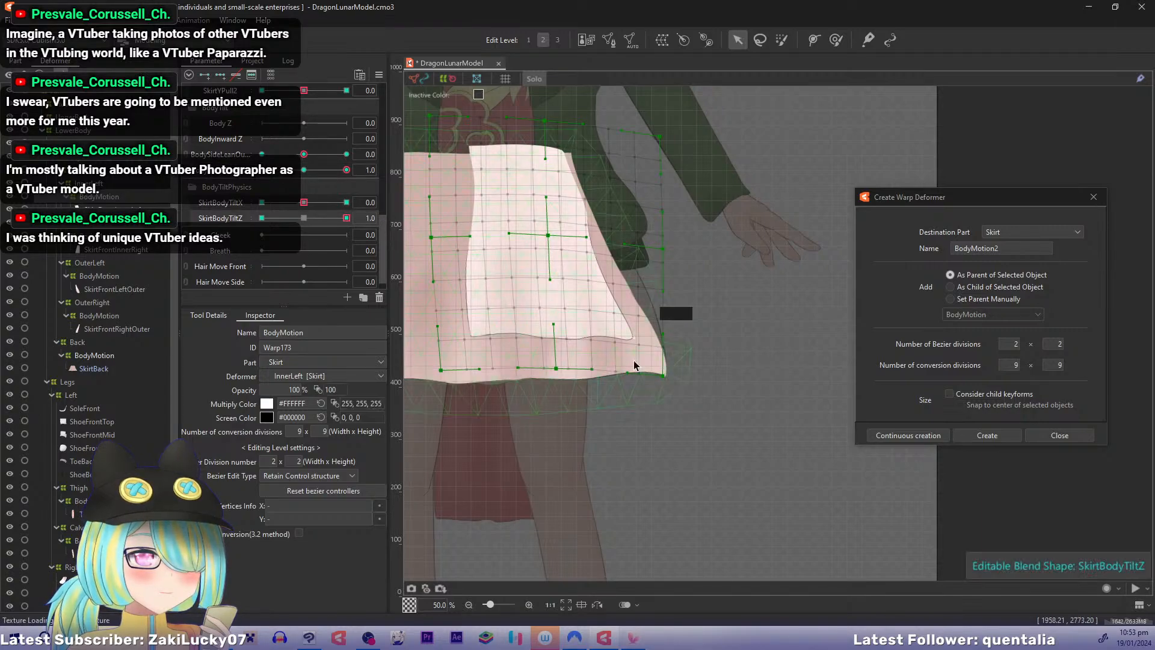
# Step: Lower the inner-left warp's right hem corner at inward lean 1.0 with SkirtBodyTiltZ 1.0, and at inward lean -1.0 with SkirtBodyTiltZ 0
pyautogui.moveTo(661, 395)
pyautogui.mouseDown()
pyautogui.moveTo(664, 377)
pyautogui.moveTo(653, 411)
pyautogui.mouseUp()
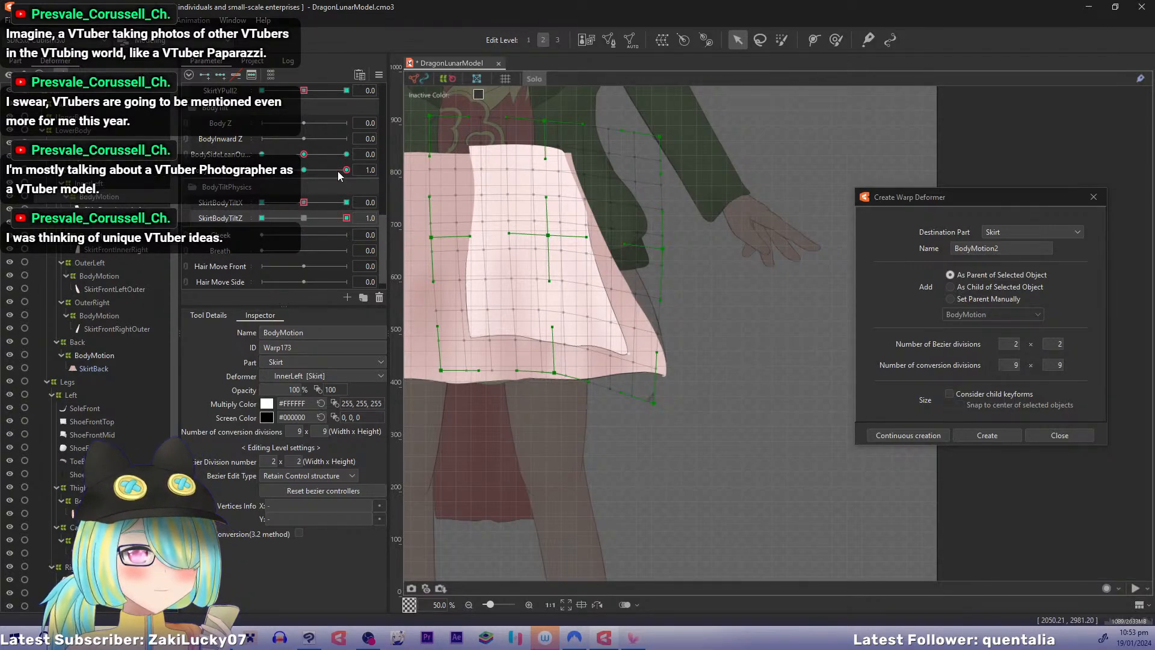
pyautogui.moveTo(338, 172); pyautogui.dragTo(305, 171)
pyautogui.moveTo(341, 219); pyautogui.dragTo(262, 170)
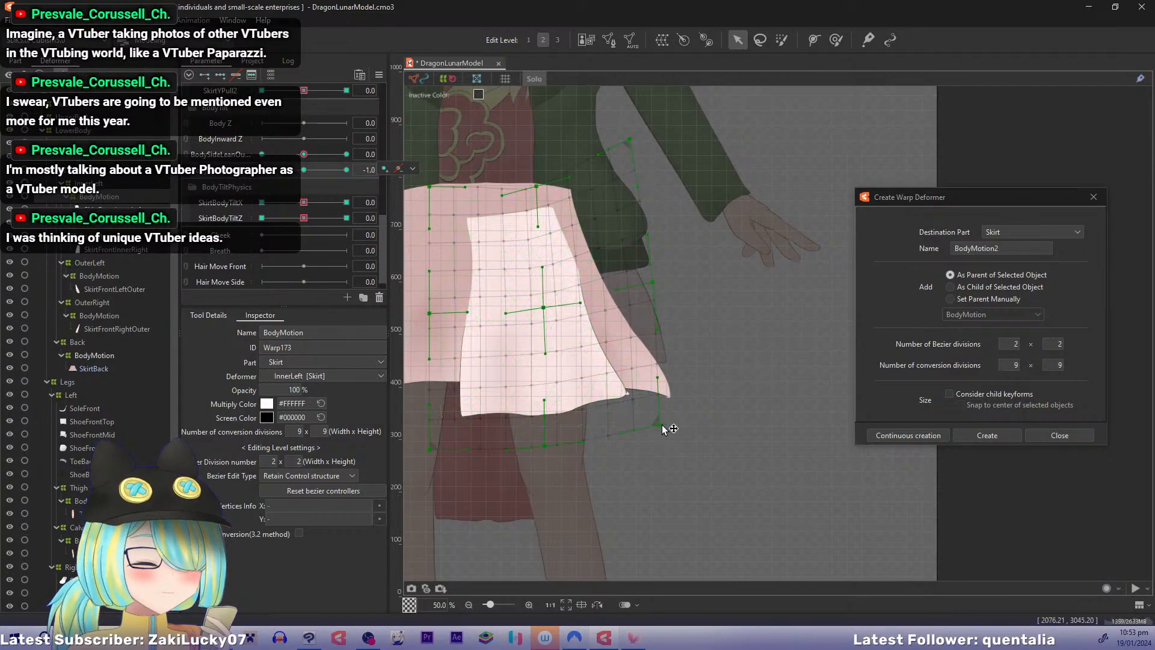
pyautogui.moveTo(664, 427); pyautogui.dragTo(664, 440)
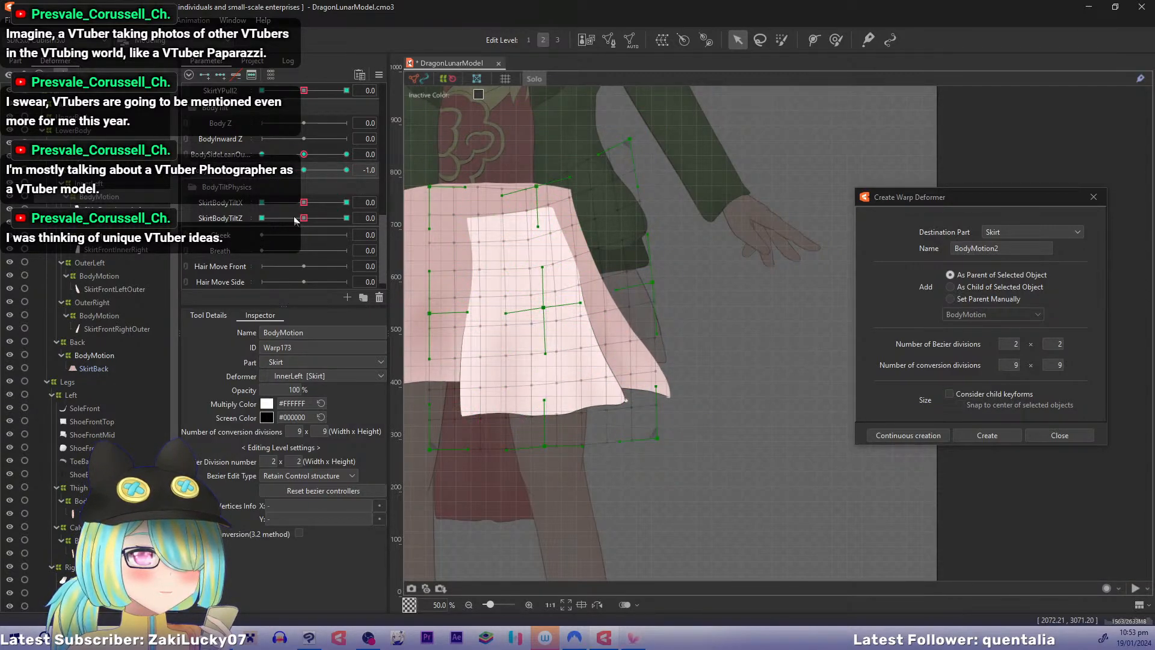
# Step: At SkirtBodyTiltZ -1.0, raise the warp's right hem corner and slightly lower the rest of the hem, and reset the parameters to default
pyautogui.moveTo(296, 221); pyautogui.dragTo(262, 218)
pyautogui.moveTo(657, 443); pyautogui.dragTo(659, 419)
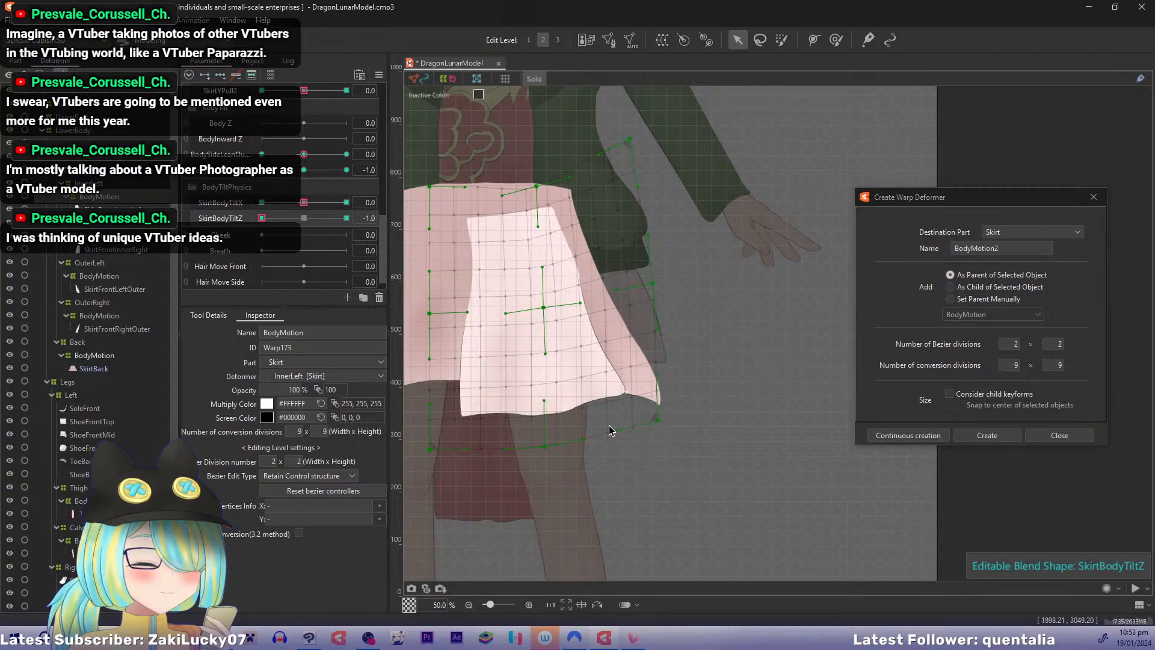
pyautogui.moveTo(545, 447); pyautogui.dragTo(545, 454)
pyautogui.moveTo(657, 420); pyautogui.dragTo(656, 427)
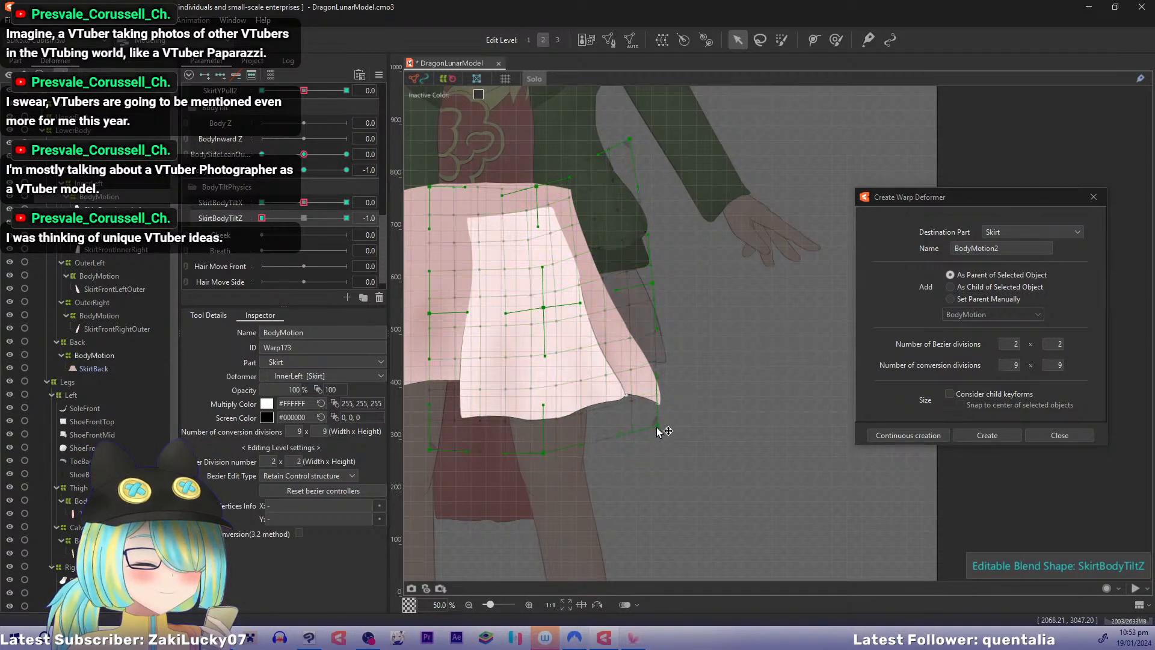
pyautogui.click(264, 218)
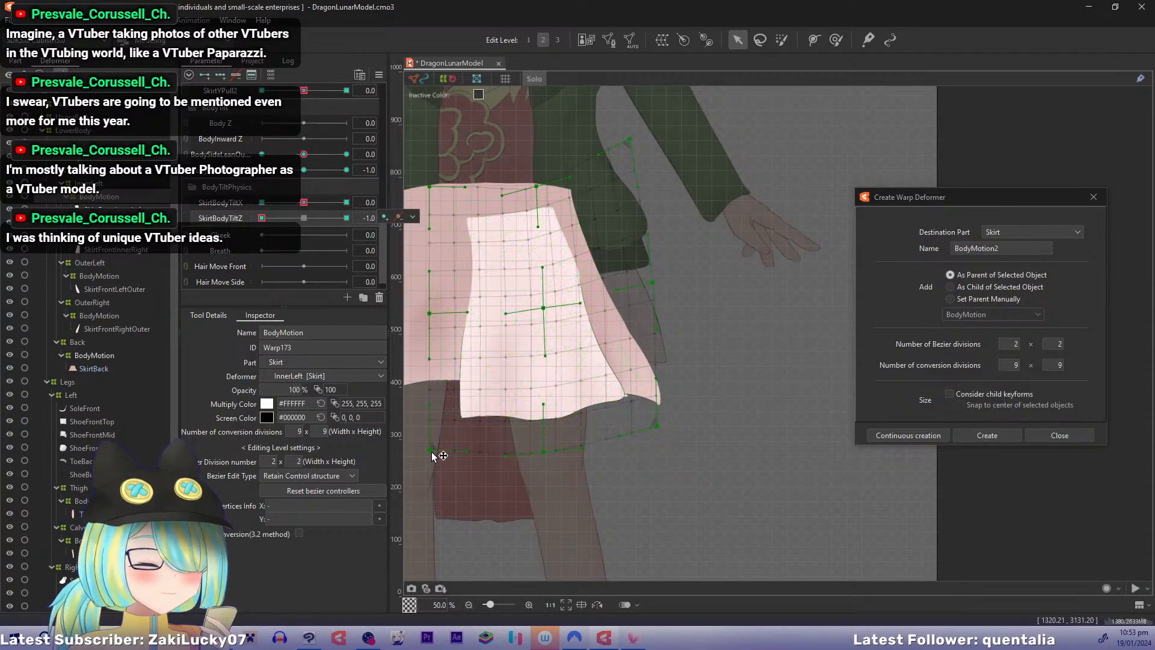
pyautogui.moveTo(544, 453); pyautogui.dragTo(544, 456)
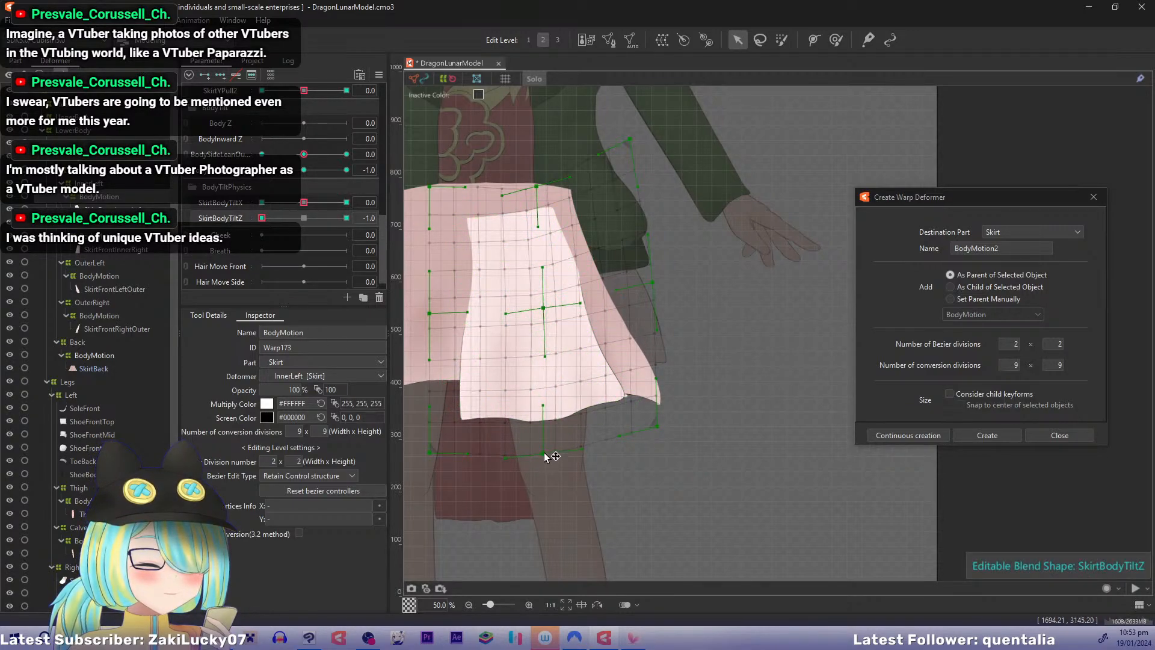
pyautogui.moveTo(262, 219); pyautogui.dragTo(236, 232)
pyautogui.hotkey('ctrl', 'd')
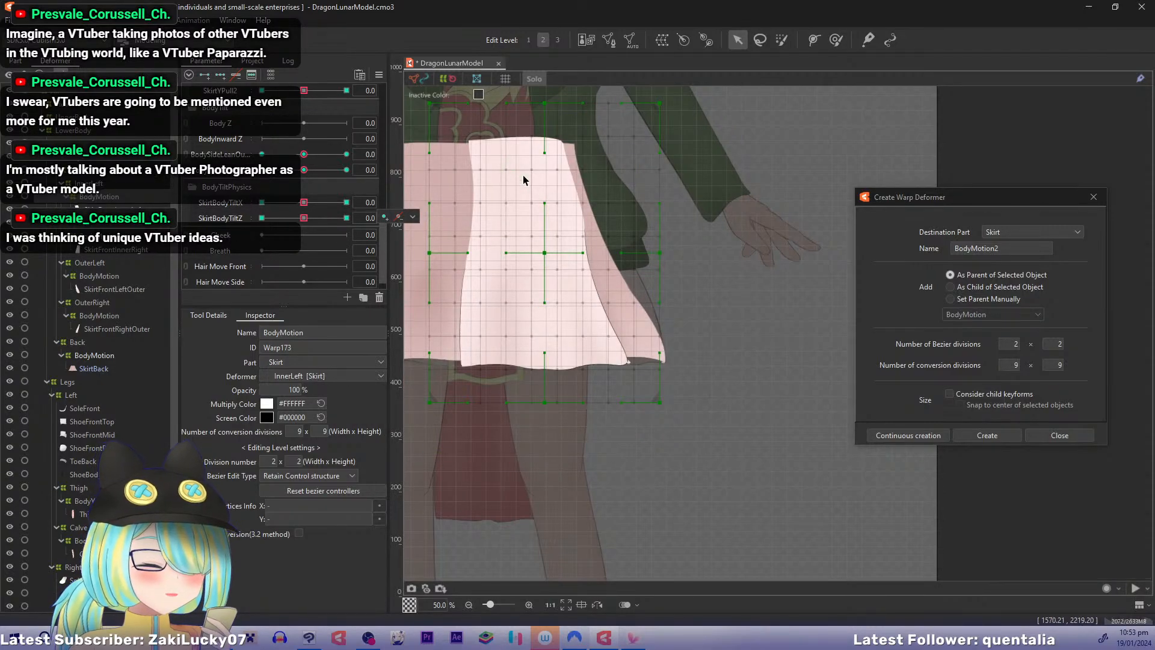
pyautogui.moveTo(544, 233); pyautogui.dragTo(600, 275)
pyautogui.click(630, 290)
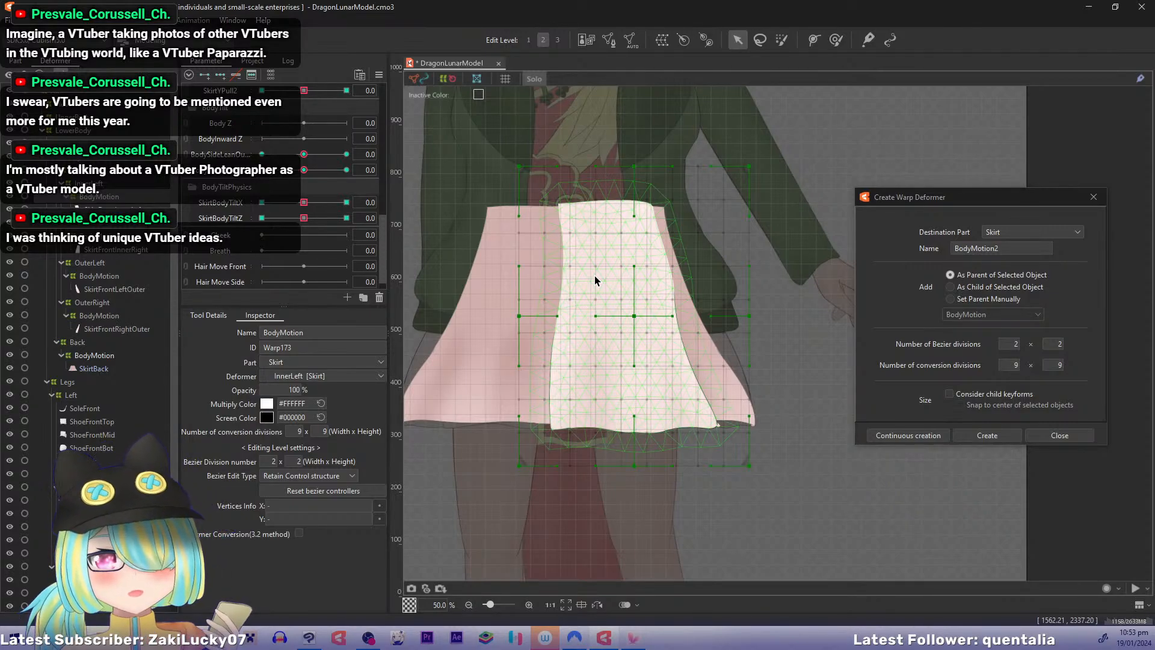
pyautogui.moveTo(589, 334); pyautogui.dragTo(639, 343)
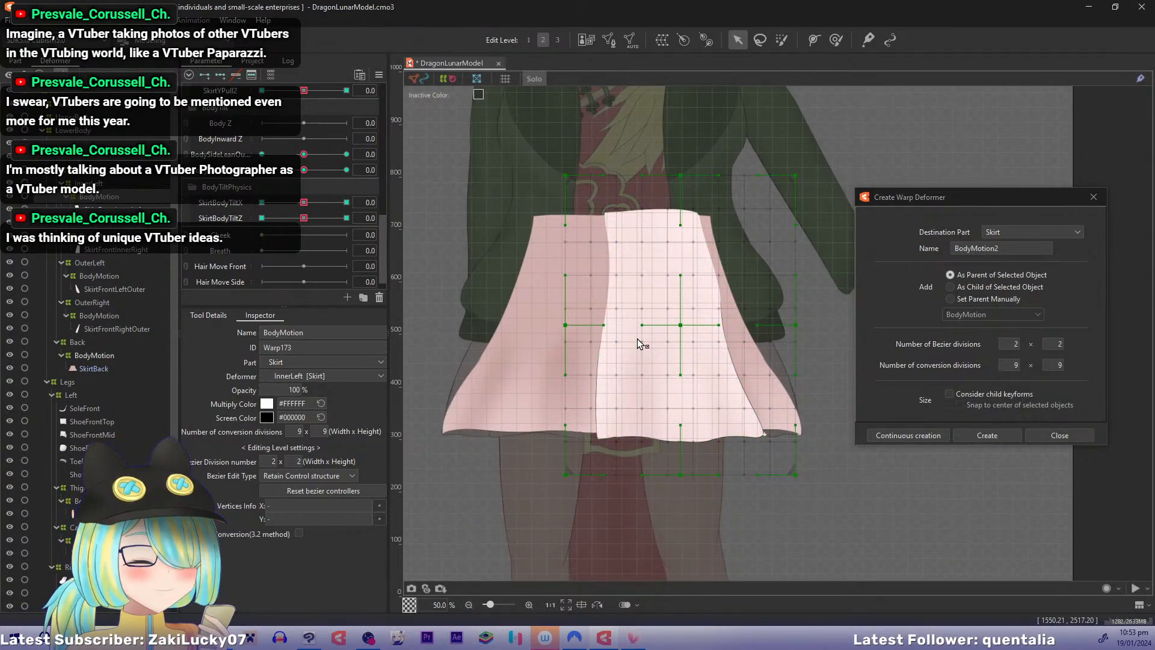
pyautogui.moveTo(626, 335)
pyautogui.mouseDown()
pyautogui.moveTo(657, 345)
pyautogui.moveTo(641, 344)
pyautogui.mouseUp()
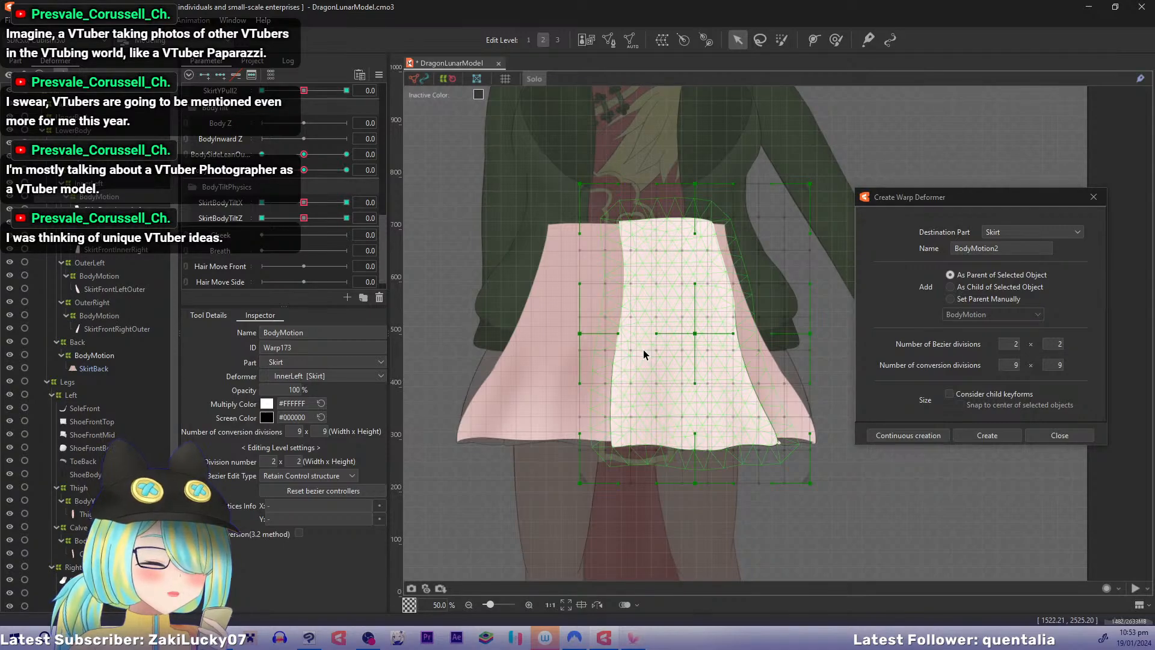
pyautogui.moveTo(644, 354); pyautogui.dragTo(665, 365)
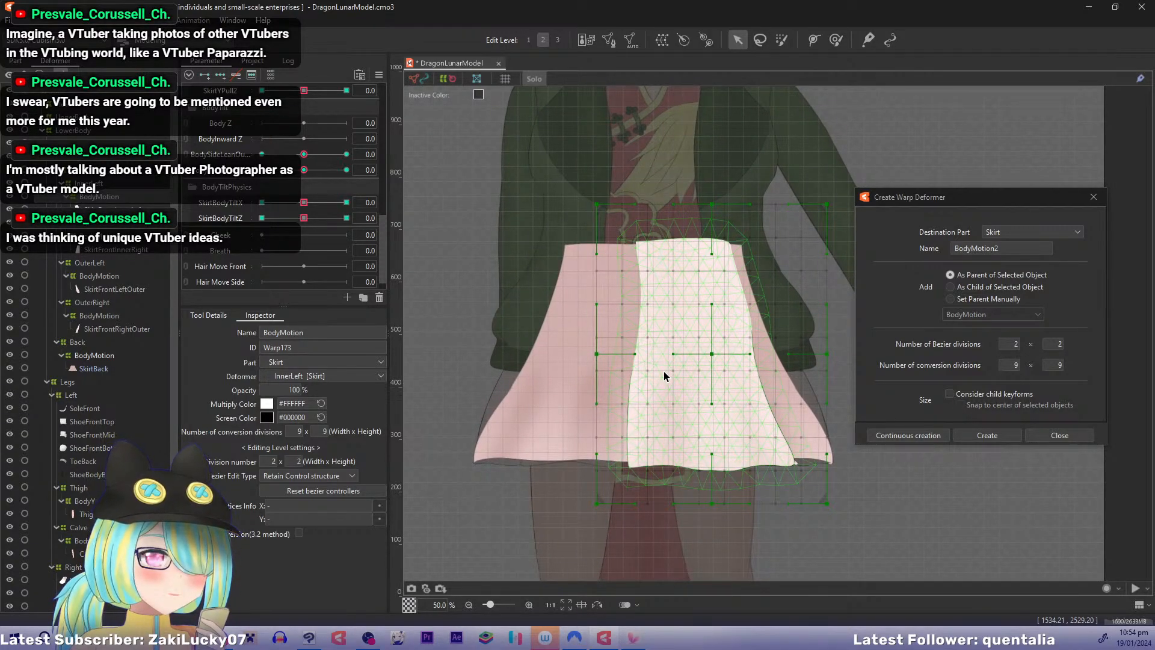
pyautogui.moveTo(664, 376); pyautogui.dragTo(649, 378)
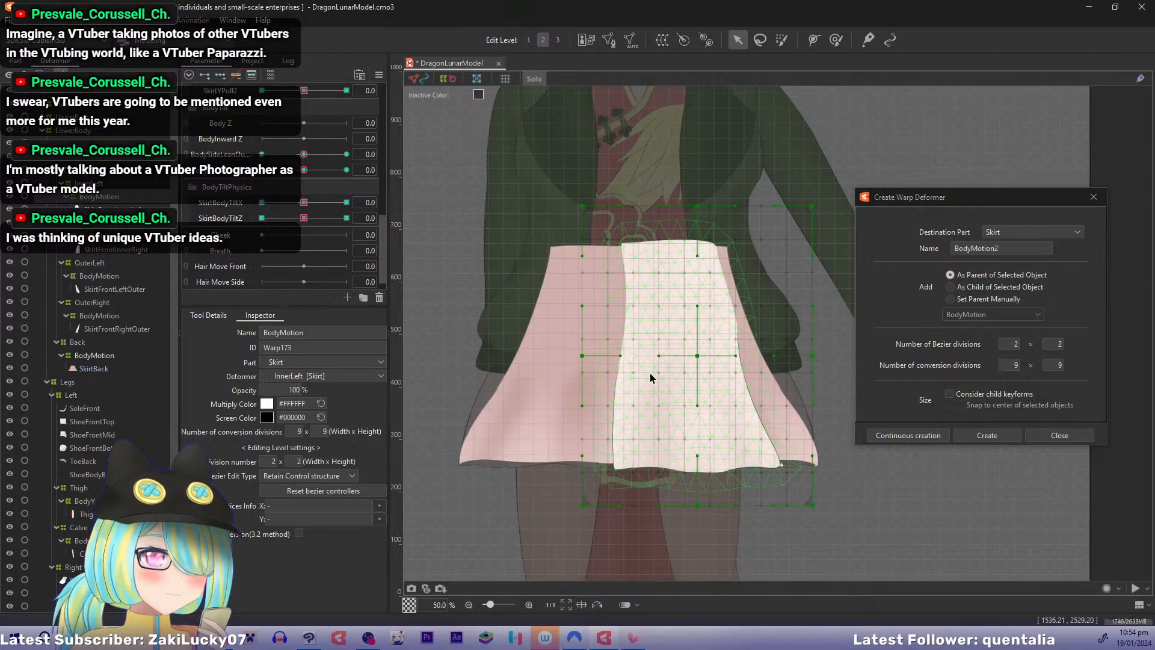
pyautogui.moveTo(650, 378); pyautogui.dragTo(642, 378)
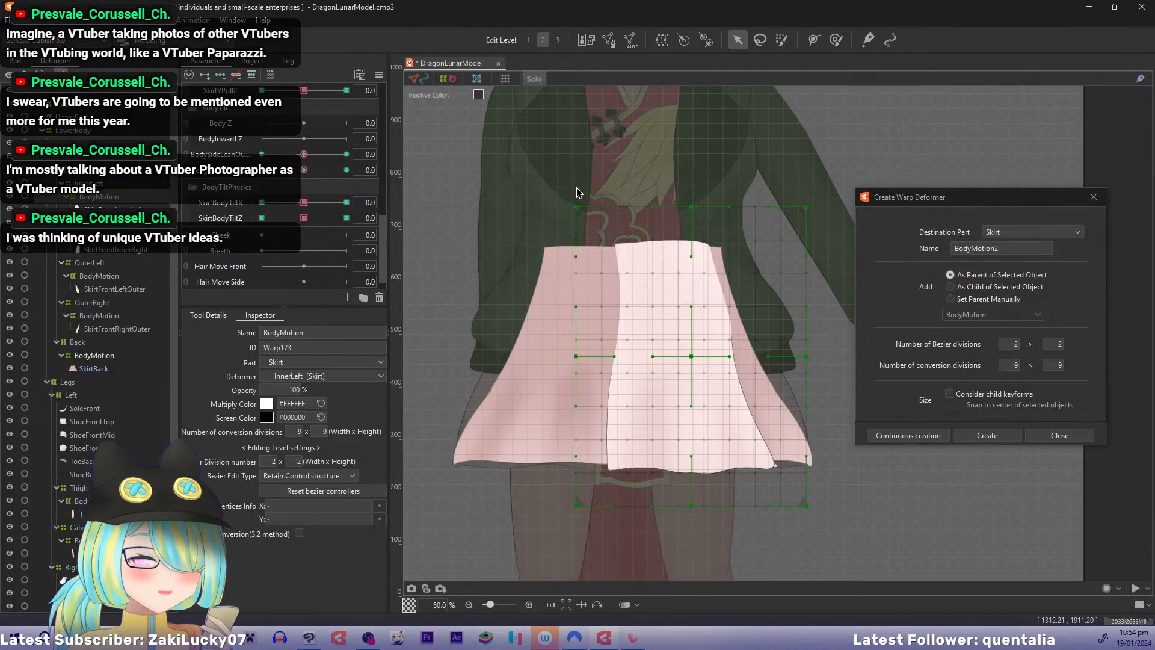
# Step: Turn off the solo display, open the physics settings and swing the model to preview the skirt physics
pyautogui.click(534, 79)
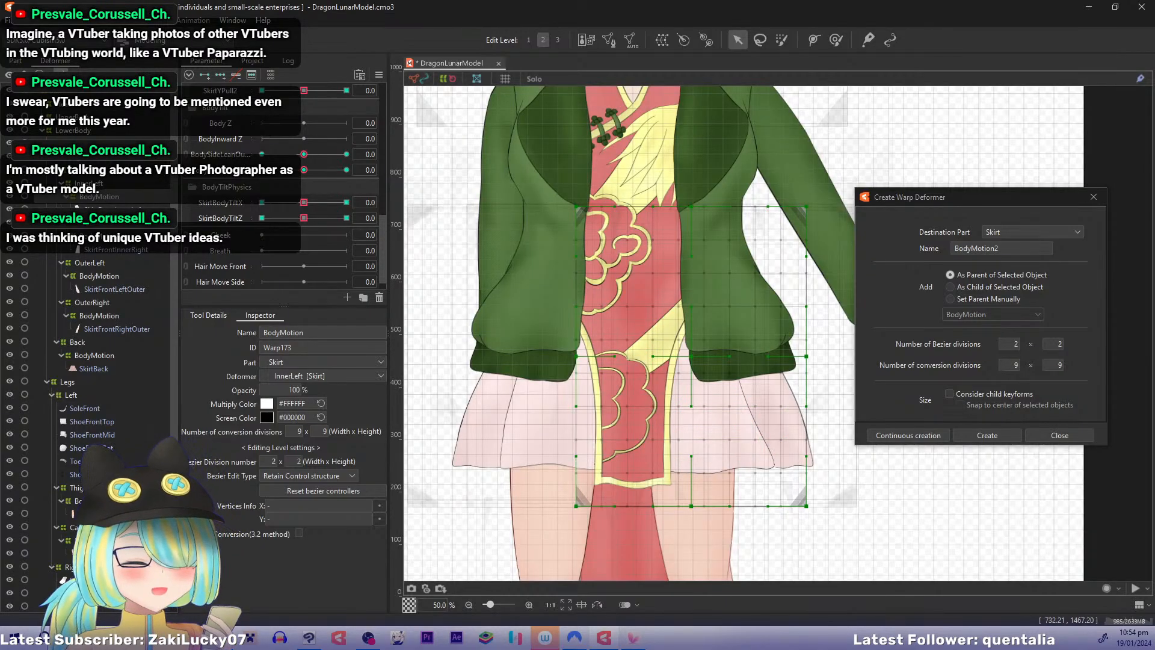
pyautogui.click(89, 21)
pyautogui.click(139, 269)
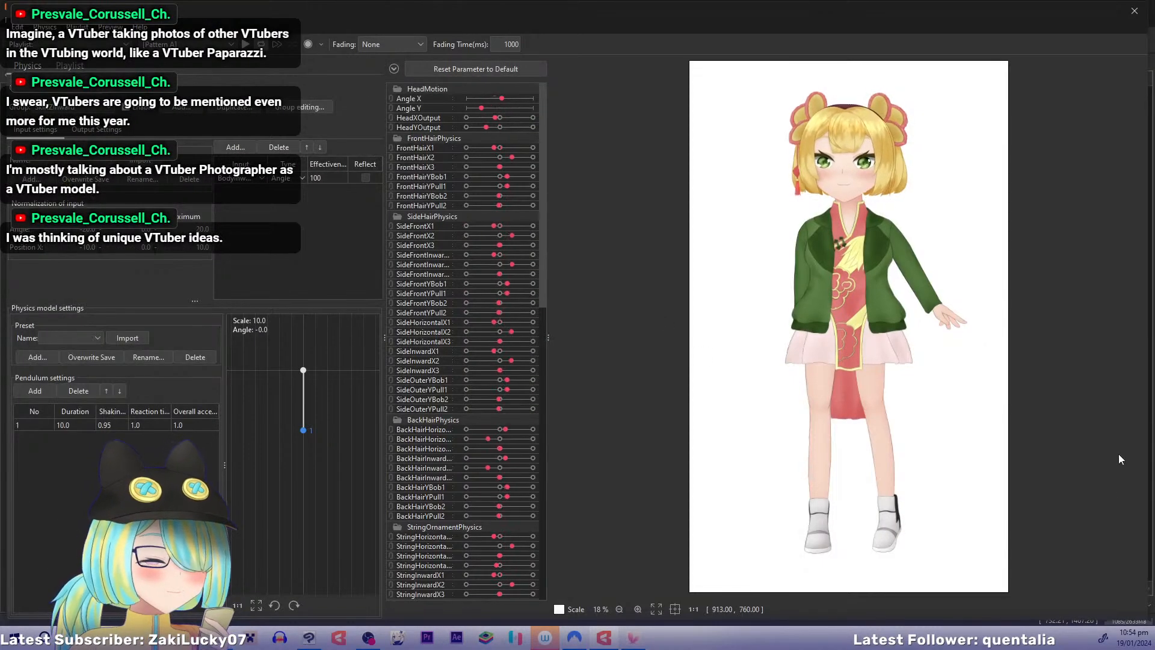
pyautogui.moveTo(1119, 454); pyautogui.dragTo(792, 208)
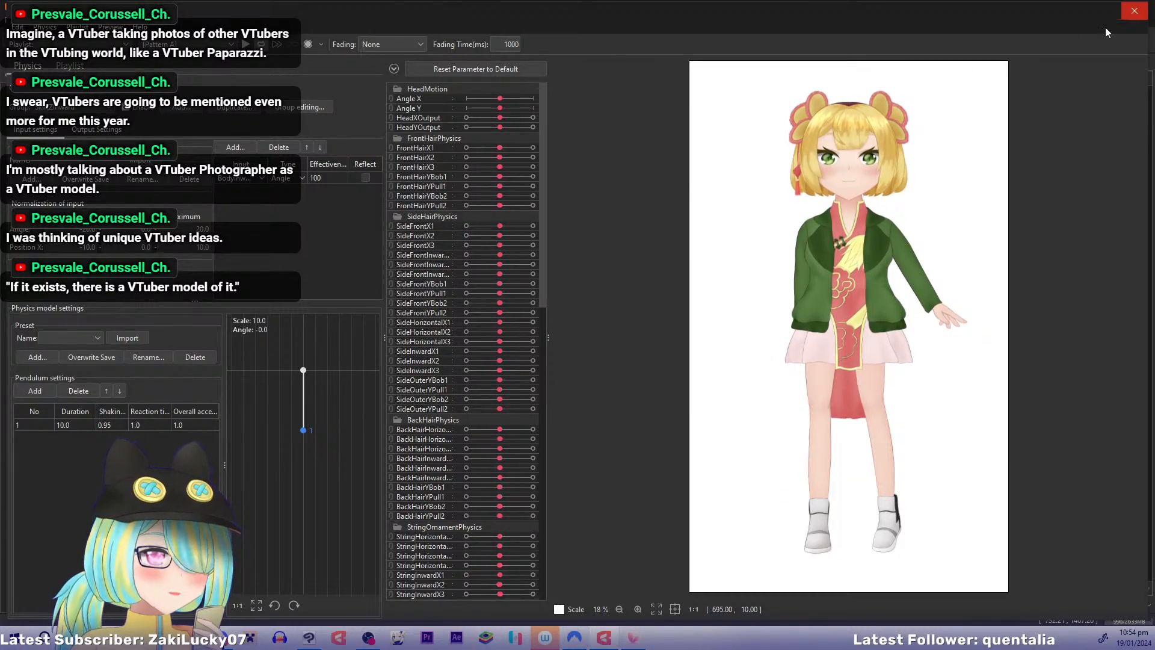
pyautogui.moveTo(845, 218)
pyautogui.mouseDown()
pyautogui.moveTo(857, 566)
pyautogui.moveTo(843, 236)
pyautogui.mouseUp()
# Step: For the SkirtY physics group, set the second pendulum's duration to 5.2 and the two shaking influences to 0.84 and 0.74, and show its outputs
pyautogui.click(107, 107)
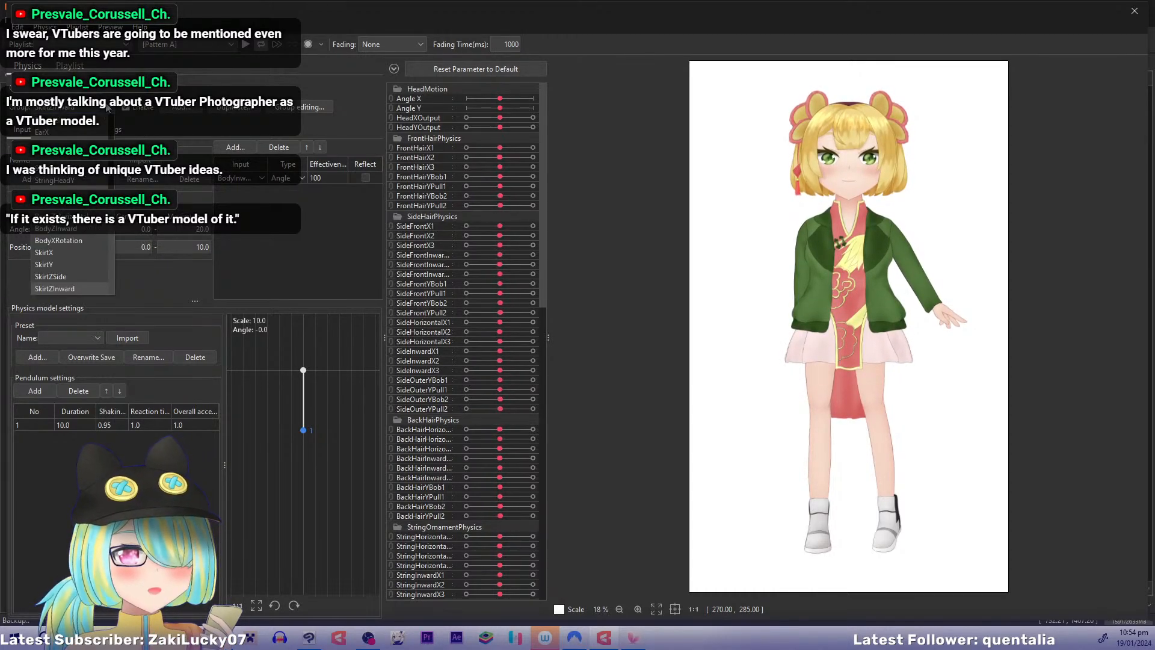
pyautogui.click(74, 264)
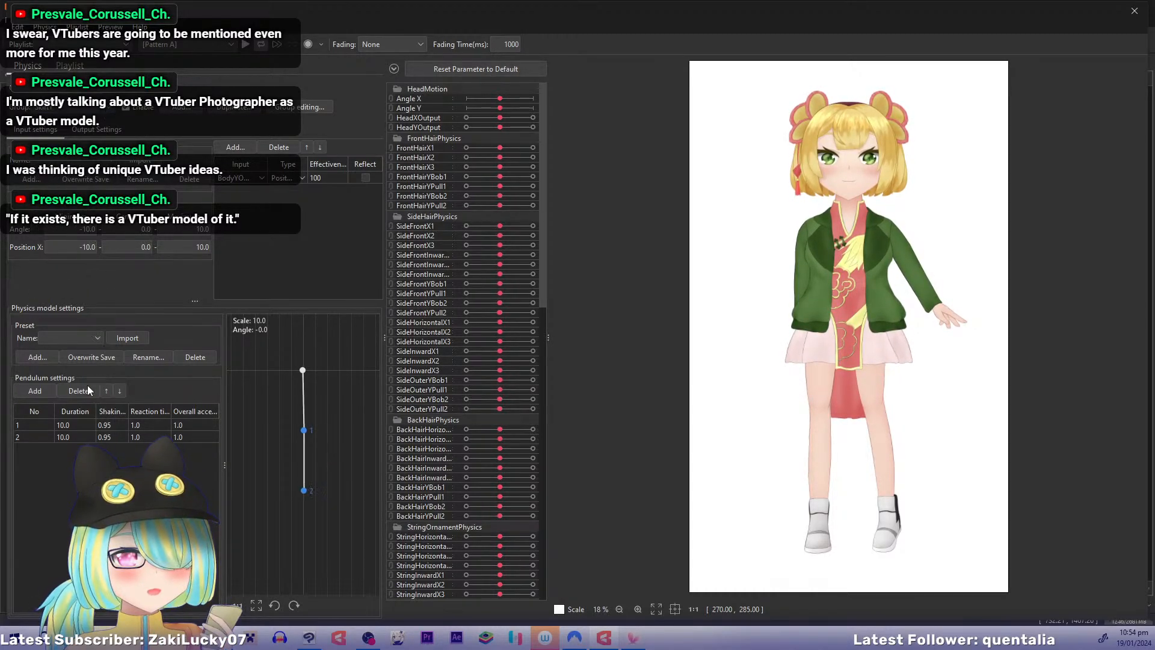
pyautogui.moveTo(120, 426); pyautogui.dragTo(49, 437)
pyautogui.hotkey('ctrl', 'z')
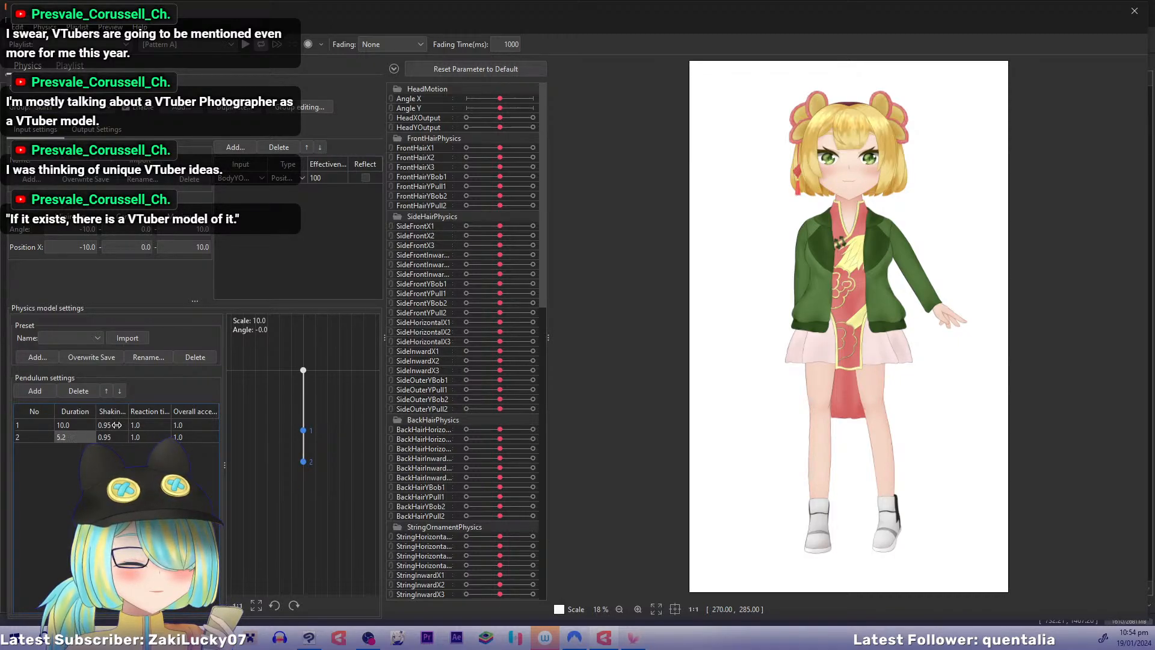
pyautogui.moveTo(117, 425); pyautogui.dragTo(109, 437)
pyautogui.moveTo(838, 283)
pyautogui.mouseDown()
pyautogui.moveTo(835, 313)
pyautogui.moveTo(827, 173)
pyautogui.moveTo(817, 481)
pyautogui.moveTo(833, 264)
pyautogui.mouseUp()
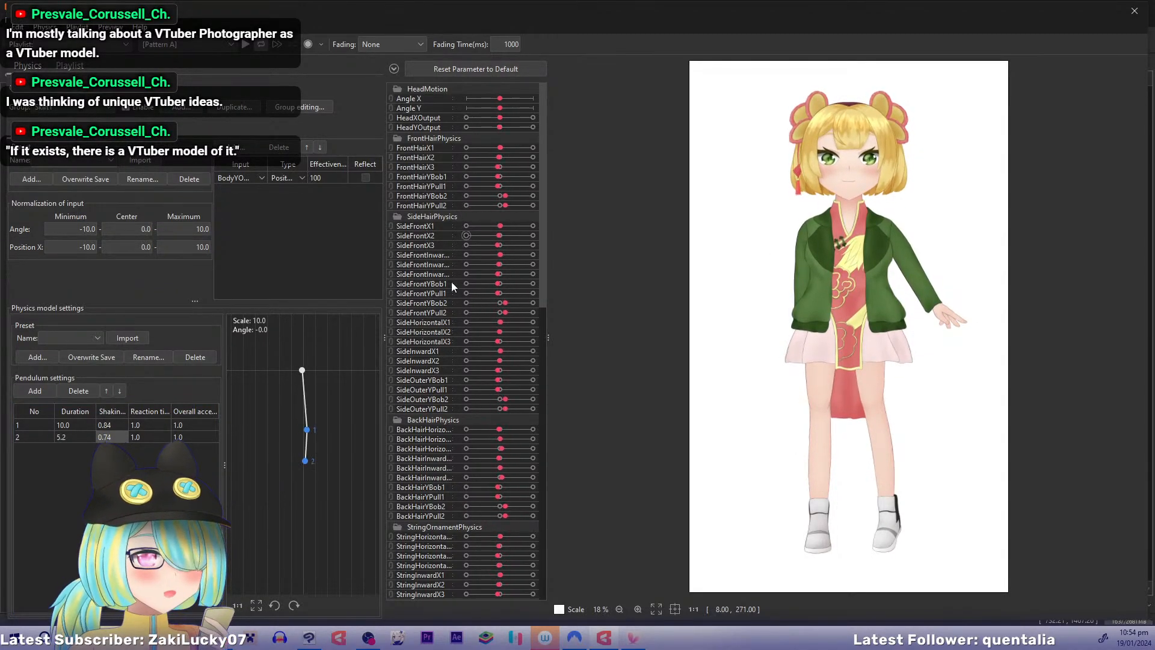
pyautogui.click(87, 127)
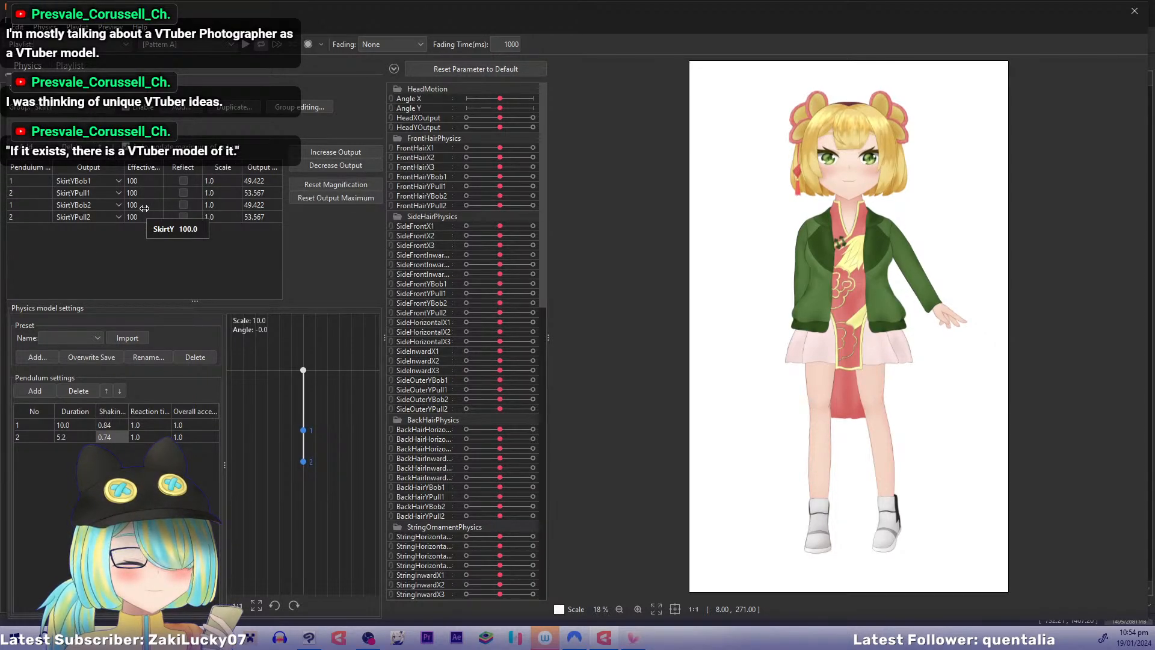
# Step: Try lowering the SkirtY output scales manually and with the automatic output decrease, and undo the scale changes
pyautogui.click(217, 180)
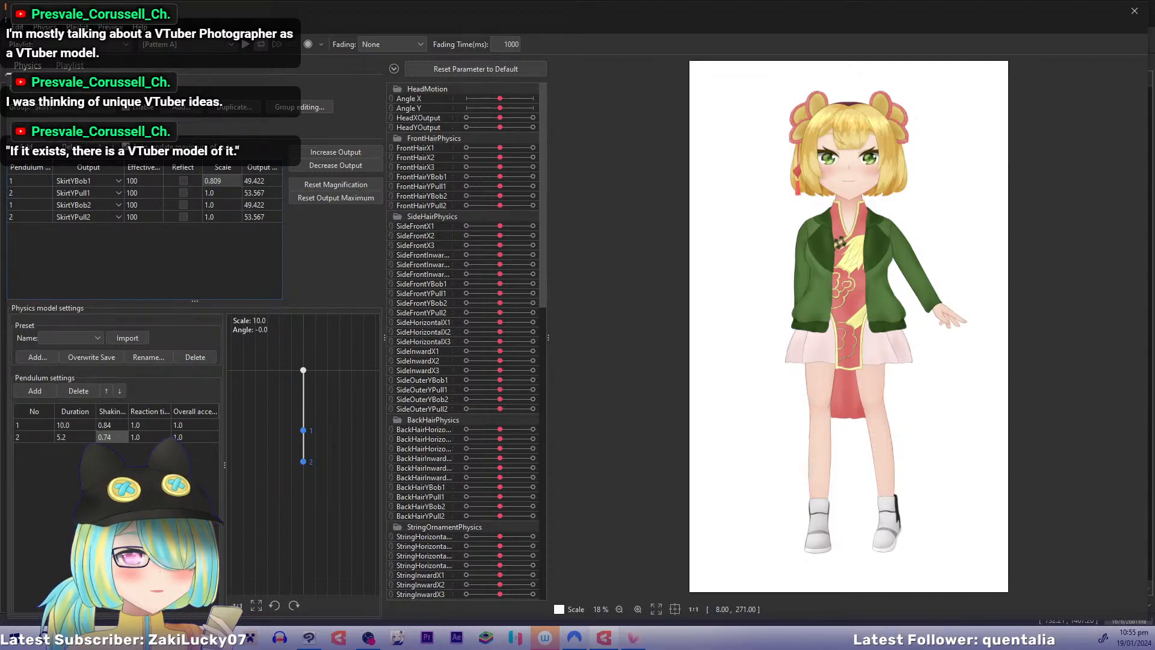
pyautogui.moveTo(217, 181); pyautogui.dragTo(237, 188)
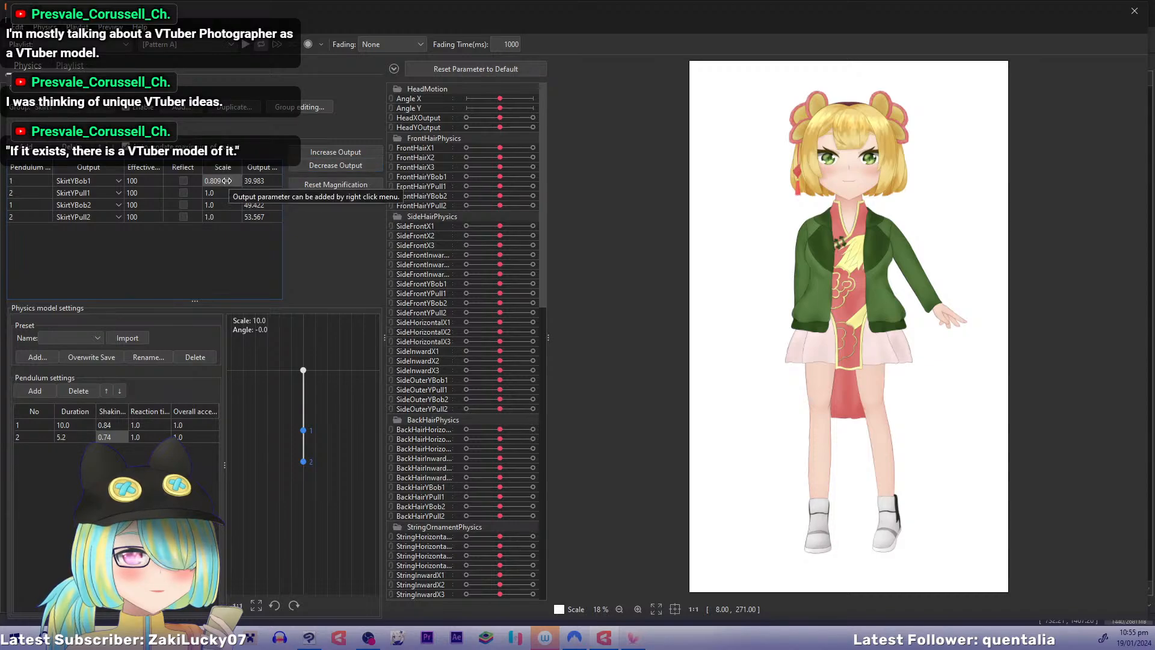
pyautogui.click(331, 165)
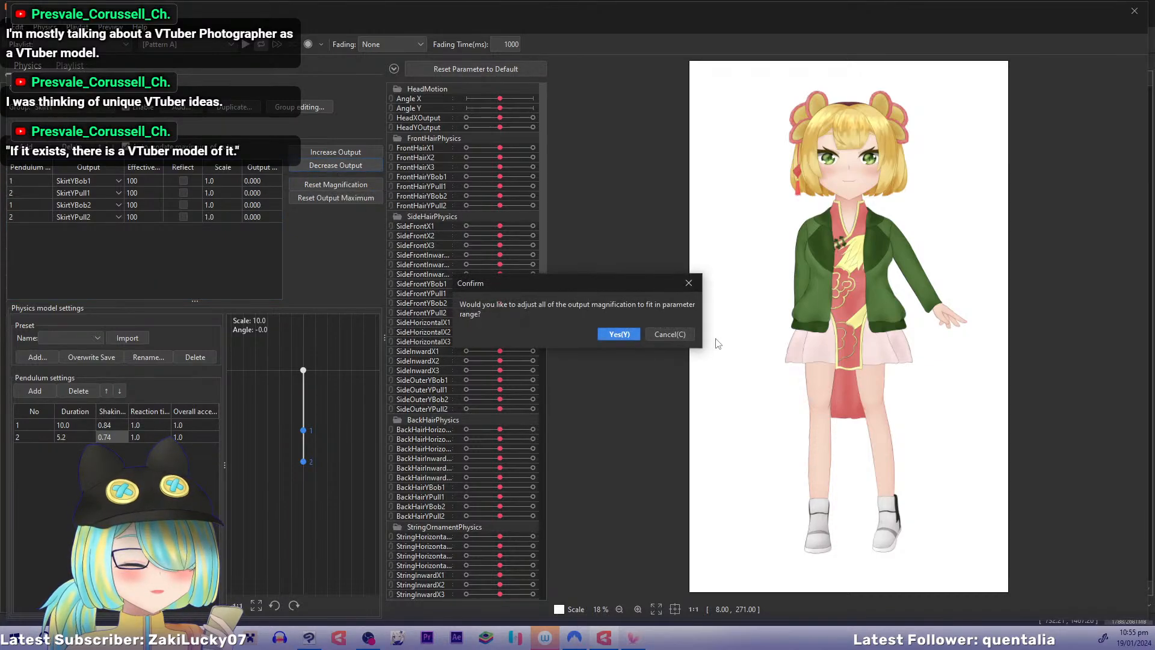
pyautogui.click(630, 332)
pyautogui.click(334, 165)
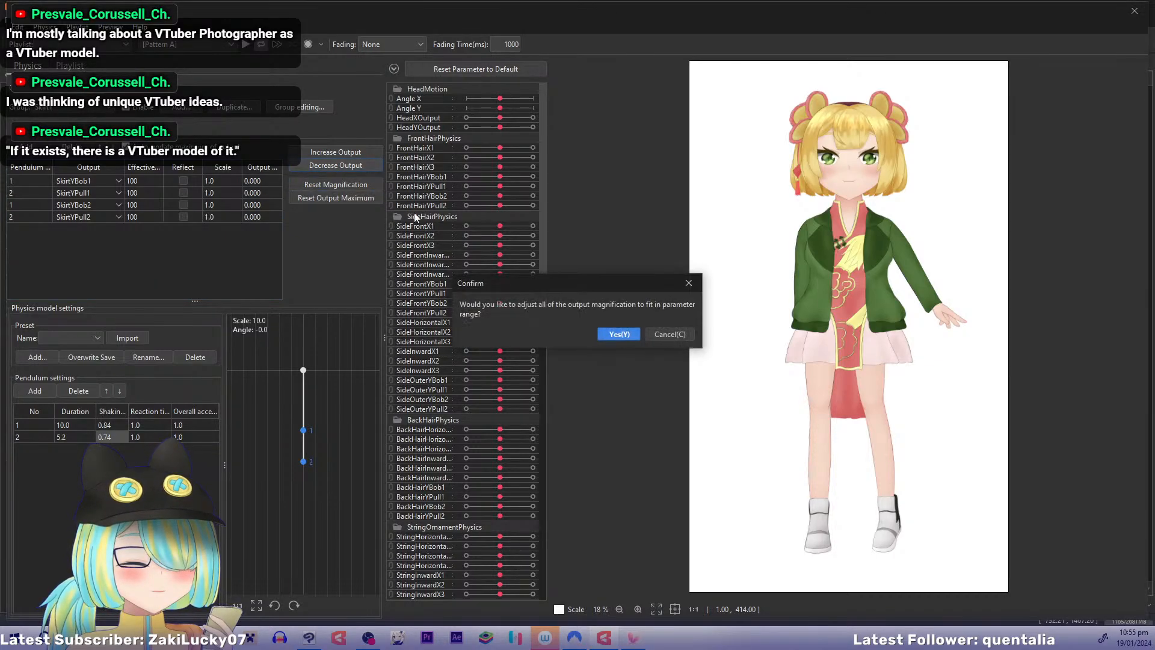
pyautogui.click(617, 334)
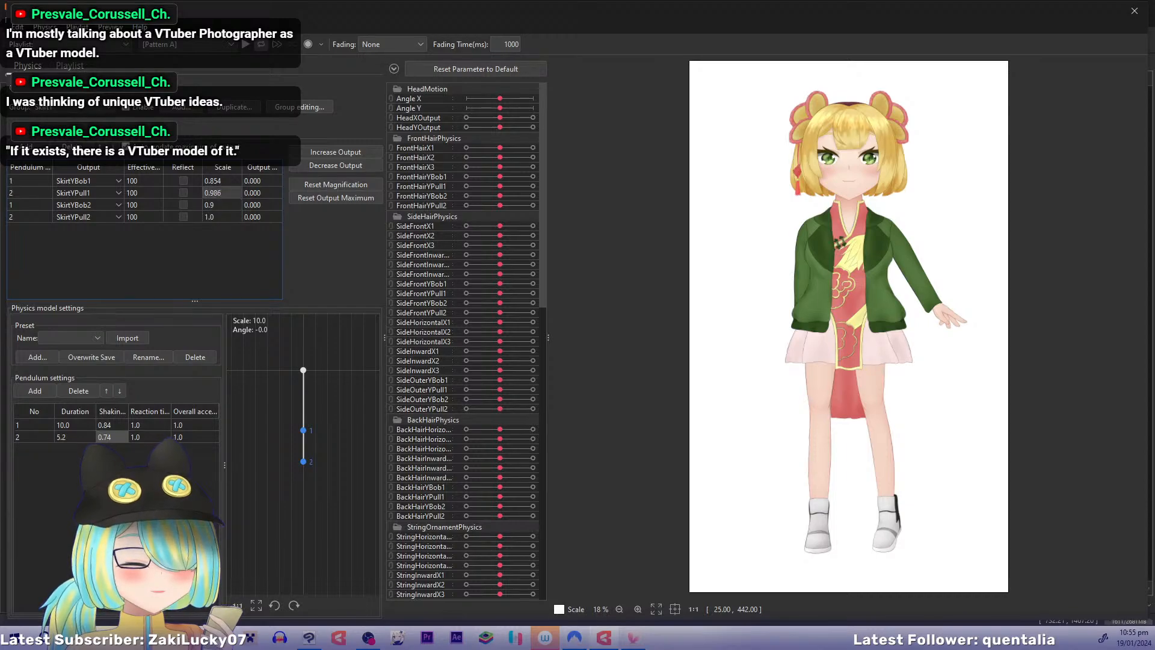
pyautogui.moveTo(227, 193); pyautogui.dragTo(138, 217)
pyautogui.hotkey('ctrl', 'z')
pyautogui.hotkey('ctrl', 'z')
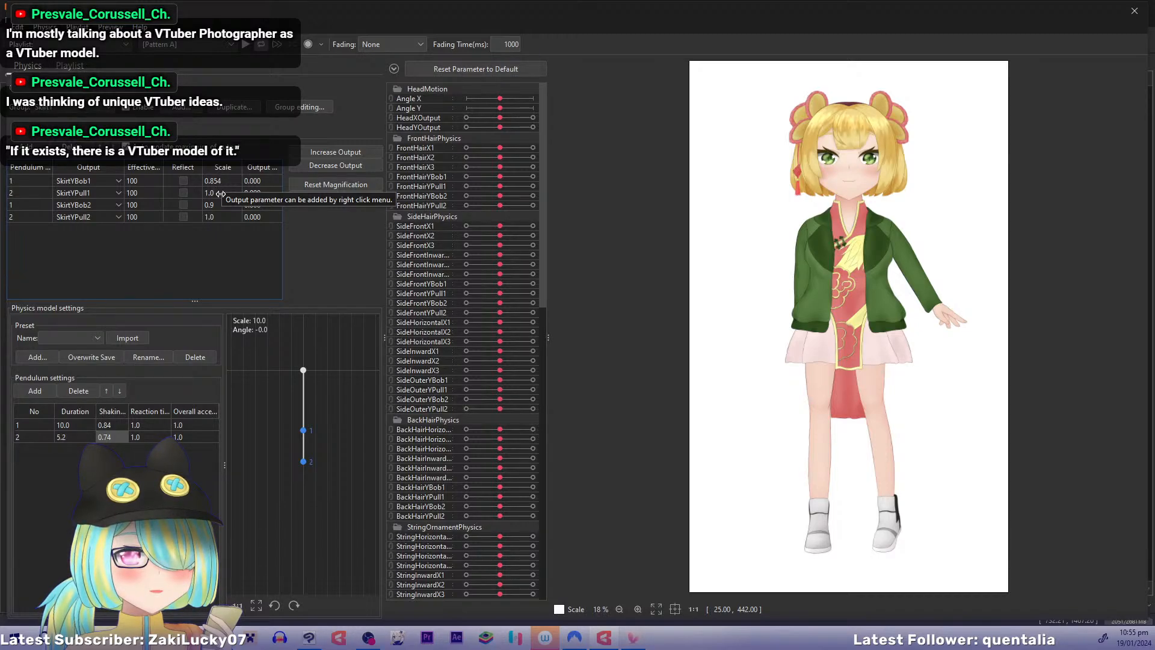
pyautogui.hotkey('ctrl', 'z')
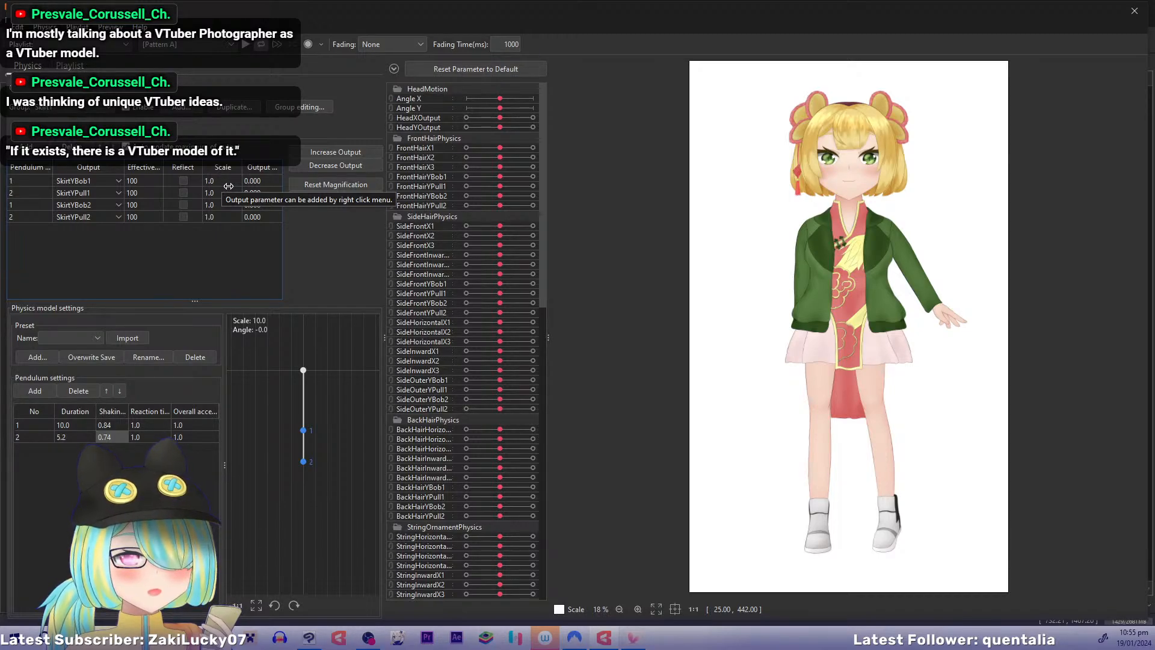
# Step: Assign pendulum 1 to SkirtYPull1 and pendulum 2 to SkirtYBob2, and move the model vertically to test the outputs
pyautogui.doubleClick(28, 191)
pyautogui.write('1')
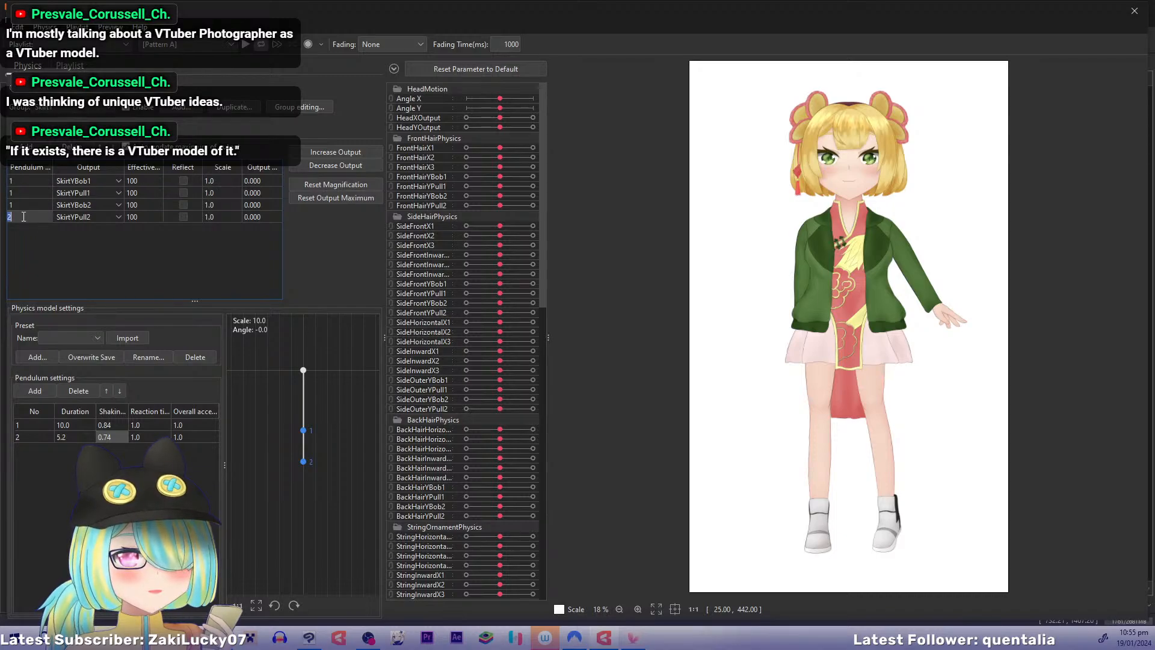
pyautogui.press('Return')
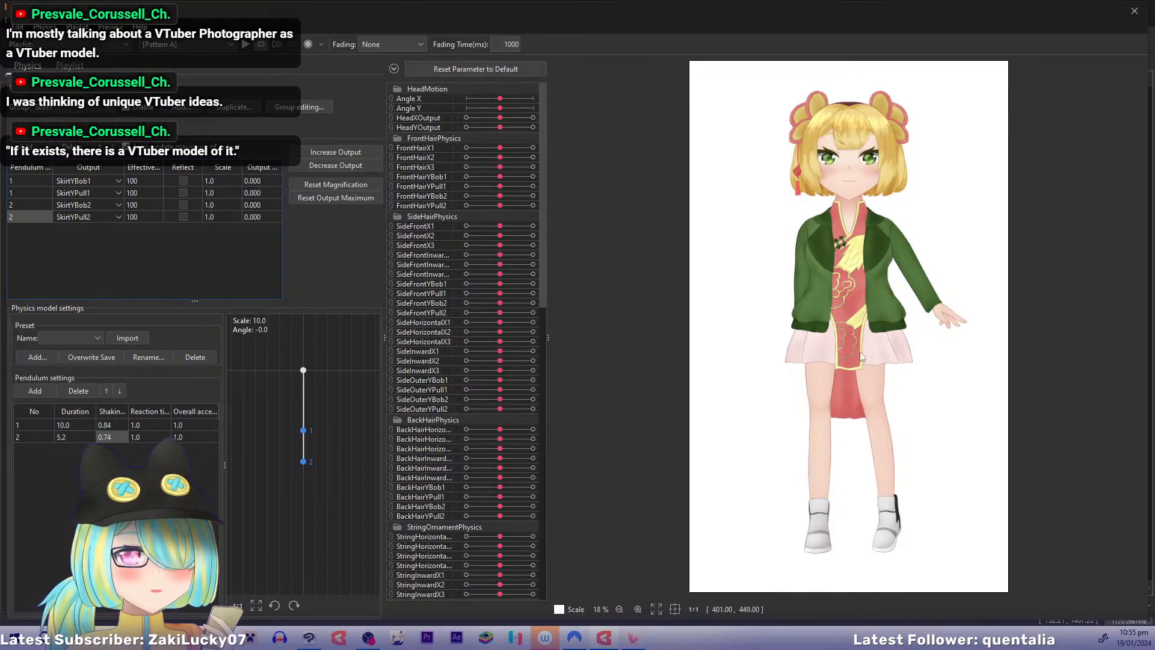
pyautogui.moveTo(845, 349); pyautogui.dragTo(844, 222)
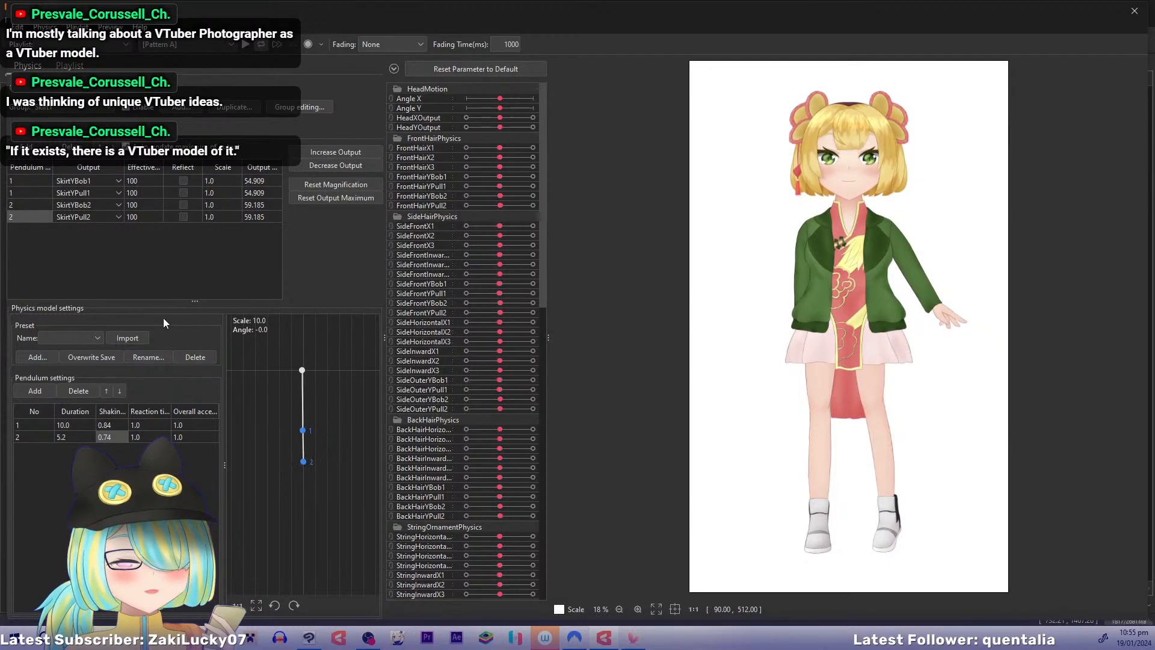
# Step: Return to the SkirtY input settings and move the model while watching the SkirtYBob and SkirtYPull parameters
pyautogui.doubleClick(222, 181)
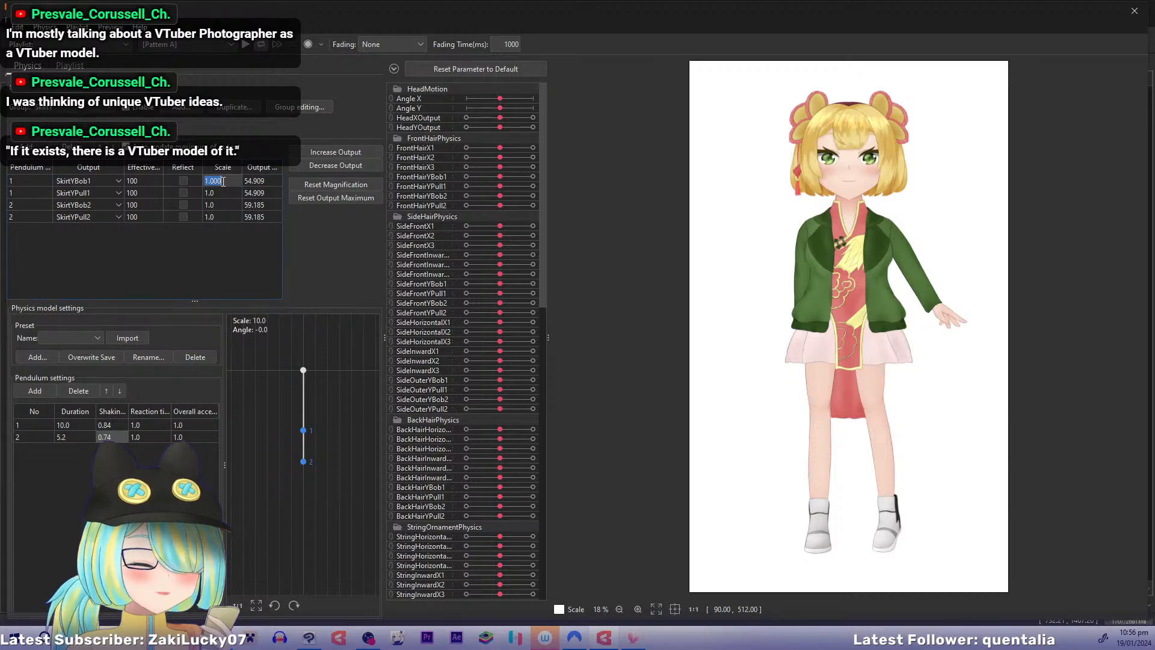
pyautogui.click(37, 127)
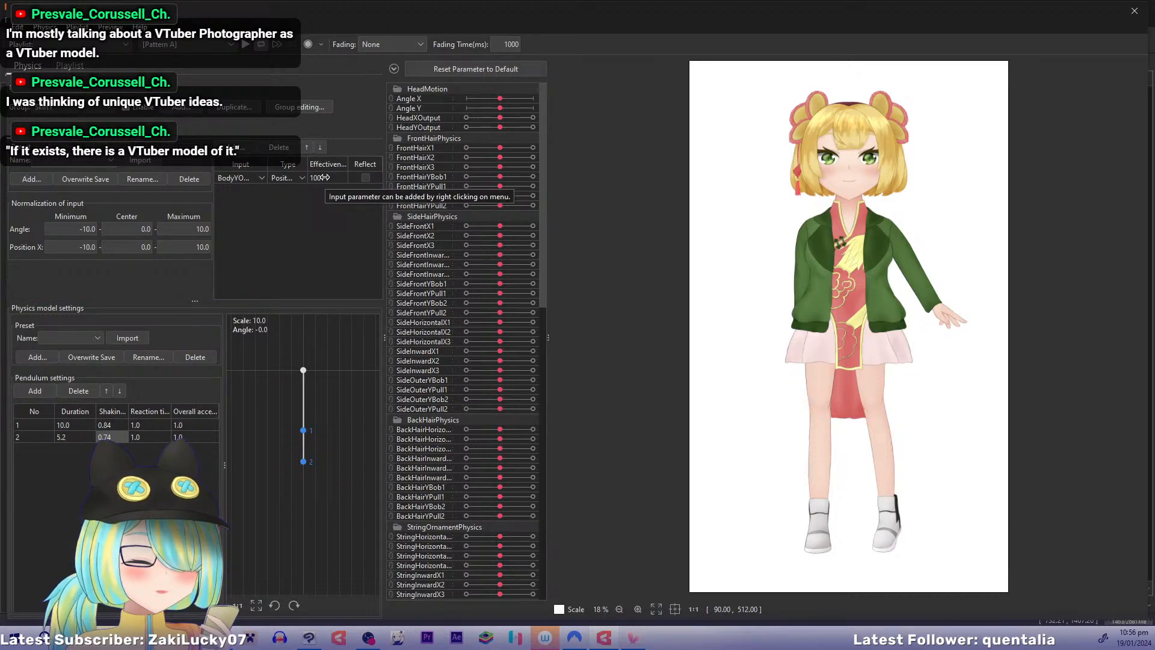
pyautogui.moveTo(891, 186); pyautogui.dragTo(523, 288)
pyautogui.moveTo(544, 191); pyautogui.dragTo(546, 486)
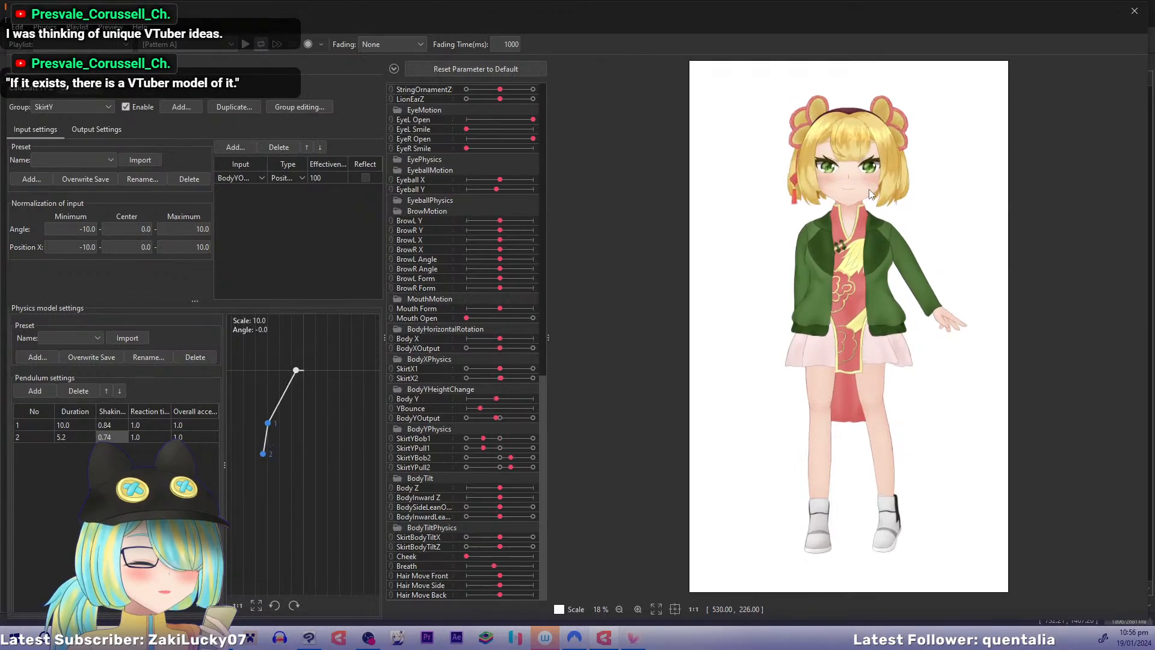
# Step: Try an effectiveness of 50 for the SkirtY position input and move the model vertically to test the response
pyautogui.doubleClick(321, 178)
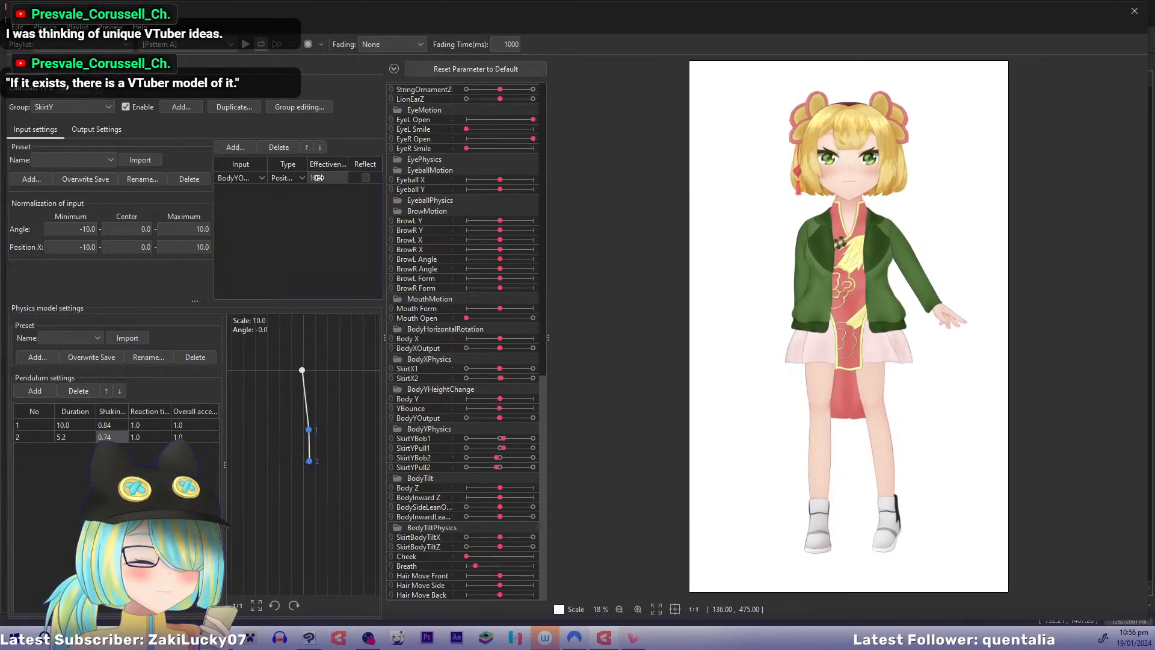
pyautogui.write('000')
pyautogui.press('Return')
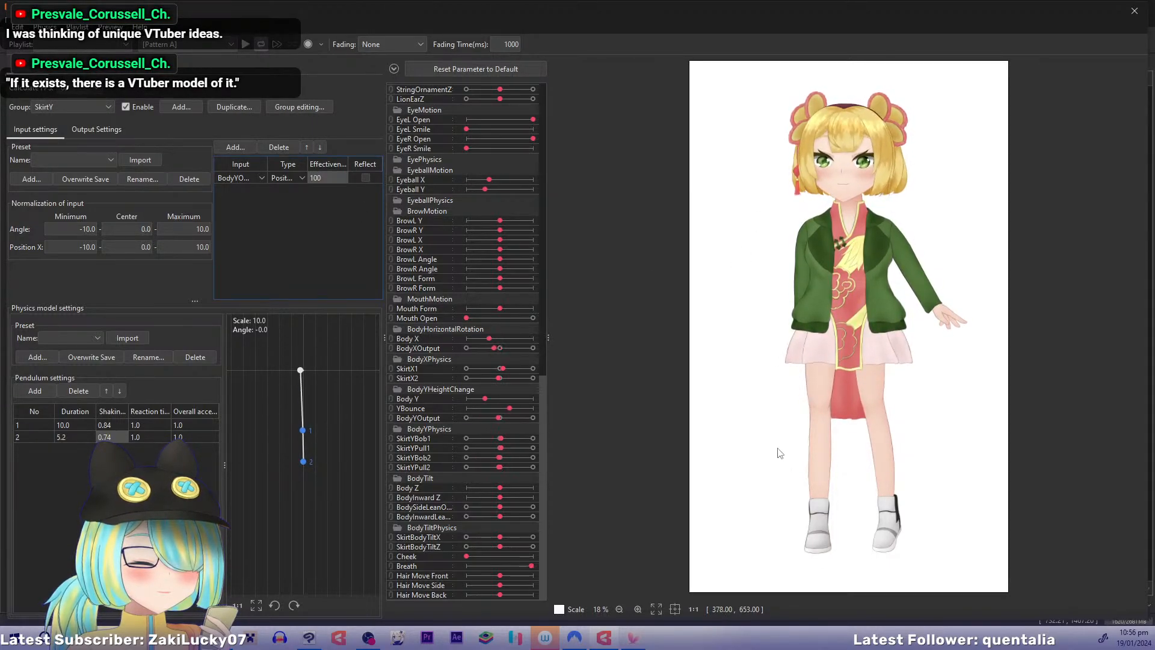
pyautogui.doubleClick(326, 178)
pyautogui.write('50')
pyautogui.press('Return')
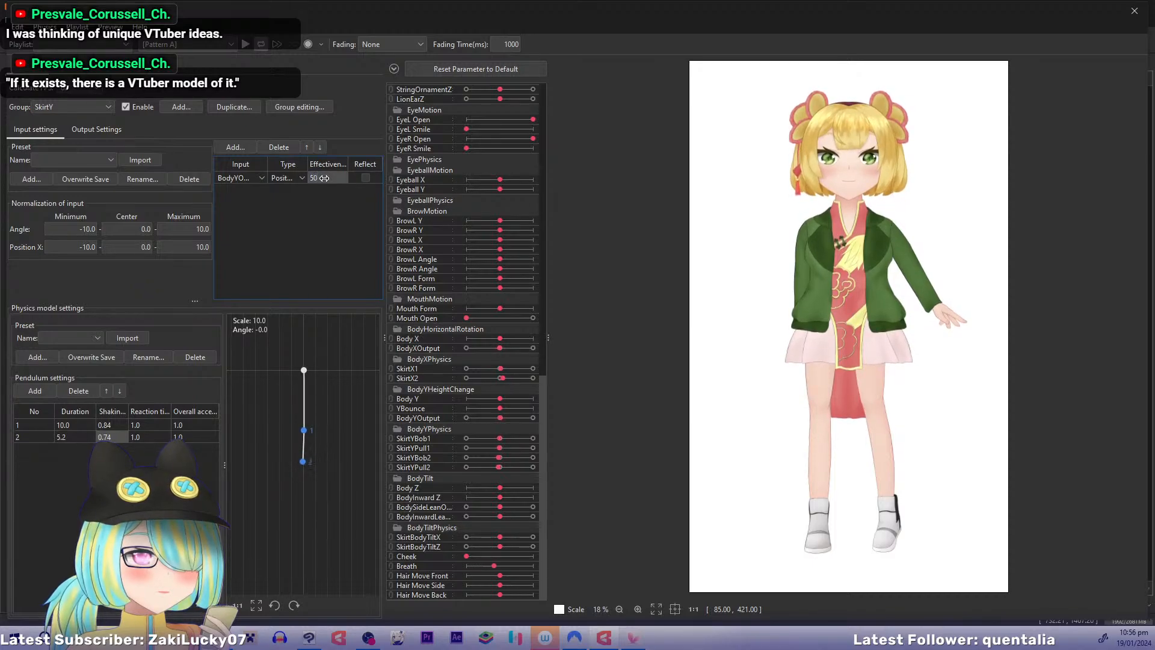
pyautogui.moveTo(804, 136); pyautogui.dragTo(815, 605)
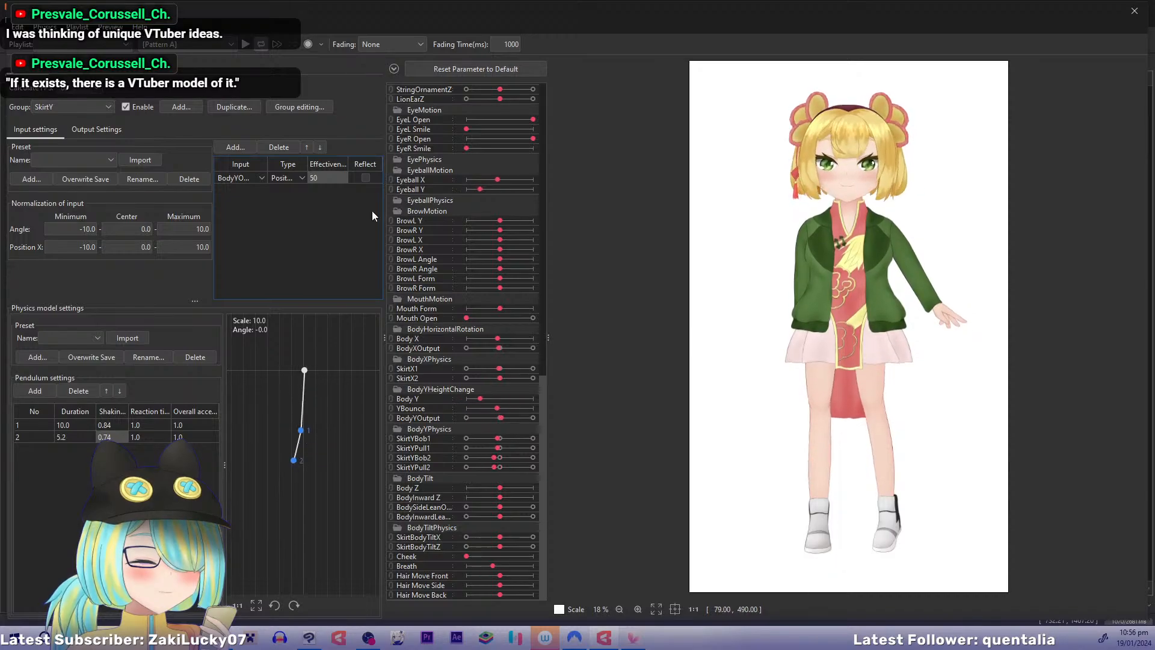
# Step: Try an output scale of 0.5 for SkirtYBob1 and SkirtYPull1 in the SkirtY group
pyautogui.click(96, 130)
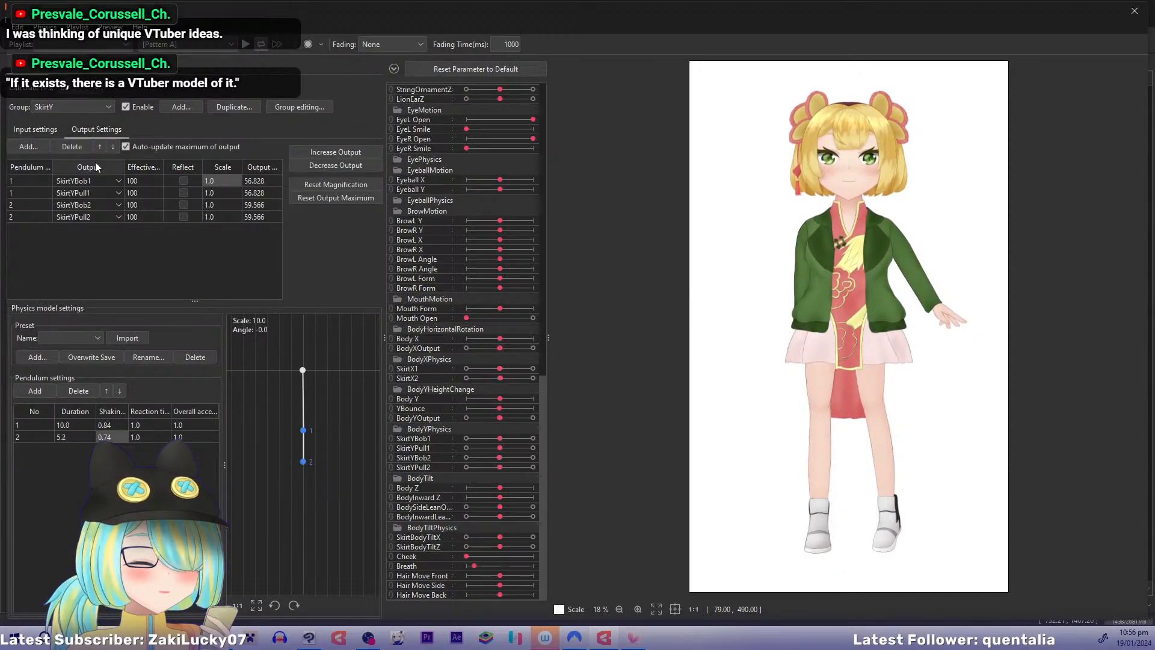
pyautogui.doubleClick(210, 181)
pyautogui.write('0.5')
pyautogui.press('Return')
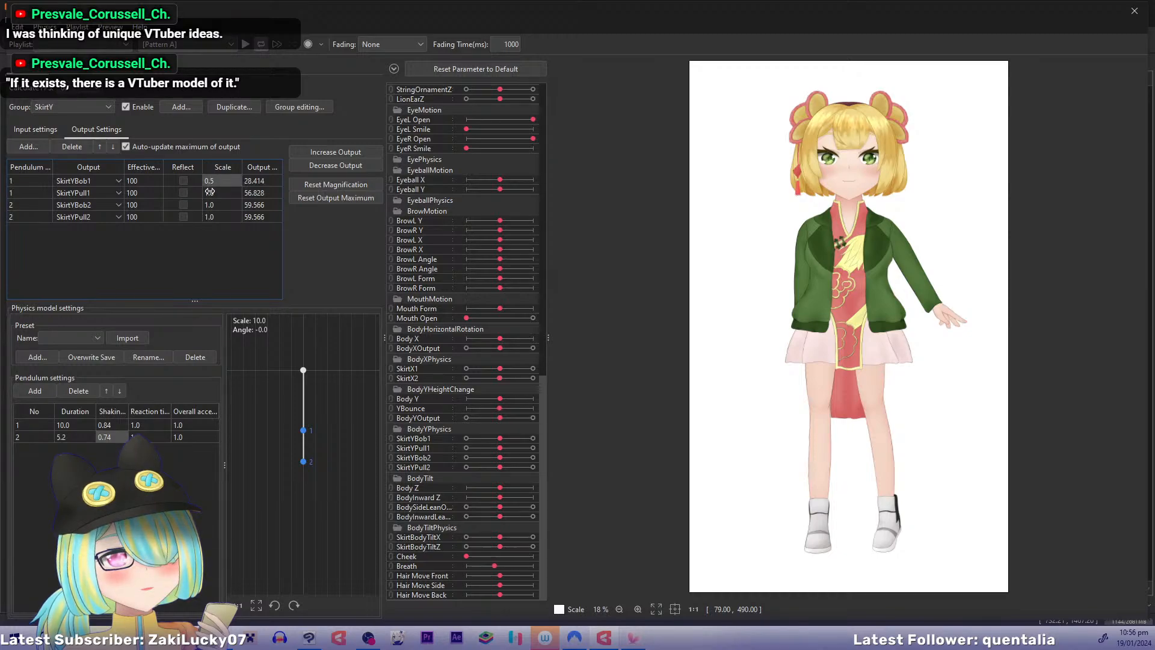
pyautogui.doubleClick(210, 192)
pyautogui.write('0')
pyautogui.press('Return')
pyautogui.doubleClick(228, 193)
pyautogui.write('0.5')
pyautogui.press('Return')
# Step: Try an output scale of 0.5 for SkirtYBob2 and SkirtYPull2, and move the model to test the skirt's bounce
pyautogui.click(225, 204)
pyautogui.write('0.5')
pyautogui.press('Return')
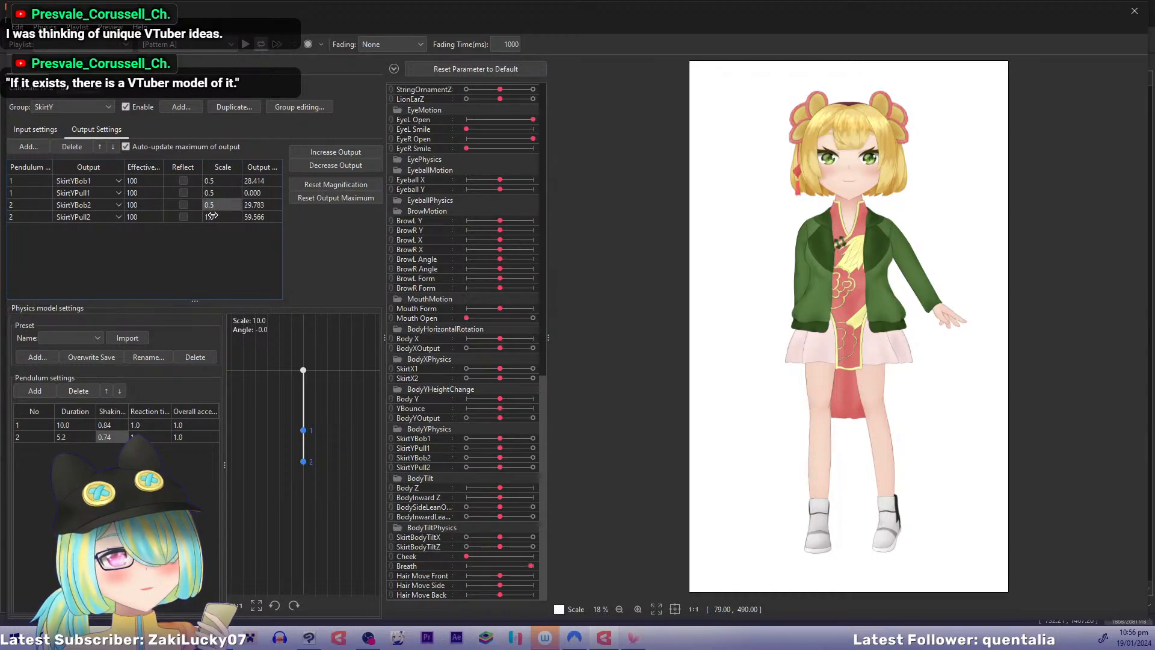
pyautogui.click(213, 217)
pyautogui.write('0.5')
pyautogui.press('Return')
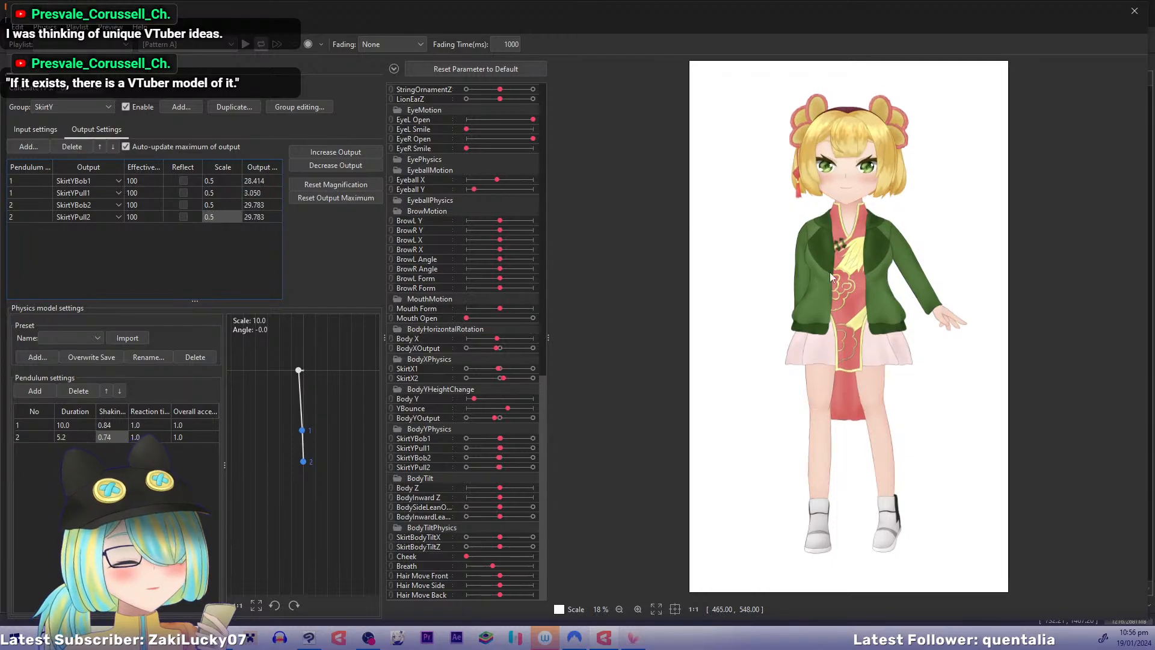
pyautogui.moveTo(858, 539); pyautogui.dragTo(845, 447)
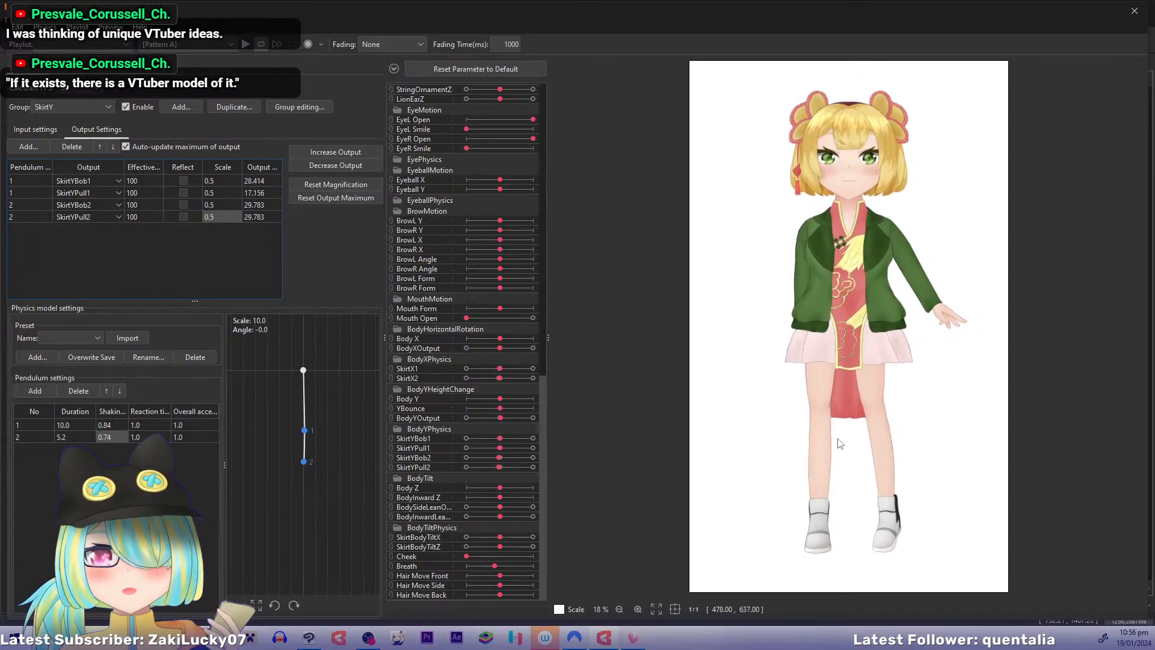
pyautogui.moveTo(840, 442); pyautogui.dragTo(516, 227)
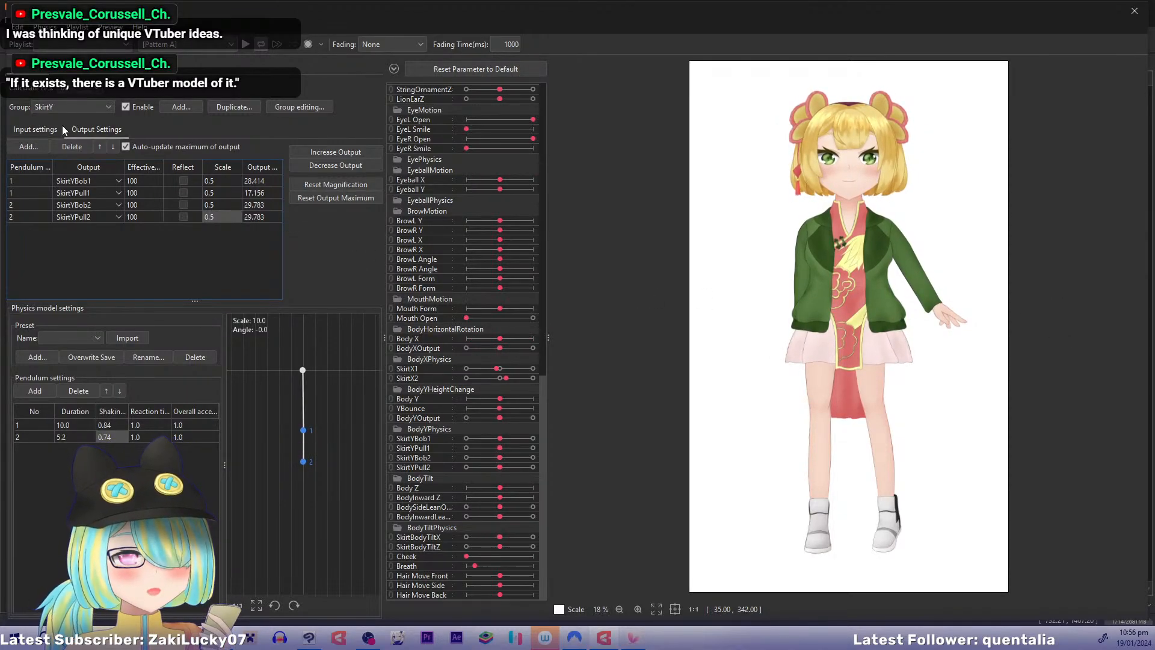
# Step: For the SkirtX physics group, set the shaking influence to 0.8 for pendulum 1 and 0.75 for pendulum 2, and test the motion
pyautogui.click(90, 110)
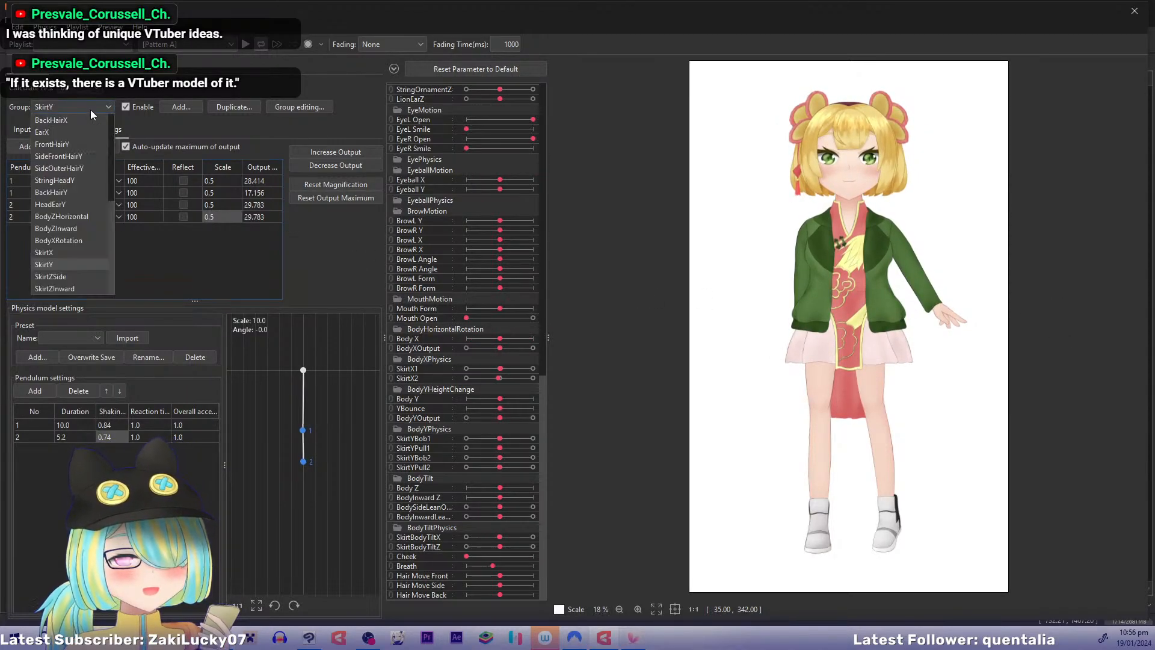
pyautogui.click(70, 252)
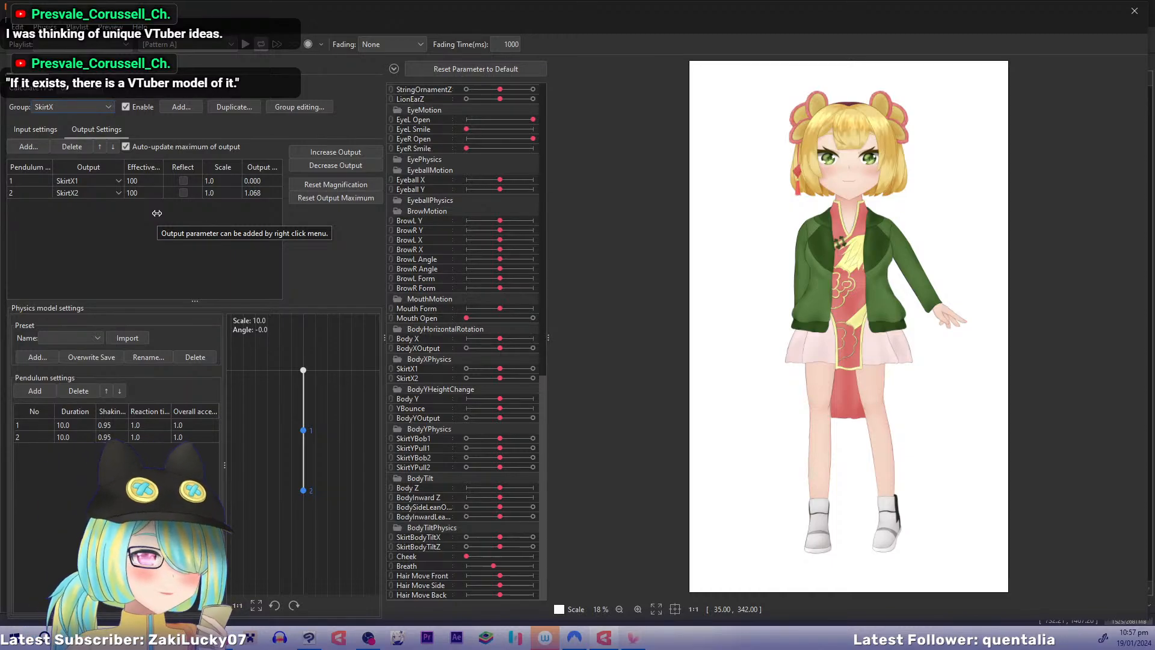
pyautogui.doubleClick(105, 425)
pyautogui.write('0.8')
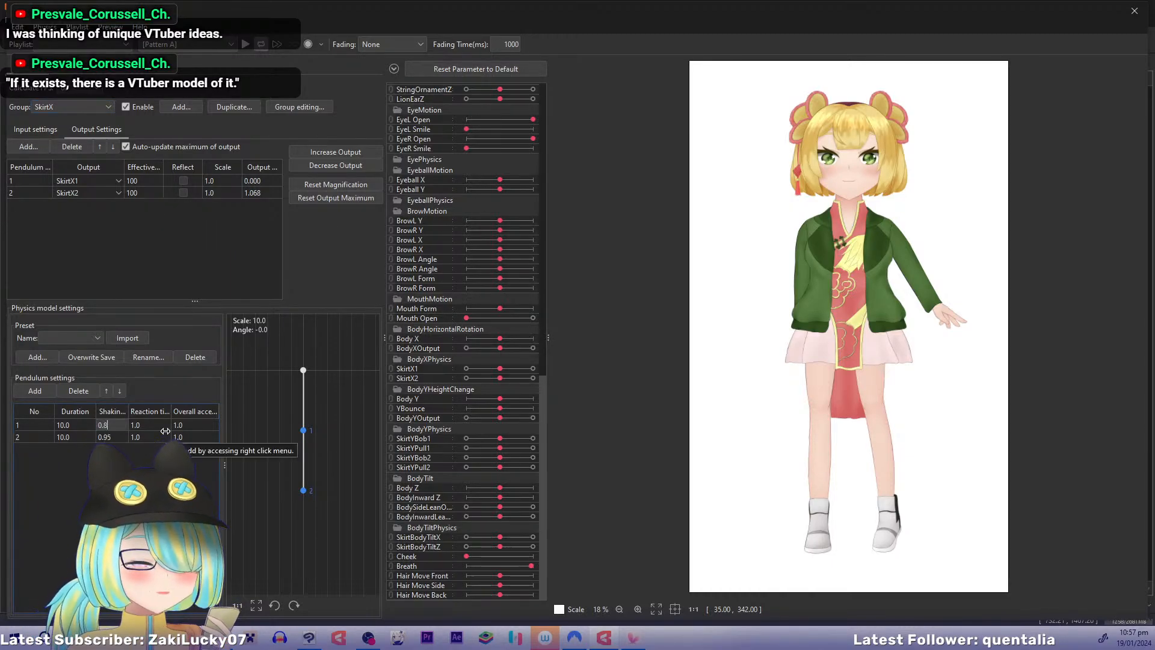
pyautogui.press('Return')
pyautogui.doubleClick(118, 437)
pyautogui.write('0.7')
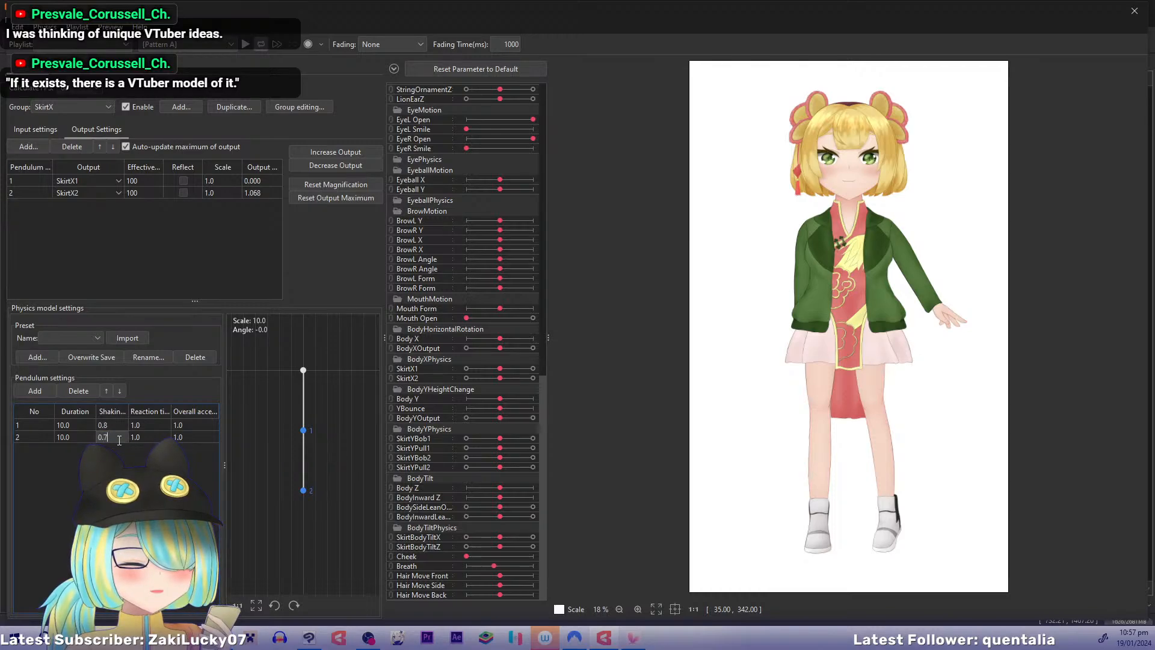
pyautogui.write('5')
pyautogui.press('Return')
pyautogui.moveTo(1035, 319); pyautogui.dragTo(1052, 436)
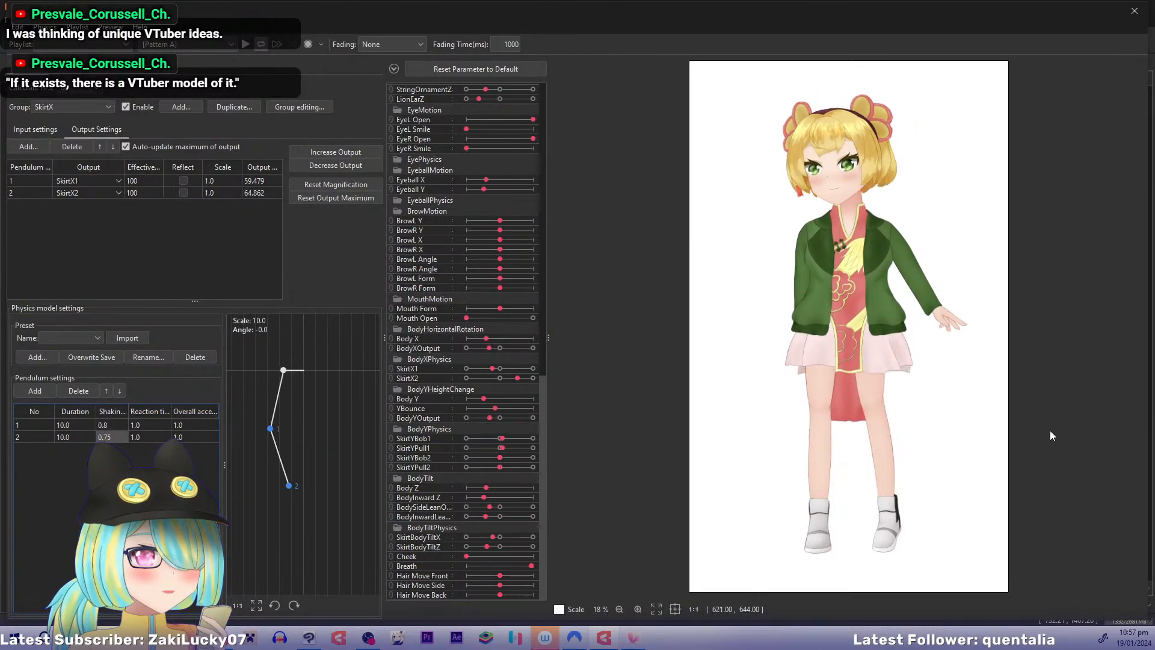
# Step: Set the pendulum's shaking influence to 0.8 for the SkirtZSide physics group
pyautogui.click(78, 107)
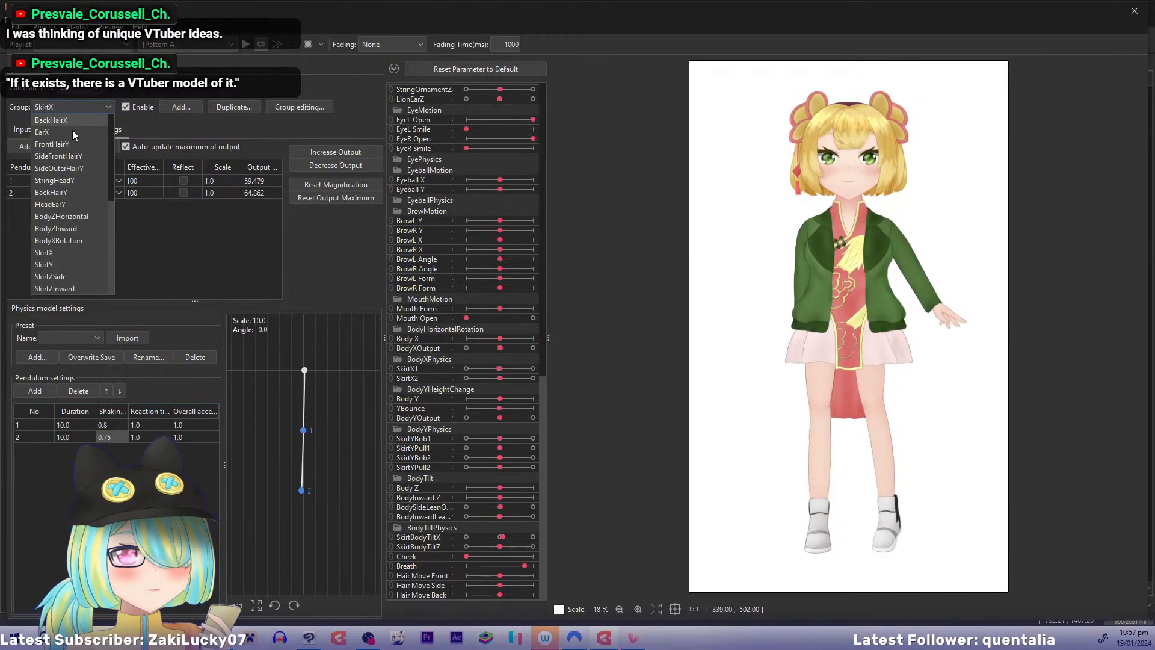
pyautogui.click(63, 276)
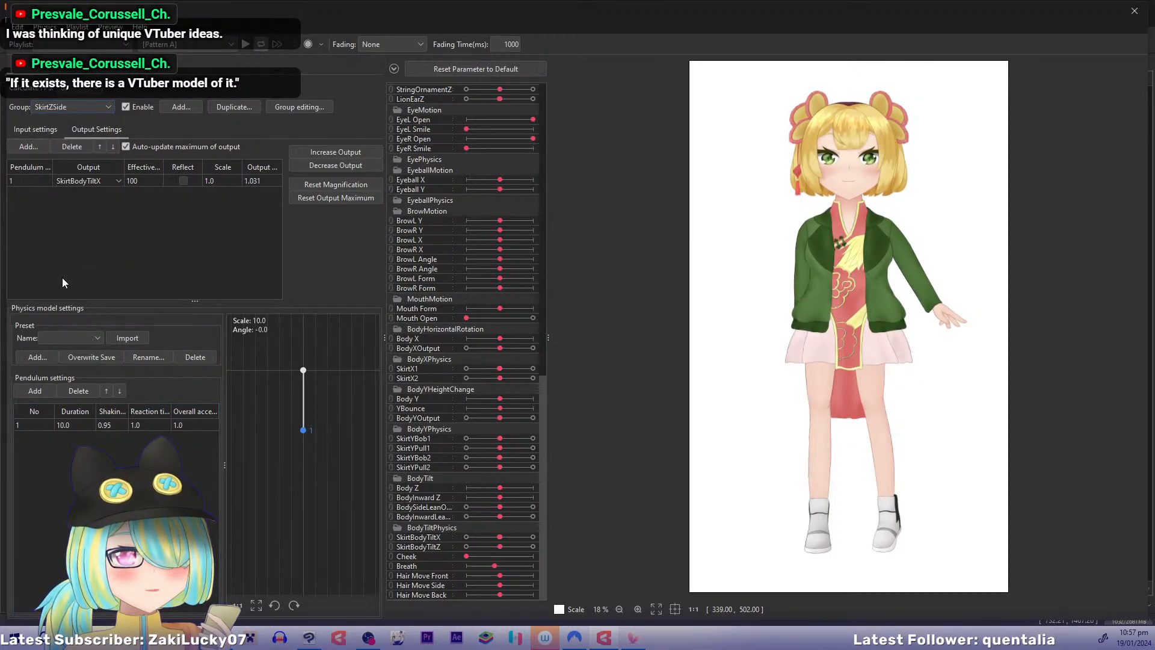
pyautogui.doubleClick(113, 424)
pyautogui.write('0.8')
pyautogui.press('Return')
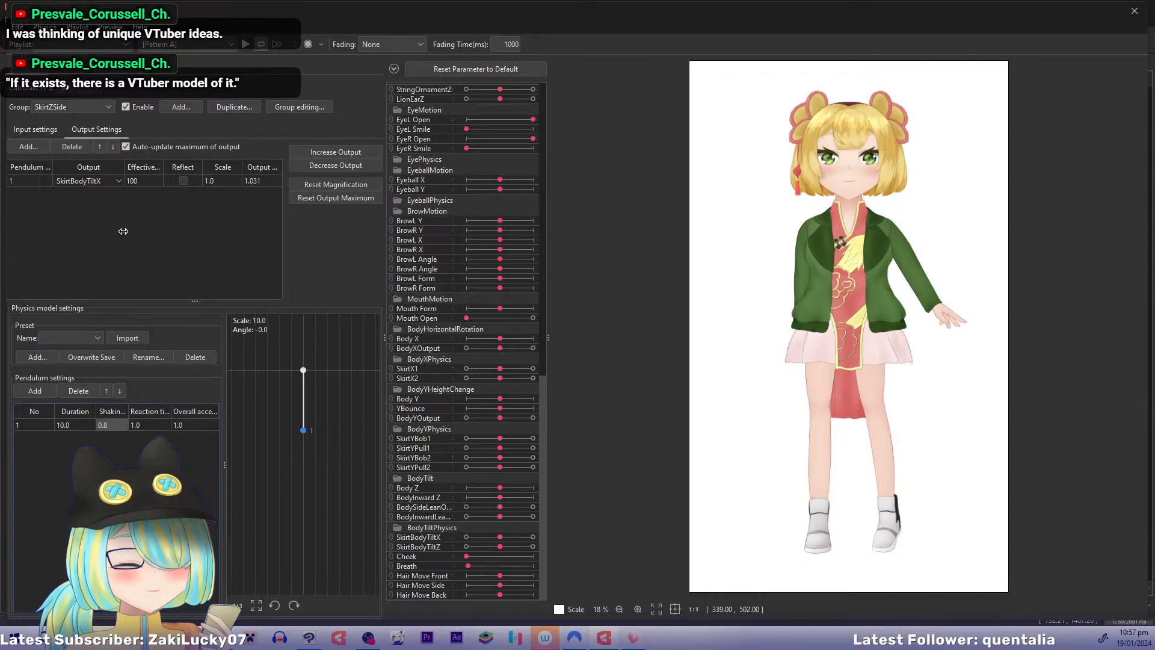
# Step: Set the pendulum's shaking influence to 0.8 for the SkirtZInward physics group and move the model to test it
pyautogui.click(71, 109)
pyautogui.click(85, 288)
pyautogui.doubleClick(111, 423)
pyautogui.write('0.')
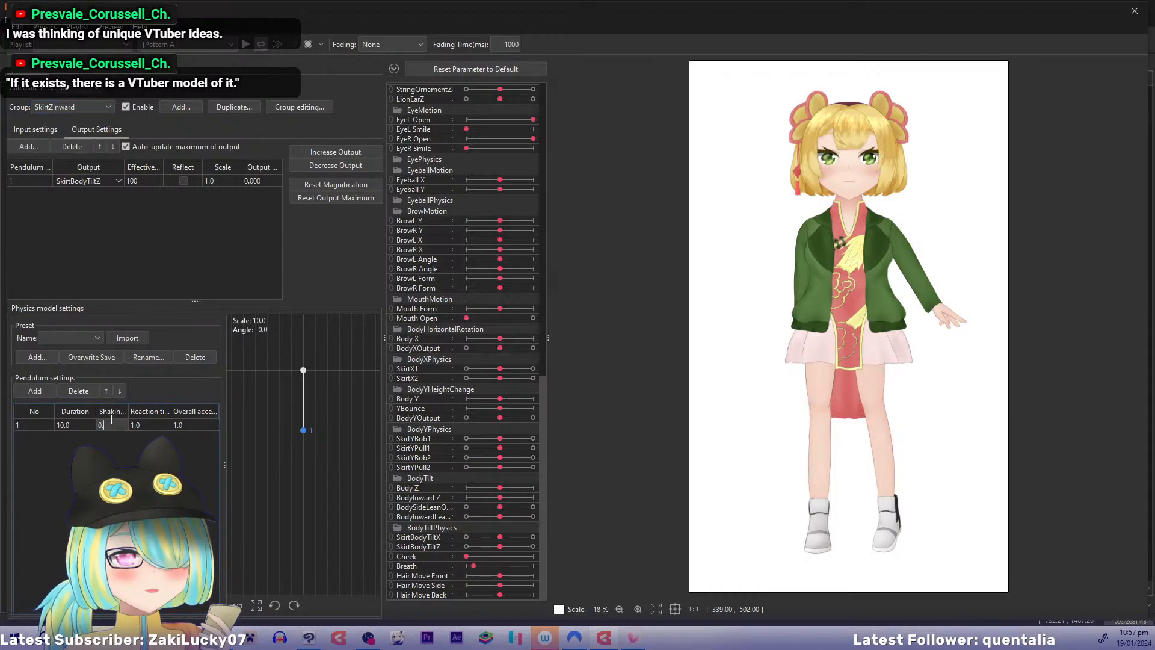
pyautogui.press('Return')
pyautogui.moveTo(800, 369); pyautogui.dragTo(839, 145)
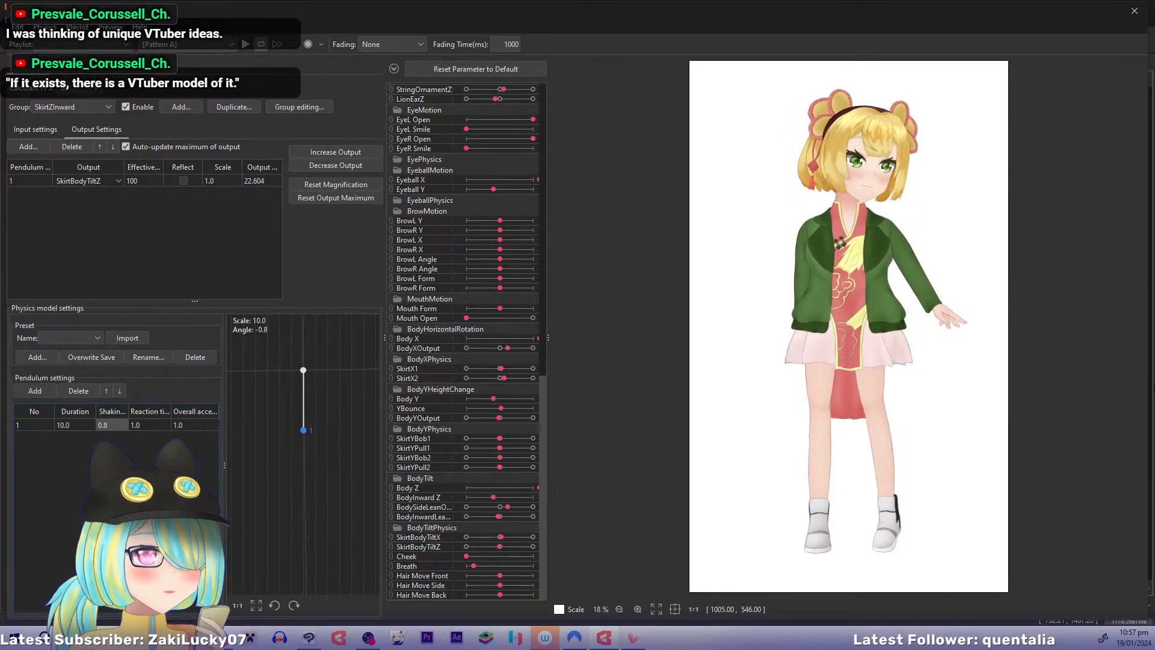
# Step: Set the shaking influence to 0.8 for the BodyZHorizontal and BodyZInward physics groups, and move the model to test the body leans
pyautogui.click(104, 107)
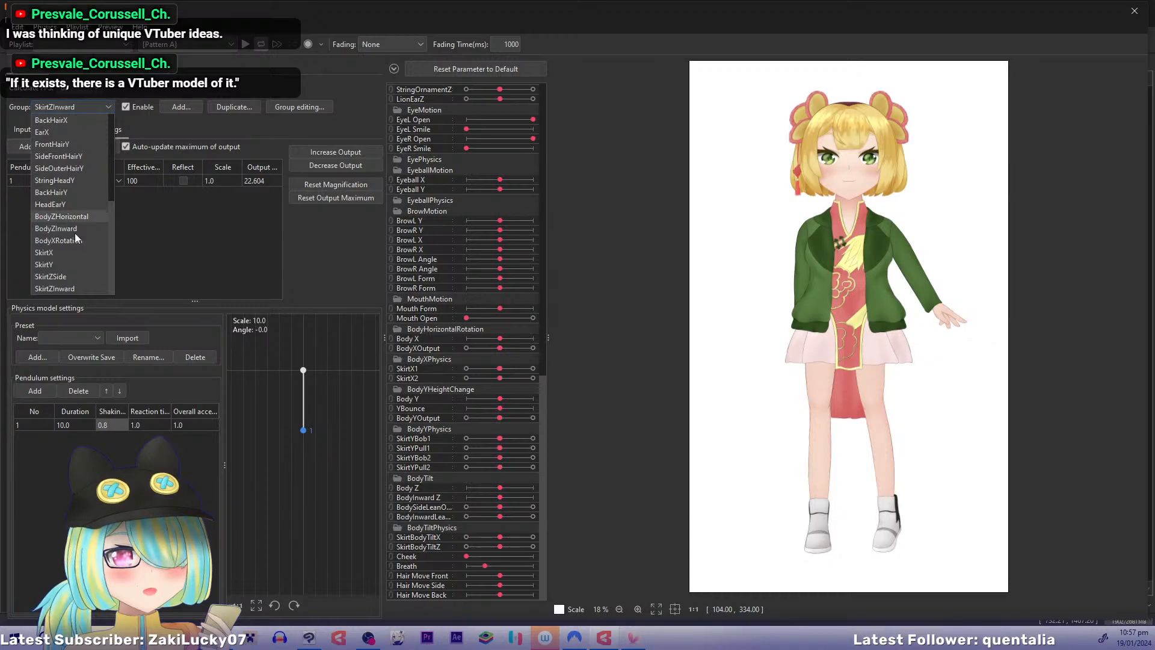
pyautogui.click(61, 216)
pyautogui.doubleClick(111, 425)
pyautogui.write('0.8')
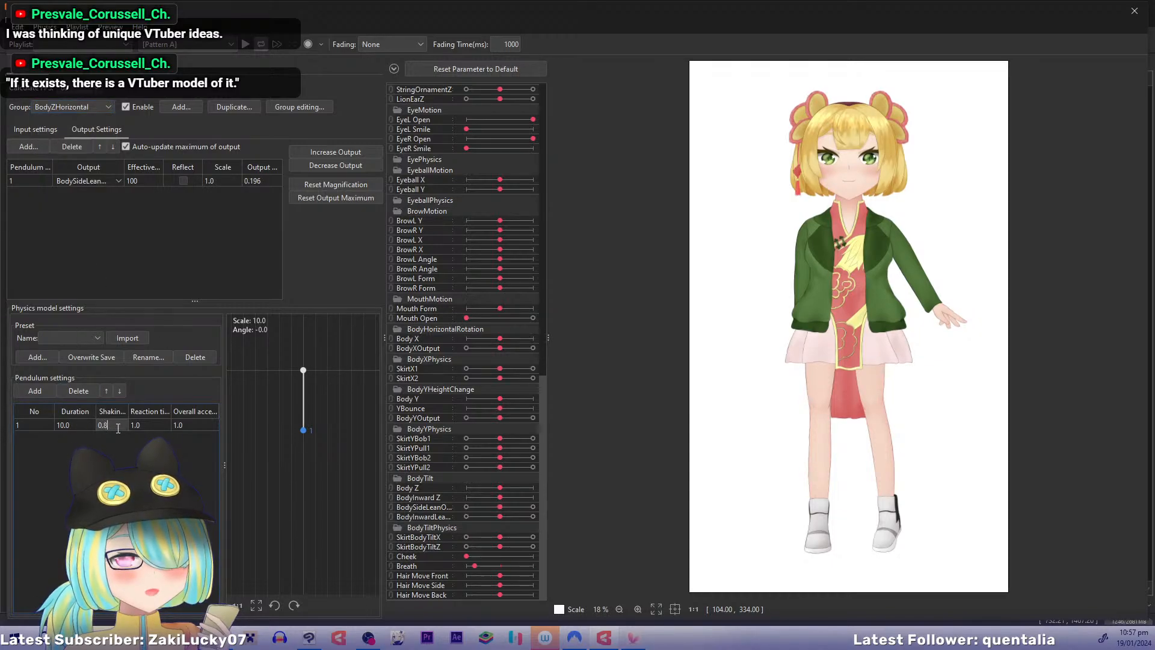
pyautogui.click(91, 107)
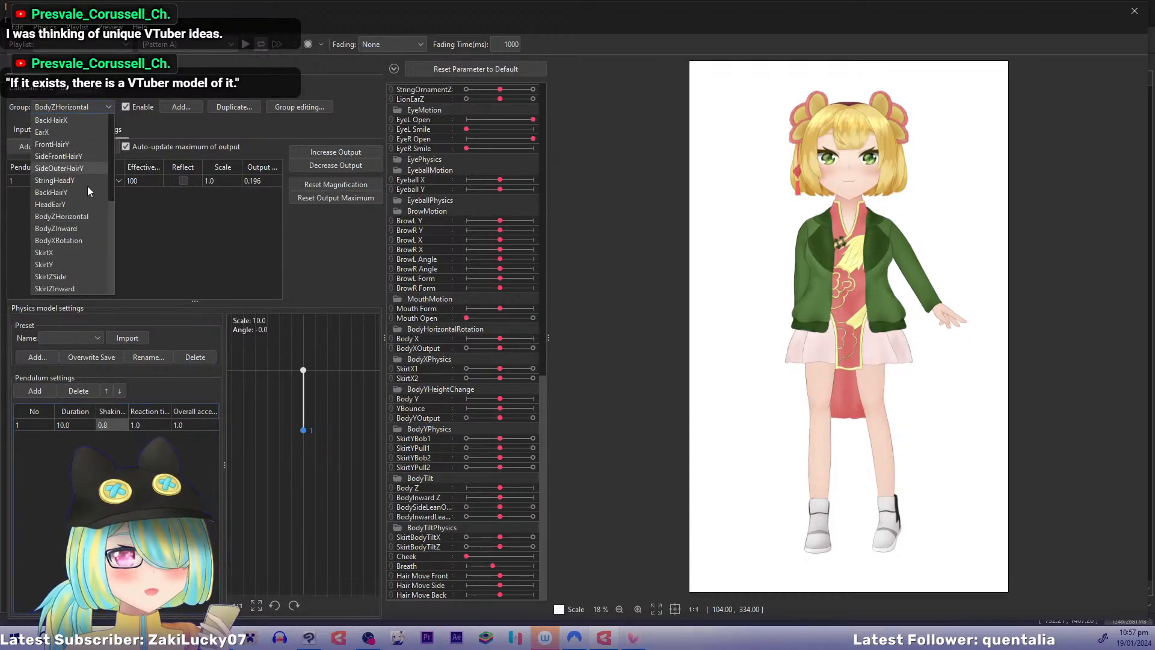
pyautogui.click(74, 229)
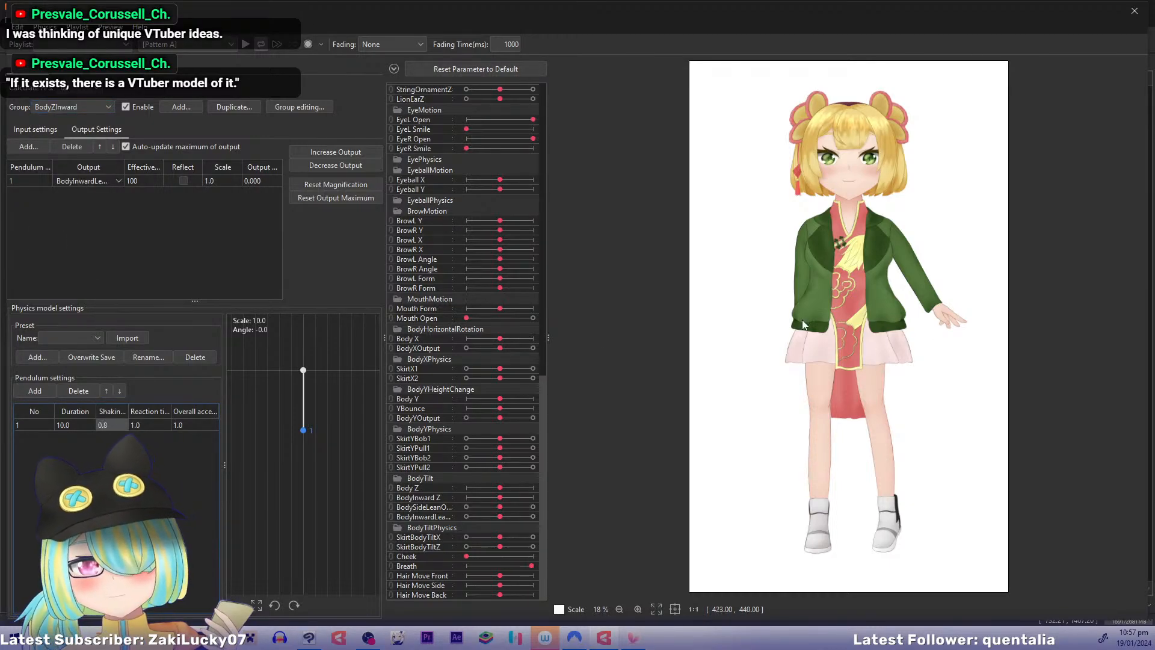
pyautogui.moveTo(803, 320); pyautogui.dragTo(842, 512)
# Step: In the SkirtY group, set the output scales of SkirtYBob1 and SkirtYPull1 to 1
pyautogui.click(72, 111)
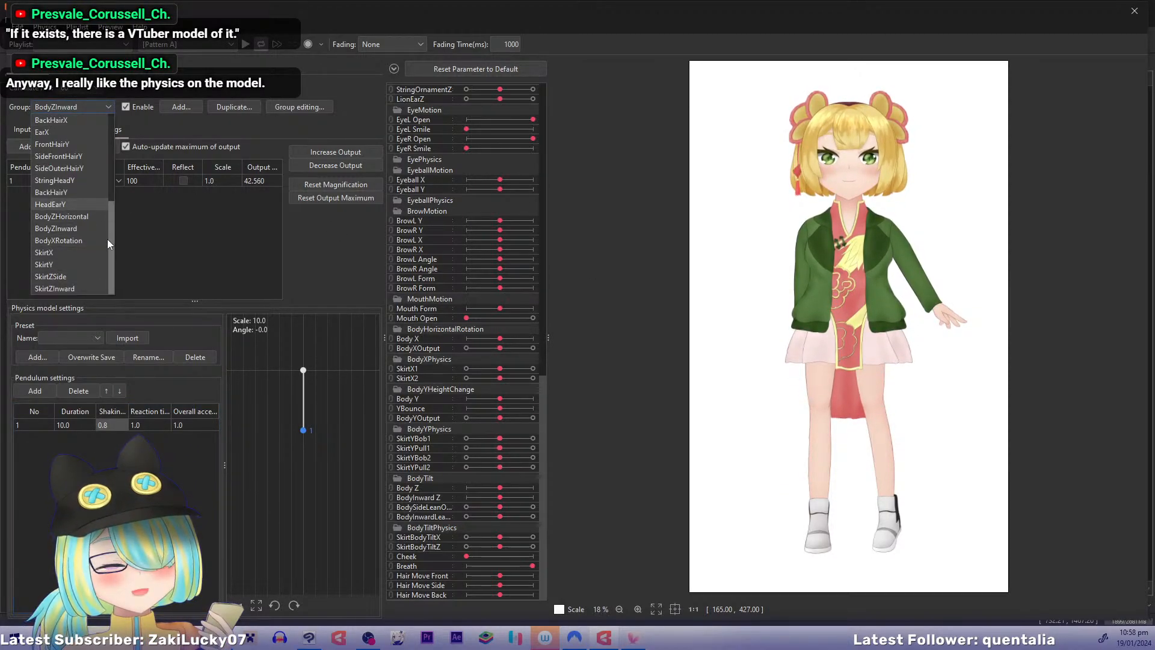
pyautogui.click(56, 265)
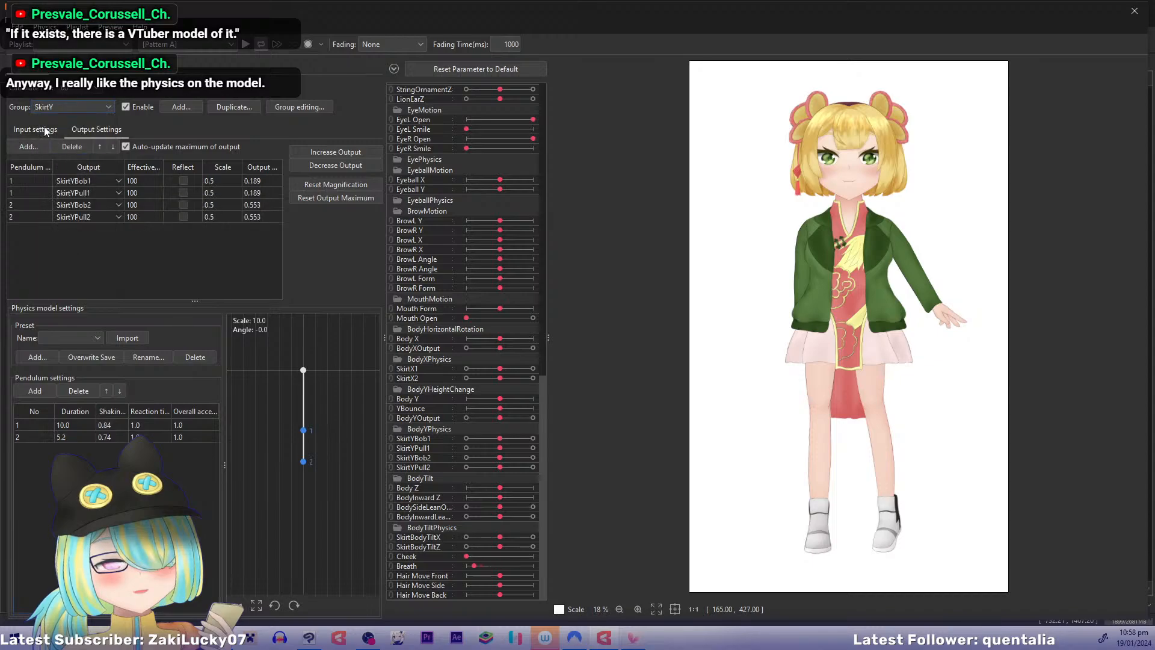
pyautogui.doubleClick(217, 194)
pyautogui.doubleClick(222, 182)
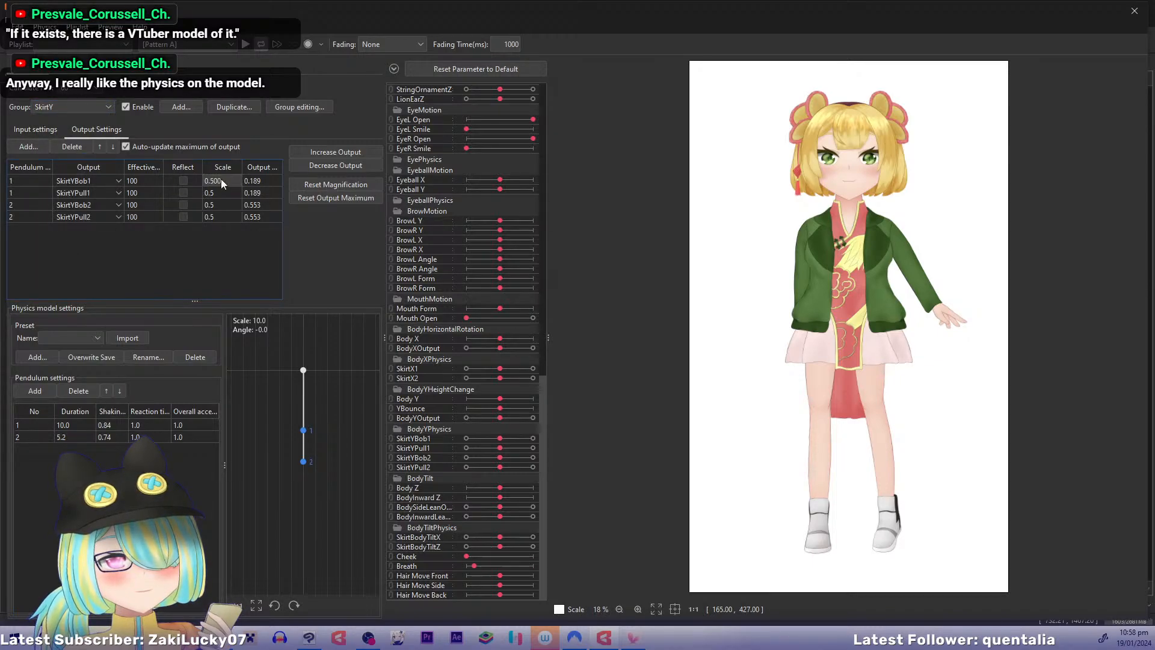
pyautogui.write('1')
pyautogui.press('Return')
pyautogui.doubleClick(216, 194)
pyautogui.write('1')
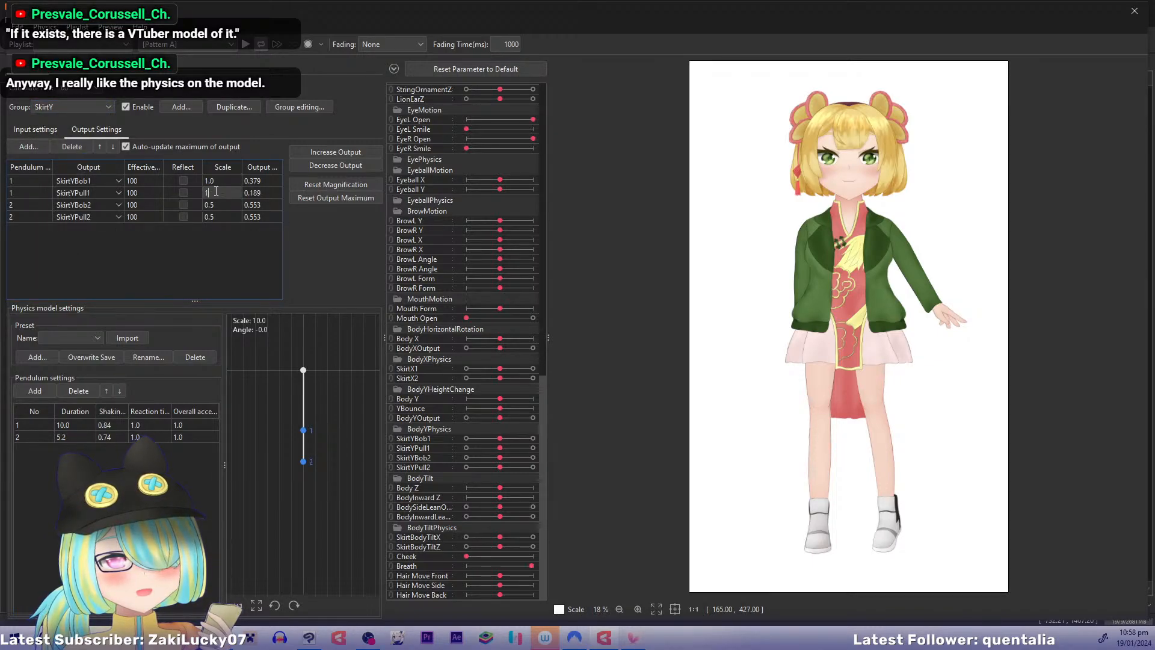
pyautogui.press('Return')
# Step: Set the output scales of SkirtYBob2 and SkirtYPull2 to 1
pyautogui.doubleClick(215, 205)
pyautogui.write('1')
pyautogui.press('Return')
pyautogui.doubleClick(213, 217)
pyautogui.write('1')
pyautogui.press('Return')
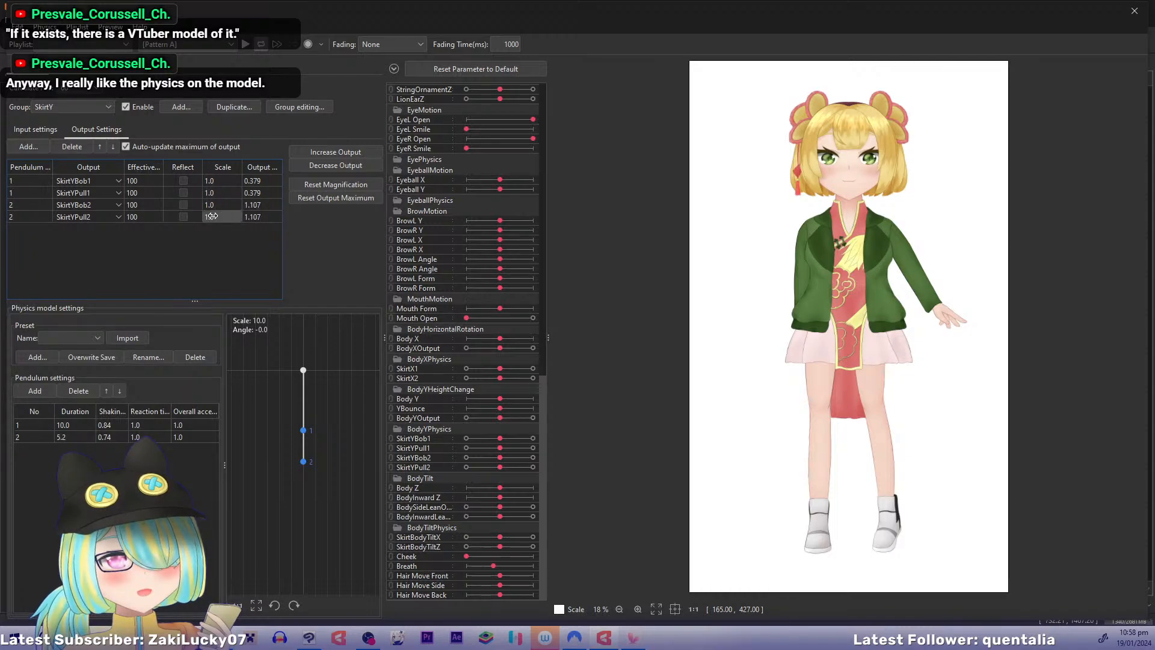
# Step: Show the SkirtY input settings and move the model vertically and sideways to examine the skirt and body physics
pyautogui.click(43, 144)
pyautogui.click(648, 142)
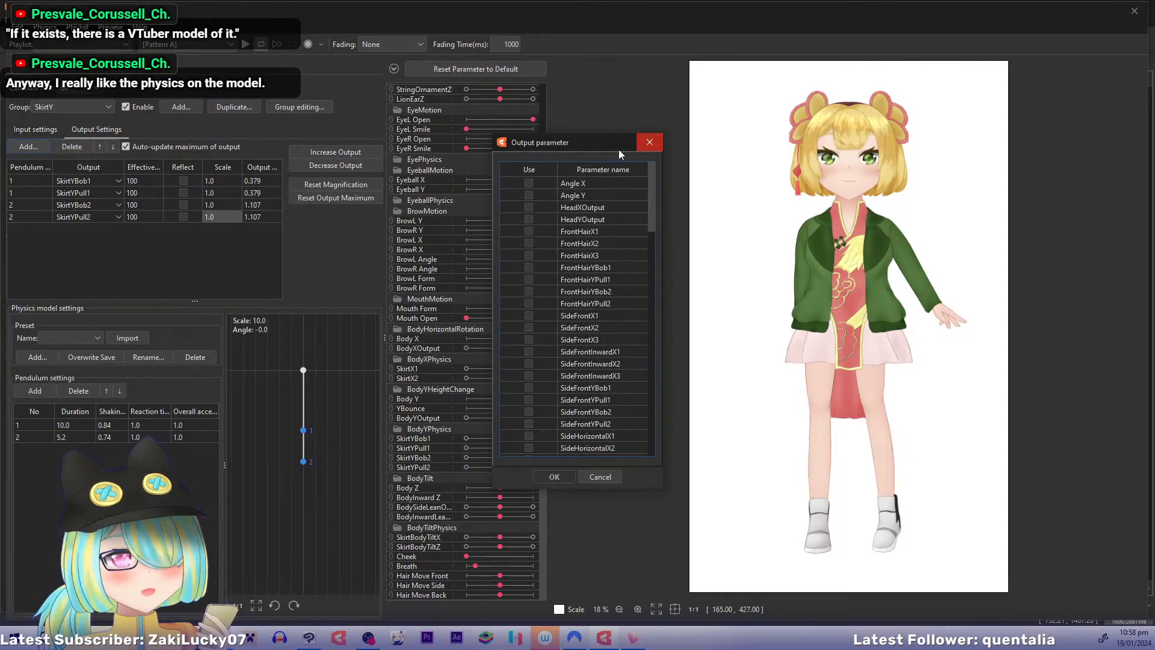
pyautogui.click(36, 130)
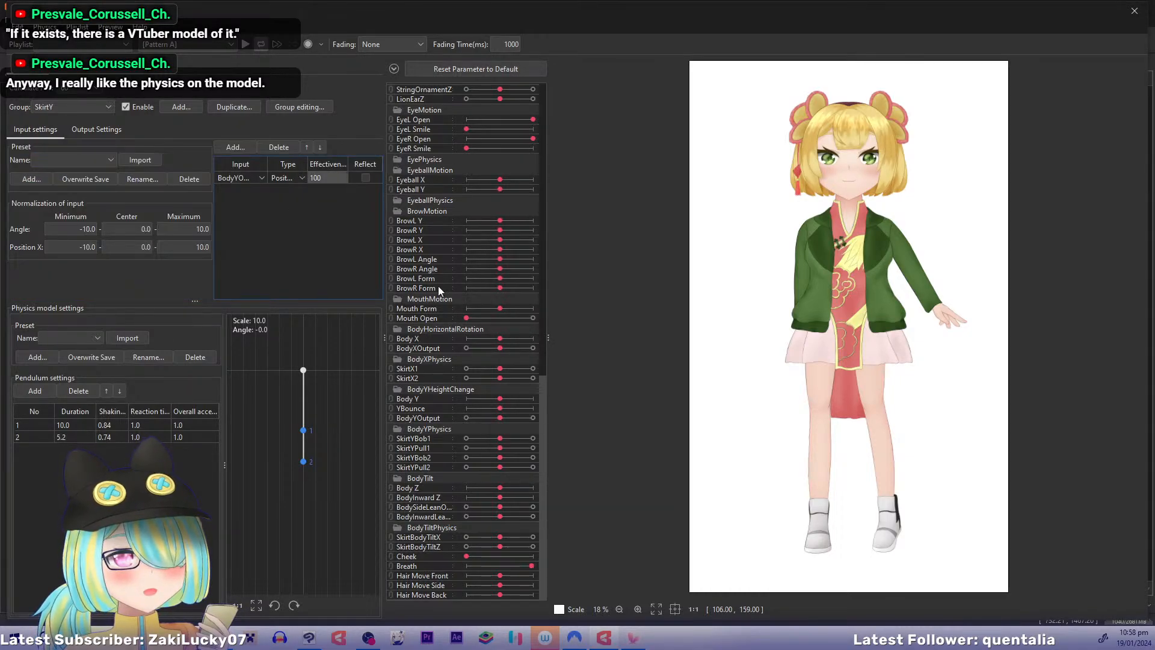
pyautogui.moveTo(826, 541); pyautogui.dragTo(794, 396)
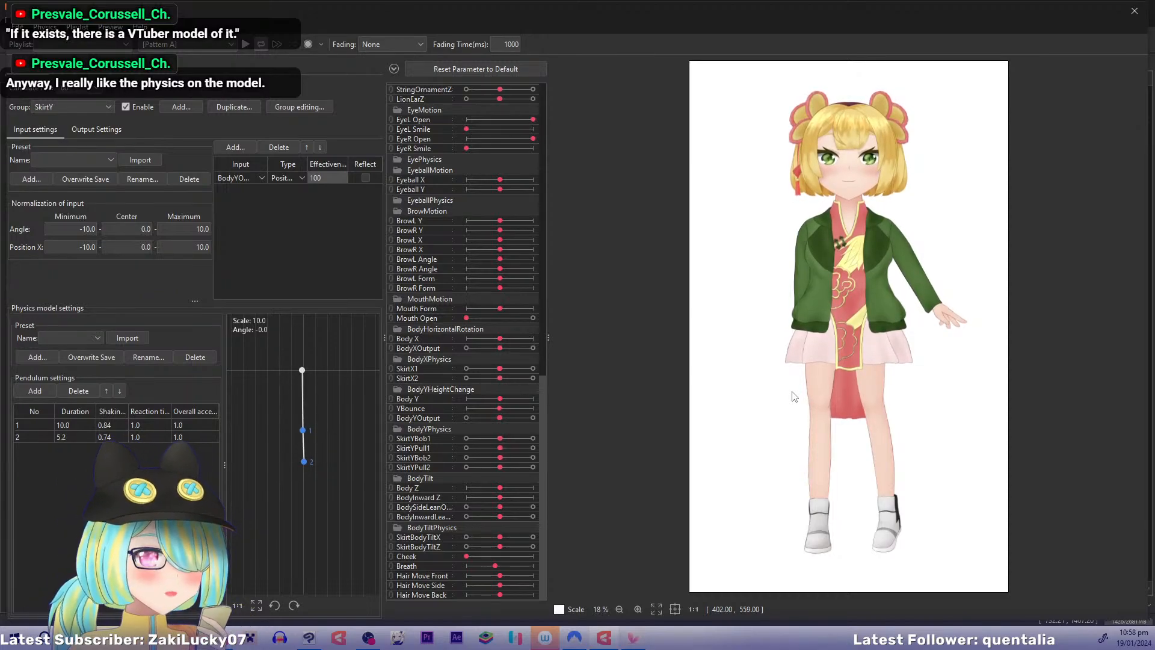
pyautogui.moveTo(1048, 180); pyautogui.dragTo(826, 186)
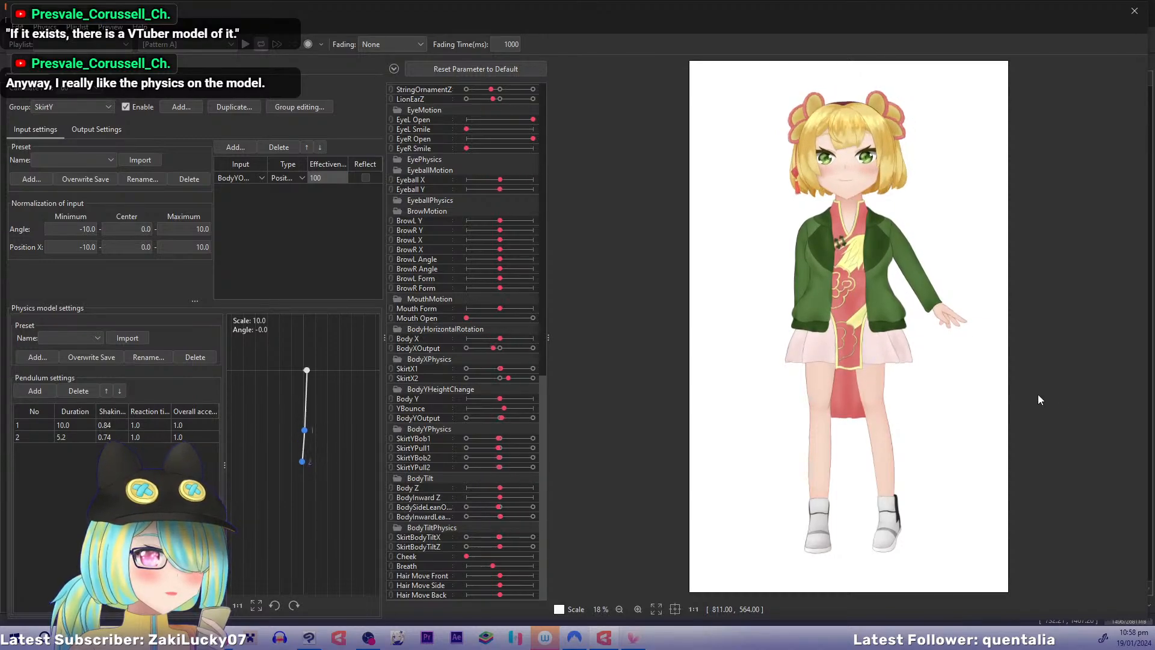
pyautogui.moveTo(1038, 394); pyautogui.dragTo(930, 558)
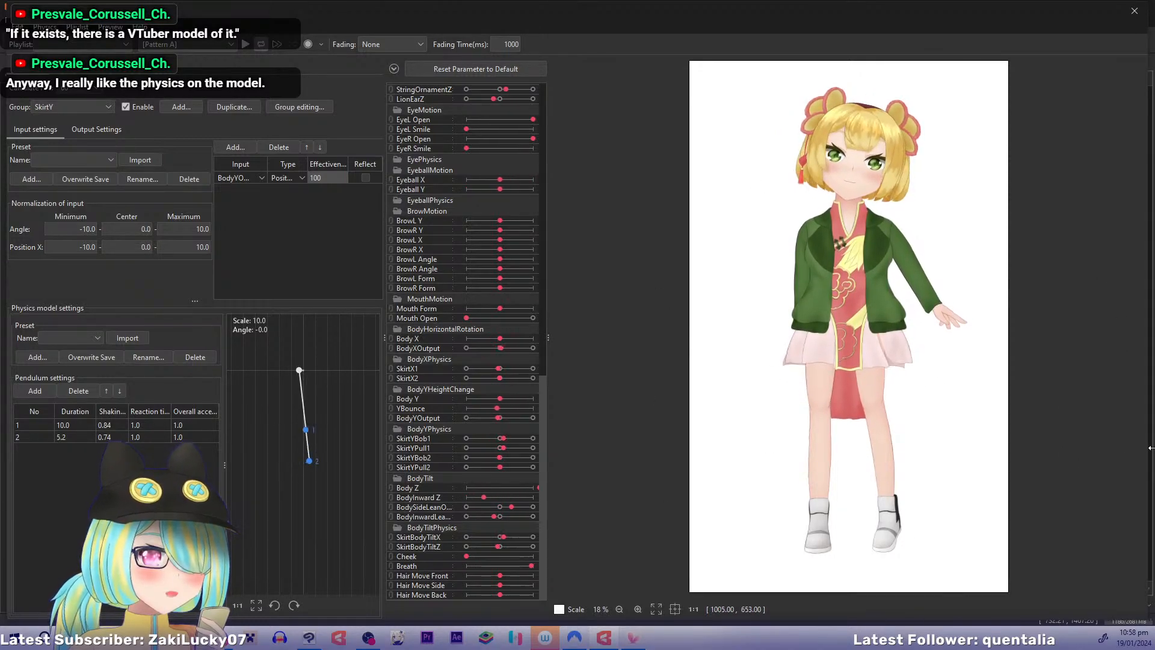
pyautogui.moveTo(751, 381); pyautogui.dragTo(1112, 338)
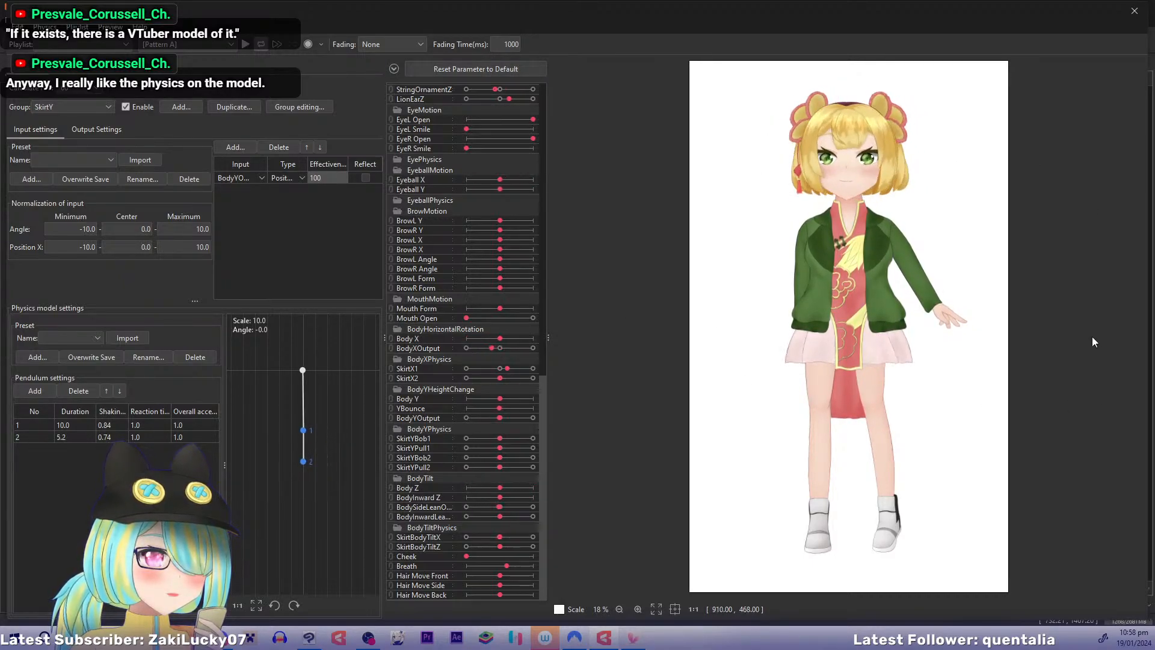
# Step: Close the physics settings and examine the front cloth, its dragon artwork and the surrounding skirt and jacket between chest and hem
pyautogui.click(1126, 17)
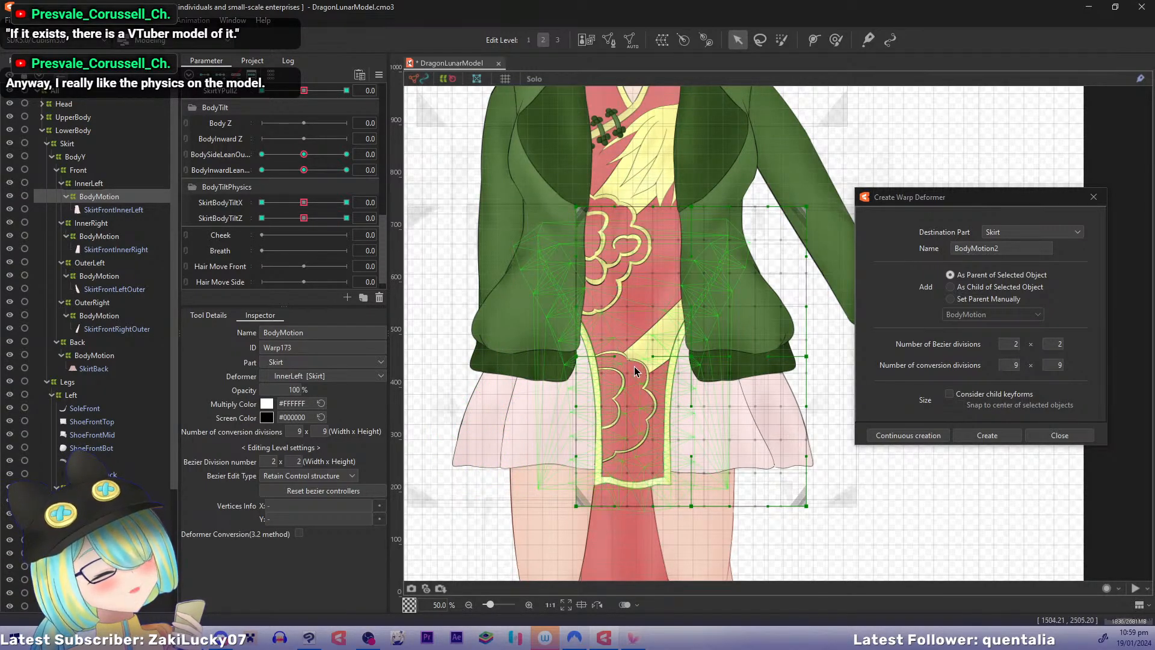
pyautogui.scroll(5, 635, 371)
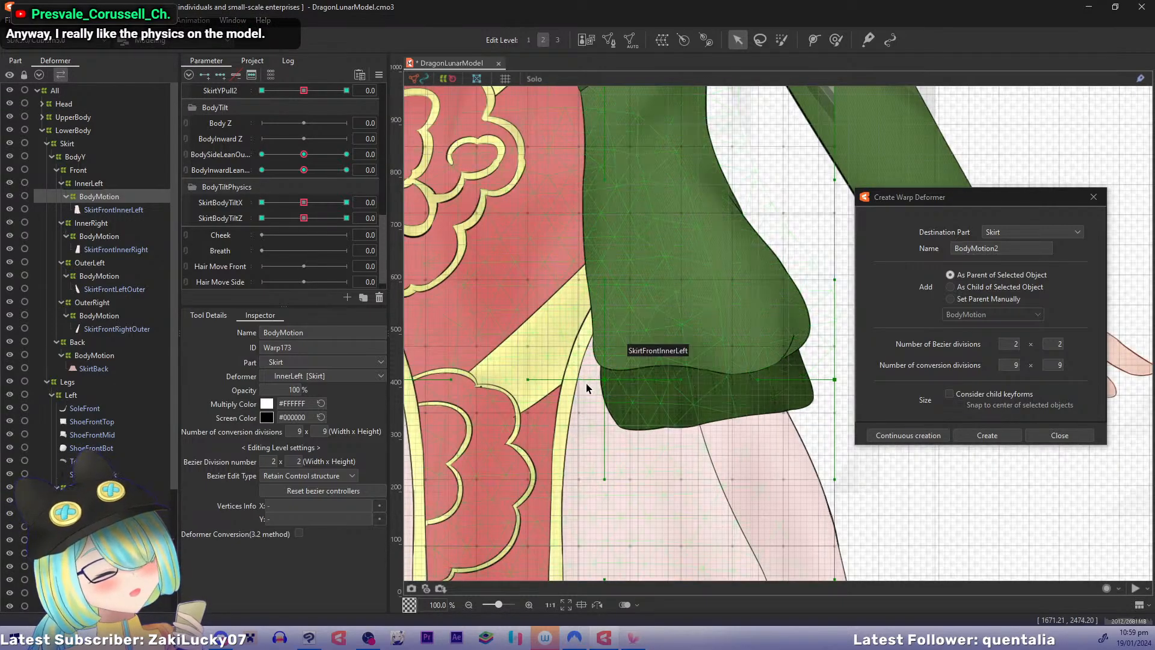
pyautogui.moveTo(587, 385); pyautogui.dragTo(683, 339)
pyautogui.moveTo(627, 298); pyautogui.dragTo(678, 303)
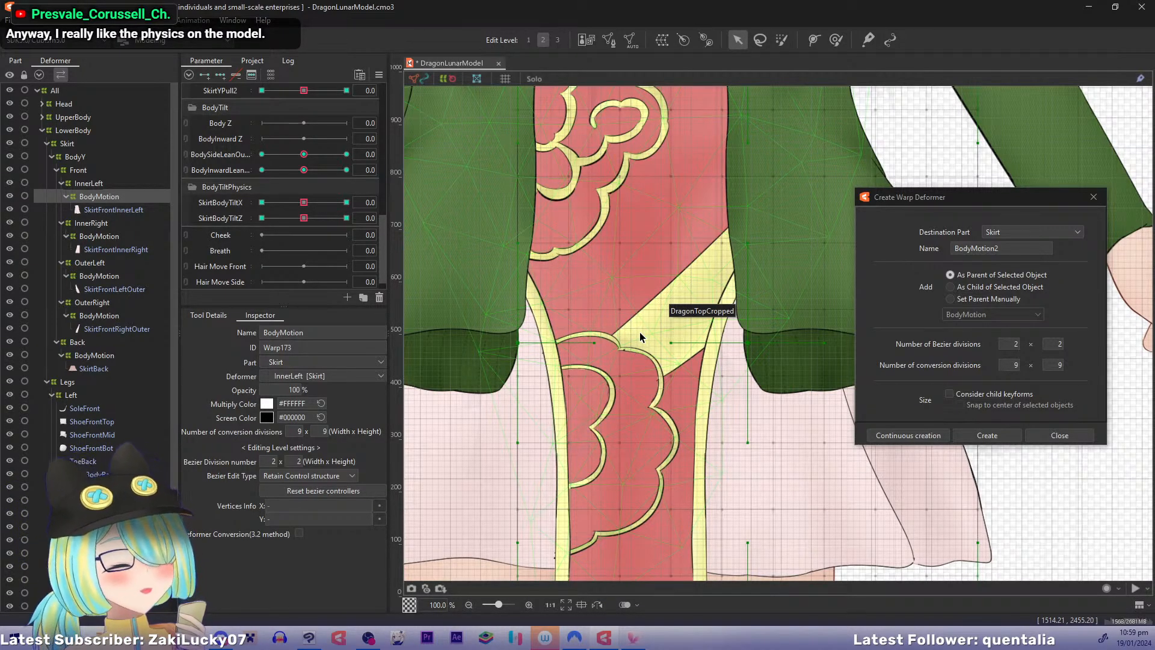
pyautogui.moveTo(645, 323); pyautogui.dragTo(627, 363)
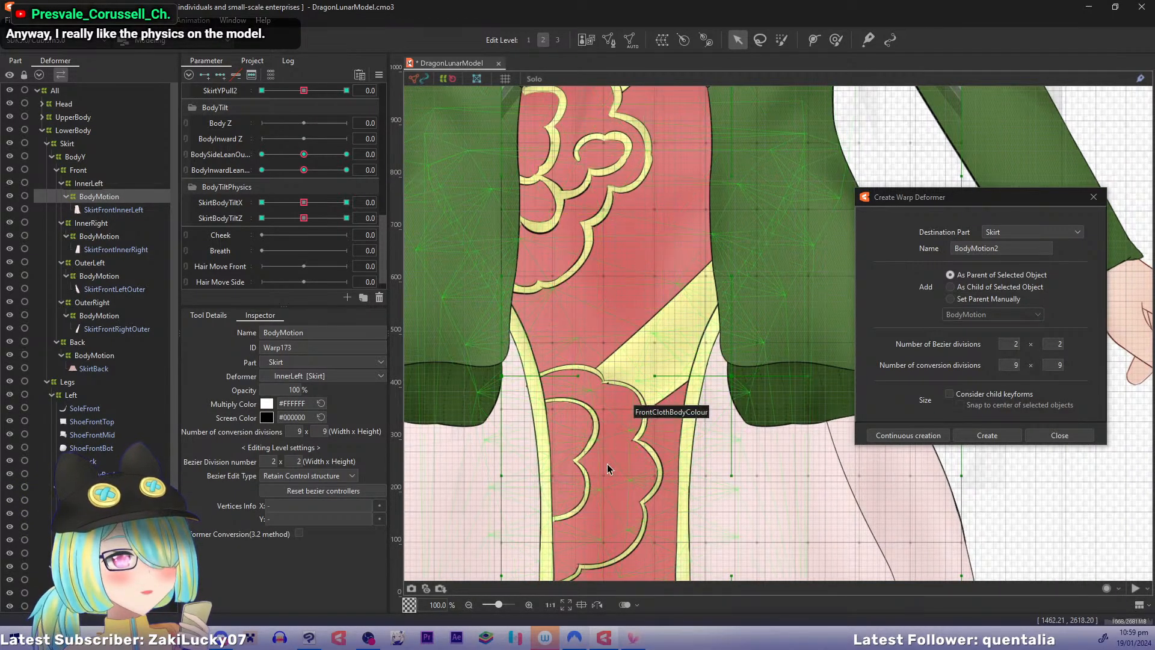
pyautogui.moveTo(608, 465); pyautogui.dragTo(654, 343)
pyautogui.moveTo(658, 506); pyautogui.dragTo(666, 503)
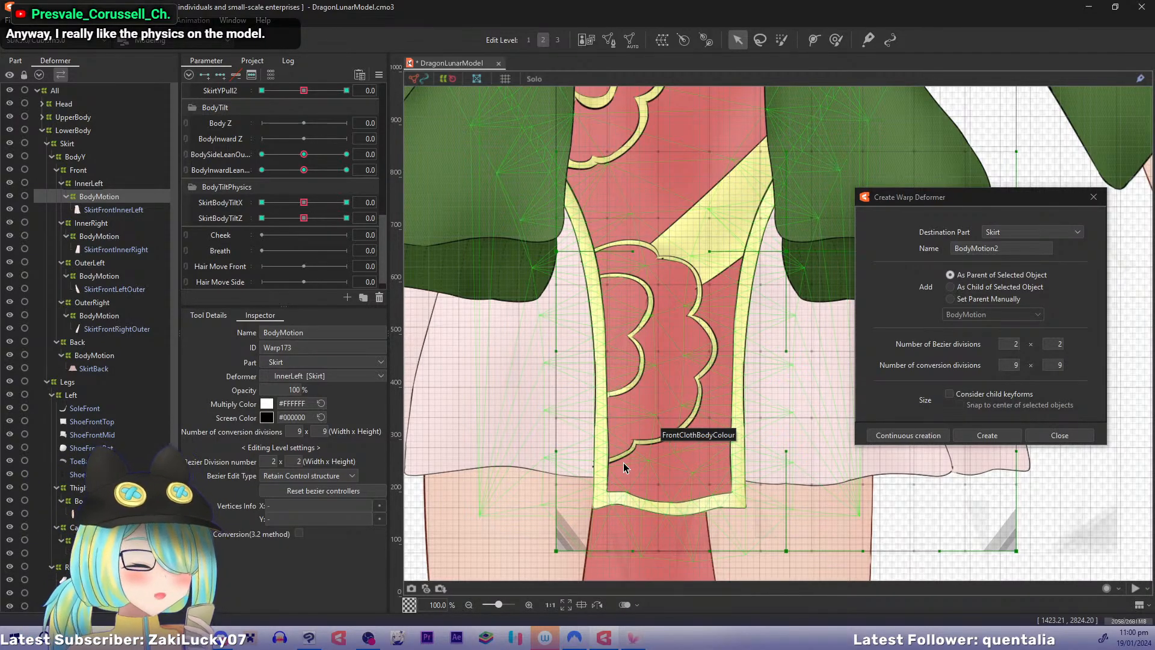
pyautogui.moveTo(635, 190); pyautogui.dragTo(591, 384)
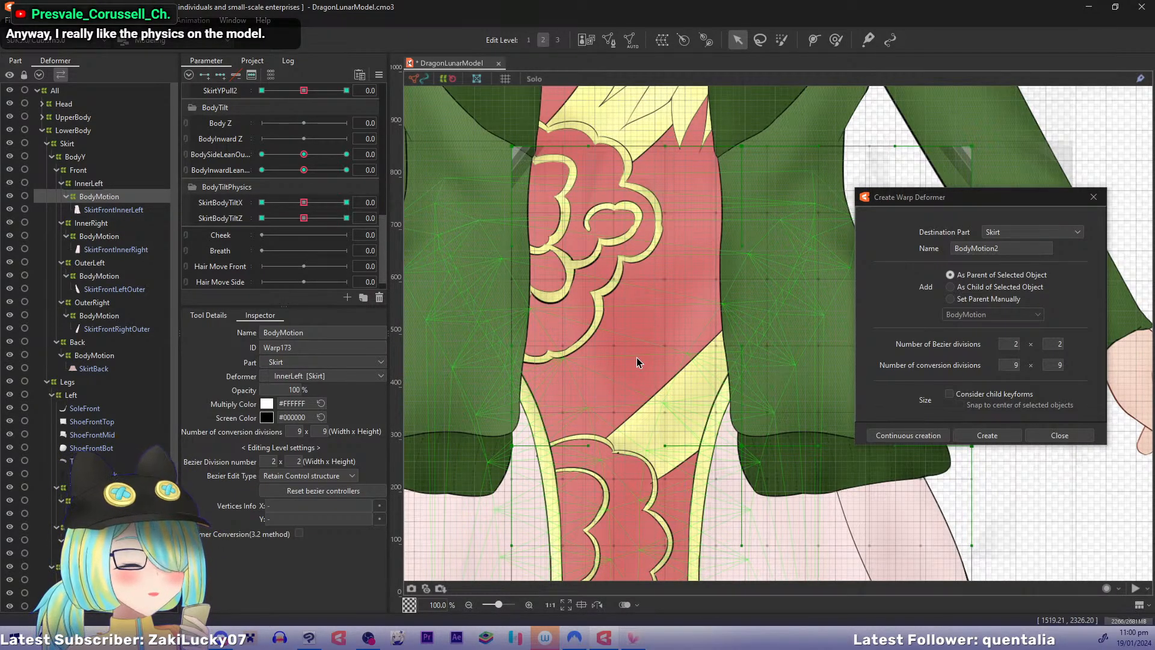
pyautogui.moveTo(632, 344); pyautogui.dragTo(637, 518)
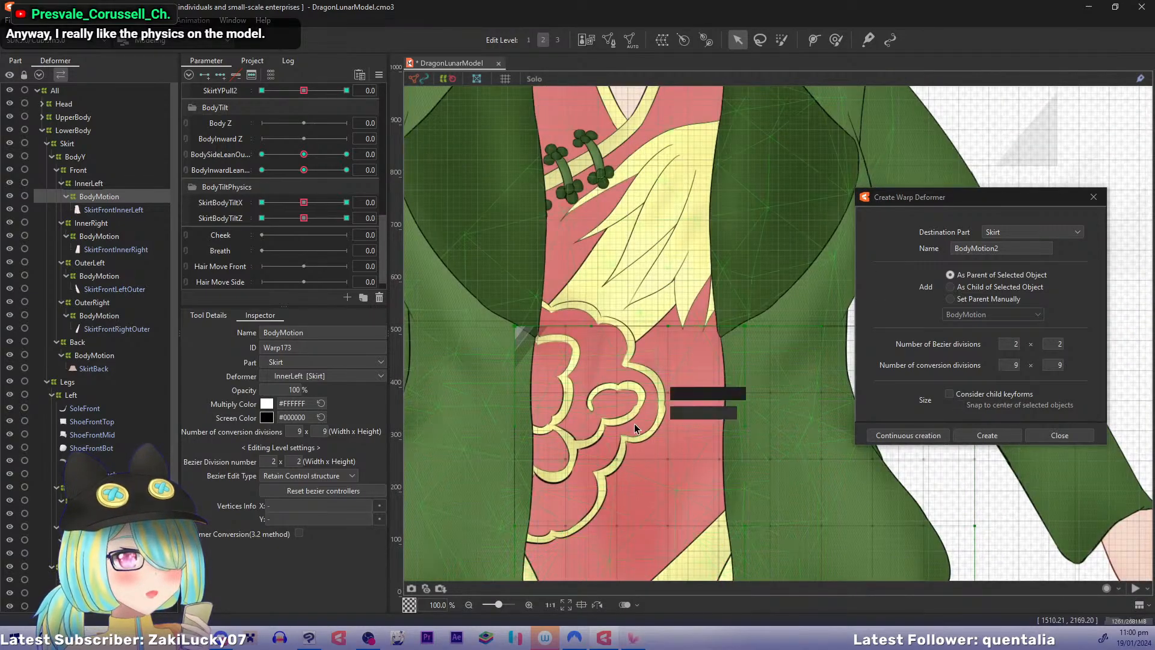
pyautogui.moveTo(632, 443); pyautogui.dragTo(620, 484)
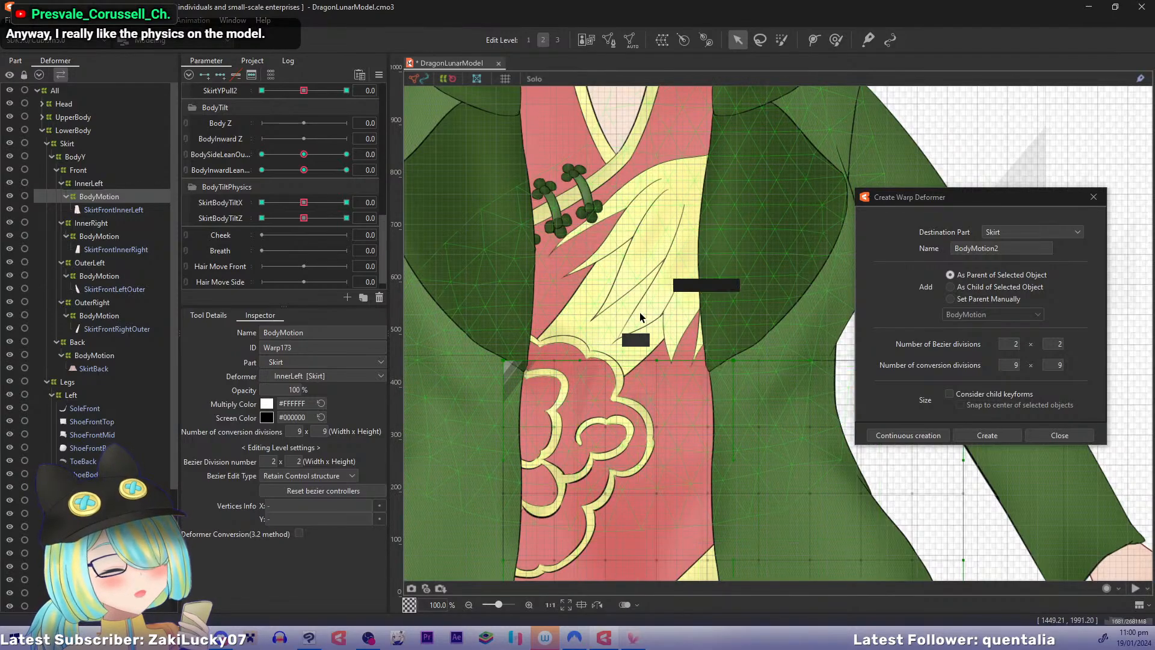
pyautogui.moveTo(640, 313); pyautogui.dragTo(638, 423)
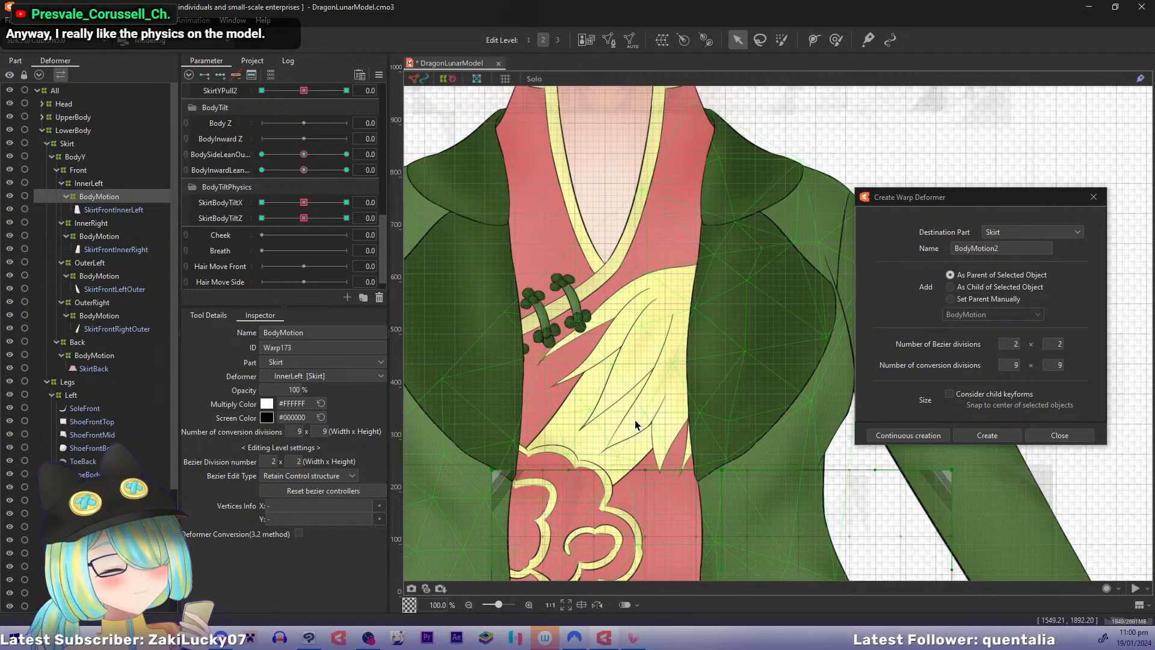
pyautogui.moveTo(620, 500); pyautogui.dragTo(624, 381)
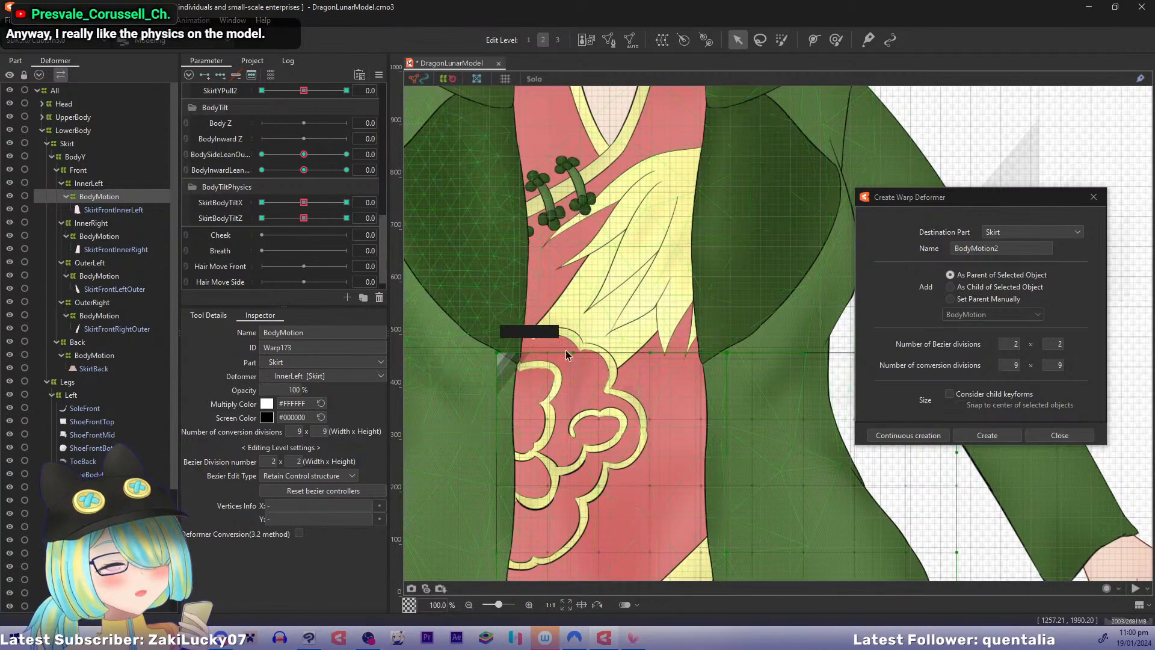
pyautogui.moveTo(641, 511); pyautogui.dragTo(648, 415)
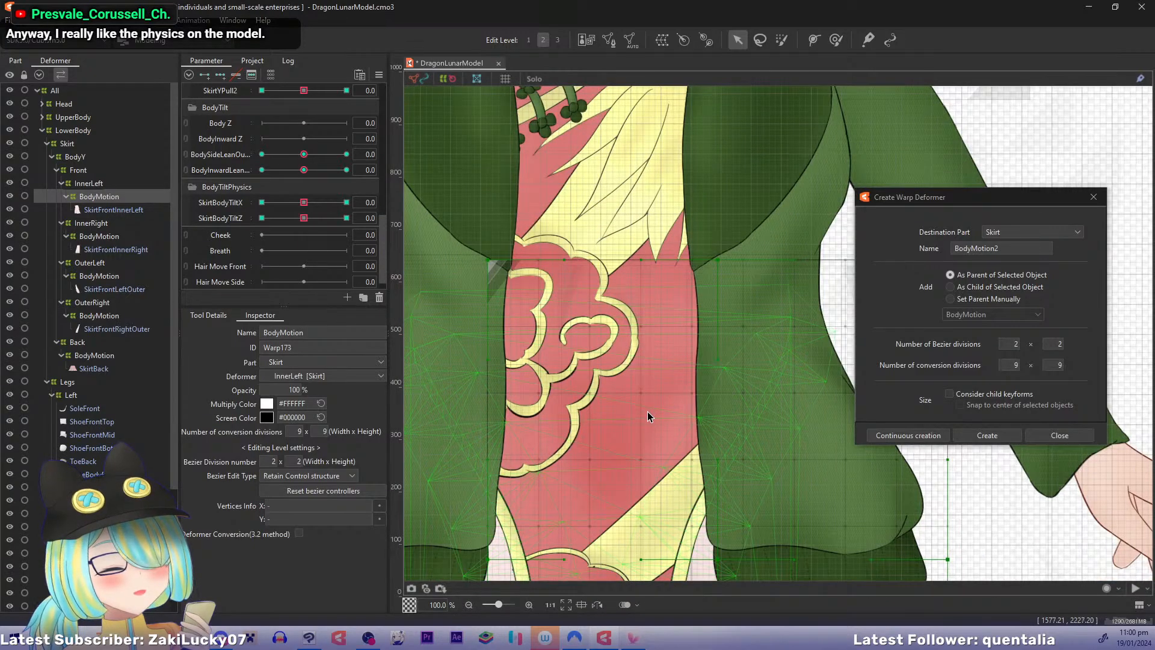